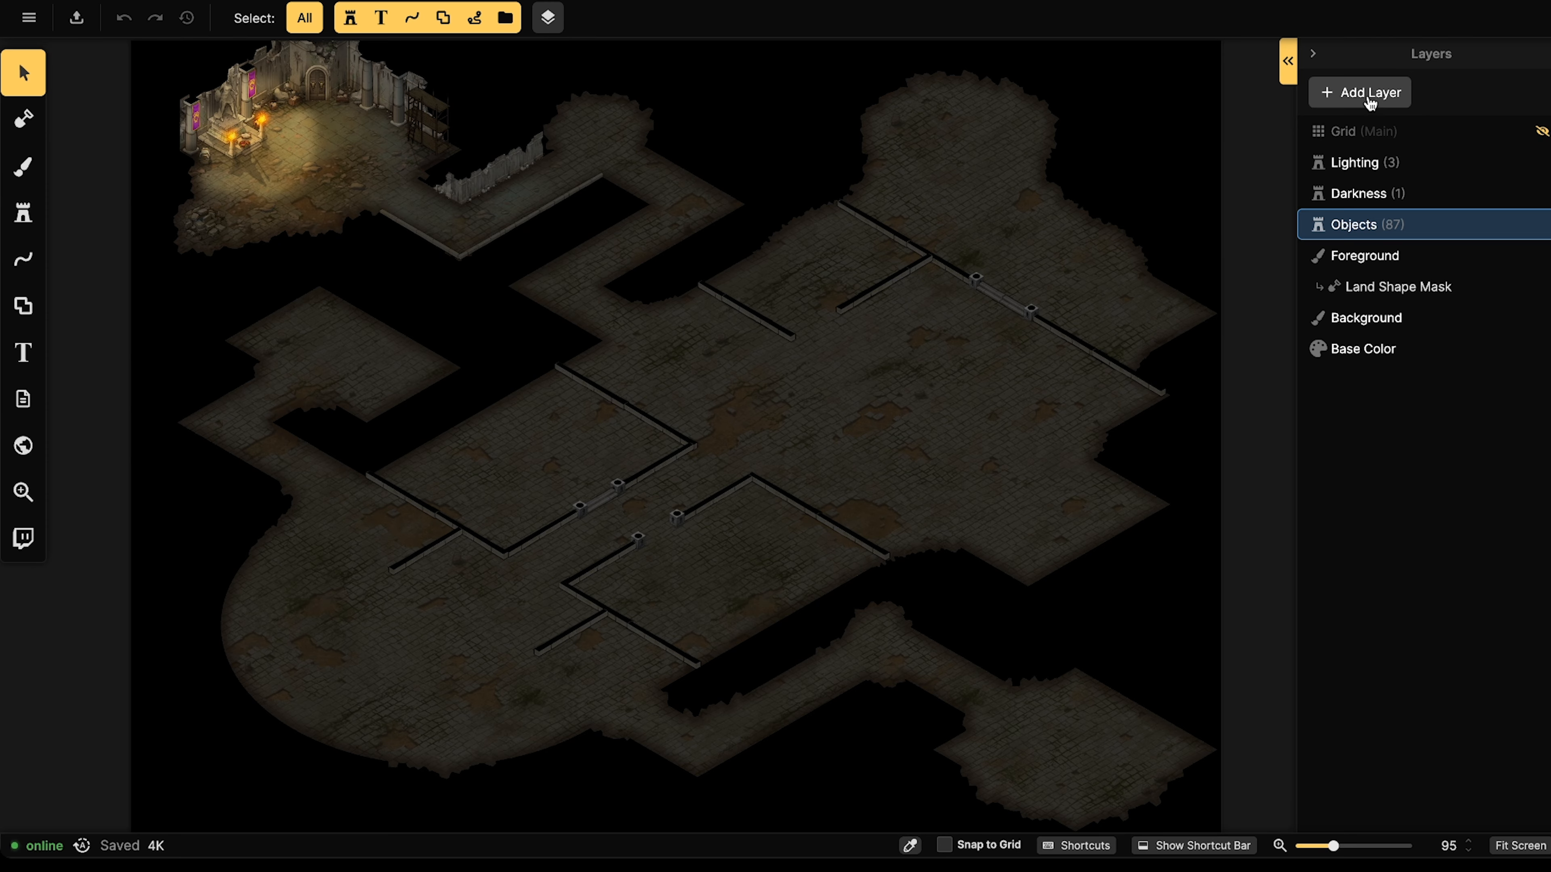
Add an object layer named "Text" and place it between the Lighting and Darkness layers.
left_click(1371, 94)
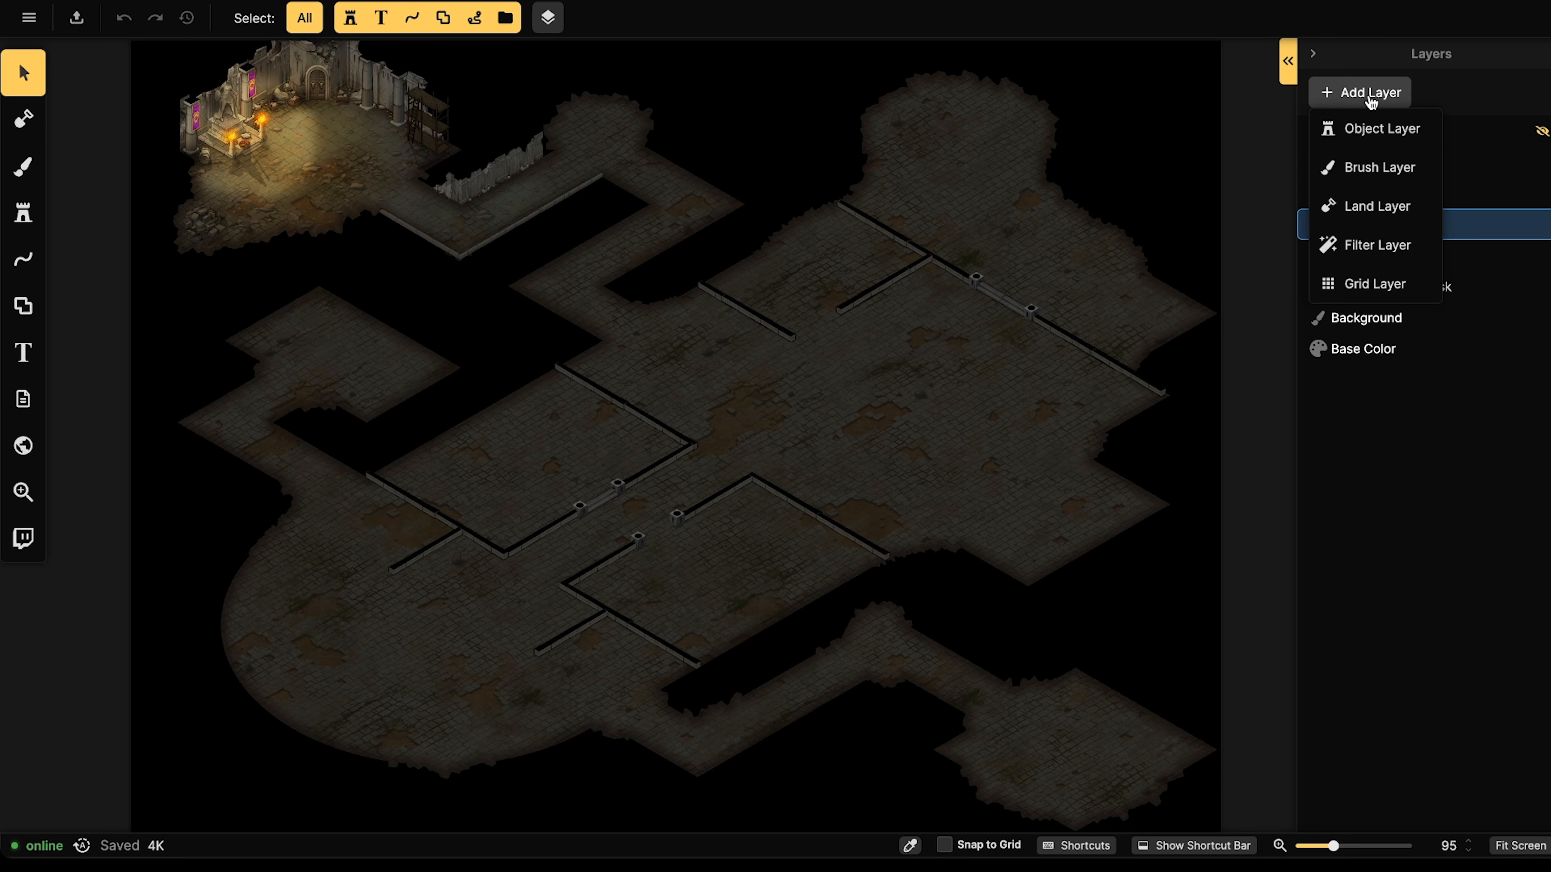
left_click(1373, 131)
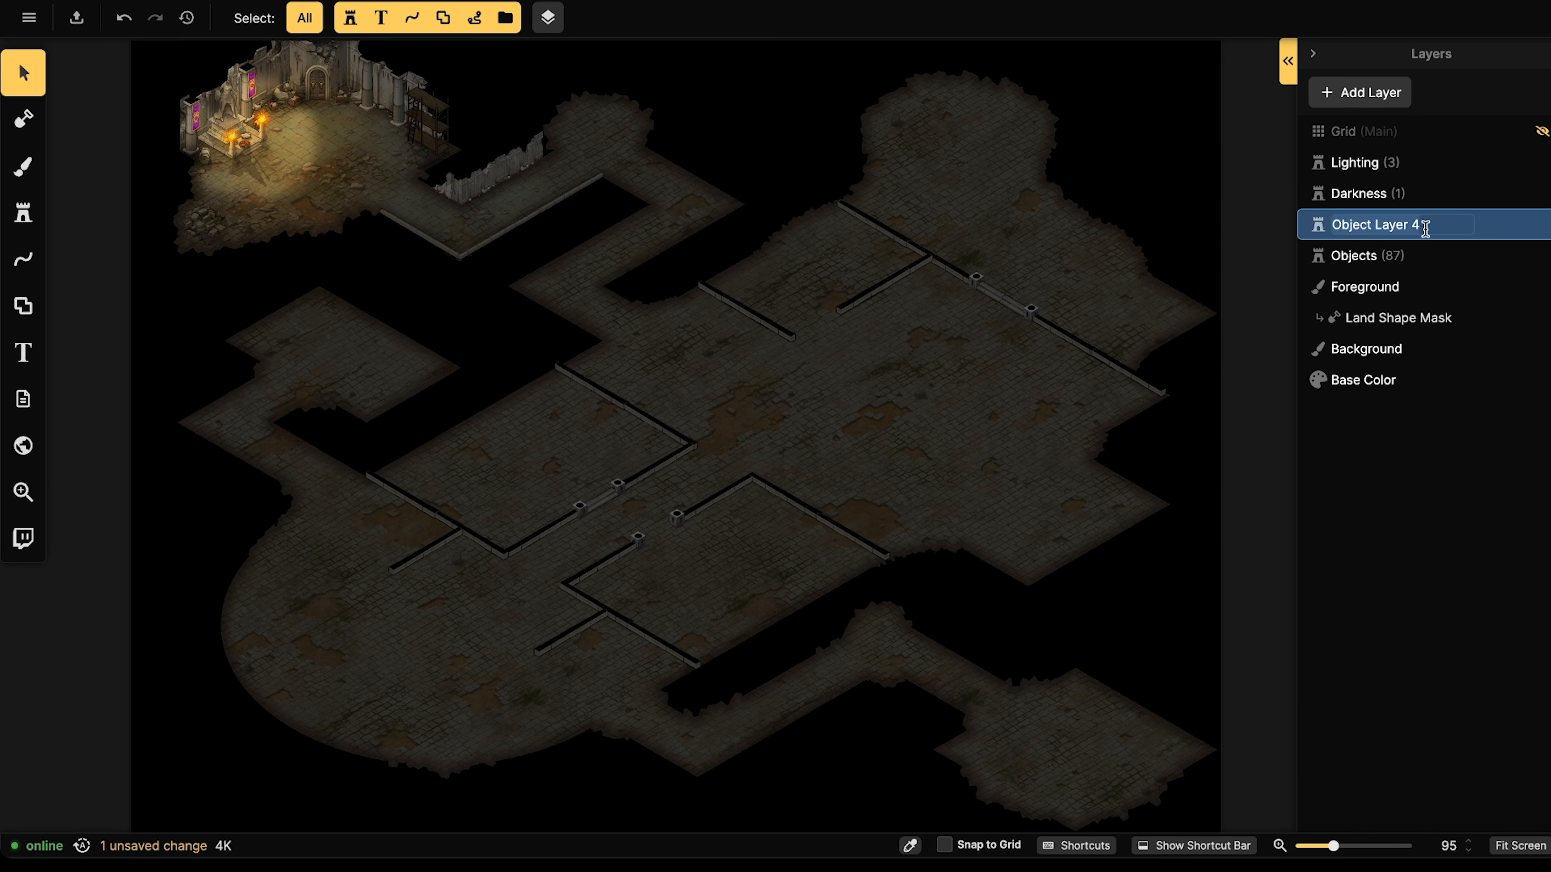
type("Te")
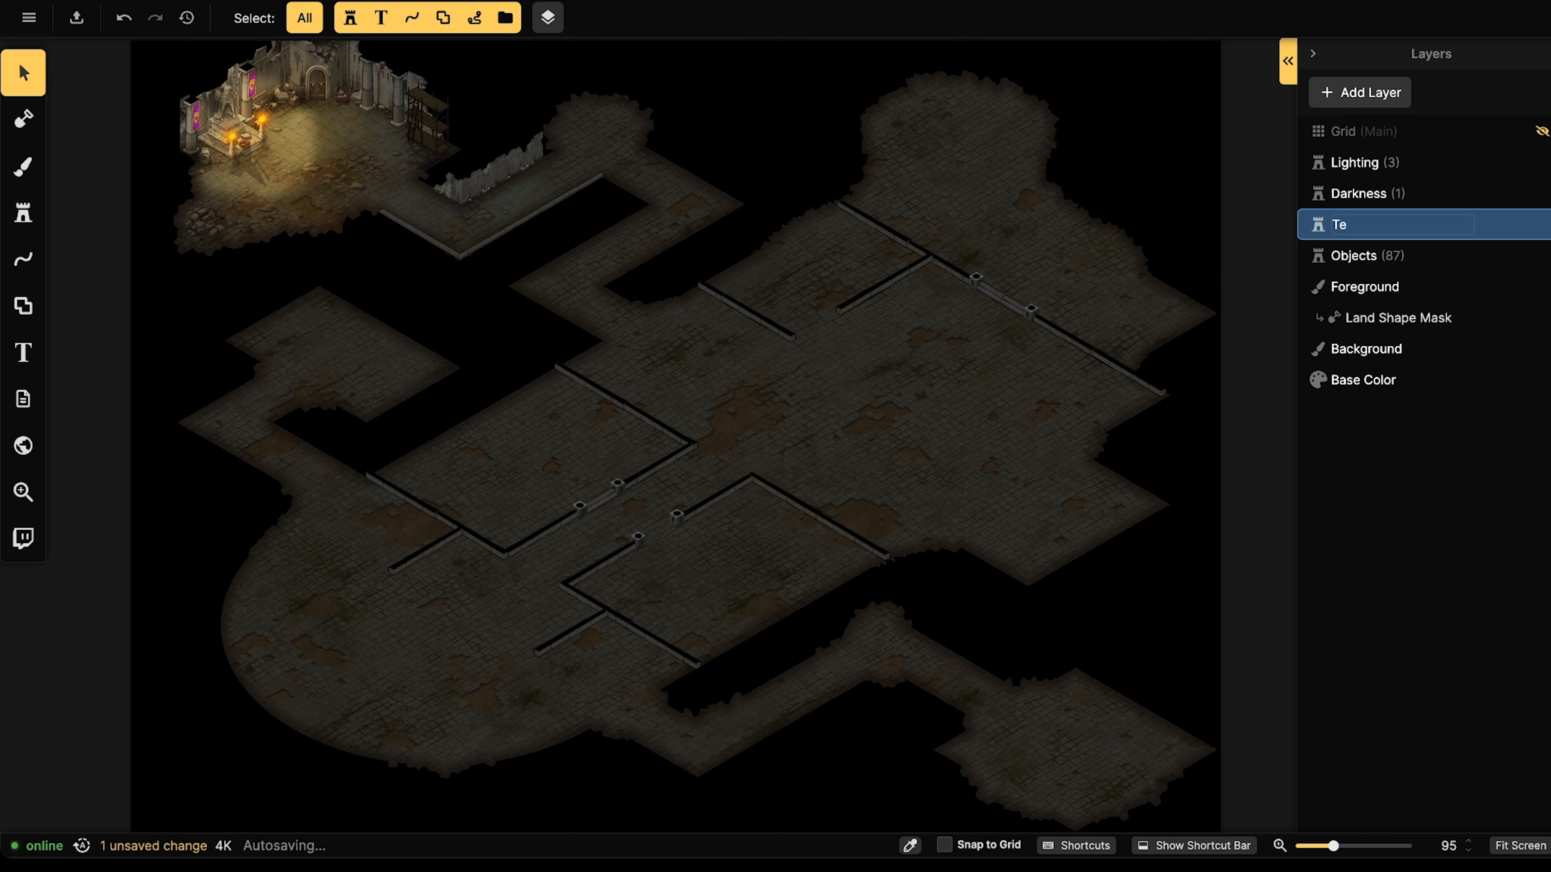
type("xt")
key("Return")
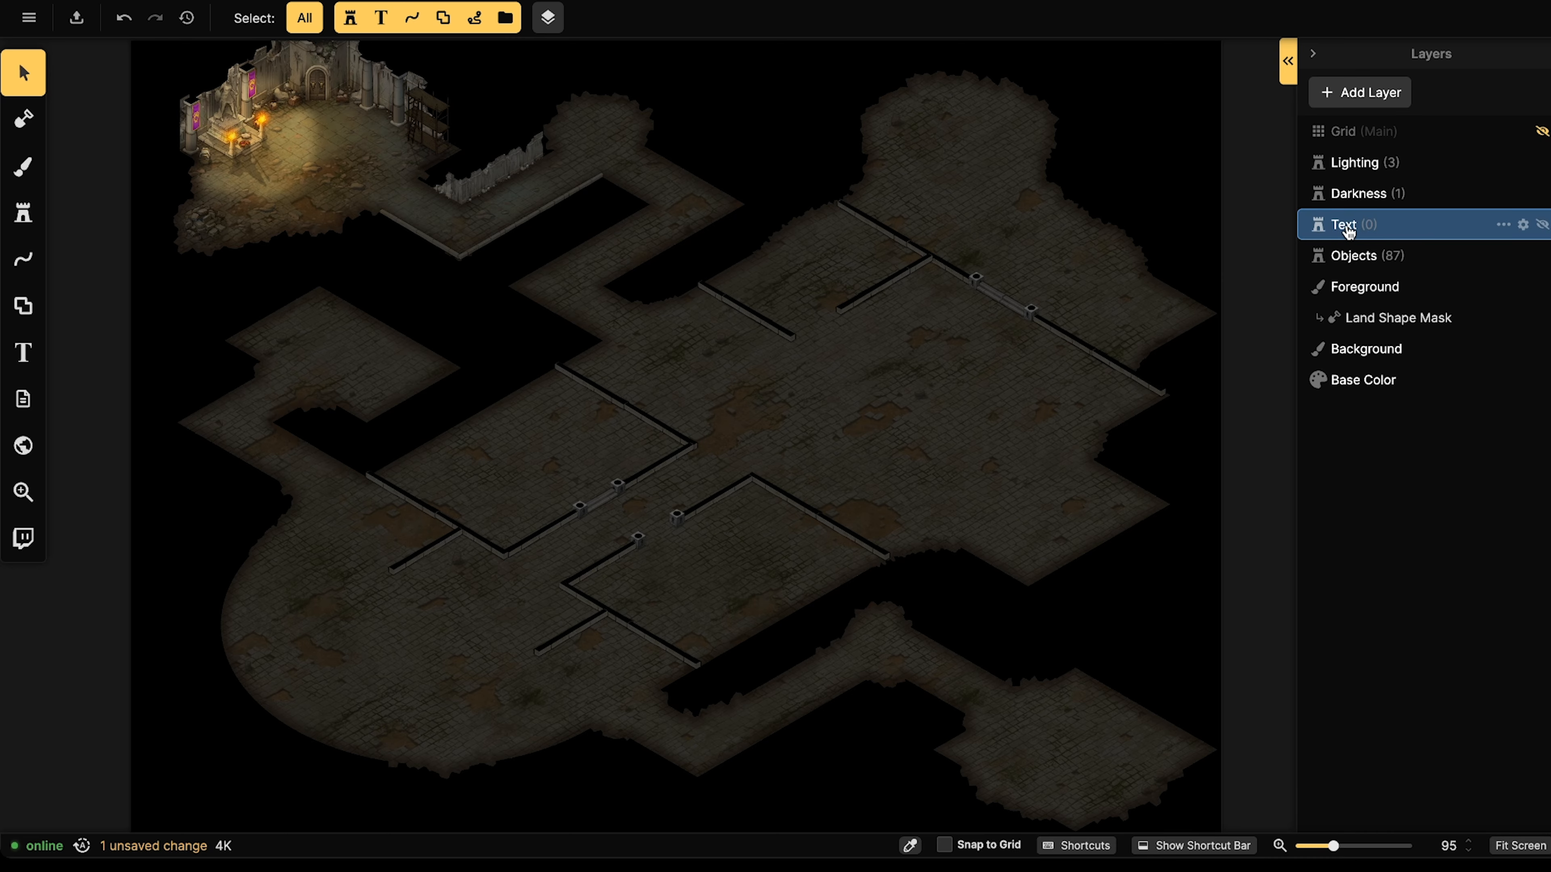
left_click_drag(1348, 231, 1364, 189)
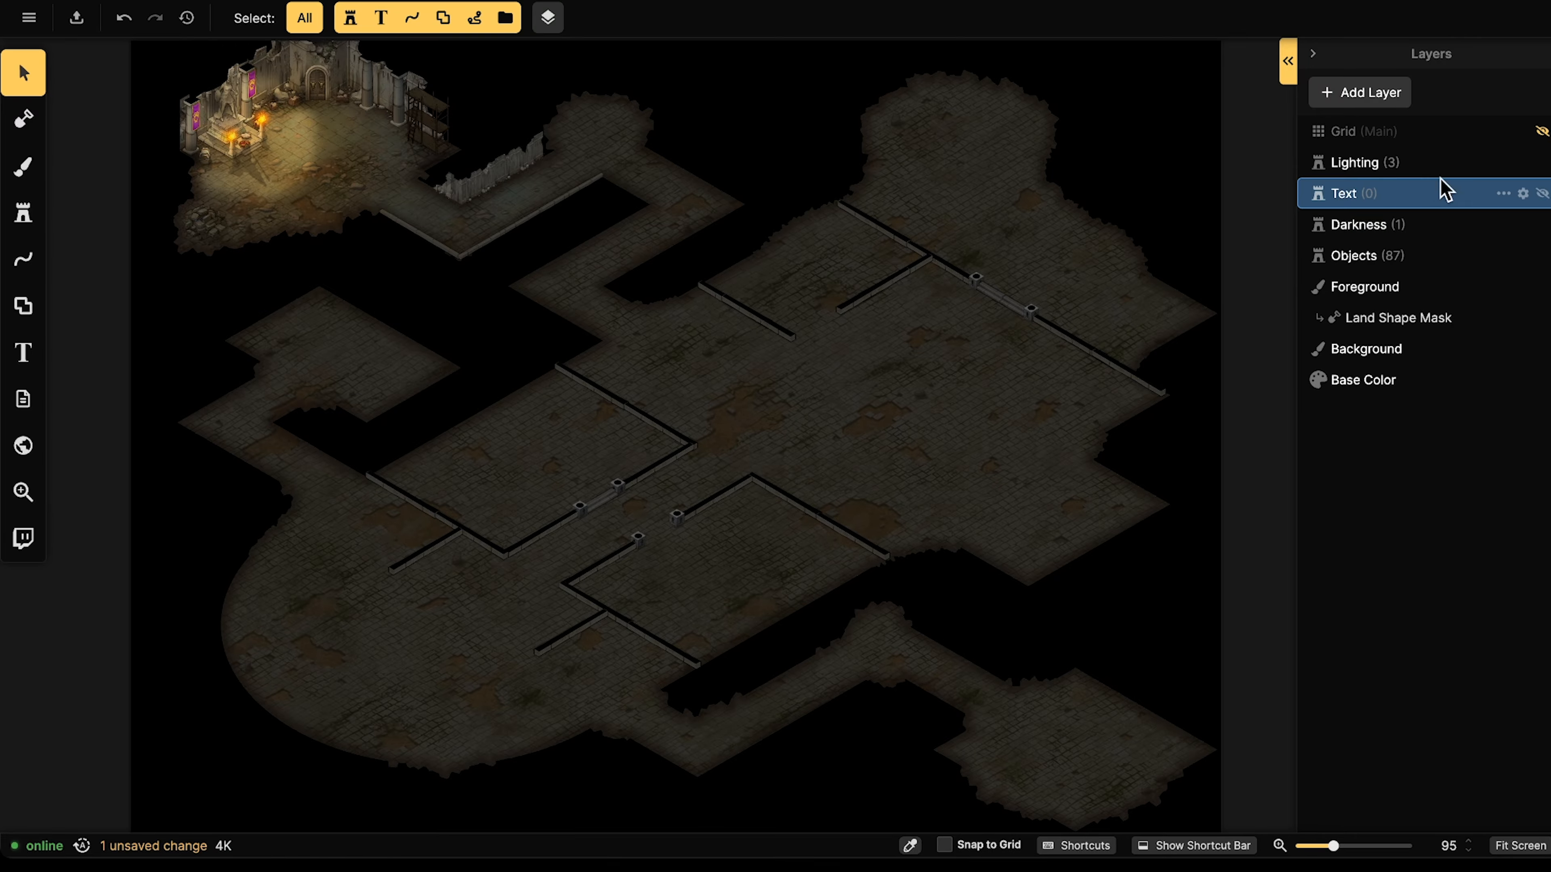
Place a text label reading "Entrance" at the lower edge of the lit entrance room.
left_click(23, 352)
middle_click_drag(431, 358, 690, 405)
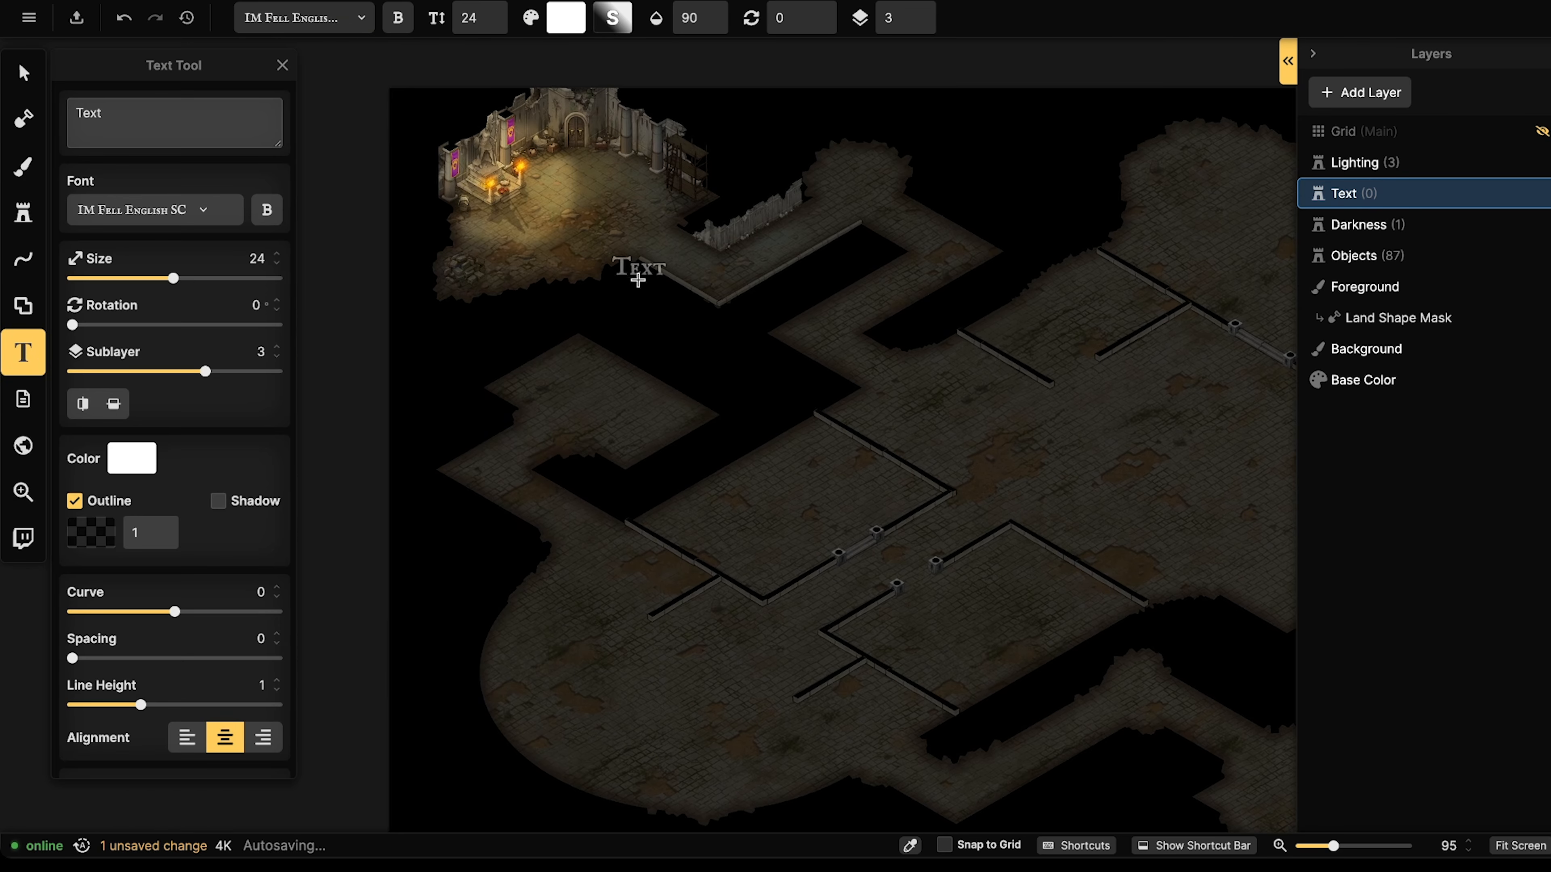
left_click(599, 276)
double_click(126, 111)
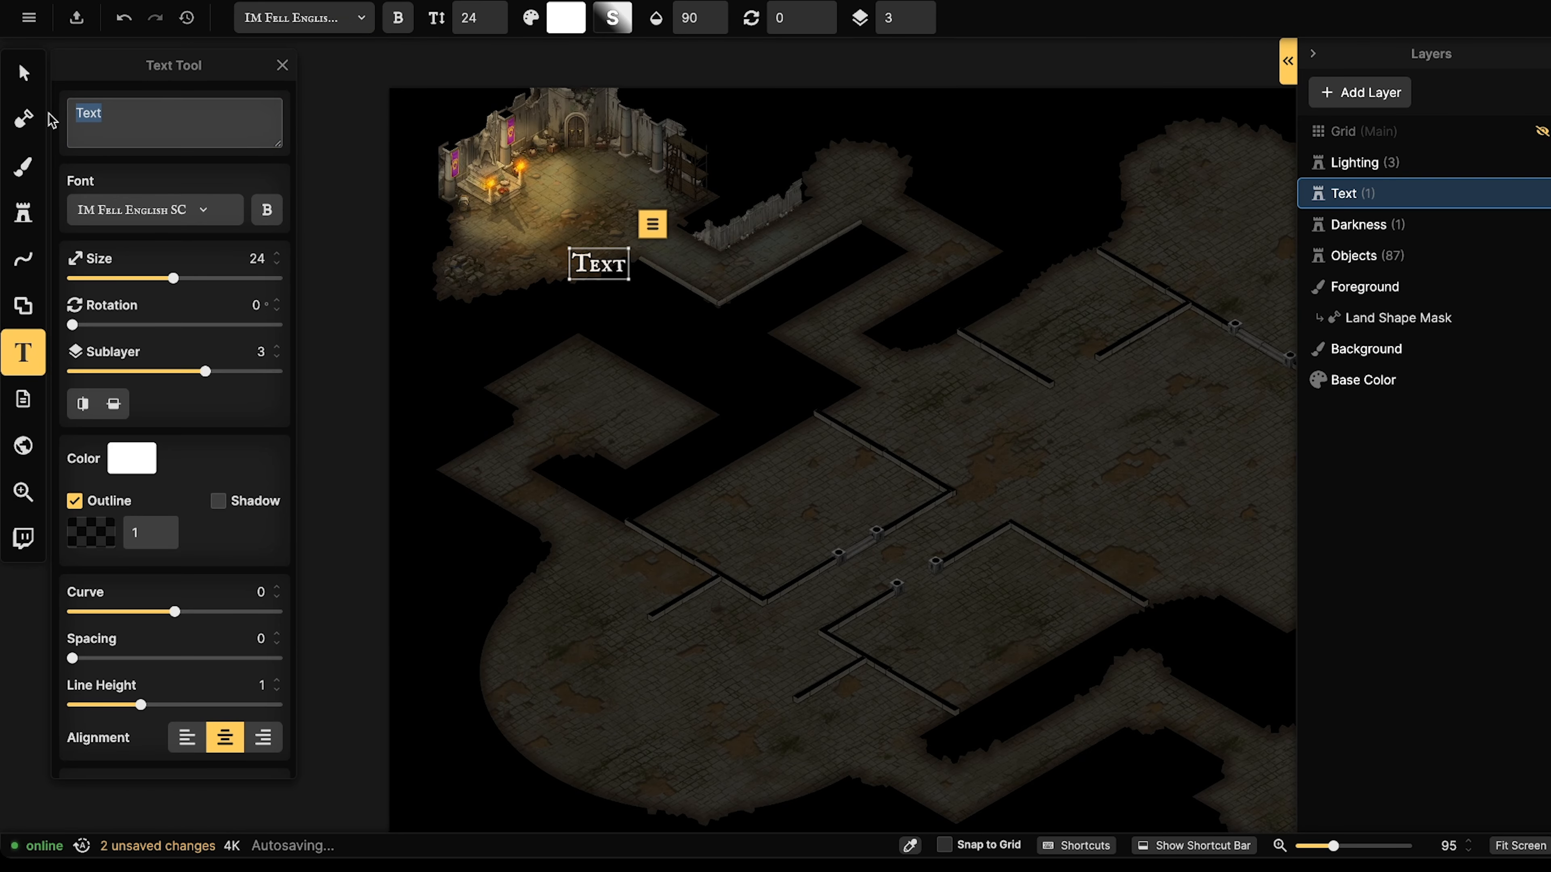
type("Eb")
type("ntrance")
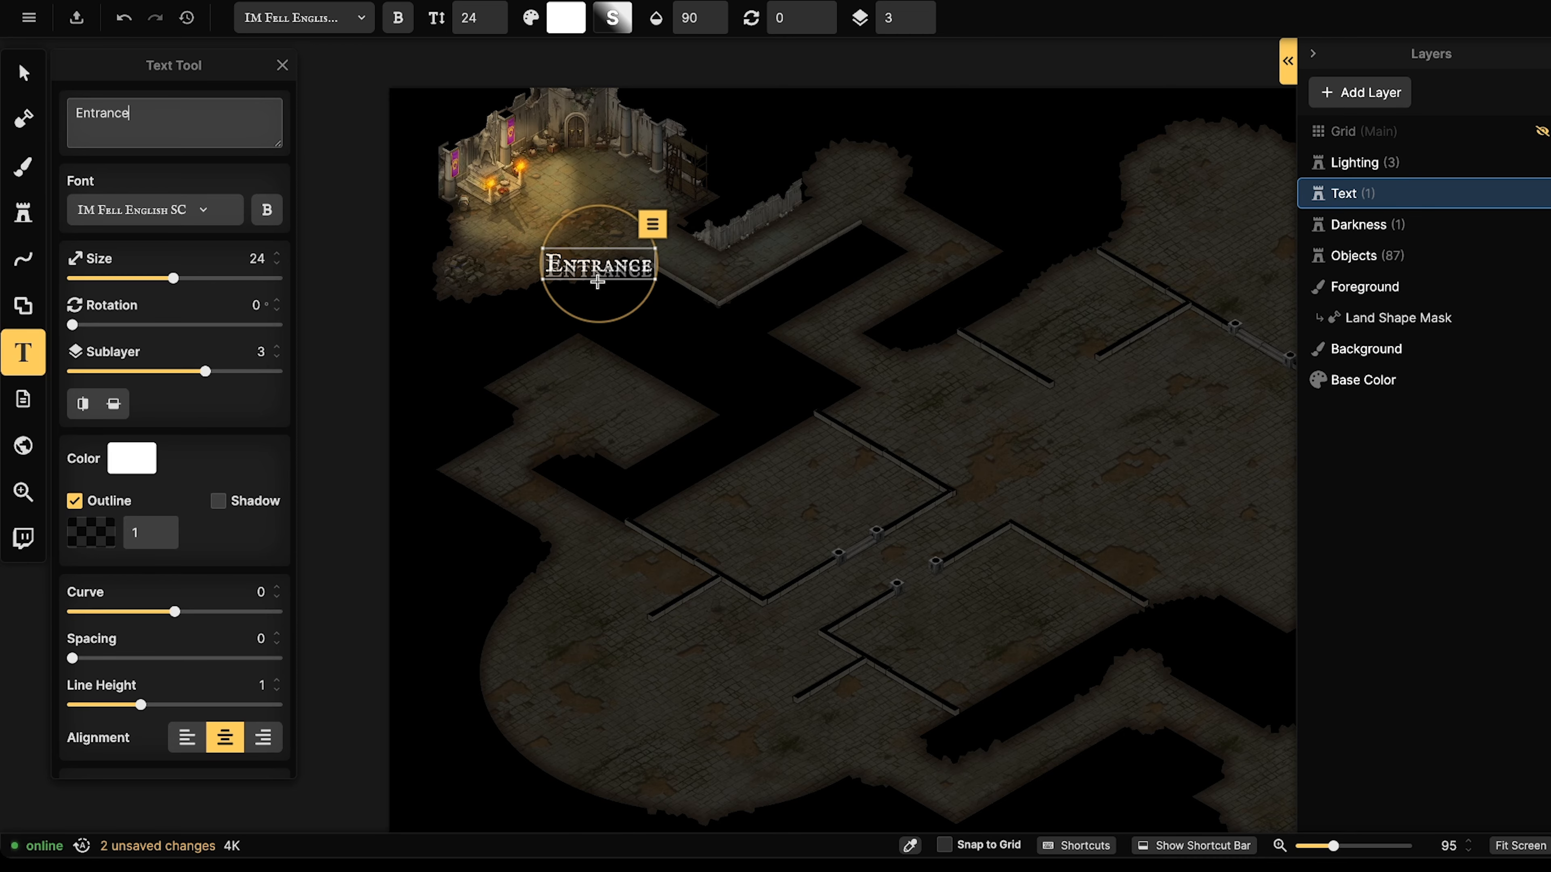
left_click_drag(595, 277, 579, 269)
Place a second "Entrance" label over the room below the entrance, reduce it to size 23, and undo its deletion.
left_click(610, 394)
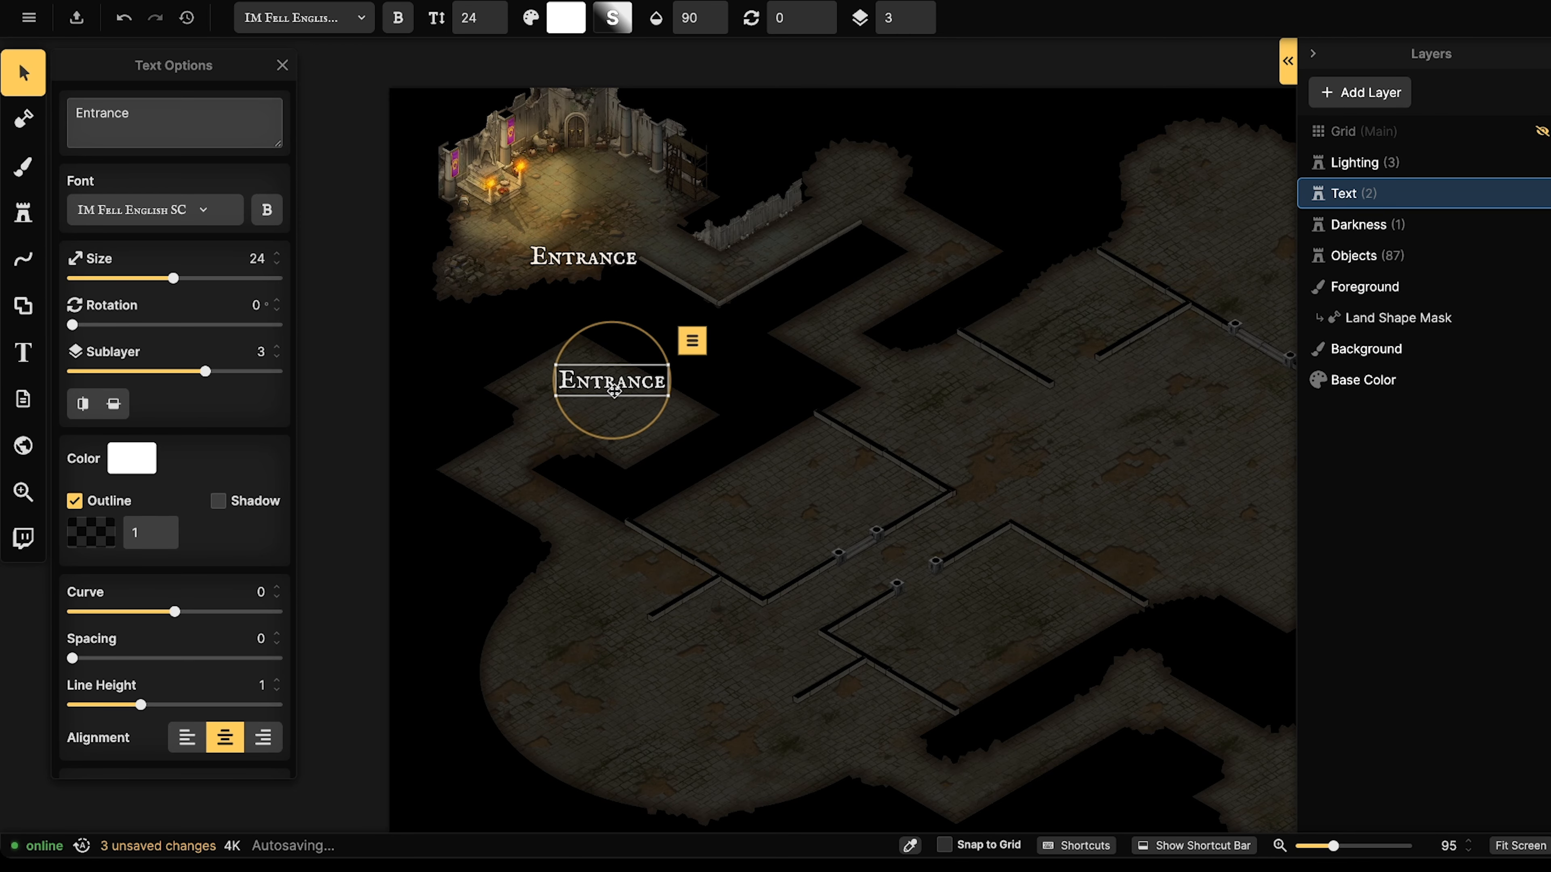
left_click_drag(604, 378, 612, 373)
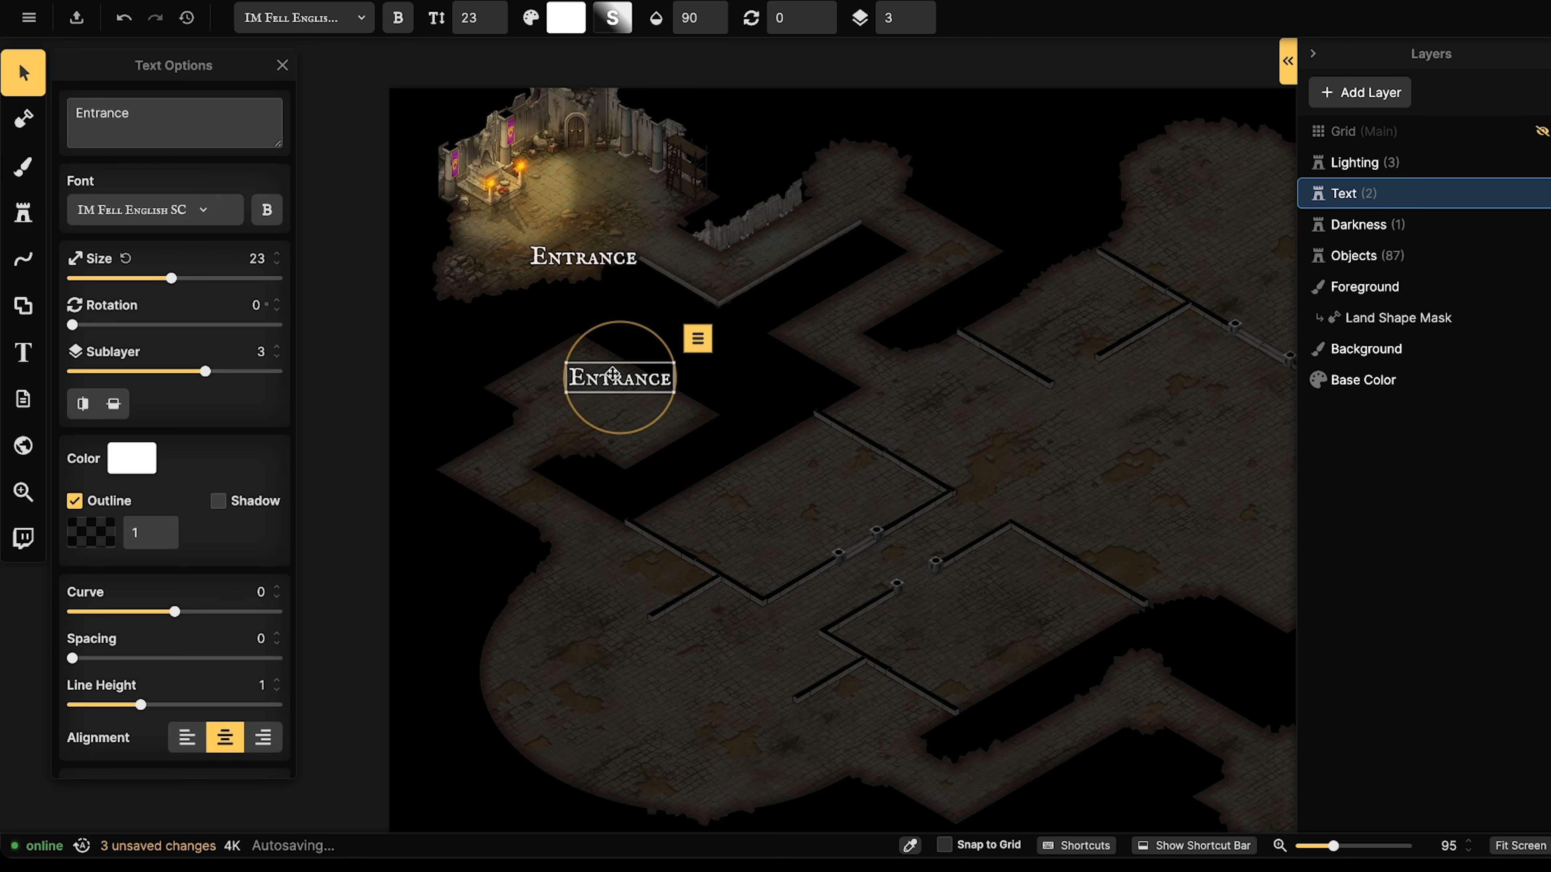
key("Delete")
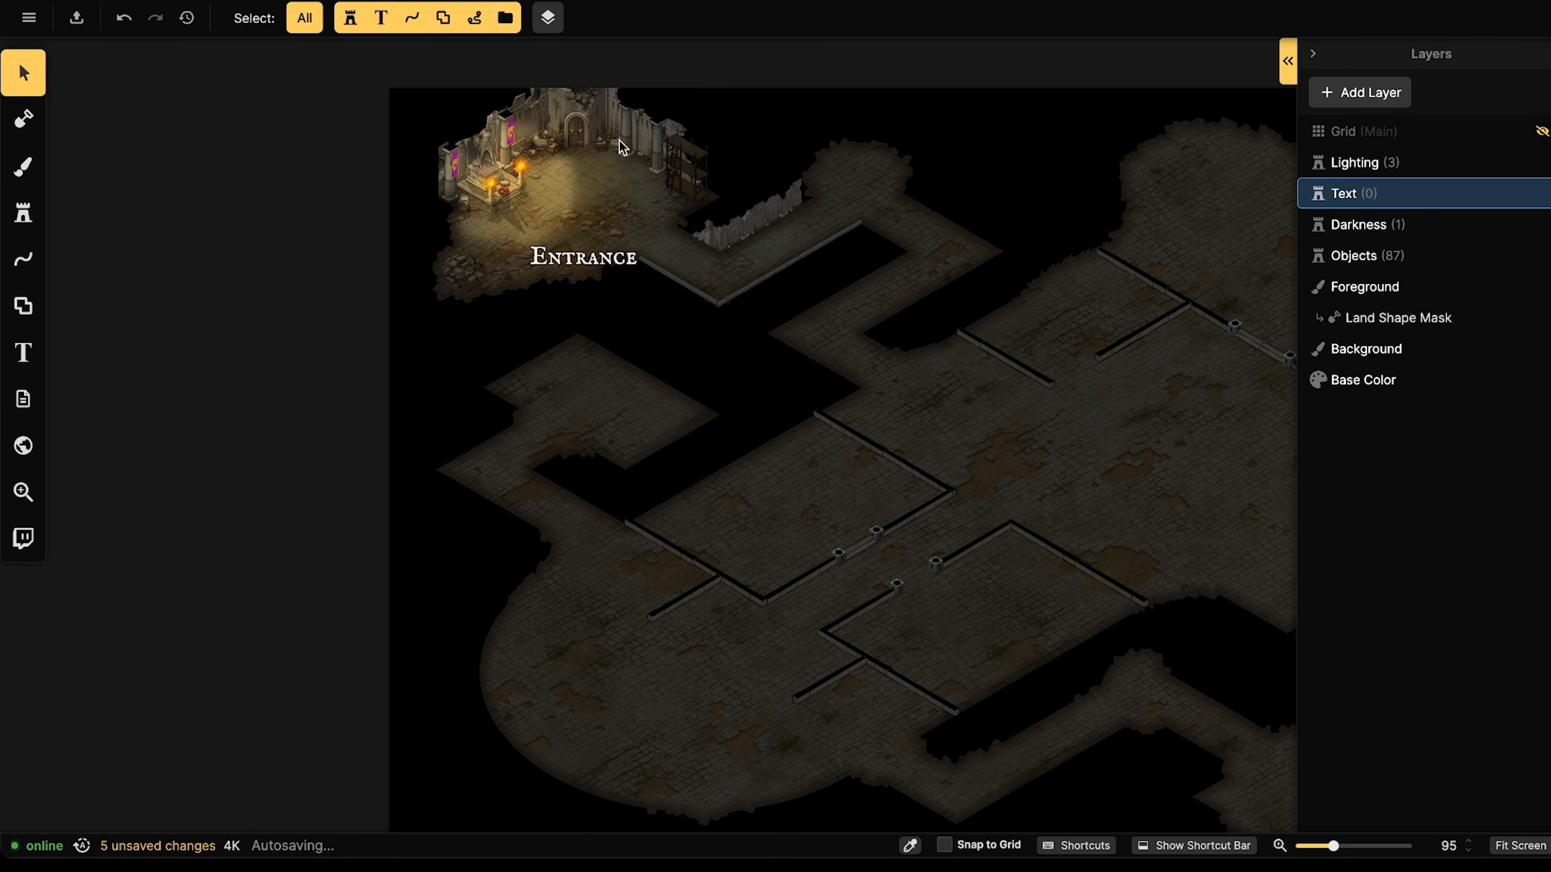
key("ctrl+z")
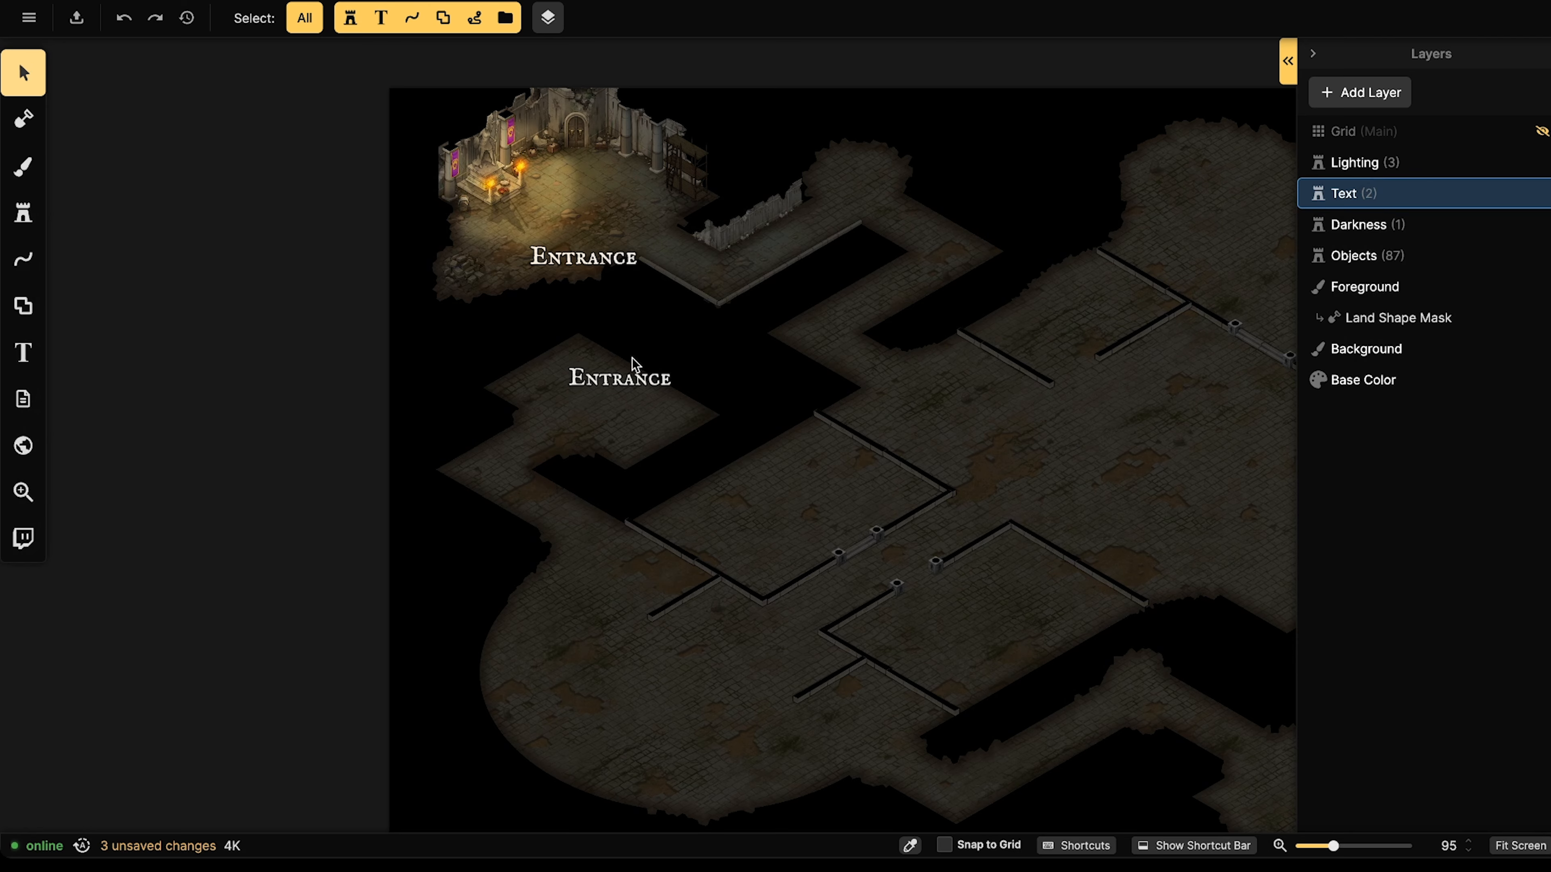
Change the second label's text to "Storage Room" on two lines and nudge it into place over its room.
left_click(635, 365)
left_click(23, 73)
left_click_drag(128, 113, 93, 113)
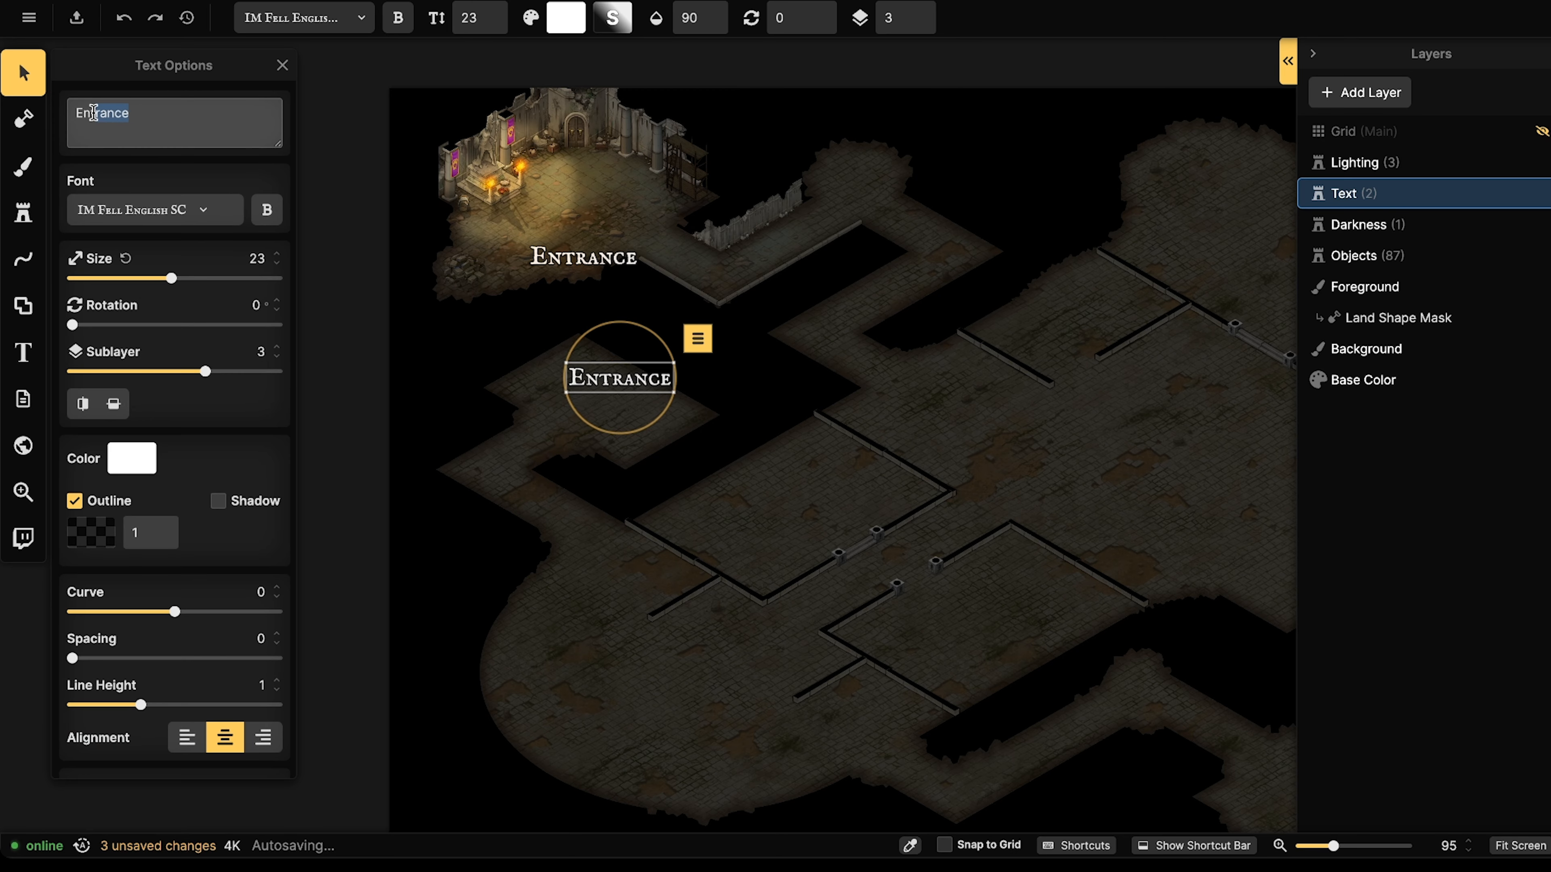
type("Storage")
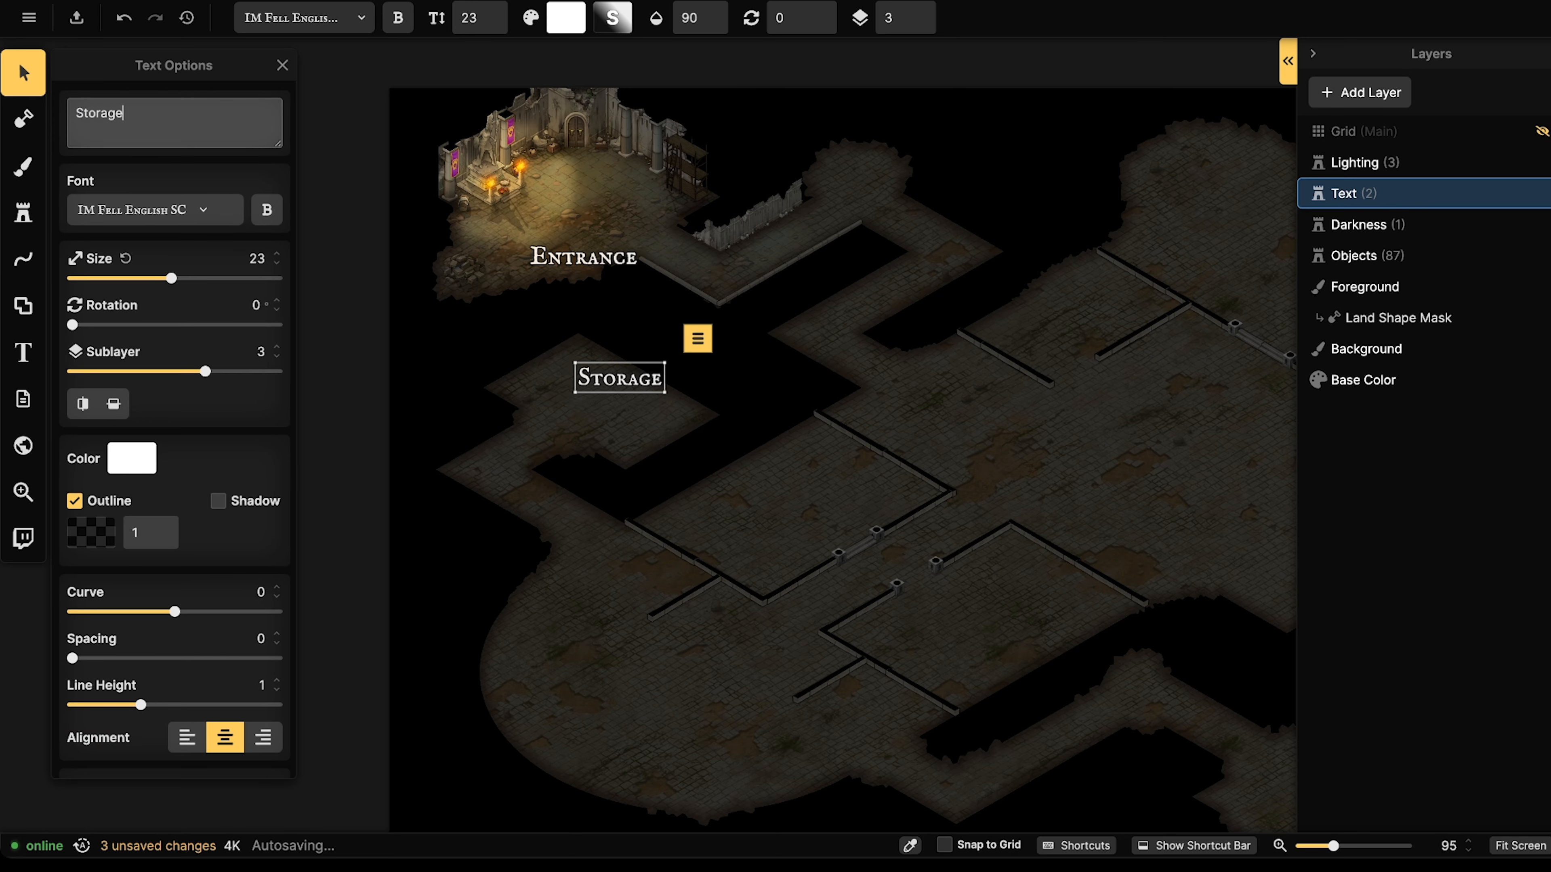
key("Return")
type("Room")
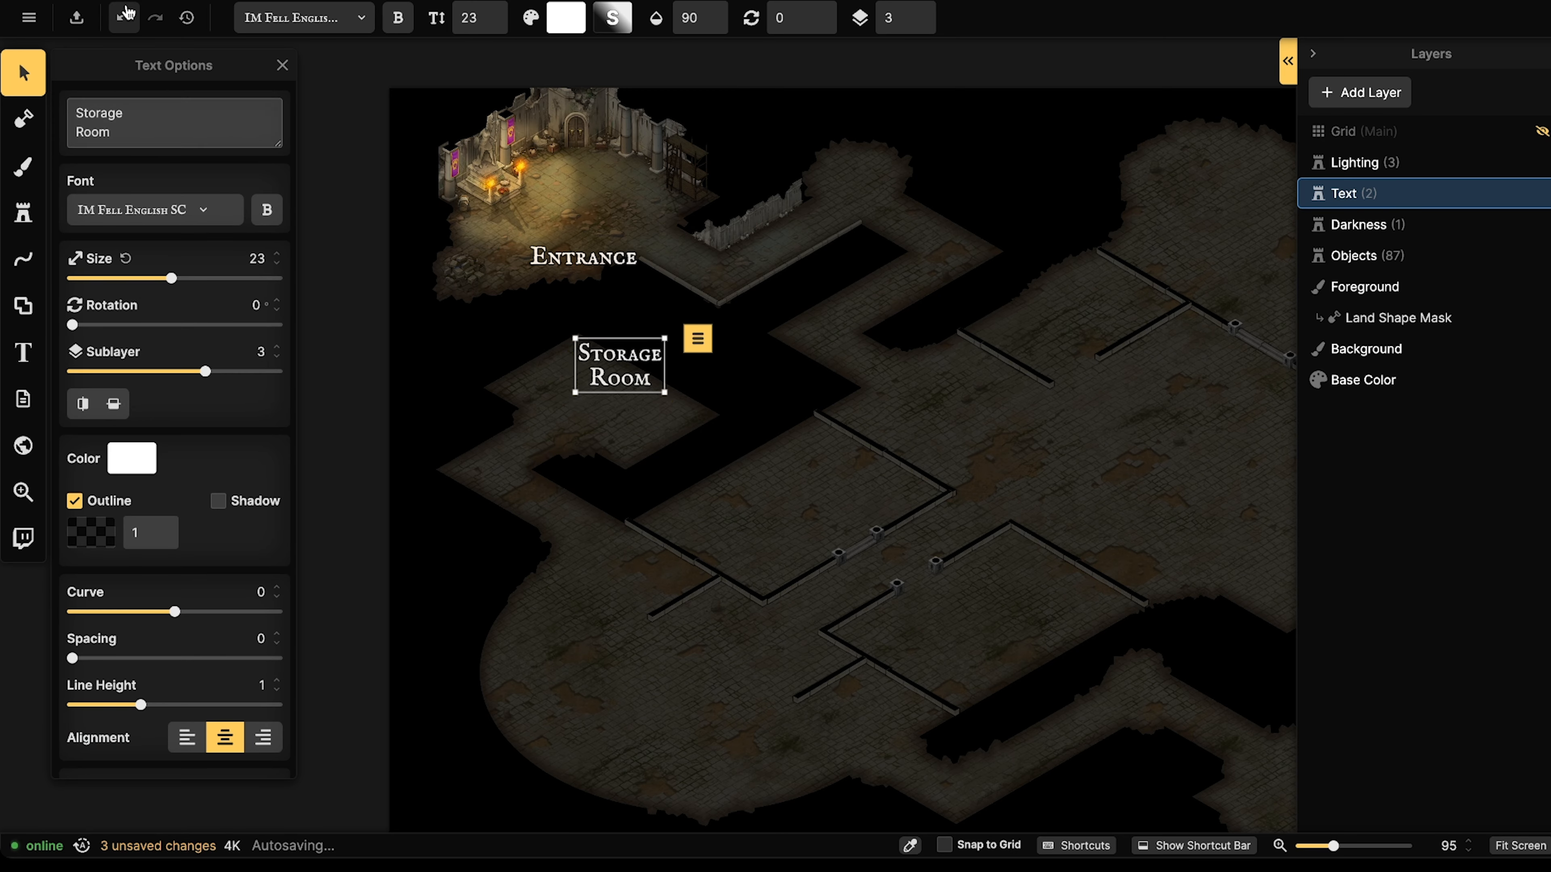
left_click_drag(634, 368, 642, 365)
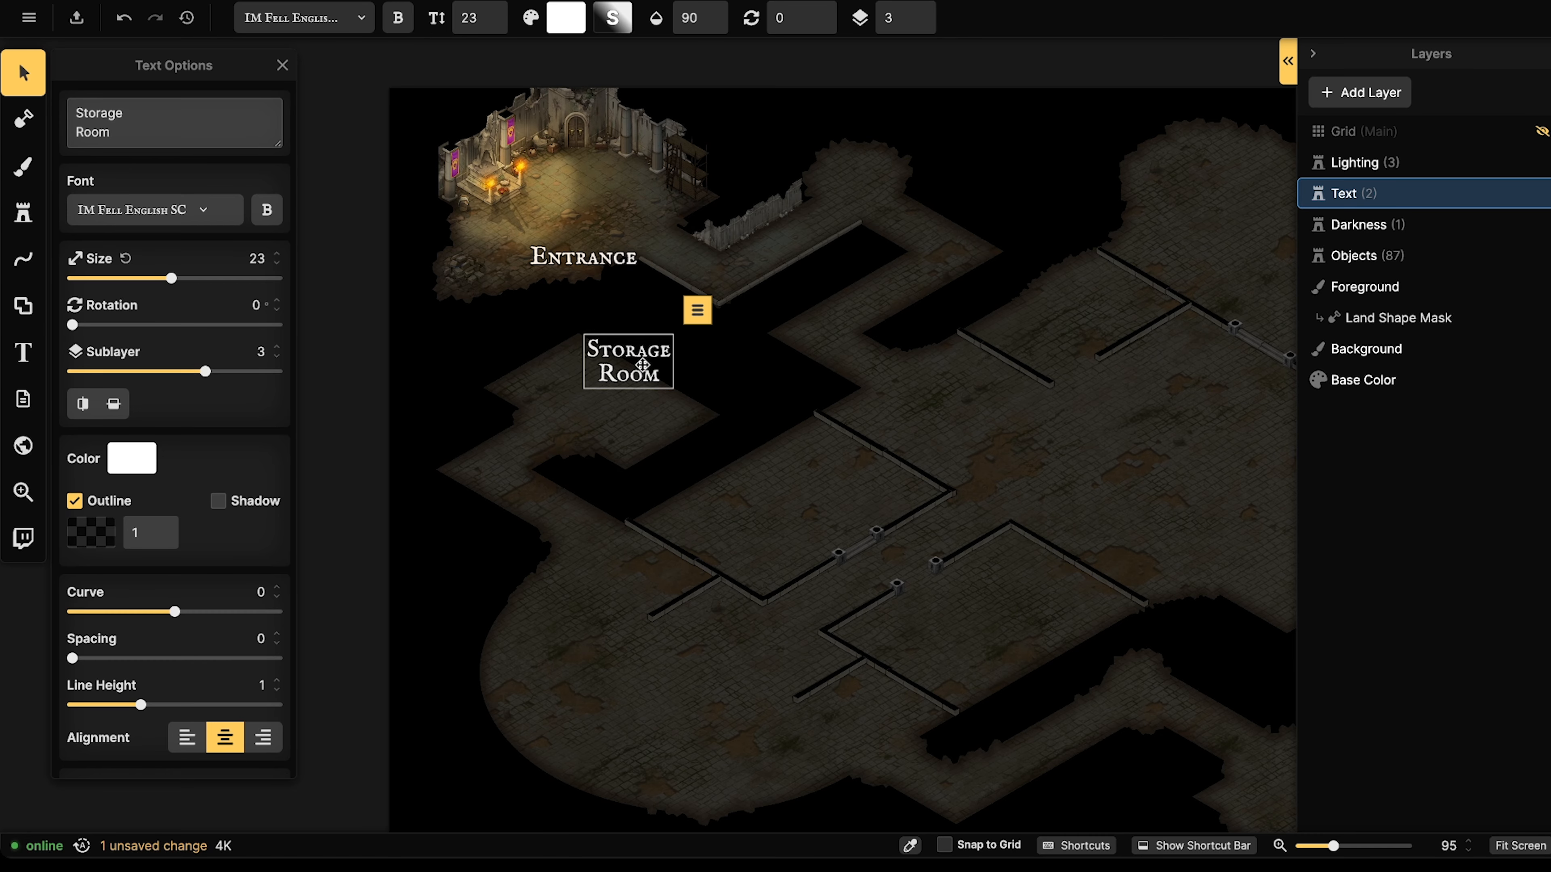
key("Escape")
Try placing the Text layer above the Lighting layer and undo the reordering.
scroll(623, 354, "down", 2)
middle_click_drag(620, 349, 610, 356)
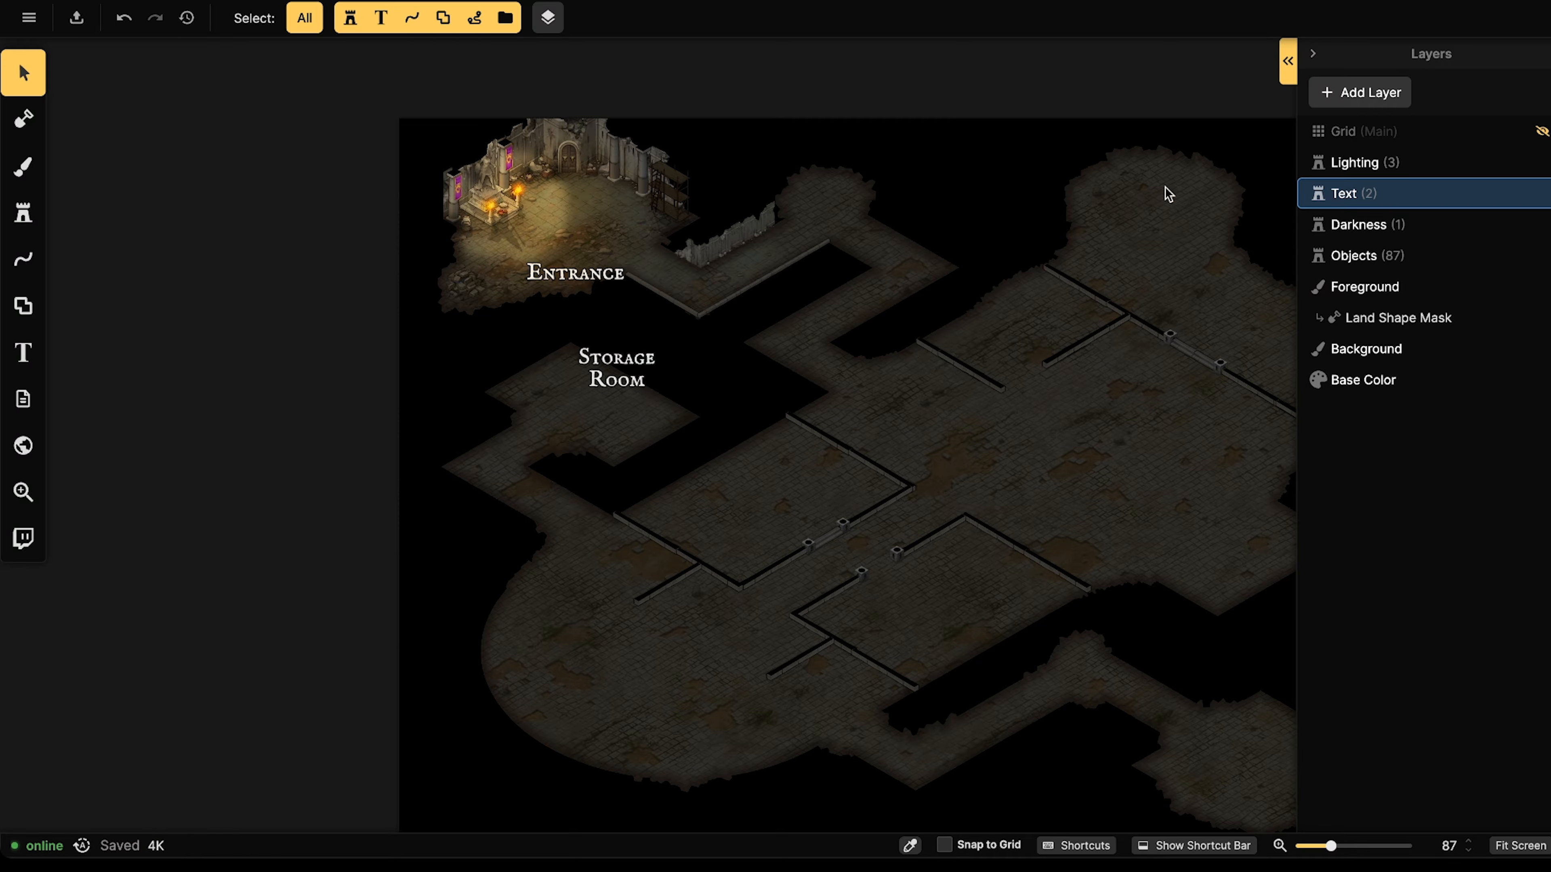
right_click(1366, 193)
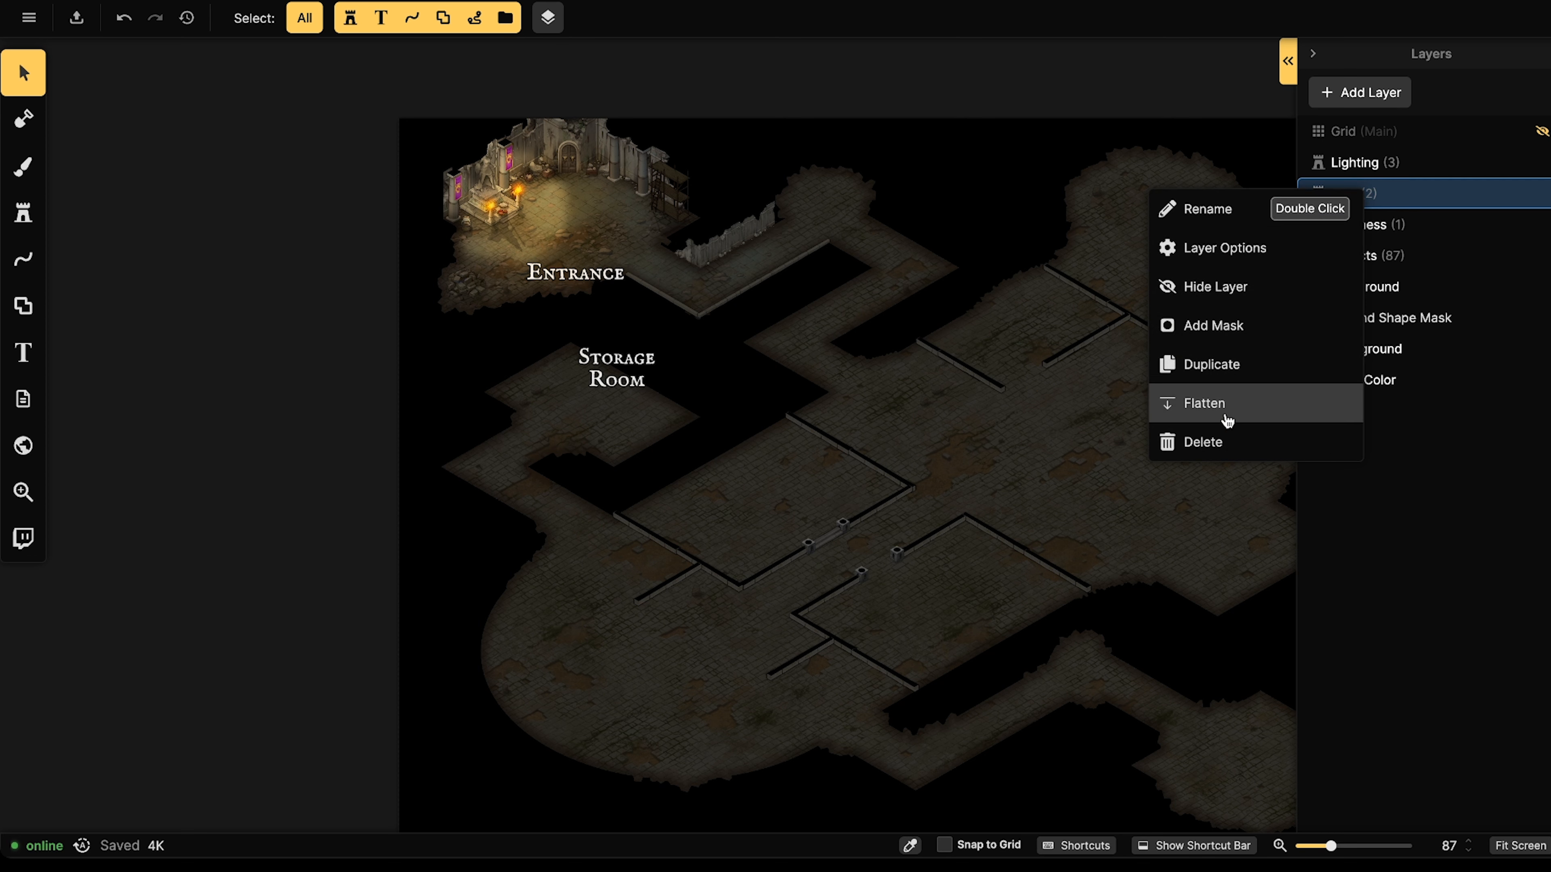
left_click(1404, 205)
left_click_drag(1382, 201, 1374, 166)
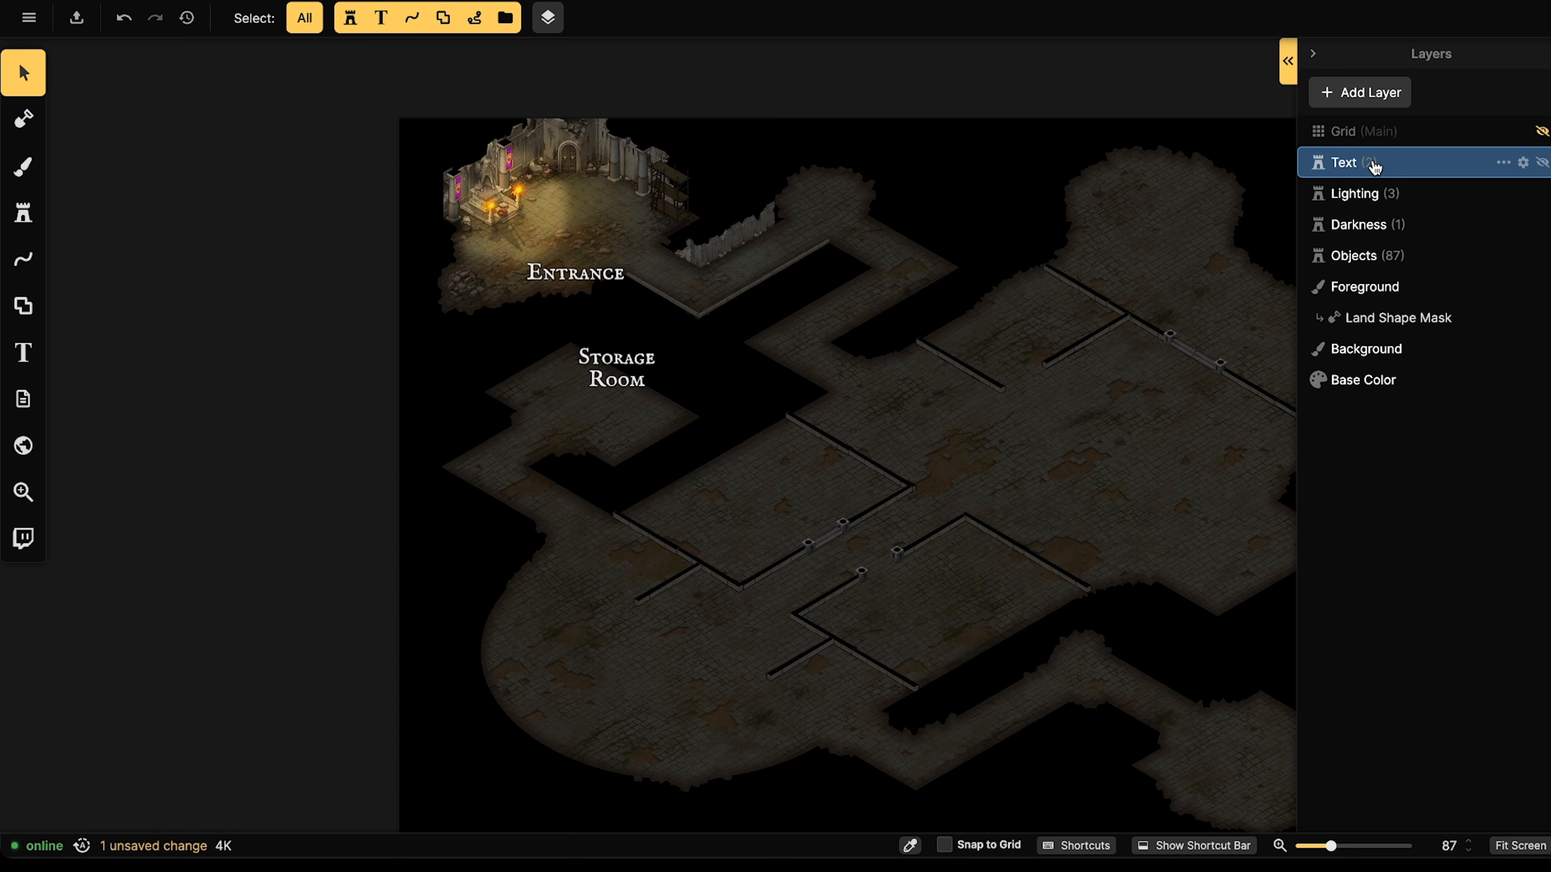
key("ctrl+z")
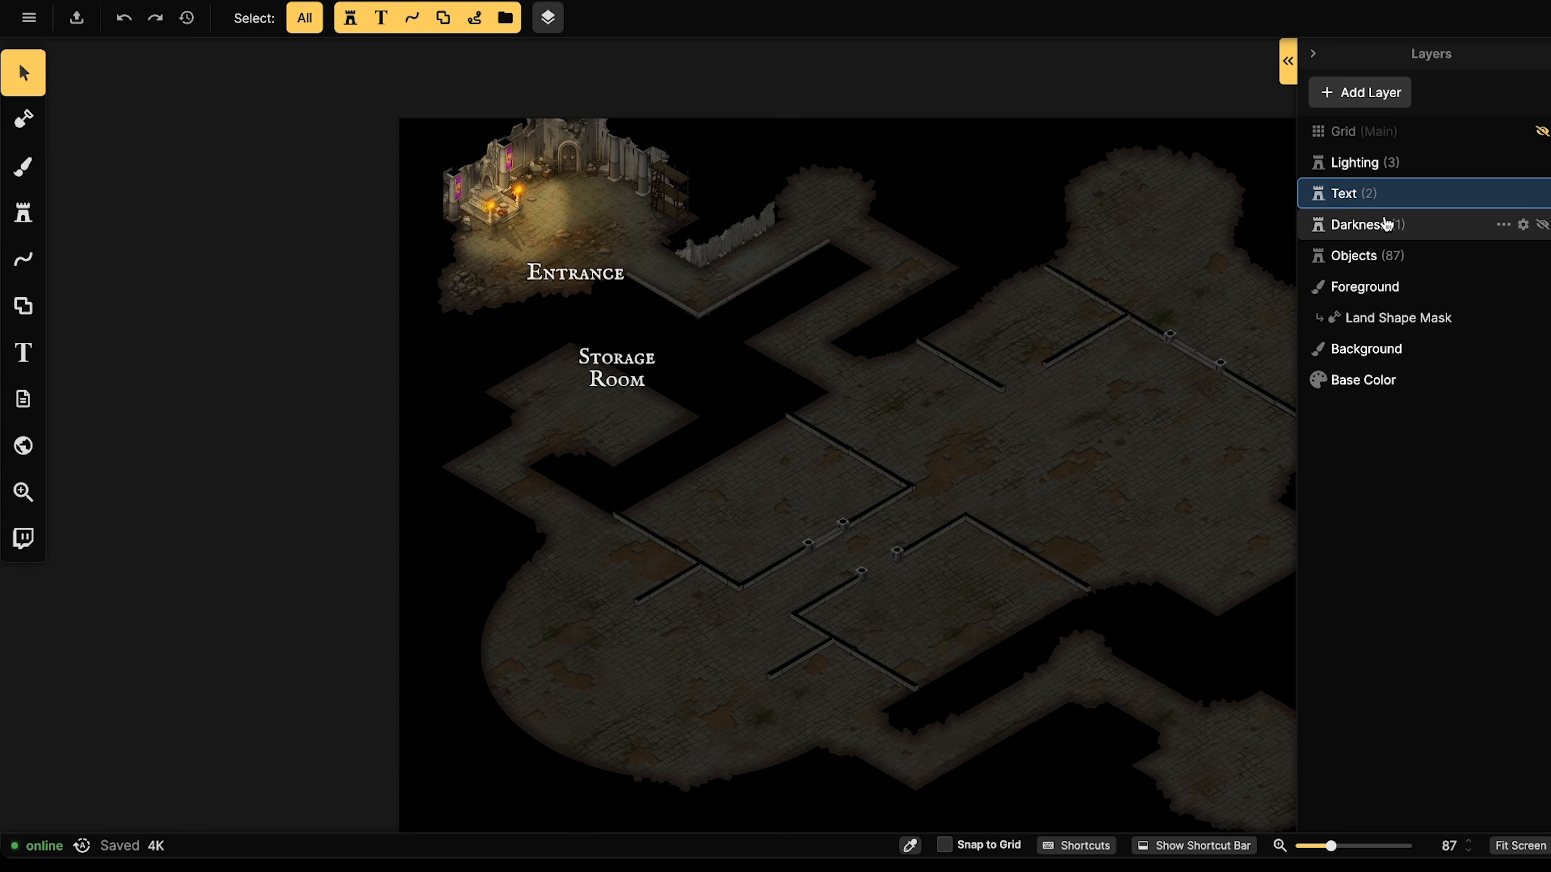
List the Objects layer's contents, select Brick Pile through the second Purple Banner, and examine the commands available for the selection, including Move To Layer.
left_click(1367, 225)
left_click(1369, 260)
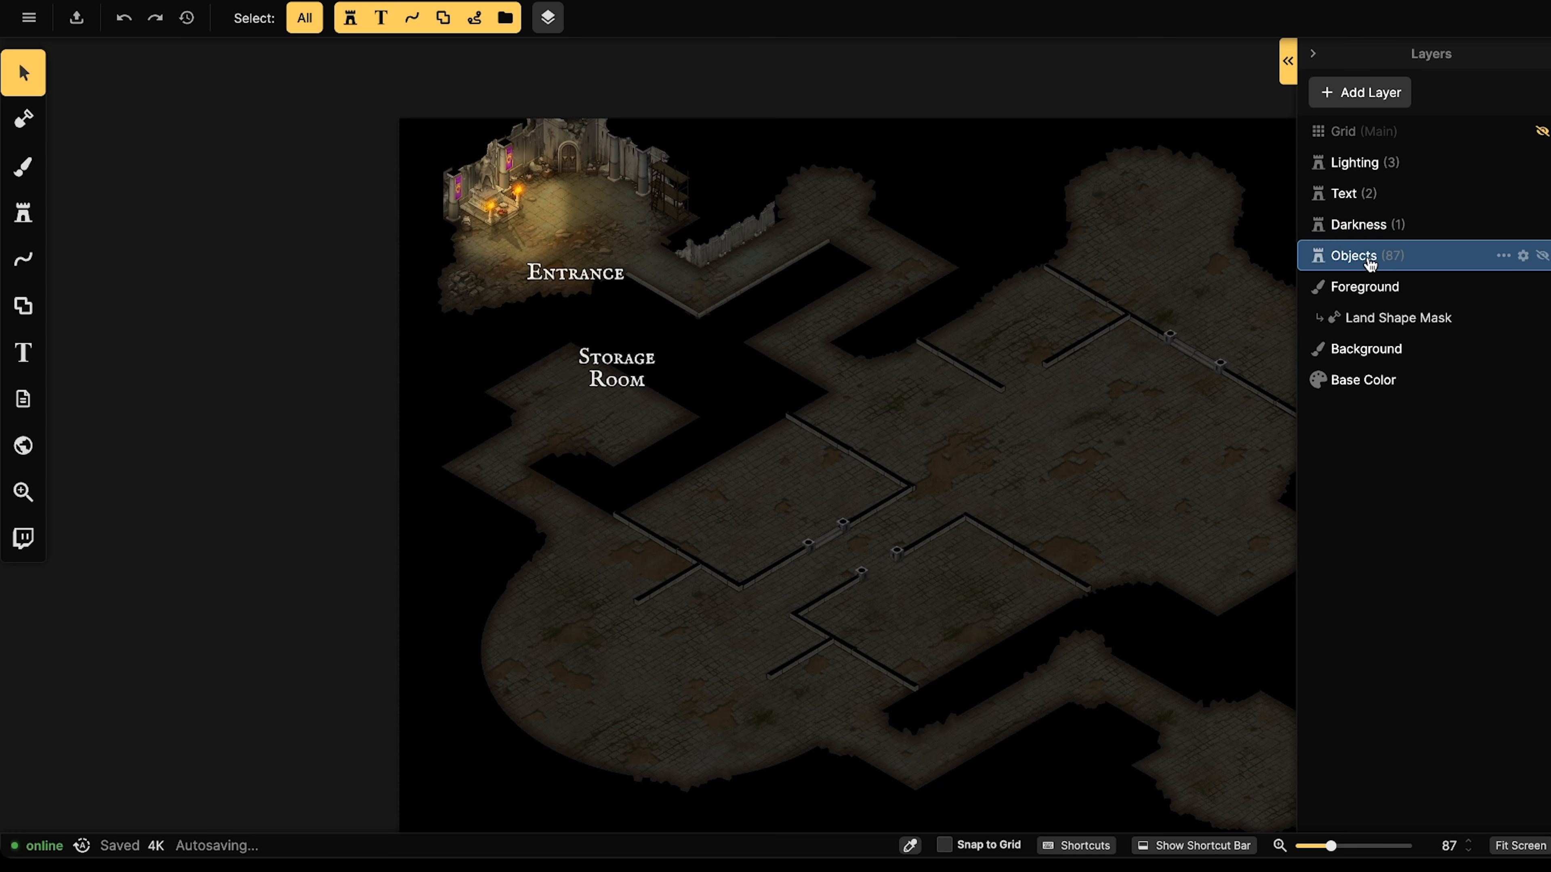
left_click(1354, 259)
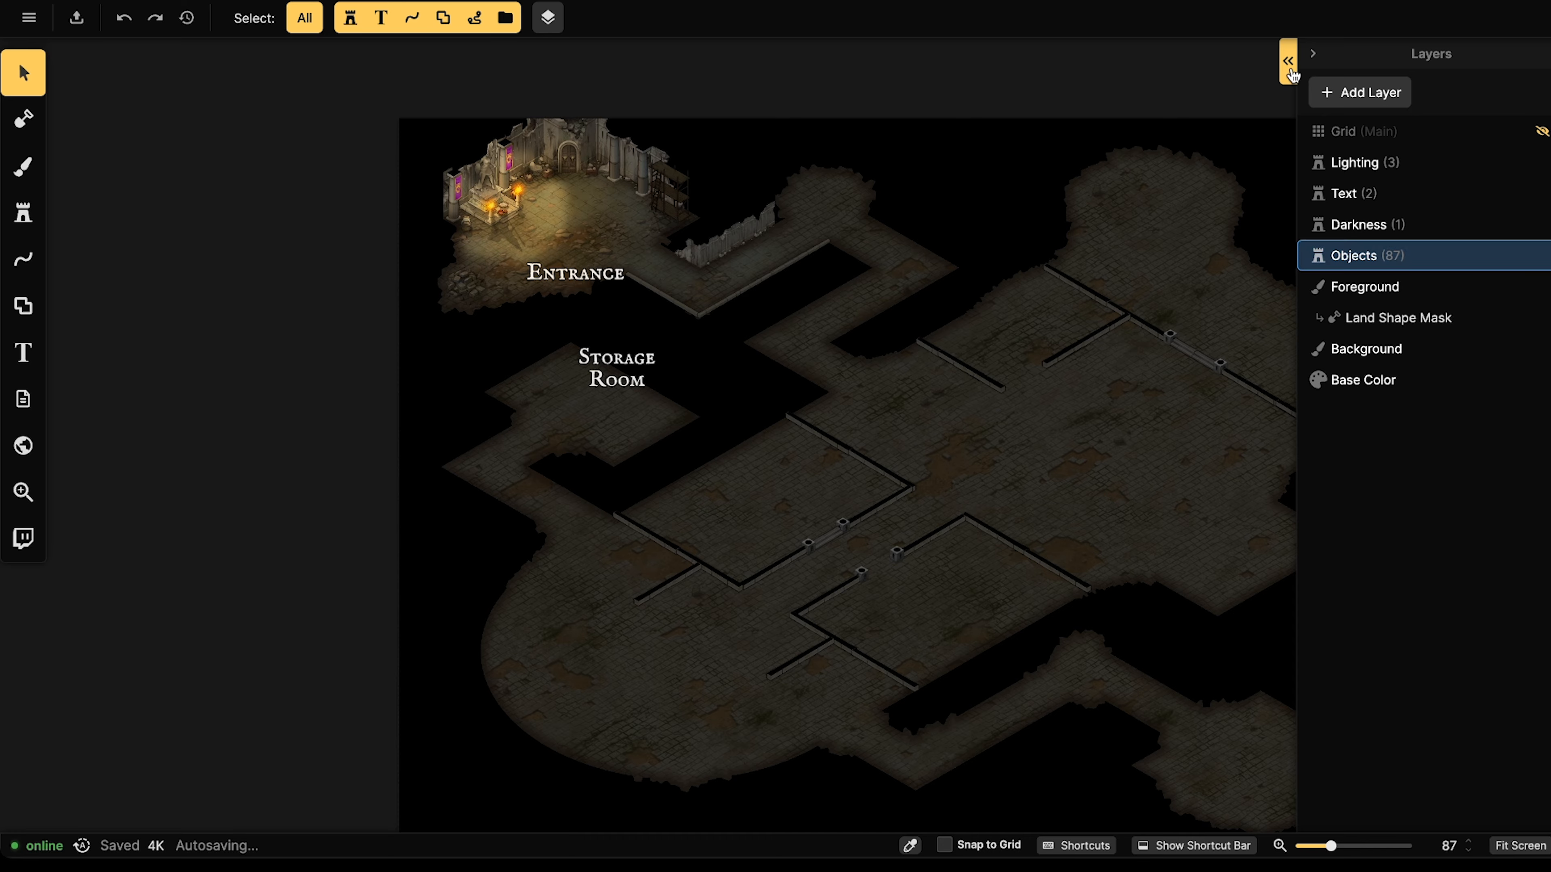
left_click(1075, 629)
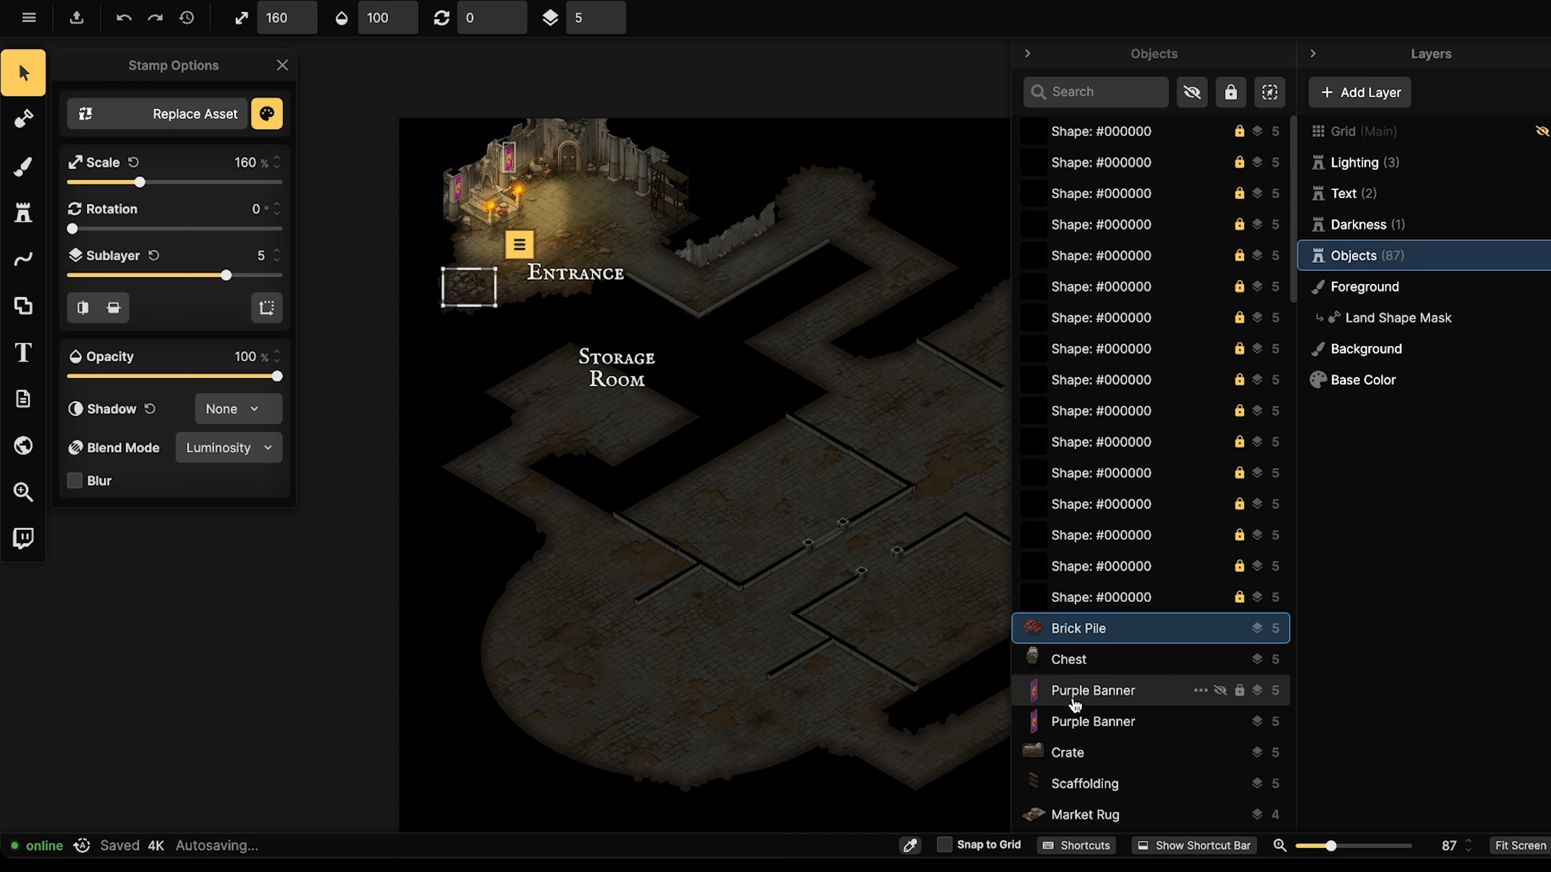
left_click(1074, 721, "shift")
right_click(1079, 631)
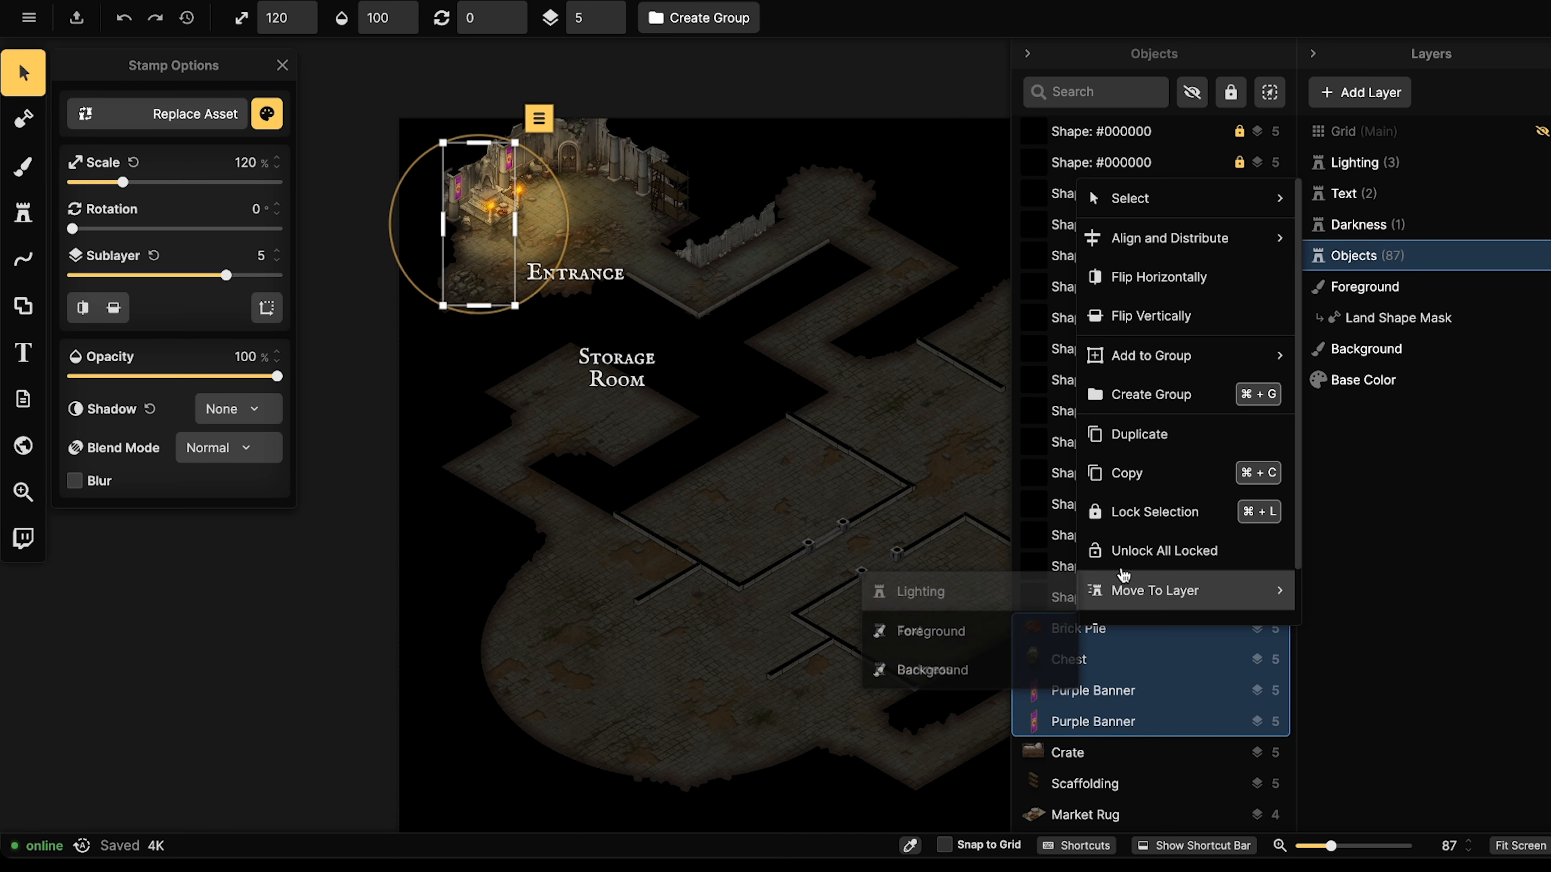
mouse_move(1169, 188)
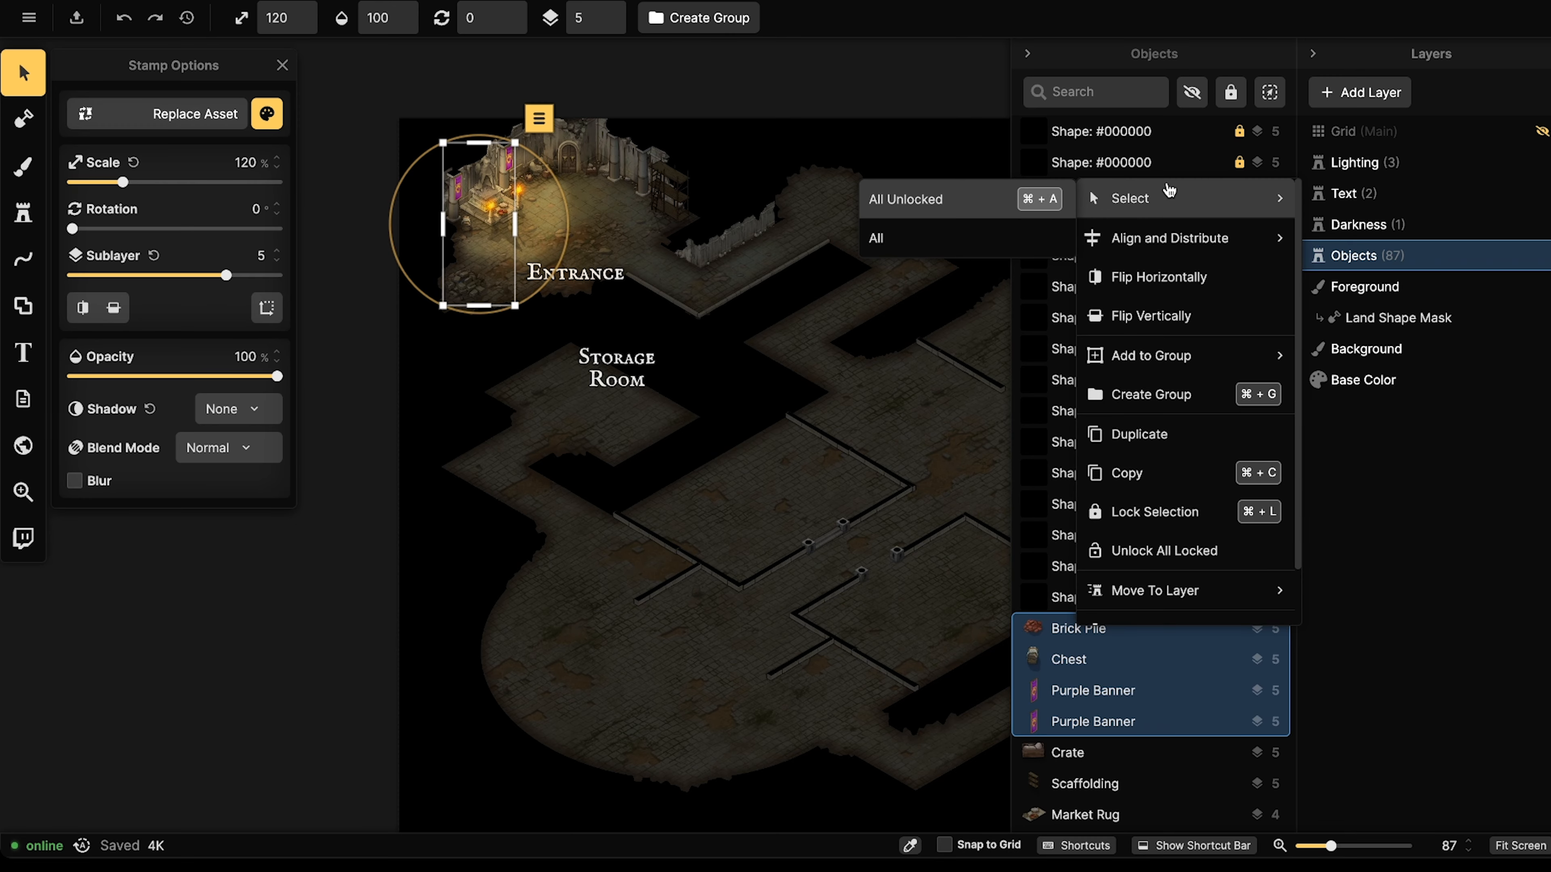
mouse_move(1169, 351)
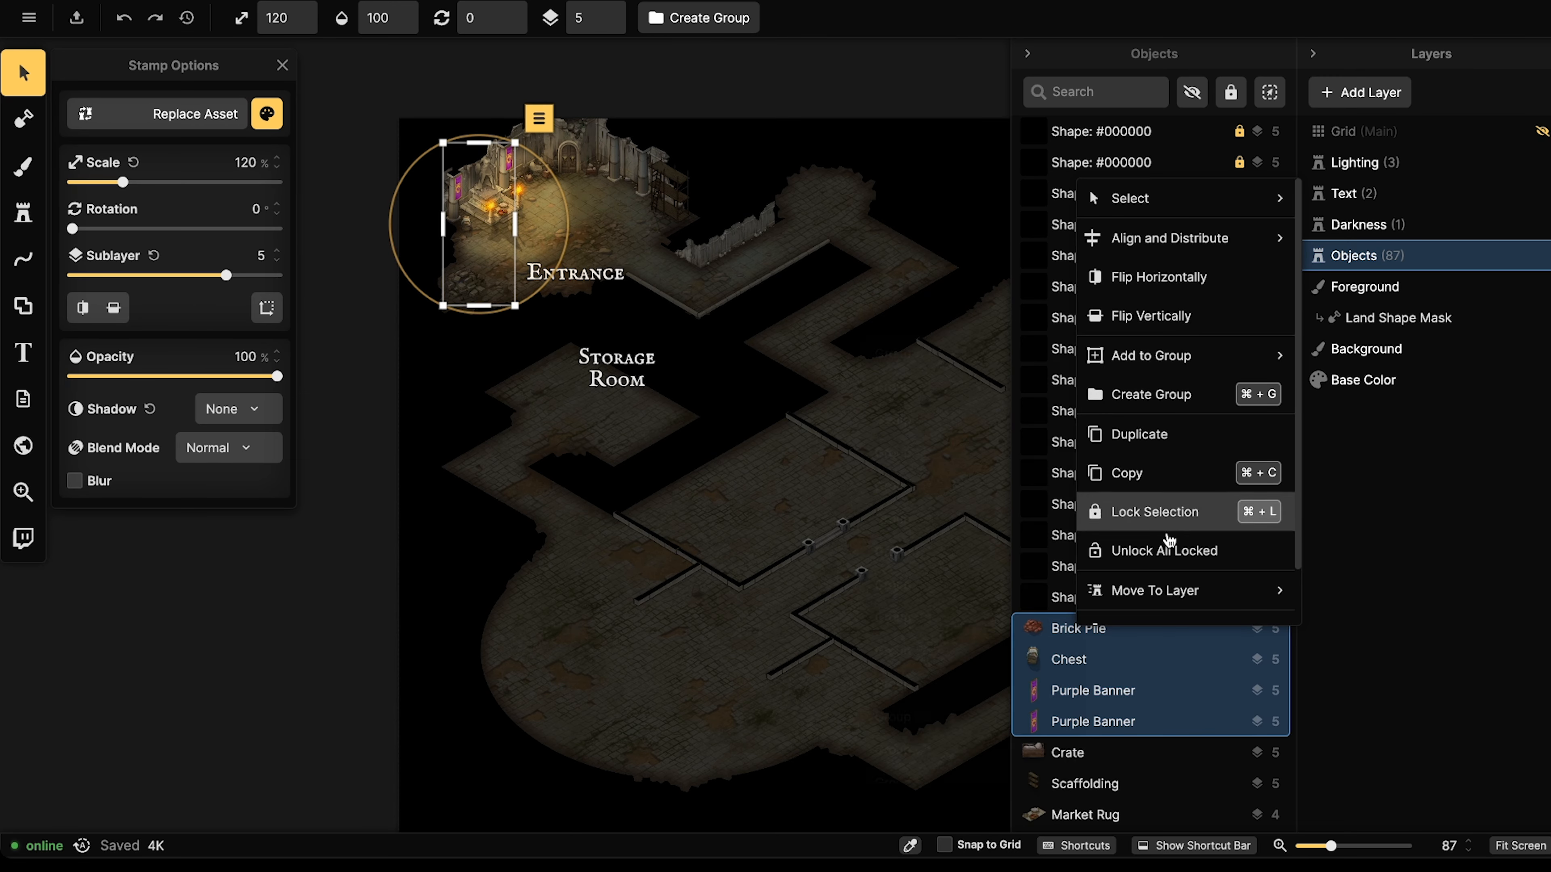
mouse_move(1173, 597)
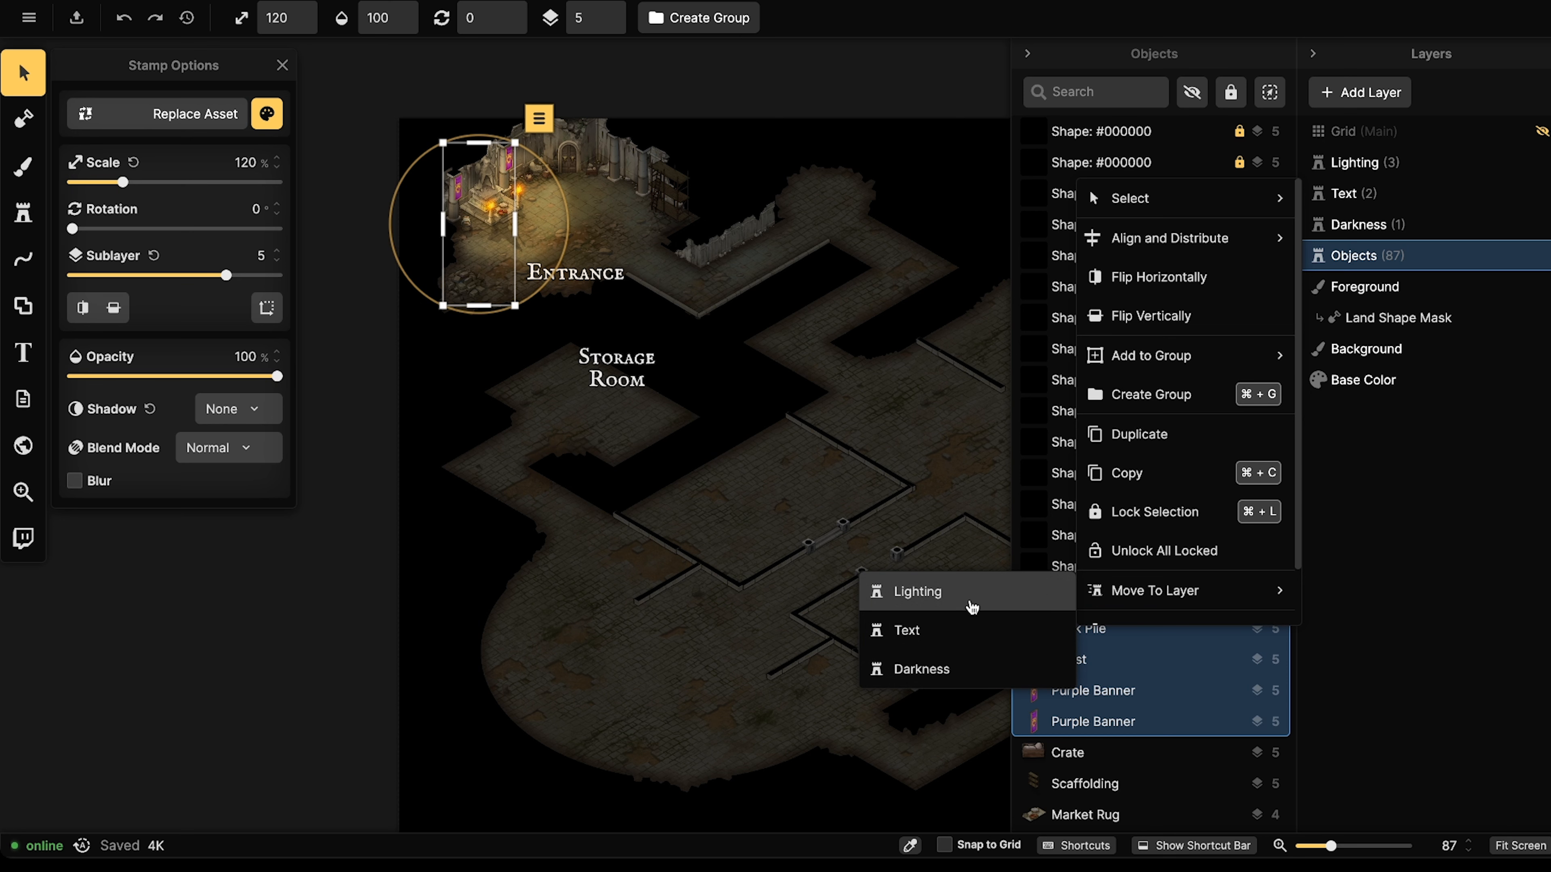
left_click(1364, 563)
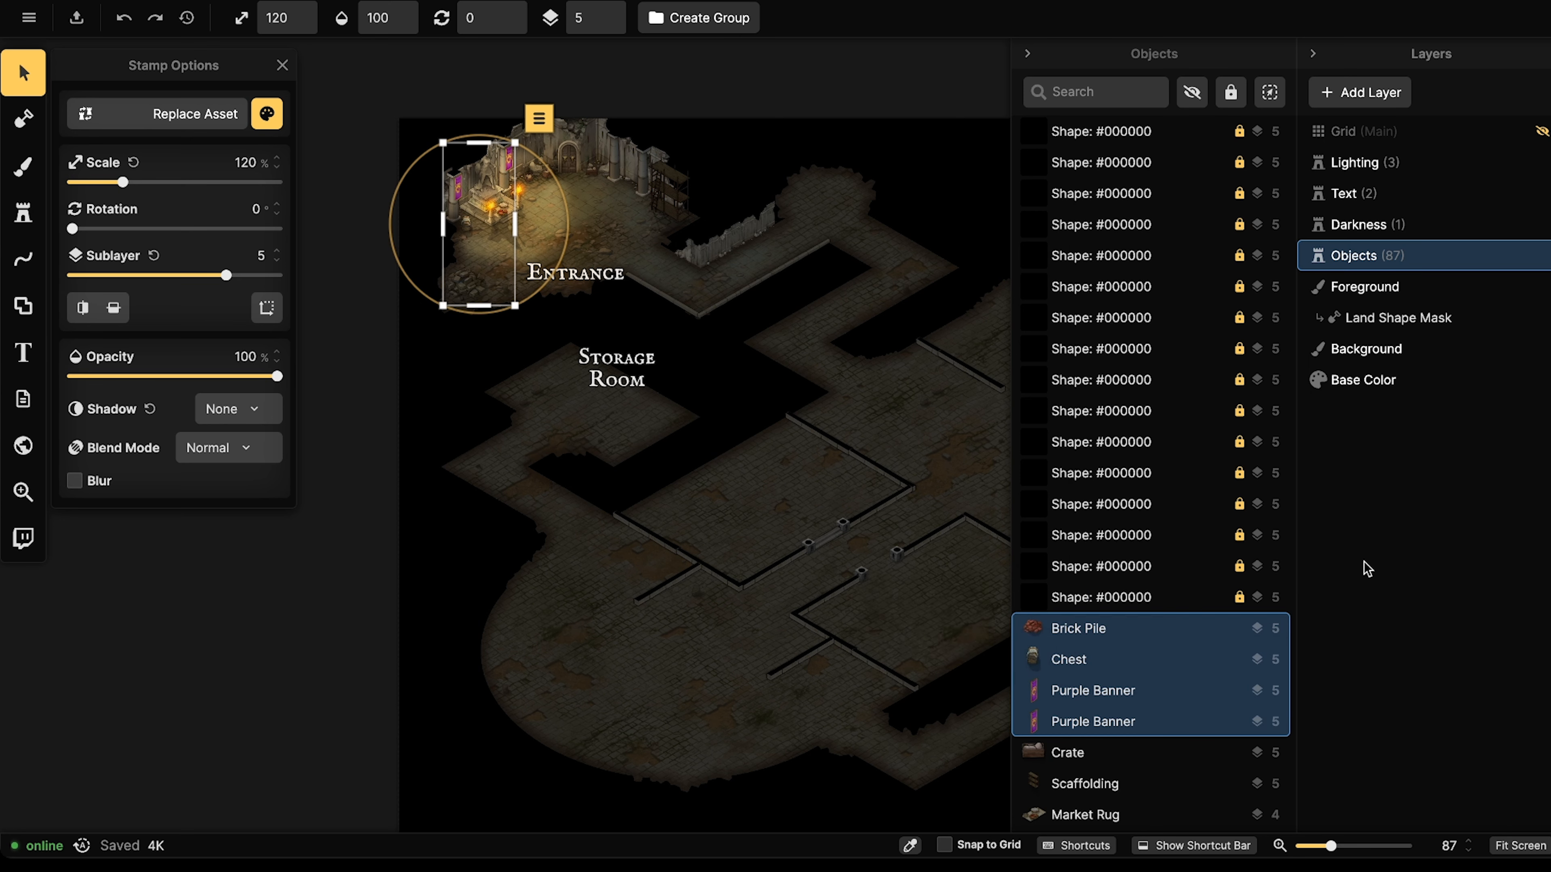
key("Escape")
On the Text layer, copy the "Storage Room" label and paste it near the rounded chamber at the map's upper right.
scroll(689, 359, "down", 1)
key("space")
left_click_drag(691, 351, 622, 334)
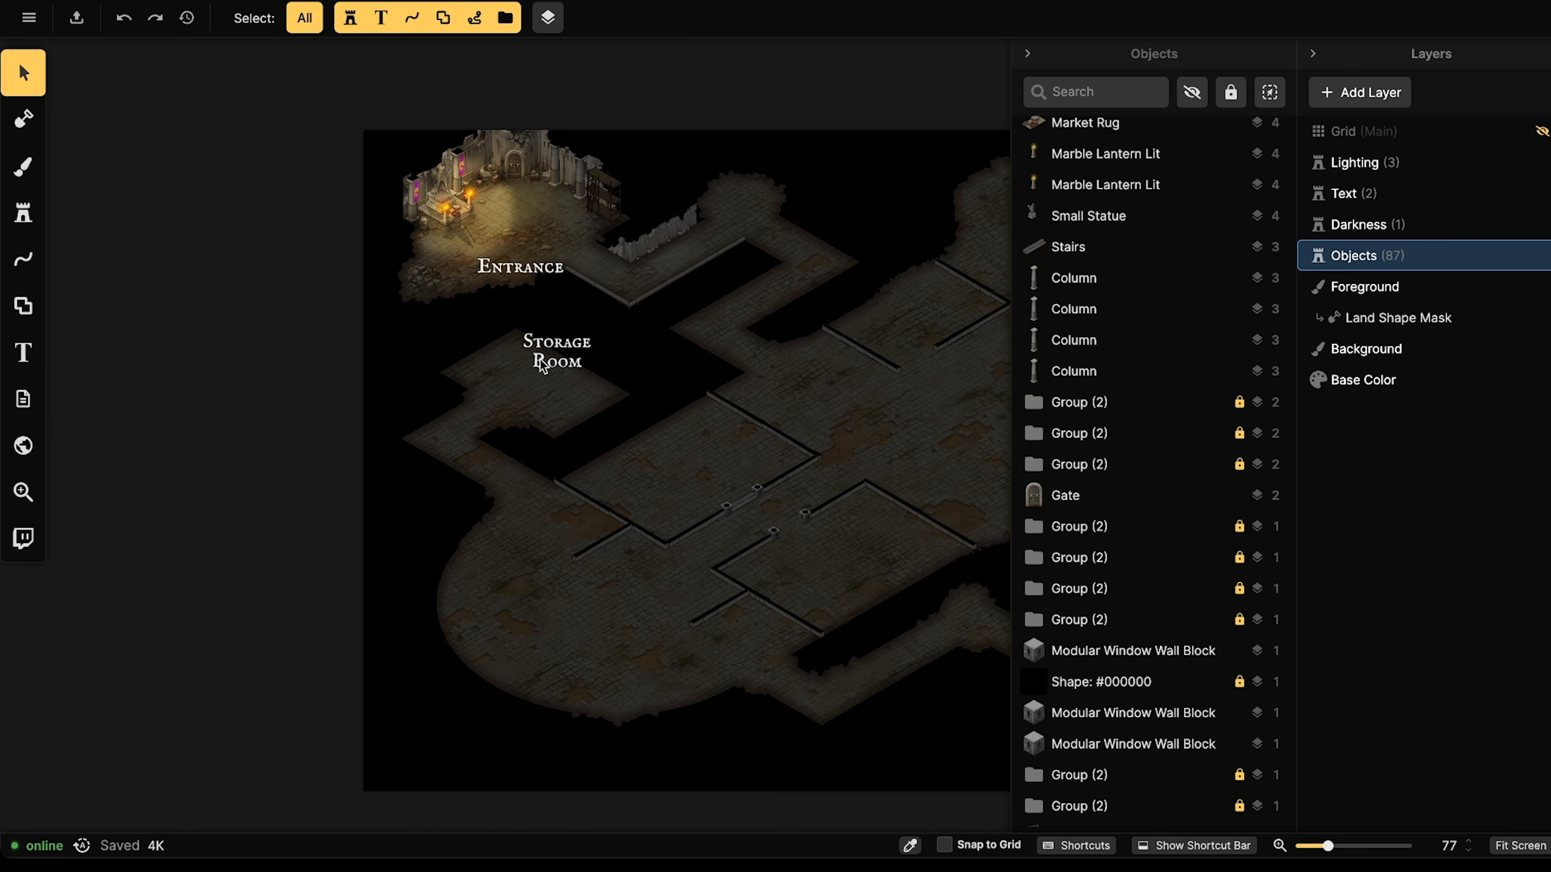
left_click(1343, 195)
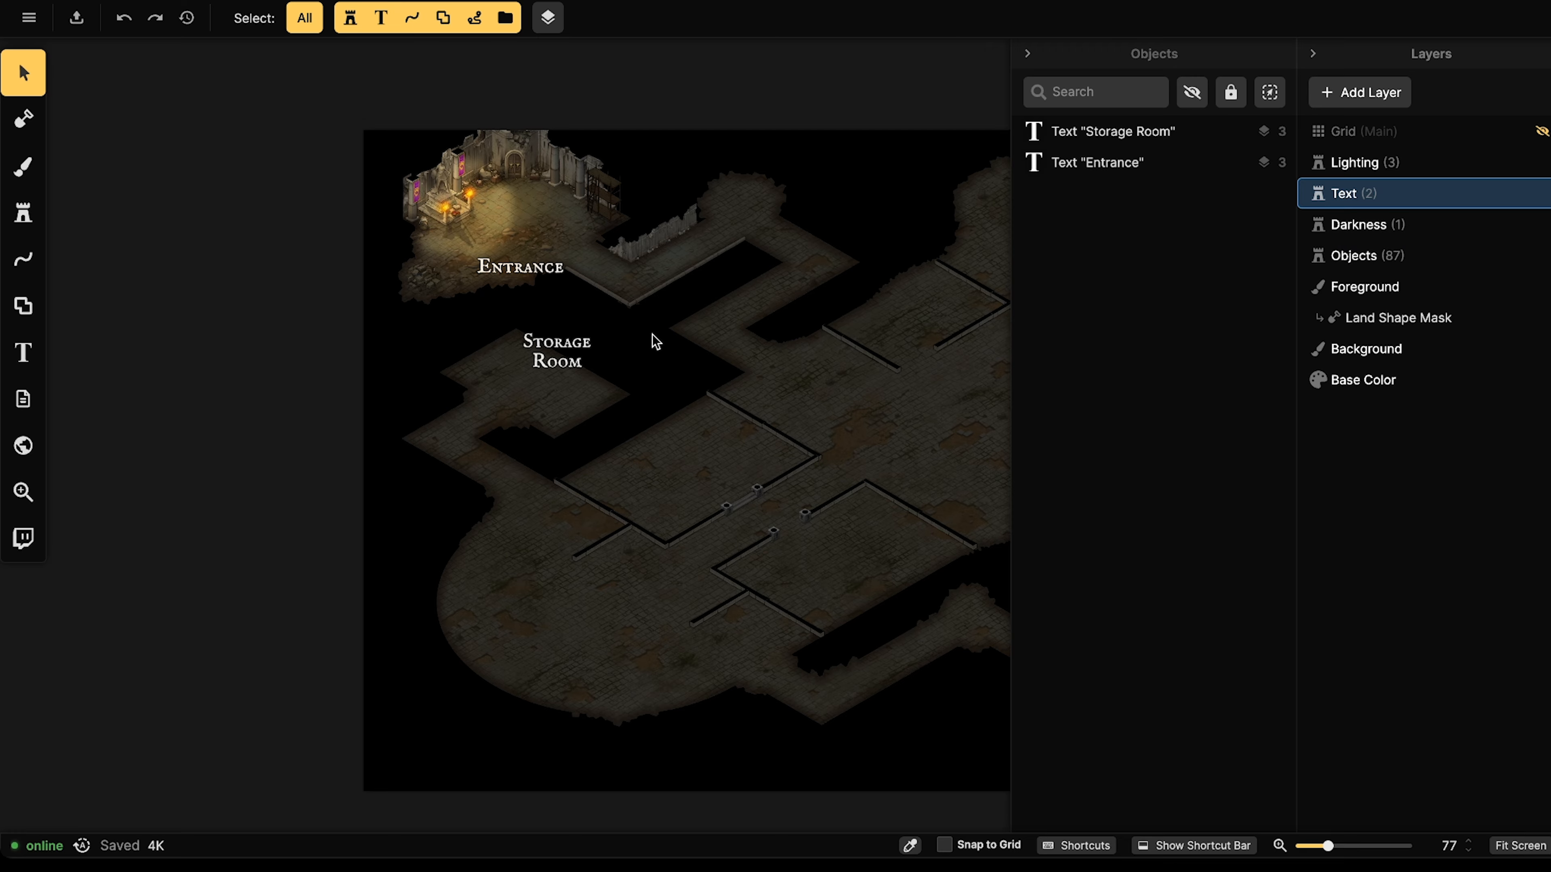
left_click(571, 343)
key("ctrl+c")
key("space")
left_click_drag(904, 329, 564, 453)
key("ctrl+v")
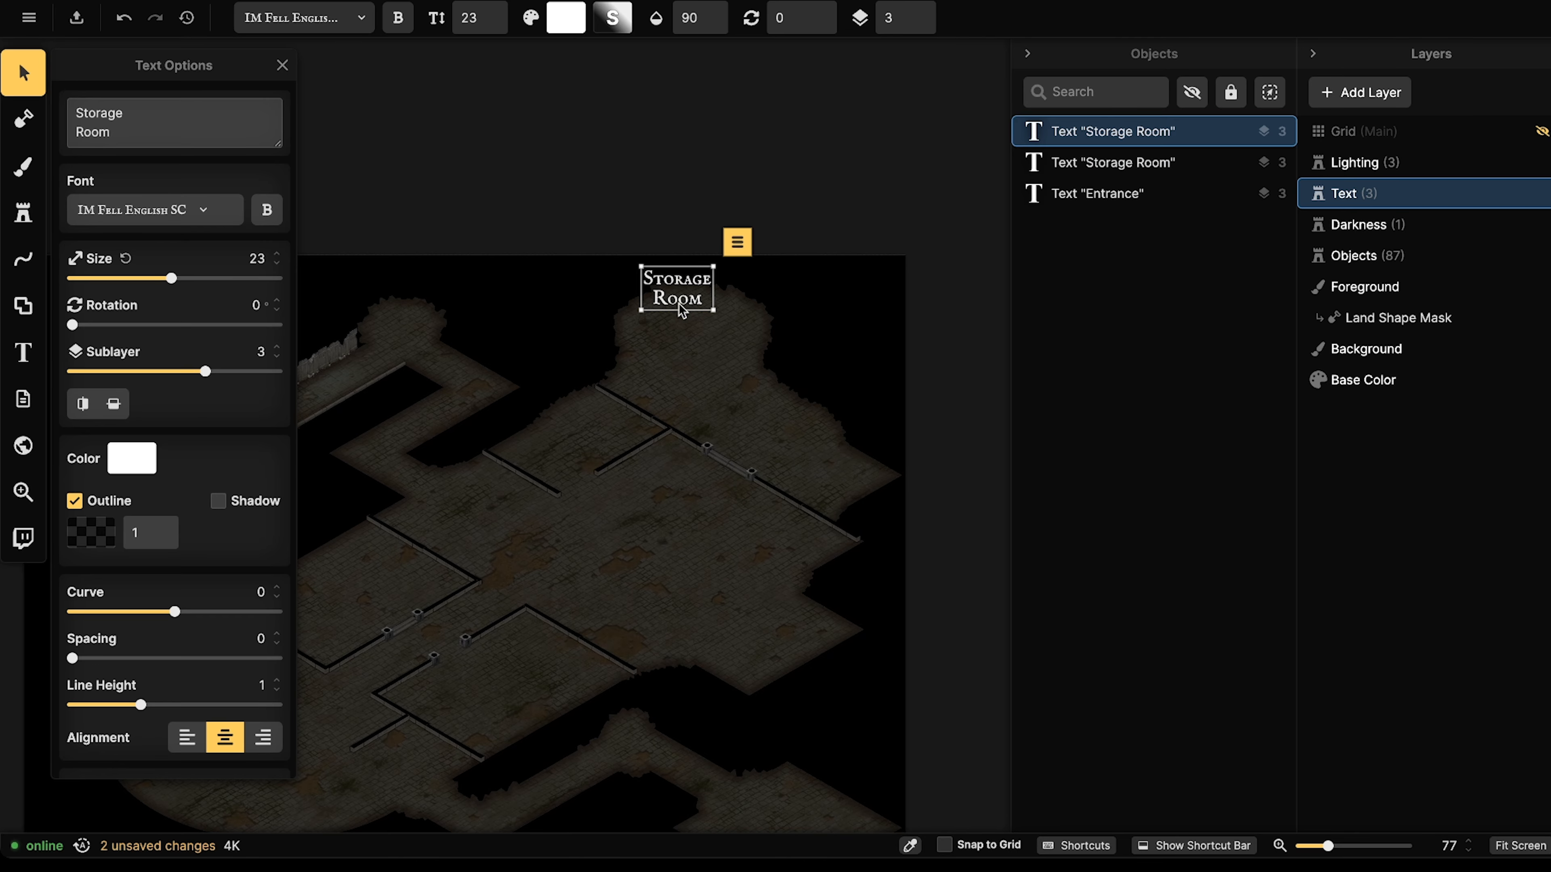
Position the pasted label inside the rounded chamber and change its text to "Cave".
left_click_drag(679, 304, 748, 354)
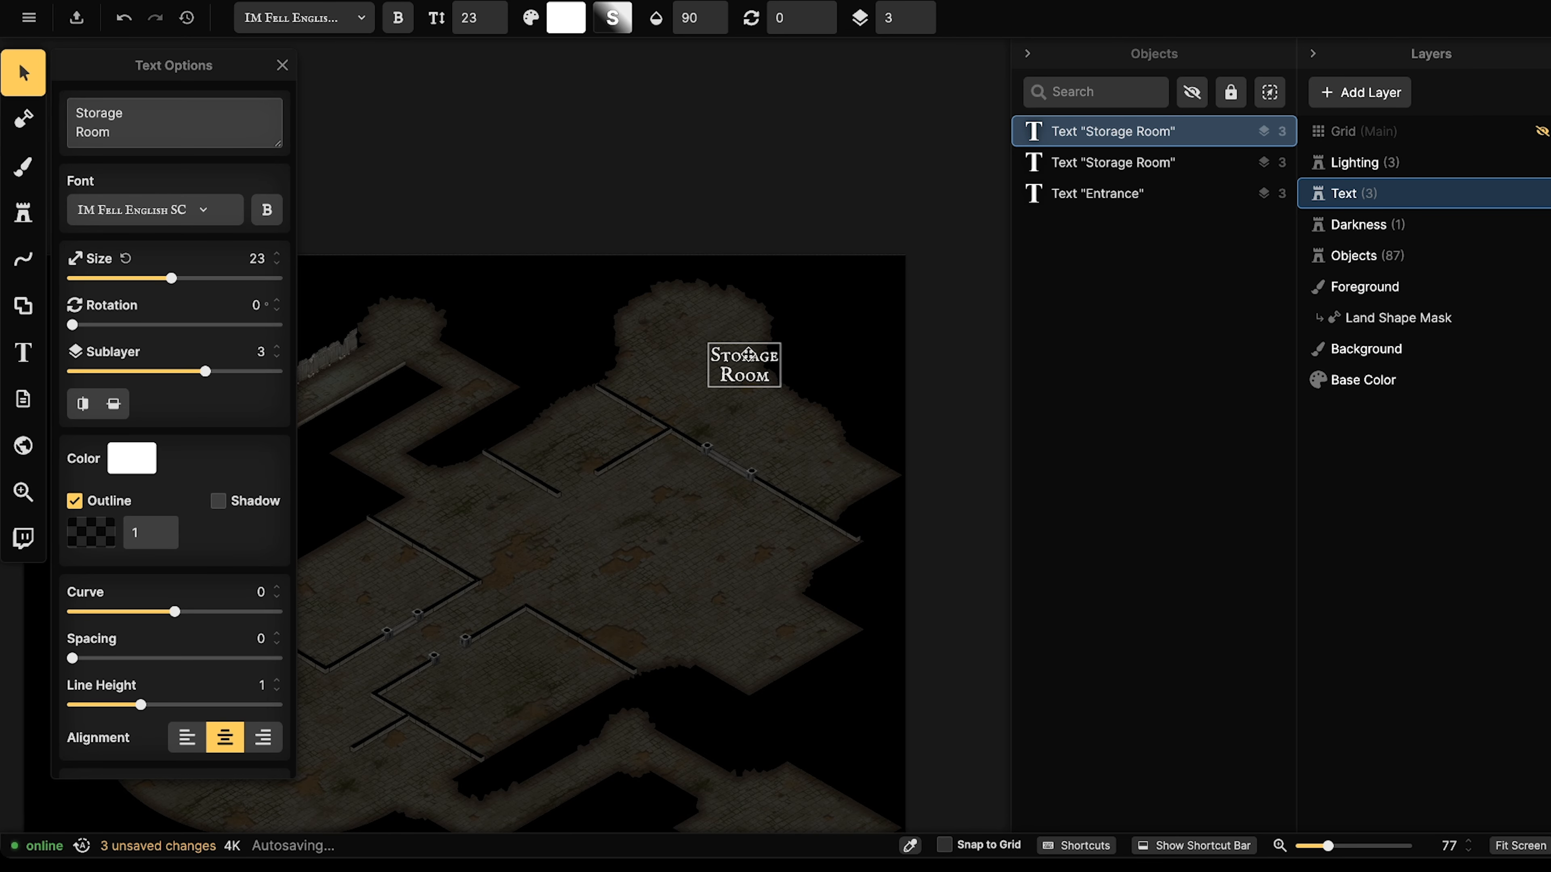
scroll(665, 336, "up", 6)
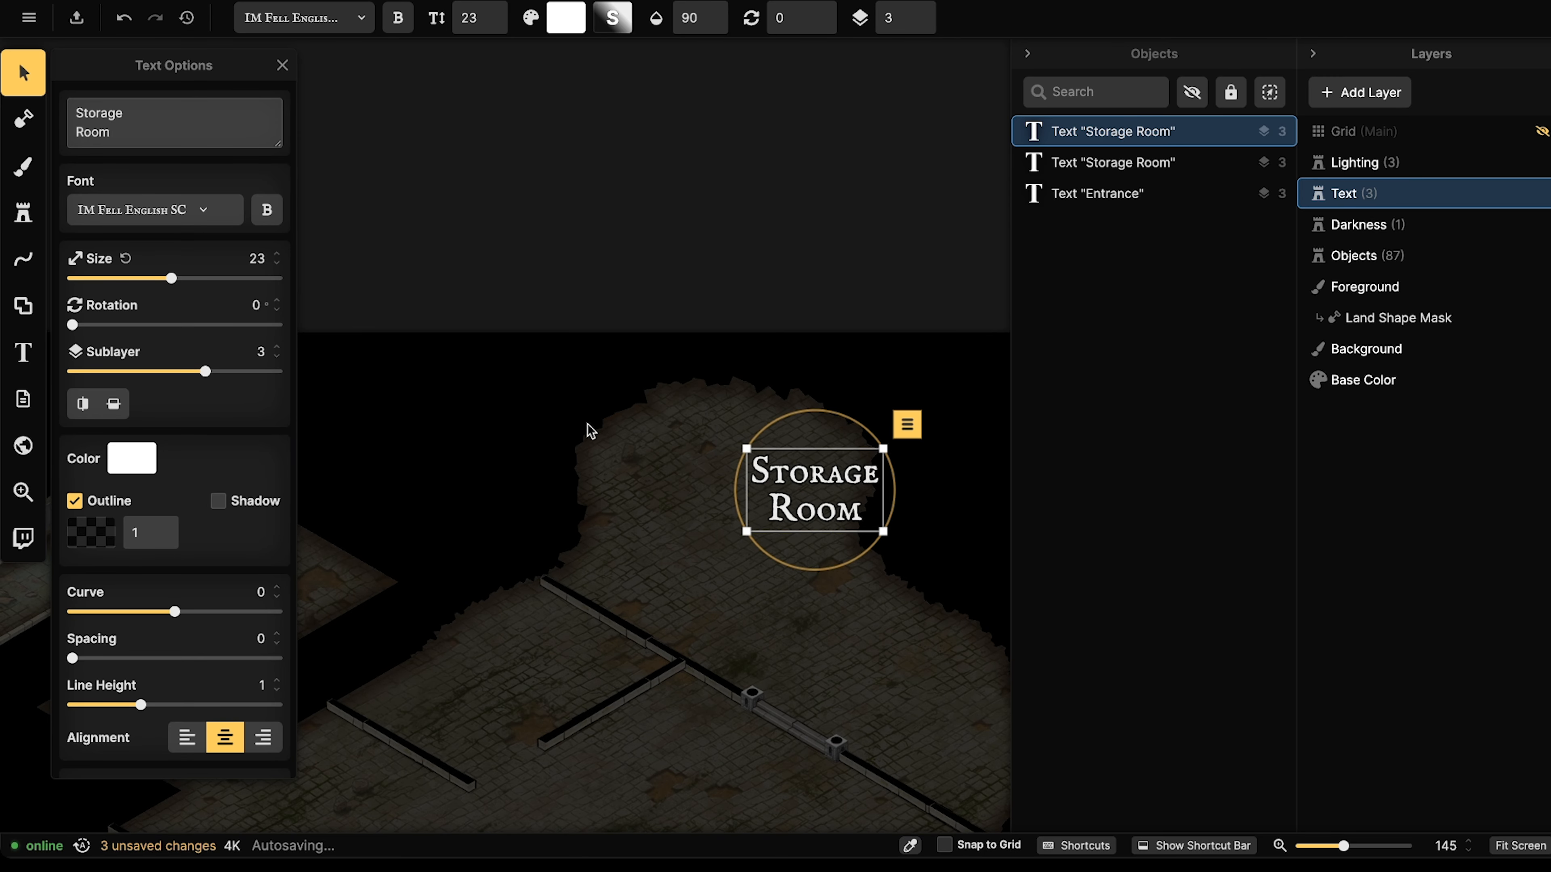
left_click_drag(812, 504, 720, 460)
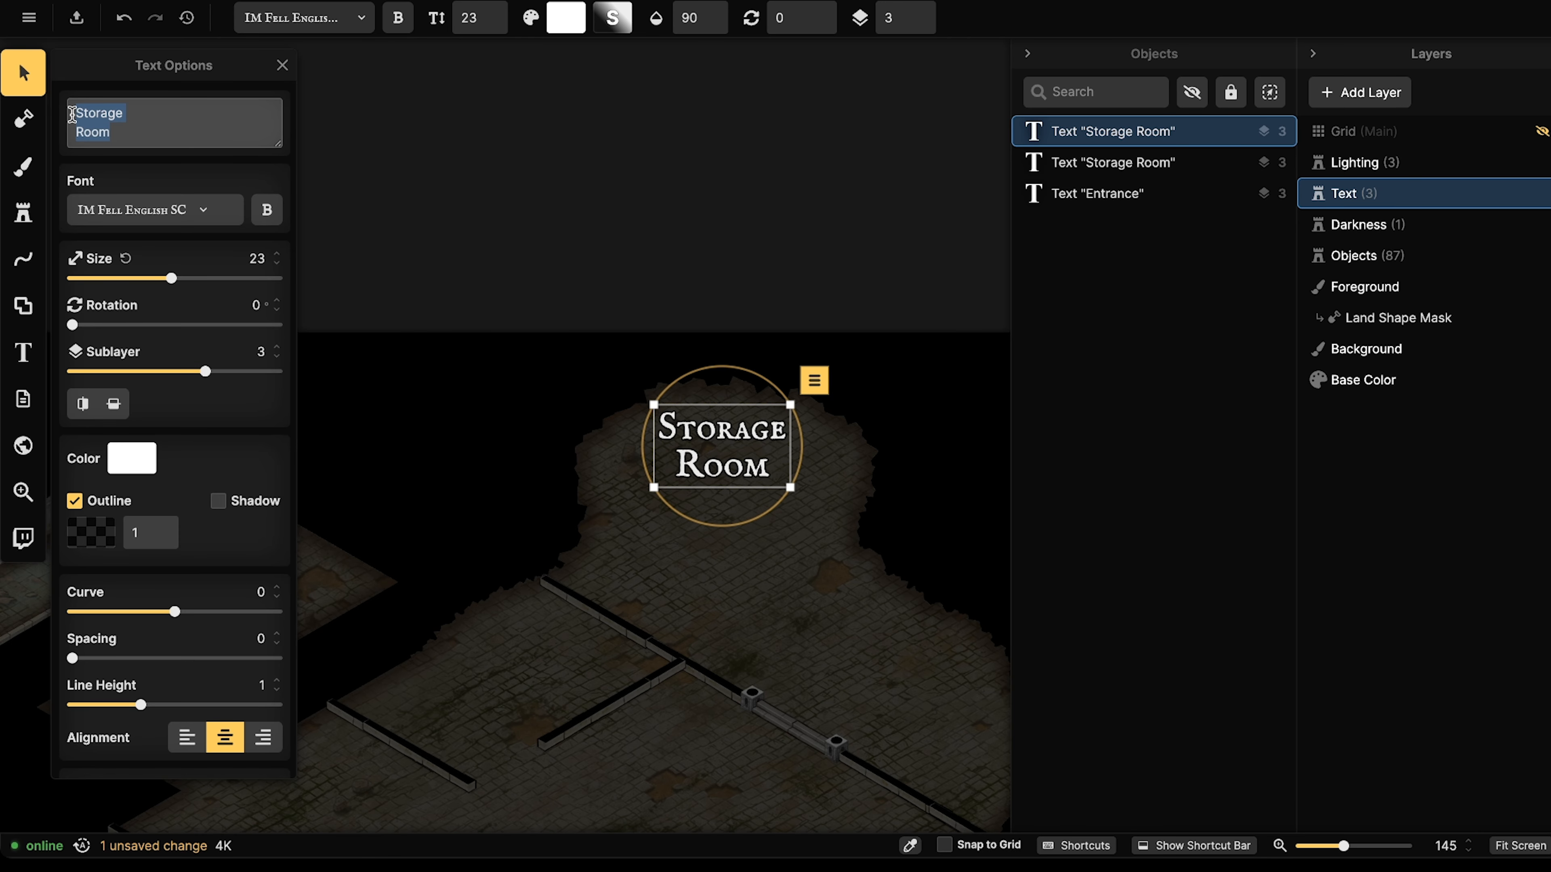
type("Cave")
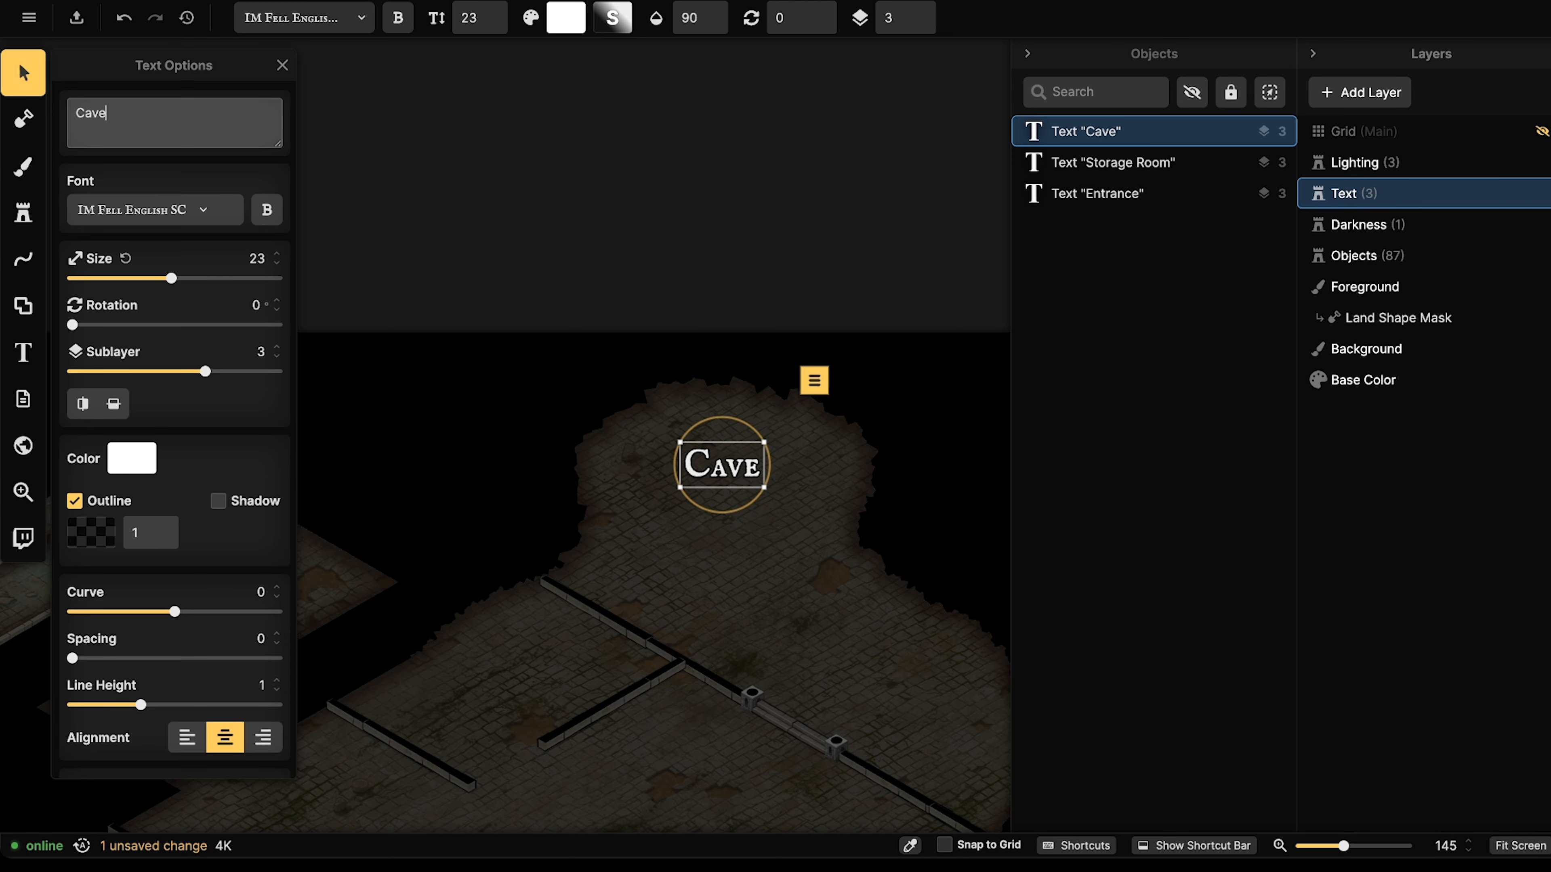
Nudge the "Cave" label toward the middle of the rounded chamber and deselect it.
left_click_drag(725, 460, 723, 457)
scroll(724, 457, "down", 5)
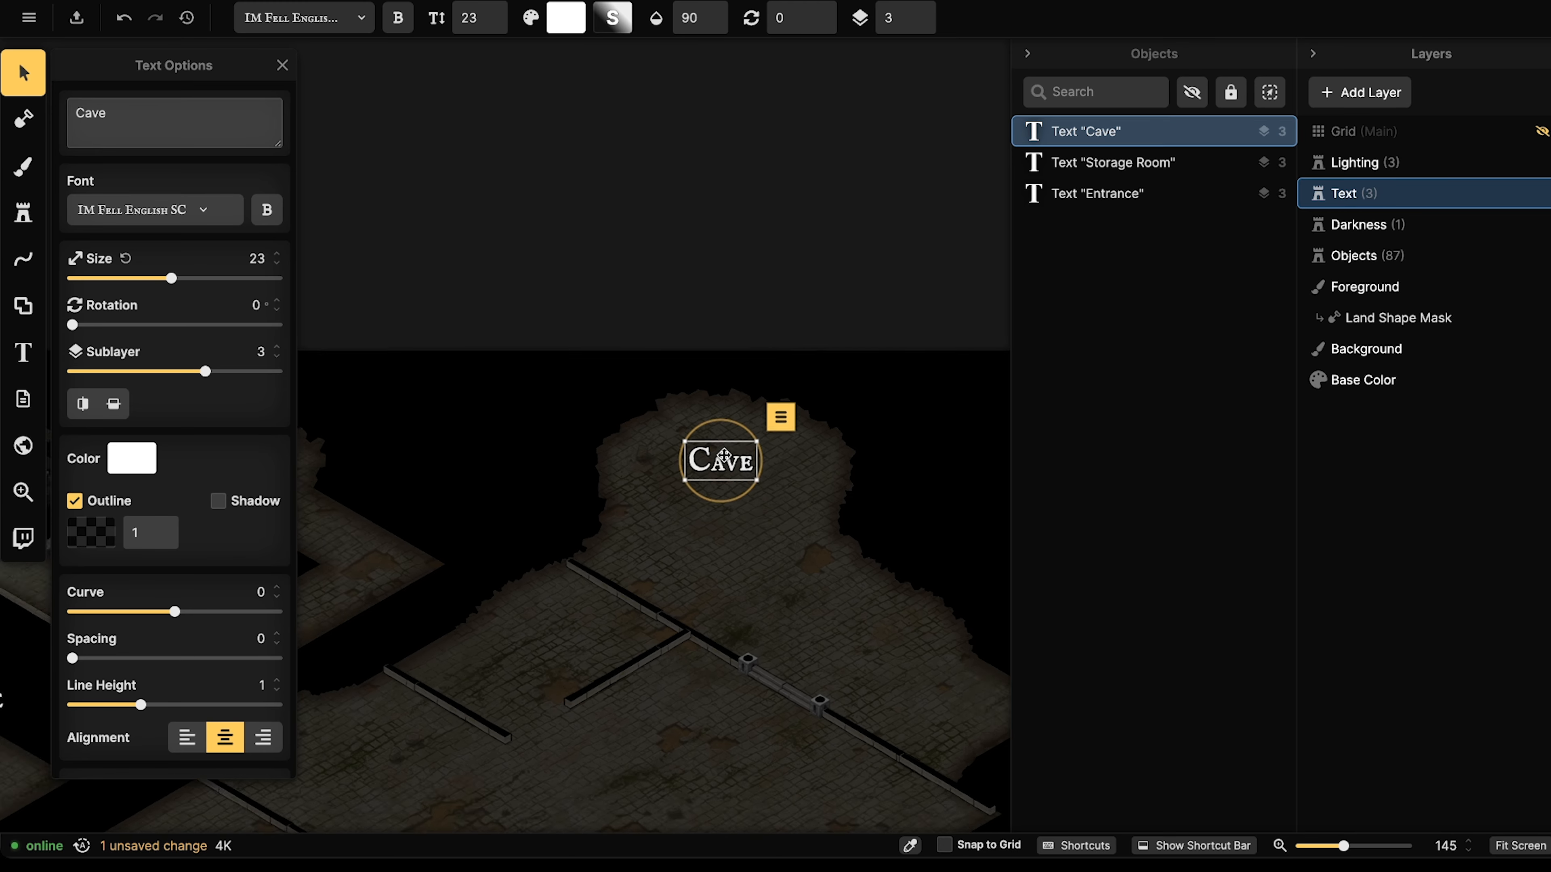
key("Escape")
right_click_drag(724, 458, 726, 319)
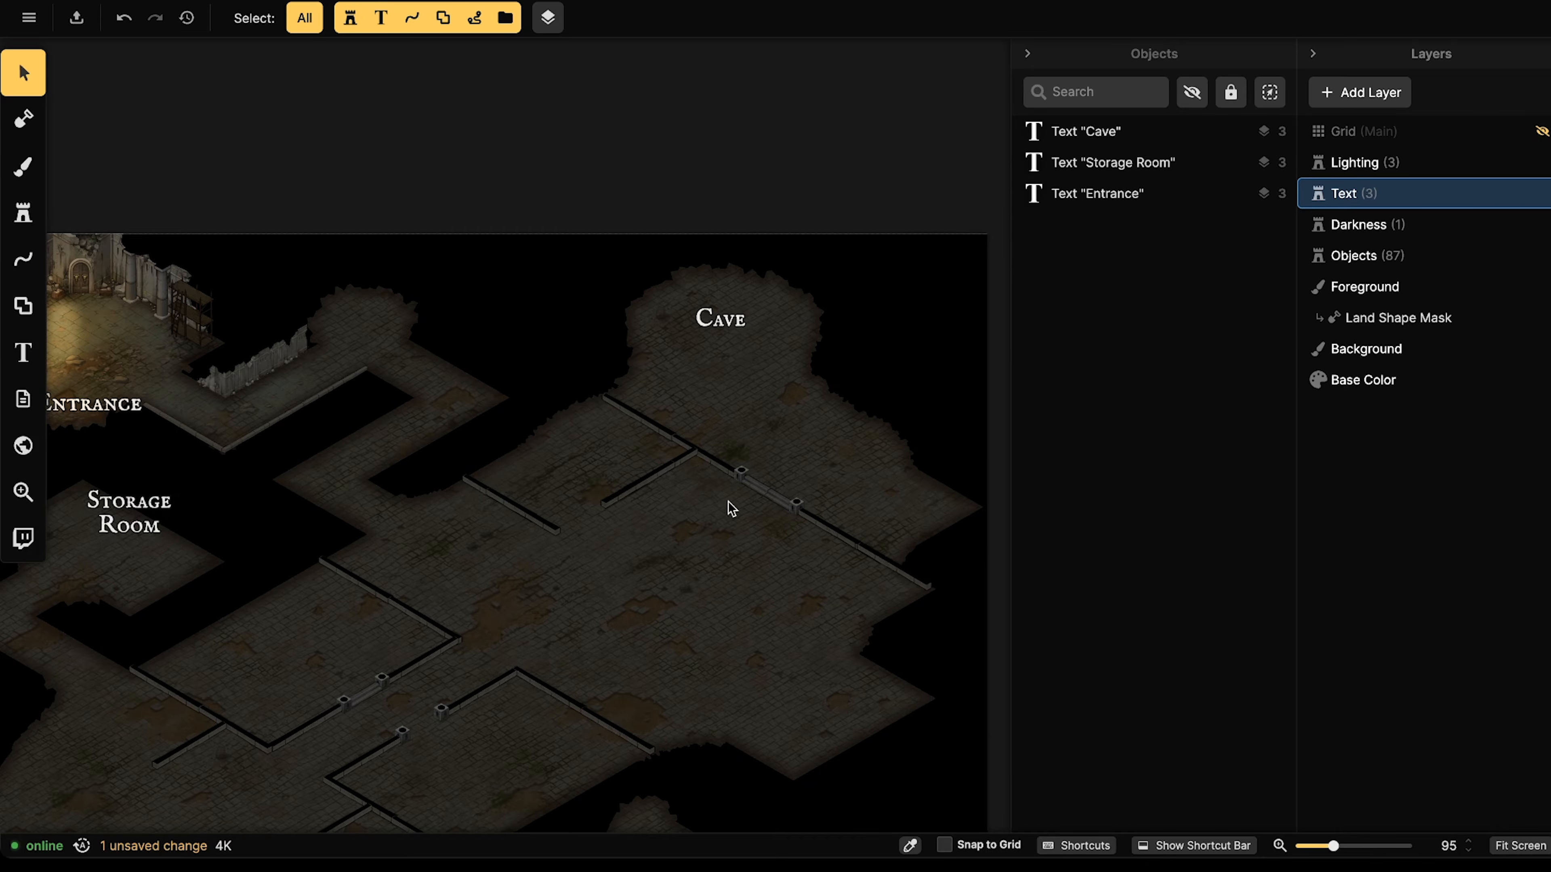
Copy the "Storage Room" label and place the copy in the large room below the Cave.
right_click_drag(542, 563, 714, 344)
left_click(261, 339)
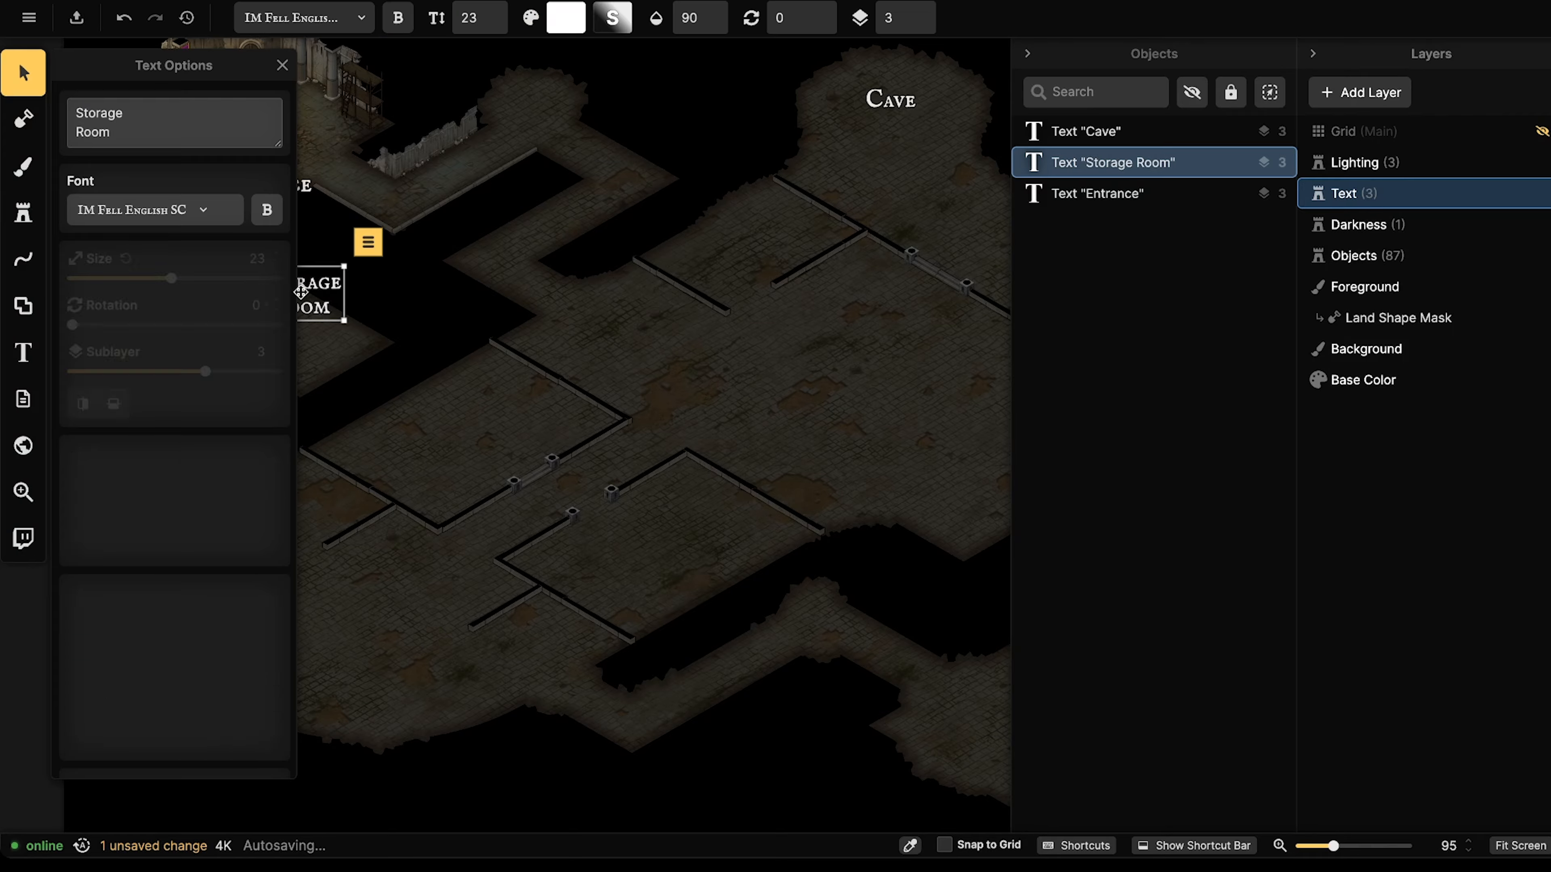
key("ctrl+c")
key("ctrl+v")
right_click_drag(568, 368, 478, 371)
left_click_drag(478, 371, 739, 390)
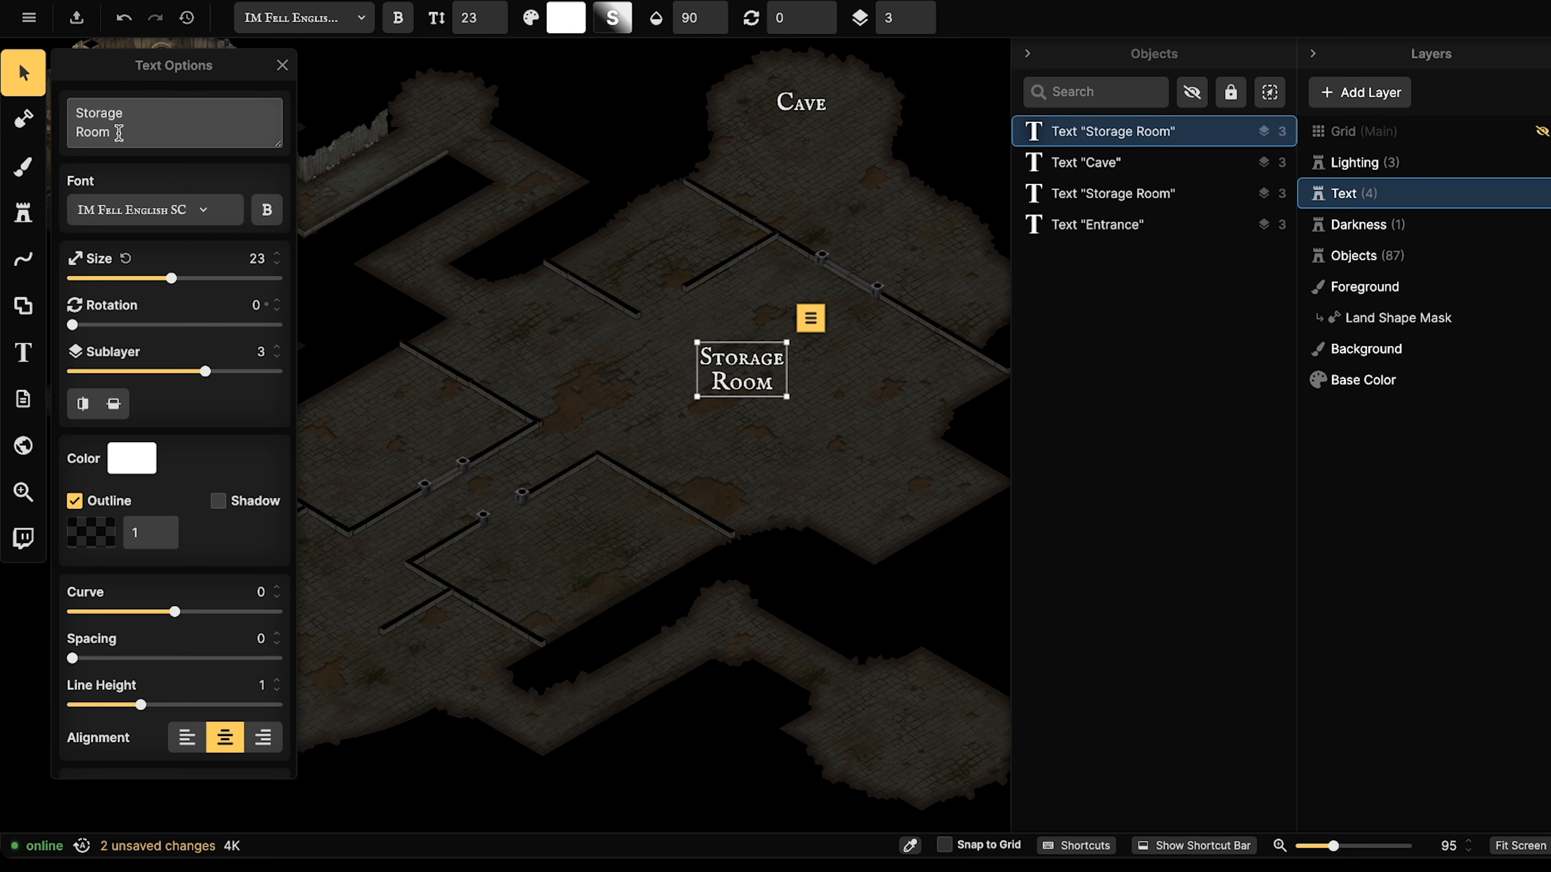
Change the copied label's text to "Vestibule" and fine-tune its position in the large room.
type("Vest")
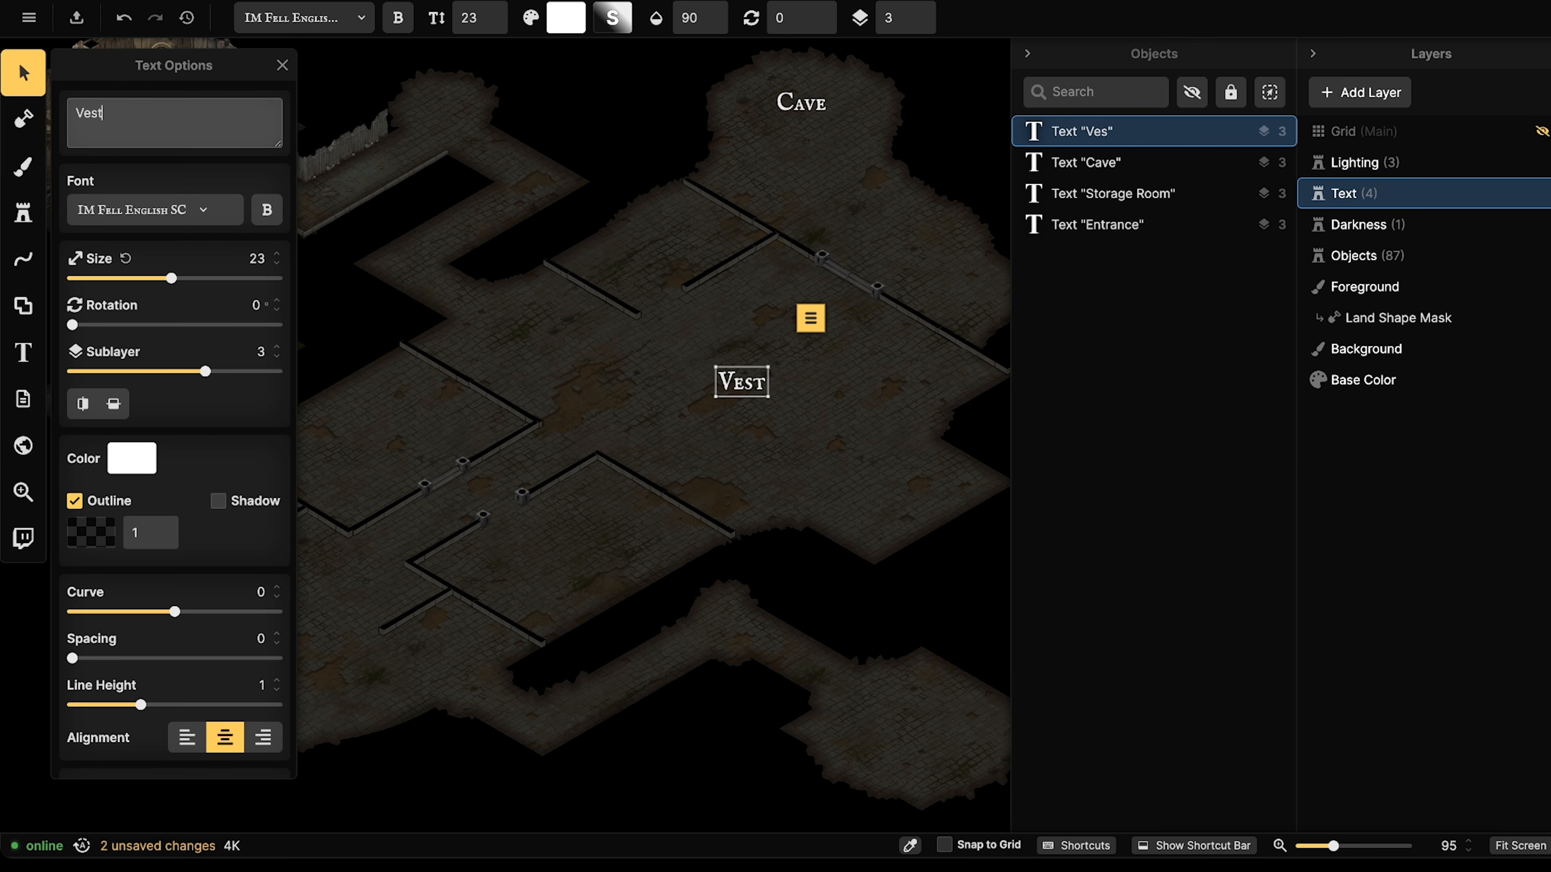
type("ibule")
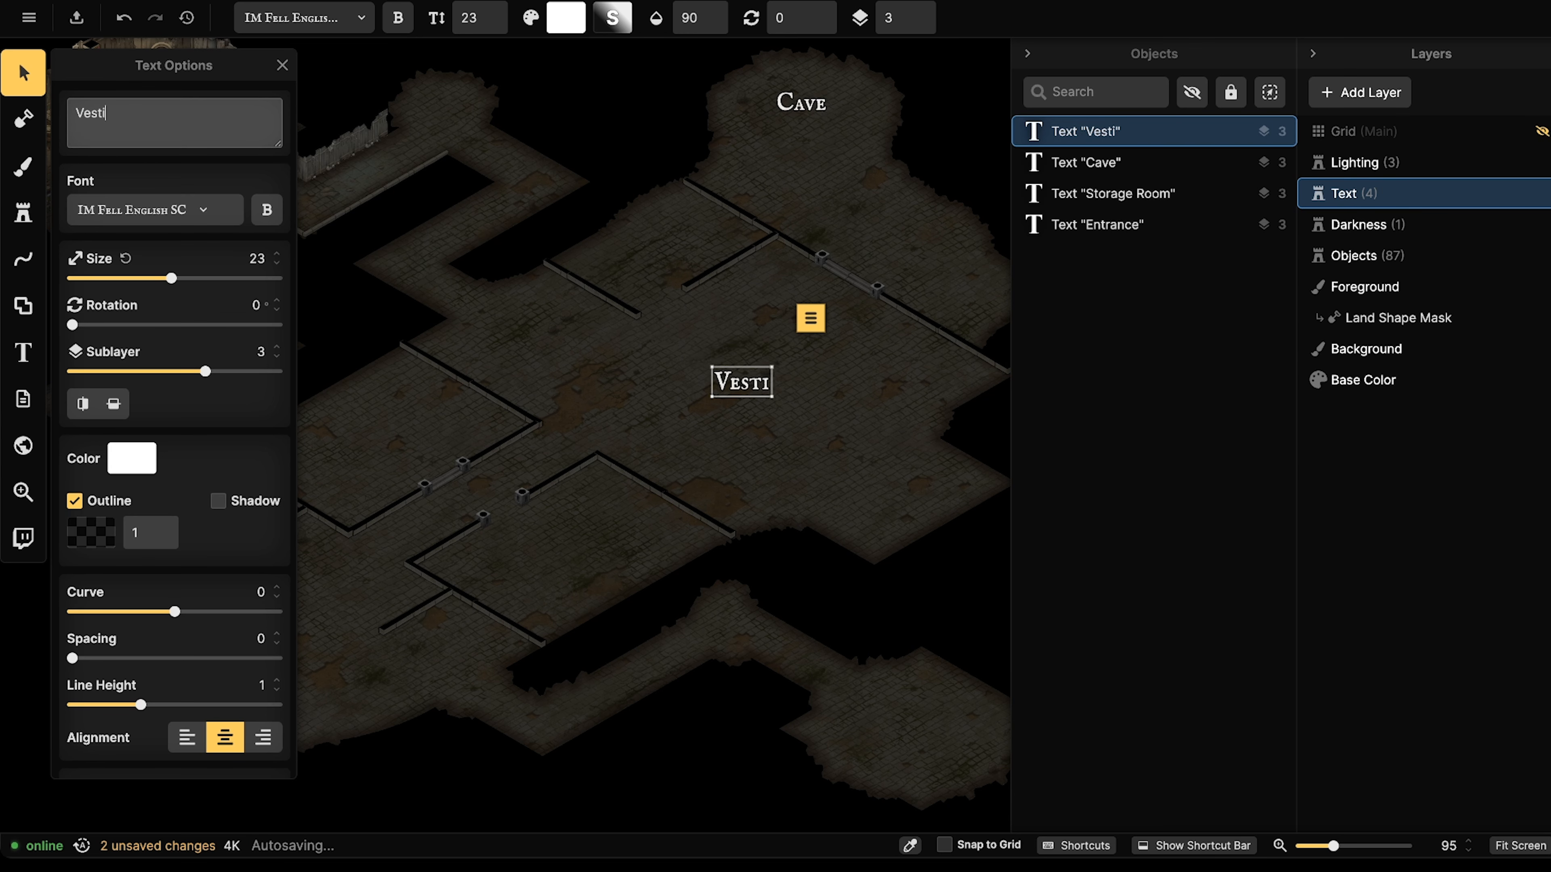
left_click_drag(756, 383, 759, 380)
left_click(479, 410)
Duplicate the "Vestibule" label and place the copy in the cavern at the map's lower right.
scroll(449, 407, "down", 1)
middle_click_drag(436, 406, 504, 384)
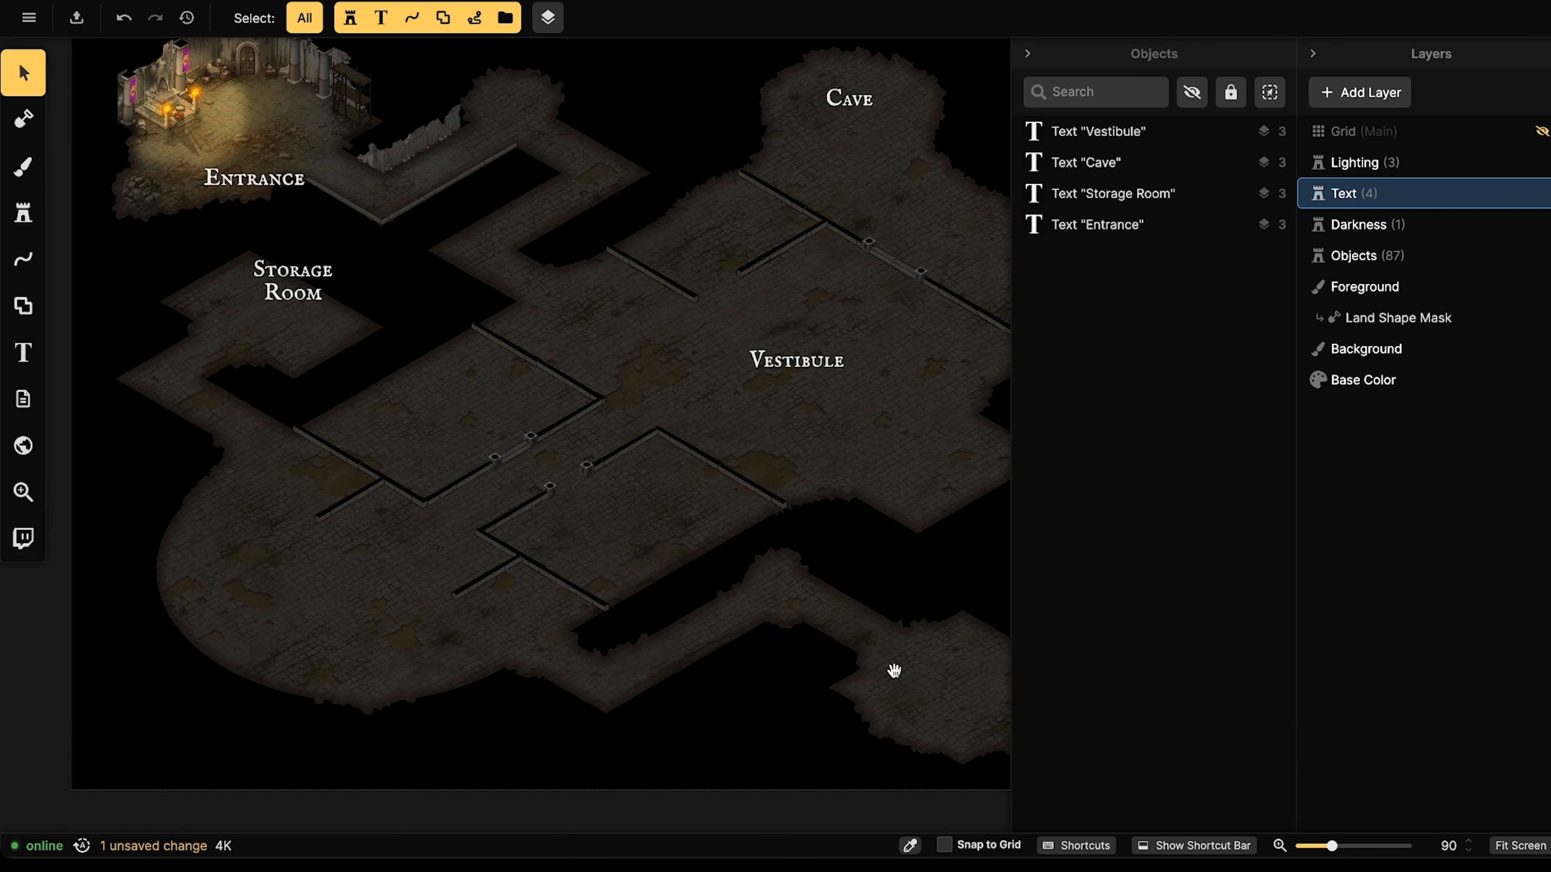
middle_click_drag(893, 672, 612, 504)
left_click(540, 194)
key("ctrl+v")
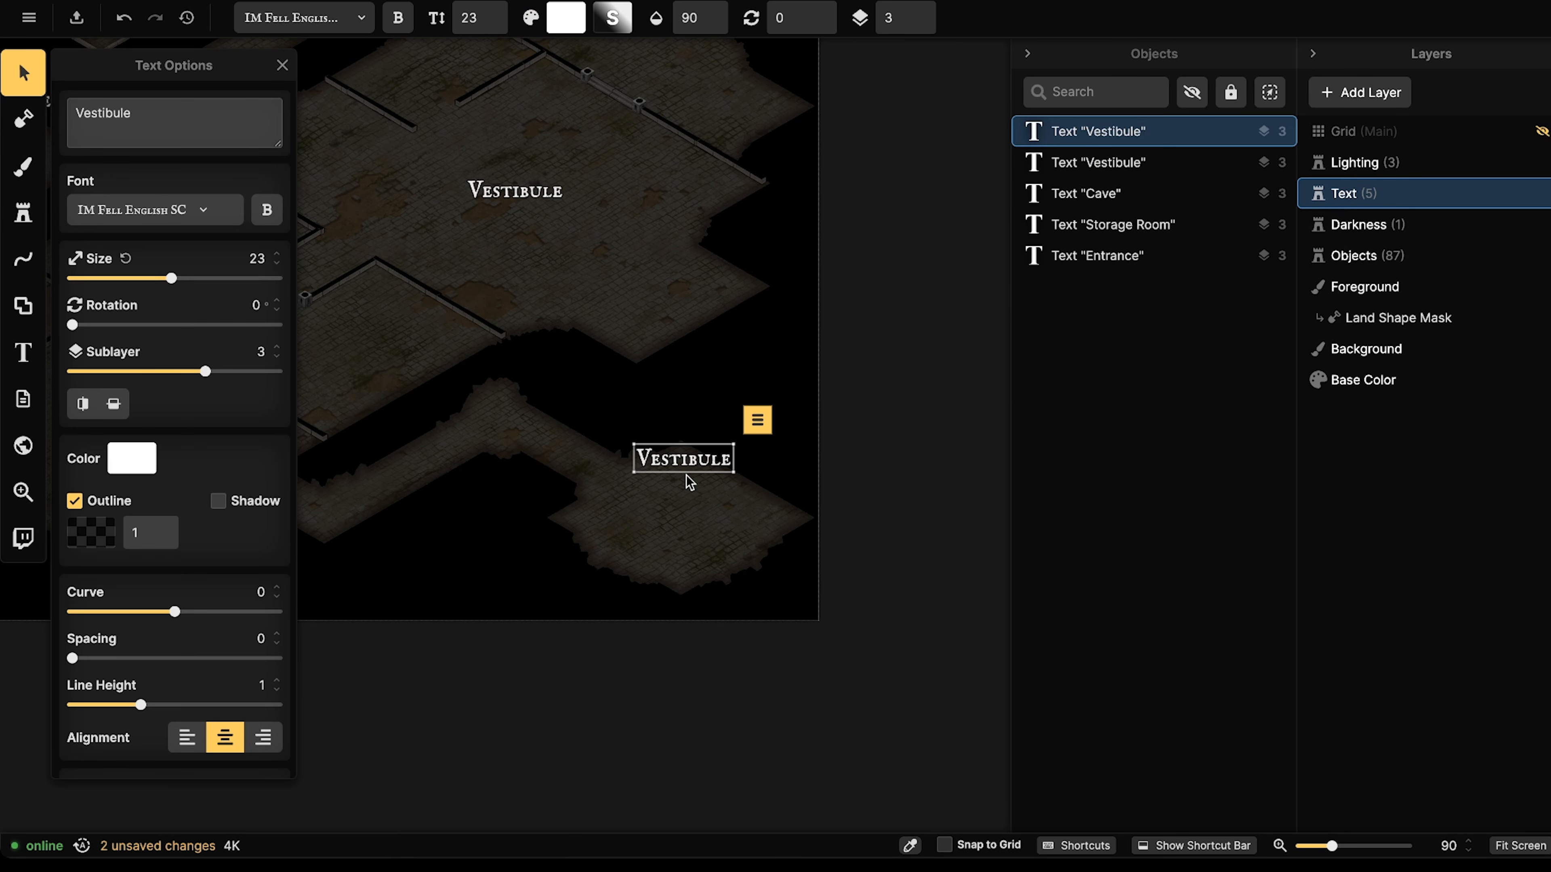
left_click_drag(683, 458, 682, 509)
Change the duplicated label's text to "Exit" and nudge it within the lower-right cavern.
left_click_drag(158, 121, 26, 115)
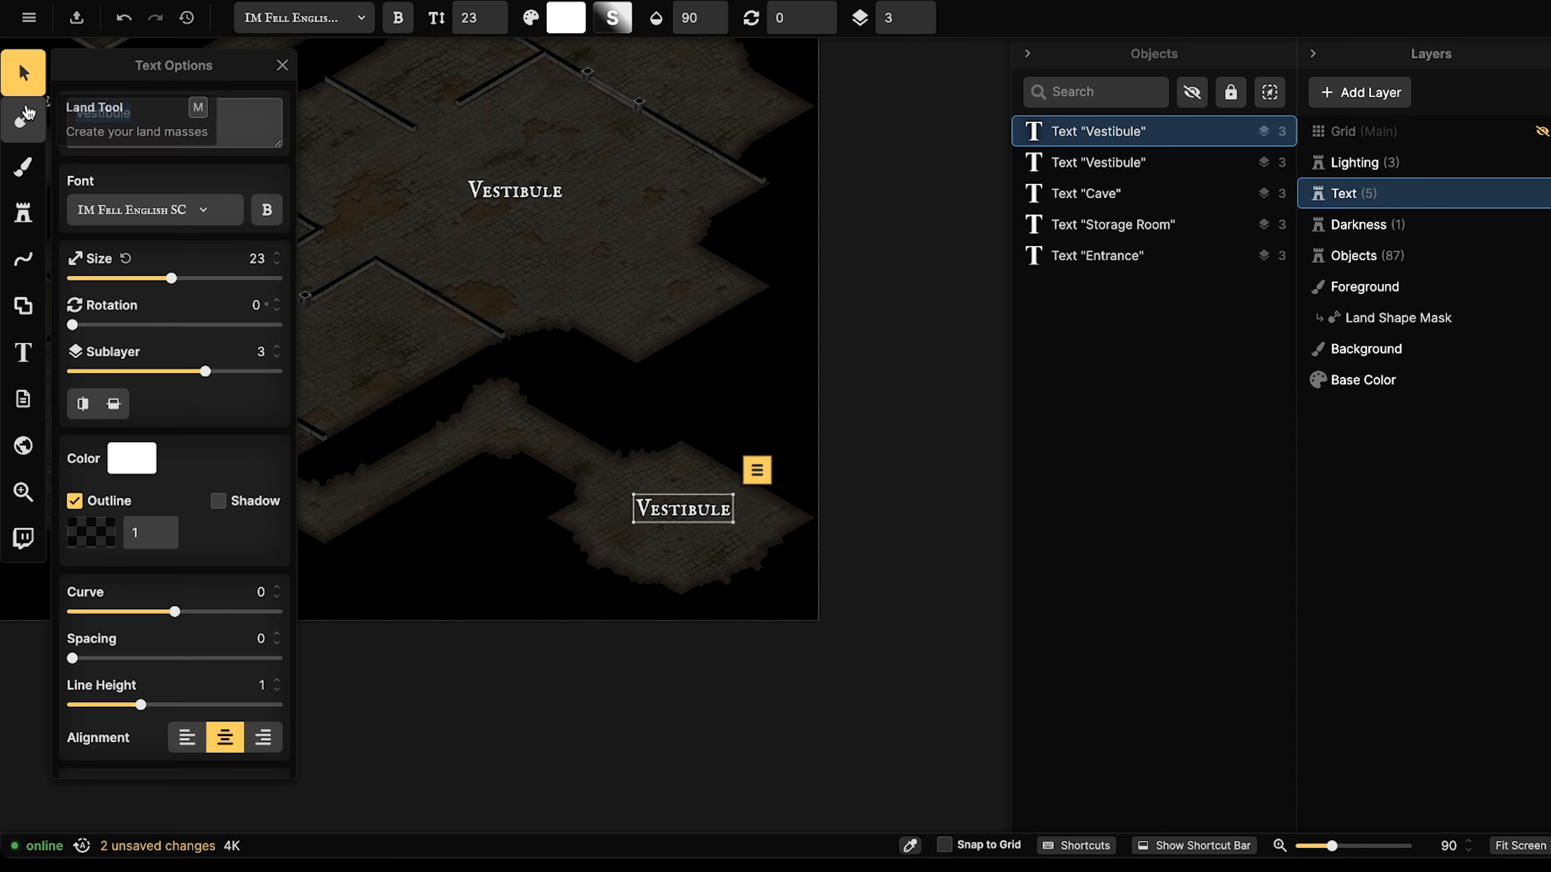
type("Exit")
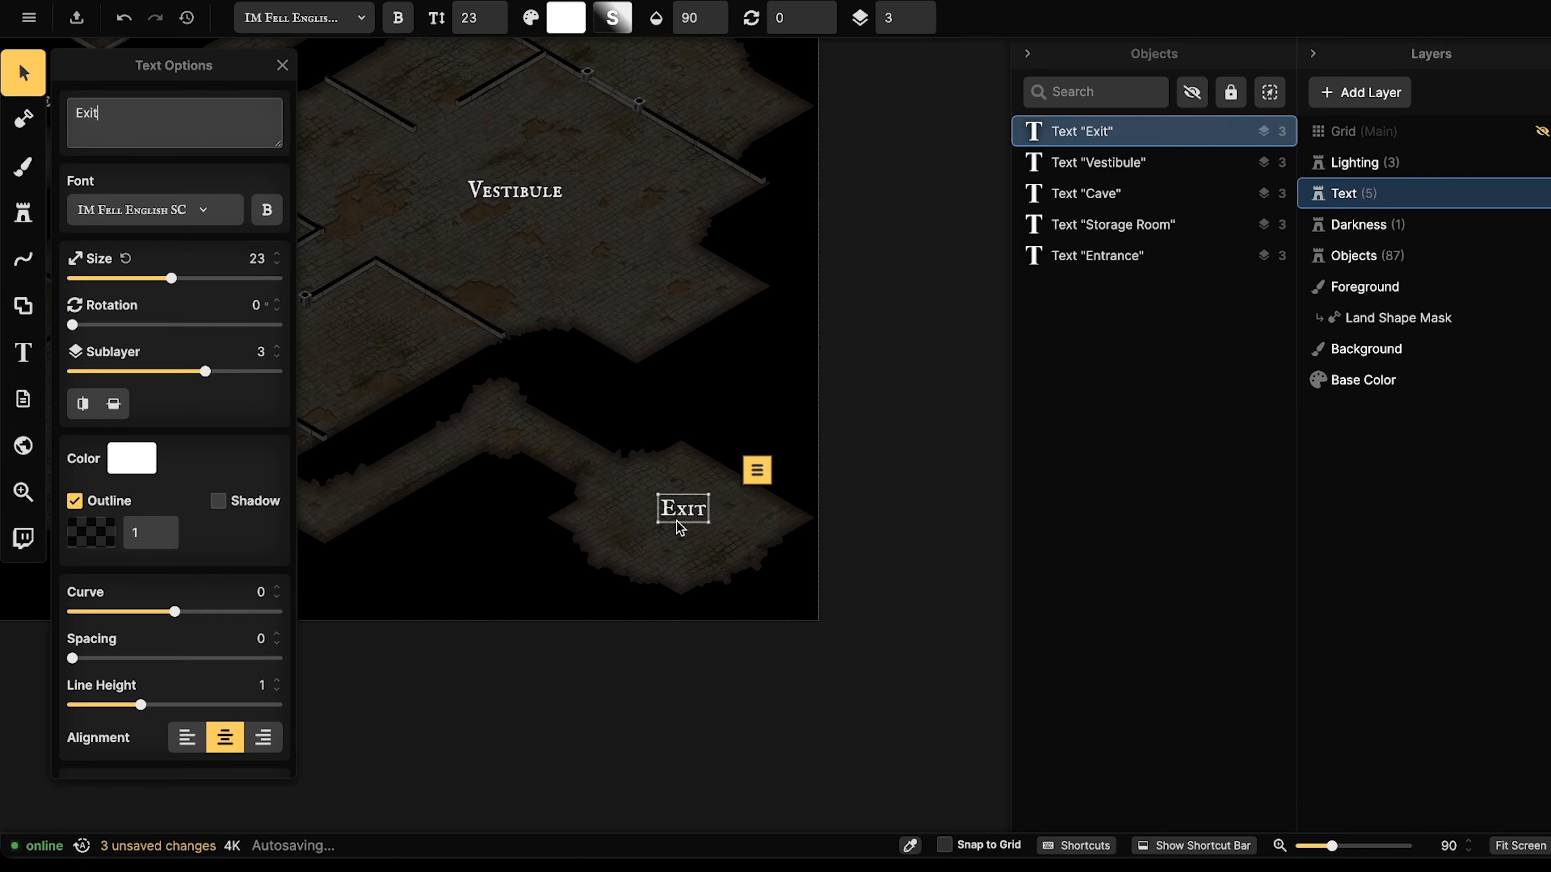
left_click_drag(689, 510, 686, 512)
left_click(527, 452)
Copy the "Storage Room" label and place the copy in the large round-walled room at the map's lower left.
scroll(450, 400, "down", 1)
middle_click_drag(391, 377, 833, 490)
scroll(513, 559, "up", 1)
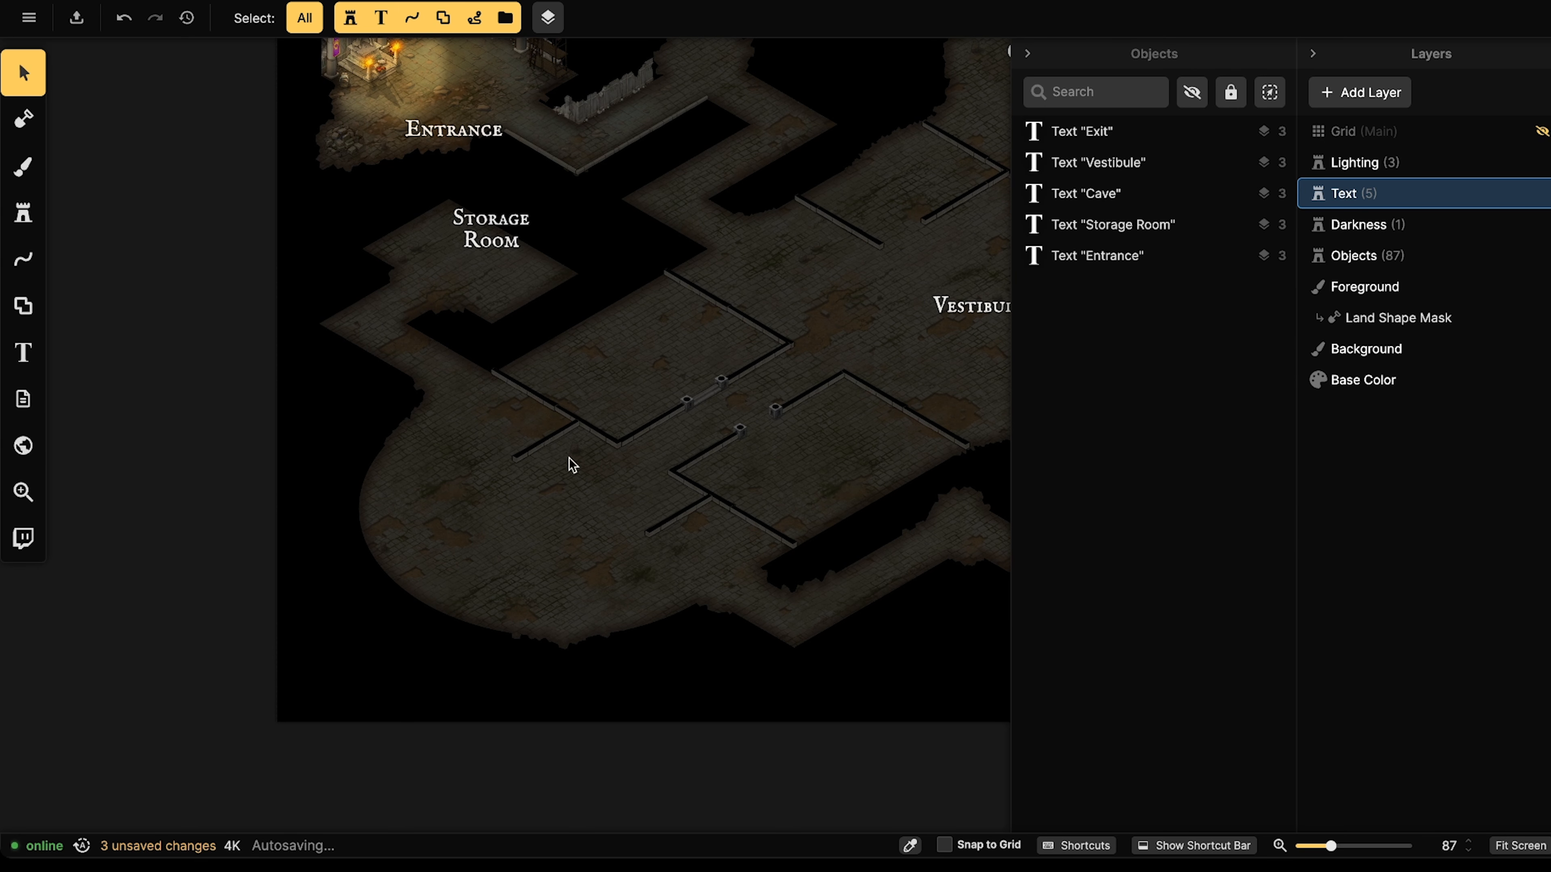
left_click(491, 227)
key("ctrl+c")
key("ctrl+v")
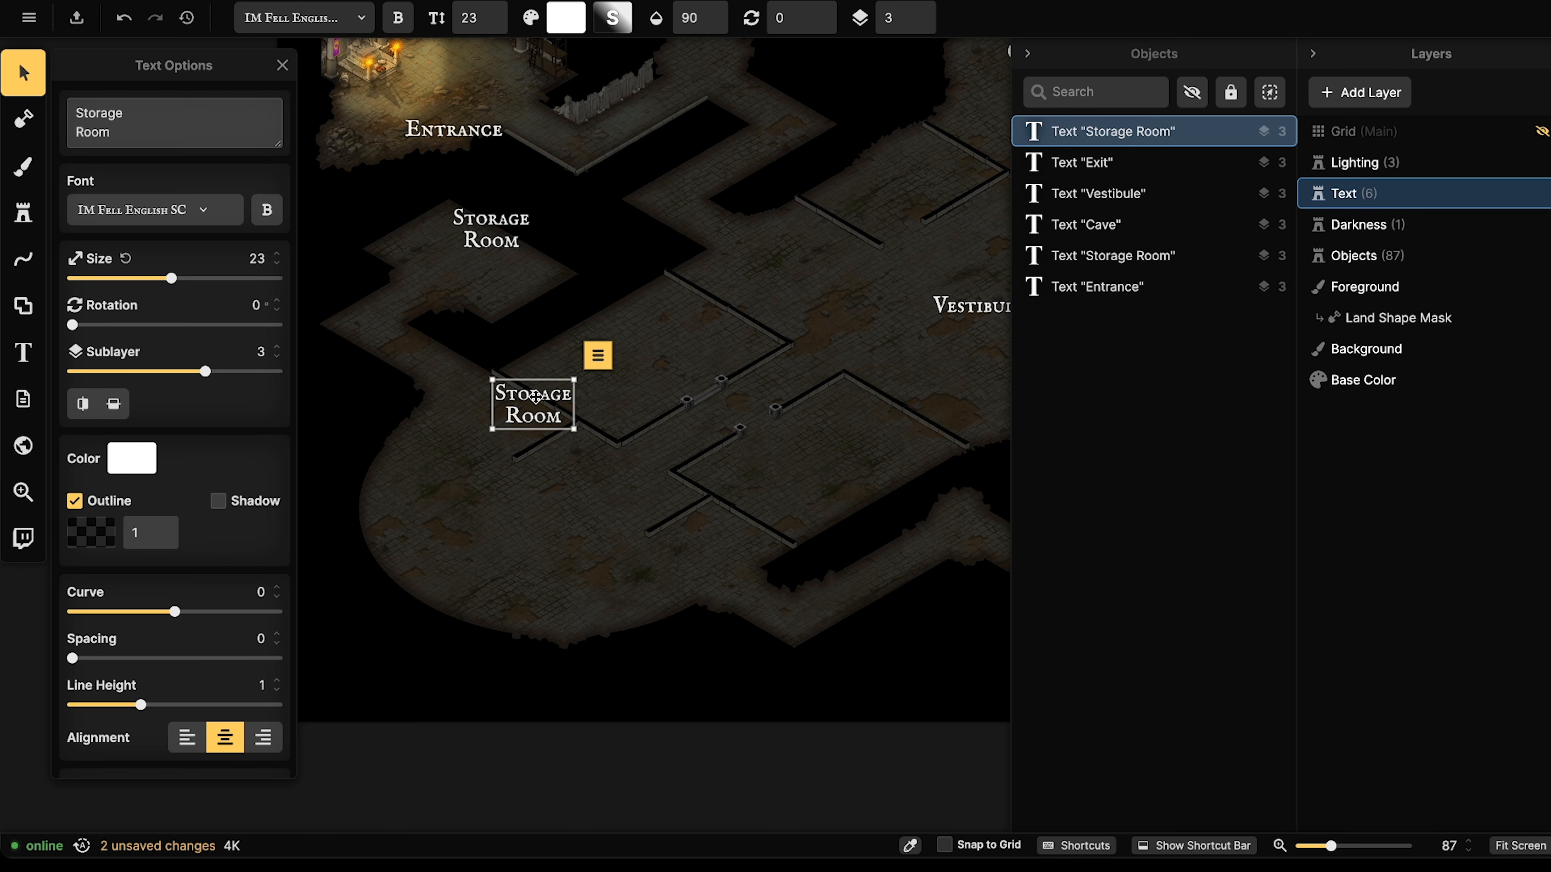
left_click_drag(534, 397, 631, 532)
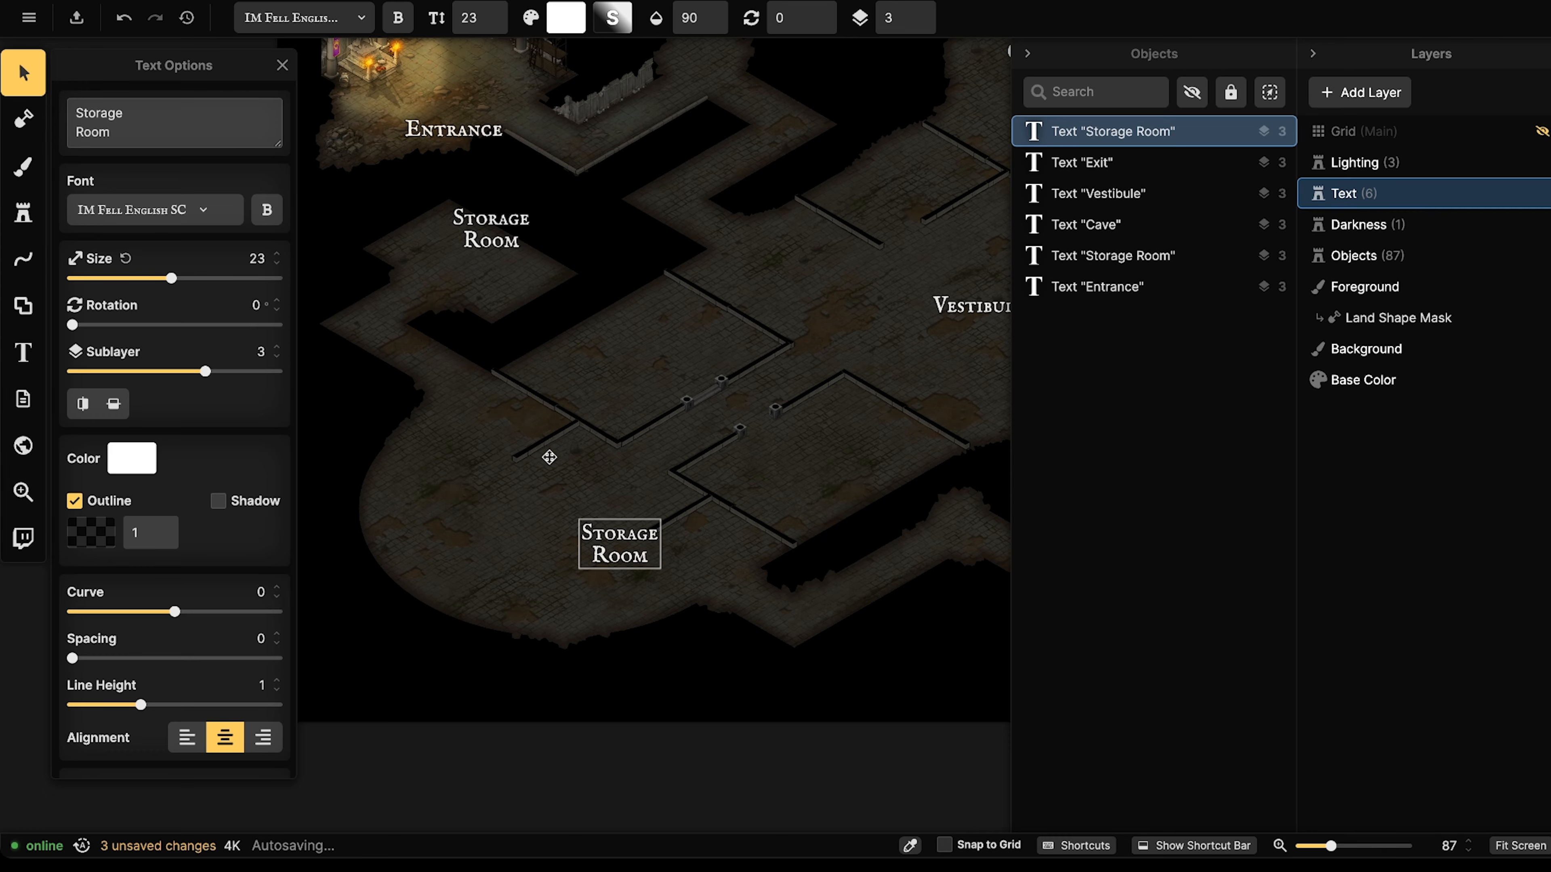
left_click_drag(549, 457, 469, 450)
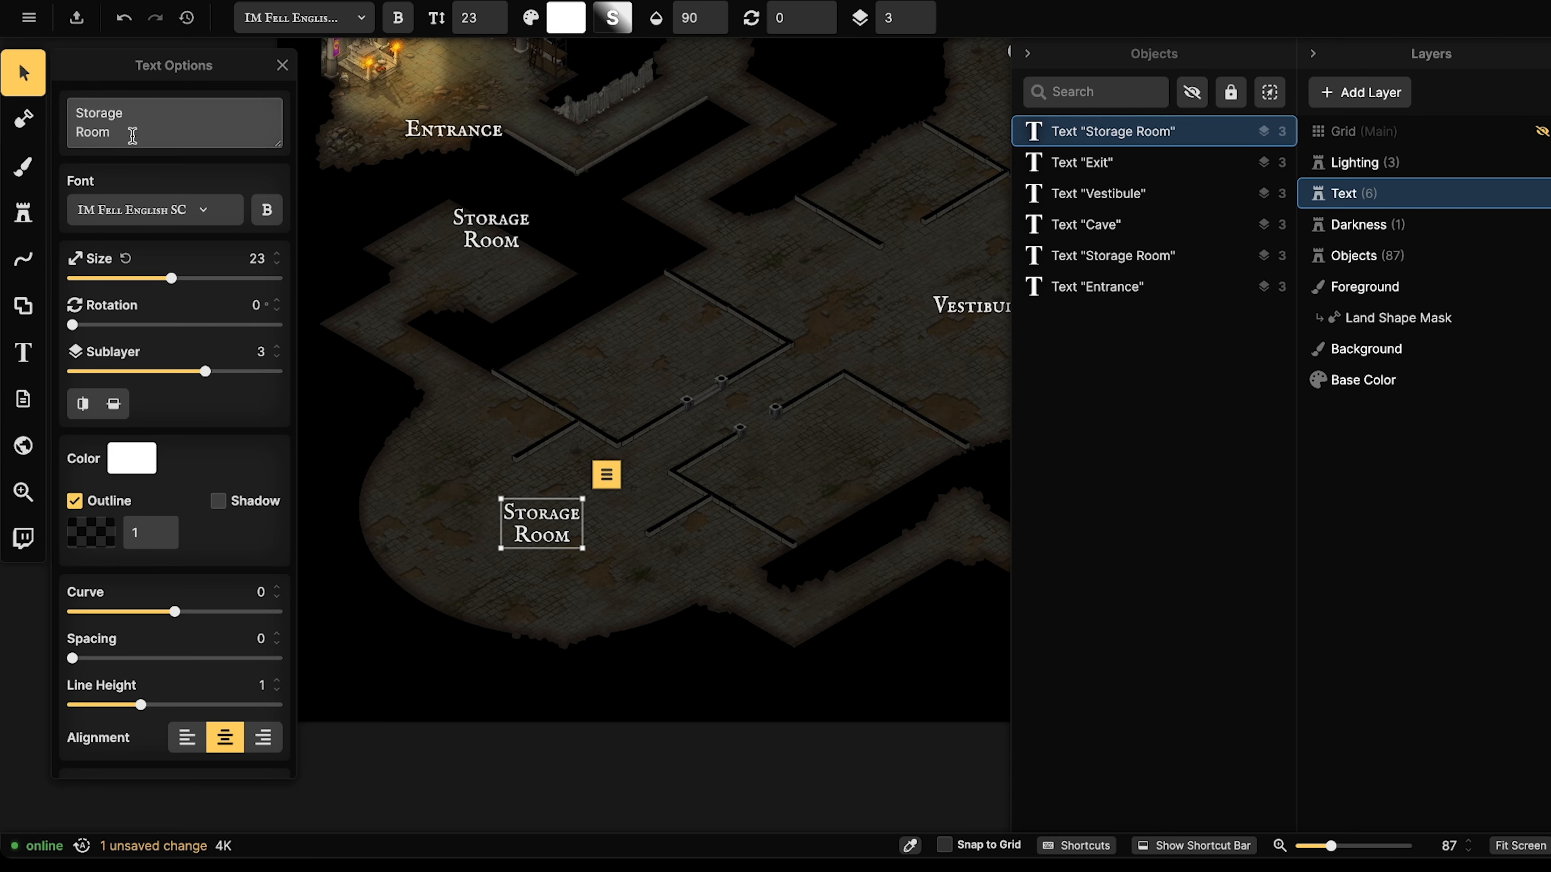
Change the copy's text to "Boss Room" and nudge it slightly within the round-walled room.
left_click_drag(92, 111, 76, 113)
type("Boss")
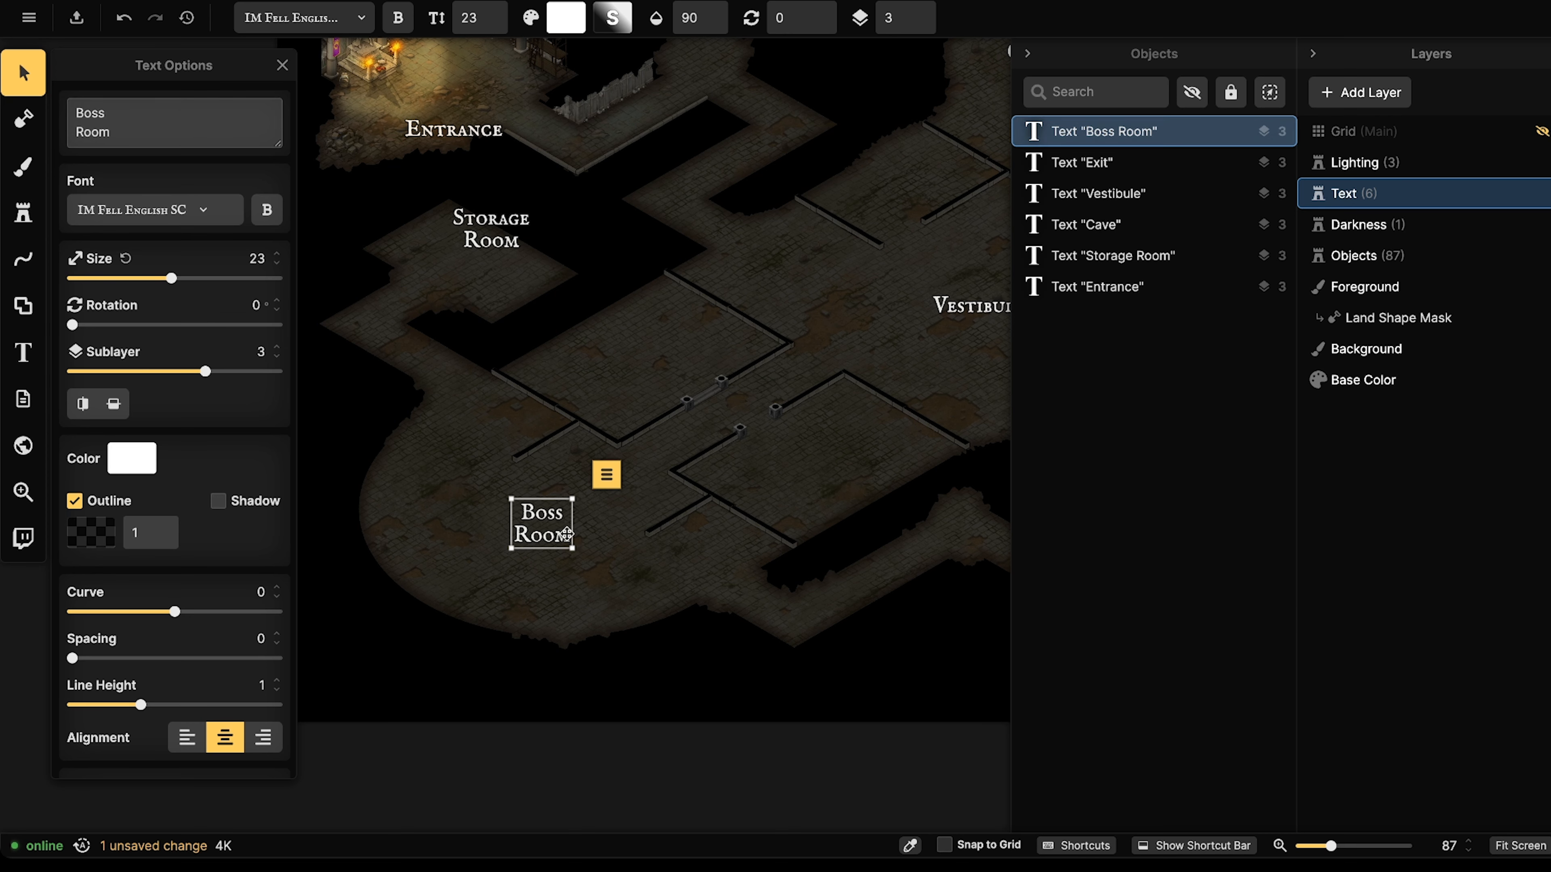
left_click_drag(544, 522, 538, 520)
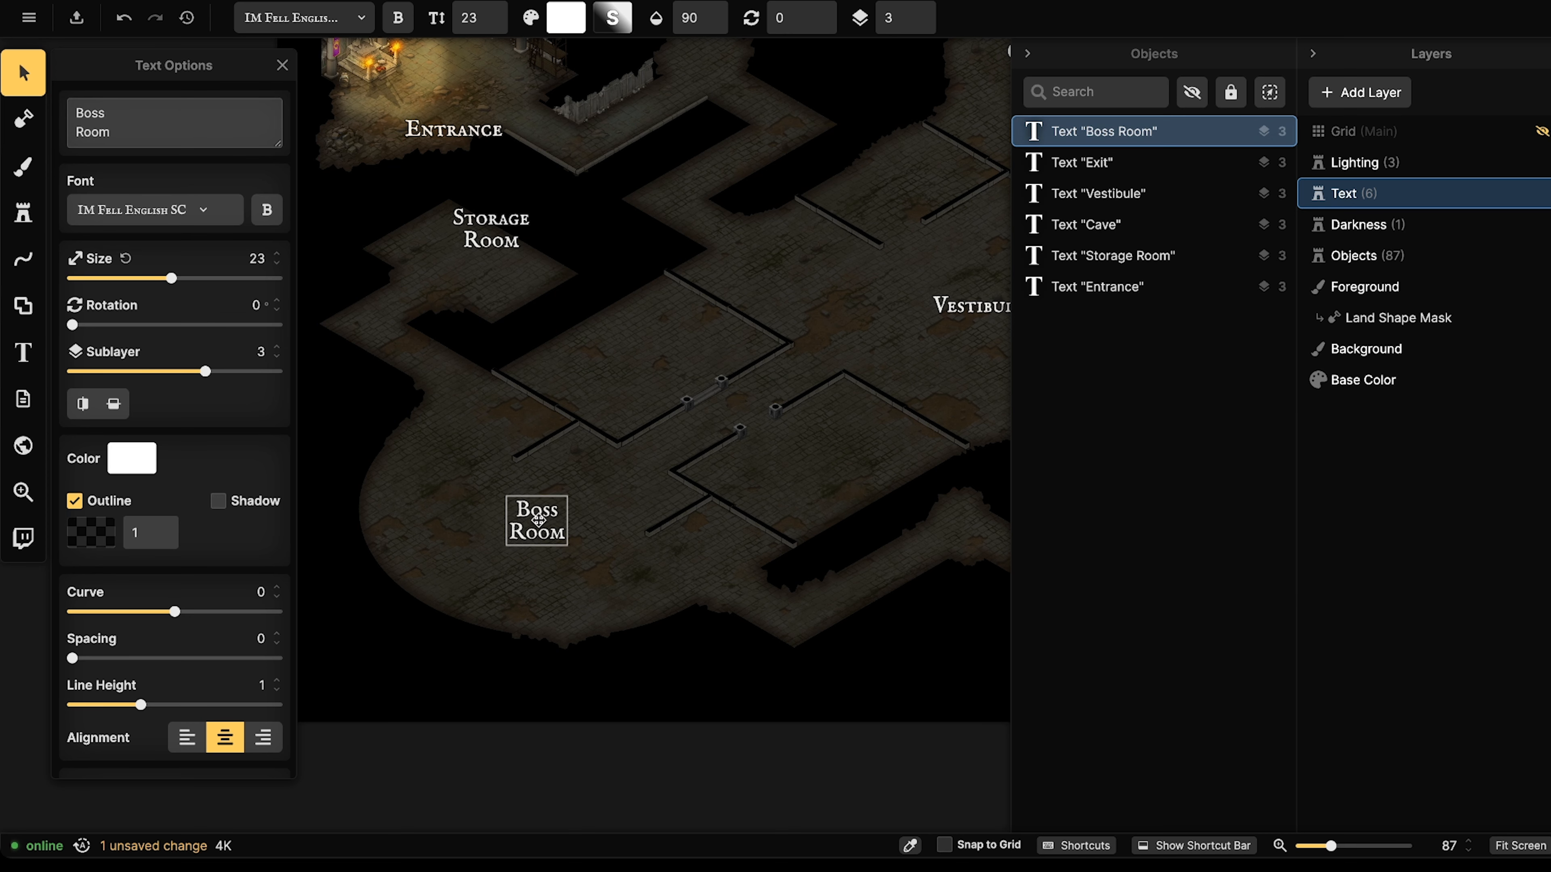
left_click(506, 397)
Paste a copy of the "Storage Room" label into the small room southwest of the Cave.
scroll(505, 398, "down", 3)
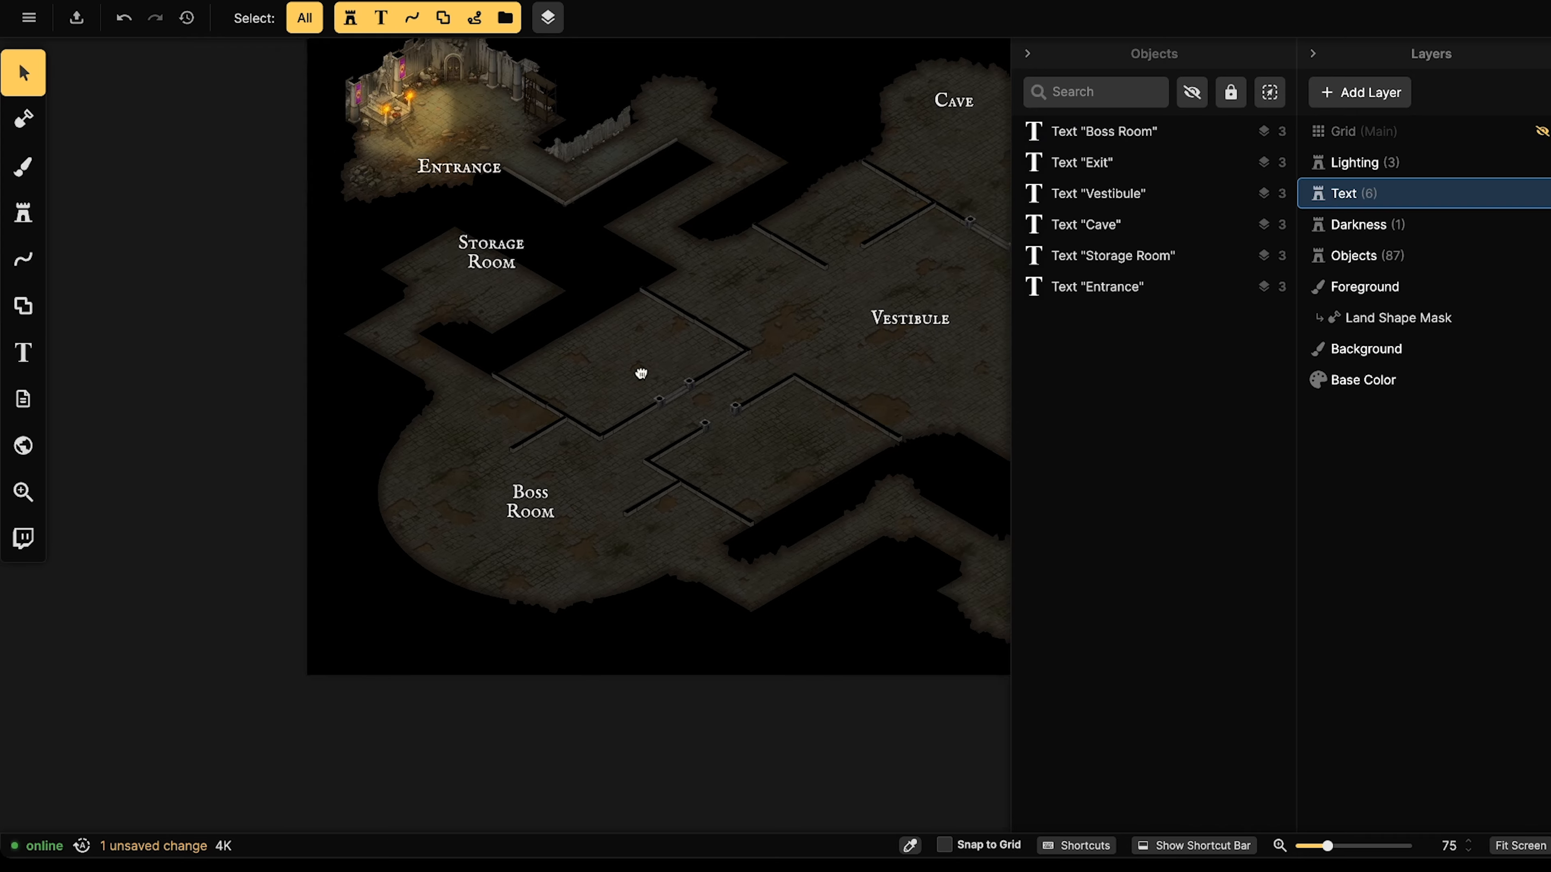
left_click_drag(851, 347, 547, 393)
scroll(540, 400, "up", 2)
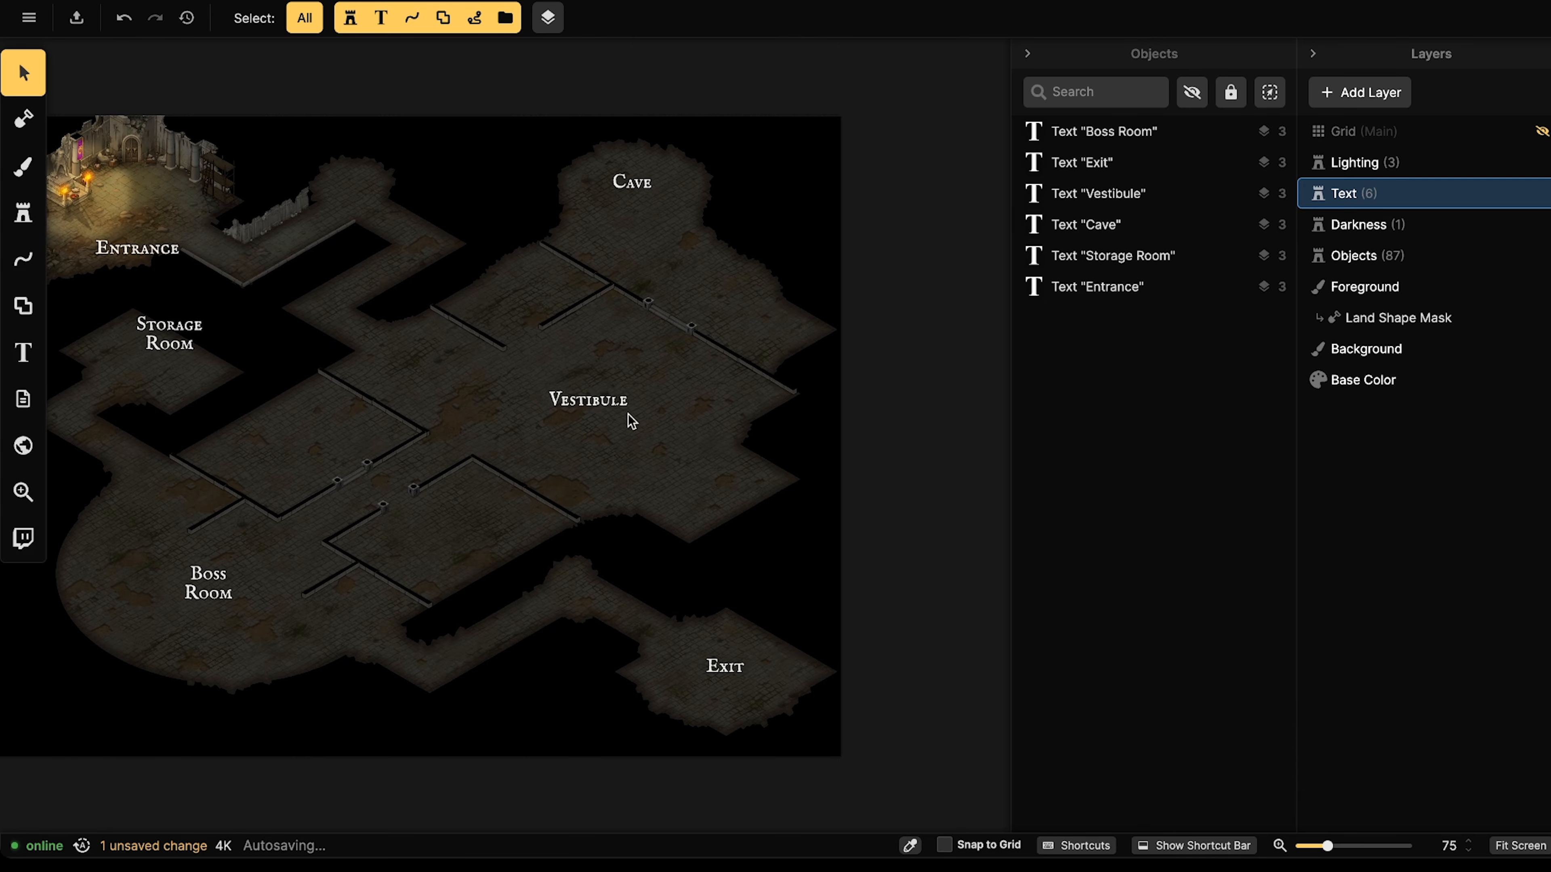
left_click(171, 346)
left_click(171, 345)
scroll(574, 398, "left", 5)
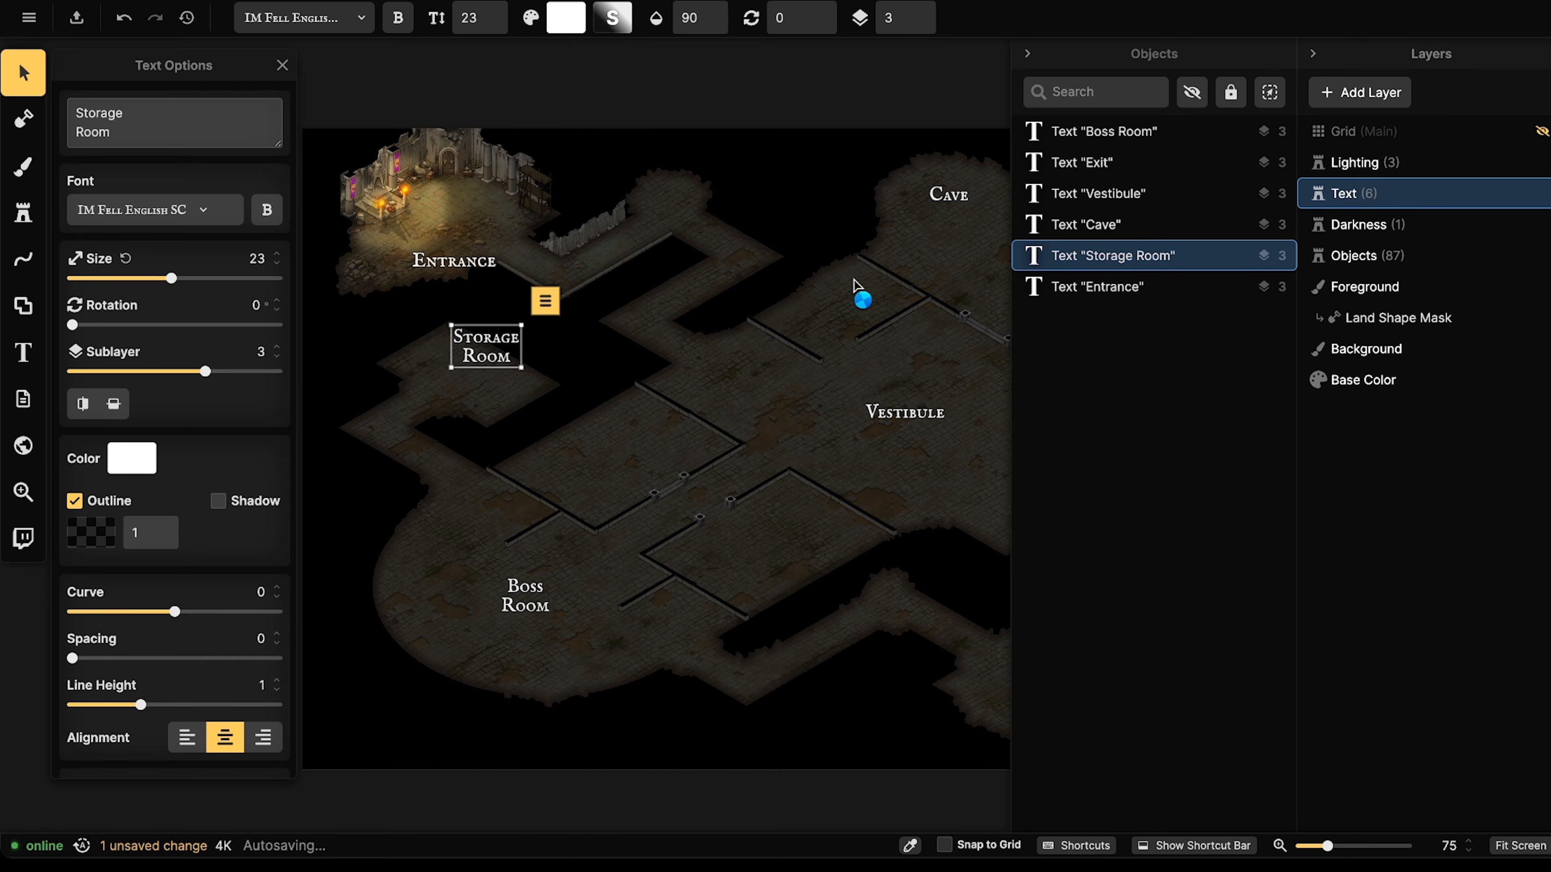
key("ctrl+v")
left_click(839, 278)
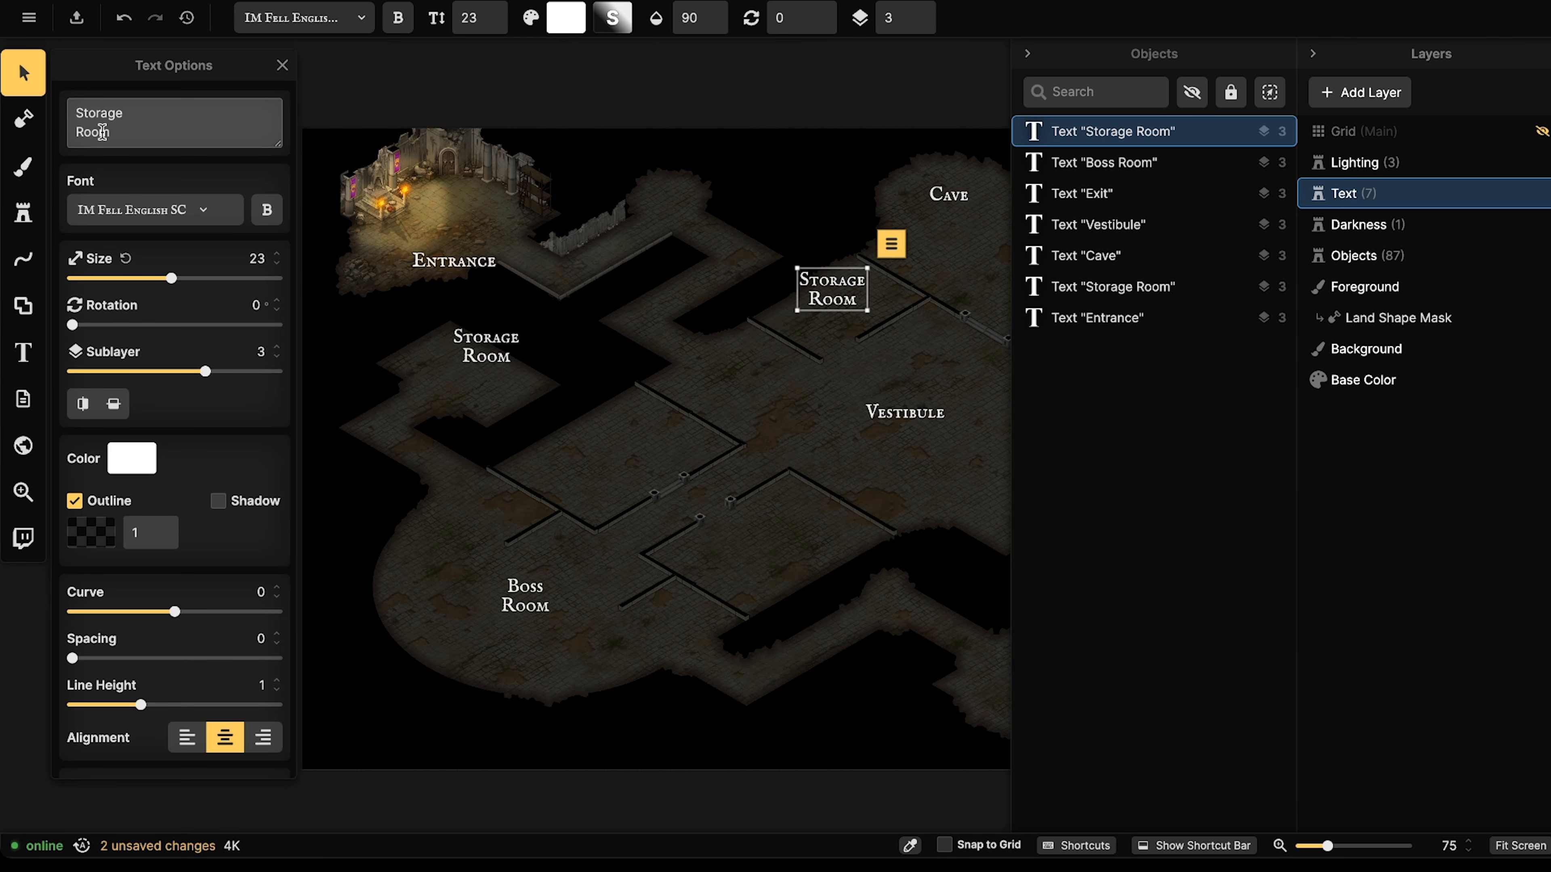
Replace the pasted label's text with "Wineceller" and deselect it.
key("BackSpace")
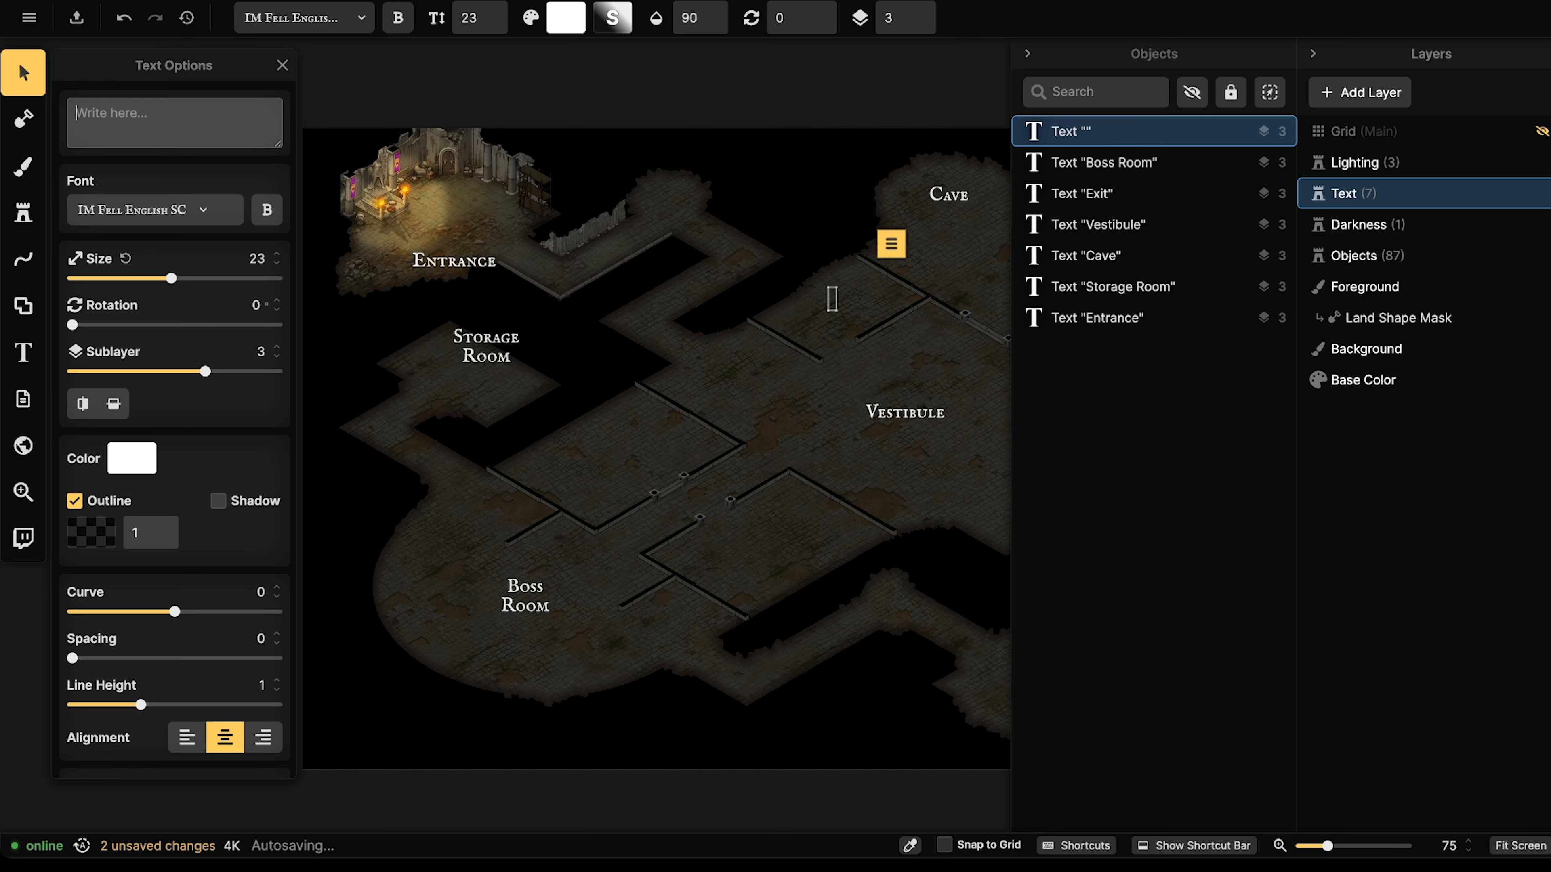
type("Win")
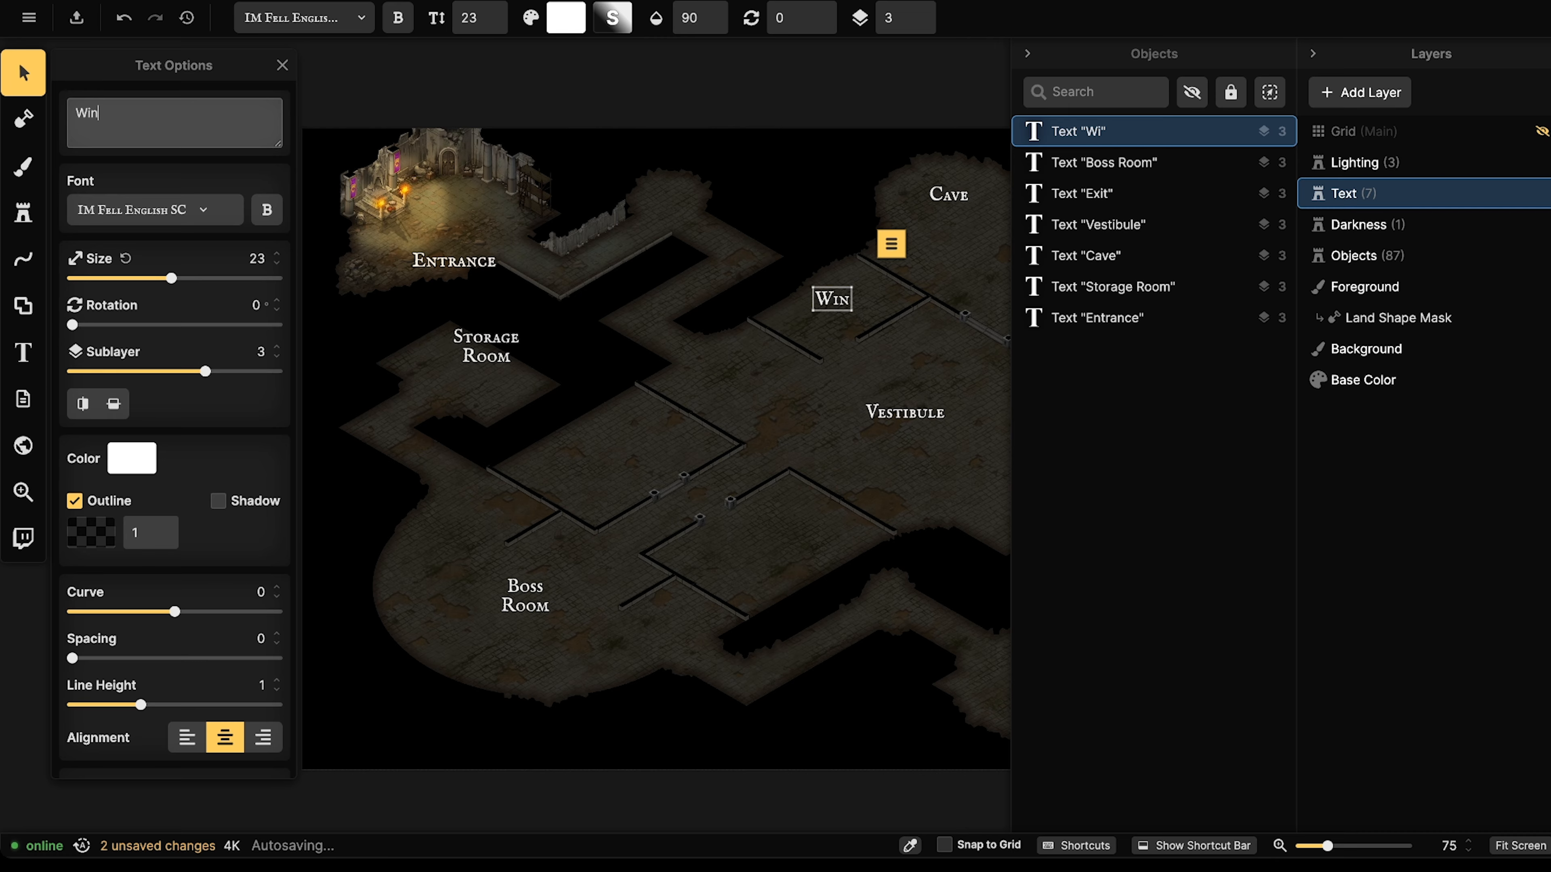
type("ecellar")
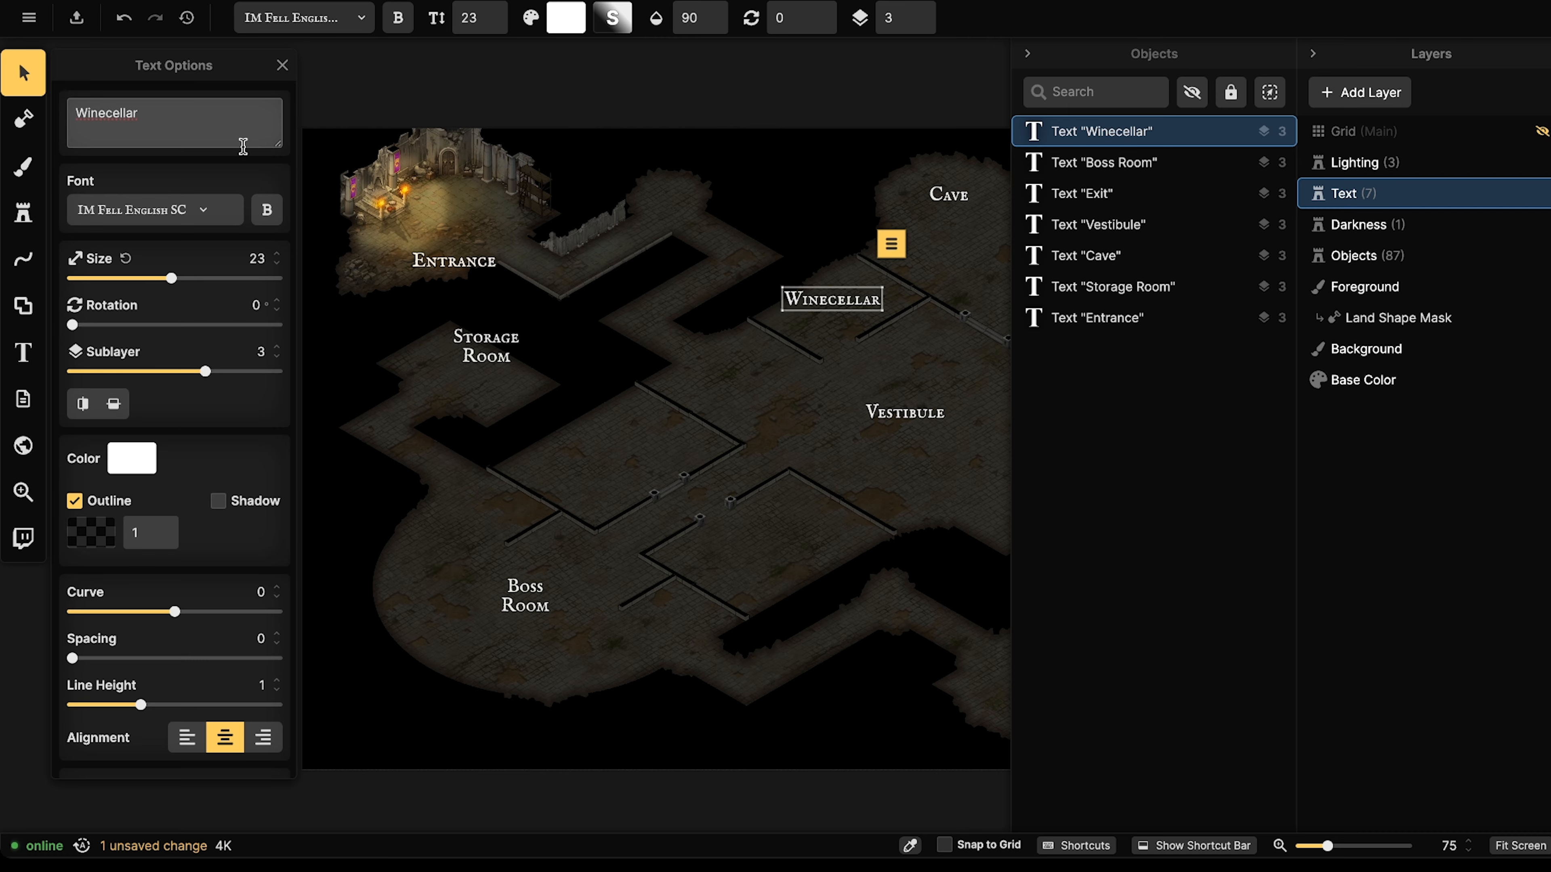
key("BackSpace")
key("BackSpace")
type("er")
left_click(860, 231)
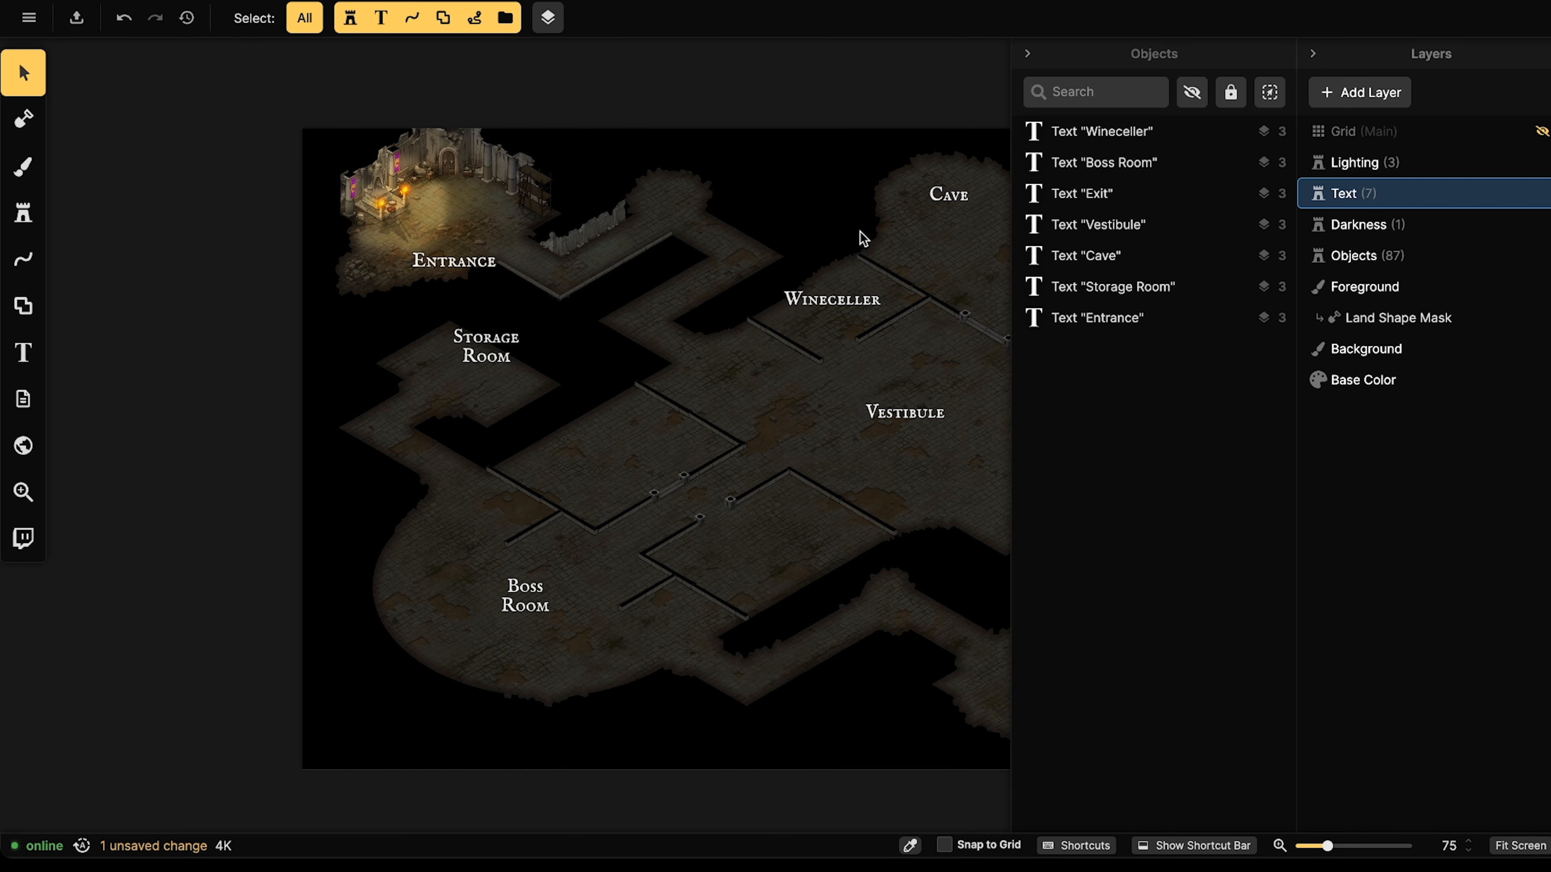
Move the "Wineceller" label slightly upward in its room and add a trailing space to its text.
left_click(835, 303)
left_click(202, 113)
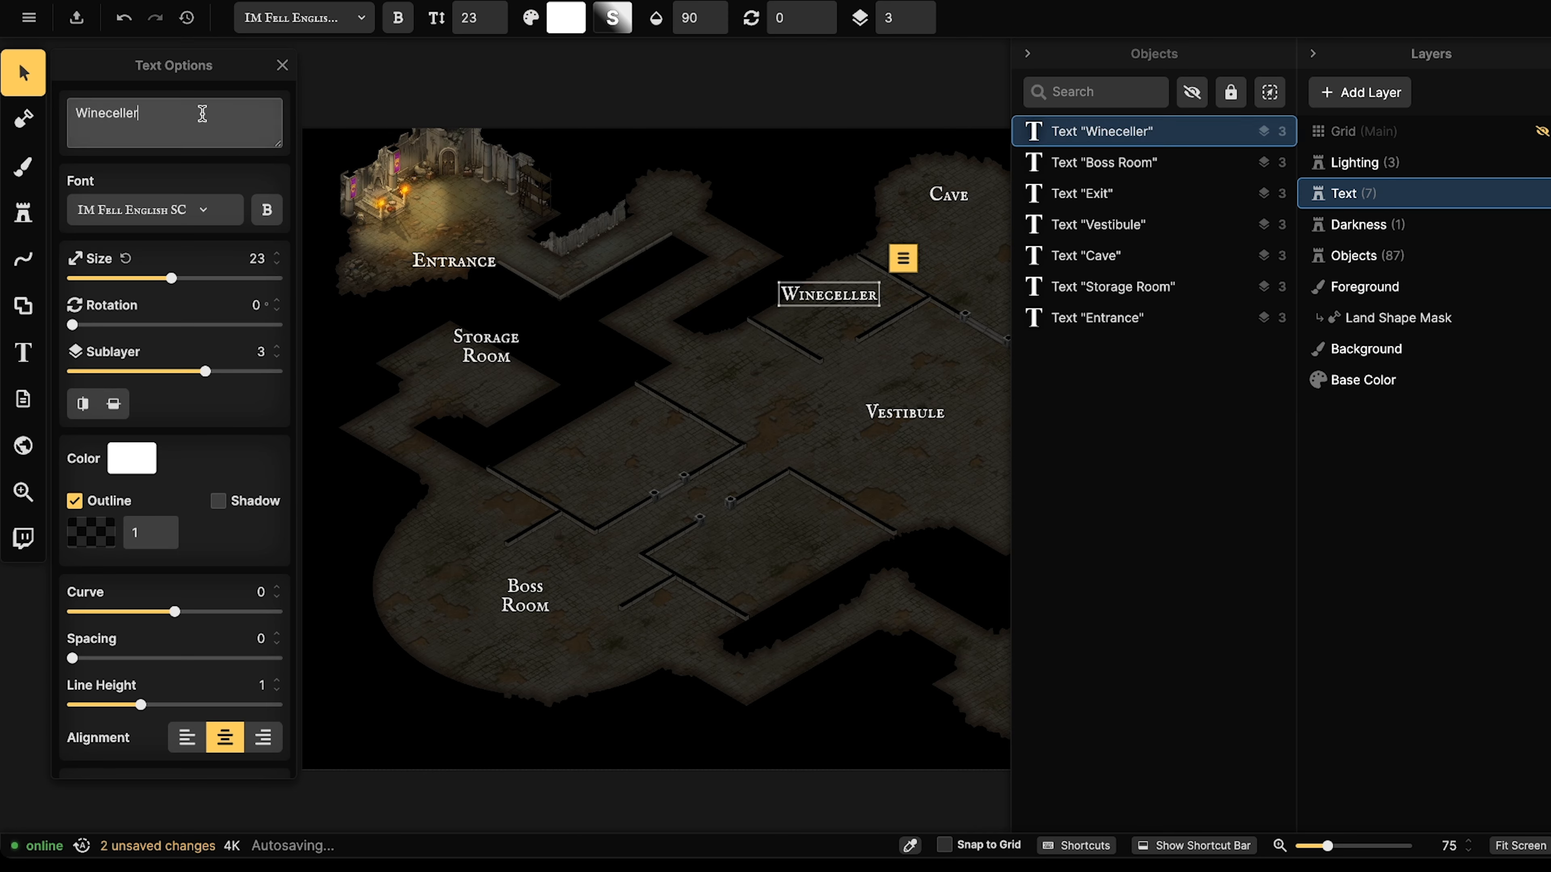
left_click_drag(824, 295, 826, 292)
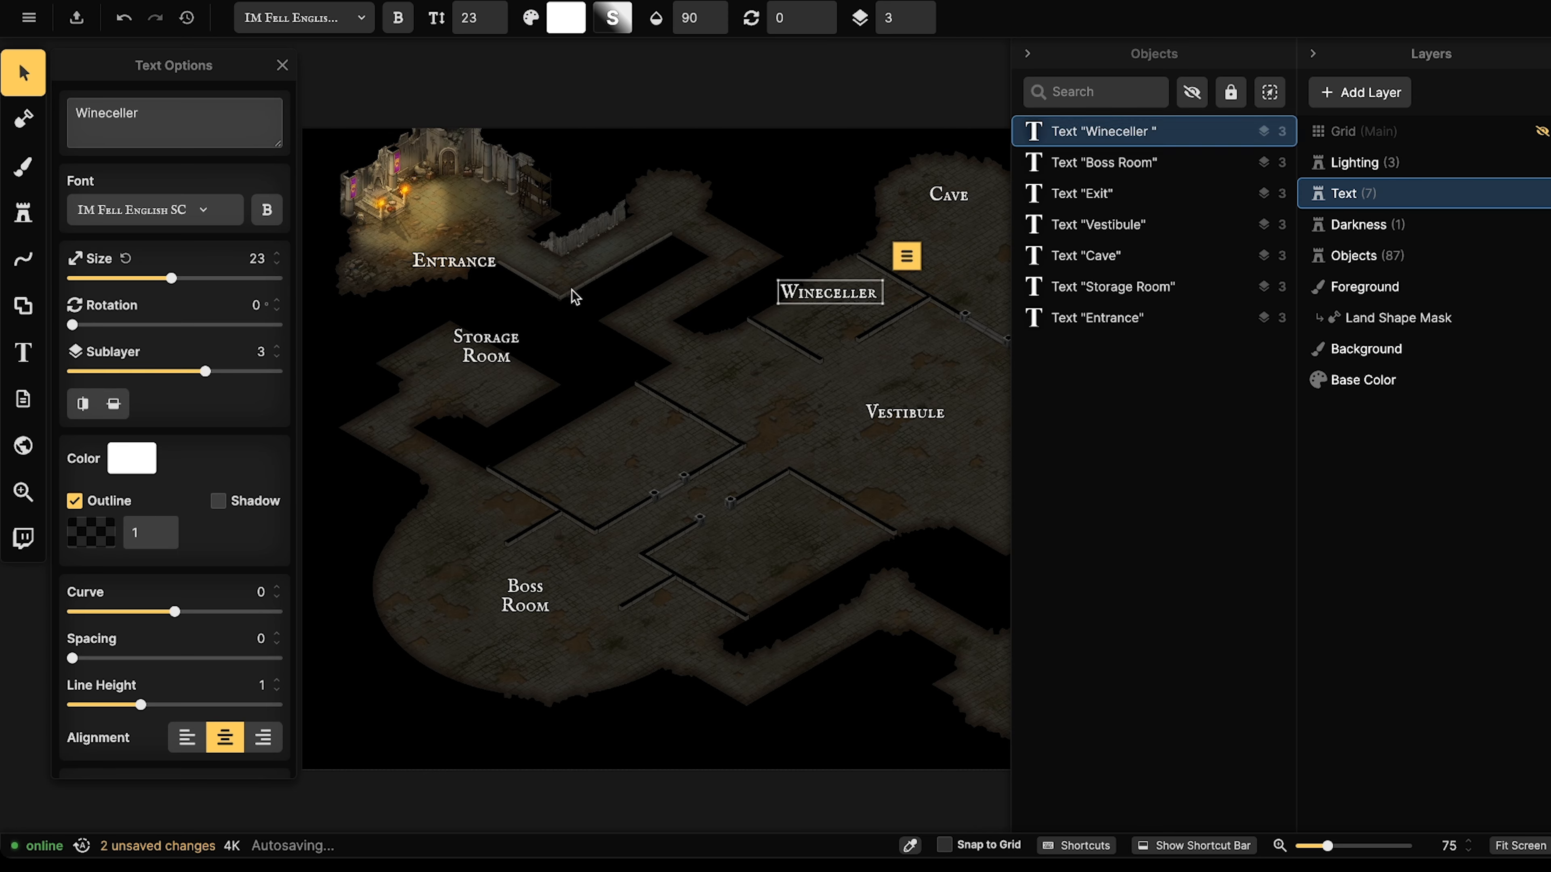
left_click(496, 316)
Paste two "Storage Room" copies, one in the walled room southwest of the Vestibule and one in the room northeast of the Boss Room.
left_click(931, 415)
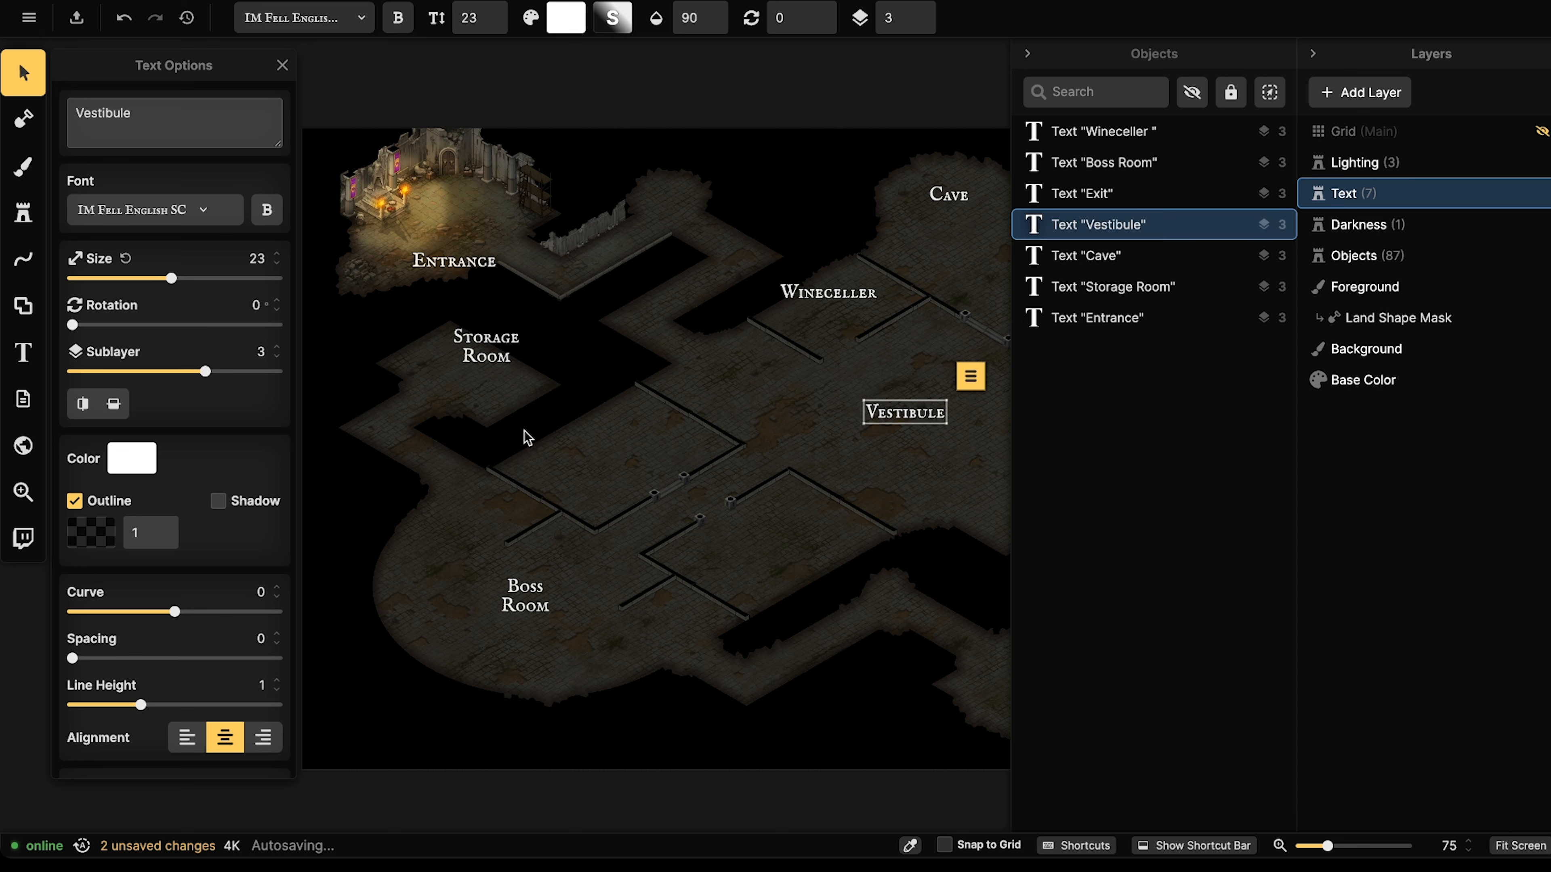
left_click(485, 361)
key("ctrl+c")
key("ctrl+v")
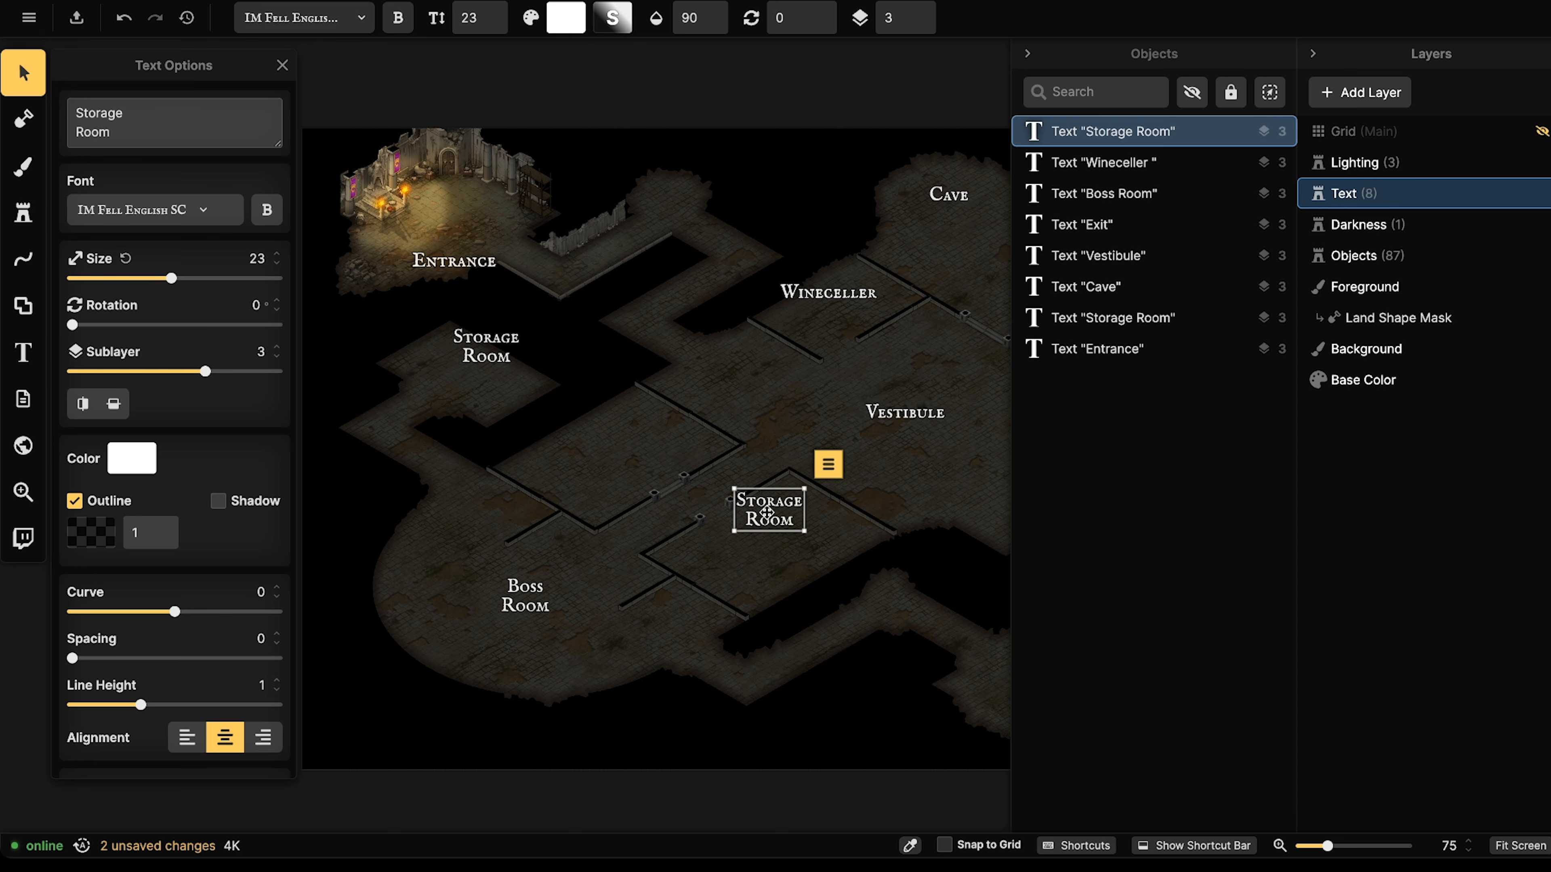
left_click_drag(767, 512, 789, 538)
key("ctrl+v")
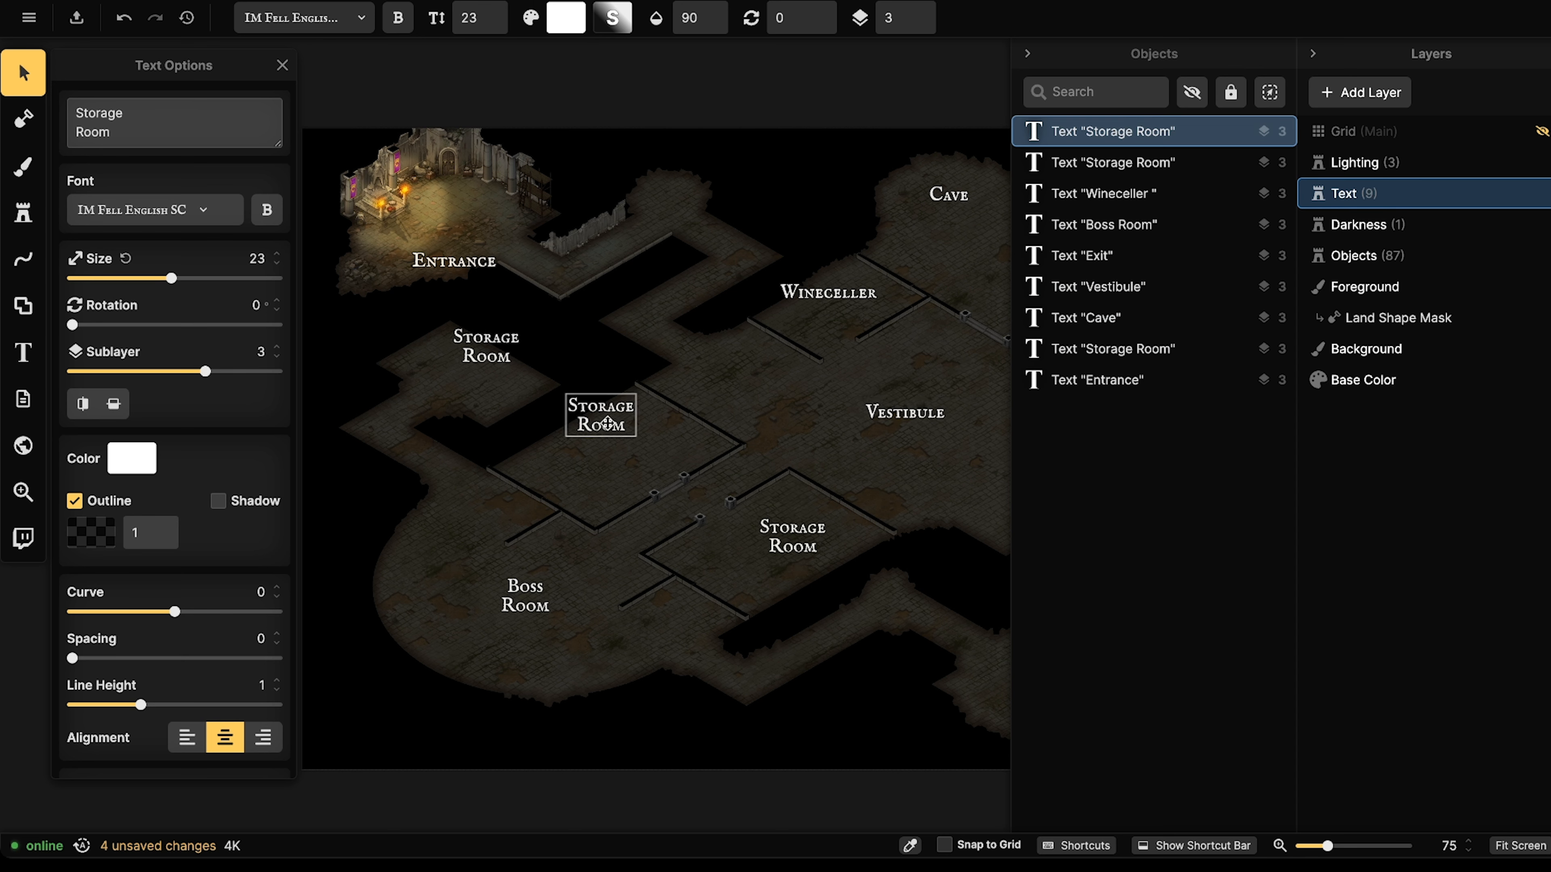
left_click_drag(603, 423, 614, 439)
Change the label in the room northeast of the Boss Room to "Archives", nudge it toward the center, and deselect it.
left_click(128, 137)
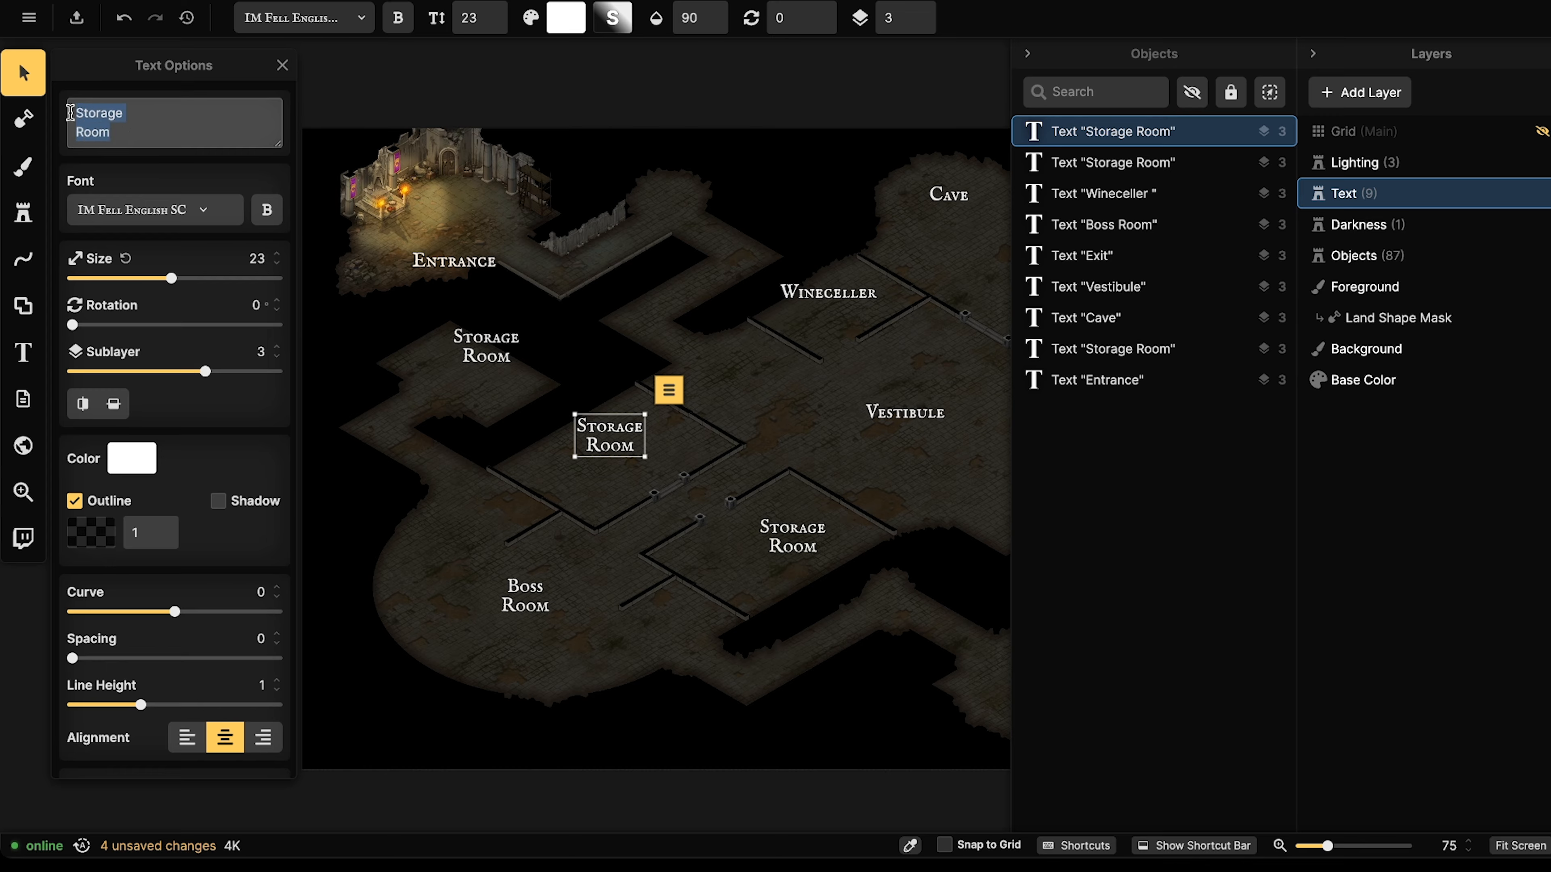
key("BackSpace")
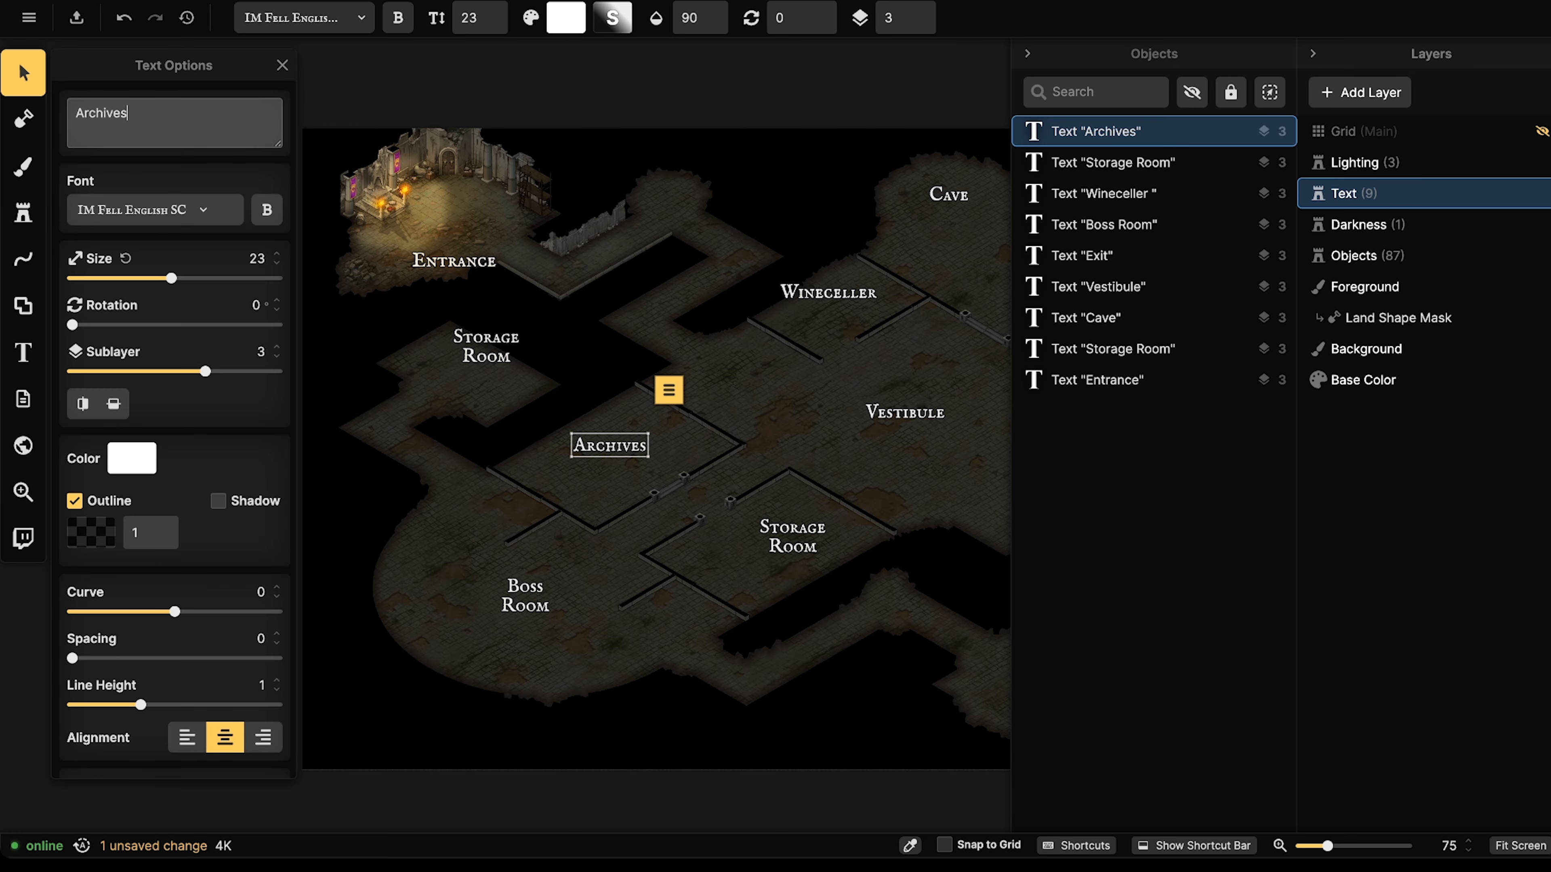
left_click_drag(611, 445, 616, 449)
left_click(177, 106)
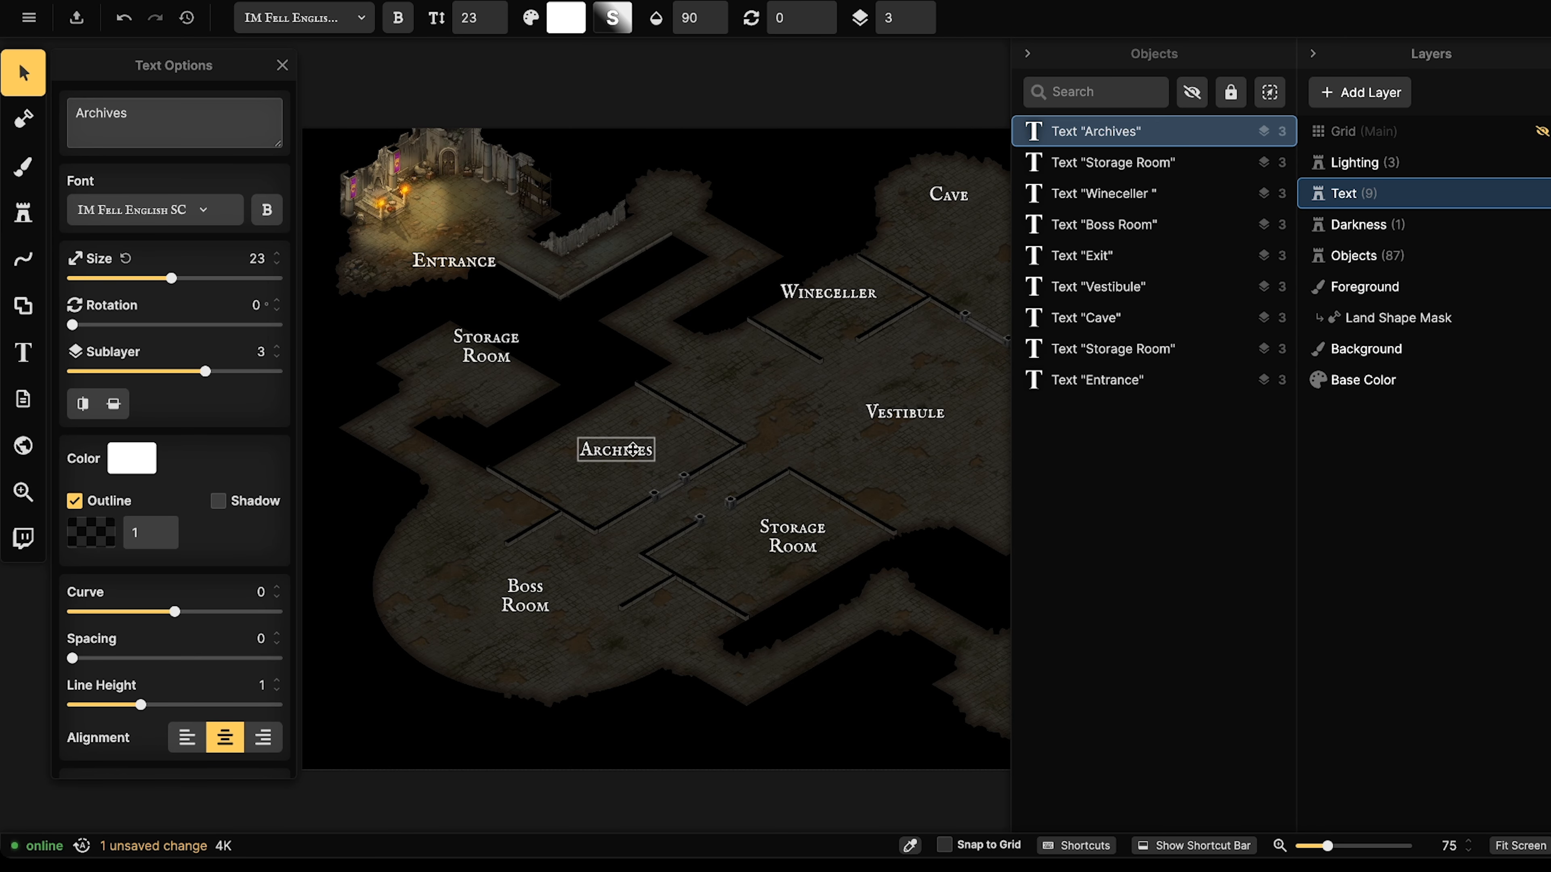
left_click(596, 340)
View the whole map and toggle the Text layer's visibility off and on several times, leaving the layer shown.
scroll(717, 301, "down", 3)
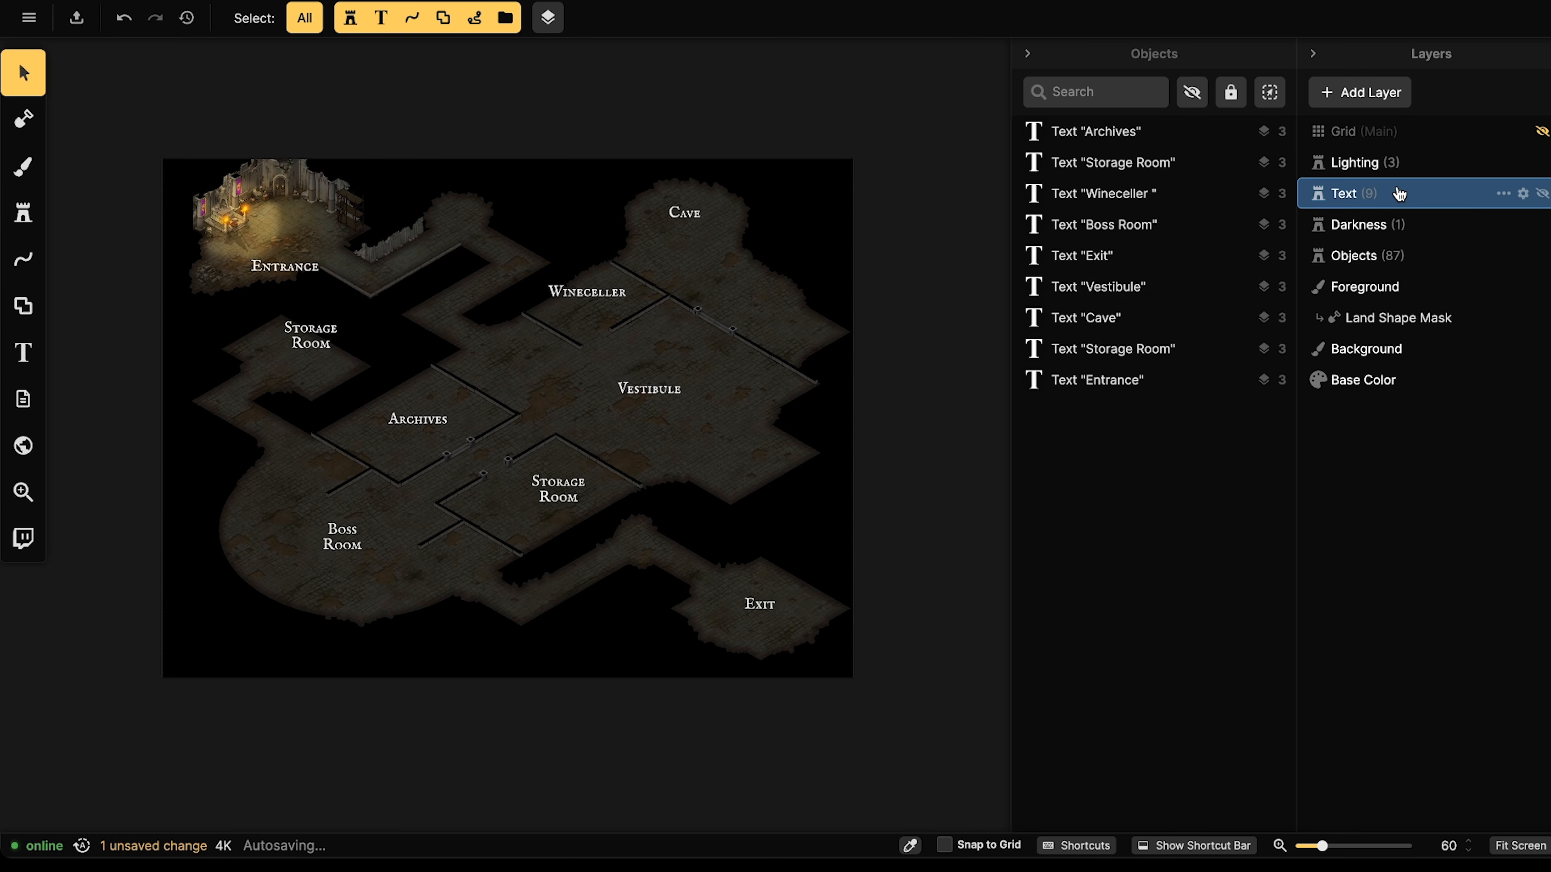
left_click(1542, 194)
left_click(1542, 194)
left_click(1543, 194)
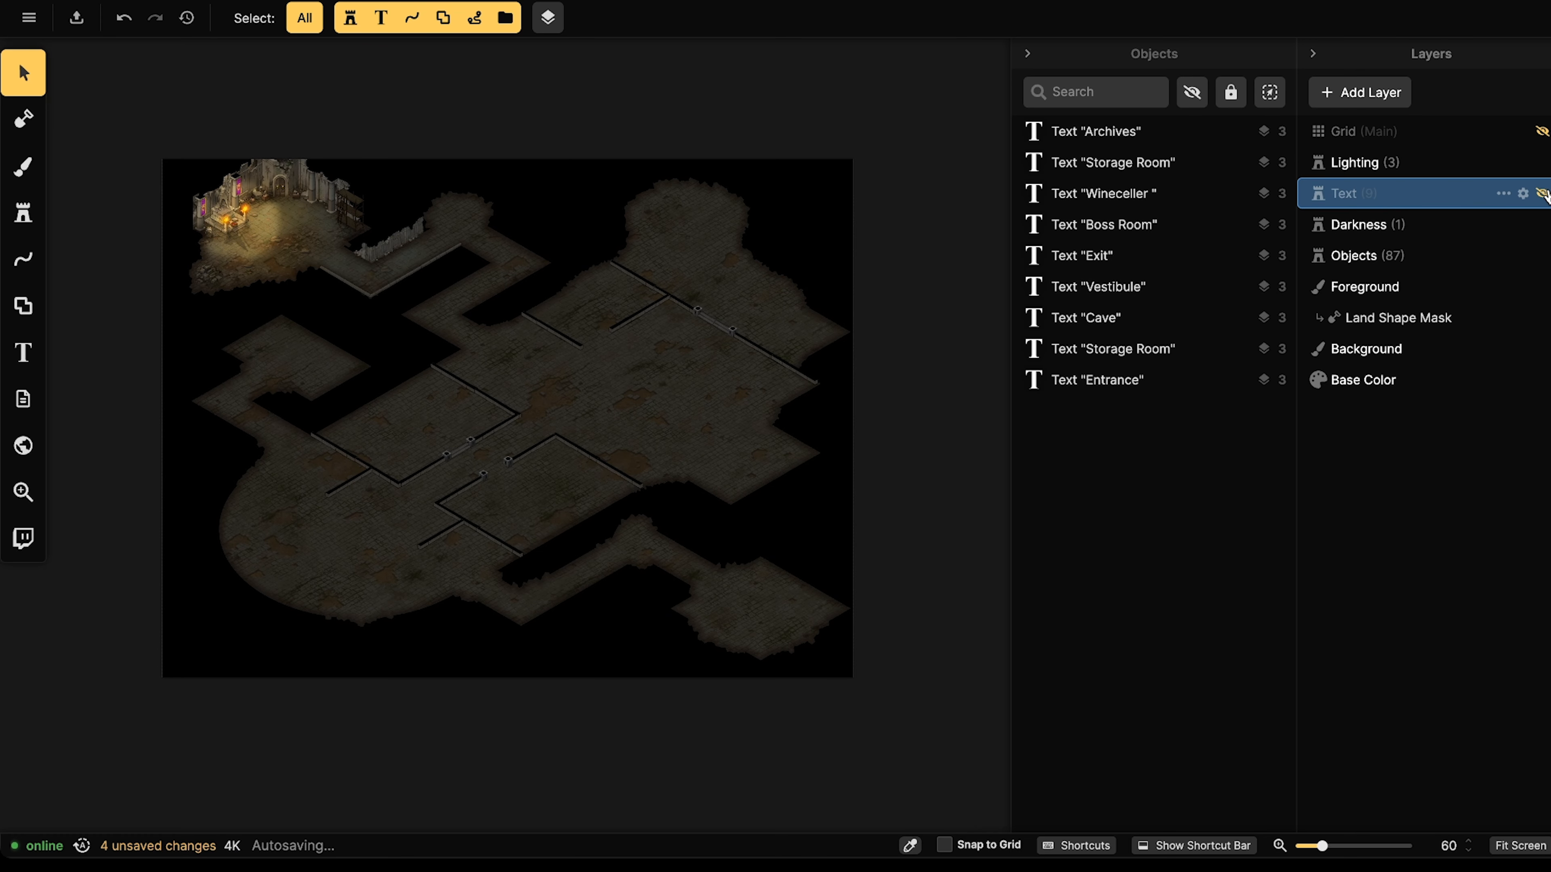
left_click(1542, 193)
left_click(1543, 194)
left_click(1543, 193)
left_click(1543, 194)
left_click(1542, 194)
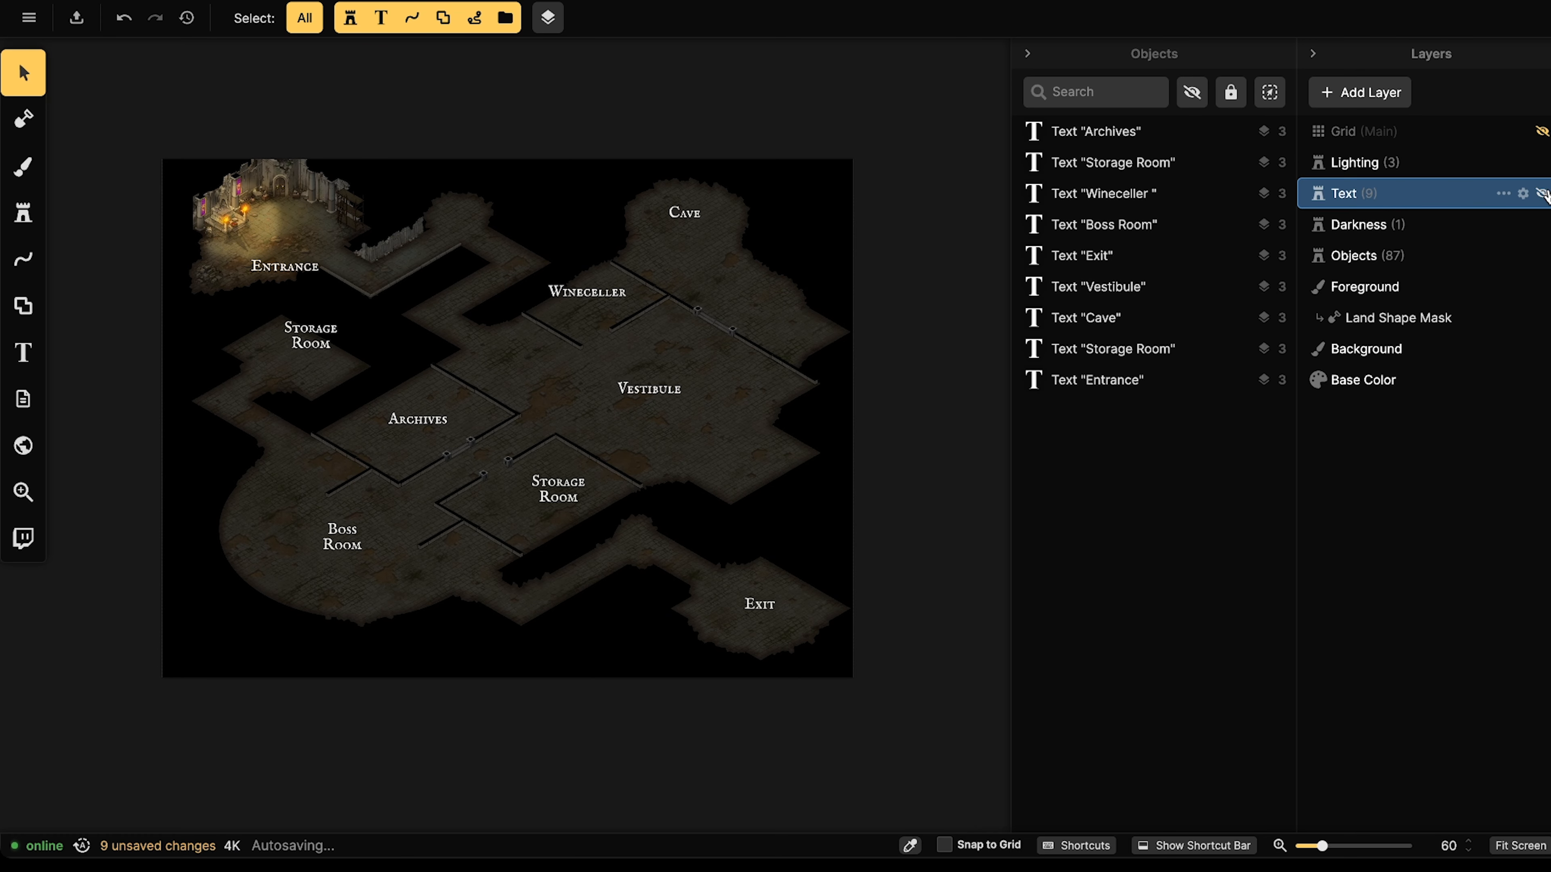
Change the "Archives" label to "Weapons", nudge it slightly downward in its room, and deselect it.
left_click(1542, 194)
left_click(1542, 193)
left_click(417, 419)
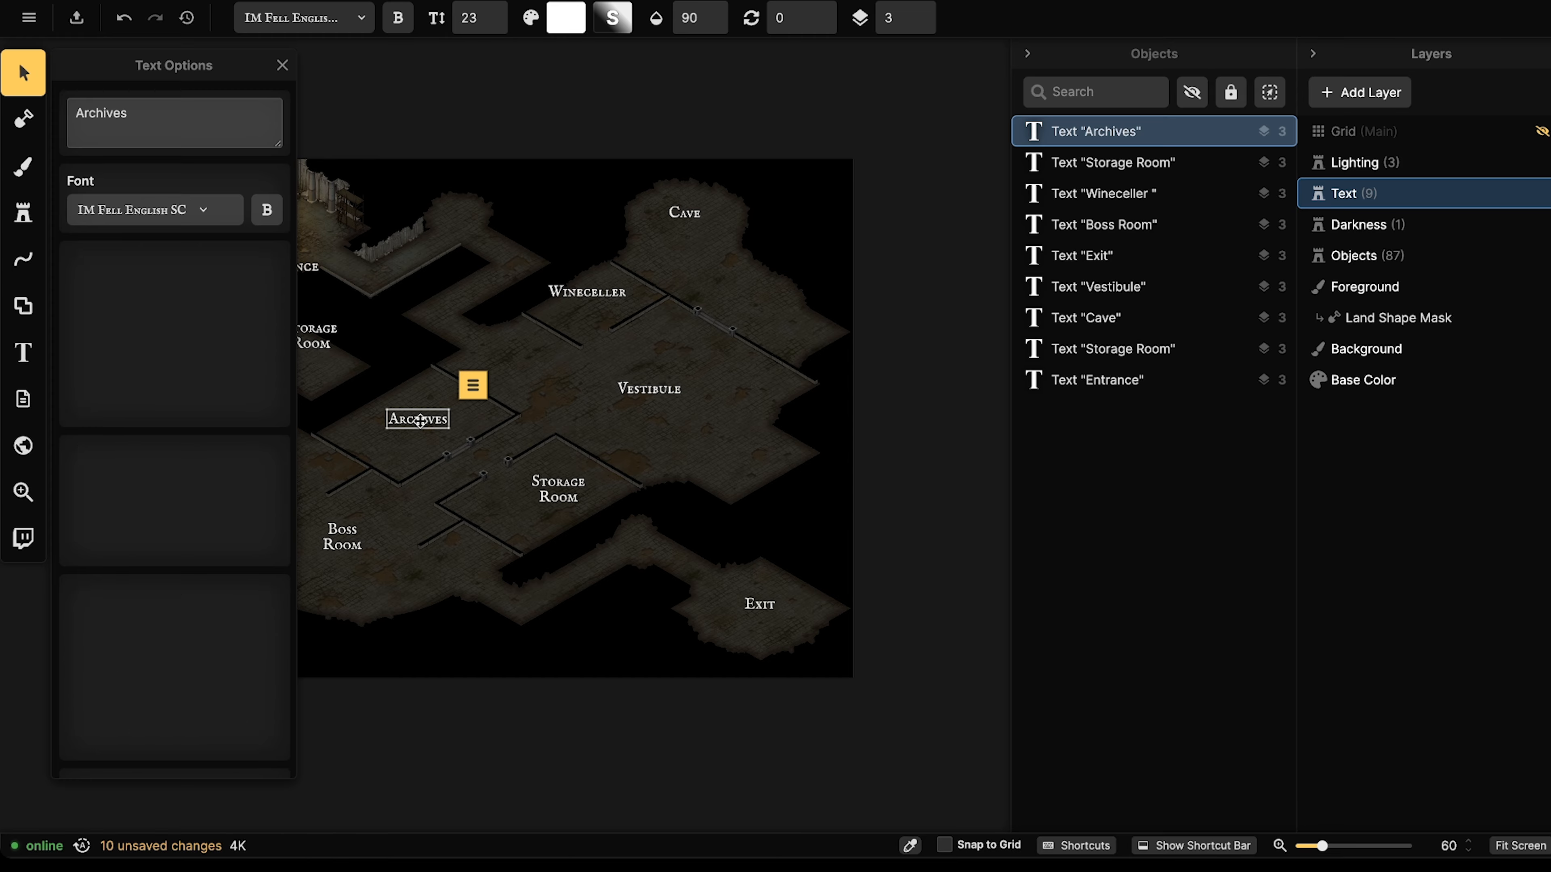
type("Wea")
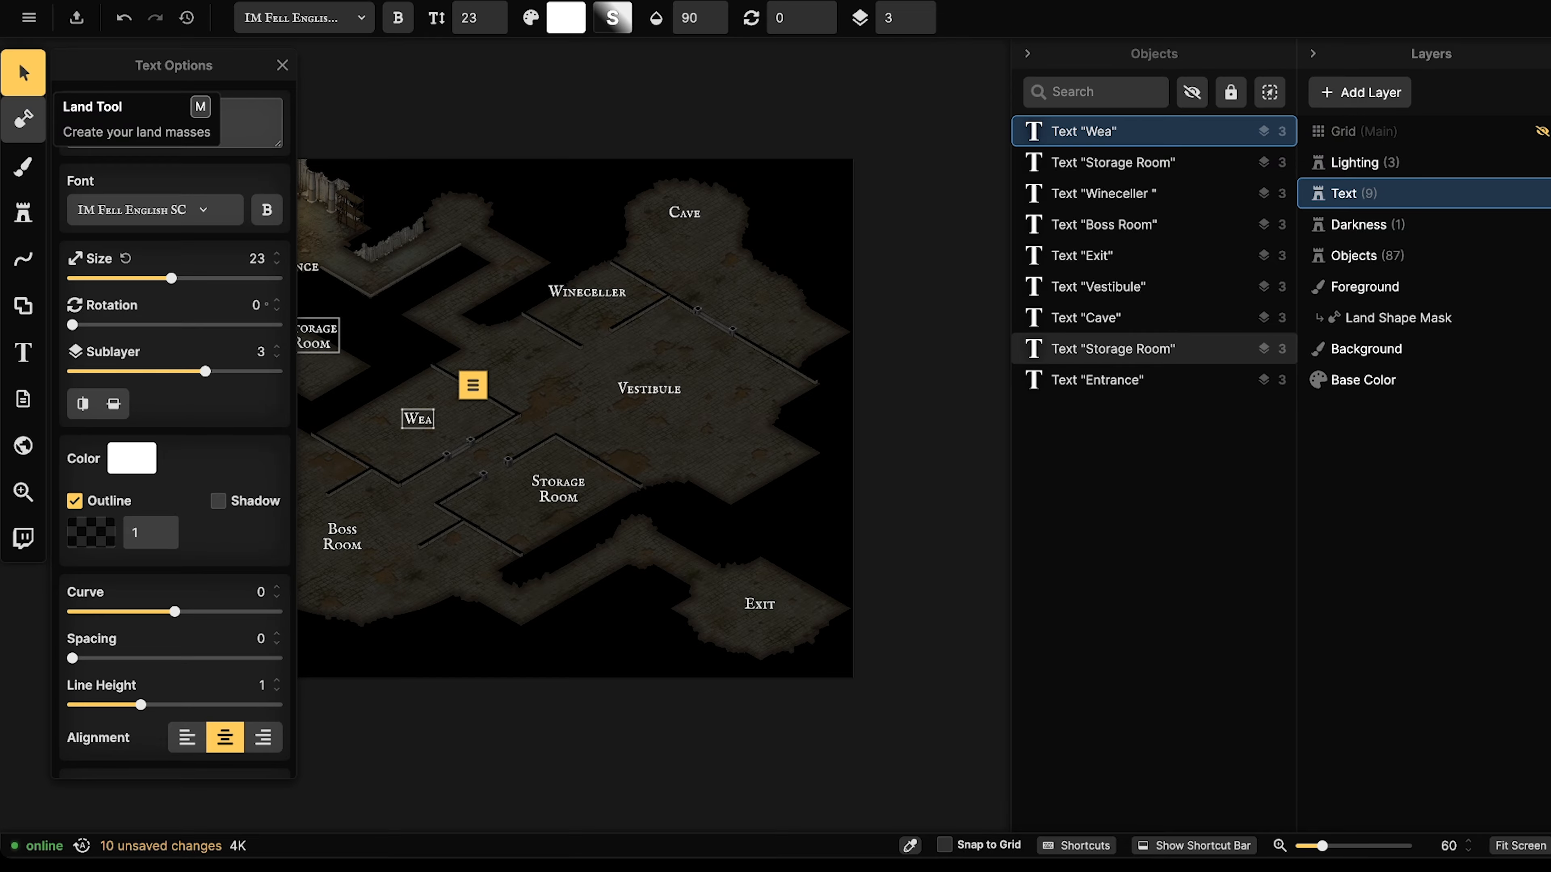
type("poo")
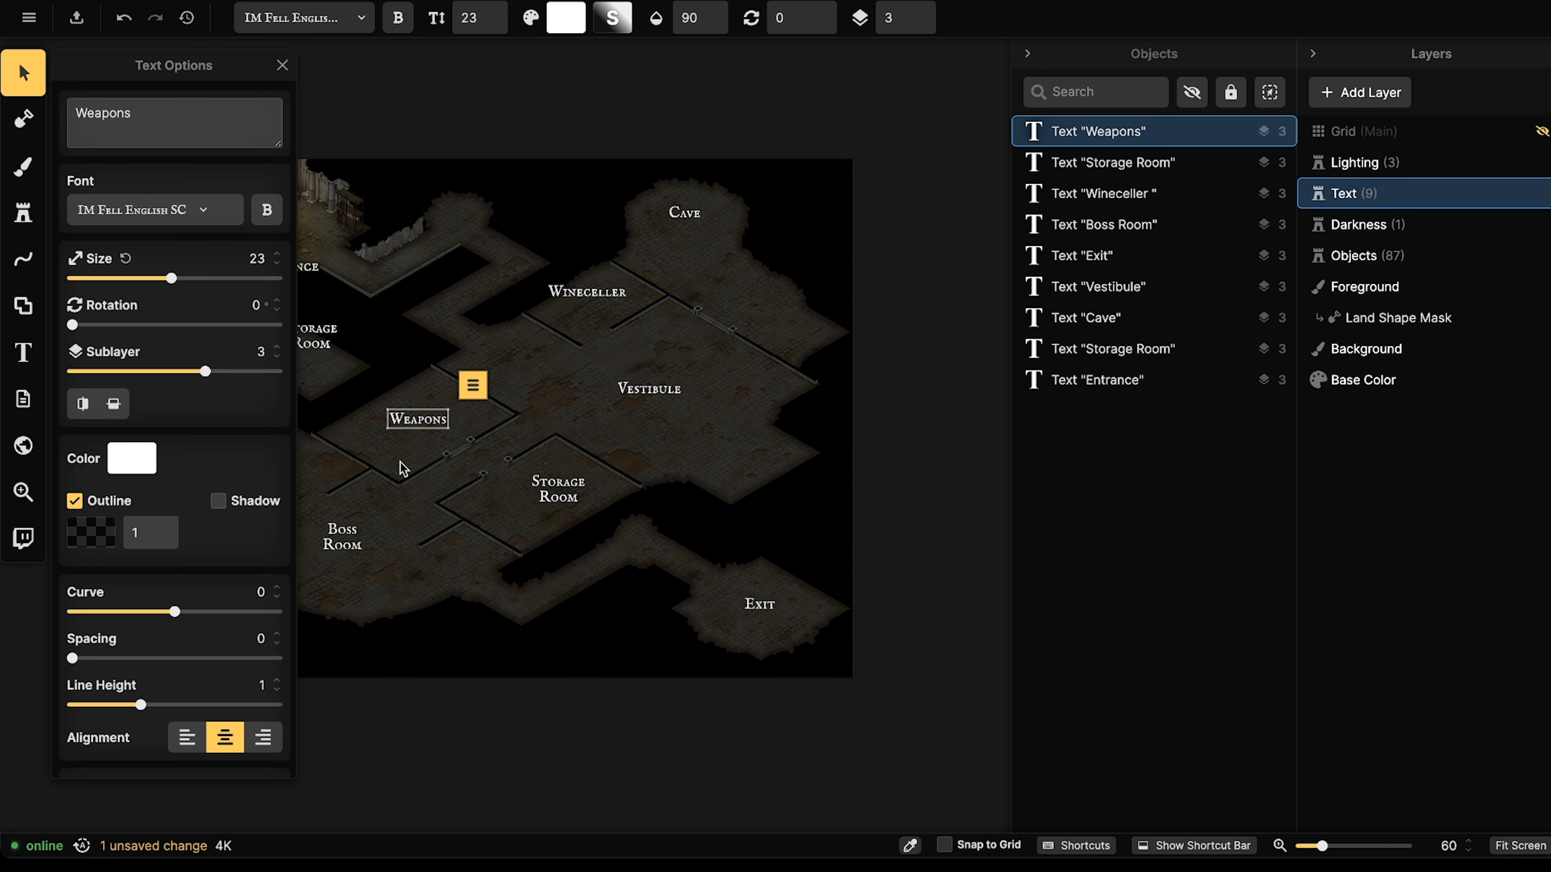
left_click_drag(418, 422, 418, 424)
left_click(645, 310)
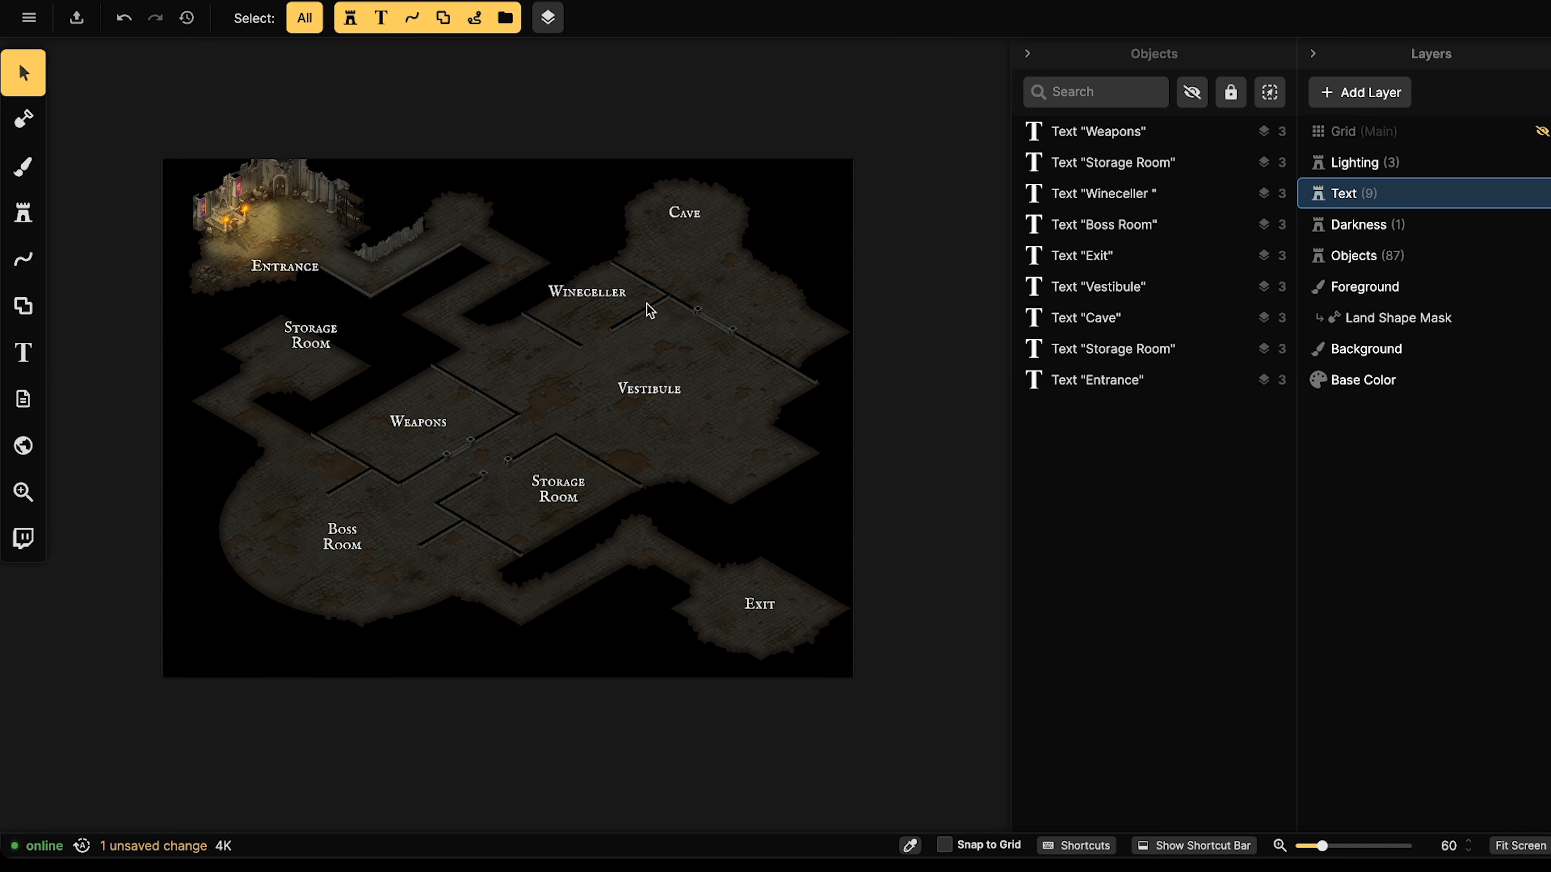
Nudge the "Cave" label very slightly toward the southeast in its room and deselect it.
middle_click_drag(661, 290, 651, 352)
left_click_drag(677, 274, 678, 276)
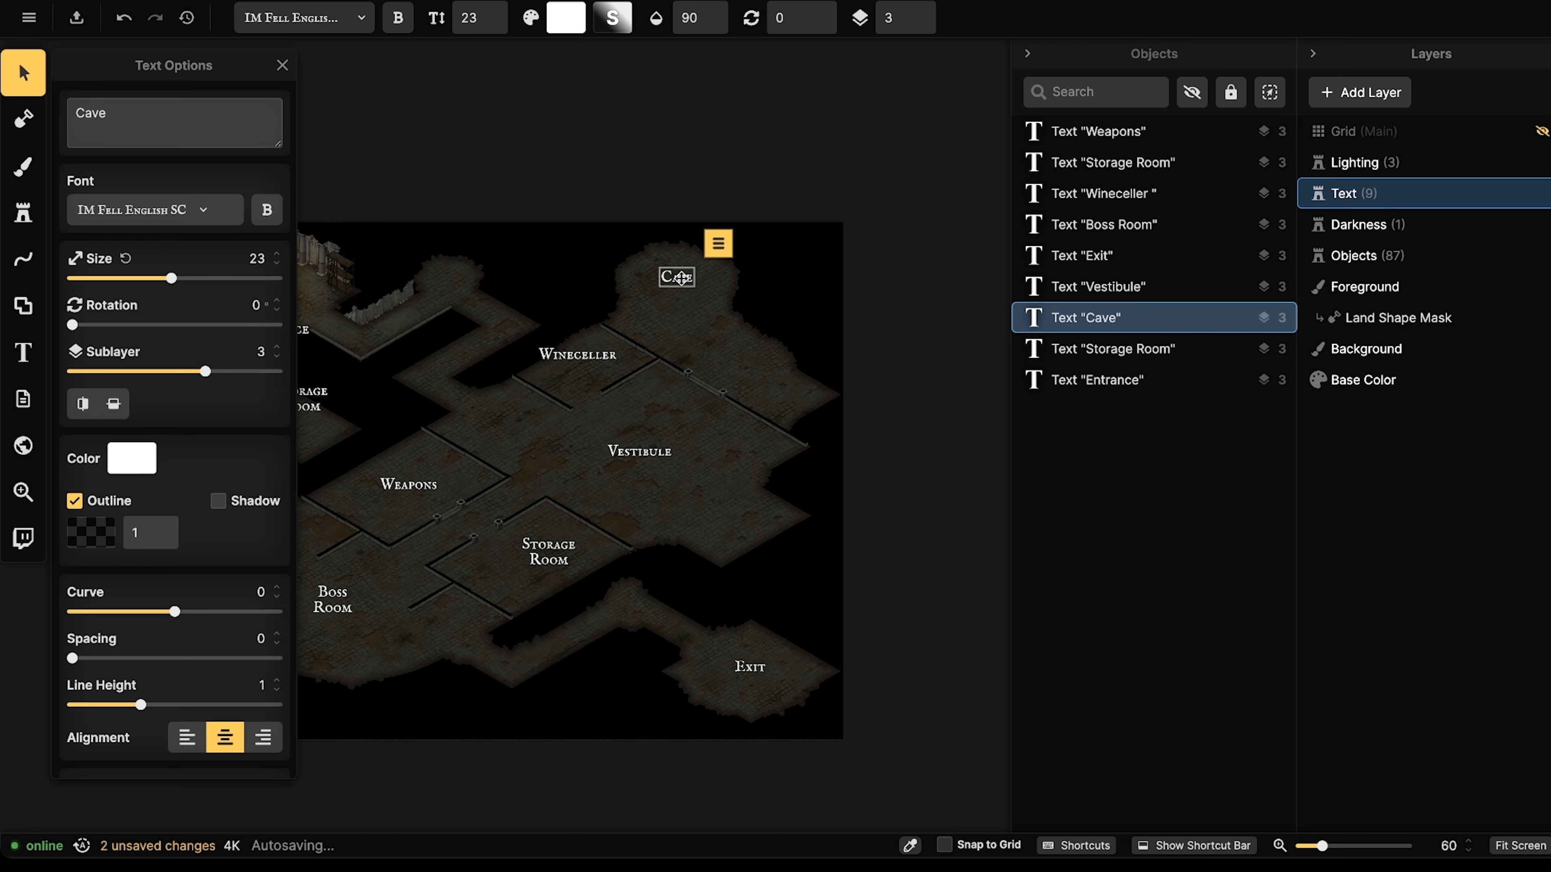
middle_click_drag(679, 276, 838, 323)
left_click(594, 334)
Nudge the "Vestibule" and "Cave" labels very slightly downward in their rooms and clear the selection.
scroll(592, 334, "up", 1)
scroll(592, 335, "up", 3)
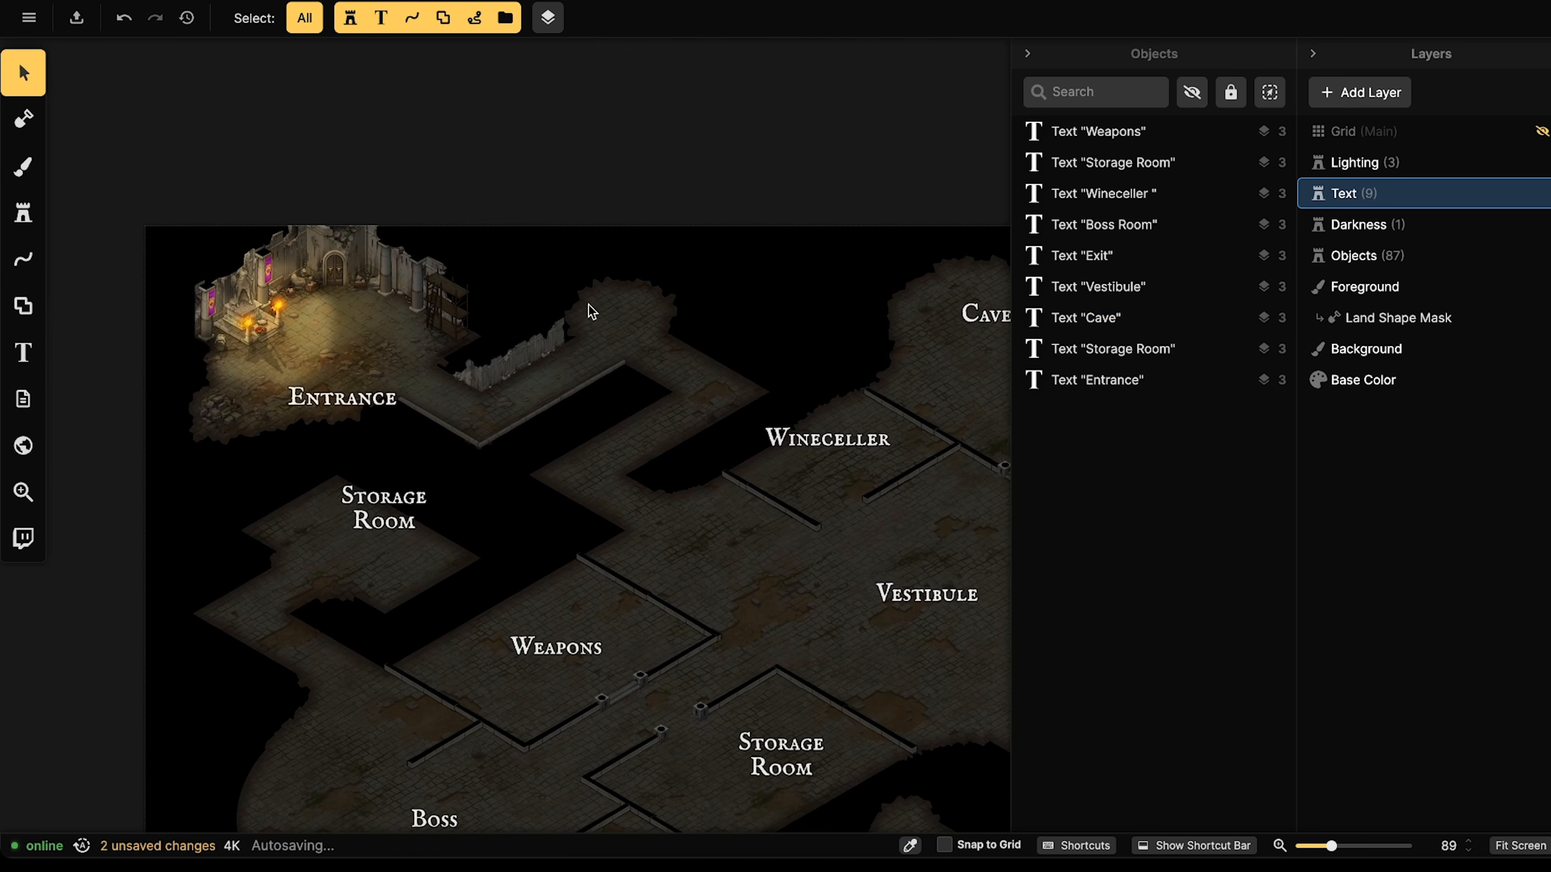
scroll(596, 311, "up", 1)
scroll(592, 306, "up", 2)
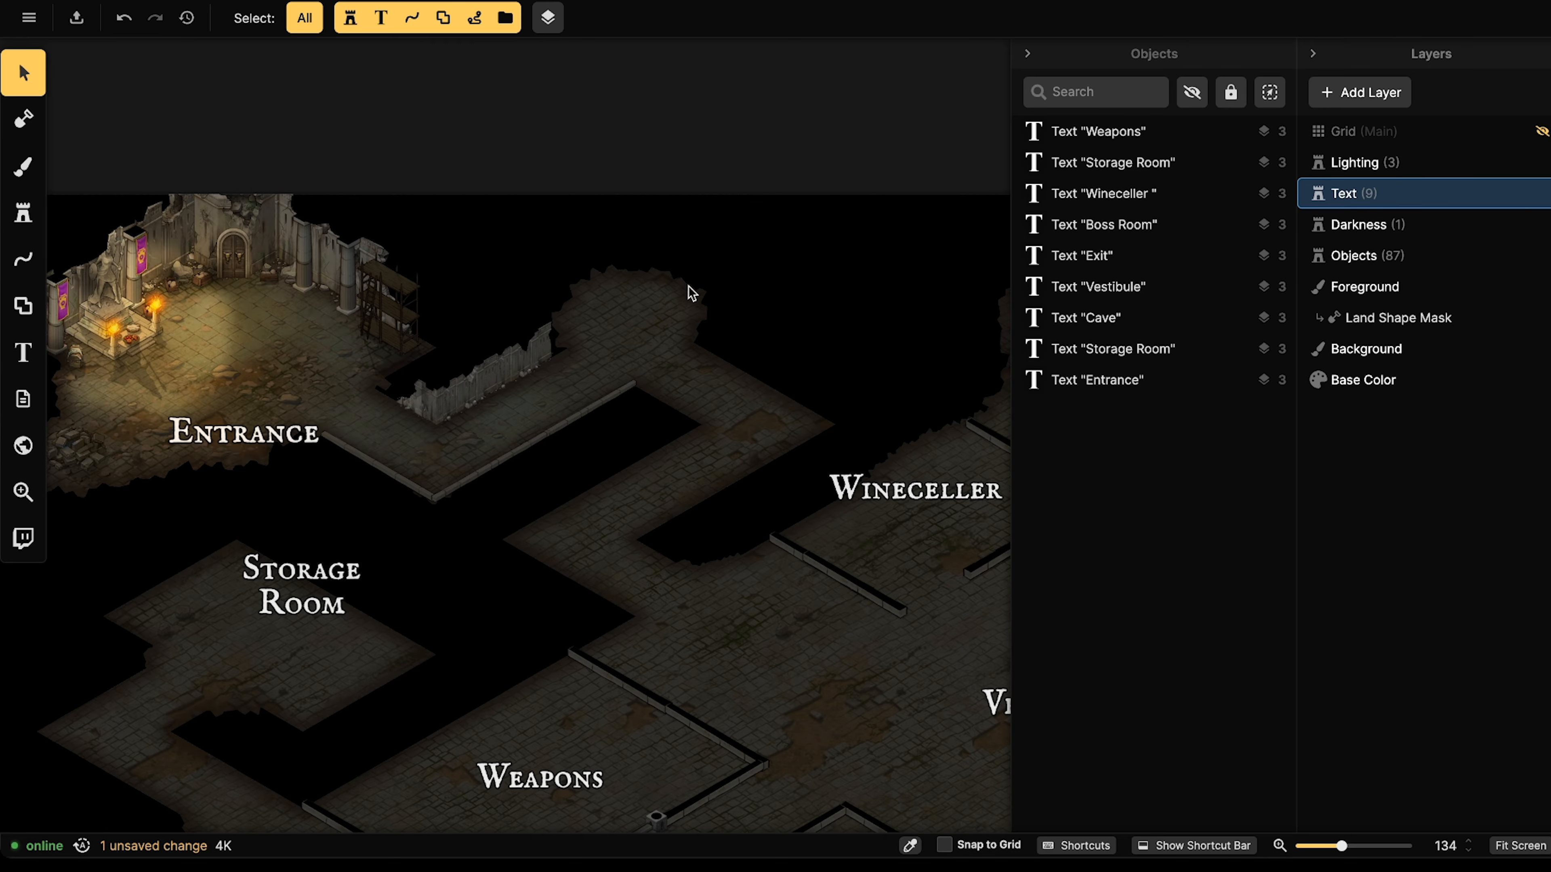
scroll(611, 341, "down", 5)
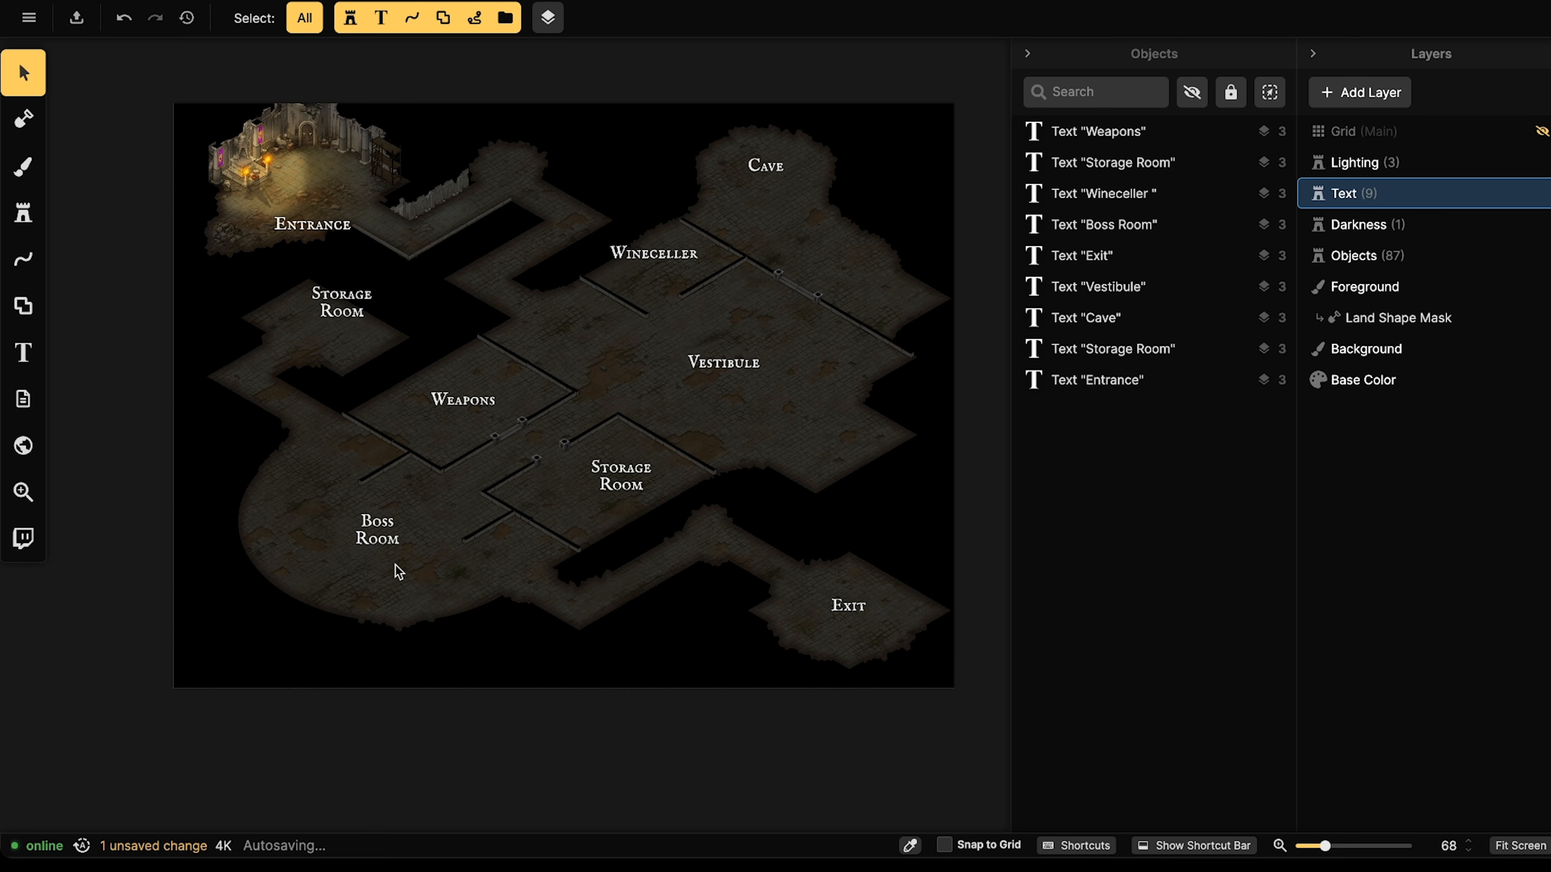
left_click(716, 363)
left_click_drag(716, 363, 715, 366)
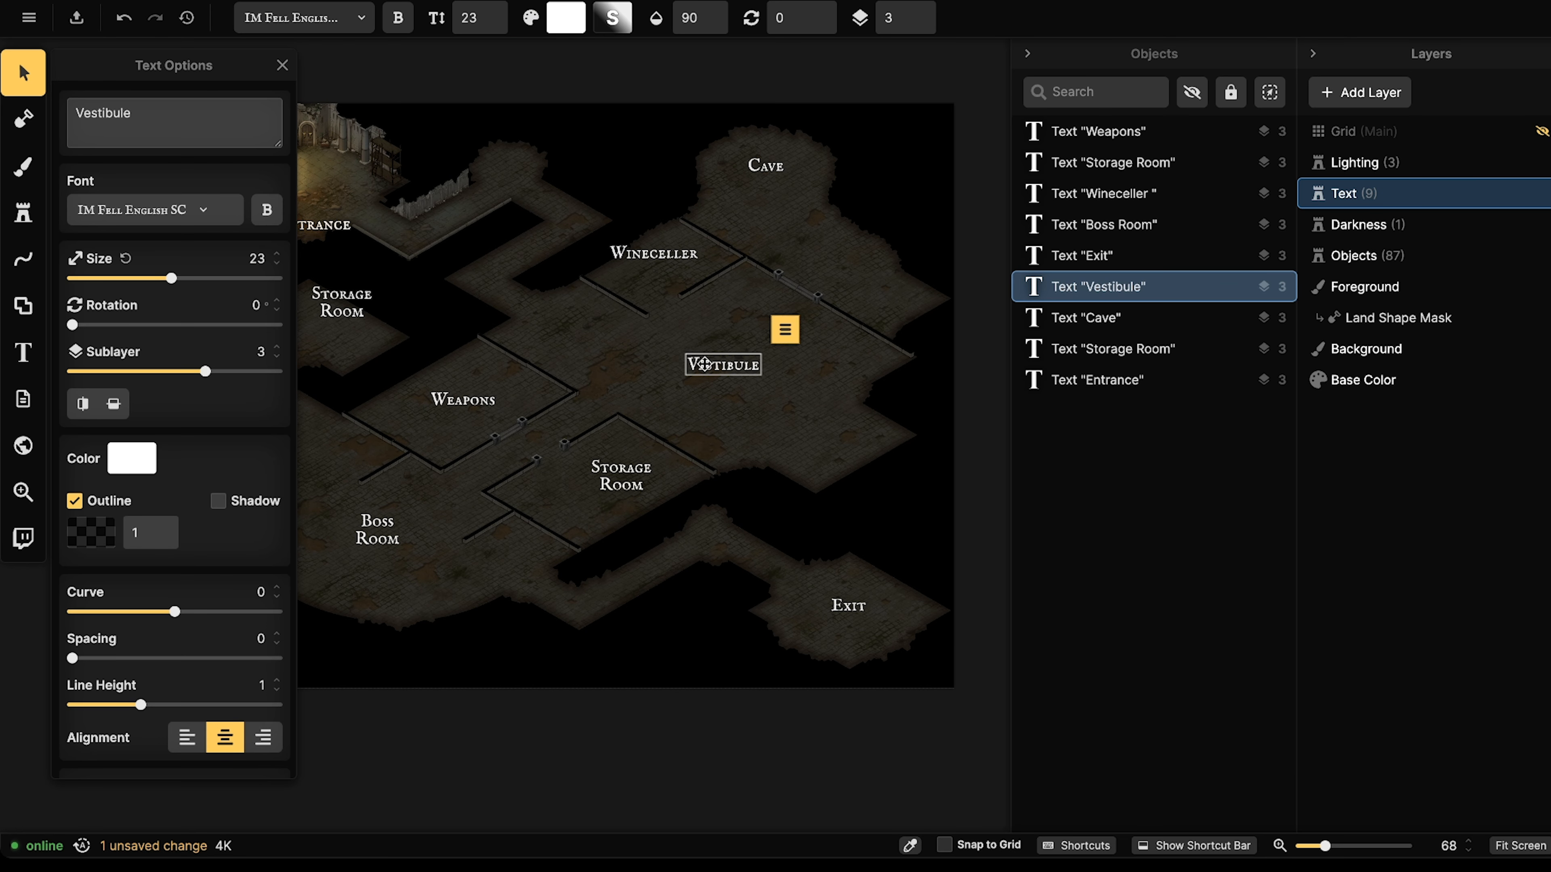
left_click(759, 253)
left_click_drag(810, 204, 681, 256)
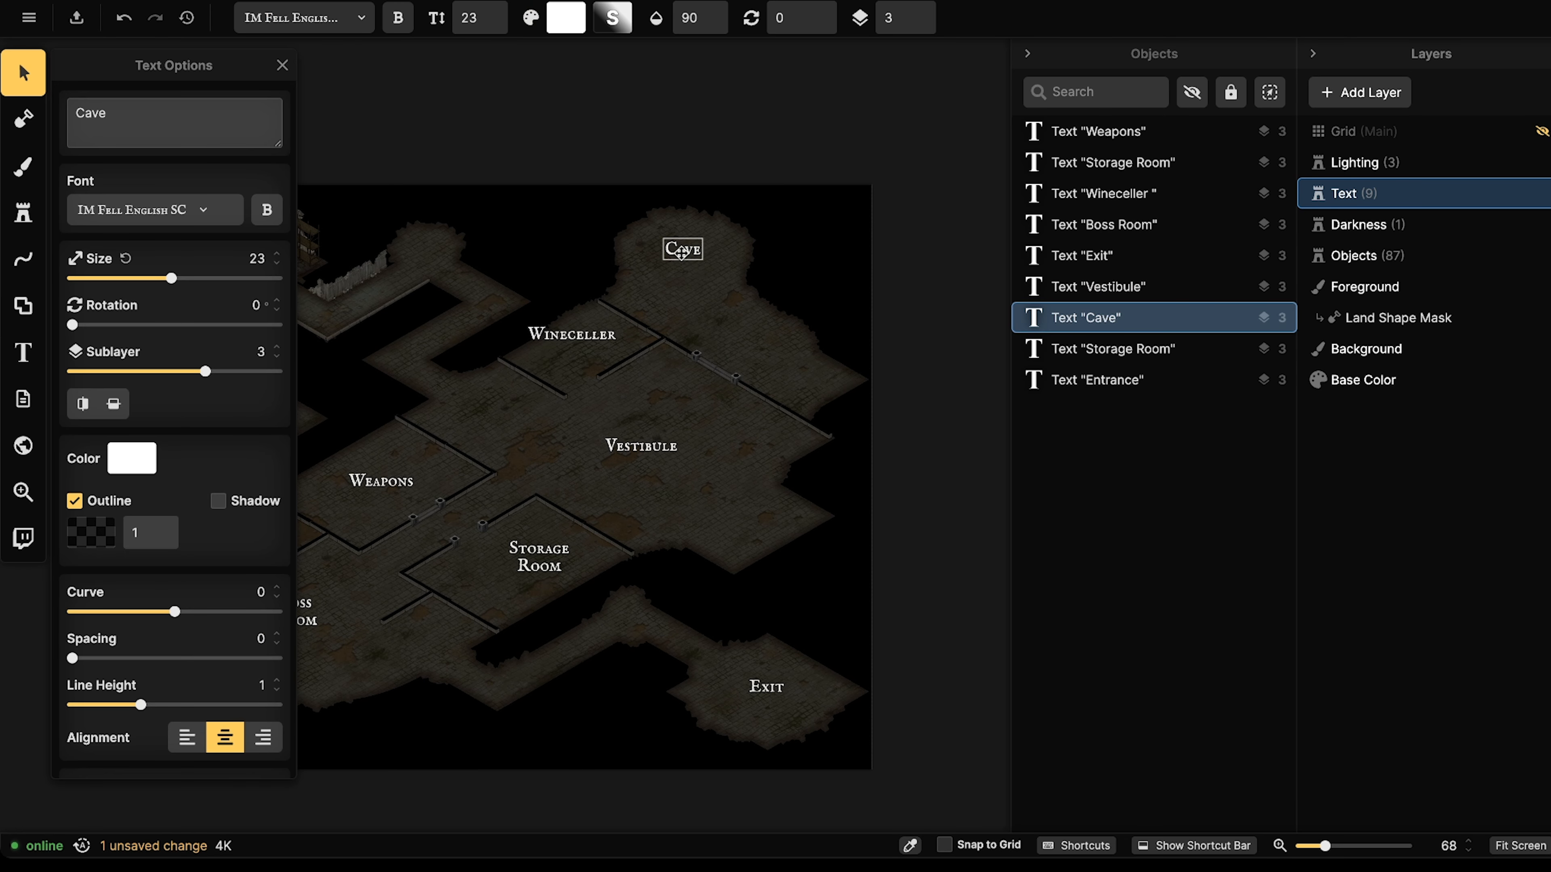
left_click(742, 245)
left_click_drag(511, 279, 591, 281)
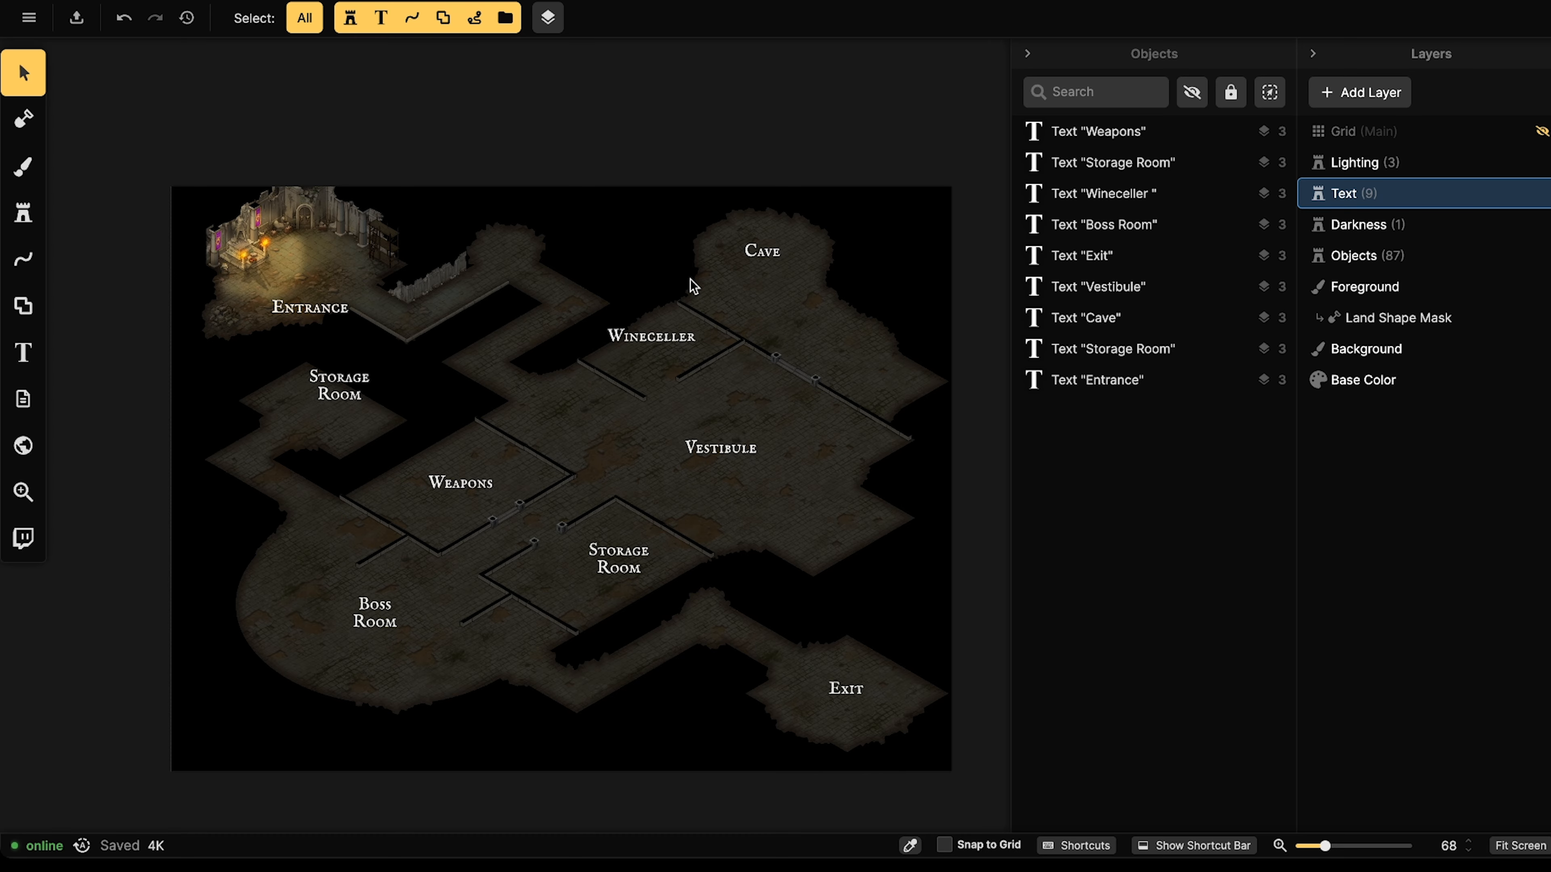
Toggle the Text layer's visibility and leave the layer hidden.
middle_click_drag(792, 187, 751, 318)
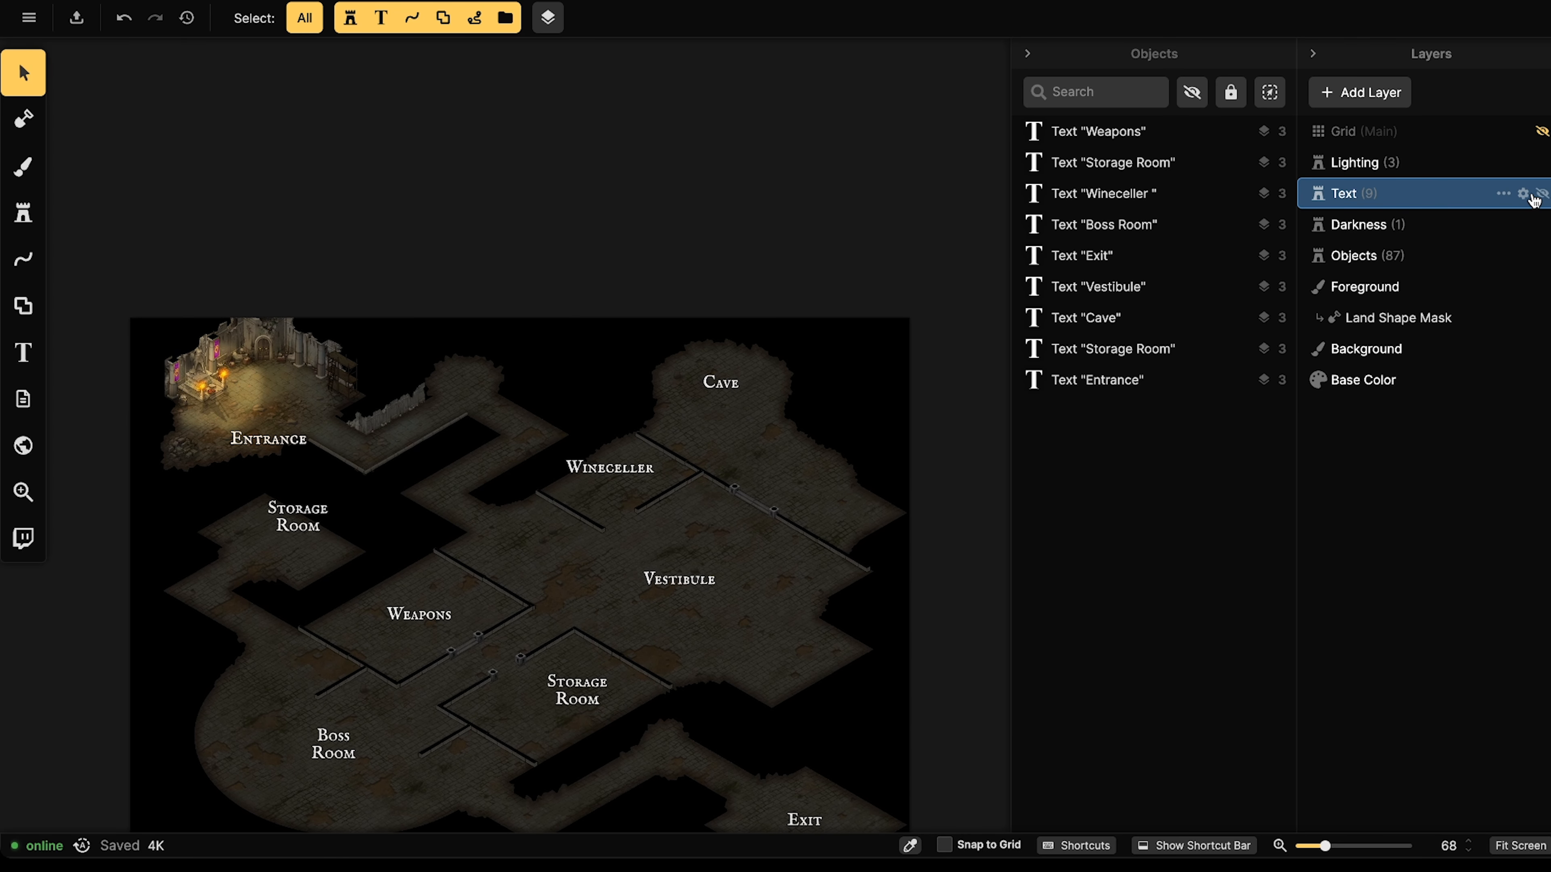
left_click(1542, 195)
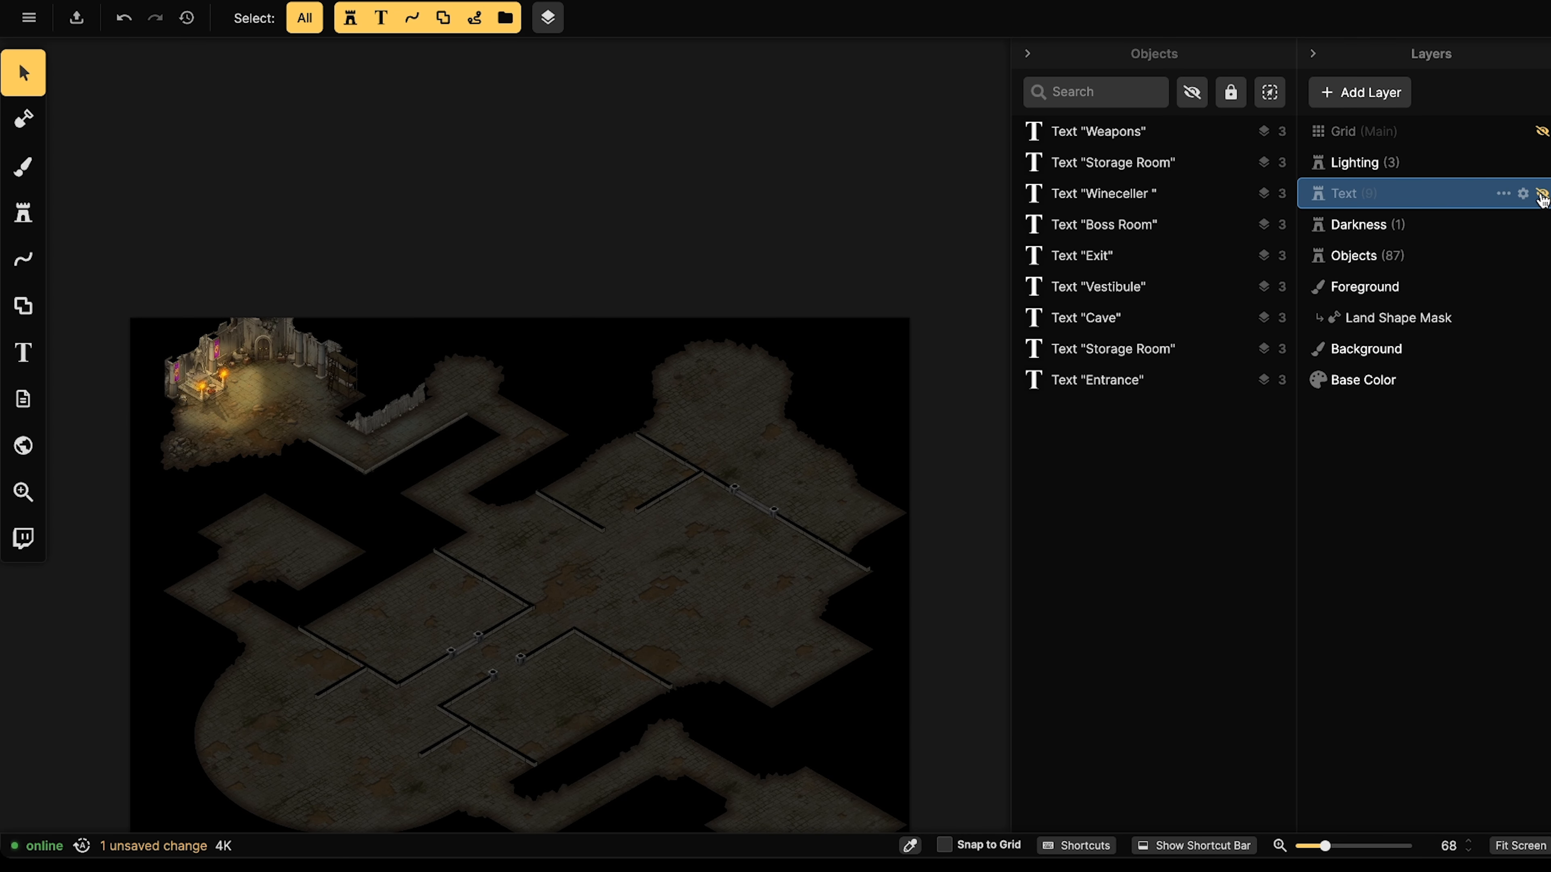
left_click(1542, 195)
left_click(1542, 194)
Search the Fantasy Regional stamp catalog for "stal" and choose the Stalagmite stamp.
scroll(836, 393, "up", 1)
scroll(836, 393, "up", 5)
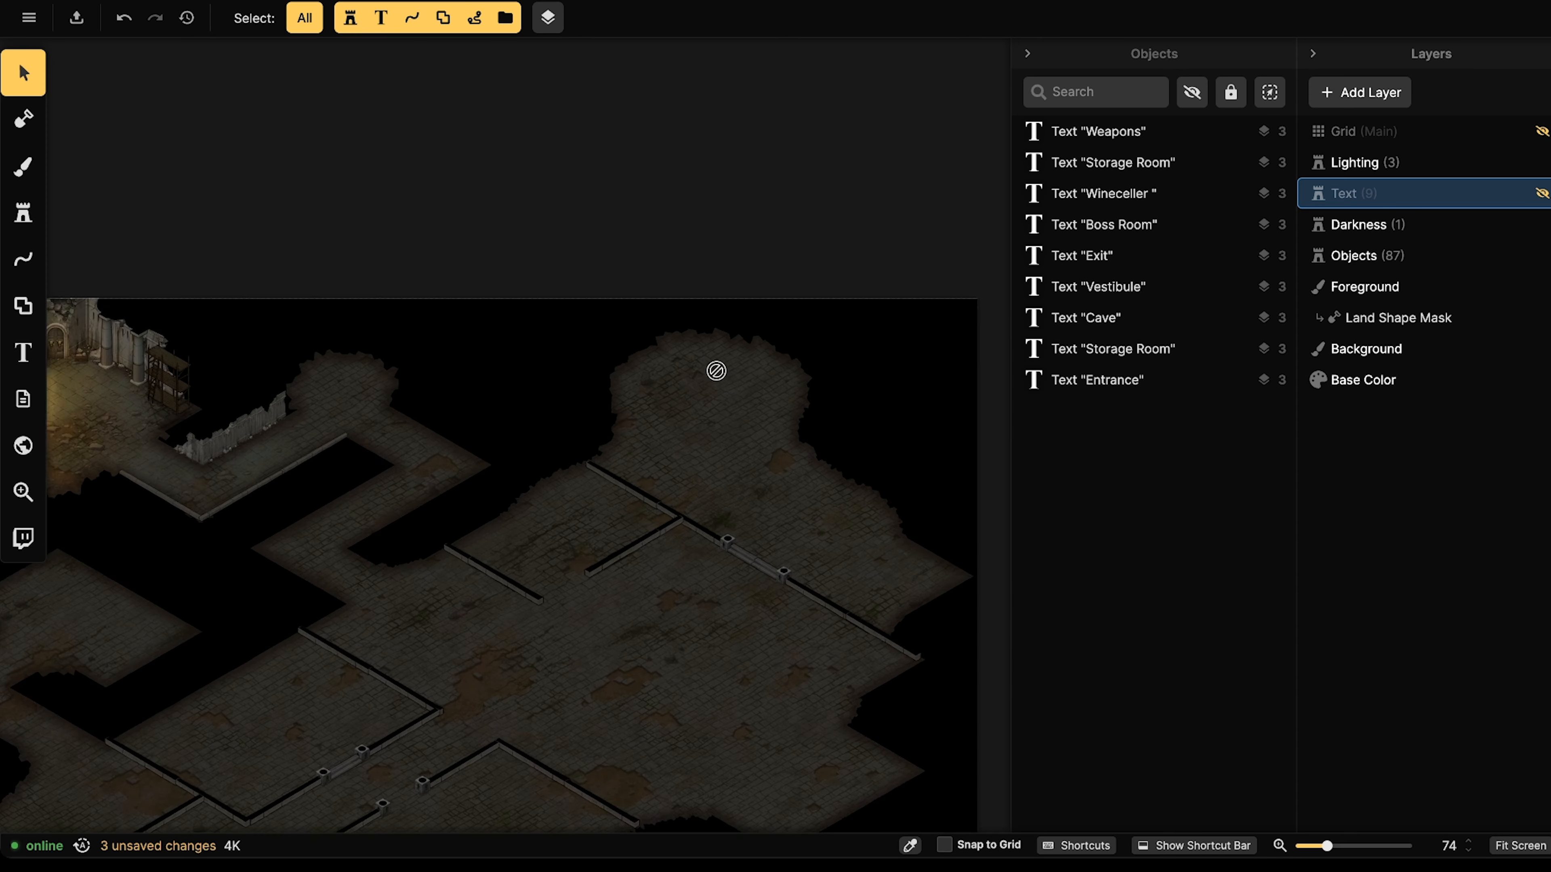
left_click(23, 214)
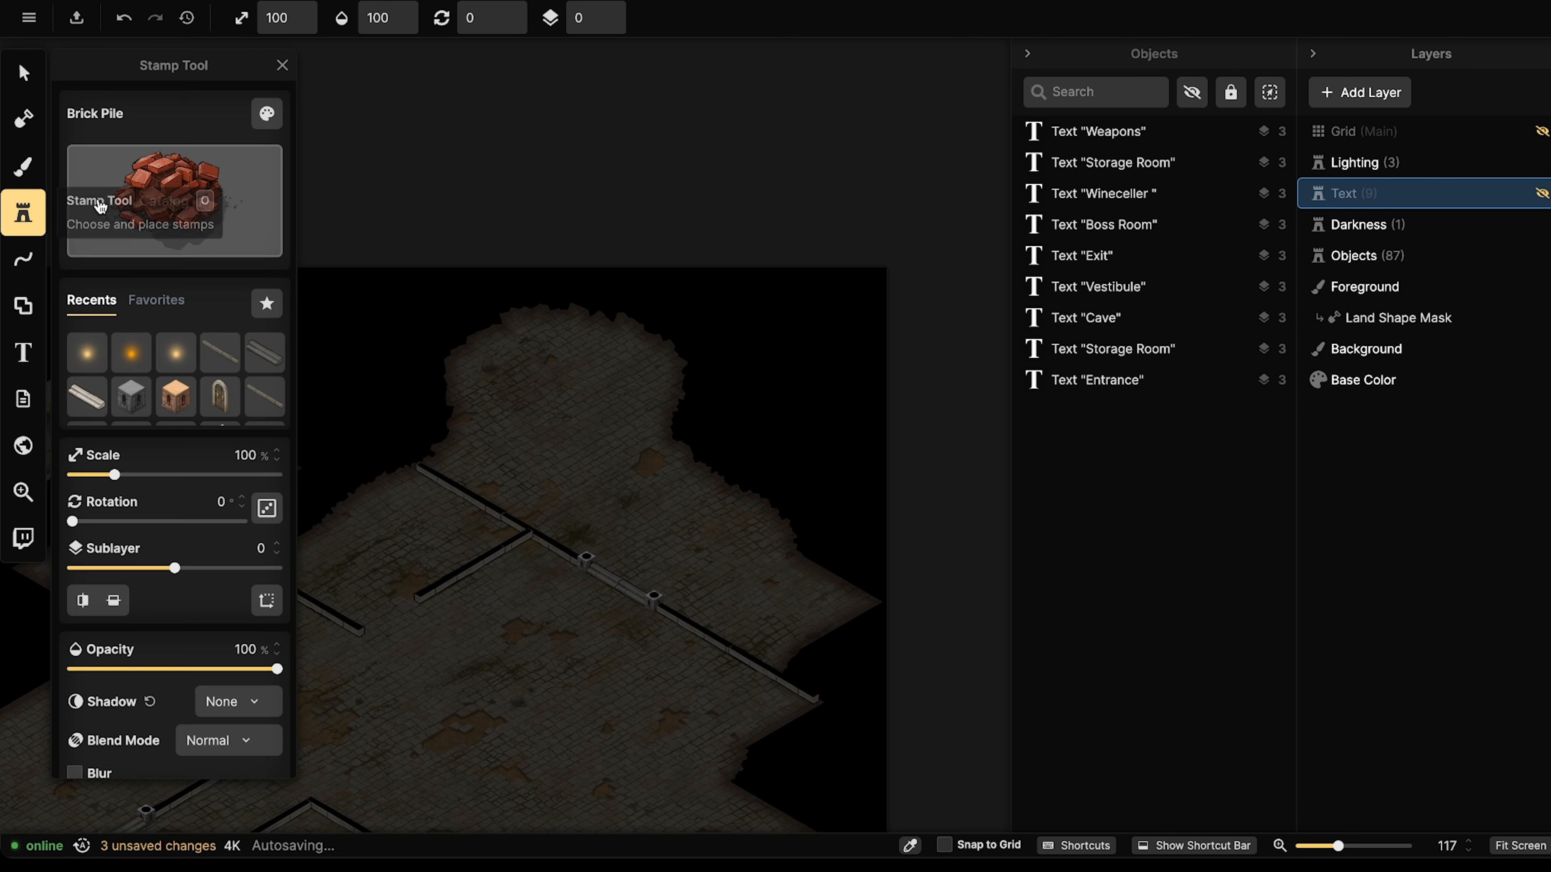
left_click(122, 202)
scroll(516, 212, "down", 10)
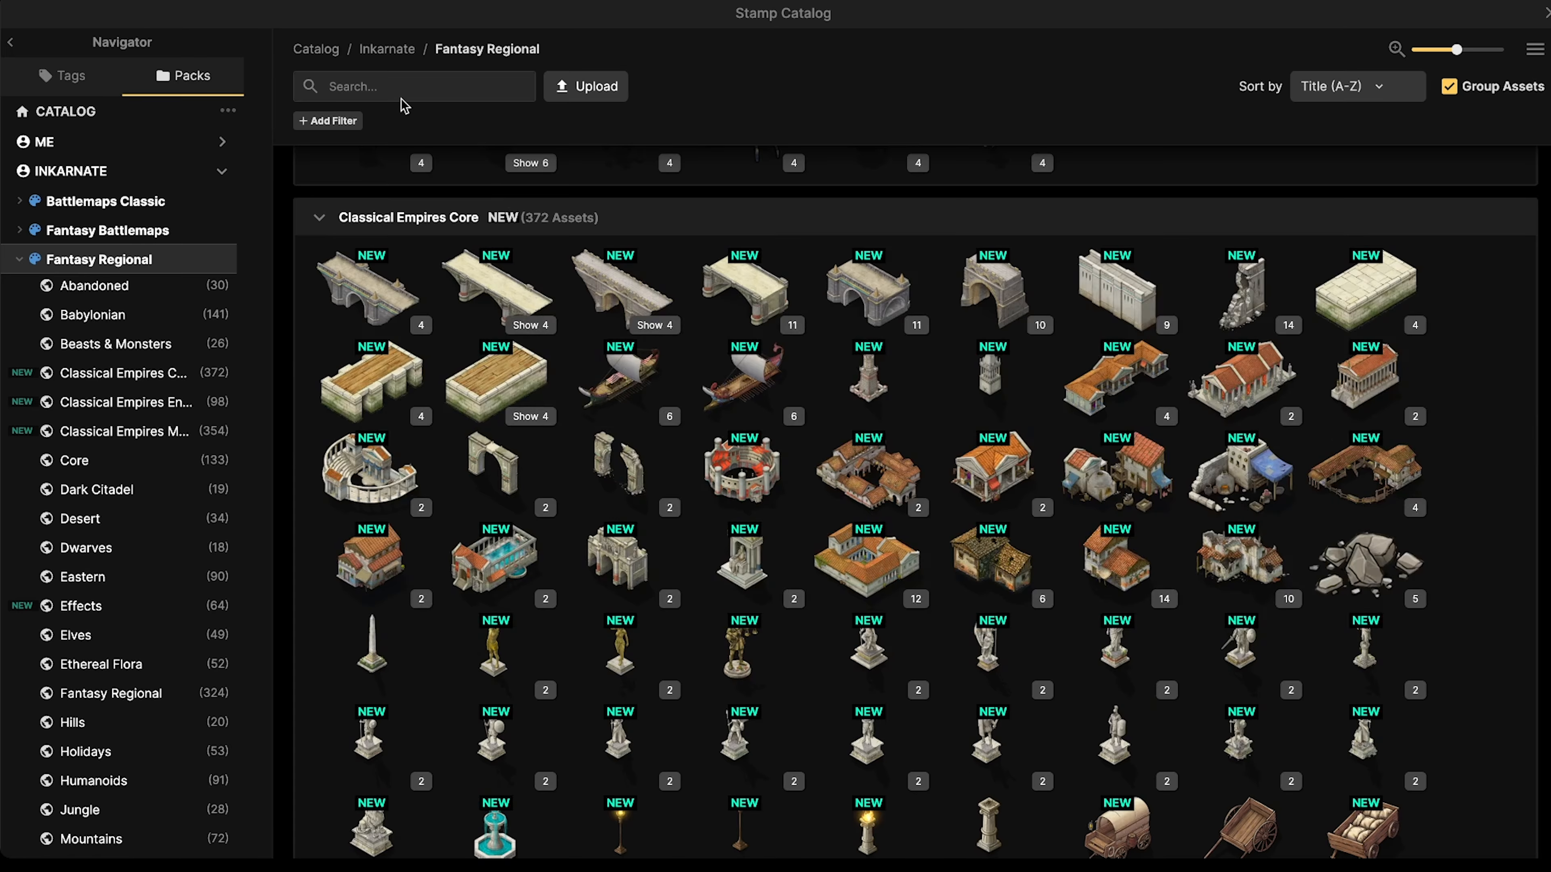
type("stal")
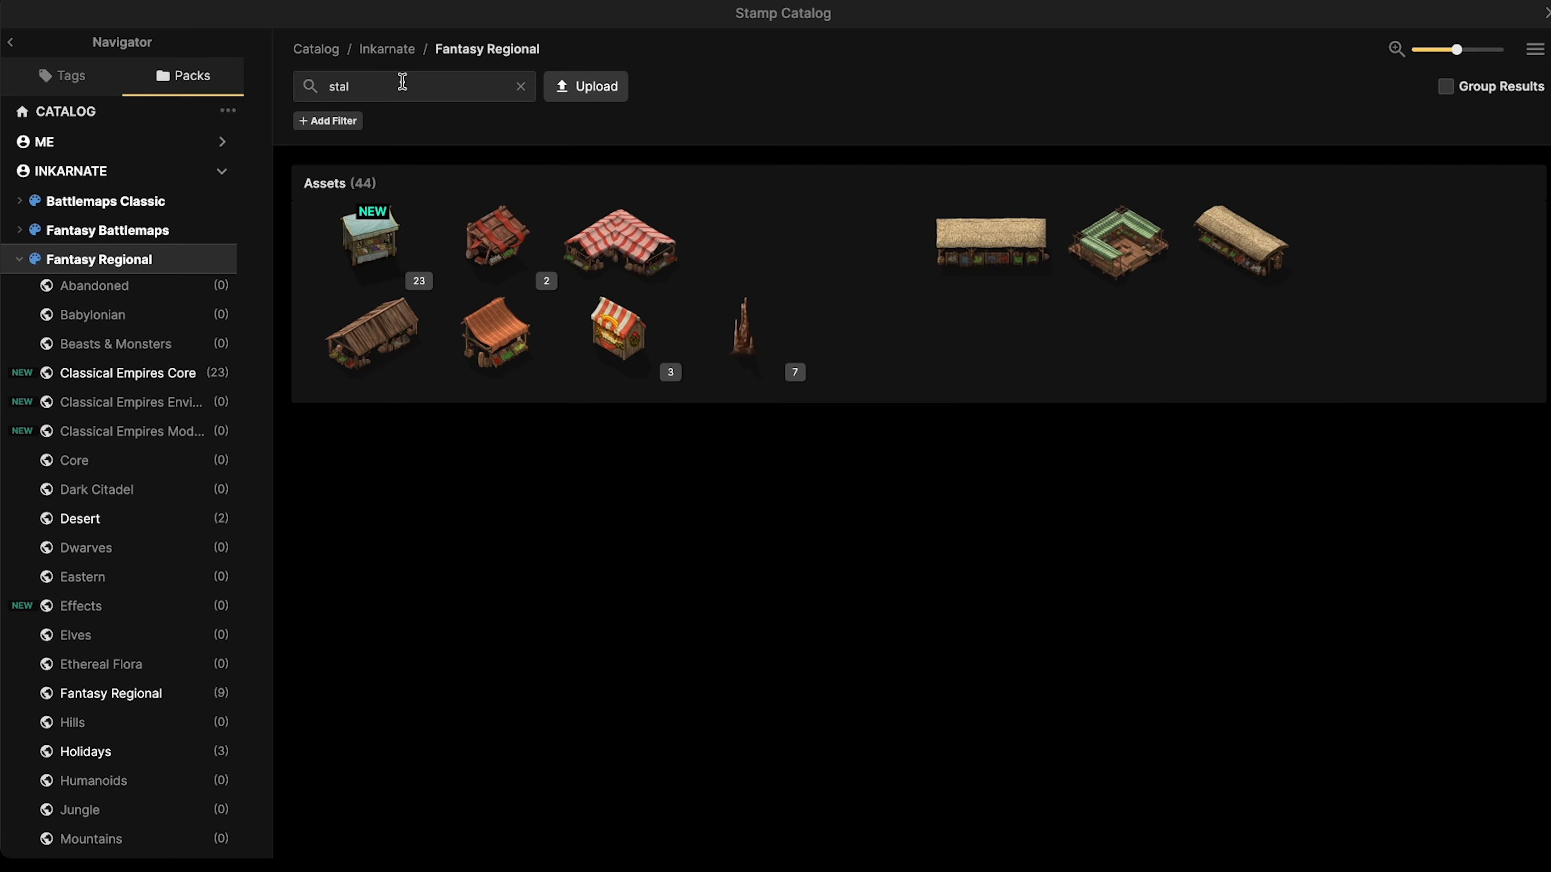
left_click(759, 328)
scroll(555, 336, "up", 2)
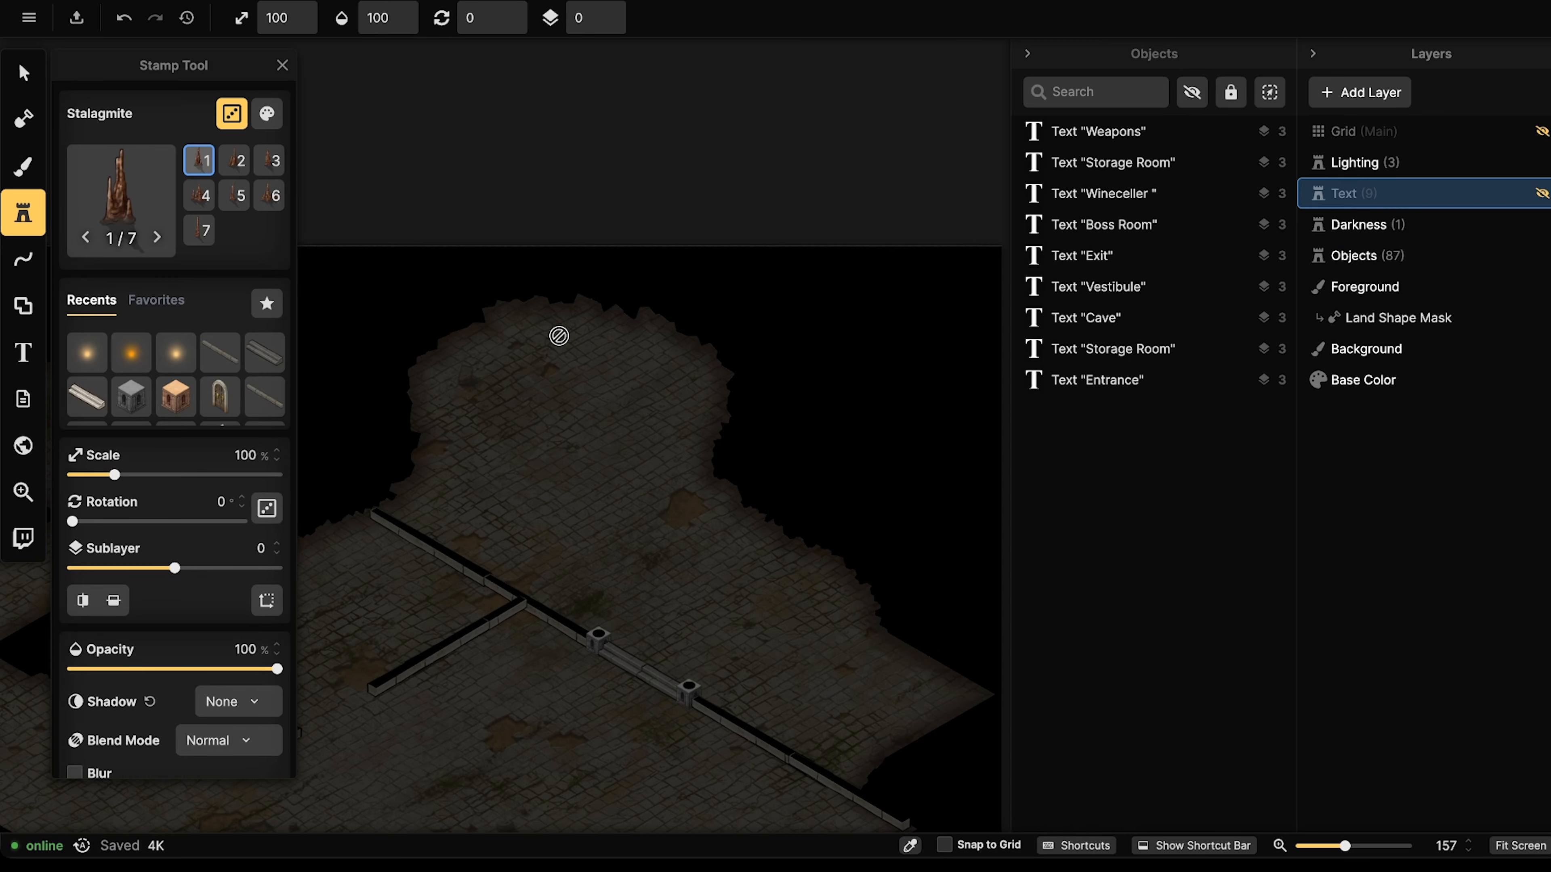
Make the Objects layer active so stamps can be placed in the cave room.
left_click(1366, 258)
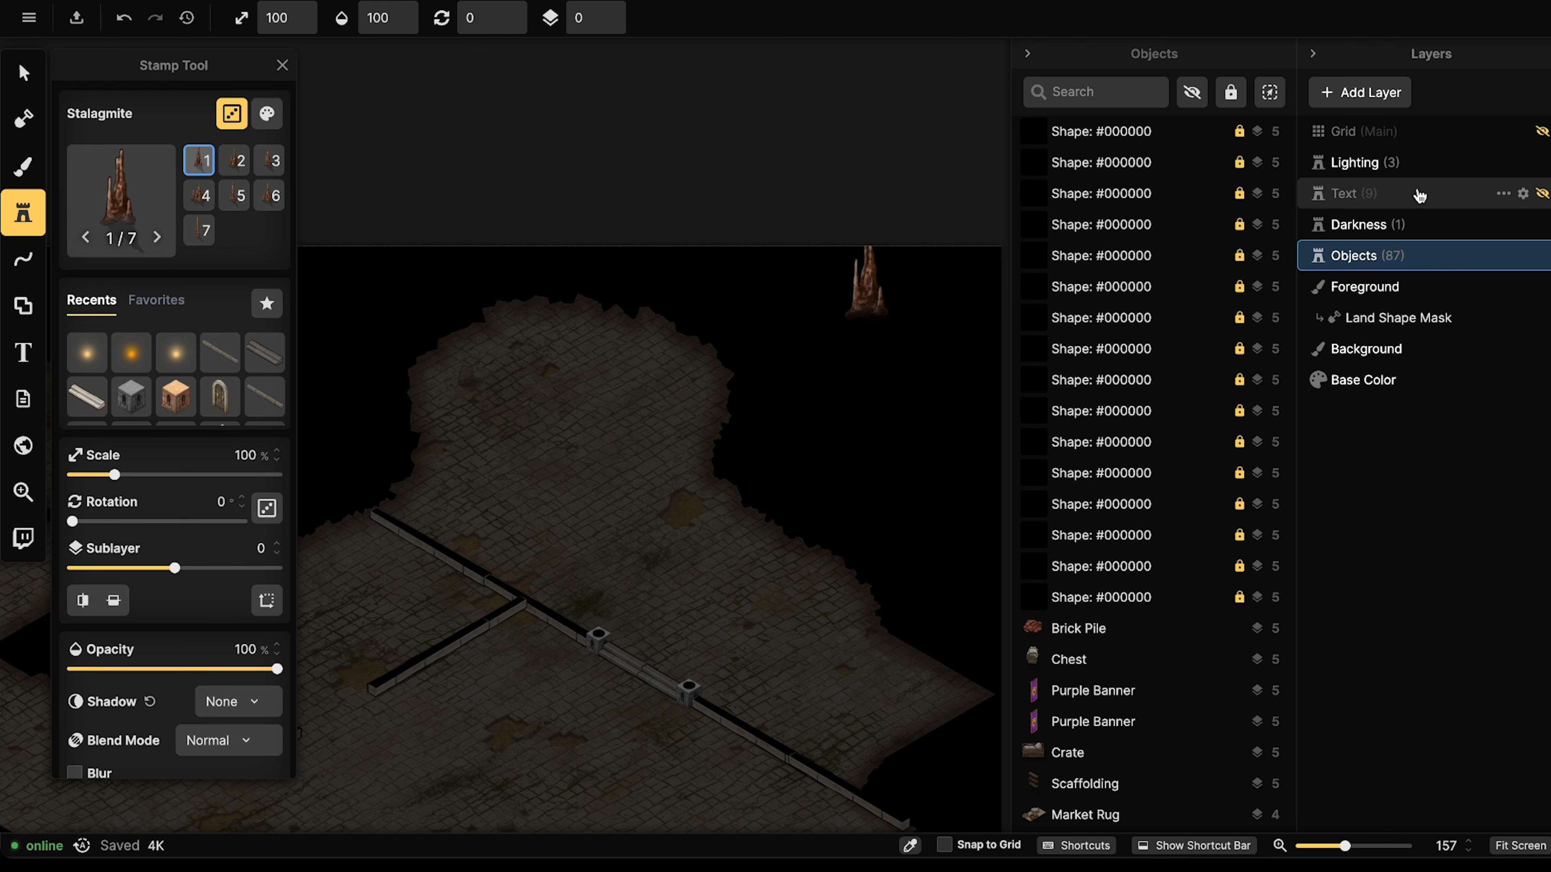
left_click(1398, 191)
left_click(1386, 259)
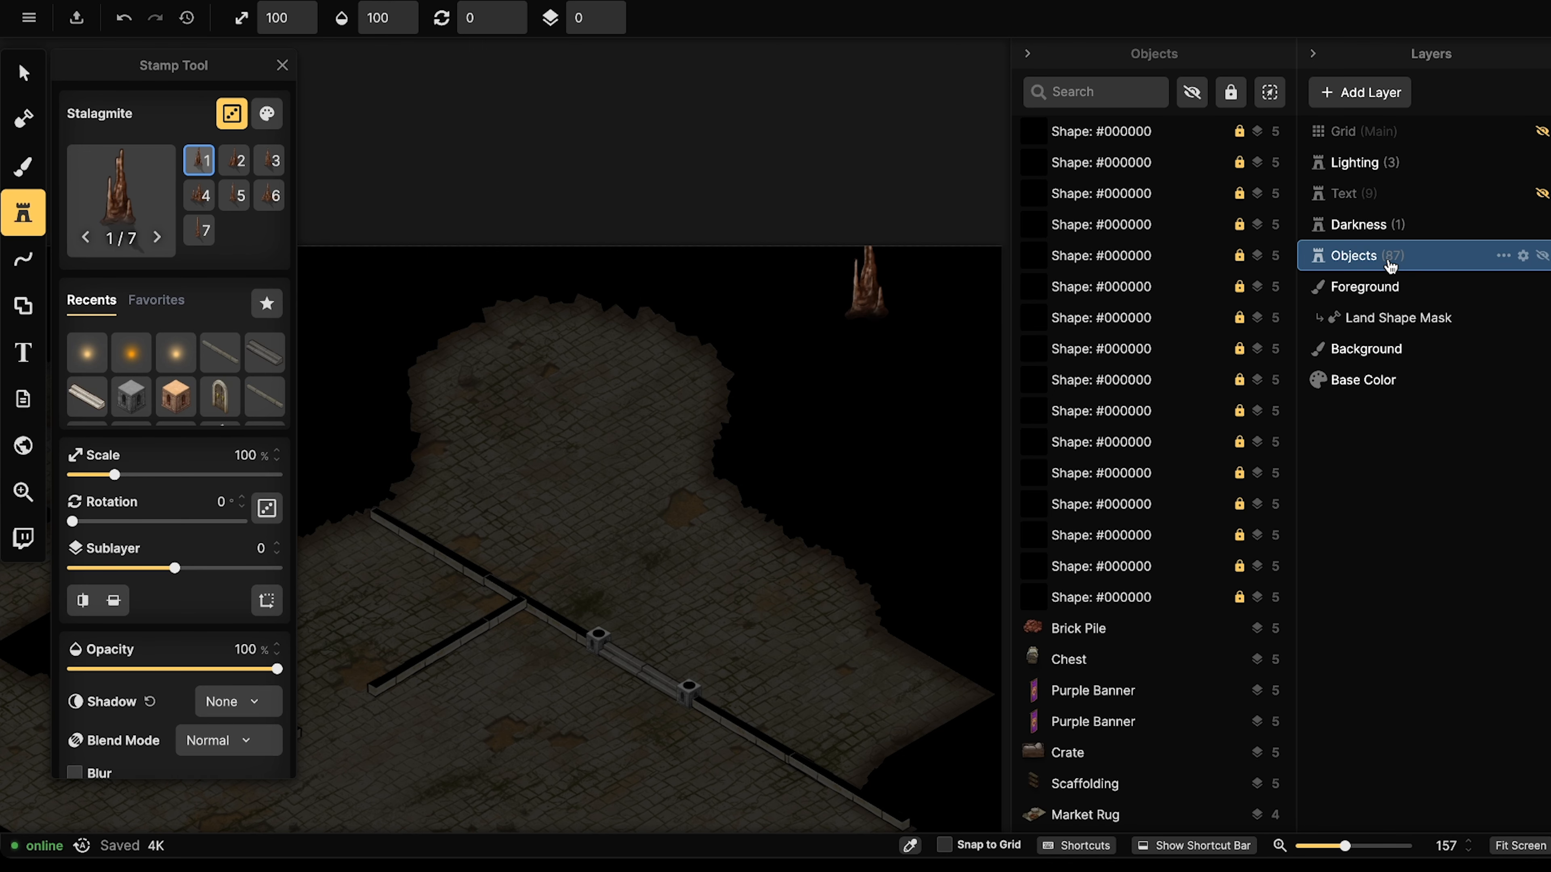
middle_click_drag(591, 365, 690, 369)
scroll(658, 349, "up", 4)
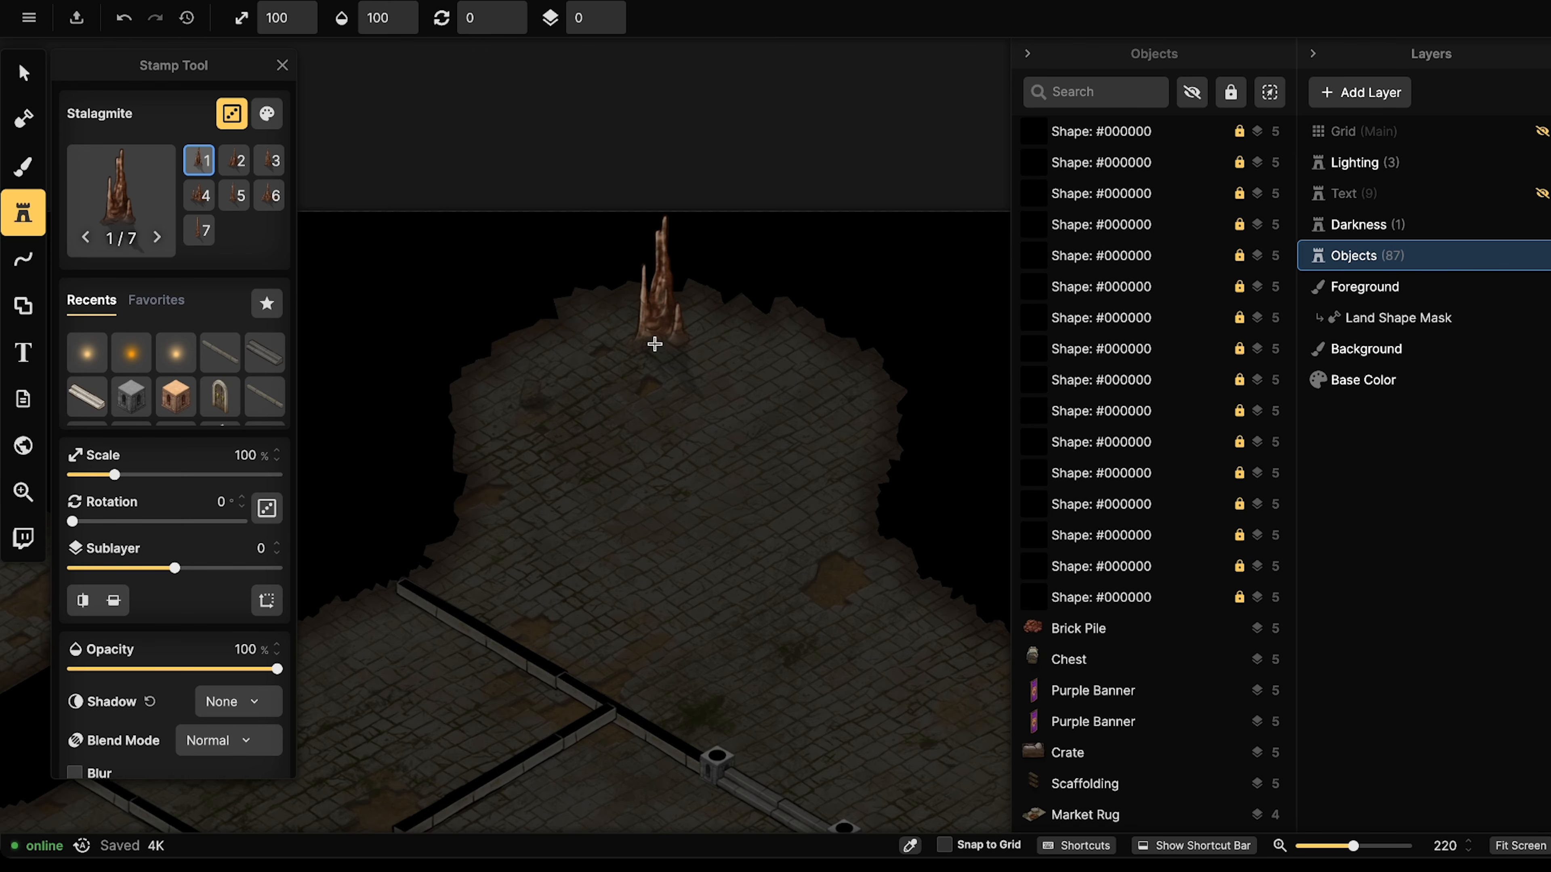
scroll(654, 344, "up", 4, "ctrl")
left_click(636, 340)
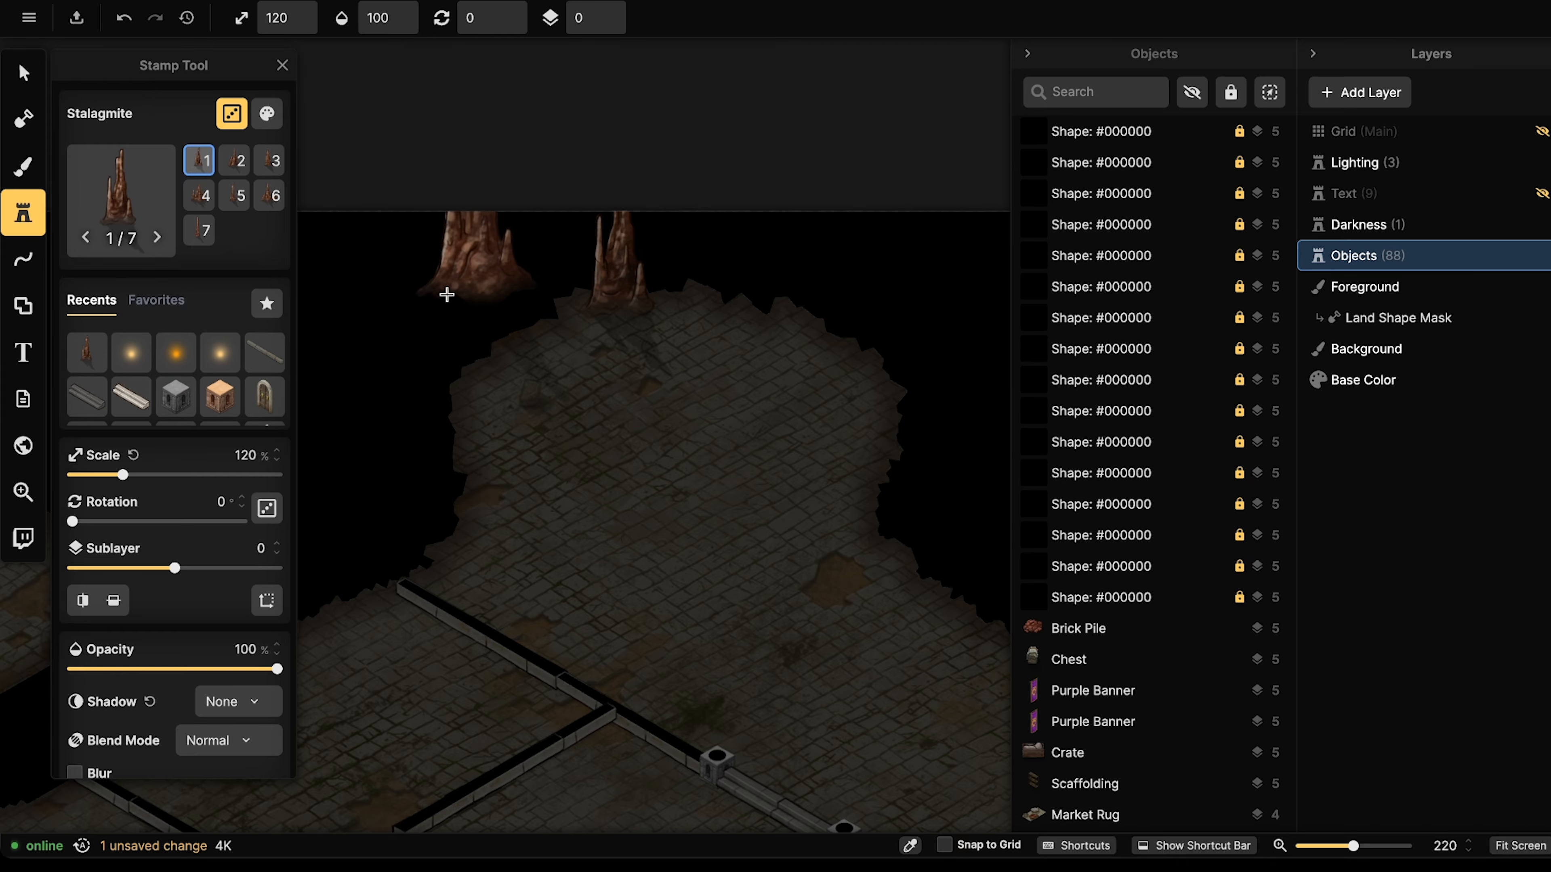
key("ctrl+z")
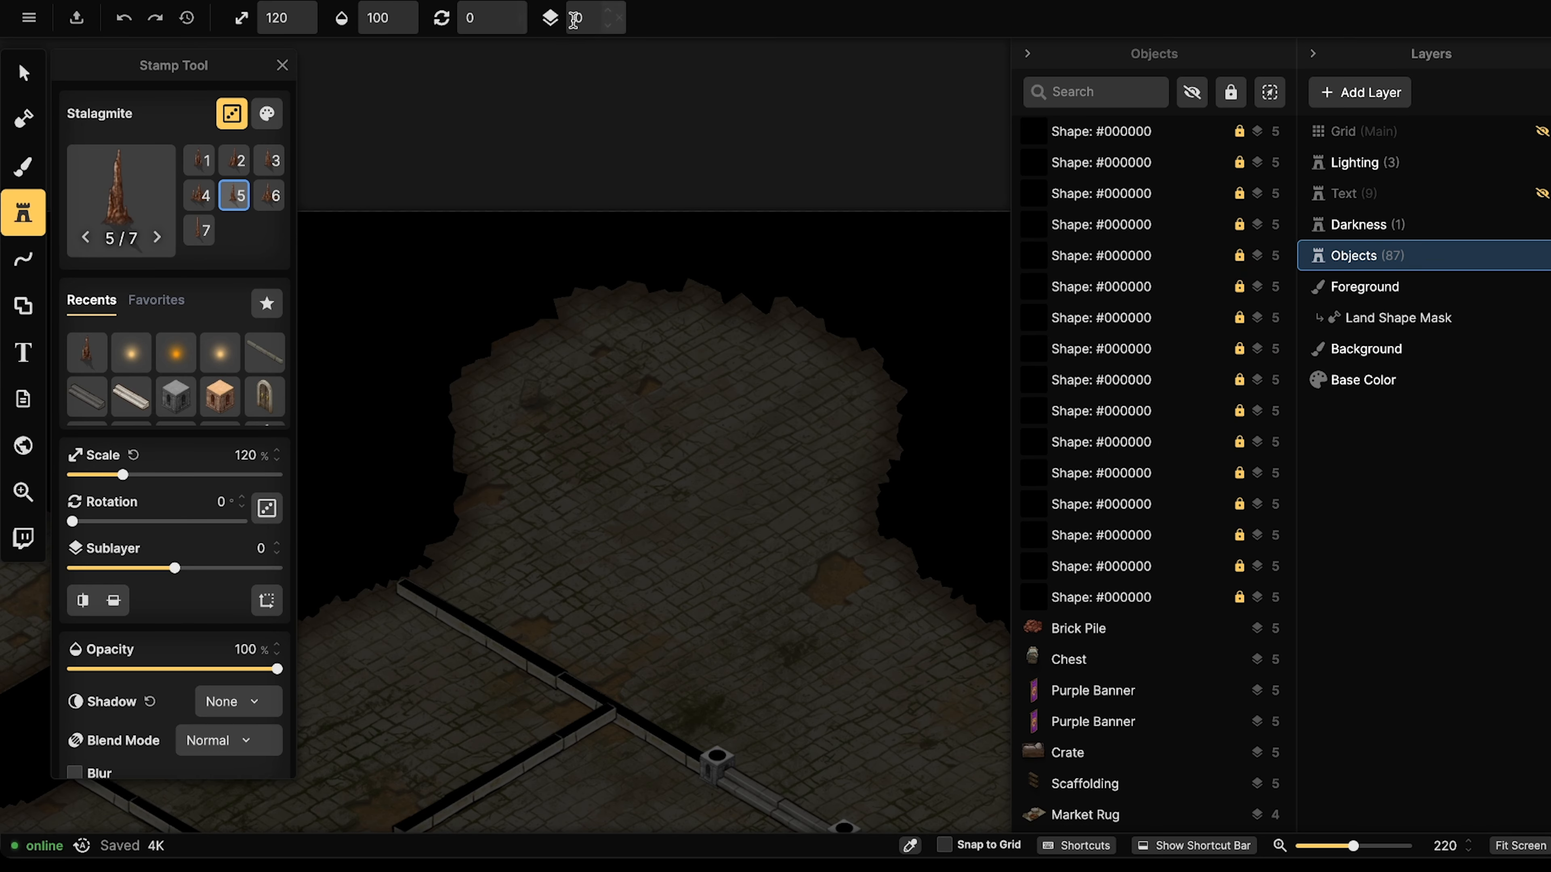
Tweak the Stalagmite stamp's colors by lowering its saturation to 63% and reducing its brightness.
left_click(266, 117)
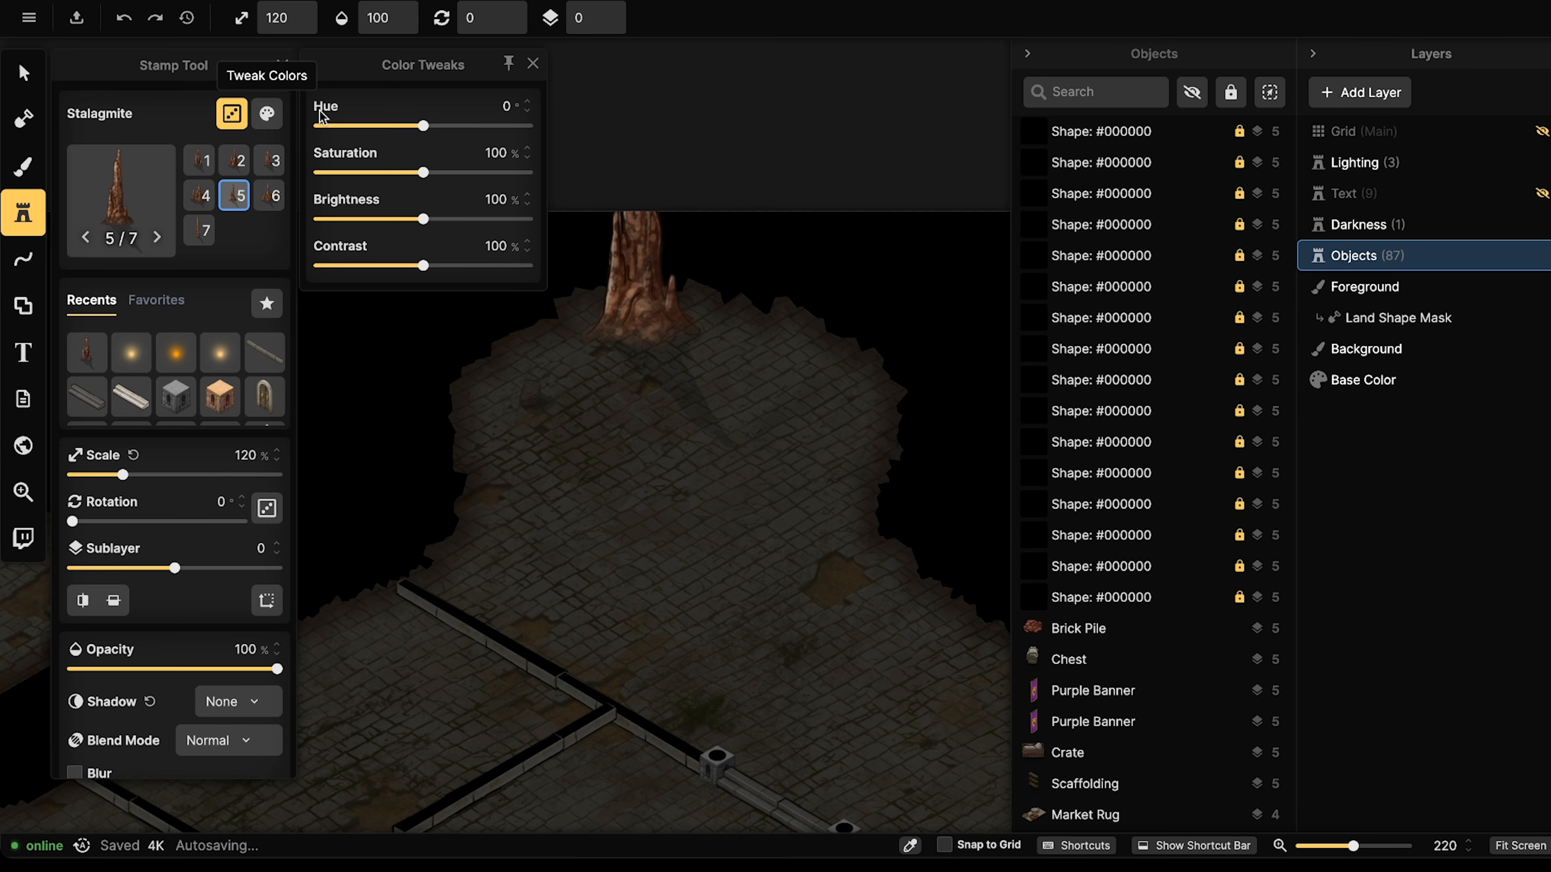
left_click_drag(416, 224, 414, 203)
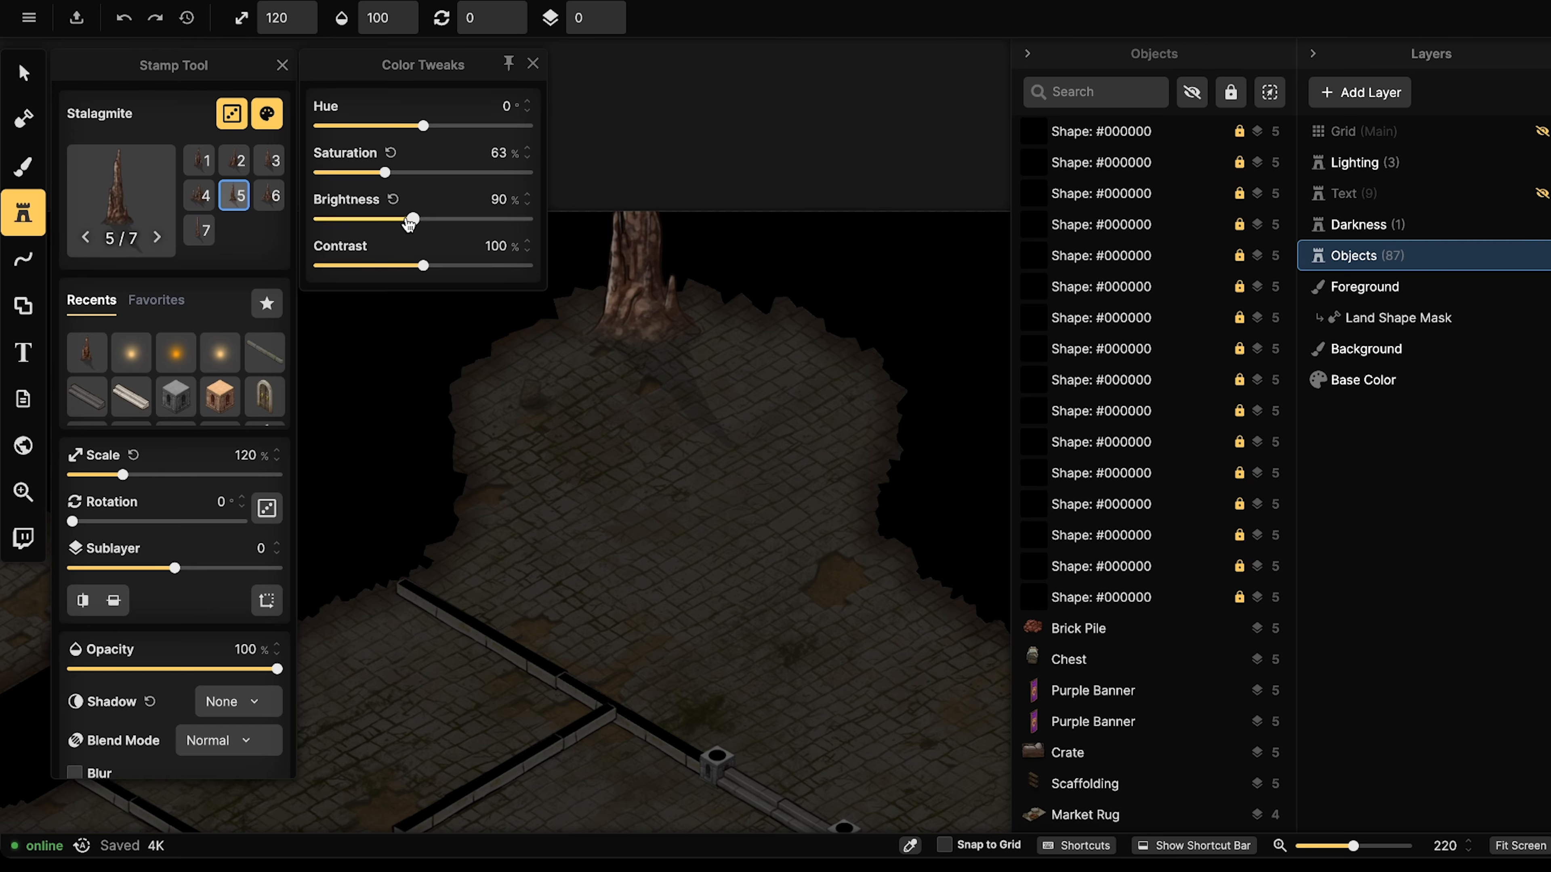
left_click_drag(395, 220, 390, 220)
left_click(687, 220)
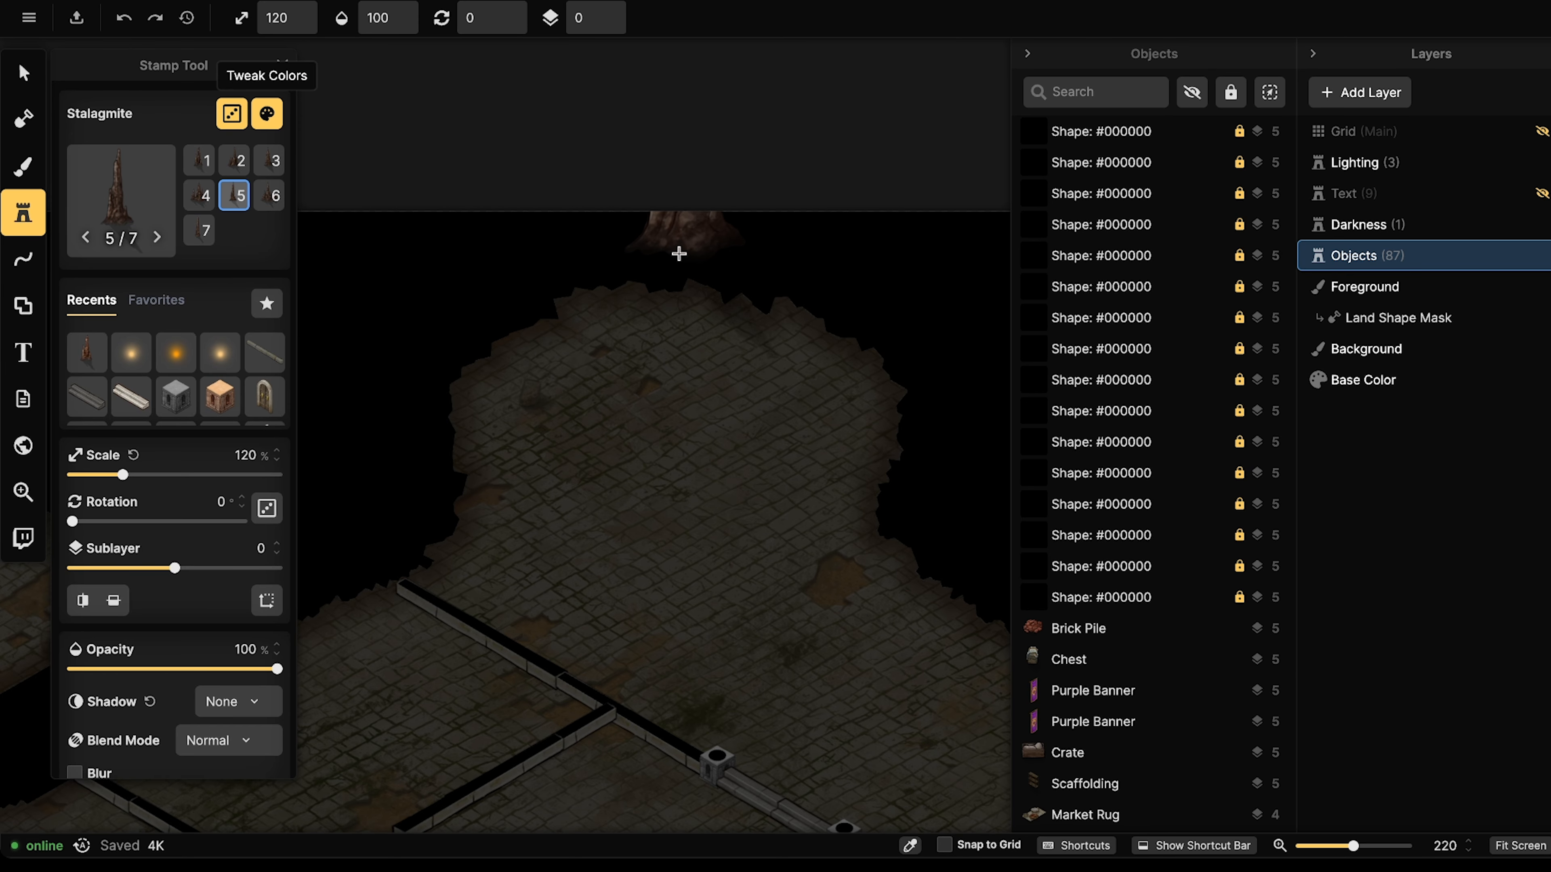
Set the stamp scale to 80%, switch to another Stalagmite variant, and place one on the cave's northern edge.
key("bracketleft")
key("bracketleft")
key("bracketleft")
key("bracketleft")
left_click(601, 327)
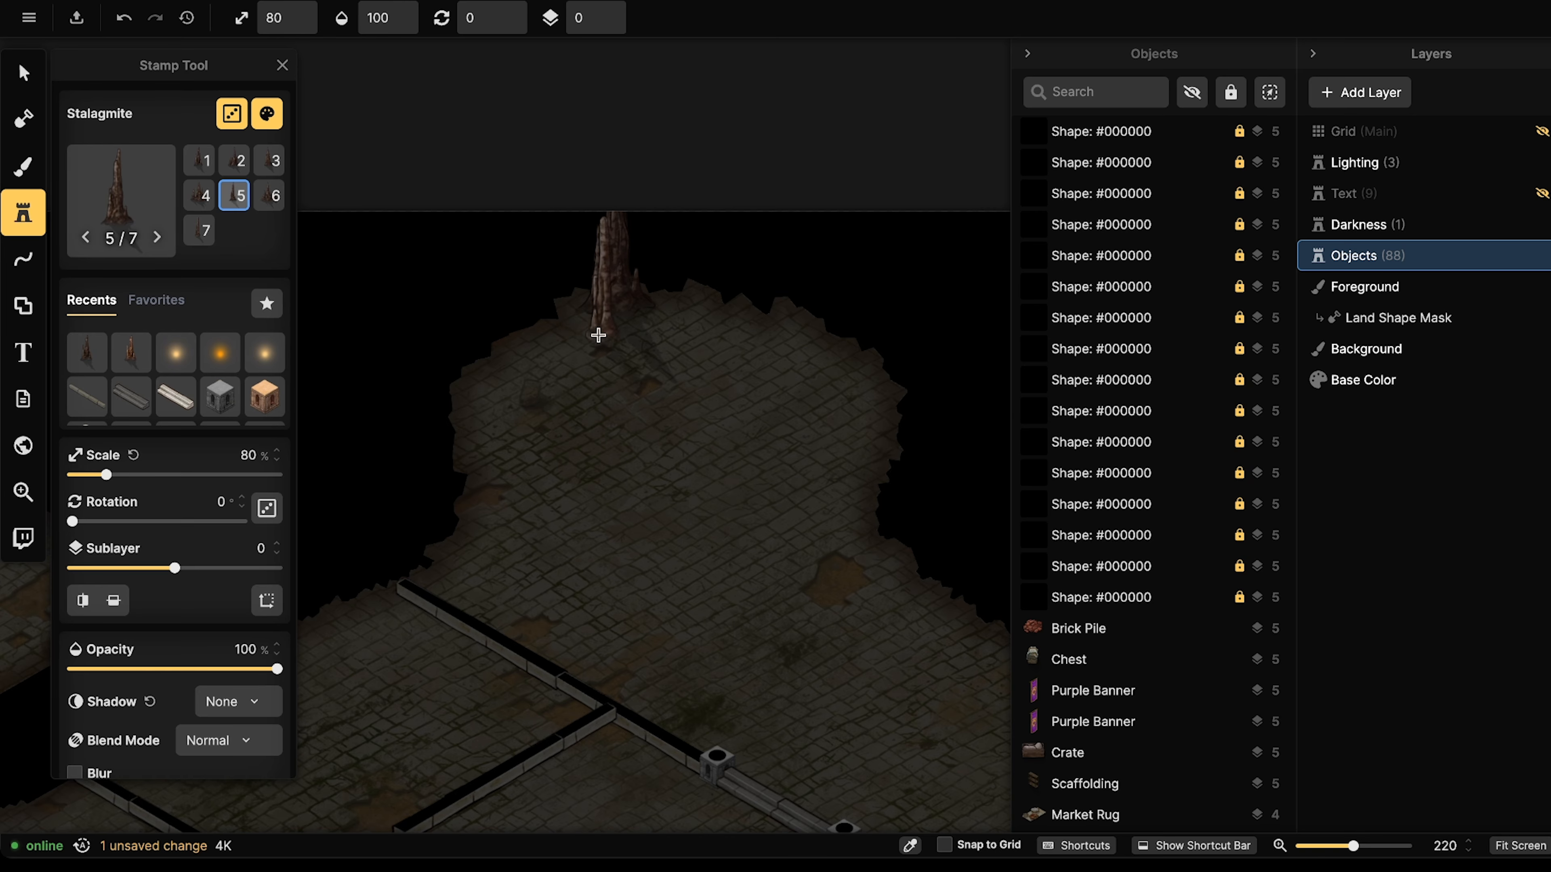
key("ctrl+z")
key("Left")
key("Left")
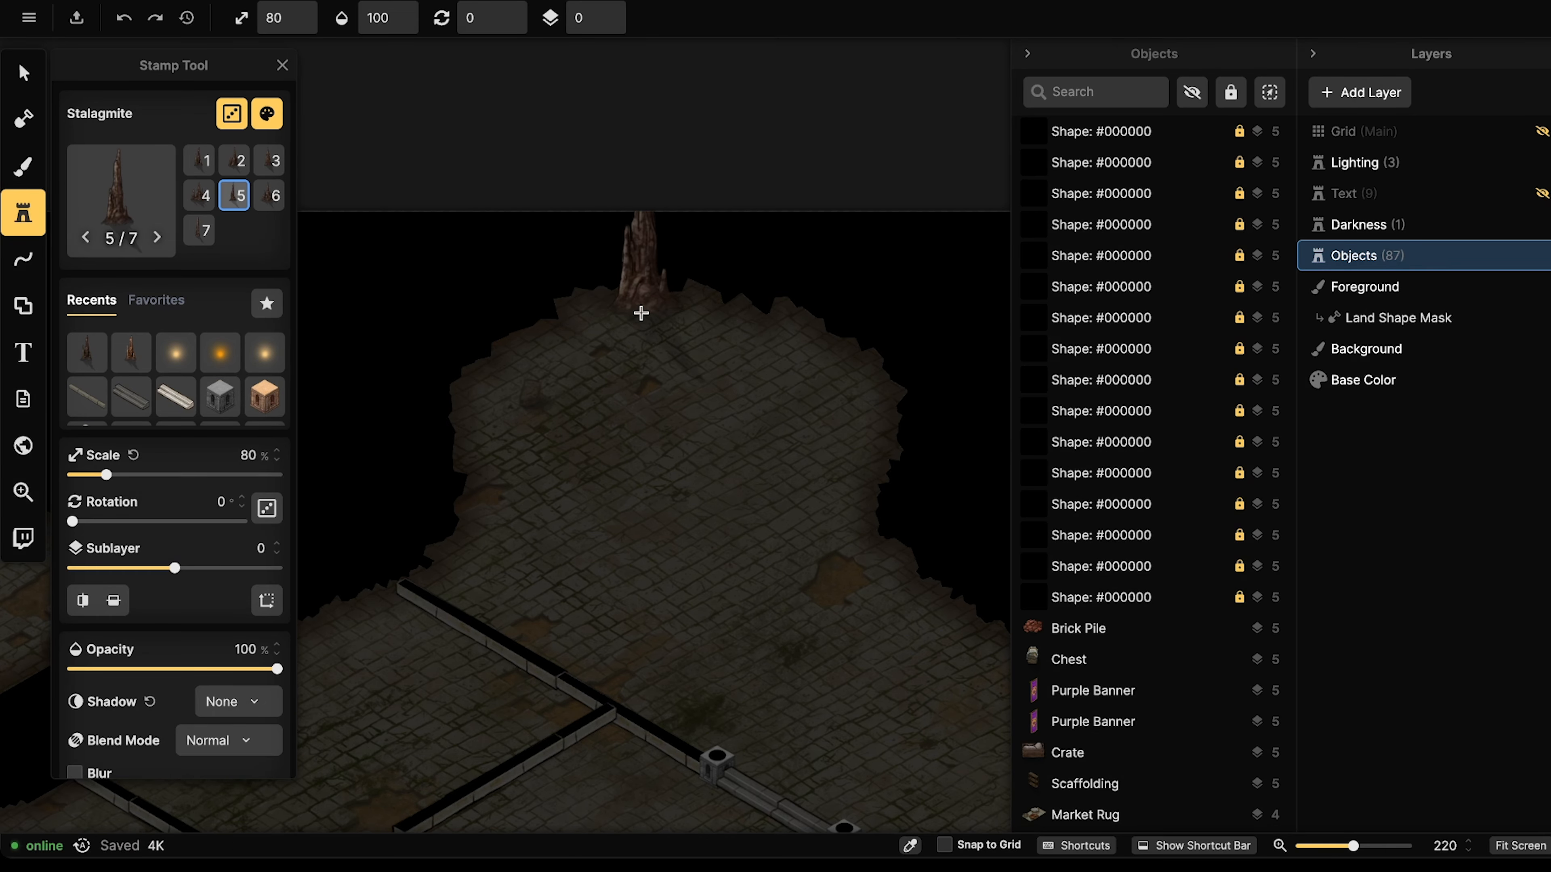
key("Right")
left_click(645, 309)
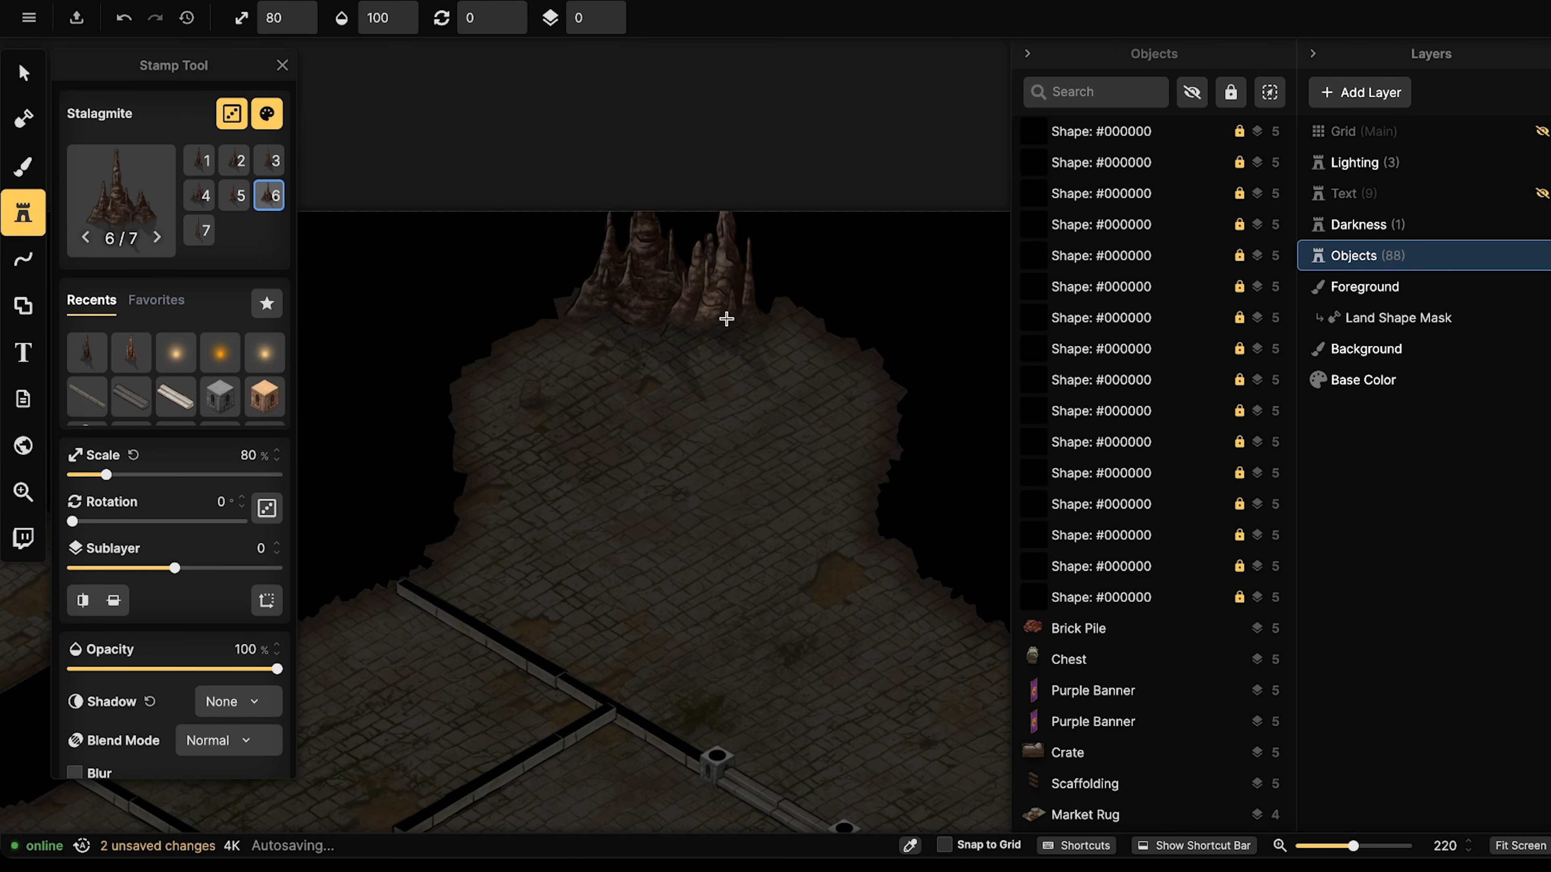
Place varied Stalagmite stamps along the cave room's northern edge and its northwest and northeast corners.
left_click(768, 330)
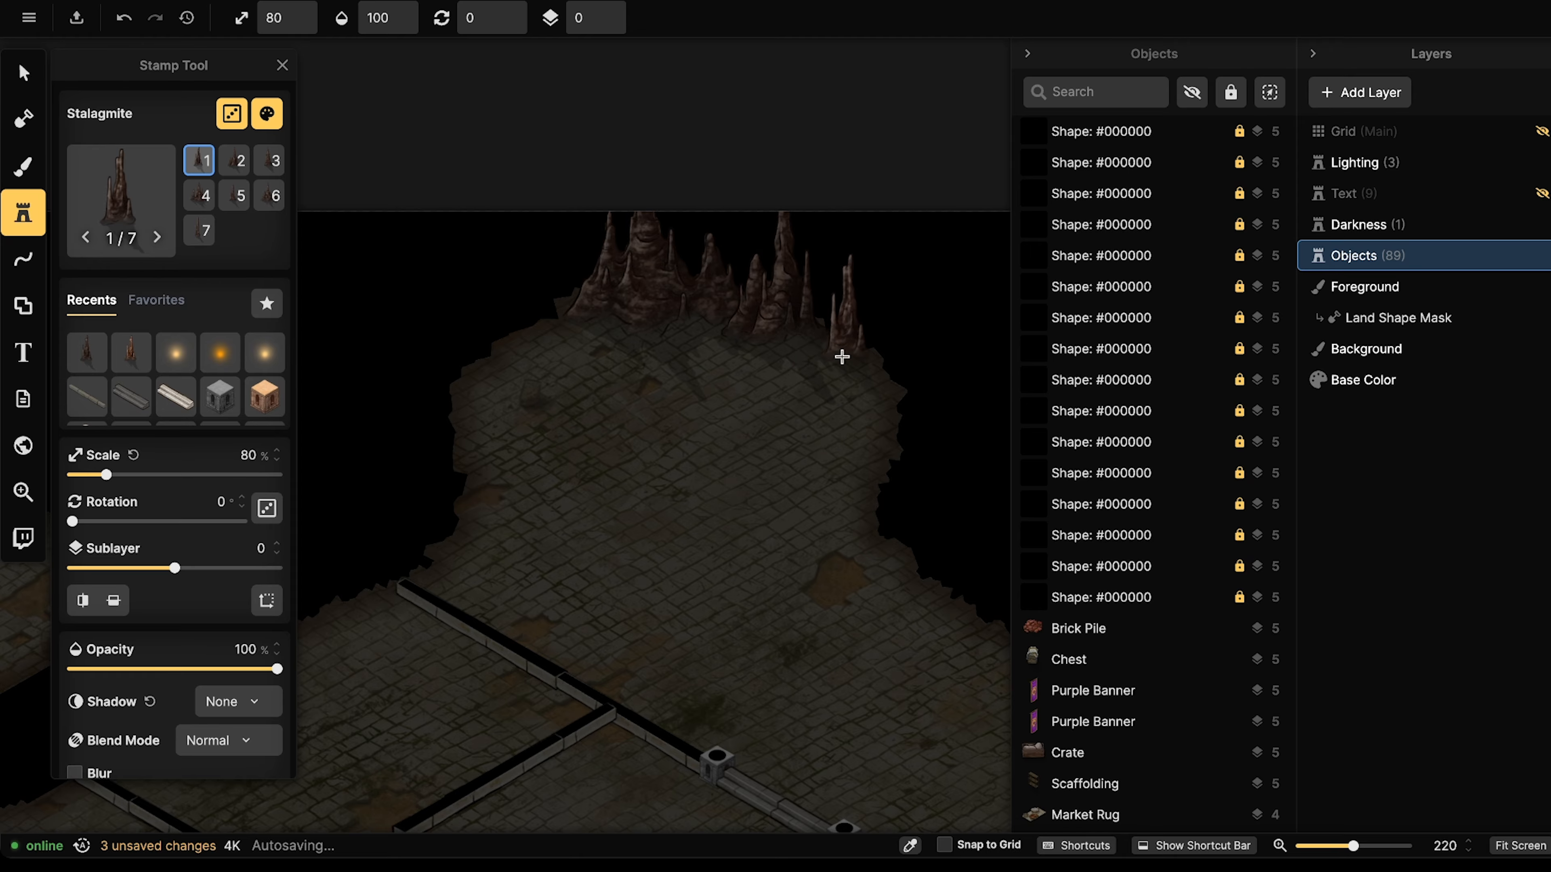
left_click(847, 339)
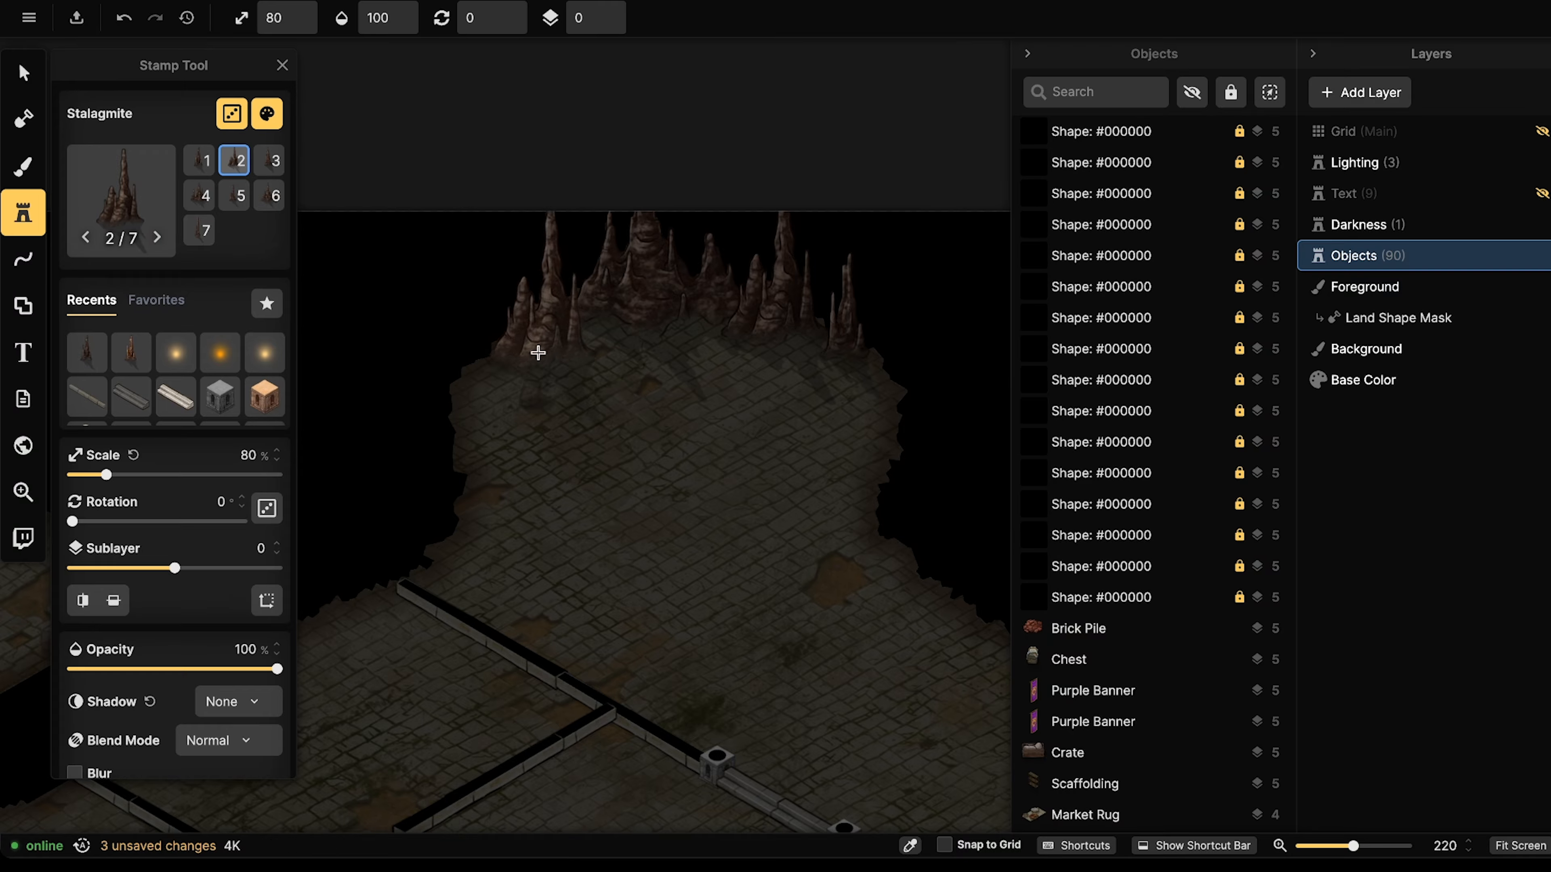
left_click(529, 361)
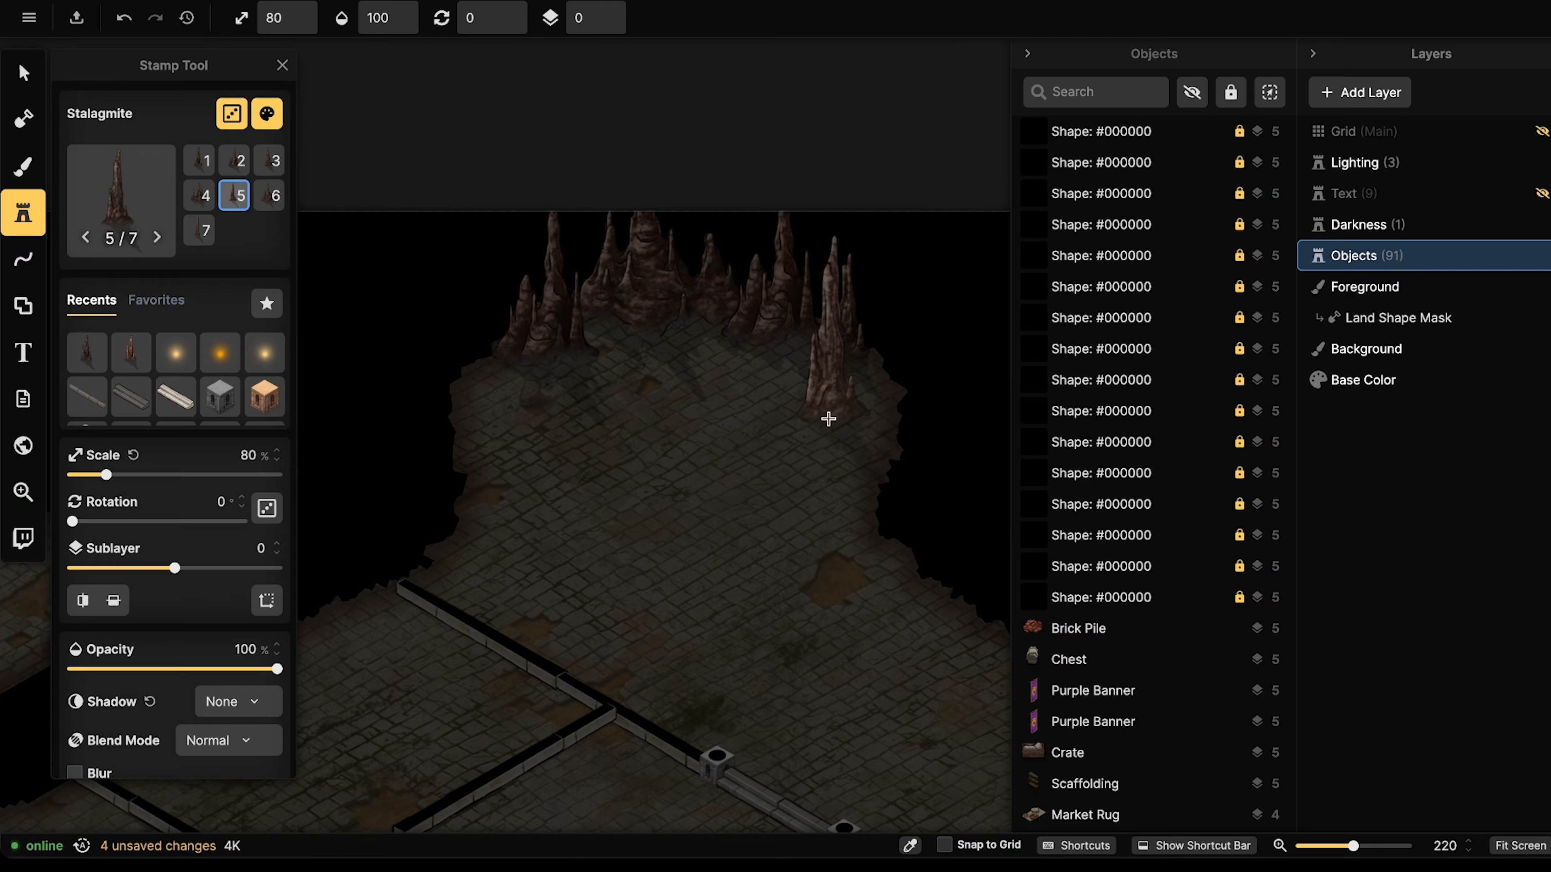
left_click(848, 407)
left_click(720, 298)
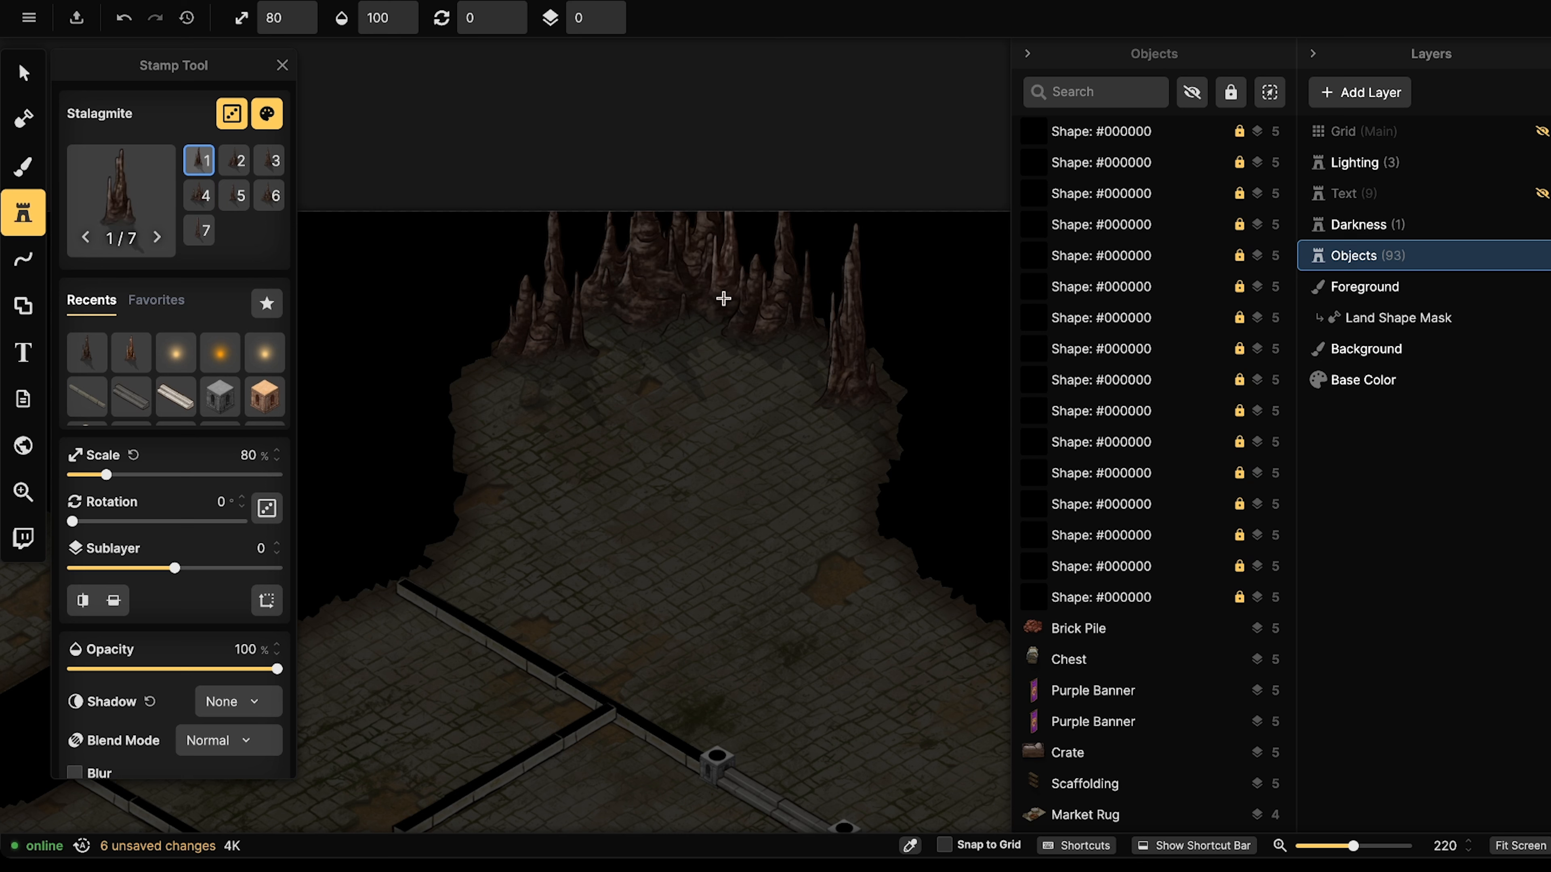
left_click(595, 295)
left_click(564, 321)
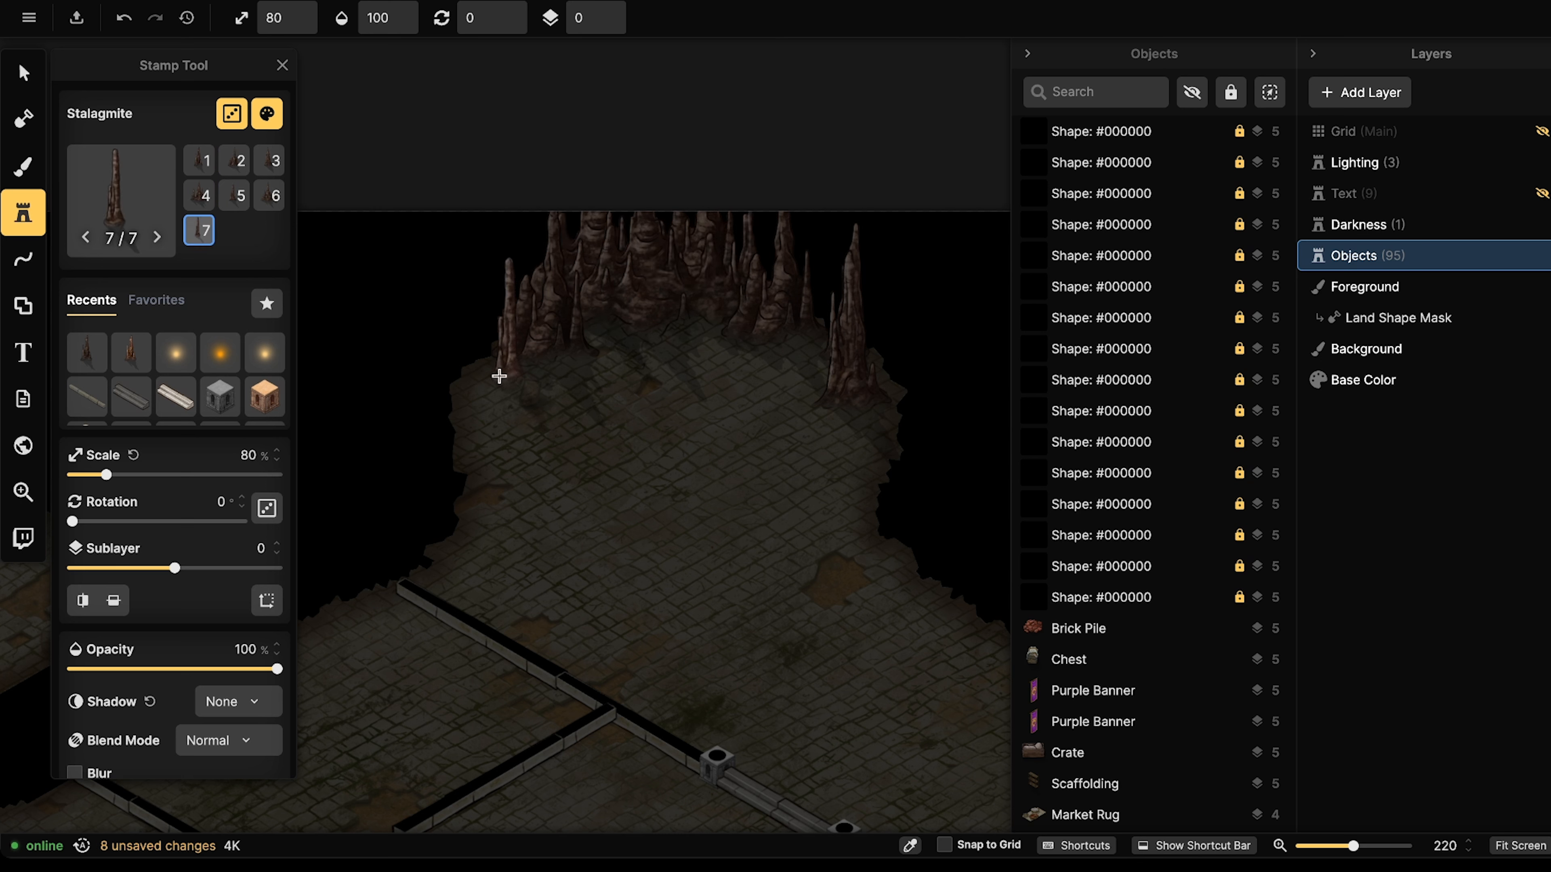
Thicken the stalagmite walls with more variants along the cave room's western and eastern edges.
left_click(496, 389)
left_click(499, 390)
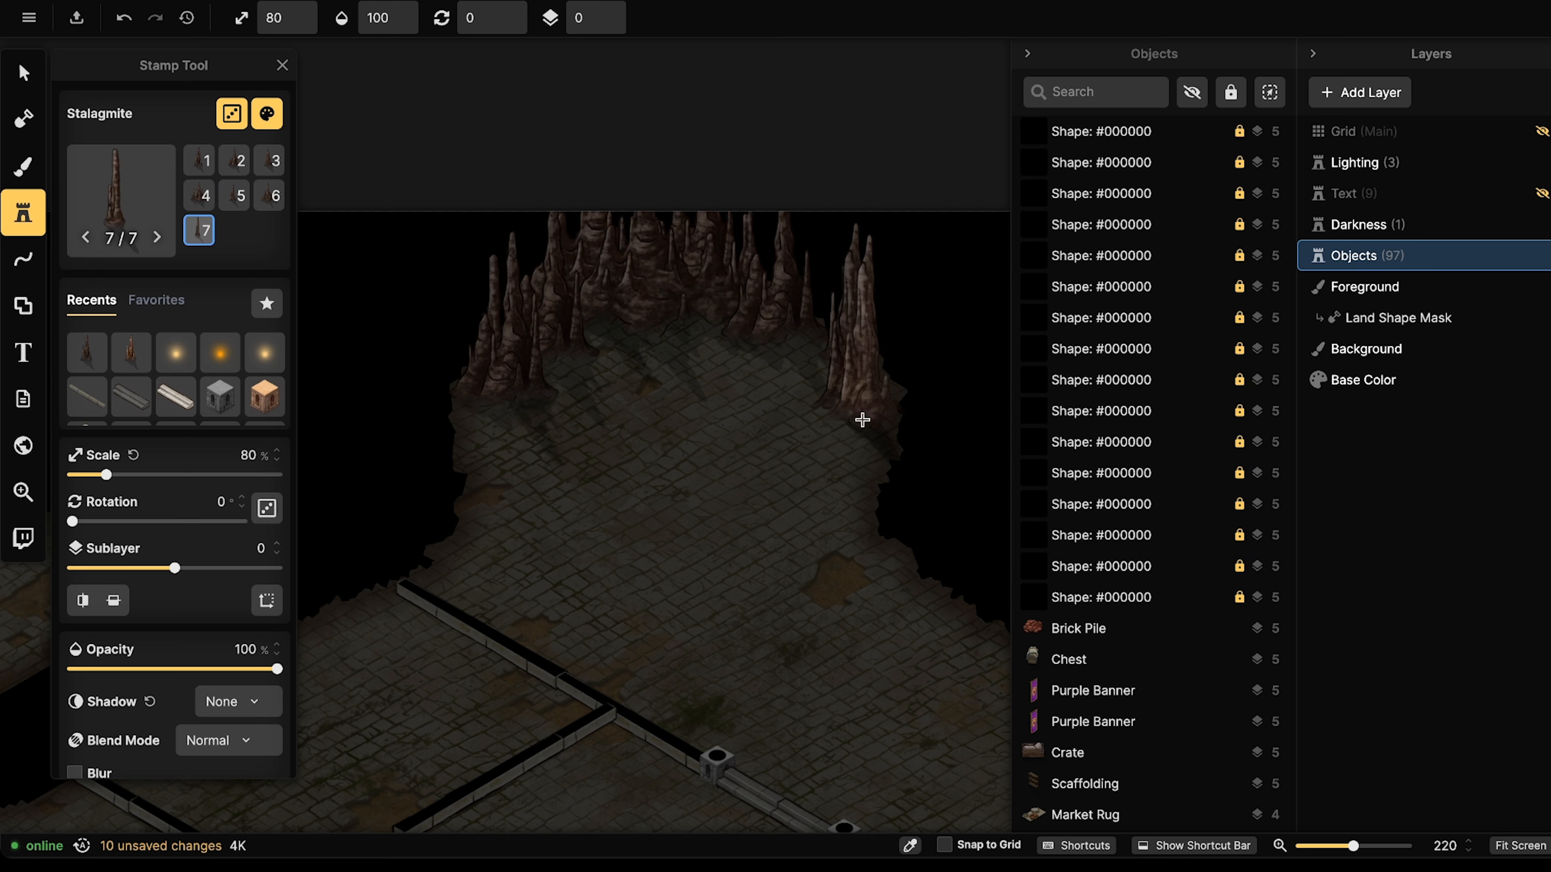
left_click(862, 420)
left_click(815, 358)
key("Left")
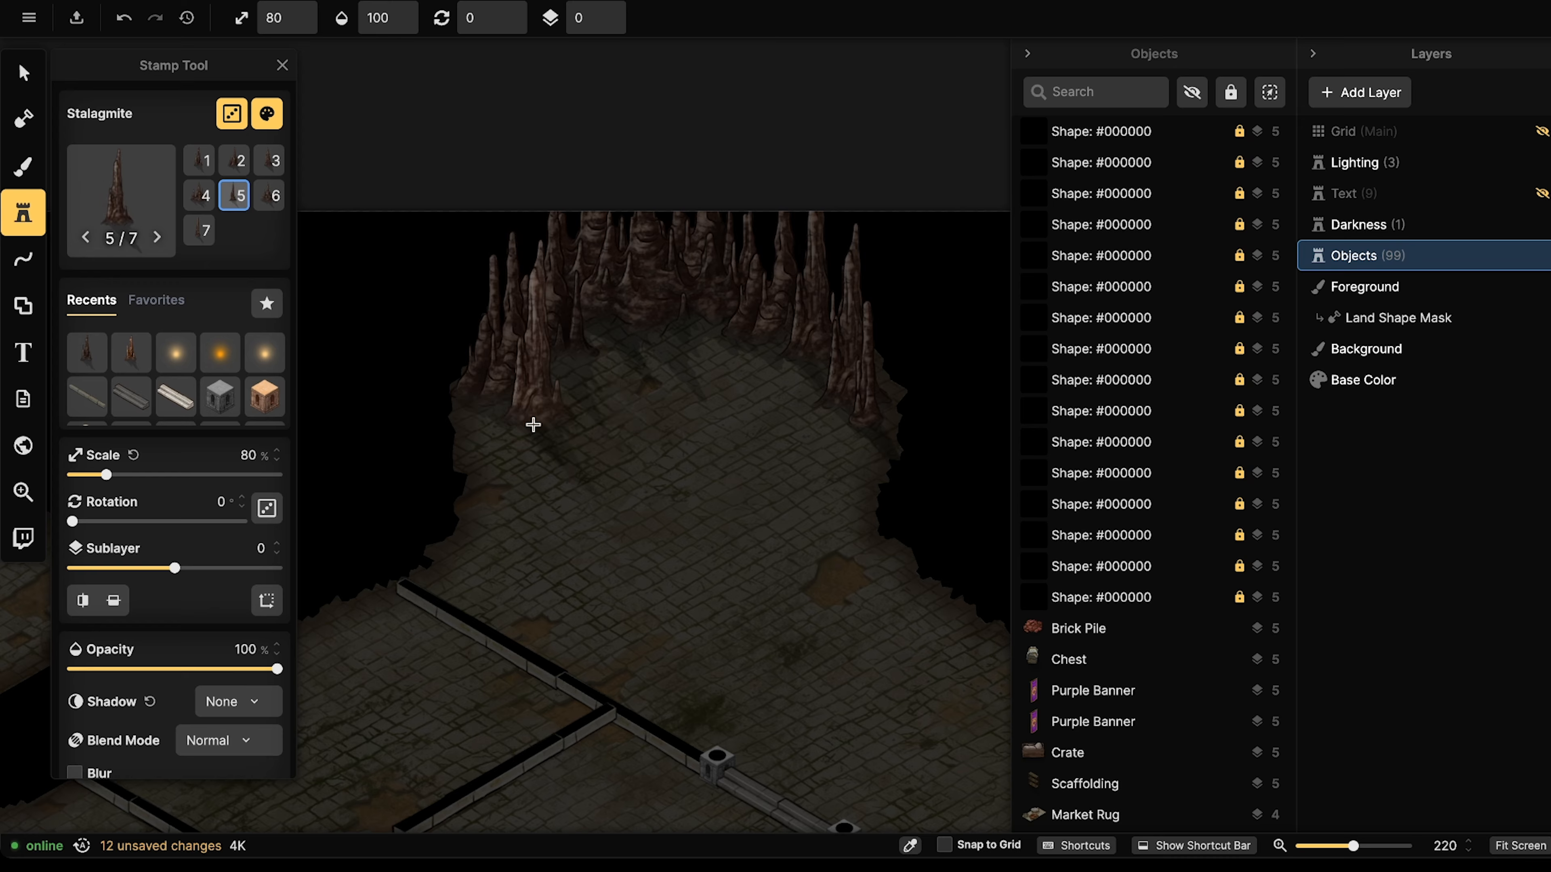
left_click(506, 434)
left_click(502, 434)
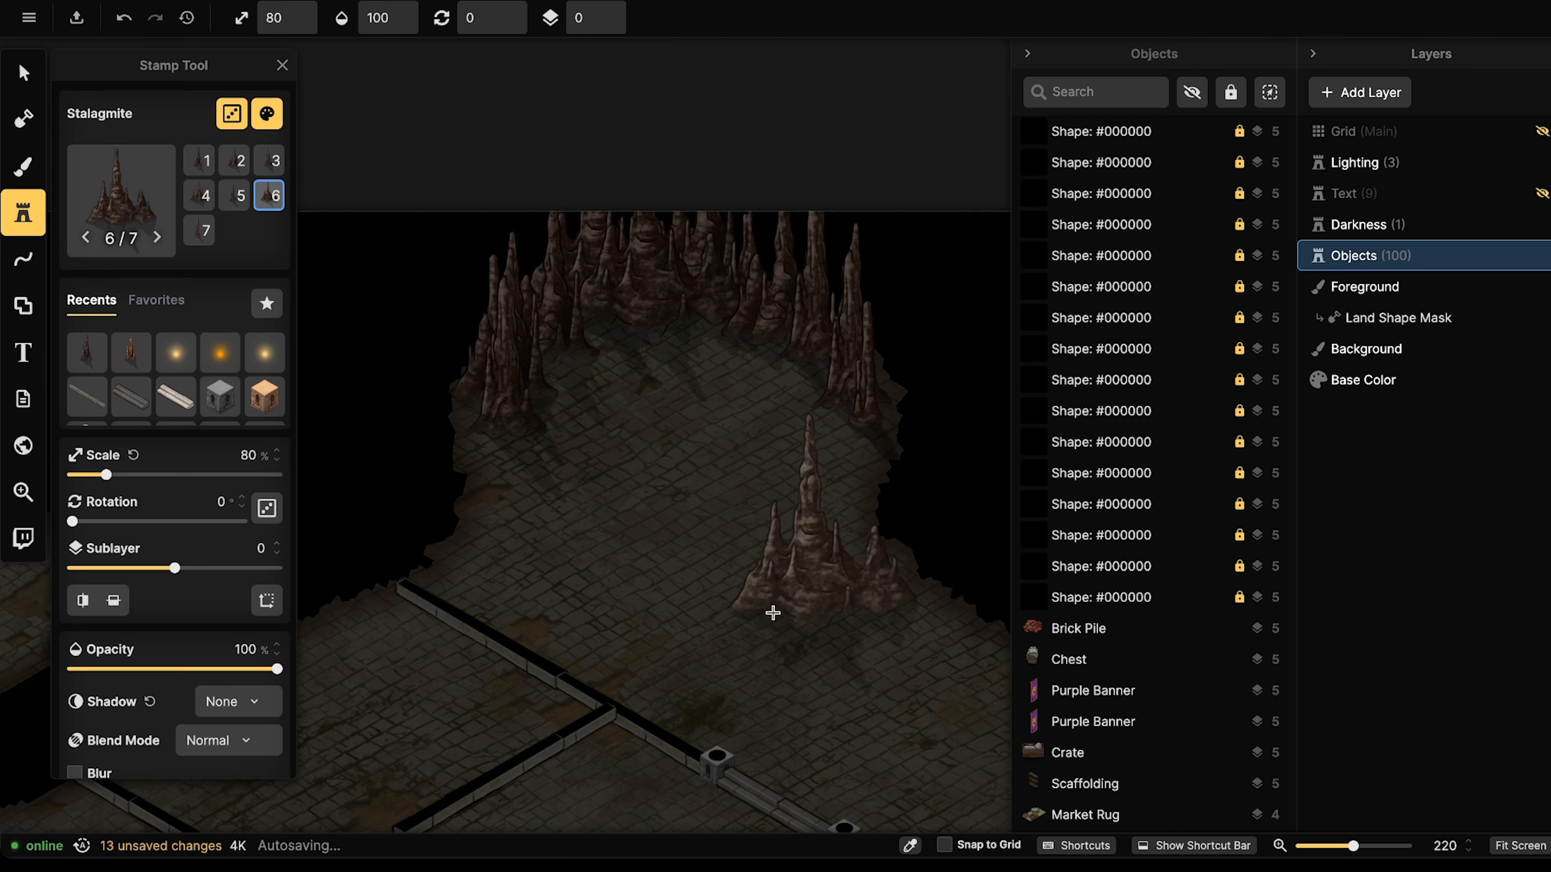
left_click(509, 492)
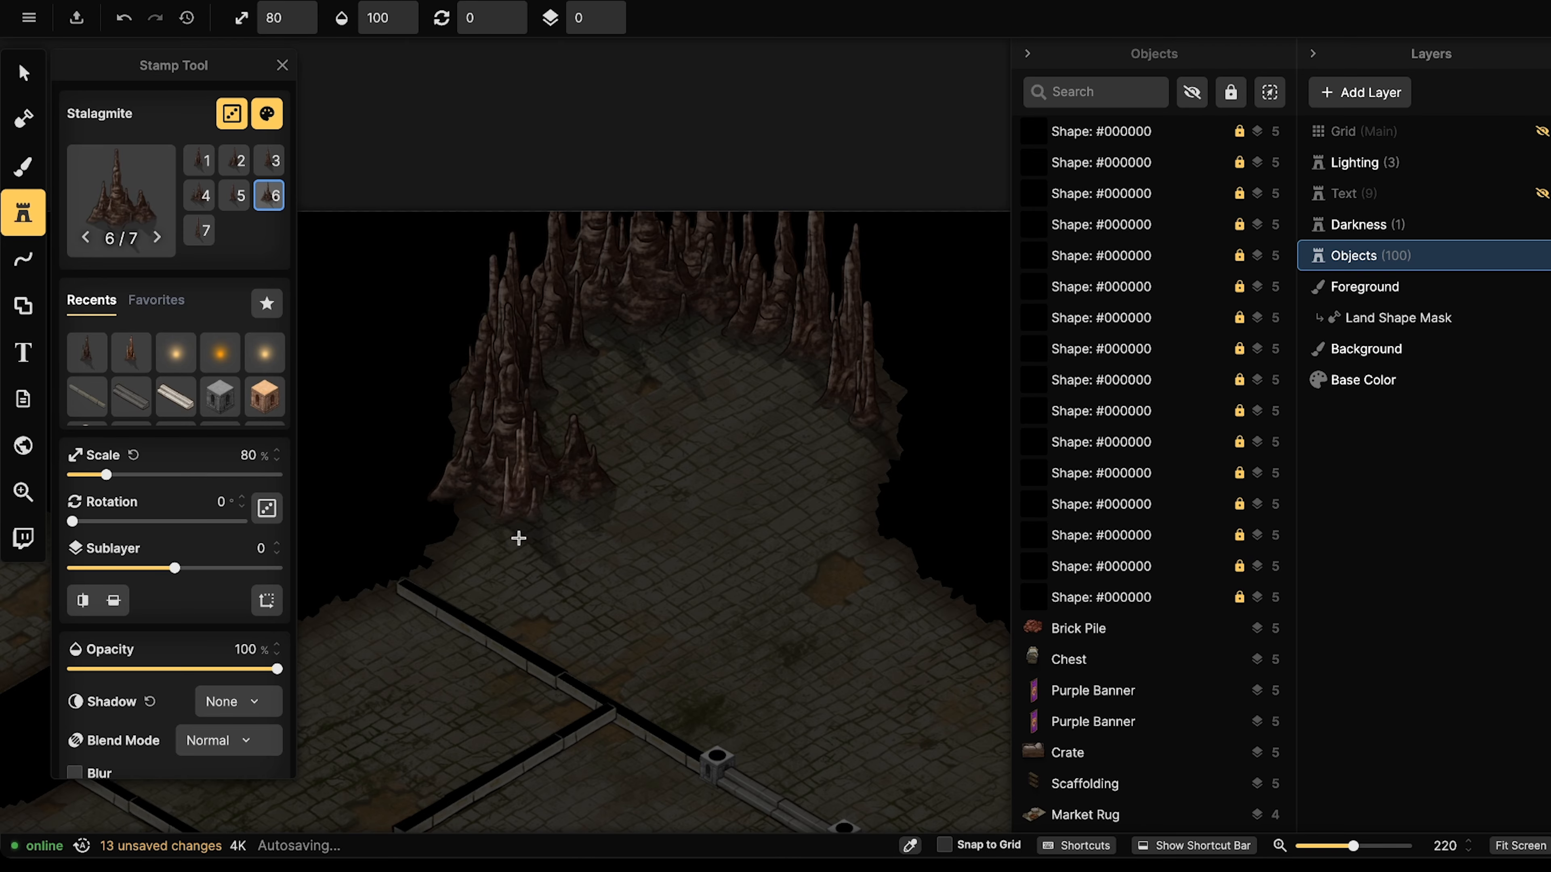
left_click(558, 562)
left_click(675, 623)
left_click(803, 598)
key("ctrl+z")
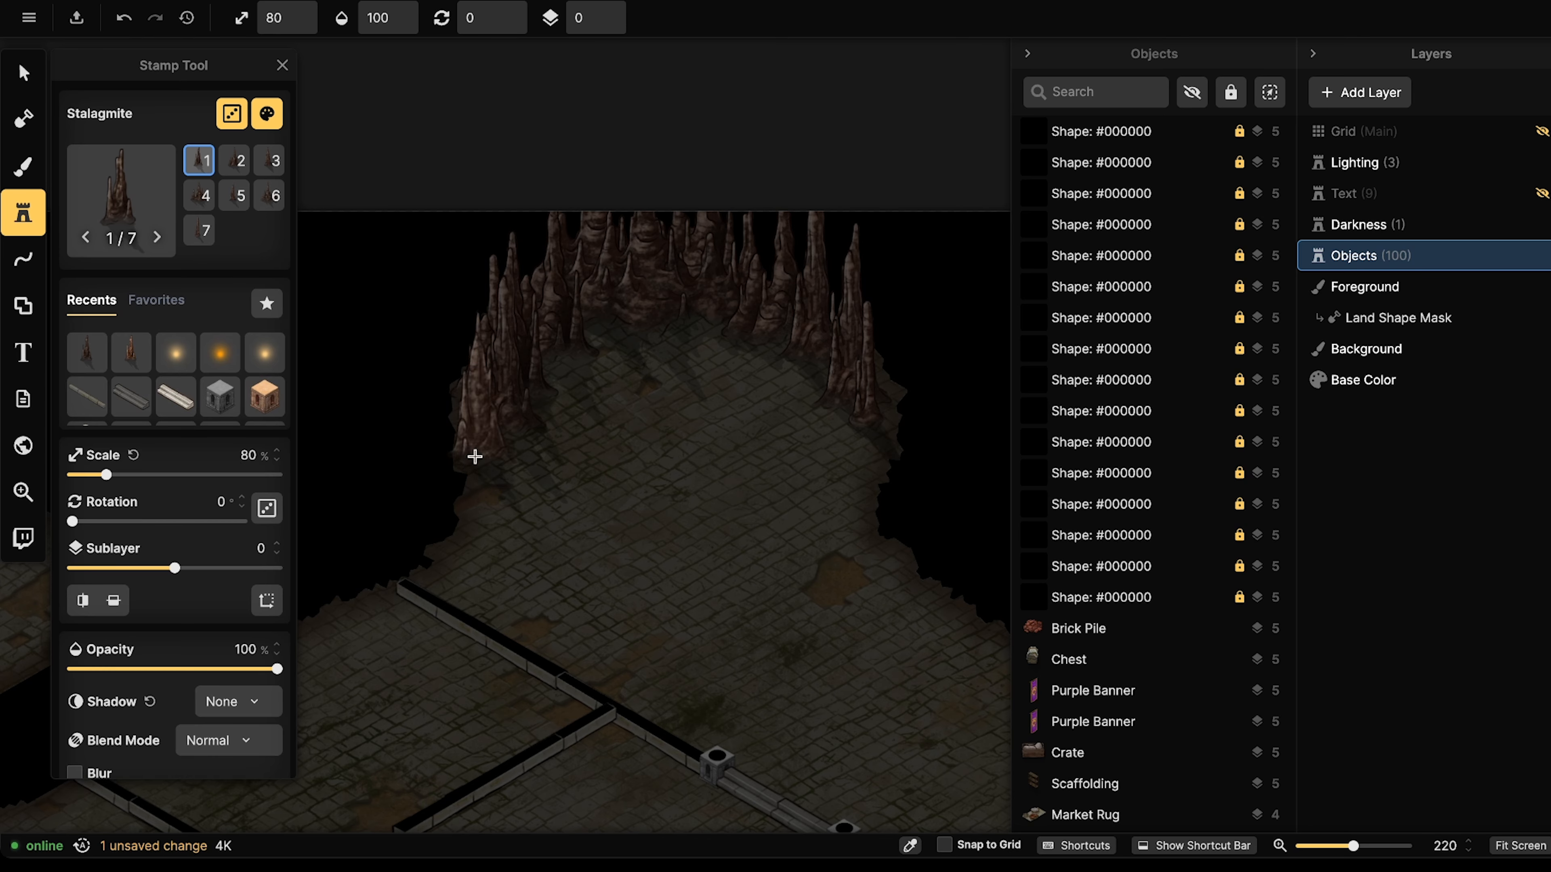
Extend the stalagmite rows down both sides of the cave room toward its southern opening.
left_click(867, 457)
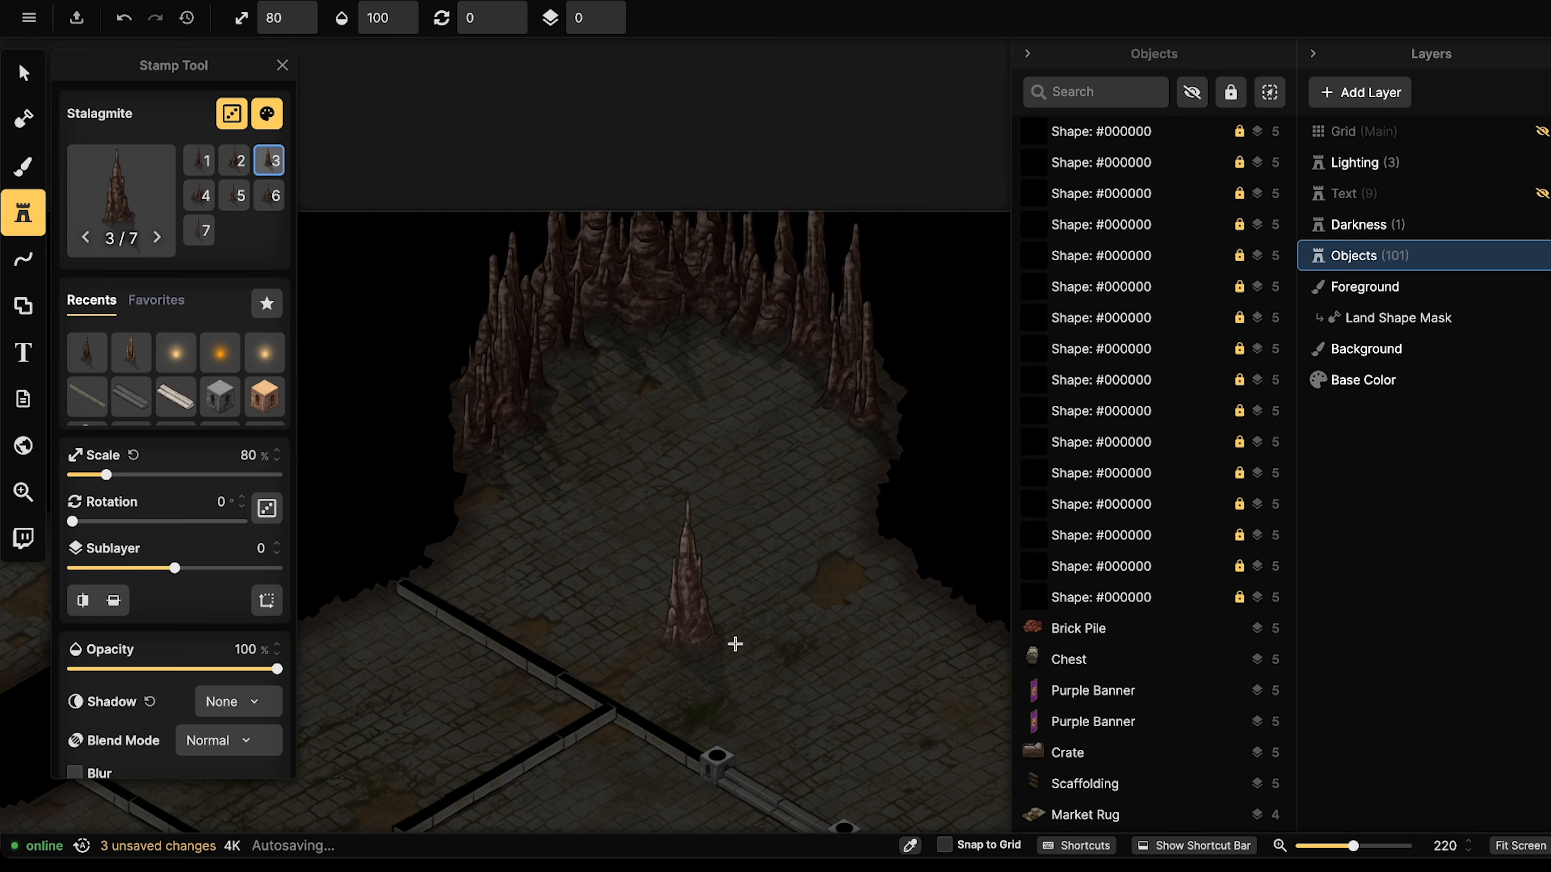
middle_click_drag(618, 600, 822, 346)
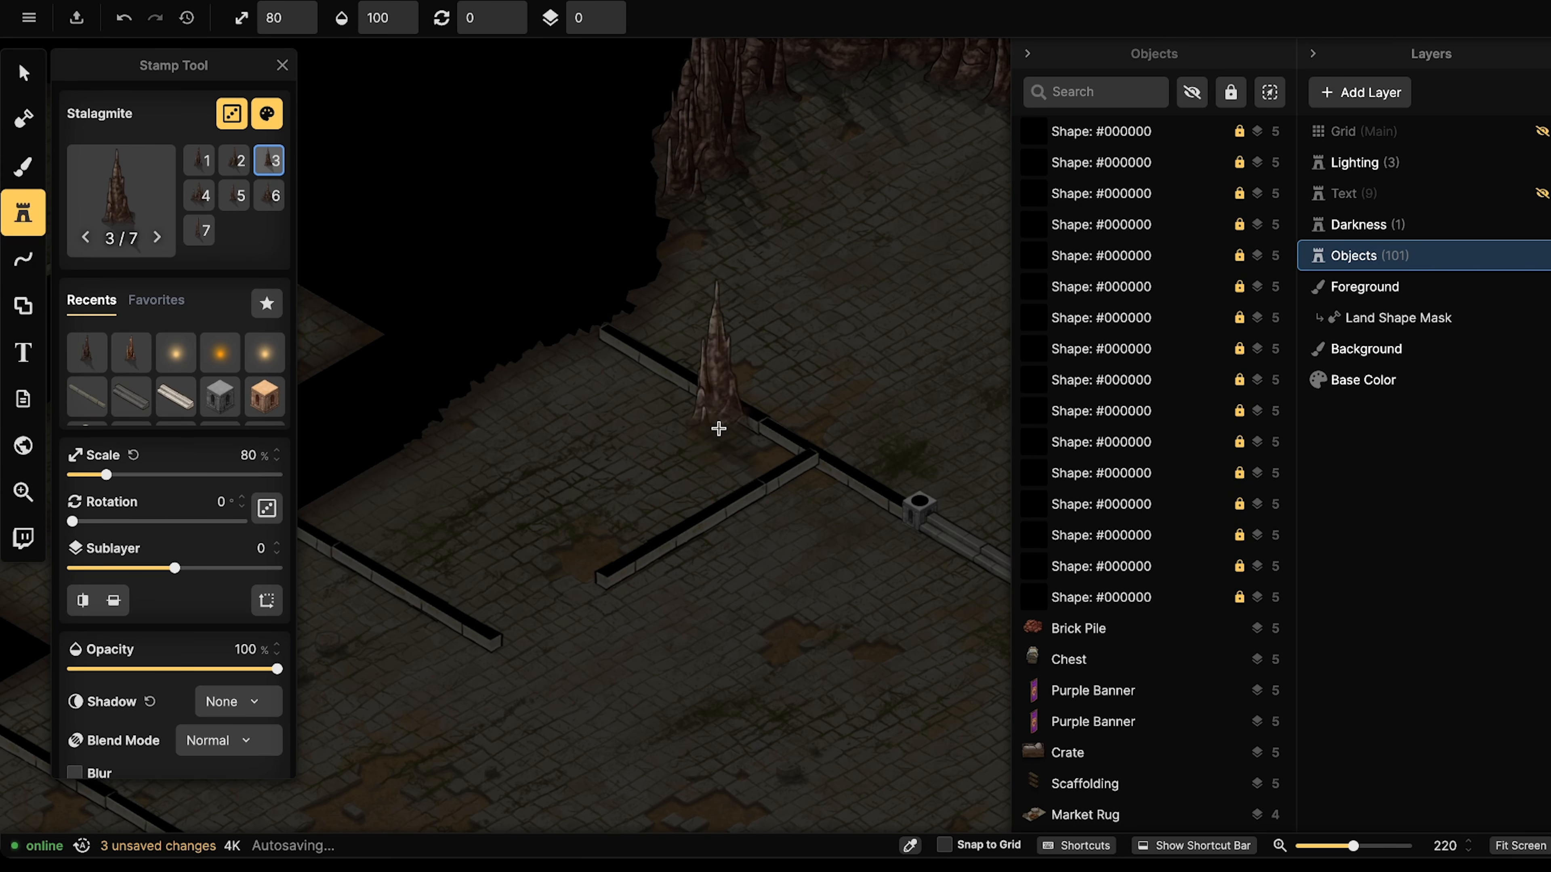
middle_click_drag(596, 544, 748, 440)
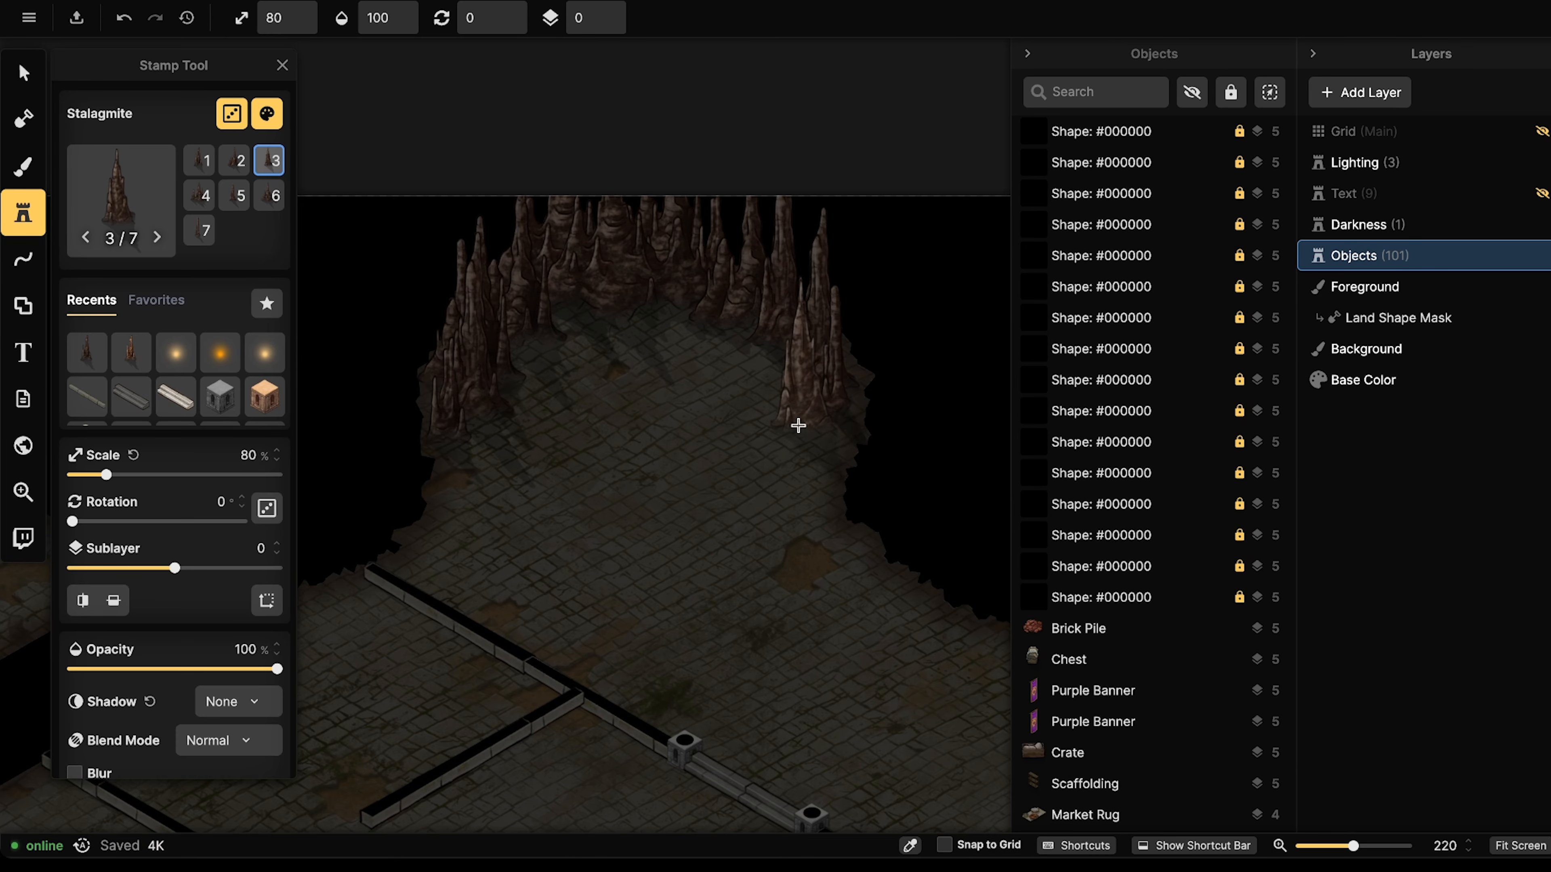
left_click(815, 440)
left_click(812, 469)
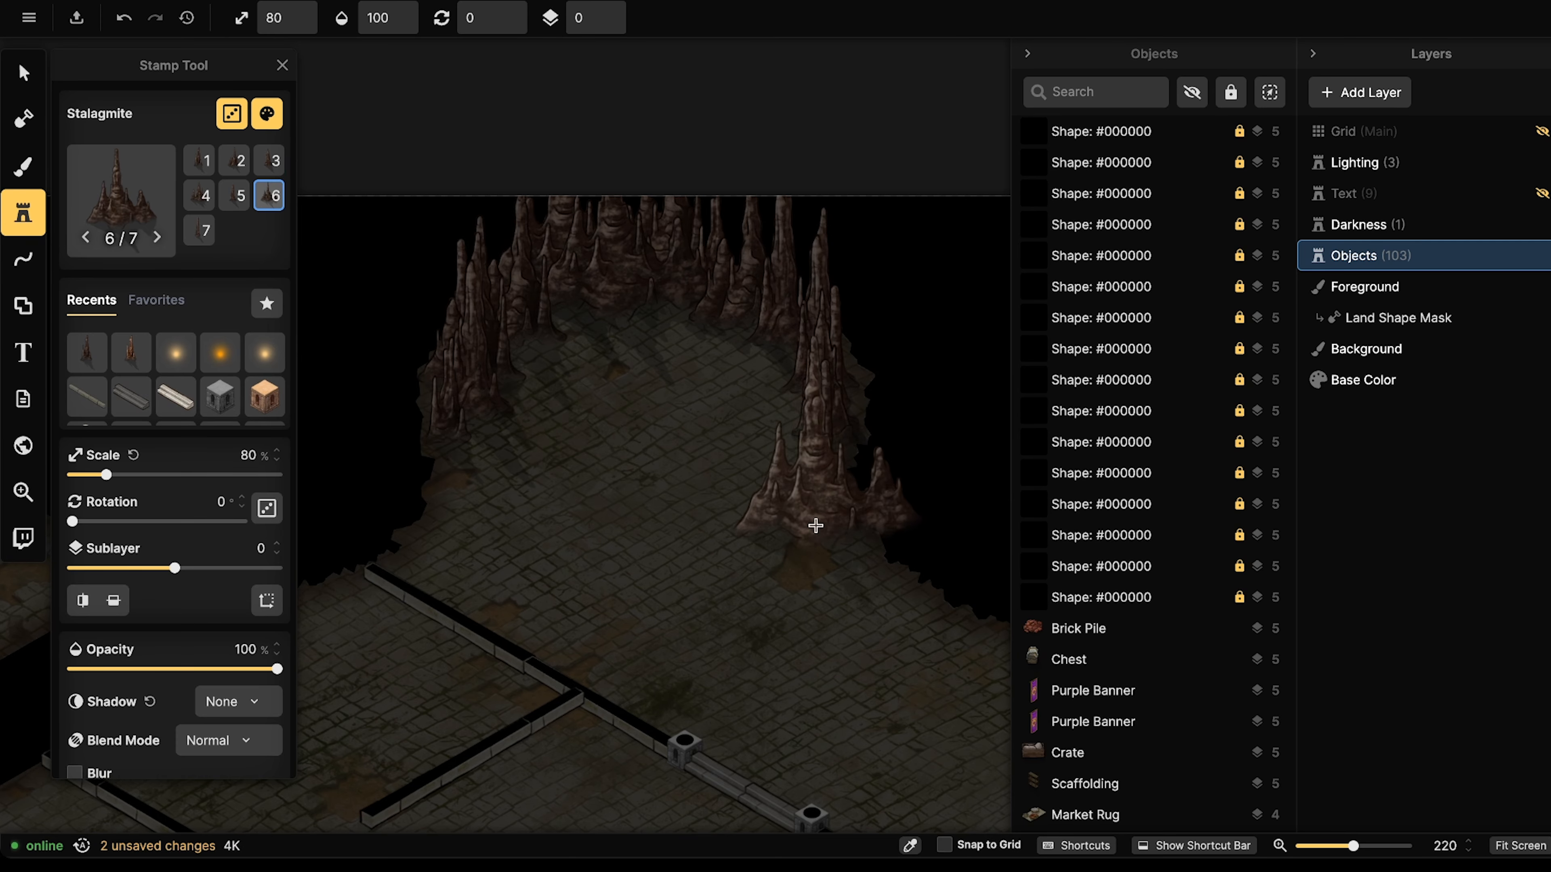
key("Left")
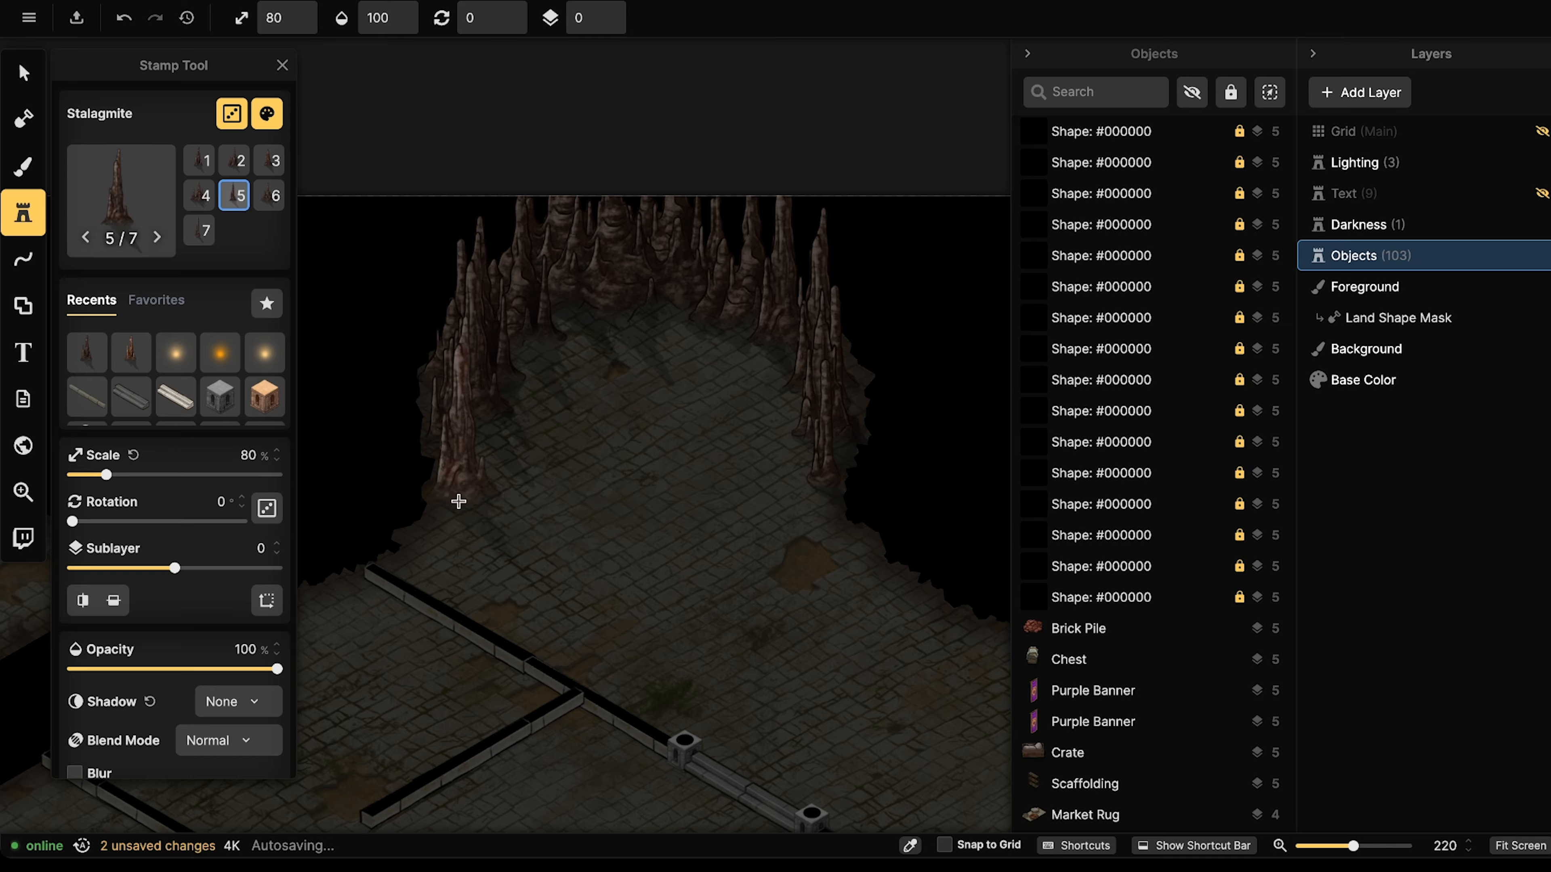
left_click(459, 504)
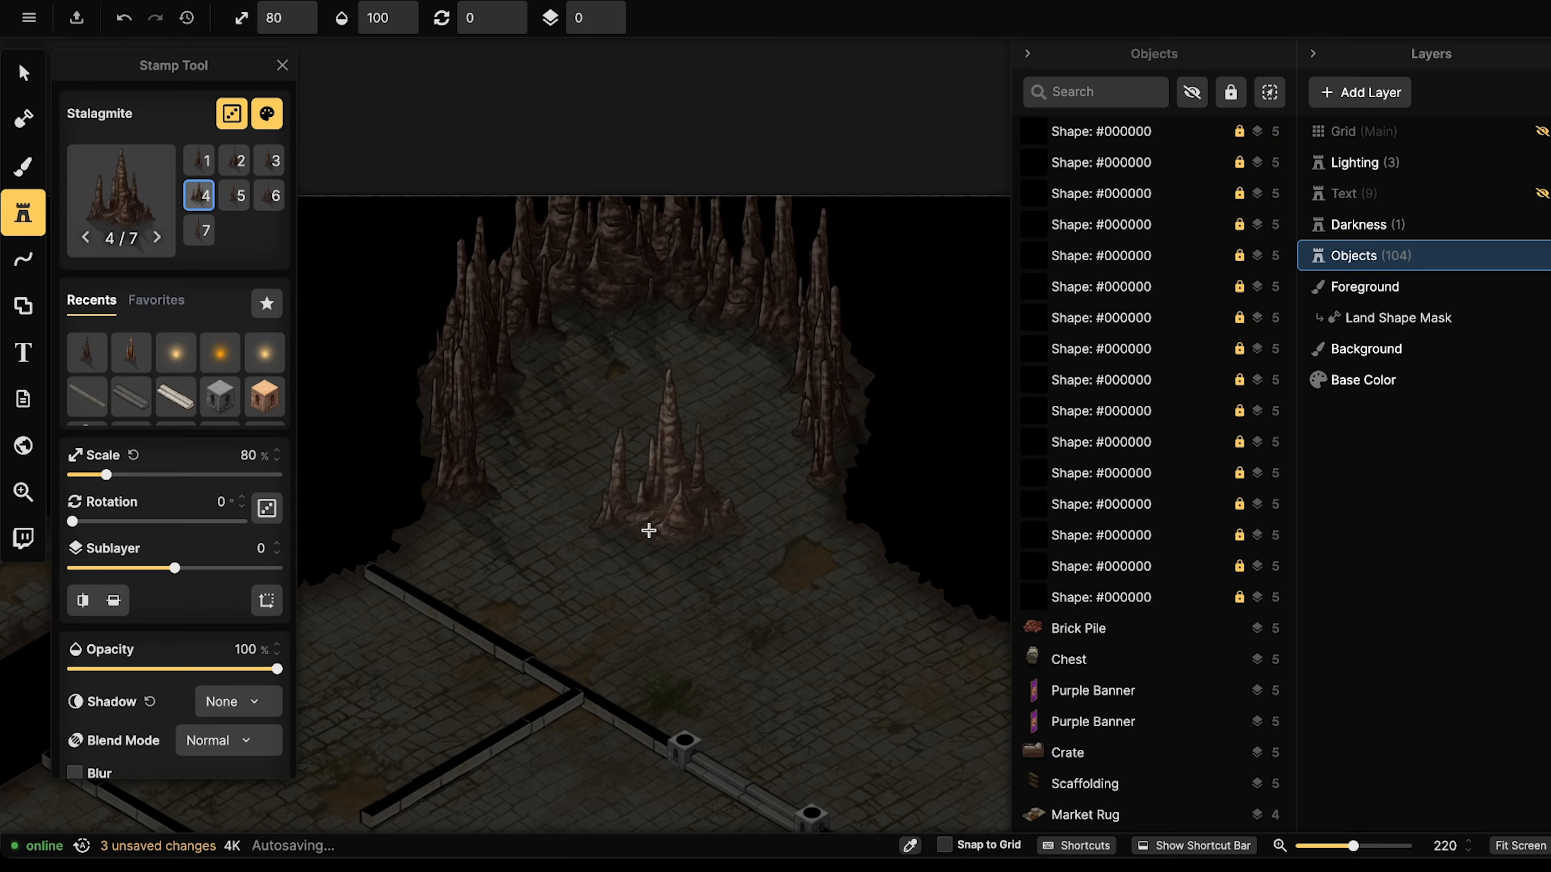
left_click(453, 486)
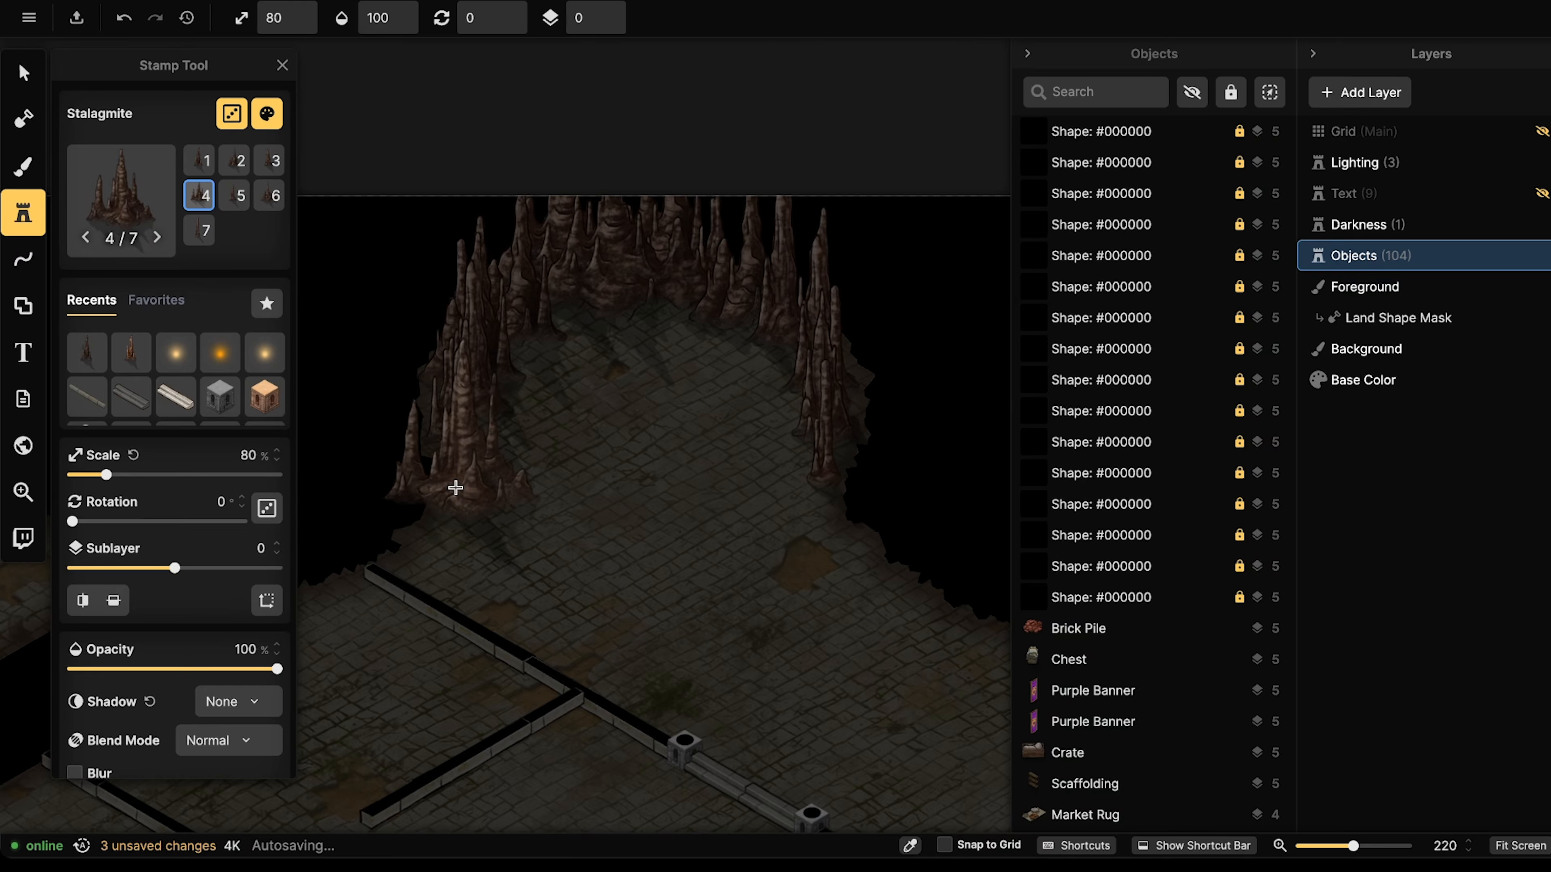
Search the Fantasy Regional stamp catalog for "cave" and choose the brown rock Cave stamp.
left_click(103, 181)
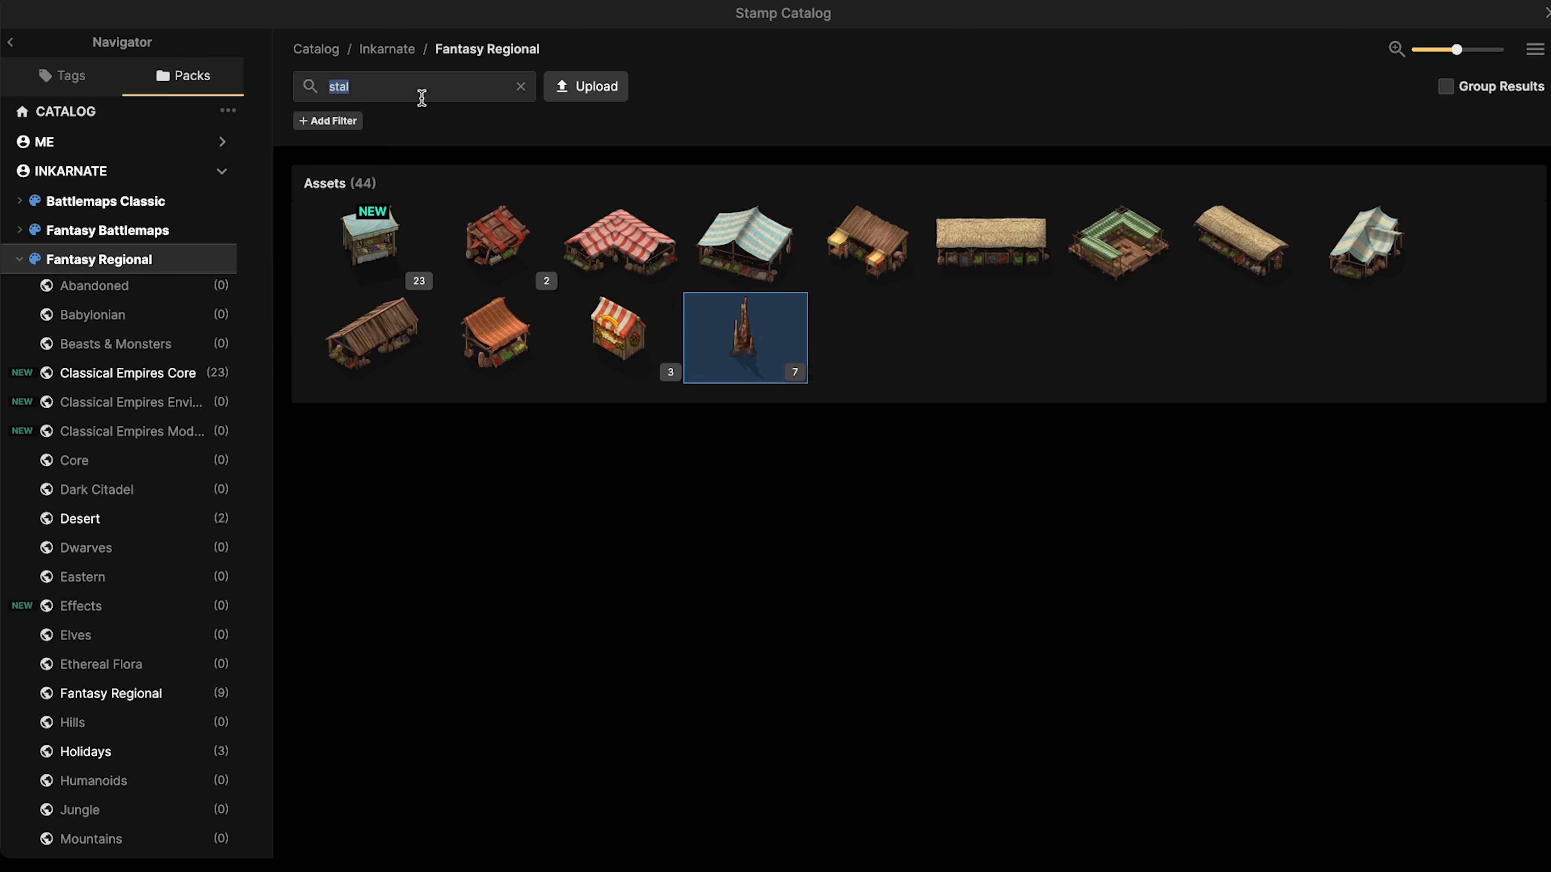
type("cave")
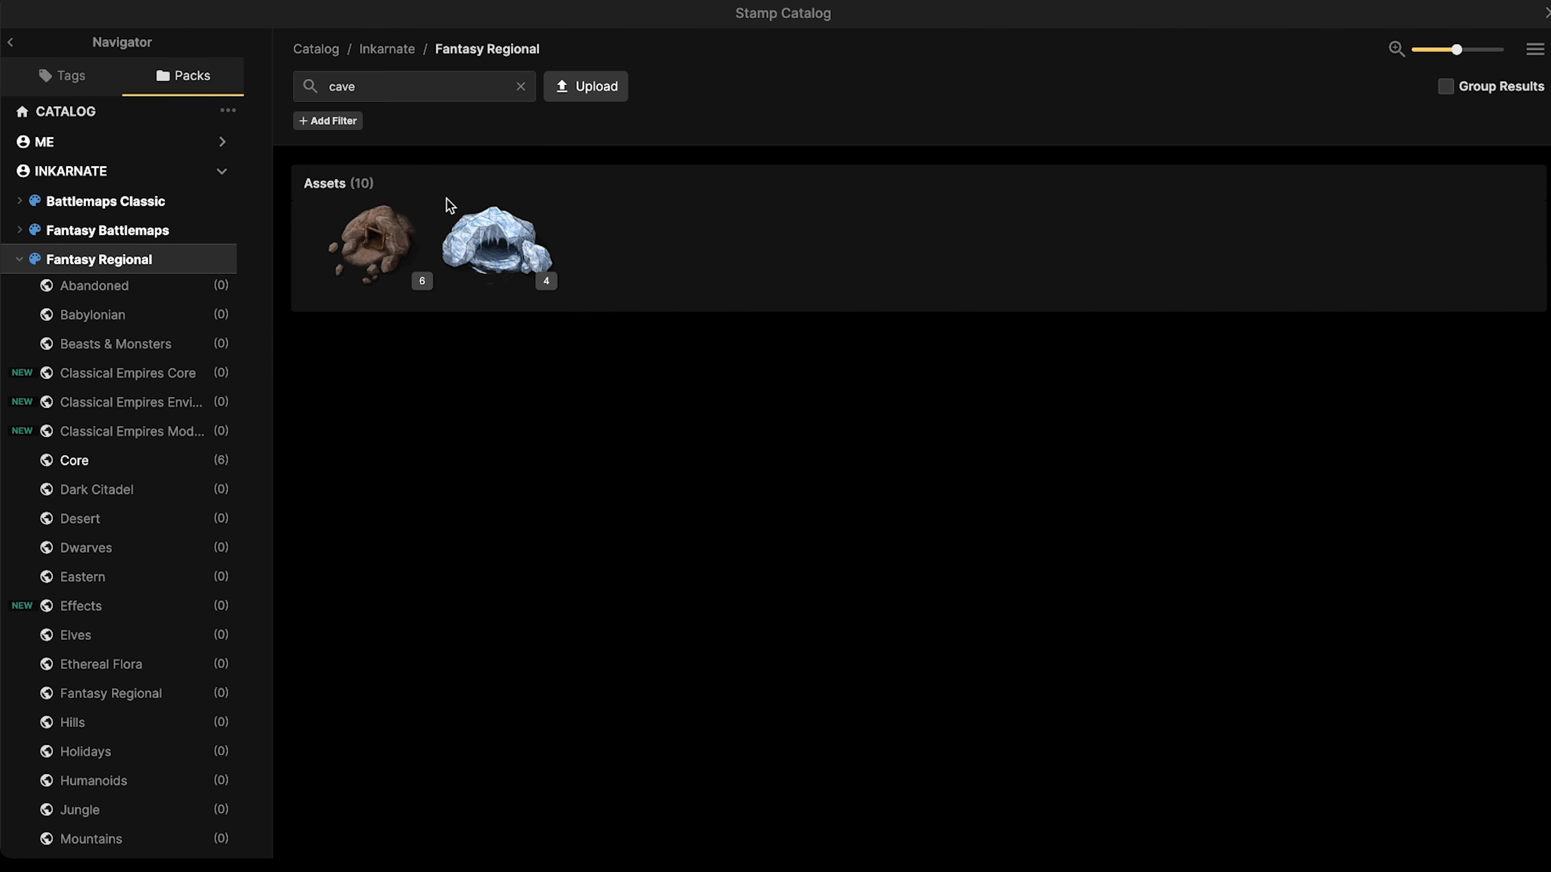
left_click(373, 244)
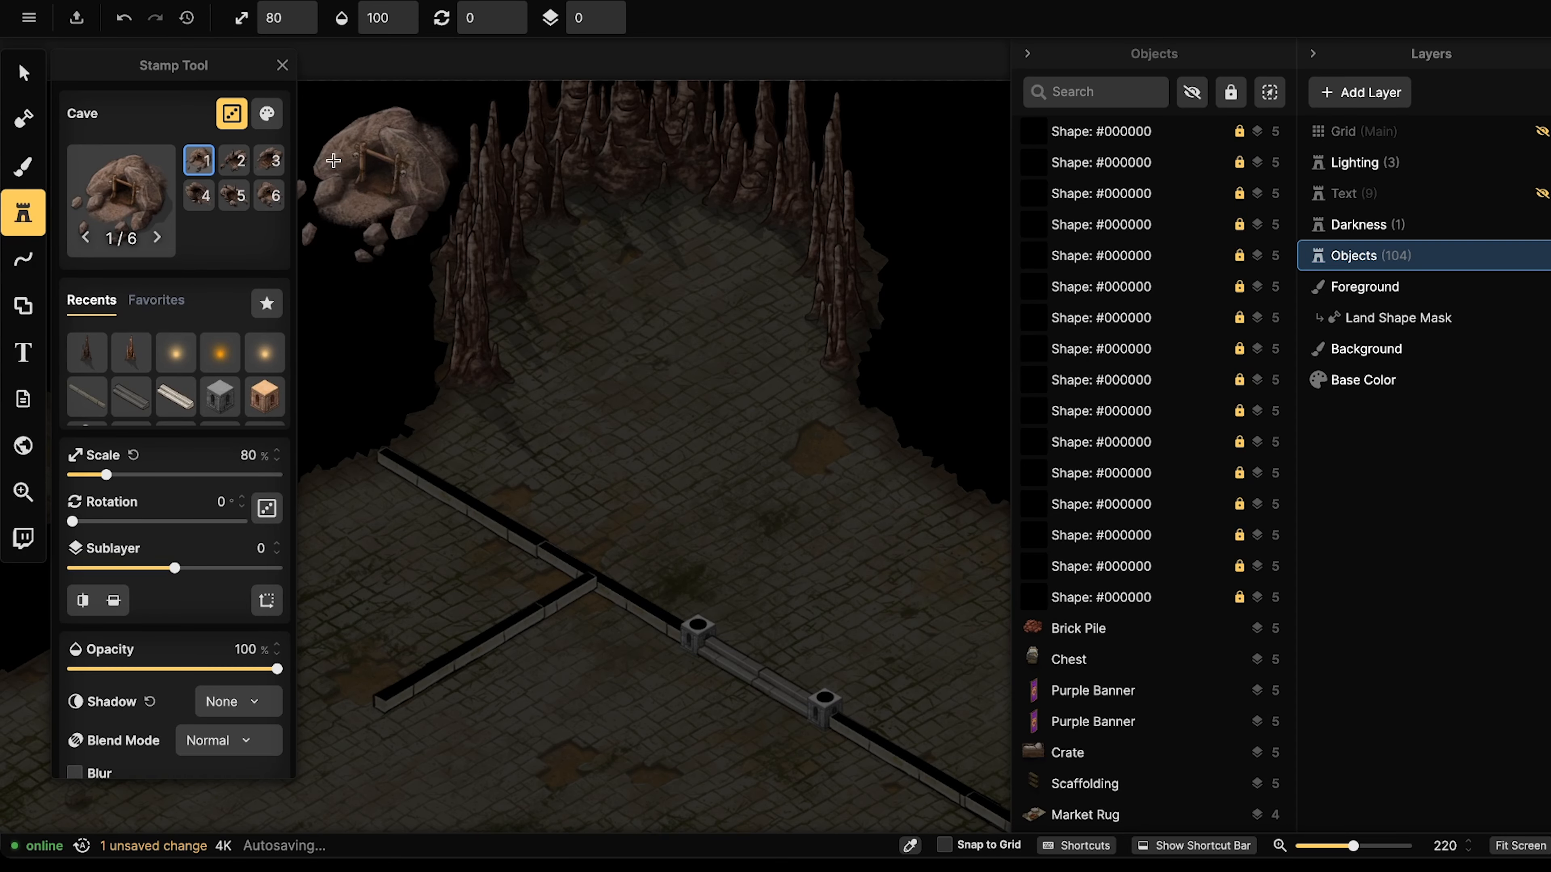
Switch to Cave variant 6, set its scale to 100%, and place it in the middle of the cave room.
left_click(237, 196)
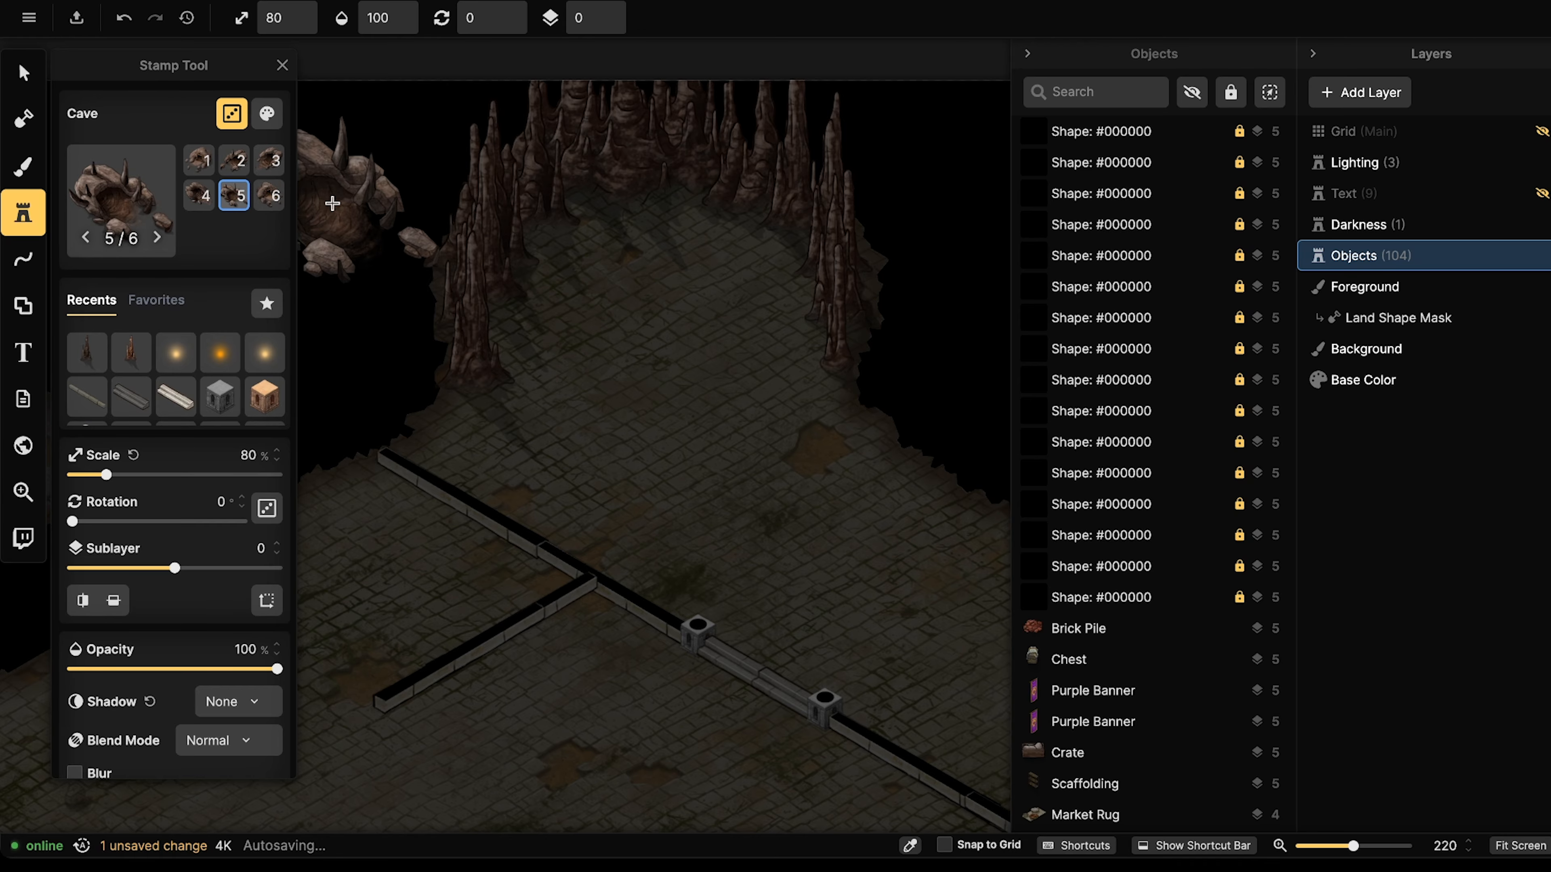
key("Left")
key("Left")
key("Left")
key("Left")
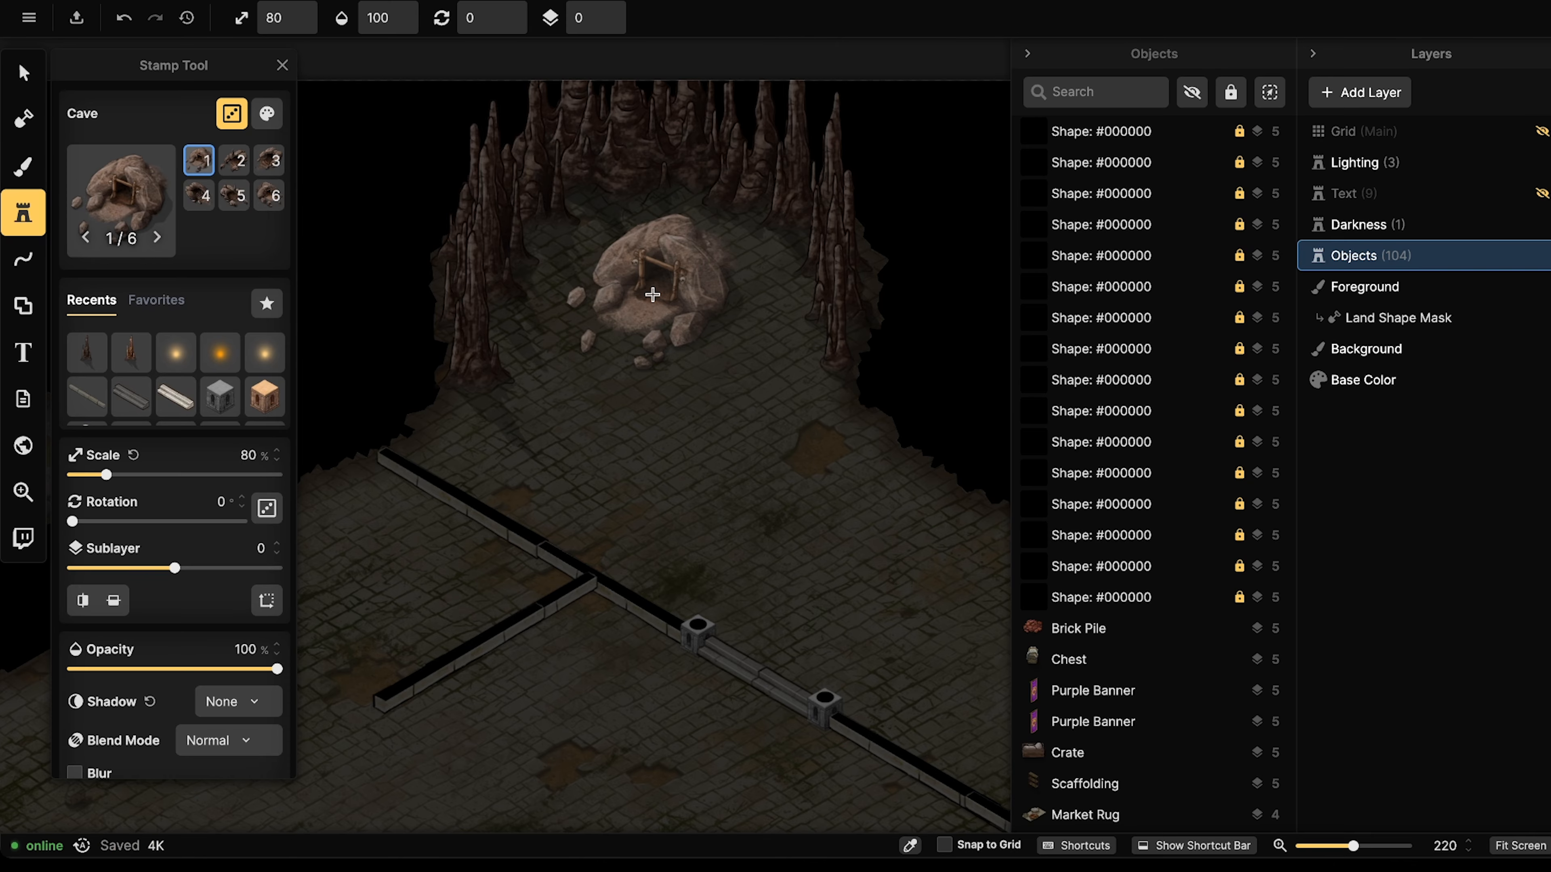
key("Left")
key("Left")
key("Left")
key("Left")
key("Left")
key("Left")
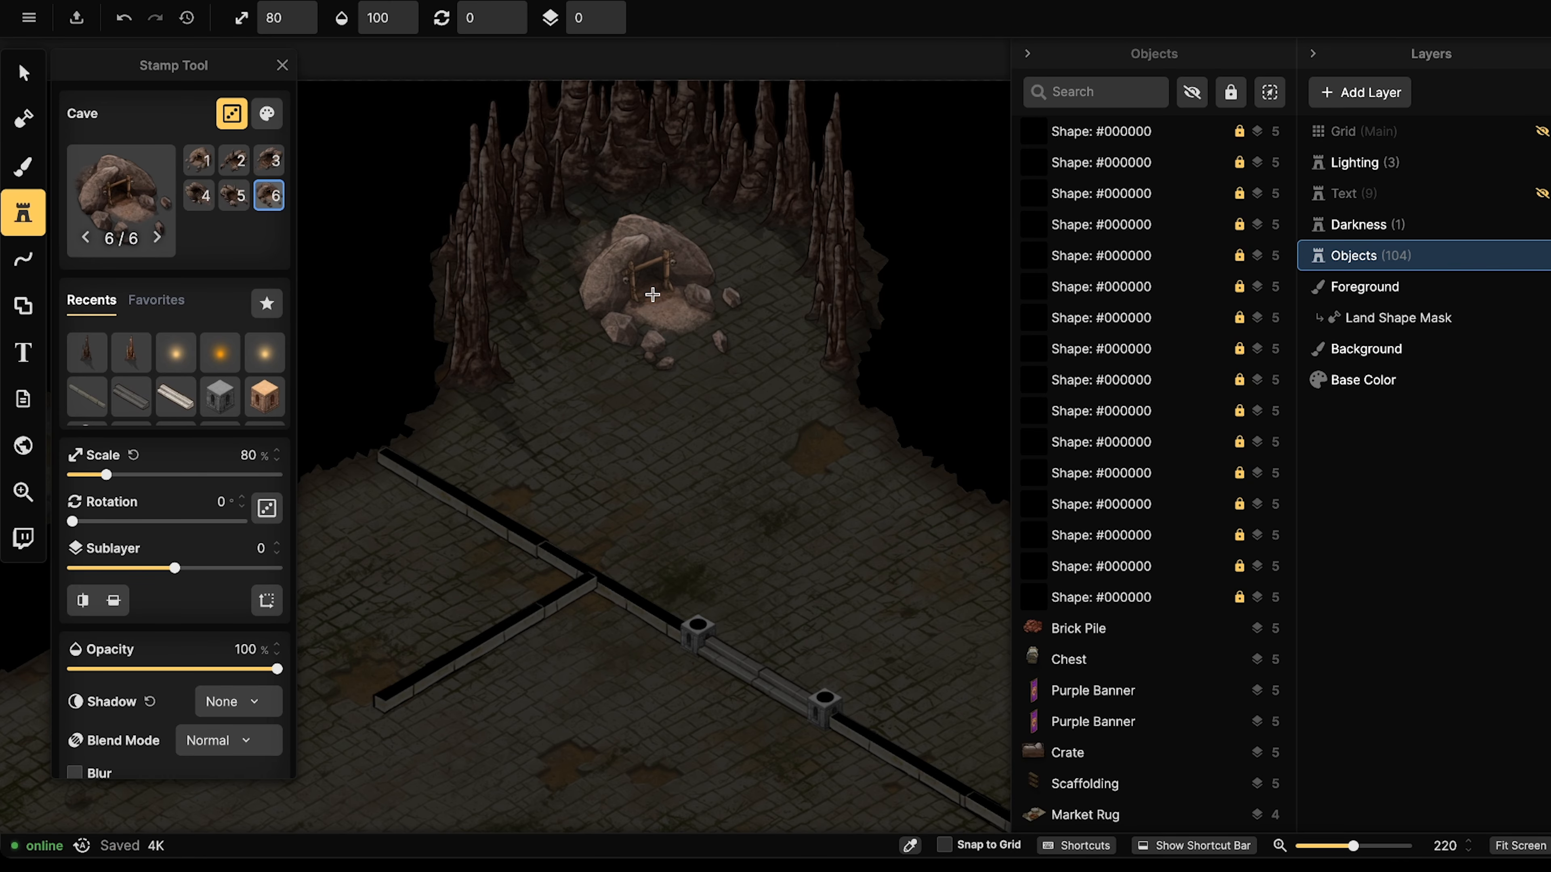
key("Left")
scroll(652, 295, "down", 5)
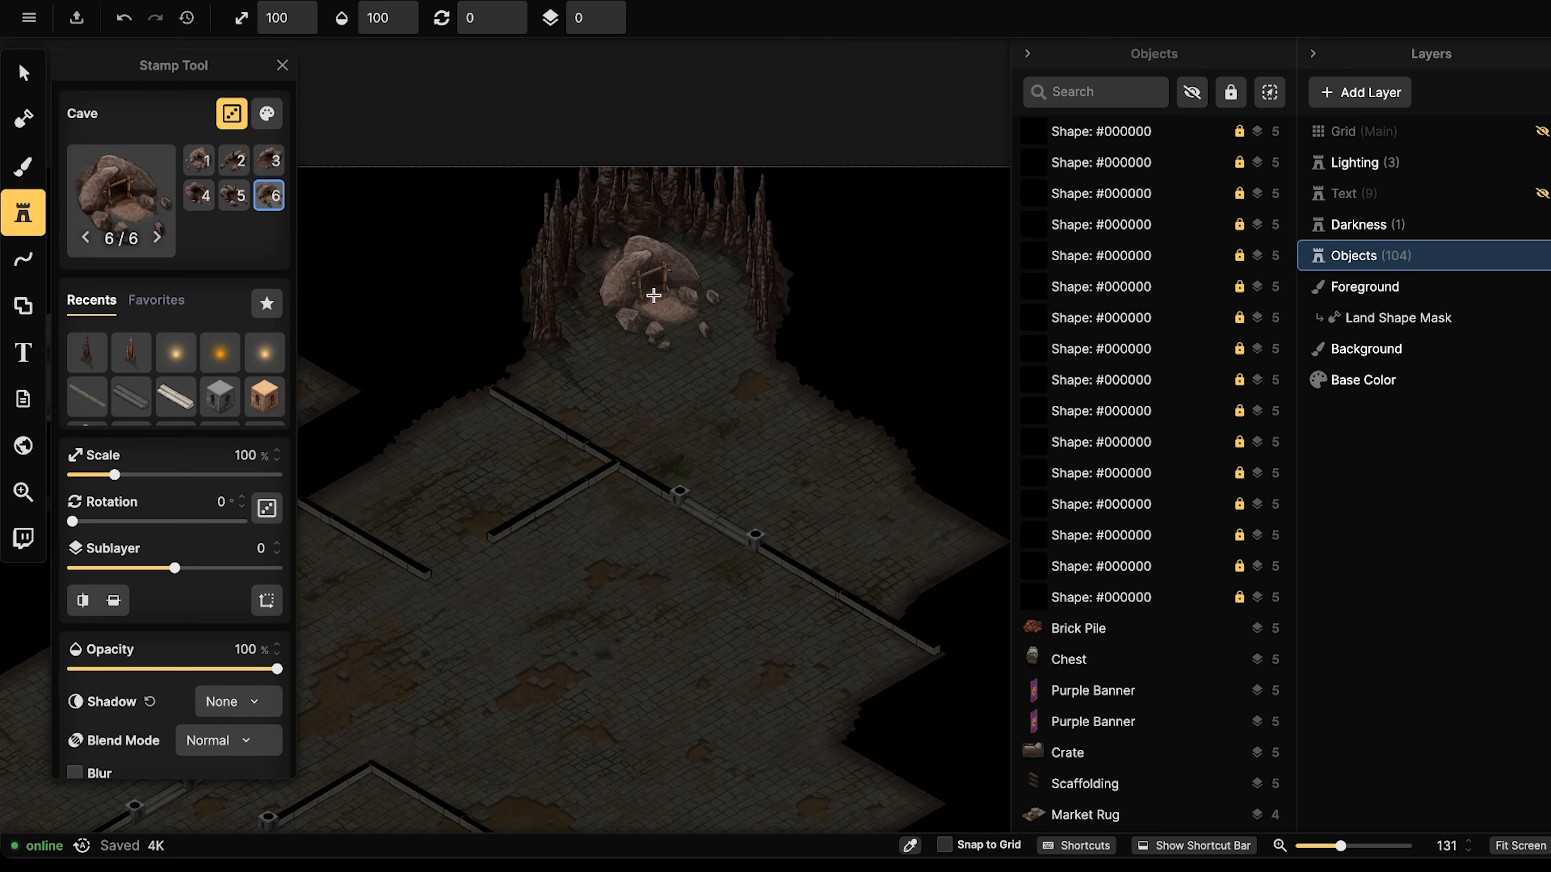
left_click(644, 321)
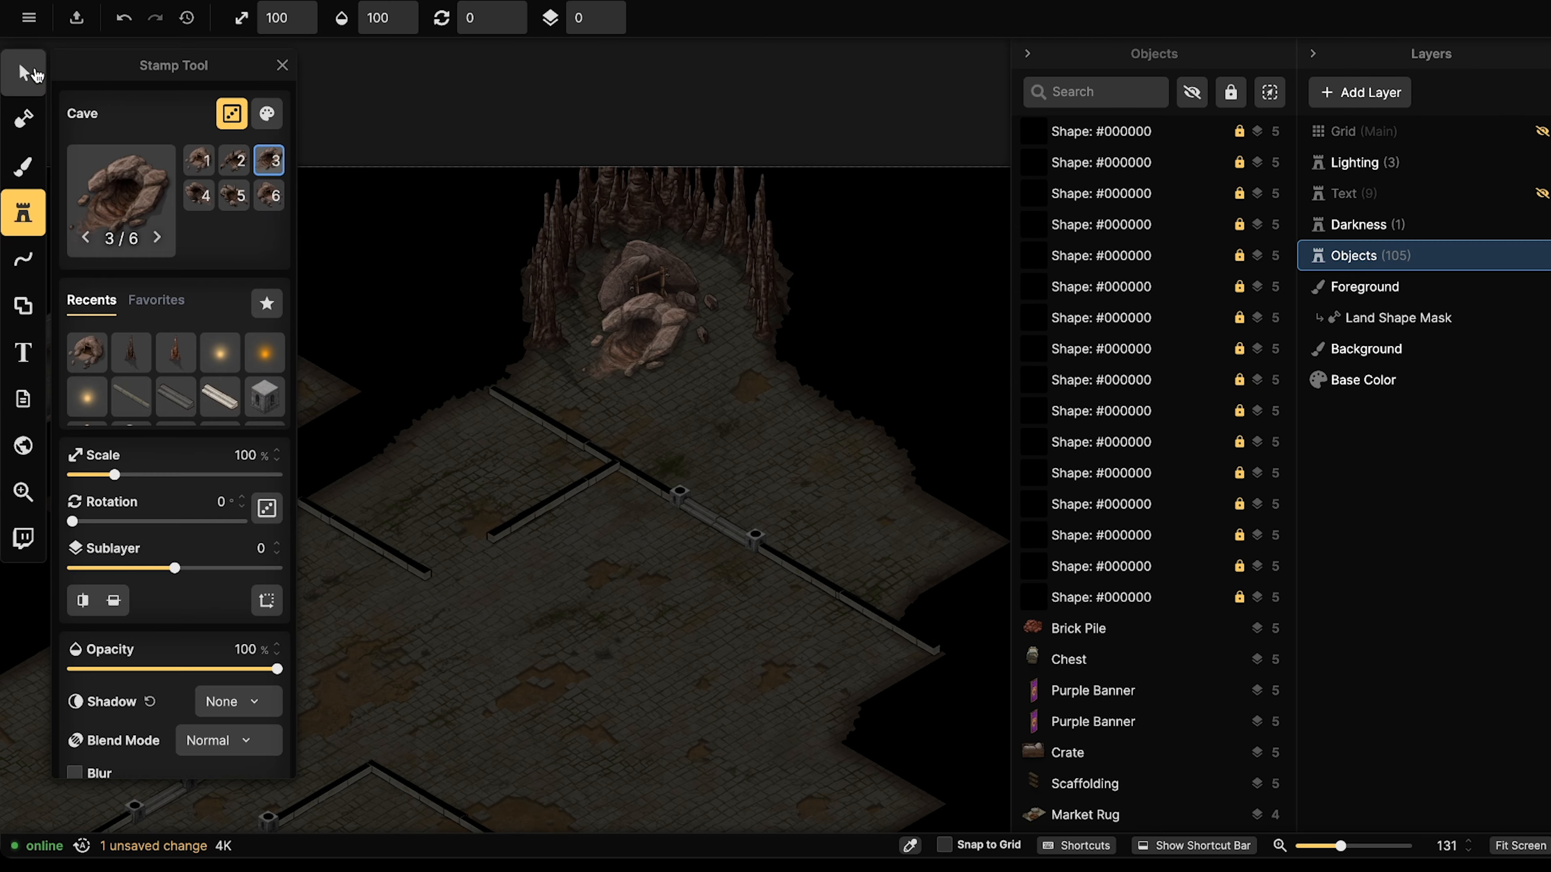
Select the placed Cave stamp and adjust its position so it sits centered between the stalagmite walls.
left_click(35, 74)
left_click(680, 278)
scroll(679, 277, "up", 4)
left_click_drag(666, 286, 685, 325)
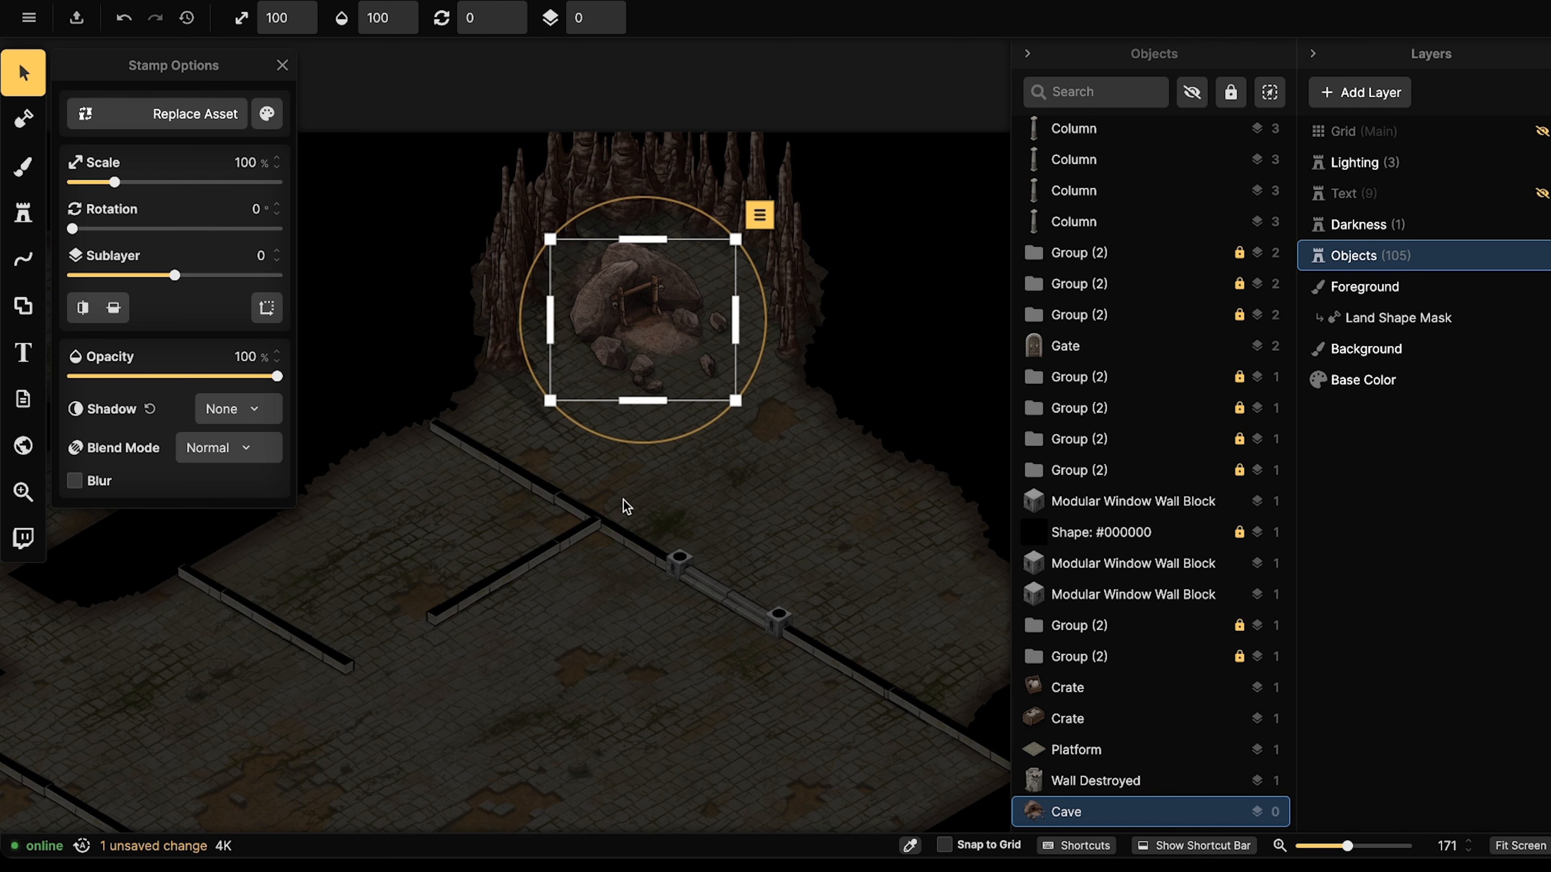
left_click_drag(633, 319, 638, 320)
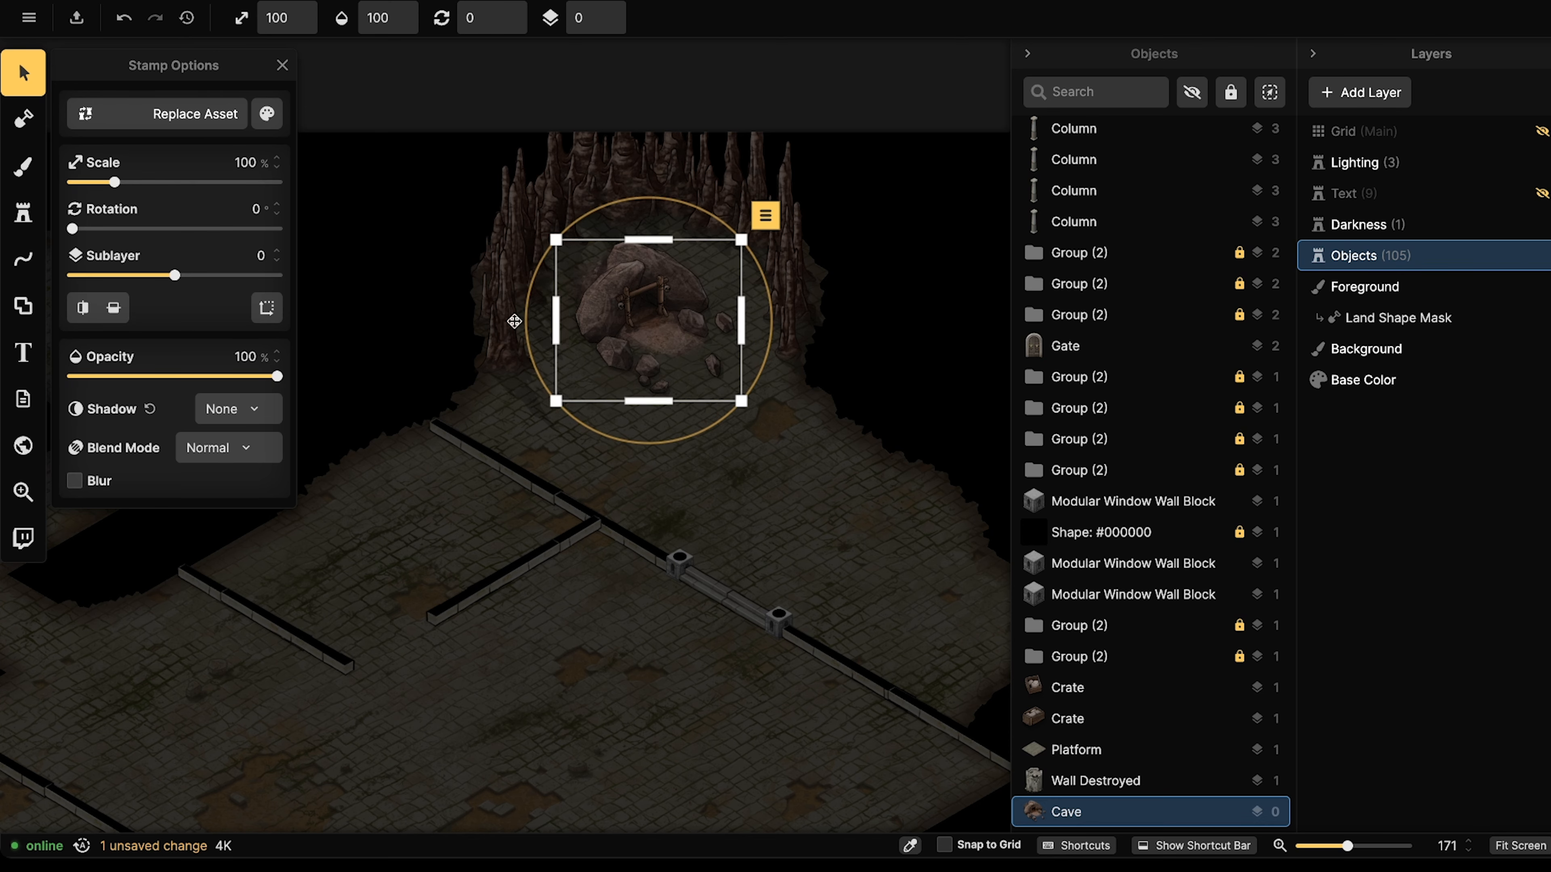
Activate the Brush tool and choose the Beige Sandstone Ground texture from the Fantasy Regional catalog.
left_click(31, 179)
left_click(151, 362)
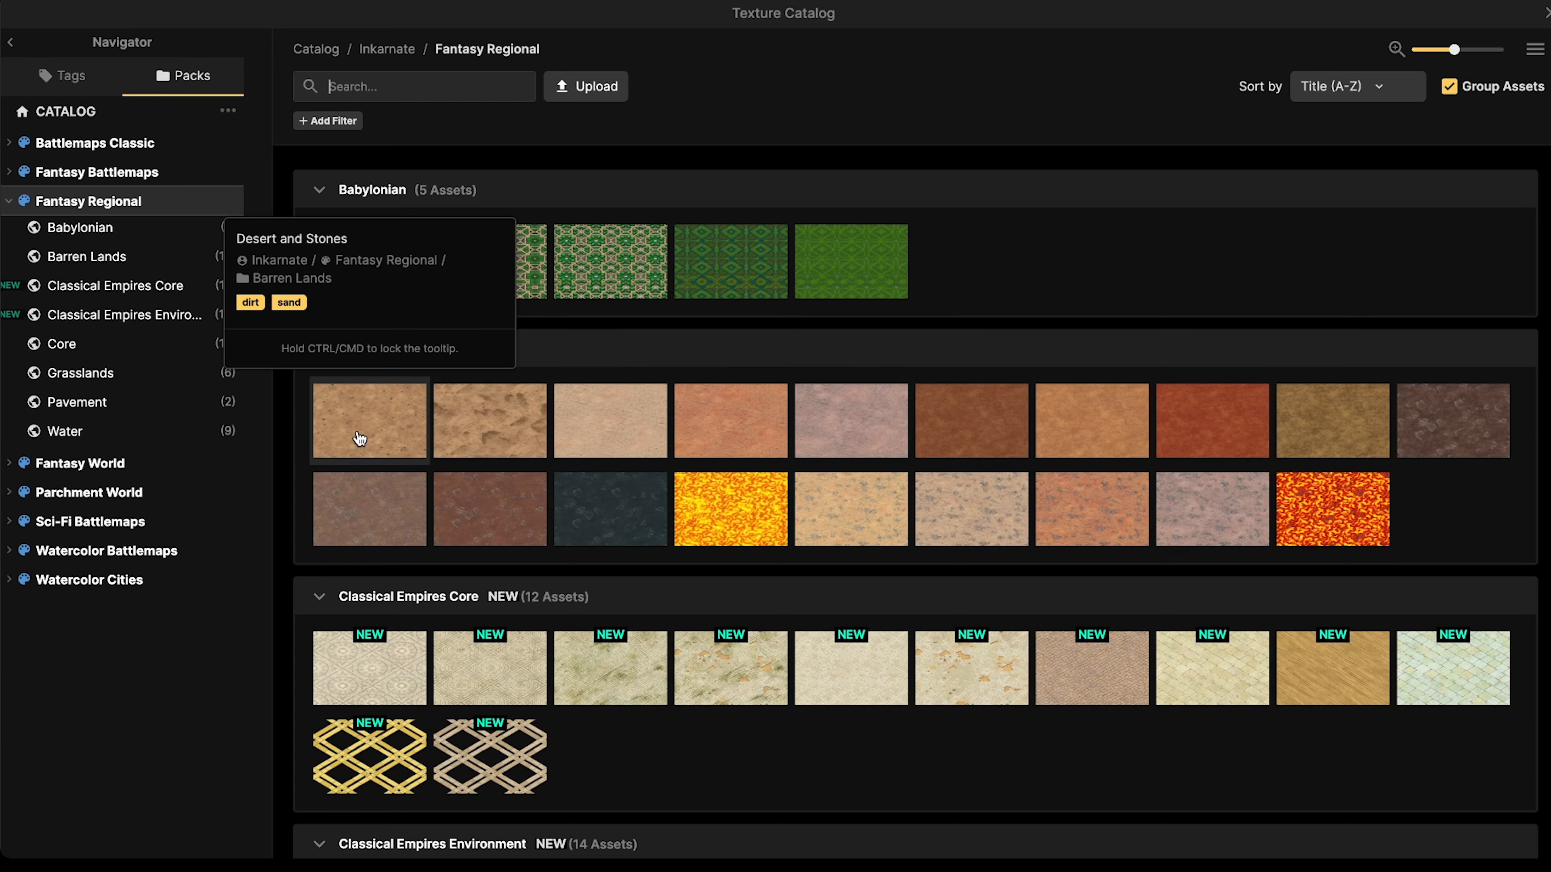
left_click(512, 427)
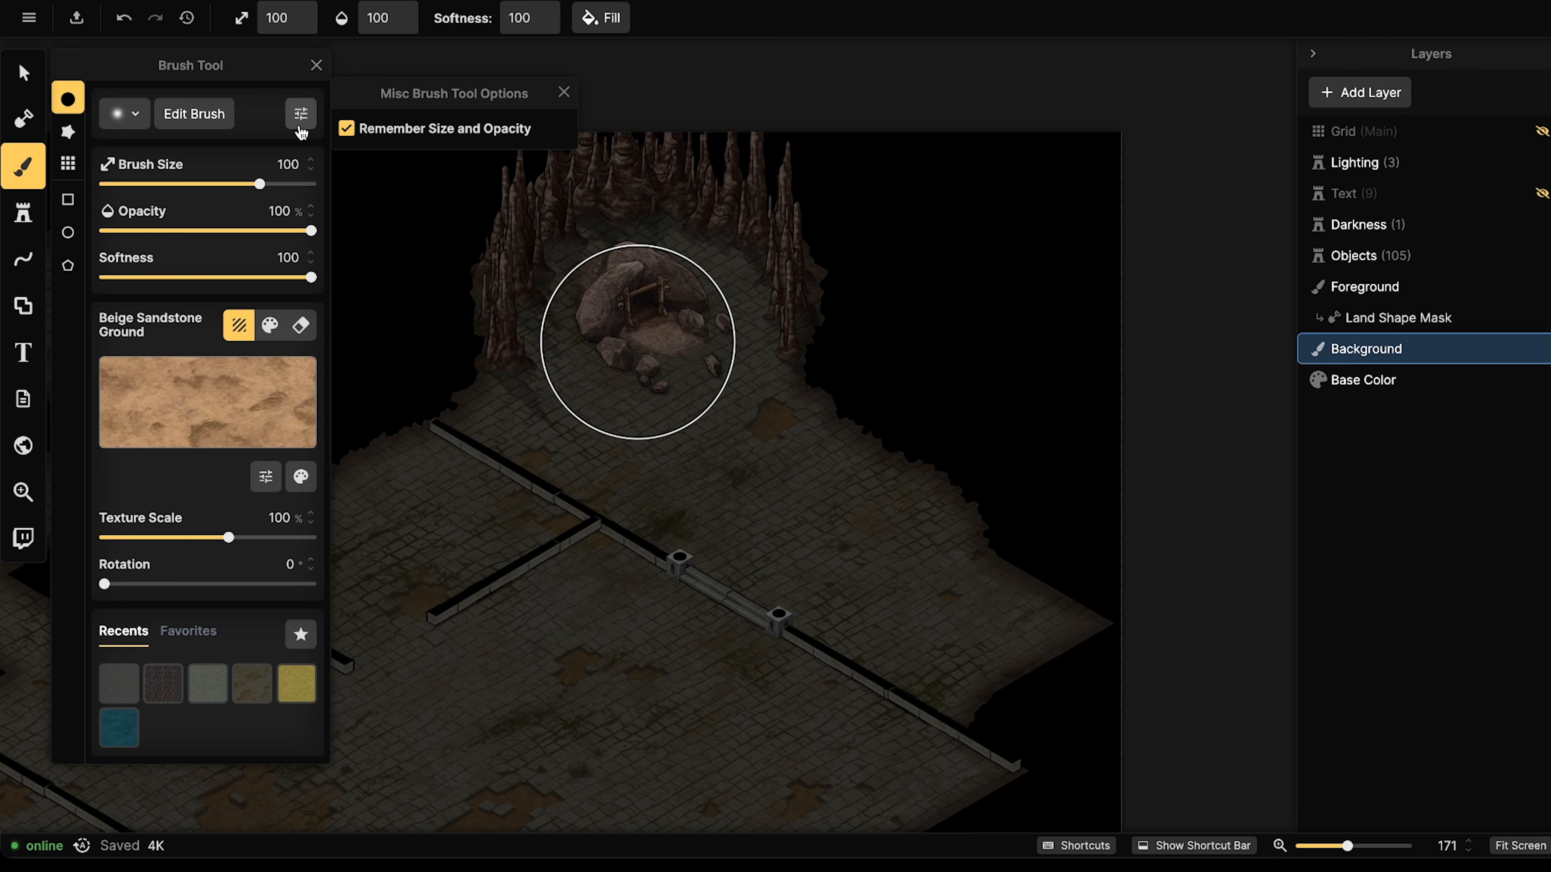
Tweak the brush texture to saturation 0 and brightness 65, and set its texture scale to 97.84%.
left_click(302, 477)
left_click_drag(446, 476, 430, 480)
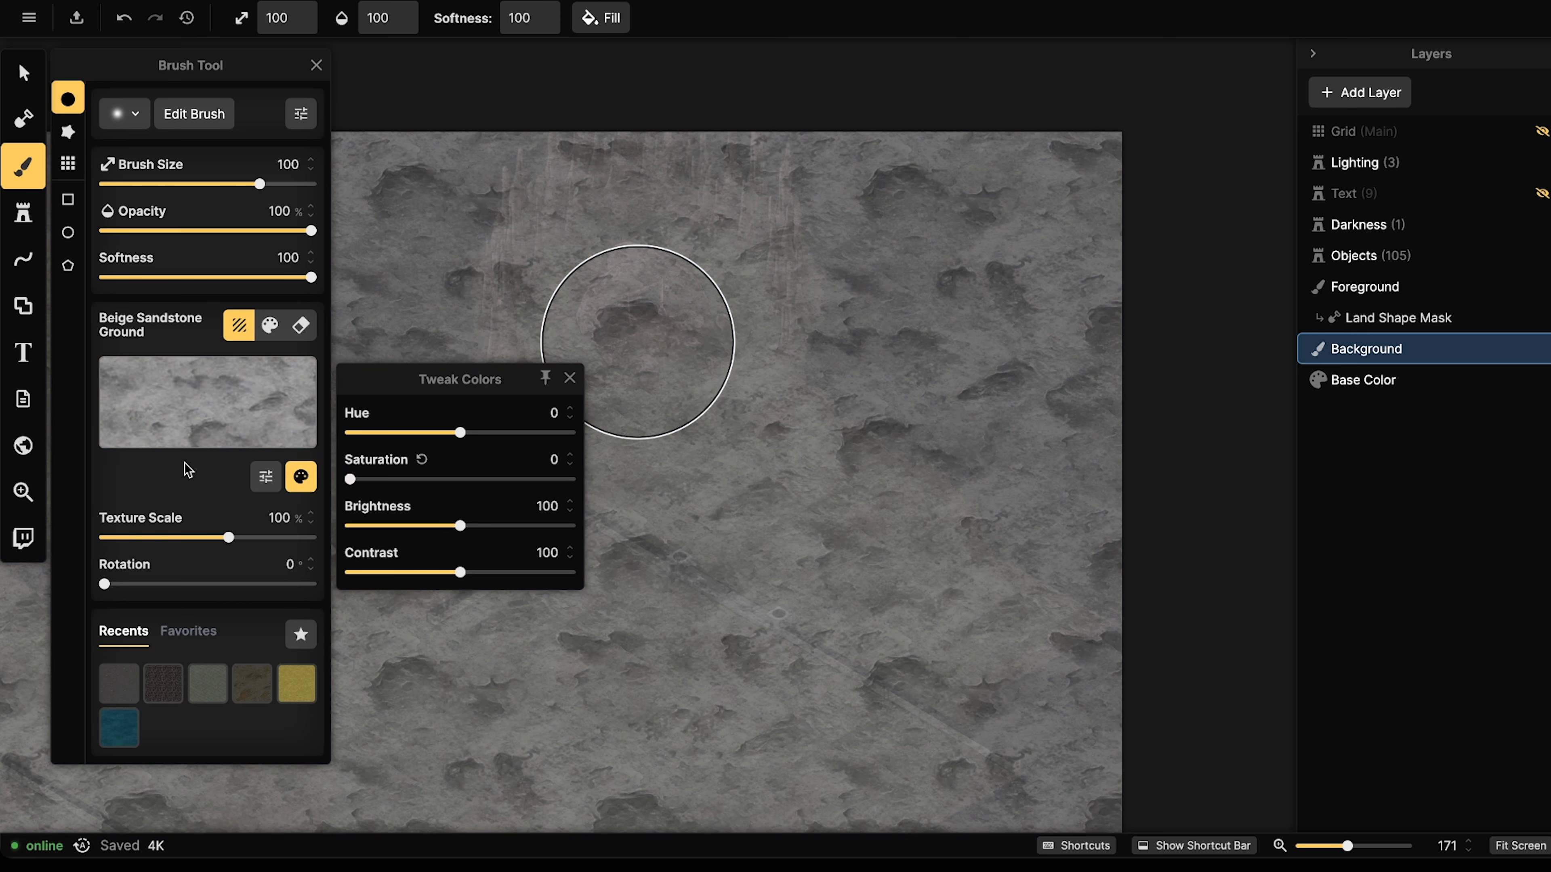
left_click(430, 532)
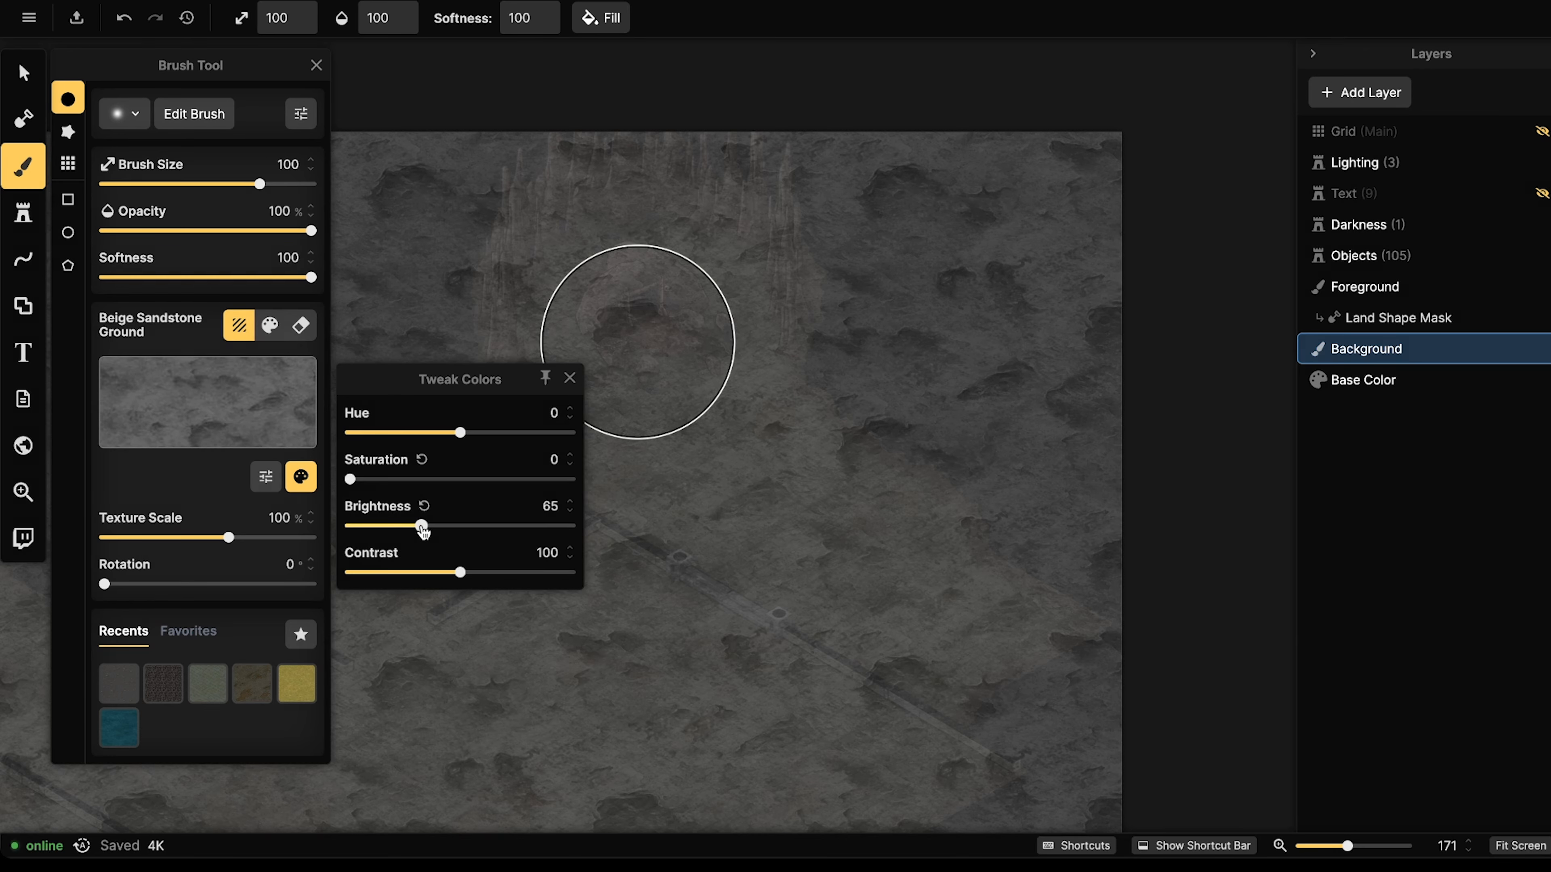
left_click_drag(235, 539, 227, 539)
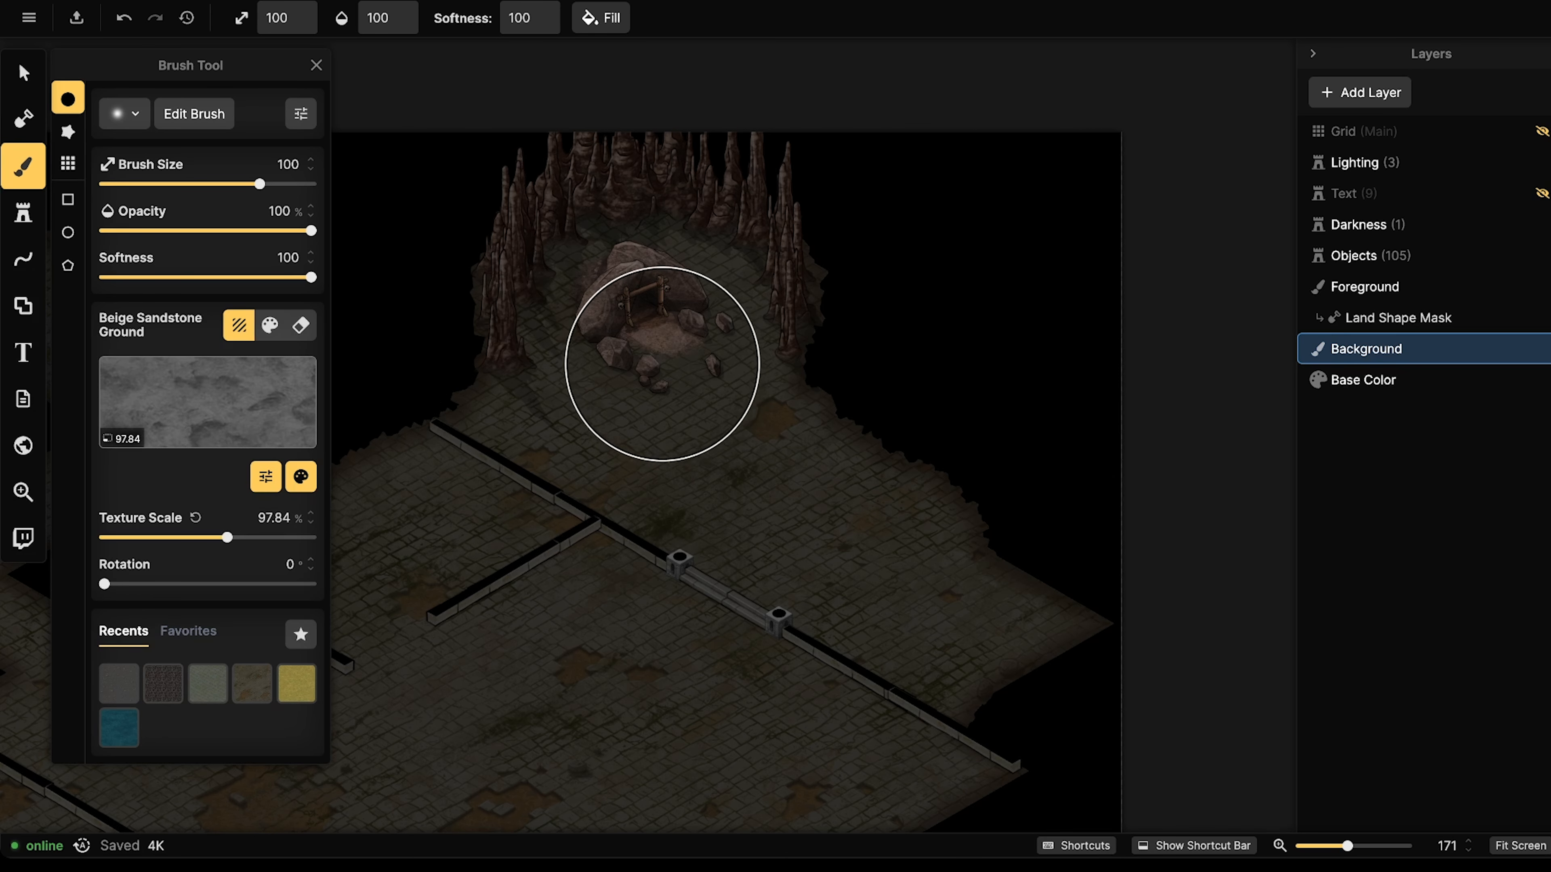
Make the Foreground layer active and switch the brush tip to Dirt 2.
left_click(1377, 284)
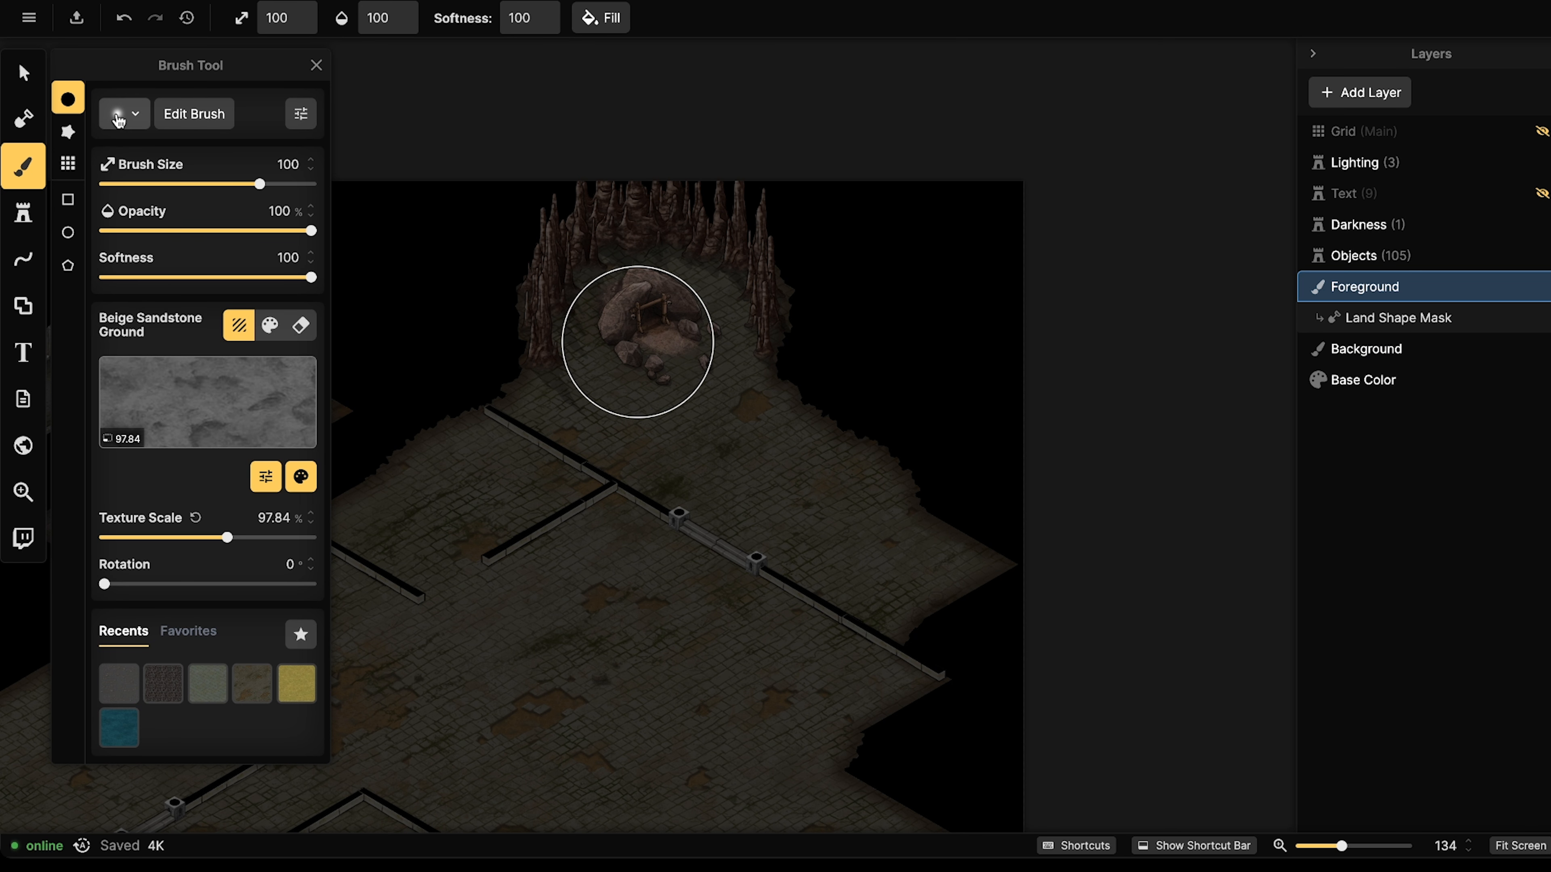
left_click(118, 116)
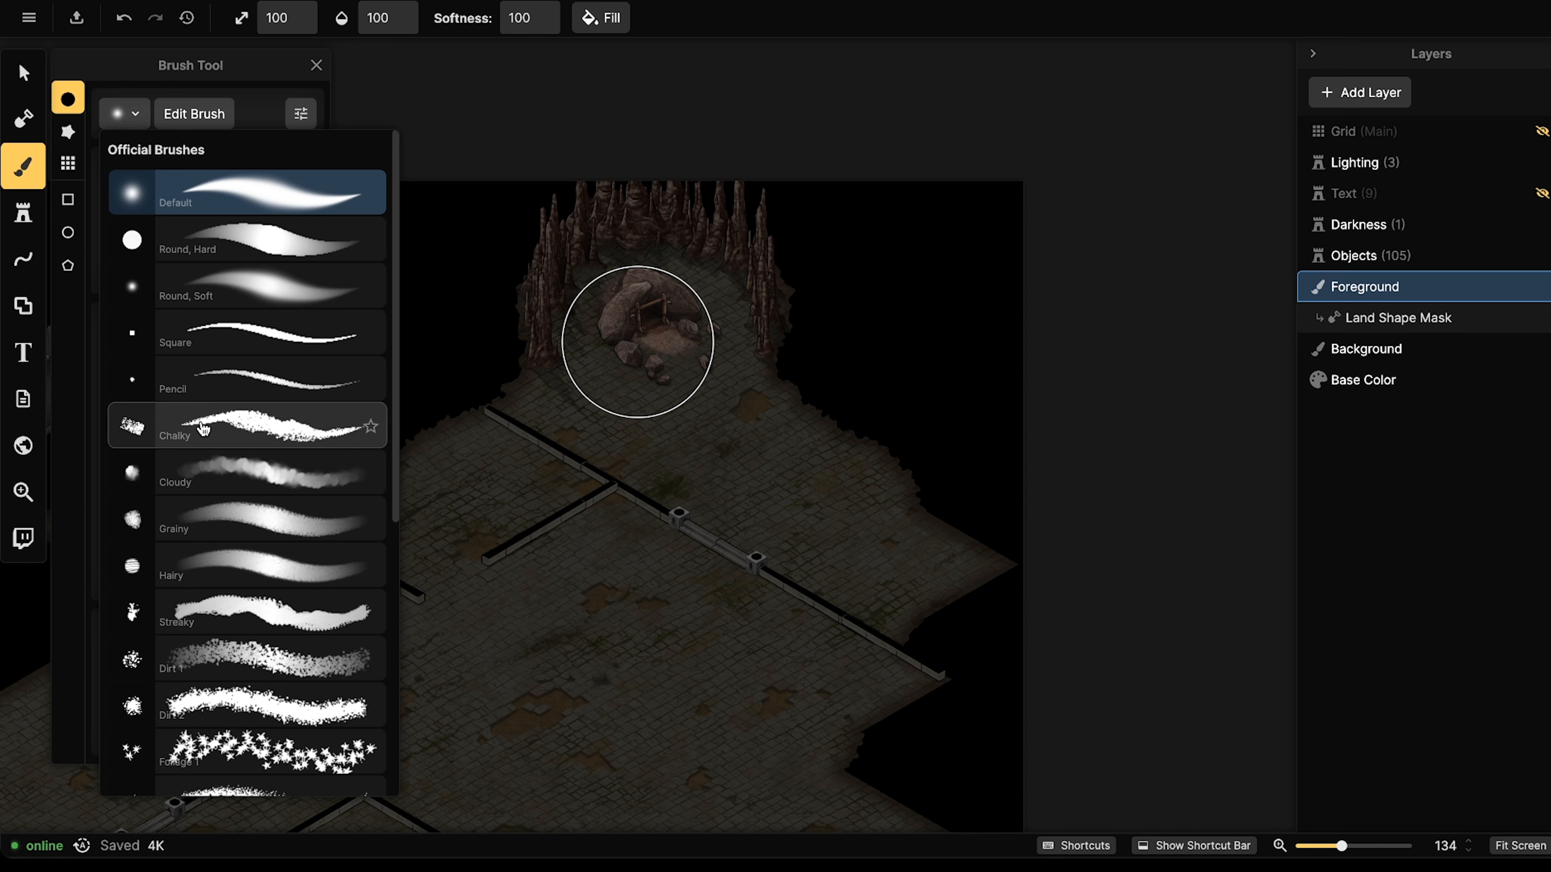
scroll(200, 519, "down", 1)
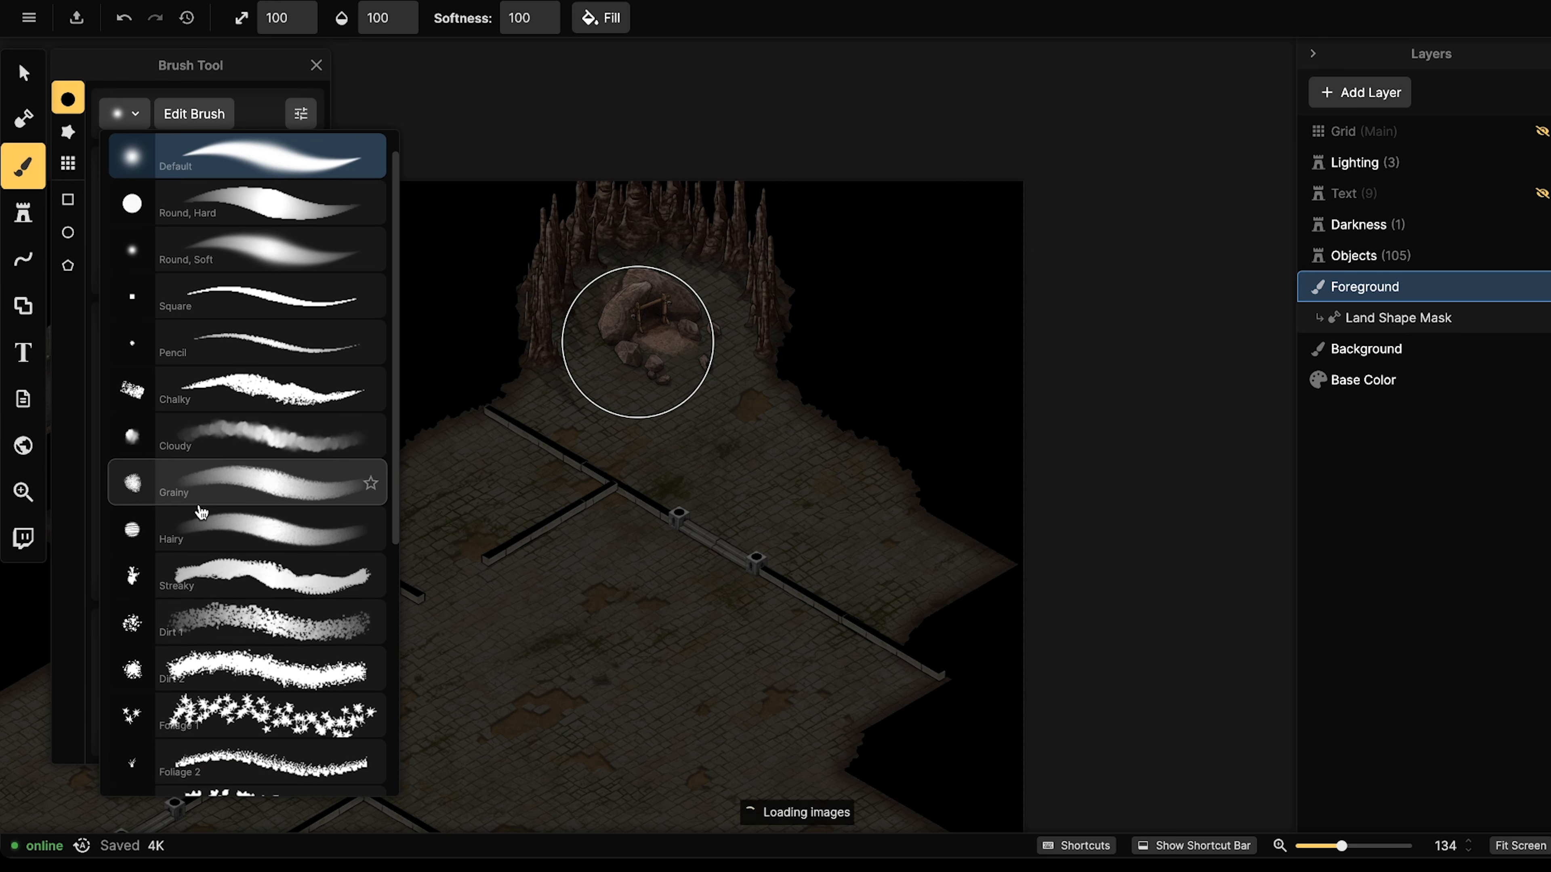
left_click(163, 673)
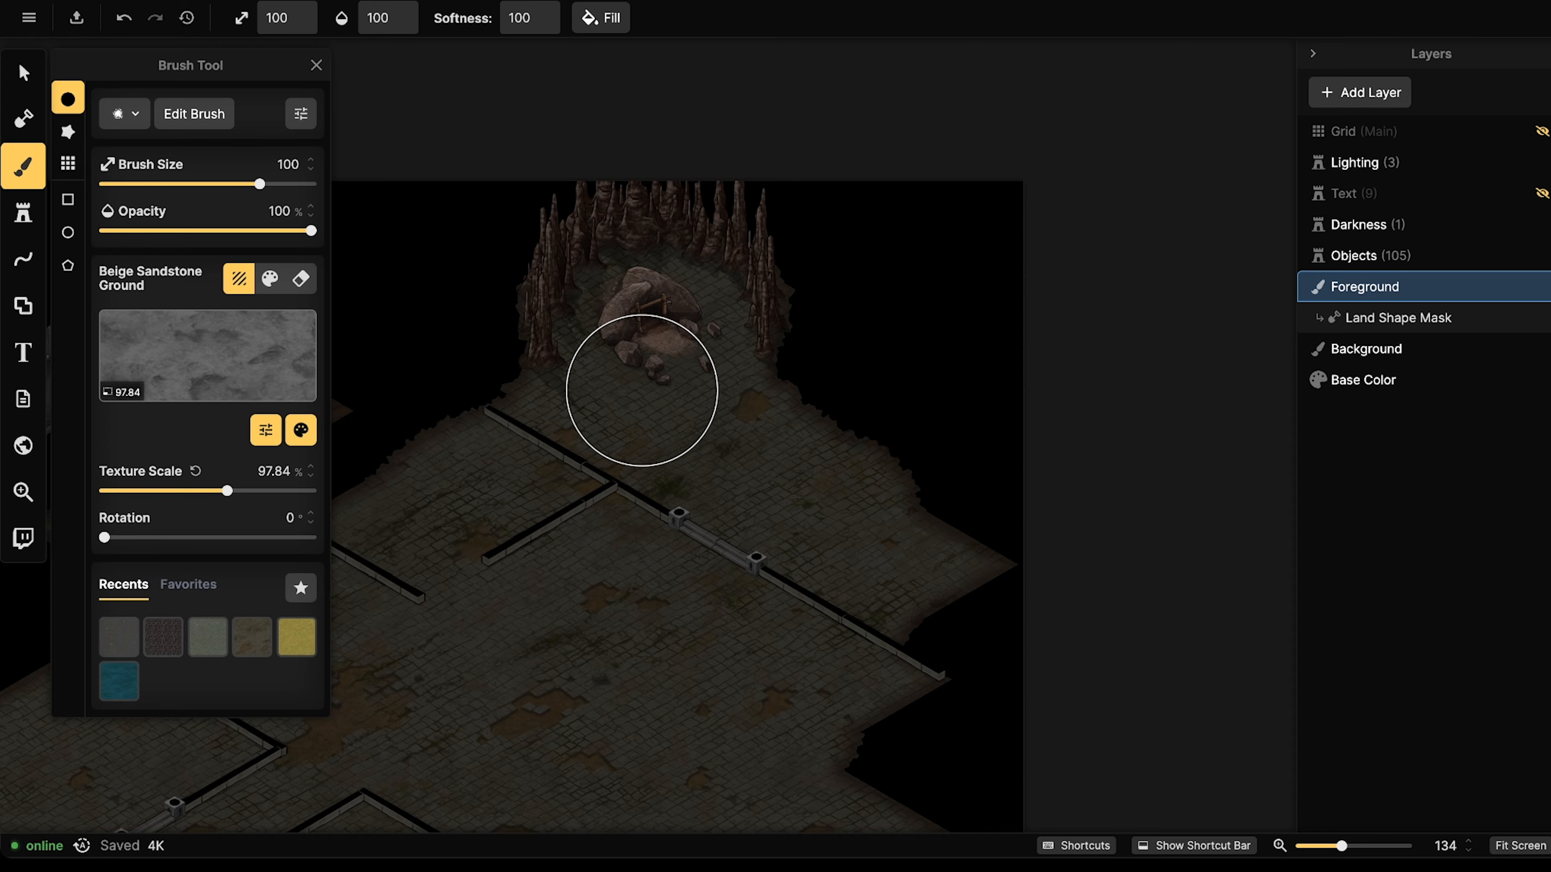
Reduce the brush size to 90 and paint the gray sandstone texture over the cave room floor between the stalagmites.
scroll(536, 487, "up", 2)
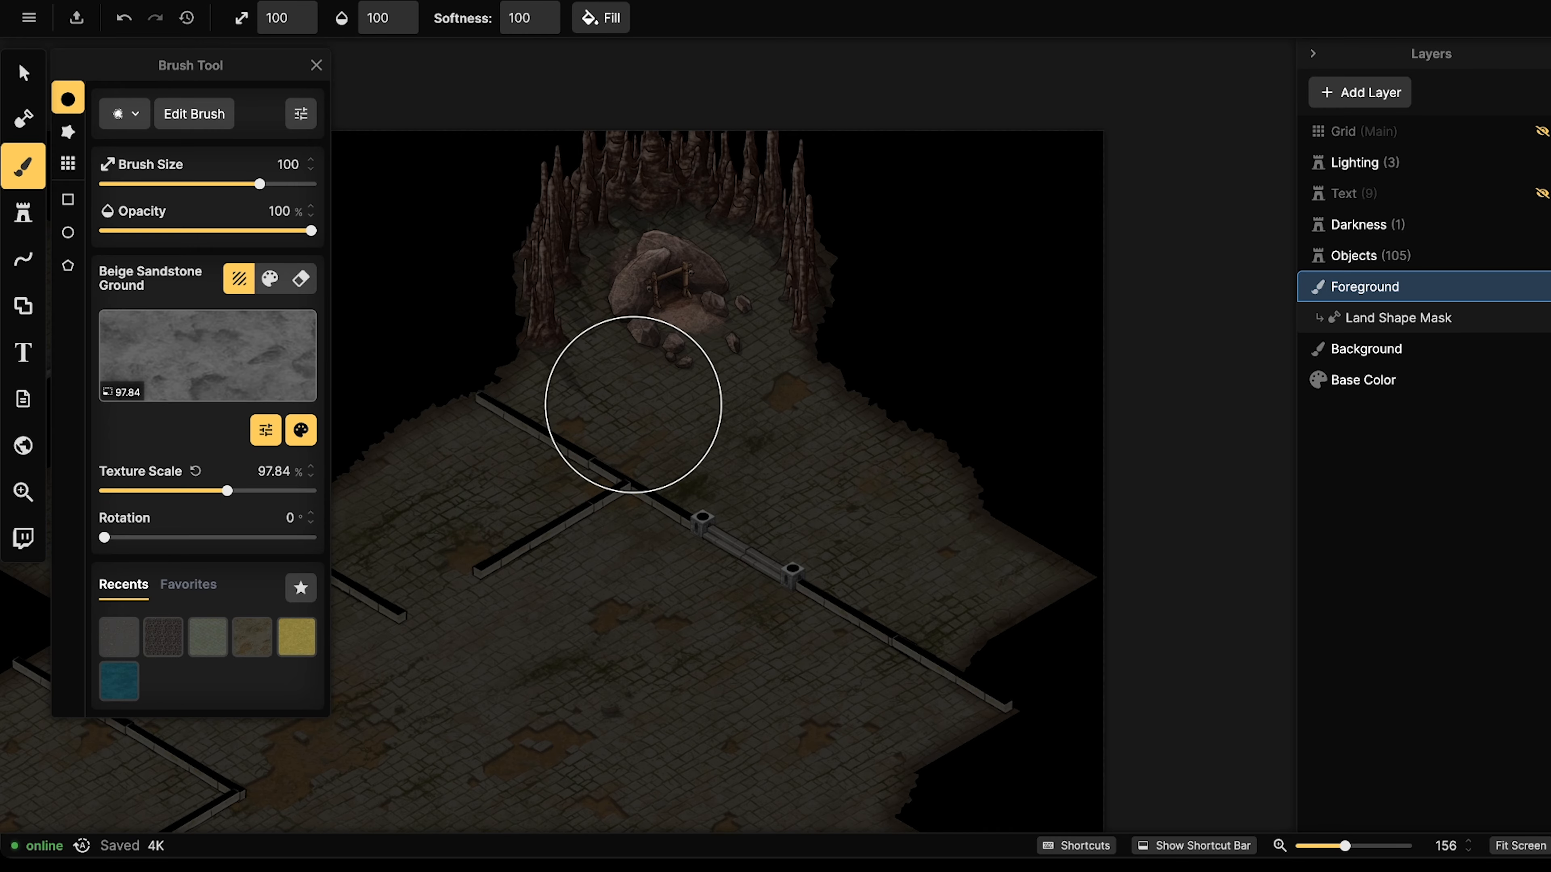
key("bracketleft")
mouse_move(656, 287)
left_mouse_down()
mouse_move(668, 228)
mouse_move(596, 270)
mouse_move(778, 334)
mouse_move(606, 312)
mouse_move(624, 346)
mouse_move(716, 347)
mouse_move(866, 298)
left_mouse_up()
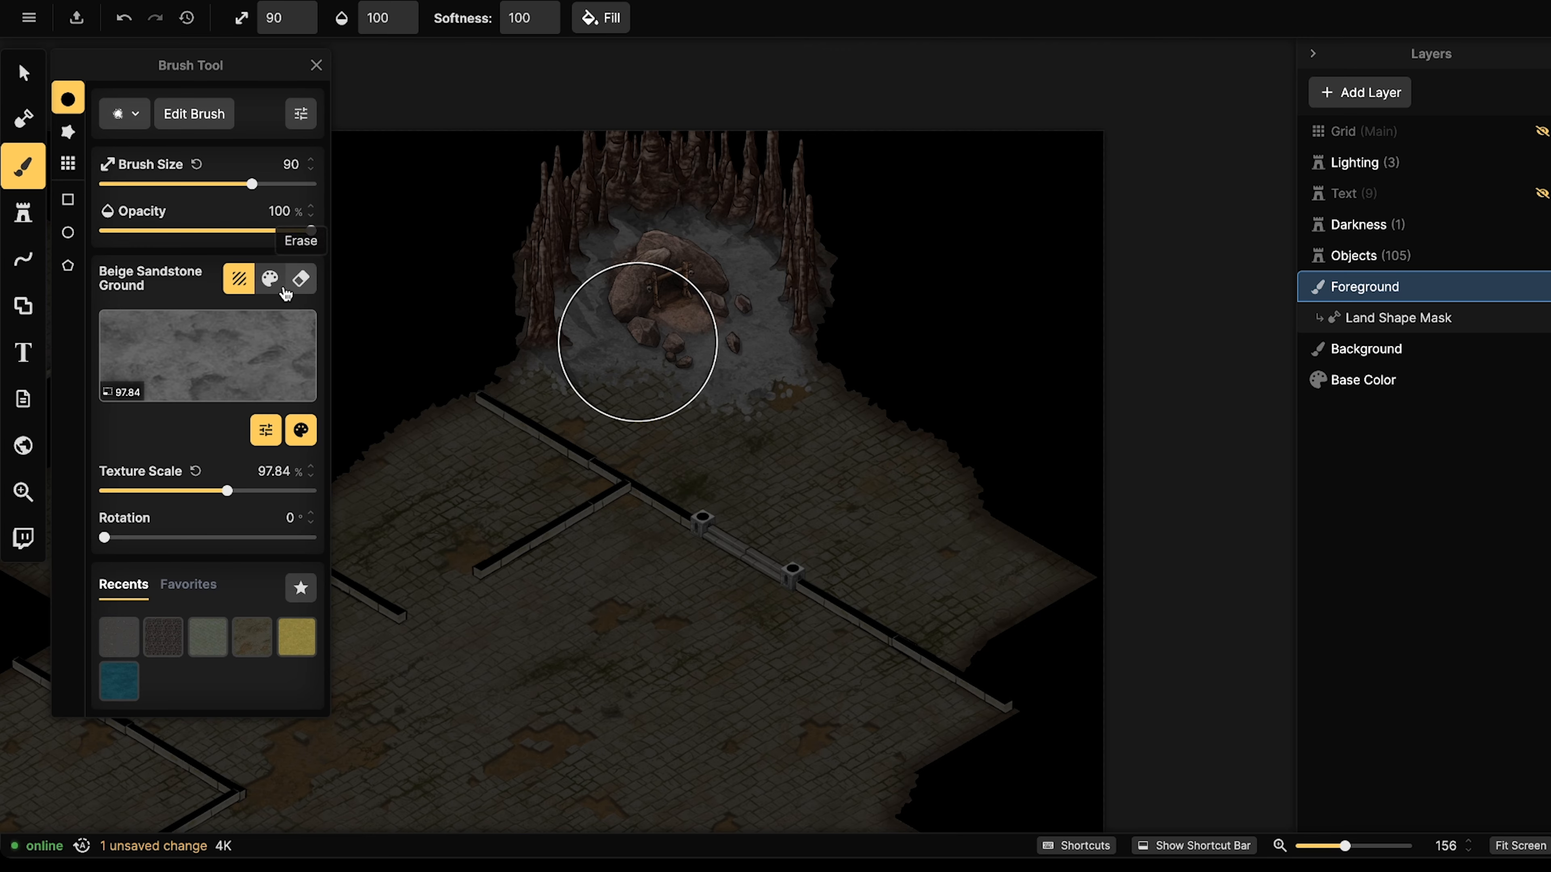
Give the brush texture a darker, slightly warmer color tweak and repaint the cave room floor with it.
left_click(301, 430)
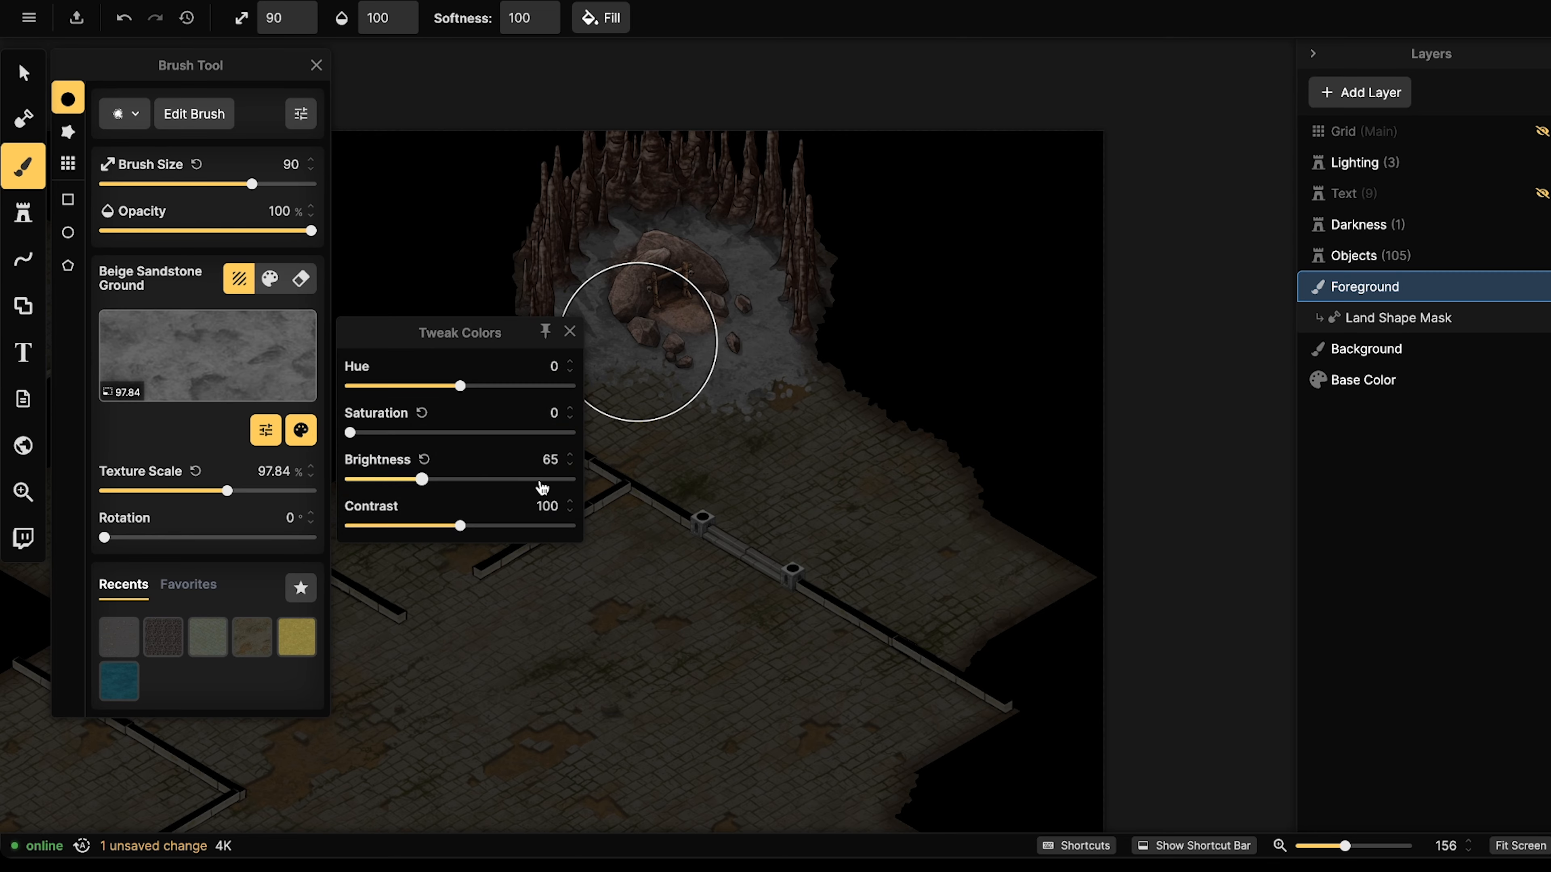
left_click_drag(373, 436, 394, 484)
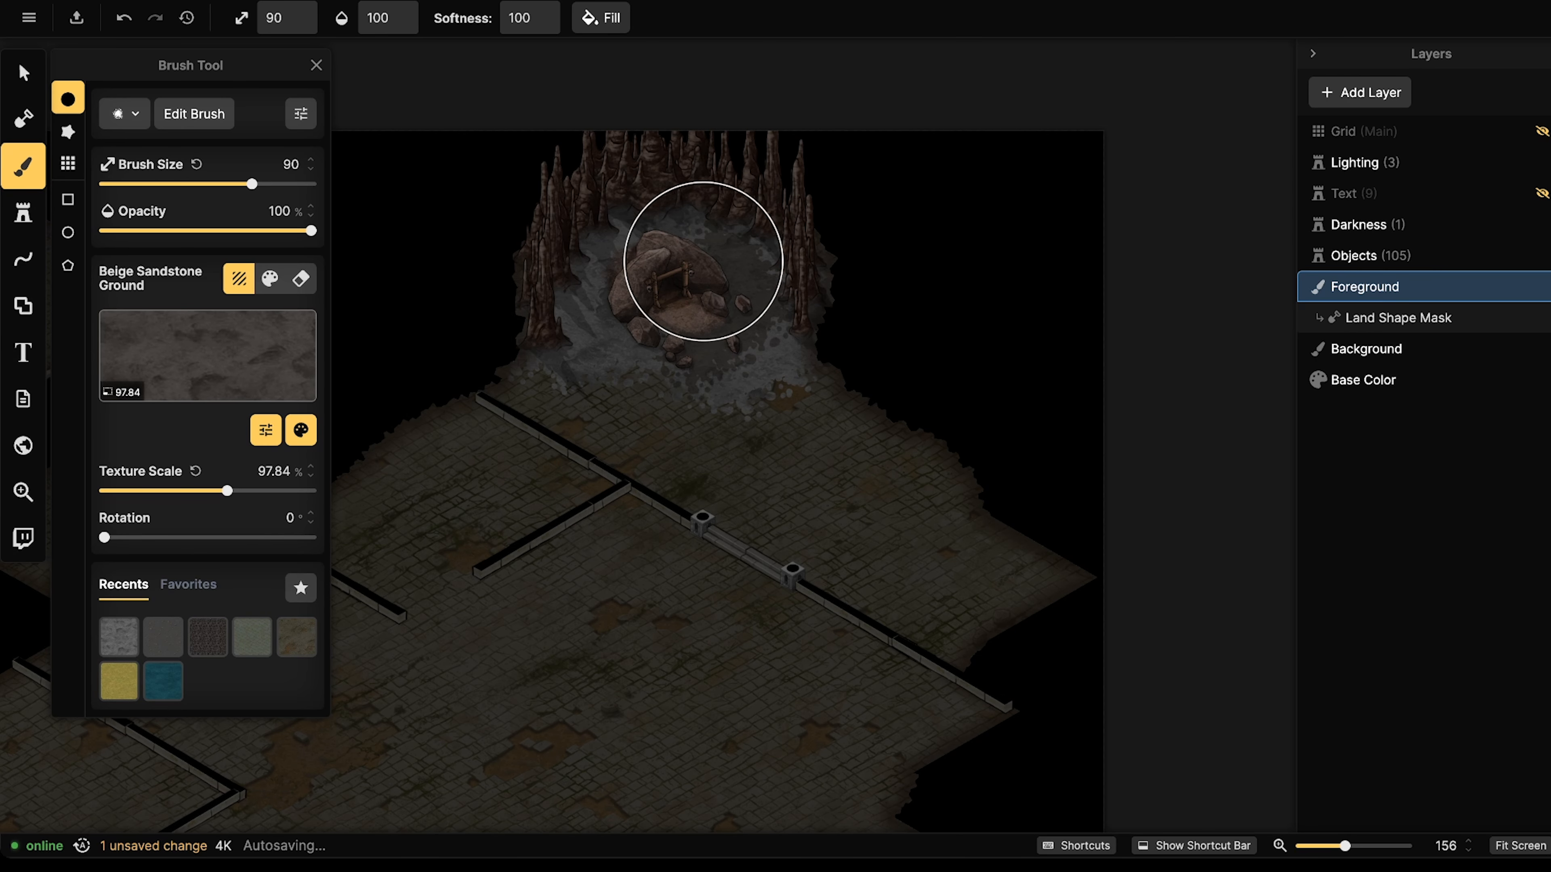
mouse_move(703, 261)
left_mouse_down()
mouse_move(582, 267)
mouse_move(561, 353)
mouse_move(660, 318)
mouse_move(748, 392)
mouse_move(786, 264)
mouse_move(754, 388)
mouse_move(693, 449)
mouse_move(651, 388)
mouse_move(716, 278)
mouse_move(709, 405)
mouse_move(639, 343)
left_mouse_up()
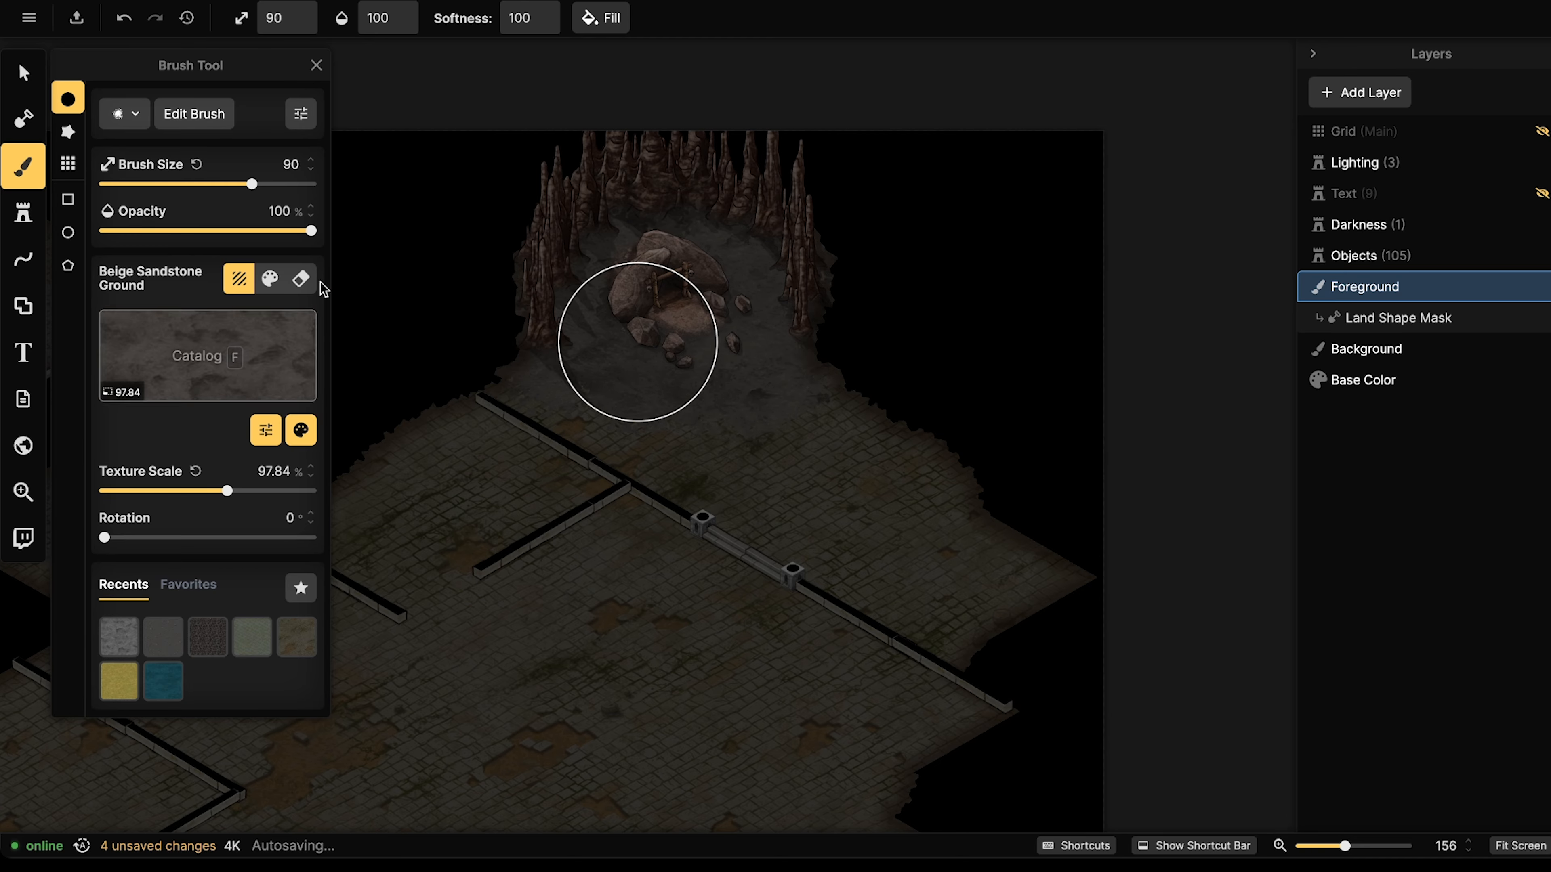
Lower the brush opacity to 32% and blend the rocky ground into the surrounding tiled floor, including the map's eastern edge.
left_click(197, 231)
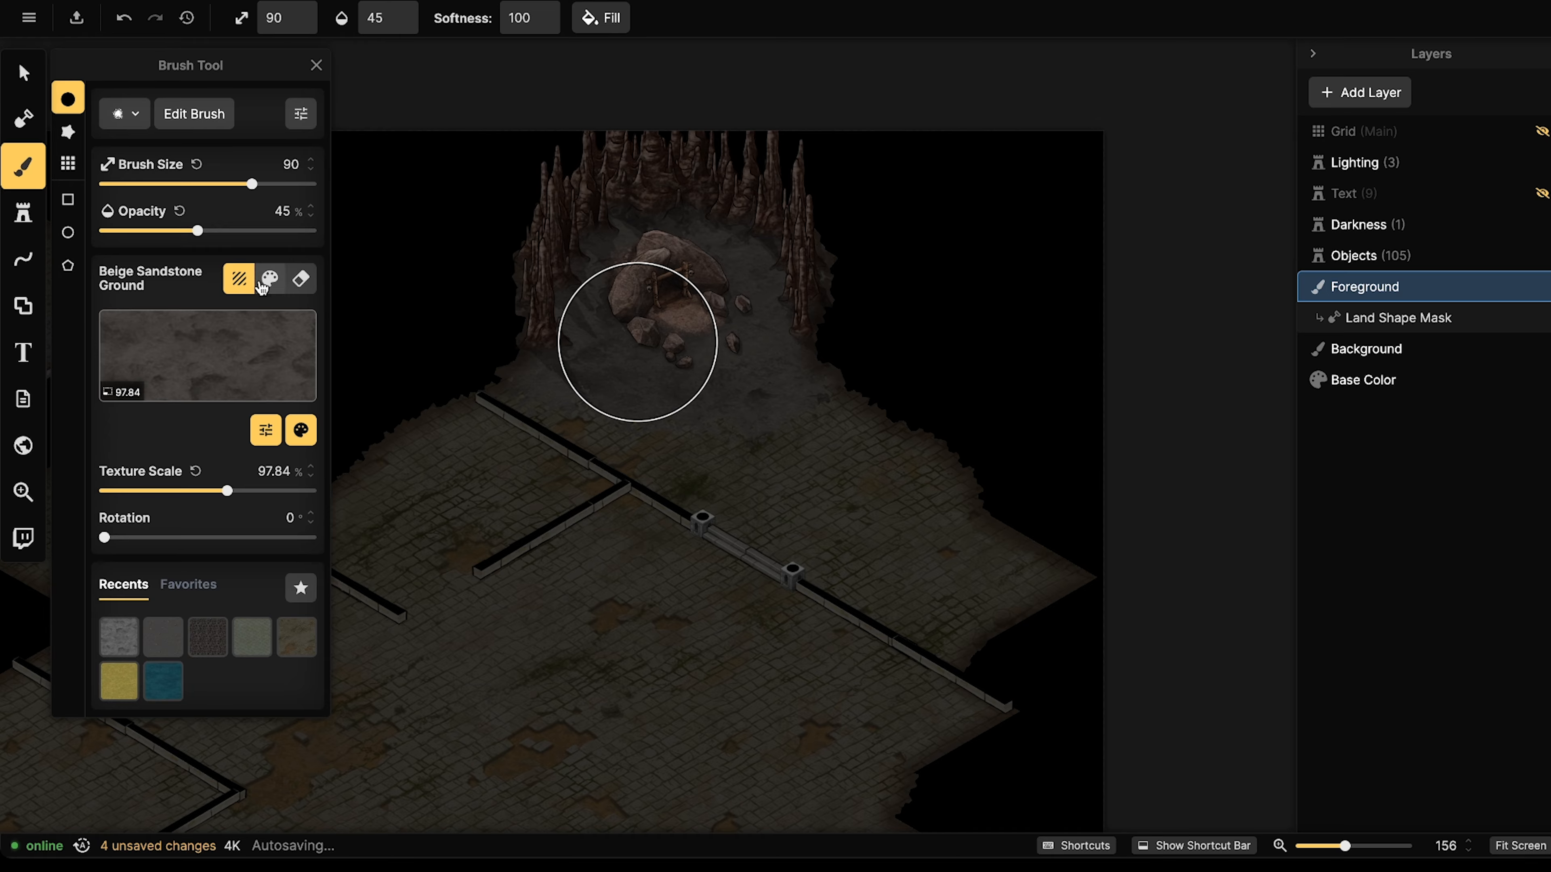
mouse_move(820, 394)
left_mouse_down()
mouse_move(886, 419)
mouse_move(831, 436)
mouse_move(745, 416)
mouse_move(702, 461)
mouse_move(501, 383)
mouse_move(641, 450)
mouse_move(807, 443)
mouse_move(791, 492)
mouse_move(851, 513)
mouse_move(882, 471)
mouse_move(948, 485)
mouse_move(1017, 611)
mouse_move(976, 491)
mouse_move(925, 464)
mouse_move(948, 429)
mouse_move(897, 393)
mouse_move(972, 425)
mouse_move(945, 496)
mouse_move(900, 322)
mouse_move(880, 479)
mouse_move(885, 417)
mouse_move(847, 399)
left_mouse_up()
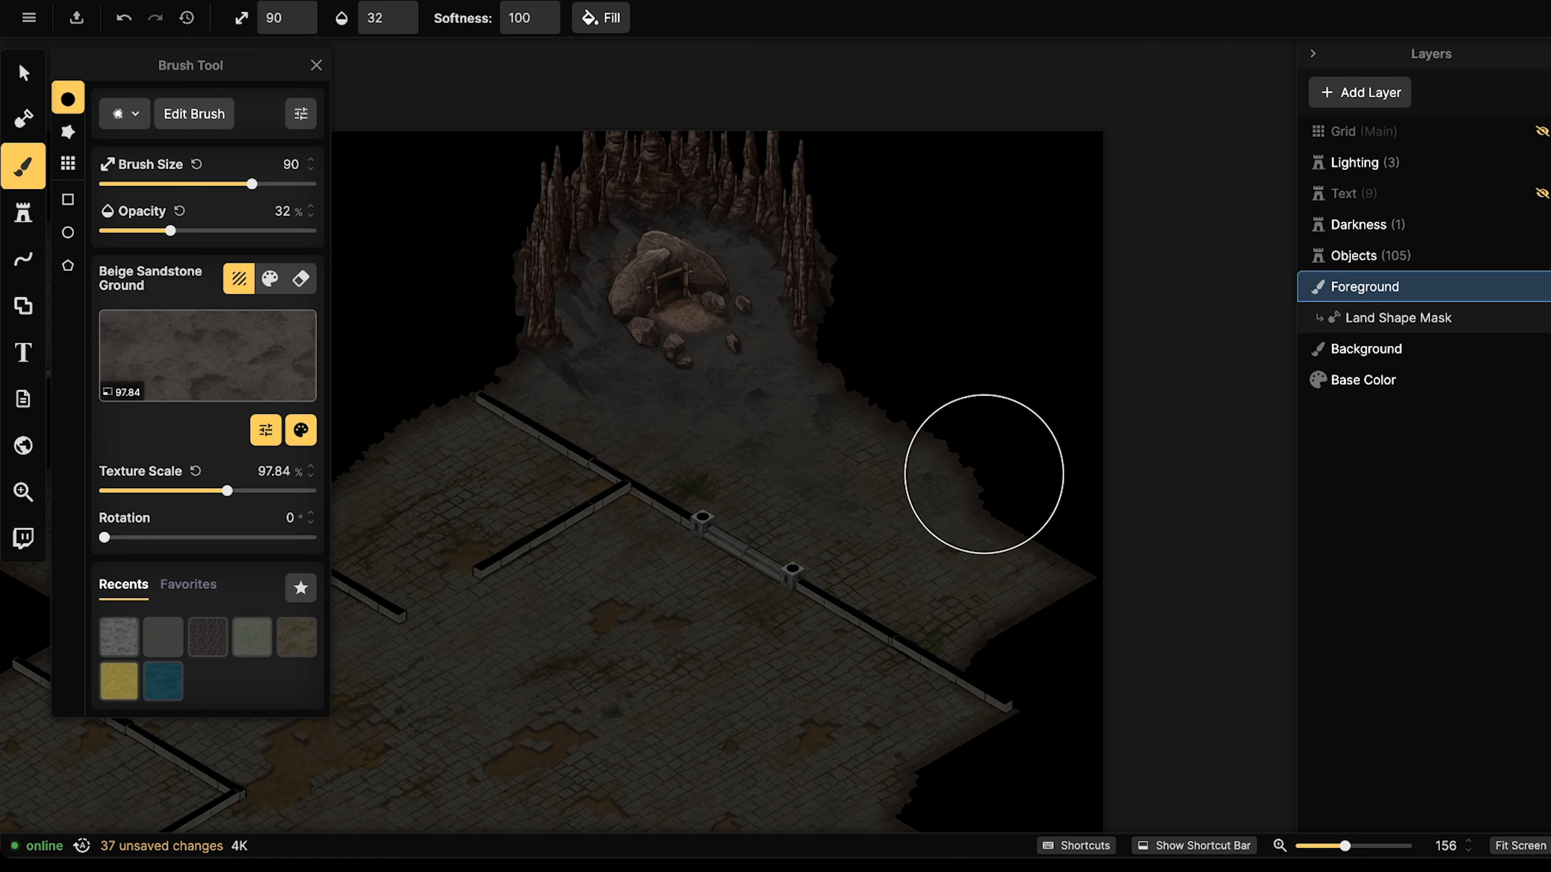
mouse_move(945, 455)
left_mouse_down()
mouse_move(921, 420)
mouse_move(965, 306)
left_mouse_up()
mouse_move(544, 336)
left_mouse_down()
mouse_move(439, 393)
mouse_move(426, 453)
mouse_move(427, 382)
left_mouse_up()
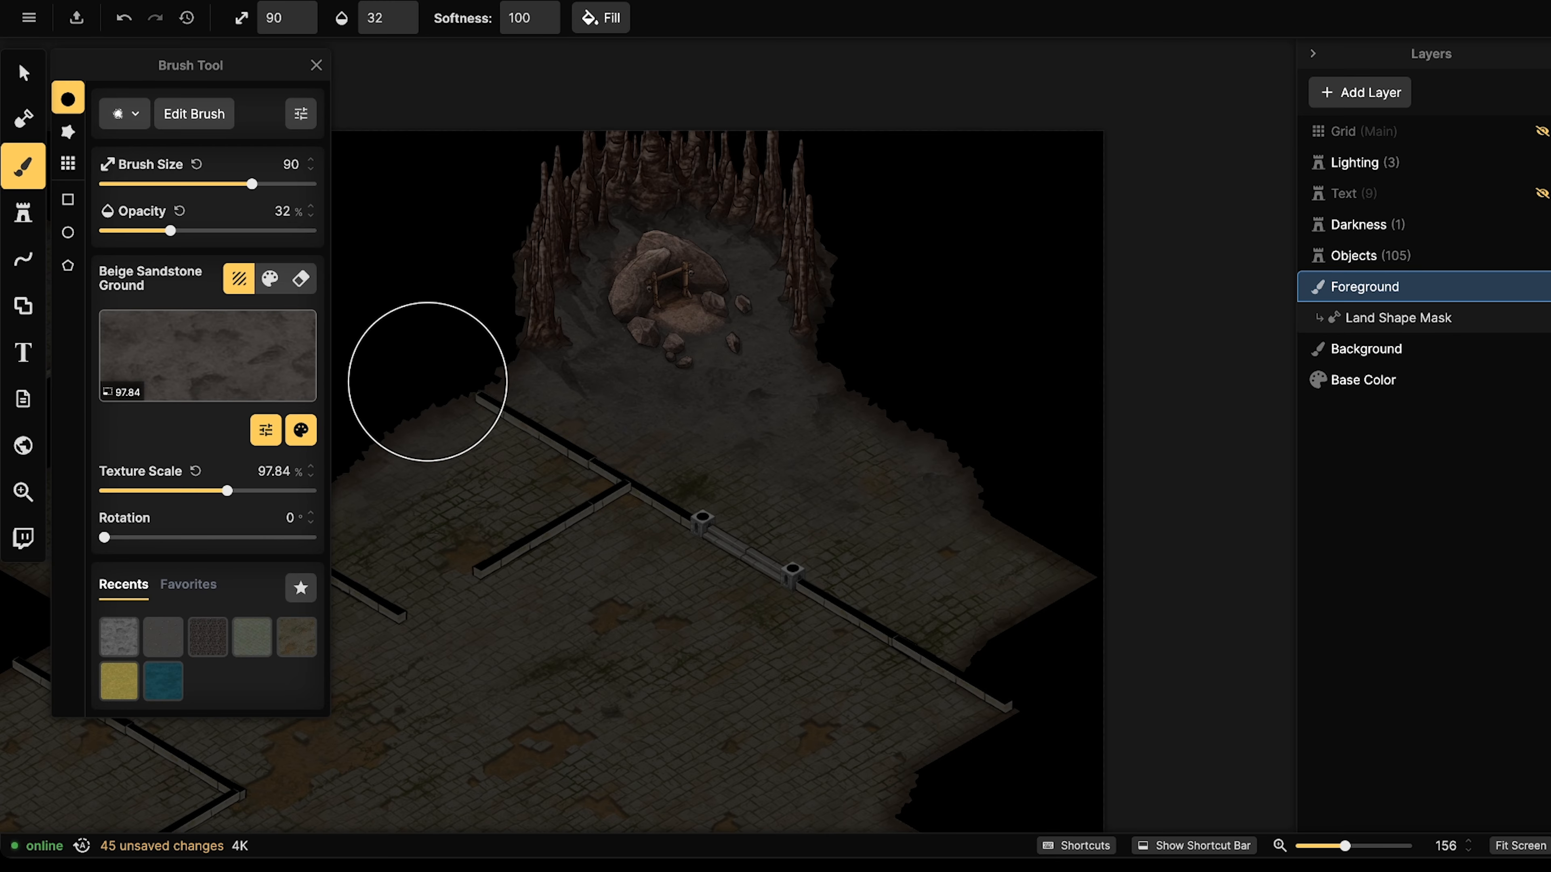
scroll(730, 596, "down", 10)
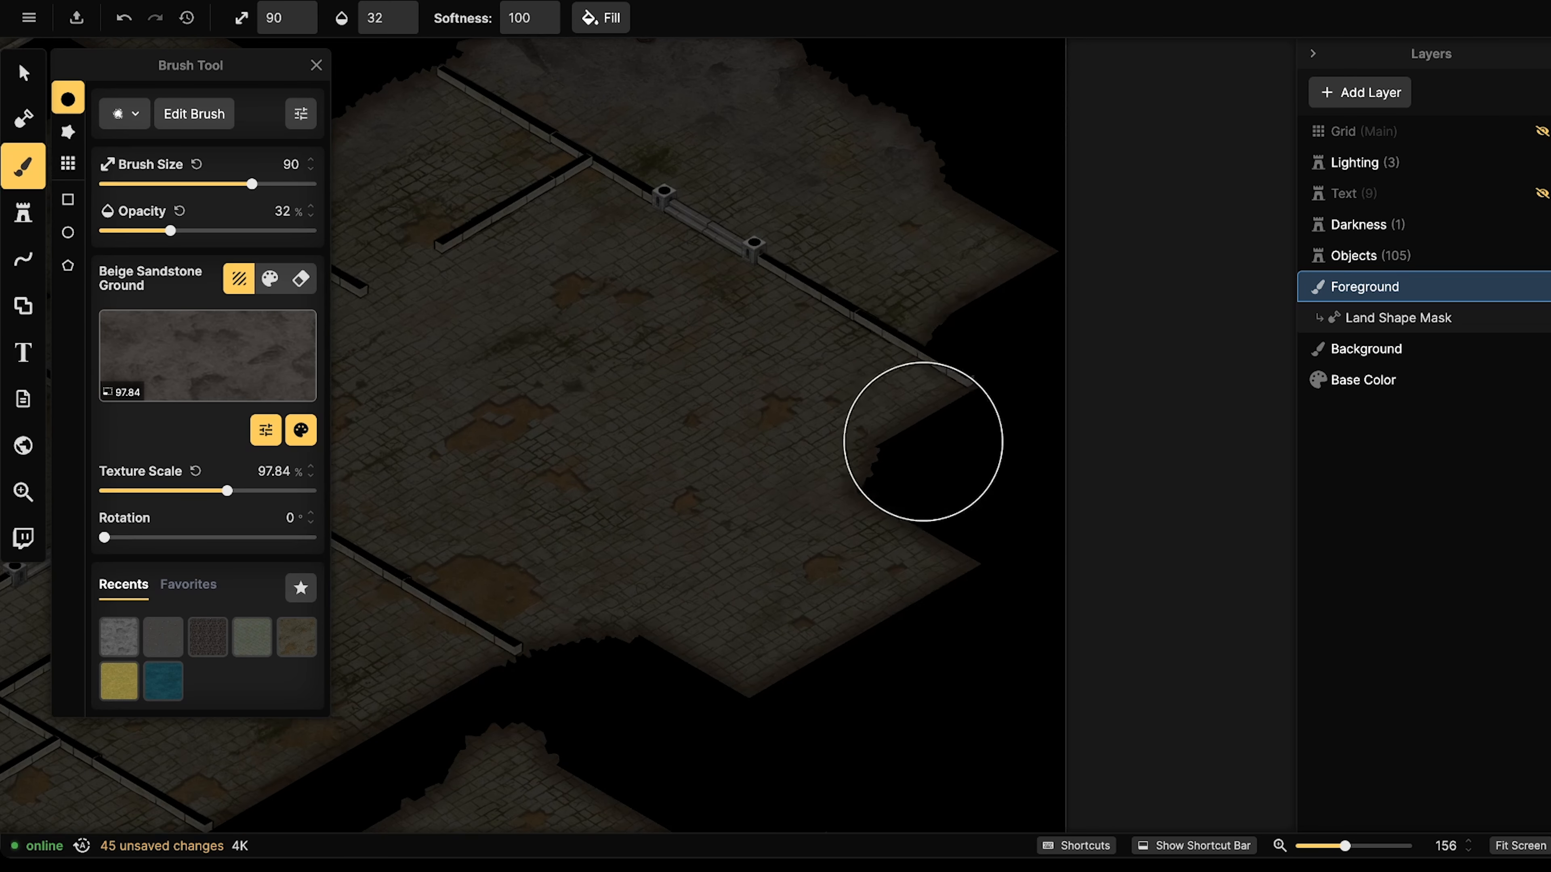
mouse_move(922, 441)
left_mouse_down()
mouse_move(834, 475)
mouse_move(893, 475)
mouse_move(906, 435)
left_mouse_up()
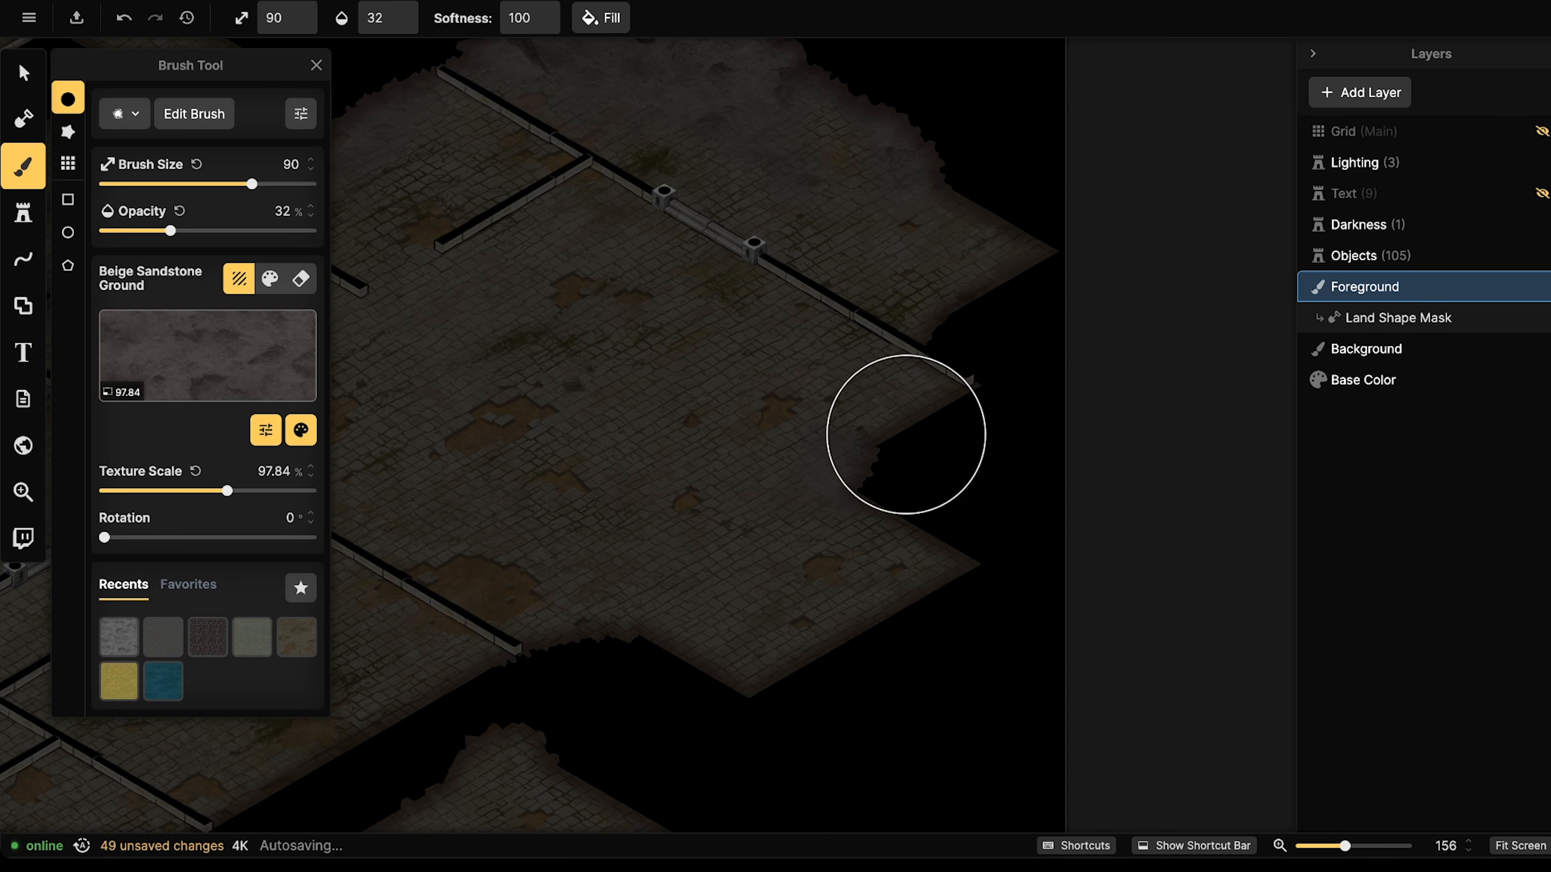
scroll(910, 458, "up", 9)
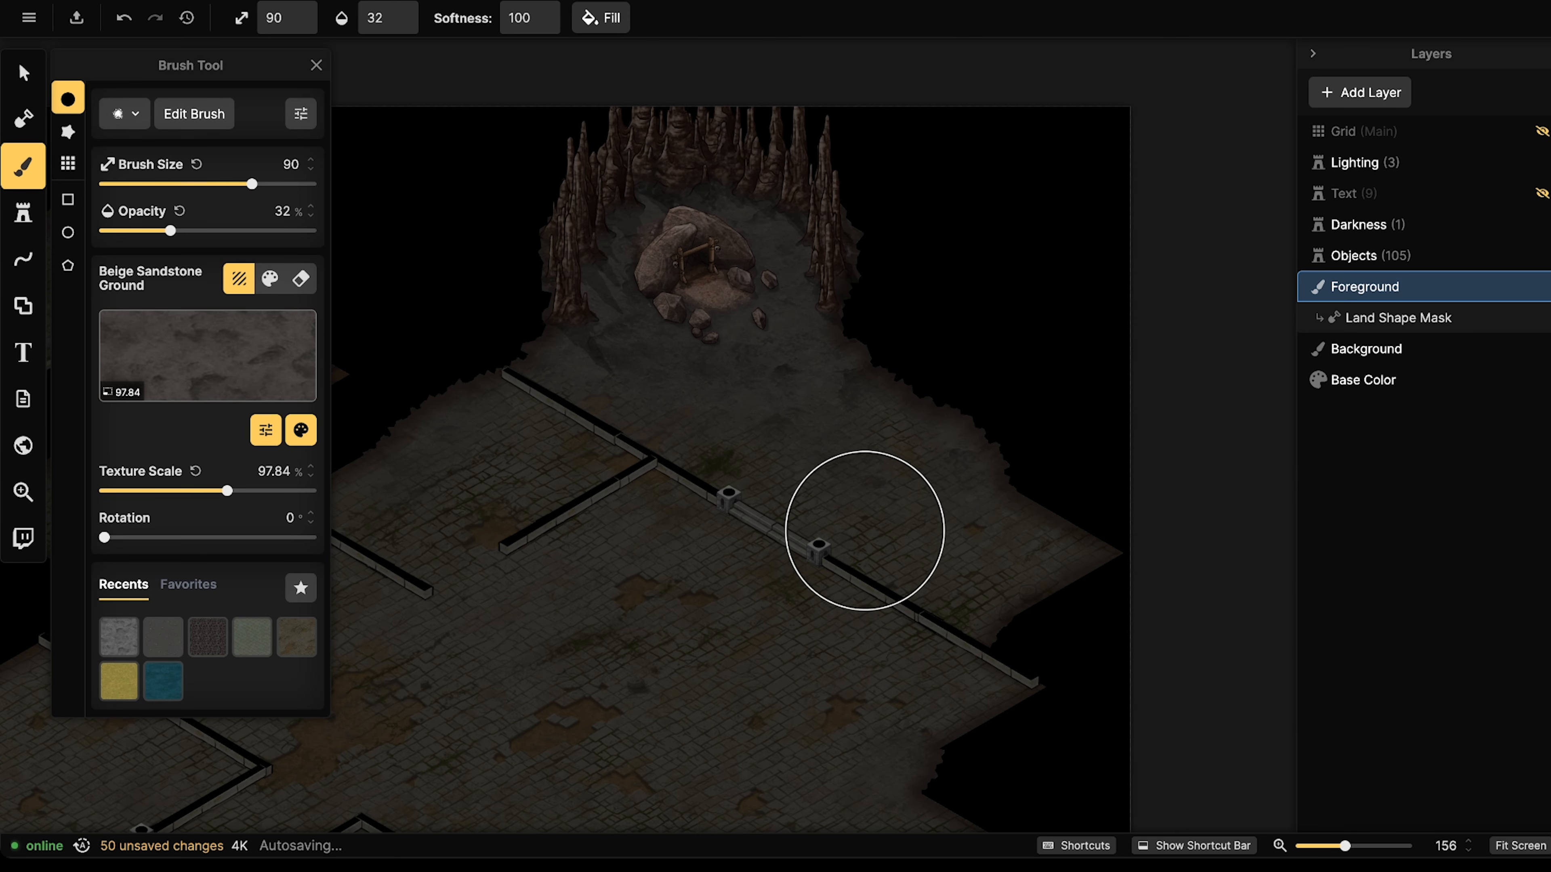
Select the Cave stamp and set its blend mode to Luminosity.
key("v")
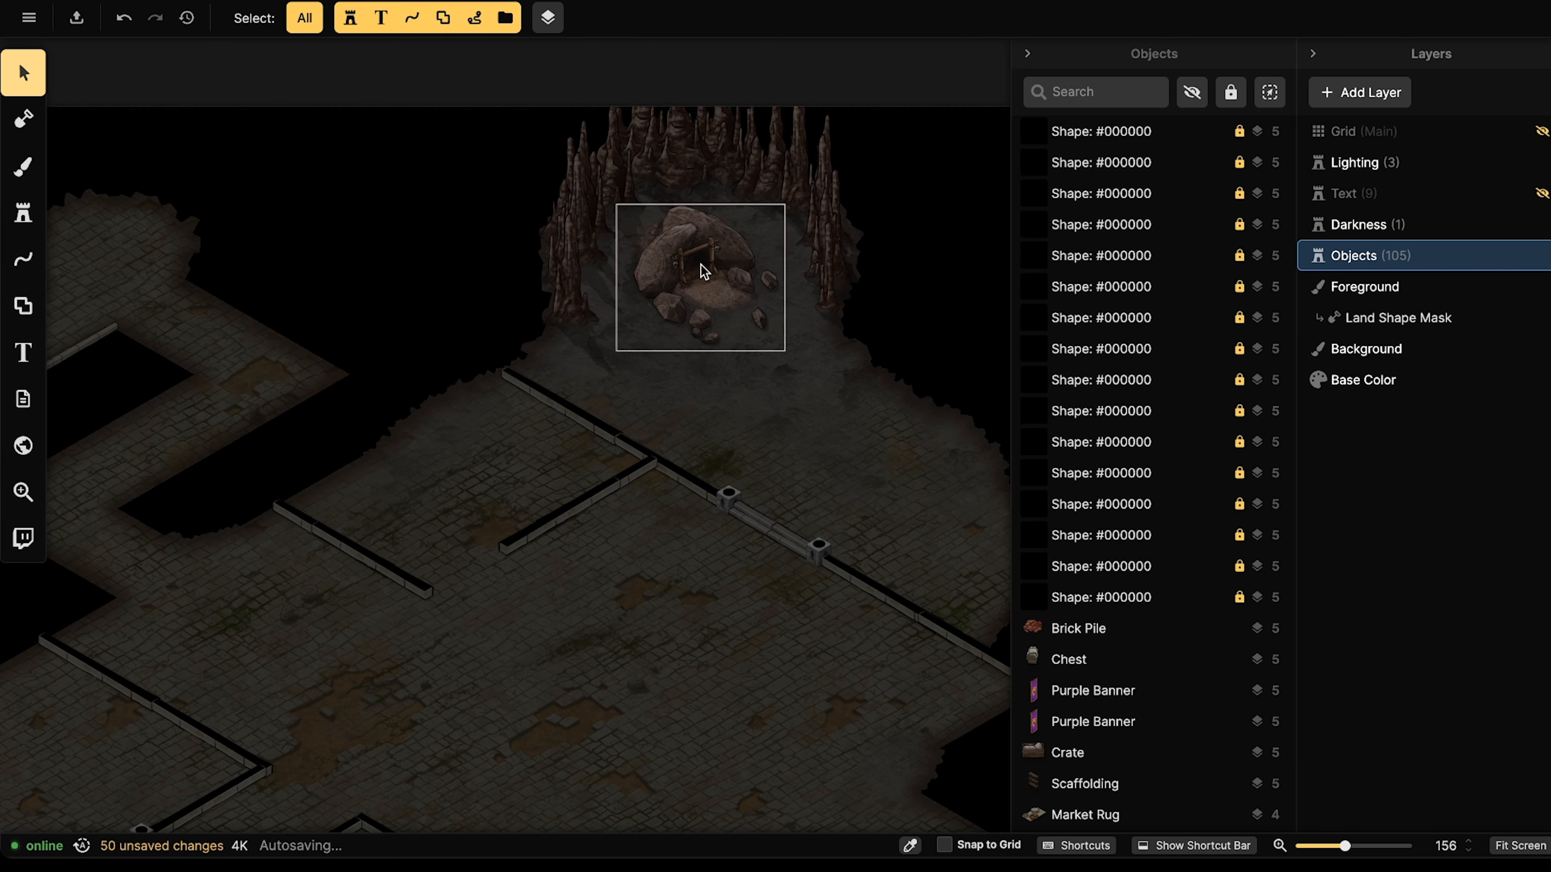
left_click(697, 266)
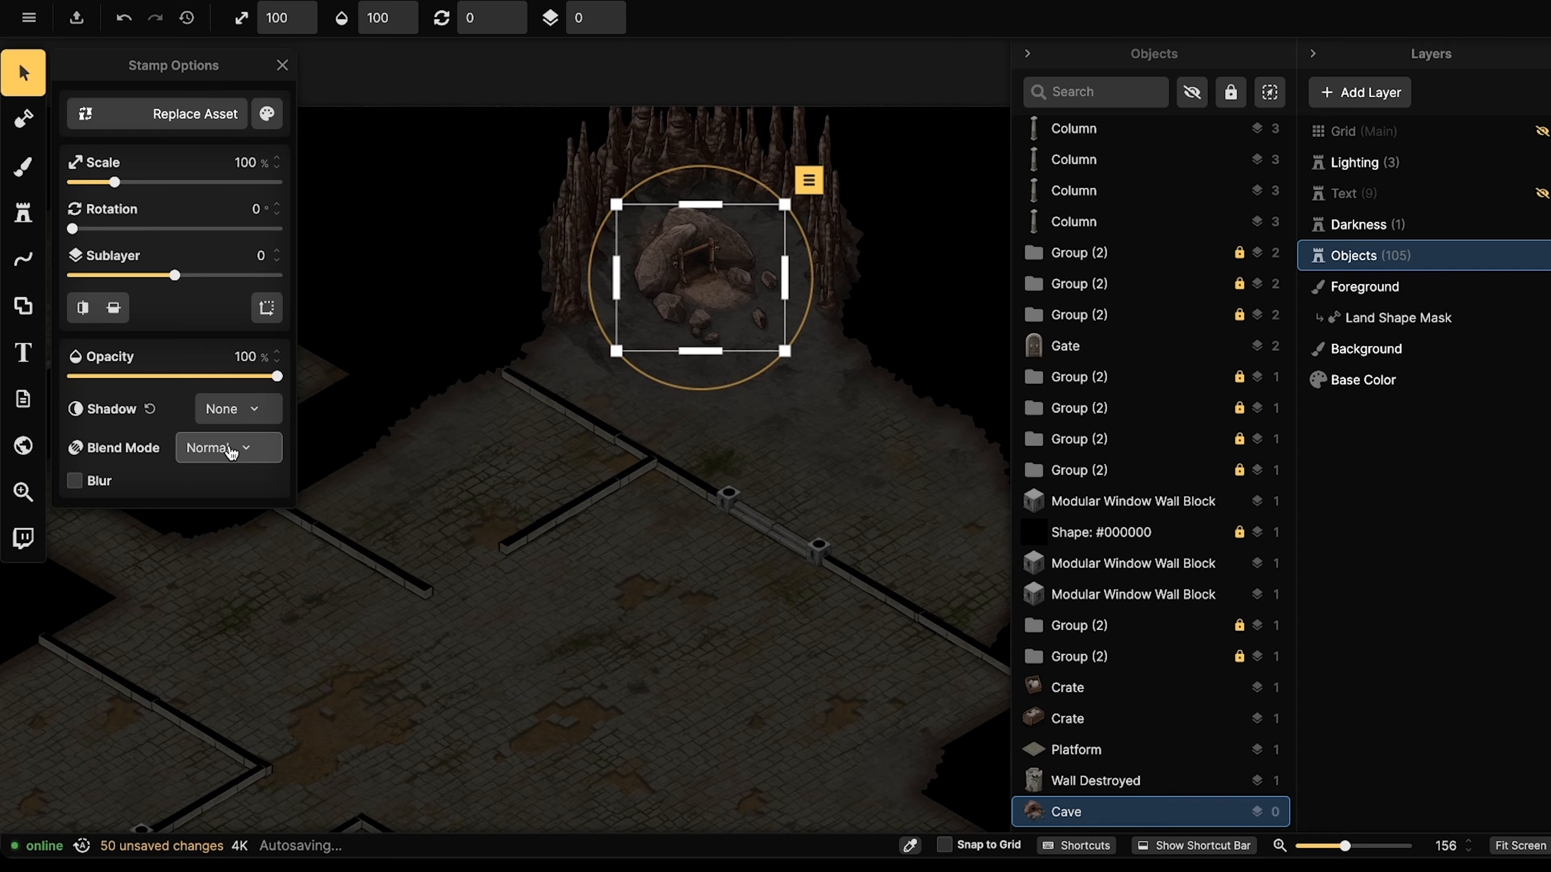
left_click(230, 452)
scroll(342, 647, "down", 3)
left_click(242, 449)
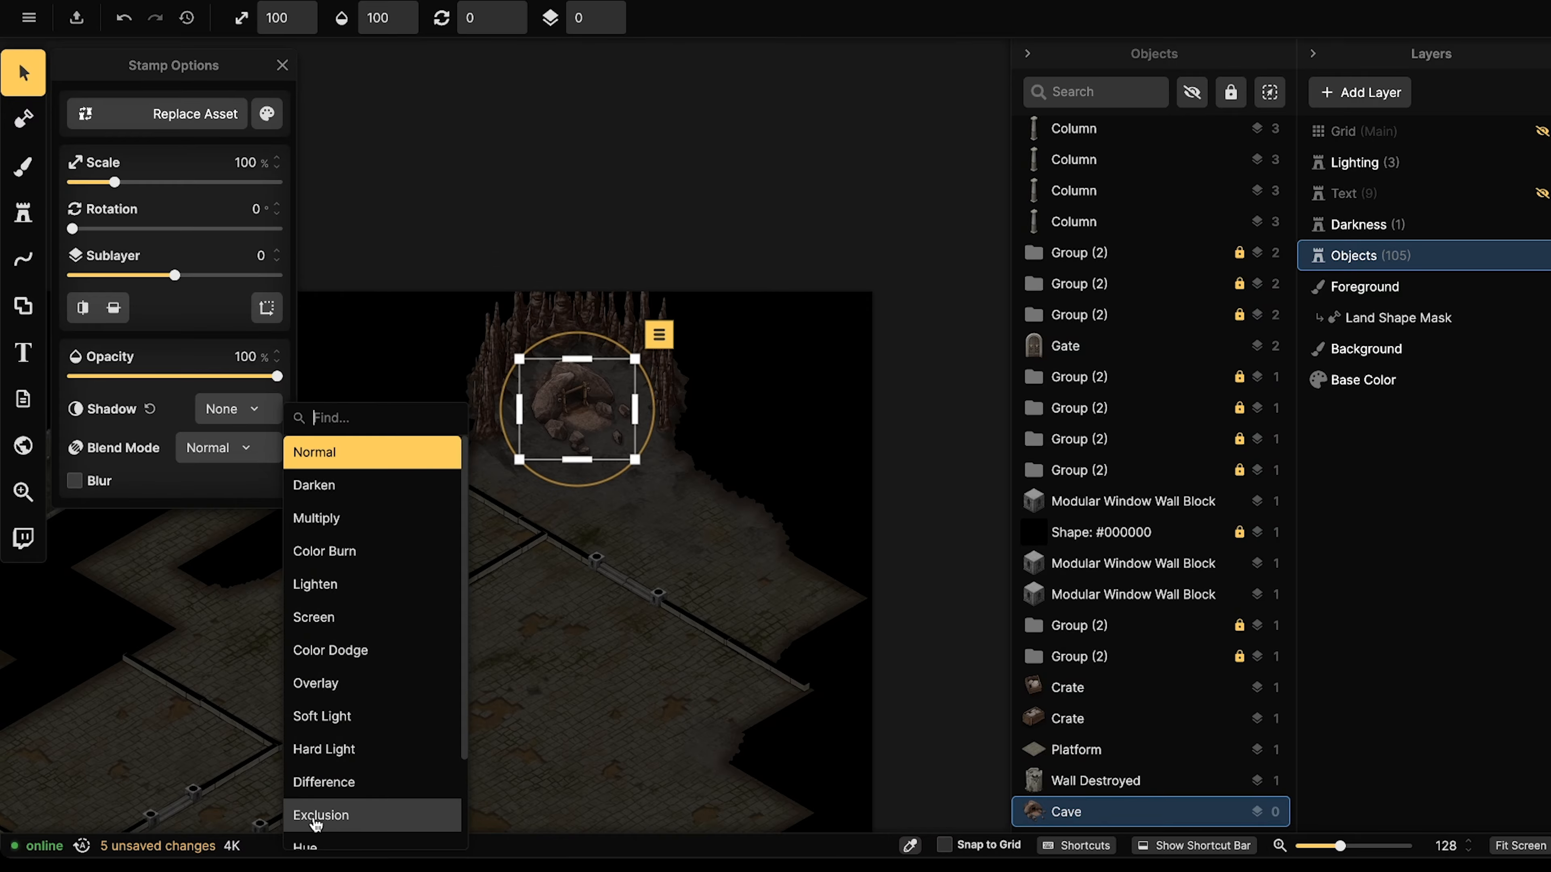
scroll(316, 824, "down", 3)
left_click(366, 831)
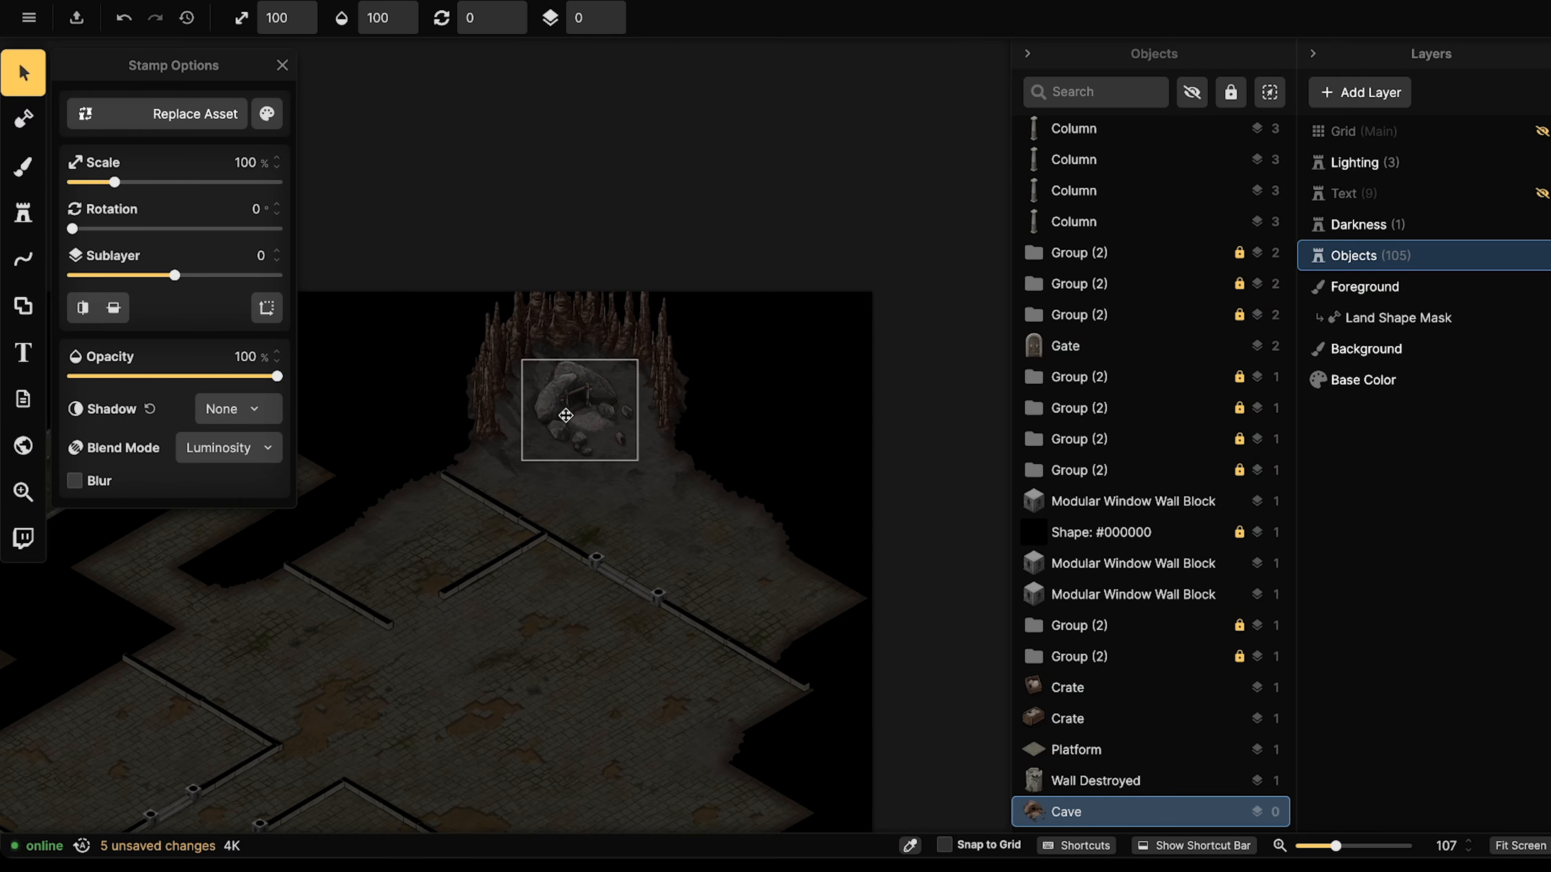
Set the Cave stamp's brightness to 71% and contrast to 89%, and nudge it slightly upward.
left_click(267, 114)
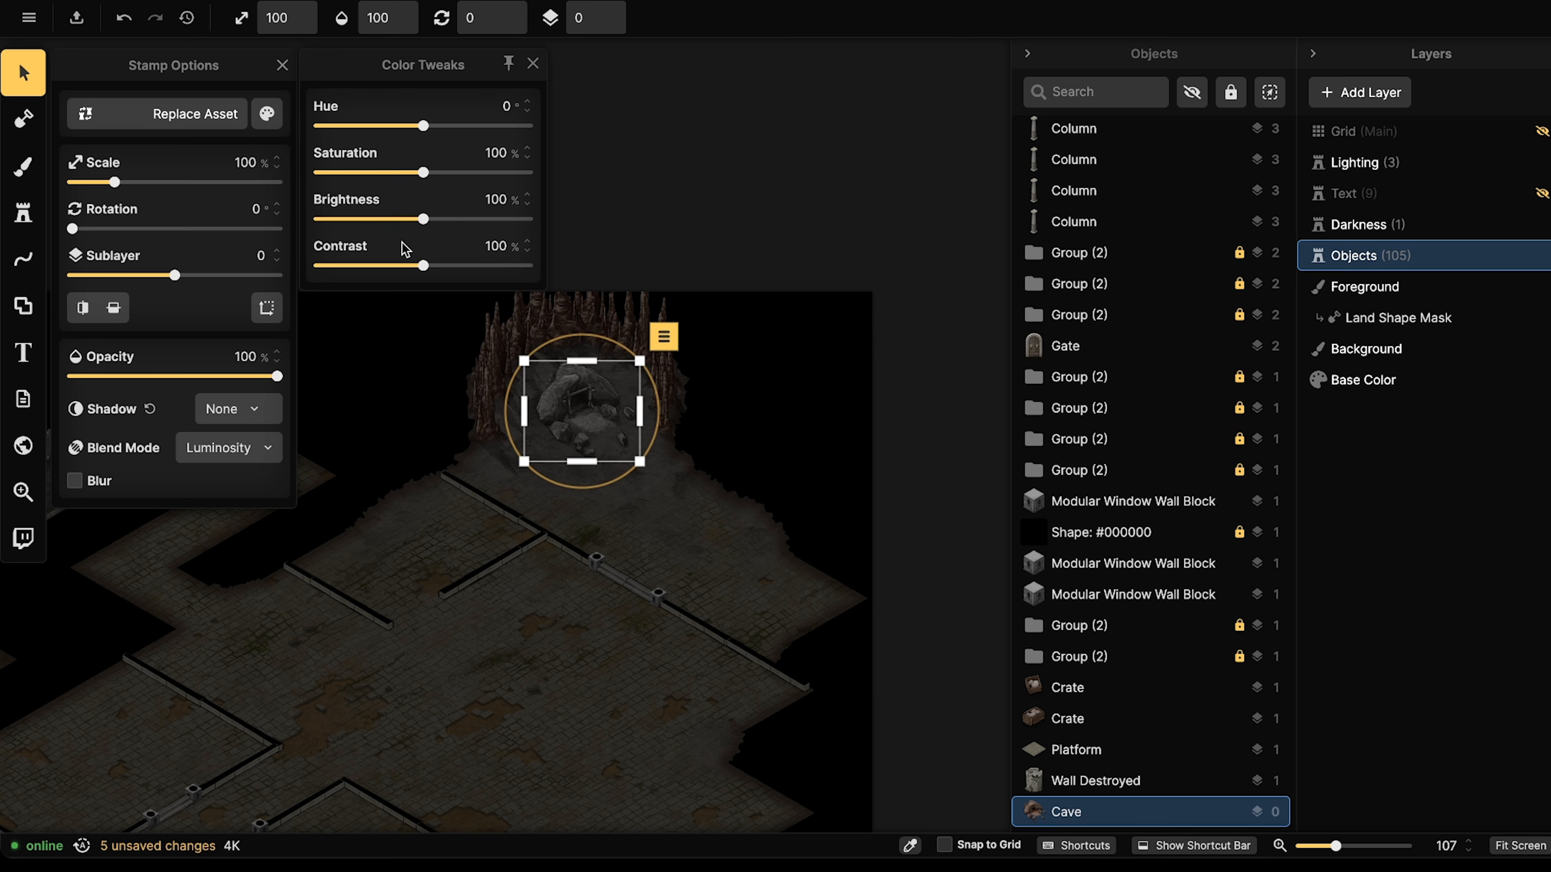
left_click(403, 220)
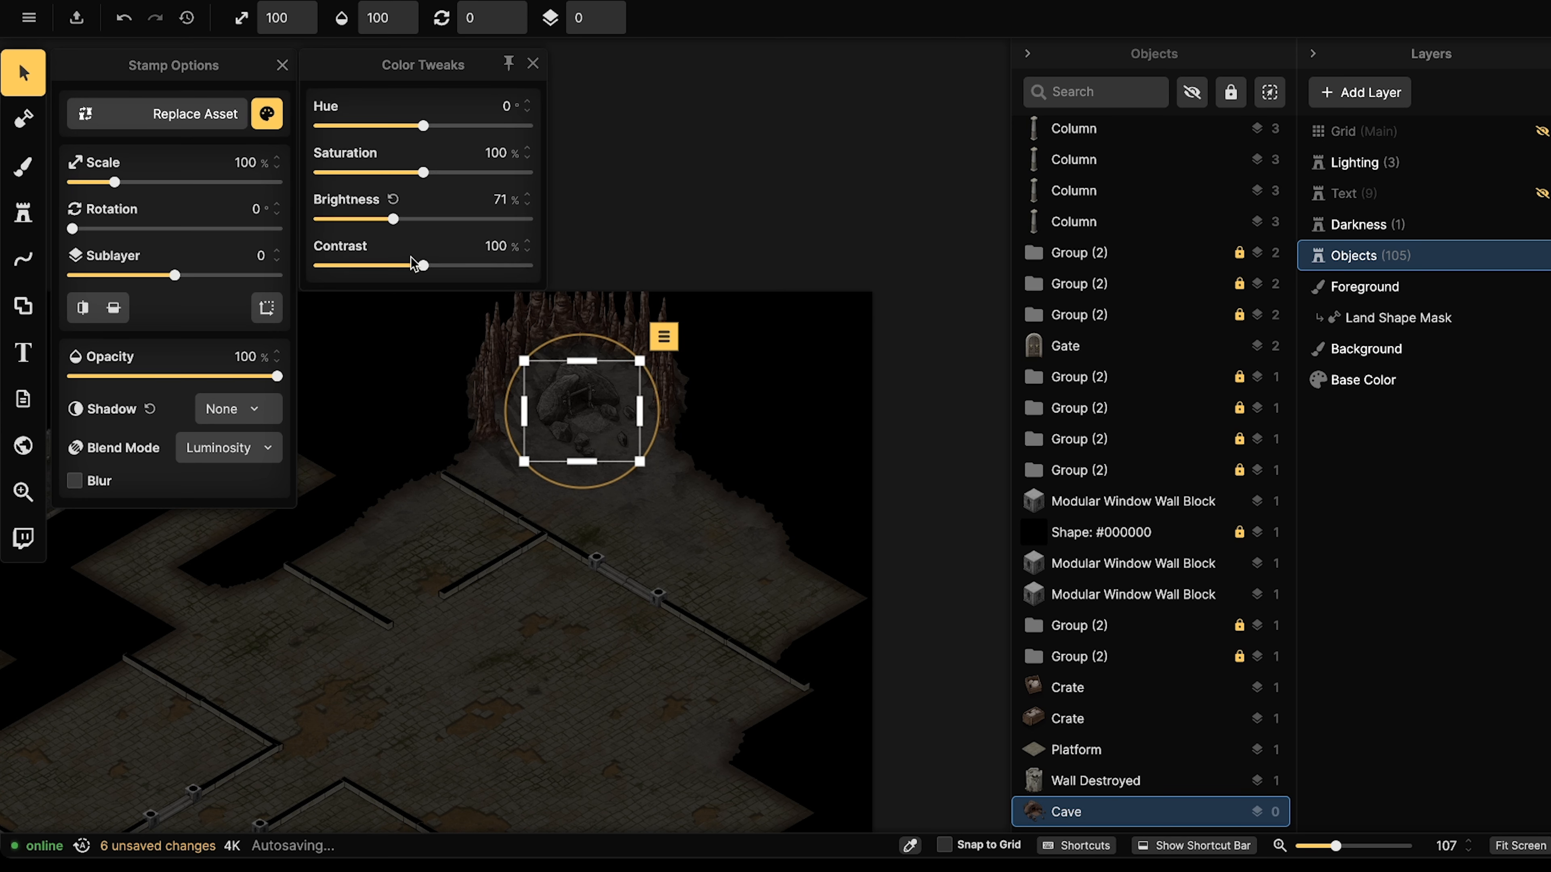
scroll(572, 421, "up", 5)
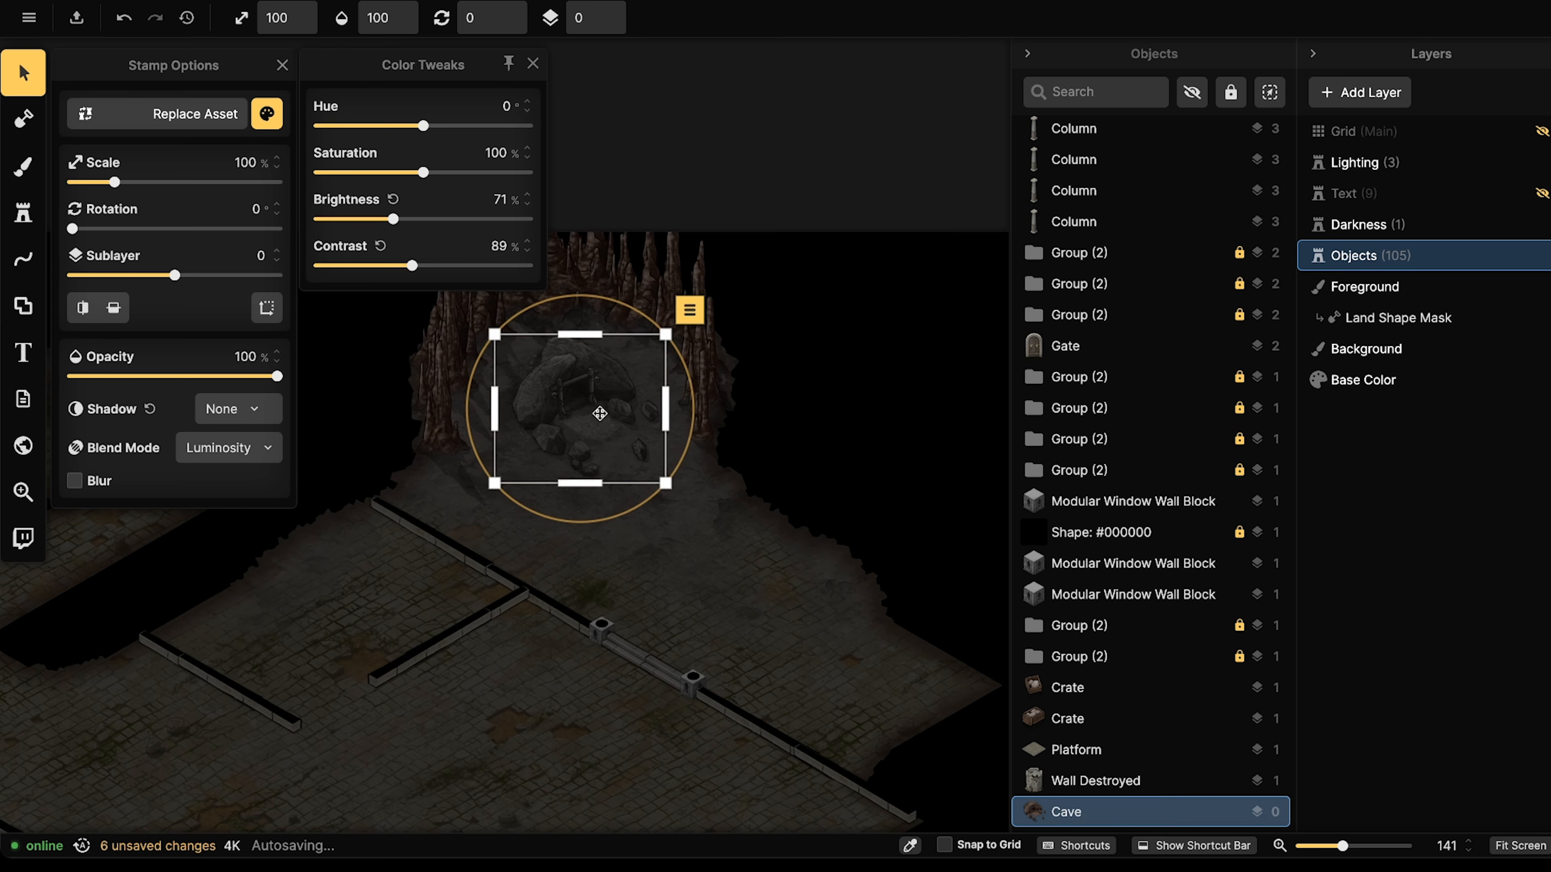
left_click_drag(599, 412, 598, 403)
Select all the Stalagmite stamps together and set their saturation to 13% and brightness to 68%.
left_click(454, 275)
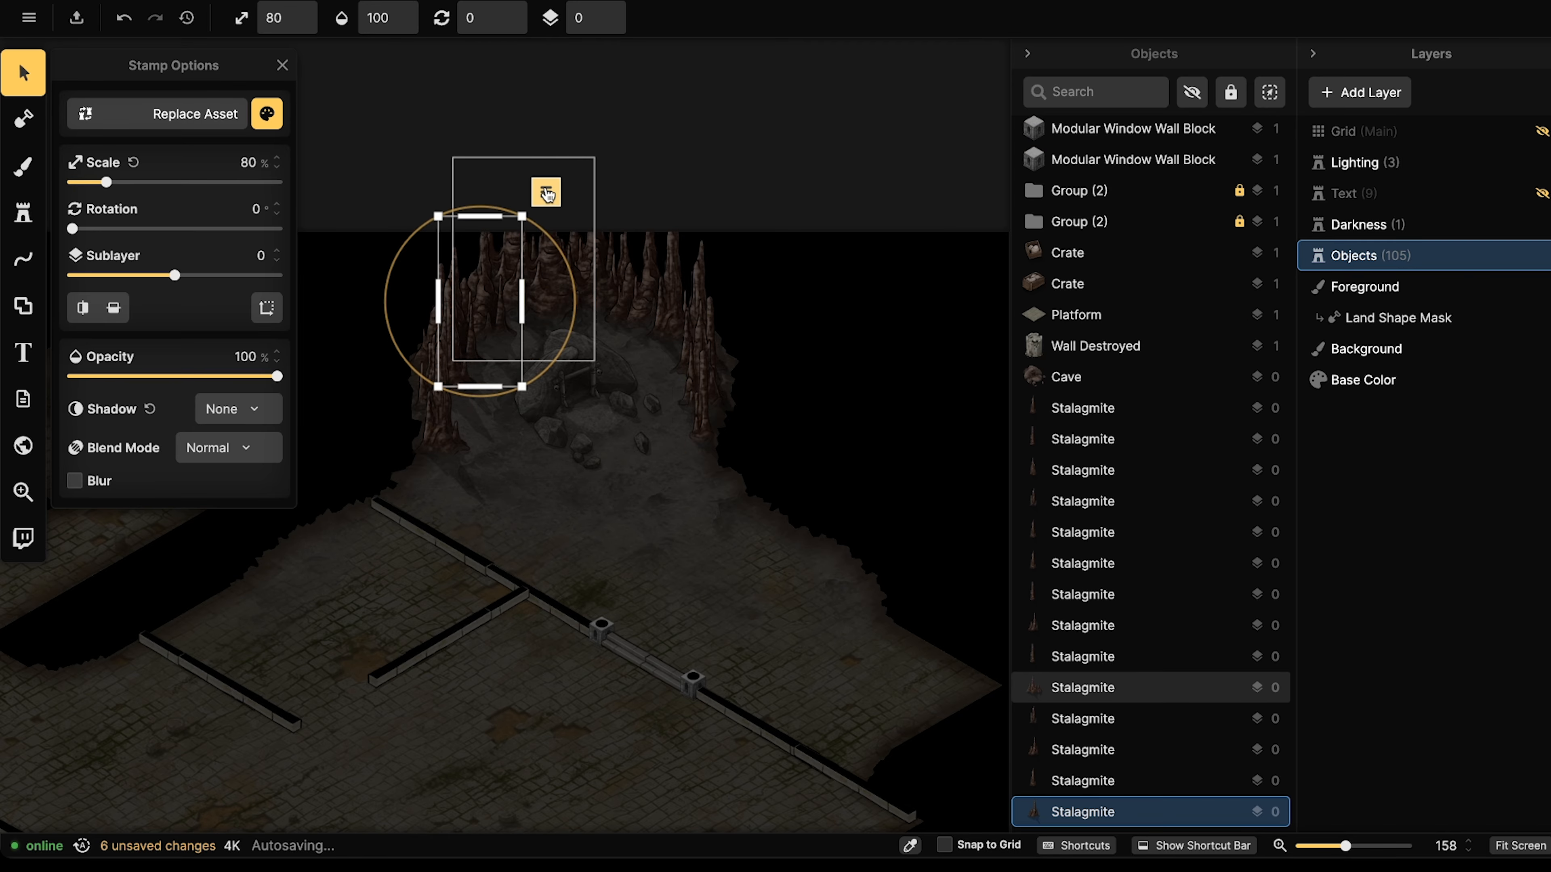
left_click(546, 192)
mouse_move(602, 237)
left_click(855, 367)
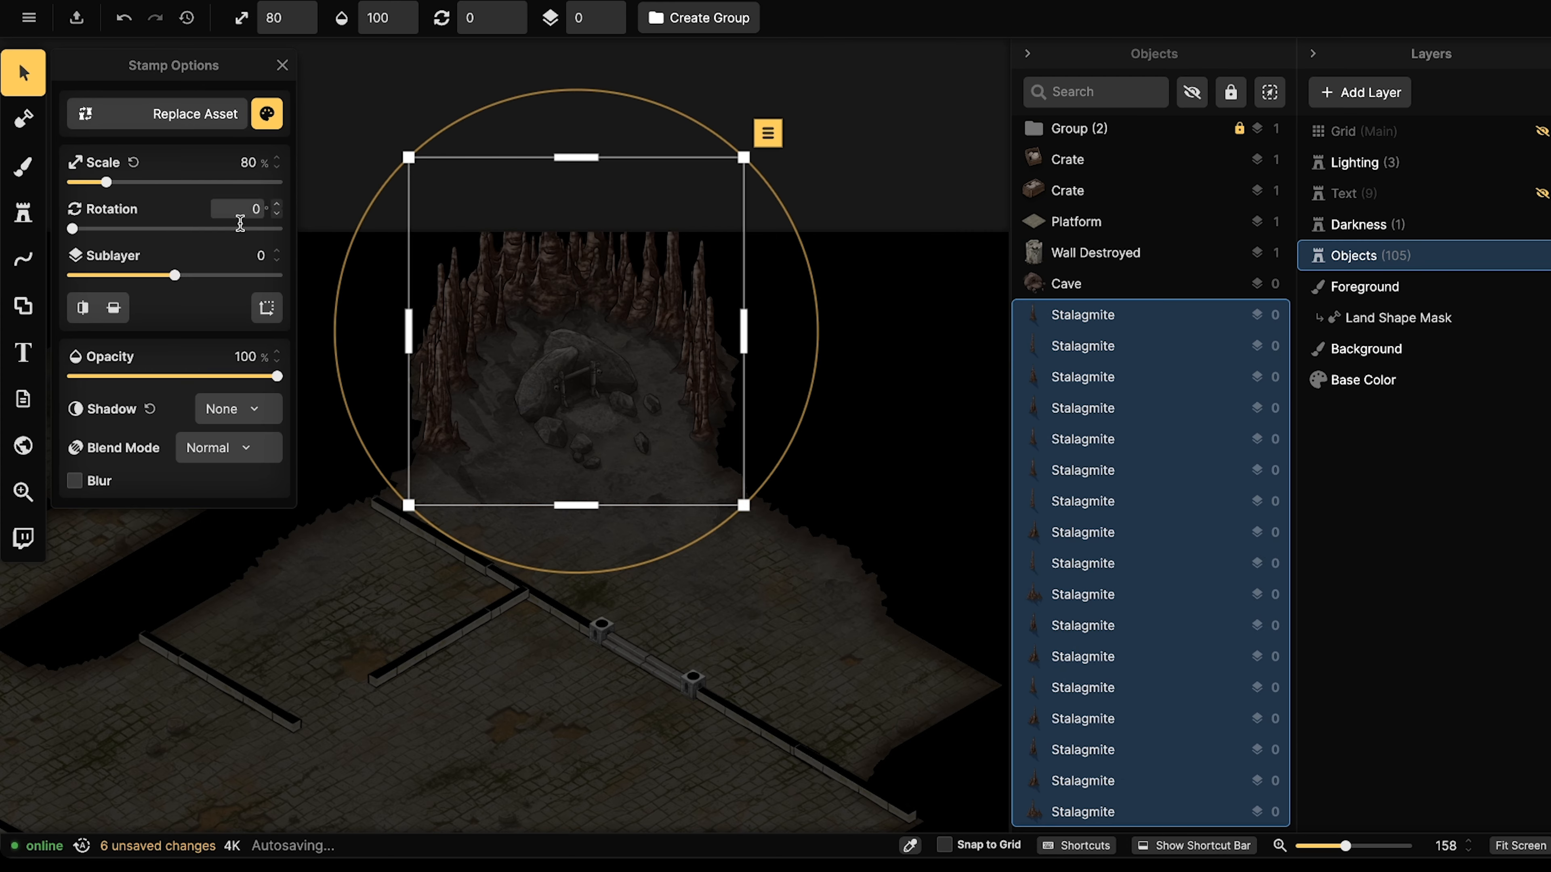
left_click(267, 114)
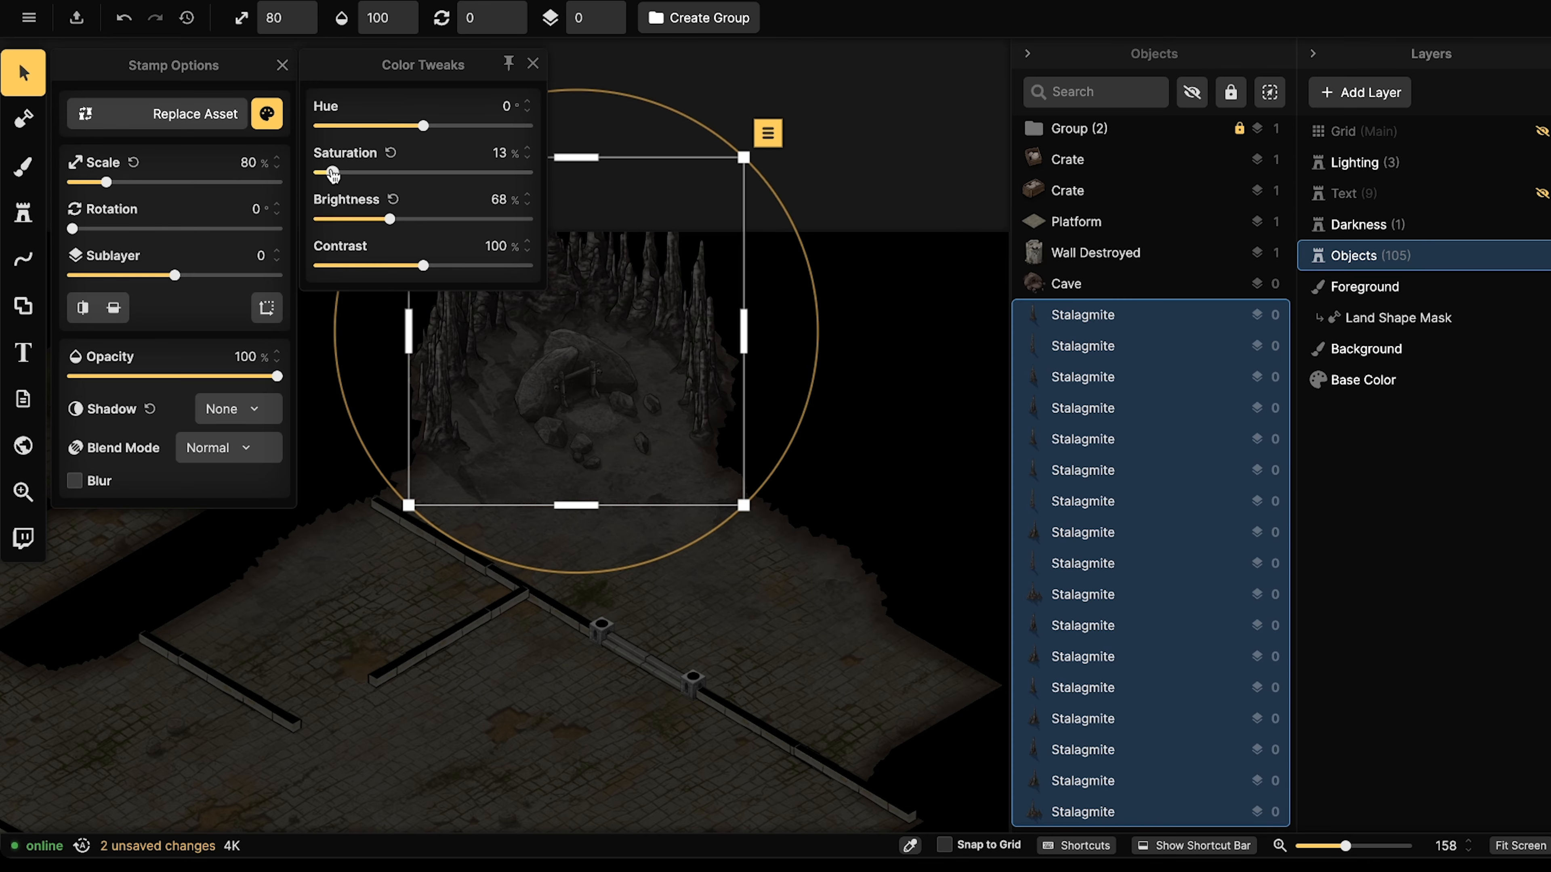
Reselect the Cave stamp, shift it slightly, and enlarge it a little between the stalagmites.
left_click(580, 360)
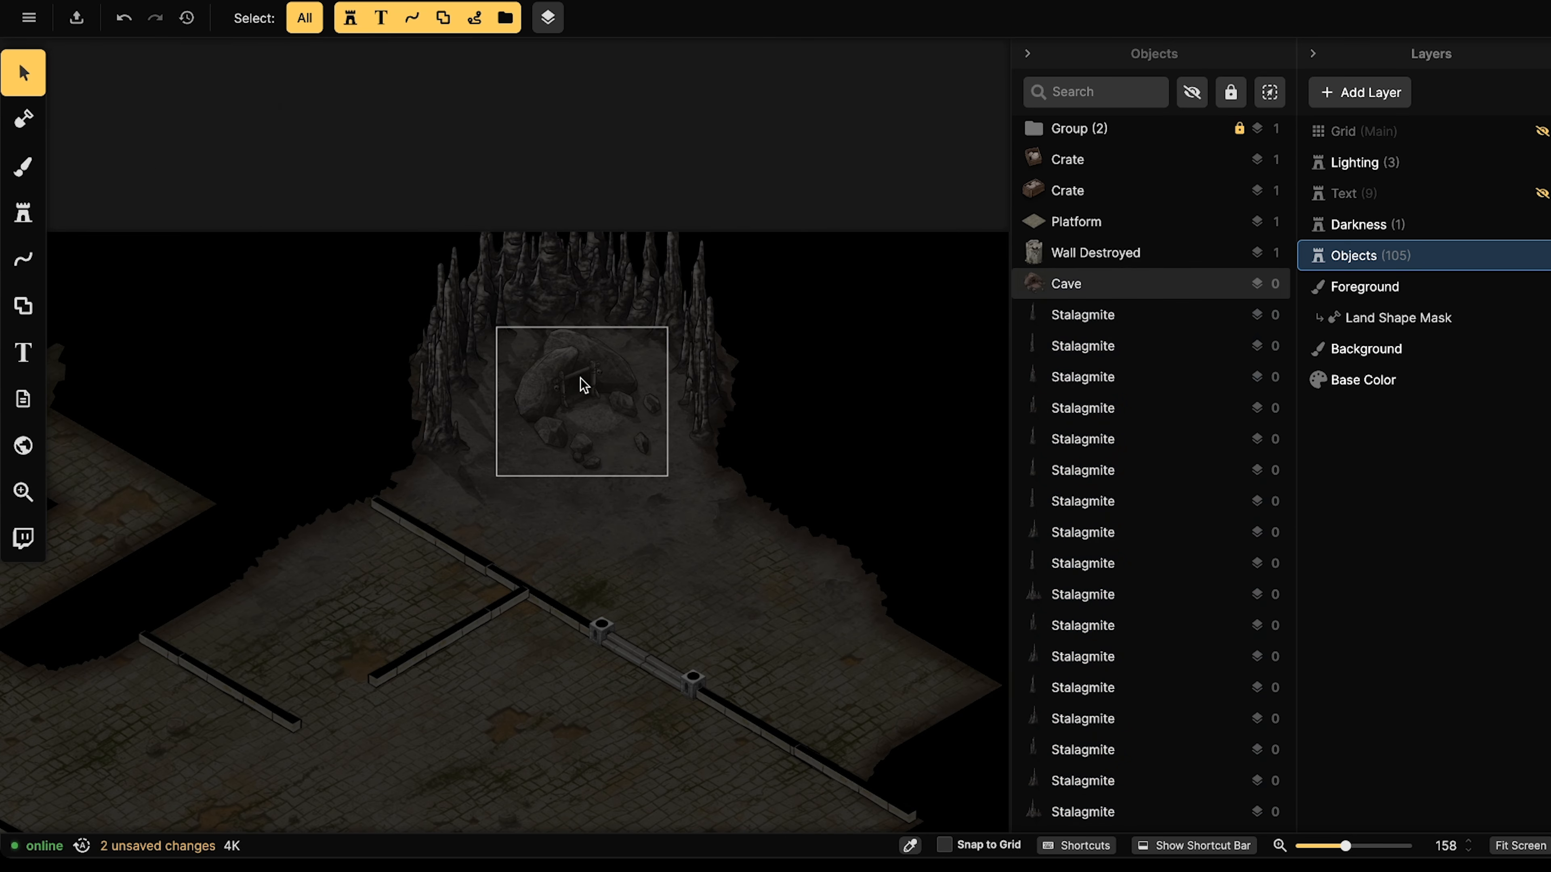
left_click(581, 379)
left_click_drag(581, 379, 575, 386)
key("]")
Search the Fantasy Regional stamp catalog for "spider" and choose the Spider stamp.
left_click(23, 214)
left_click(128, 192)
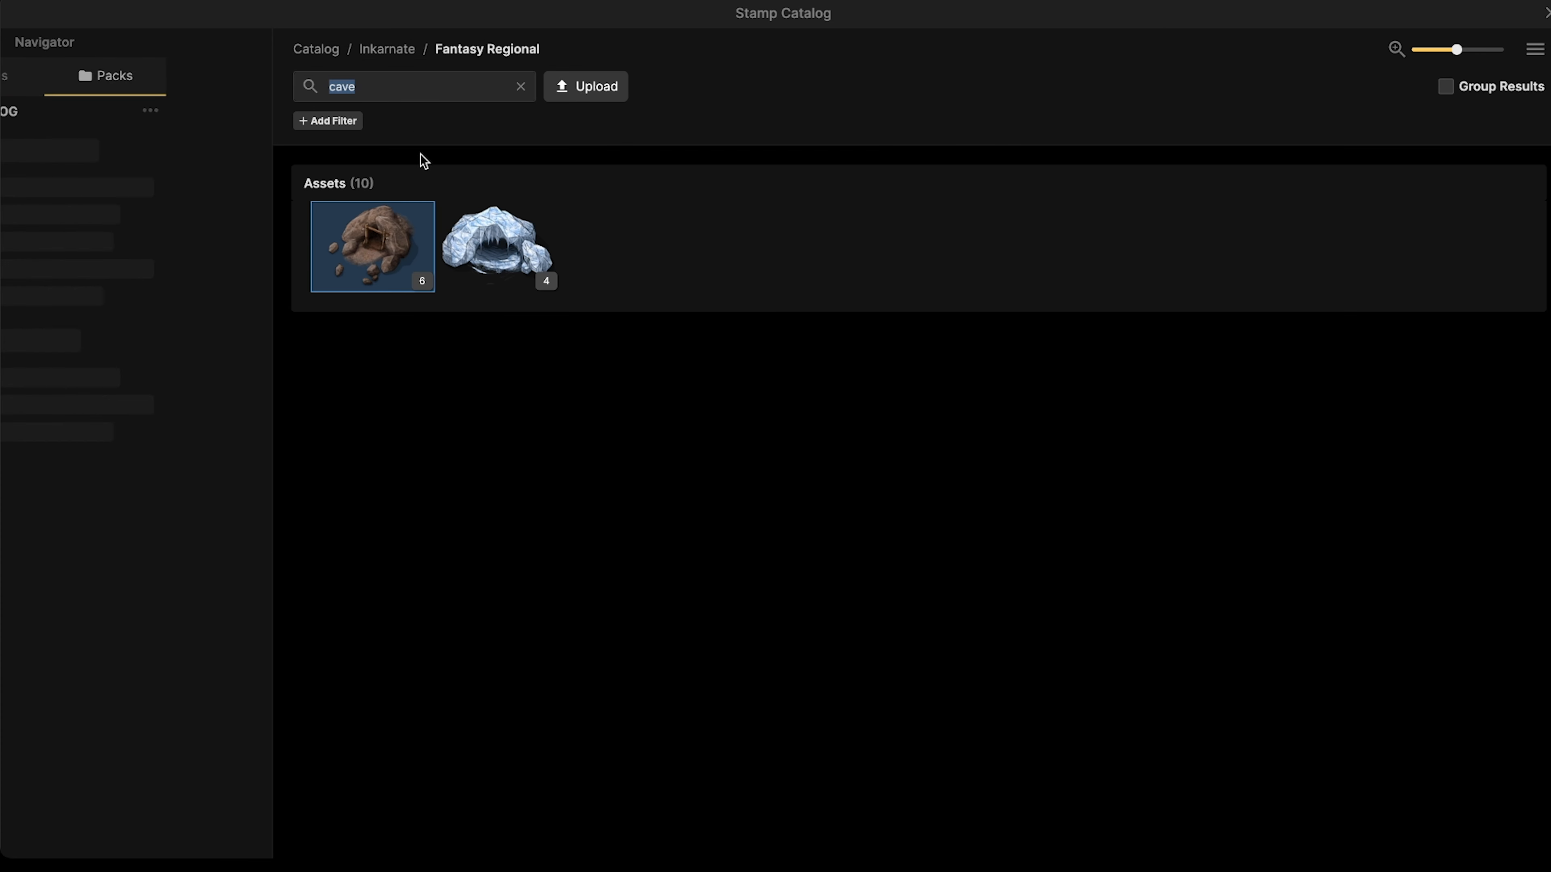
type("spife")
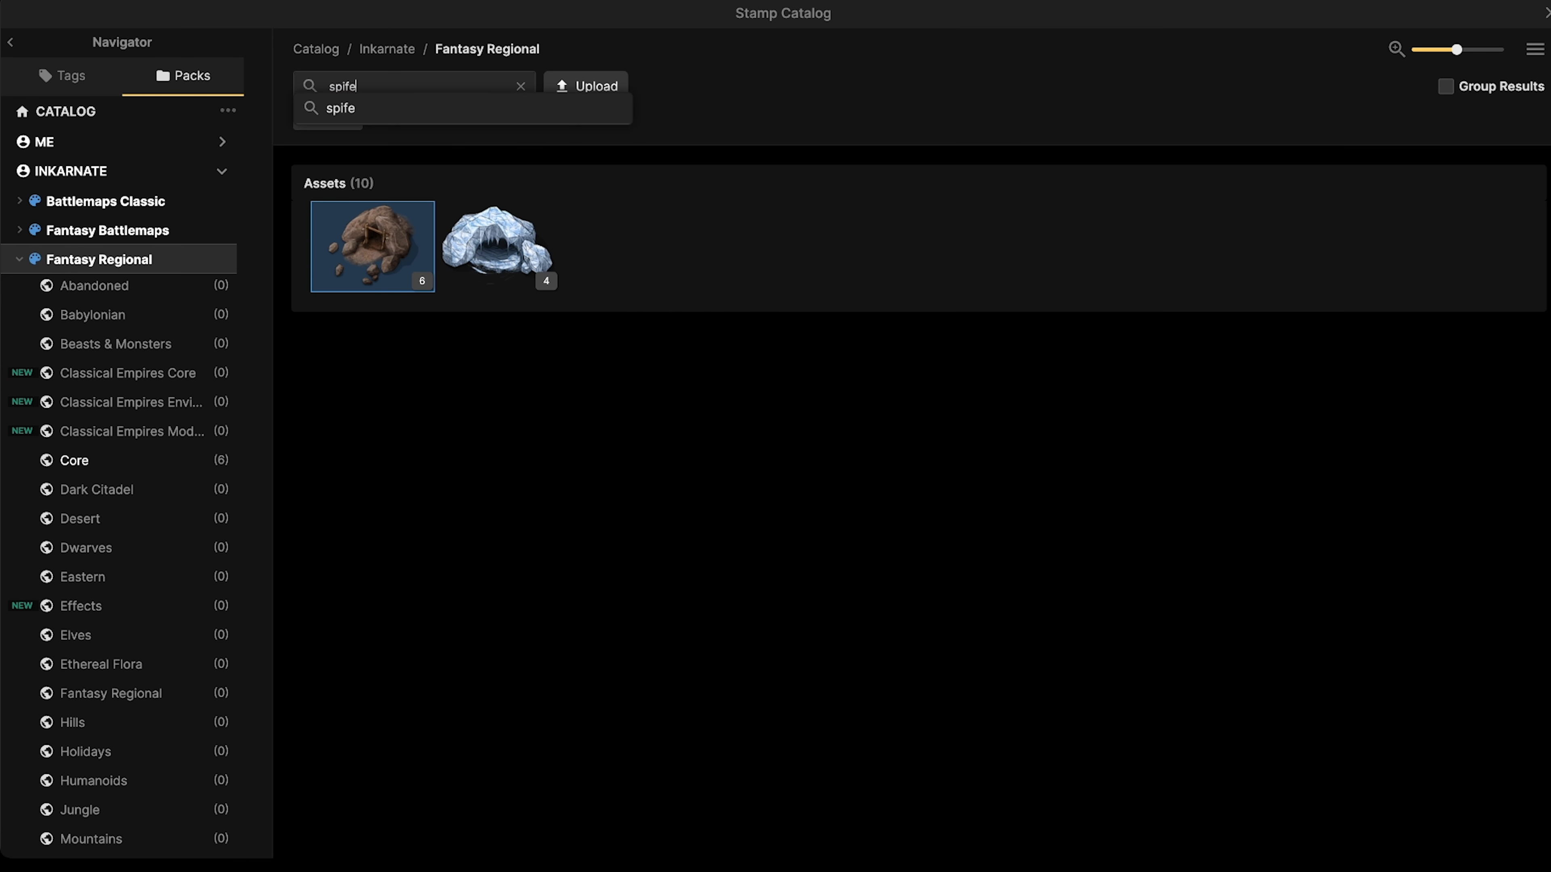
type("der")
key("Return")
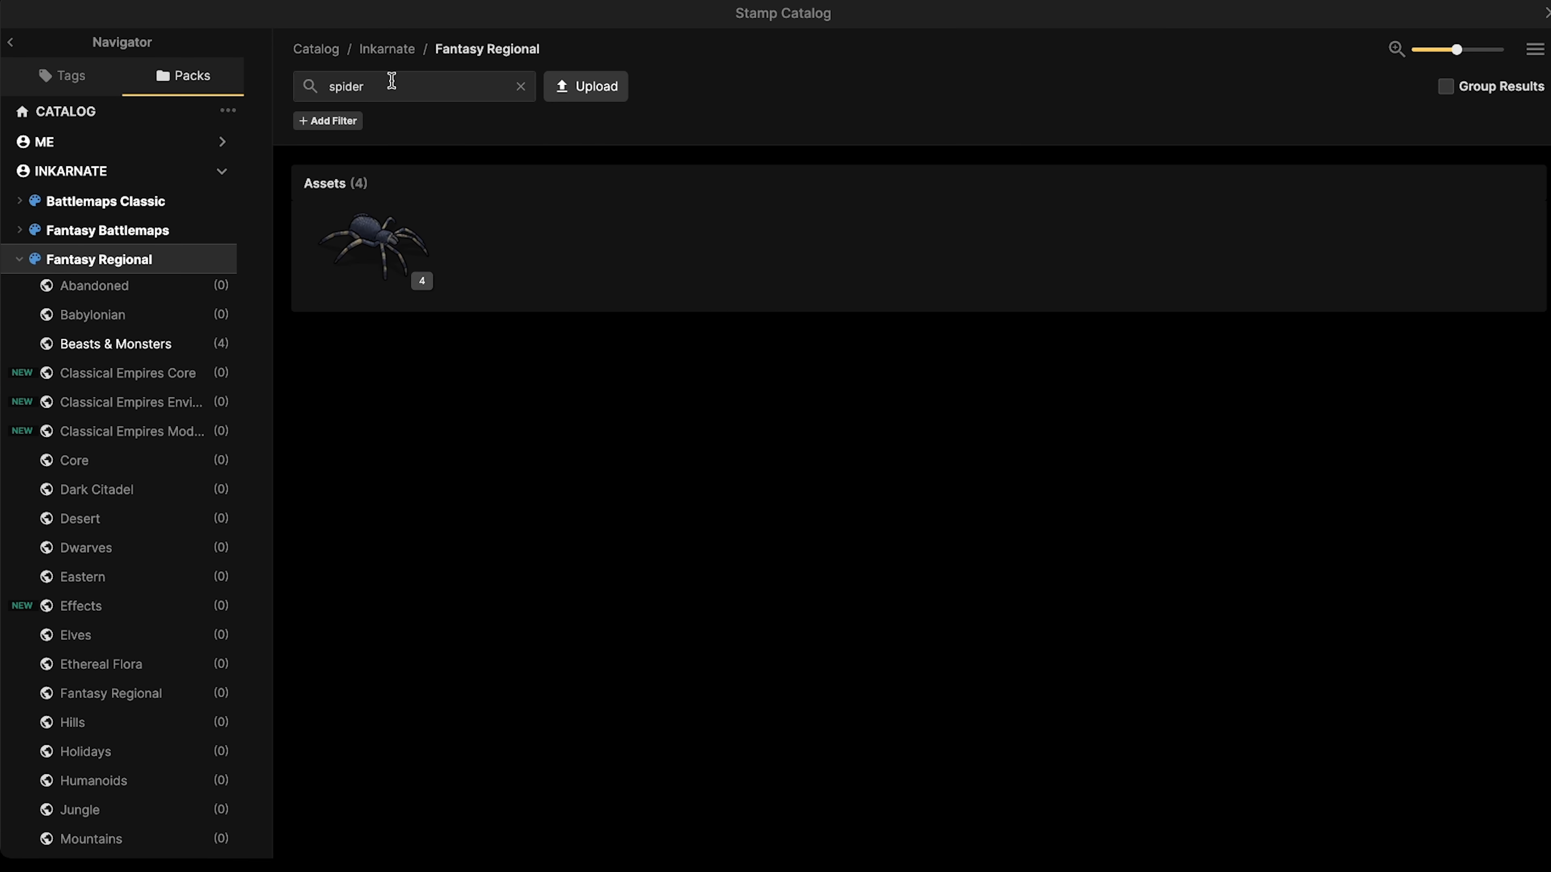
left_click(374, 248)
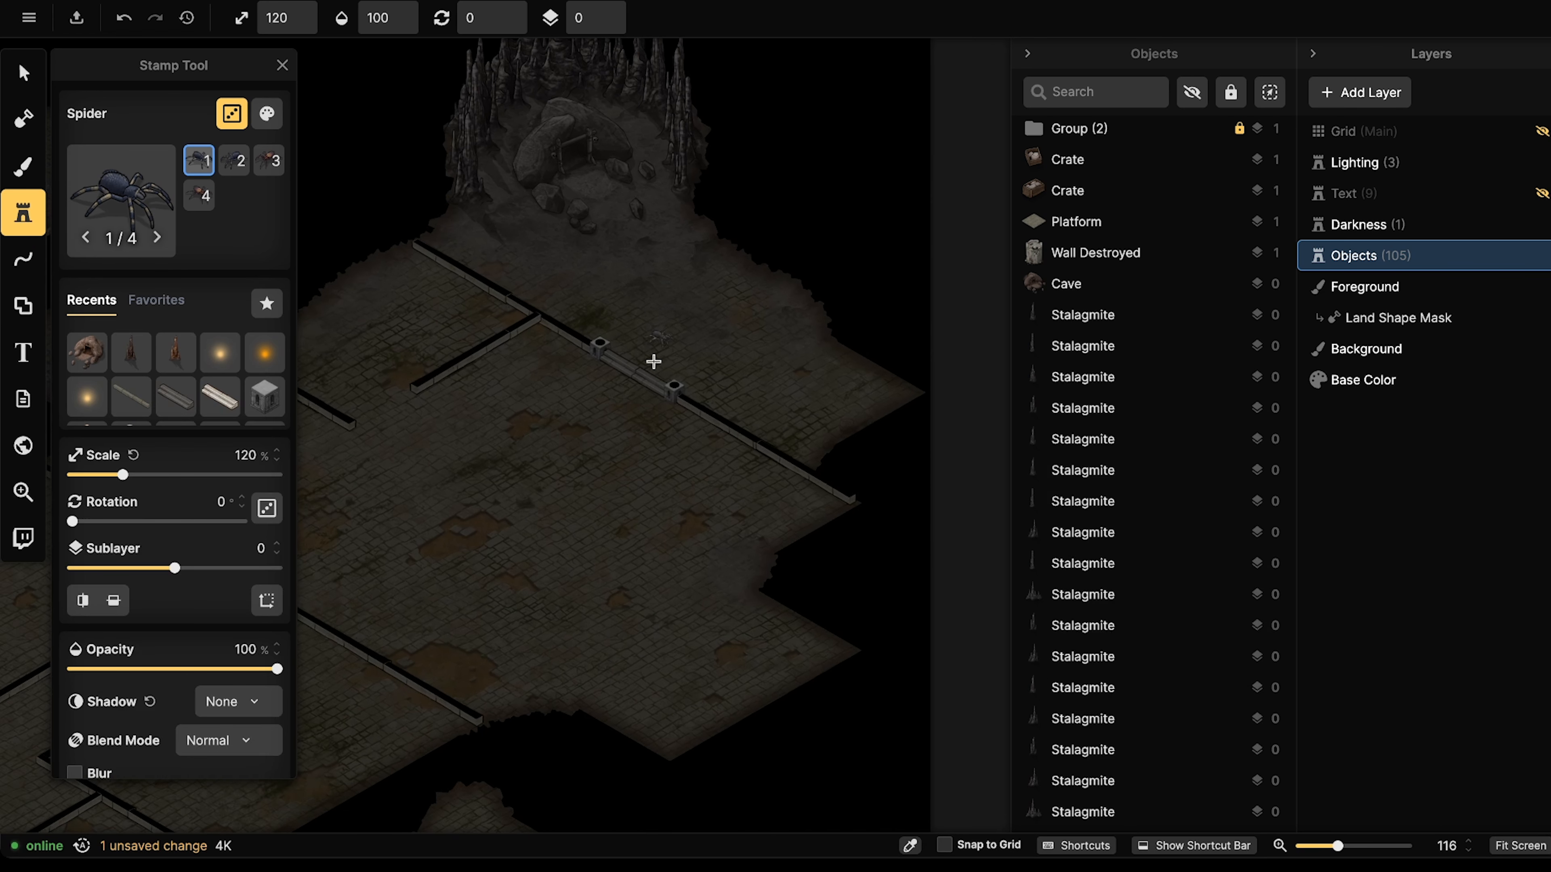
Set the Spider stamp's scale to 200% and place one on the rocky ground in front of the cave entrance.
scroll(653, 361, "up", 5)
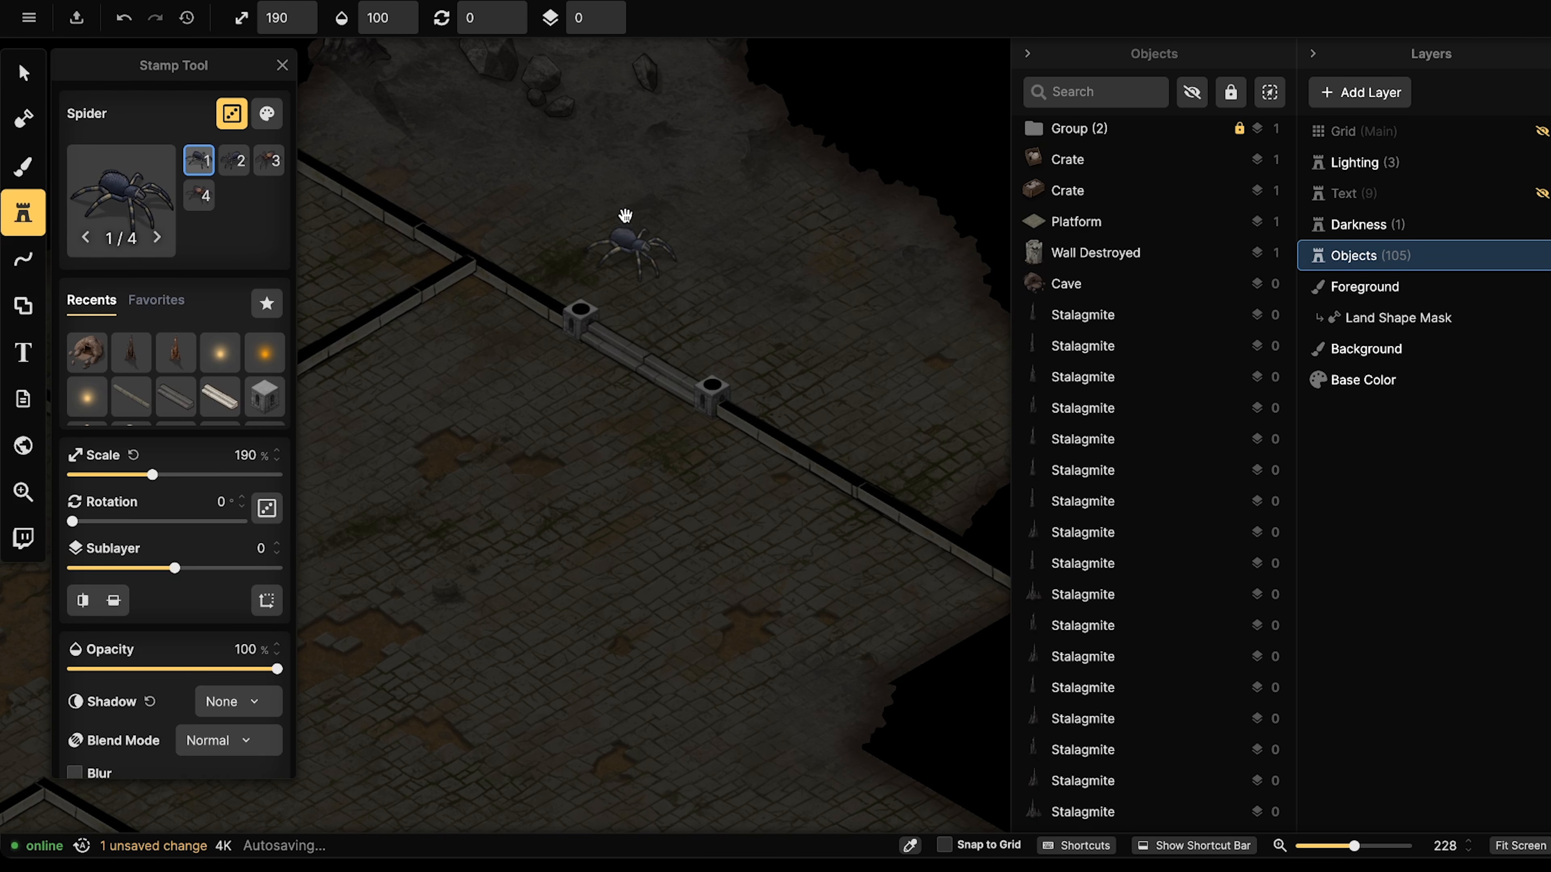
left_click_drag(625, 216, 627, 450)
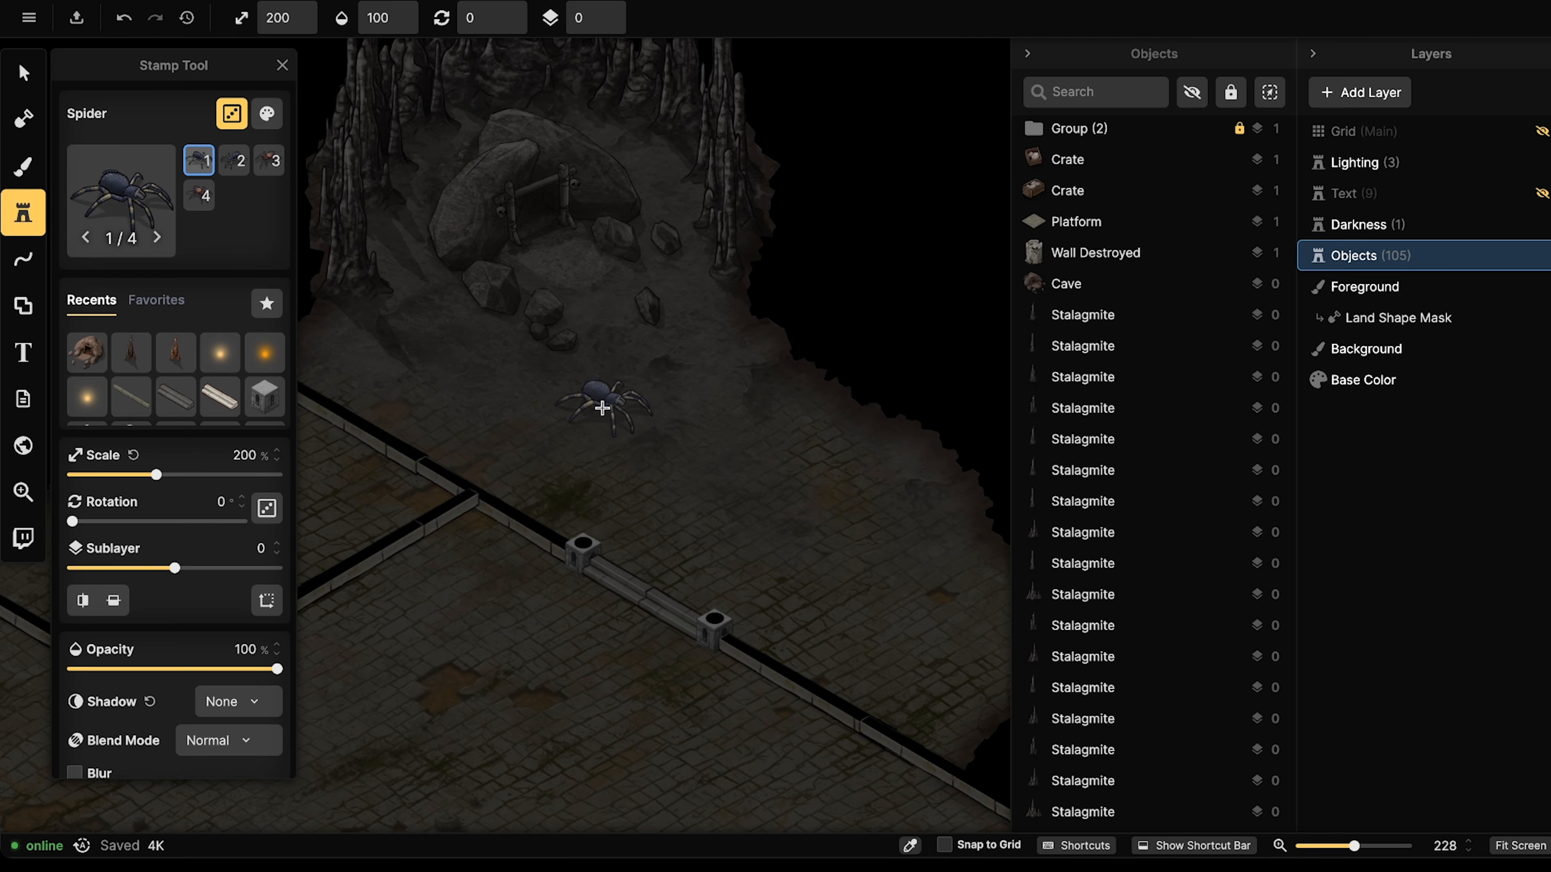
left_click(602, 408)
Move the placed Spider into the cave mouth and reduce its scale to 130%.
left_click(35, 87)
scroll(502, 341, "down", 5)
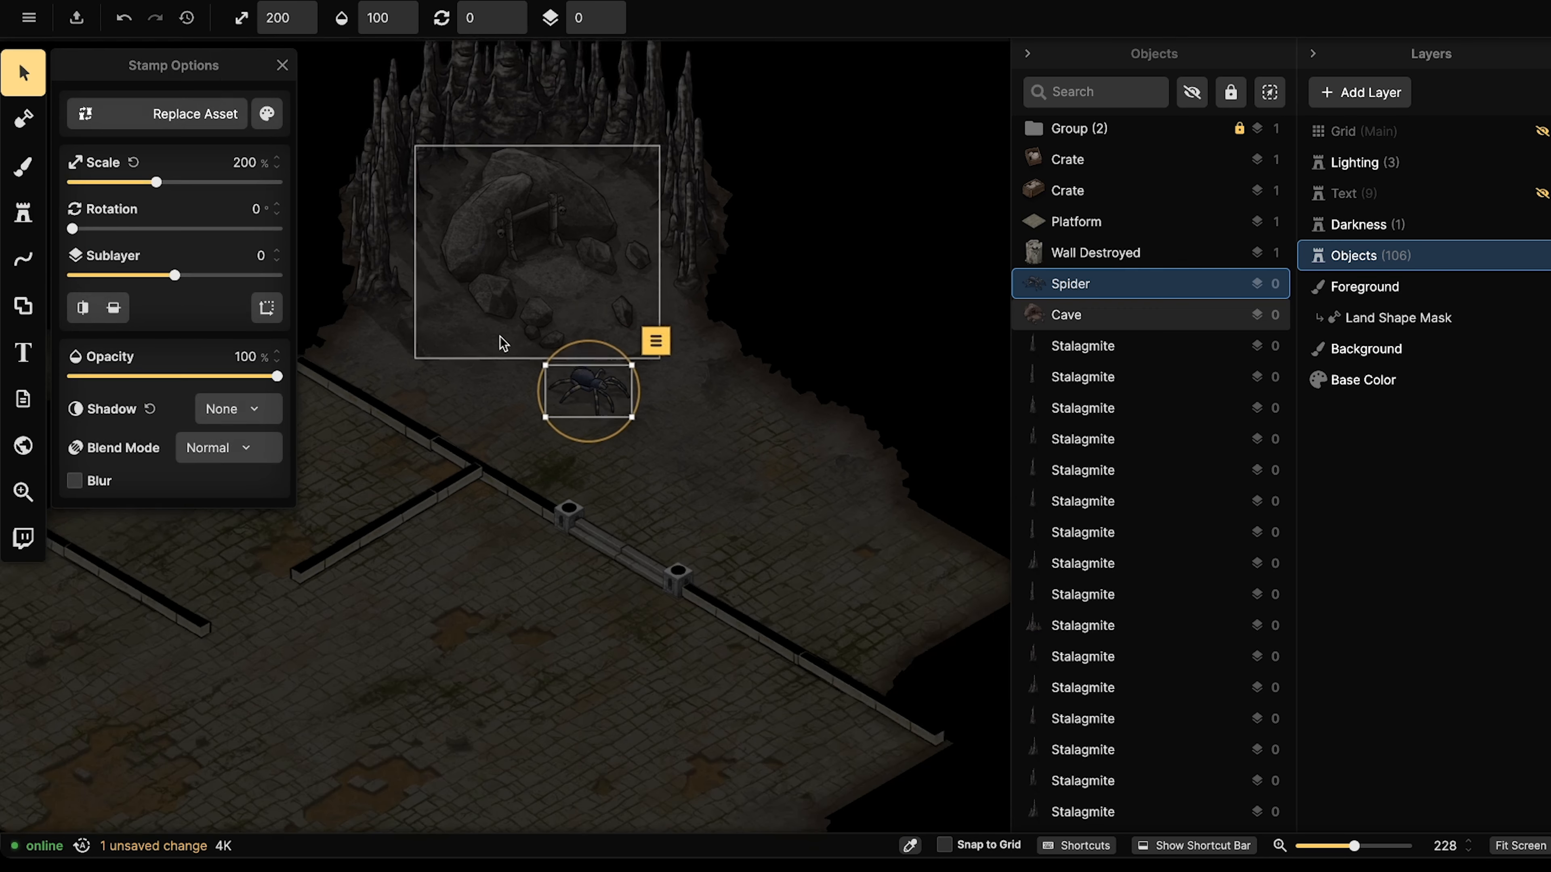
left_click_drag(582, 368, 565, 290)
scroll(551, 275, "down", 3, "ctrl")
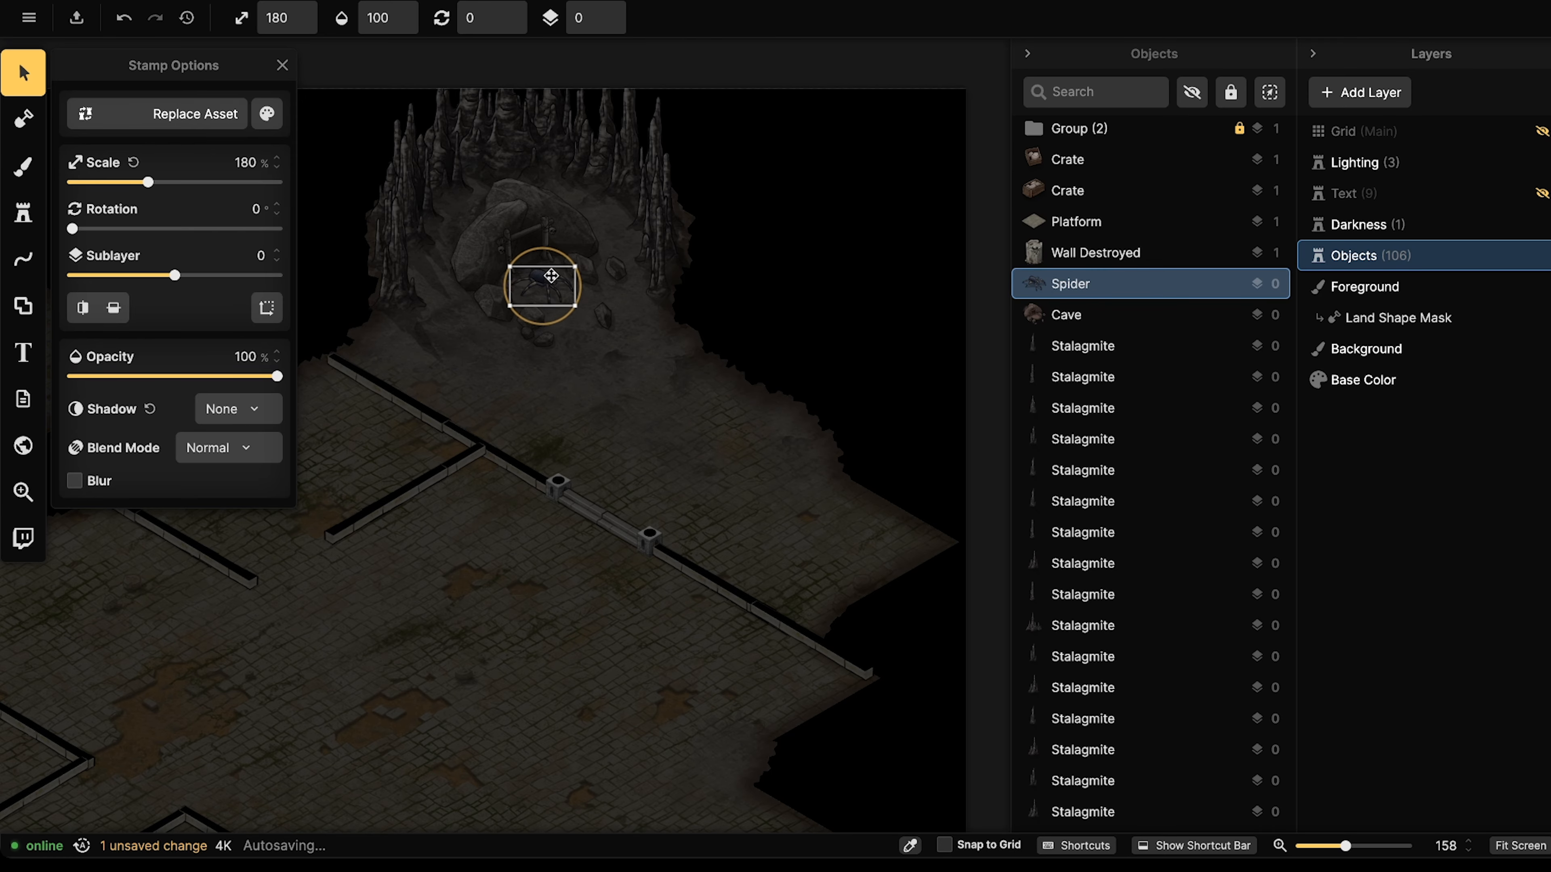
scroll(550, 278, "down", 2, "ctrl")
scroll(540, 284, "up", 10)
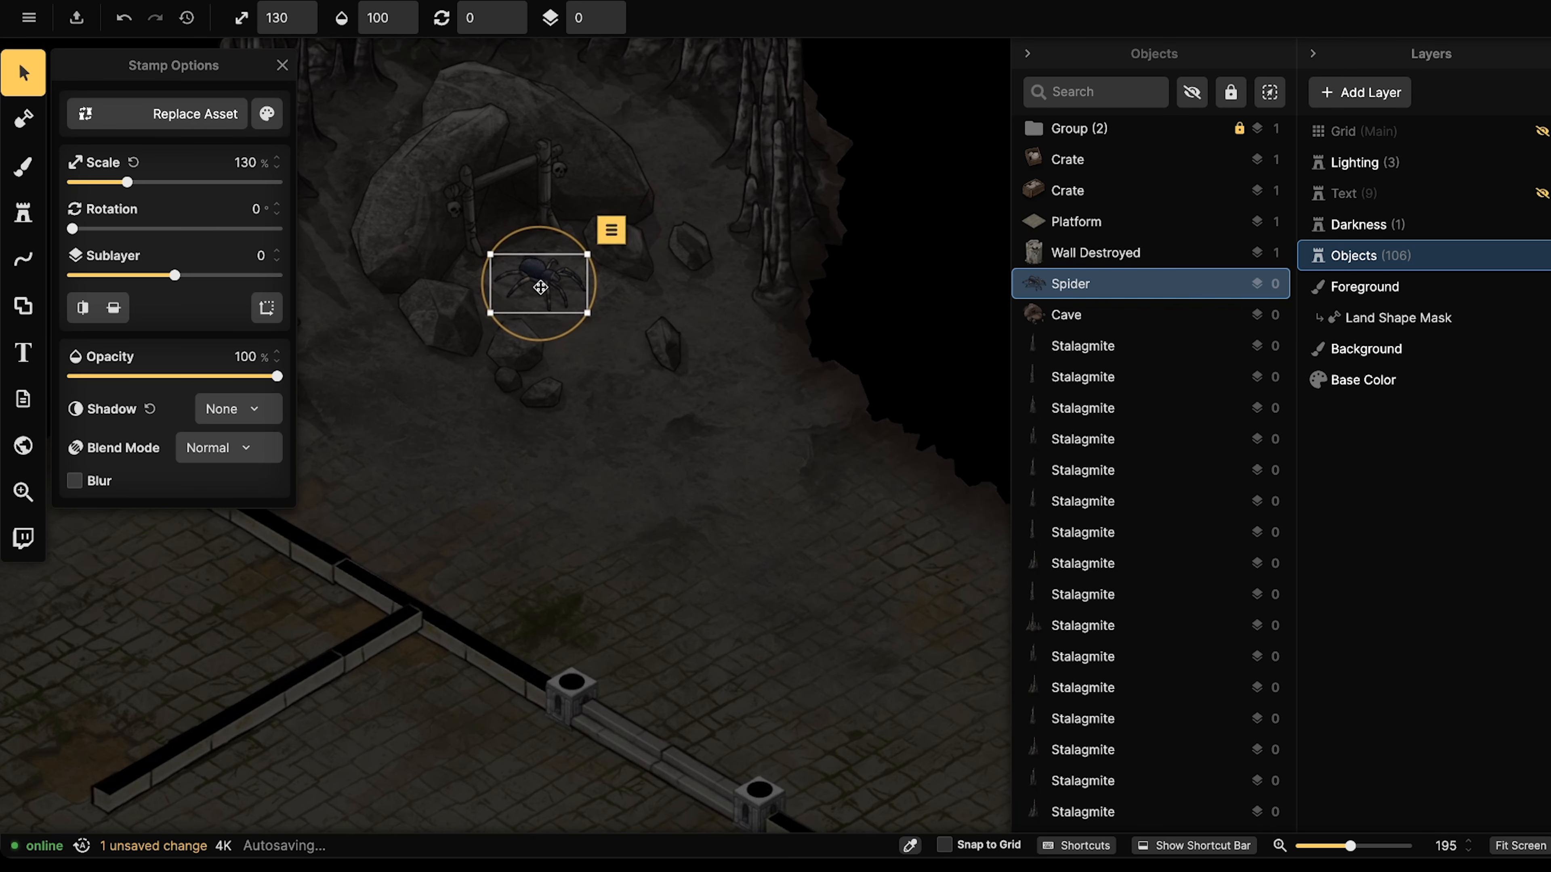
Reduce the Spider's scale to 100% and place it among the loose rocks in front of the cave entrance.
left_click_drag(541, 286, 519, 246)
scroll(519, 247, "down", 2, "ctrl")
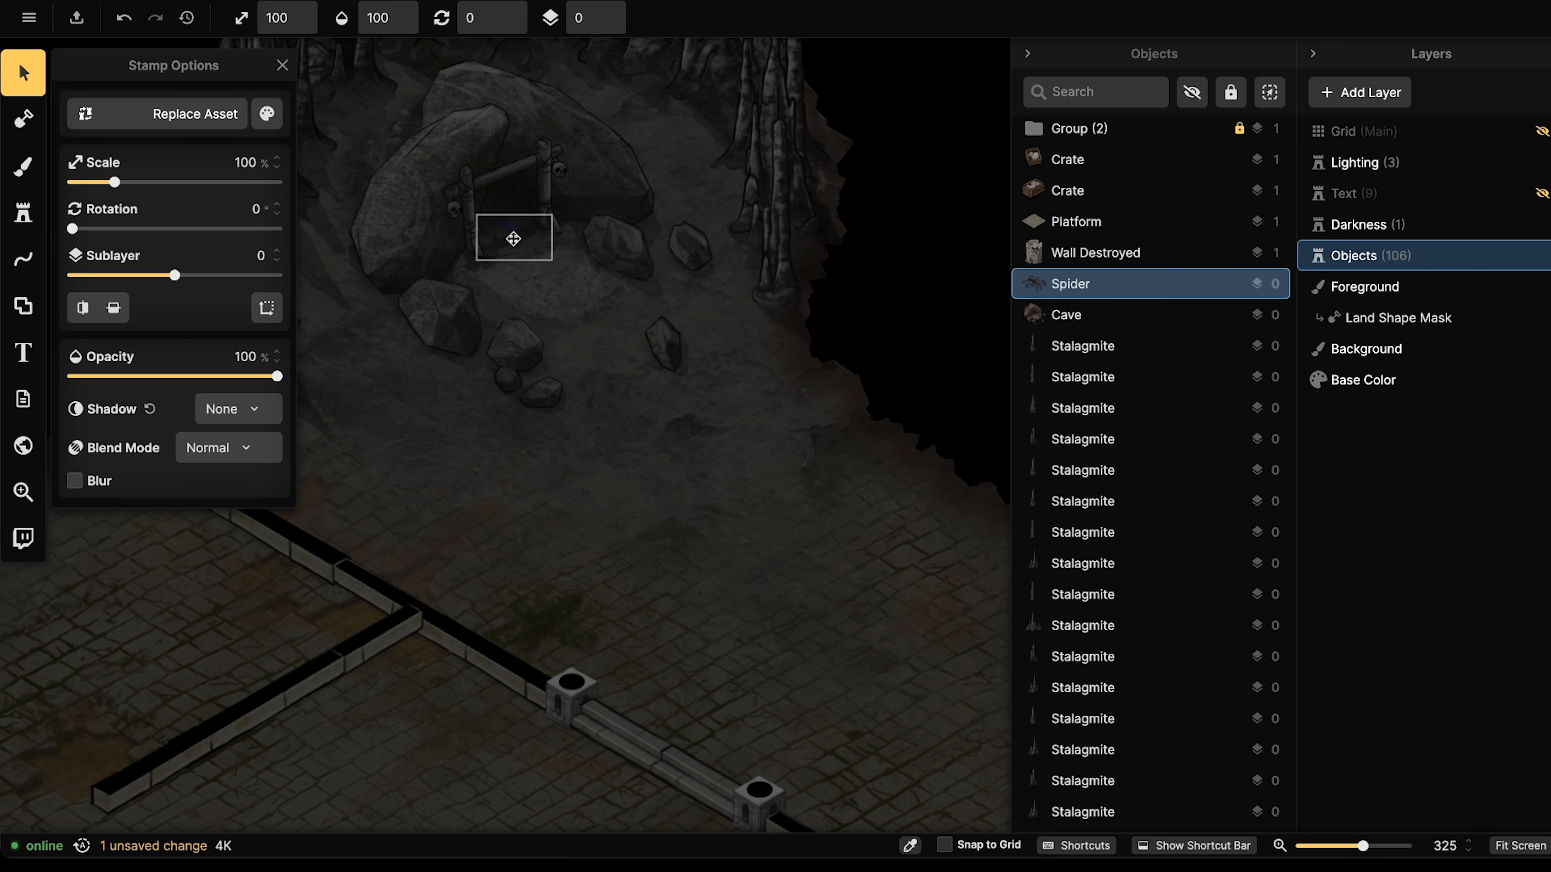
left_click_drag(589, 347, 596, 535)
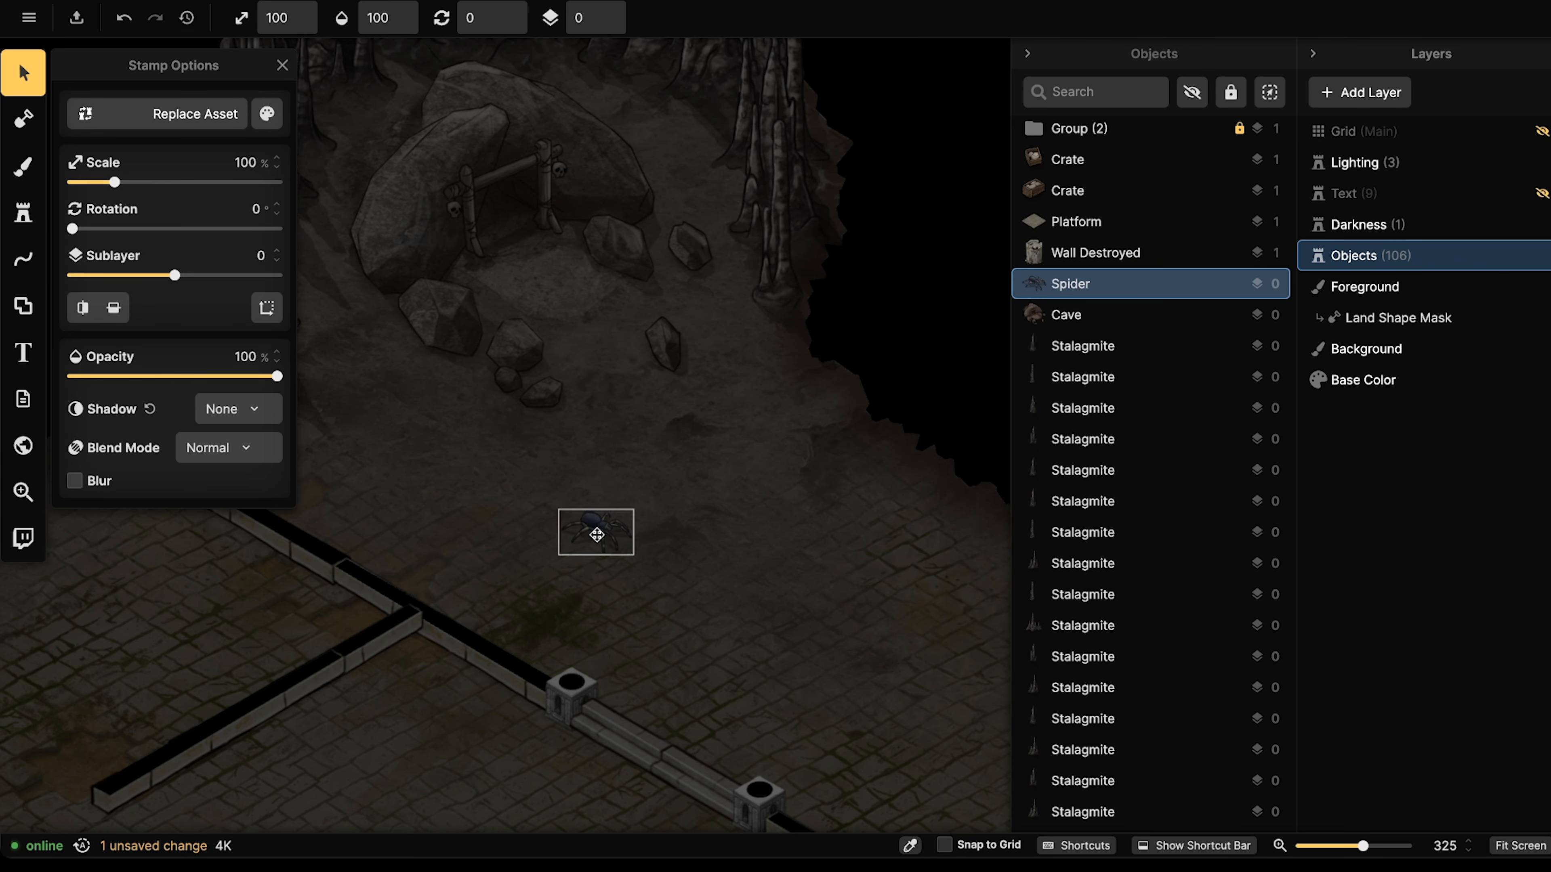
scroll(511, 539, "down", 4)
left_click_drag(482, 499, 541, 356)
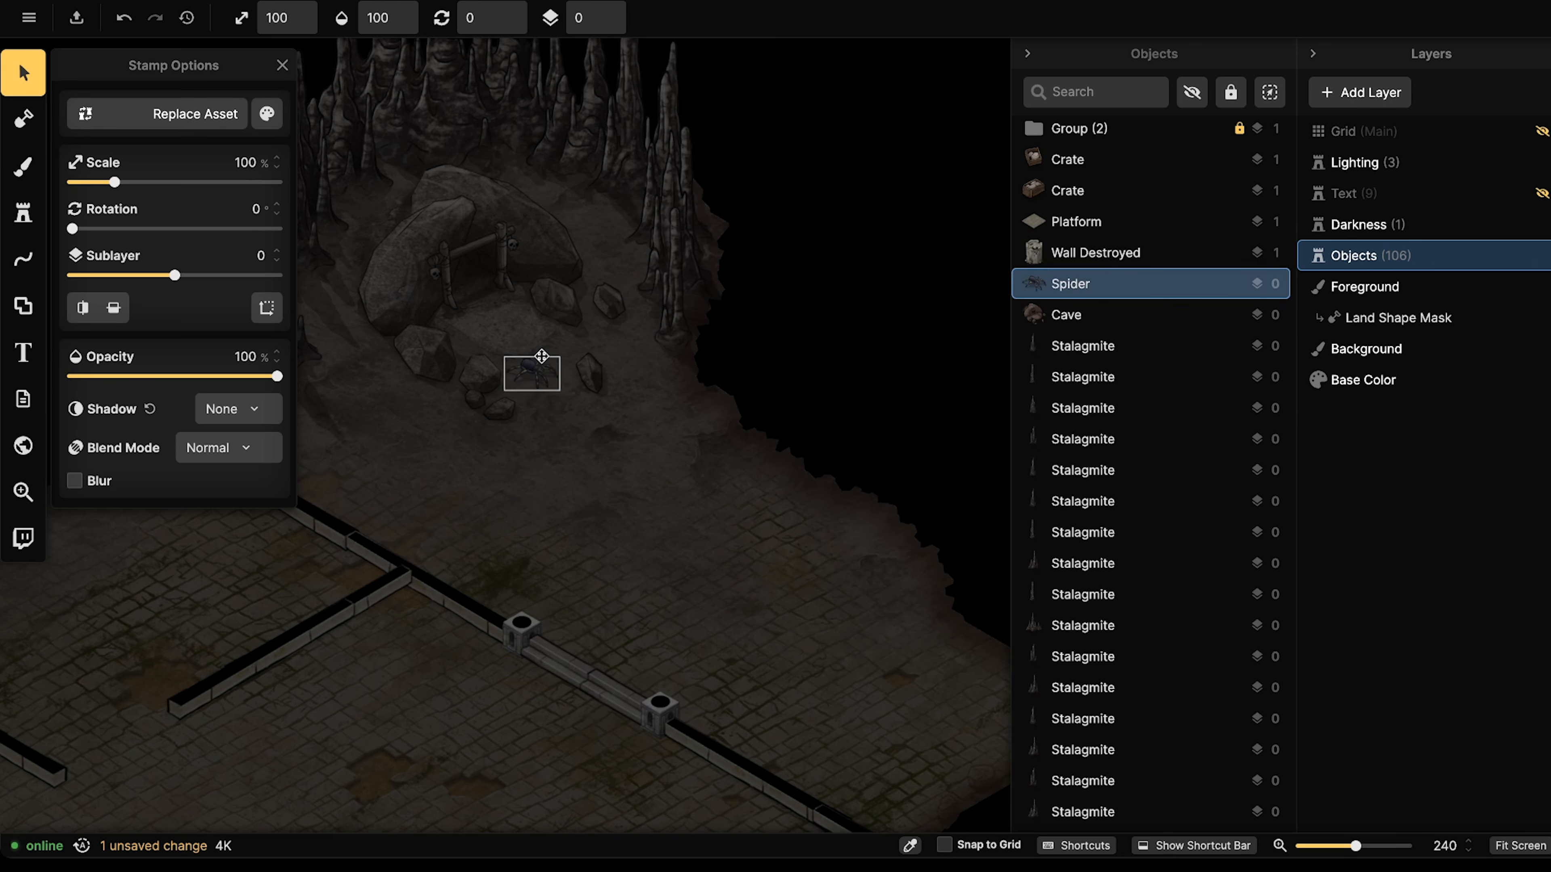
left_click(332, 289)
Examine the cave entrance, the spider and the surrounding stalagmites both close up and within the wider map.
scroll(321, 279, "down", 5)
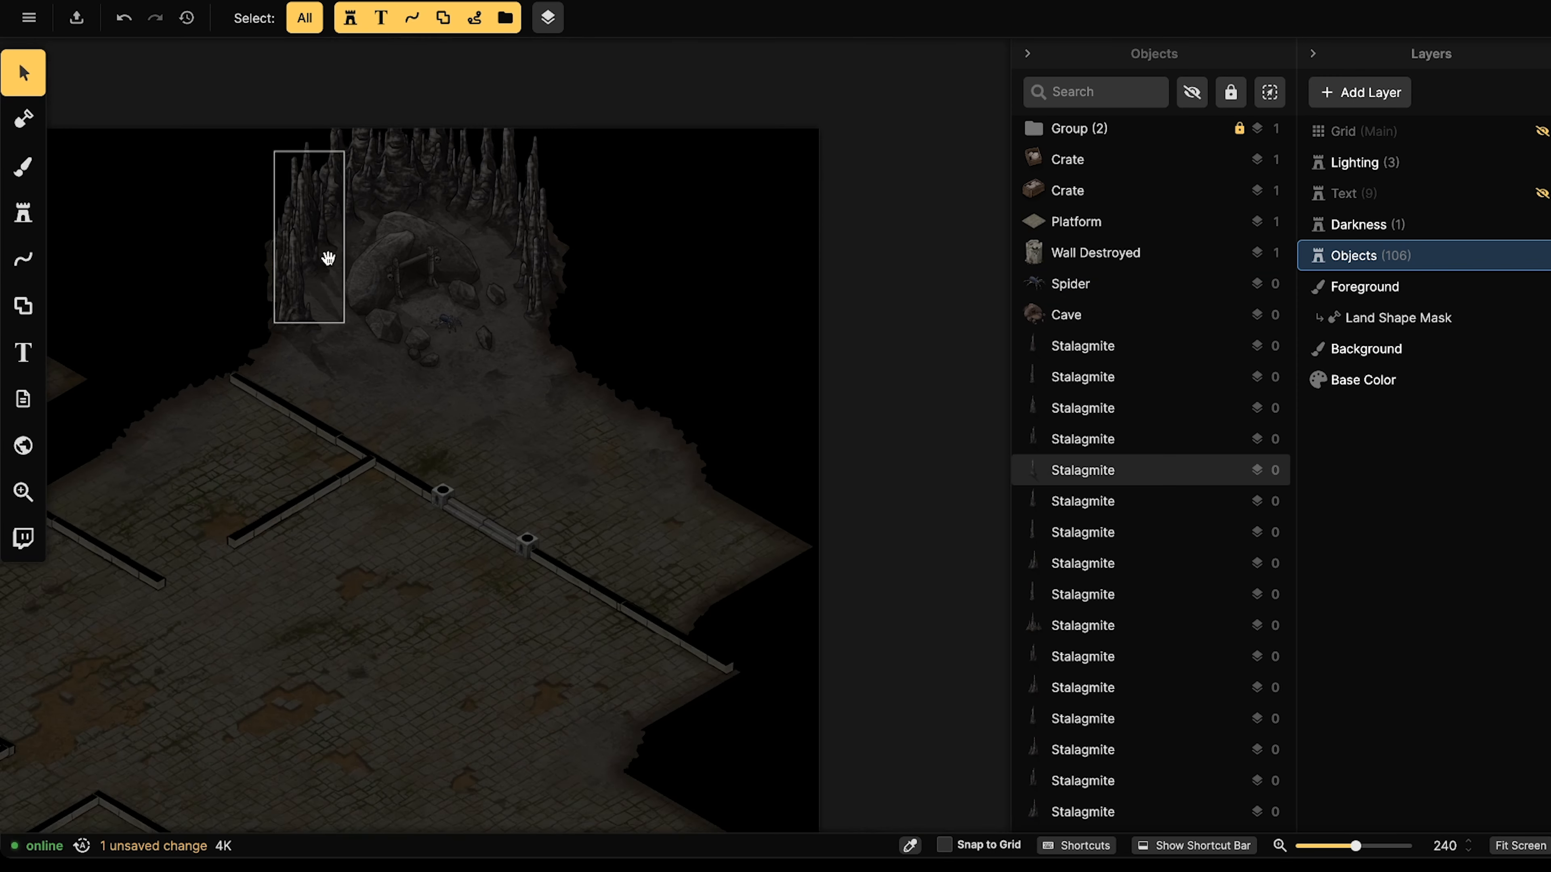
right_click_drag(328, 257, 509, 238)
scroll(476, 235, "up", 5)
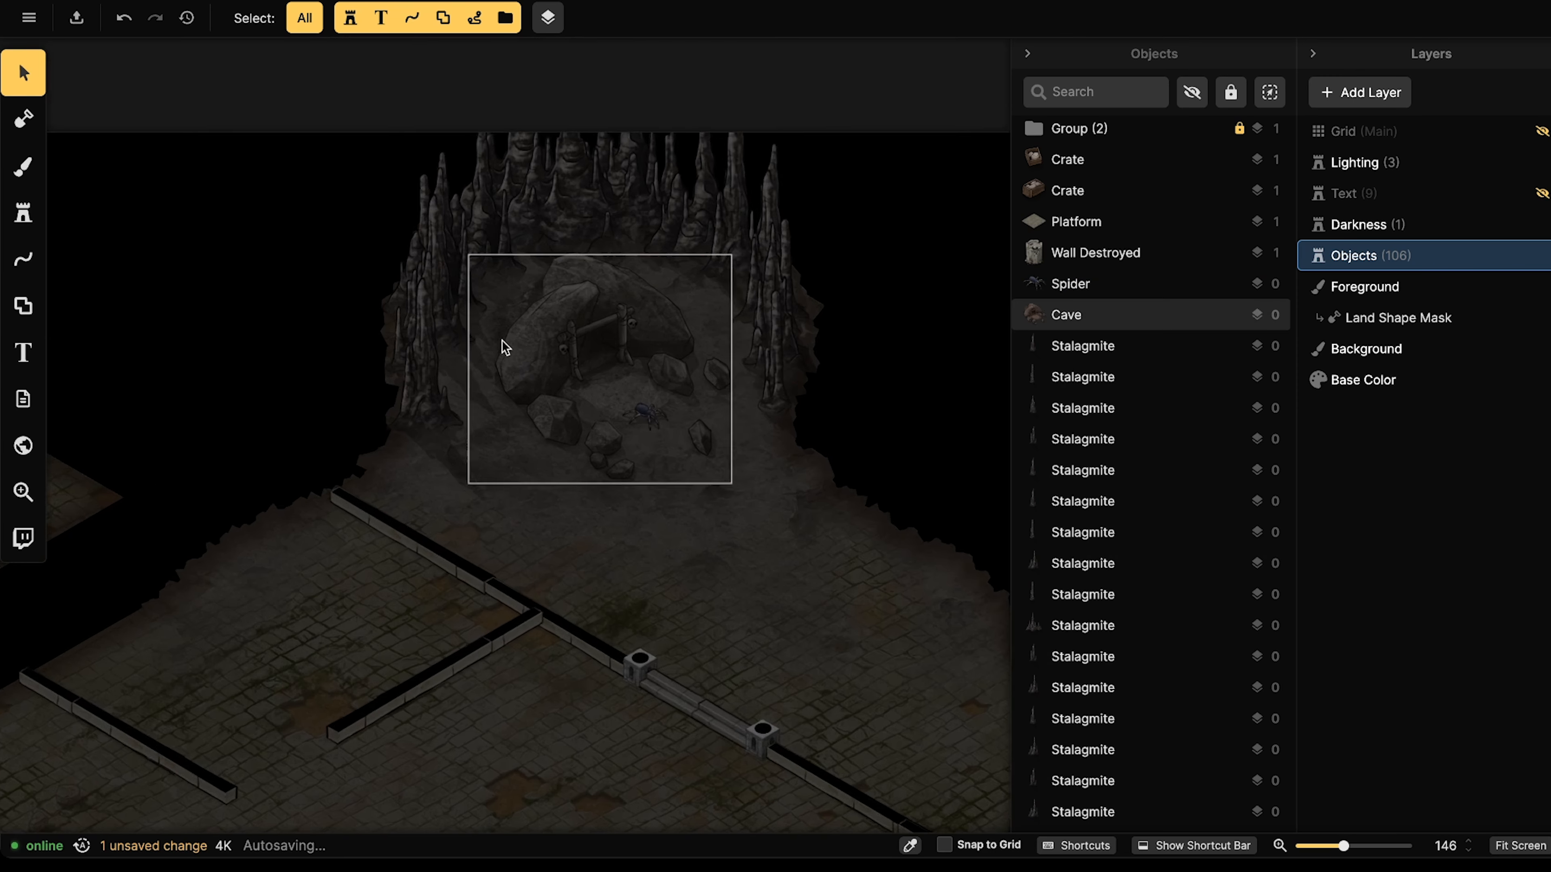
scroll(618, 354, "up", 5)
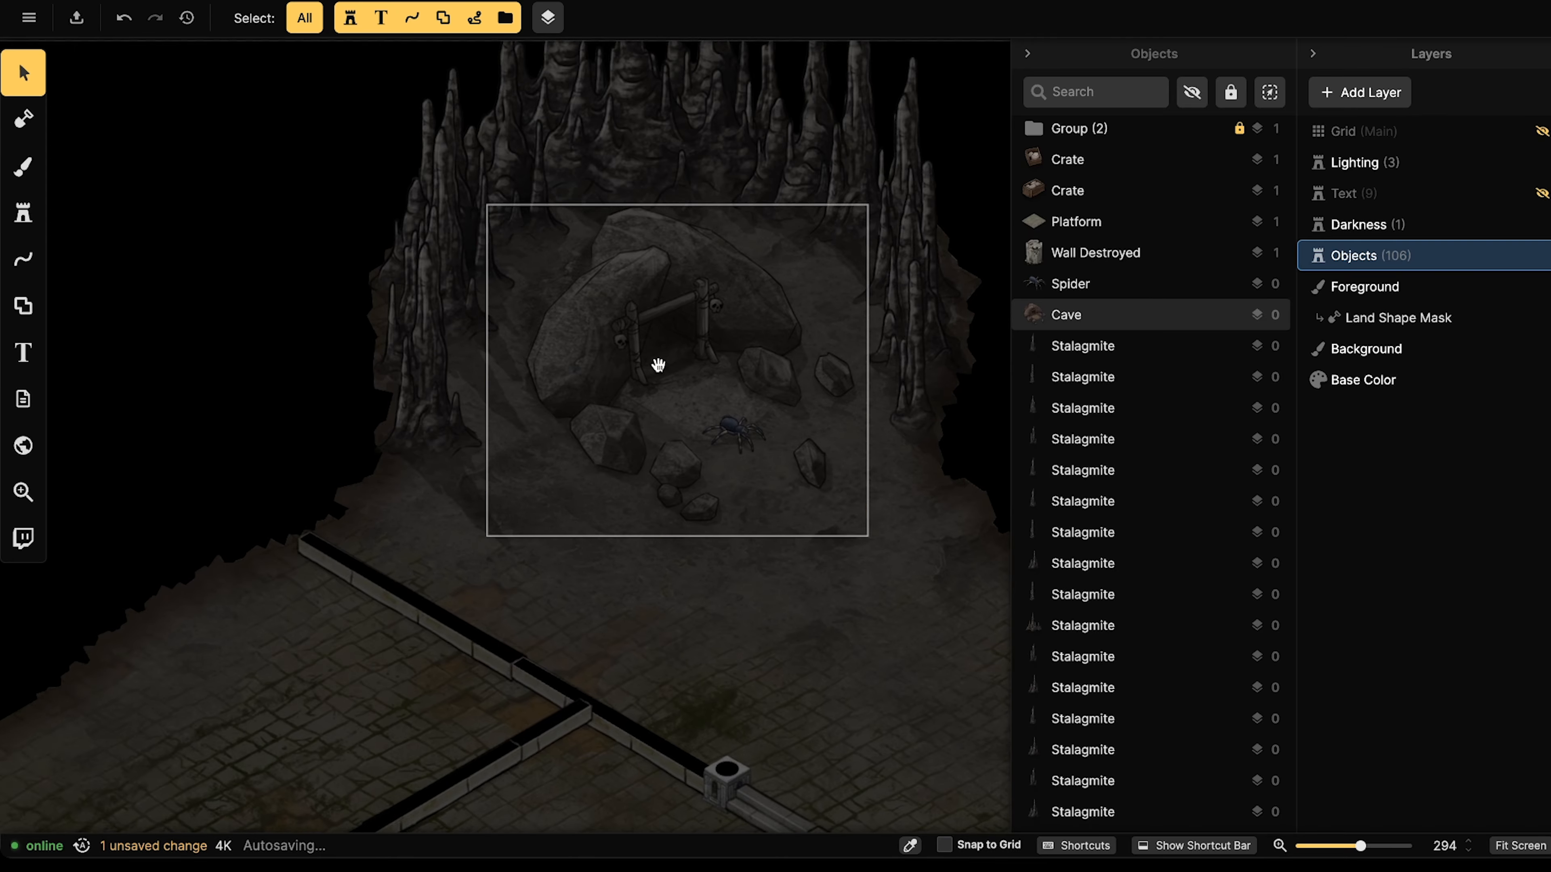
right_click_drag(611, 327, 539, 349)
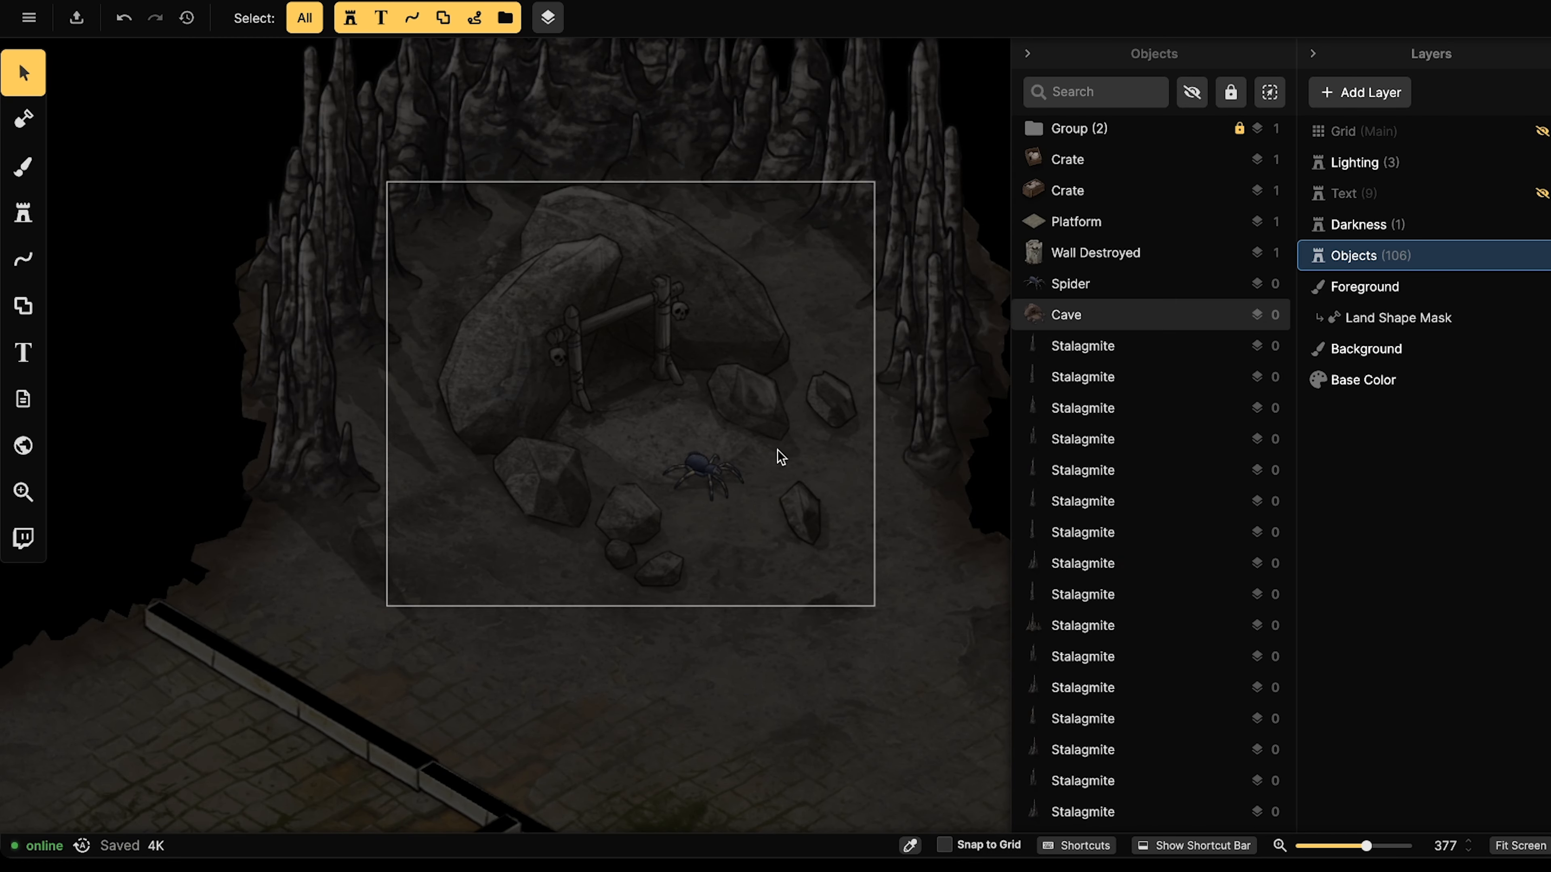
scroll(601, 478, "down", 2)
right_click_drag(601, 477, 618, 385)
scroll(528, 317, "down", 1)
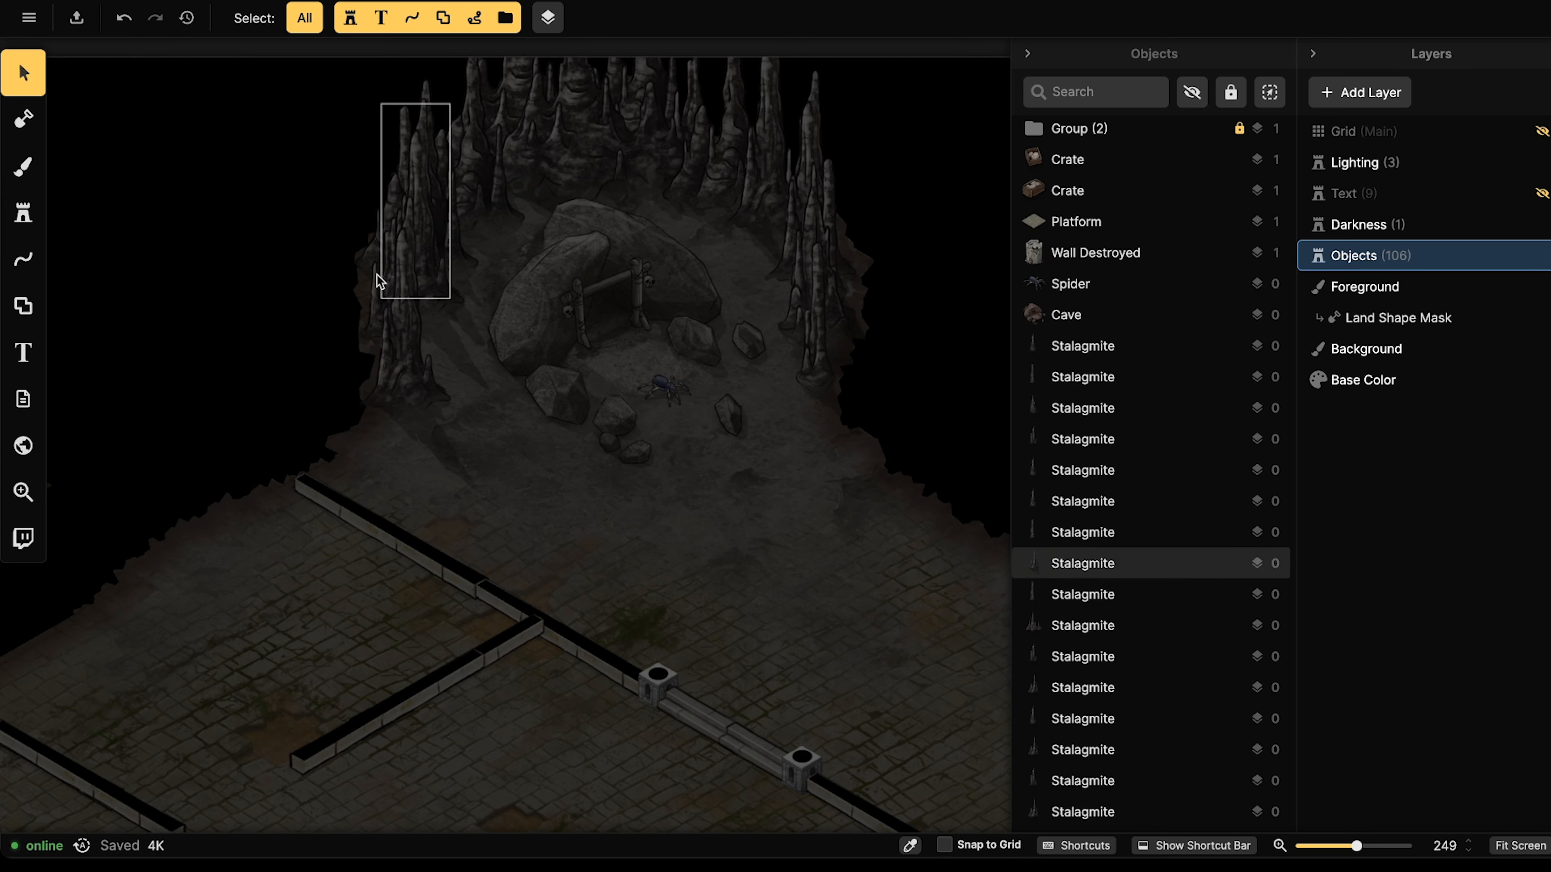
Search the brush texture catalog for "overlay" in the Fantasy Regional and Fantasy Battlemaps packs.
left_click(10, 181)
left_click(180, 356)
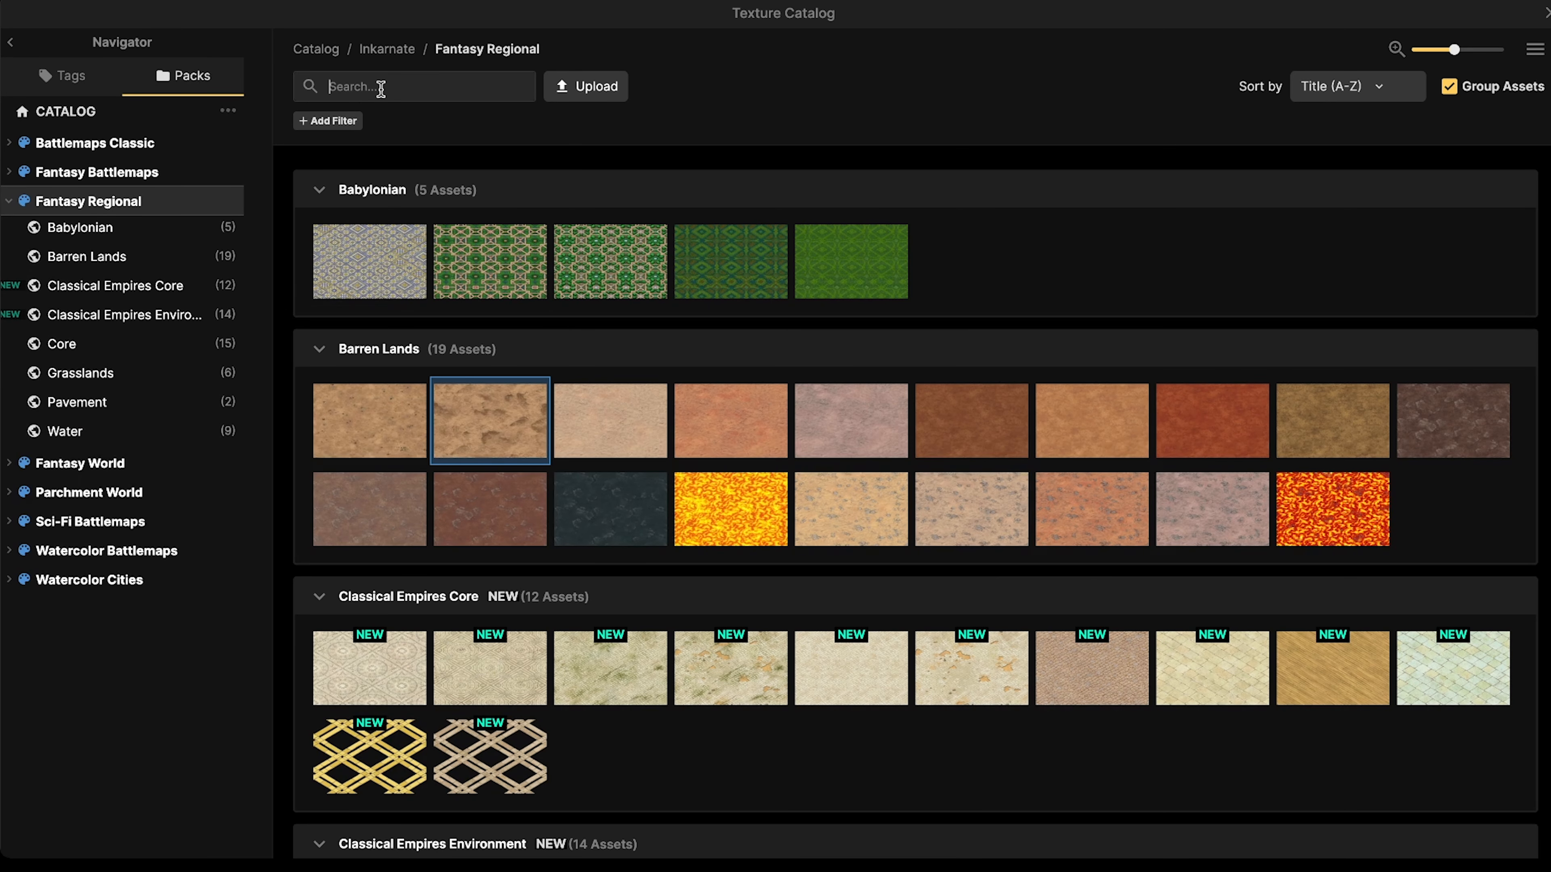
type("overlay")
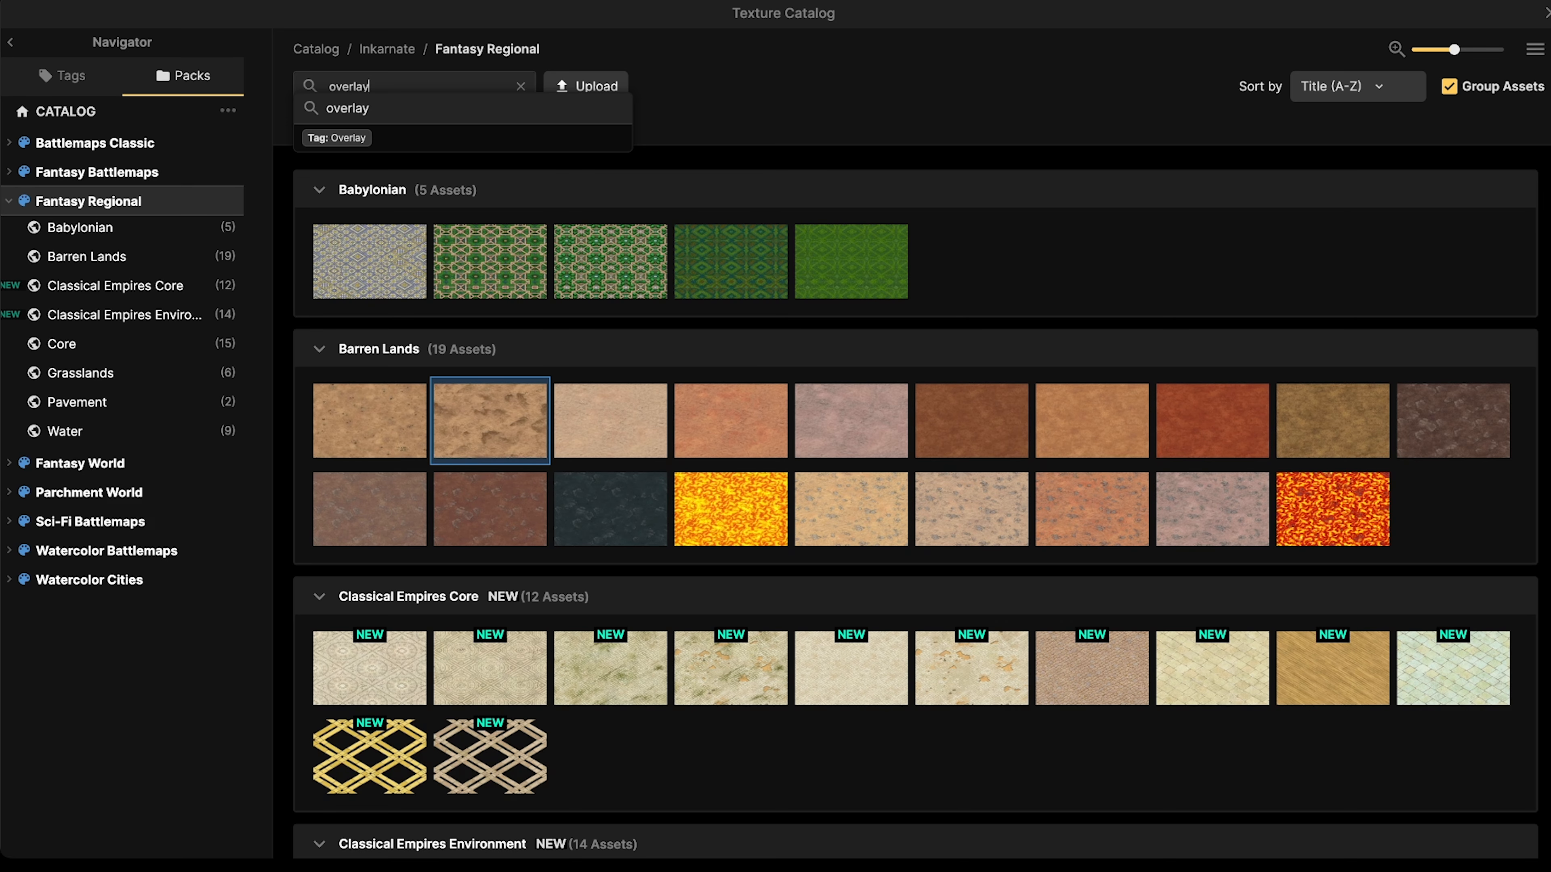
key("Return")
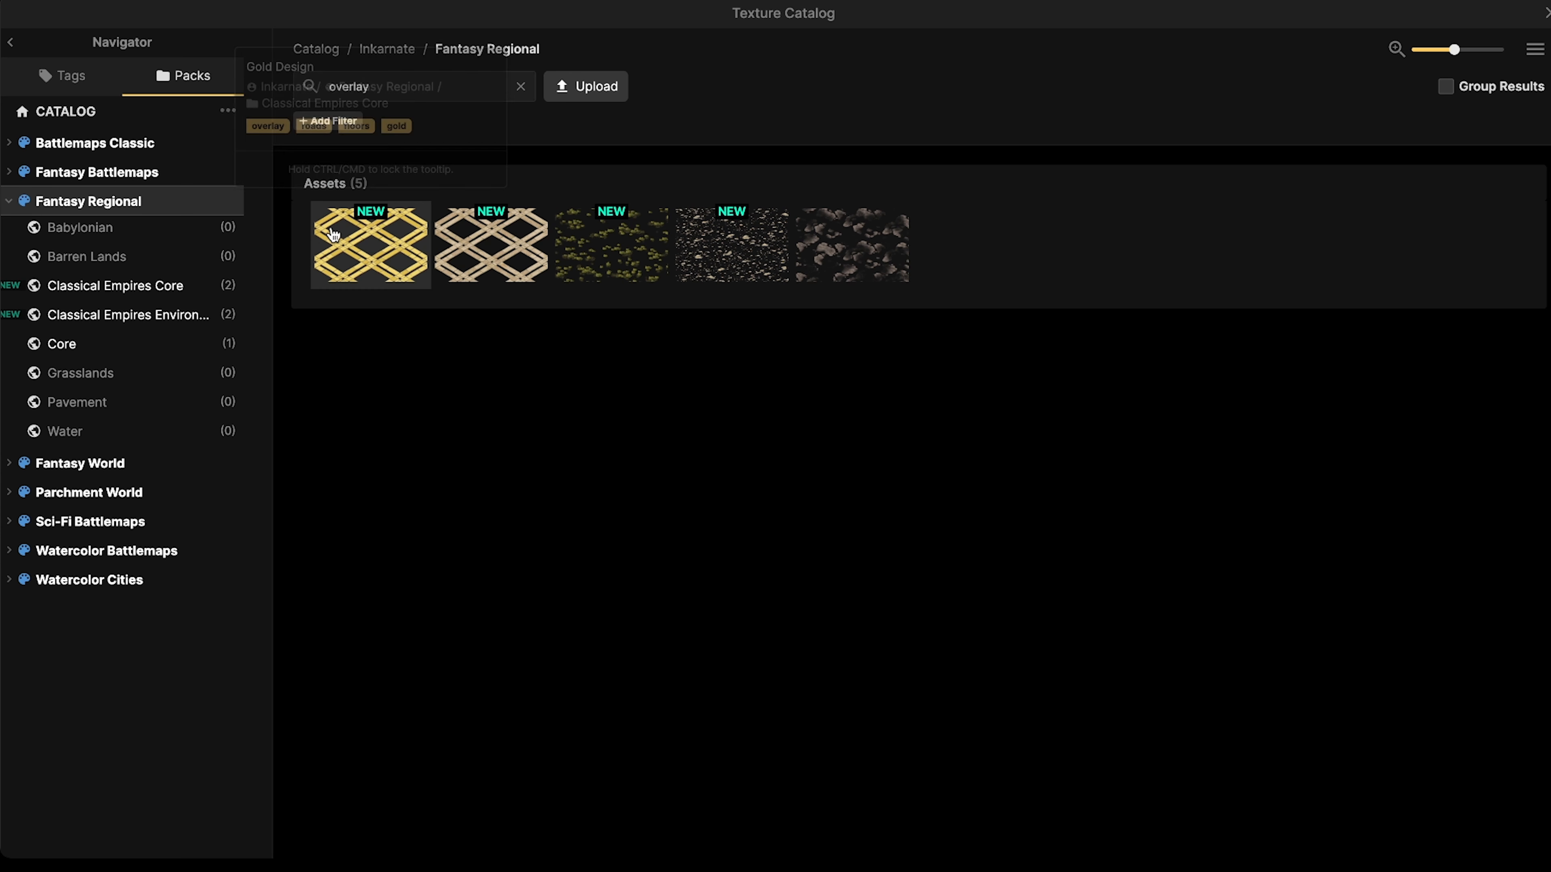
left_click(121, 181)
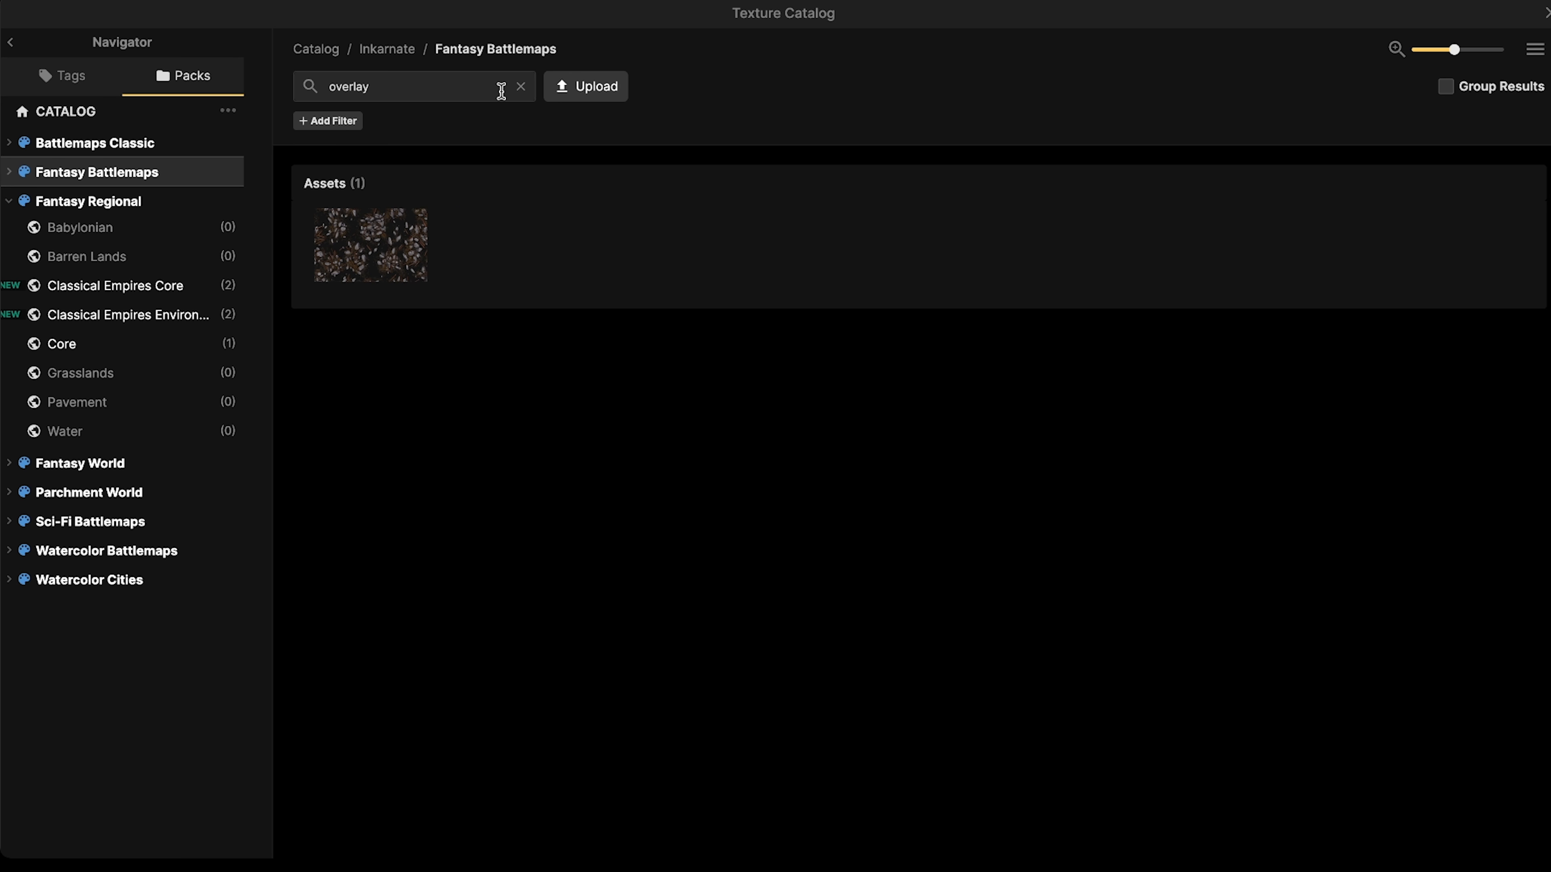
Search the Fantasy Battlemaps textures for "cracked" and choose Ground Cracked as the brush texture.
left_click(520, 86)
left_click(421, 93)
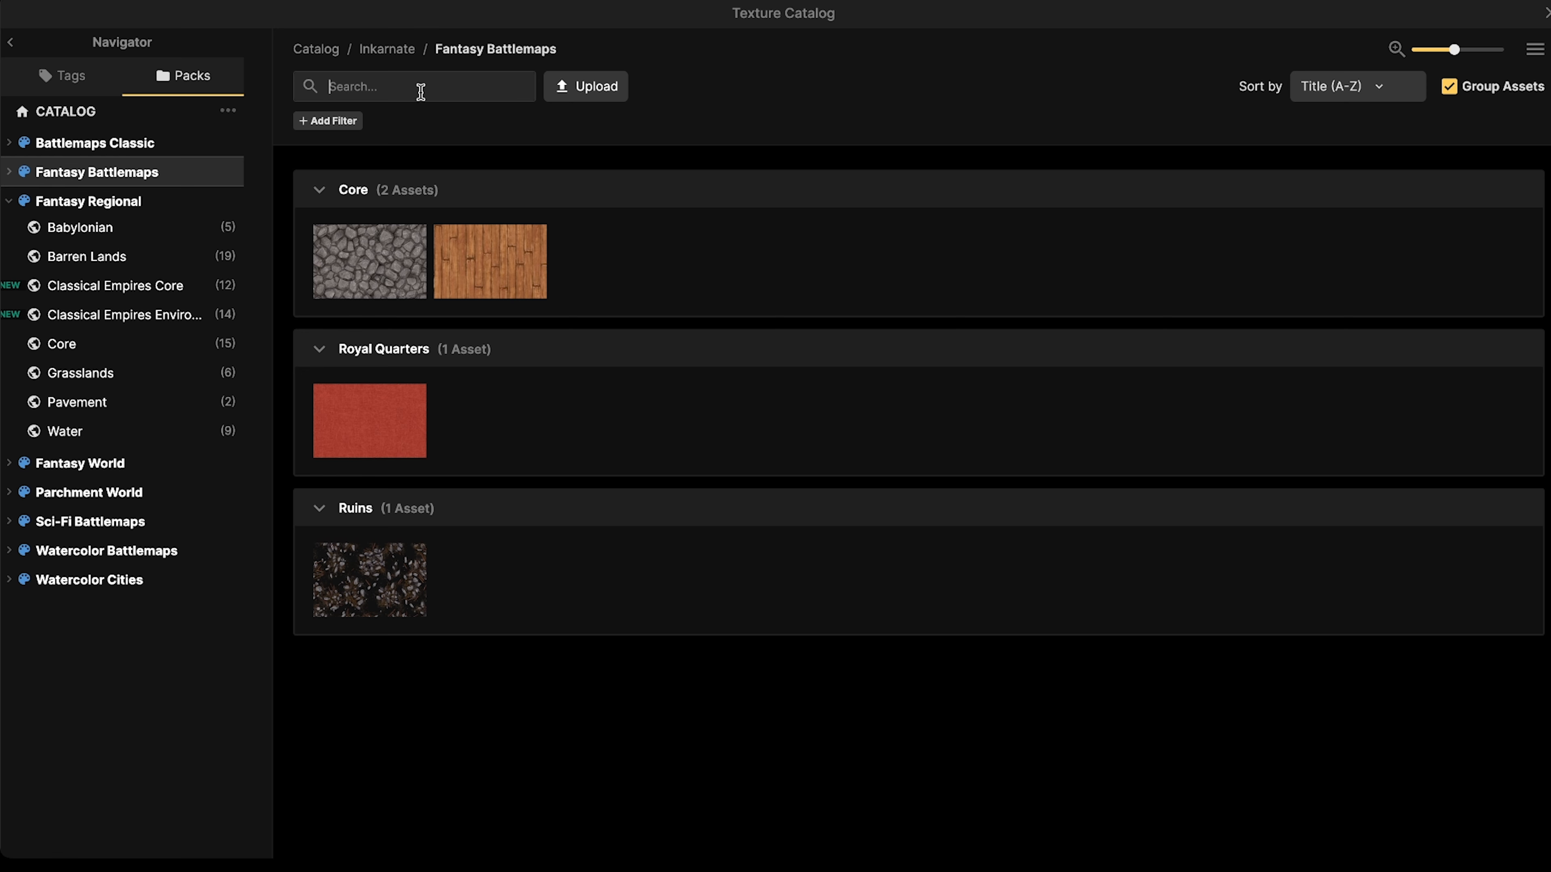
left_click(96, 174)
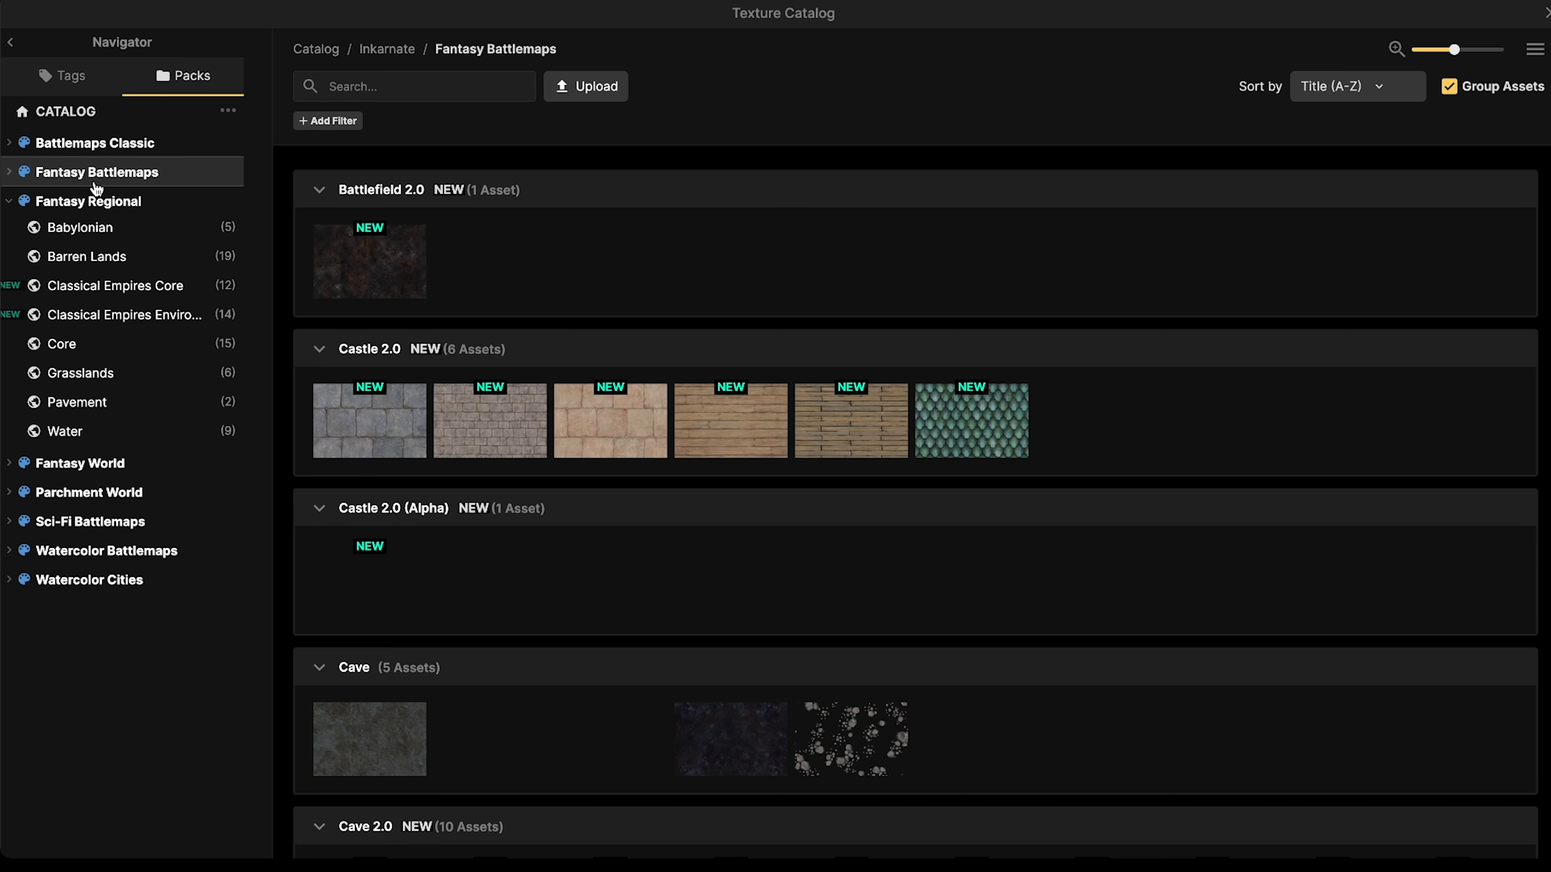
left_click(342, 89)
type("cracked")
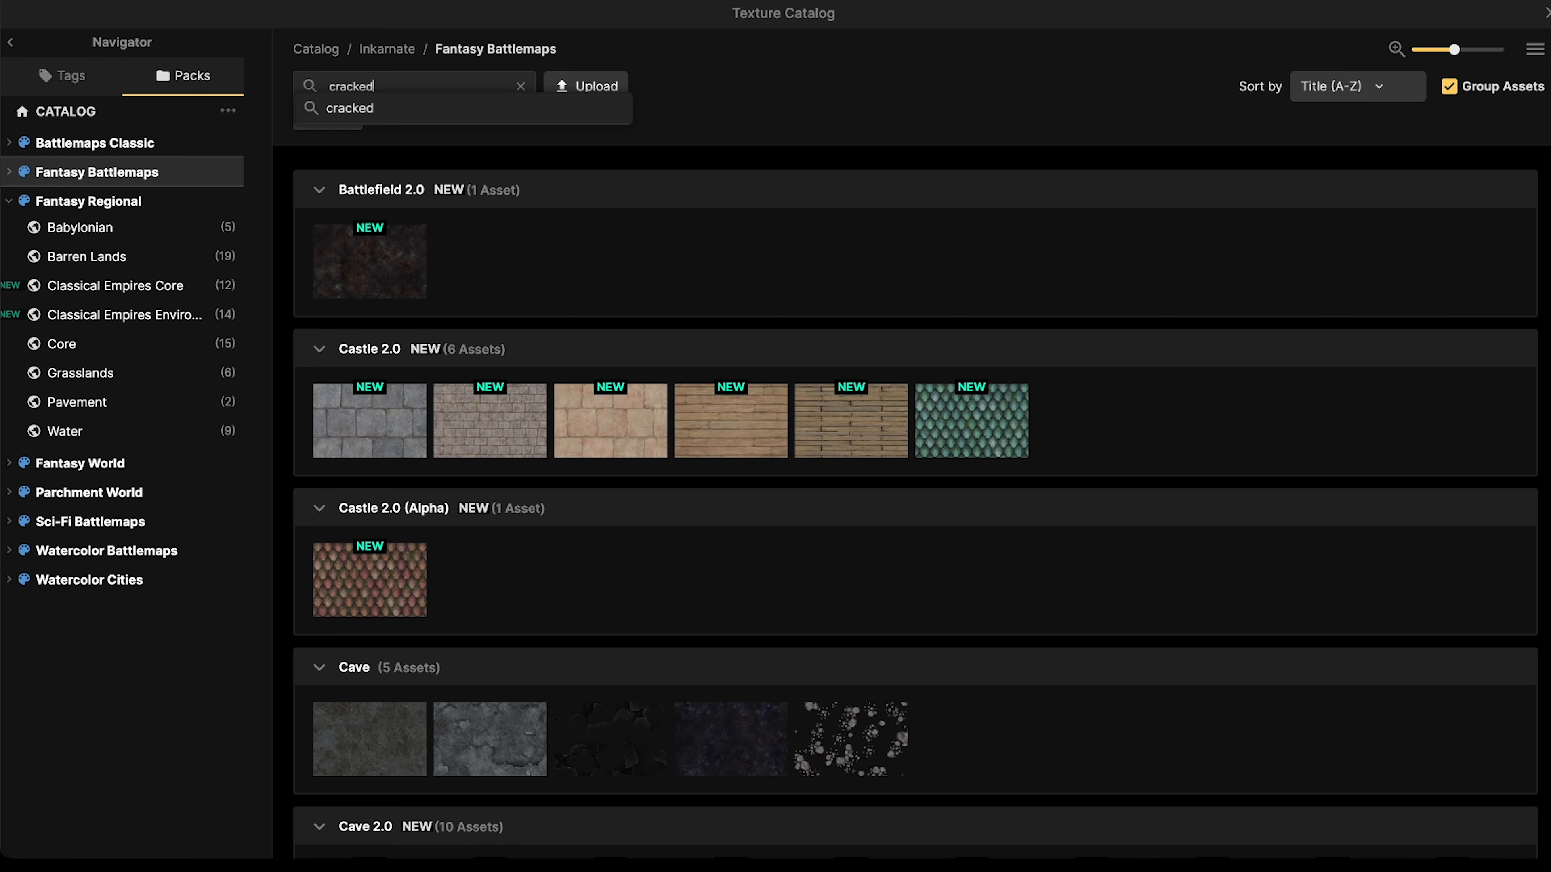
key("Return")
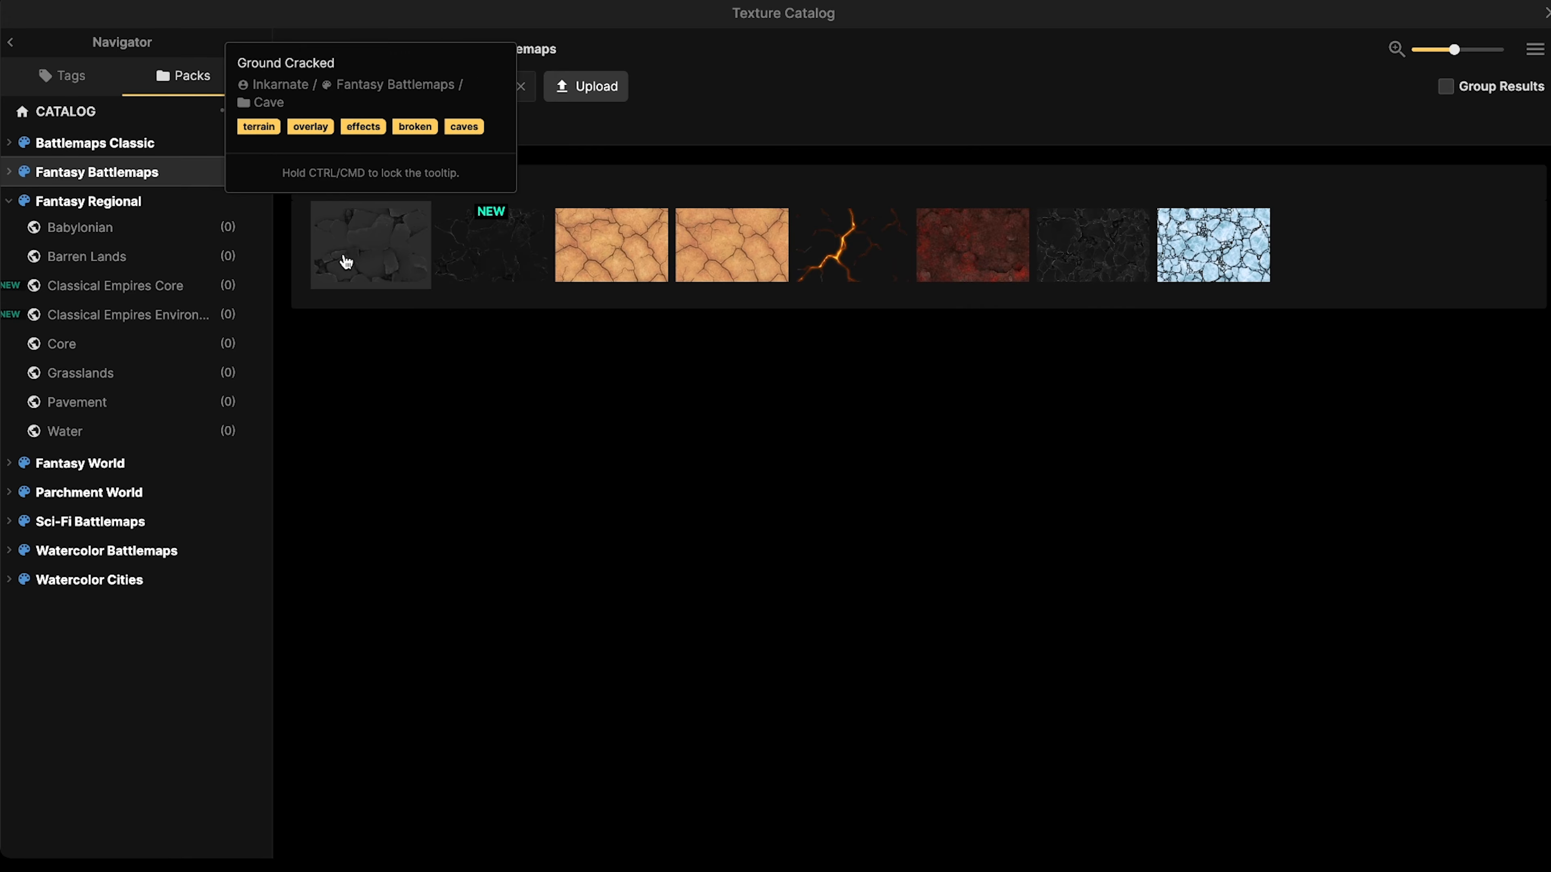
left_click(346, 262)
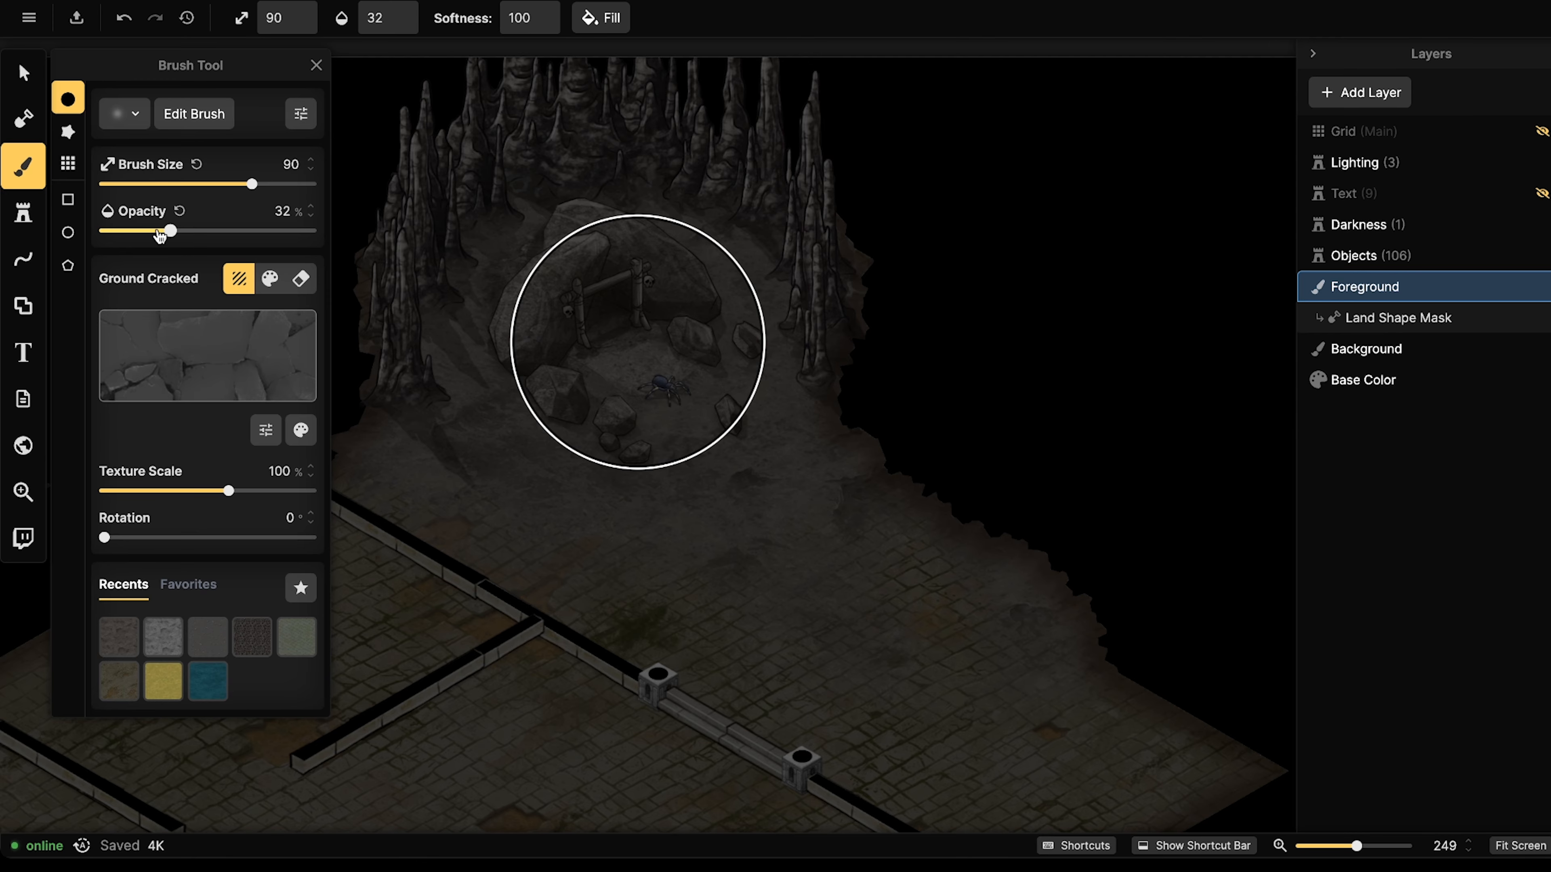
Set the brush size to 45 and texture scale to 21.11%, and dab Ground Cracked over the ground west of the cave.
left_click_drag(251, 183, 209, 189)
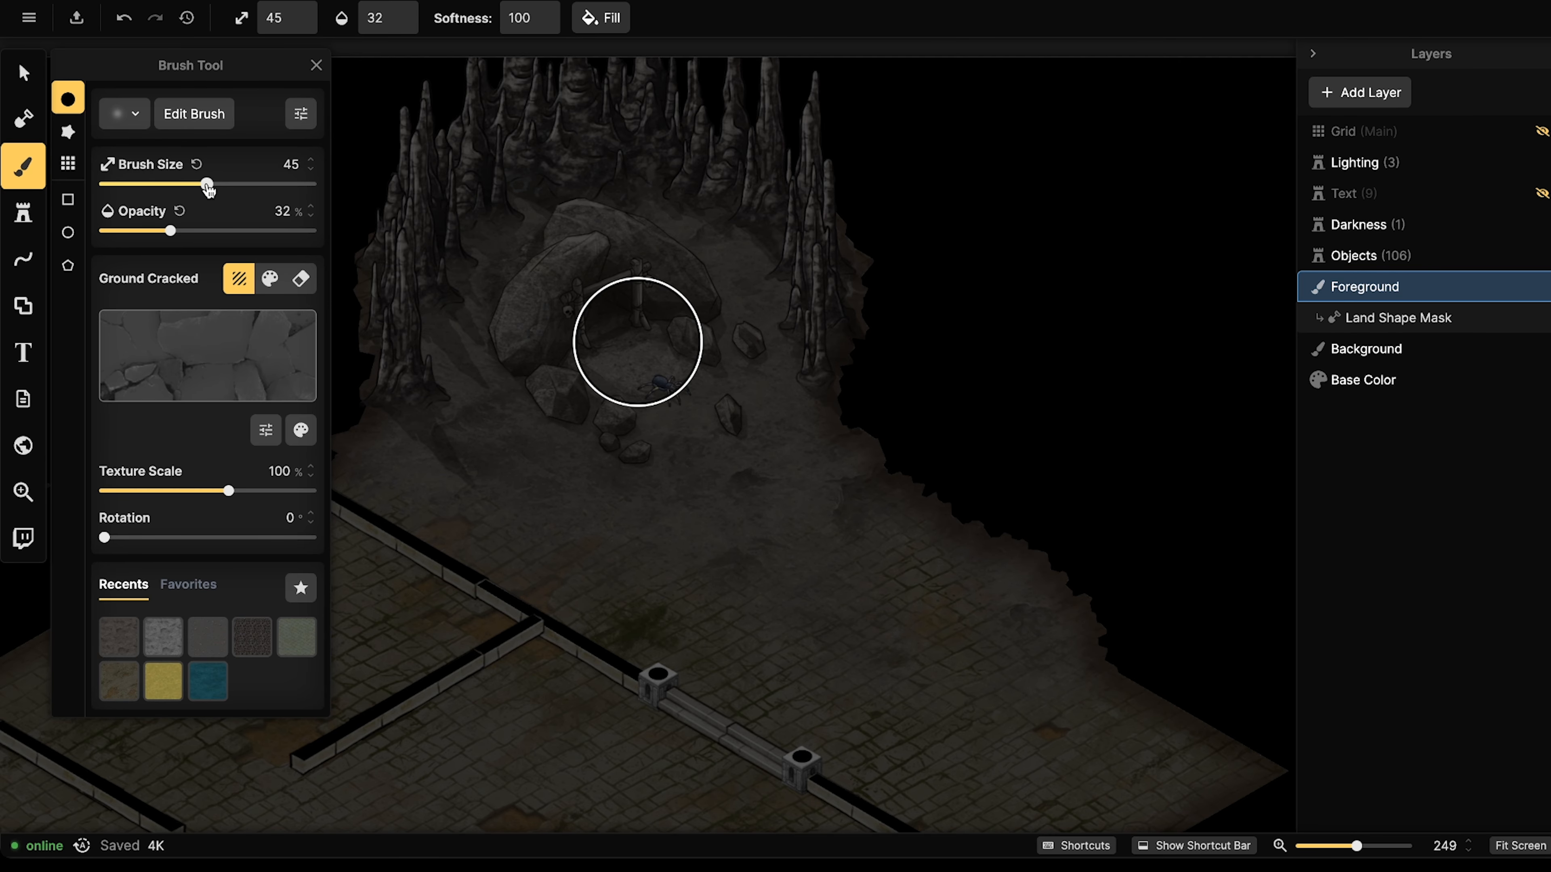
left_click_drag(229, 491, 164, 489)
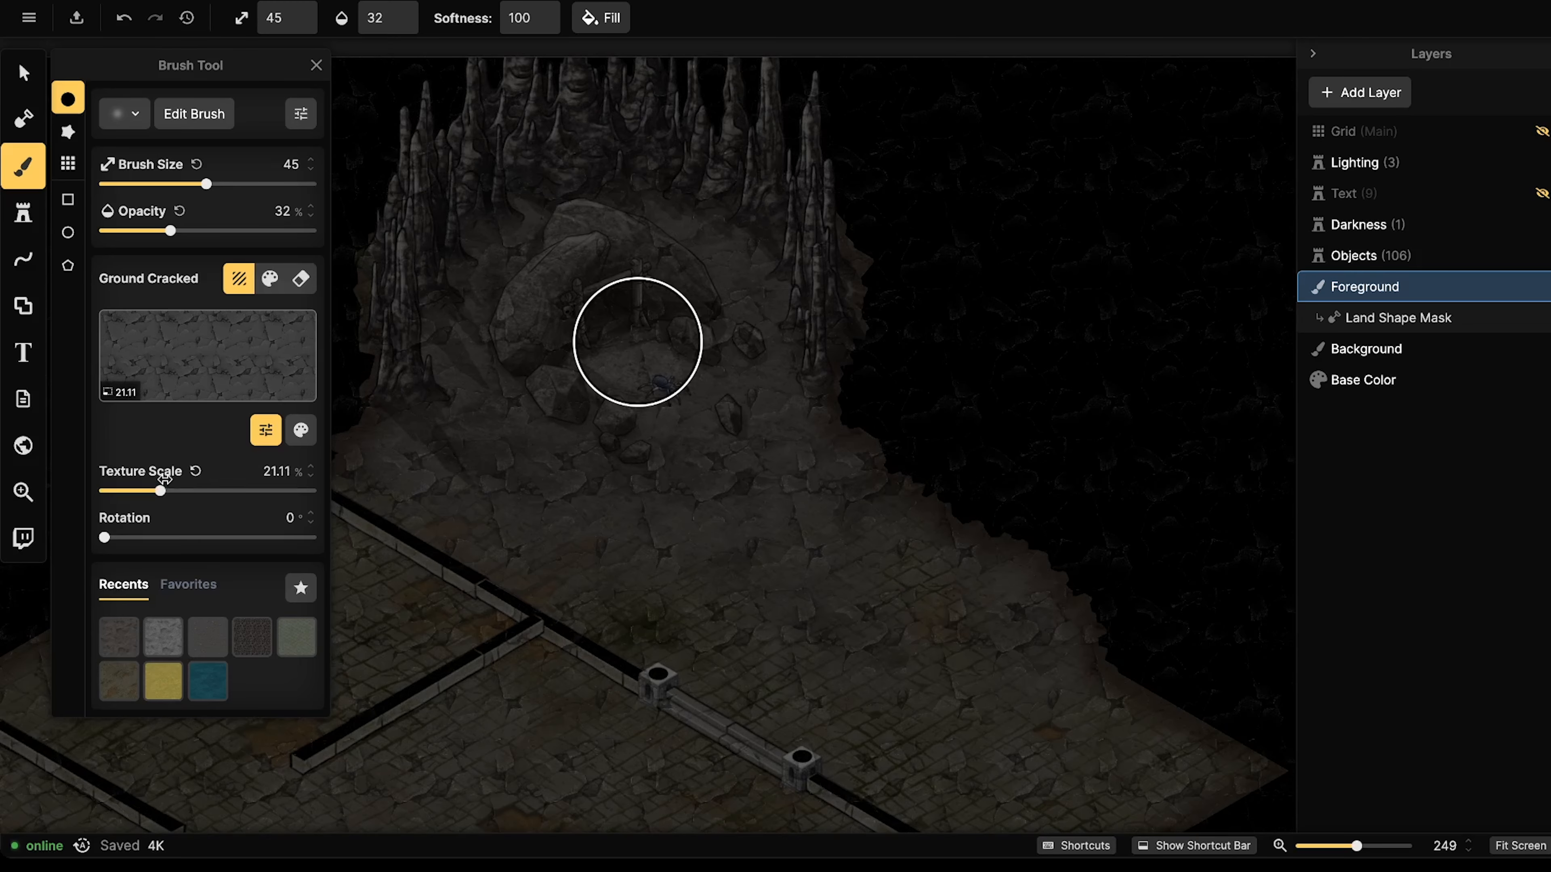
left_click(480, 238)
left_click(479, 243)
left_click(445, 331)
left_click(445, 336)
left_click(449, 347)
left_click(442, 361)
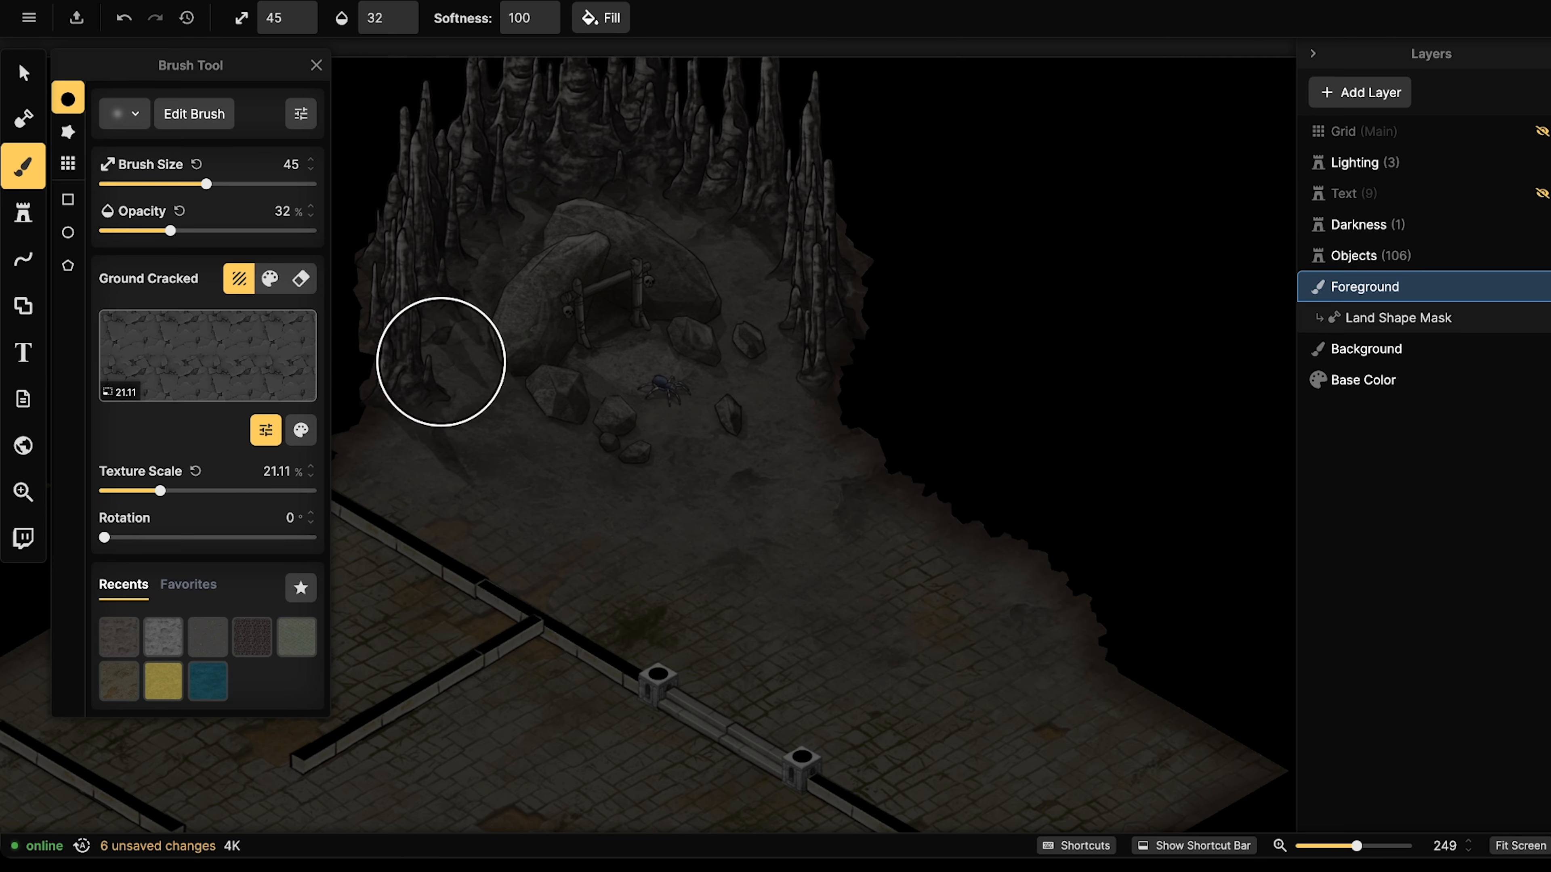
left_click(428, 391)
left_click(487, 391)
left_click(455, 387)
left_click(463, 415)
left_click(413, 411)
left_click(395, 440)
left_click(426, 440)
left_click(405, 465)
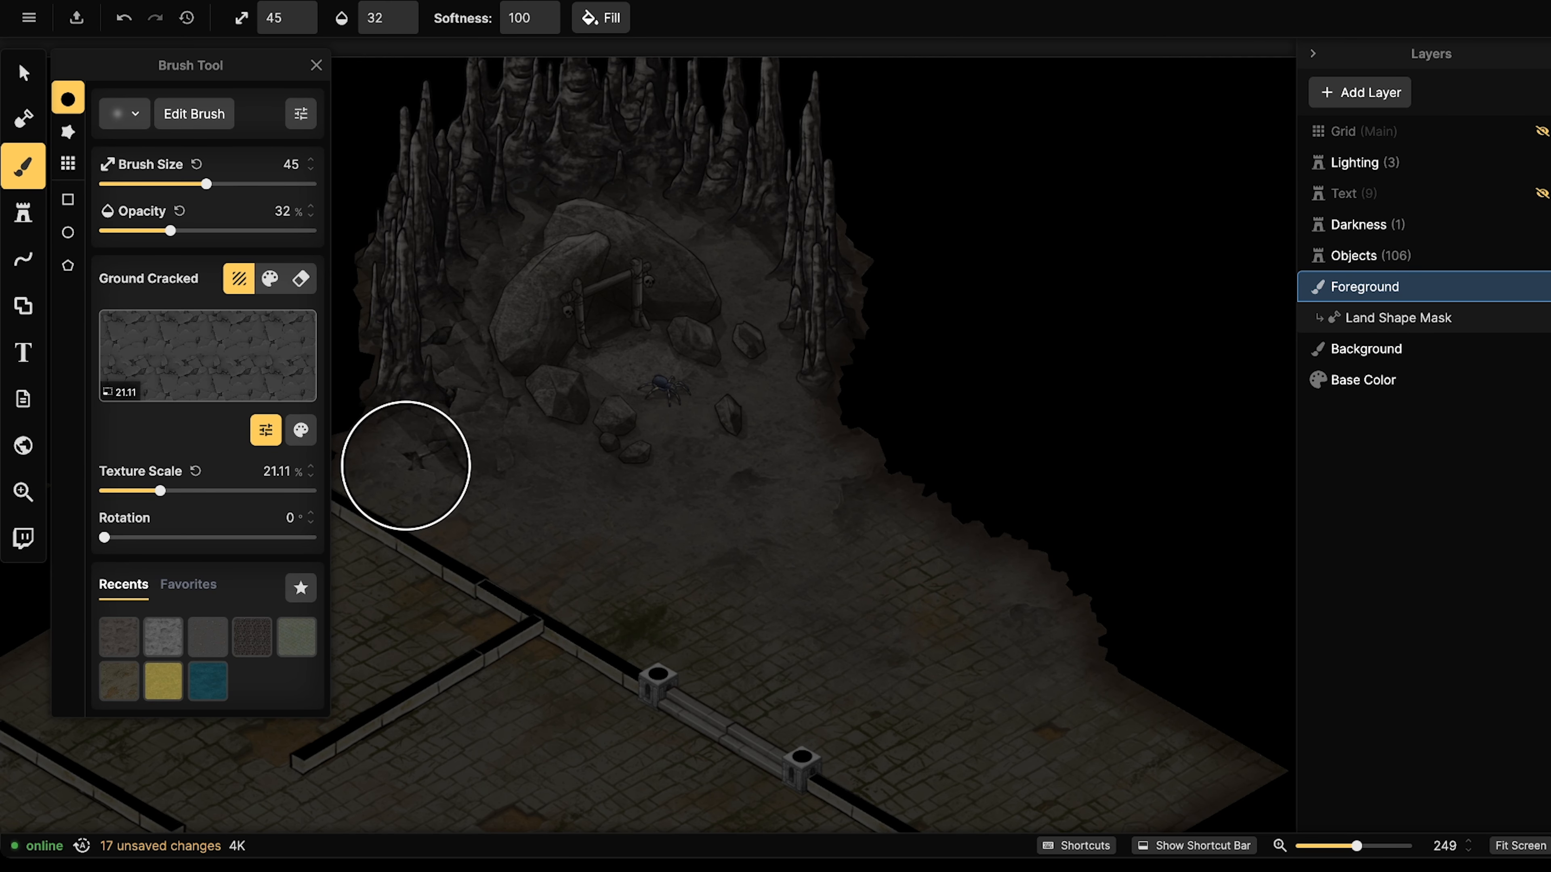
left_click(413, 441)
left_click(427, 417)
left_click(436, 394)
left_click(450, 316)
Dab the Ground Cracked texture over the ground behind the cave and down along its east side.
left_click(534, 212)
left_click(630, 205)
left_click(693, 214)
left_click(724, 253)
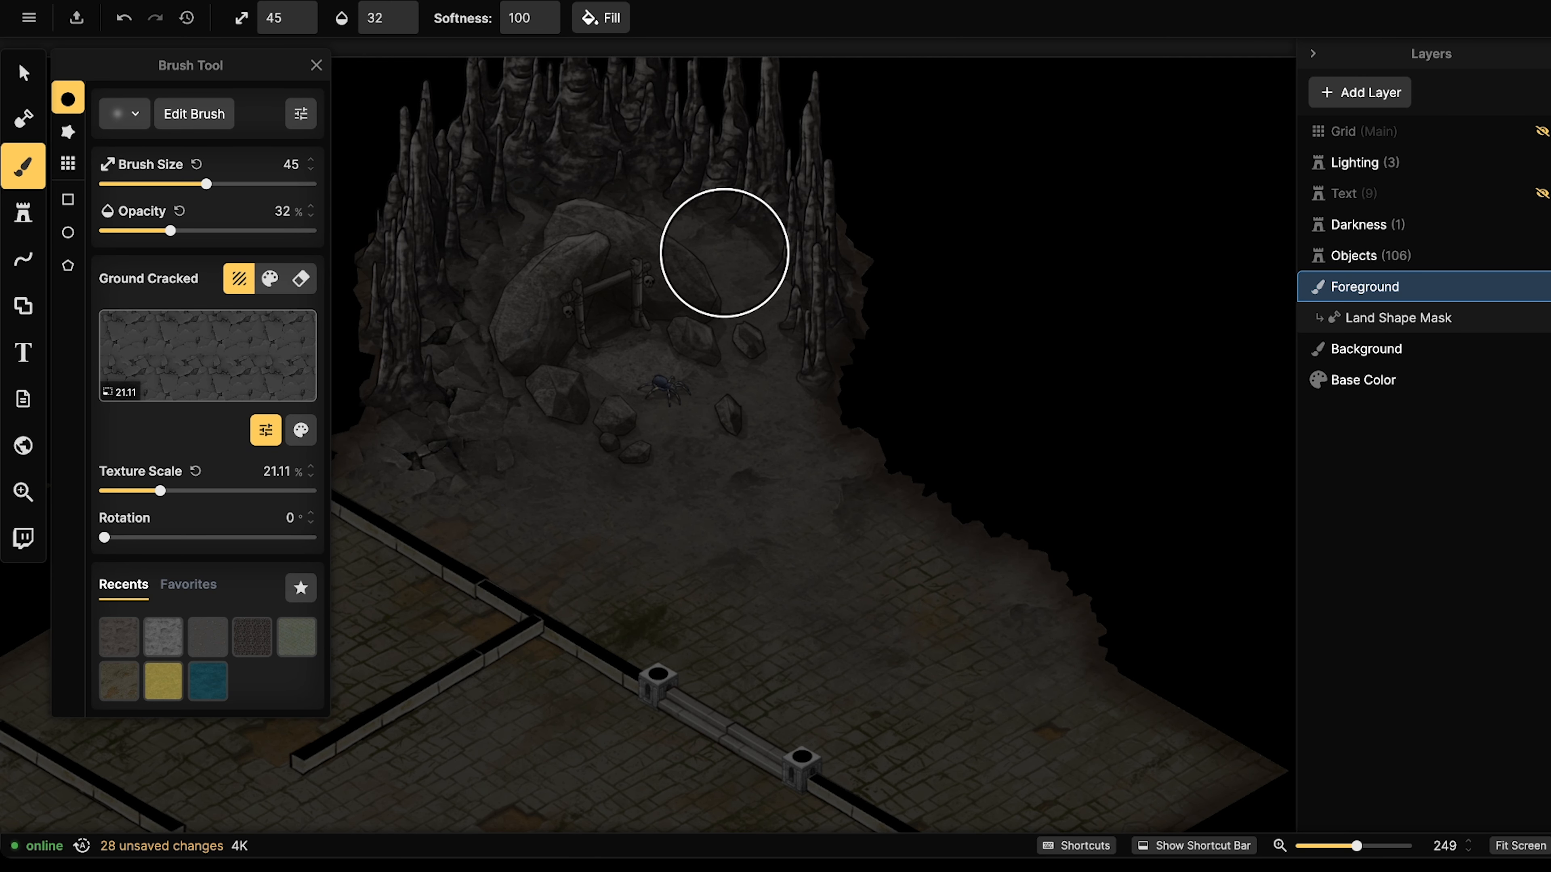
left_click(766, 269)
left_click(751, 298)
left_click(741, 332)
left_click(738, 232)
left_click(712, 264)
left_click(780, 366)
left_click(764, 405)
Paint repeated dabs of Ground Cracked along the cave room's southeastern edge to build up broken rock.
left_click(839, 442)
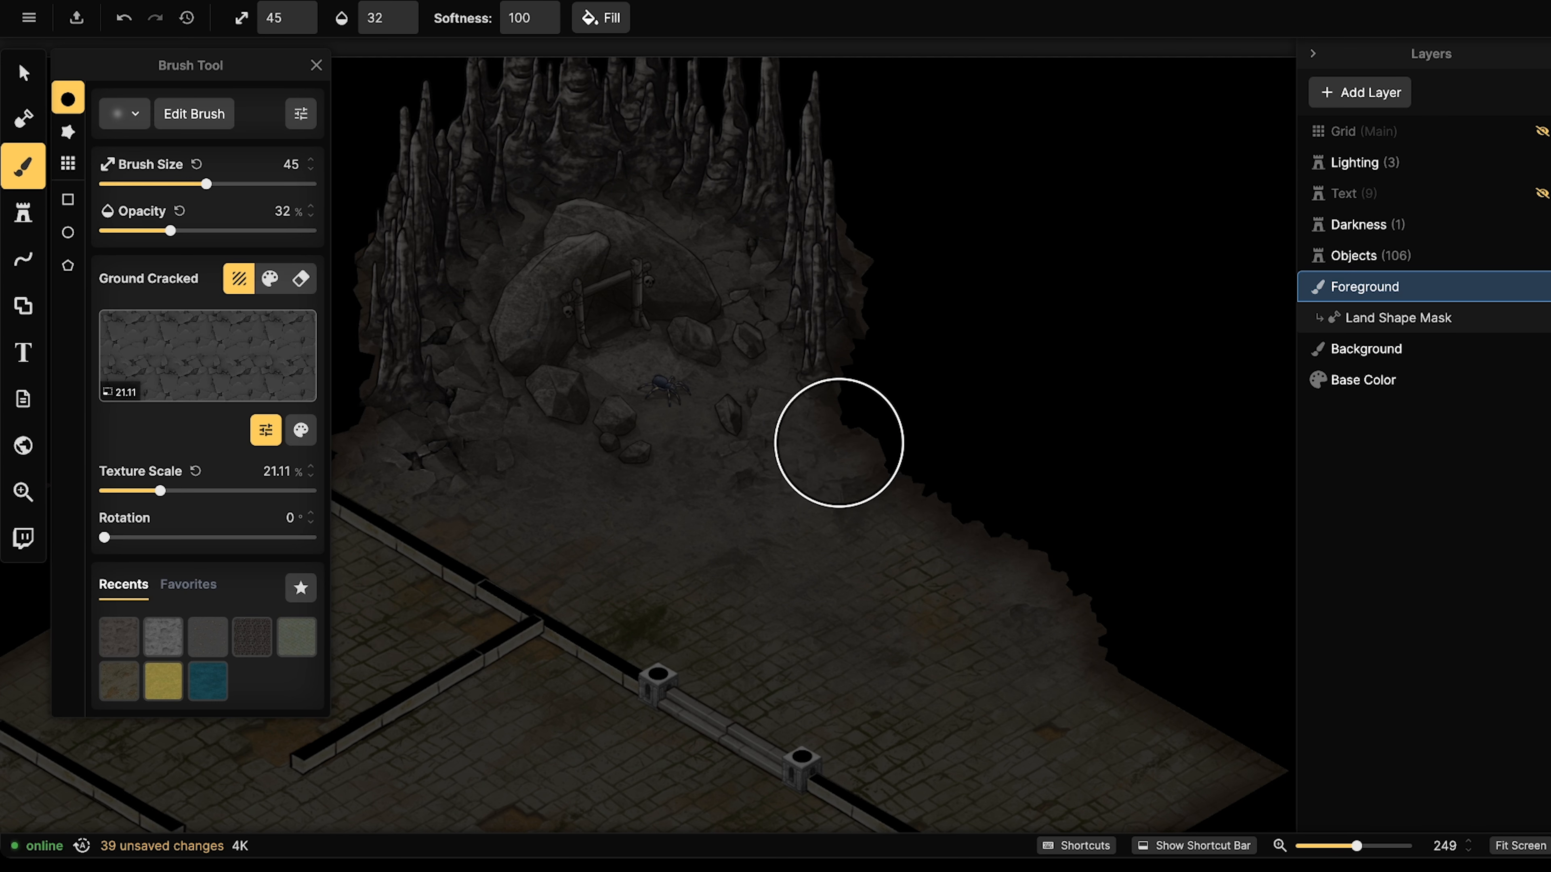
left_click(867, 483)
left_click(900, 512)
left_click(940, 519)
left_click(976, 523)
left_click(1050, 562)
left_click(1121, 599)
left_click(1102, 620)
left_click(1088, 643)
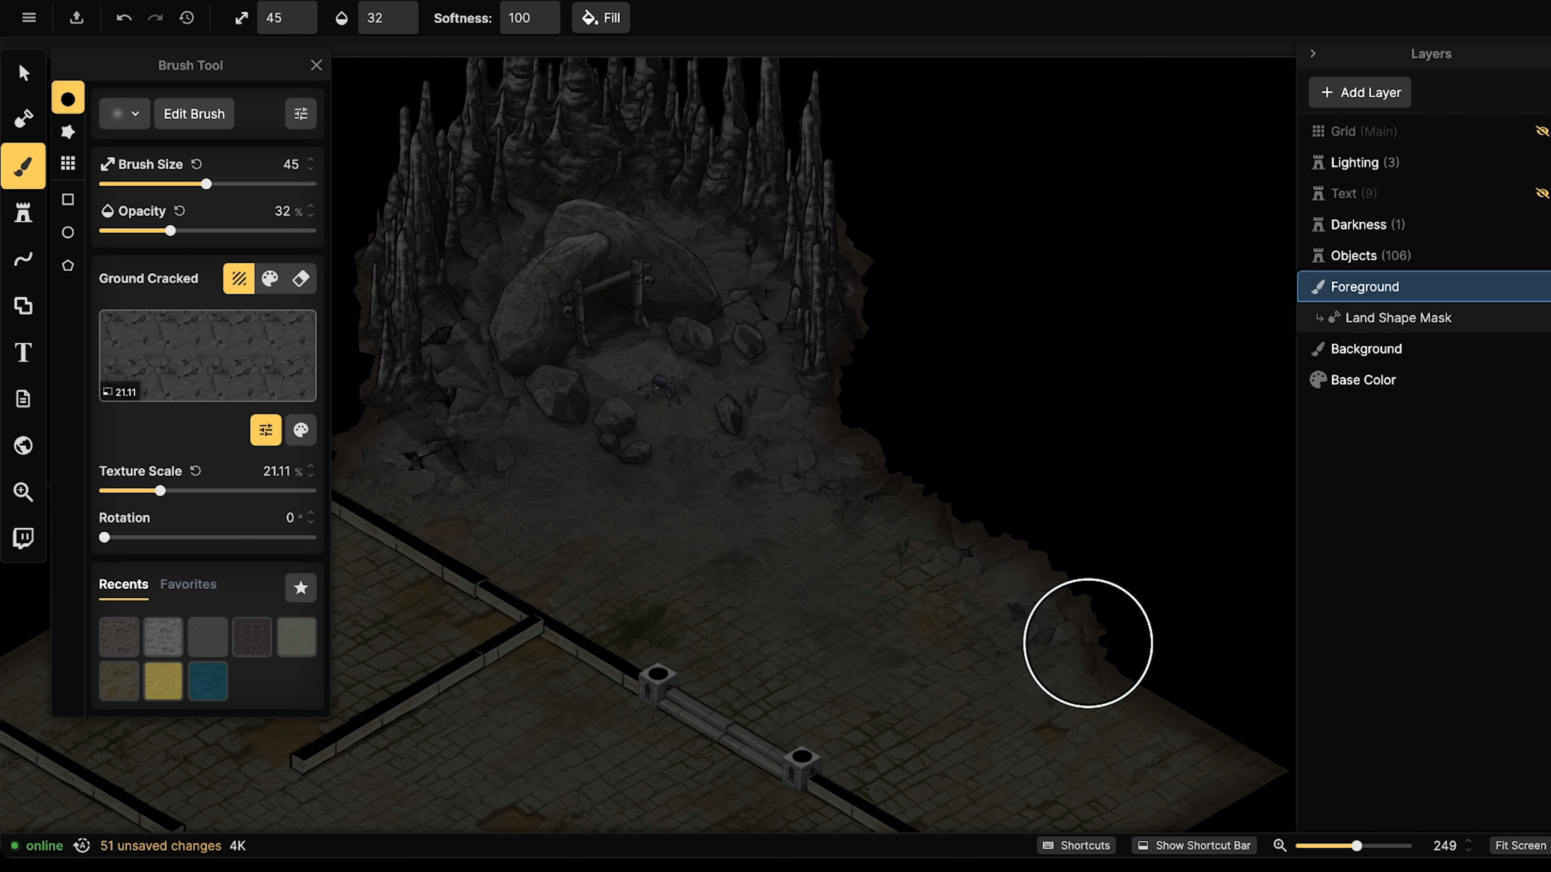
left_click(1107, 593)
left_click(1010, 553)
left_click(1053, 497)
left_click(1013, 478)
left_click(956, 577)
left_click(889, 574)
left_click(805, 614)
left_click(962, 589)
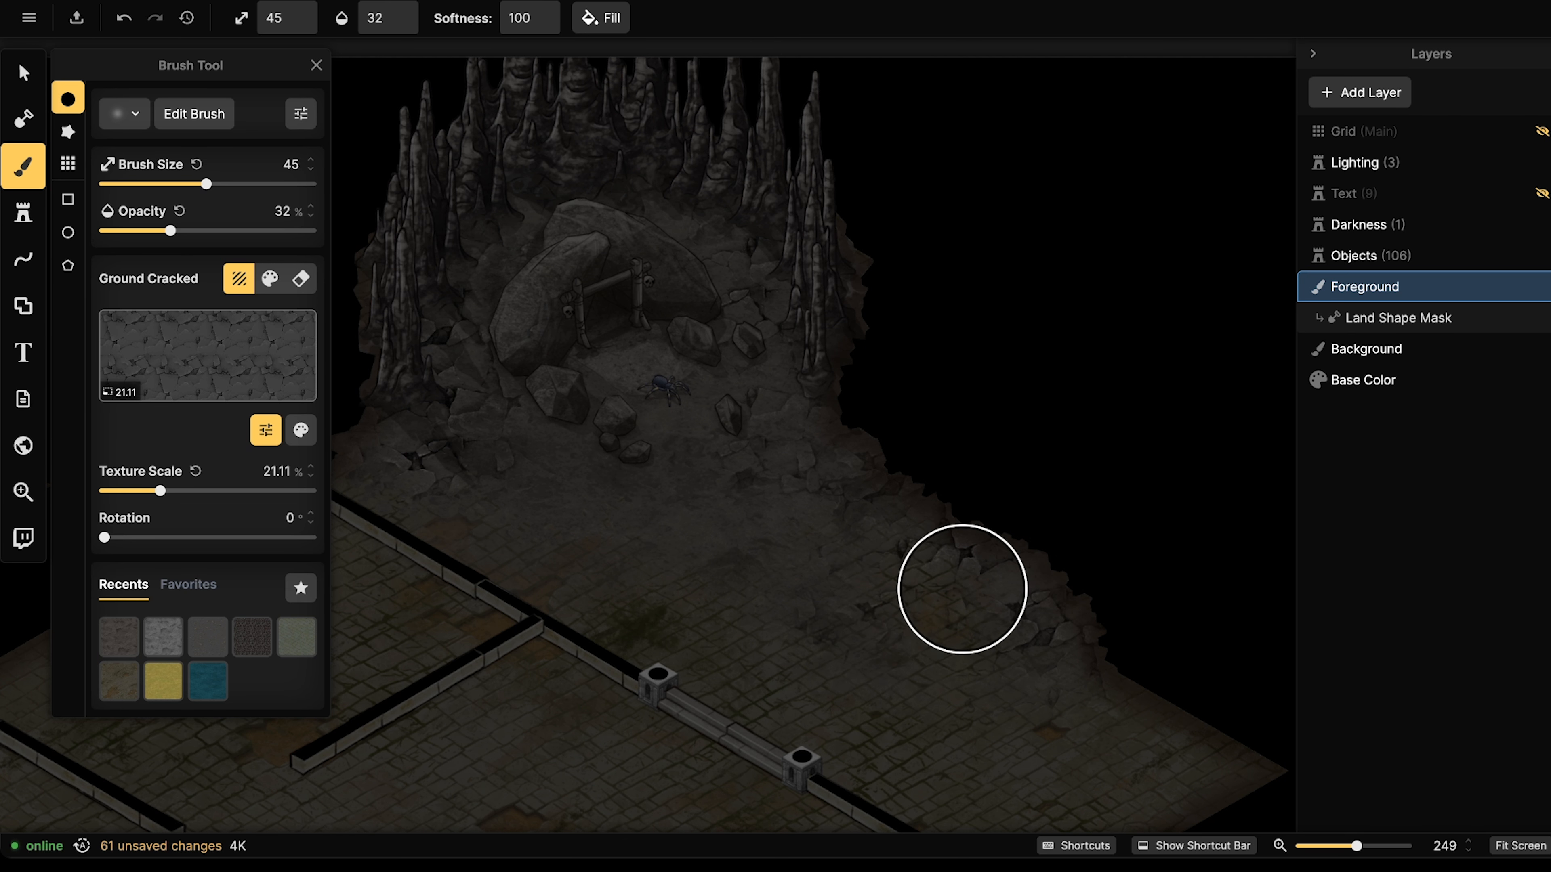
left_click(916, 586)
left_click(817, 599)
left_click(944, 549)
left_click(886, 502)
left_click(888, 422)
left_click(782, 454)
left_click(756, 445)
left_click(809, 434)
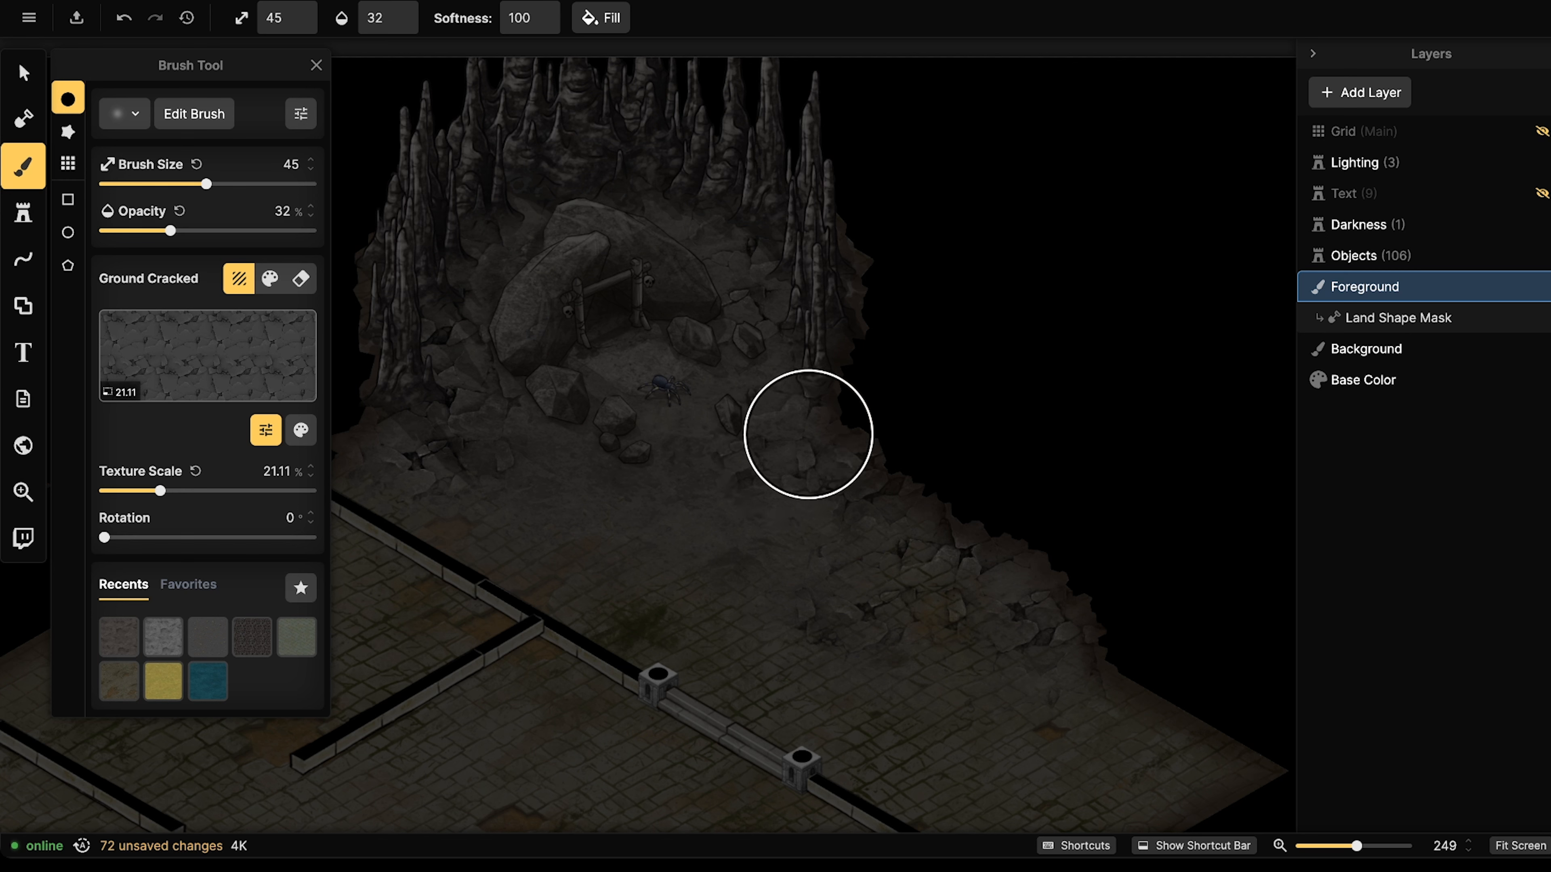
left_click(781, 436)
left_click(1038, 533)
left_click(1063, 597)
left_click(949, 577)
left_click(989, 561)
left_click(915, 496)
left_click(861, 467)
left_click(802, 440)
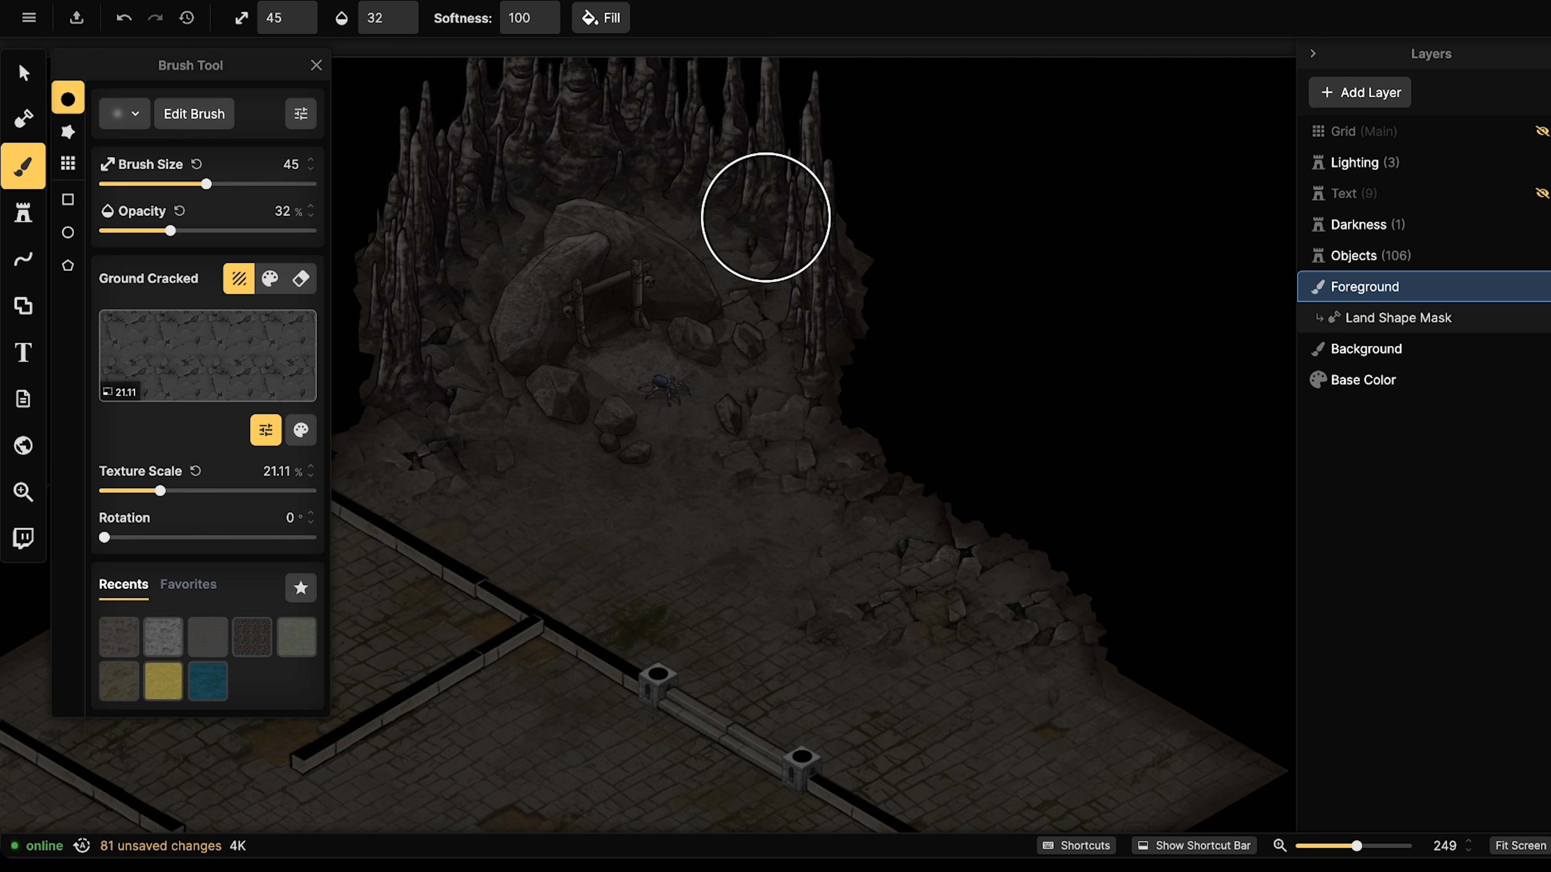
Add more Ground Cracked strokes around the back of the cave and on the southeastern ground.
left_click(766, 218)
left_click(687, 221)
left_click(606, 228)
left_click(538, 195)
left_click(524, 233)
left_click(513, 272)
left_click(483, 294)
left_click(800, 200)
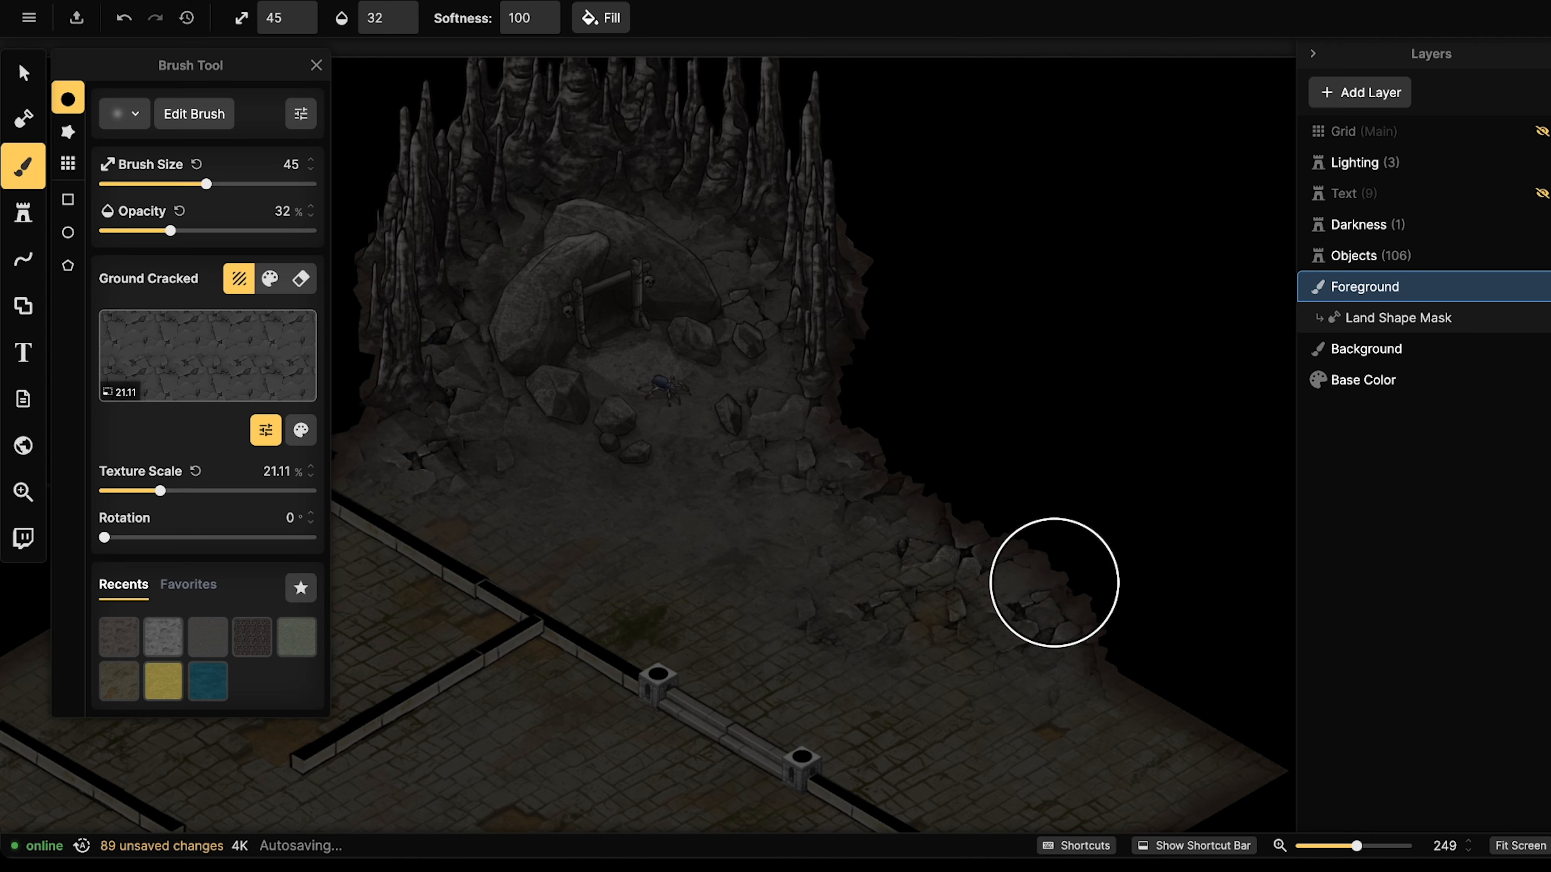
mouse_move(1054, 582)
left_mouse_down()
mouse_move(990, 520)
mouse_move(1076, 571)
mouse_move(1087, 630)
mouse_move(993, 629)
left_mouse_up()
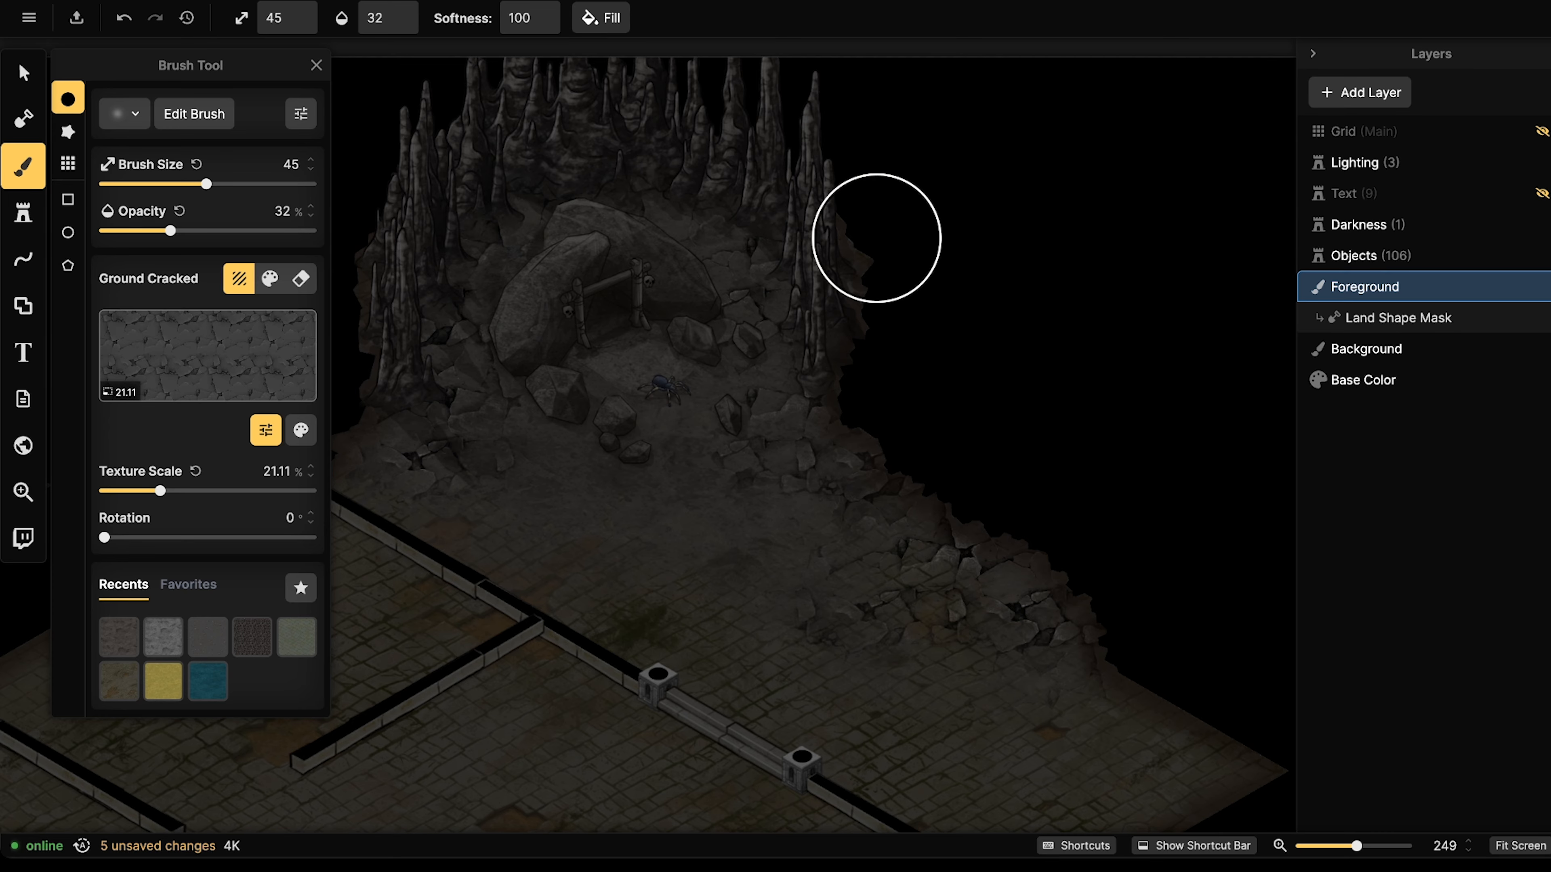
Look over the cracked ground around the cave in the wider map and switch to the Select tool.
scroll(703, 367, "down", 3)
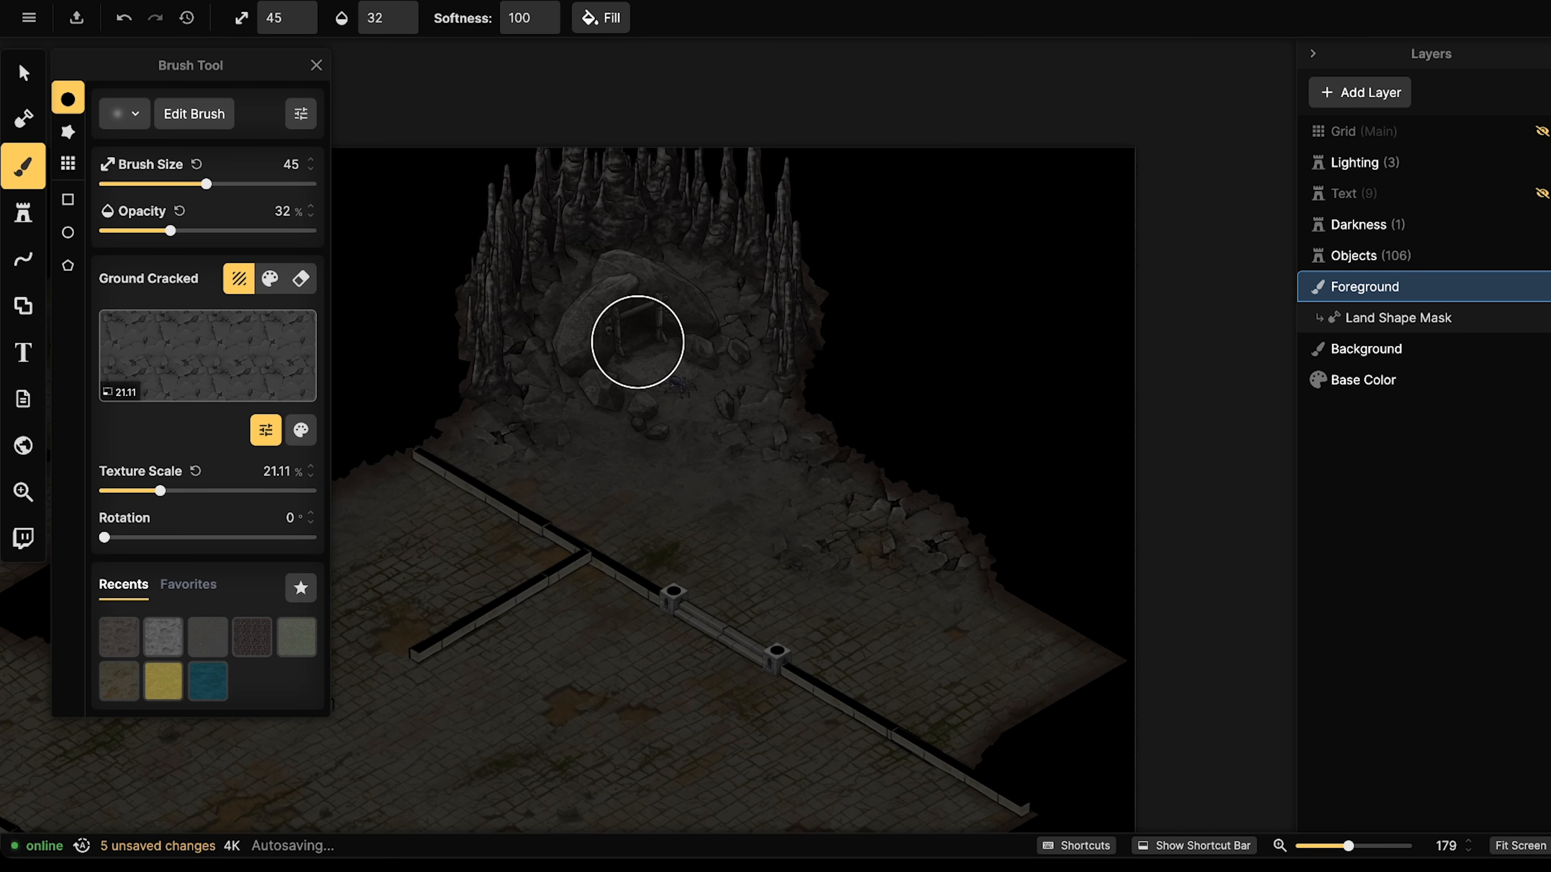
scroll(610, 360, "down", 3)
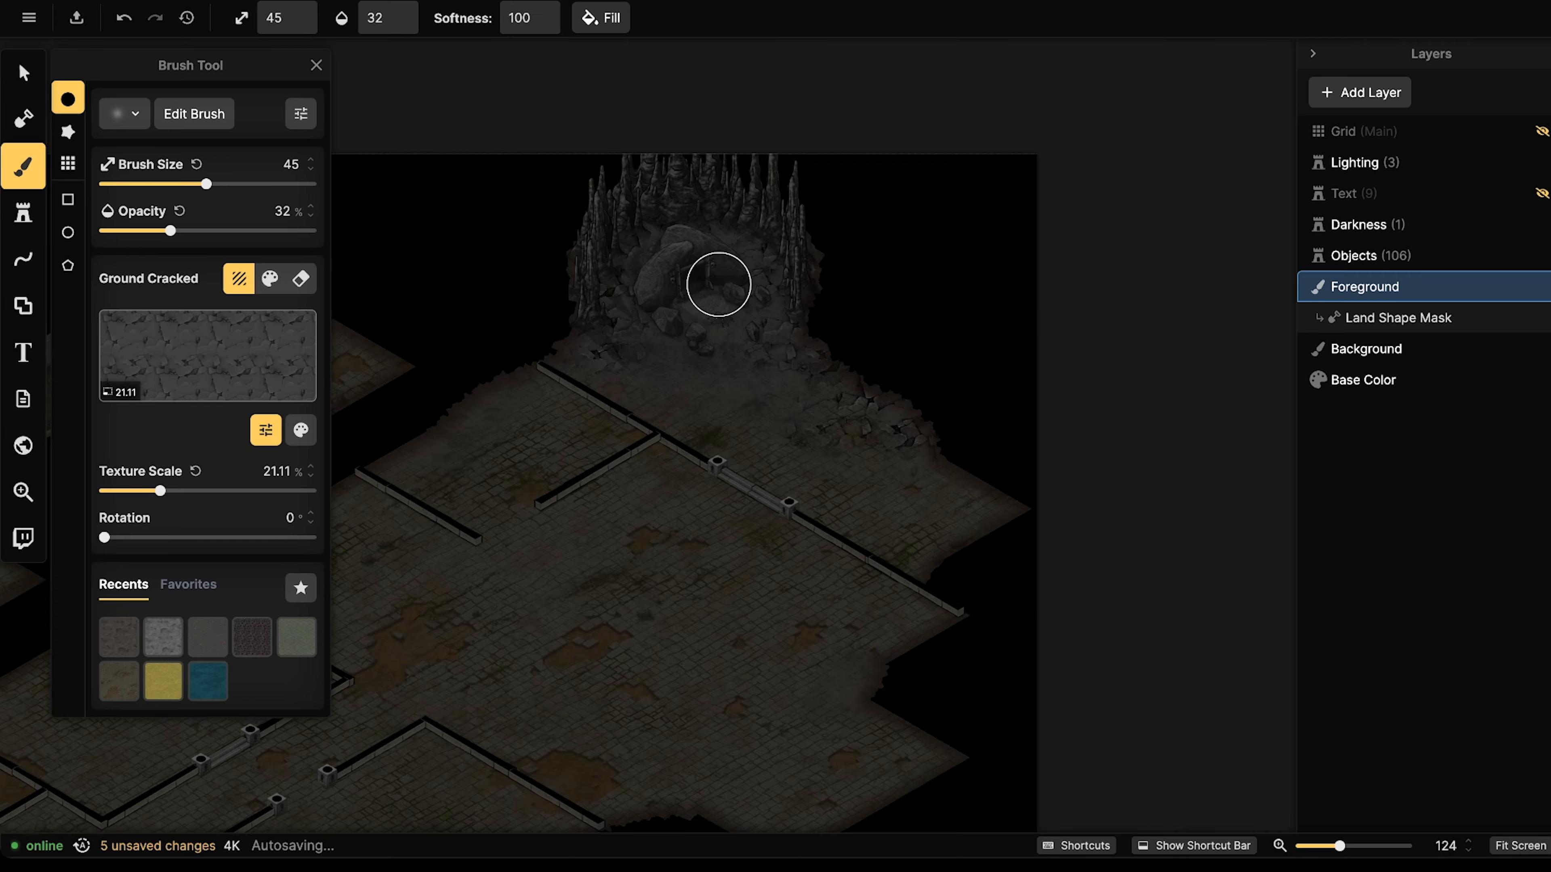
middle_click_drag(718, 285, 741, 300)
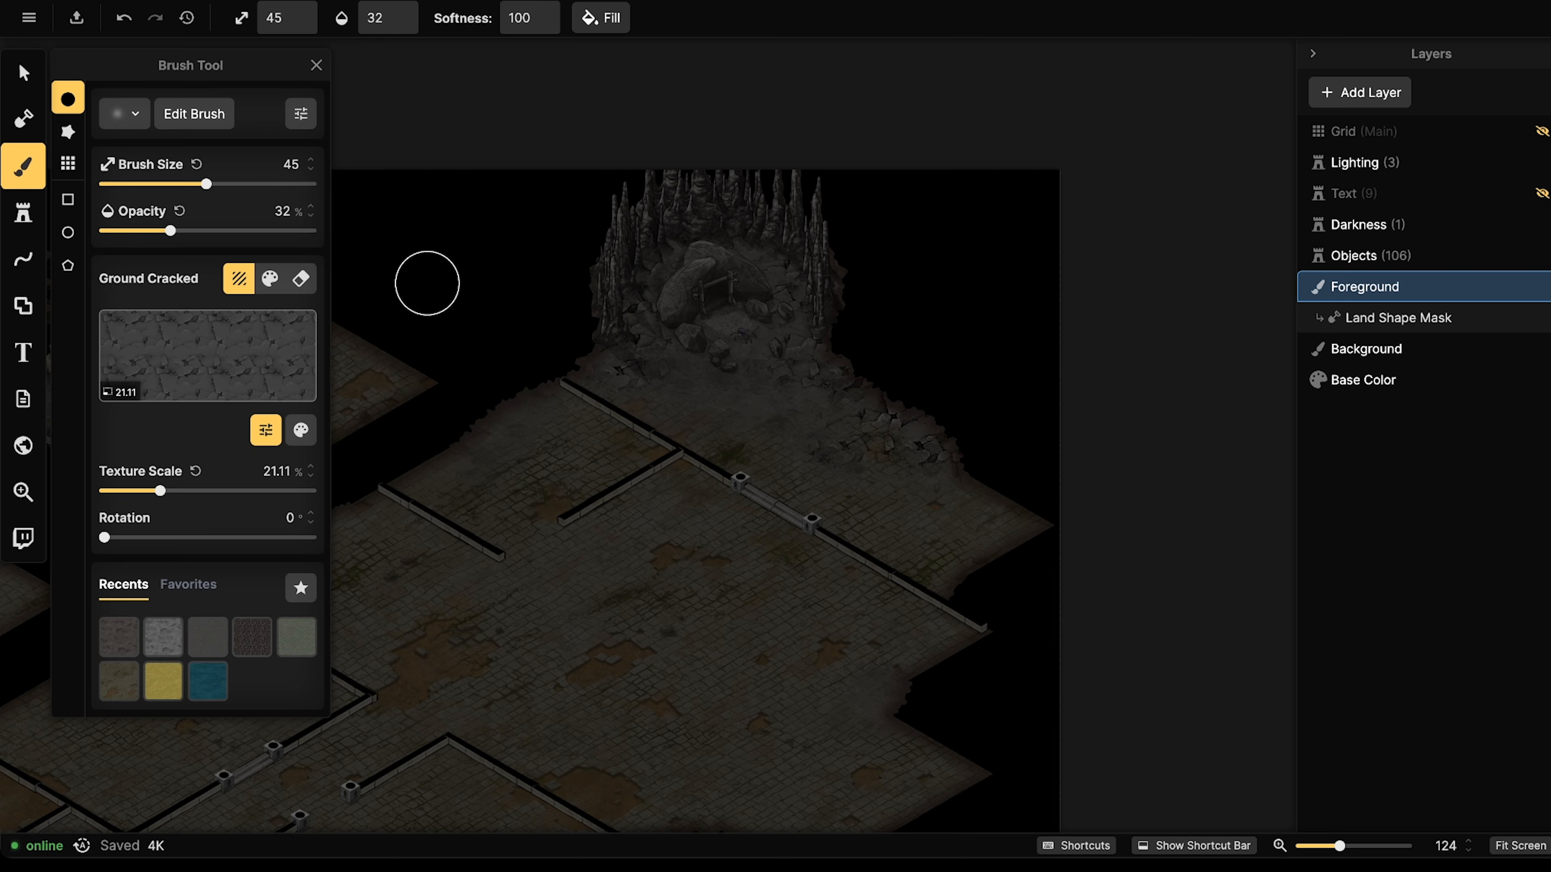
scroll(643, 512, "up", 5)
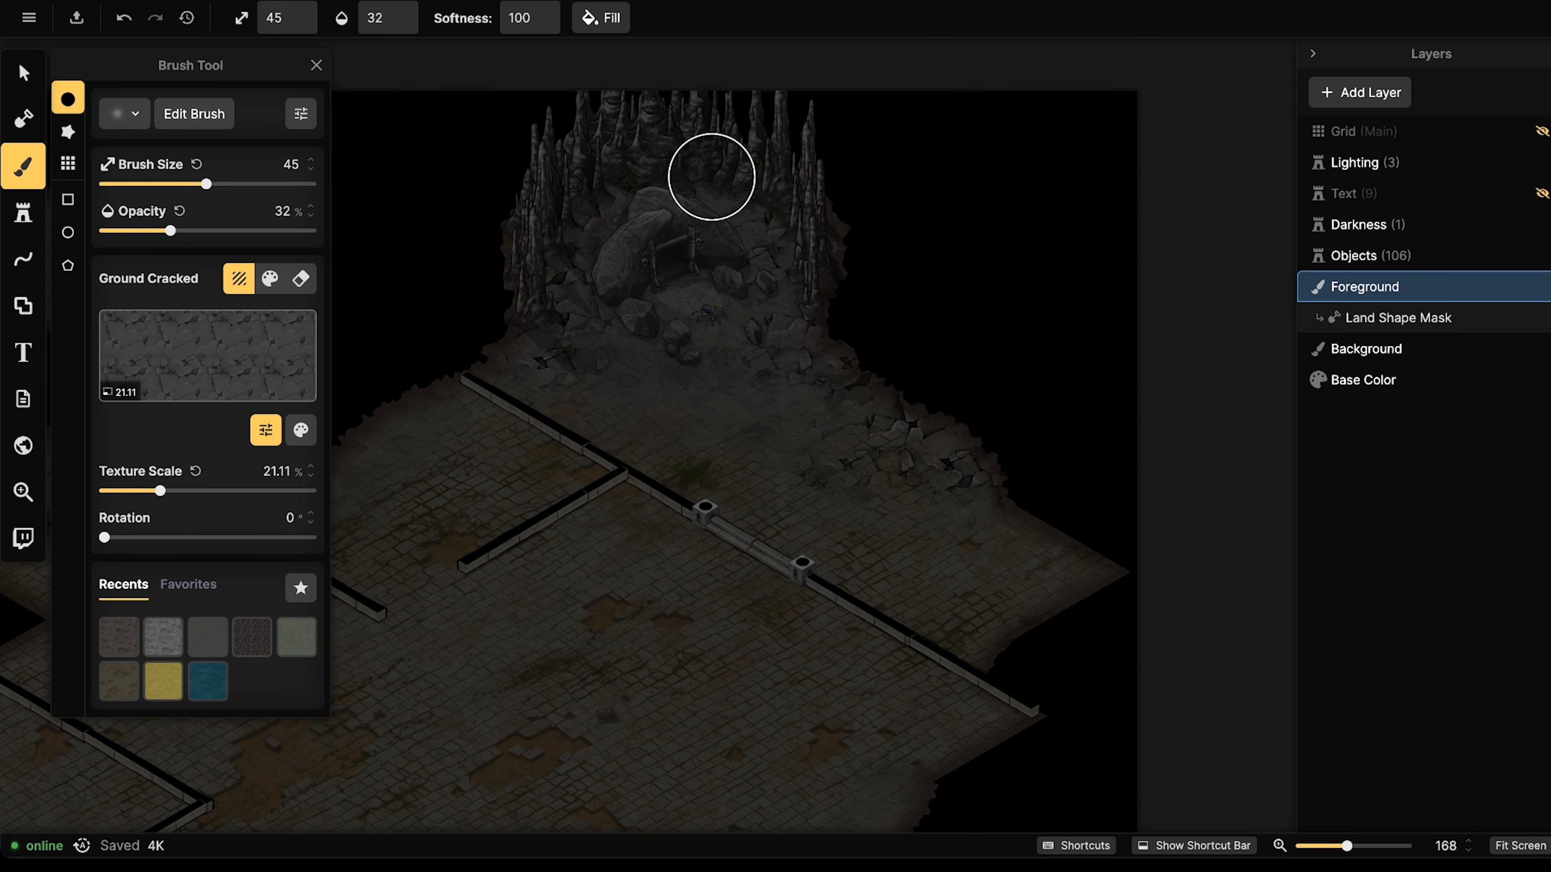
middle_click_drag(678, 287, 680, 326)
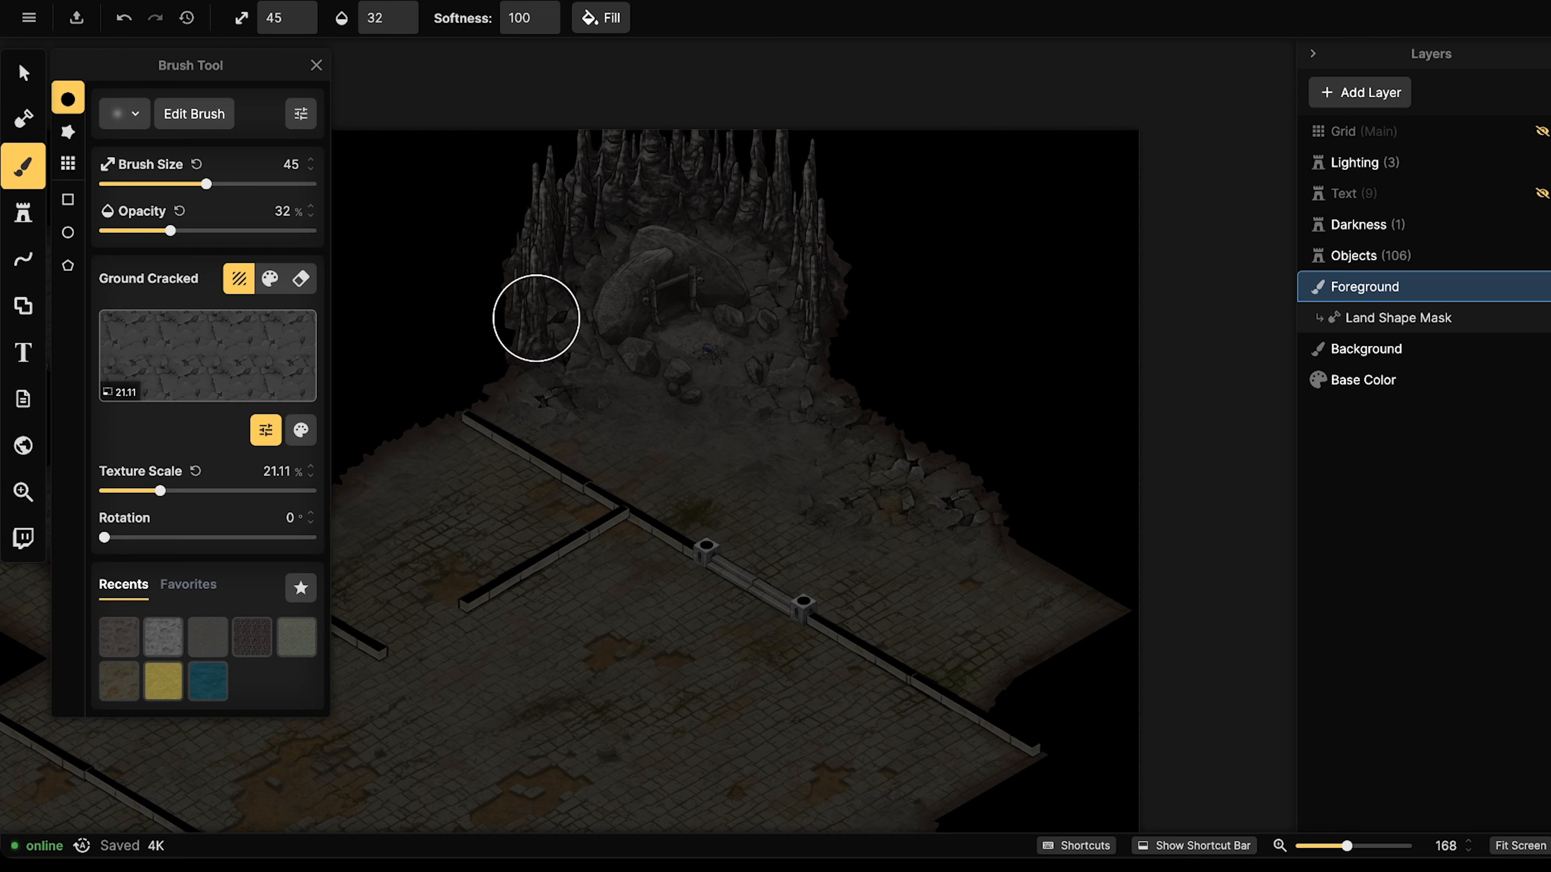
key("v")
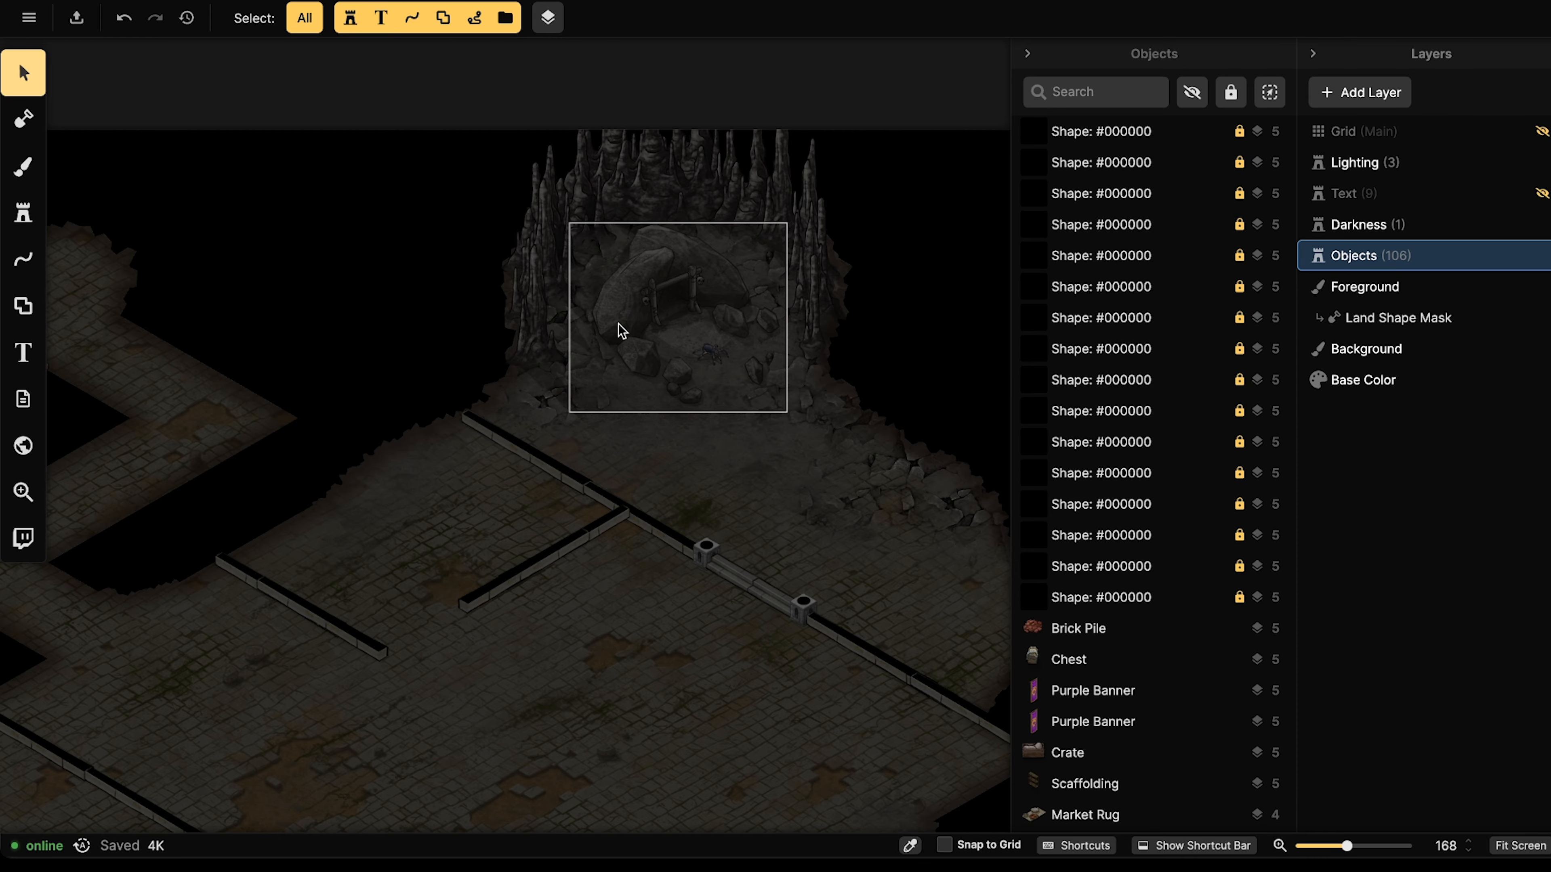
Copy a gray stalagmite from behind the cave, paste it on the cave room's eastern edge and scale it to 60%.
scroll(607, 419, "down", 5)
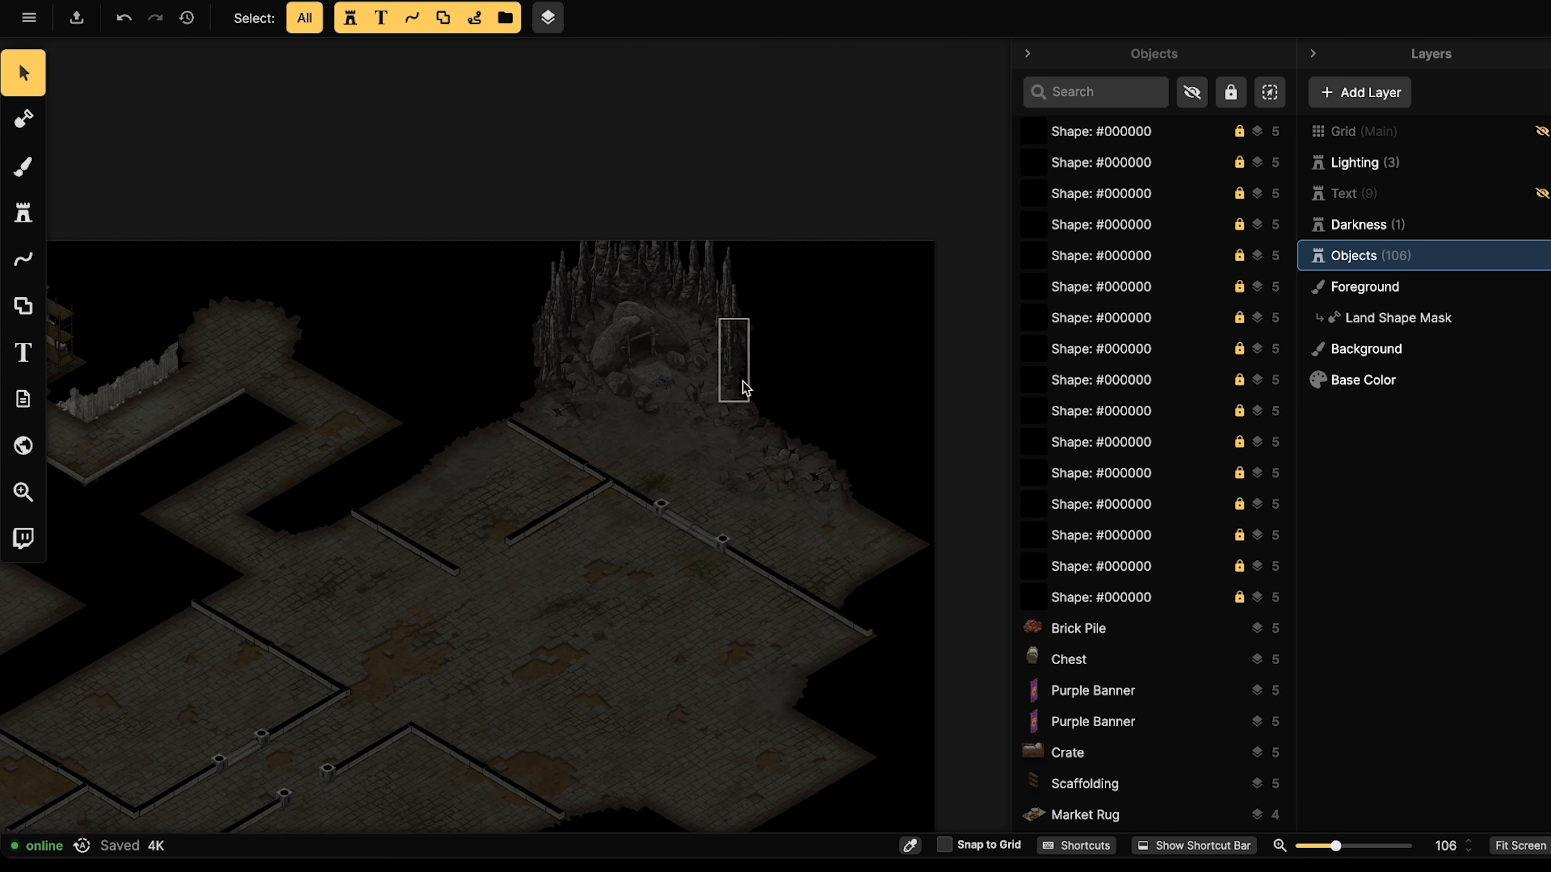
scroll(745, 388, "up", 8)
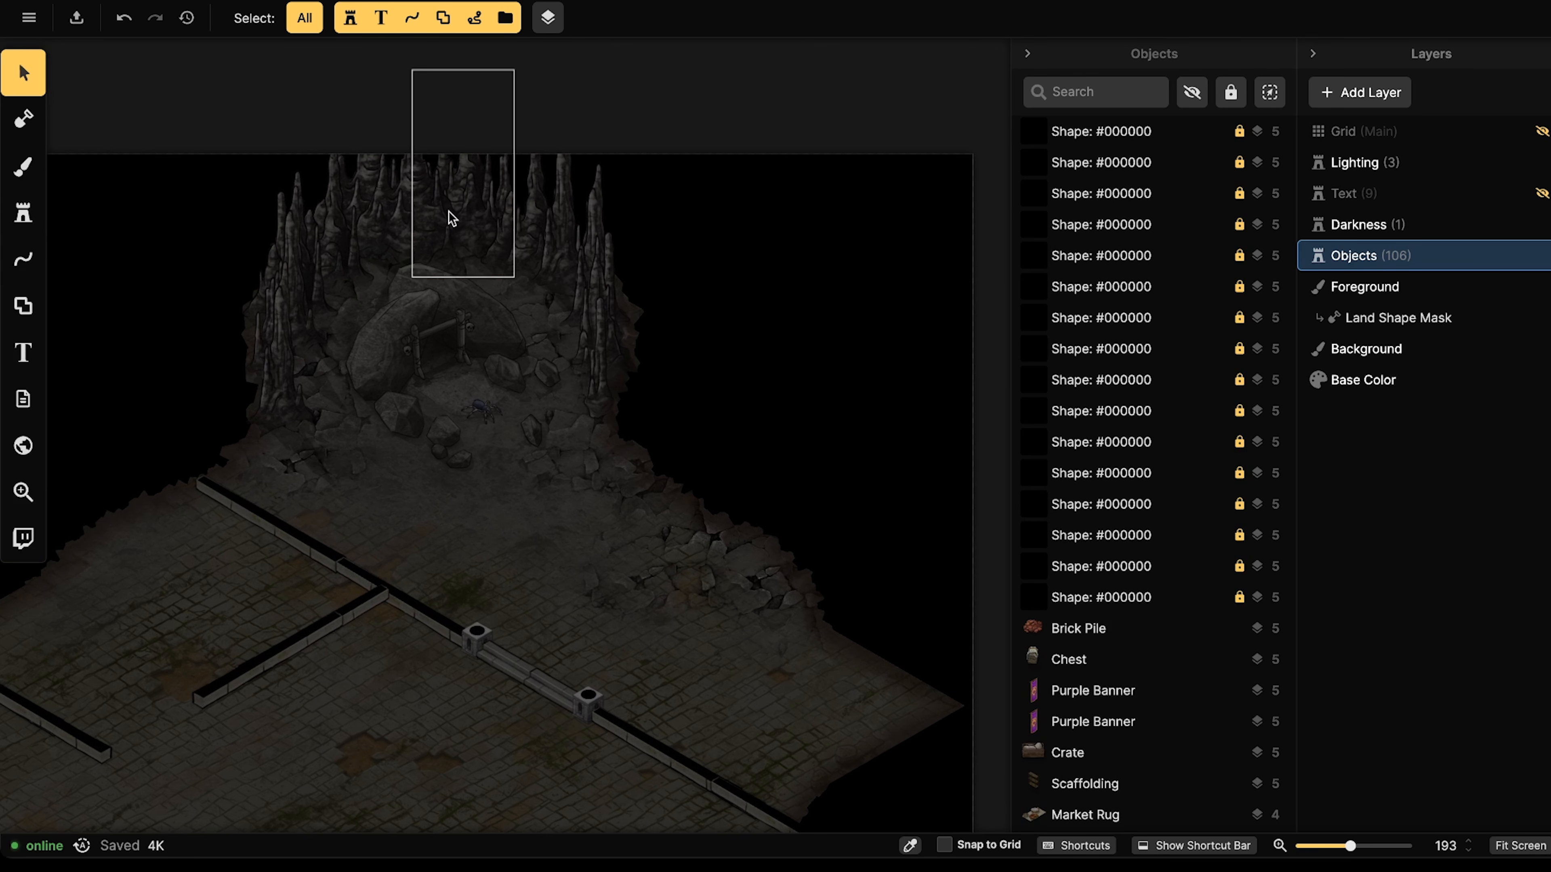
left_click(444, 167)
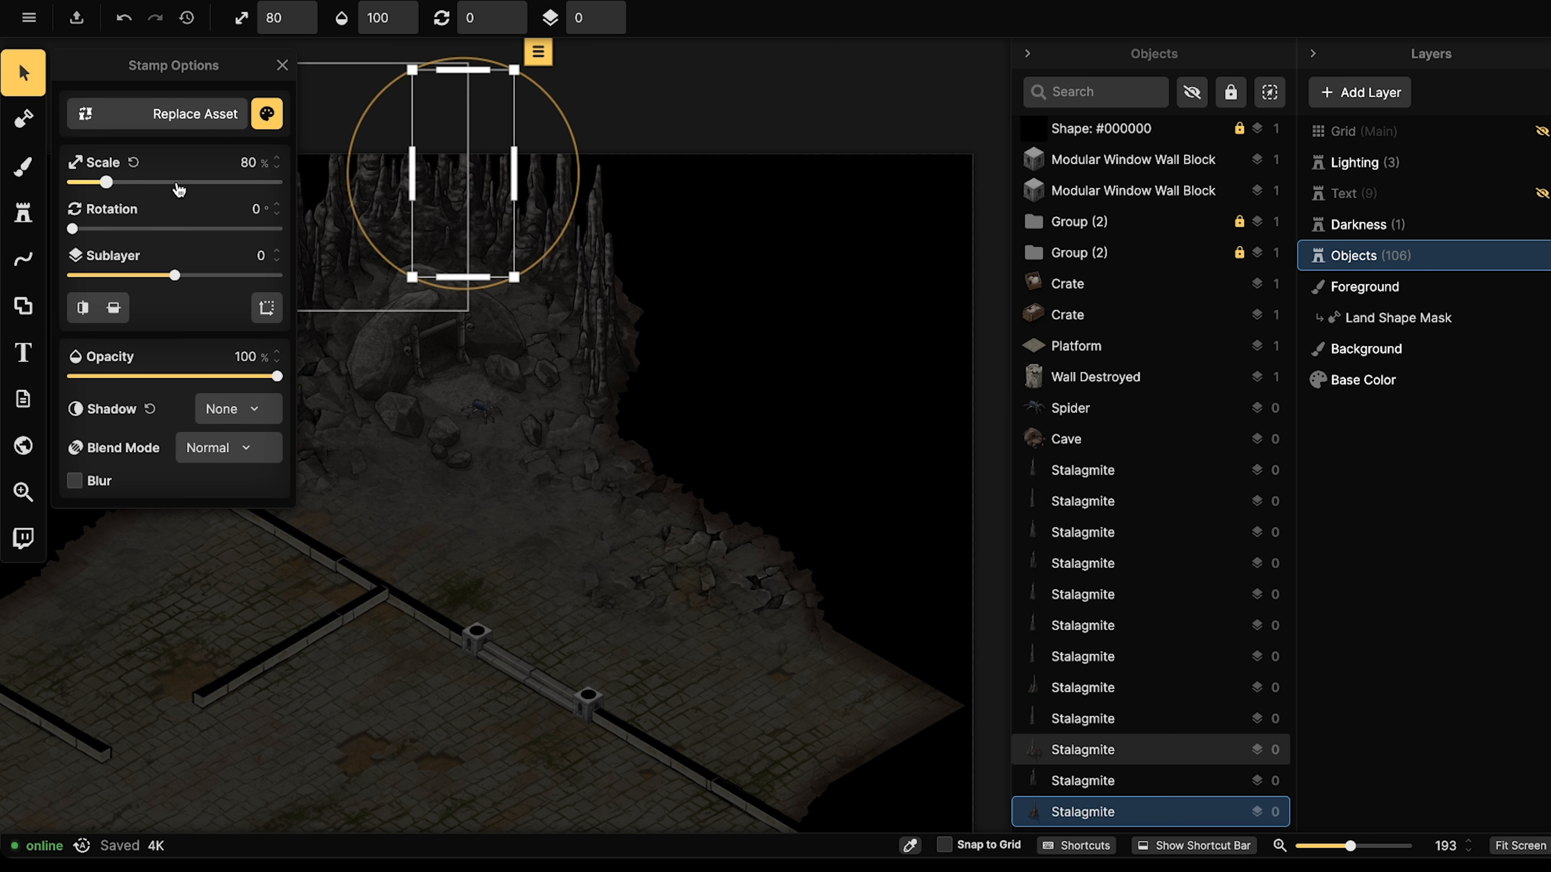
left_click(25, 213)
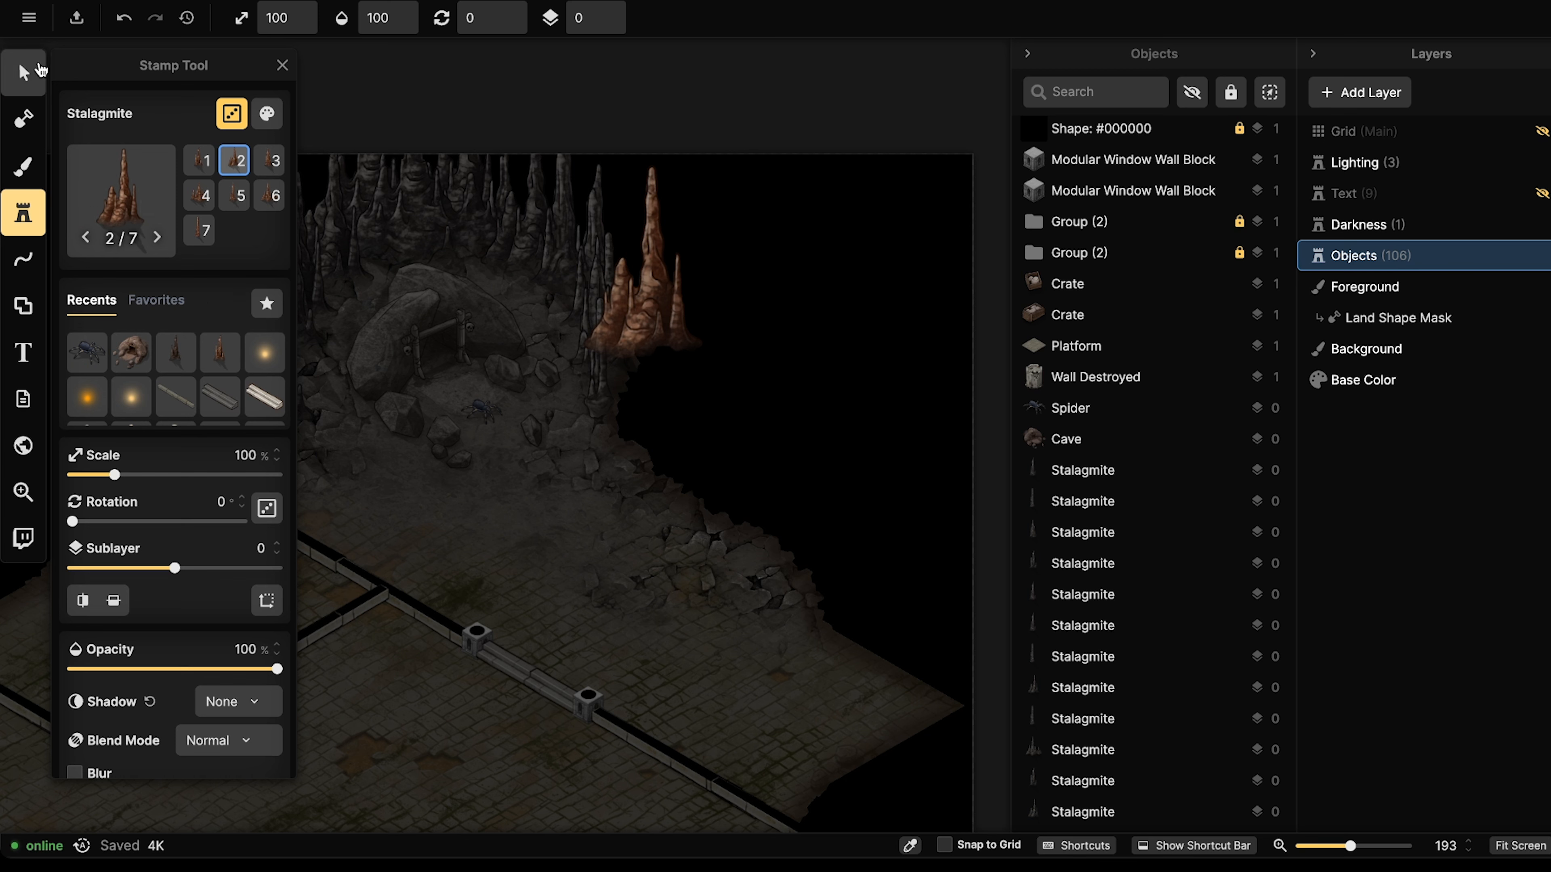
left_click(23, 72)
left_click(414, 253)
key("ctrl+c")
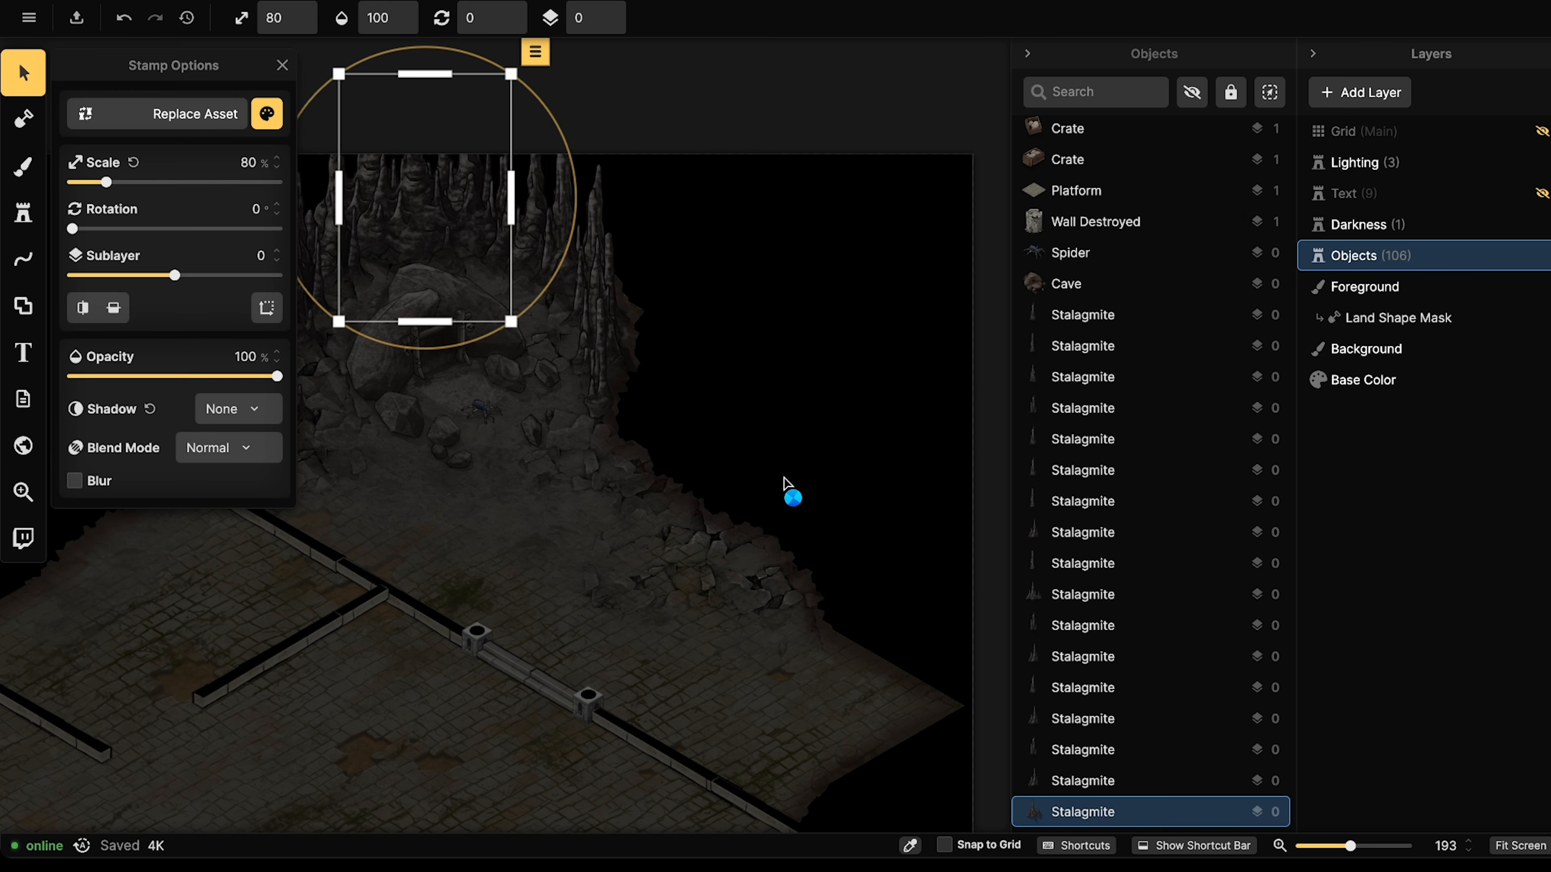
key("ctrl+v")
left_click_drag(775, 469, 666, 496)
scroll(669, 497, "down", 4, "alt")
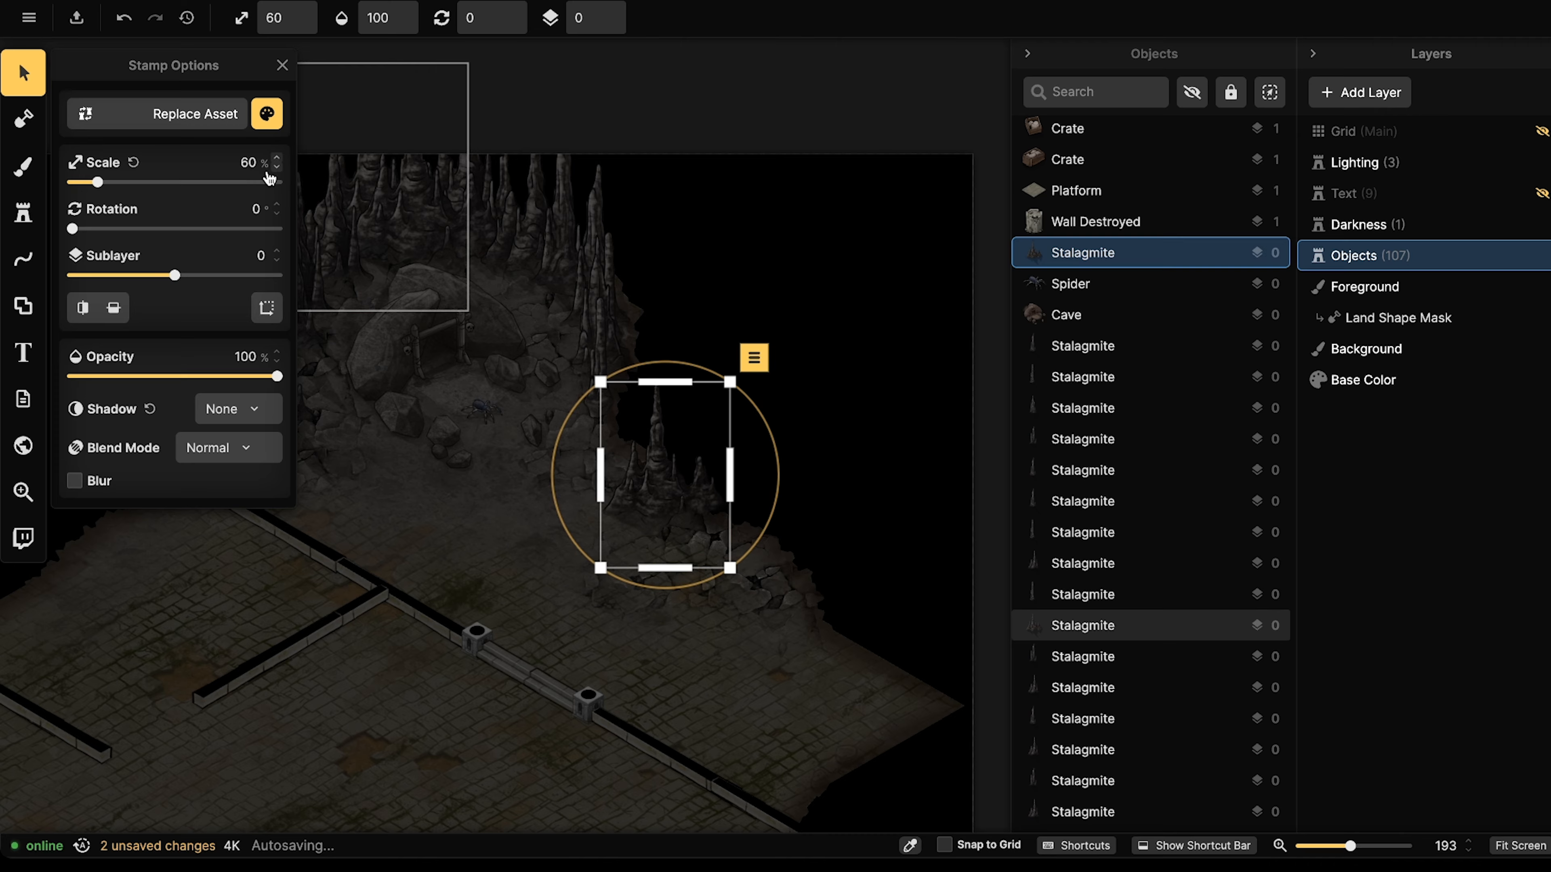
left_click(37, 69)
left_click(727, 555)
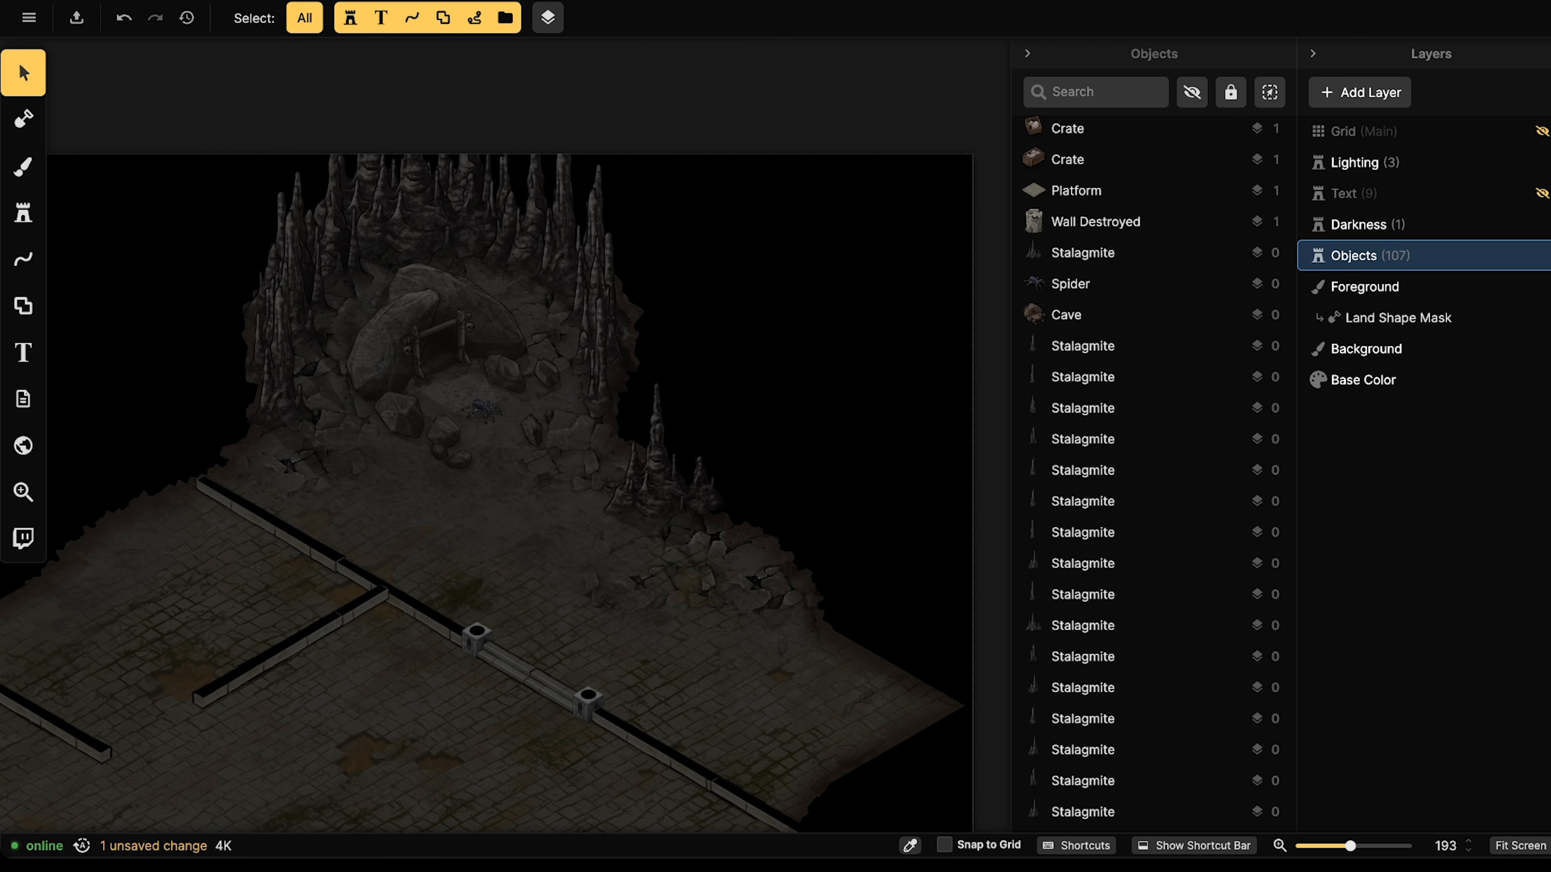
Look through the recent and favorite stamps and choose the gray Stalagmite stamp at 60% scale.
left_click(18, 211)
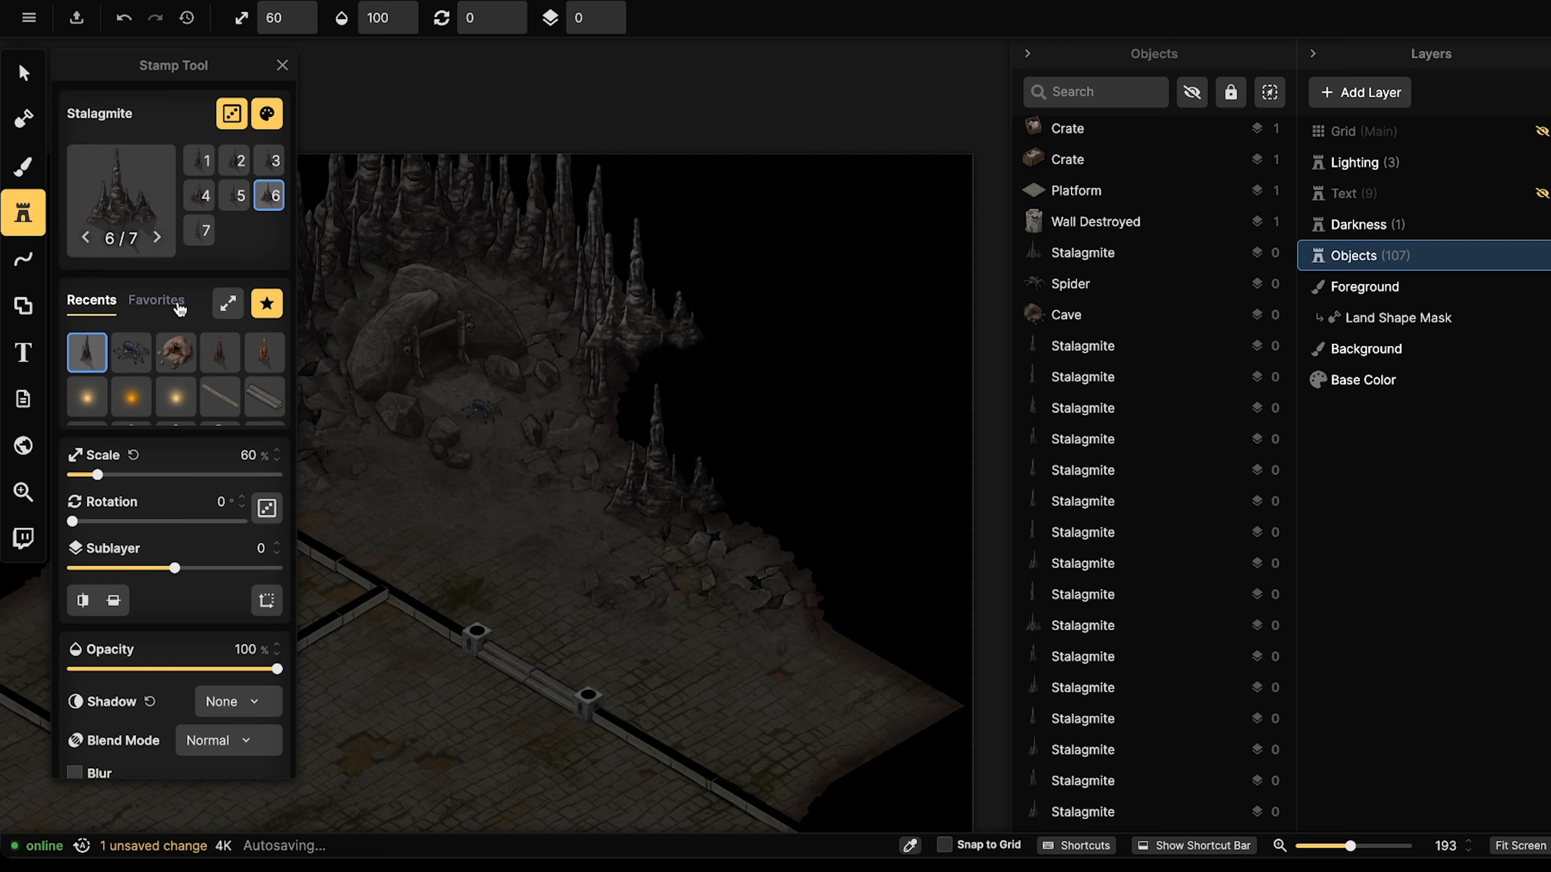
left_click(137, 303)
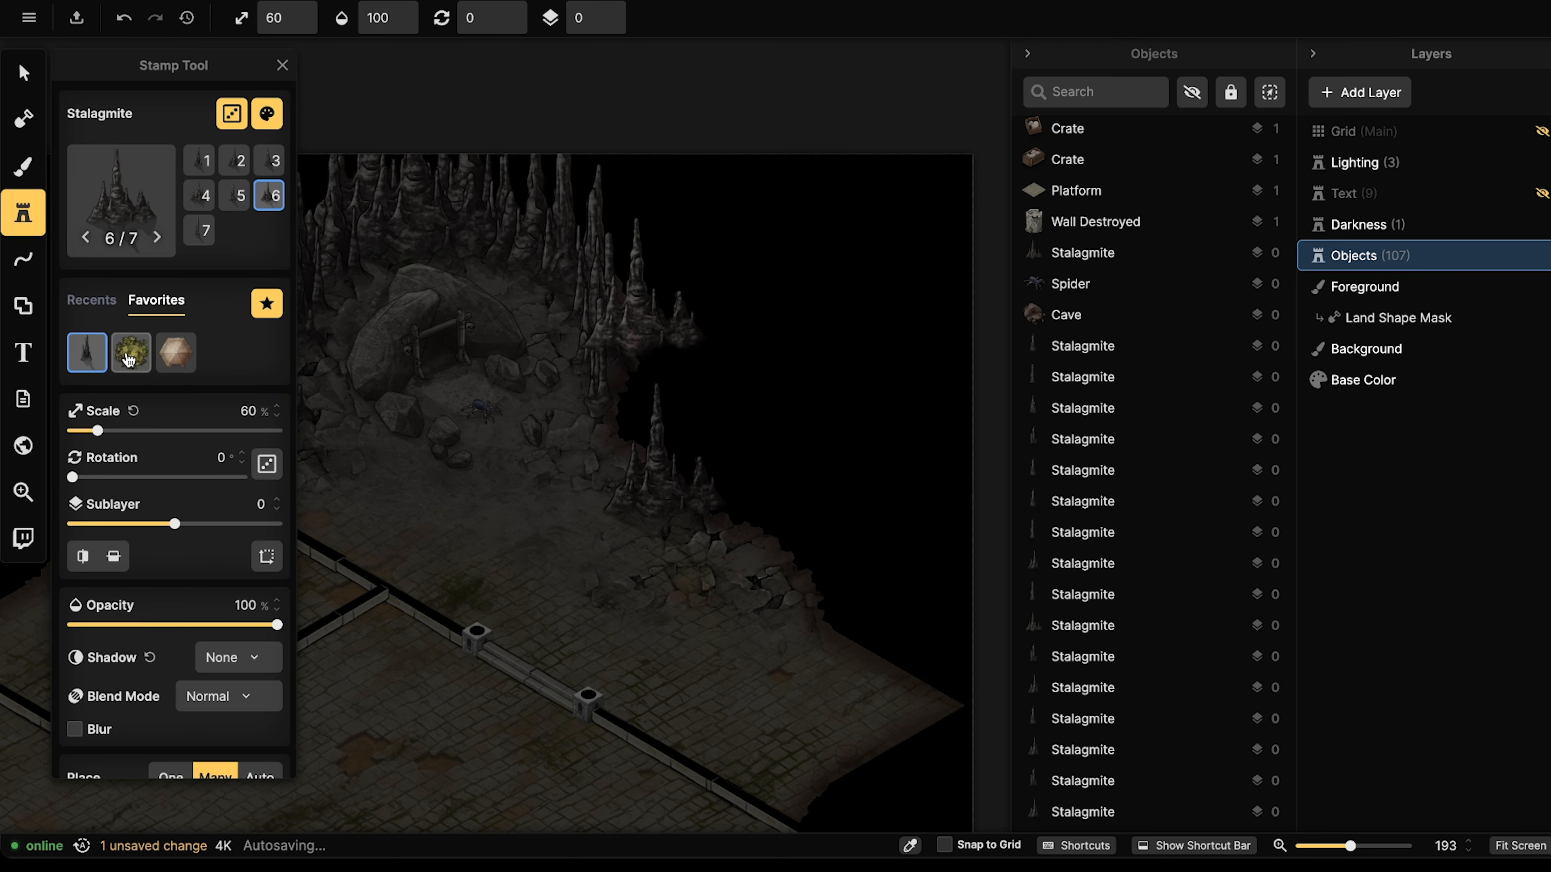
left_click(91, 300)
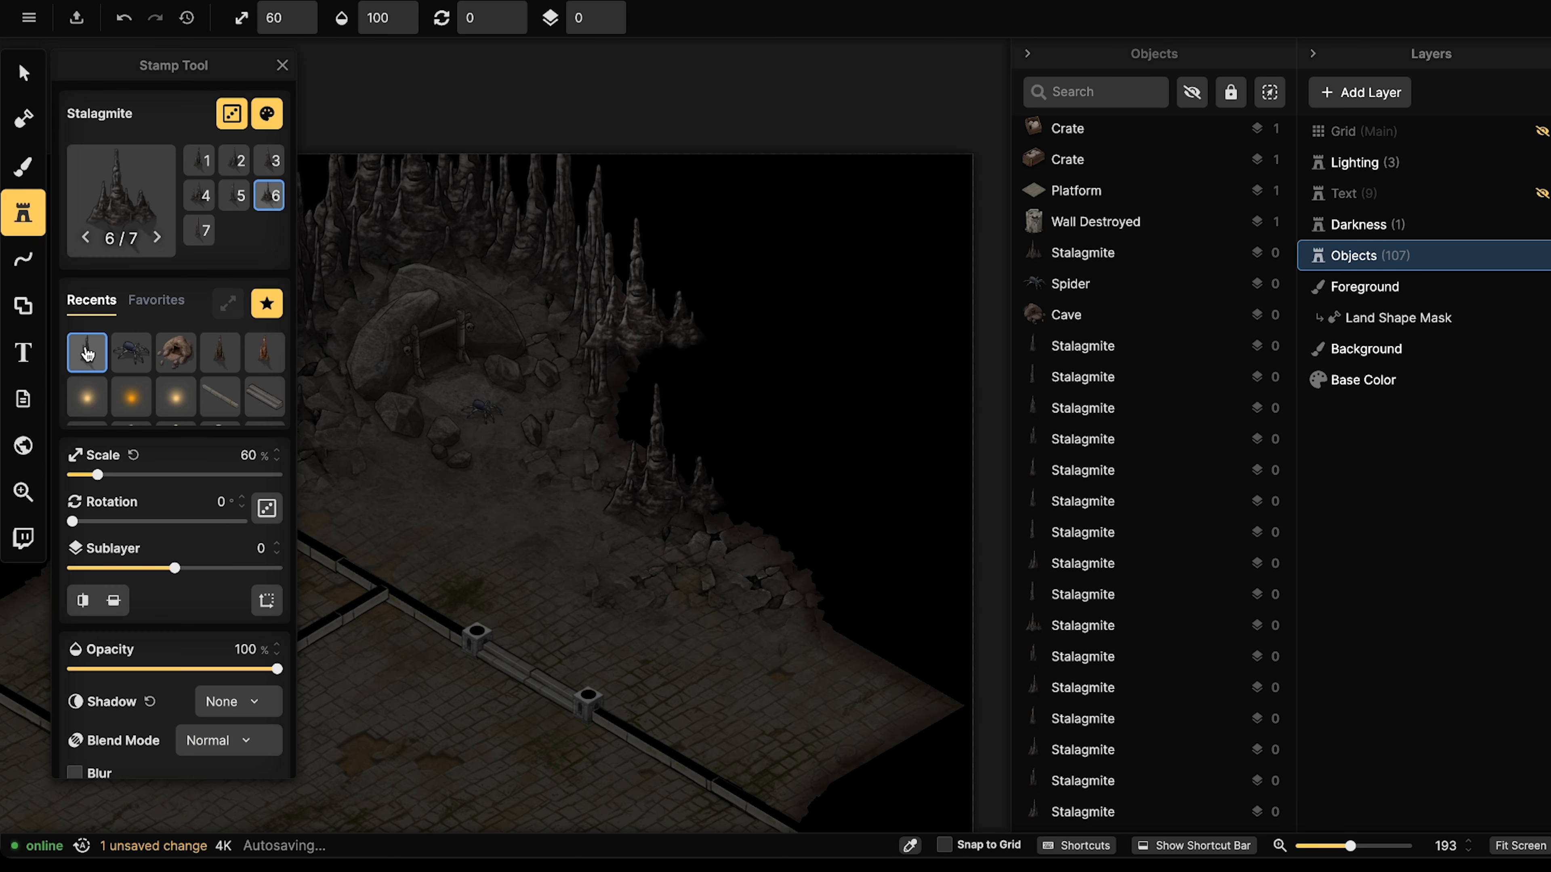
left_click(132, 352)
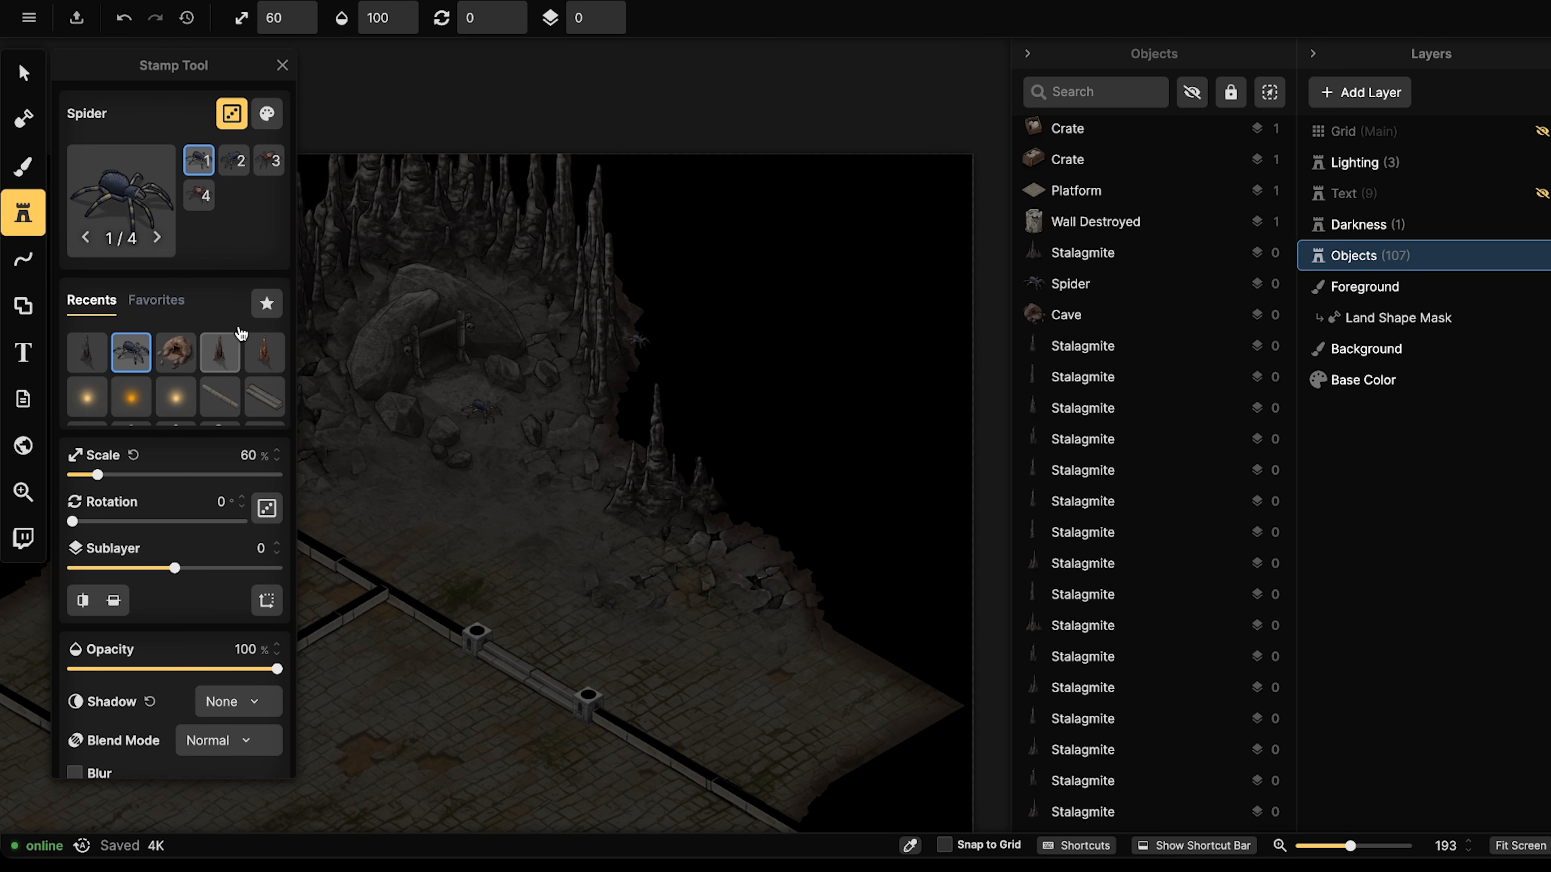
left_click(157, 301)
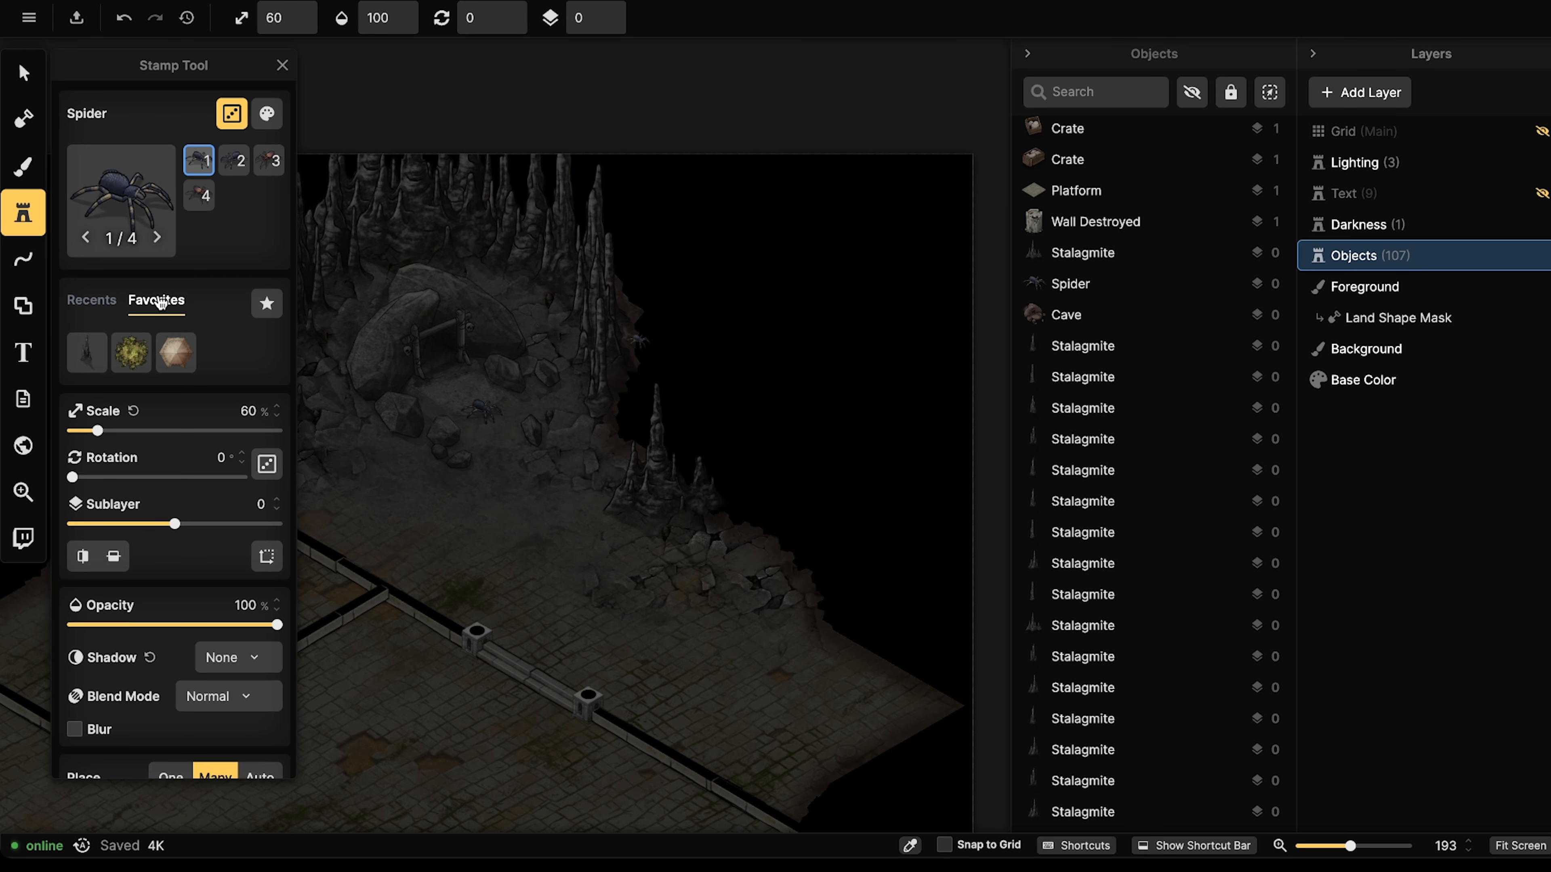
left_click(92, 300)
left_click(87, 352)
Stamp varied gray stalagmites at 60% scale over the broken rock along the cave room's southeastern edge.
scroll(674, 447, "up", 4)
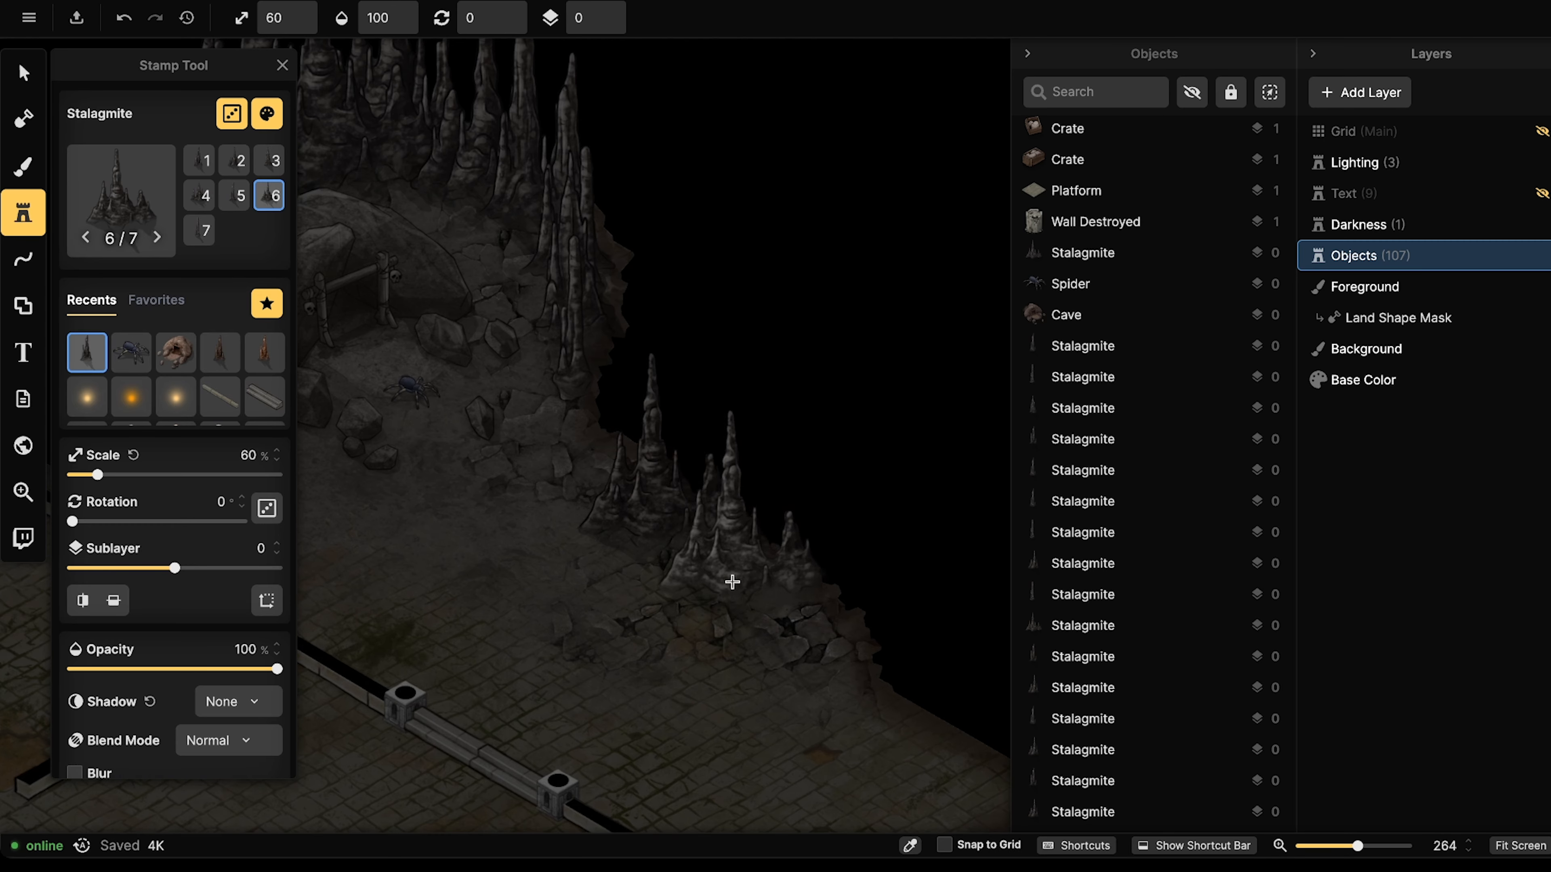
left_click(756, 601)
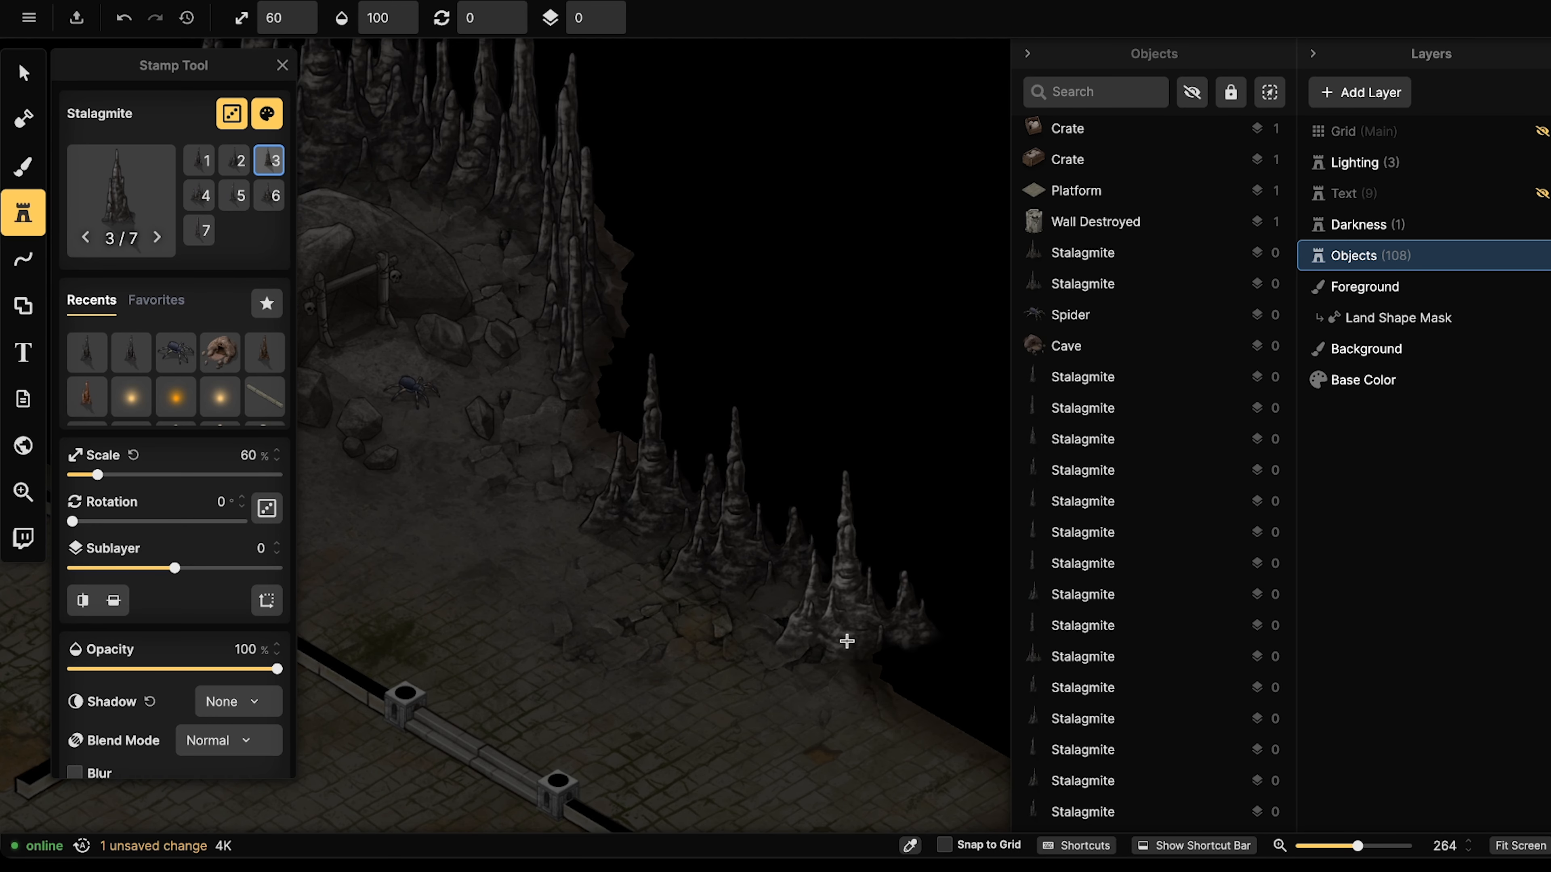
left_click(845, 641)
middle_click_drag(823, 683, 744, 465)
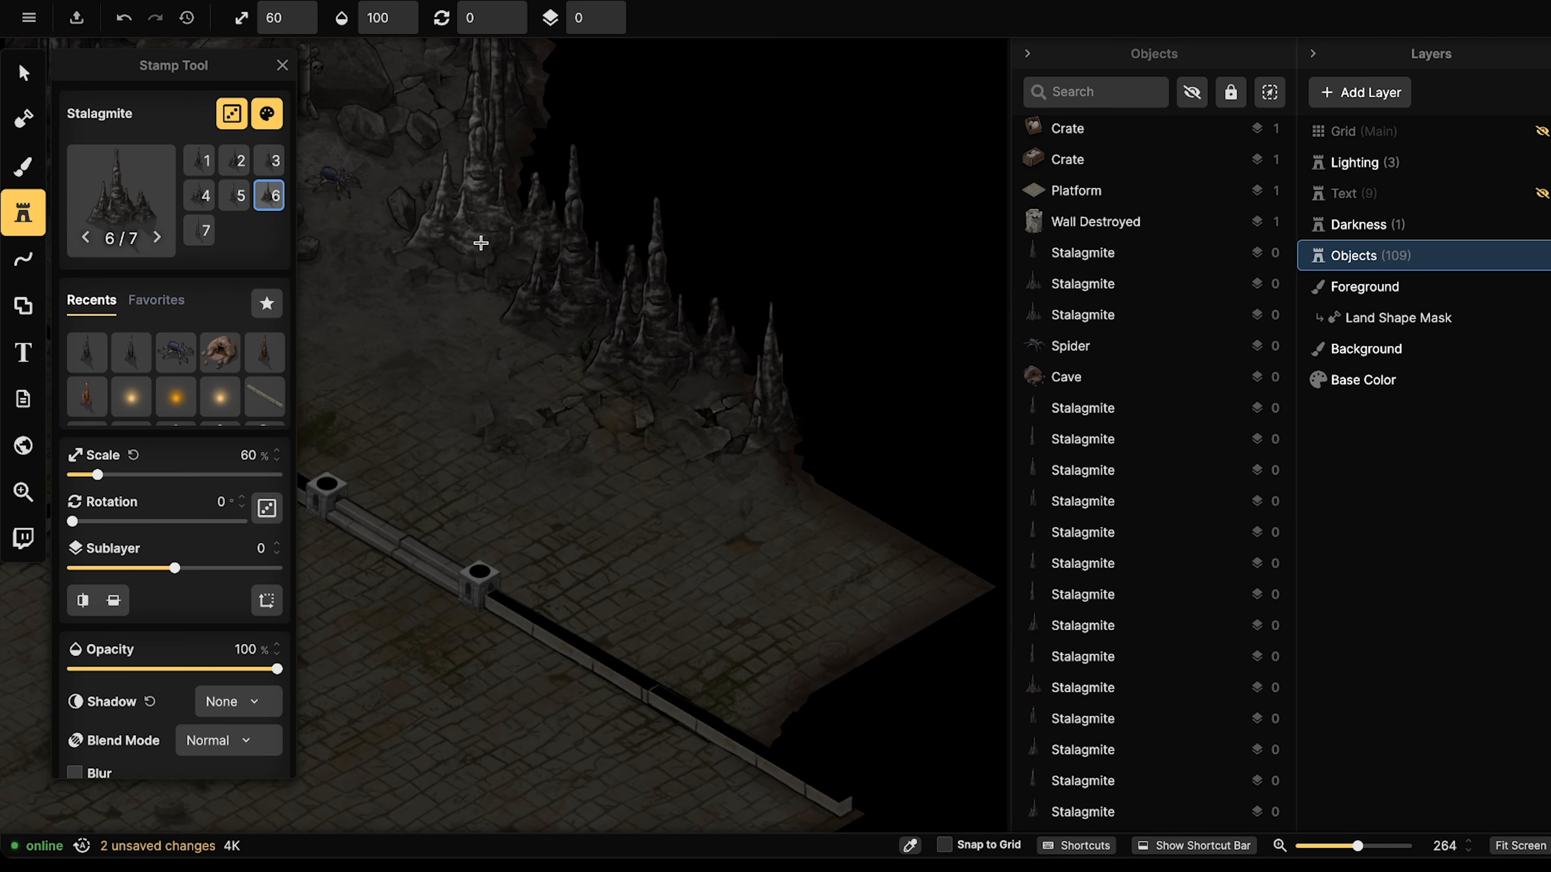
key("Left")
left_click(499, 229)
scroll(492, 219, "down", 2)
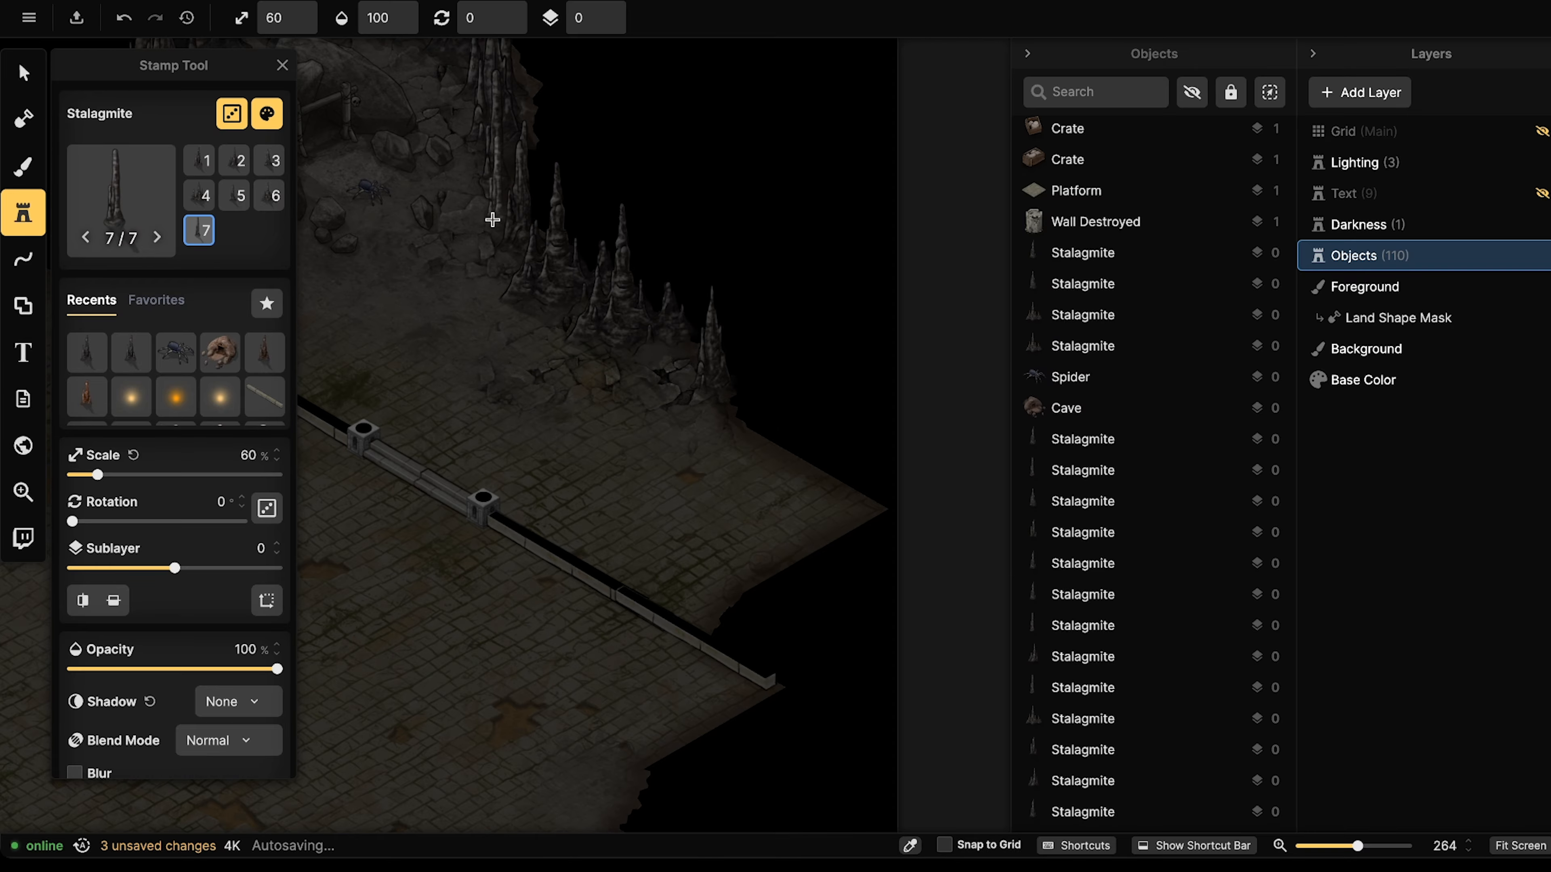
left_click(476, 222)
middle_click_drag(459, 250, 747, 251)
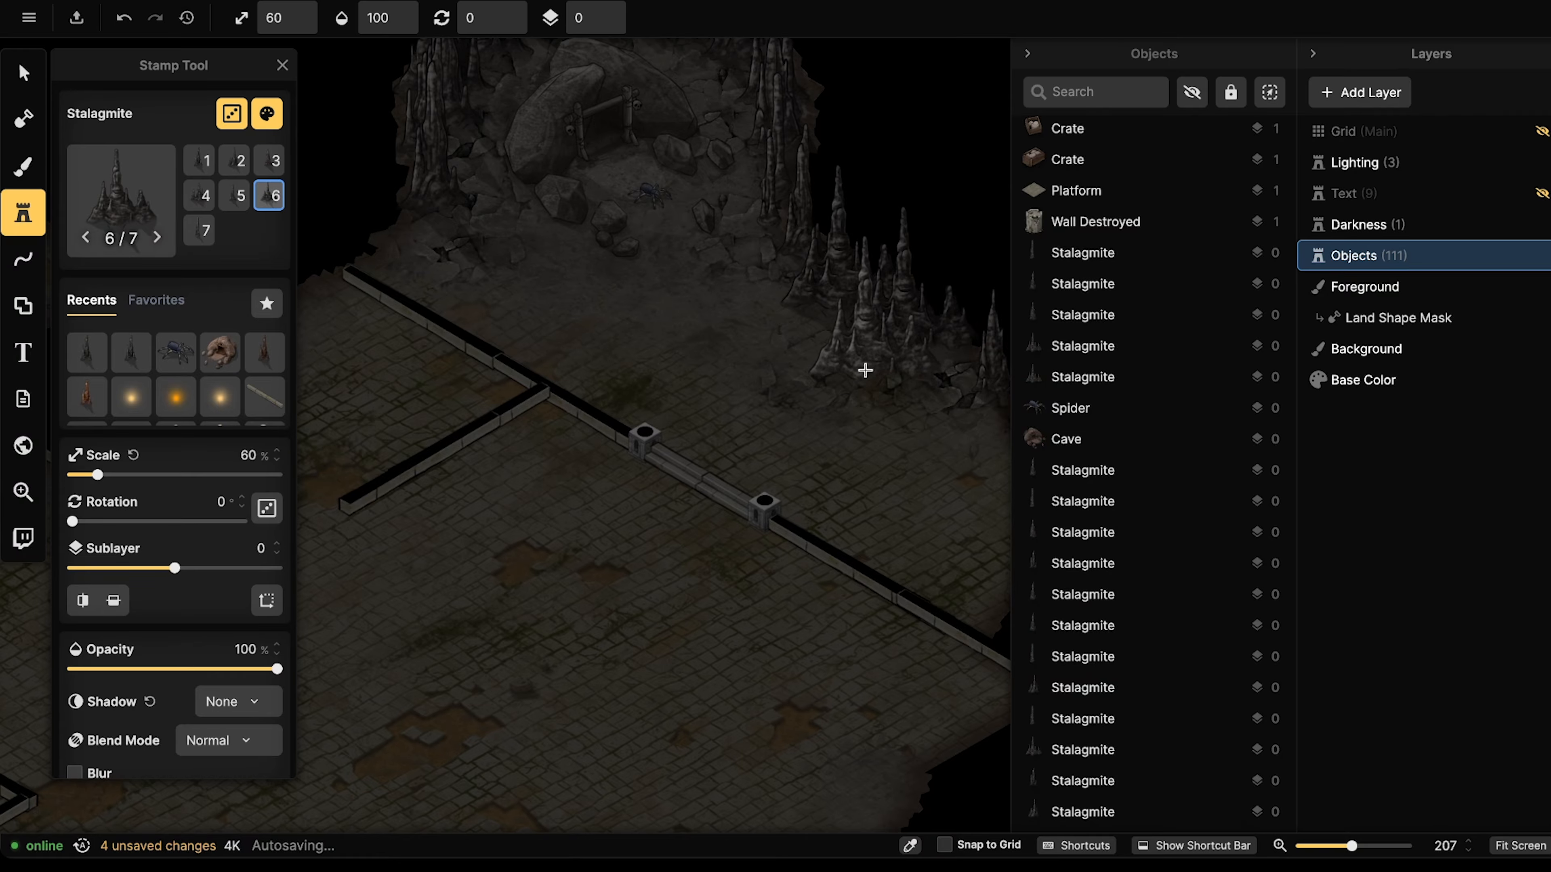
left_click(841, 371)
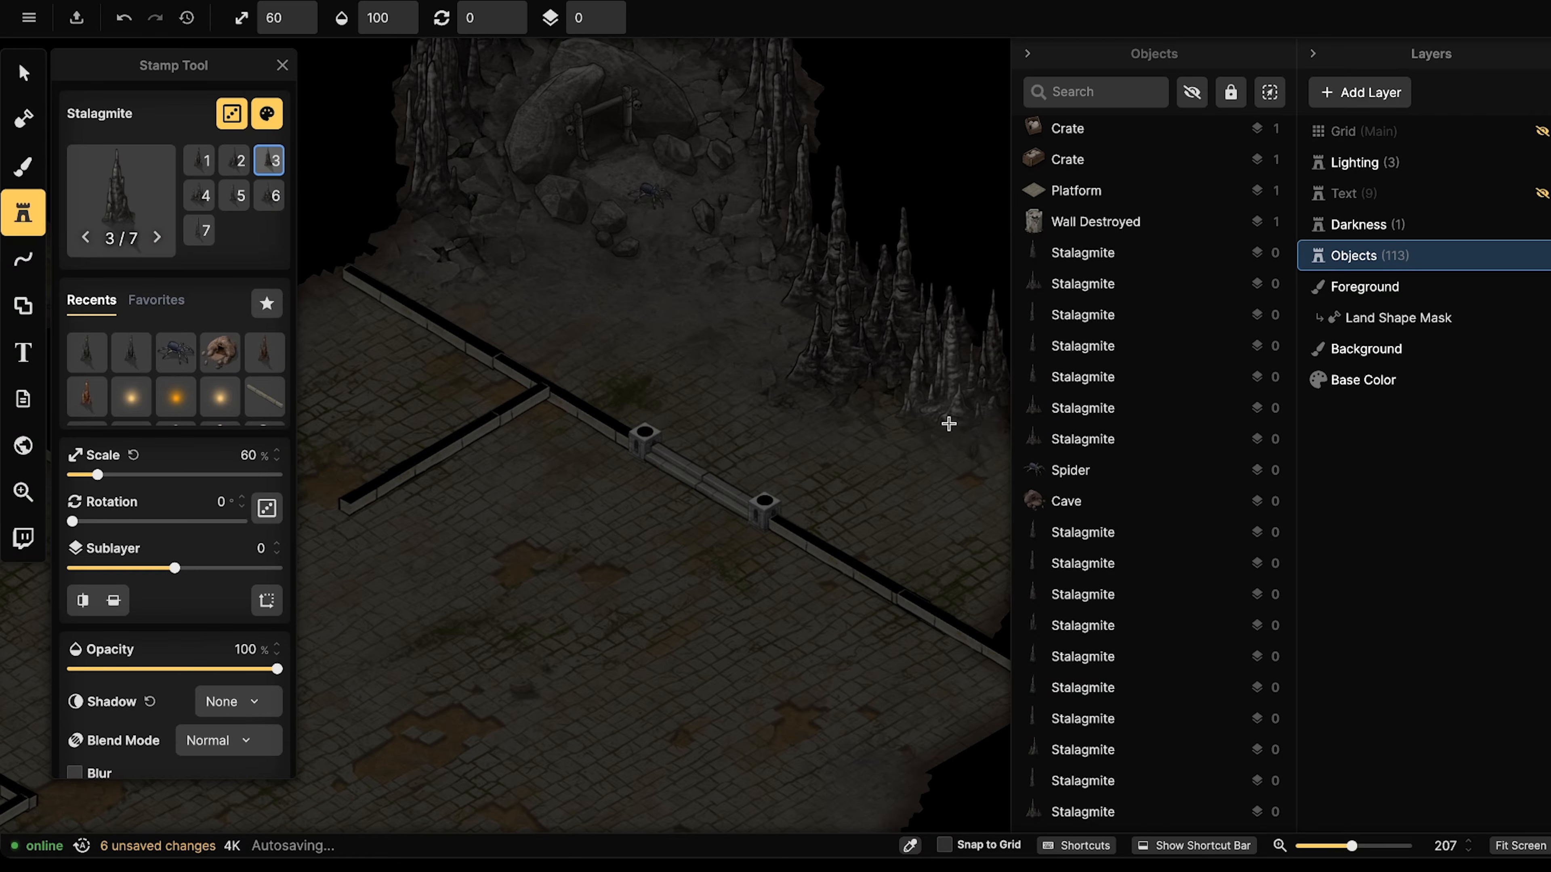
left_click(948, 422)
middle_click_drag(948, 423, 759, 394)
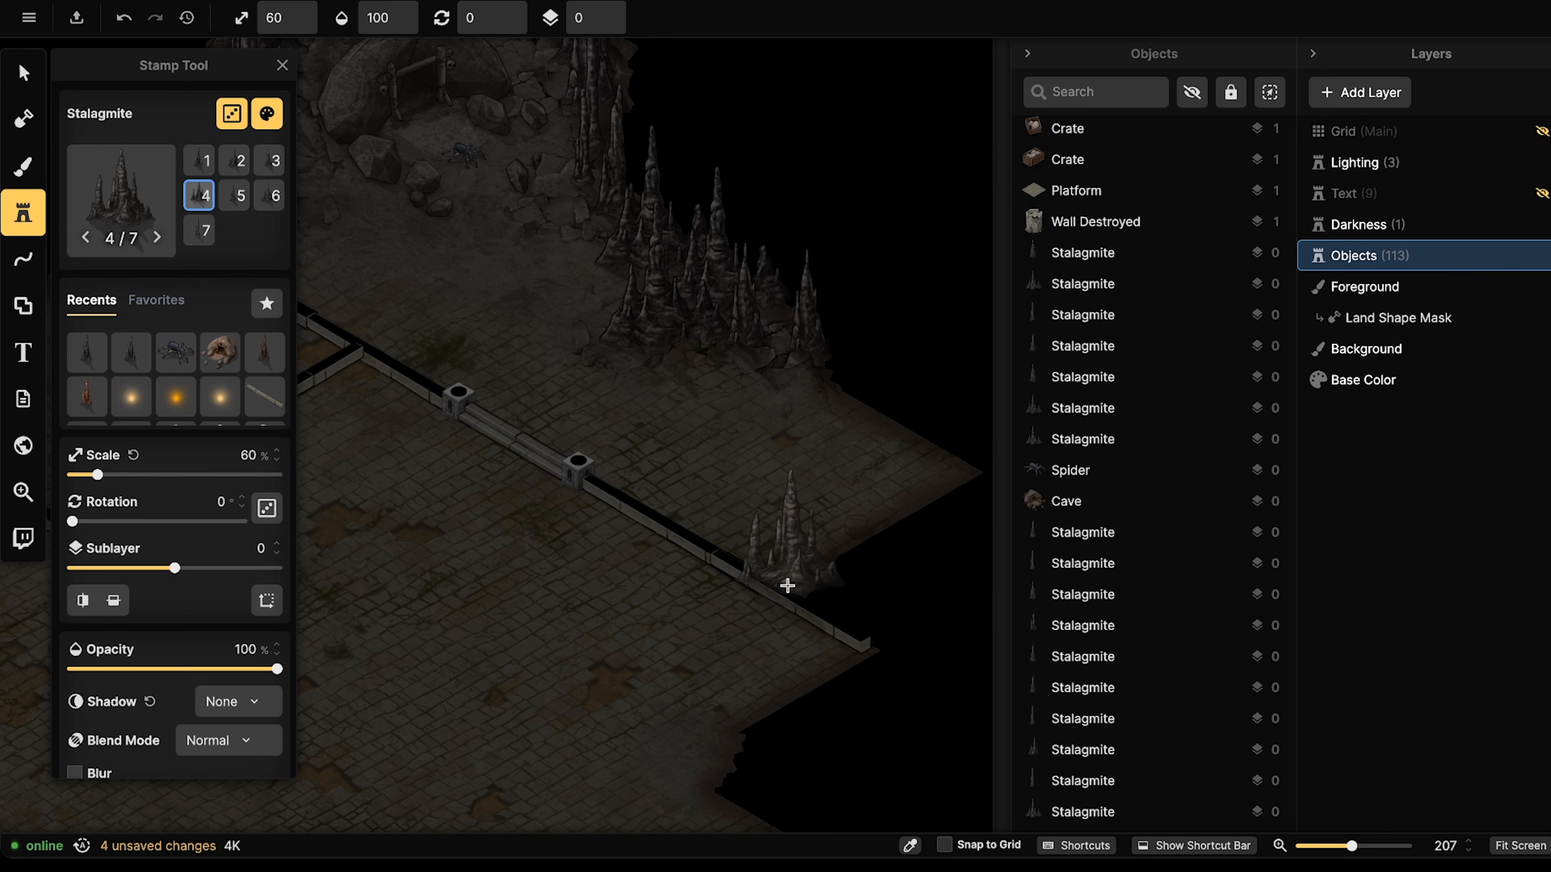
Place a 50% scale stalagmite cluster beside the southeastern end of the long wall and nudge it toward the wall.
left_click(789, 587)
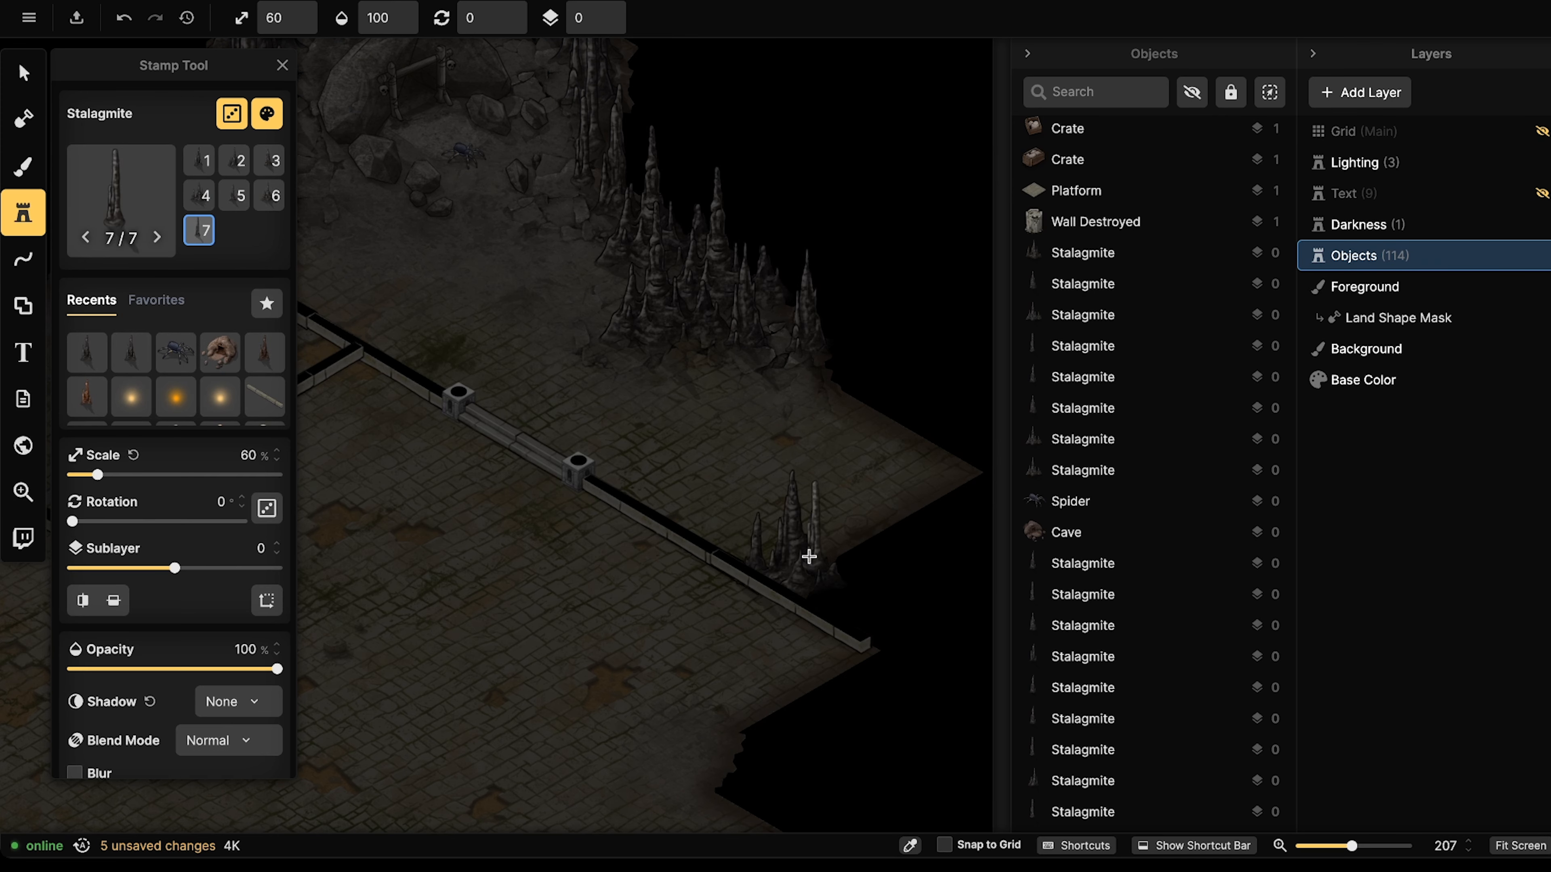
scroll(809, 556, "down", 2)
left_click(23, 73)
left_click(767, 559)
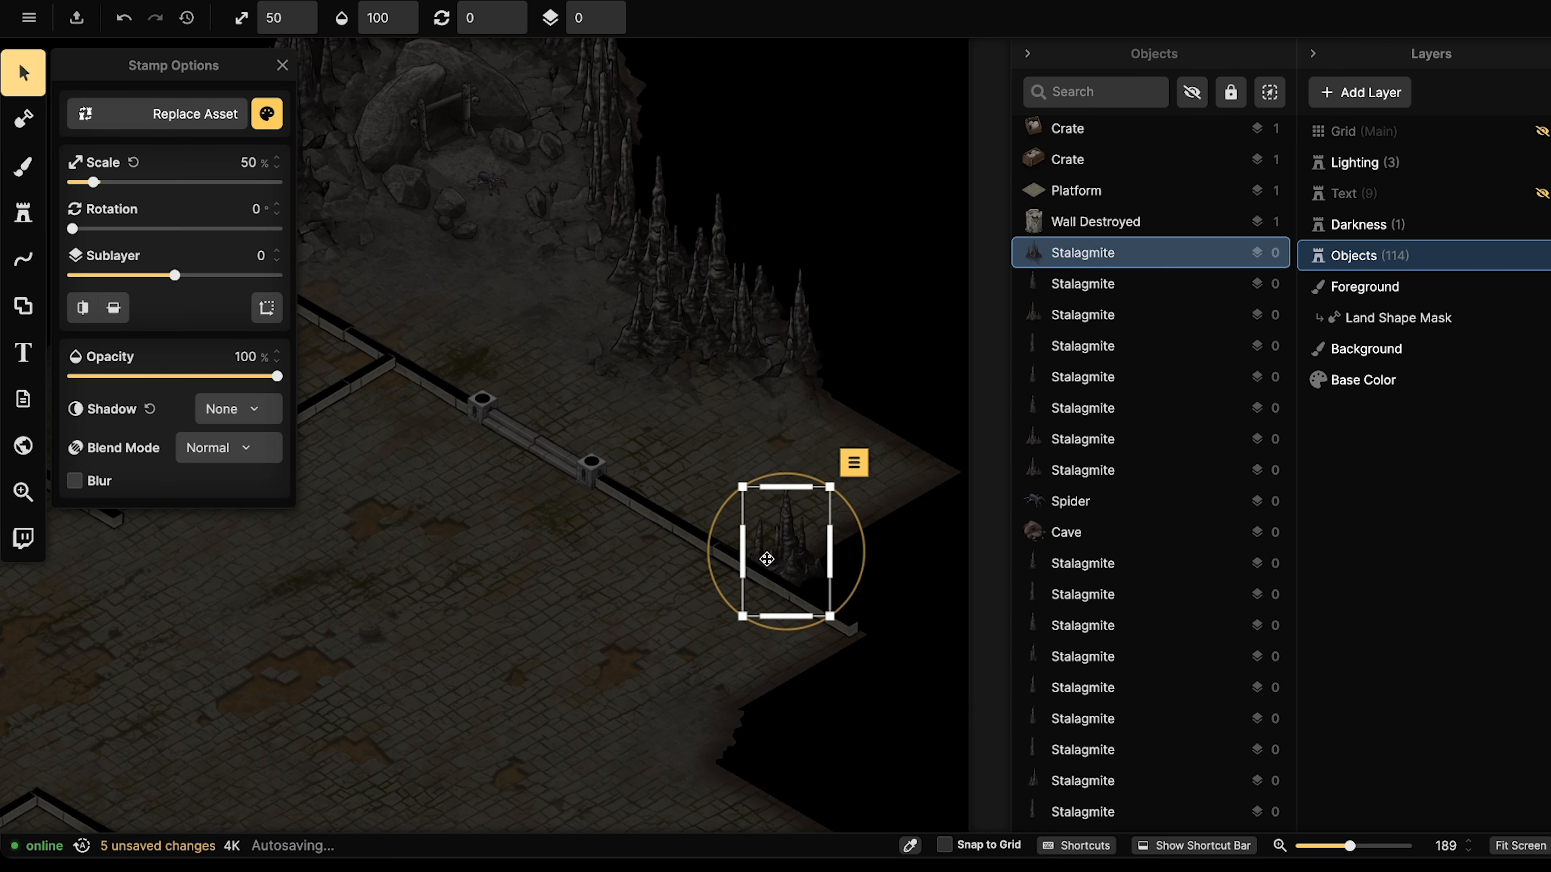
left_click_drag(766, 559, 760, 562)
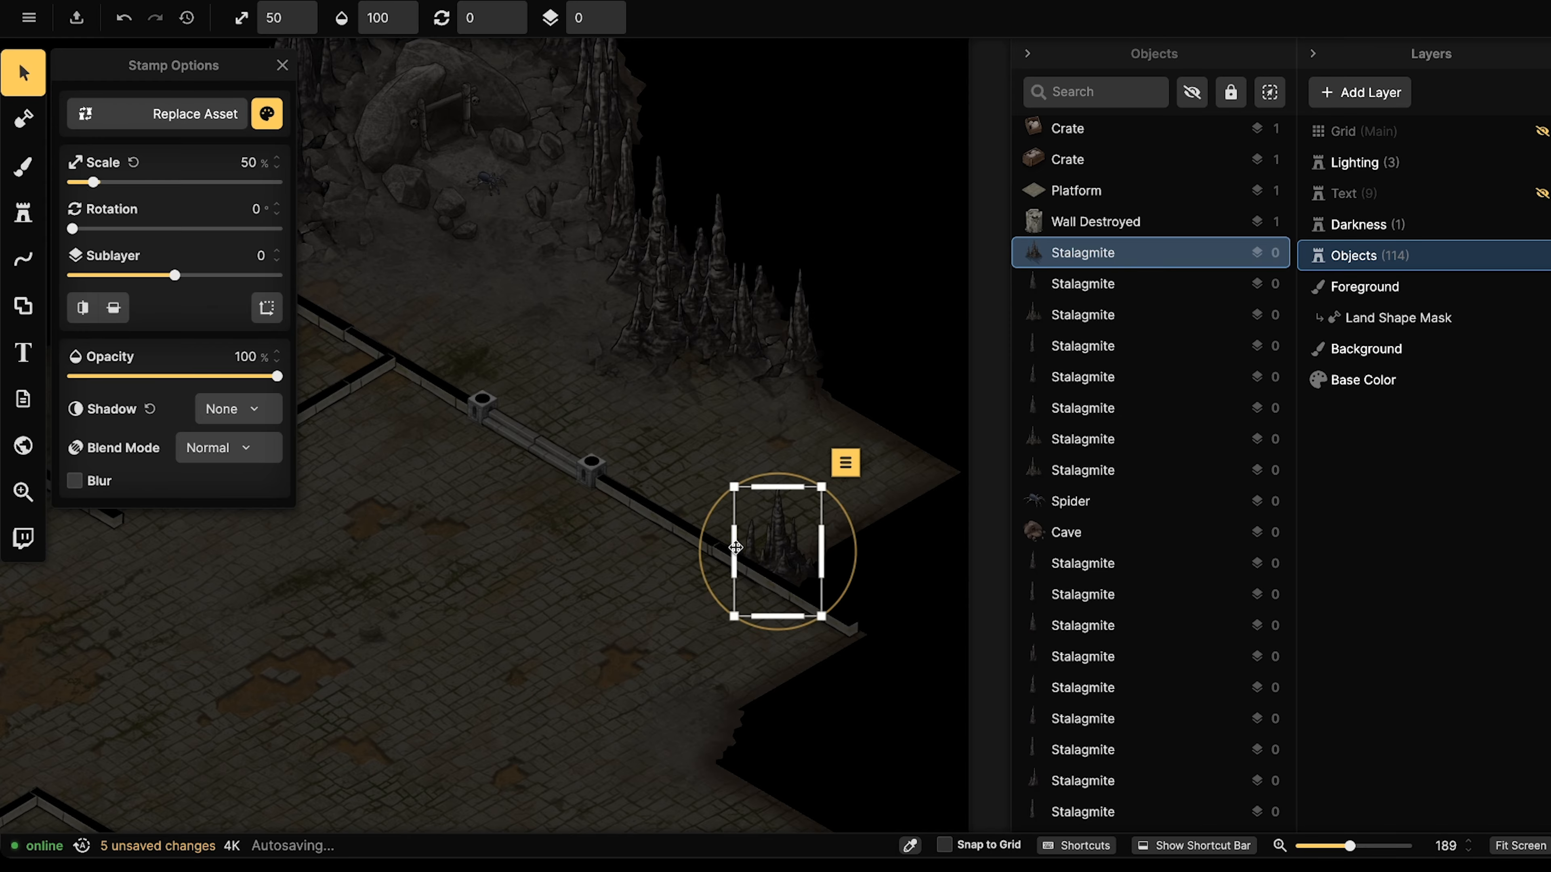
left_click(699, 500)
Stamp gray stalagmites on the cave room's western edge near the wall's upper end, raising the stamp scale to 70%.
scroll(696, 489, "down", 5)
middle_click_drag(689, 463, 756, 479)
scroll(626, 403, "up", 6)
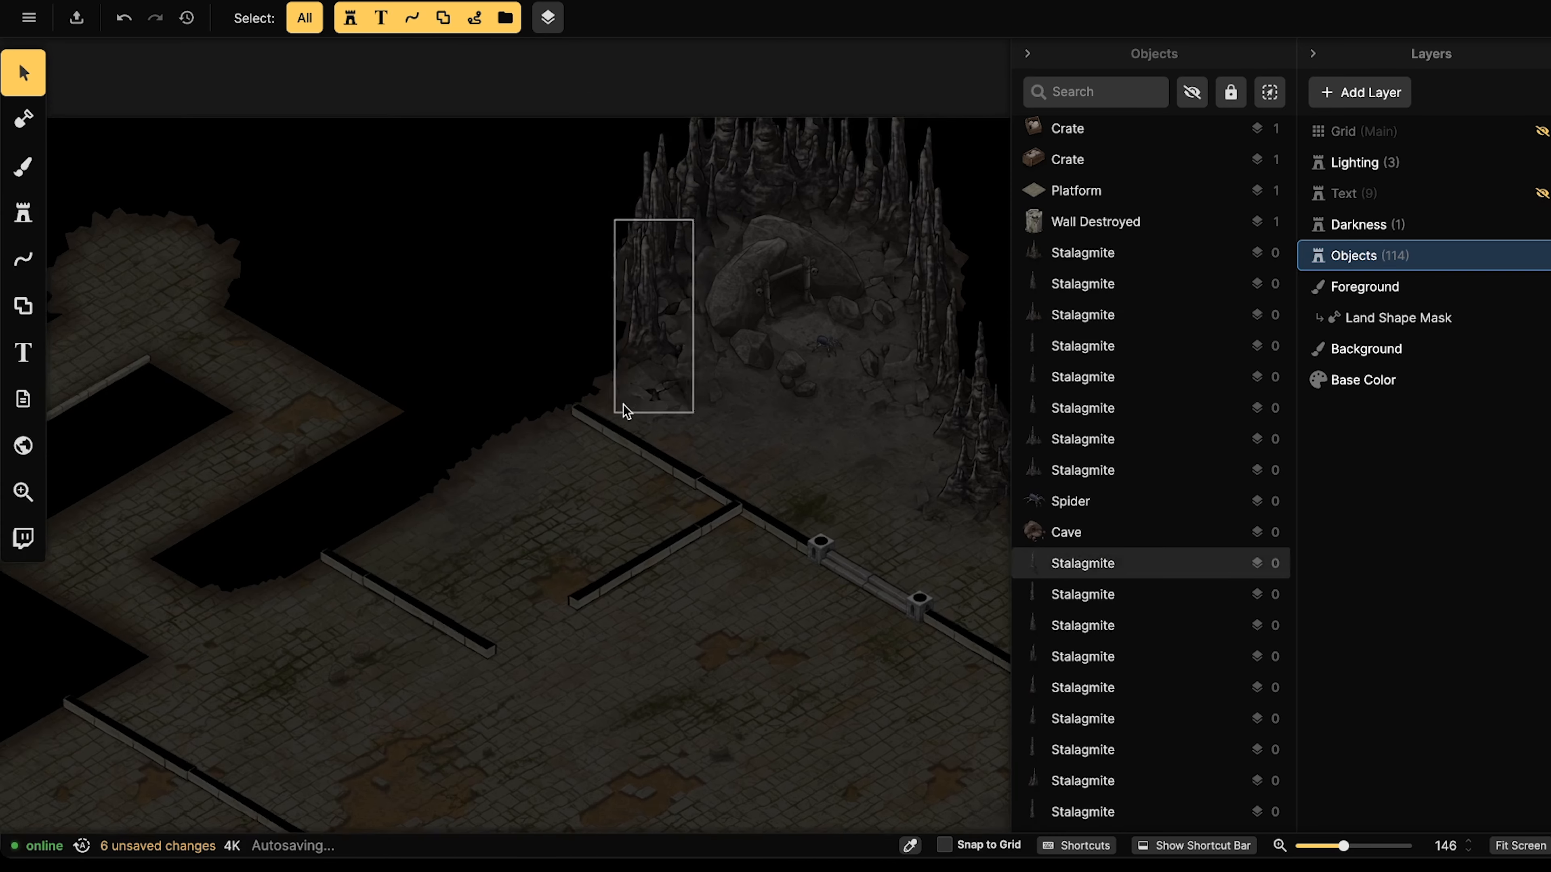
left_click(628, 336)
left_click(6, 212)
scroll(616, 350, "up", 1)
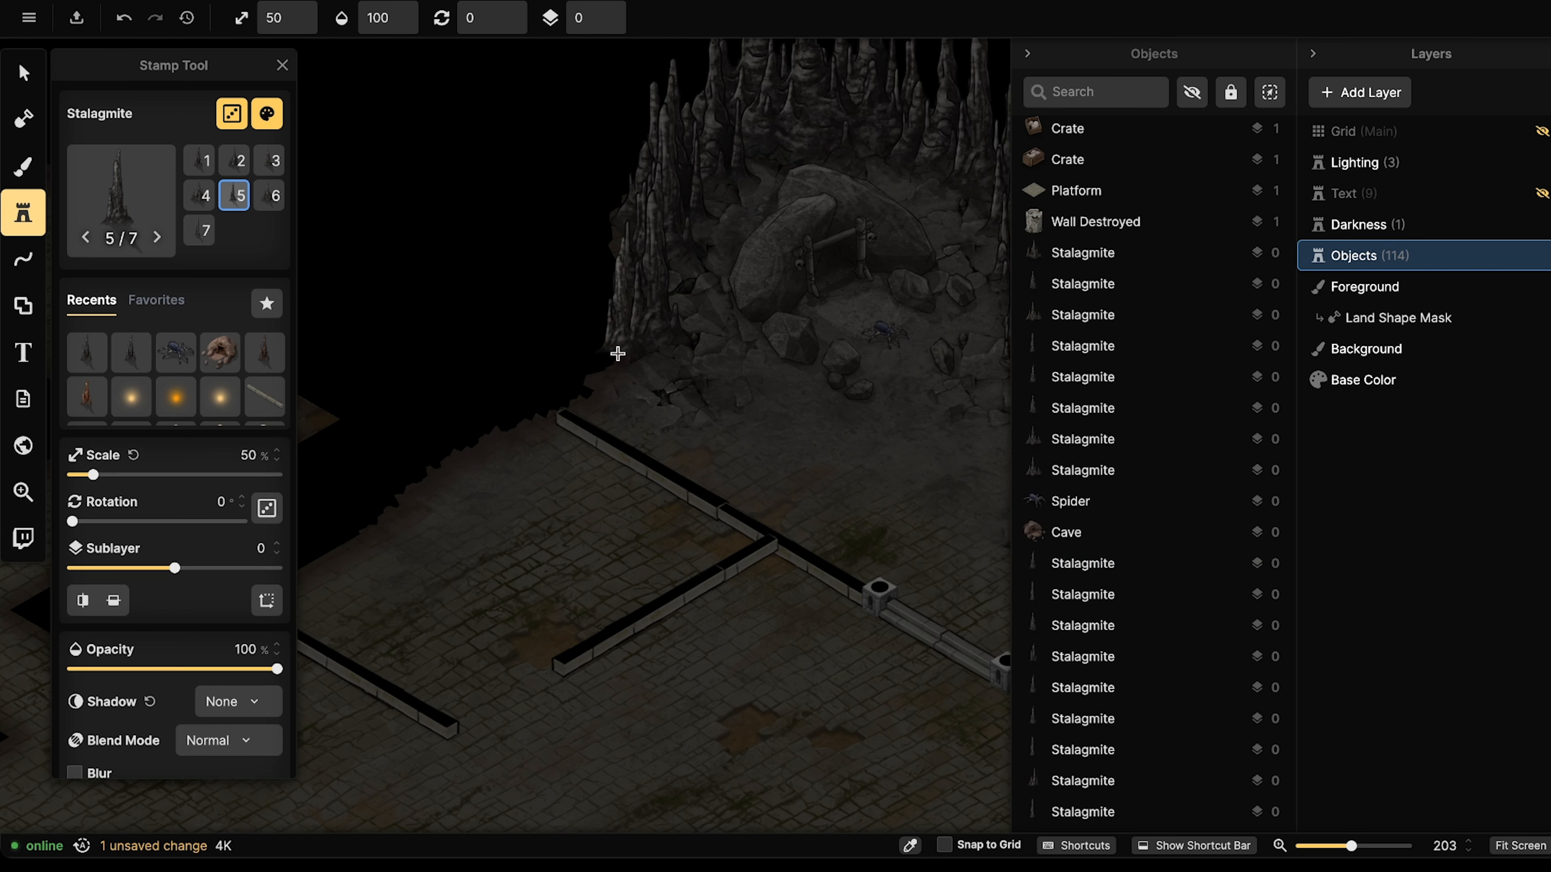
left_click(624, 388)
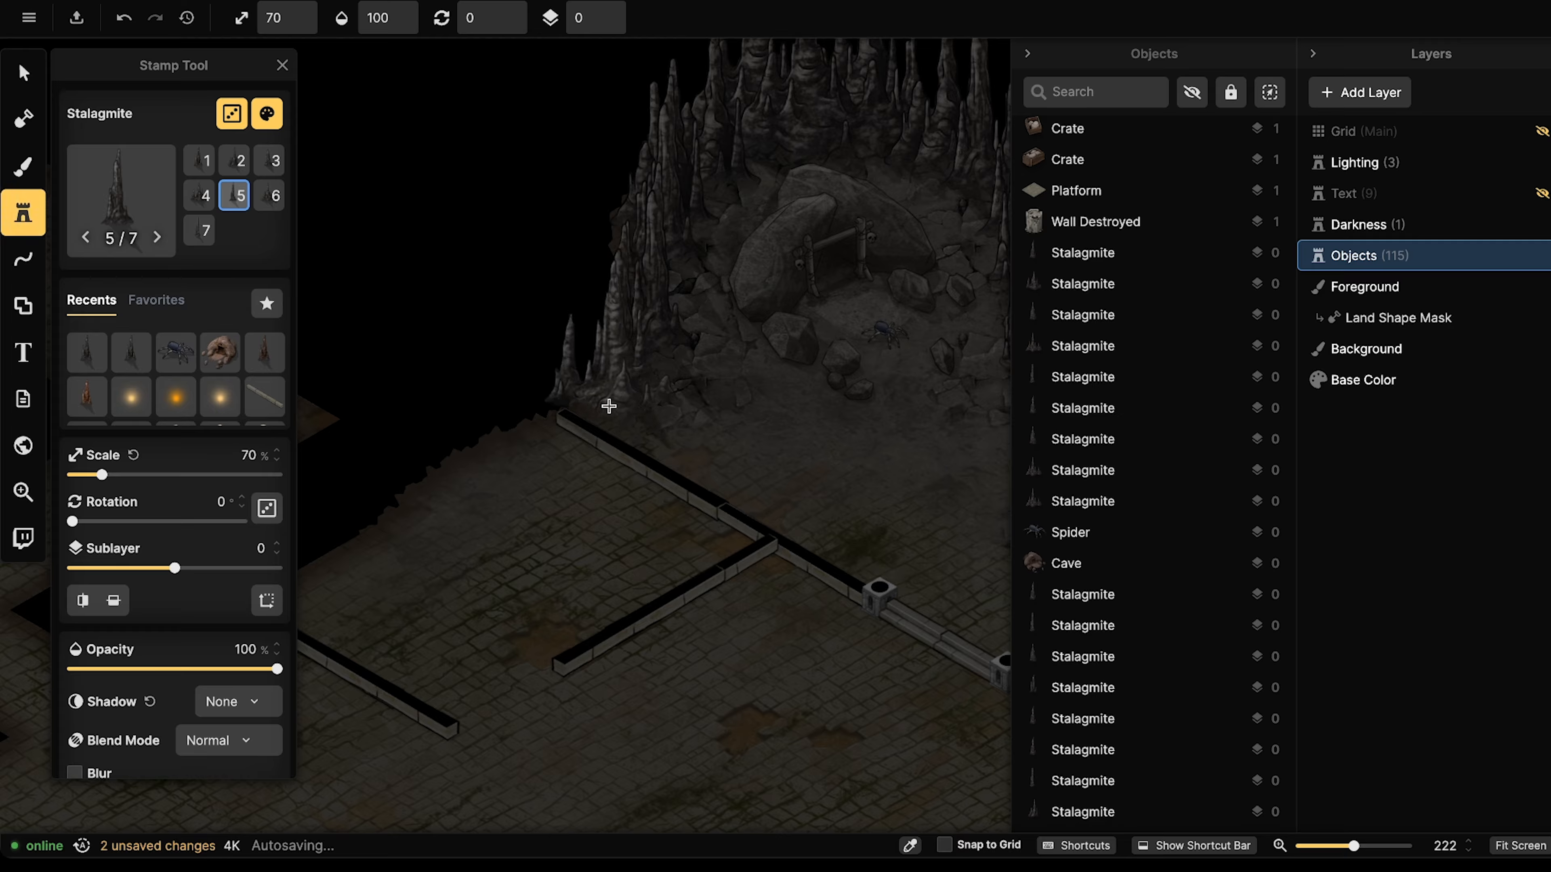
left_click(631, 419)
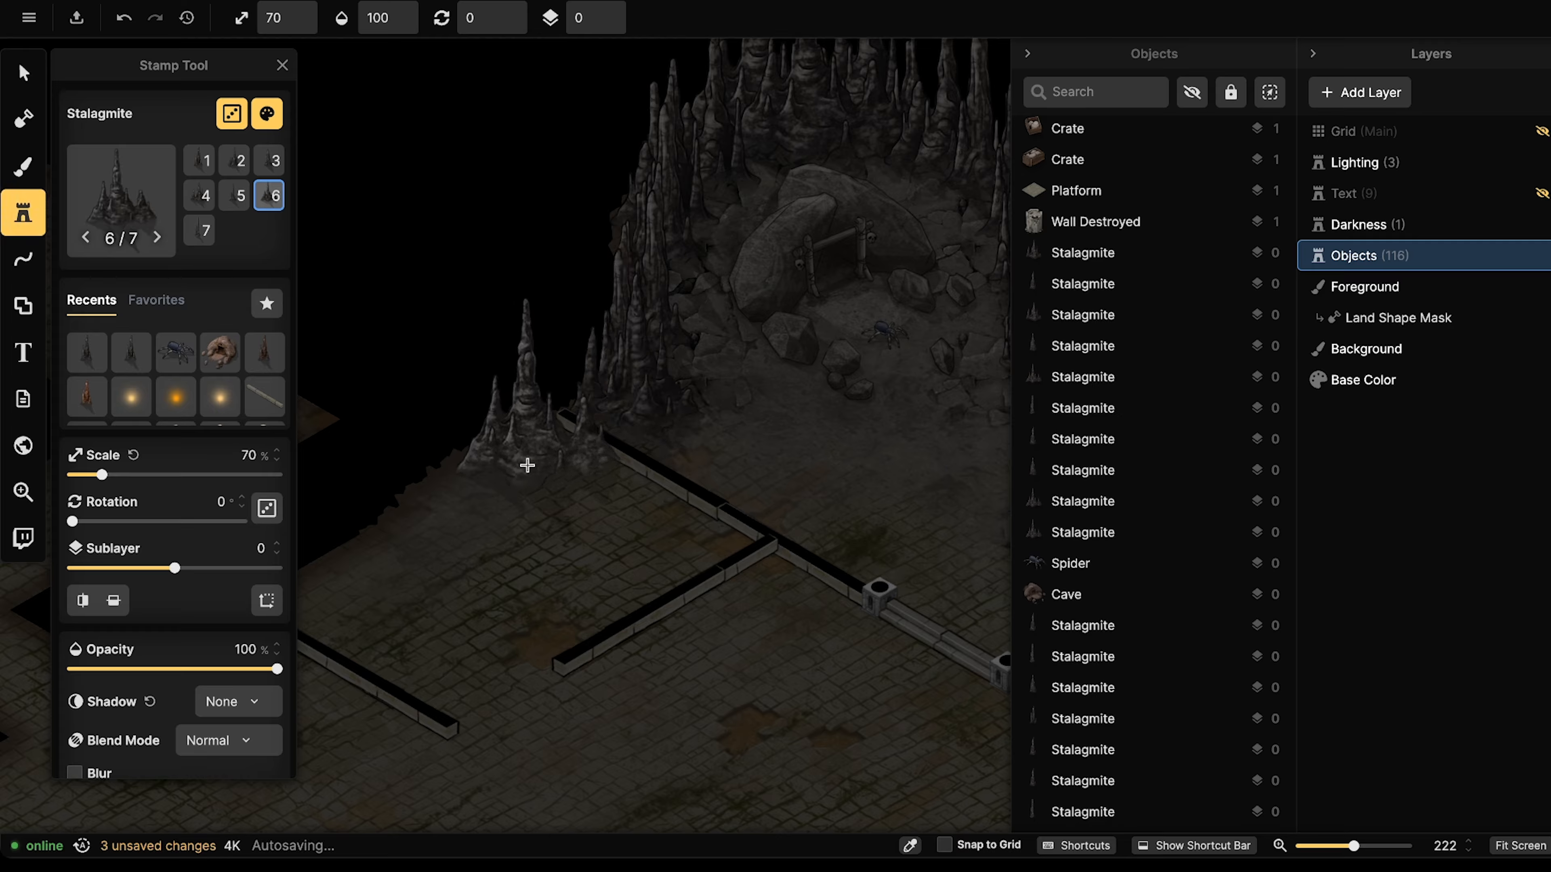
Try a stalagmite beside the wall's northwestern end, undo it and set the stamp's sublayer to 2.
left_click(525, 455)
key("ctrl+z")
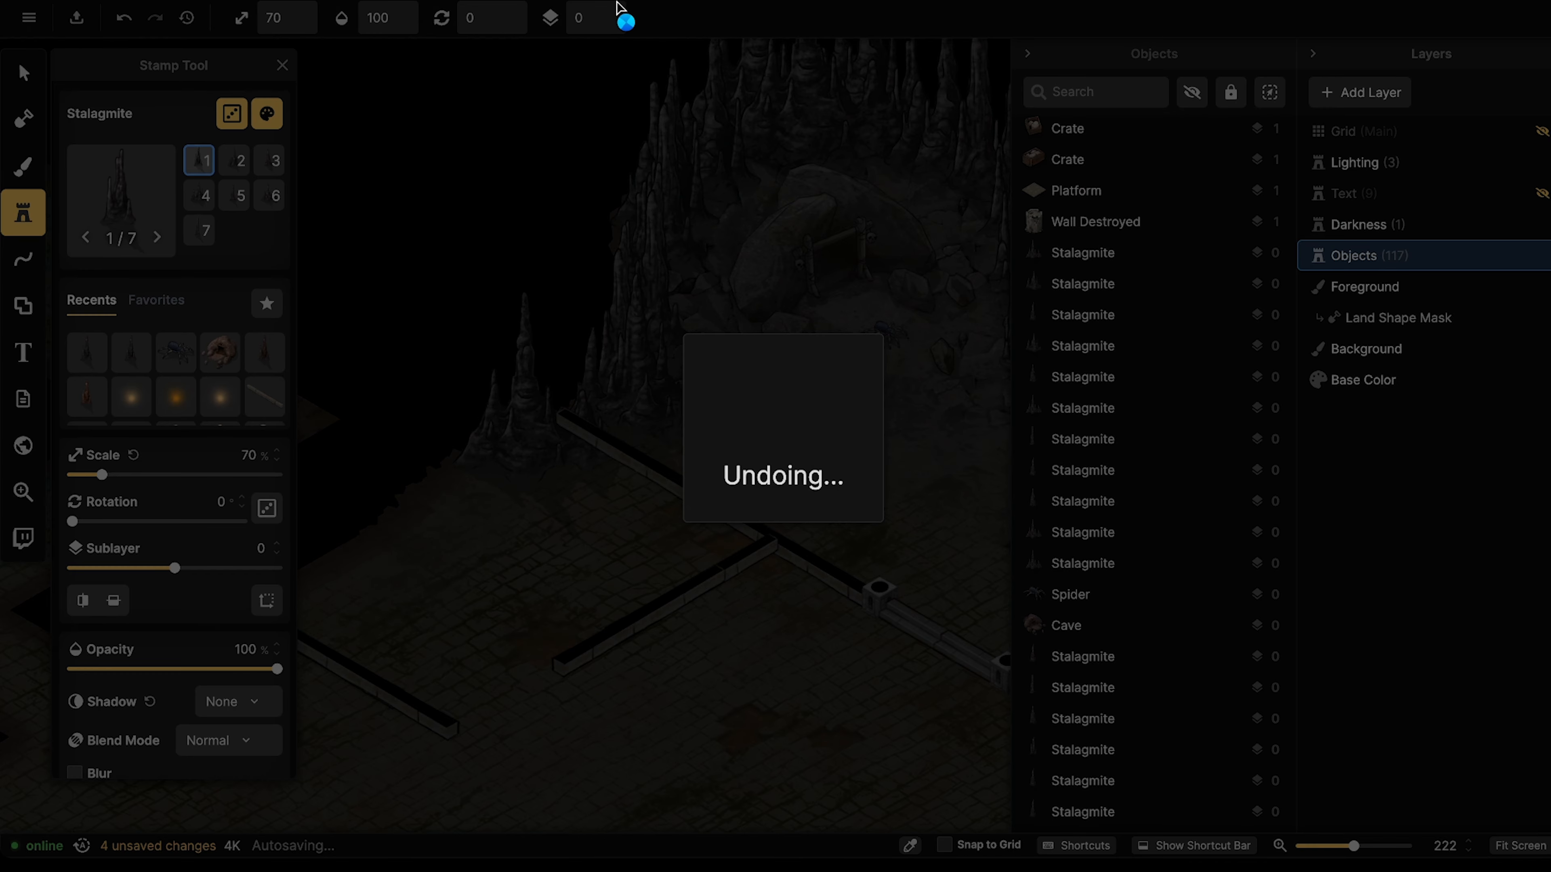
left_click(616, 13)
left_click(615, 14)
Stamp a dense row of varied stalagmites at 70% scale on sublayer 2 along the northwestern ground edge, over the wall's end.
left_click(541, 438)
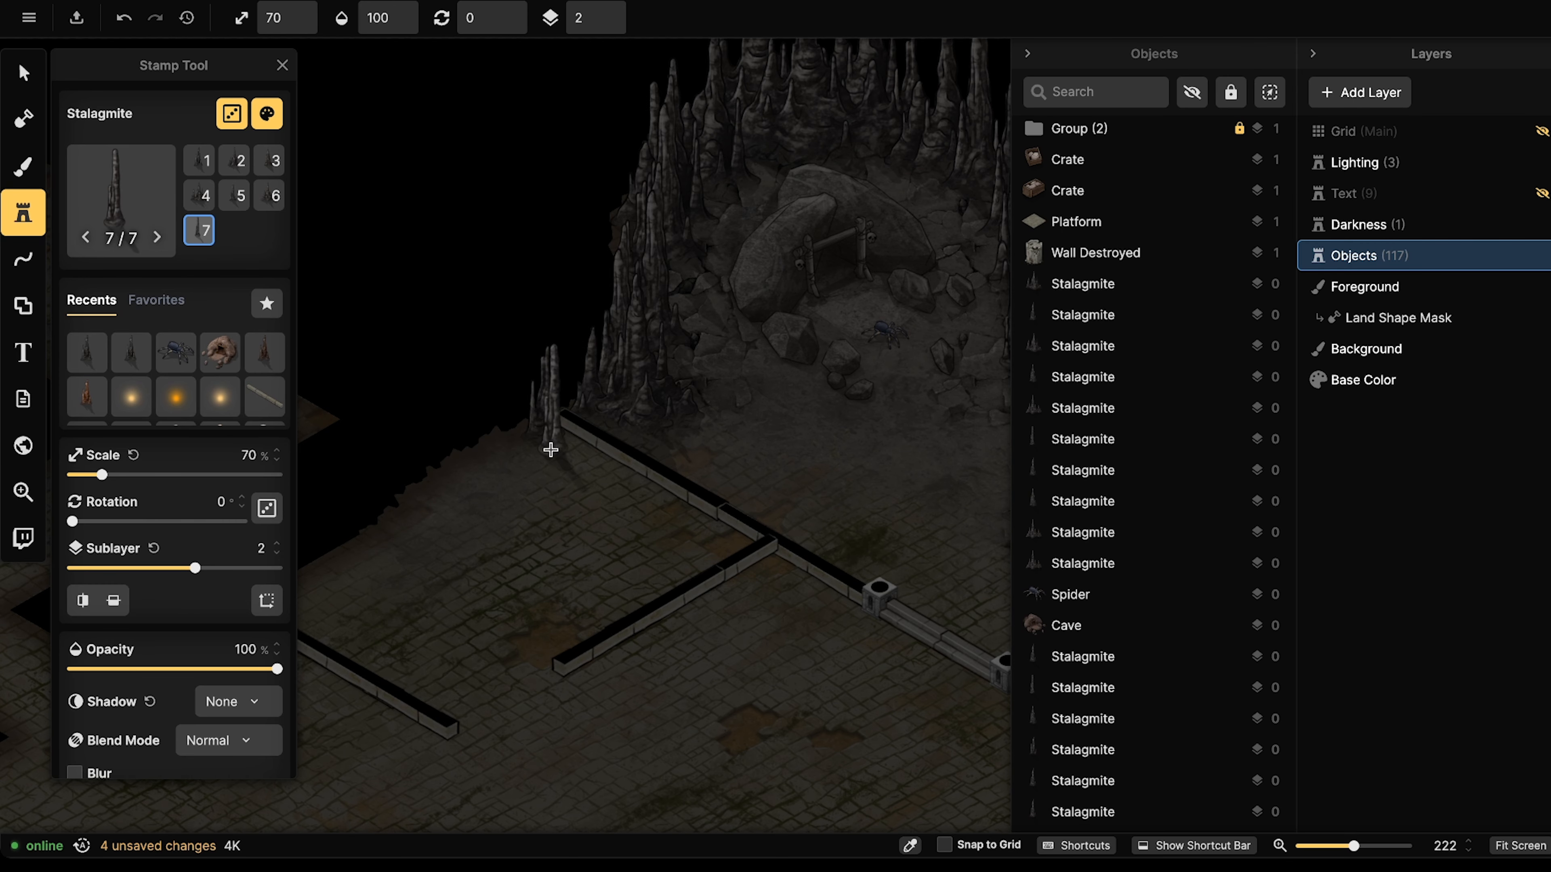
left_click(564, 443)
left_click(519, 452)
left_click(450, 492)
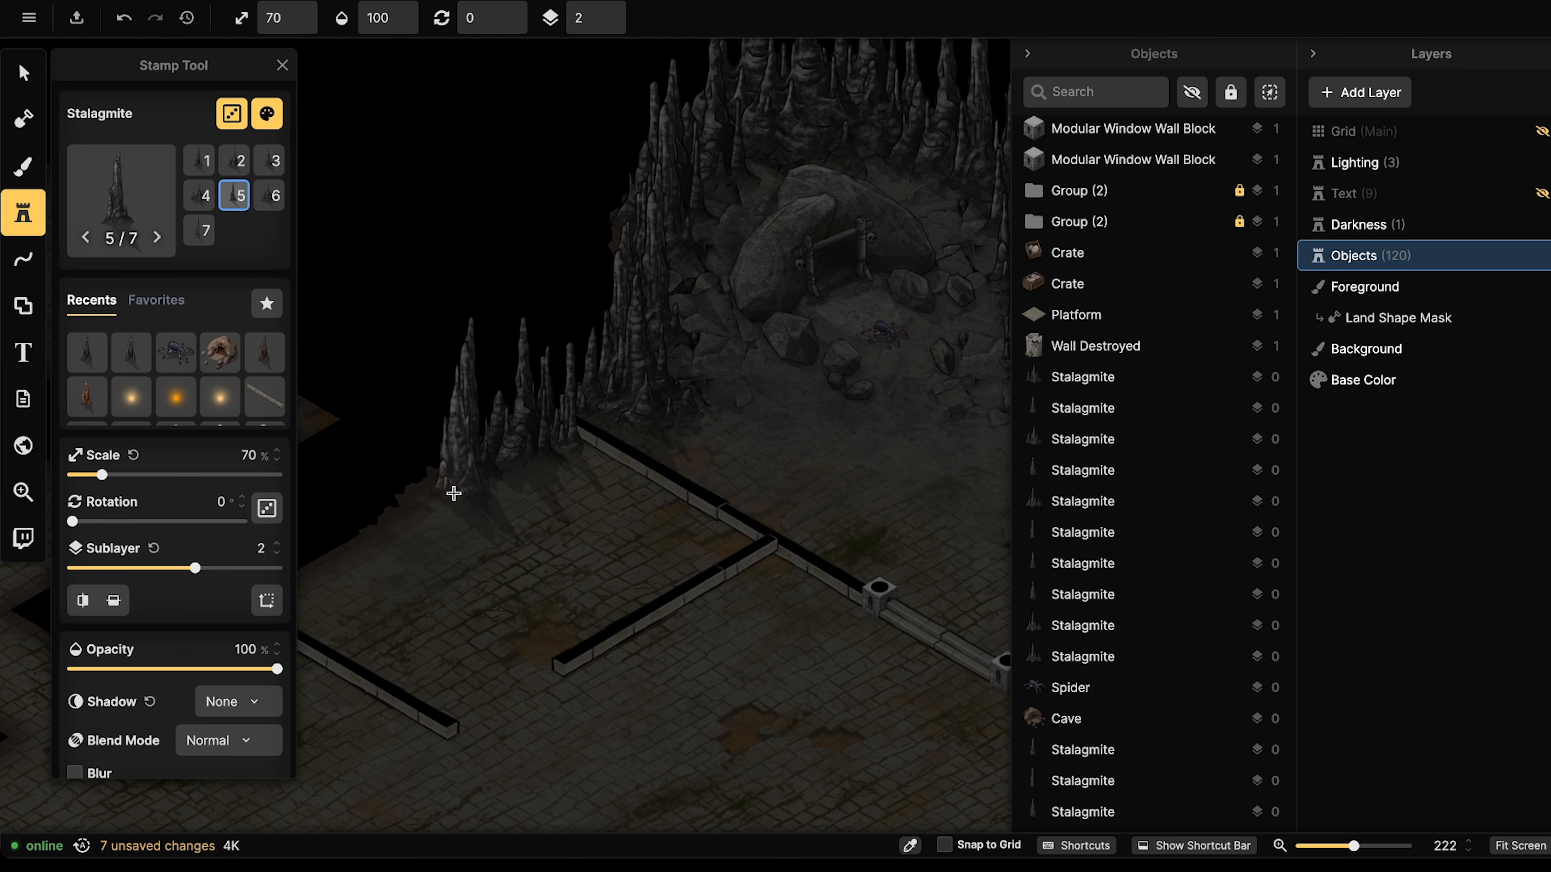
left_click(436, 498)
left_click(419, 512)
scroll(569, 324, "down", 2)
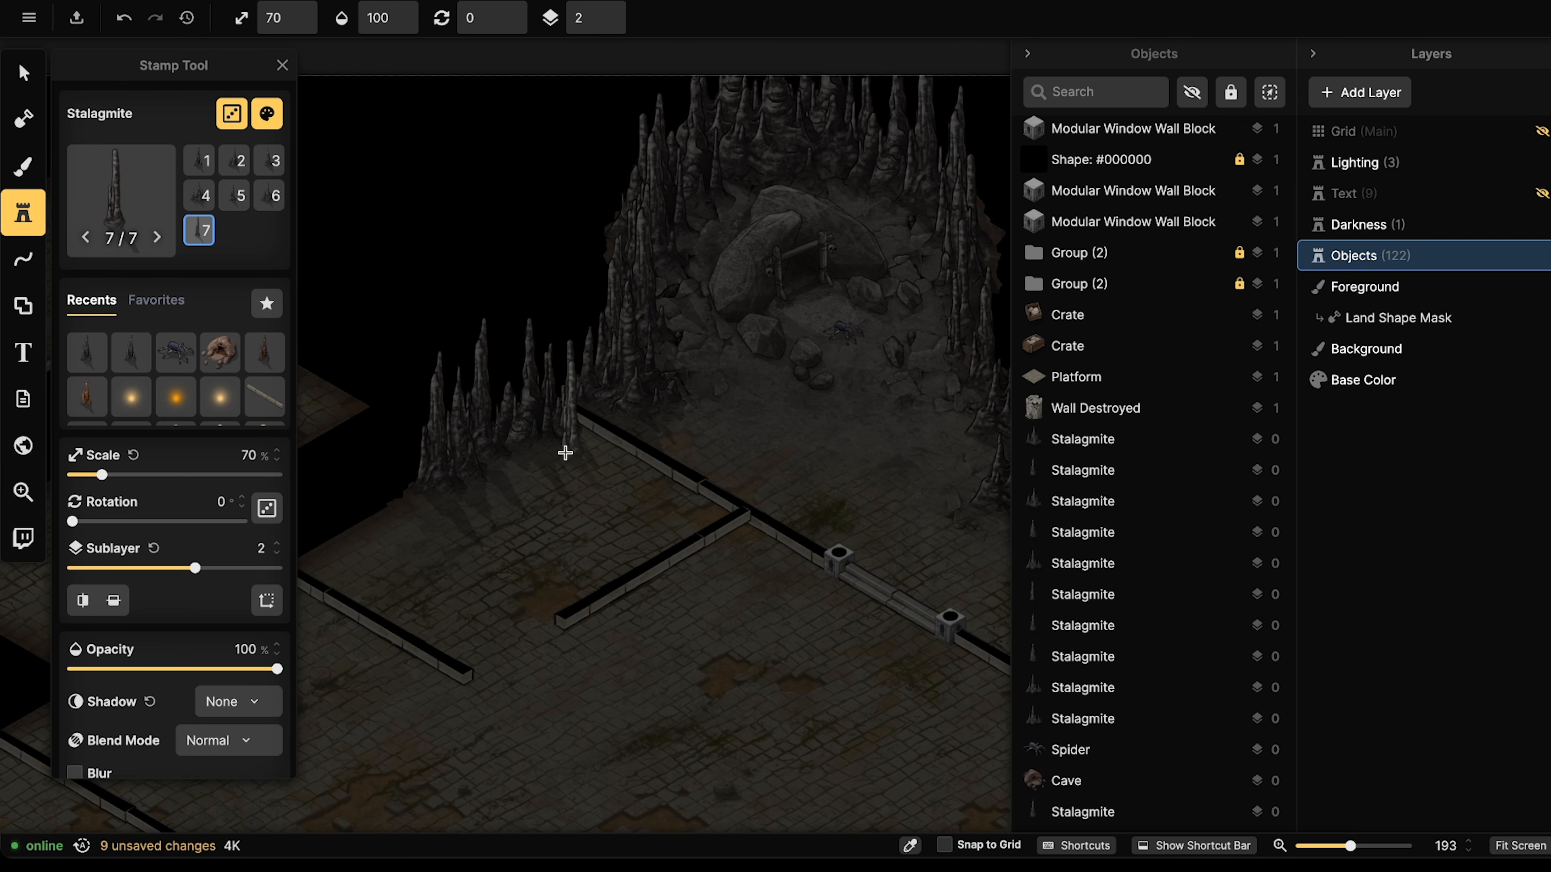
left_click(546, 454)
left_click(573, 450)
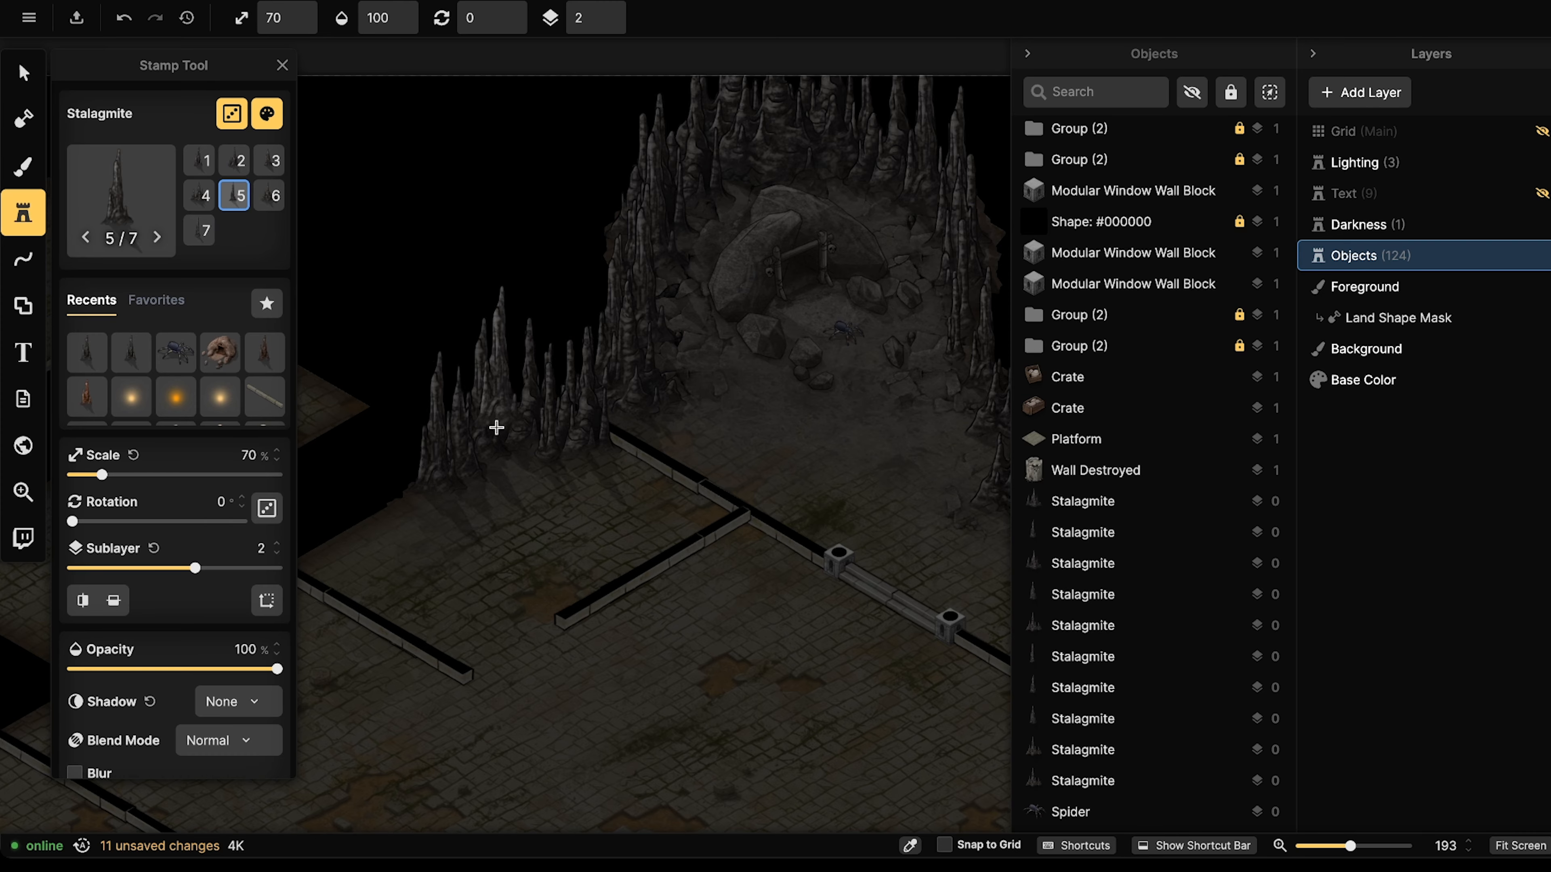
scroll(495, 426, "down", 7)
middle_click_drag(704, 350, 734, 371)
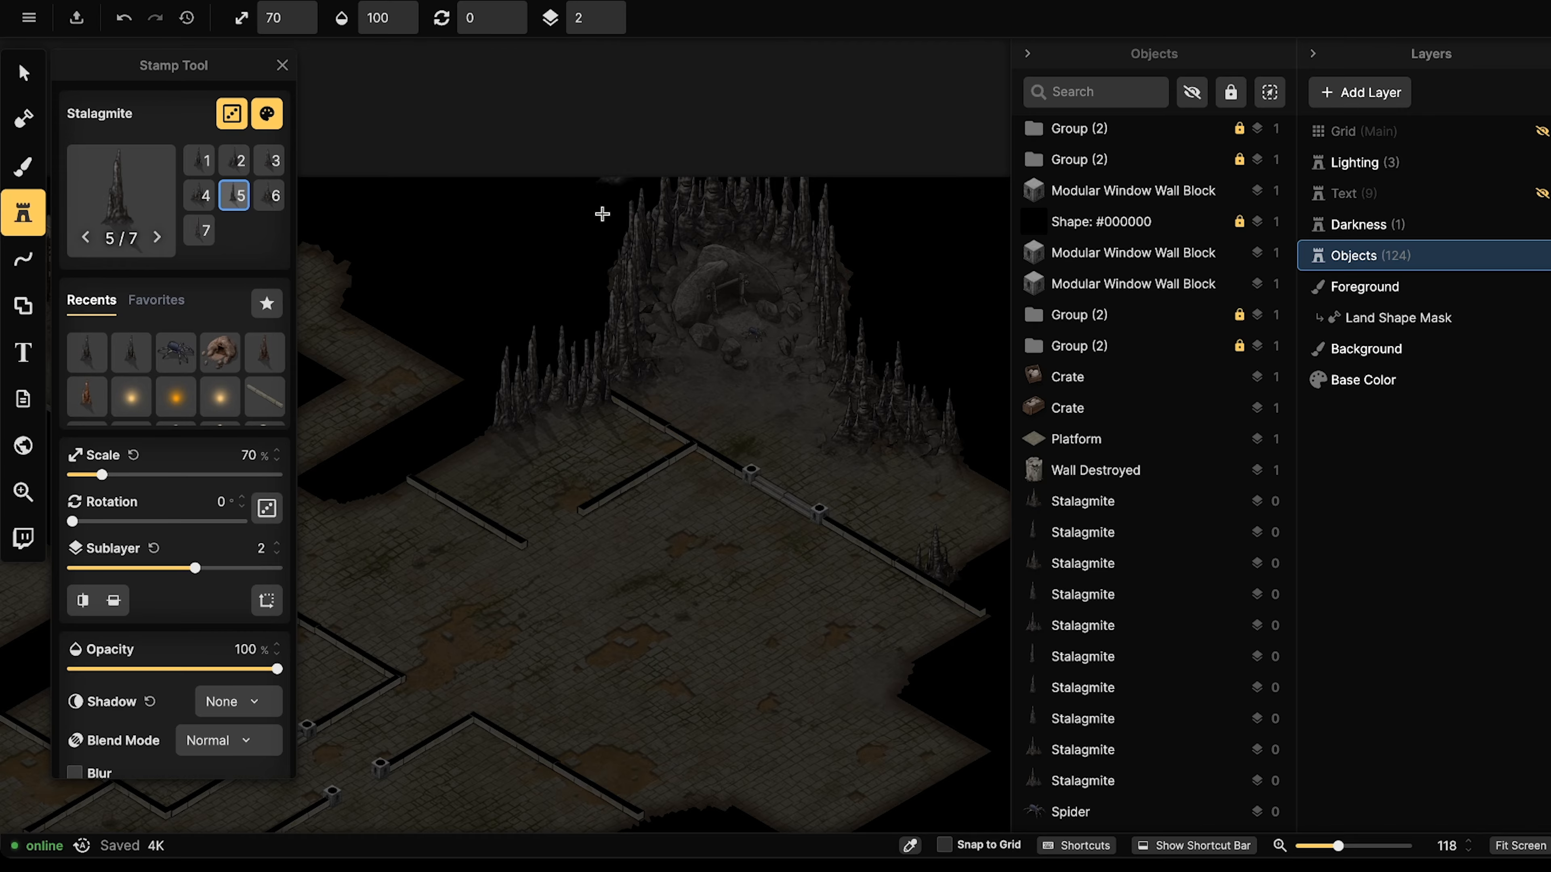
scroll(668, 343, "down", 2)
scroll(474, 333, "down", 2)
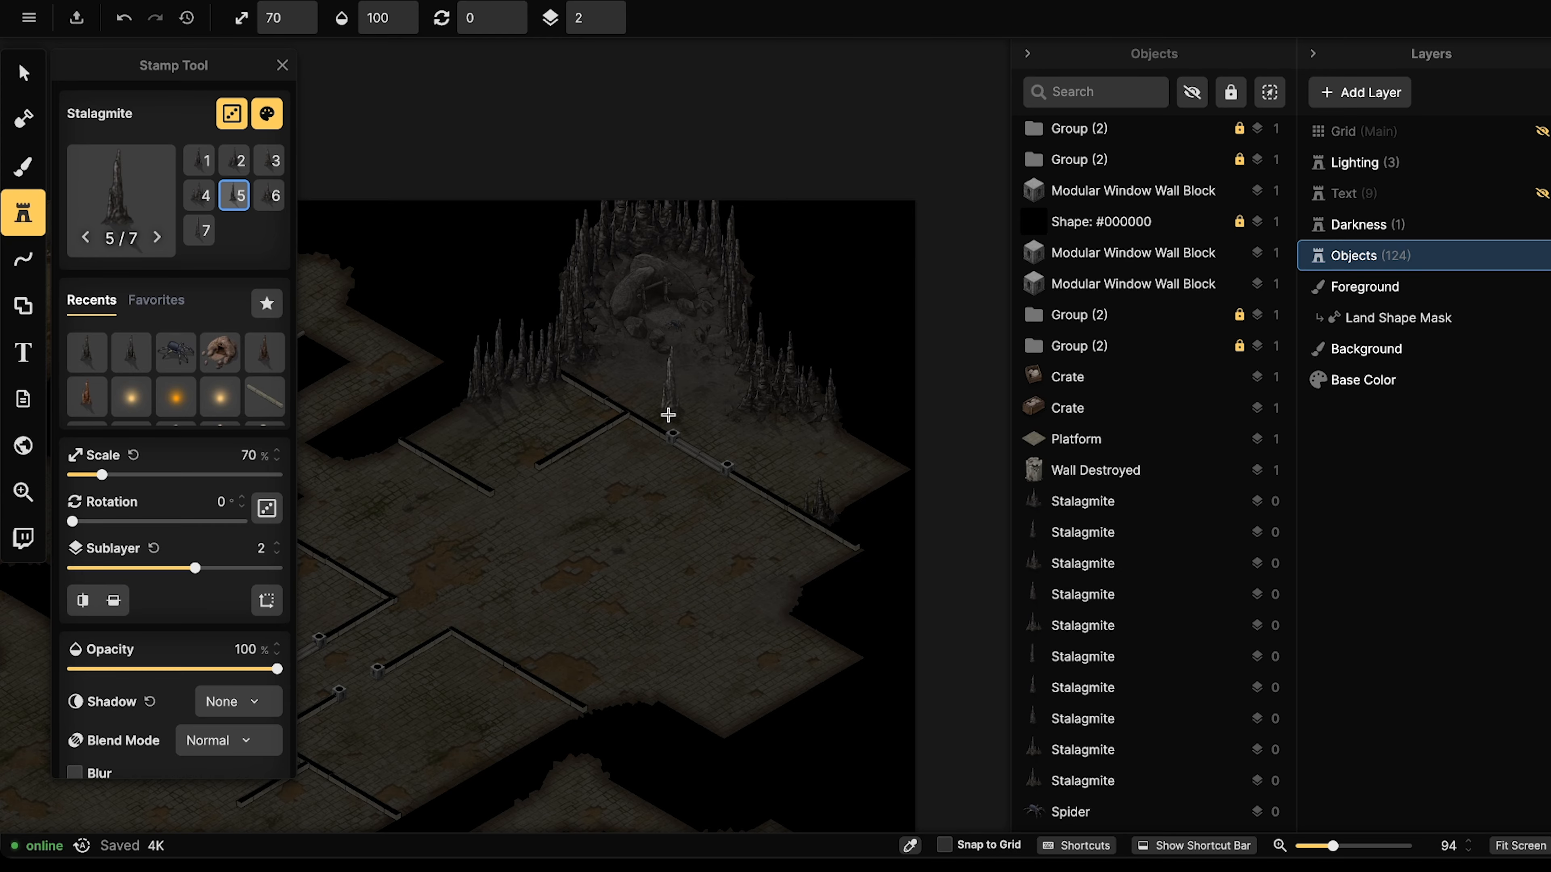
scroll(784, 458, "up", 6)
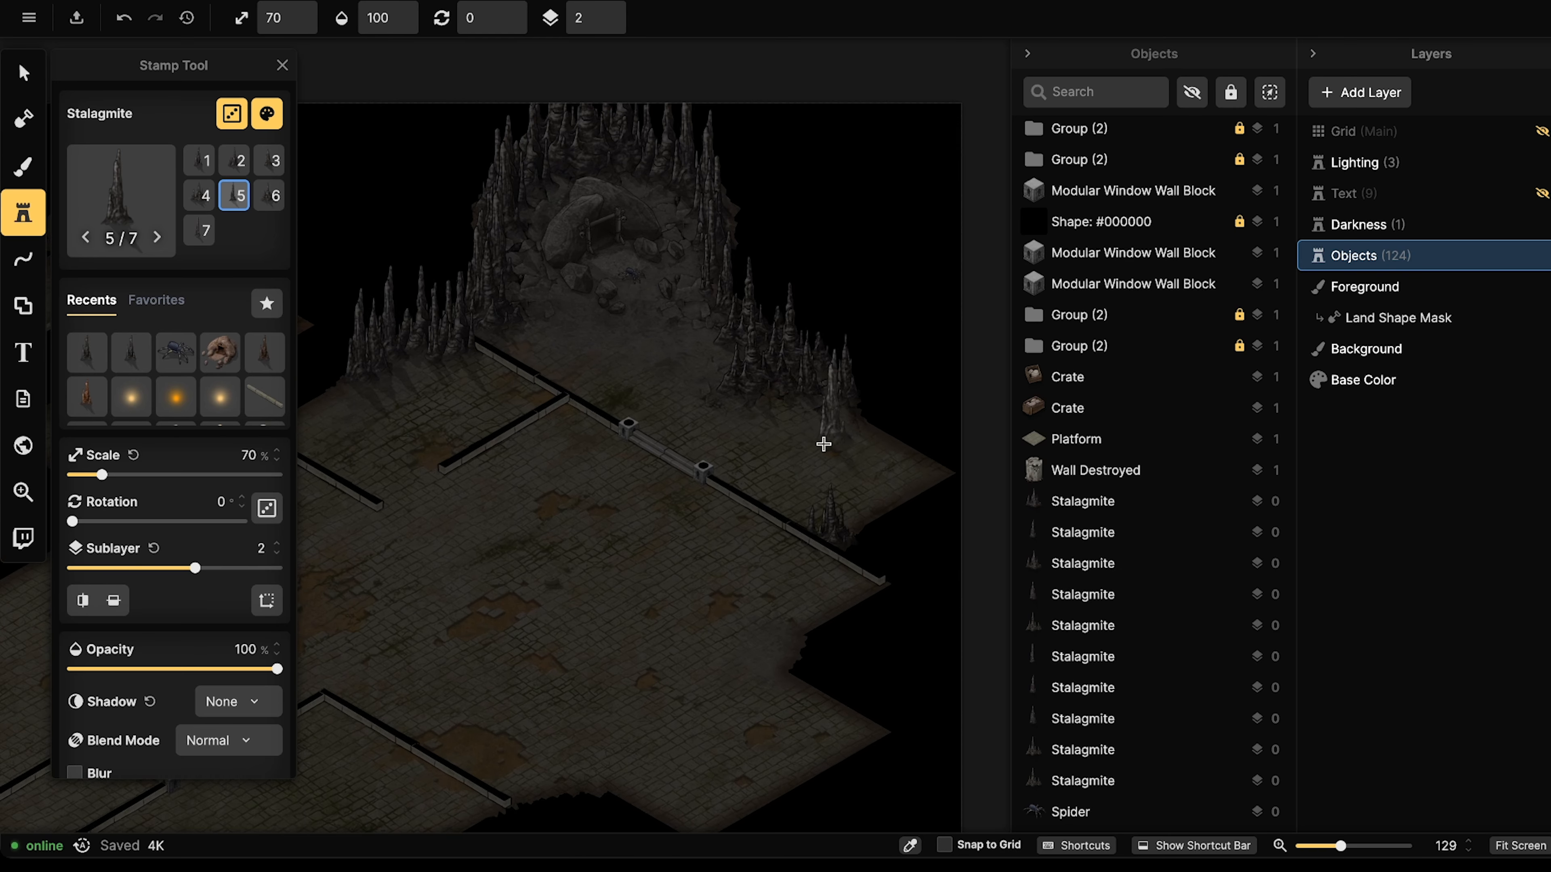
left_click(121, 201)
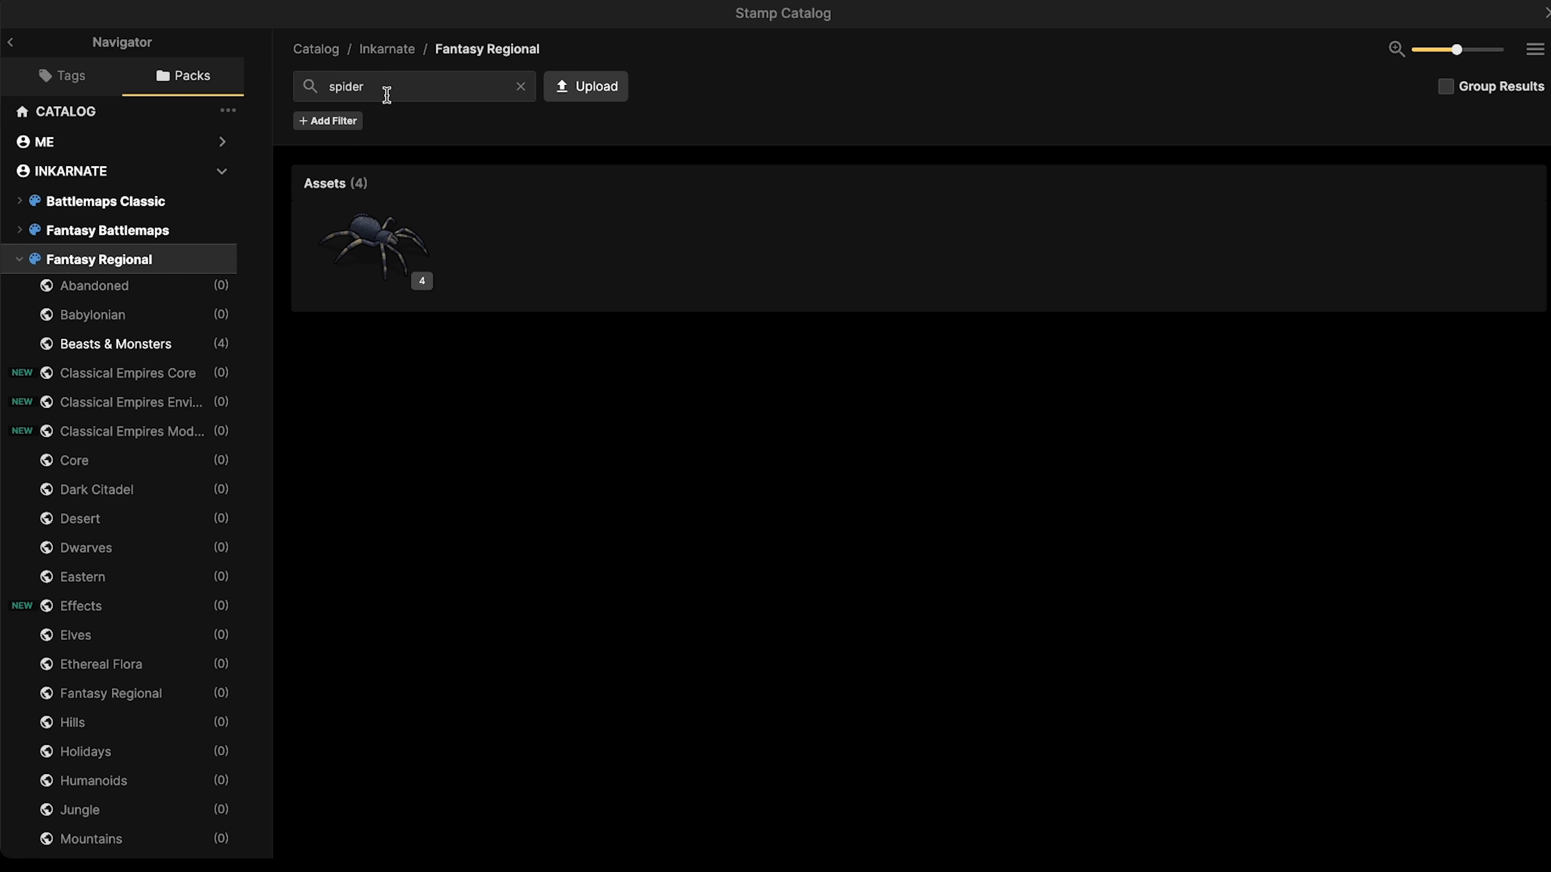
left_click(404, 81)
key("BackSpace")
key("BackSpace")
key("BackSpace")
key("Escape")
key("Escape")
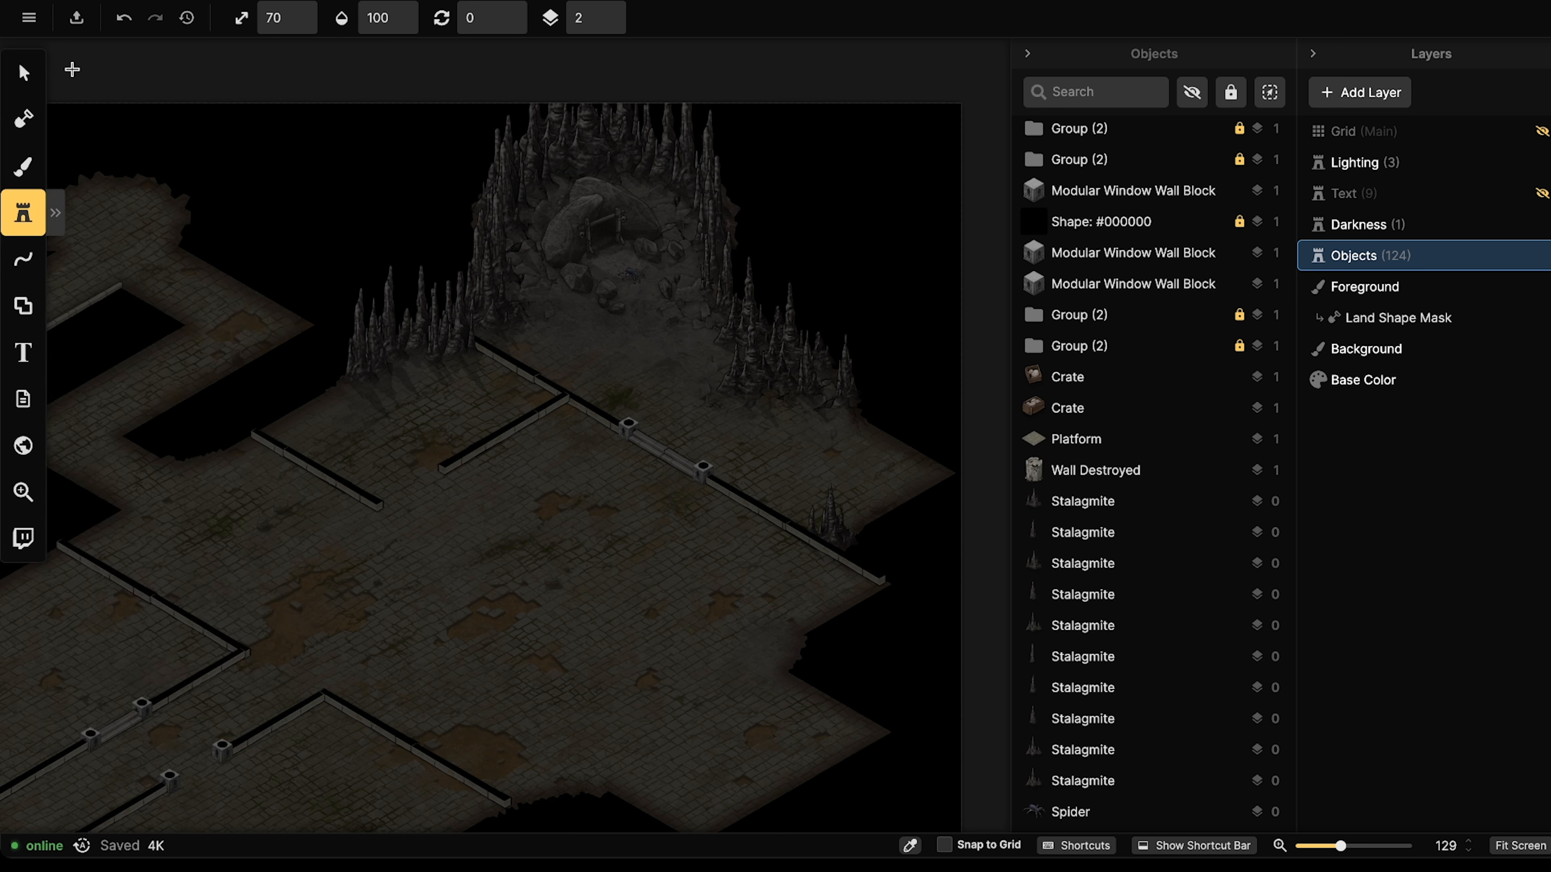
Review the whole dungeon layout with the Text layer's room labels shown, and hide the labels again.
left_click(27, 72)
scroll(360, 373, "down", 3)
scroll(366, 377, "down", 1)
middle_click_drag(393, 376, 632, 331)
left_click(446, 260)
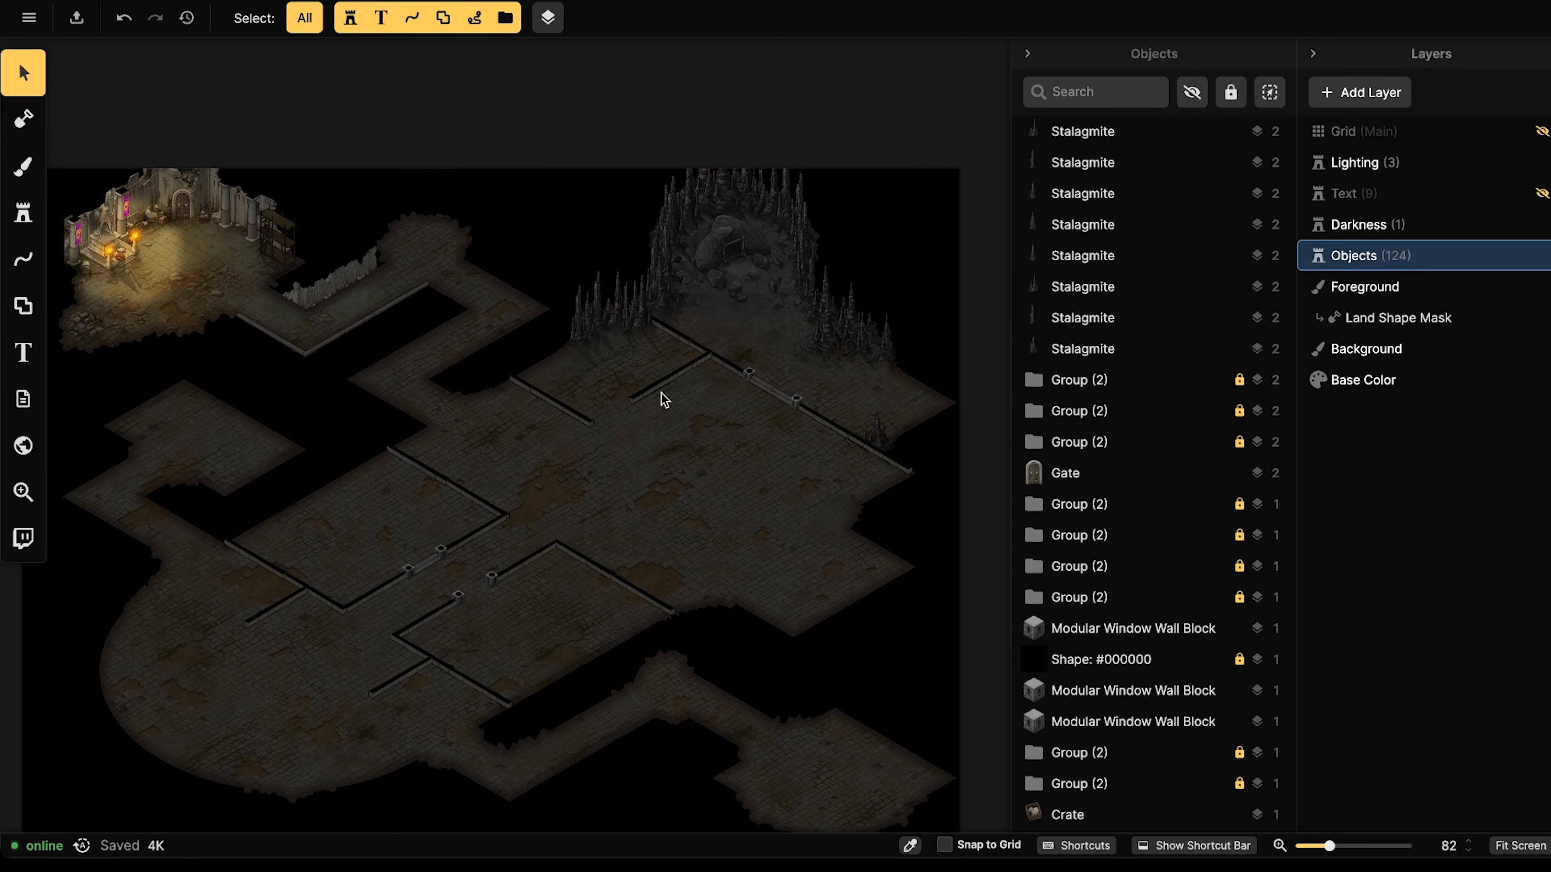
middle_click_drag(649, 395, 706, 319)
middle_click_drag(524, 323, 579, 316)
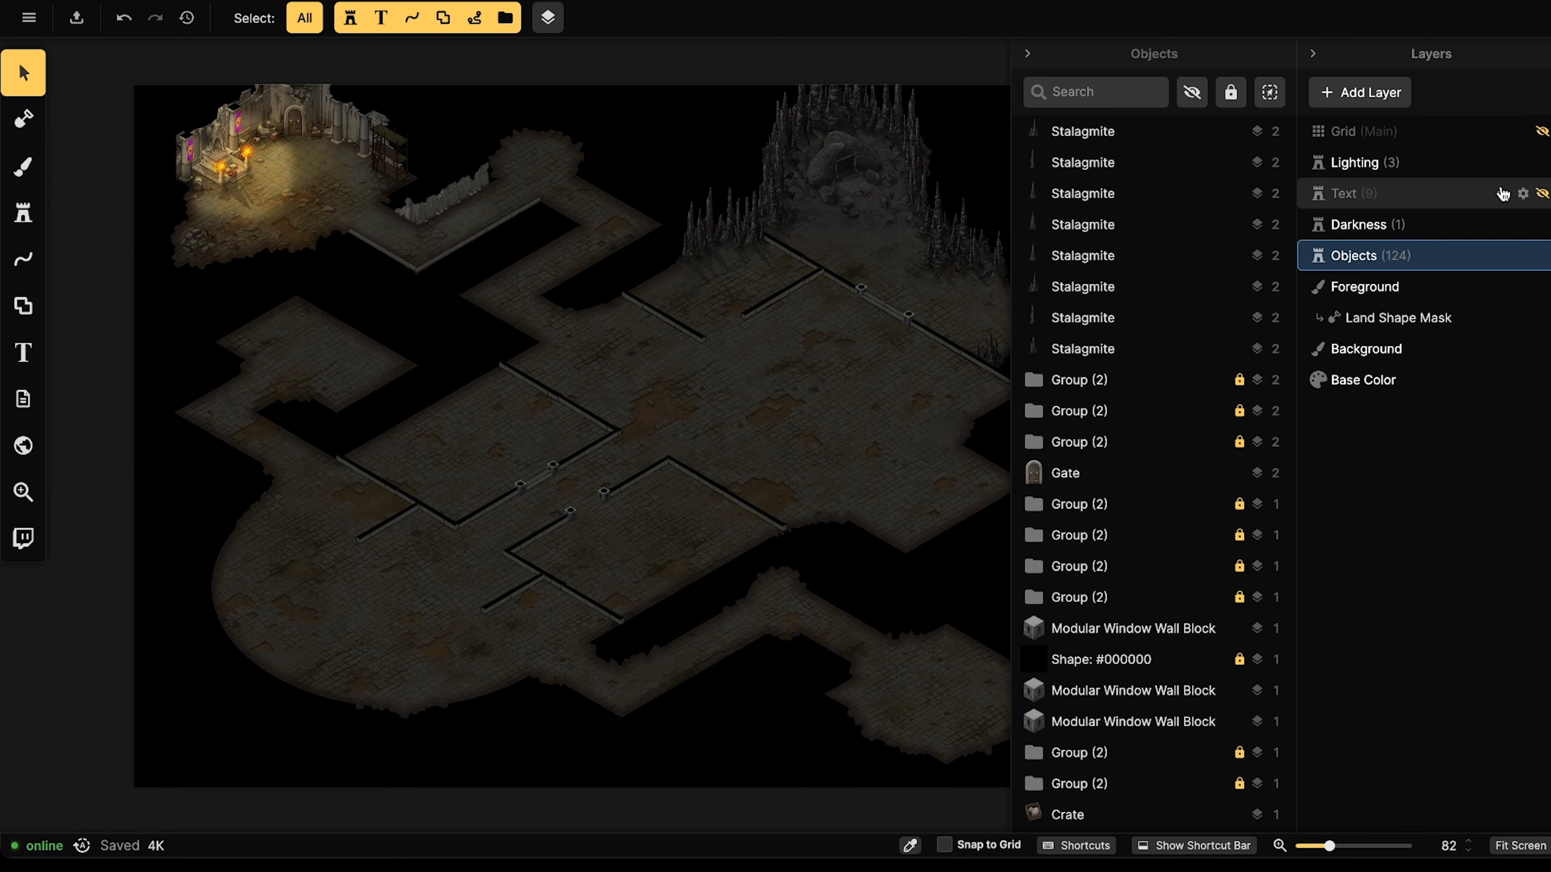
left_click(1539, 196)
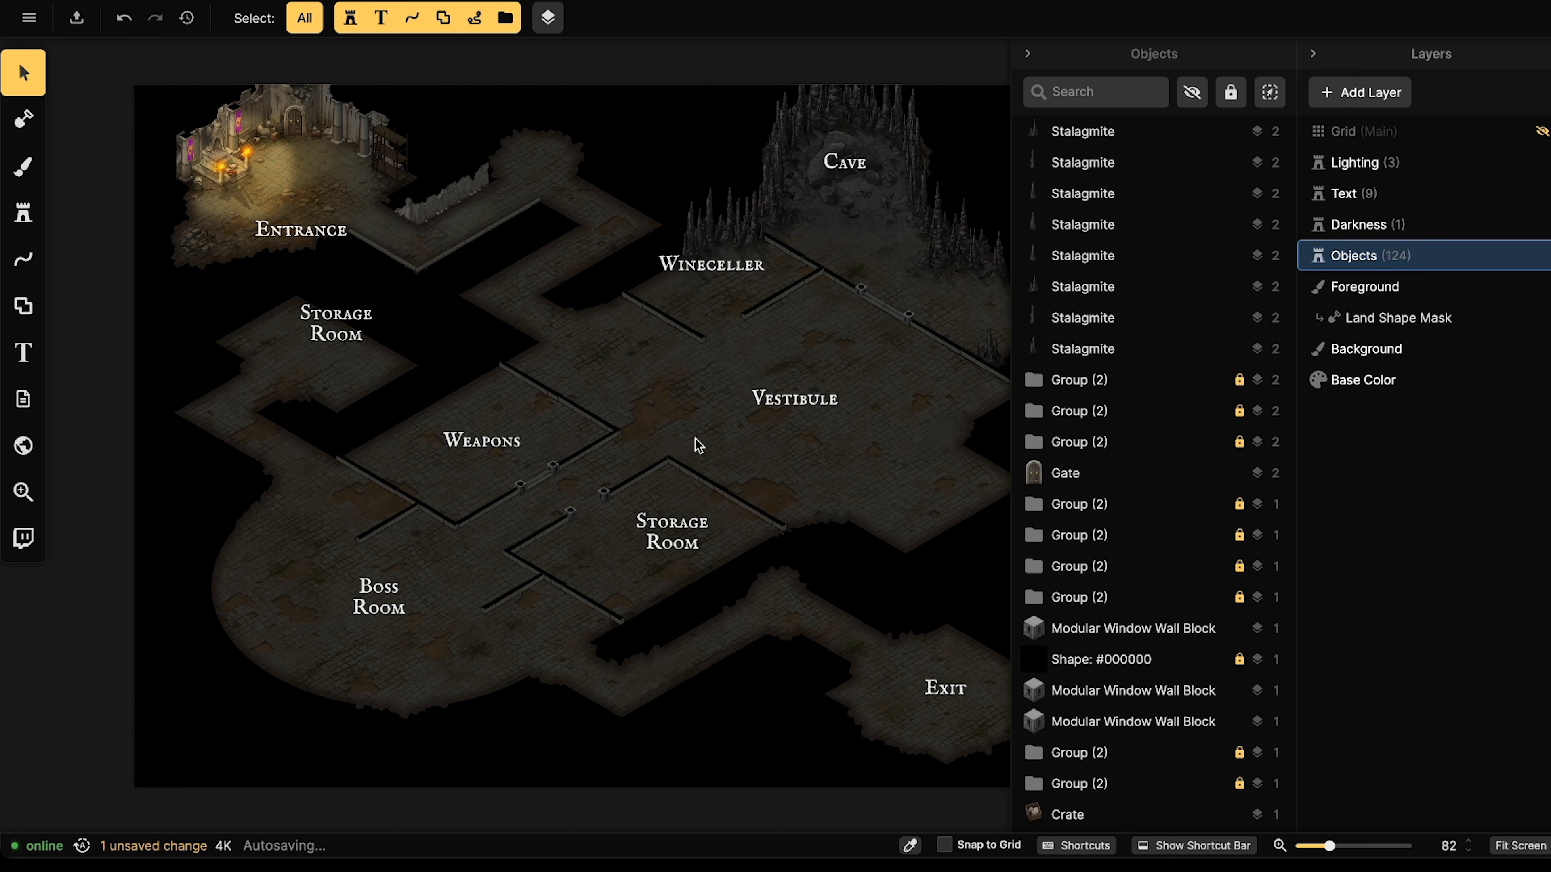
middle_click_drag(487, 478, 581, 485)
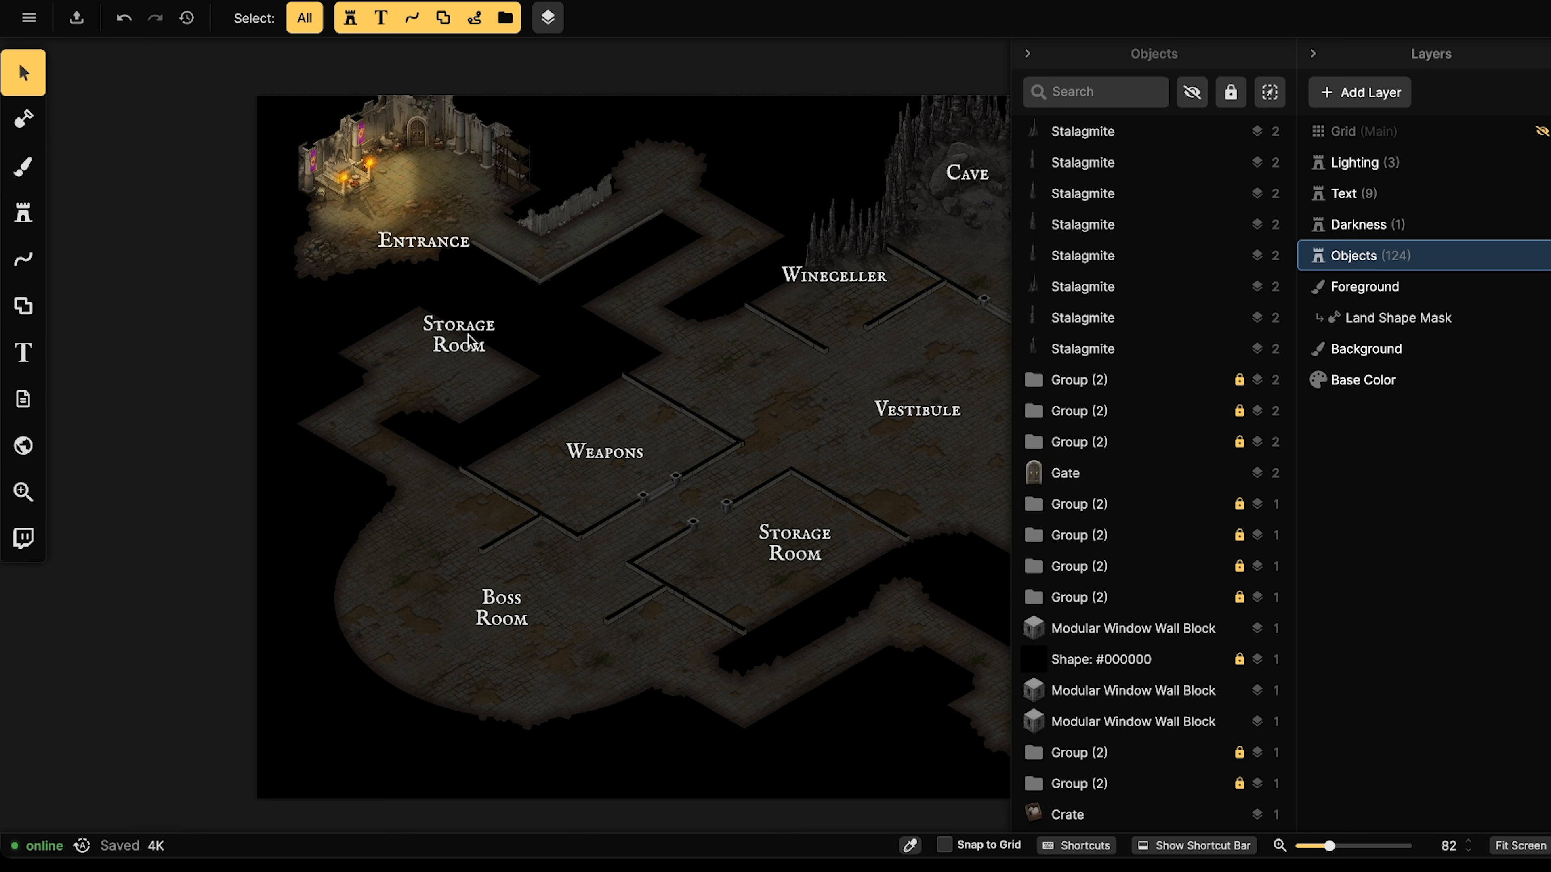
scroll(421, 336, "up", 5)
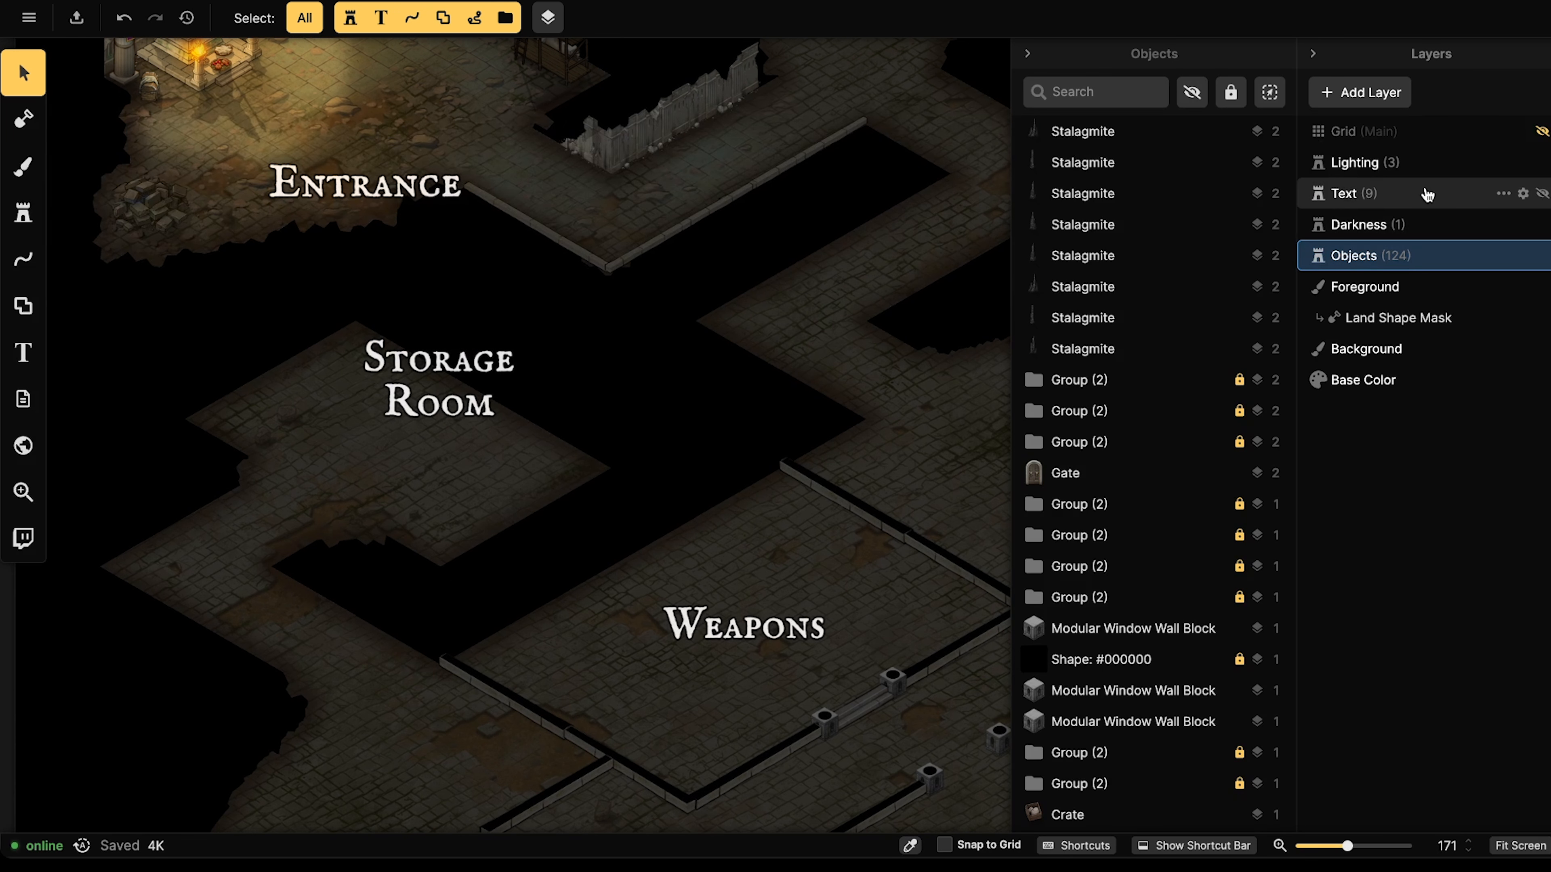
left_click(1542, 195)
Stamp a Wall Destroyed section along the western storage room's northwestern edge at 70% scale on sublayer 2, reusing the entrance room's wall asset.
middle_click_drag(570, 247, 779, 258)
scroll(586, 417, "up", 3)
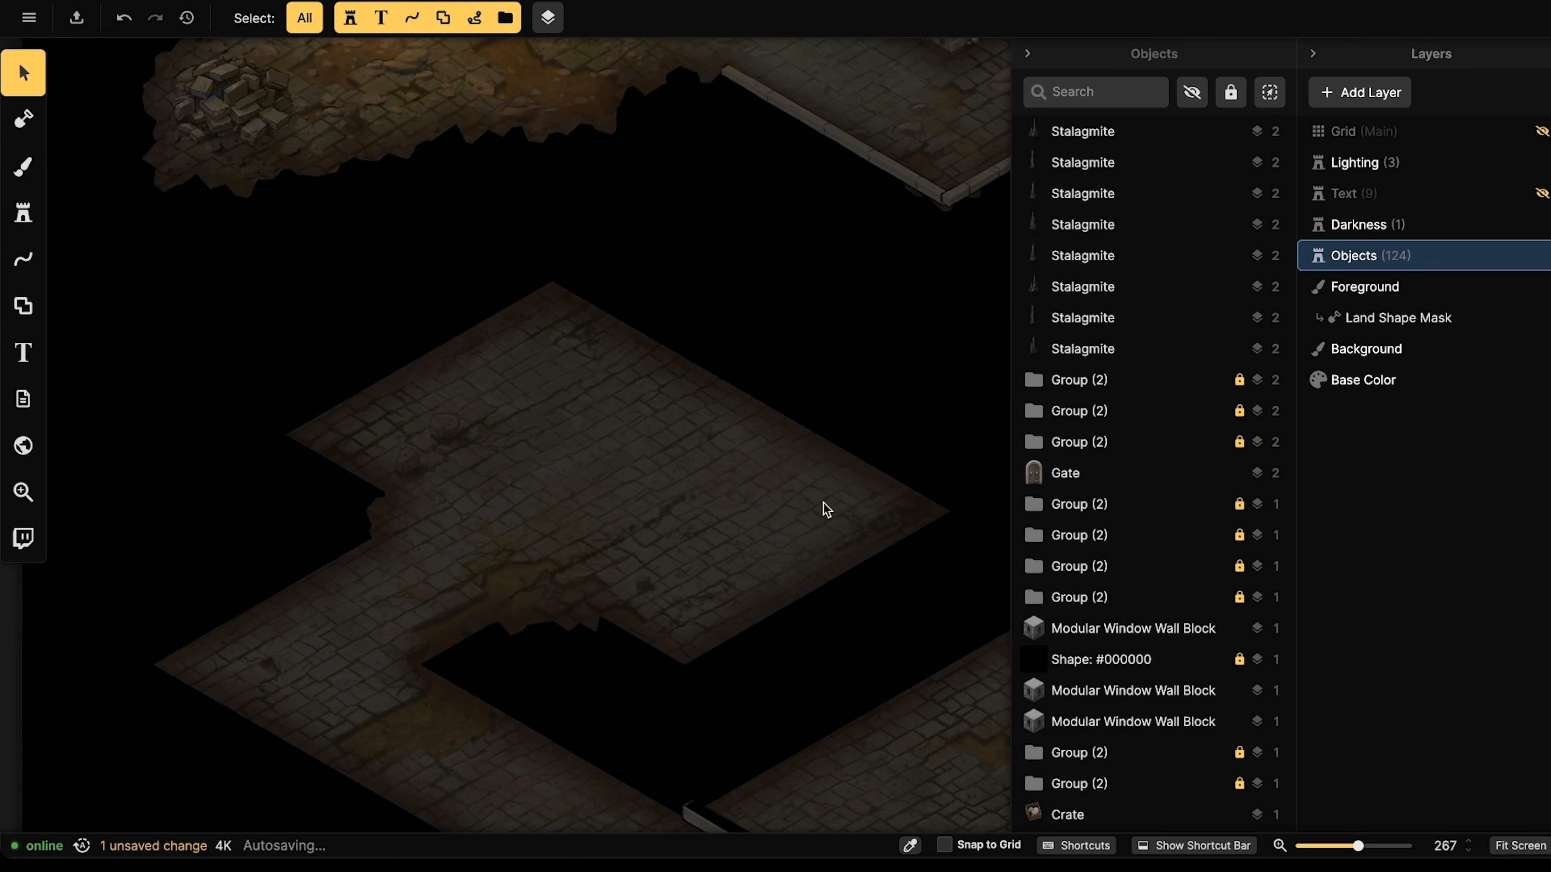
middle_click_drag(607, 321, 599, 648)
middle_click_drag(619, 202, 627, 516)
left_click(398, 299)
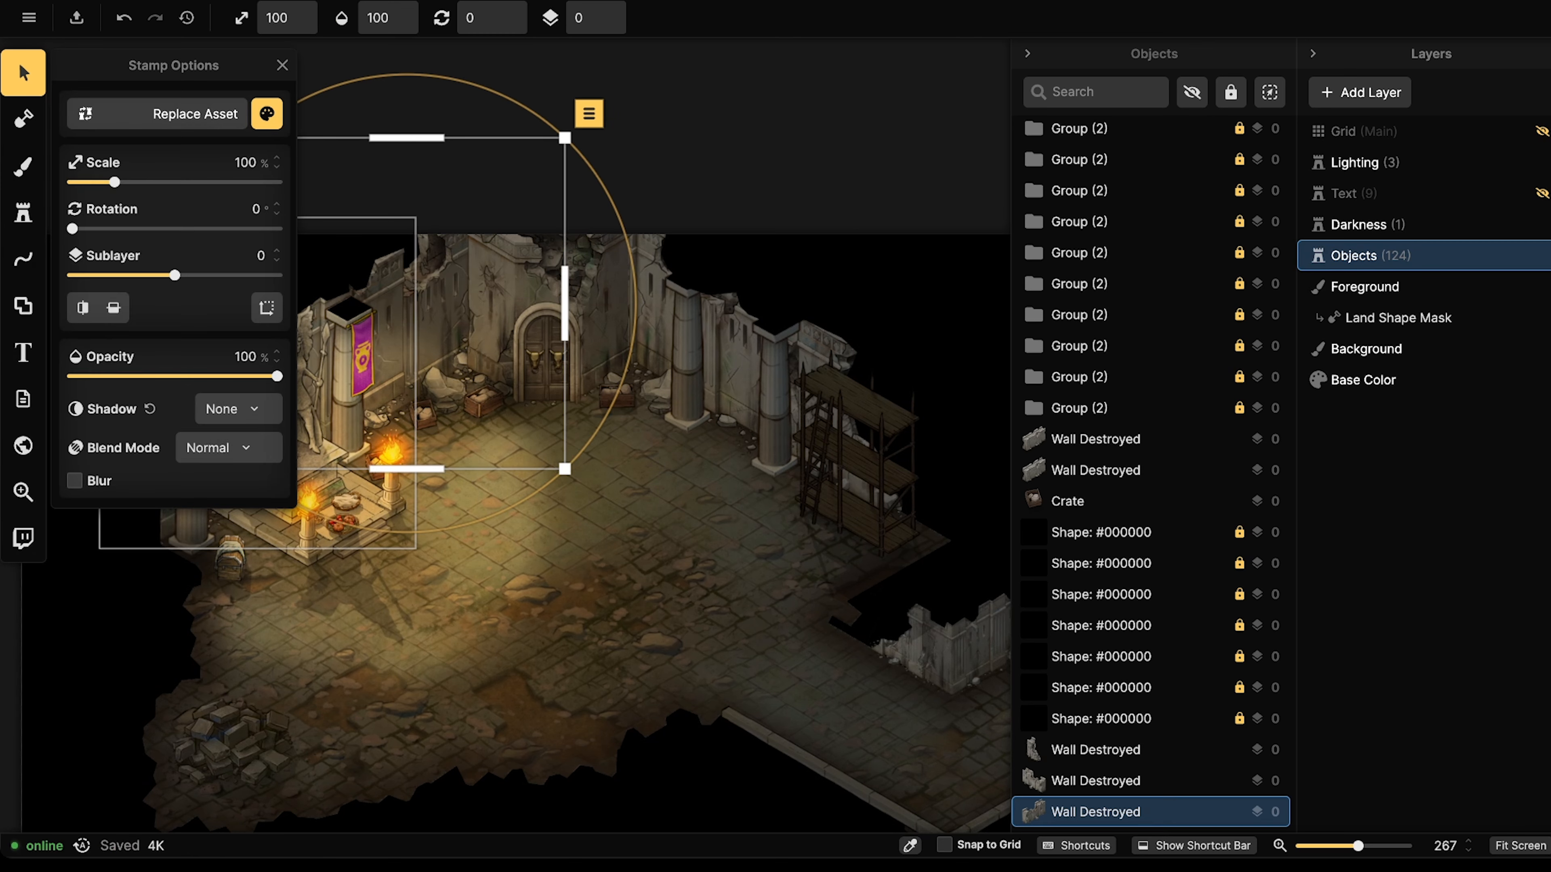
left_click(21, 218)
middle_click_drag(702, 615, 768, 313)
middle_click_drag(697, 517, 801, 290)
left_click(622, 384)
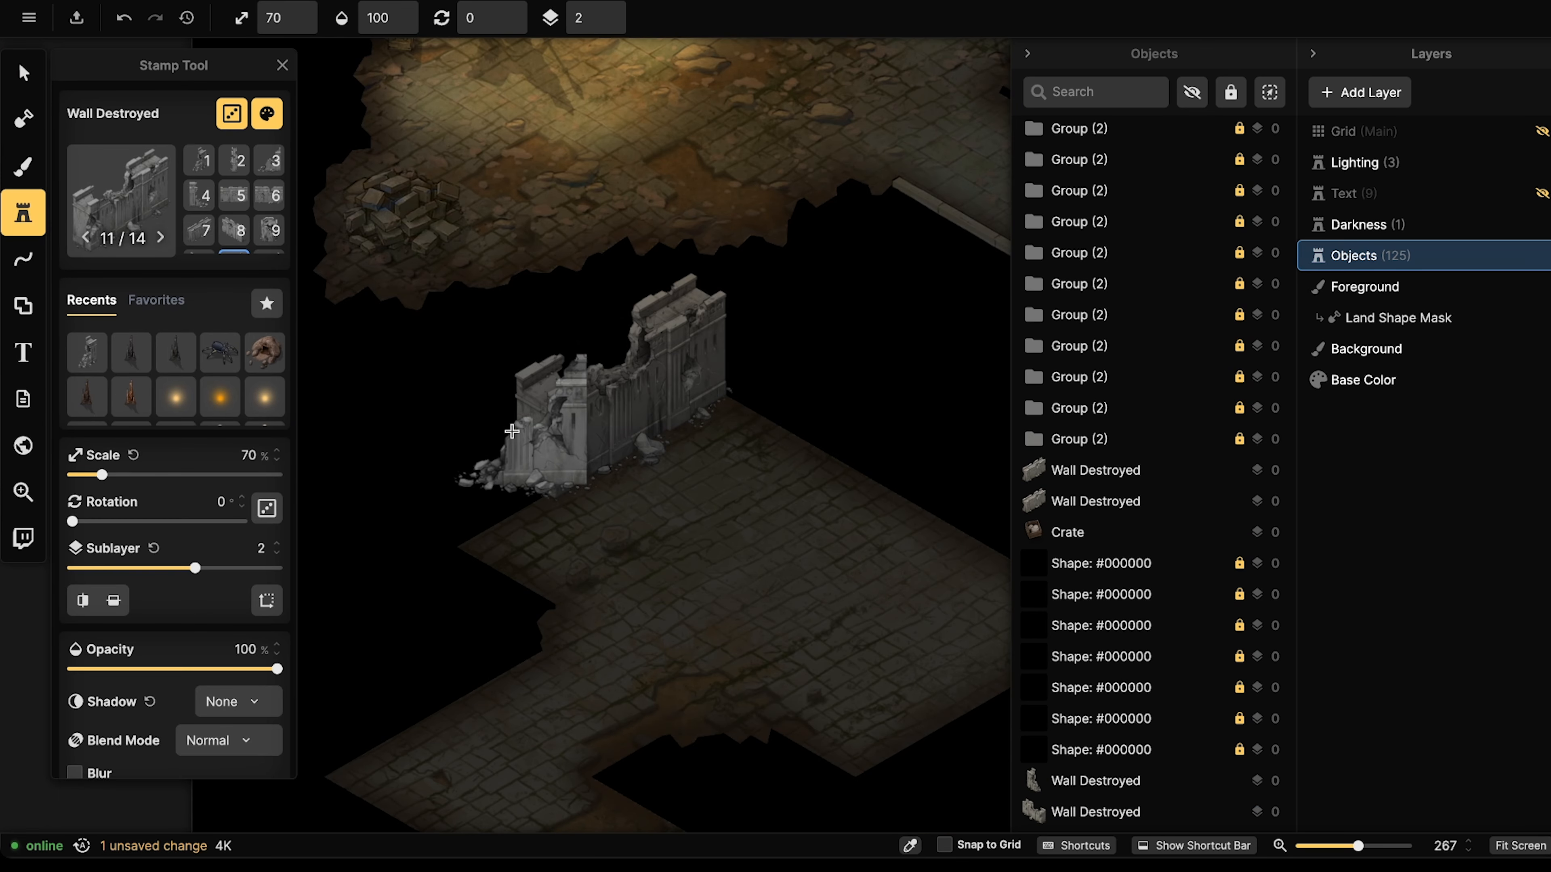
Place Wall Destroyed variant 1 at 80% scale as a crumbling end at the new wall's southwestern end and adjust it to fit.
key("Left")
key("Left")
key("Left")
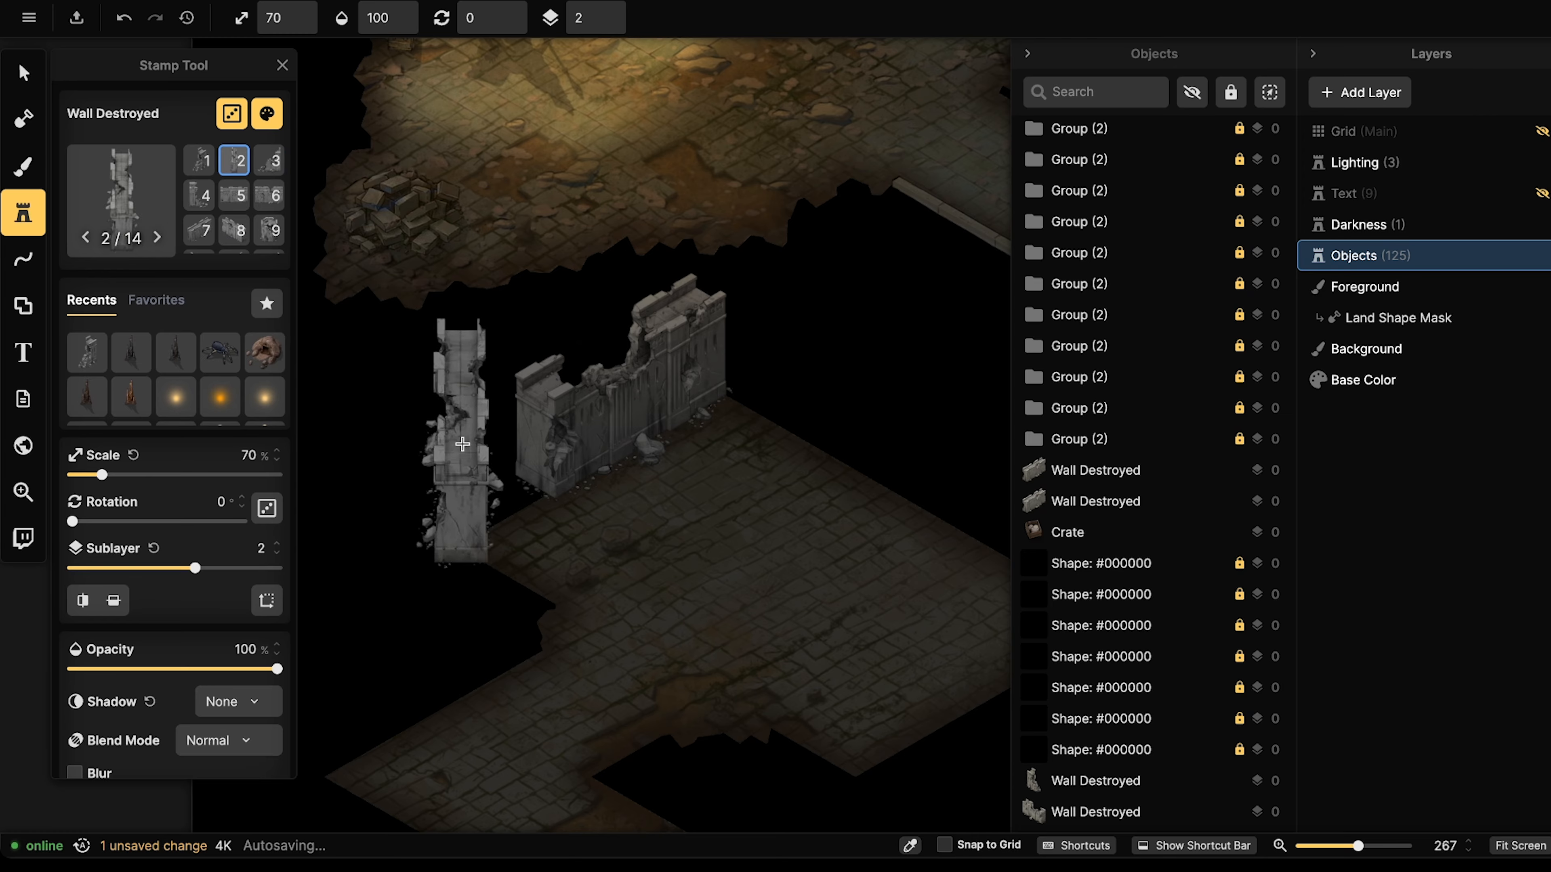
key("Right")
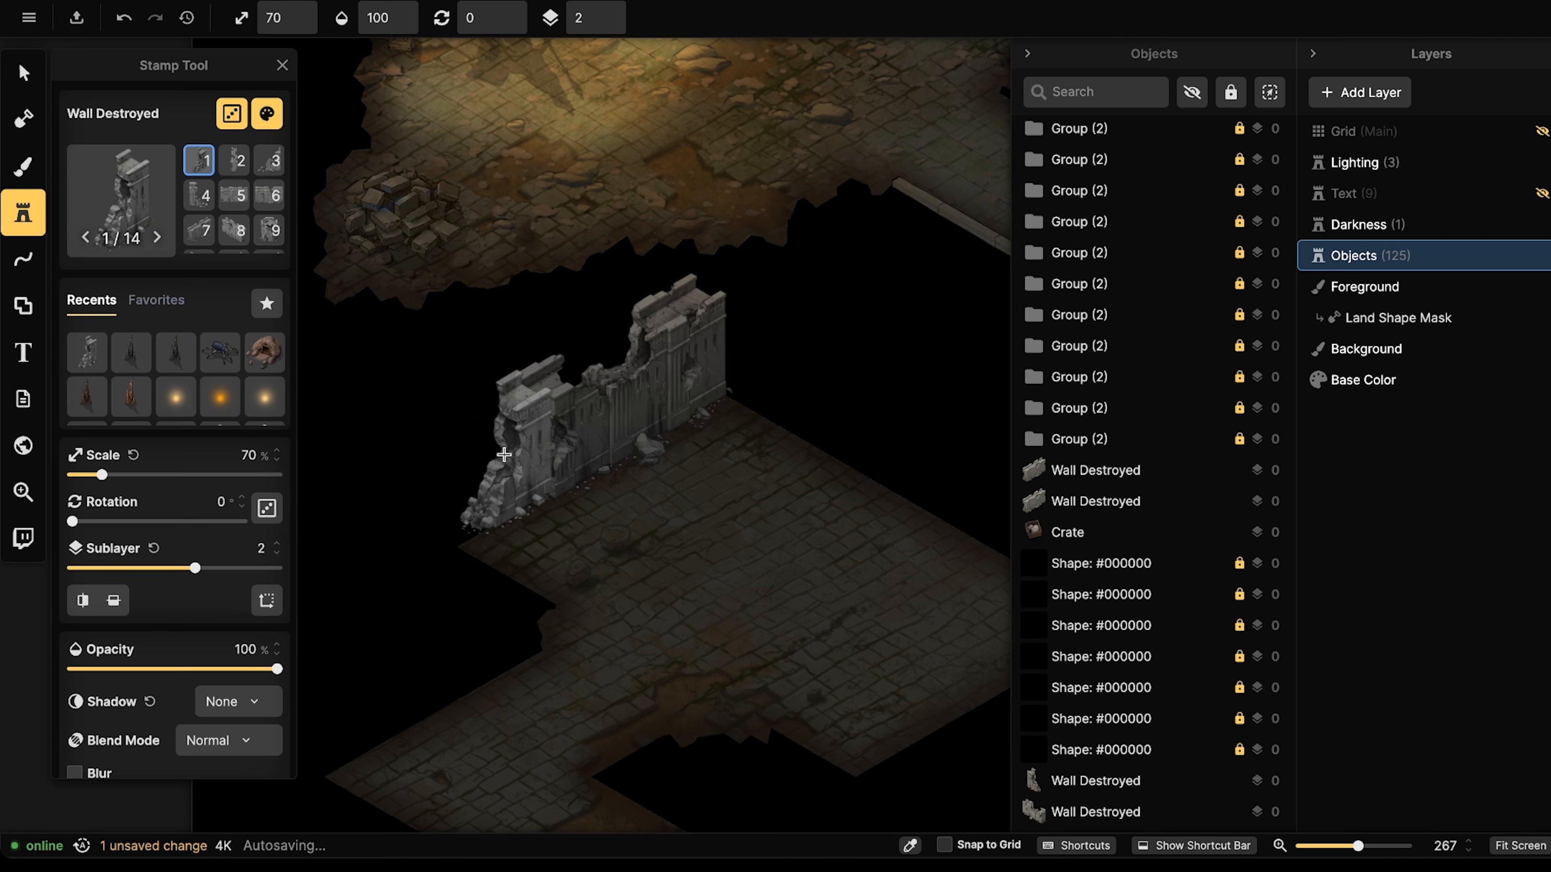
key("bracketright")
left_click(501, 467)
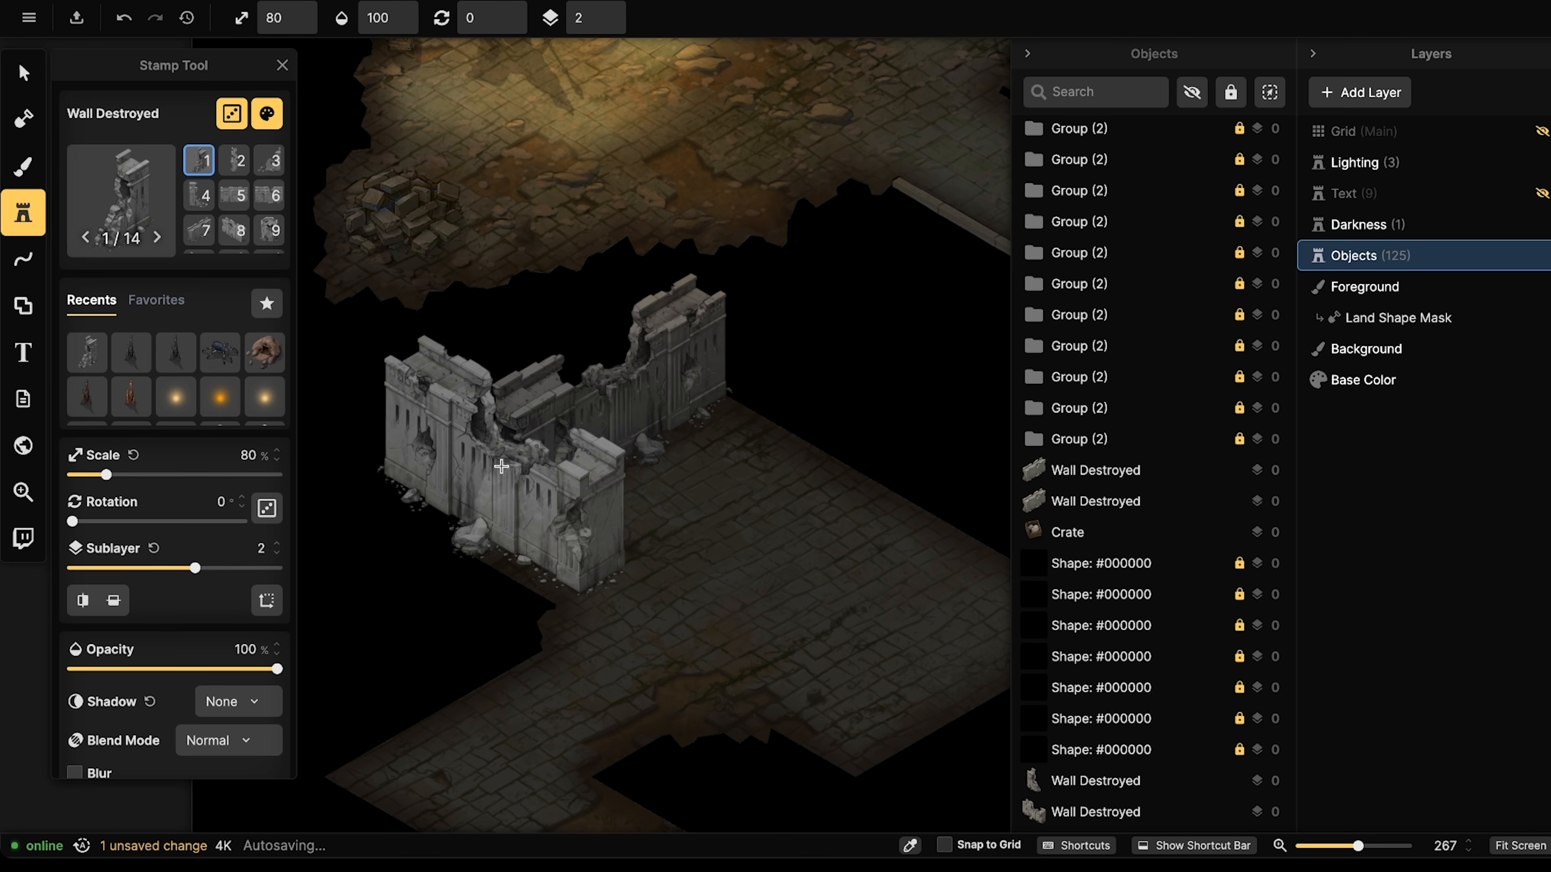
left_click(24, 73)
scroll(601, 543, "up", 2)
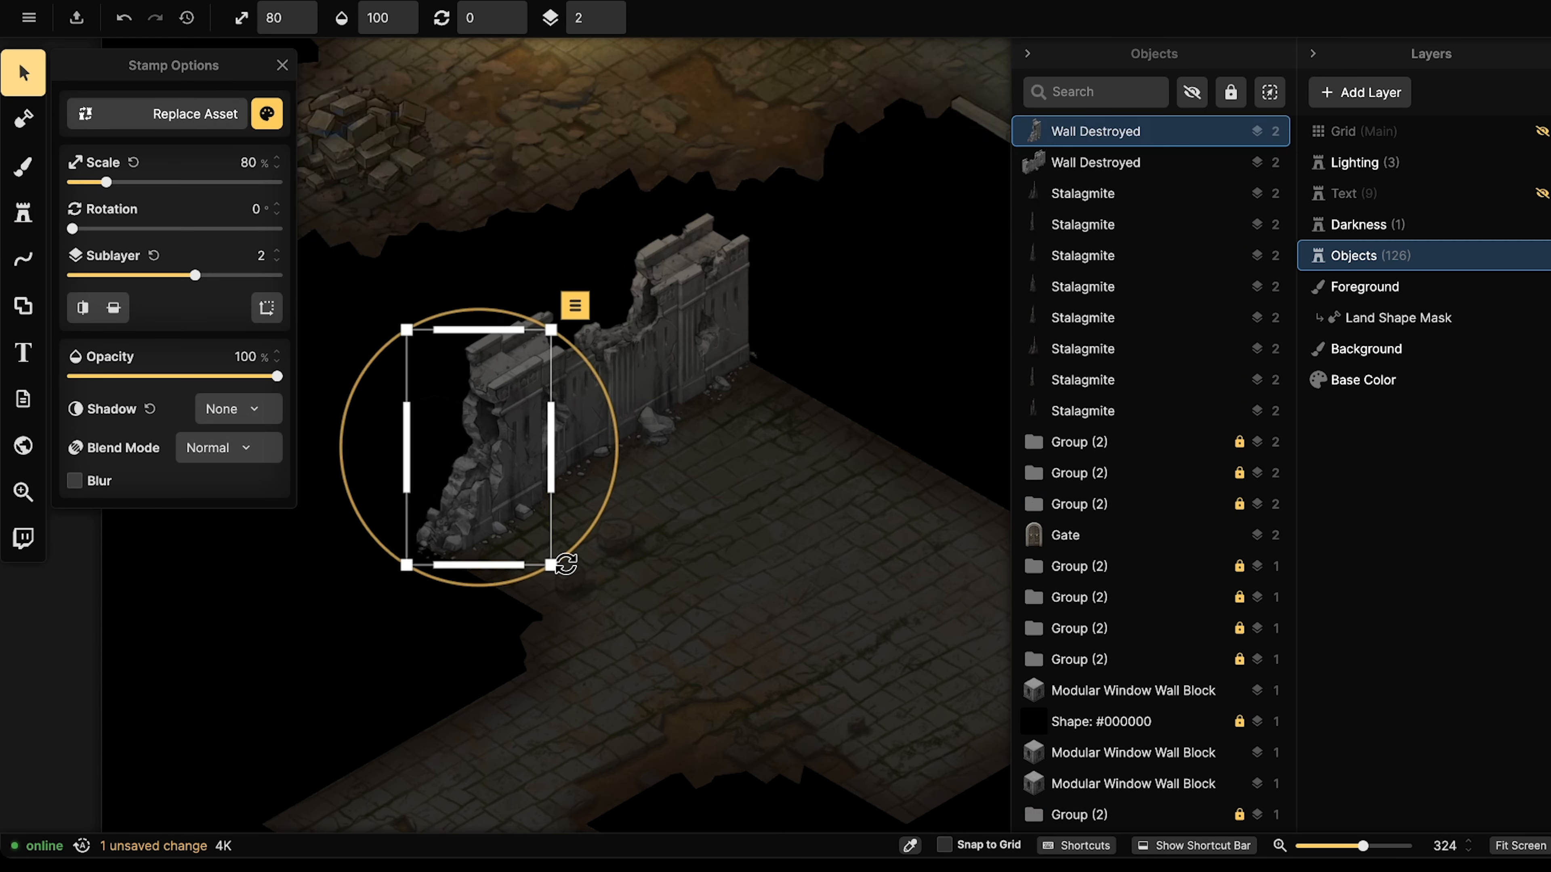
left_click_drag(552, 567, 547, 558)
left_click(601, 313)
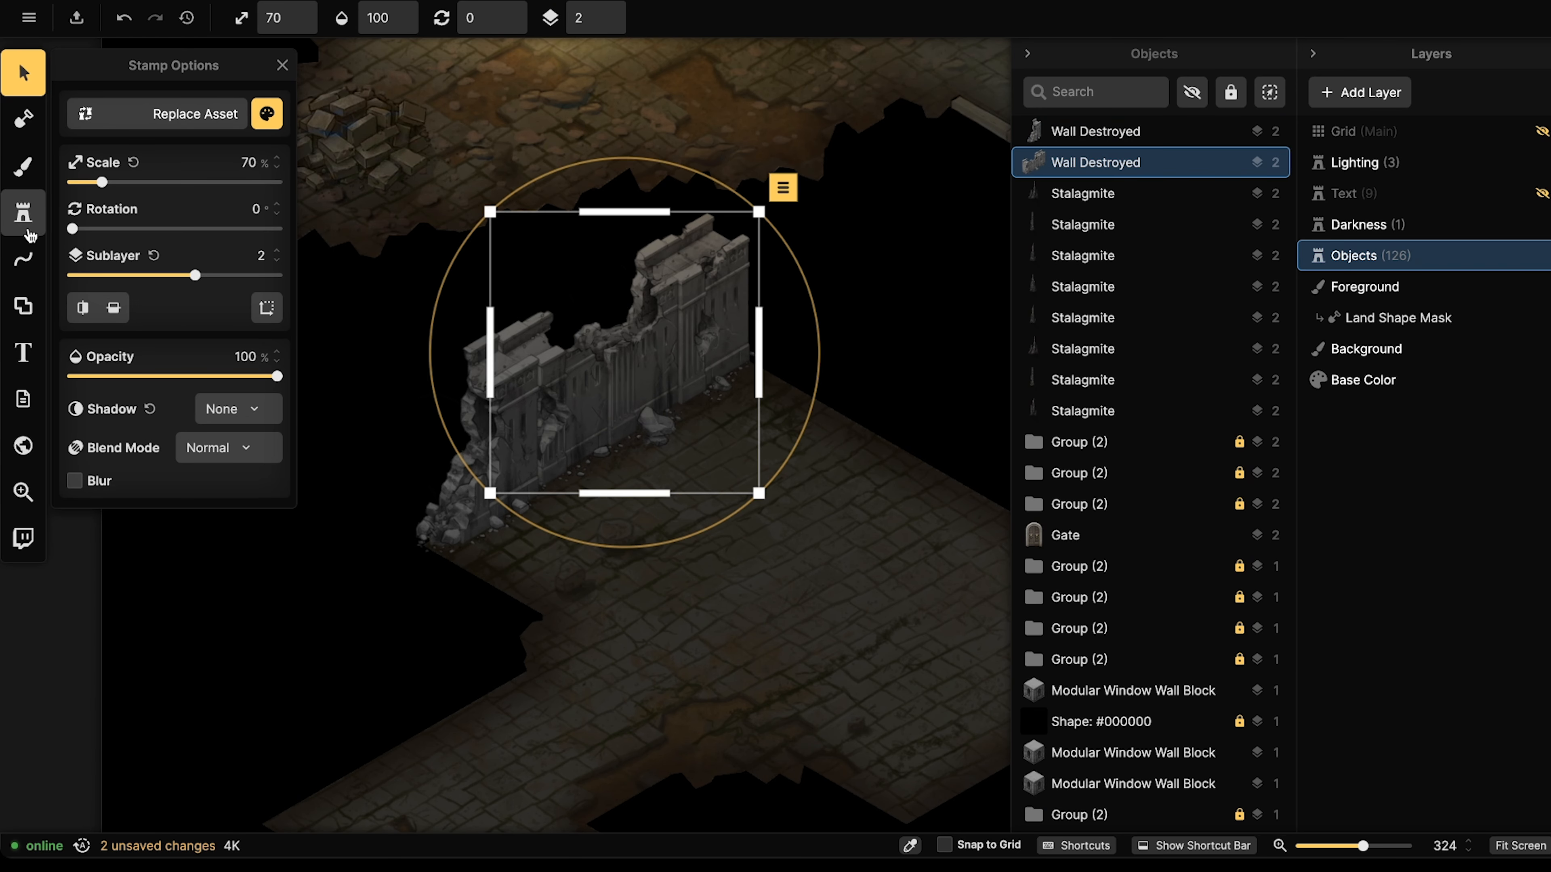
Stamp a Wall Destroyed section at 80% scale on the storage room's northeastern edge, starting from the northern corner.
left_click(23, 213)
left_click(851, 341)
middle_click_drag(851, 341, 661, 257)
Extend the storage room's northeastern wall toward the eastern corner with Wall Destroyed variant 8 at 80% scale.
key("Left")
key("Left")
key("Left")
key("Left")
key("Left")
key("Left")
key("Left")
key("Left")
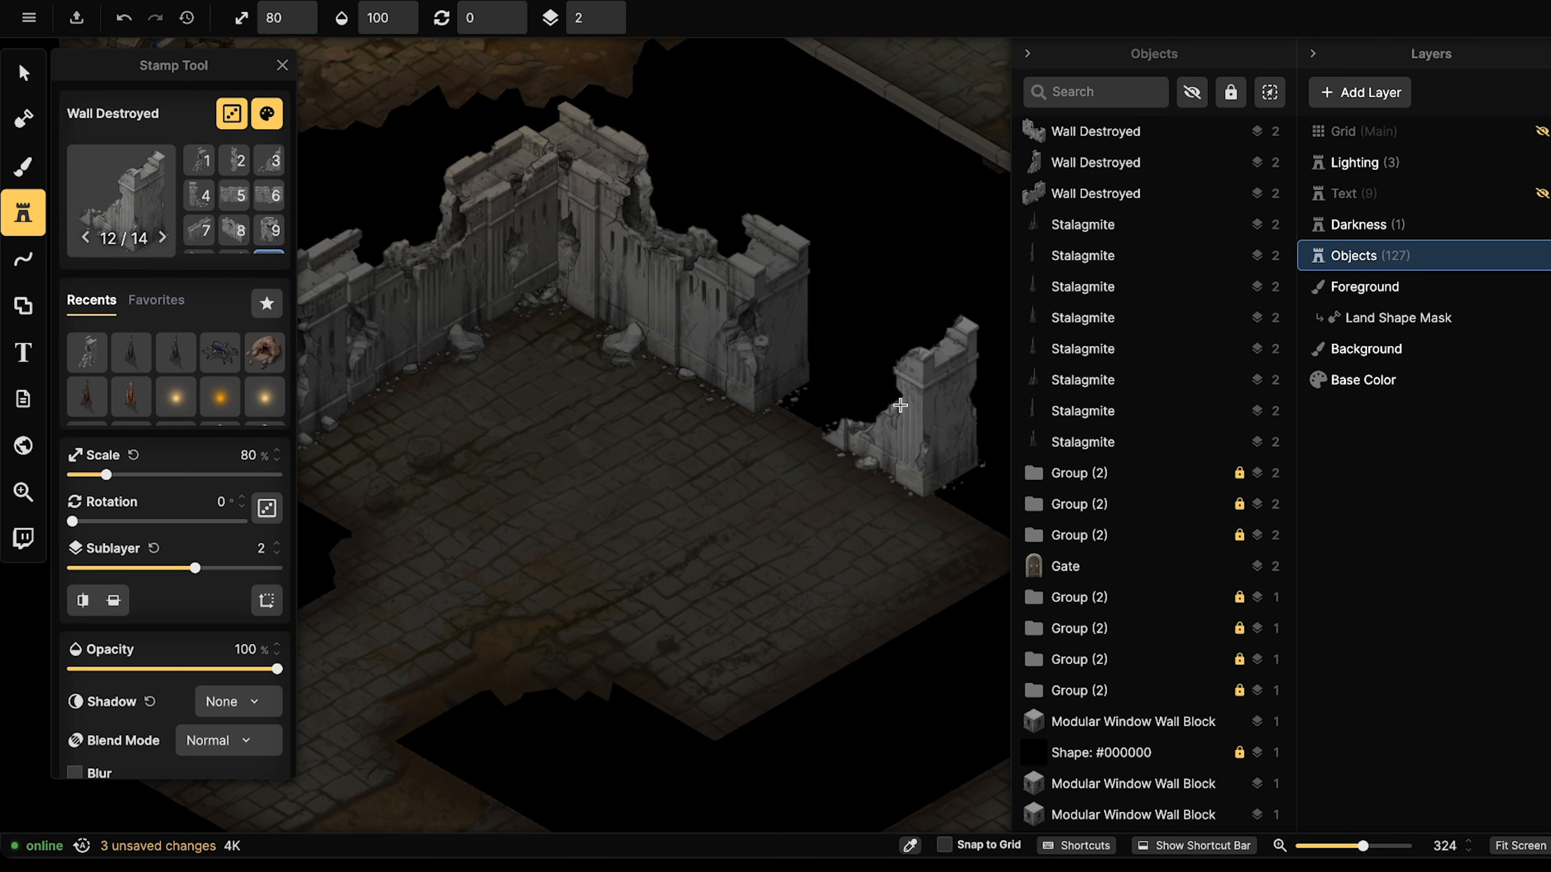
key("Left")
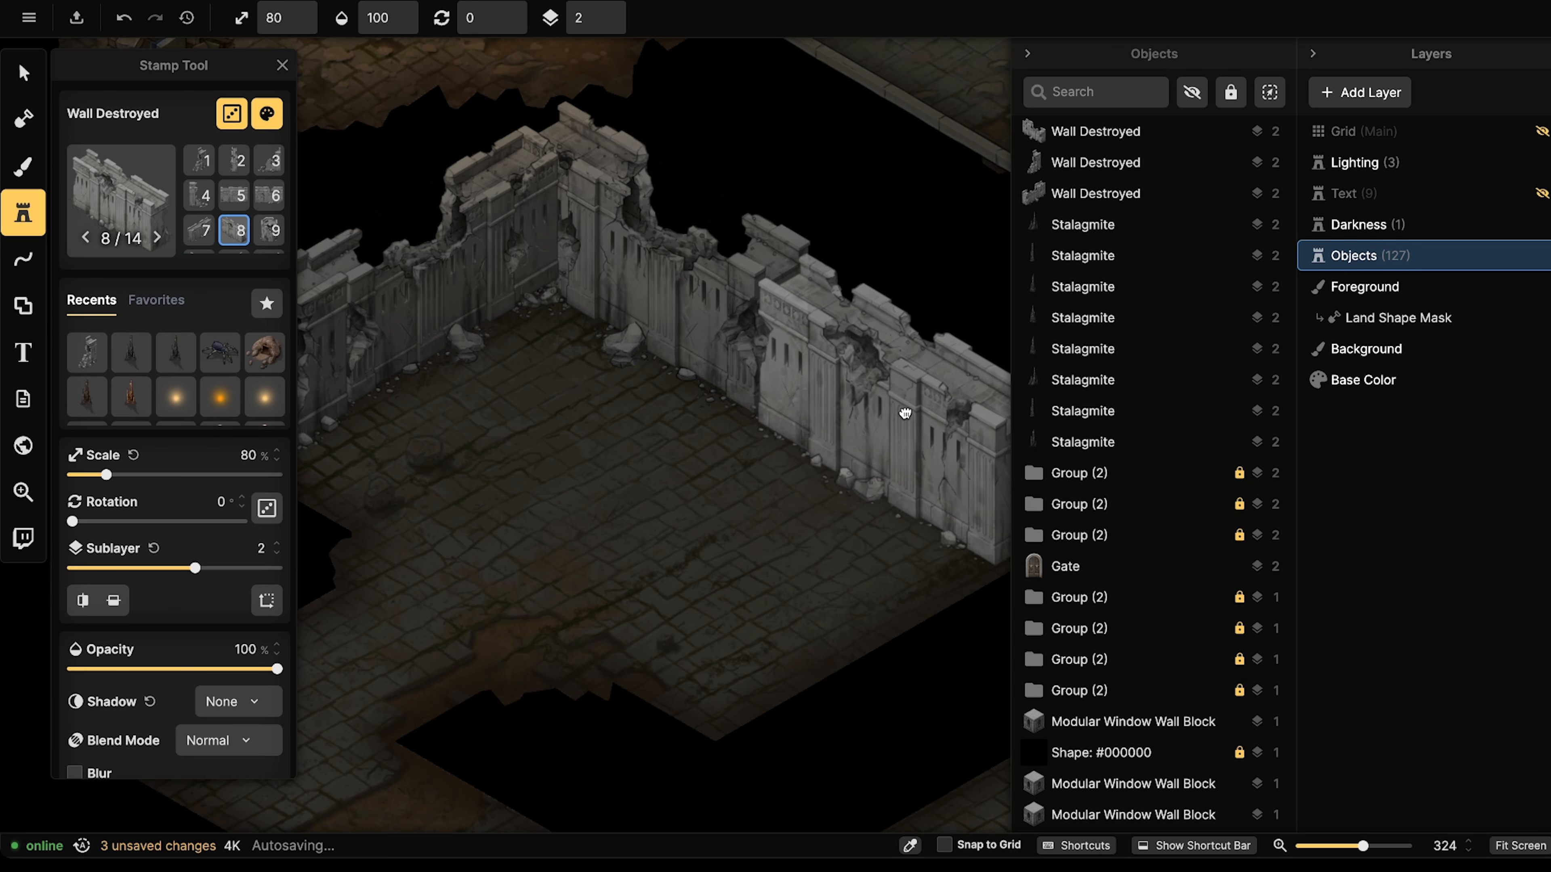
middle_click_drag(903, 409, 872, 398)
left_click(872, 398)
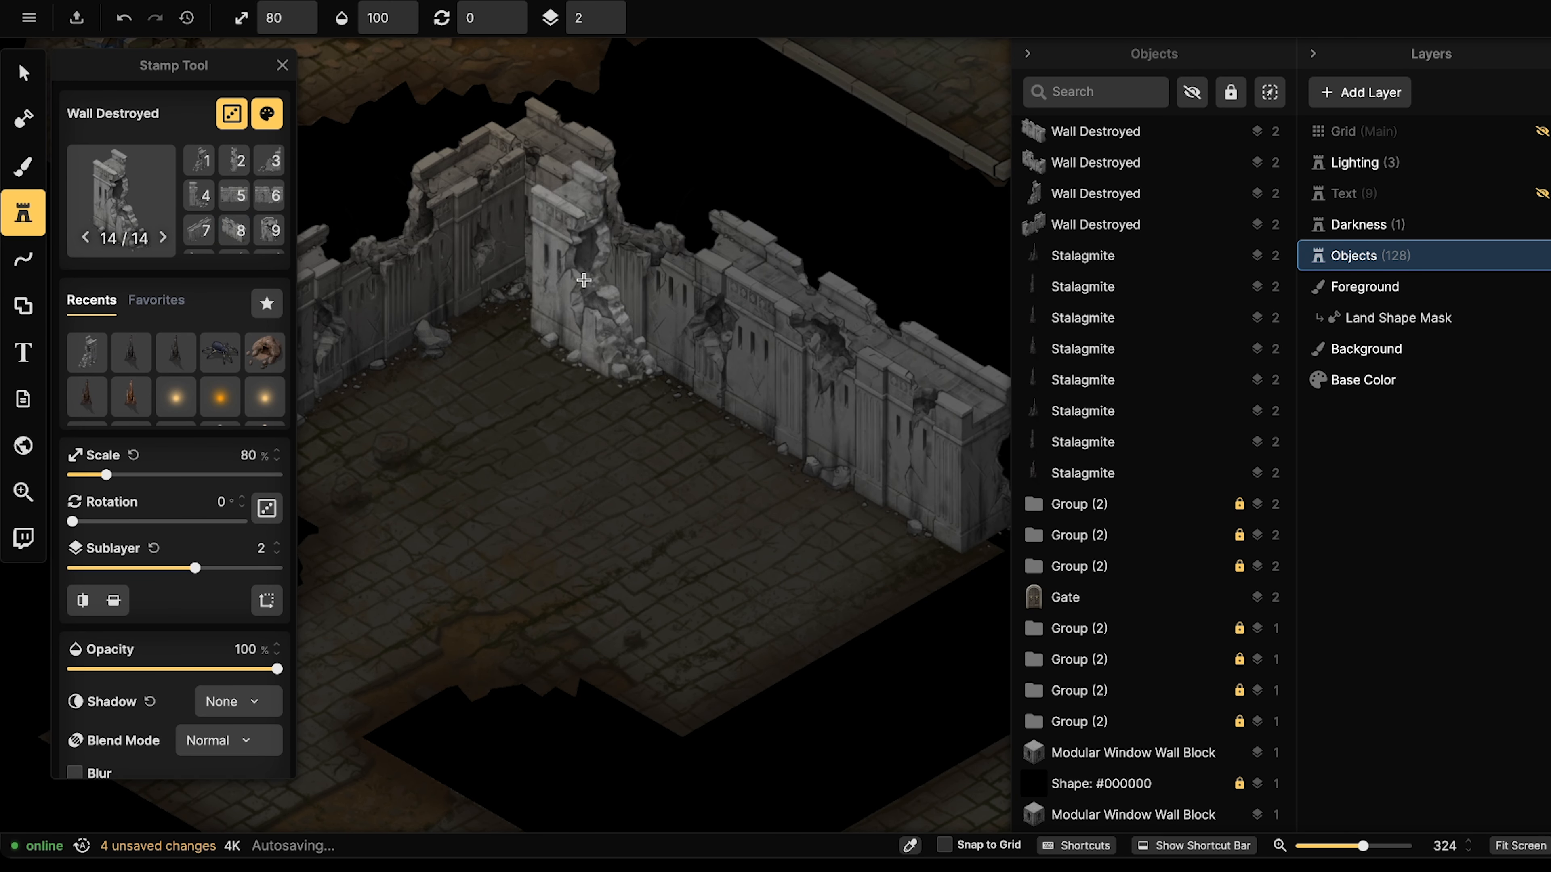
Select both northeastern wall sections of the storage room and nudge them slightly to line up with the corner.
scroll(872, 399, "down", 4)
left_click(32, 81)
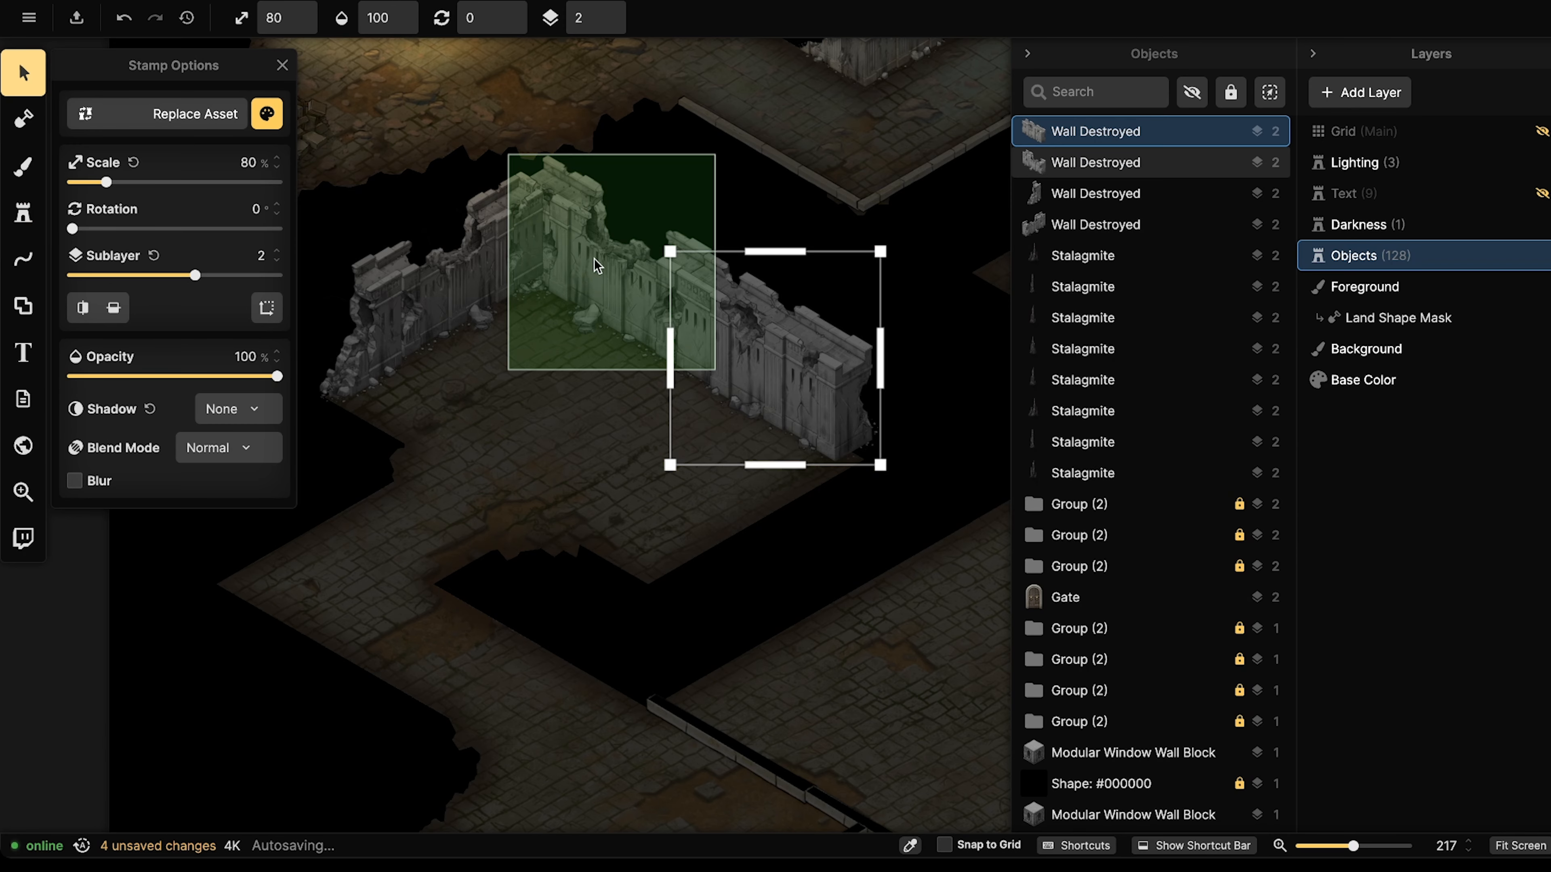
left_click(596, 261, "shift")
left_click_drag(596, 261, 595, 263)
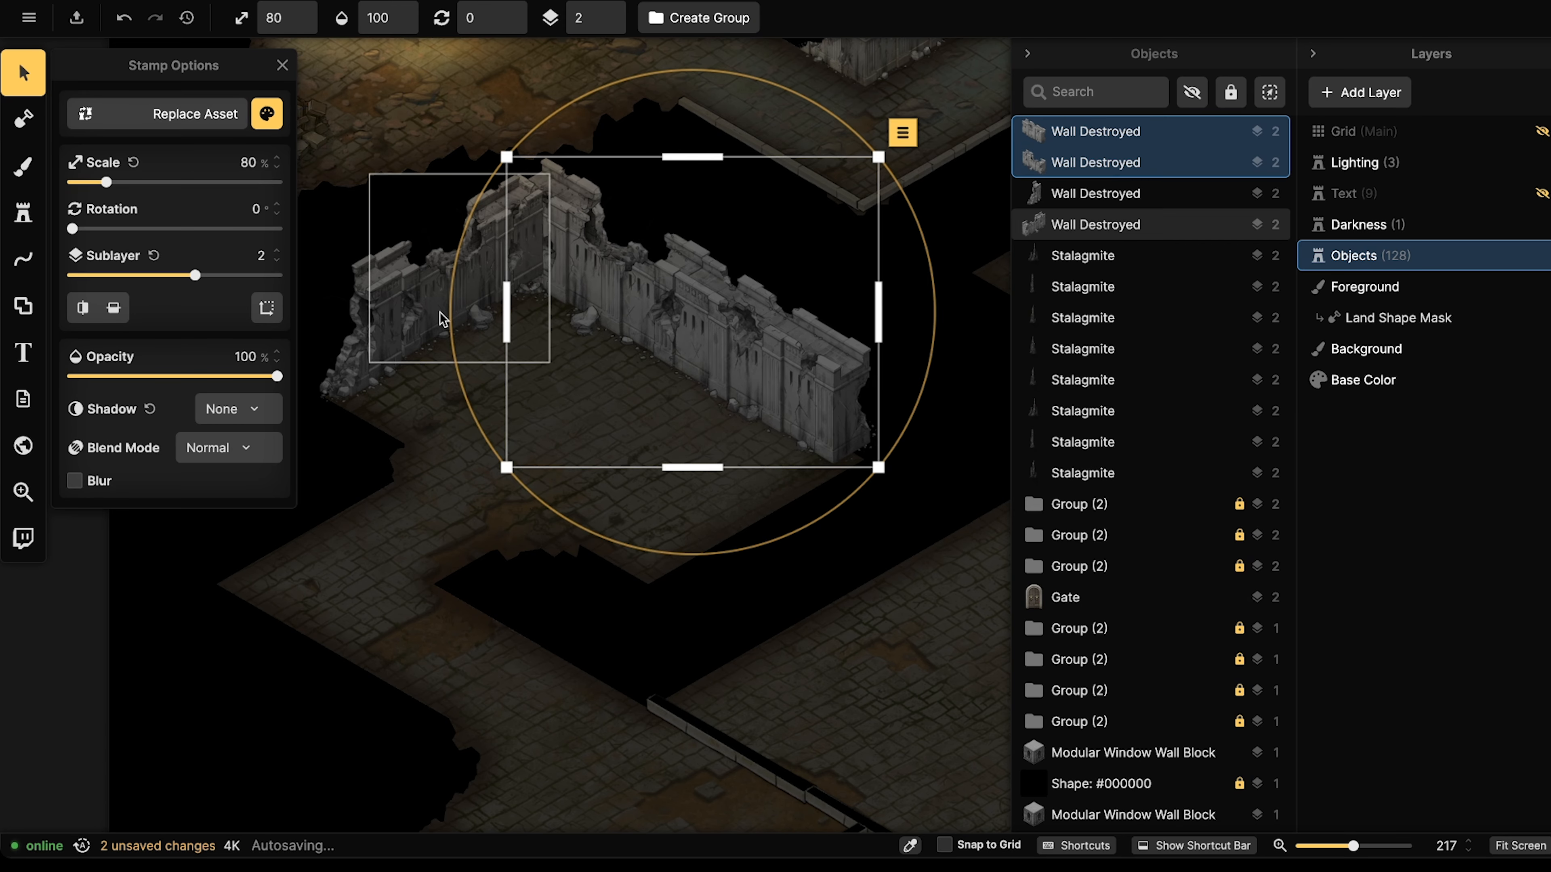
middle_click_drag(718, 361, 699, 346)
key("Escape")
scroll(651, 329, "down", 2)
middle_click_drag(622, 311, 860, 309)
middle_click_drag(782, 270, 553, 277)
middle_click_drag(570, 187, 727, 588)
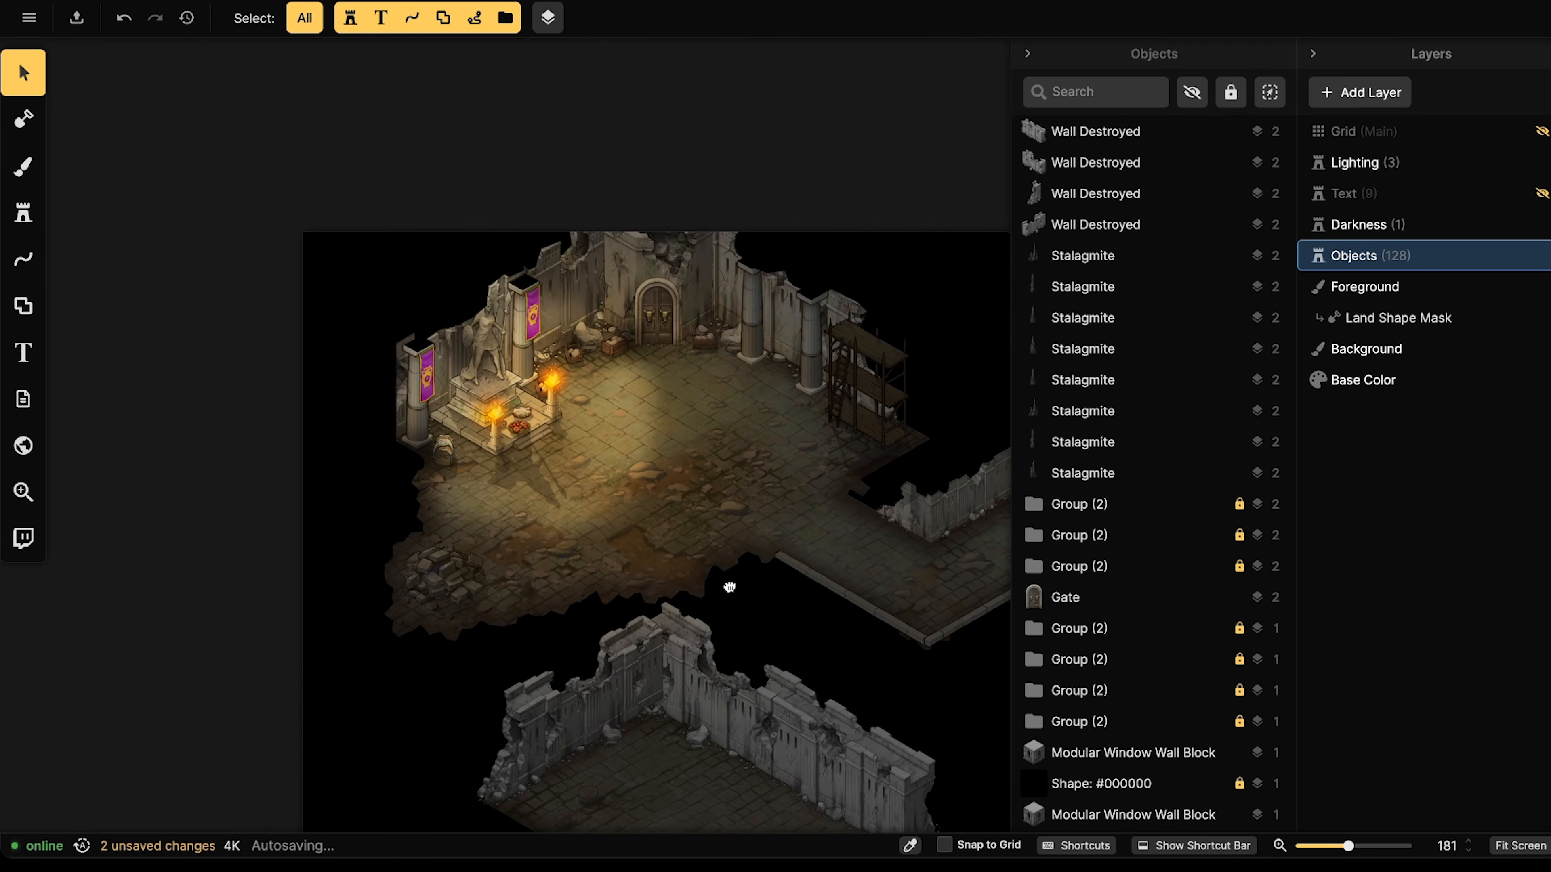
left_click(450, 269)
key("Escape")
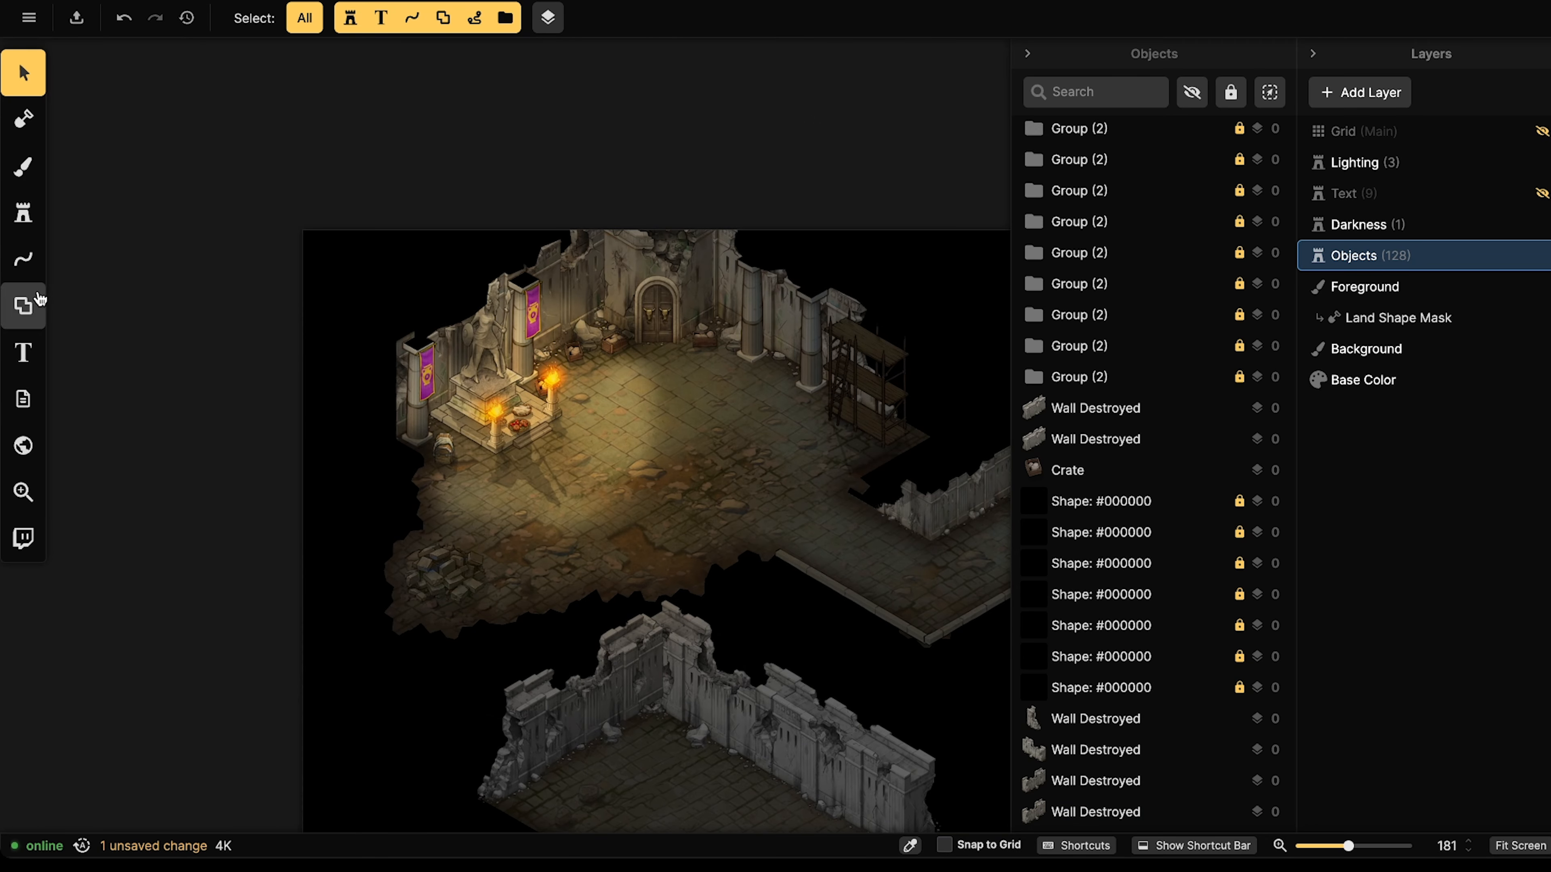
Set the Shape tool to a solid black fill without stroke on sublayer 3.
left_click(40, 299)
middle_click_drag(535, 458, 564, 180)
scroll(626, 439, "up", 2)
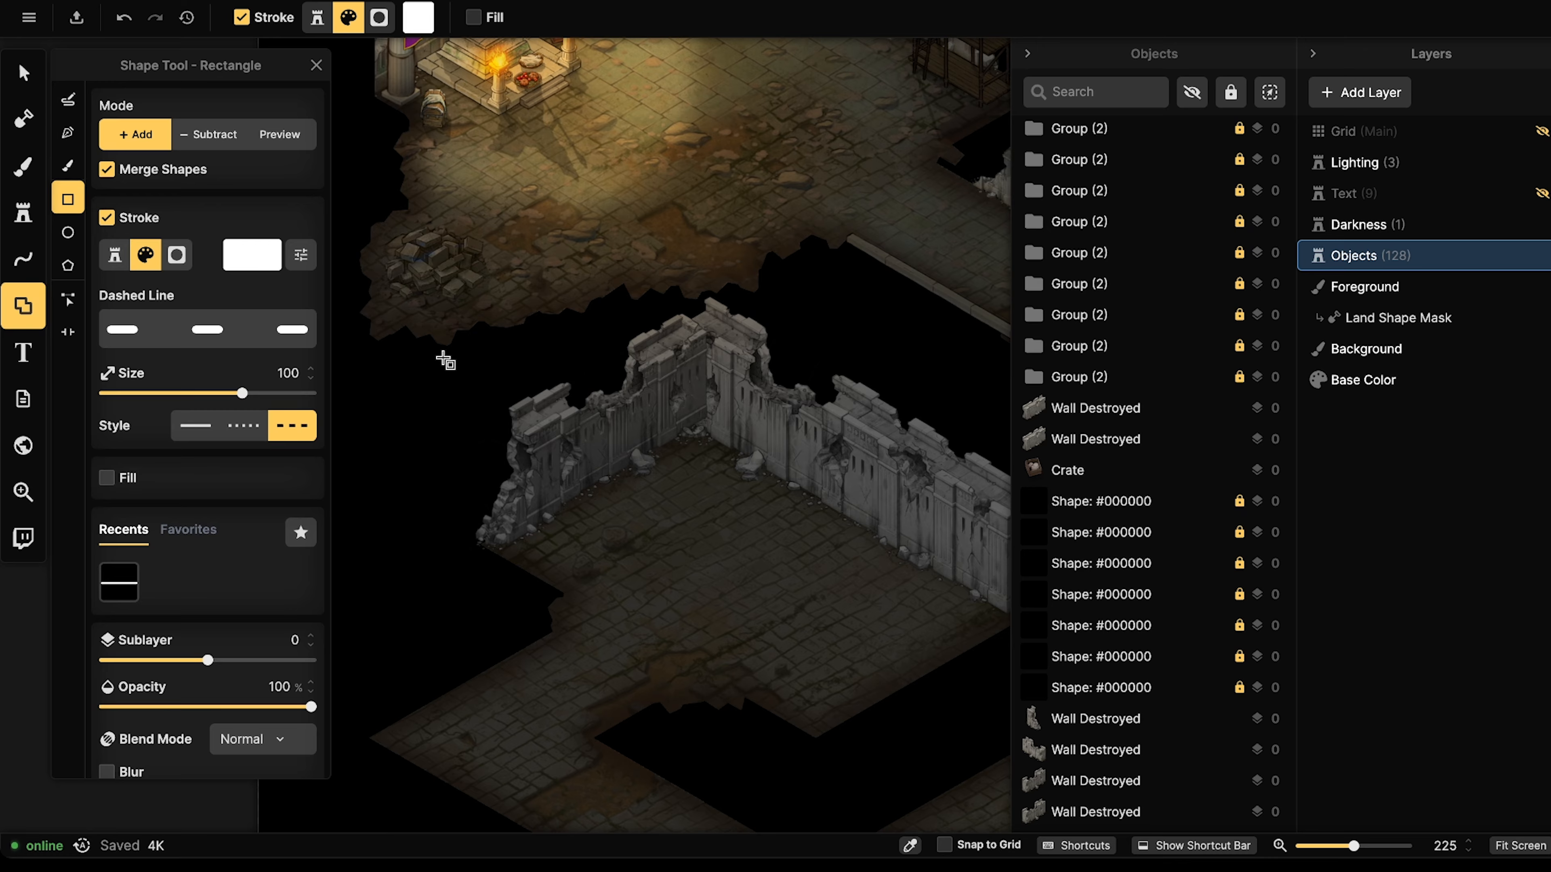
left_click(124, 591)
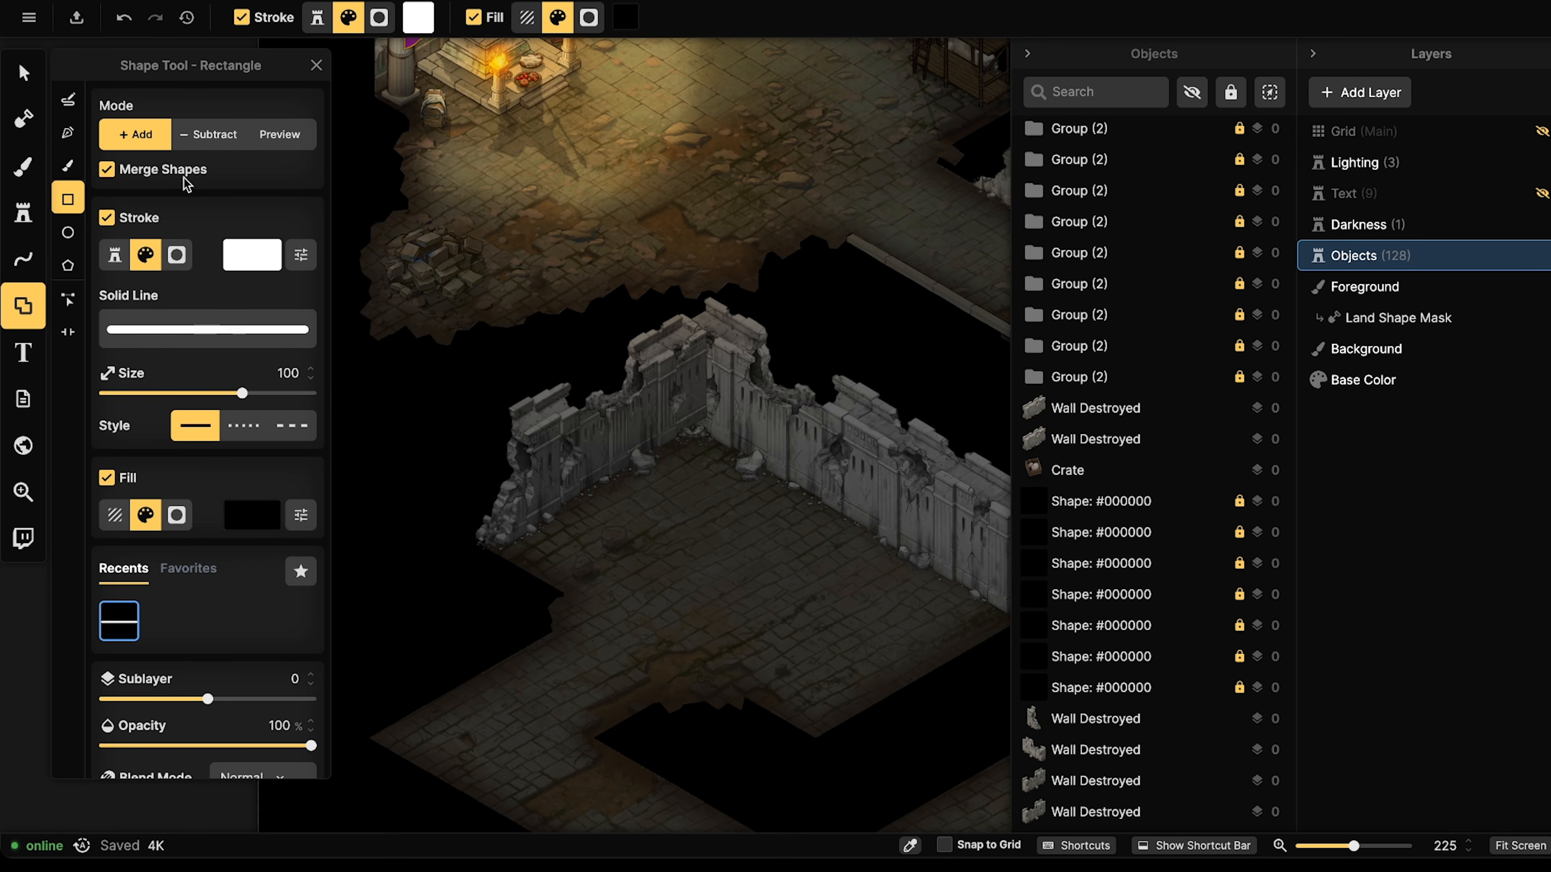
left_click(106, 217)
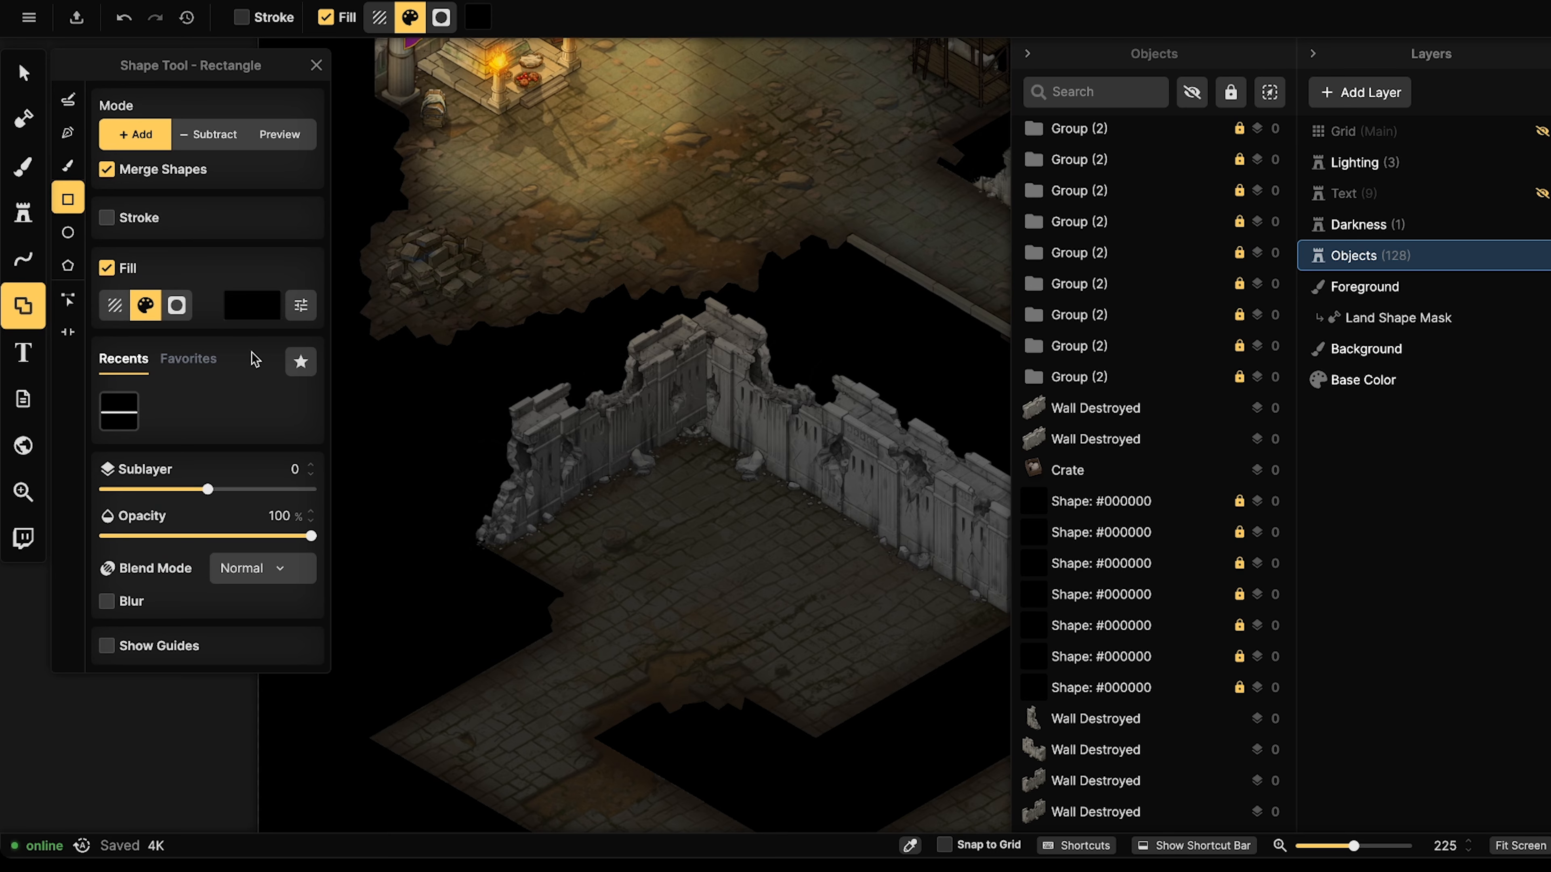
scroll(409, 428, "up", 5)
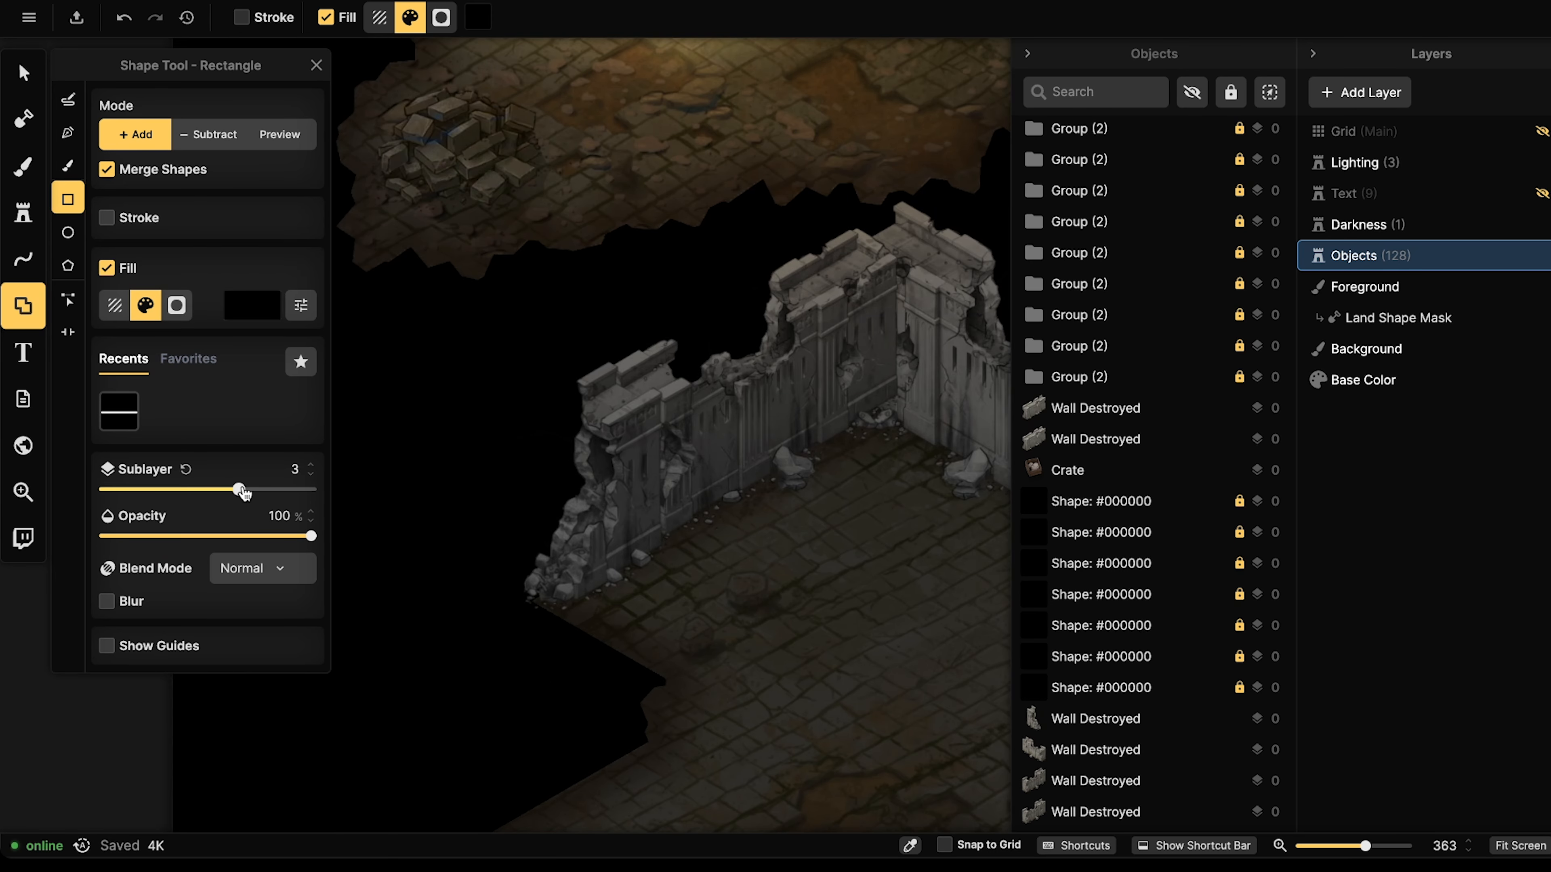
Start a Pen outline at the western foot of the northwestern wall, tracing its broken end and lower top edge to the taller section.
left_click(68, 131)
scroll(591, 412, "up", 3)
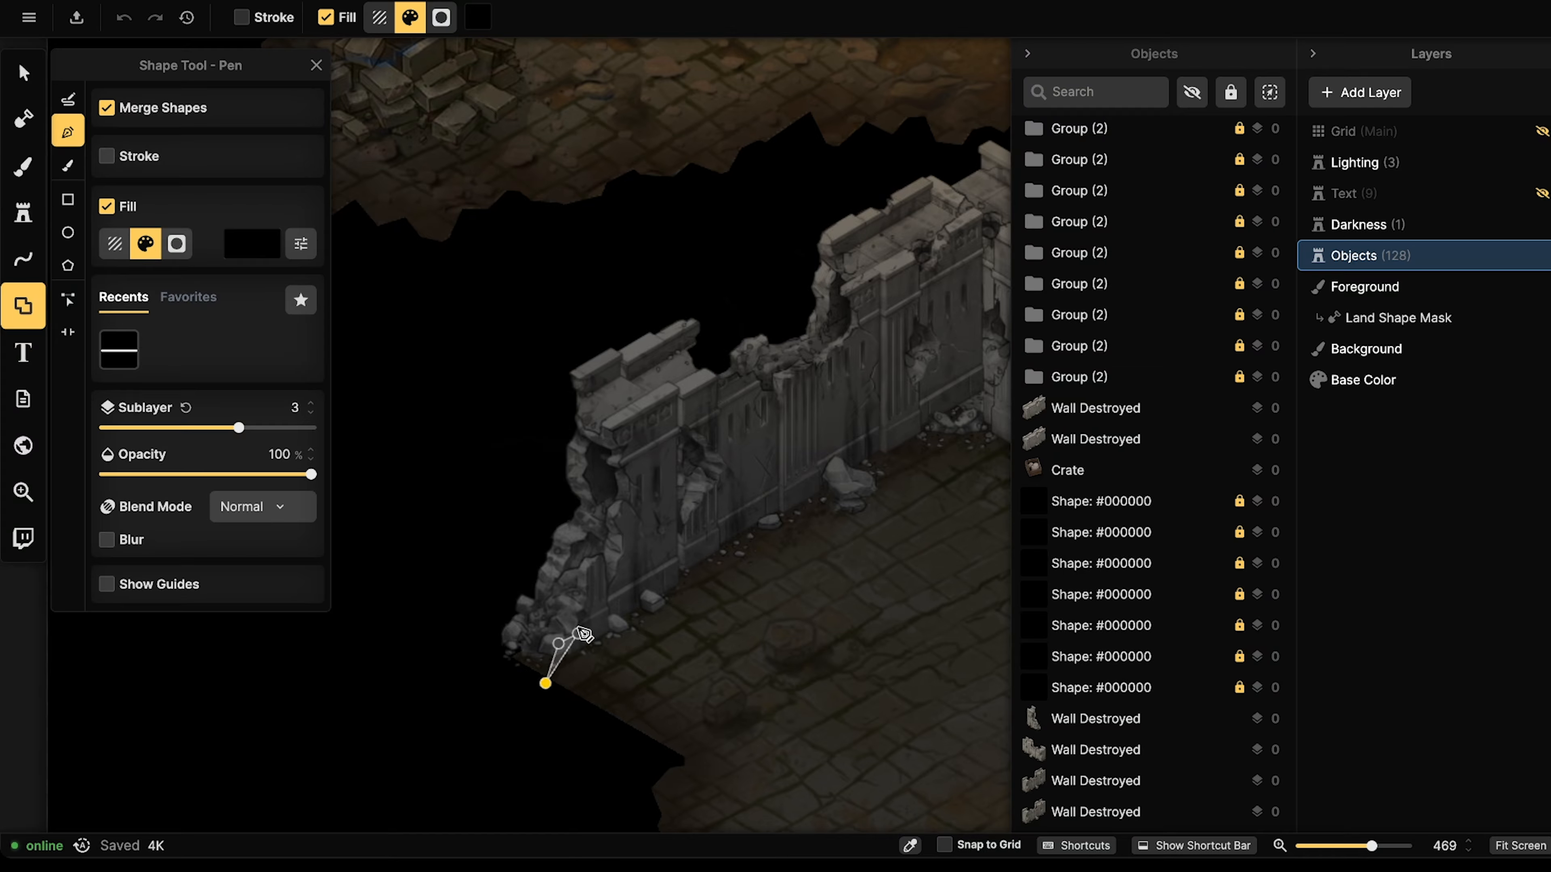
key("Escape")
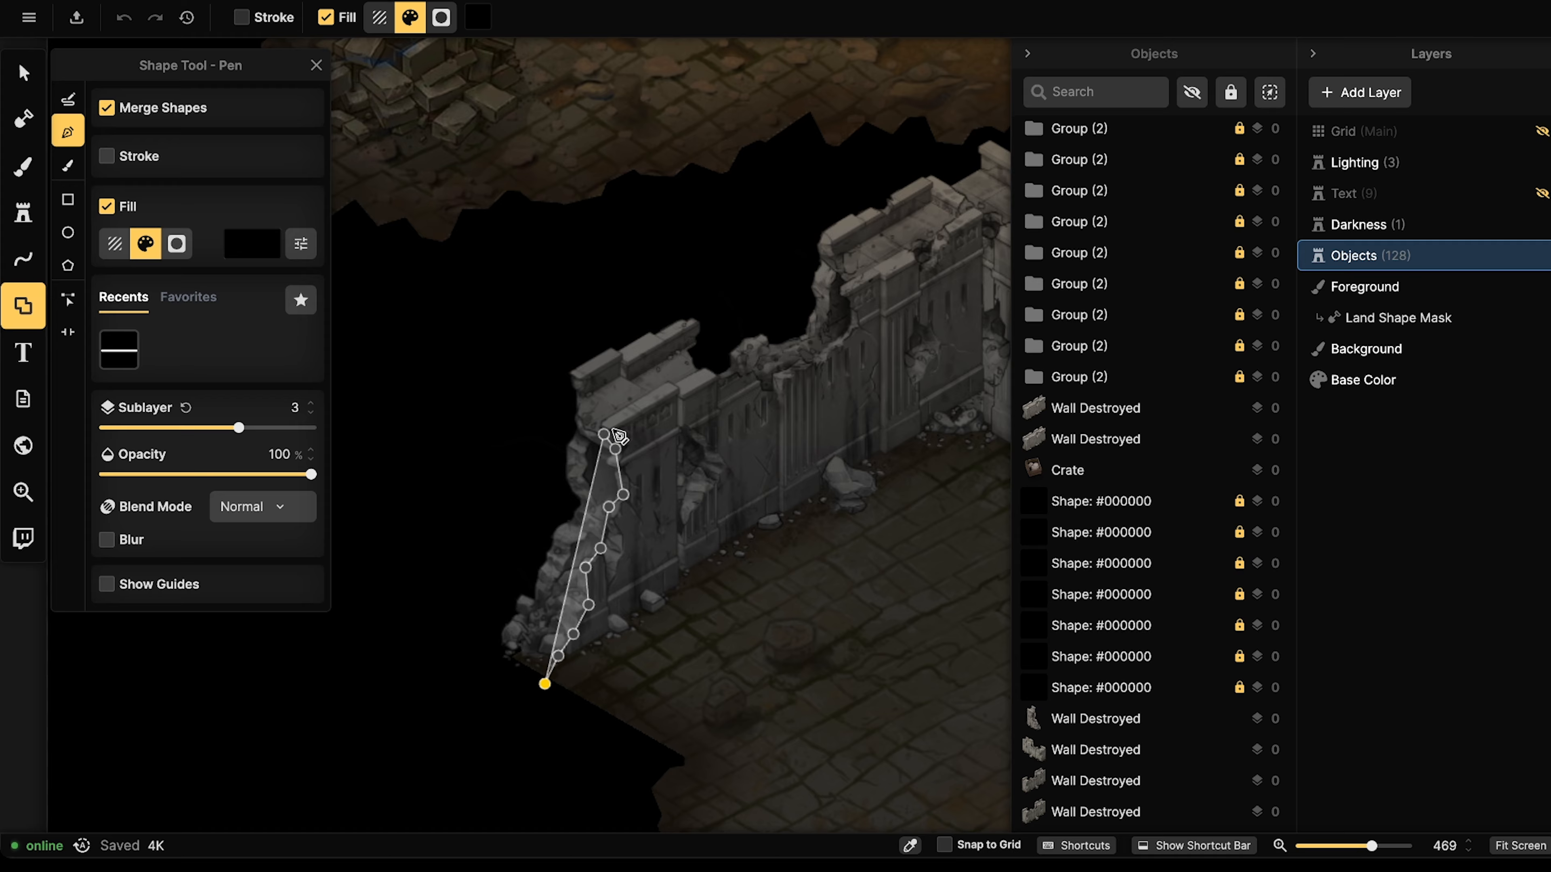
left_click(676, 388)
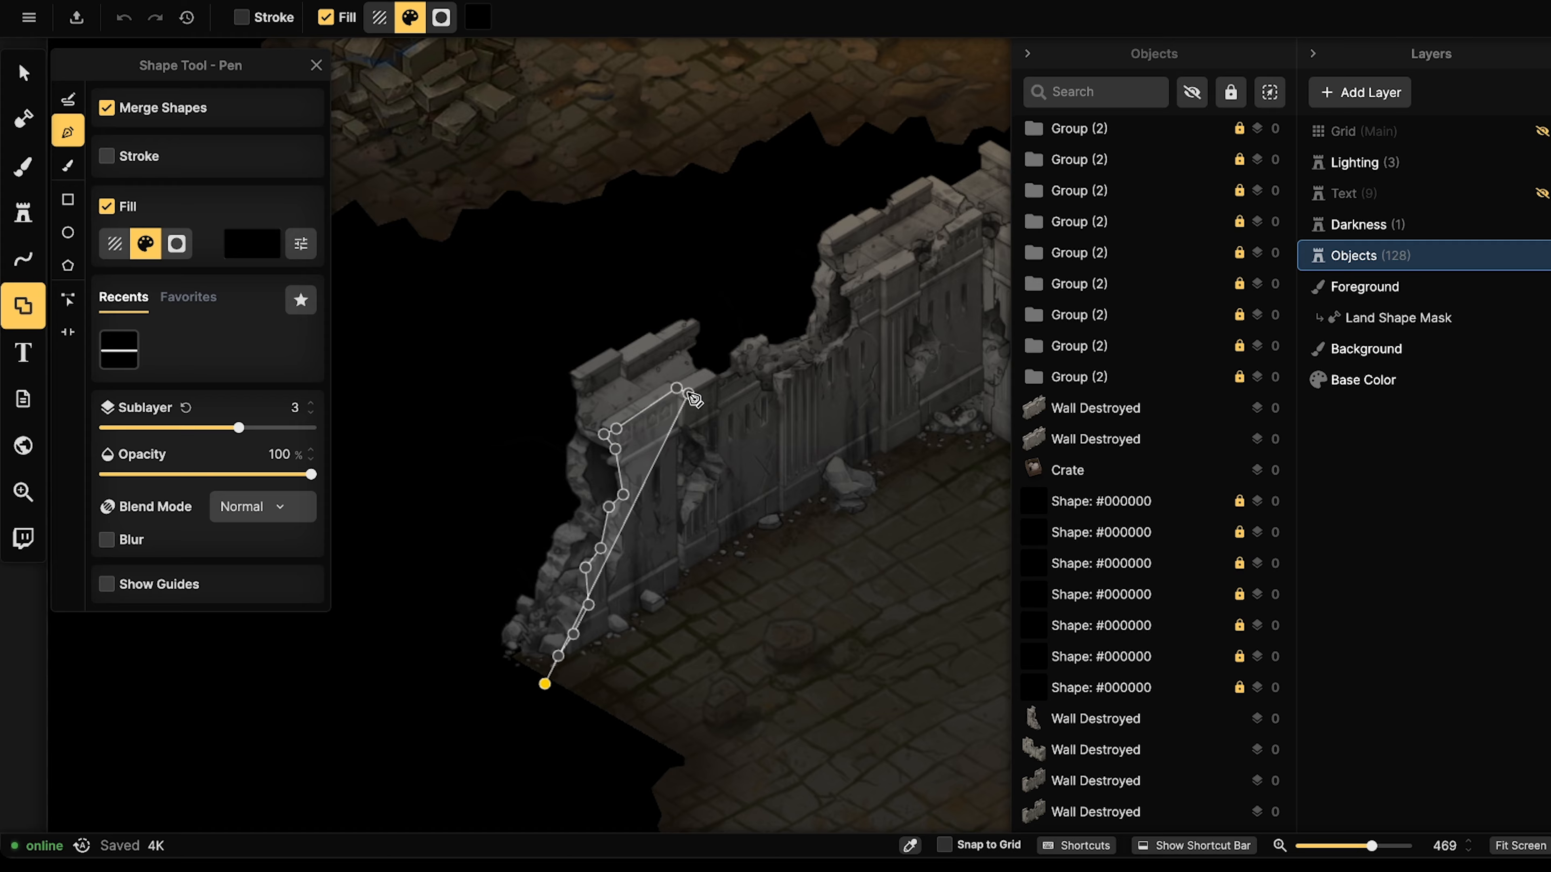
left_click(688, 394)
left_click(703, 381)
left_click(714, 373)
left_click(716, 404)
left_click(781, 369)
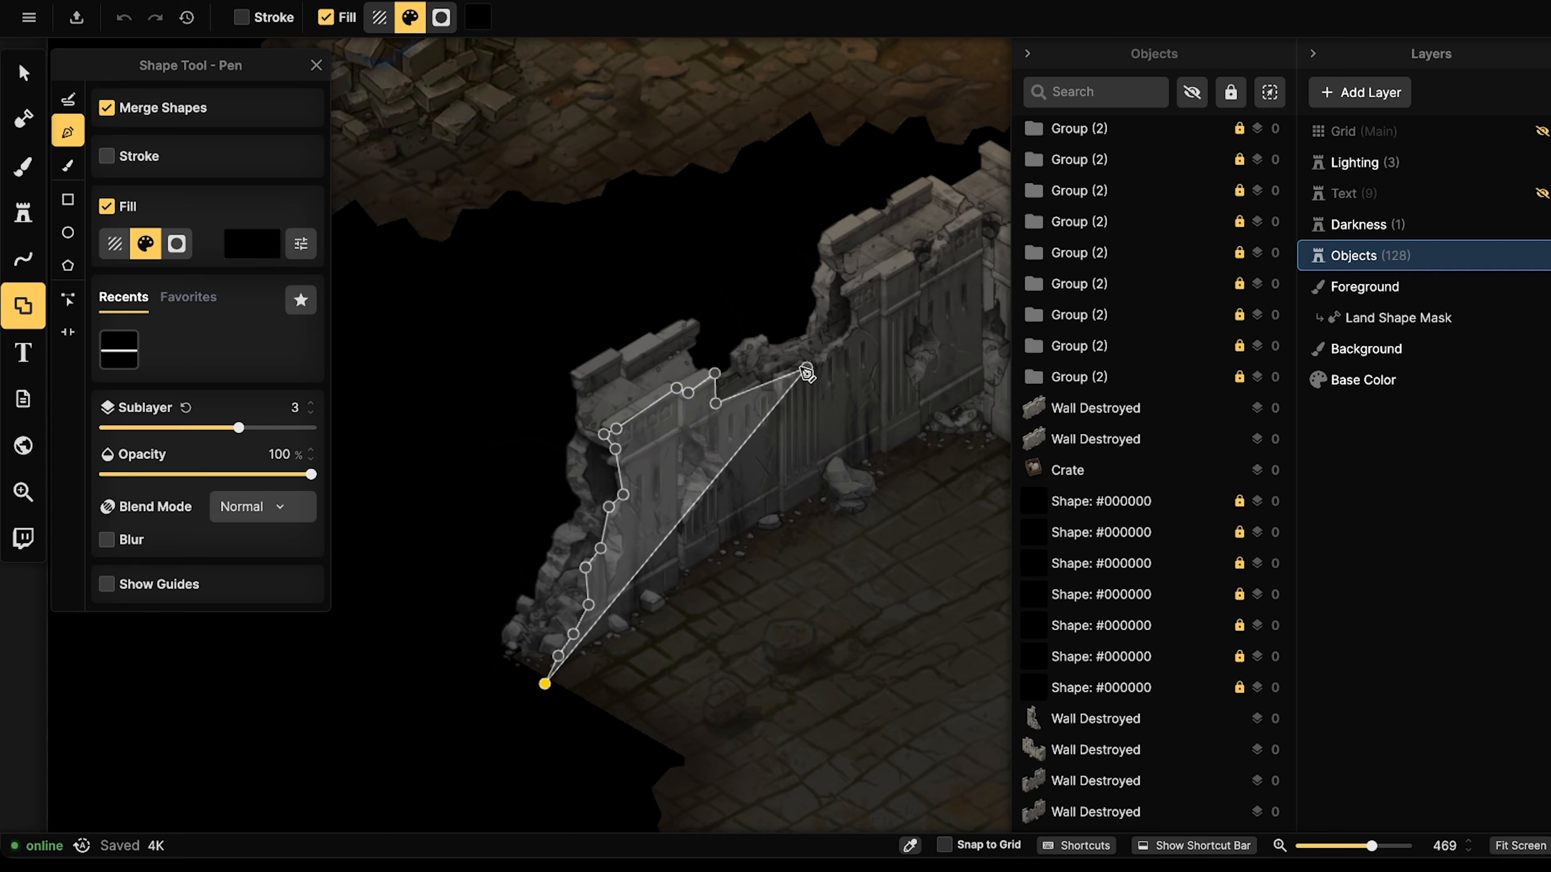
left_click(809, 361)
left_click(834, 344)
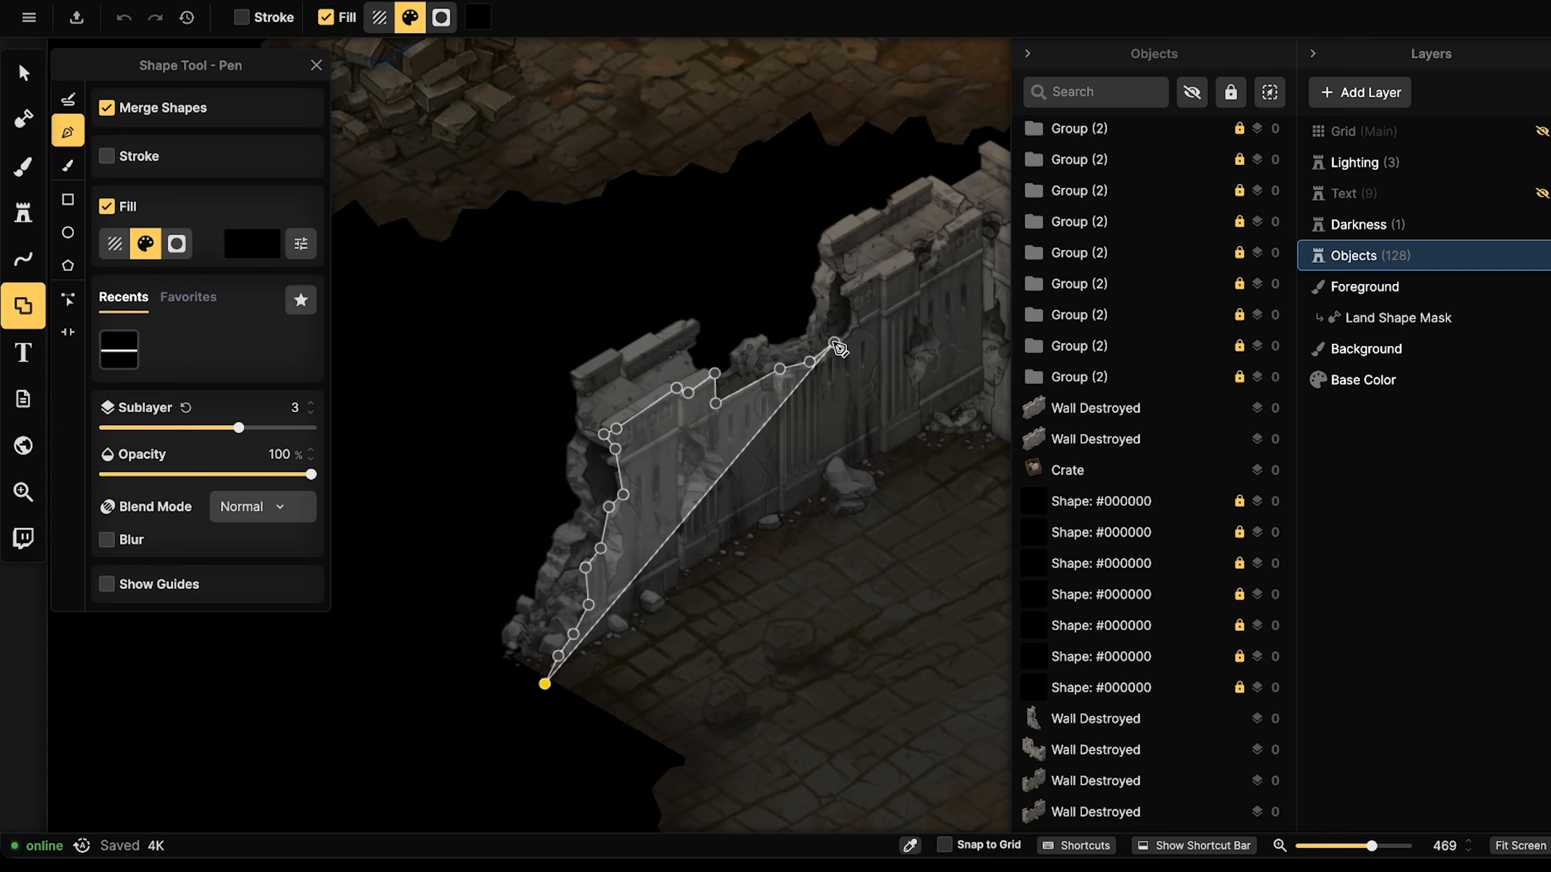
Continue the outline along the front top edge of the taller northwestern wall section to the room's northern corner.
left_click(850, 324)
left_click(851, 305)
left_click(843, 284)
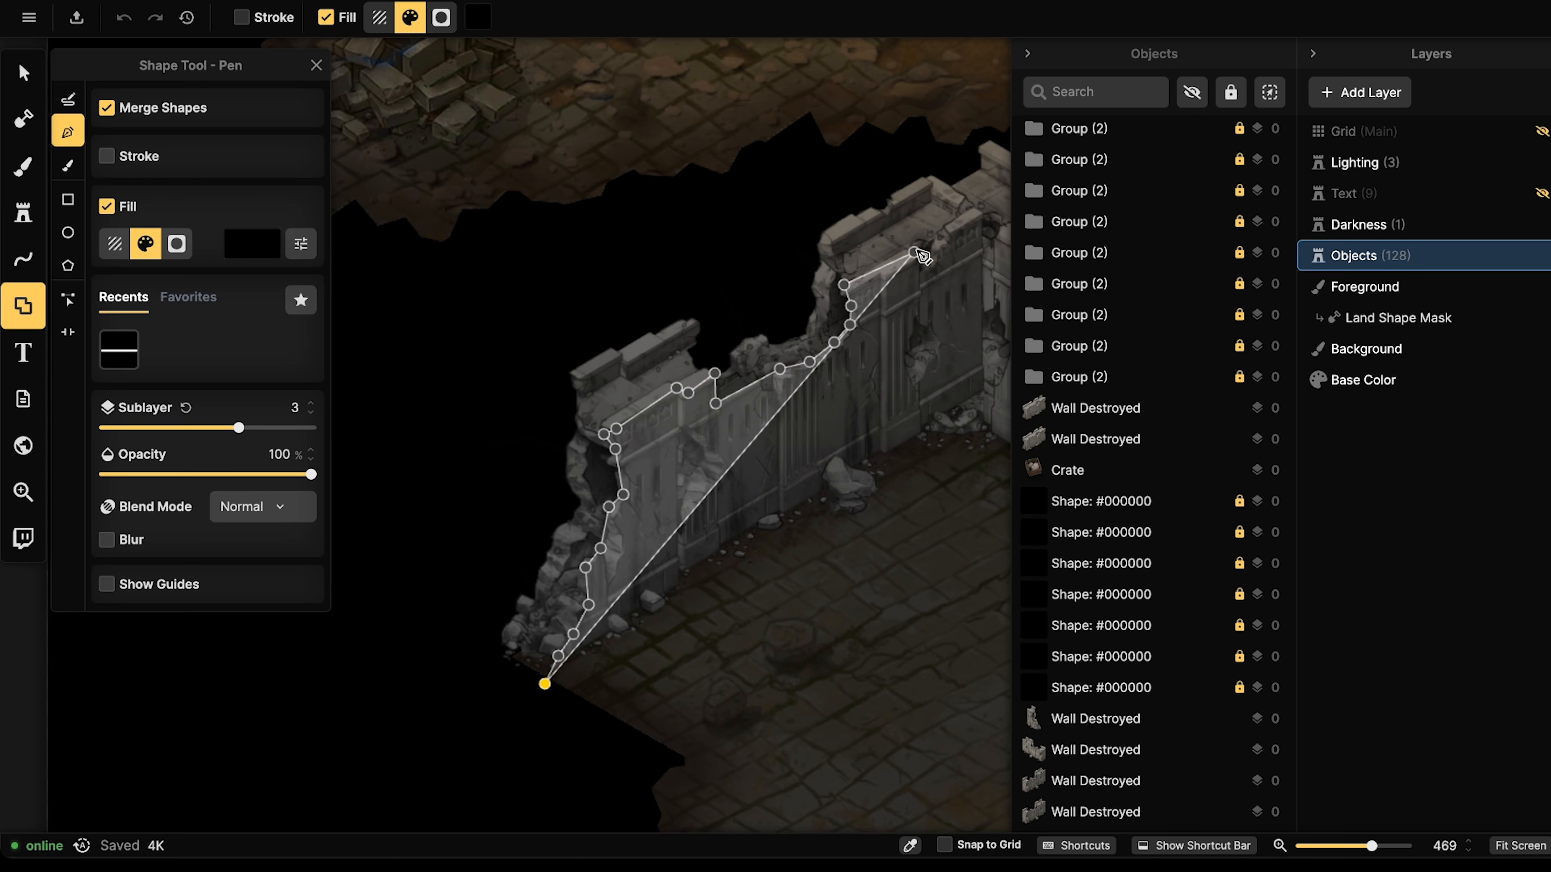
middle_click_drag(921, 257, 635, 333)
left_click(616, 328)
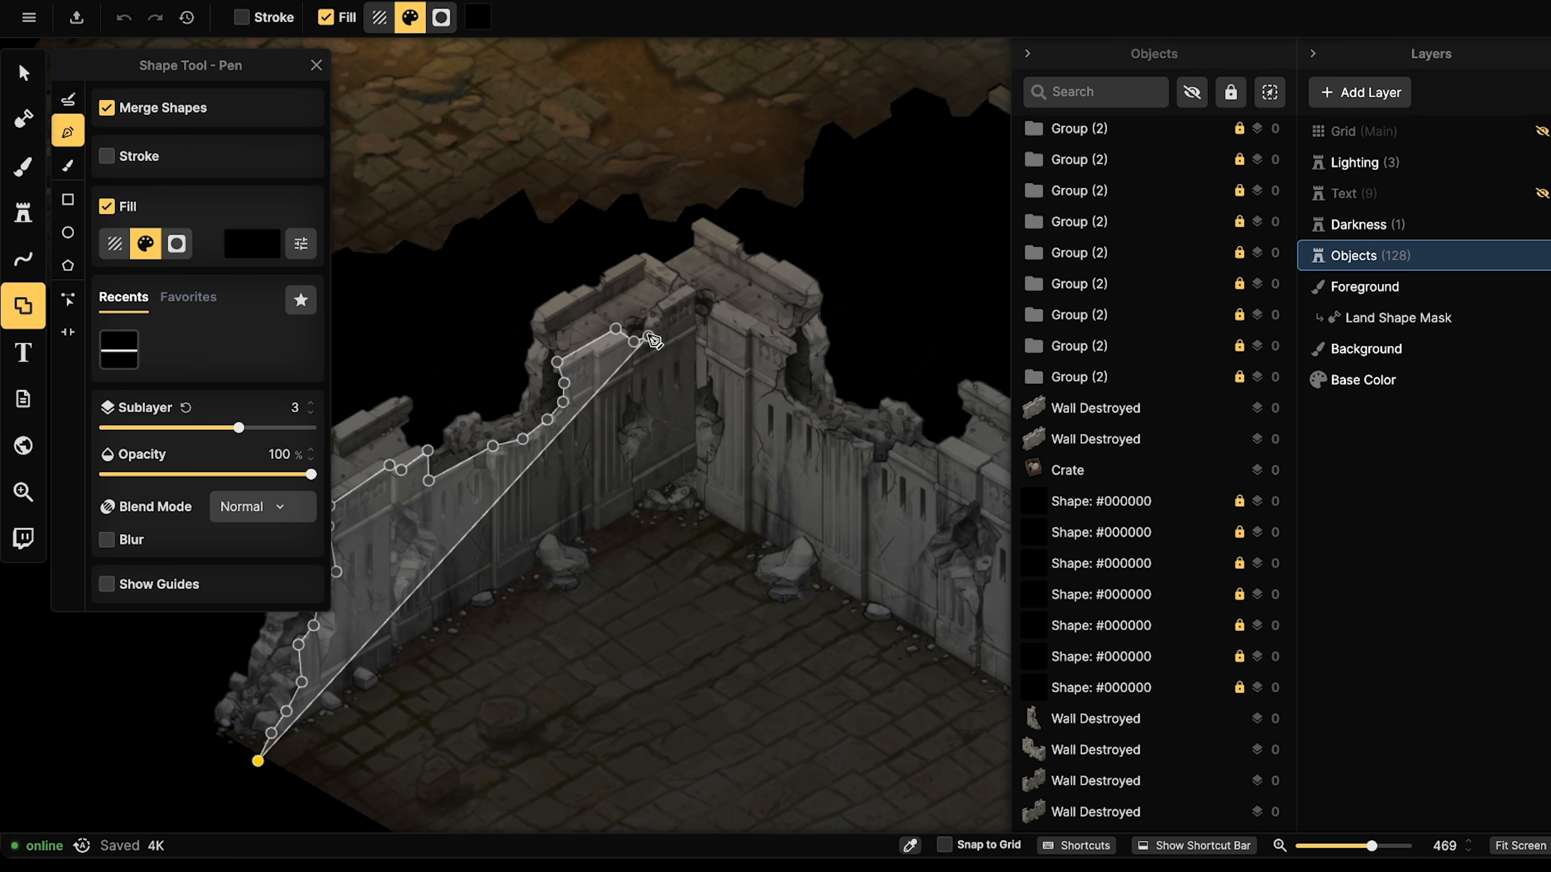
left_click(649, 332)
left_click(651, 317)
left_click(664, 302)
left_click(684, 292)
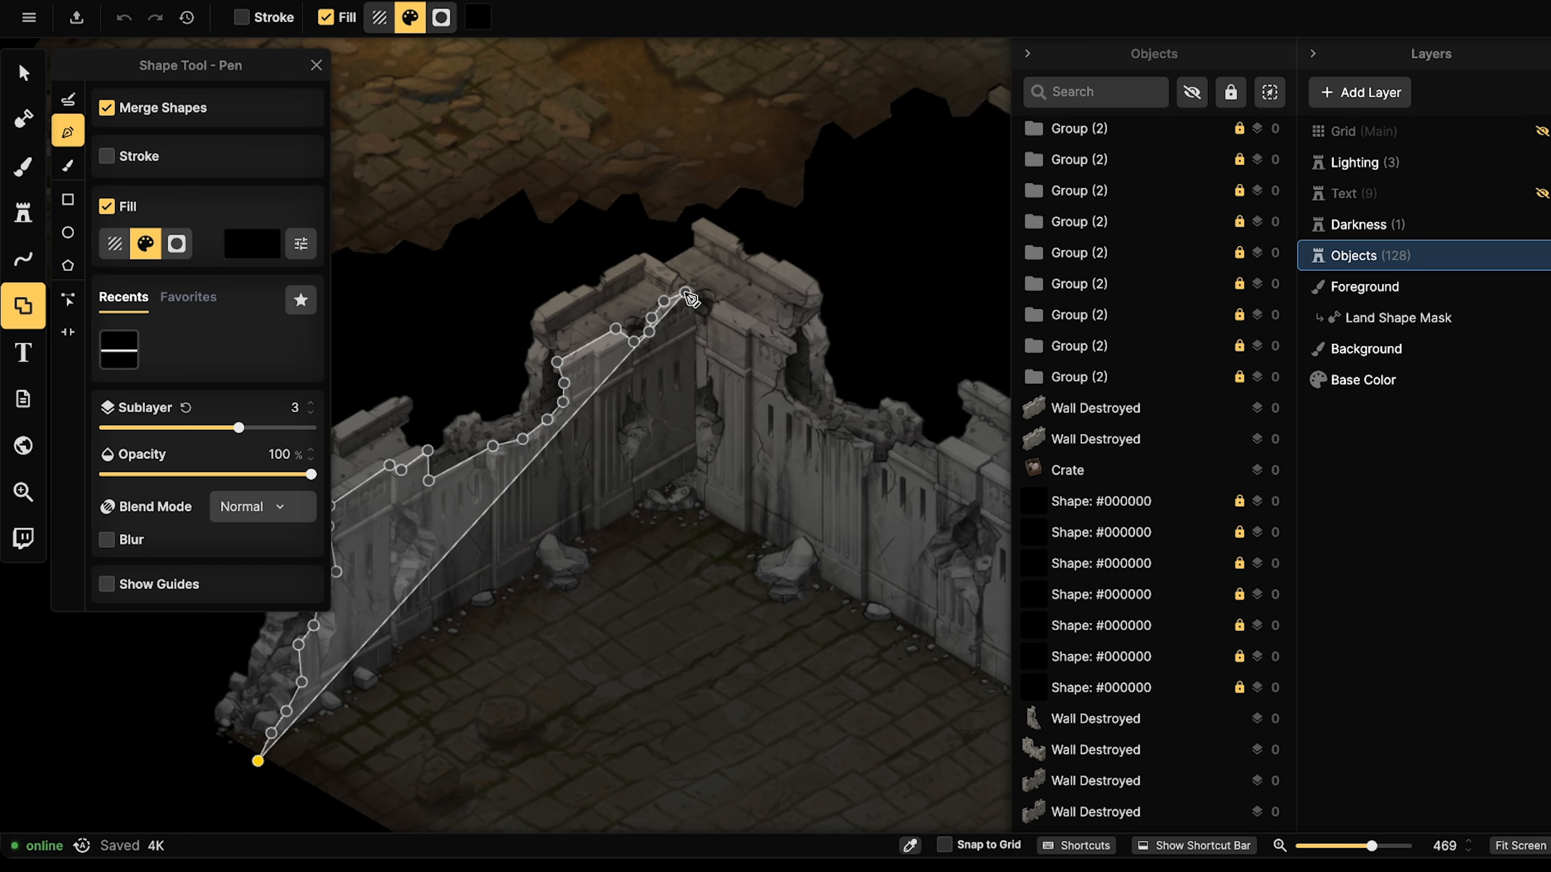
Trace the outline from the northern corner along the northeastern wall's first section, following its broken dip to the next wall section.
left_click(726, 311)
left_click(788, 346)
left_click(780, 361)
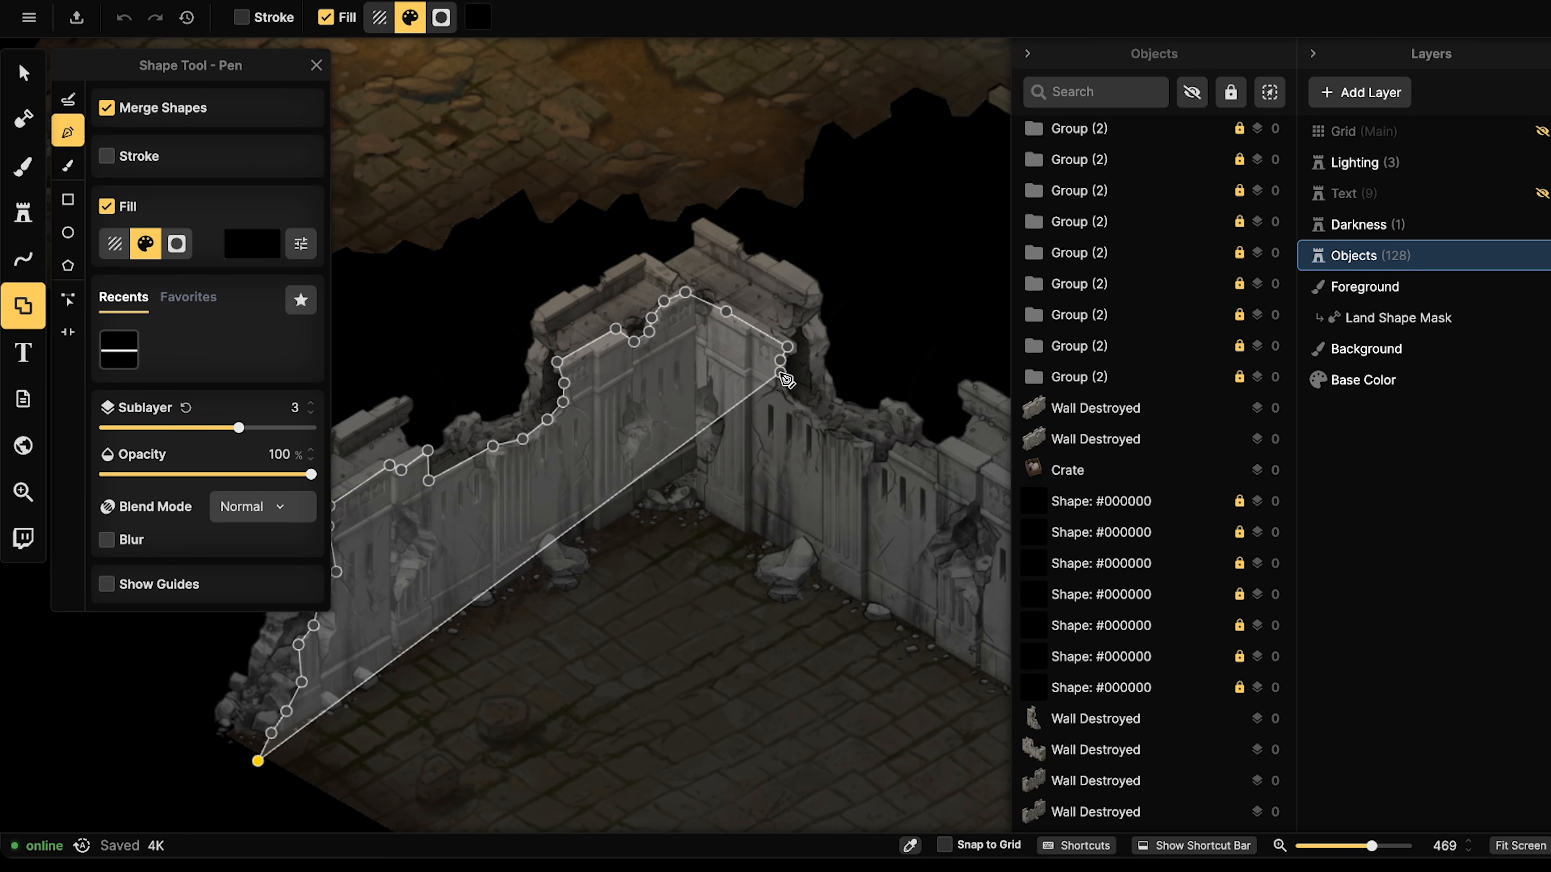
left_click(778, 374)
left_click(790, 403)
left_click(848, 449)
left_click(884, 457)
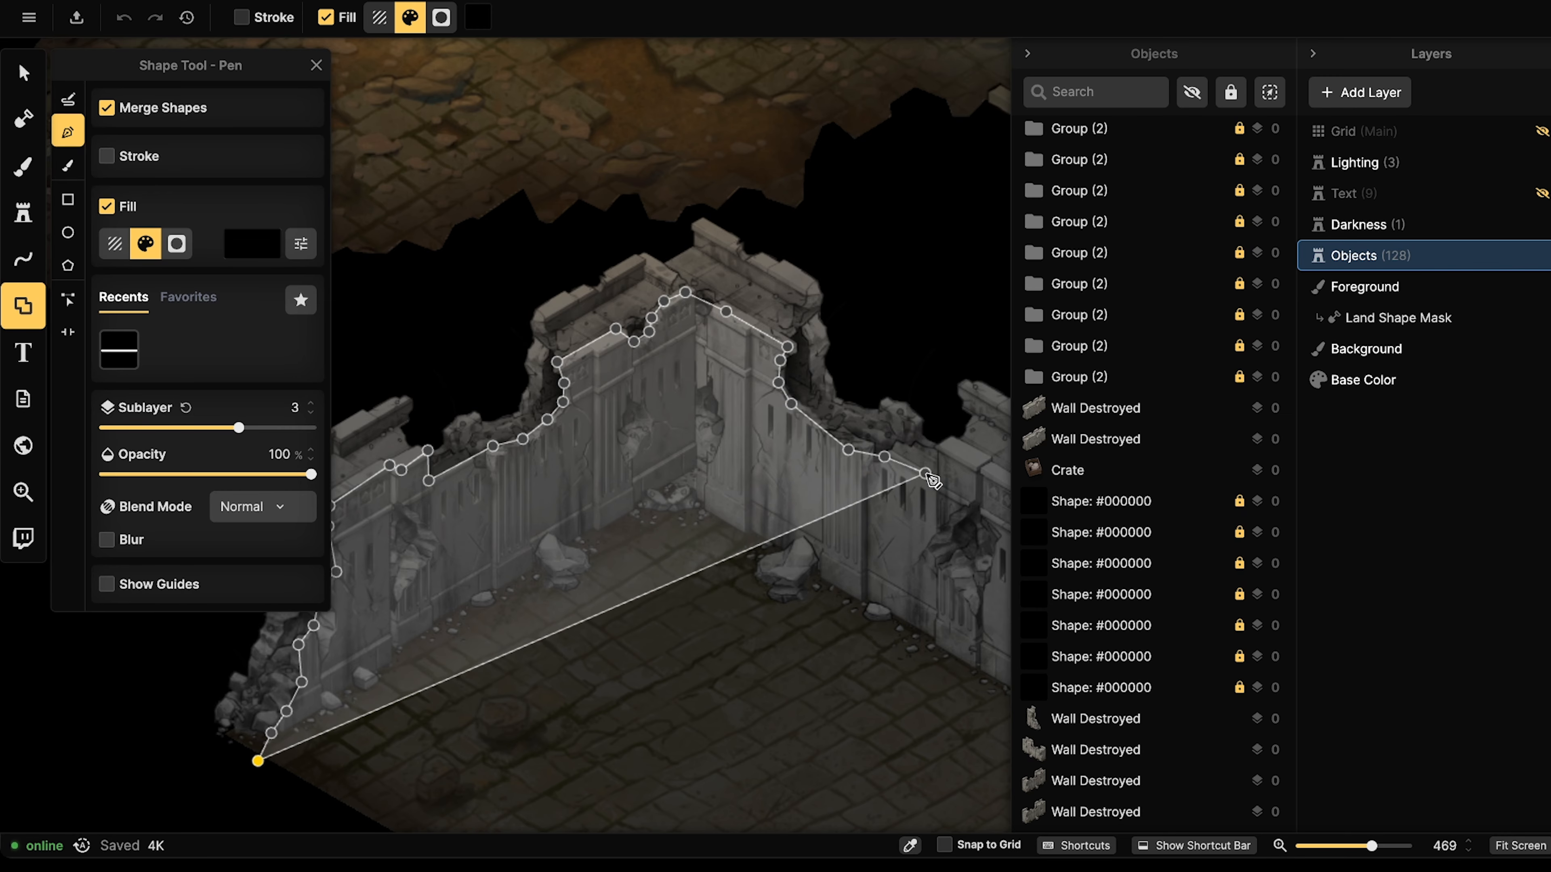
left_click(934, 445)
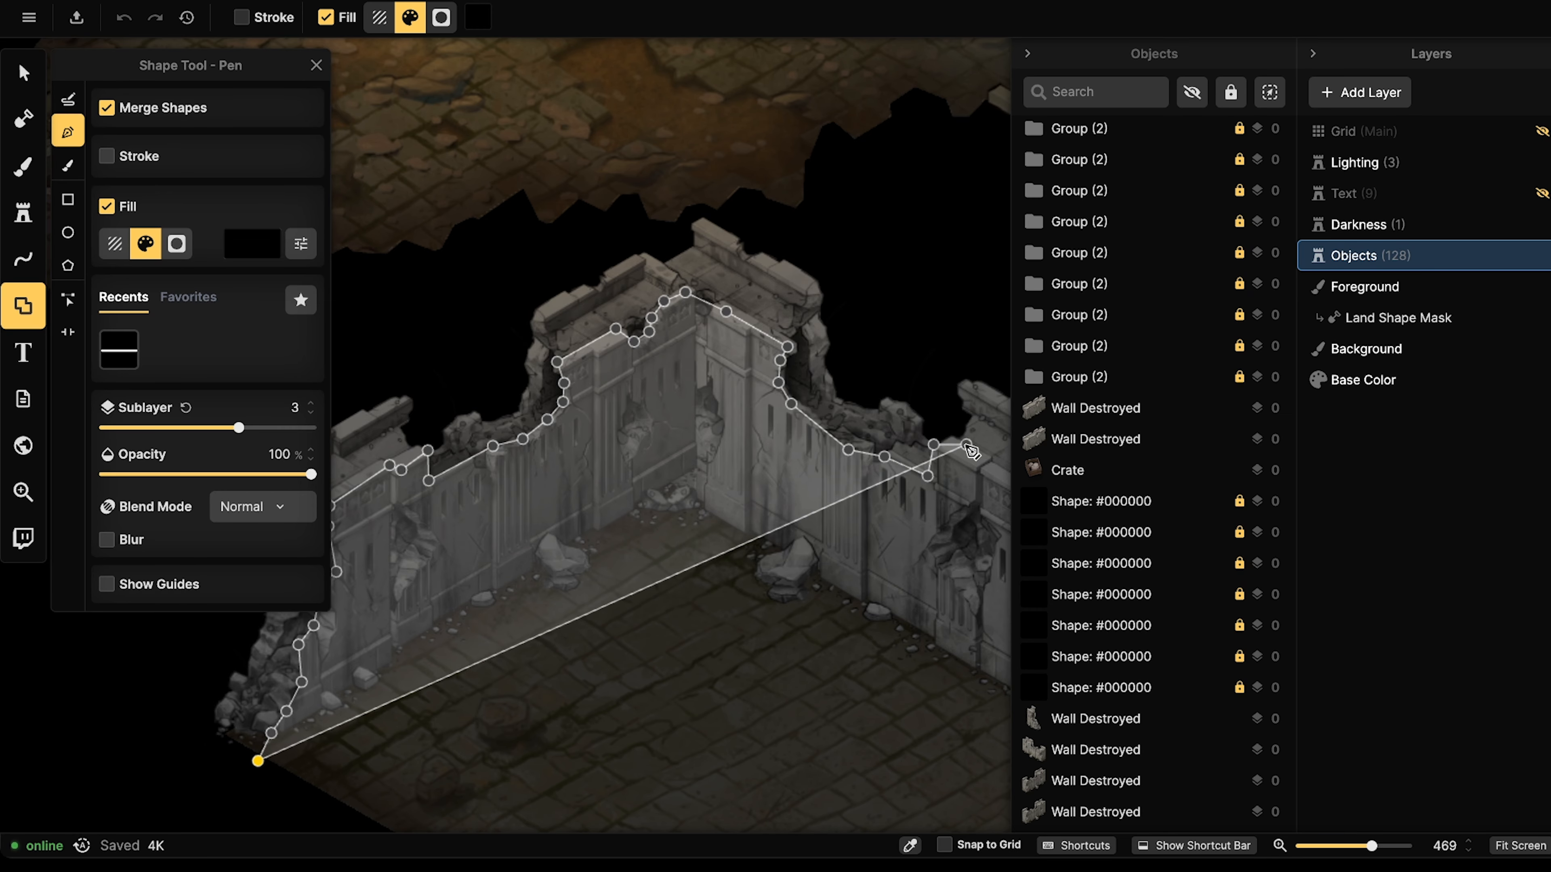
Continue the outline along the middle of the northeastern wall's front top edge, following the rim of the broken gap.
middle_click_drag(979, 466, 698, 358)
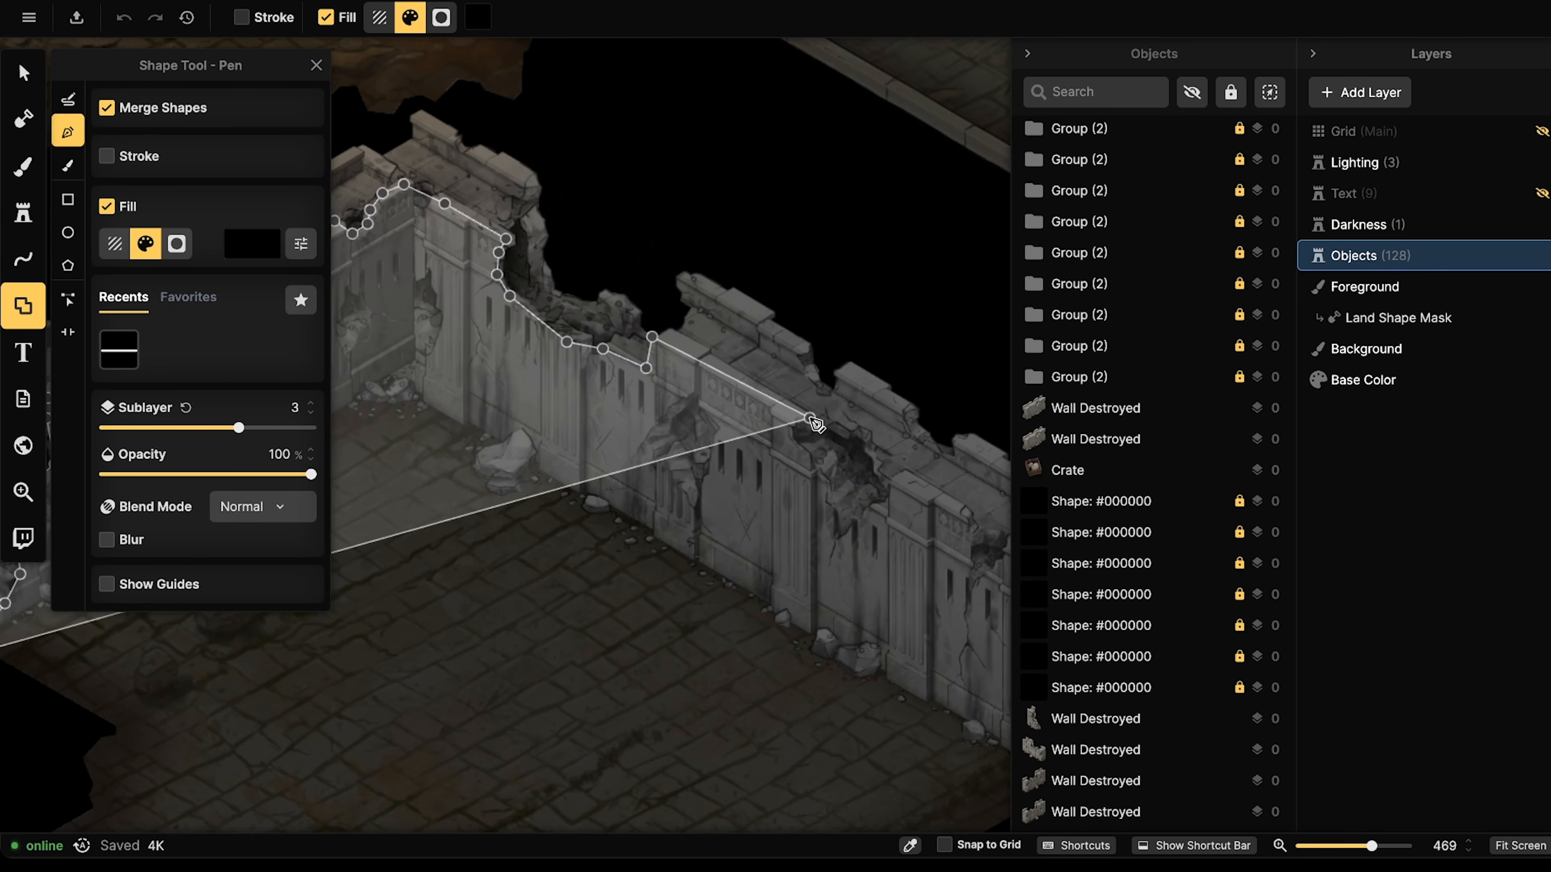
left_click(792, 421)
left_click(819, 440)
left_click(826, 463)
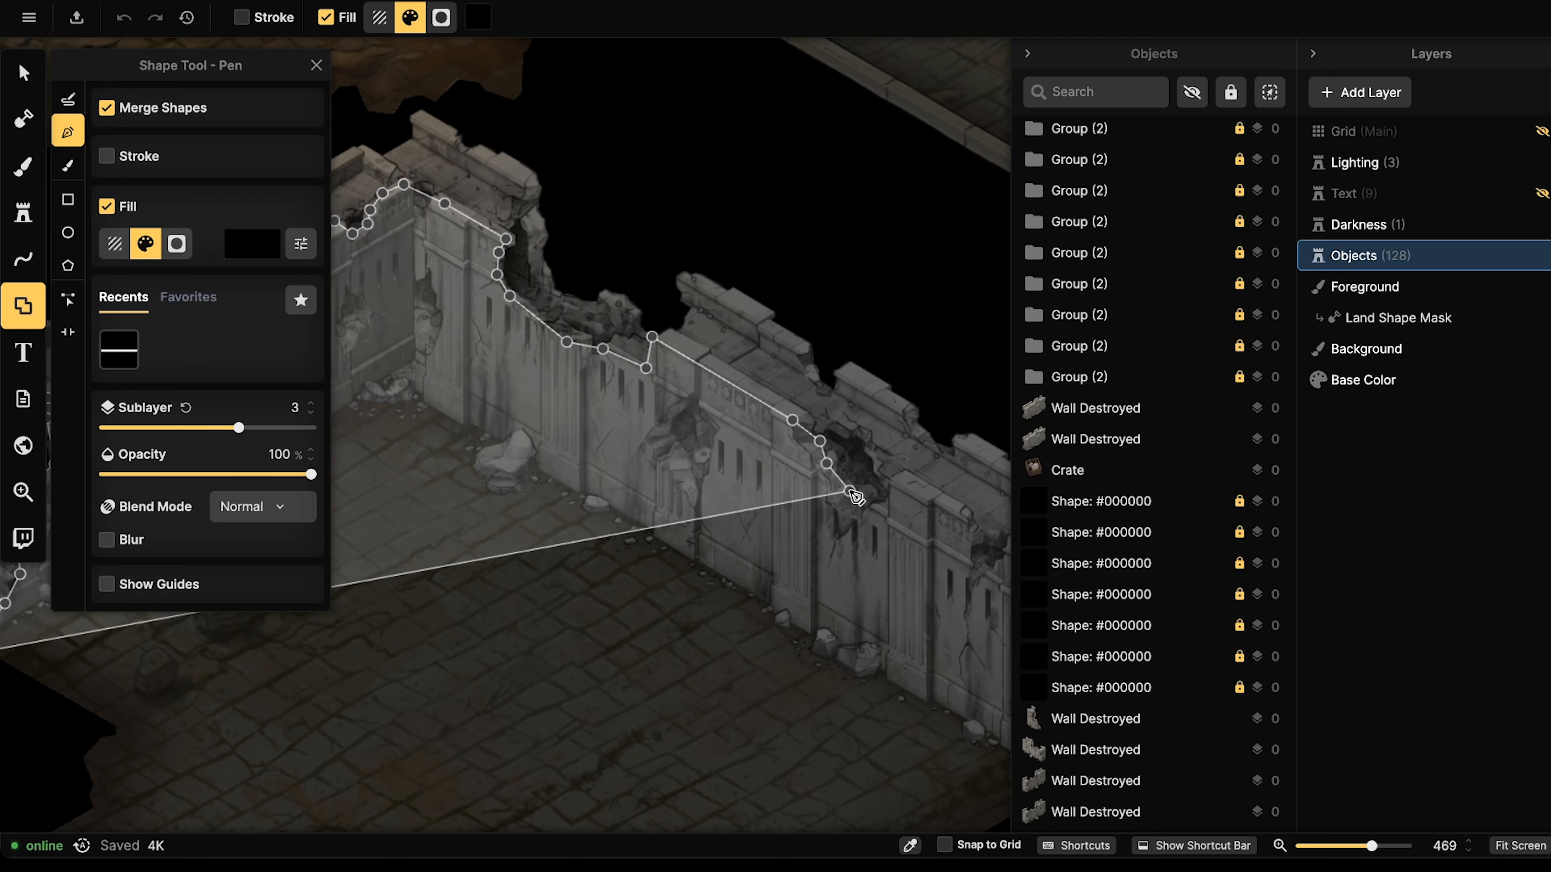
left_click(841, 492)
left_click(862, 505)
left_click(886, 498)
left_click(888, 477)
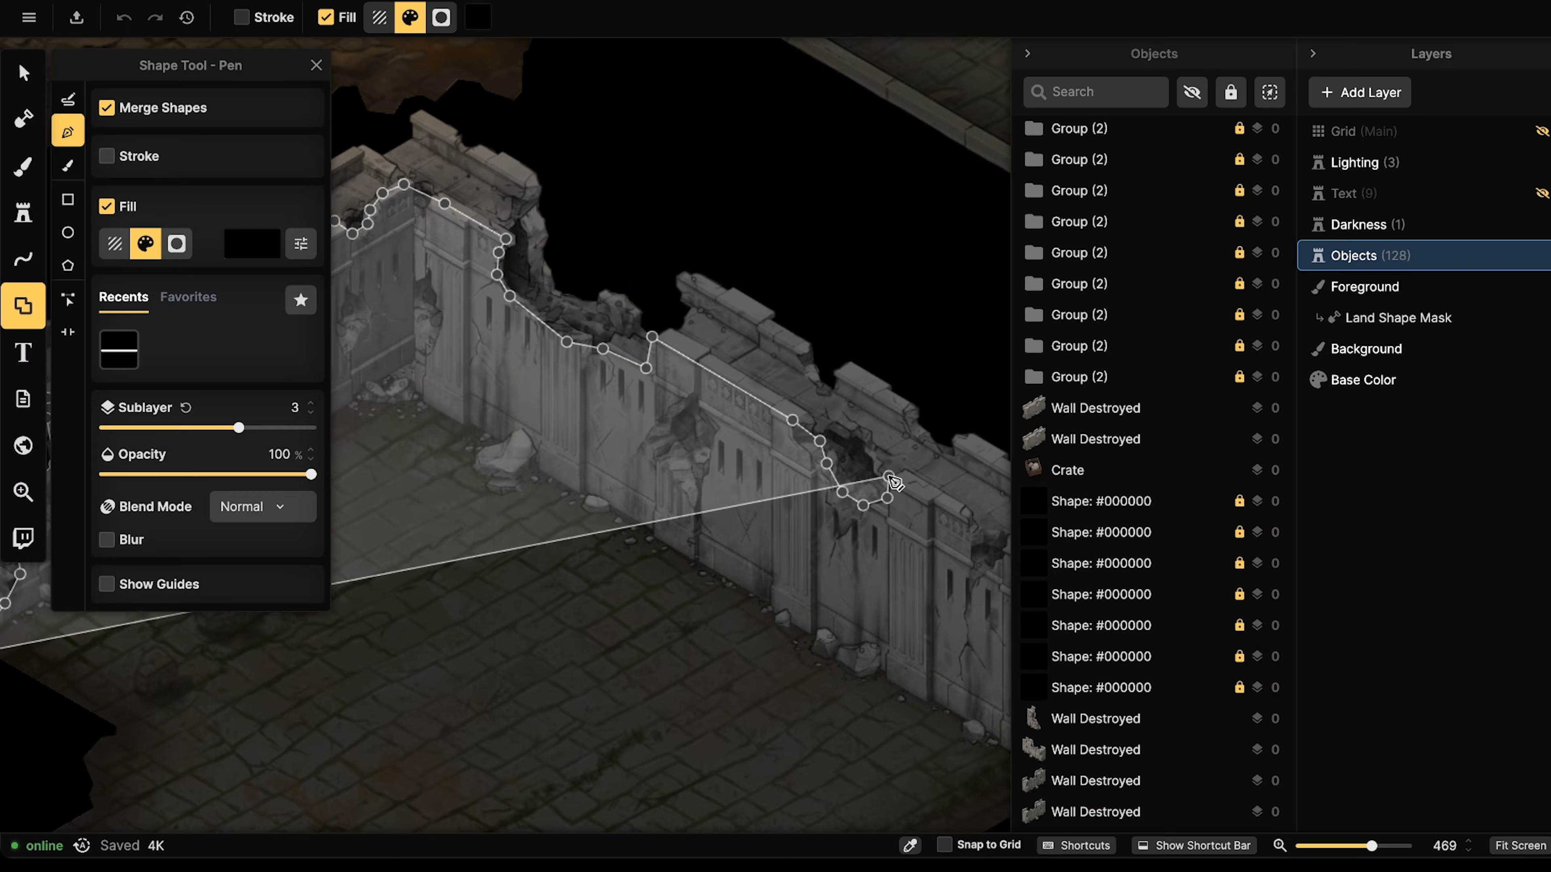
Trace the last stretch of the northeastern wall's top edge around its notch and down the end to the eastern corner's foot.
middle_click_drag(962, 541, 766, 375)
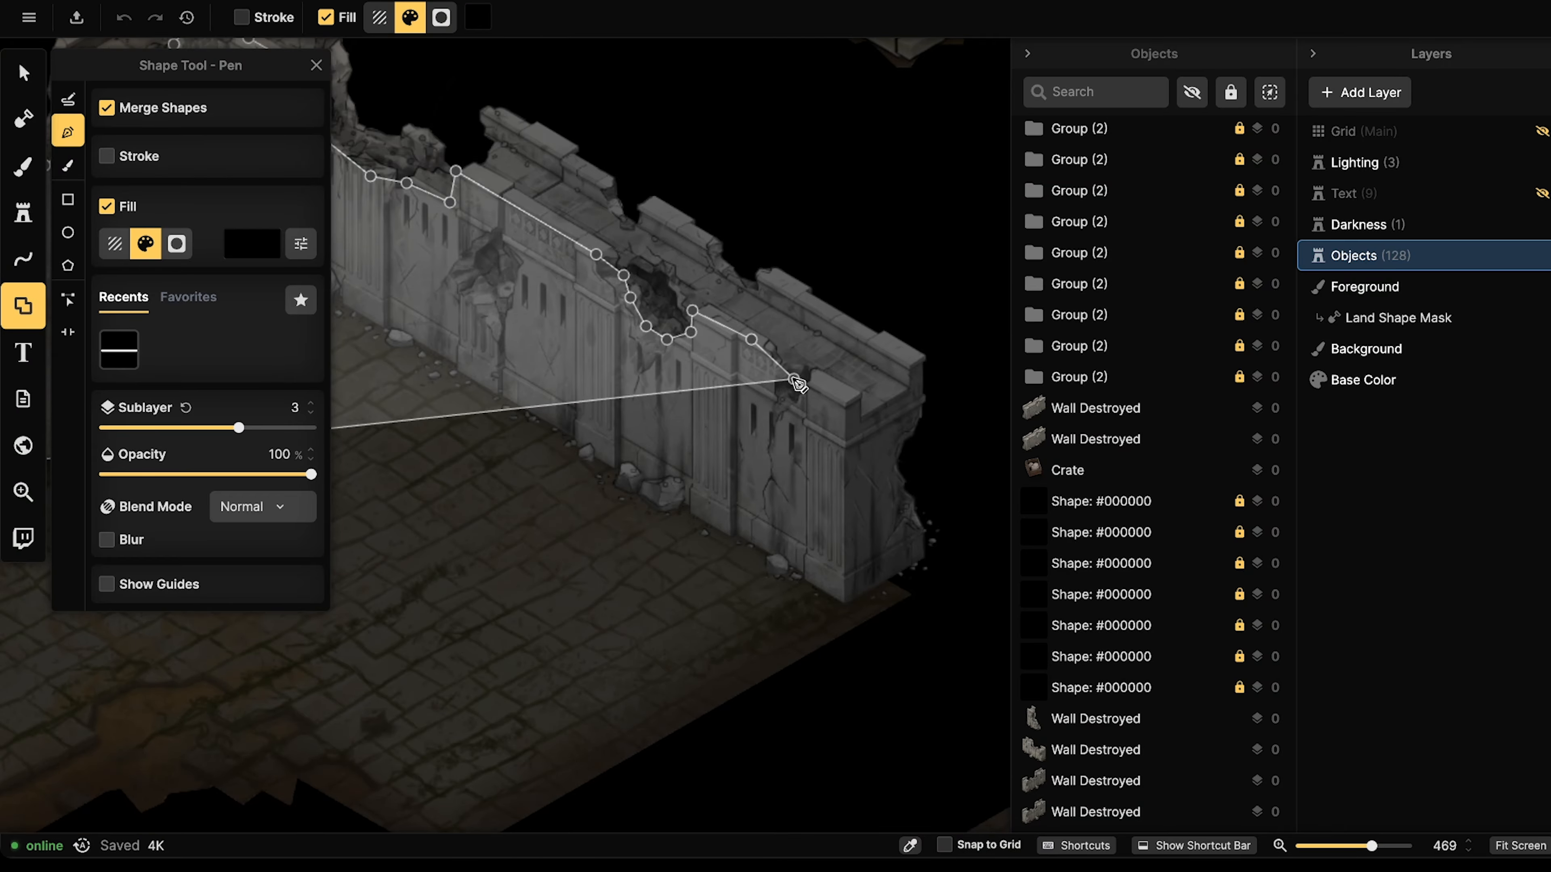
left_click(780, 365)
left_click(775, 393)
left_click(788, 400)
left_click(807, 385)
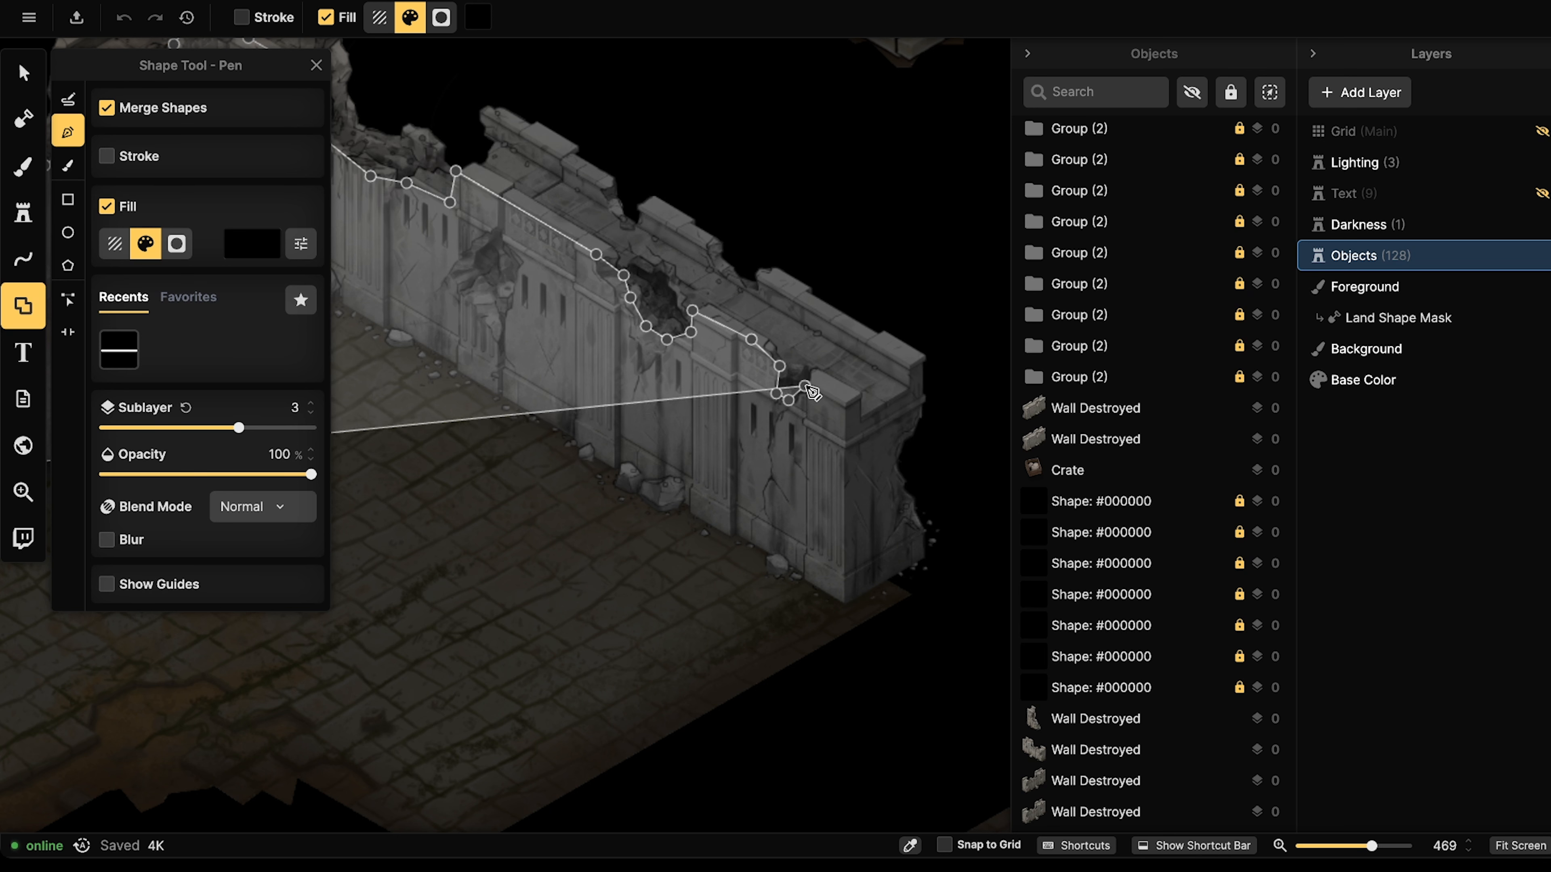
left_click(847, 407)
left_click(843, 597)
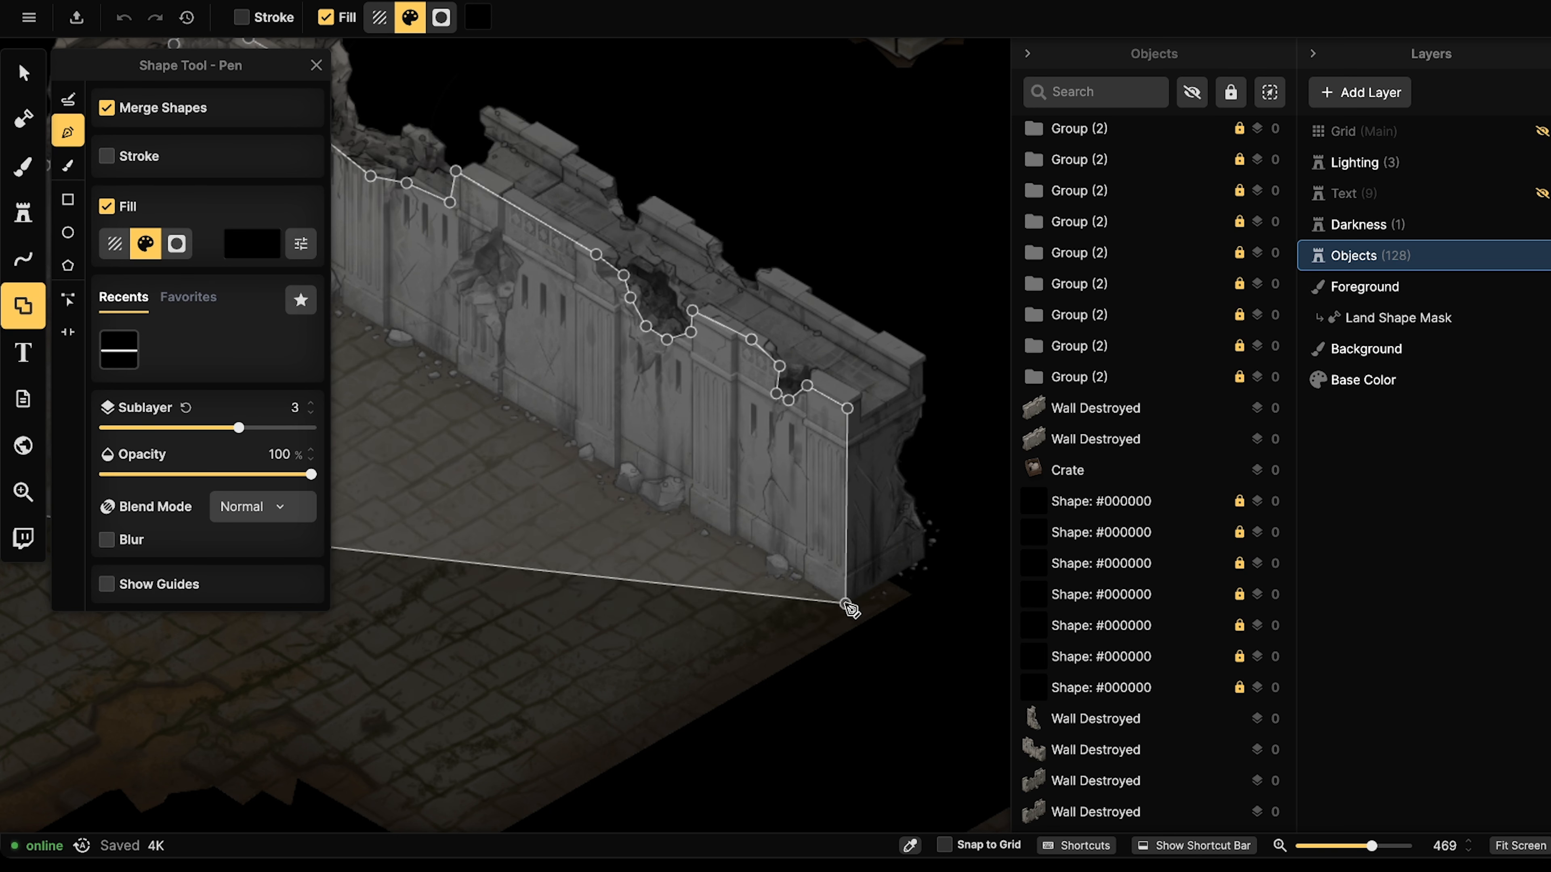
Route the outline around the eastern wall end and back outside the northeastern wall toward the northern corner.
left_click(884, 627)
left_click(974, 522)
left_click(974, 319)
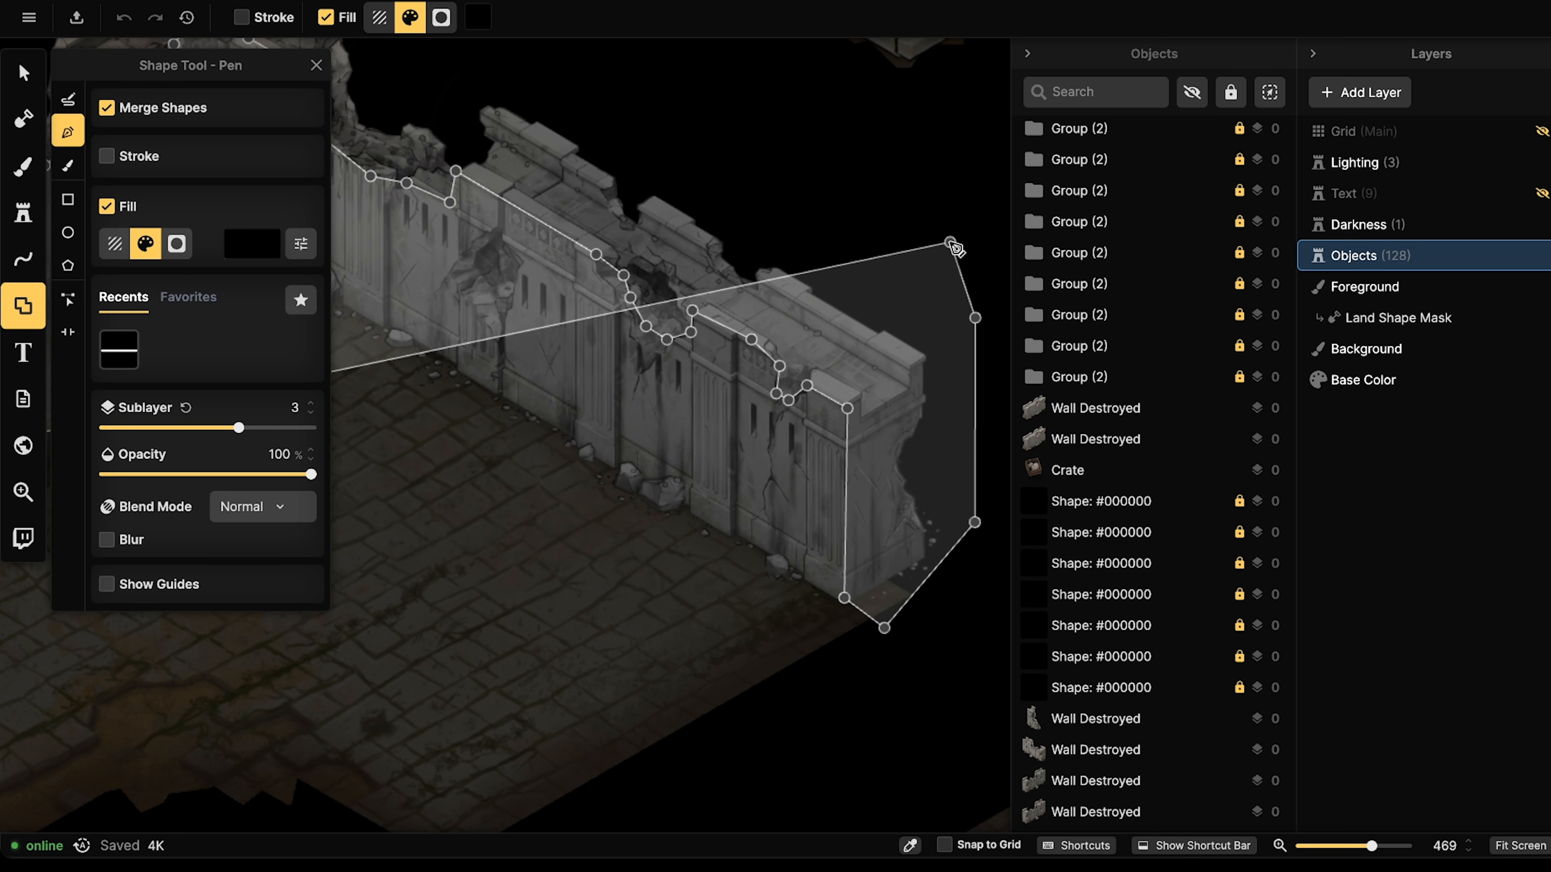
left_click(878, 201)
middle_click_drag(690, 117, 1077, 432)
left_click(808, 278)
left_click(686, 272)
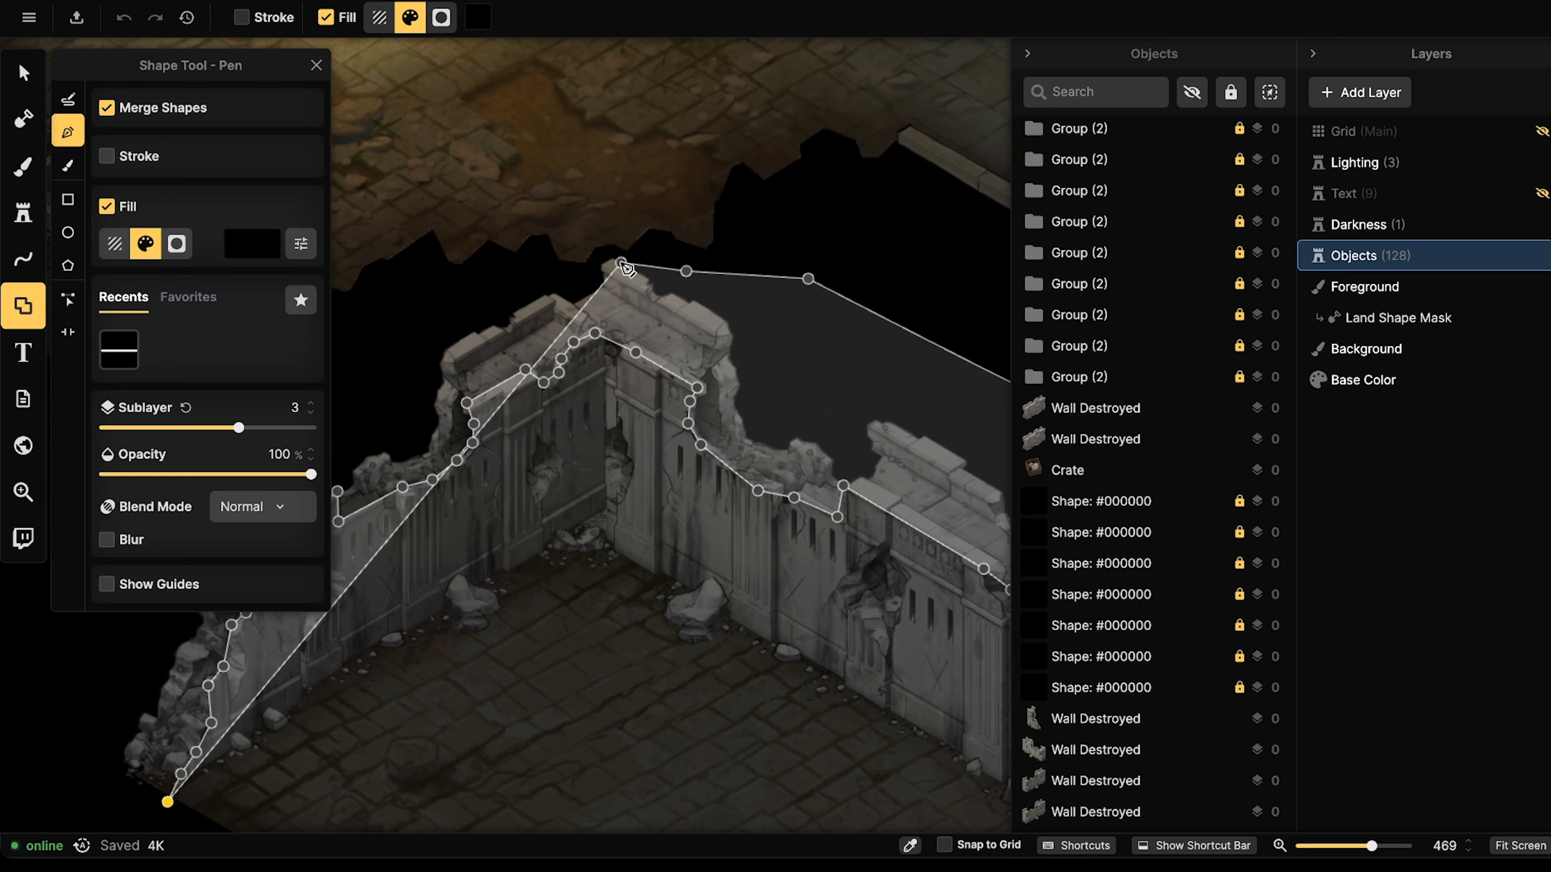
Take the outline closely around the outside of the northern corner's peak and behind the taller northwestern wall section.
left_click(613, 254)
left_click(598, 259)
left_click(584, 273)
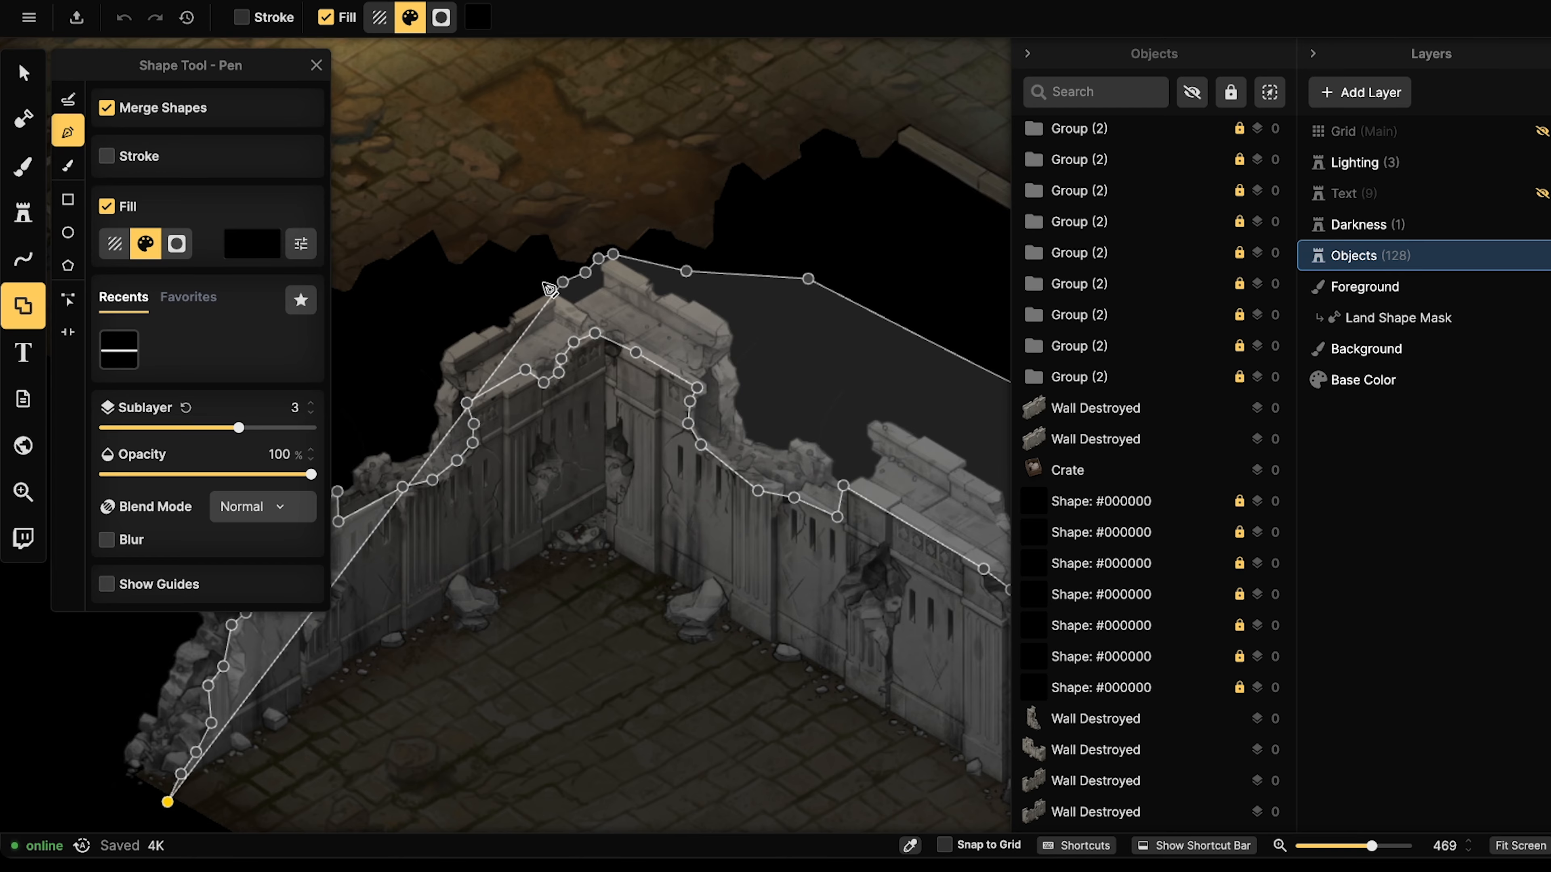
left_click(521, 283)
left_click(443, 307)
Close the outline around the outside of the northwestern wall's western end and add it as a black shape.
middle_click_drag(384, 391, 764, 287)
left_click(578, 359)
left_click(454, 405)
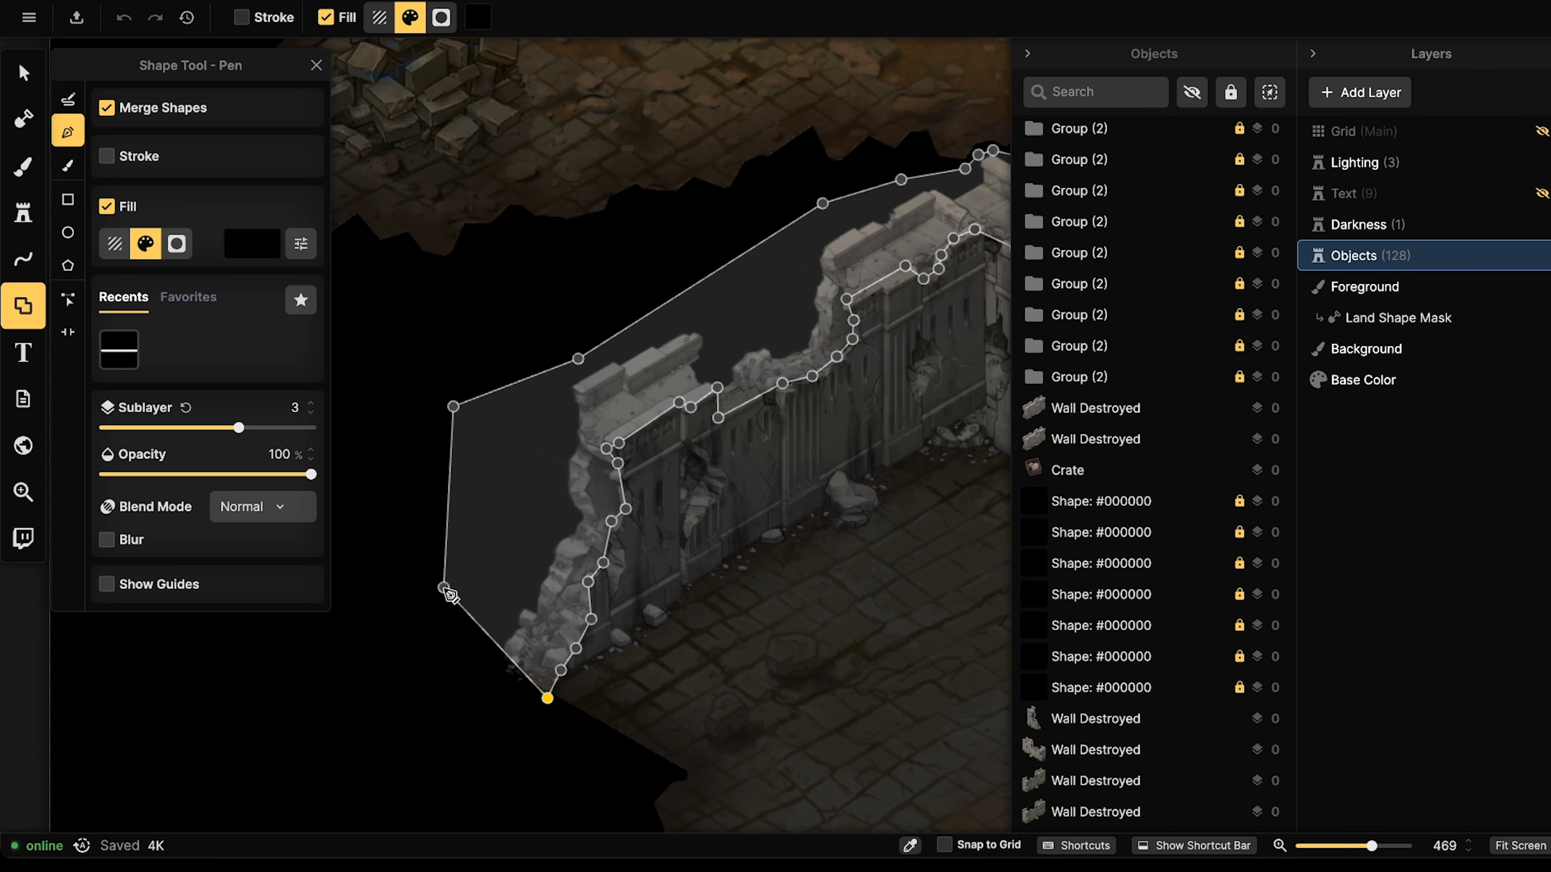
left_click(443, 588)
double_click(451, 732)
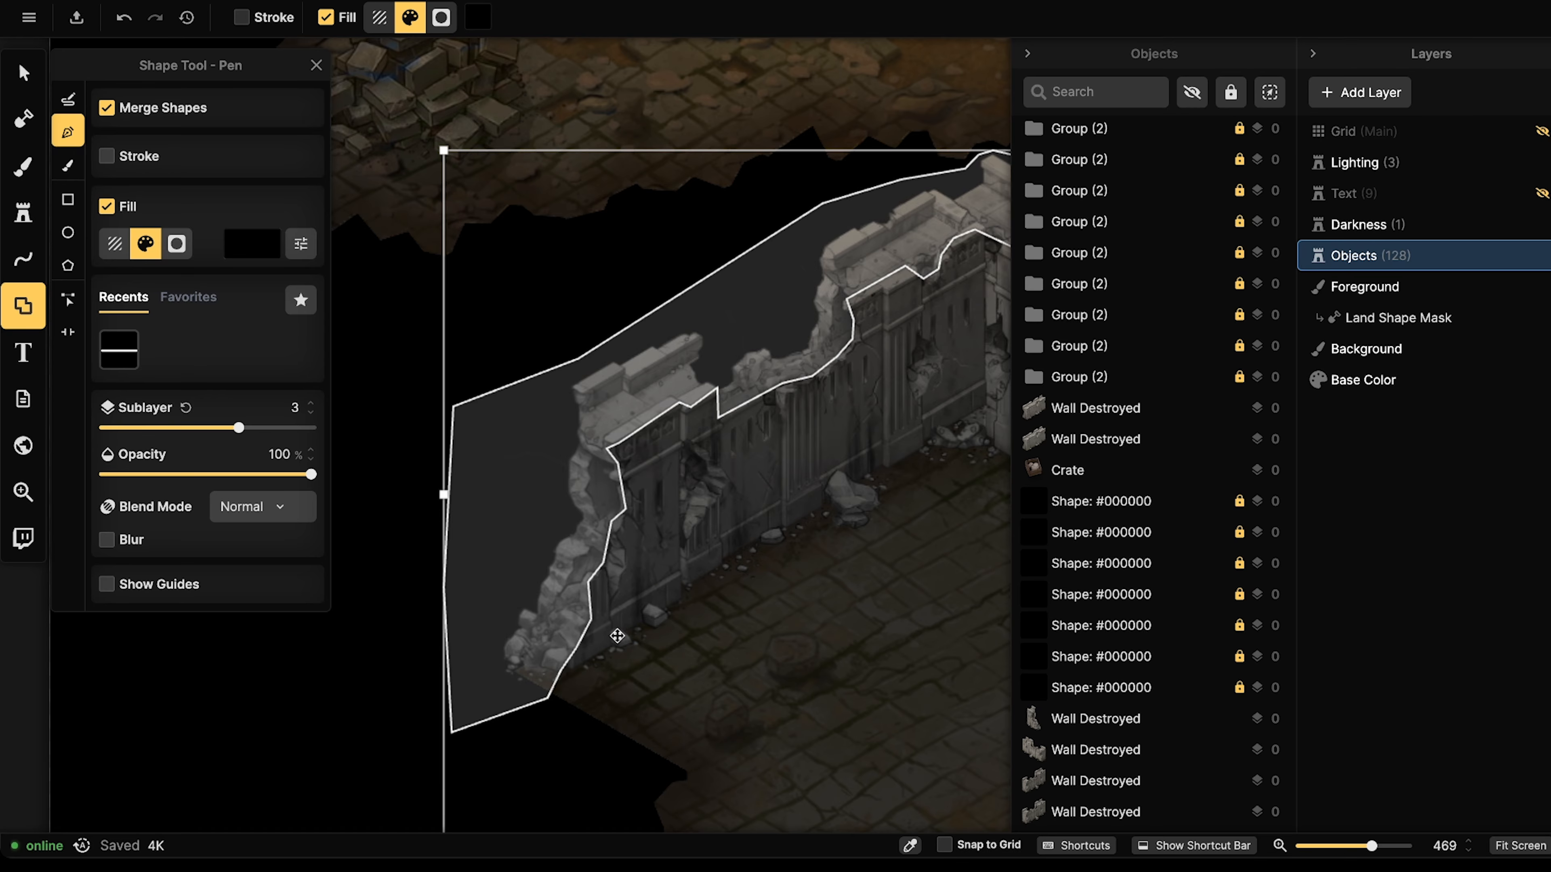
scroll(617, 636, "down", 6)
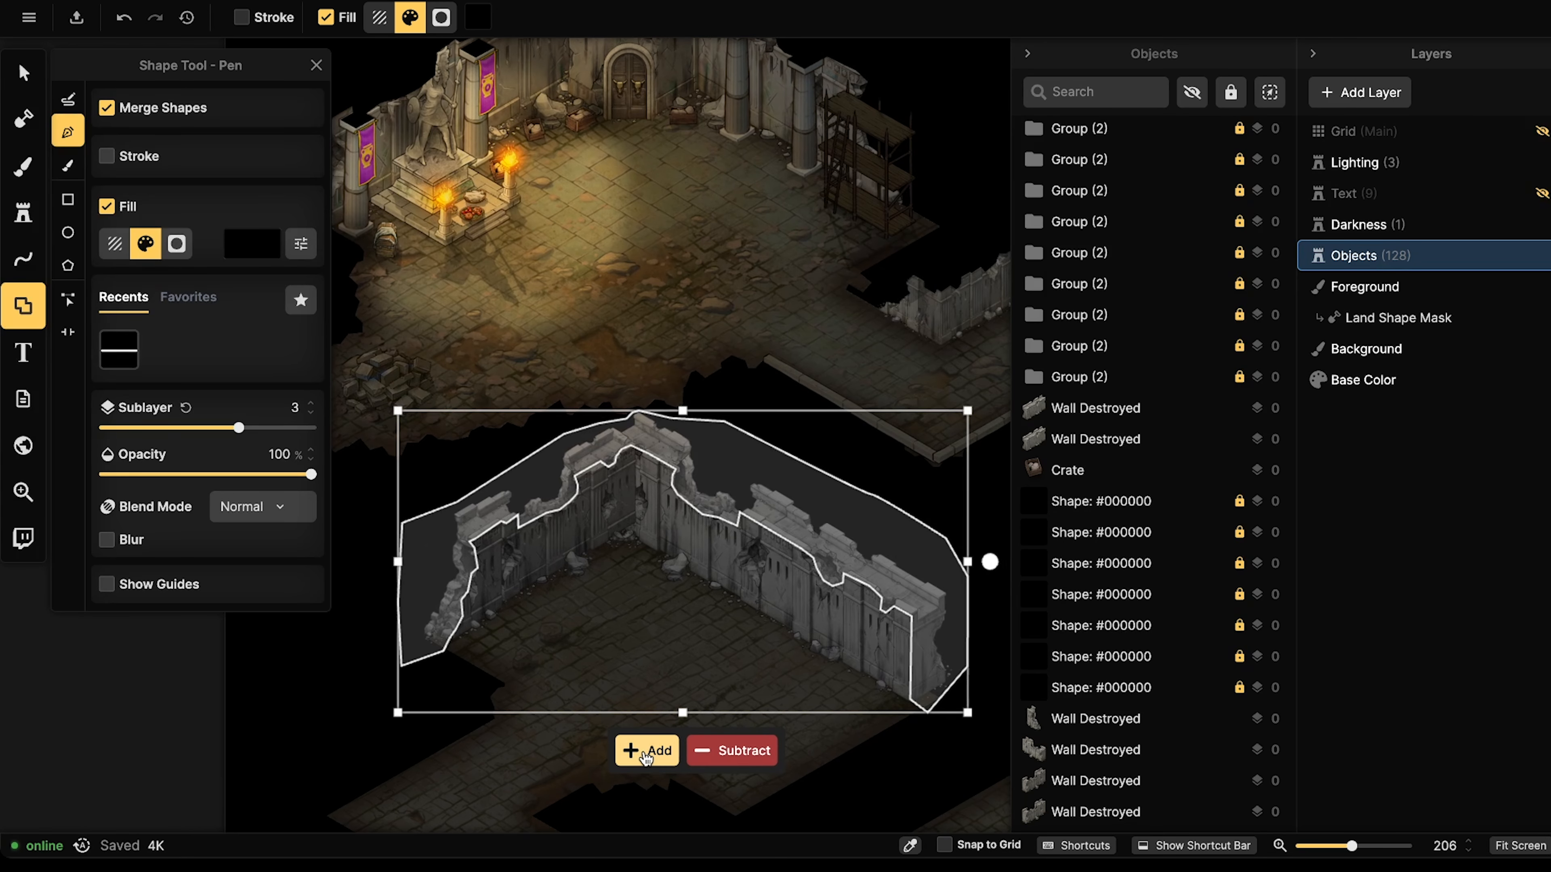
left_click(646, 753)
left_click(23, 73)
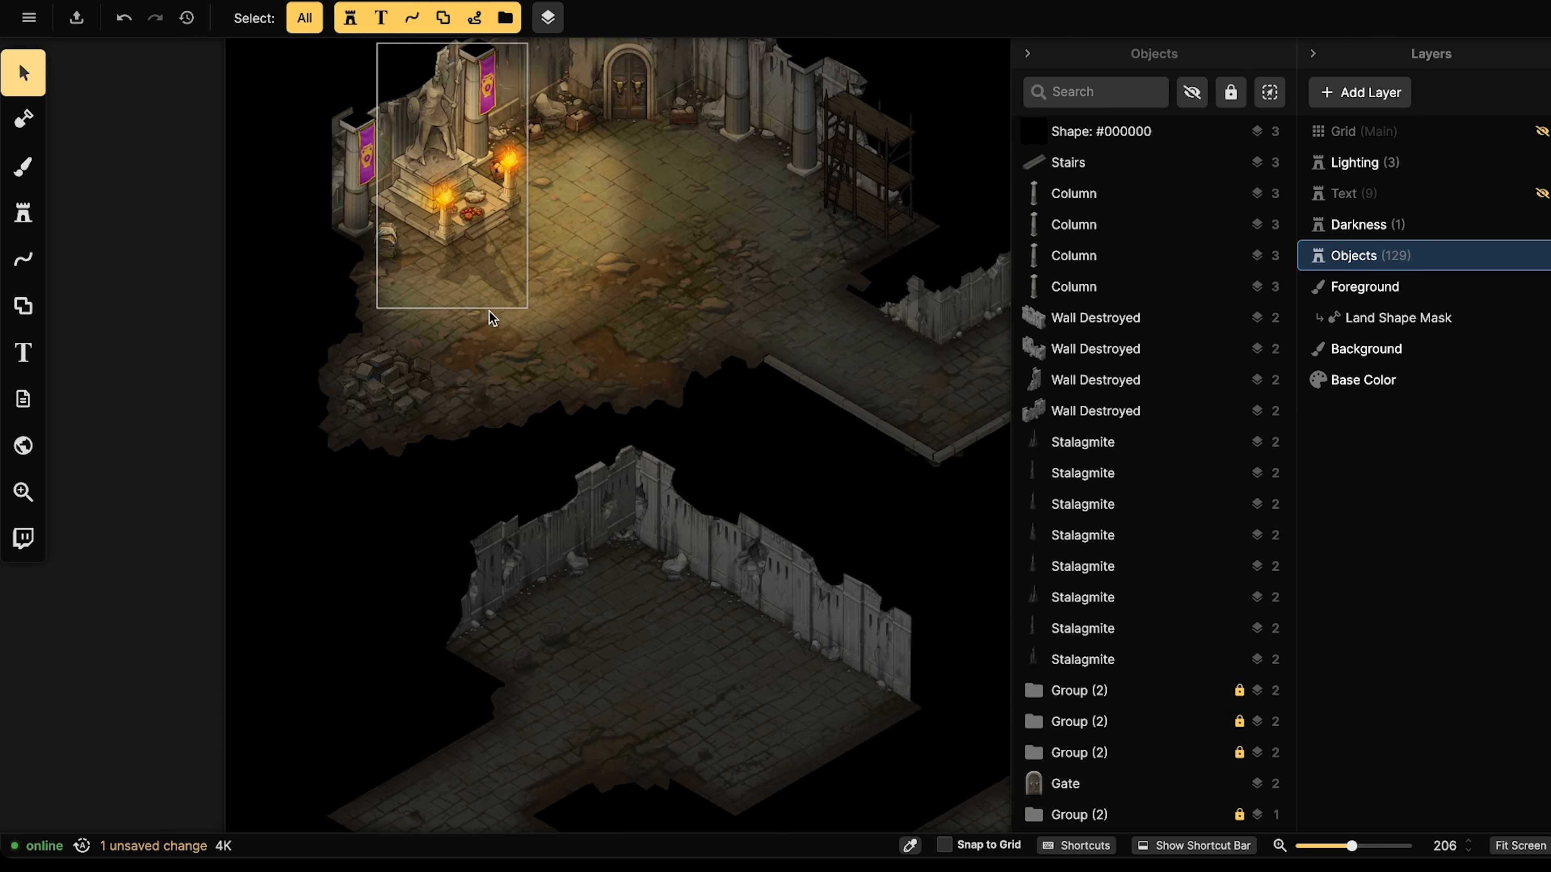
Examine the storage room's trimmed walls in relation to the neighbouring rooms and corridors of the map.
scroll(489, 311, "down", 3)
right_click_drag(467, 297, 444, 285)
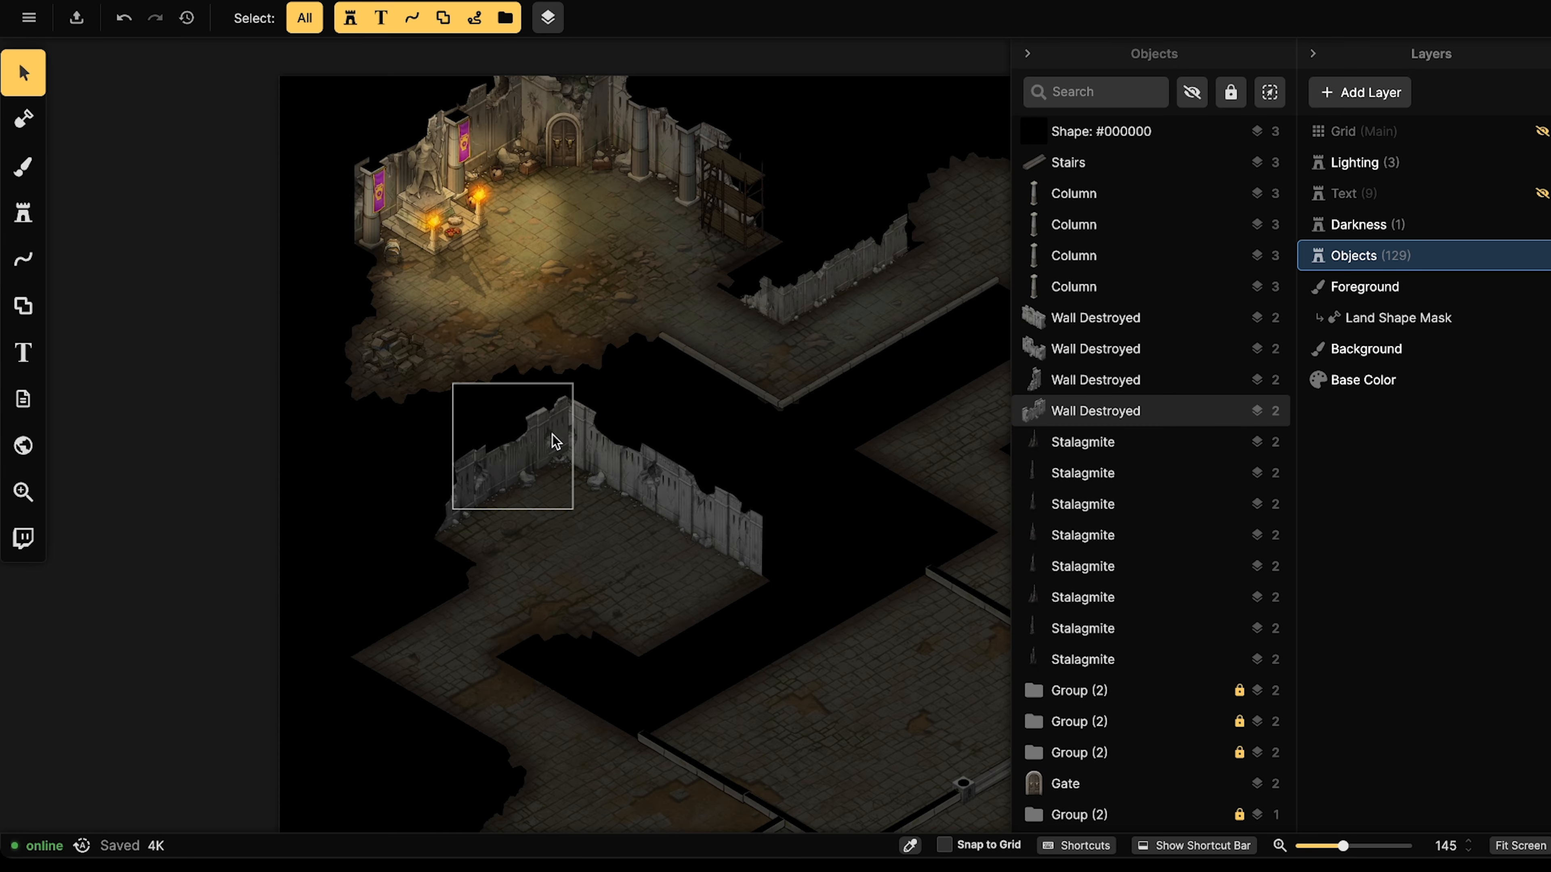
scroll(570, 432, "down", 2)
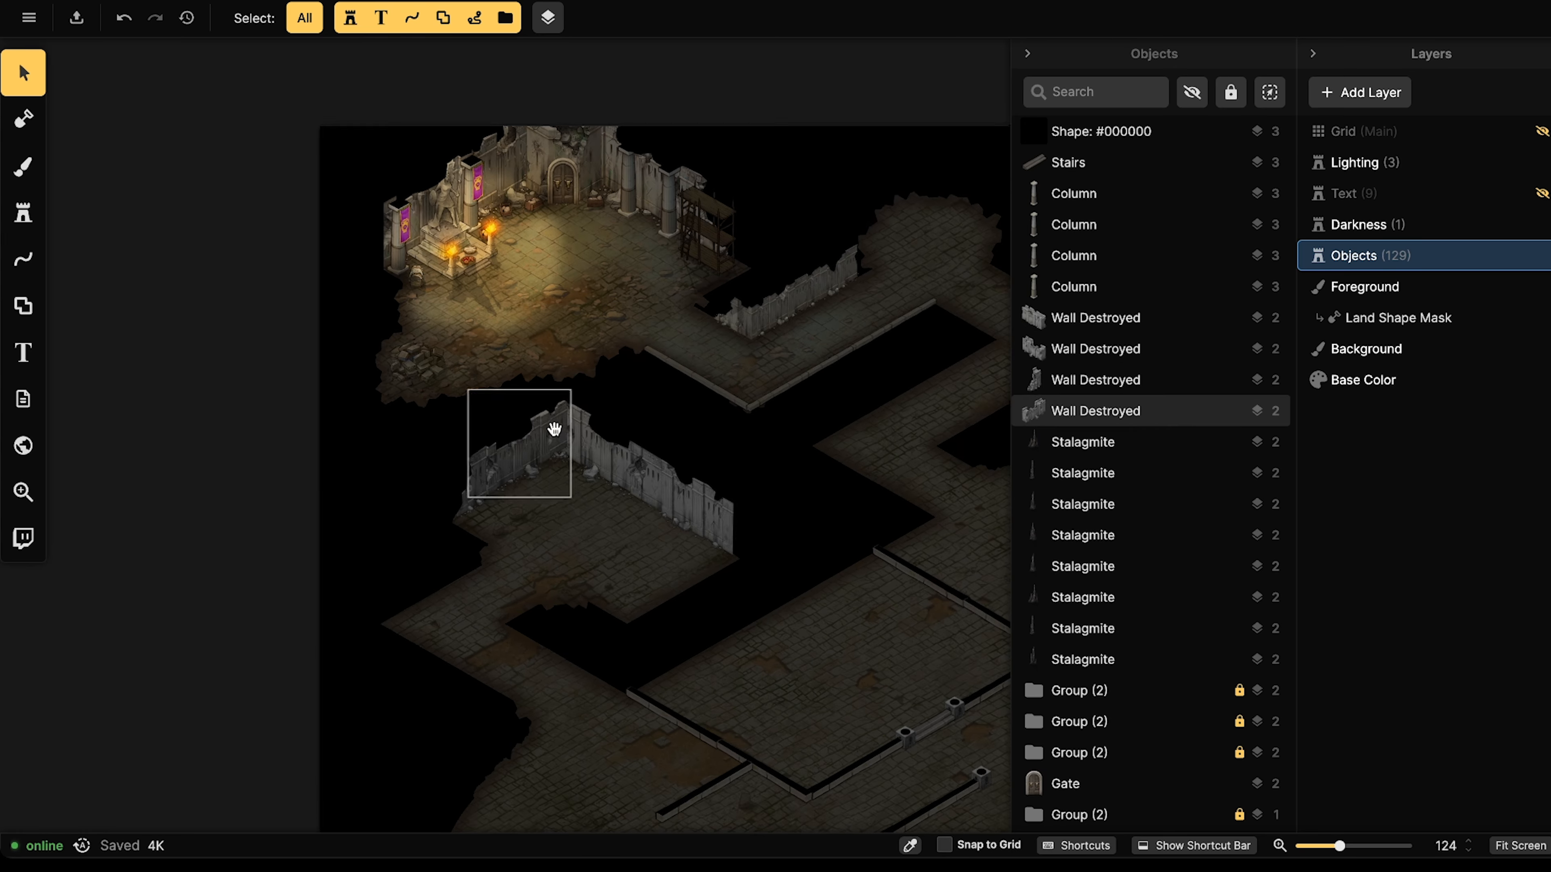
scroll(524, 356, "down", 2)
middle_click_drag(508, 361, 568, 426)
scroll(498, 221, "up", 4)
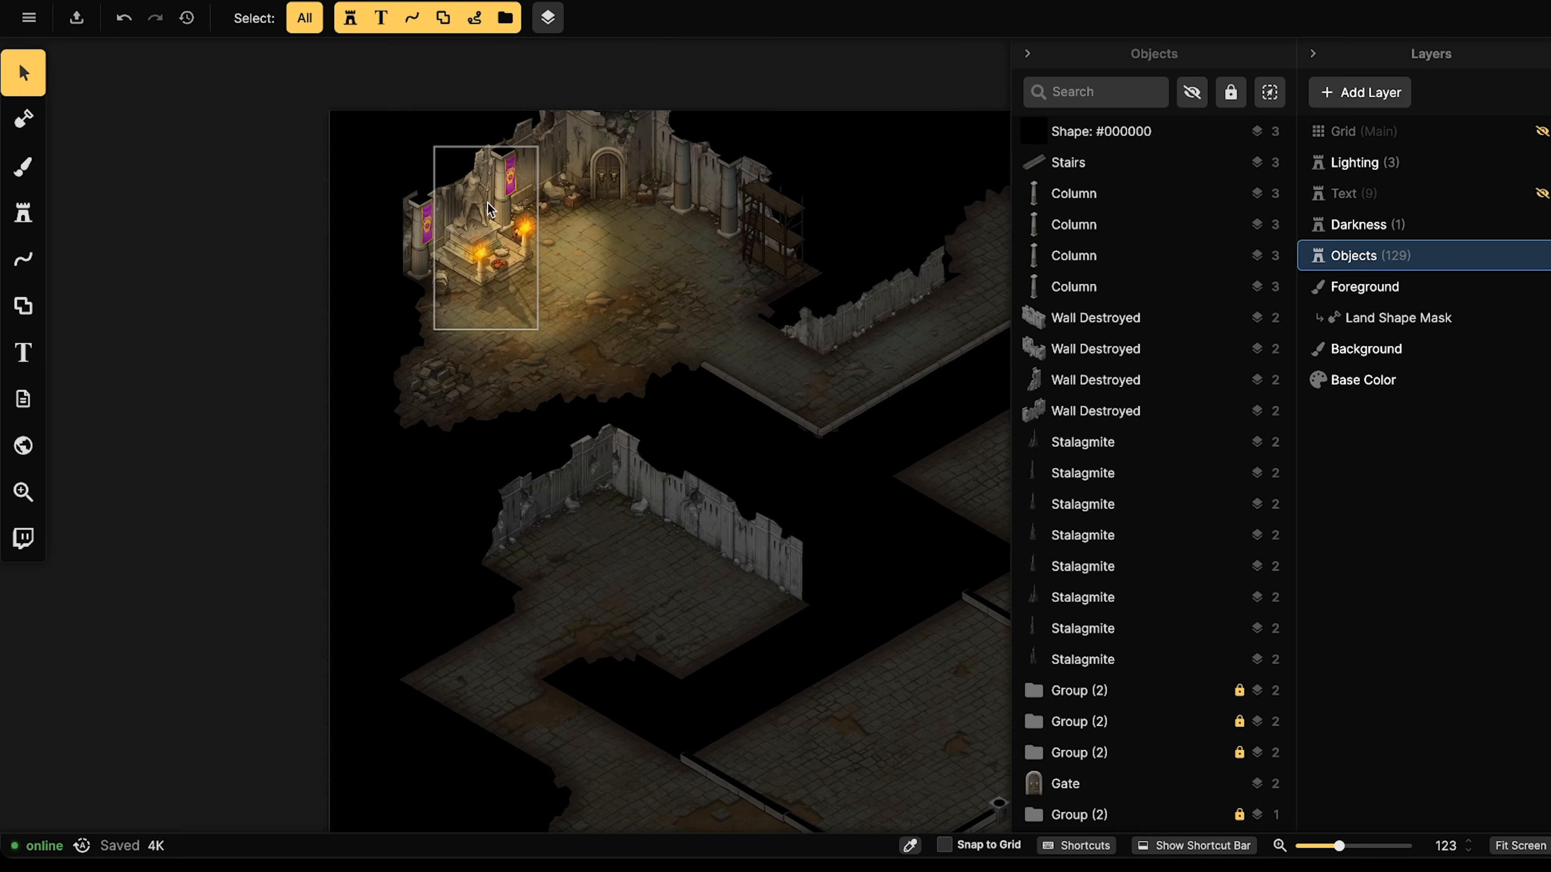
middle_click_drag(482, 207, 375, 396)
middle_click_drag(796, 348, 441, 244)
middle_click_drag(198, 627, 579, 236)
middle_click_drag(519, 297, 598, 316)
scroll(600, 287, "down", 1)
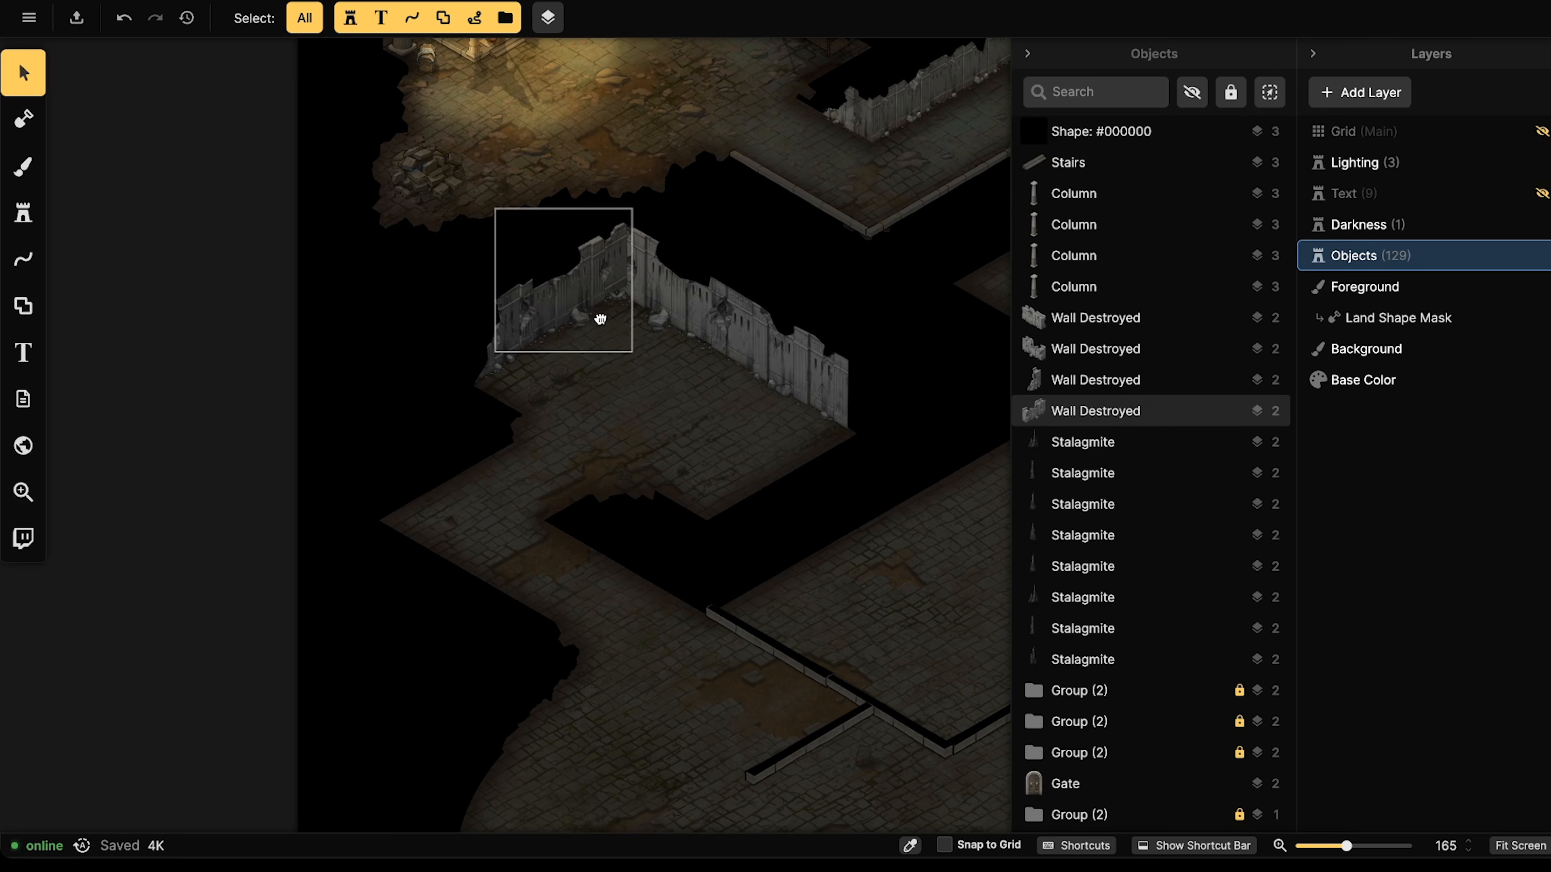
Select the storage room's four Wall Destroyed sections with their black shape and group them as "Back Wall".
scroll(577, 355, "up", 4)
scroll(638, 350, "up", 4)
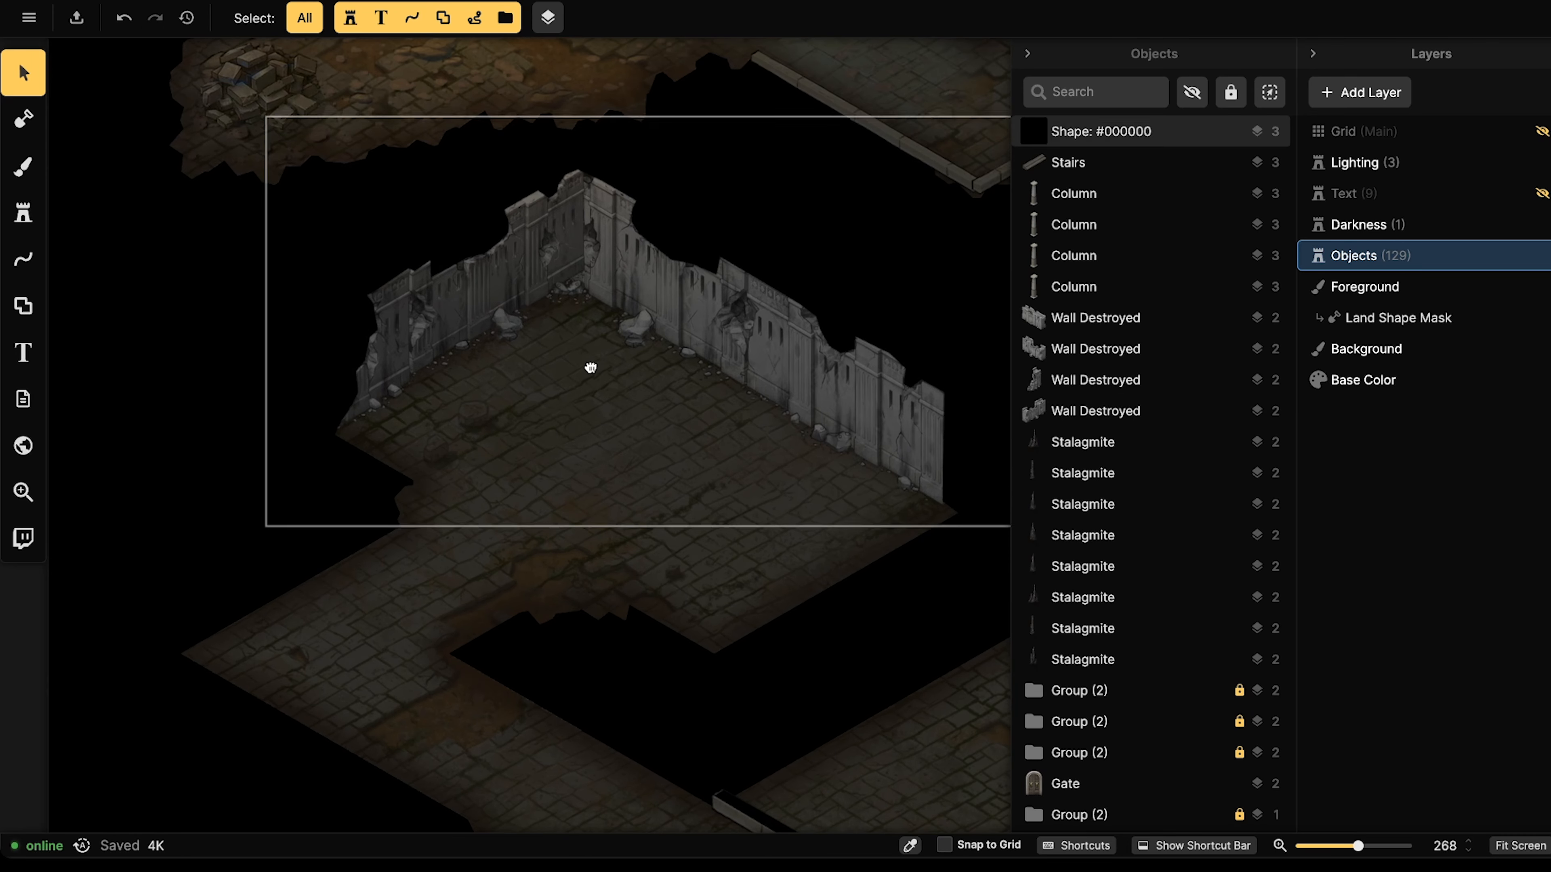
left_click_drag(875, 457, 874, 457)
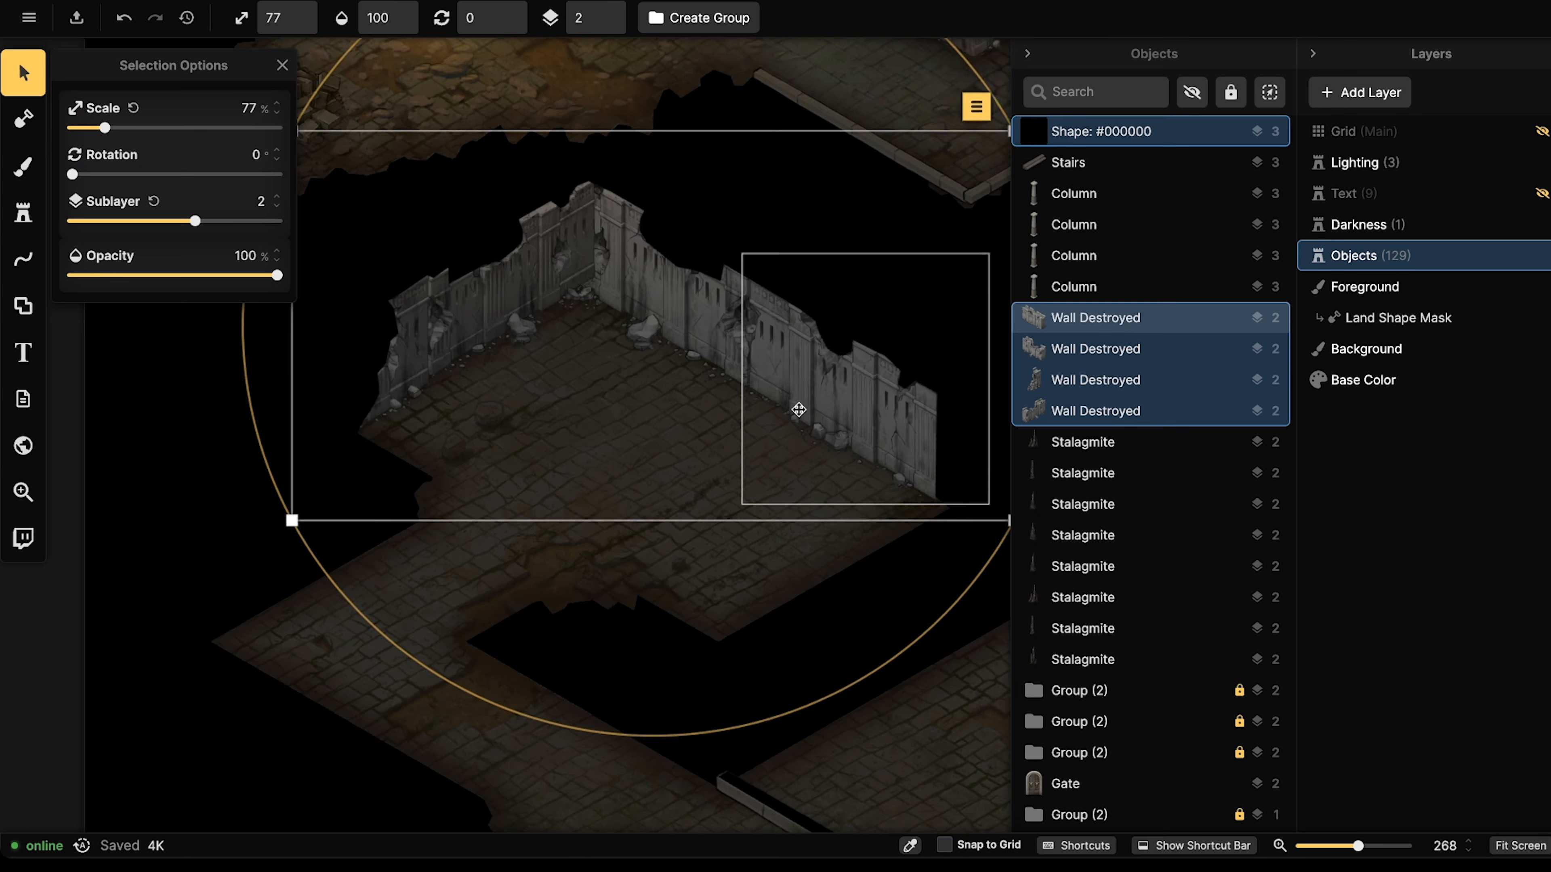
scroll(797, 413, "down", 3)
left_click(708, 18)
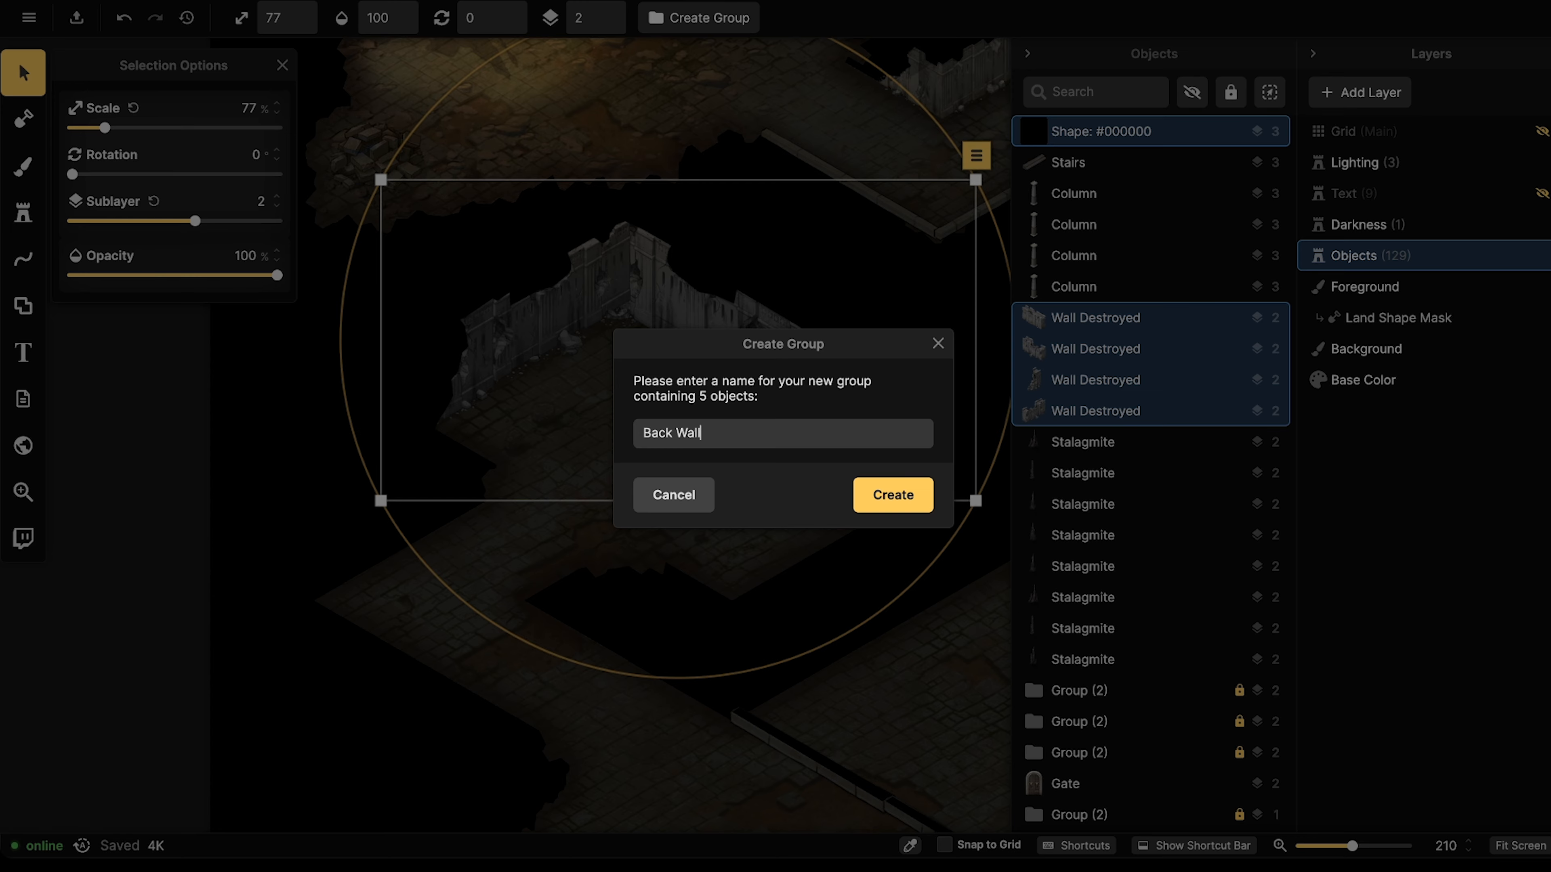
left_click(893, 494)
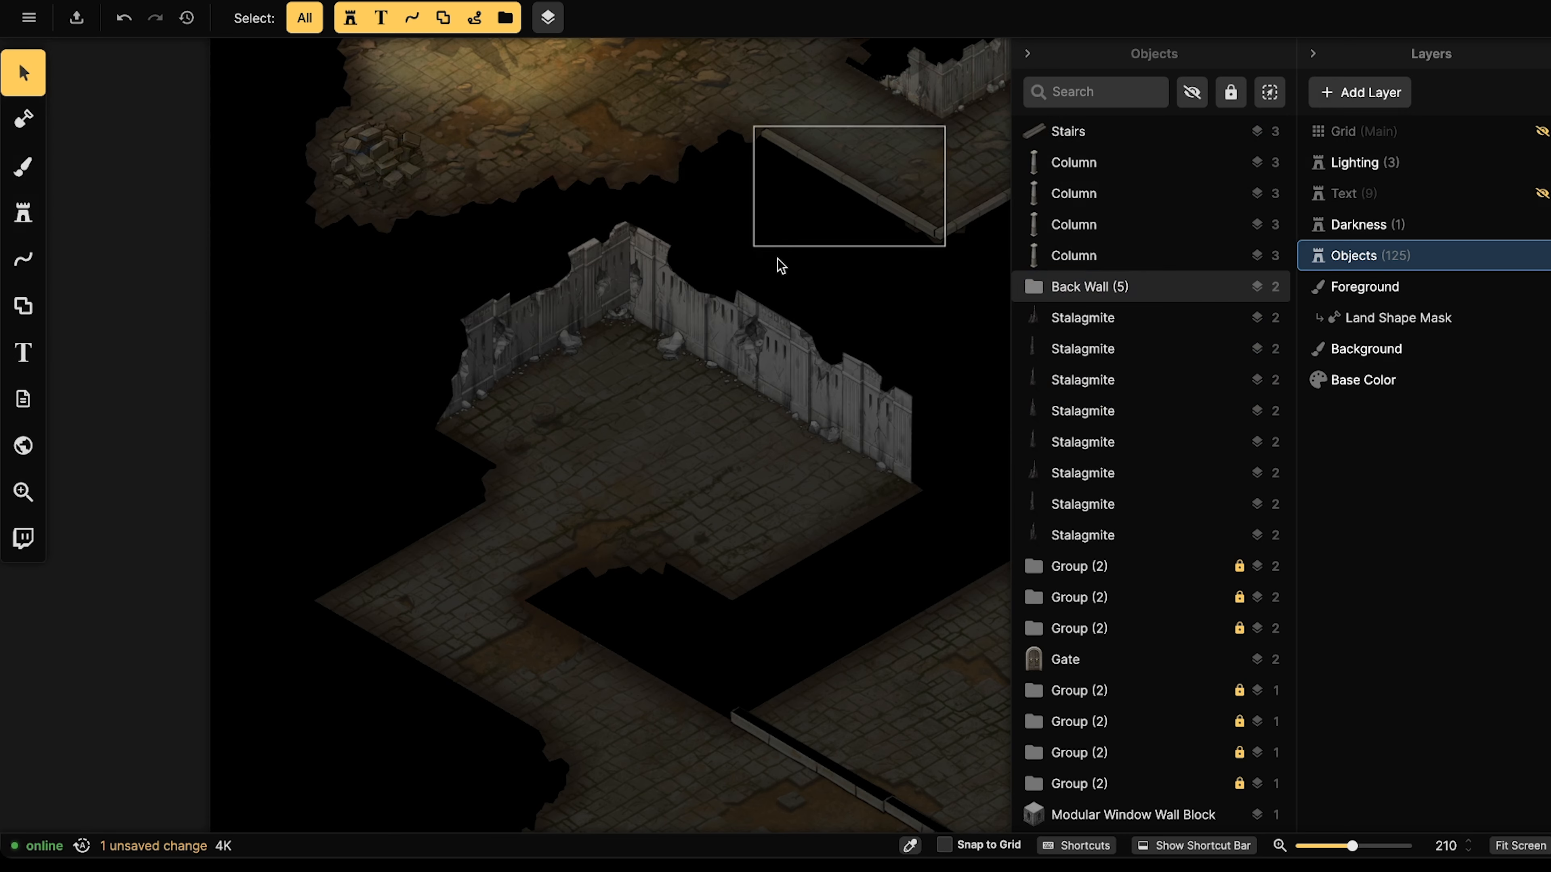
Move the Back Wall group to sublayer 0 and deselect it.
left_click(700, 294)
left_click(615, 25)
left_click(616, 25)
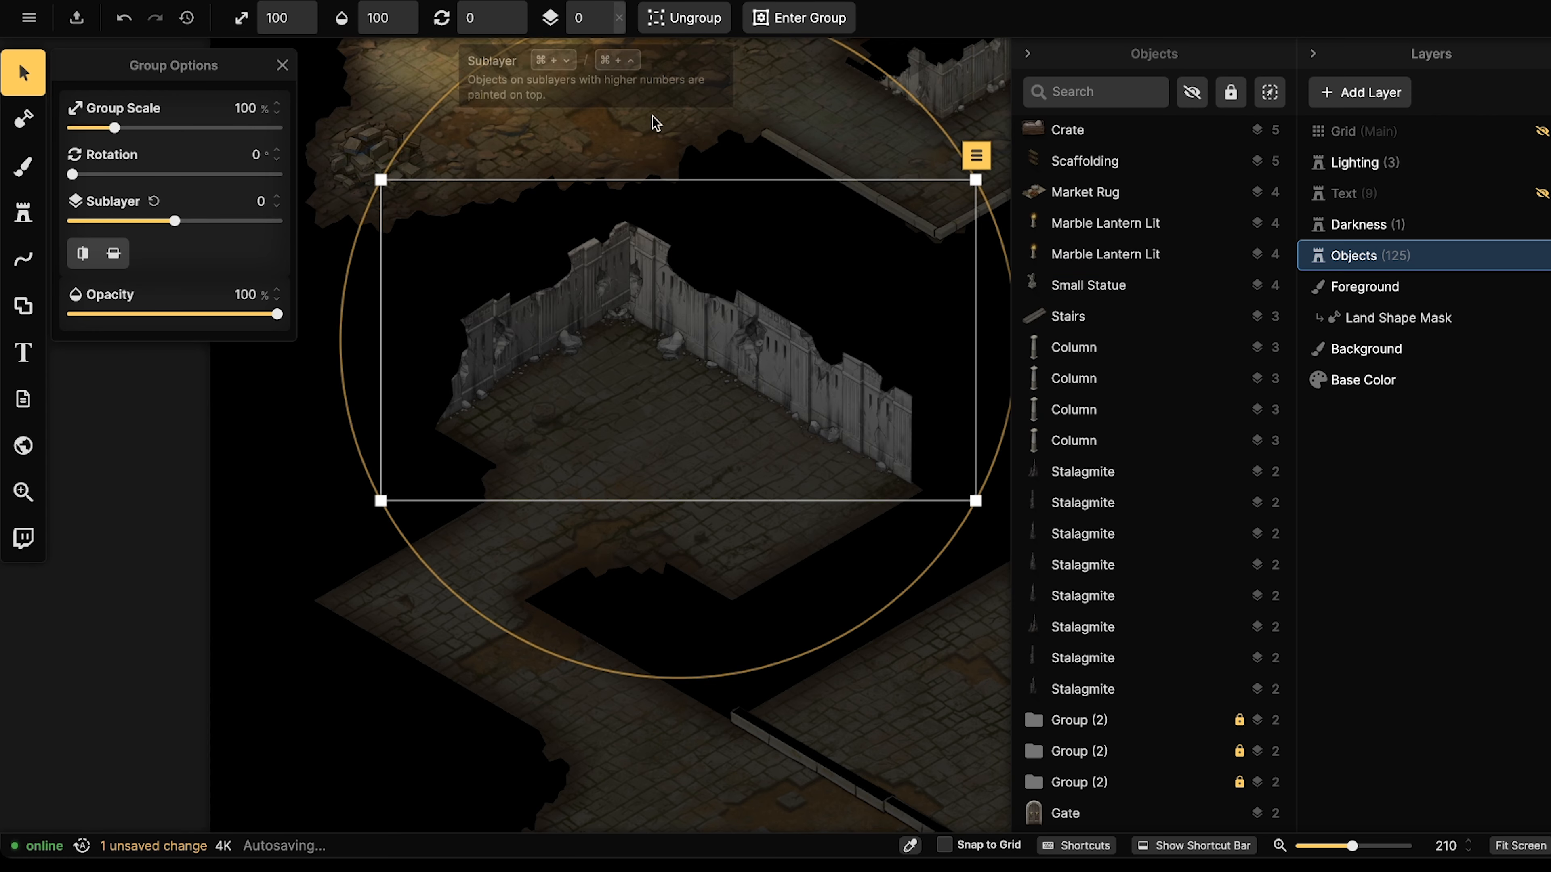
key("Escape")
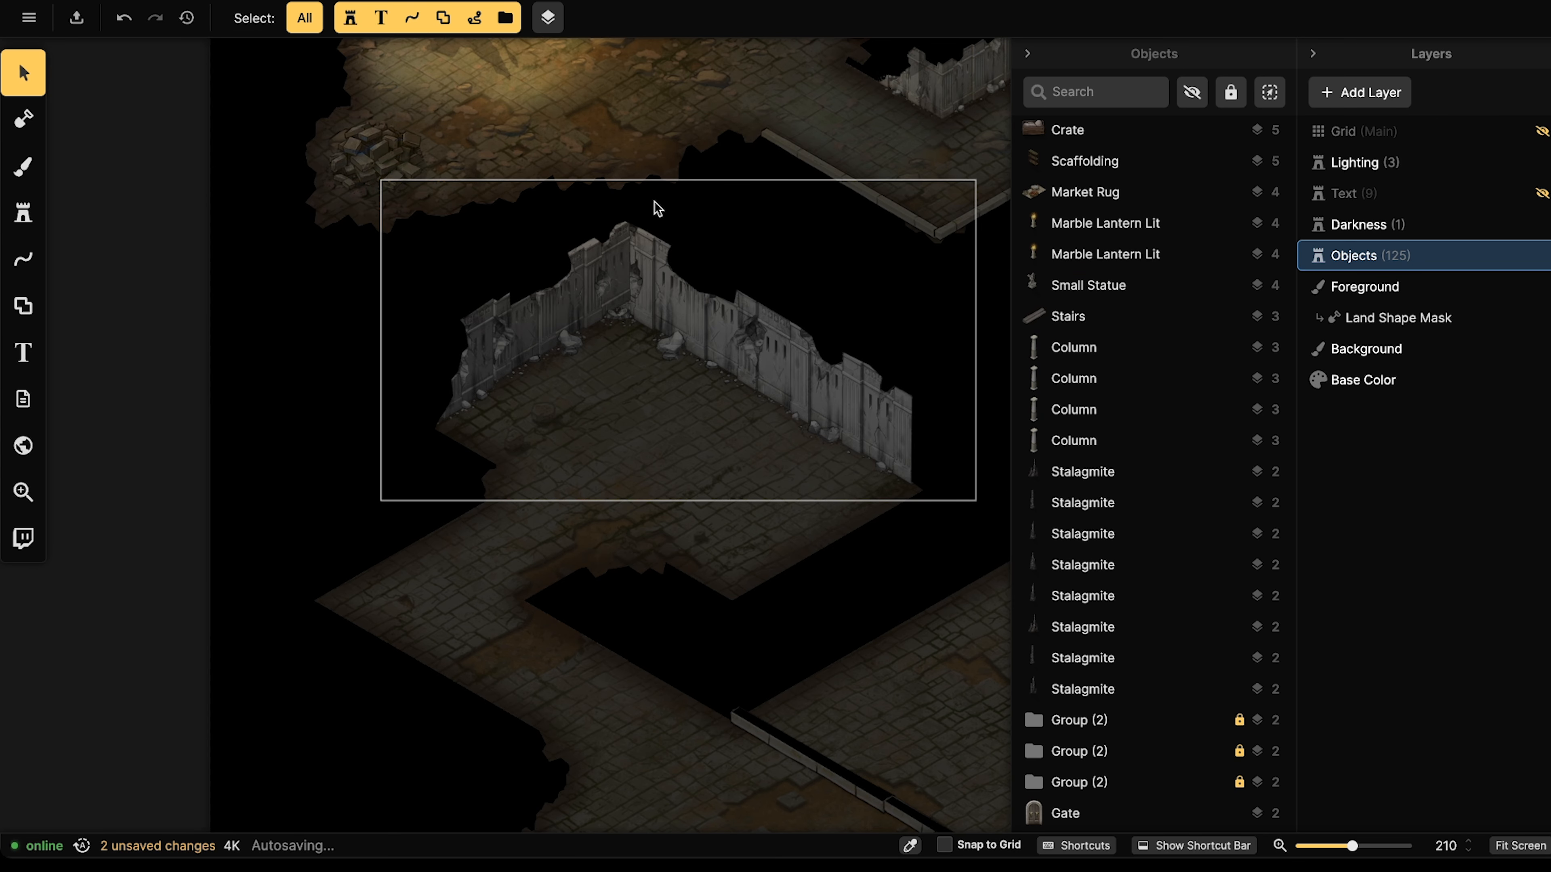
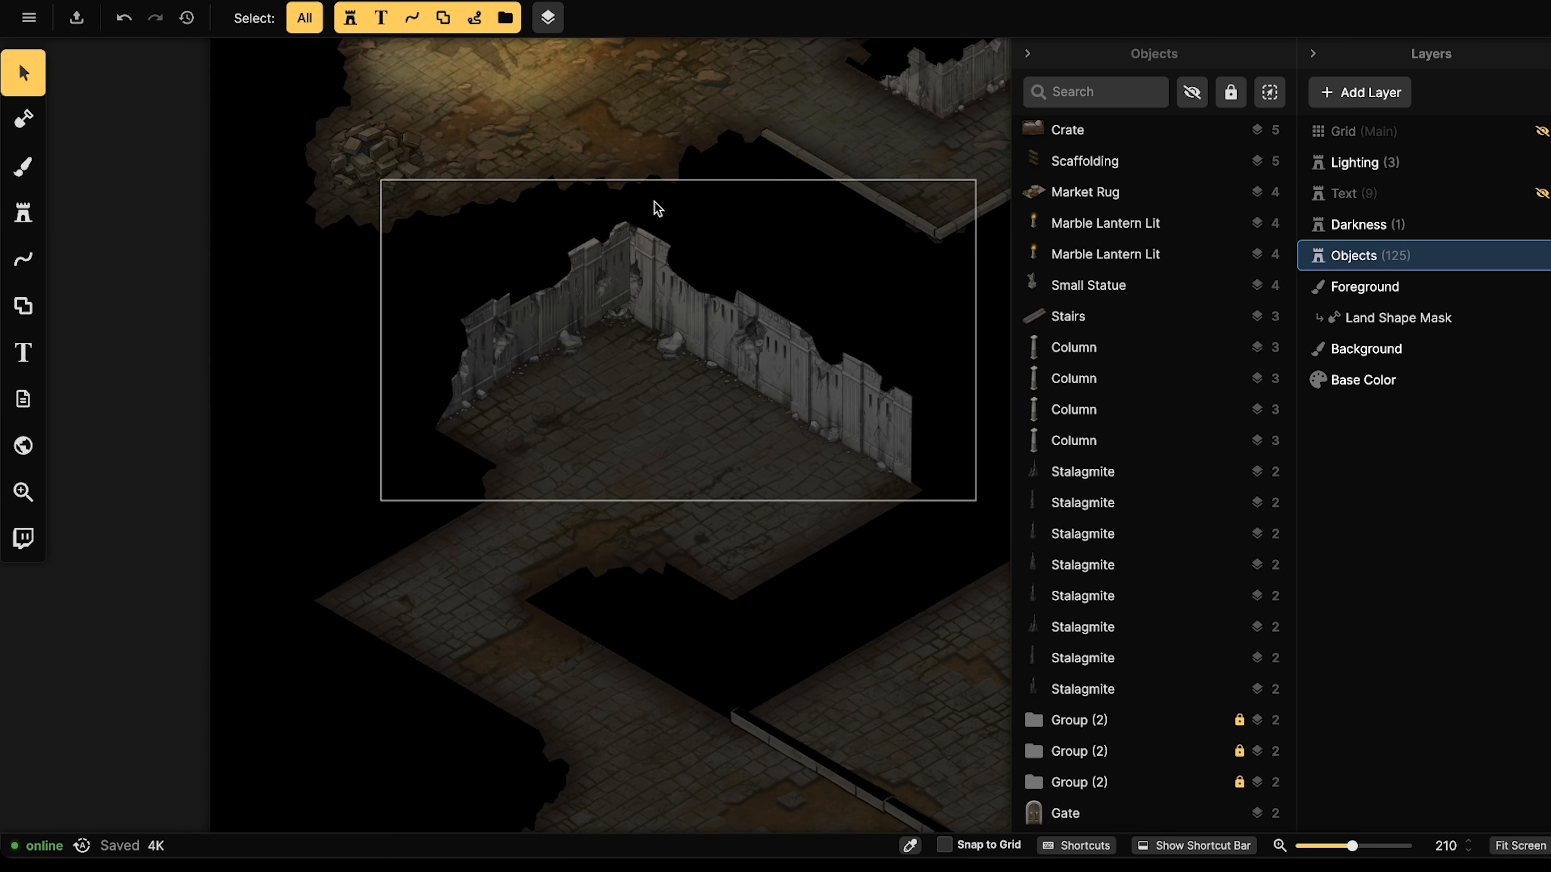
Search the stamp catalog for "rock" and choose the Rubble stamp for the storage room.
scroll(720, 304, "up", 9)
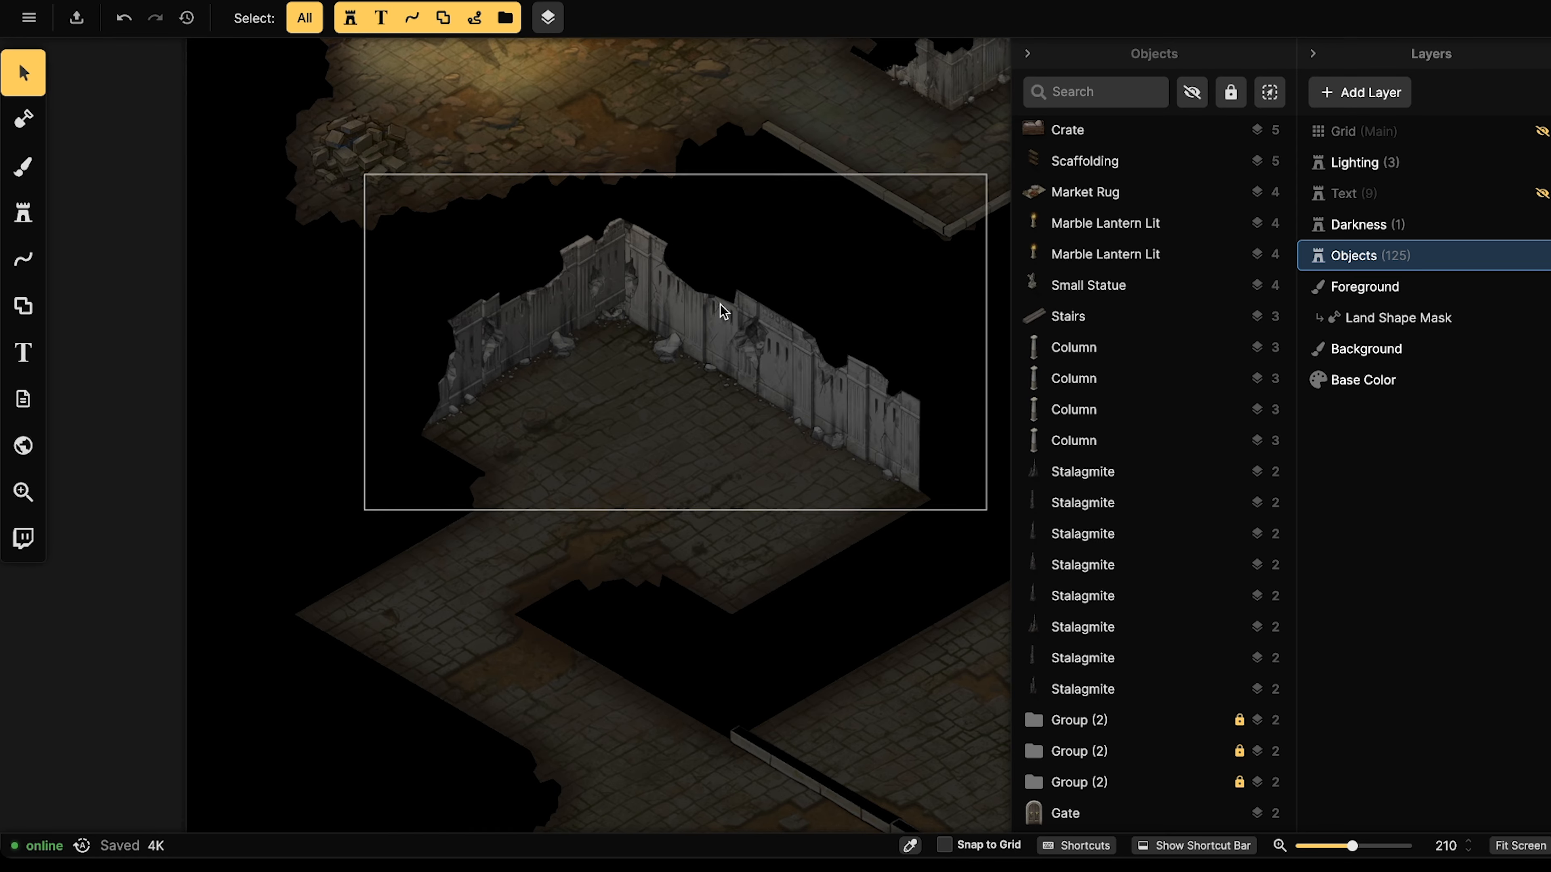
scroll(615, 279, "up", 10)
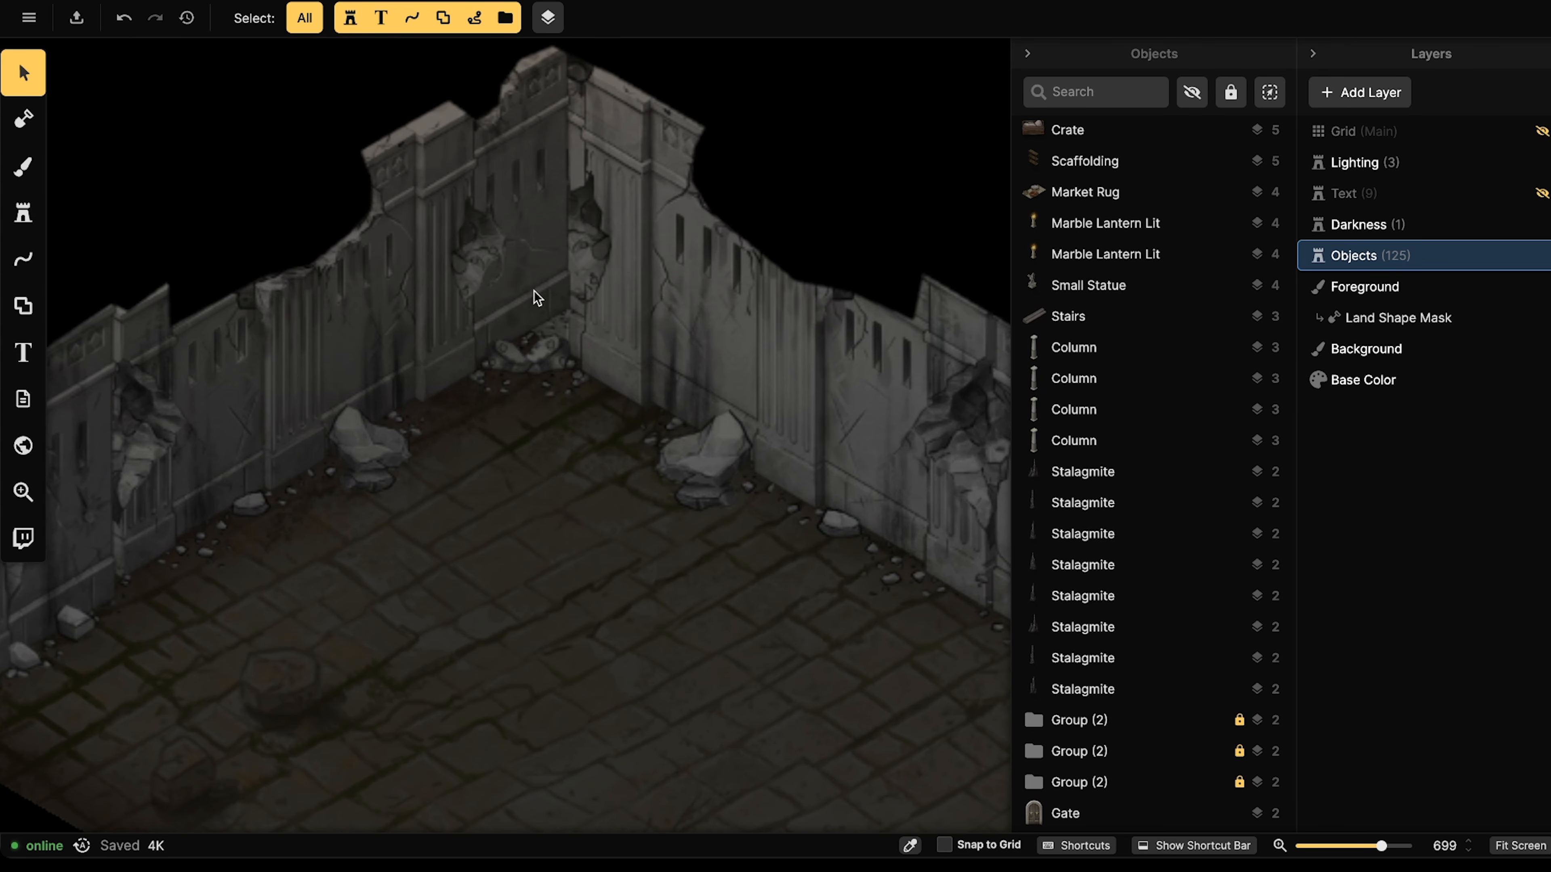
scroll(611, 325, "up", 7)
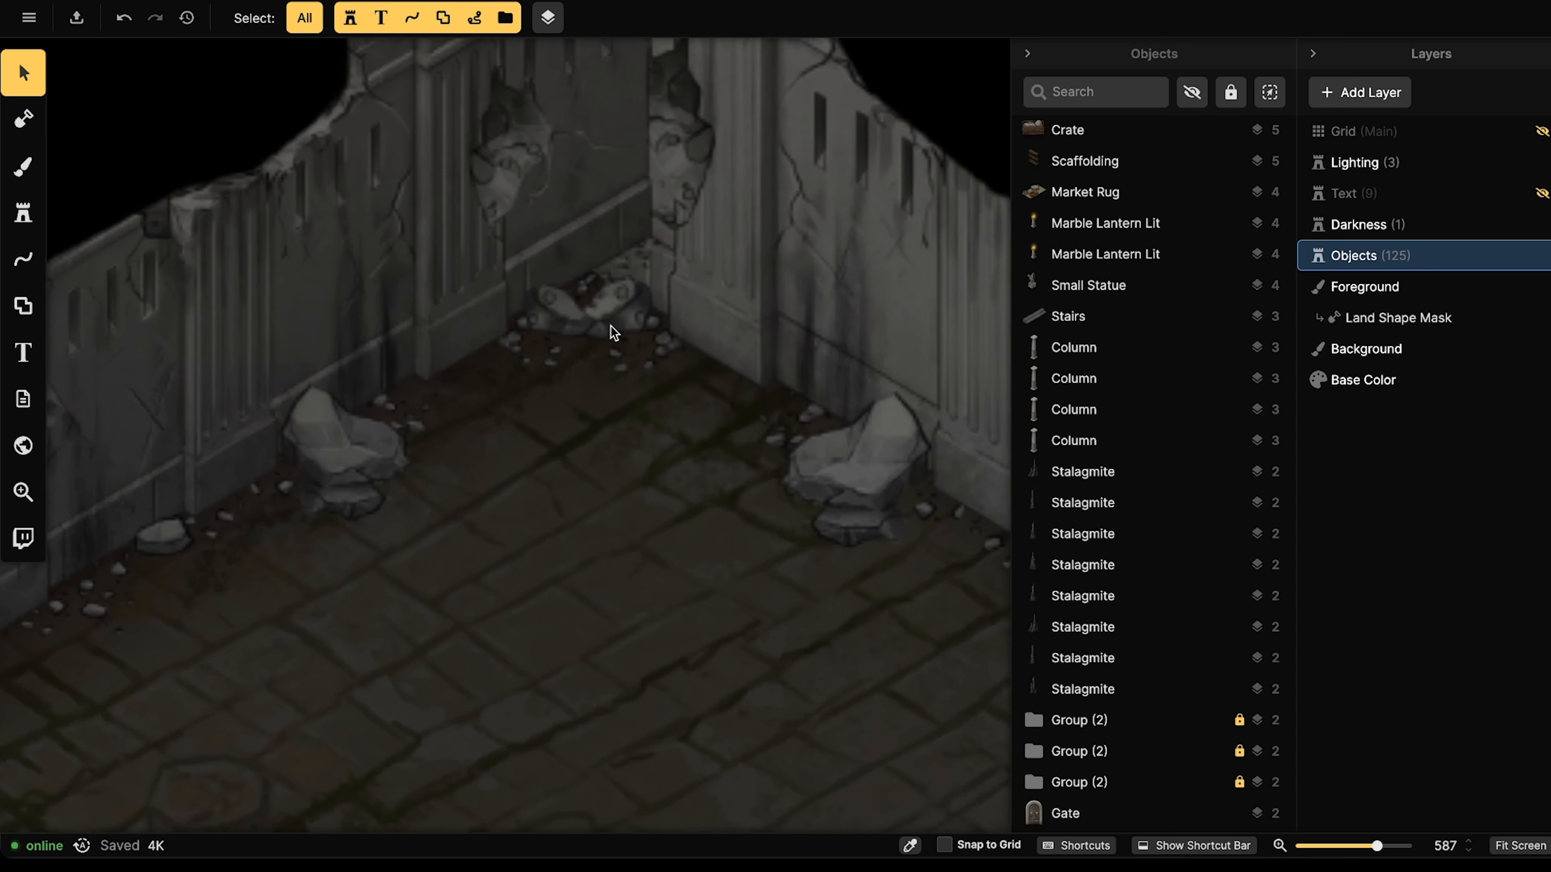
right_click_drag(658, 133, 639, 174)
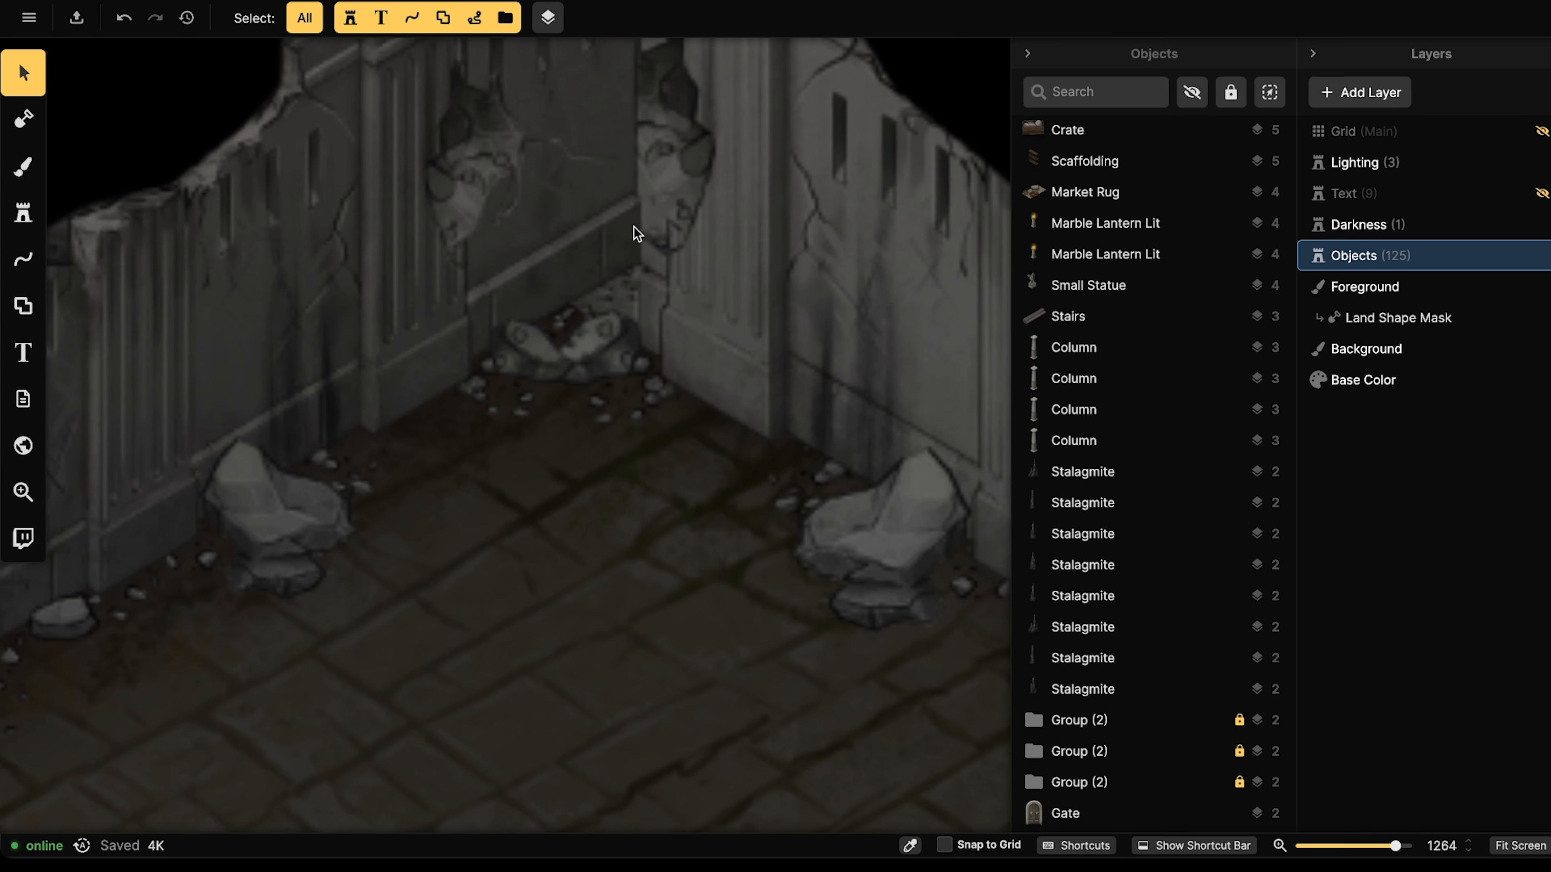
scroll(580, 305, "down", 10)
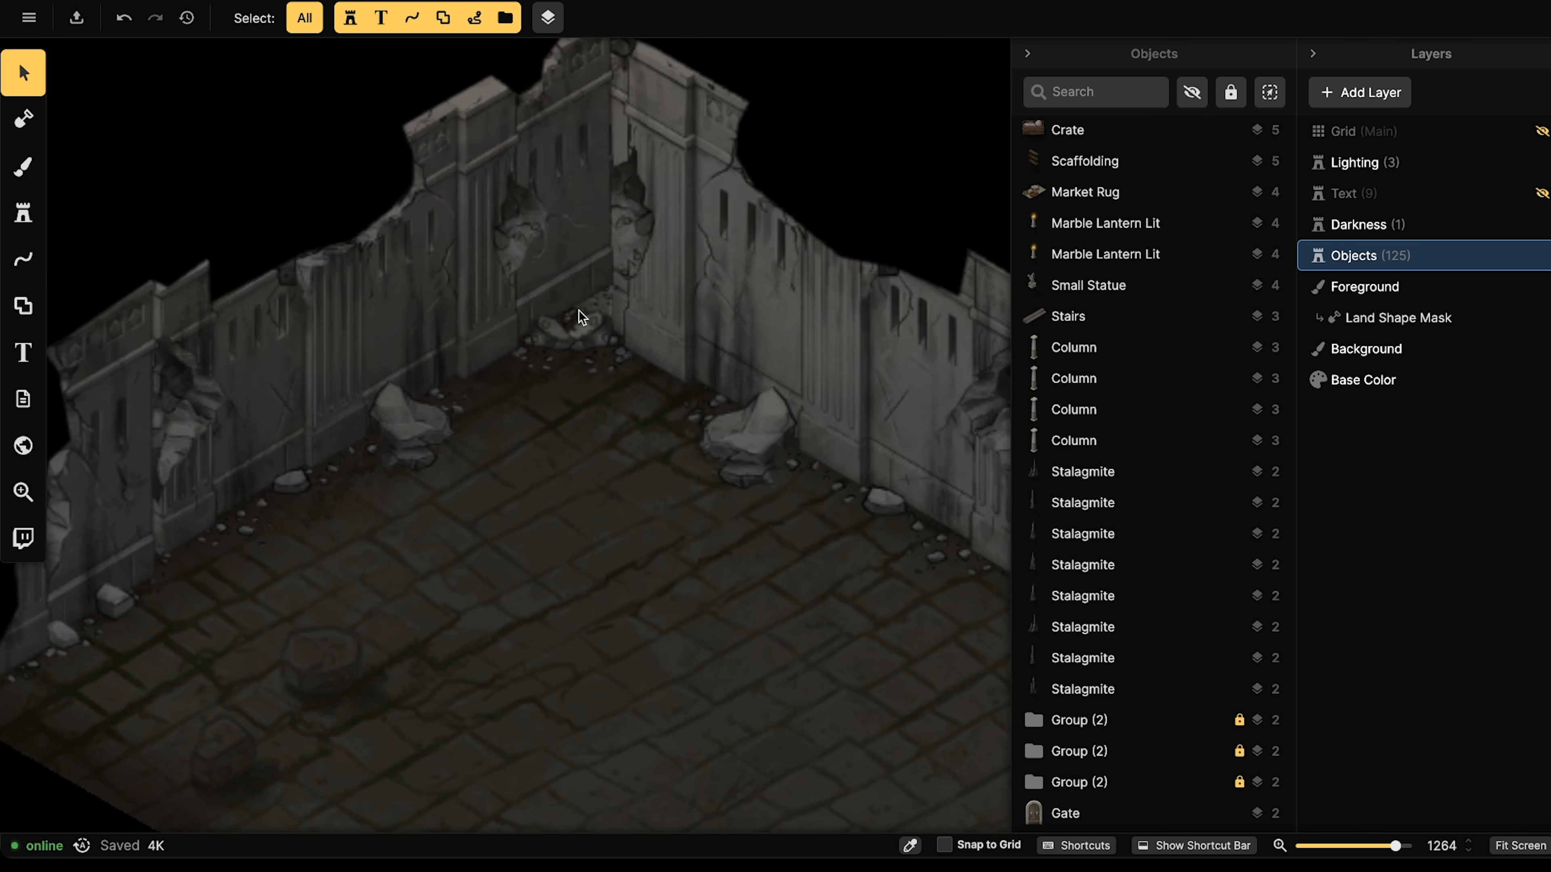
scroll(620, 336, "up", 3)
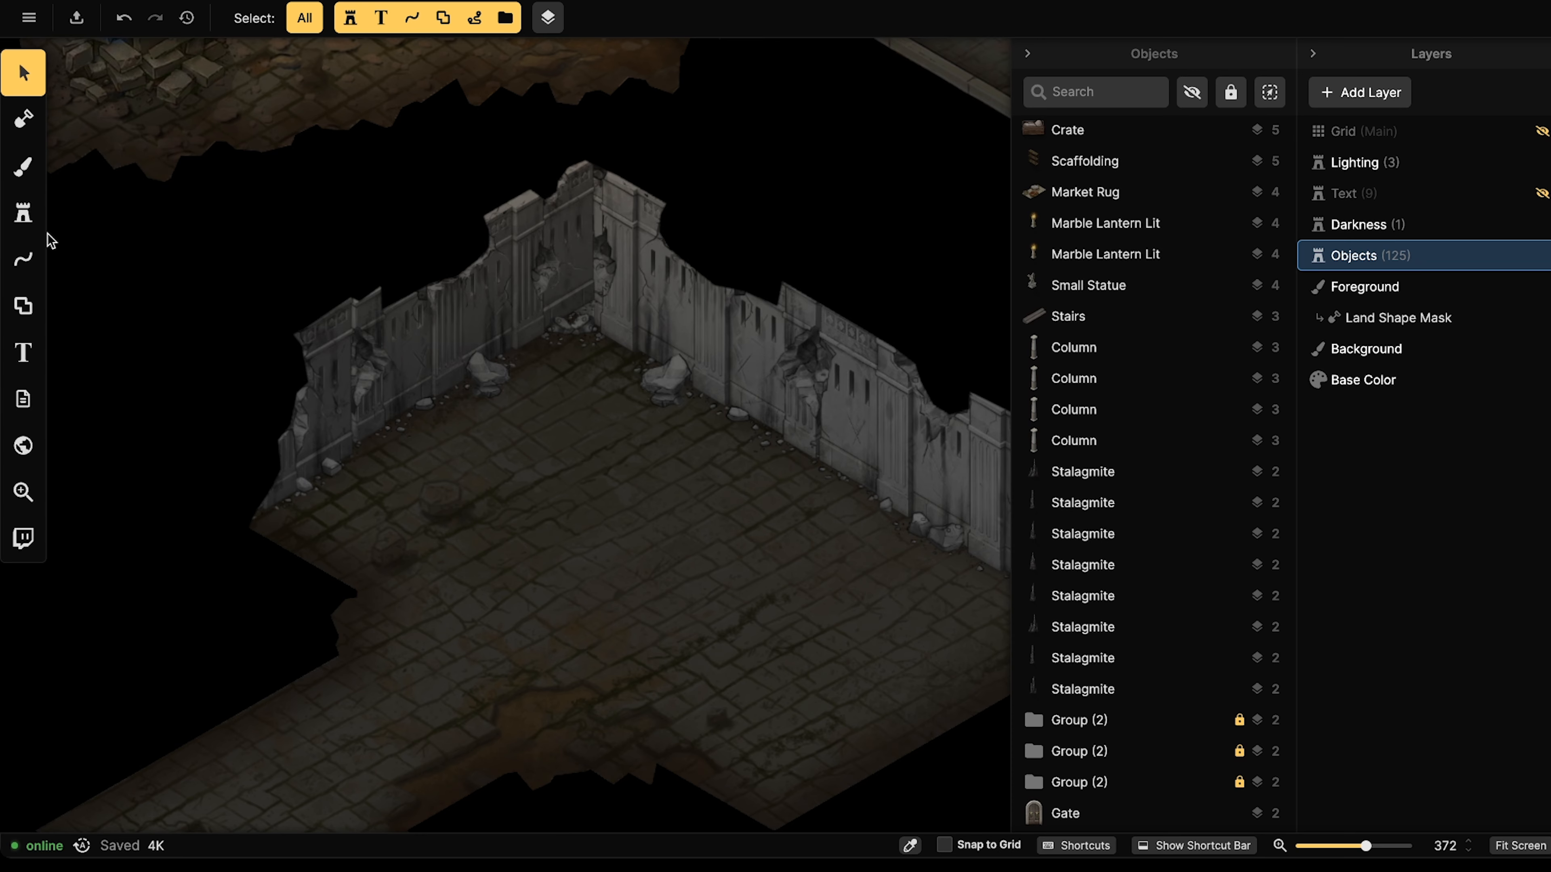
left_click(23, 213)
left_click(116, 199)
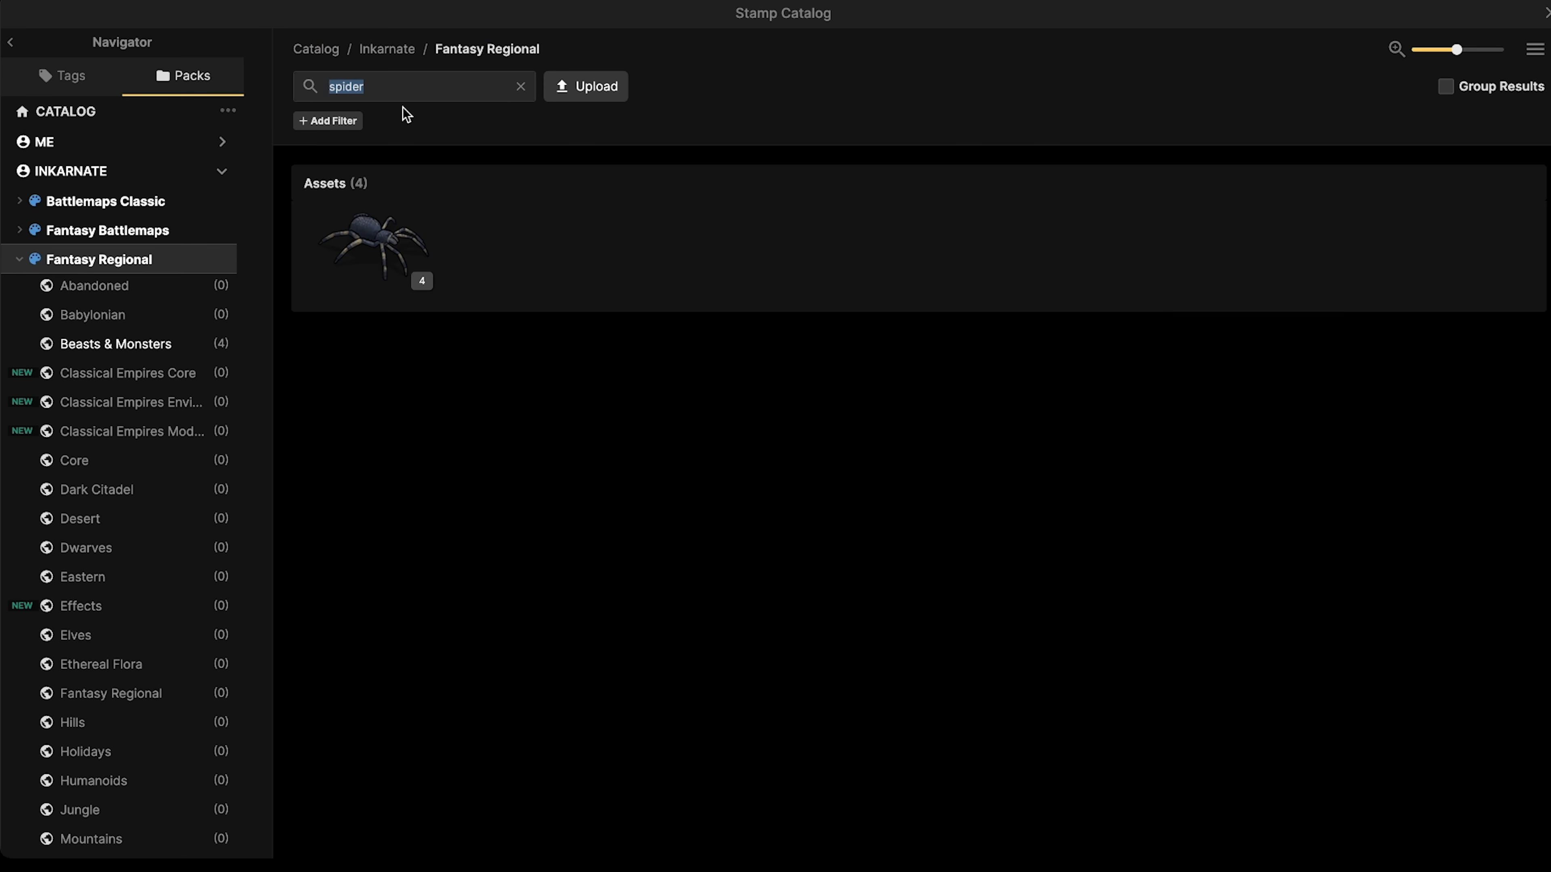
type("rock")
key("Return")
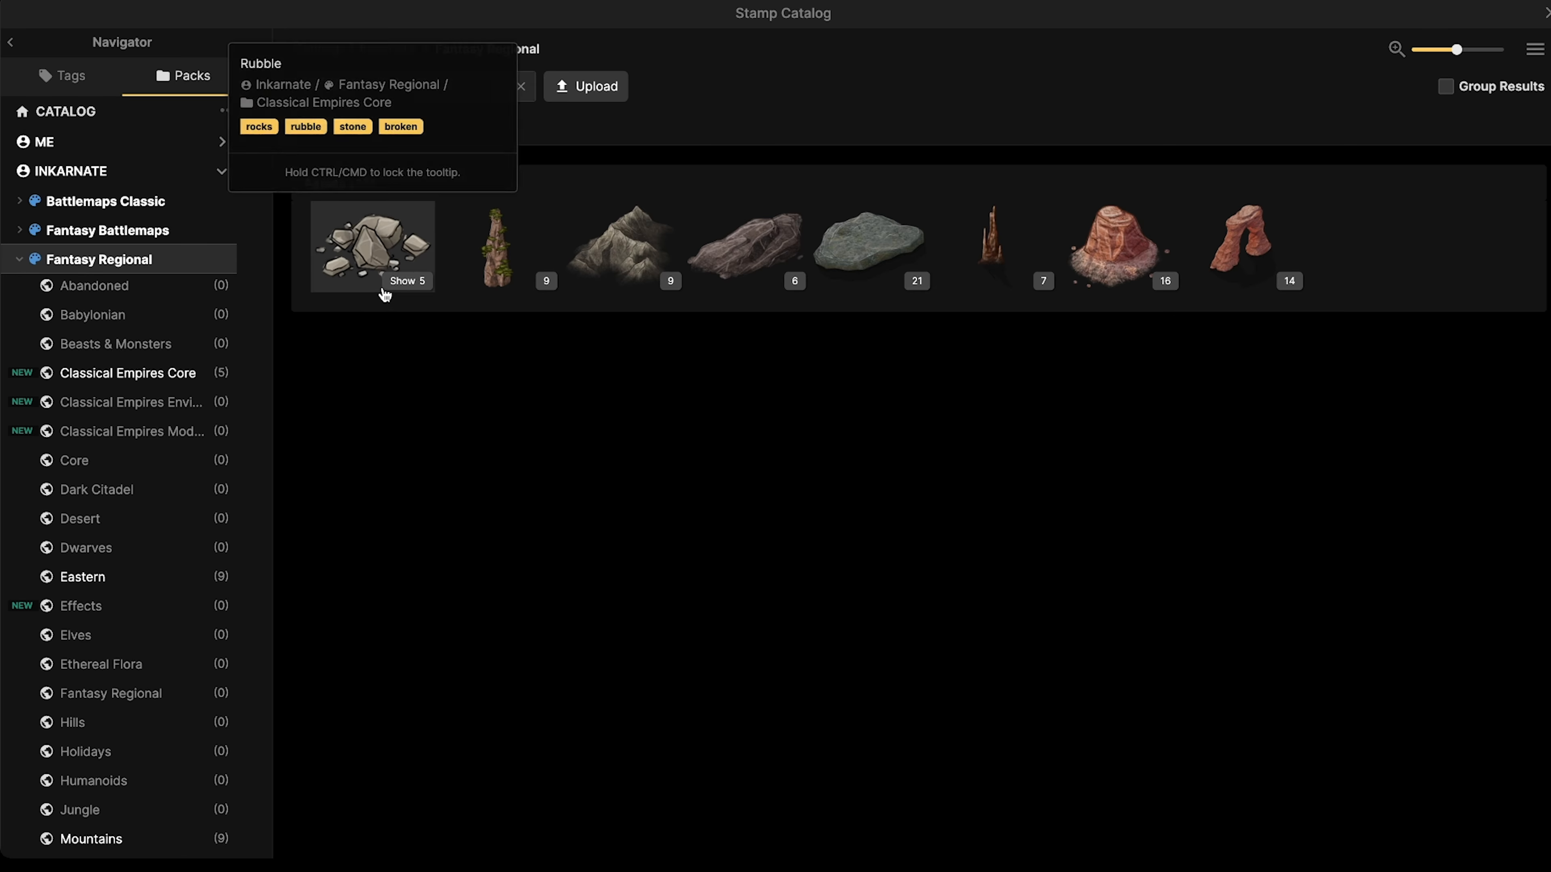
left_click(390, 282)
left_click(382, 256)
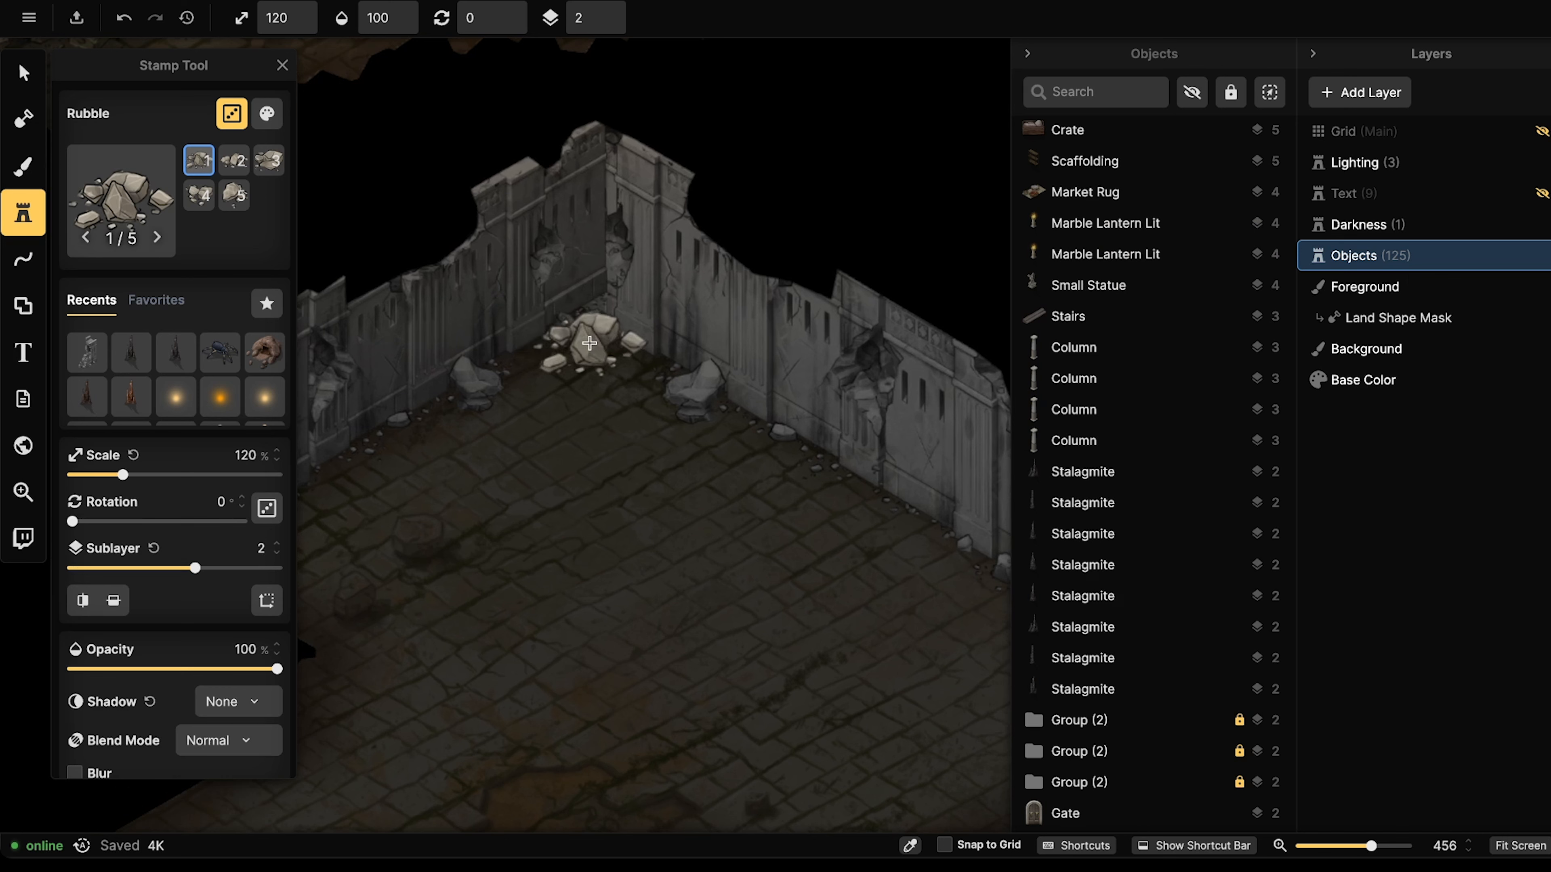
Set the Rubble stamp to 150% scale, 0% saturation and 70% brightness.
scroll(590, 344, "up", 3, "alt")
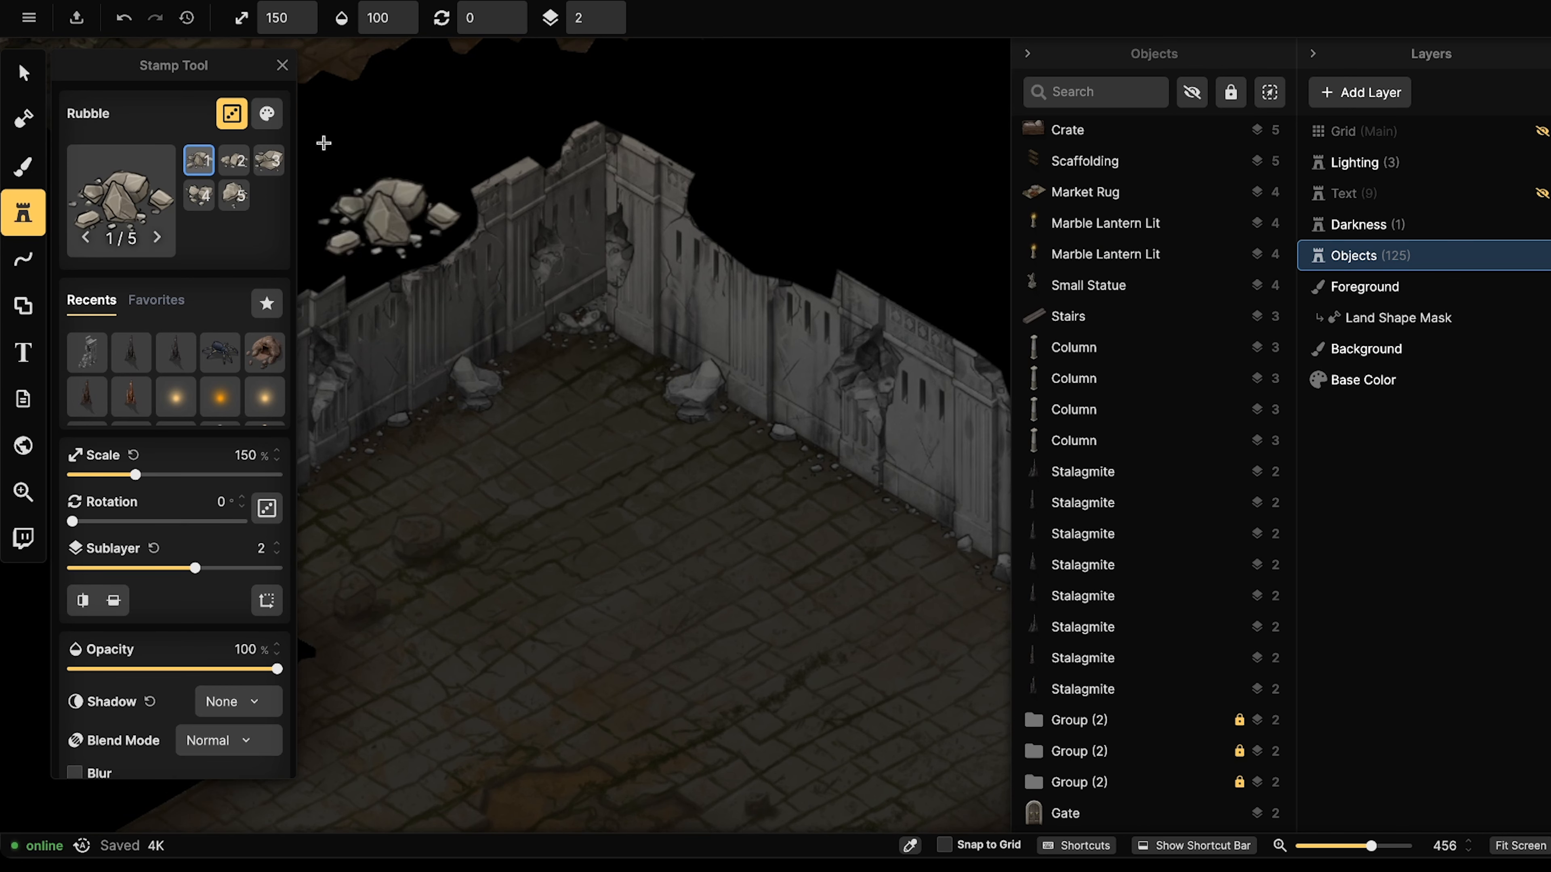
left_click(267, 113)
left_click_drag(424, 172, 319, 172)
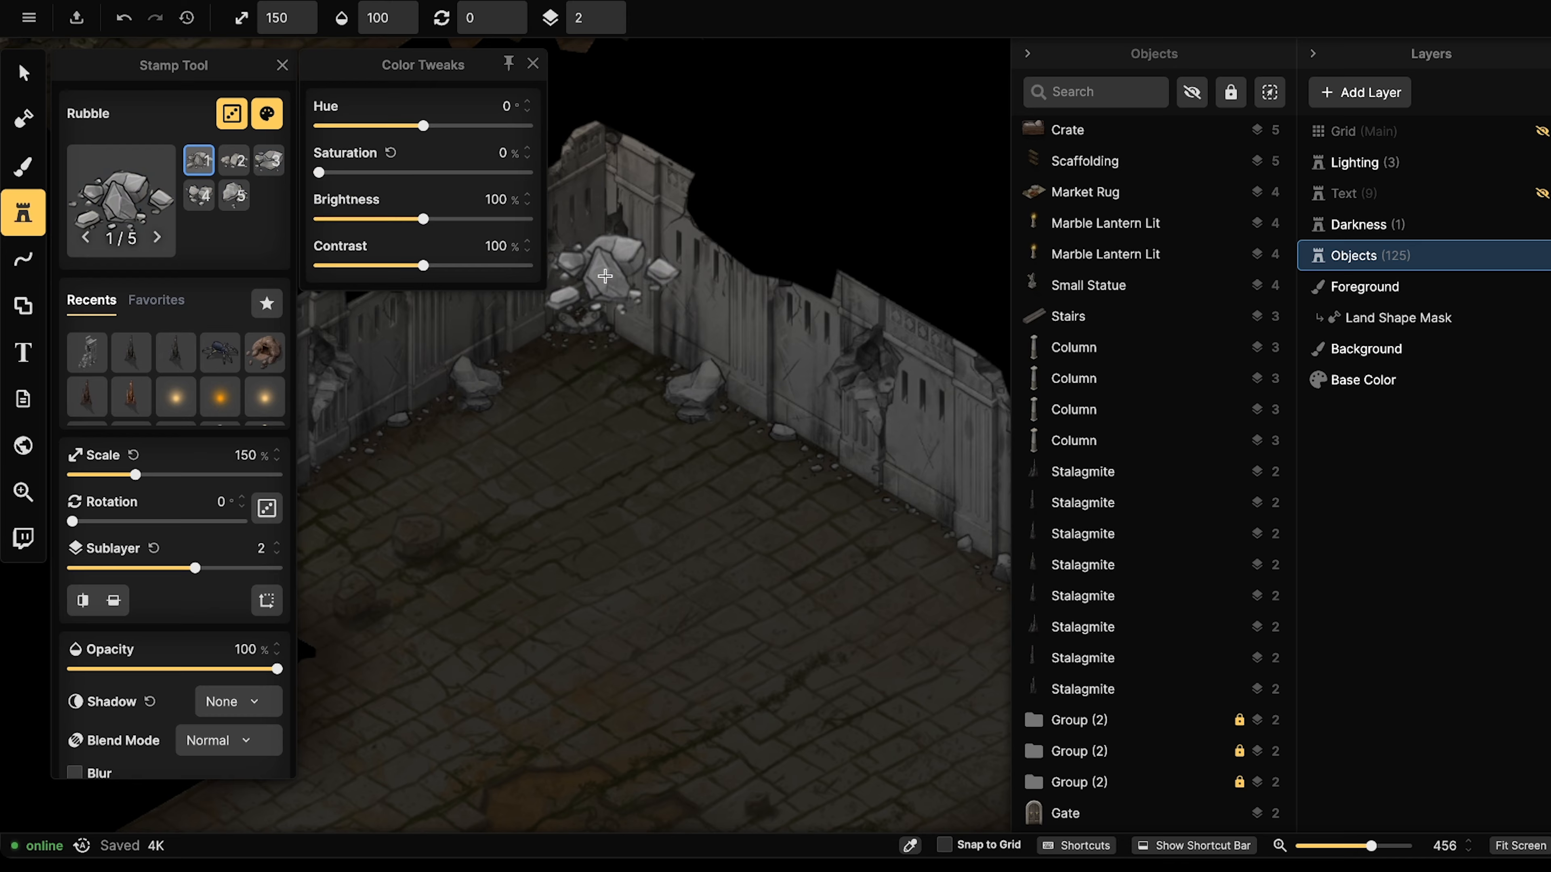
left_click_drag(423, 218, 404, 219)
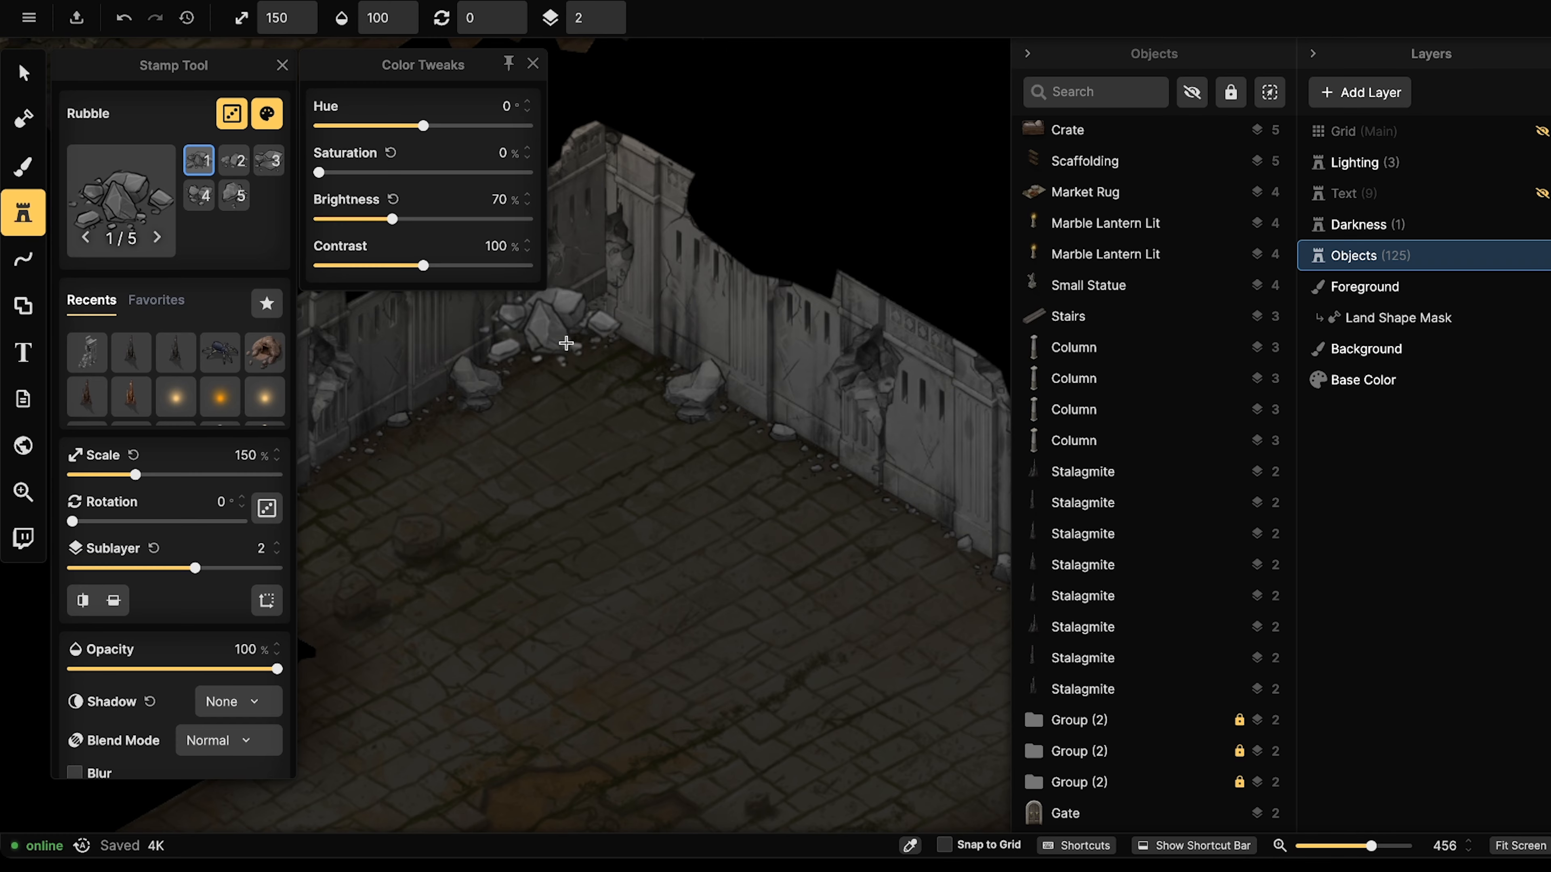
Place seven overlapping Rubble stamps as a pile in the back corner where the storage room's walls meet.
left_click(588, 367)
left_click(520, 367)
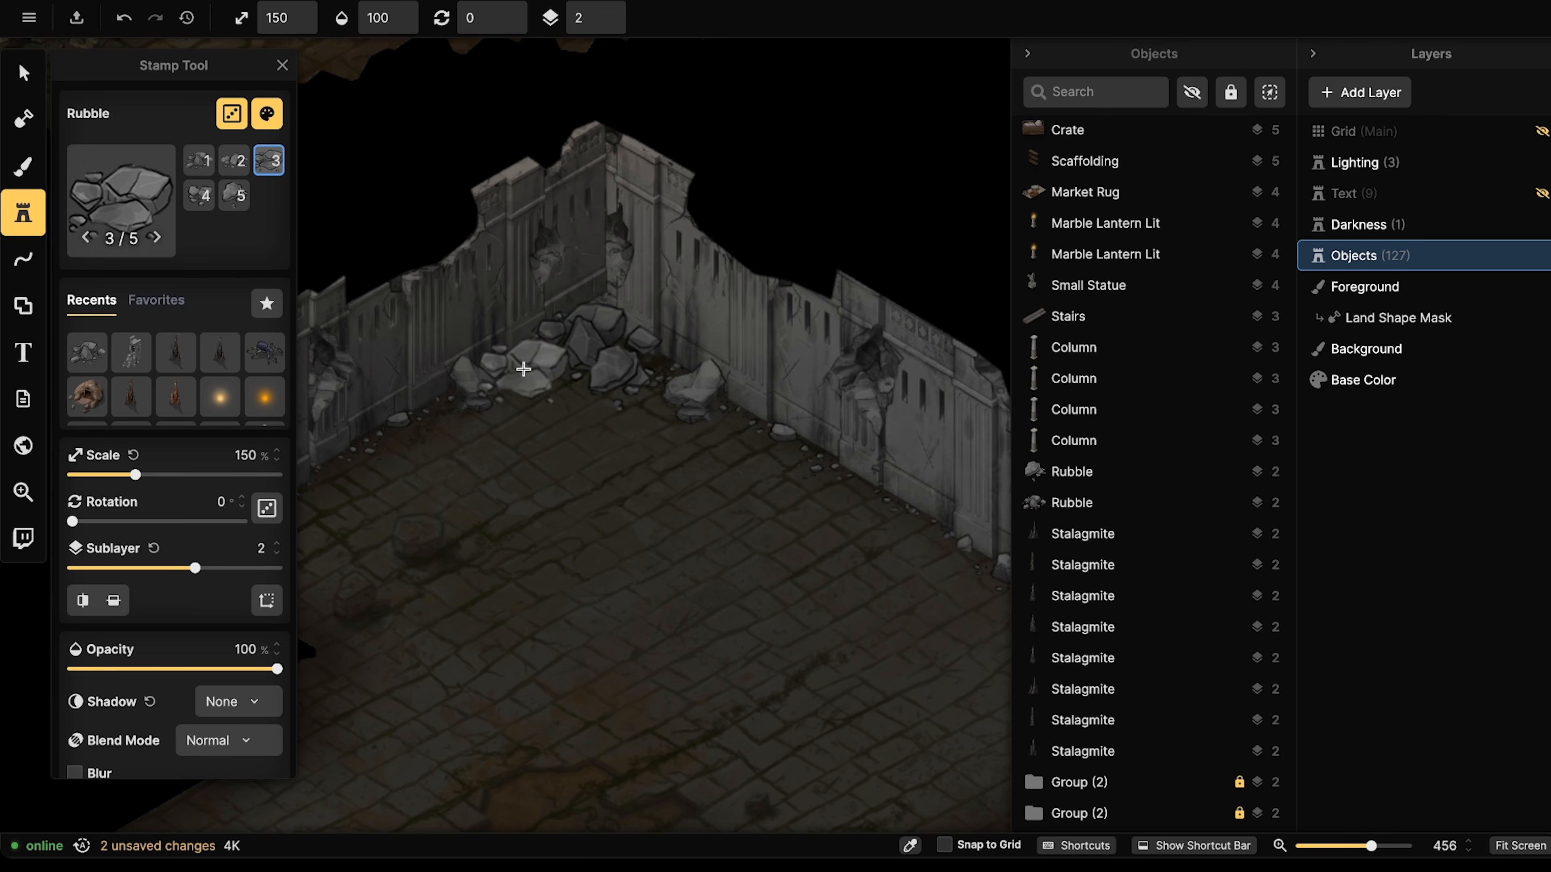
left_click(587, 345)
left_click(635, 358)
left_click(644, 360)
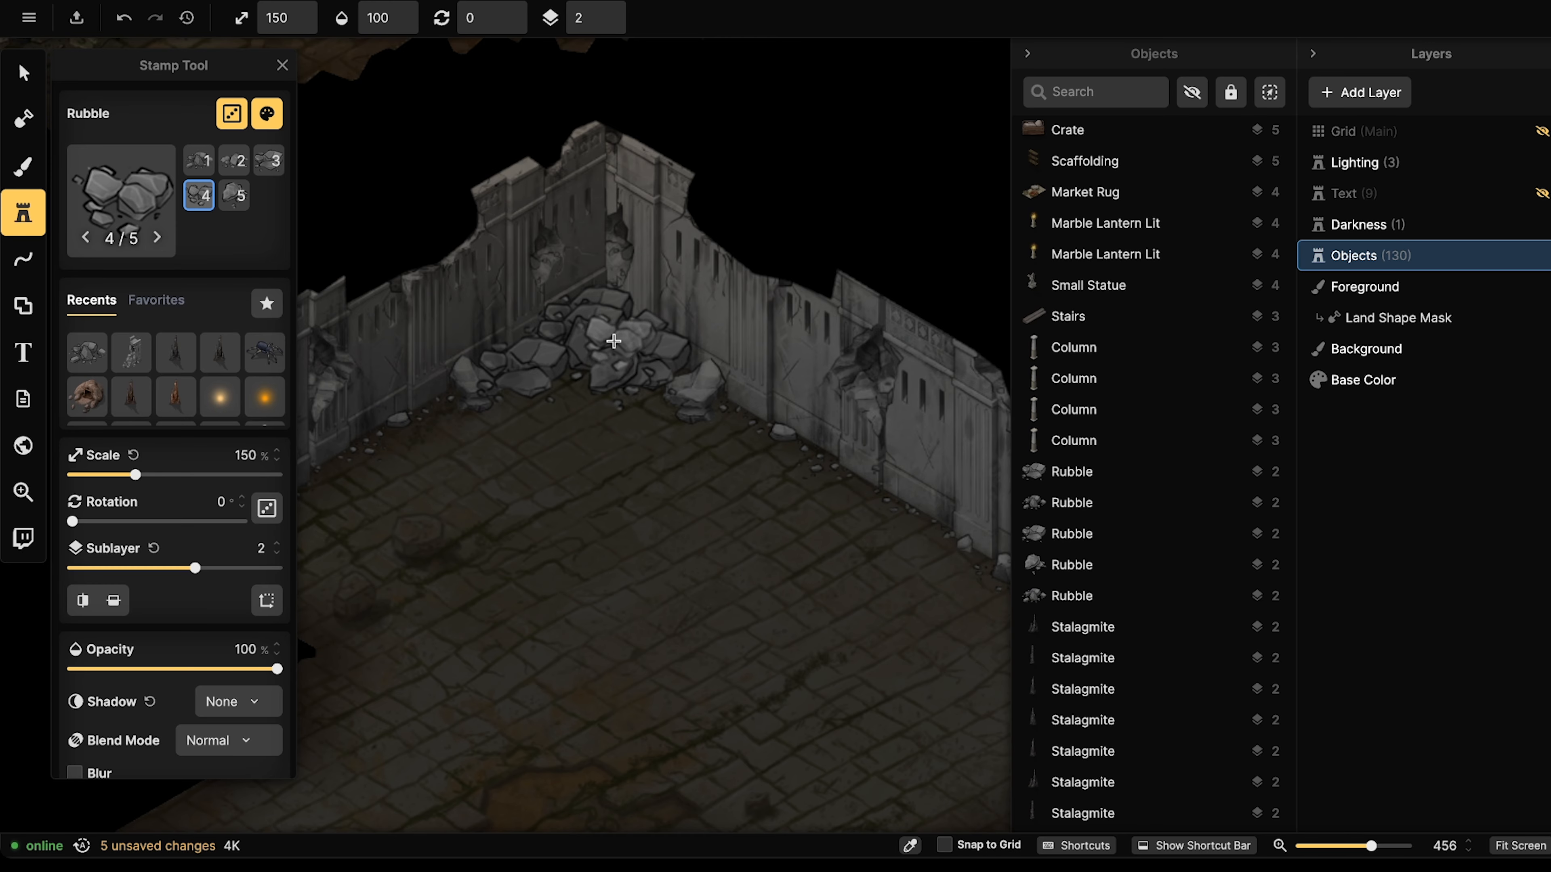
left_click(612, 333)
left_click(683, 415)
Extend the rubble pile along the foot of the northeastern wall with eleven more Rubble stamps.
scroll(573, 441, "down", 2)
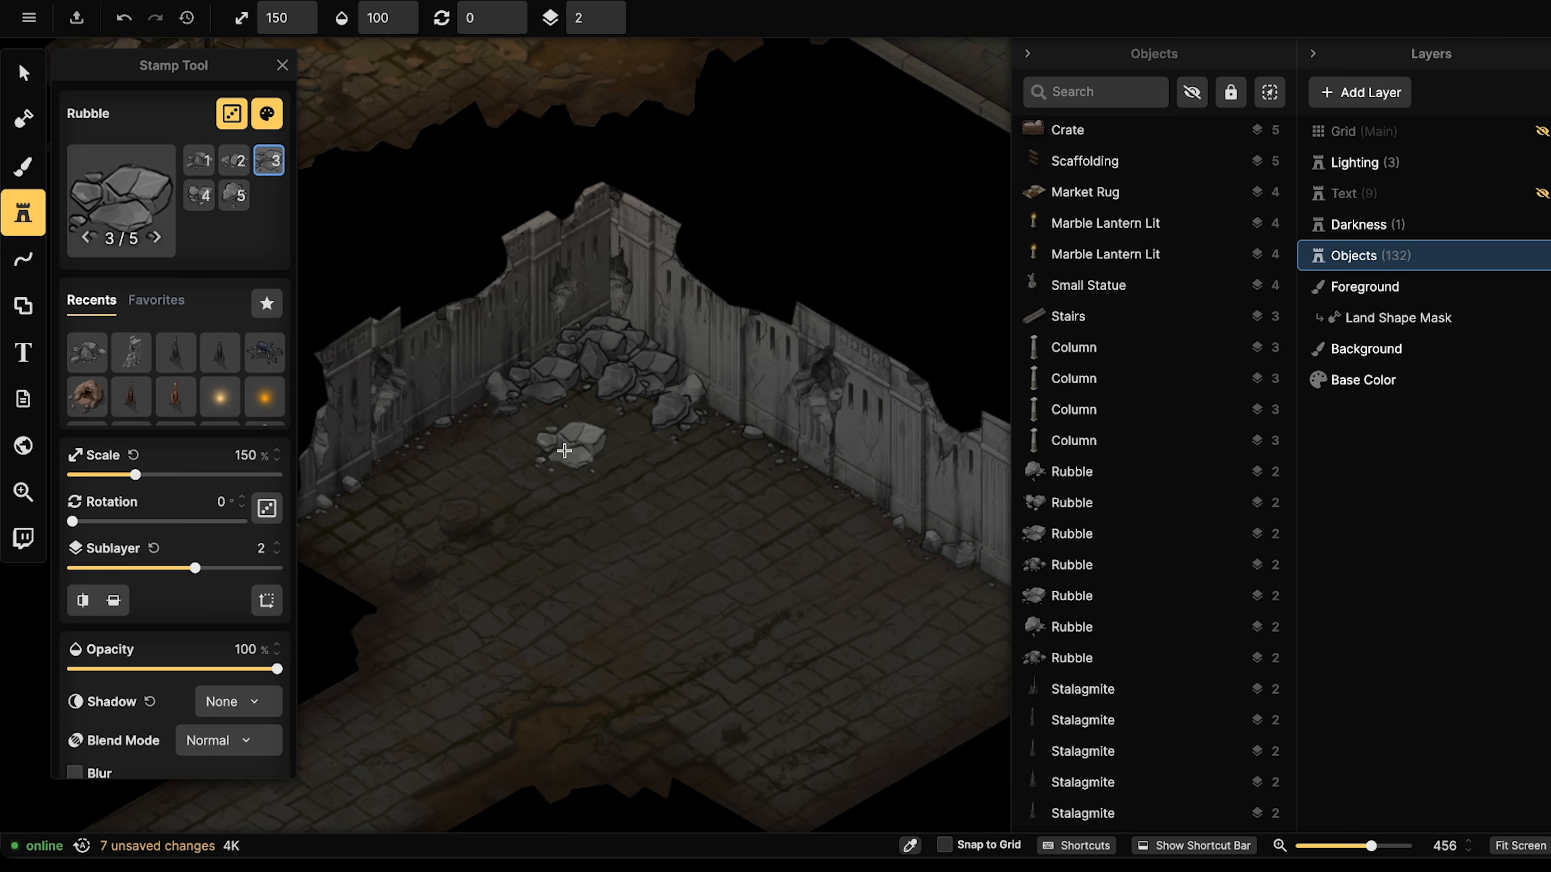
right_click_drag(571, 443, 680, 351)
right_click_drag(537, 353, 481, 354)
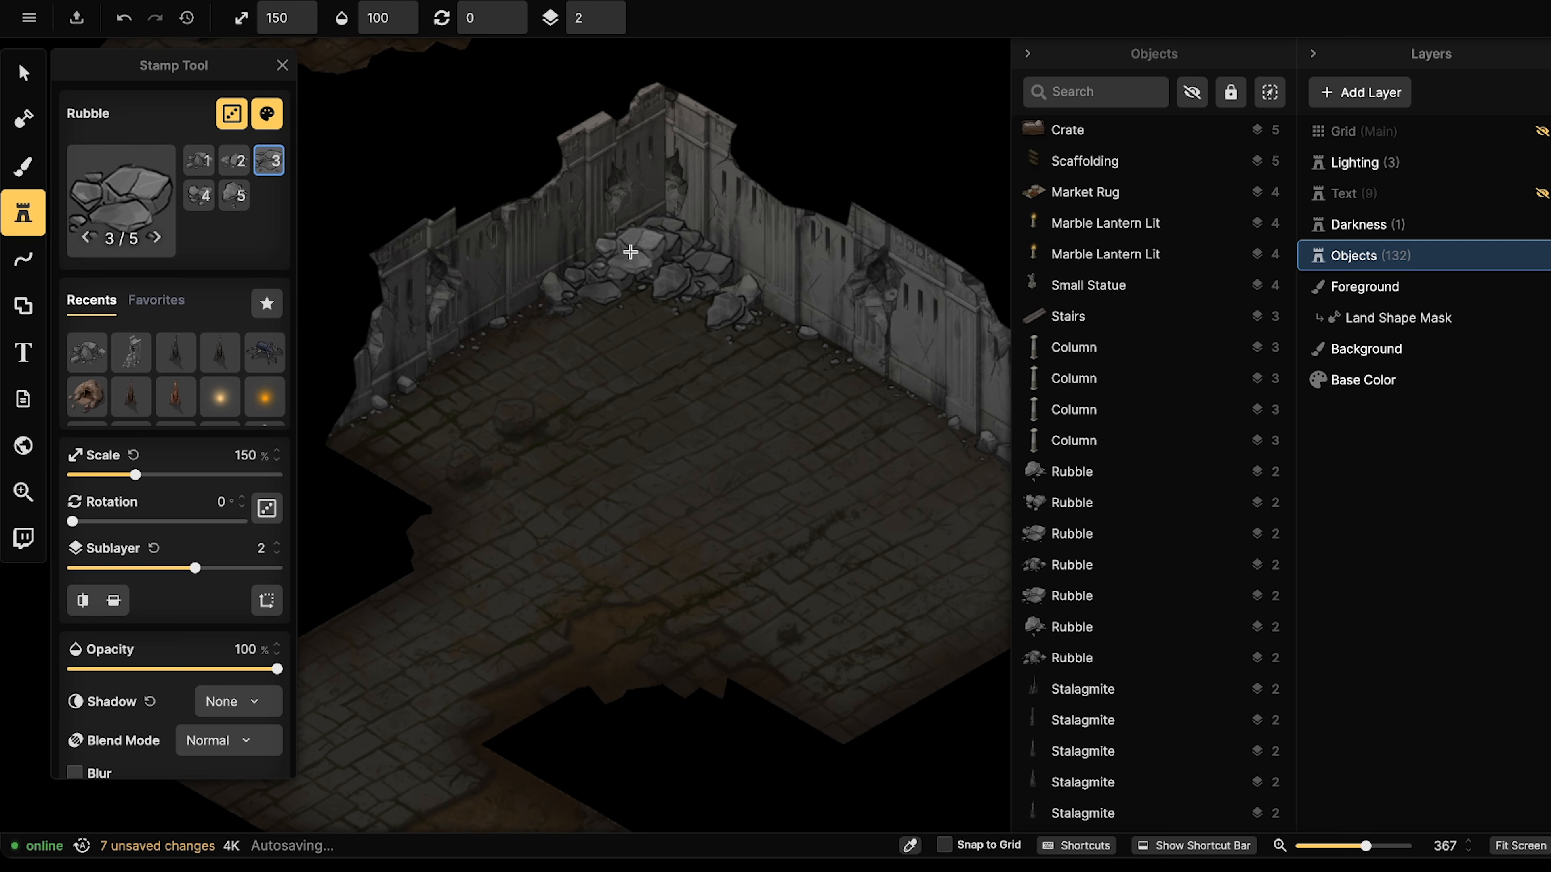
right_click_drag(707, 277, 610, 354)
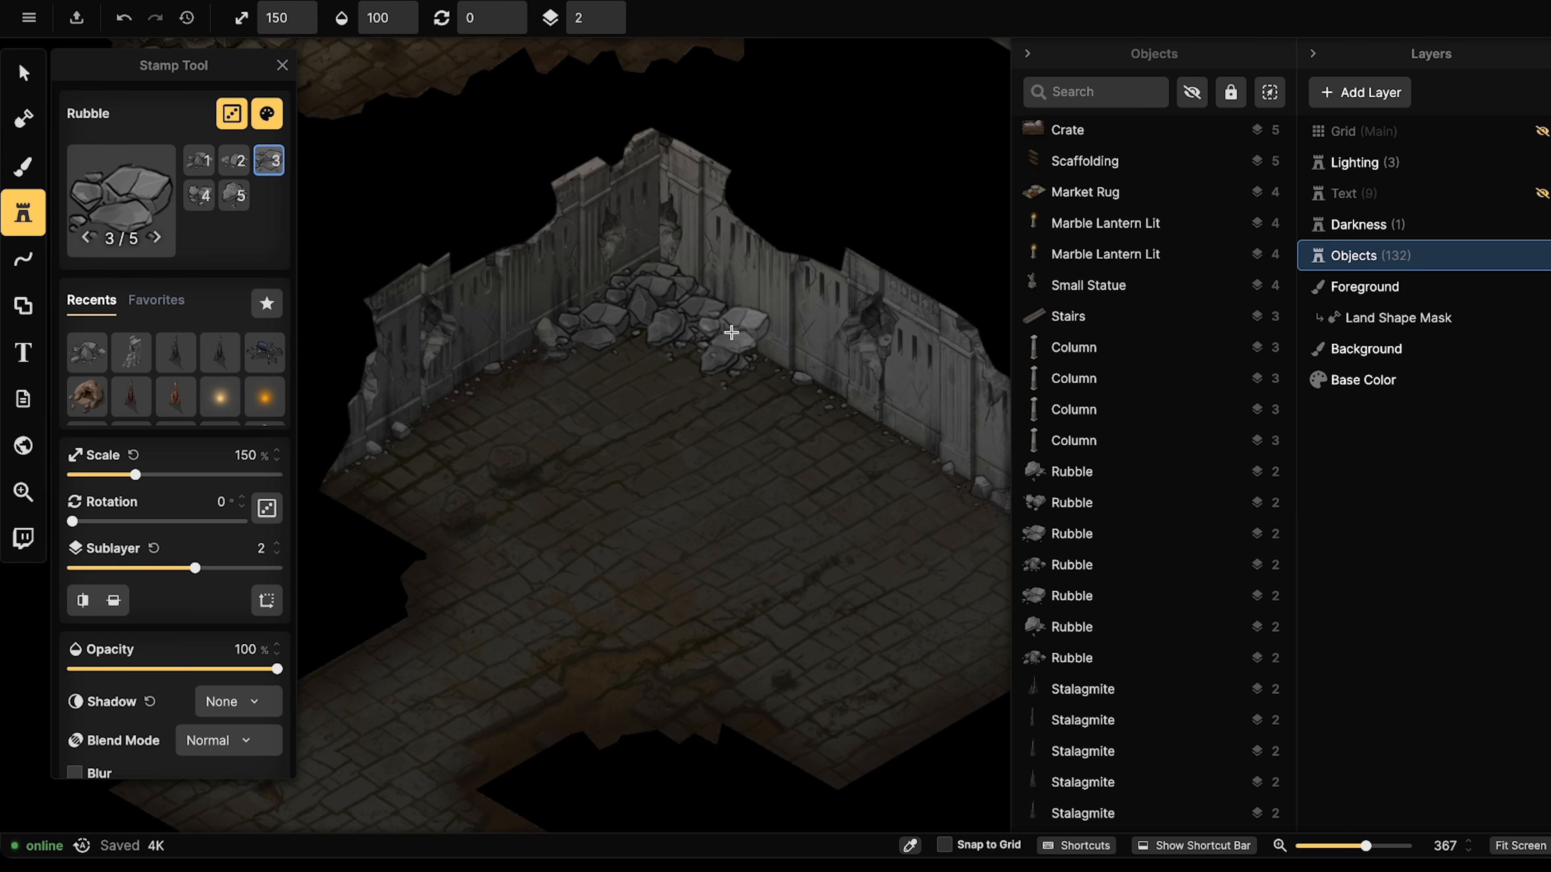
left_click(677, 351)
left_click(723, 360)
left_click(757, 365)
left_click(760, 371)
left_click(713, 388)
left_click(737, 416)
left_click(774, 415)
left_click(785, 398)
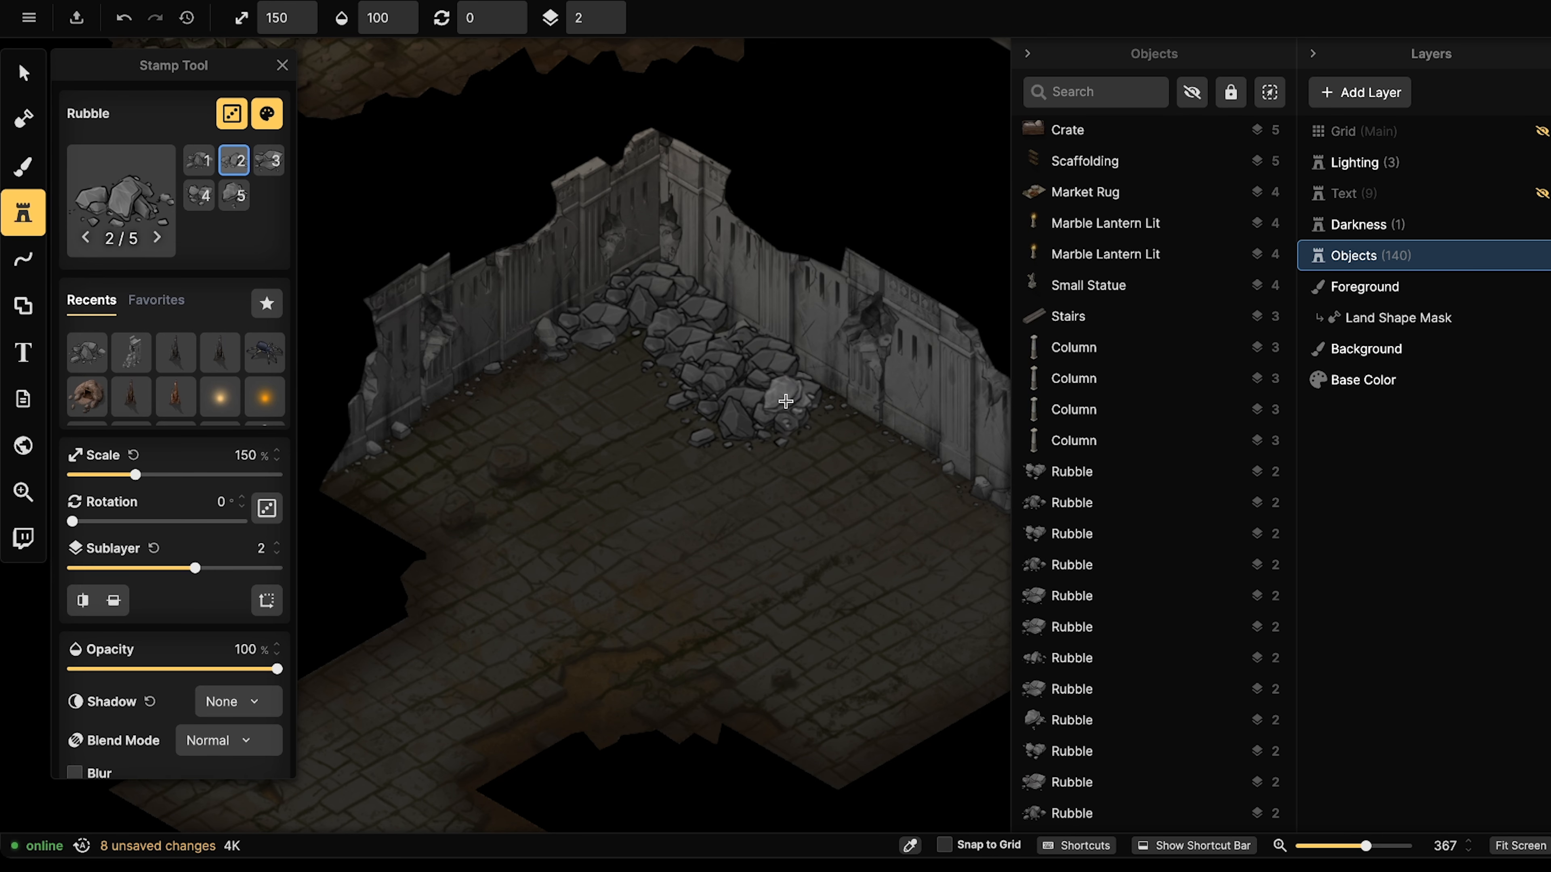
left_click(751, 397)
left_click(702, 407)
left_click(669, 403)
Scatter five Rubble stamps on the open floor: one near the centre, three in the western part and one by the northwestern wall's western end.
left_click(725, 482)
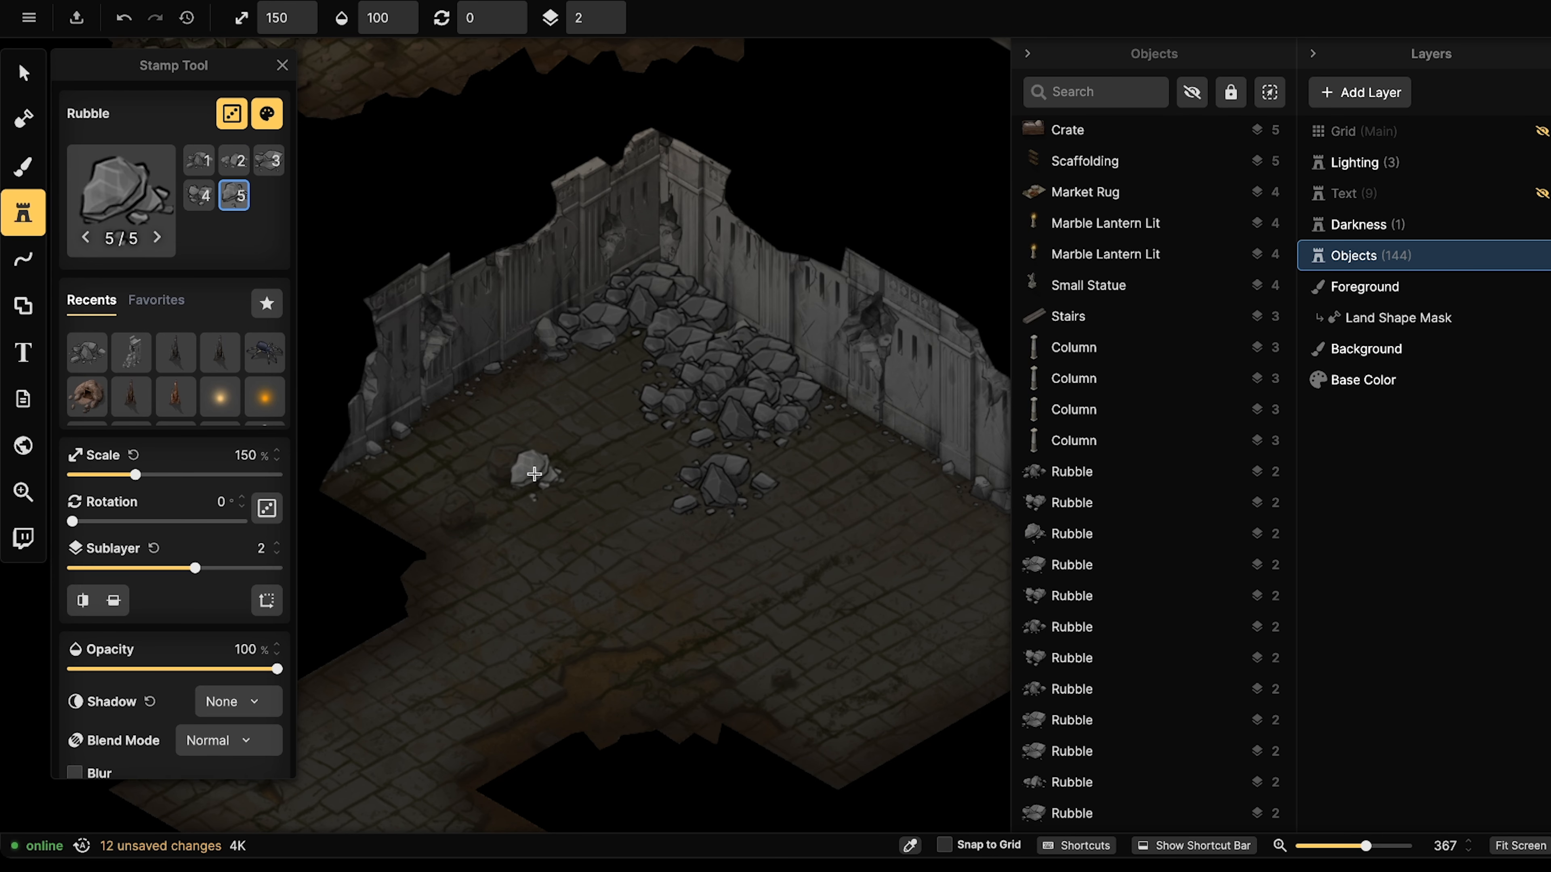
left_click(534, 400)
left_click(577, 404)
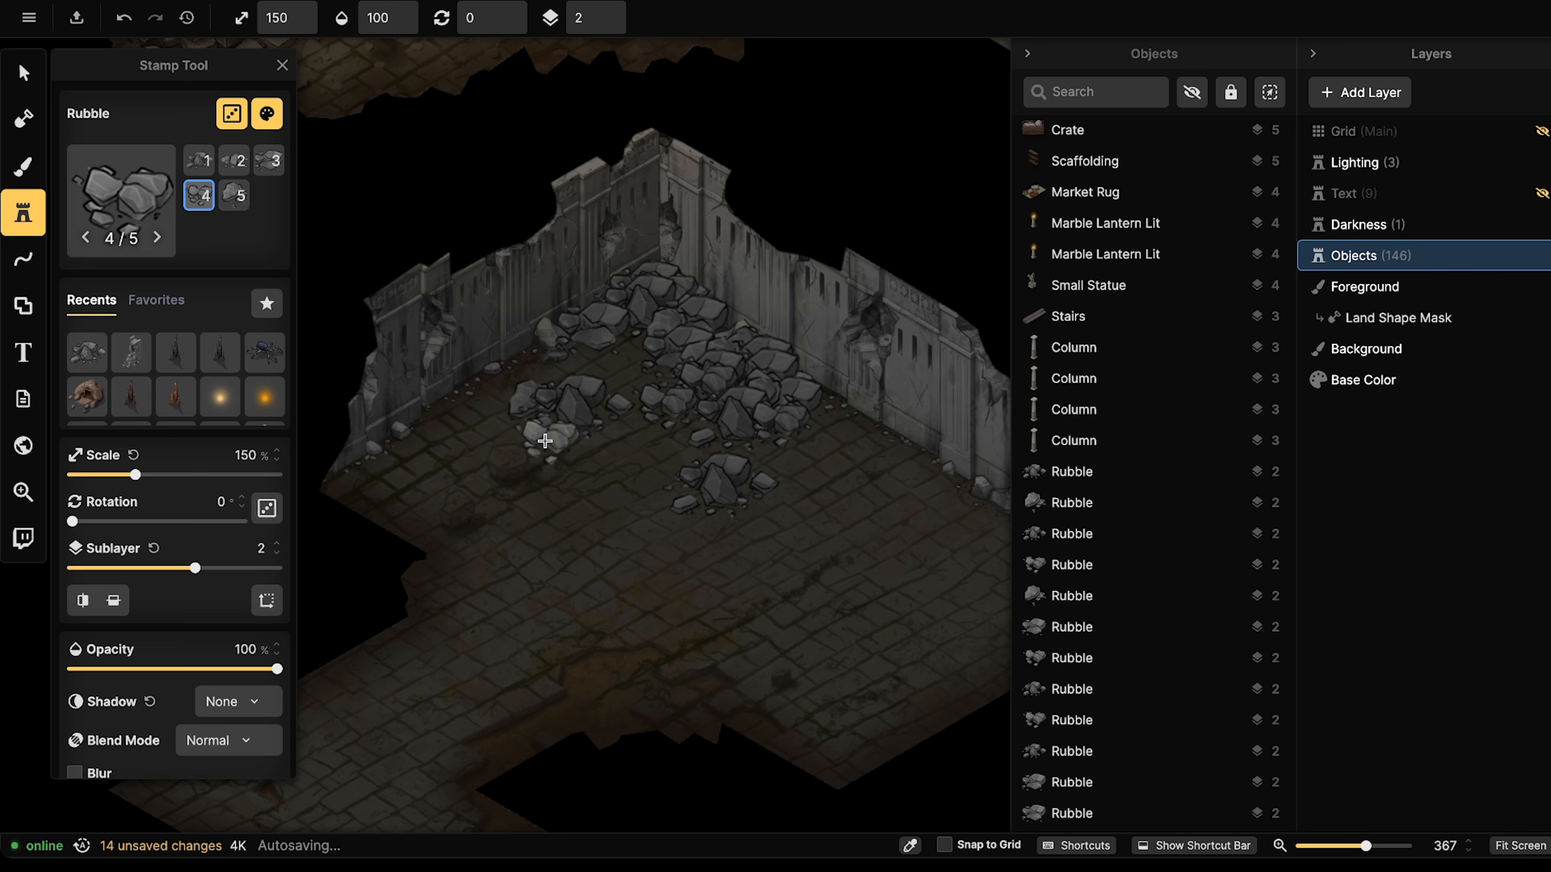
left_click(550, 436)
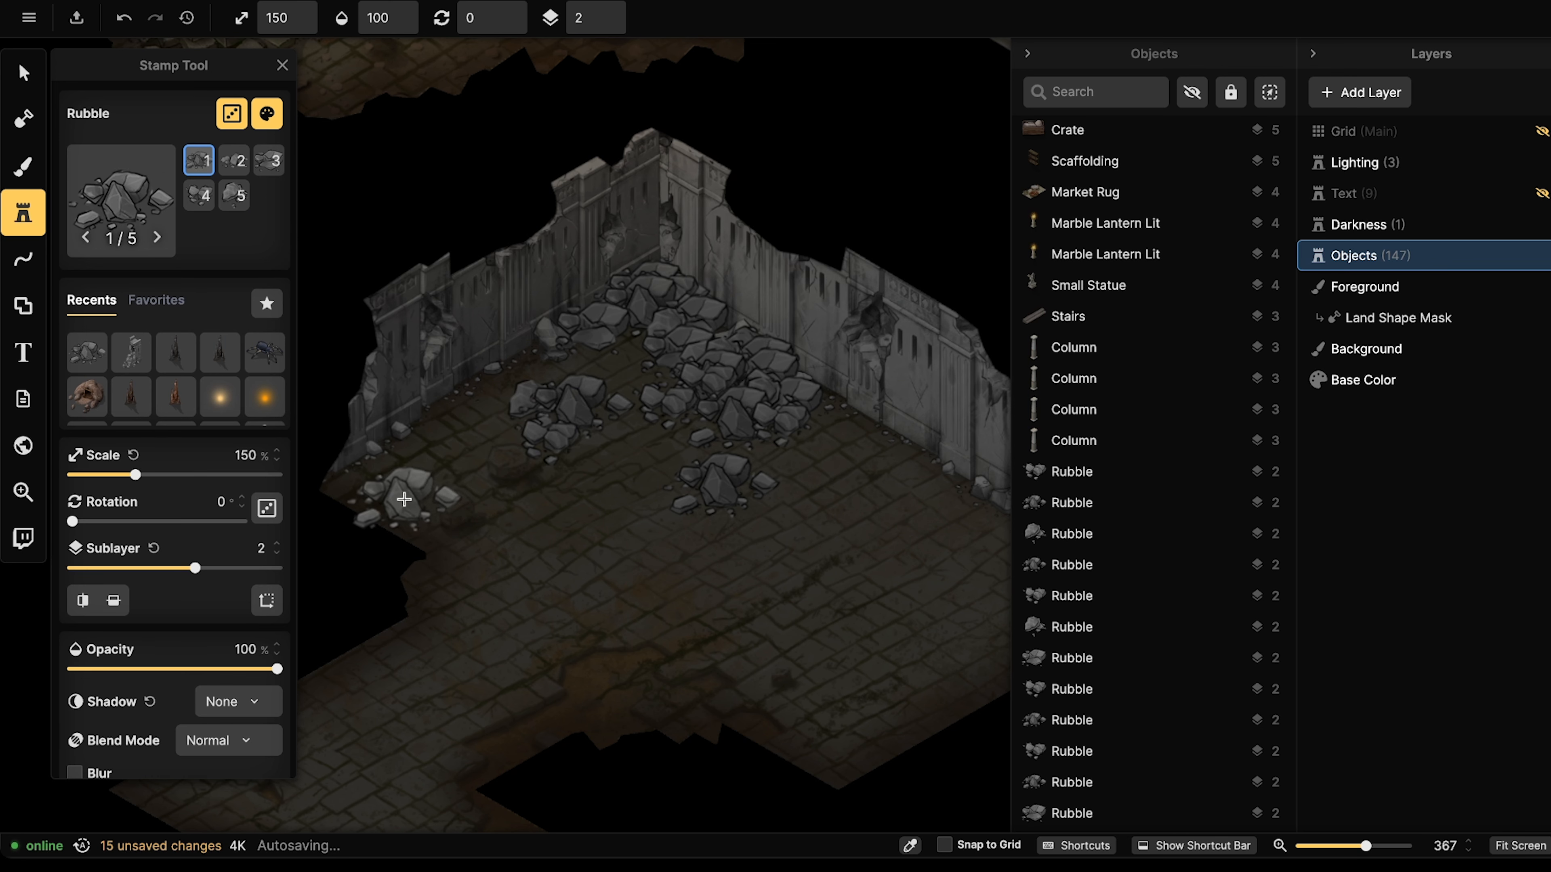
left_click(397, 475)
Place three Rubble stamps as a small pile near the eastern end of the northeastern wall.
scroll(844, 466, "down", 1)
middle_click_drag(957, 411, 687, 348)
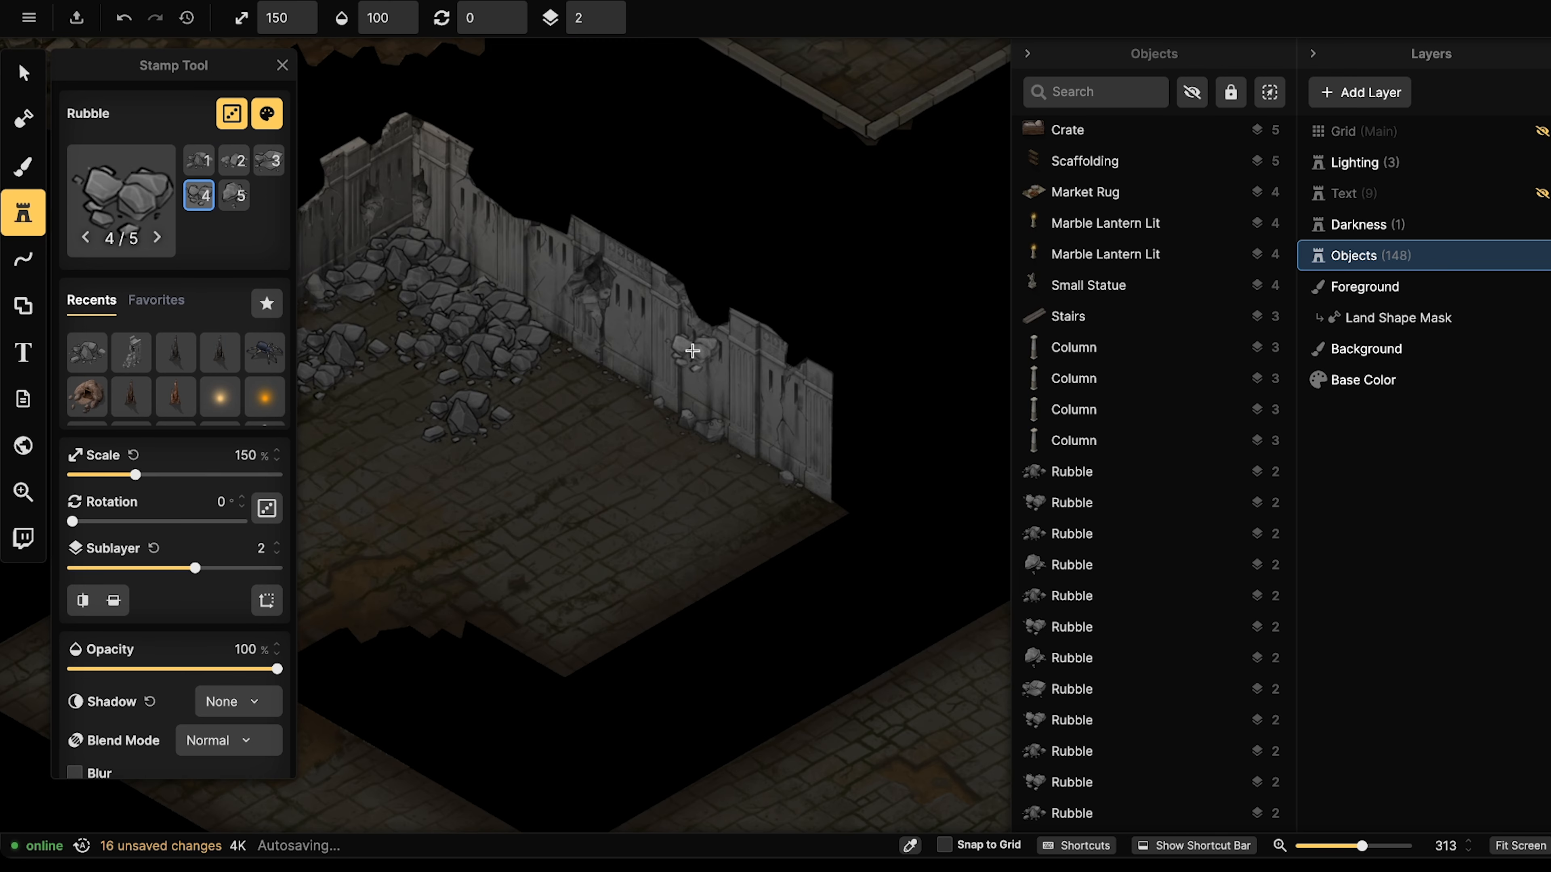
left_click(695, 438)
left_click(709, 446)
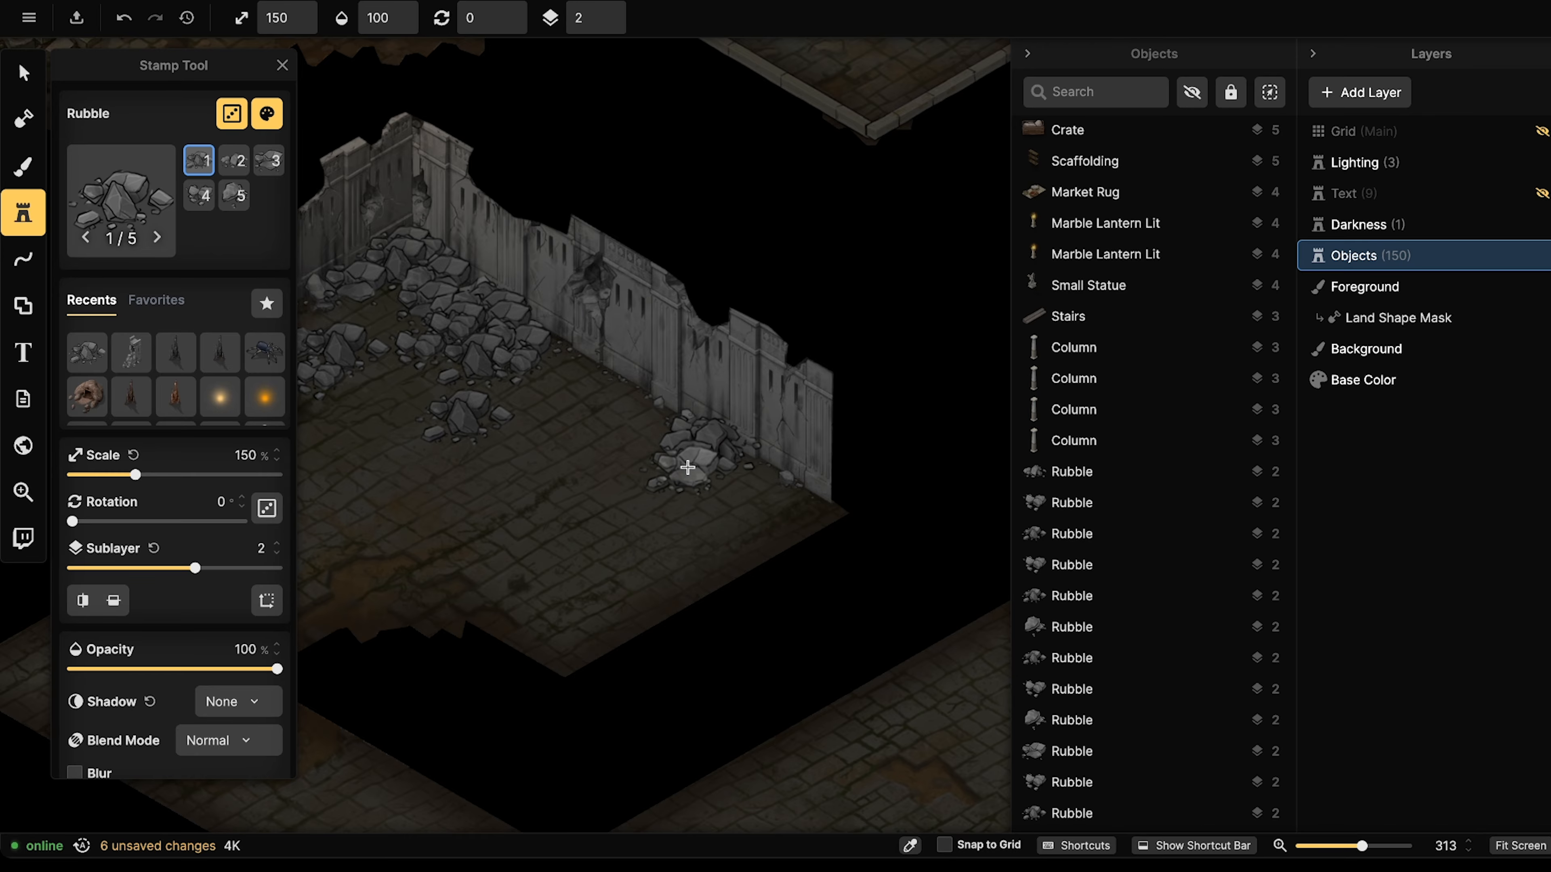
left_click(687, 465)
Scale one front rubble of the northeastern pile to 100%, shrink one in the western floor cluster, and reduce the one at the western wall end.
scroll(474, 466, "down", 2)
middle_click_drag(475, 465, 654, 433)
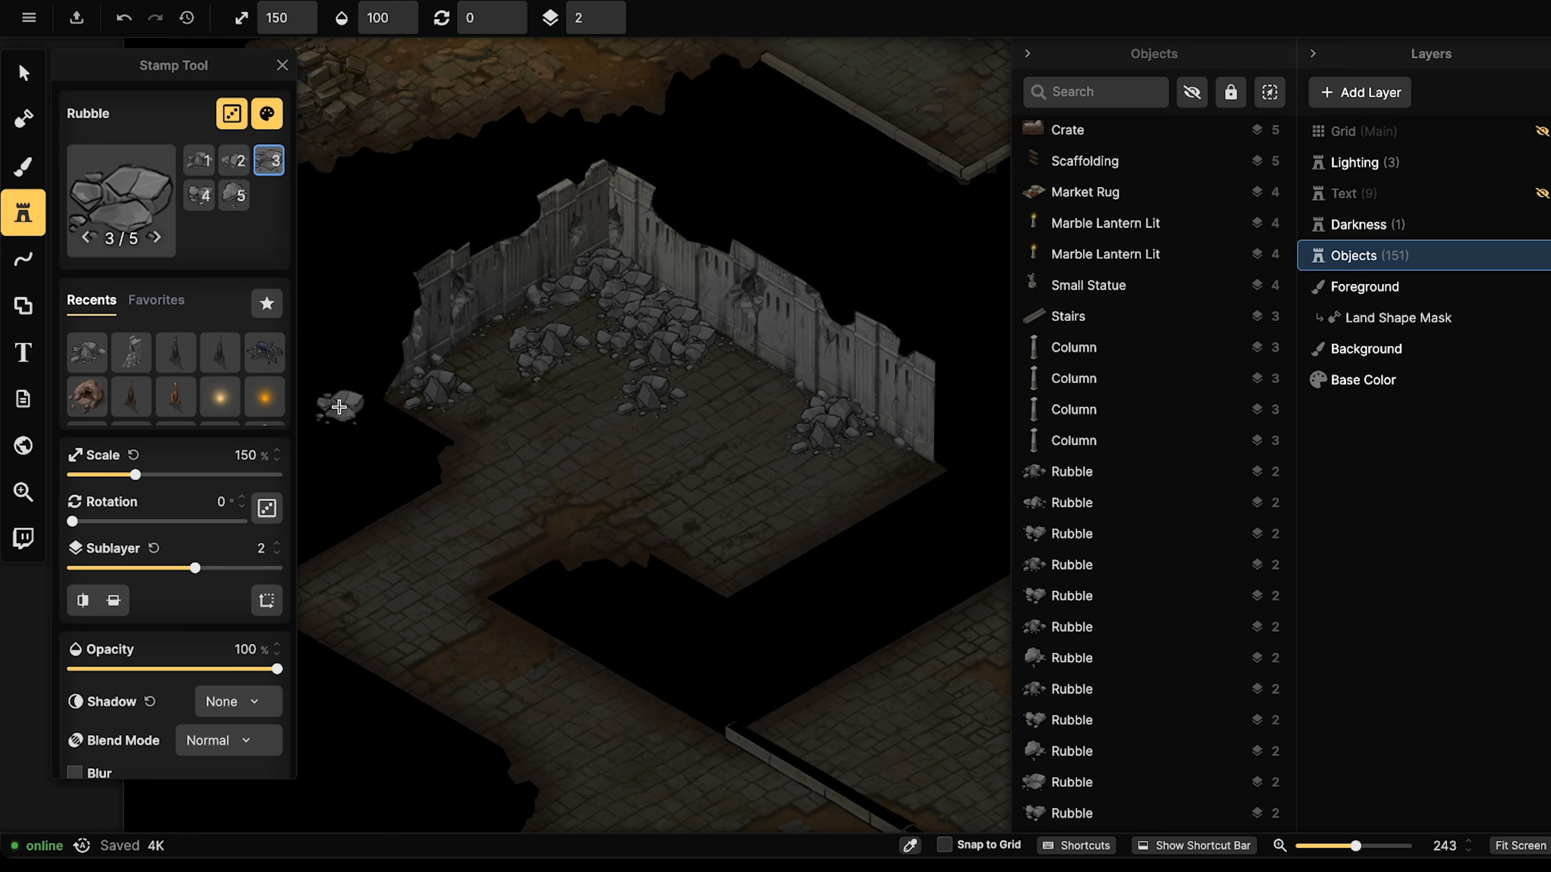
scroll(610, 372, "up", 4)
key("v")
left_click(928, 467)
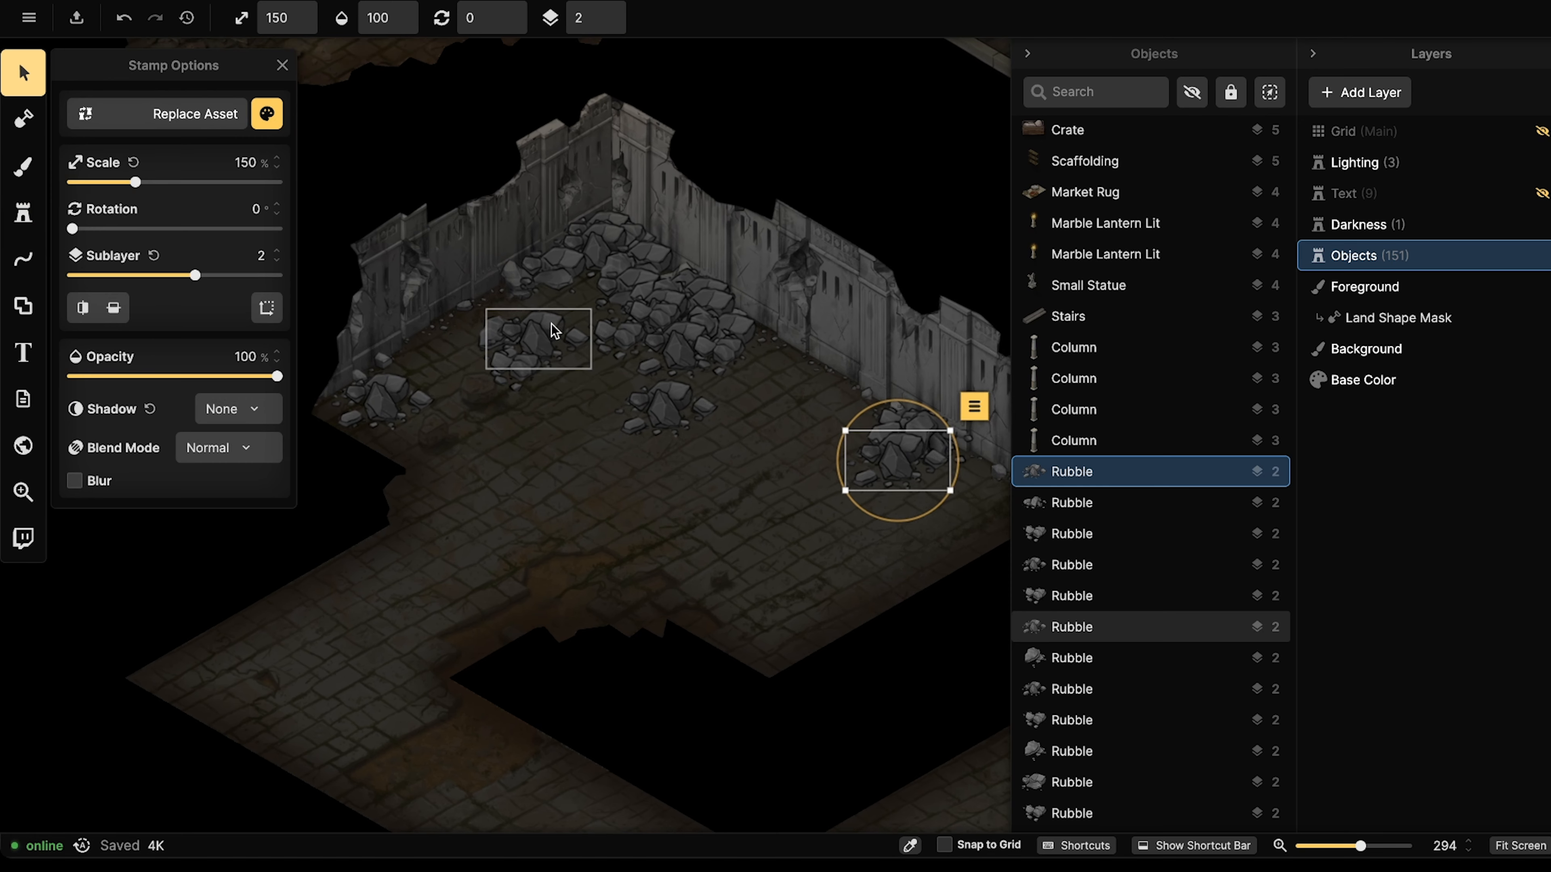
left_click(702, 346)
scroll(703, 346, "down", 10, "ctrl")
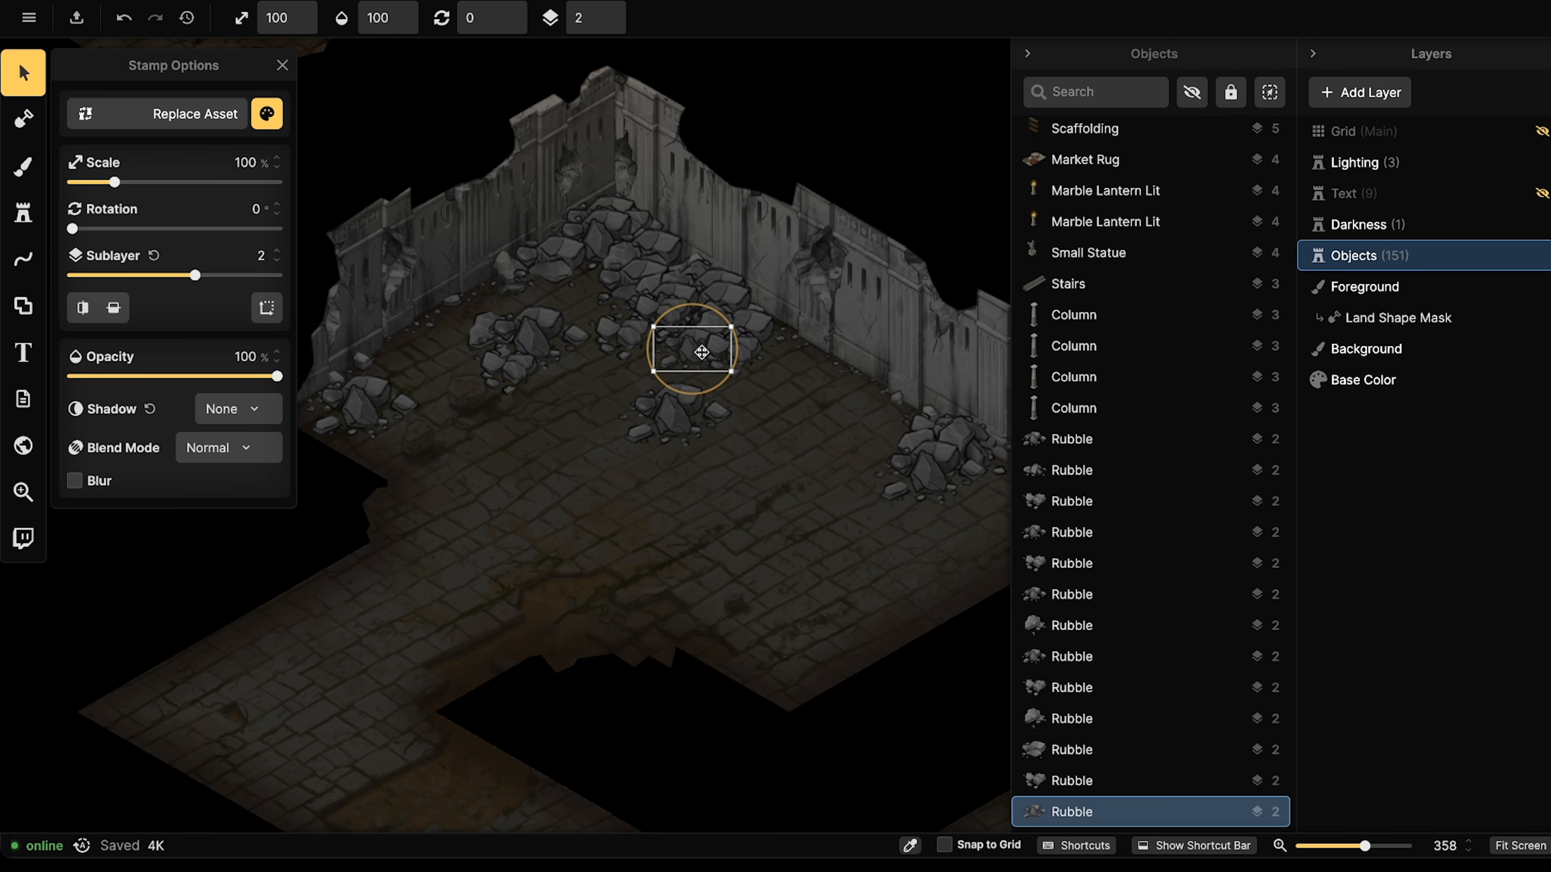
left_click(573, 342)
scroll(572, 342, "down", 5, "ctrl")
left_click(405, 387)
scroll(404, 387, "down", 1, "ctrl")
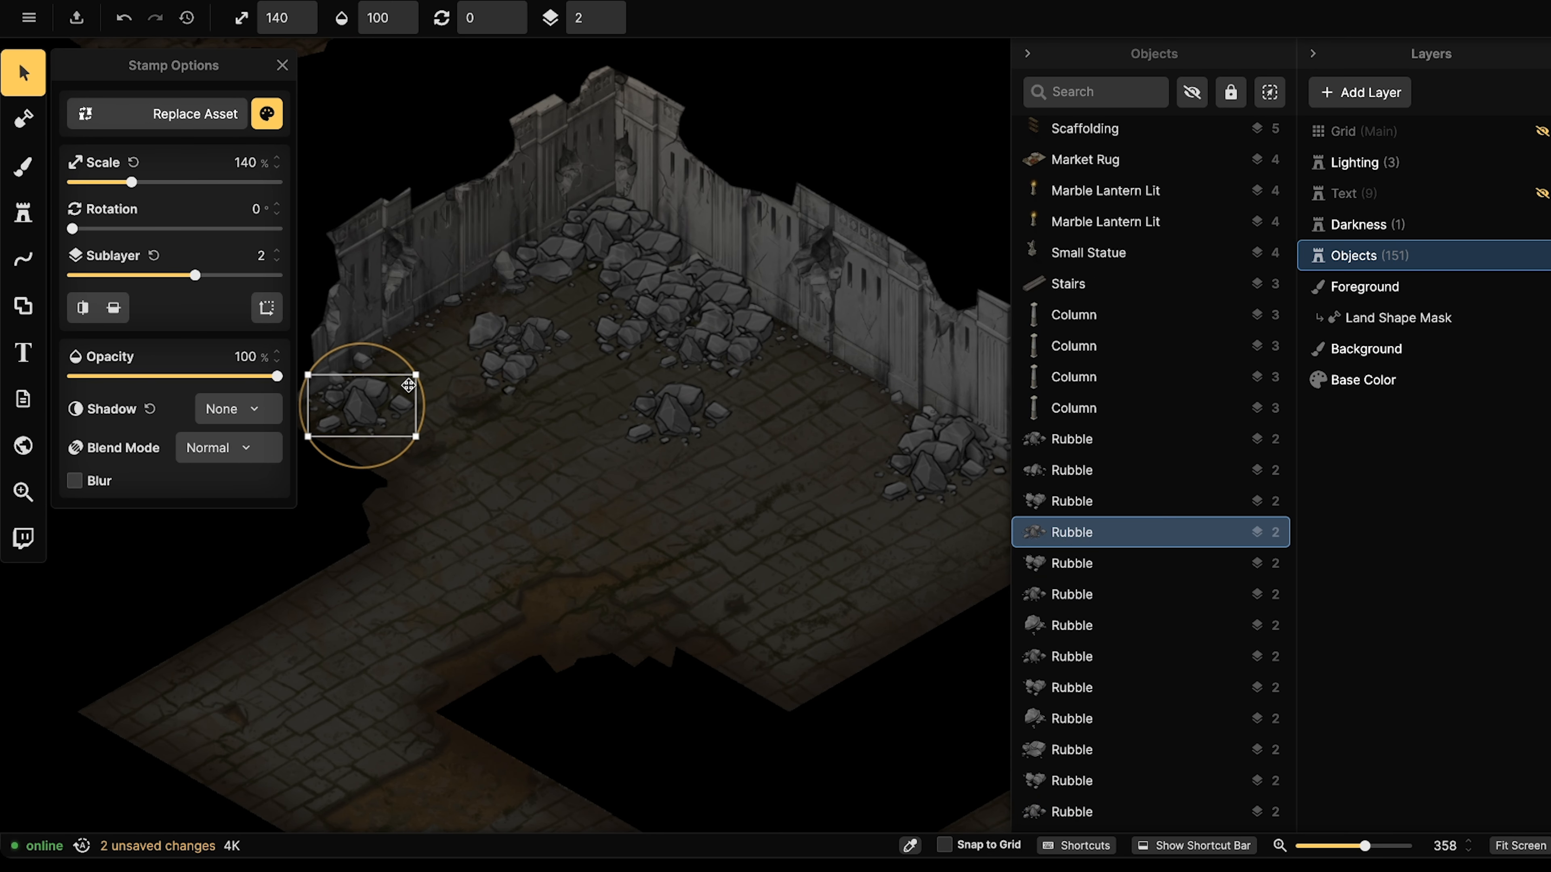
Shrink the rubble beside the northwestern wall, one near the back corner and one at the front of the northeastern pile.
left_click(537, 276)
scroll(537, 276, "down", 4, "ctrl")
left_click(653, 259)
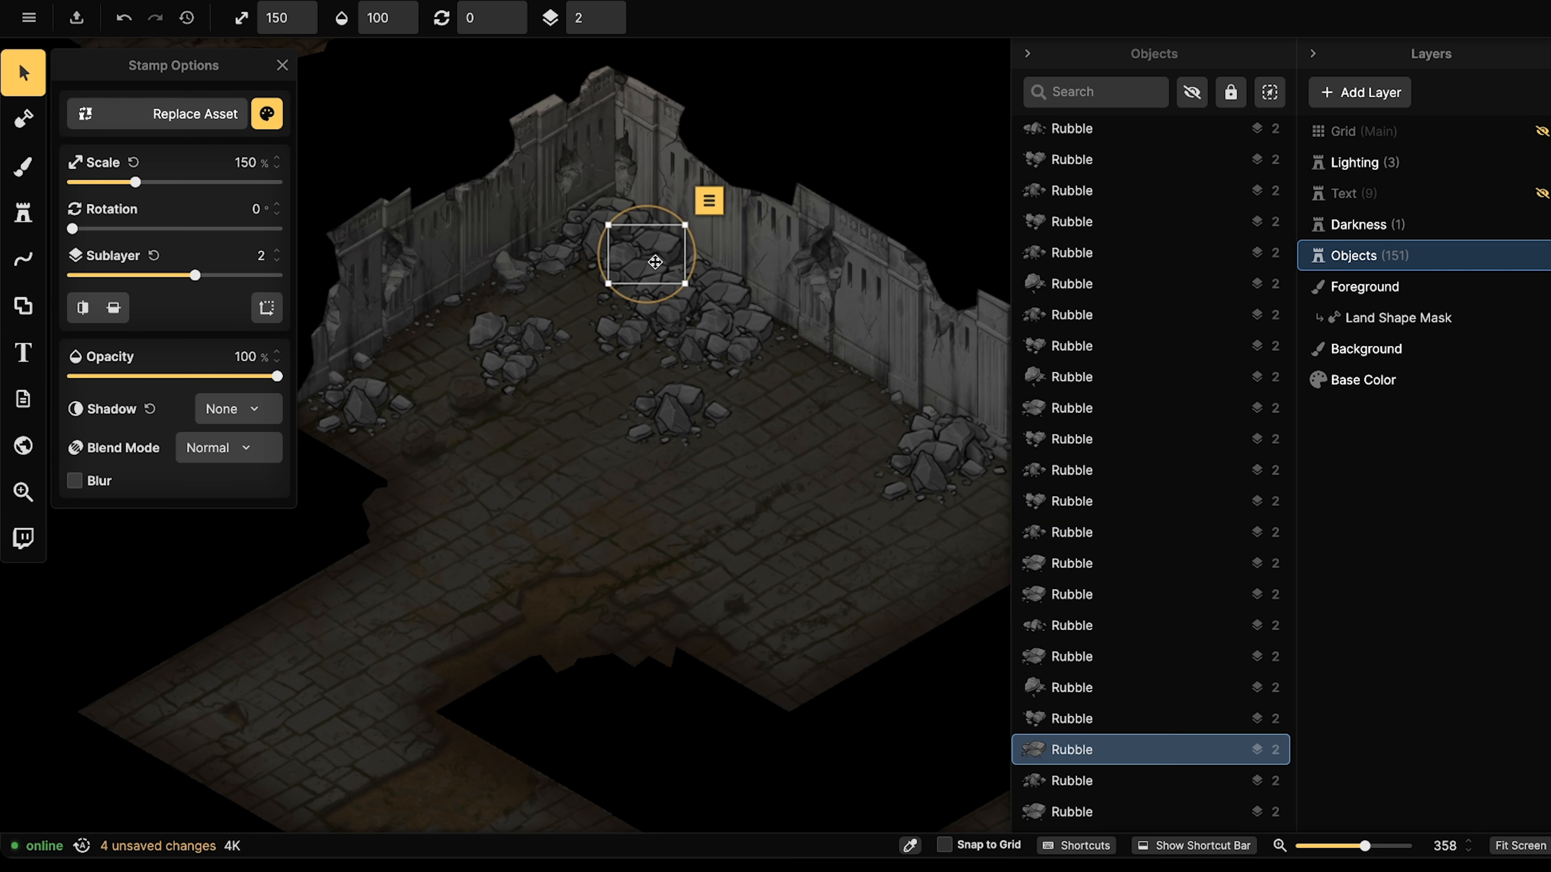
scroll(655, 261, "down", 6, "ctrl")
scroll(655, 261, "down", 2, "ctrl")
left_click(742, 350)
scroll(742, 350, "down", 3, "ctrl")
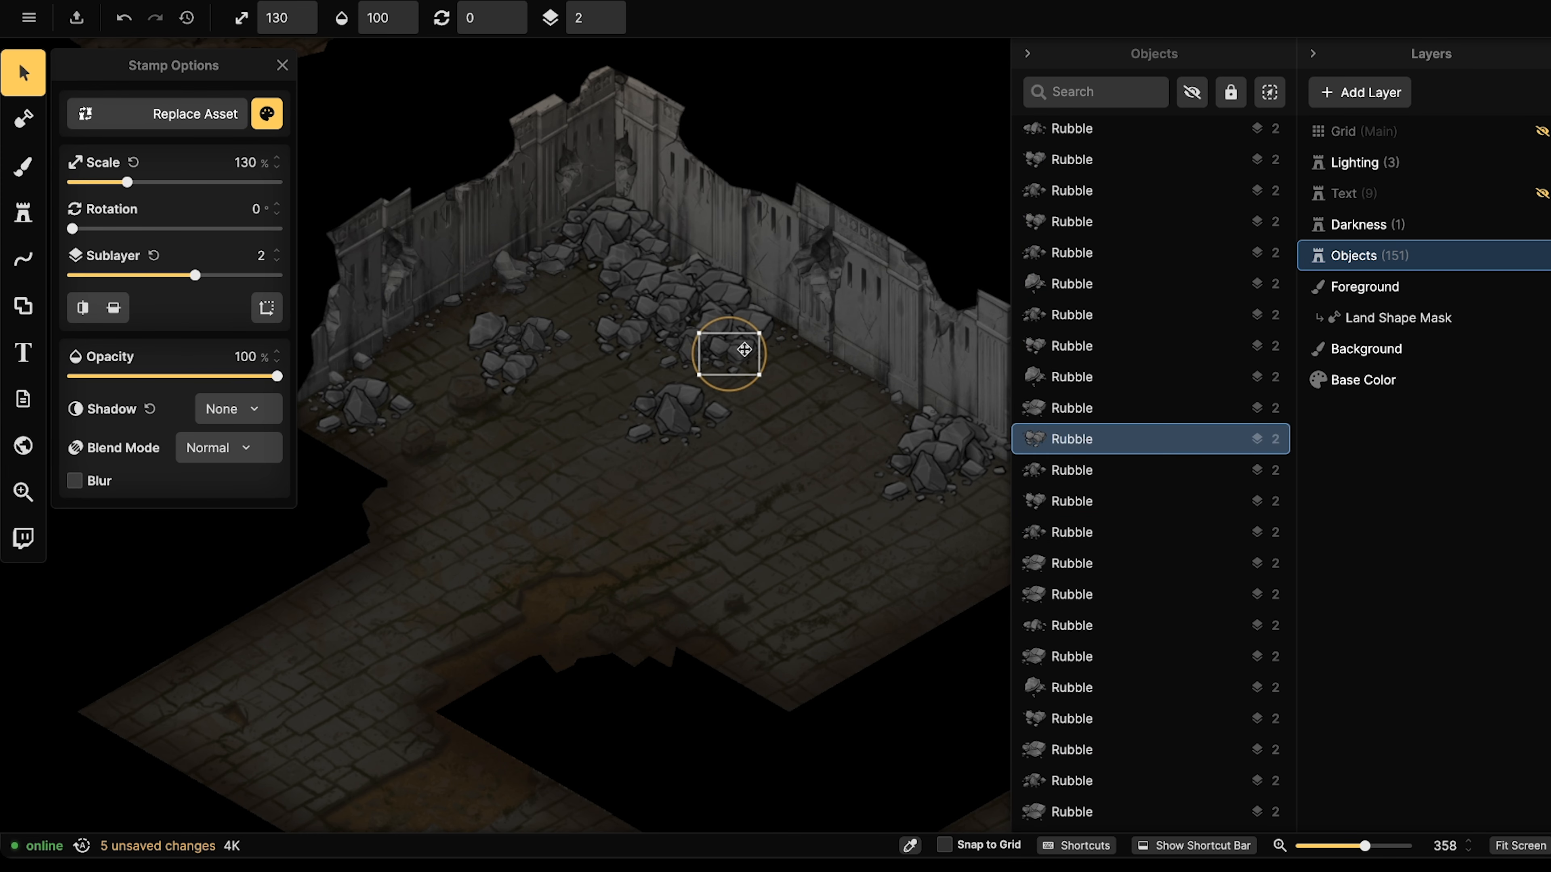
Scale the eastern pile's front rubble to 80%, and two at the northeastern pile's eastern and western edges to 120% and 140%.
left_click(952, 478)
scroll(944, 464, "down", 7, "ctrl")
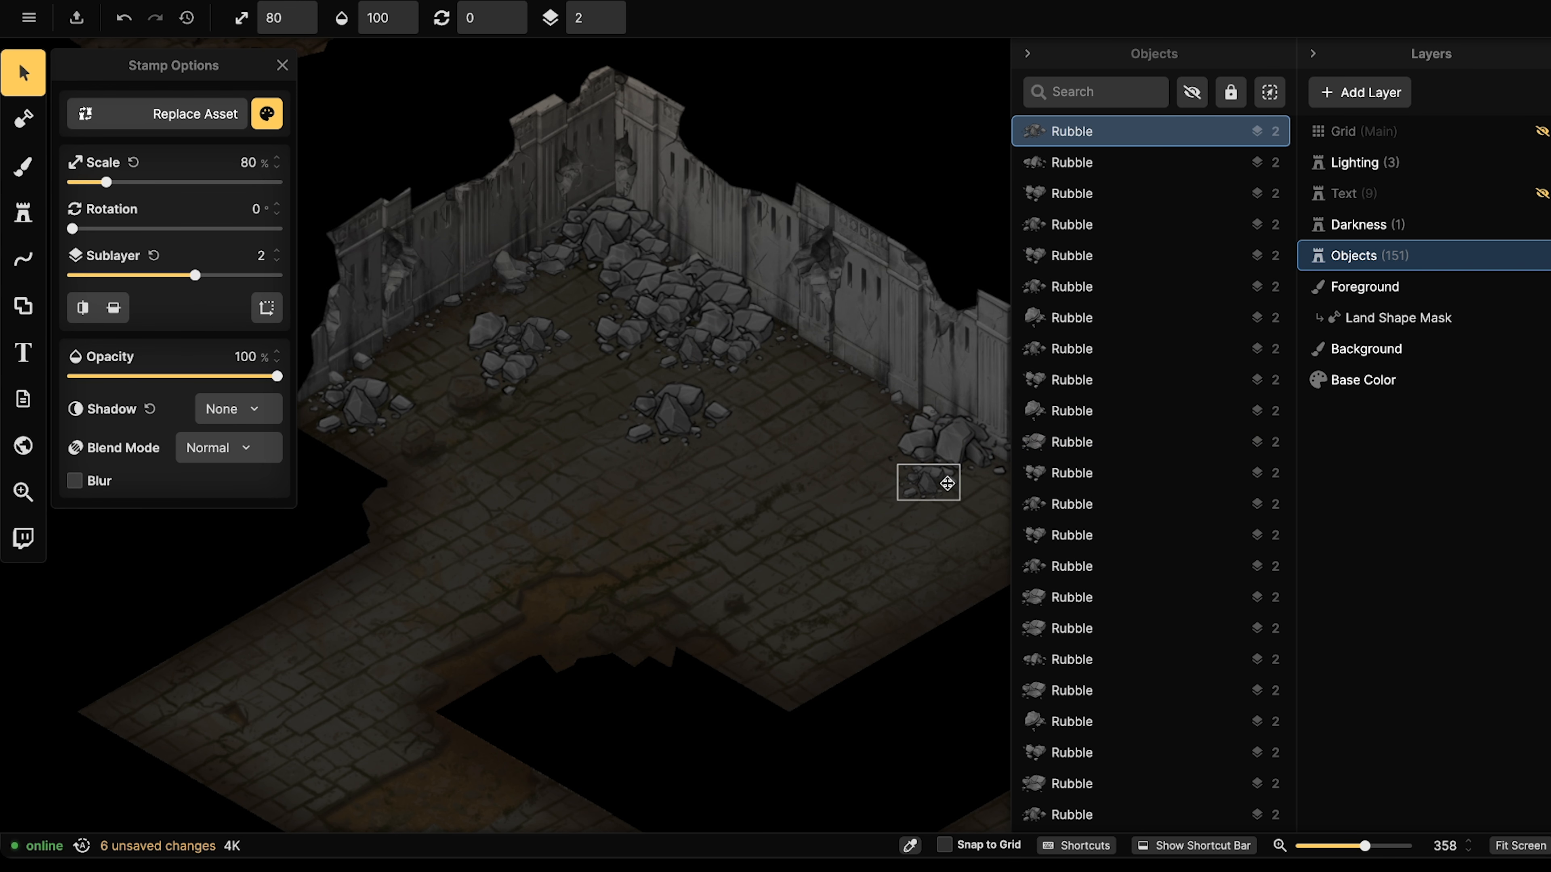
left_click(757, 351)
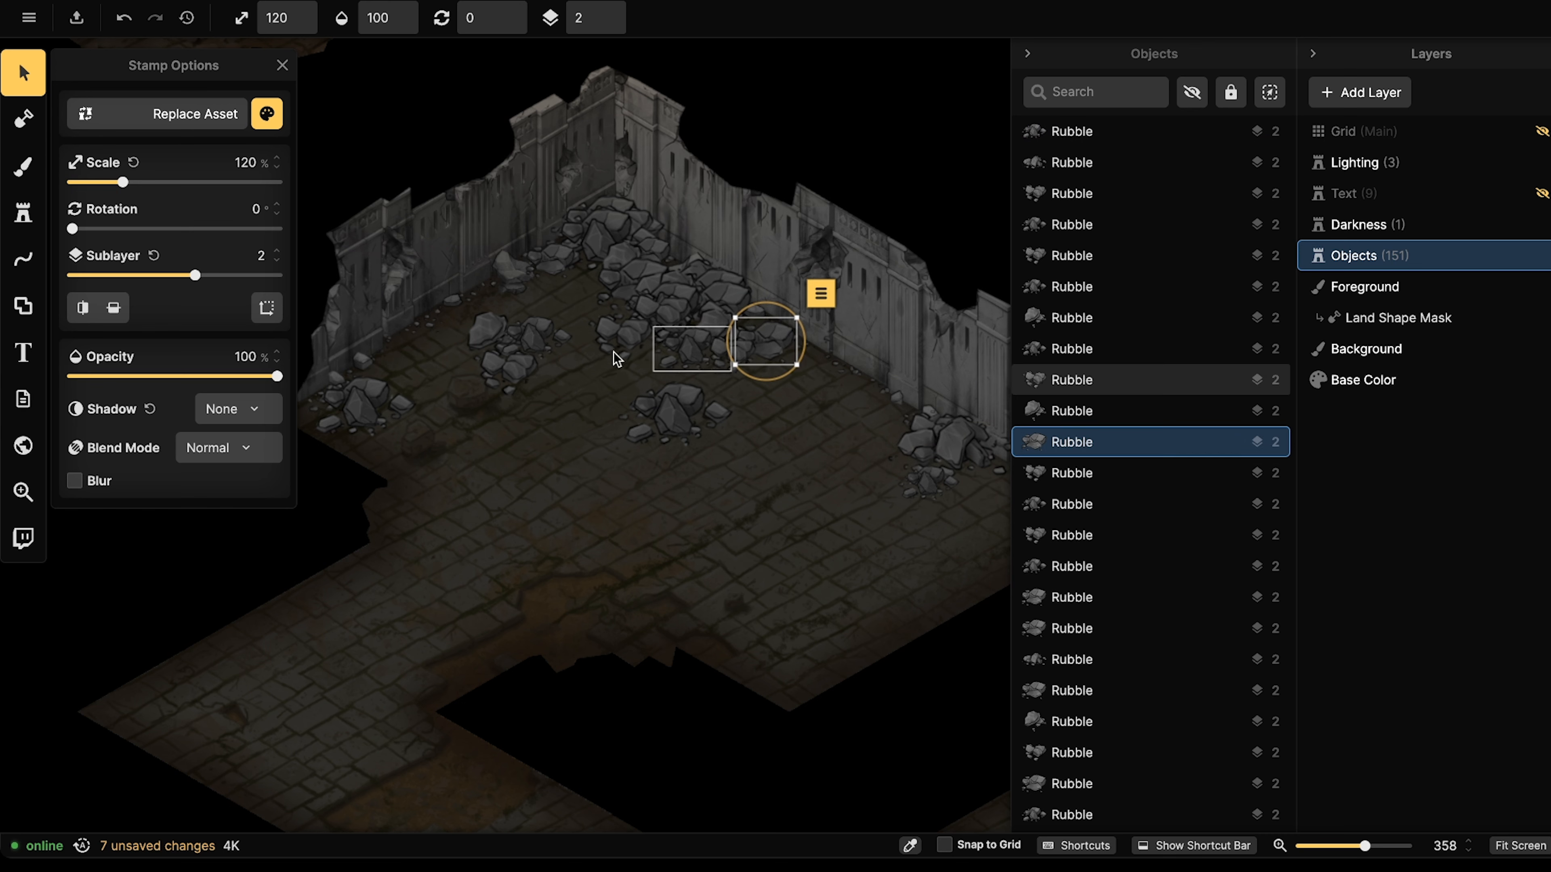
left_click(601, 345)
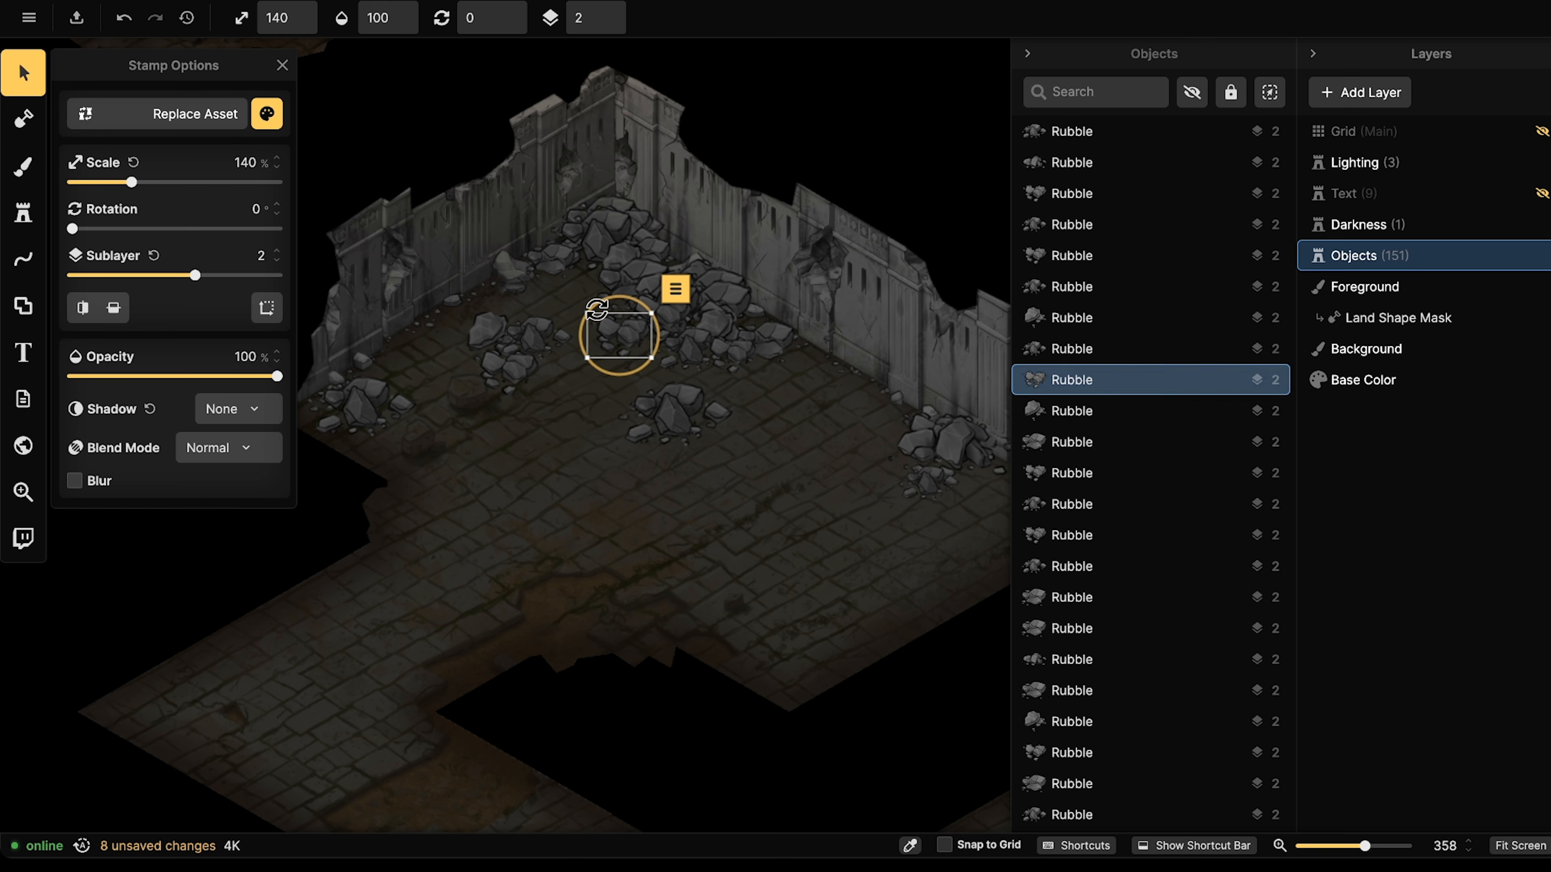
Shrink a rubble in the back-corner pile and shift a loose one slightly west along the pile's edge.
left_click(625, 275)
scroll(625, 275, "down", 4, "ctrl")
left_click_drag(594, 285, 570, 291)
scroll(575, 293, "down", 1, "ctrl")
left_click(380, 310)
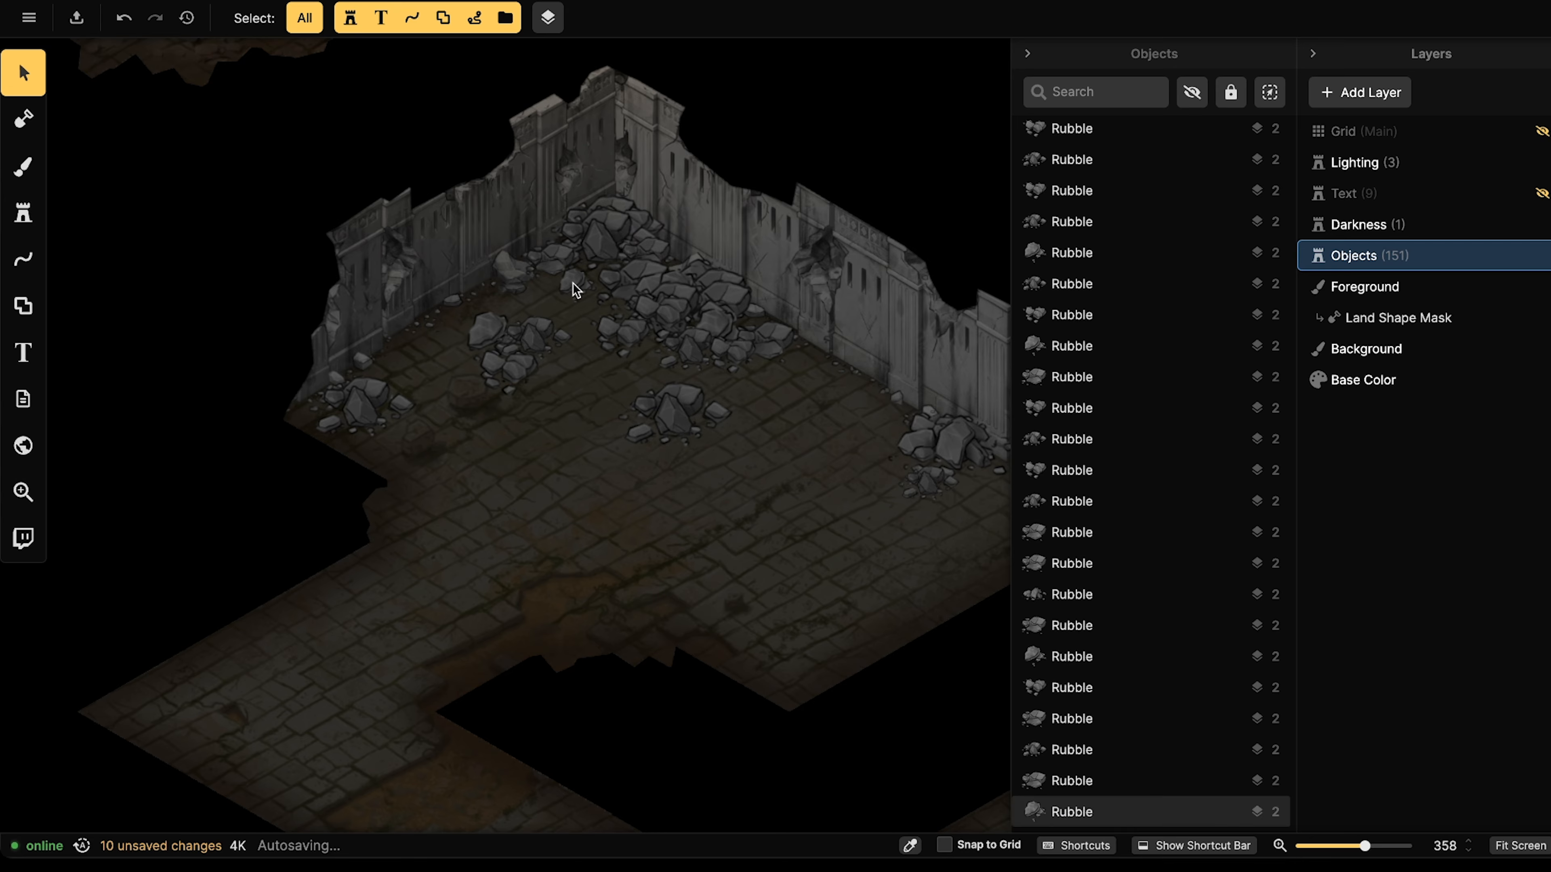
left_click(589, 272)
left_click(34, 214)
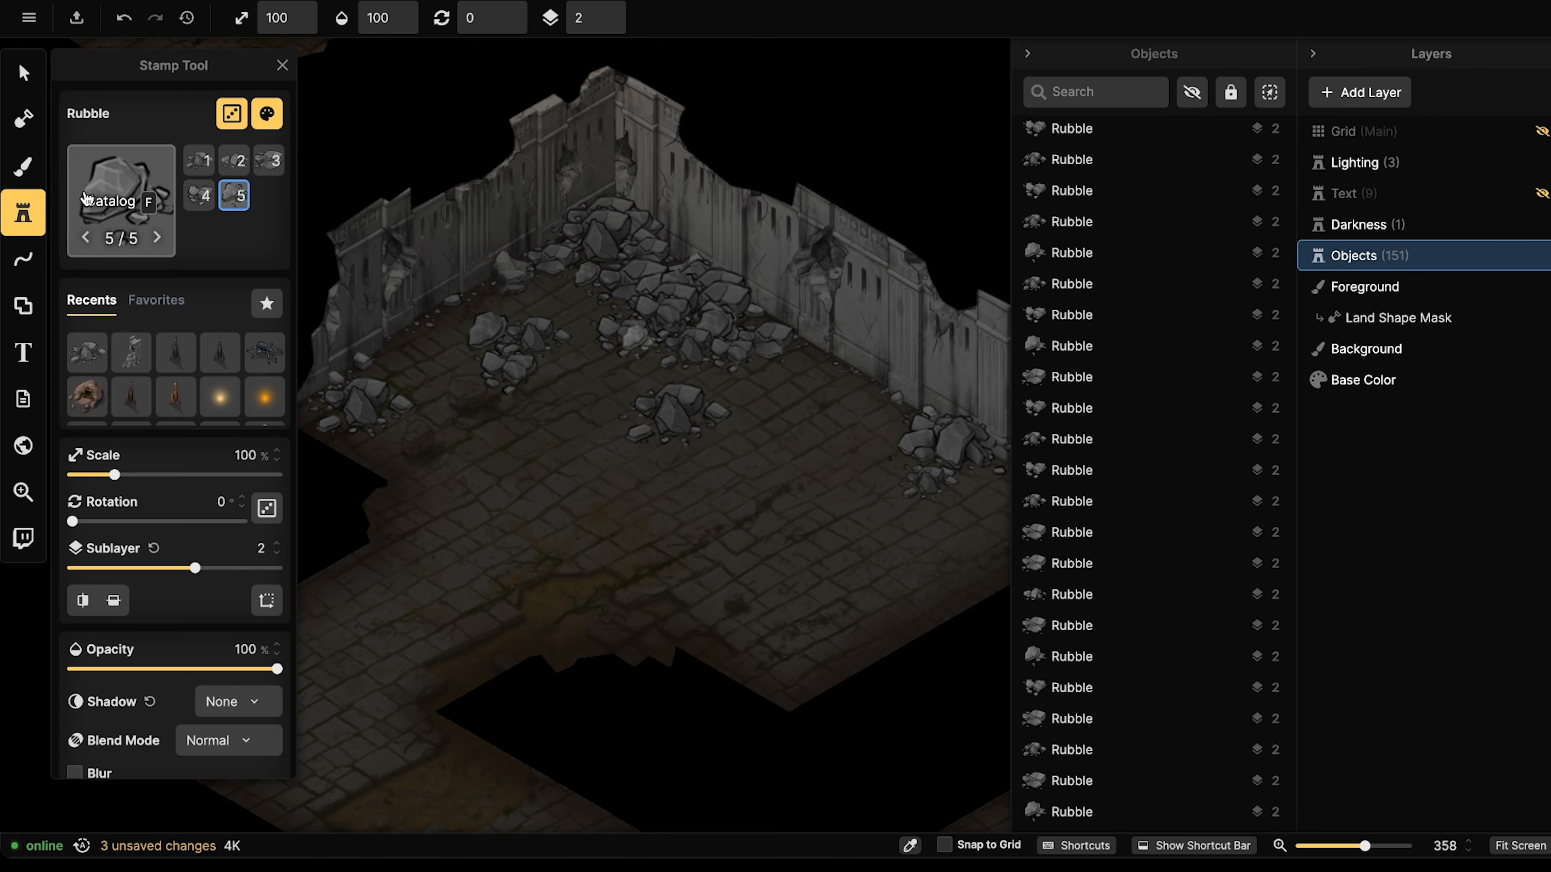
left_click(146, 178)
left_click(609, 247)
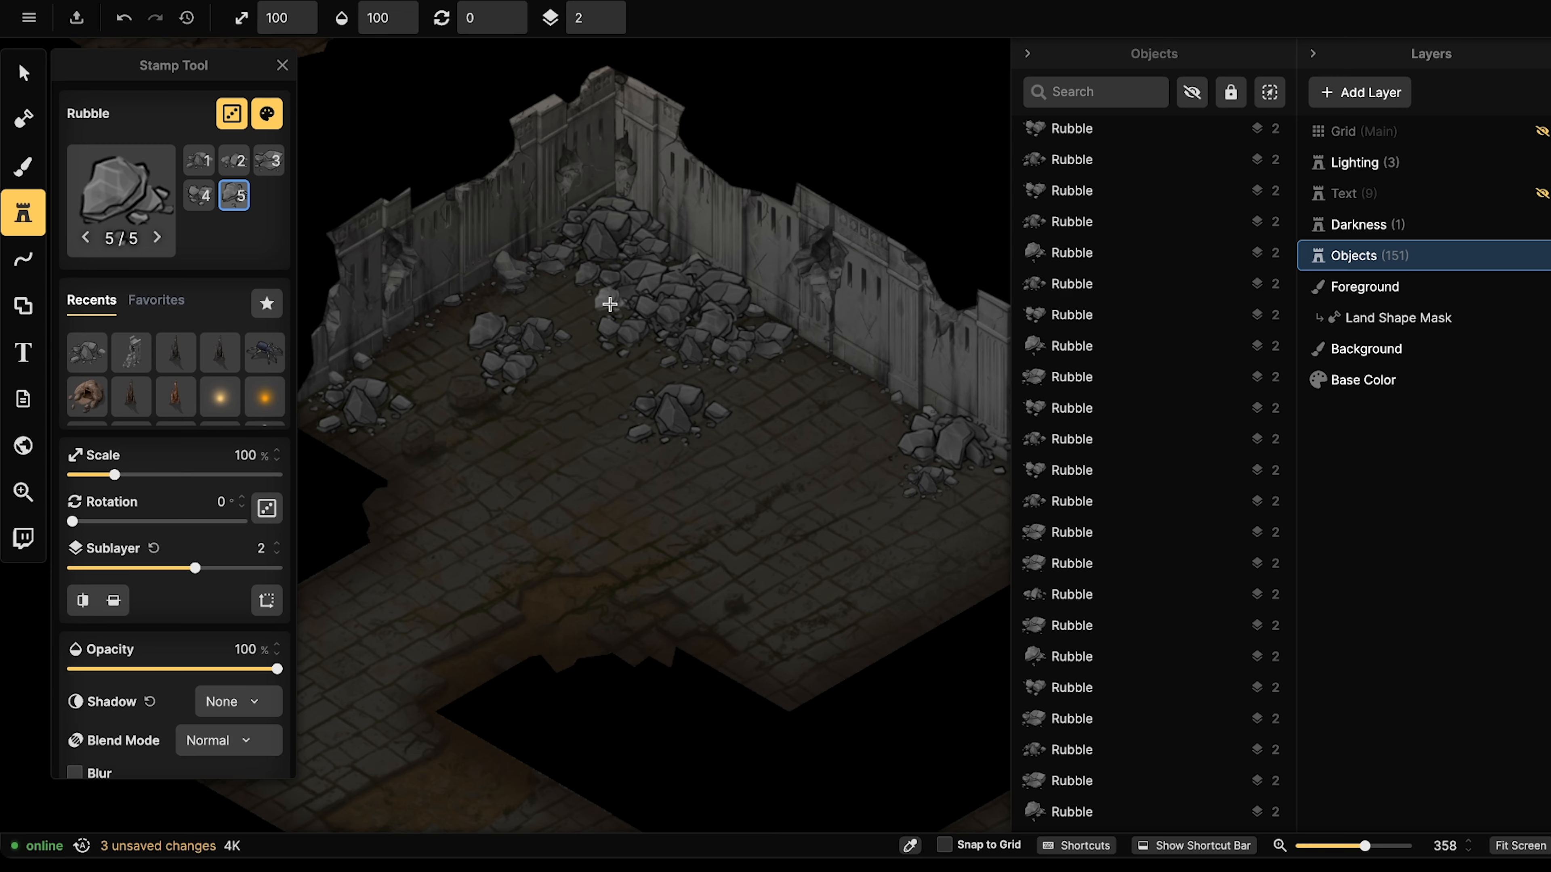
scroll(440, 283, "down", 2)
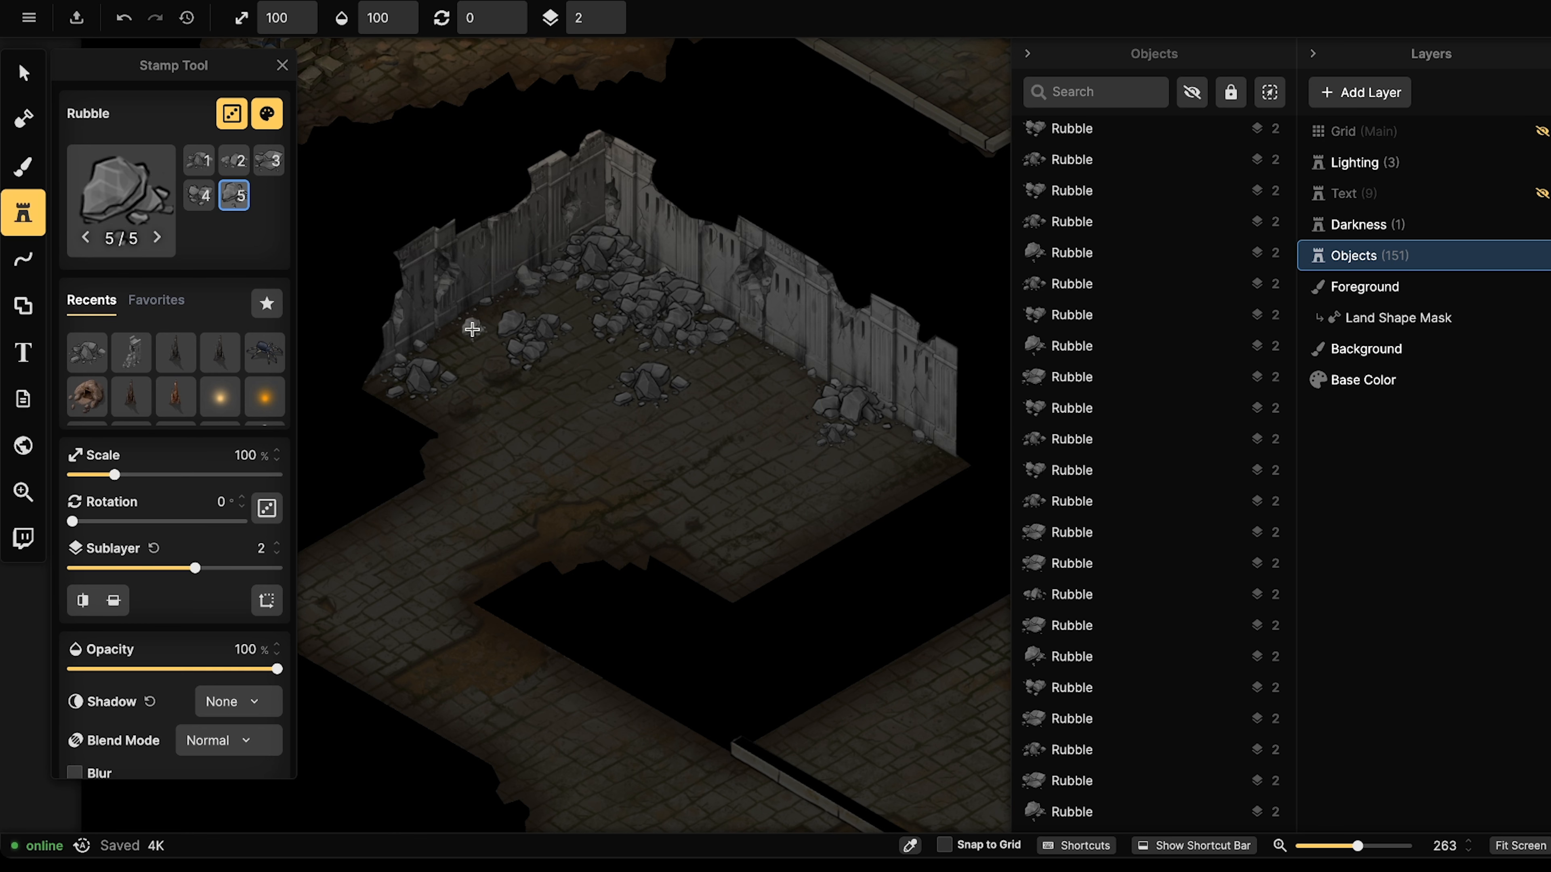
left_click(102, 198)
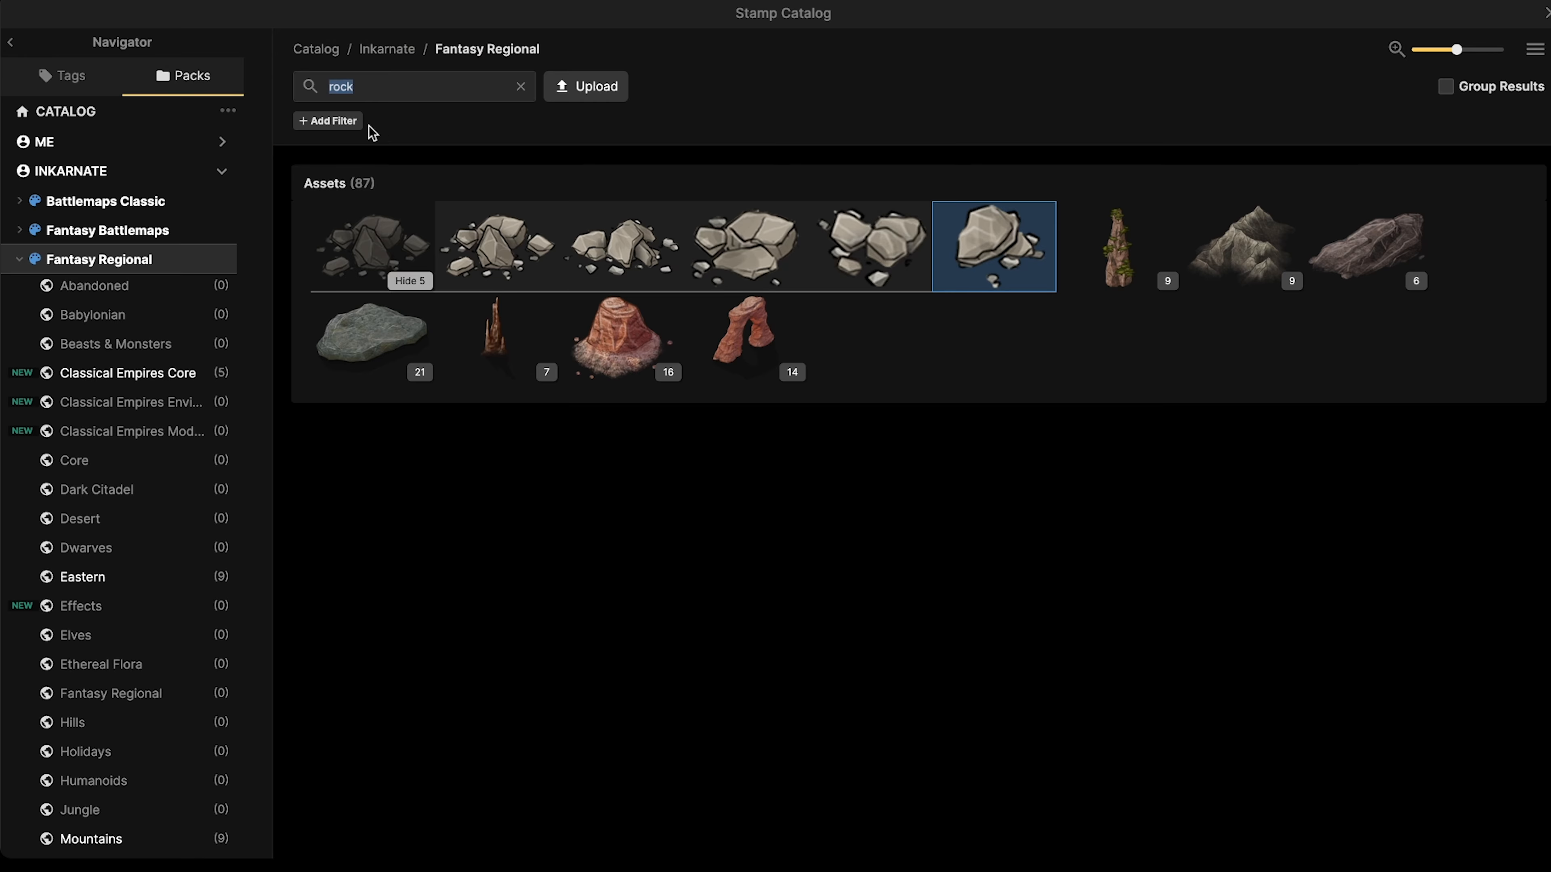
key("Escape")
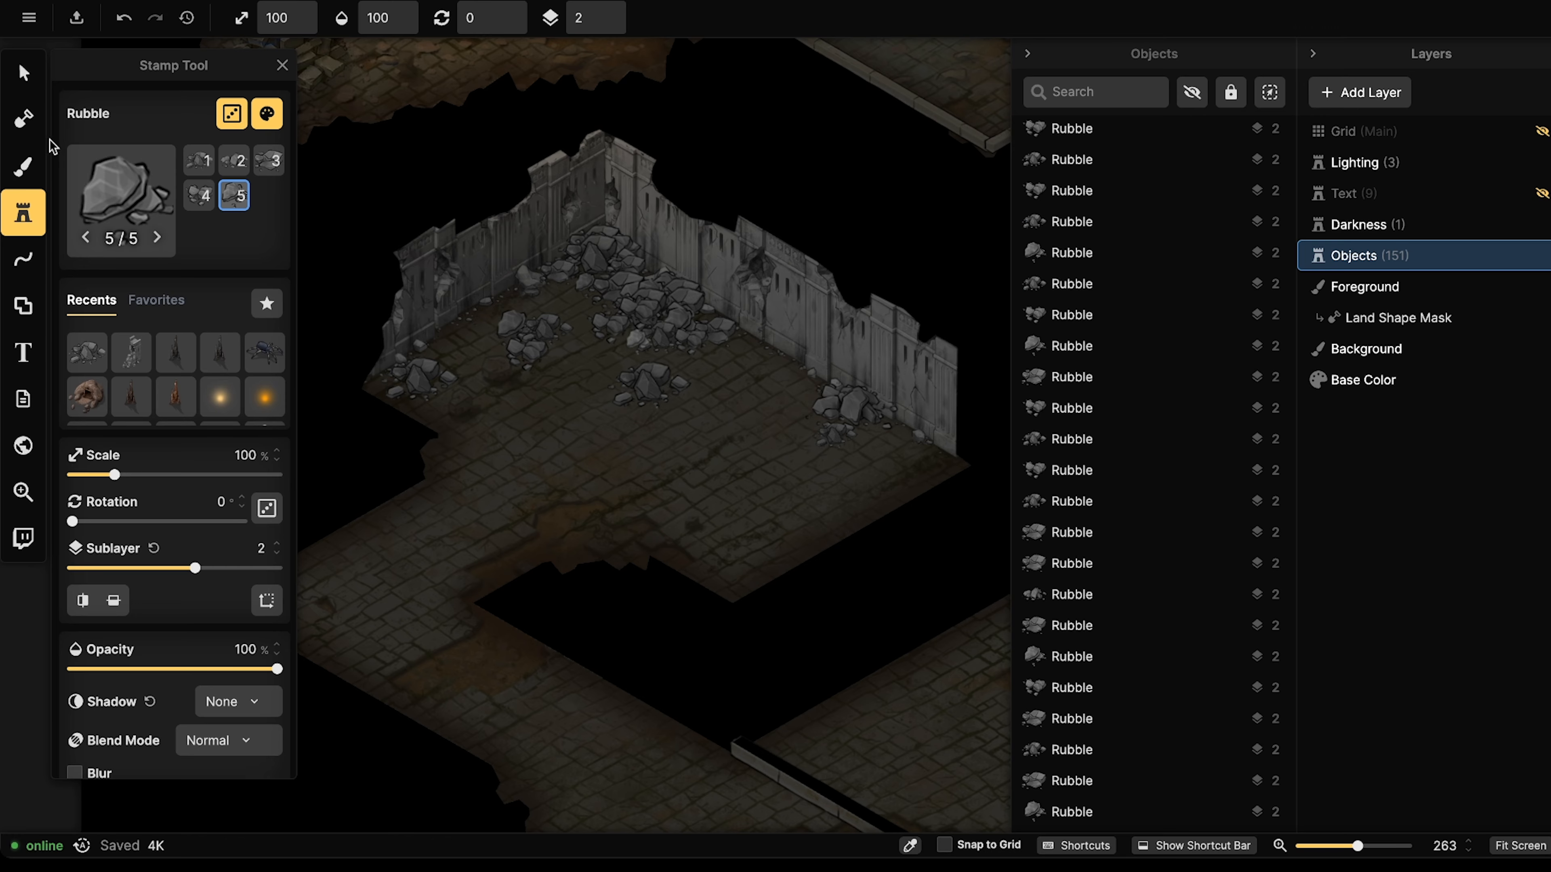
Search the brush textures for "rocks" and choose the Small Rocks texture from the Fantasy Regional Classical Empires Environment pack.
left_click(23, 164)
left_click(195, 348)
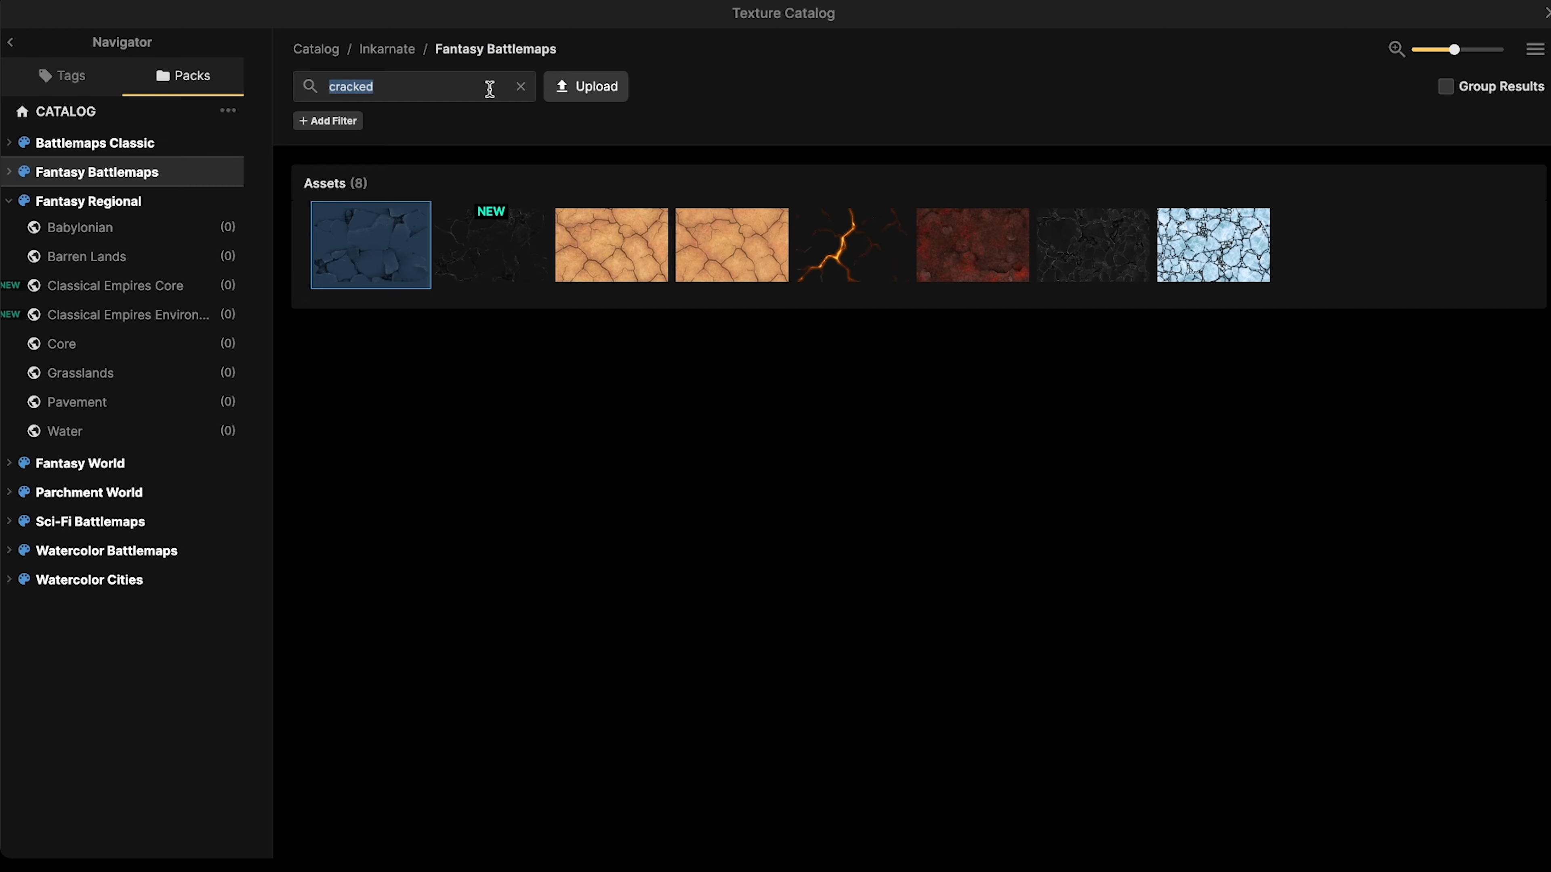
left_click(454, 84)
key("BackSpace")
key("BackSpace")
key("BackSpace")
key("BackSpace")
key("BackSpace")
key("BackSpace")
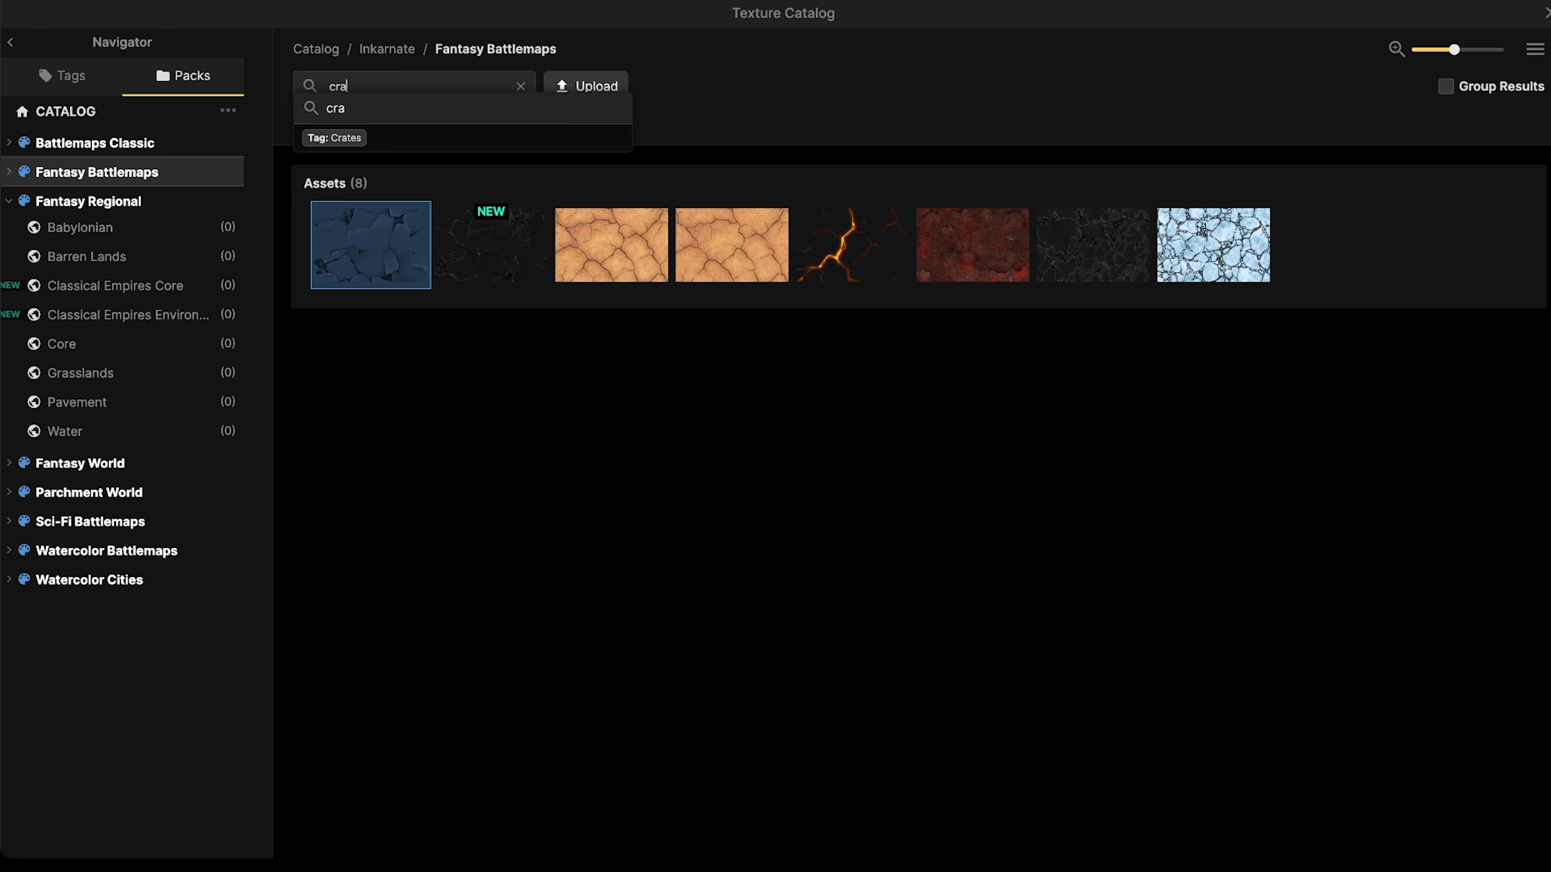
type("rov")
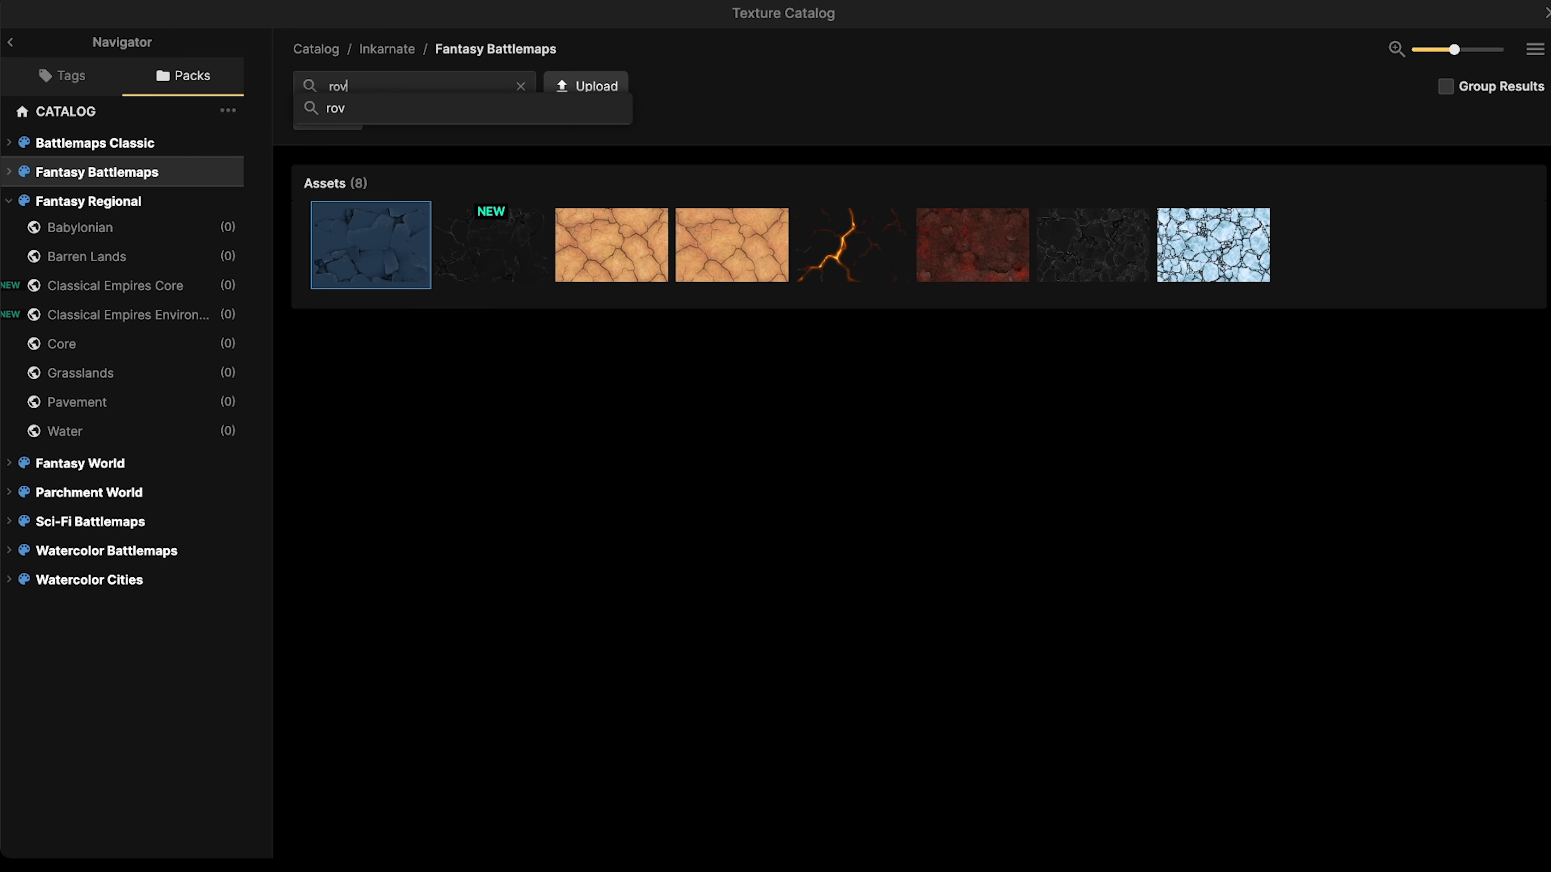
key("BackSpace")
type("cks")
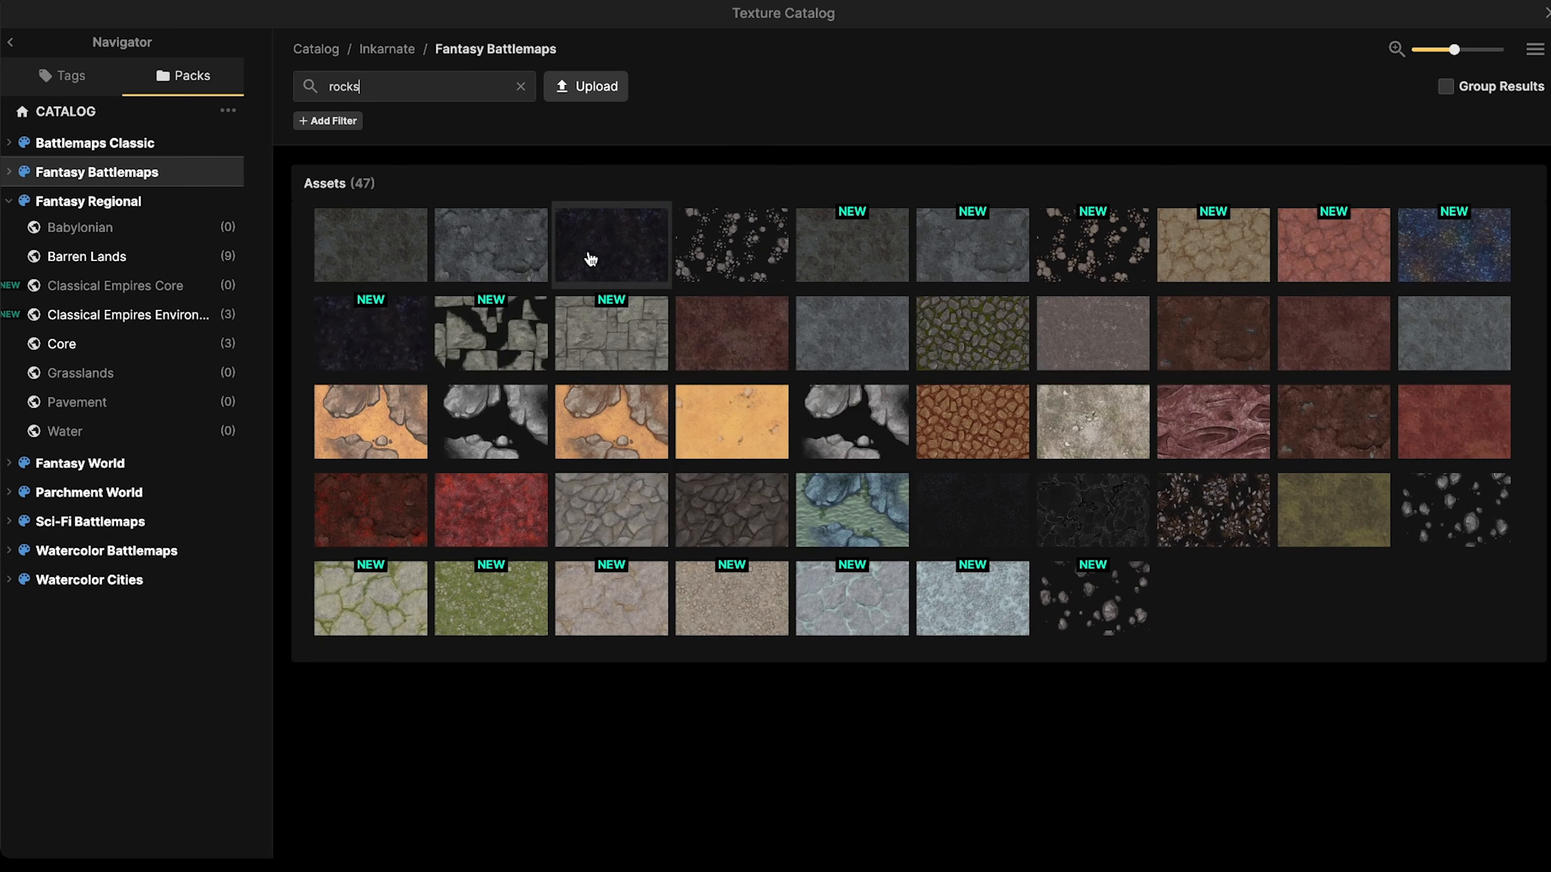
left_click(107, 322)
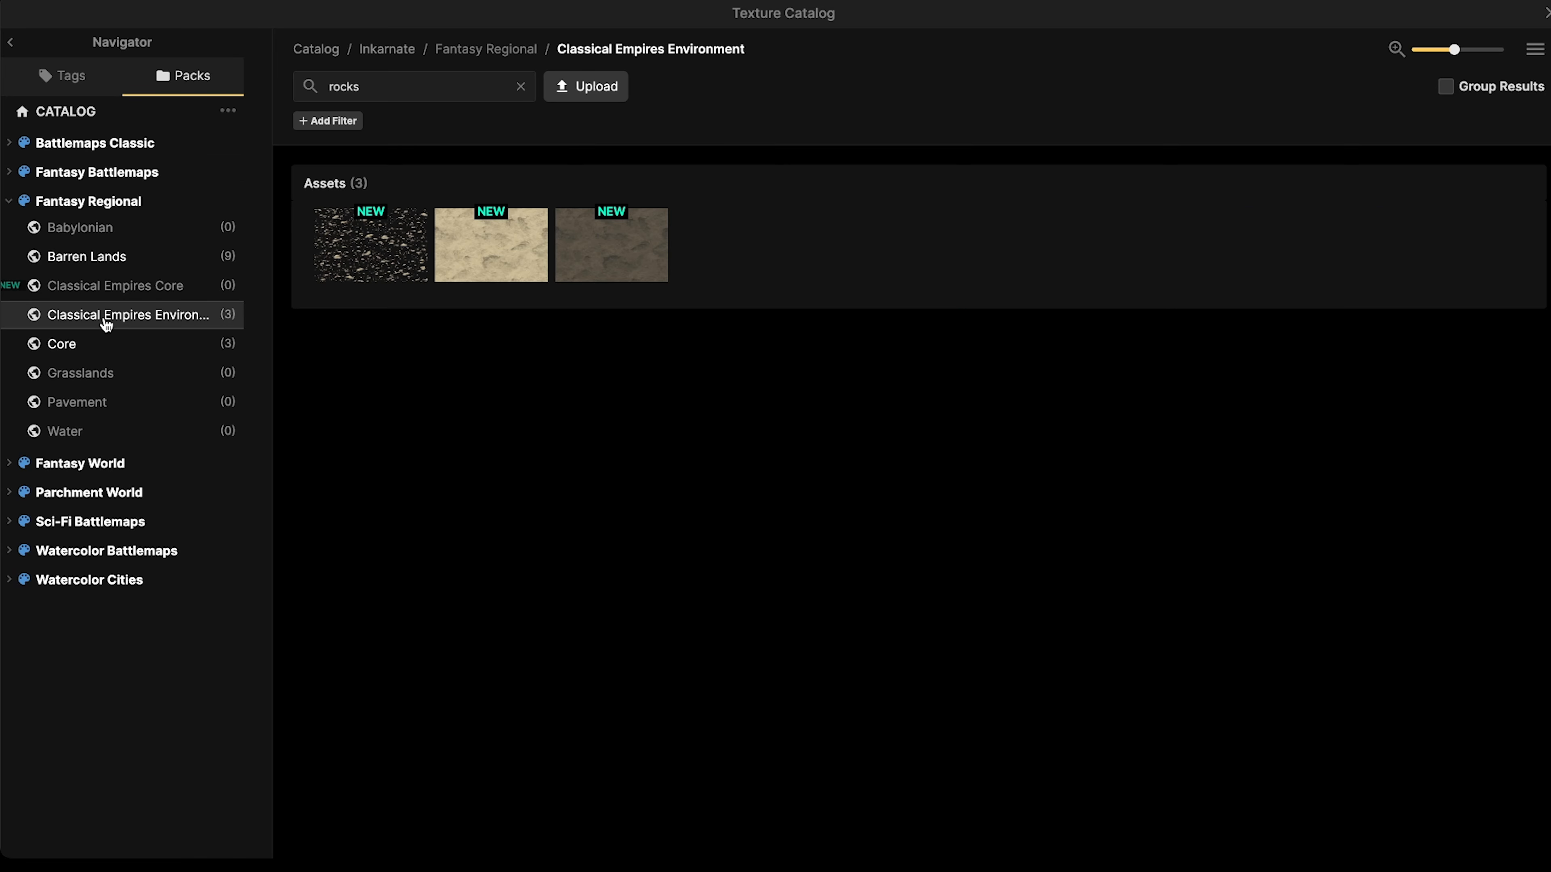
left_click(367, 250)
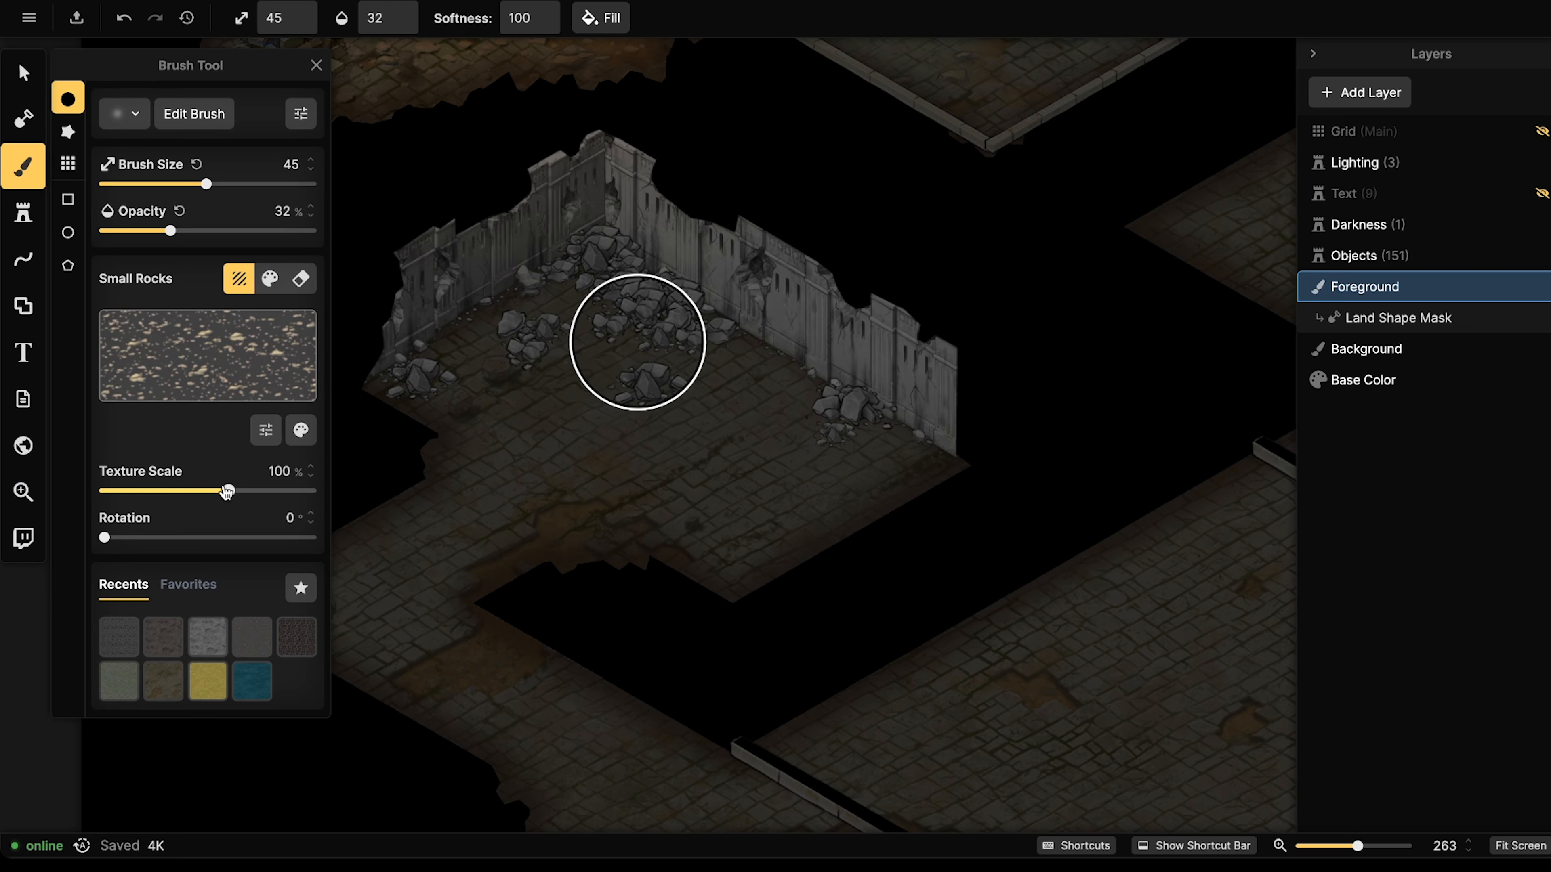
Set the Small Rocks texture scale to 42.62% and its saturation to 0.
left_click_drag(227, 490, 184, 474)
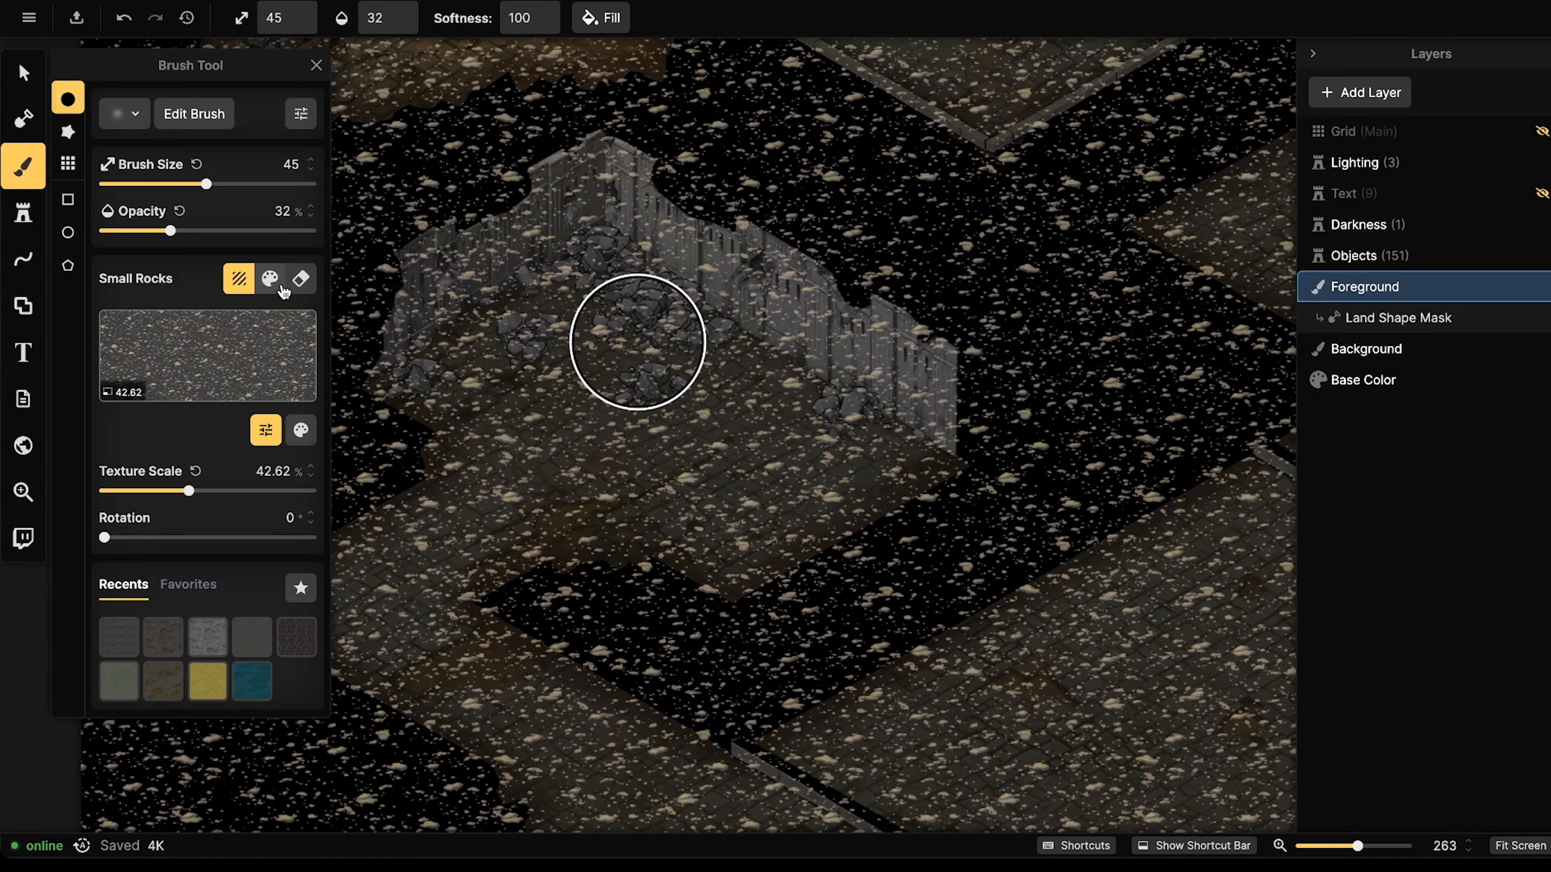
left_click(300, 430)
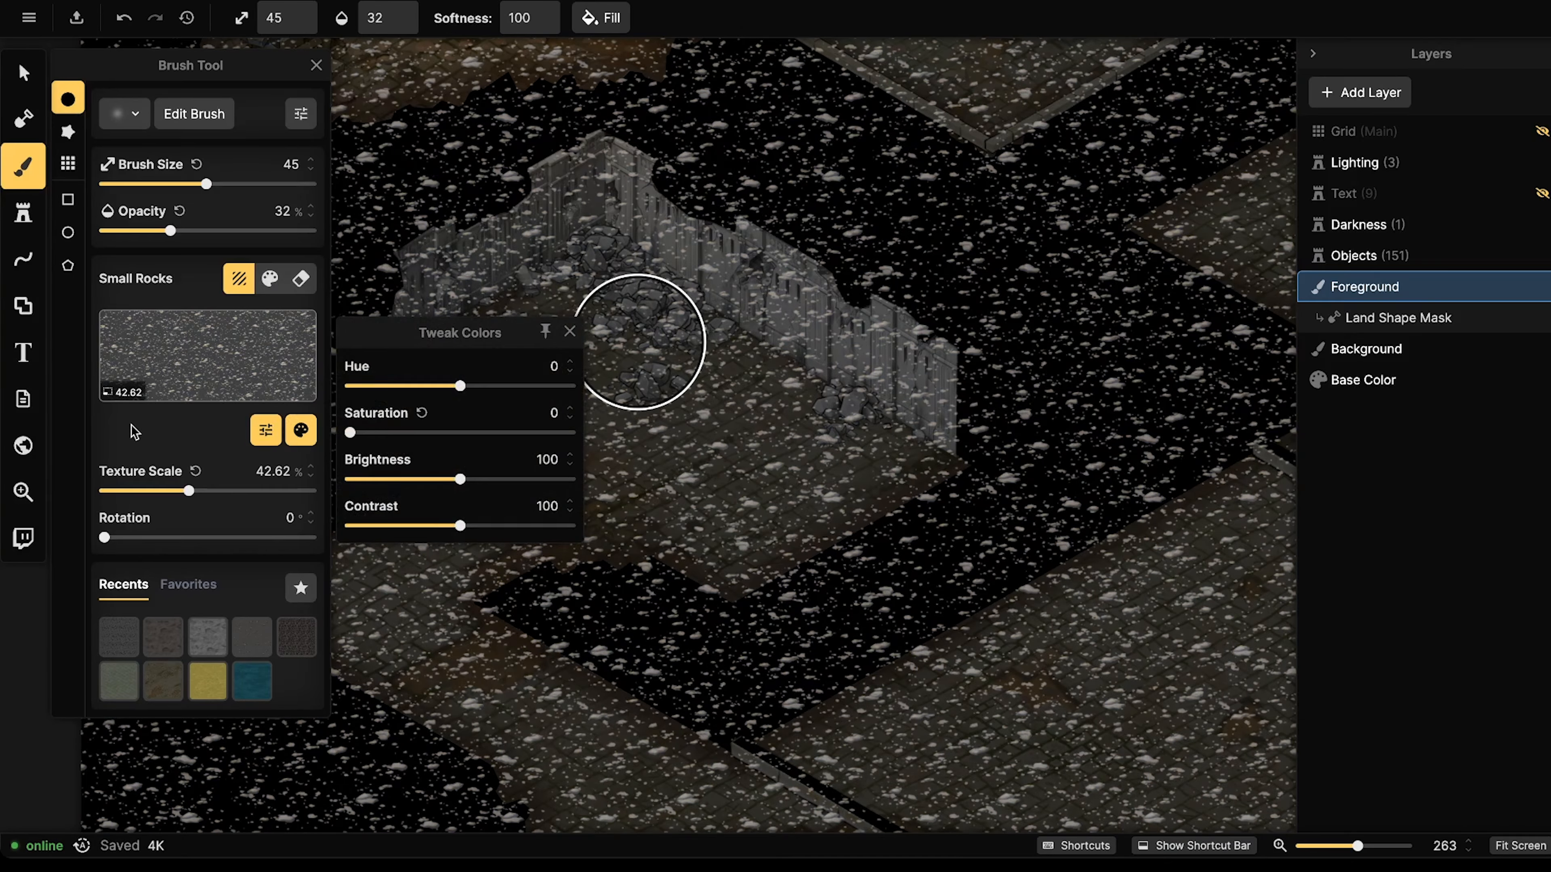
Set the Small Rocks texture's brightness to 46 and paint it at 32% opacity over the floor around the rubble.
left_click_drag(460, 479, 405, 480)
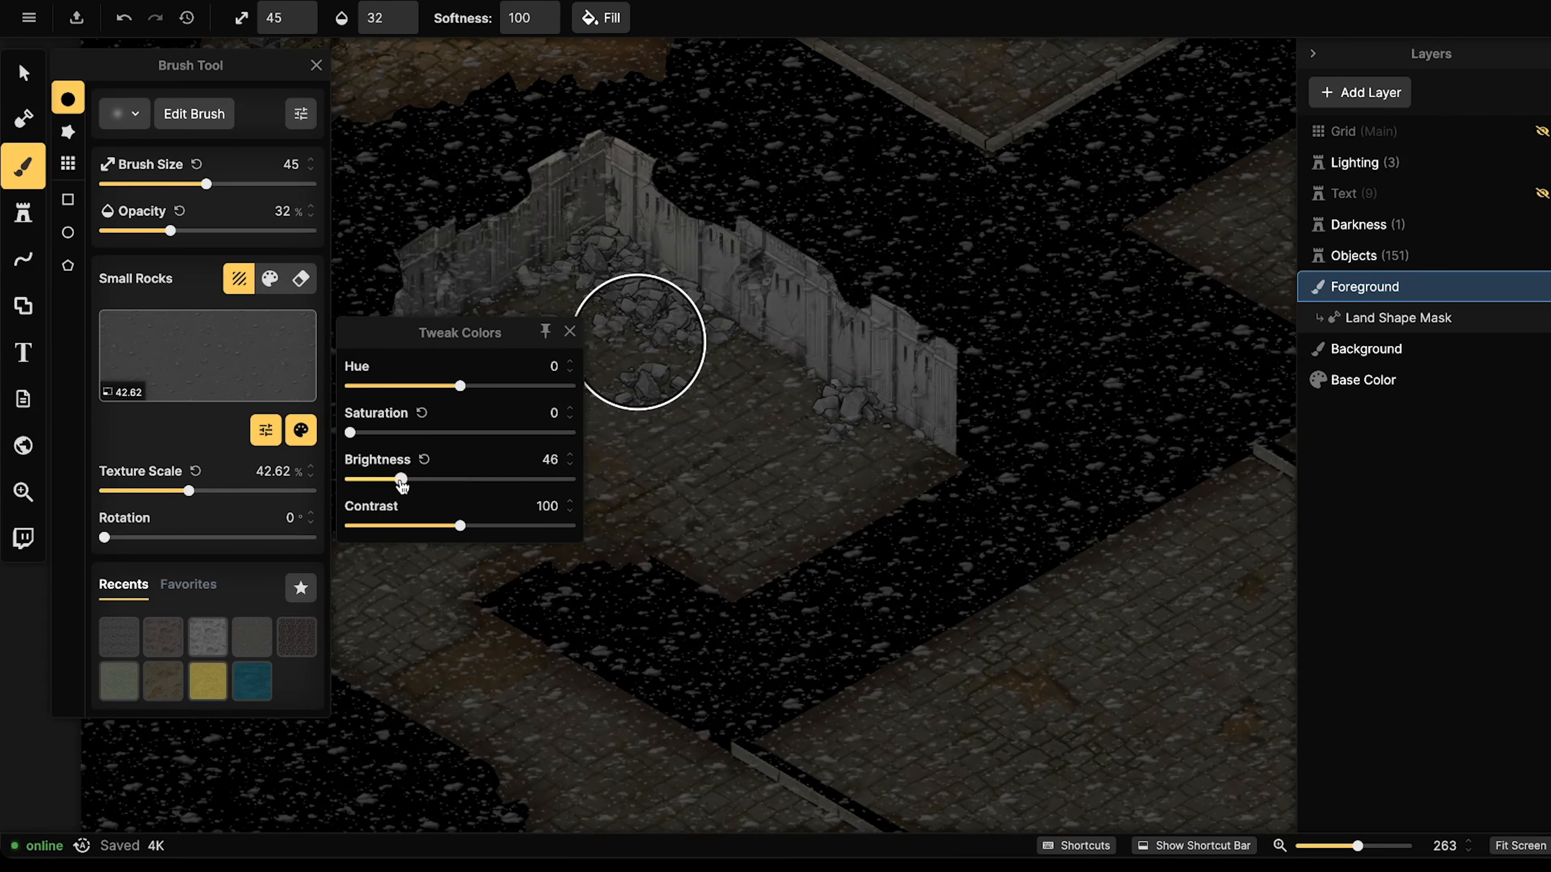
left_click(643, 316)
left_click(593, 318)
left_click(544, 307)
left_click(543, 304)
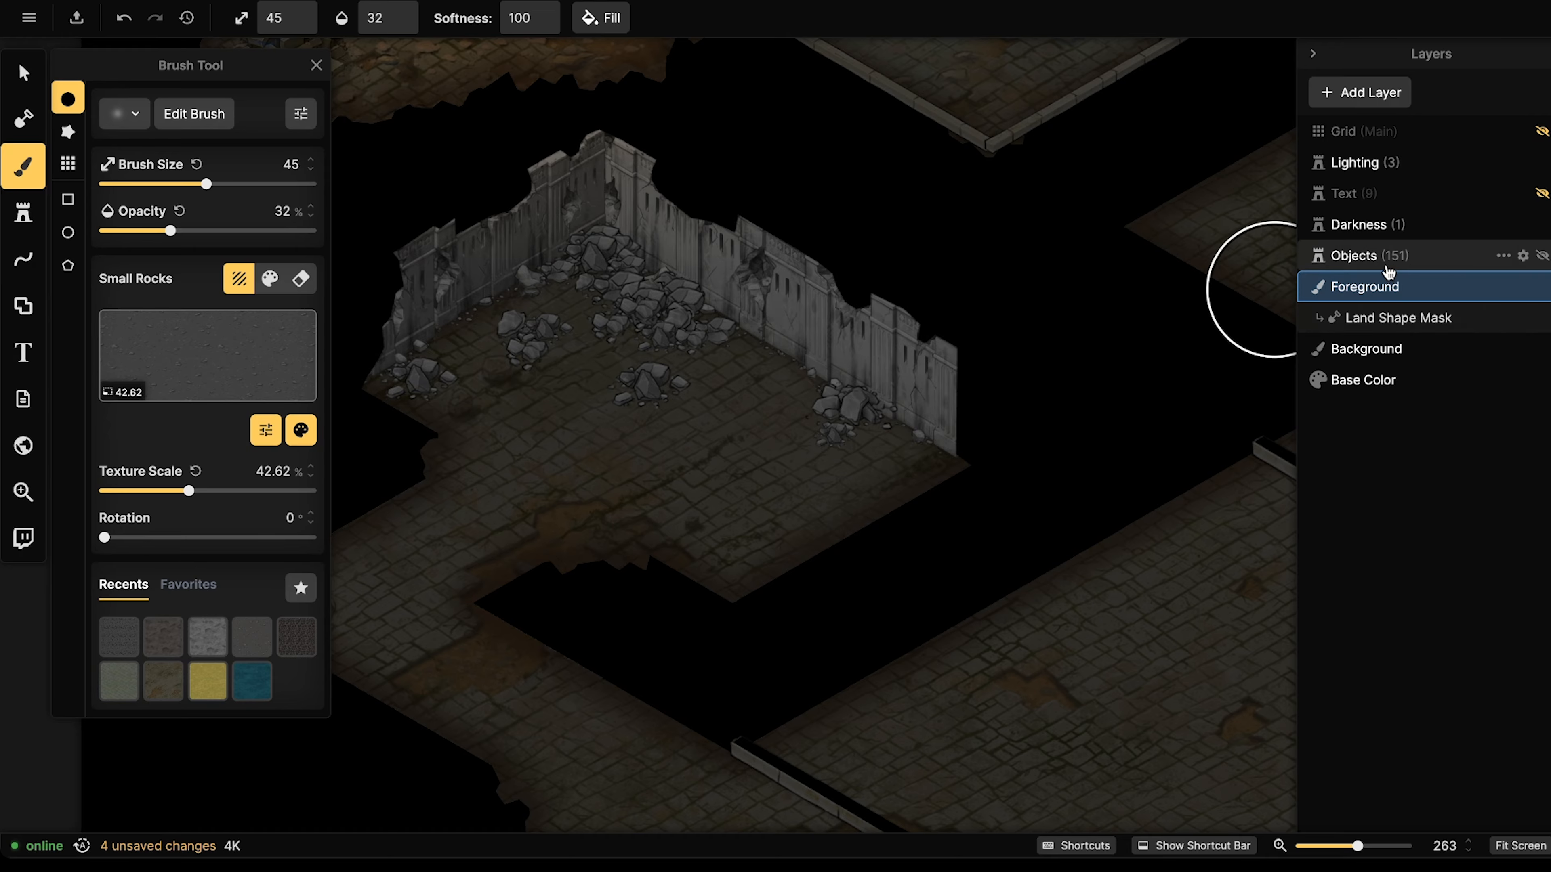
left_click(649, 381)
left_click(554, 360)
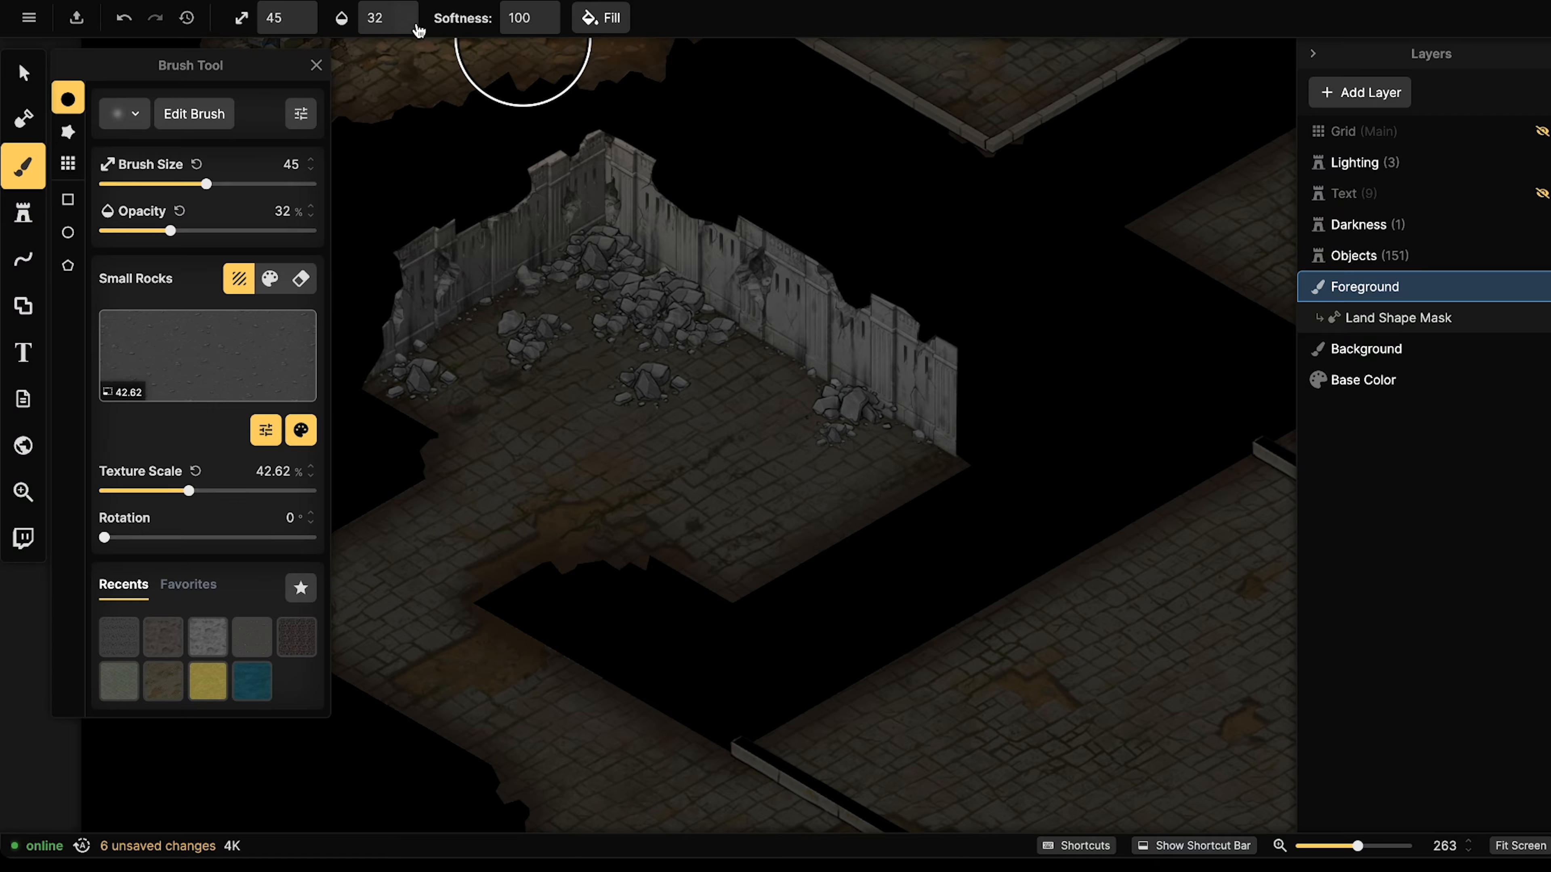
Set the brush opacity to 100%, paint Small Rocks across the ruined room's floor, and raise the texture's brightness slightly for further strokes.
left_click_drag(413, 28, 415, 18)
mouse_move(544, 318)
left_mouse_down()
mouse_move(567, 318)
mouse_move(502, 373)
mouse_move(717, 350)
mouse_move(790, 408)
mouse_move(723, 439)
mouse_move(554, 311)
mouse_move(502, 309)
mouse_move(627, 369)
mouse_move(637, 342)
left_mouse_up()
left_click(300, 429)
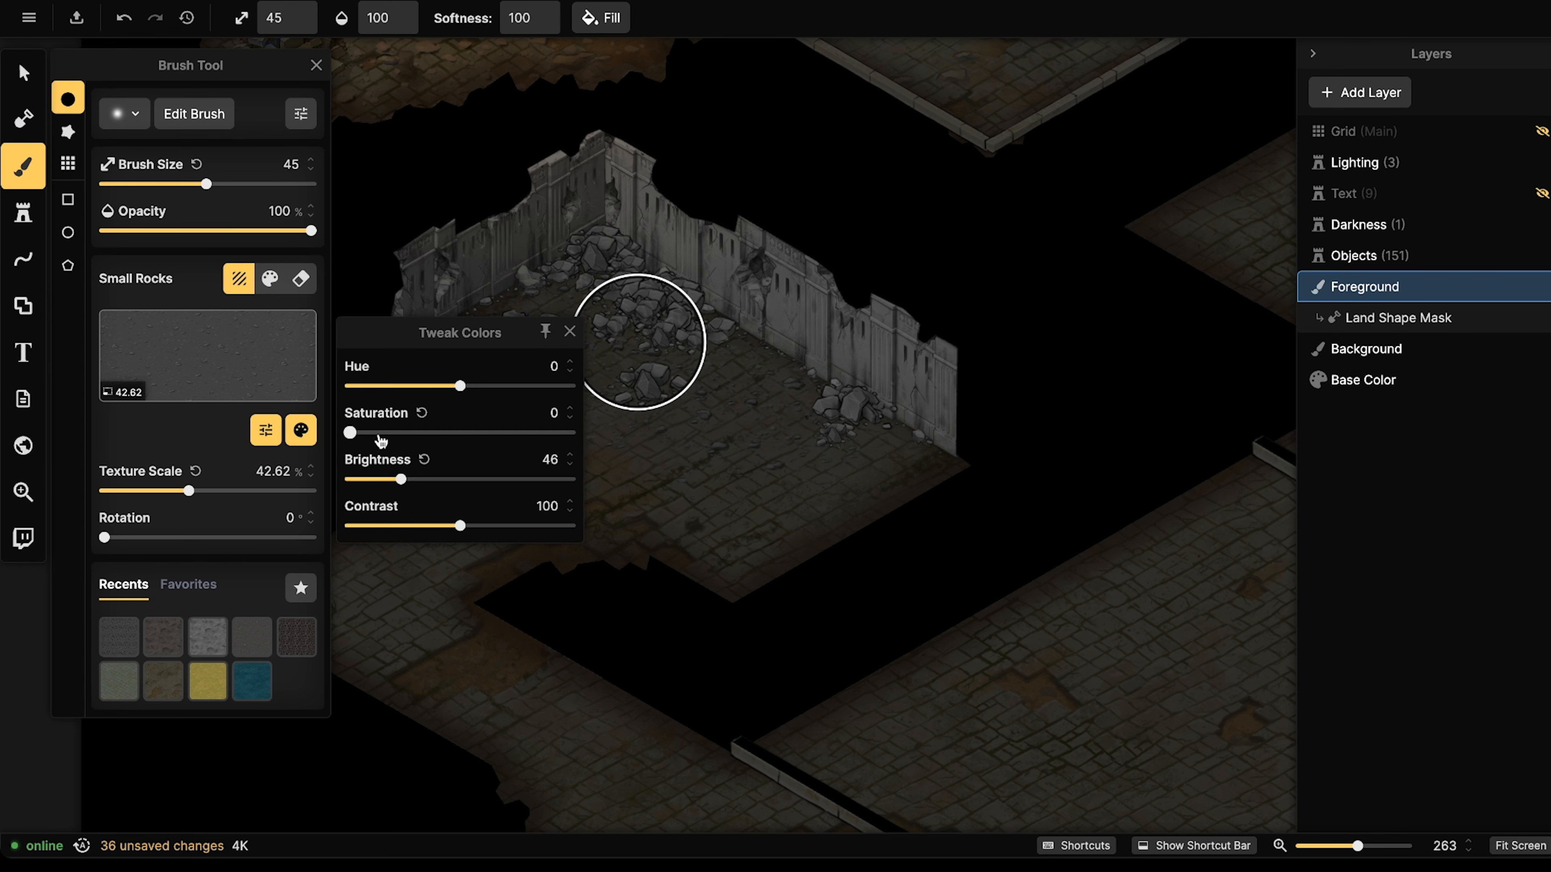
left_click(416, 480)
mouse_move(726, 416)
left_mouse_down()
mouse_move(779, 369)
mouse_move(672, 349)
mouse_move(545, 296)
mouse_move(425, 367)
mouse_move(450, 422)
mouse_move(841, 450)
mouse_move(638, 342)
left_mouse_up()
left_click(24, 86)
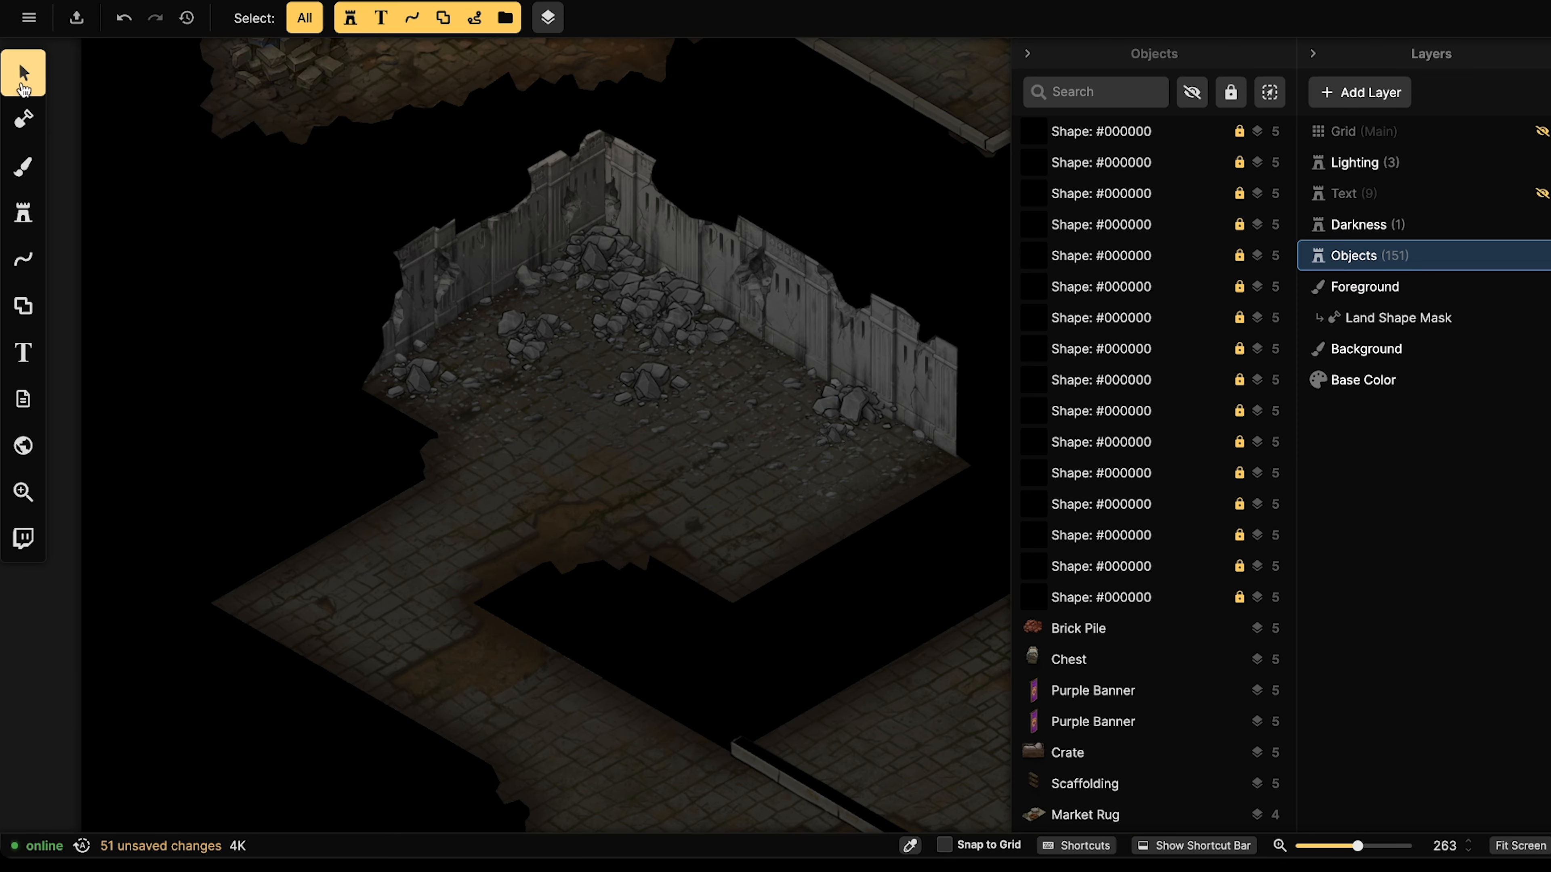
scroll(261, 364, "down", 2)
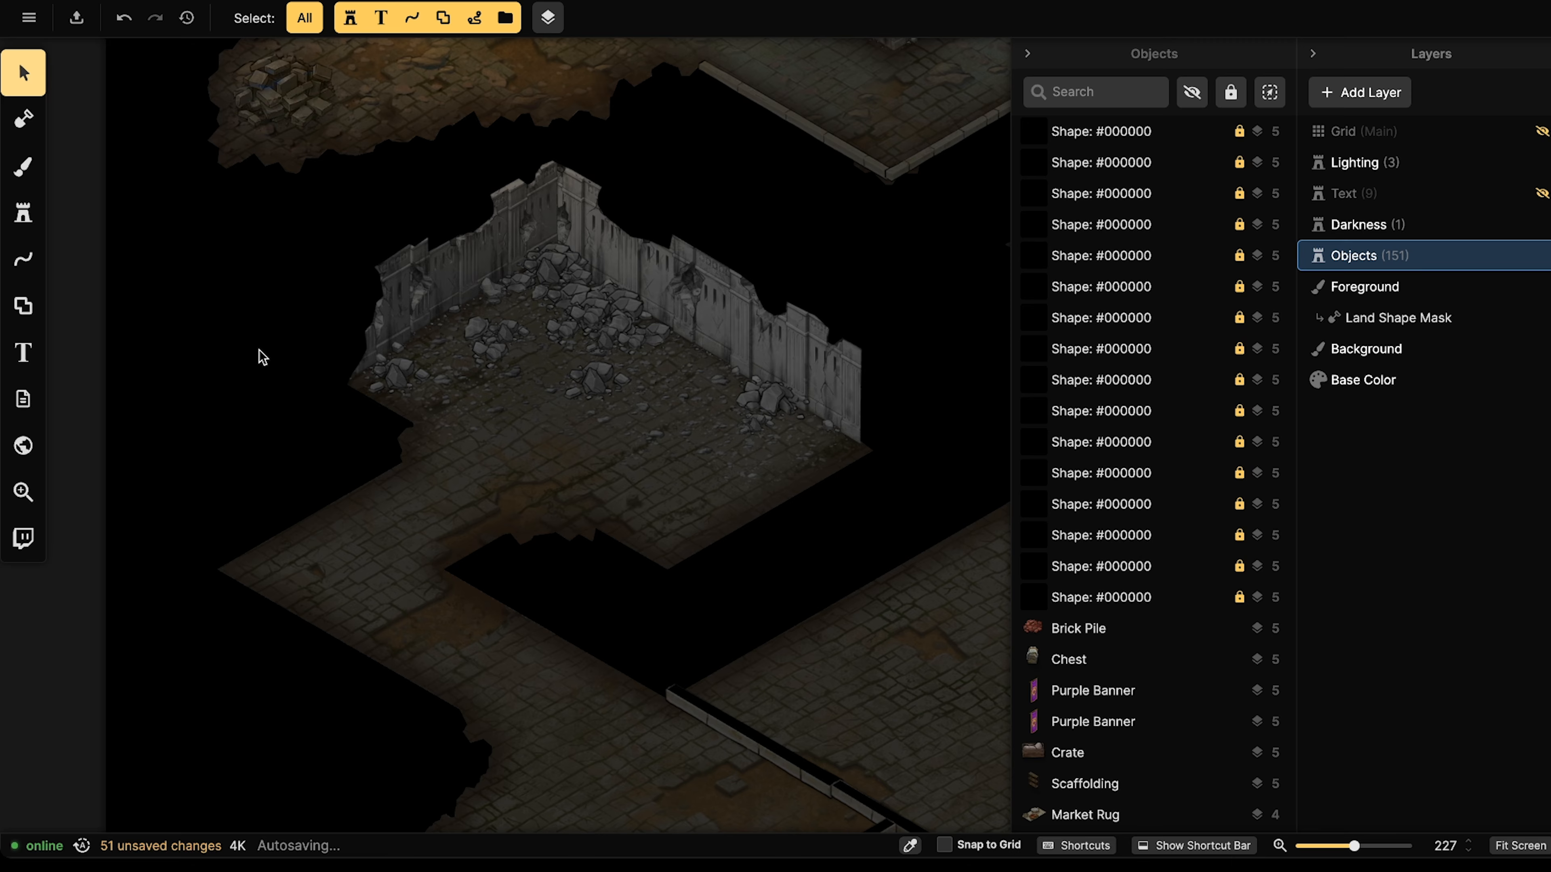
left_click(427, 259)
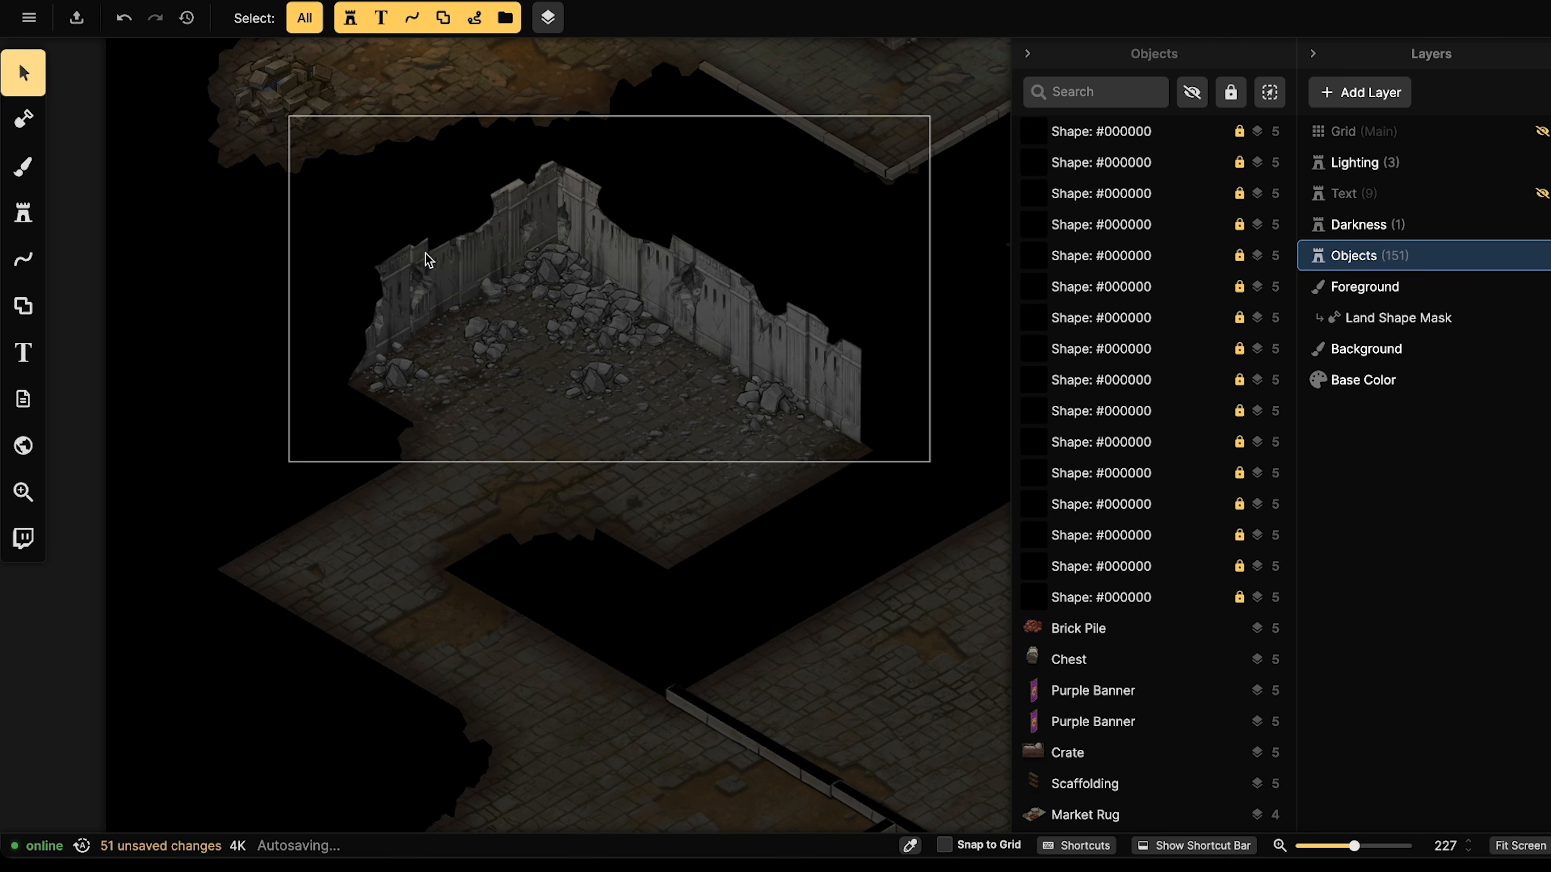
left_click(583, 308)
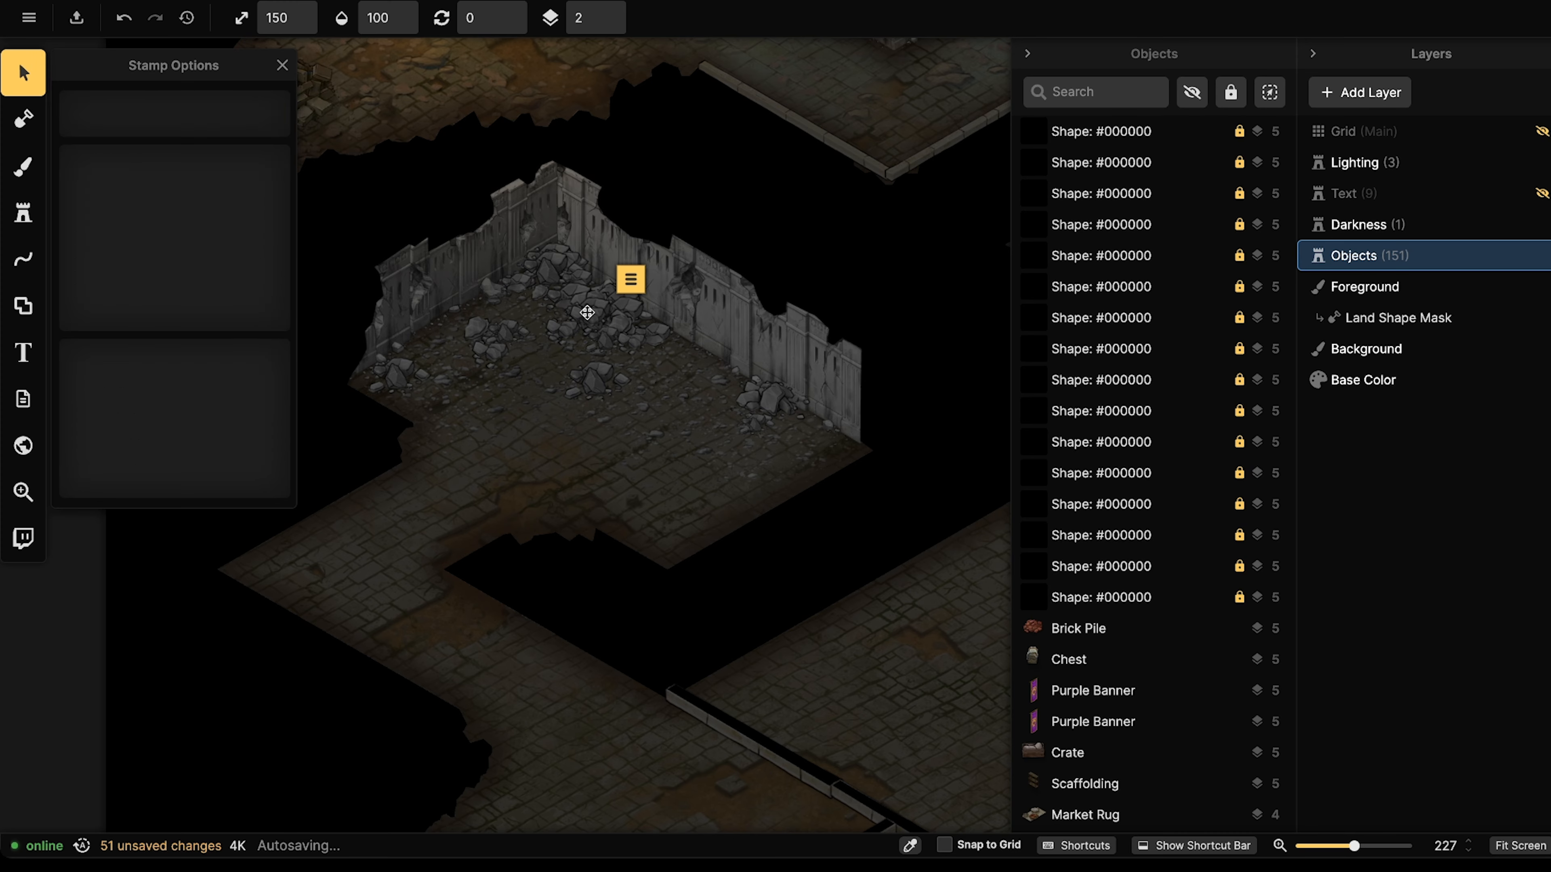
Clear the stamp catalog search and choose the Scaffolding stamp from the Classical Empires Core pack.
left_click(20, 214)
left_click(130, 204)
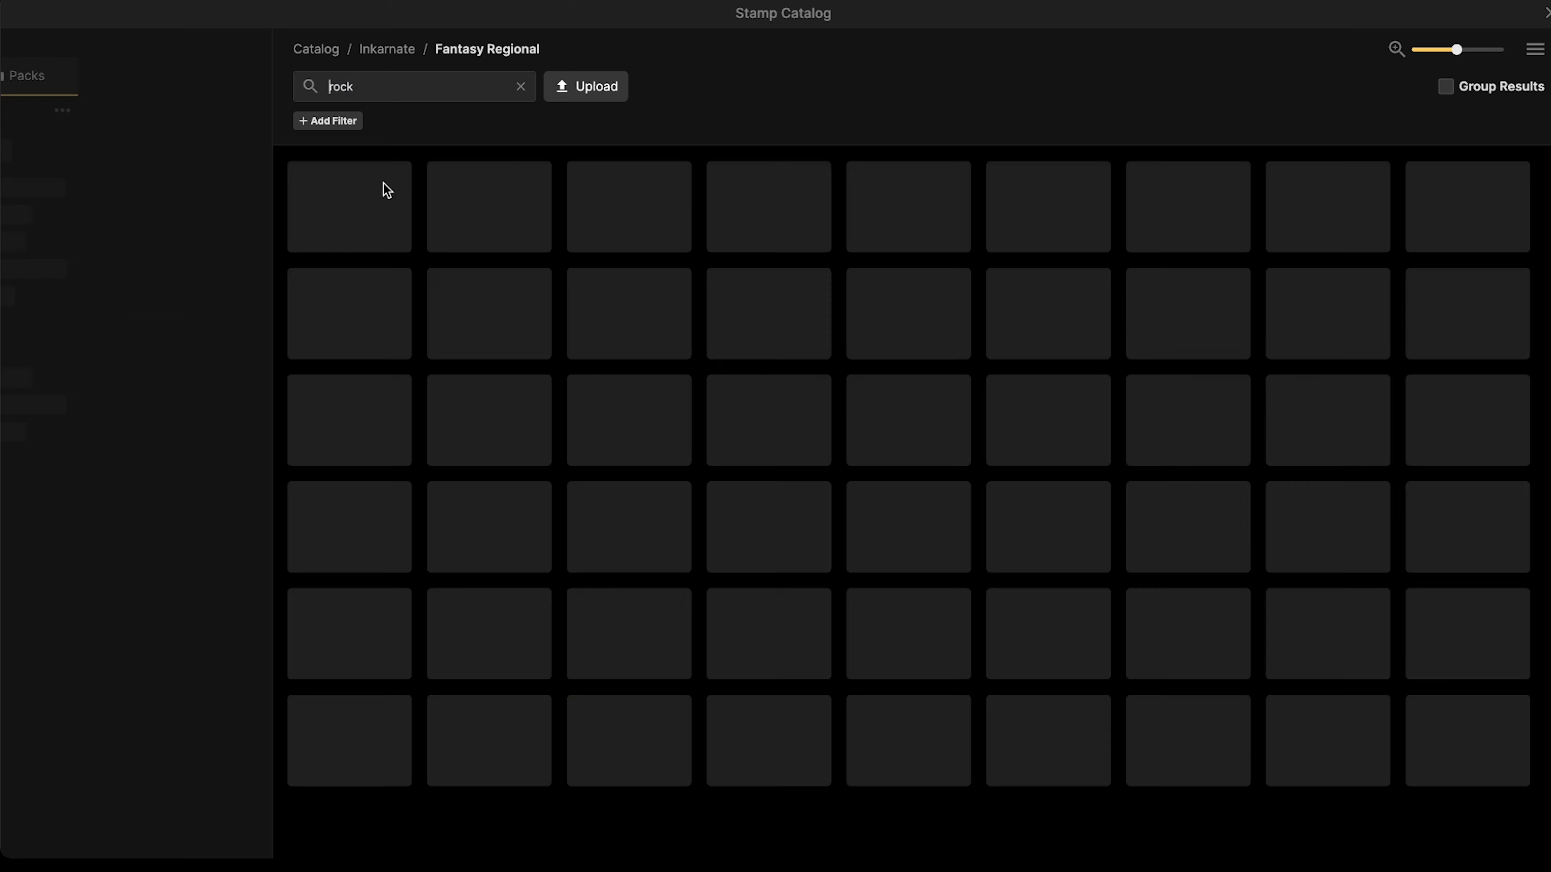
left_click(520, 87)
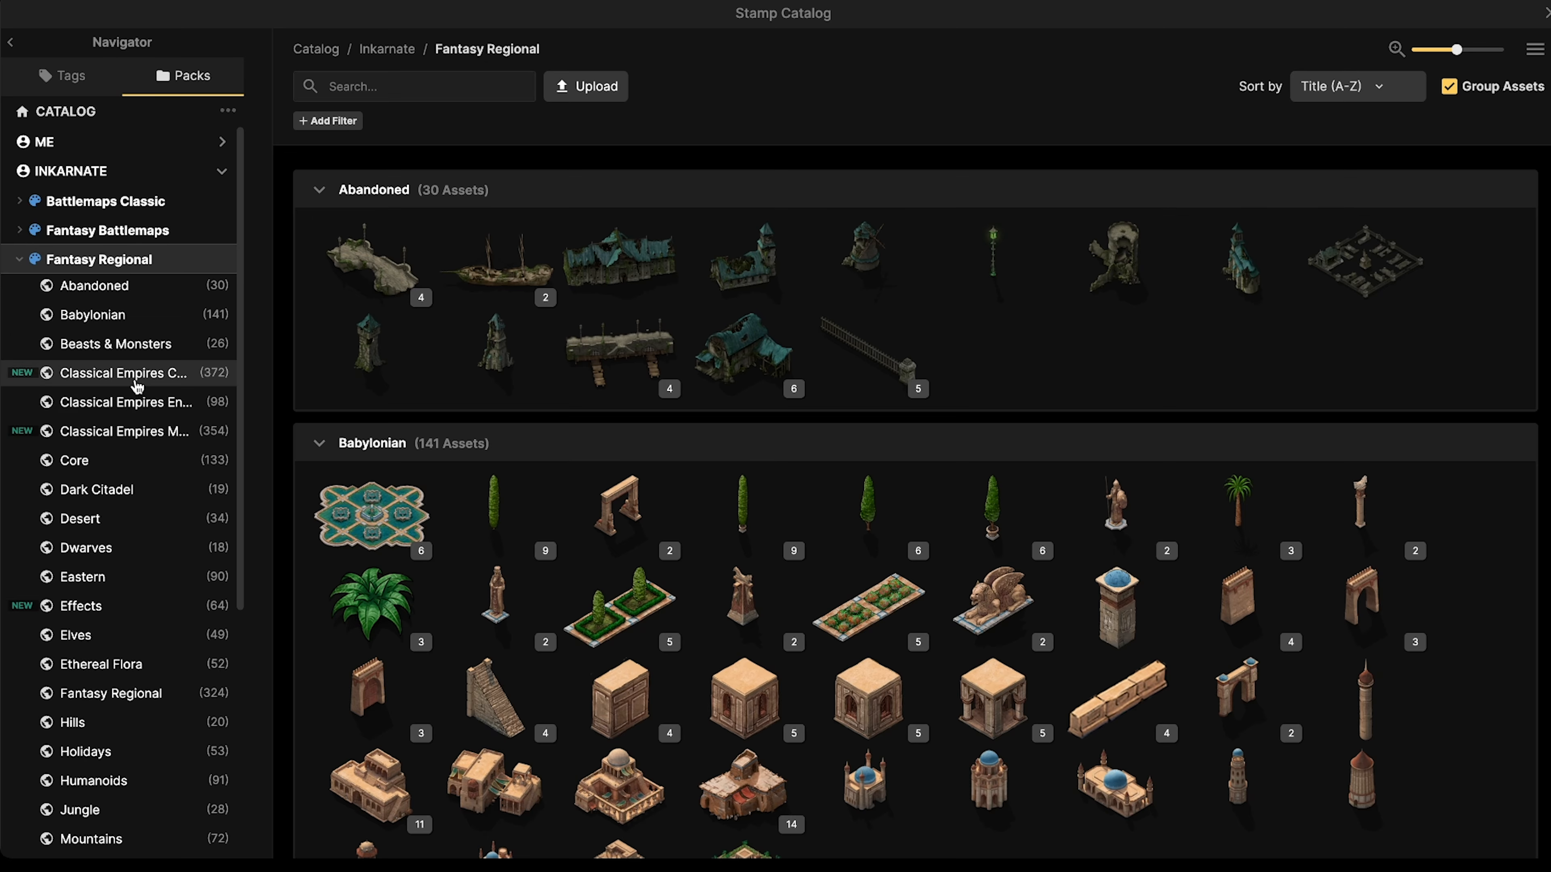
left_click(134, 387)
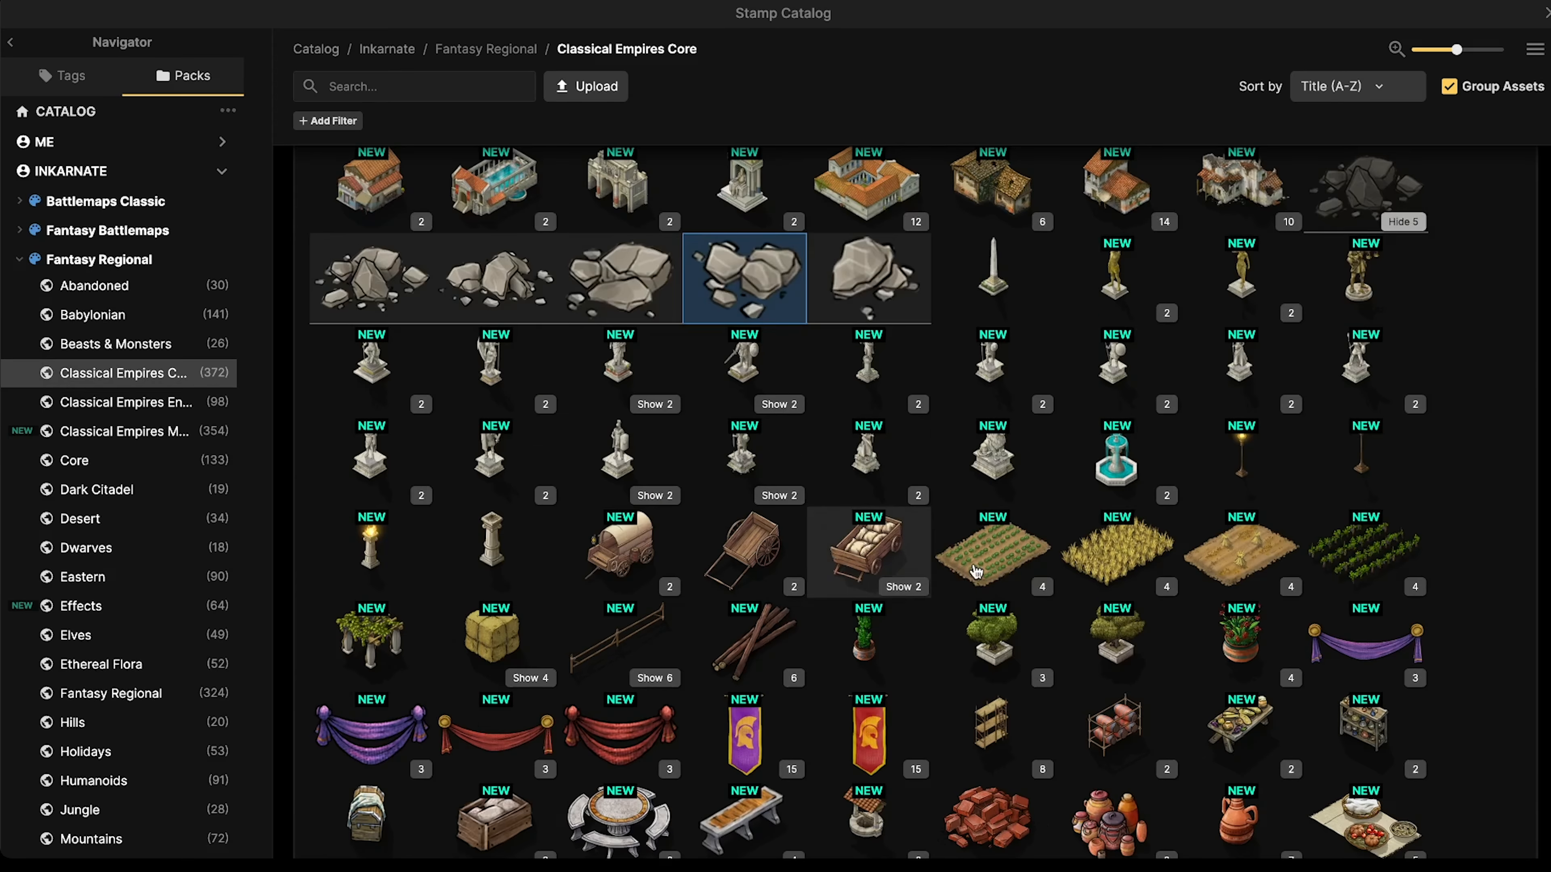
mouse_move(1119, 733)
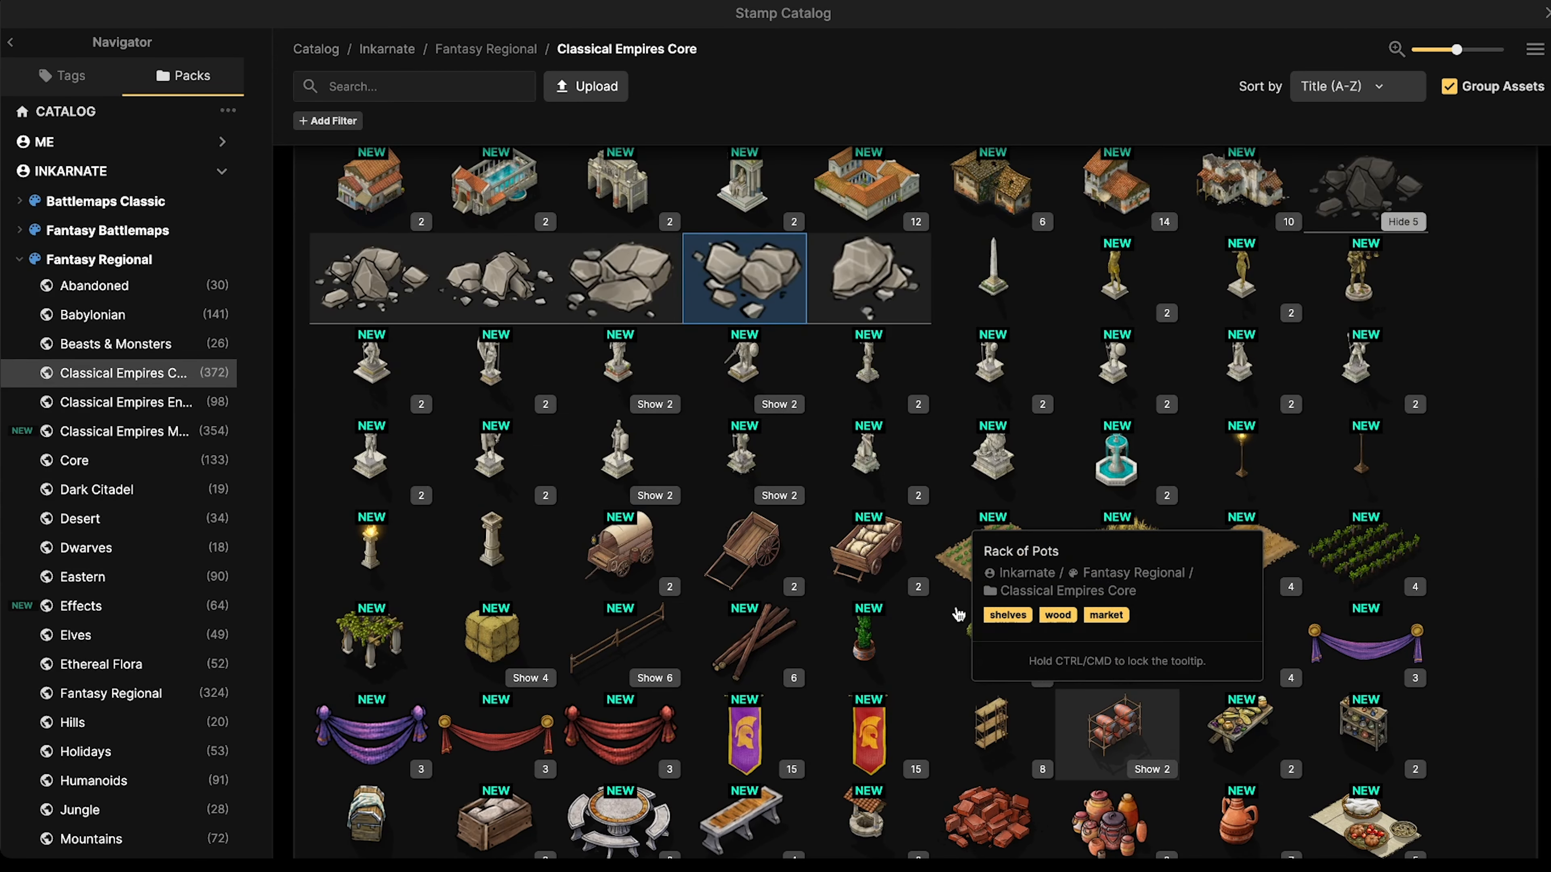
scroll(703, 415, "down", 4)
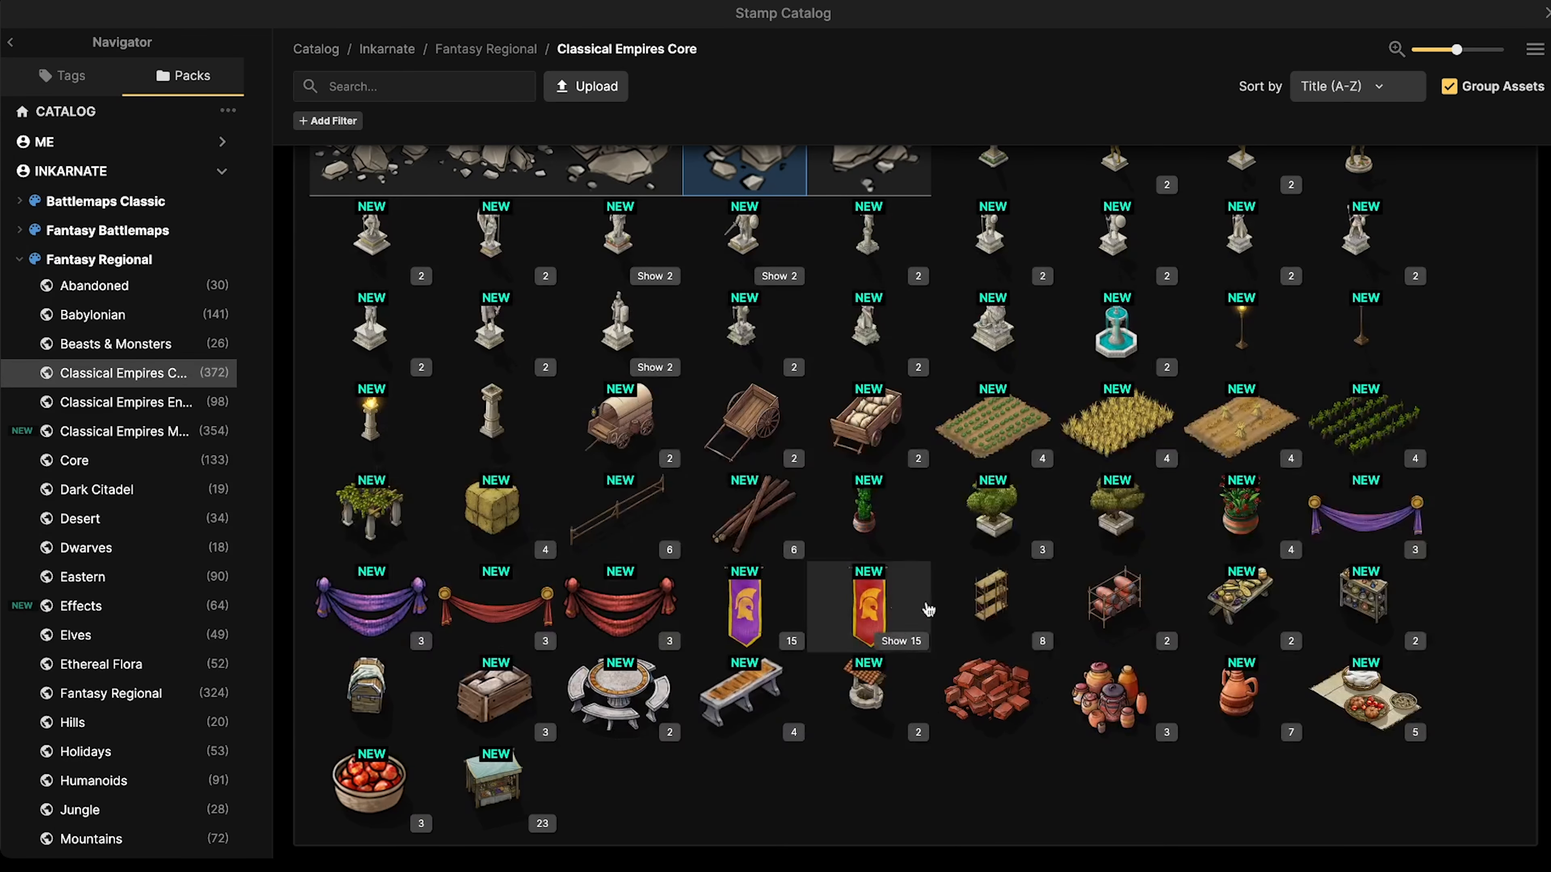
left_click(991, 595)
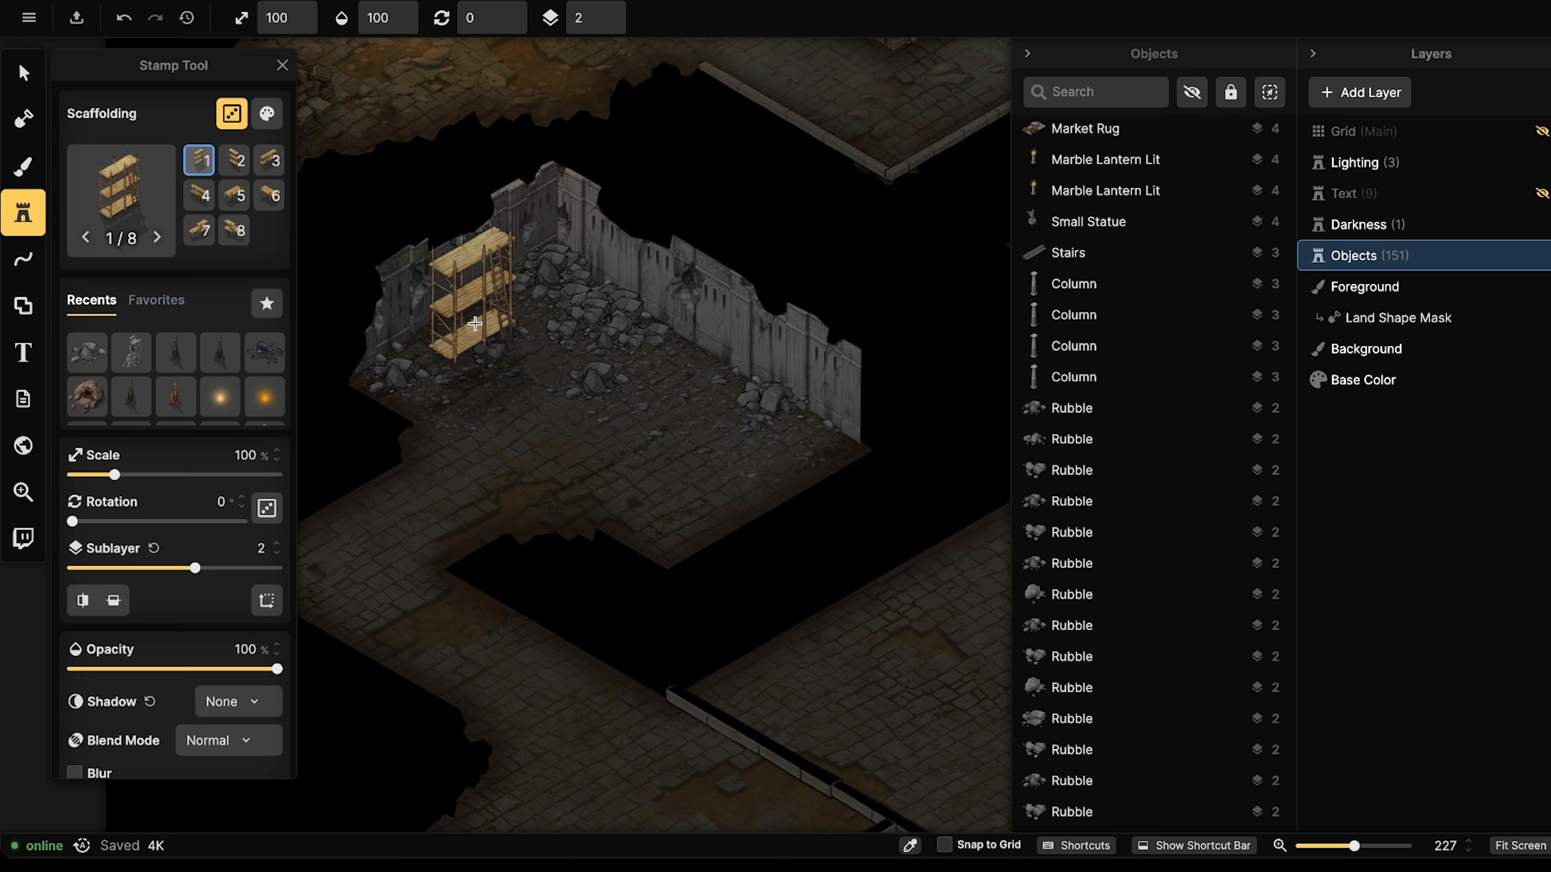
Set the scaffolding stamp's scale to 90% and preview its variants against the existing scaffolding beside the columns.
scroll(508, 322, "down", 1, "ctrl")
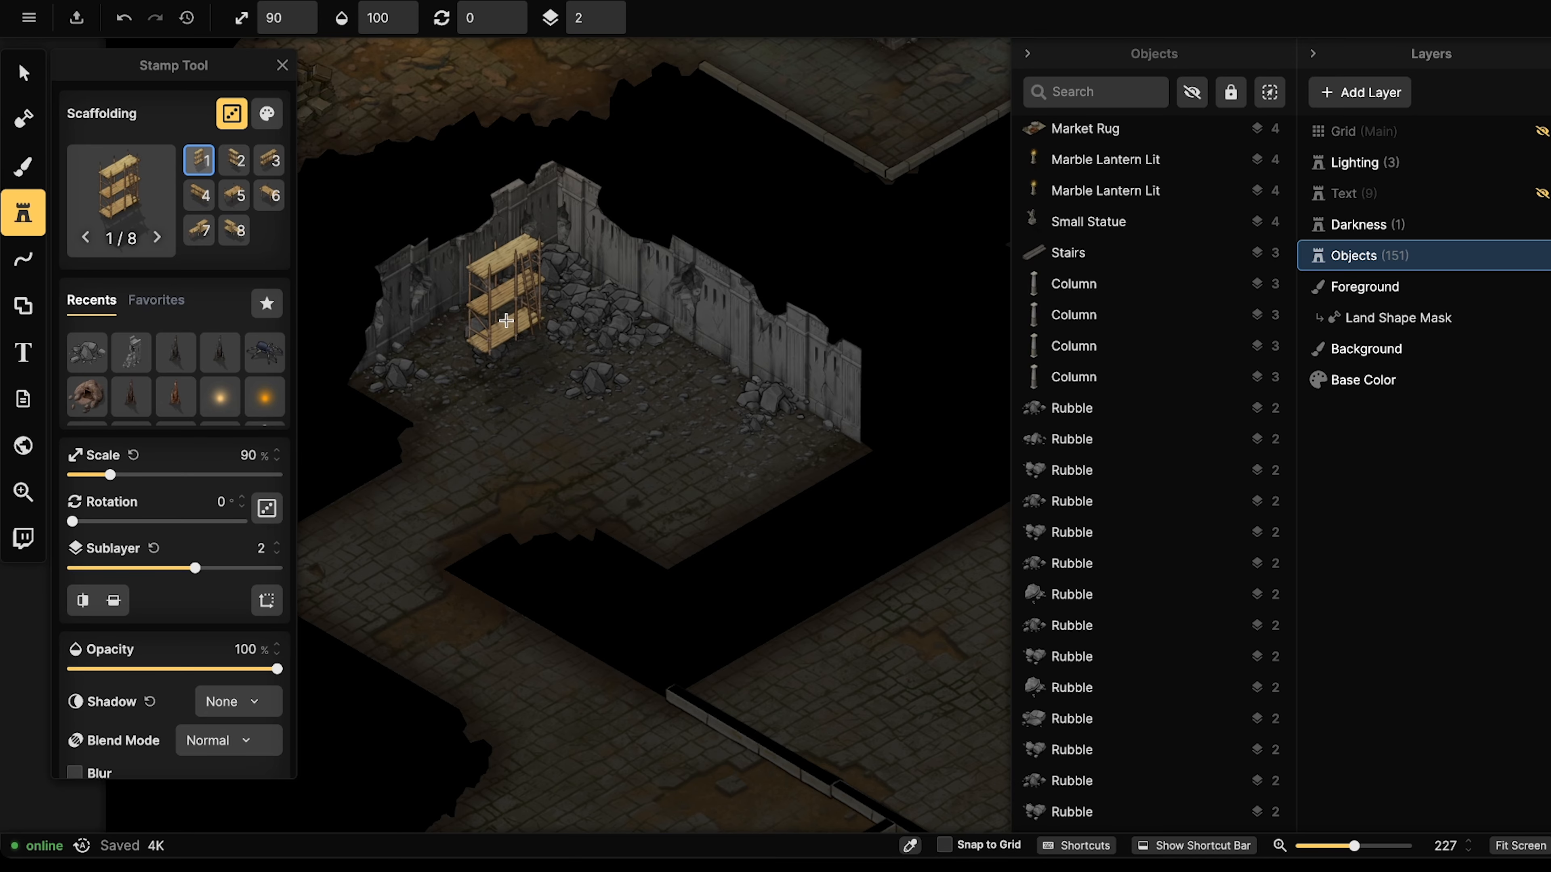
left_click_drag(534, 344, 644, 611)
left_click_drag(601, 202, 612, 491)
scroll(772, 469, "up", 1)
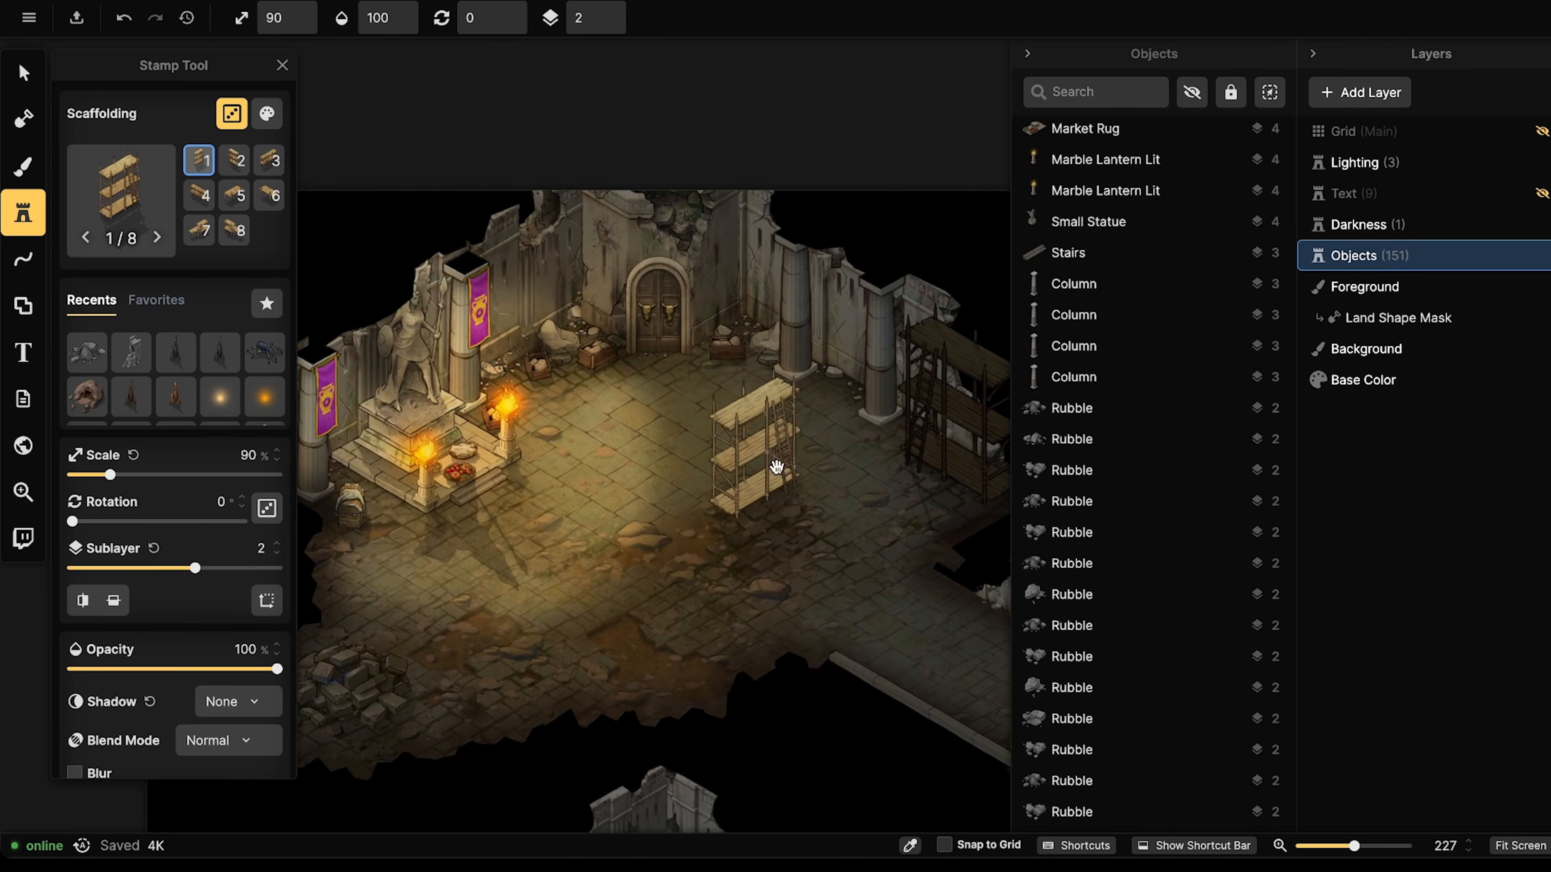
left_click_drag(776, 467, 326, 456)
key("Left")
key("Left")
key("Left")
key("Left")
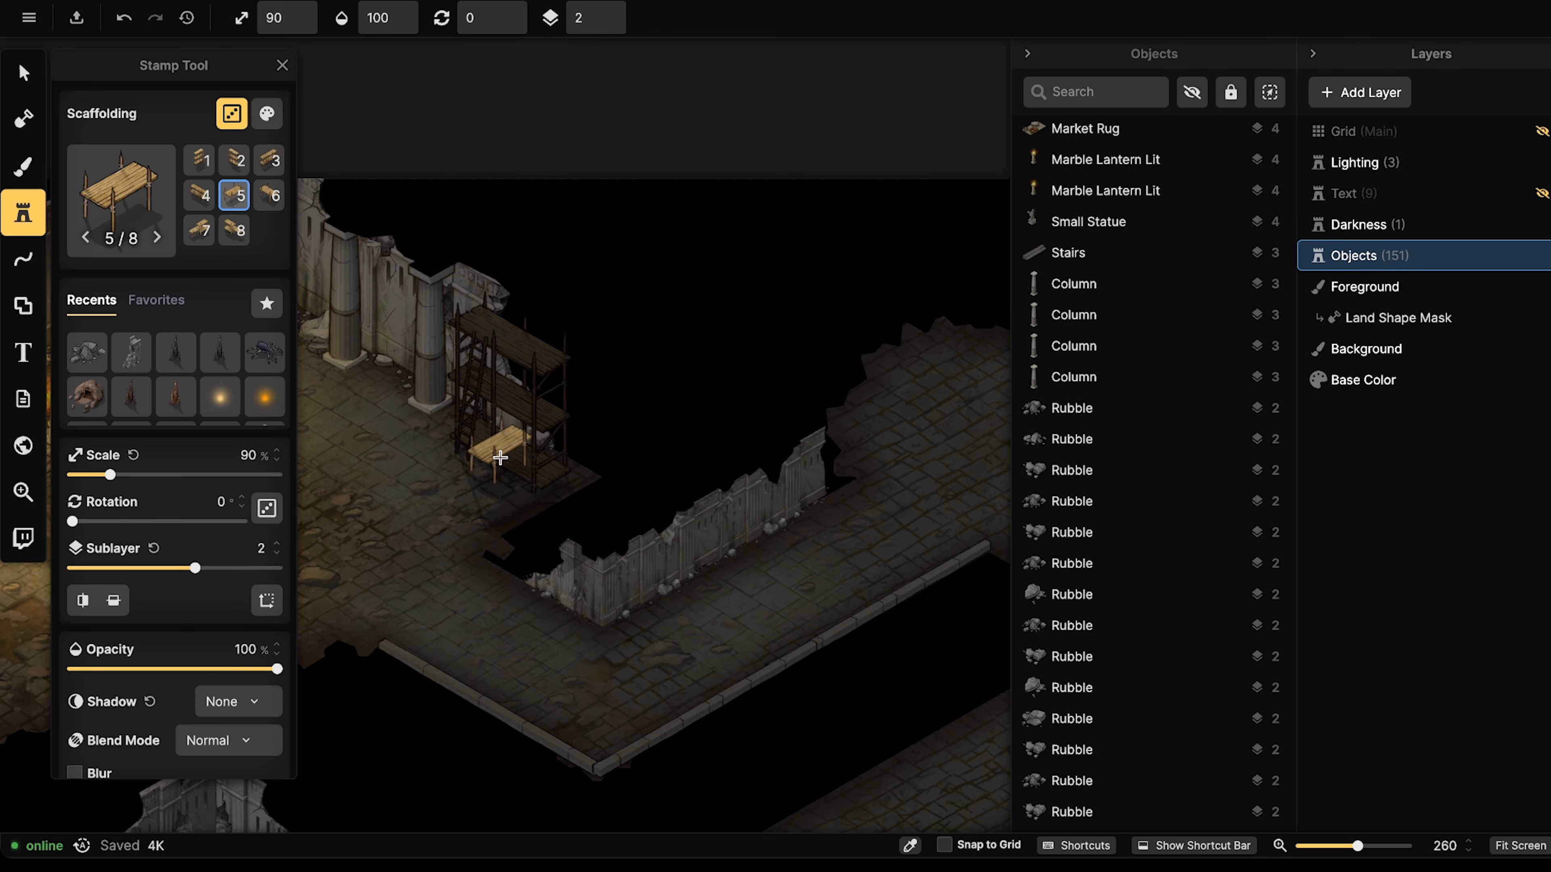
key("Left")
key("Left")
key("Left")
key("Left")
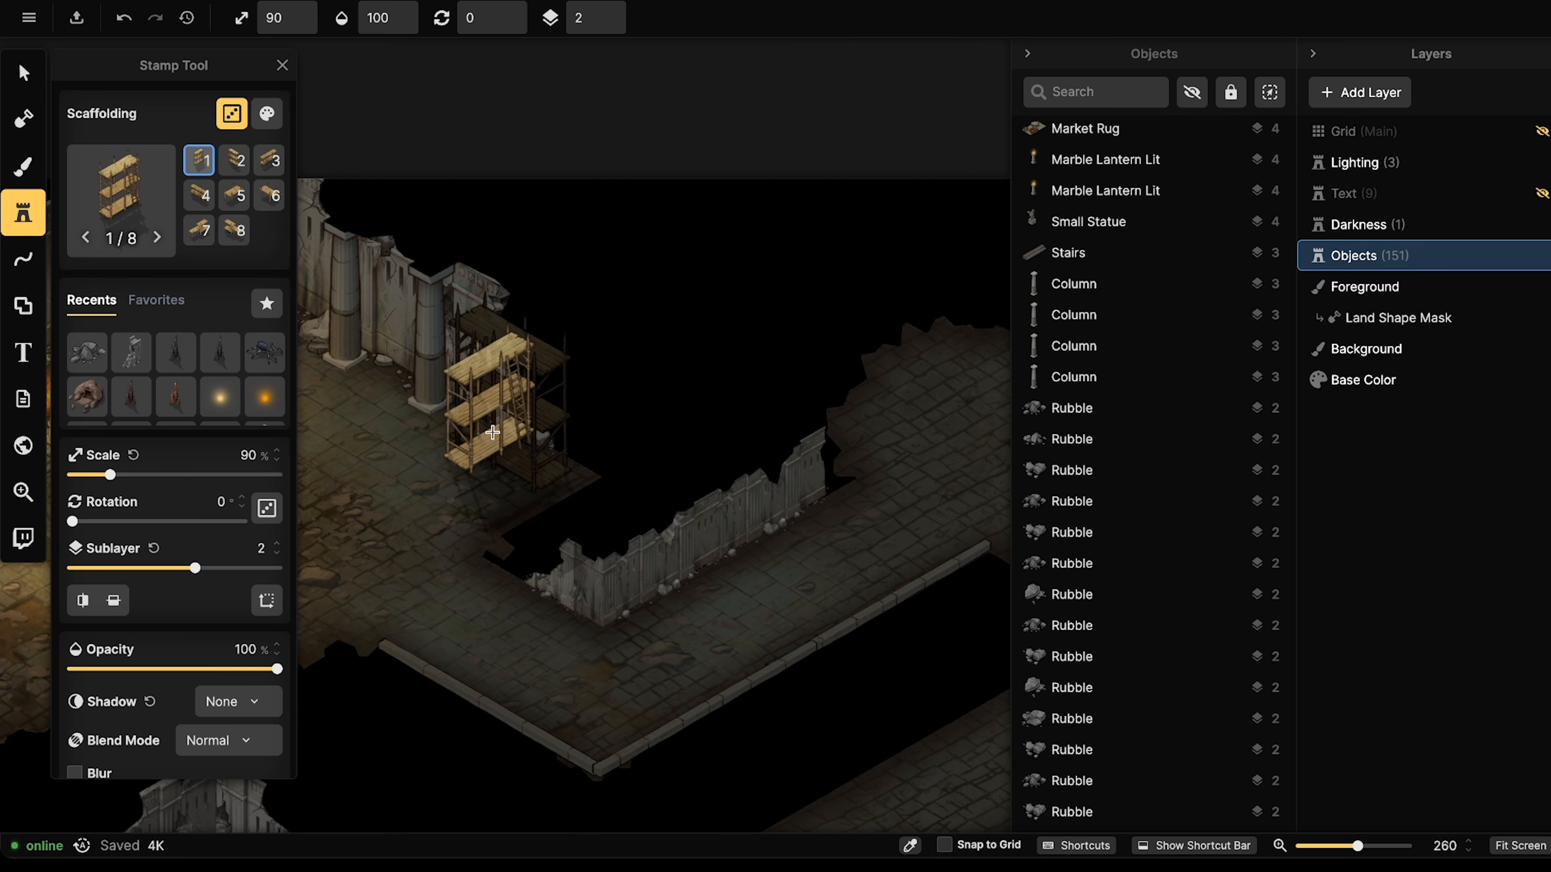
Switch the scaffolding stamp to variant 2 and set its scale to 120%, comparing it with the existing scaffolding.
key("Left")
key("Right")
key("Right")
key("Up")
key("Up")
key("Up")
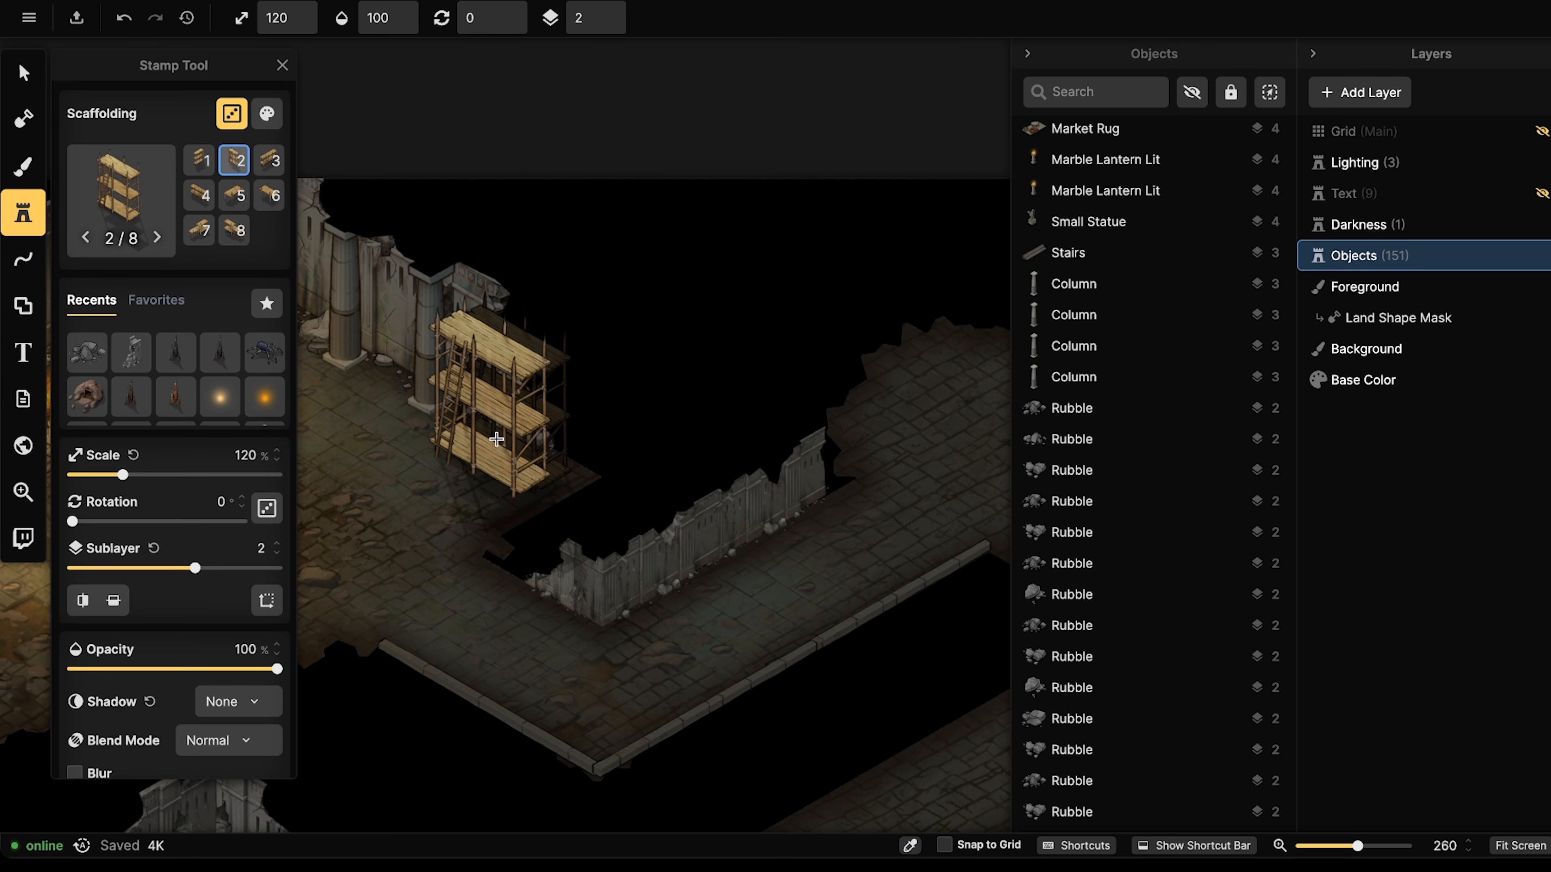
left_click(506, 438)
Duplicate the existing dark scaffolding and place the copy against the long wall of the rubble-filled room.
key("v")
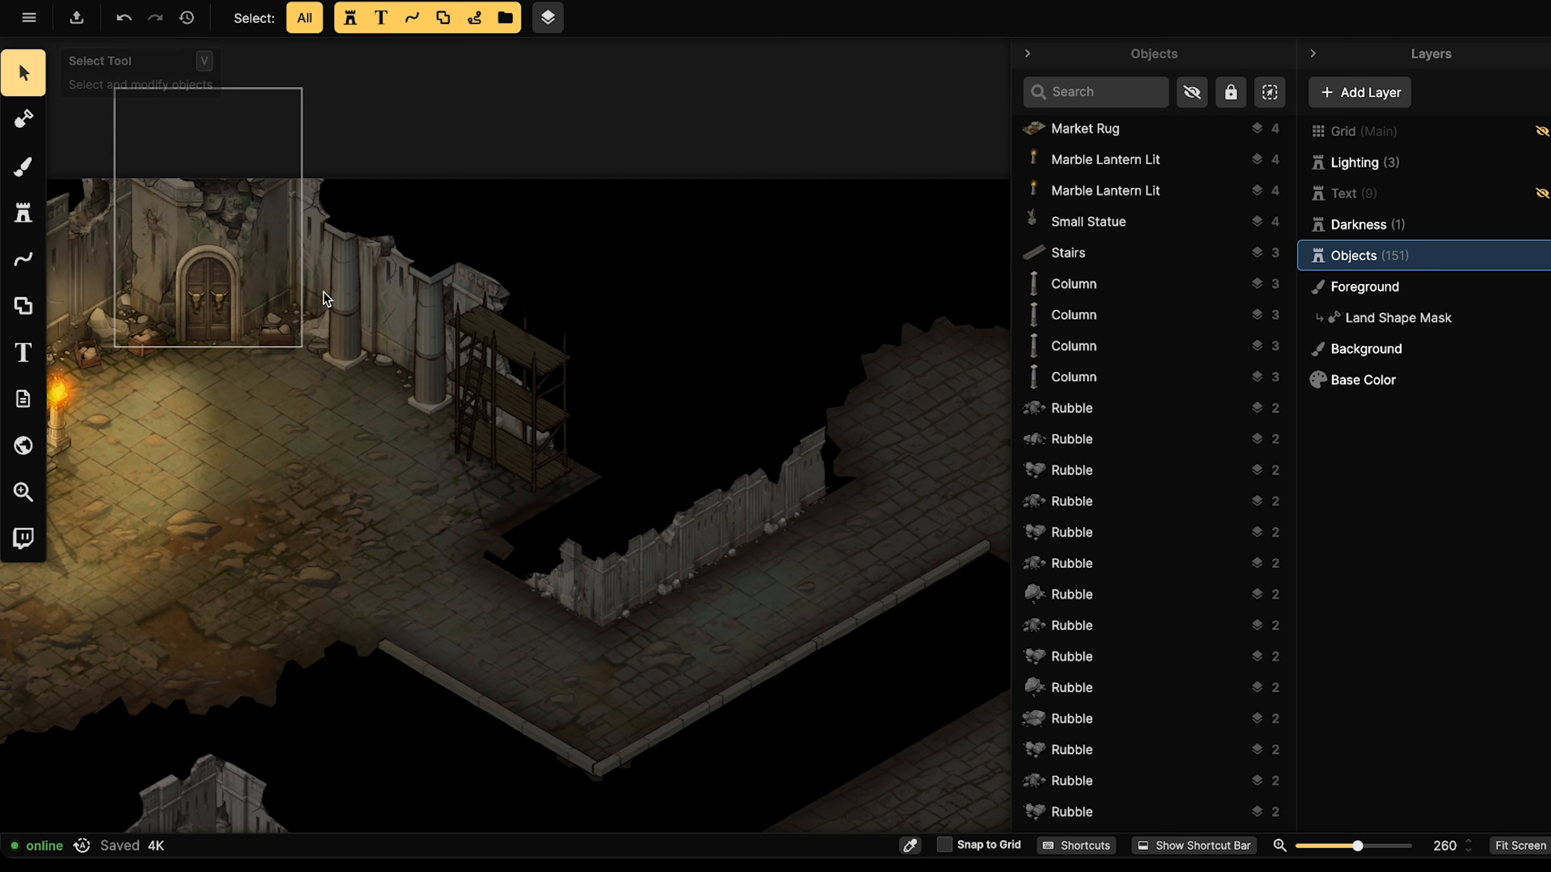
left_click(488, 398)
middle_click_drag(359, 621, 566, 215)
key("ctrl+v")
left_click_drag(515, 569, 593, 569)
Place the recently used dark scaffolding as variant 1 at 120% scale against the room's shorter wall.
left_click(23, 212)
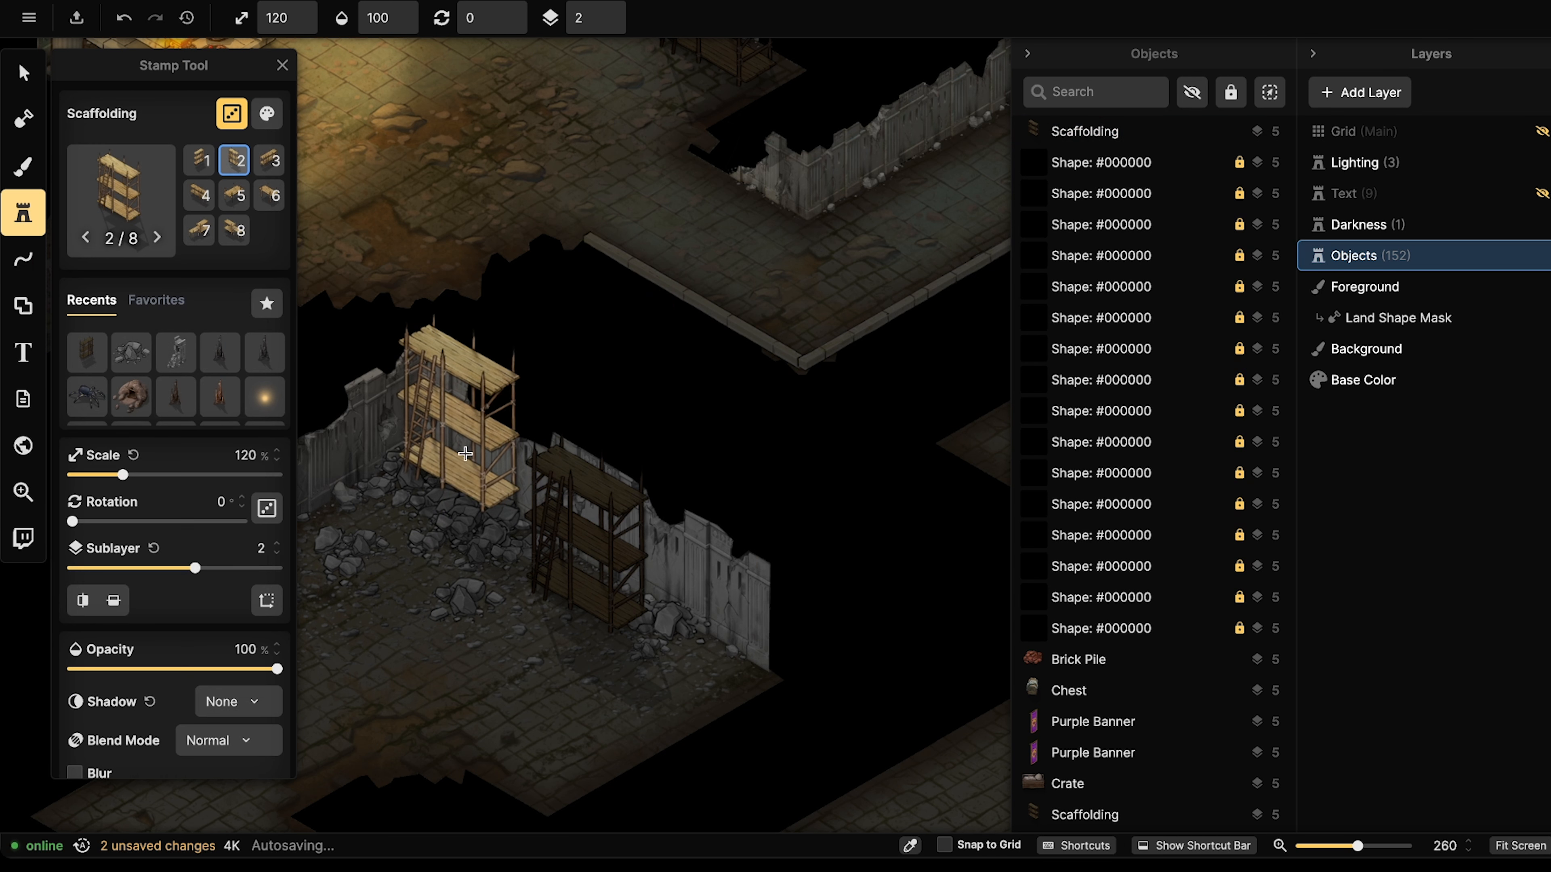
middle_click_drag(471, 513, 729, 496)
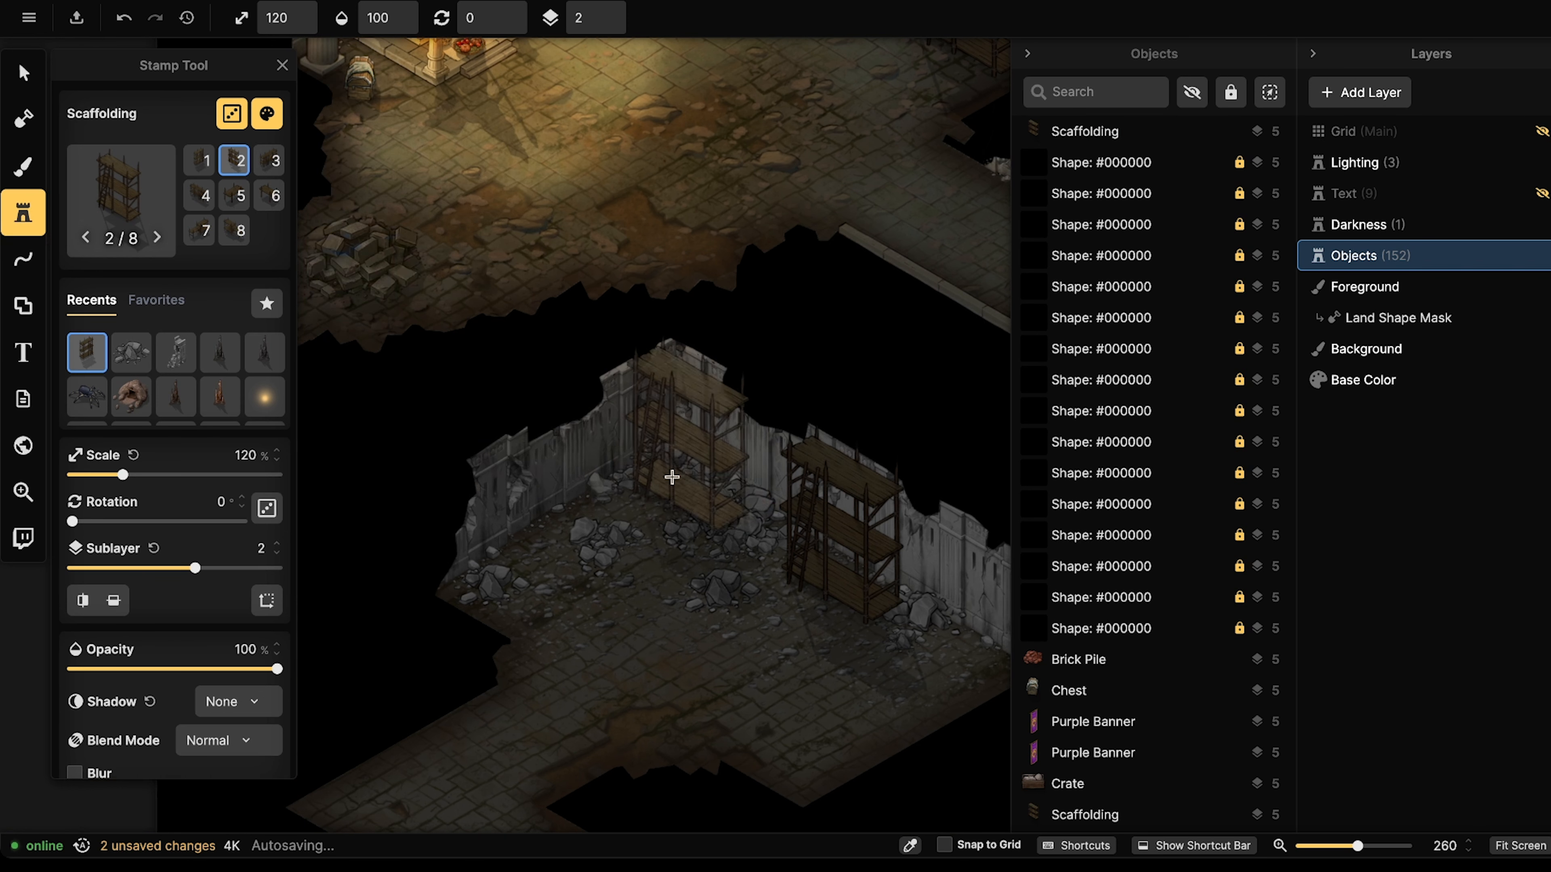
key("1")
middle_click_drag(663, 391, 477, 595)
middle_click_drag(659, 373, 421, 621)
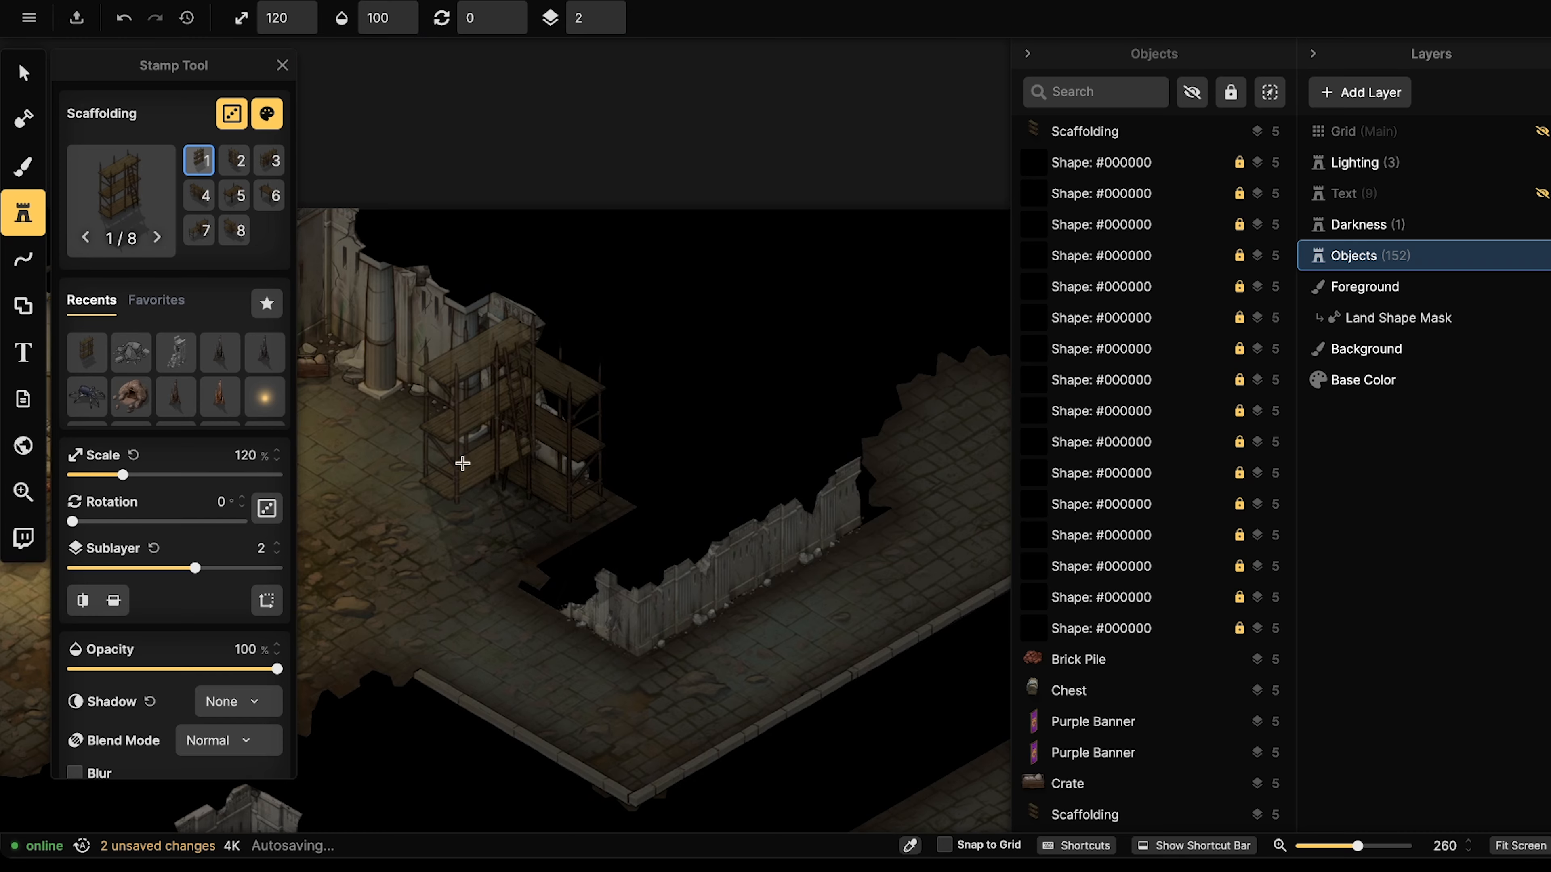
middle_click_drag(460, 464, 674, 332)
middle_click_drag(512, 485, 656, 376)
middle_click_drag(567, 467, 580, 321)
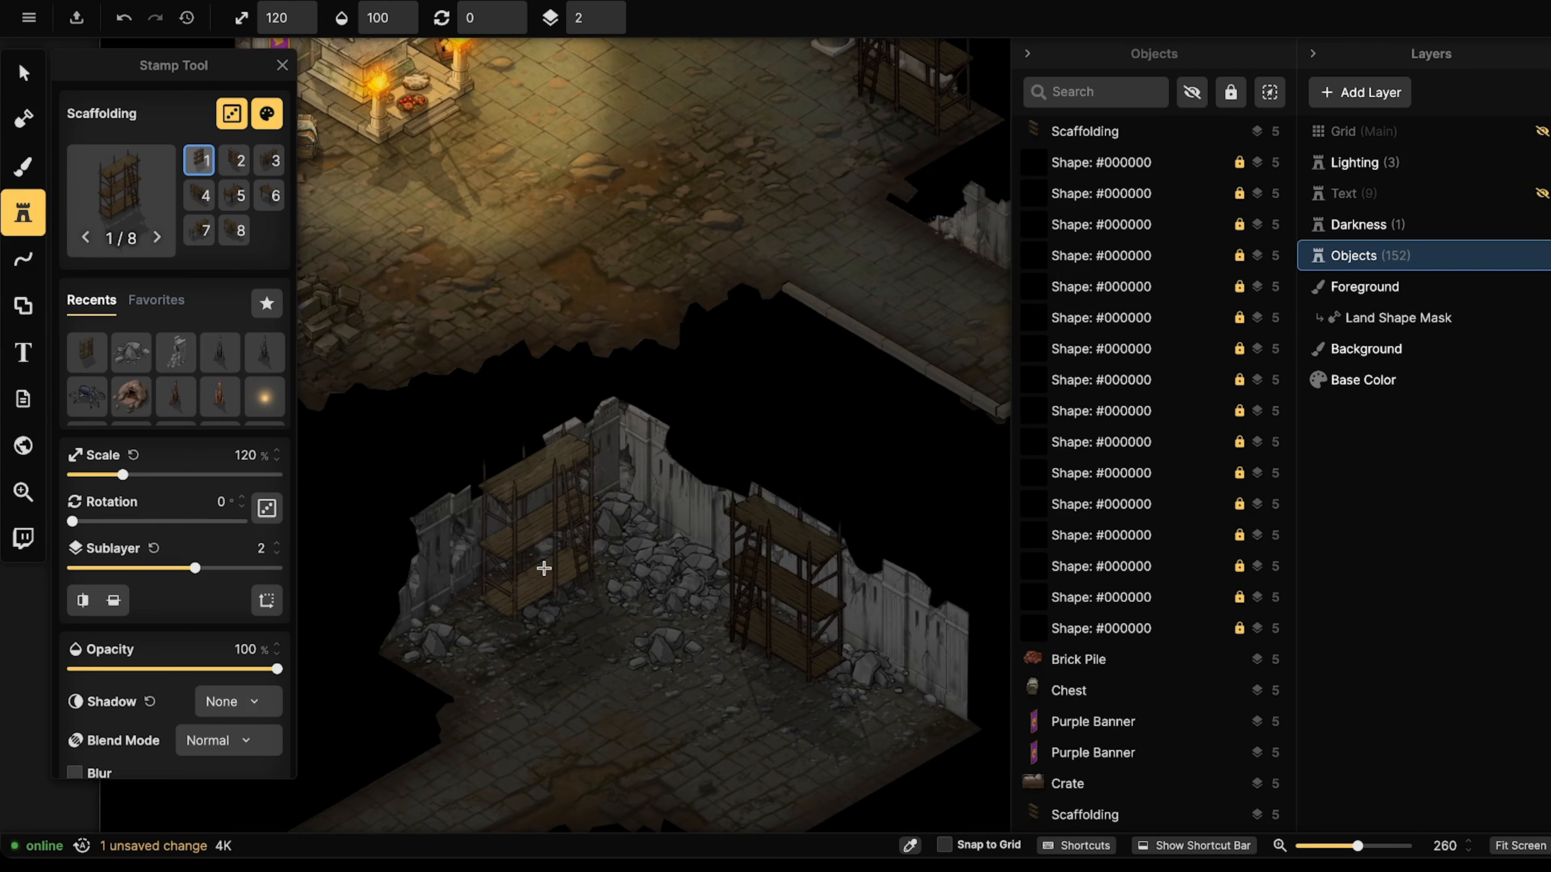
middle_click_drag(699, 328, 644, 303)
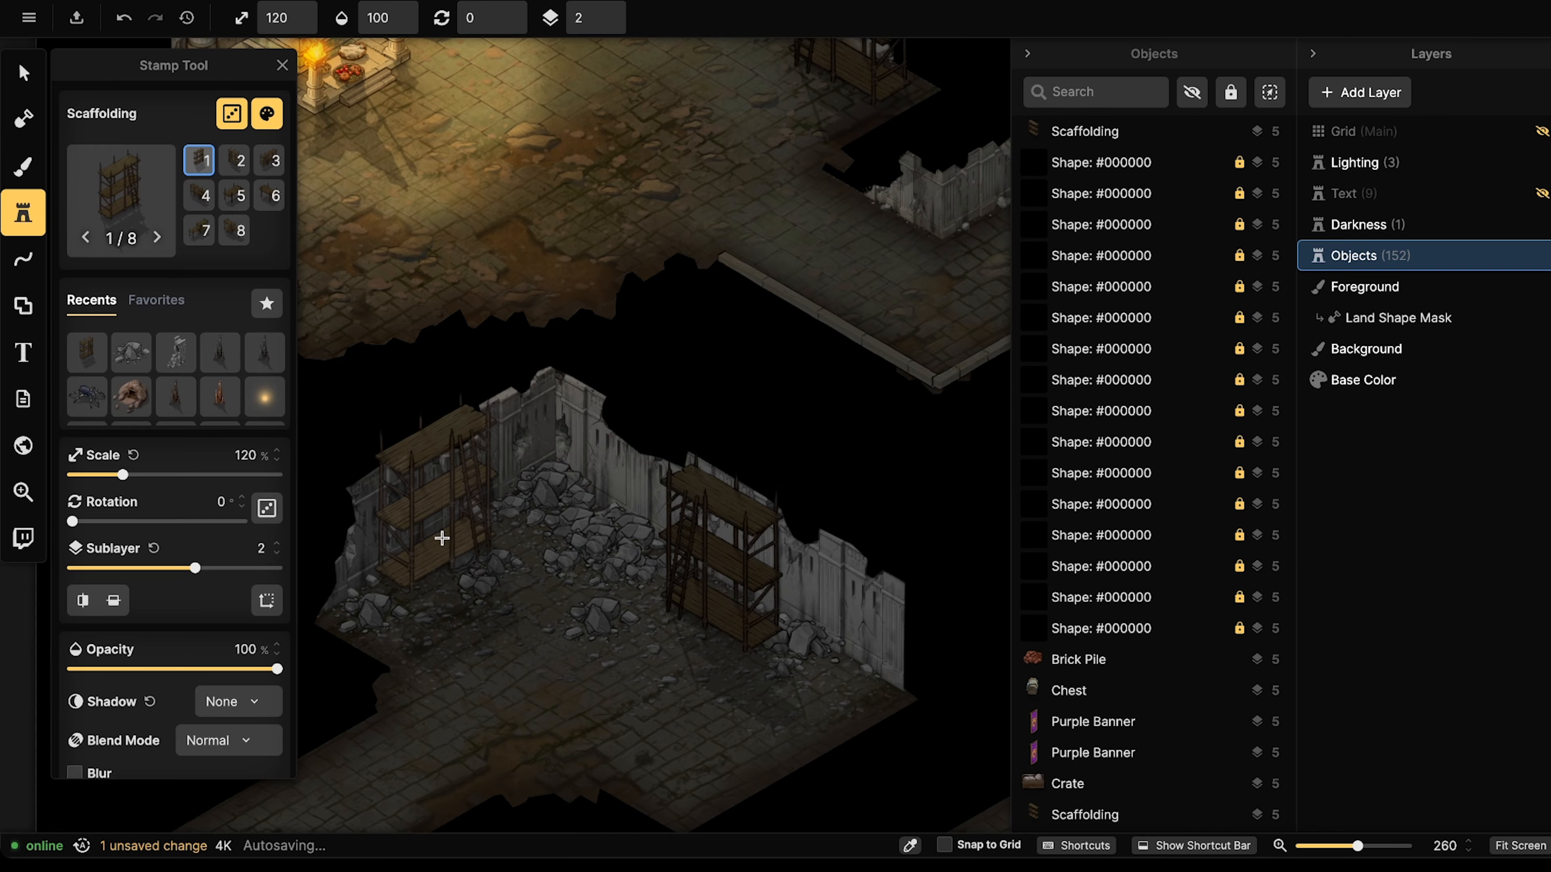
left_click(443, 537)
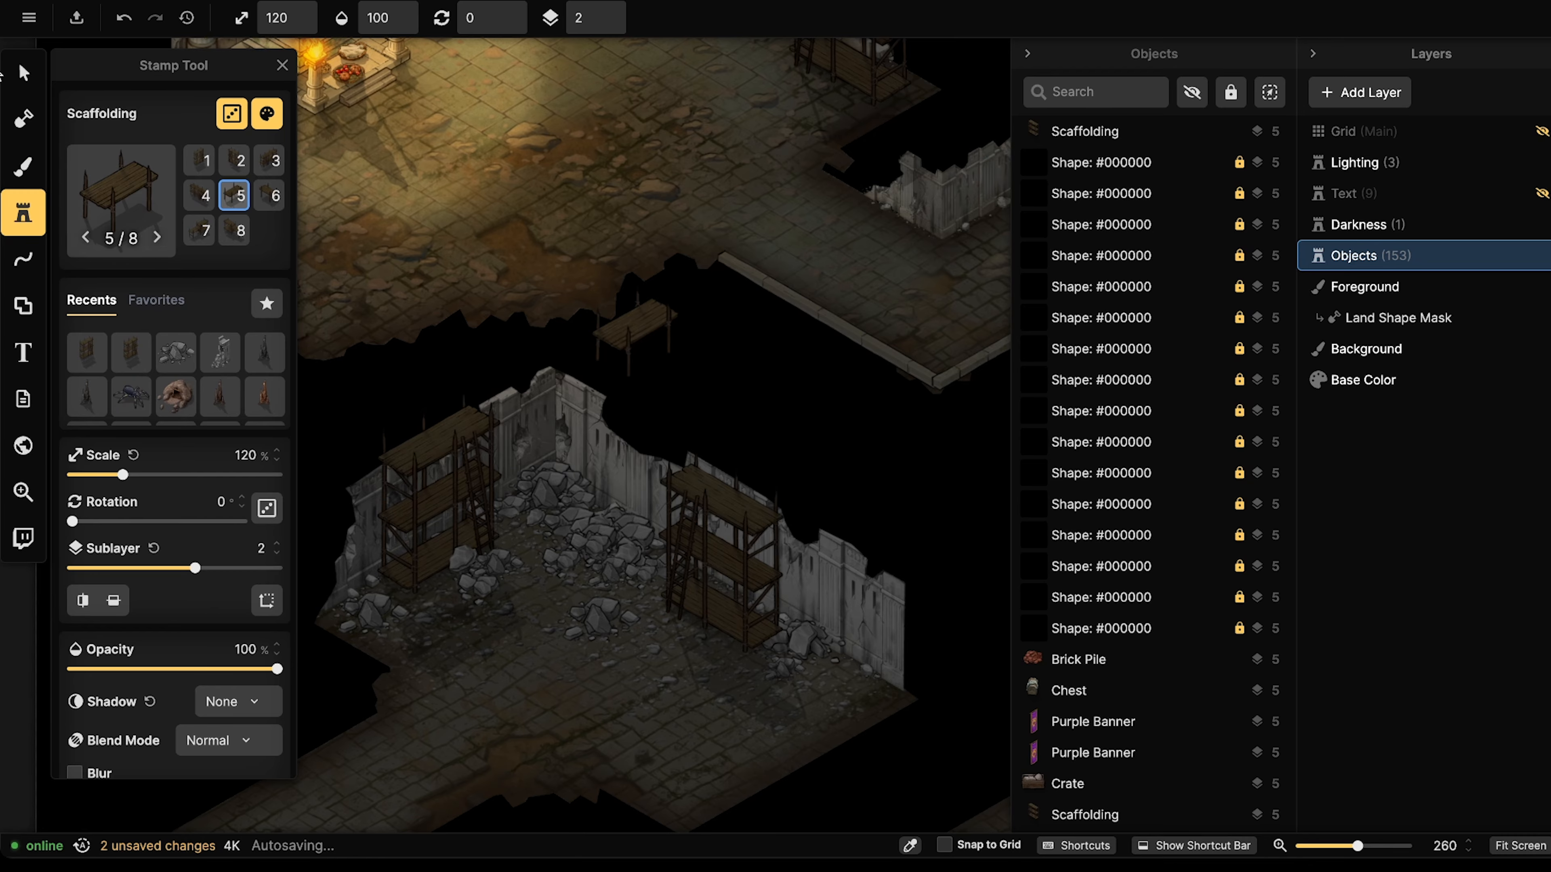
Move the rubble stone beside the short wall's scaffolding out onto the open floor near the middle of the room.
left_click(21, 74)
scroll(461, 494, "up", 2)
left_click_drag(470, 573, 583, 686)
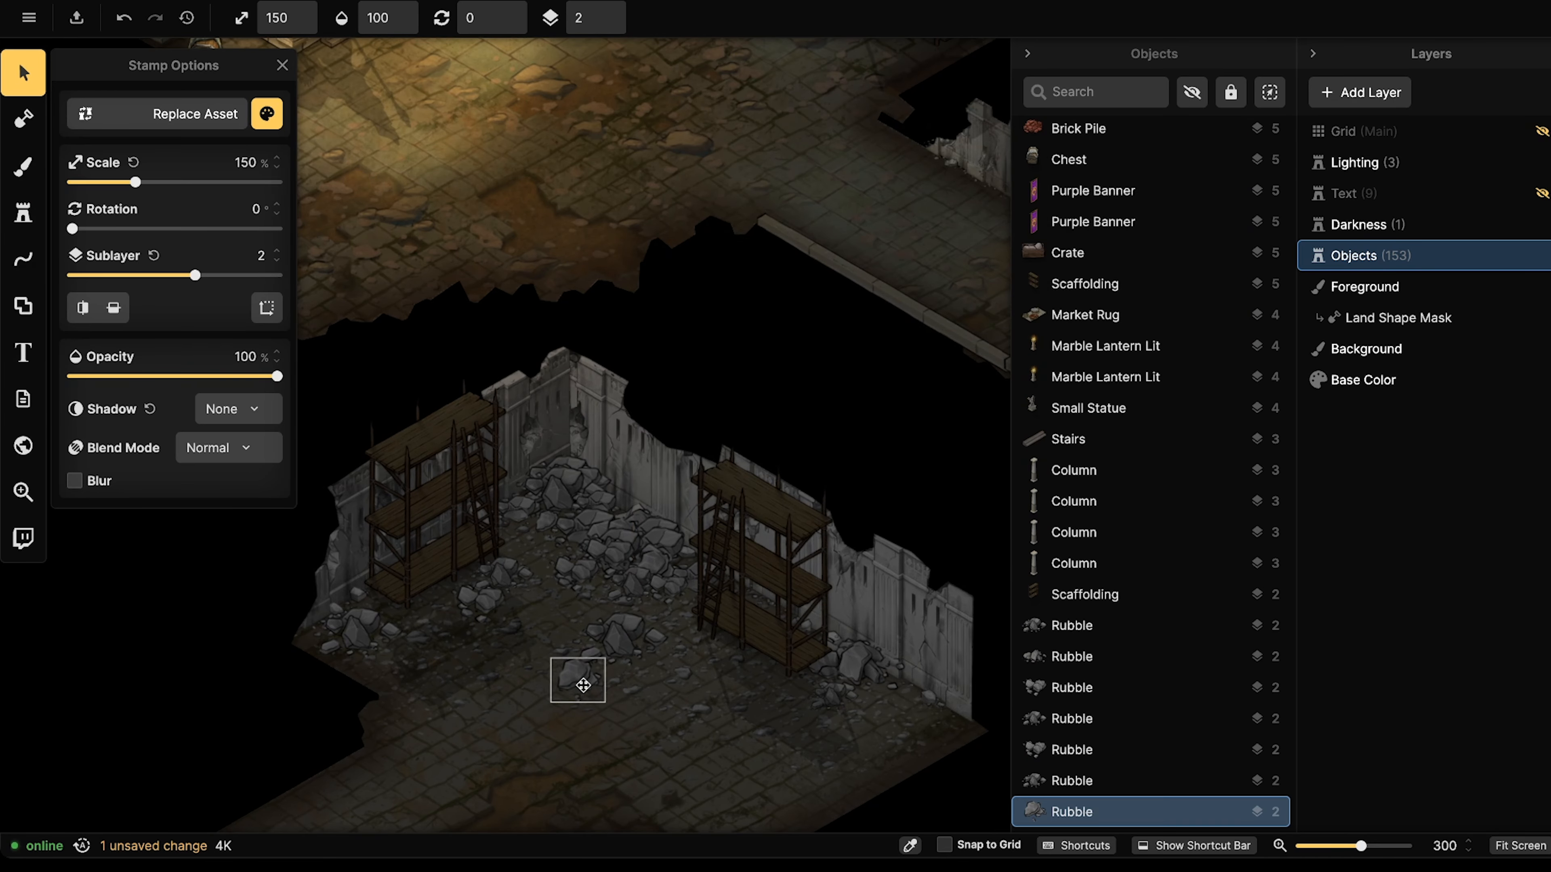
Nudge the scaffolding on both walls of the rubble-filled room slightly to the right.
left_click(437, 506)
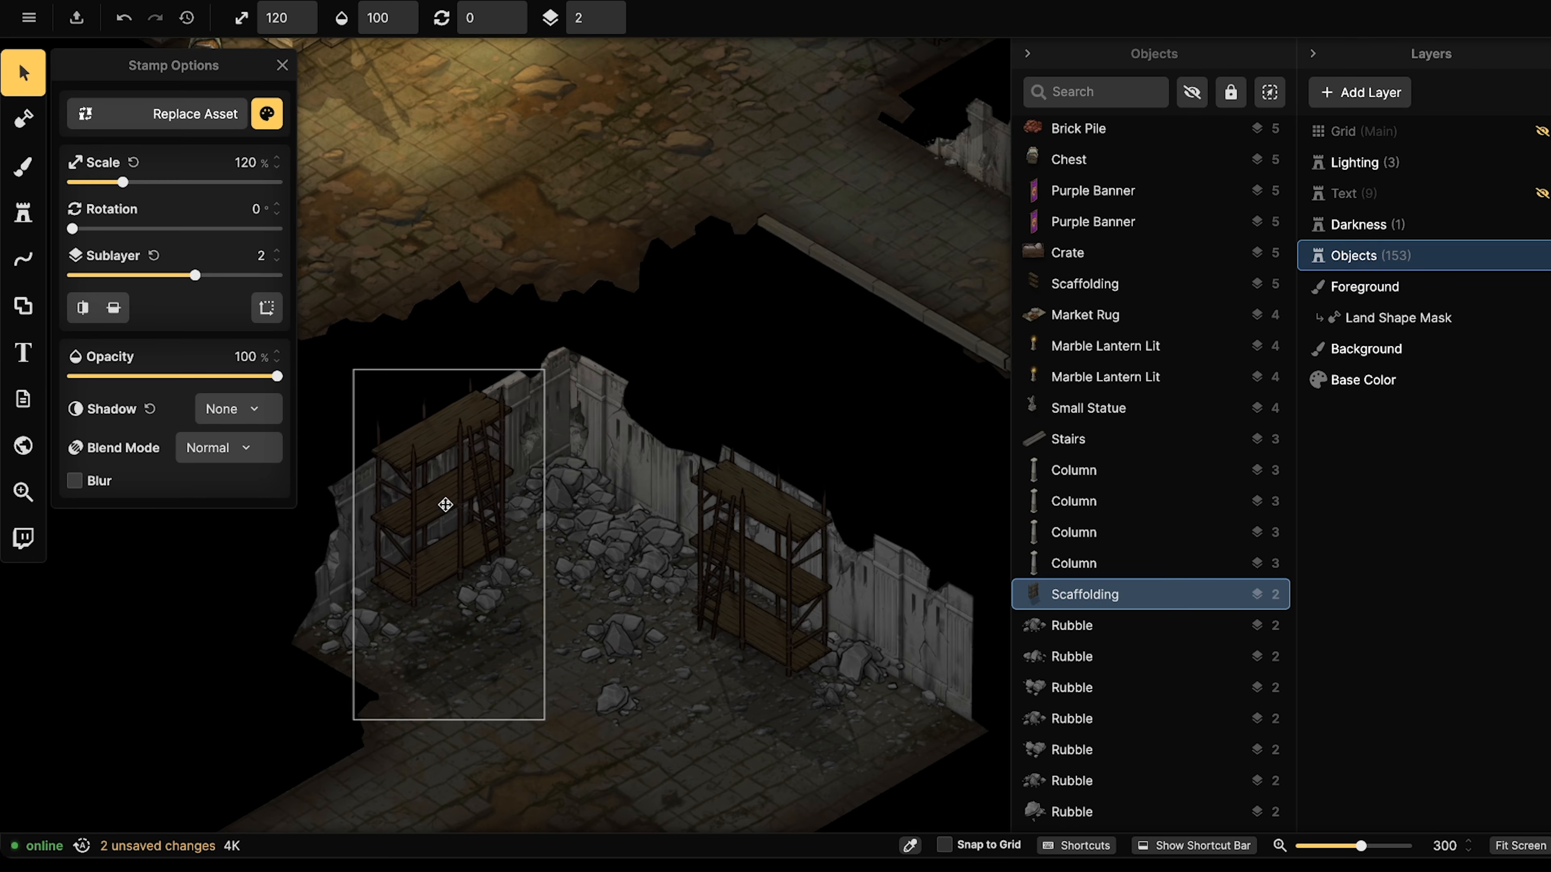
key("Escape")
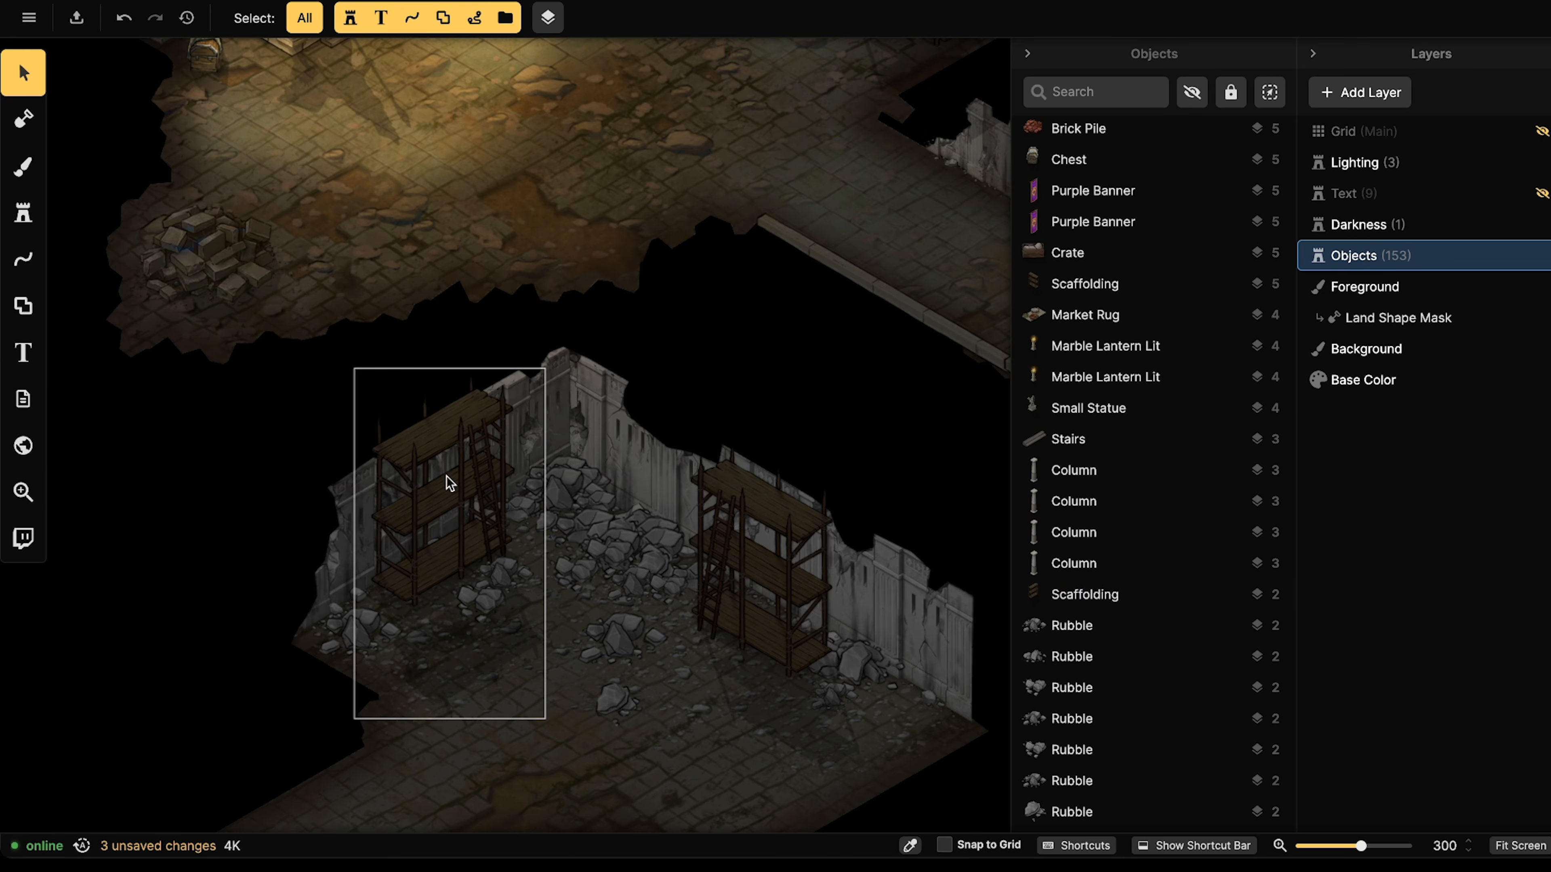
left_click(735, 522)
left_click_drag(741, 534, 752, 530)
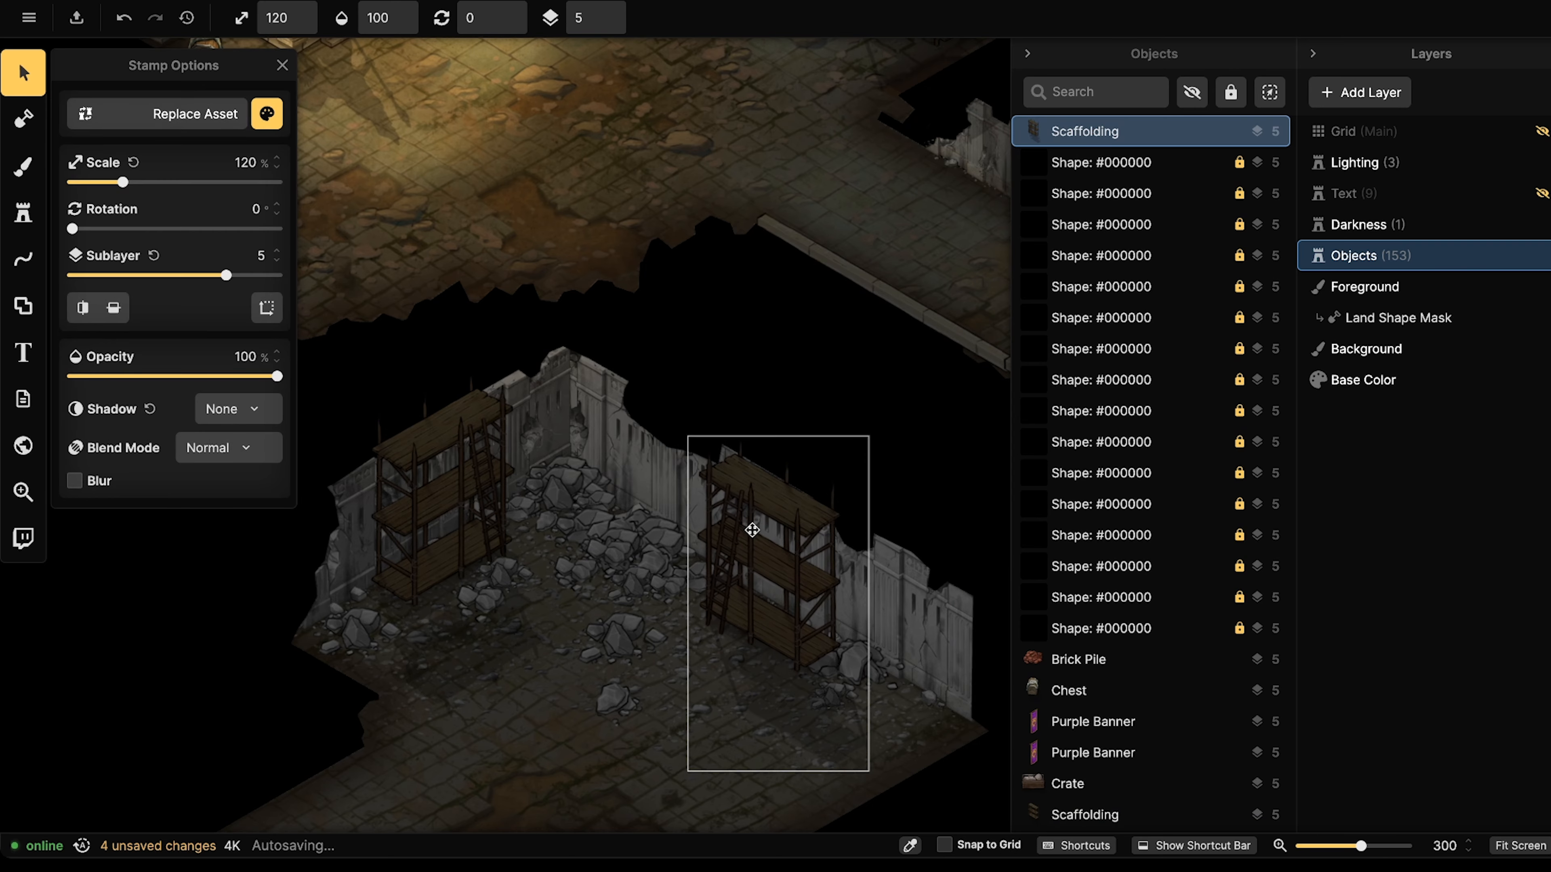
key("Escape")
scroll(501, 448, "down", 2)
middle_click_drag(429, 431, 436, 335)
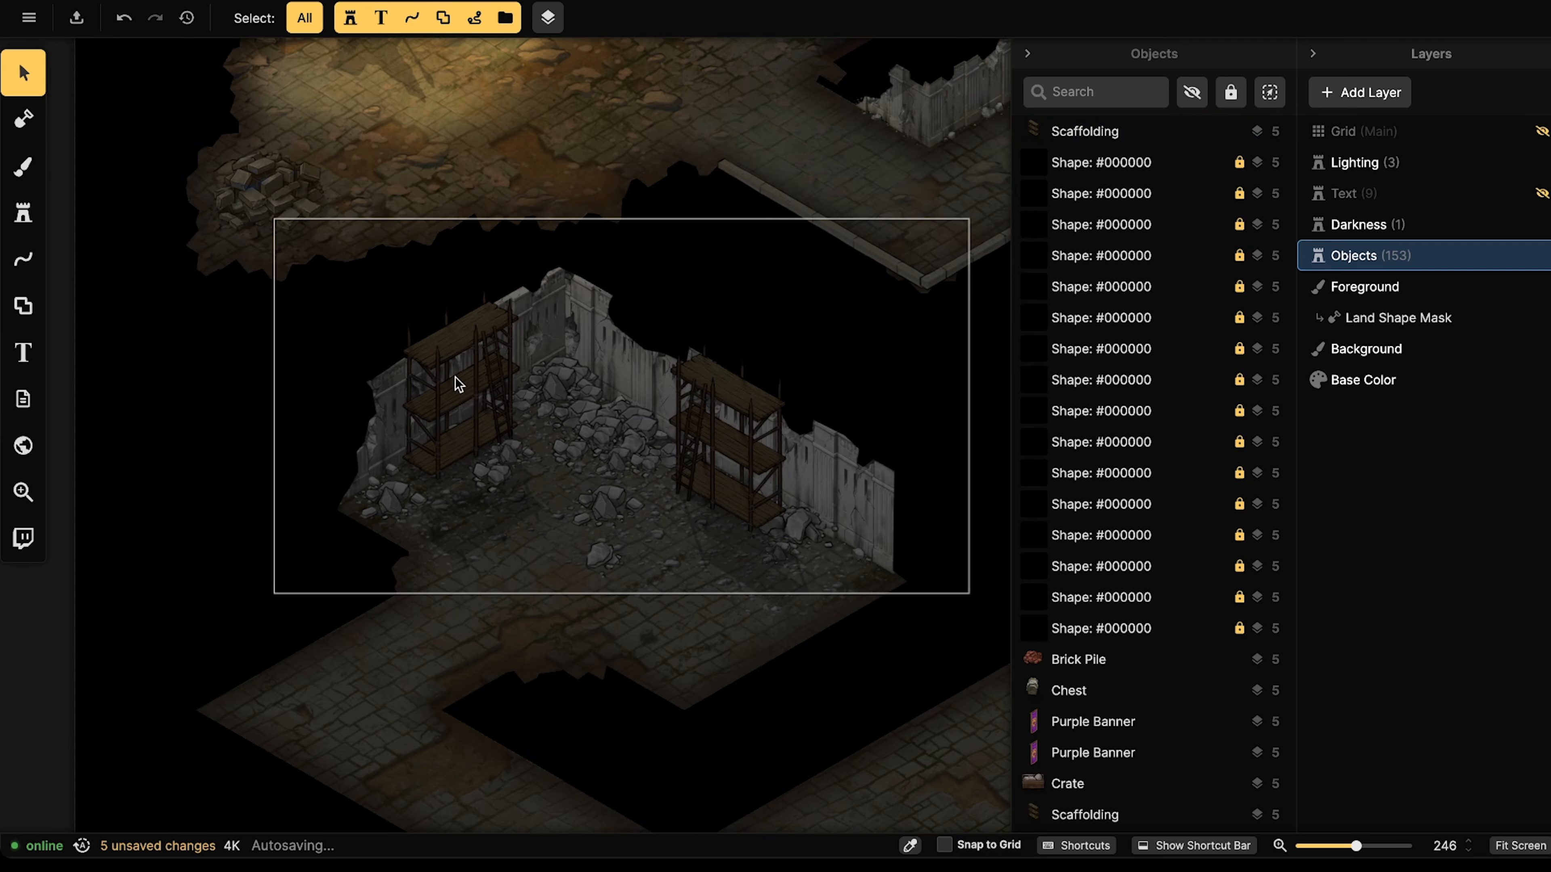
Place the dark scaffolding's variant 5 at 120% scale in the floor corner at the end of the long wall.
left_click(24, 214)
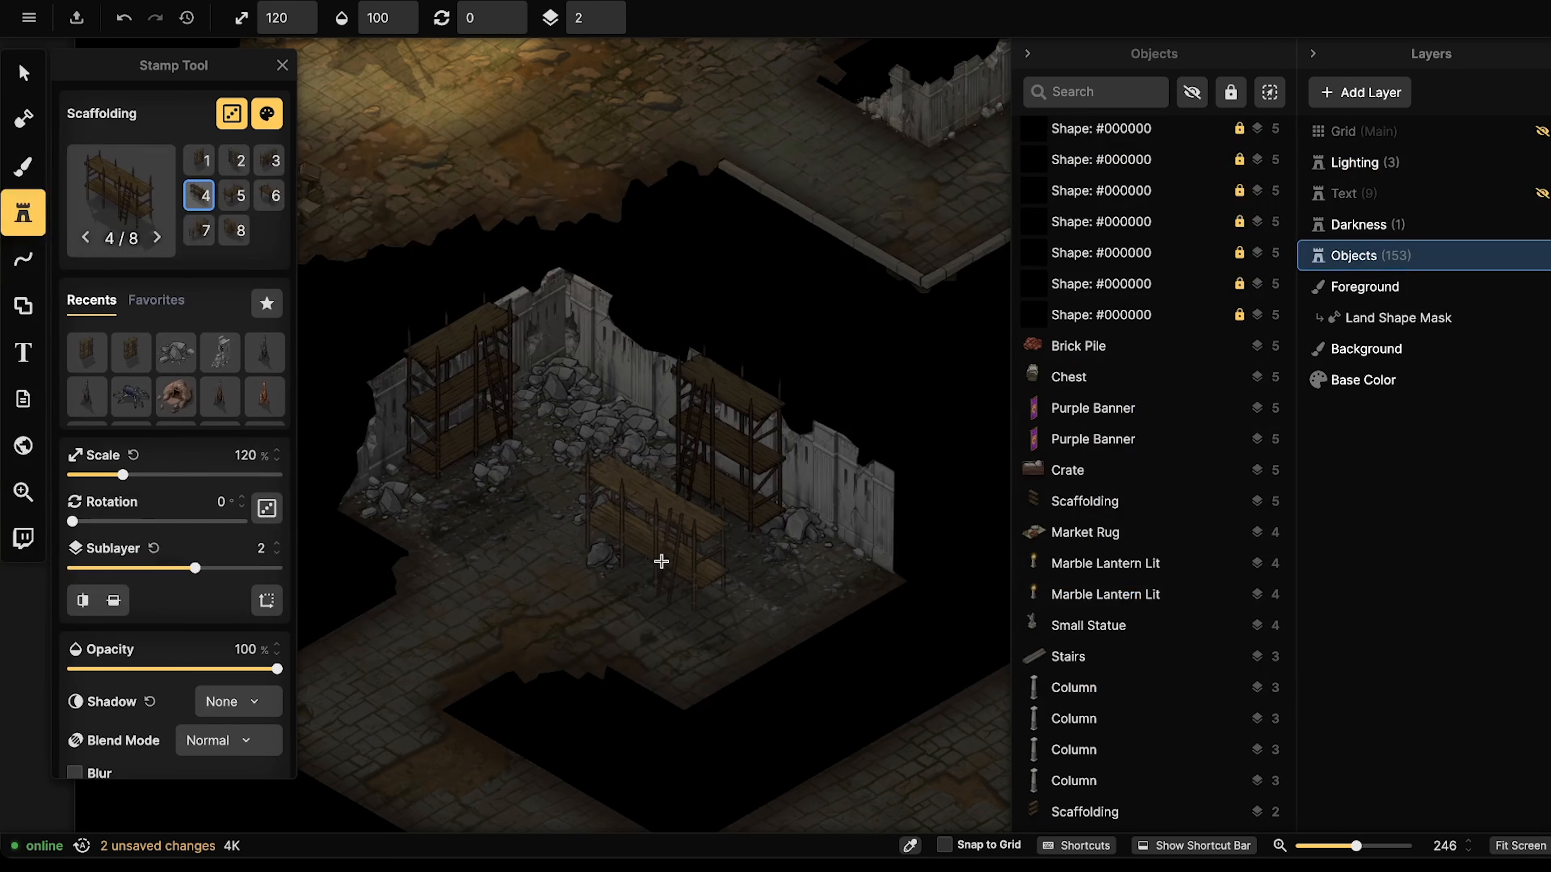
key("Left")
key("Left")
key("Left")
key("Left")
key("Left")
key("Left")
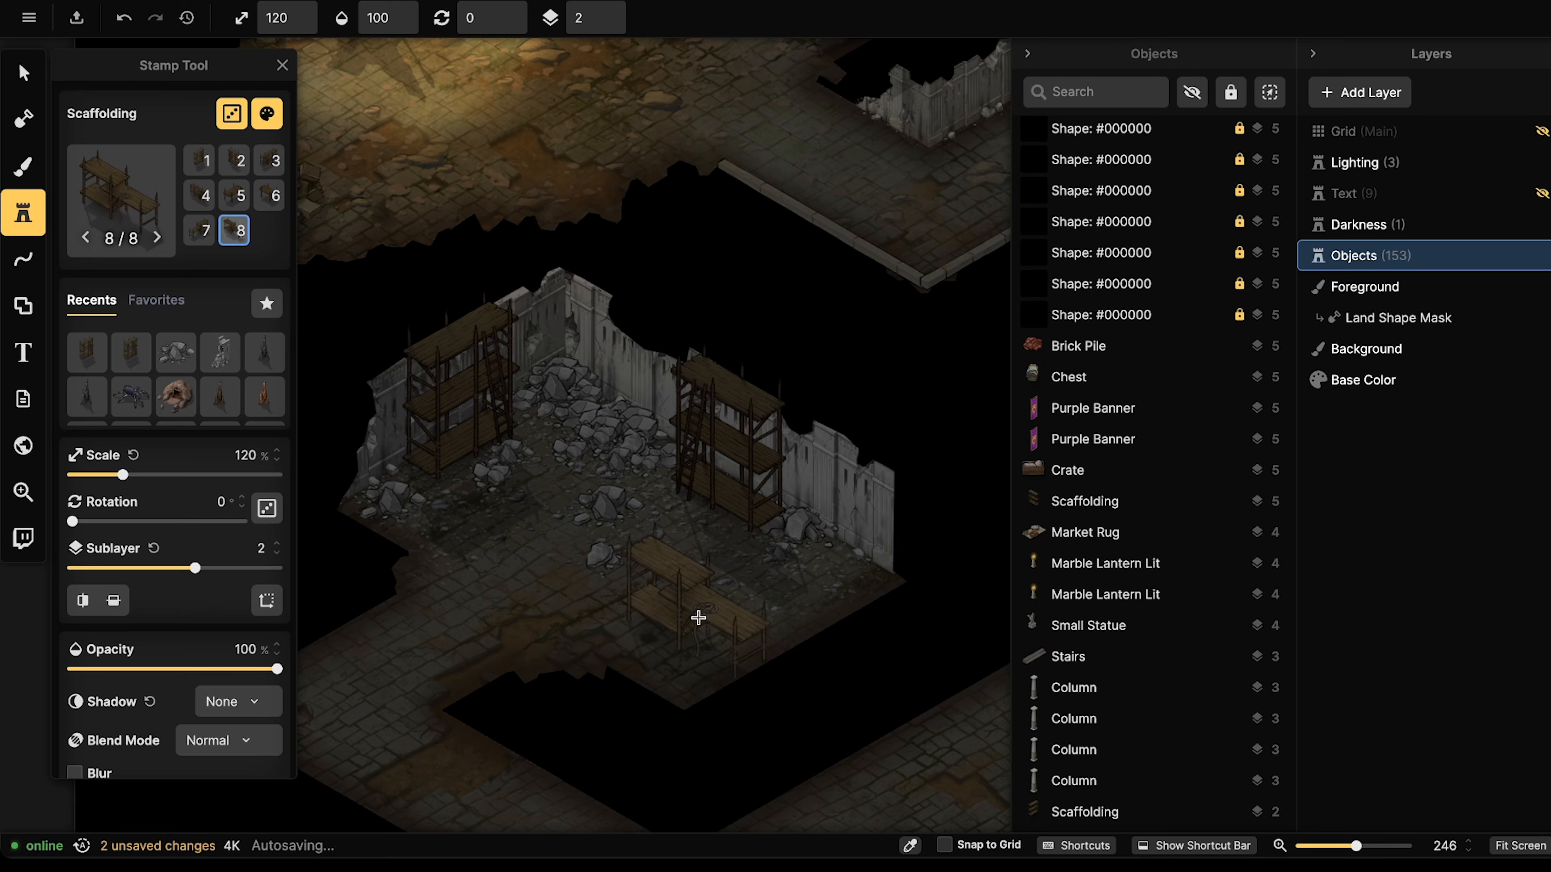
key("Left")
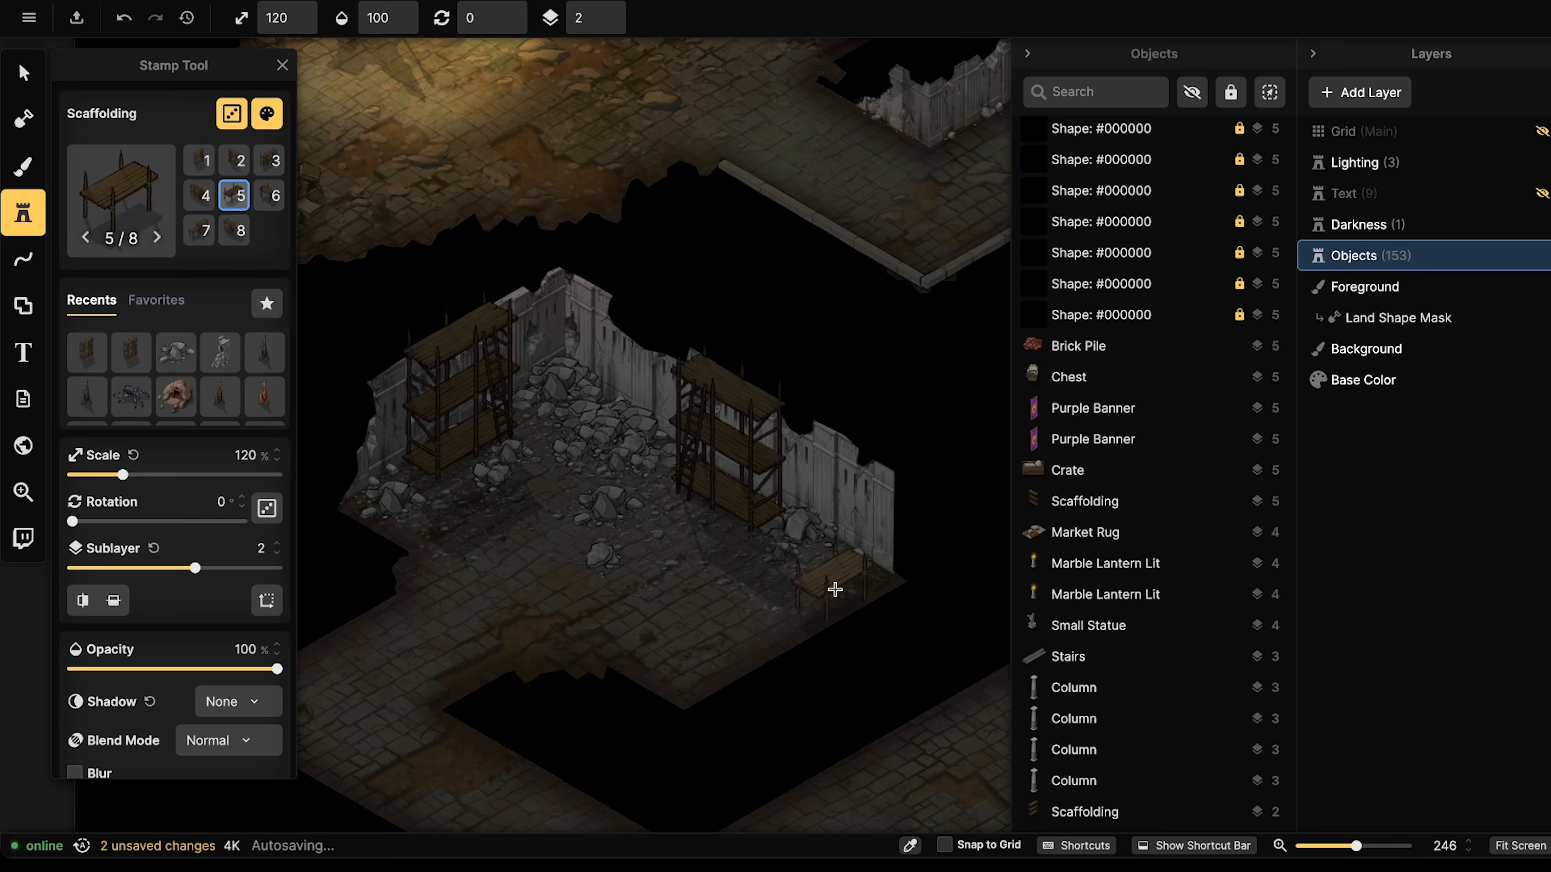
left_click(845, 582)
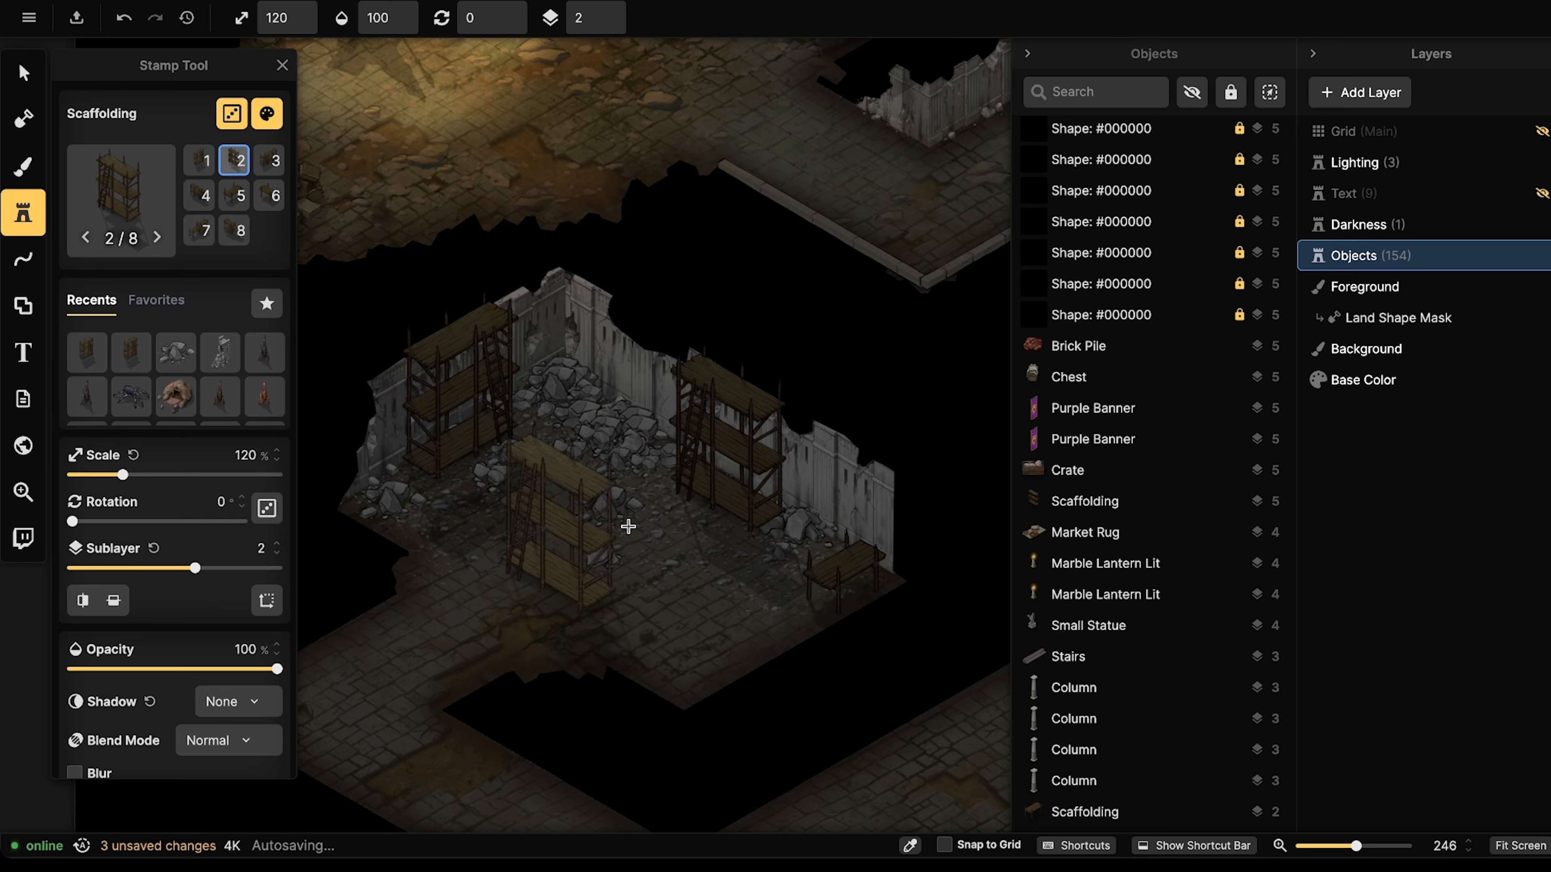
Duplicate the low scaffolding at the end of the long wall and place the copy in the floor's front corner.
key("v")
left_click_drag(850, 573, 851, 575)
key("ctrl+v")
left_click_drag(741, 624, 700, 655)
left_click(705, 538)
scroll(705, 527, "down", 3)
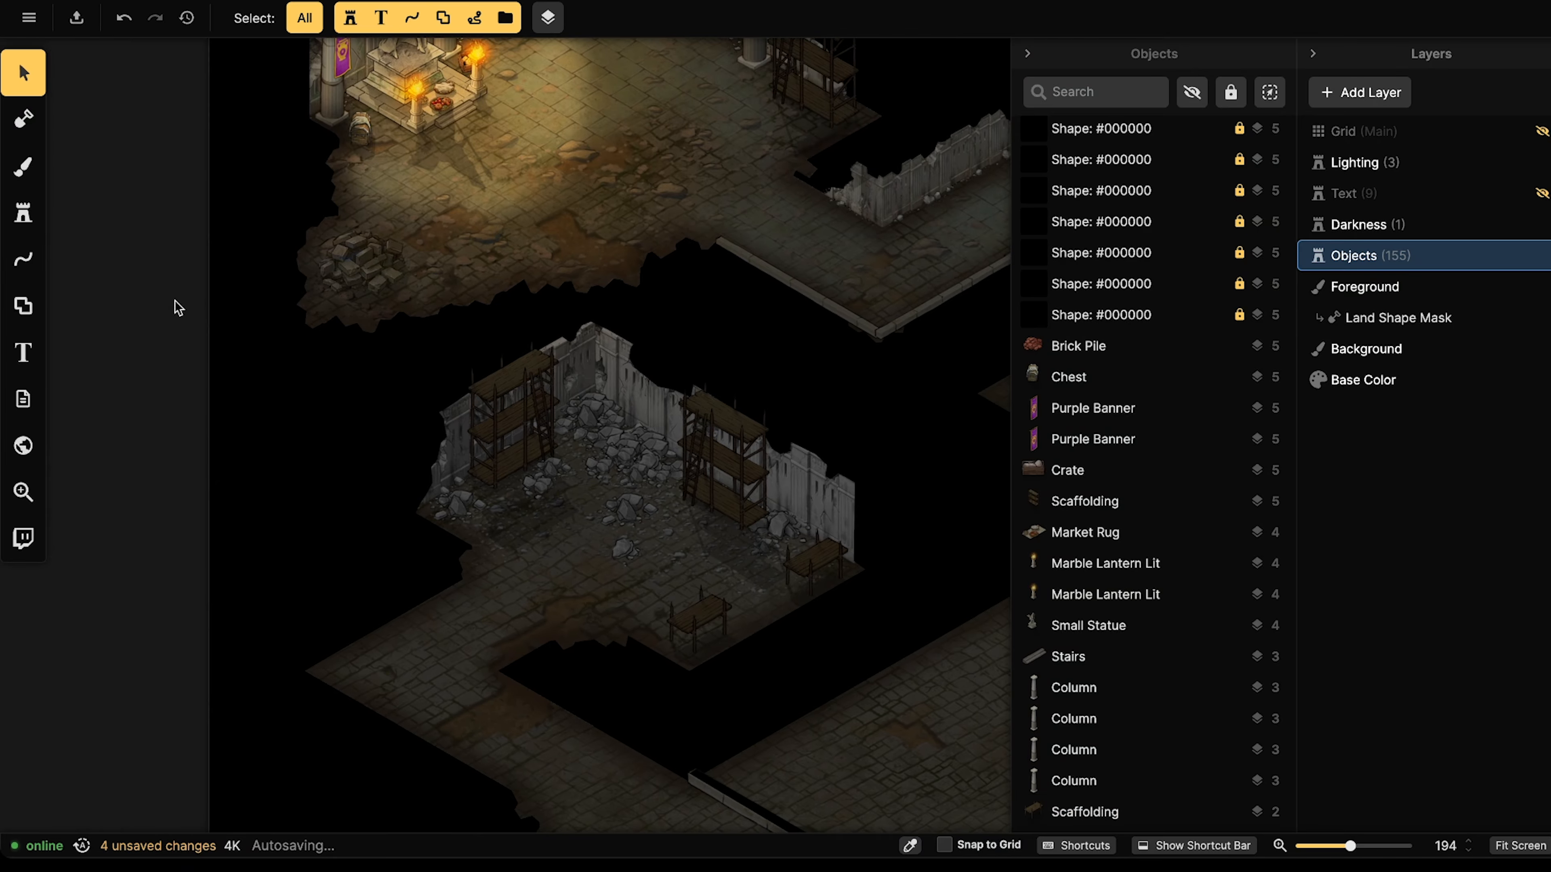
Choose the Crate stamp from the Classical Empires Core pack and set its brightness to 56%.
left_click(29, 213)
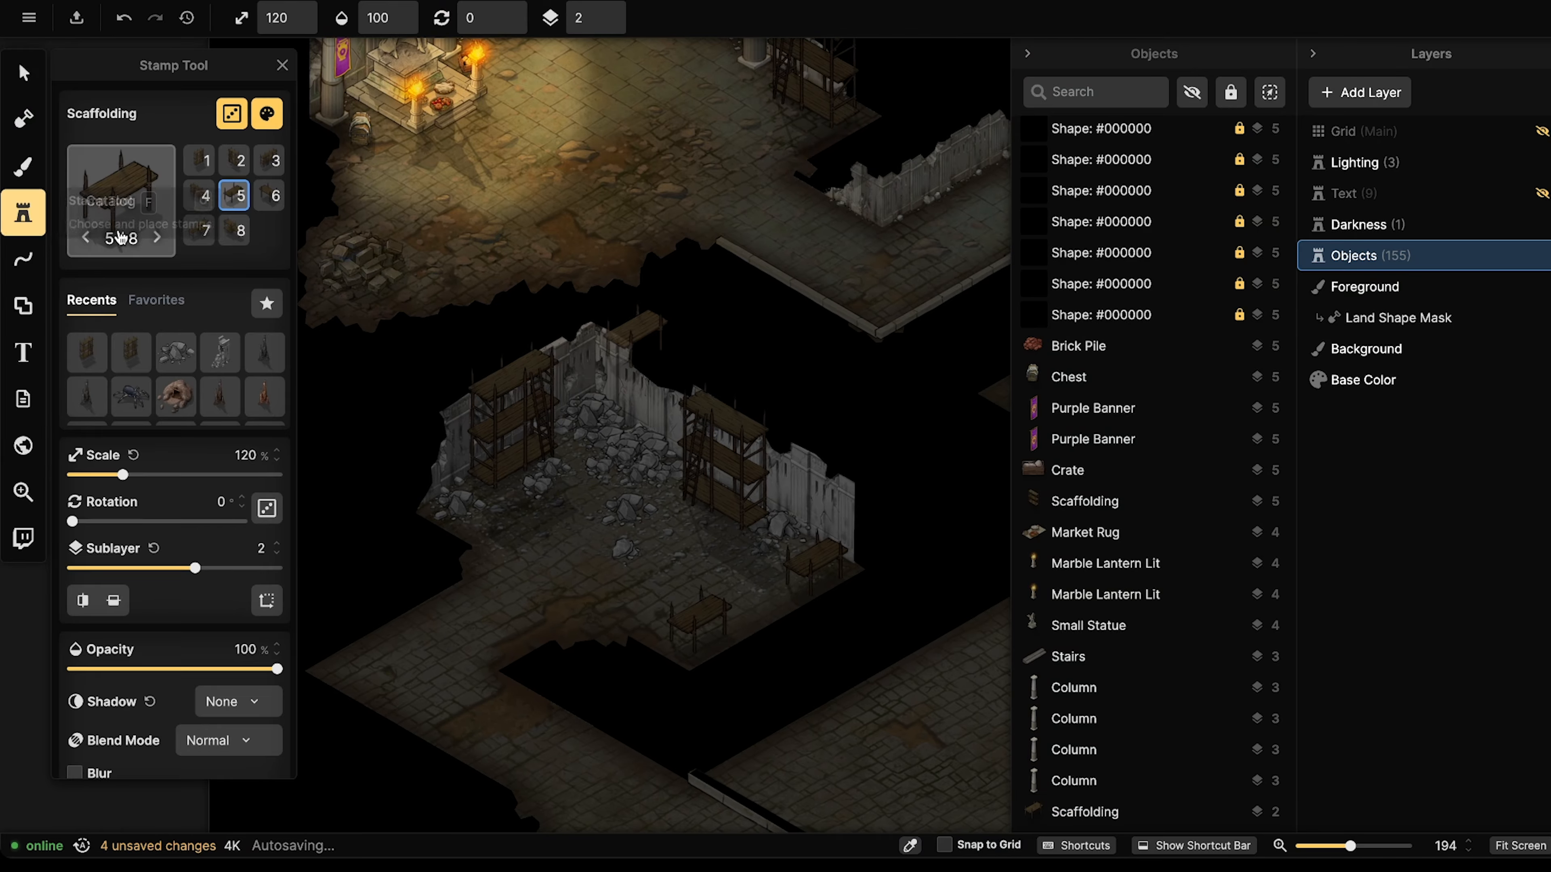
left_click(116, 189)
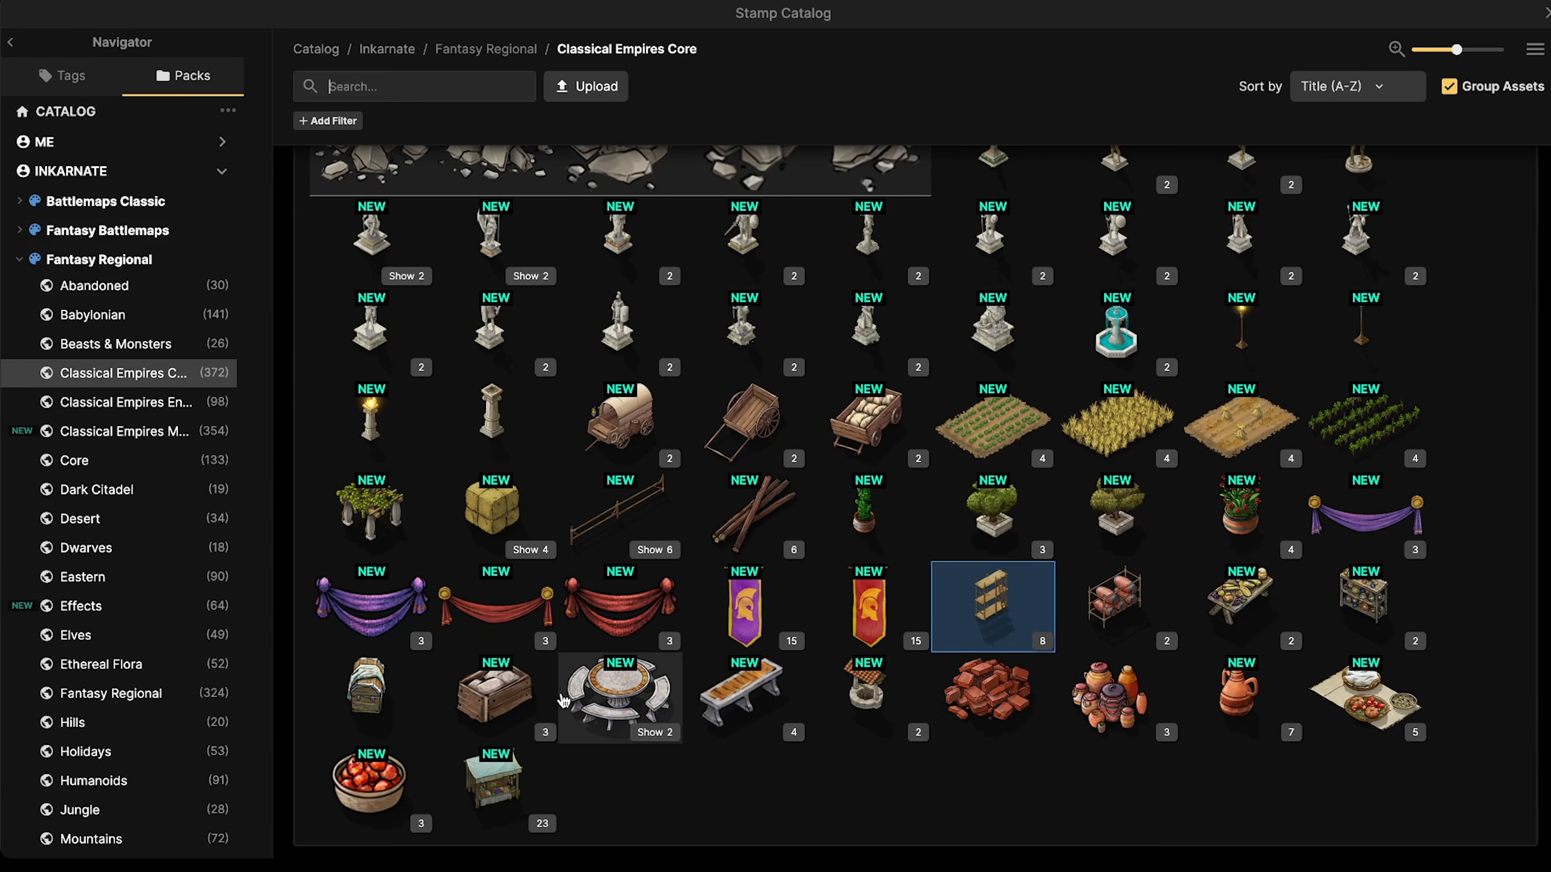
left_click(502, 706)
scroll(571, 528, "up", 5)
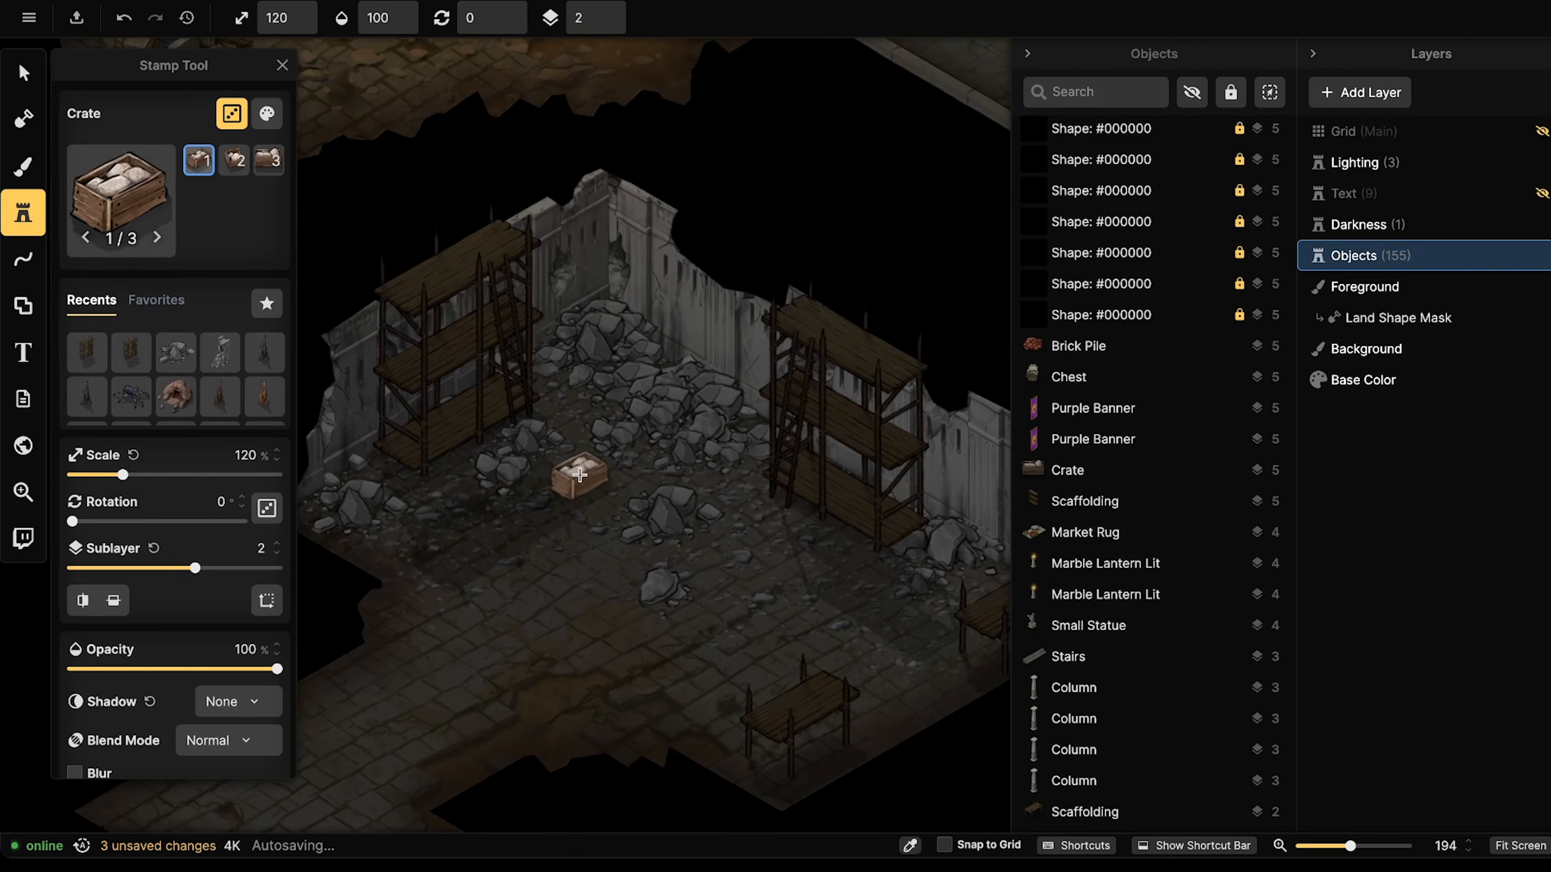
left_click(634, 336)
left_click(267, 113)
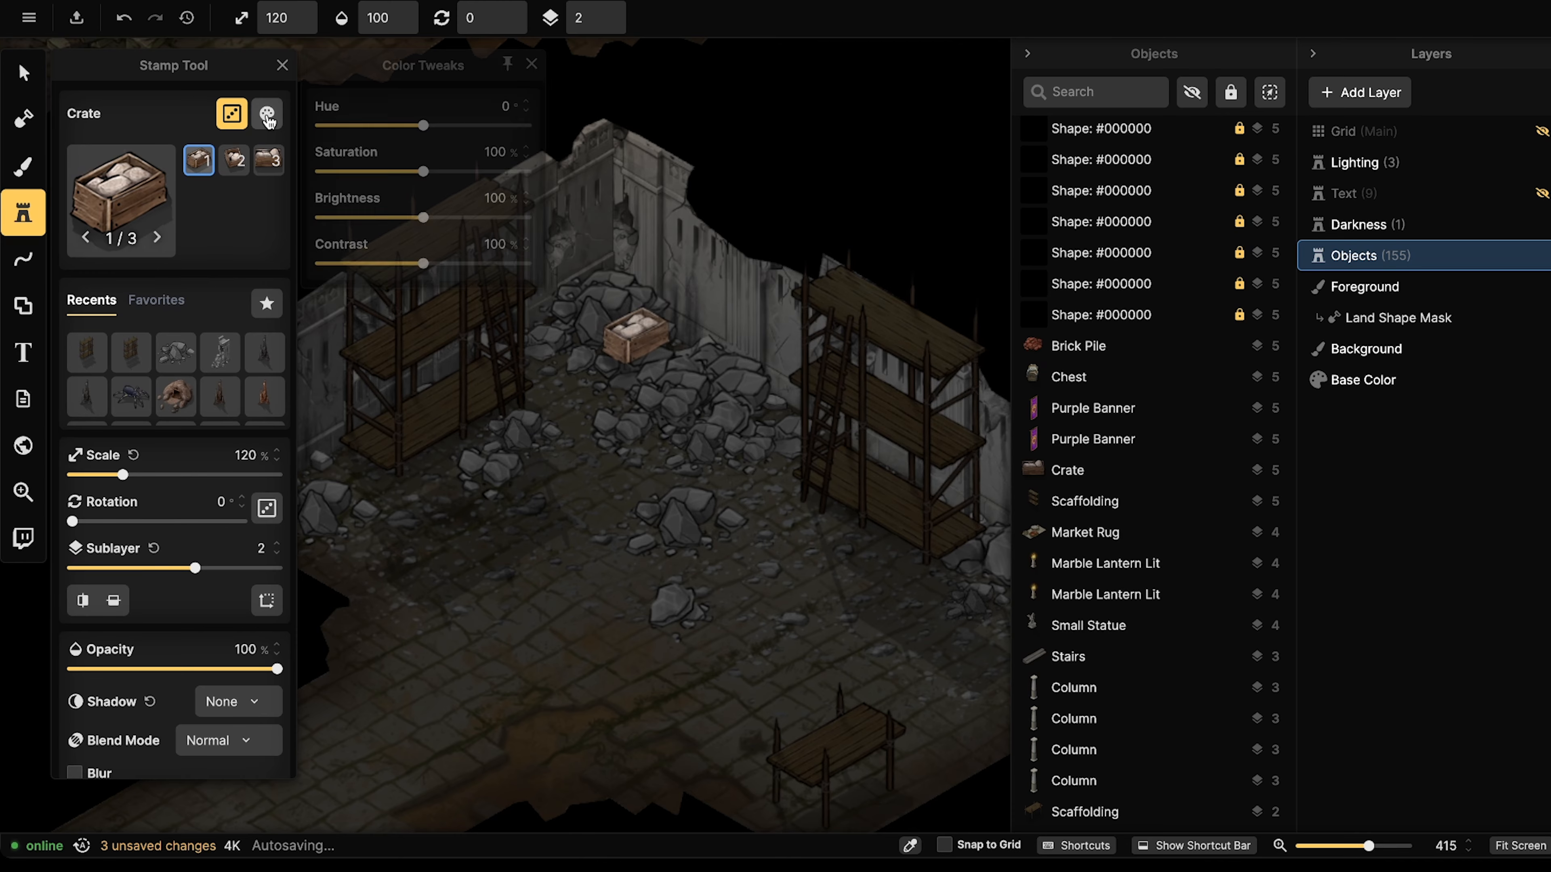
left_click_drag(393, 221, 385, 222)
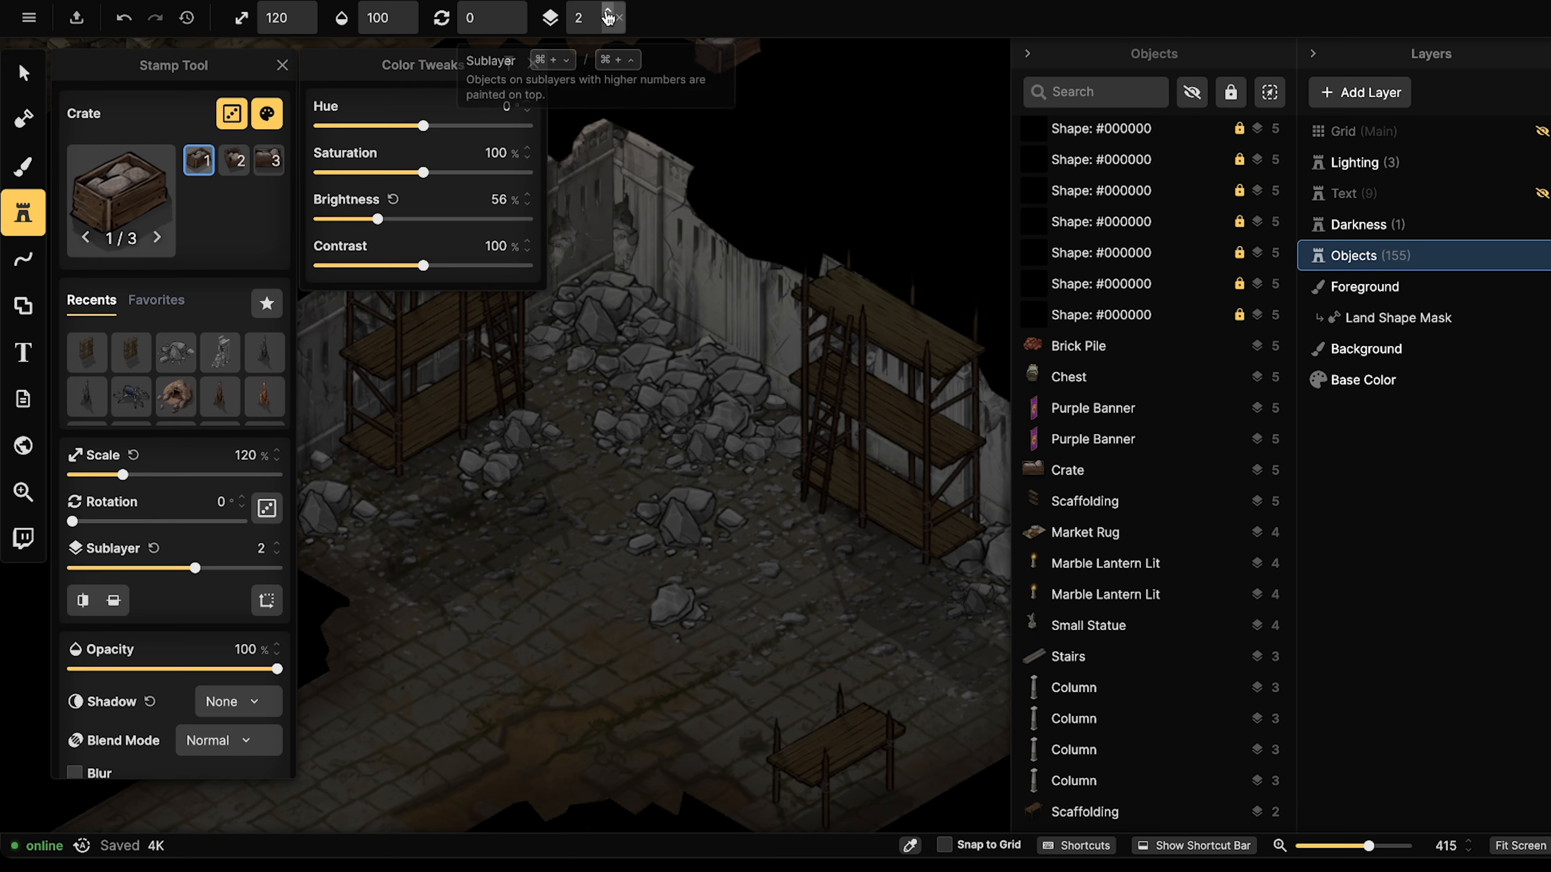
Place crate variant 3 on sublayer 3 on top of the long wall's scaffolding.
left_click(613, 13)
key("3")
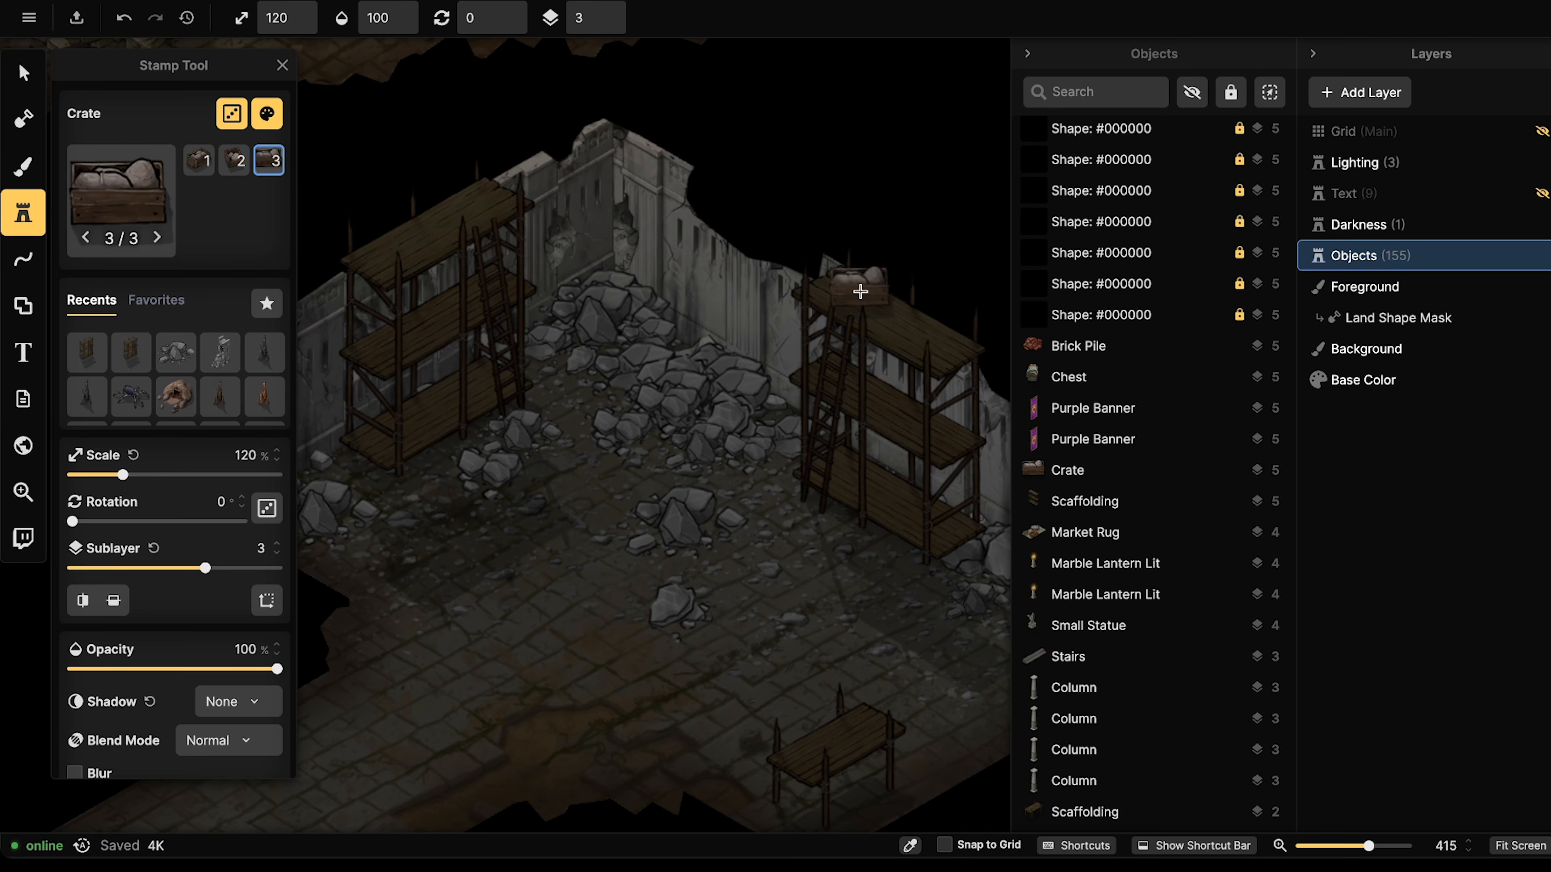
left_click(860, 292)
Raise the crate on the long wall's scaffolding to sublayer 6 and set its brightness to 74%.
left_click(23, 72)
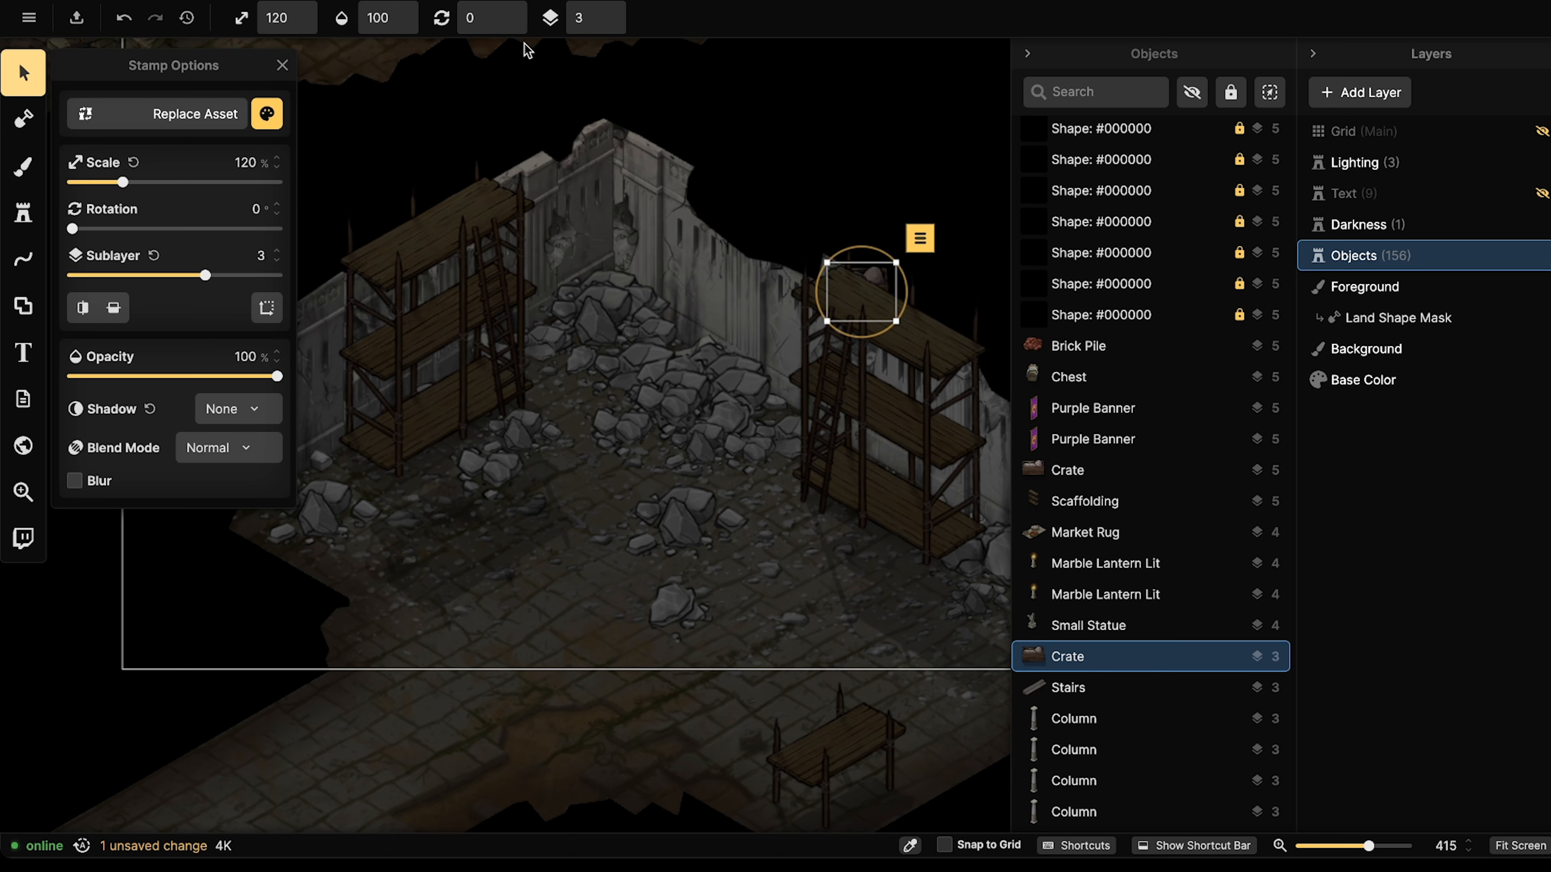
left_click(607, 10)
left_click(607, 11)
left_click(607, 11)
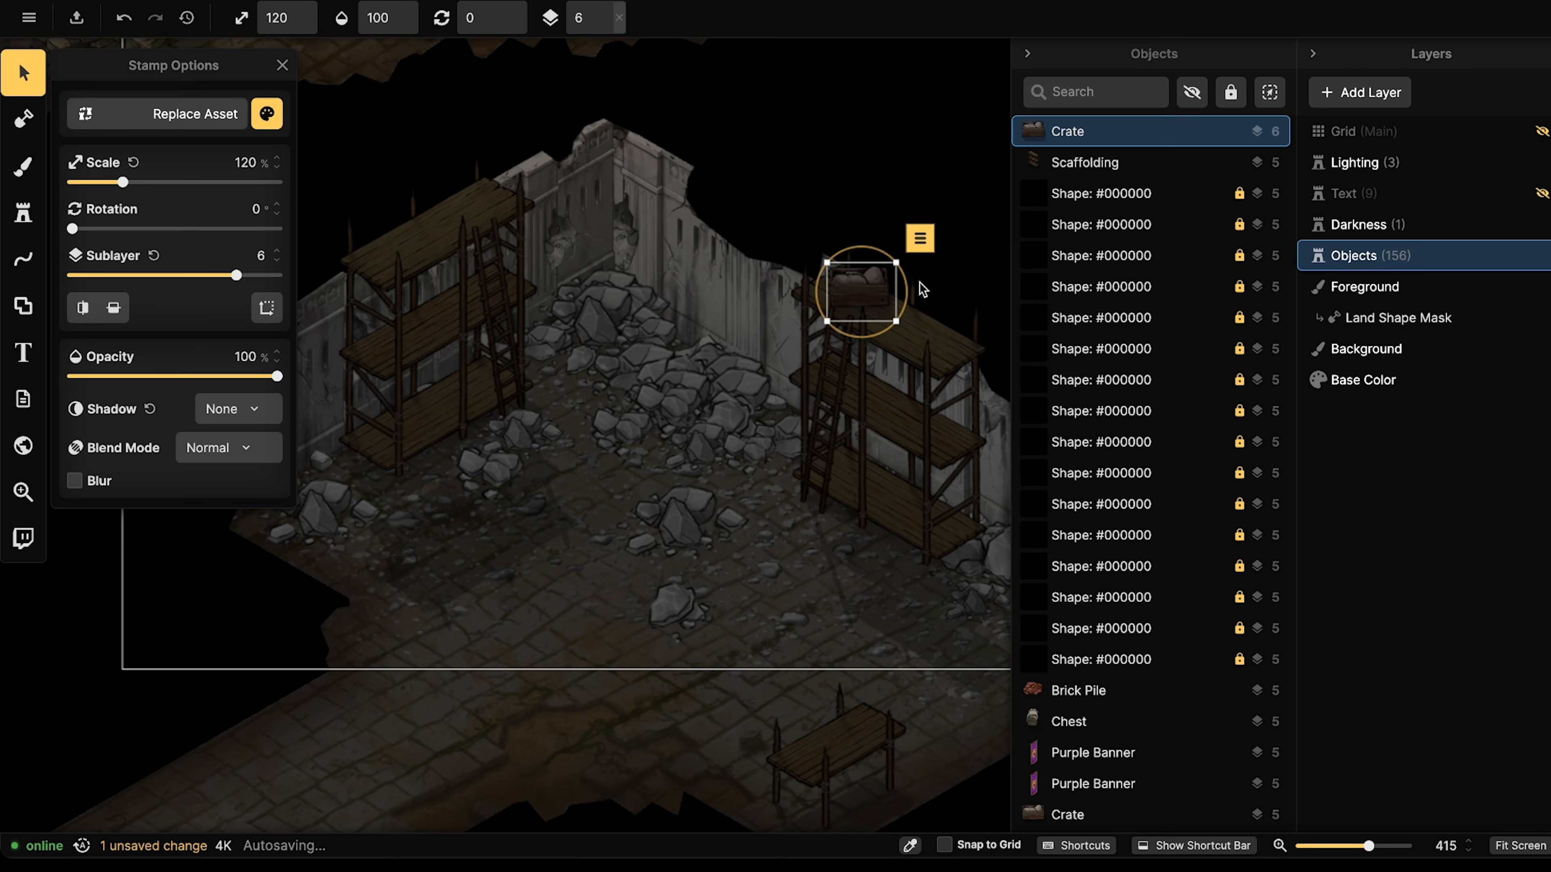
left_click(280, 119)
left_click(375, 219)
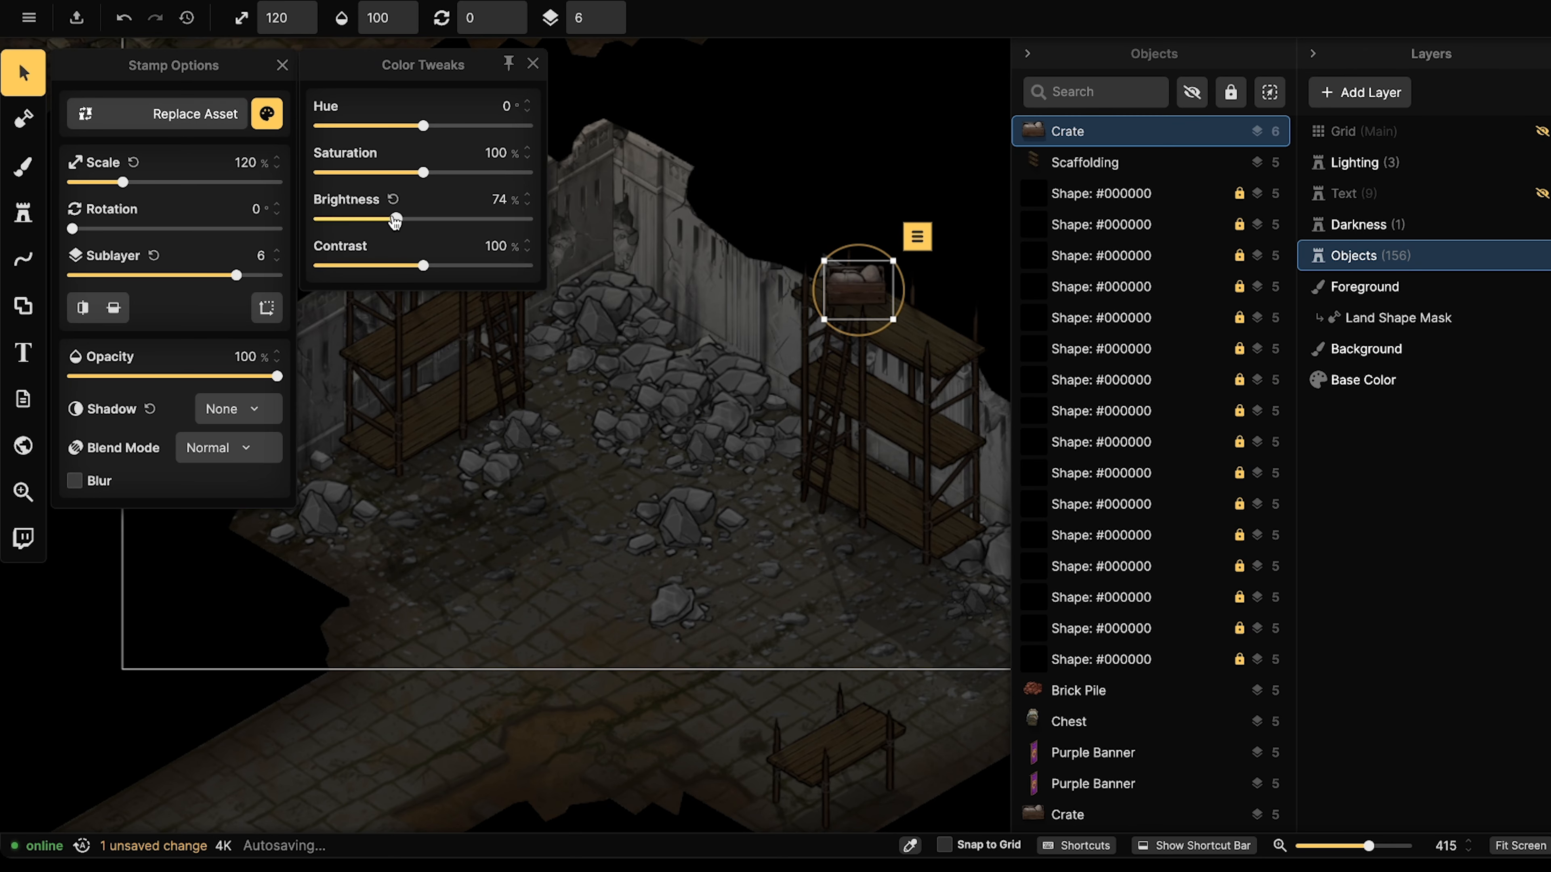
Place crate variant 2 on the floor beside the rubble, and variant 1 both on the short wall's scaffolding and near the floor's broken edge.
left_click(23, 213)
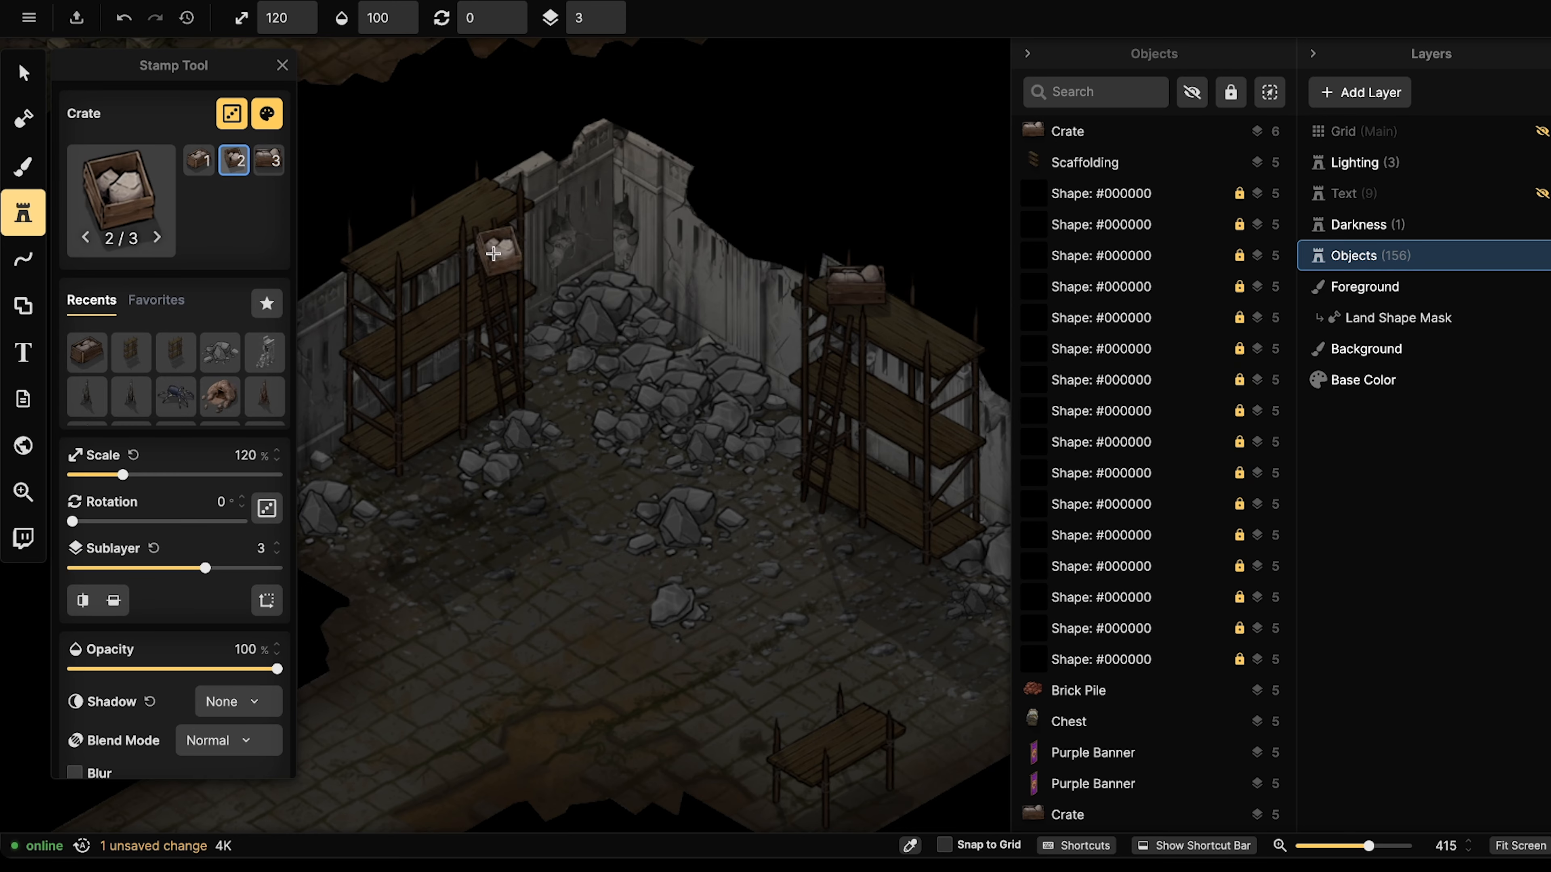
left_click(581, 470)
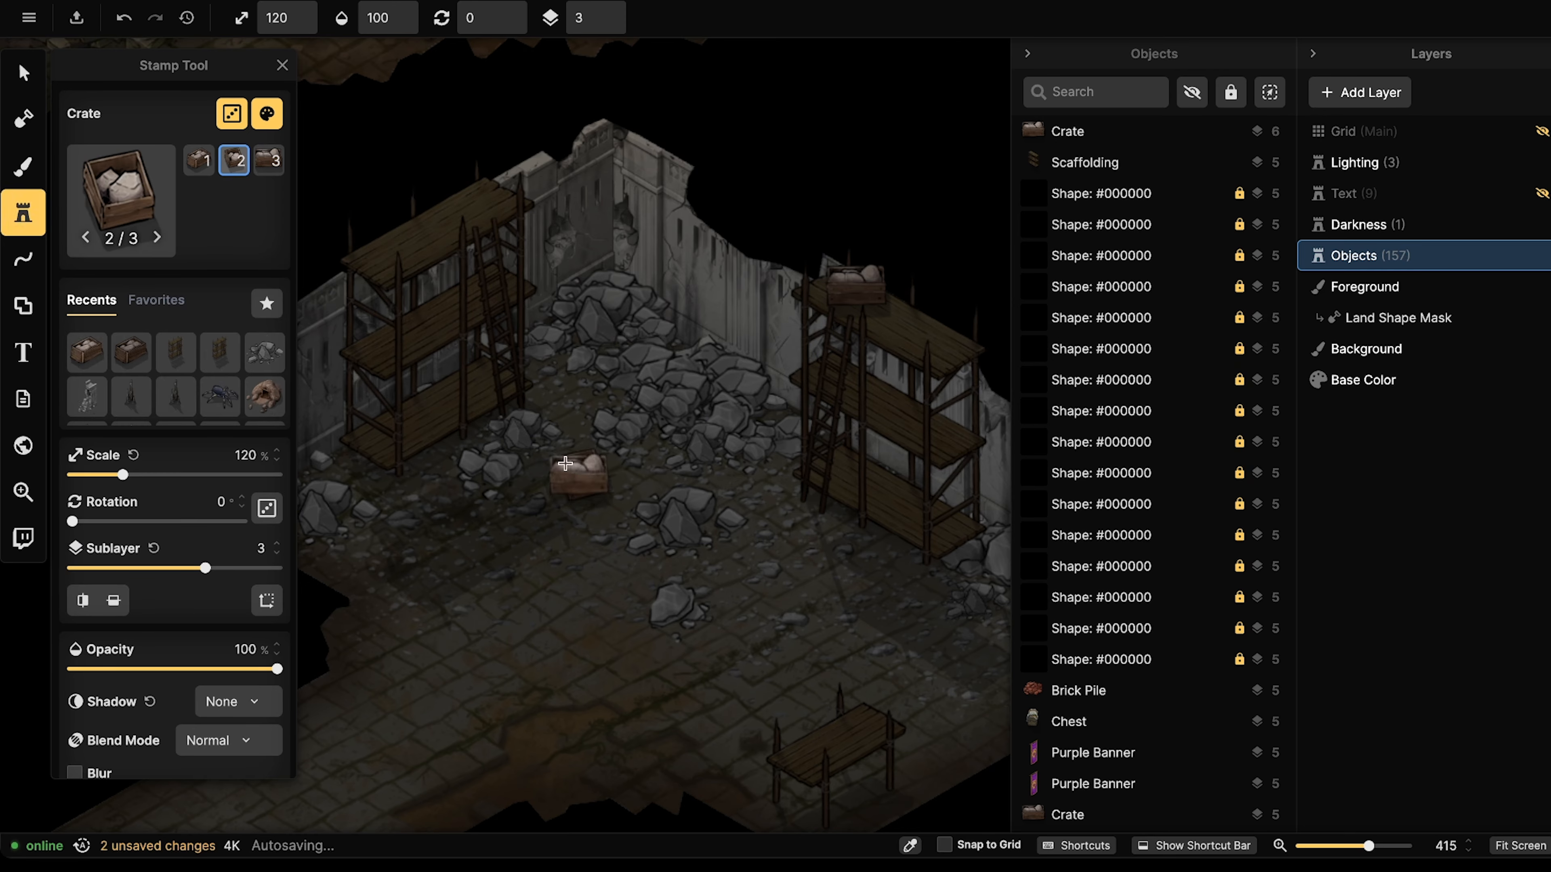
key("Left")
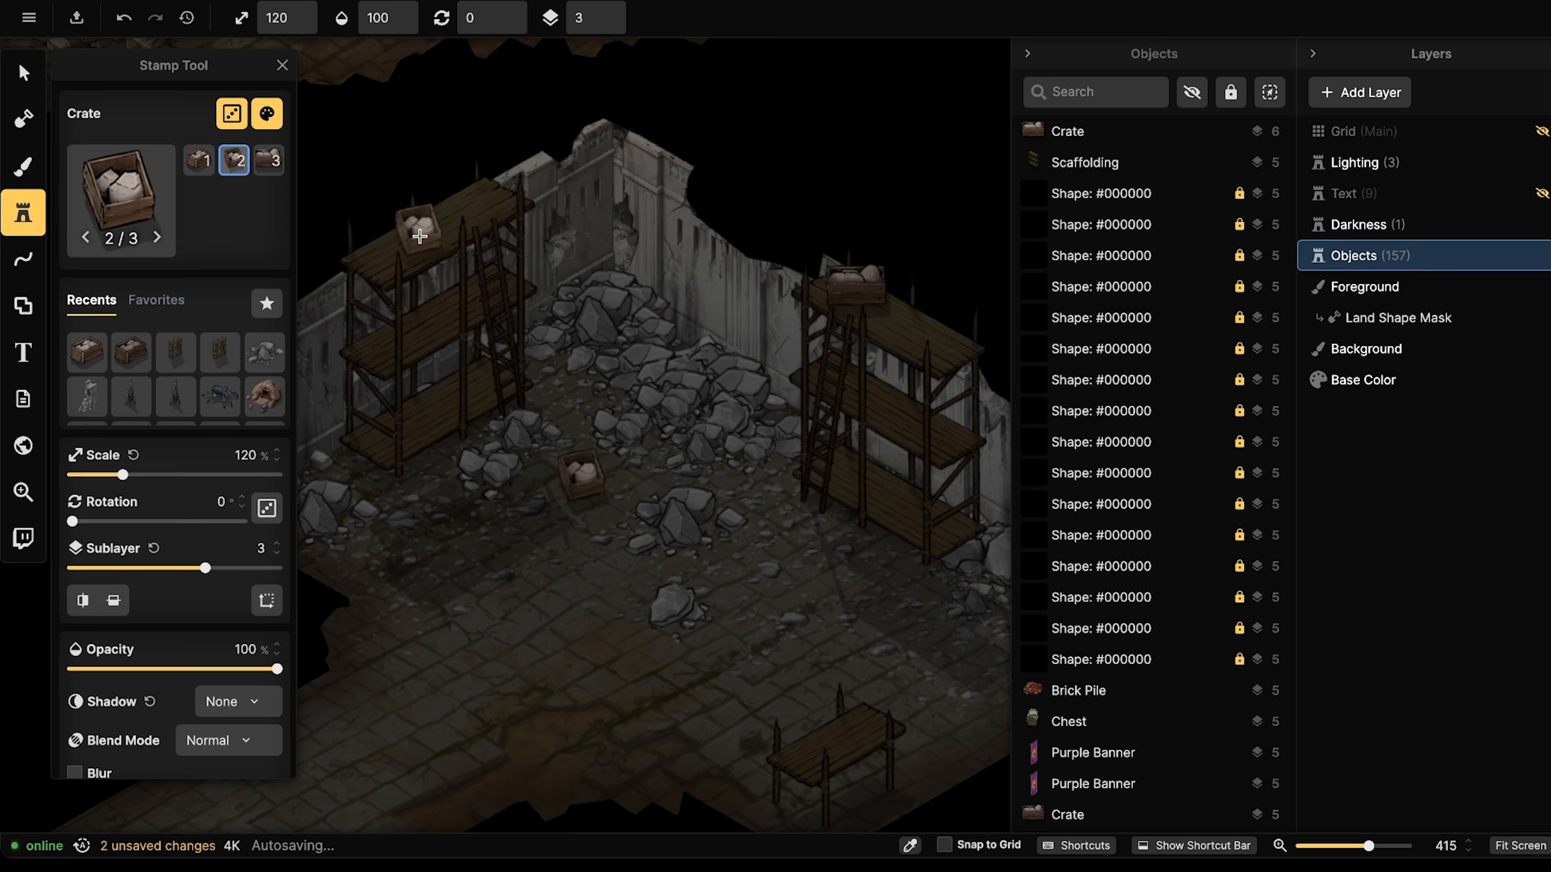
key("Right")
key("Right")
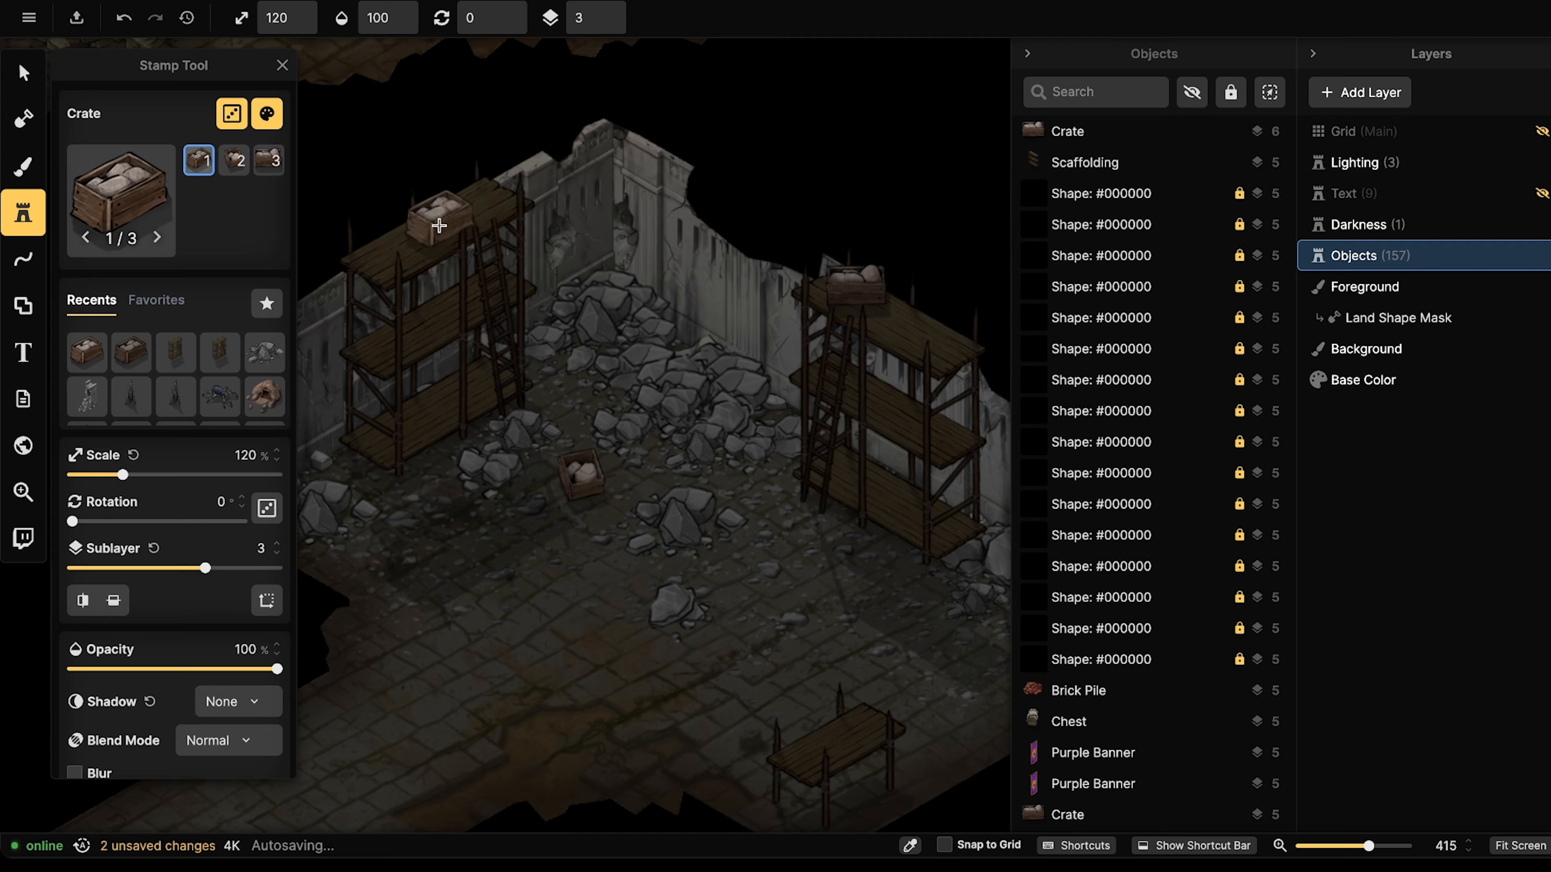
left_click(526, 517)
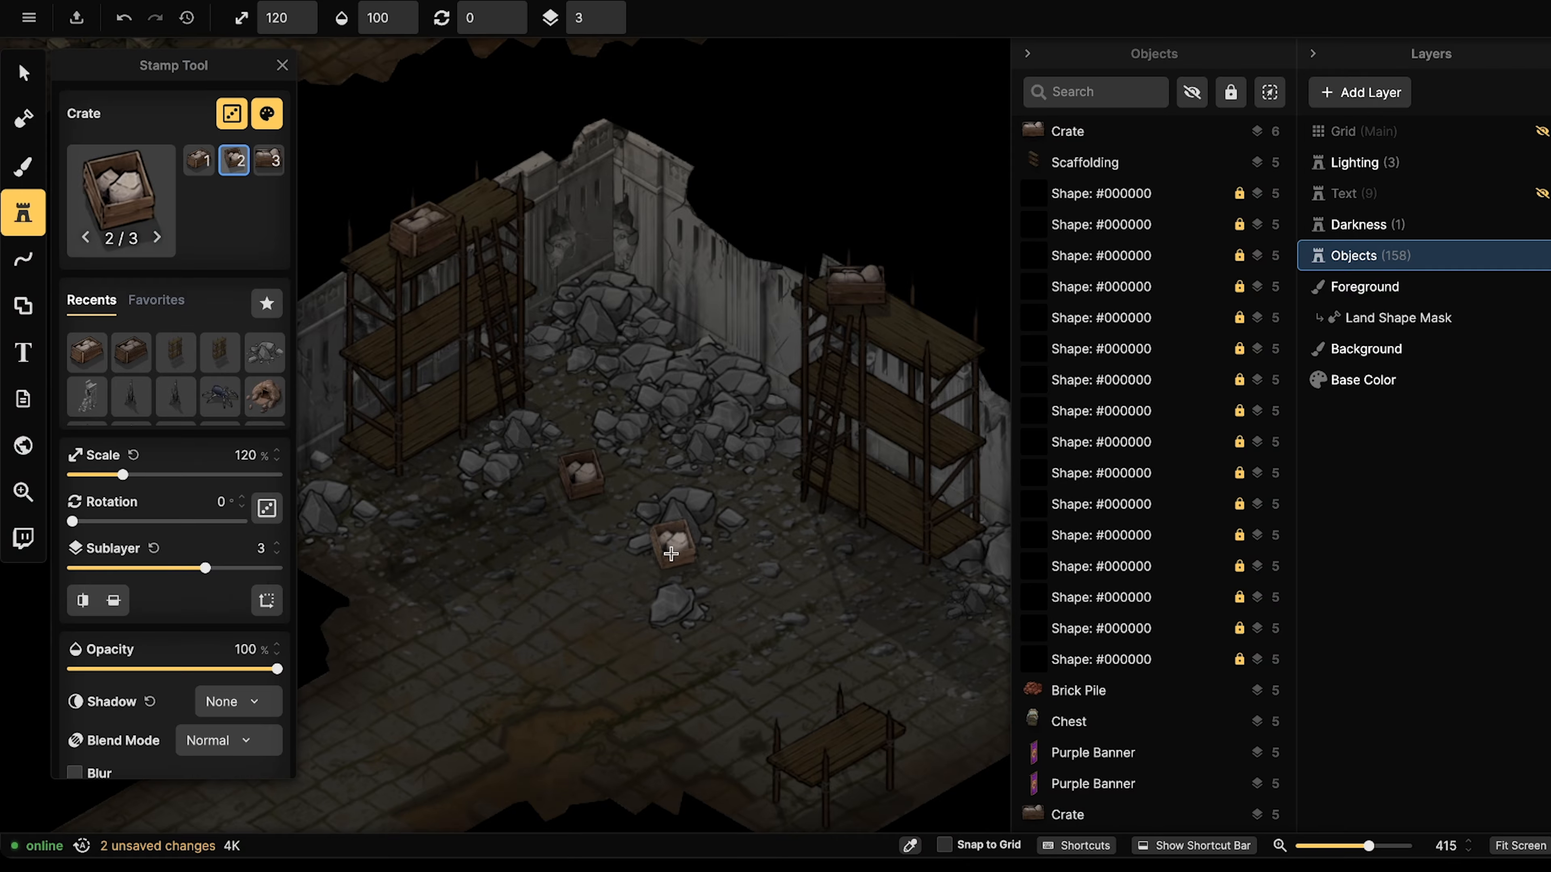
middle_click_drag(652, 563, 700, 478)
key("Left")
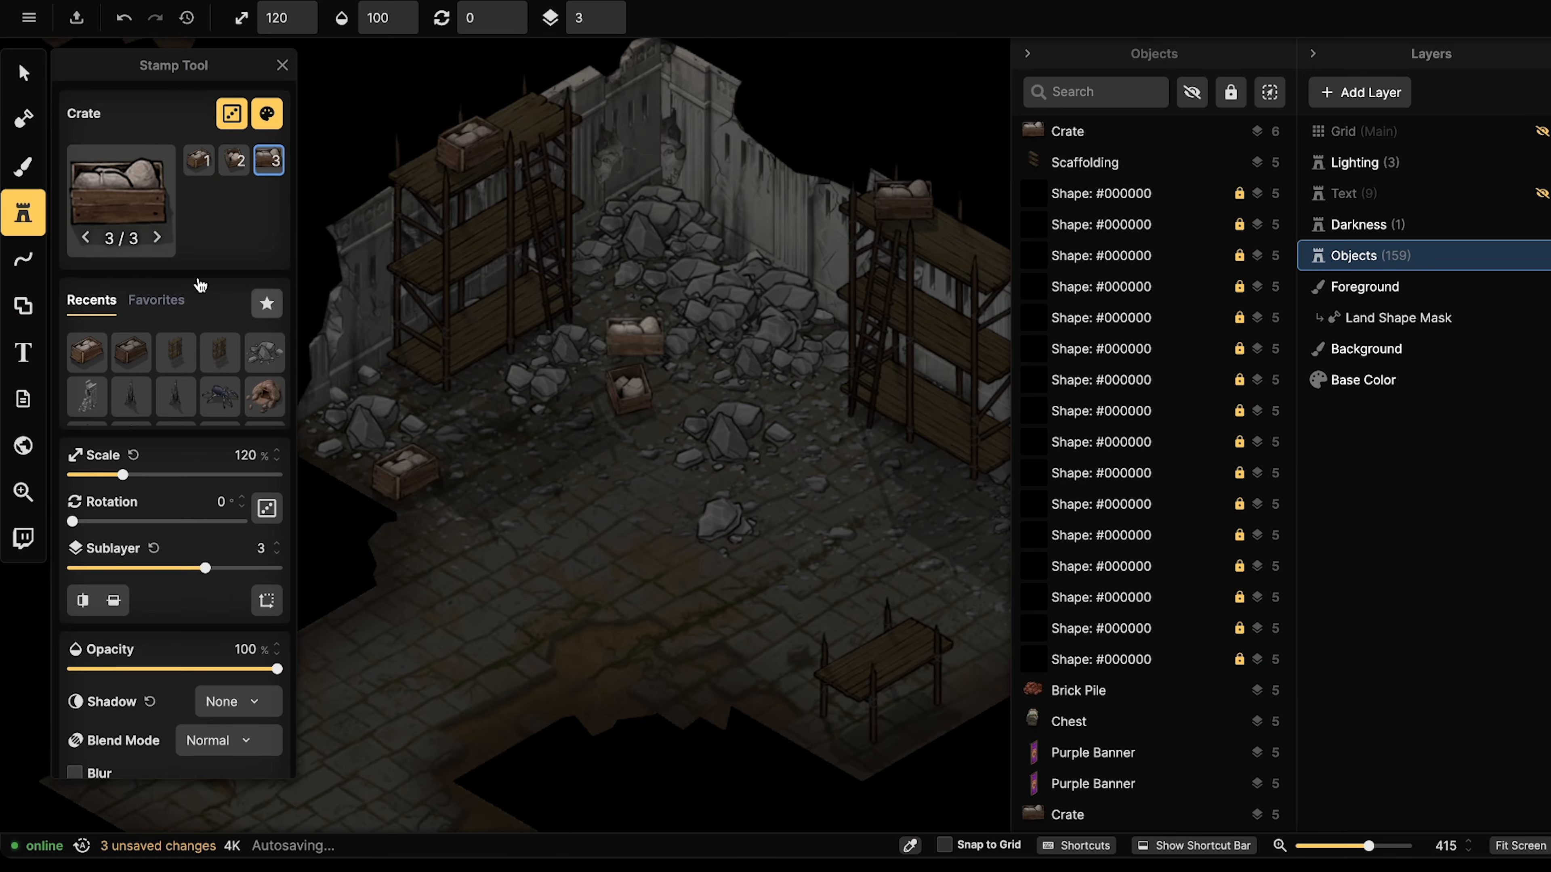
Place the Chest stamp at 120% scale and 55% brightness on the floor between the two low scaffoldings.
left_click(104, 202)
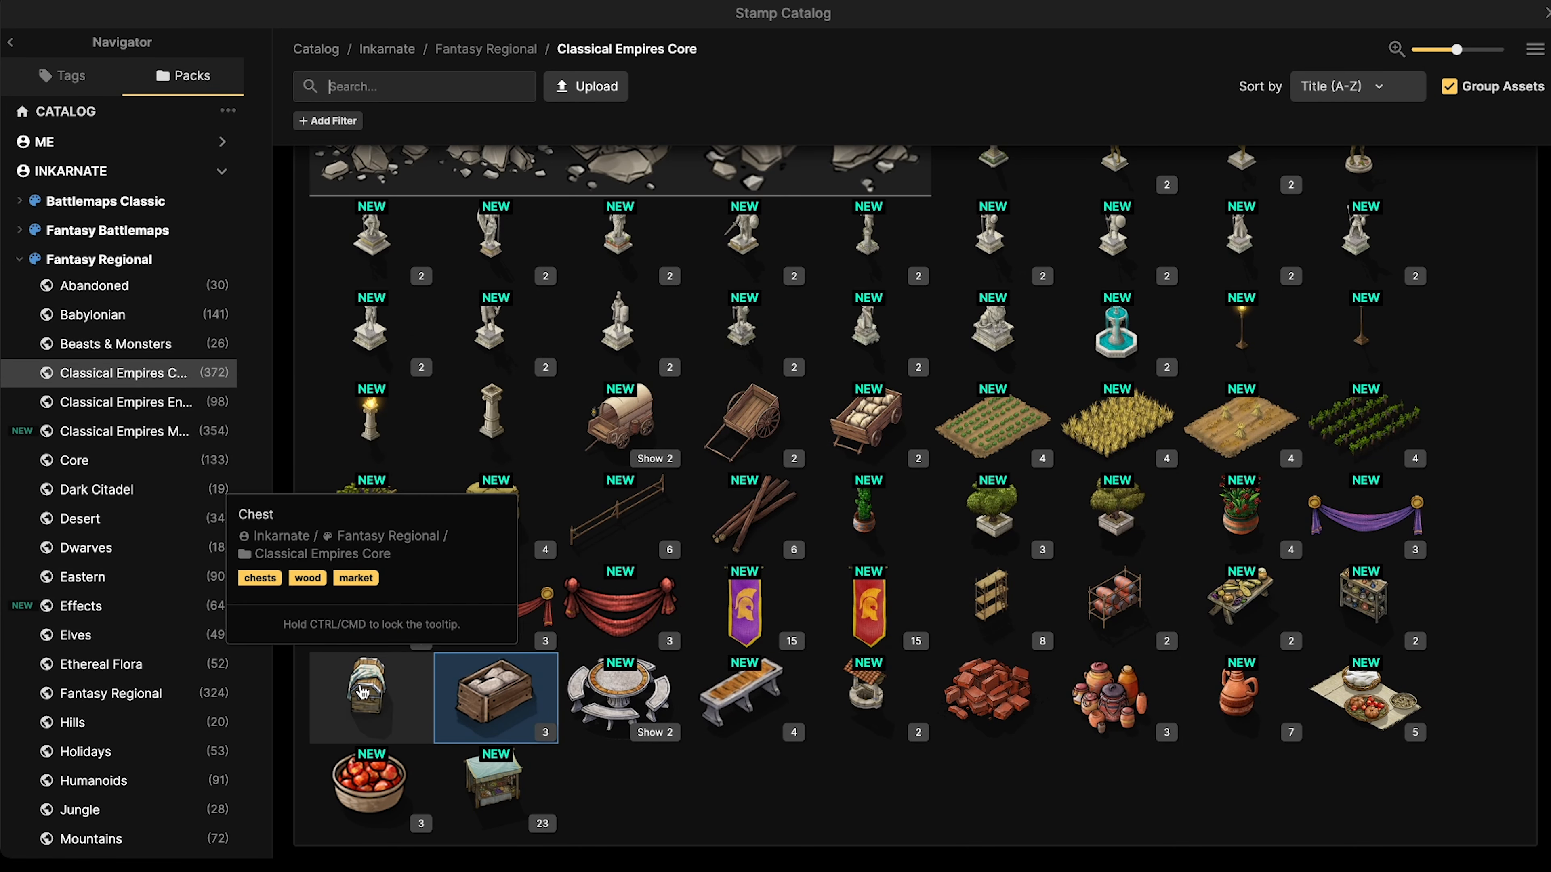
left_click(388, 706)
scroll(642, 363, "up", 3)
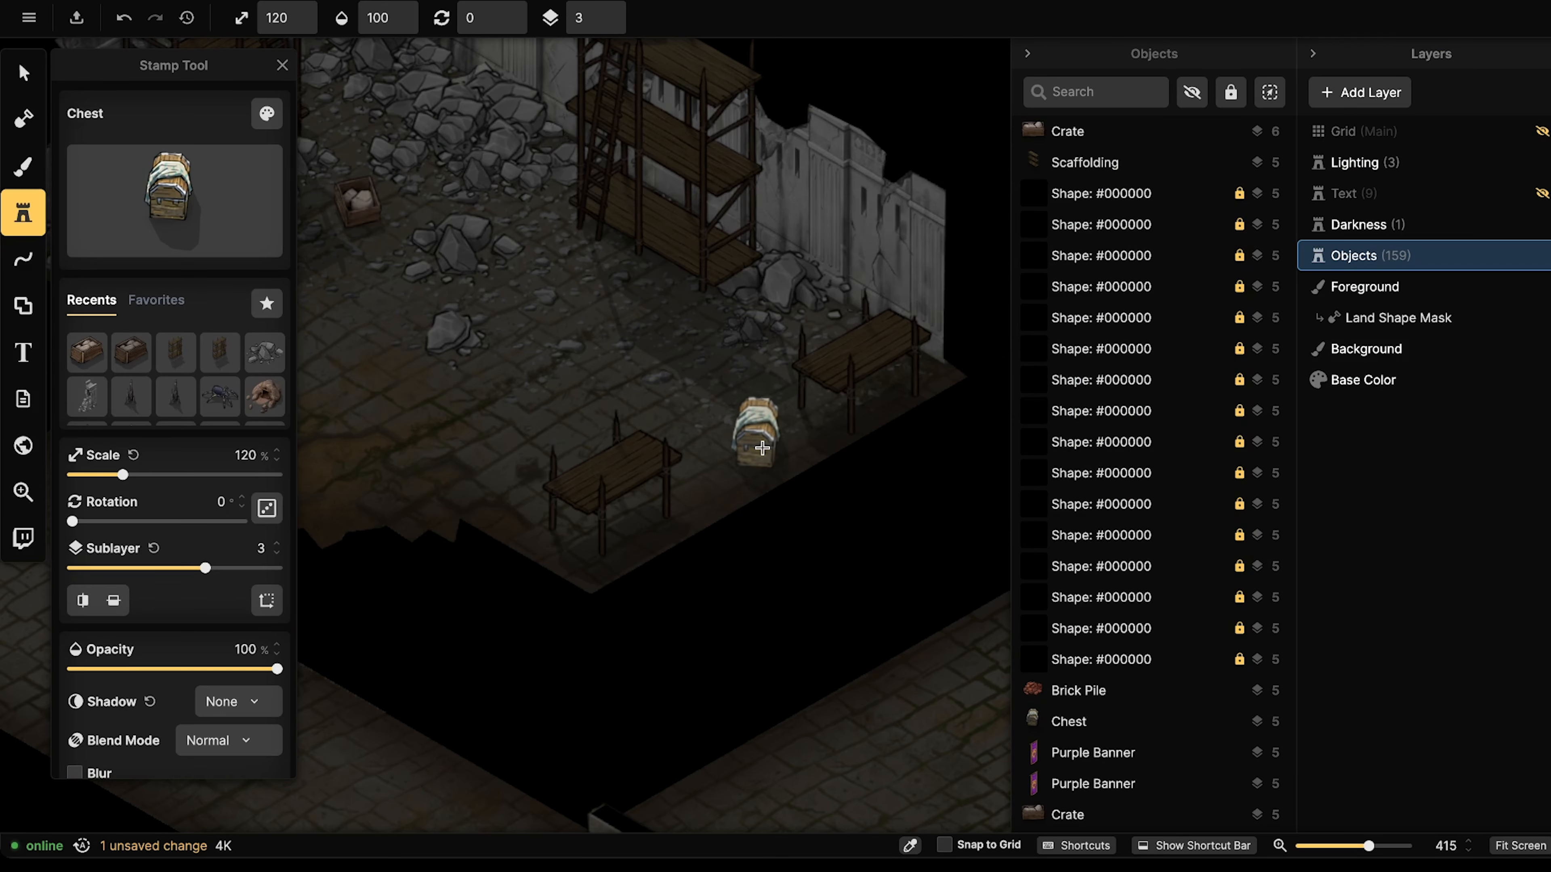
scroll(171, 366, "down", 3)
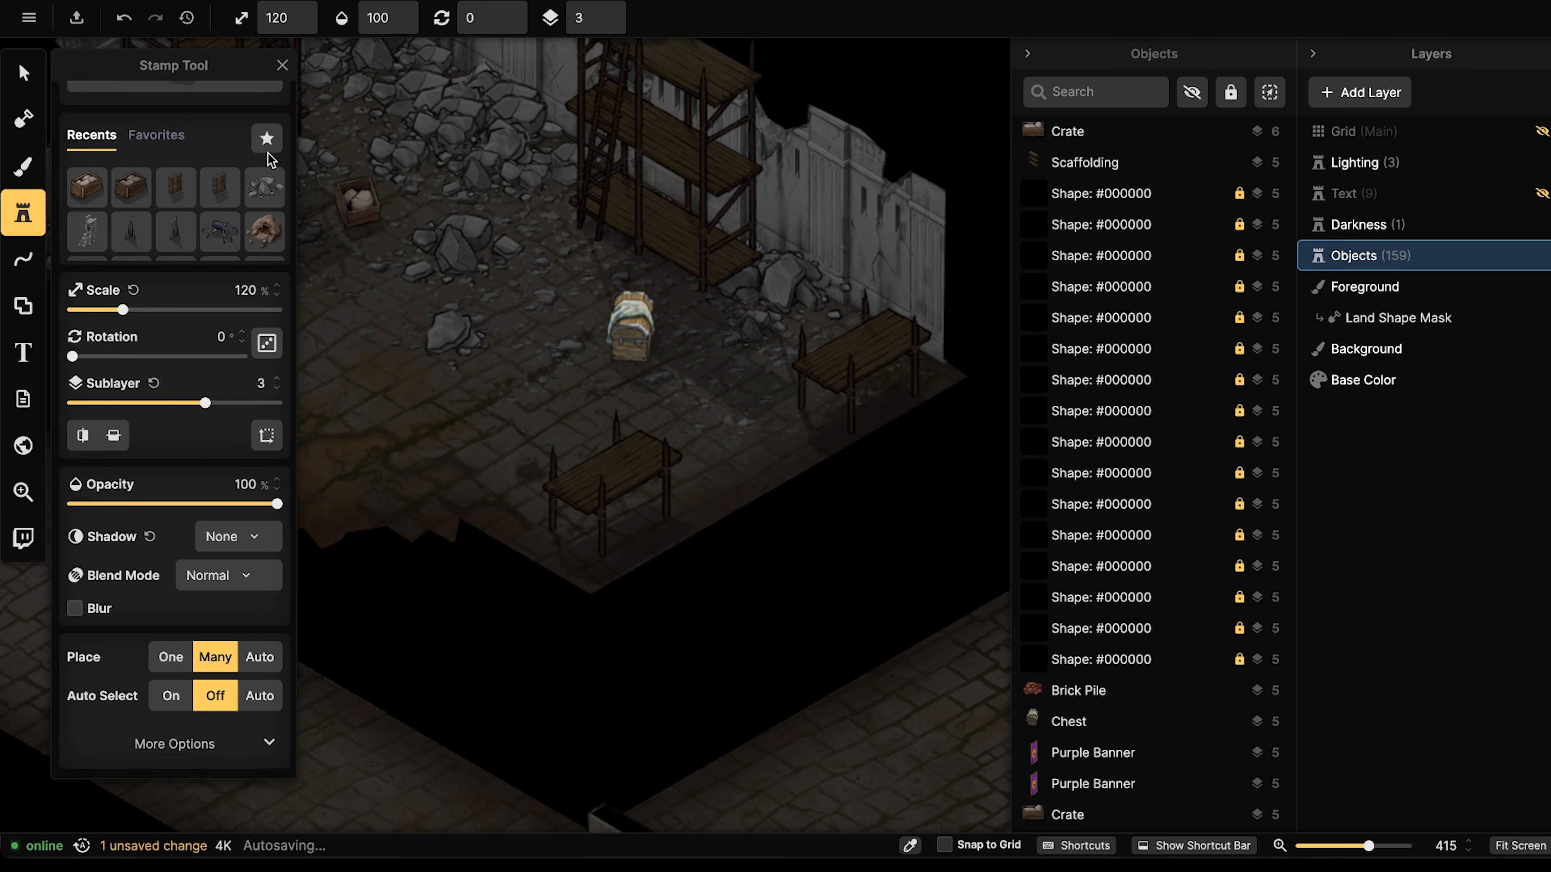
scroll(262, 186, "up", 3)
left_click(267, 113)
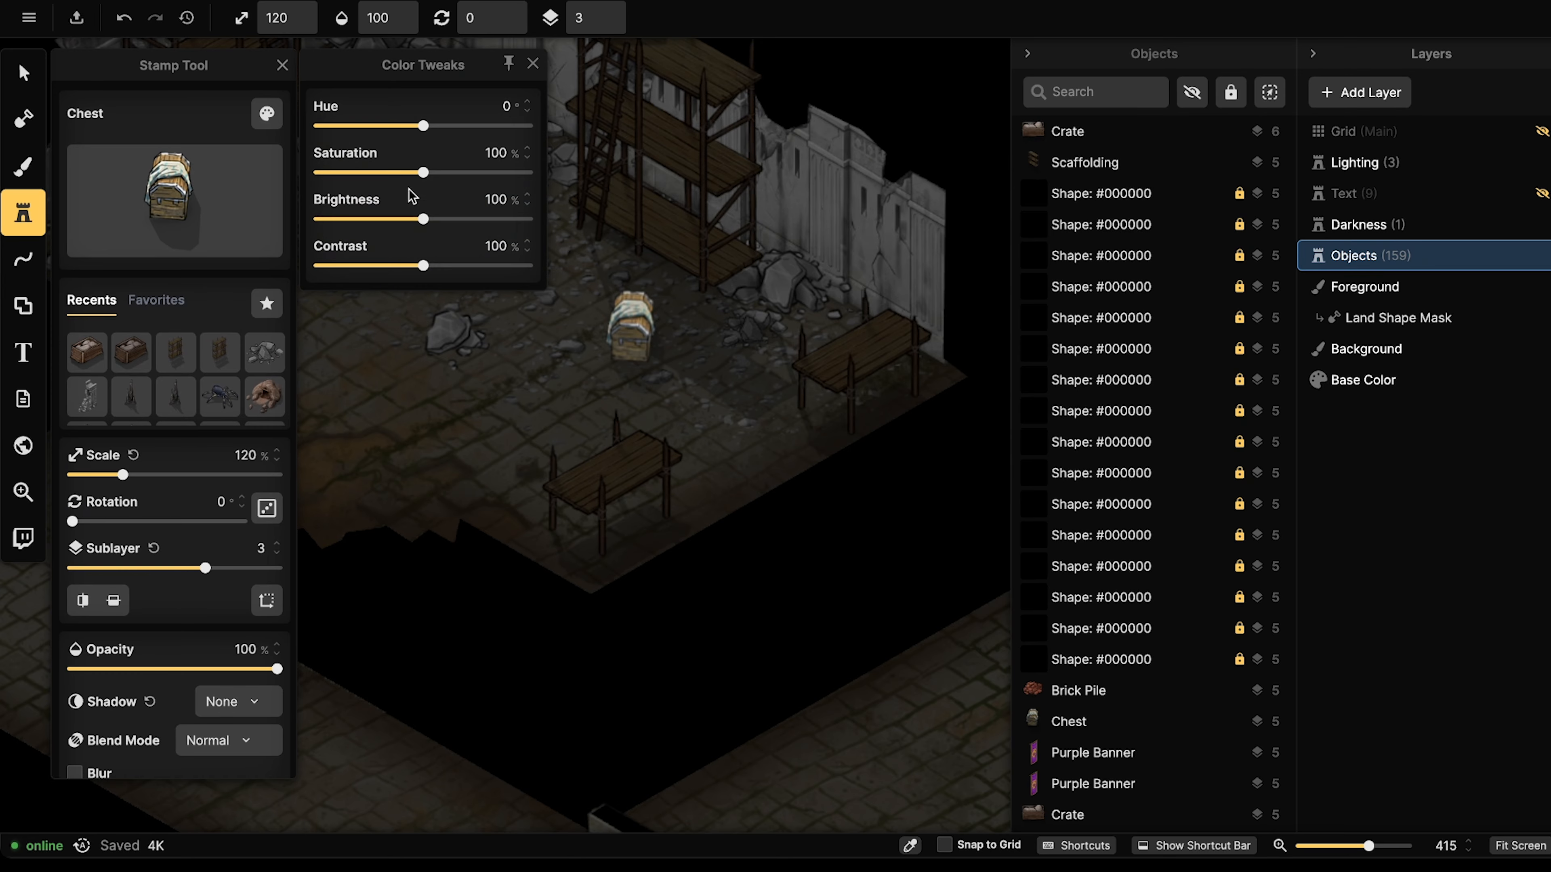
left_click_drag(392, 221, 384, 221)
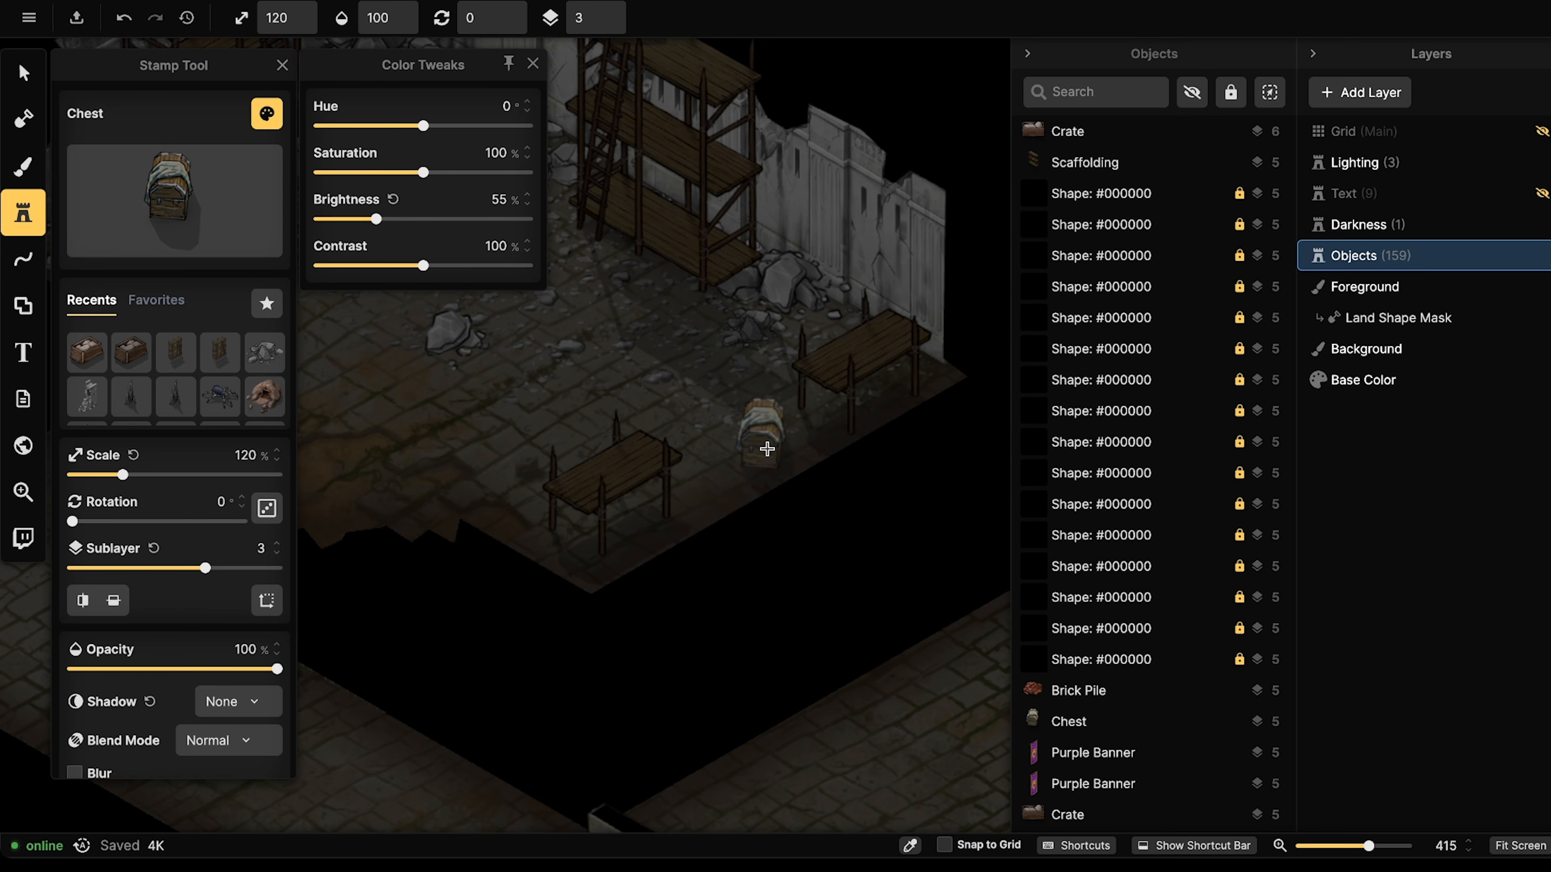
left_click(767, 449)
Search the Fantasy Regional stamps for "crate" and choose the Ore Crates stamp.
left_click(191, 191)
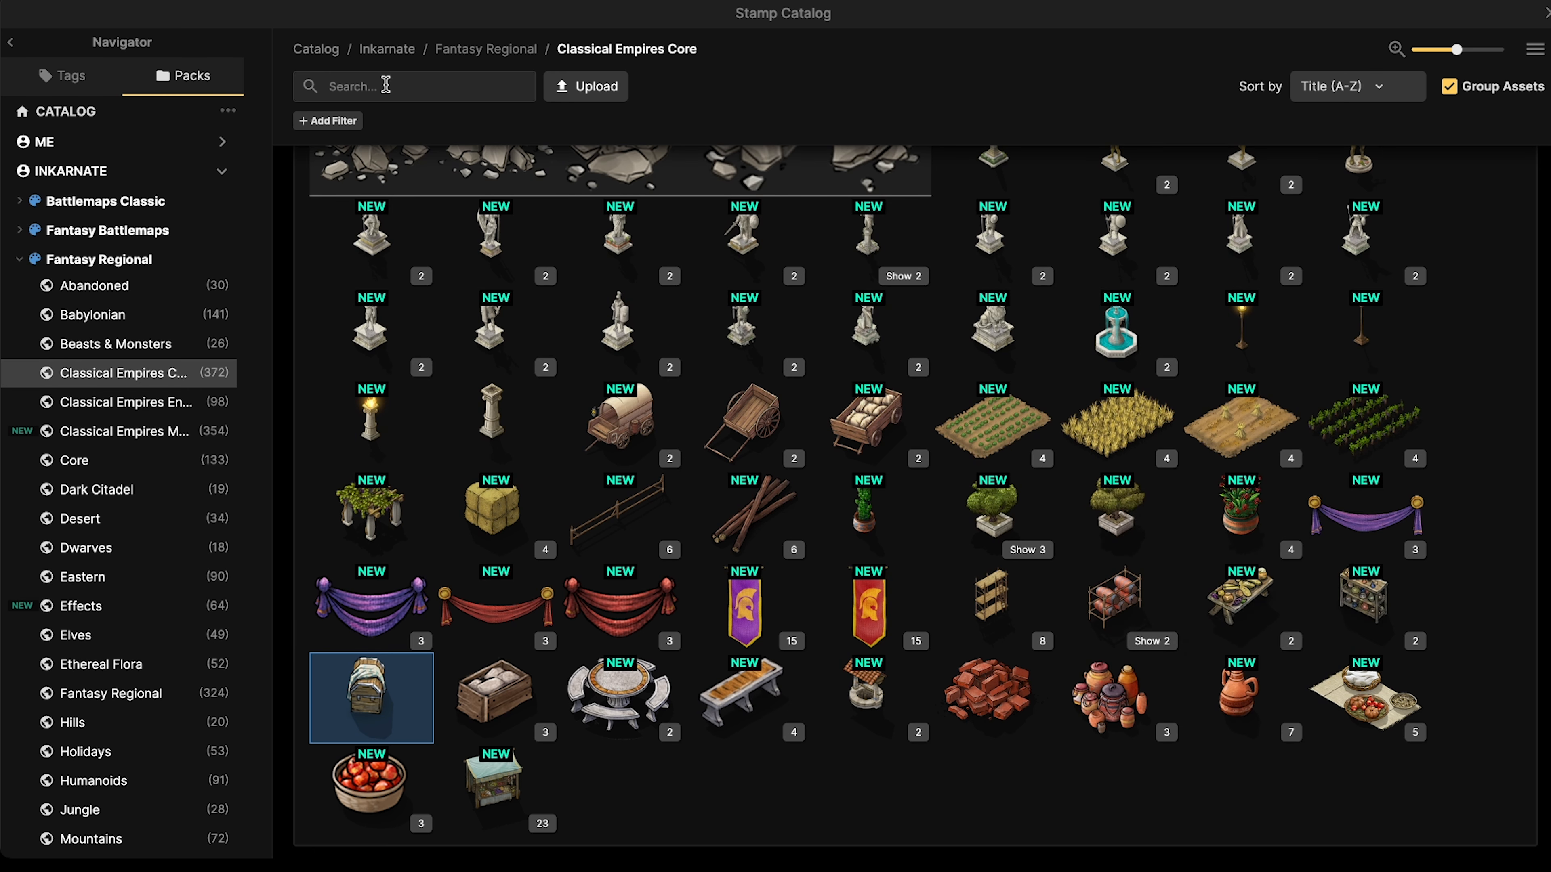
left_click(473, 54)
left_click(436, 88)
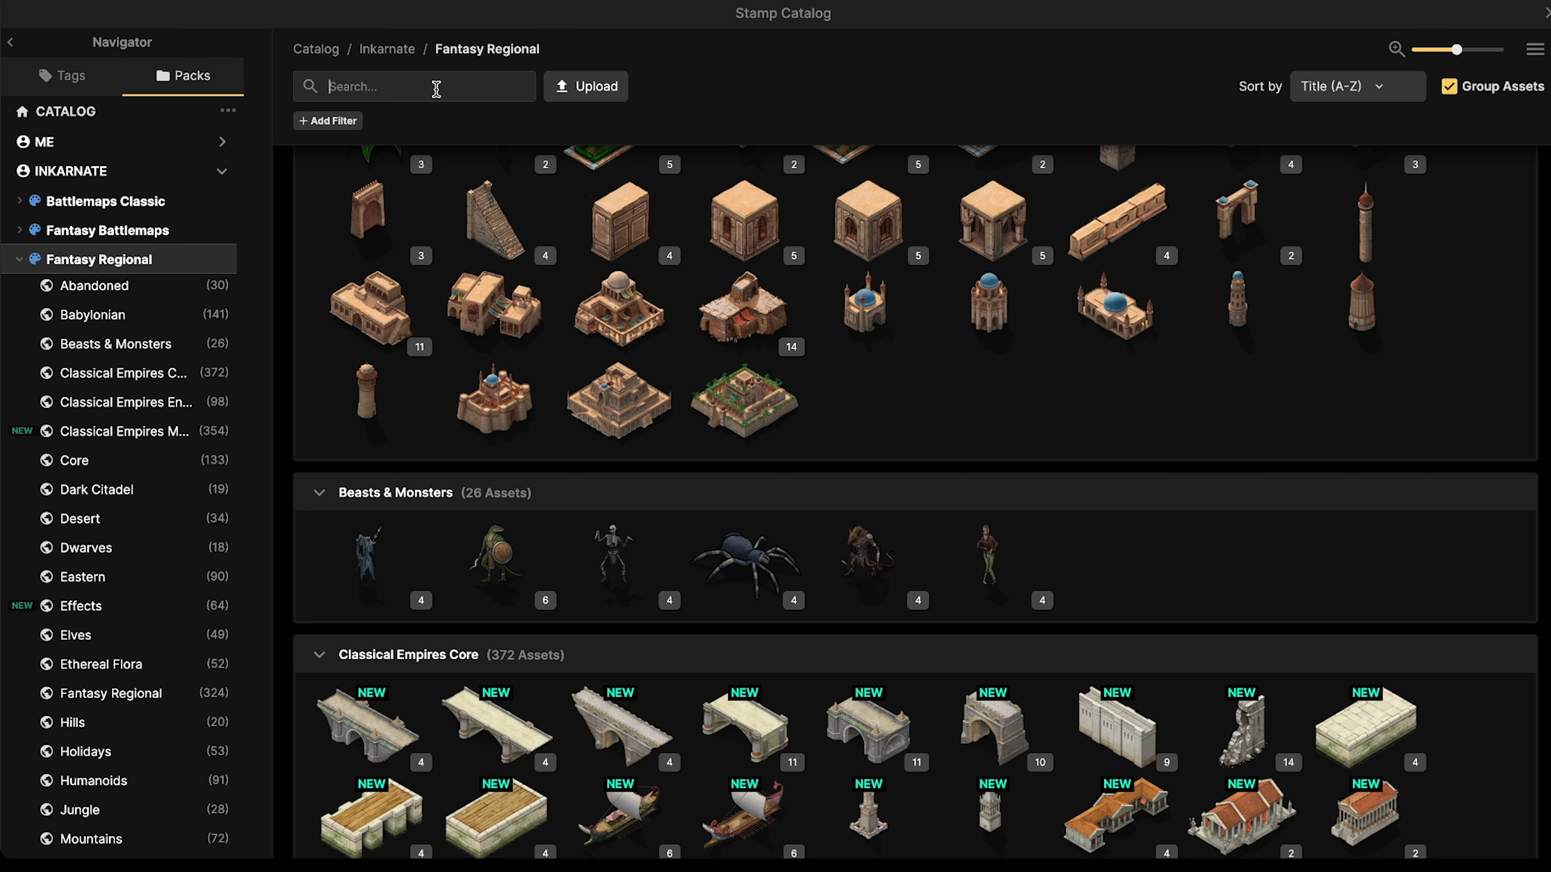
type("crate")
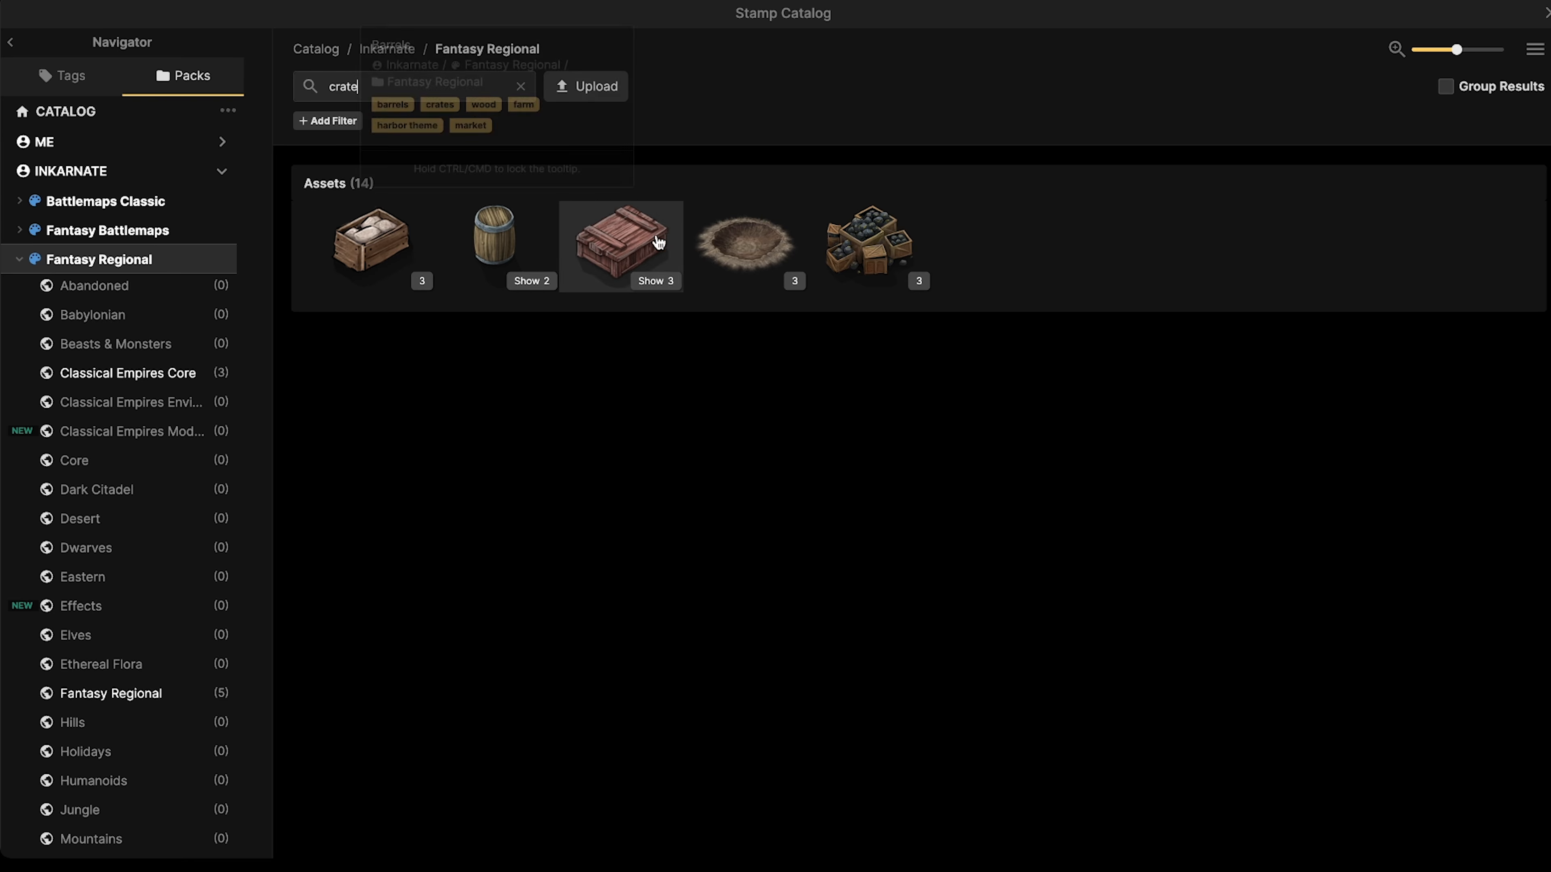
left_click(877, 247)
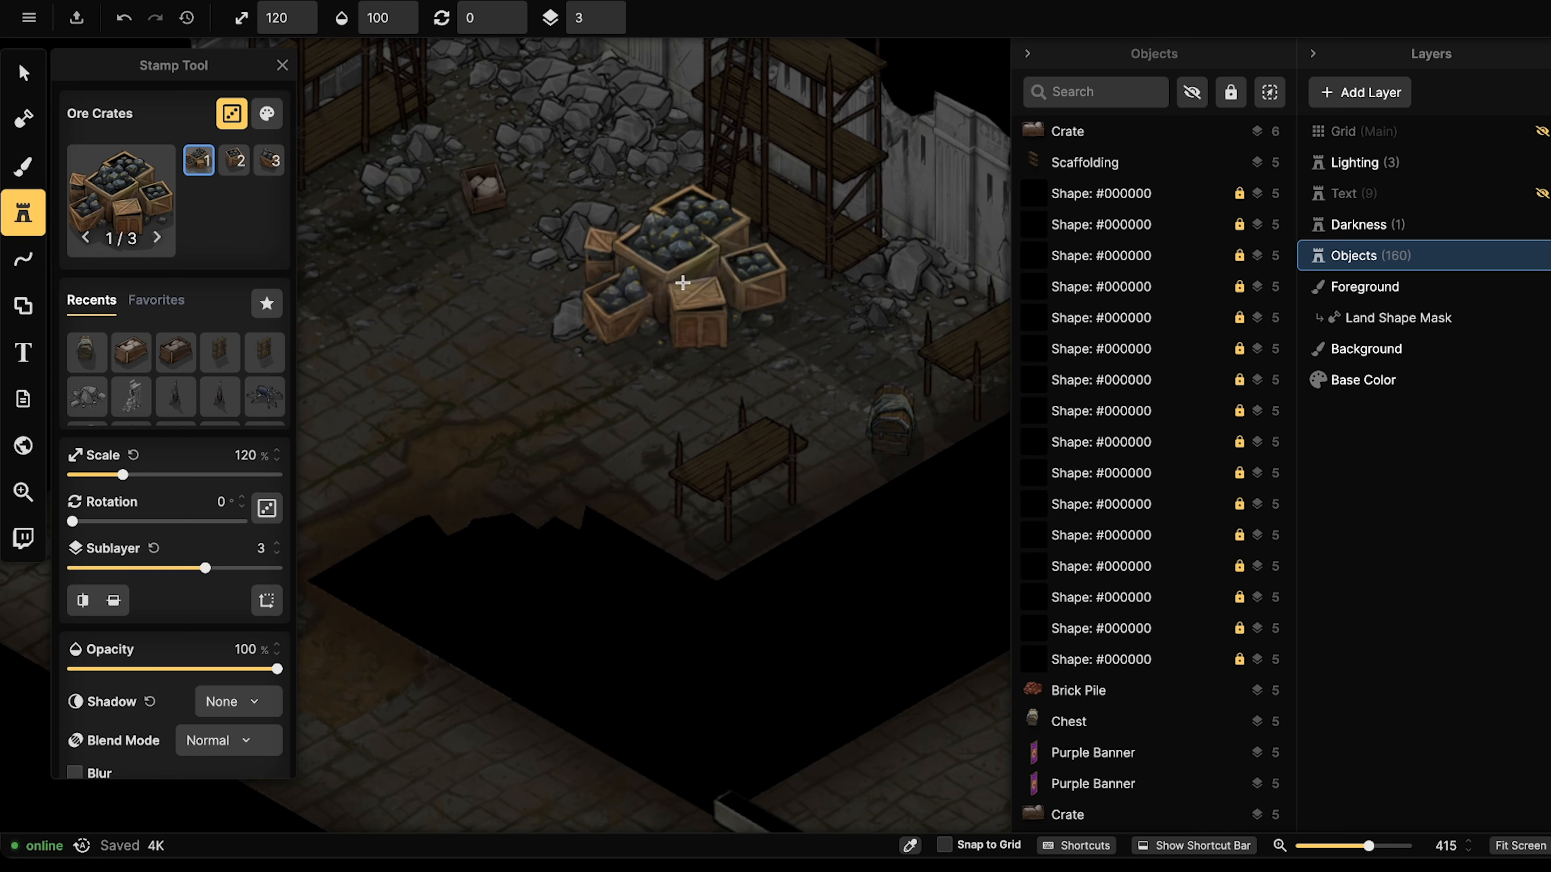
Place Ore Crates variant 1 at 70% scale and 55% brightness on the floor in front of the long wall's scaffolding.
scroll(689, 341, "down", 2, "alt")
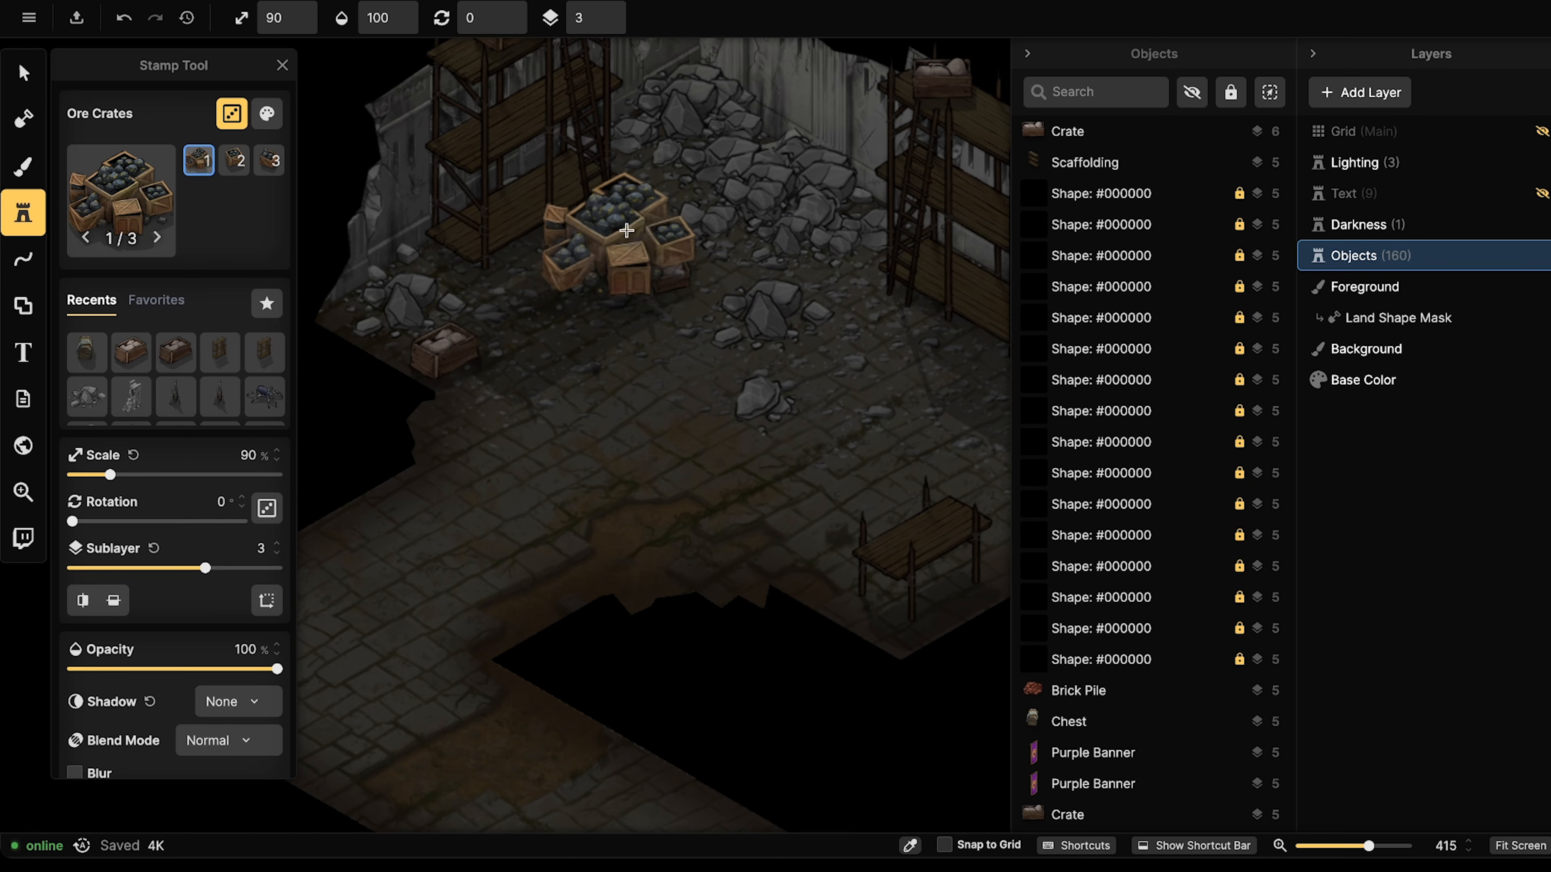
scroll(633, 228, "down", 1)
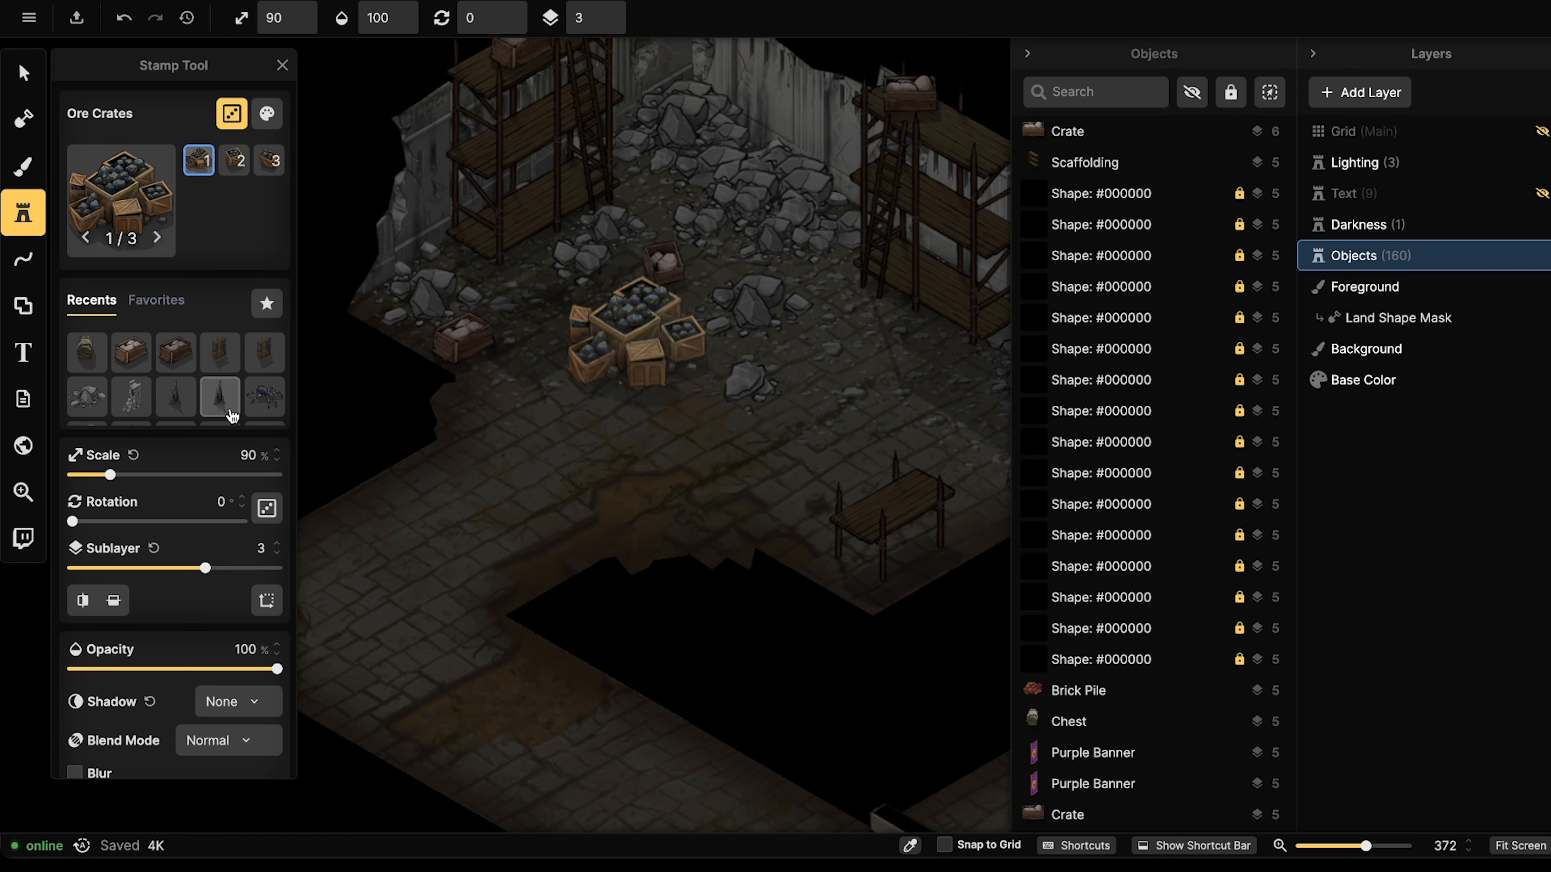
left_click(280, 121)
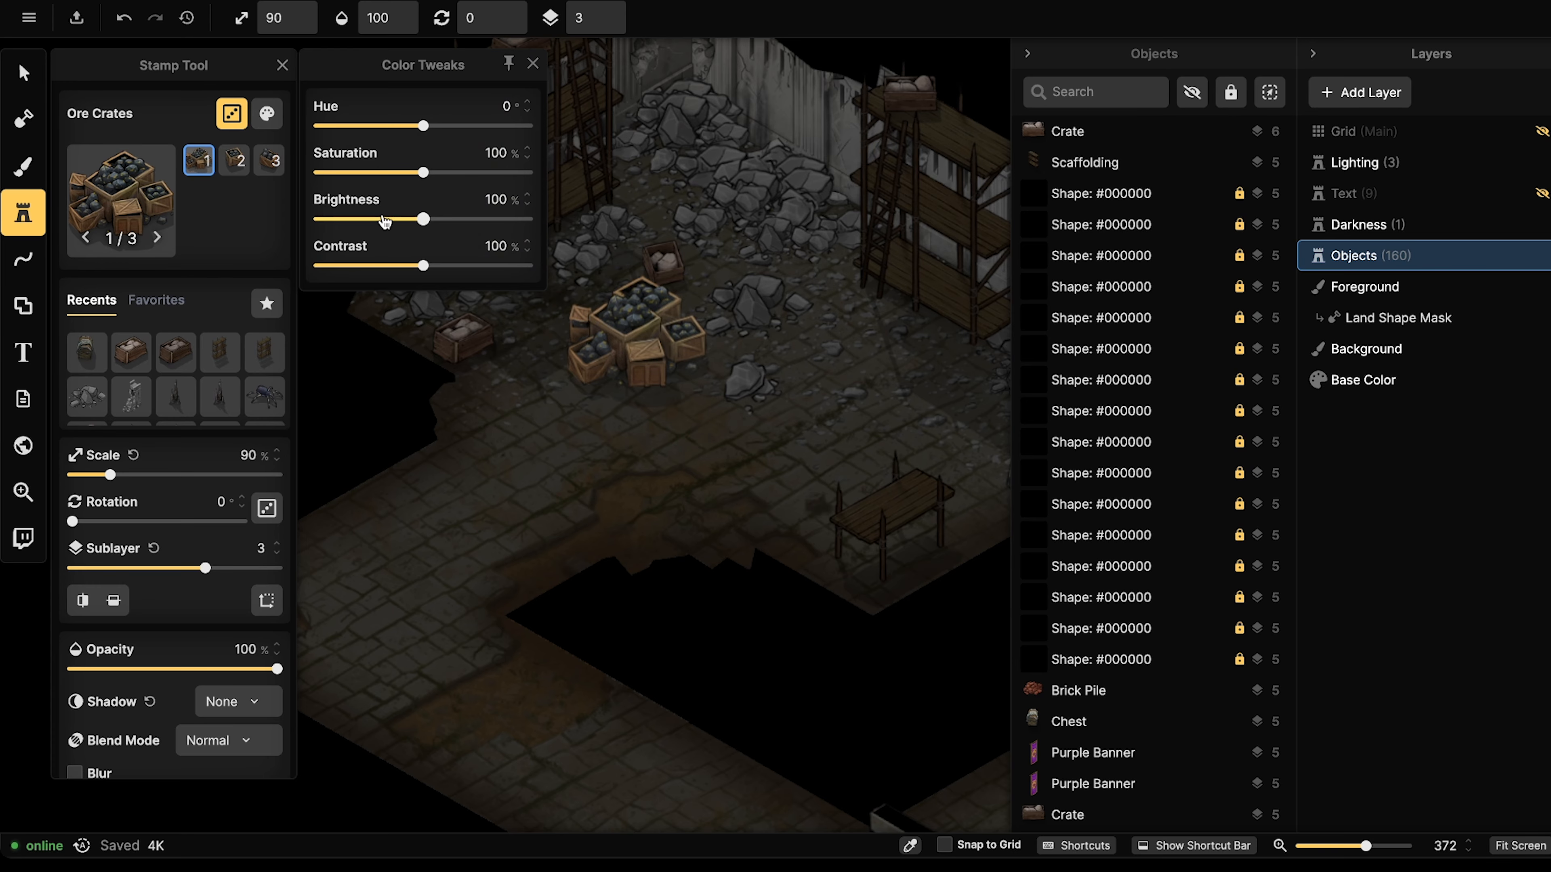
left_click_drag(384, 221, 376, 220)
key("bracketleft")
key("bracketleft")
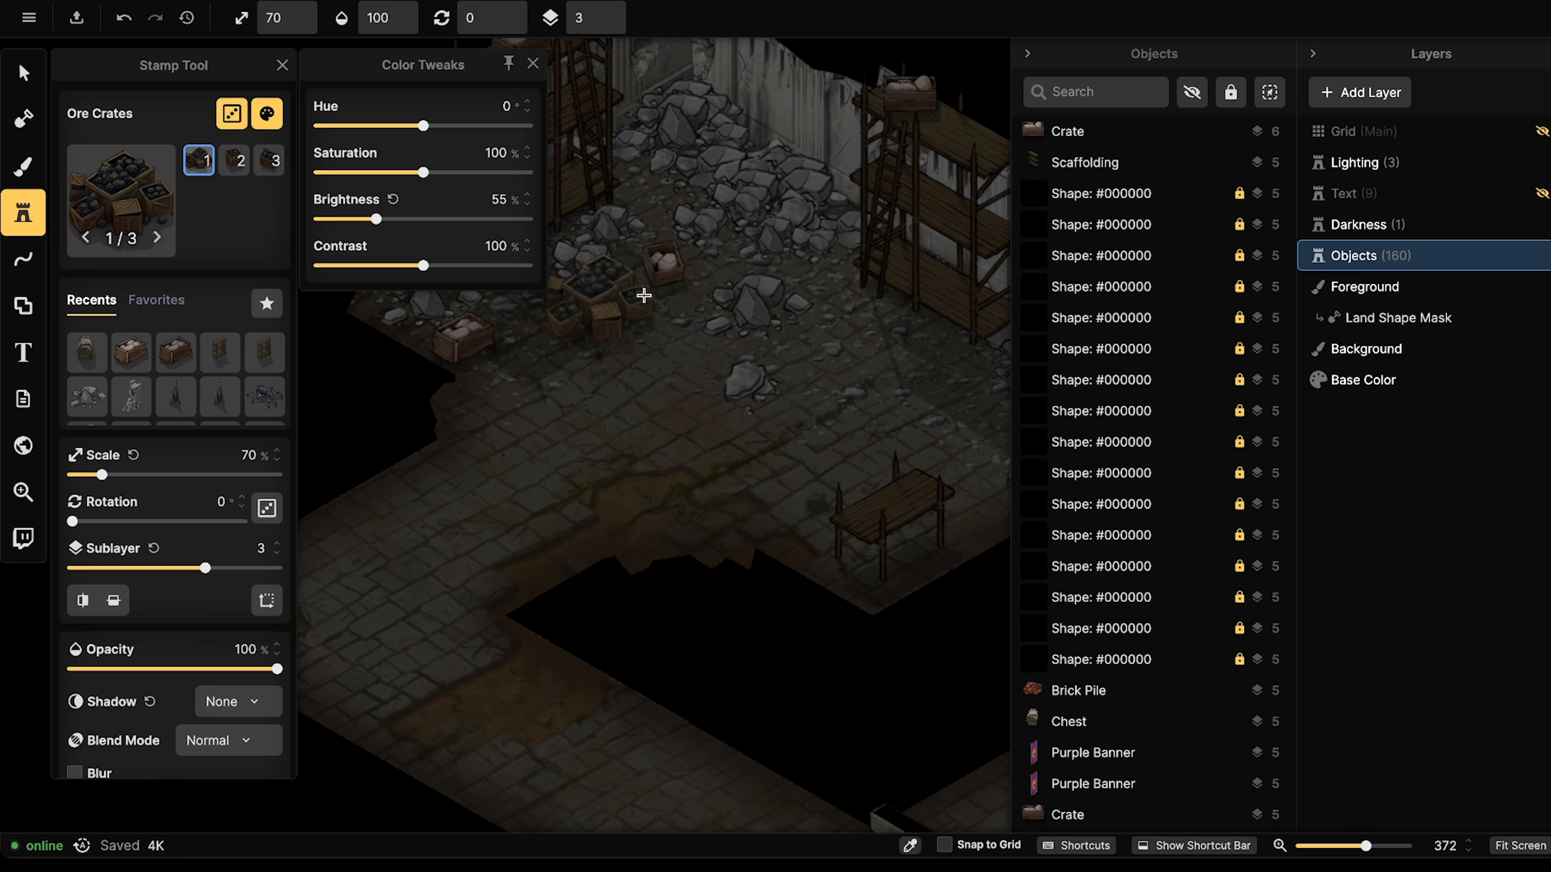
left_click_drag(700, 243, 696, 316)
left_click_drag(786, 421, 602, 229)
left_click(712, 245)
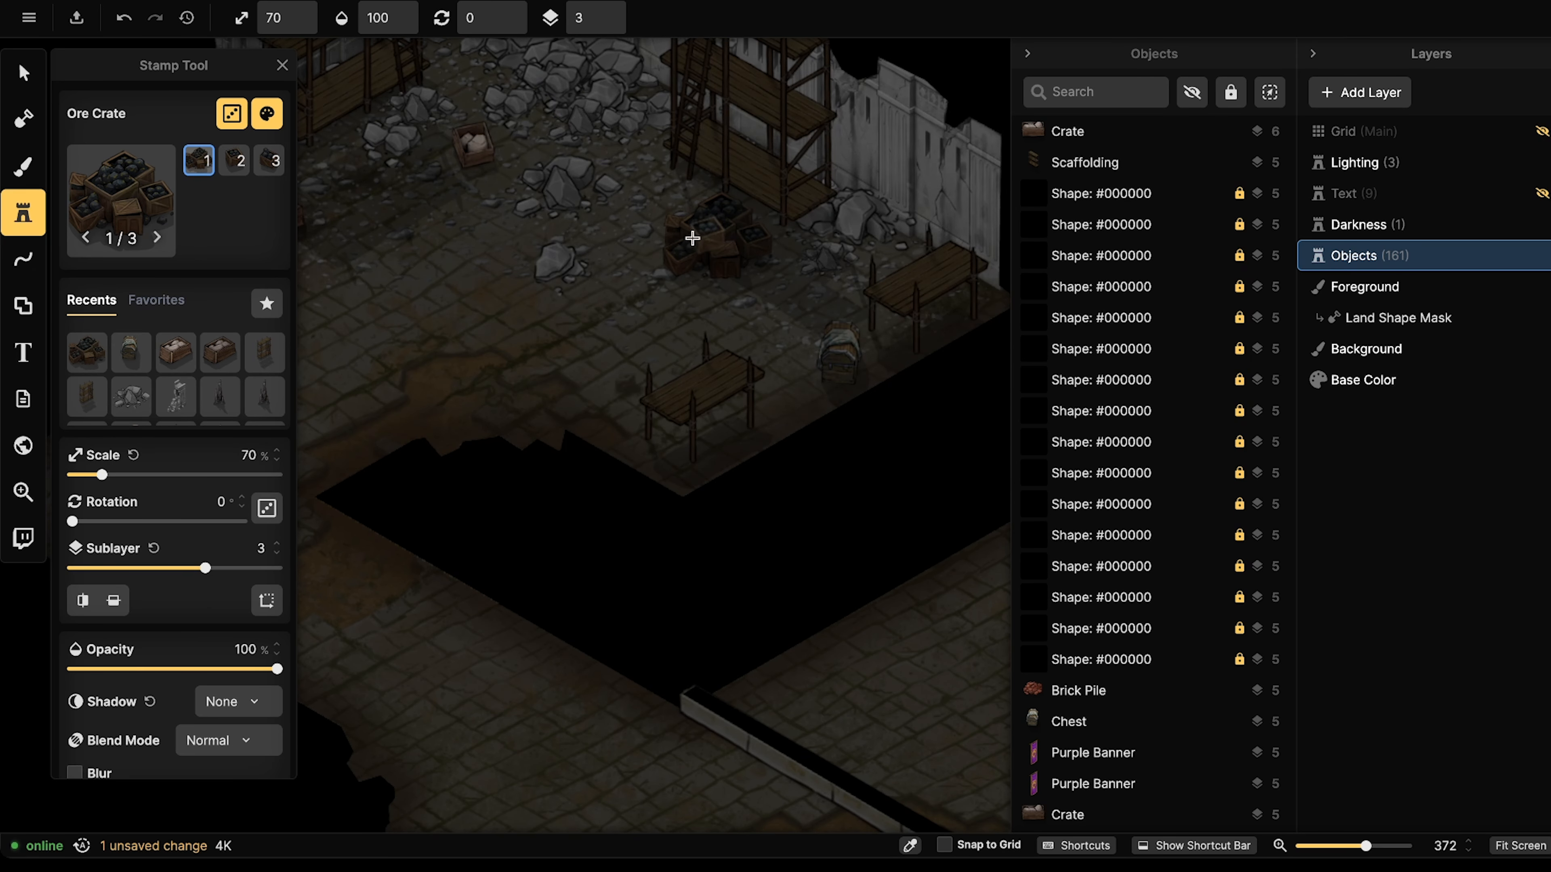
Set the brightness of the placed ore crates to 78%.
scroll(526, 225, "down", 2)
left_click(27, 76)
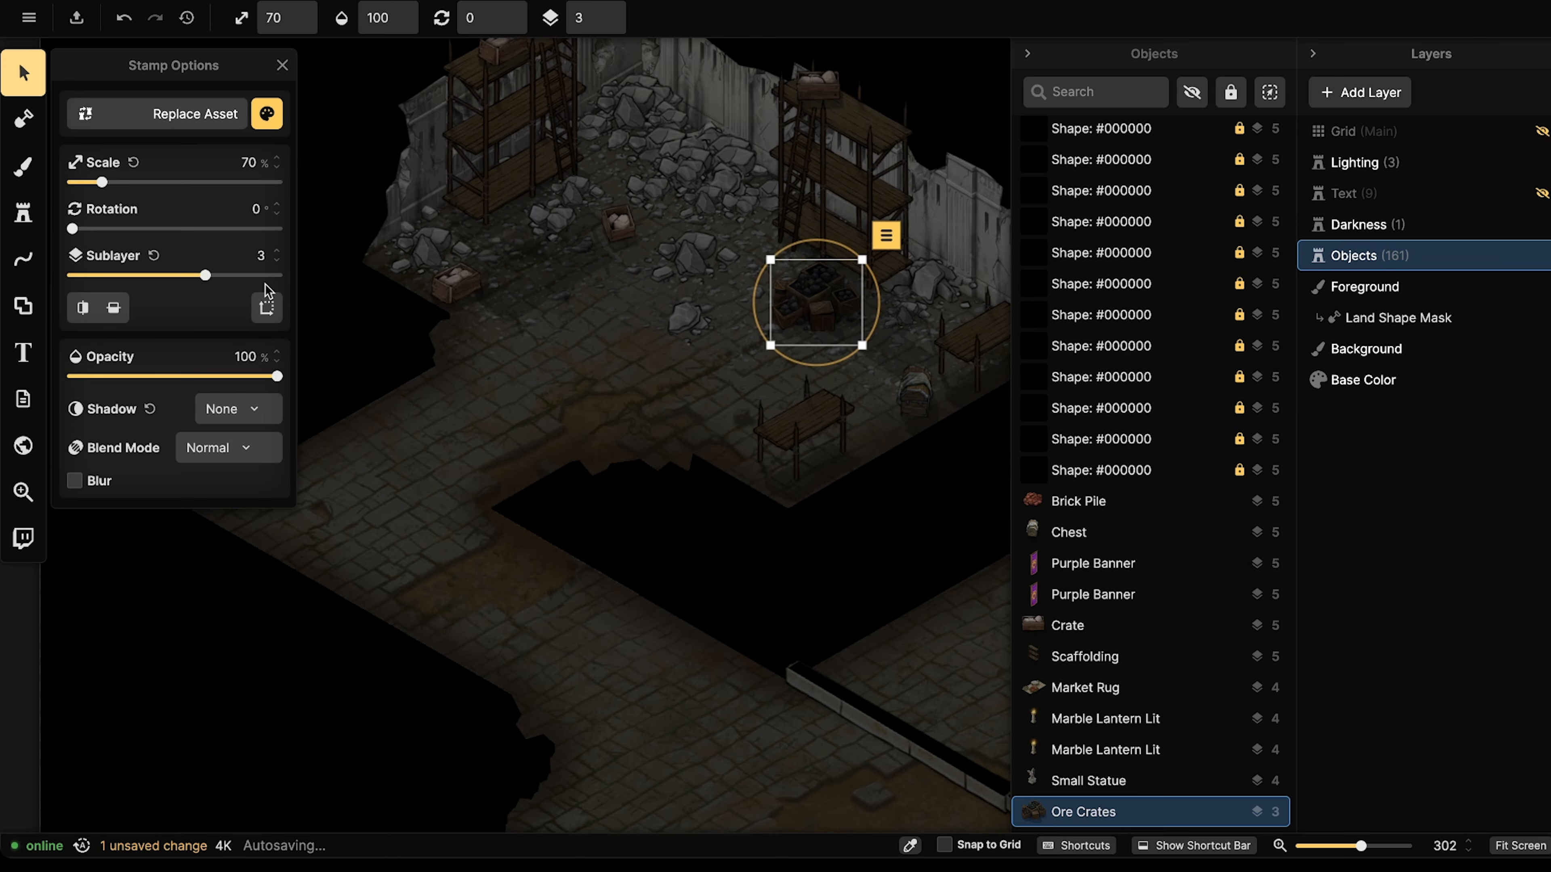
left_click(267, 113)
left_click_drag(424, 219, 401, 219)
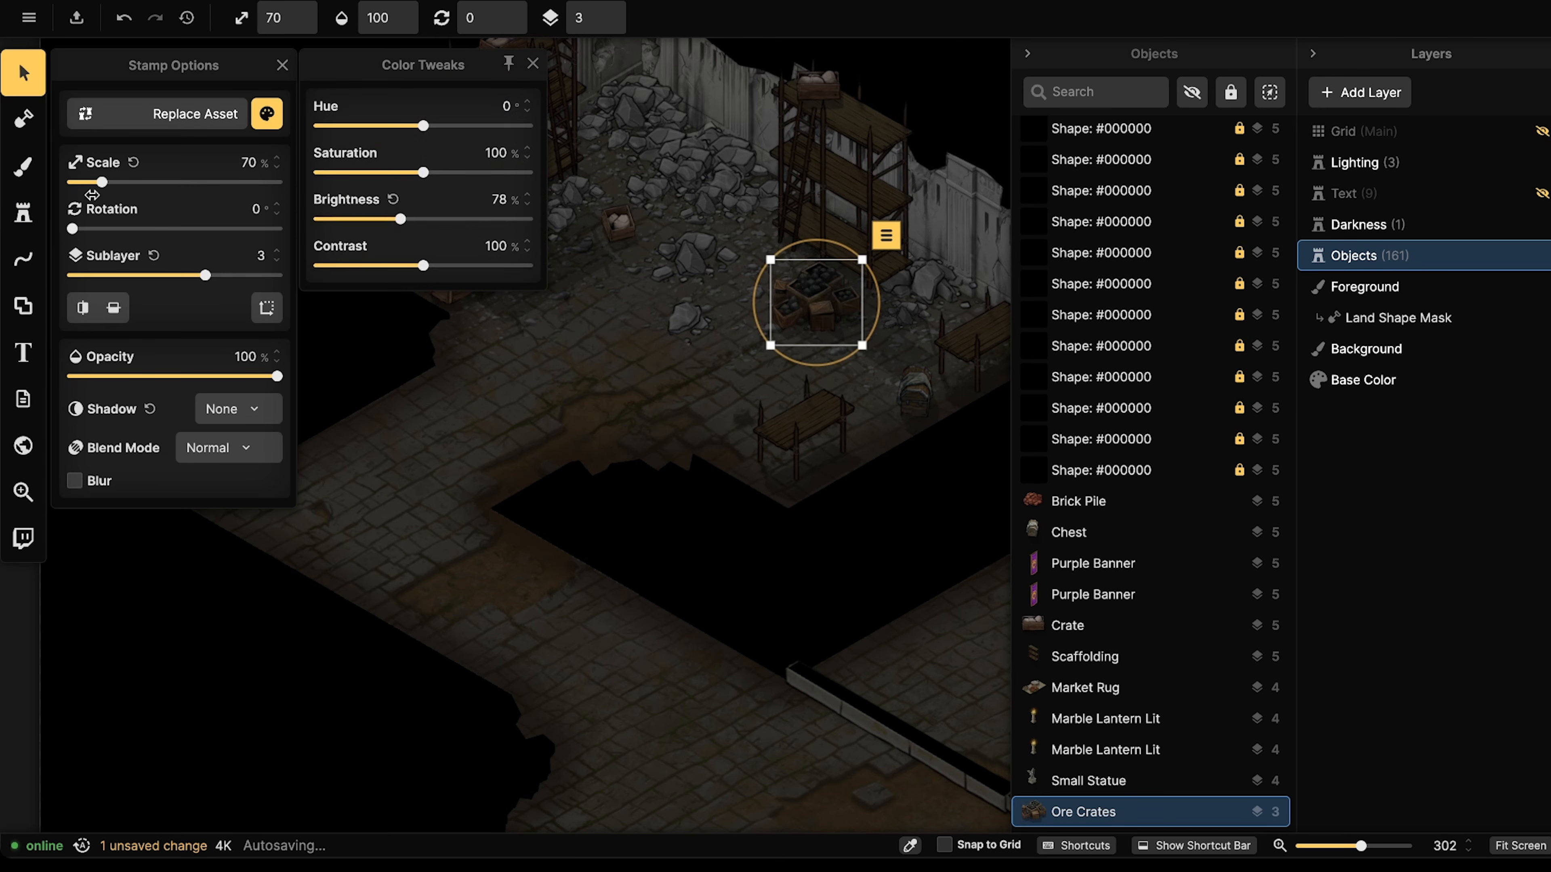
Place a single Ore Crate, variant 3 at 70% scale, on the floor just in front of the ore crate pile.
left_click(26, 212)
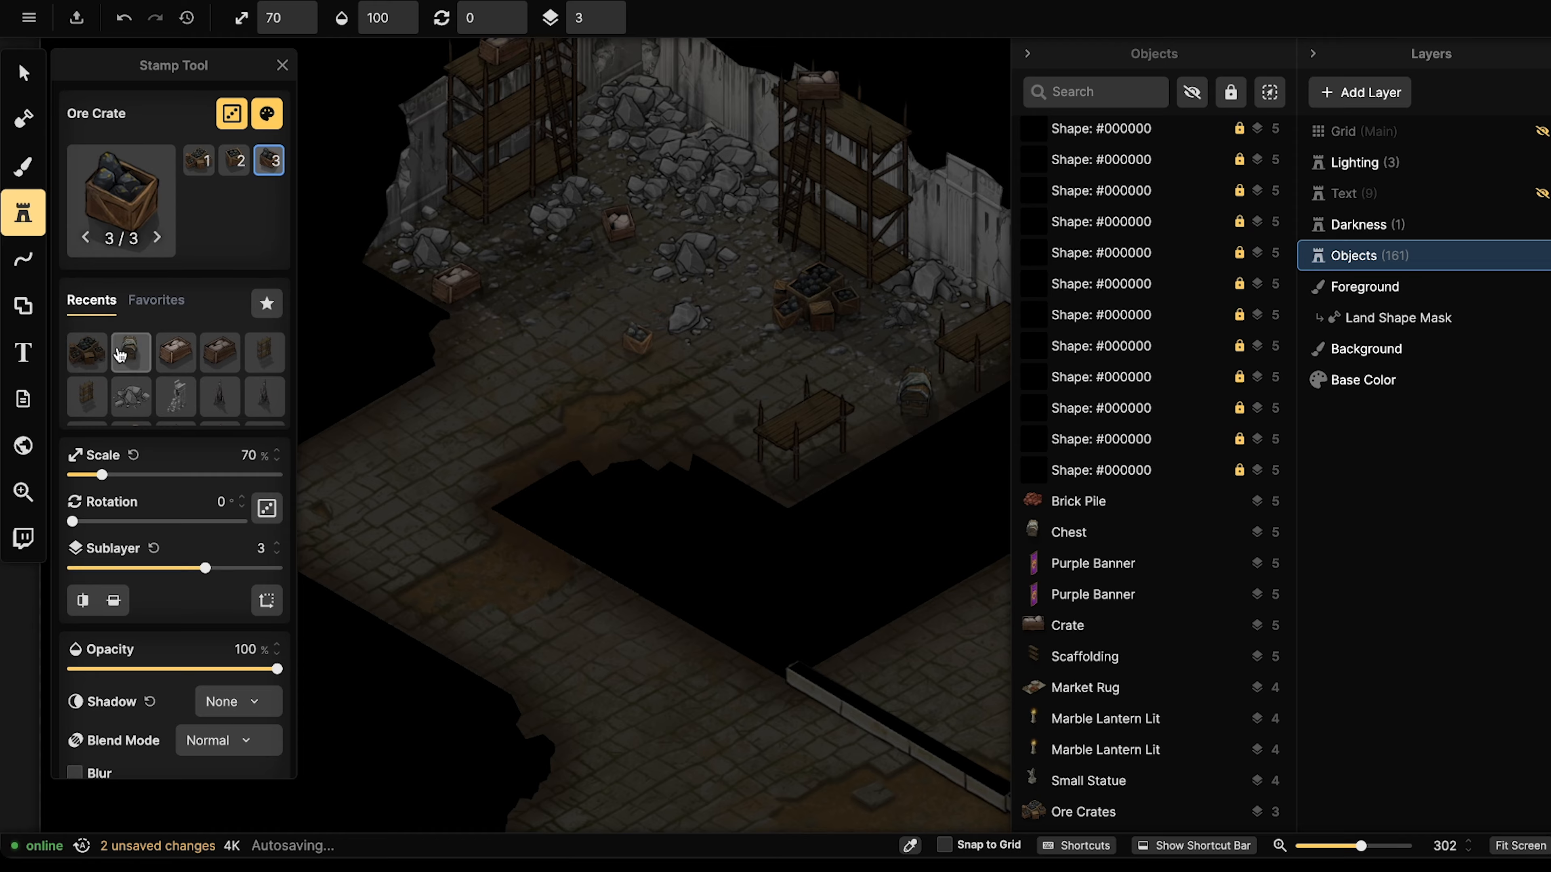
left_click(89, 353)
key("Left")
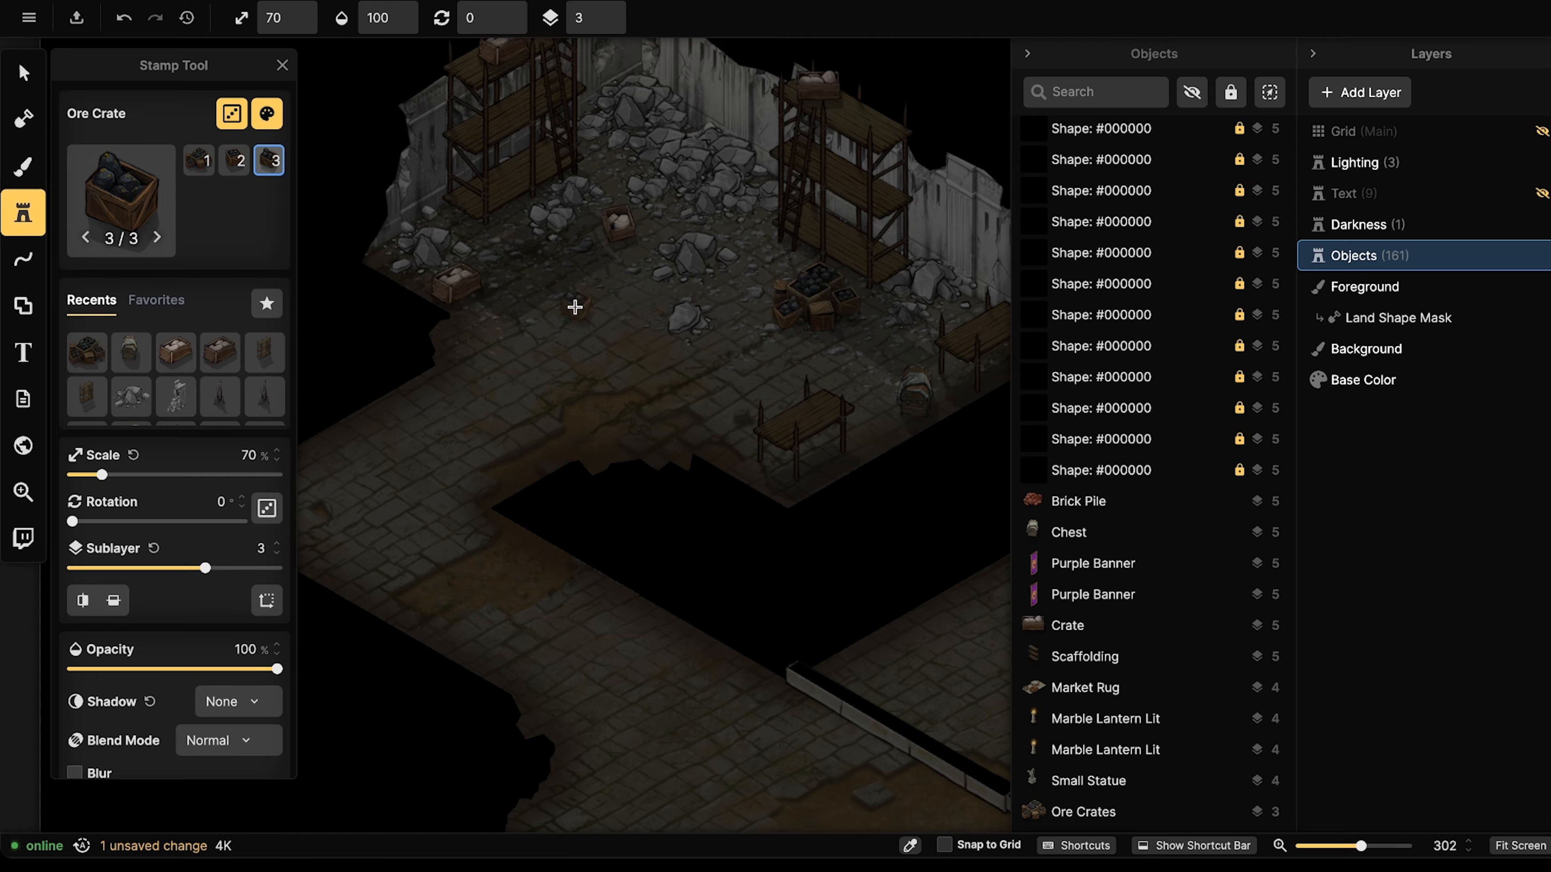
left_click(789, 349)
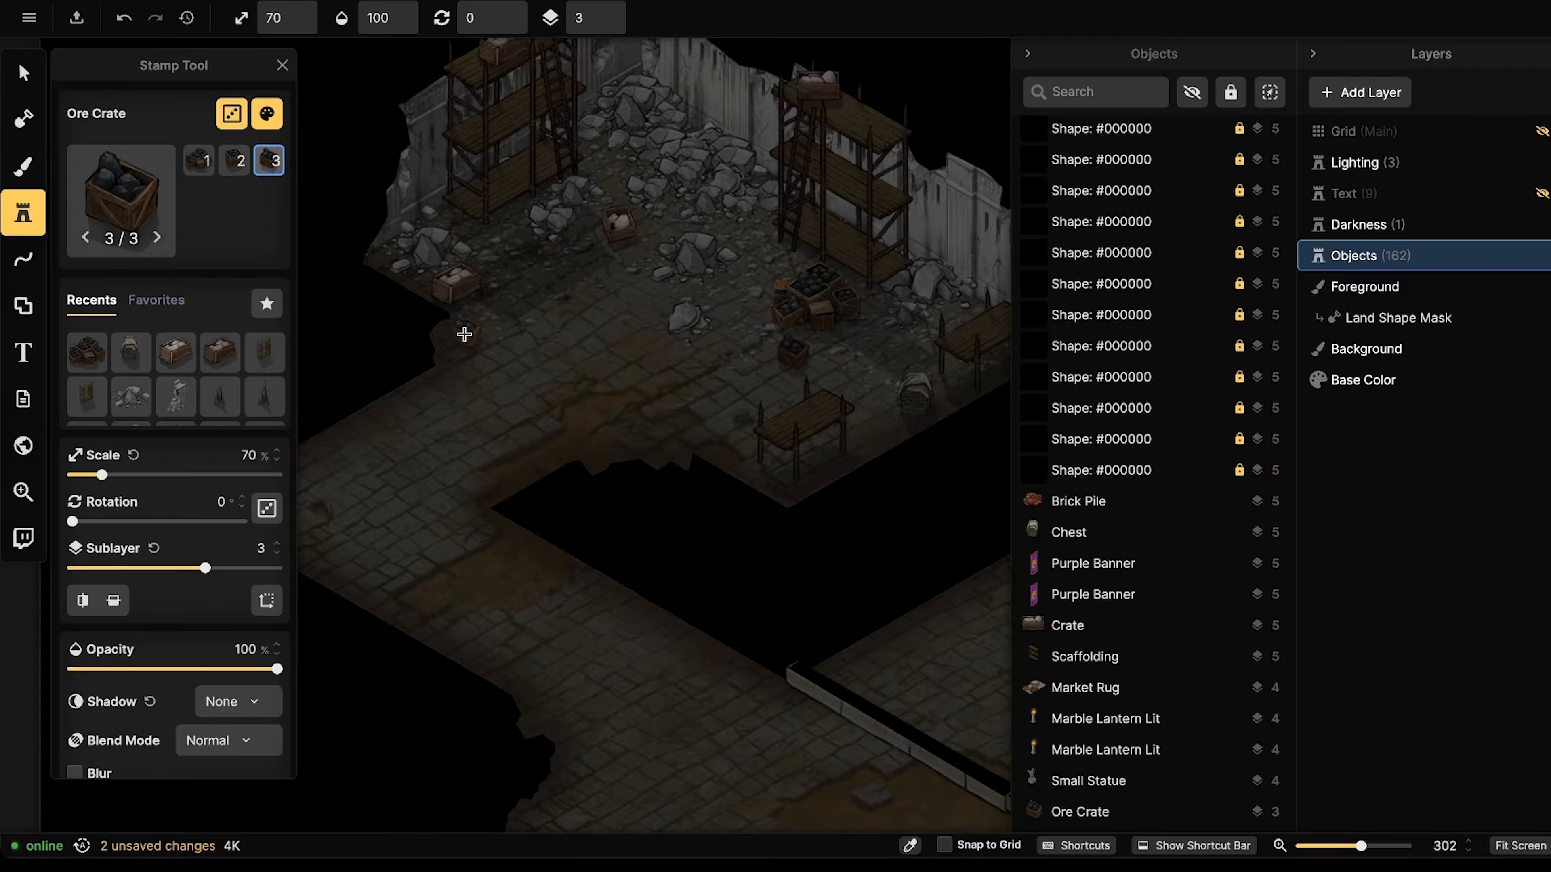
Place another Ore Crate, variant 3 at 70% scale, beside the crate at the room's broken left corner.
left_click(460, 335)
scroll(477, 270, "down", 5)
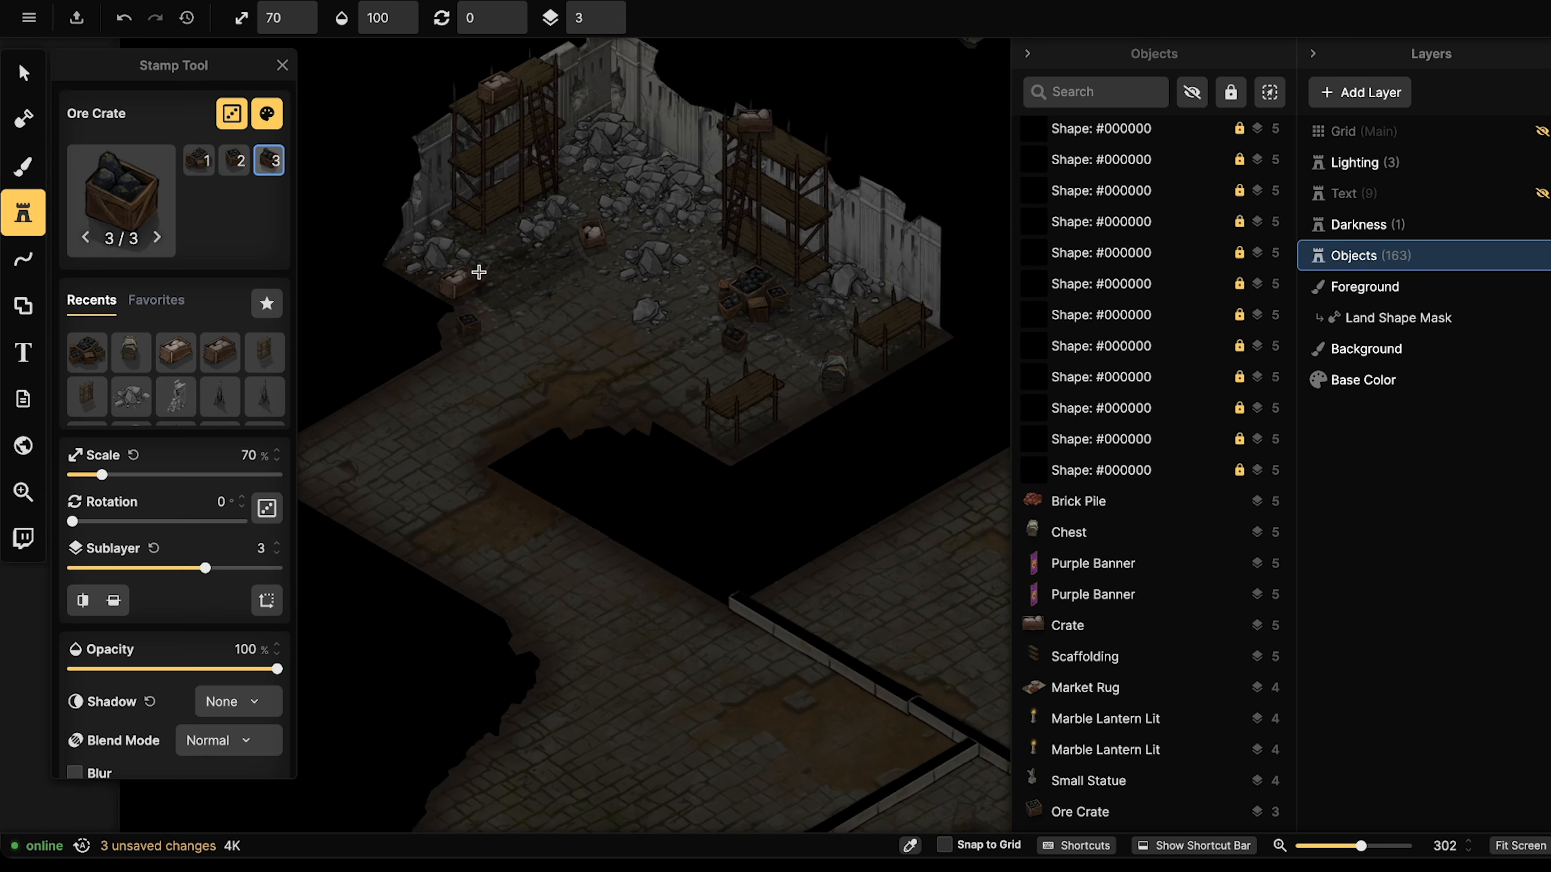
scroll(643, 250, "up", 7)
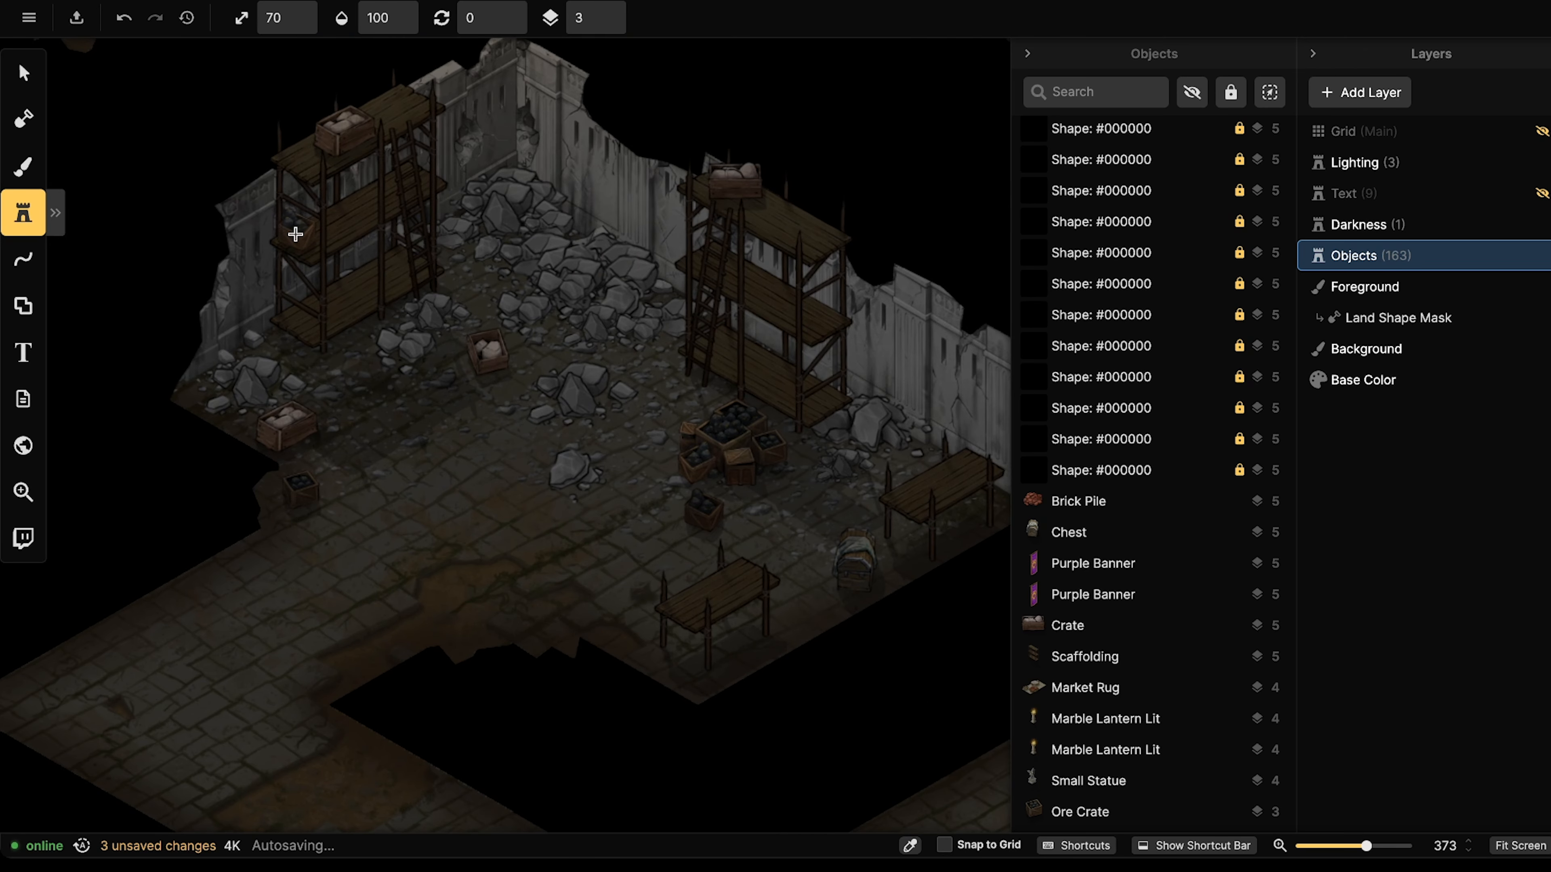
Move the chest between the two low scaffolding platforms slightly up and left, away from the floor's edge.
left_click(23, 73)
left_click(872, 580)
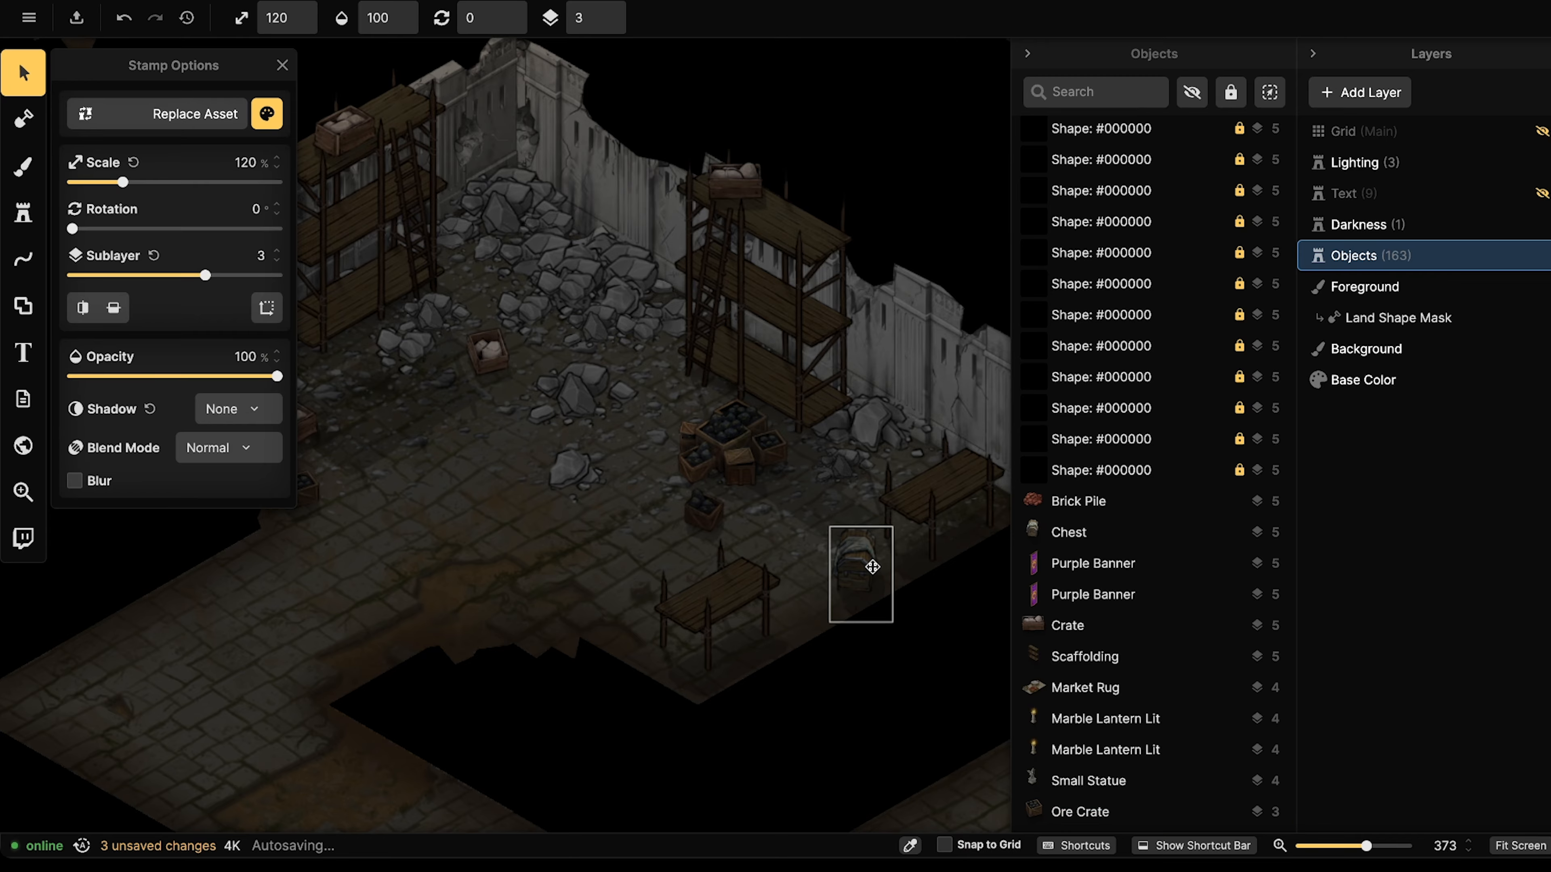
left_click_drag(873, 567, 859, 553)
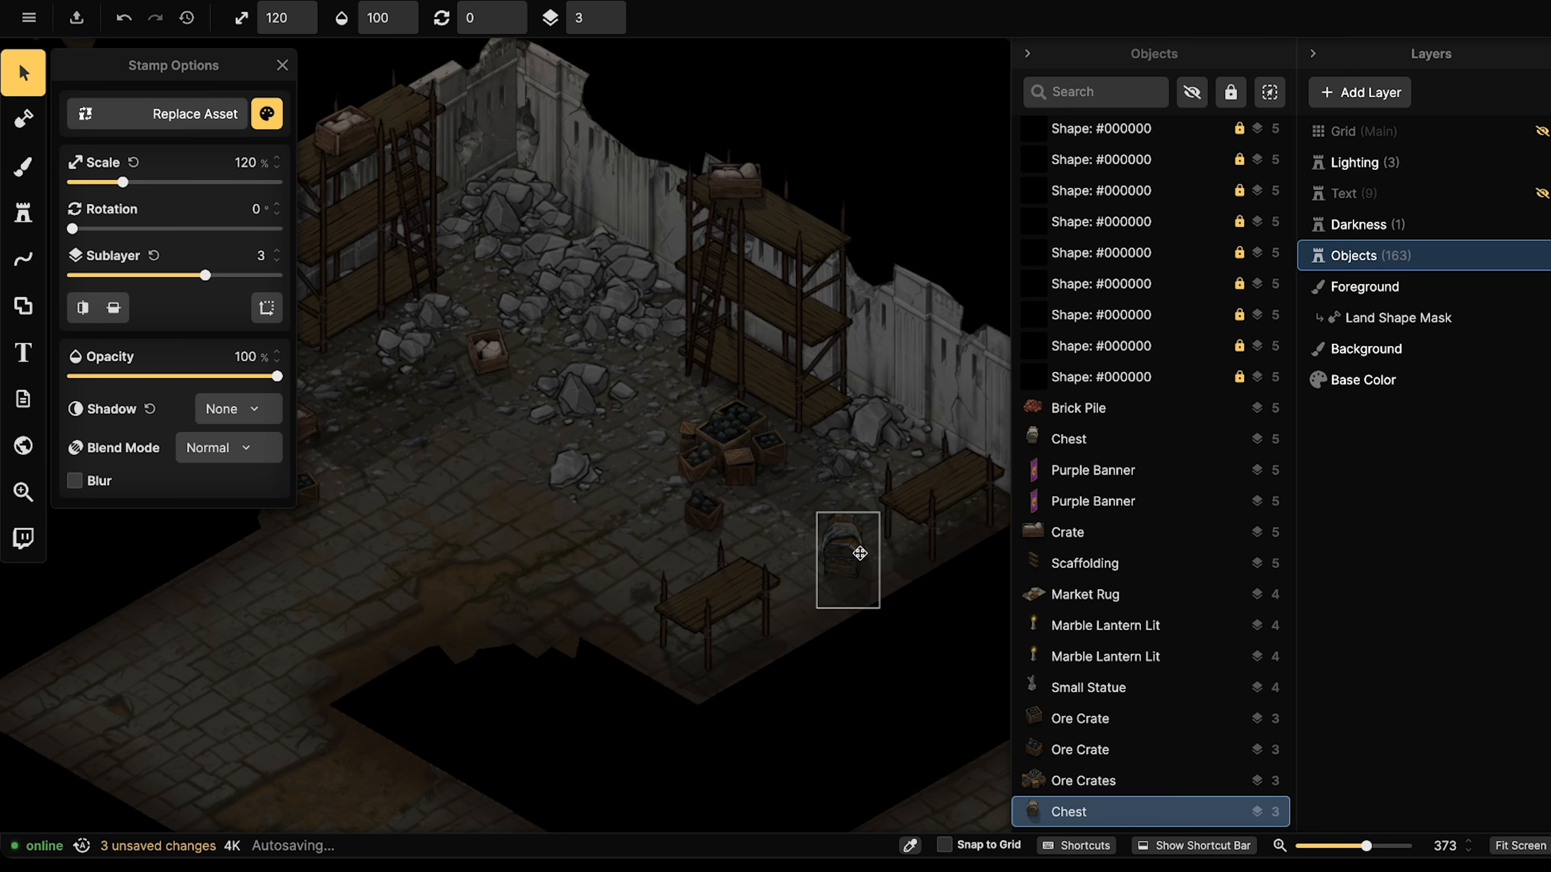
key("Escape")
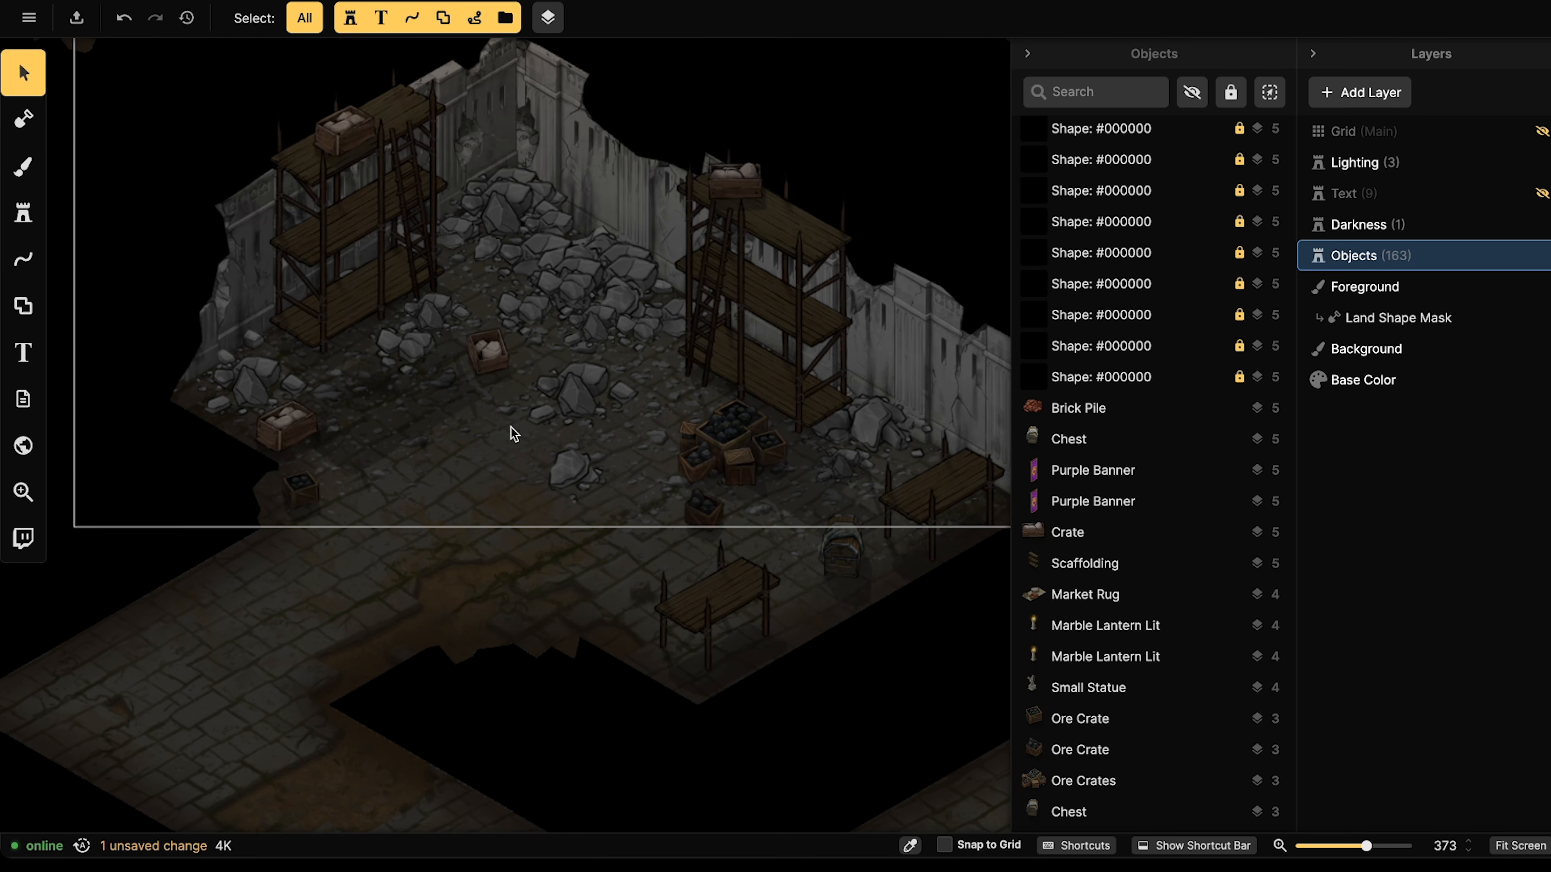
Examine the ruined room's scaffolding, rubble and crates up close and against the surrounding corridors and halls.
scroll(509, 427, "down", 2)
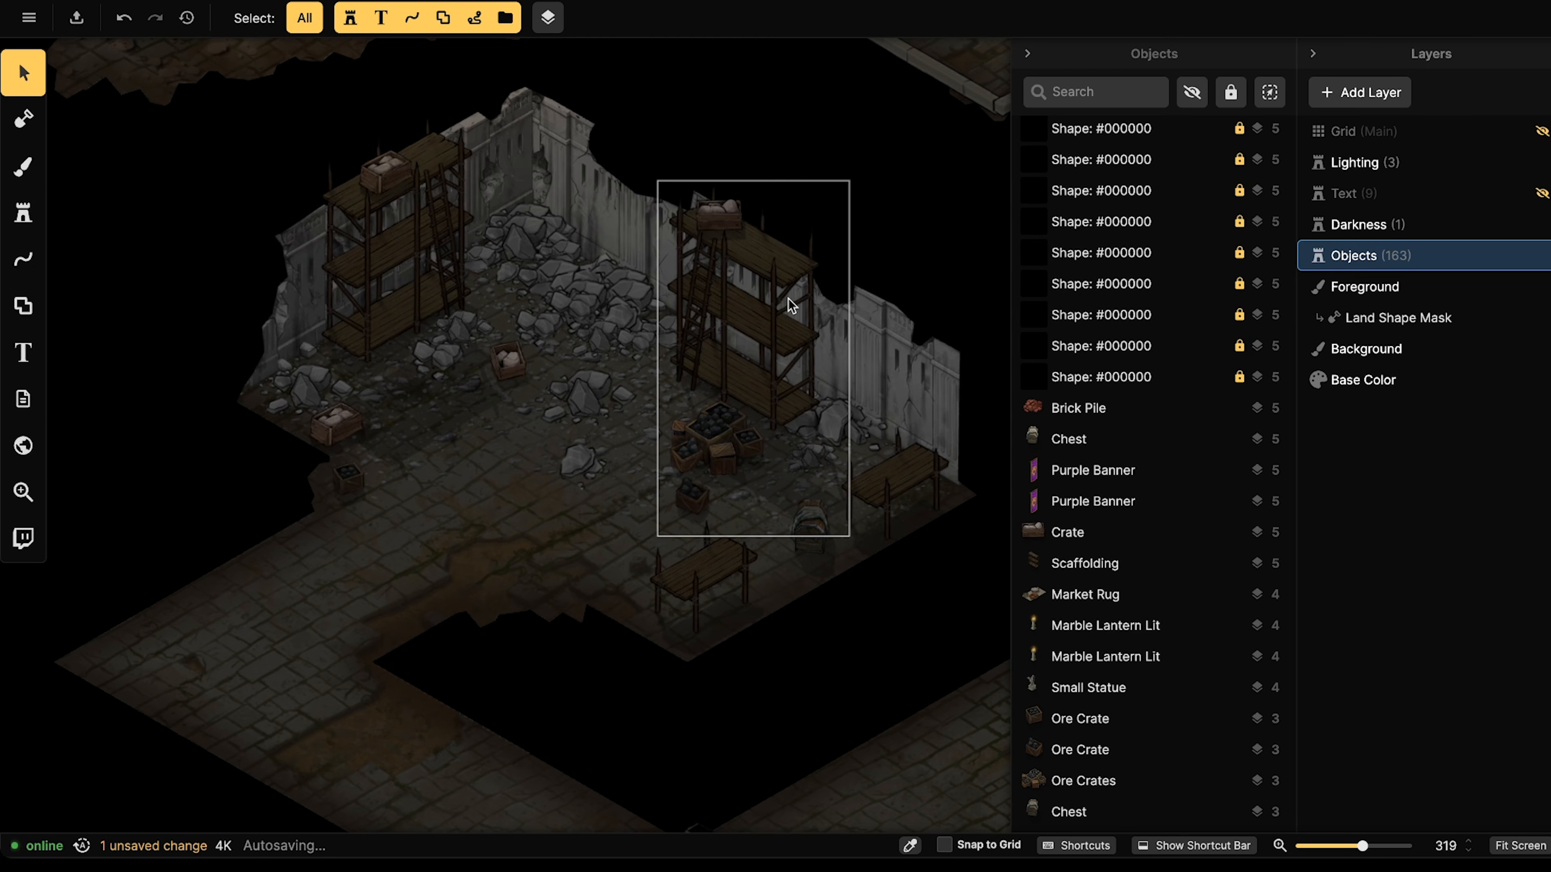
middle_click_drag(787, 298, 830, 320)
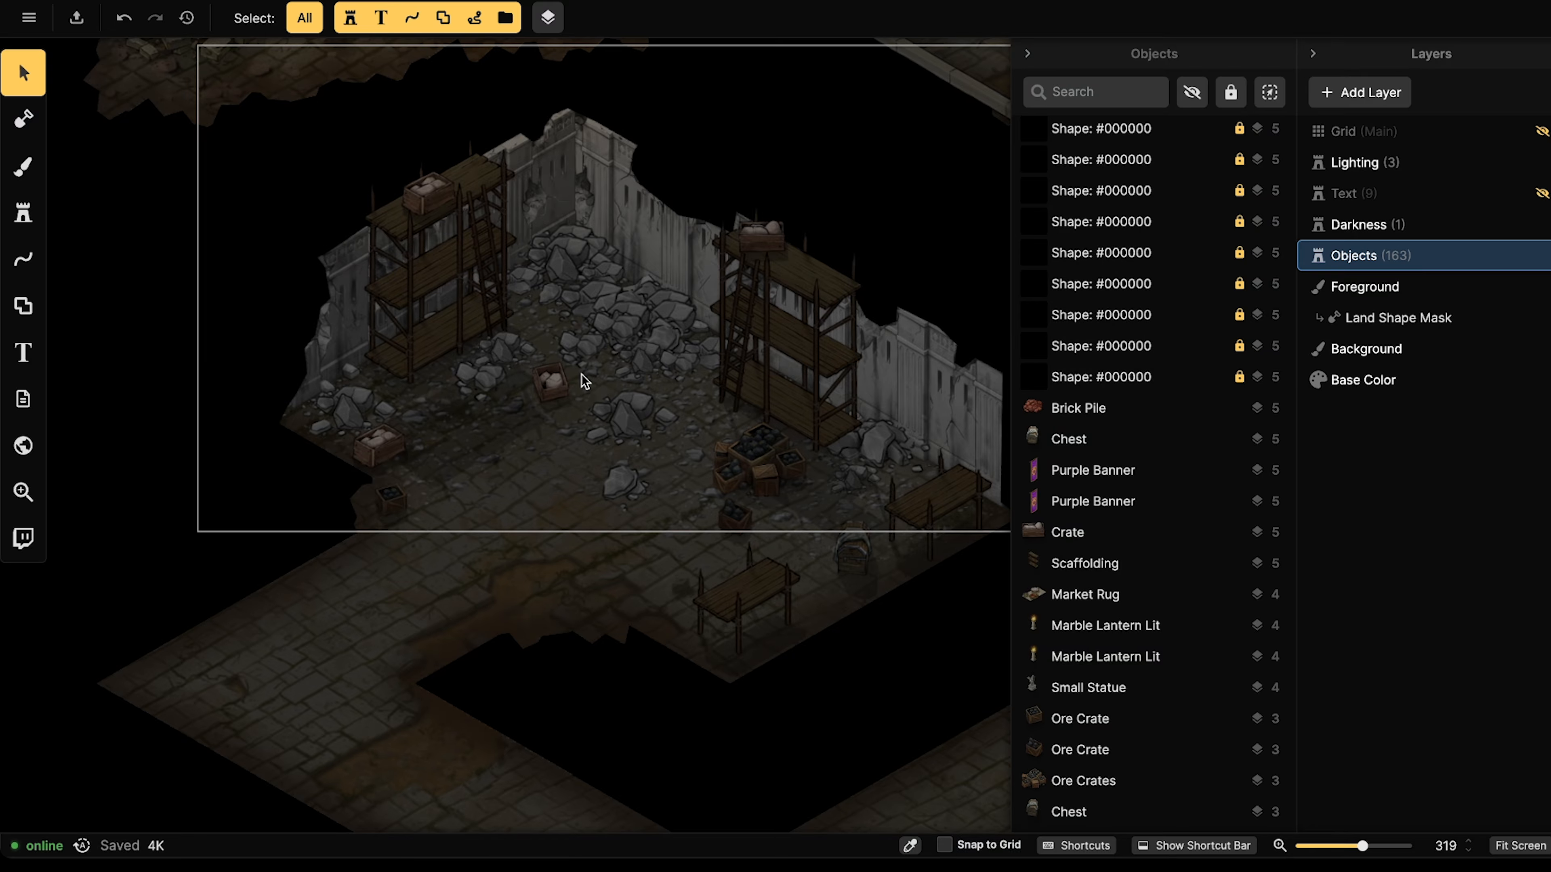
scroll(581, 374, "down", 5)
left_click_drag(719, 546, 616, 301)
scroll(615, 301, "down", 1)
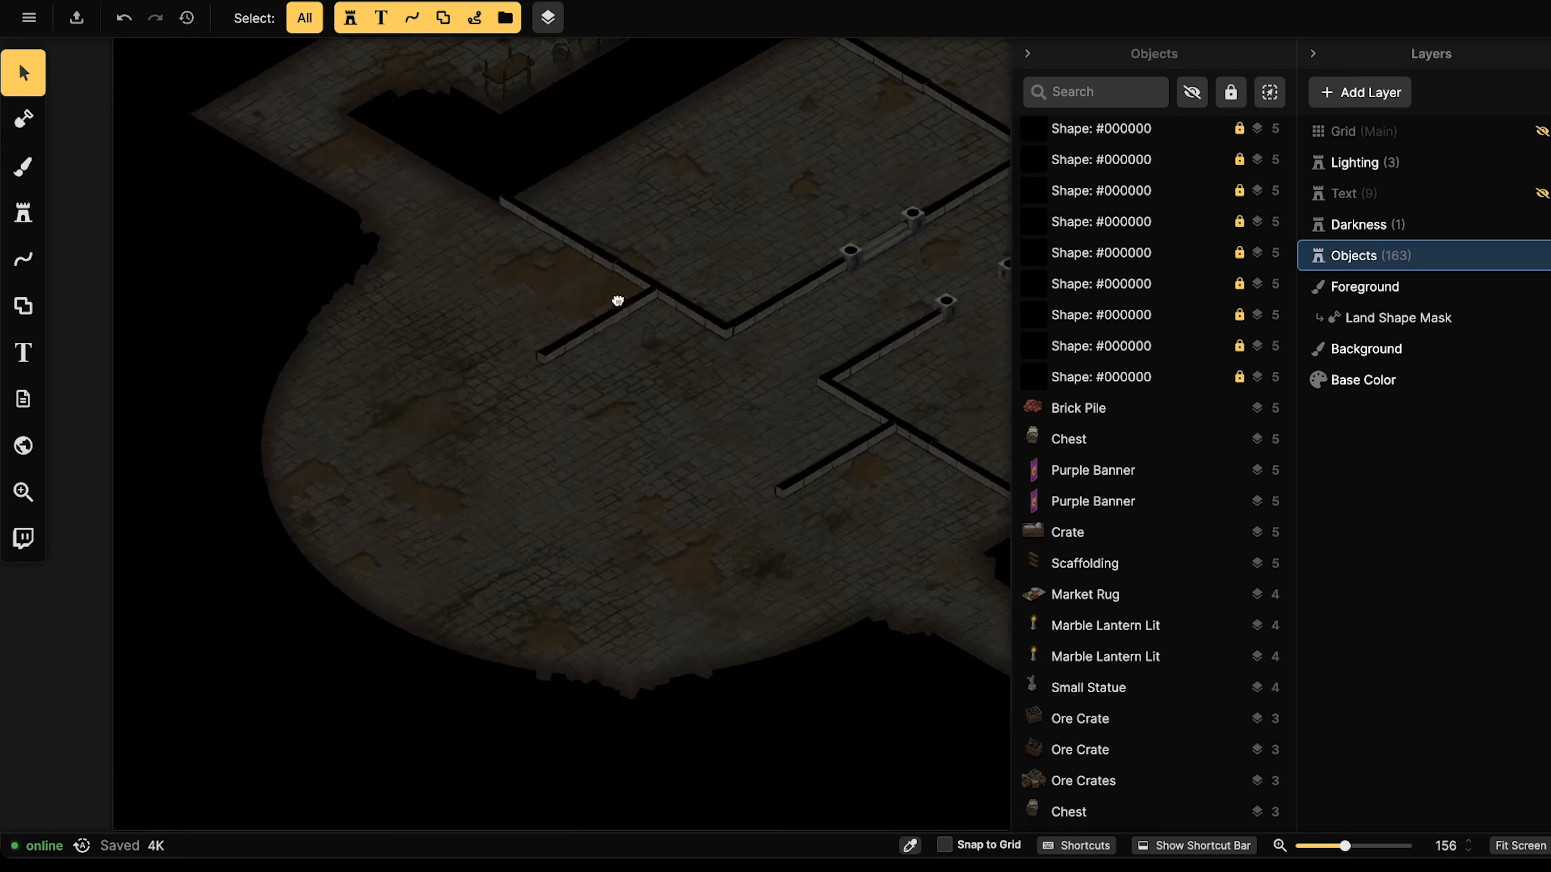
left_click_drag(588, 379, 620, 679)
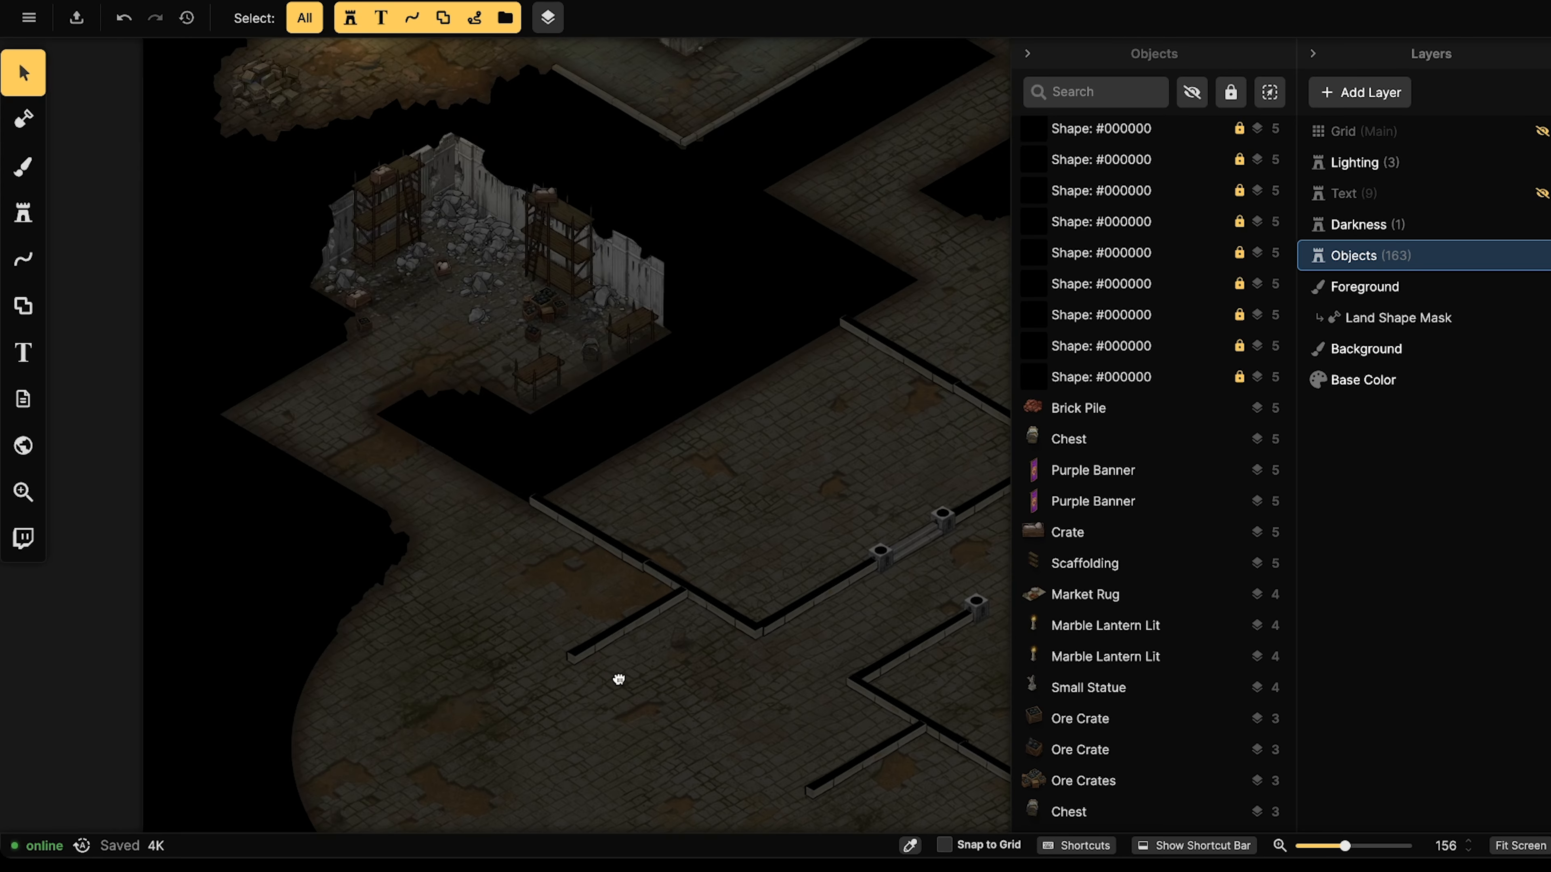
left_click_drag(586, 414, 649, 545)
scroll(540, 448, "up", 4)
scroll(537, 449, "up", 4)
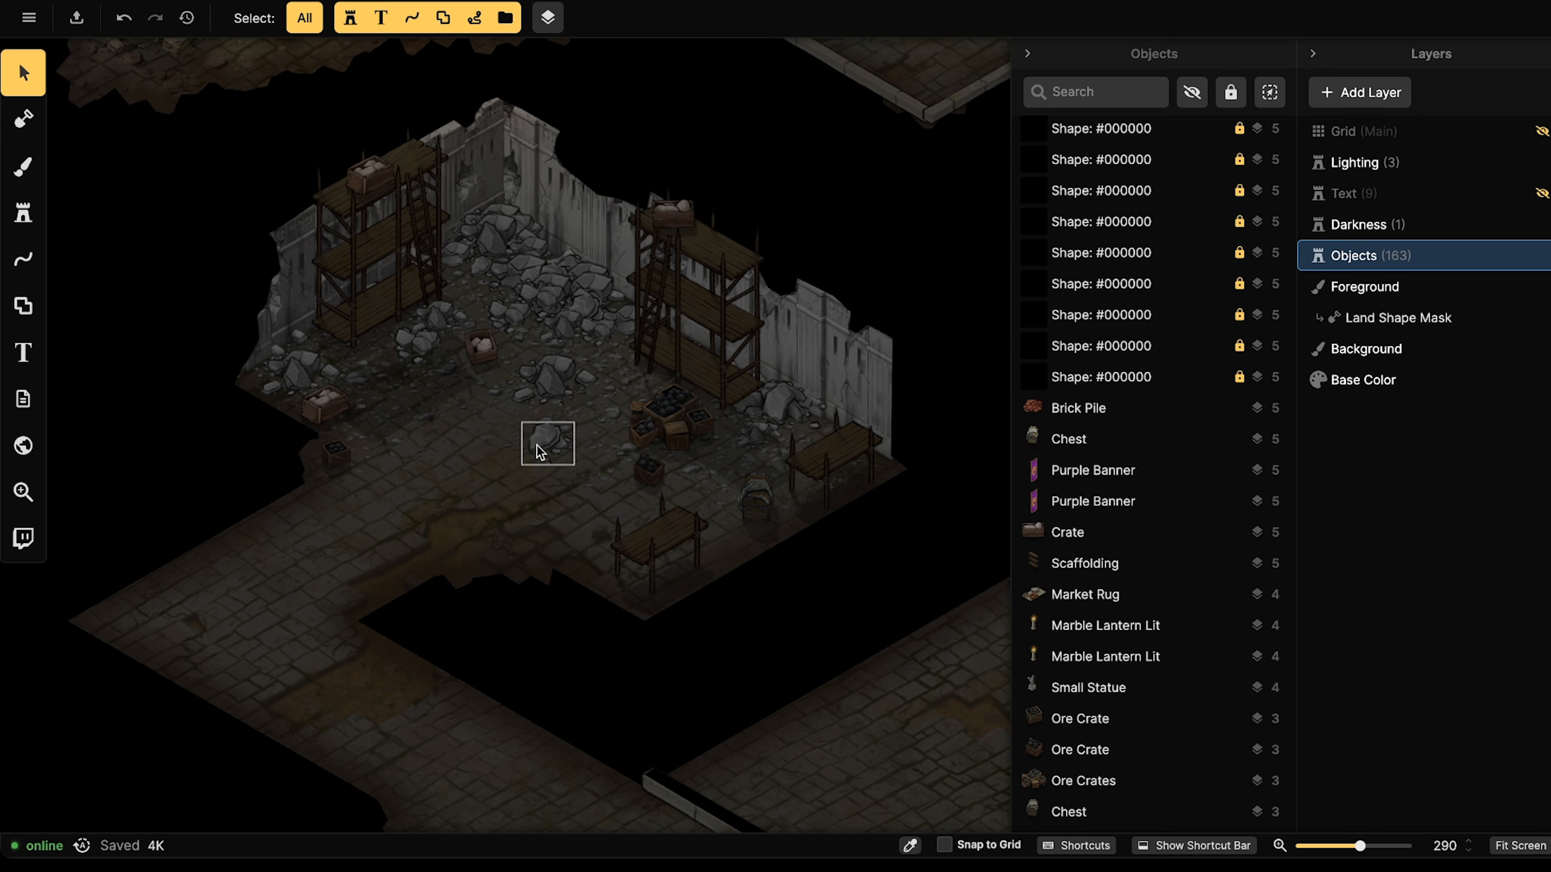
scroll(763, 202, "up", 6)
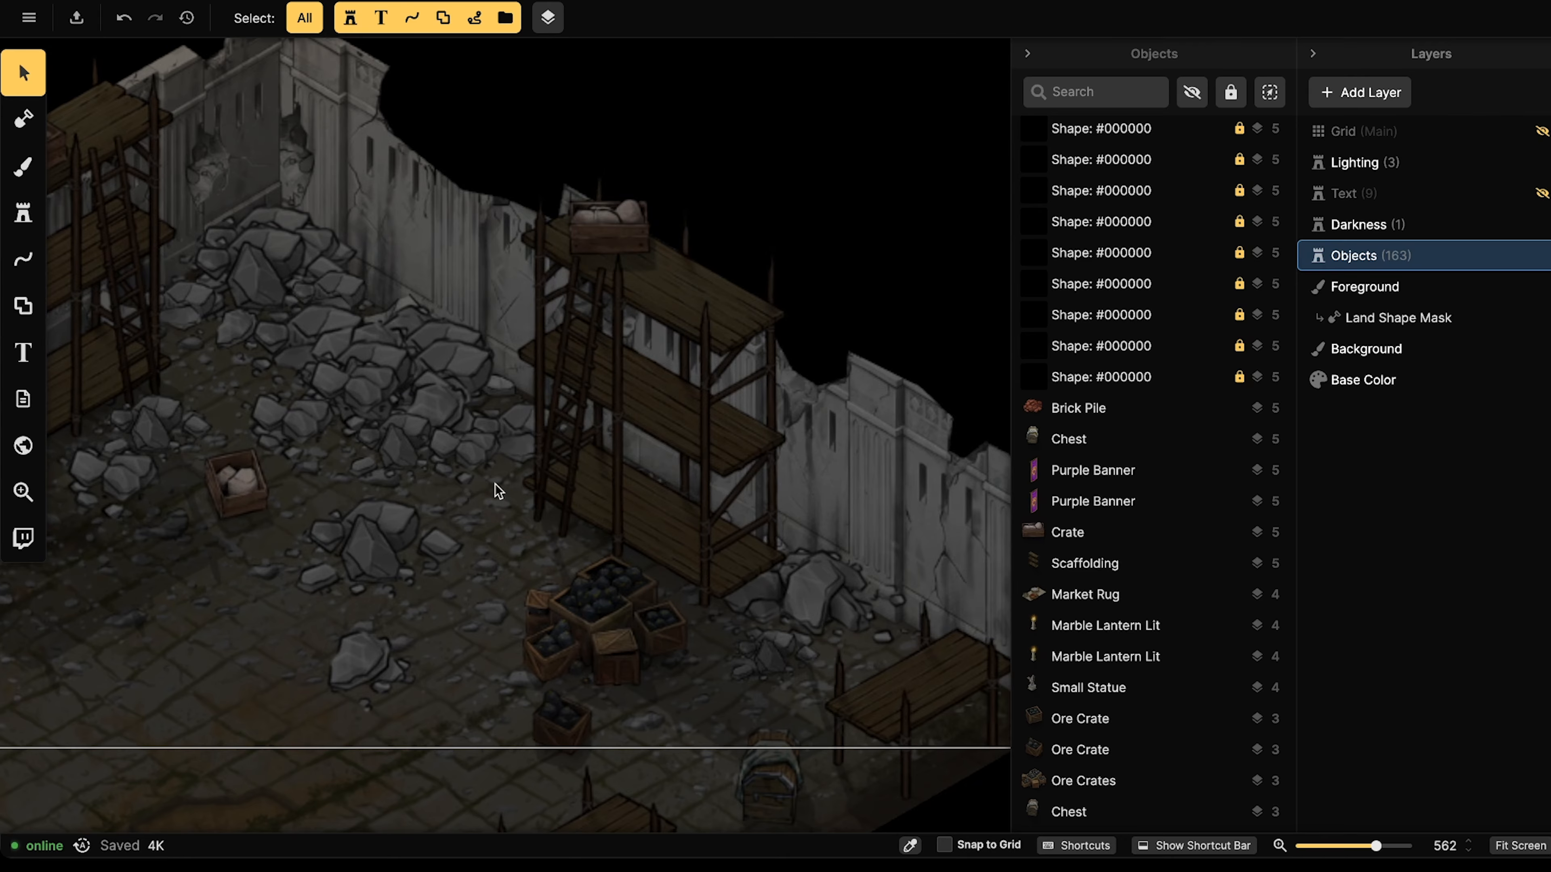
scroll(507, 488, "down", 4)
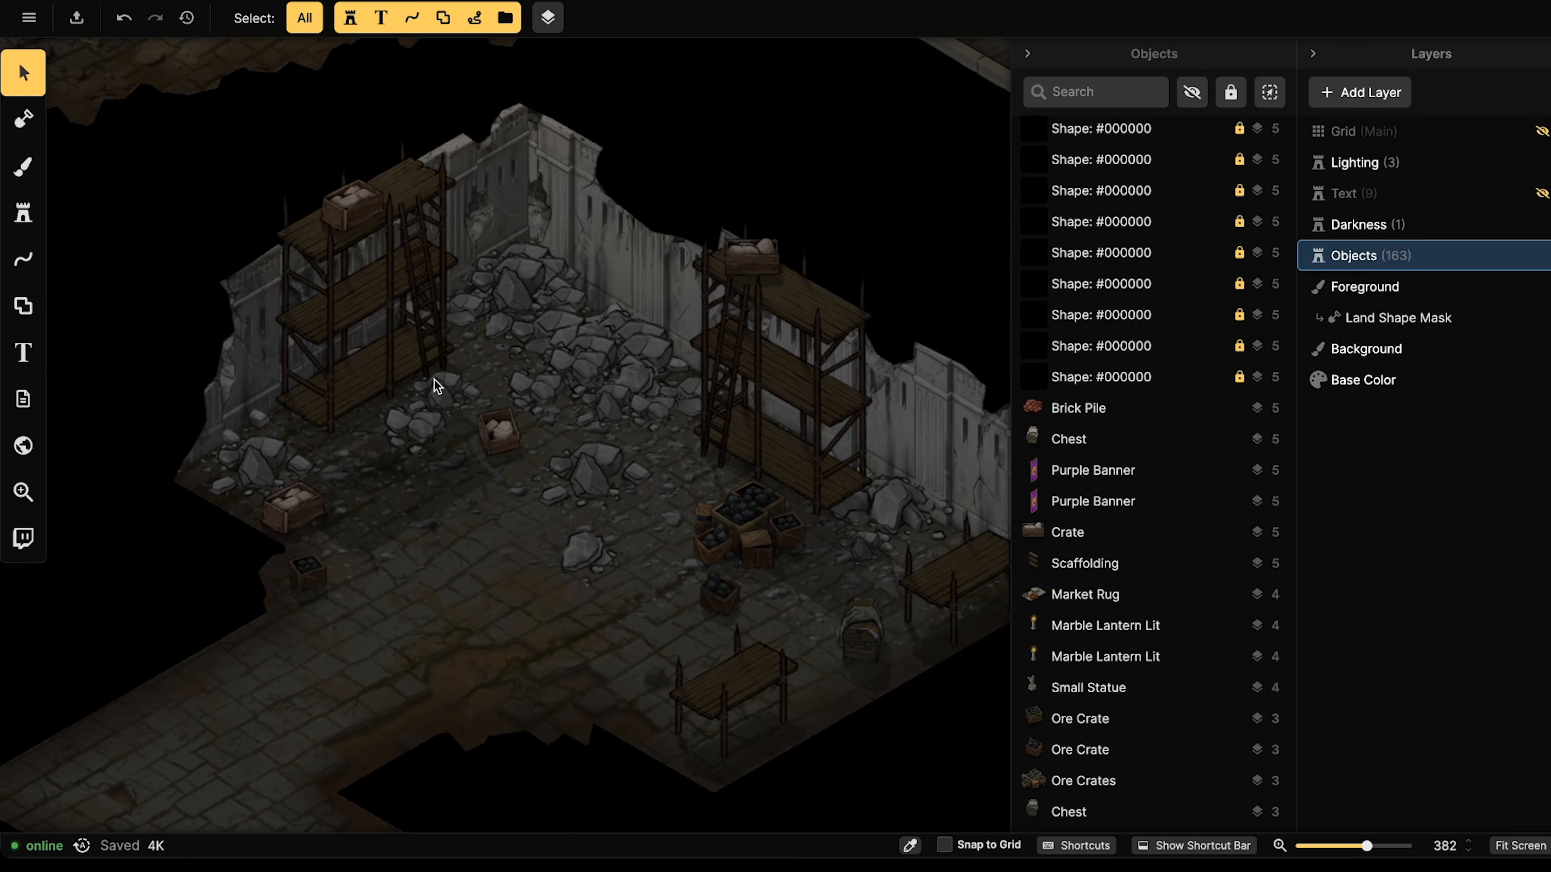
Shift the rubble pile at the foot of the left scaffolding slightly and deselect it.
left_click_drag(444, 383, 453, 387)
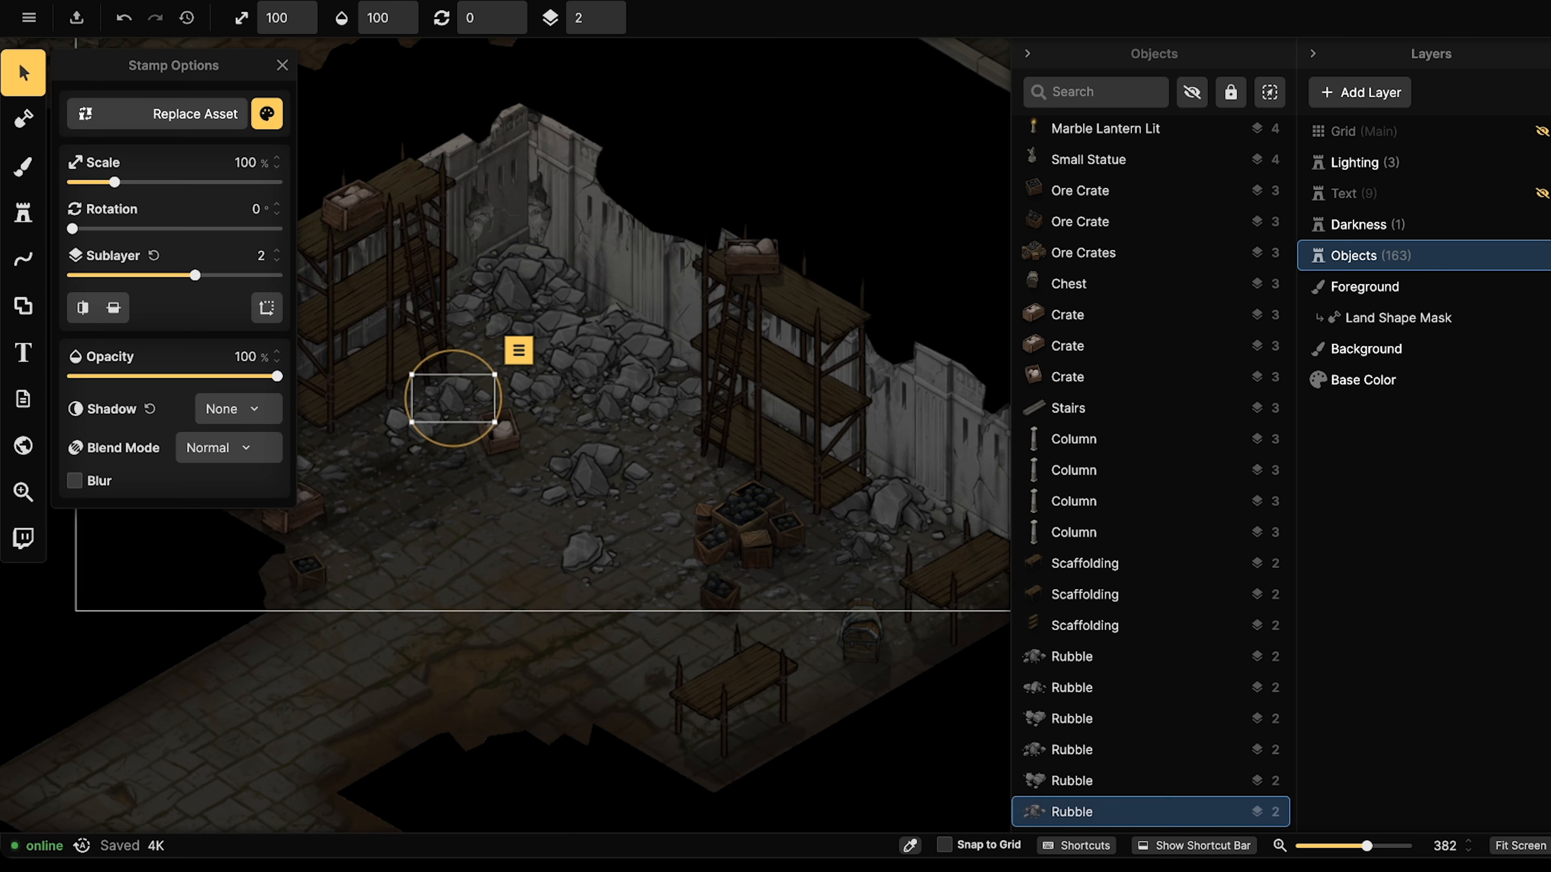
scroll(627, 368, "down", 5)
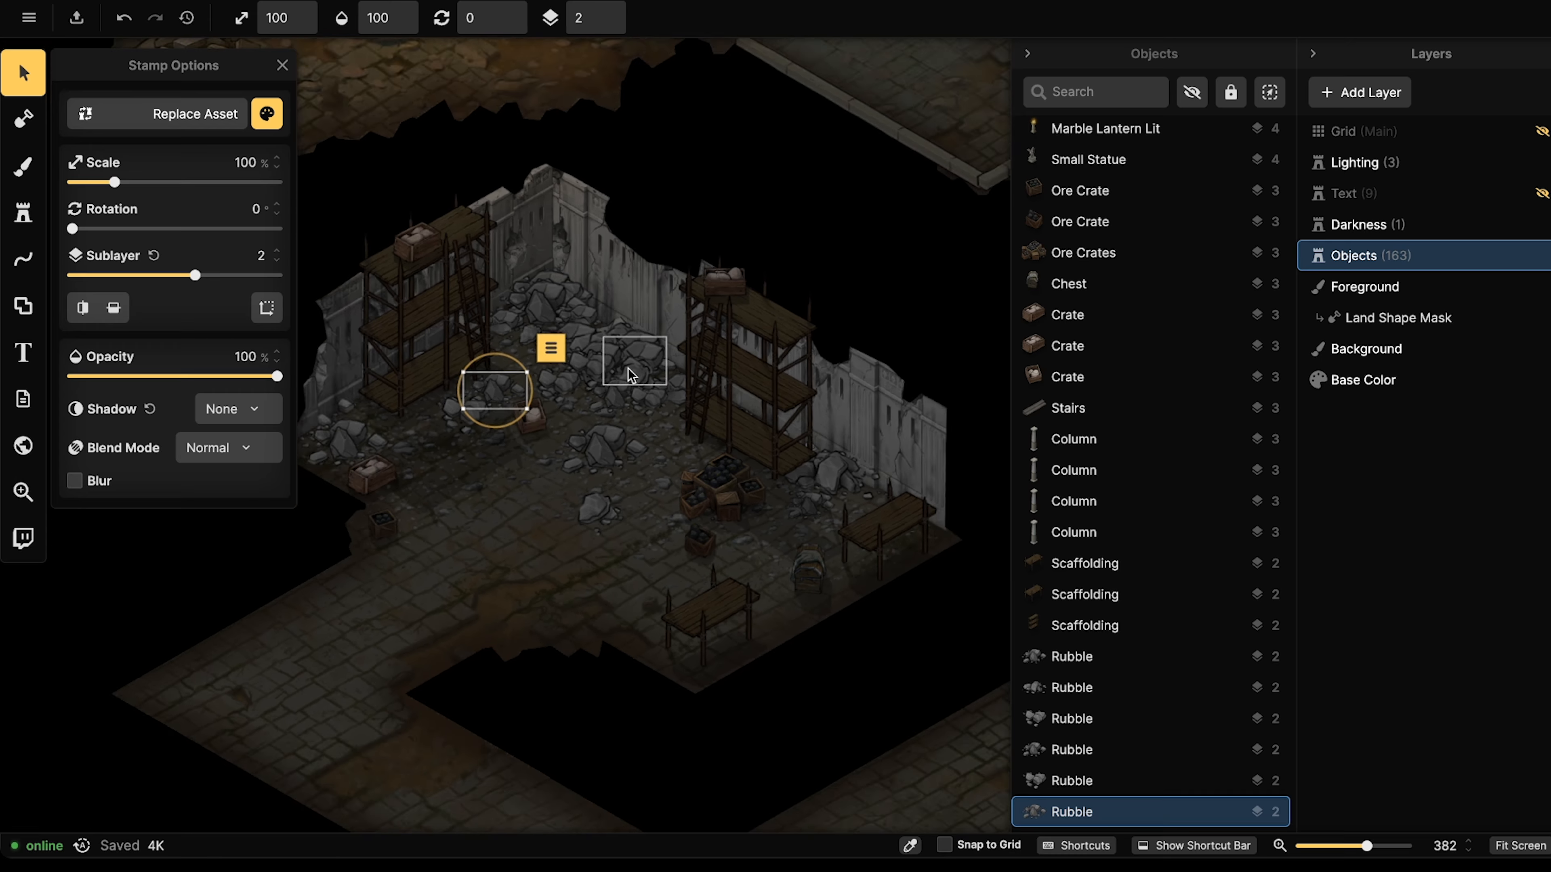
key("Escape")
Search the Fantasy Regional stamps for "camp" and choose the Campfire stamp.
scroll(603, 370, "down", 4)
middle_click_drag(637, 343, 597, 365)
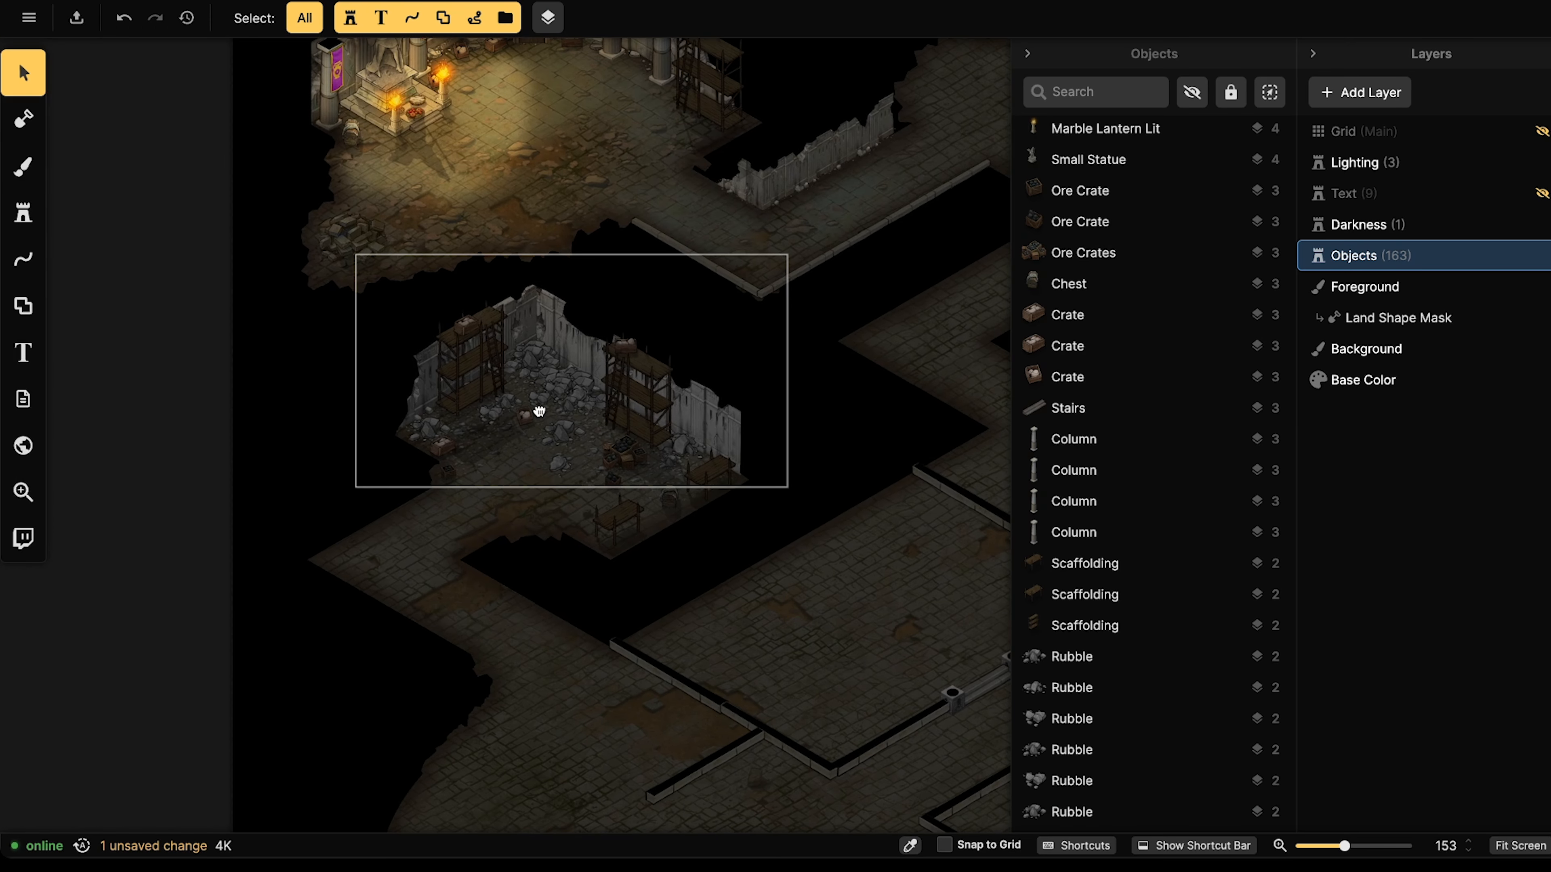
scroll(531, 412, "up", 5)
scroll(525, 420, "up", 4)
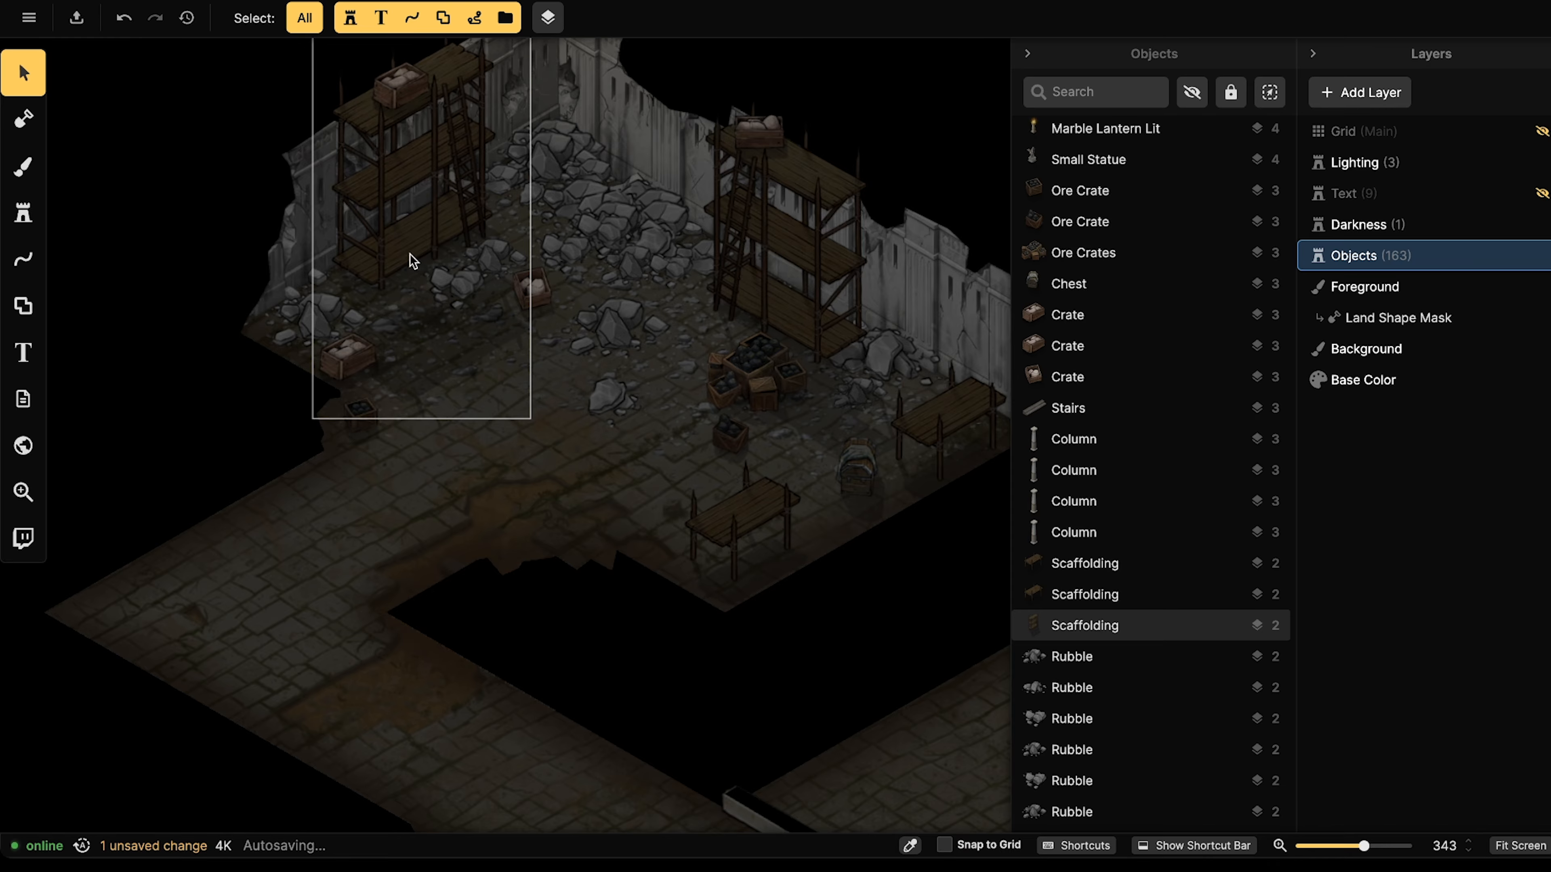
left_click(37, 232)
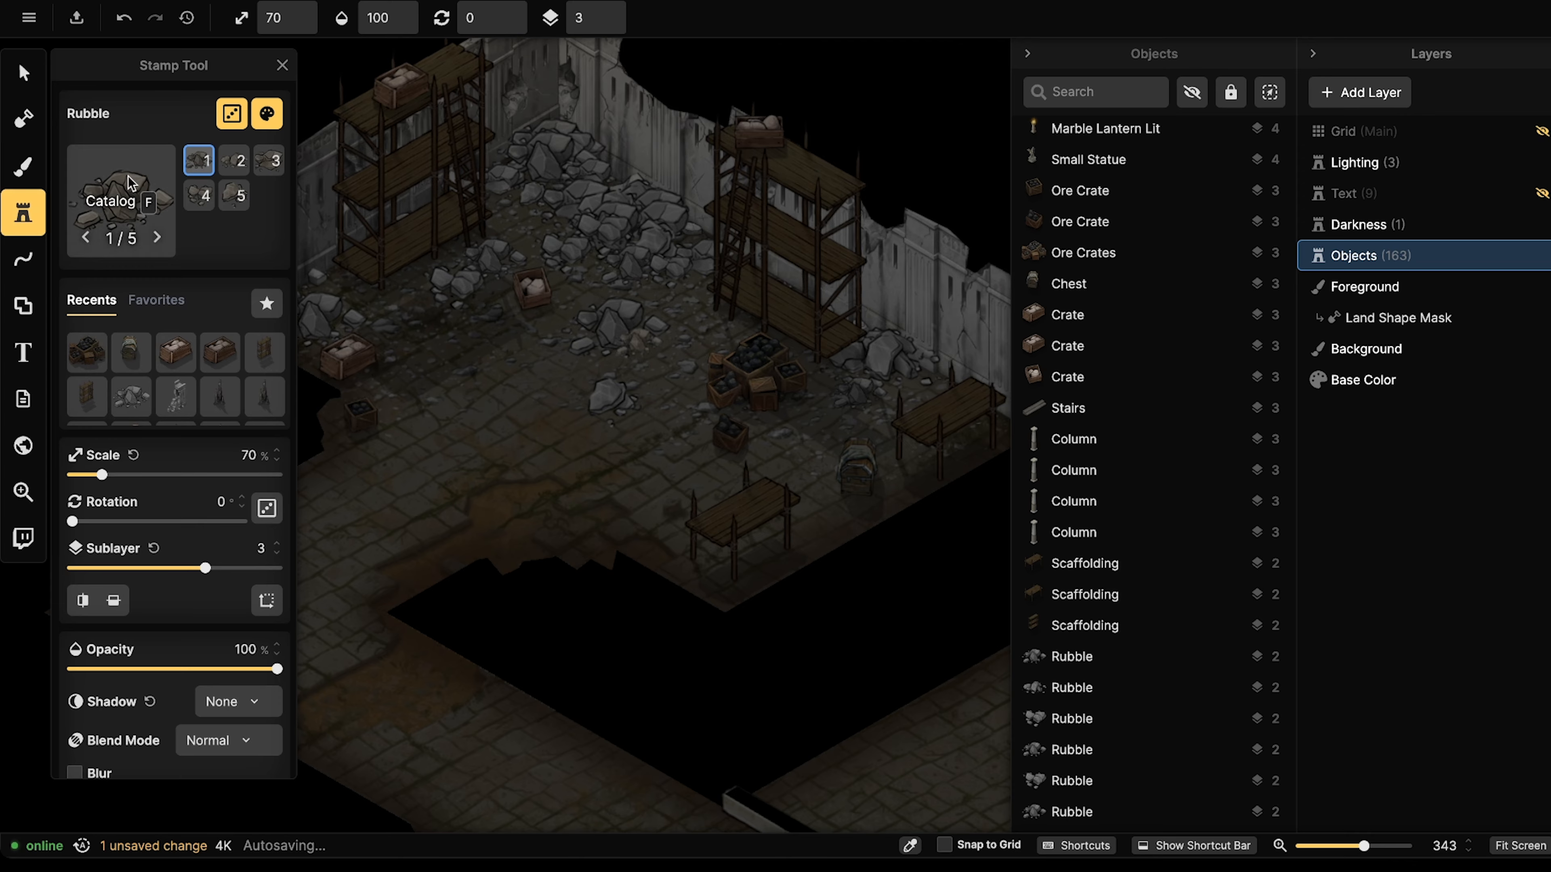
left_click(107, 184)
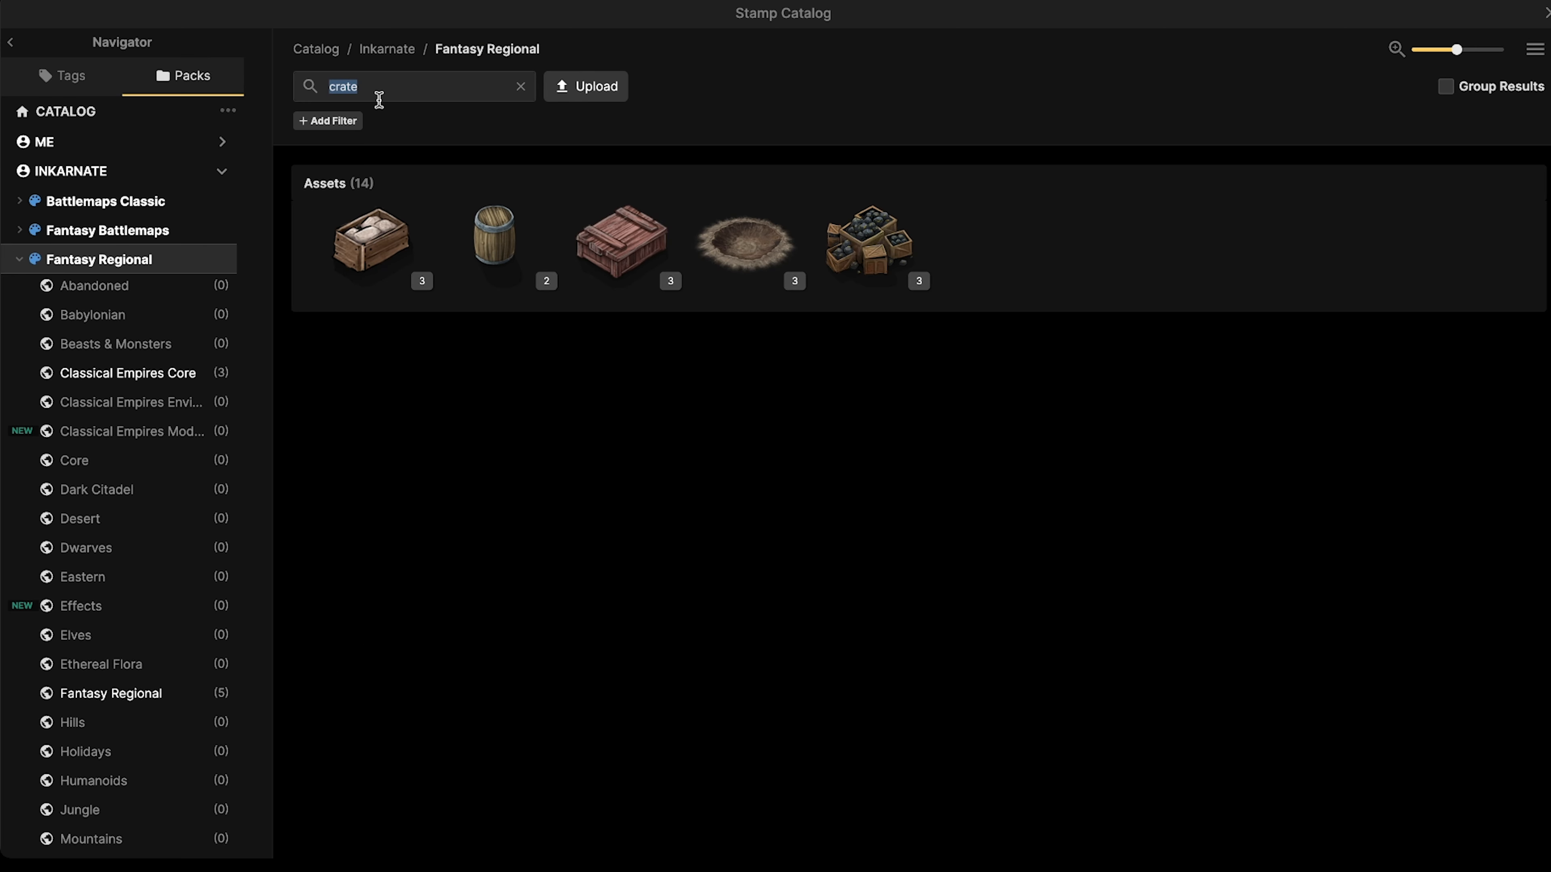
type("cam")
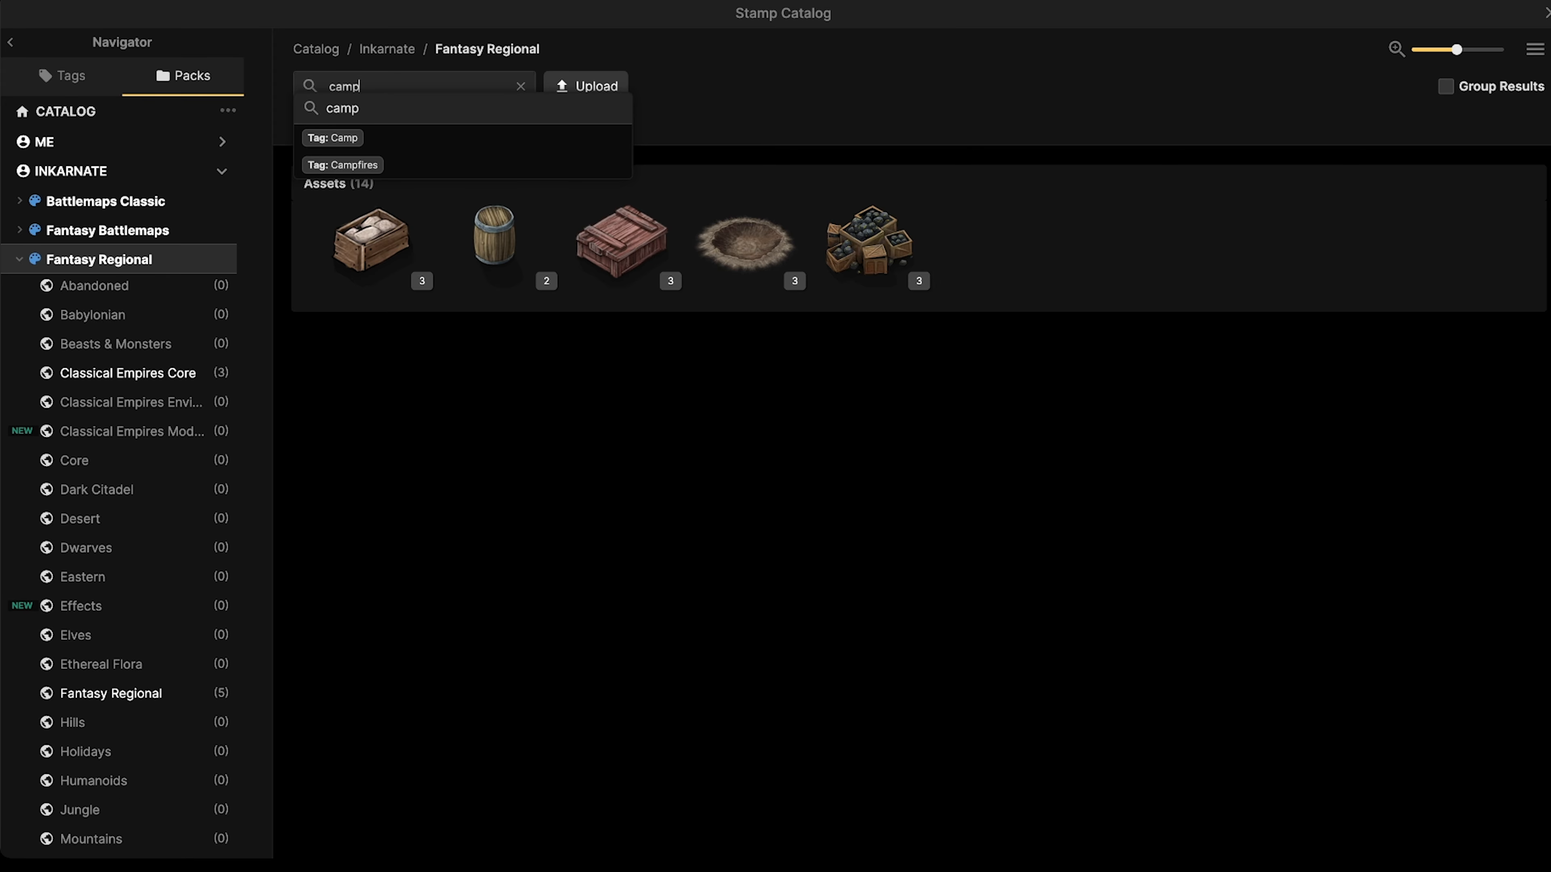
type("p")
key("Return")
left_click(369, 248)
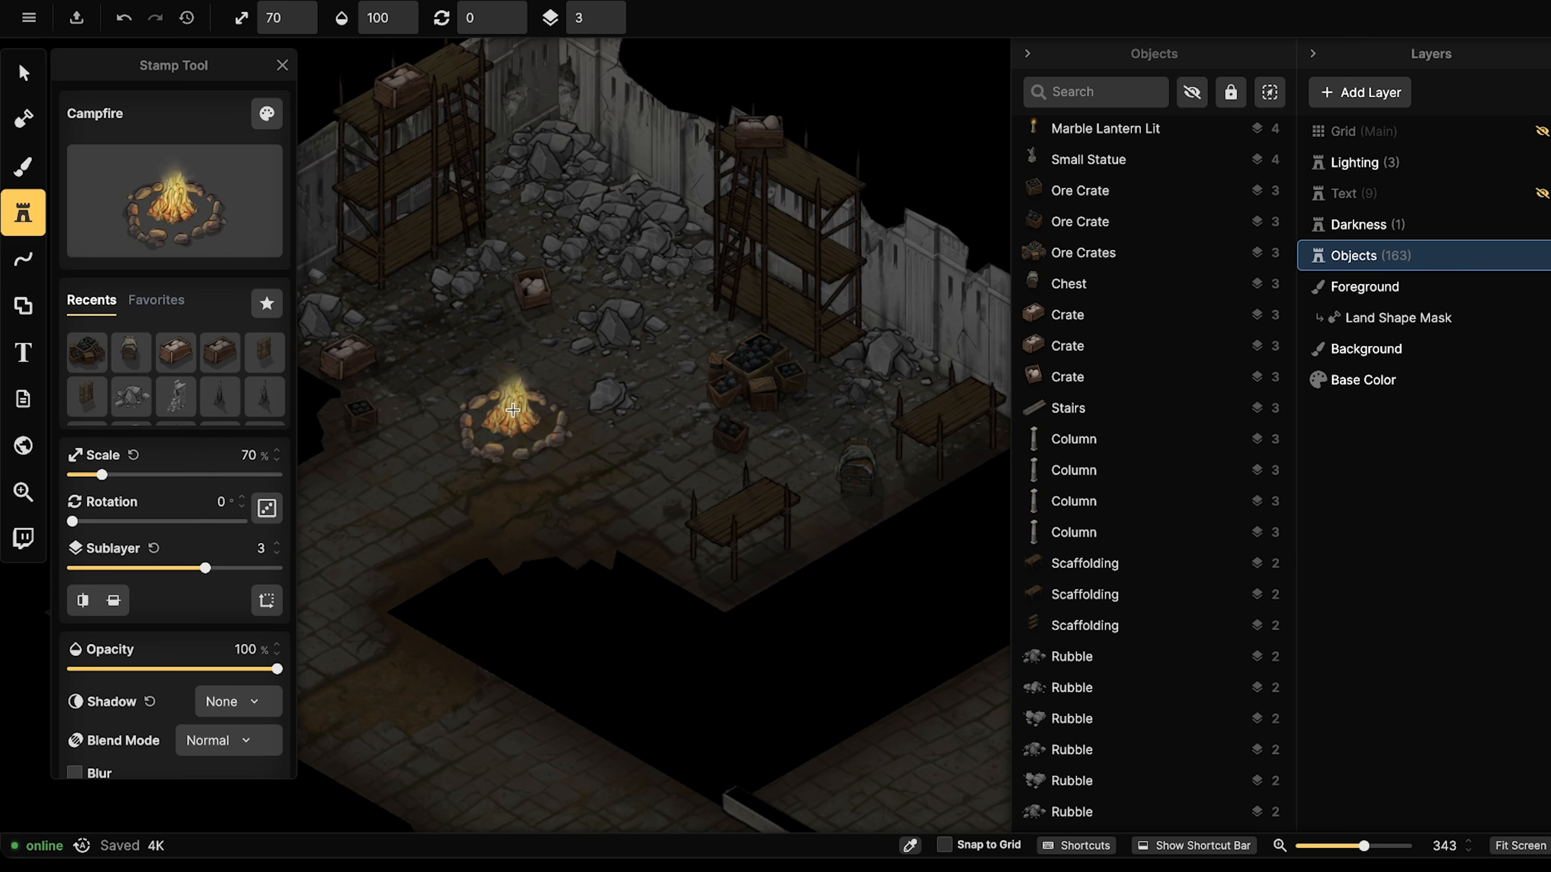
Set the Campfire stamp to 60% scale, turn on randomized rotation, and bring its current rotation back to 0°.
scroll(512, 409, "down", 2, "shift")
left_click(267, 508)
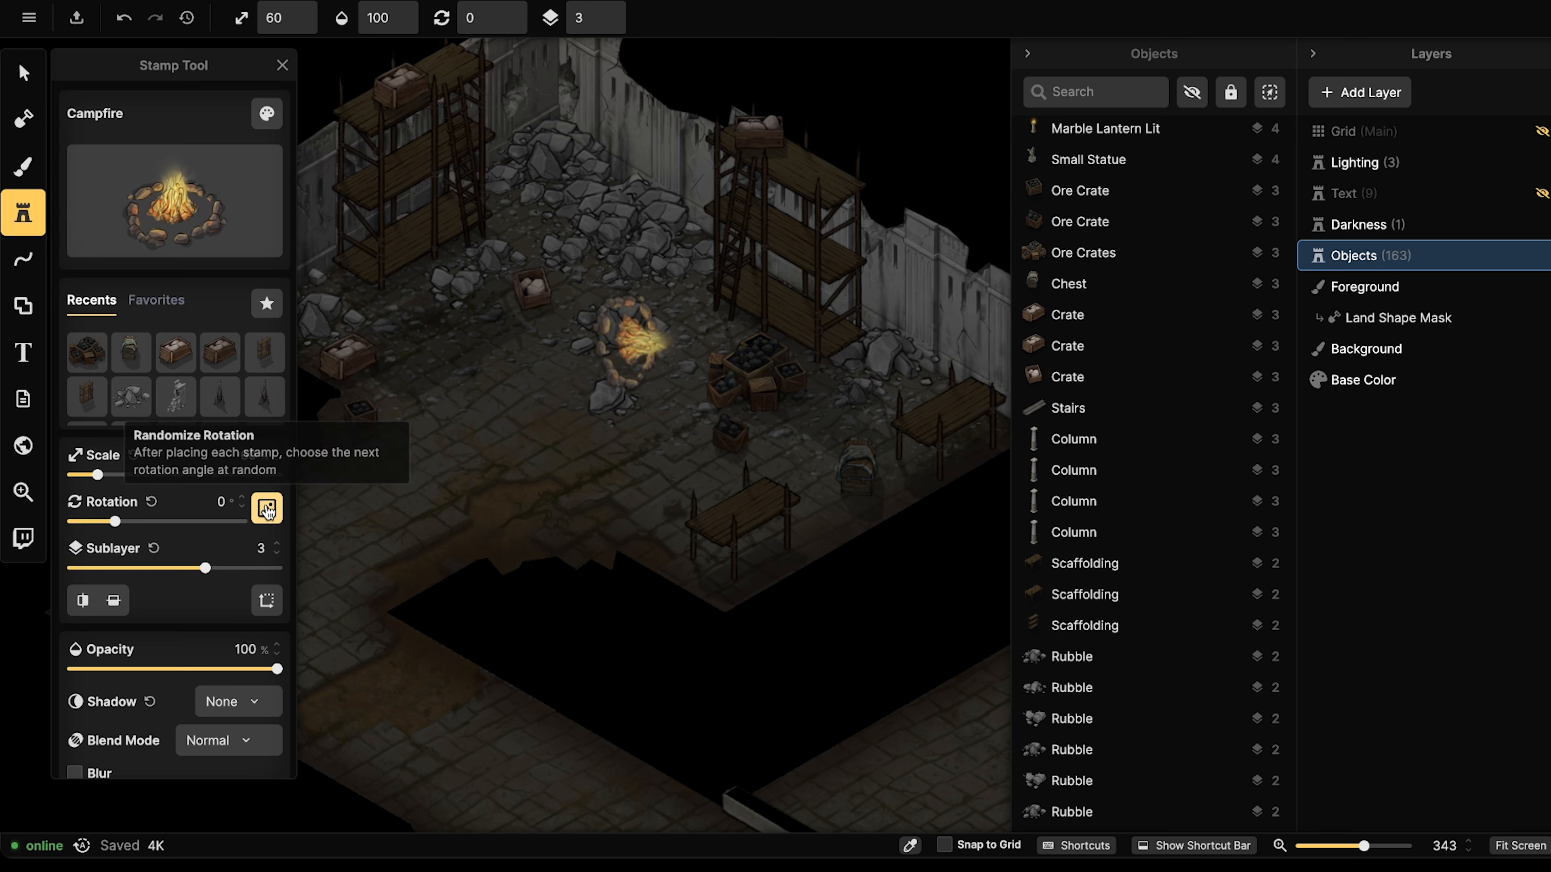
left_click(282, 64)
scroll(378, 367, "down", 5, "alt")
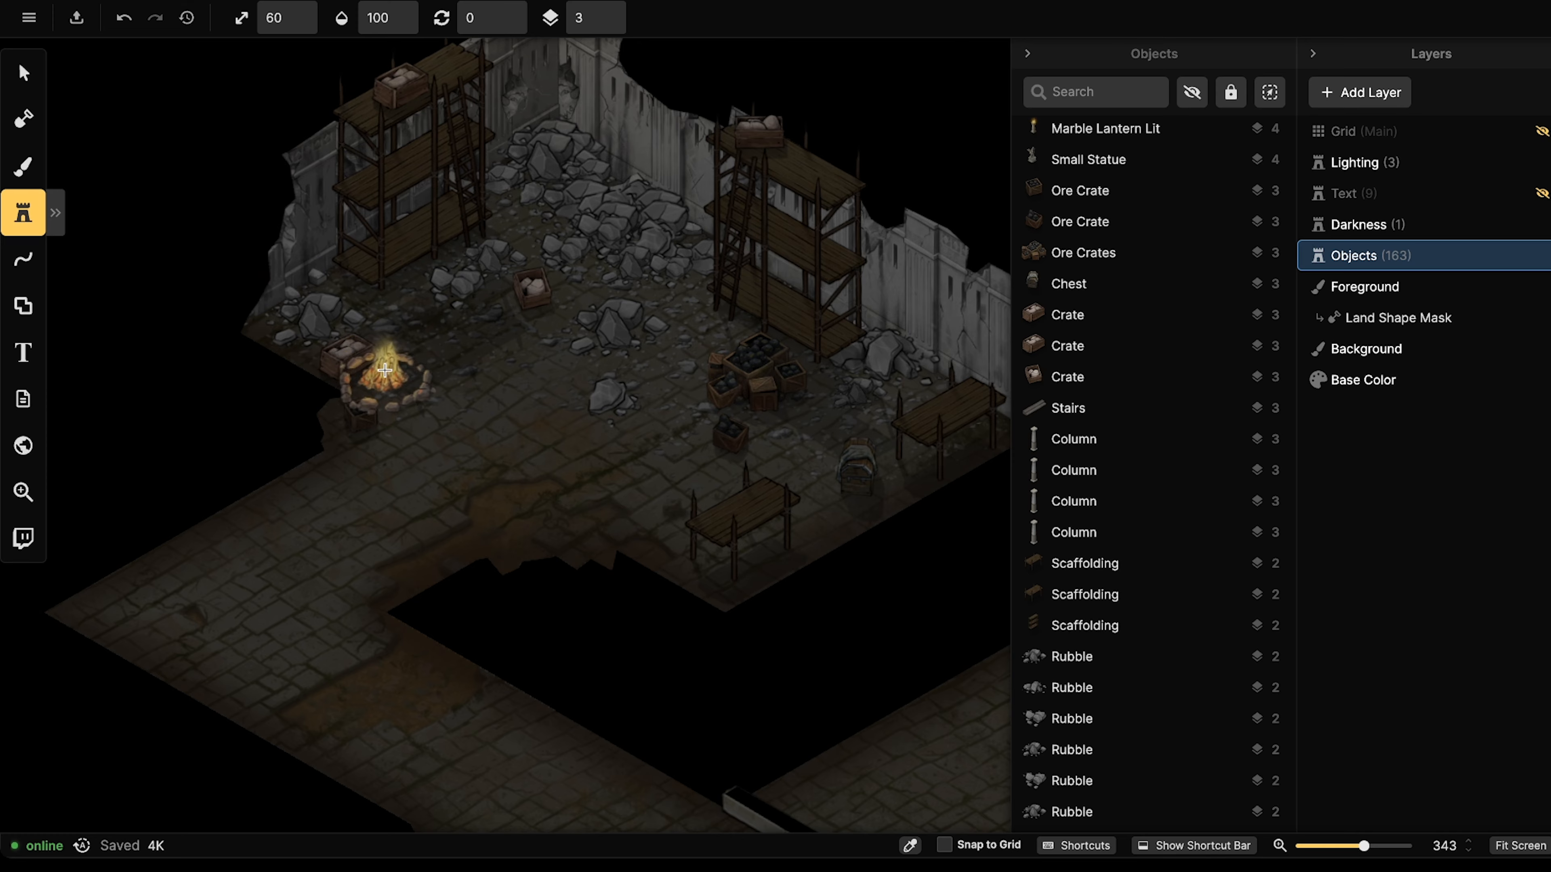
left_click(54, 212)
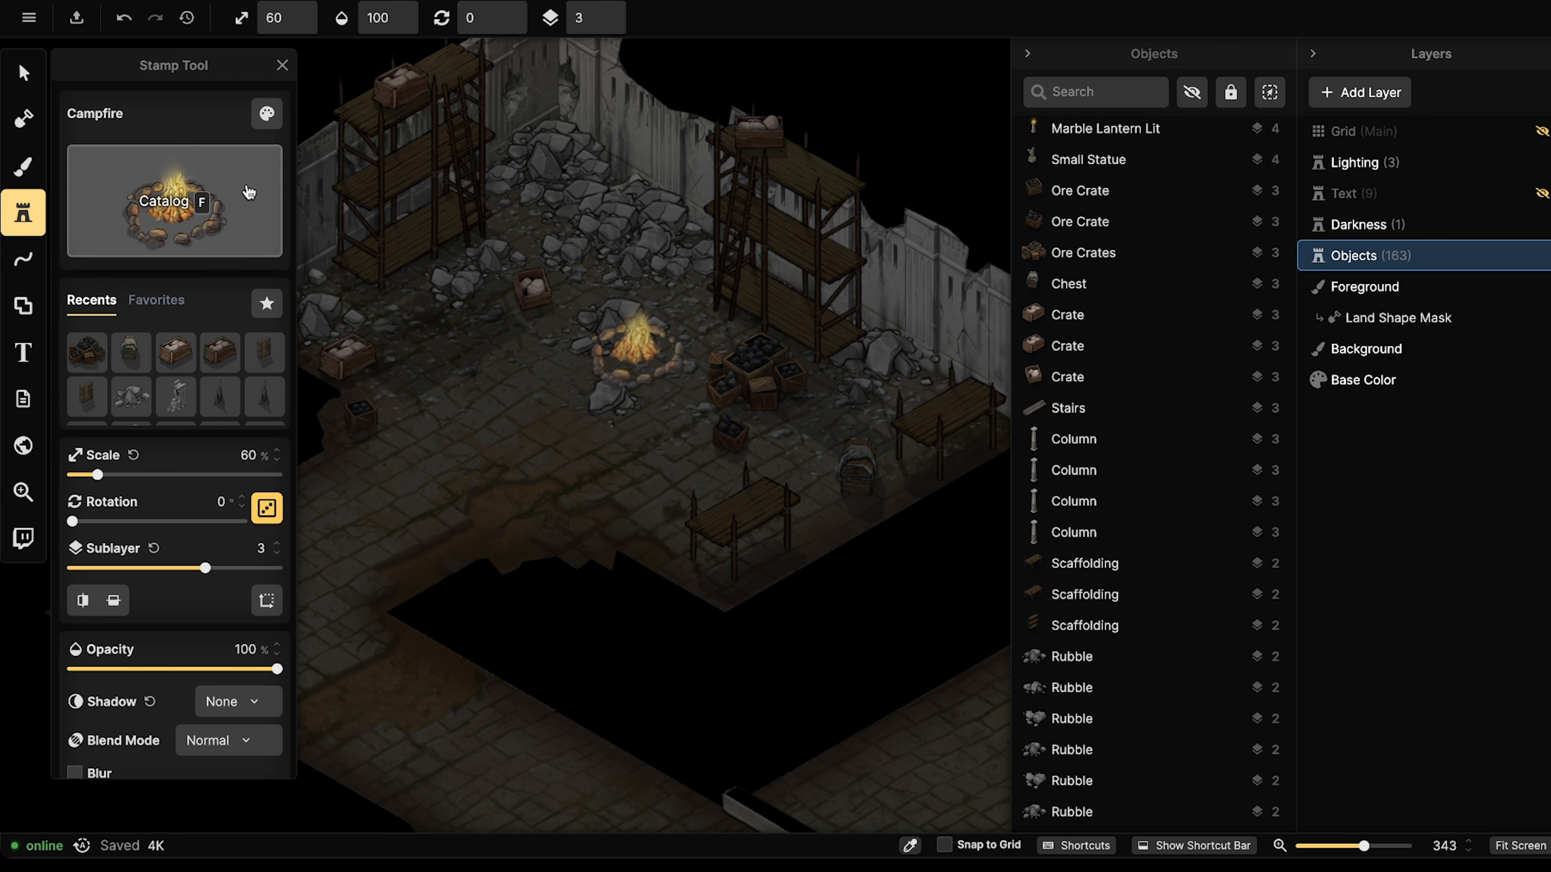
Place the campfire at 68% brightness on the open floor in front of the rubble.
left_click(267, 114)
left_click_drag(423, 219, 390, 219)
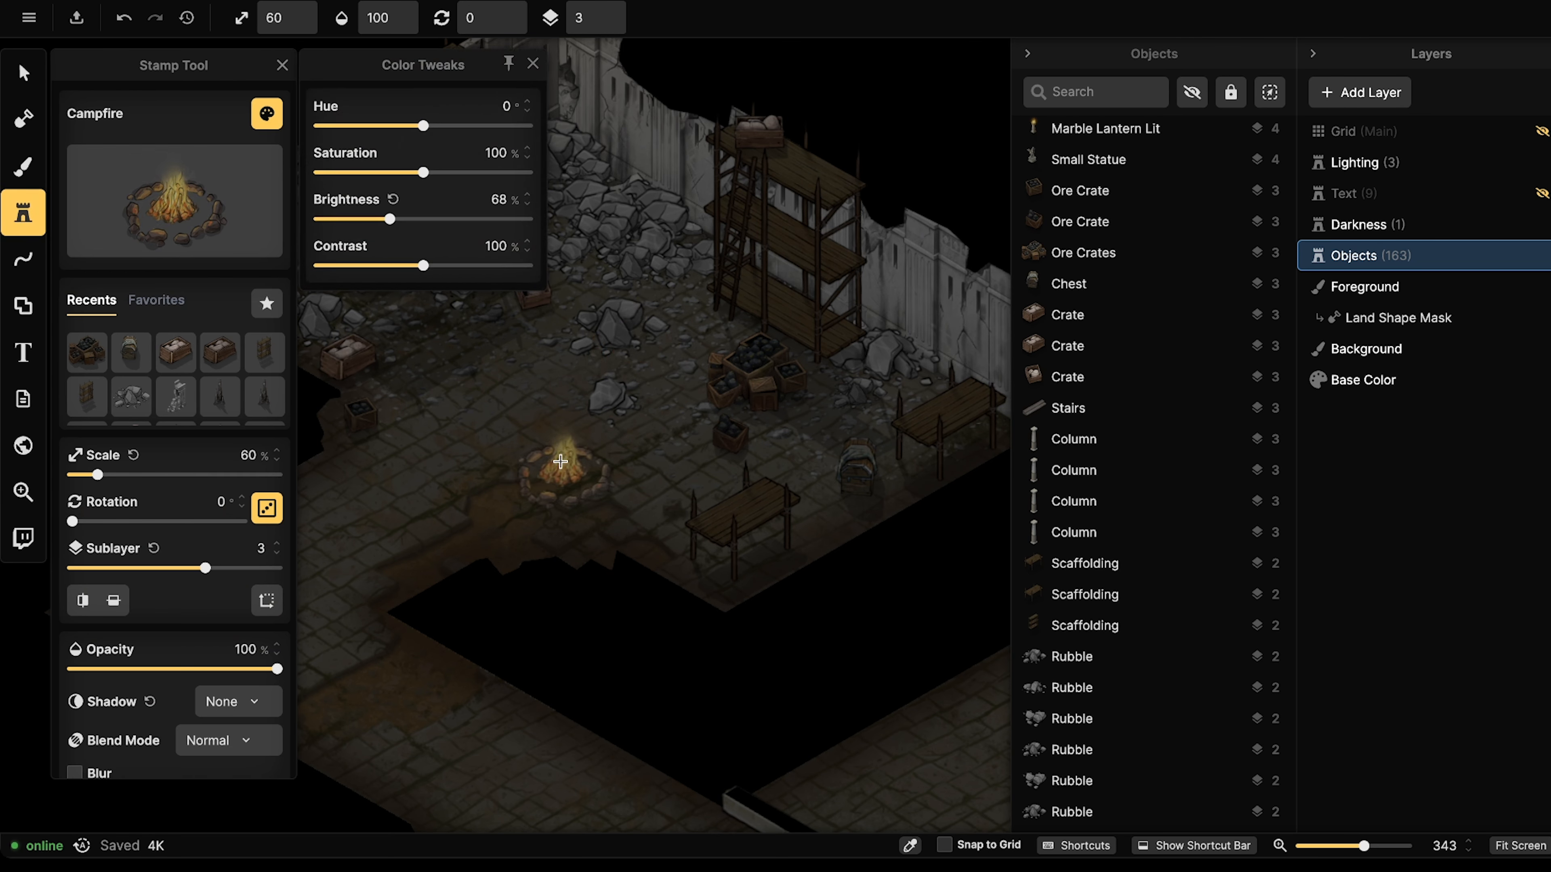
left_click(501, 374)
left_click(502, 374)
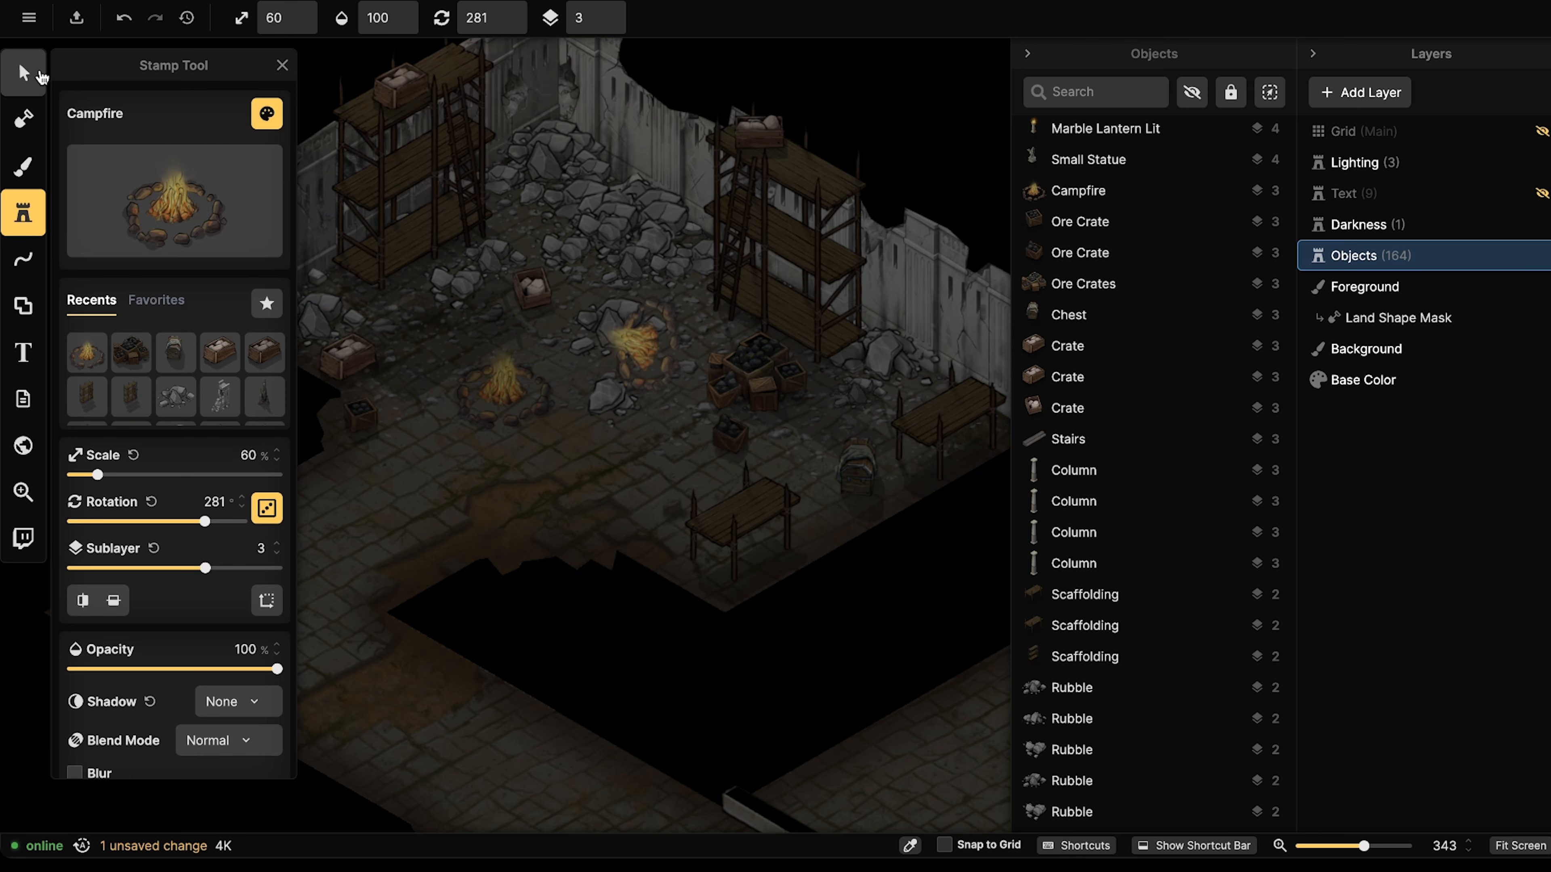
Reset the placed campfire's brightness to 100% and move it slightly down and left on the floor.
left_click(23, 73)
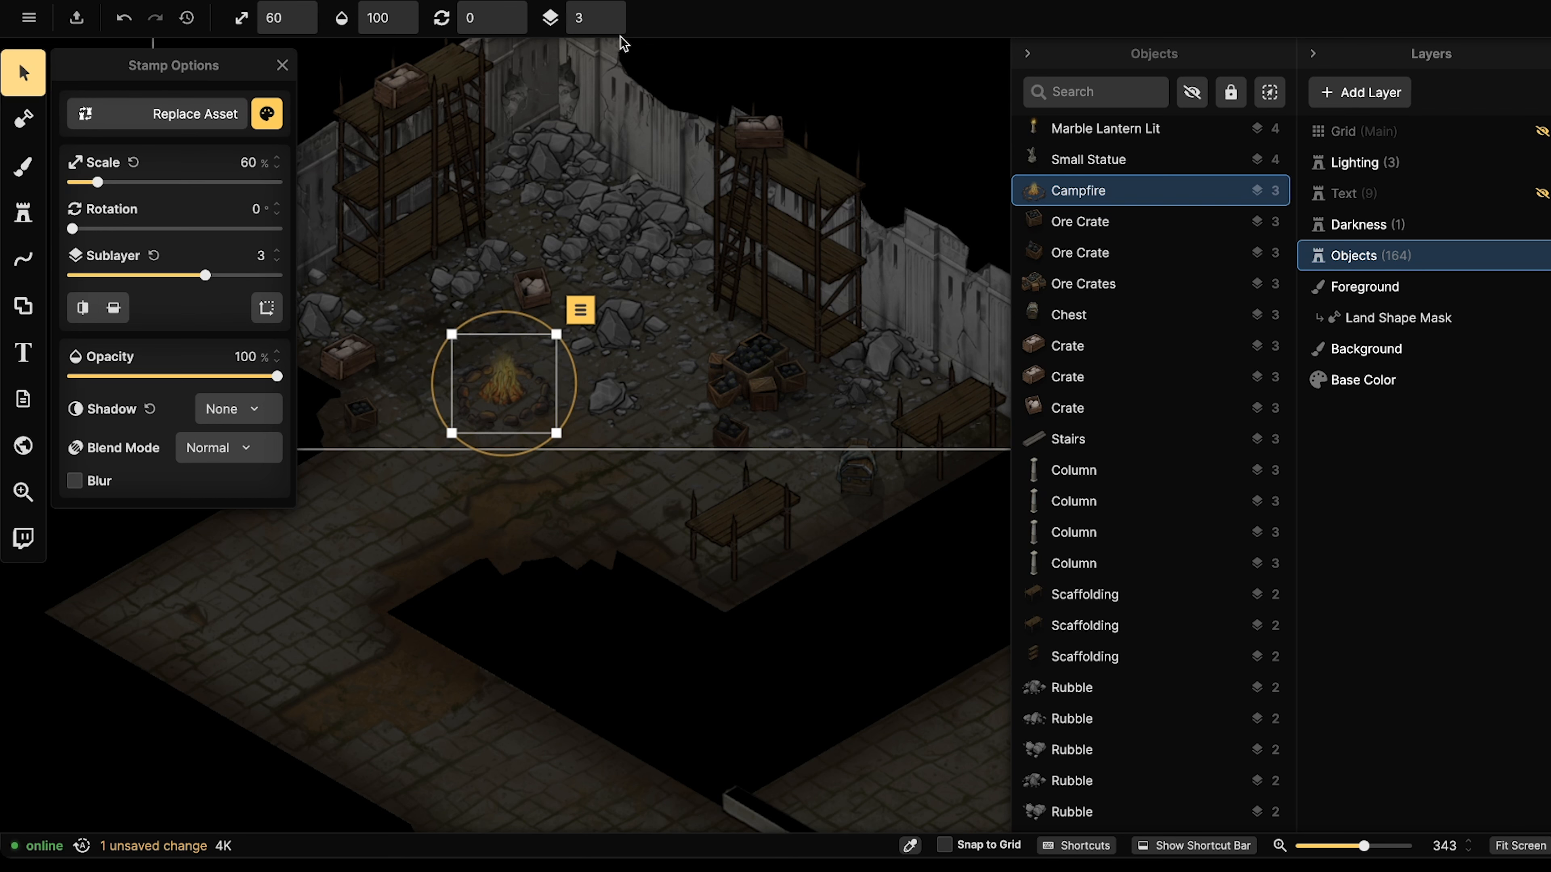
left_click(263, 125)
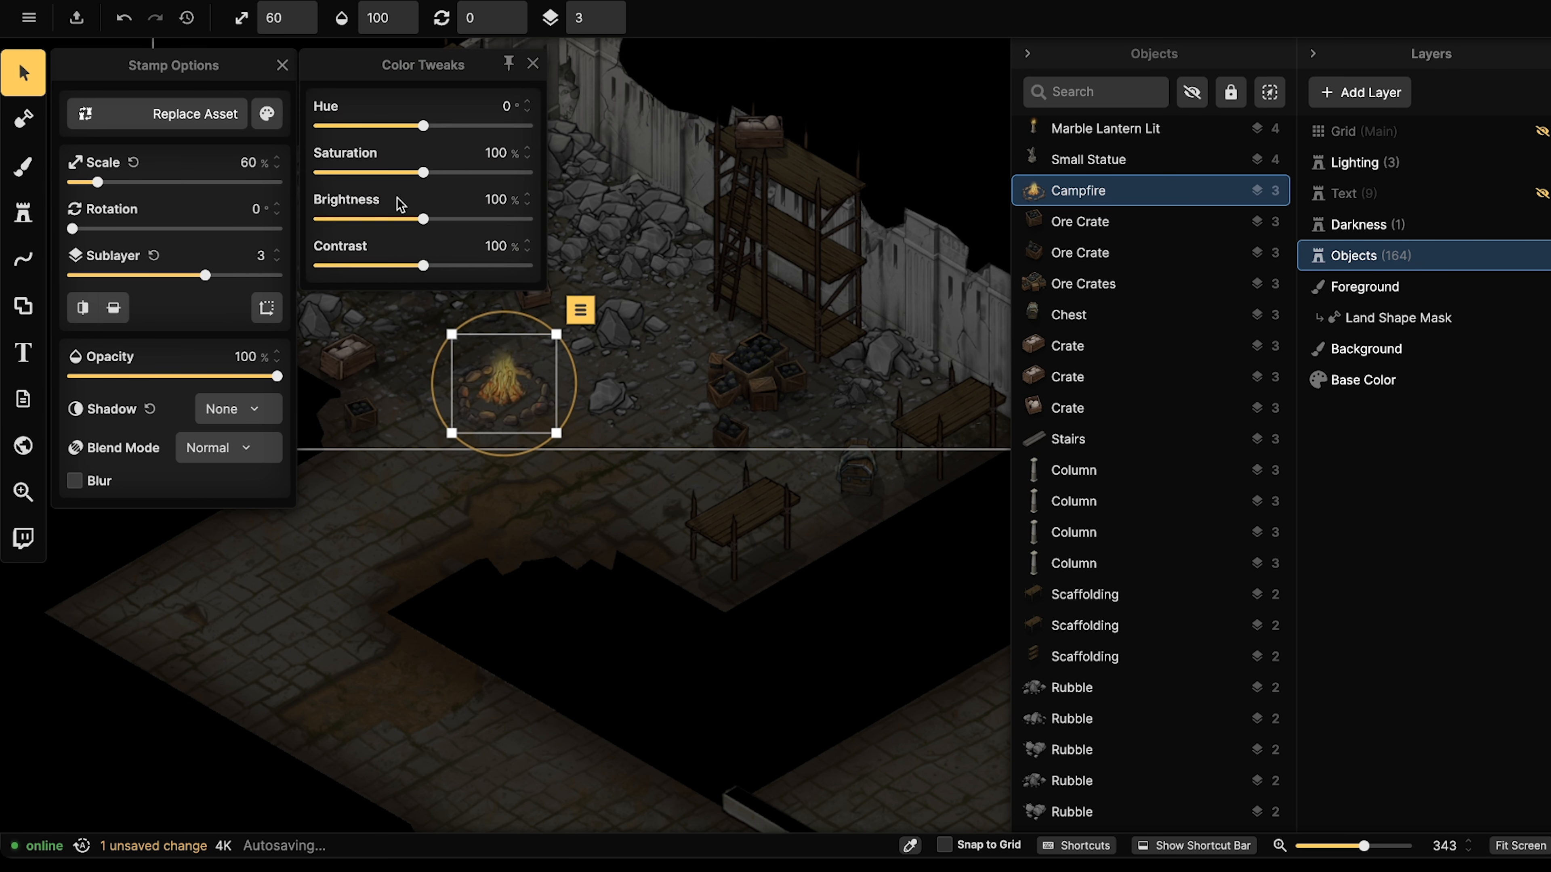
left_click(512, 389)
left_click_drag(512, 390, 508, 404)
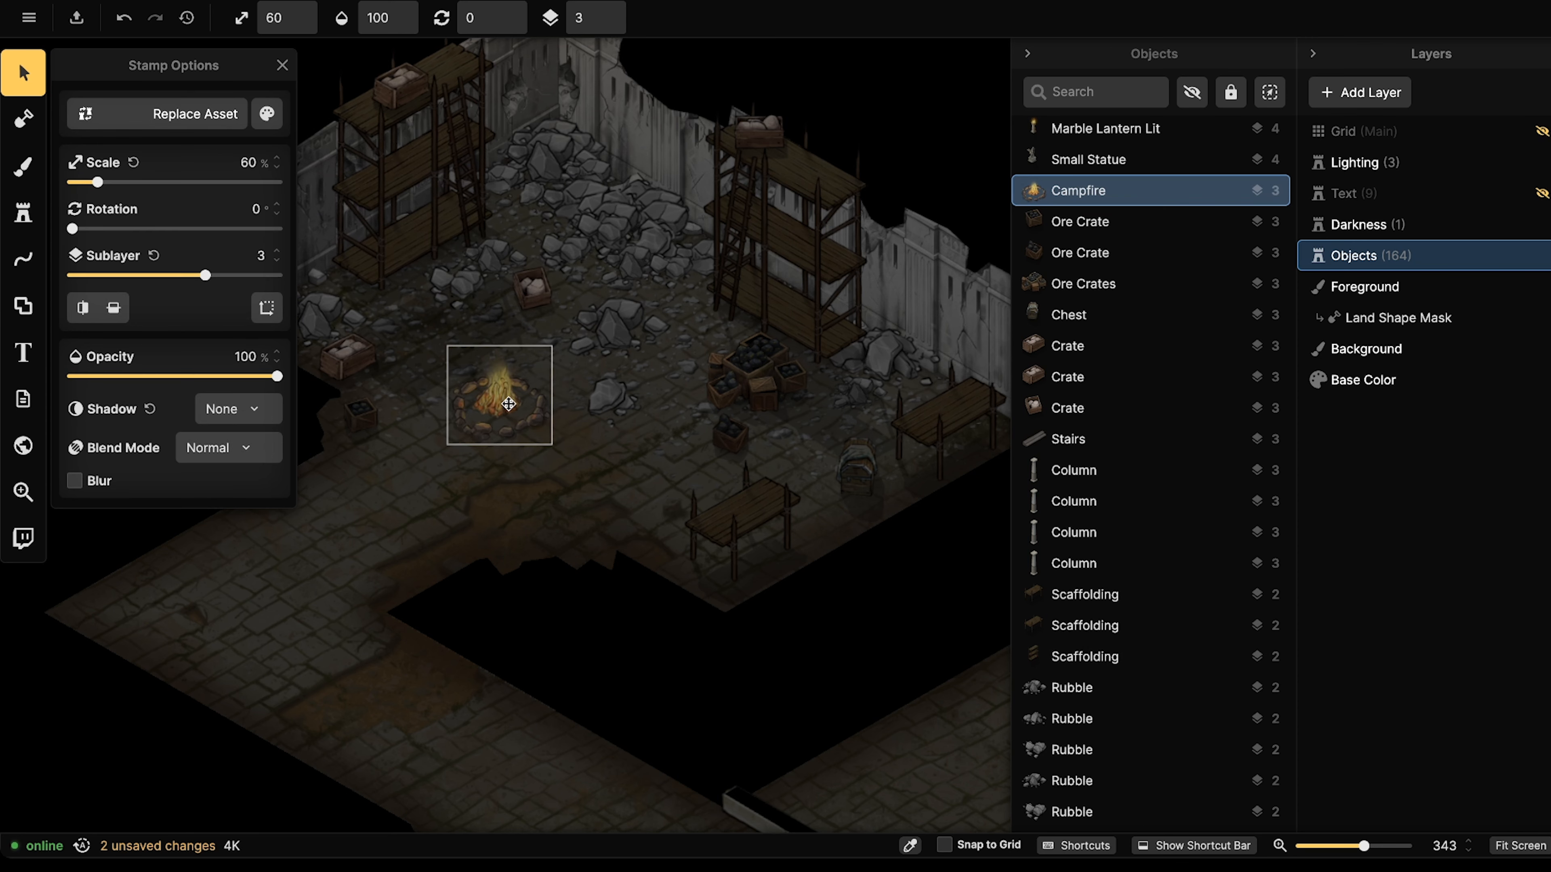
key("Escape")
On the Lighting layer, select the 40% Warm Round Light at the altar's flames for copying.
scroll(485, 382, "down", 4)
scroll(314, 230, "down", 3)
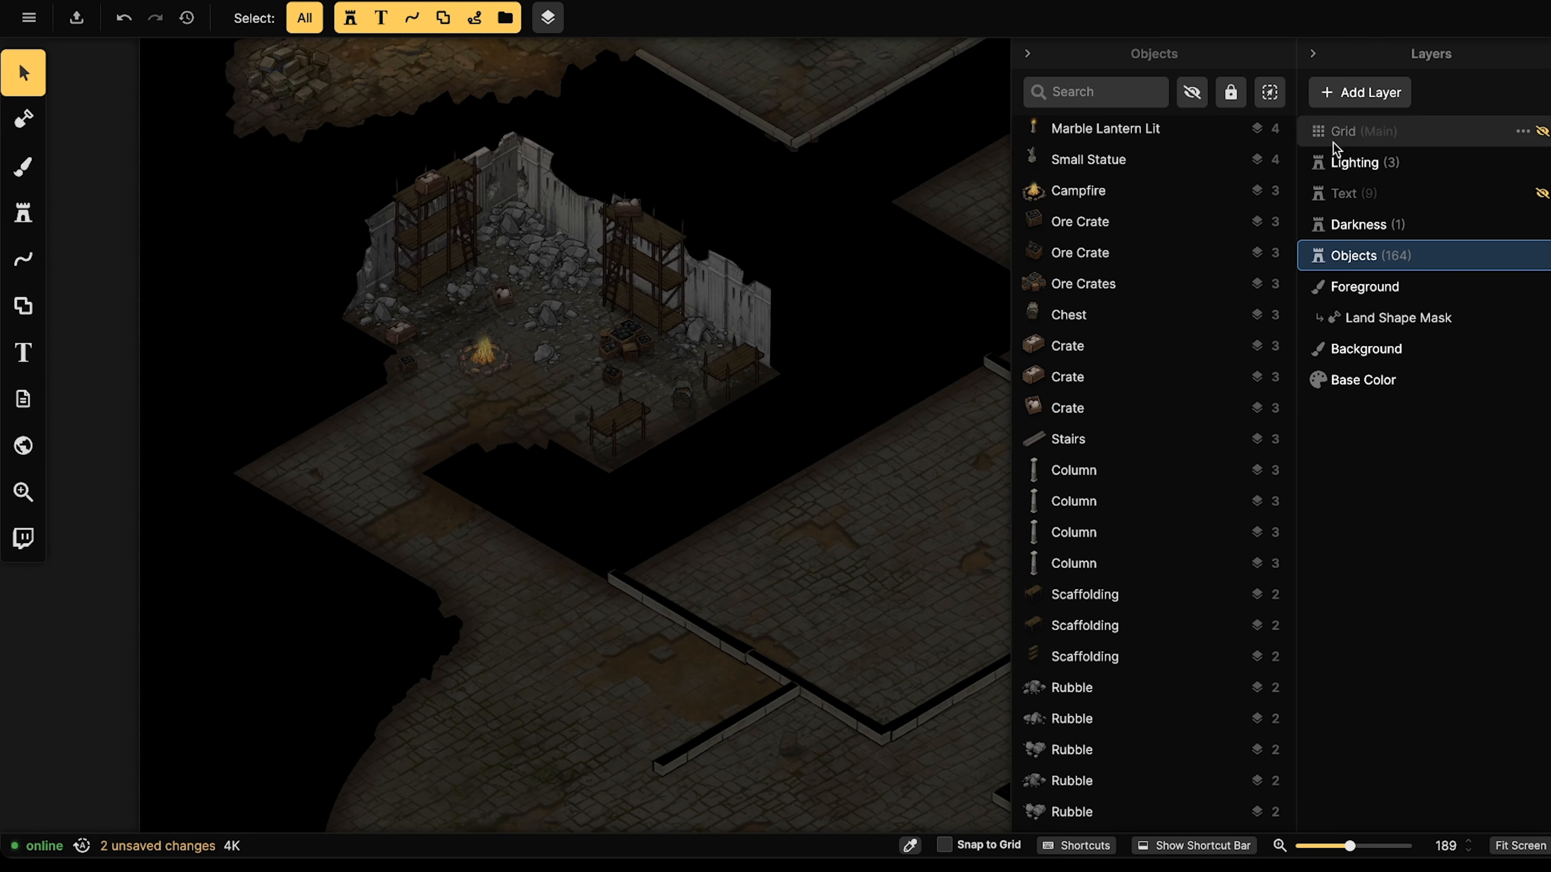
left_click(1371, 169)
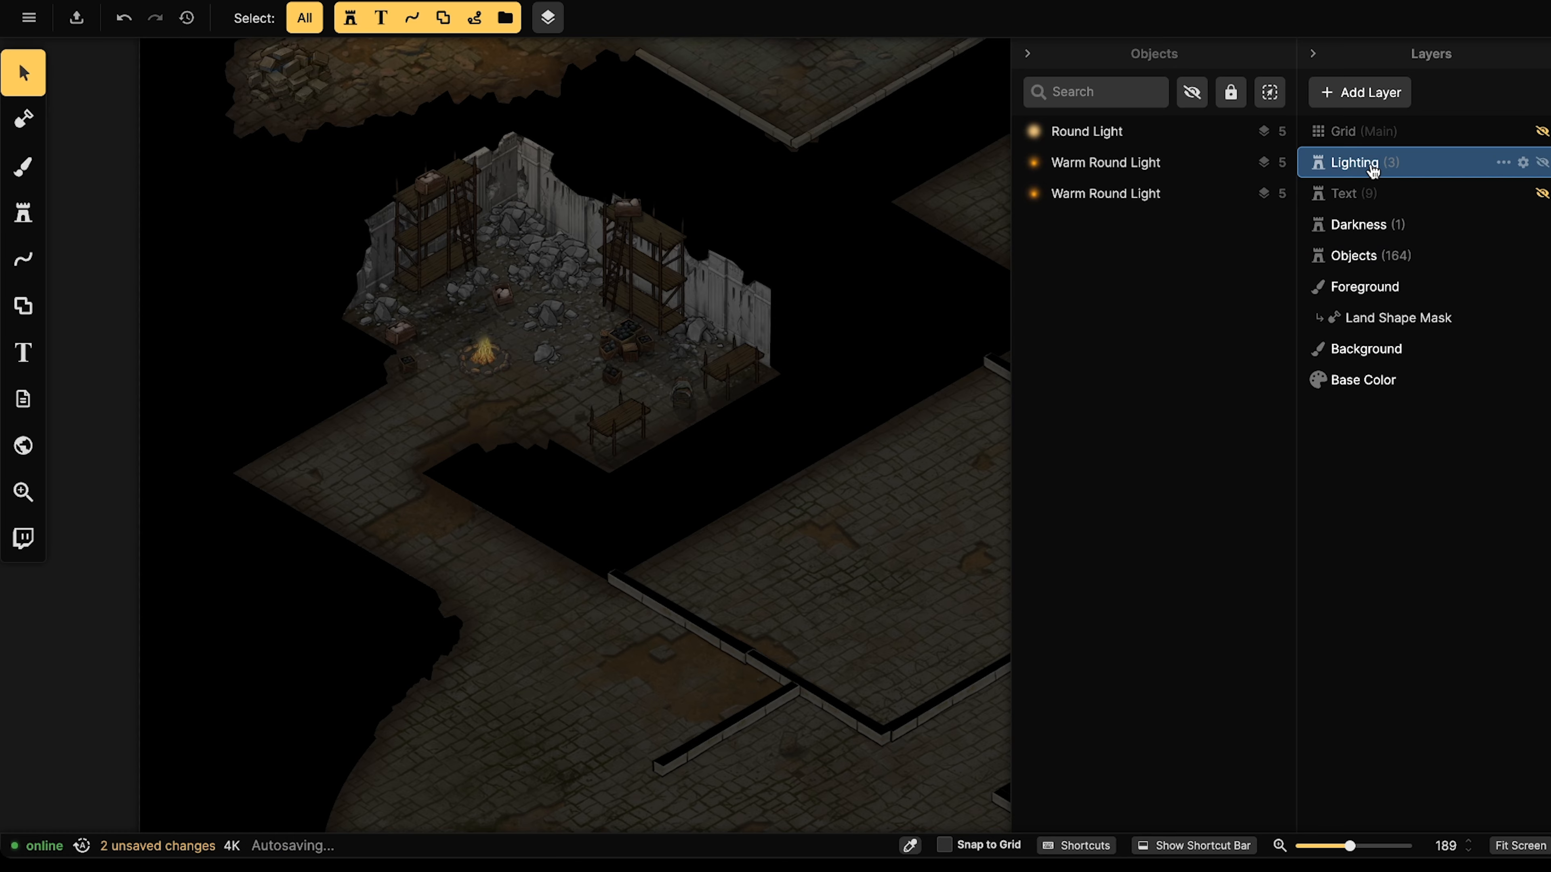
middle_click_drag(560, 179, 537, 567)
left_click(1073, 164)
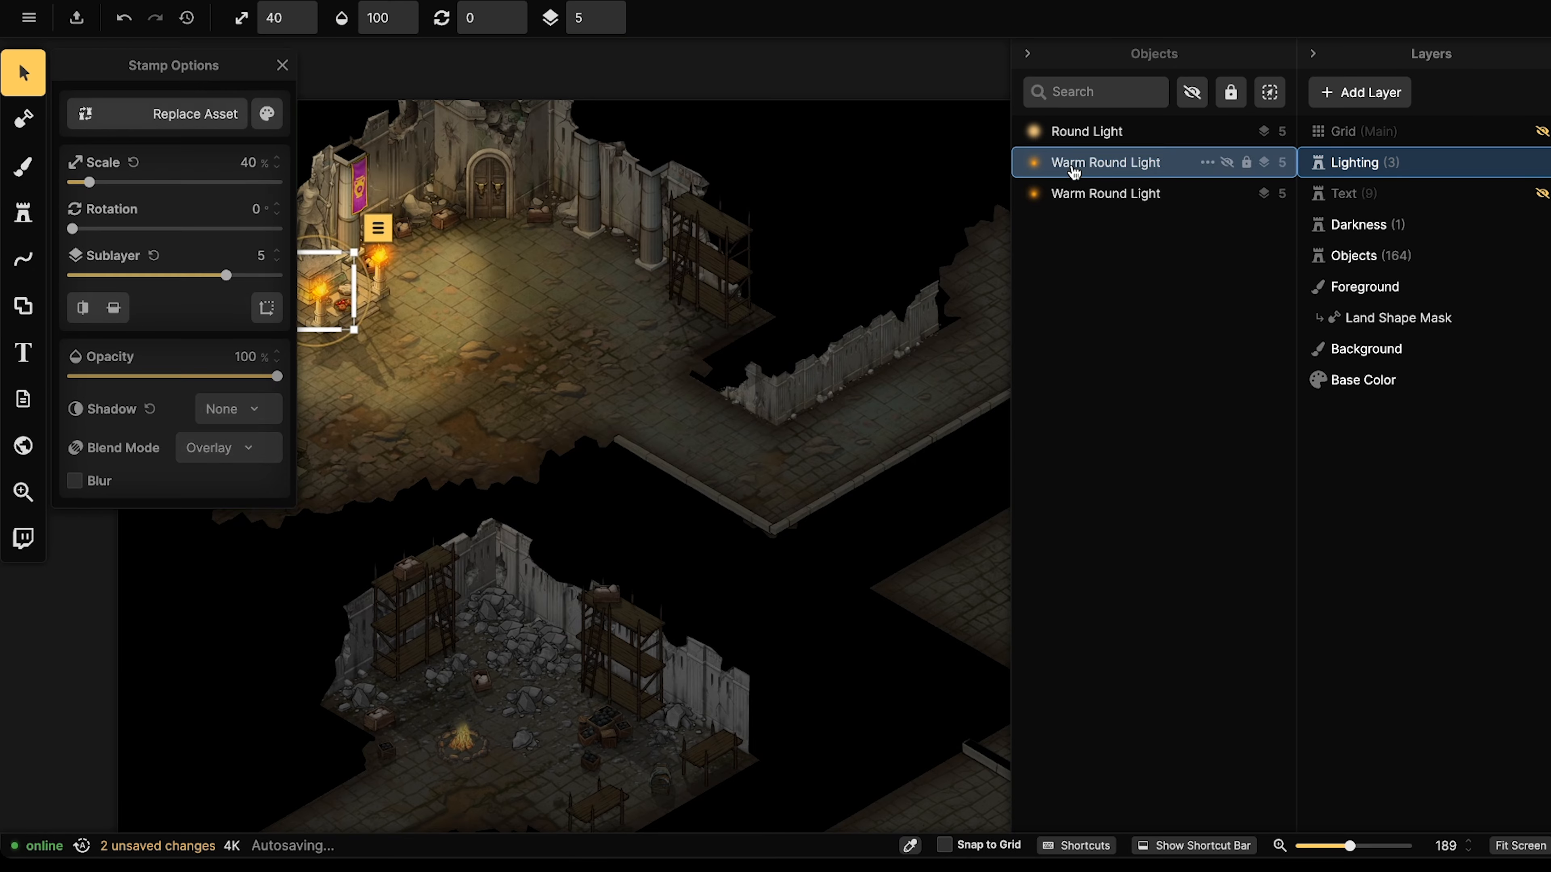
left_click(1068, 142, "shift")
left_click(1101, 162)
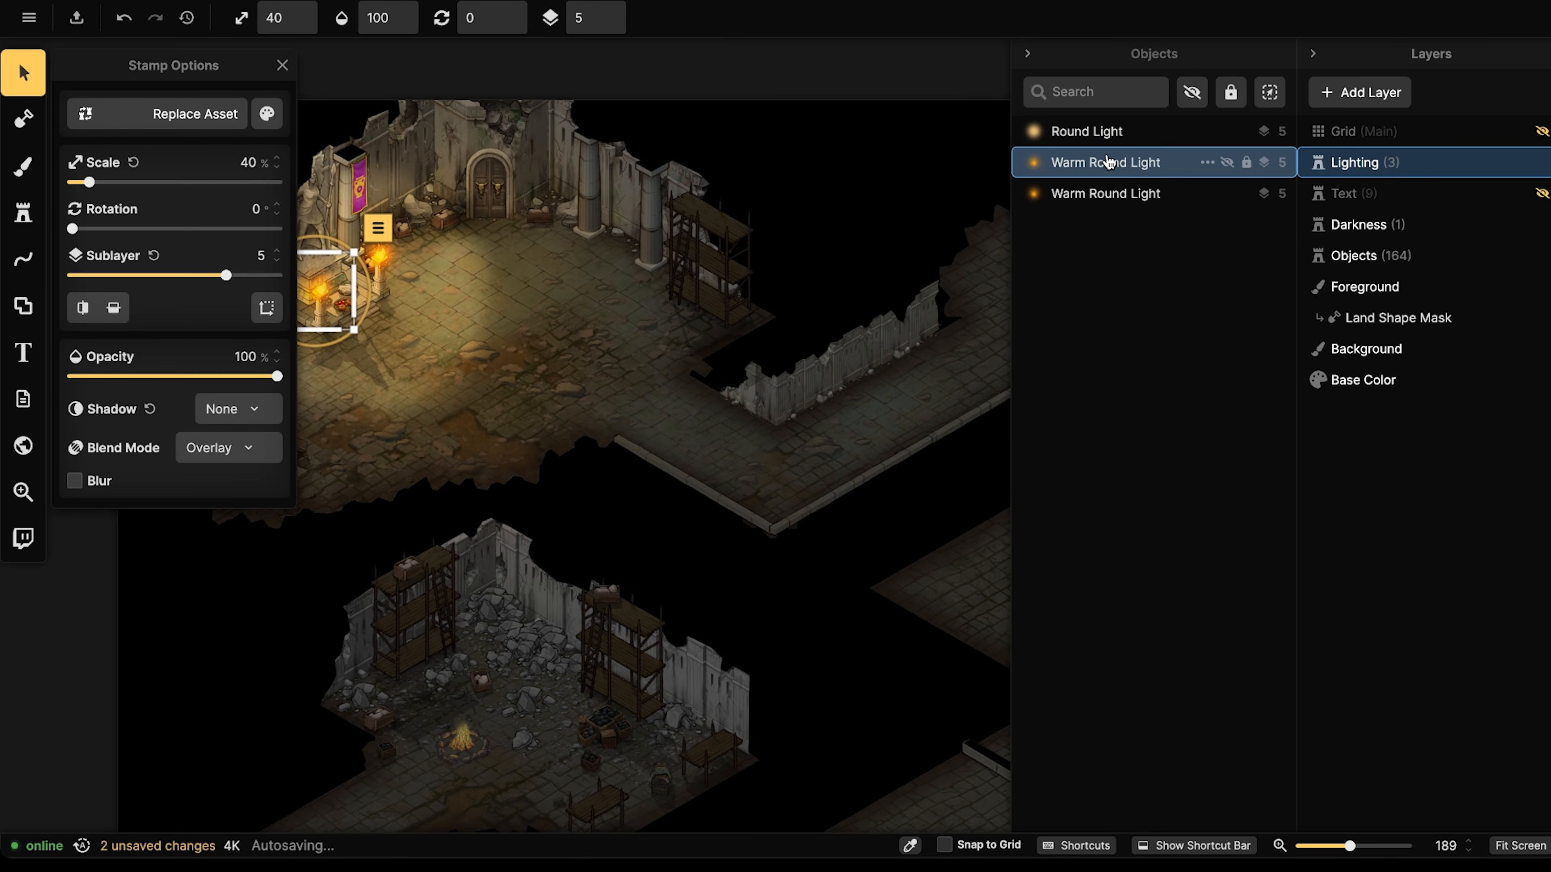
Paste a copy of the Warm Round Light over the campfire's flames in the ruined room and deselect it.
middle_click_drag(800, 477, 1001, 299)
scroll(748, 554, "up", 1)
scroll(640, 581, "up", 4)
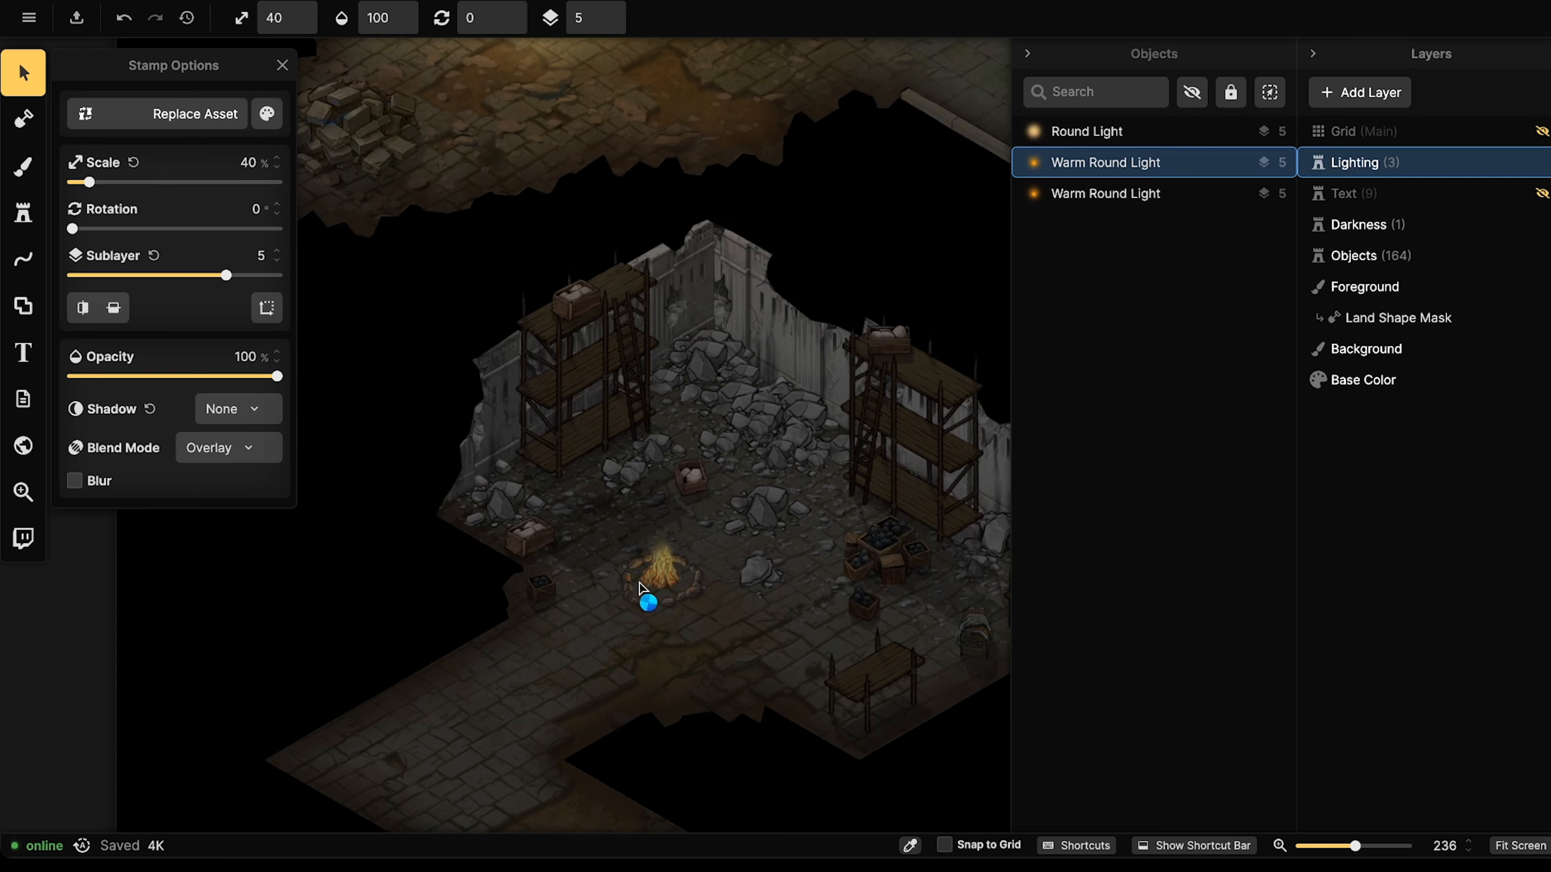
key("ctrl+v")
left_click_drag(641, 585, 672, 549)
key("bracketright")
scroll(666, 505, "down", 3)
left_click(663, 401)
Duplicate the 200% Round Light of the altar room and reduce the copy's scale to 160%.
scroll(577, 323, "down", 2)
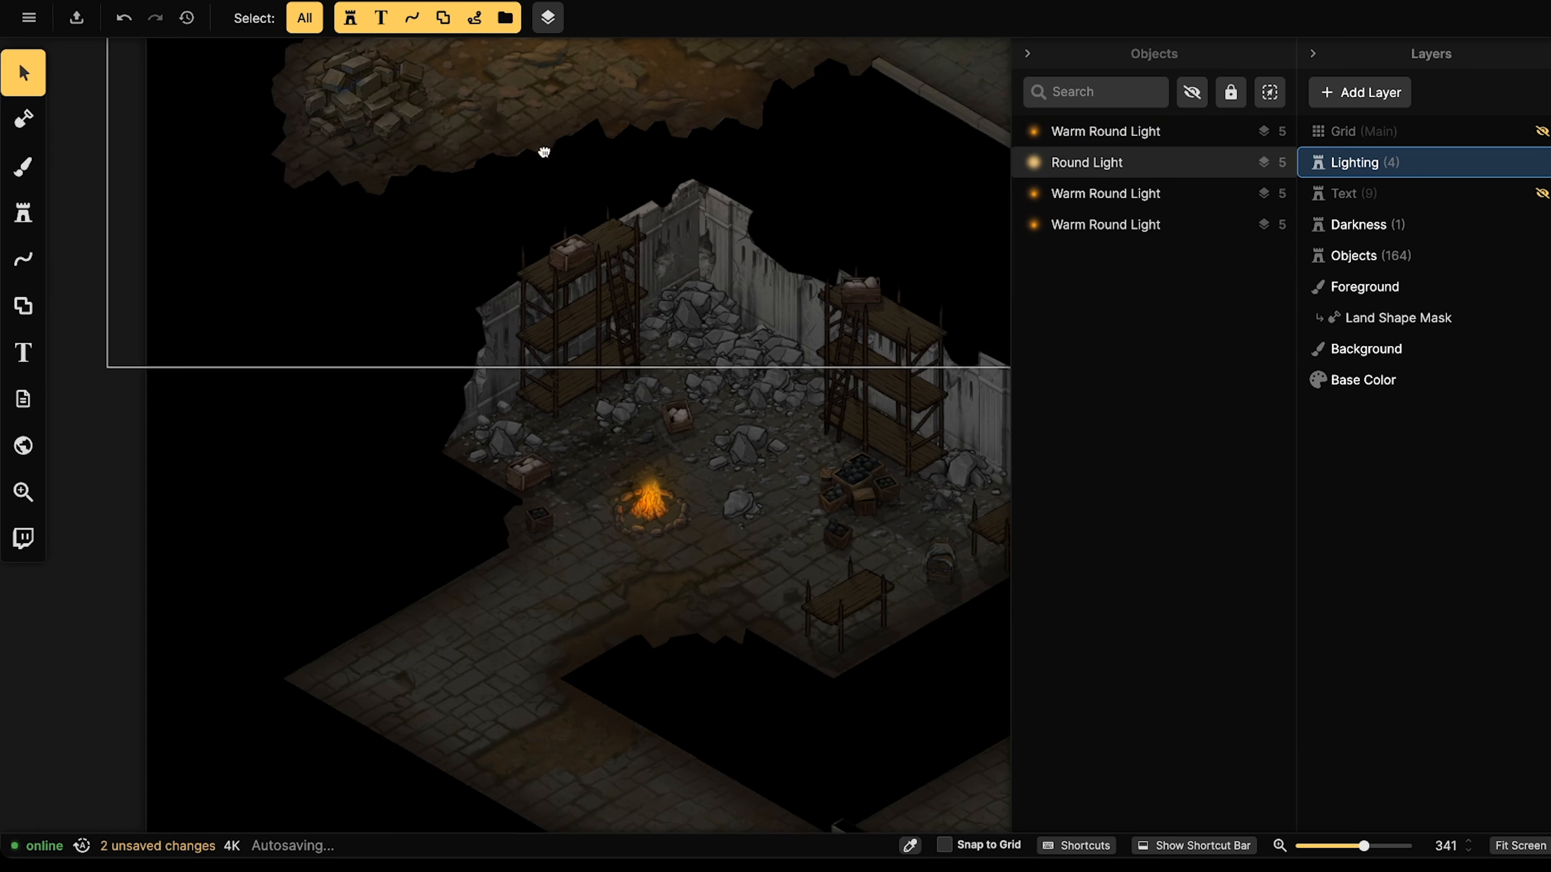
middle_click_drag(544, 152, 551, 586)
left_click(547, 292)
scroll(547, 292, "down", 3)
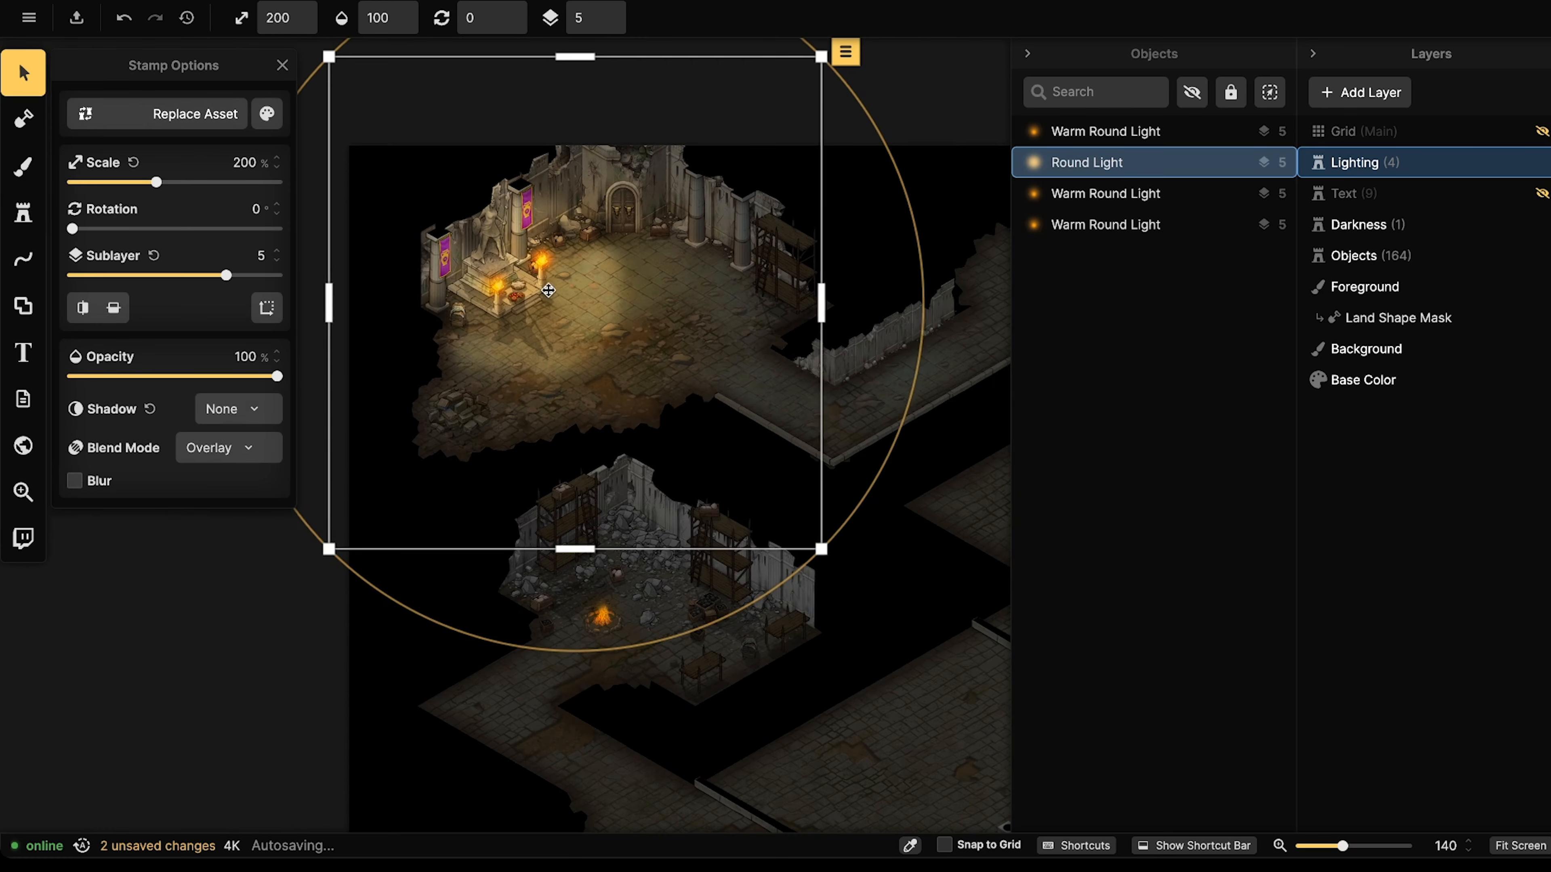
key("ctrl+v")
key("bracketleft")
key("bracketleft")
key("bracketleft")
key("bracketleft")
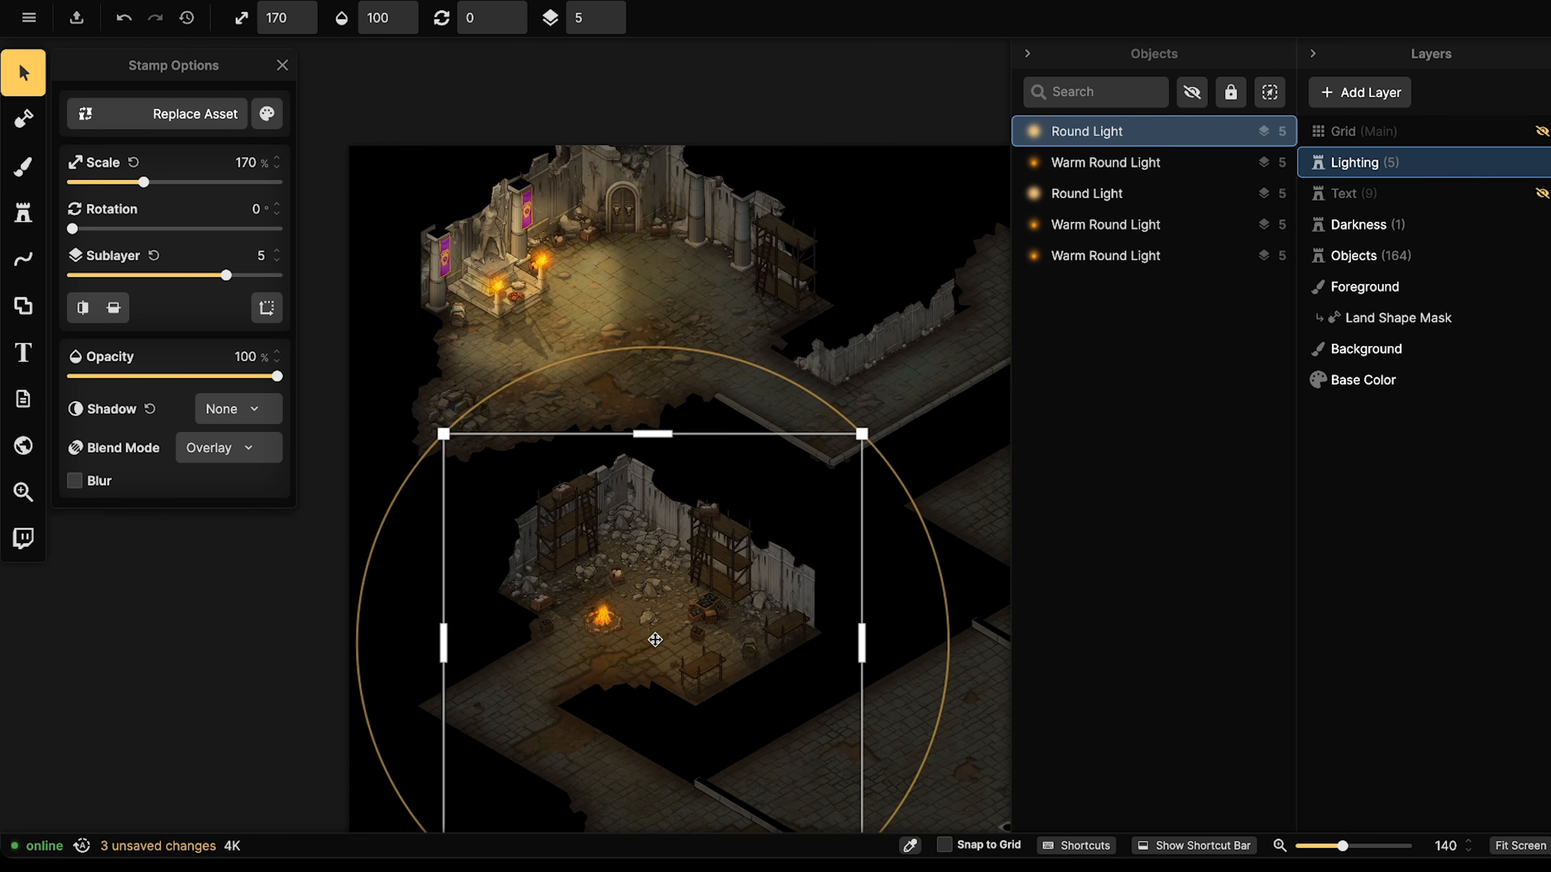
Center the copied Round Light over the campfire area of the ruined room and deselect it.
left_click_drag(655, 646, 611, 591)
left_click_drag(557, 538, 563, 546)
key("Escape")
scroll(487, 522, "down", 5)
middle_click_drag(461, 518, 443, 304)
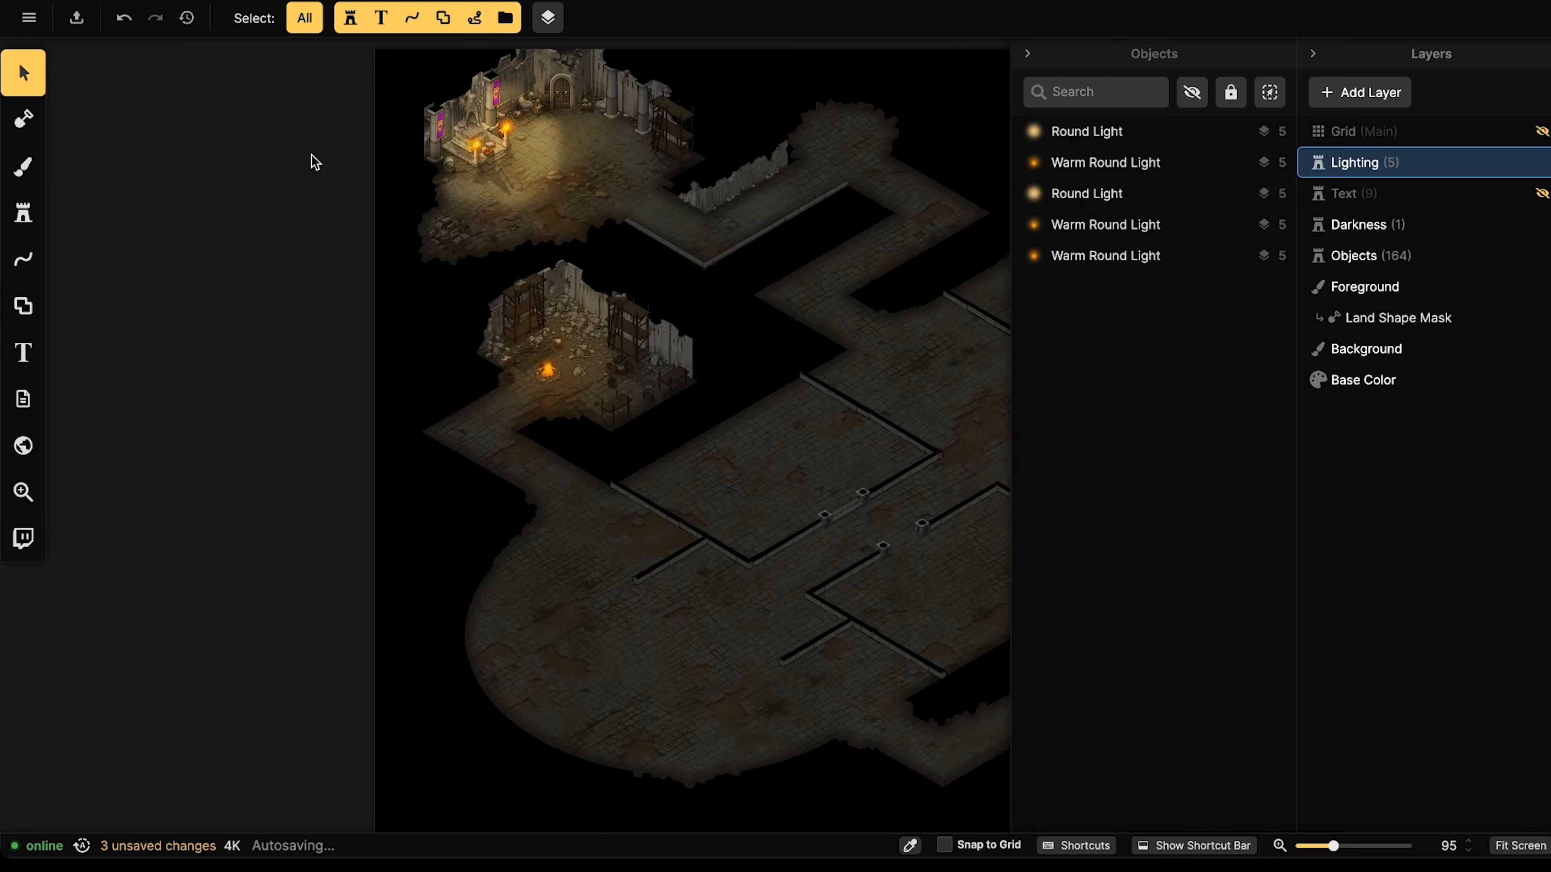
Examine the campfire lighting in the ruined room and the adjoining floor, both close up and from a distance.
scroll(607, 367, "up", 5)
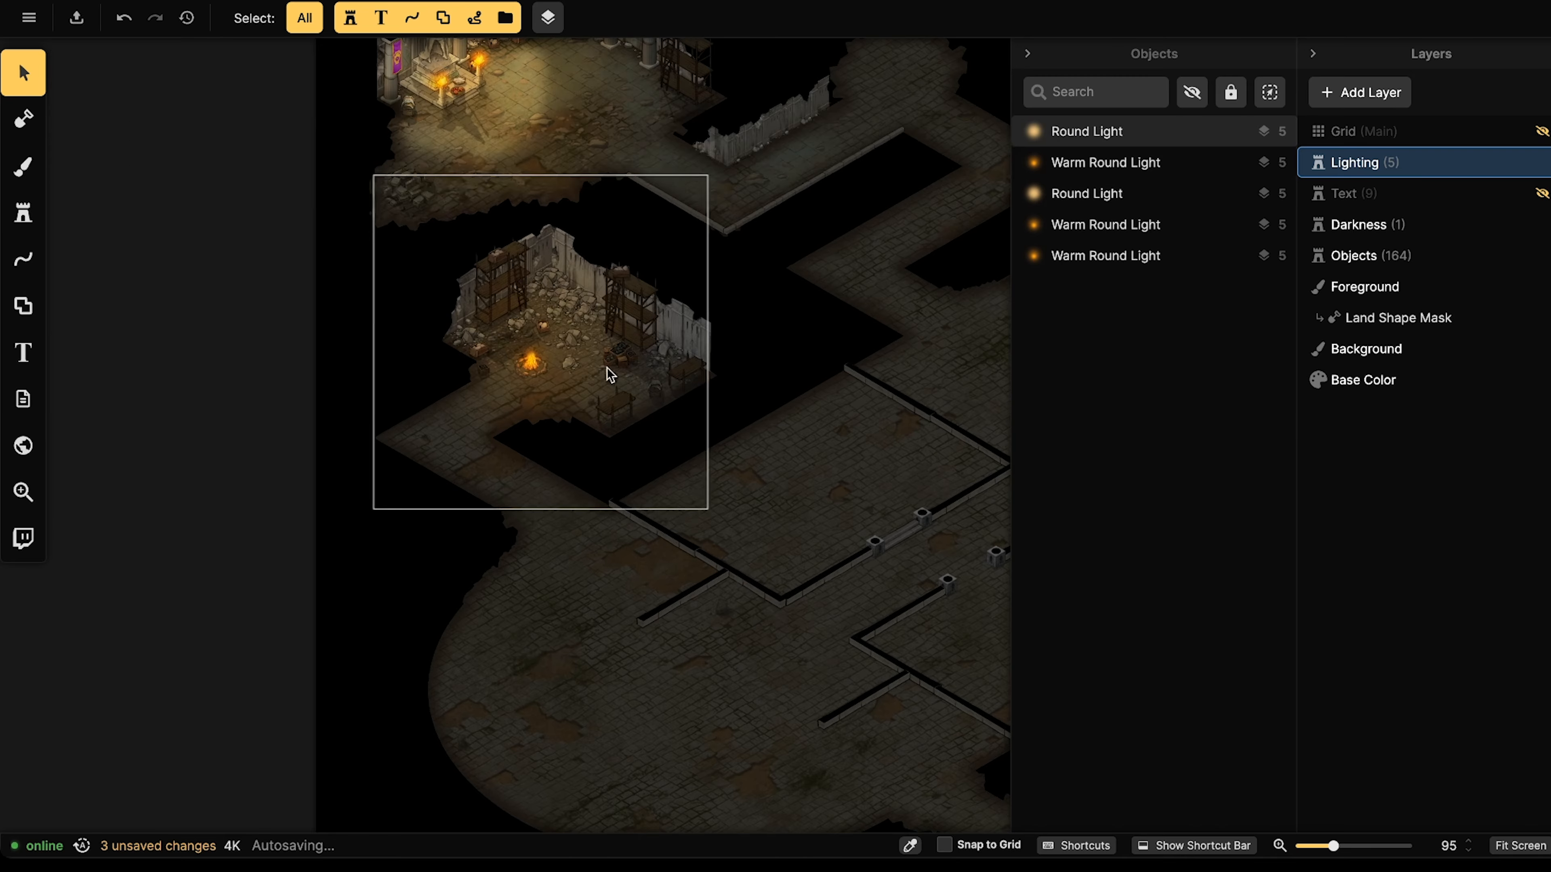
scroll(447, 394, "up", 4)
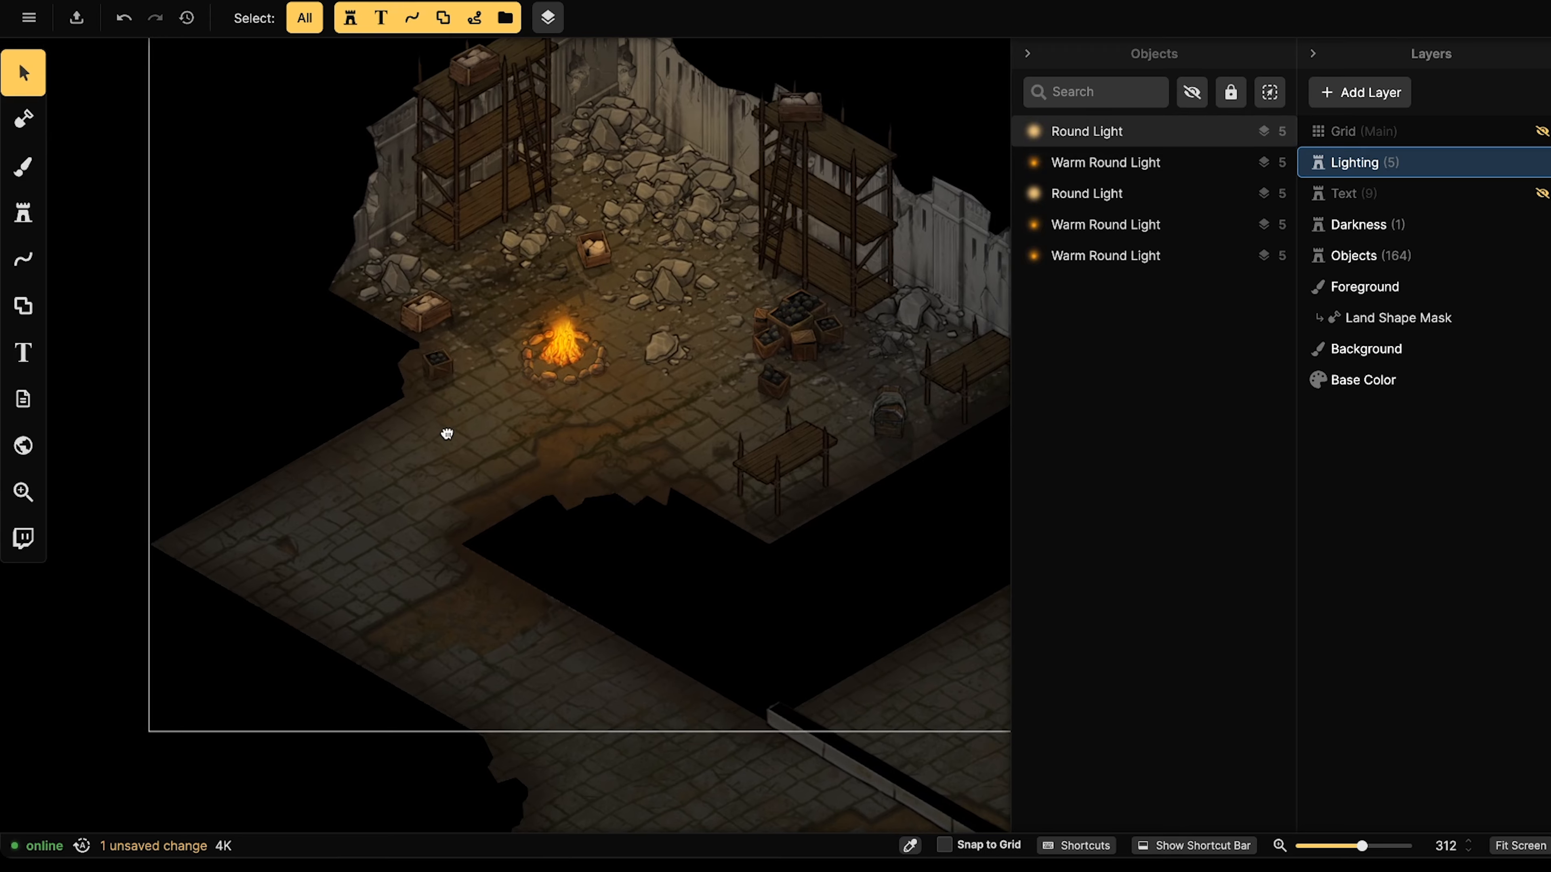
middle_click_drag(581, 617, 449, 364)
scroll(482, 457, "down", 3)
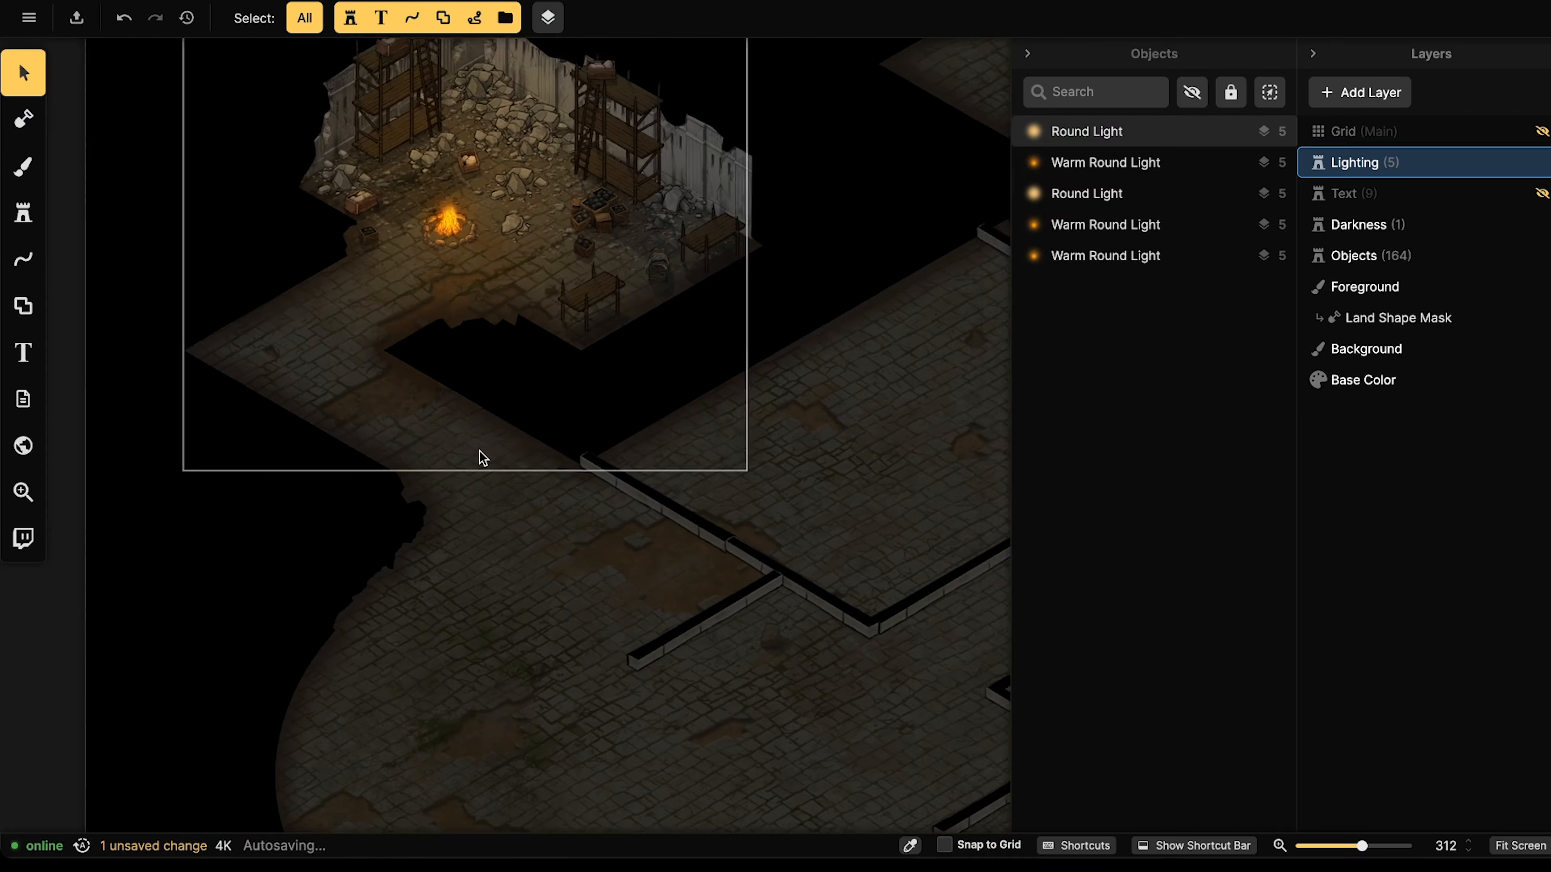
middle_click_drag(481, 454, 519, 435)
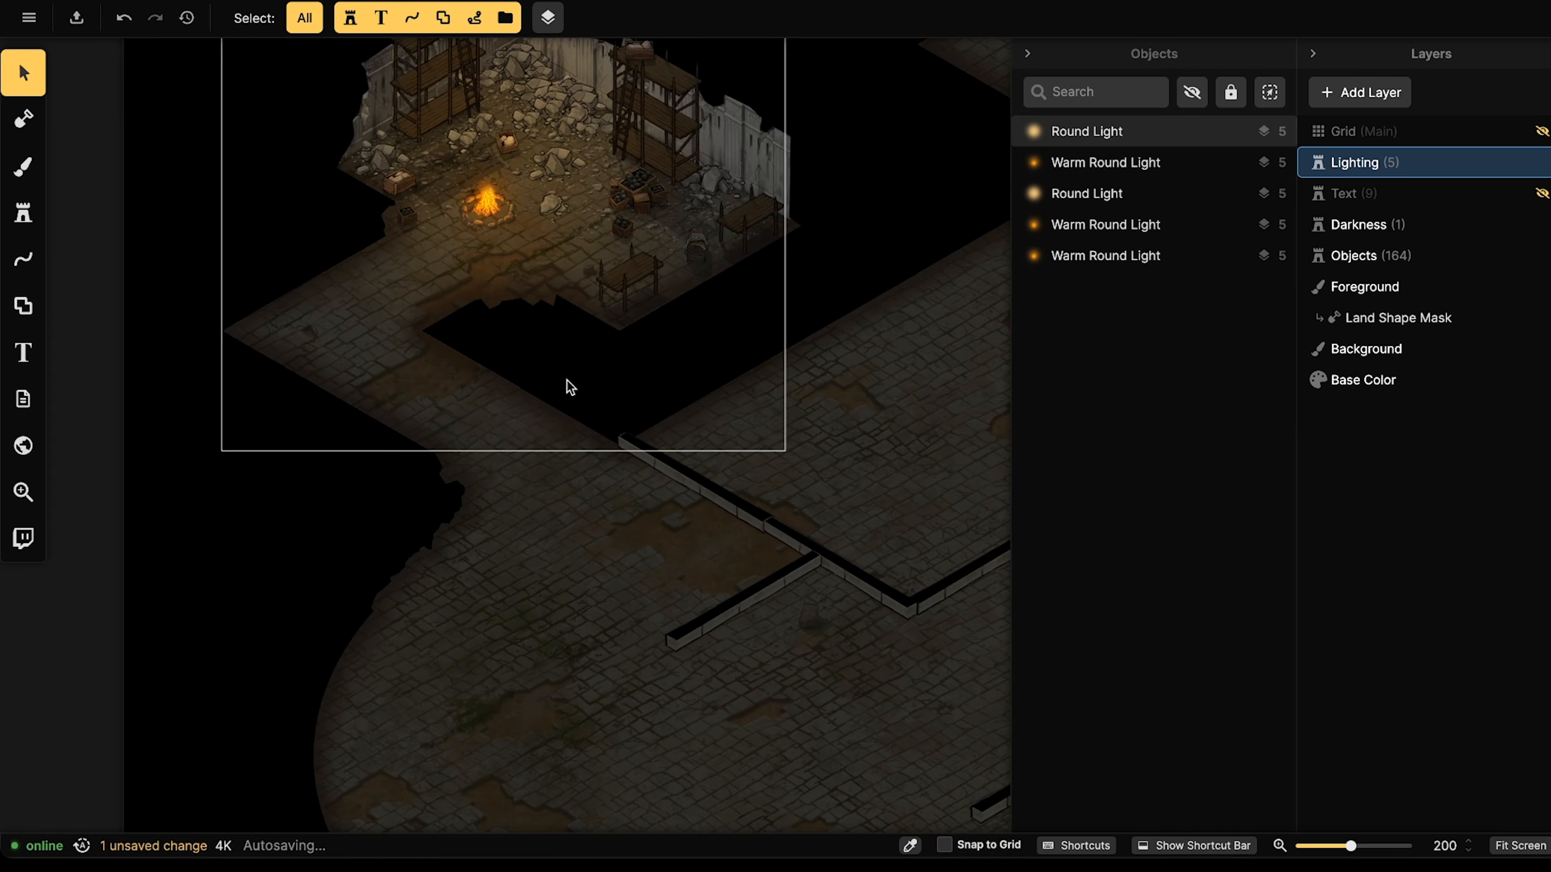
scroll(616, 595, "down", 3)
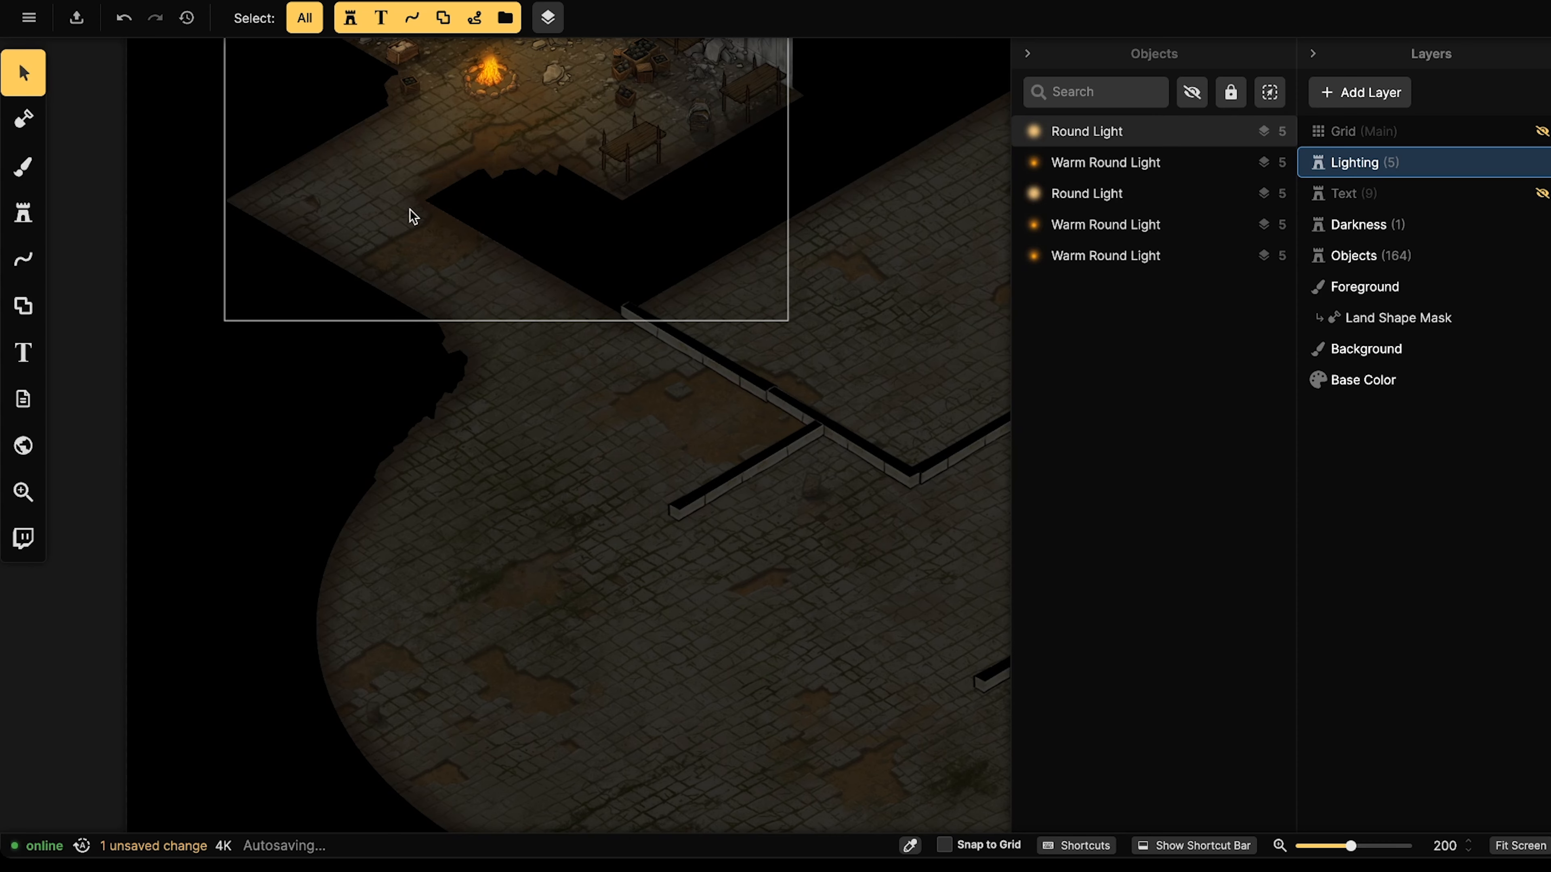
scroll(495, 322, "up", 3)
scroll(495, 322, "left", 2)
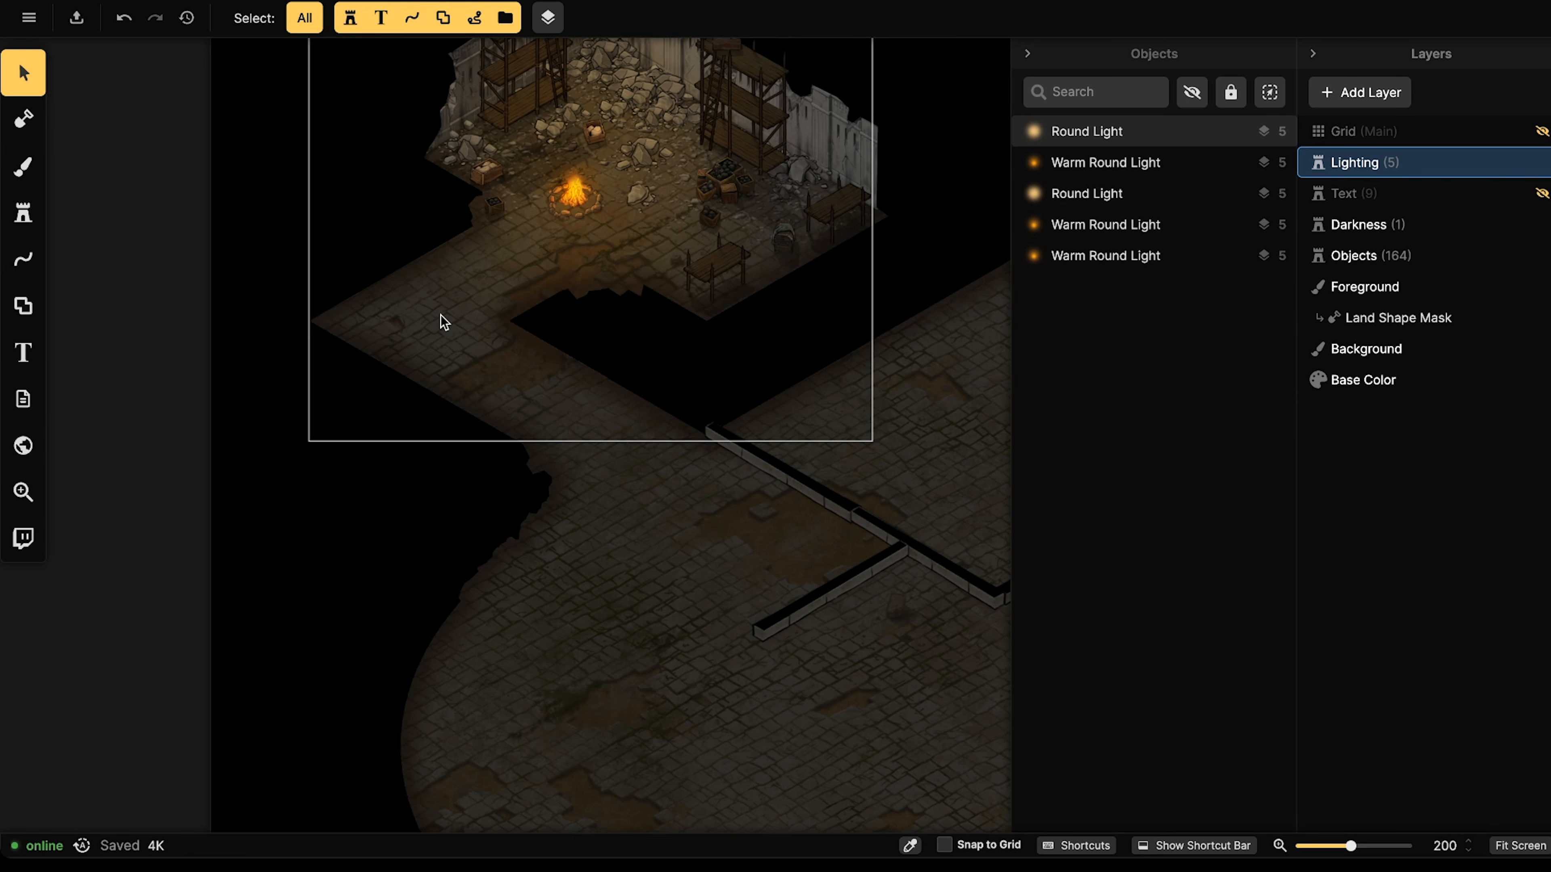
scroll(591, 336, "up", 3)
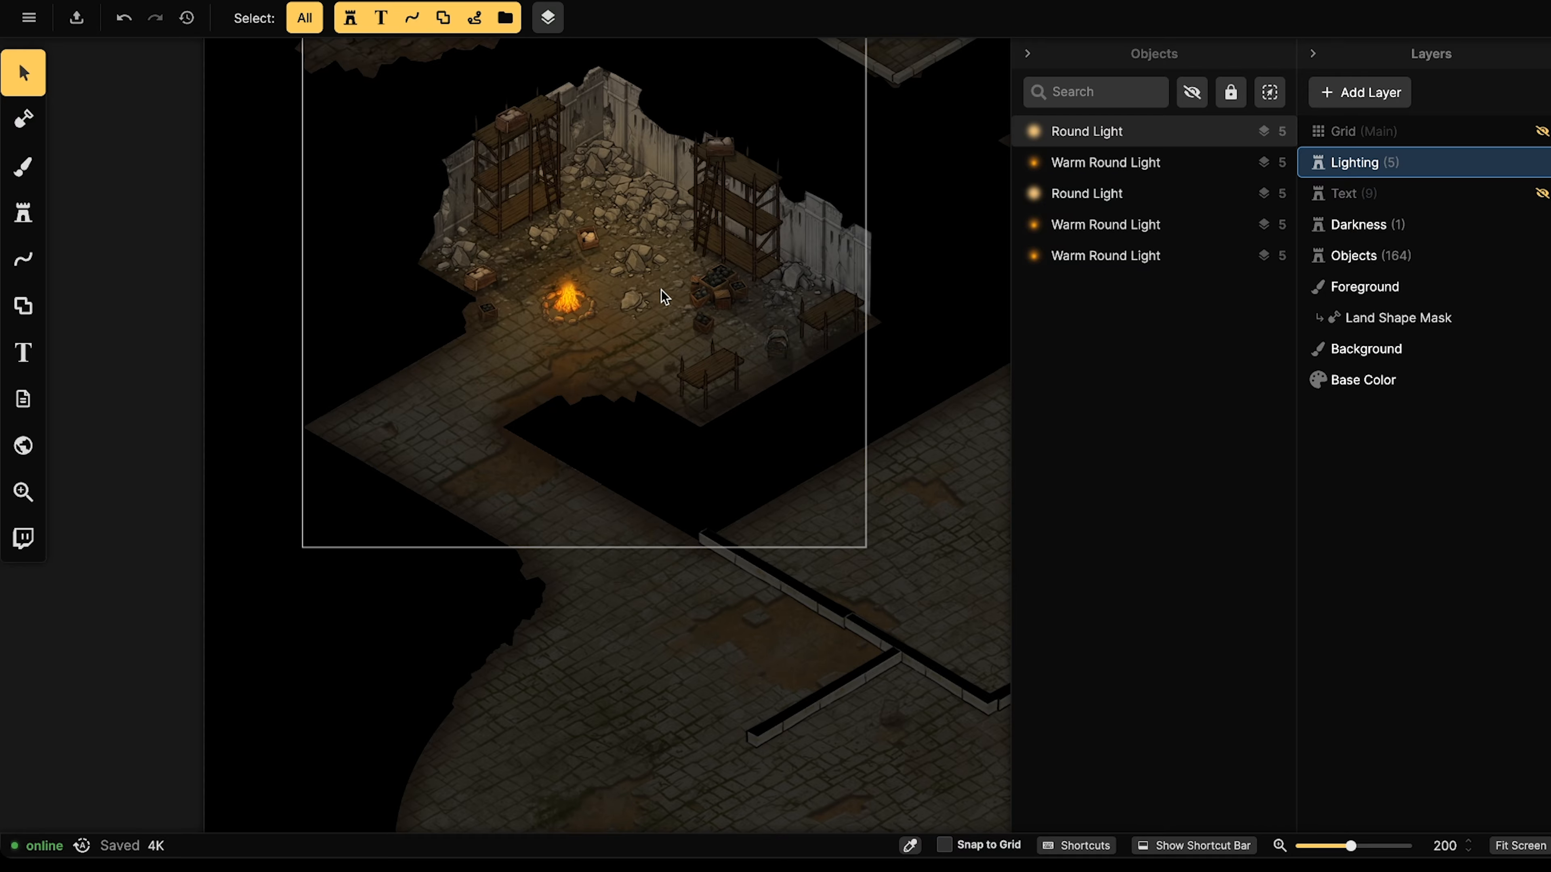
scroll(373, 284, "down", 3)
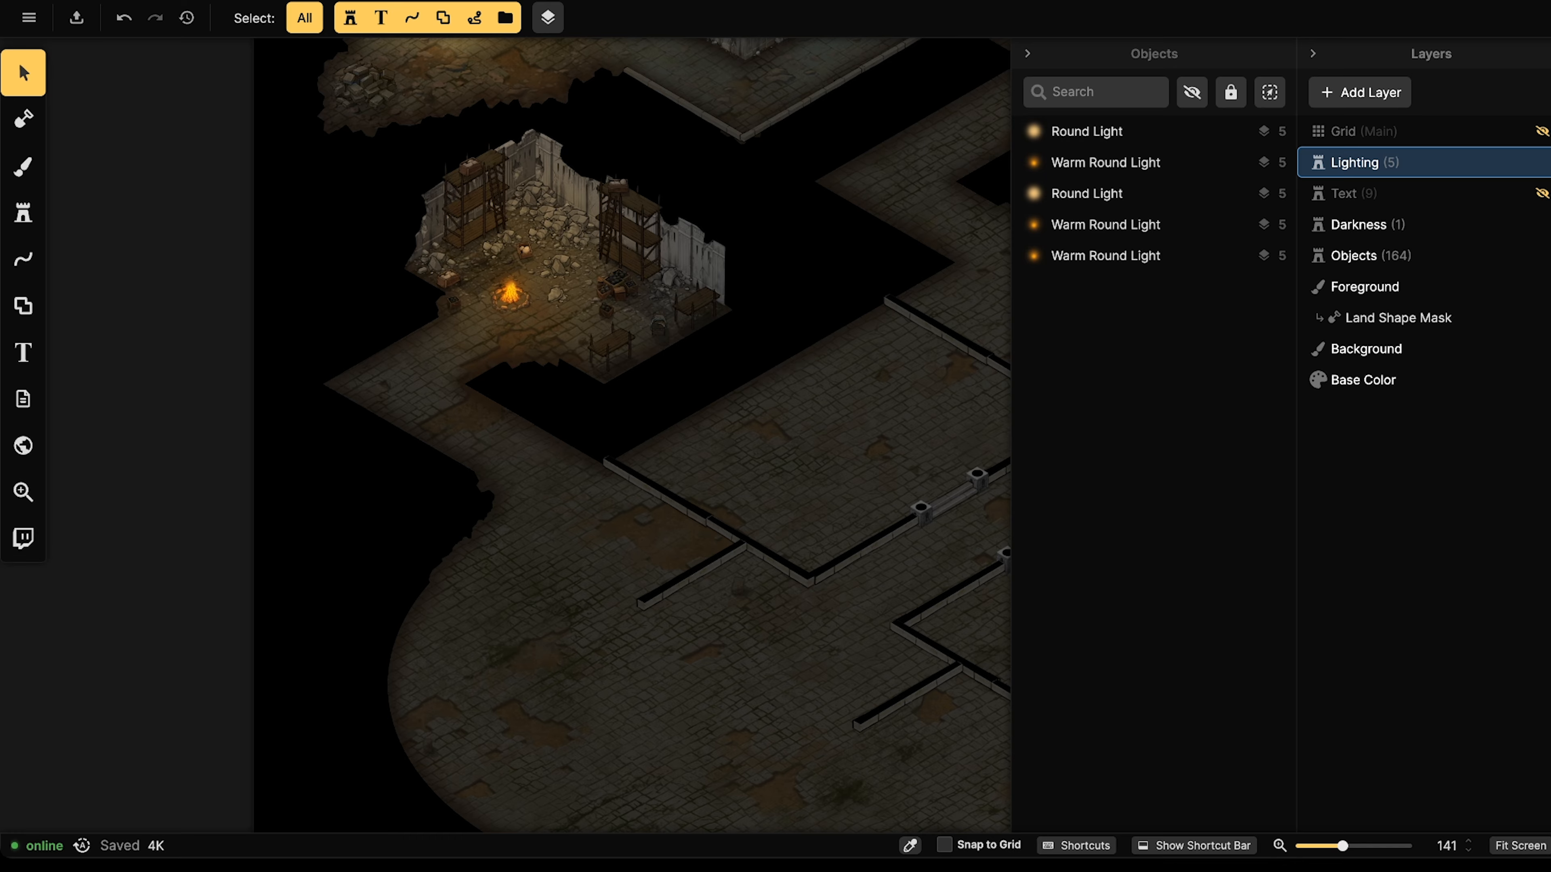
scroll(513, 442, "up", 5)
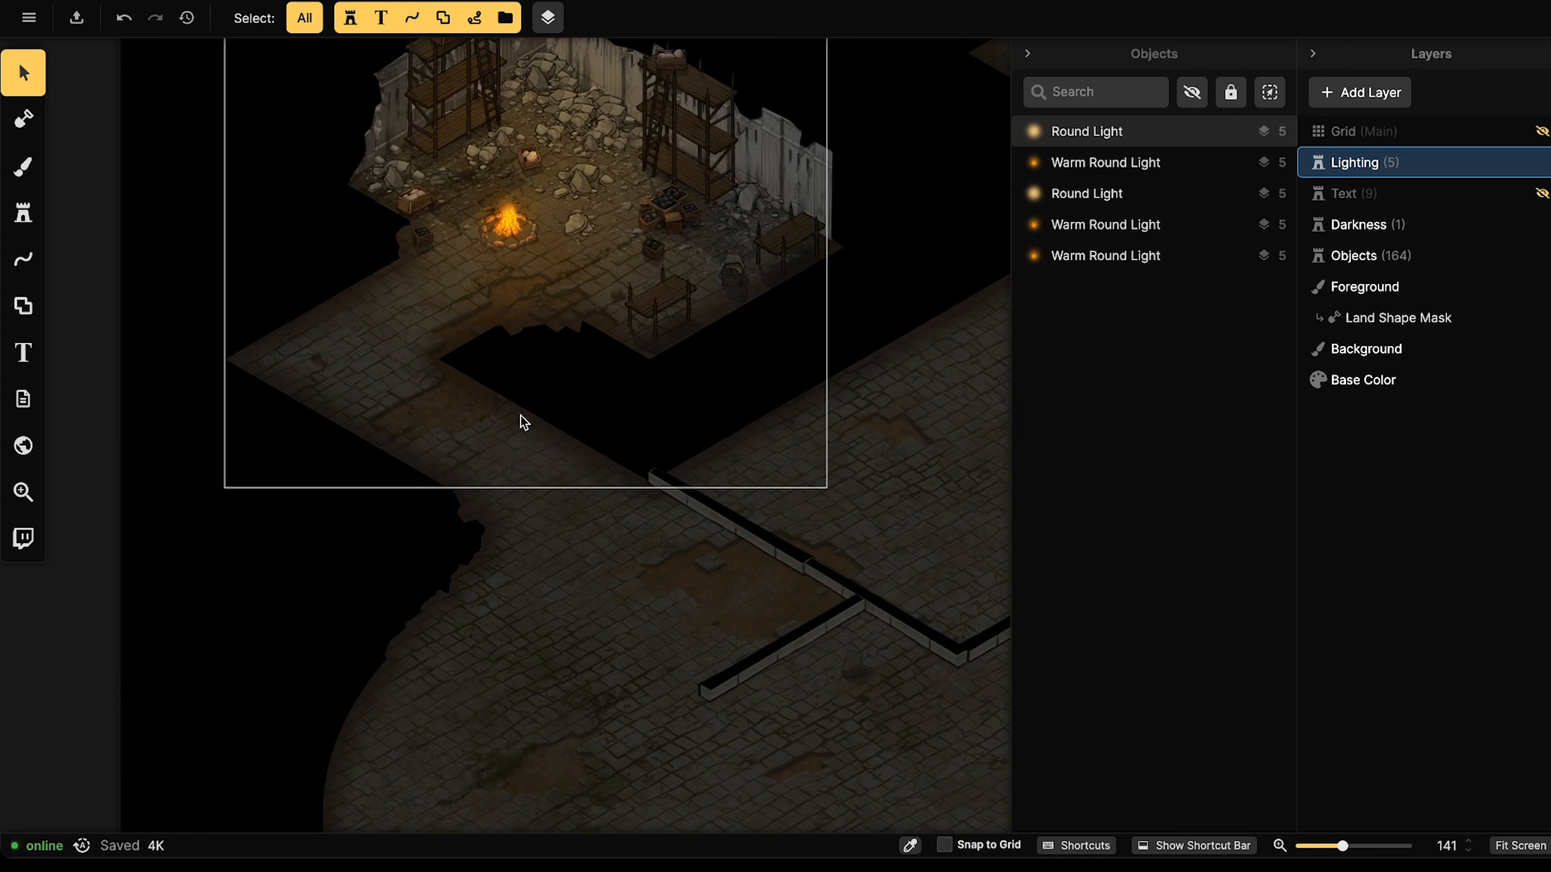
middle_click_drag(479, 397, 549, 423)
scroll(526, 347, "down", 3)
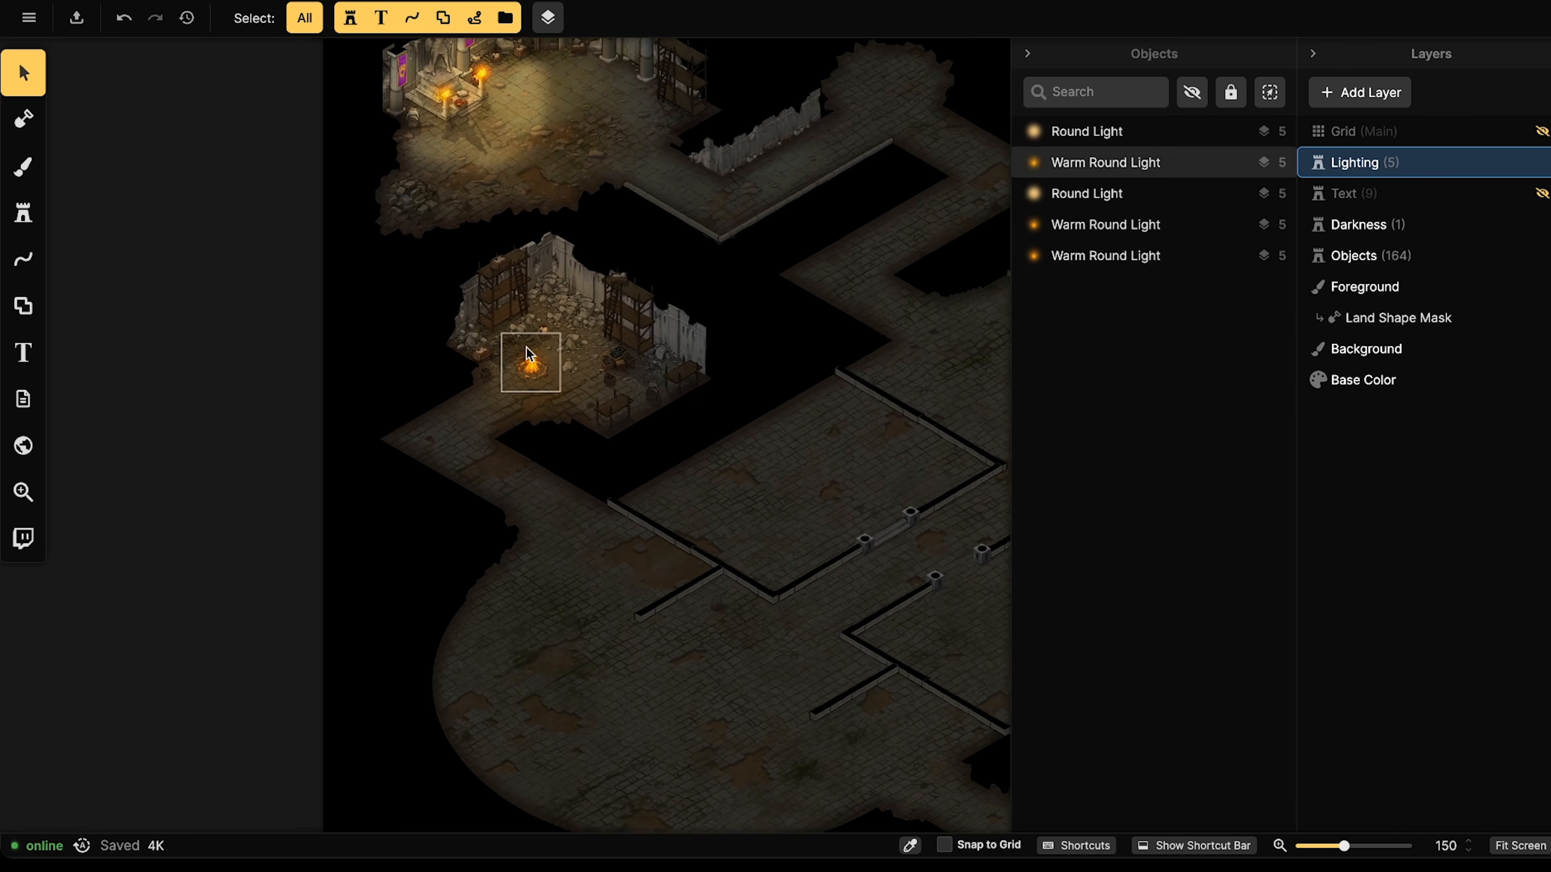
mouse_move(526, 346)
middle_mouse_down()
mouse_move(575, 489)
mouse_move(534, 391)
mouse_move(597, 347)
mouse_move(519, 350)
middle_mouse_up()
scroll(597, 347, "up", 5)
scroll(596, 348, "up", 5)
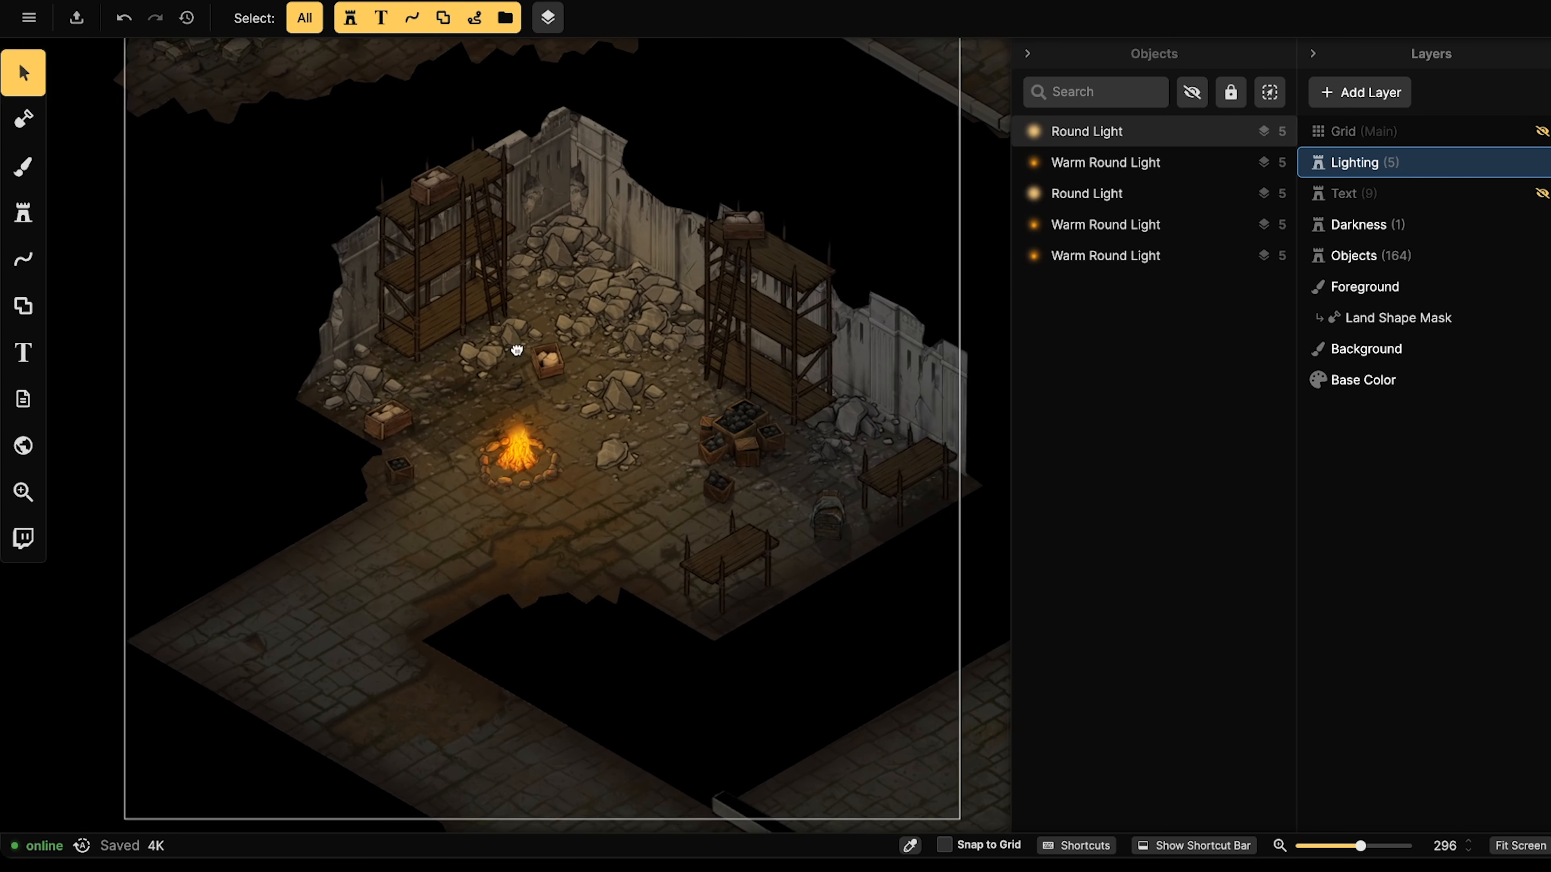
middle_click_drag(641, 350, 540, 295)
scroll(540, 294, "down", 5)
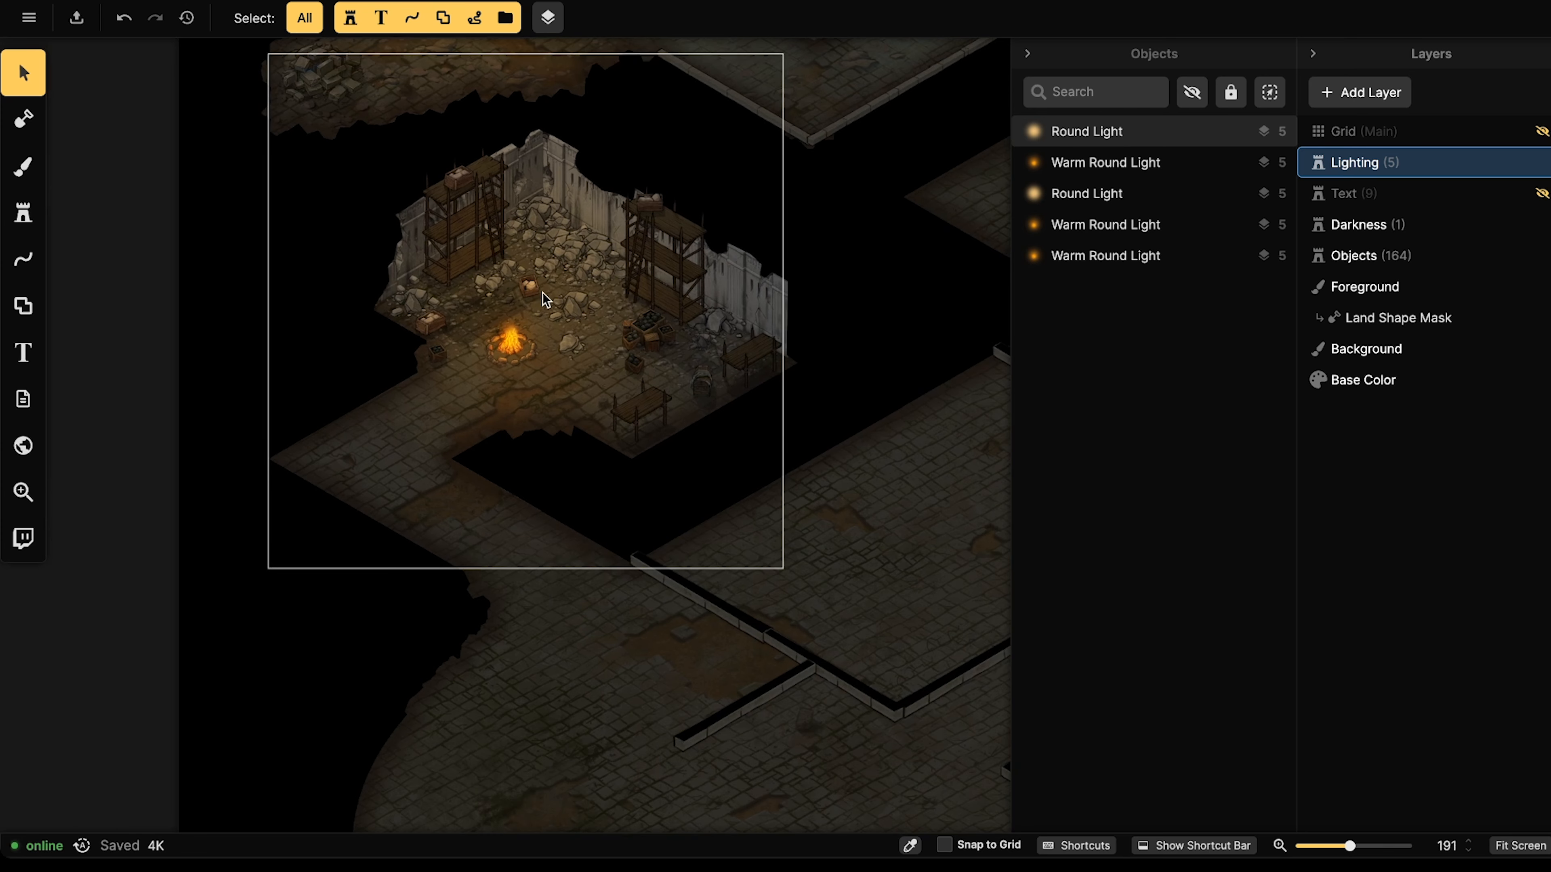
scroll(572, 286, "down", 5)
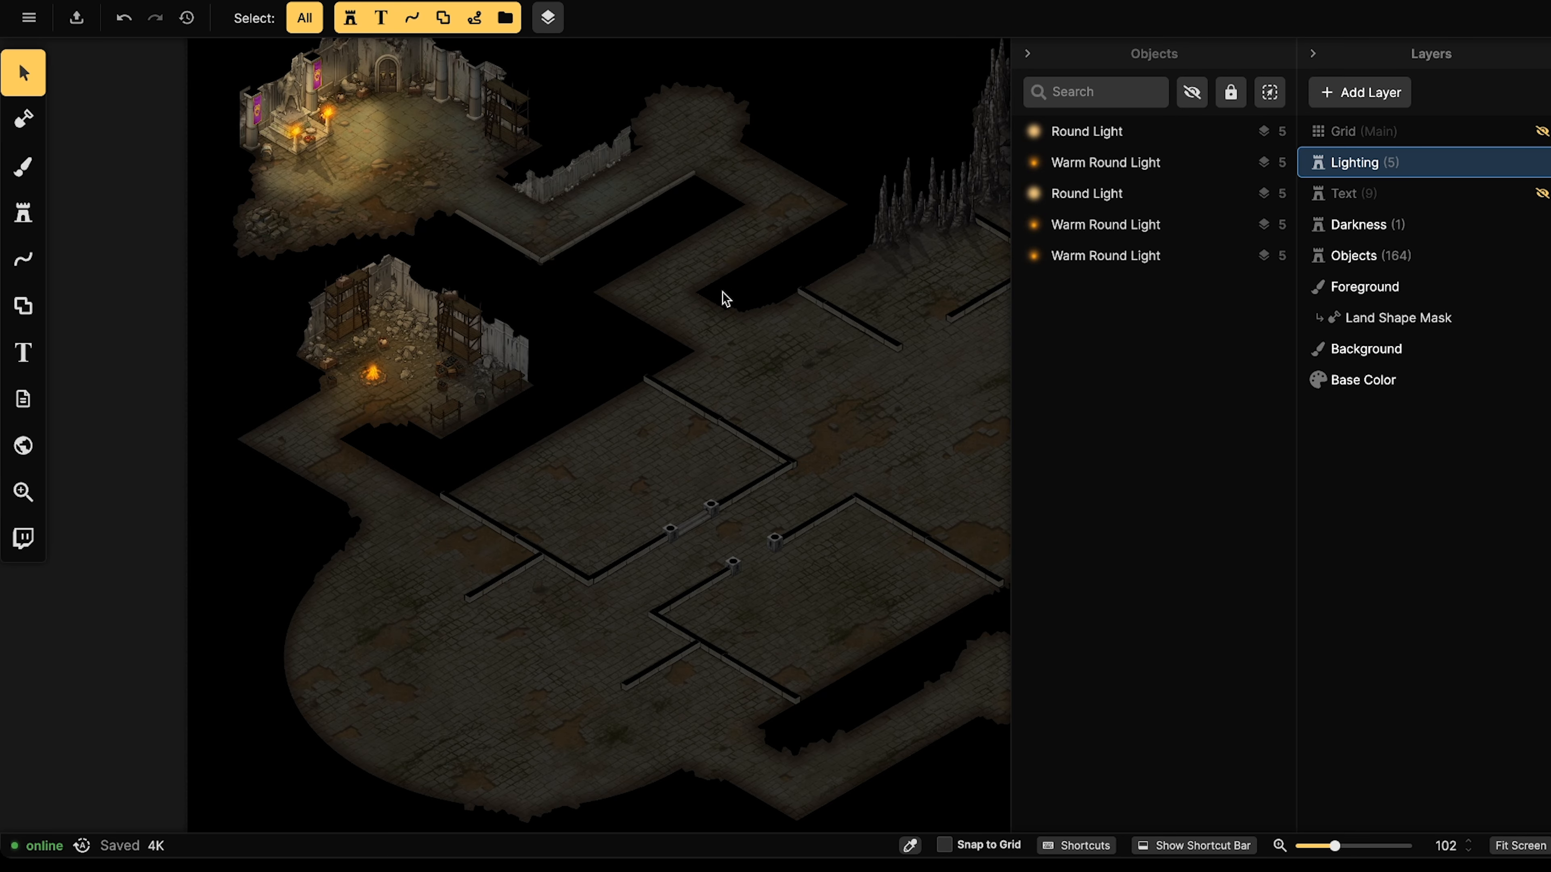
Survey the remaining dark areas of the map, showing the Text layer to read the room labels and hiding it again.
left_click_drag(611, 343, 474, 342)
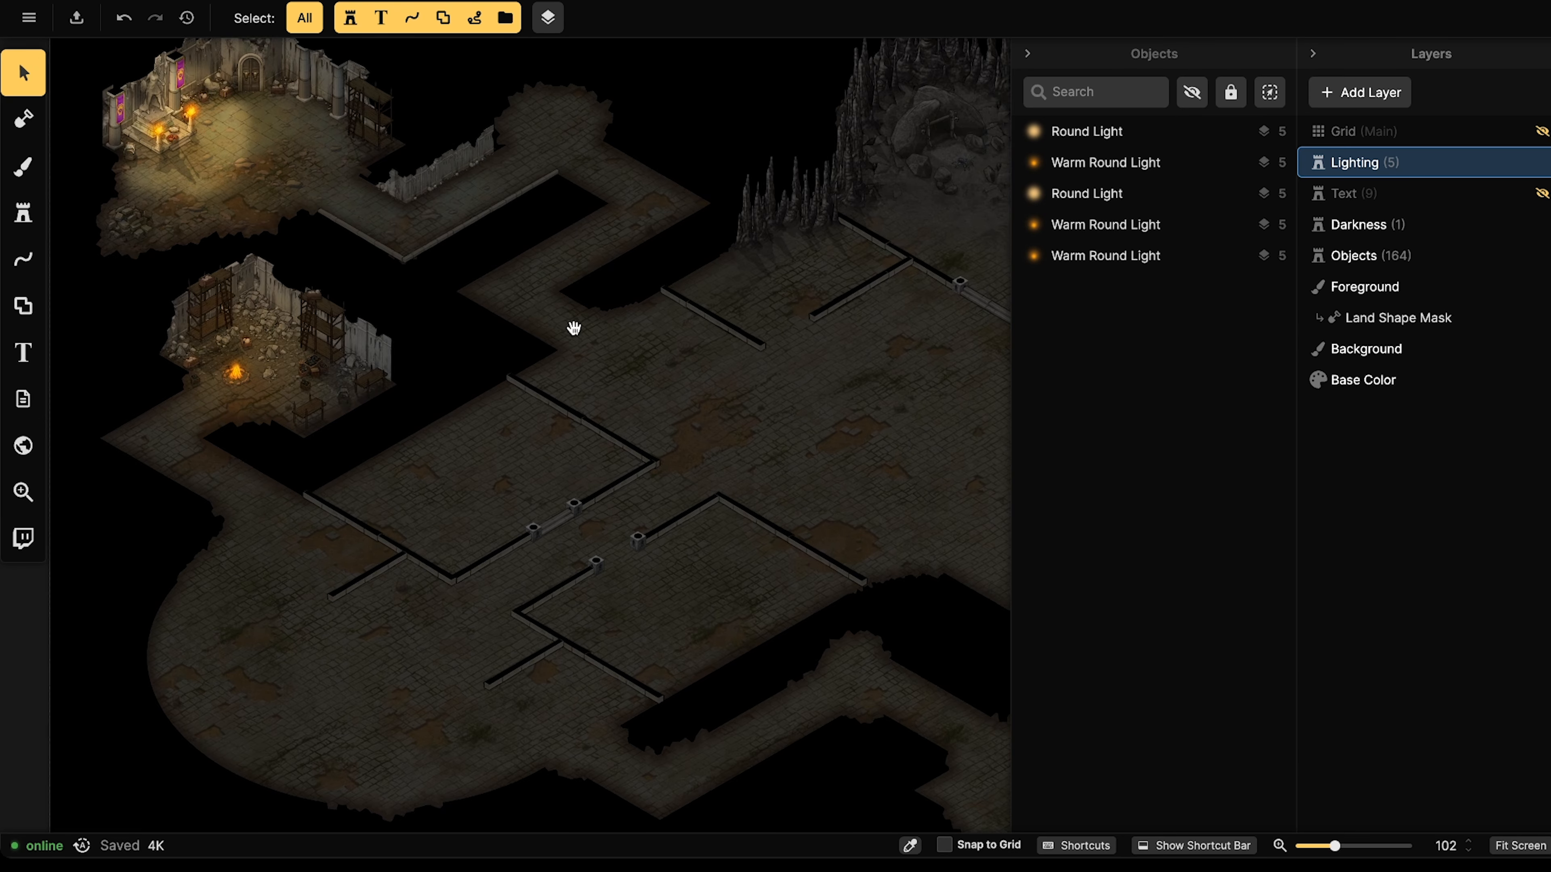
mouse_move(641, 318)
left_mouse_down()
mouse_move(398, 340)
mouse_move(489, 340)
mouse_move(783, 397)
left_mouse_up()
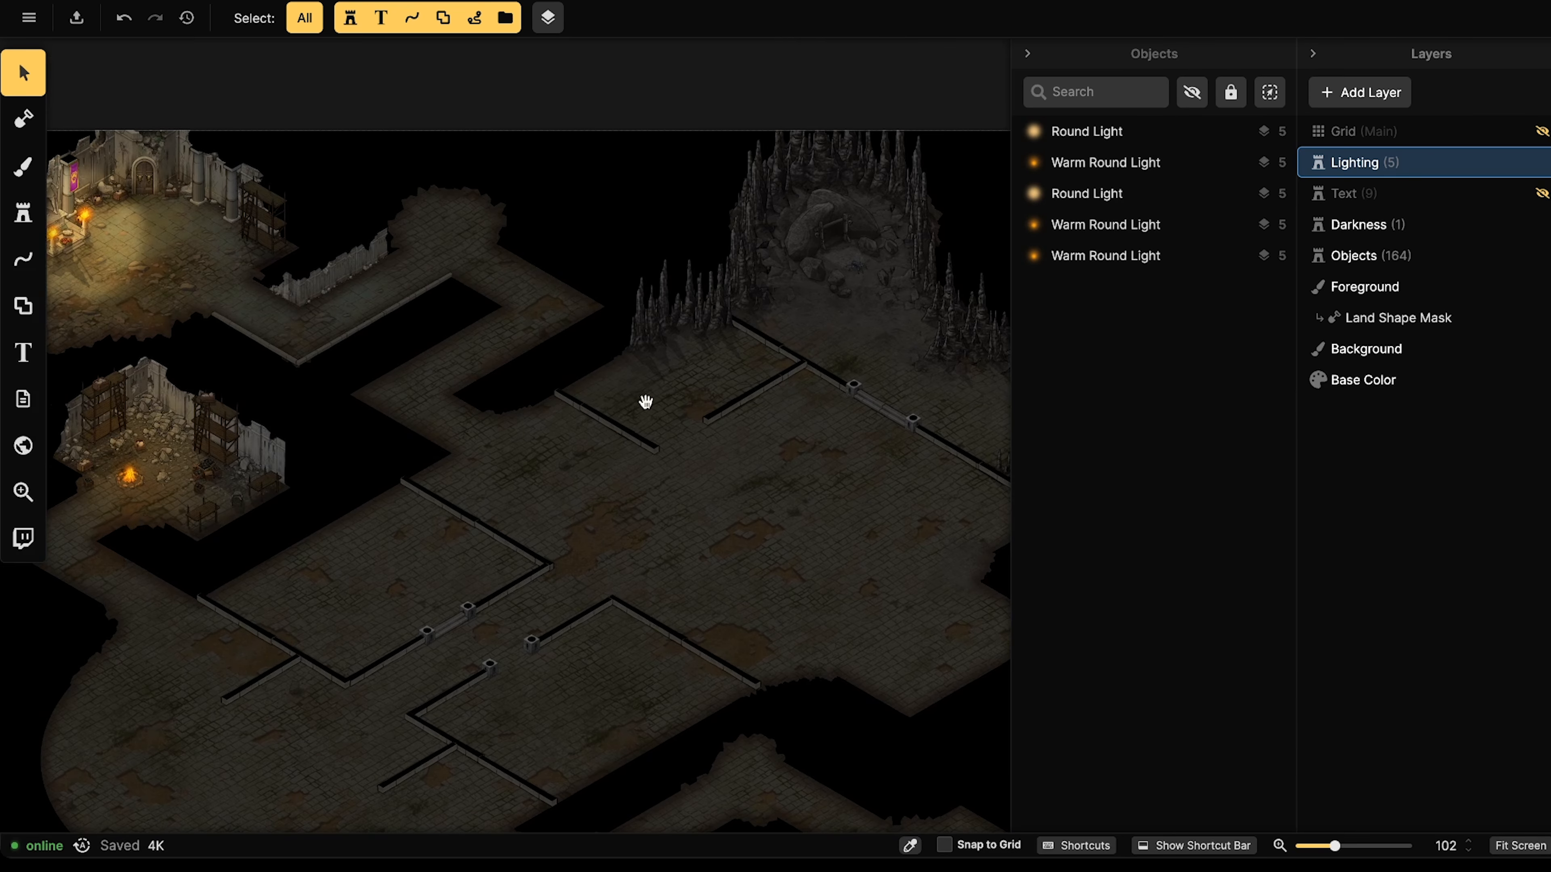
mouse_move(251, 404)
left_mouse_down()
mouse_move(371, 325)
mouse_move(416, 332)
left_mouse_up()
left_click_drag(429, 386, 451, 343)
left_click_drag(630, 405, 617, 412)
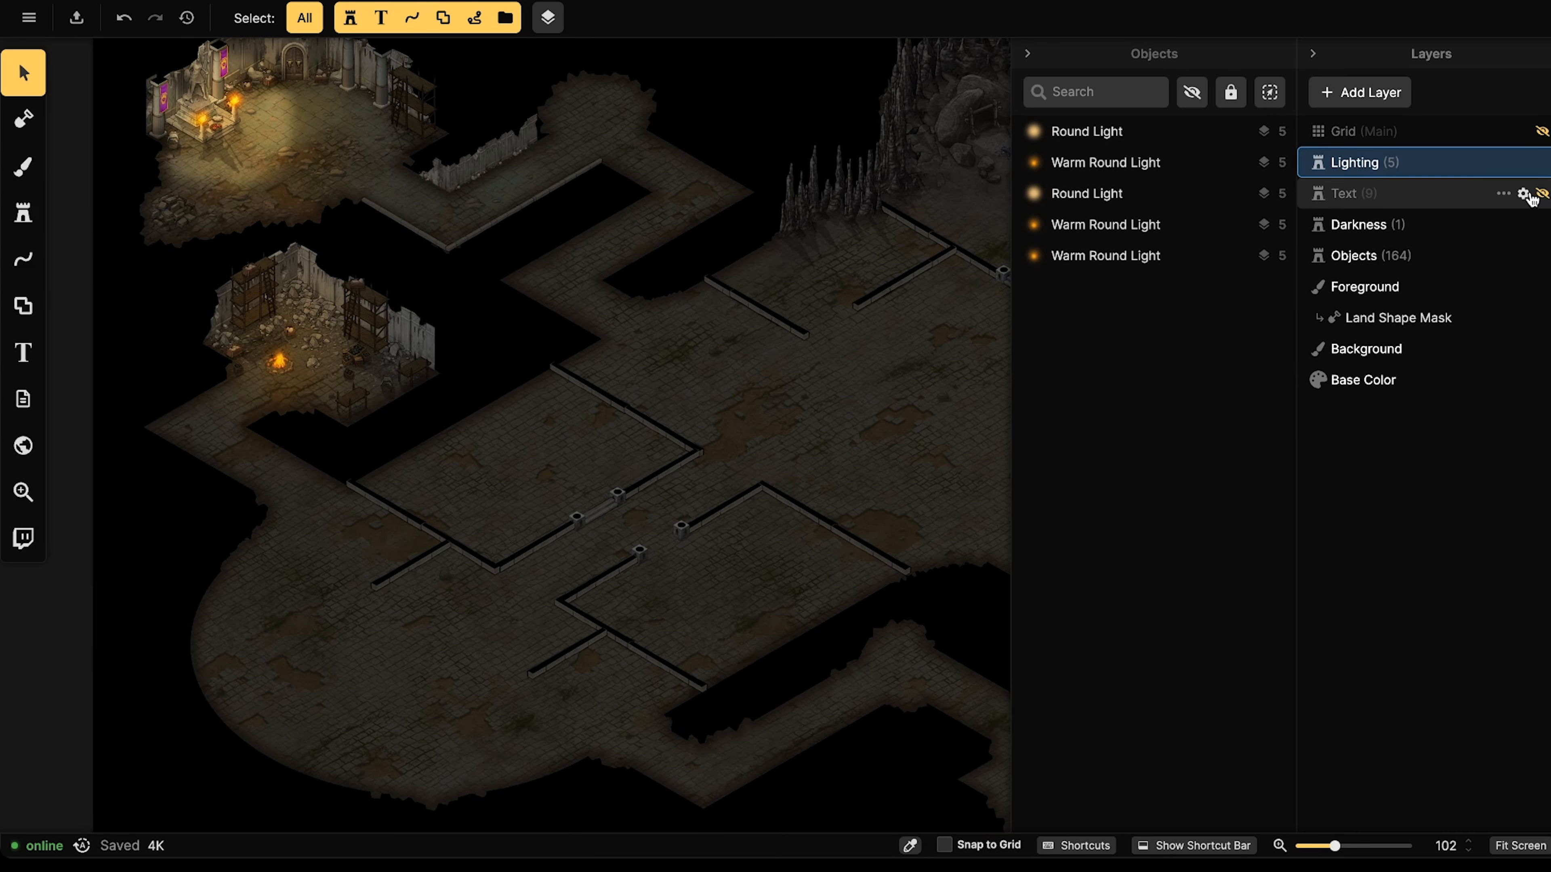
left_click(1535, 195)
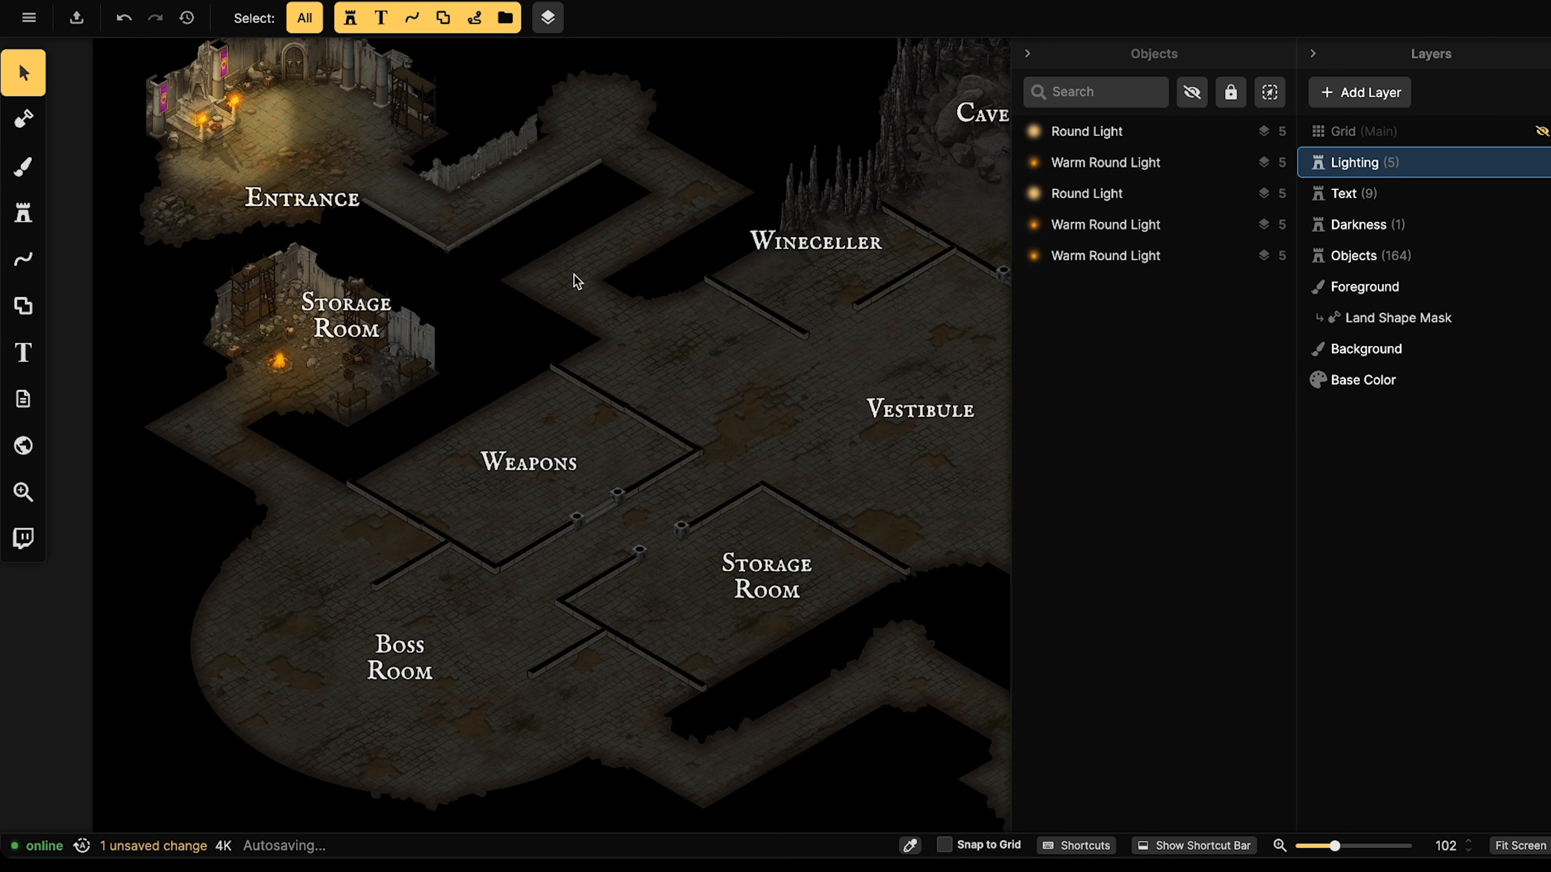
scroll(440, 290, "down", 1)
left_click_drag(440, 291, 382, 236)
left_click_drag(584, 385, 584, 329)
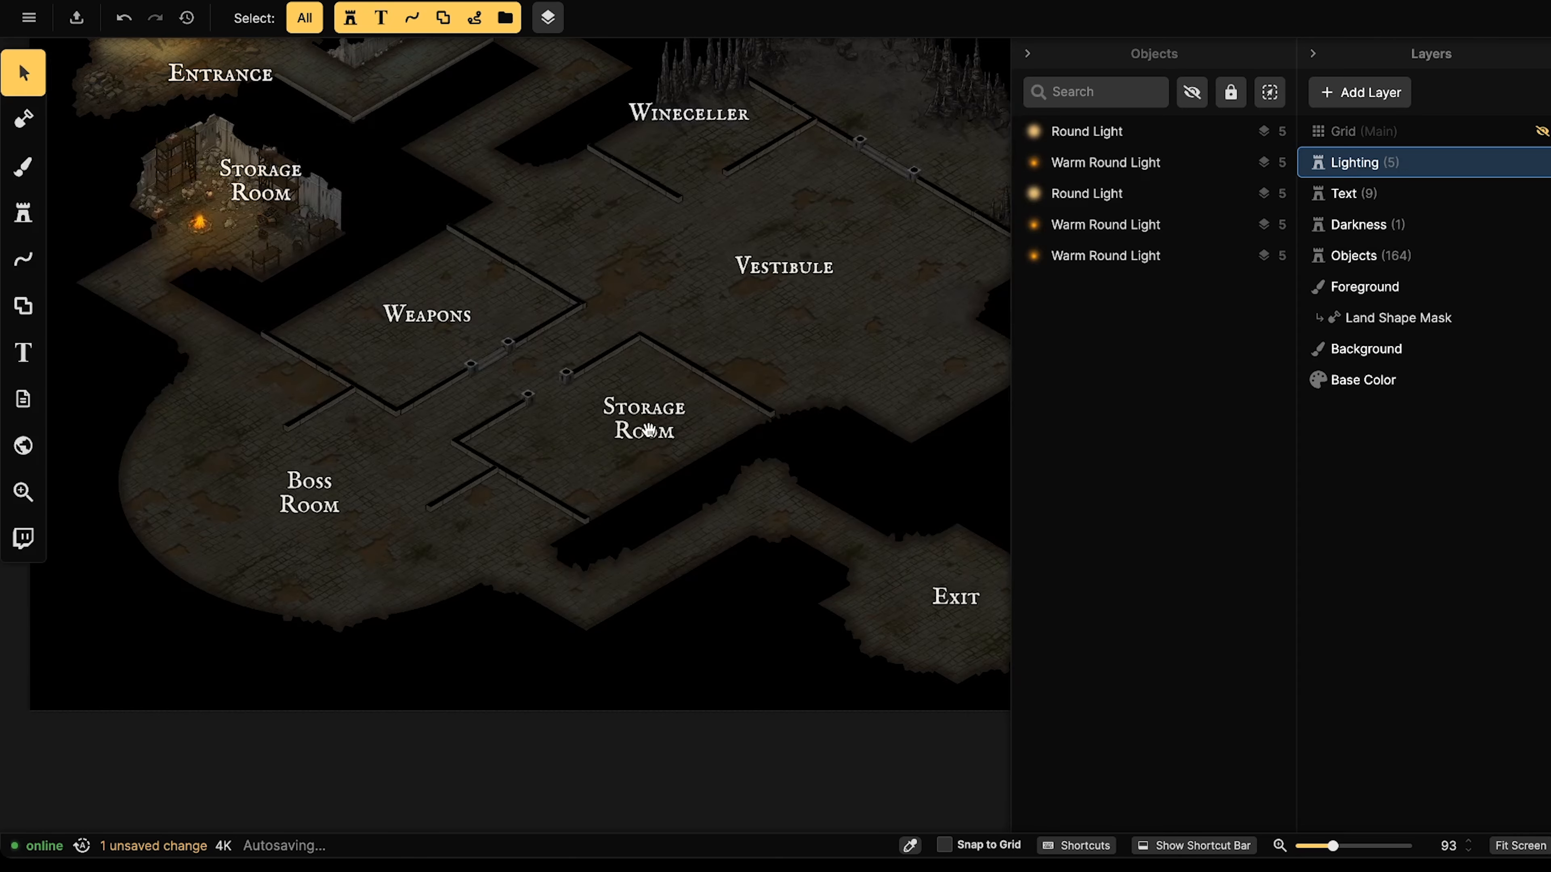
left_click_drag(649, 431, 751, 434)
left_click_drag(473, 448, 675, 471)
left_click_drag(672, 391, 518, 438)
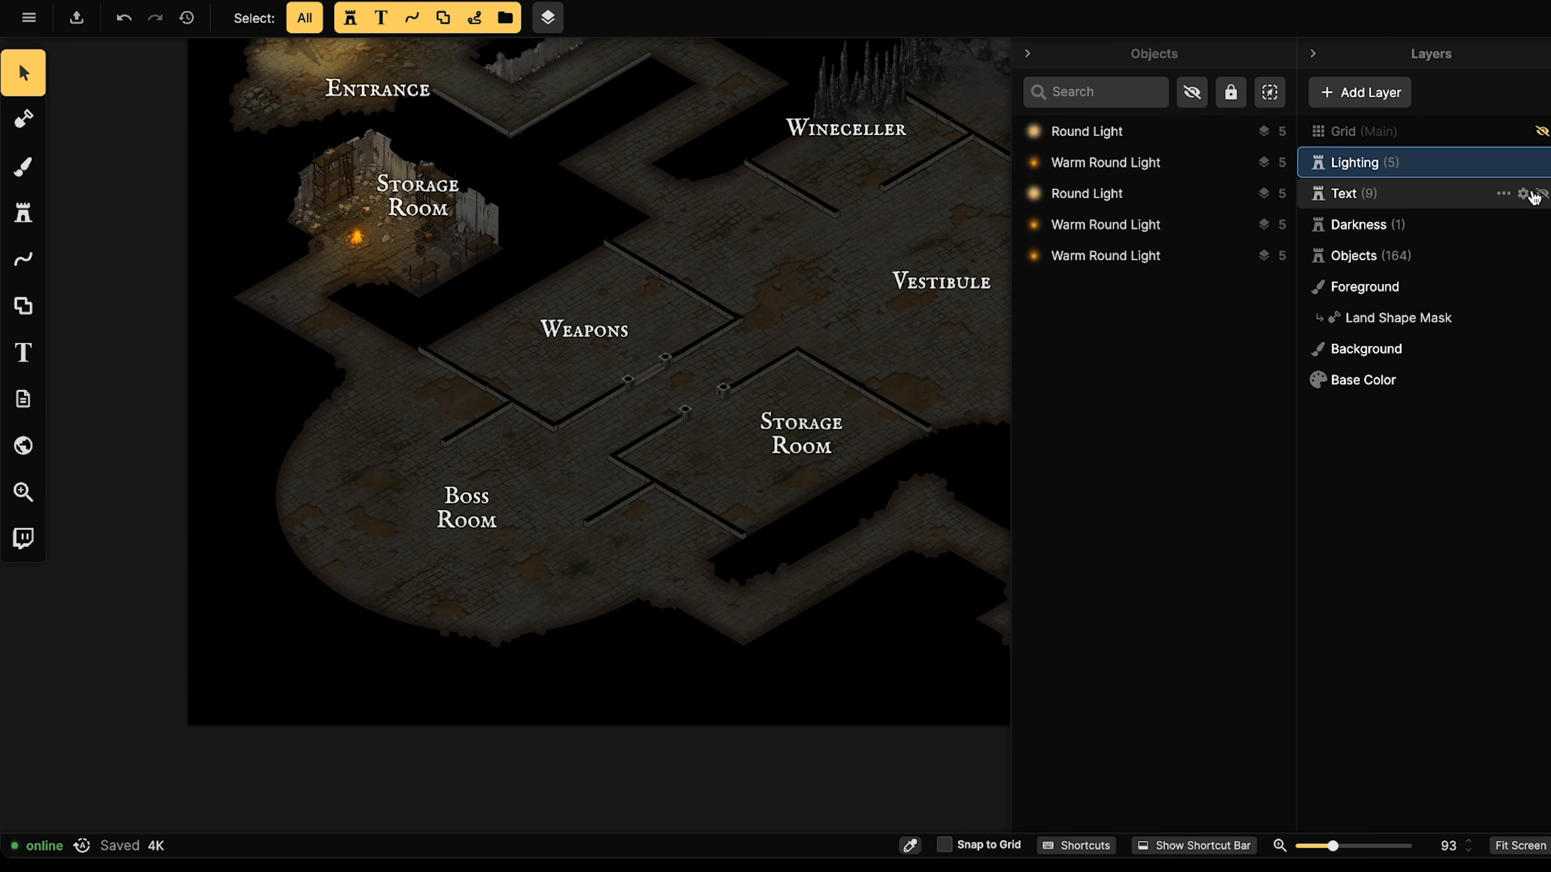
left_click(1523, 193)
Clear the stamp catalog search and choose the plain grey Platform stamp from the Classical Empires Modular pack.
scroll(465, 405, "up", 5)
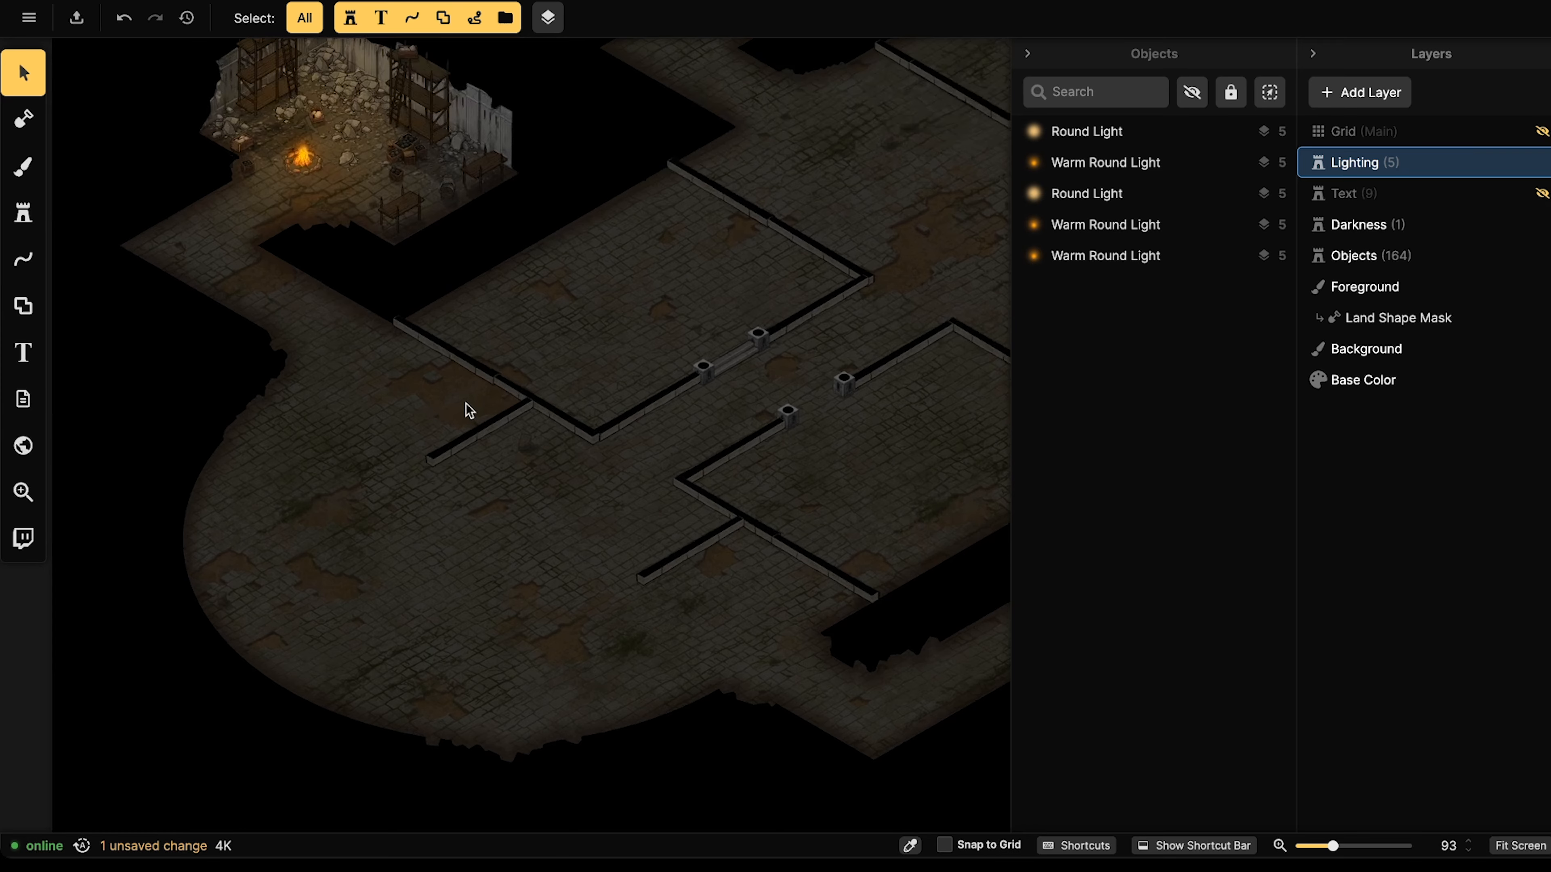
left_click(23, 212)
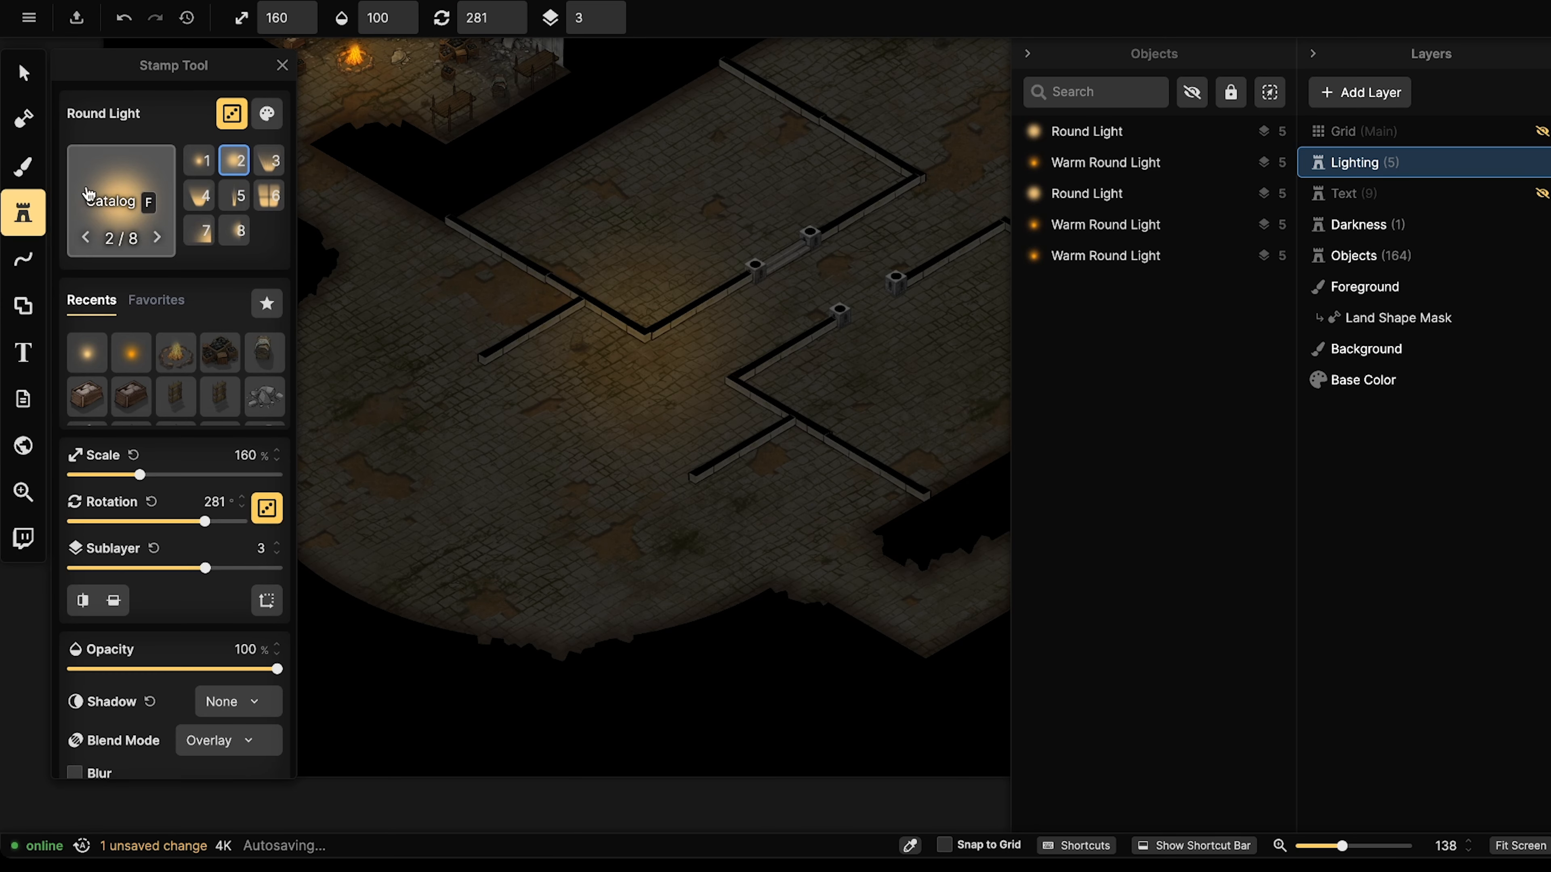
left_click(129, 201)
left_click(520, 86)
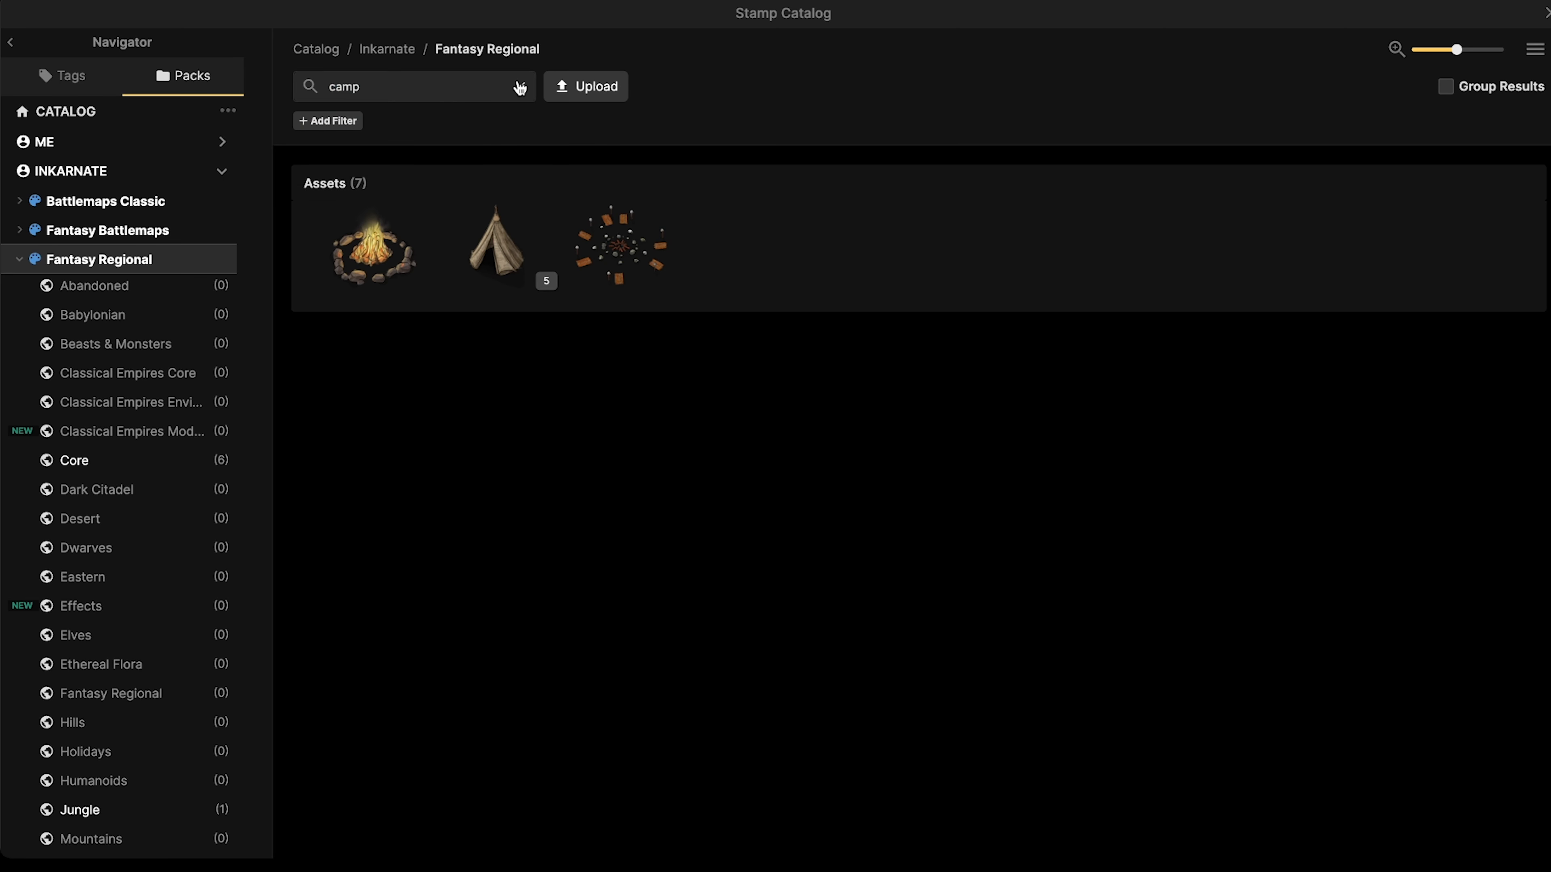
left_click(125, 374)
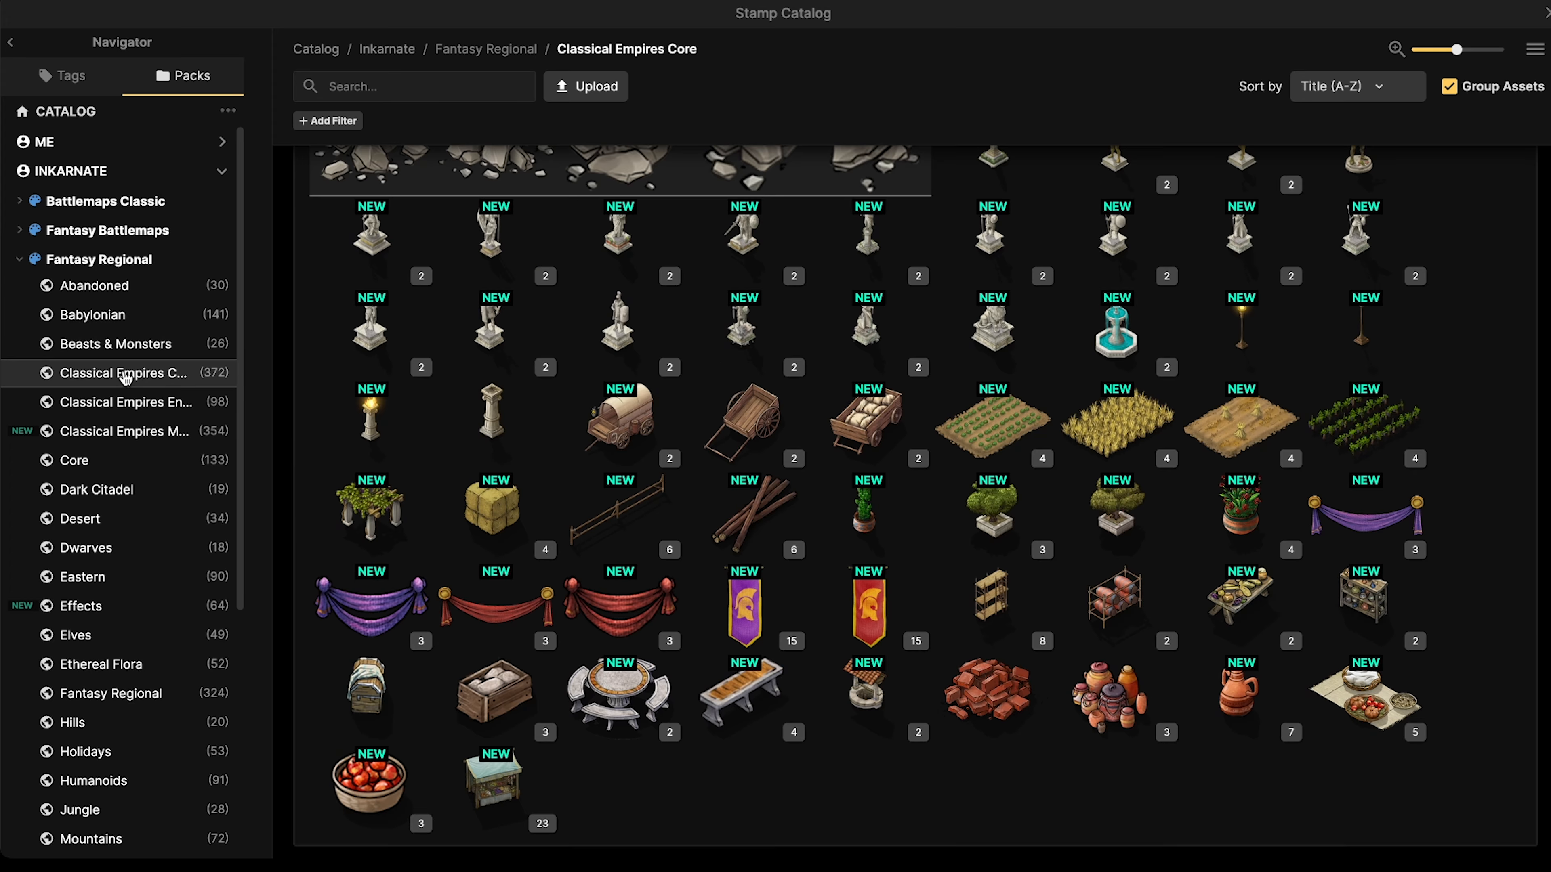
left_click(120, 437)
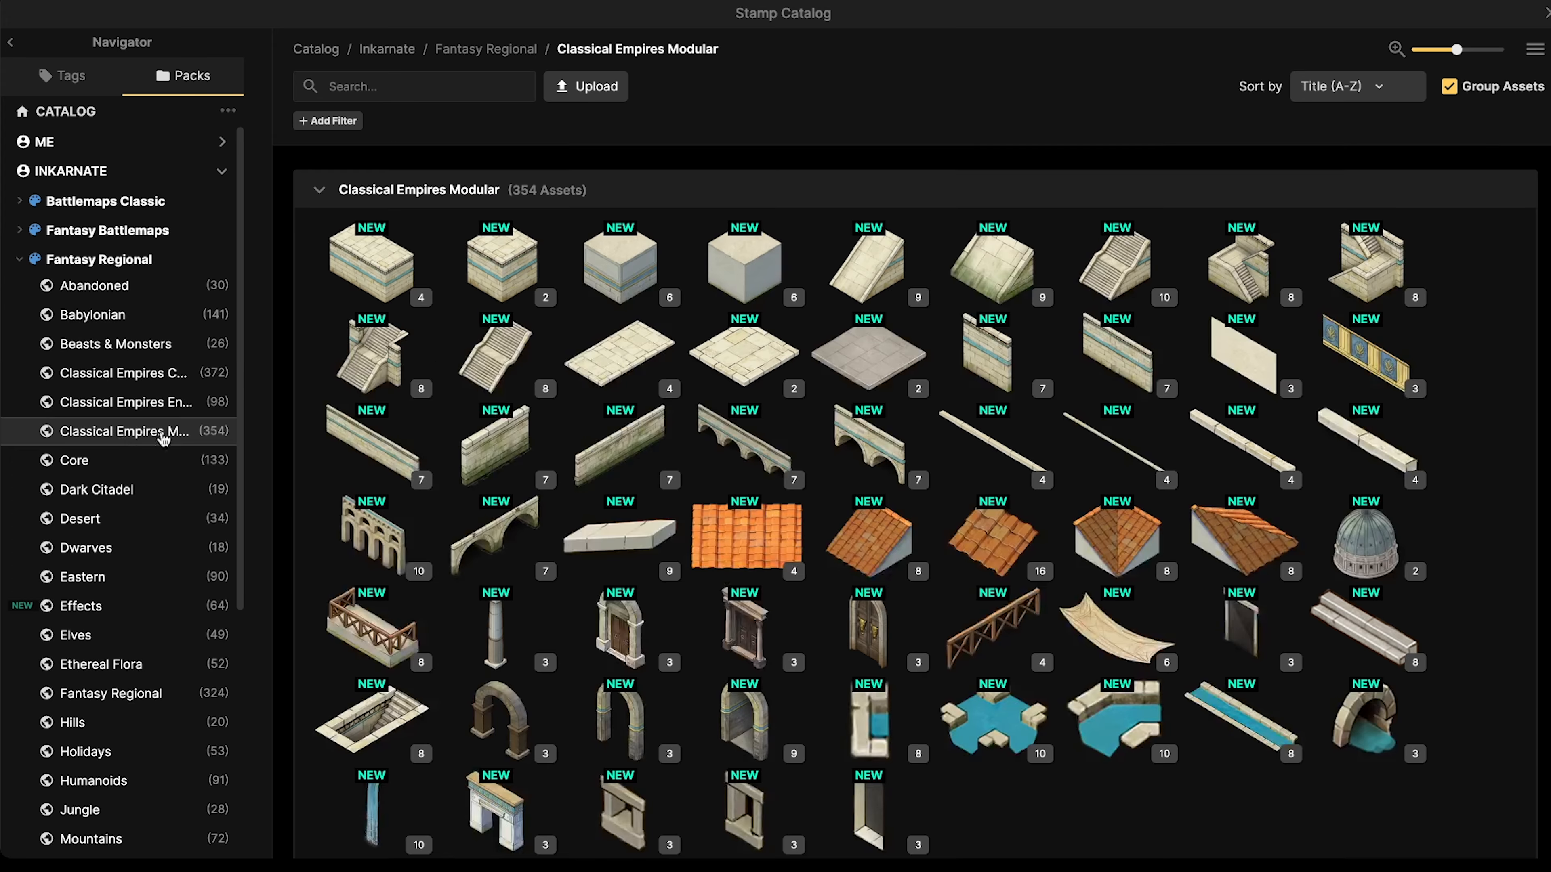
mouse_move(885, 345)
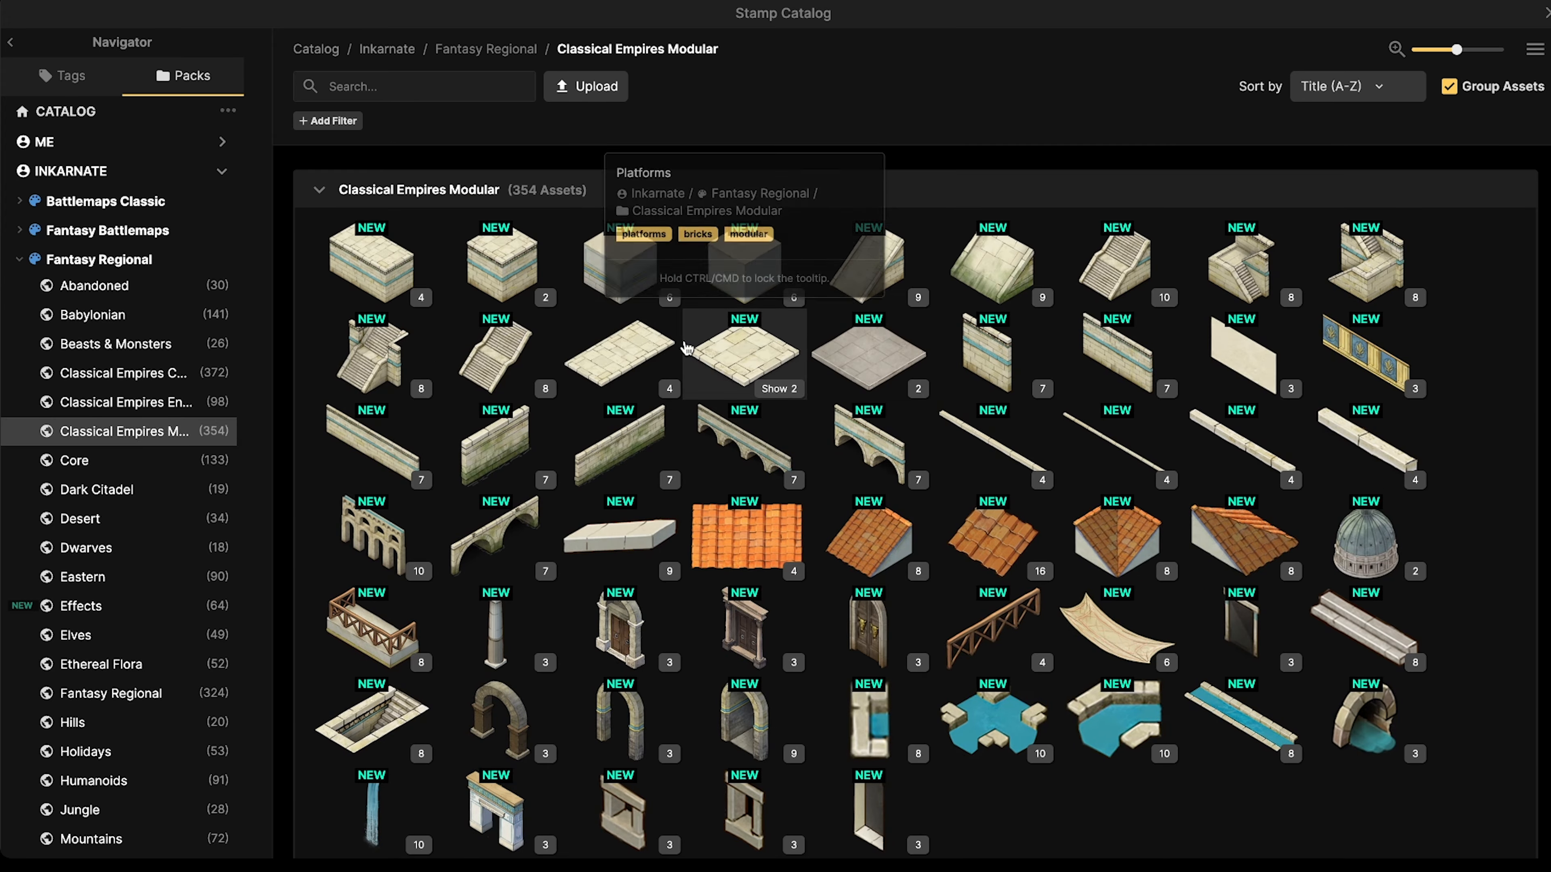
left_click(861, 357)
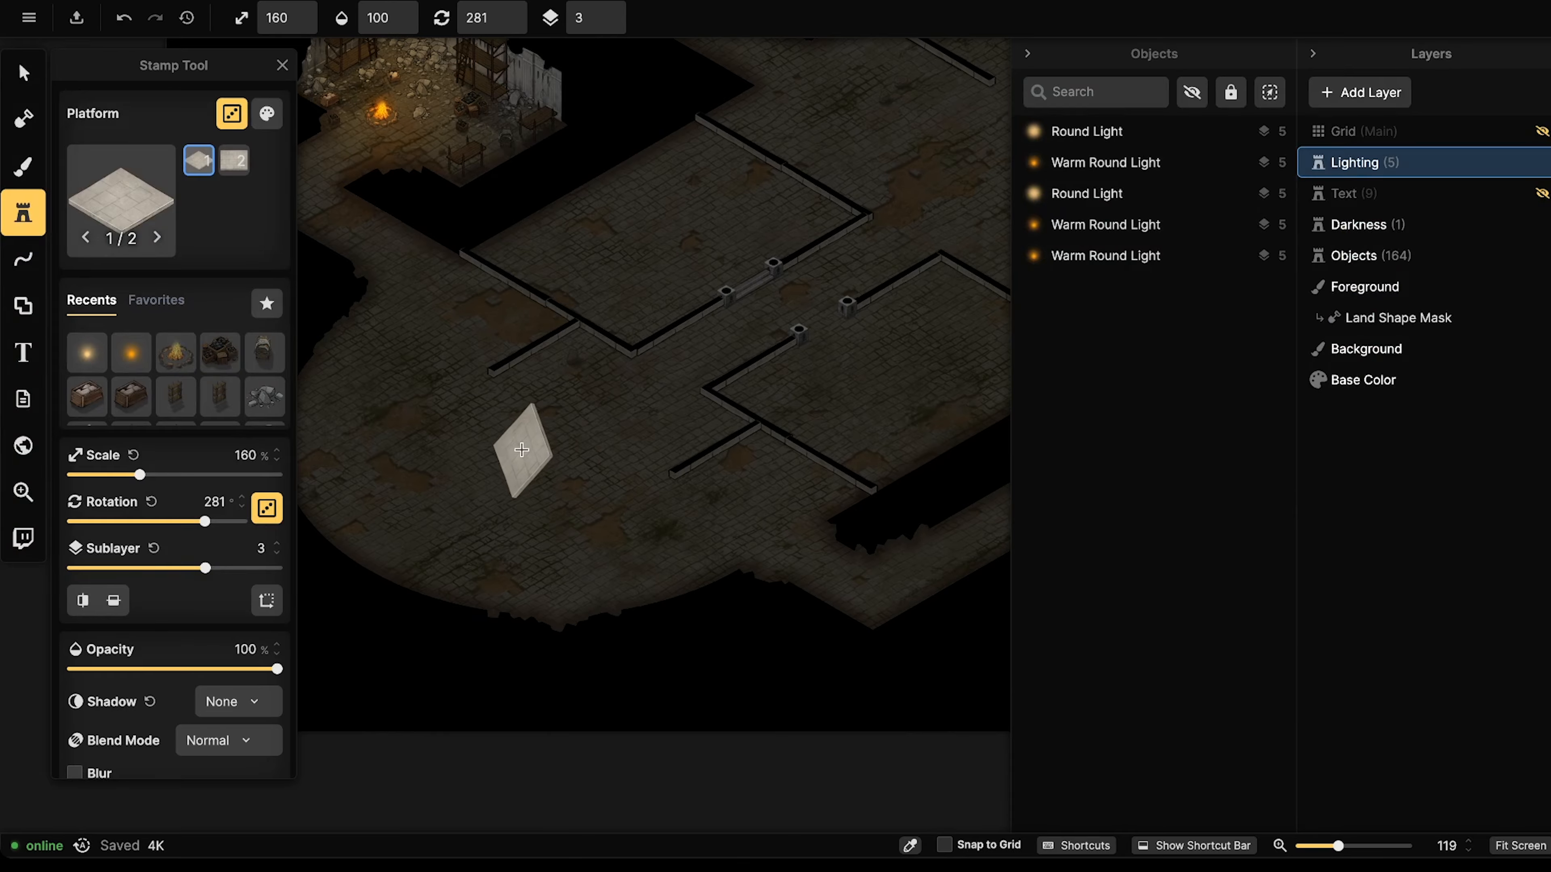
Set the Platform stamp to sublayer 0 and rotation 0° and preview it over the round boss room floor.
scroll(608, 401, "up", 6, "ctrl")
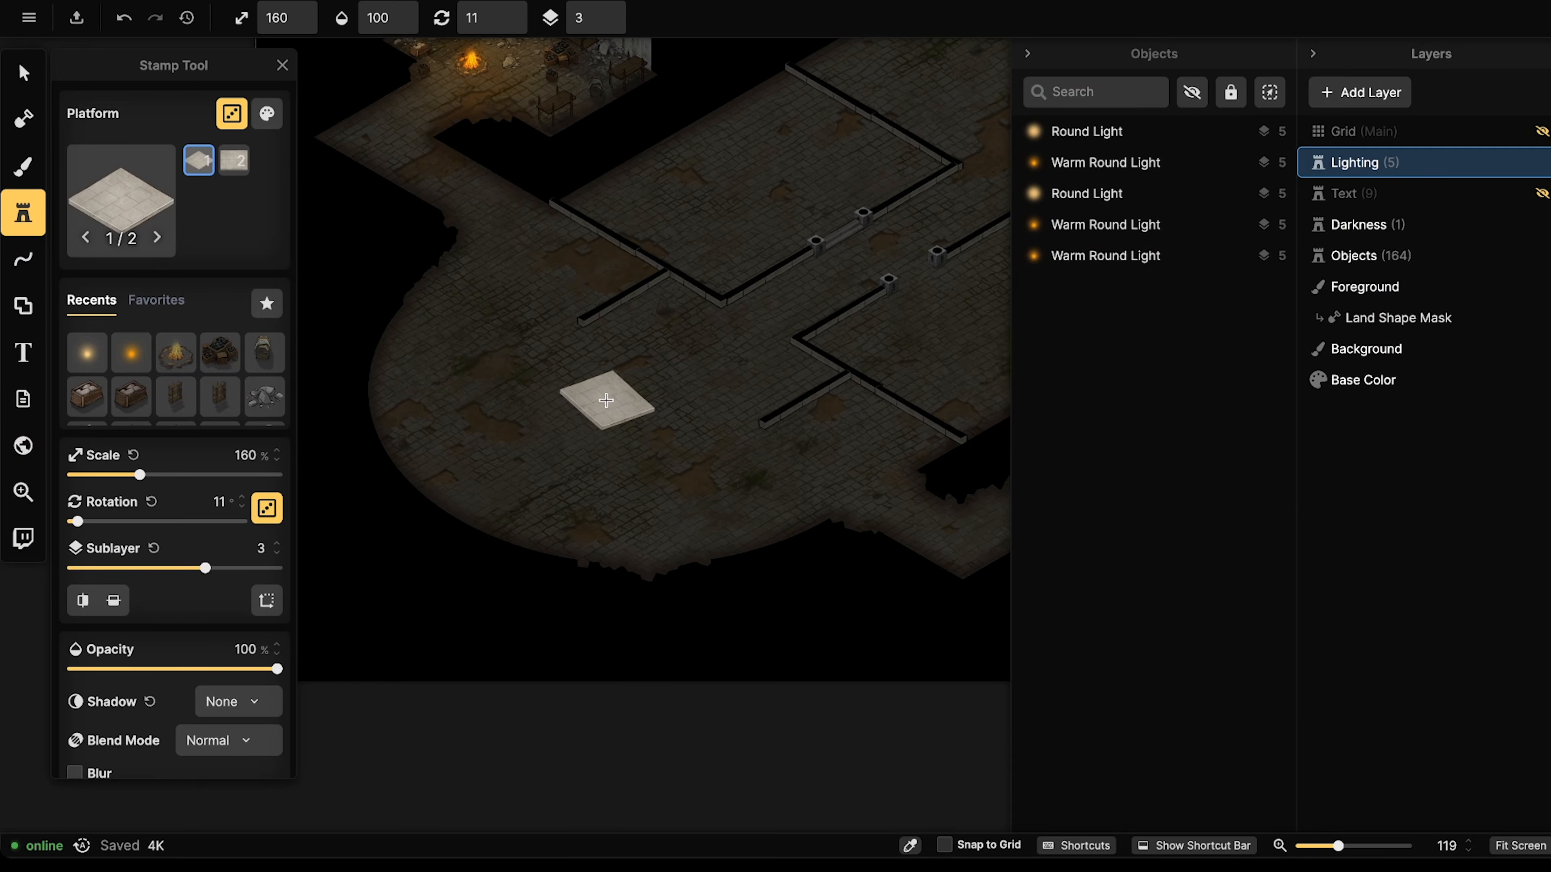
left_click(617, 23)
left_click(617, 23)
left_click(617, 23)
scroll(610, 395, "up", 3)
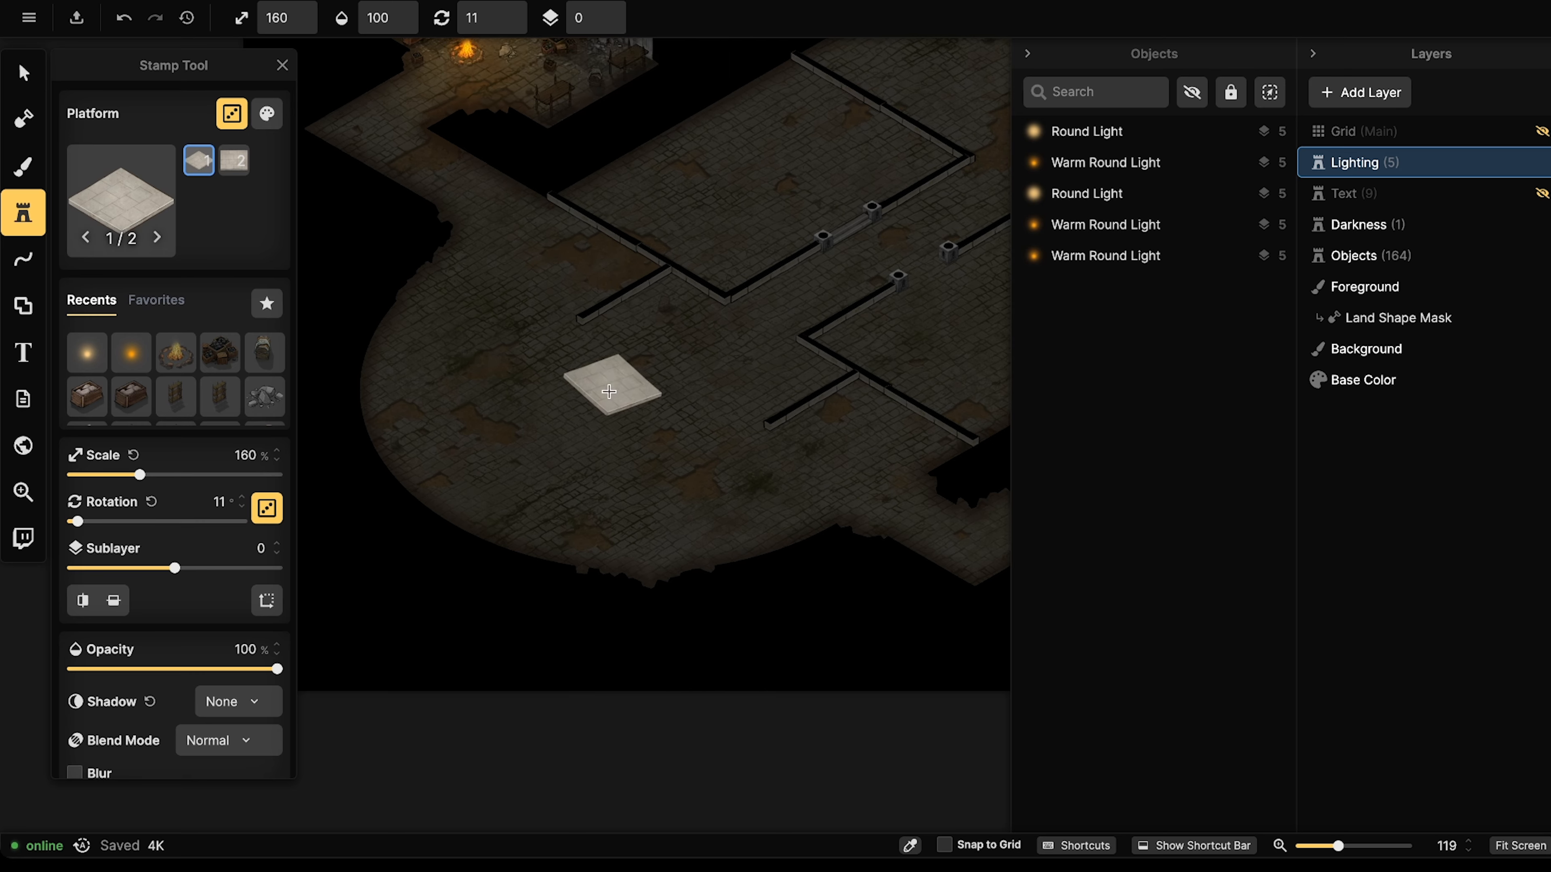
scroll(604, 400, "up", 1)
scroll(605, 400, "down", 1, "ctrl")
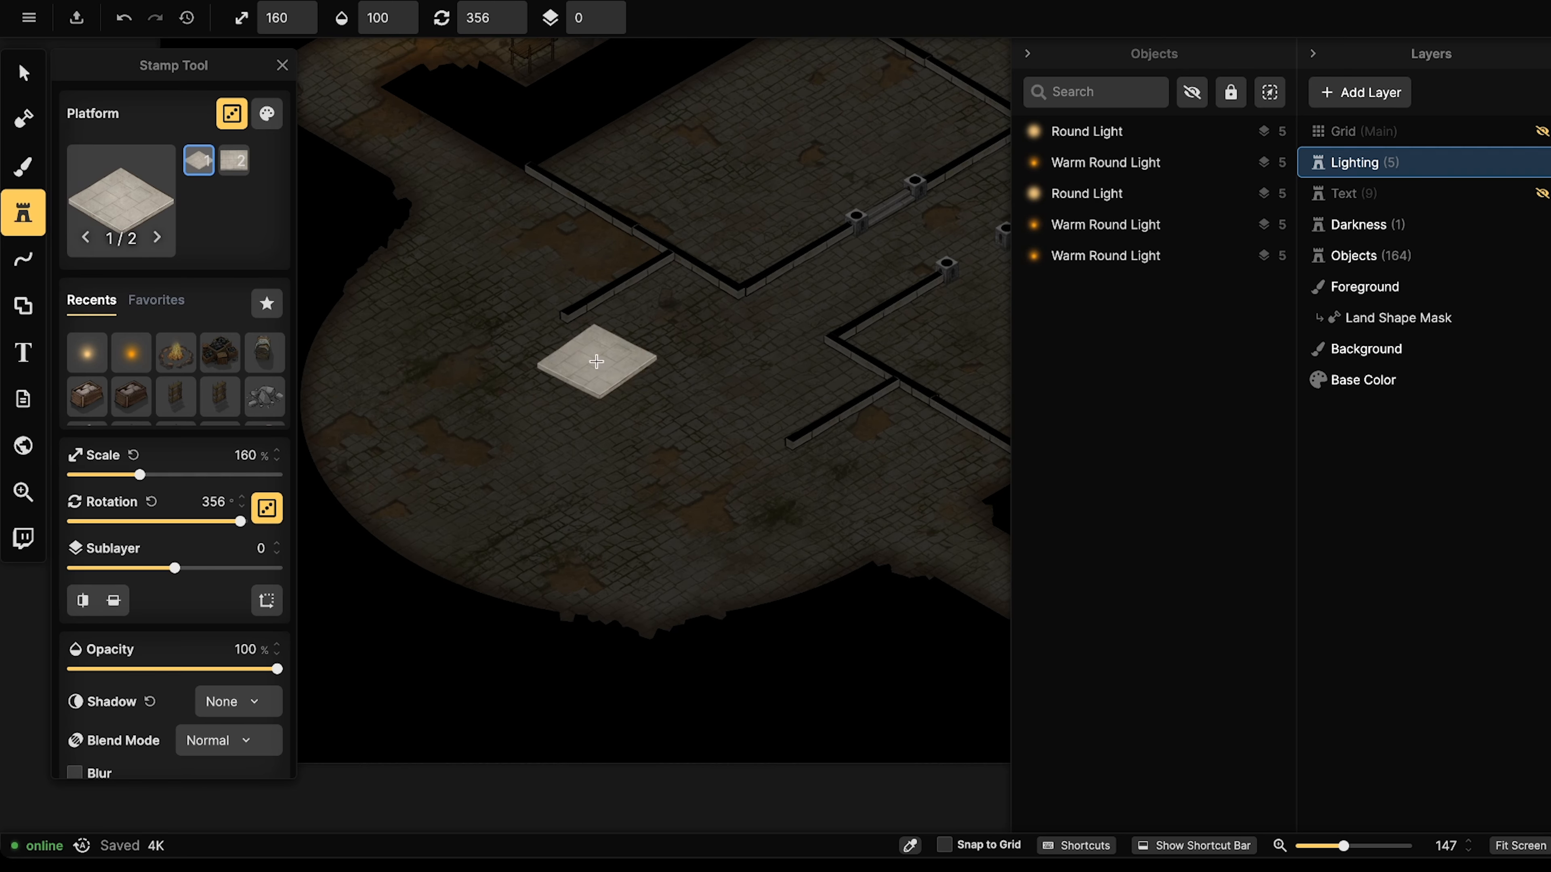
left_click(522, 19)
scroll(637, 367, "down", 1)
middle_click_drag(678, 368, 628, 399)
middle_click_drag(557, 312, 644, 334)
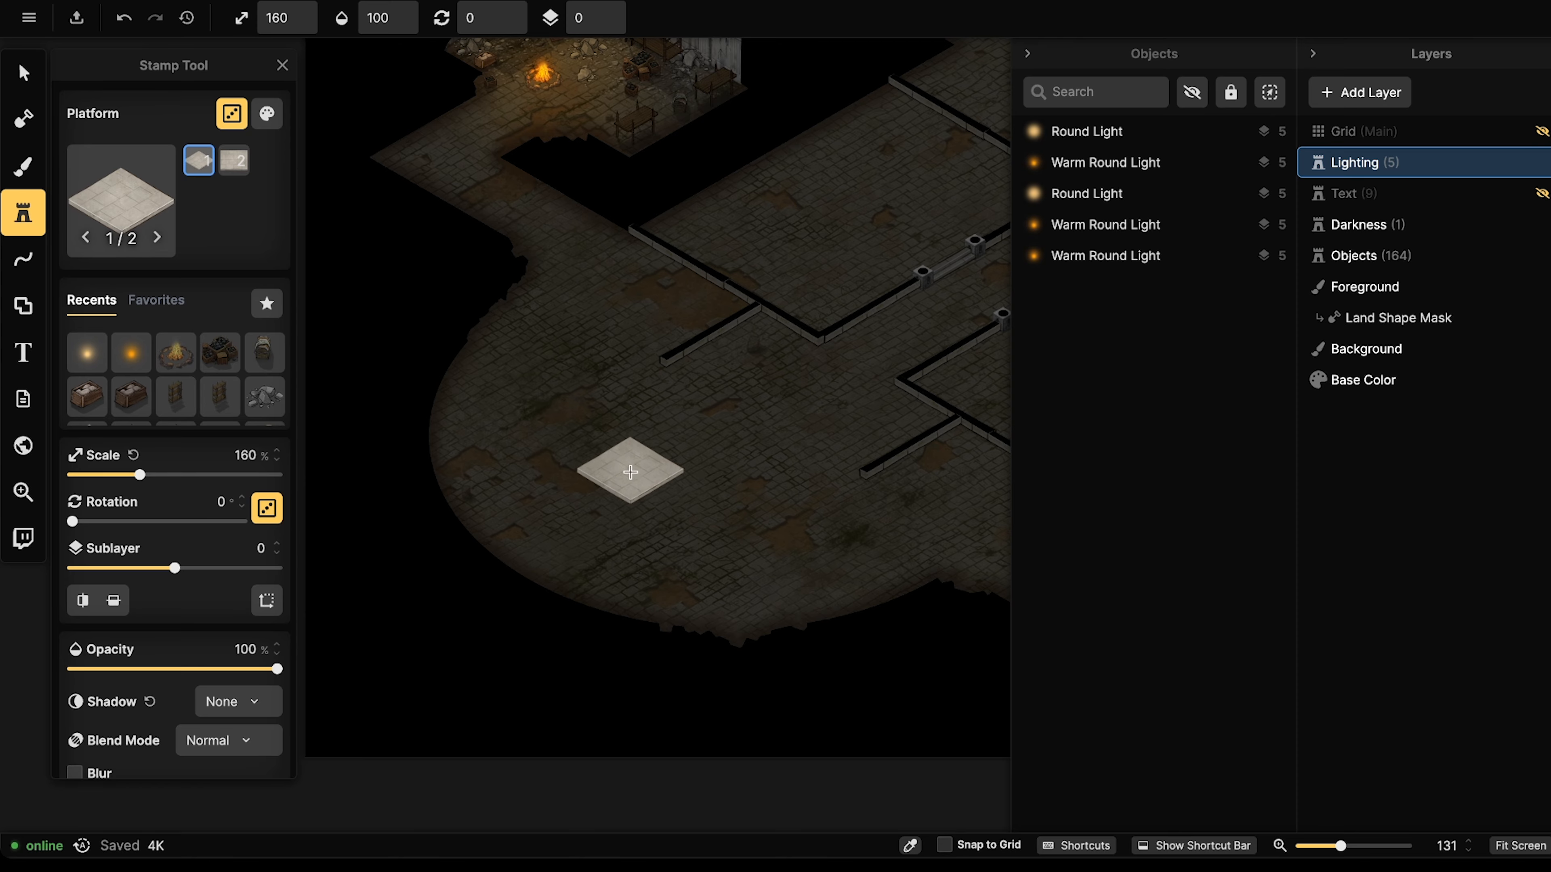
Search the whole Fantasy Regional catalog for "crater" and choose the second Crater stamp variant at 100% scale.
middle_click_drag(663, 463, 635, 339)
left_click(121, 201)
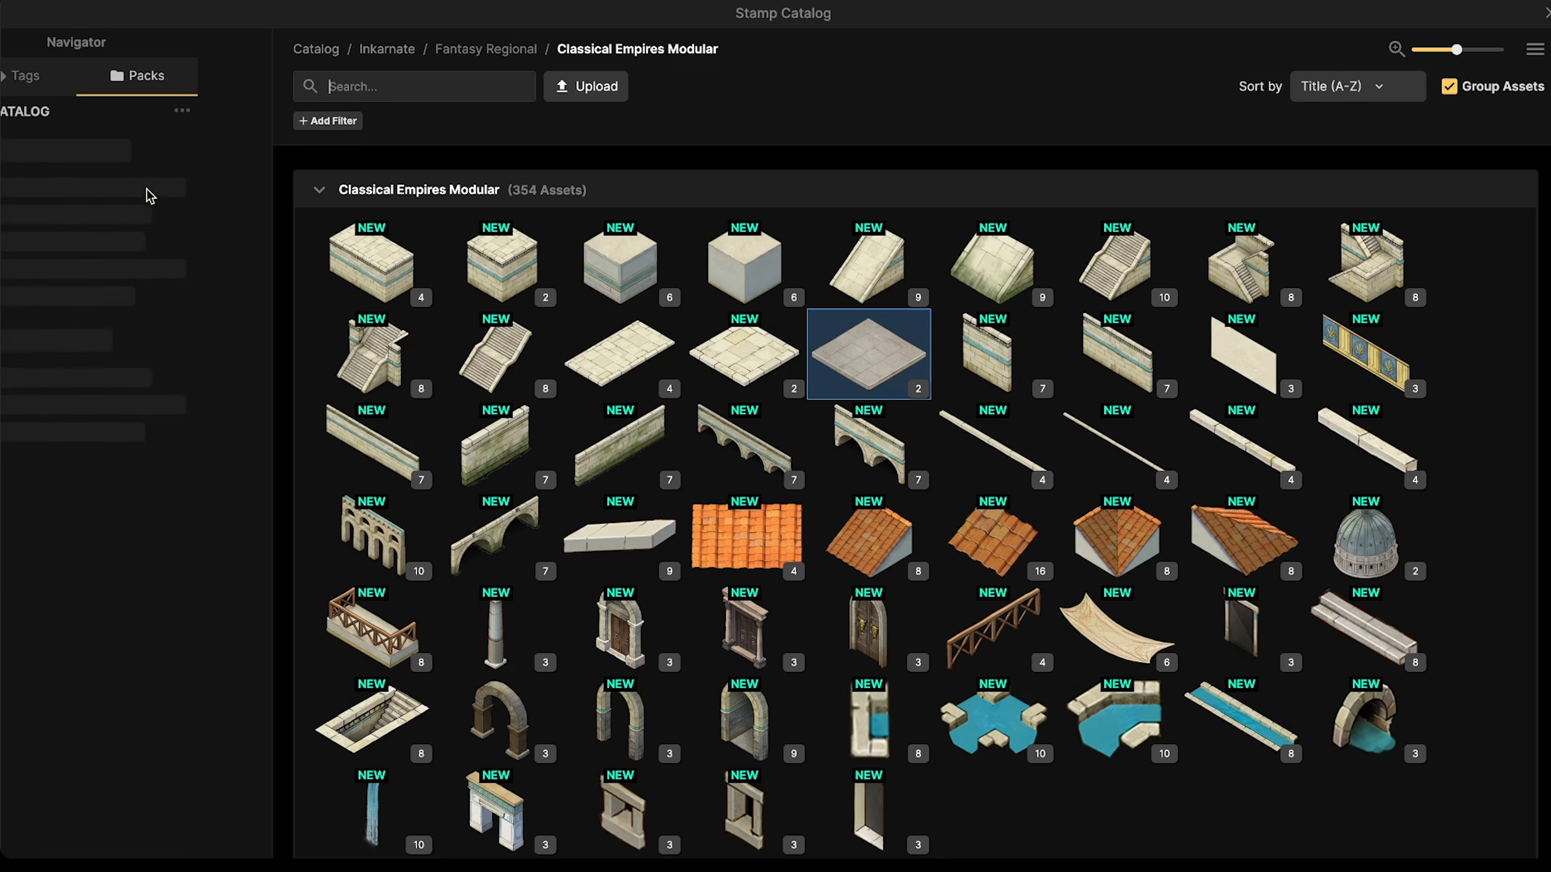
type("crater")
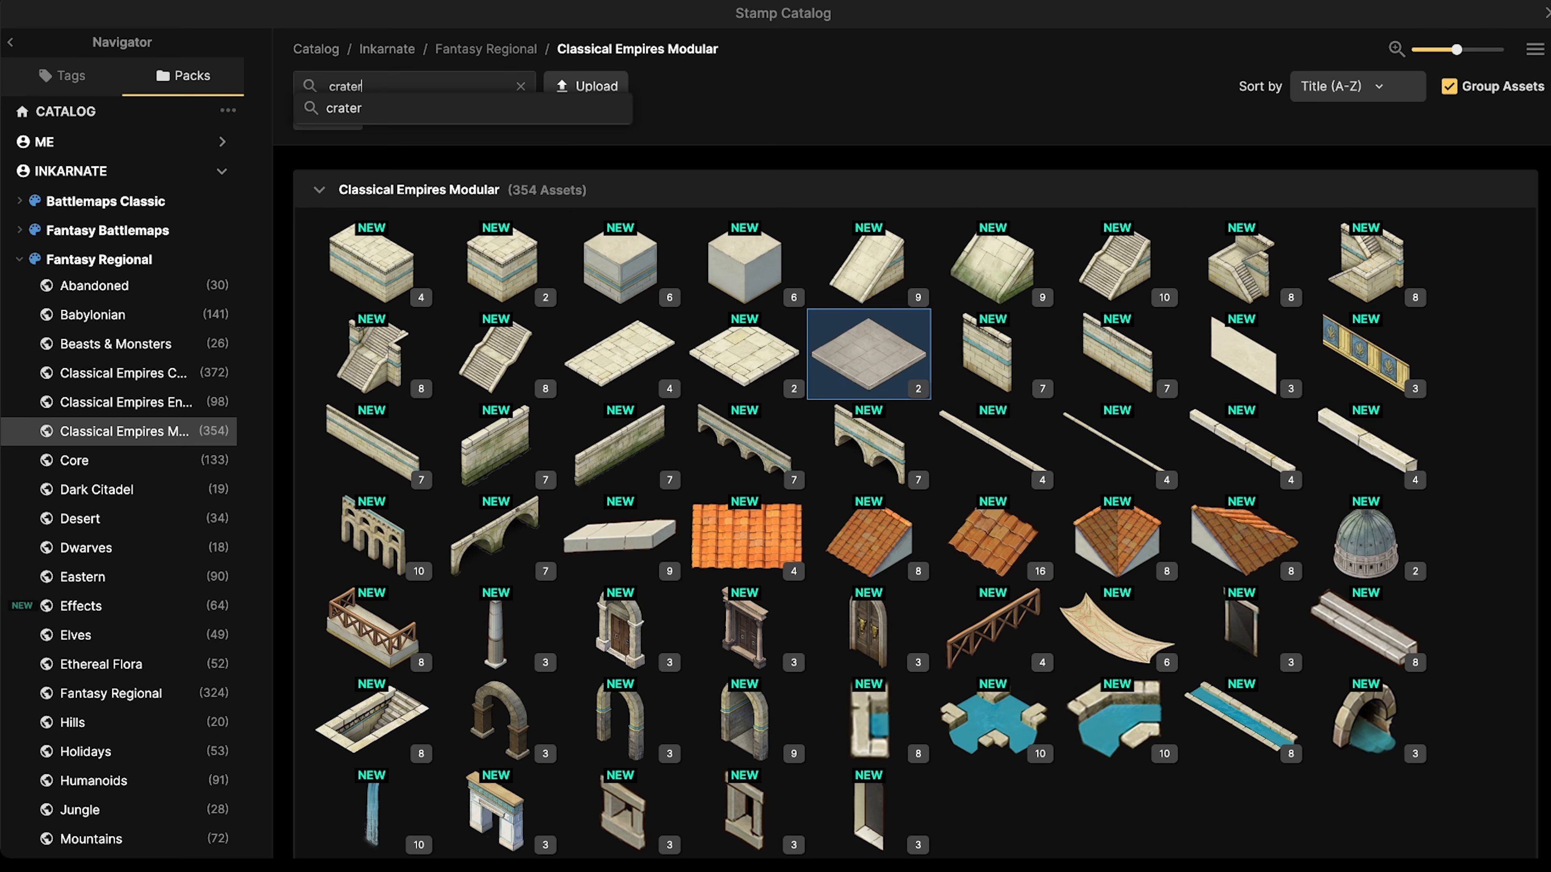
key("Return")
left_click(491, 49)
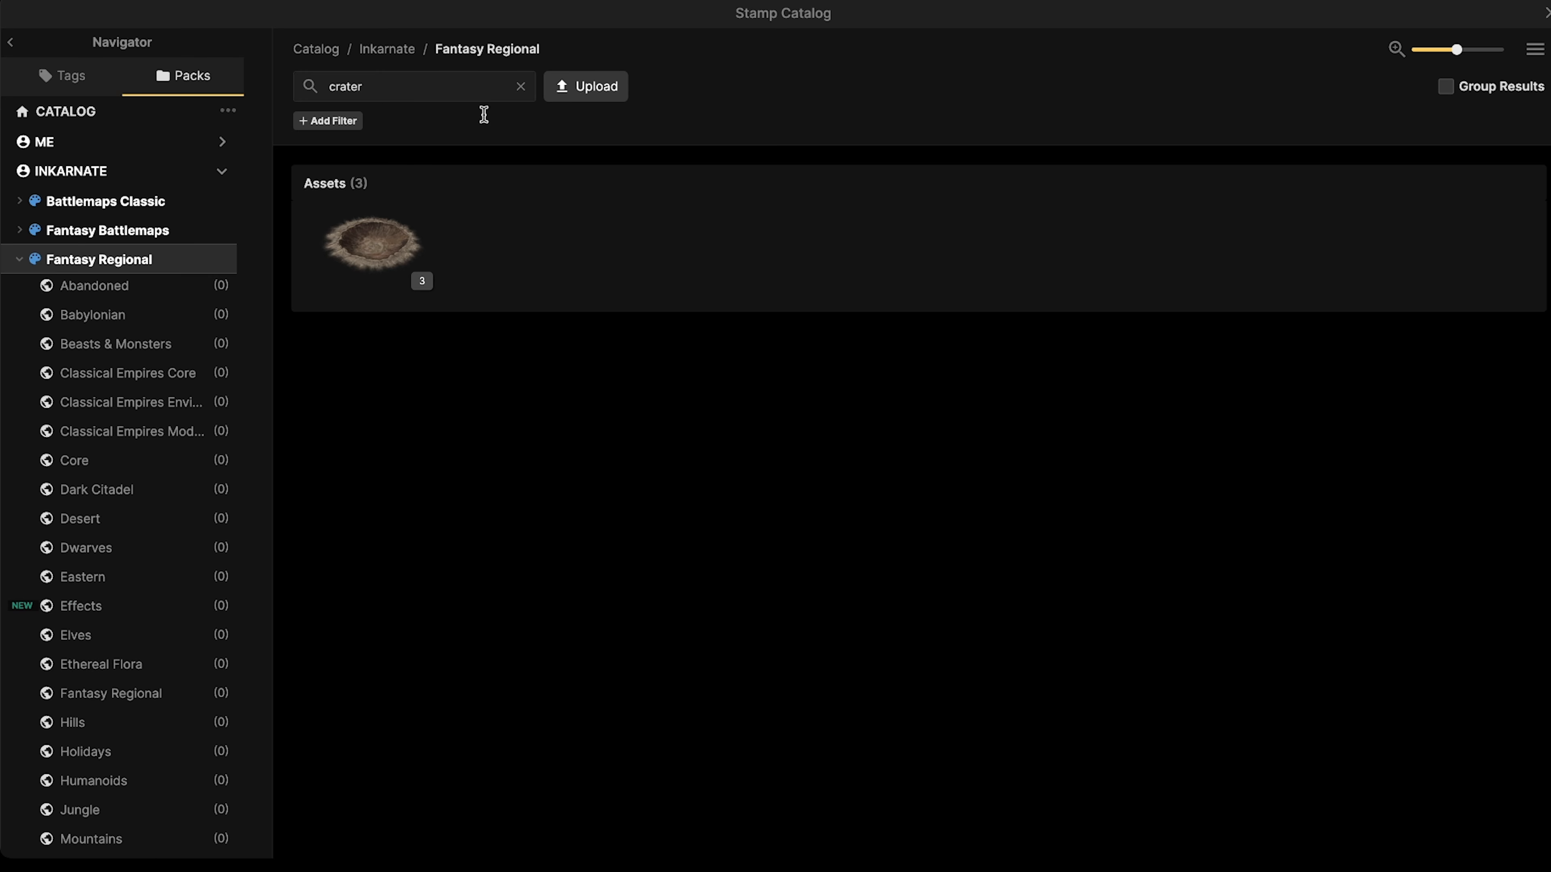
left_click(372, 251)
scroll(659, 467, "down", 6, "shift")
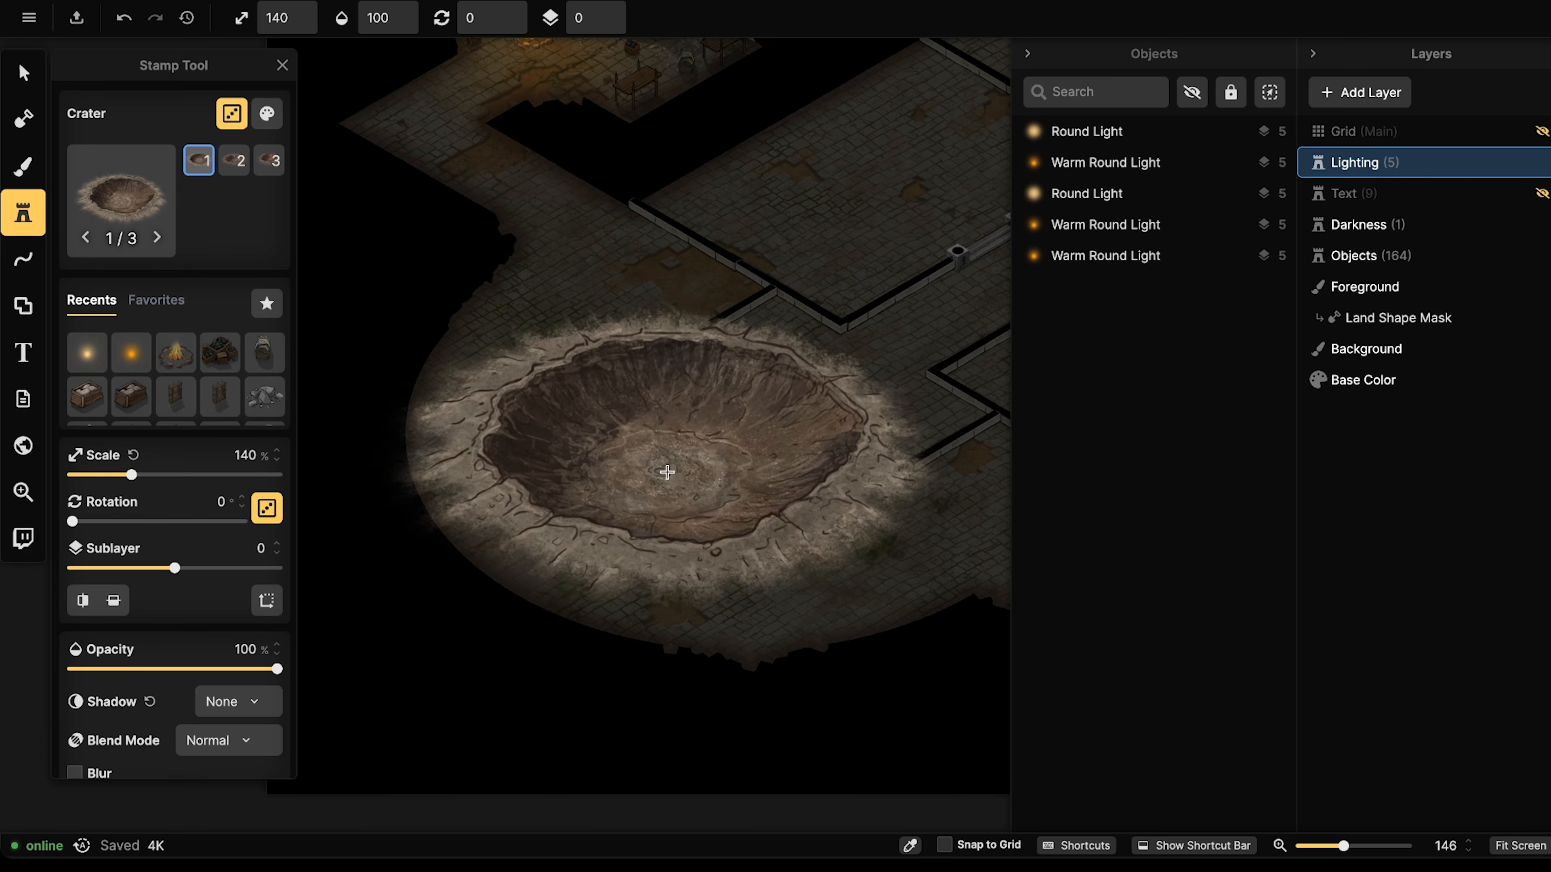
key("Left")
key("Left")
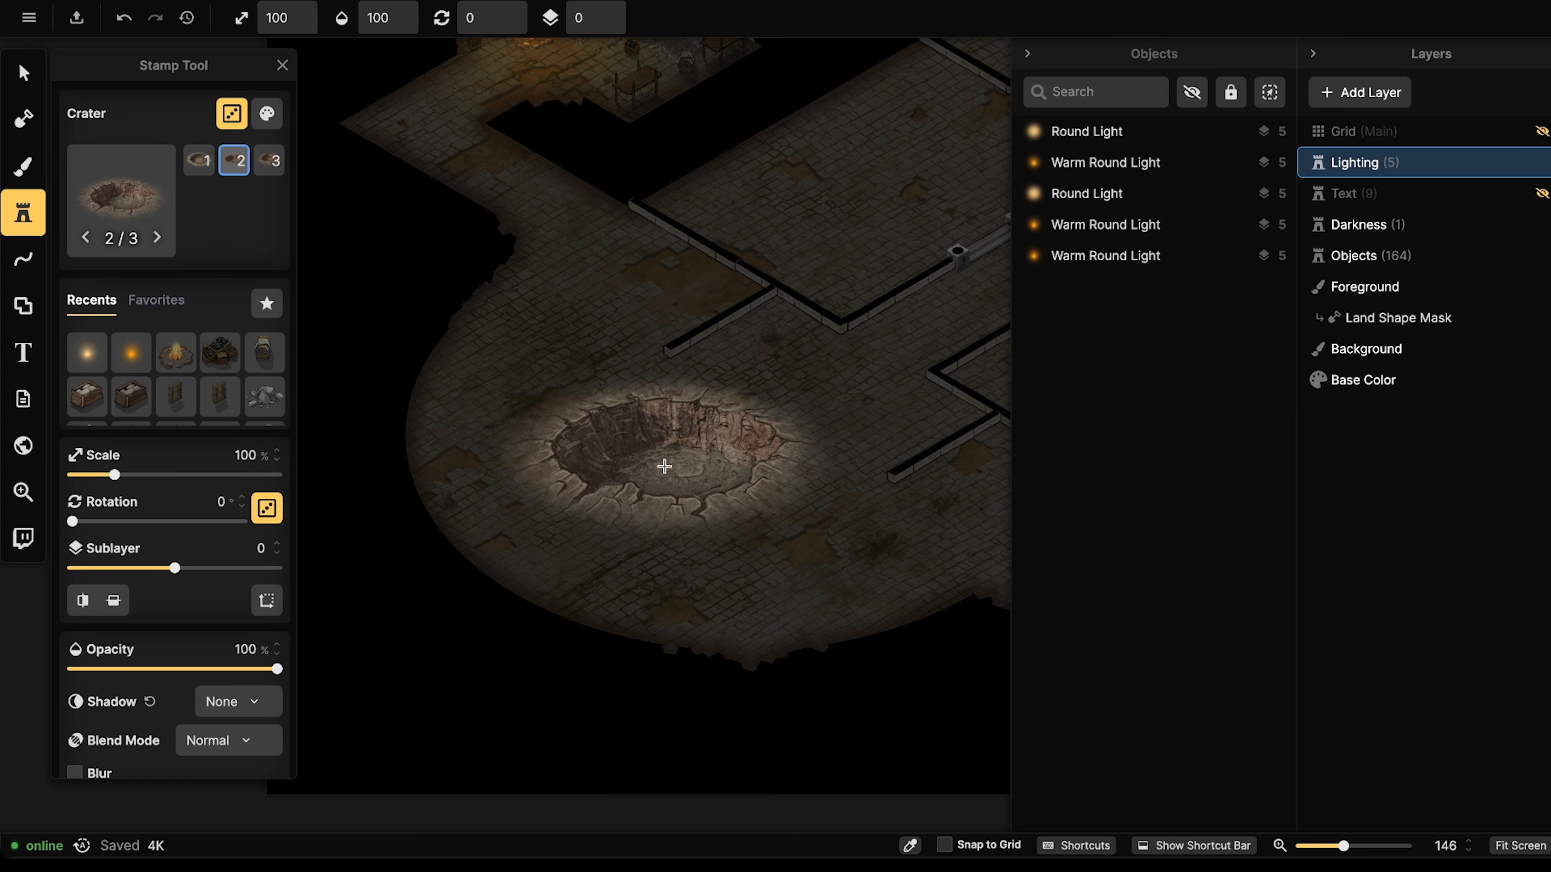
Place the crater in the round boss room, then delete it and return to the second Crater variant.
left_click(661, 475)
left_click(34, 66)
left_click(625, 538)
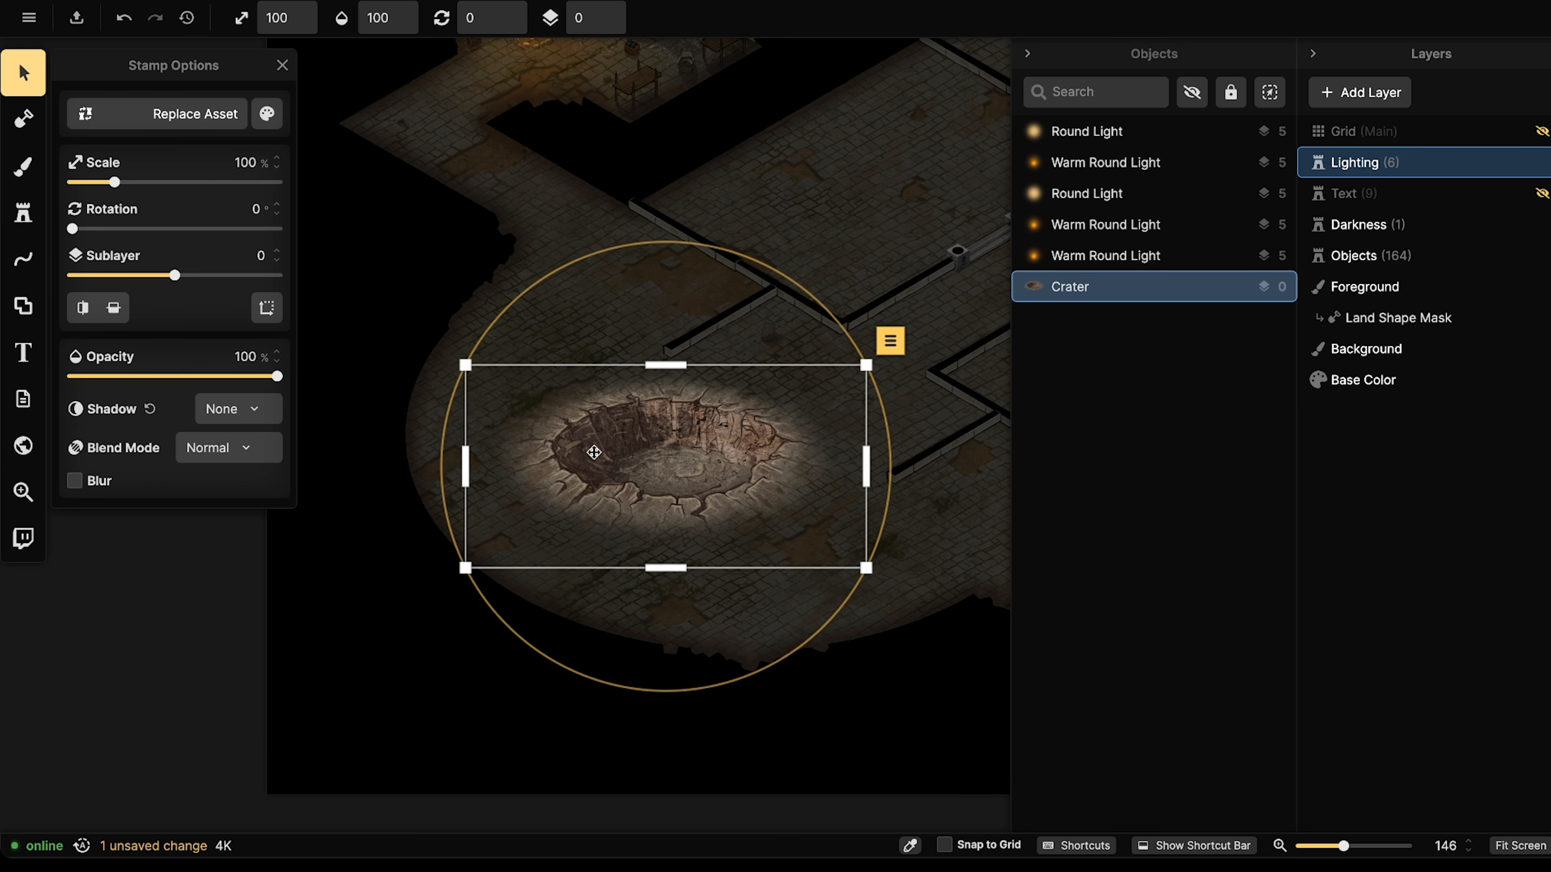
key("Delete")
left_click(23, 212)
left_click(234, 161)
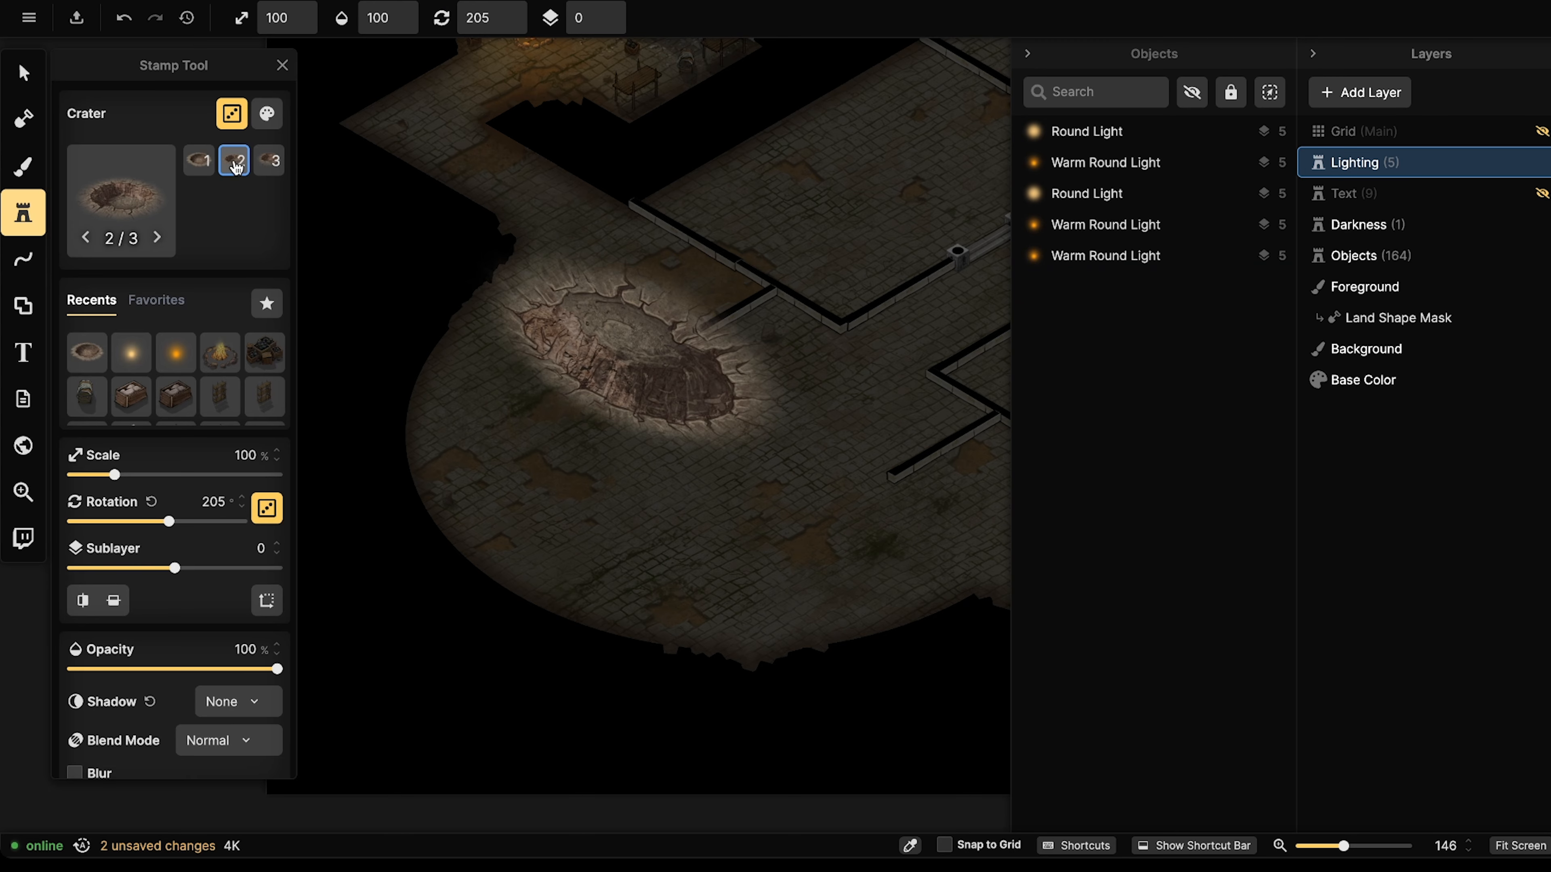
Find the Pit stamp by searching for "pit" and place its second variant in the round boss room at 120% scale and 355° rotation.
left_click(146, 199)
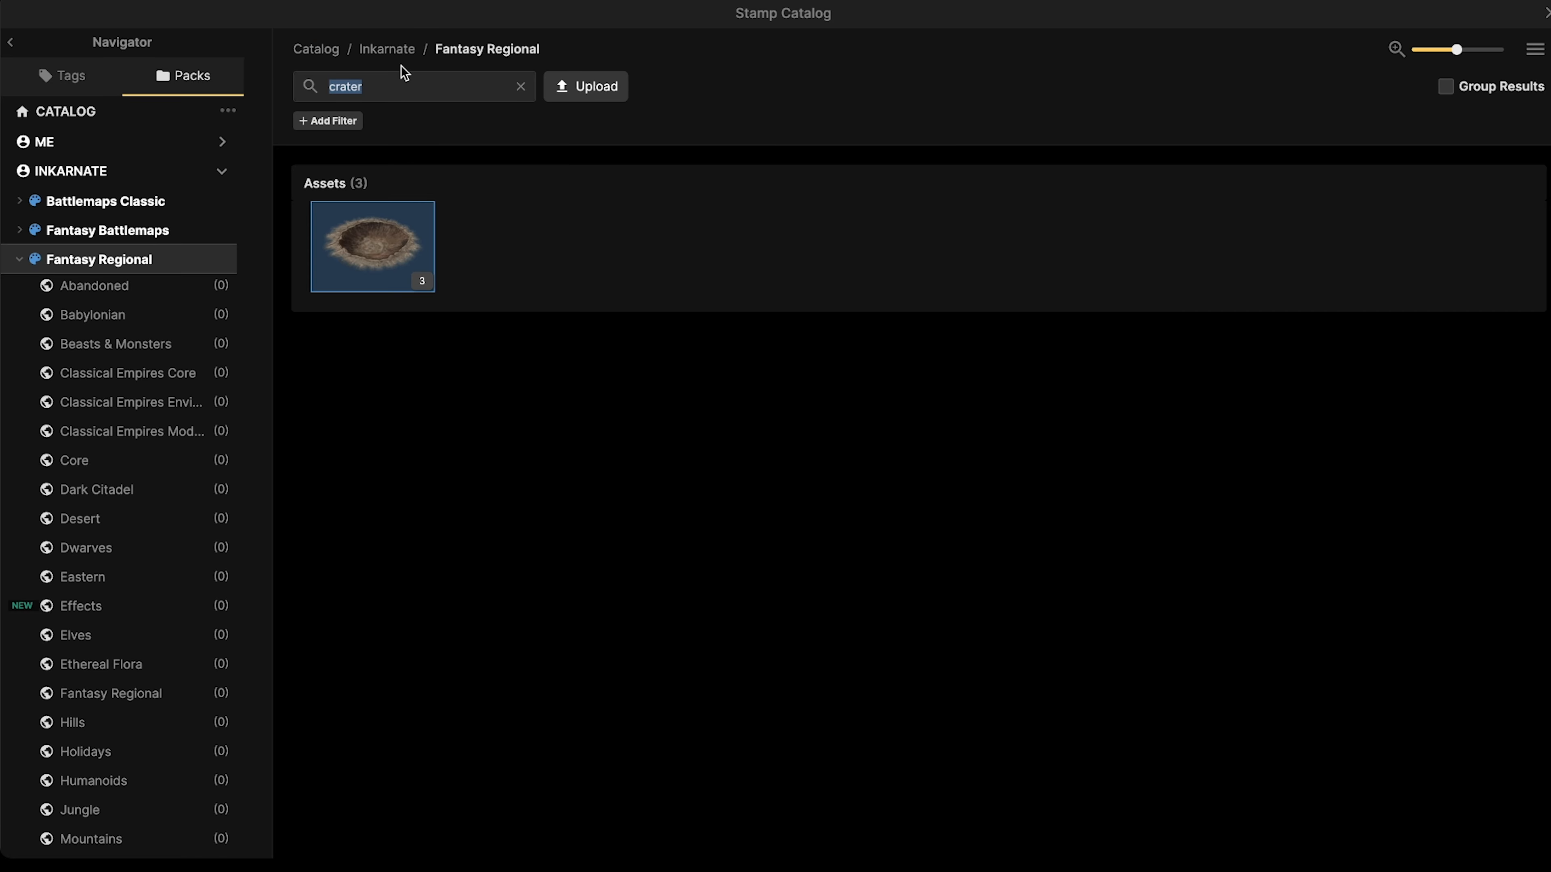
type("pit")
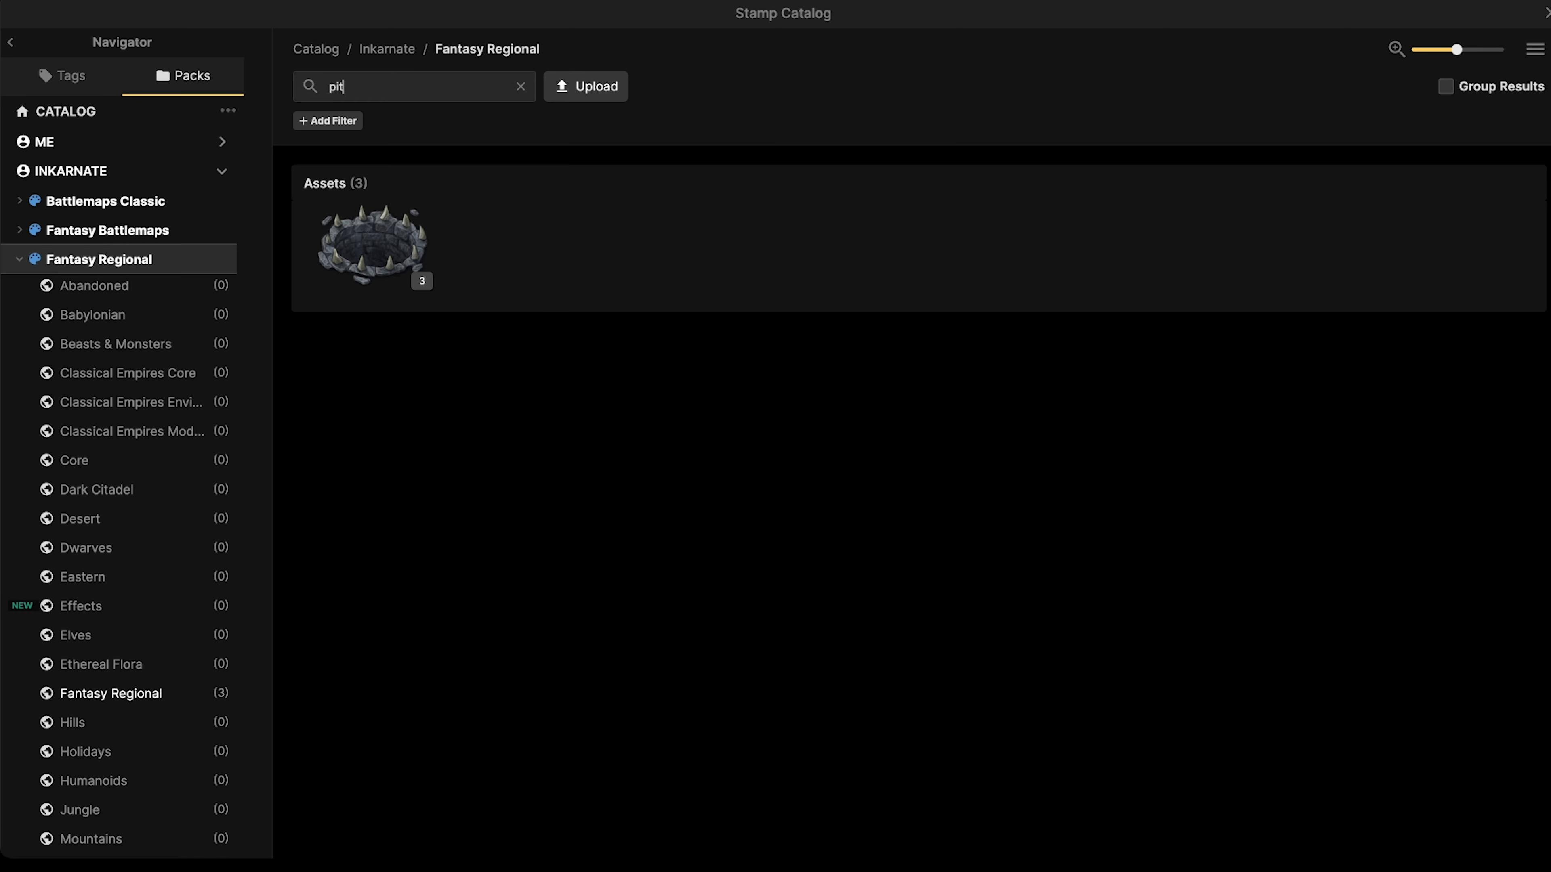
left_click(380, 220)
left_click(237, 164)
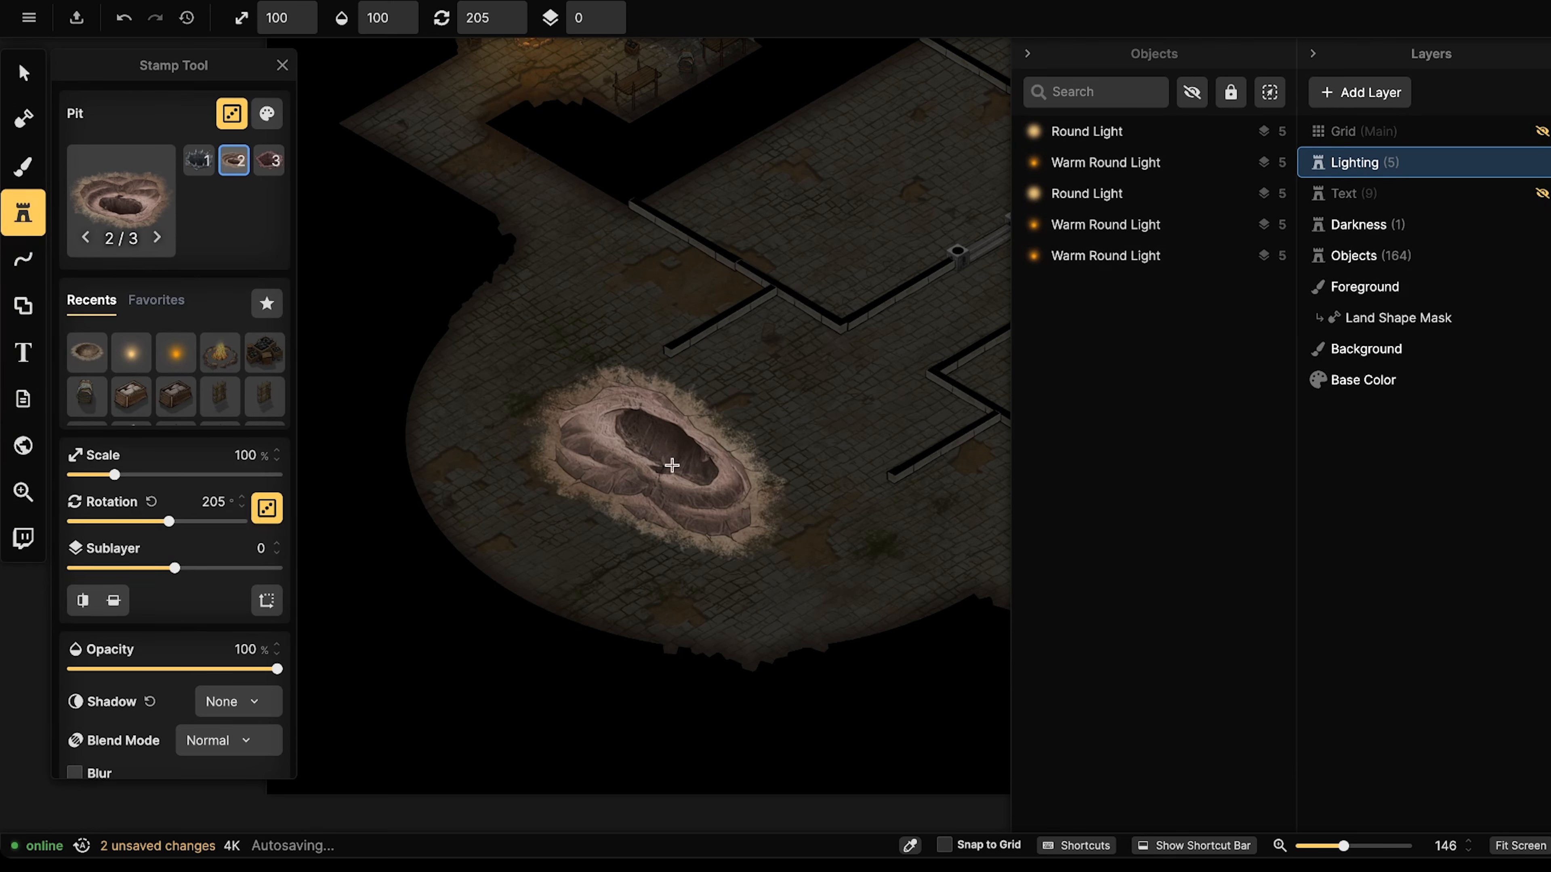
scroll(684, 488, "up", 6, "alt")
scroll(676, 476, "up", 7, "alt")
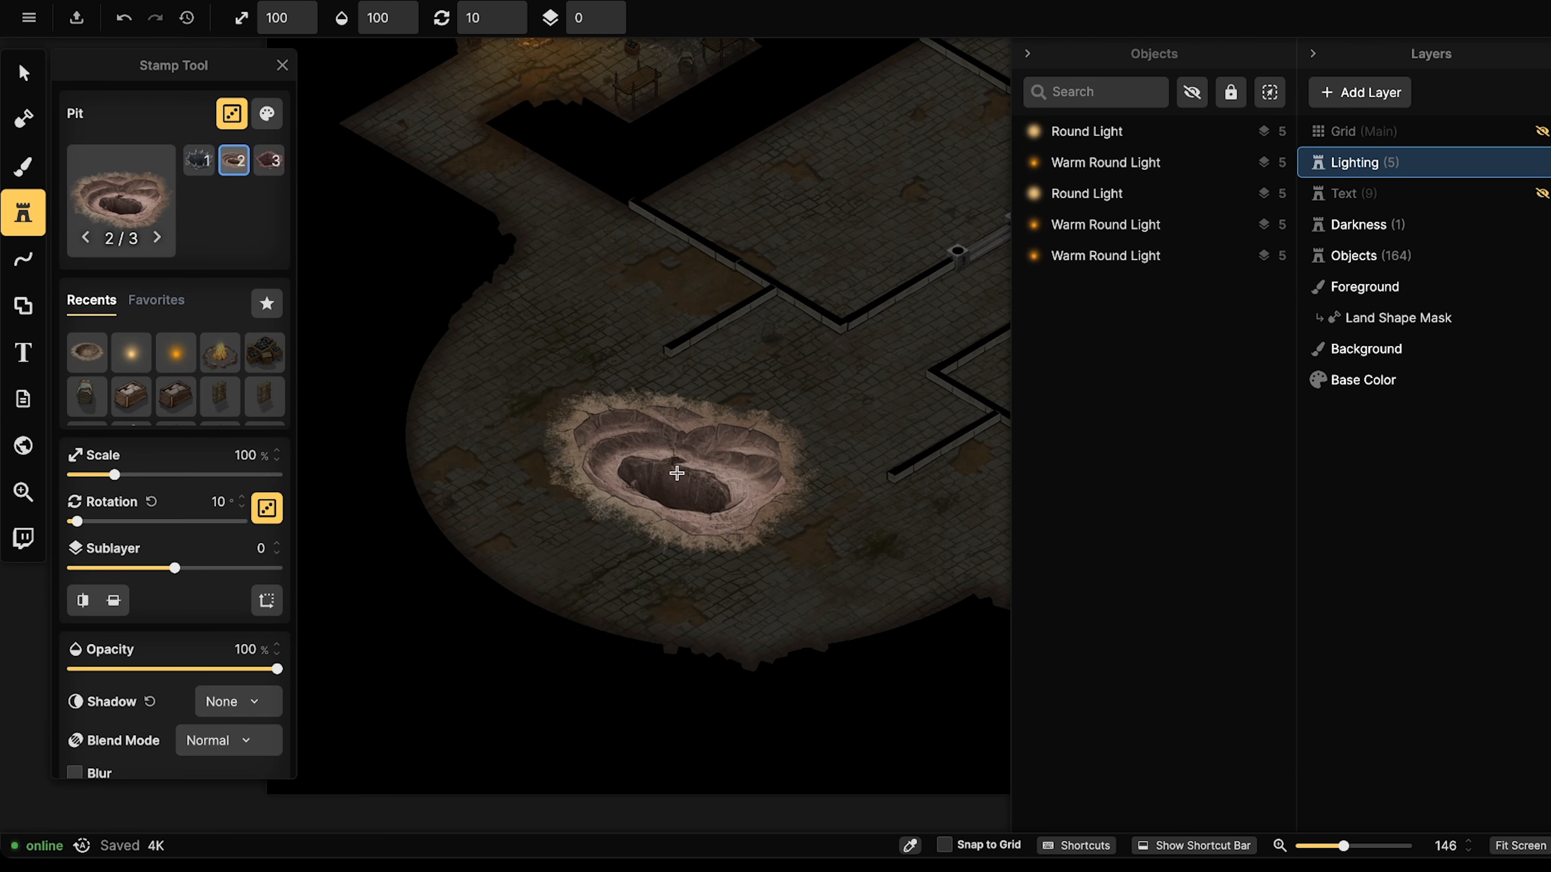
scroll(674, 475, "down", 1, "alt")
scroll(670, 478, "up", 4, "shift")
left_click(670, 479)
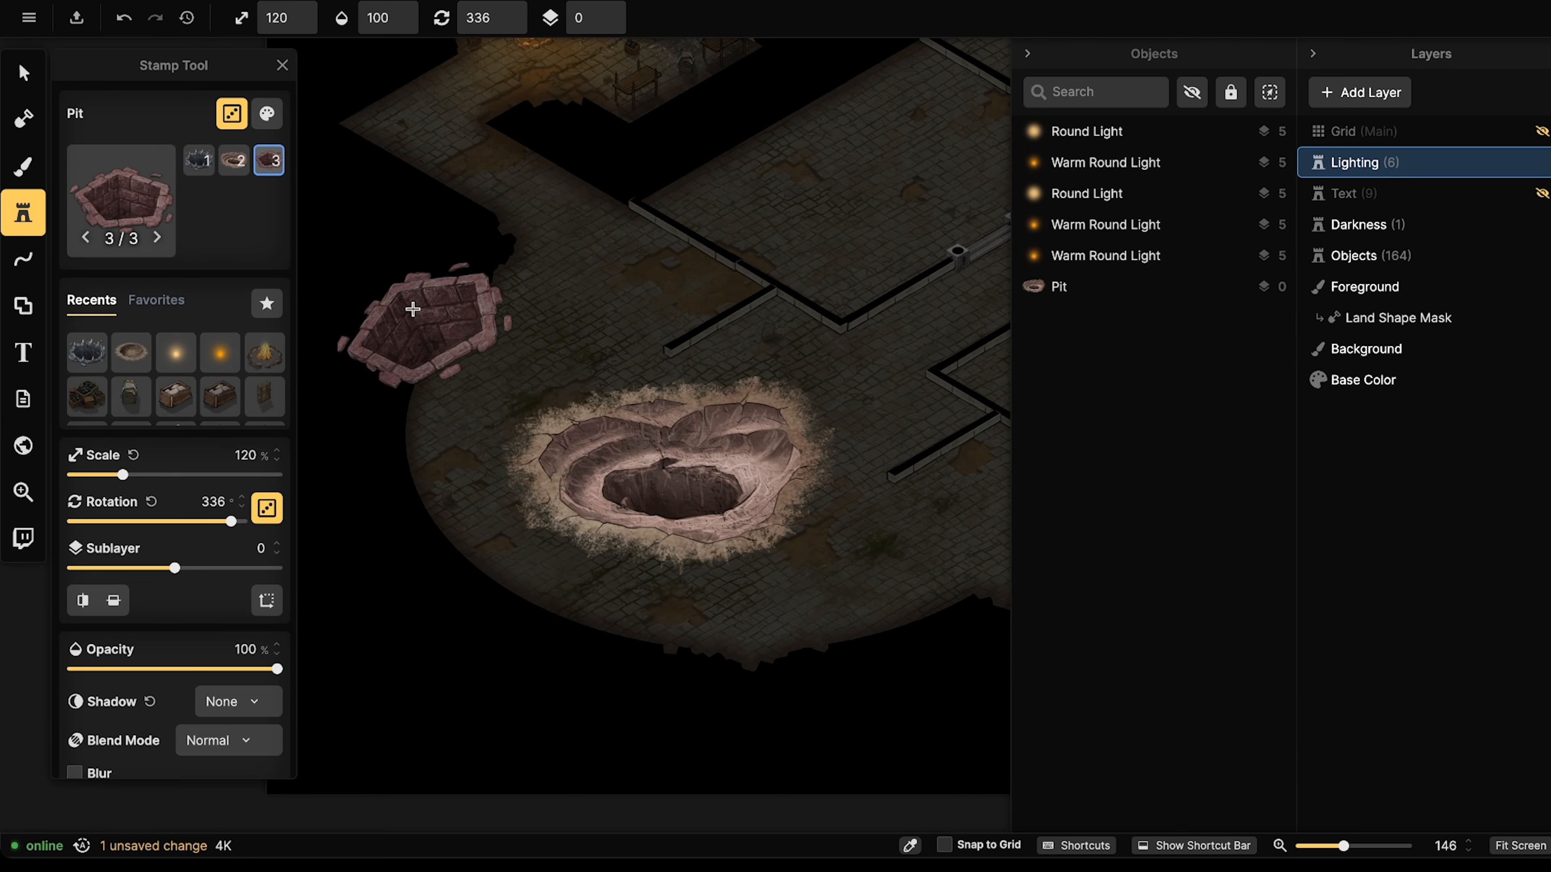
Scale the placed pit to 130%, reposition it slightly within the boss room and set its rotation to 0°.
key("Escape")
left_click(727, 428)
scroll(697, 431, "up", 5)
scroll(675, 450, "up", 1, "shift")
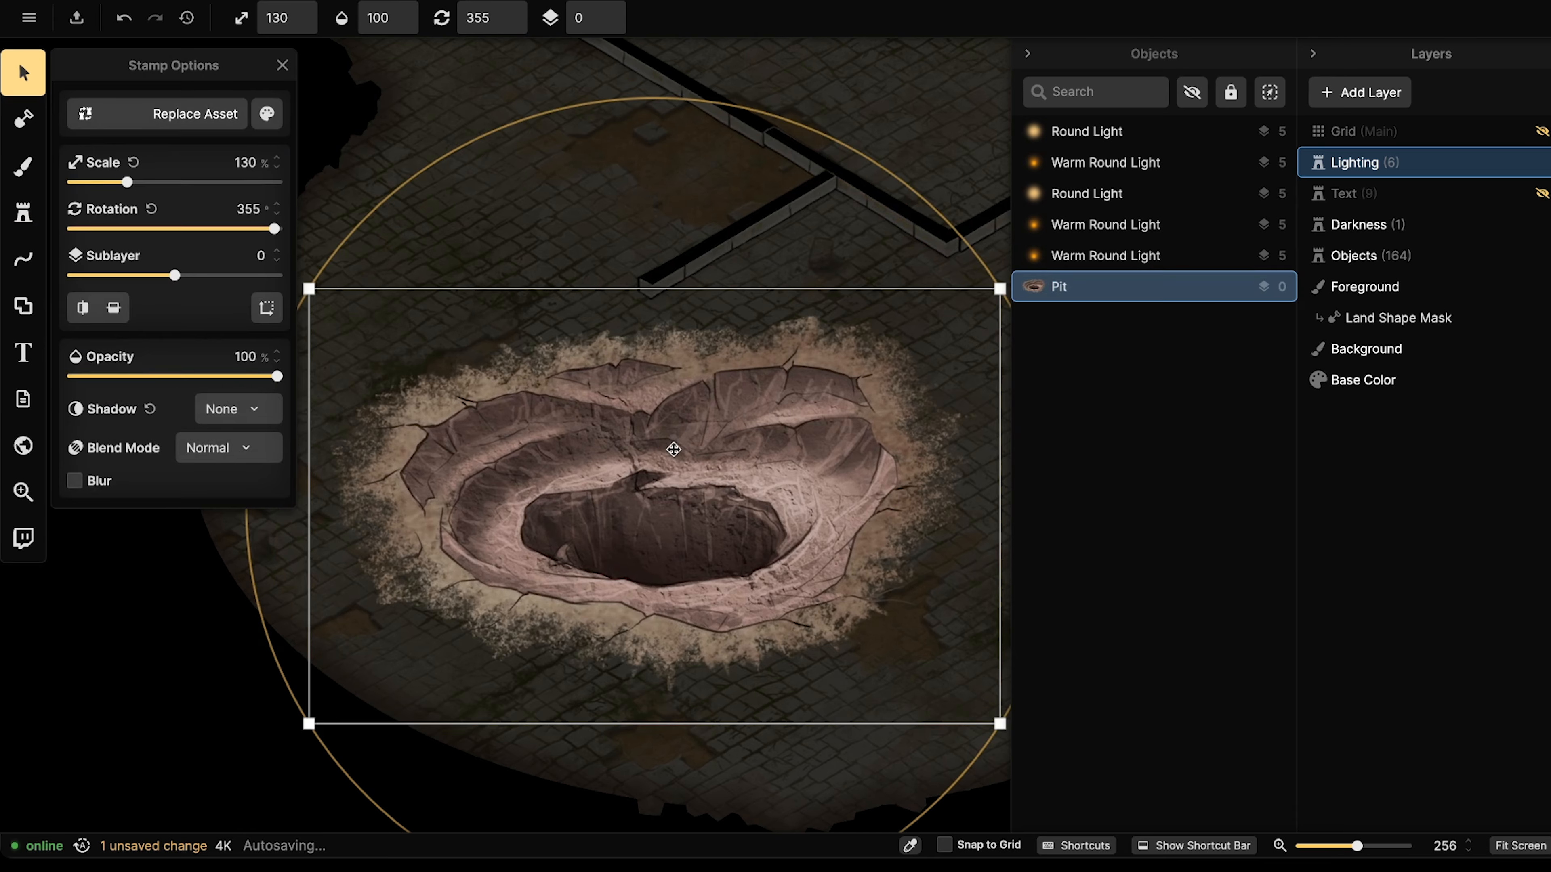
left_click_drag(675, 450, 667, 435)
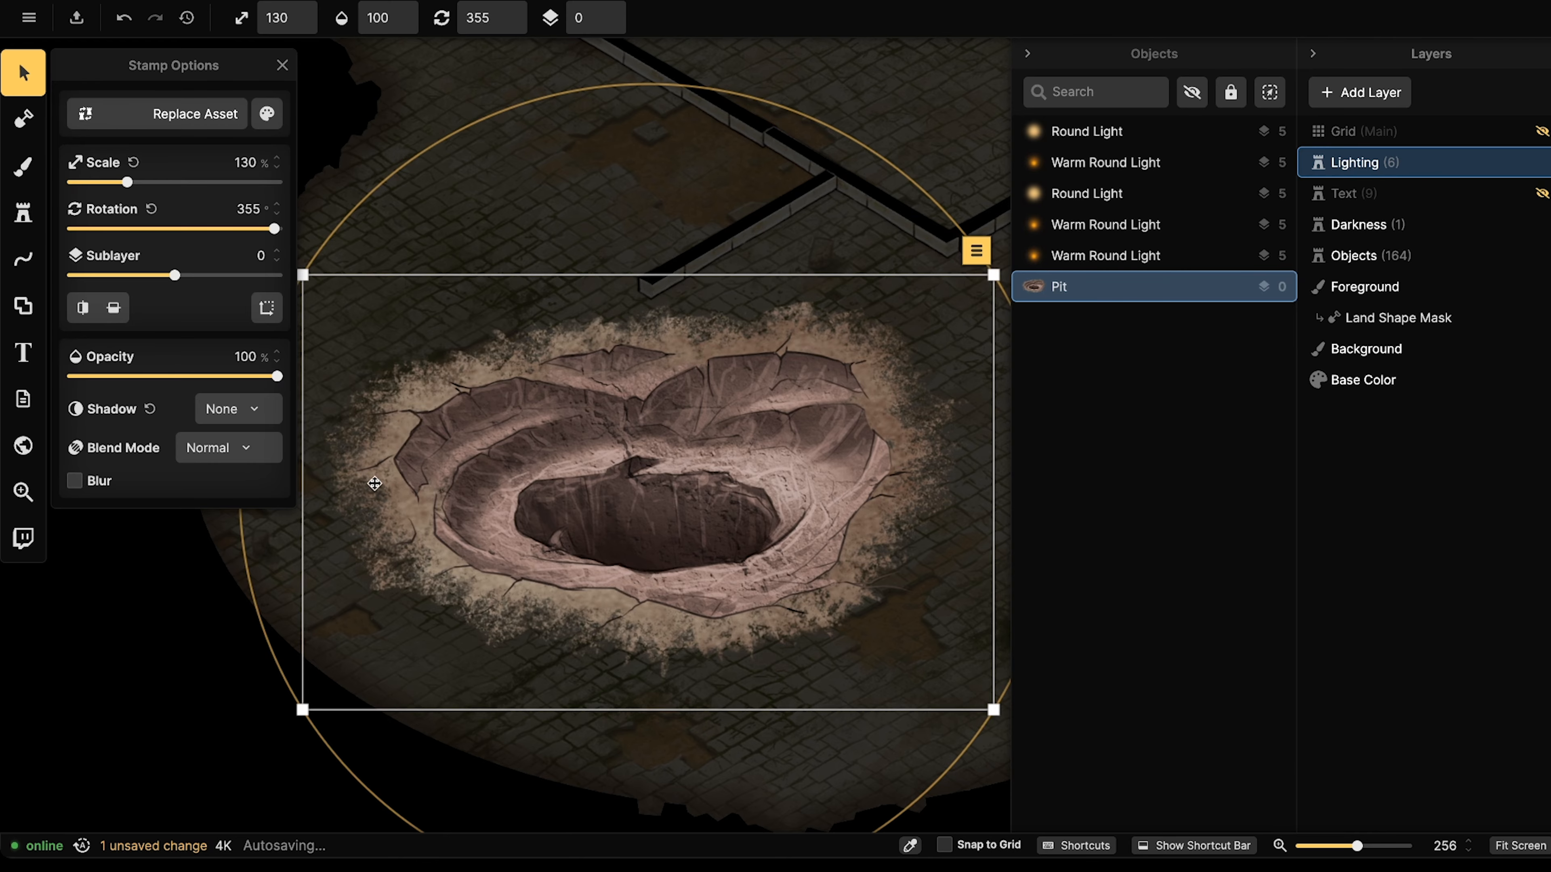
left_click_drag(818, 375, 817, 380)
left_click(519, 14)
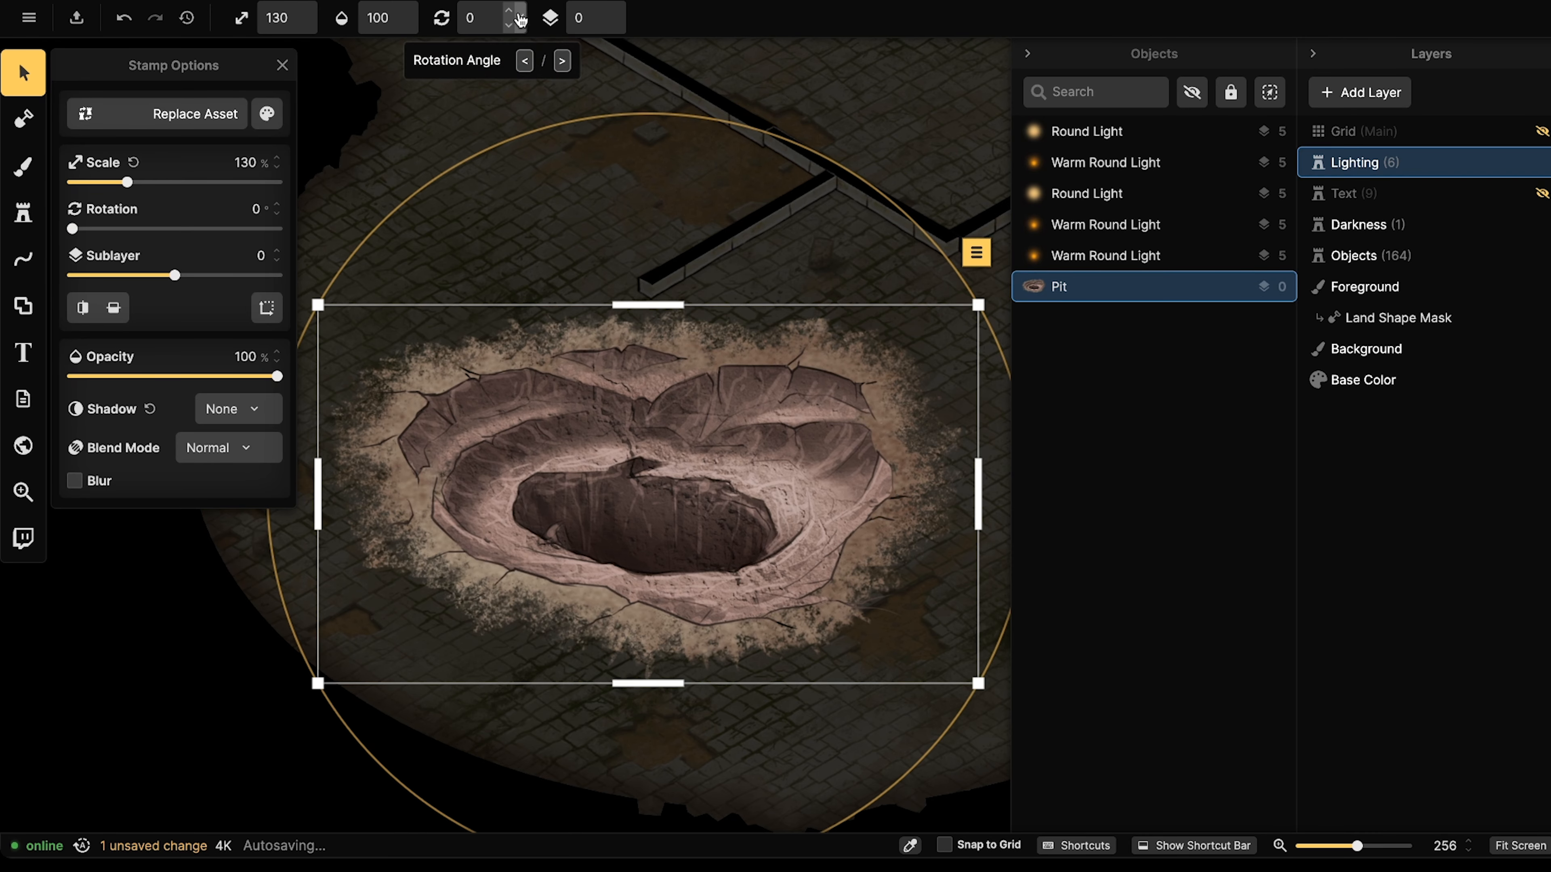
Stretch the pit to 104% height and shift it slightly toward the outer edge of the boss room.
scroll(661, 368, "down", 2)
scroll(662, 368, "down", 1)
left_click_drag(679, 483, 672, 491)
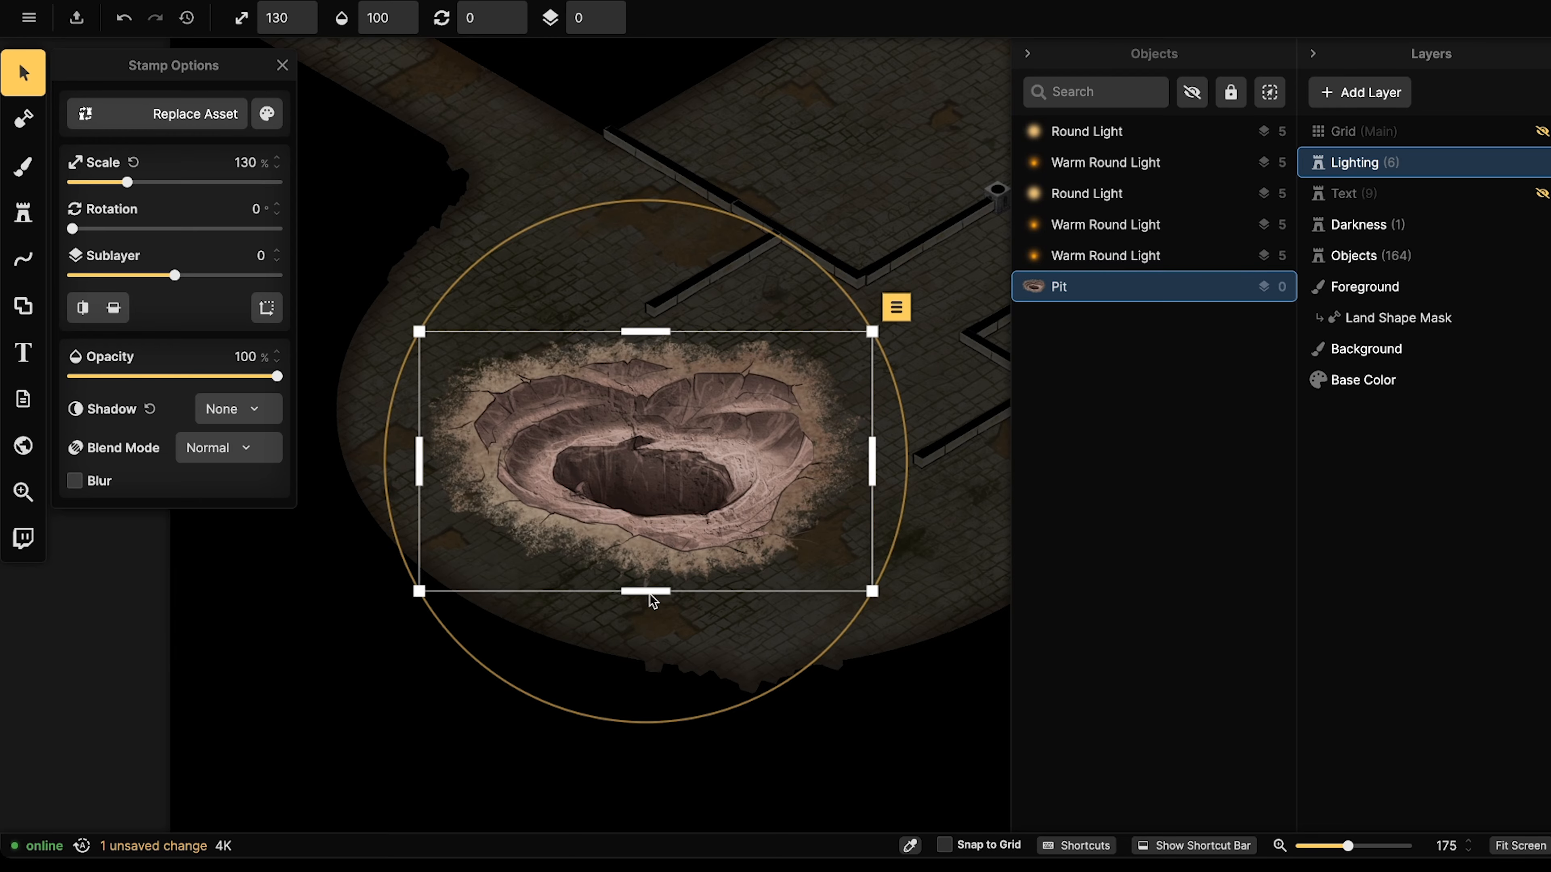
left_click_drag(650, 595, 649, 605)
left_click_drag(667, 466, 650, 466)
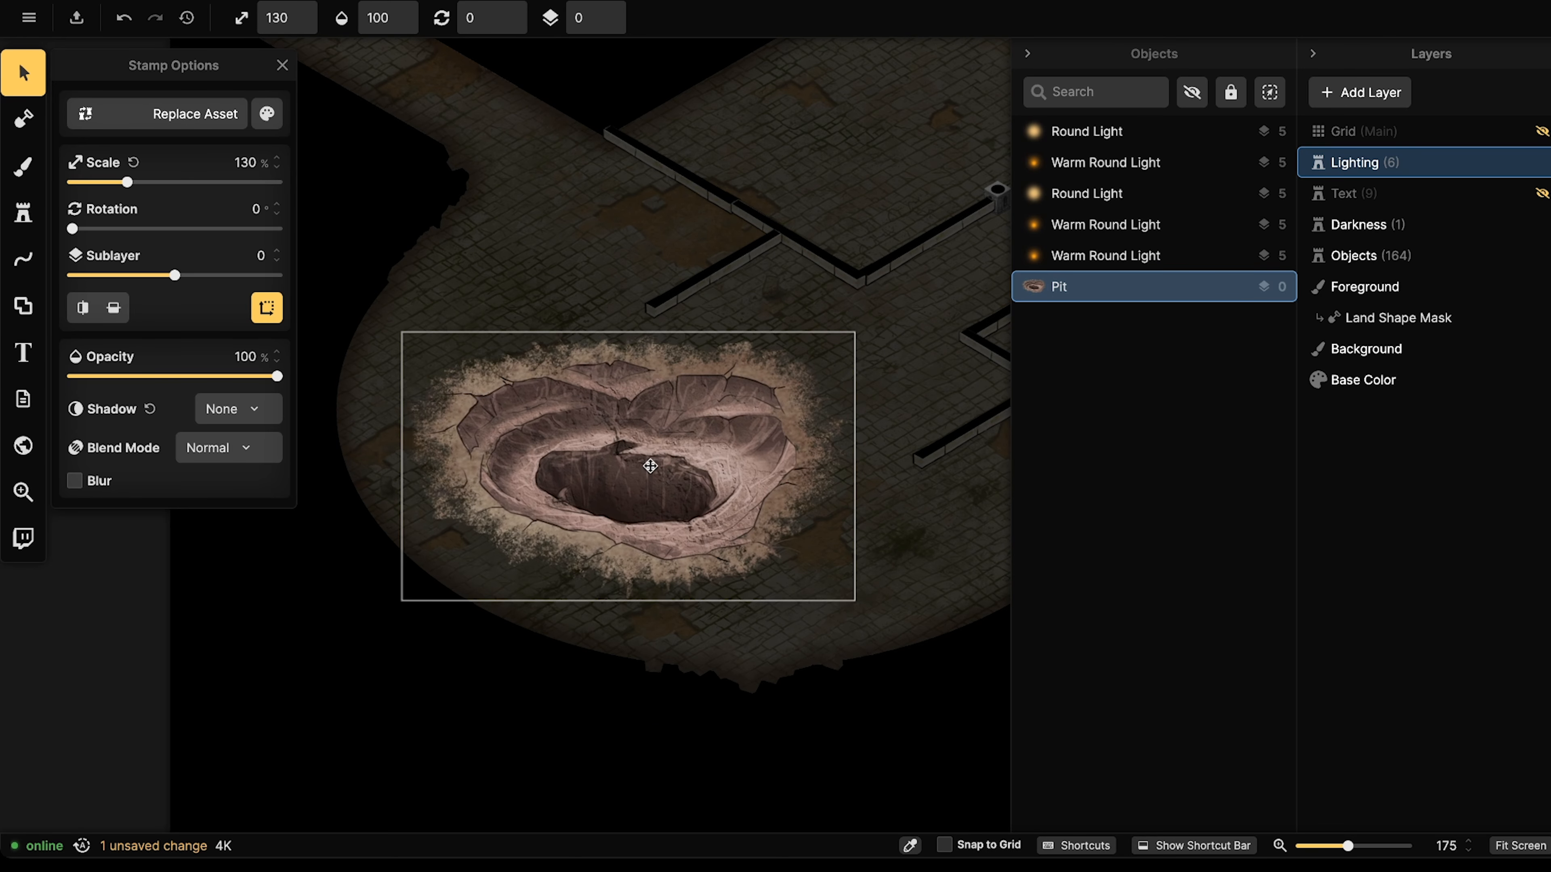
scroll(650, 466, "down", 2)
Paint the round boss room floor around the pit with the dark Beige Sandstone Ground texture on the Foreground layer, brush size 135.
key("b")
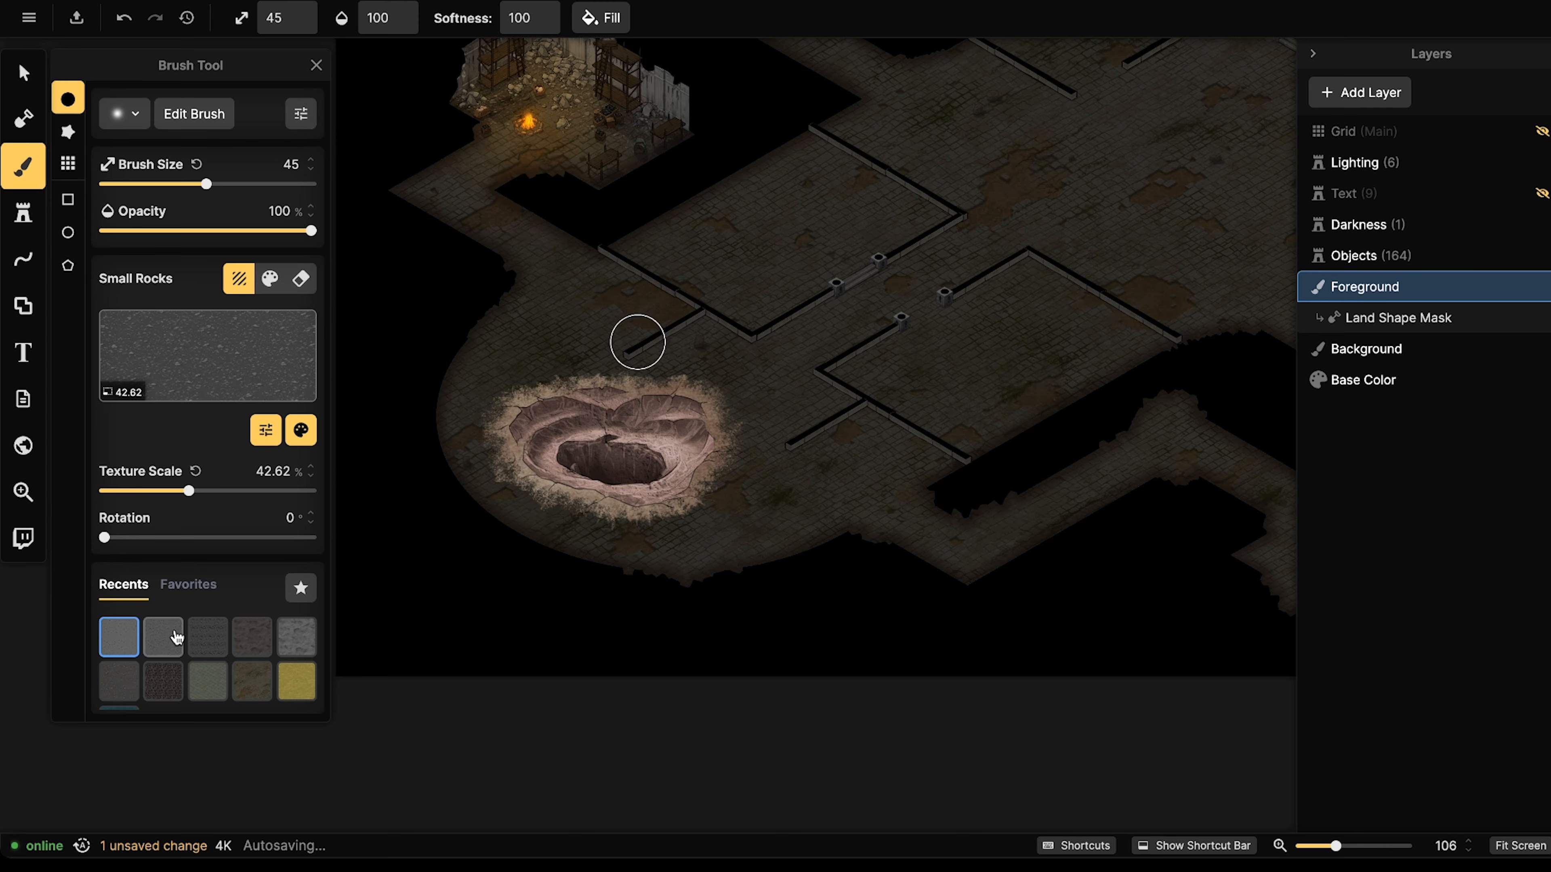
left_click(252, 641)
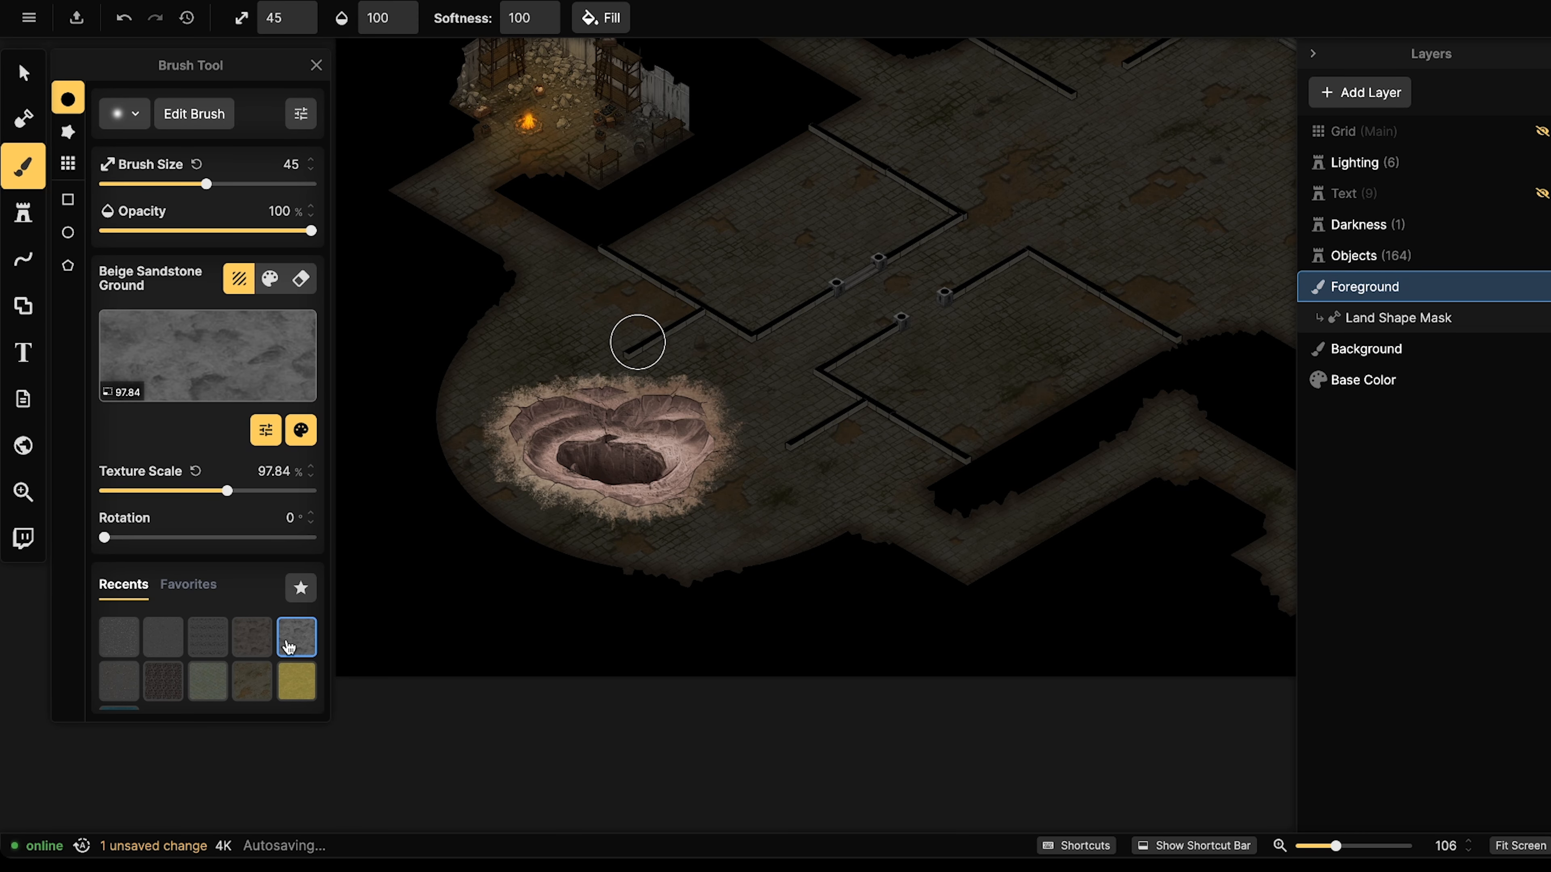
left_click(252, 640)
scroll(521, 431, "up", 9, "shift")
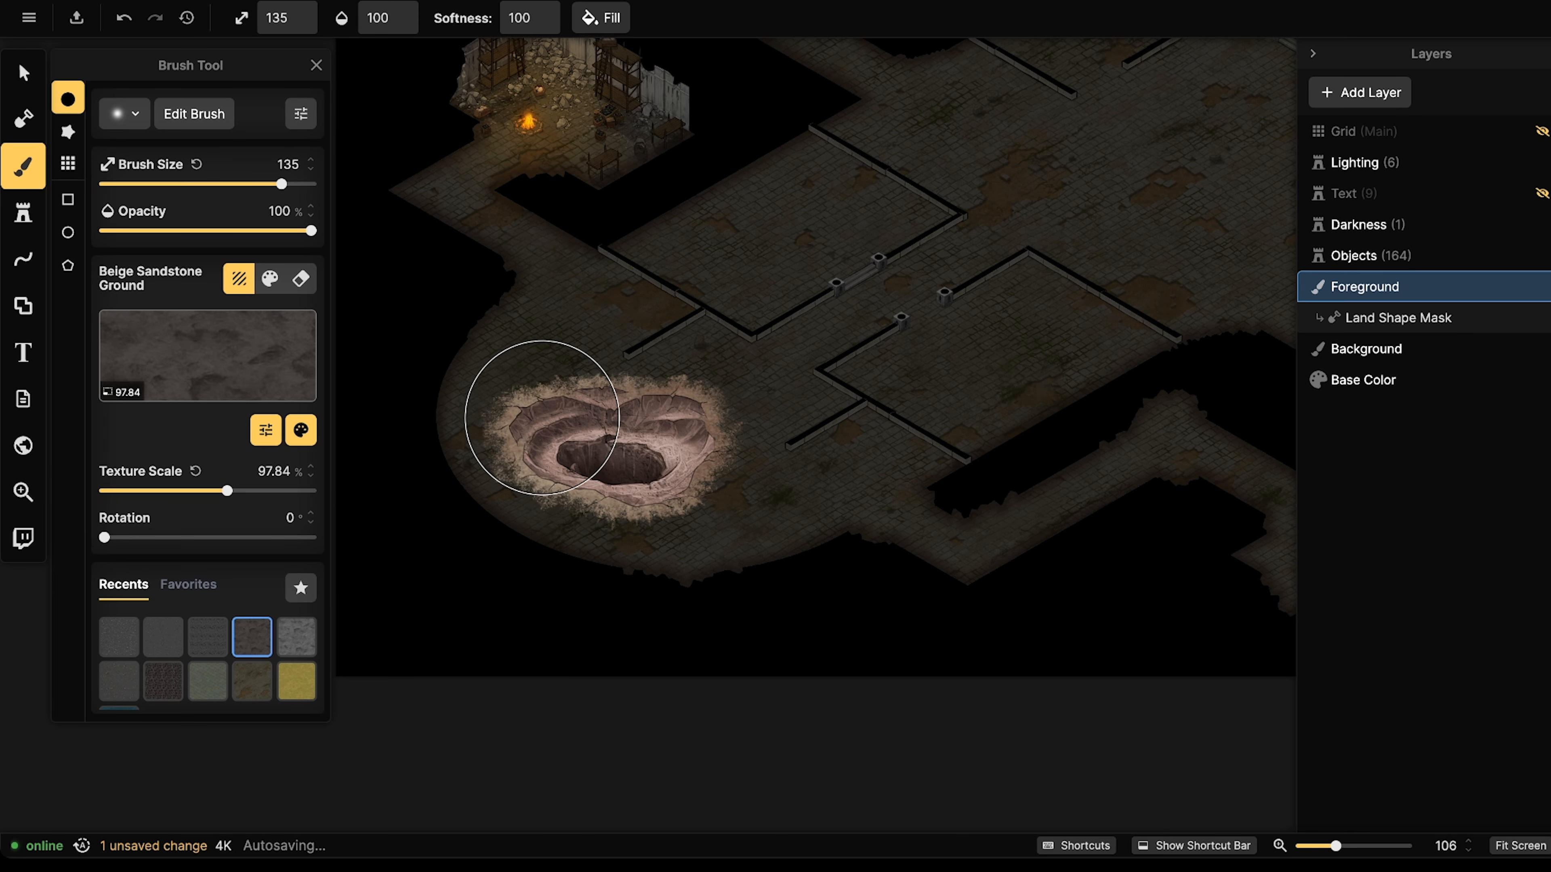
mouse_move(564, 391)
left_mouse_down()
mouse_move(515, 439)
mouse_move(723, 509)
mouse_move(702, 402)
mouse_move(727, 361)
mouse_move(565, 342)
mouse_move(461, 443)
mouse_move(831, 543)
mouse_move(637, 342)
left_mouse_up()
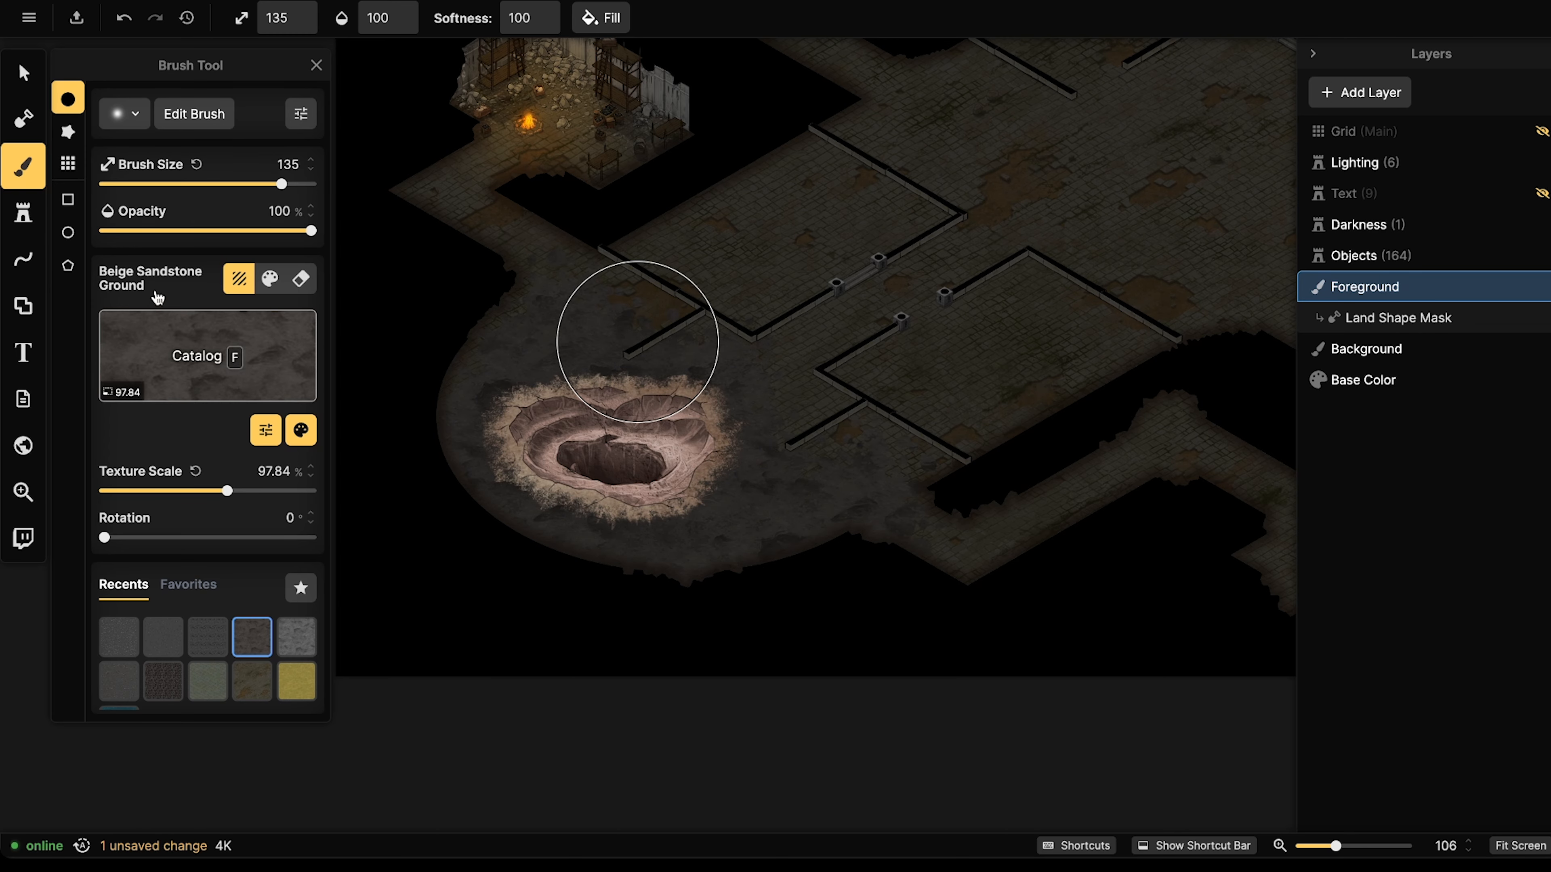
Shift the pit slightly toward the middle of the boss room and set its blend mode to Luminosity.
left_click(24, 75)
mouse_move(611, 426)
left_mouse_down()
mouse_move(618, 501)
mouse_move(630, 439)
left_mouse_up()
left_click(267, 113)
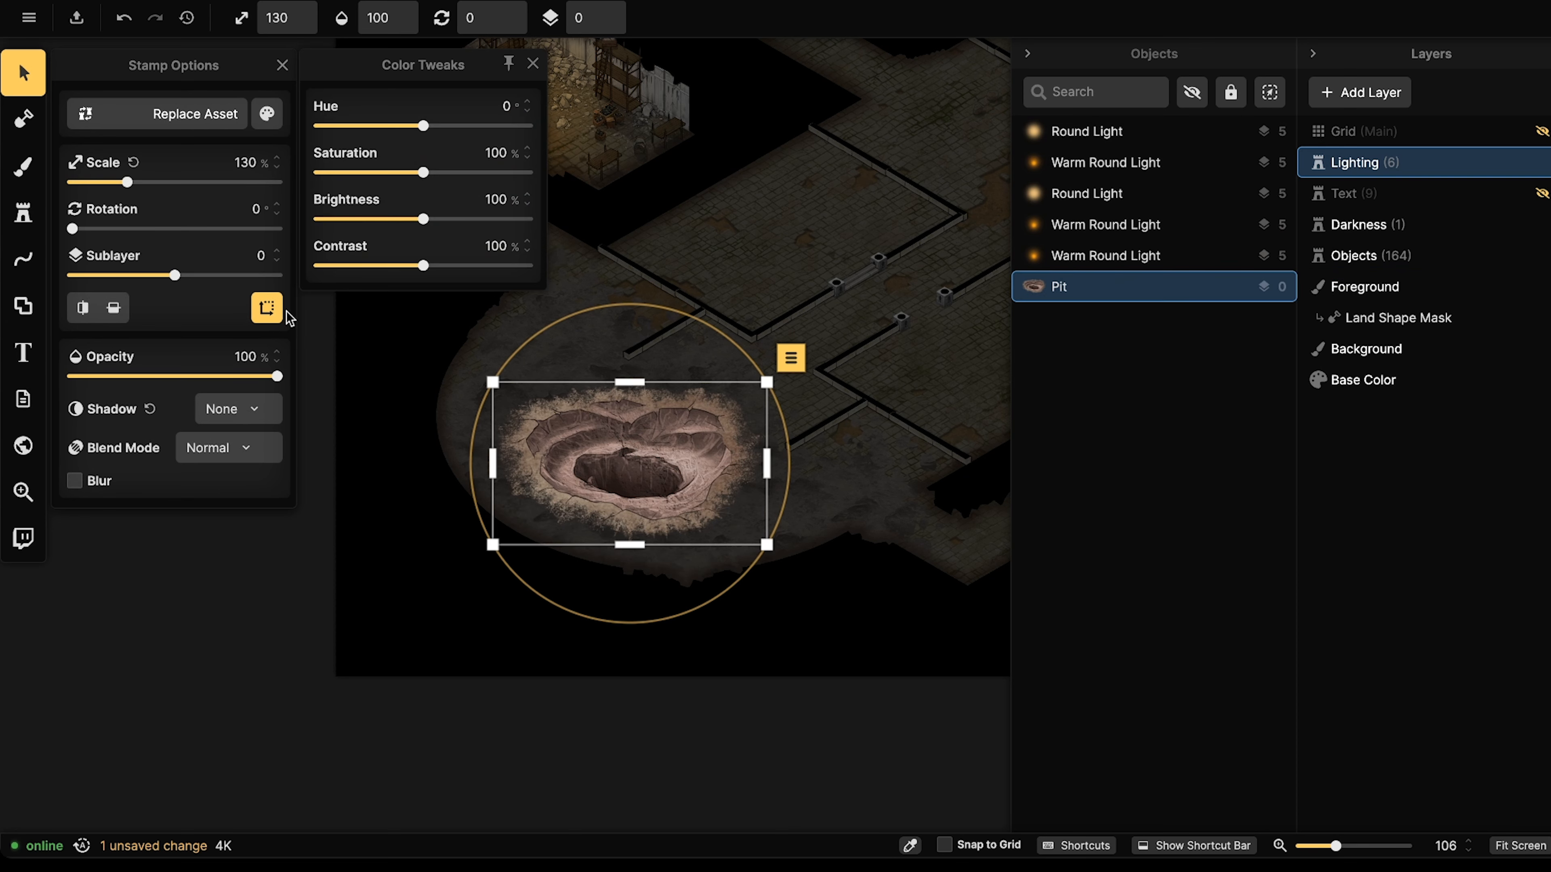
left_click(218, 448)
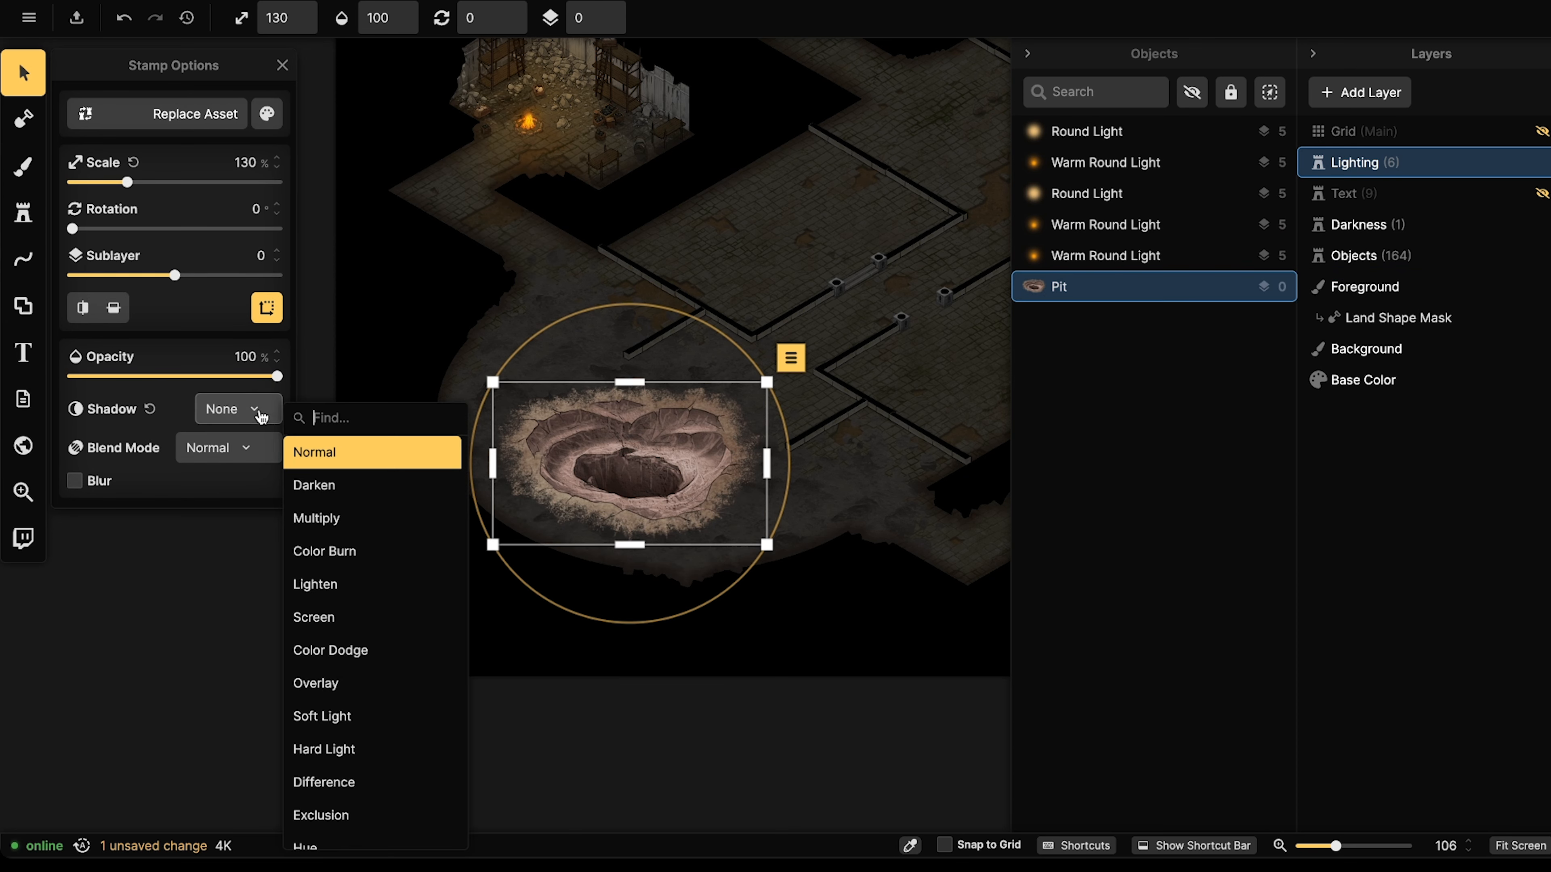
scroll(332, 678, "down", 2)
left_click(266, 308)
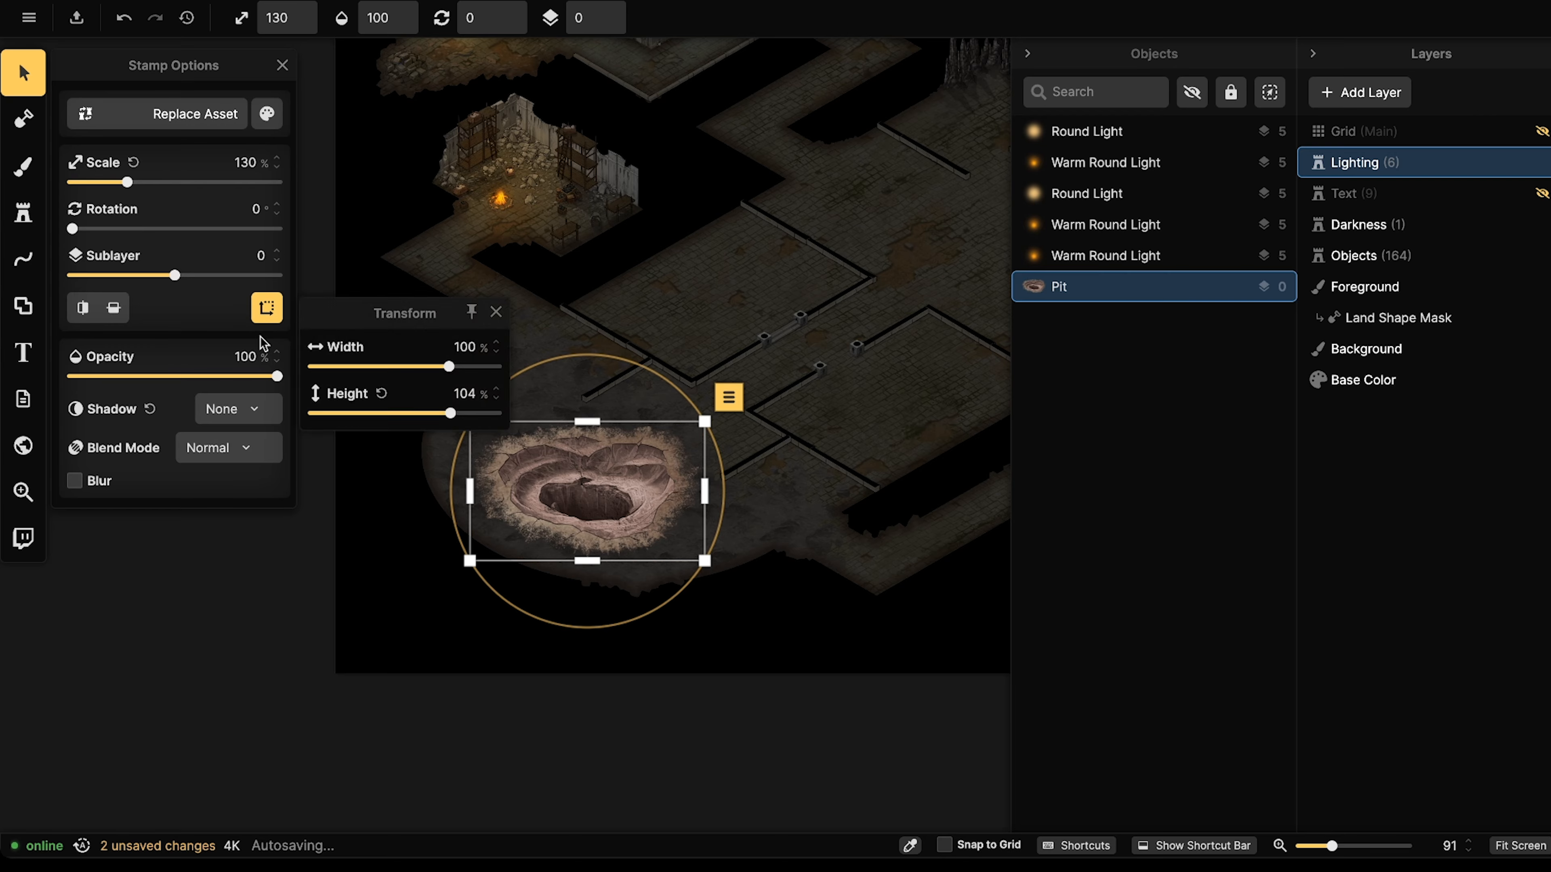
left_click(245, 447)
scroll(305, 703, "down", 3)
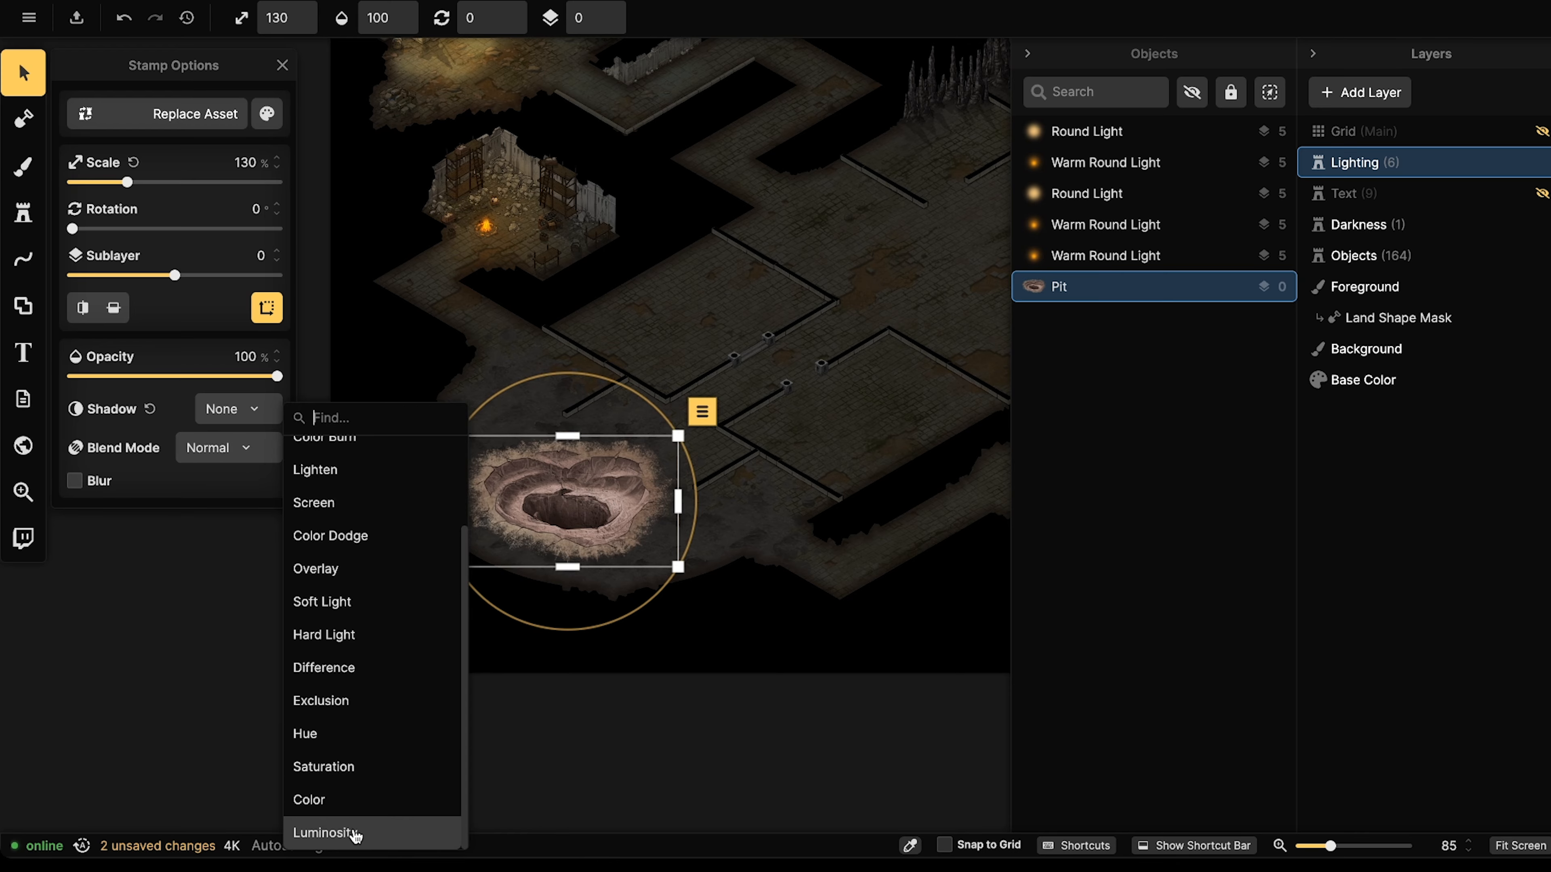
left_click(321, 832)
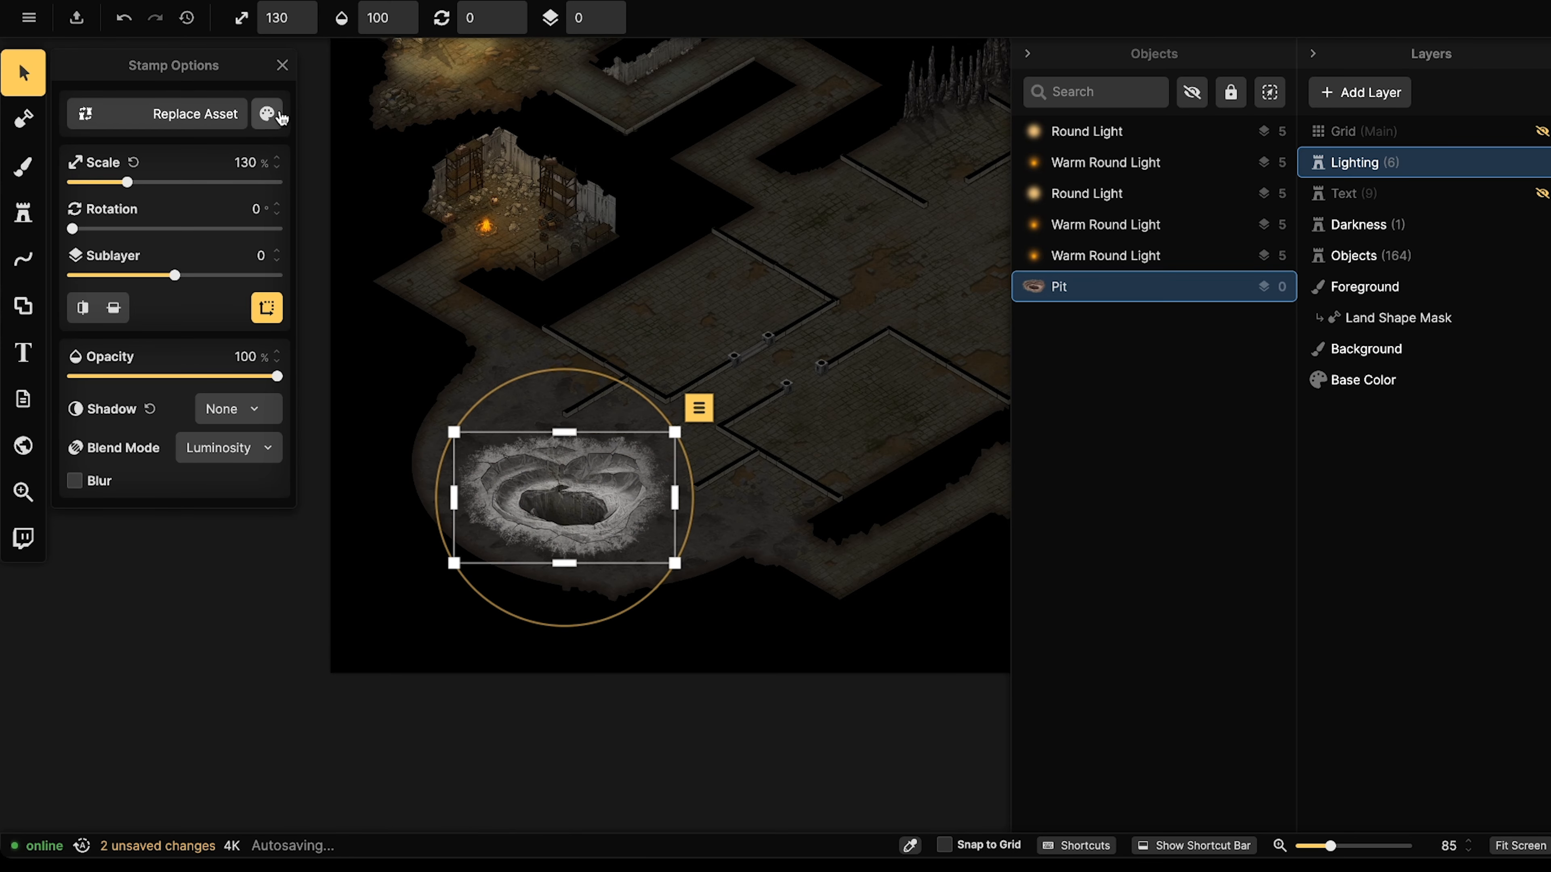
Lower the pit's brightness to 31% to blend it into the dark floor.
left_click(268, 114)
left_click_drag(424, 219, 365, 221)
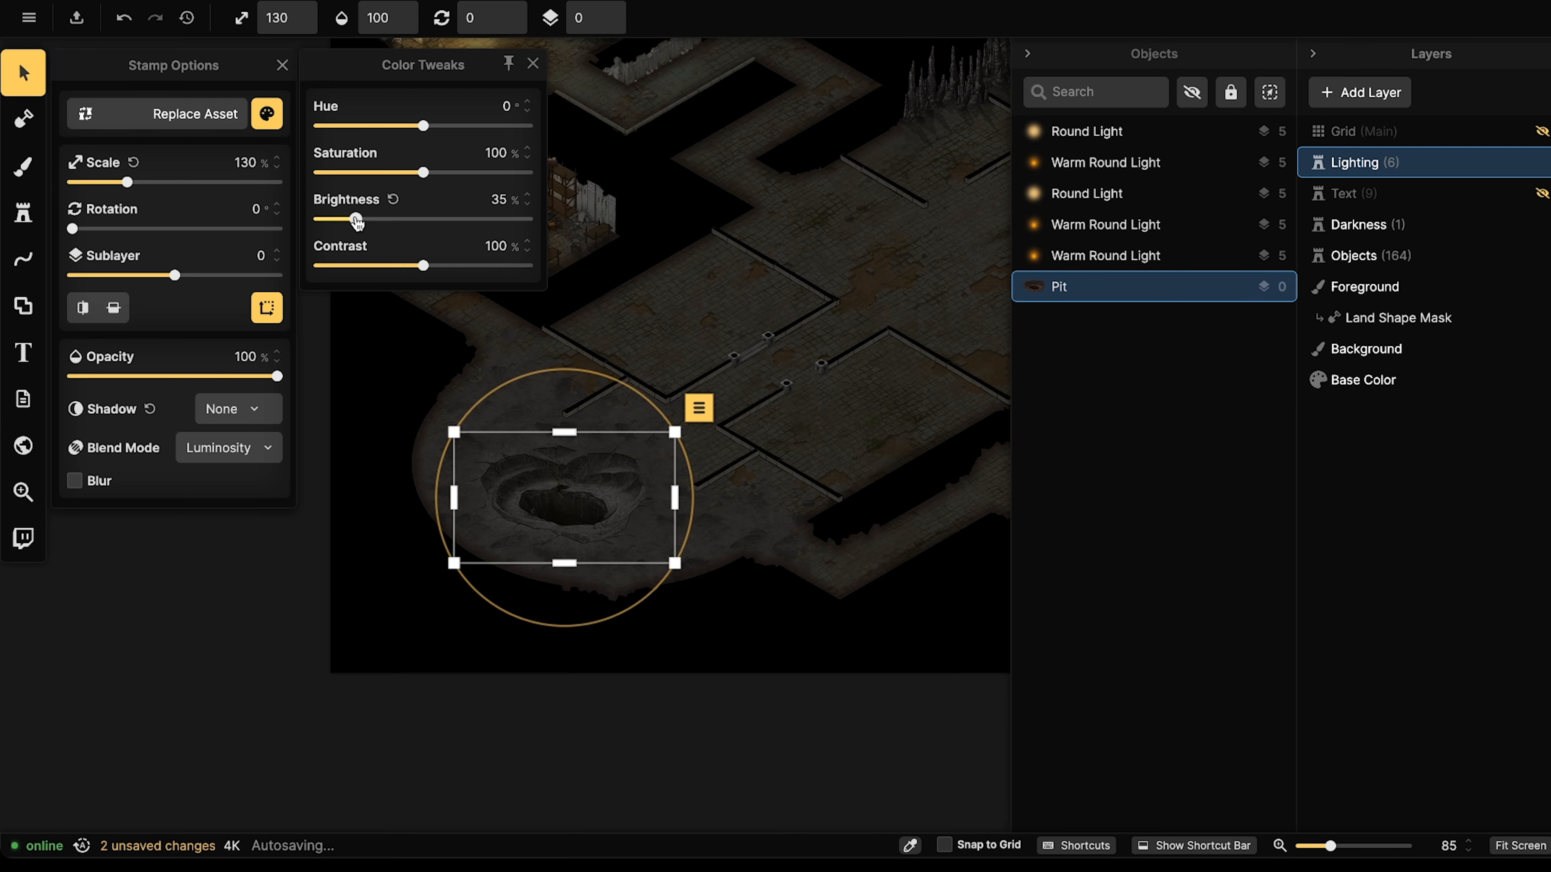
scroll(560, 512, "up", 8)
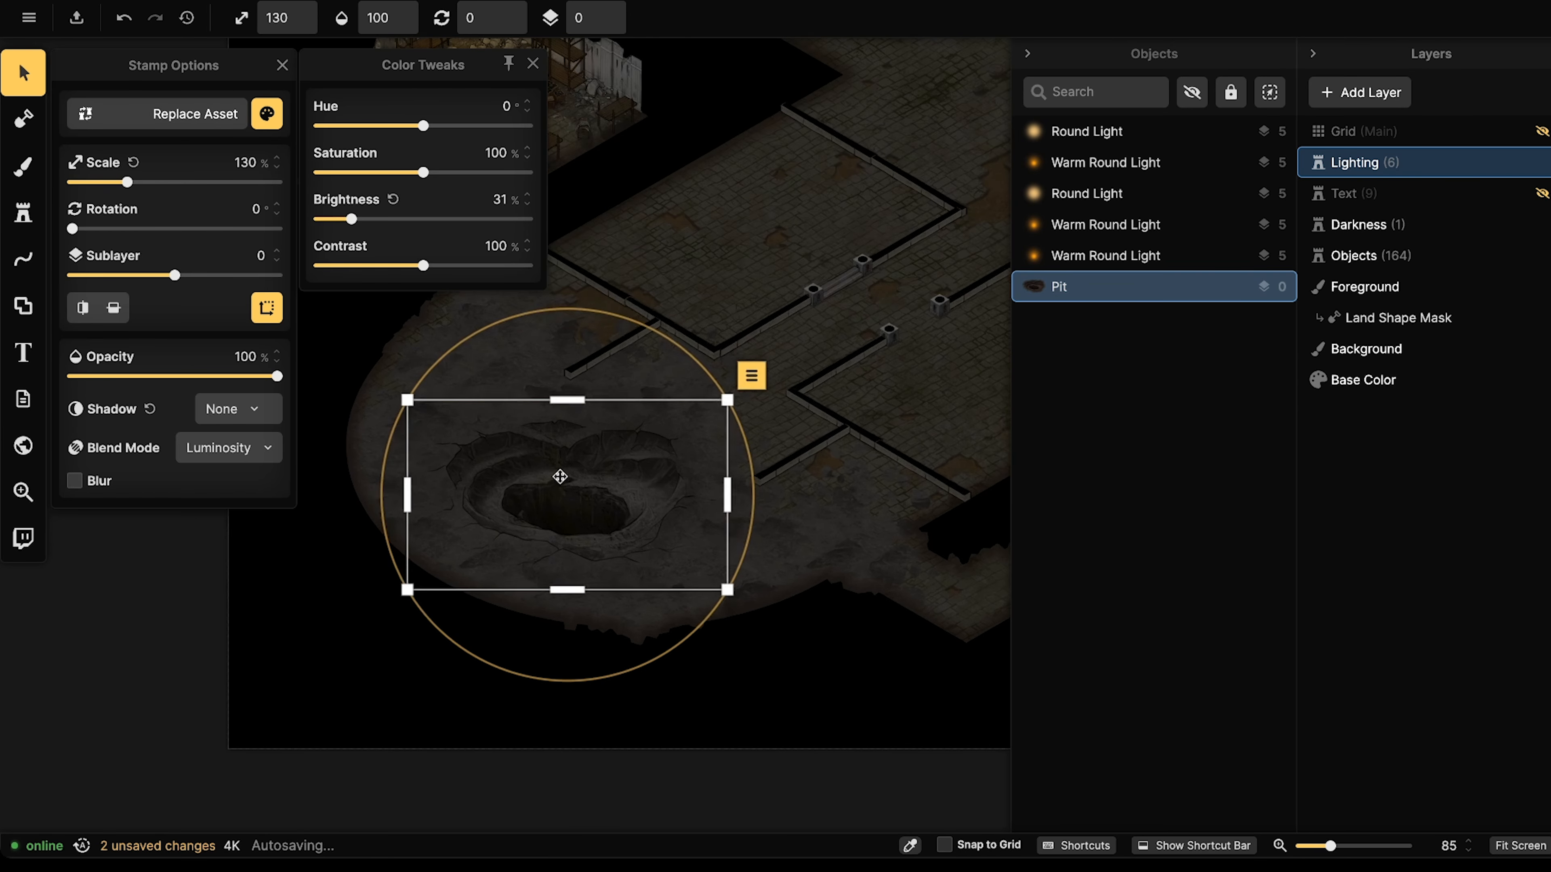
Reposition the pit, stretch it taller by its lower edge and scale it to 140%, then inspect its edges up close.
left_click_drag(558, 464, 553, 452)
left_click_drag(578, 641, 578, 670)
left_click_drag(583, 544, 585, 531)
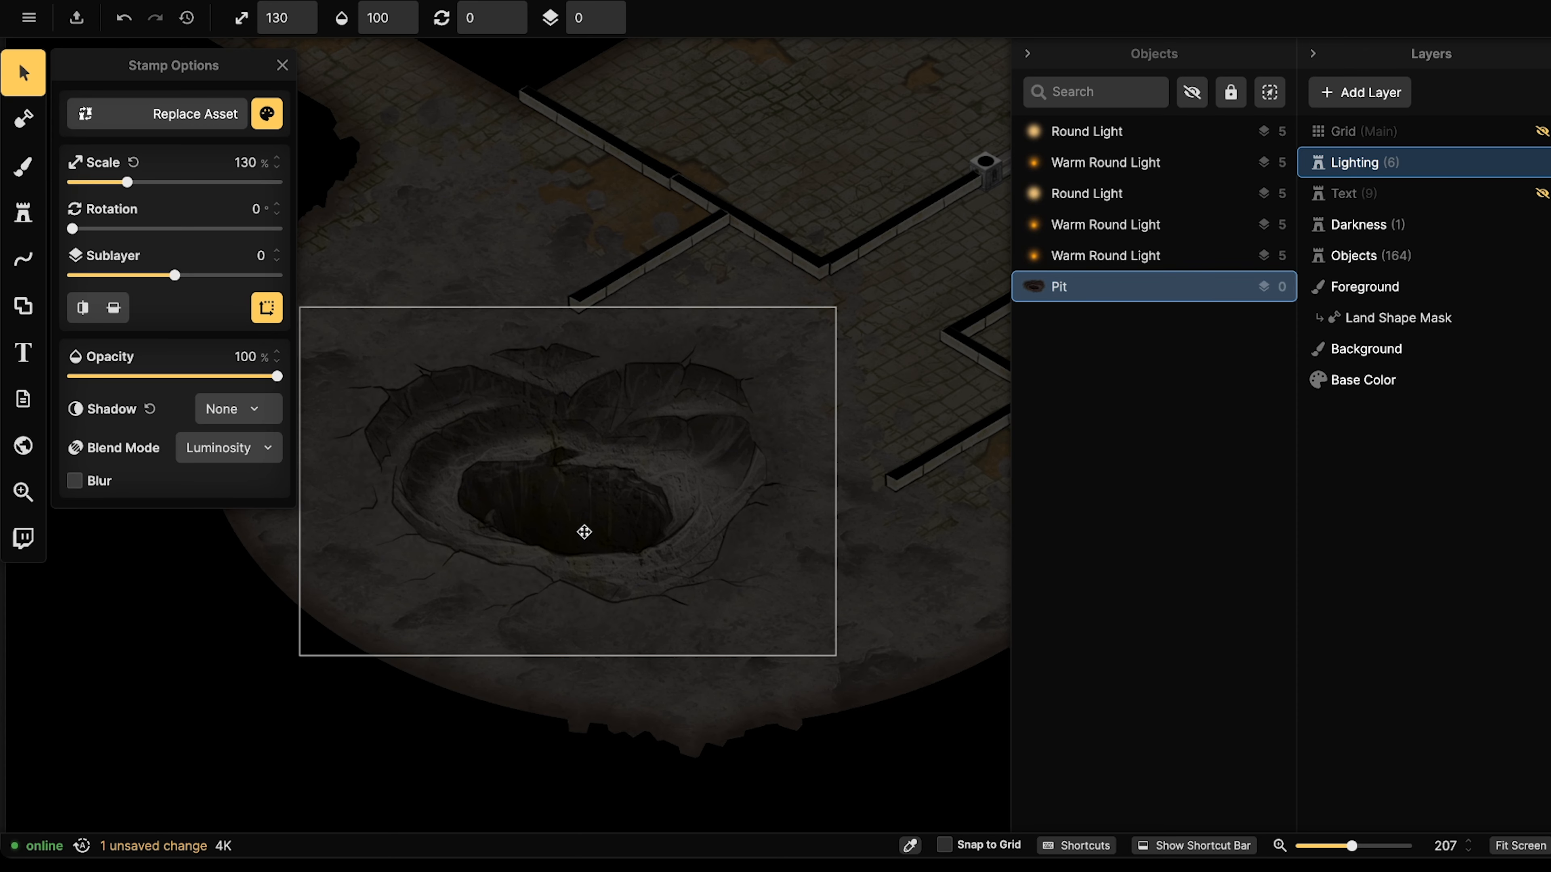
scroll(585, 476, "up", 2, "shift")
left_click(584, 476)
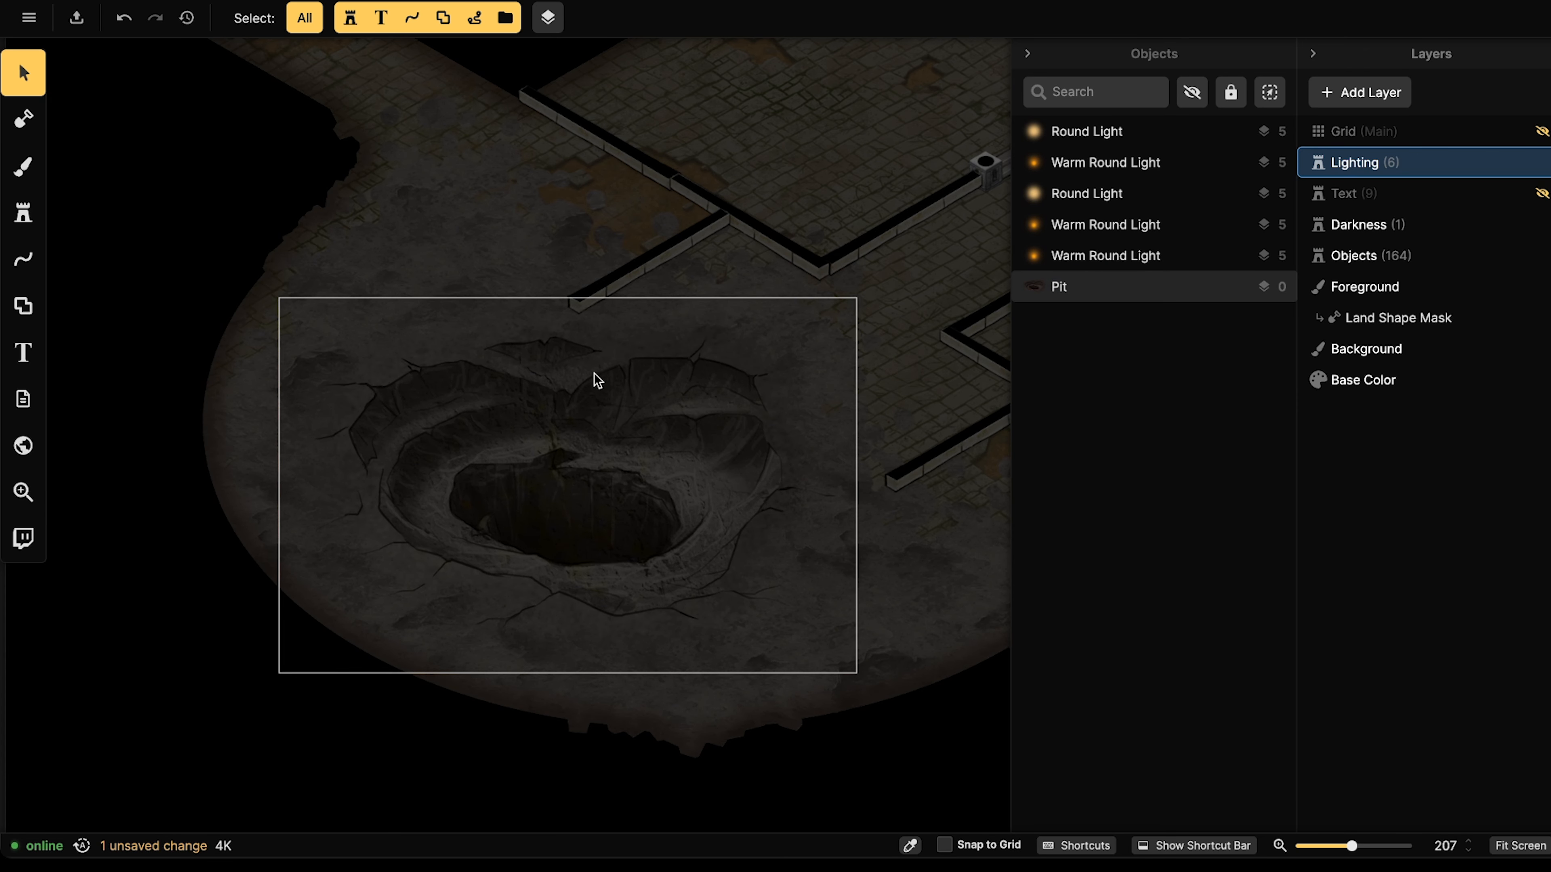
scroll(488, 407, "up", 5)
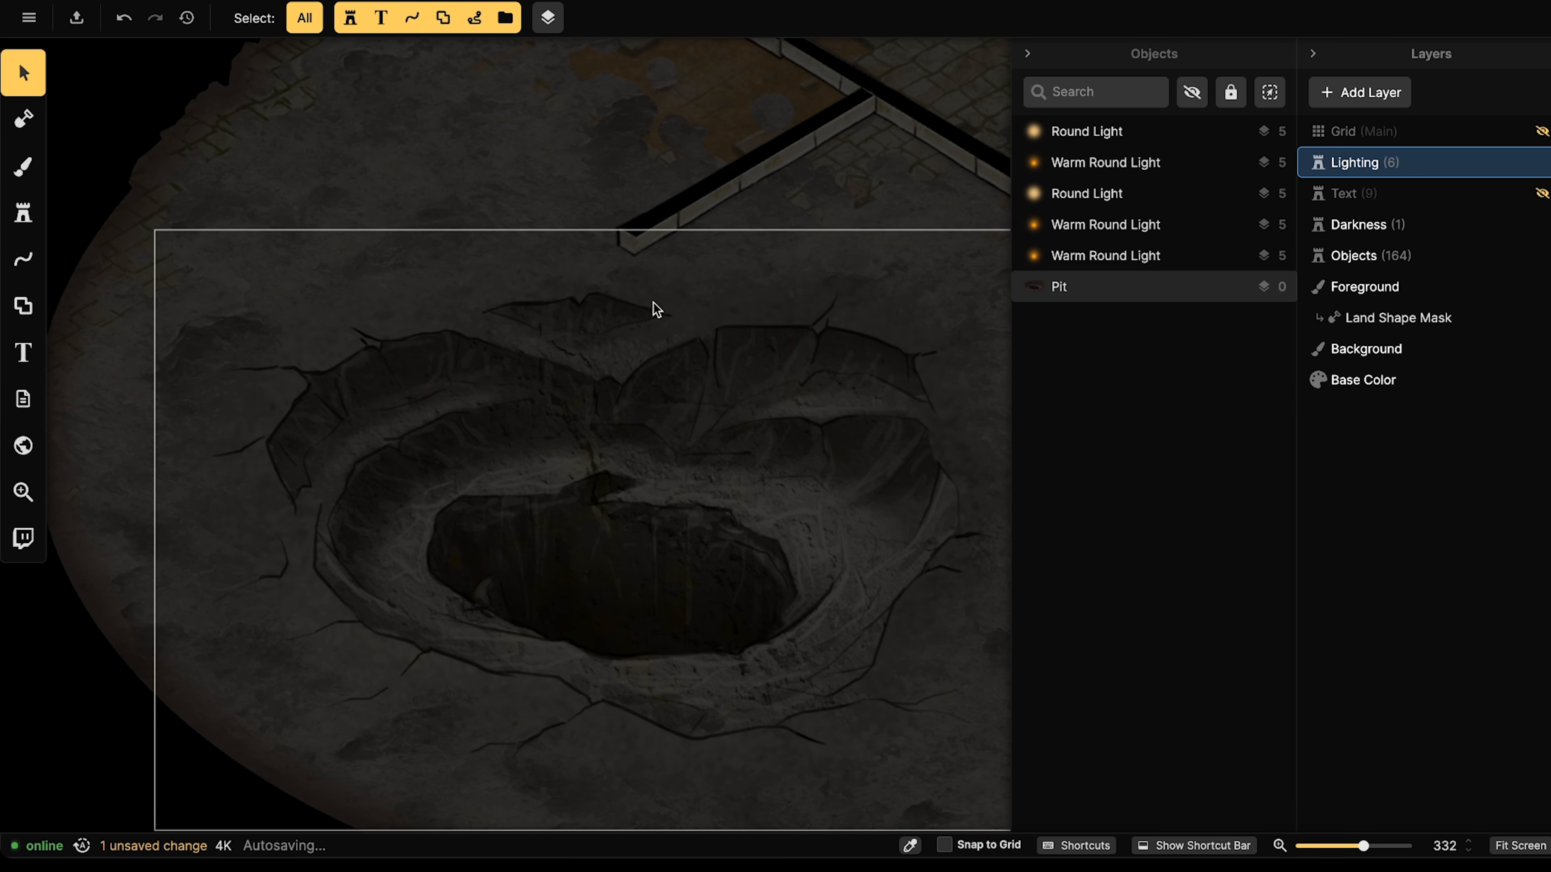
scroll(641, 327, "down", 5)
Move the pit slightly within the round room and extend its upper edge to make it taller.
left_click(631, 404)
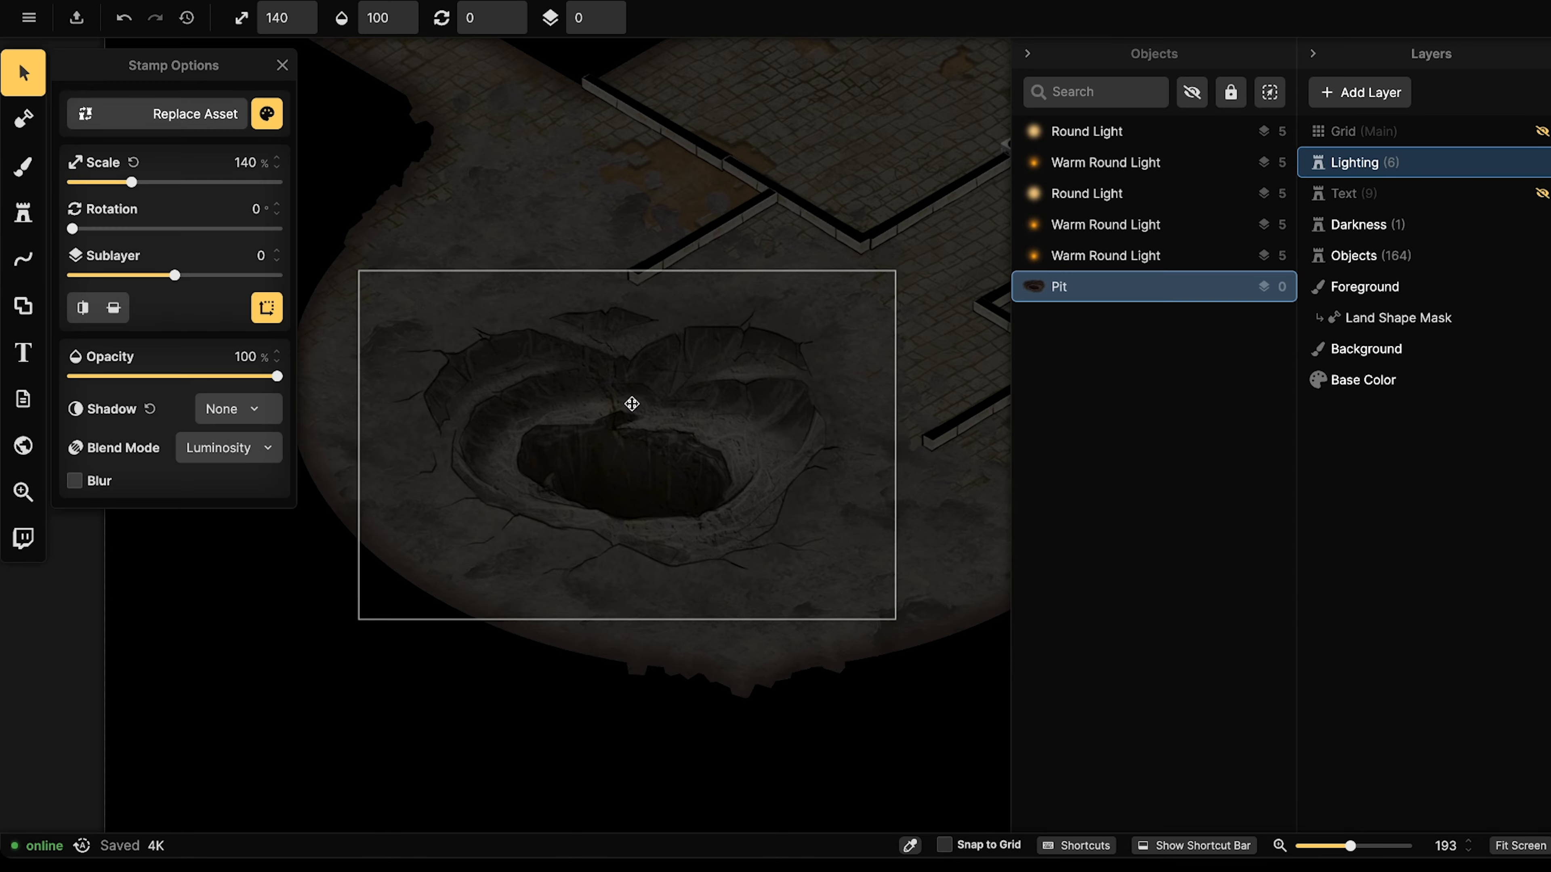
left_click_drag(631, 404, 606, 428)
scroll(617, 389, "down", 3)
left_click(617, 389)
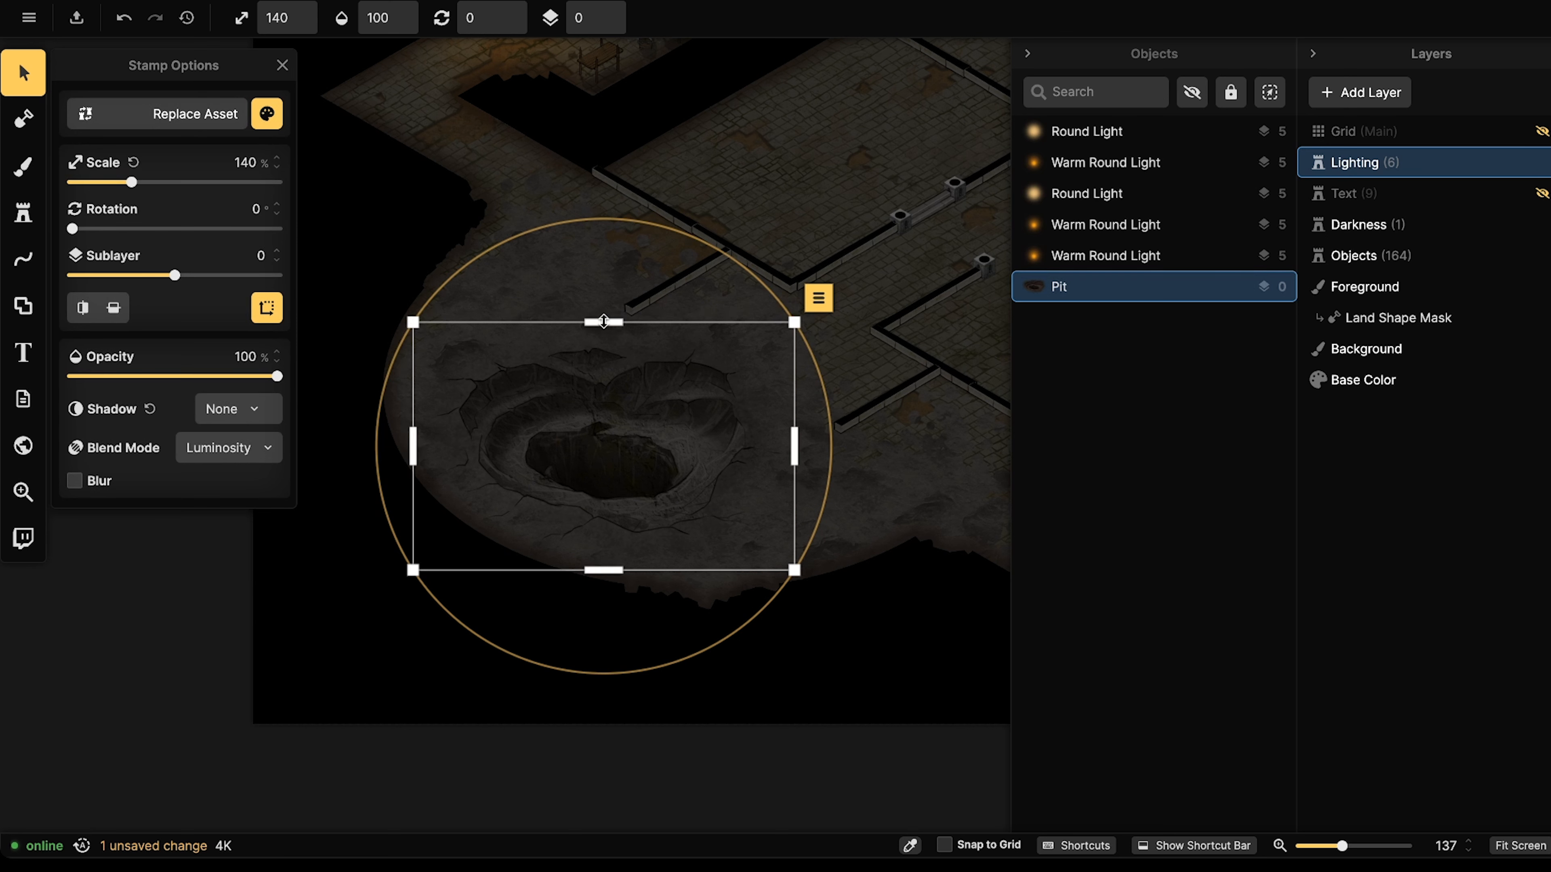
left_click_drag(604, 322, 603, 296)
scroll(651, 478, "up", 5)
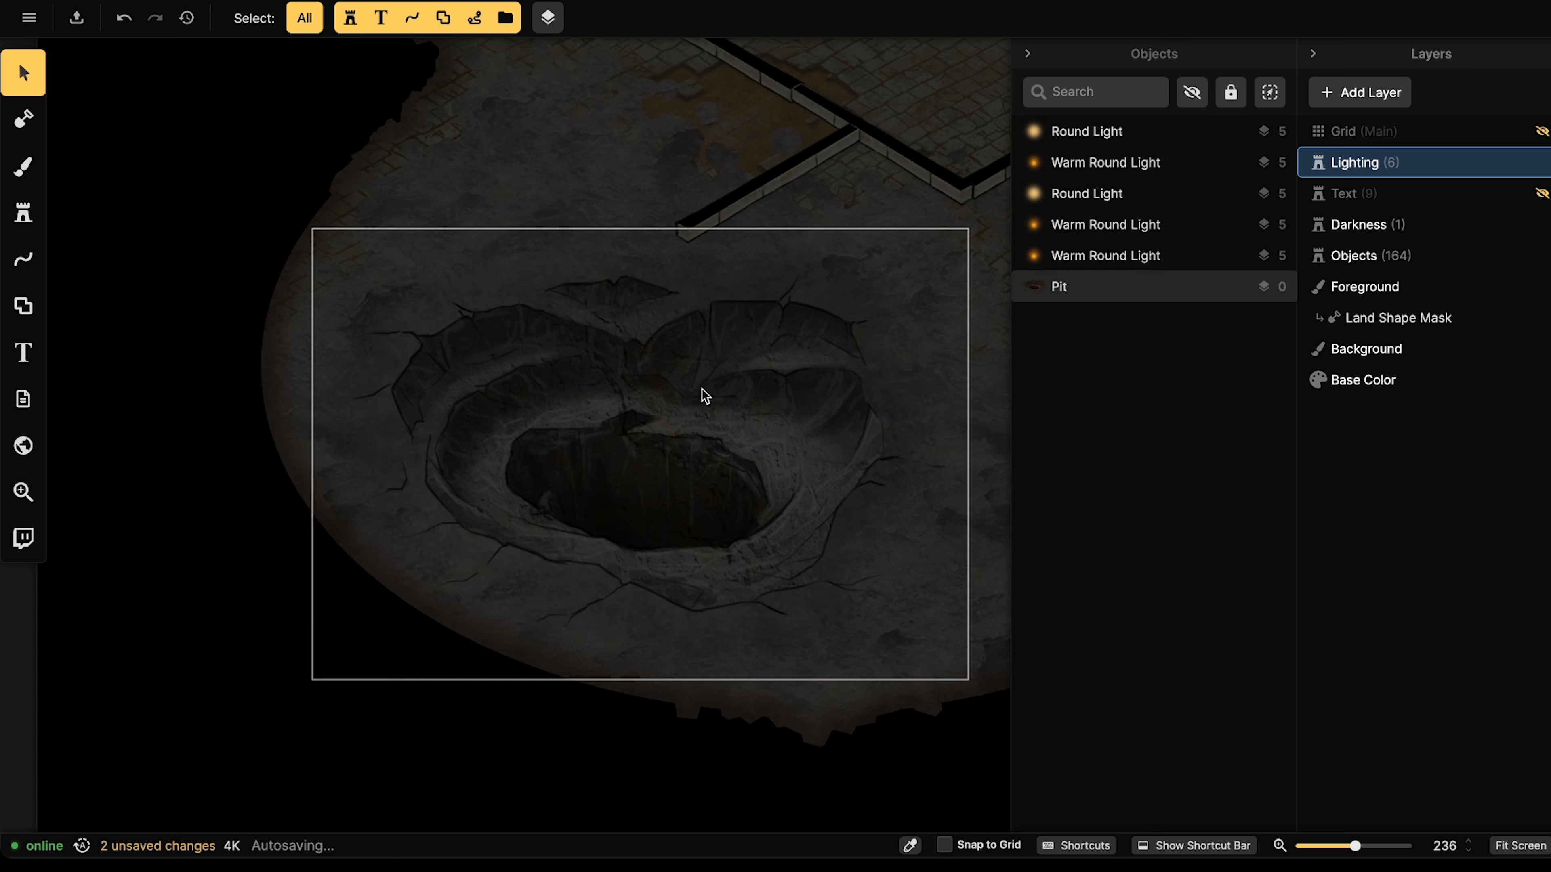
scroll(702, 388, "down", 3)
left_click_drag(750, 401, 755, 413)
scroll(754, 410, "down", 2)
left_click_drag(927, 332, 571, 320)
left_click_drag(689, 287, 705, 307)
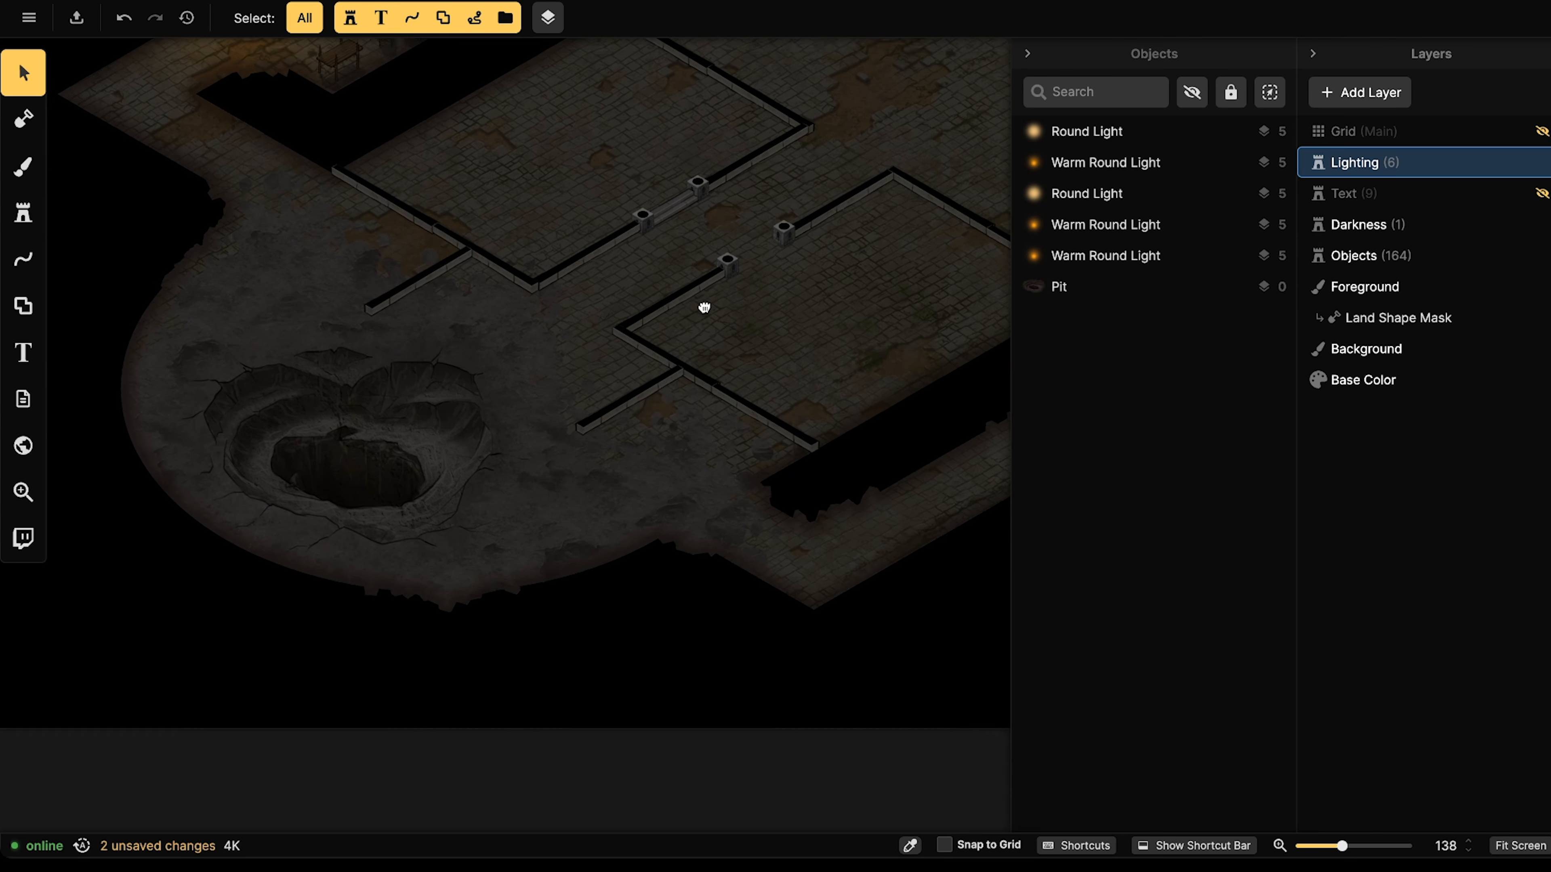
Search the Fantasy Regional stamp pack for pillars and choose the Column stamp.
scroll(704, 308, "left", 5)
left_click(640, 331)
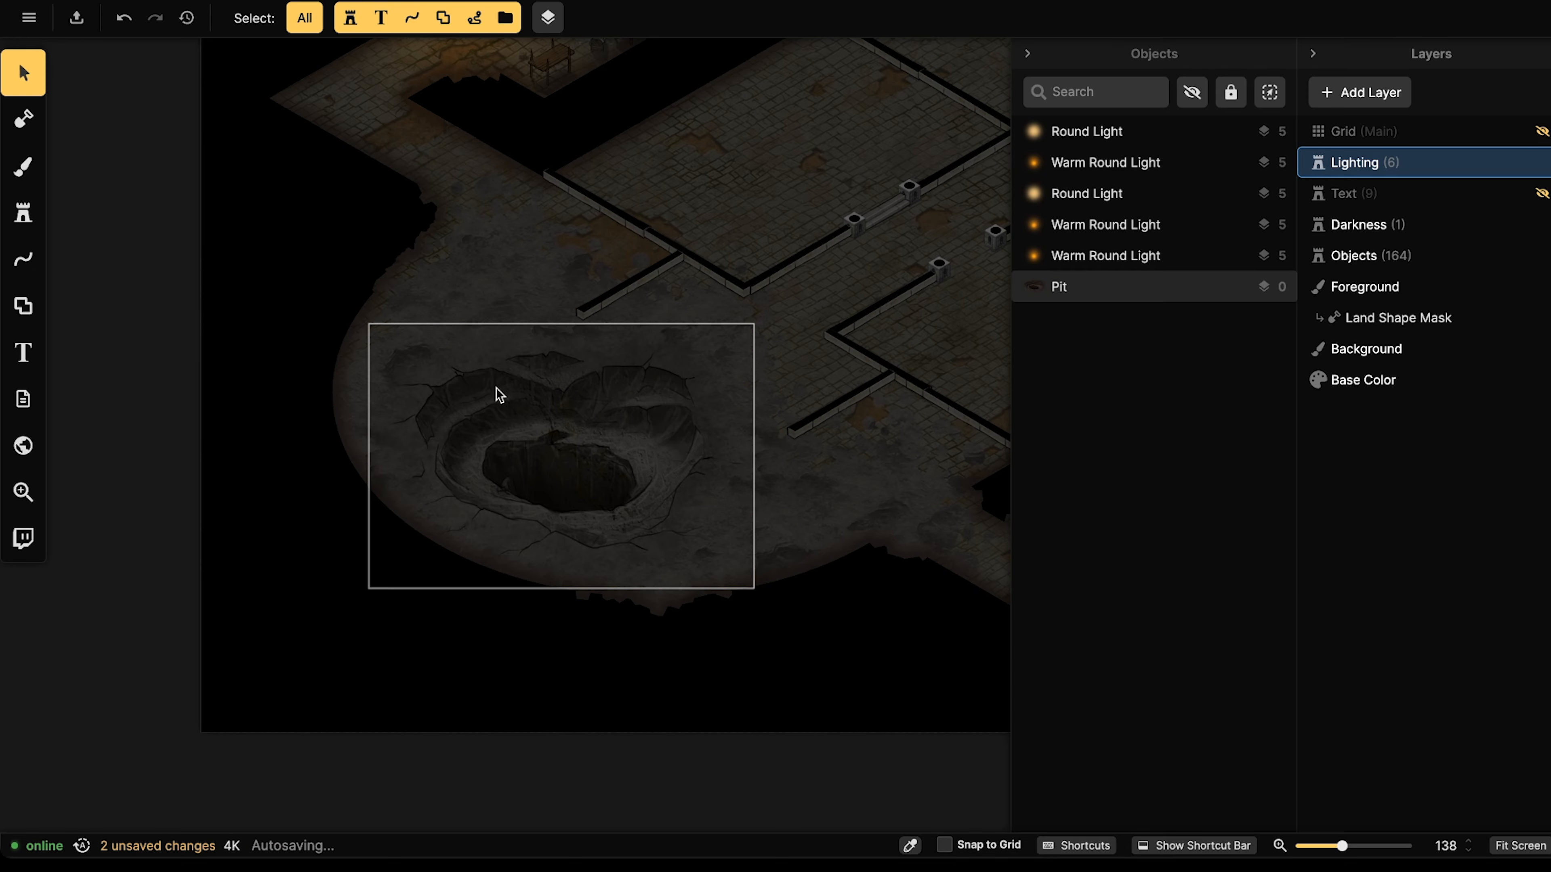
scroll(322, 314, "down", 1)
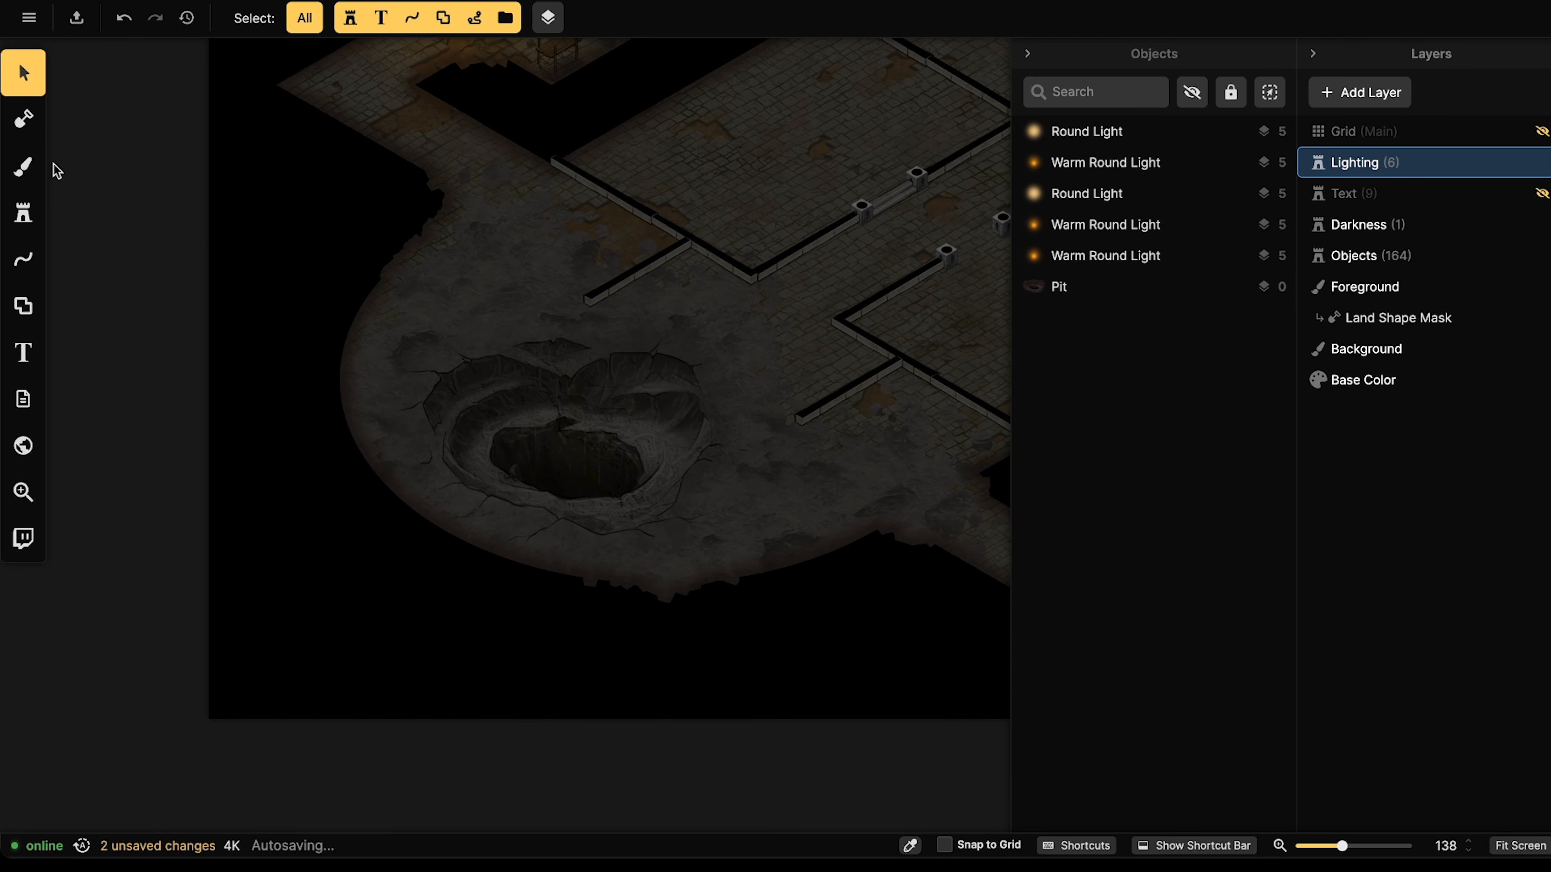
left_click(23, 213)
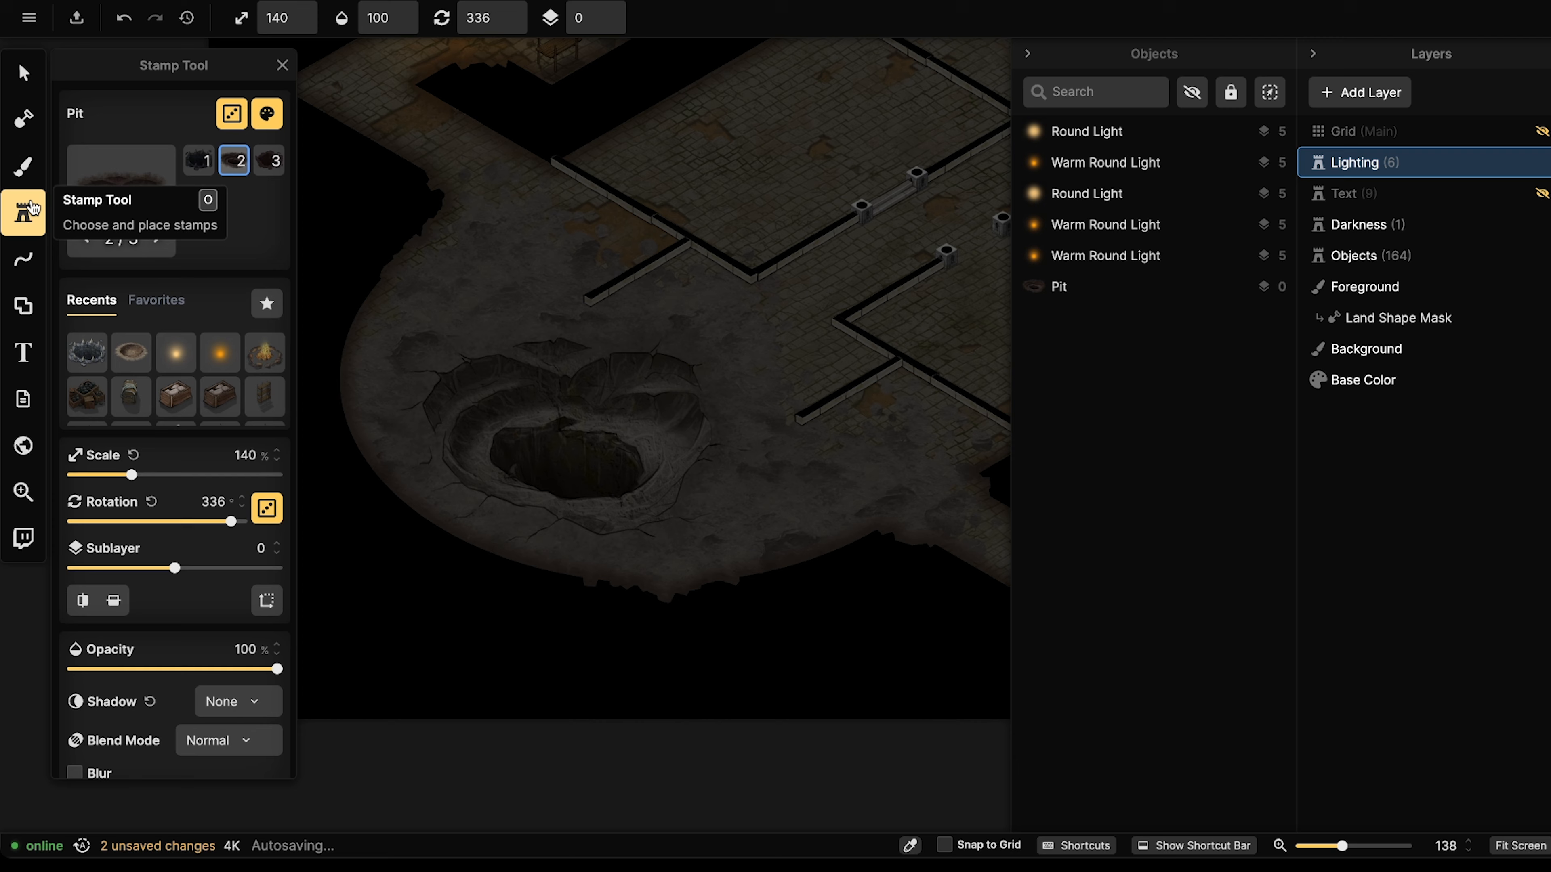
left_click(130, 177)
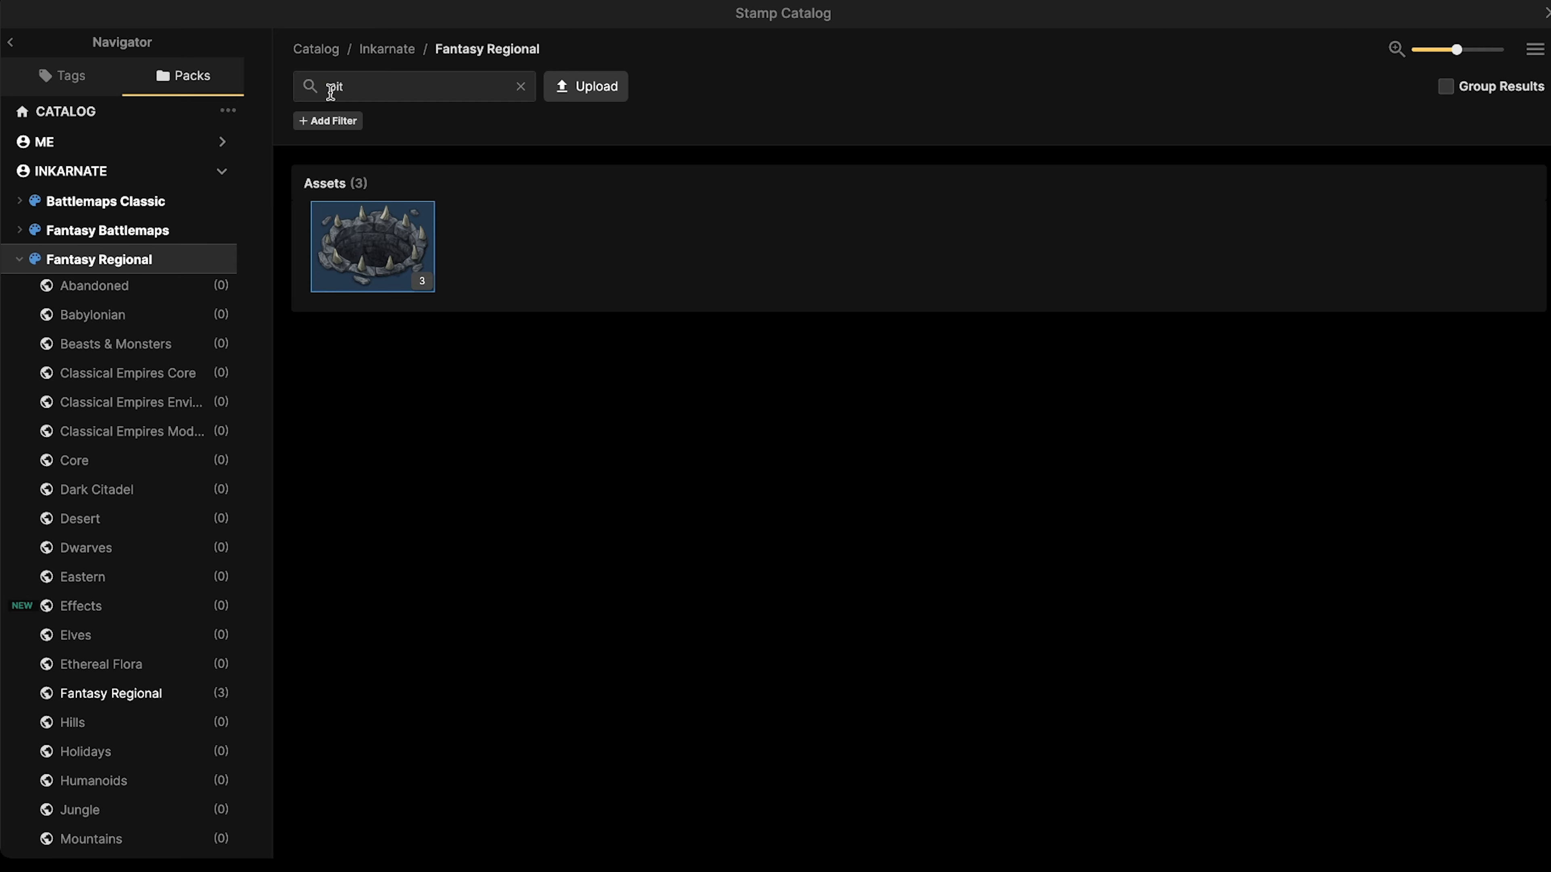
left_click(368, 85)
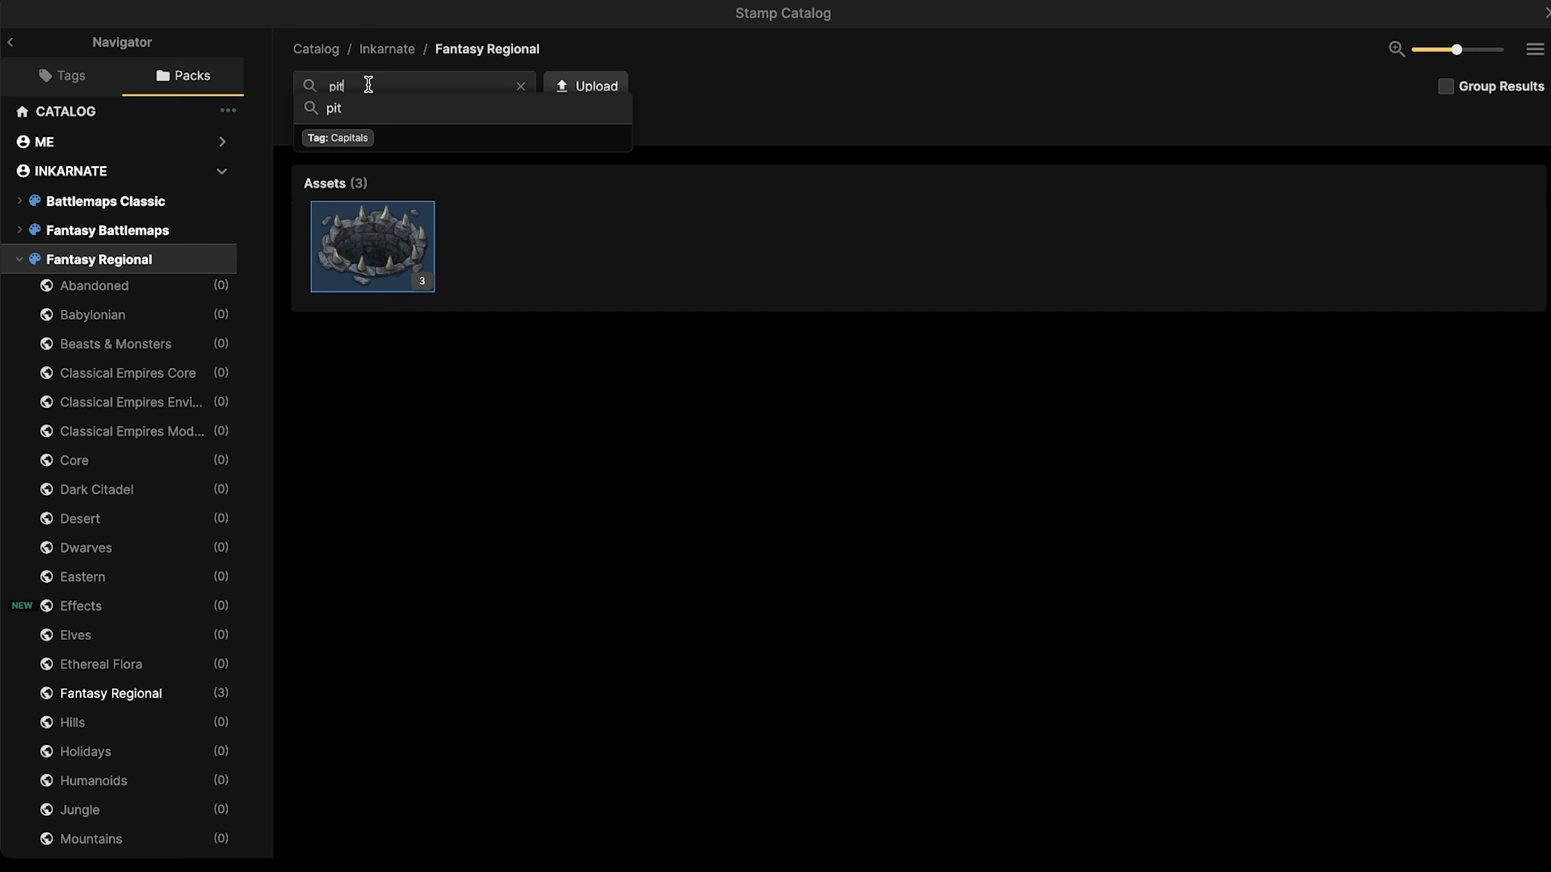
key("BackSpace")
key("BackSpace")
key("BackSpace")
type("pillars")
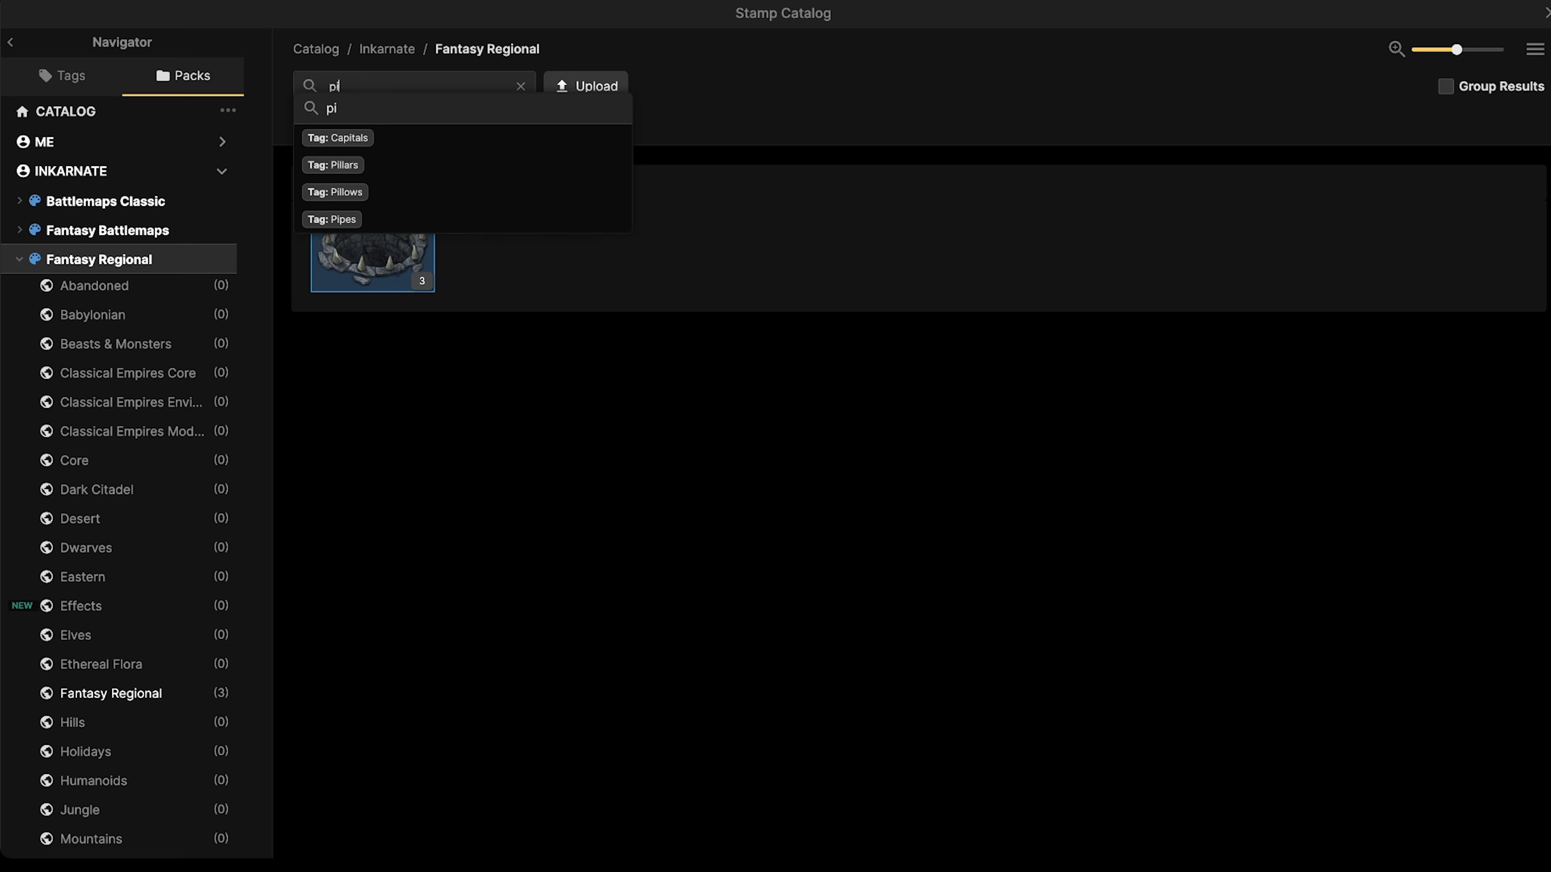
key("Return")
left_click(391, 239)
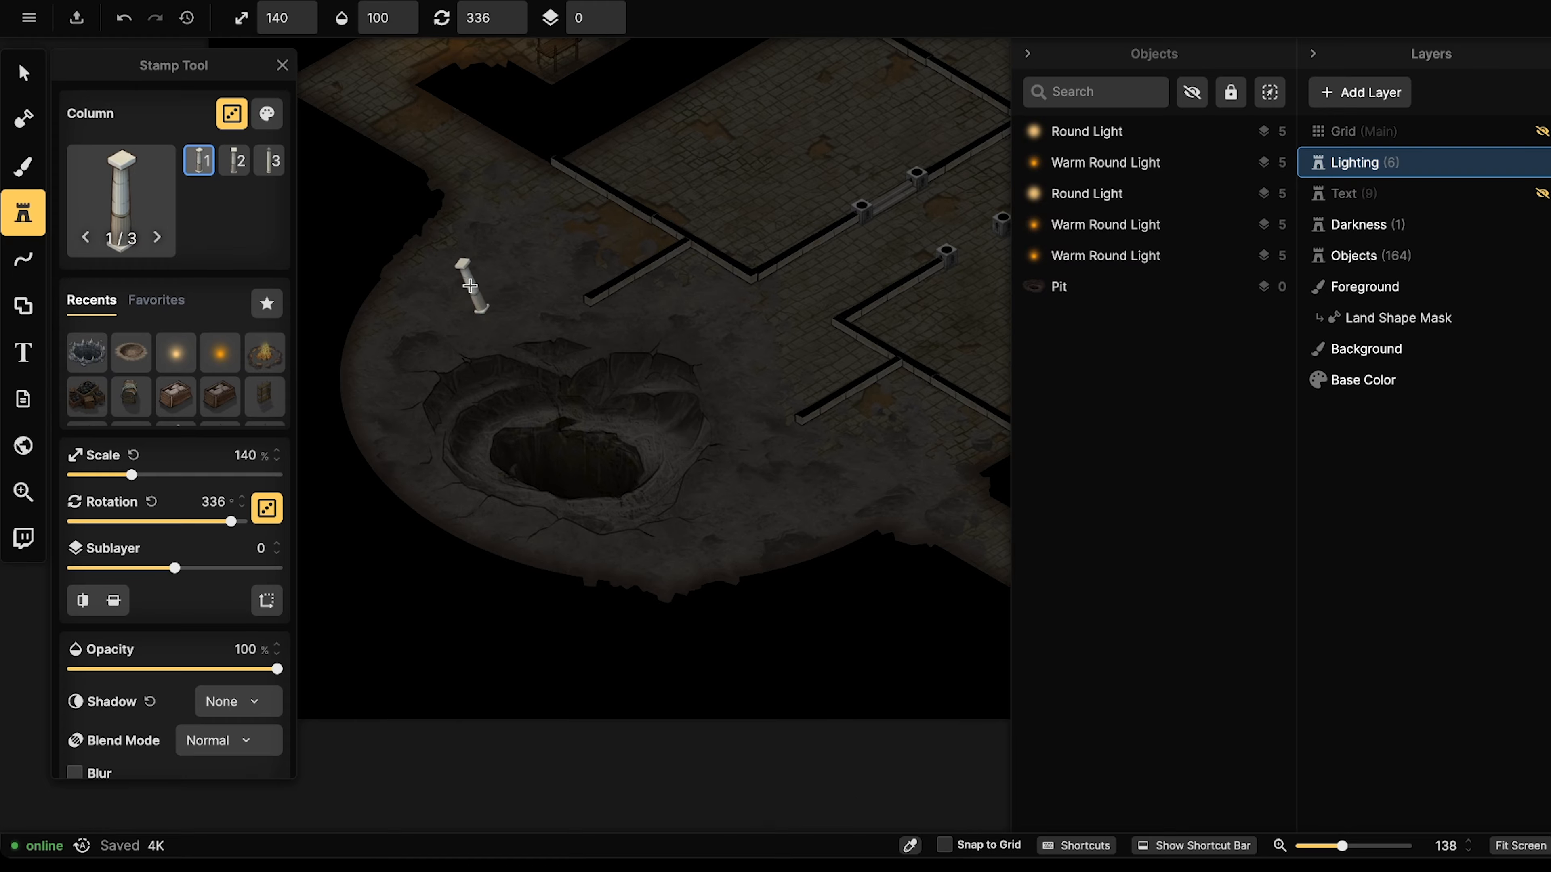
Reset the Column stamp's rotation to 0 so it stands upright.
left_click(512, 14)
left_click_drag(513, 18, 496, 38)
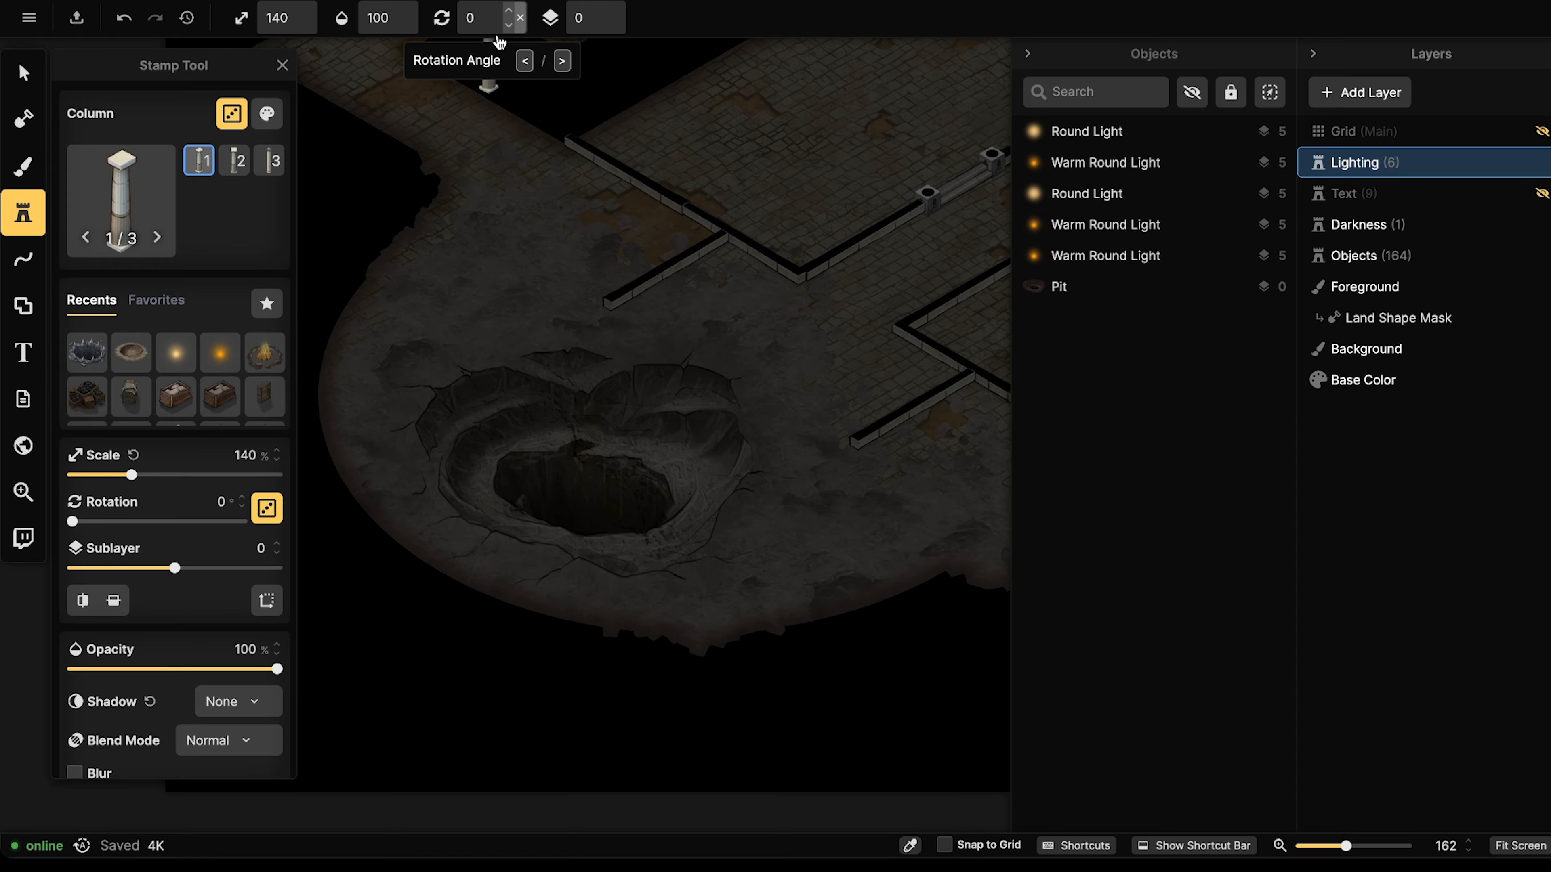
scroll(212, 261, "down", 3)
scroll(452, 233, "up", 2)
scroll(537, 391, "up", 2)
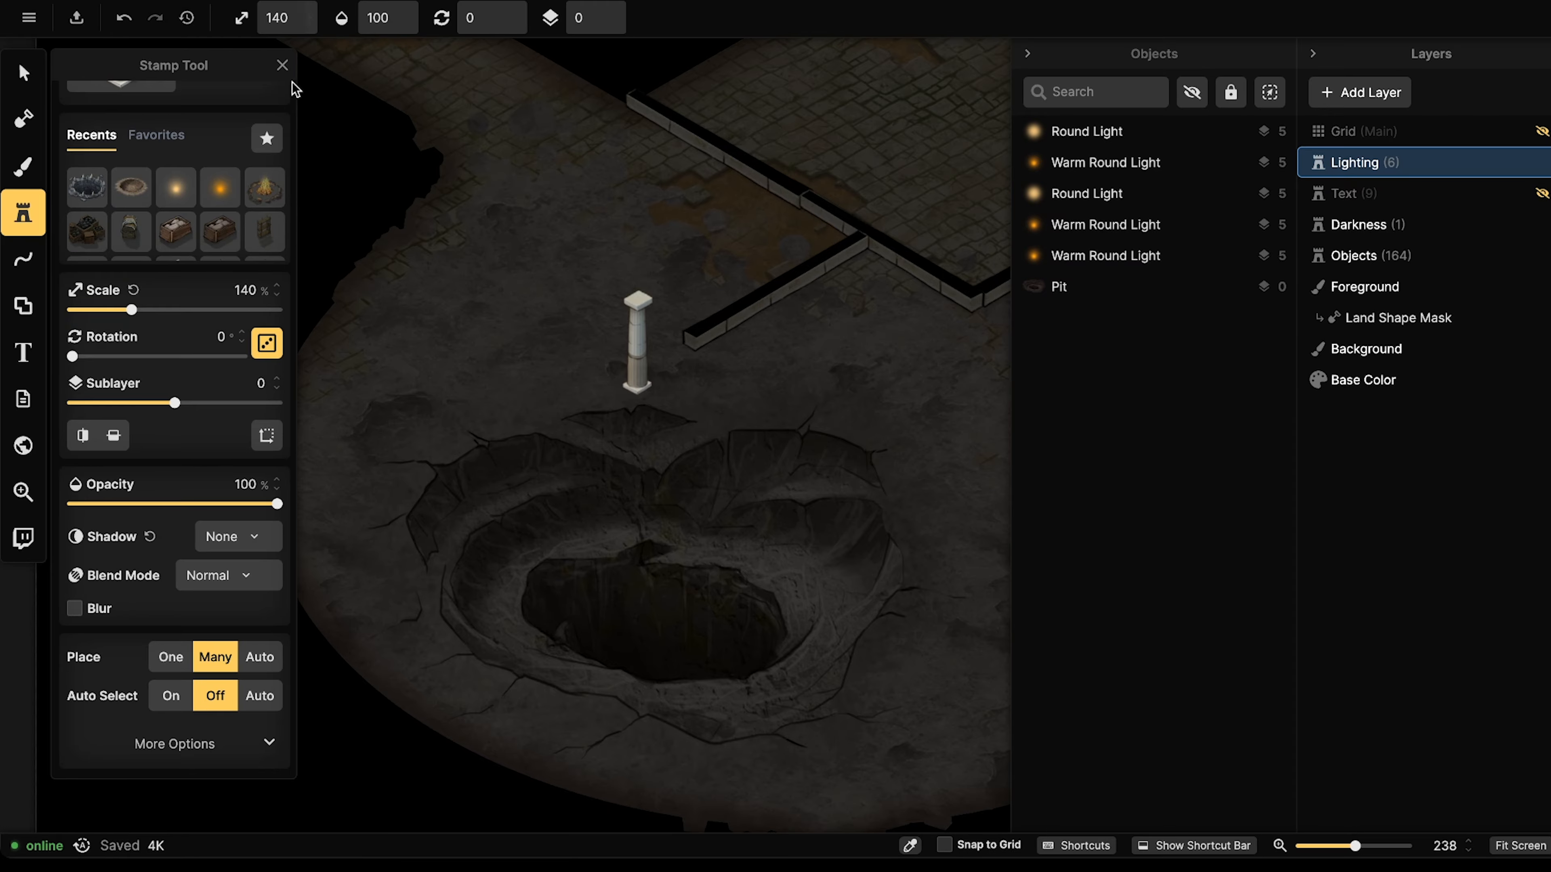
Lower the Column stamp's brightness to 68% and place the first column on the boss room's upper-left edge.
scroll(305, 311, "up", 1)
scroll(245, 183, "up", 3)
left_click(267, 114)
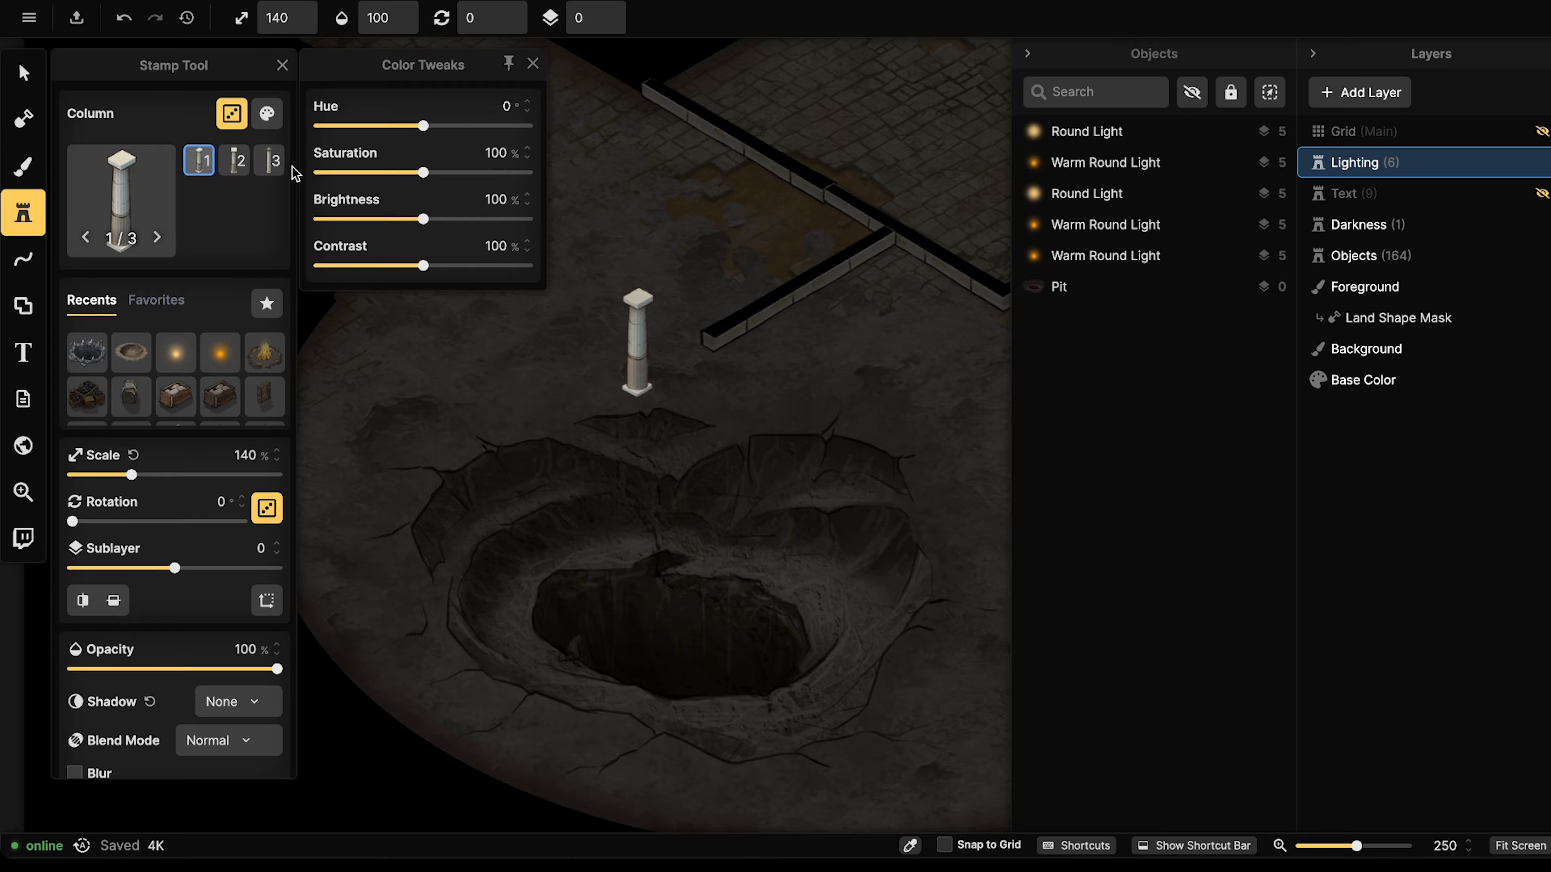
left_click(391, 219)
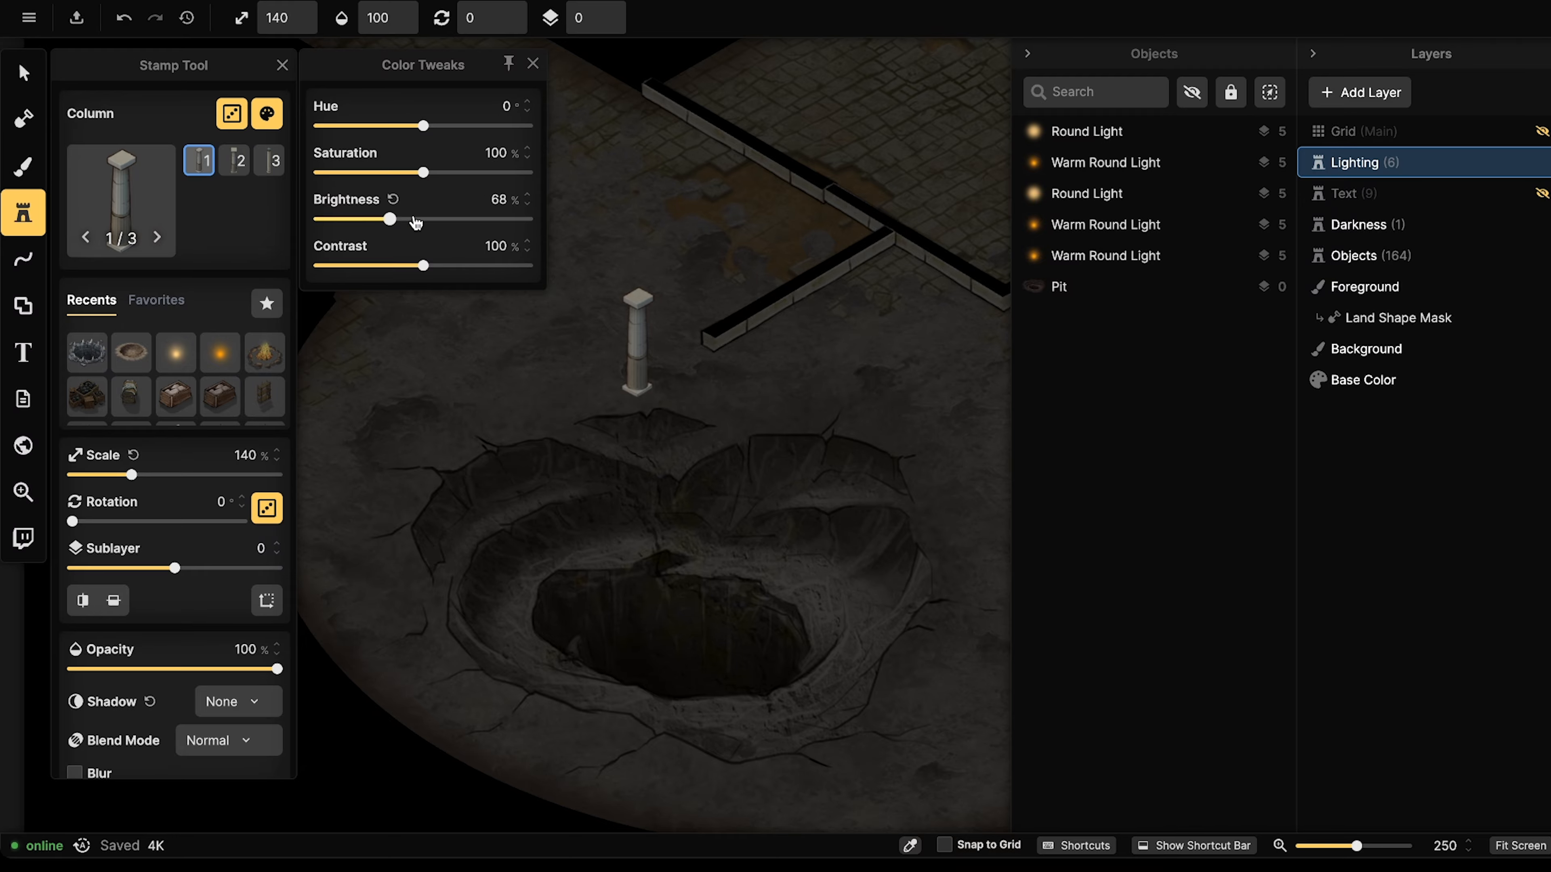
right_click_drag(562, 319, 661, 259)
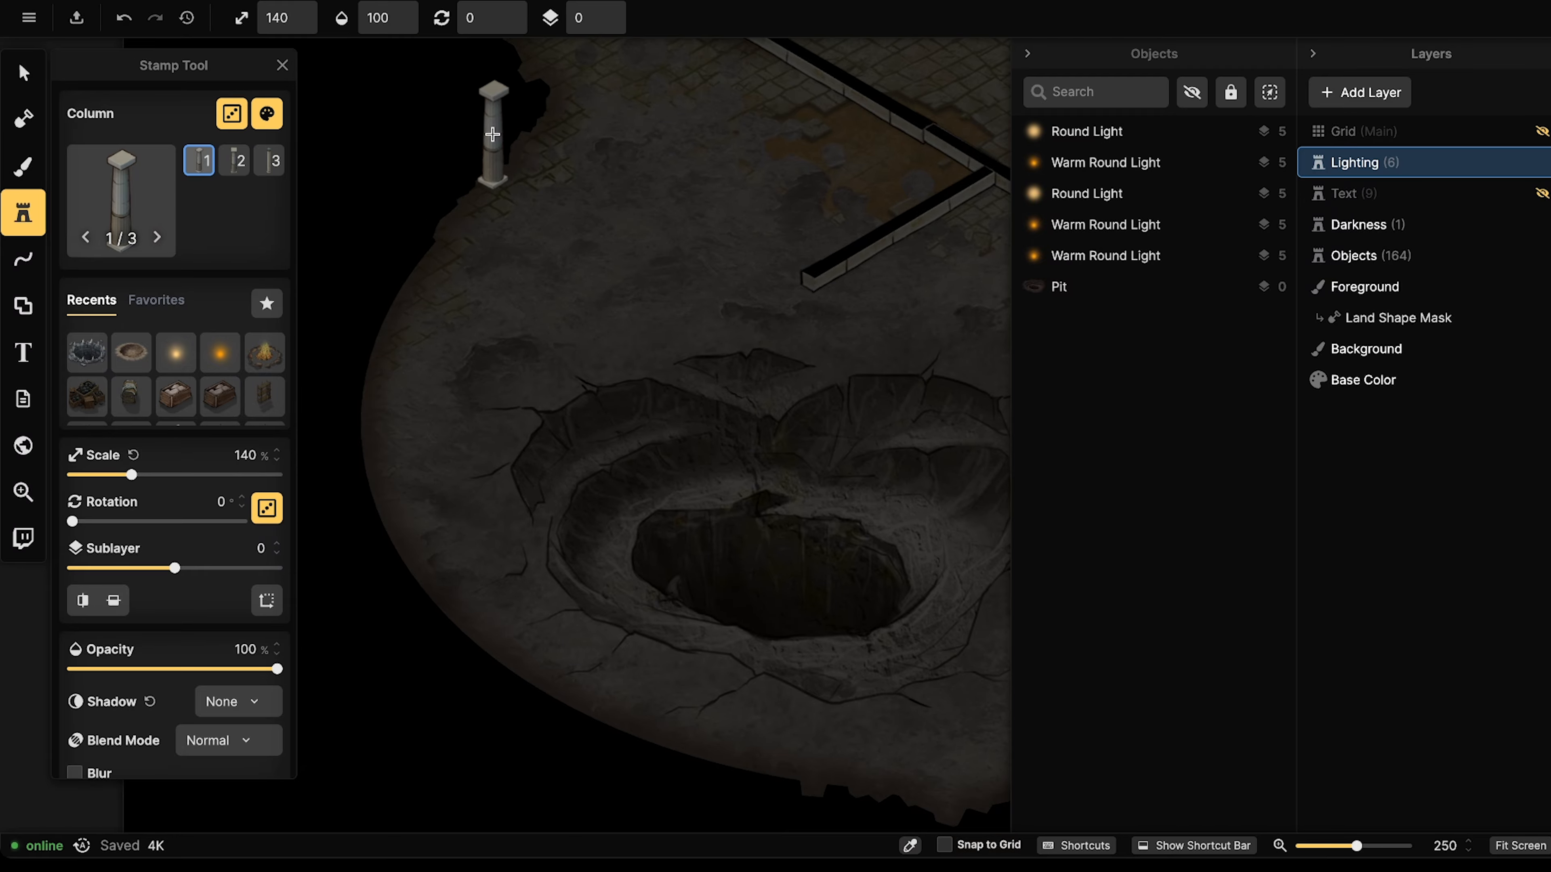
left_click(493, 134)
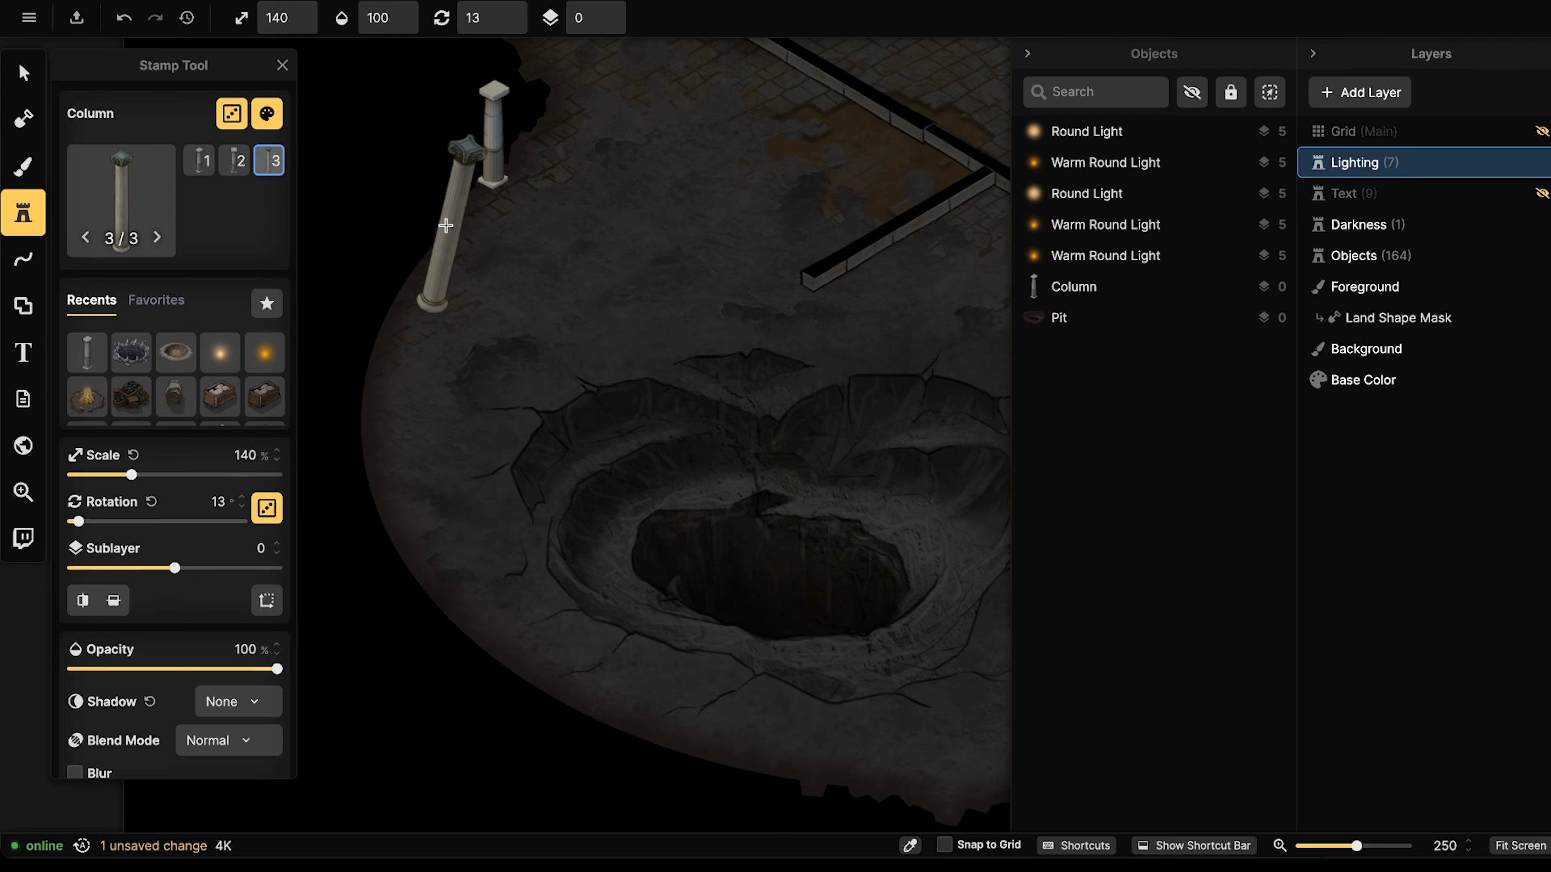
Place two more upright columns of the first variant down the room's left edge, with random rotation and random stamp choice turned off.
left_click(278, 522)
left_click(243, 123)
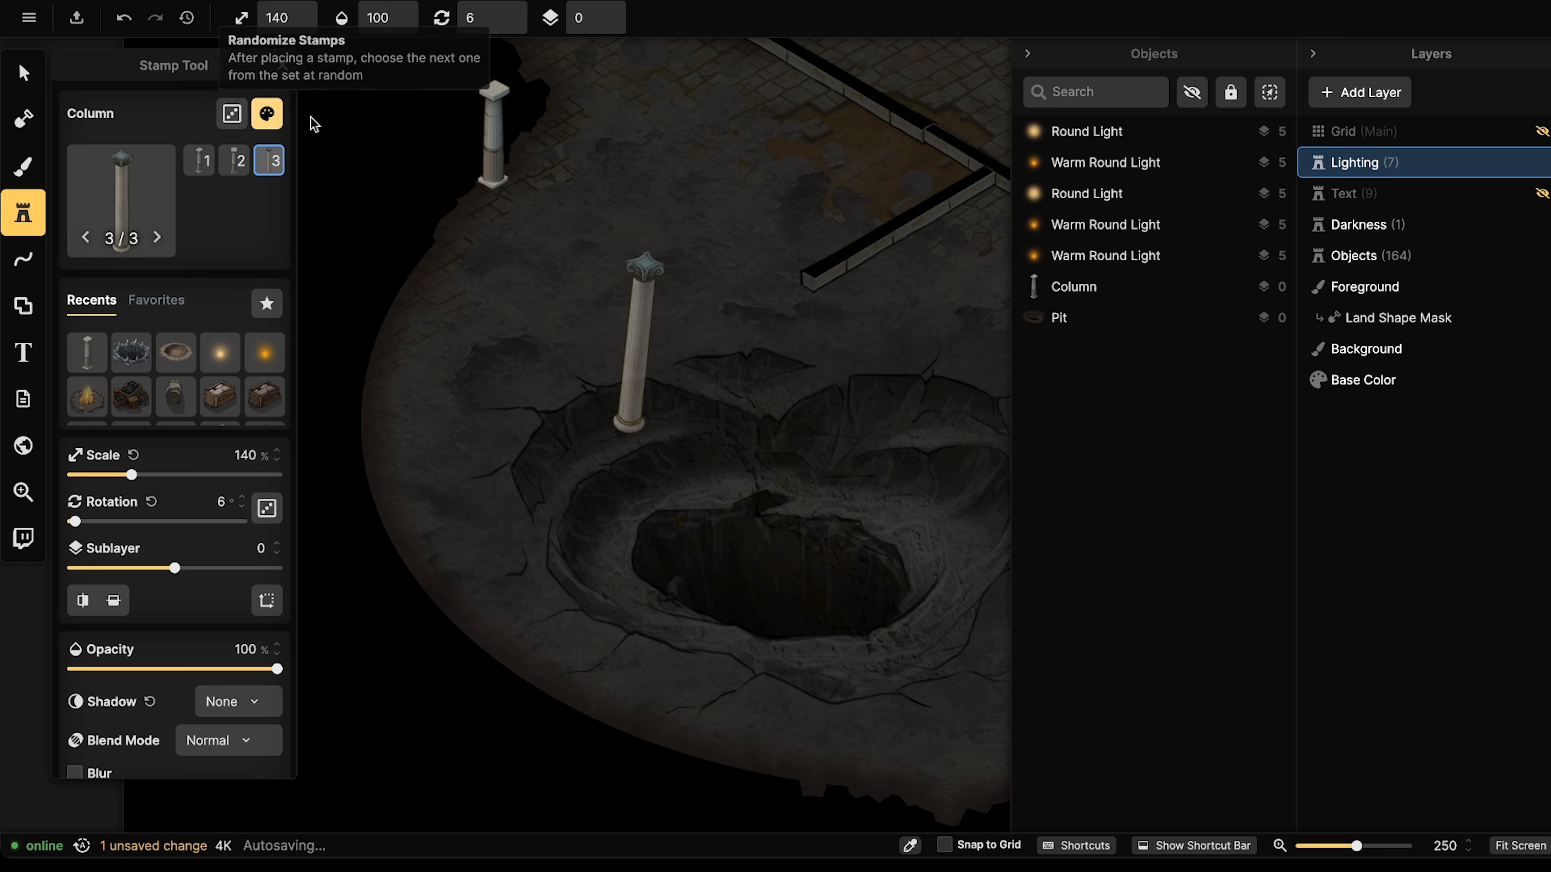
left_click(520, 23)
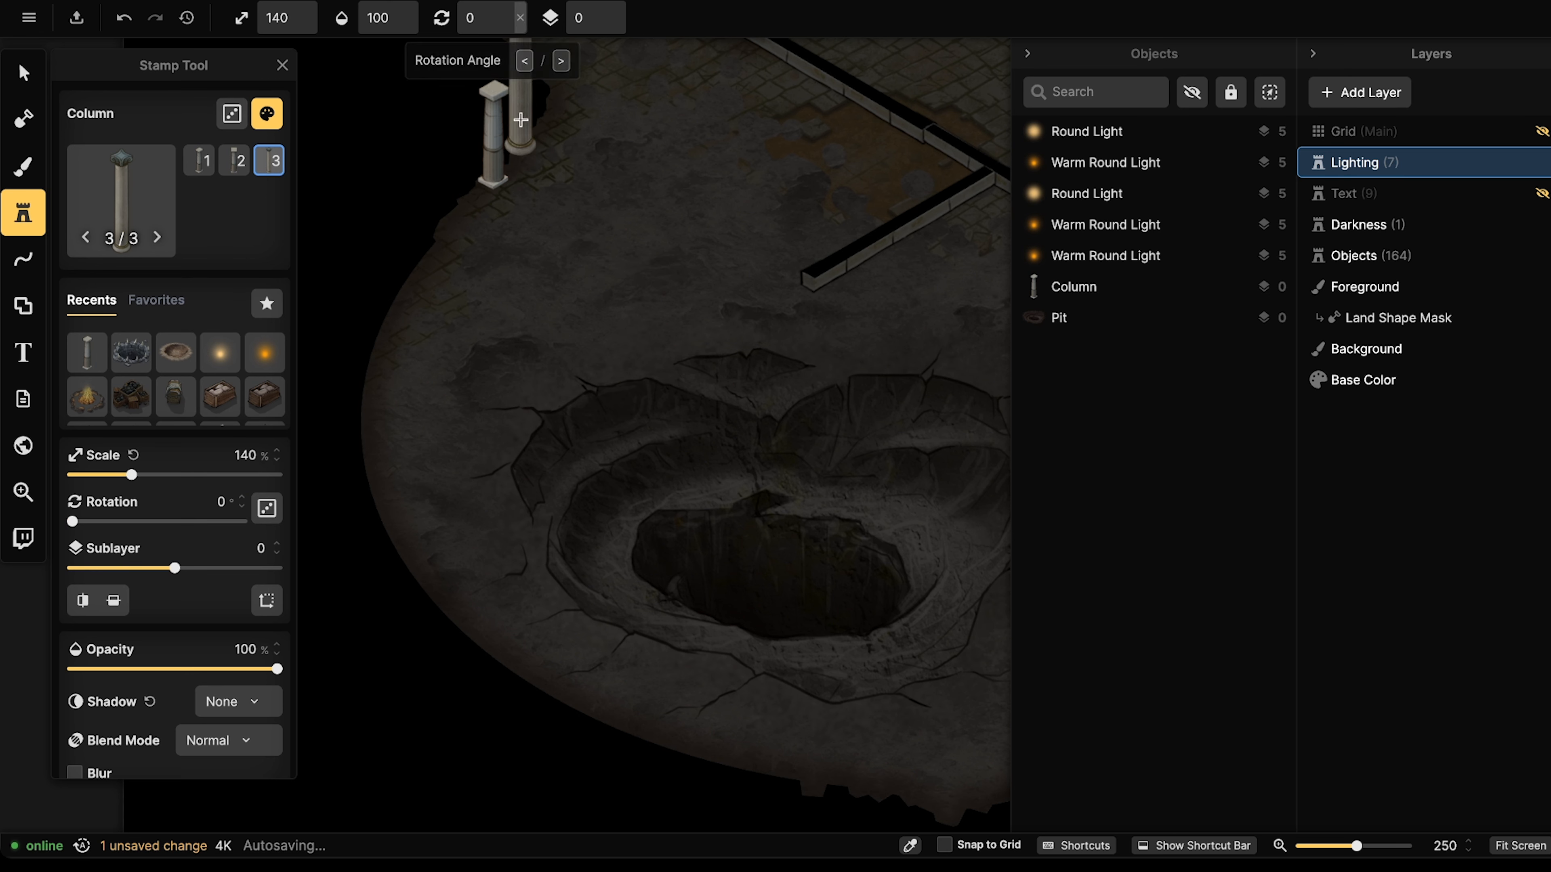
key("Left")
key("Left")
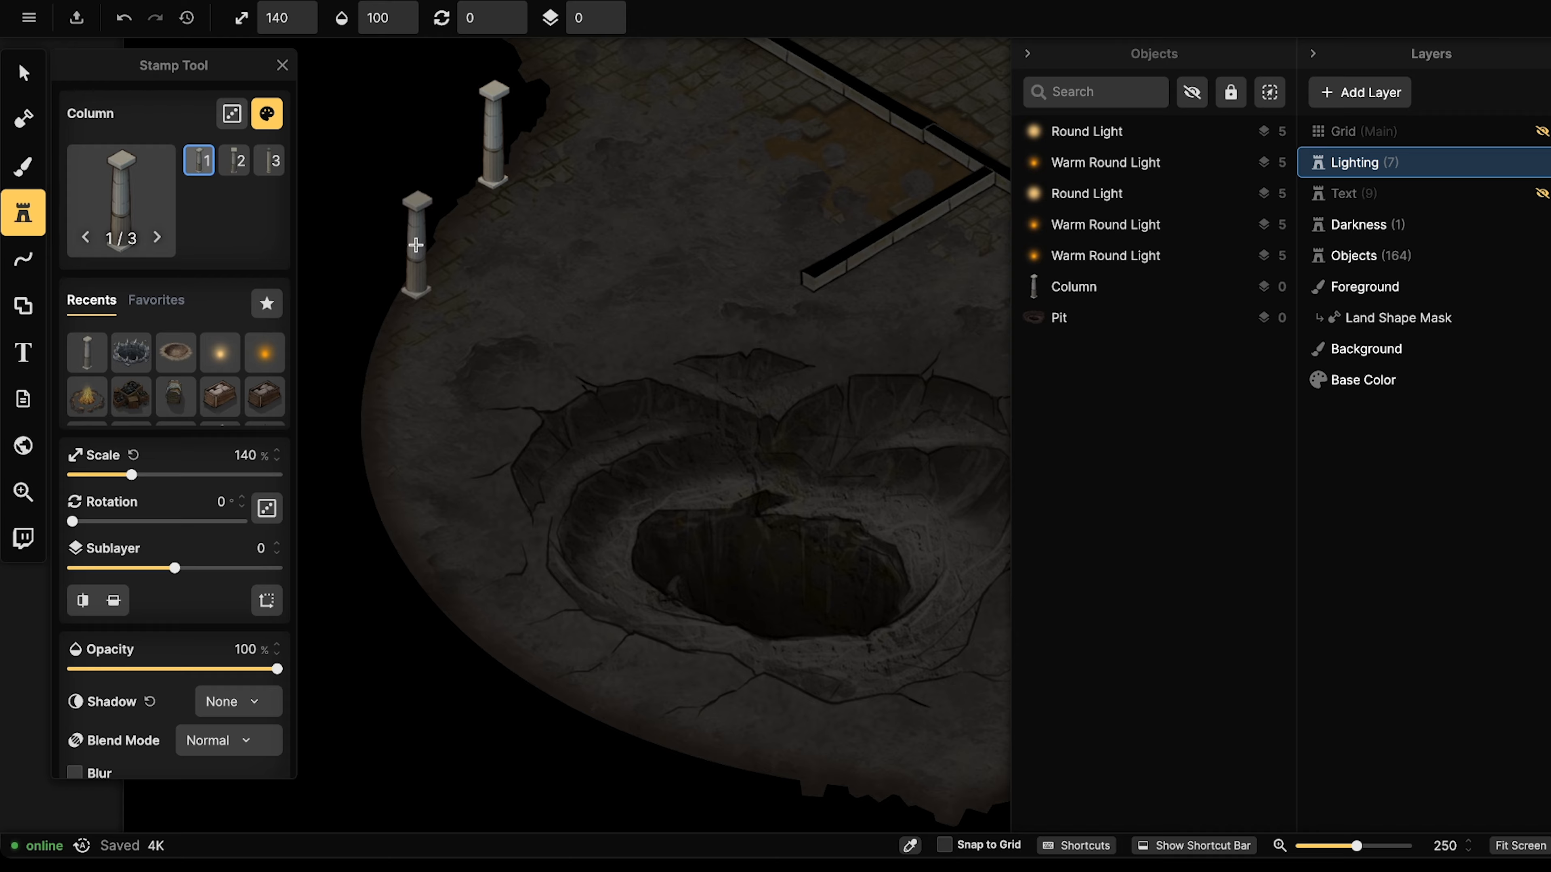
left_click(418, 248)
left_click(377, 373)
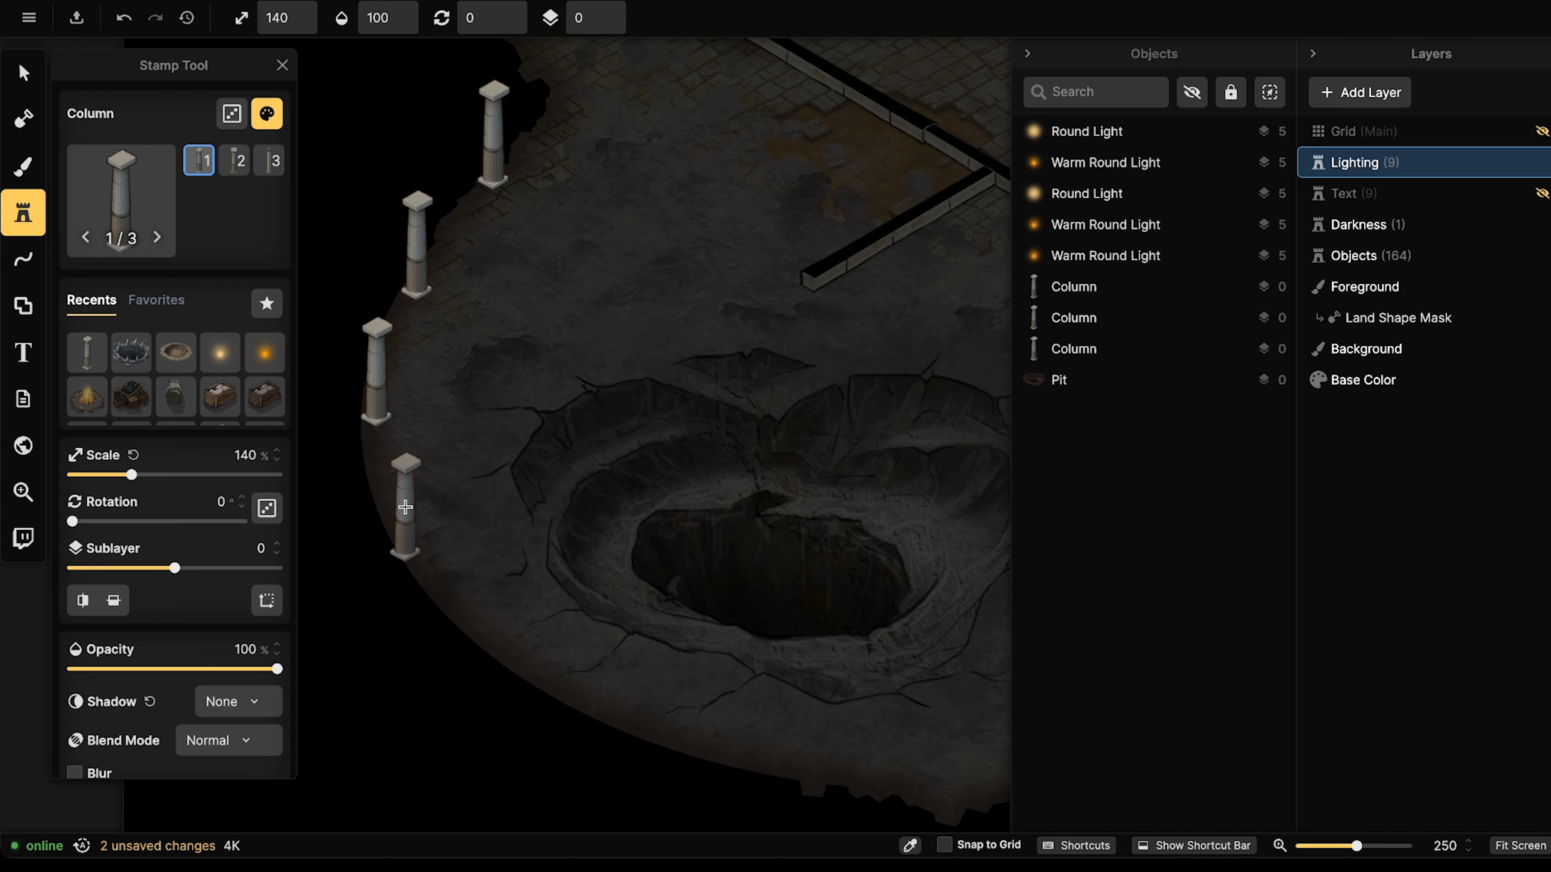
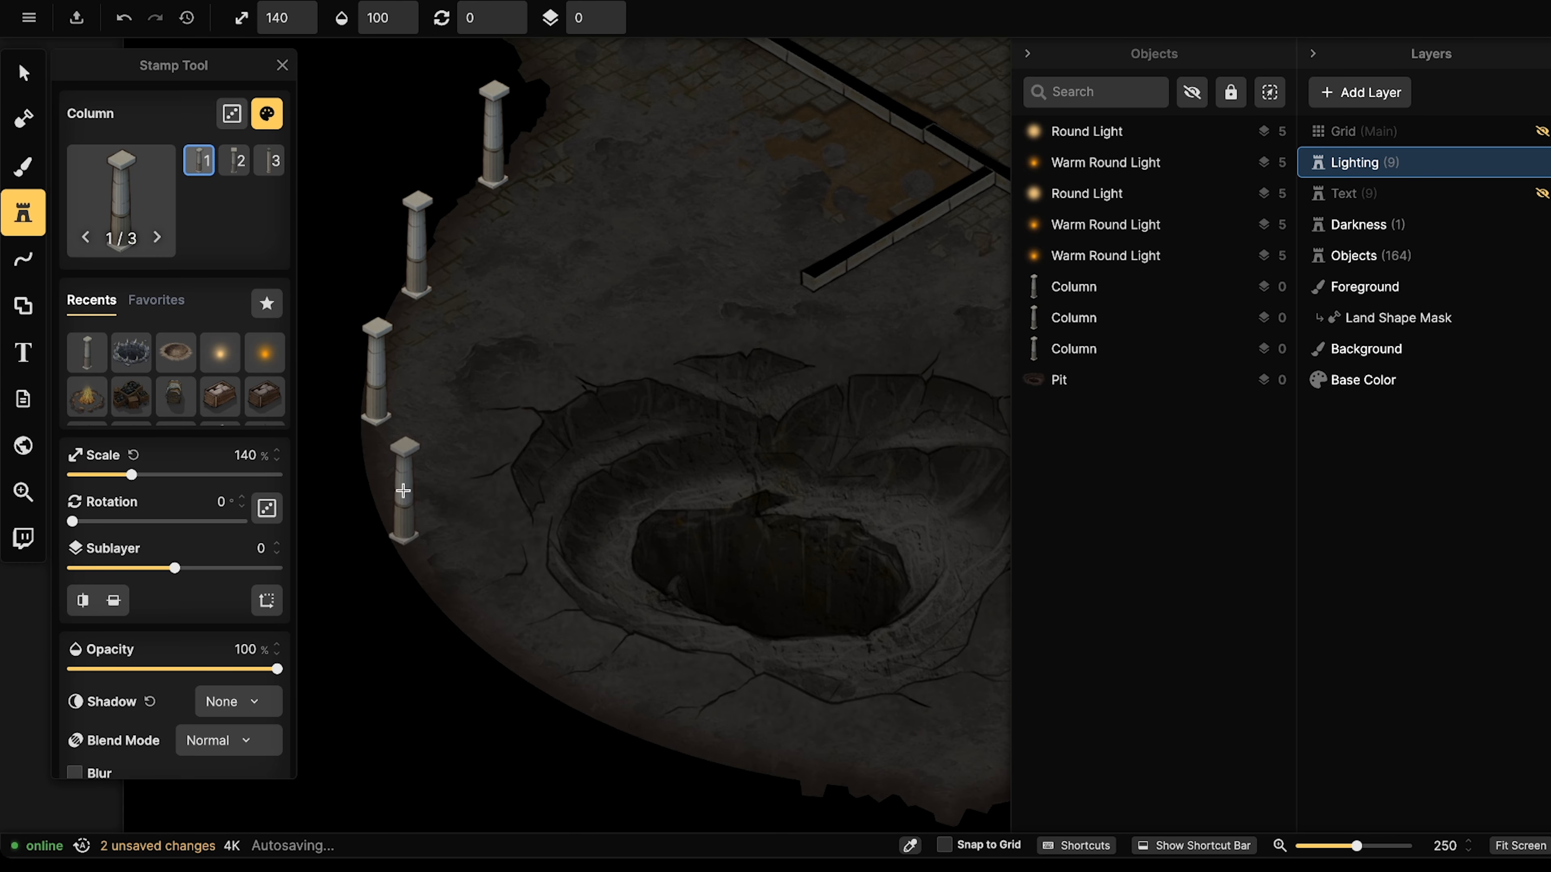
left_click(404, 493)
scroll(463, 492, "down", 5)
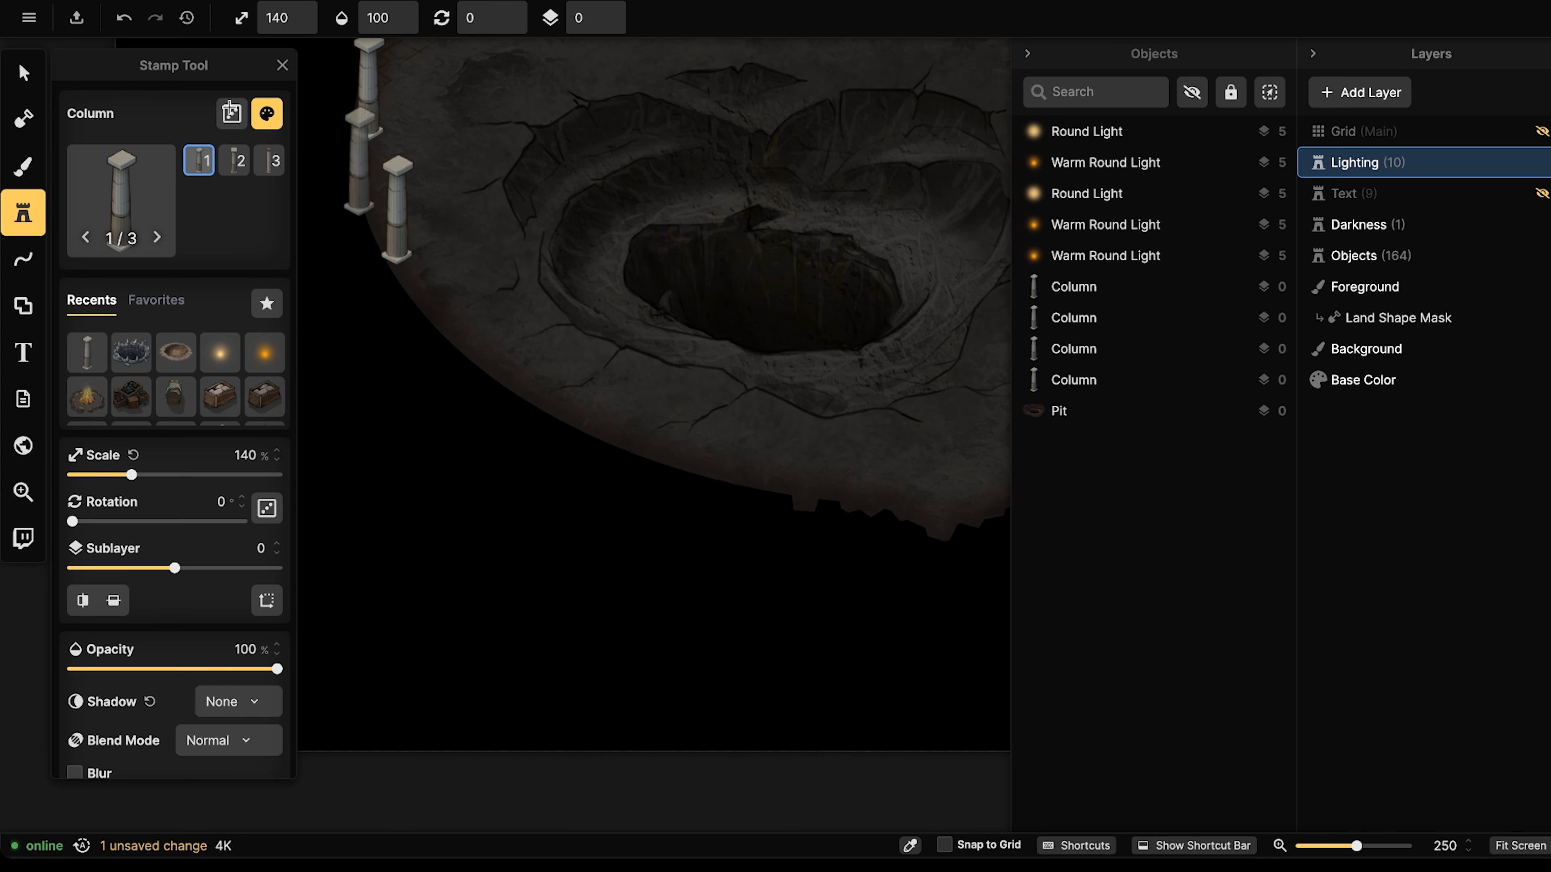
left_click(23, 64)
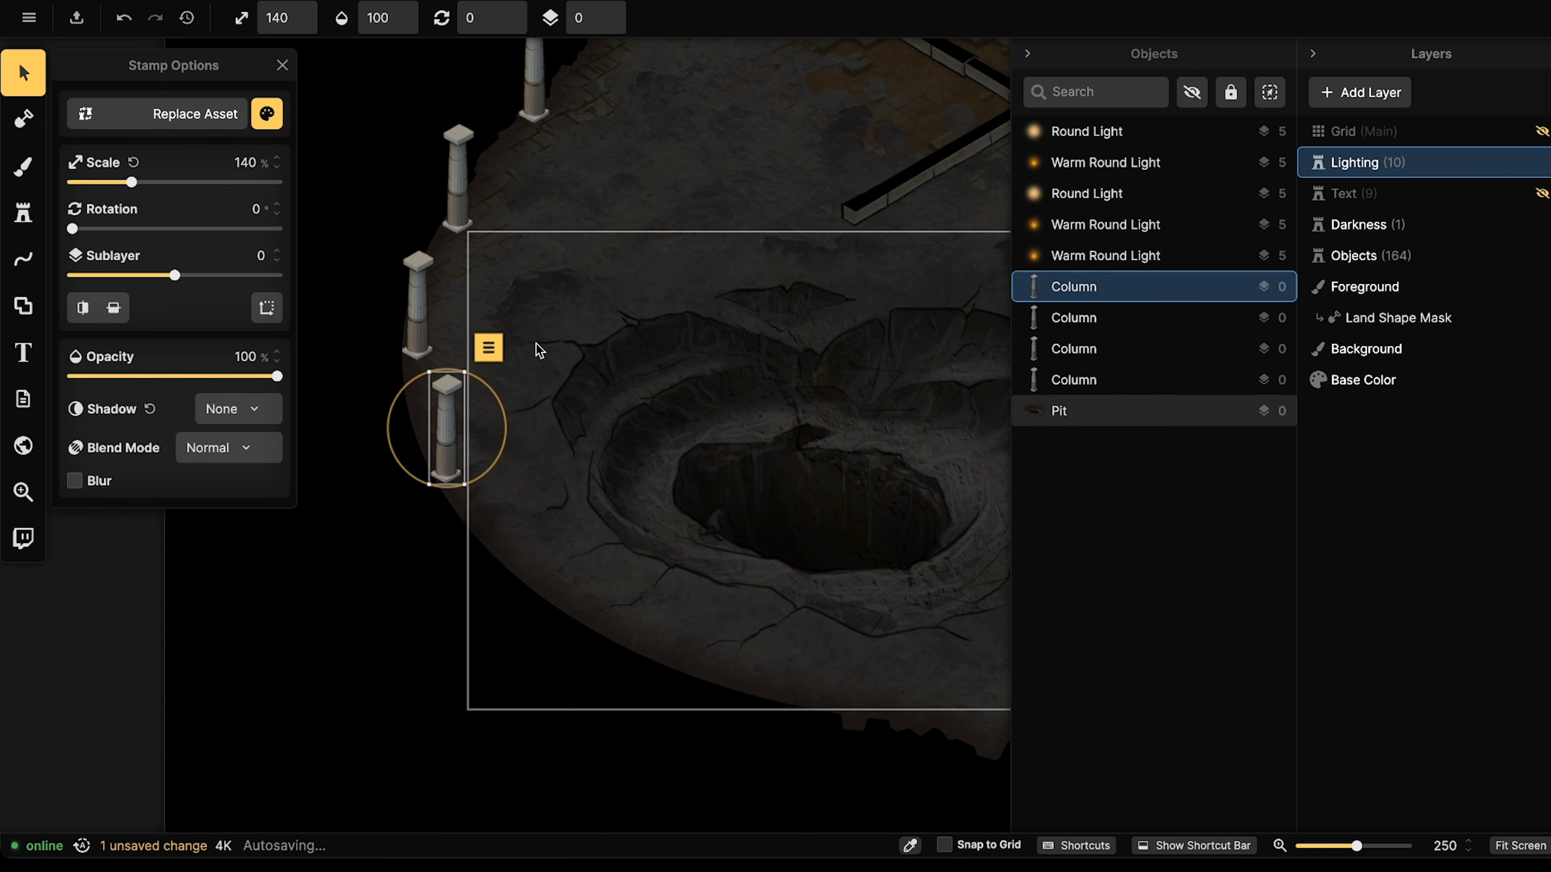
key("Delete")
Darken the three columns on the room's left edge together by lowering their brightness further.
scroll(502, 233, "down", 2)
middle_click_drag(502, 234, 506, 335)
left_click(533, 199)
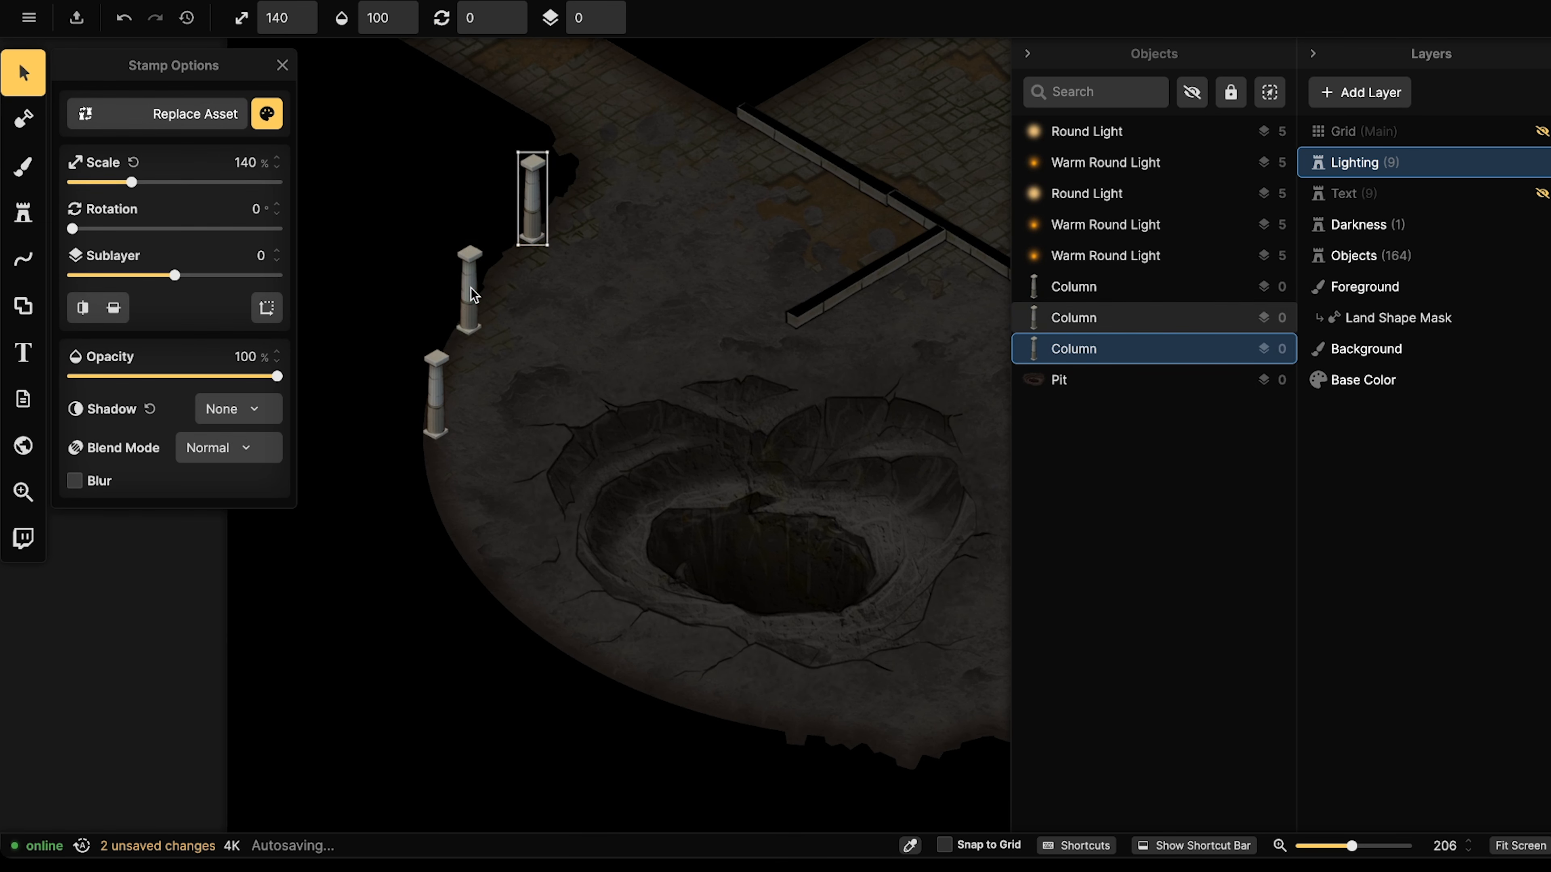
left_click(472, 292, "shift")
left_click(443, 380, "shift")
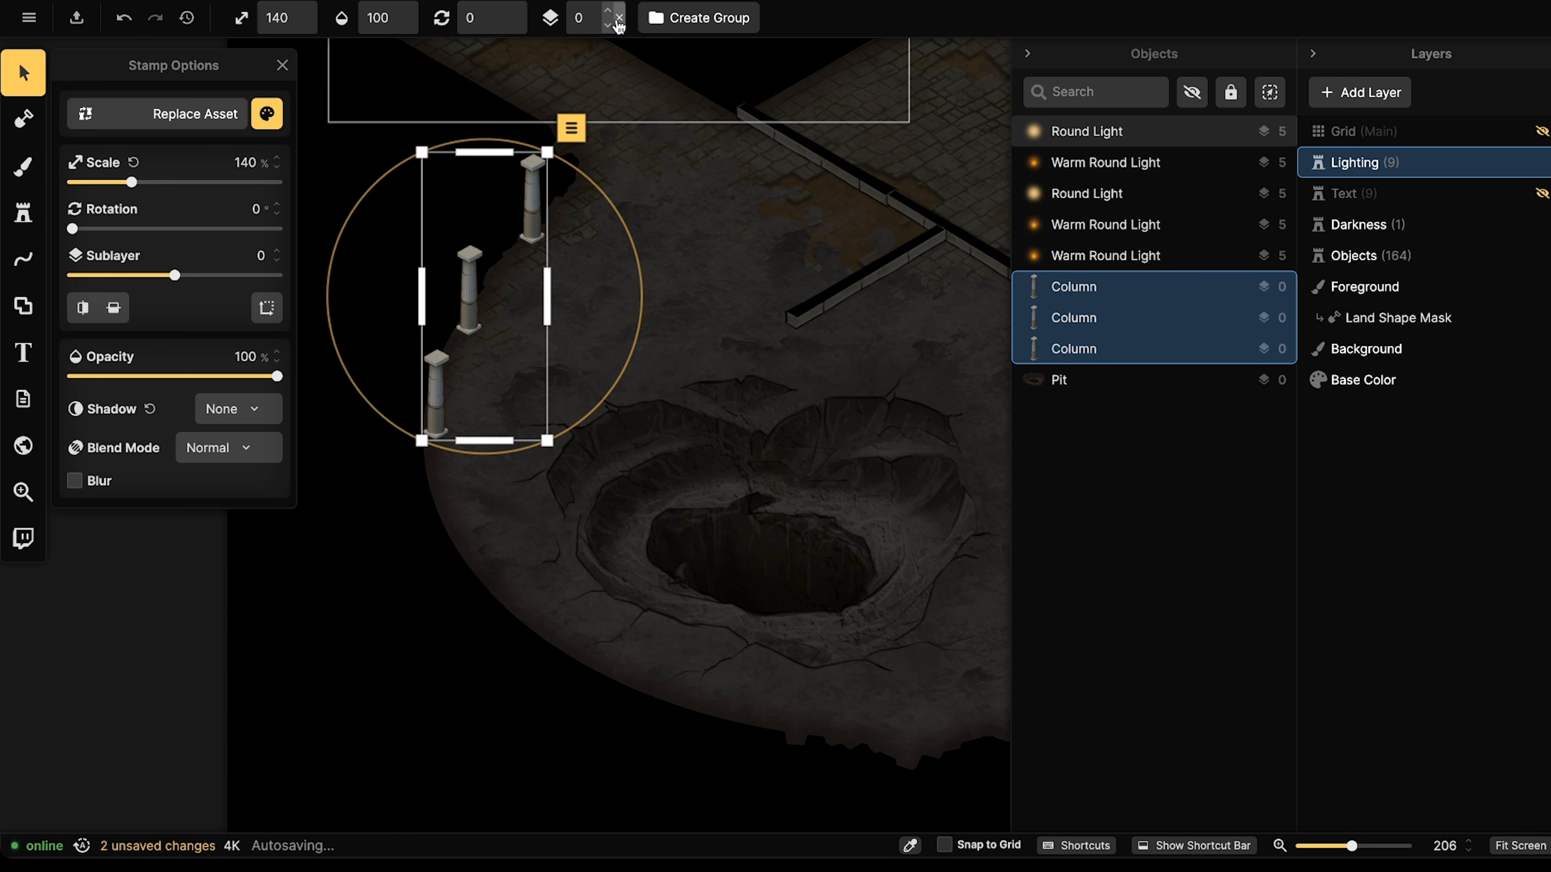
left_click(267, 113)
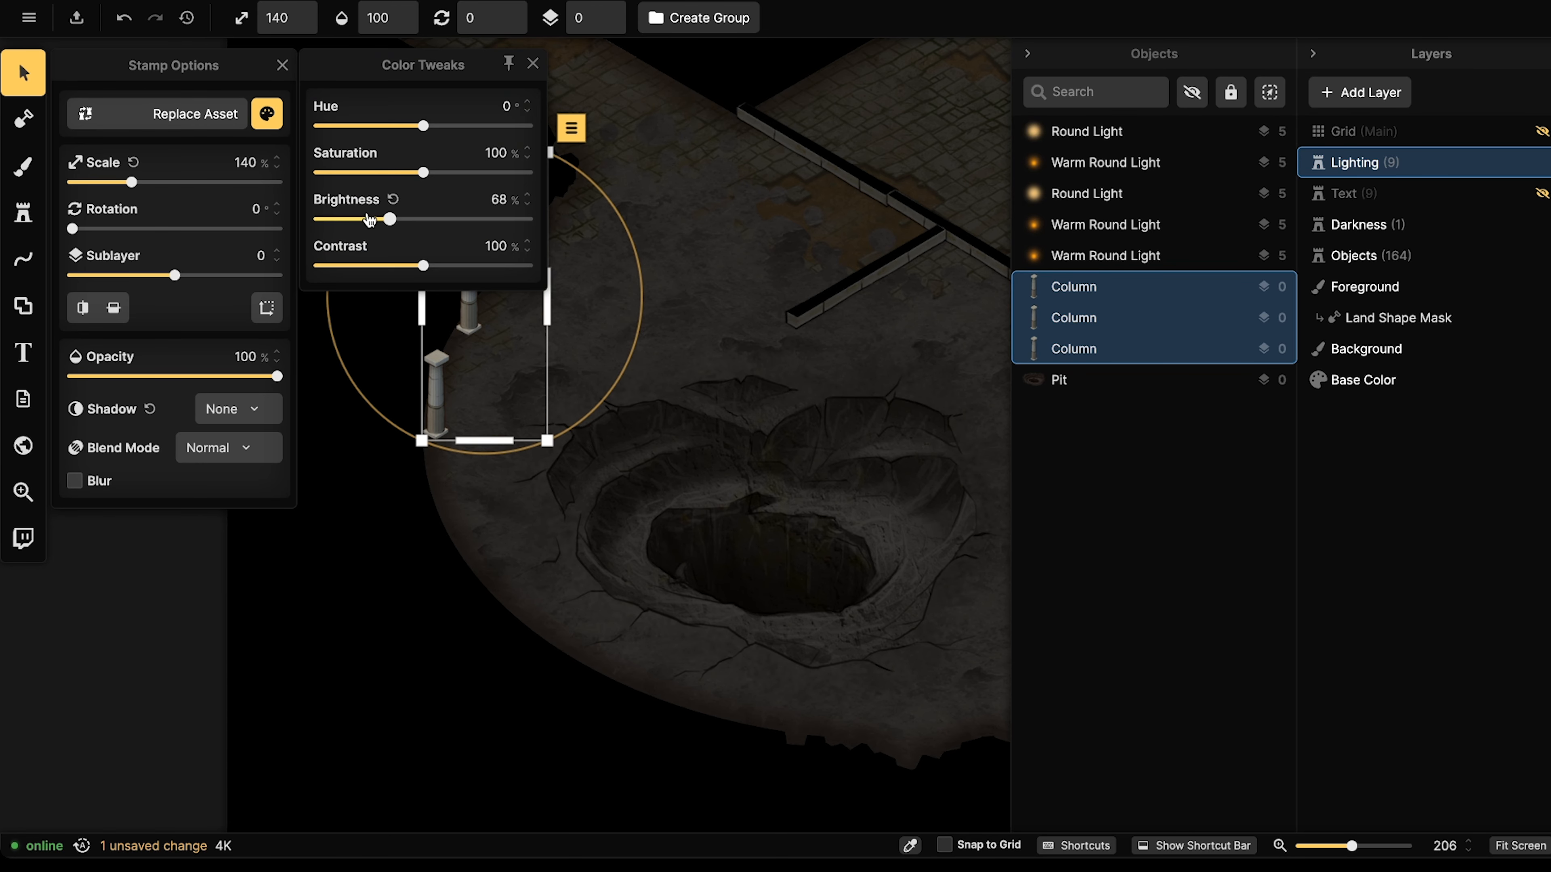
left_click_drag(370, 220, 368, 222)
left_click(267, 113)
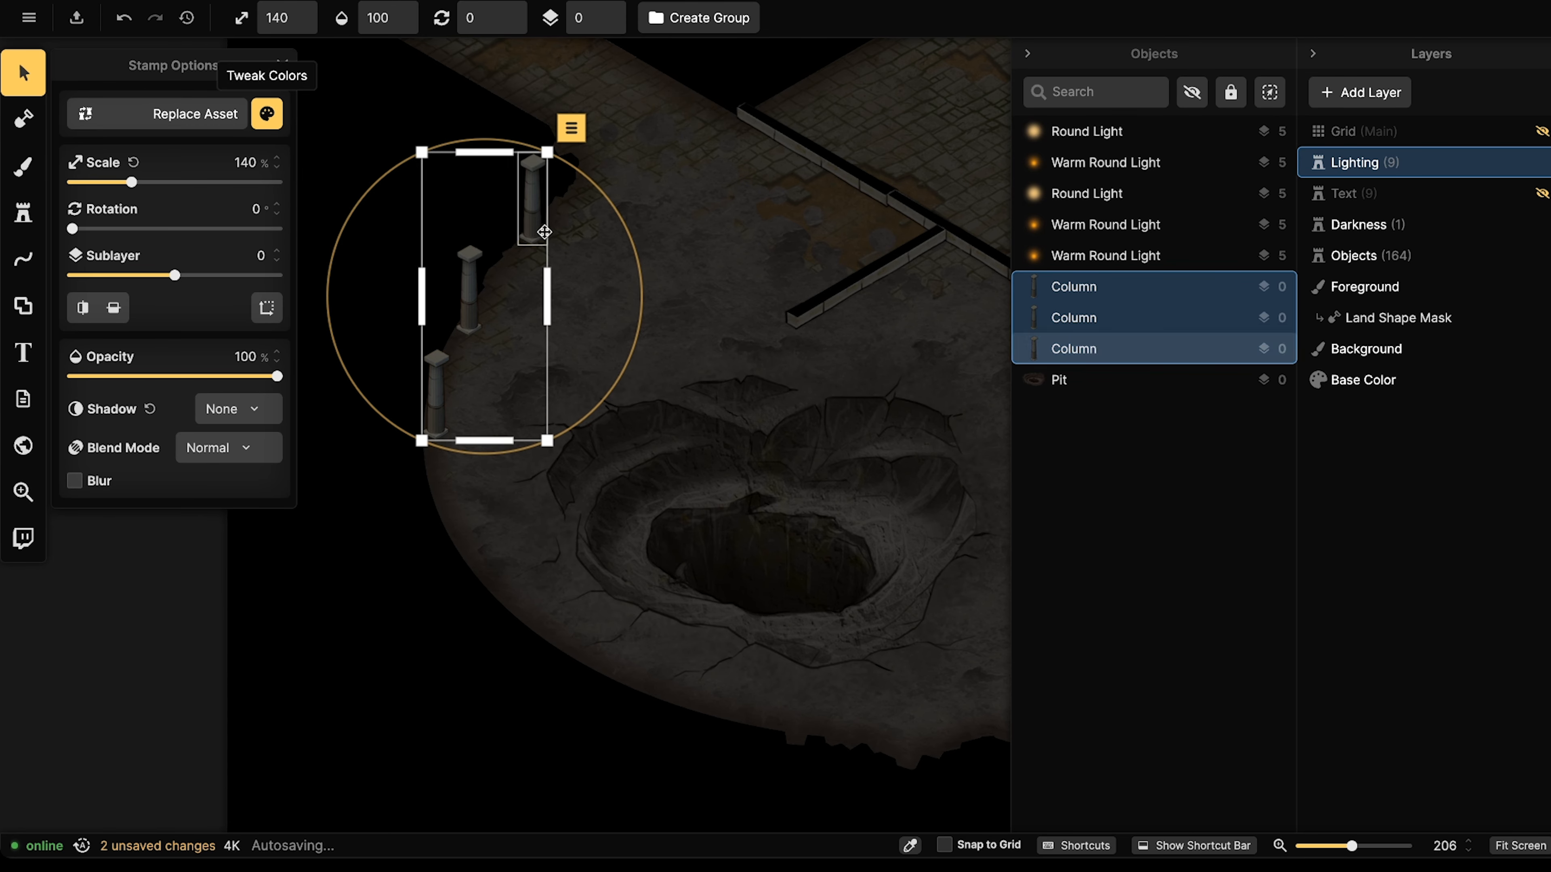
Nudge the lowest of the three columns slightly along the room's left edge.
scroll(488, 256, "down", 4)
left_click(496, 183)
left_click_drag(447, 380, 450, 389)
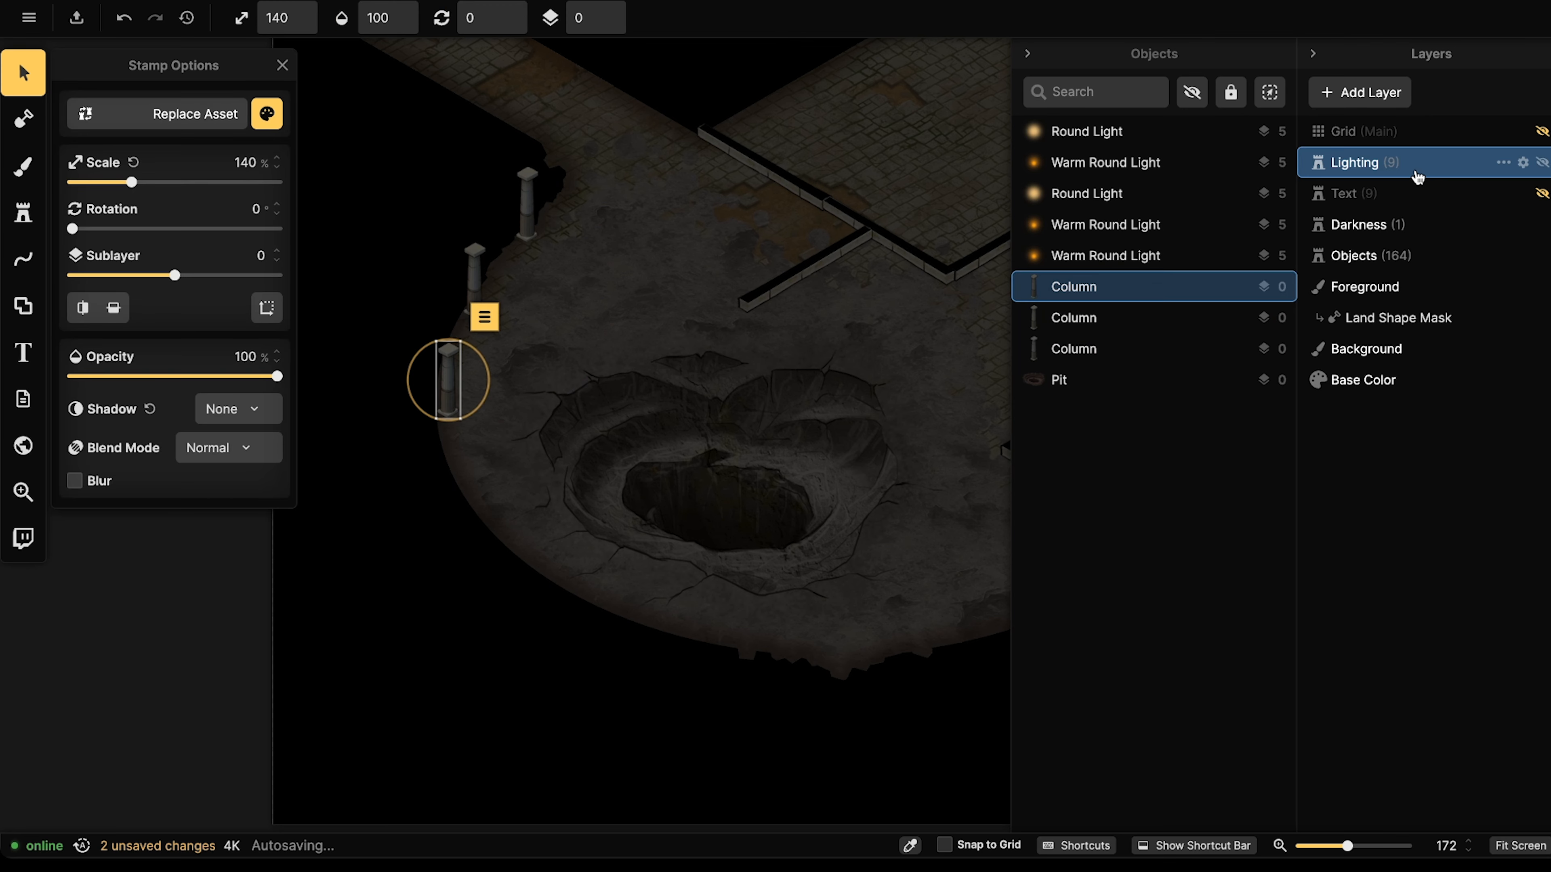
Add a stamp layer directly above the Objects layer and name it "Cut offs".
left_click(1382, 255)
right_click(1381, 256)
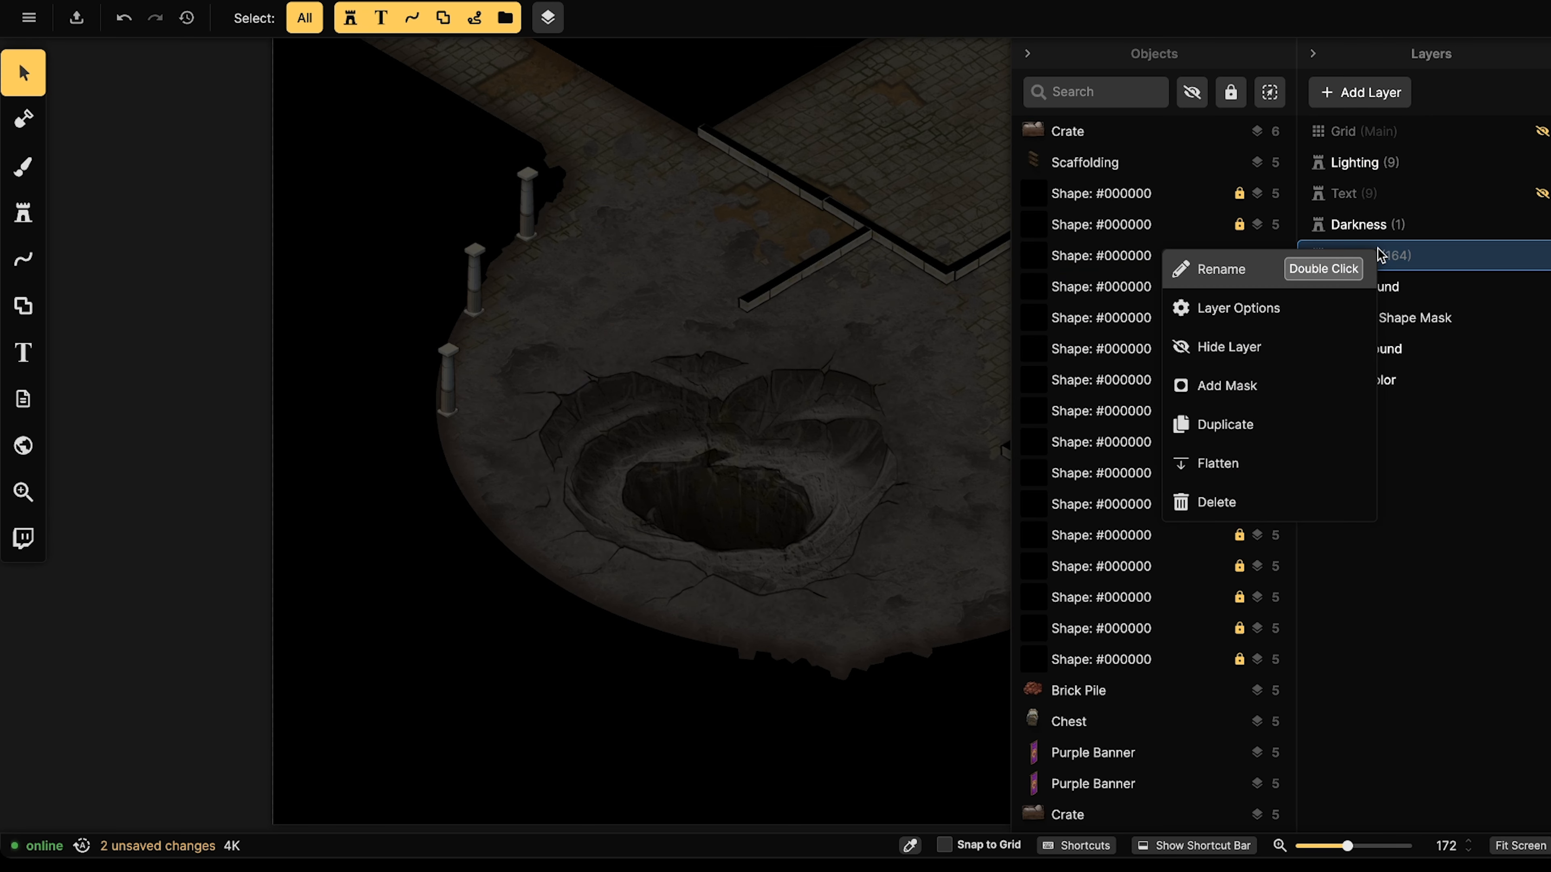
left_click(1430, 258)
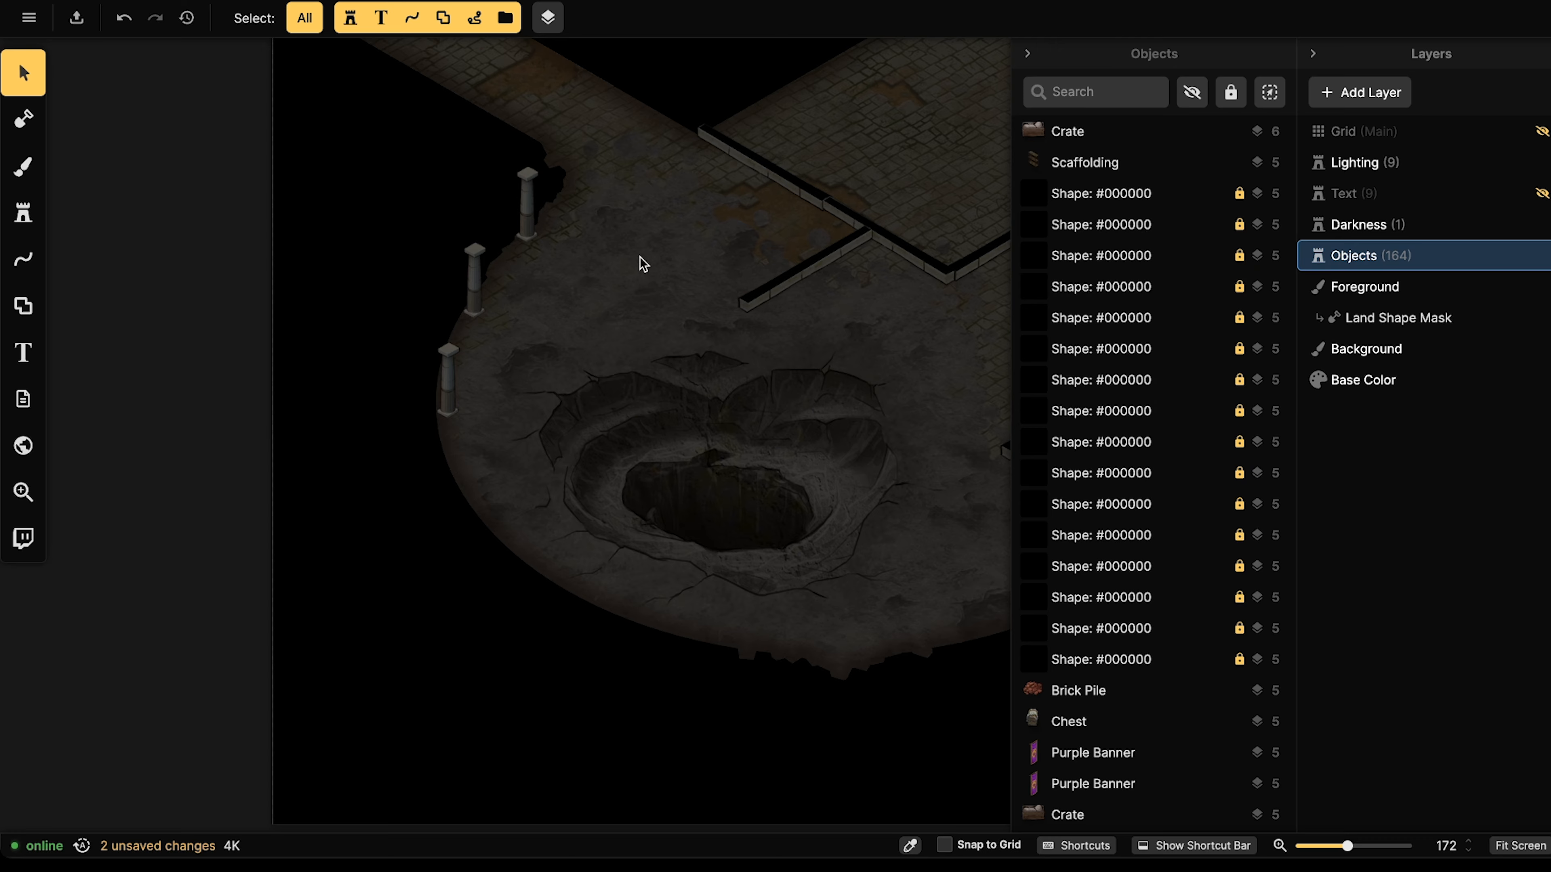
right_click(1382, 259)
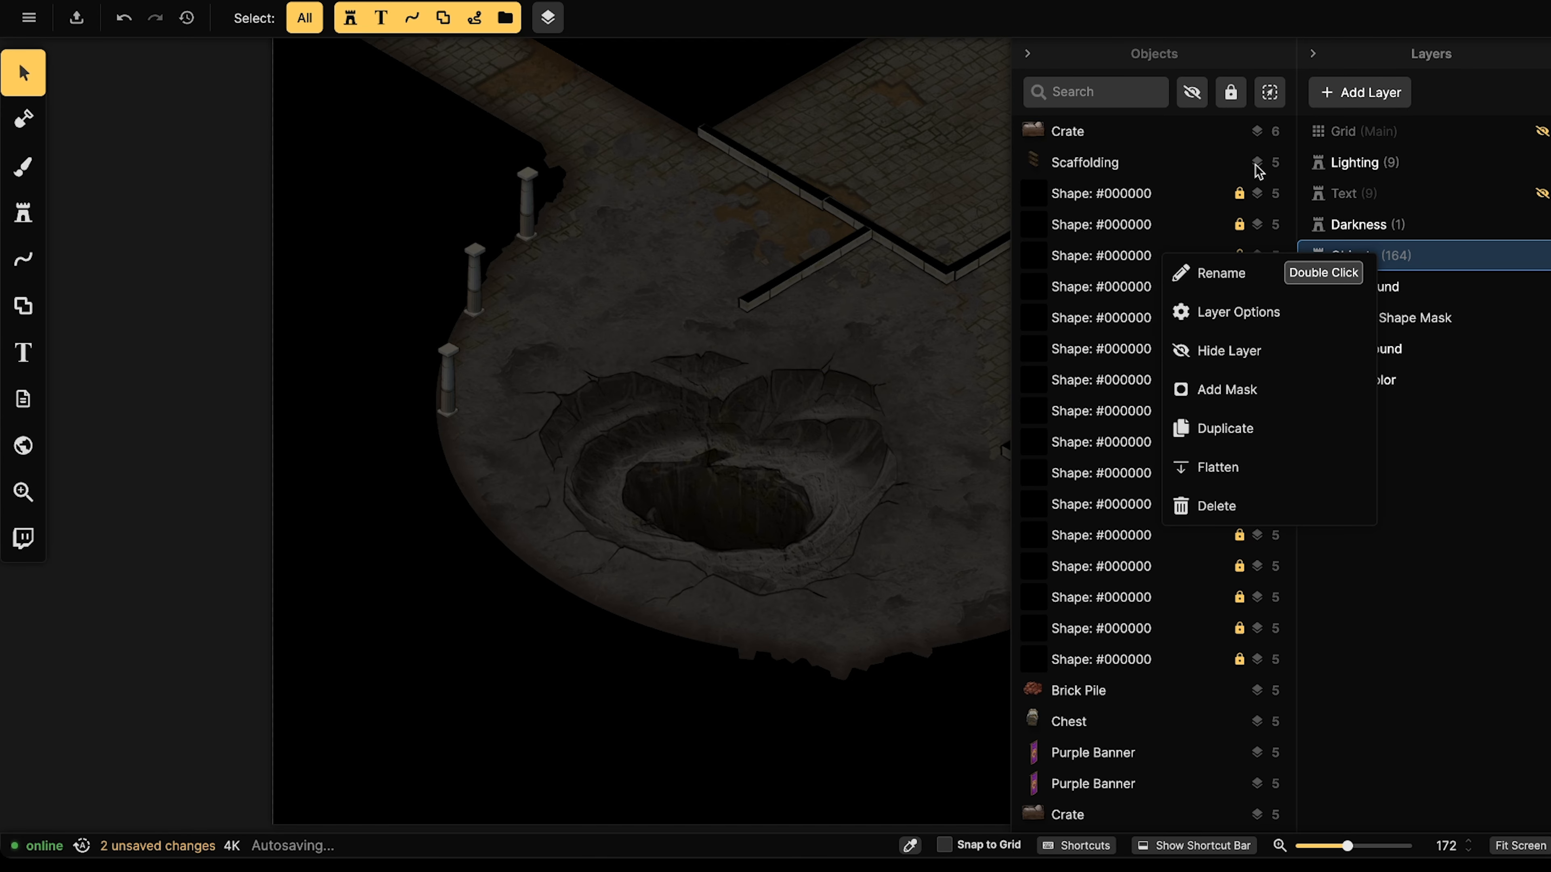
left_click(1367, 97)
left_click(1367, 94)
left_click(1378, 129)
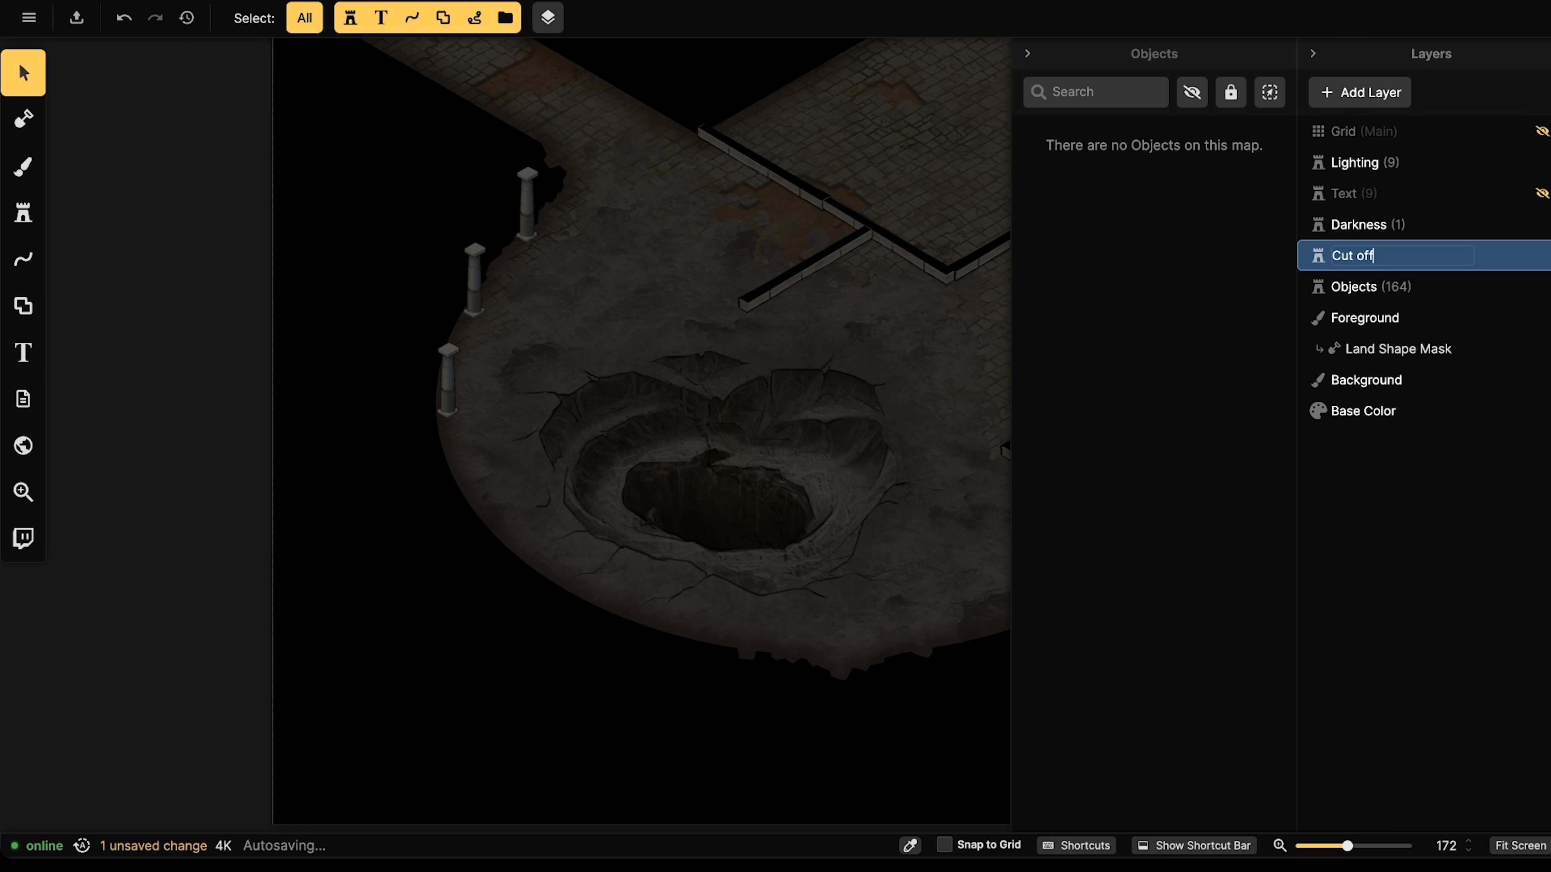
type("Cut offs")
key("Return")
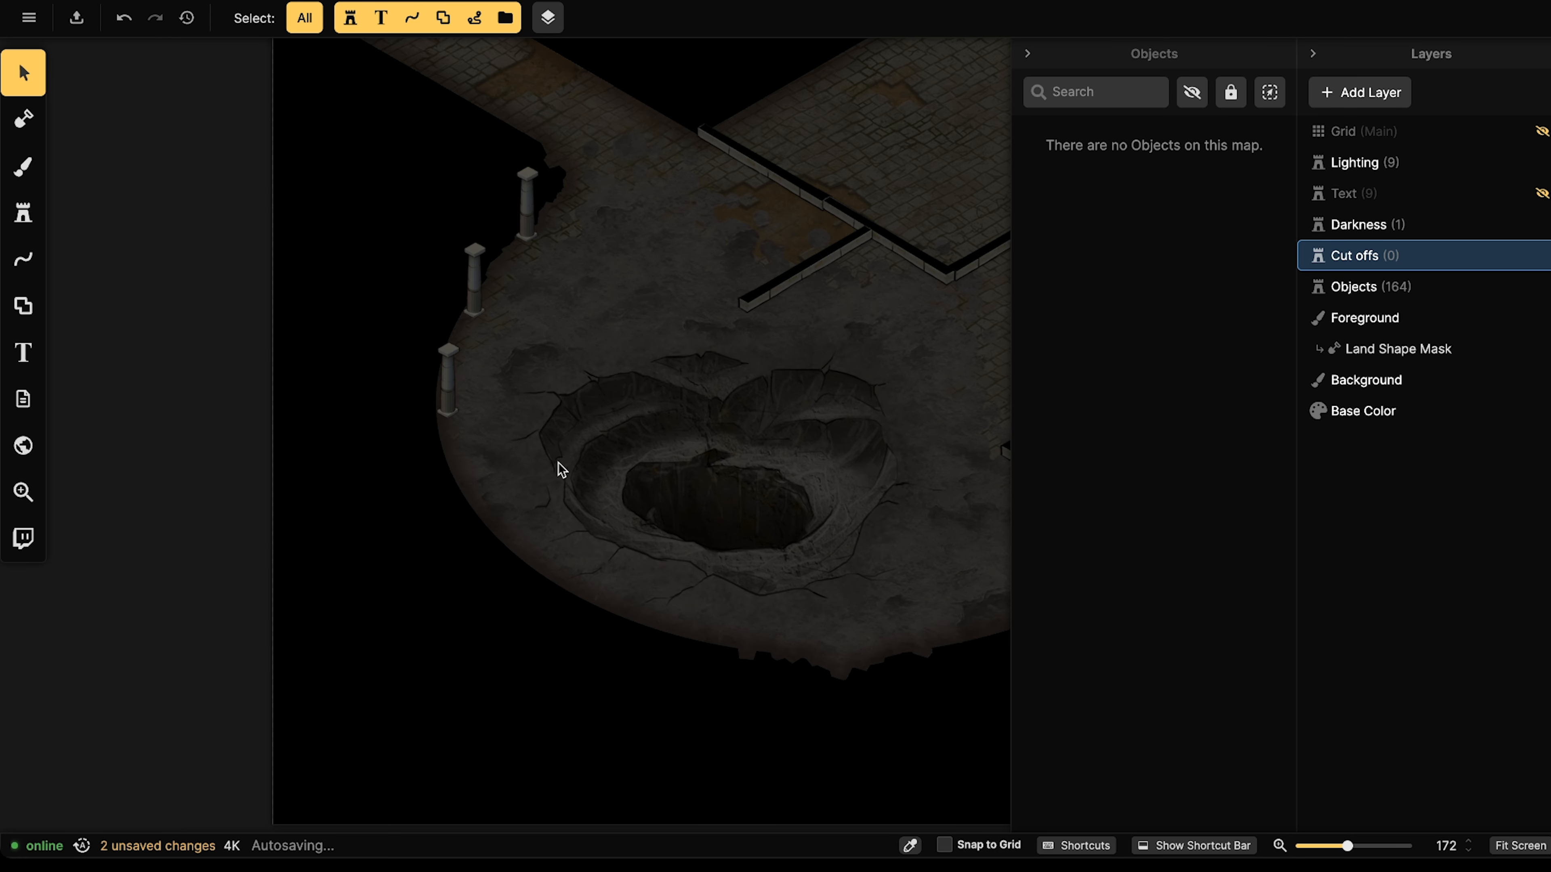
Place three darkened columns on the Cut offs layer, spaced along the lower-left edge of the round room.
scroll(558, 471, "up", 5)
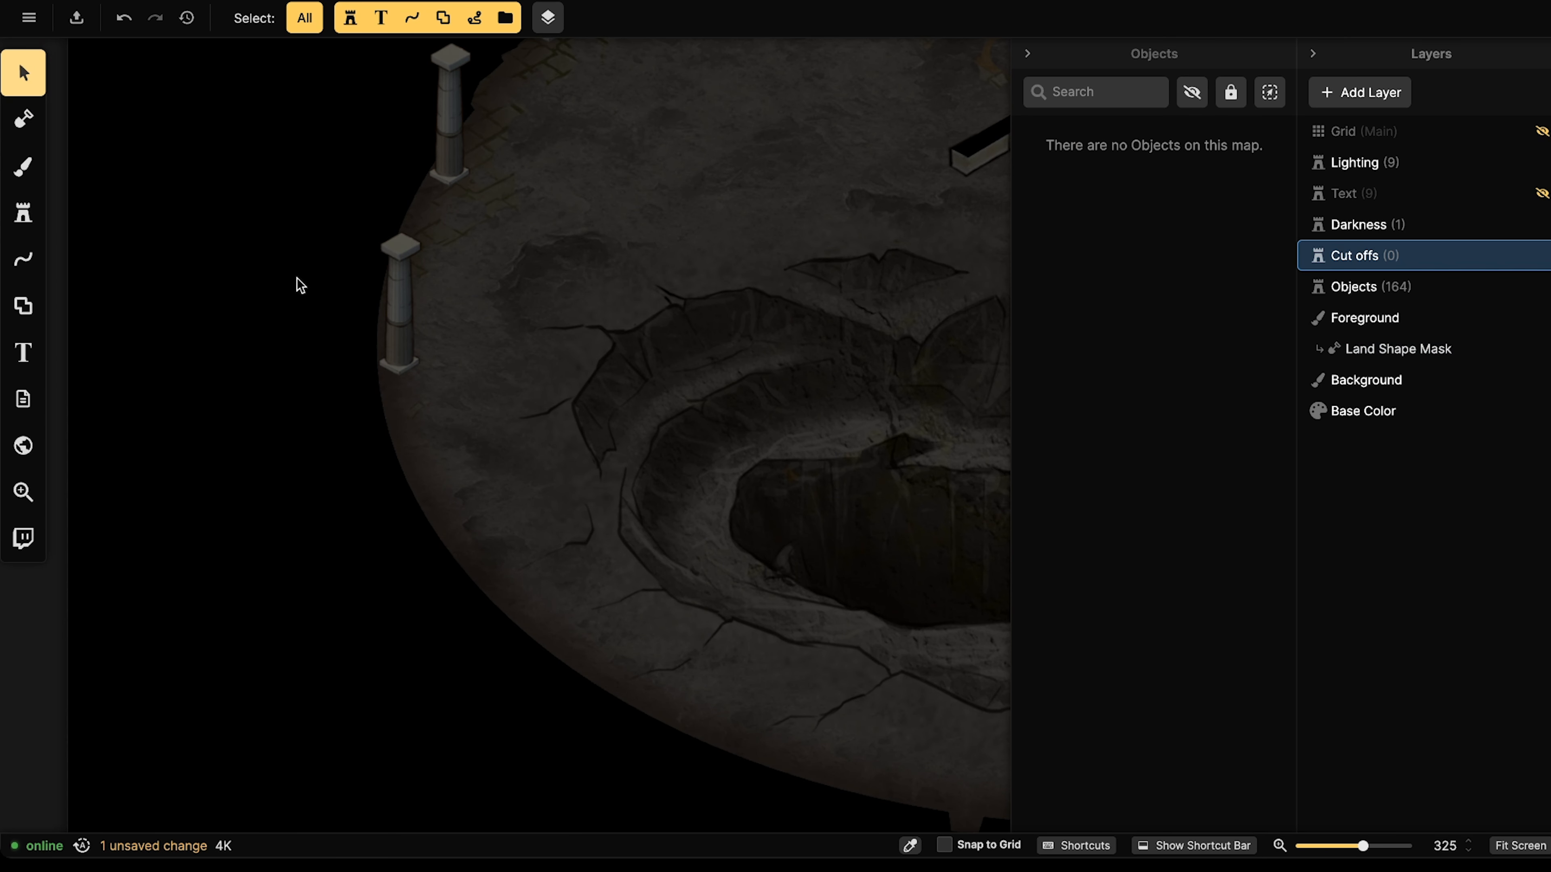
key("s")
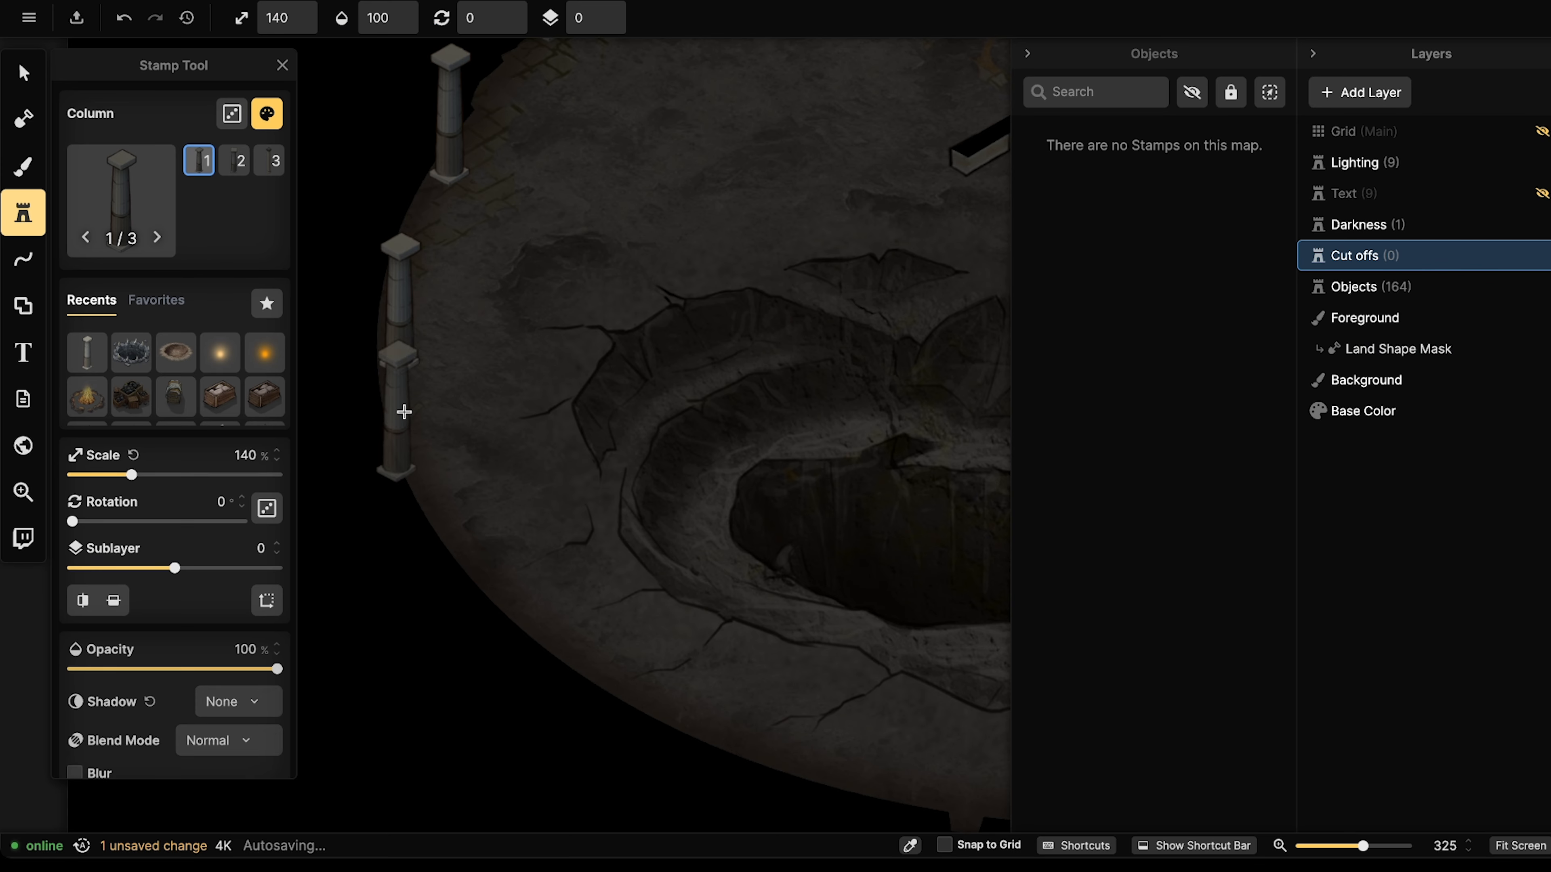
middle_click_drag(431, 429, 444, 261)
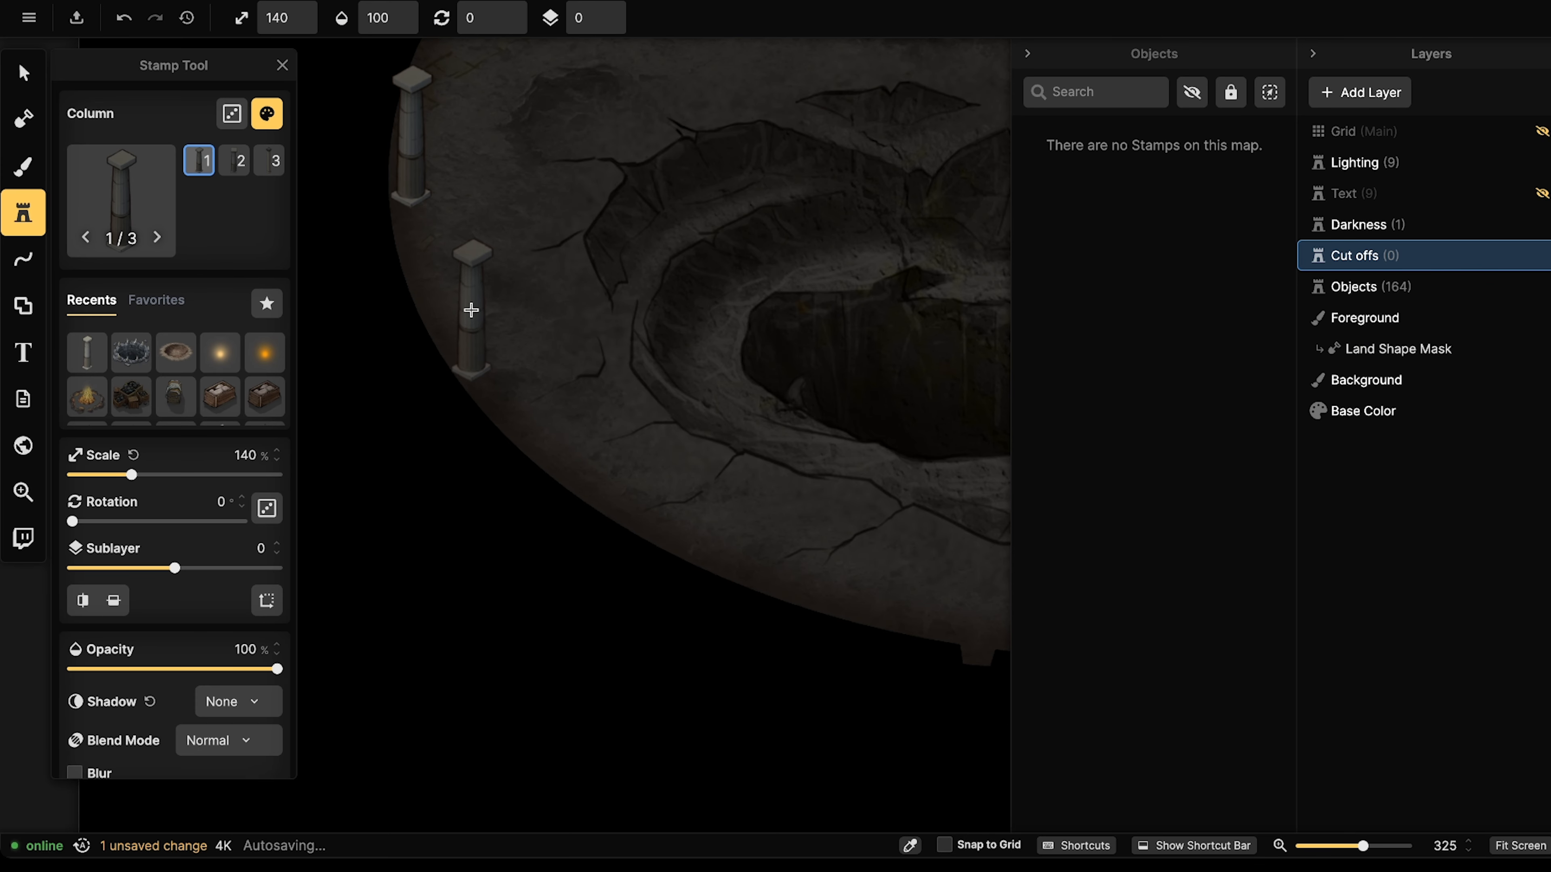
left_click(471, 310)
left_click(589, 435)
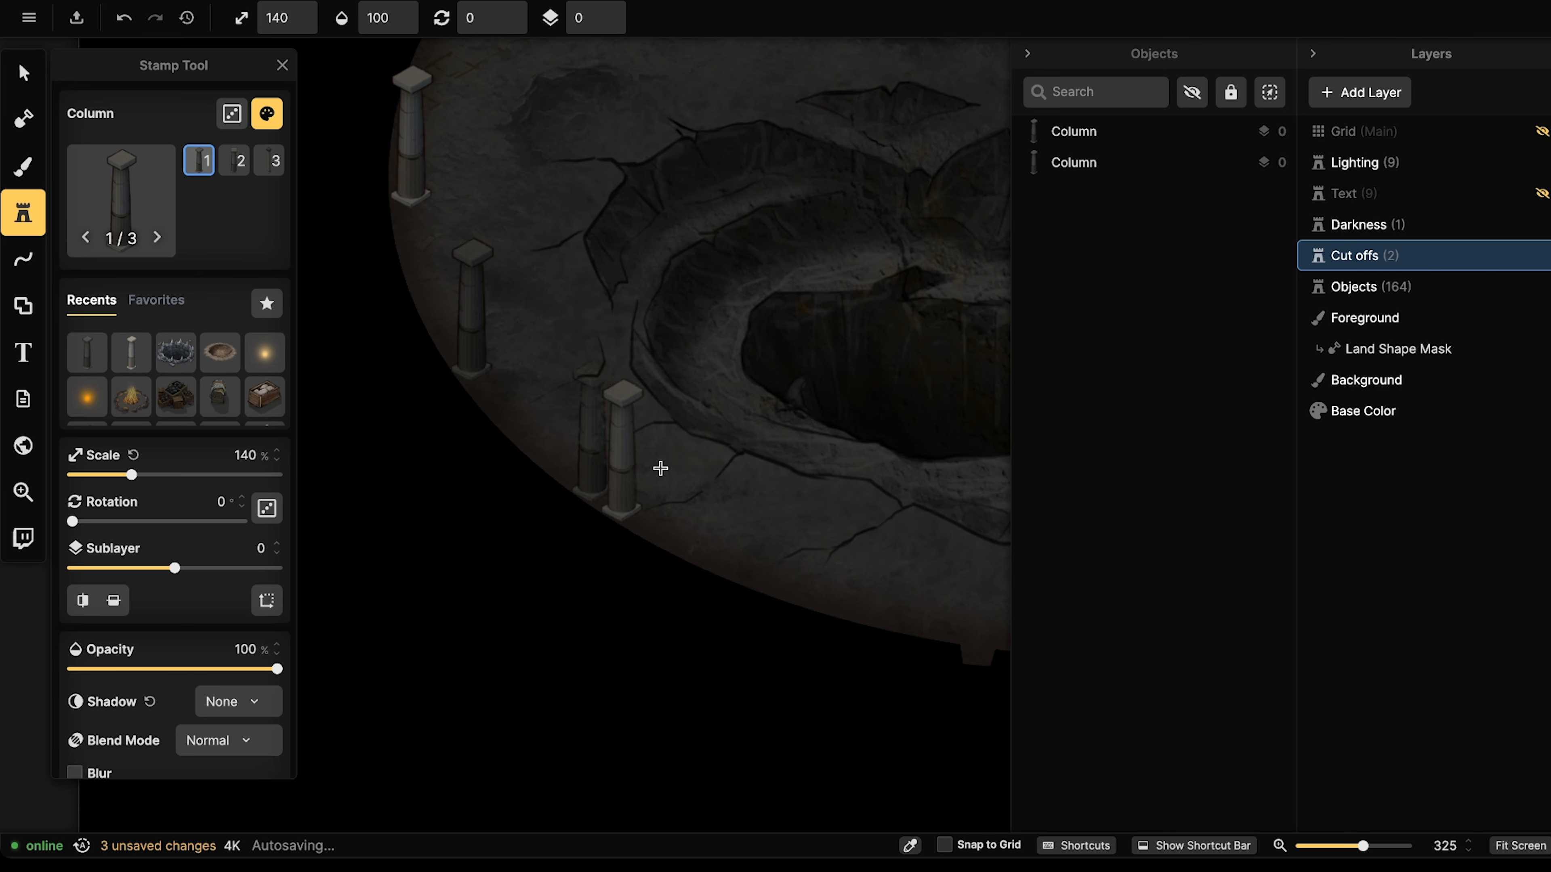
left_click(731, 508)
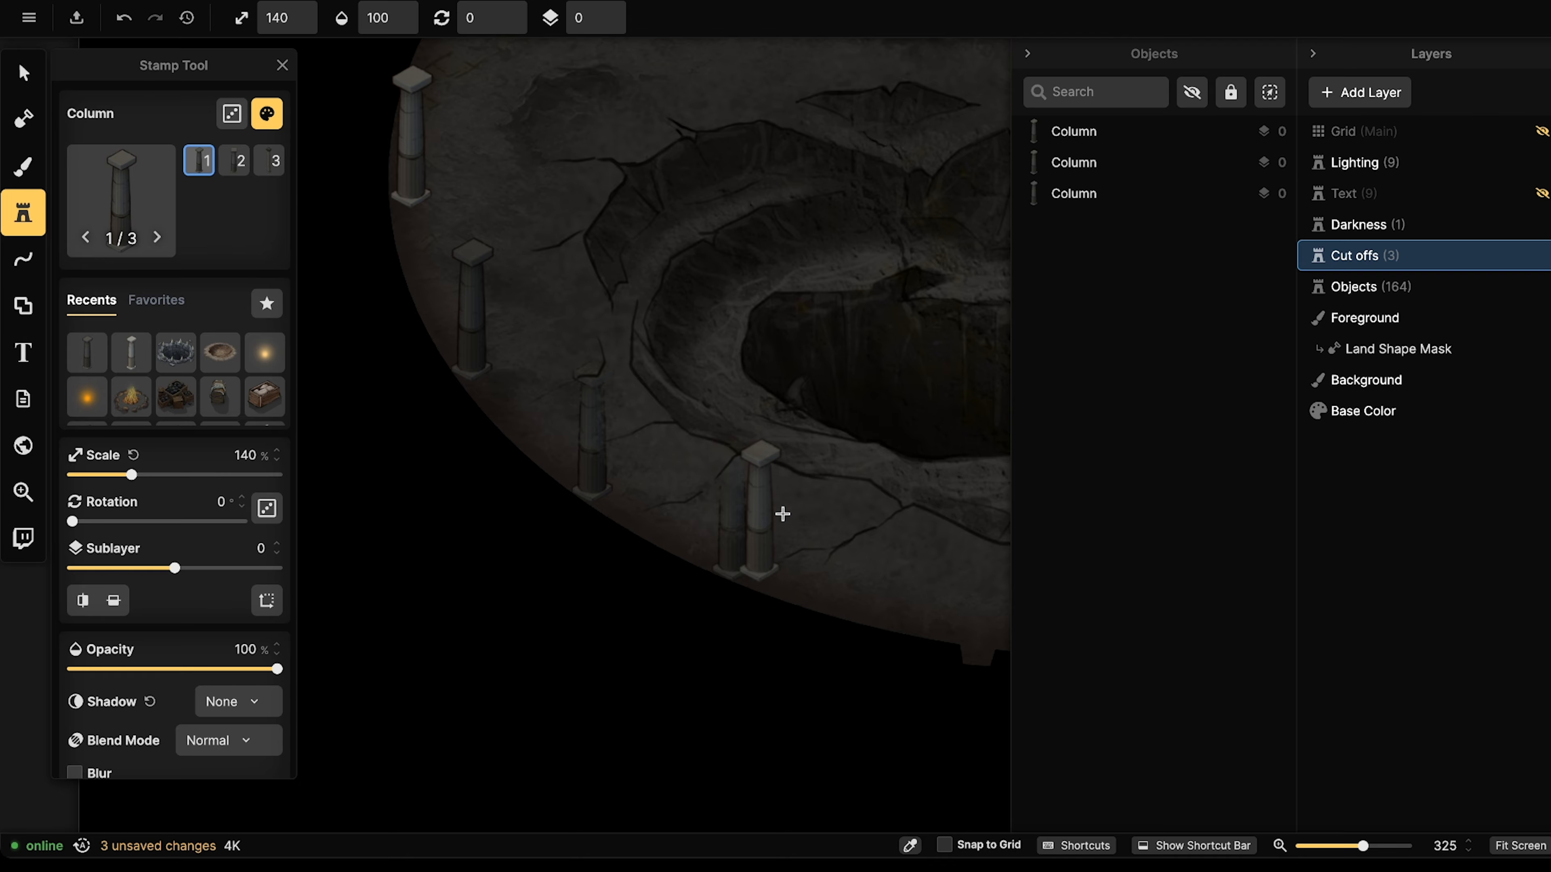
Place a fourth darkened column at 140% scale on the Cut offs layer, along the round room's lower edge.
middle_click_drag(783, 512, 682, 373)
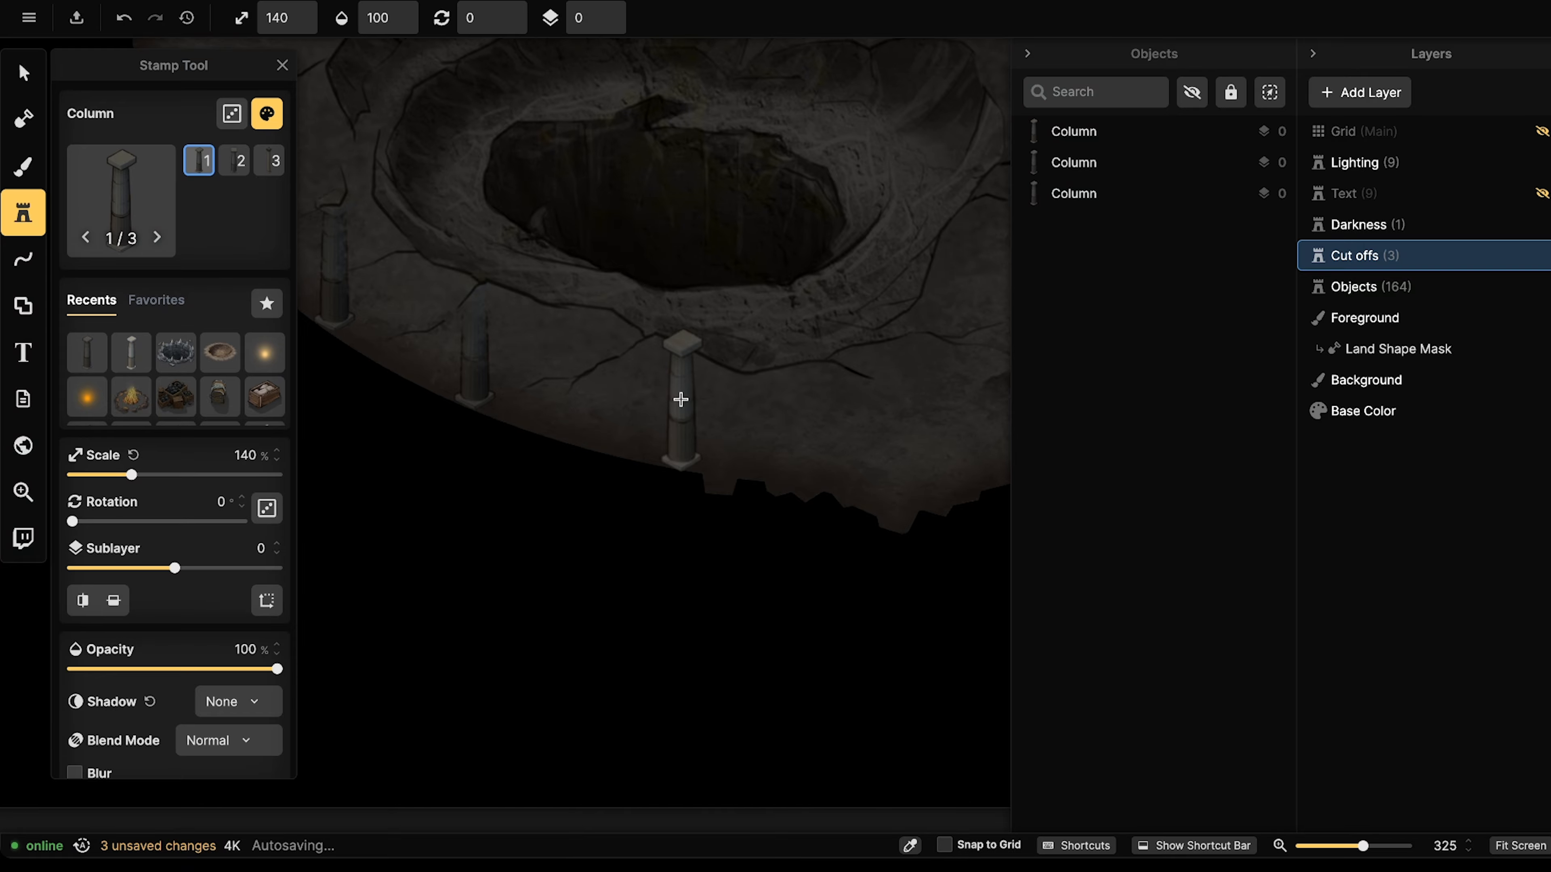
left_click(679, 399)
scroll(656, 322, "down", 3)
middle_click_drag(553, 252, 608, 279)
left_click(37, 58)
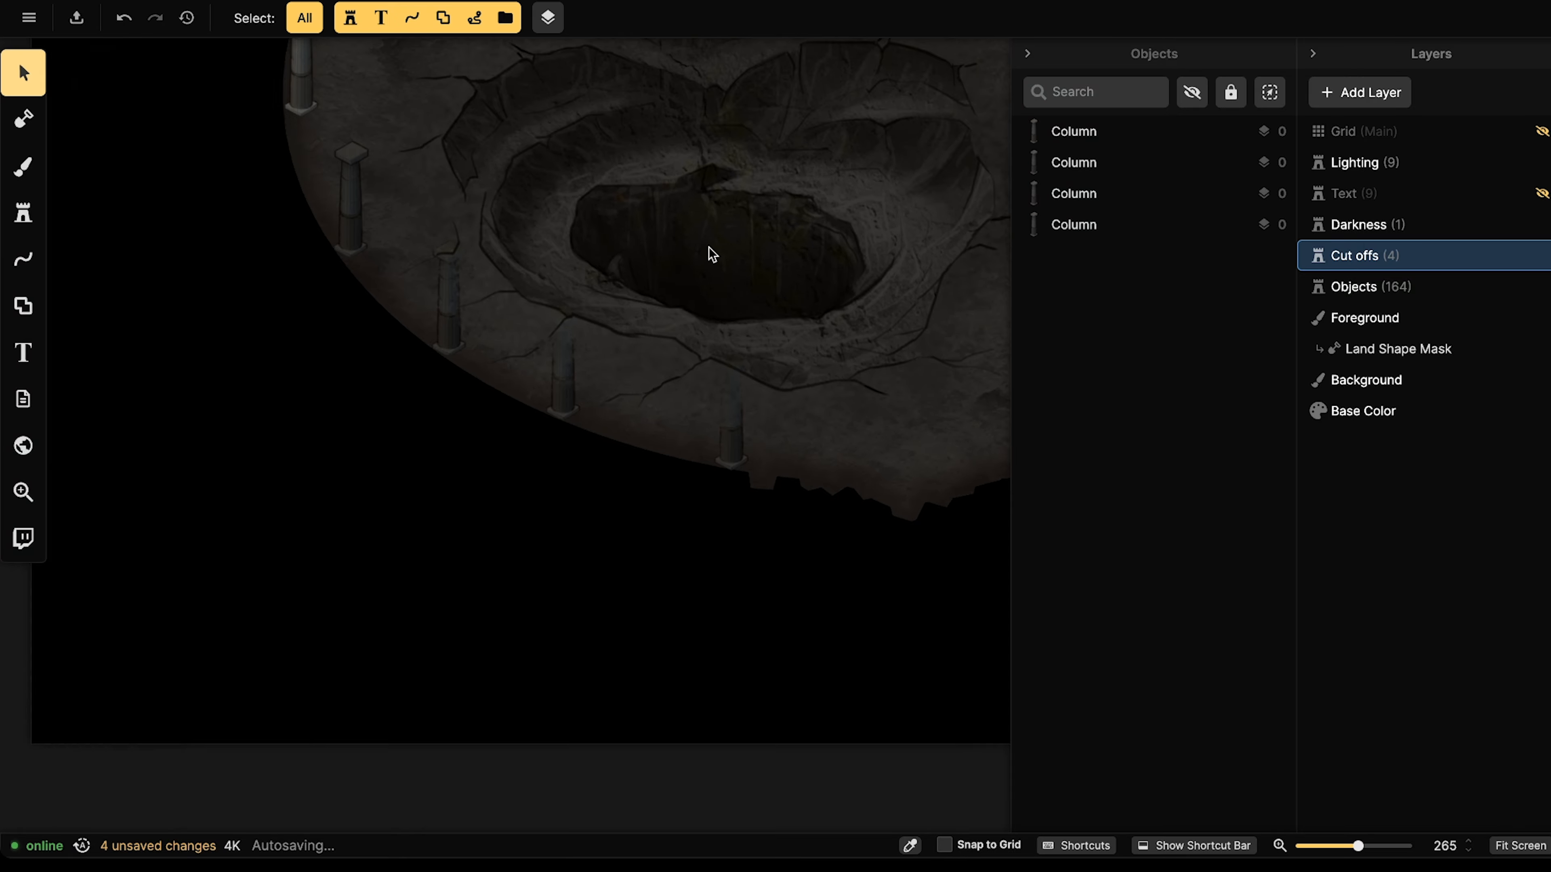
Examine the Cut offs, Objects and Darkness layers to check which one holds the round room's columns.
scroll(709, 245, "down", 5)
left_click(1356, 299)
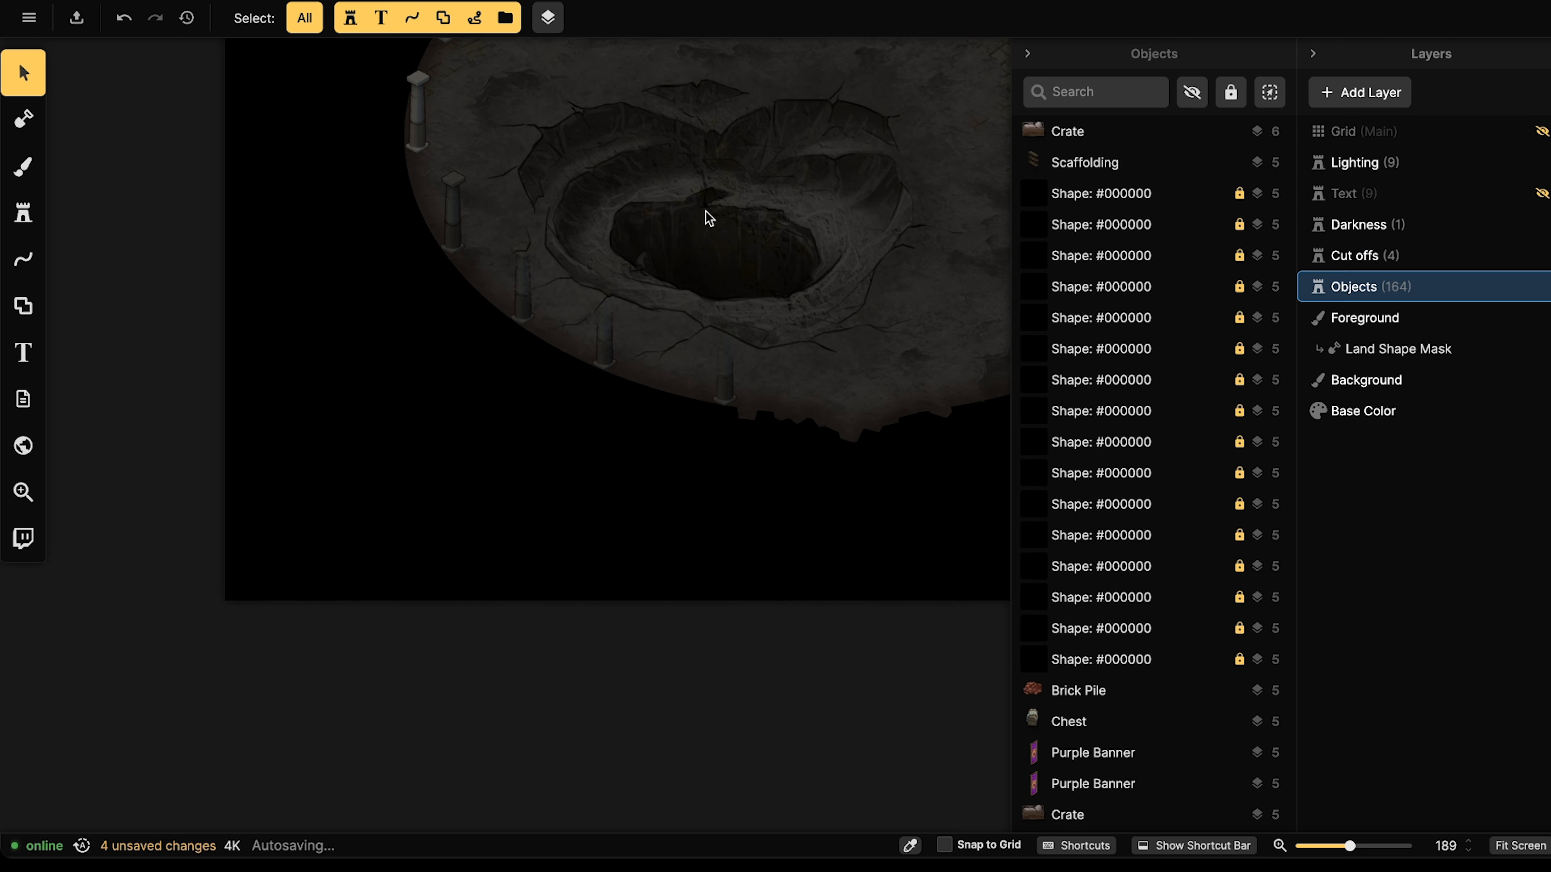
middle_click_drag(705, 211, 603, 379)
left_click(1345, 259)
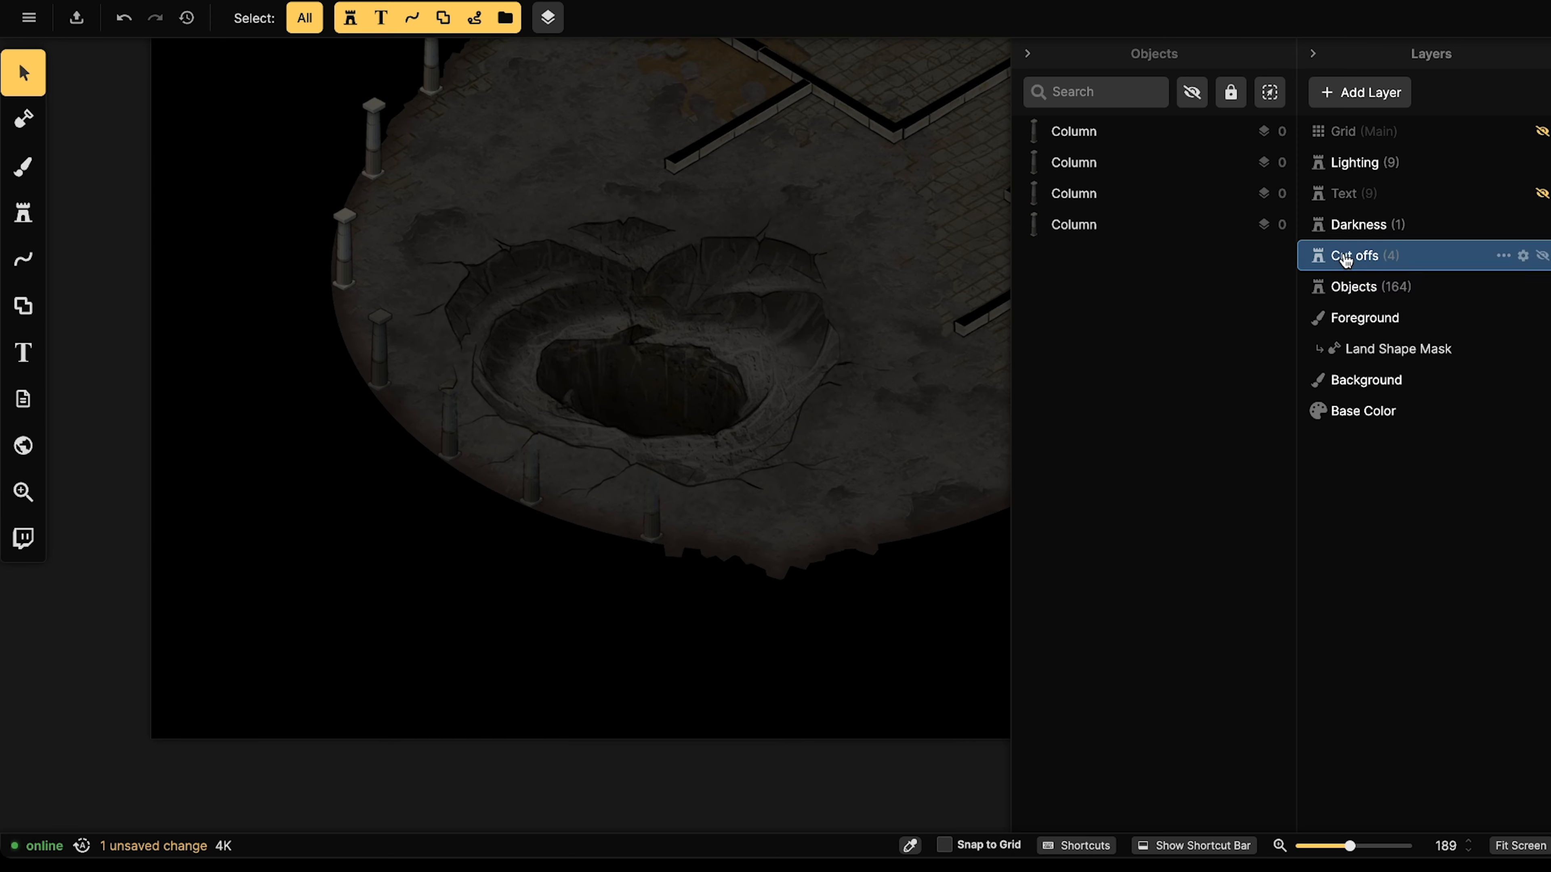
left_click(1132, 130)
left_click(1156, 228, "shift")
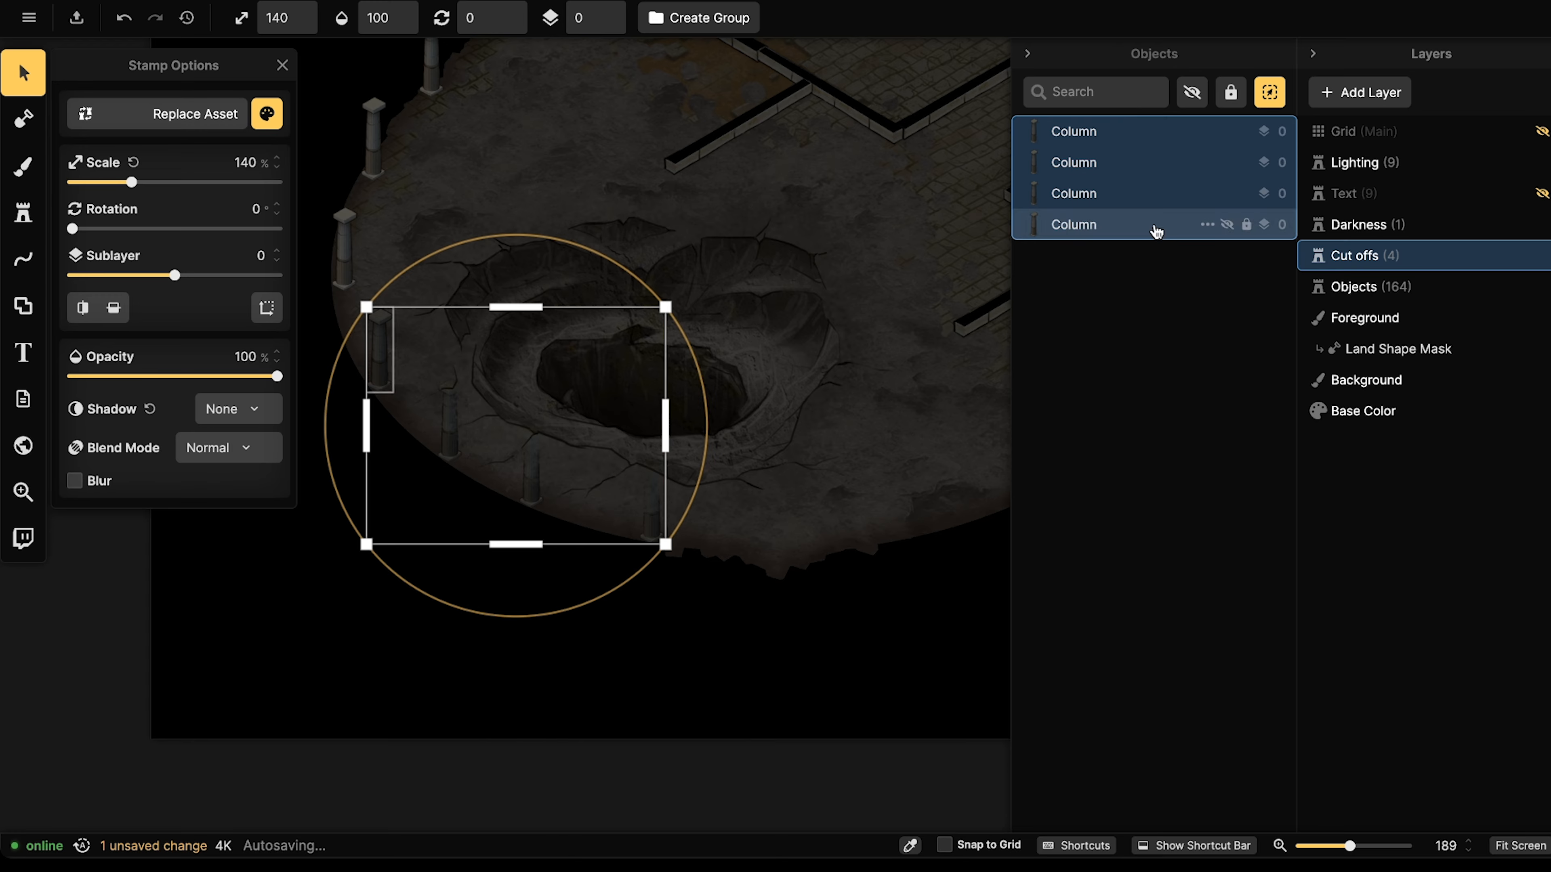
left_click(1354, 286)
left_click(1358, 224)
left_click(1354, 257)
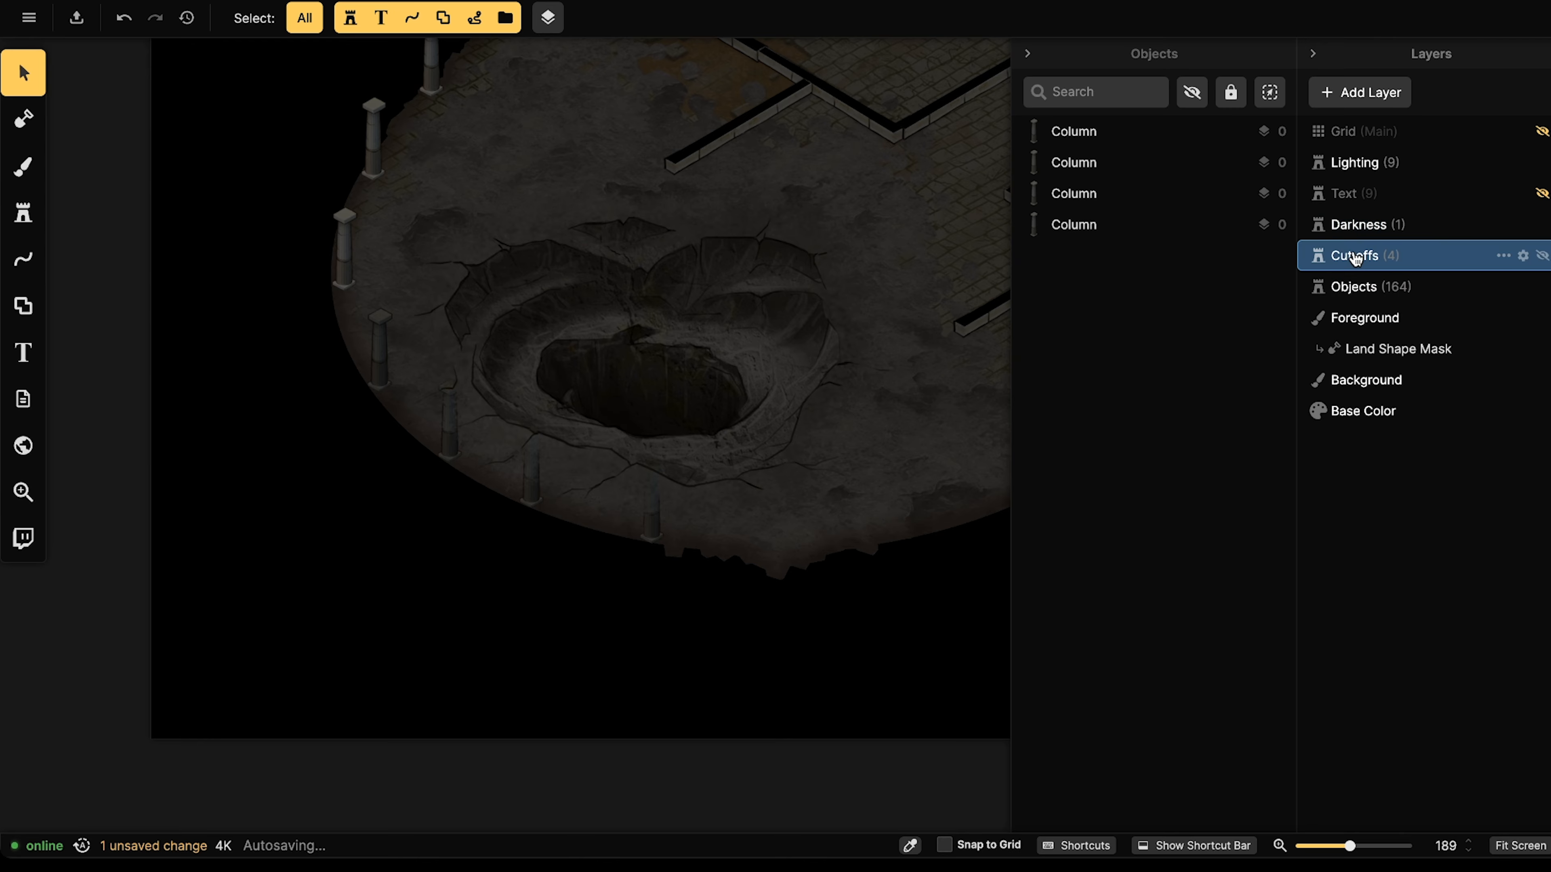
left_click(1352, 286)
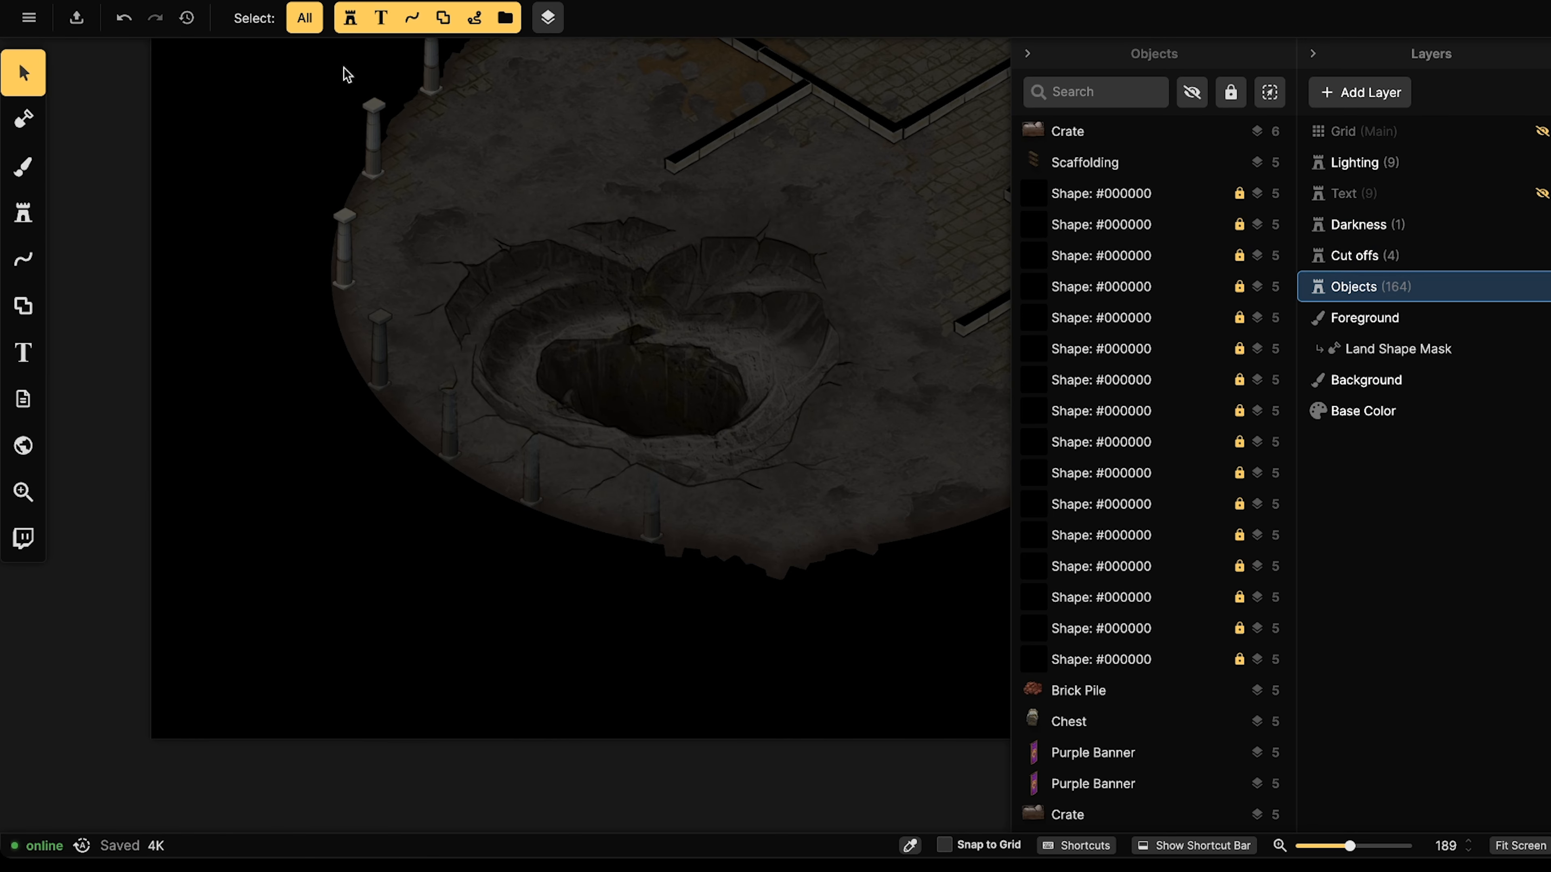
double_click(1376, 287)
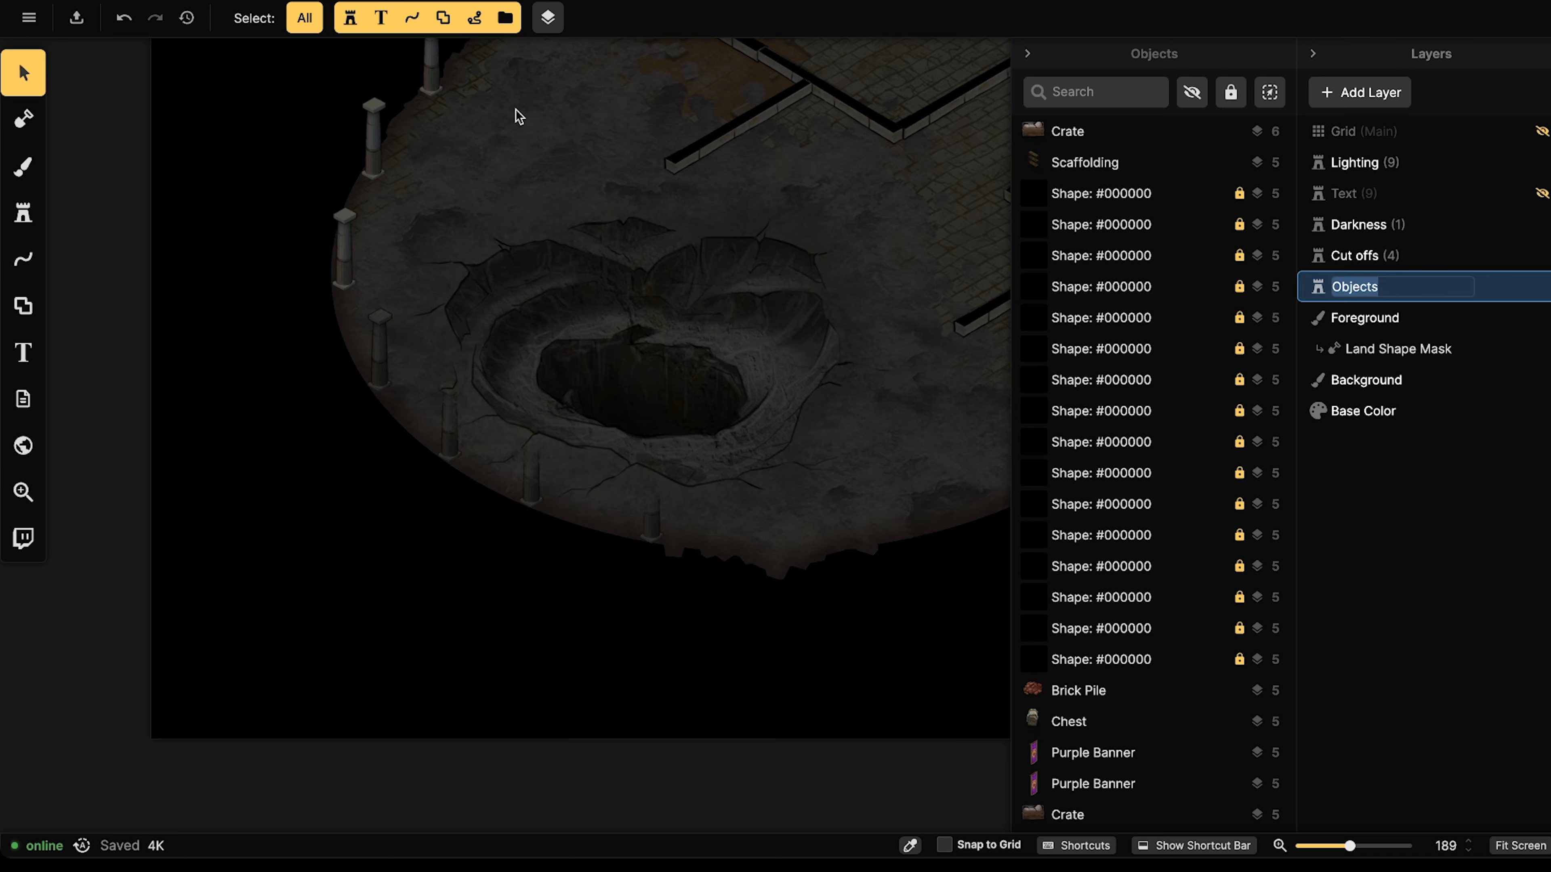
Run the map recovery process on the current map.
left_click(76, 17)
left_click(92, 404)
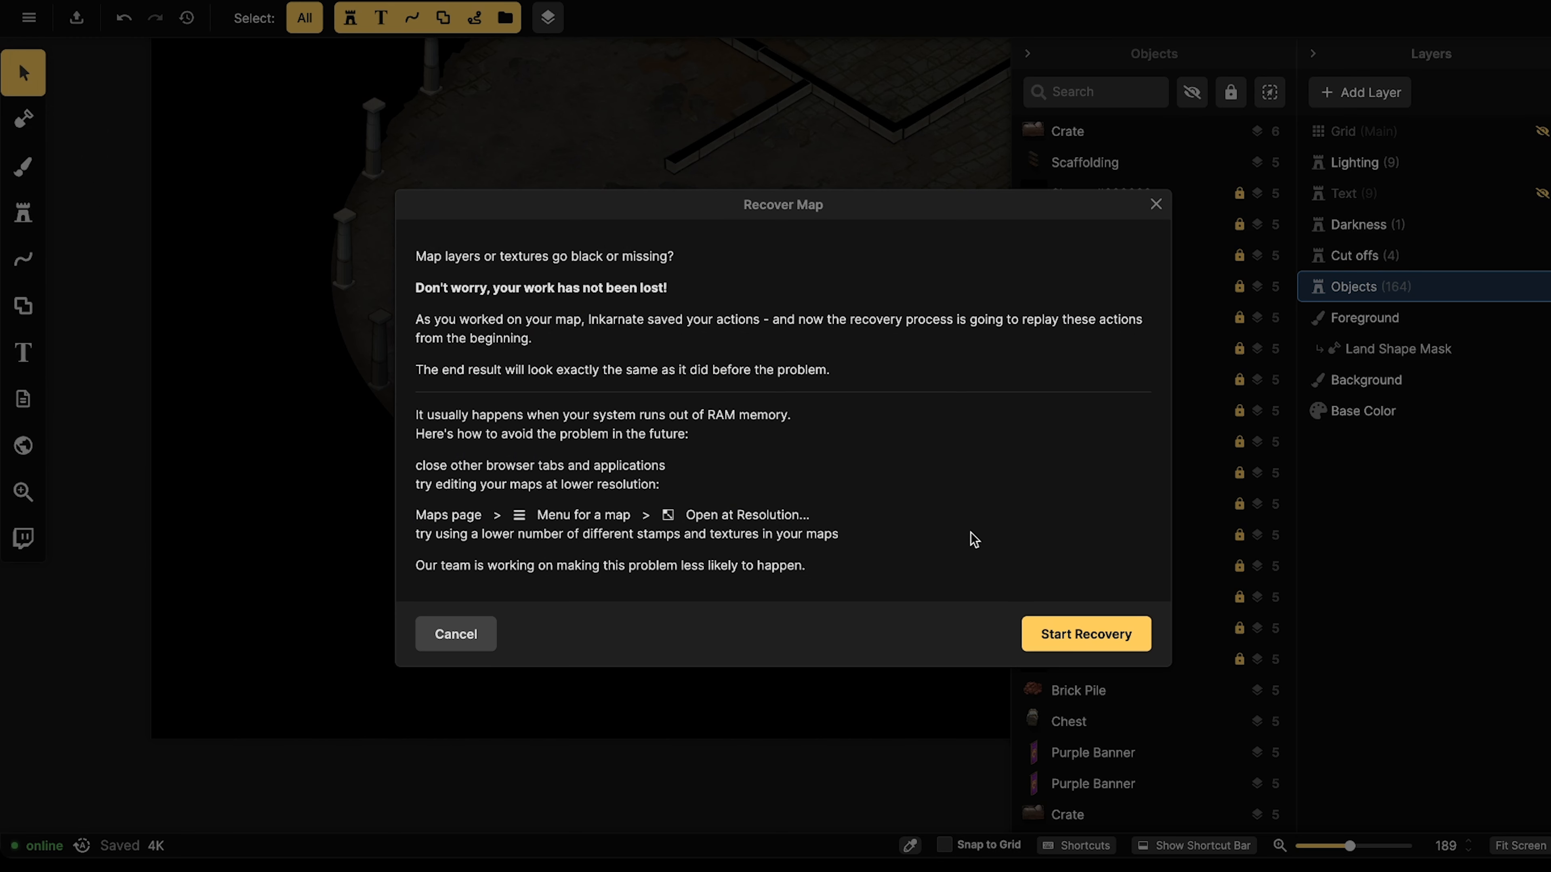
left_click(1043, 634)
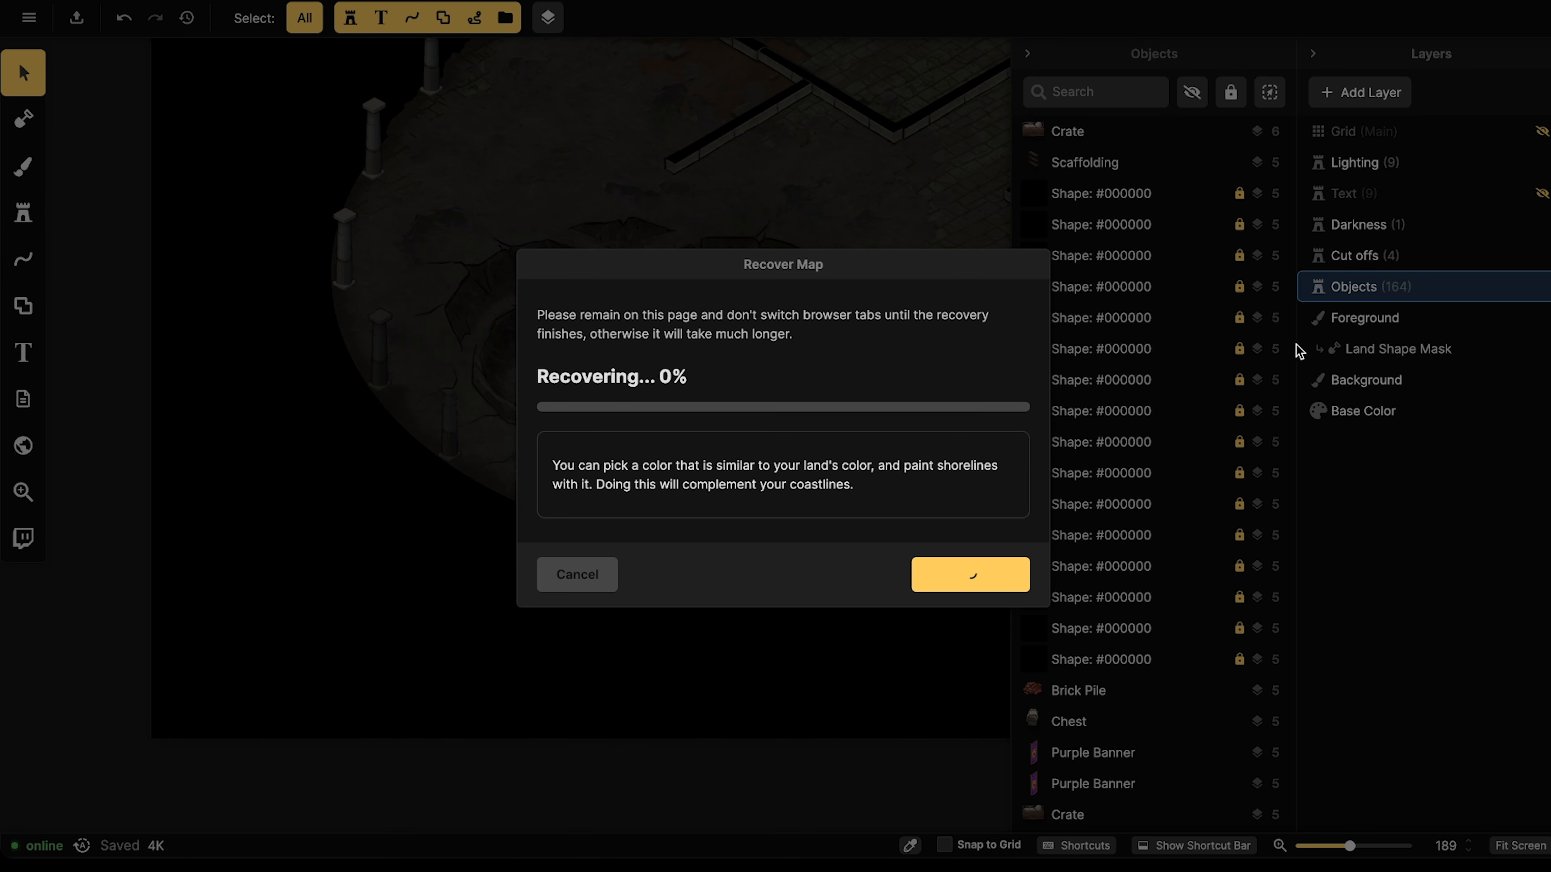
Move the pit and its three columns from the Lighting layer to the Objects layer, keeping them over the round room.
left_click(1366, 166)
left_click(1366, 166)
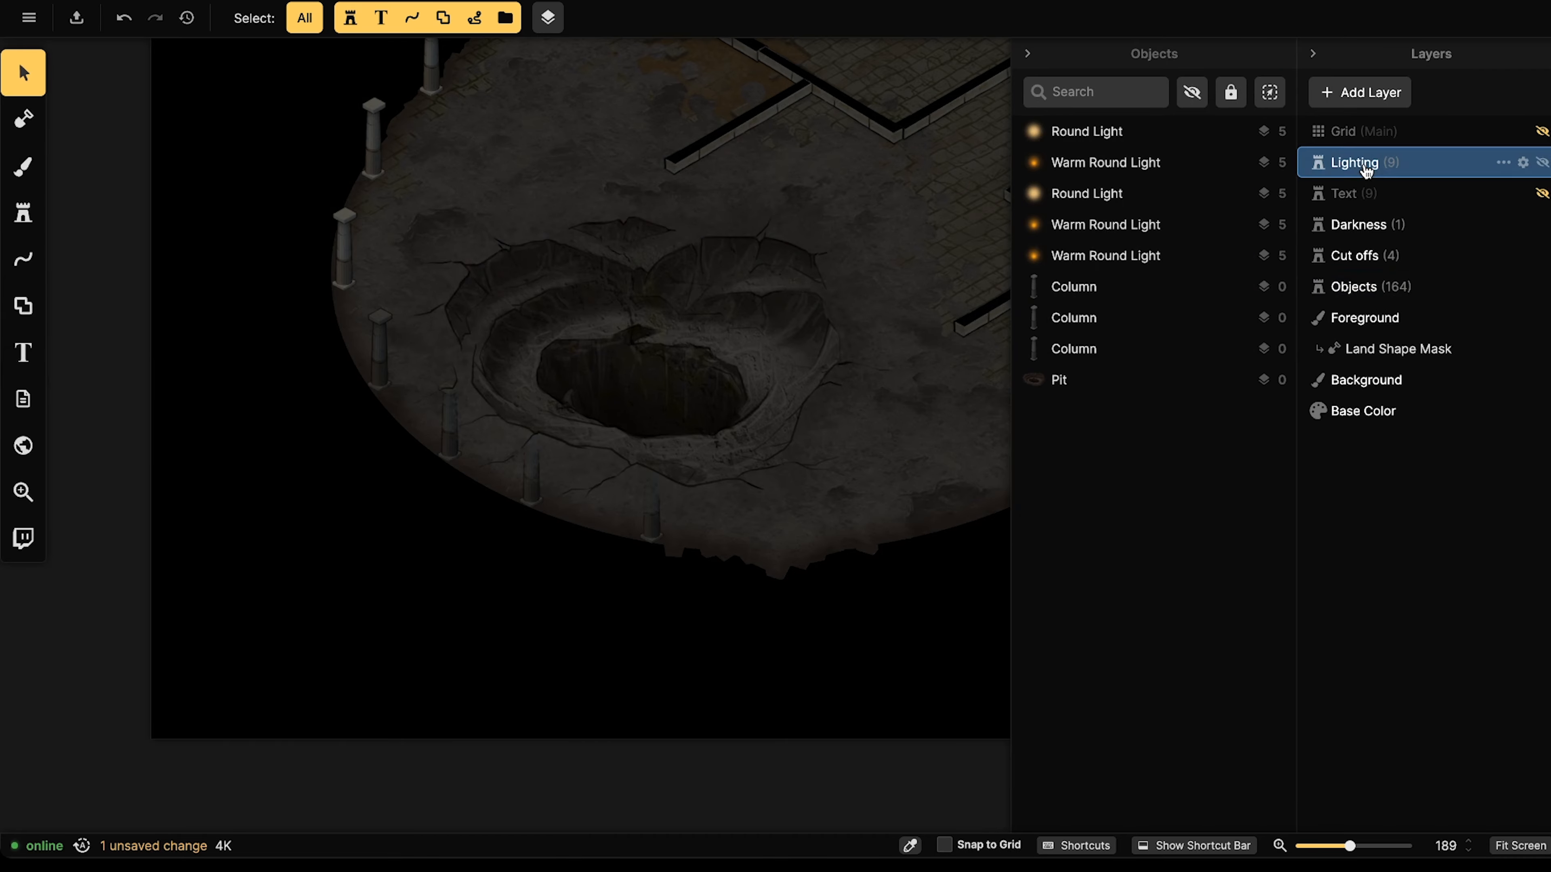
left_click(1069, 379)
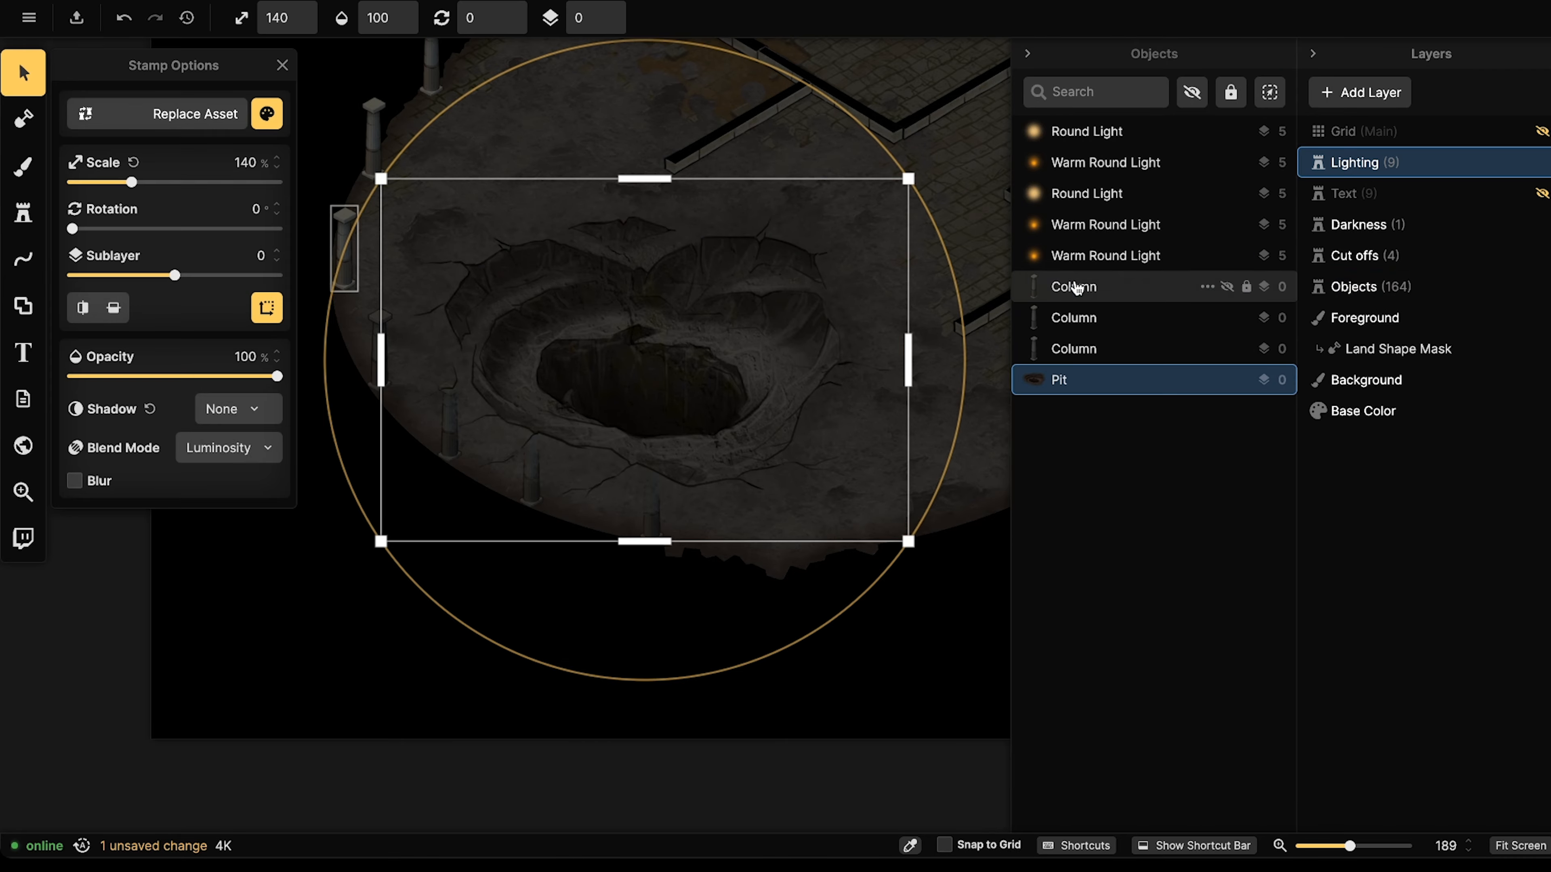
left_click(1075, 286, "shift")
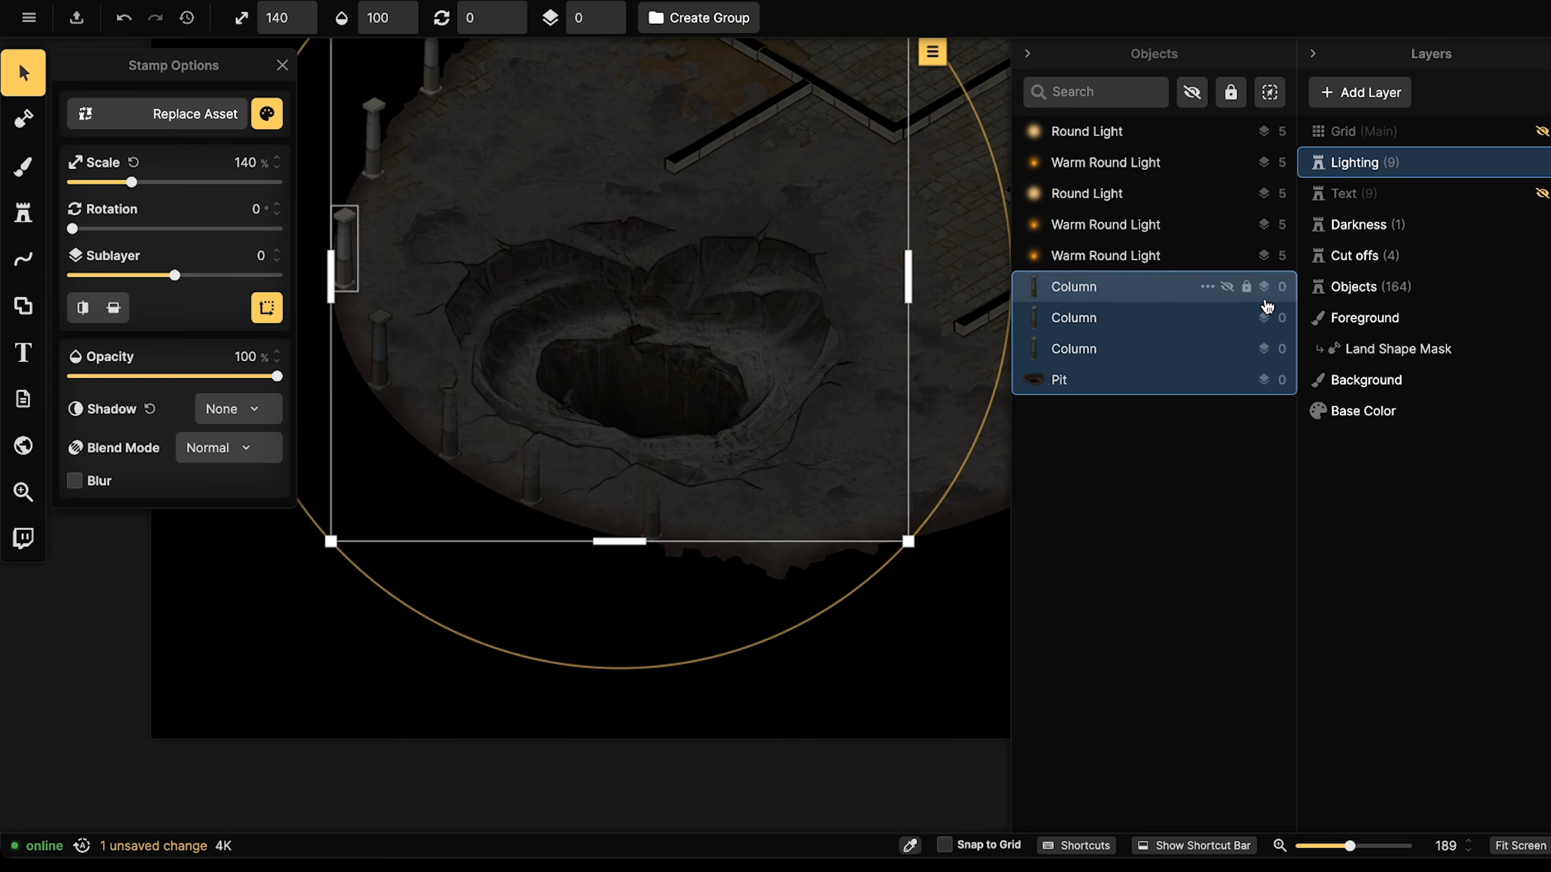
key("Delete")
left_click(1377, 288)
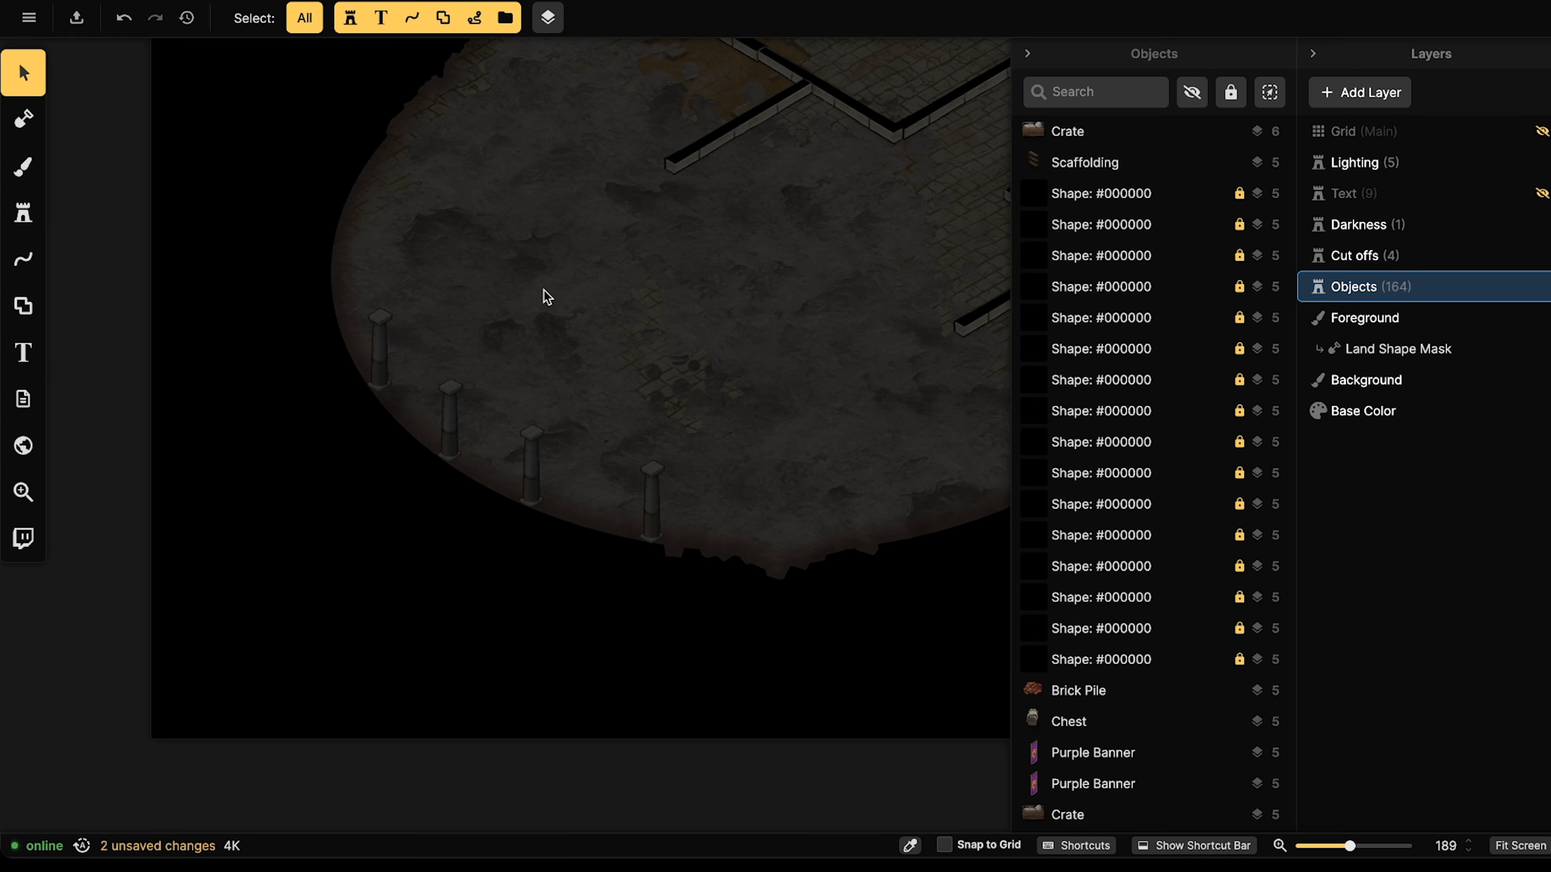
key("ctrl+v")
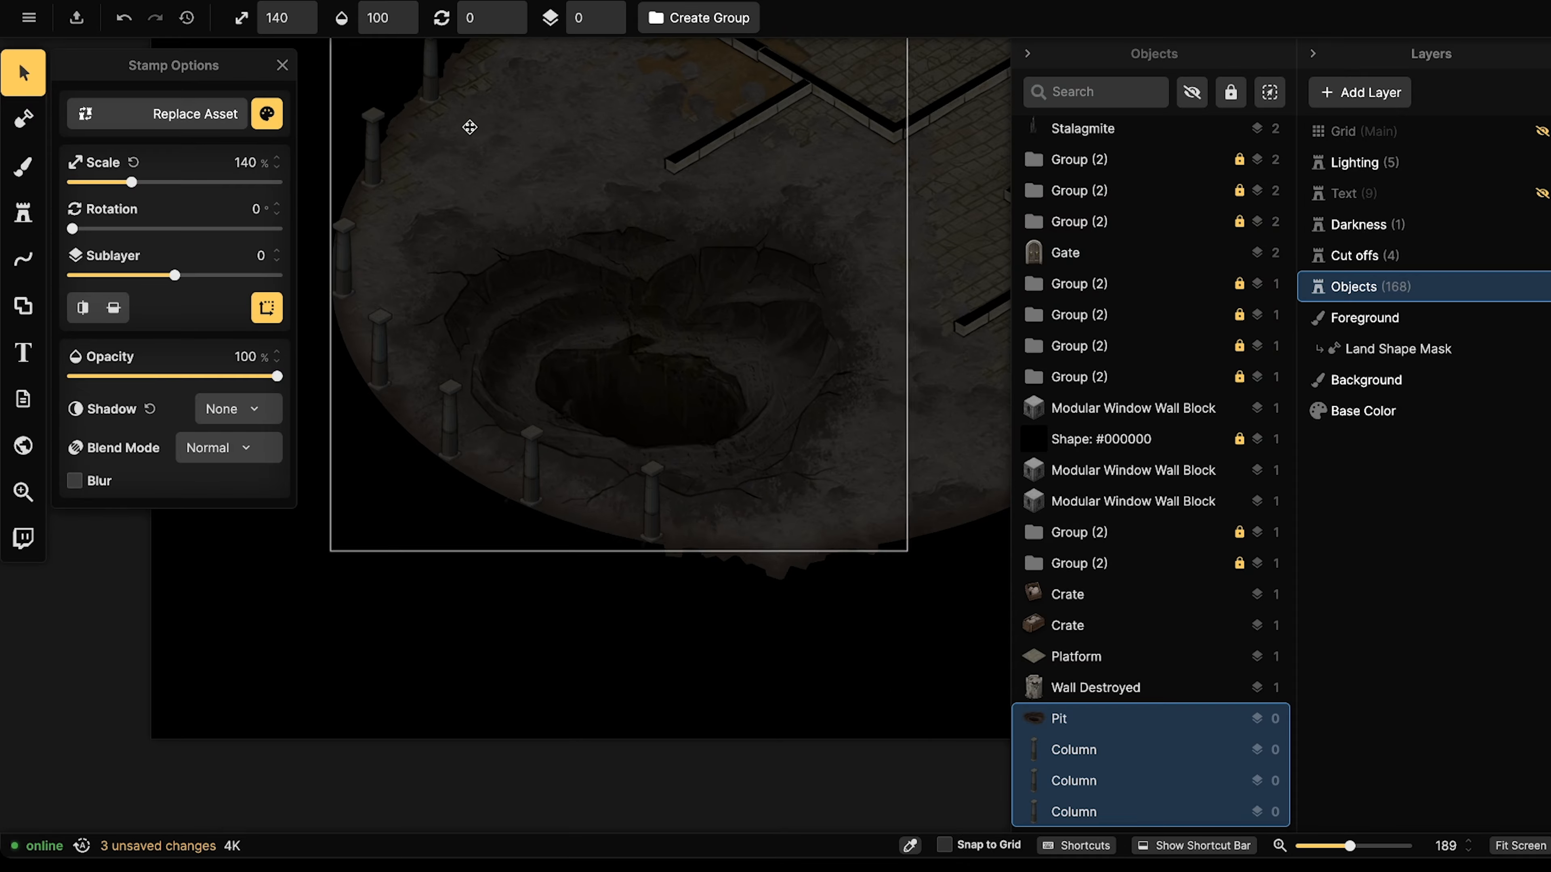
left_click_drag(531, 191, 548, 267)
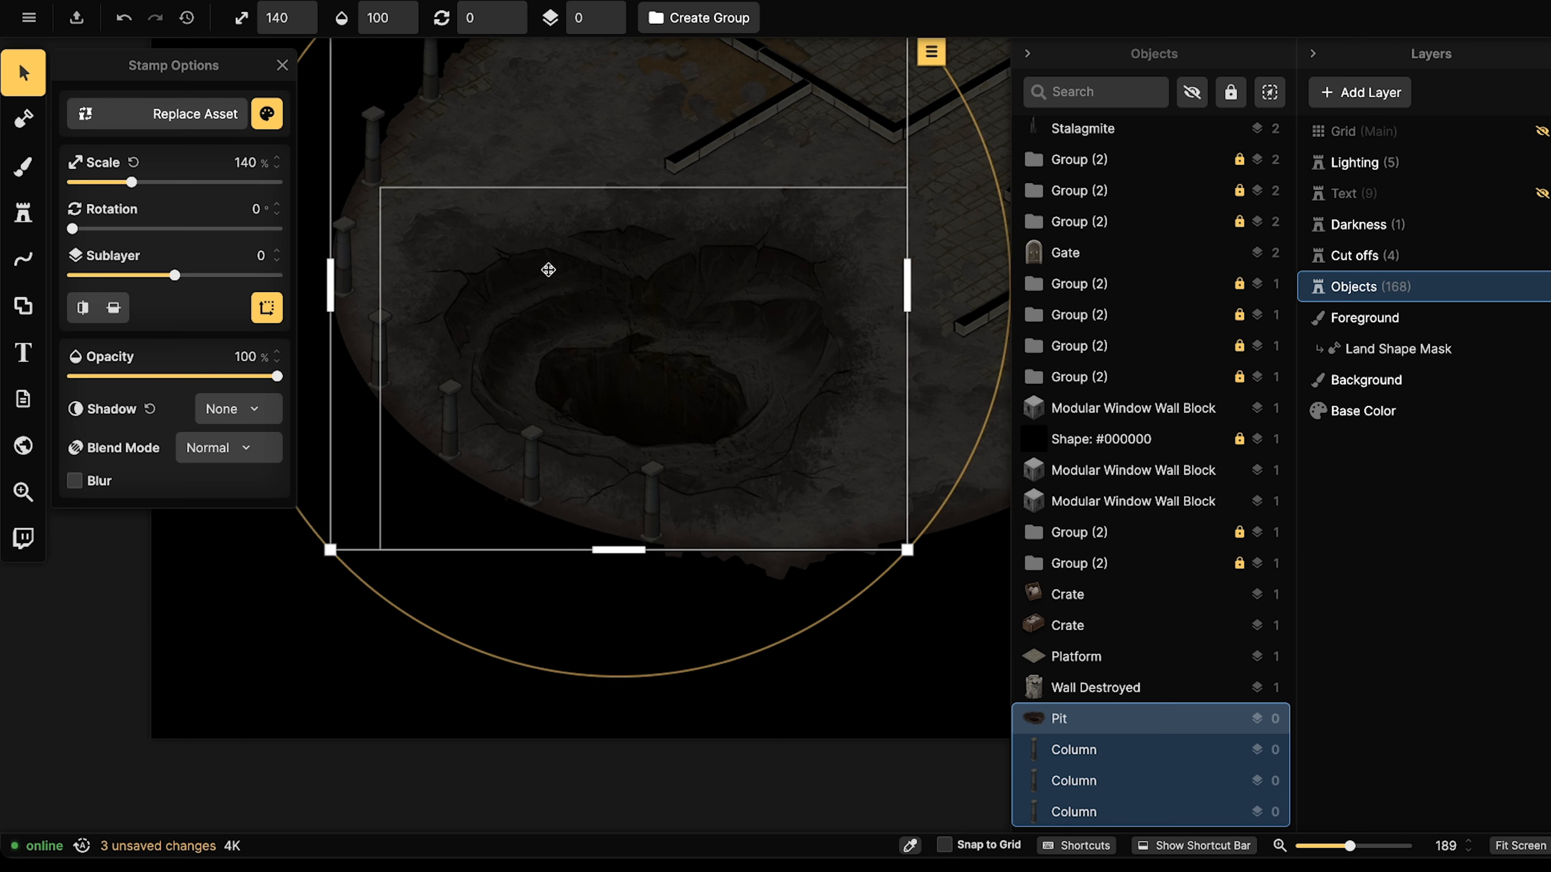
Shift the pit slightly up in the round room and set its brightness to 57% and contrast to 72%.
left_click(703, 293)
left_click_drag(704, 293, 708, 269)
left_click(267, 113)
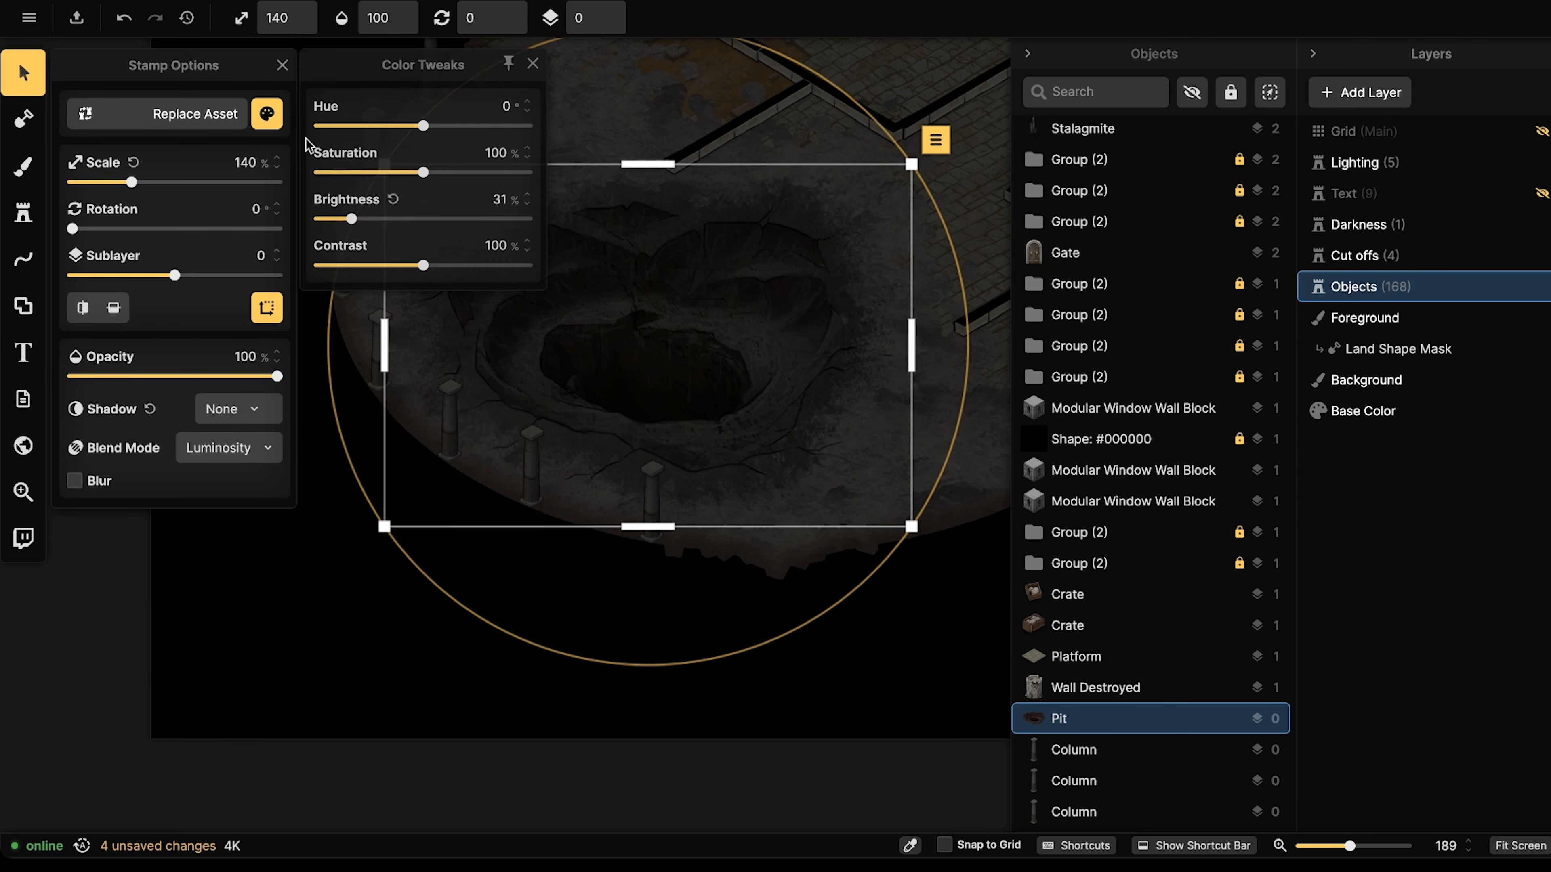
left_click_drag(423, 219, 351, 218)
left_click(384, 219)
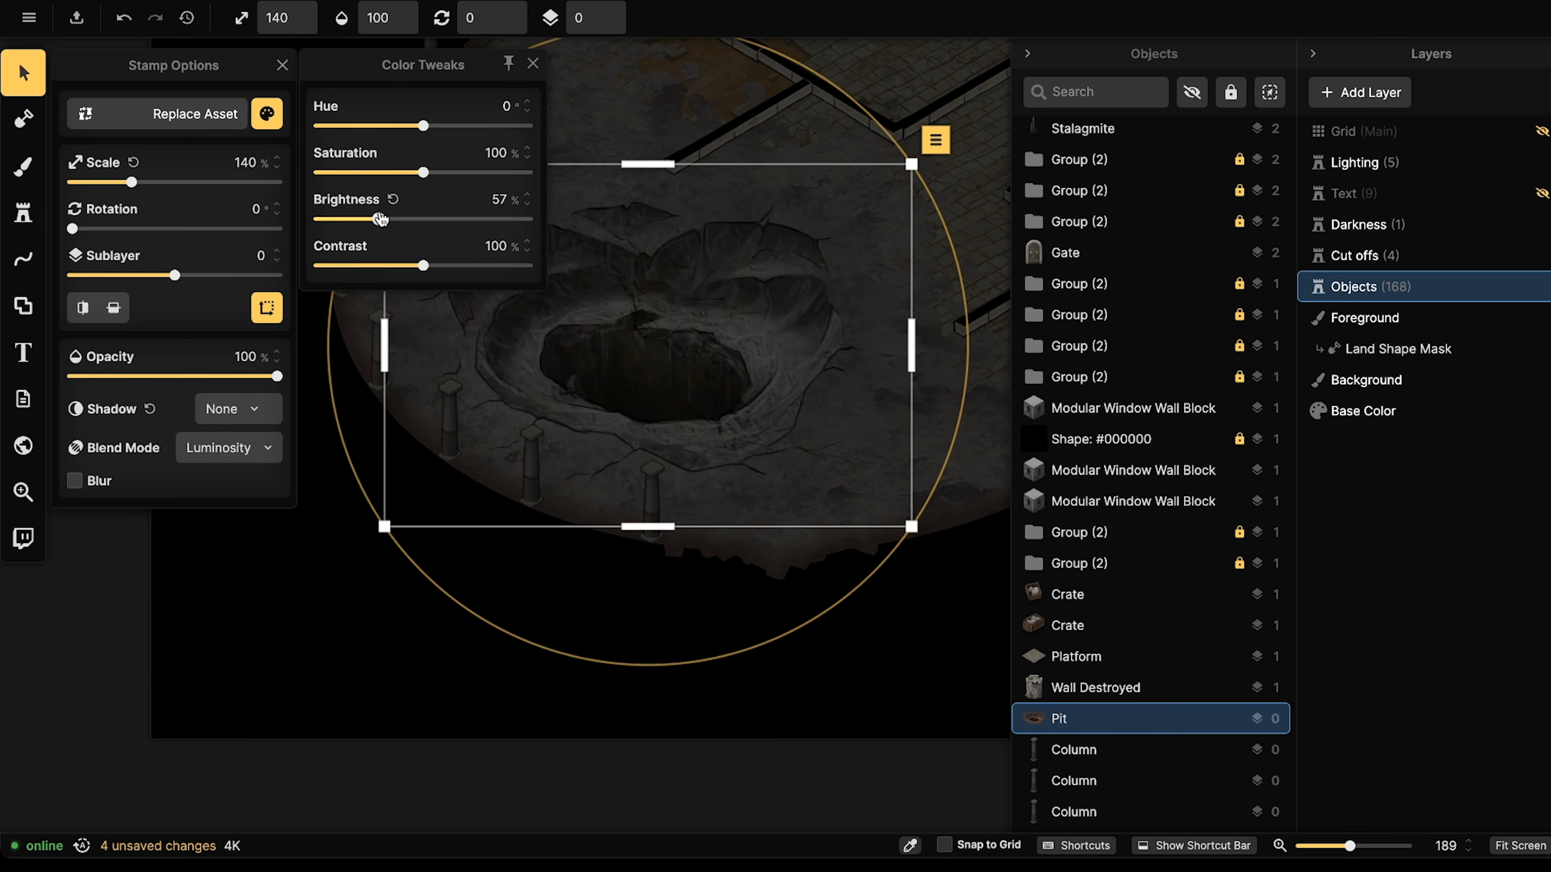
left_click(395, 266)
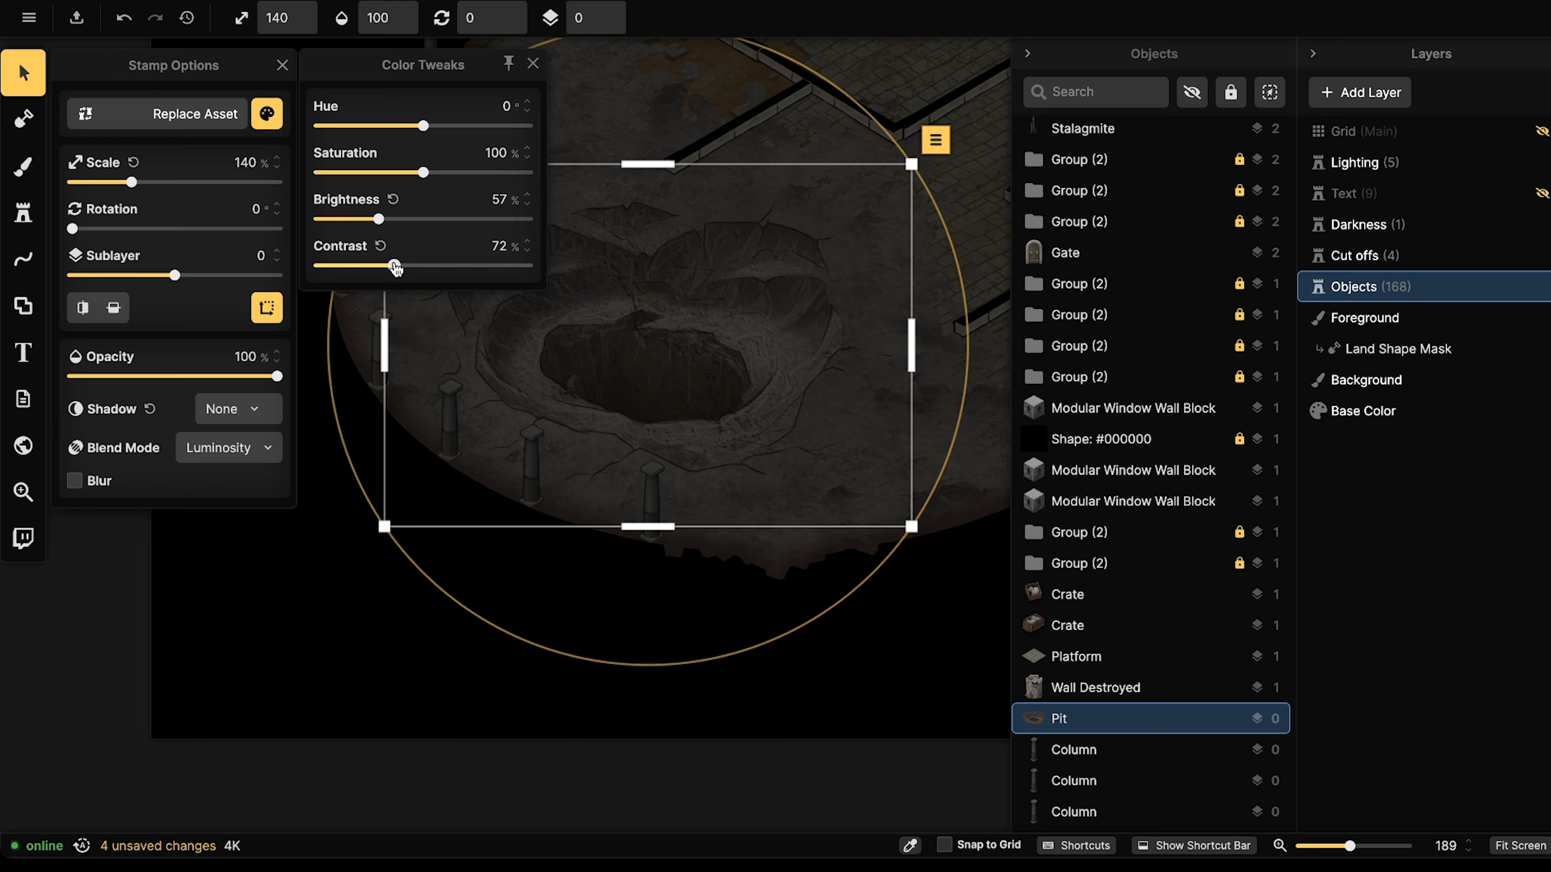
Nudge the pit slightly down and left to fine-tune its position inside the round room.
left_click_drag(703, 305, 704, 309)
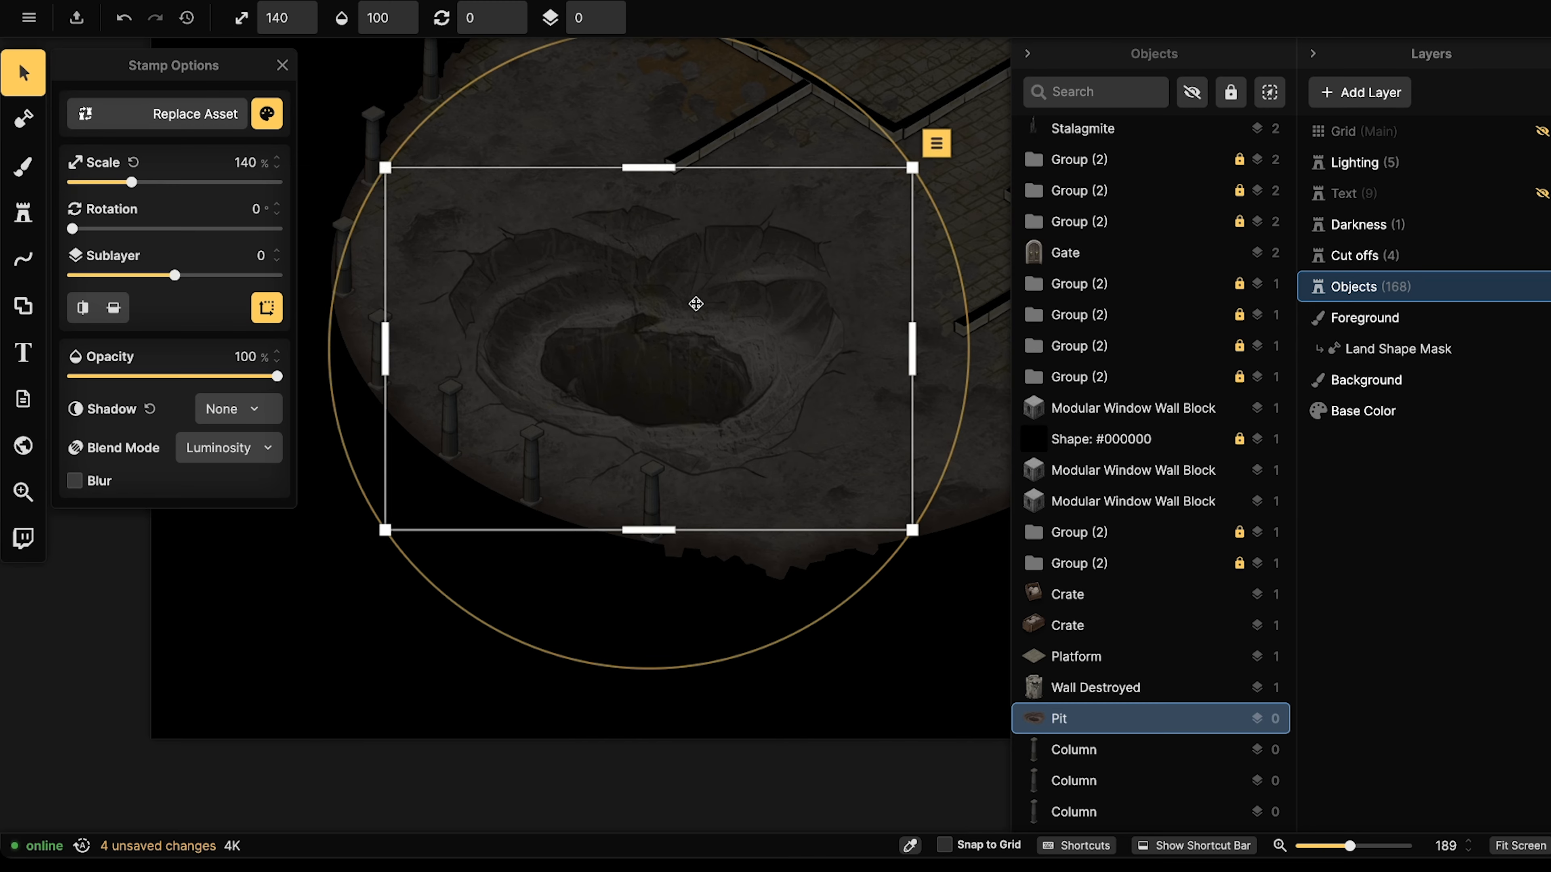
key("Escape")
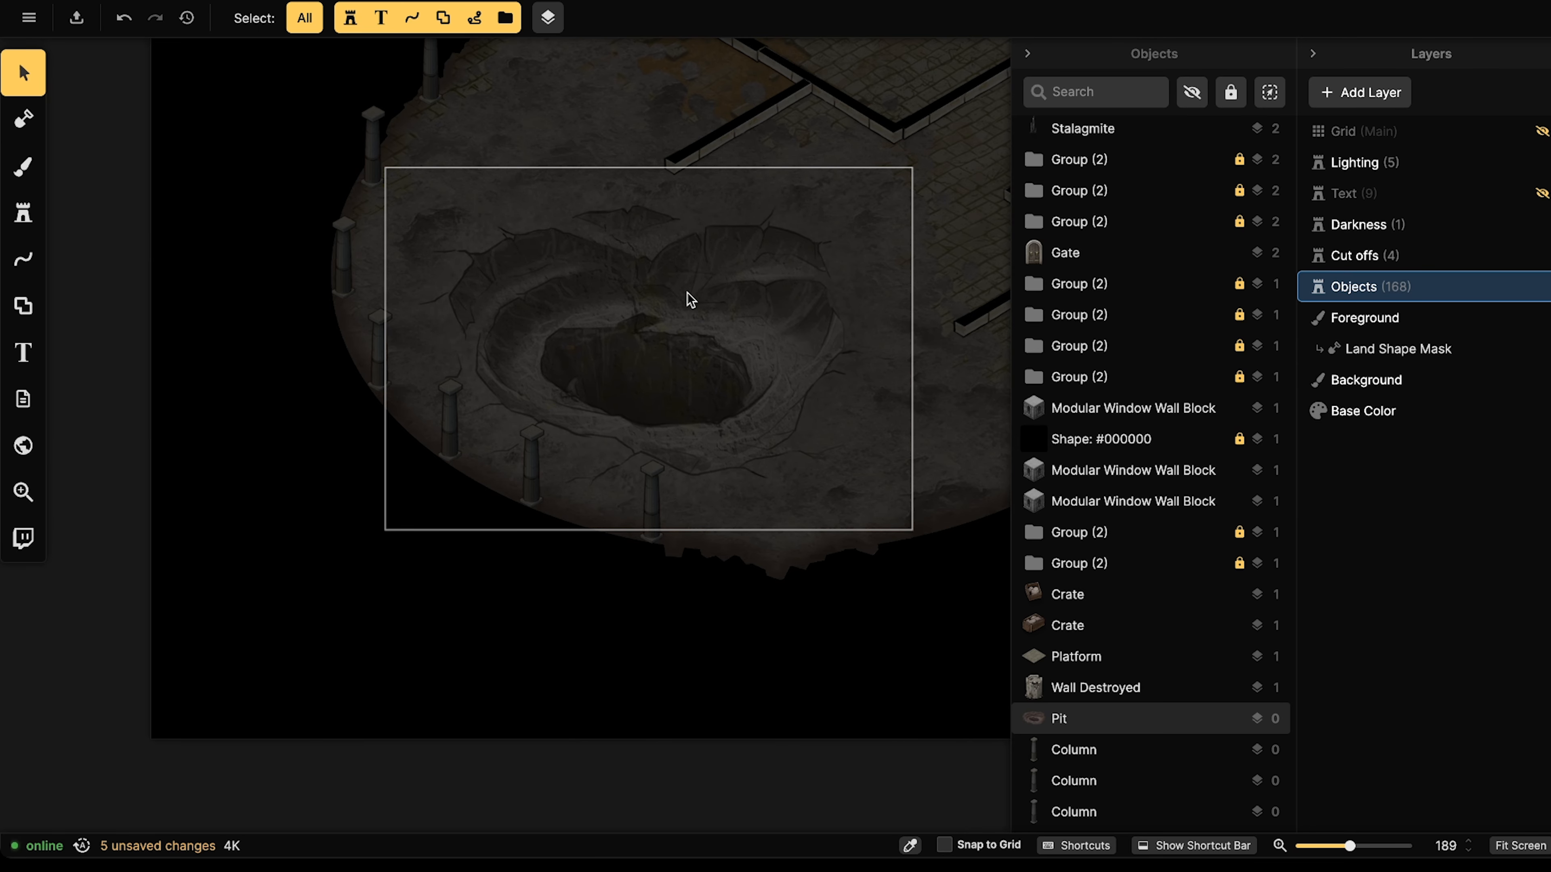
left_click(593, 348)
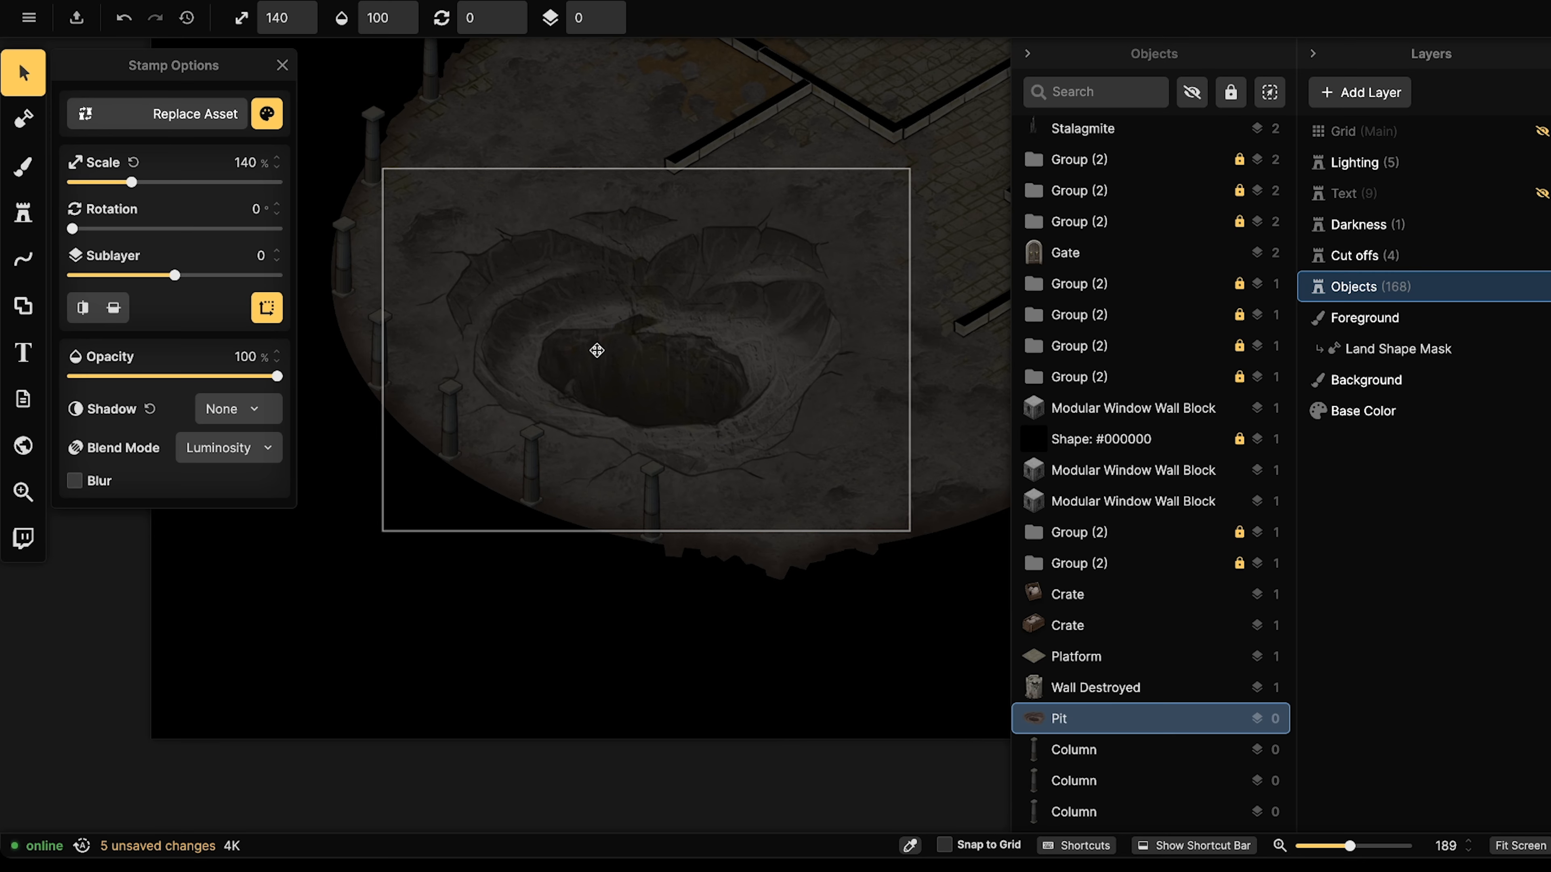
left_click_drag(593, 348, 588, 350)
Add a mask to the Cut offs layer.
scroll(588, 349, "down", 3)
middle_click_drag(588, 349, 664, 289)
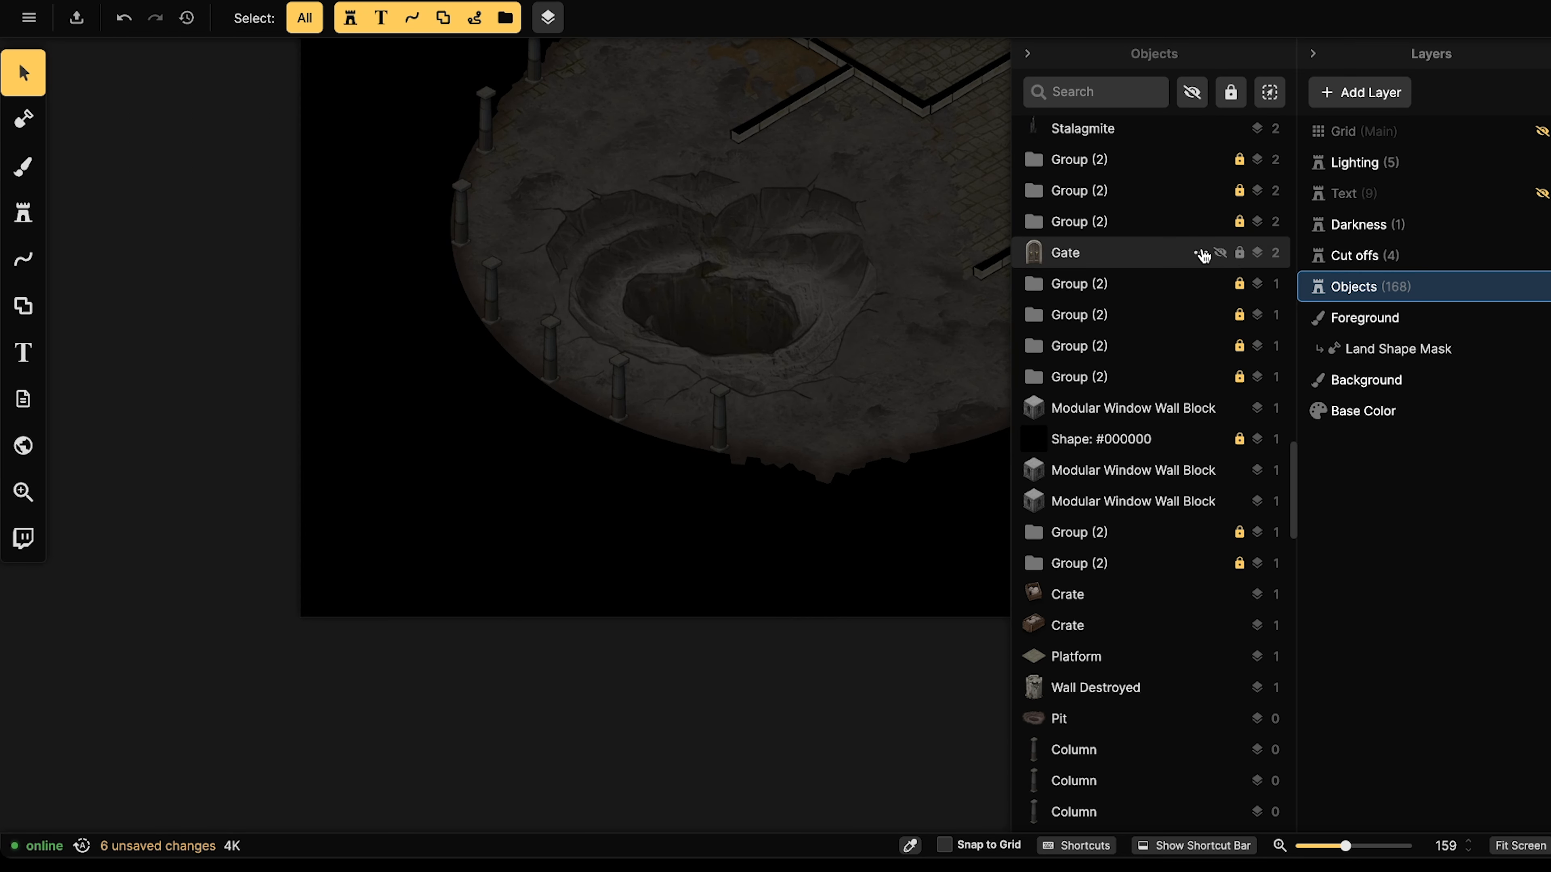
left_click(1368, 256)
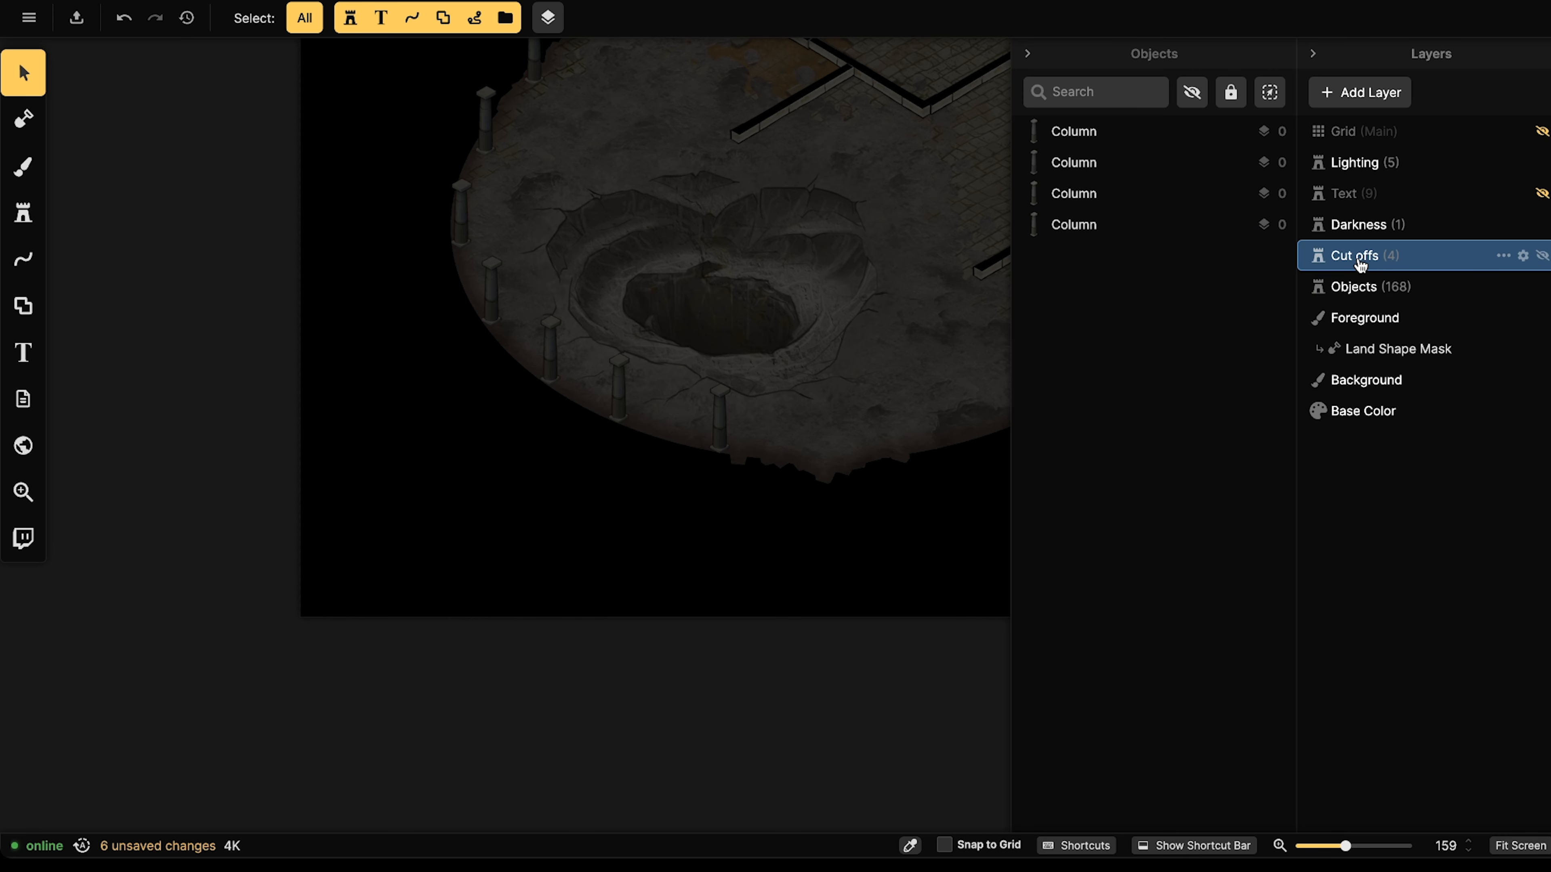
right_click(1357, 262)
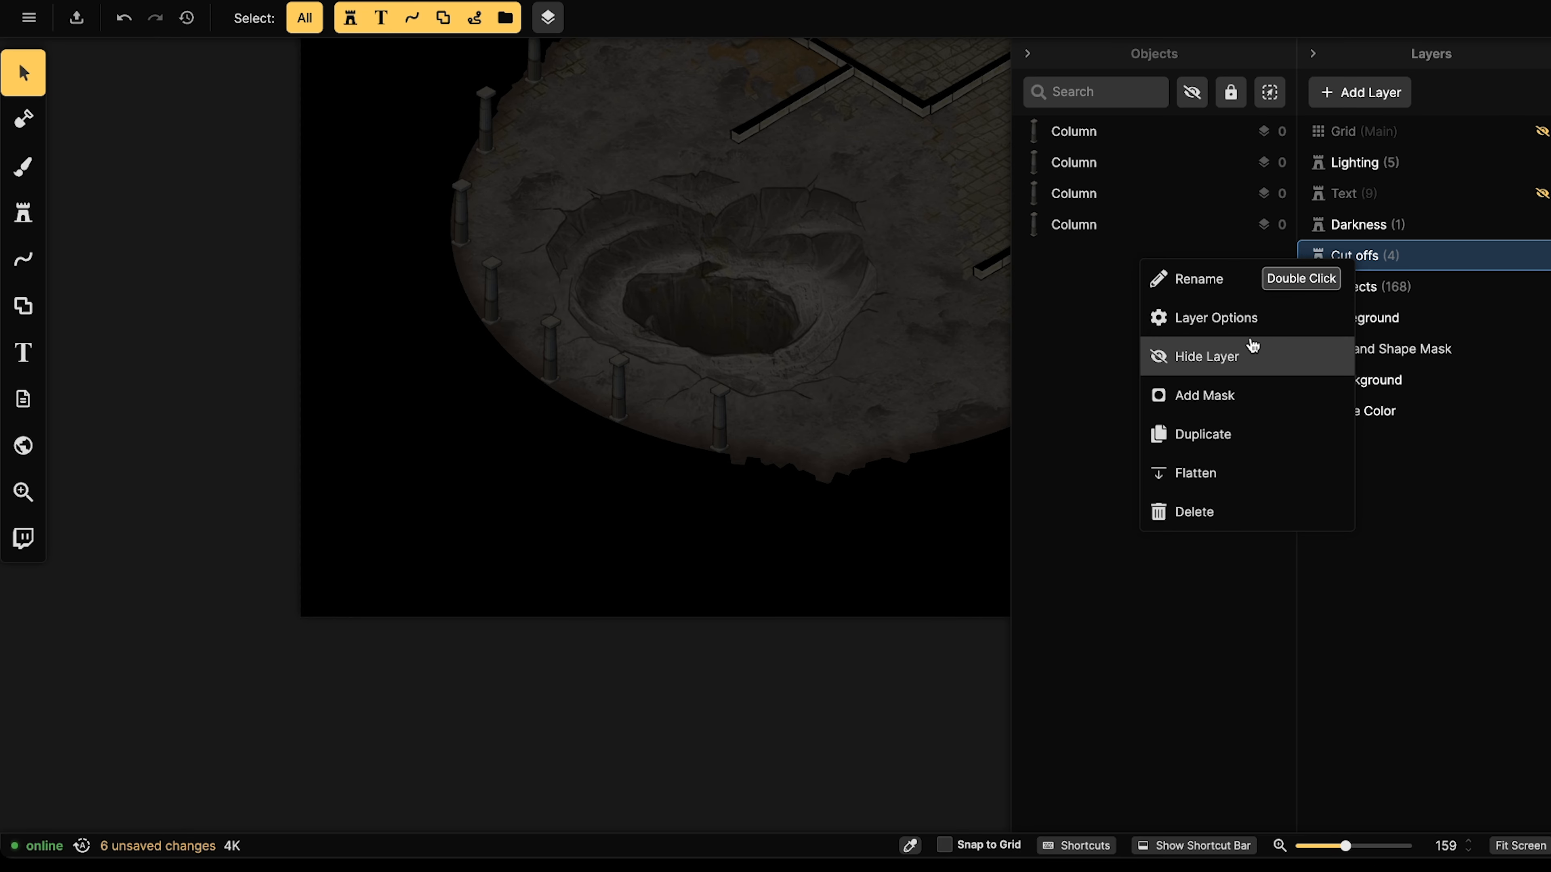
left_click(1240, 395)
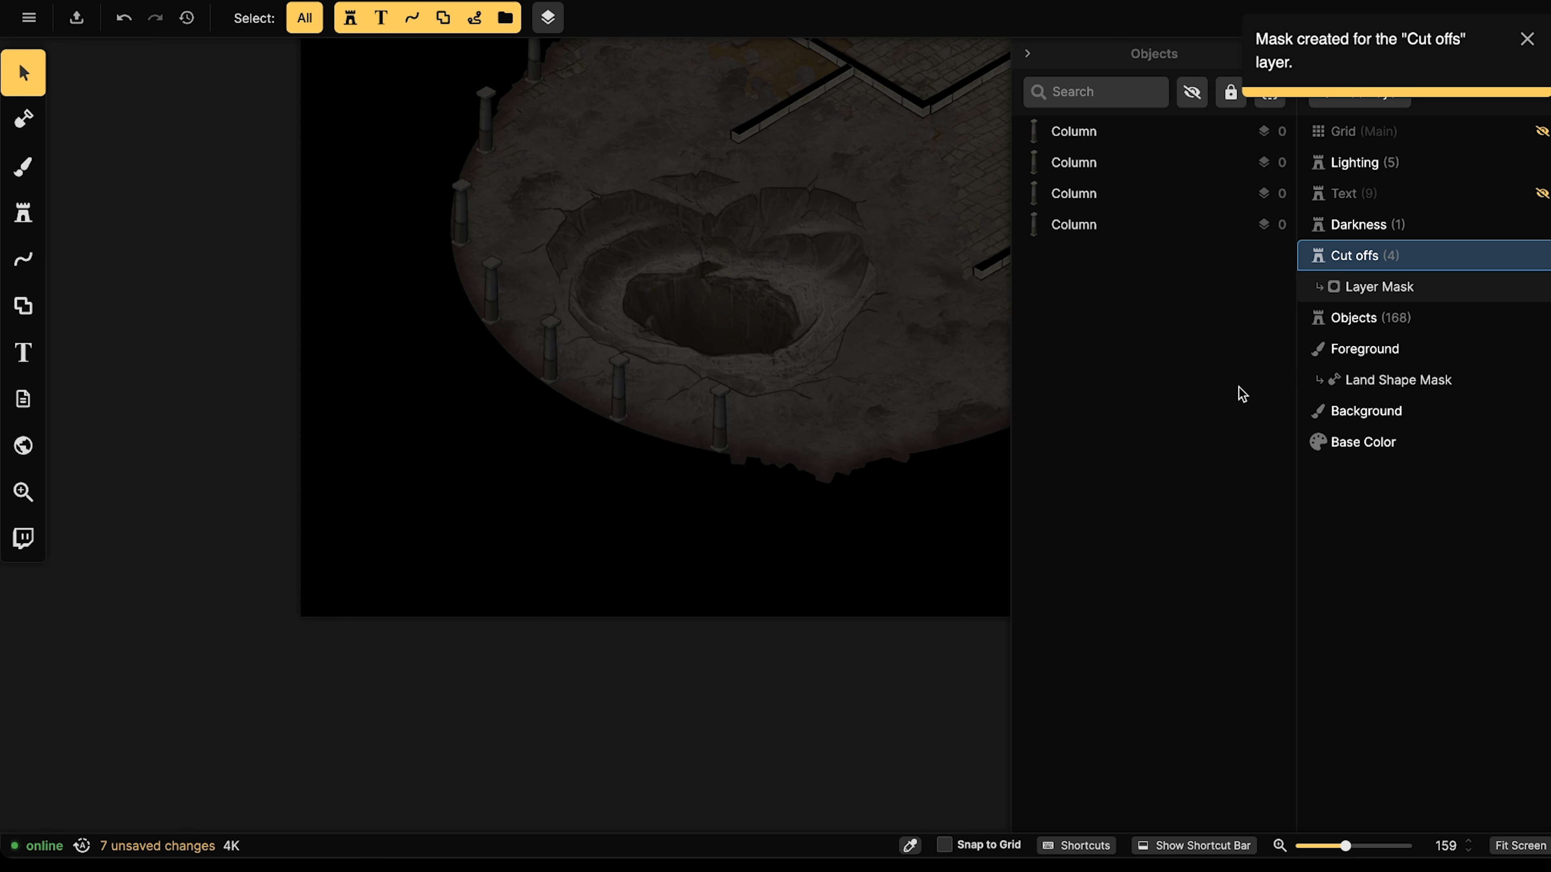
Prepare a hard round brush for the Cut offs layer mask with size 15, softness 0 and mask opacity 0.
left_click(1355, 286)
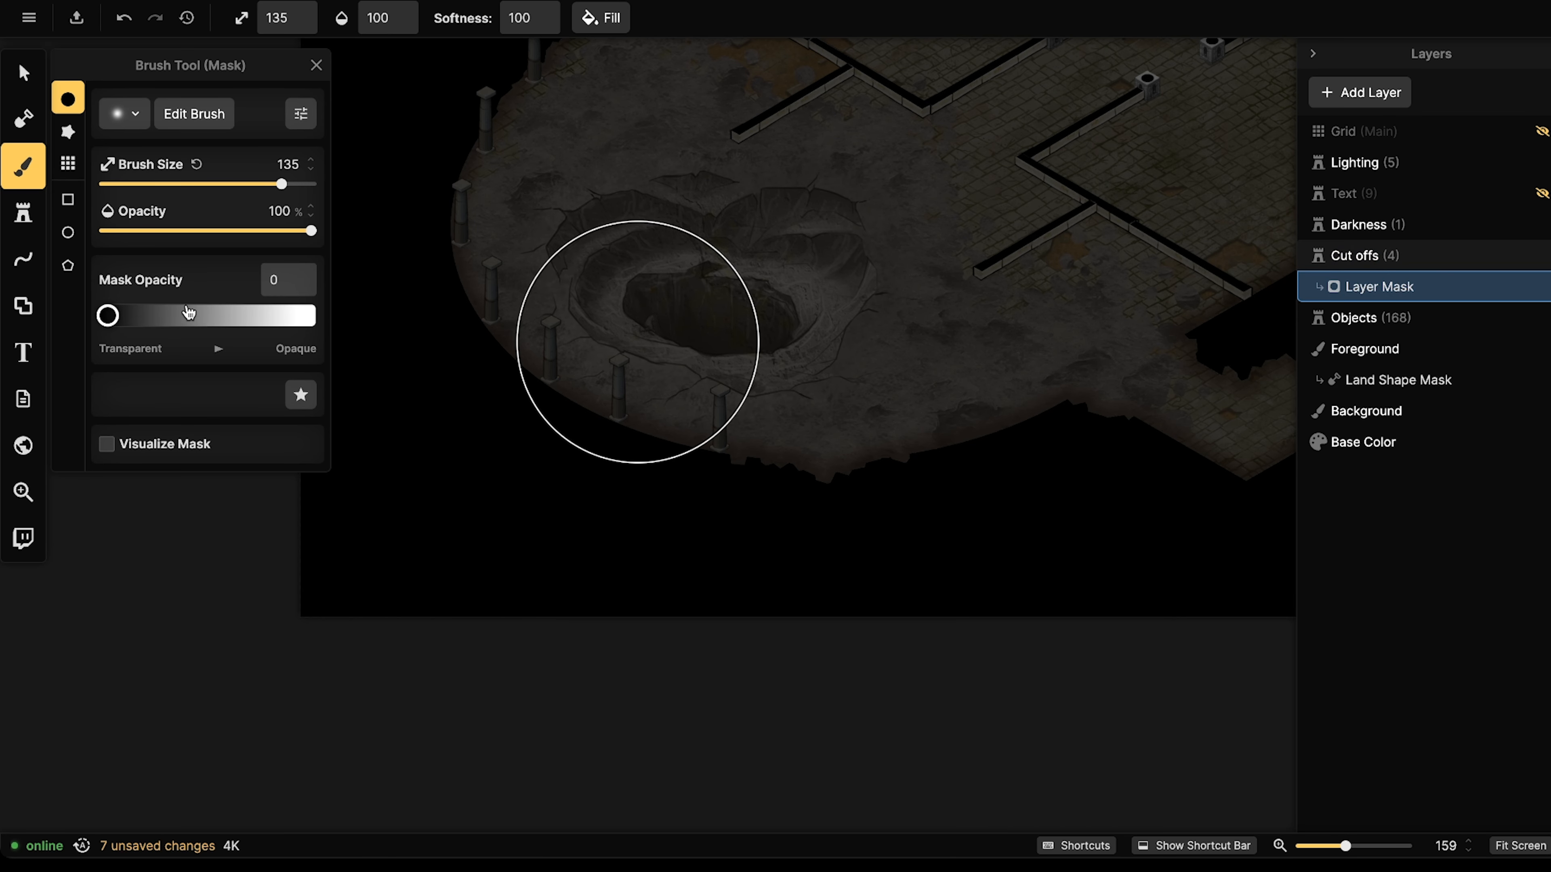
key("bracketleft")
key("bracketleft")
key("bracketleft")
key("bracketleft")
key("bracketleft")
key("bracketleft")
key("bracketleft")
key("bracketleft")
key("bracketleft")
key("bracketleft")
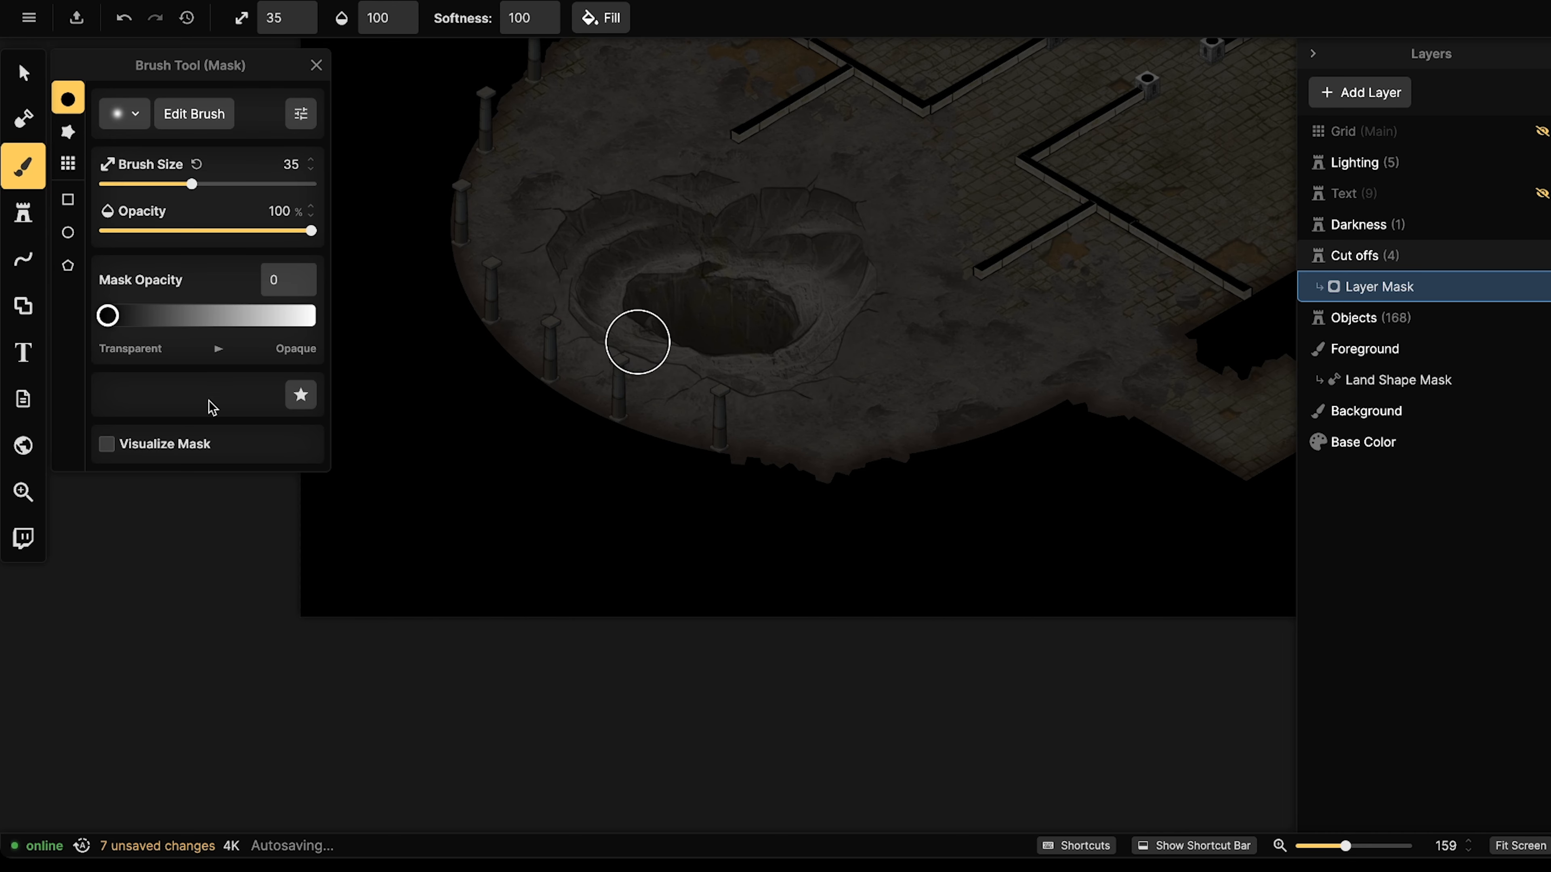
left_click(131, 127)
left_click(174, 247)
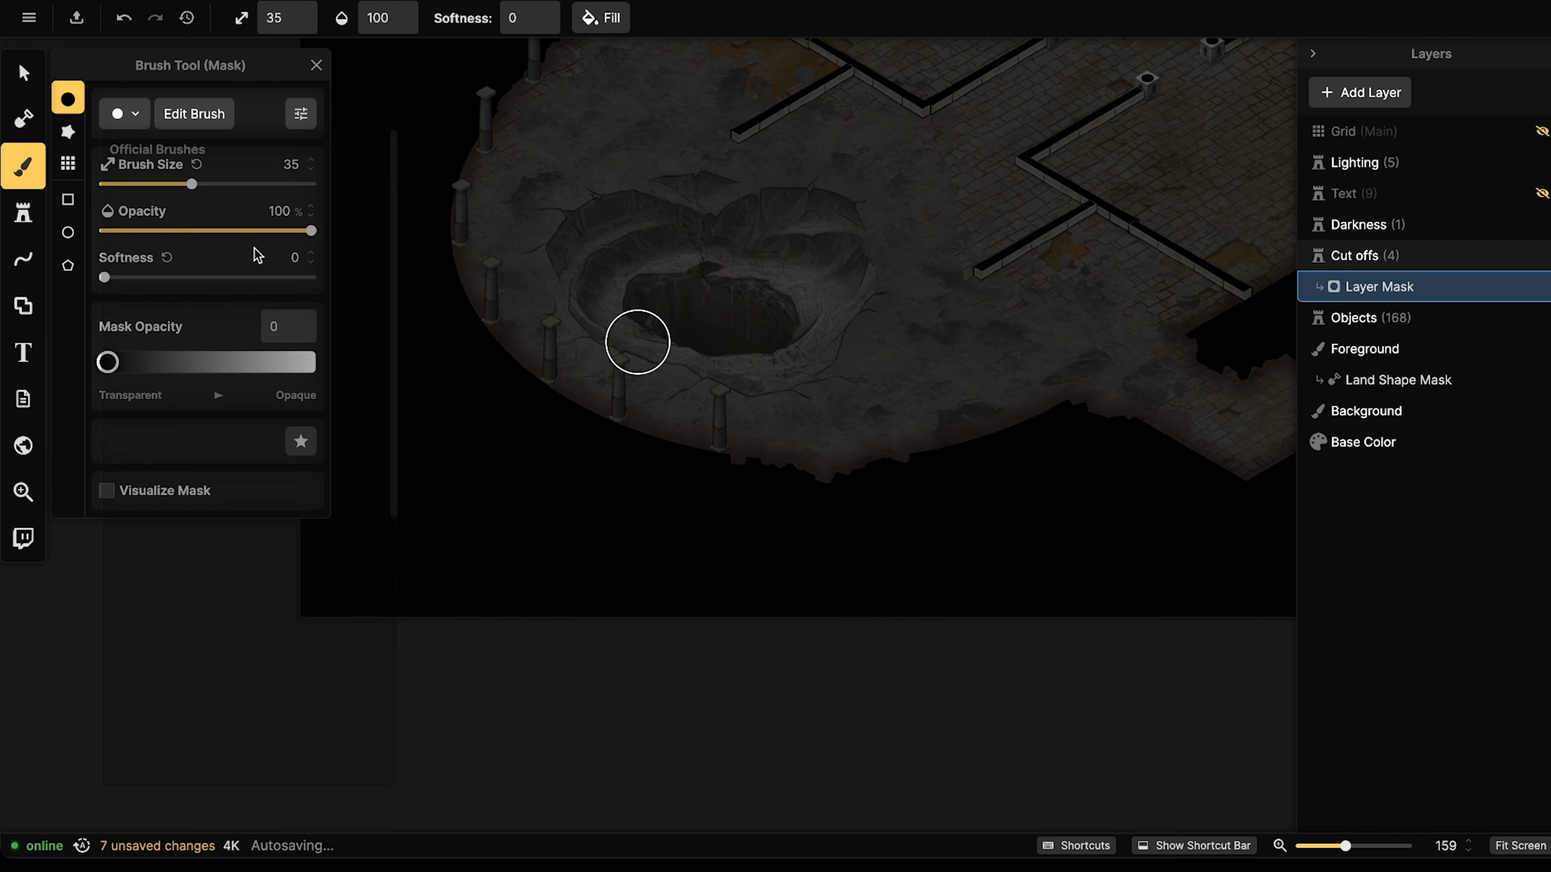
scroll(677, 403, "up", 5)
key("bracketleft")
key("bracketleft")
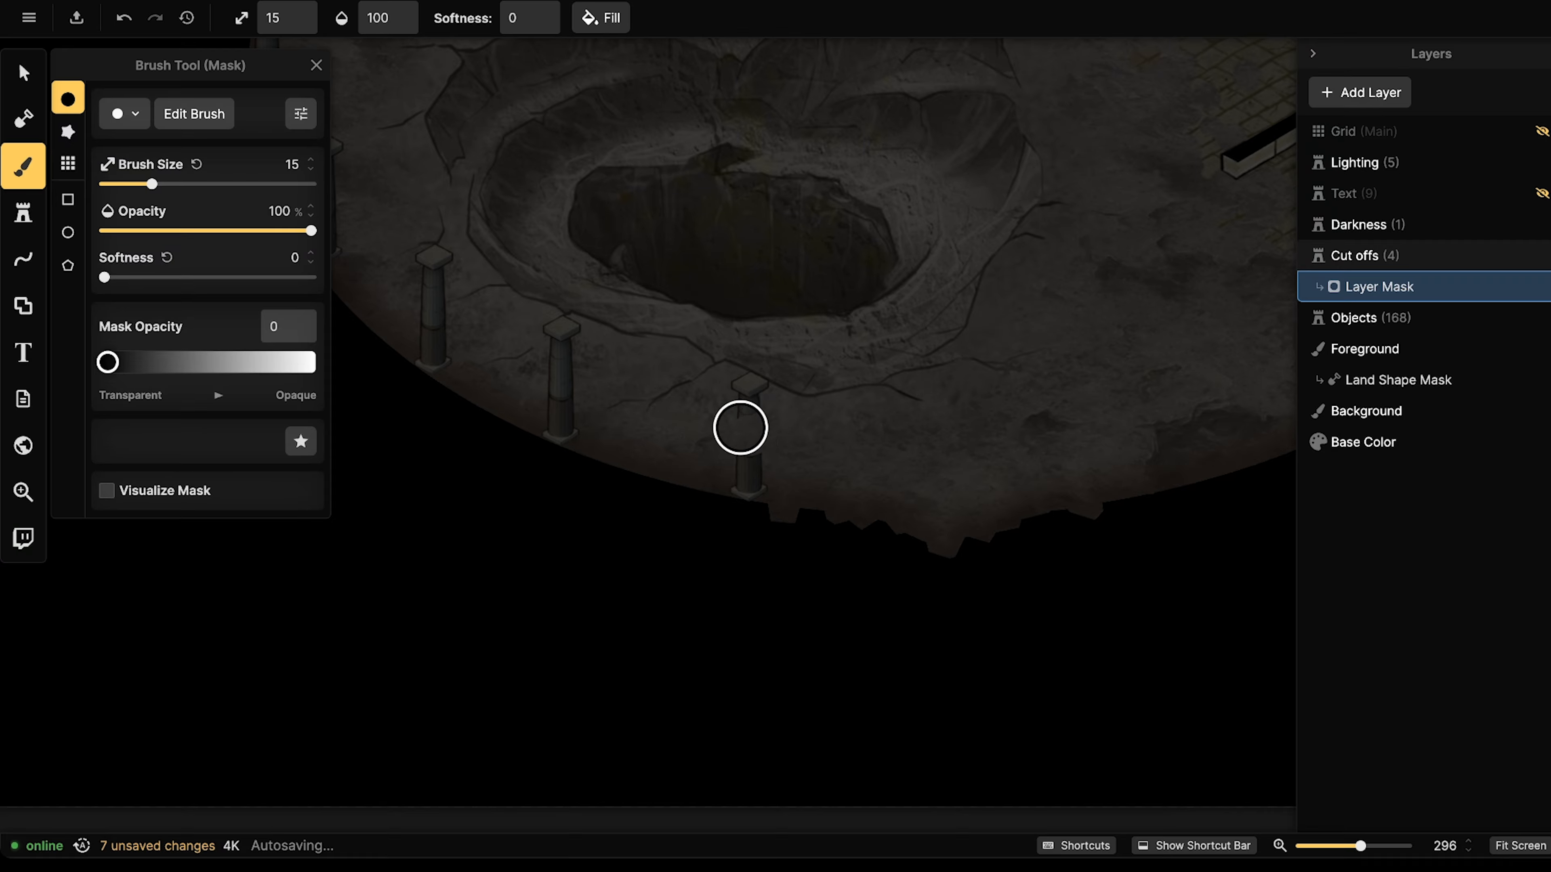
Mask out the upper parts of the four columns on the Cut offs layer, leaving only short stumps along the edge.
left_click_drag(742, 377, 762, 398)
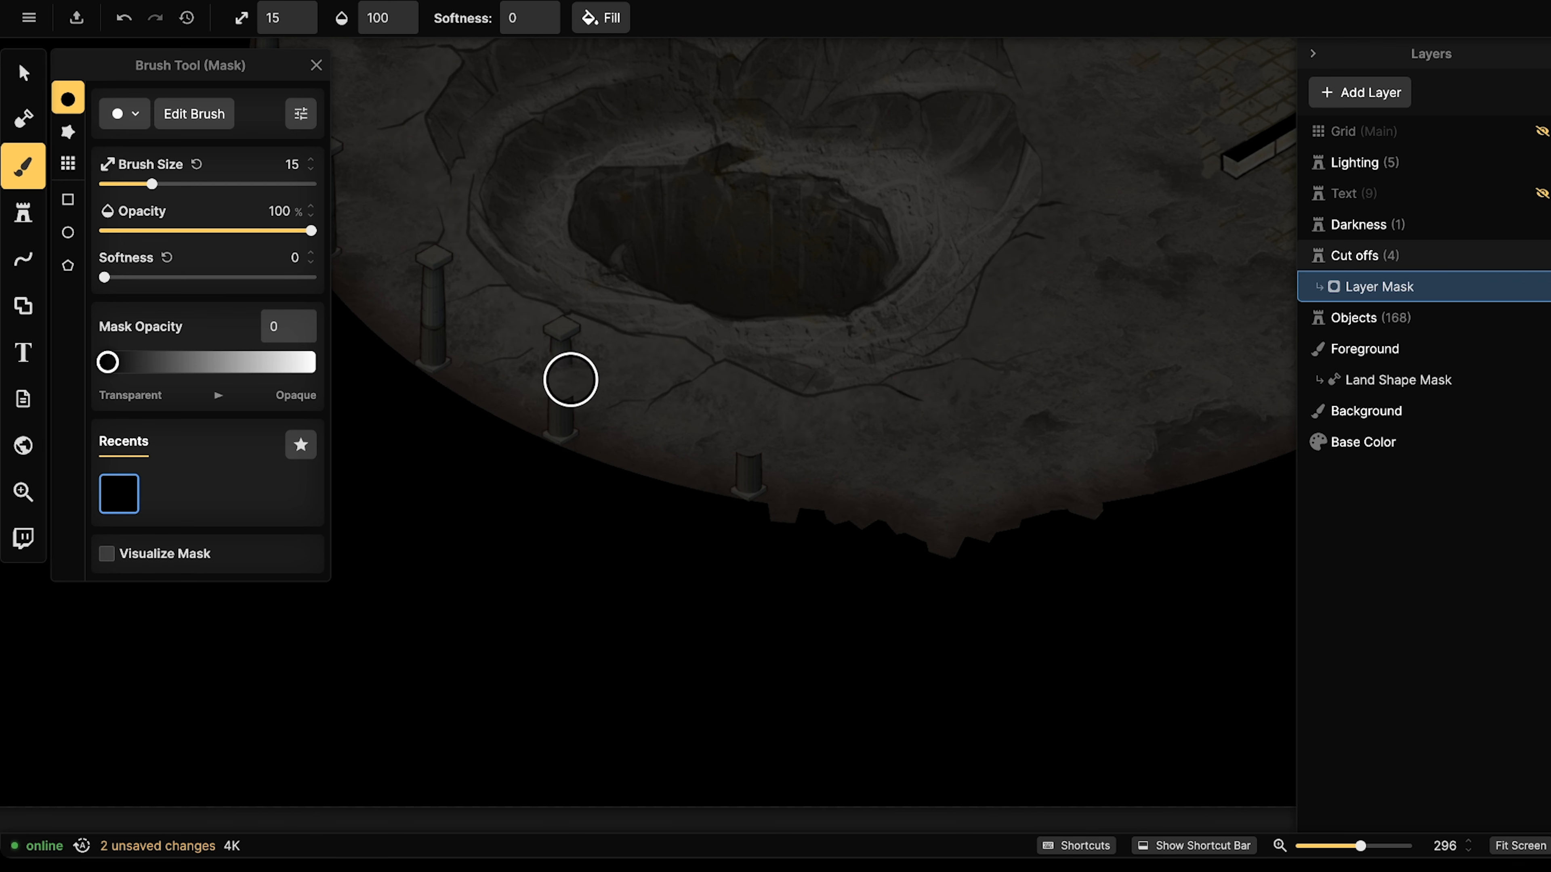
middle_click_drag(568, 326, 740, 308)
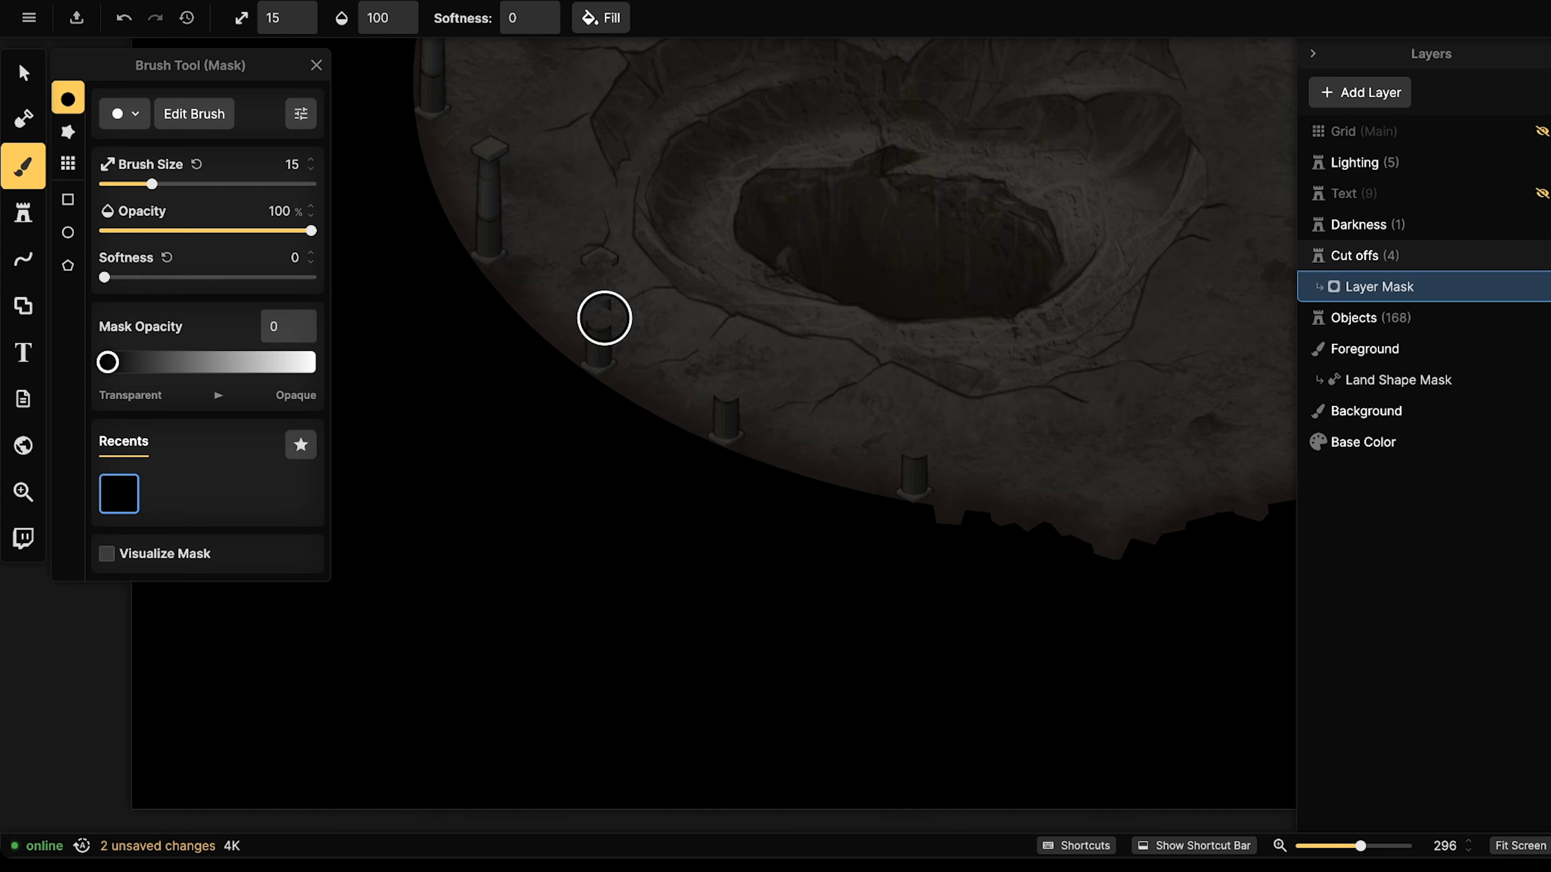
middle_click_drag(615, 262, 744, 253)
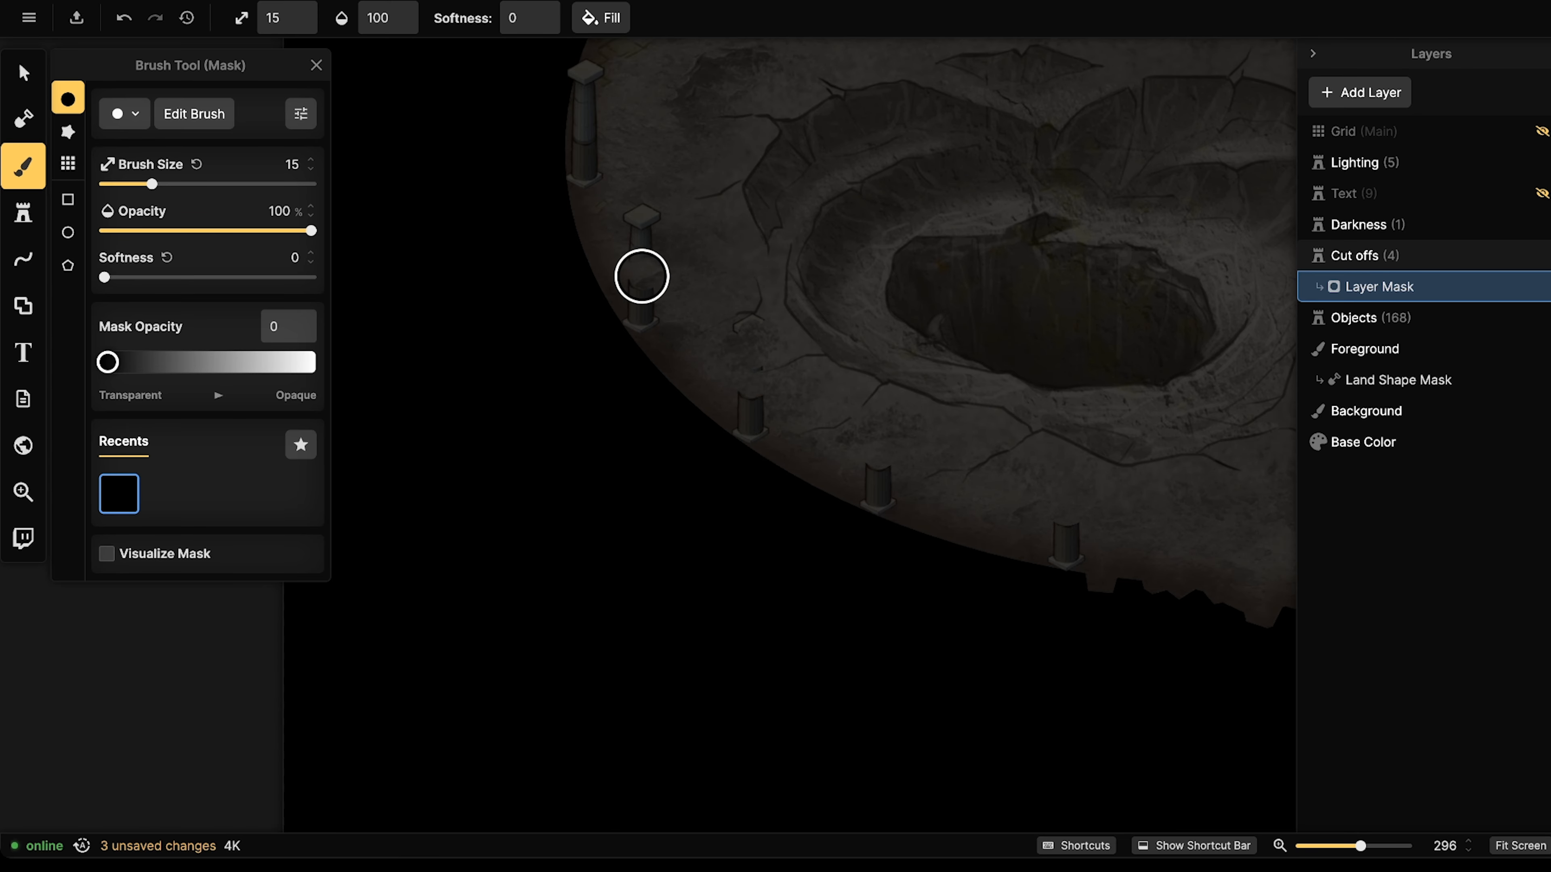
left_click_drag(631, 246, 664, 177)
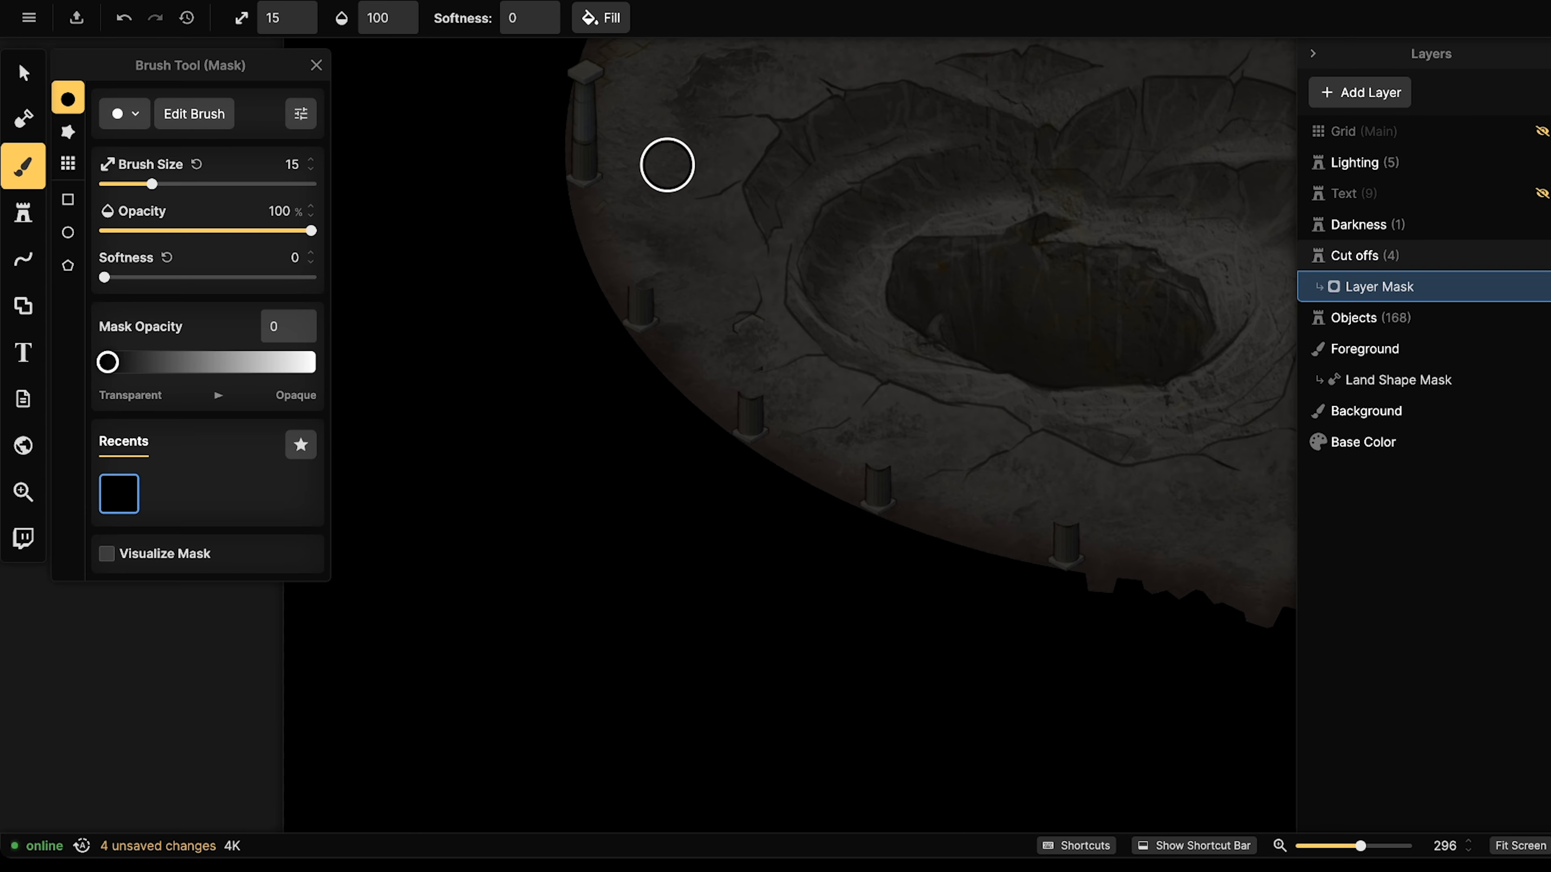
Hide the Darkness layer to reveal the column stumps around the pit more clearly.
left_click(1339, 225)
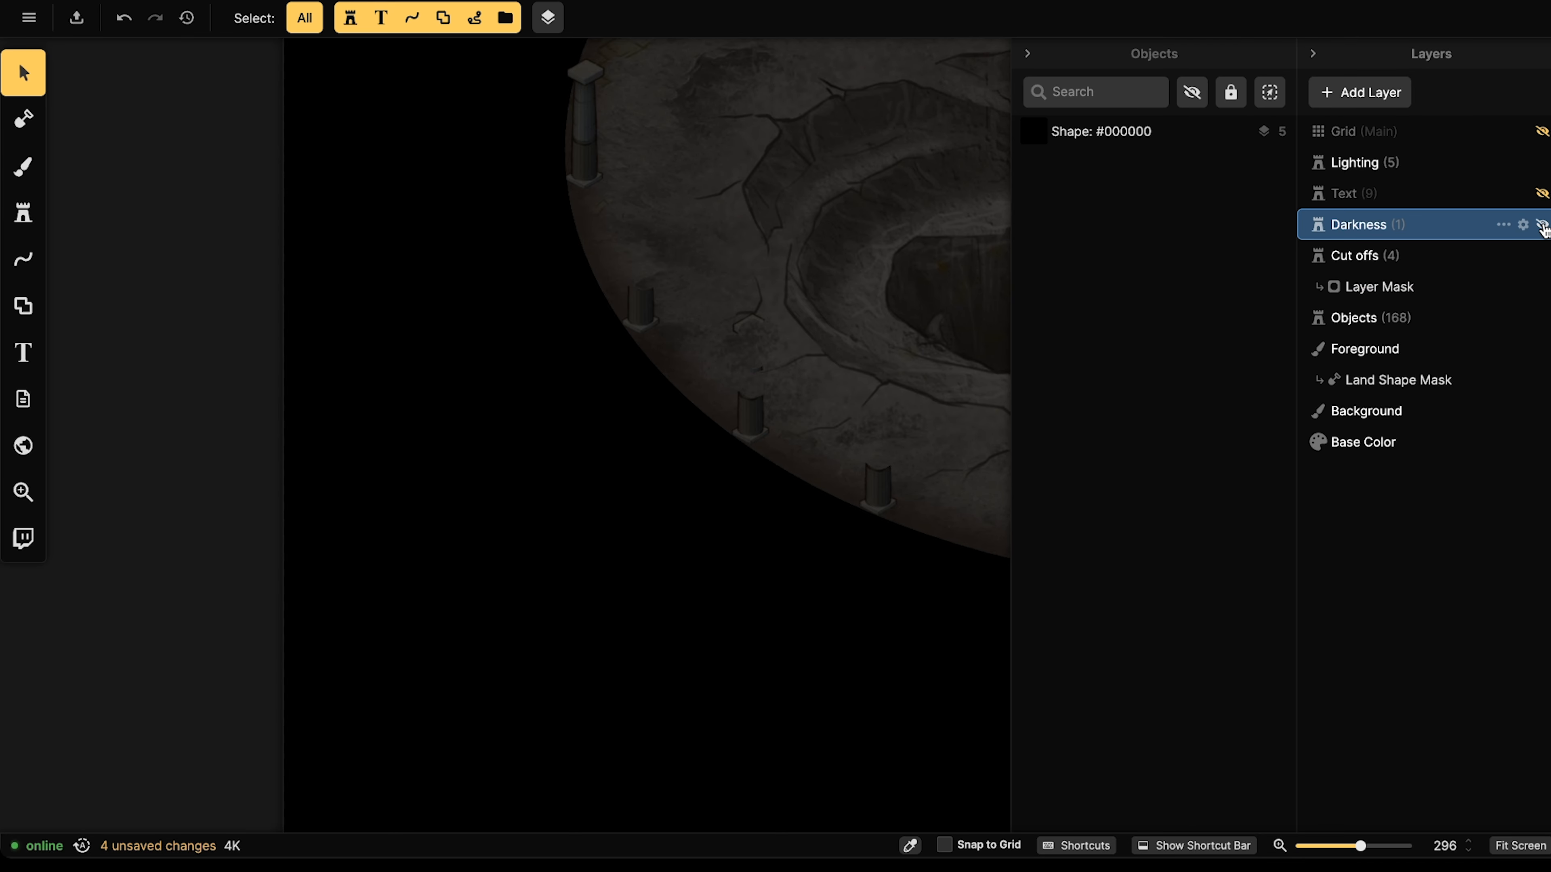
left_click(1541, 224)
scroll(914, 209, "down", 5)
middle_click_drag(839, 149, 586, 339)
middle_click_drag(772, 146, 601, 273)
scroll(461, 334, "down", 5)
scroll(502, 488, "up", 4)
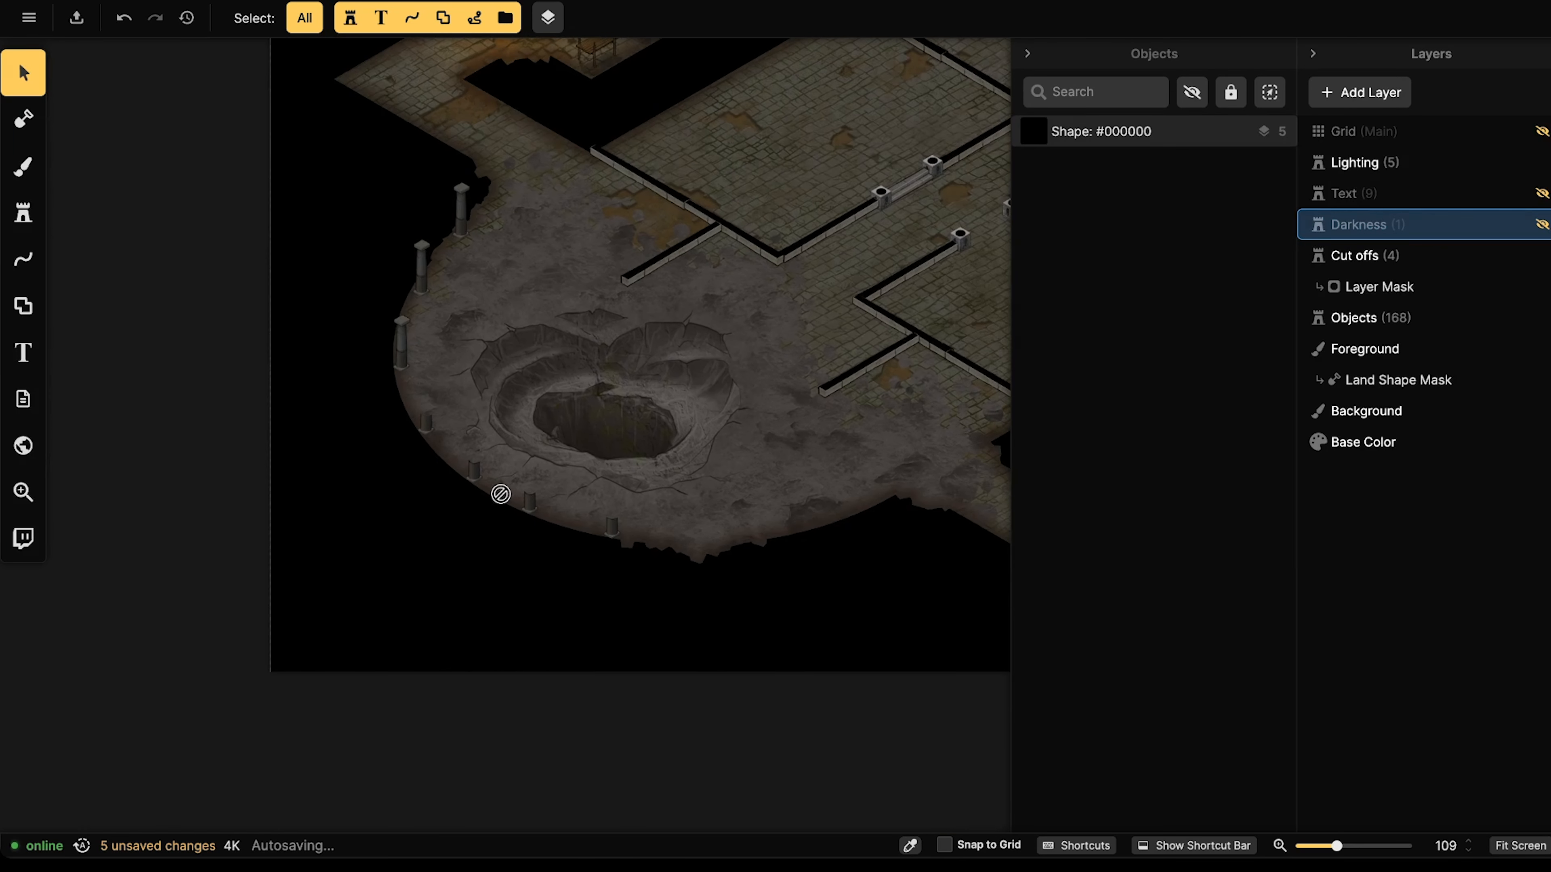
scroll(449, 444, "up", 8)
middle_click_drag(644, 426, 261, 320)
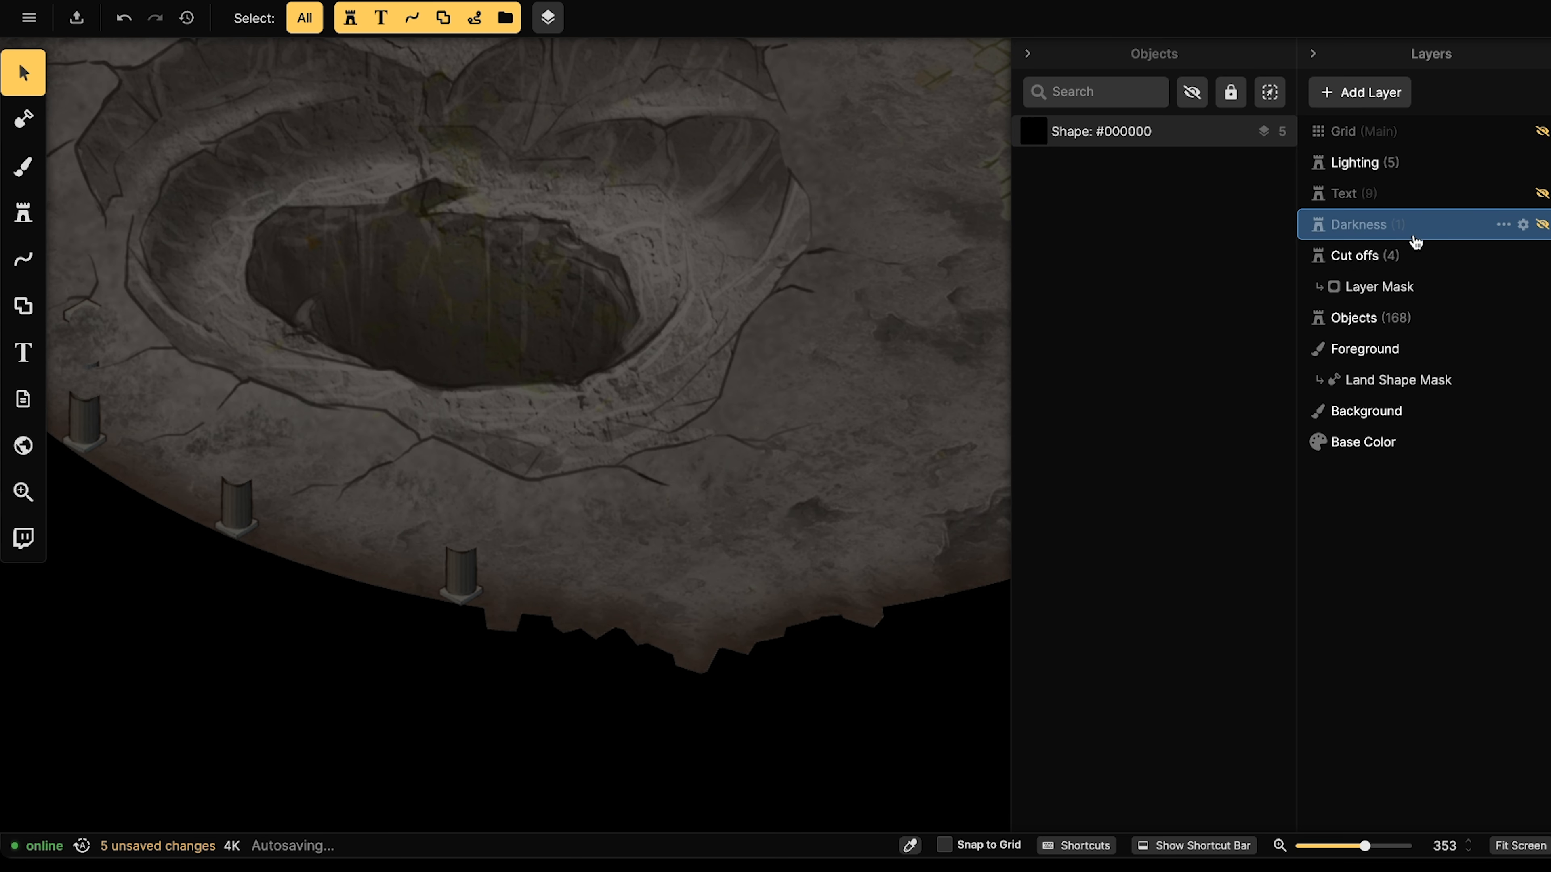
Add an object layer directly above the Cut offs layer and name it "Tops of Pillars".
left_click(1374, 194)
left_click(1375, 238)
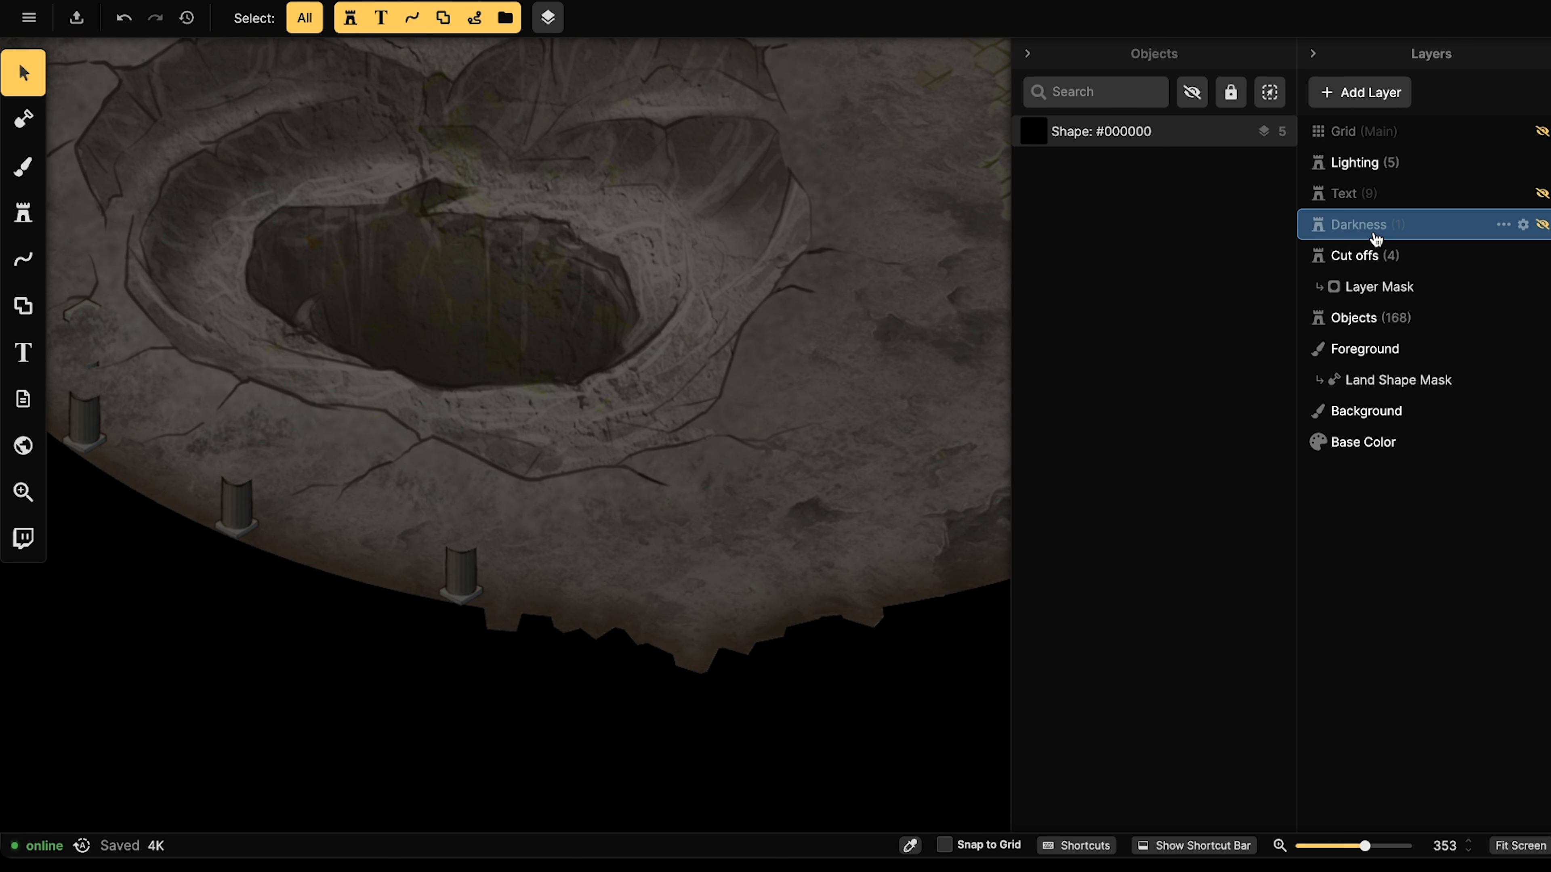
left_click(1368, 255)
right_click(1370, 256)
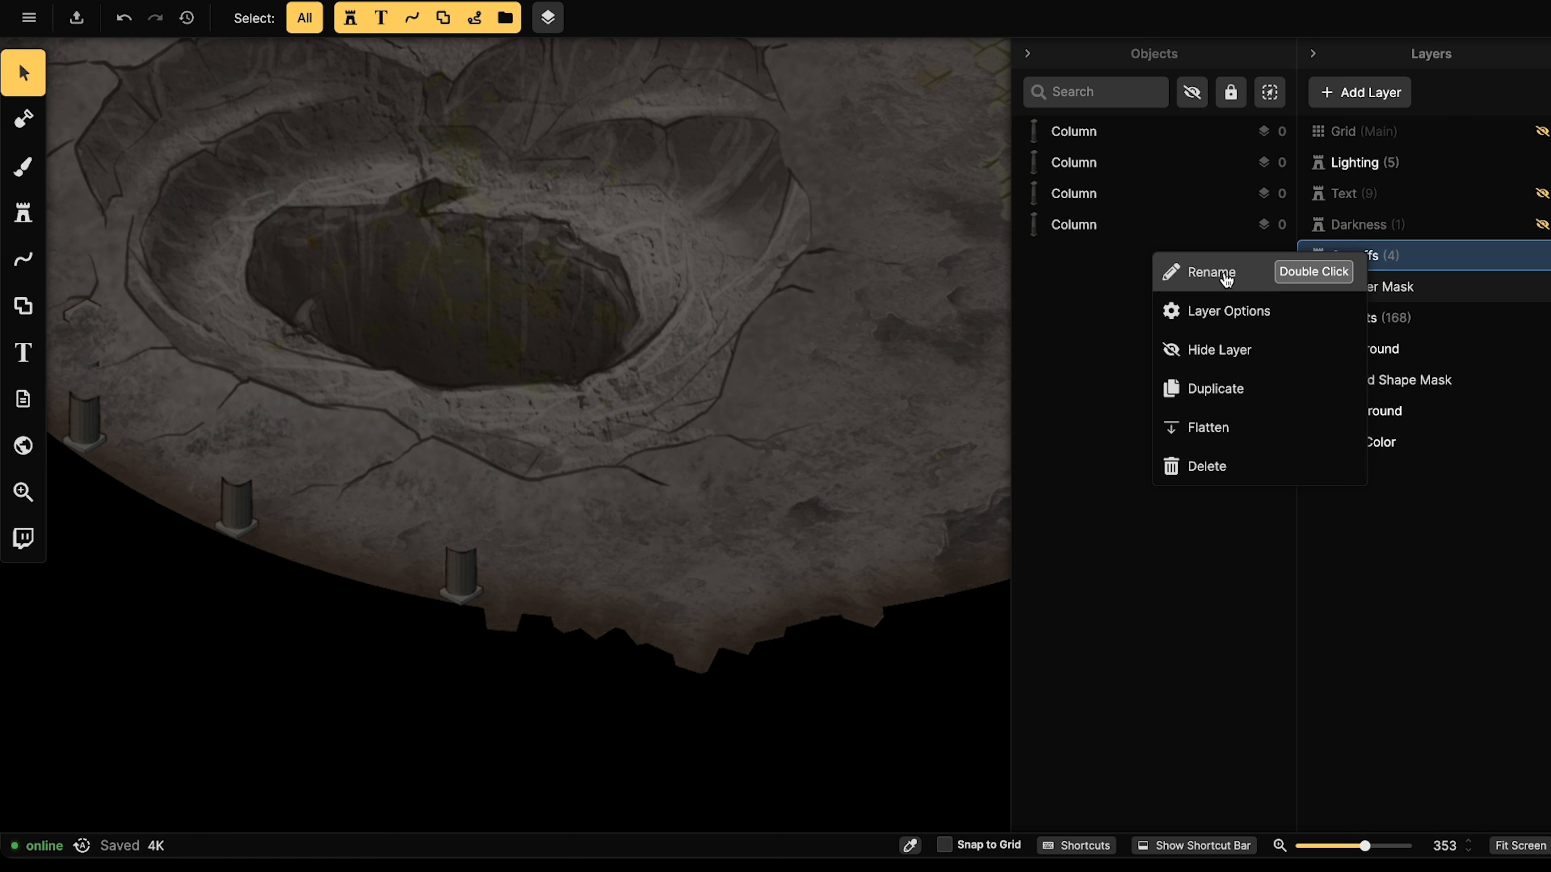
left_click(1330, 93)
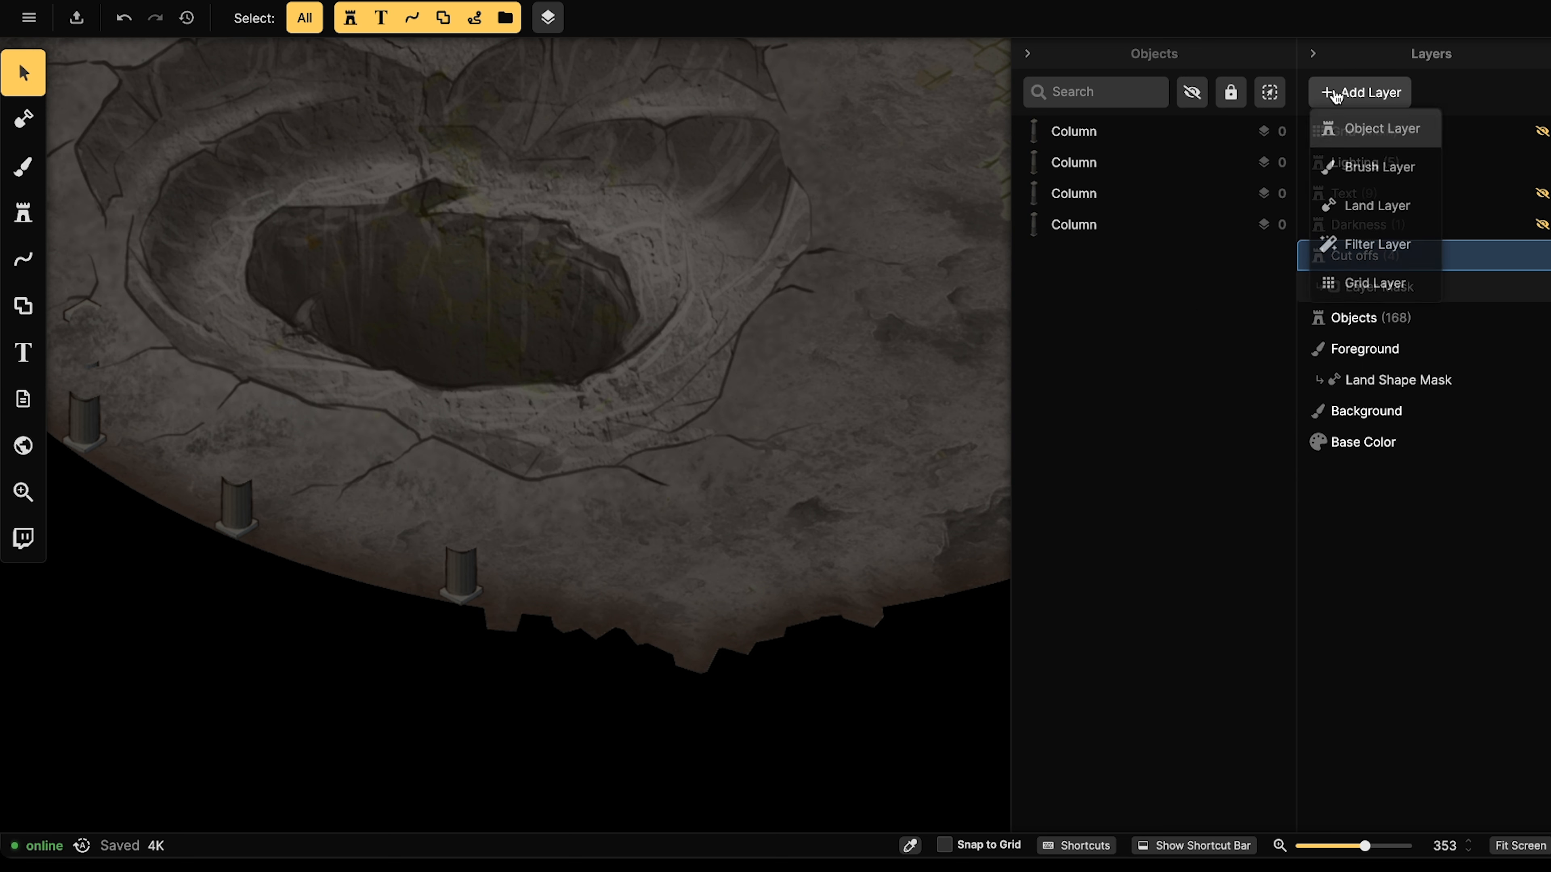
left_click(1383, 141)
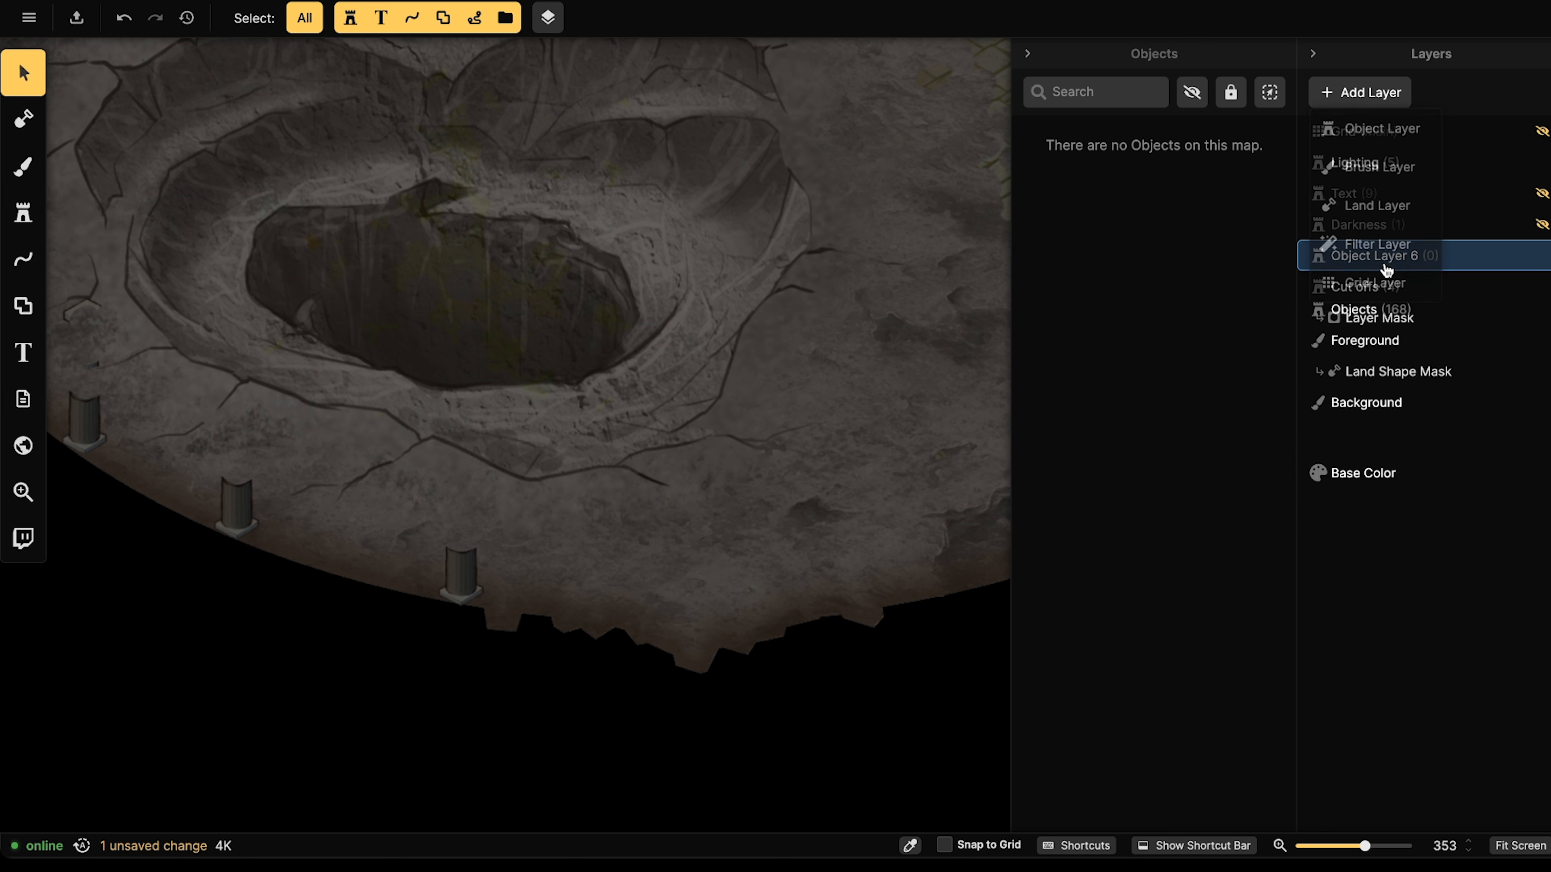
right_click(1367, 255)
left_click(1237, 280)
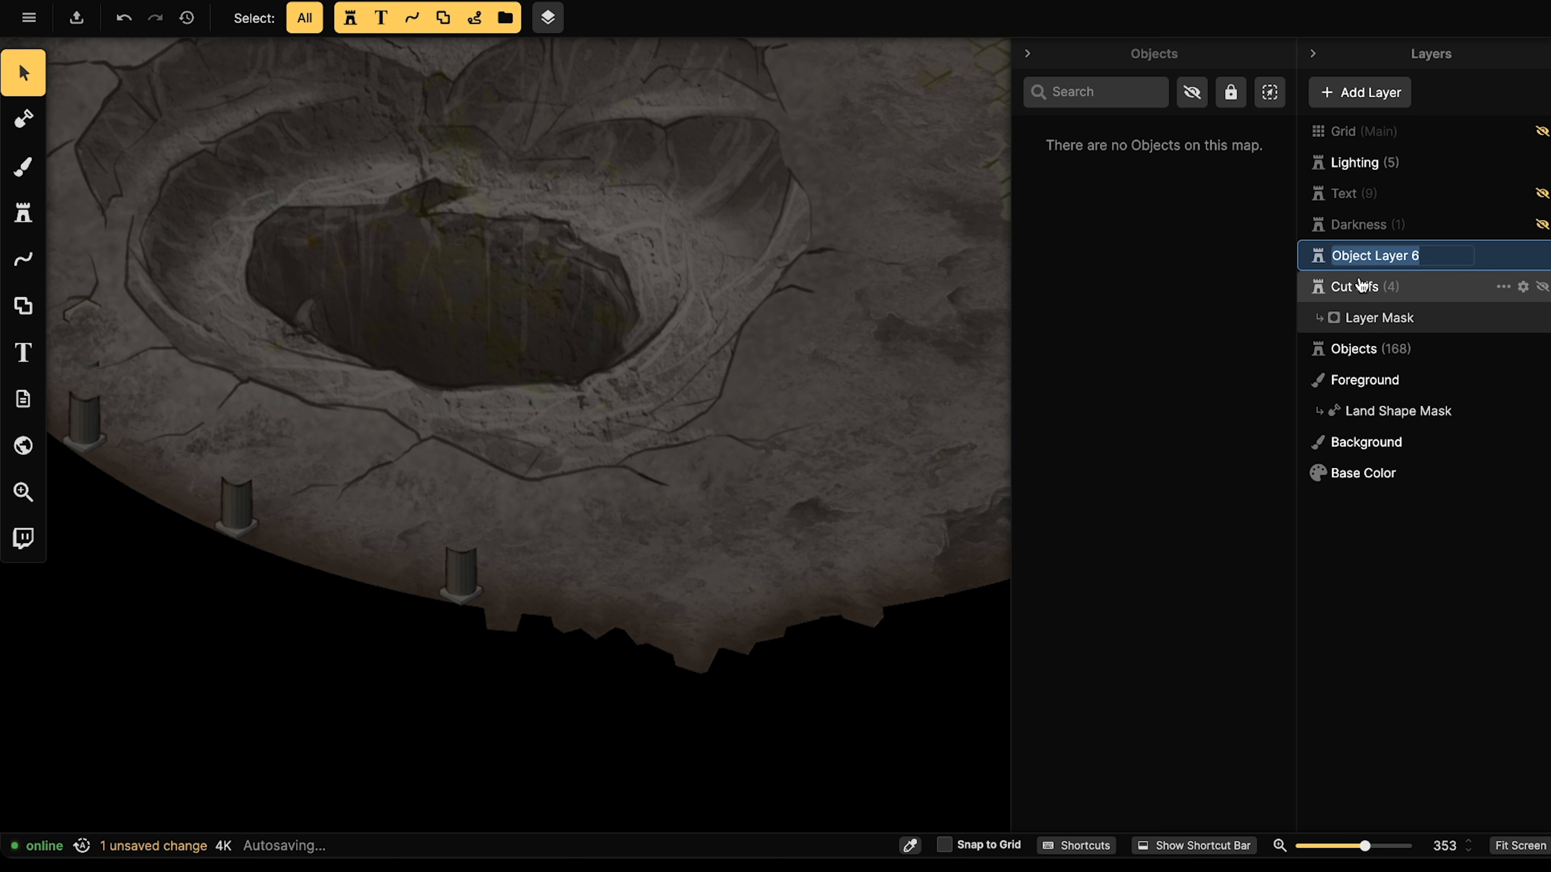
type("Tops of Pillars")
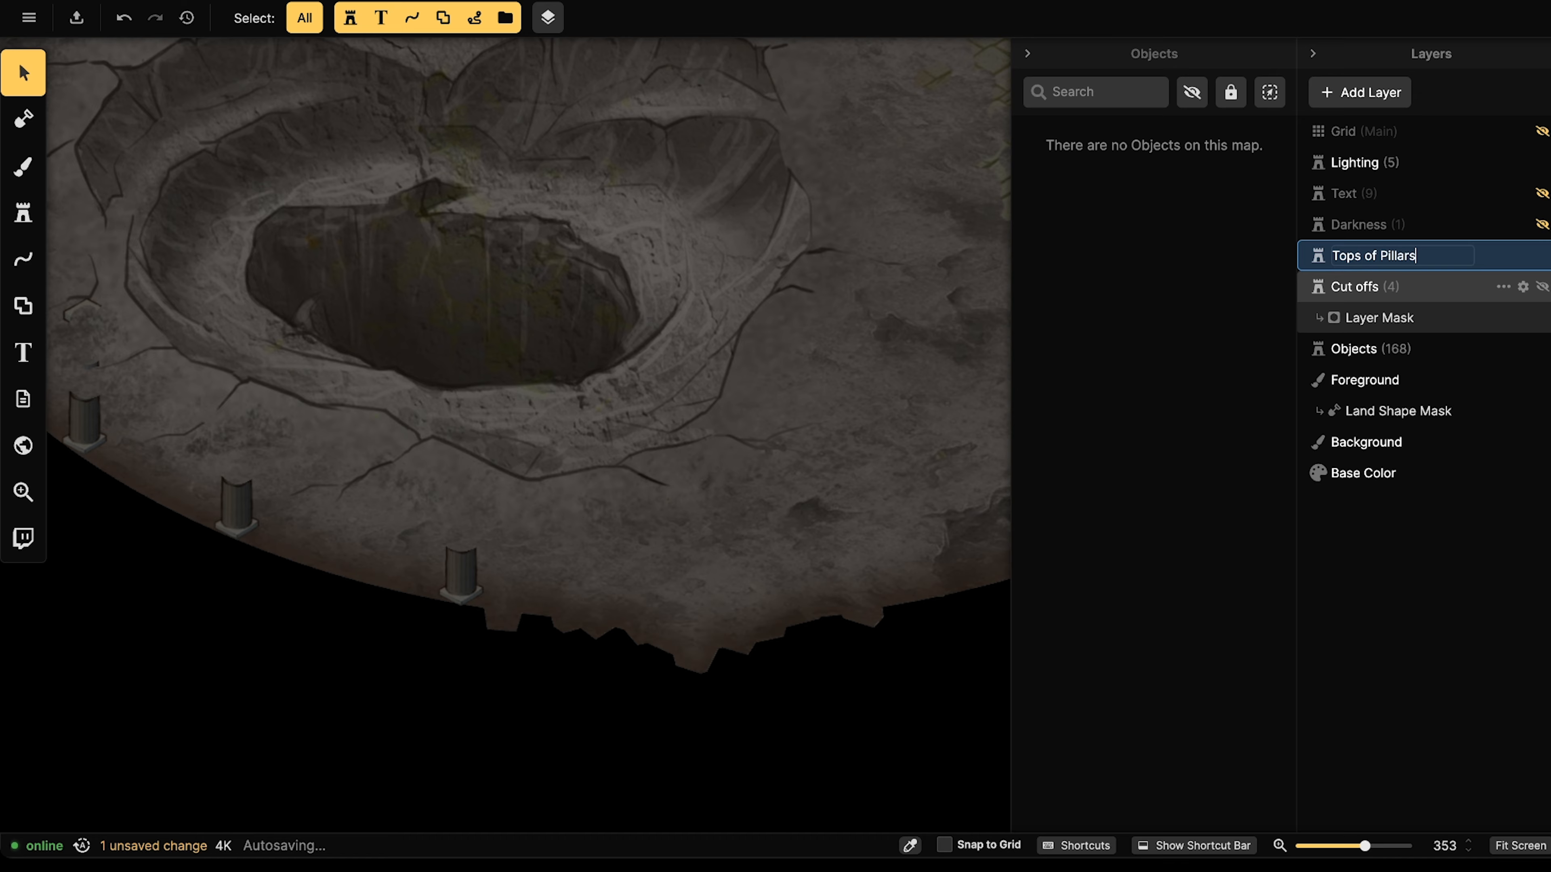
key("Return")
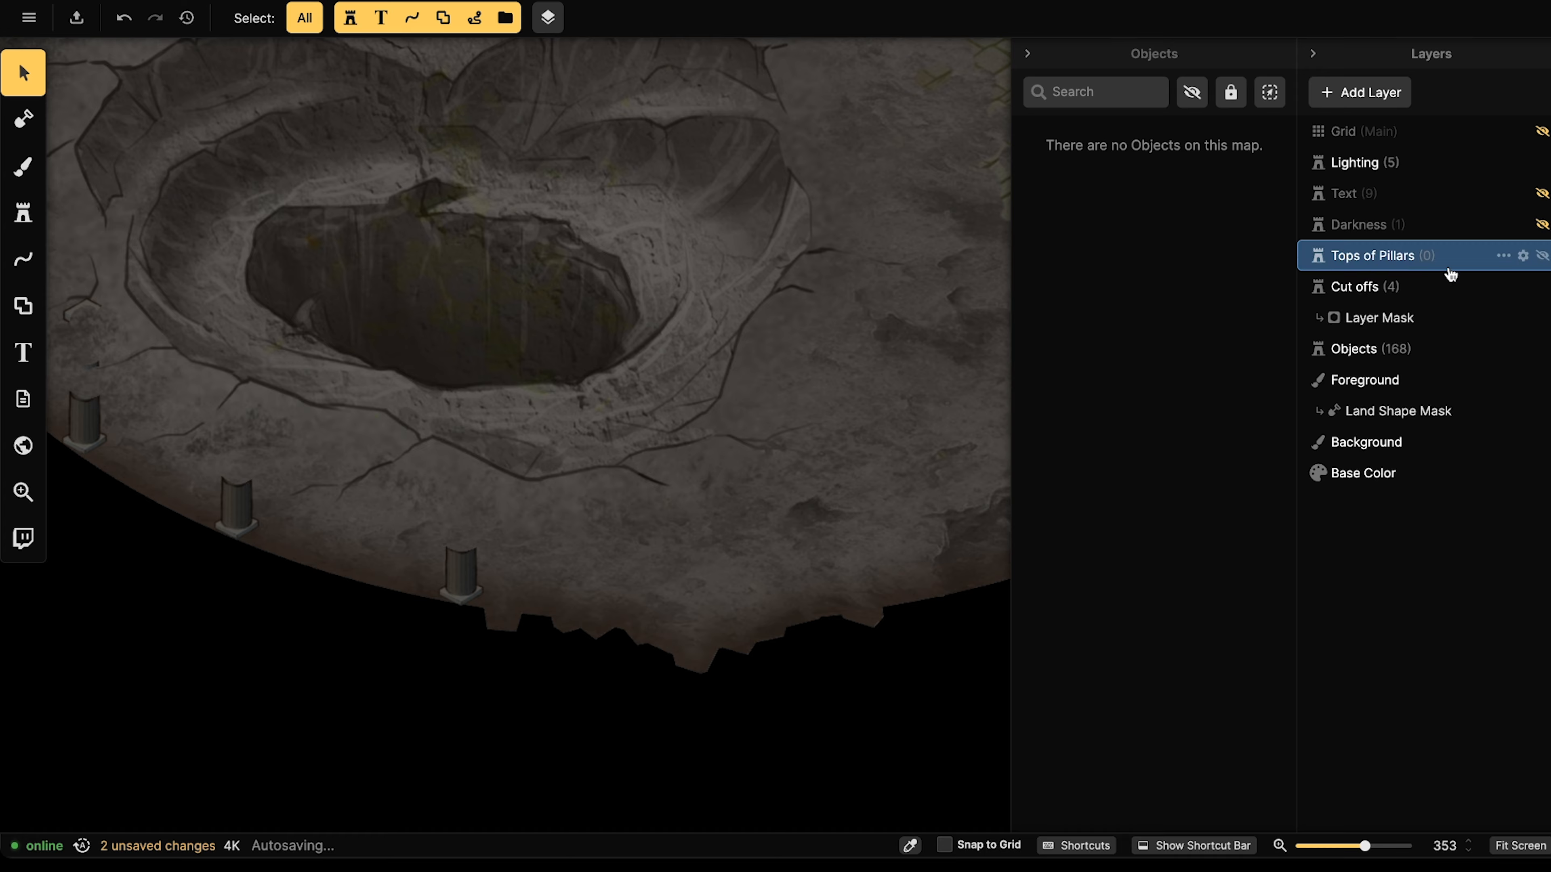
Draw a black-filled ellipse without stroke, with Merge Shapes off, as the cap of the rightmost stump on the pit room's edge.
left_click(24, 304)
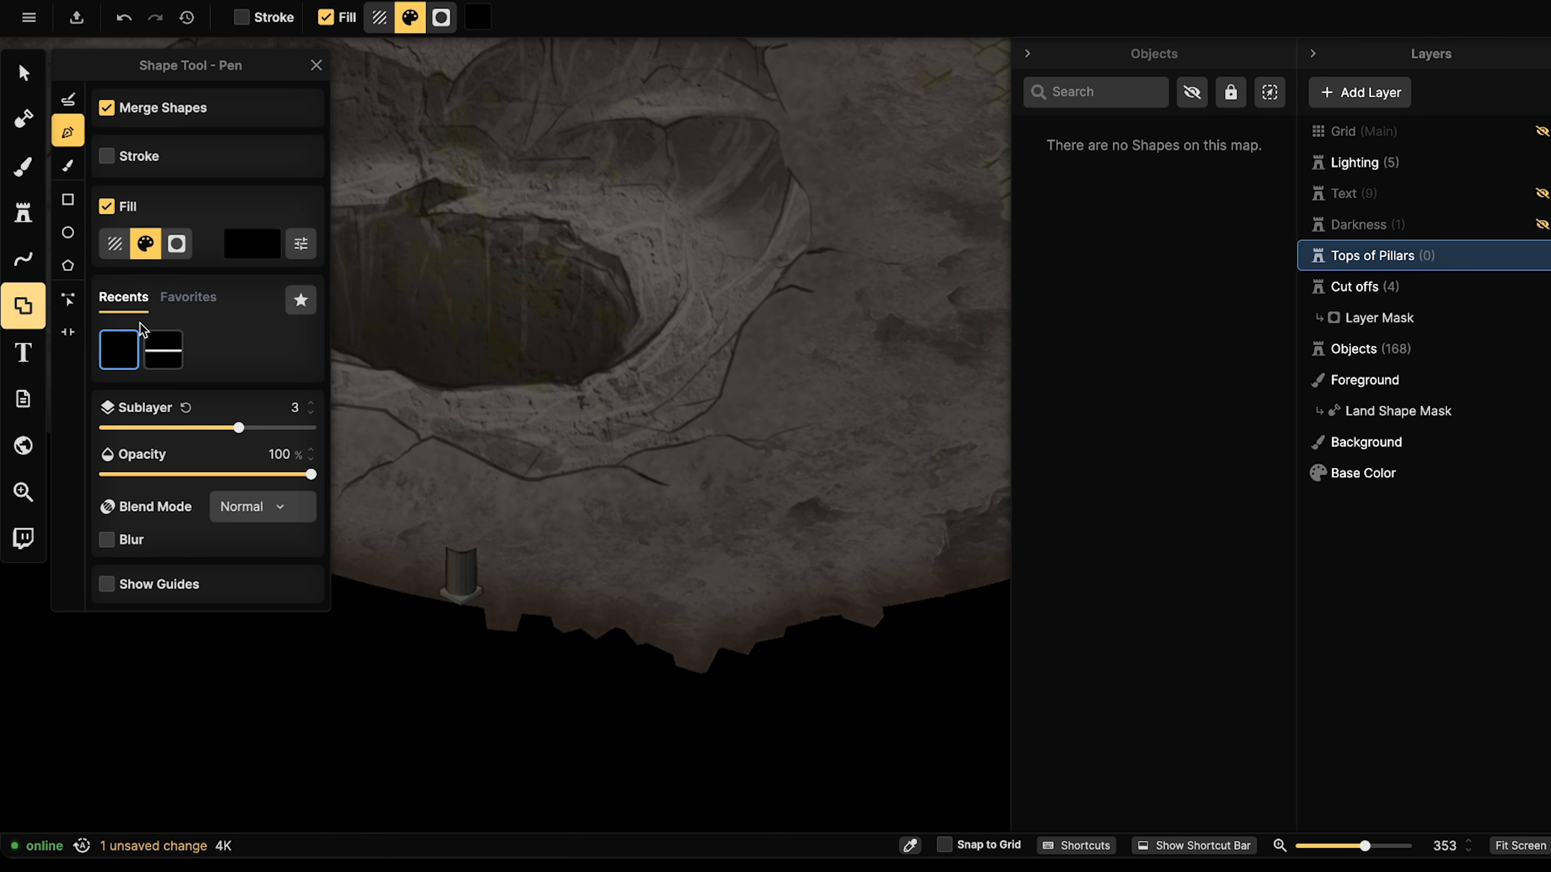
left_click(79, 235)
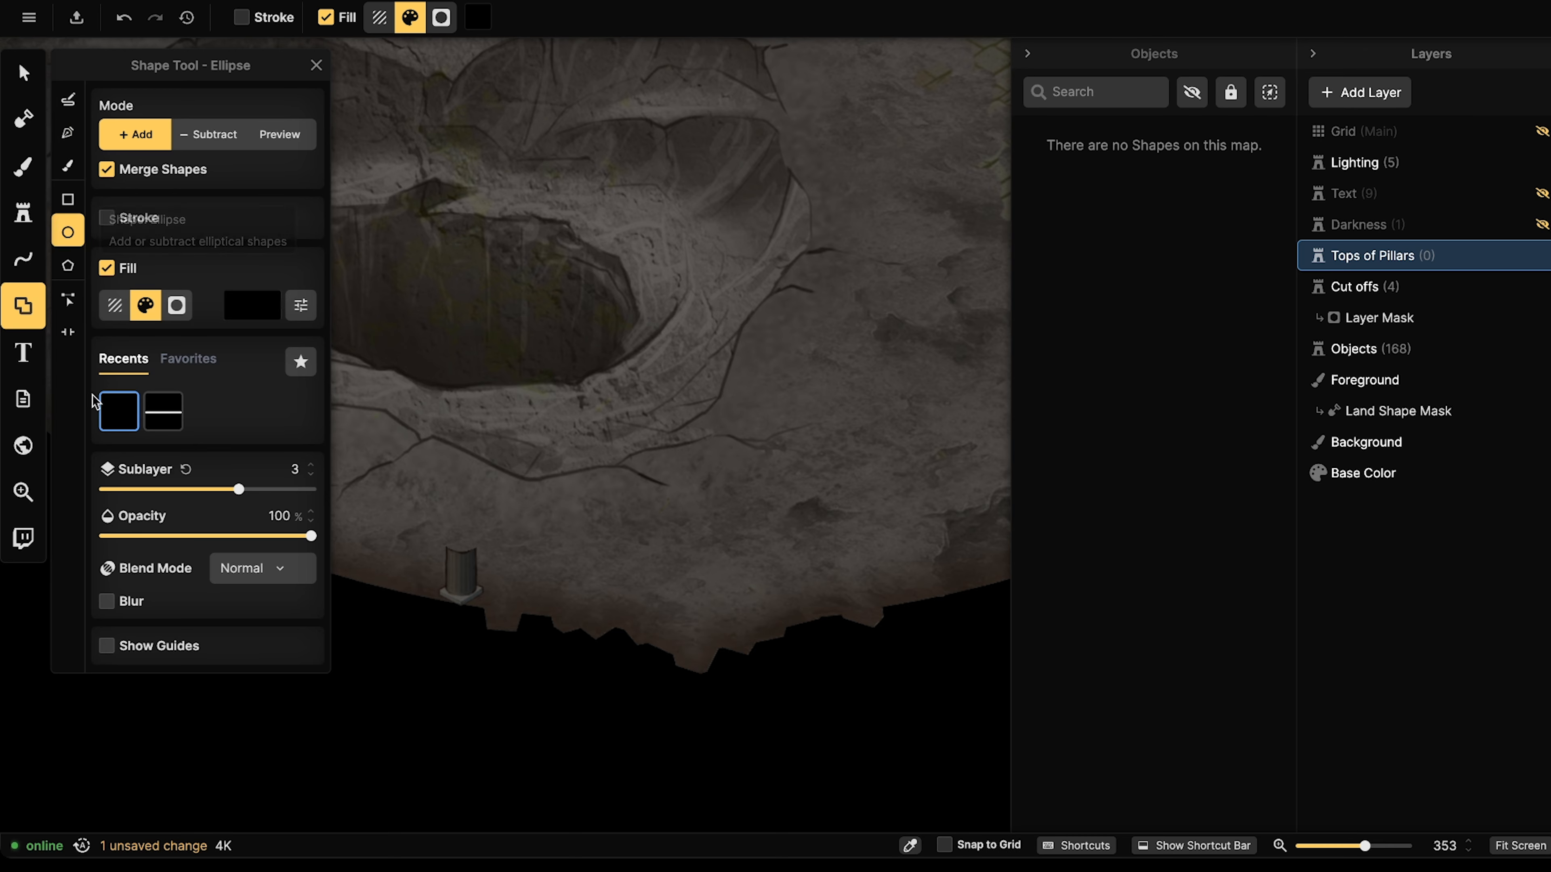
left_click(107, 170)
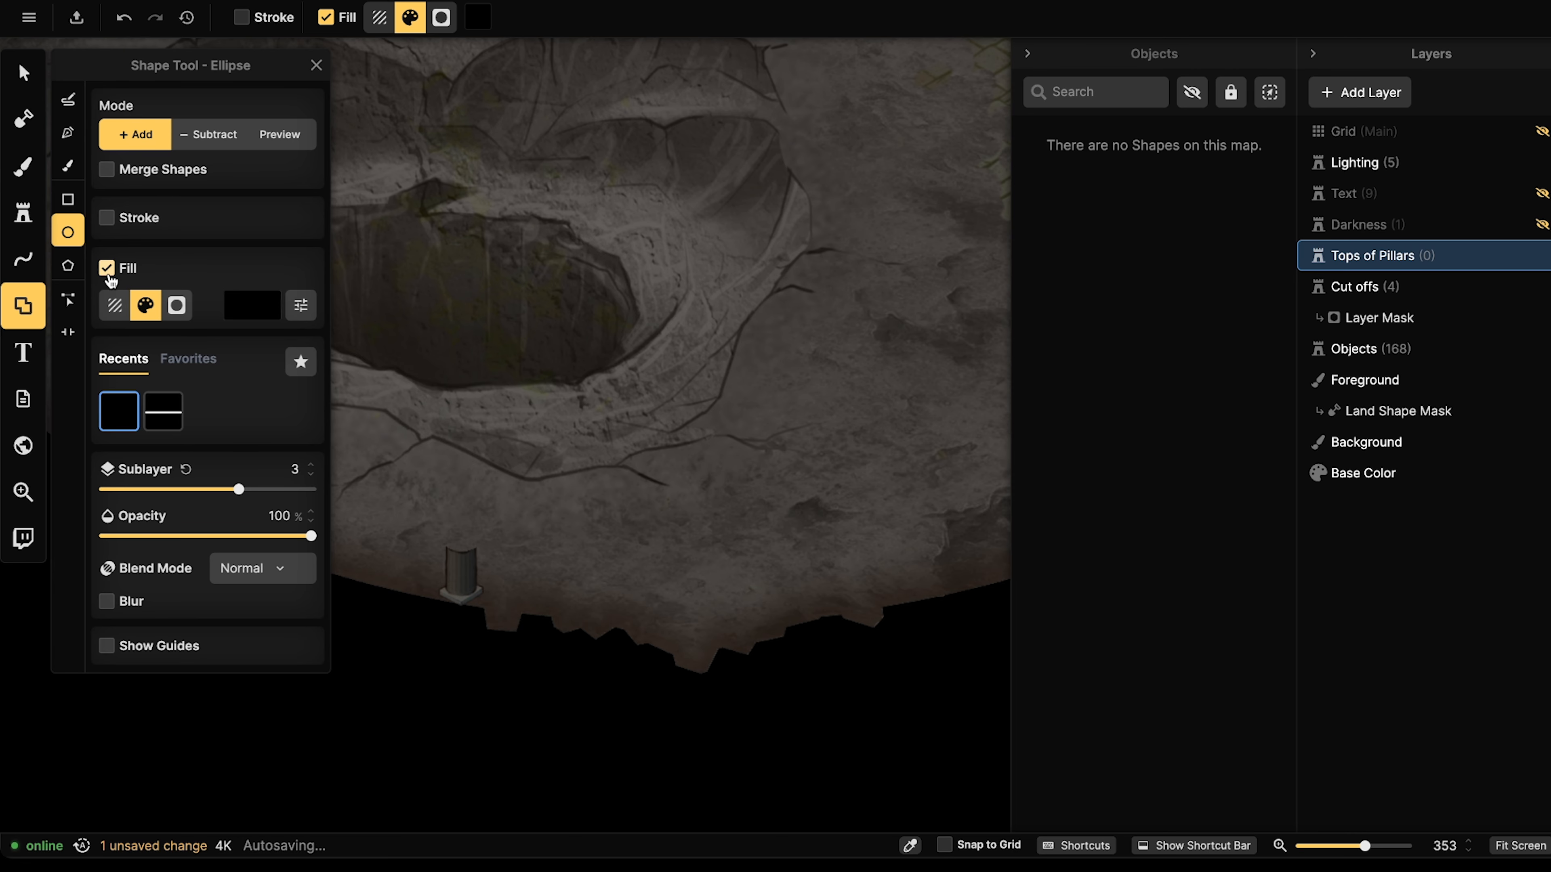
scroll(441, 552, "up", 2)
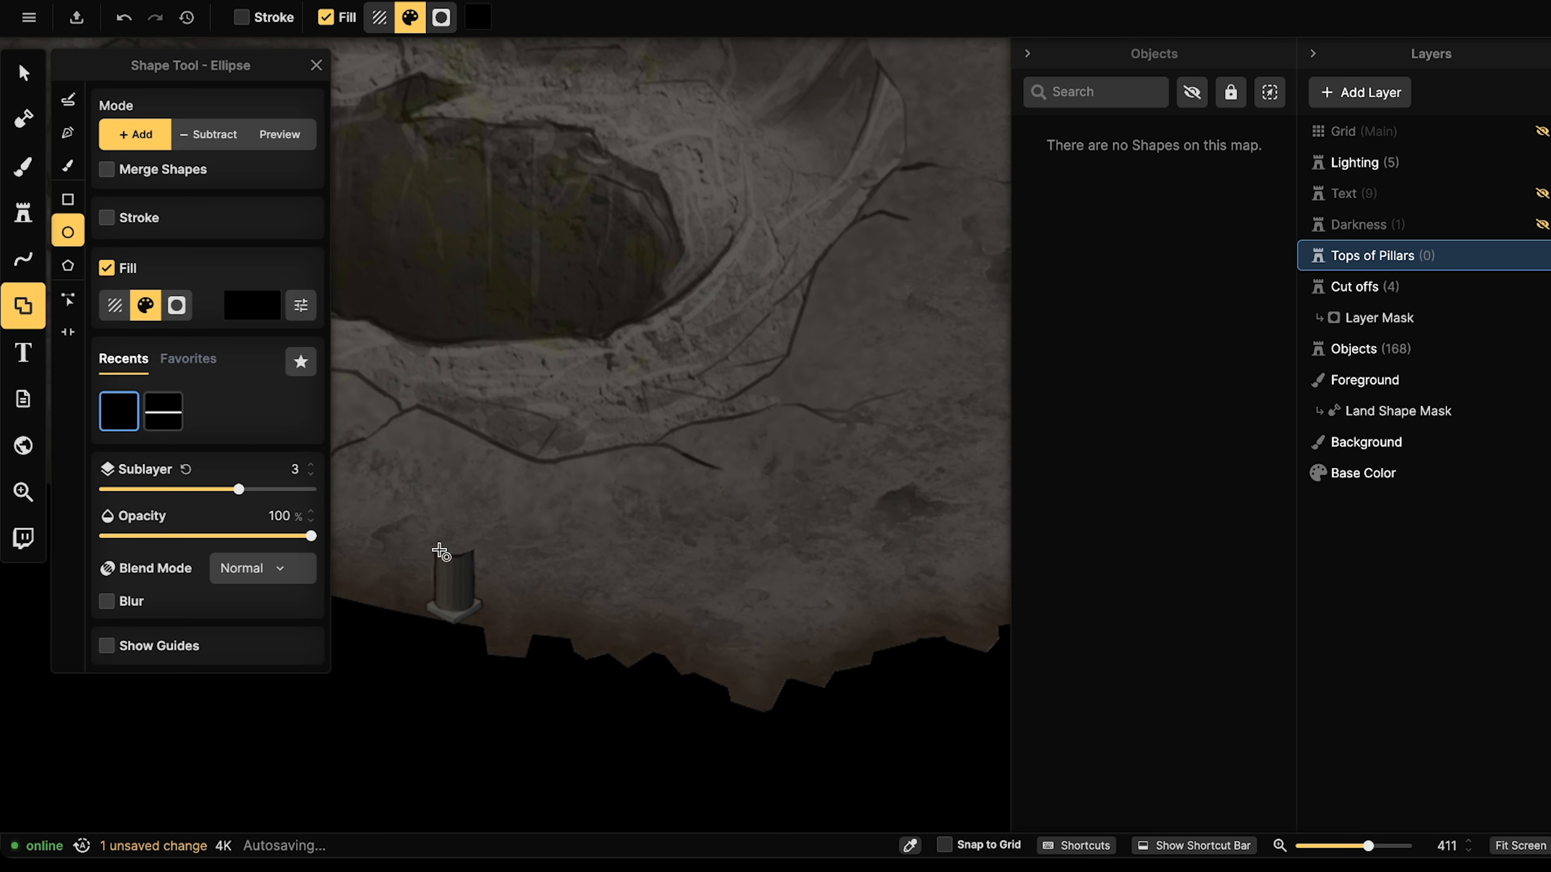
scroll(441, 552, "up", 4)
left_click_drag(505, 529, 620, 612)
key("v")
left_click(577, 569)
scroll(576, 569, "up", 2)
scroll(537, 568, "down", 3)
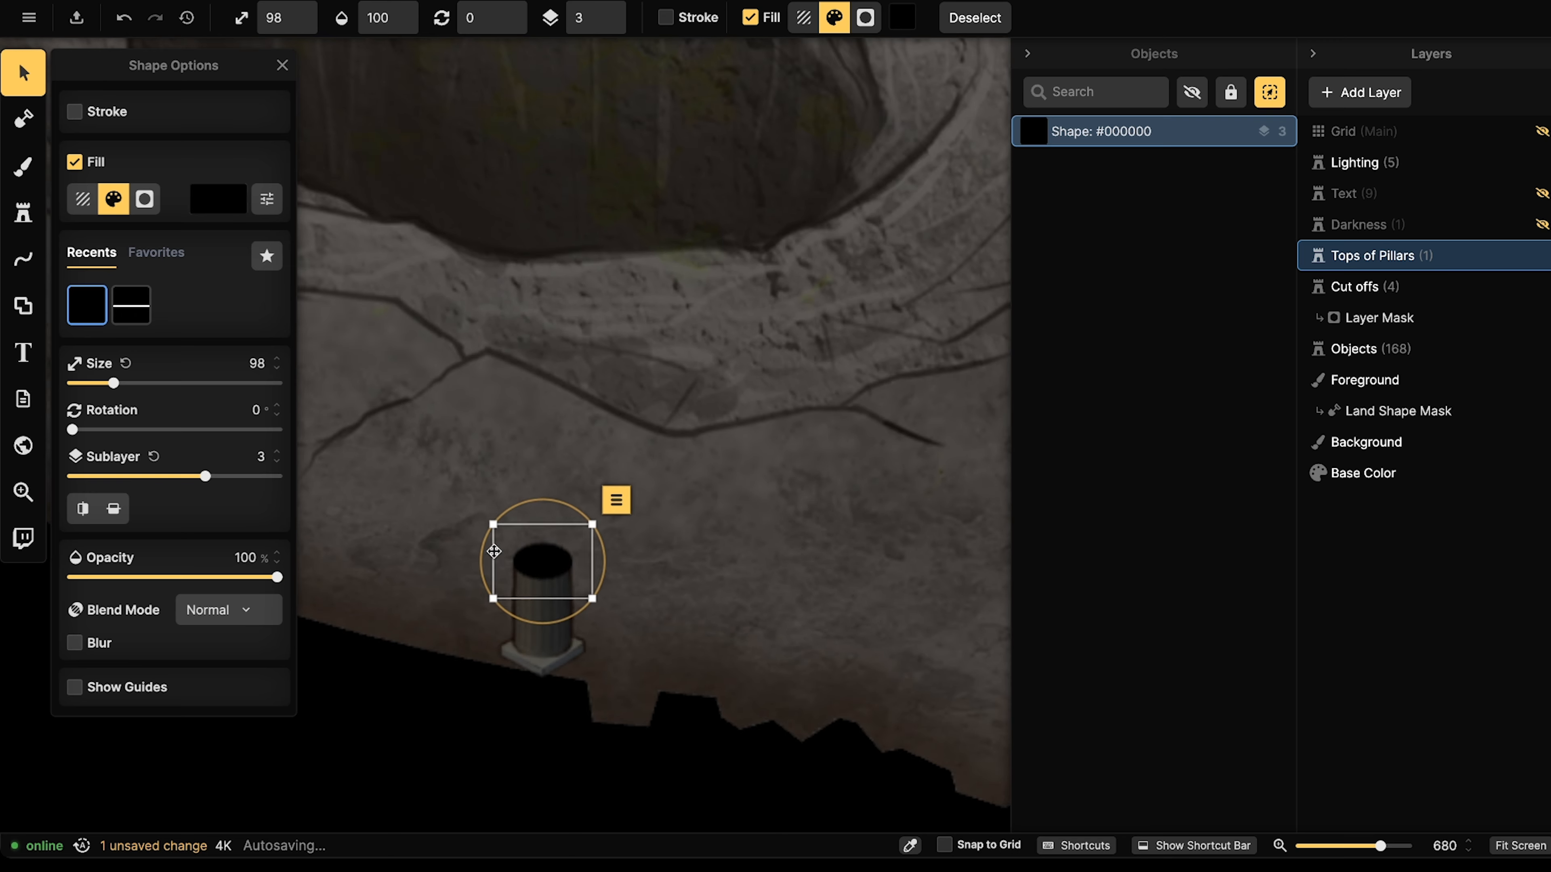
Copy the black ellipse cap and fit one copy onto each of the two neighbouring stumps along the edge.
key("ctrl+c")
middle_click_drag(384, 488, 857, 629)
key("ctrl+v")
left_click_drag(613, 549, 585, 564)
middle_click_drag(440, 519, 652, 543)
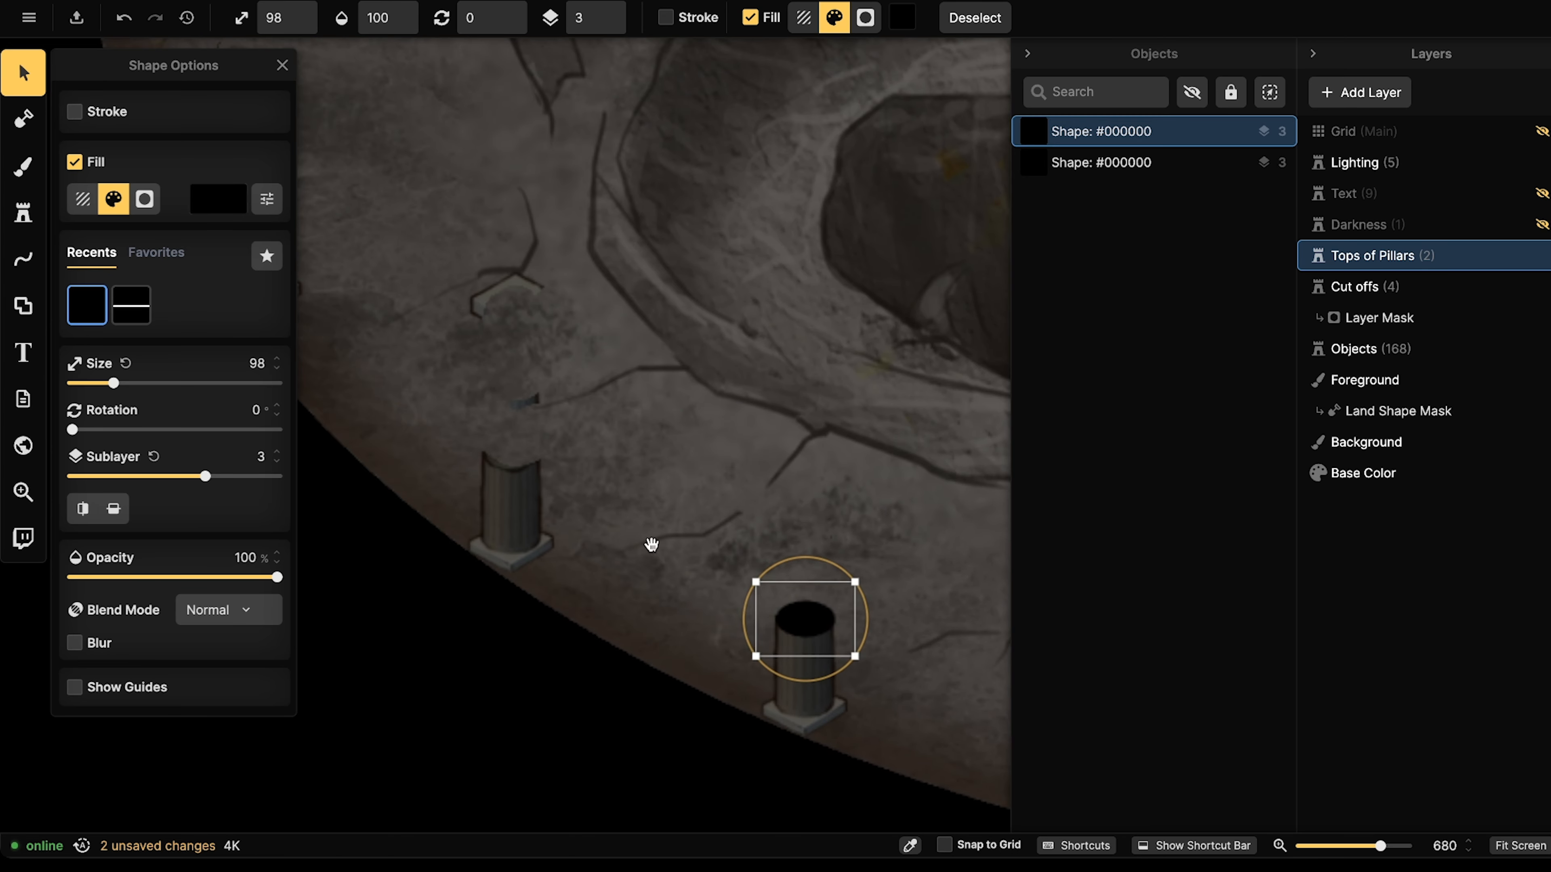
left_click(806, 622)
key("ctrl+v")
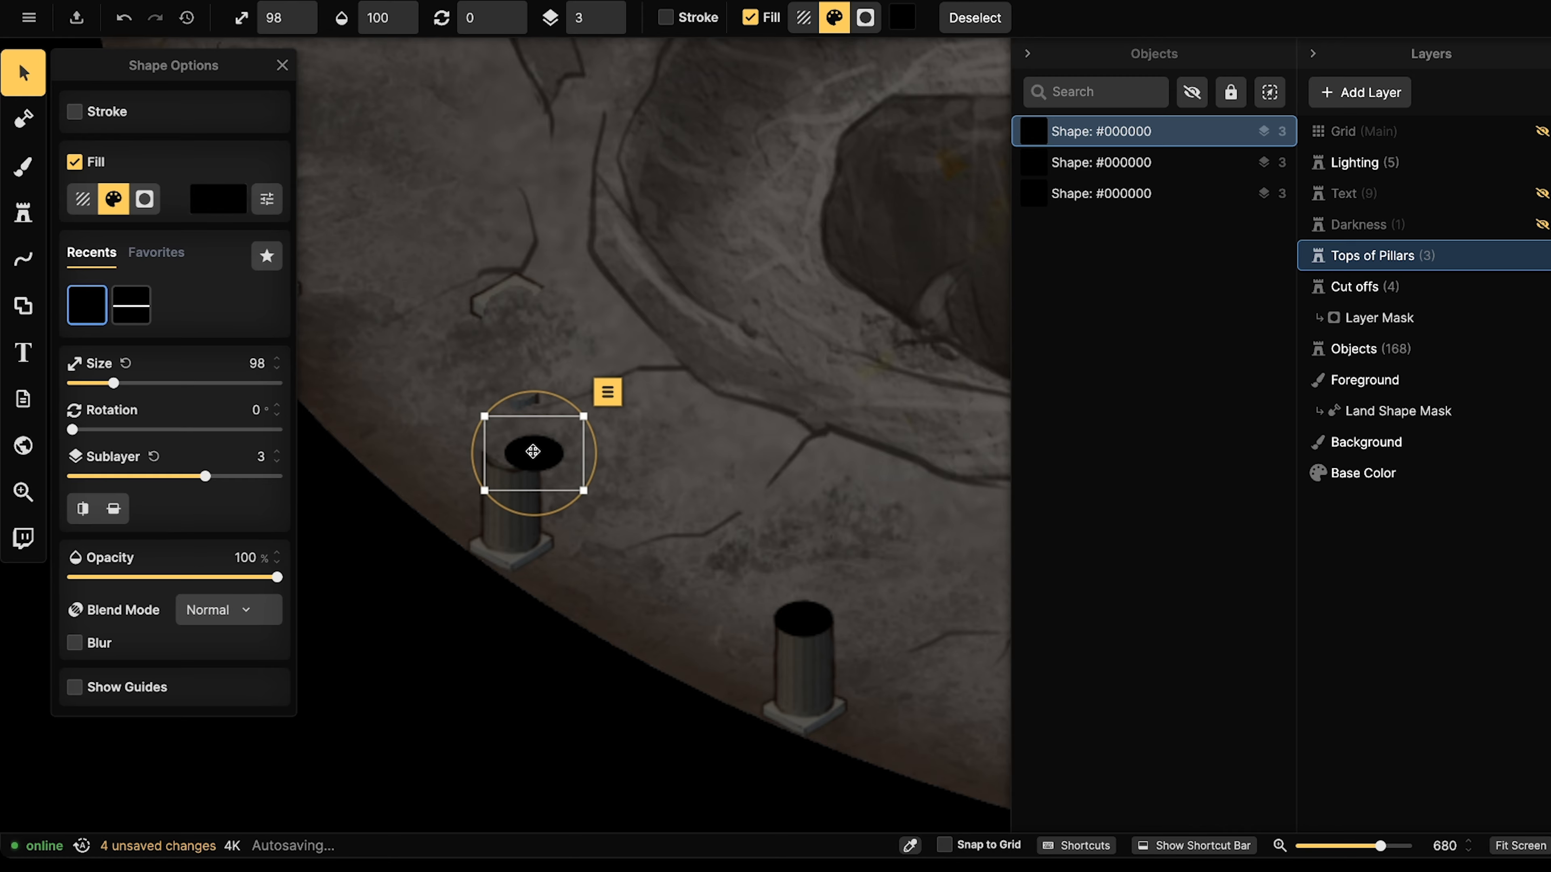
left_click_drag(532, 452, 510, 455)
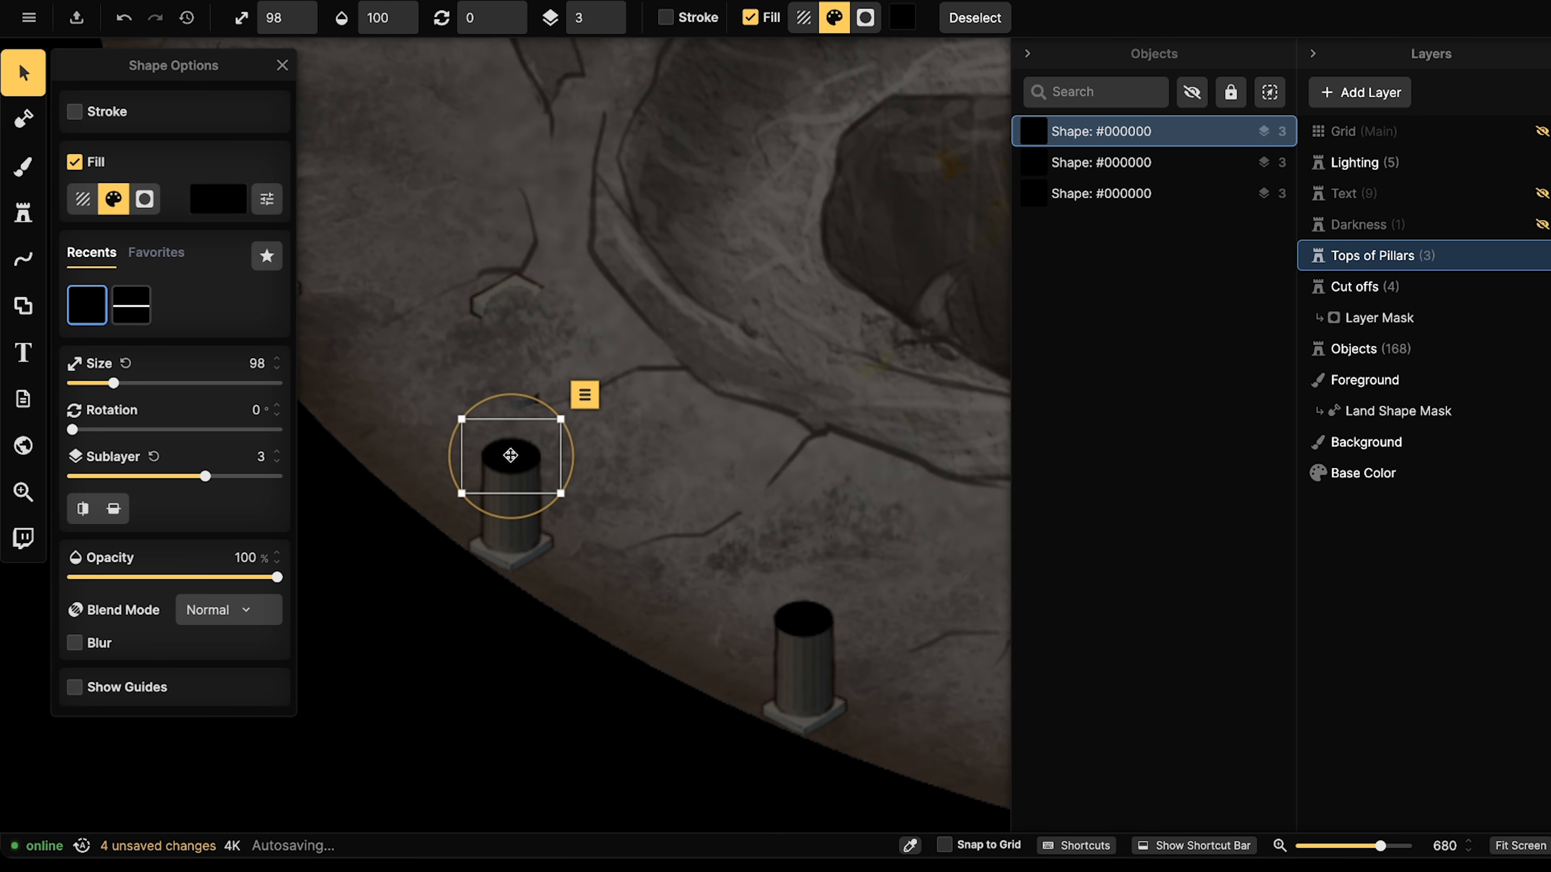
key("Escape")
Copy the ellipse cap onto the last bare stump, just below the full-height columns.
scroll(511, 454, "down", 6)
middle_click_drag(513, 418, 535, 562)
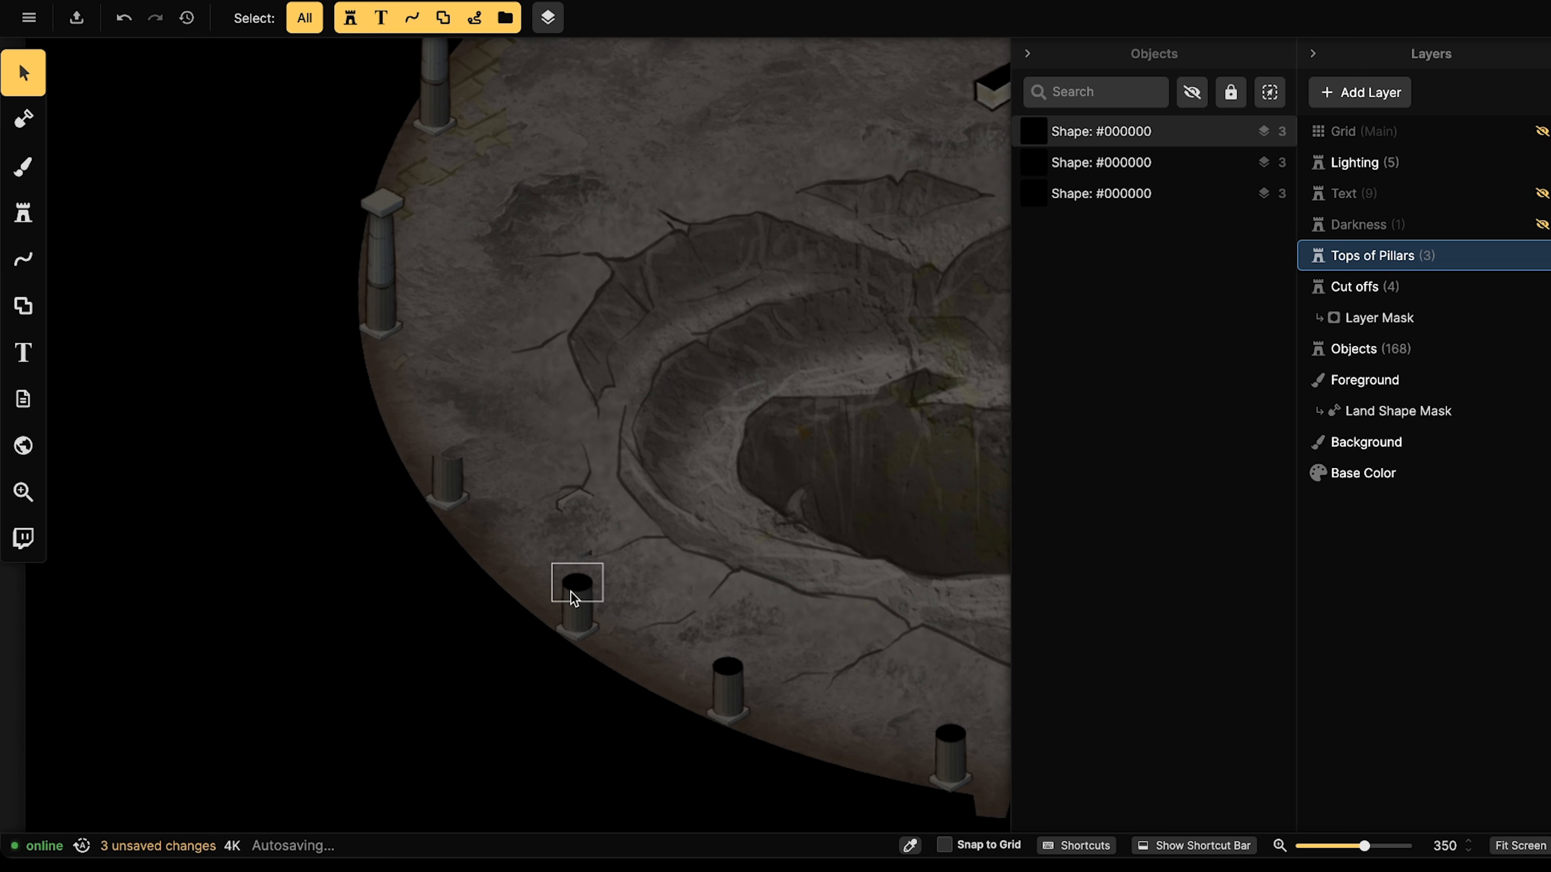
scroll(519, 467, "up", 2)
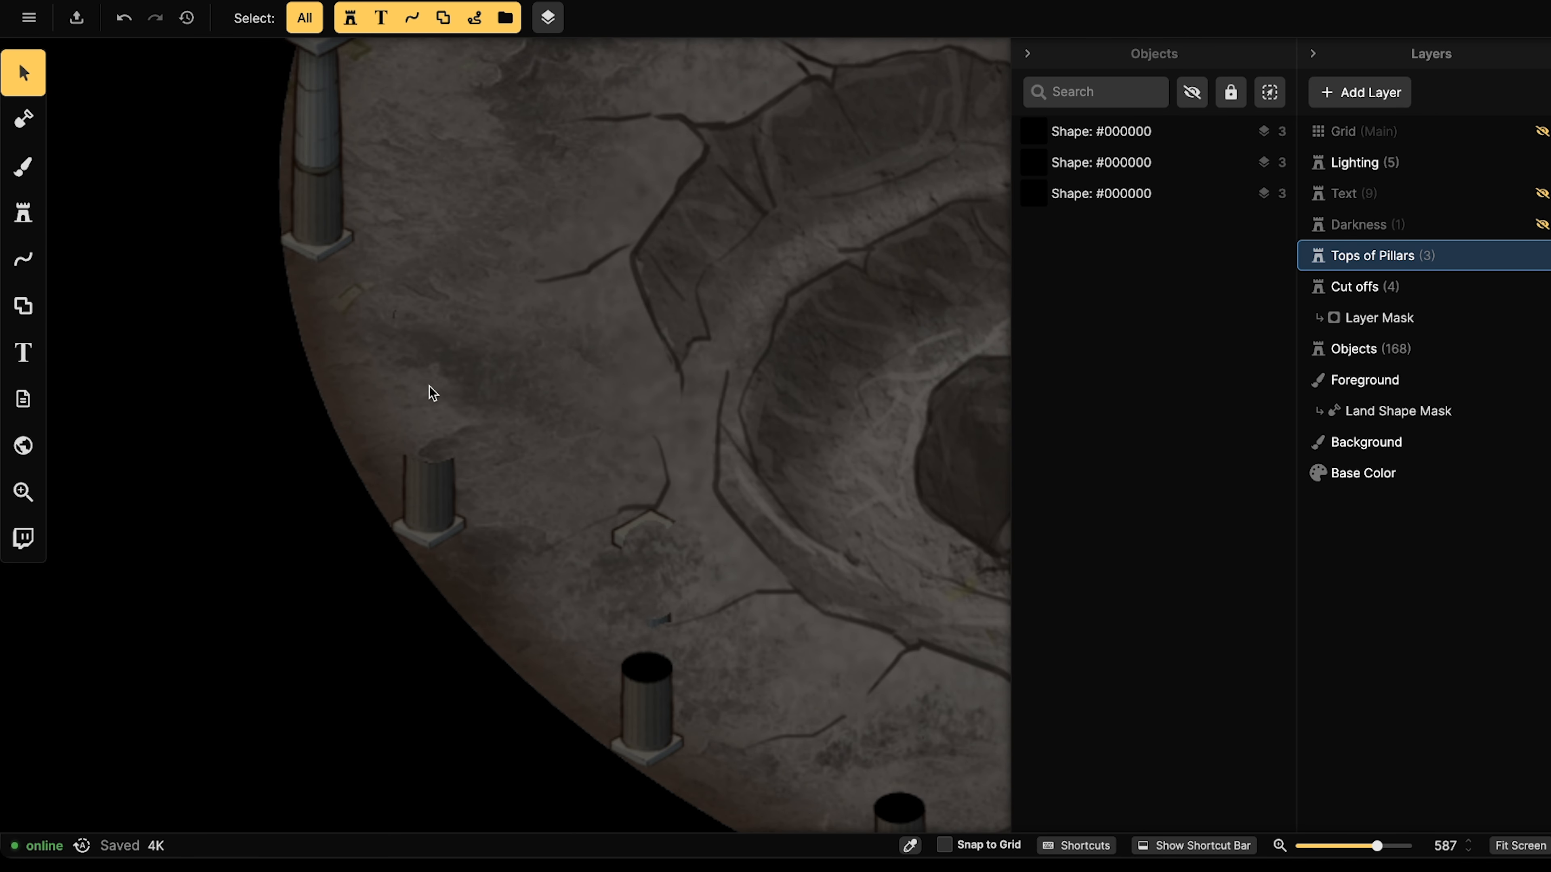
left_click(647, 660)
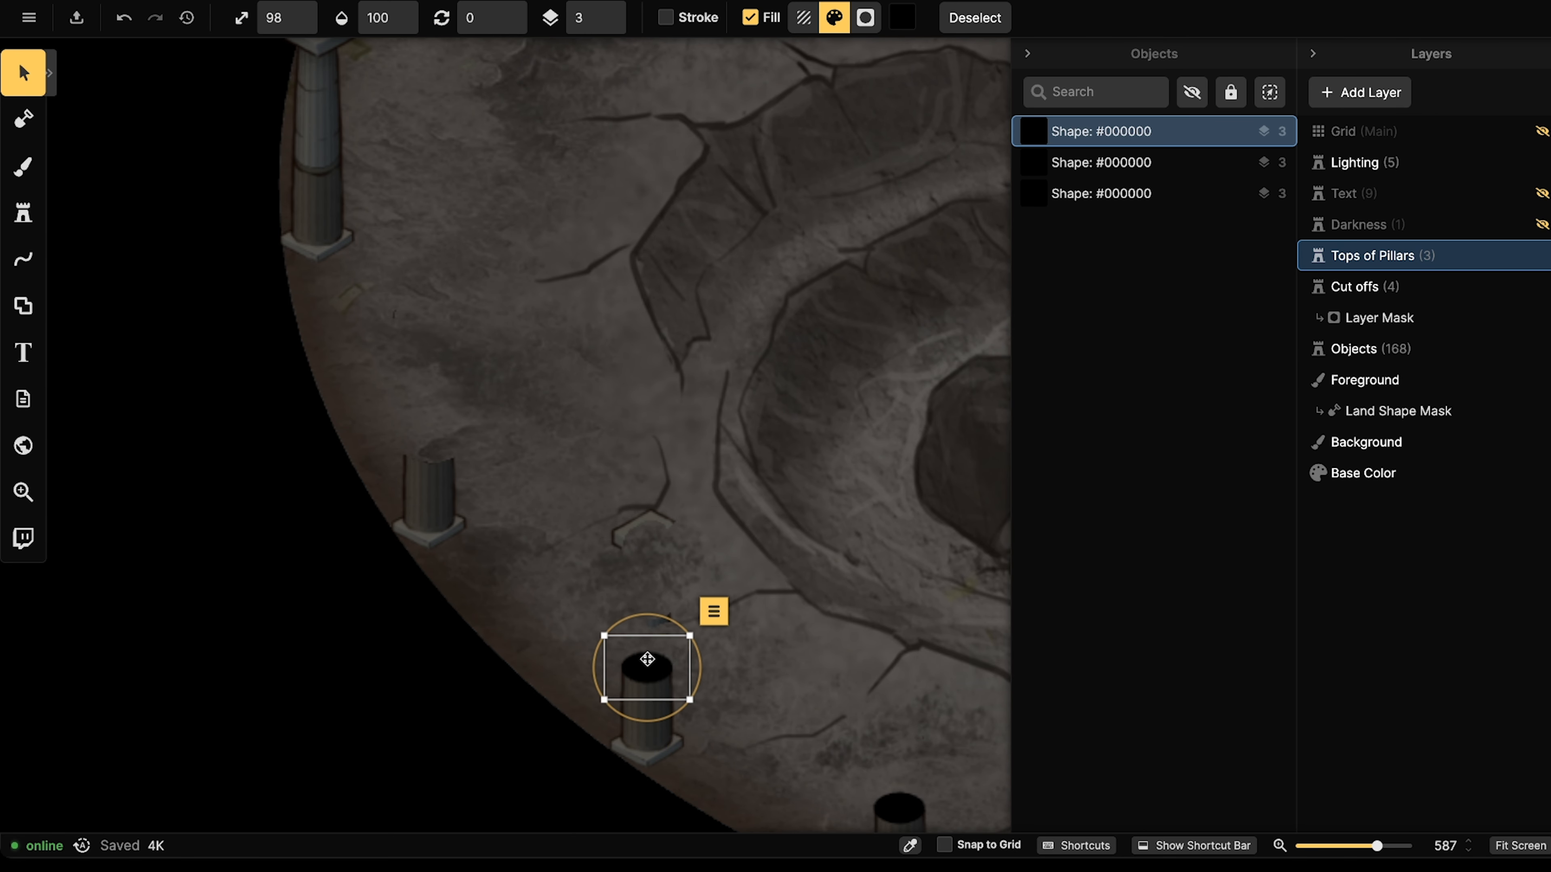
key("ctrl+c")
key("ctrl+v")
left_click_drag(426, 441, 431, 451)
left_click(500, 360)
scroll(499, 360, "down", 5)
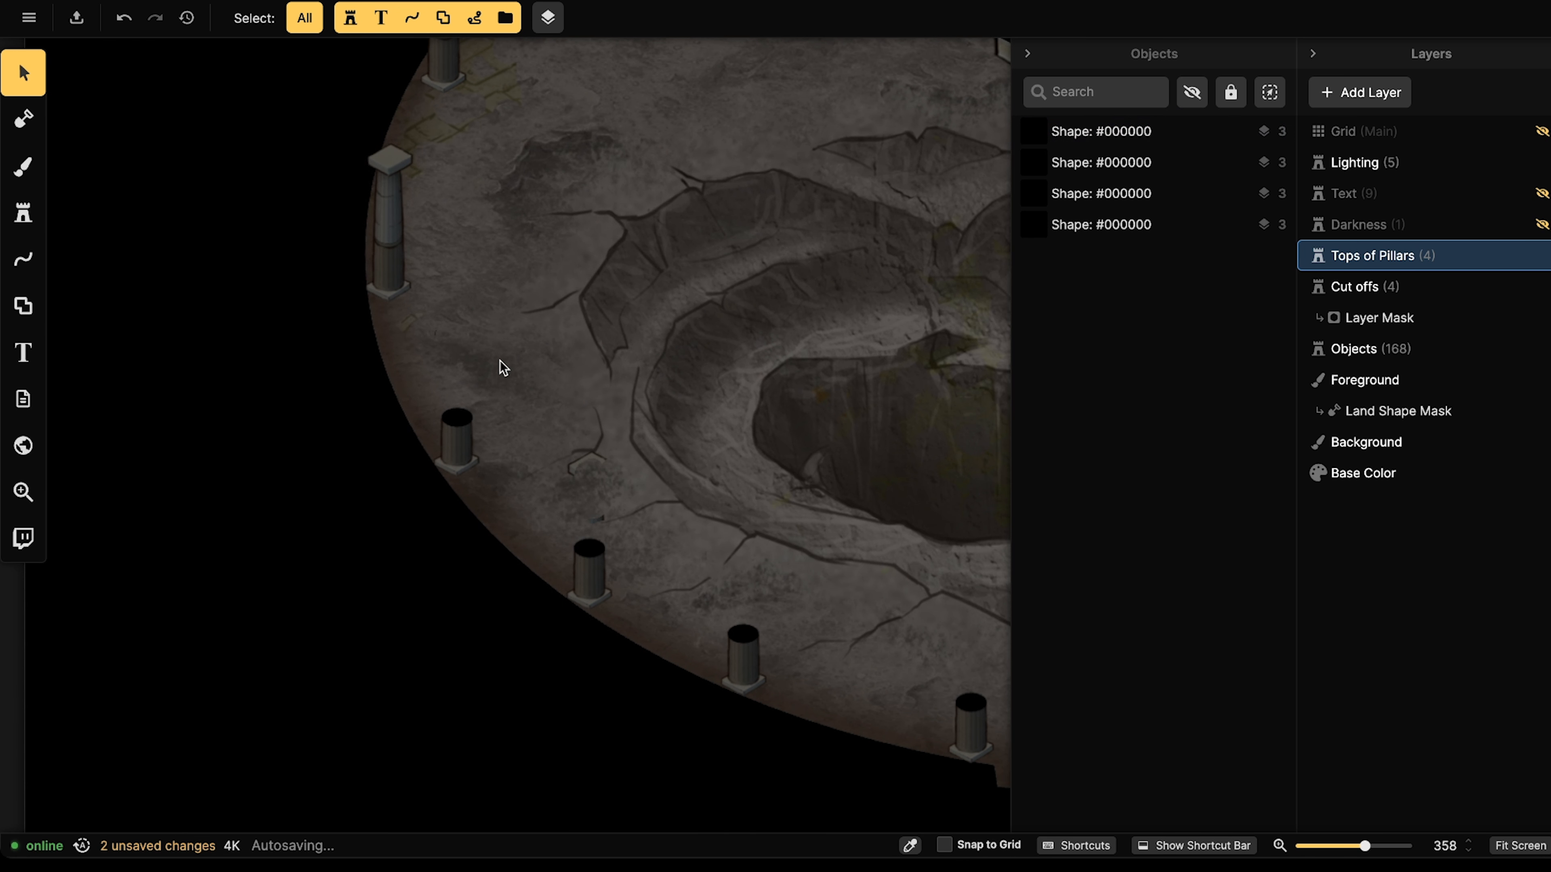
Paste two more columns on the Cut offs layer, spaced along the room's lower-right edge beyond the existing stumps.
scroll(494, 310, "down", 8)
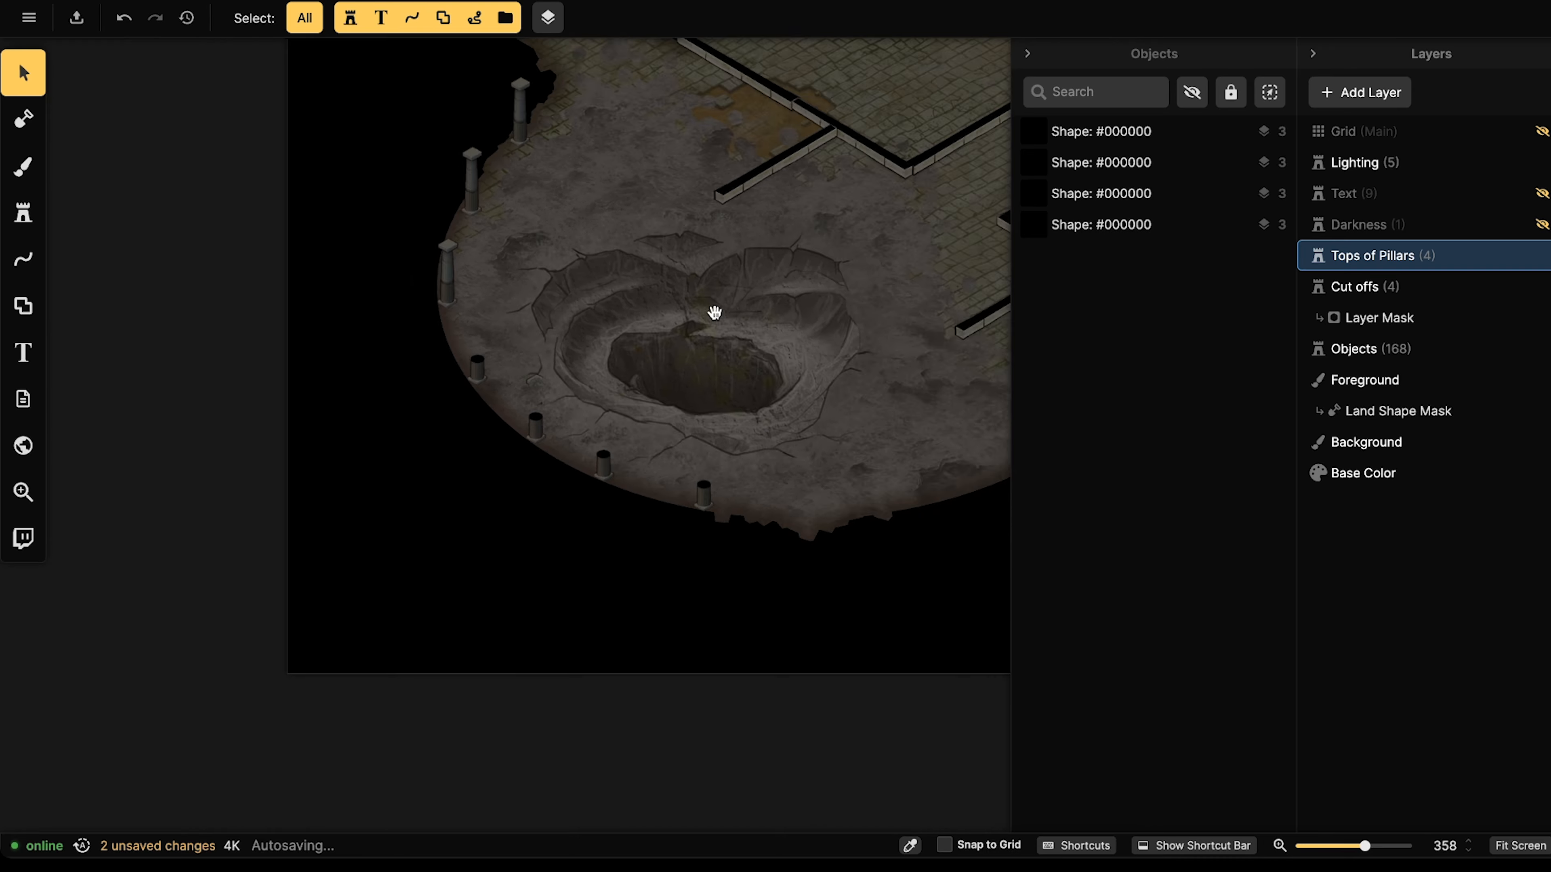
left_click_drag(714, 312, 449, 349)
left_click_drag(678, 567, 626, 559)
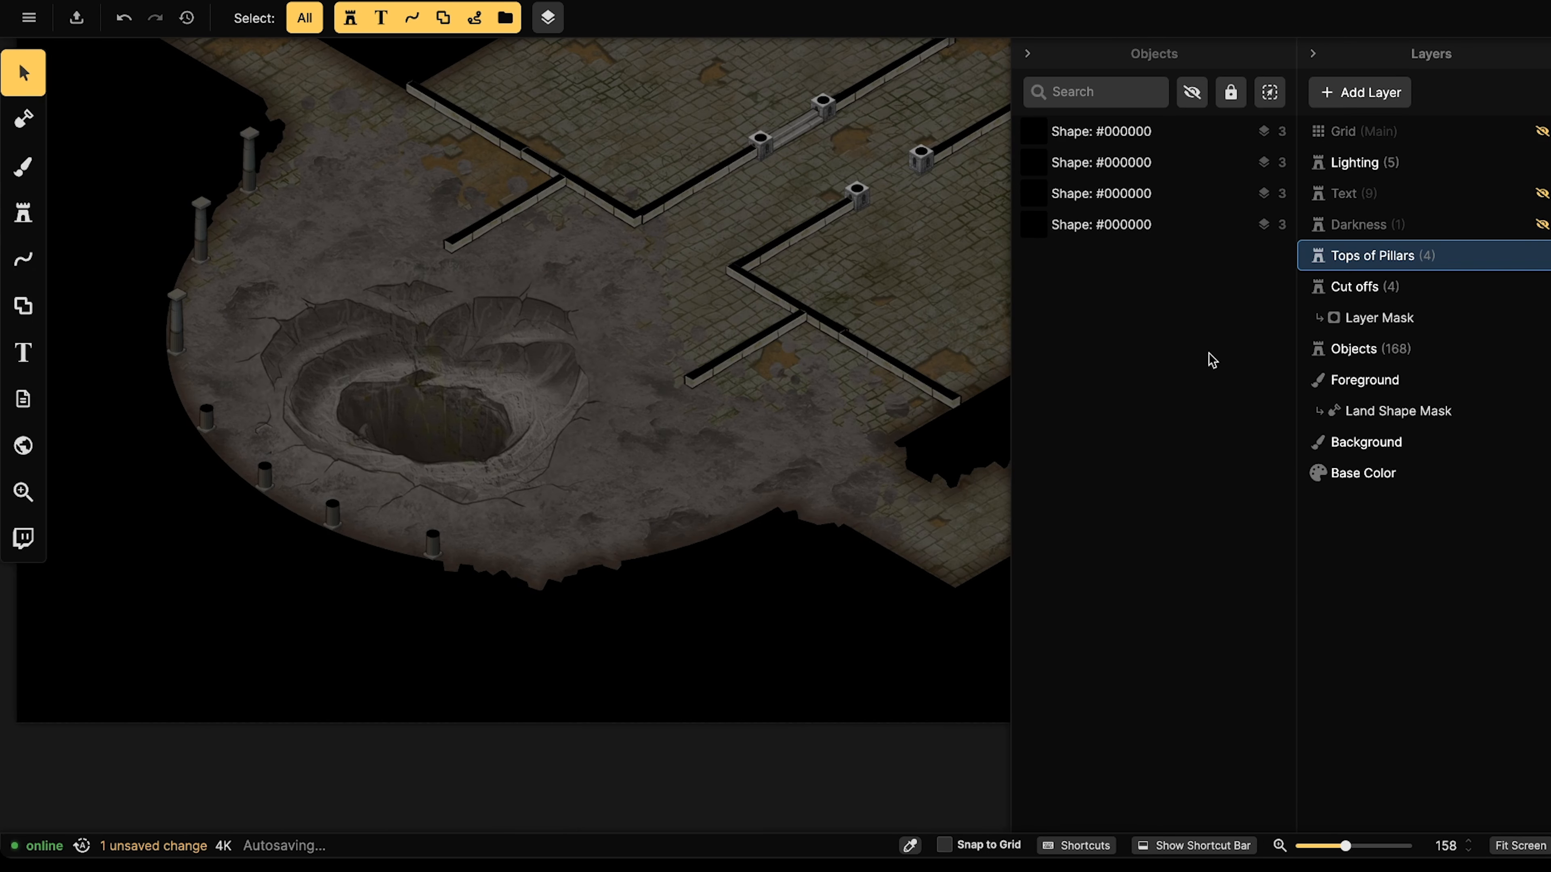
left_click(1337, 288)
scroll(466, 512, "up", 3)
scroll(431, 560, "up", 2)
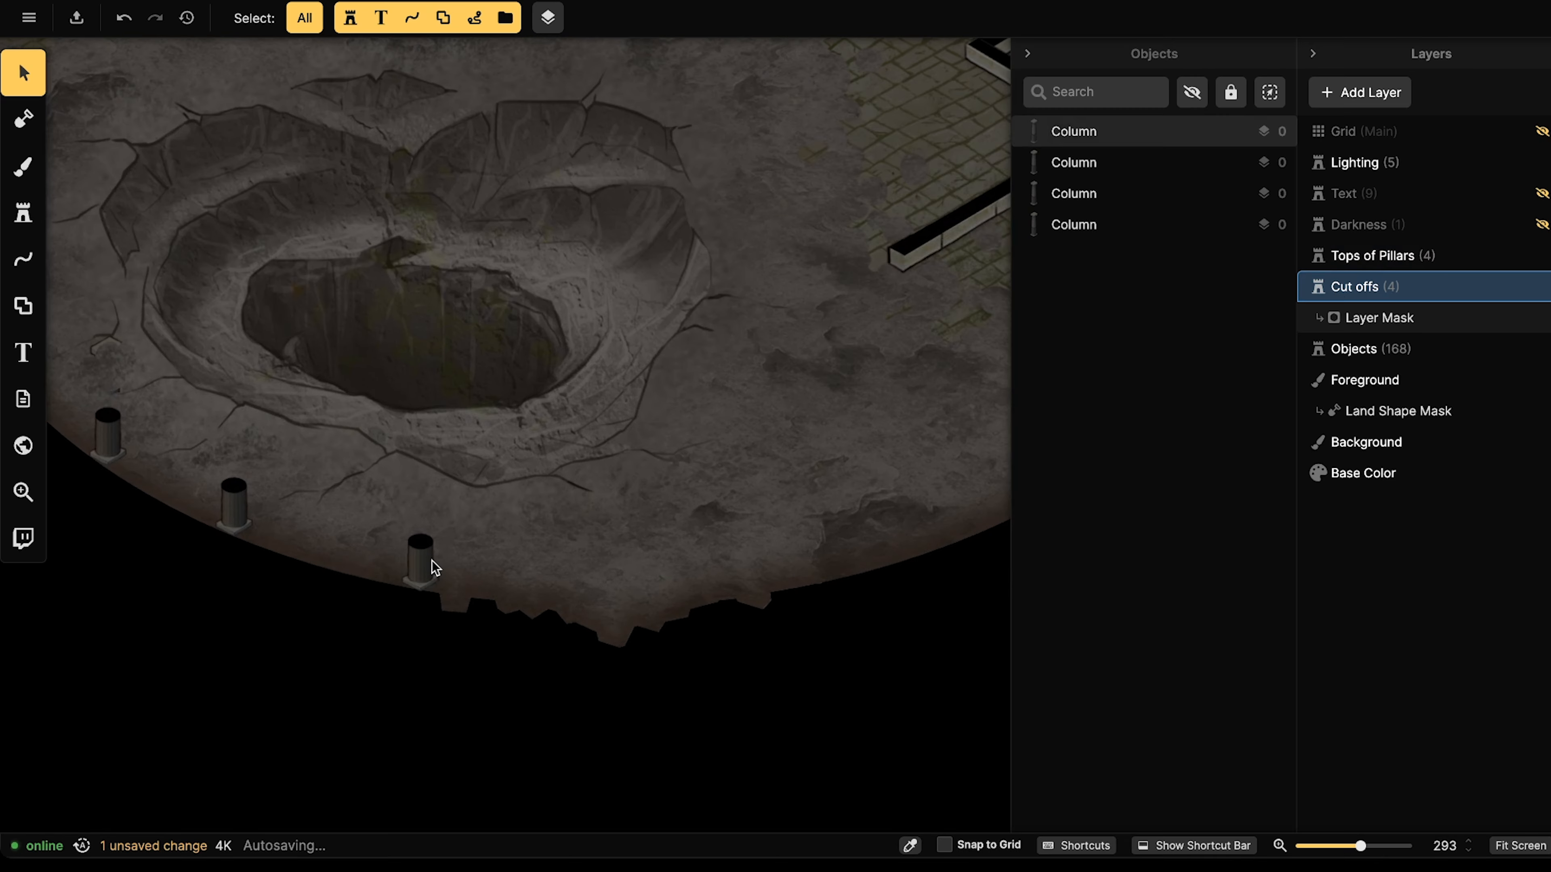
left_click(429, 559)
left_click_drag(774, 530, 663, 518)
key("ctrl+v")
key("ctrl+v")
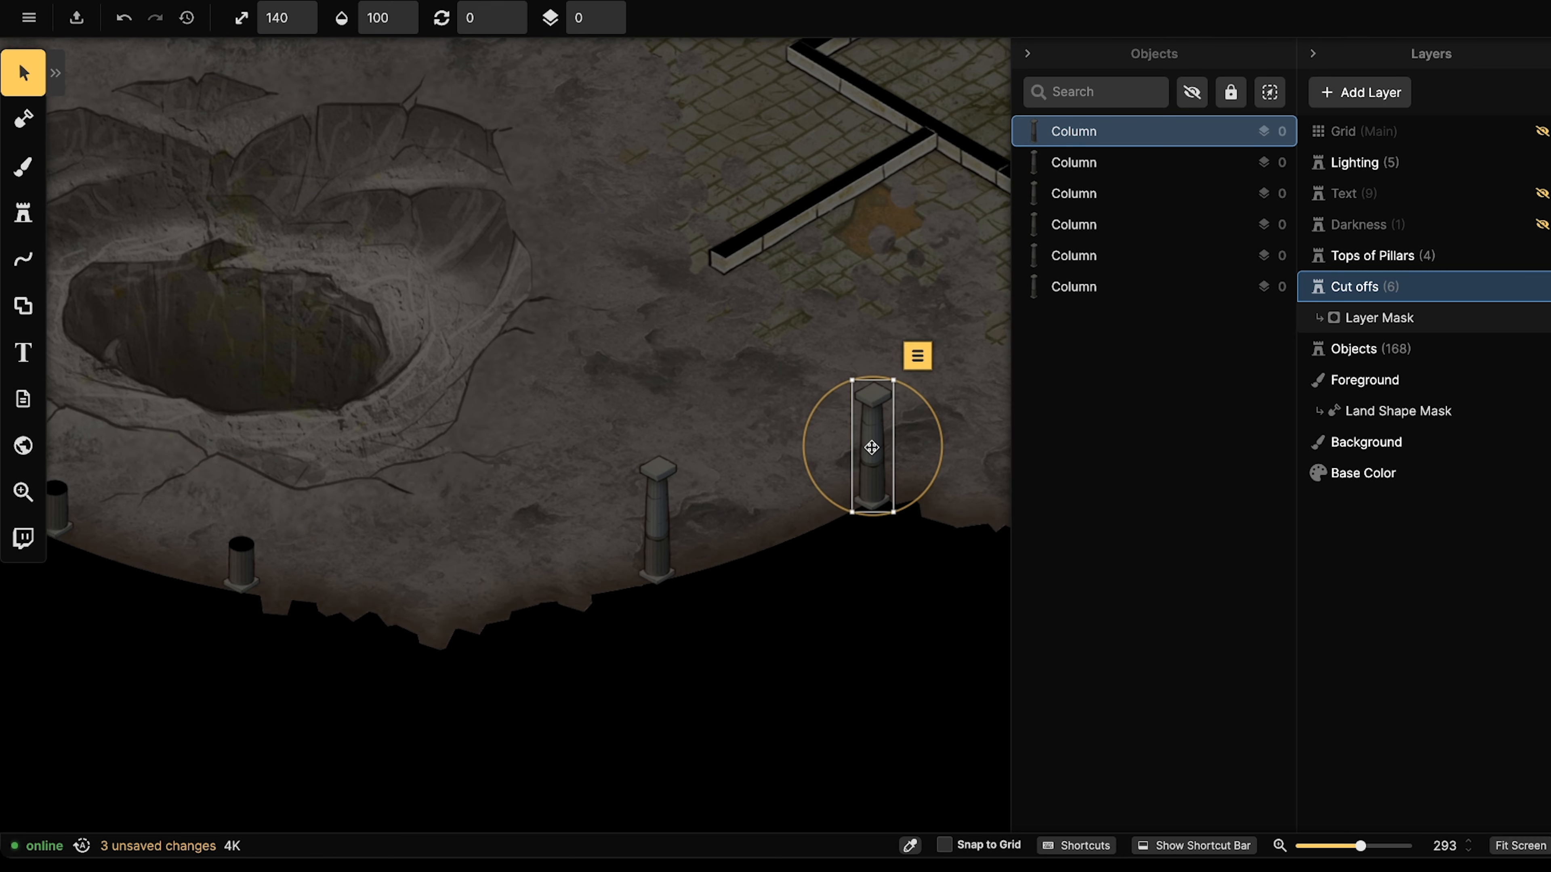
left_click_drag(866, 452, 863, 453)
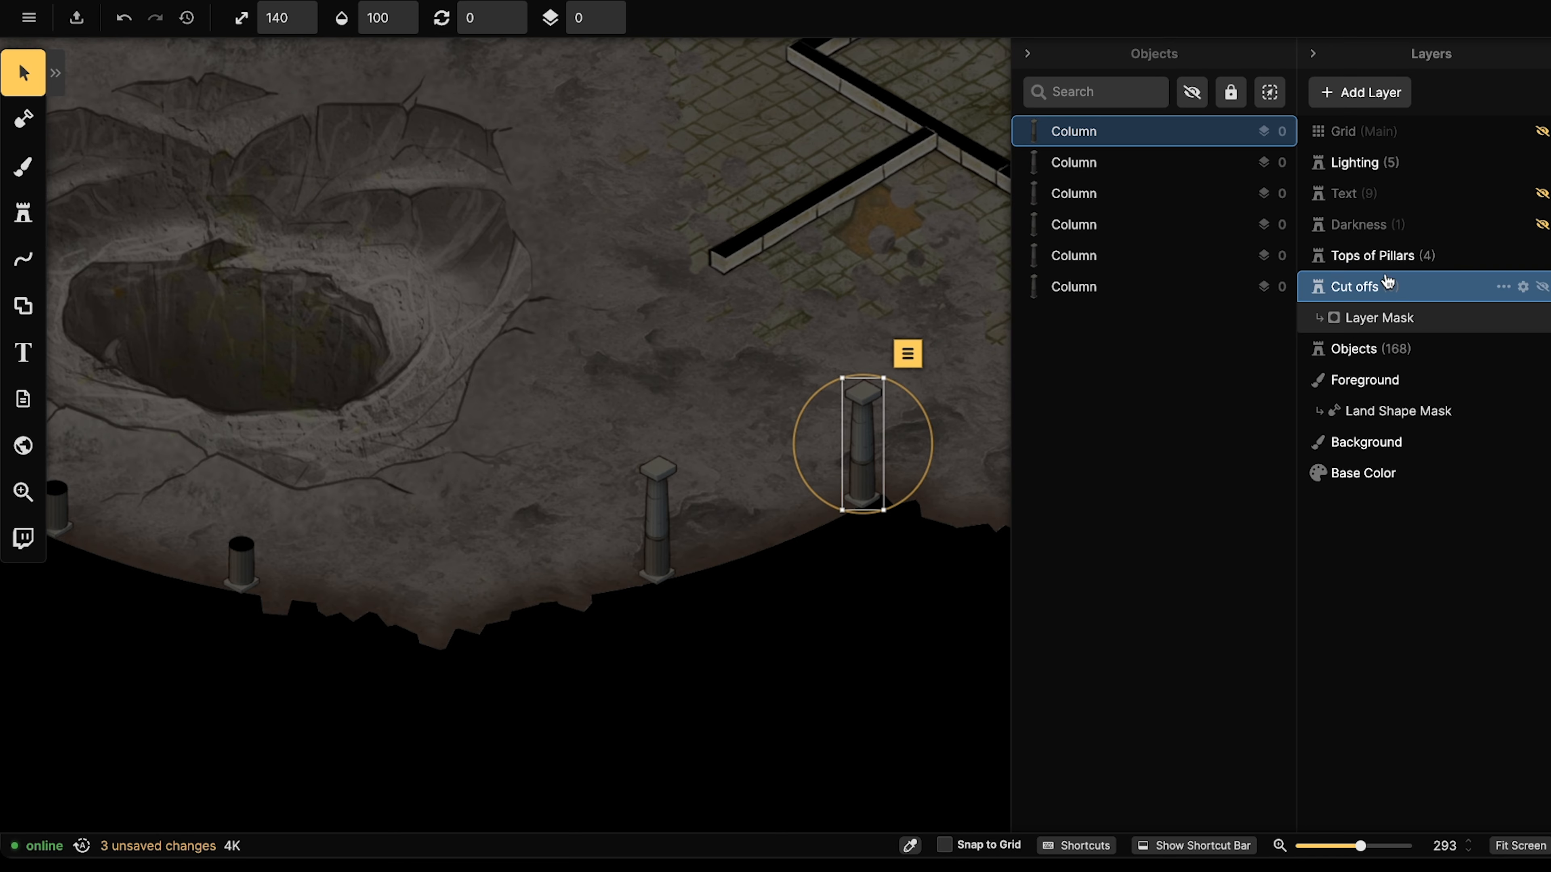
Mask out the upper parts of the two new columns on the Cut offs layer, leaving short stumps.
left_click(1378, 317)
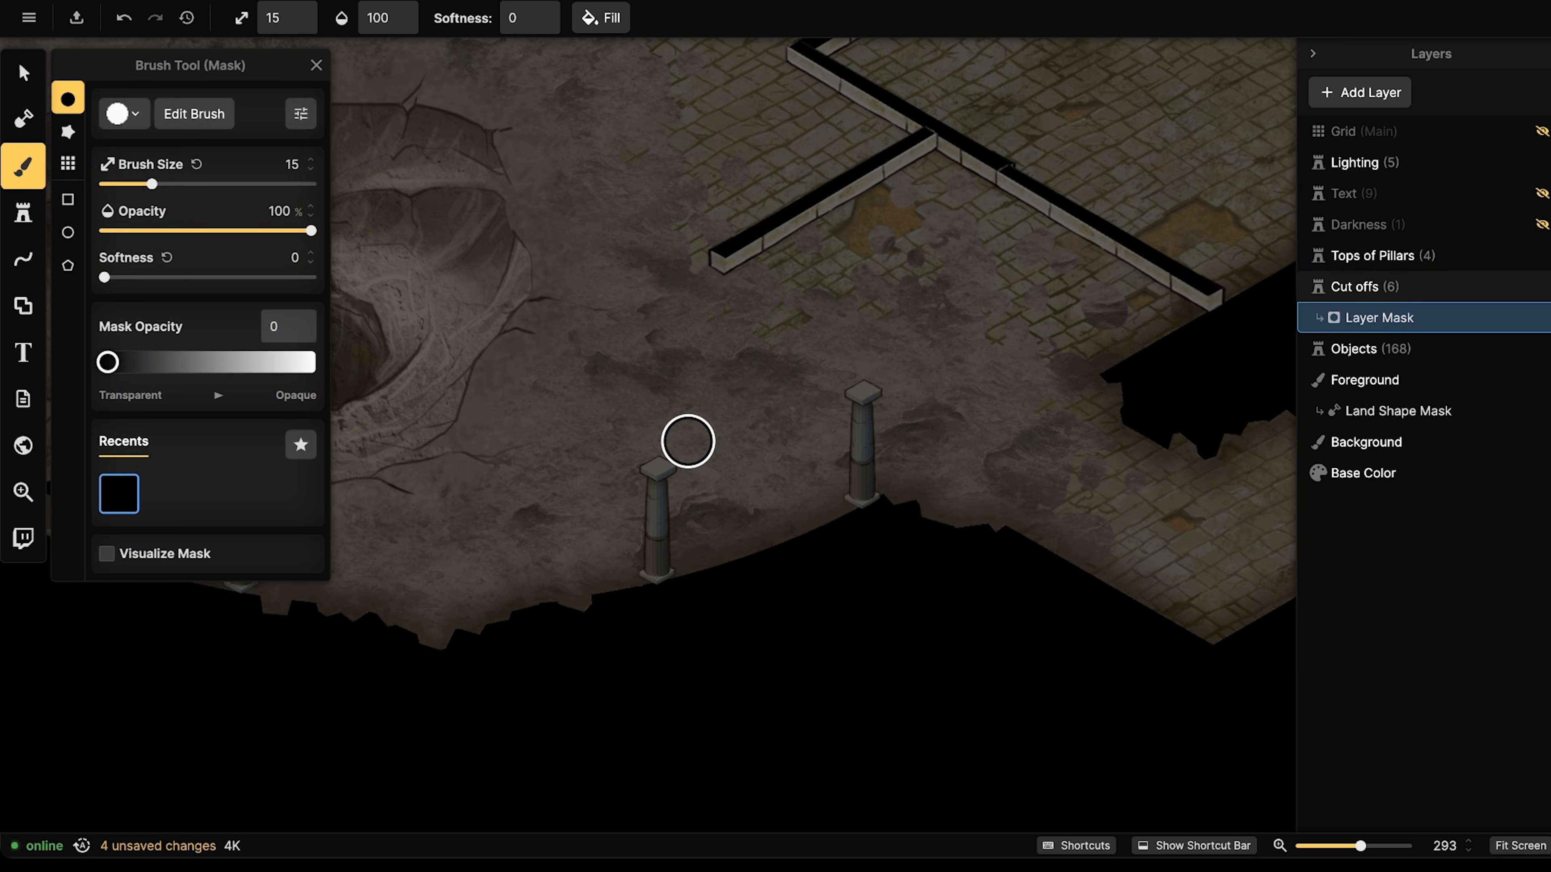
mouse_move(647, 509)
left_mouse_down()
mouse_move(667, 516)
mouse_move(654, 524)
mouse_move(661, 489)
mouse_move(644, 478)
left_mouse_up()
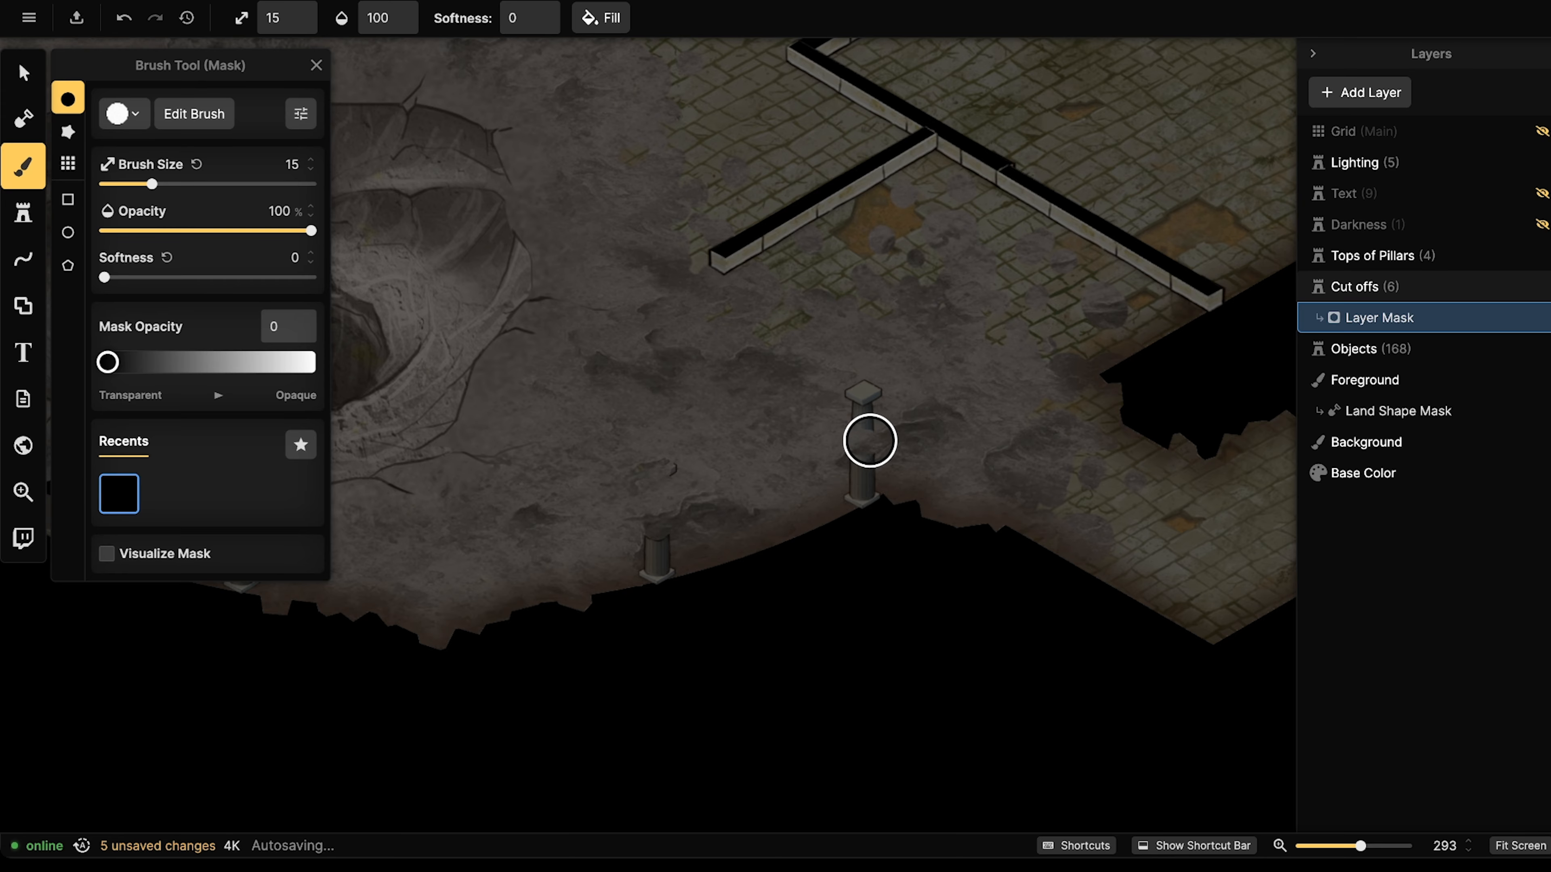
mouse_move(869, 440)
left_mouse_down()
mouse_move(894, 360)
mouse_move(838, 394)
left_mouse_up()
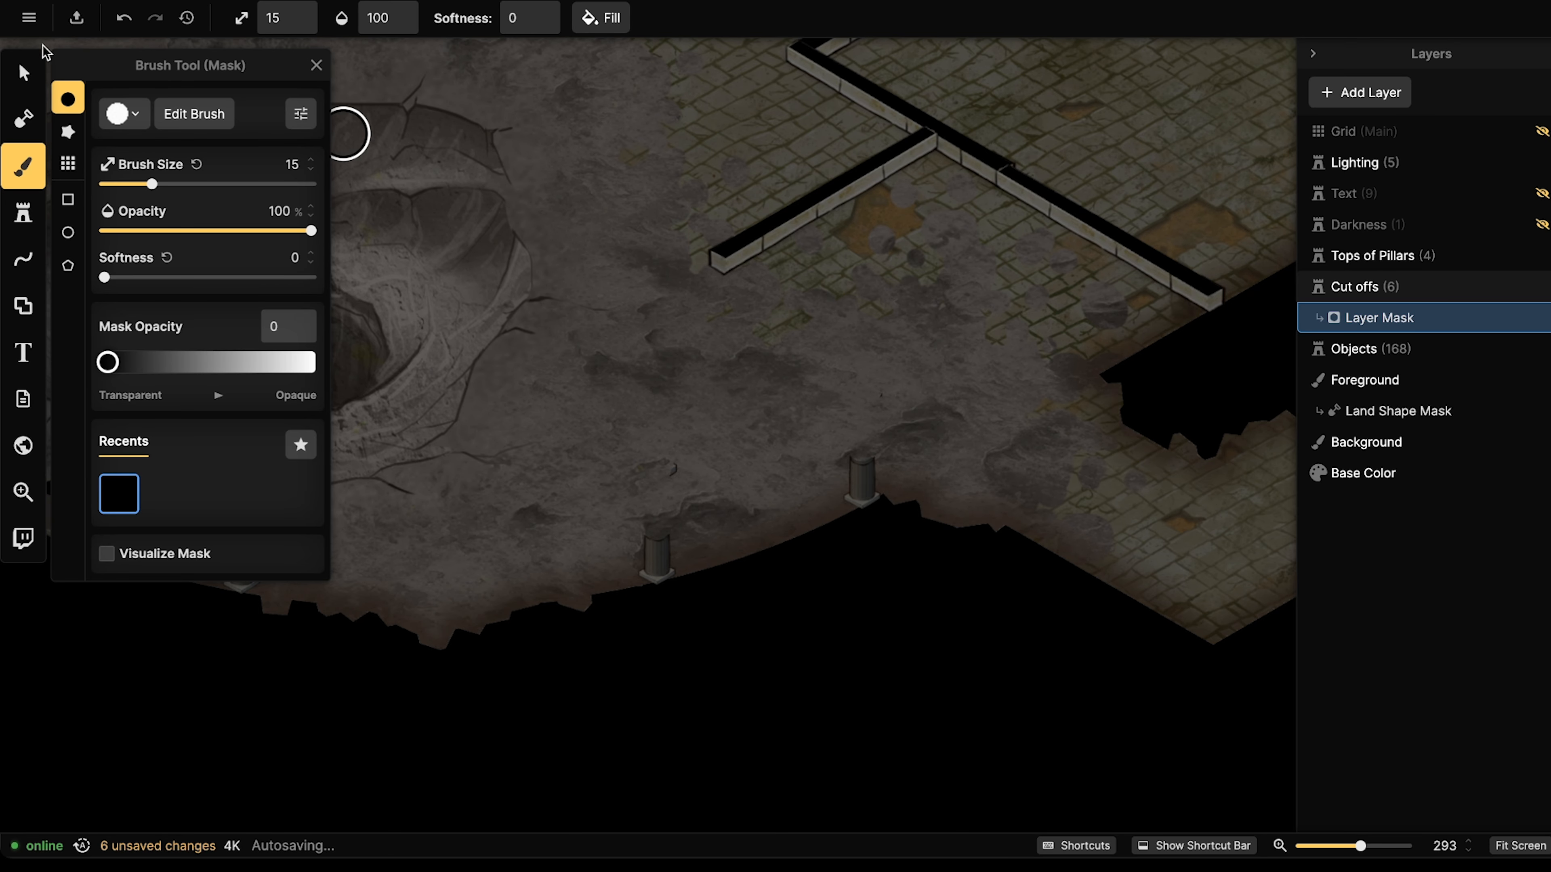
On the Tops of Pillars layer, copy a black ellipse cap onto the new stump nearer the pit.
left_click(23, 73)
left_click(1372, 255)
scroll(421, 459, "down", 3)
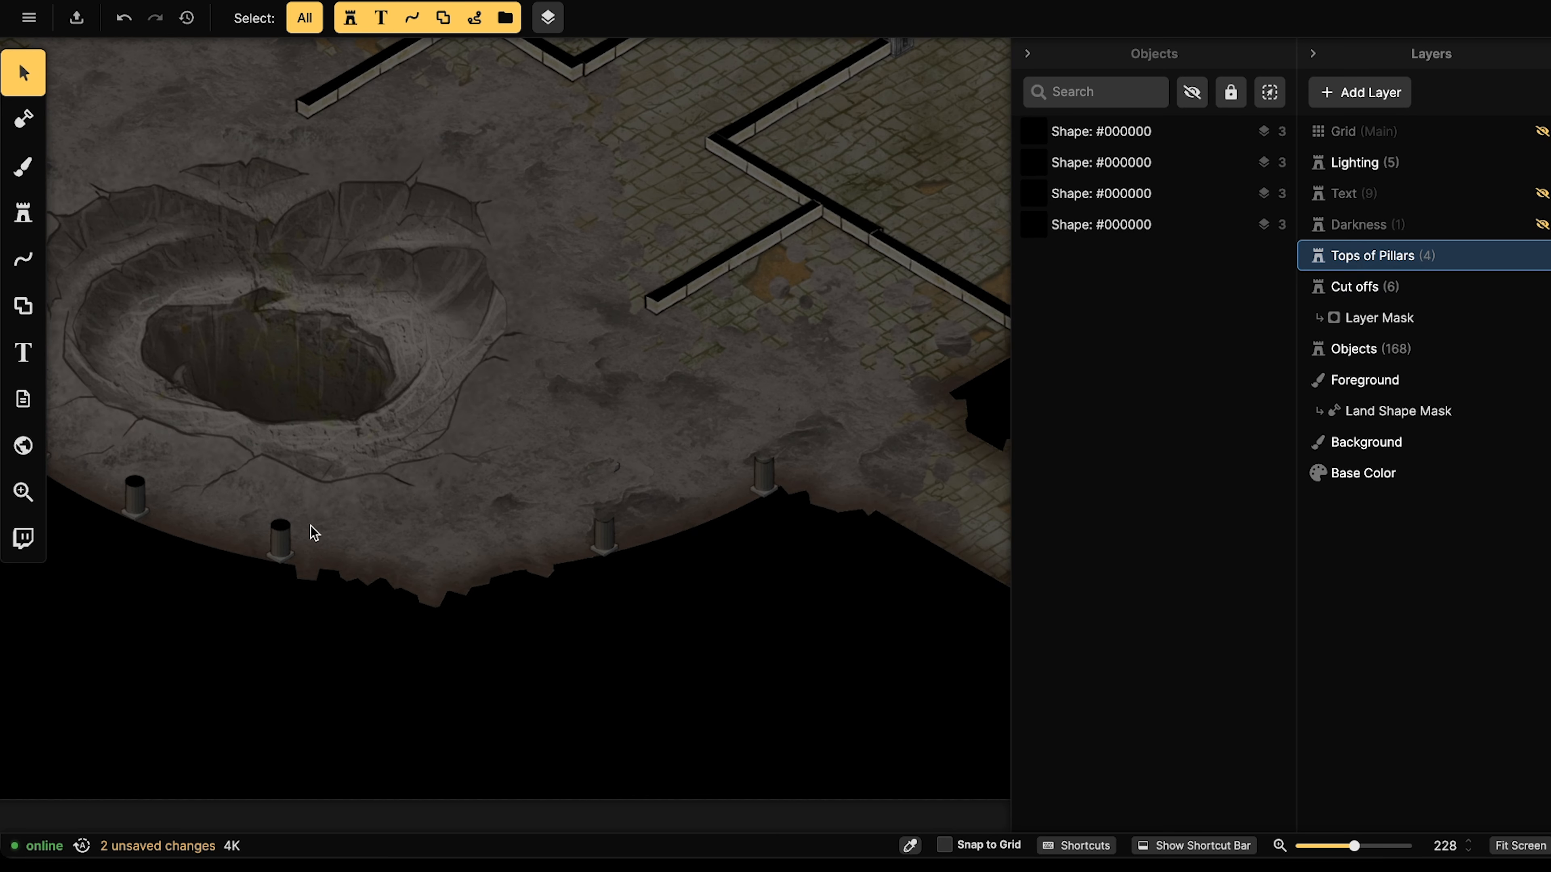
left_click(279, 529)
scroll(630, 547, "up", 5)
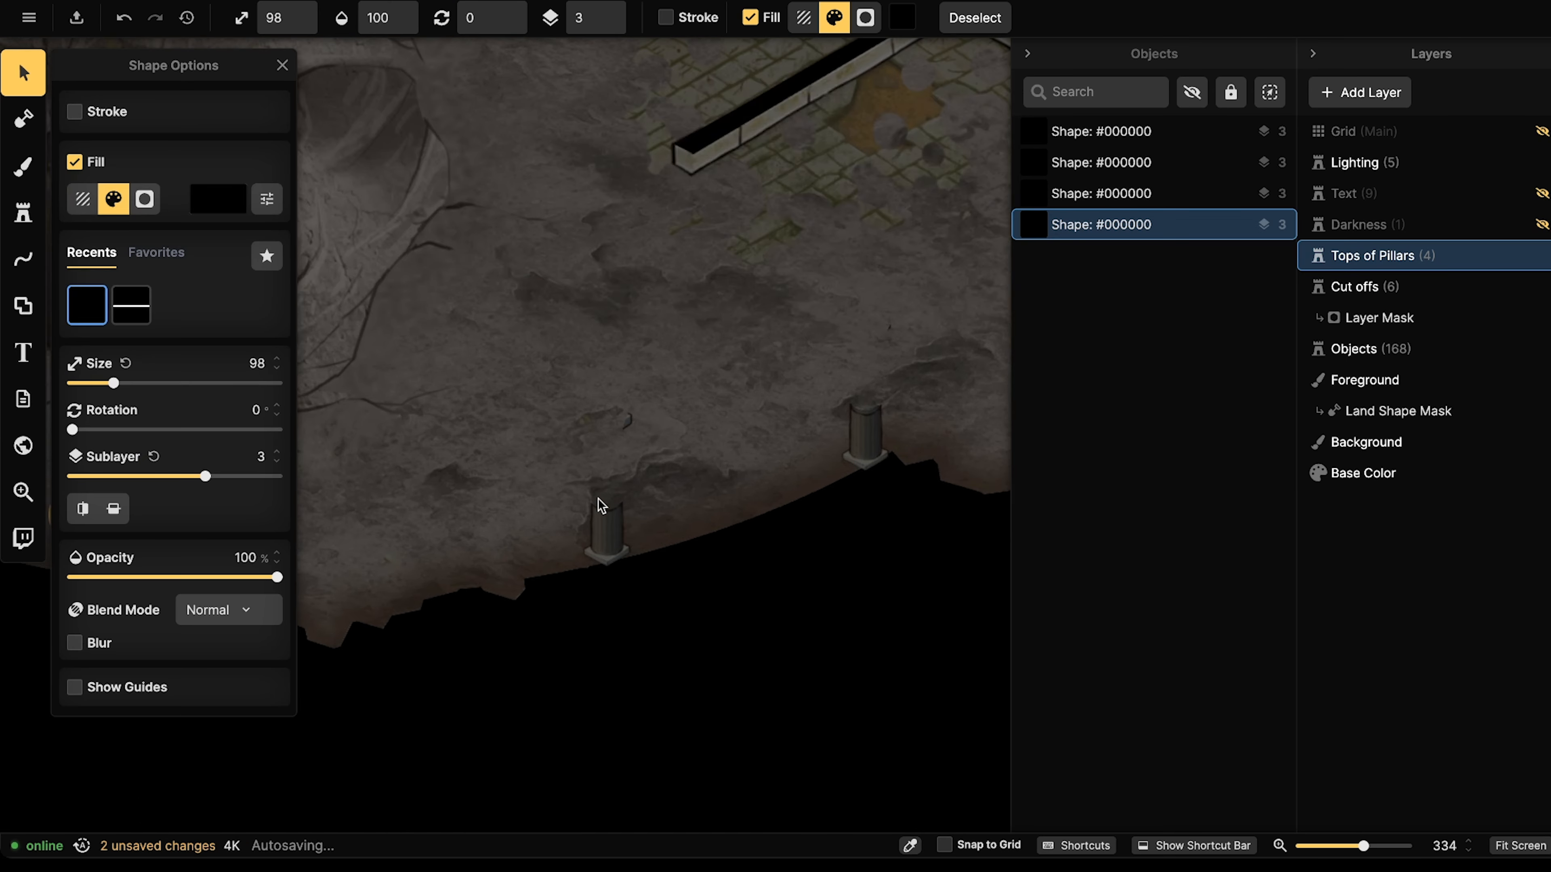
scroll(602, 504, "up", 7)
key("ctrl+v")
left_click_drag(608, 491, 618, 499)
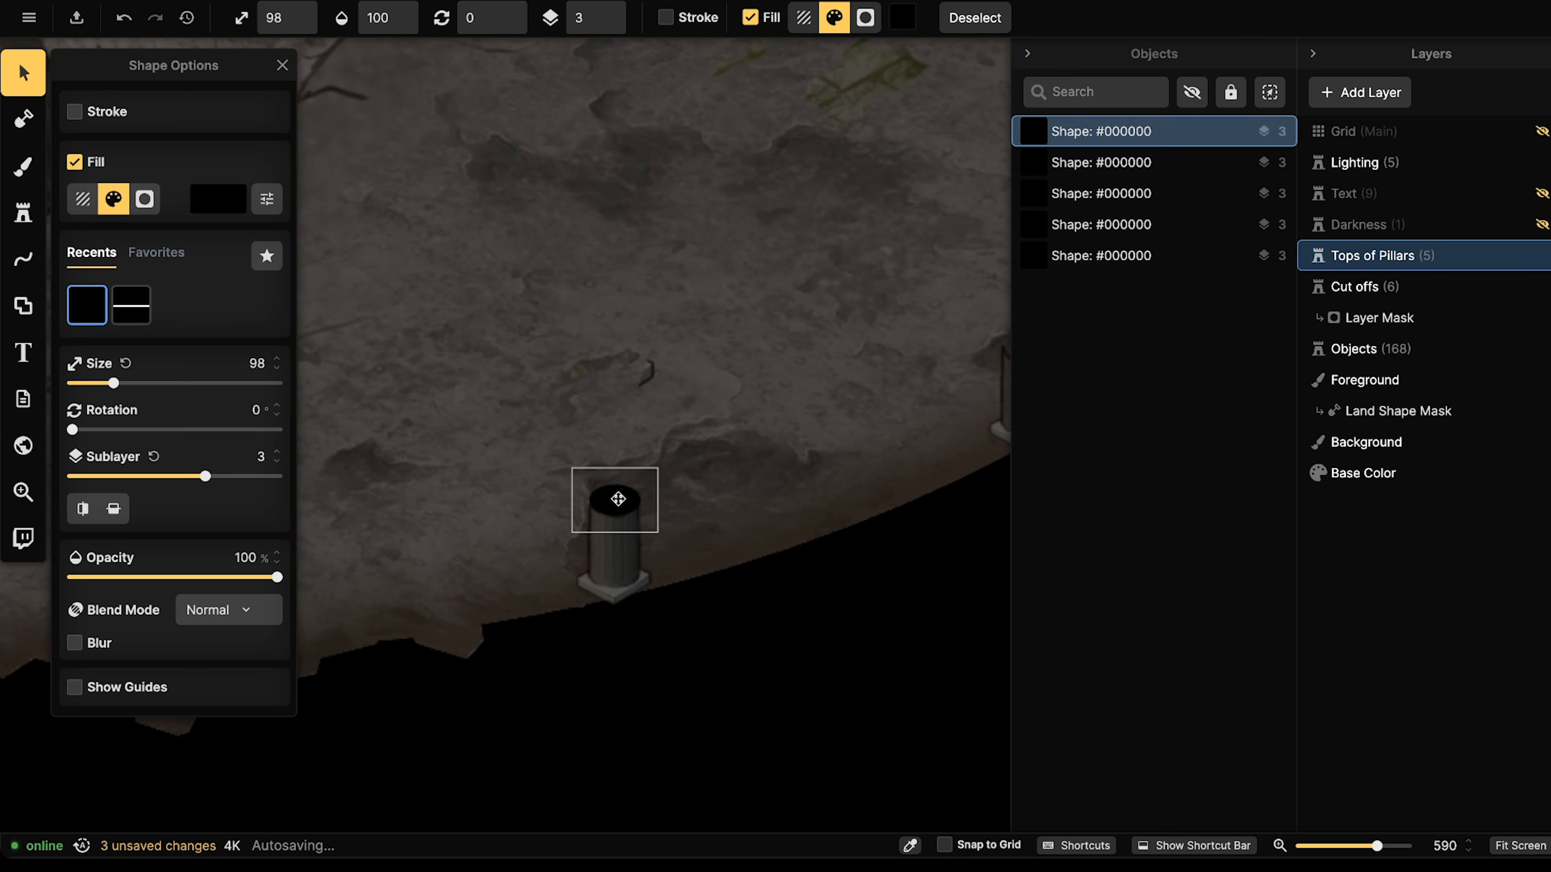
Paste another ellipse cap onto the far-right stump and deselect it.
scroll(794, 430, "right", 5)
scroll(794, 431, "up", 1)
key("ctrl+v")
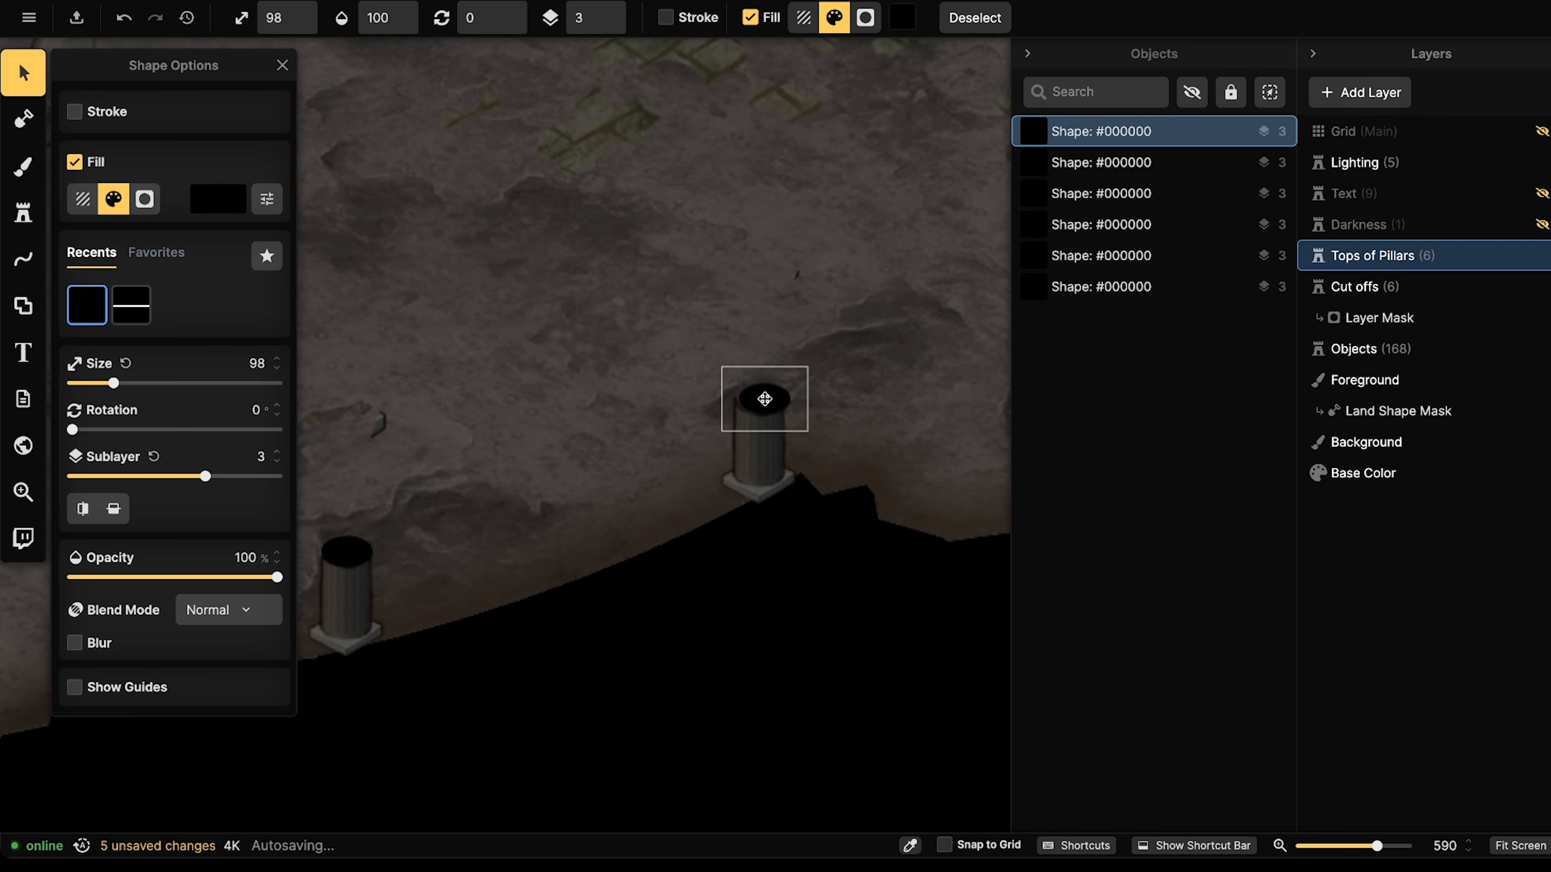
left_click(447, 324)
scroll(427, 314, "down", 6)
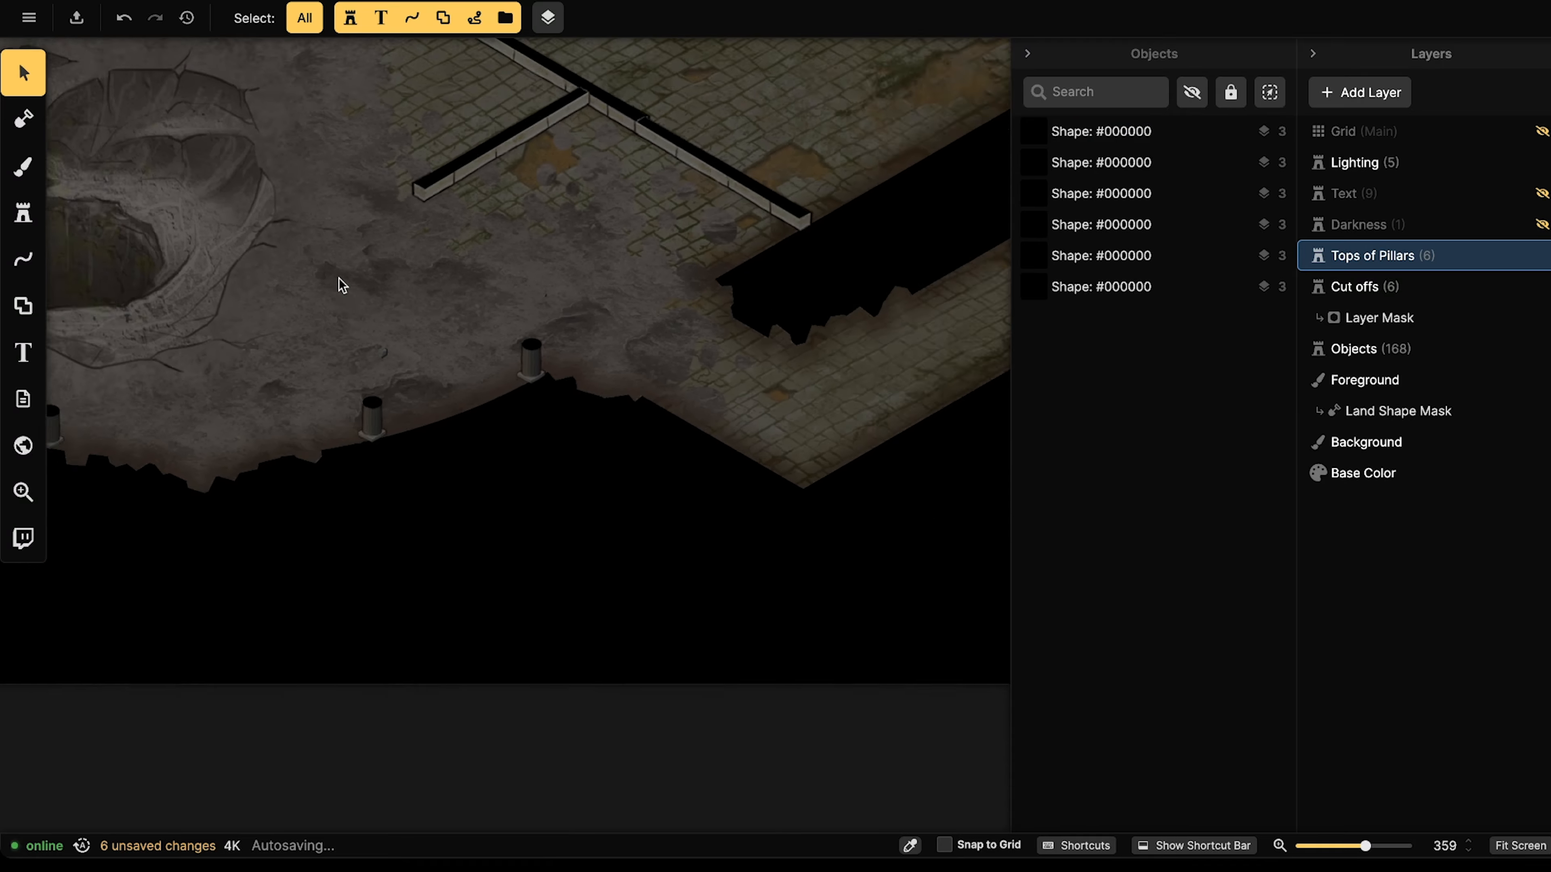
On the Objects layer, set up the Shape tool in Free Draw mode over the boss room's pit.
scroll(342, 285, "down", 15)
middle_click_drag(266, 291, 694, 472)
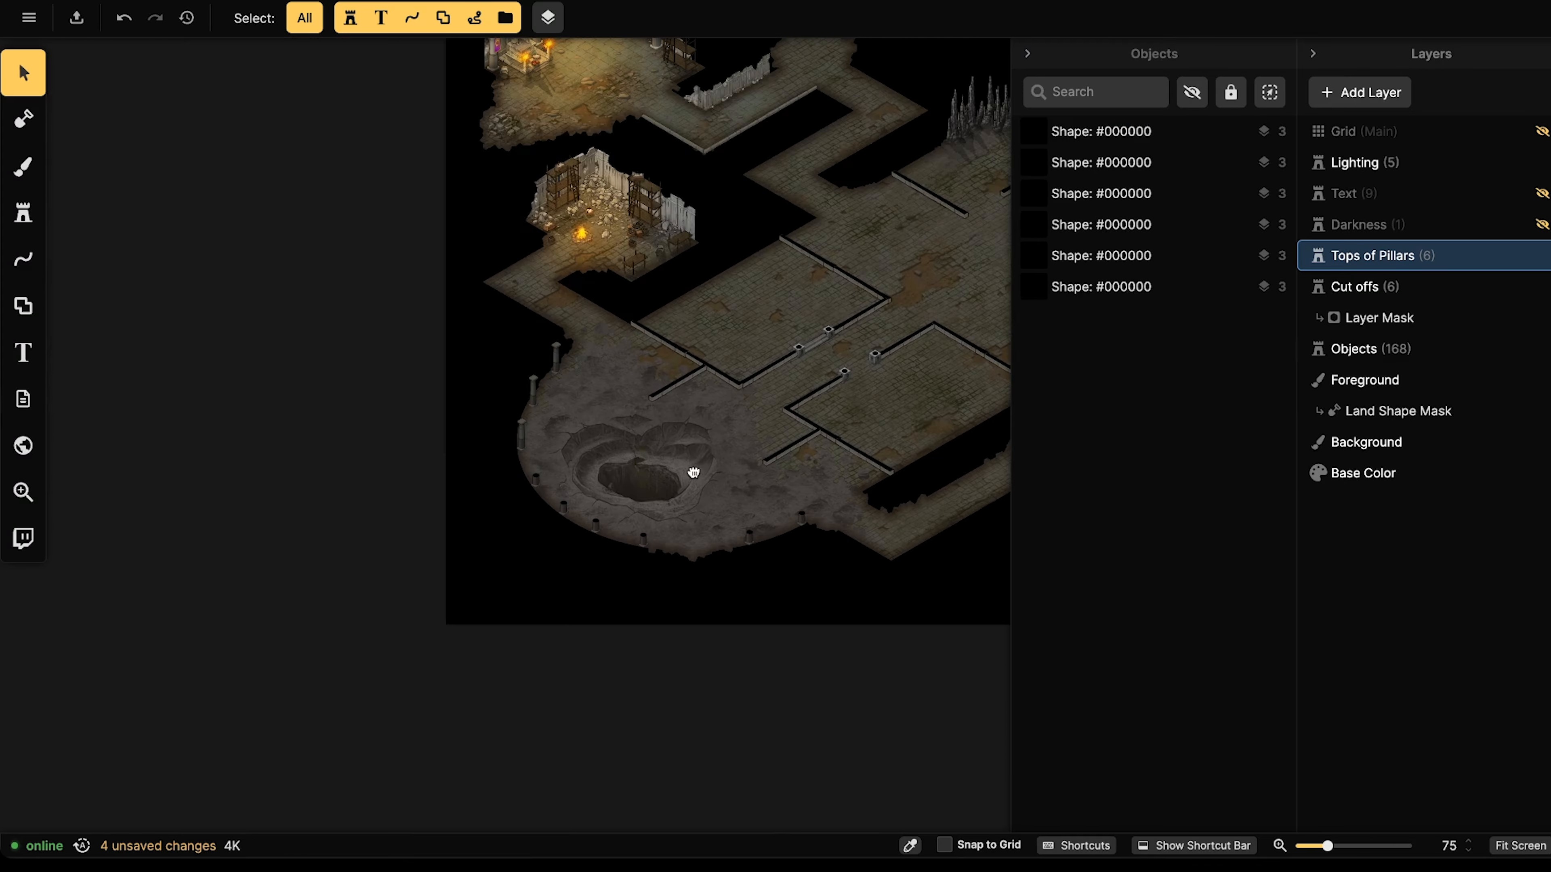
scroll(611, 477, "up", 3)
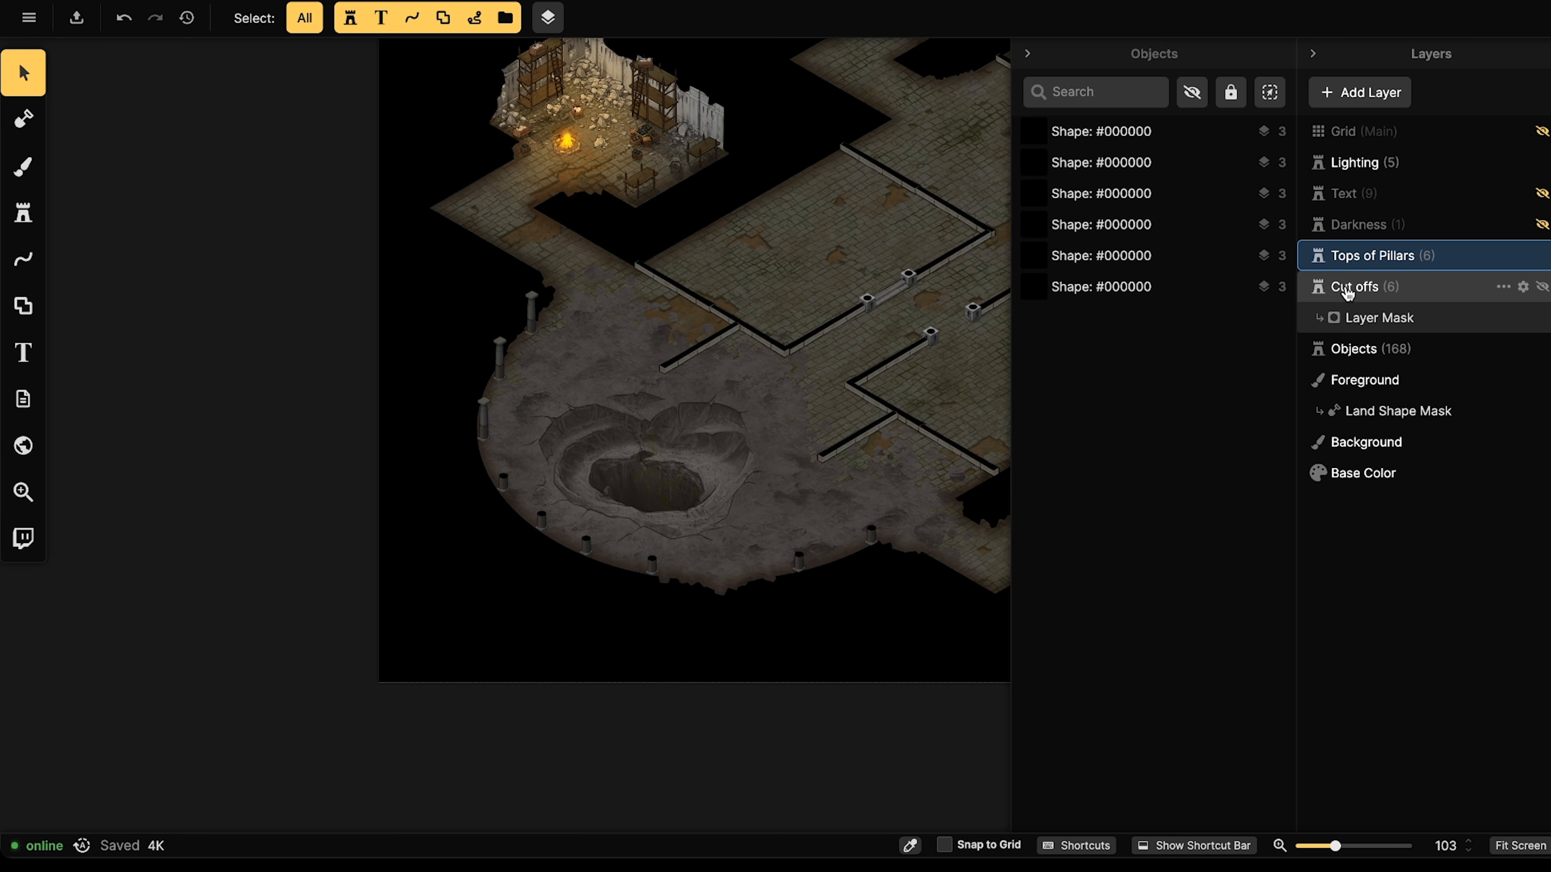
left_click(1366, 348)
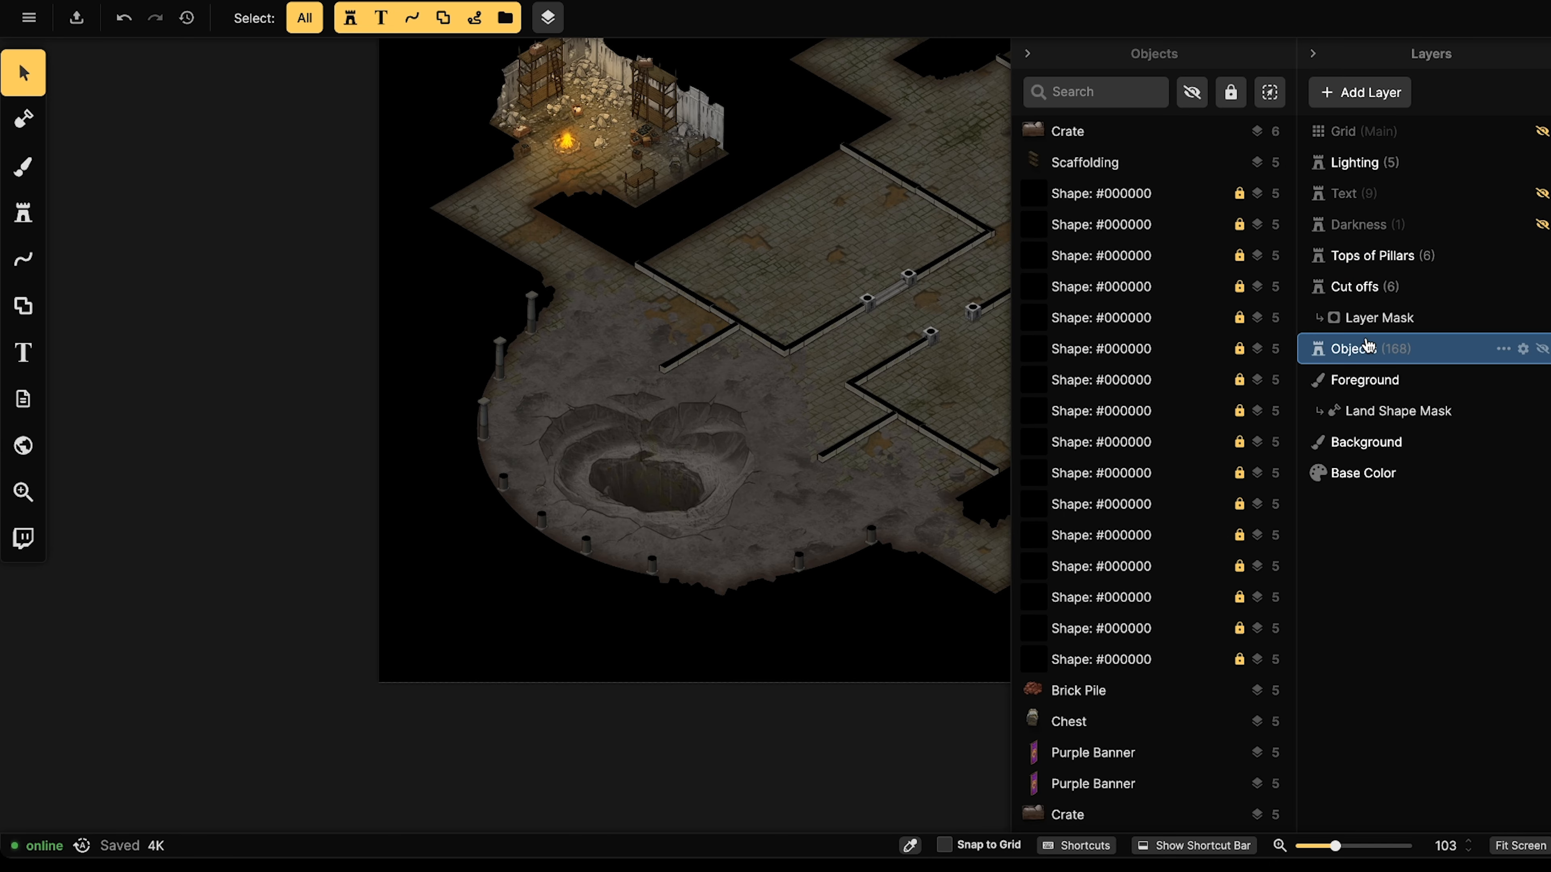
scroll(683, 372, "up", 3)
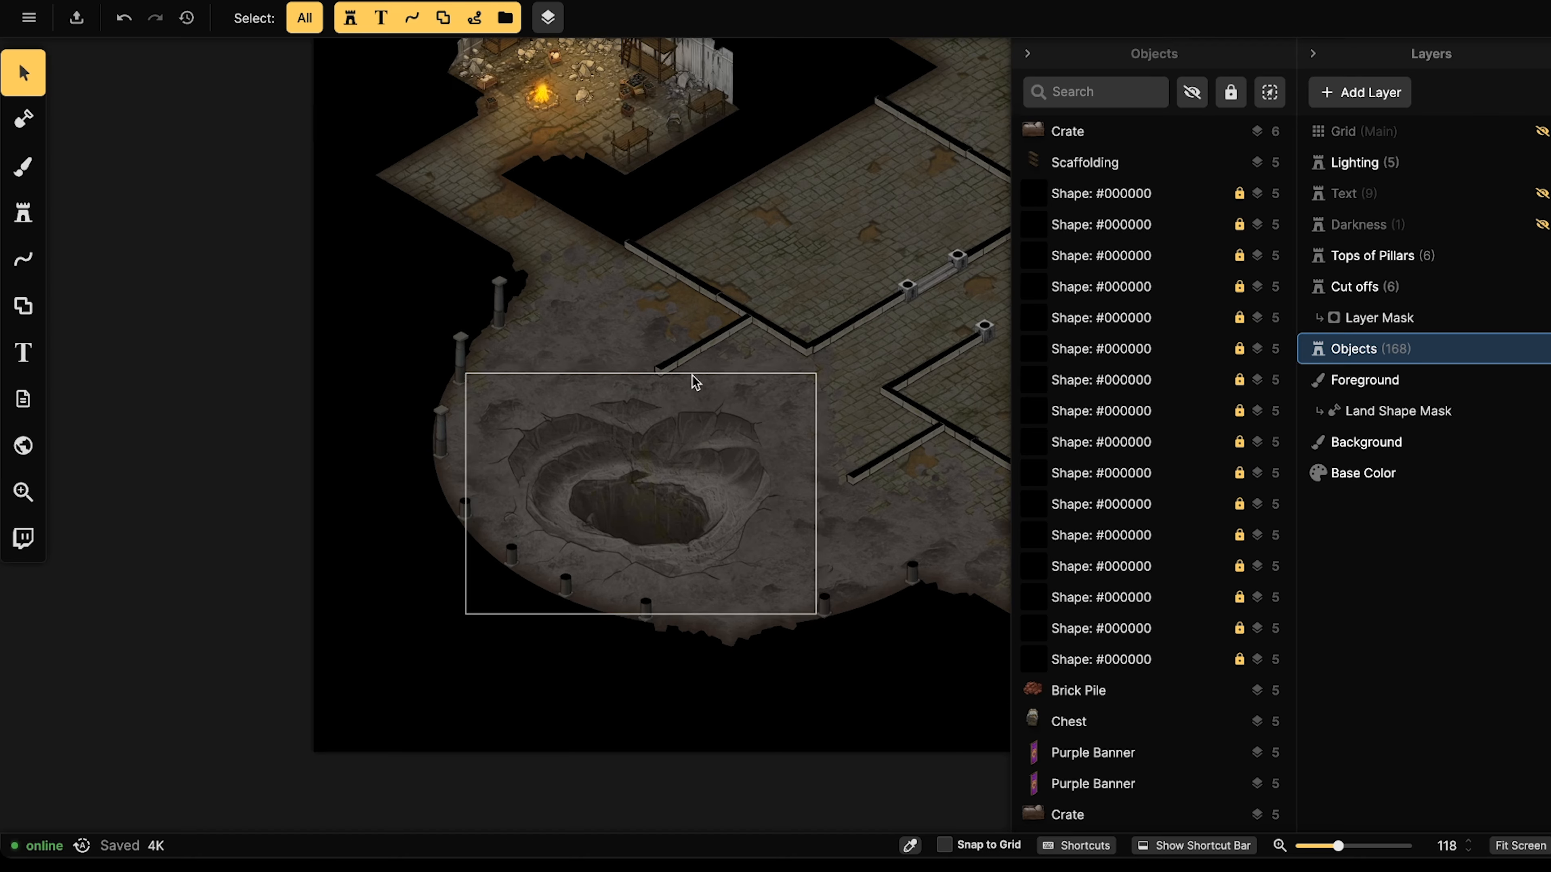
middle_click_drag(696, 374, 659, 324)
scroll(602, 374, "up", 4)
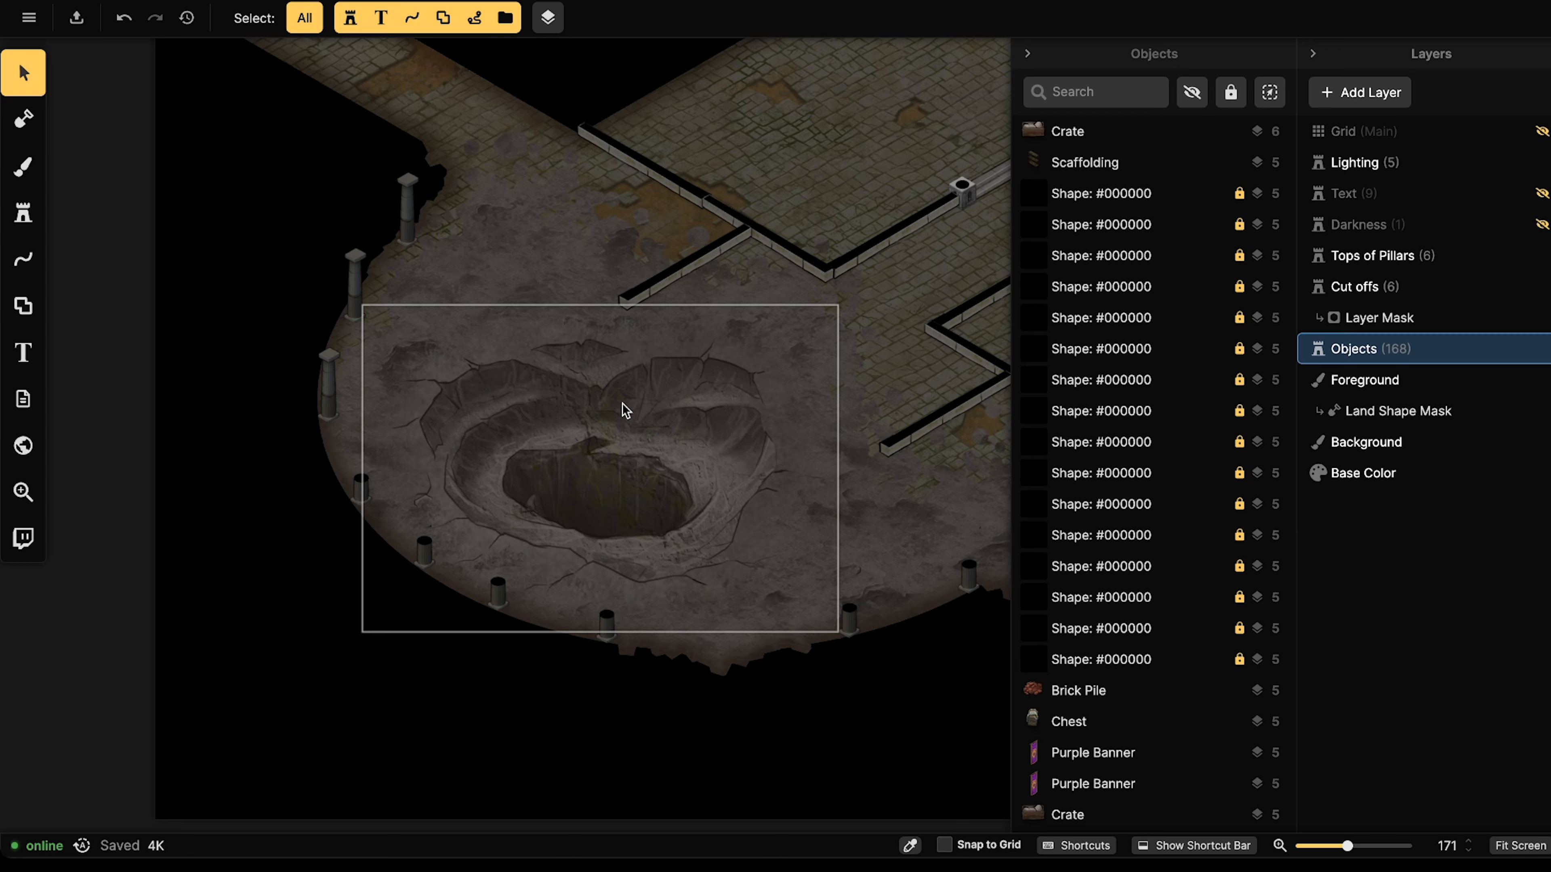
scroll(651, 475, "up", 4)
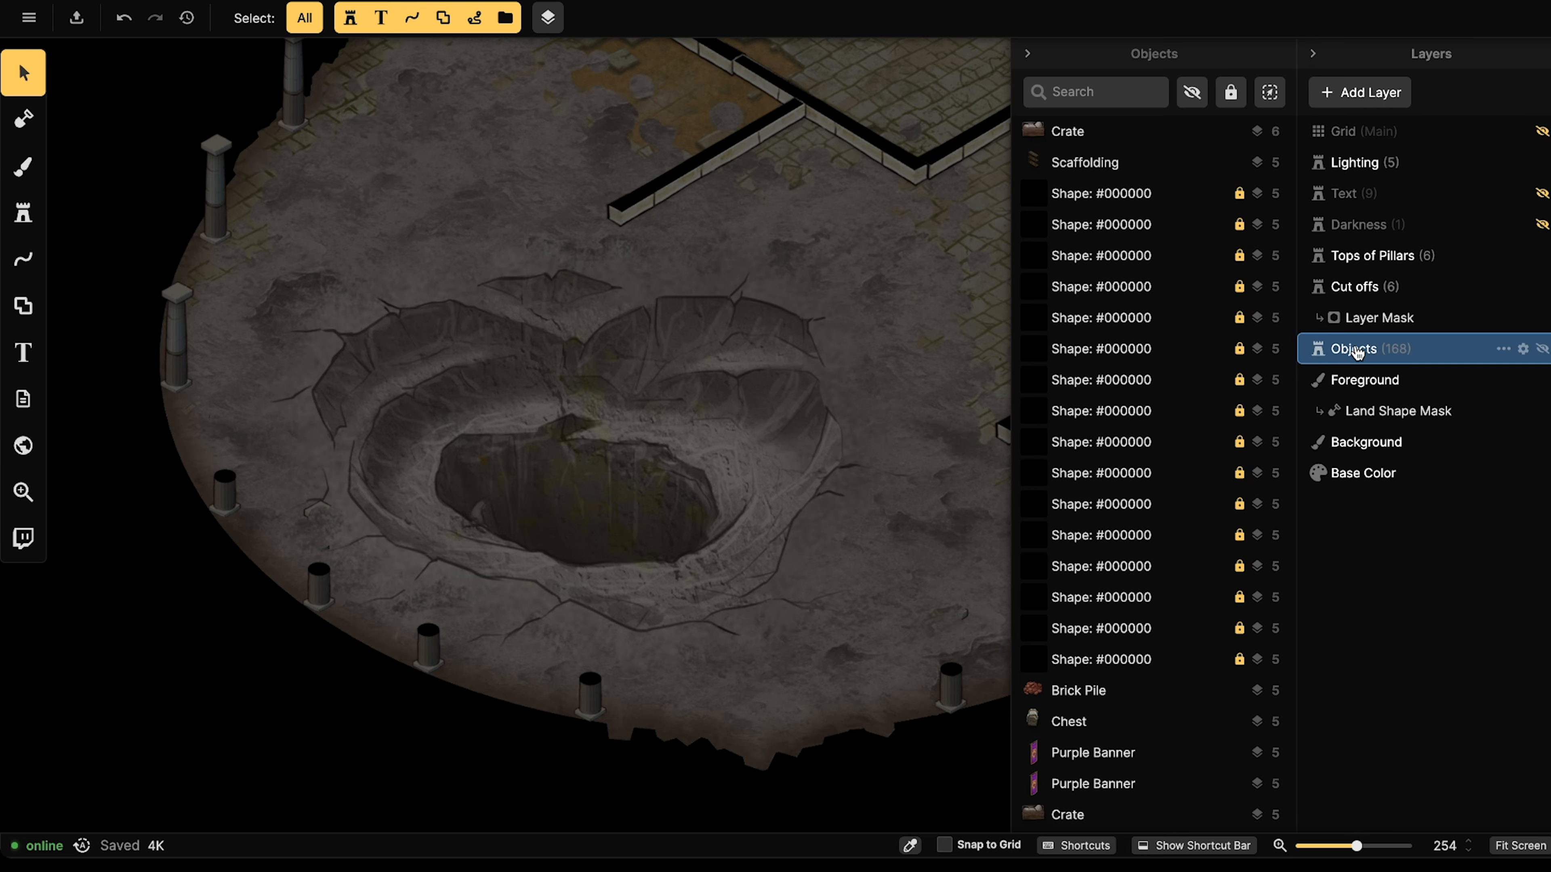
left_click(23, 307)
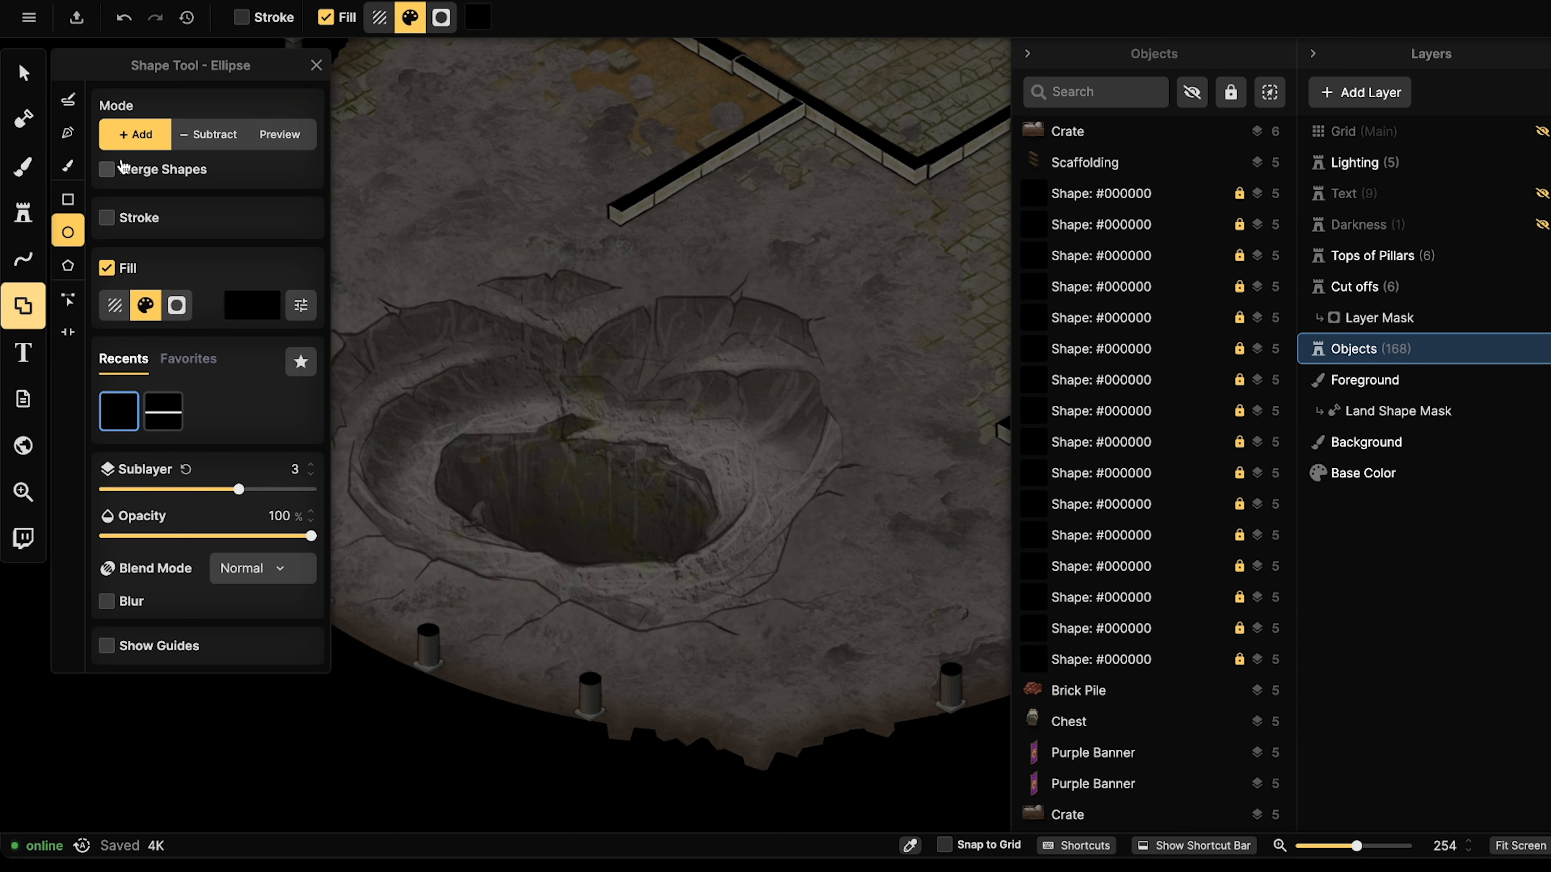
left_click(72, 107)
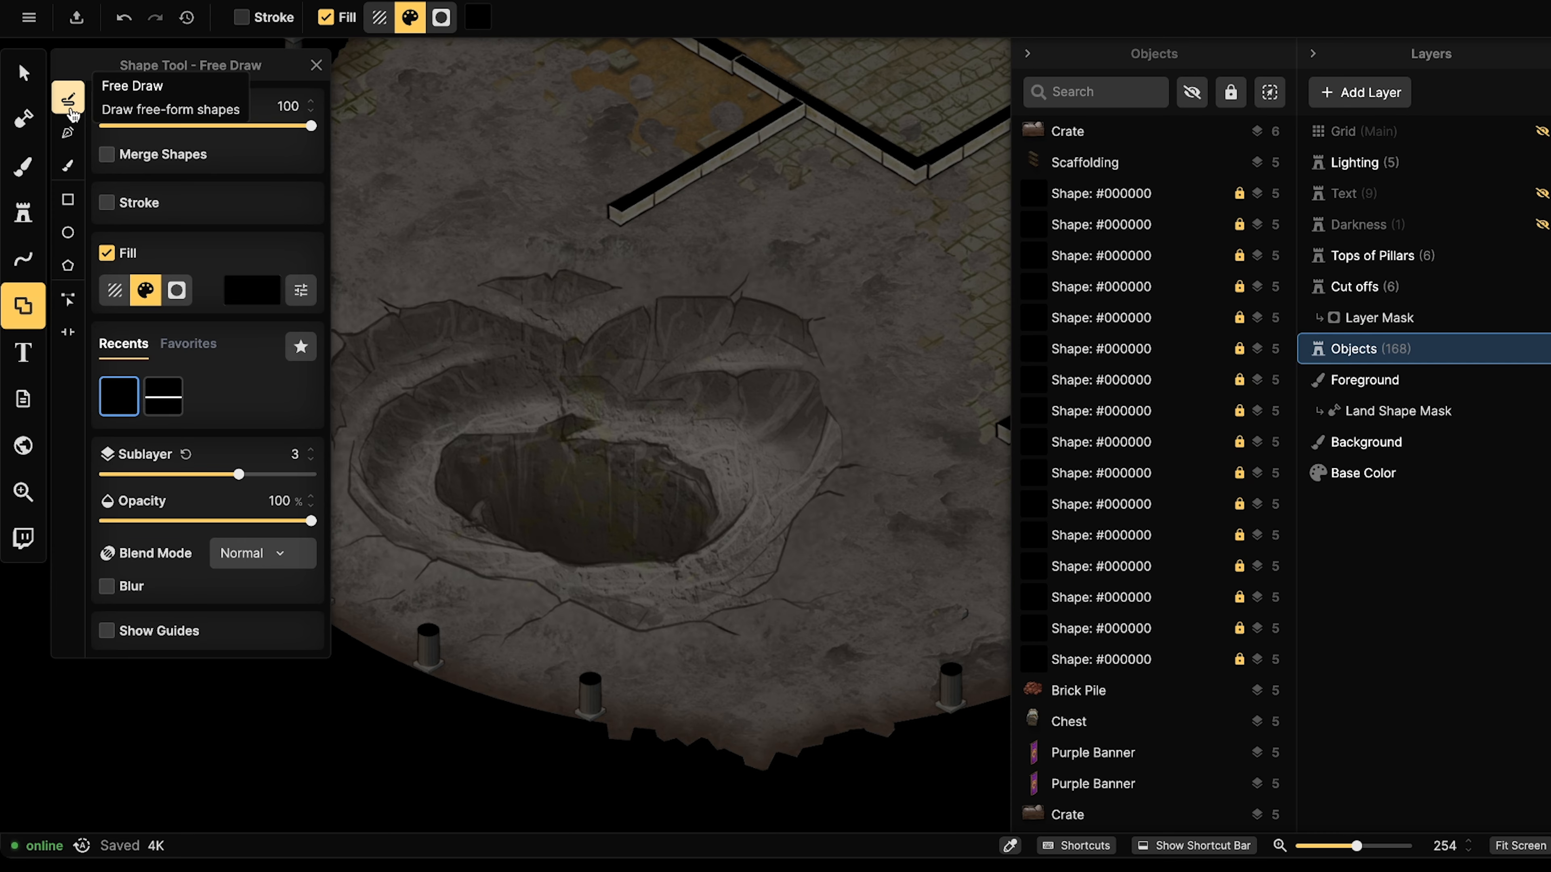
left_click(69, 133)
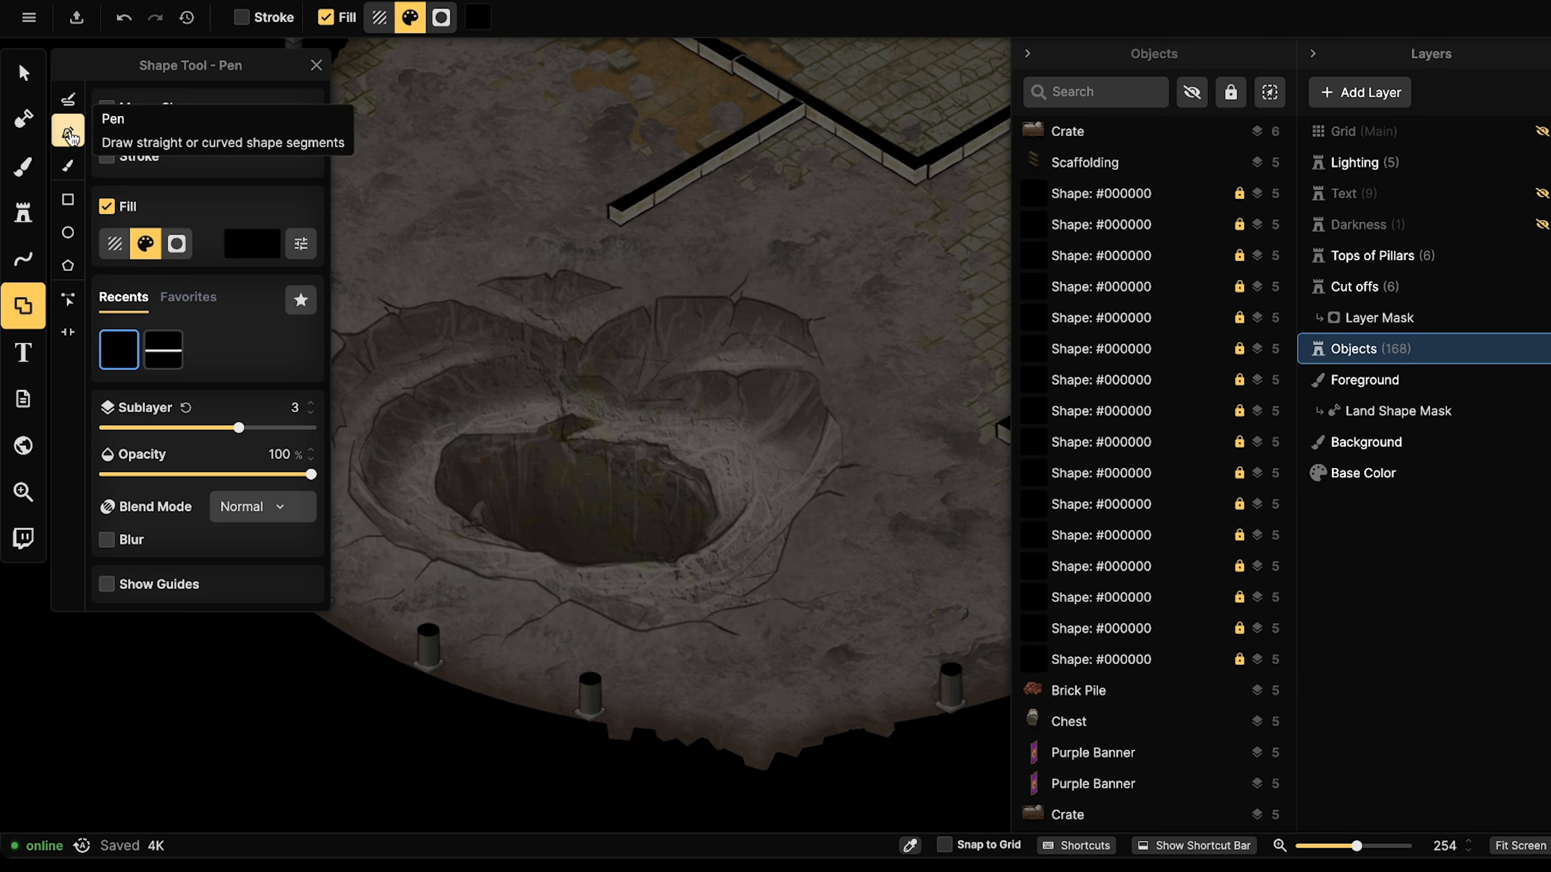
left_click(68, 99)
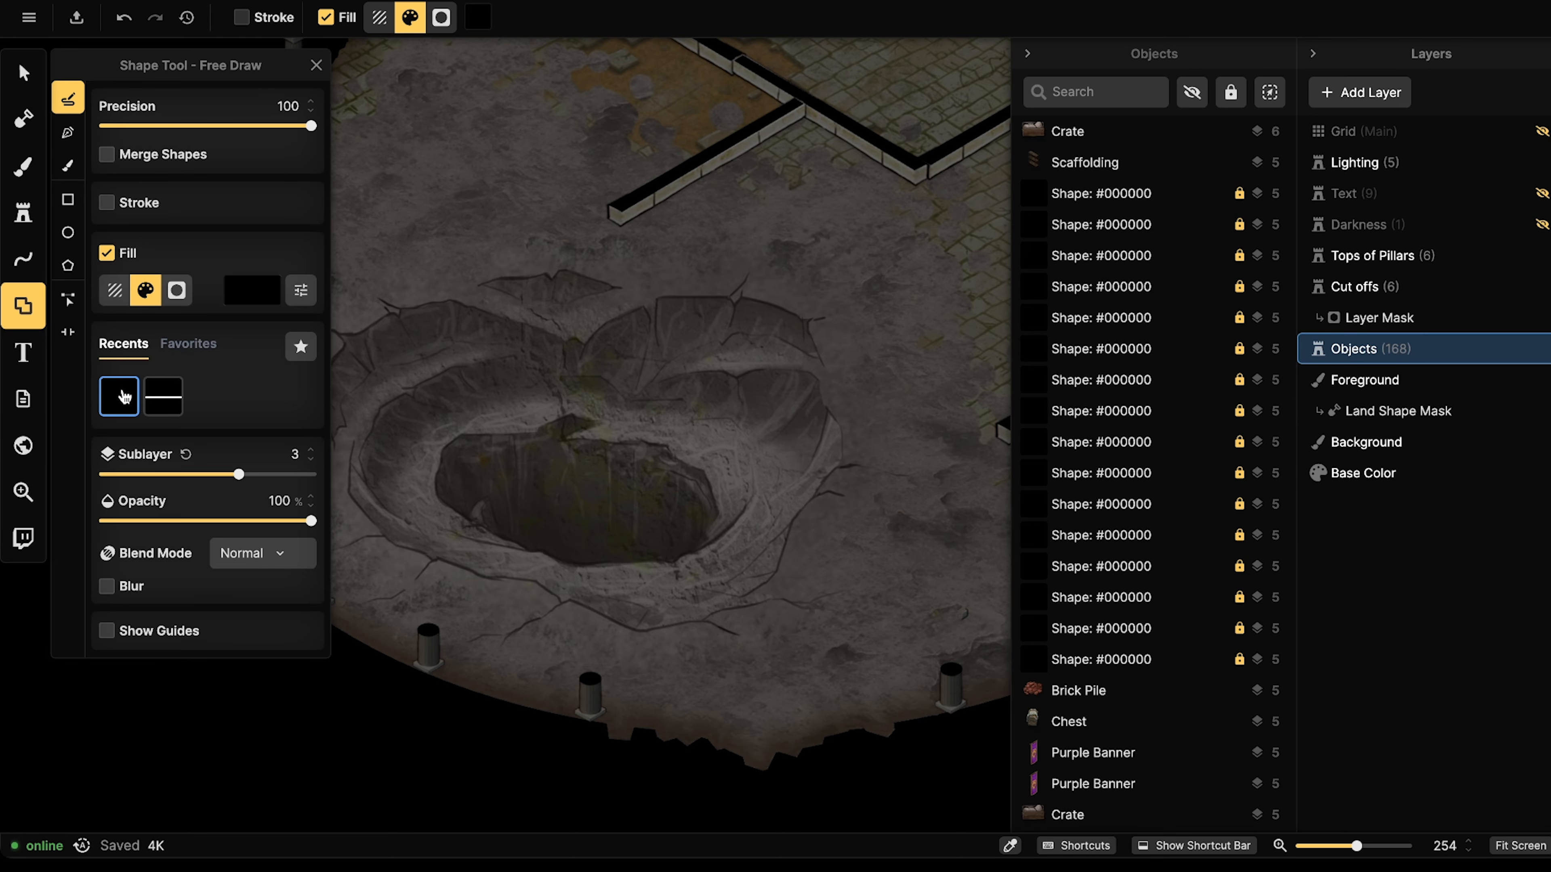
Switch the shape fill to a texture and choose Yellow Lava by searching Fantasy Battlemaps for "lava".
left_click(115, 292)
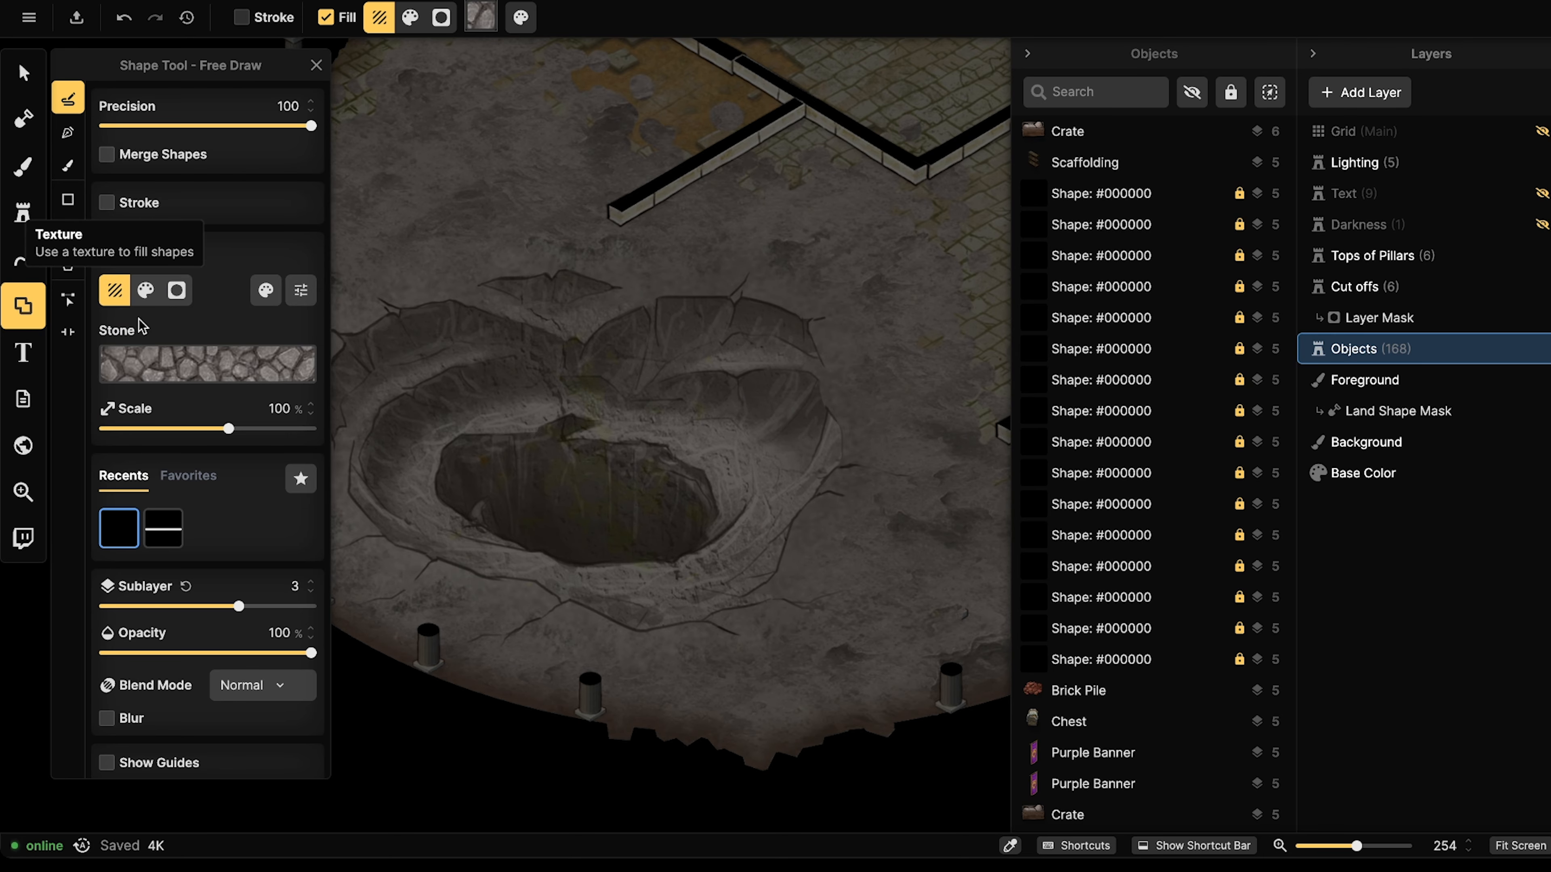
left_click(195, 357)
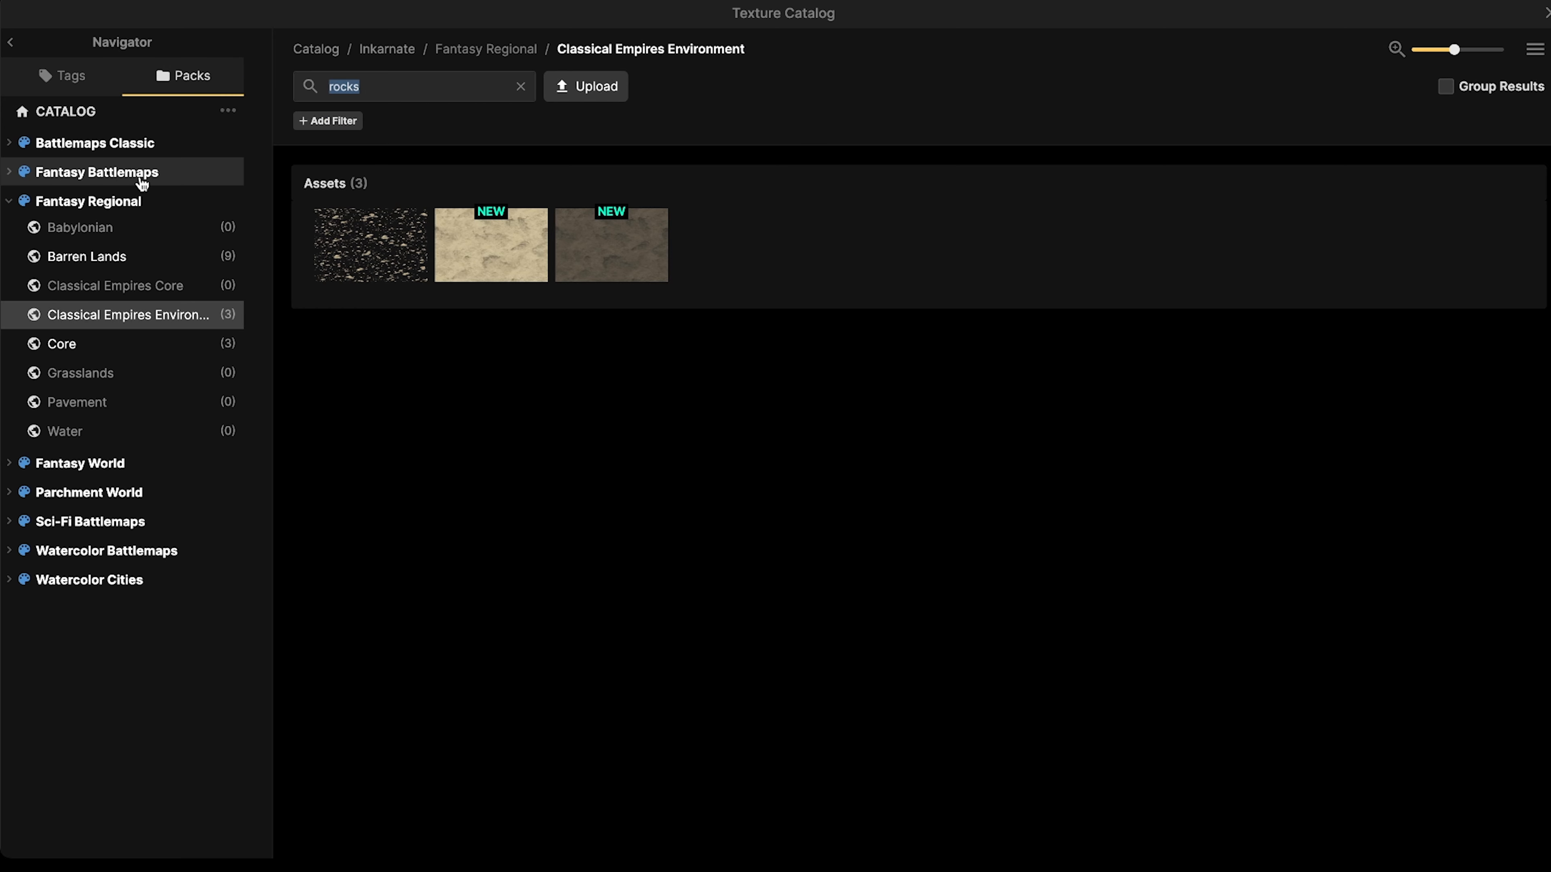
left_click(112, 178)
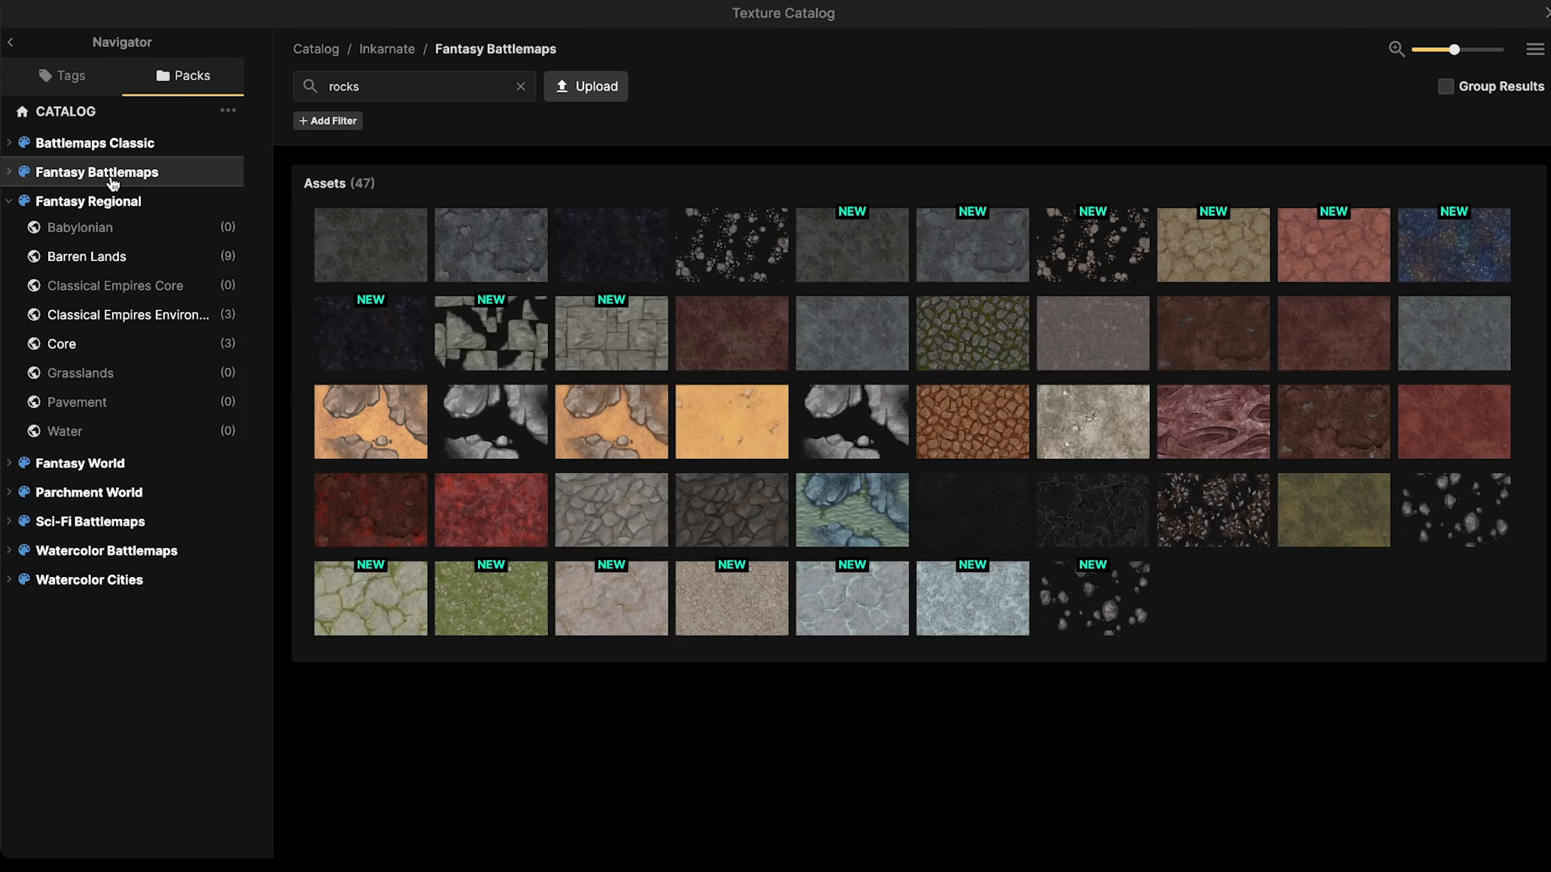
left_click(400, 85)
type("lava")
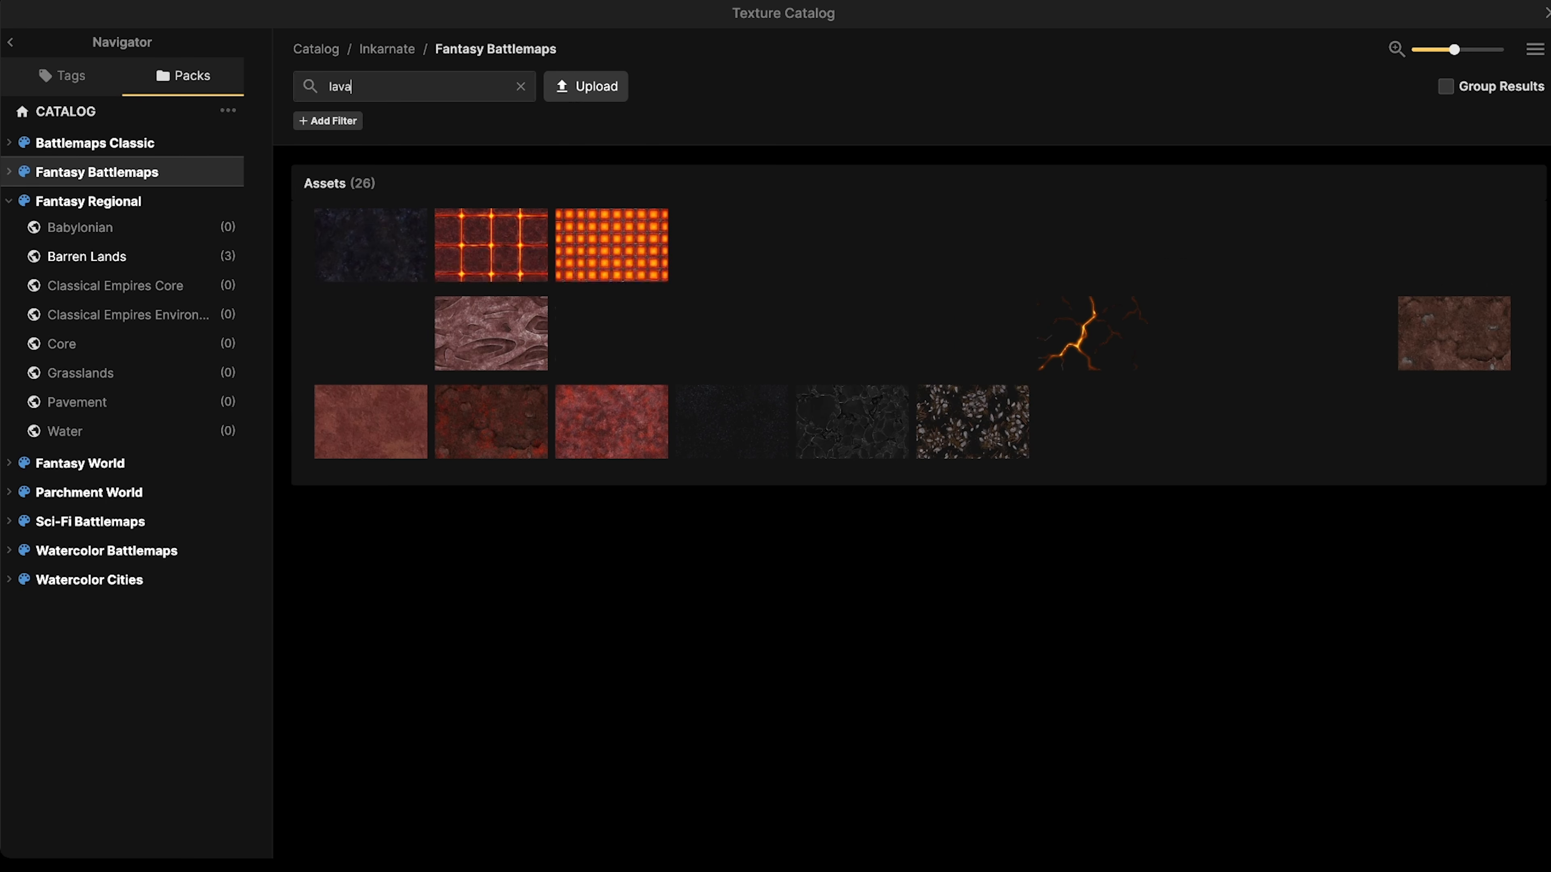
mouse_move(638, 314)
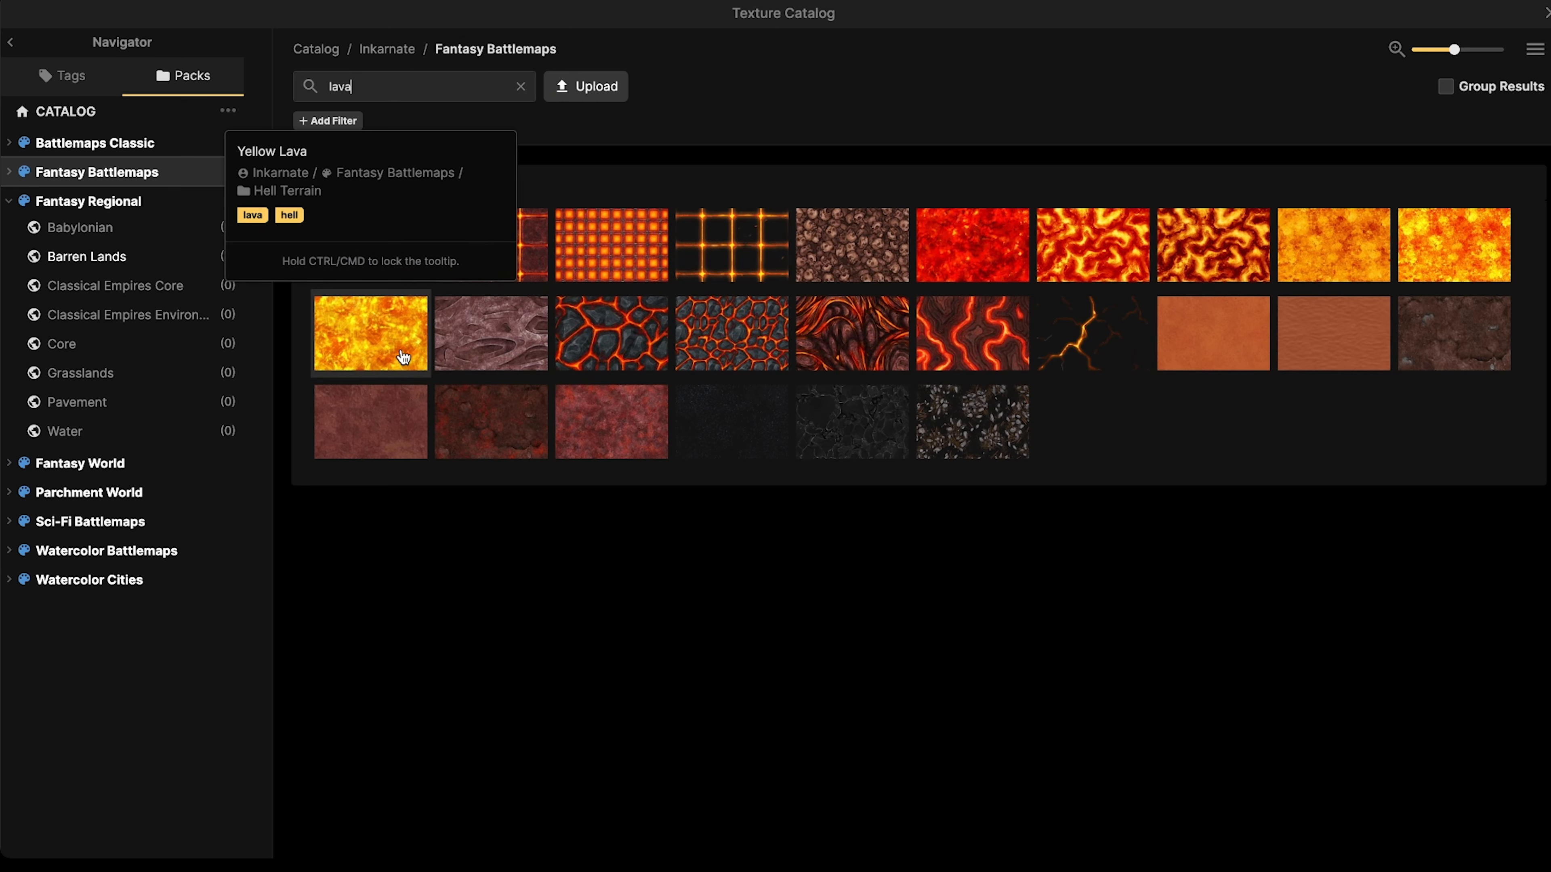
left_click(407, 338)
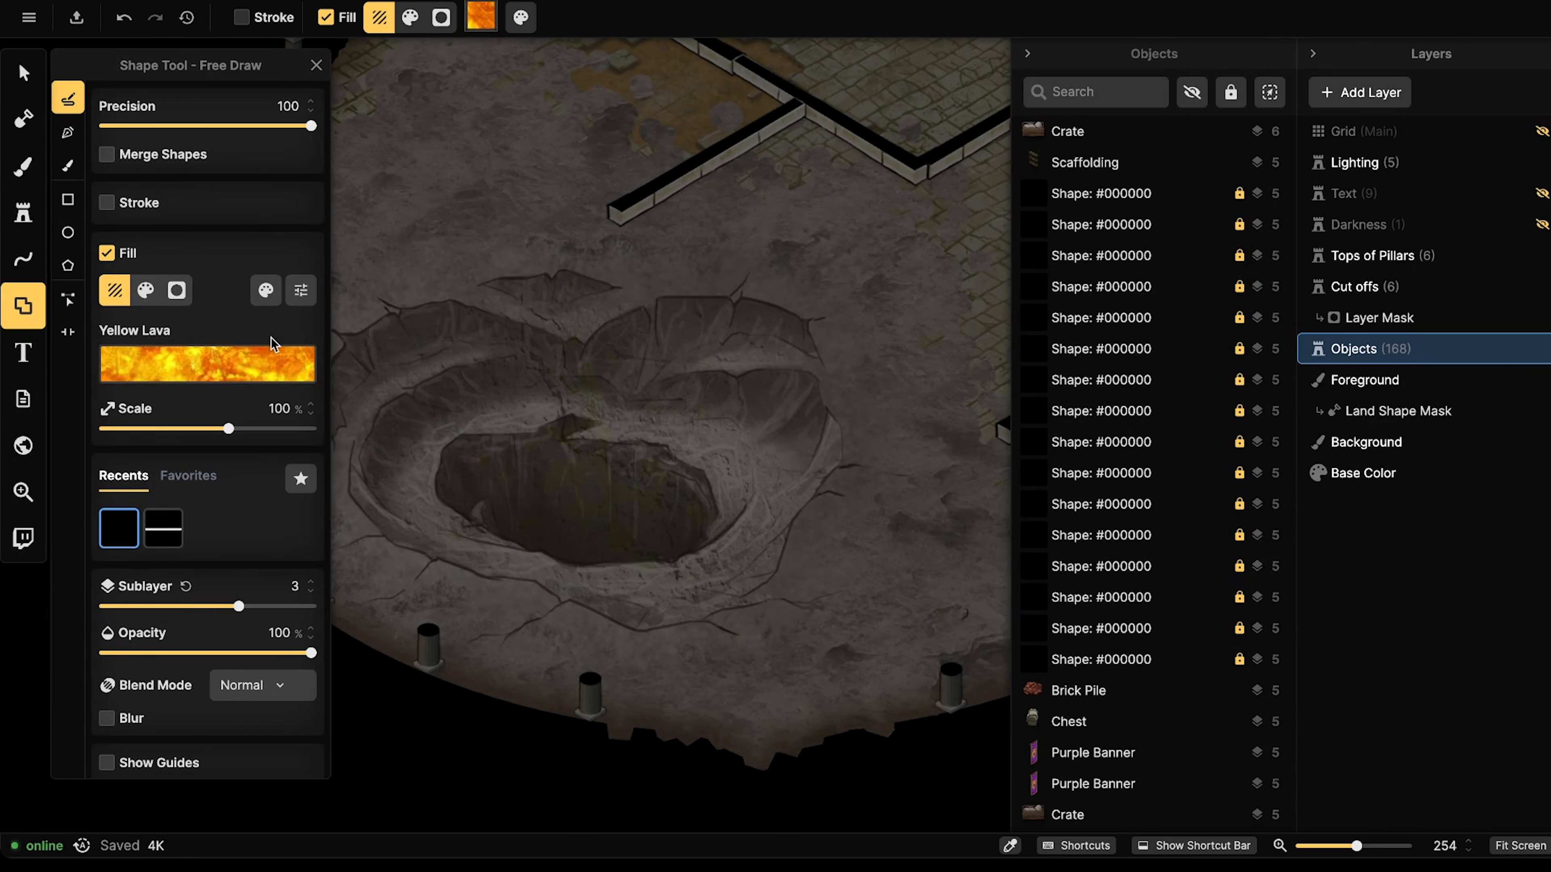
Set the lava fill's hue to 84 and scale to 33.94%, and add a free-drawn pool shape inside the pit.
left_click(266, 290)
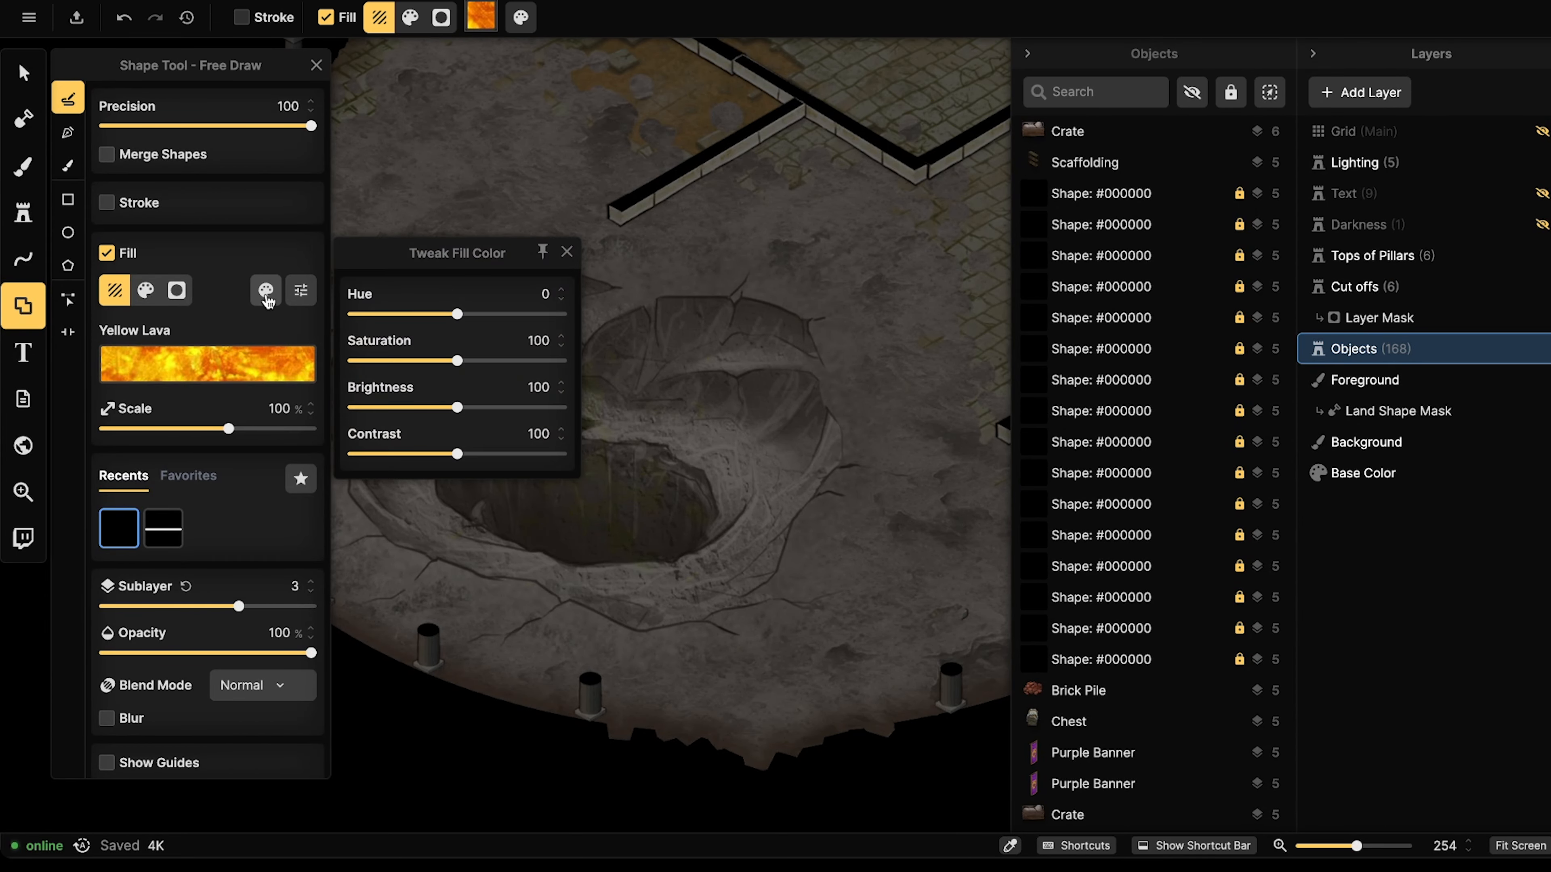
left_click_drag(457, 313, 497, 312)
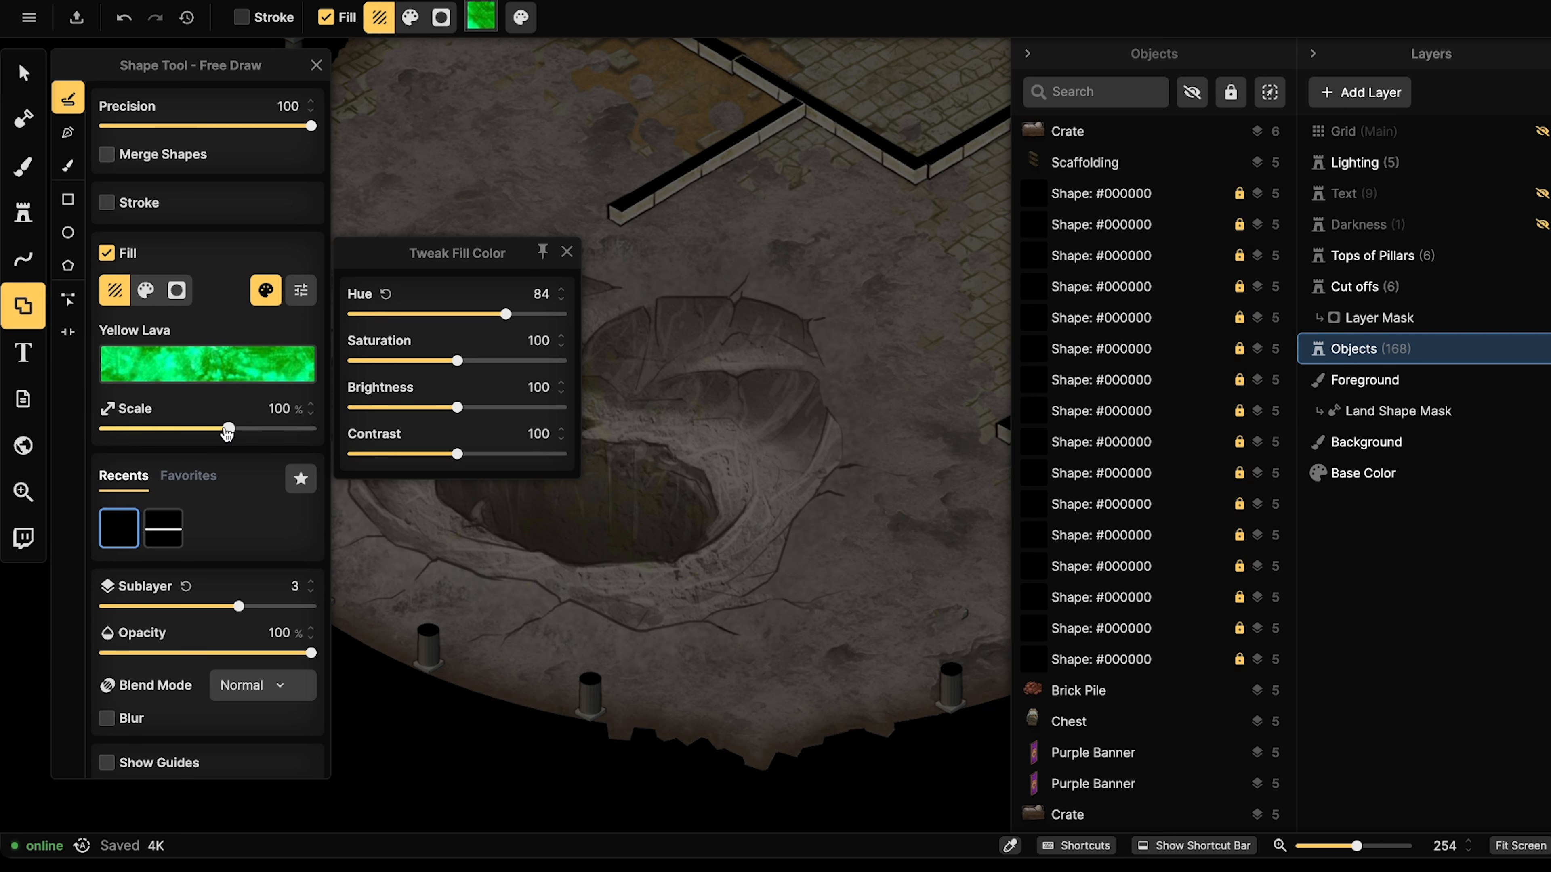
left_click_drag(227, 432, 172, 409)
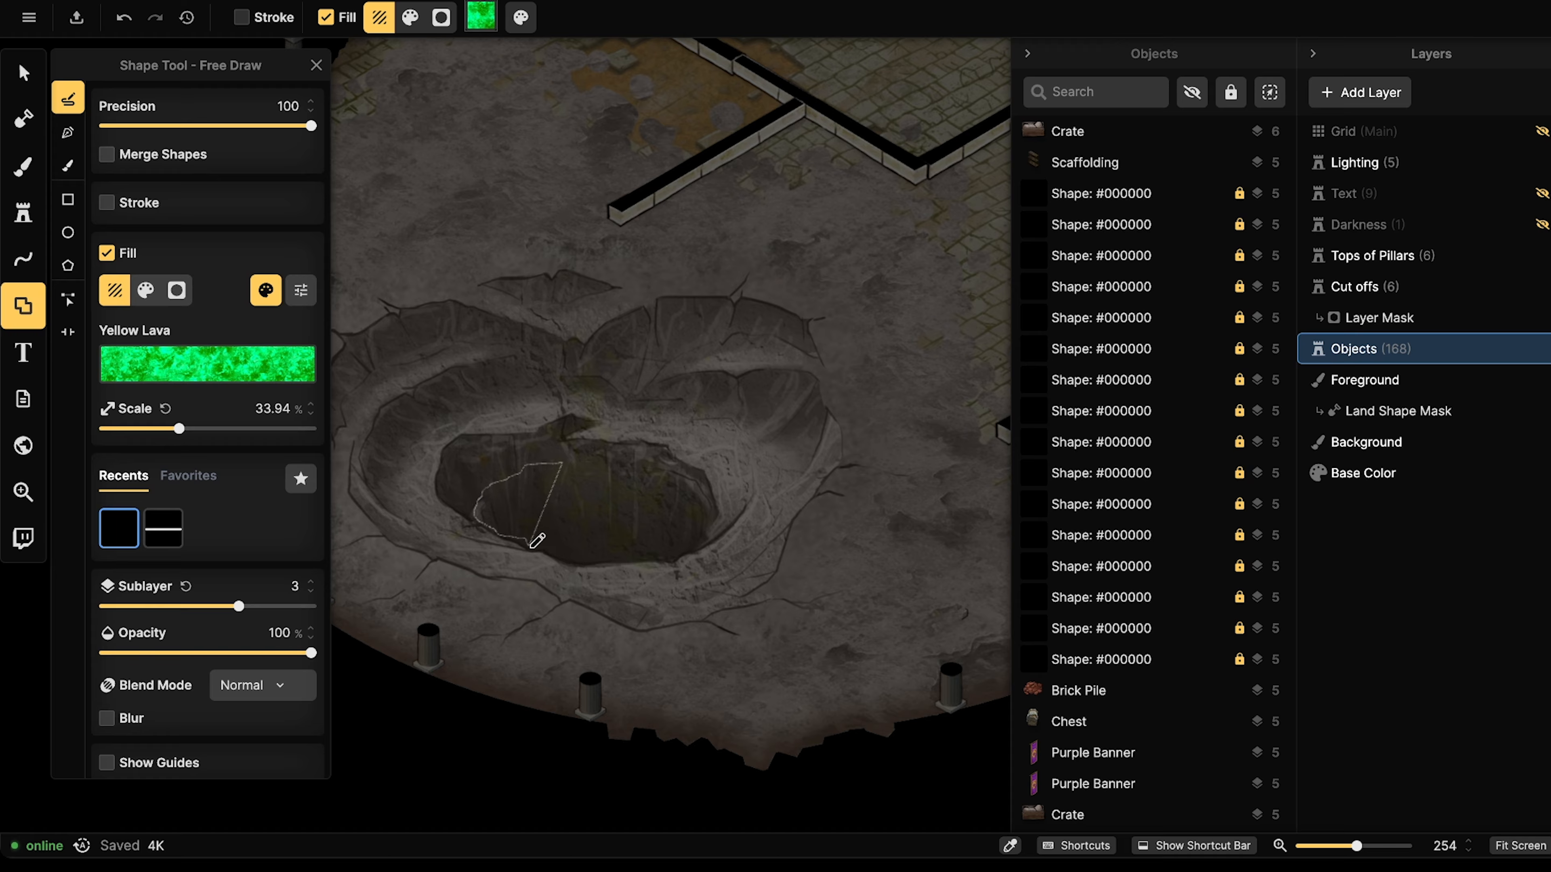
mouse_move(571, 560)
left_mouse_down()
mouse_move(699, 539)
mouse_move(705, 504)
mouse_move(685, 492)
left_mouse_up()
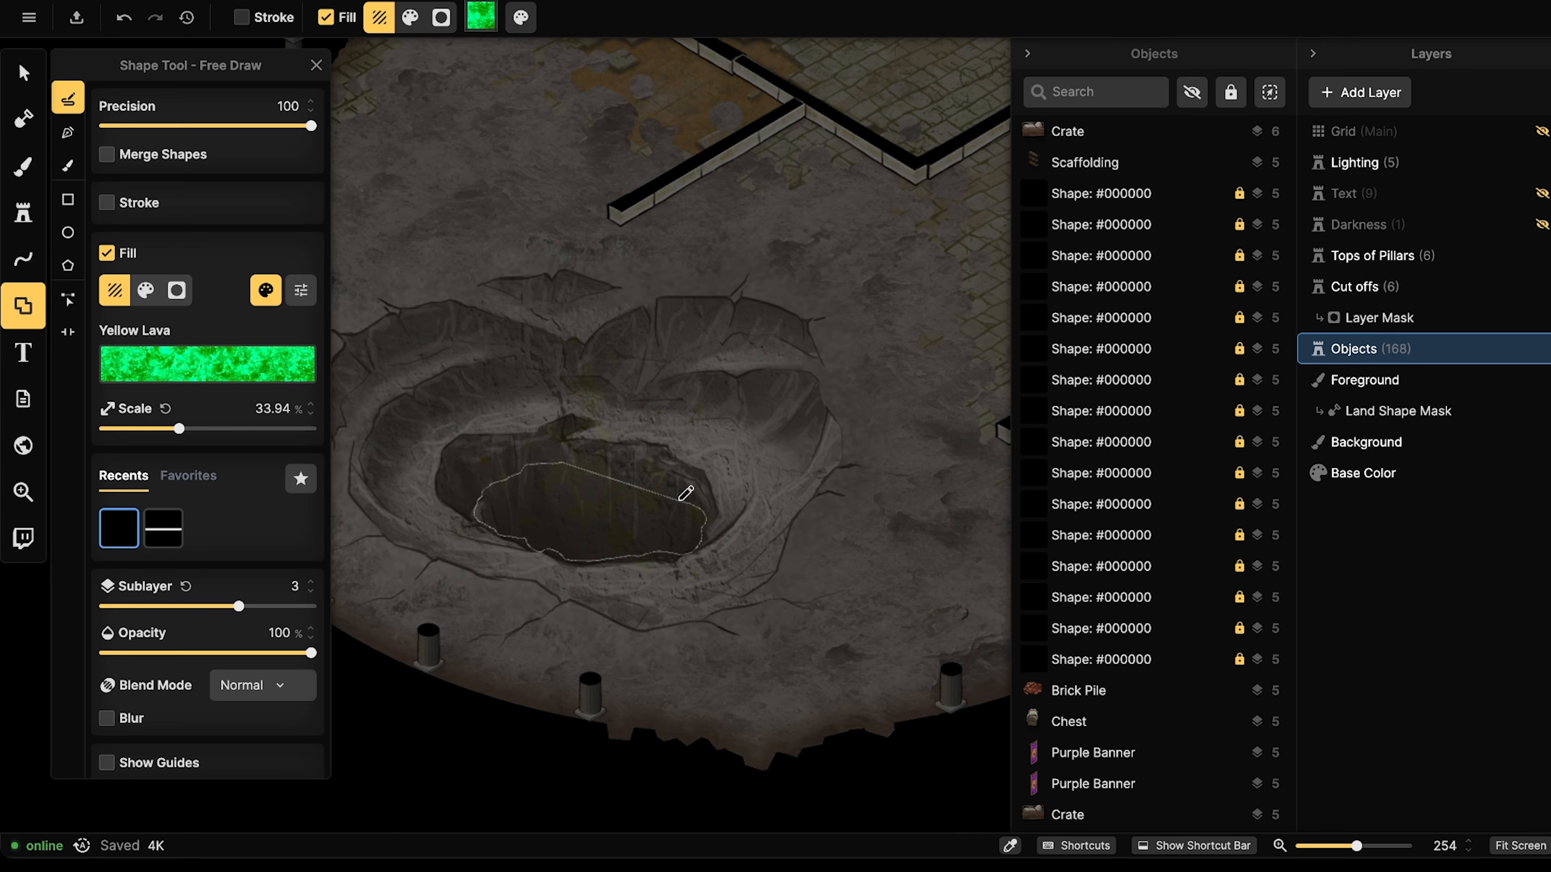
left_click_drag(599, 463, 593, 462)
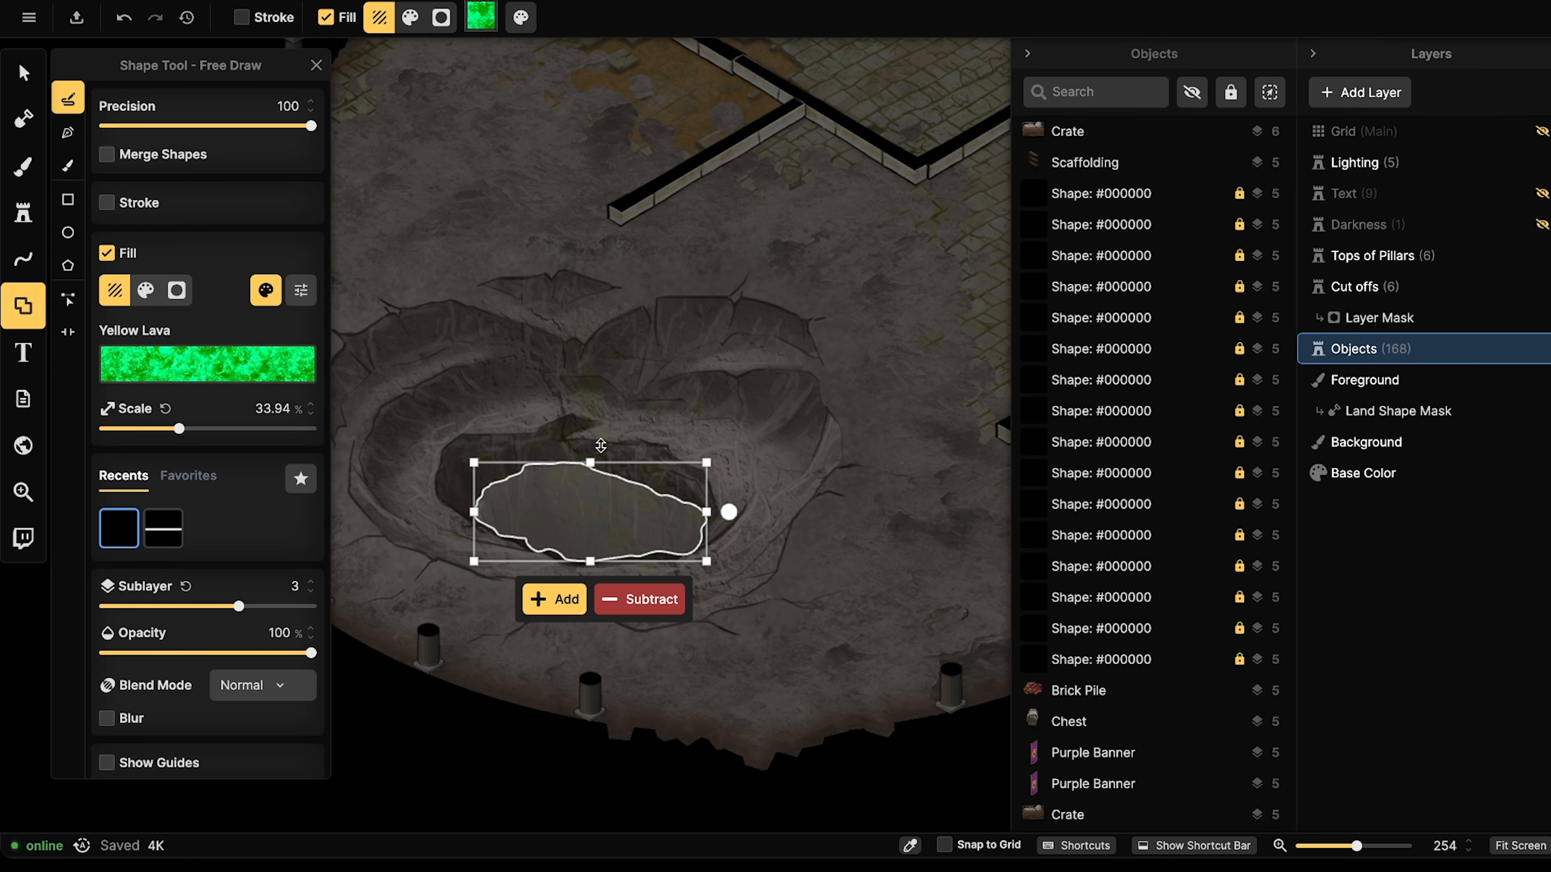
left_click(561, 600)
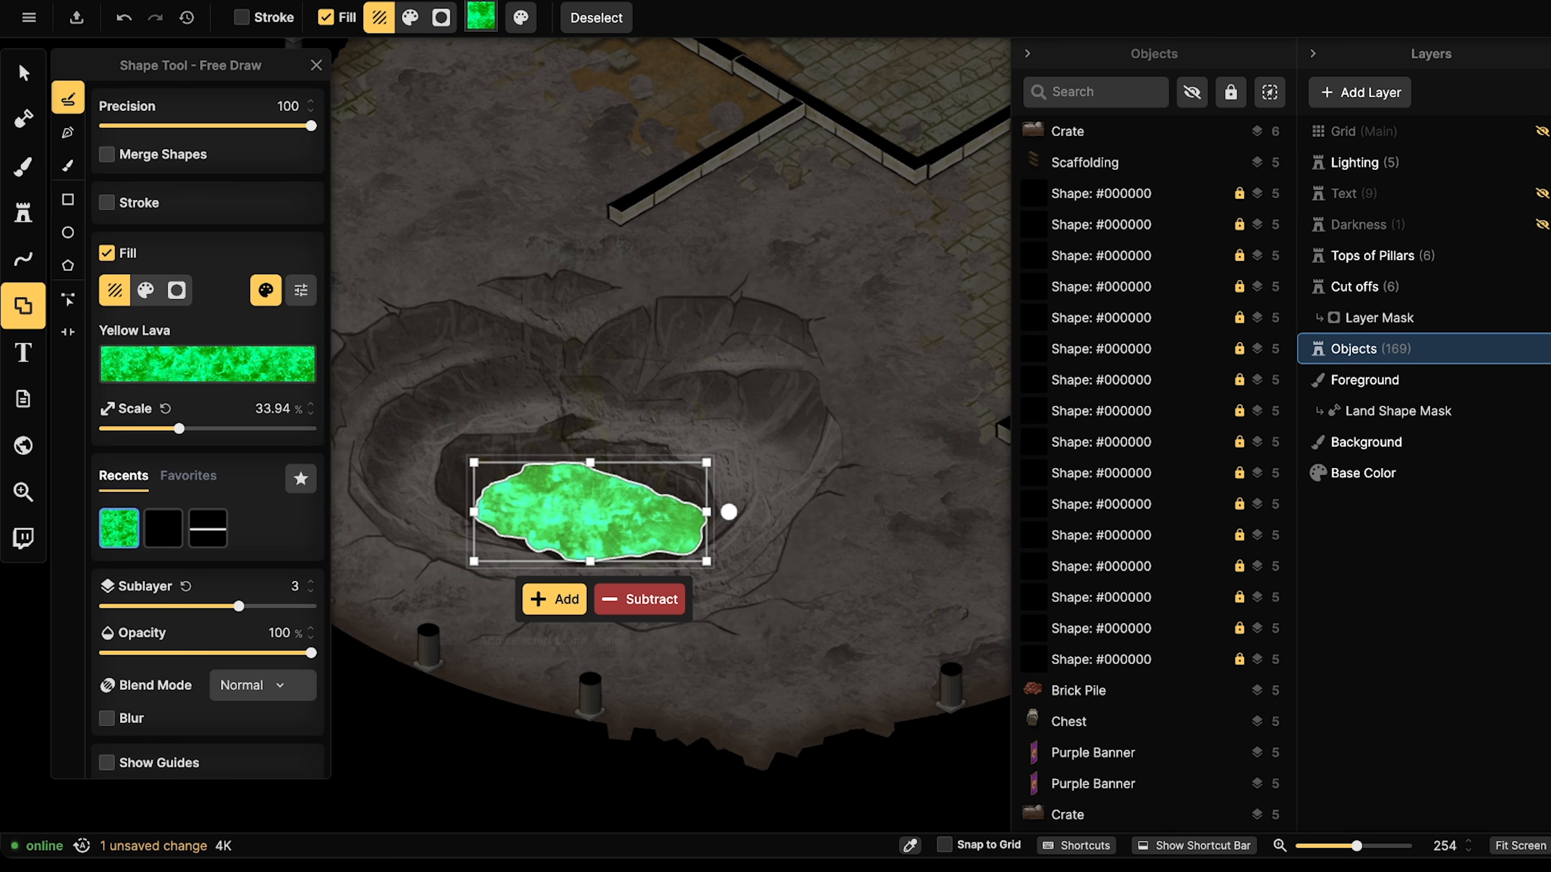
Select the lava pool in the pit and set its fill brightness to 62 and texture scale to 58.05%.
left_click(17, 76)
scroll(648, 446, "down", 5)
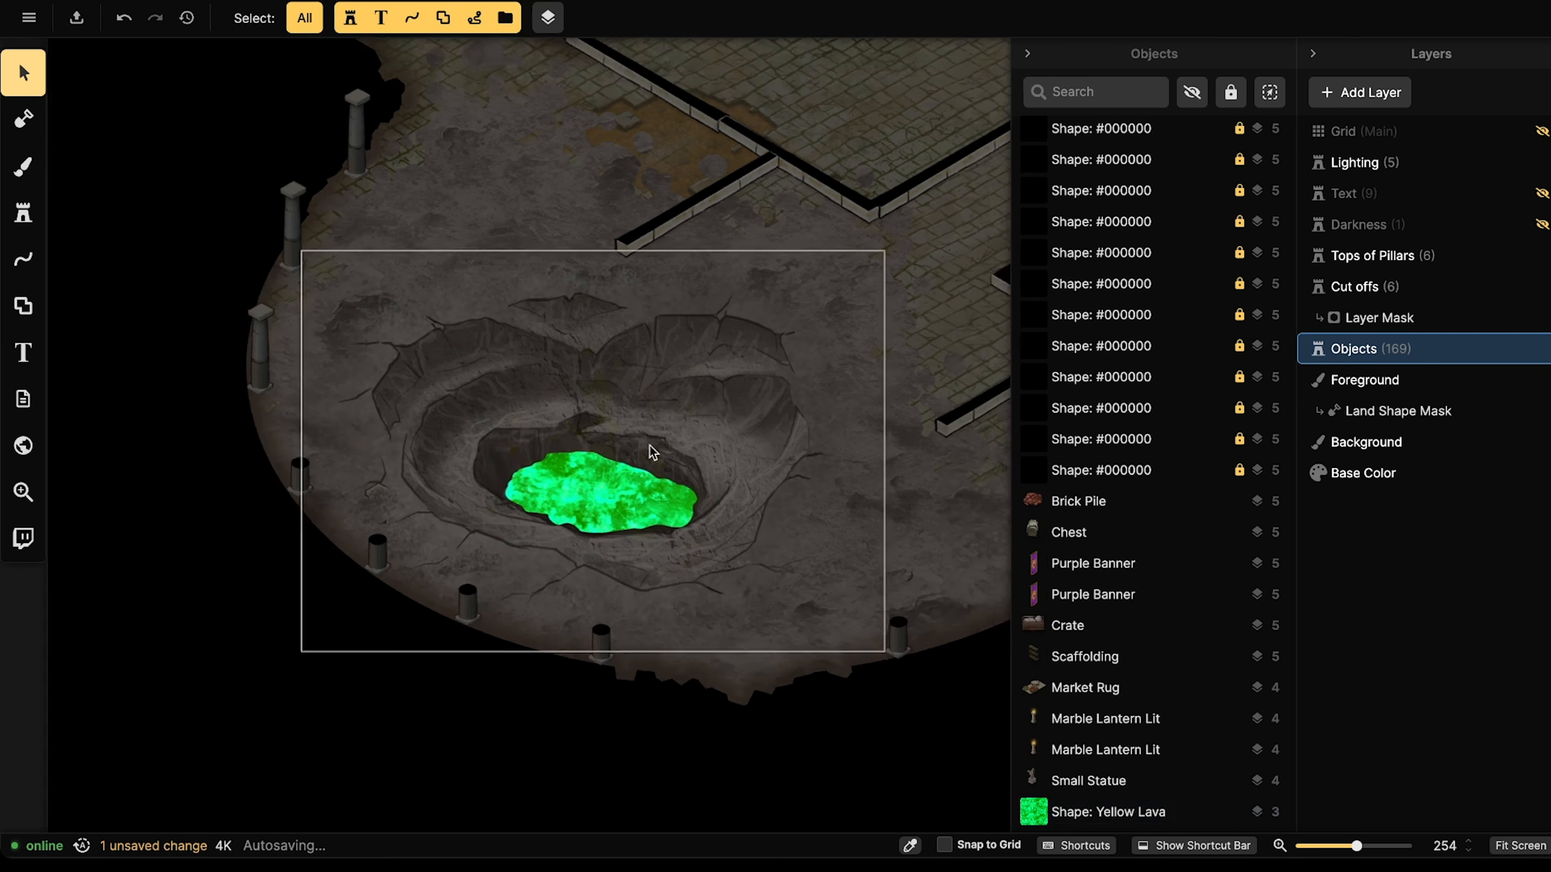
left_click(606, 491)
left_click_drag(606, 491, 606, 491)
scroll(604, 487, "down", 4)
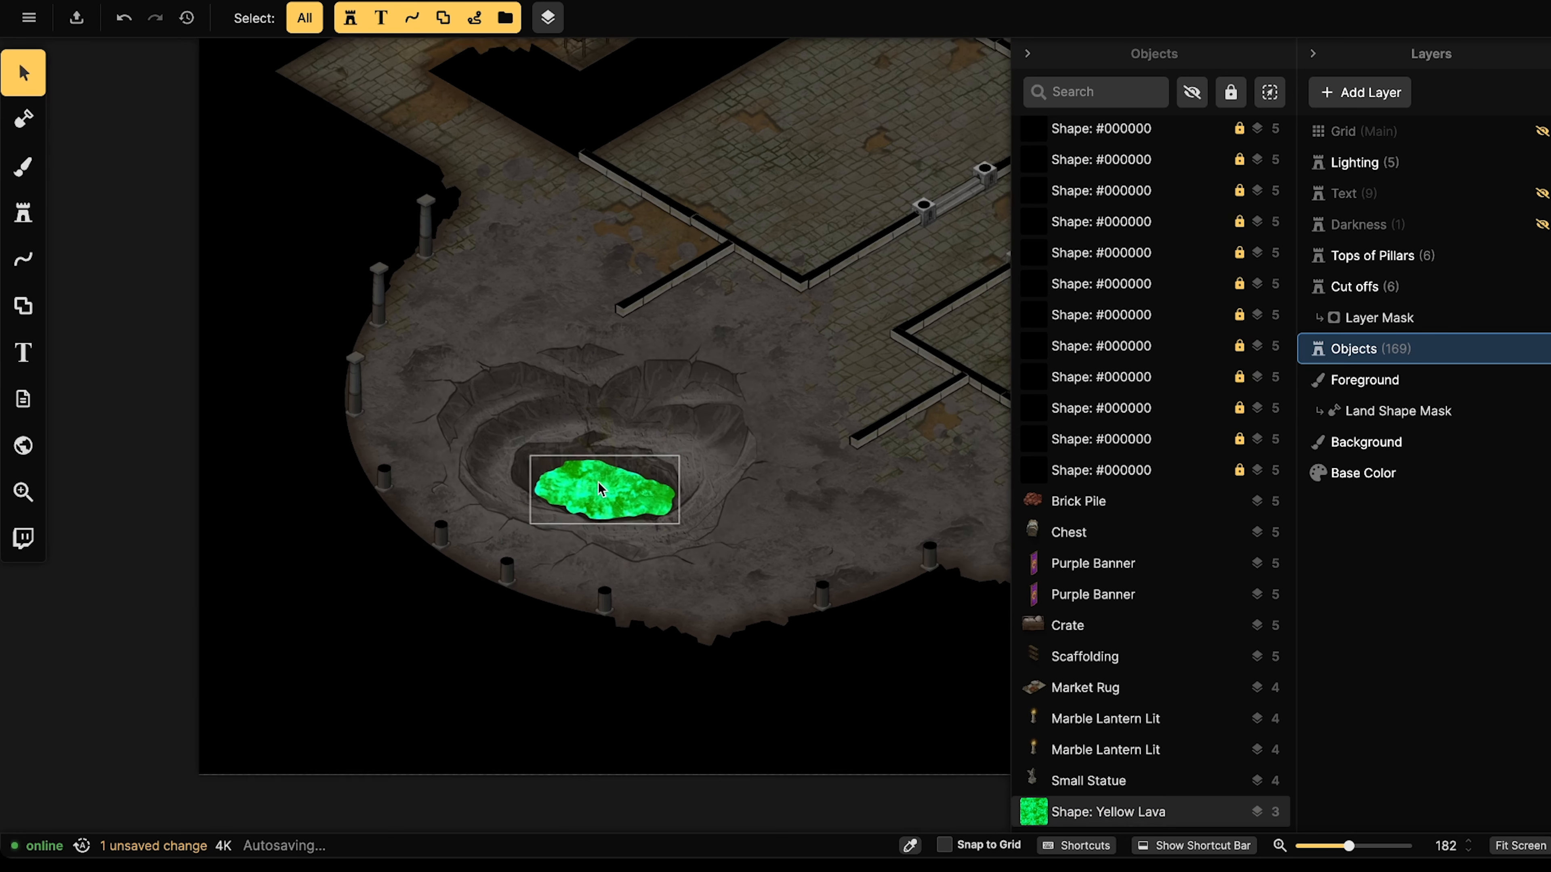
scroll(603, 483, "up", 8)
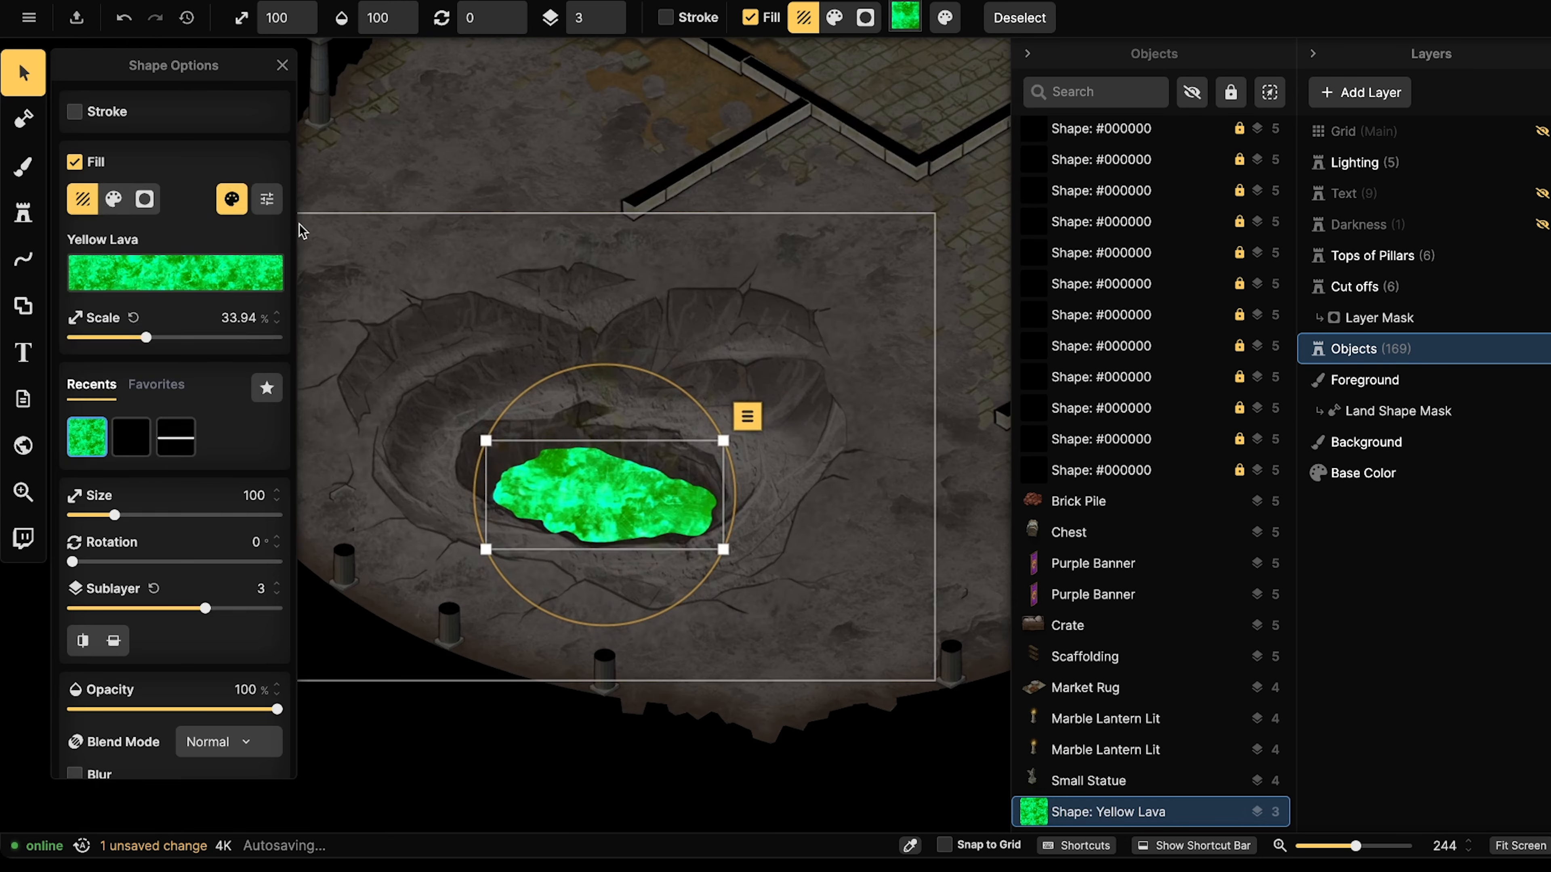
left_click(241, 204)
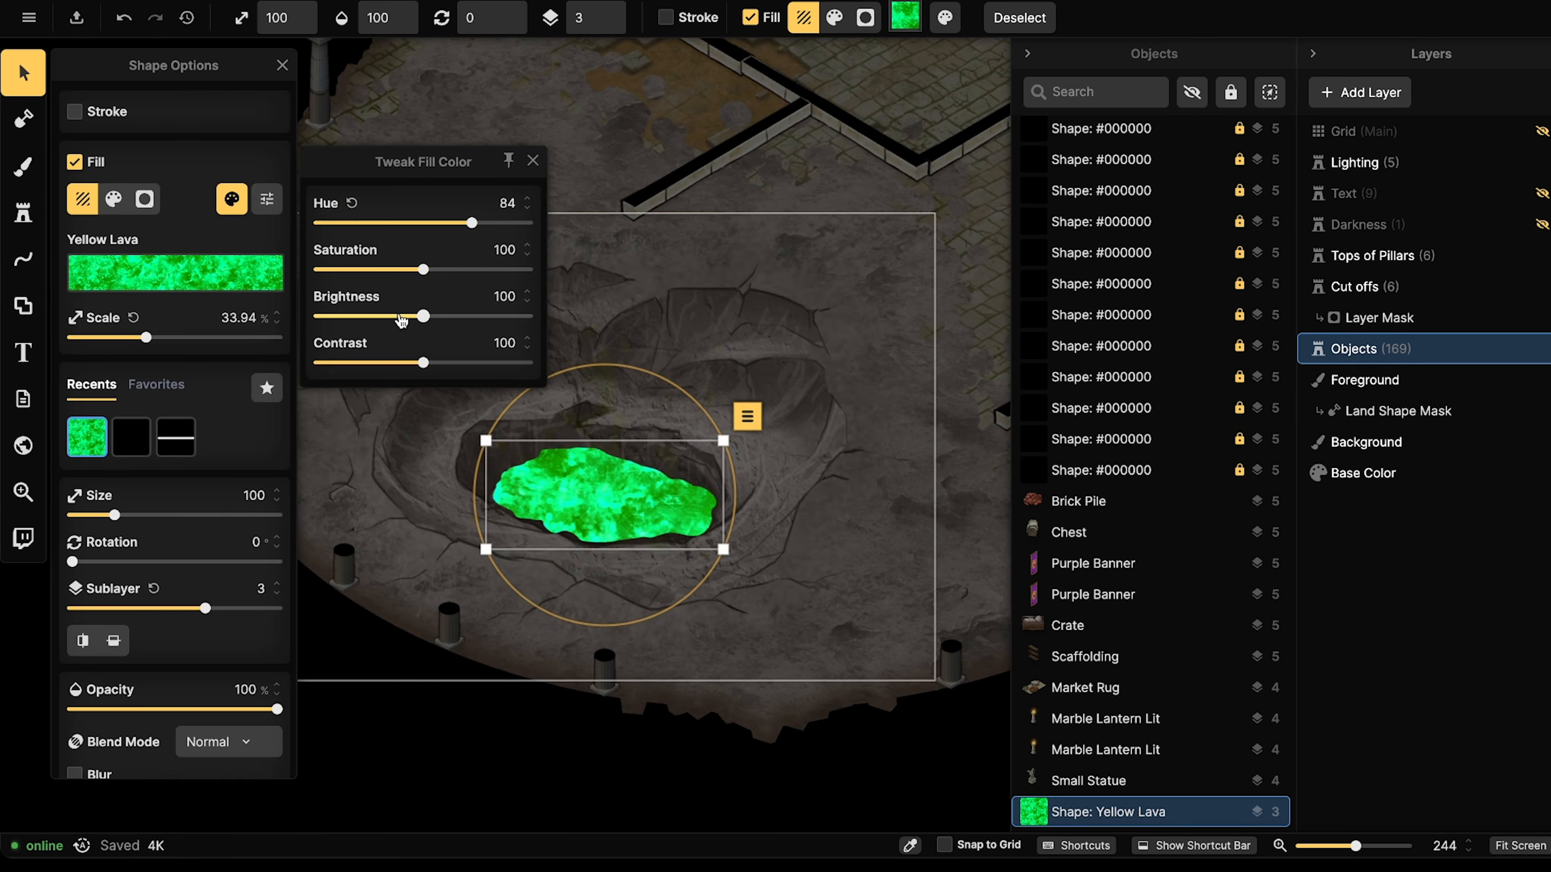
left_click_drag(401, 319, 392, 318)
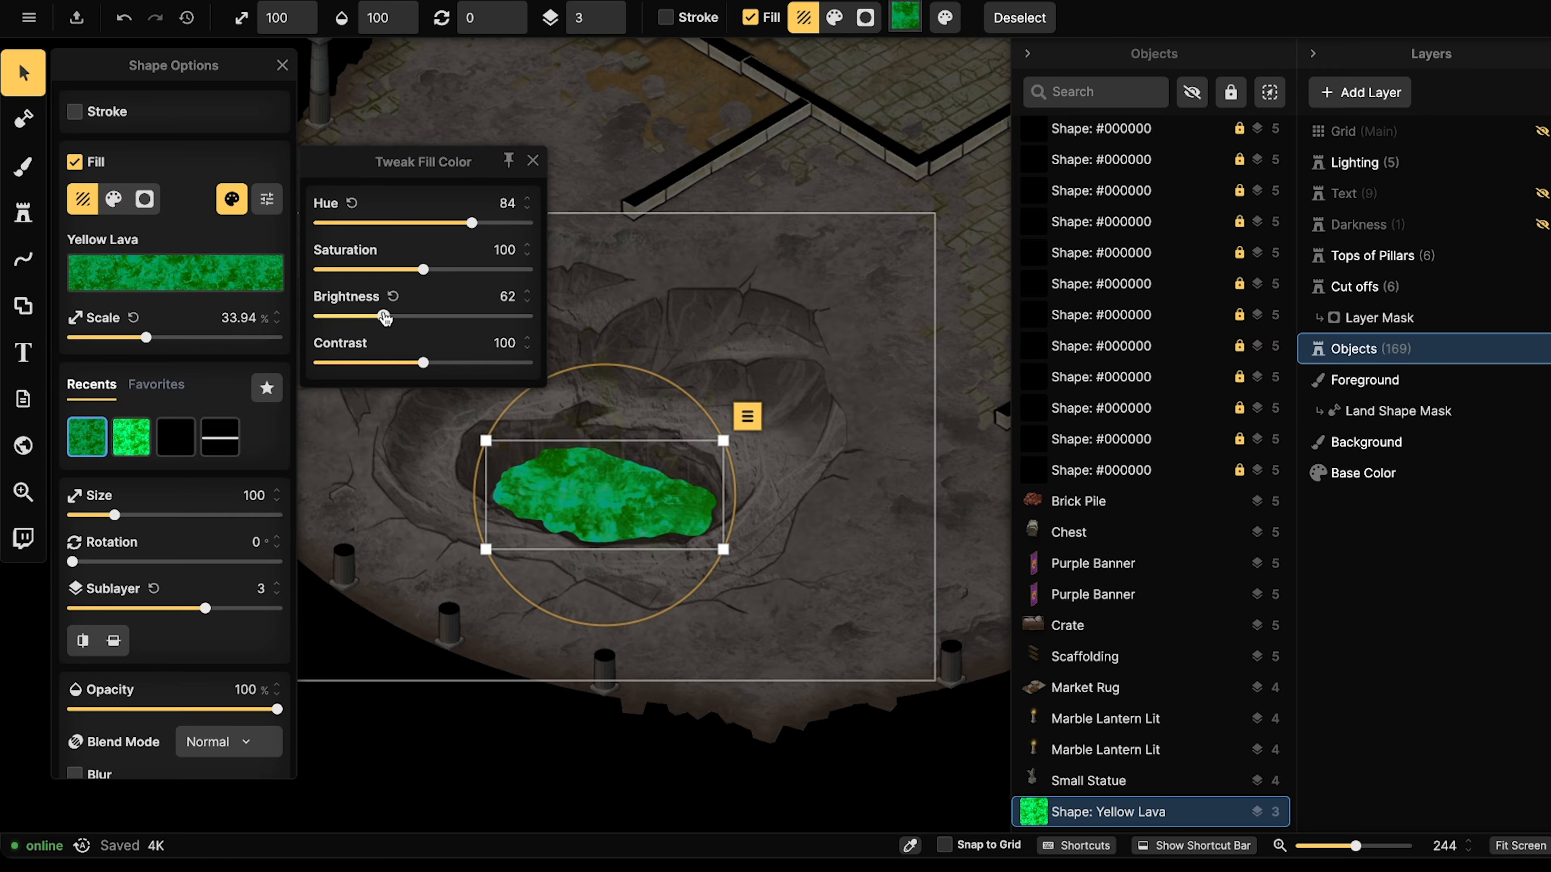
left_click_drag(149, 346, 171, 346)
Deselect the lava pool and show the Darkness layer to check the pit under dim lighting.
scroll(655, 298, "down", 2)
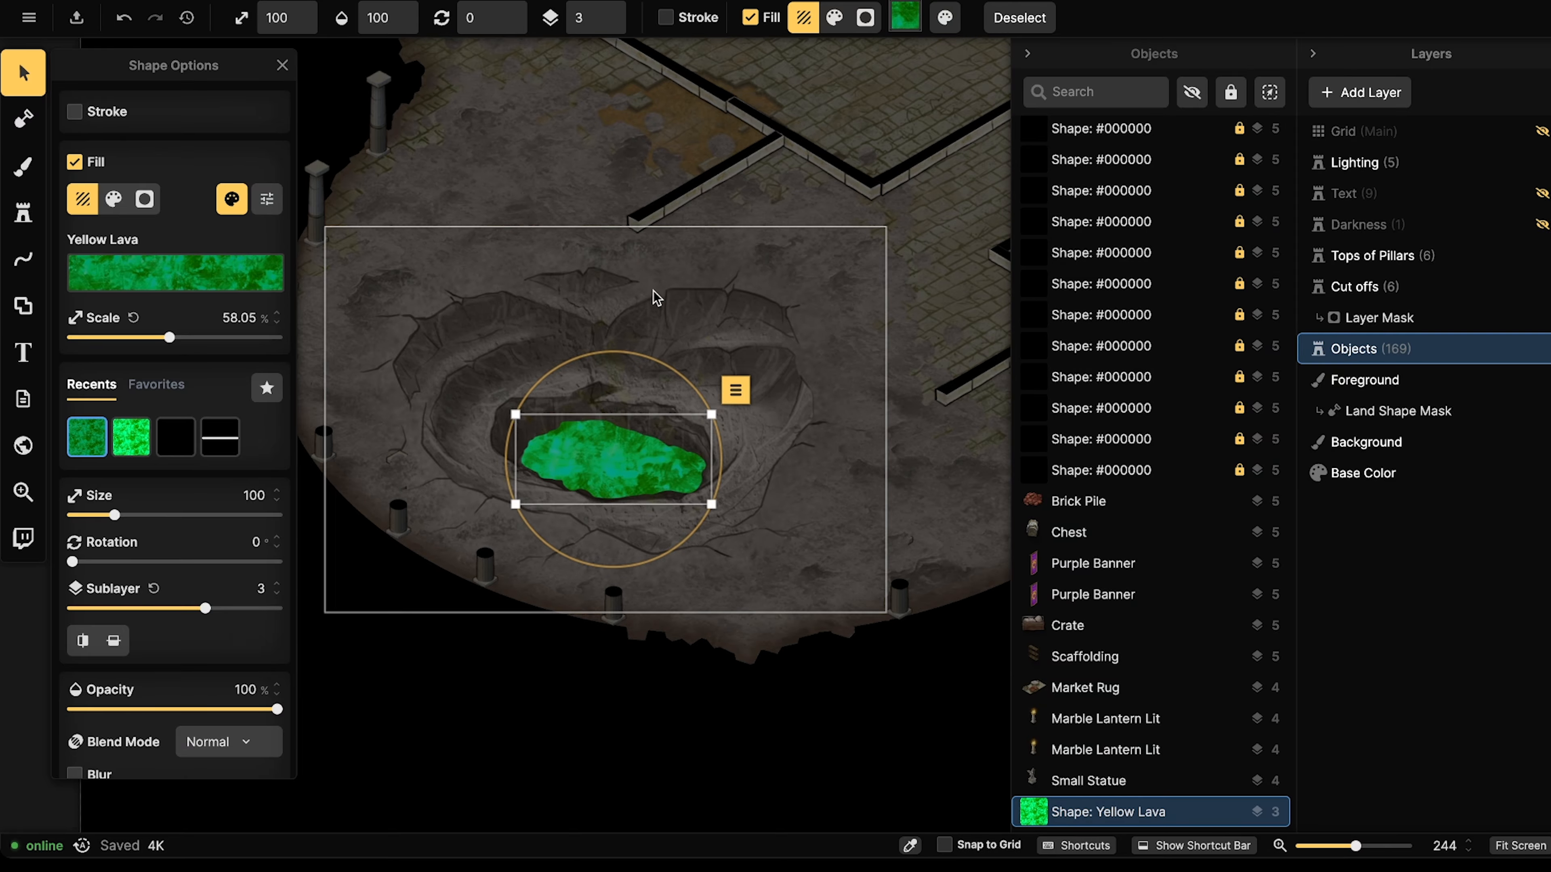
scroll(716, 276, "down", 3)
key("Escape")
right_click_drag(740, 244, 564, 390)
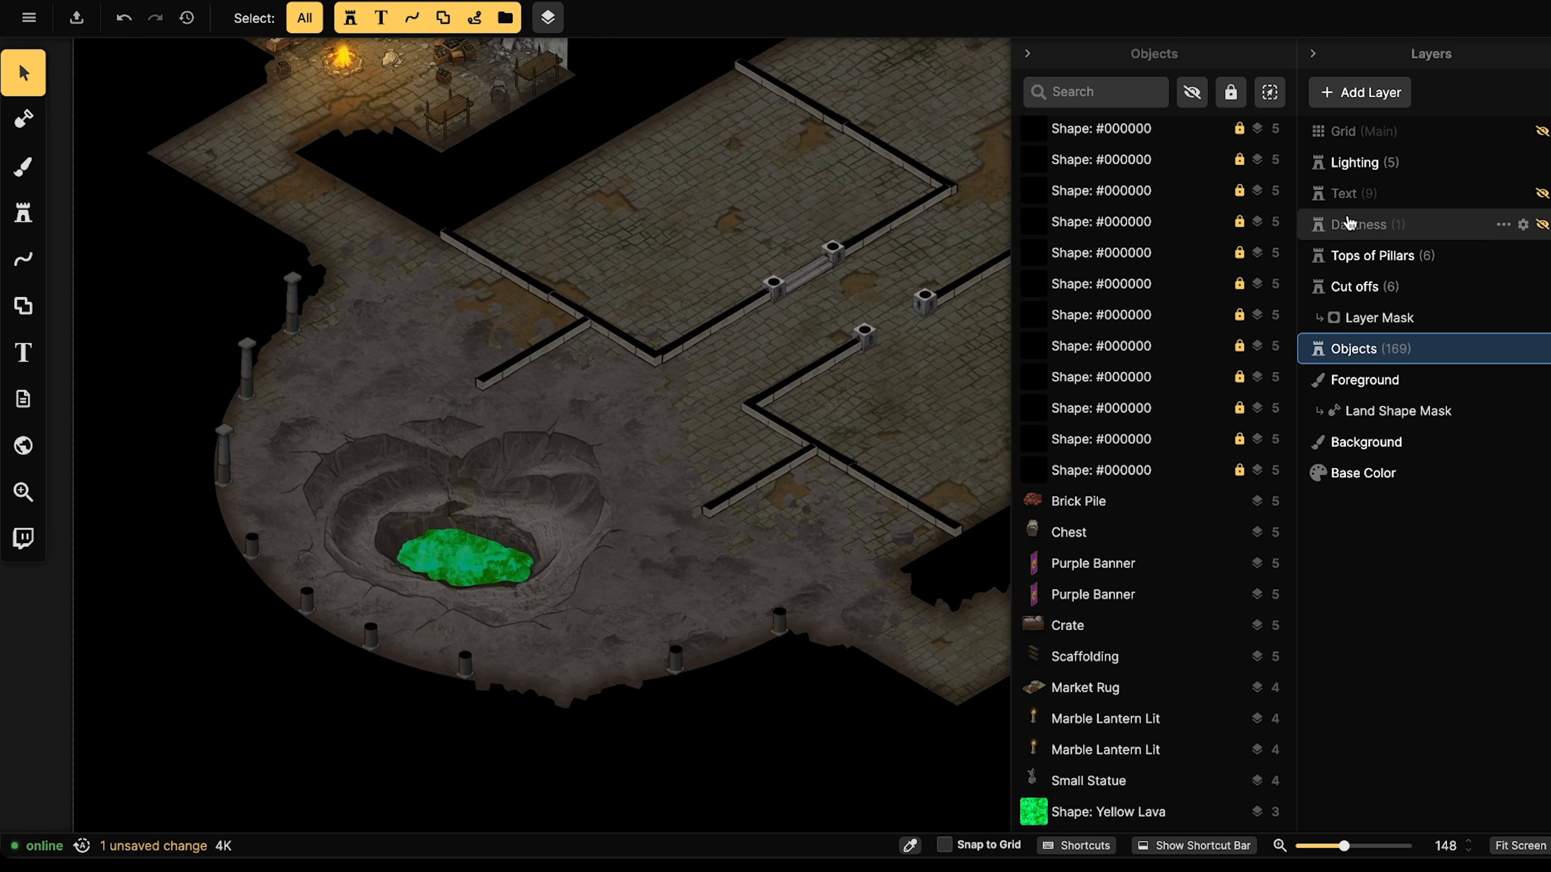
left_click(1543, 224)
scroll(710, 301, "down", 2)
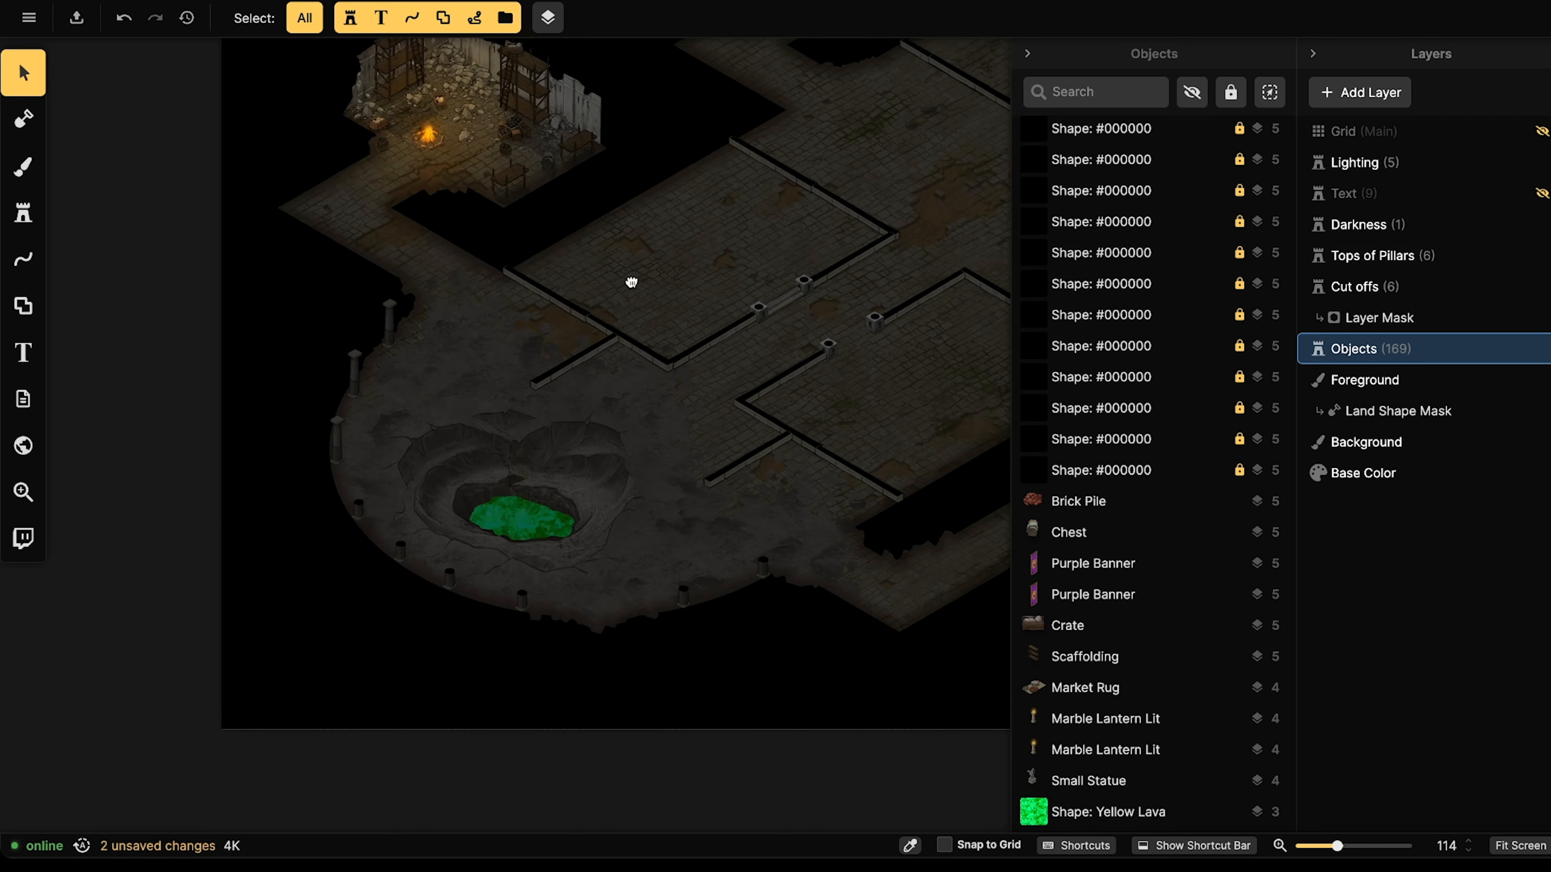
right_click_drag(630, 277, 416, 425)
right_click_drag(342, 497, 539, 290)
scroll(514, 477, "up", 4)
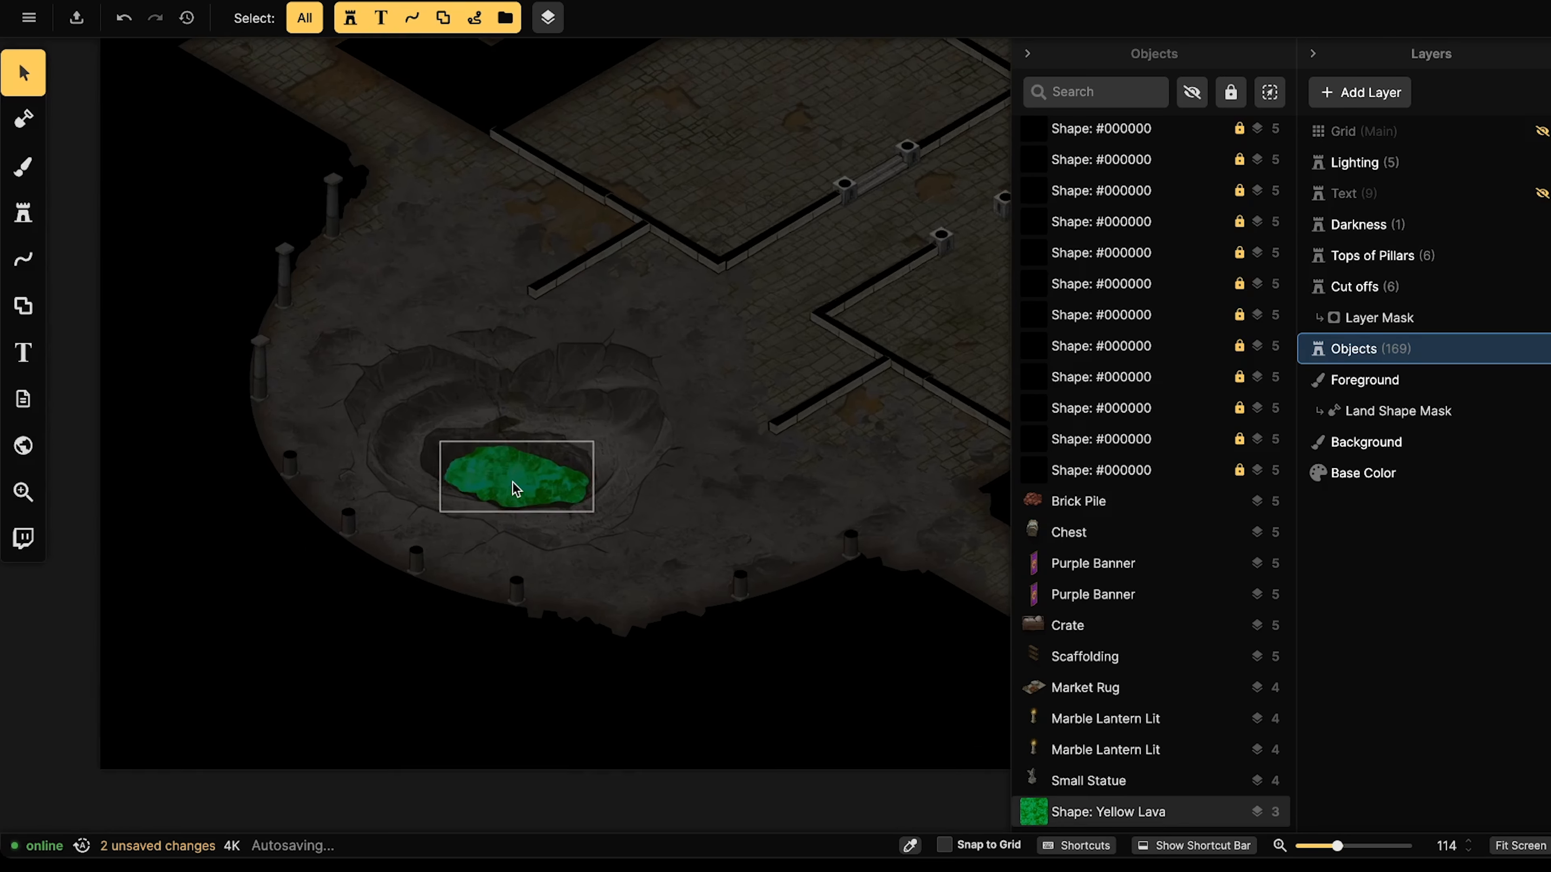
Select the lava pool in the pit and set its fill hue to -100.
left_click(511, 482)
scroll(513, 483, "up", 4)
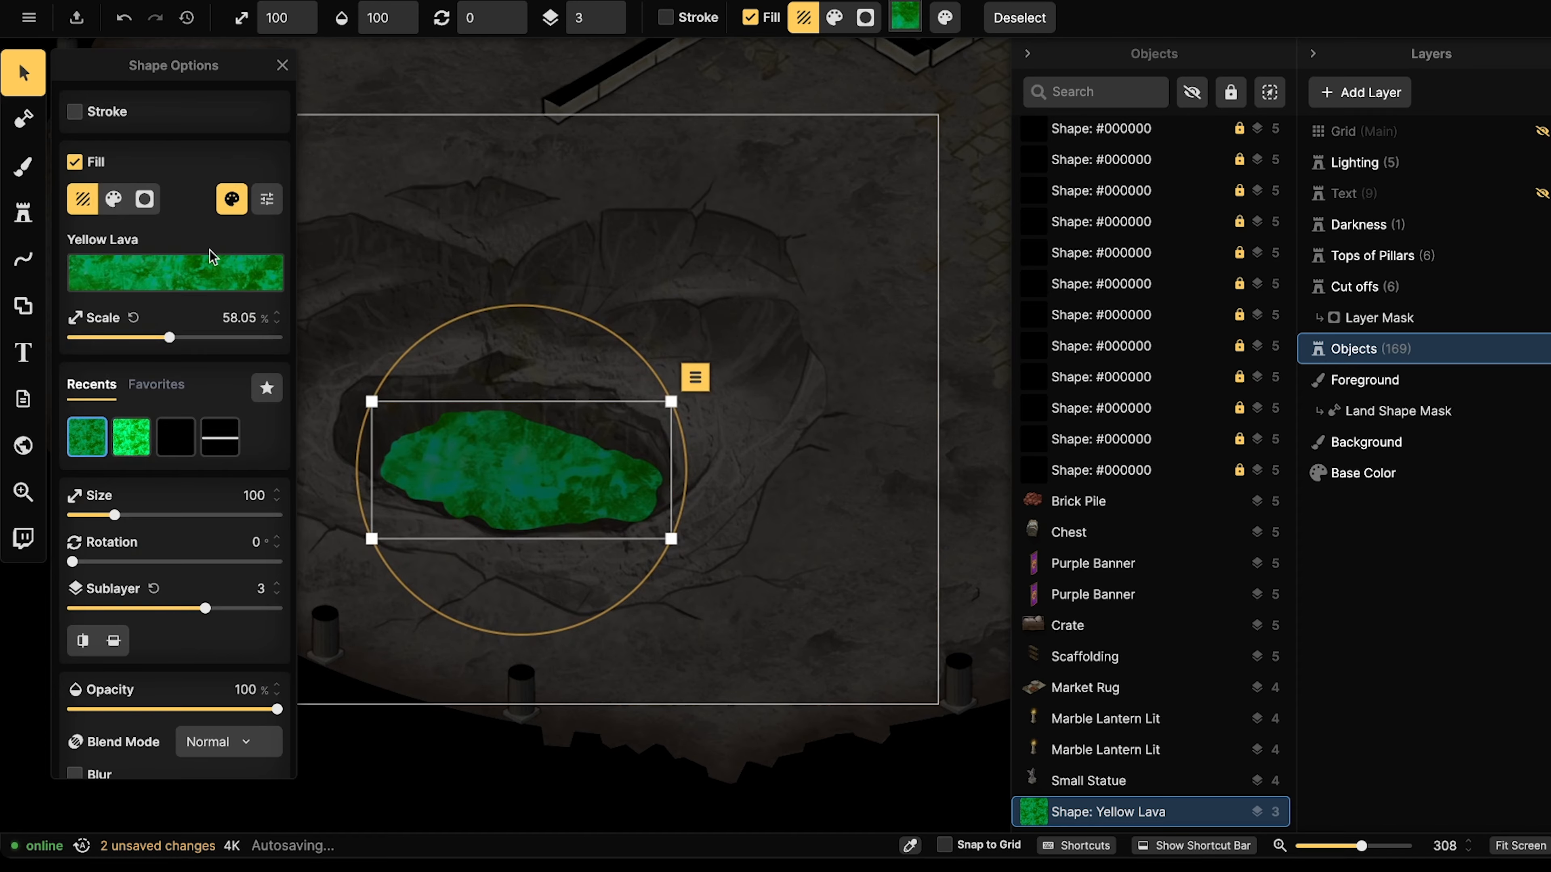
left_click(231, 198)
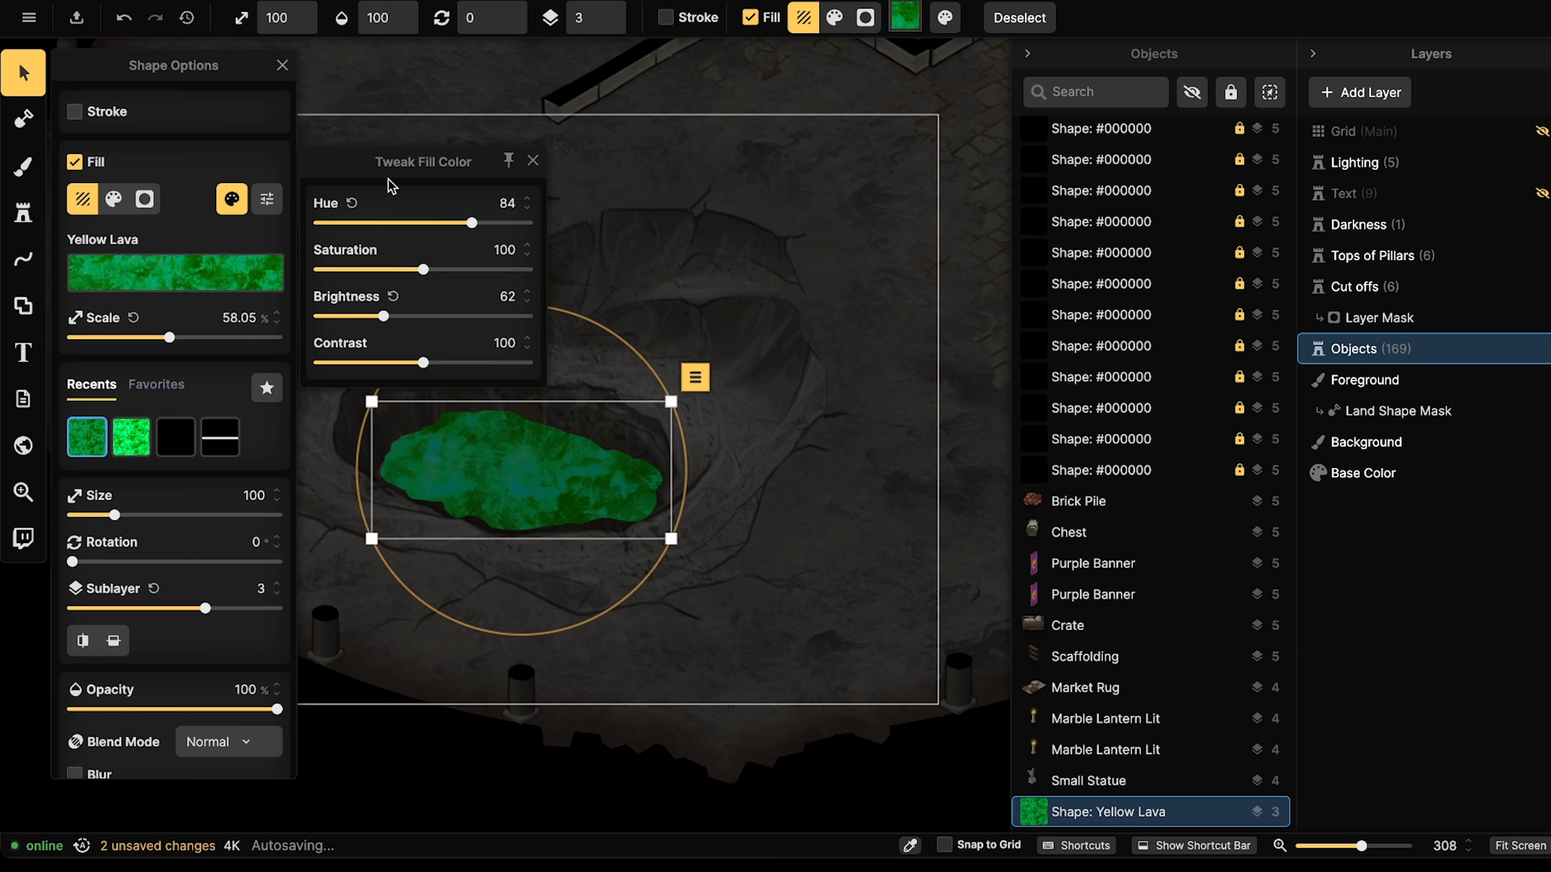
left_click_drag(423, 225, 369, 223)
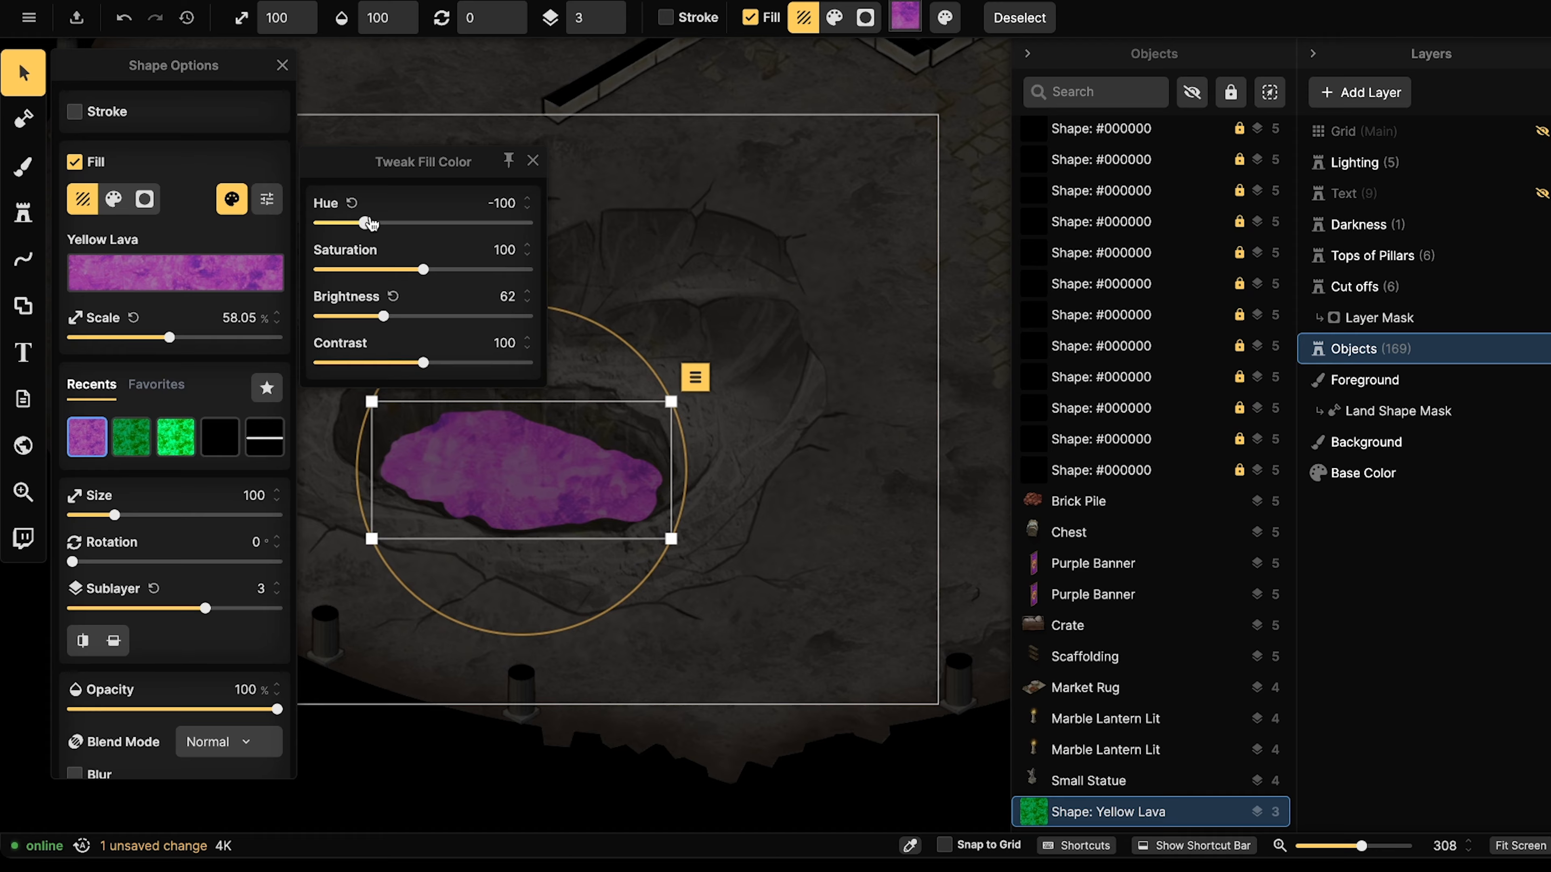
Add a solid-line stroke of size 34 around the lava pool, keeping its fill as a texture.
left_click(74, 112)
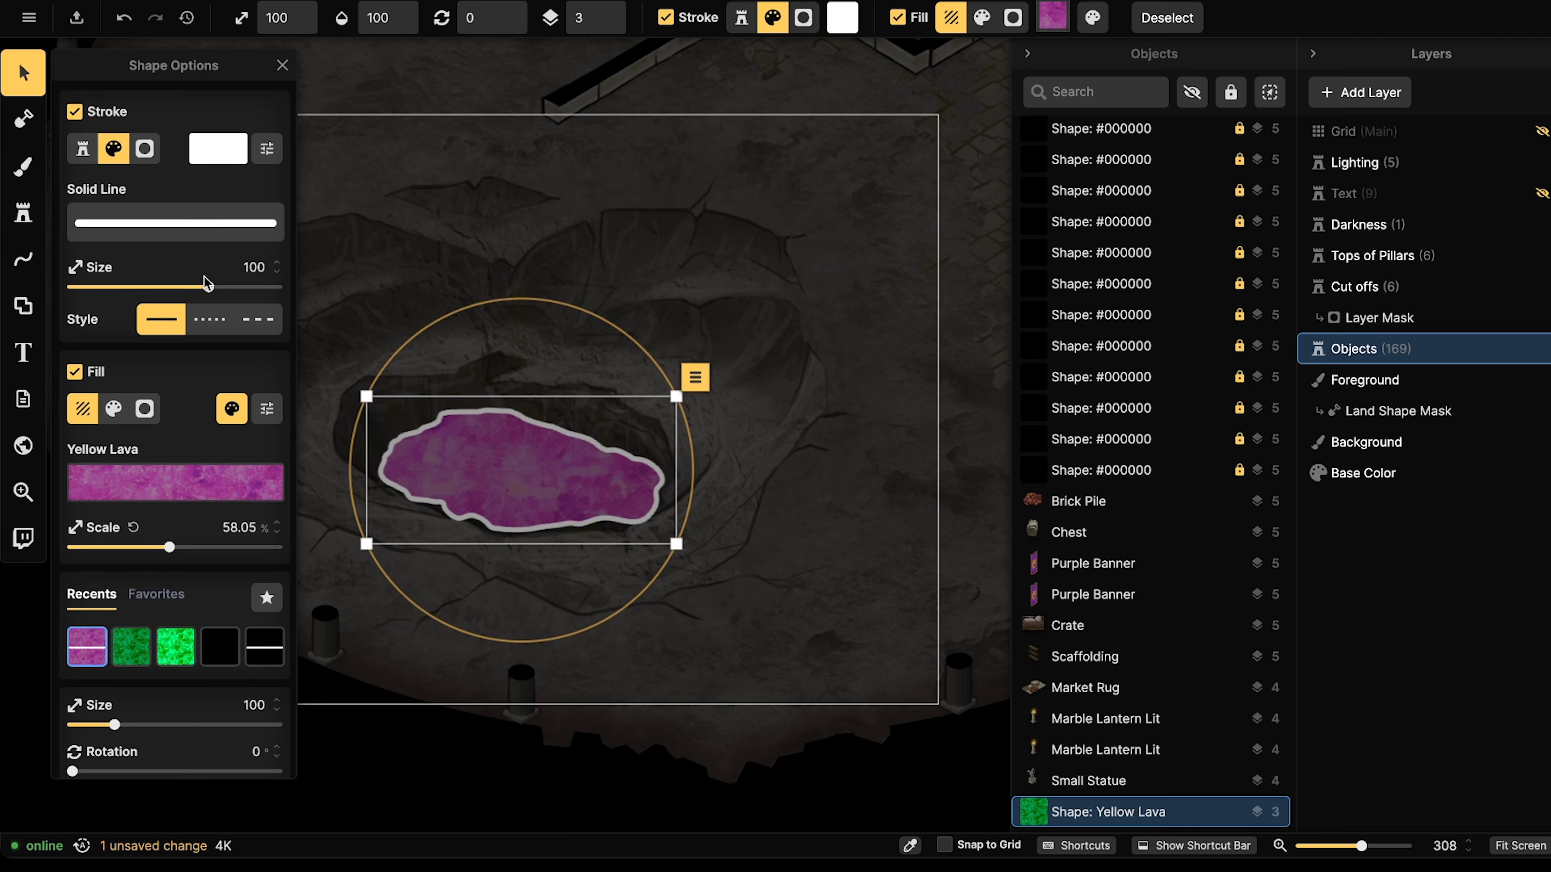
left_click_drag(203, 292, 174, 289)
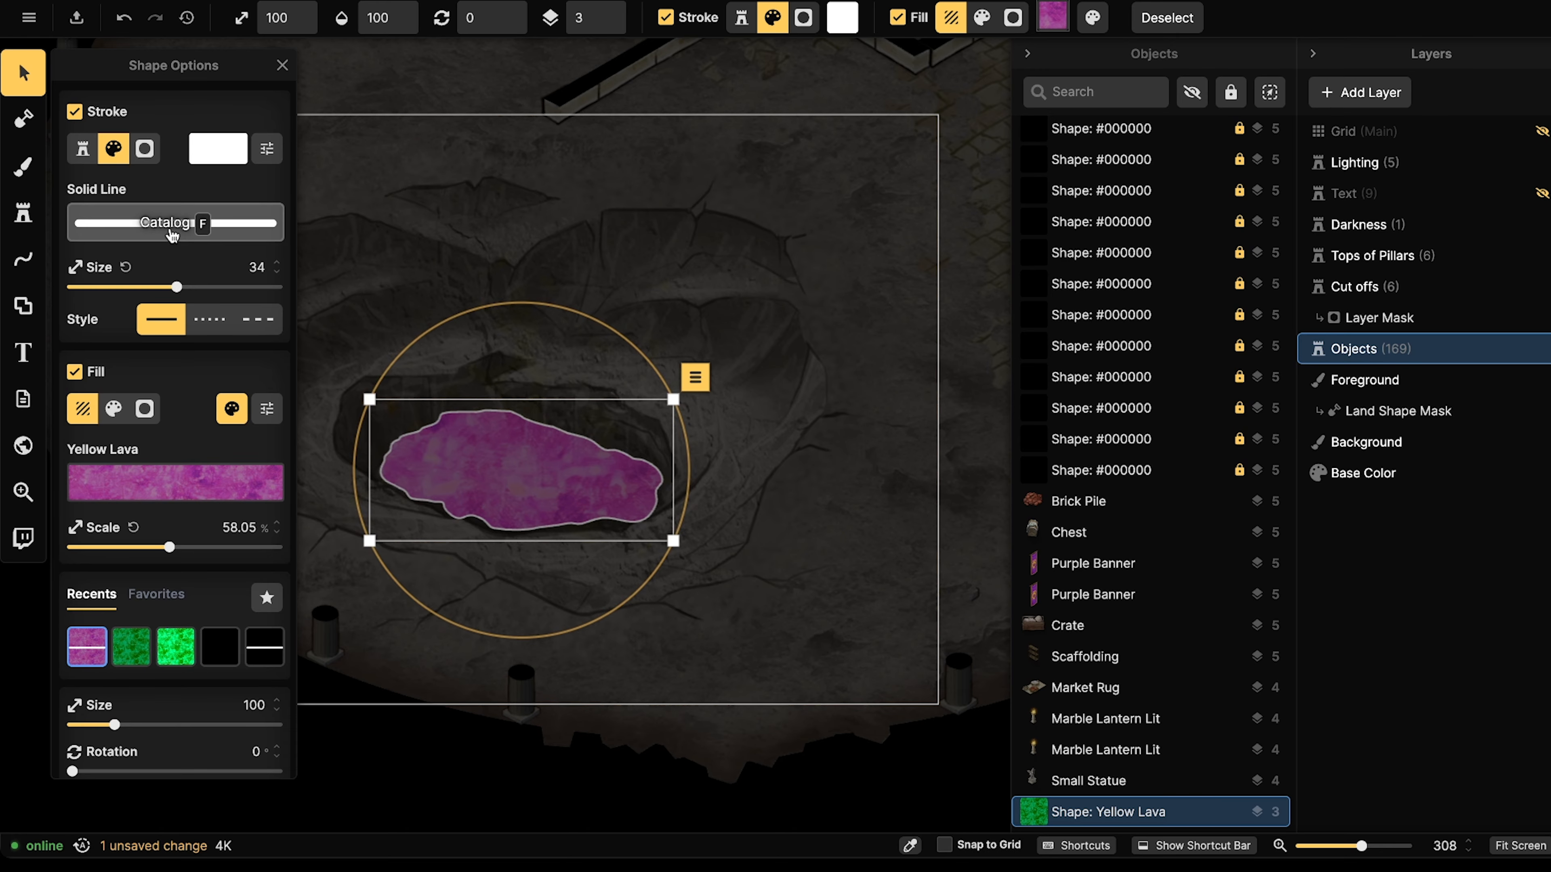
left_click(176, 224)
left_click(537, 252)
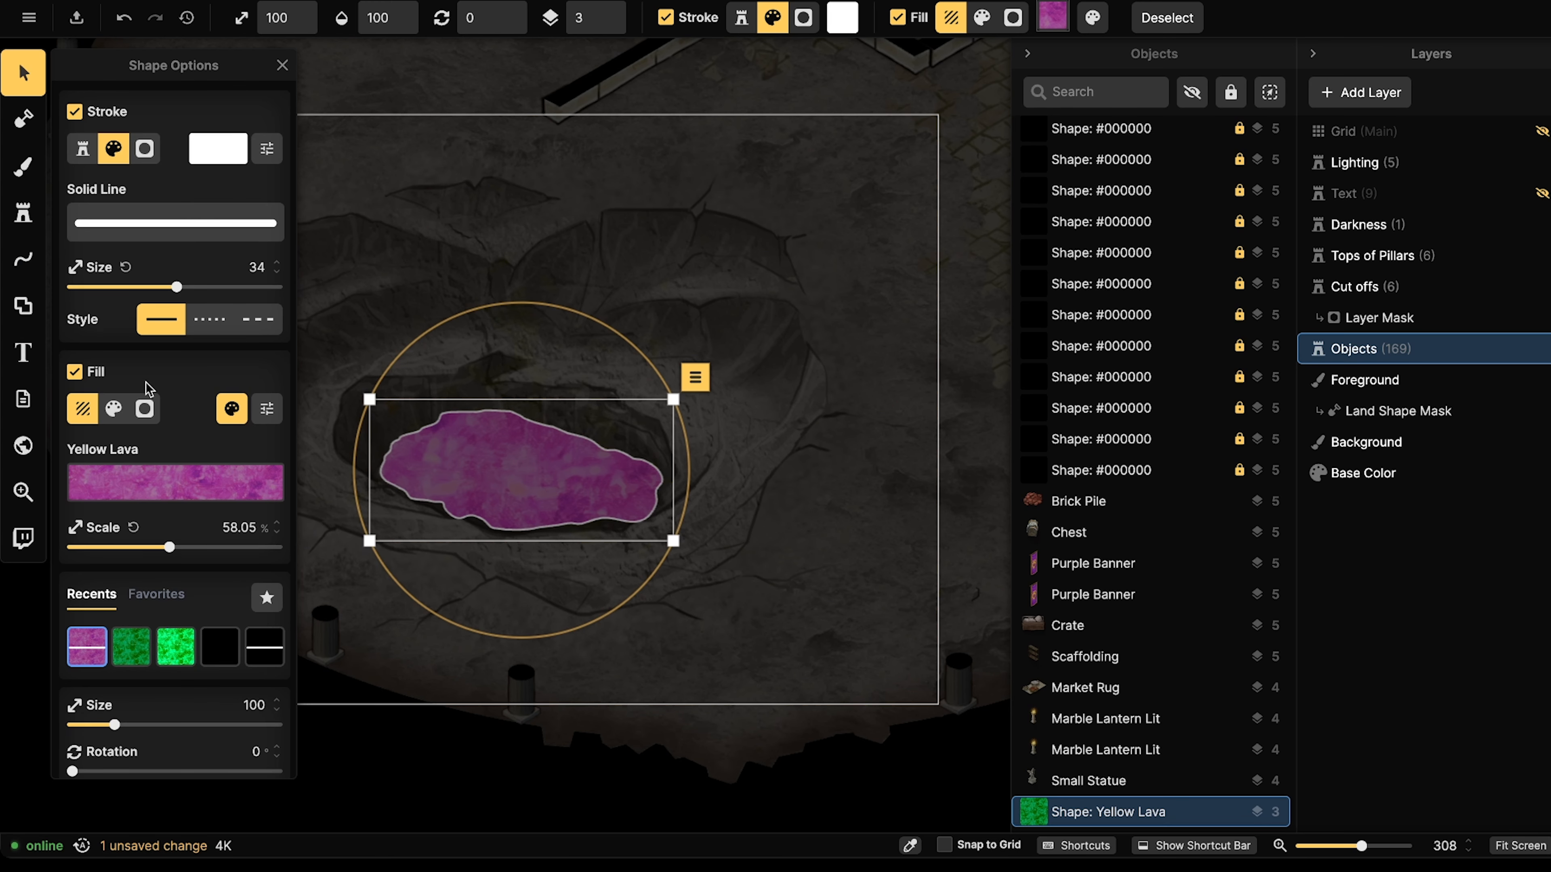
left_click(113, 408)
left_click(82, 408)
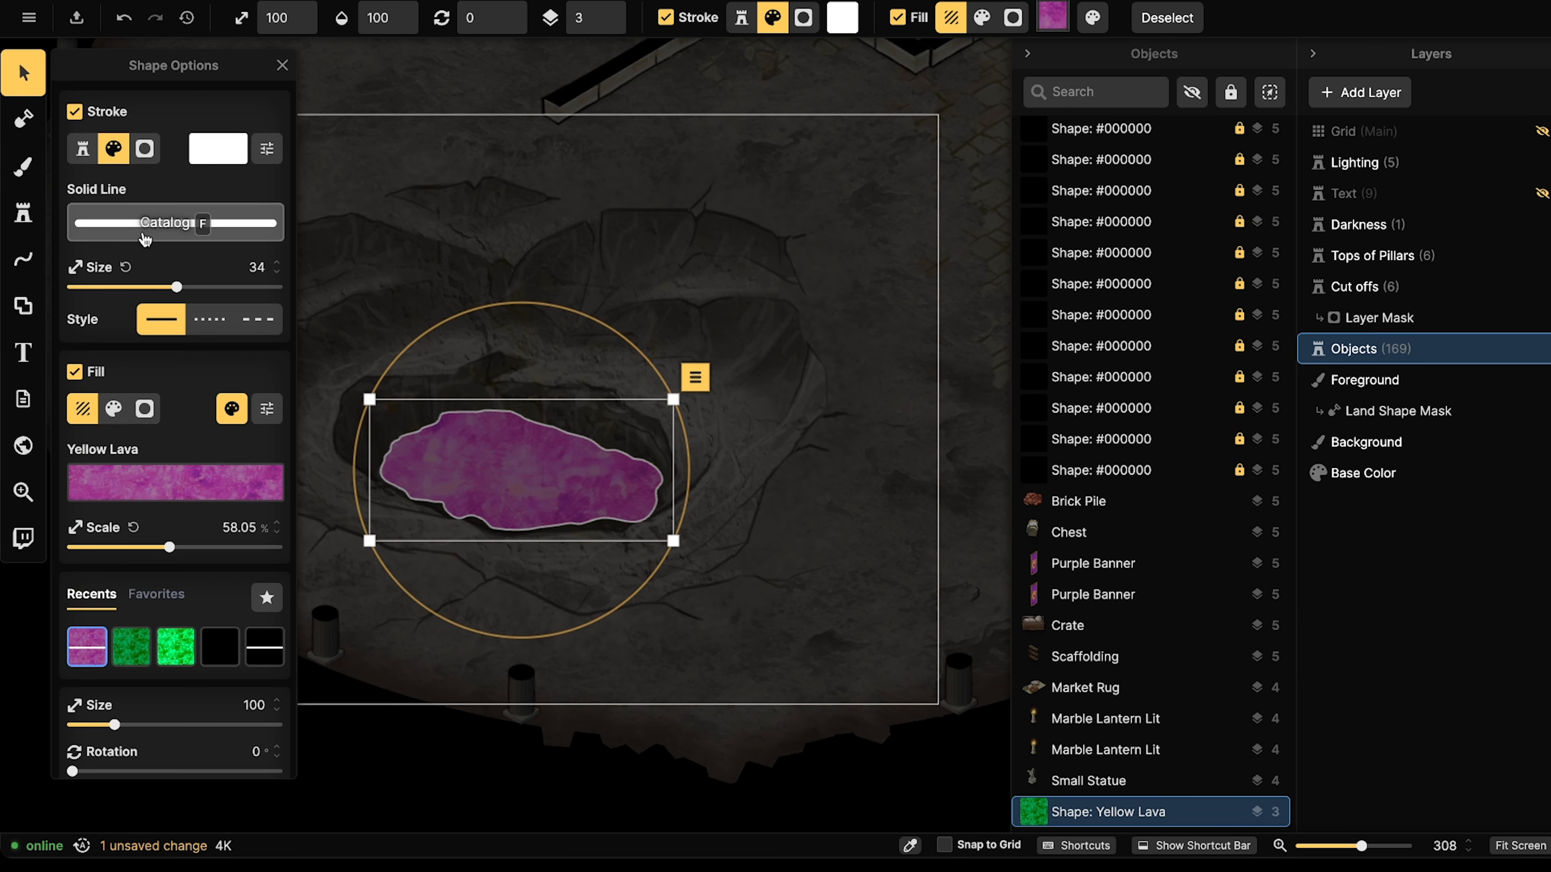
Color the lava pool's stroke pink (ff8bd1) and thin it to size 17.
left_click(211, 154)
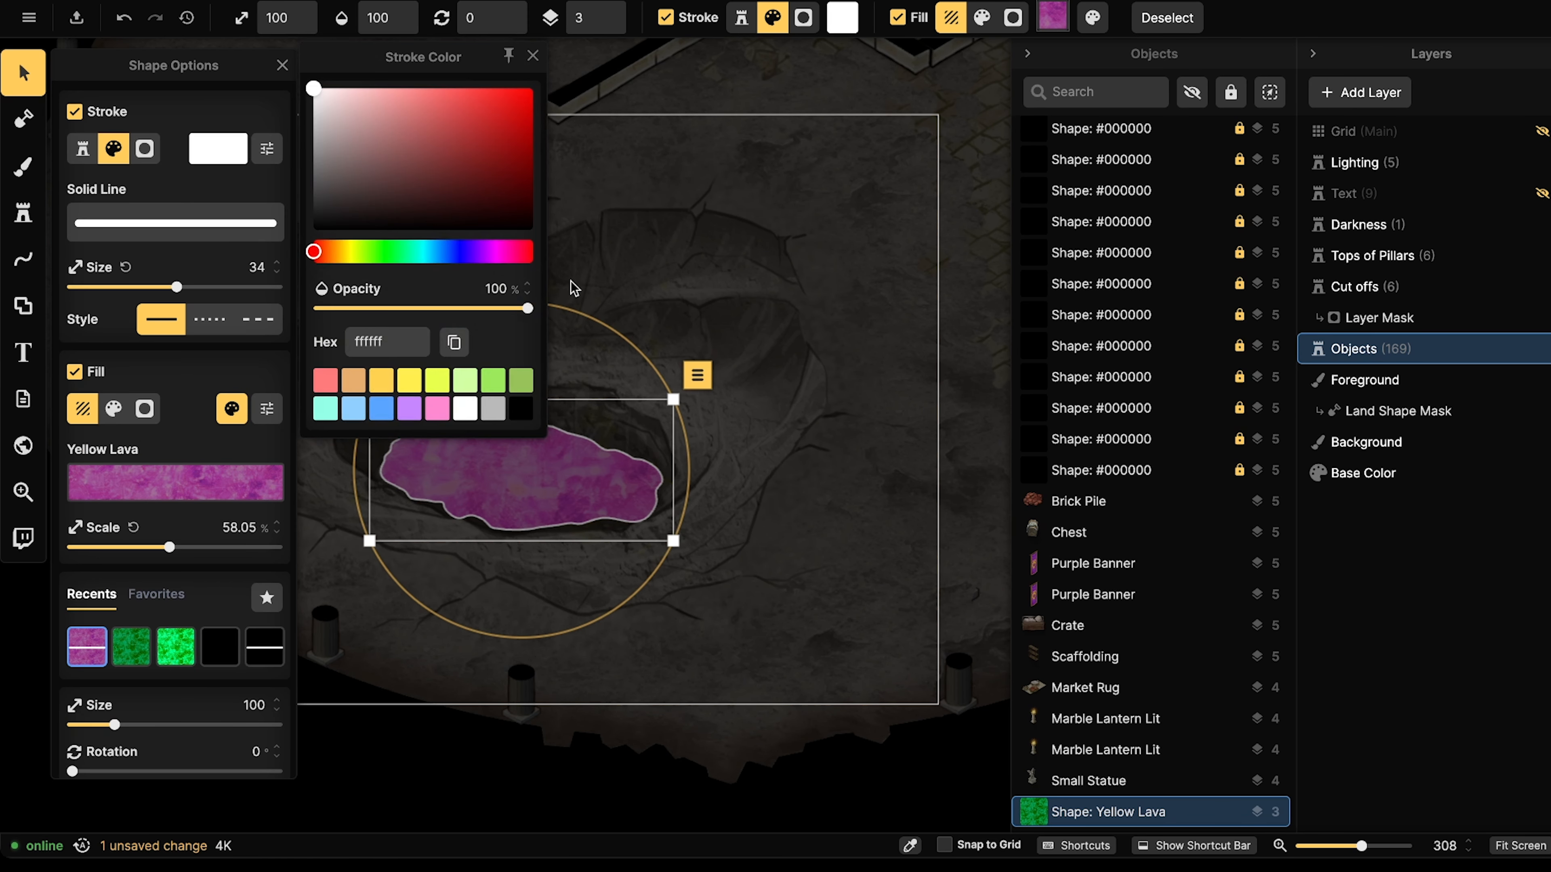
left_click(411, 409)
left_click(436, 410)
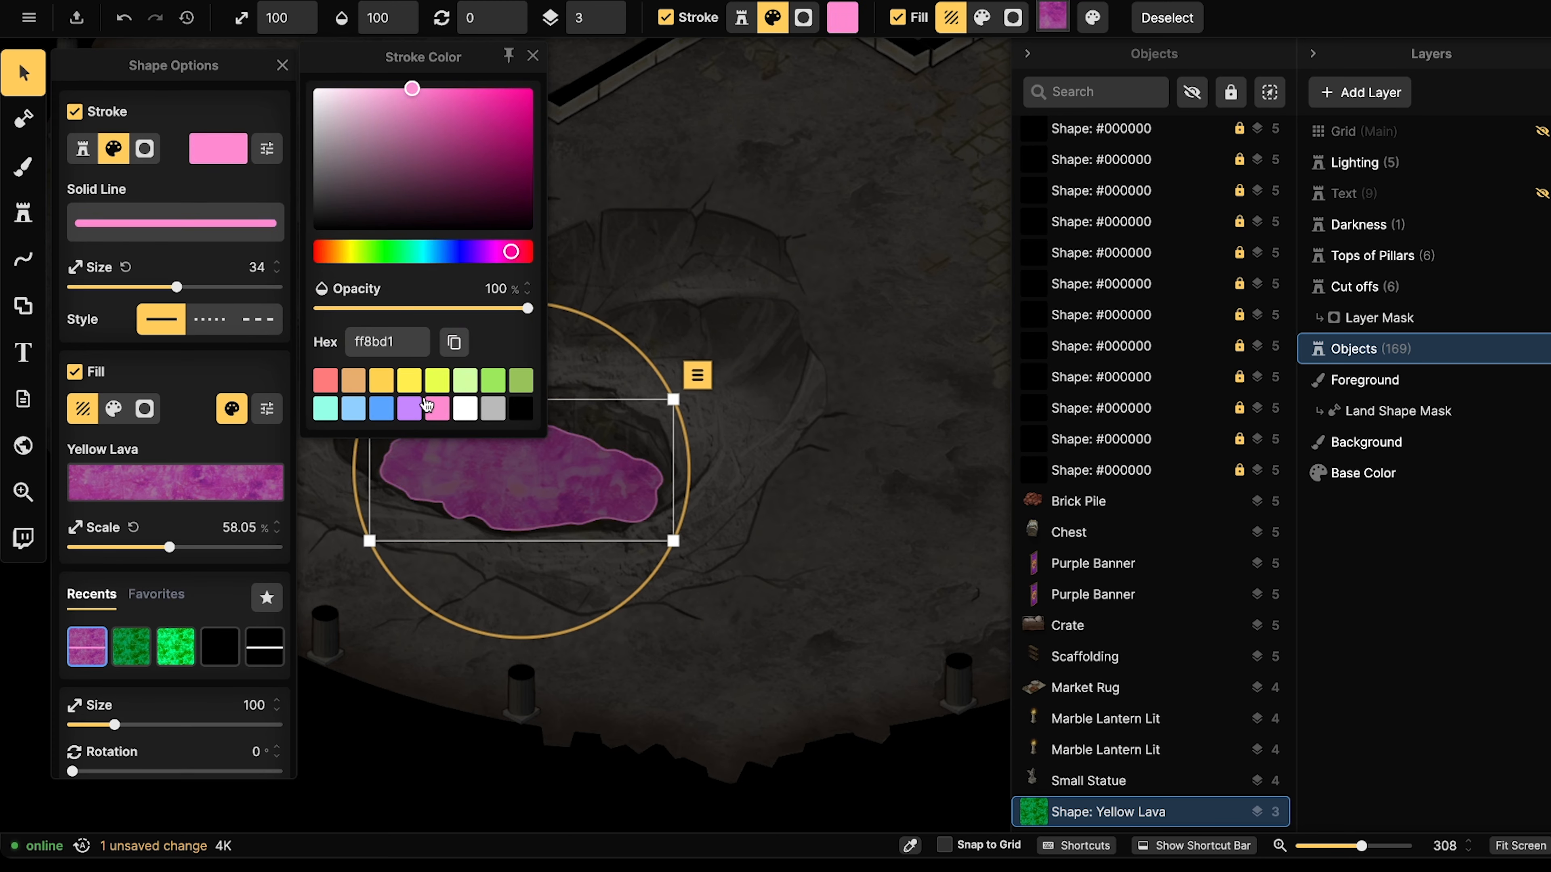
left_click(267, 149)
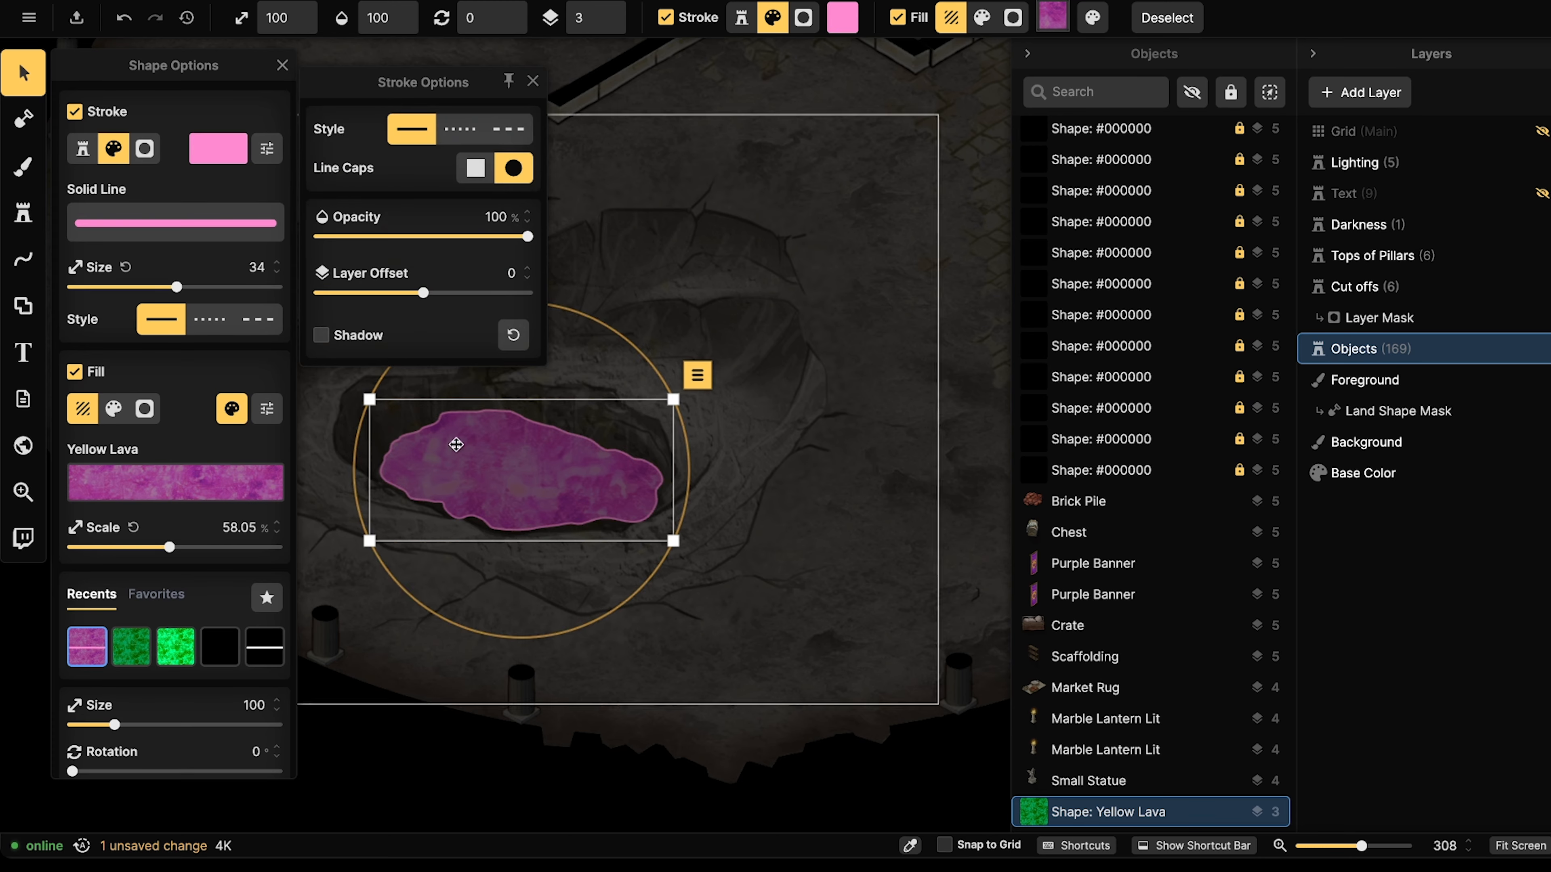
left_click(177, 288)
left_click_drag(177, 287, 157, 287)
left_click(475, 216)
Try moving and slightly rotating the lava pool, undo both changes, and deselect it.
scroll(475, 217, "down", 2)
left_click_drag(584, 456, 577, 446)
scroll(568, 445, "down", 10, "alt")
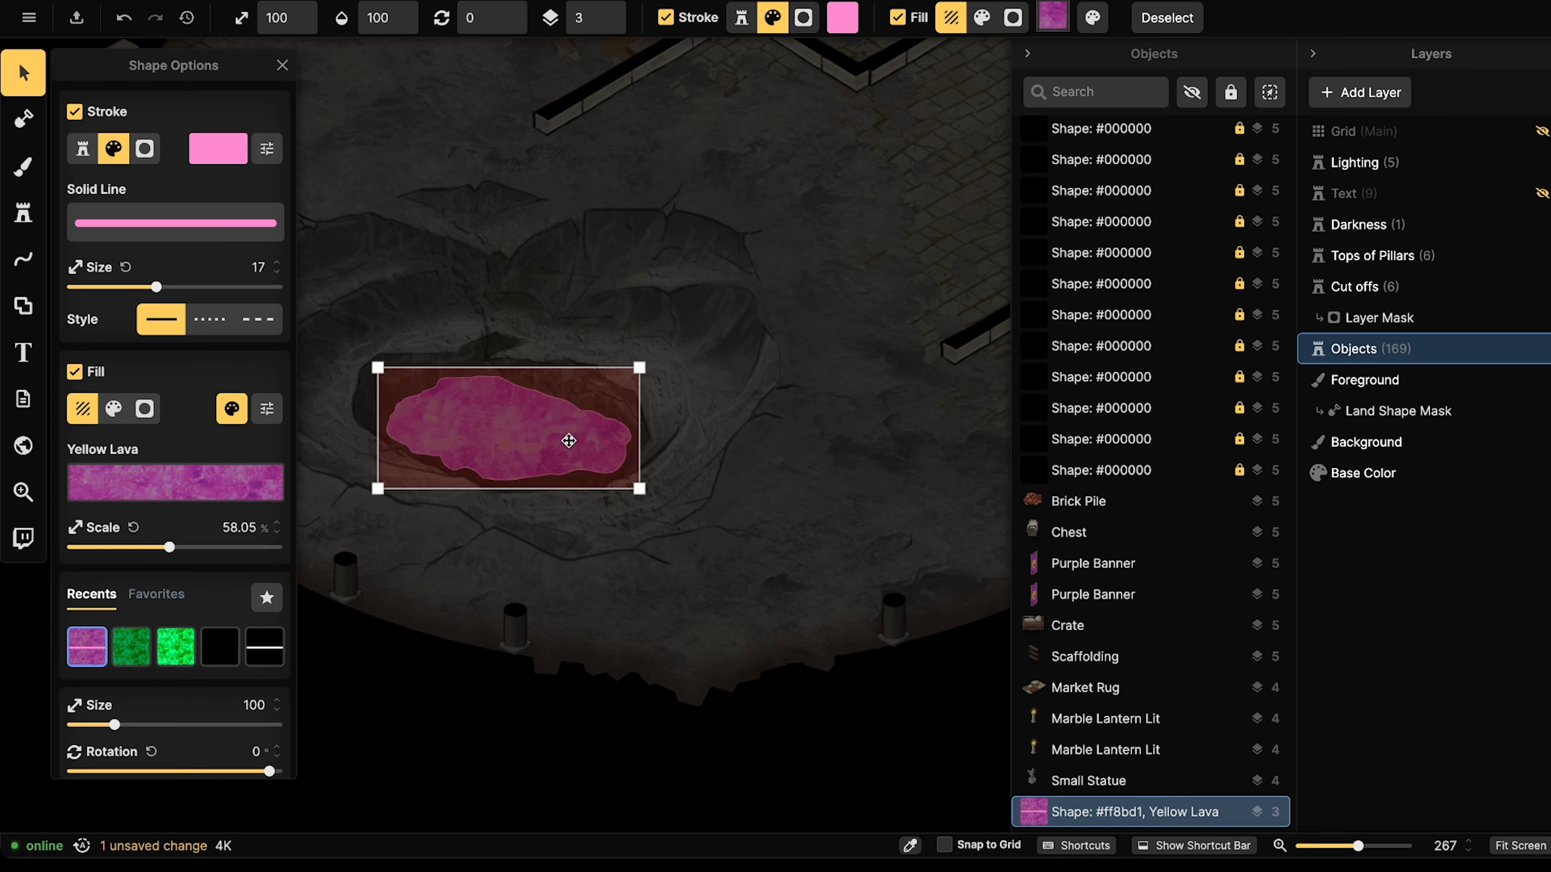
key("ctrl+z")
key("ctrl+z")
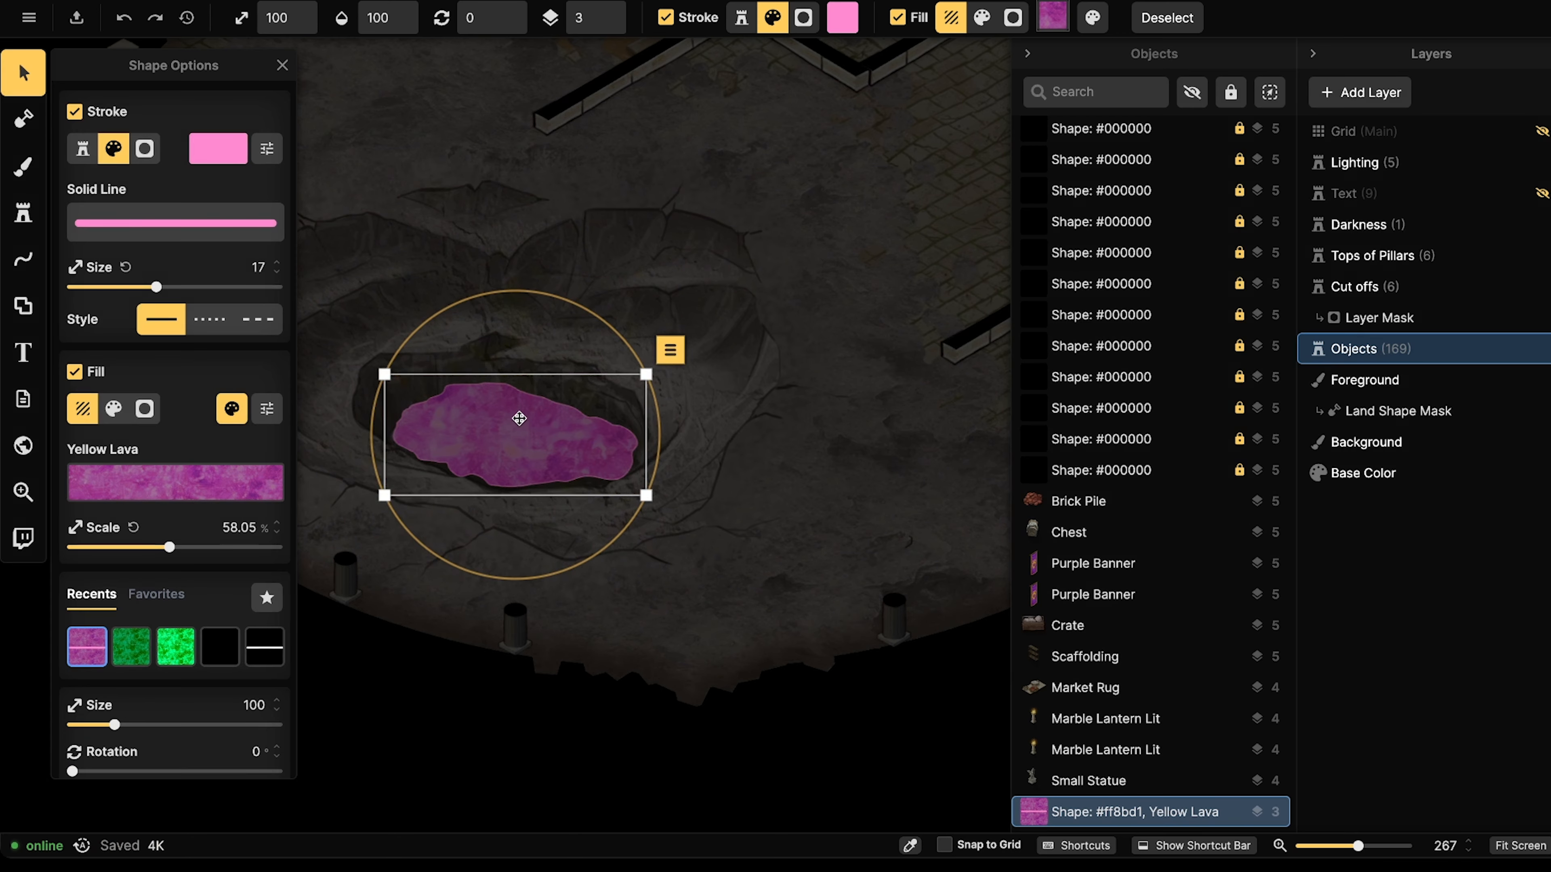
key("Escape")
Search the Fantasy Battlemaps stamps for "bubbles", choose Bubble Clusters, and place one on the floor above the pit.
left_click(23, 214)
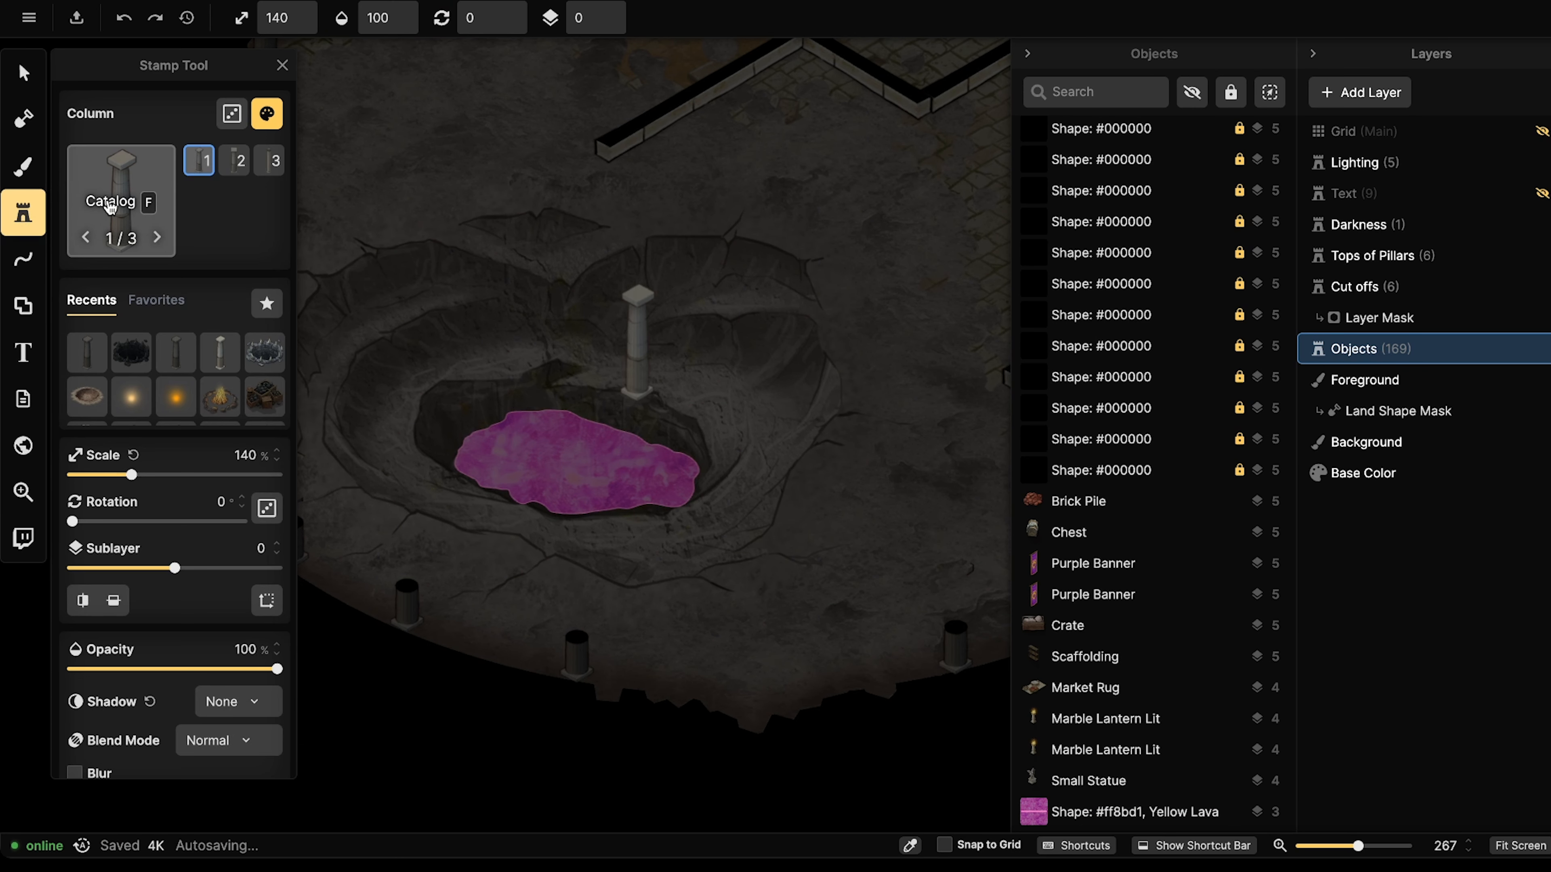
left_click(110, 202)
left_click(520, 89)
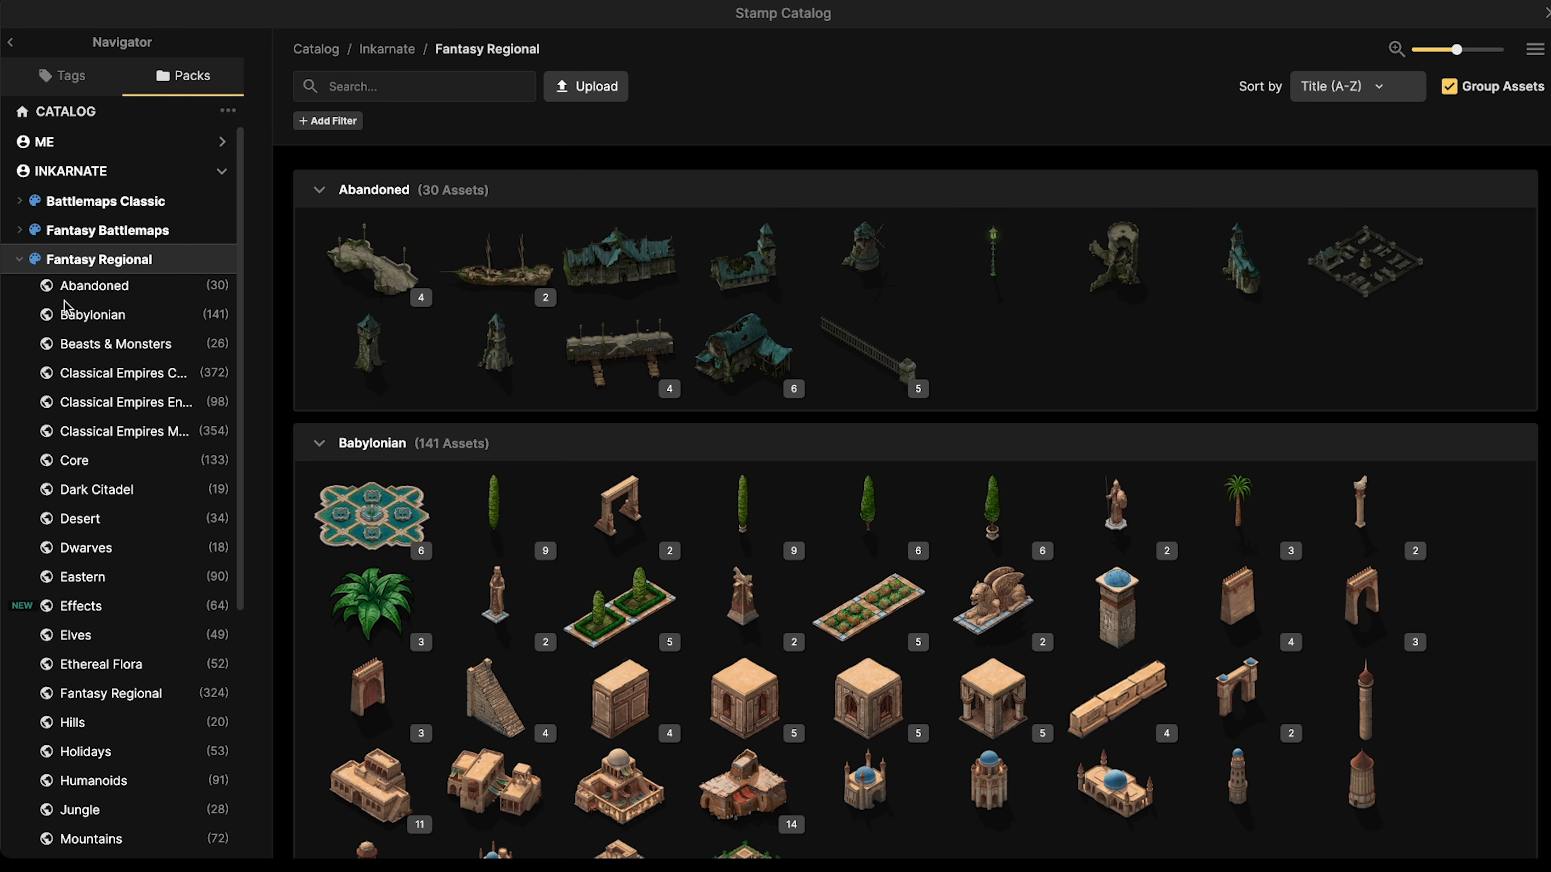
left_click(86, 232)
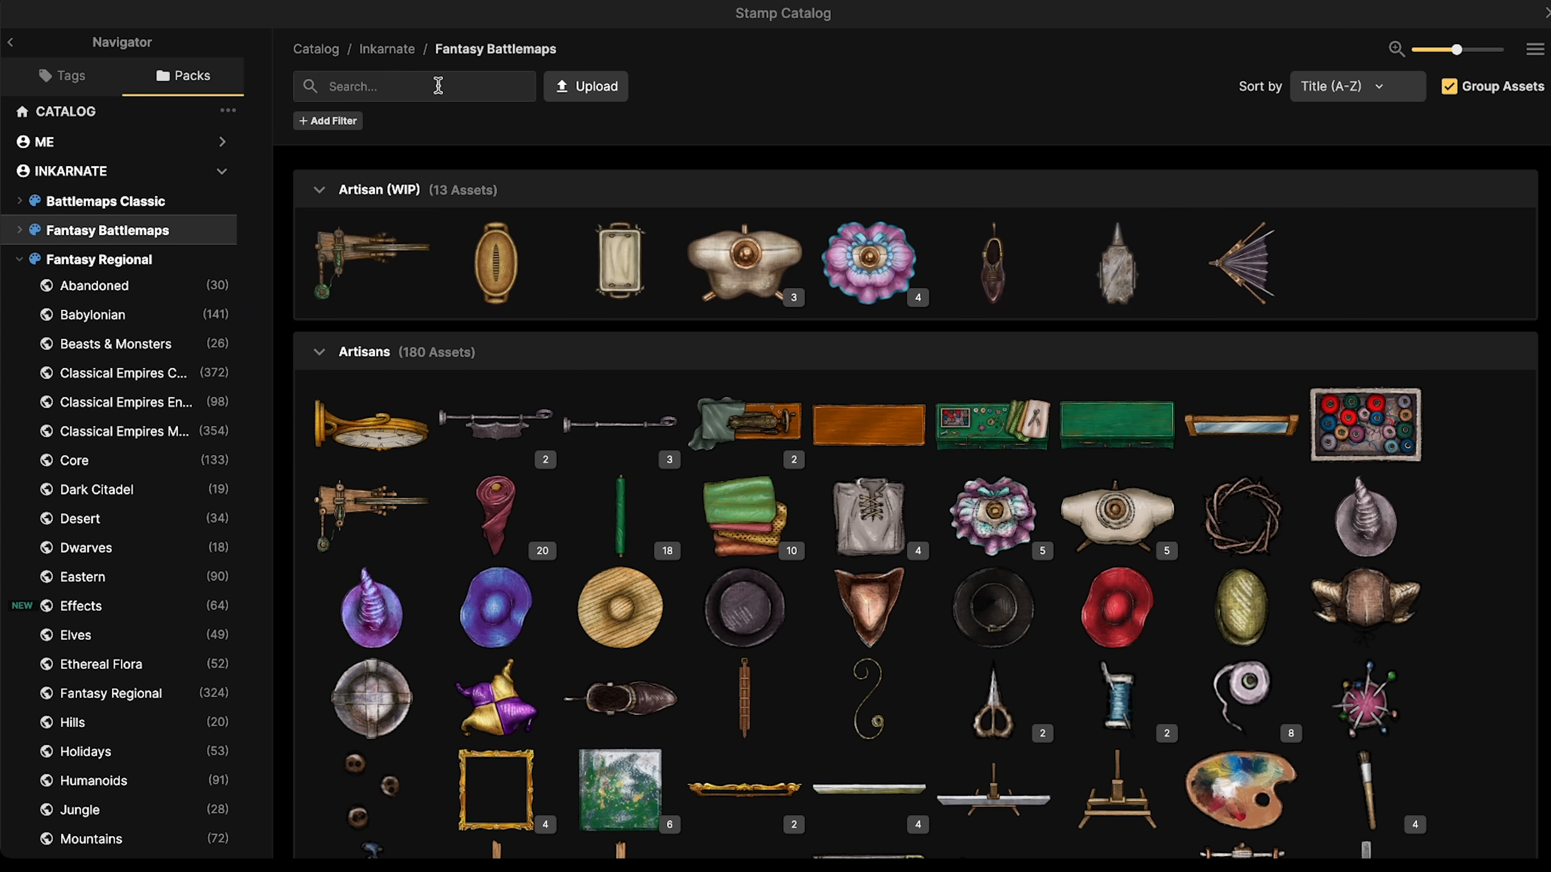
type("bub")
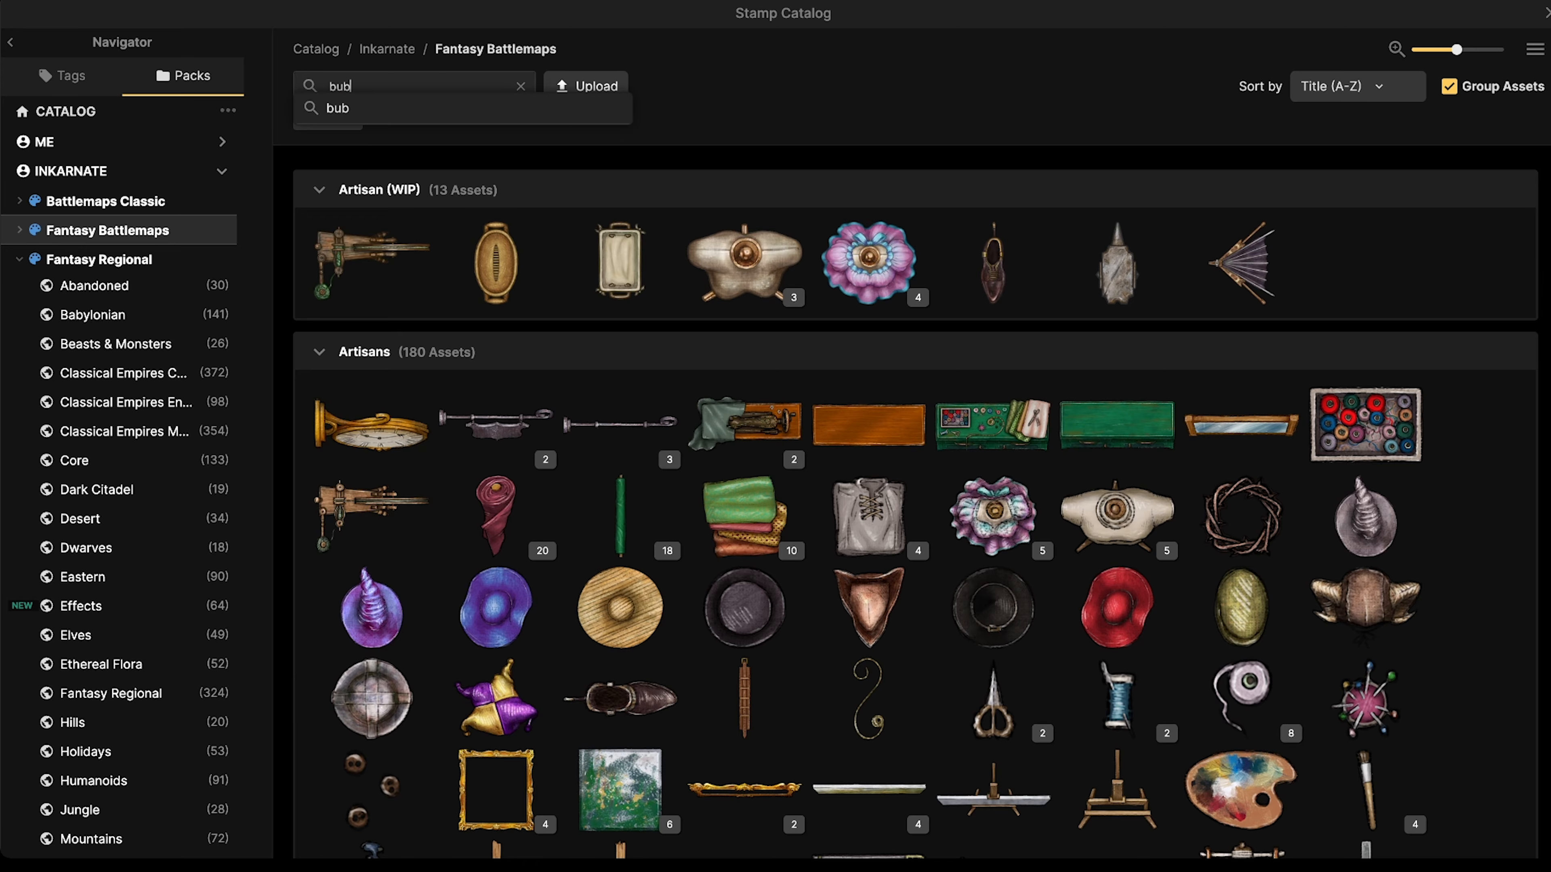
type("ble")
key("Return")
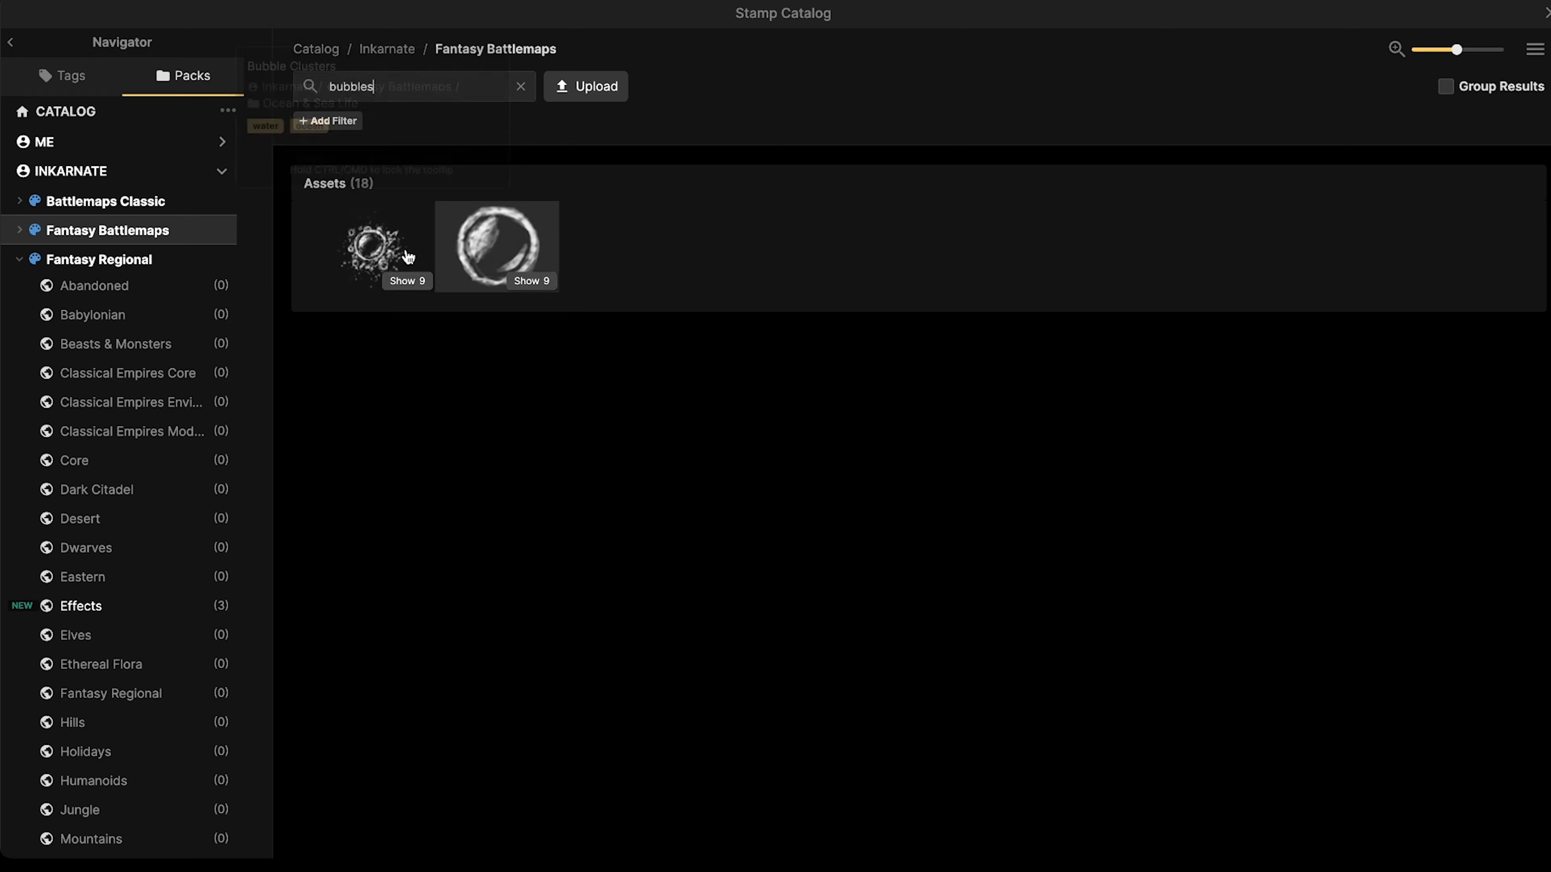
left_click(405, 252)
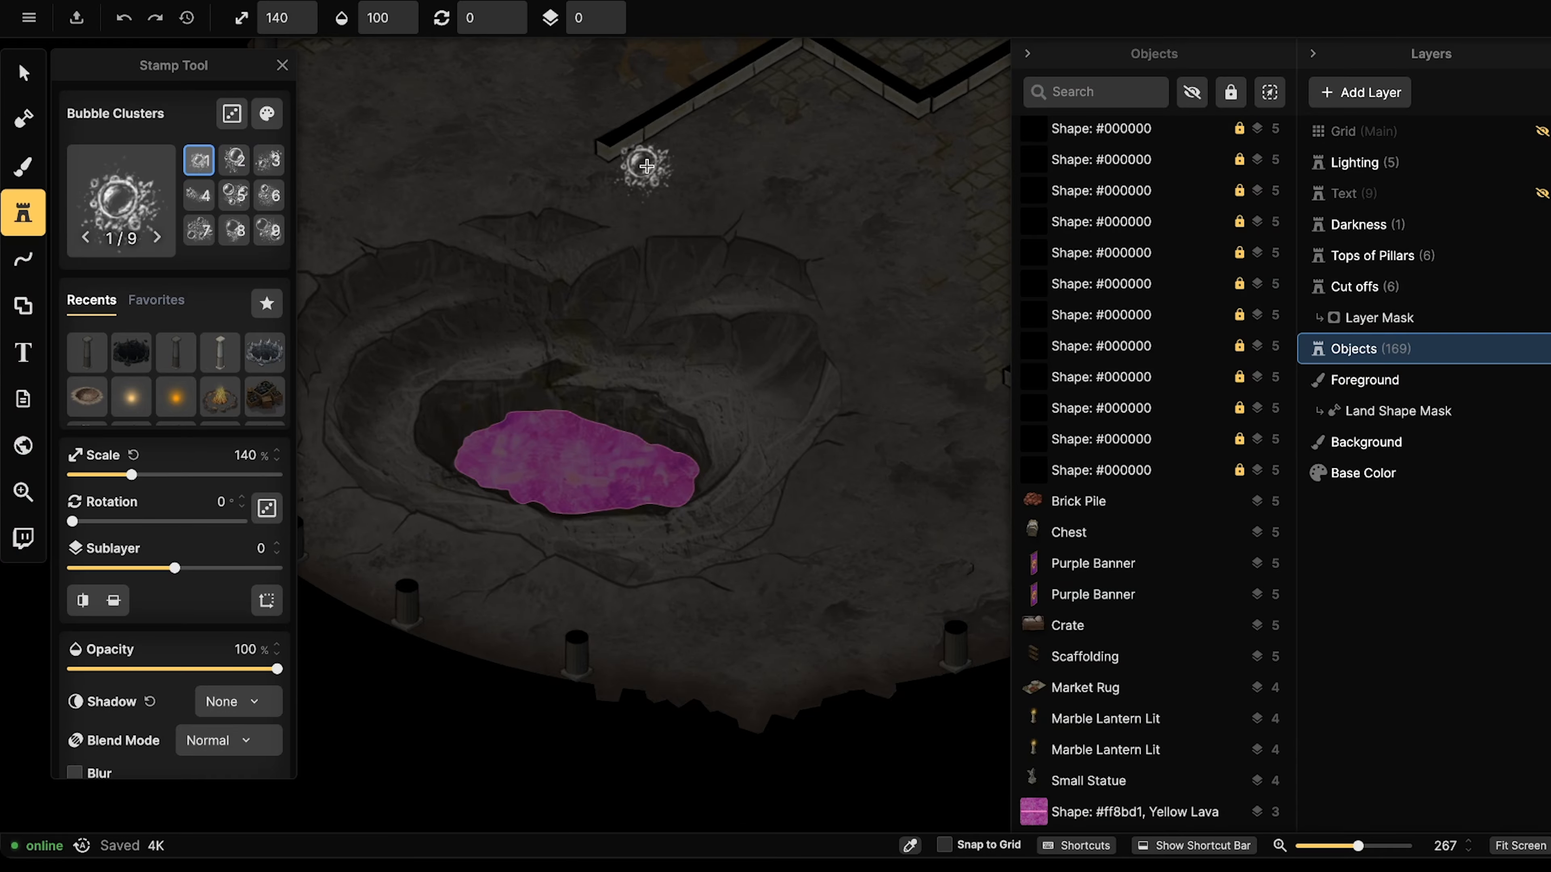
left_click(774, 187)
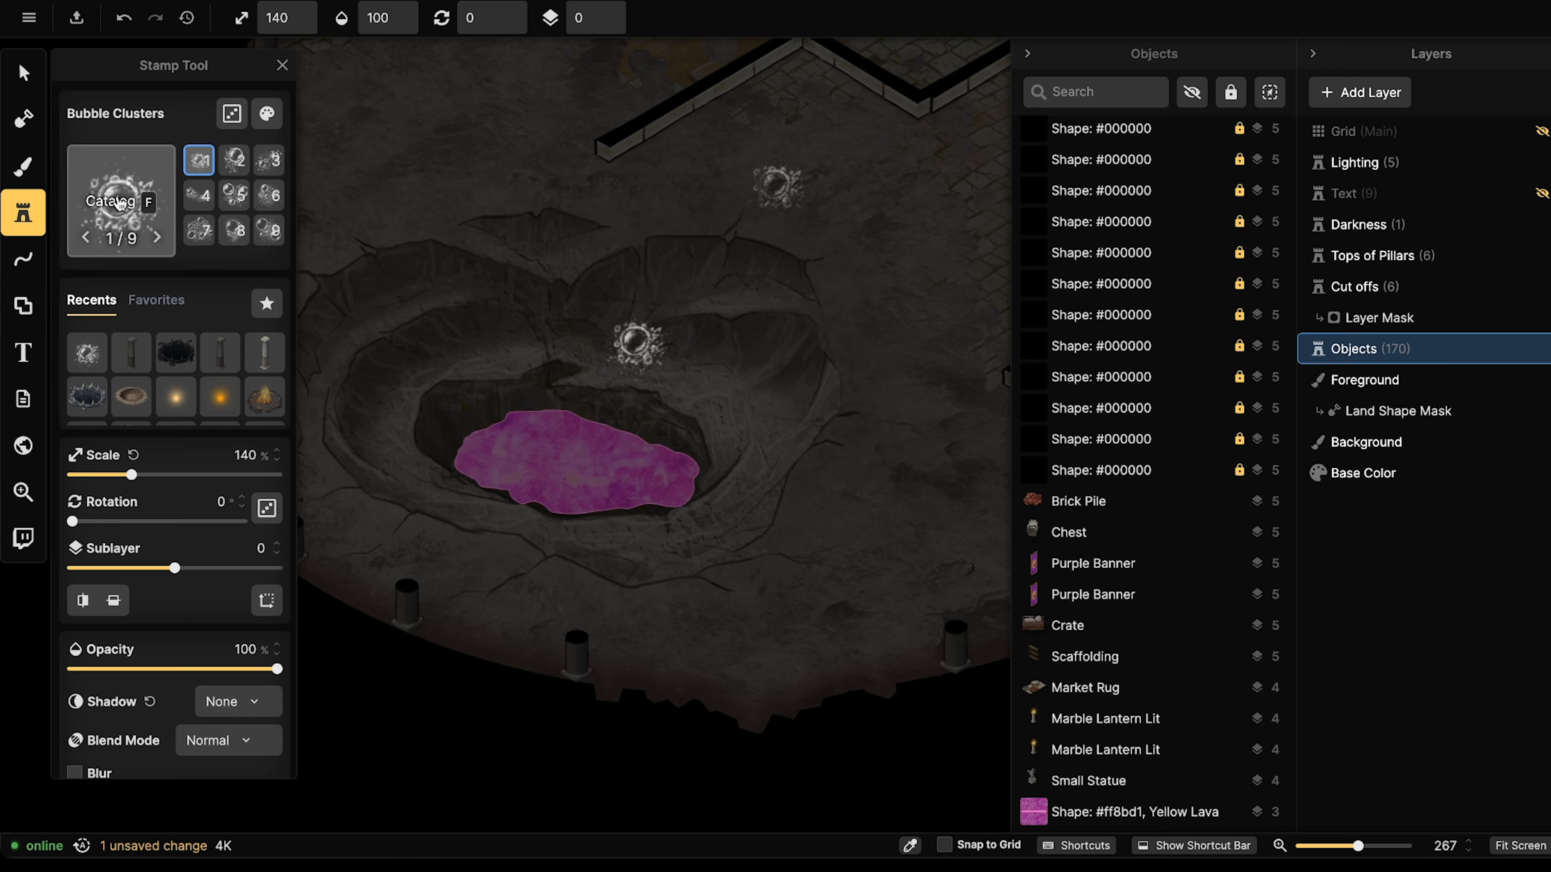
Switch the stamp to the single Bubble from the Fantasy Regional pack.
left_click(147, 200)
left_click(120, 258)
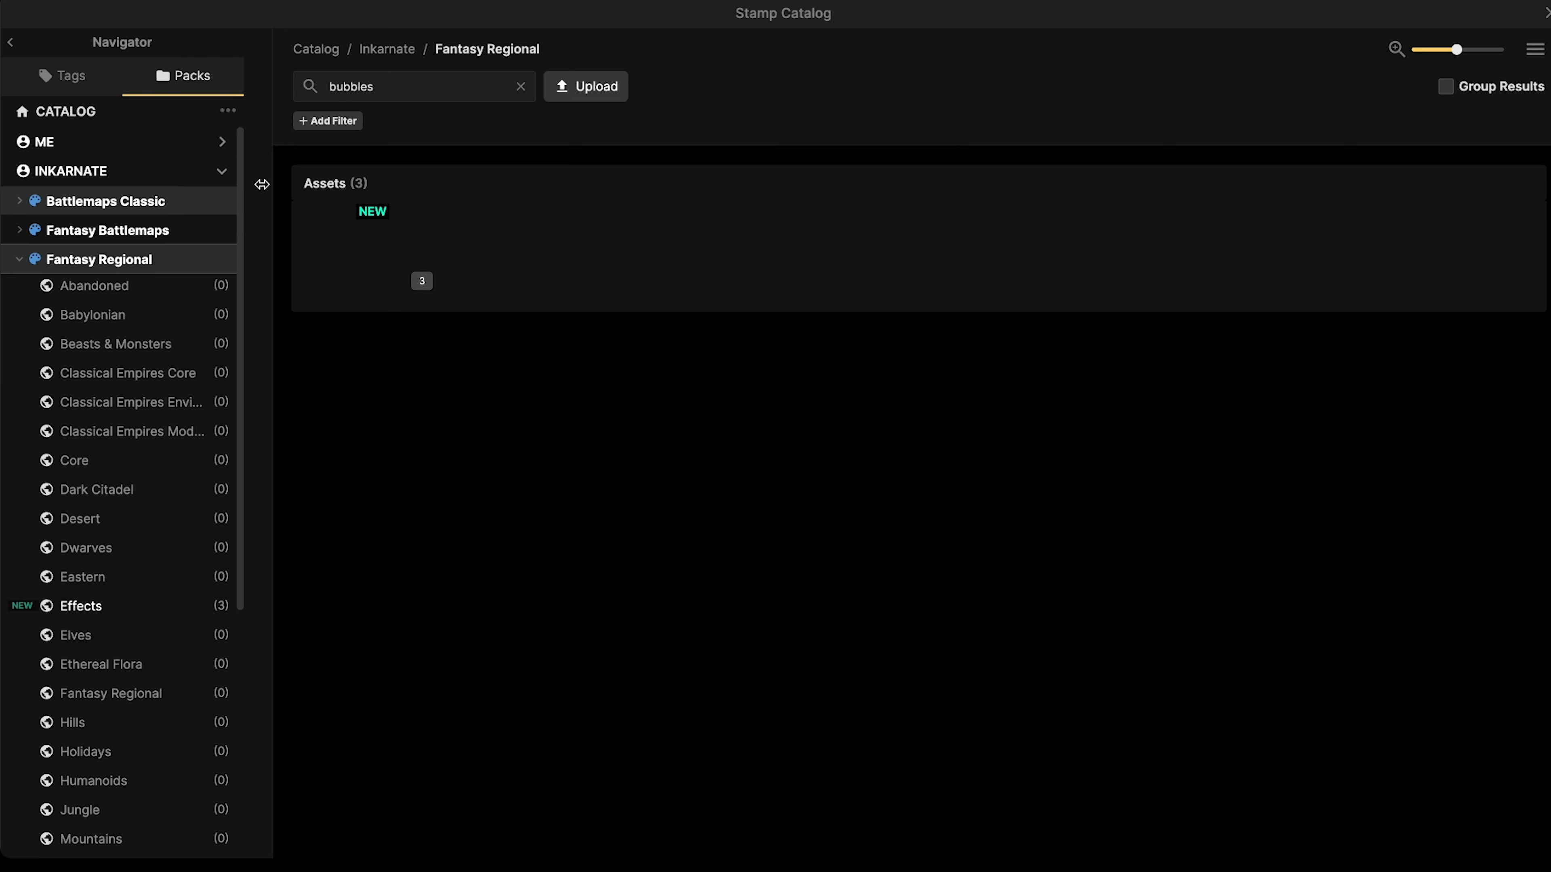
left_click(408, 251)
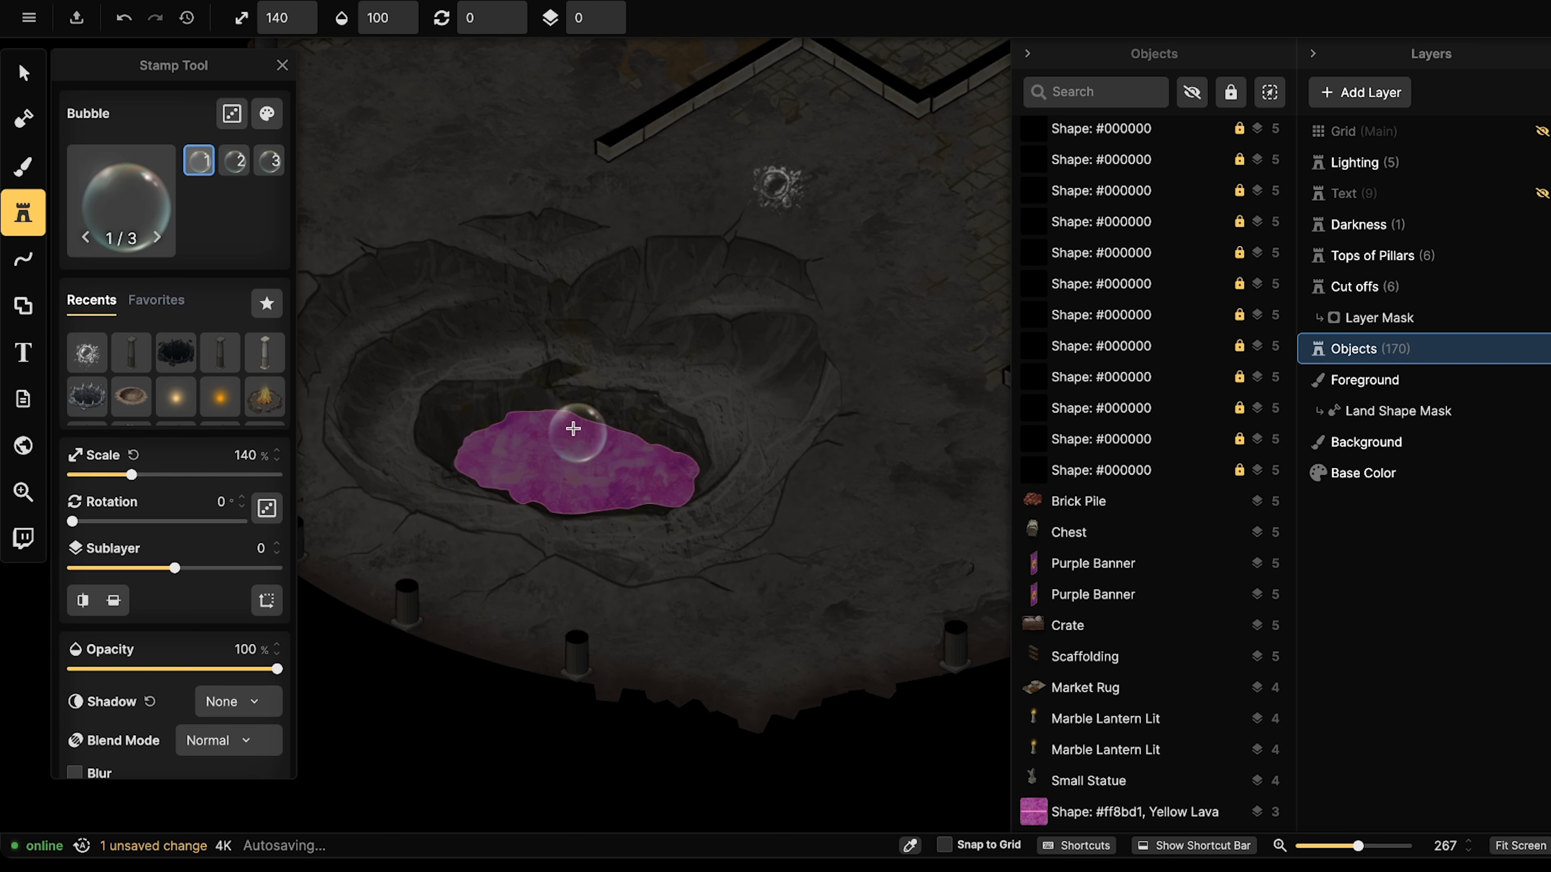
scroll(662, 413, "up", 1)
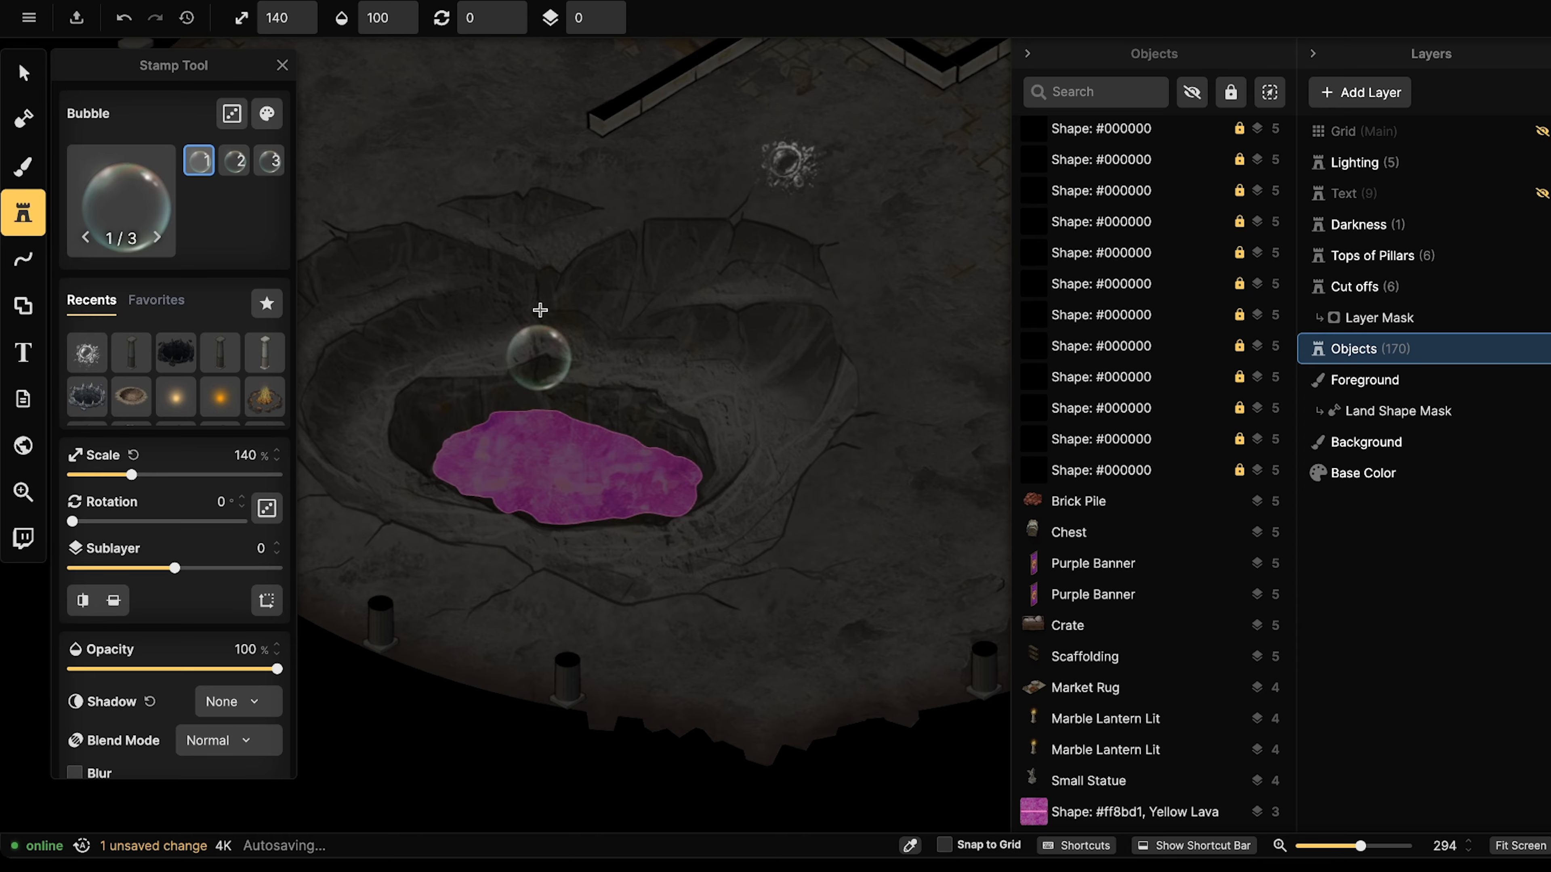
Delete the Bubble Clusters stamp from the floor above the pit.
left_click(24, 91)
left_click(788, 163)
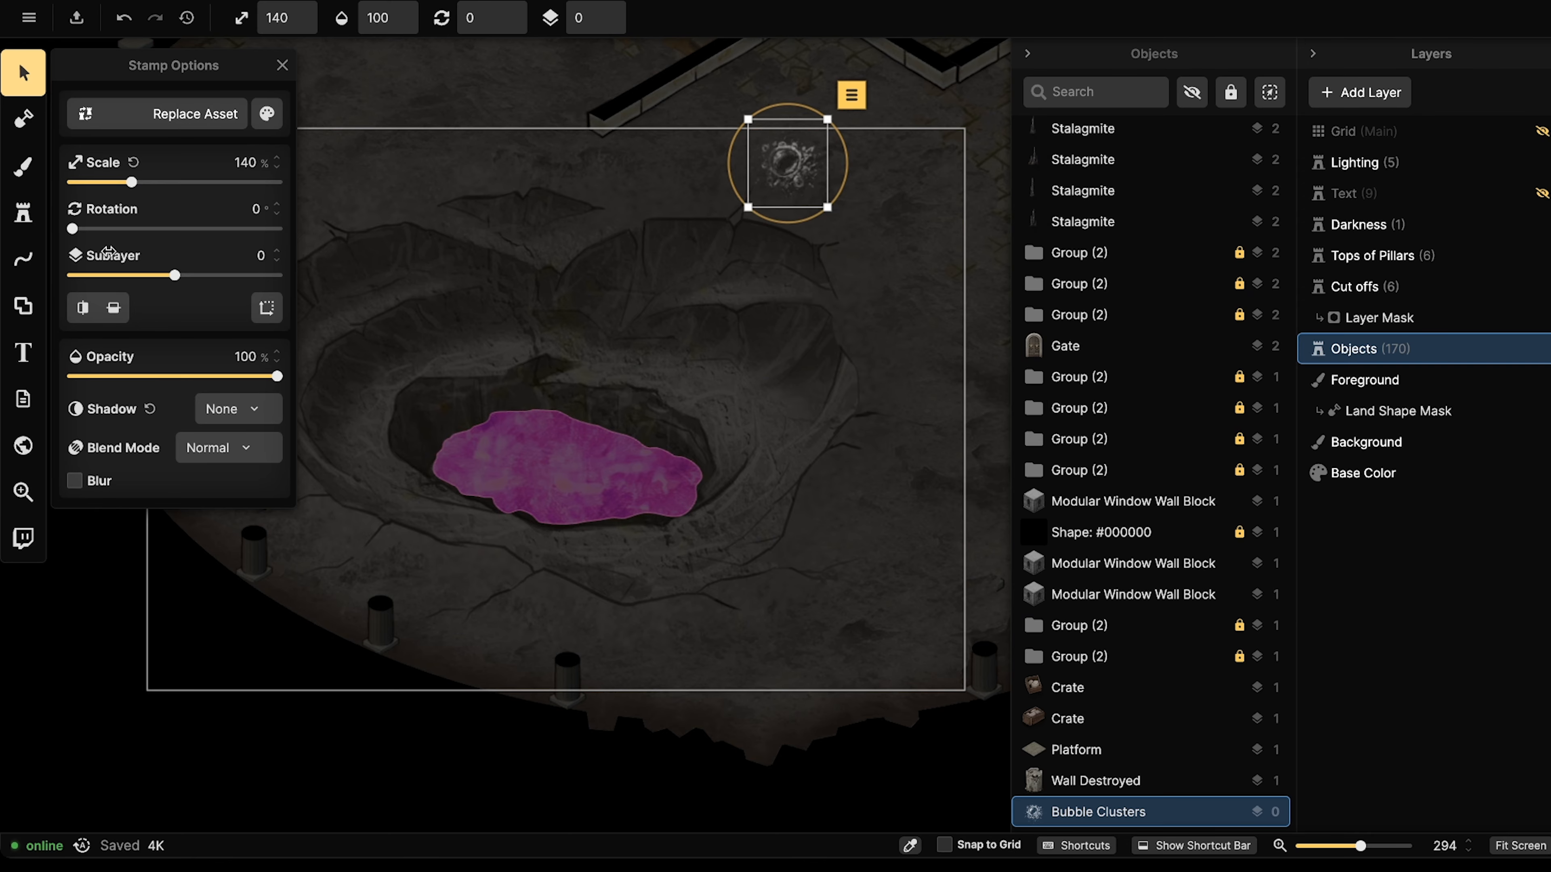
key("Delete")
Choose the Fantasy Regional Bubble stamp again and reduce its scale to 100%.
left_click(25, 218)
scroll(479, 438, "up", 3)
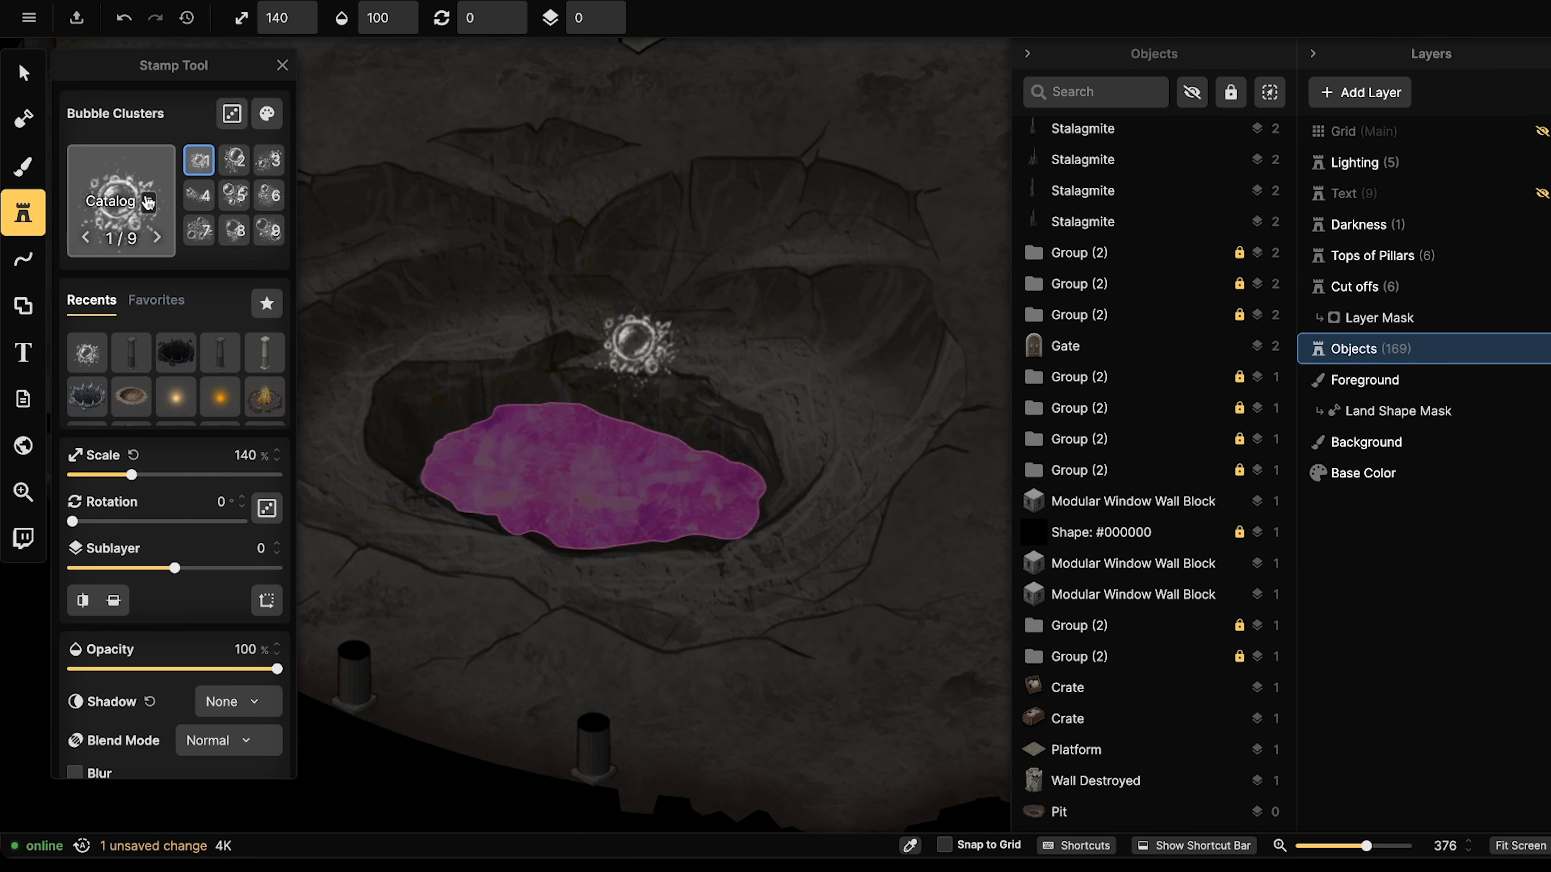
left_click(121, 199)
left_click(410, 269)
scroll(620, 476, "up", 2)
key("bracketleft")
key("bracketleft")
key("bracketleft")
key("bracketleft")
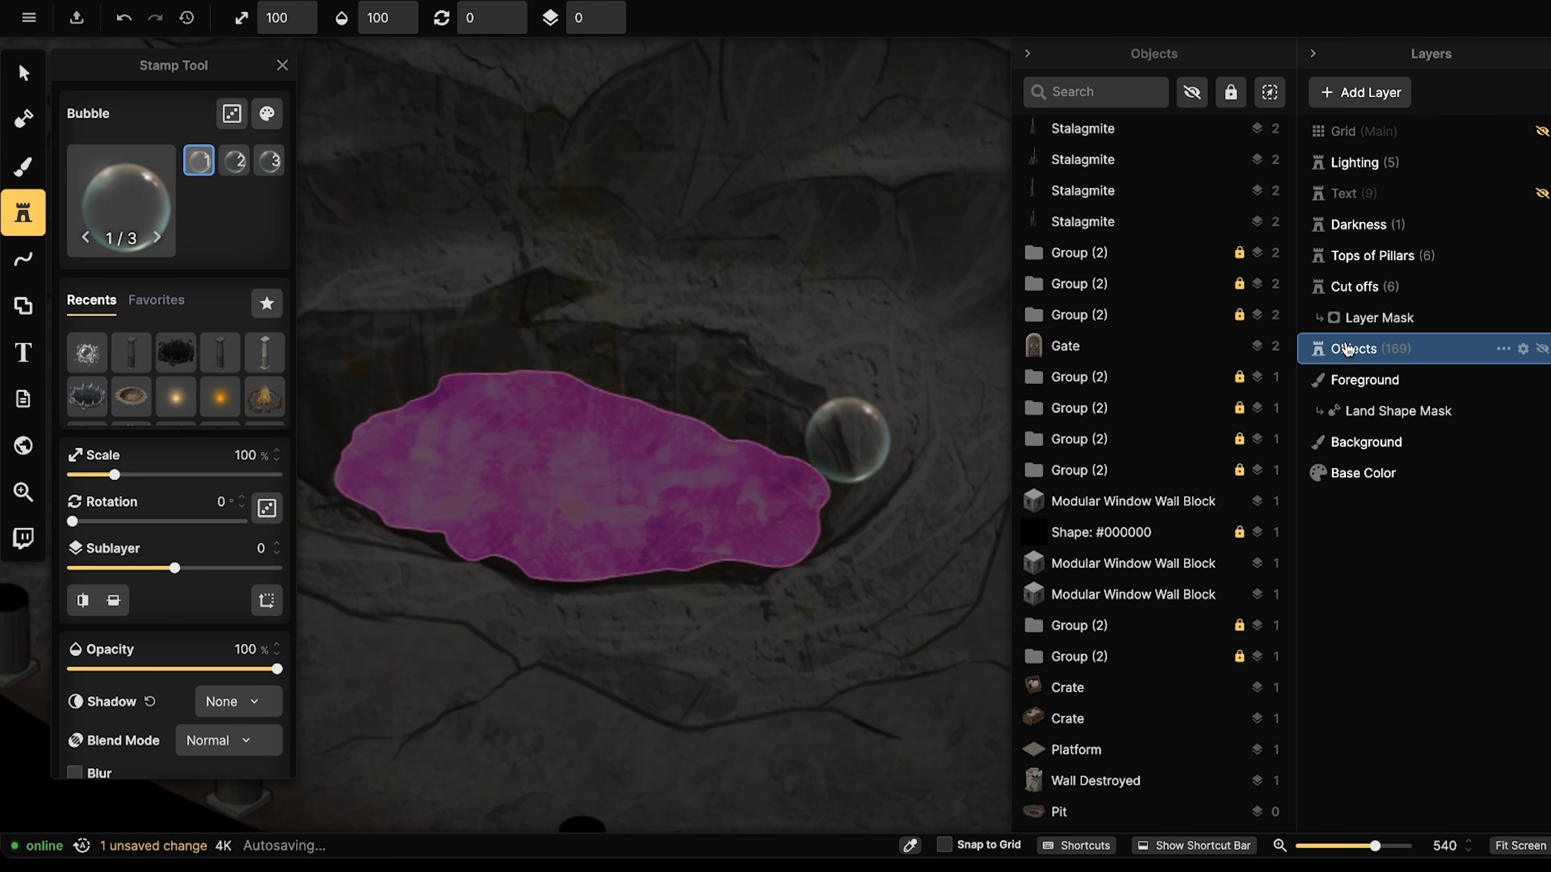
On the Cut offs layer, place one Bubble at 100% scale and two at 80% on the lava pool.
left_click(1360, 290)
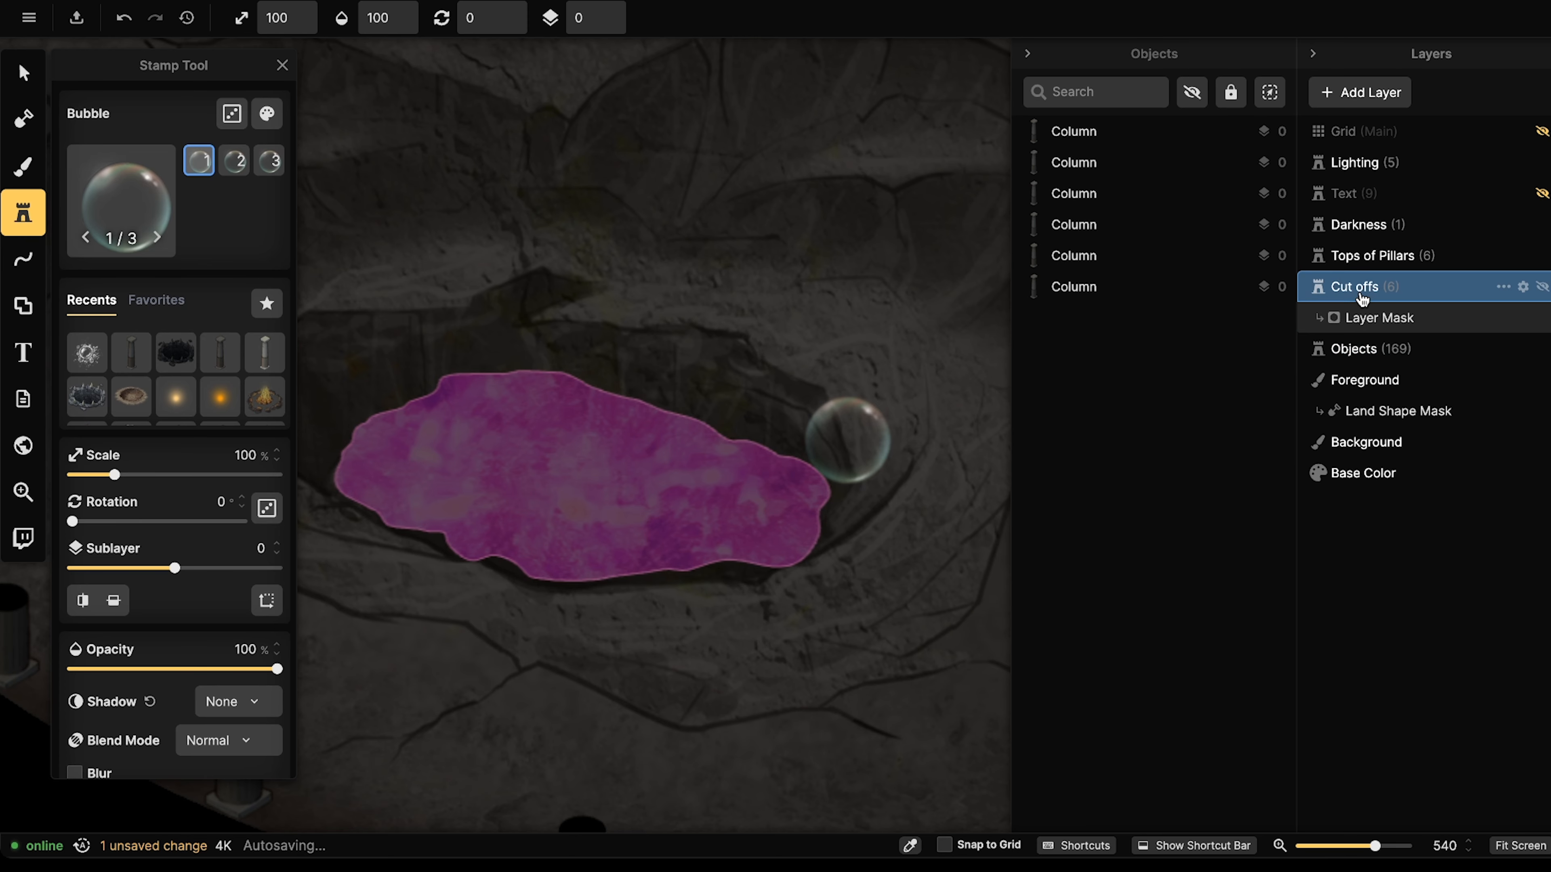
left_click(493, 413)
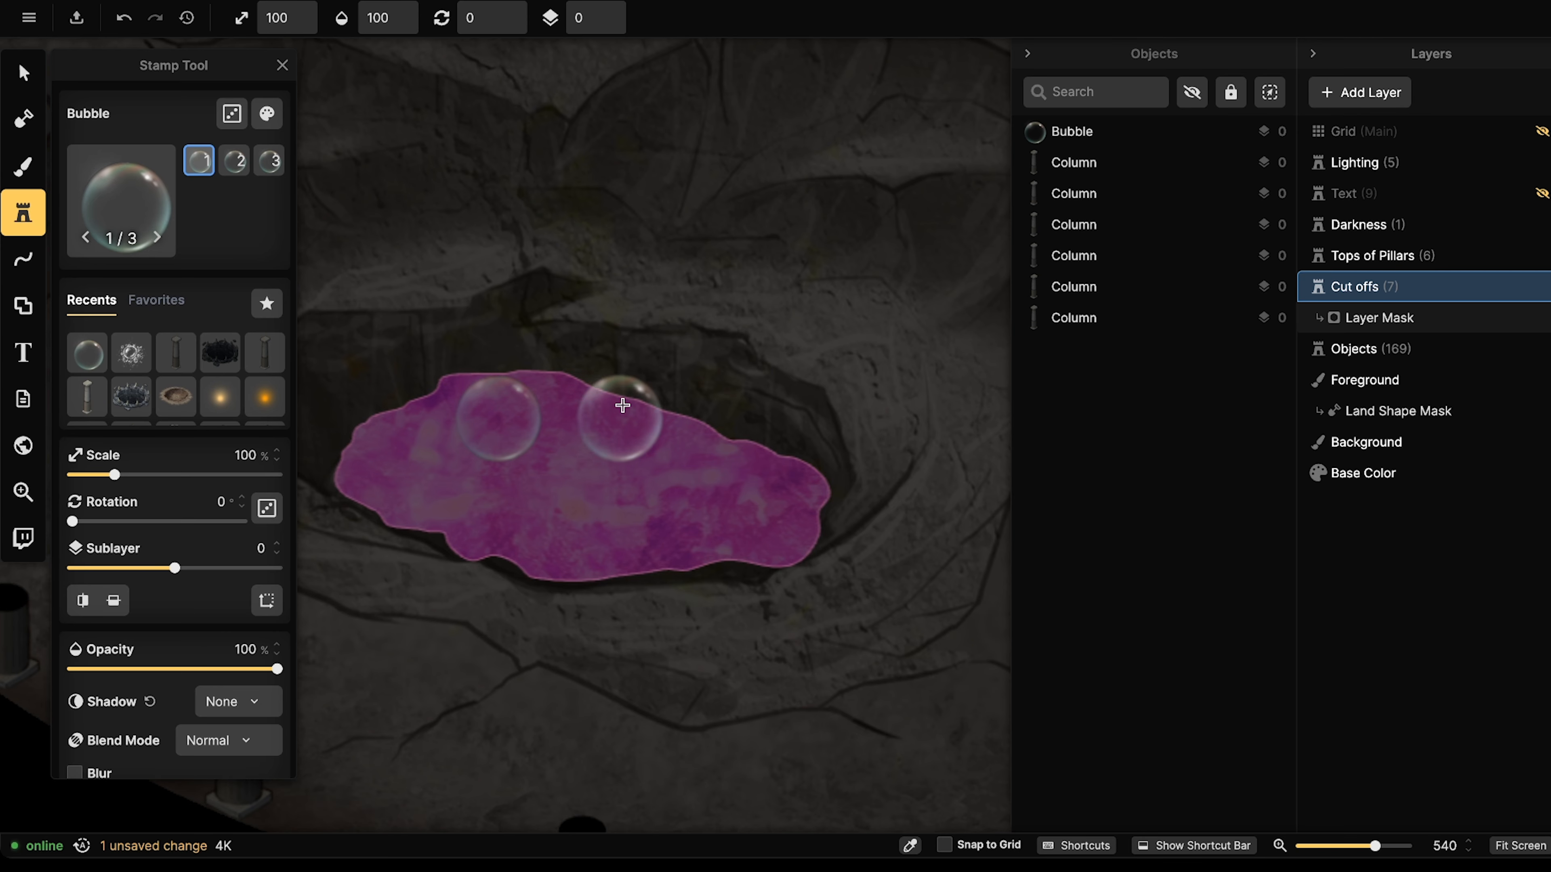
key("bracketleft")
key("bracketleft")
left_click(643, 440)
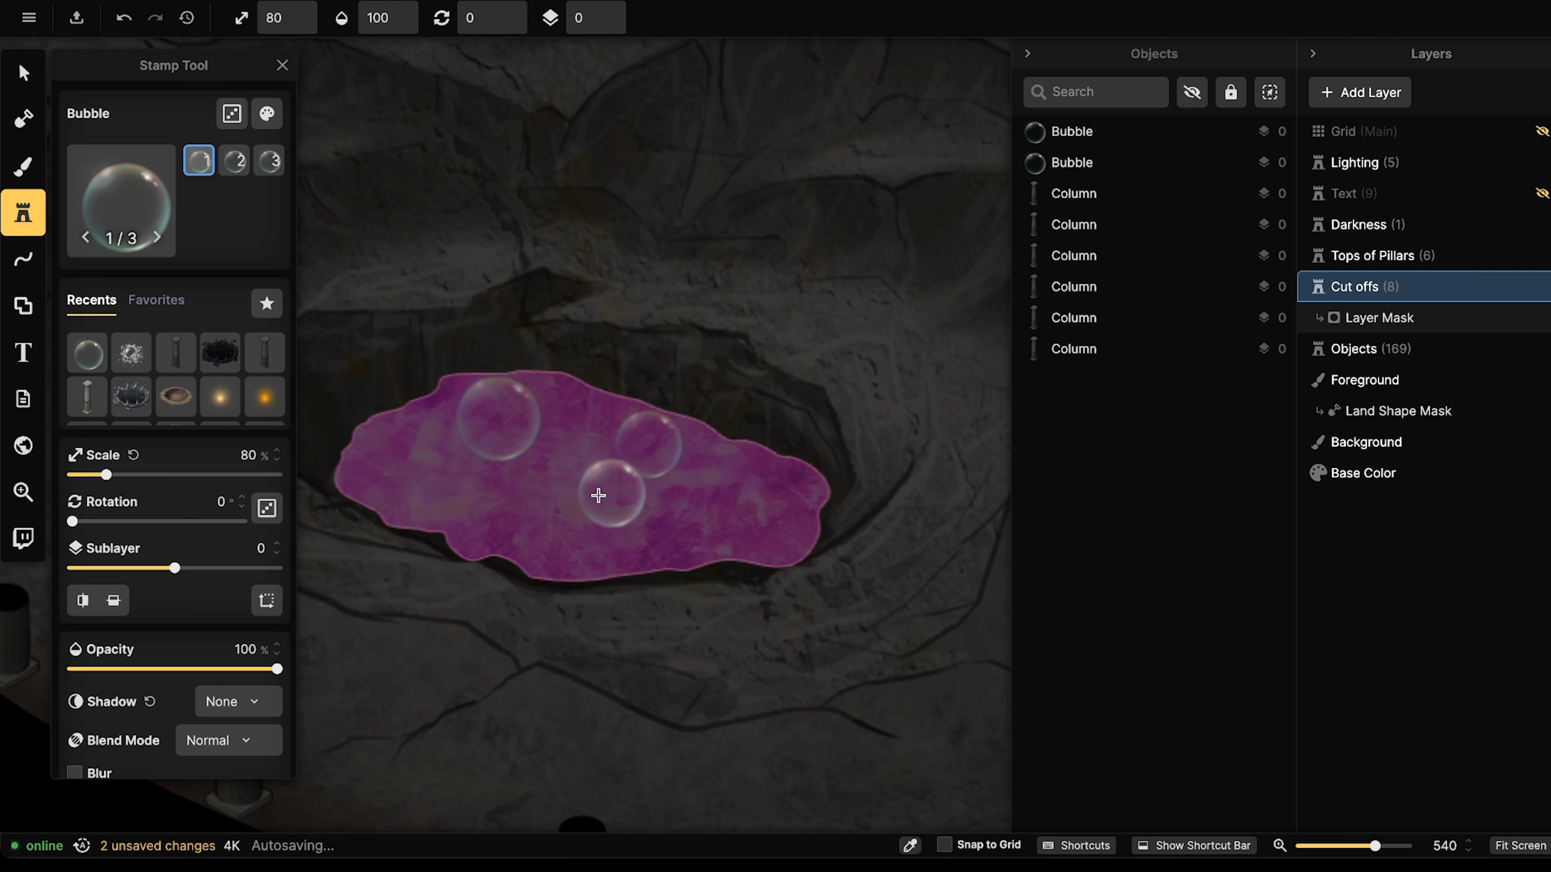
left_click(561, 505)
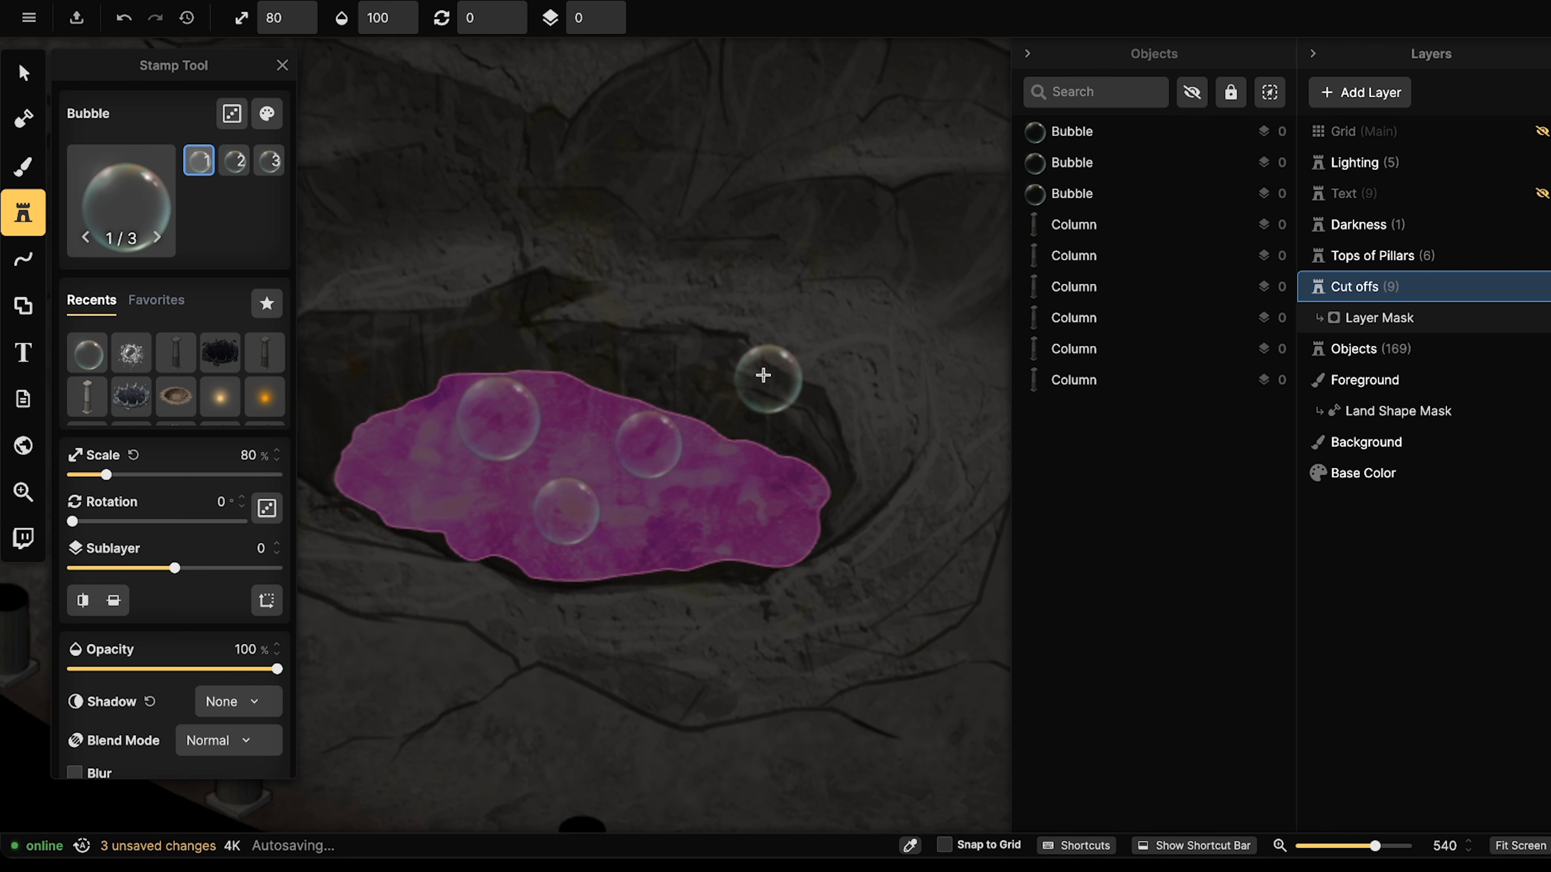
Add a 50% scale Bubble at the pool's right side and a smaller one near its left edge.
key("bracketleft")
key("bracketleft")
key("bracketleft")
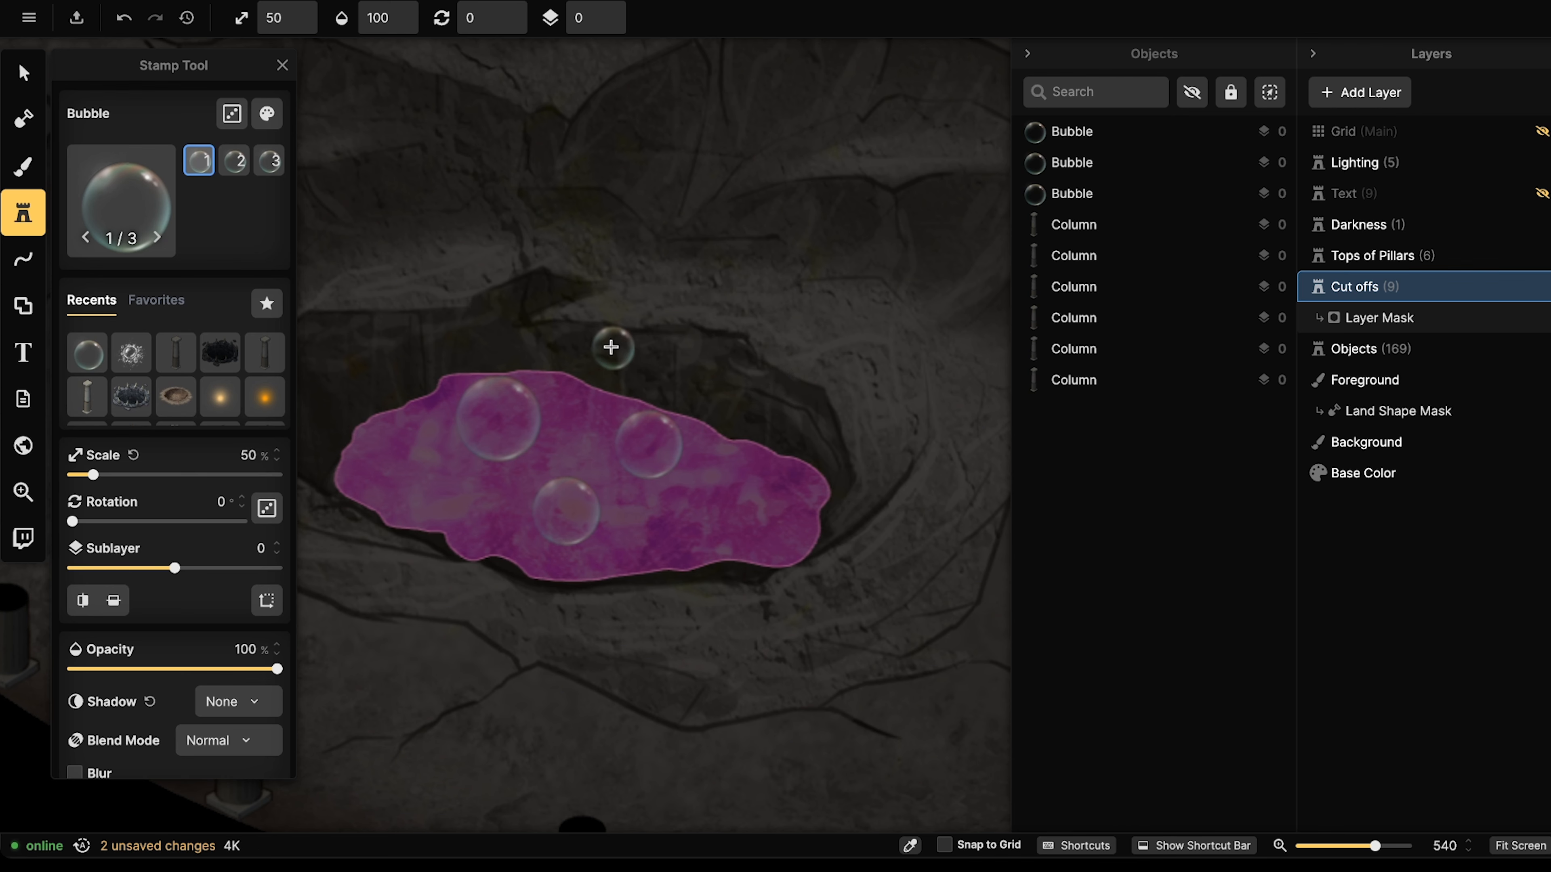
left_click(679, 476)
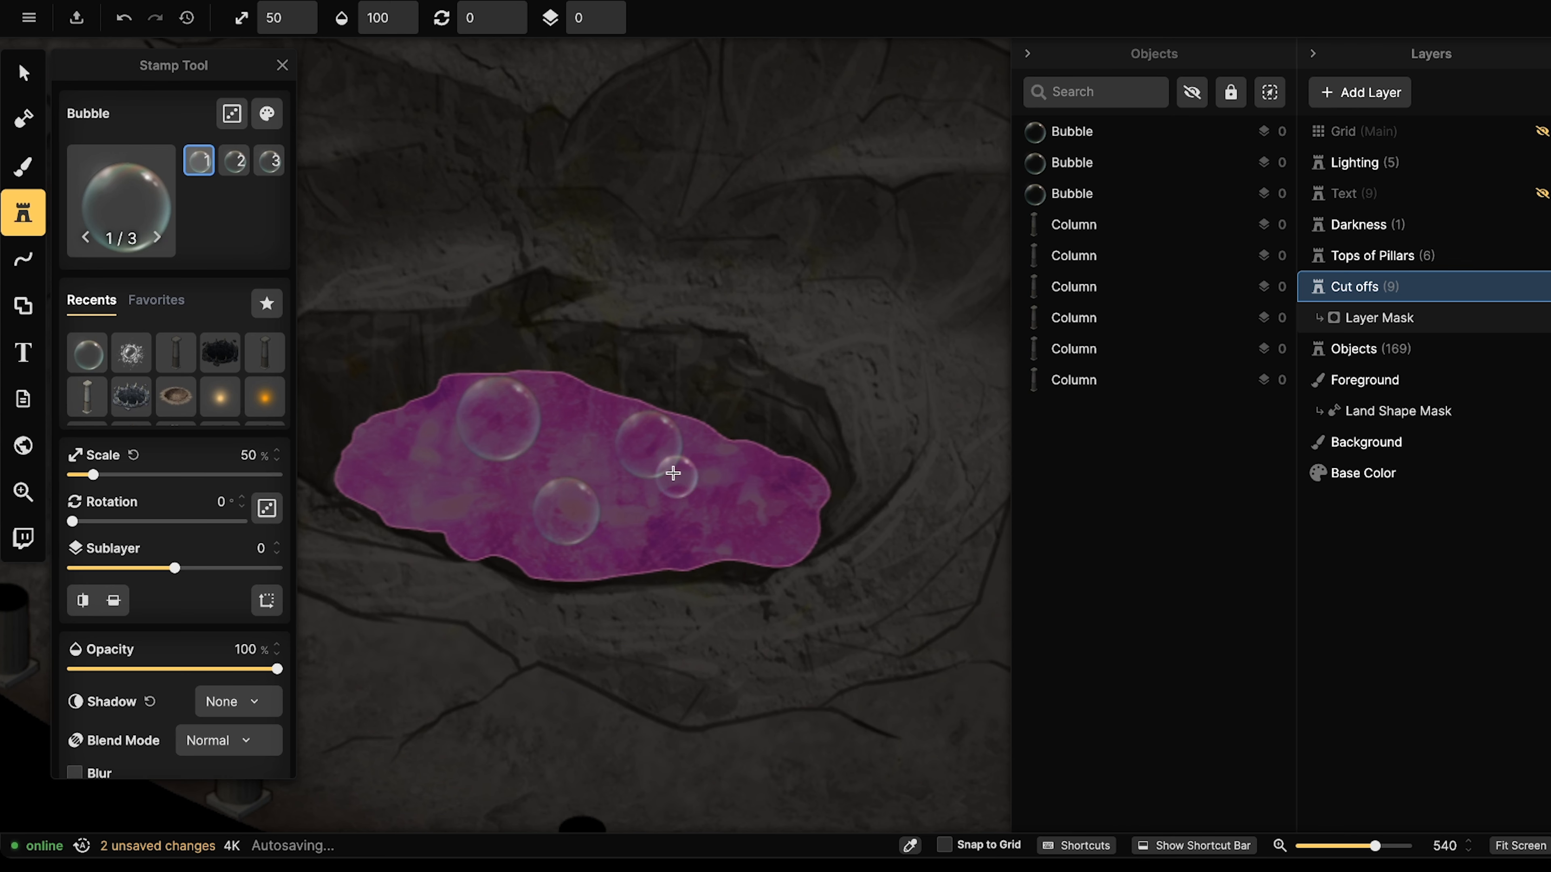
key("bracketleft")
key("bracketleft")
left_click(402, 472)
Scatter small bubbles of mixed sizes in the air above the pool, turning on stamp randomization partway through.
scroll(513, 355, "up", 1)
left_click(541, 254)
left_click(419, 307)
left_click(231, 113)
left_click(537, 348)
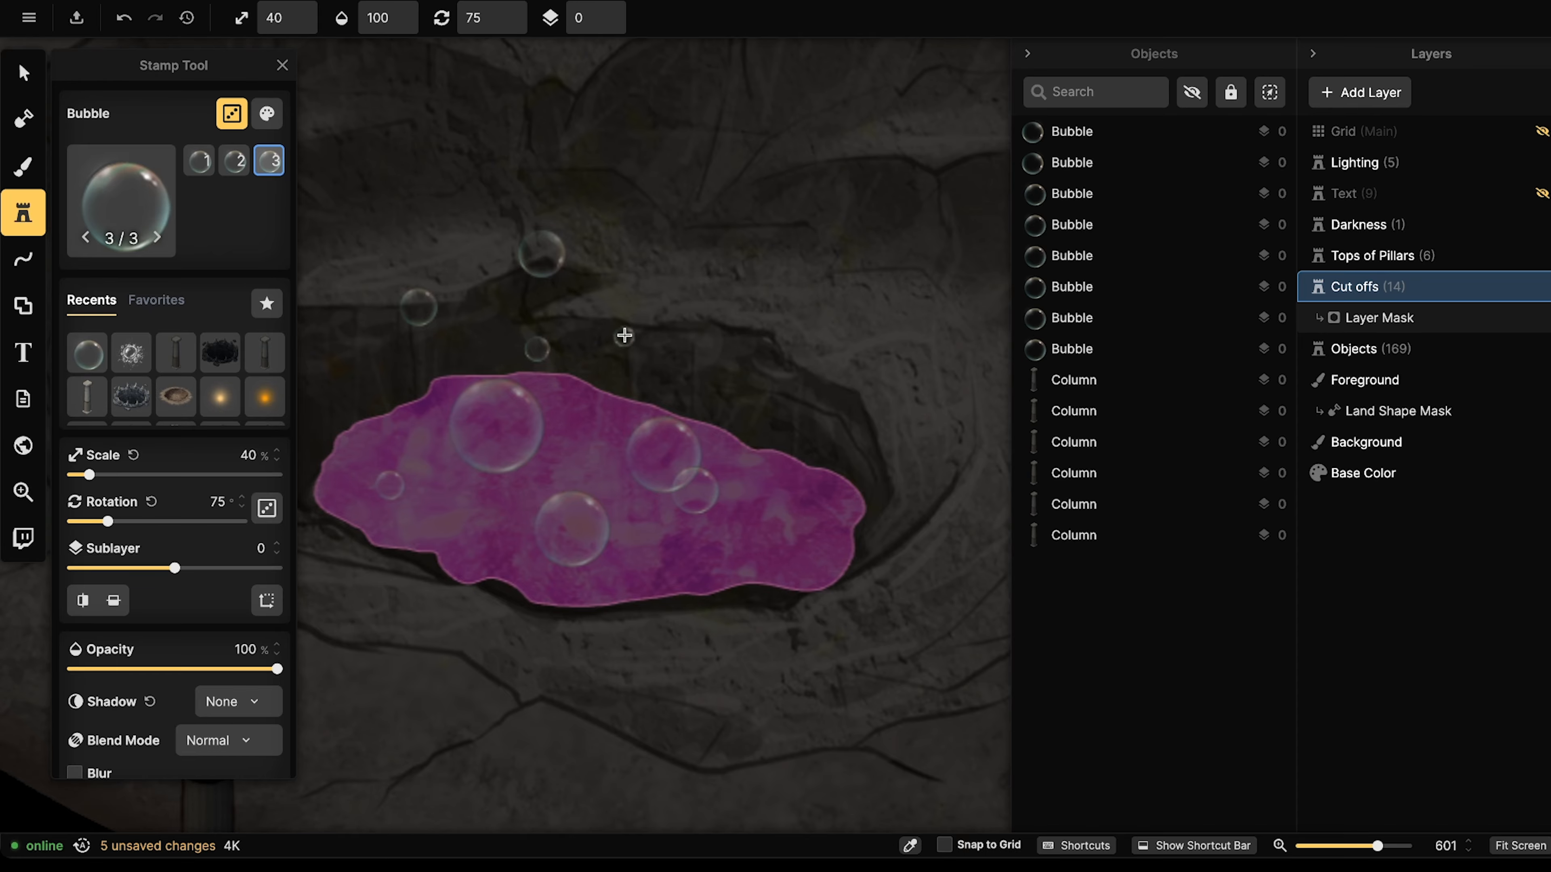
left_click(624, 336)
left_click(616, 389)
left_click(721, 309)
left_click(636, 344)
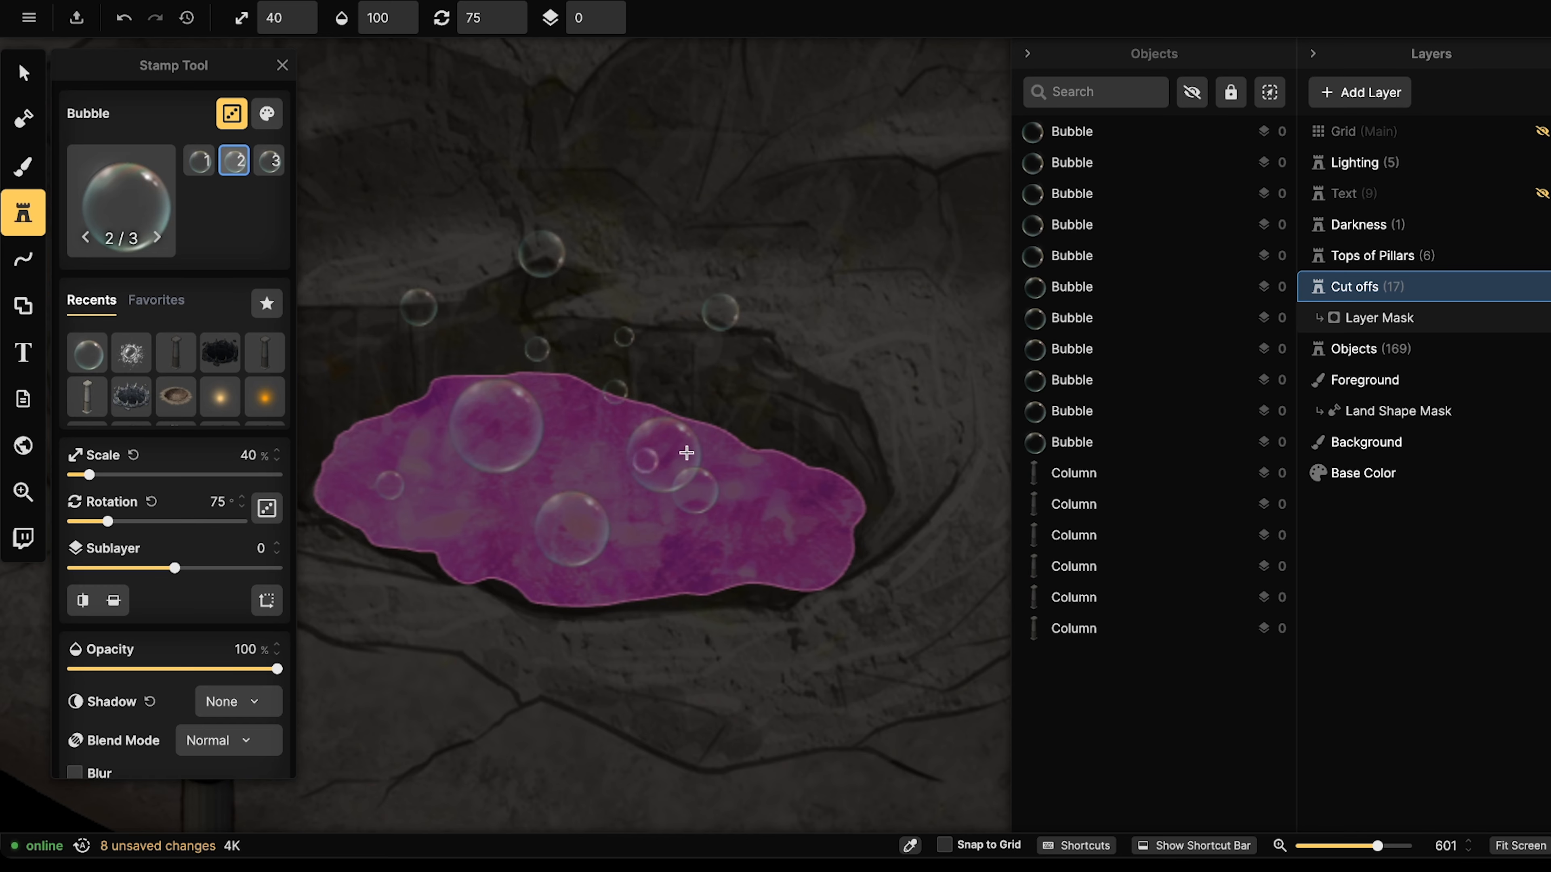
Mask away the lower halves of the bubbles on the pool in the Cut offs layer mask, using a size 5 brush at mask opacity 0.
left_click(1374, 317)
key("bracketleft")
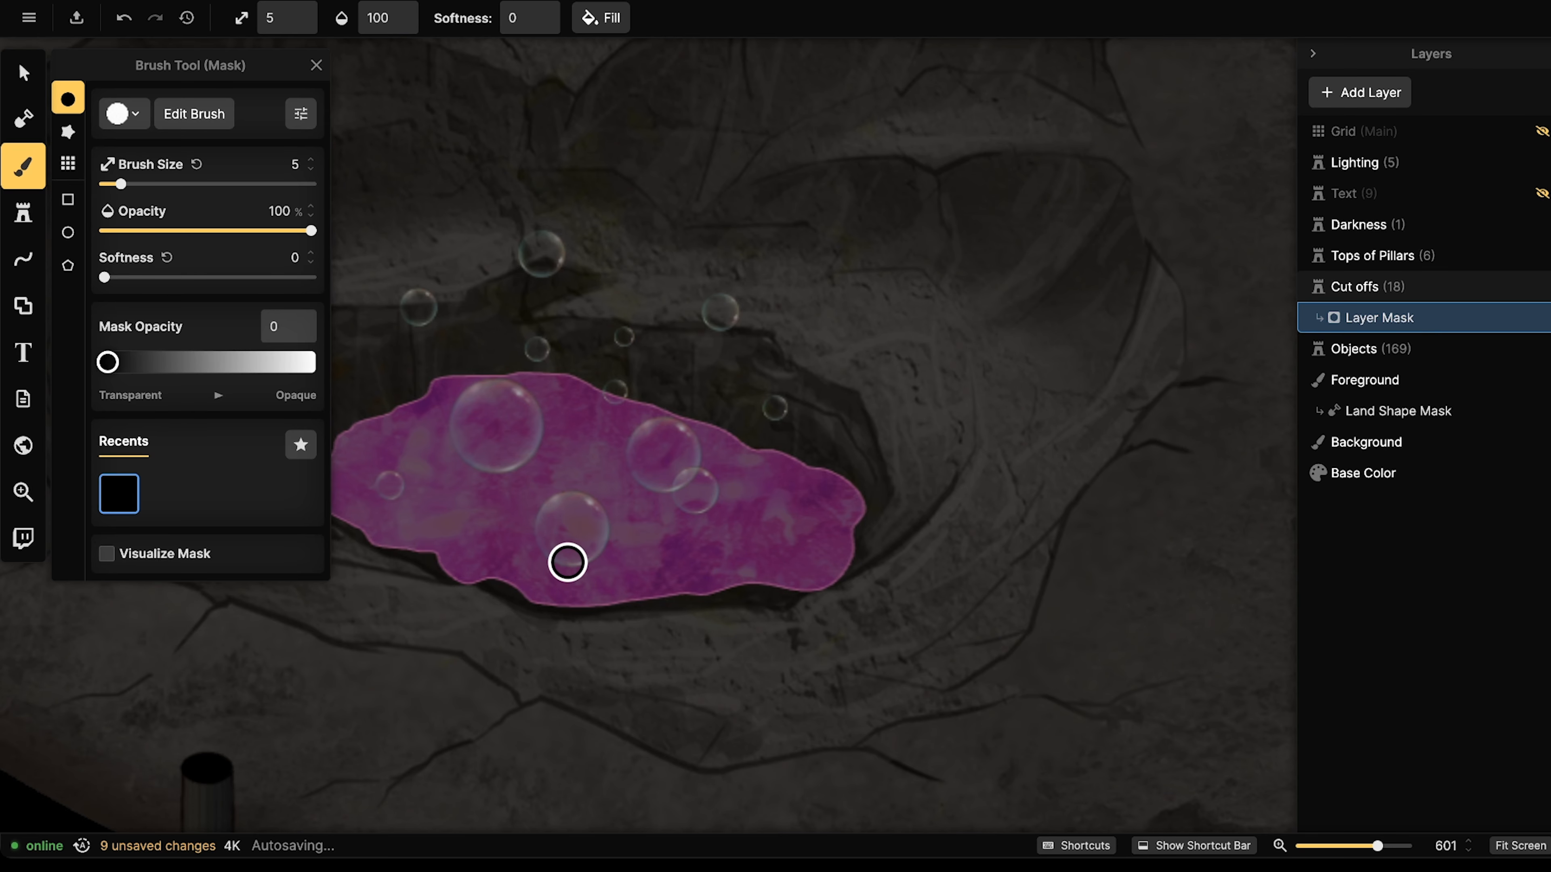
mouse_move(566, 562)
left_mouse_down()
mouse_move(537, 544)
mouse_move(611, 541)
mouse_move(571, 554)
mouse_move(533, 537)
mouse_move(613, 537)
left_mouse_up()
mouse_move(450, 444)
left_mouse_down()
mouse_move(533, 450)
mouse_move(522, 463)
mouse_move(450, 440)
mouse_move(371, 496)
mouse_move(413, 483)
left_mouse_up()
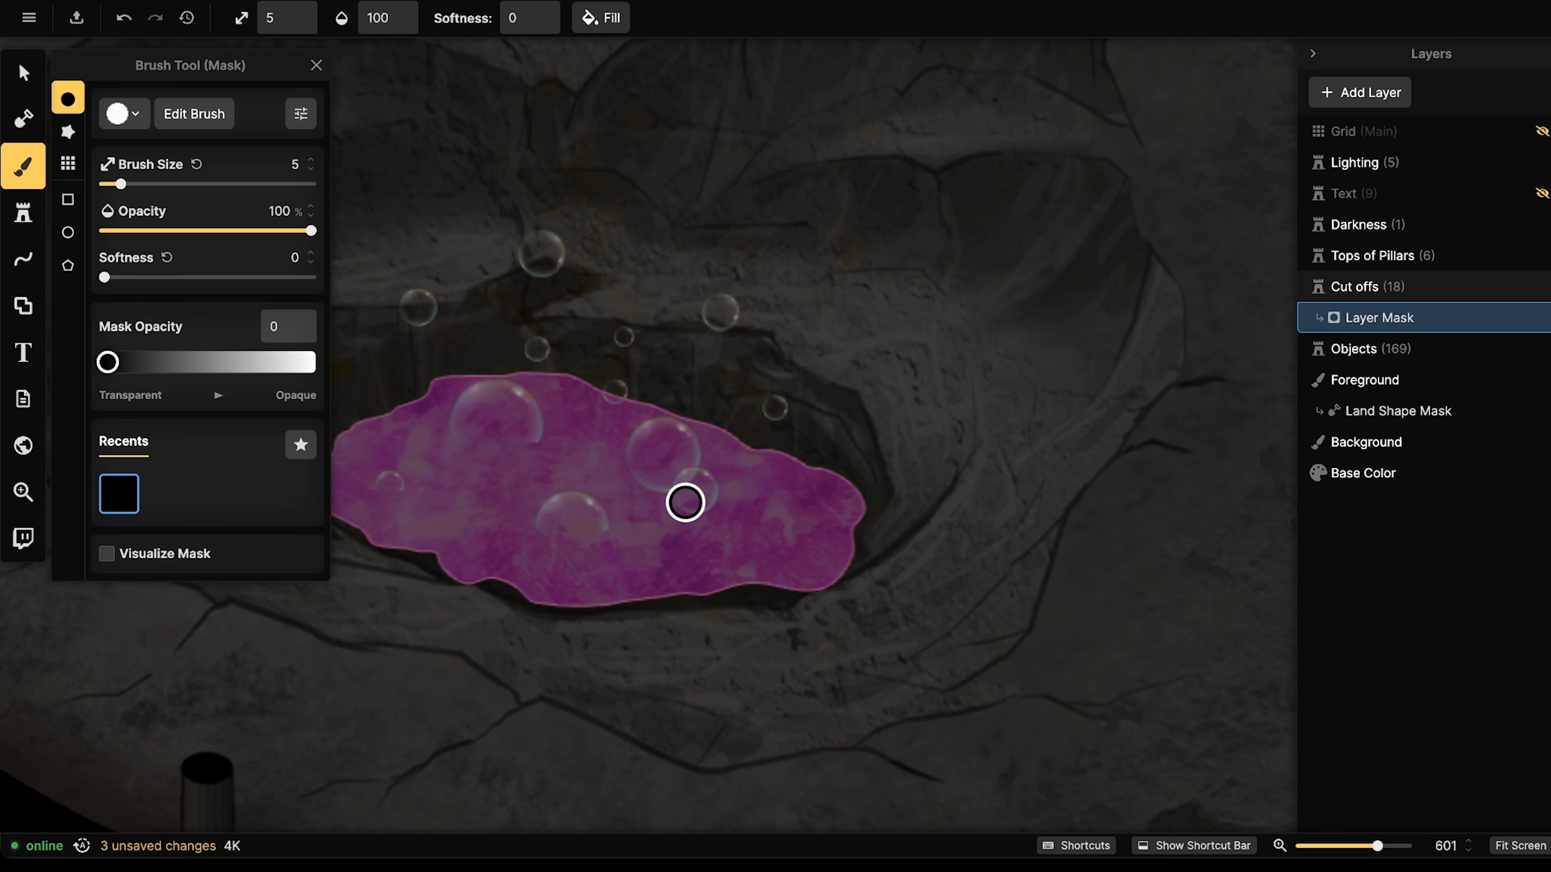
Hide the lower part of the bubble at the pool's right side on the Cut offs layer mask with a size 5 brush.
mouse_move(685, 503)
left_mouse_down()
mouse_move(697, 510)
mouse_move(668, 475)
mouse_move(631, 482)
mouse_move(694, 497)
mouse_move(752, 460)
left_mouse_up()
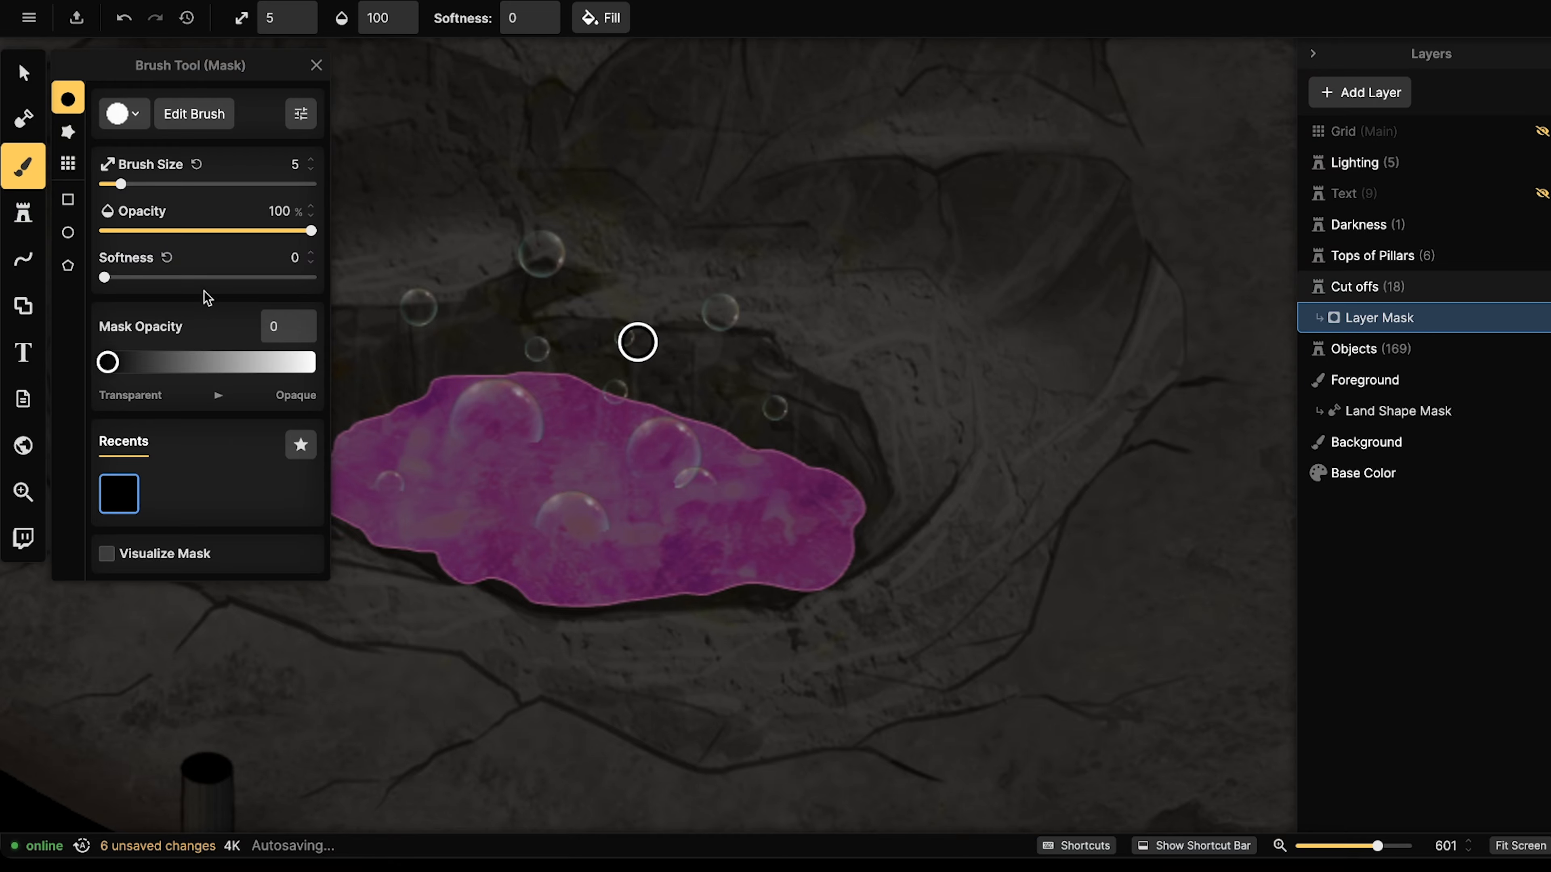
left_click(23, 72)
scroll(510, 373, "down", 2)
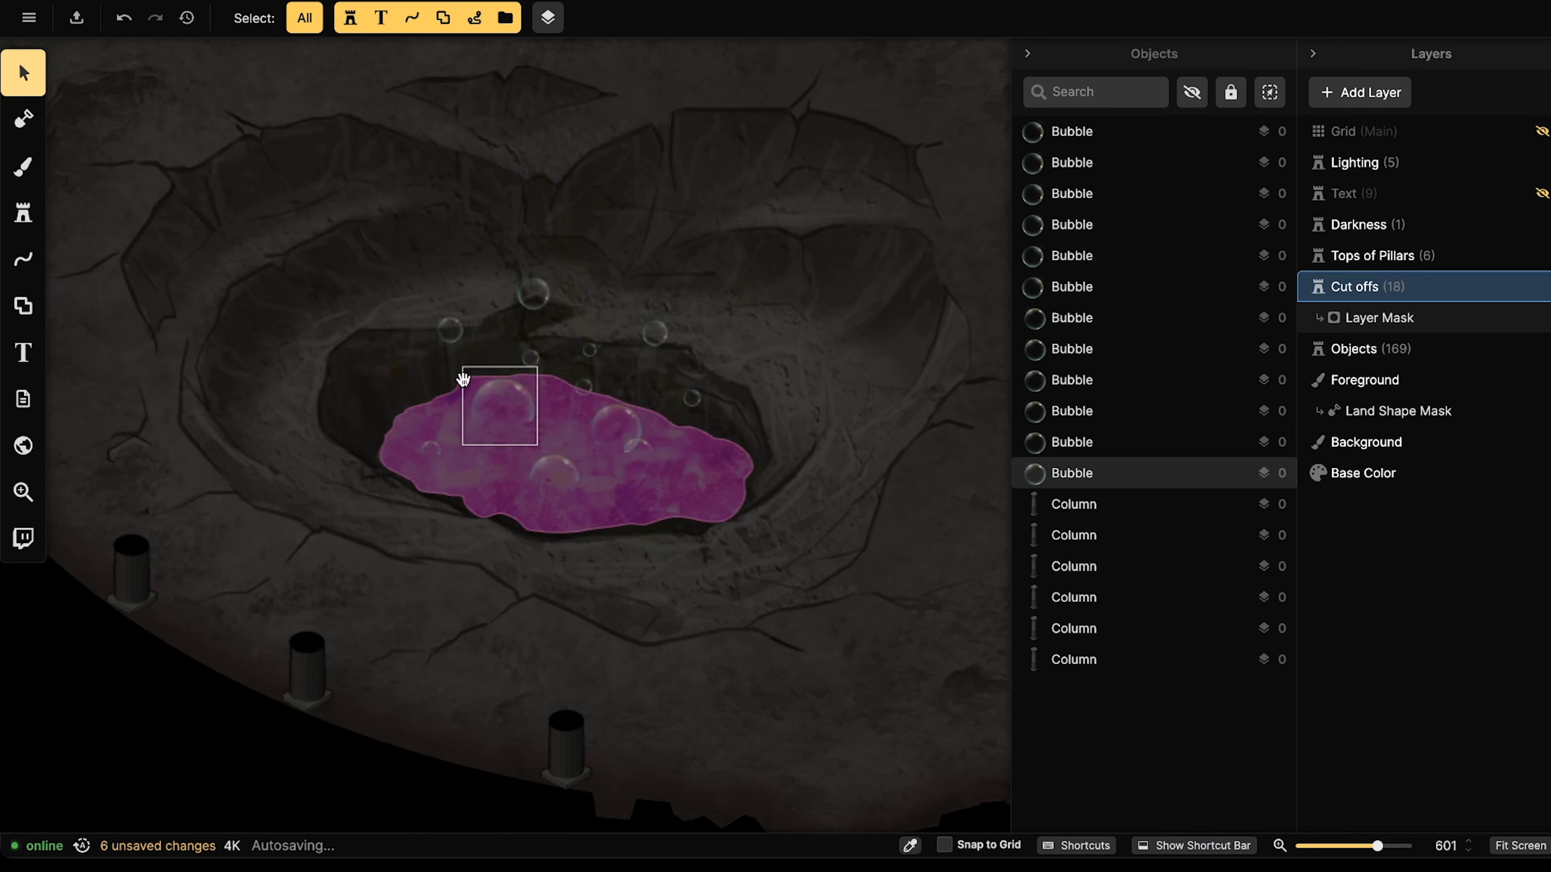
scroll(463, 378, "down", 2)
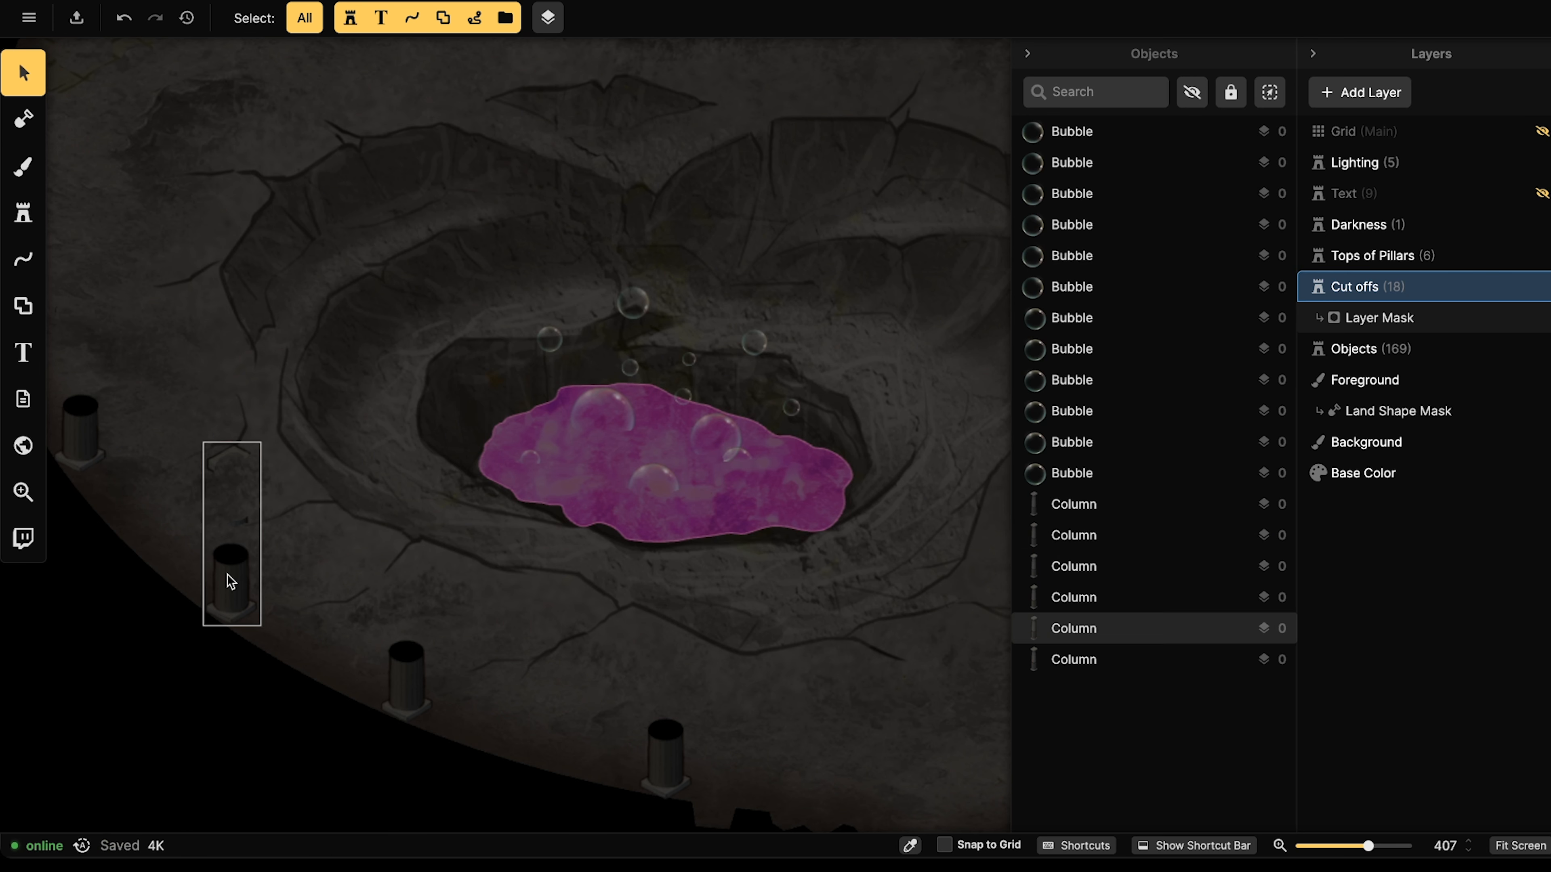
scroll(671, 379, "down", 2)
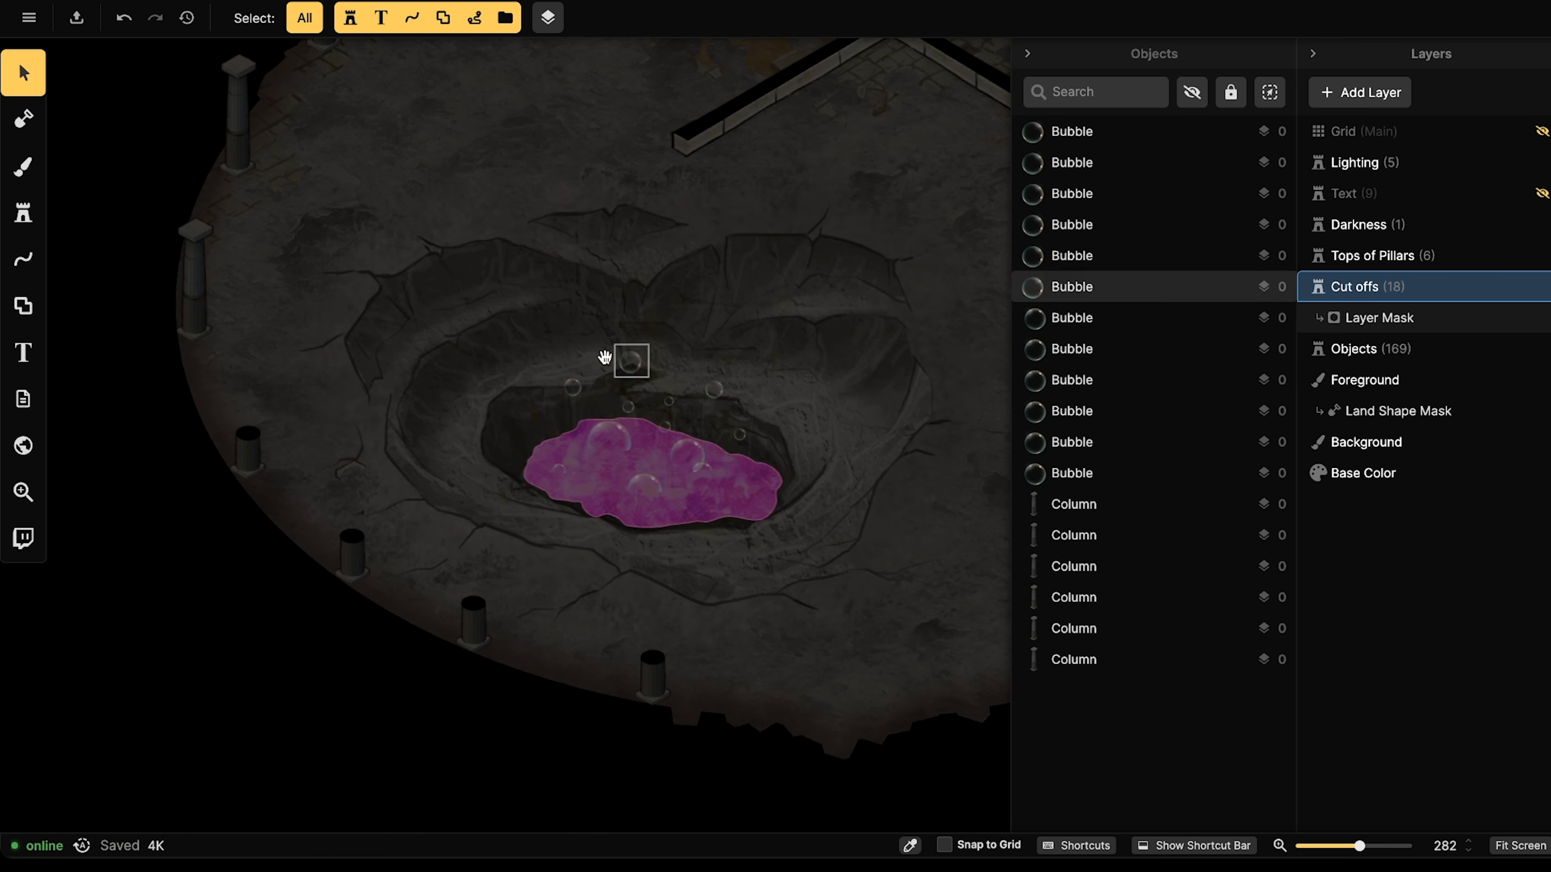
Place a Round Light stamp at 130% scale over the purple pool on the Lighting layer.
left_click(22, 213)
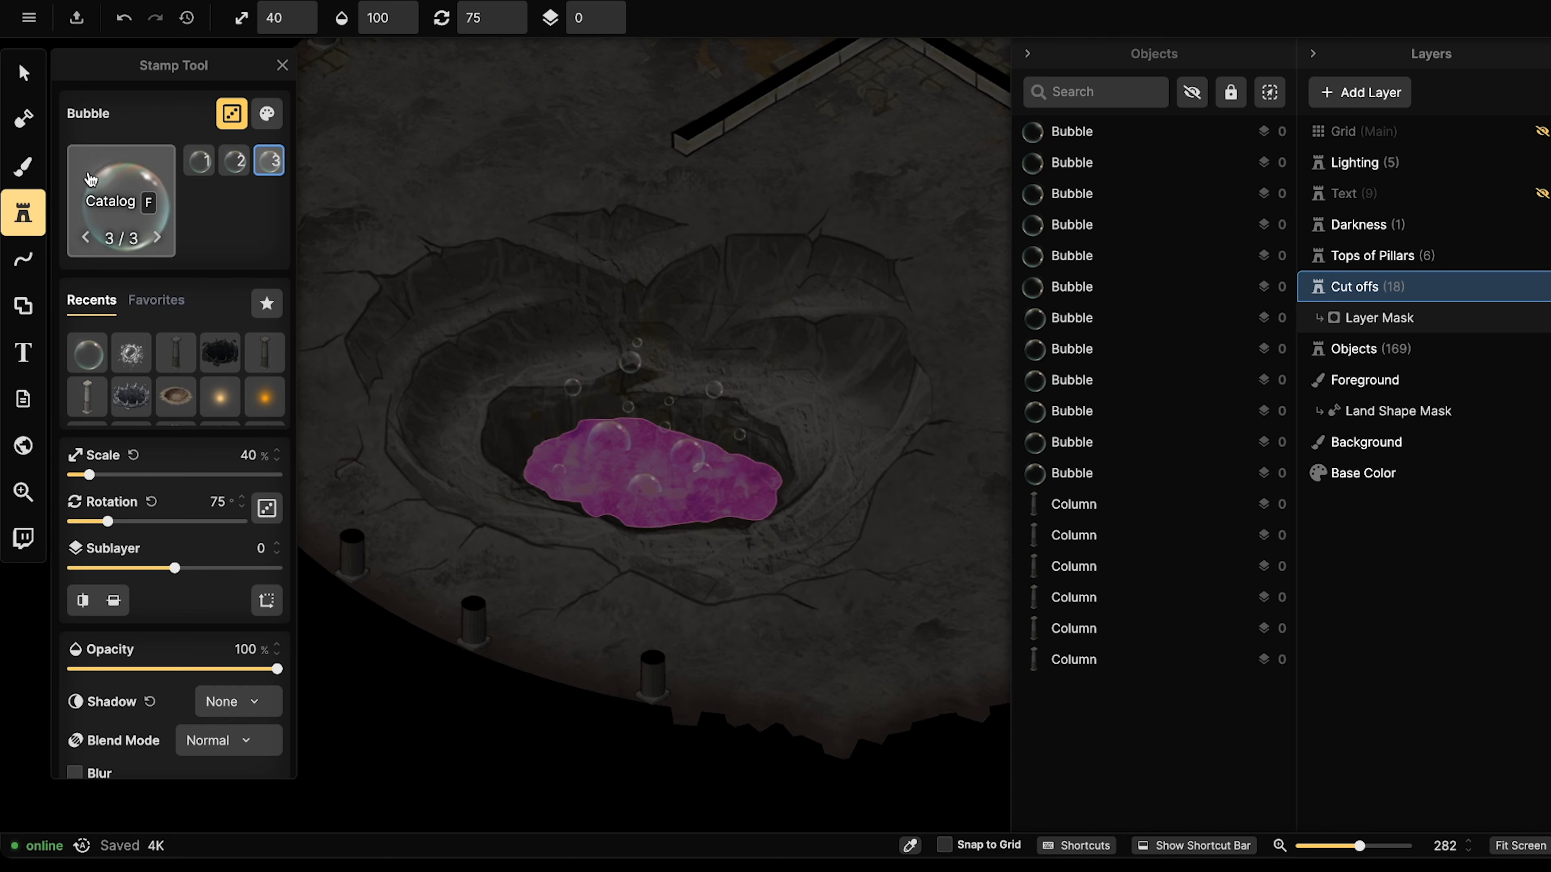
left_click(221, 397)
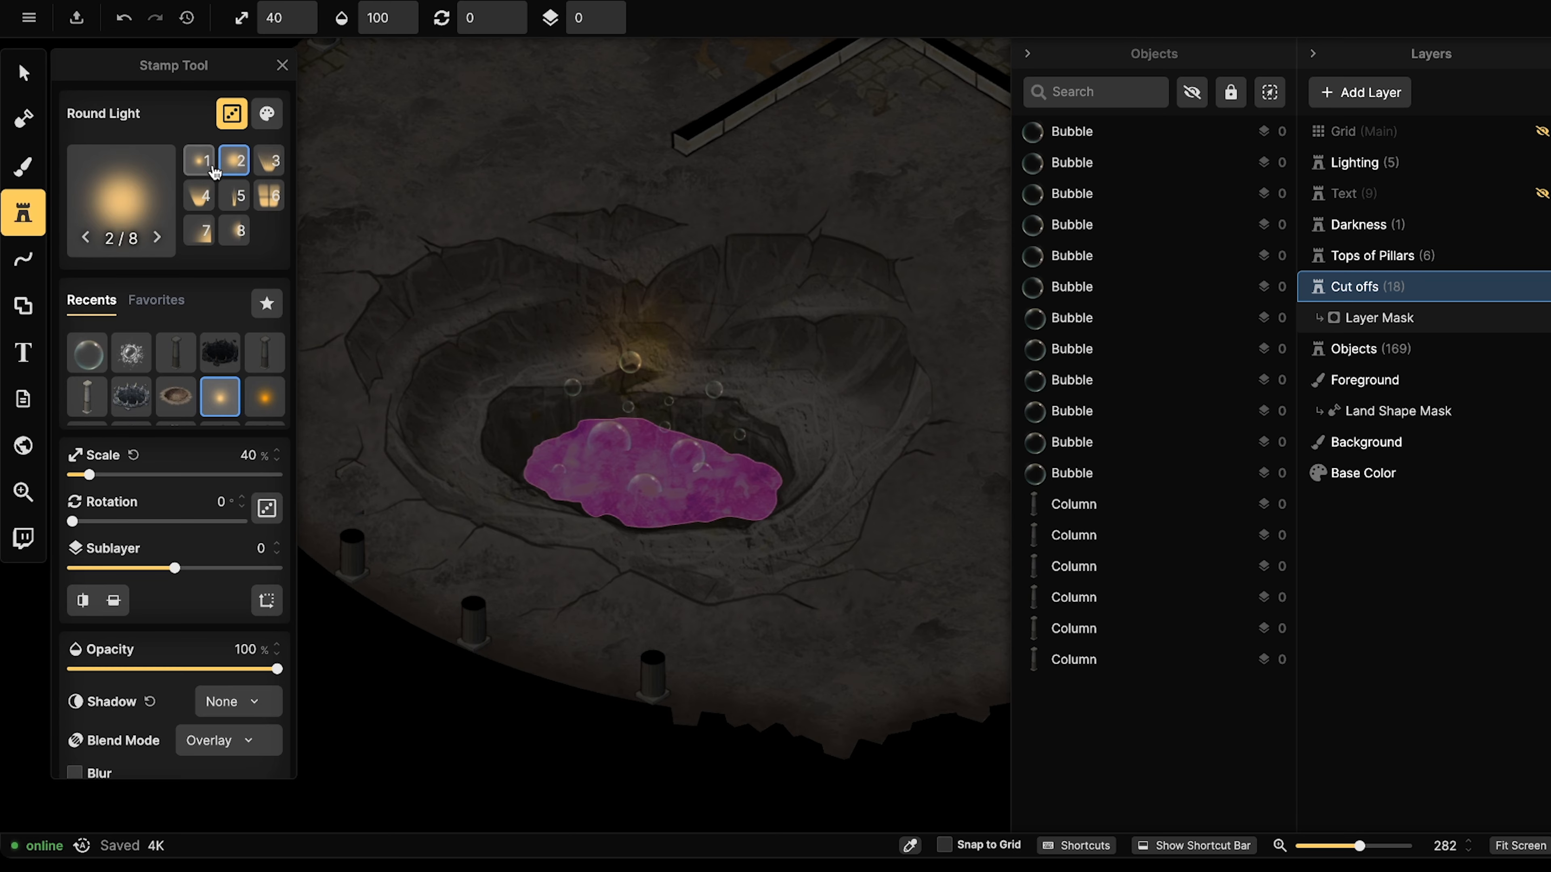
scroll(579, 341, "up", 9, "shift")
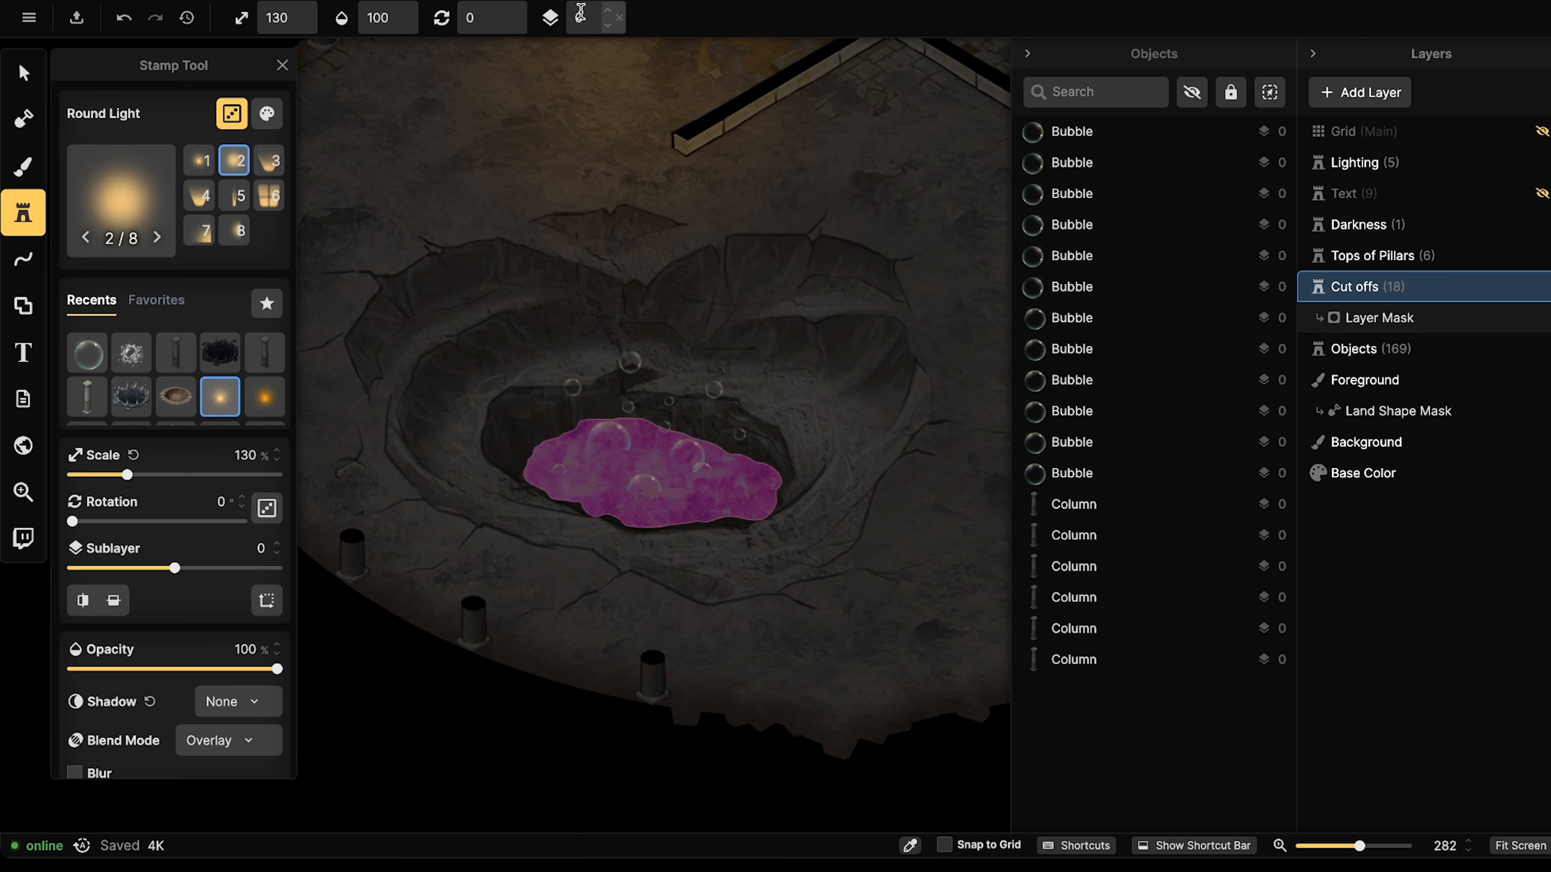
left_click(1390, 164)
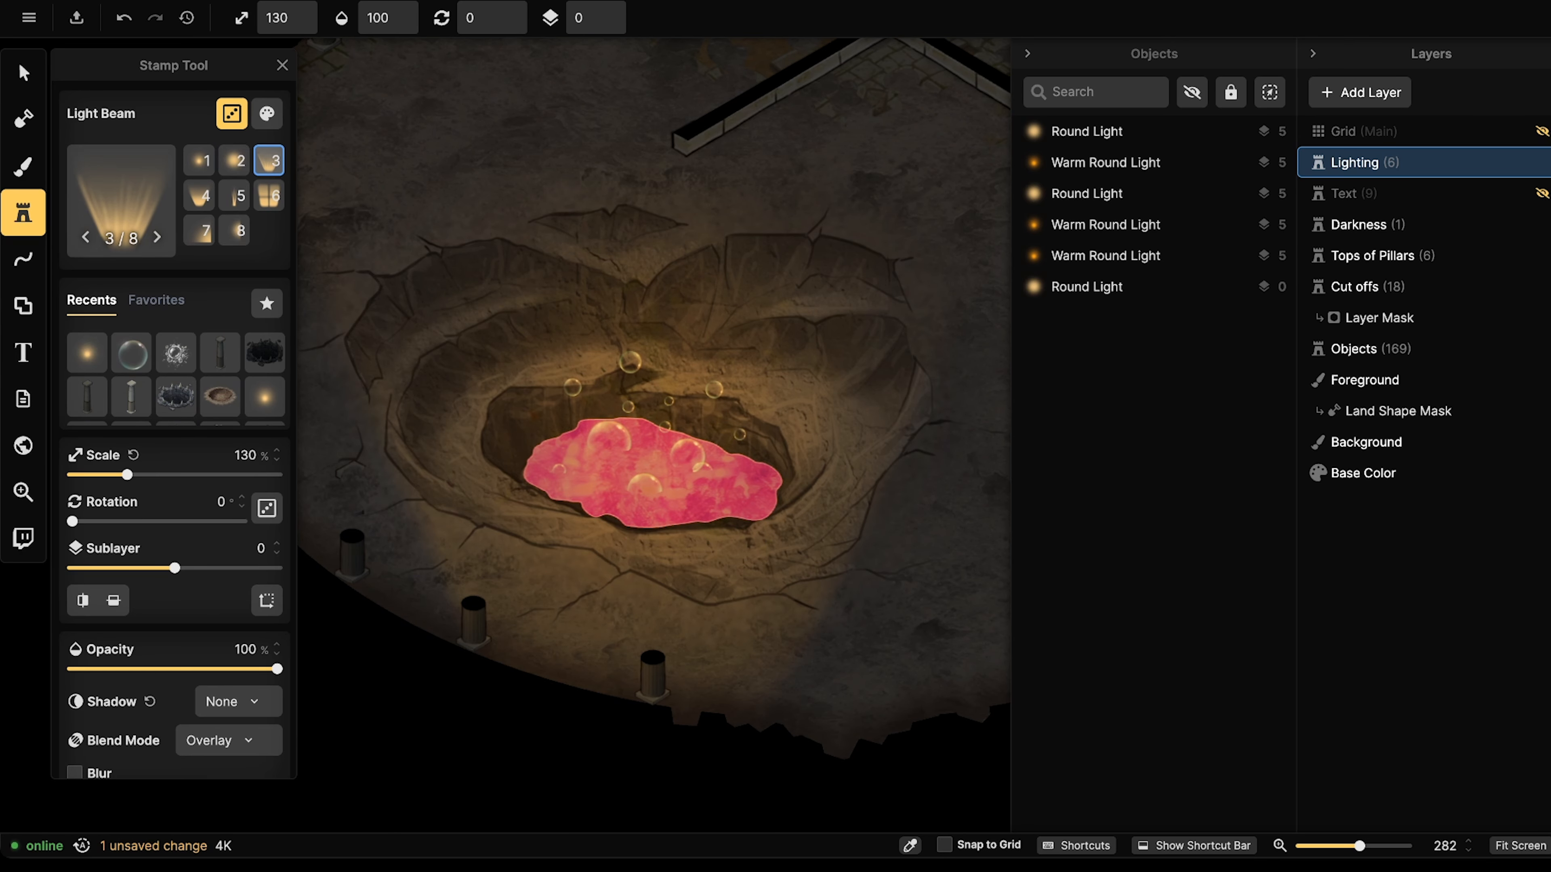
Tint the new Round Light over the pool purple by setting its hue to -95°.
left_click(23, 73)
left_click(499, 315)
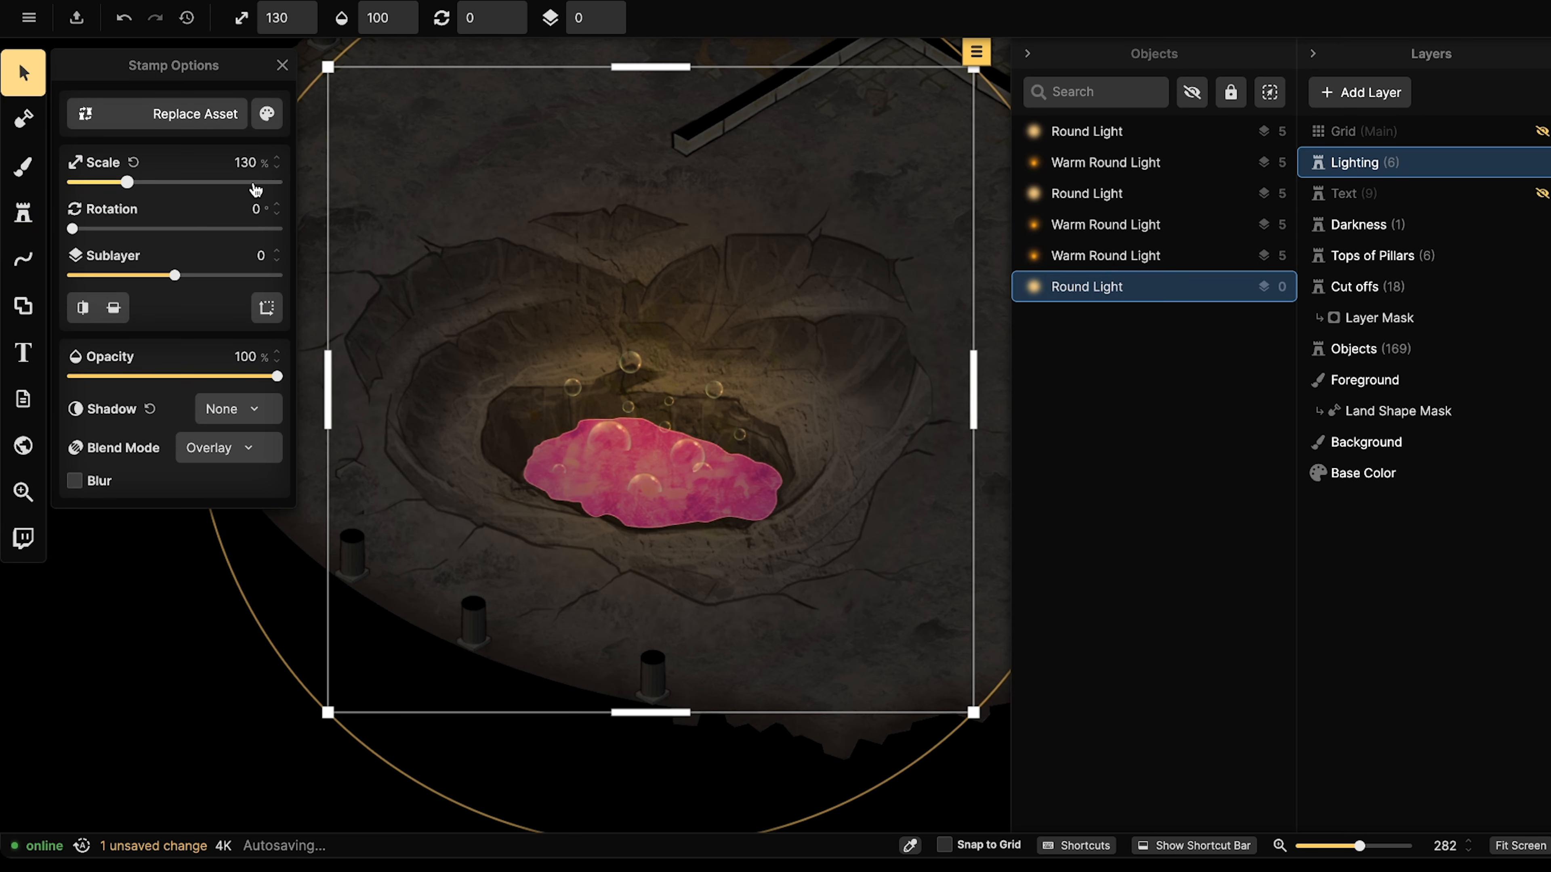
left_click(267, 113)
left_click_drag(423, 126, 398, 128)
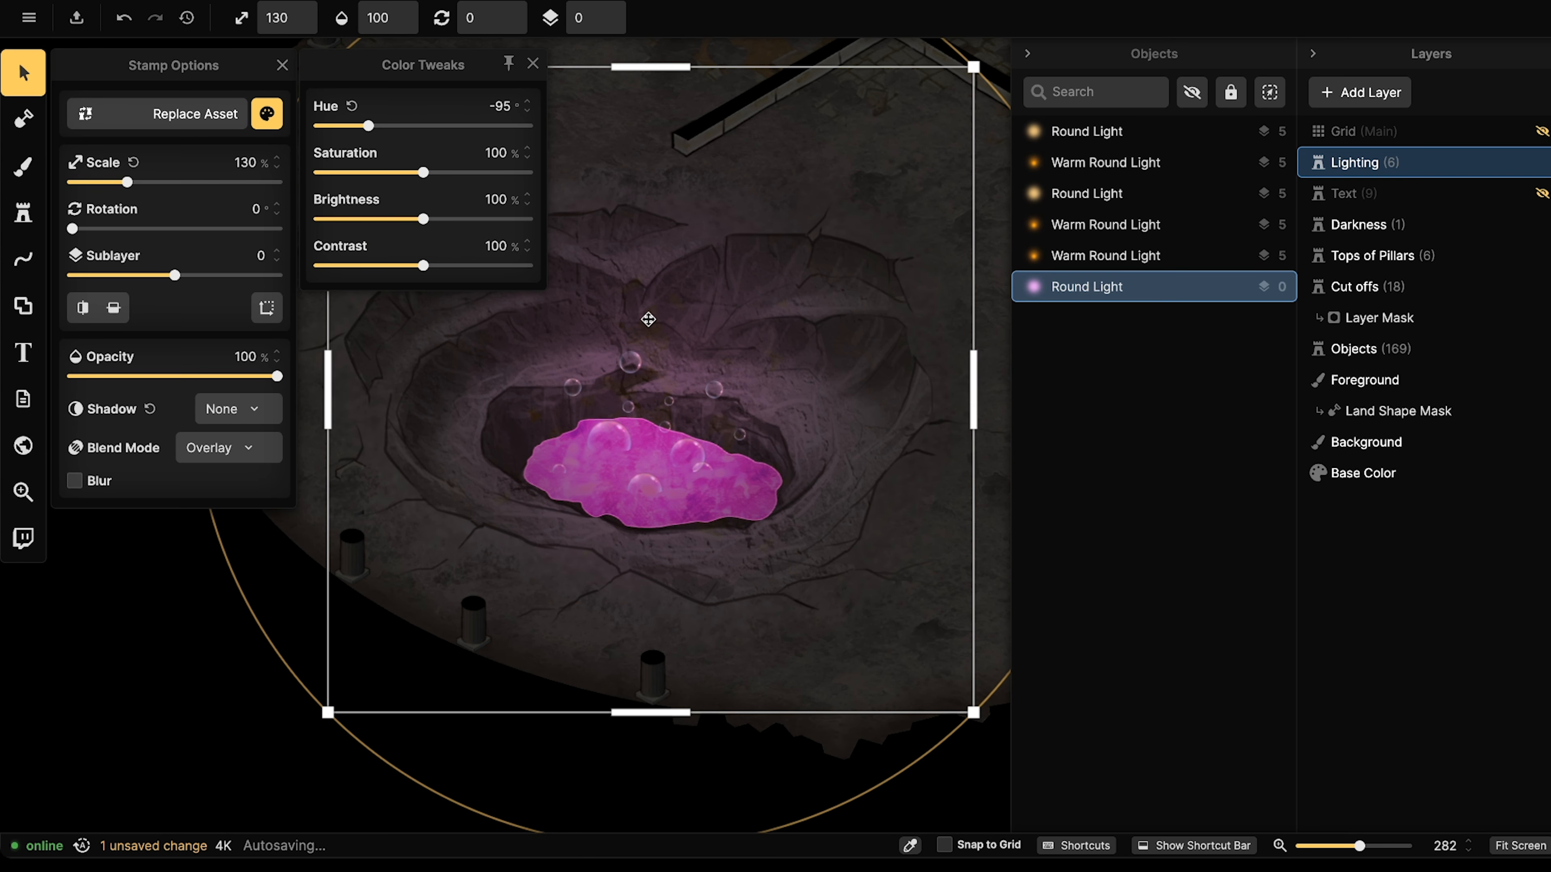
Enlarge the purple Round Light to 150% and nudge it into place over the pool.
scroll(647, 320, "up", 4, "shift")
left_click_drag(647, 321, 654, 329)
scroll(628, 320, "down", 4)
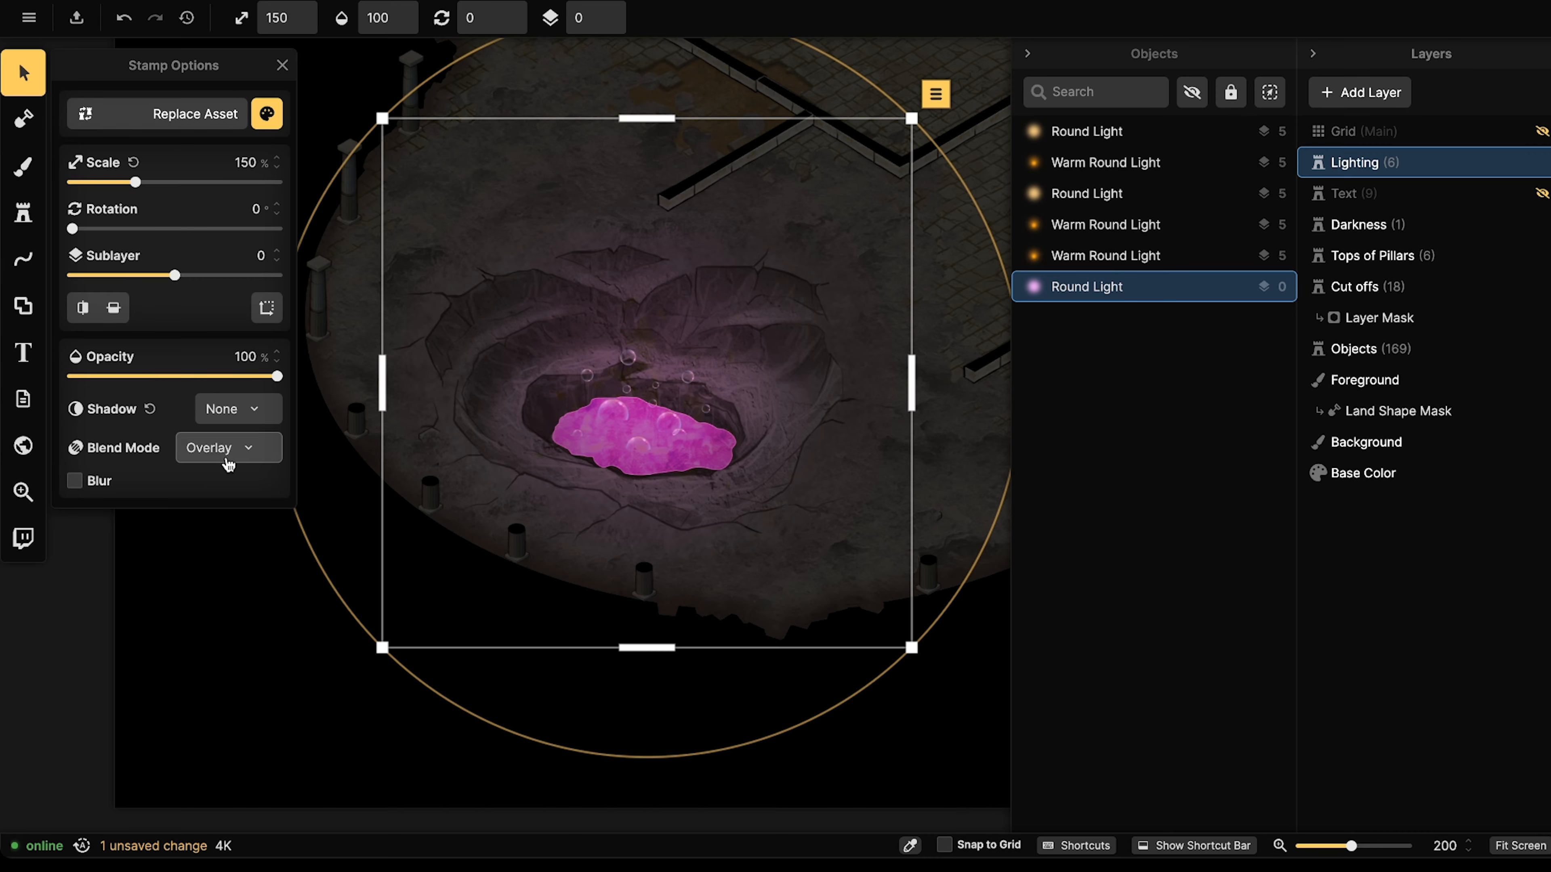
Try the Darken and Multiply blend modes on the purple light and set it to Color Burn.
left_click(224, 461)
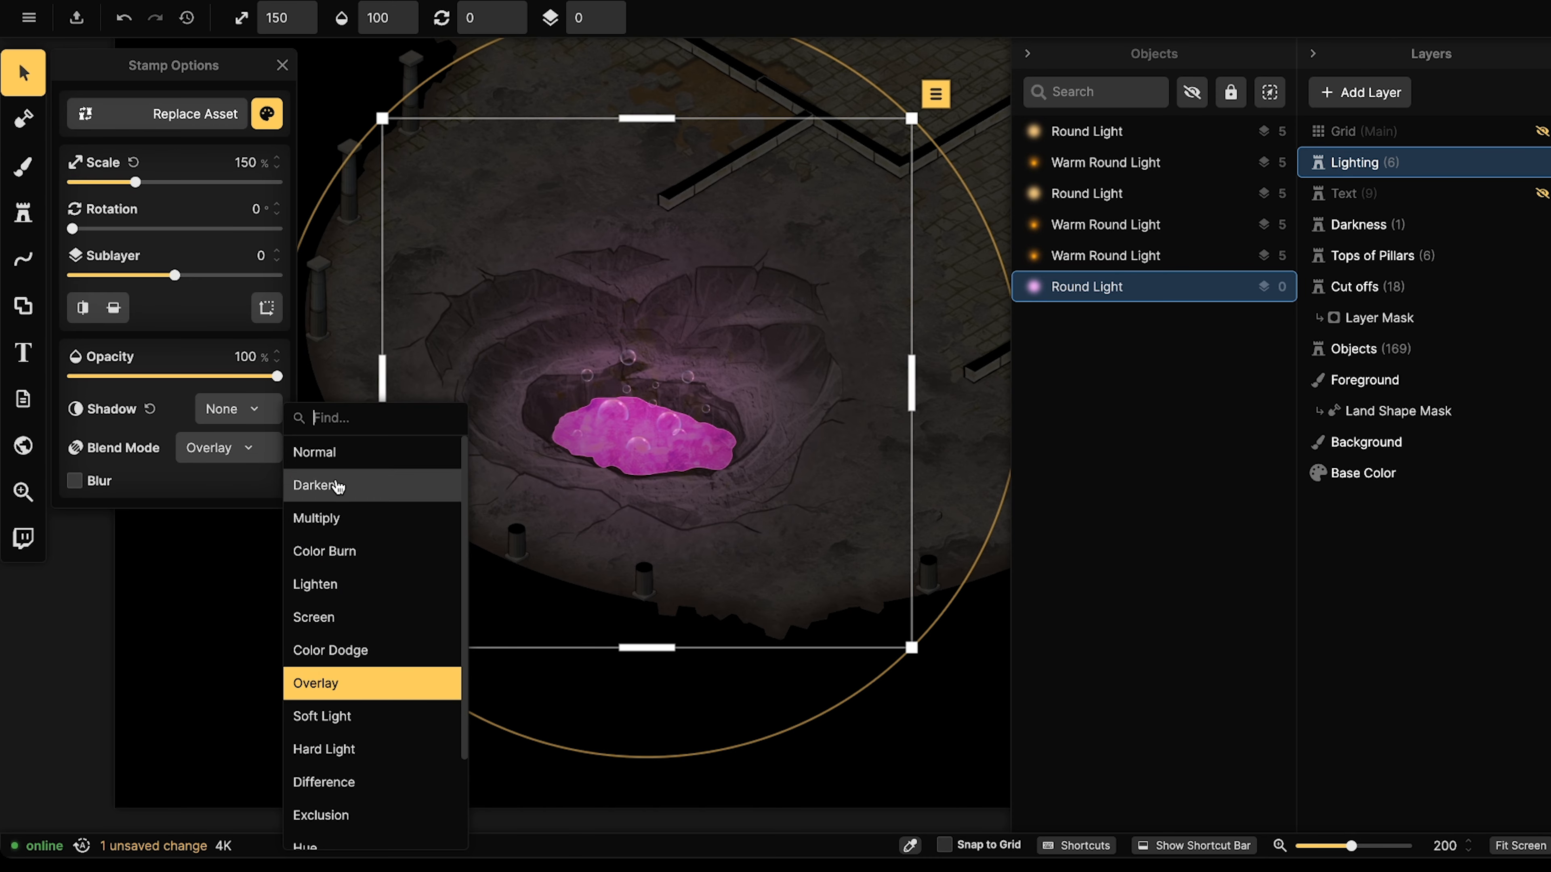
left_click(338, 486)
left_click(244, 448)
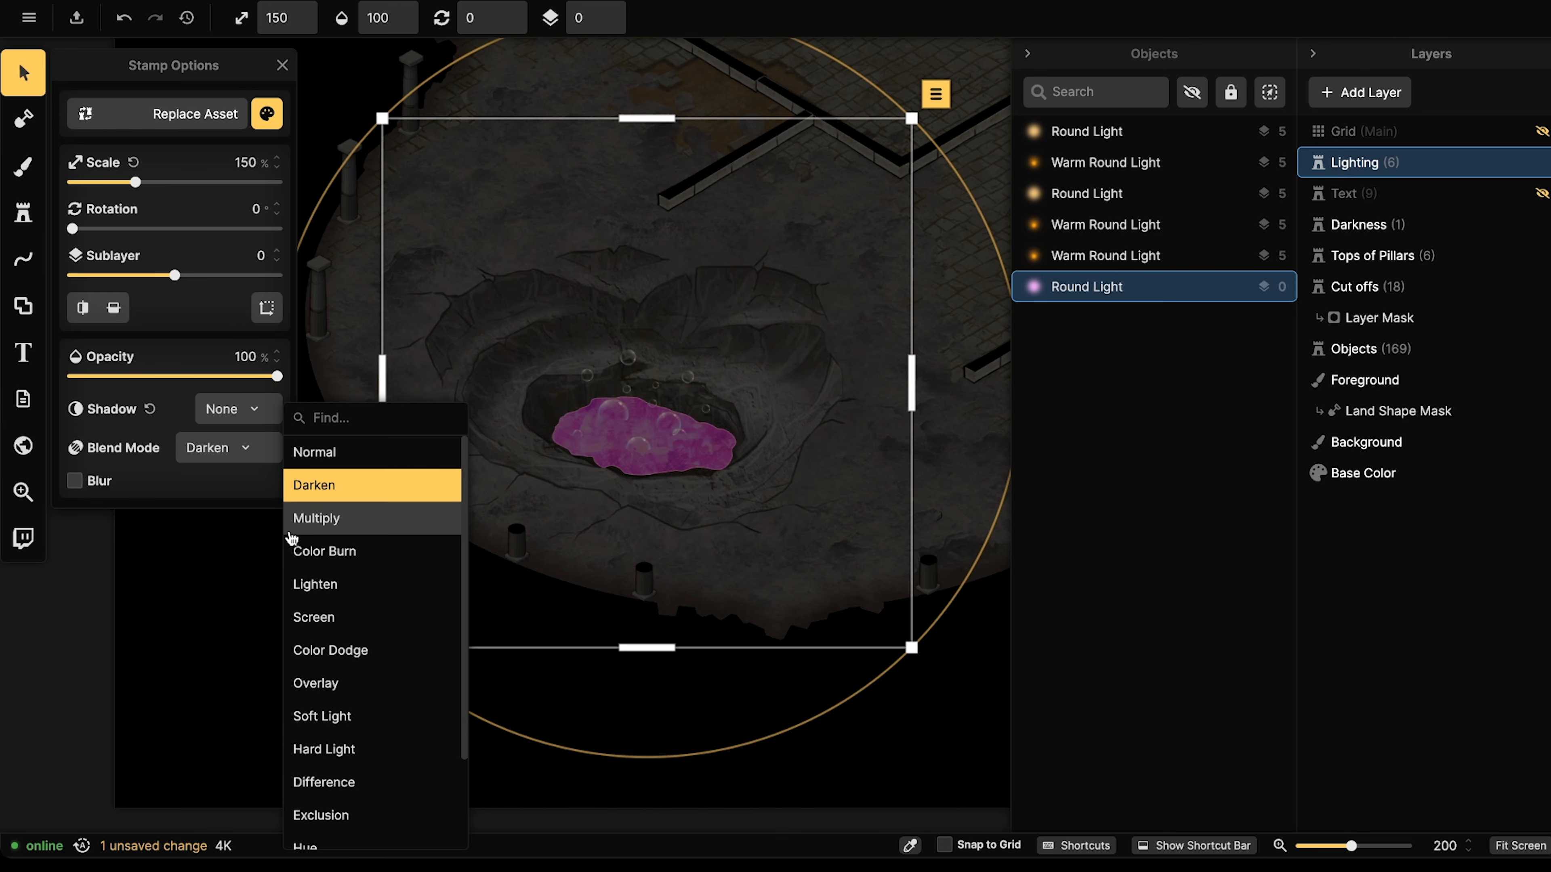
left_click(323, 527)
left_click(245, 448)
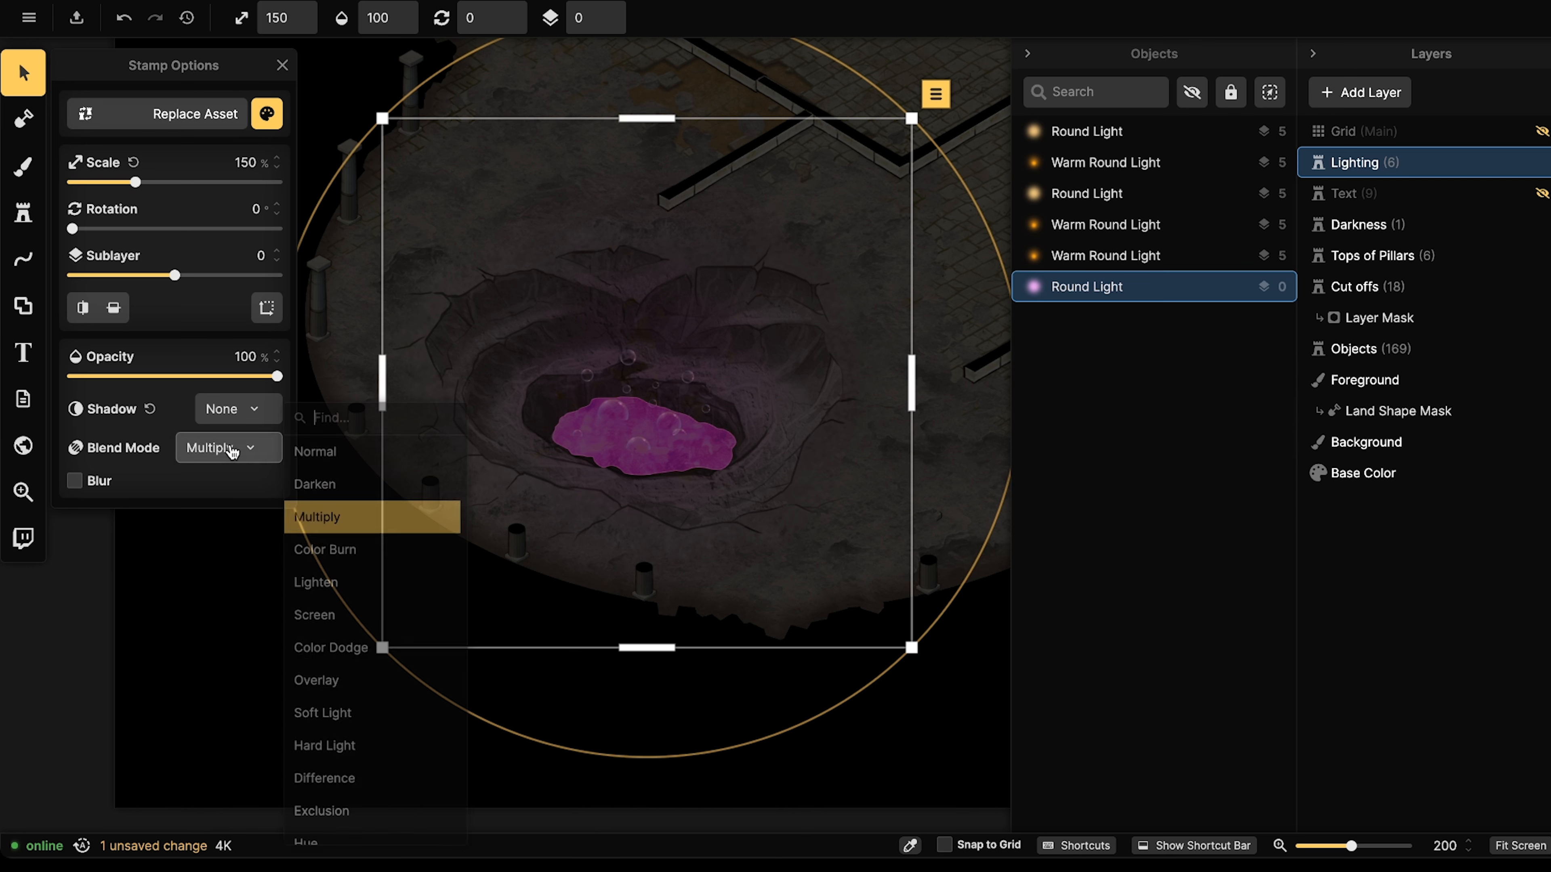
left_click(321, 555)
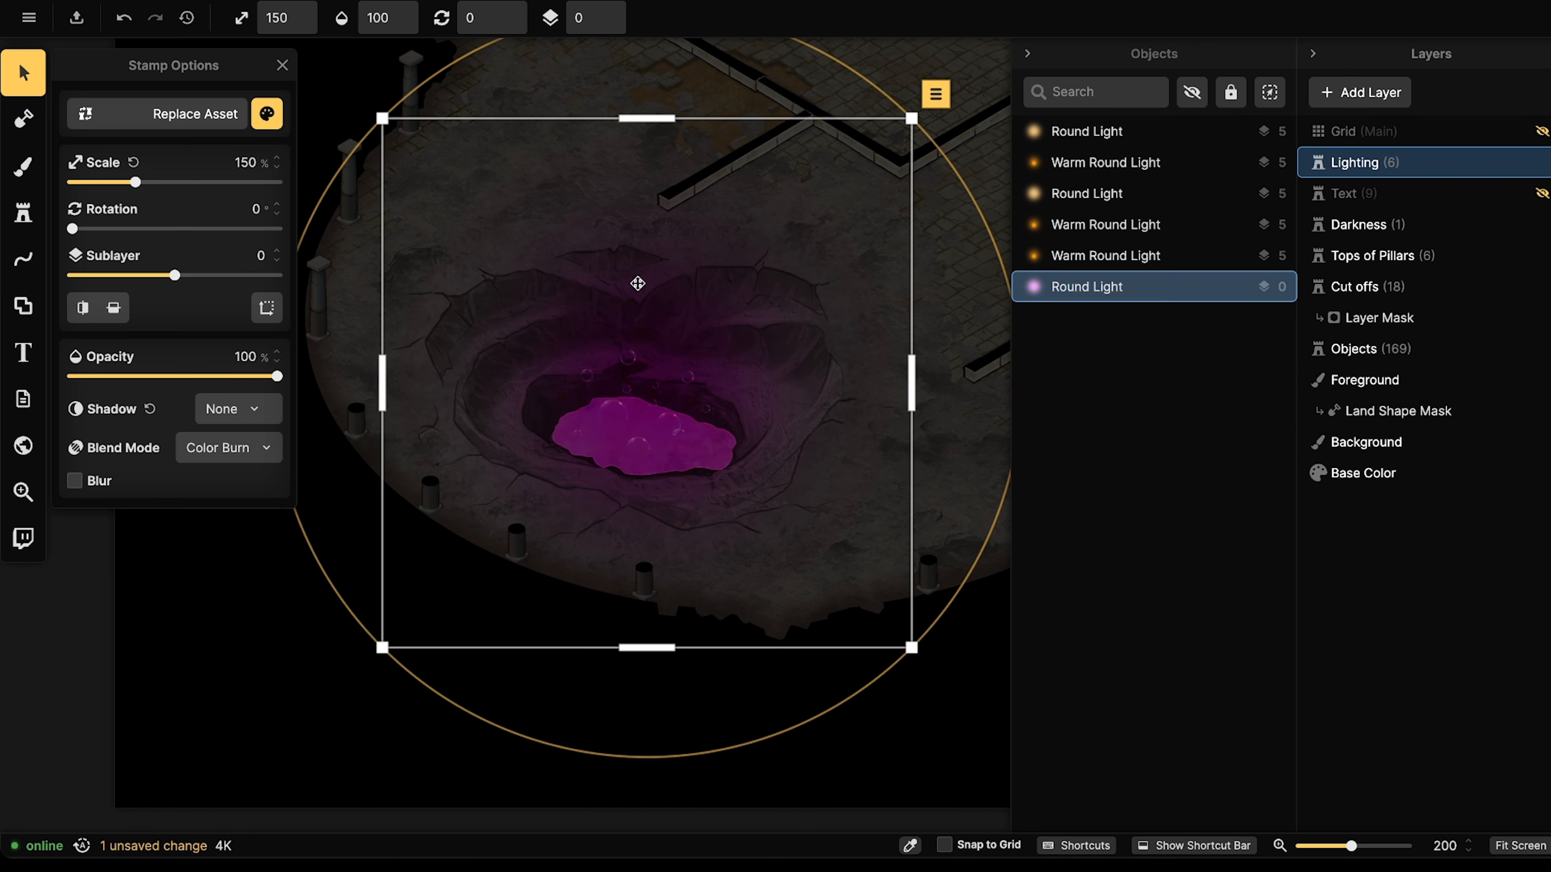
Flatten the Color Burn light vertically into an ellipse around the crater and enlarge it to 190% scale.
left_click_drag(659, 117, 657, 373)
key("bracketright")
key("bracketright")
key("bracketright")
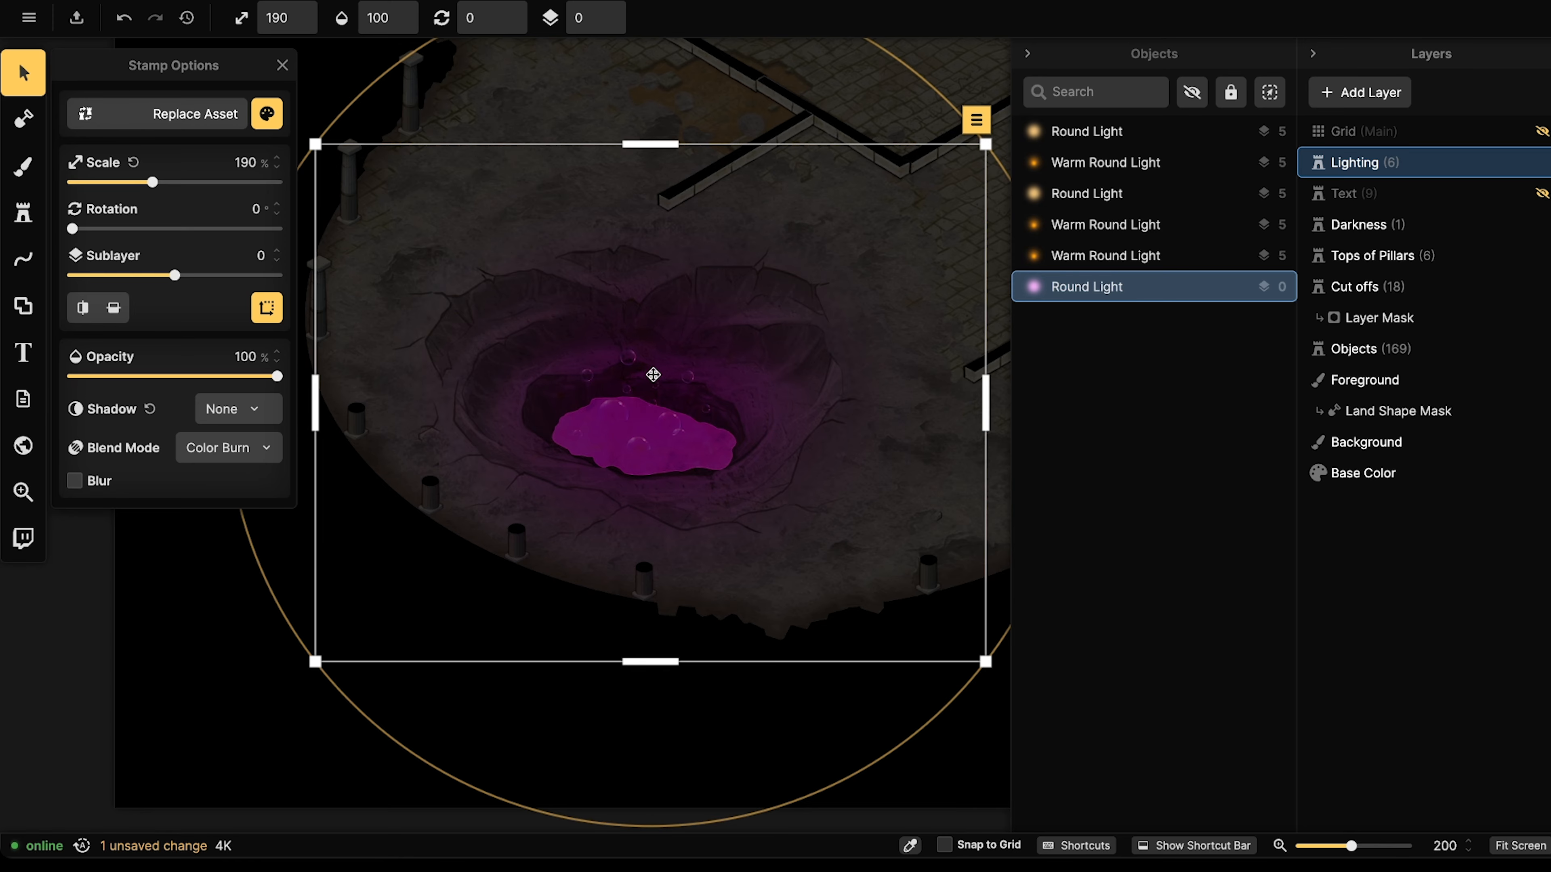
Duplicate the purple light, reduce the copy to 110% scale and centre it over the pool.
scroll(653, 374, "down", 1)
key("ctrl+c")
key("ctrl+v")
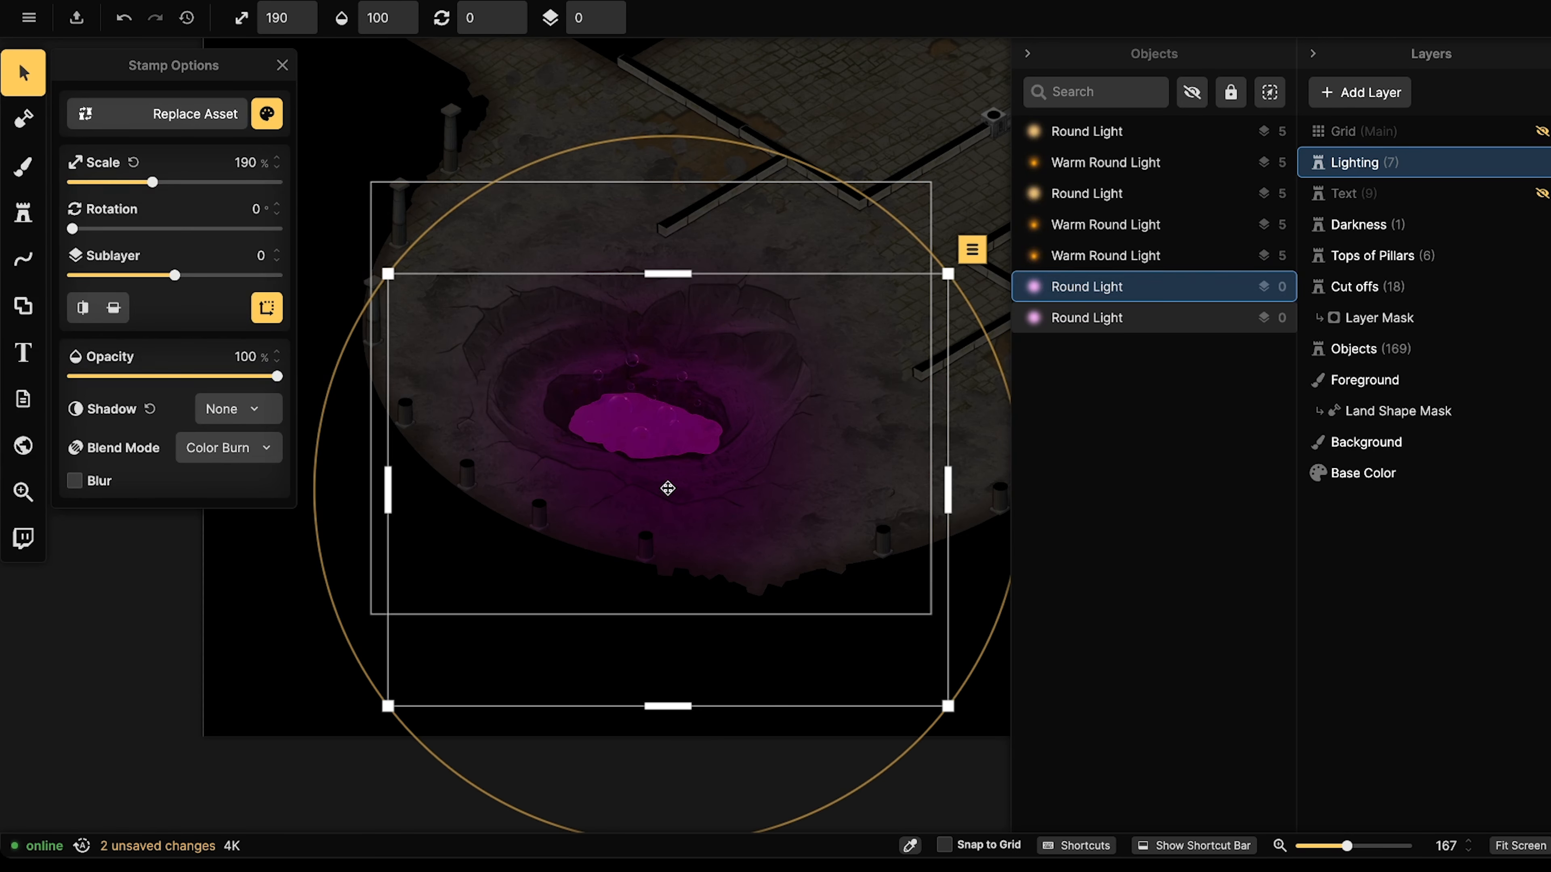
key("bracketleft")
key("bracketleft")
key("bracketleft")
key("bracketleft")
key("bracketleft")
key("bracketleft")
key("bracketleft")
key("bracketleft")
left_click_drag(668, 488, 645, 423)
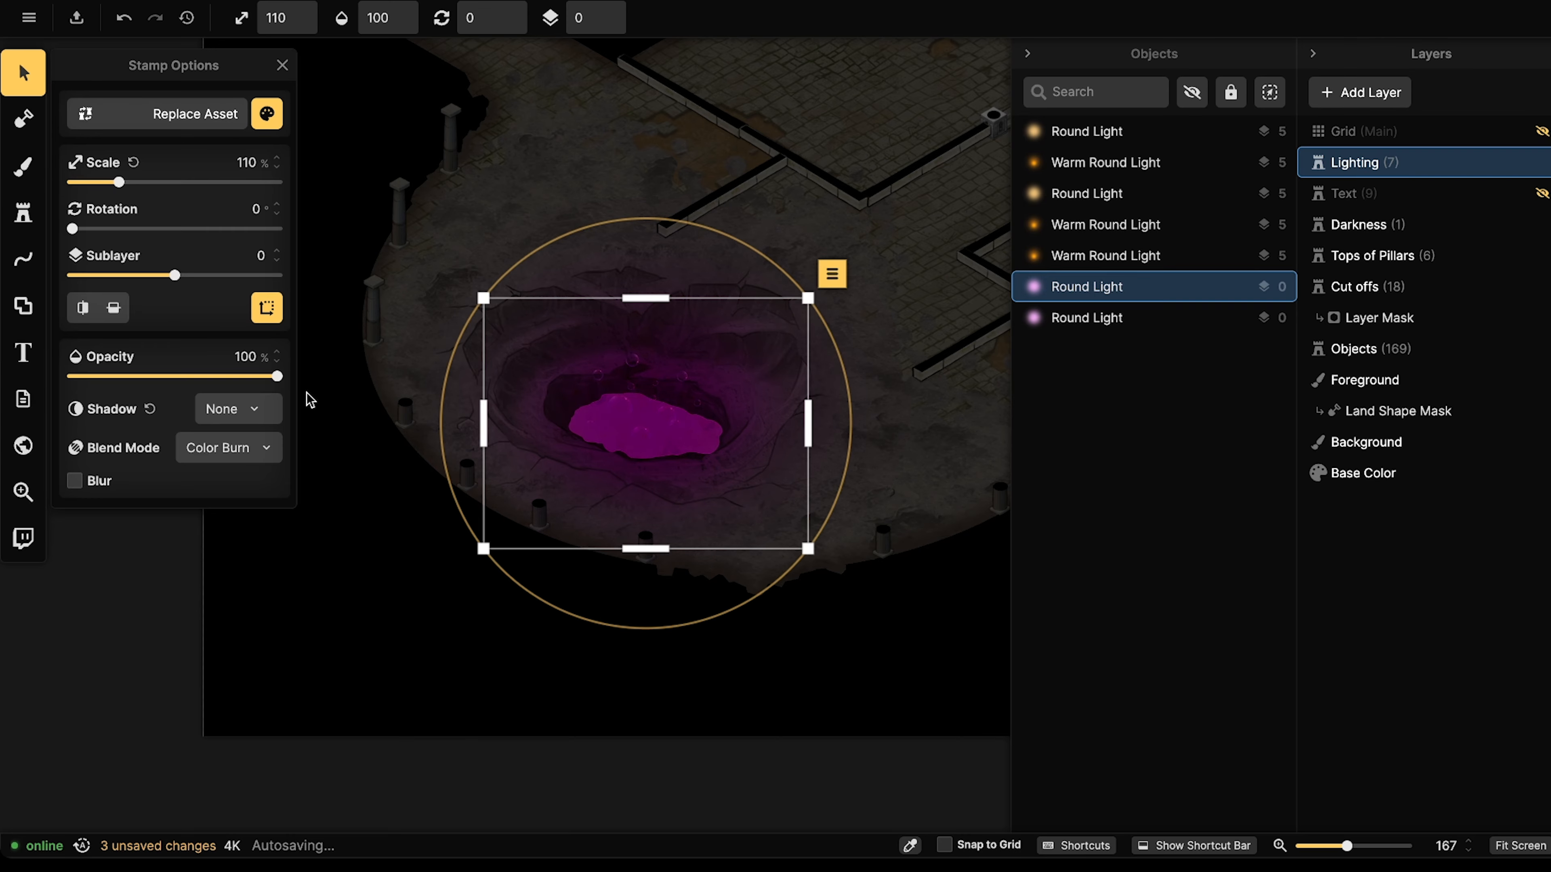
Try the Multiply, Color and Difference blend modes on the copied light, testing Difference at 100% and 120% scale.
left_click(229, 448)
left_click(323, 519)
left_click(229, 448)
scroll(242, 596, "down", 1)
scroll(346, 734, "down", 3)
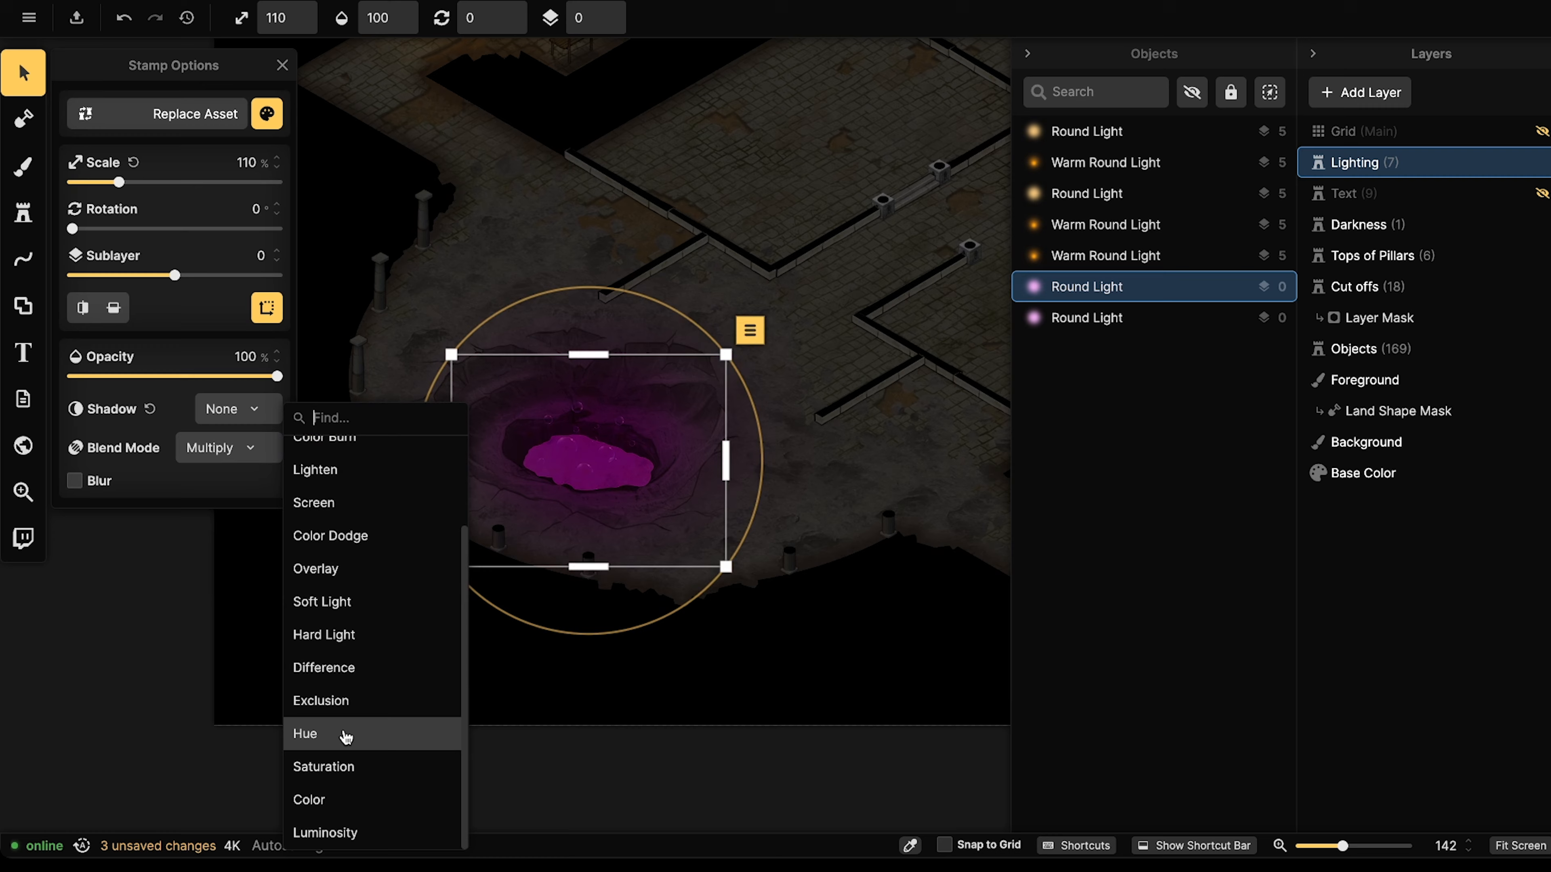
left_click(345, 794)
left_click(263, 449)
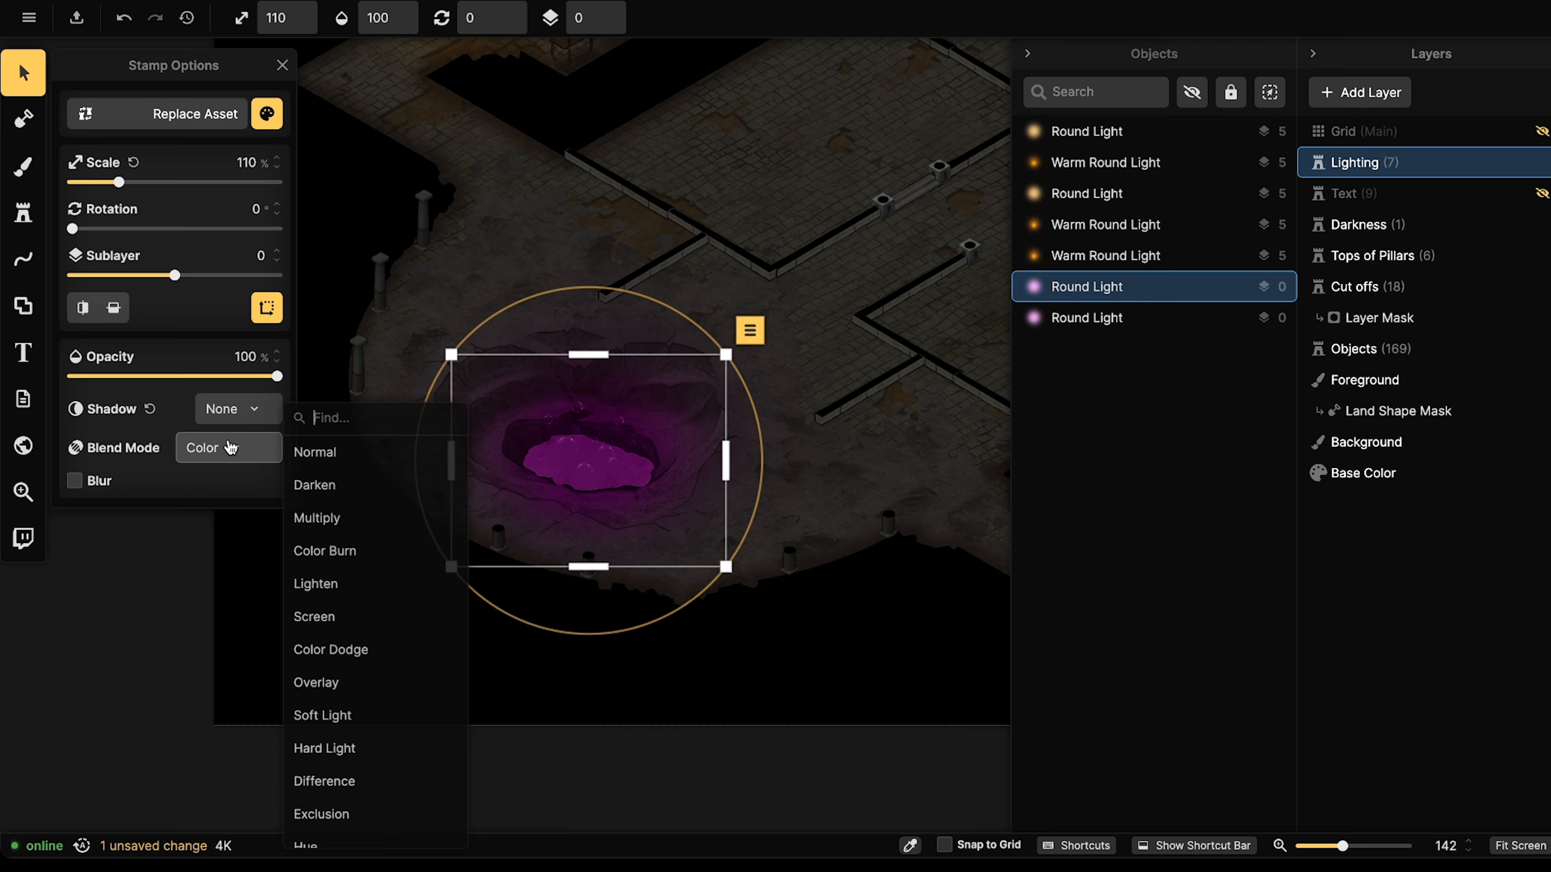
left_click(327, 780)
scroll(592, 464, "down", 1, "shift")
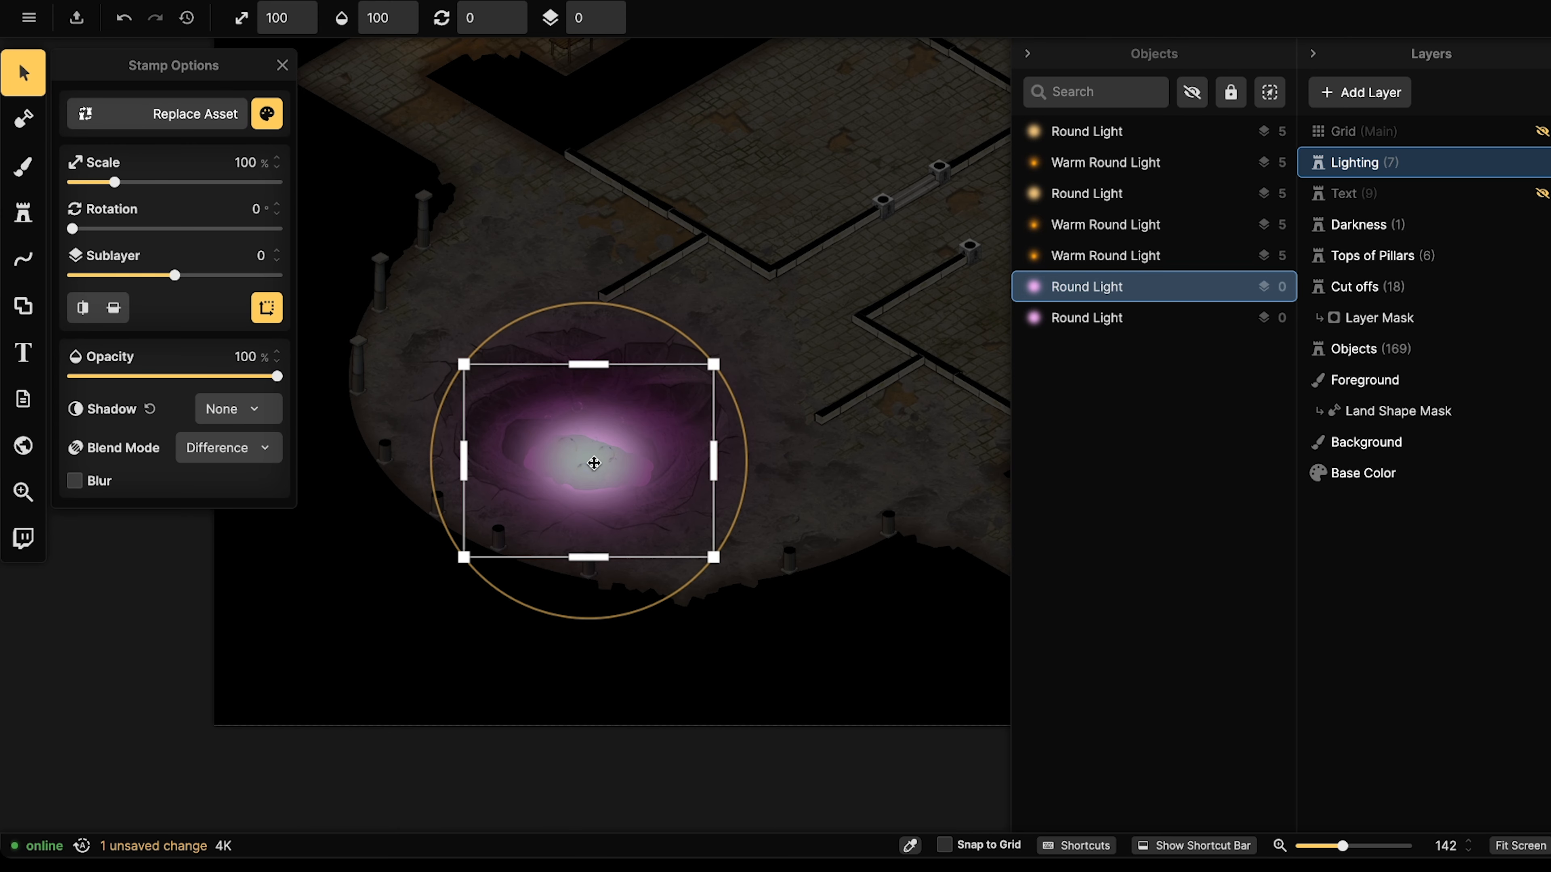
scroll(593, 464, "up", 2, "shift")
Set the copied light's blend mode to Hard Light and reduce its scale to 60%.
left_click(225, 449)
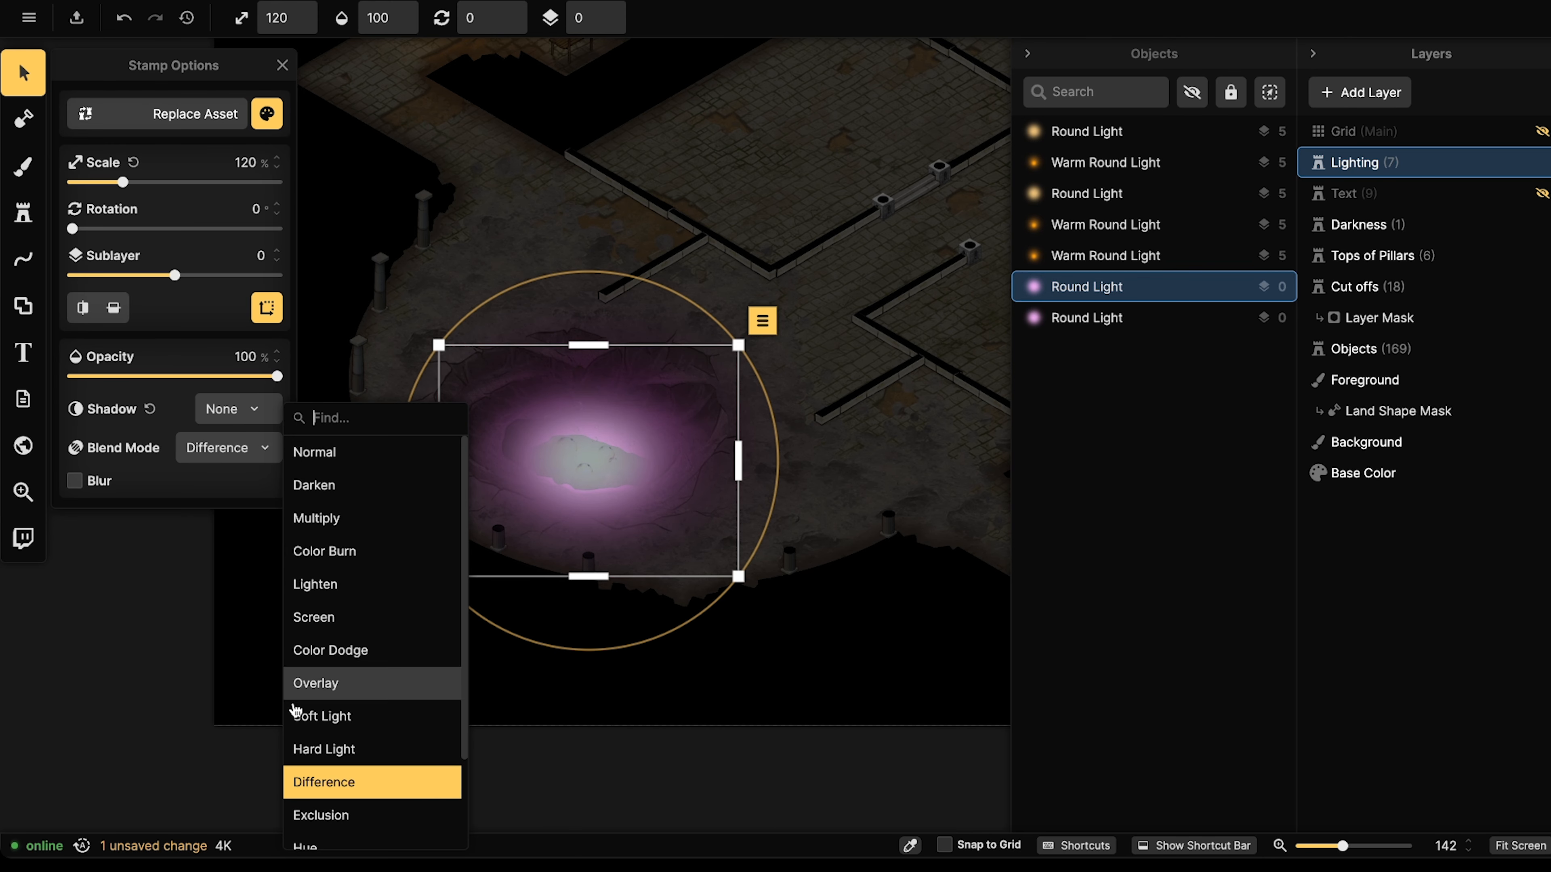
left_click(315, 754)
scroll(635, 492, "up", 3)
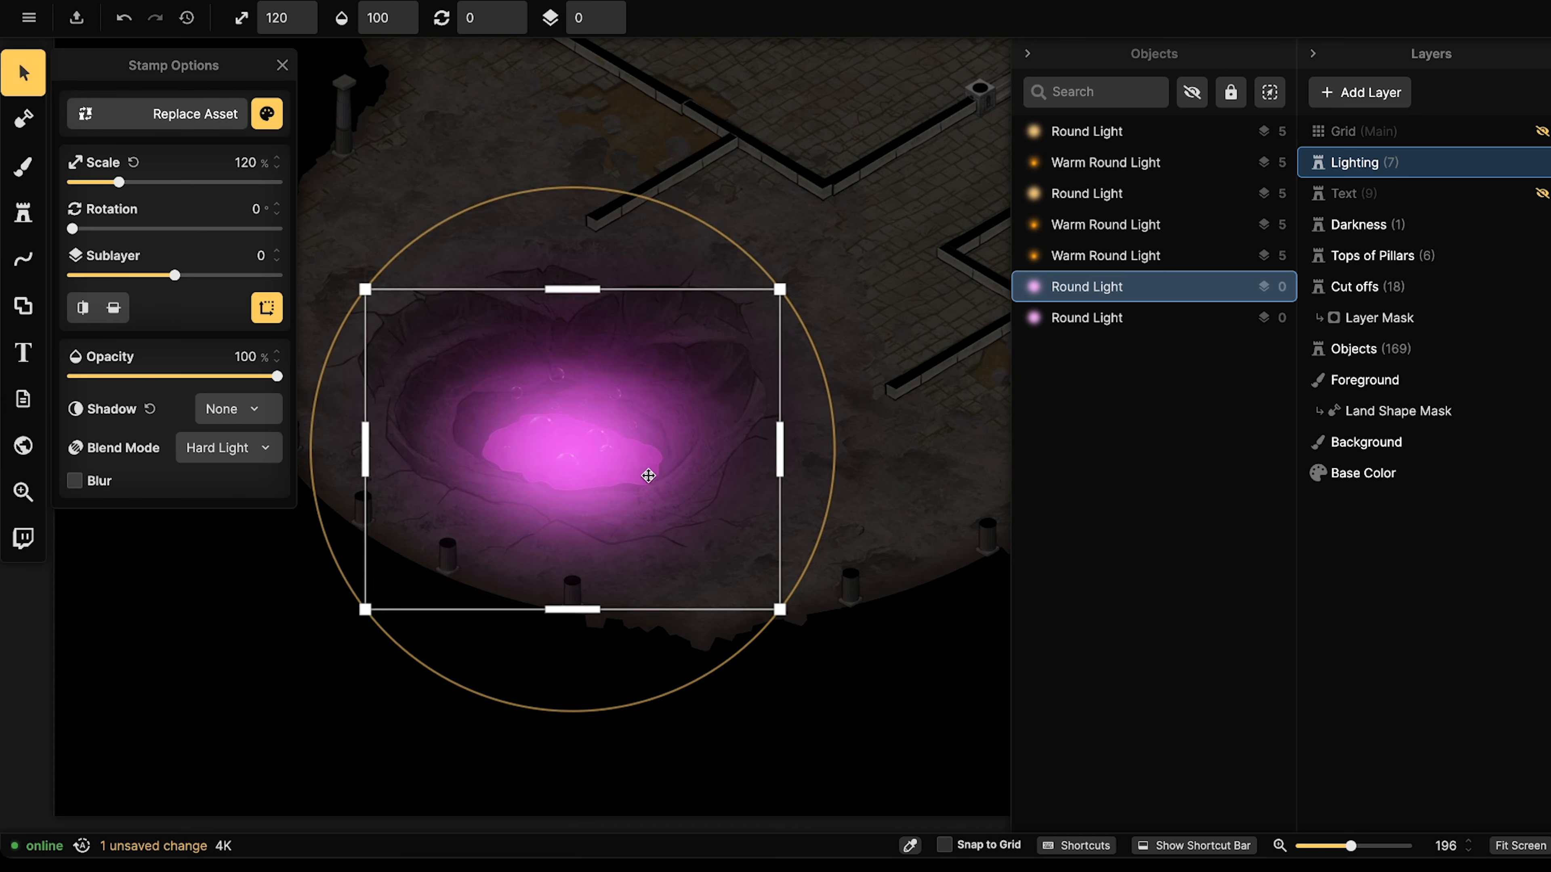
scroll(638, 471, "down", 5, "shift")
scroll(625, 461, "down", 1, "shift")
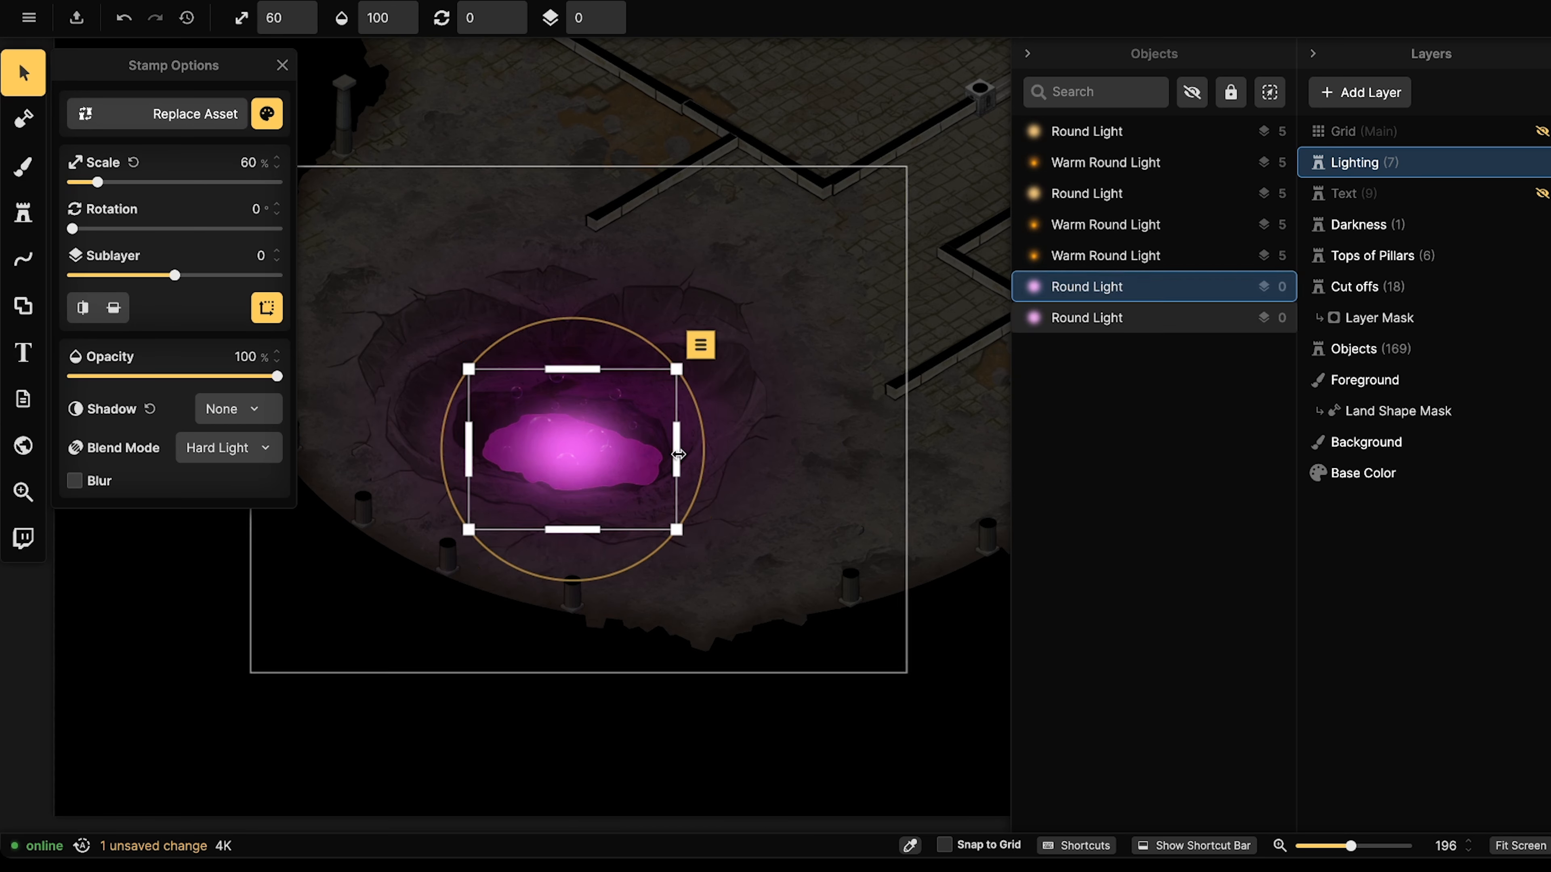
Widen the Hard Light copy to cover the whole pool, centred on it, and put it on sublayer -1.
left_click_drag(679, 454, 786, 458)
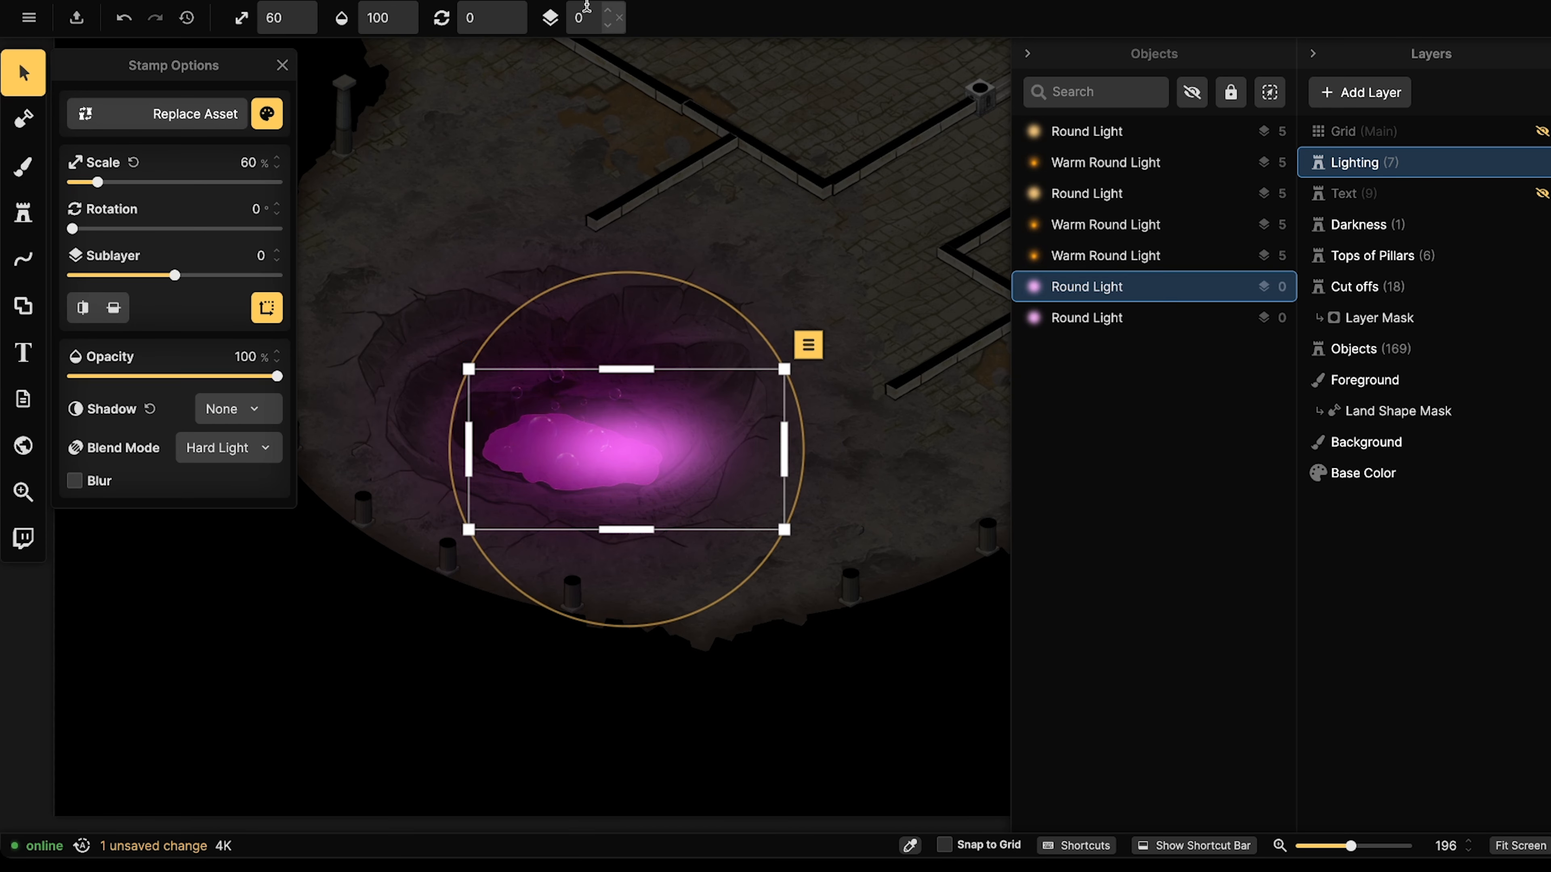
left_click(608, 25)
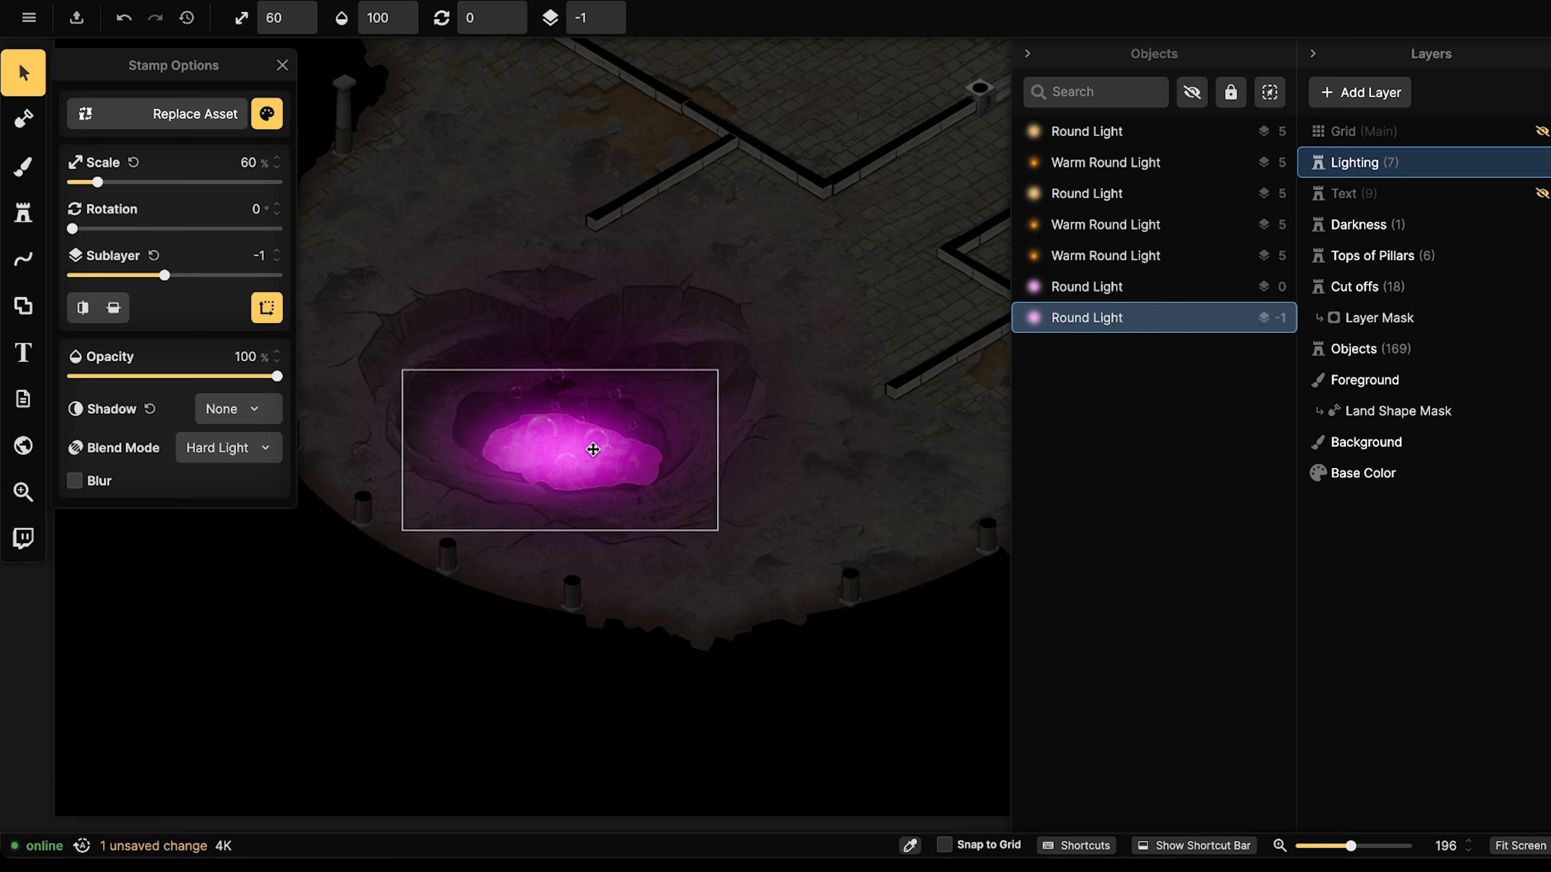
left_click_drag(593, 449, 596, 451)
Rotate the Hard Light copy to 3° to follow the pool's tilt and deselect it.
scroll(593, 450, "up", 1, "alt")
scroll(591, 448, "down", 1, "alt")
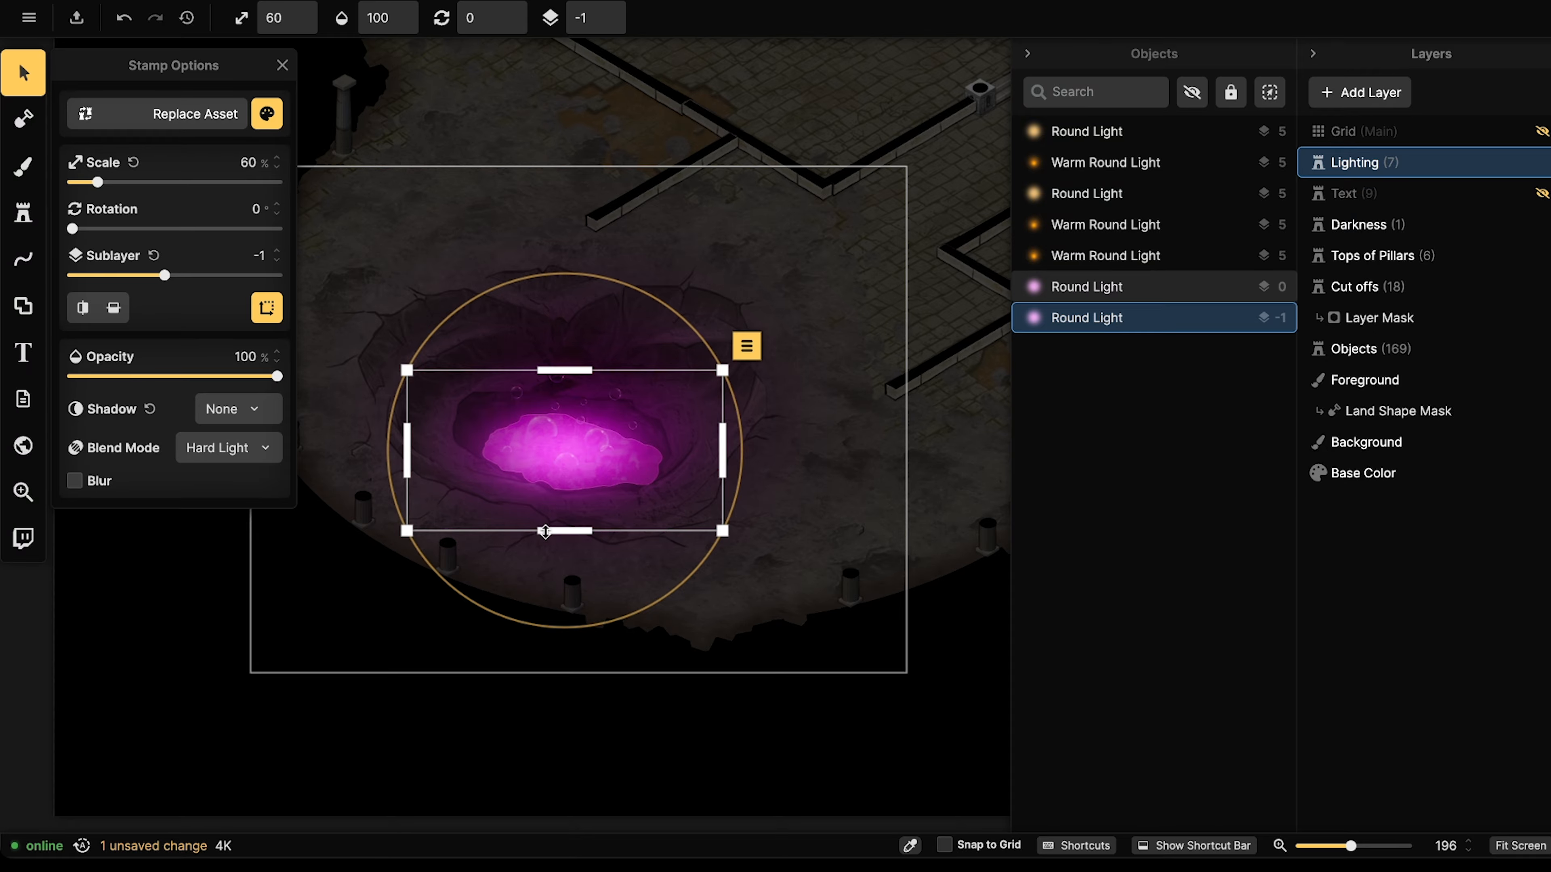
left_click_drag(495, 613, 486, 608)
scroll(475, 310, "down", 2)
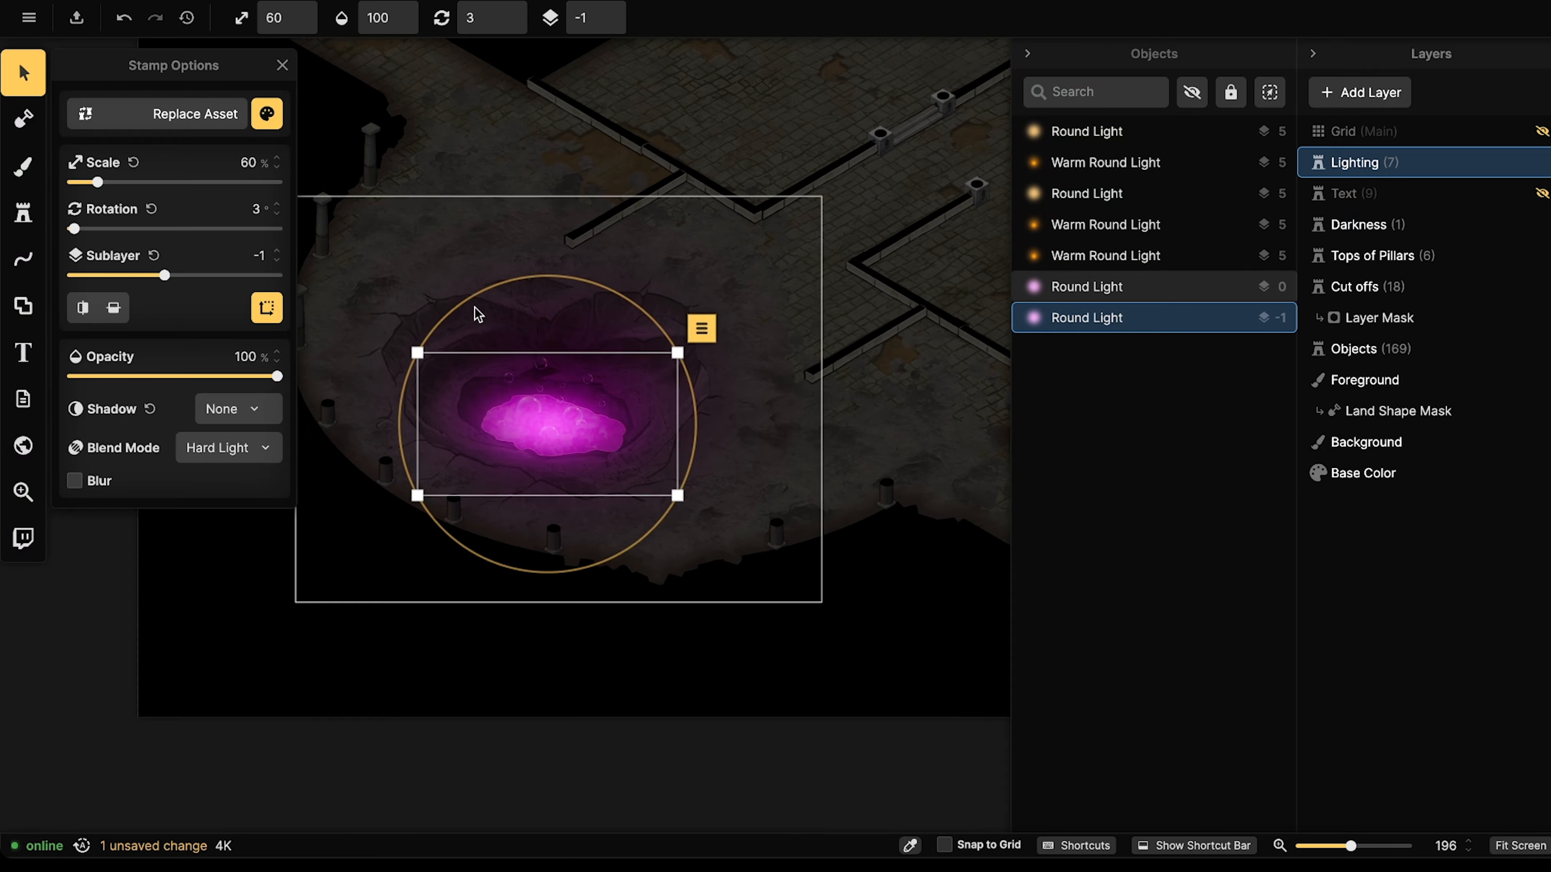
key("Escape")
Select all Bubble stamps on the Cut offs layer and set their brightness to 200% and contrast to 113%.
scroll(459, 296, "down", 3)
right_click_drag(459, 256, 464, 270)
scroll(491, 342, "up", 6)
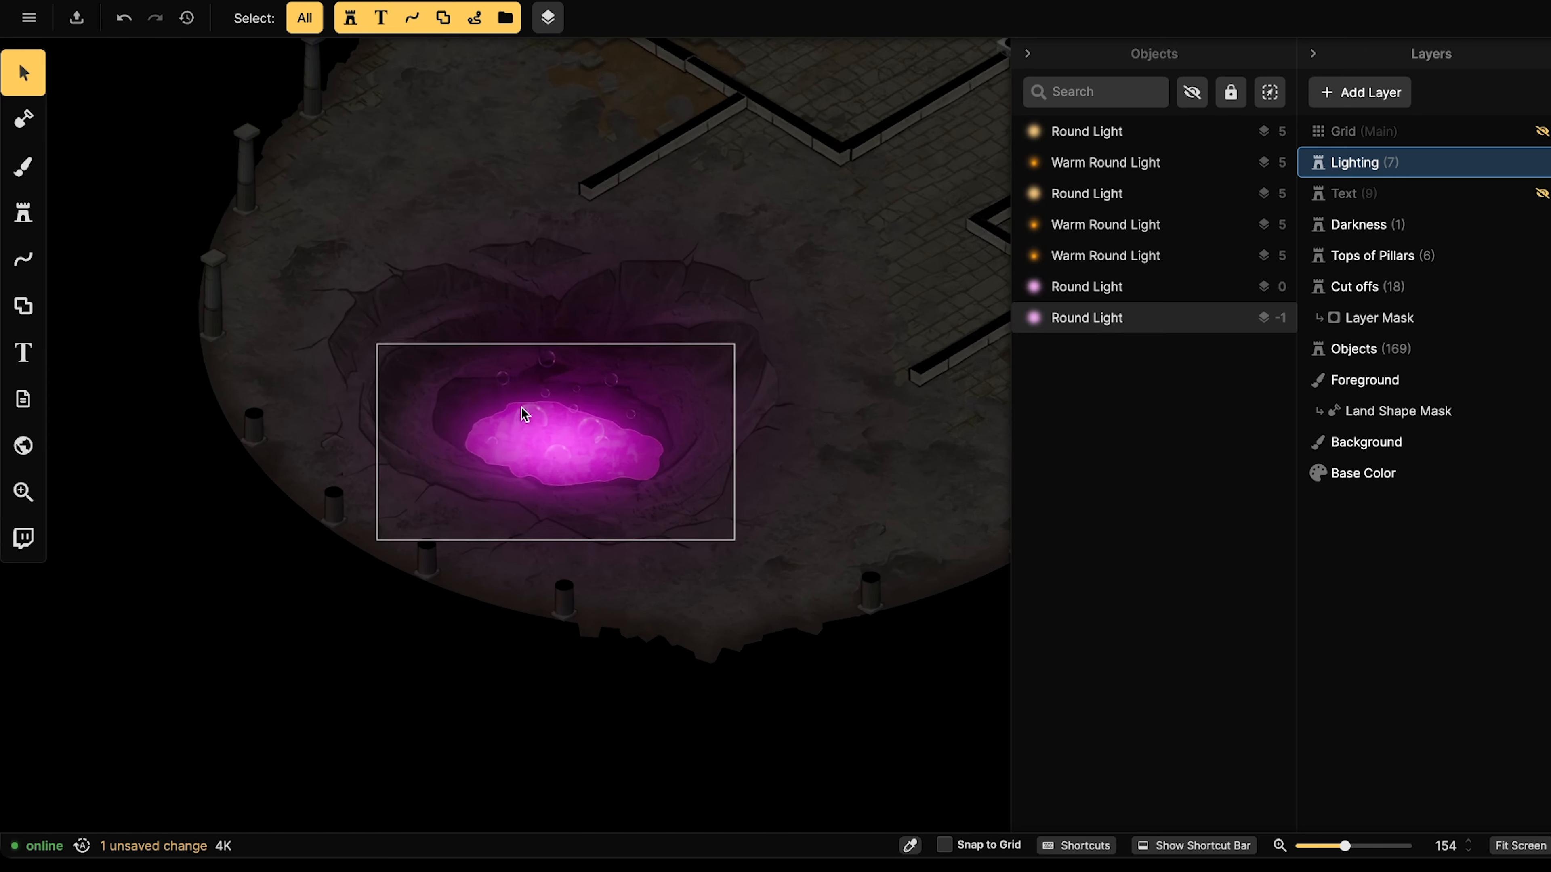
scroll(523, 409, "up", 1)
left_click(1393, 299)
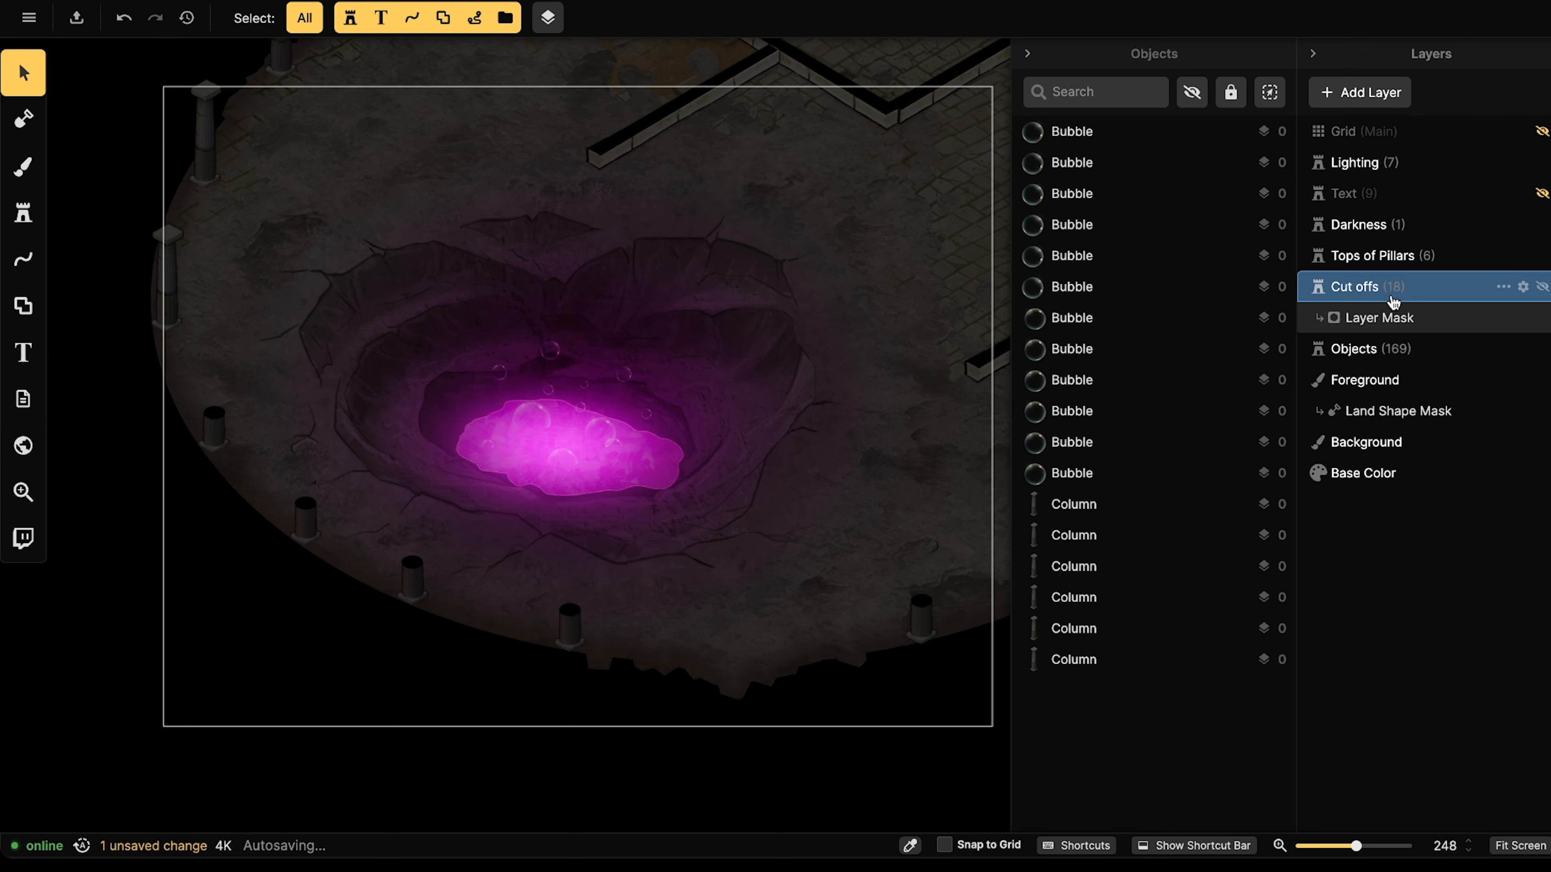
left_click(1093, 133)
left_click(1118, 473, "shift")
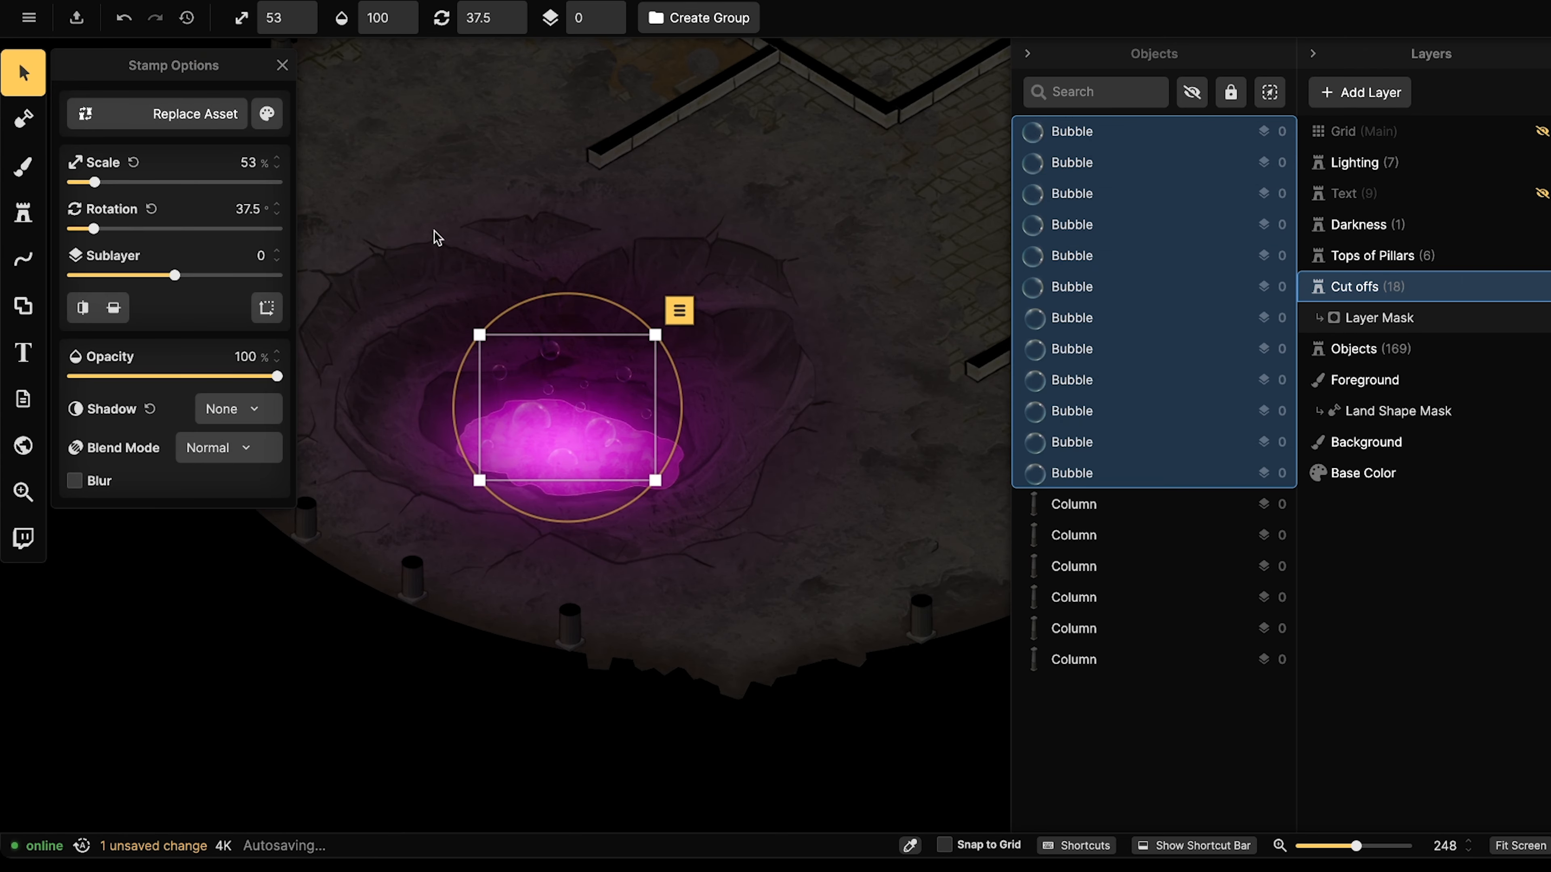
left_click(267, 113)
left_click_drag(424, 219, 436, 221)
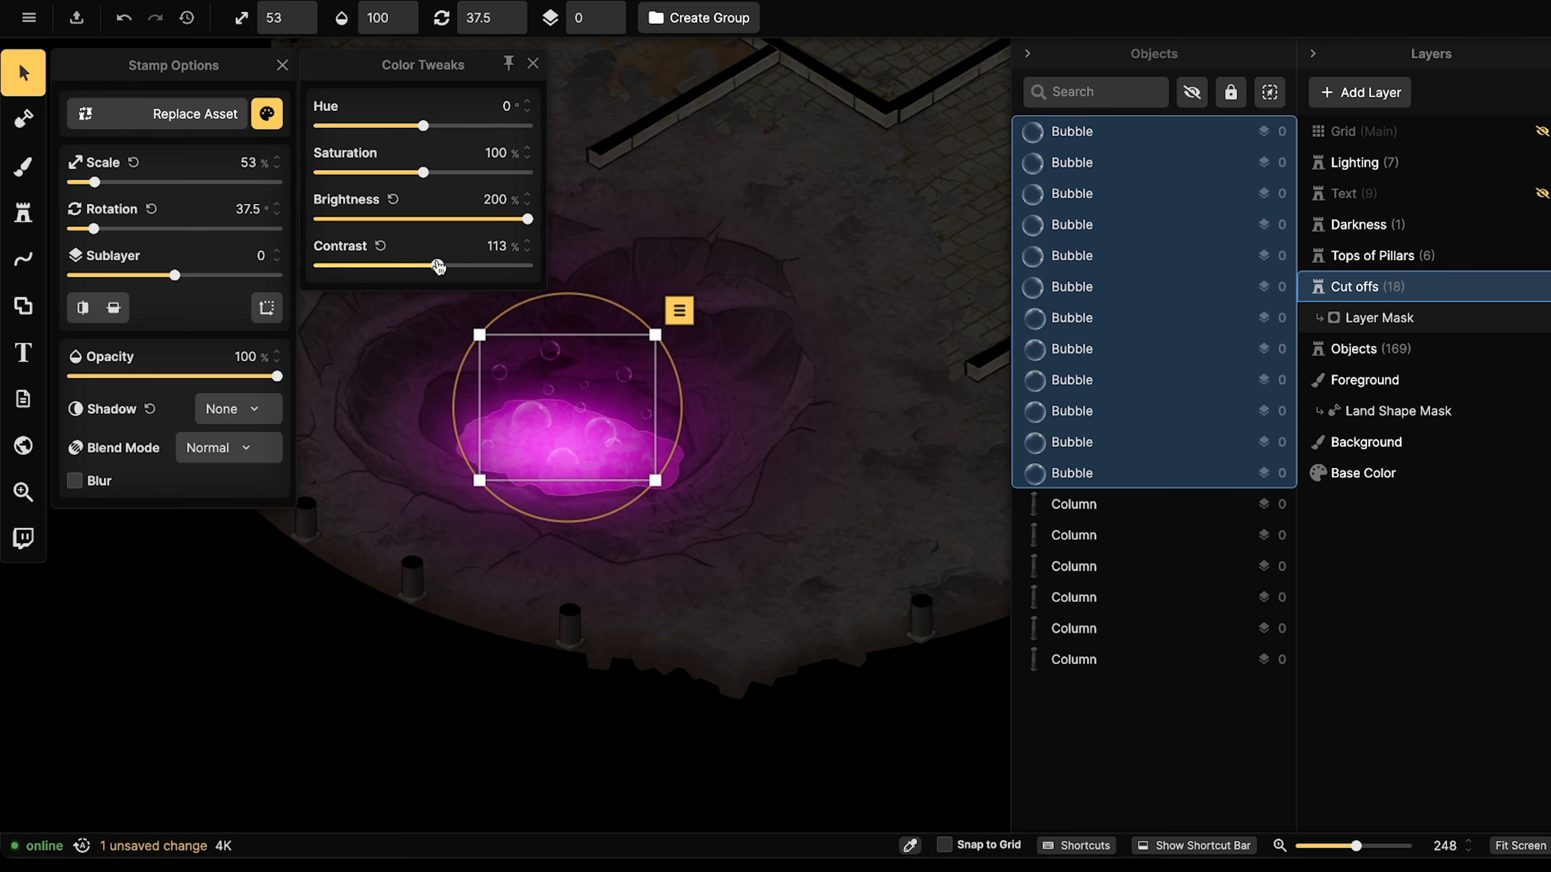
scroll(599, 268, "down", 5)
left_click(598, 267)
right_click_drag(519, 254, 512, 274)
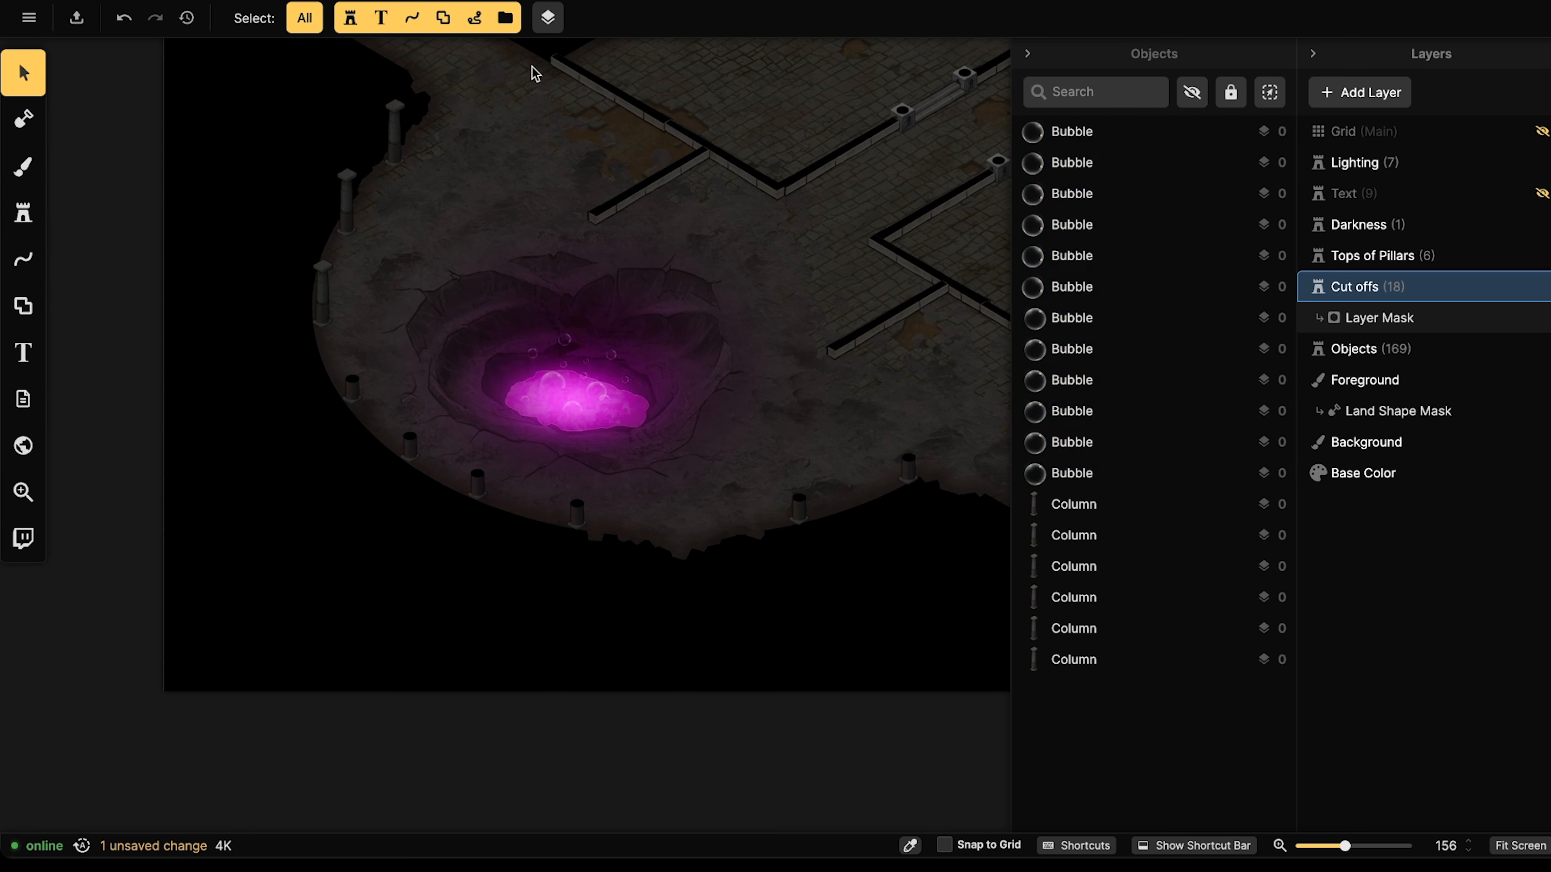
Clear the bubbles search in the stamp catalog and show the Effects stamps of the Fantasy Regional pack.
scroll(616, 401, "up", 5)
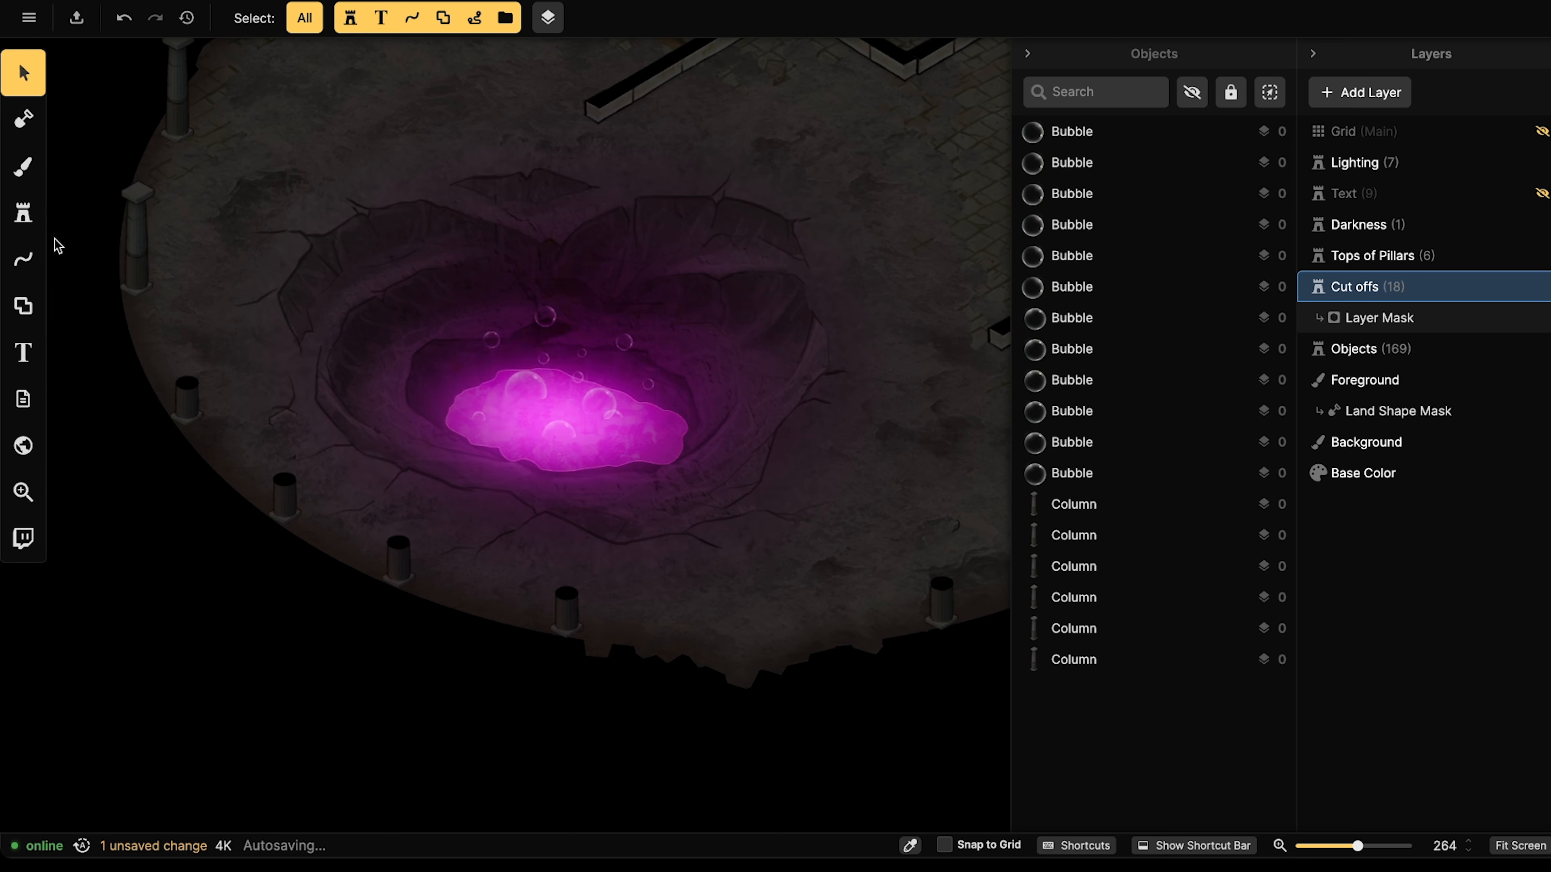
left_click(23, 213)
left_click(90, 202)
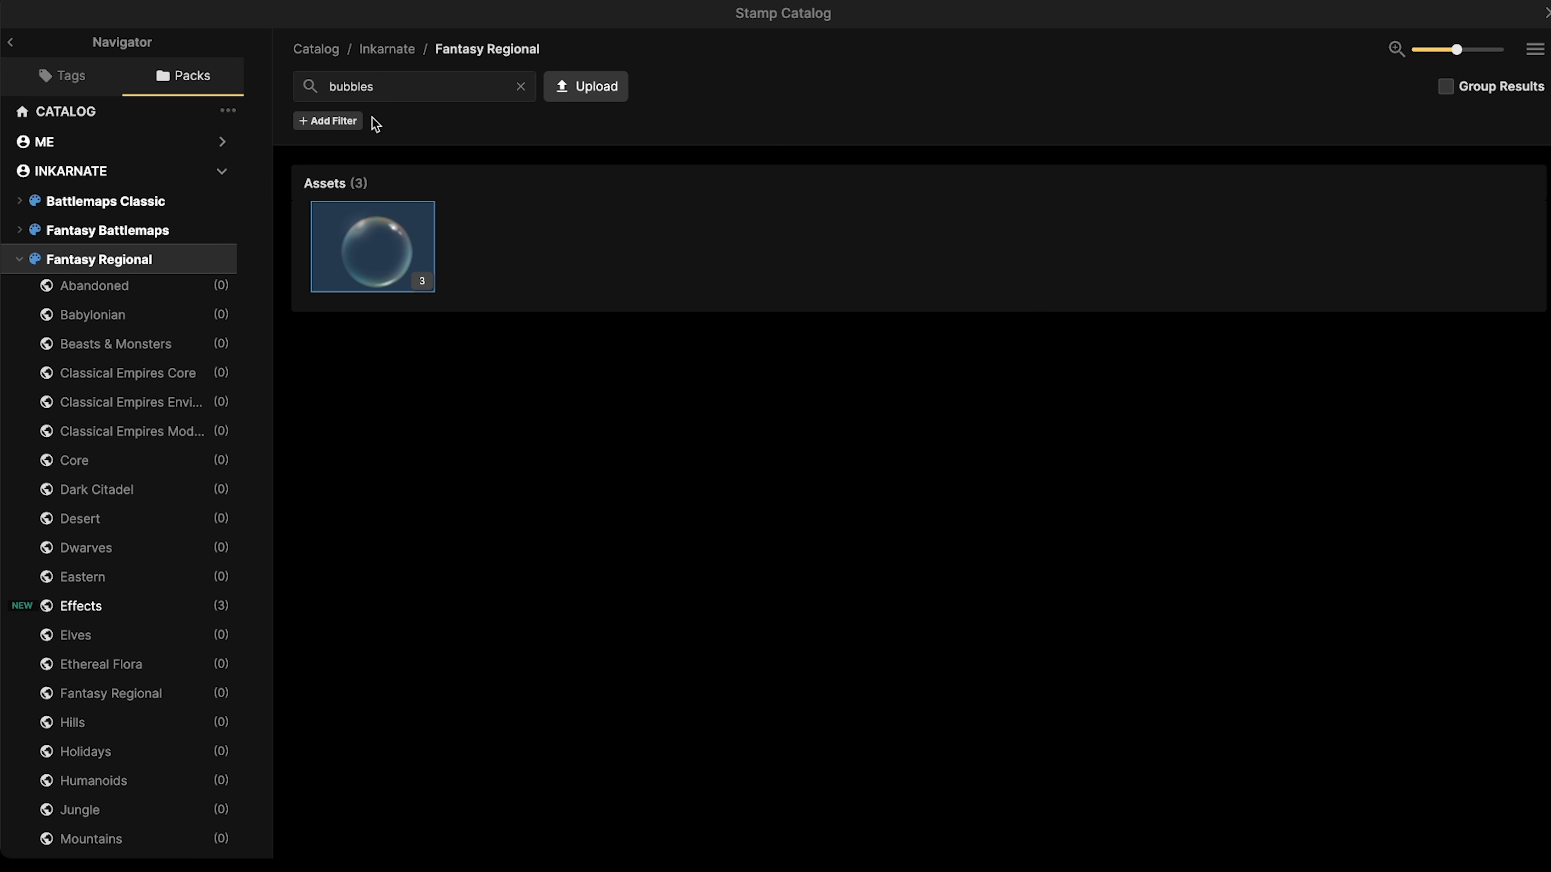
left_click(521, 86)
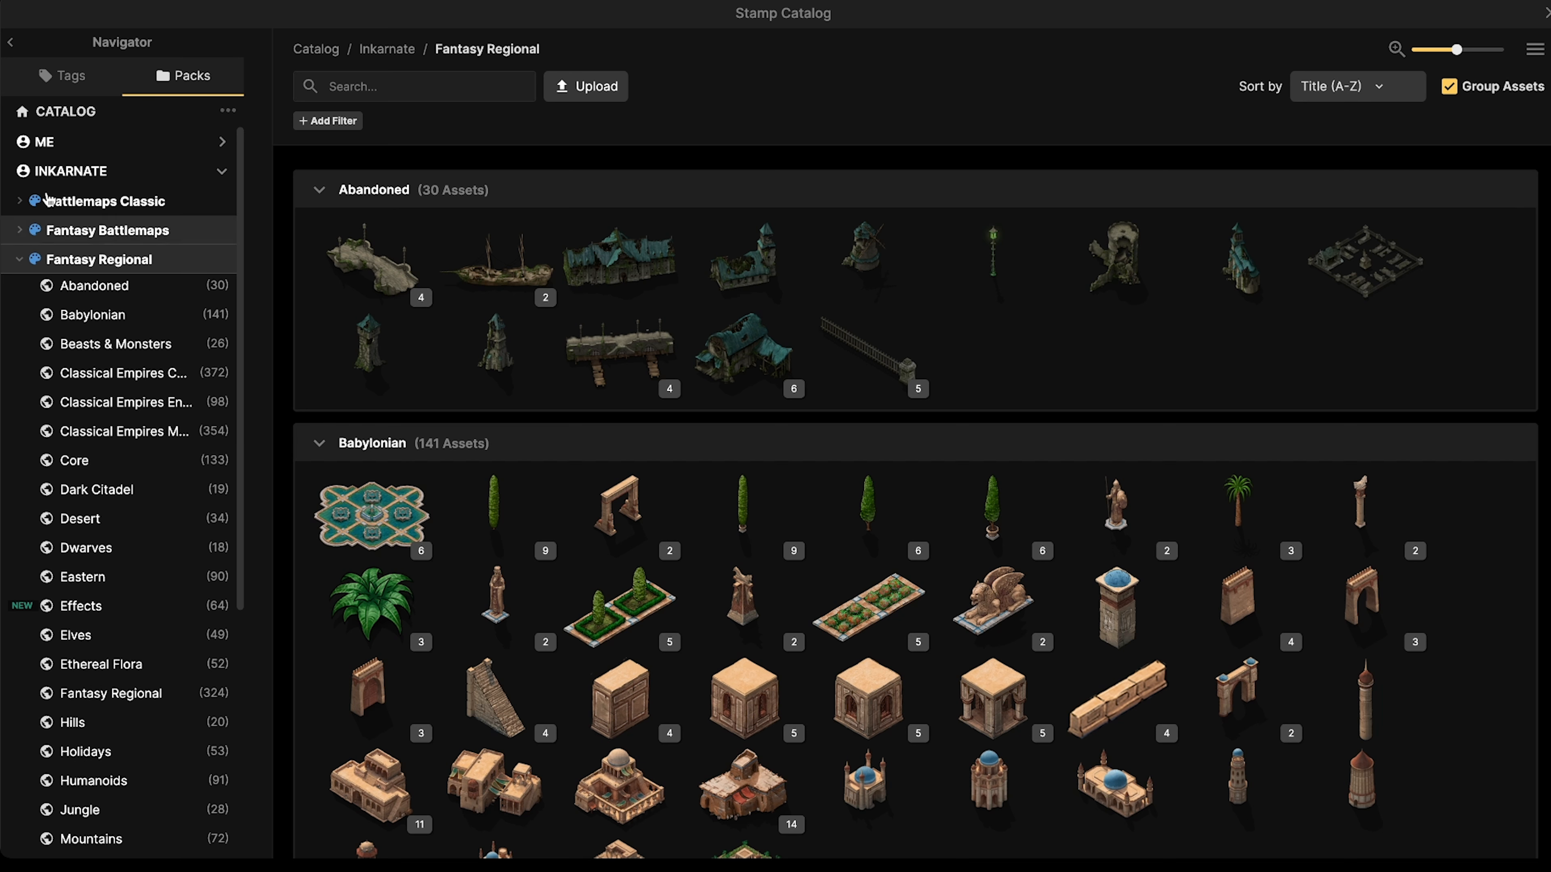
scroll(48, 199, "down", 3)
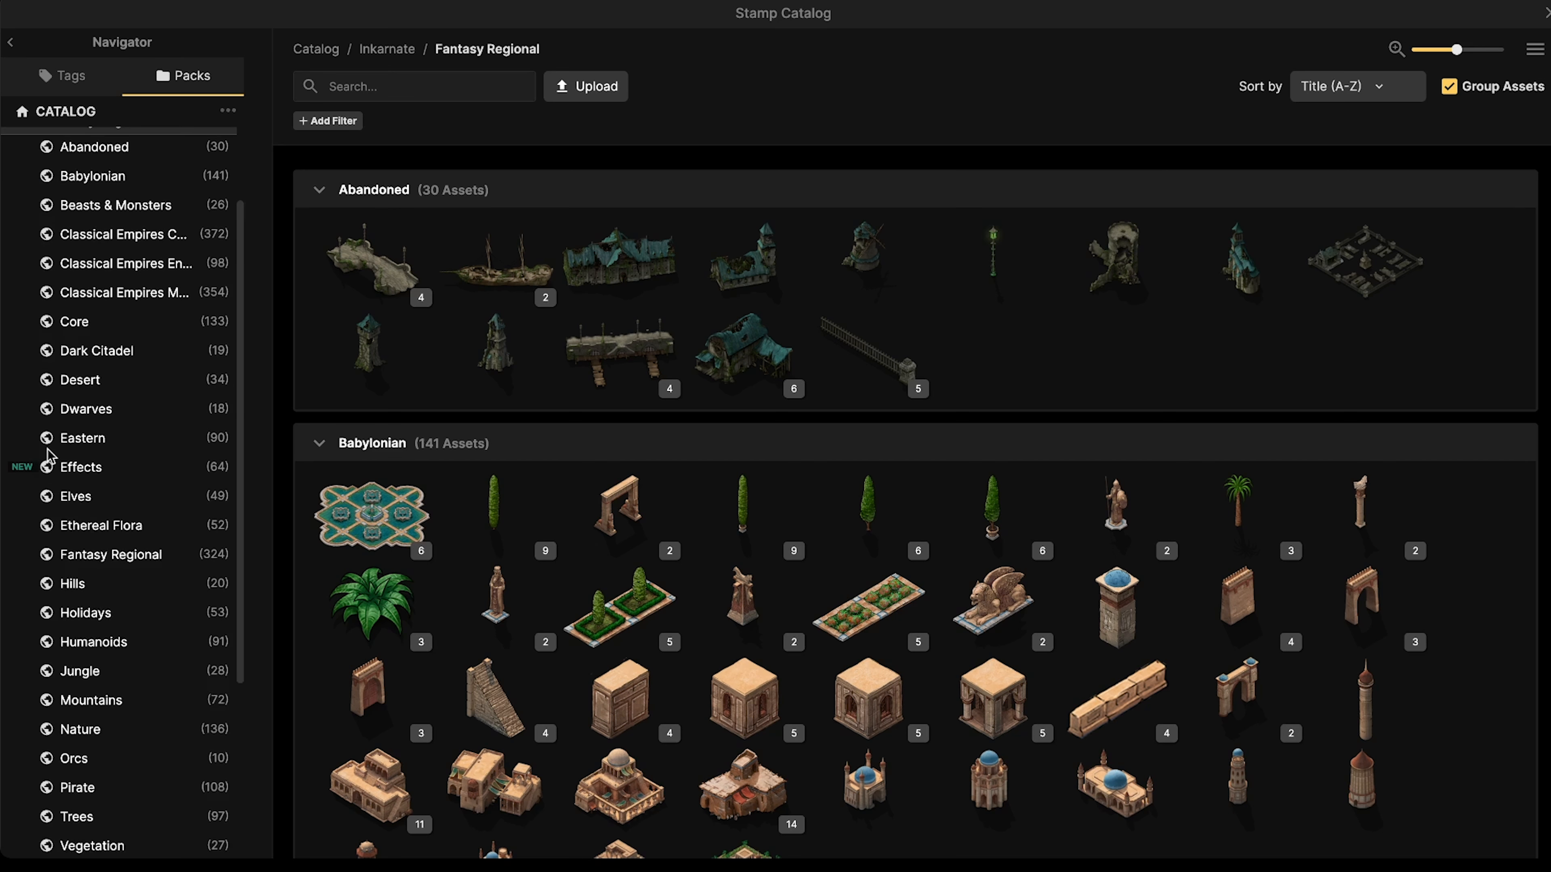
left_click(94, 467)
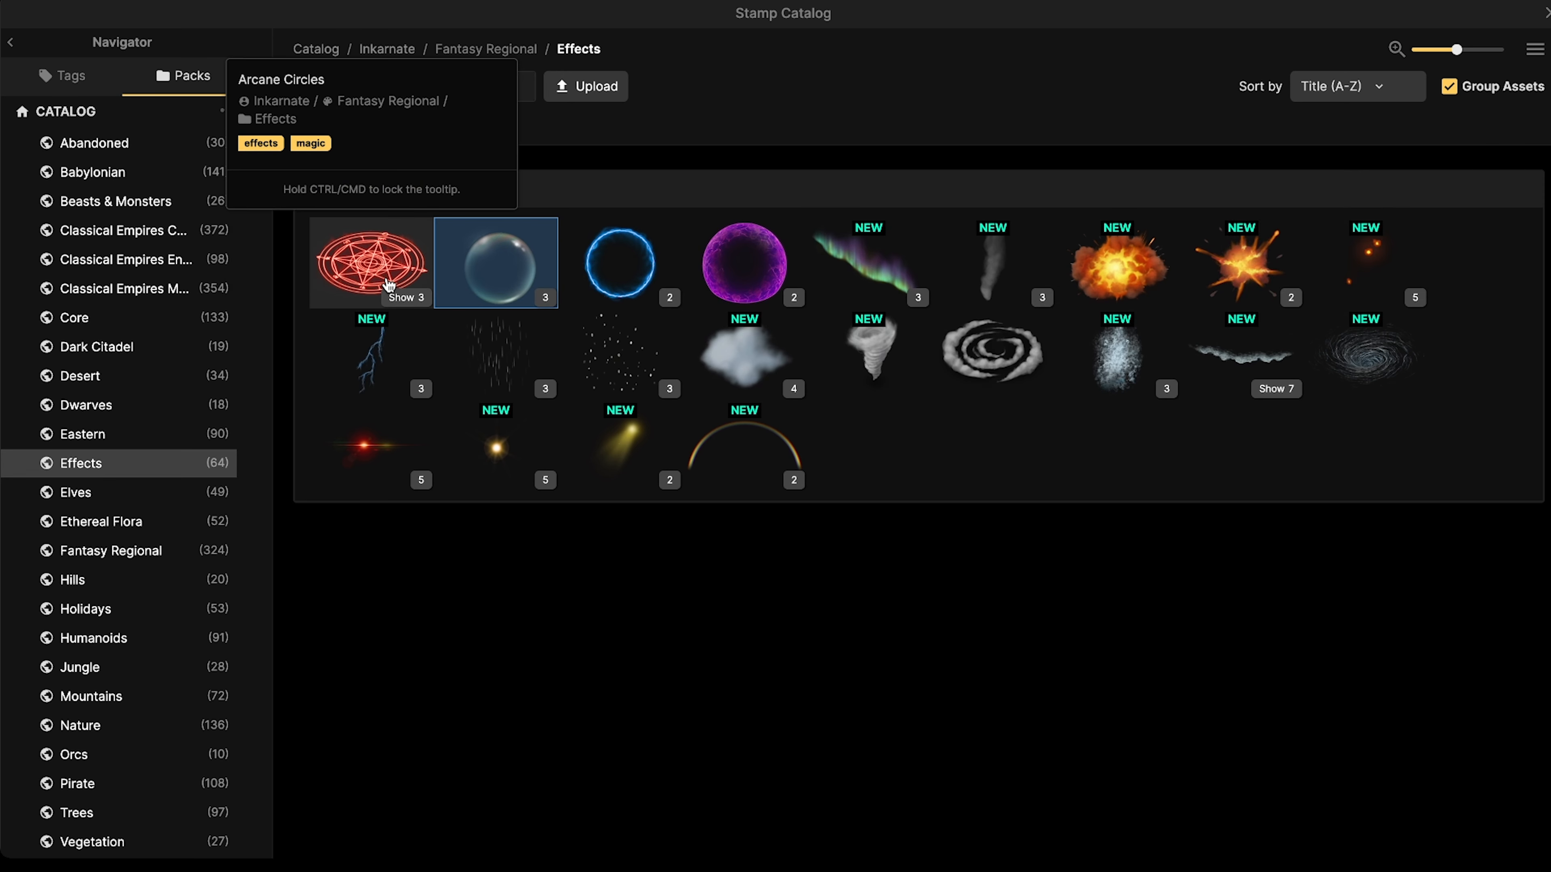
Place the first Flare stamp variant over the pool at 60% scale, rotated to 270° so its beam stands vertically.
left_click(415, 458)
scroll(583, 357, "up", 3, "alt")
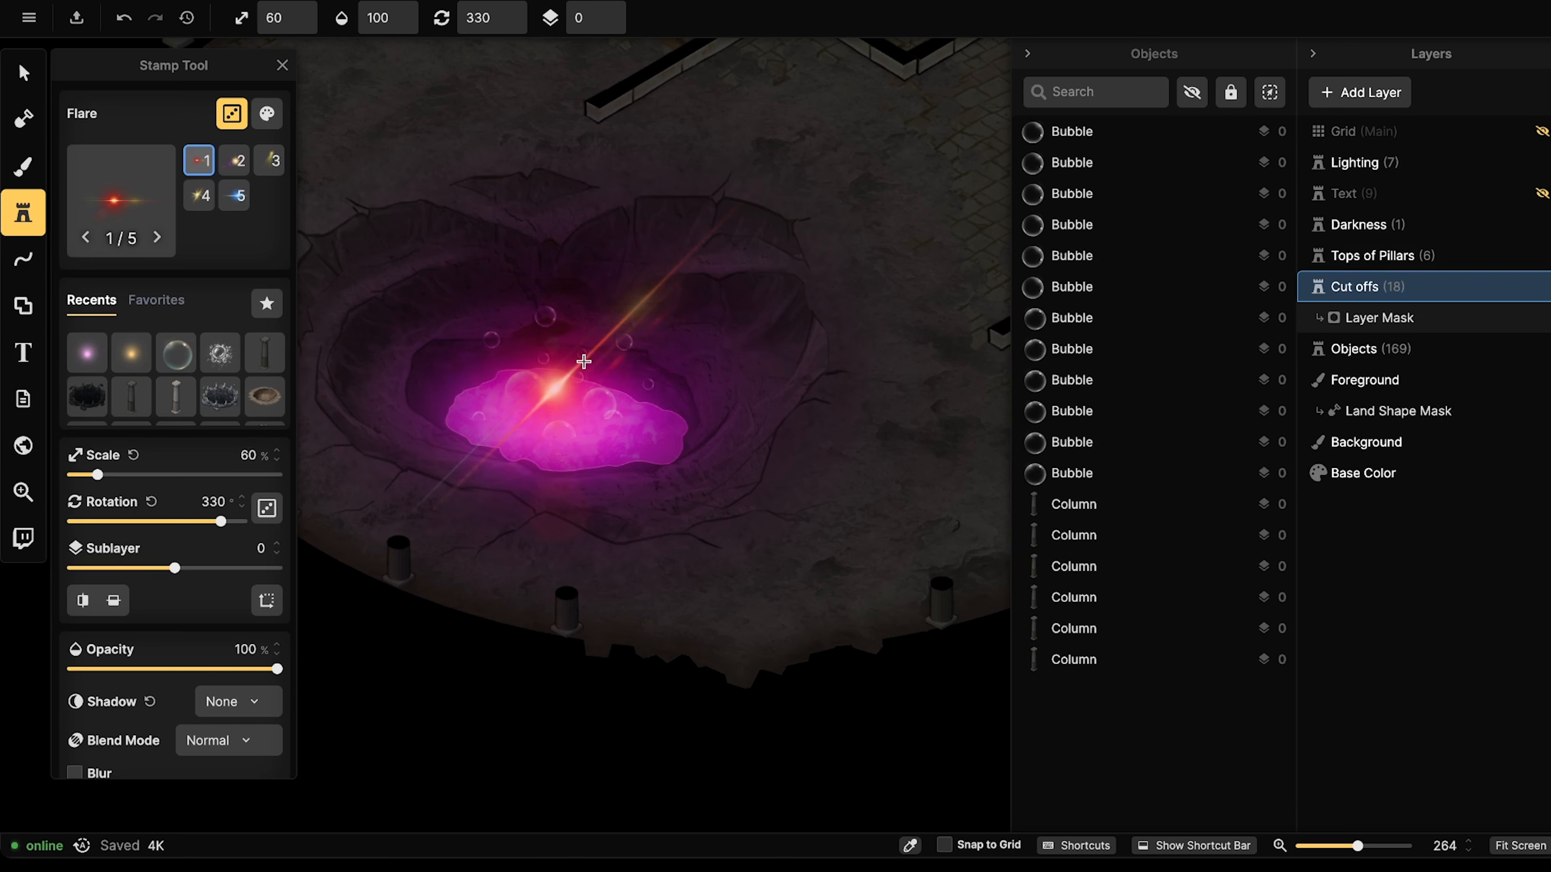
left_click(558, 333)
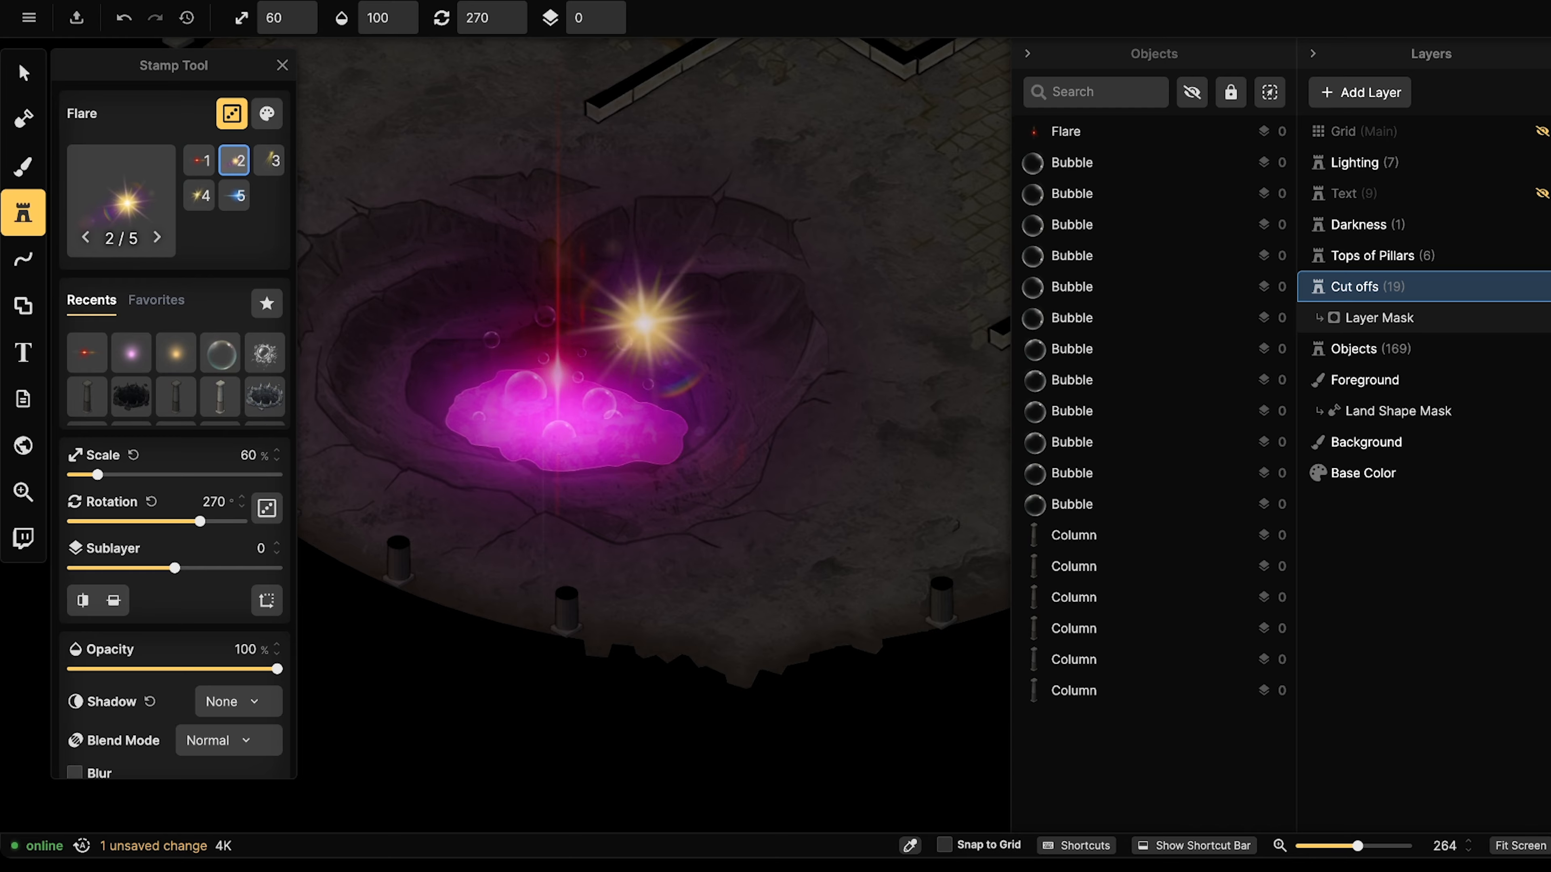
Cut and re-paste the flare on the Cut offs layer, enlarging it to 80% and moving it back over the pool.
left_click(24, 73)
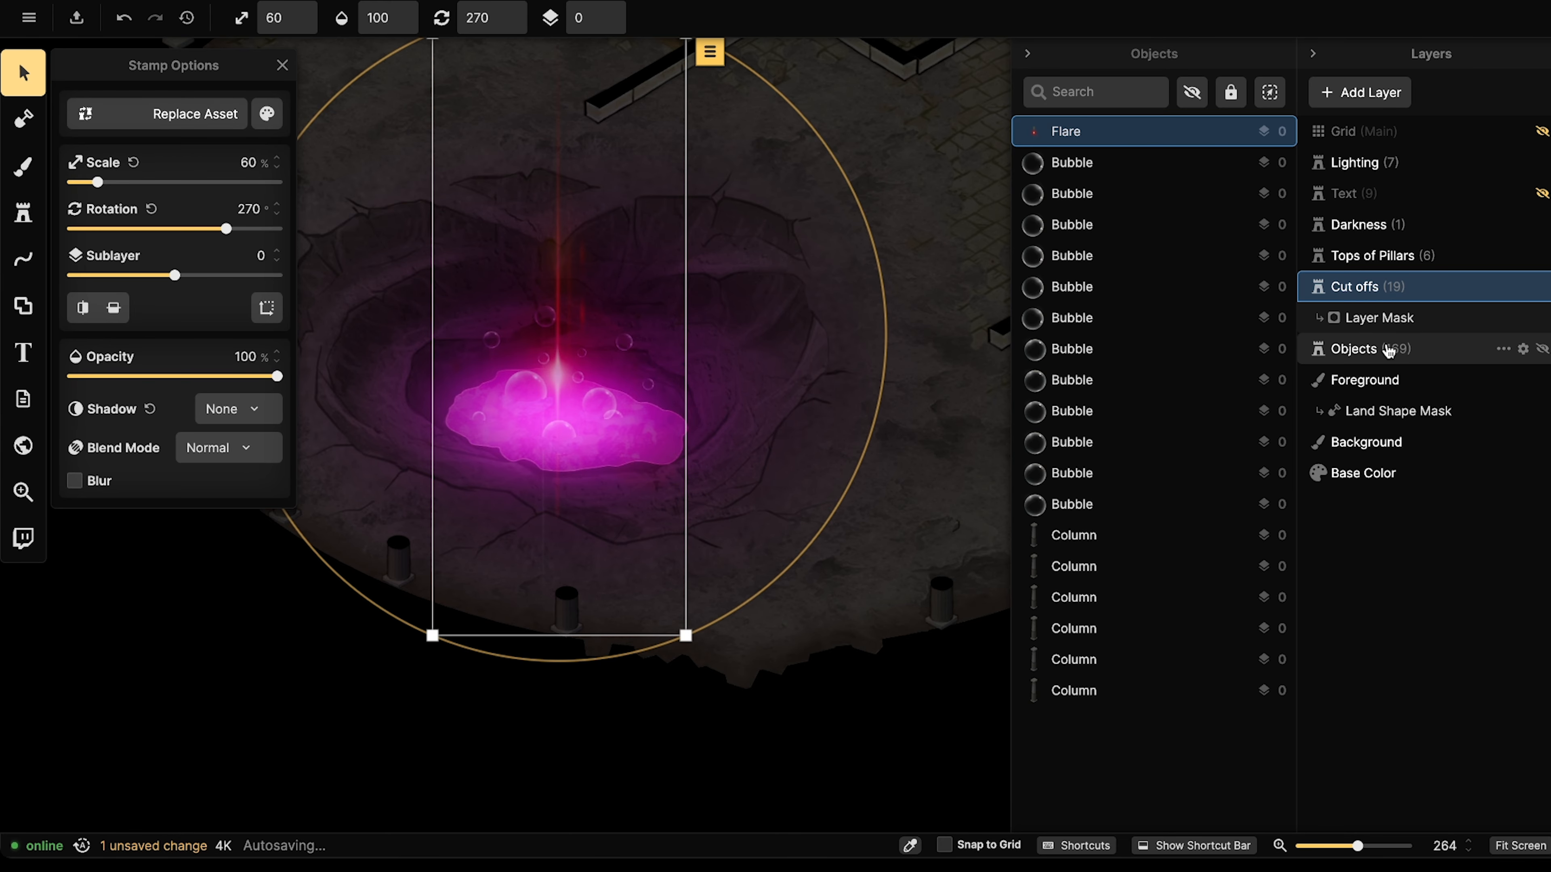
key("Delete")
key("ctrl+v")
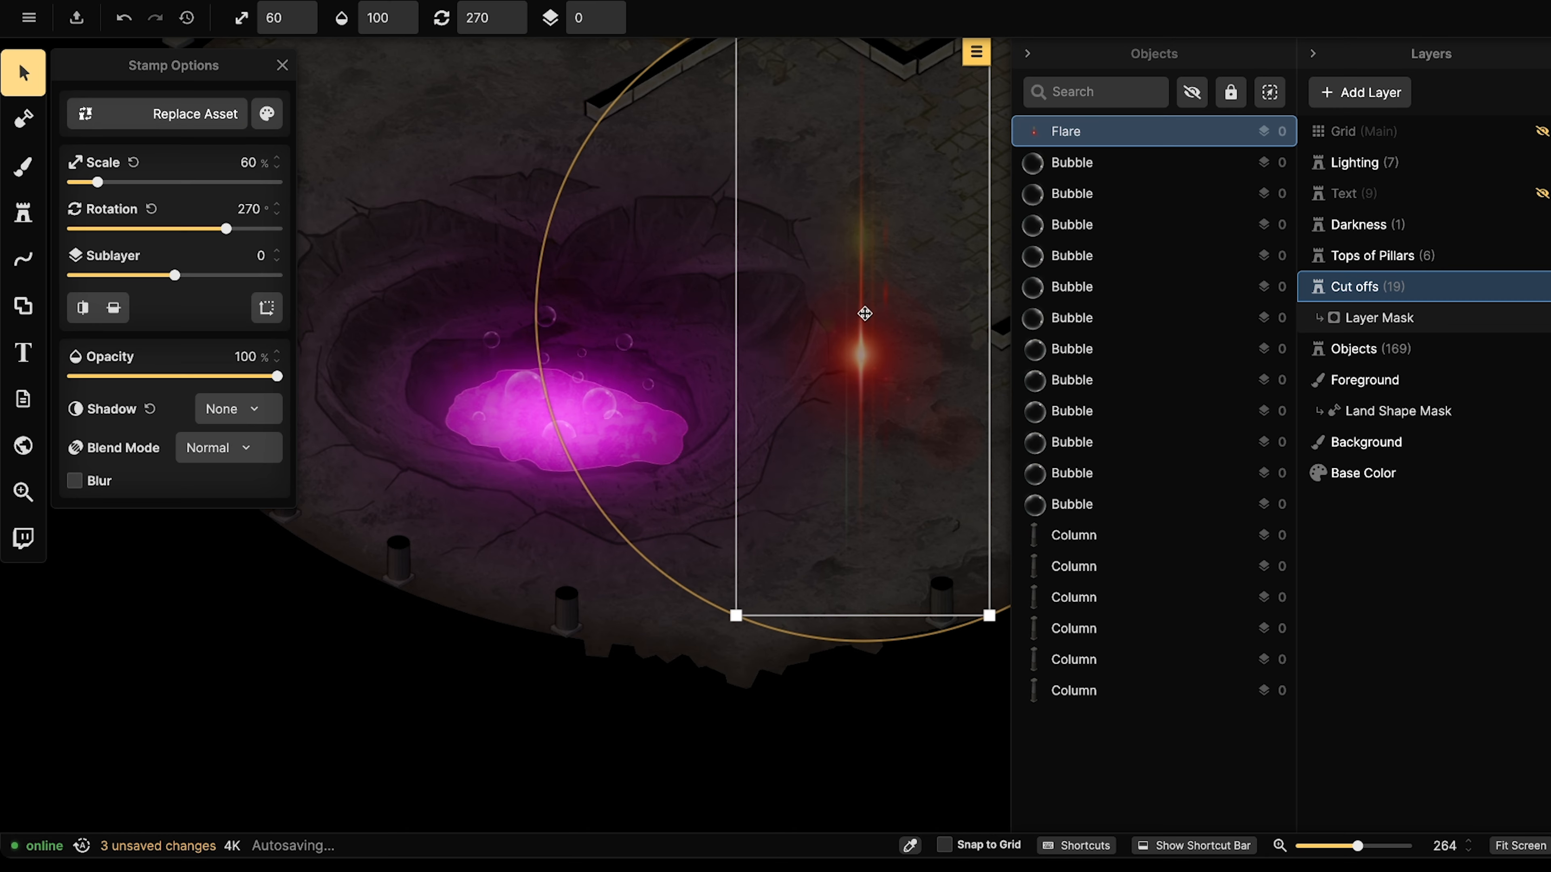
scroll(882, 312, "up", 2, "shift")
left_click_drag(864, 356, 547, 355)
Shift the flare's hue from red to purple to match the pool and reposition it near the pool's centre.
left_click(267, 114)
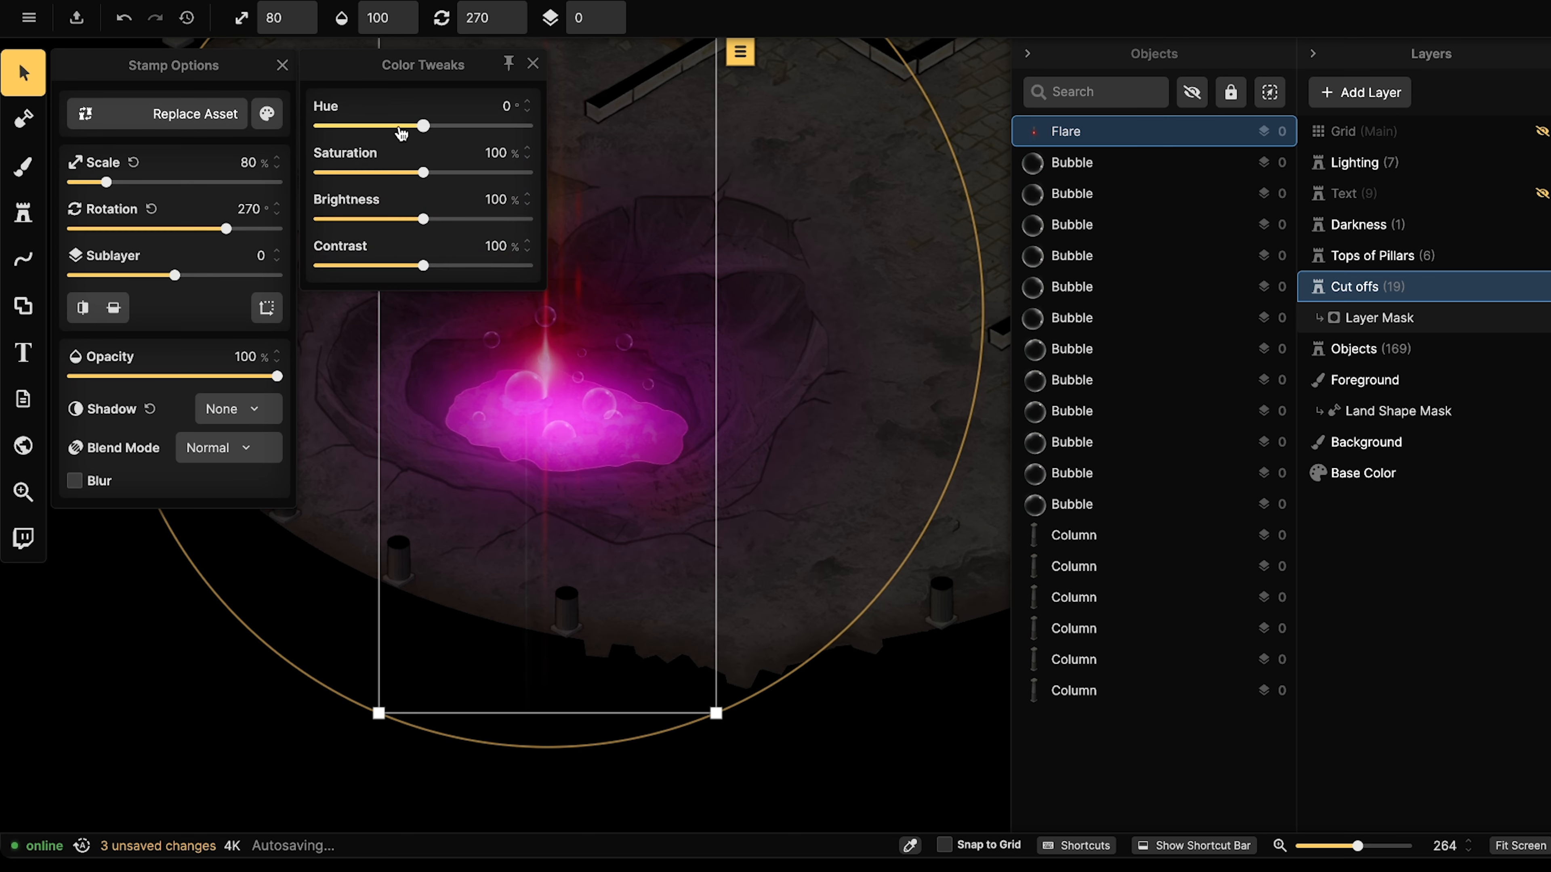
left_click_drag(397, 126, 383, 126)
mouse_move(556, 362)
left_mouse_down()
mouse_move(575, 334)
mouse_move(574, 351)
left_mouse_up()
Try the purple flare at 0° and 15° rotation, and return it to 270°.
scroll(573, 350, "up", 1, "alt")
scroll(573, 350, "up", 6, "alt")
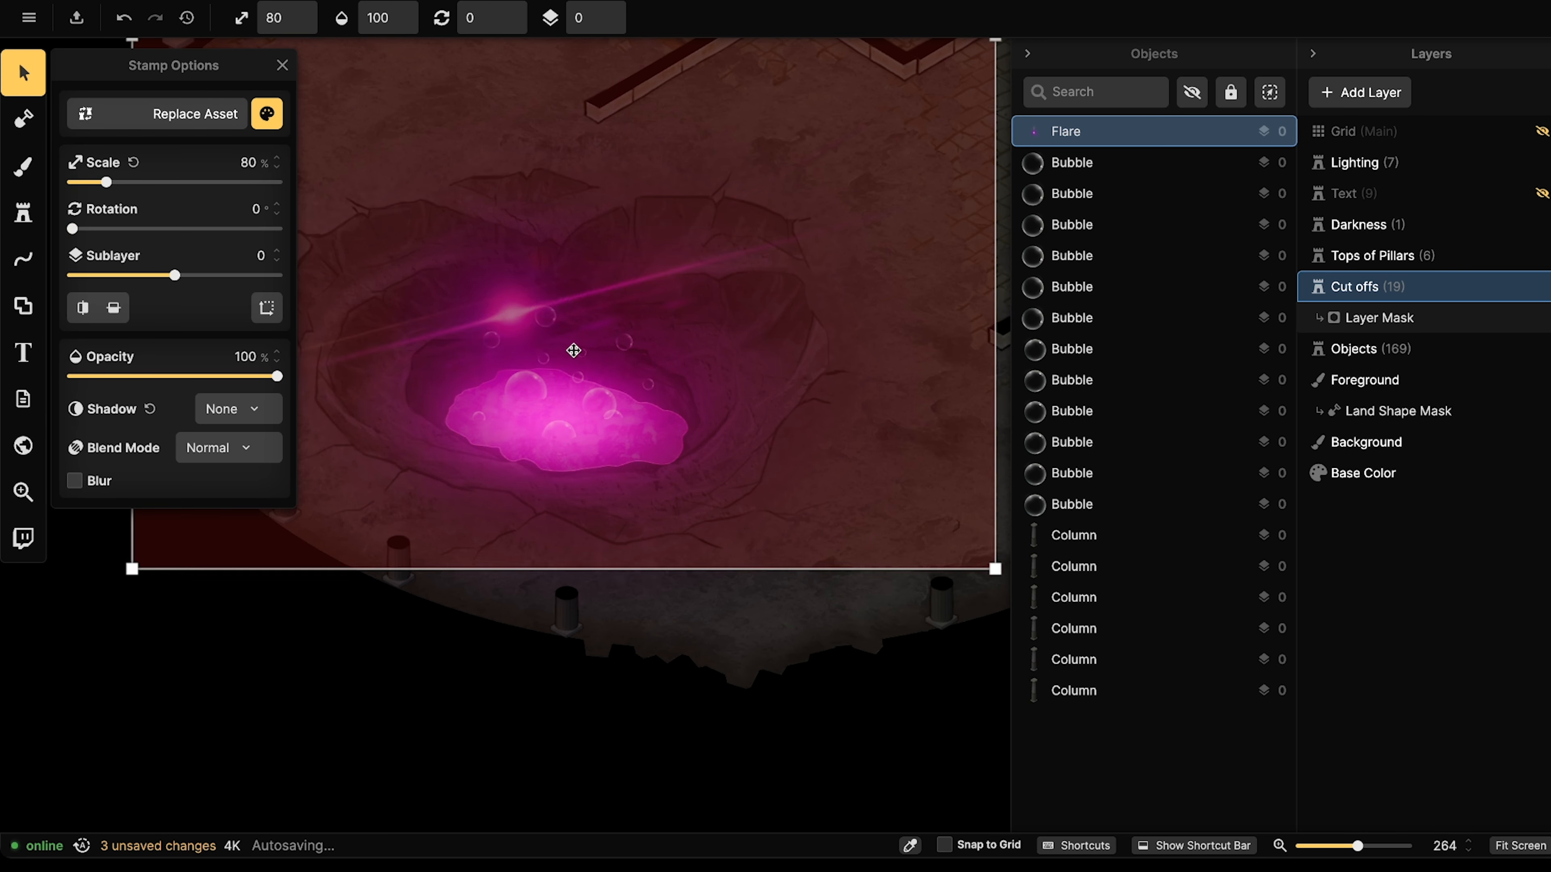
scroll(589, 367, "down", 6, "alt")
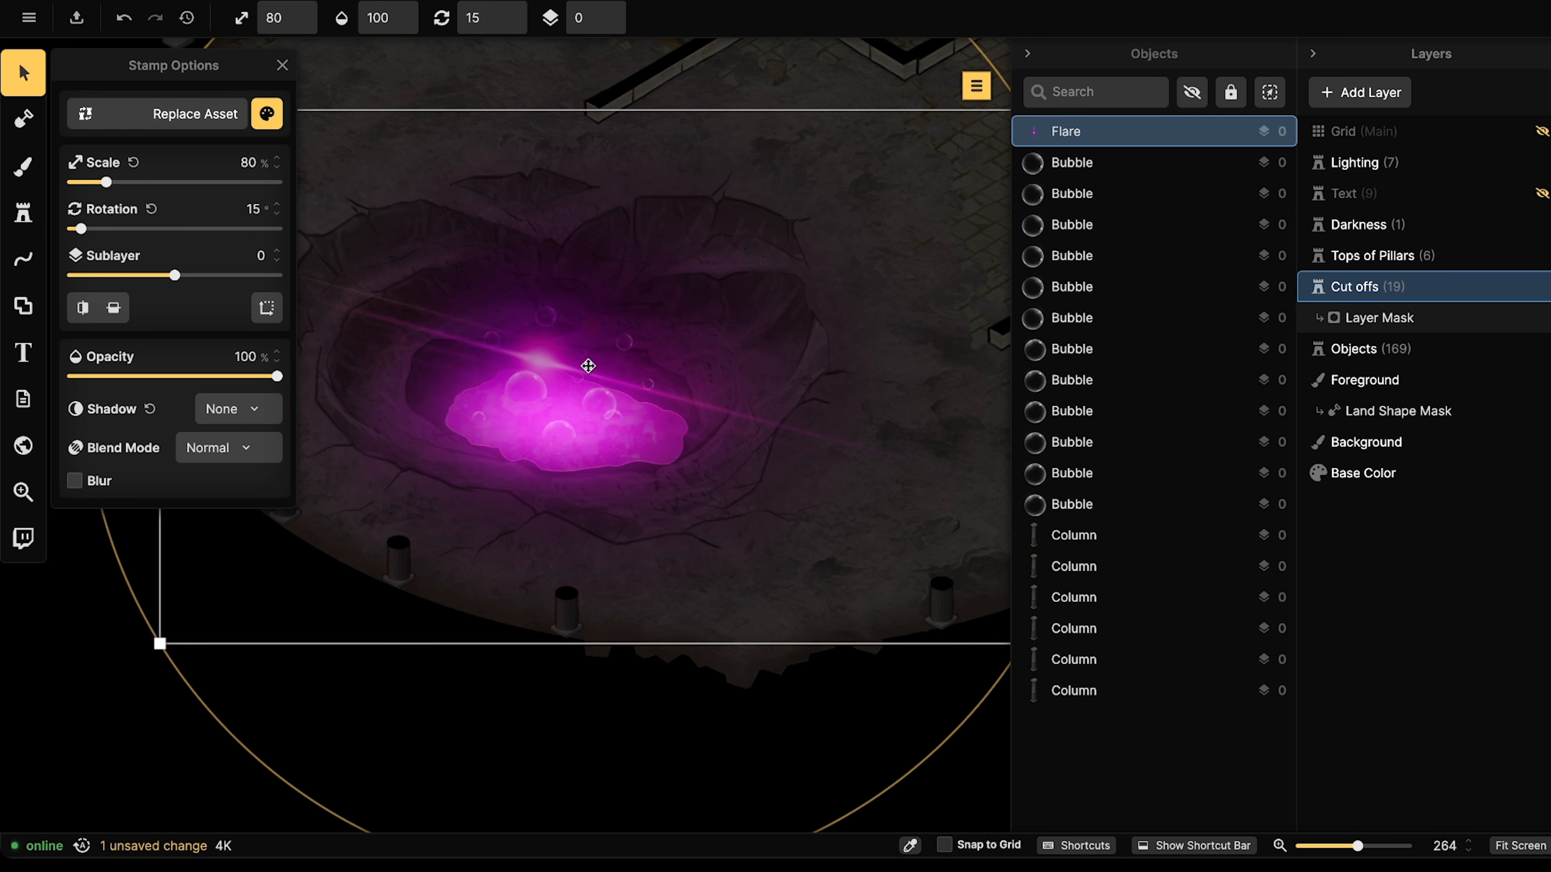
scroll(586, 373, "down", 1, "alt")
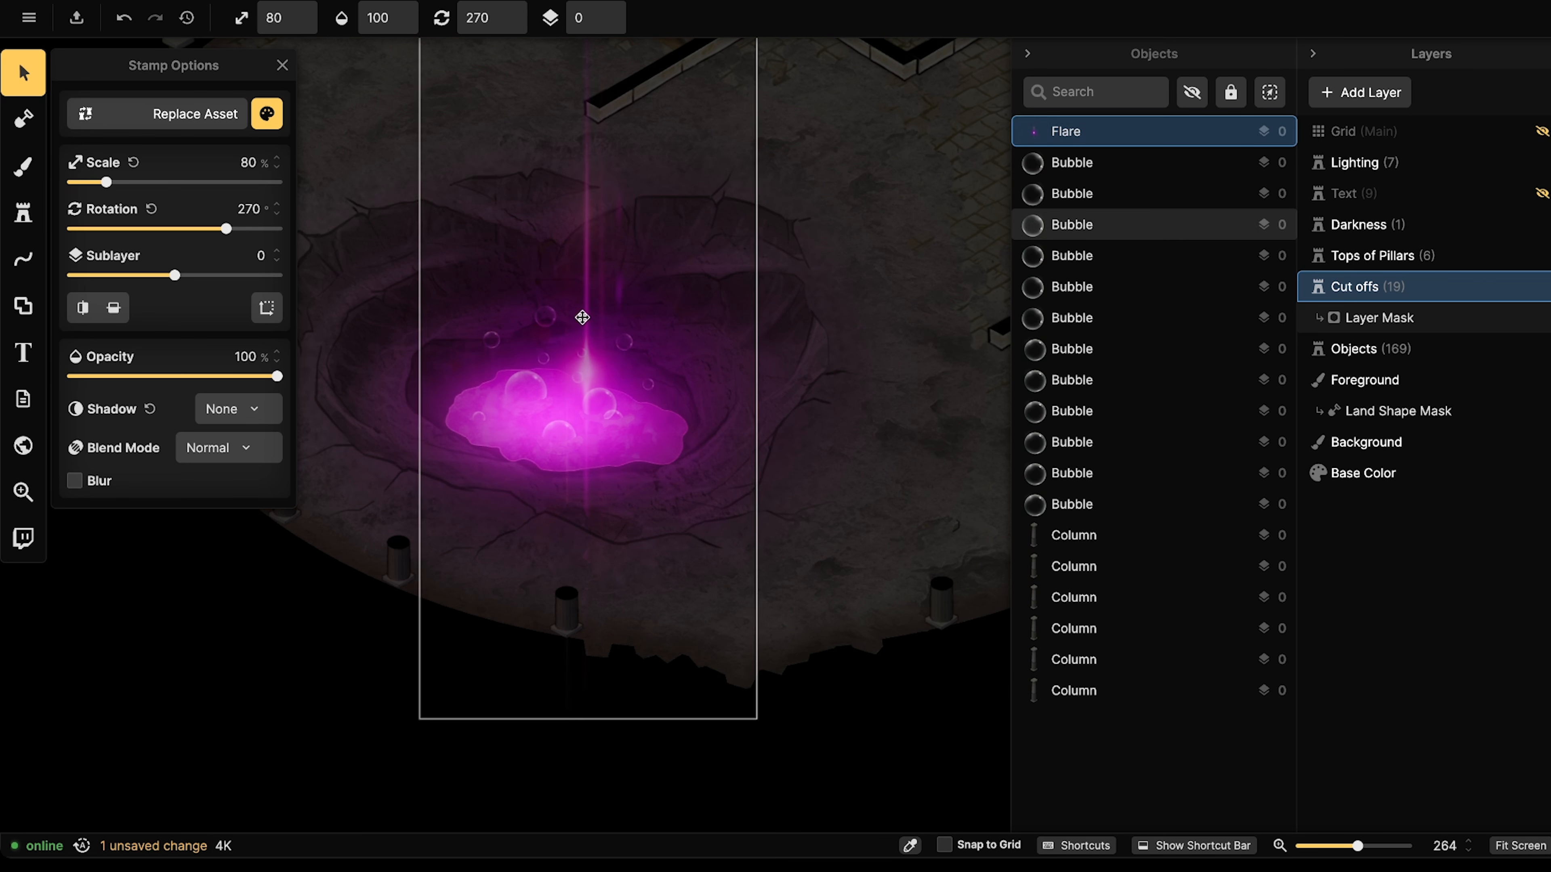
Paste a copy of the purple flare at 40% scale over the left part of the pool.
key("Escape")
scroll(540, 303, "down", 6)
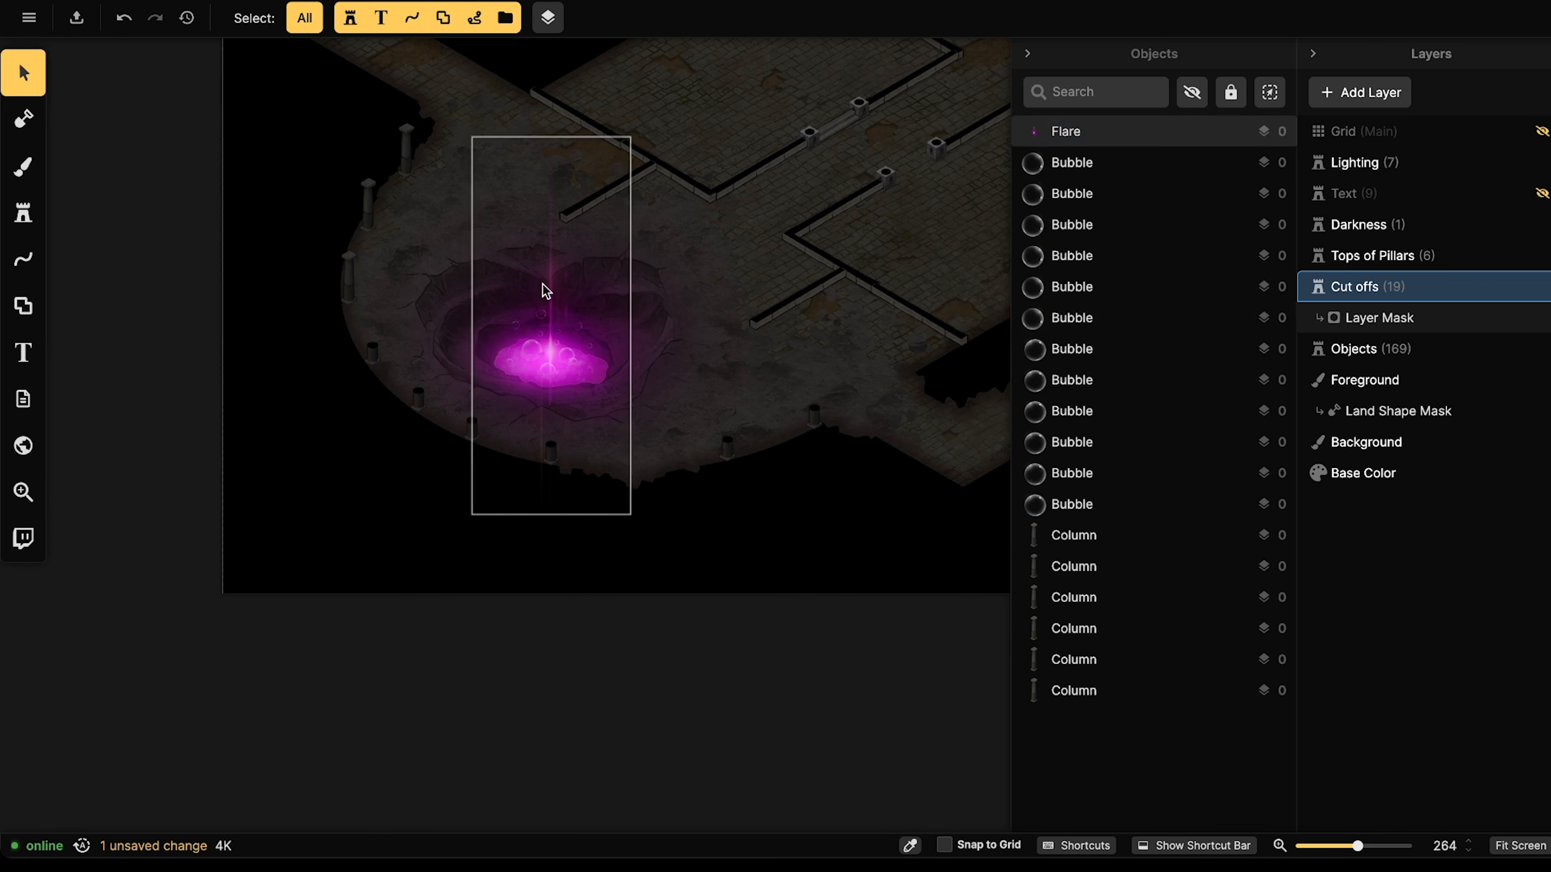
scroll(632, 330, "up", 2)
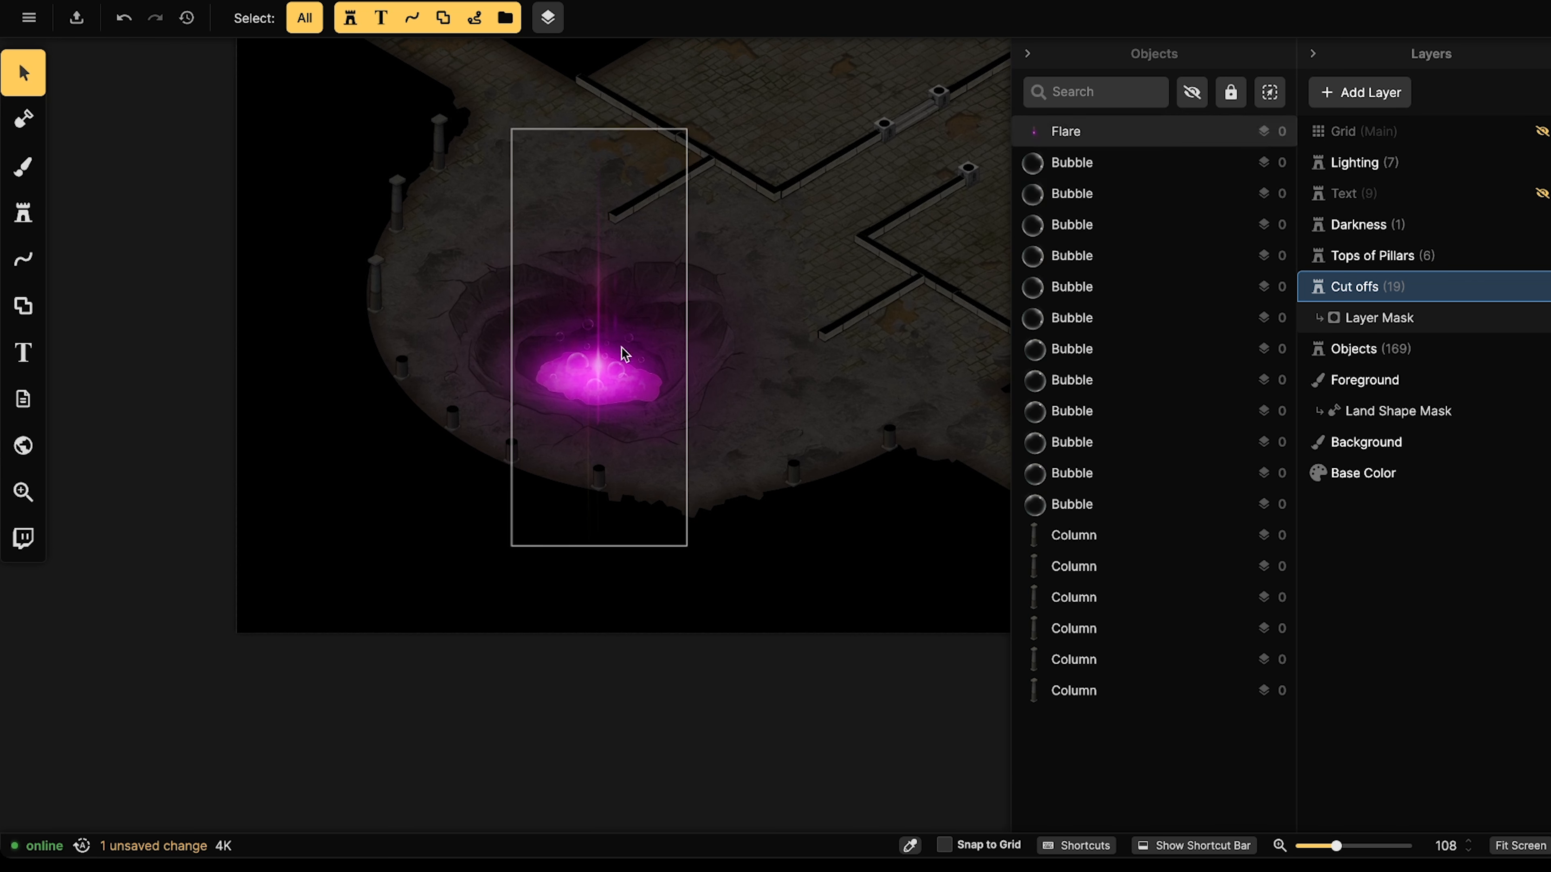
scroll(581, 358, "up", 2)
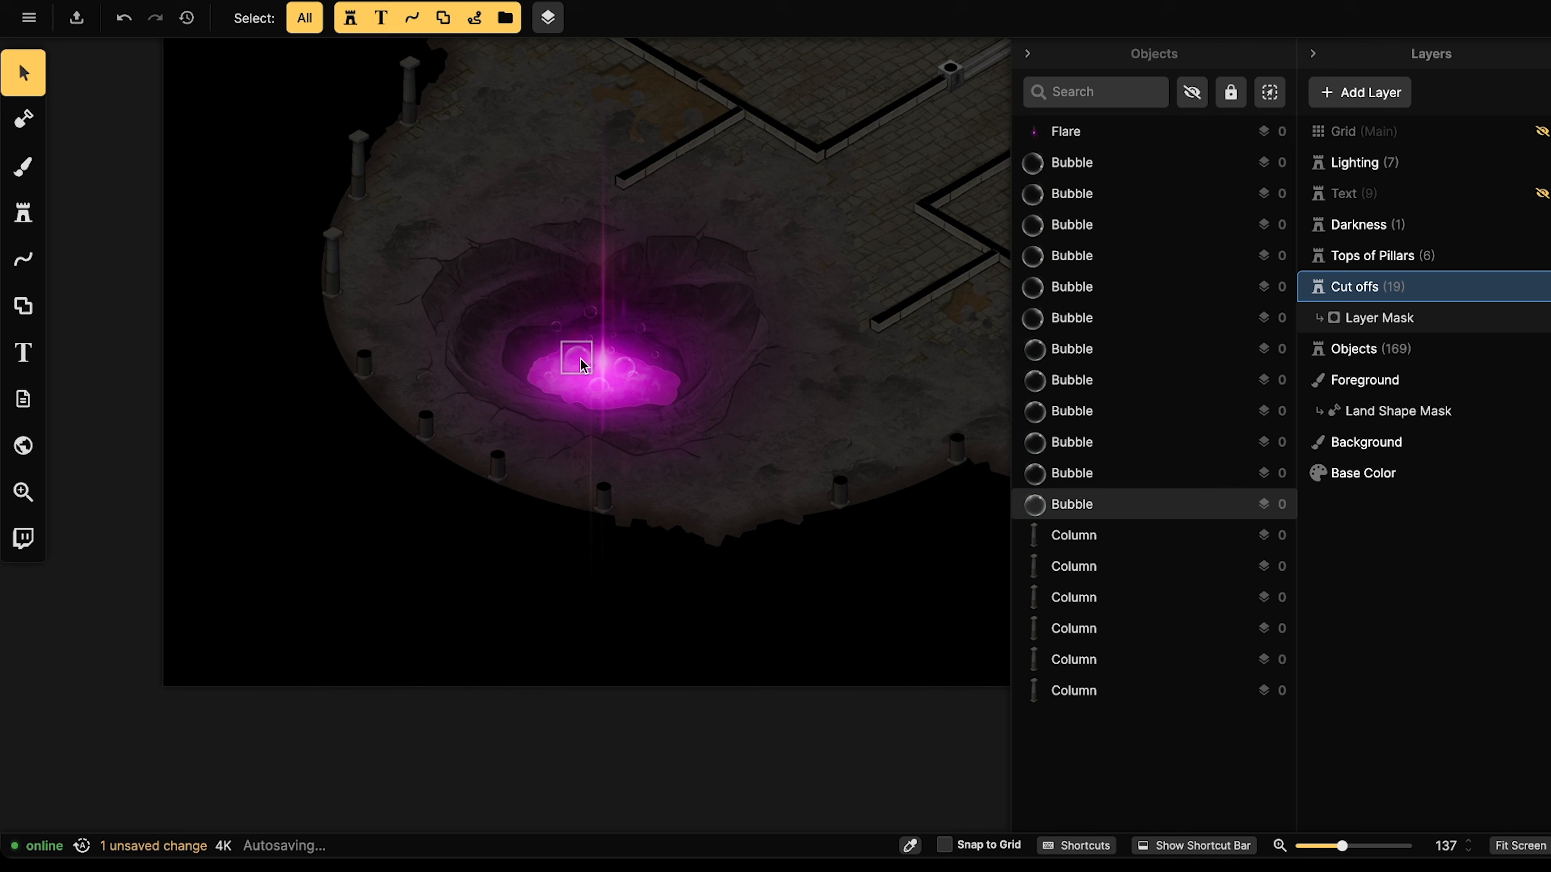
left_click(602, 330)
key("ctrl+v")
scroll(562, 376, "down", 4, "shift")
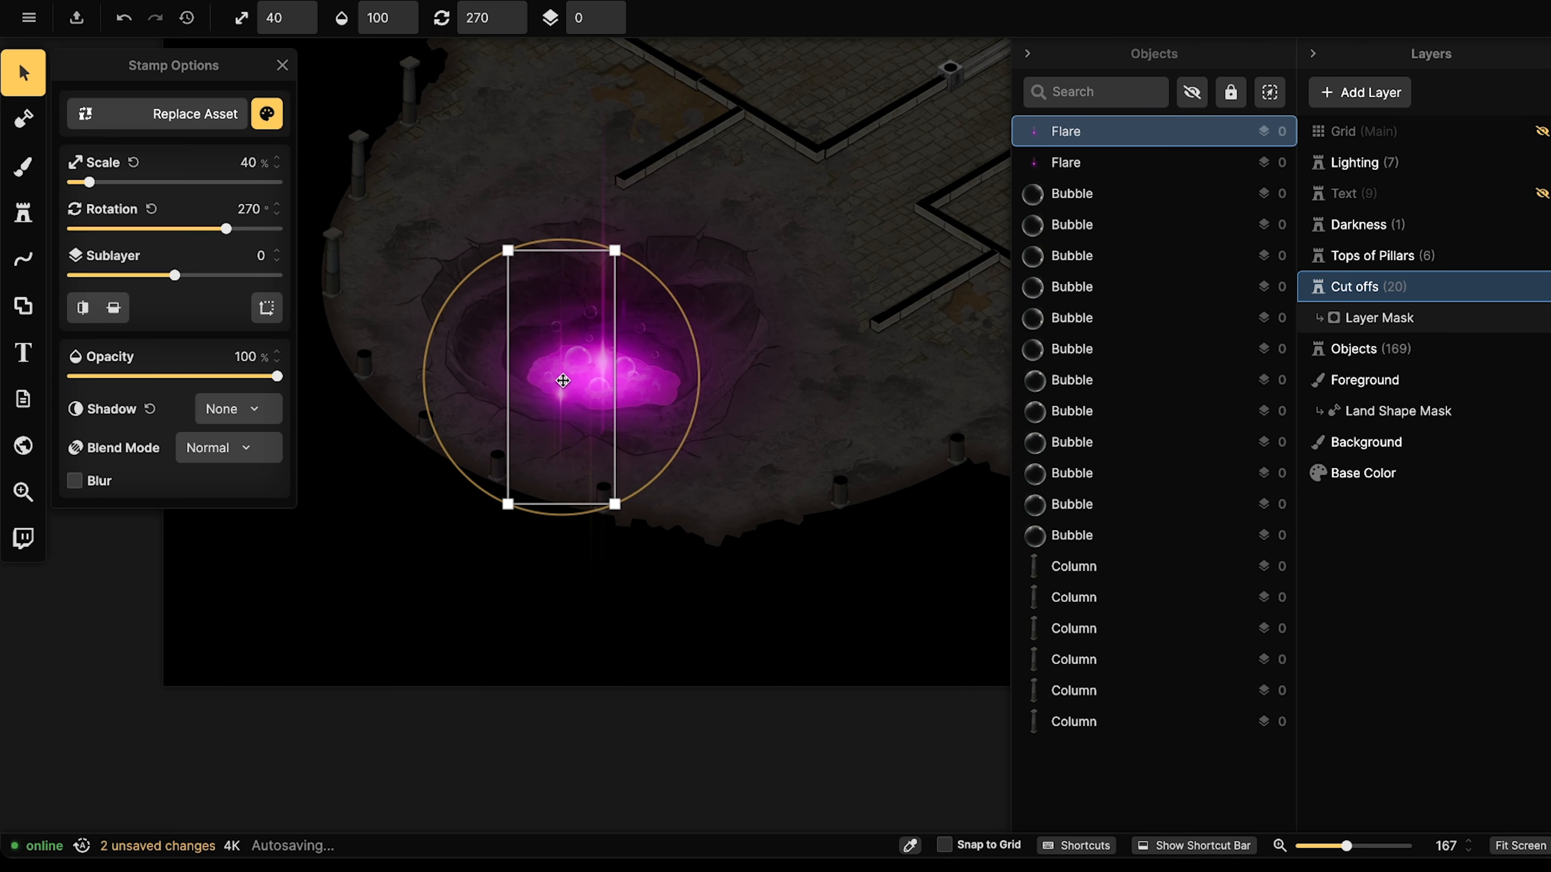
left_click_drag(562, 381, 629, 336)
Add two more flare copies over the right half of the pool, with the rightmost one at 30% scale.
key("ctrl+v")
scroll(629, 336, "up", 2, "shift")
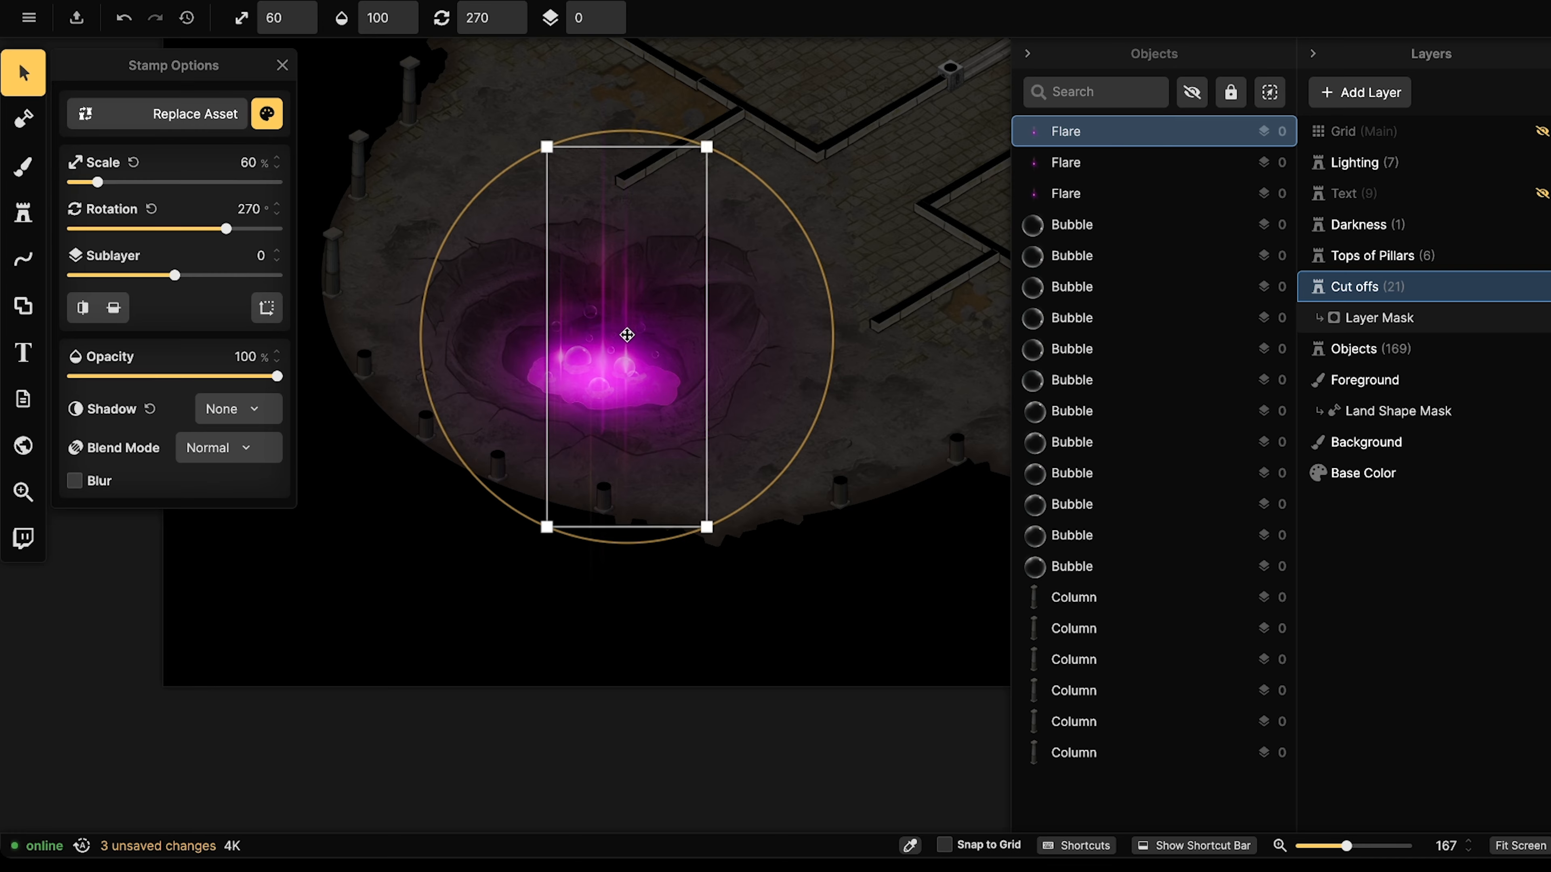
scroll(628, 336, "down", 1, "shift")
key("ctrl+v")
scroll(647, 357, "down", 3, "shift")
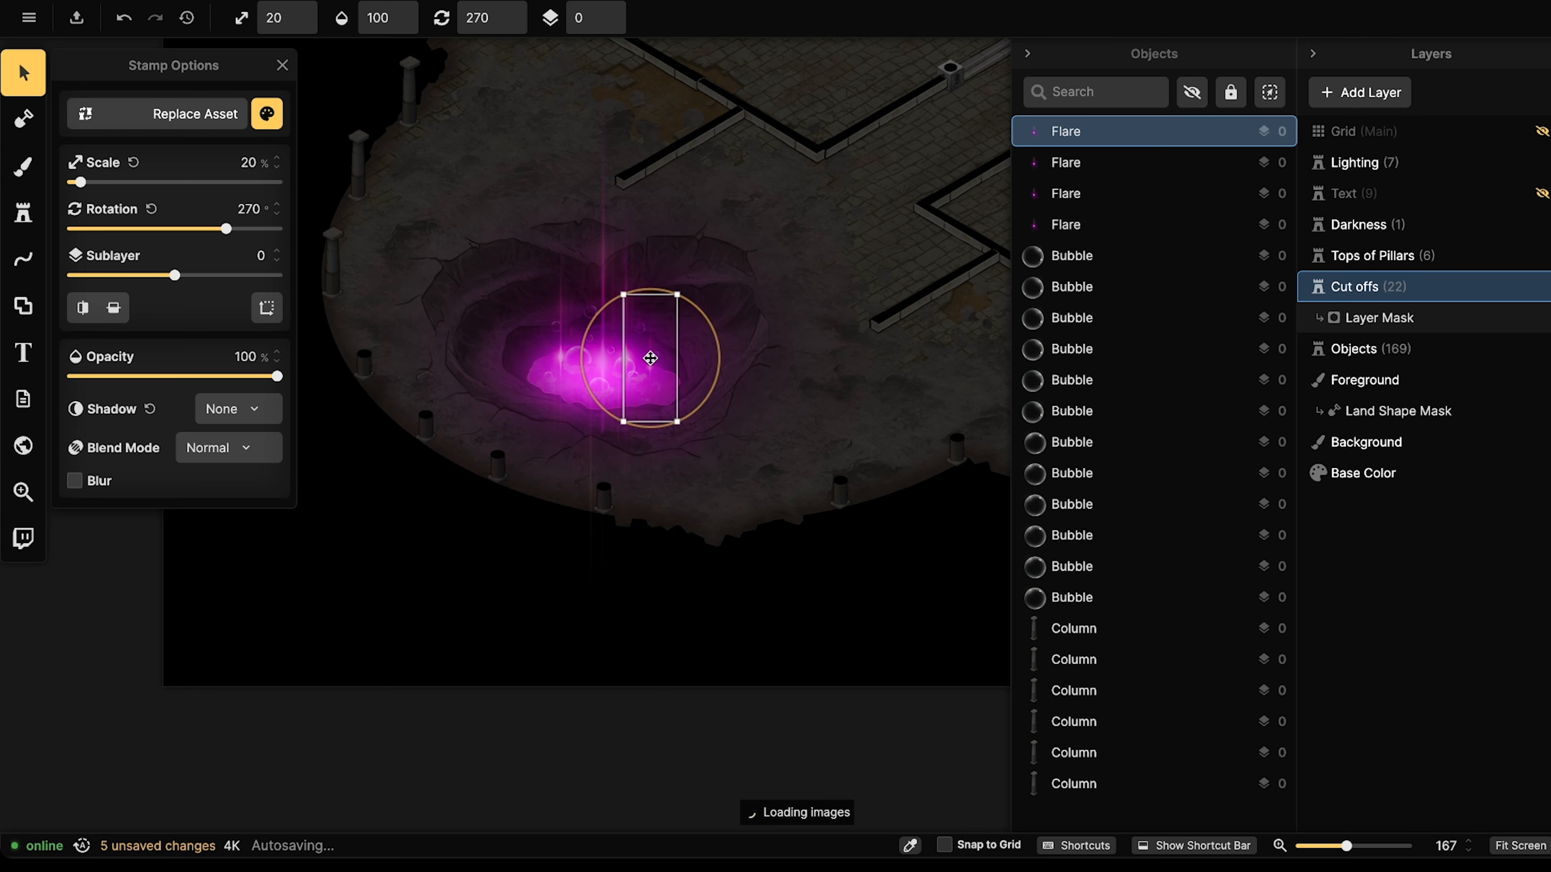
scroll(649, 360, "up", 1, "shift")
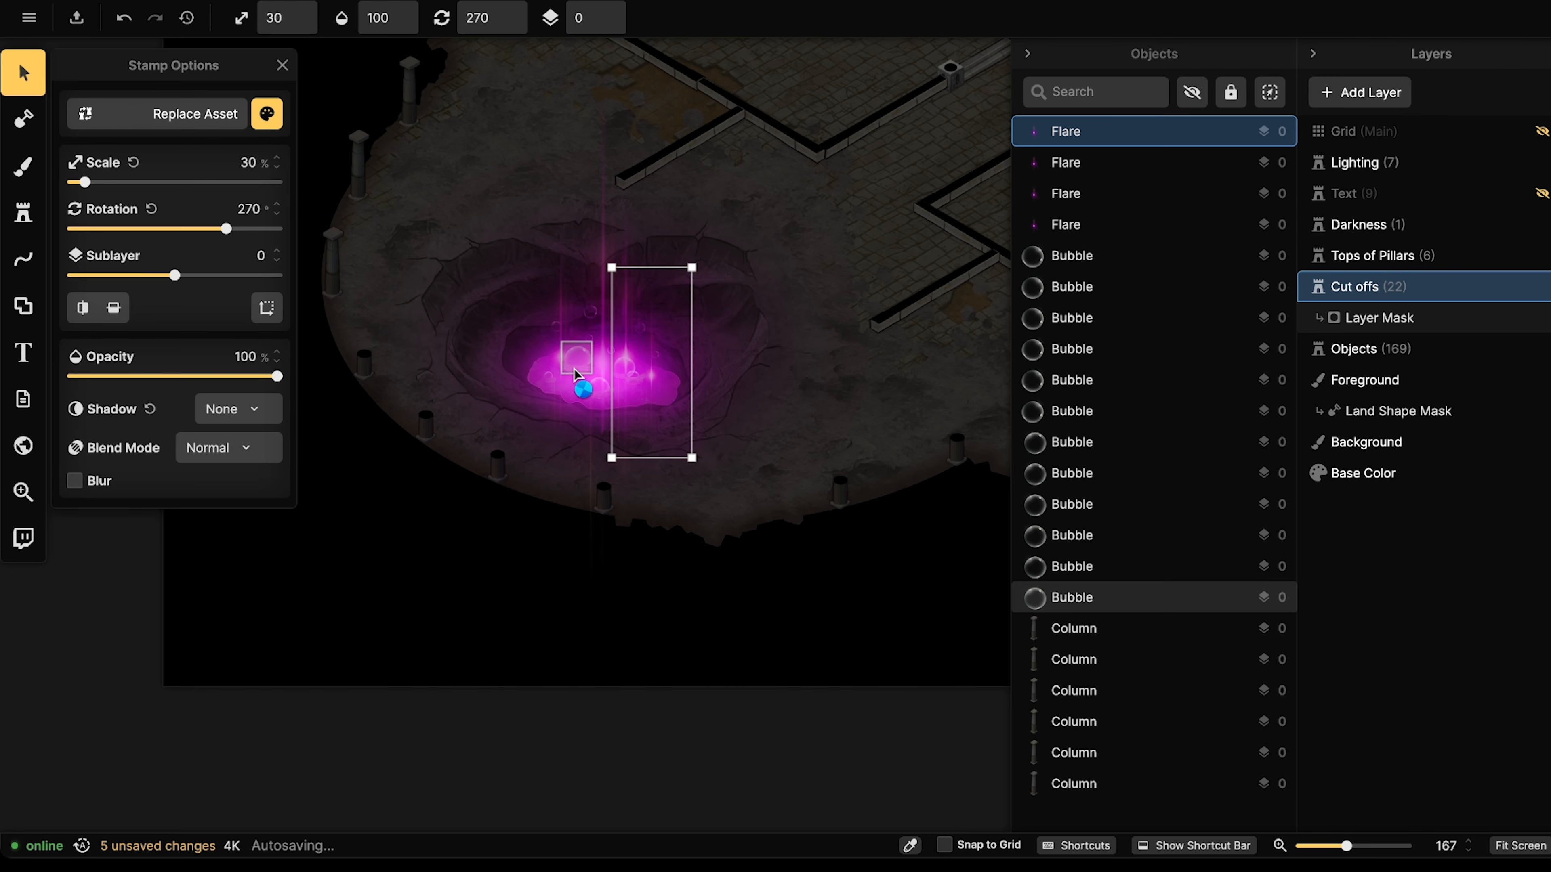
Paste another 30% flare copy between the leftmost and central flares and deselect it.
key("ctrl+v")
left_click_drag(576, 372, 581, 365)
left_click(443, 269)
Examine the flares' glow over the pool, both close up and against the surrounding map.
scroll(443, 268, "down", 3)
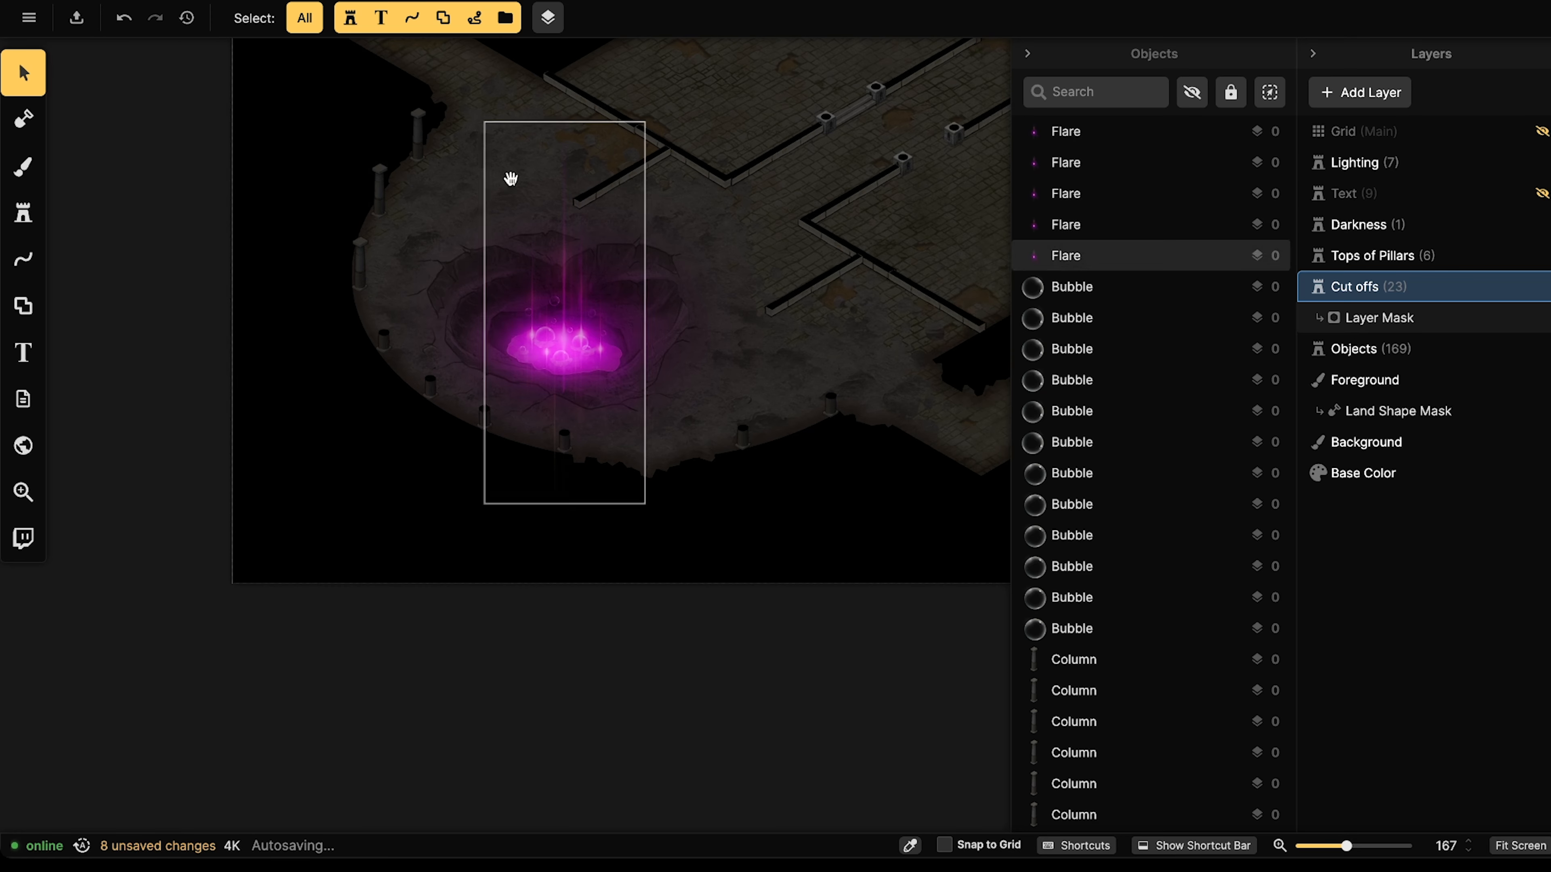
middle_click_drag(510, 178, 399, 262)
scroll(423, 462, "up", 5)
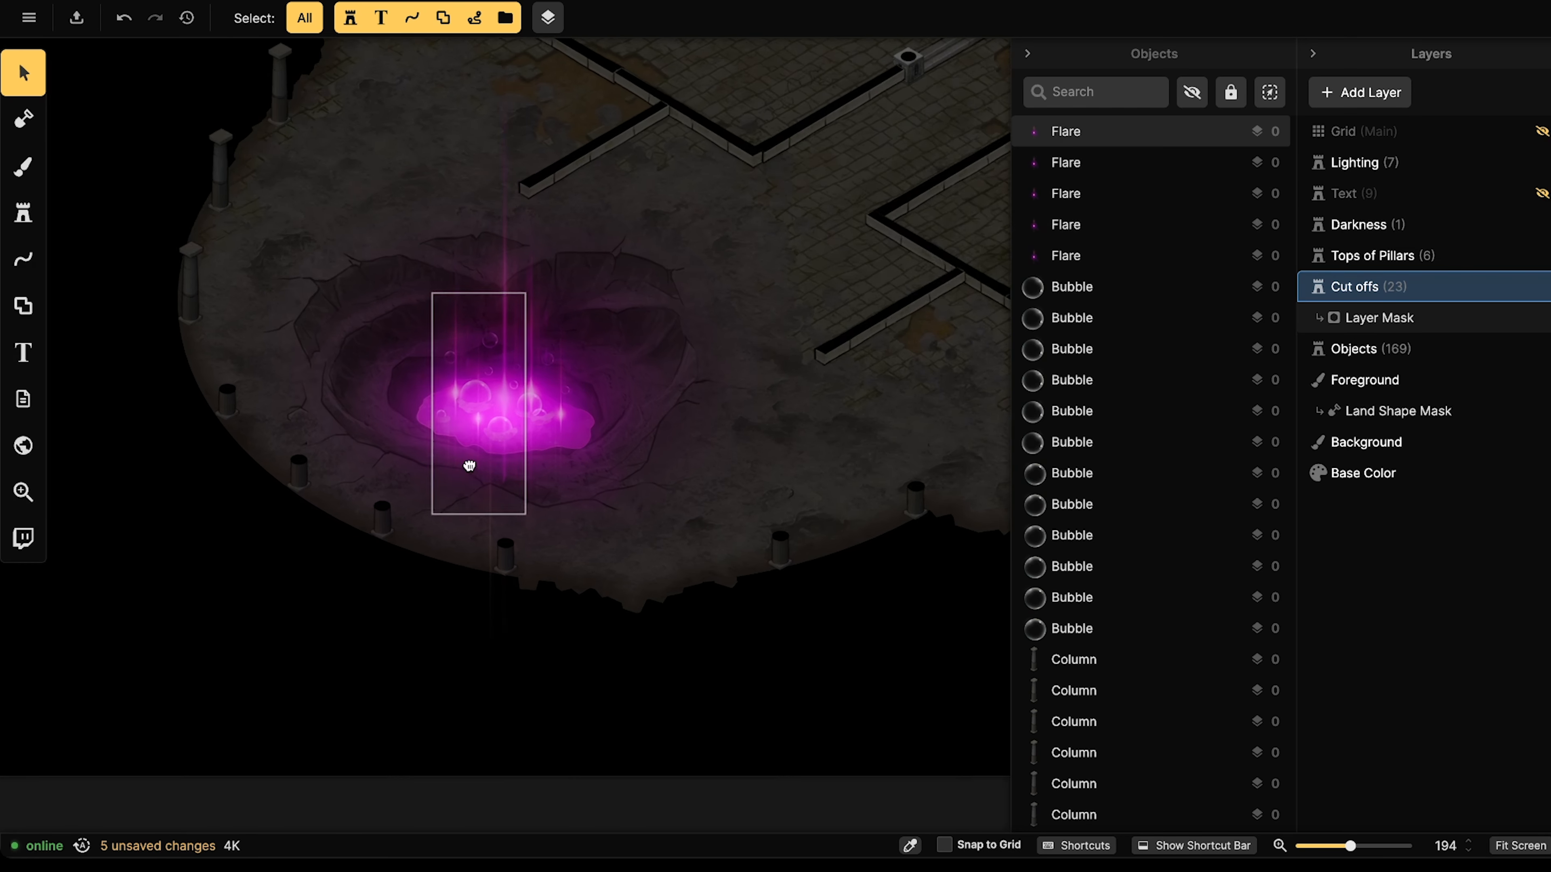
middle_click_drag(468, 461, 585, 394)
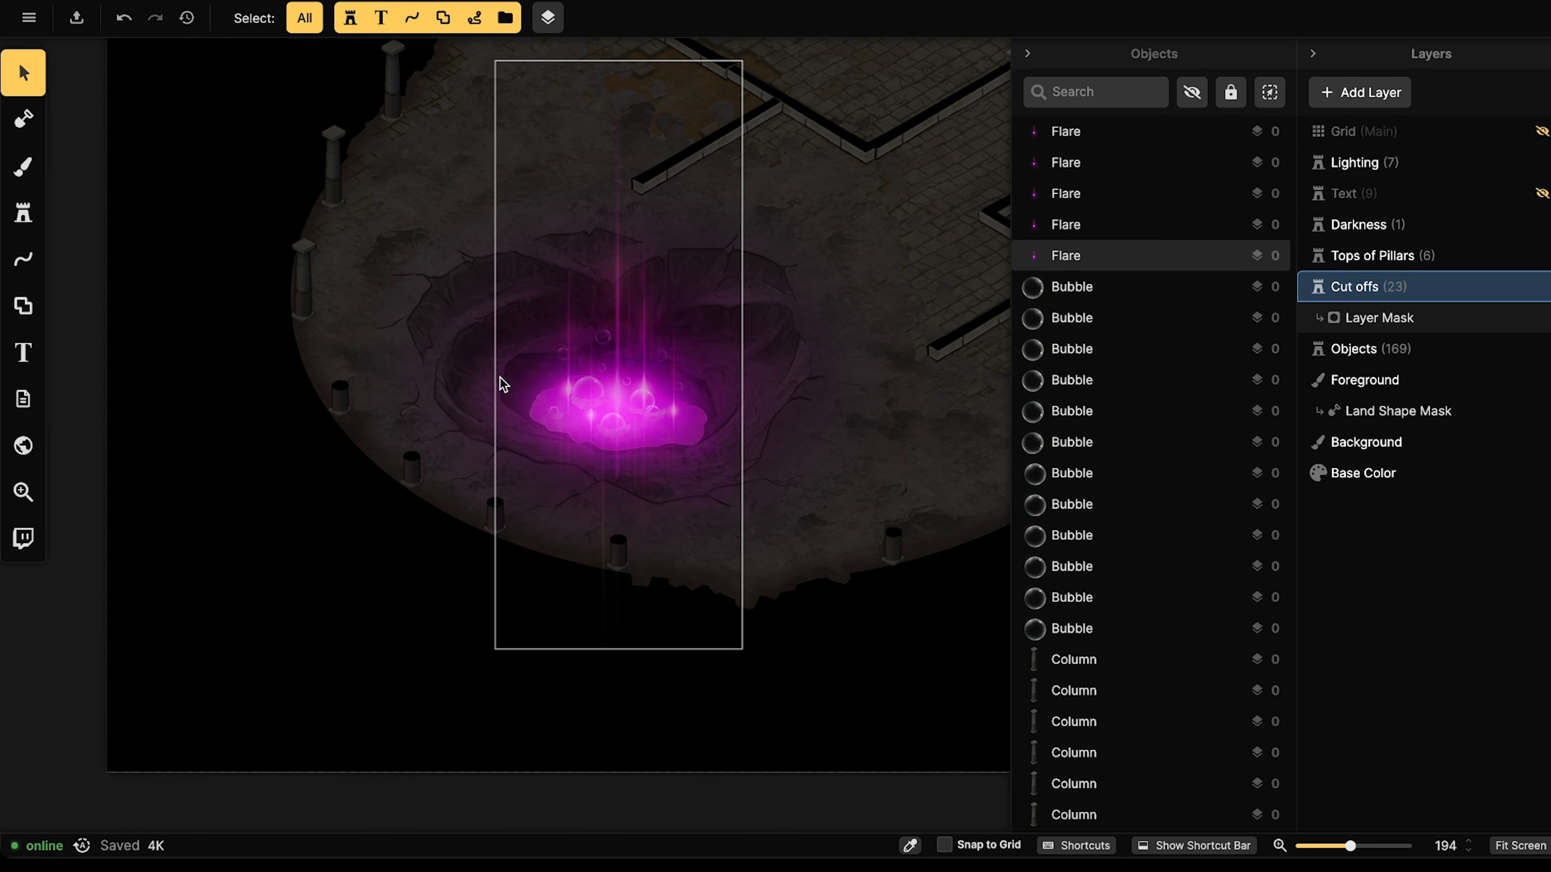
middle_click_drag(689, 242, 554, 404)
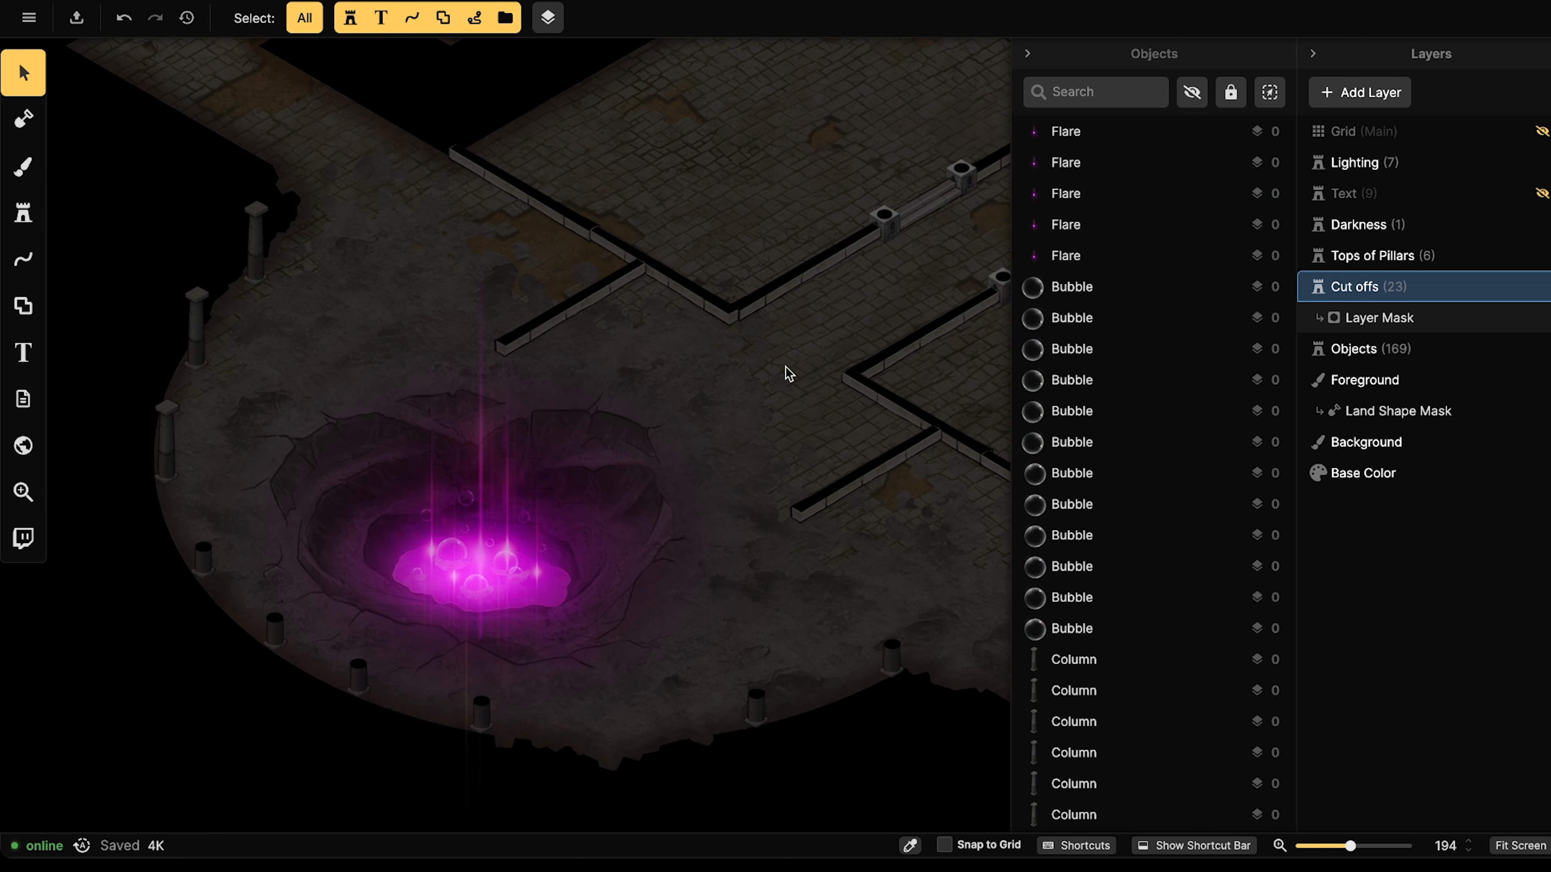
middle_click_drag(832, 350, 769, 368)
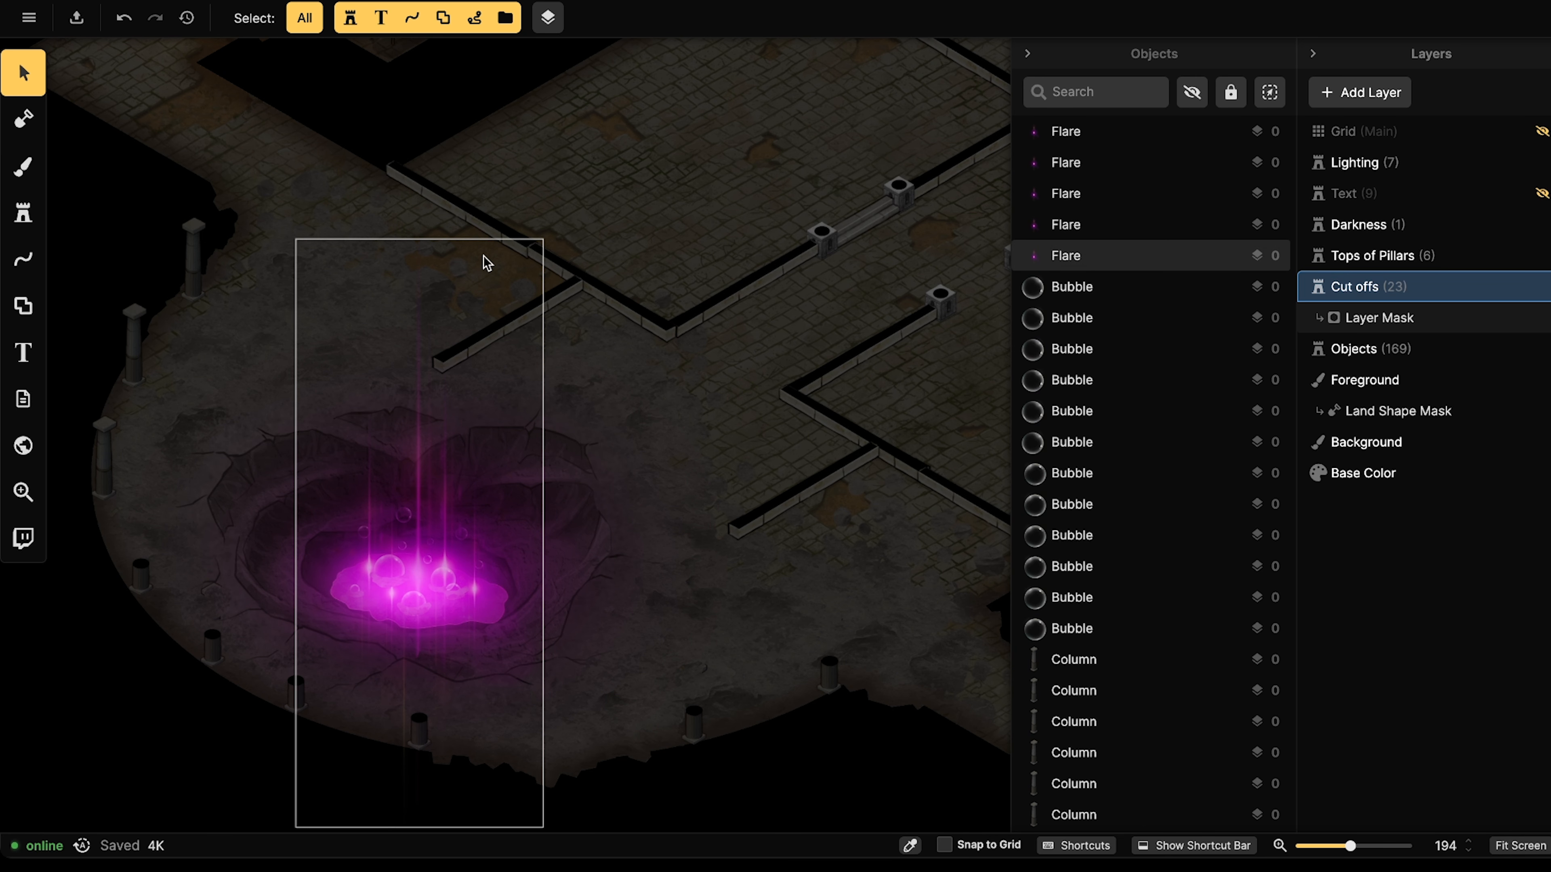
scroll(483, 256, "down", 2)
scroll(488, 267, "down", 3)
middle_click_drag(534, 254, 580, 259)
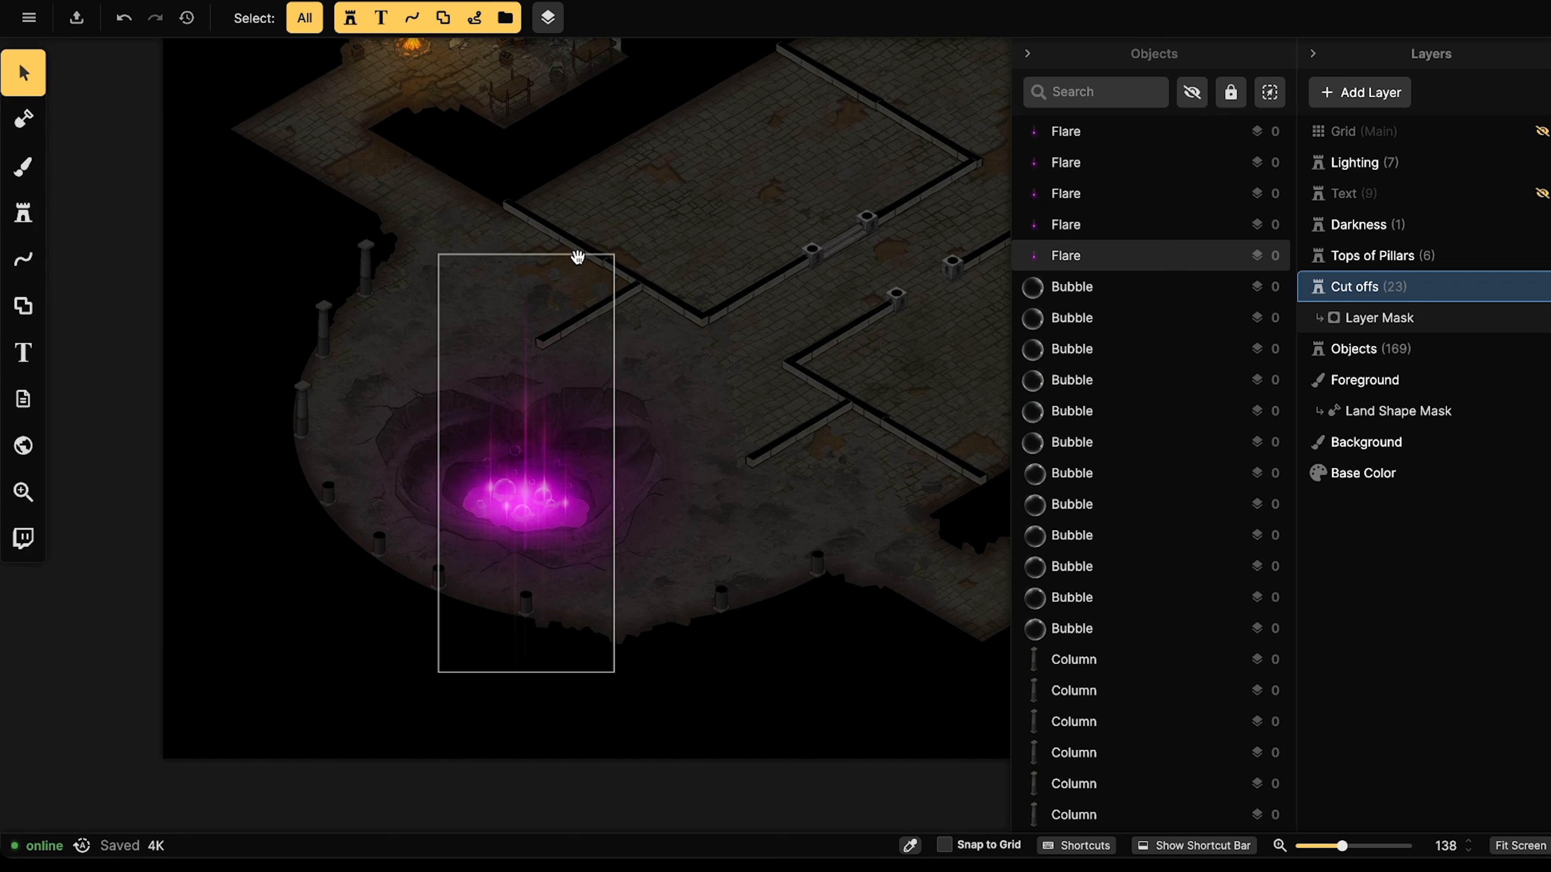
middle_click_drag(534, 394, 530, 406)
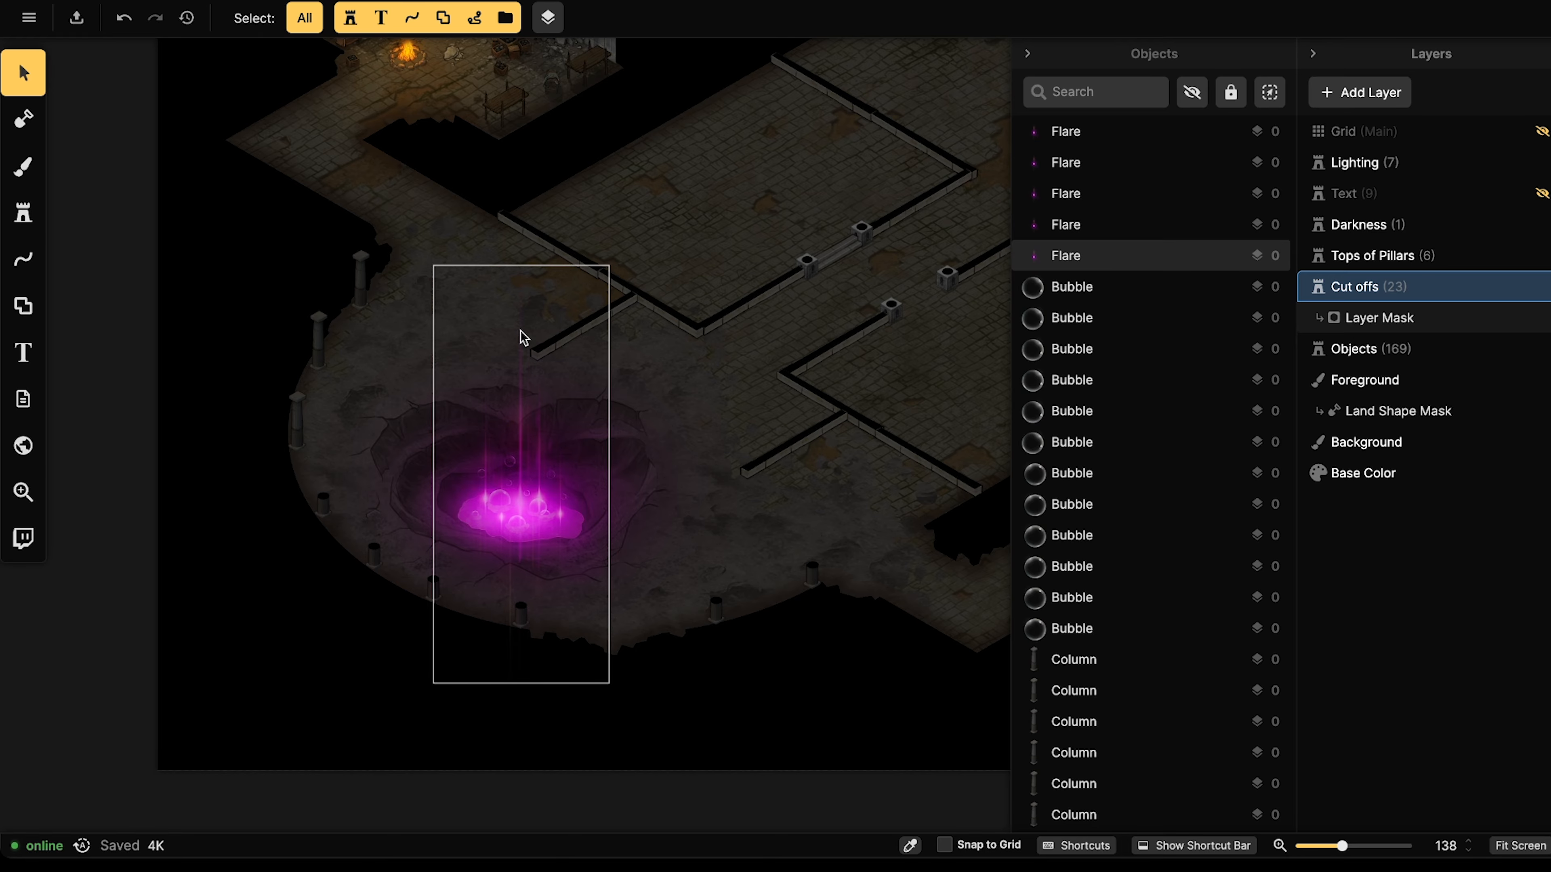
scroll(523, 338, "down", 2)
scroll(471, 339, "up", 5)
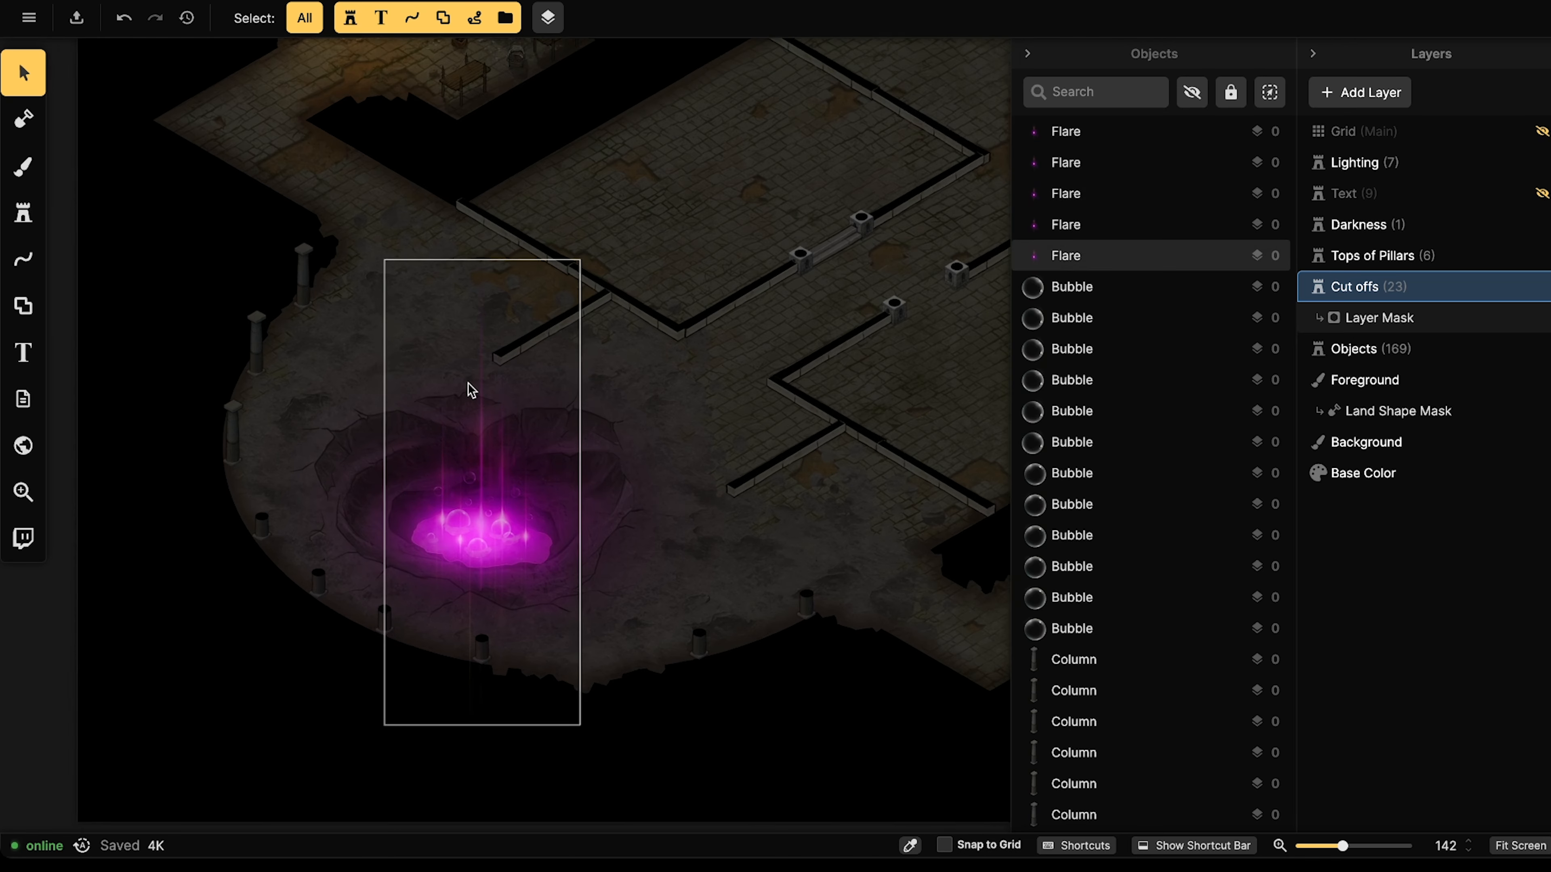
Choose the Sparks and Embers stamp from the Effects pack and set its scale to 110% and hue to -62°.
left_click(23, 212)
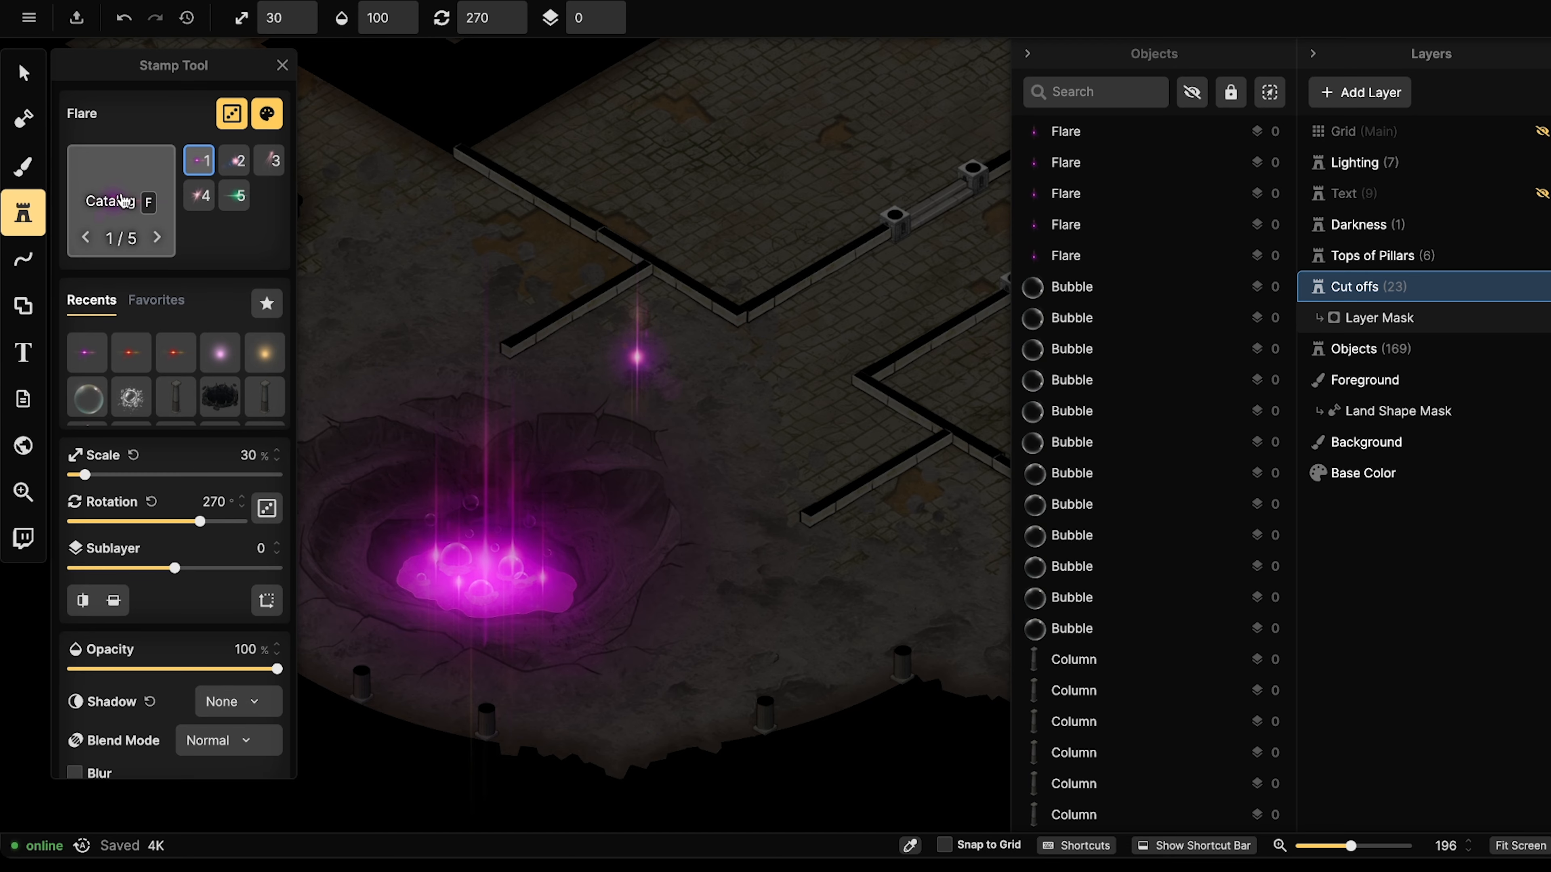
left_click(125, 205)
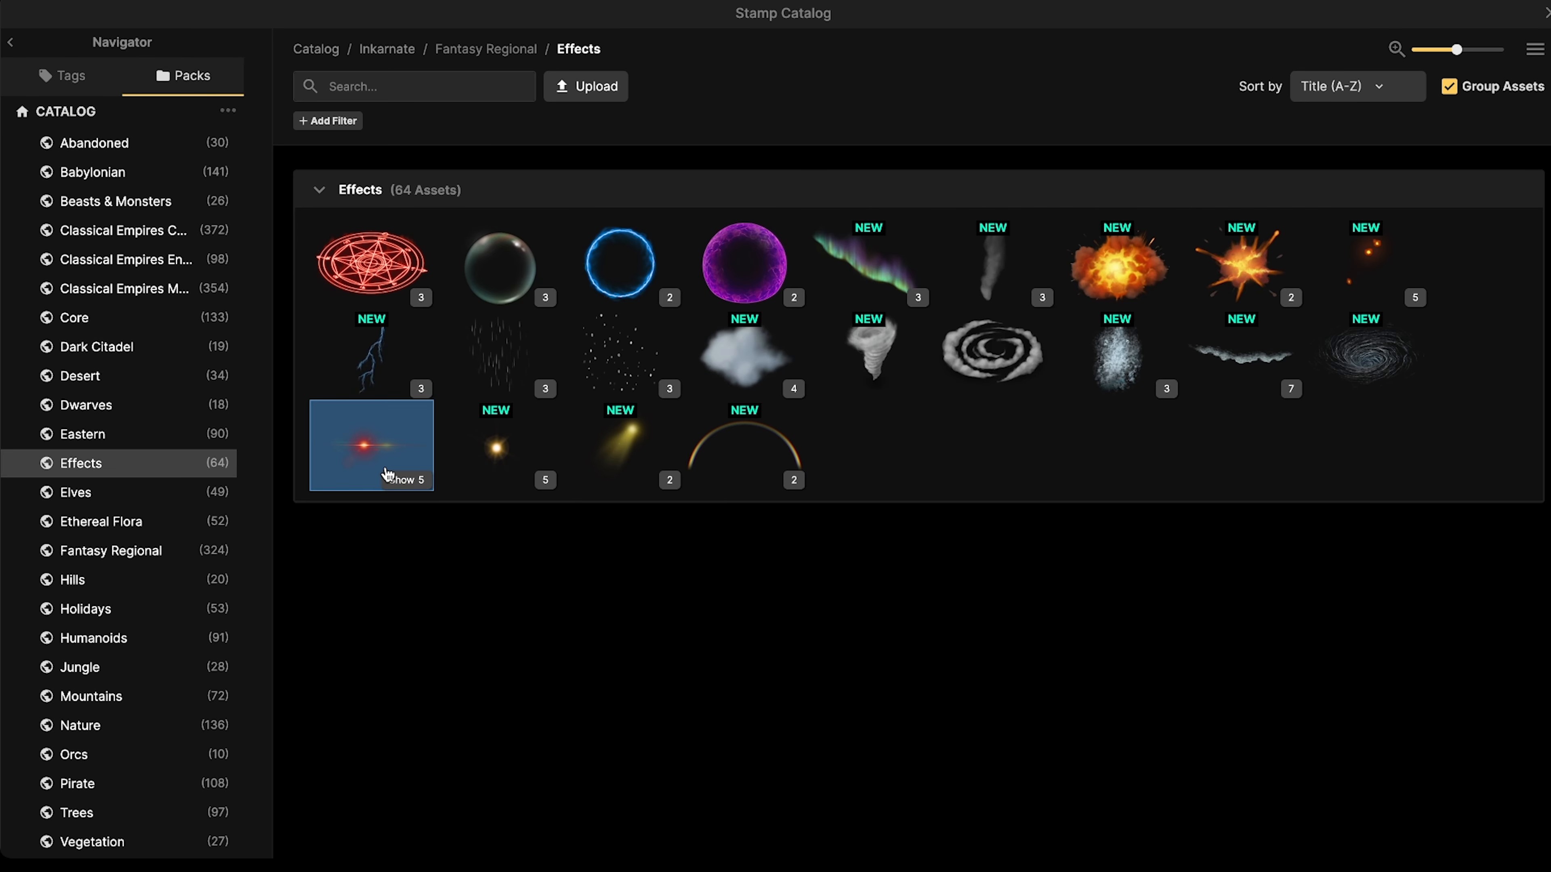
left_click(1365, 262)
scroll(525, 406, "up", 3)
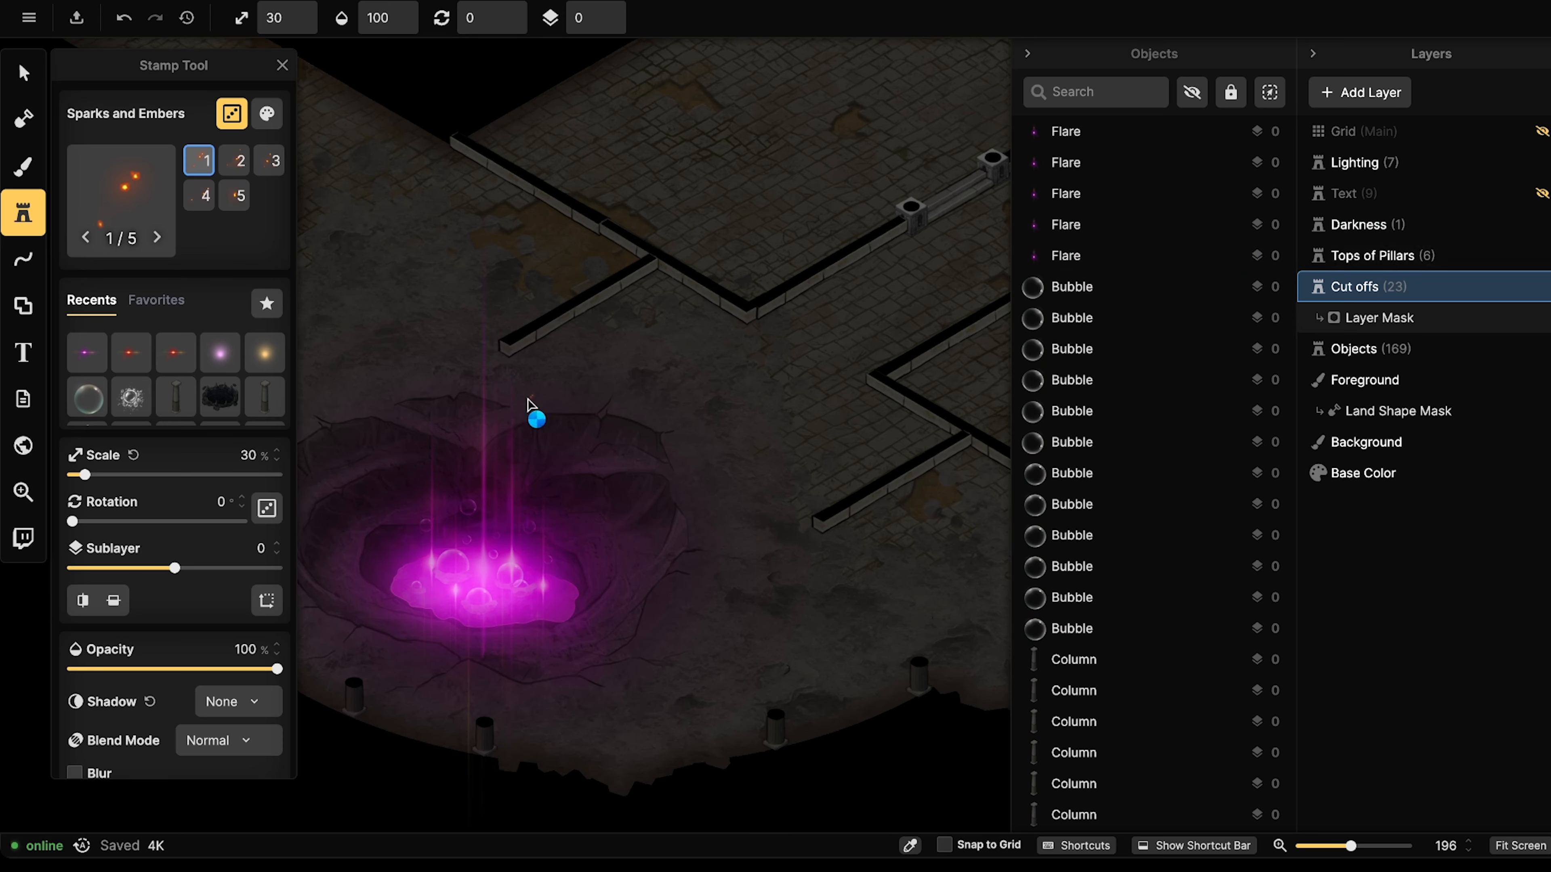
scroll(454, 398, "up", 8, "shift")
middle_click_drag(439, 400, 650, 351)
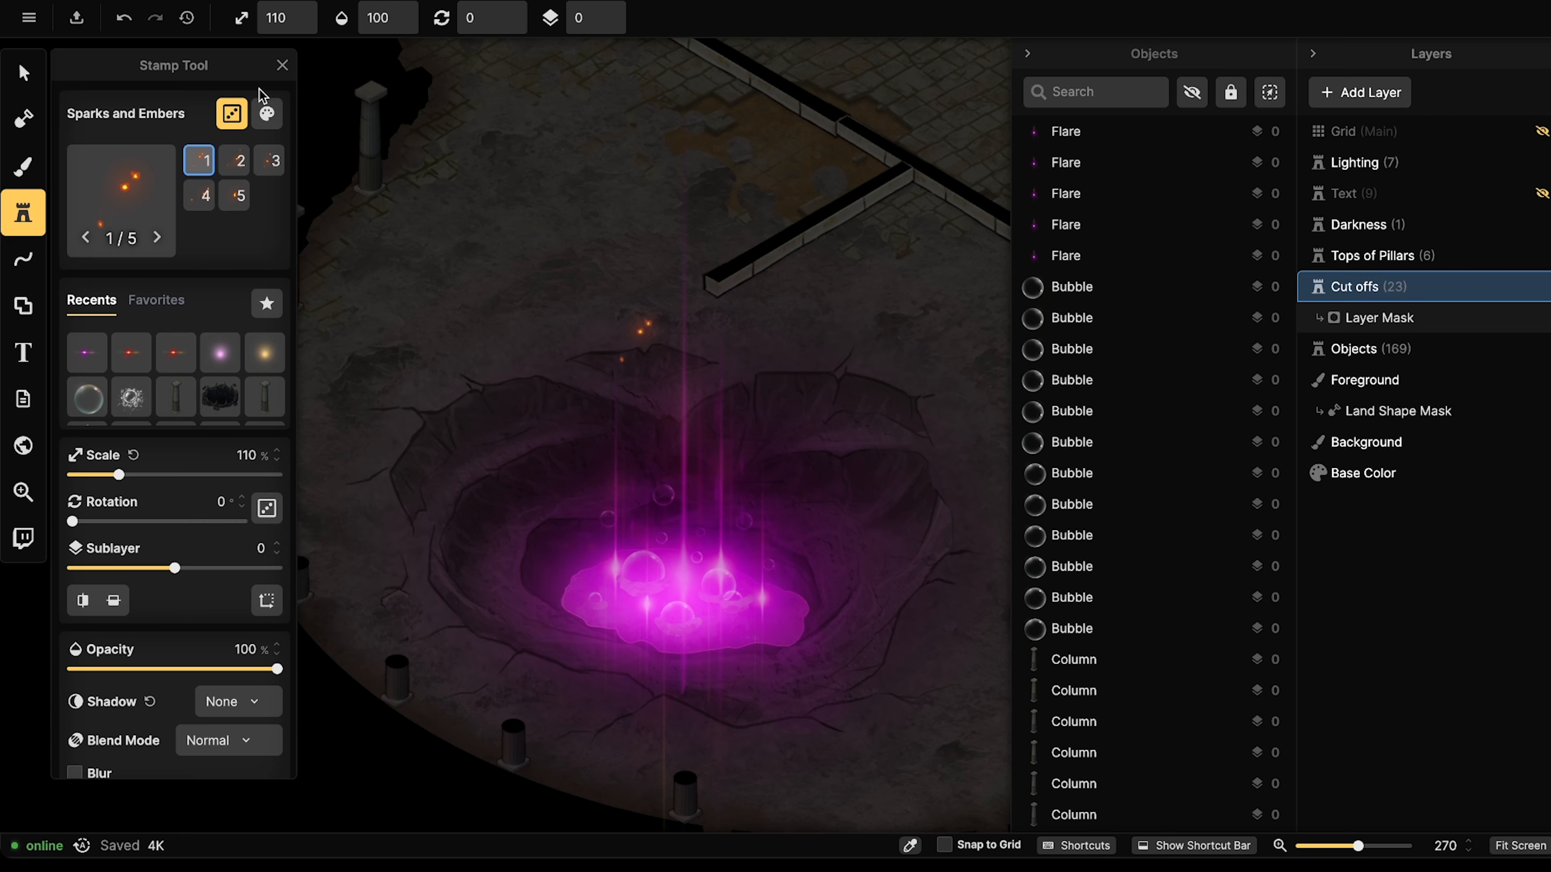
left_click(267, 113)
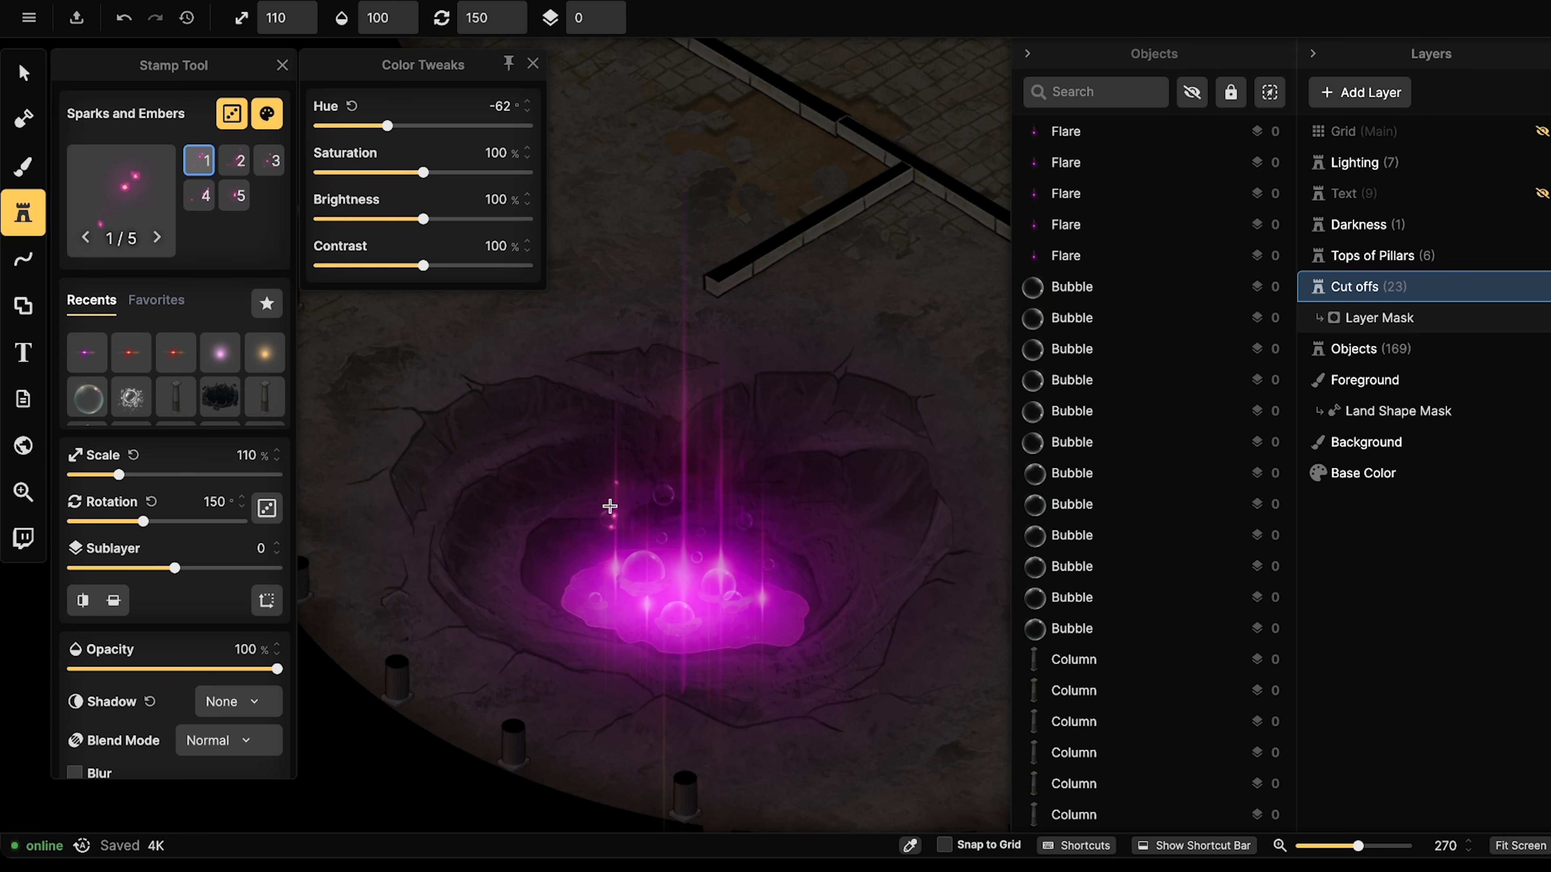
Place three purple Sparks and Embers stamps above the pool and beside its left and right edges.
left_click(632, 487)
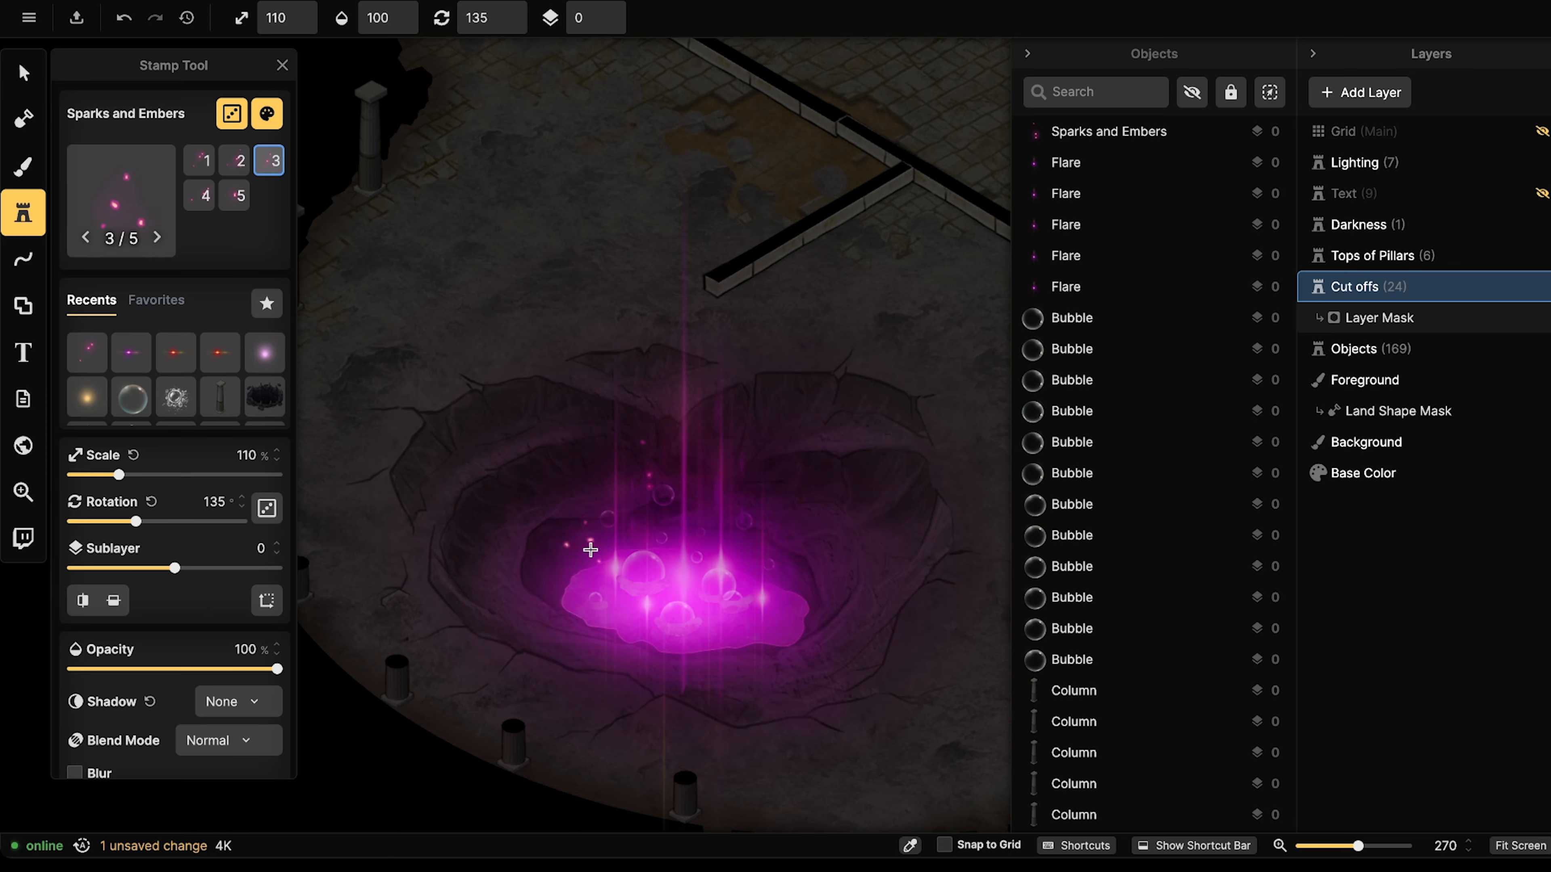
left_click(590, 550)
left_click(793, 529)
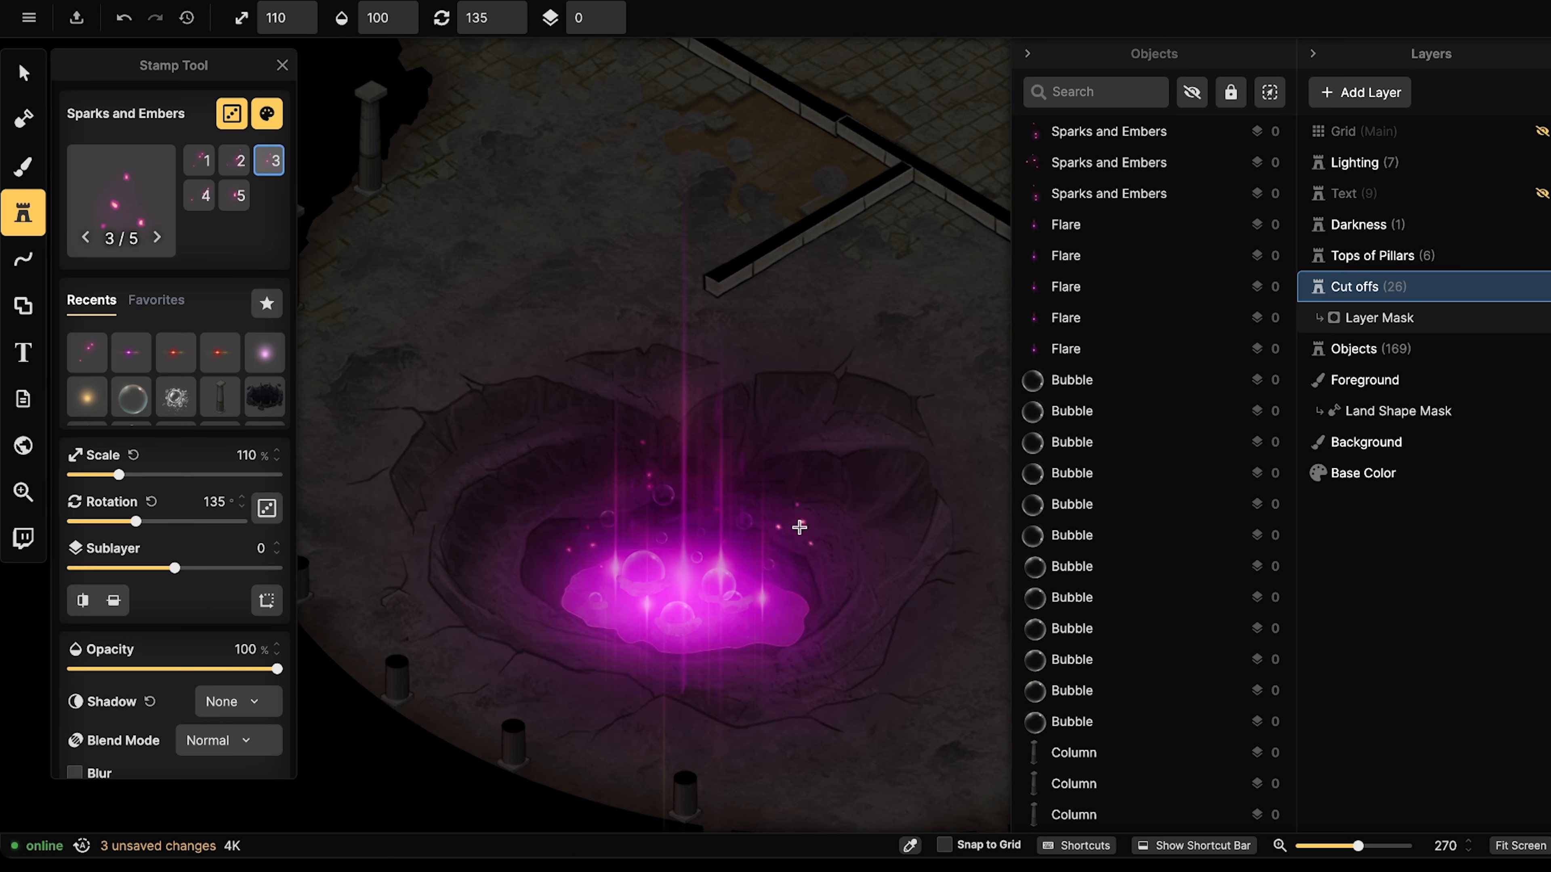
Place five more purple Sparks and Embers stamps above and around the flares, rising up the crater's back wall.
left_click(787, 501)
left_click(751, 482)
left_click(734, 496)
left_click(766, 417)
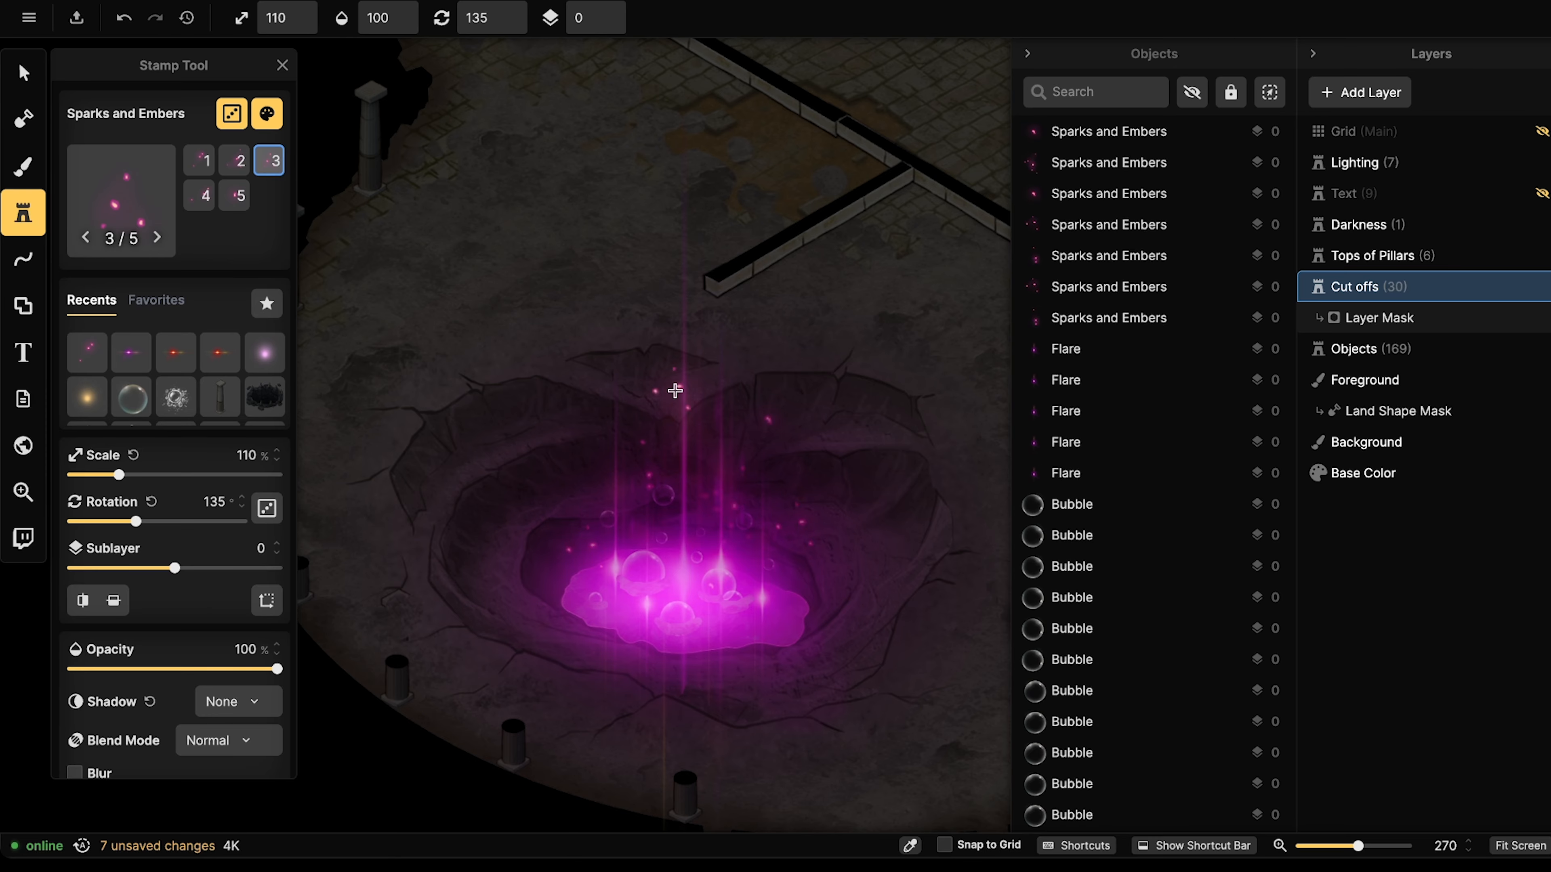
left_click(619, 363)
Select all the Sparks and Embers stamps and set their sublayer to 2.
left_click(16, 74)
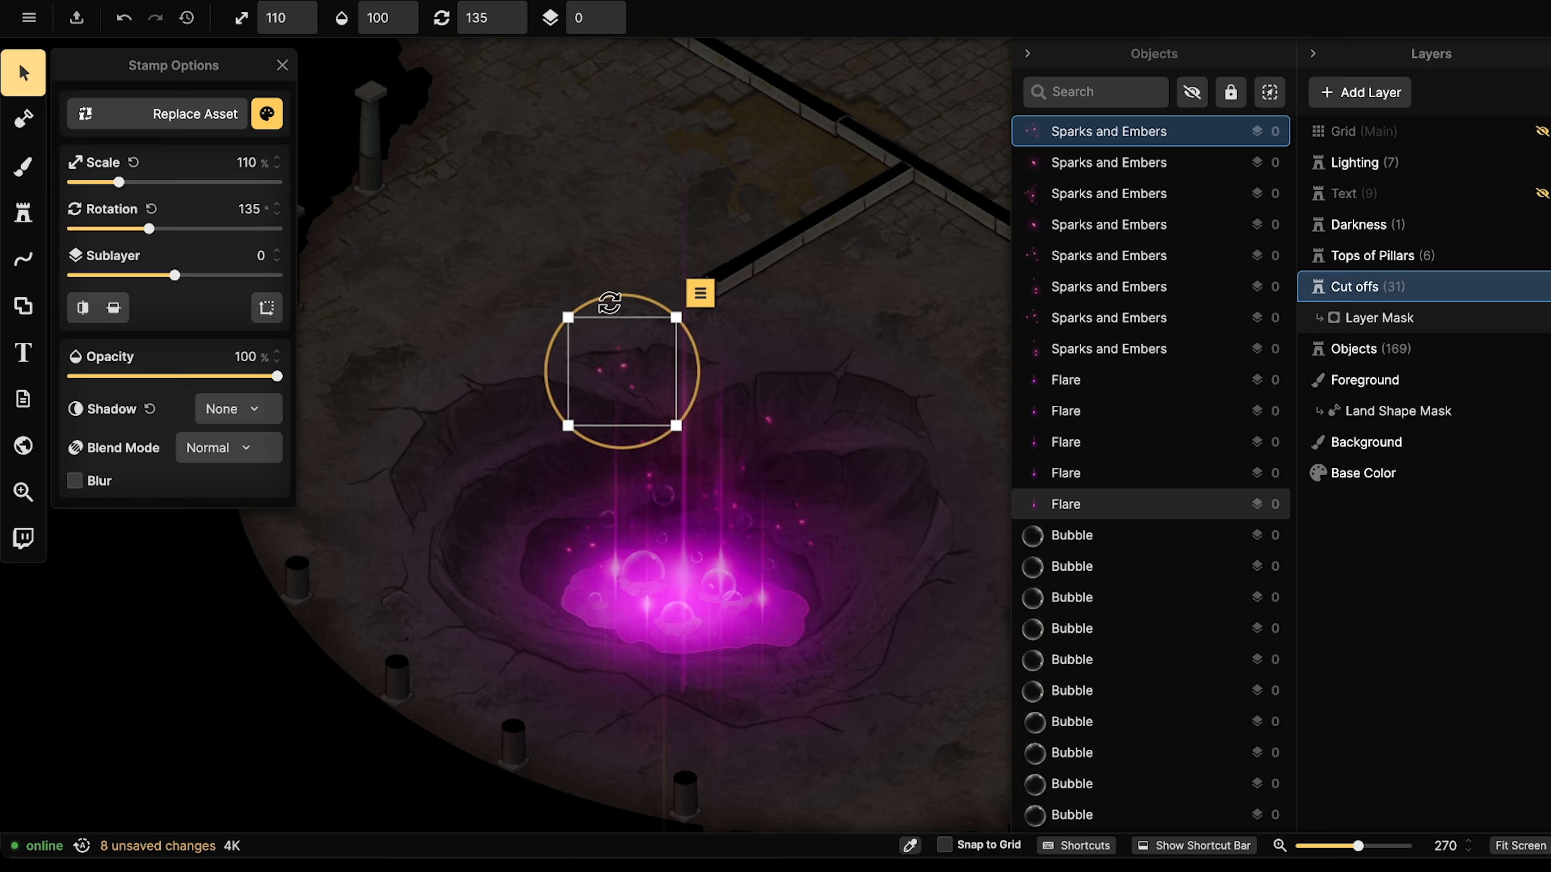
left_click(703, 288)
left_click(916, 410)
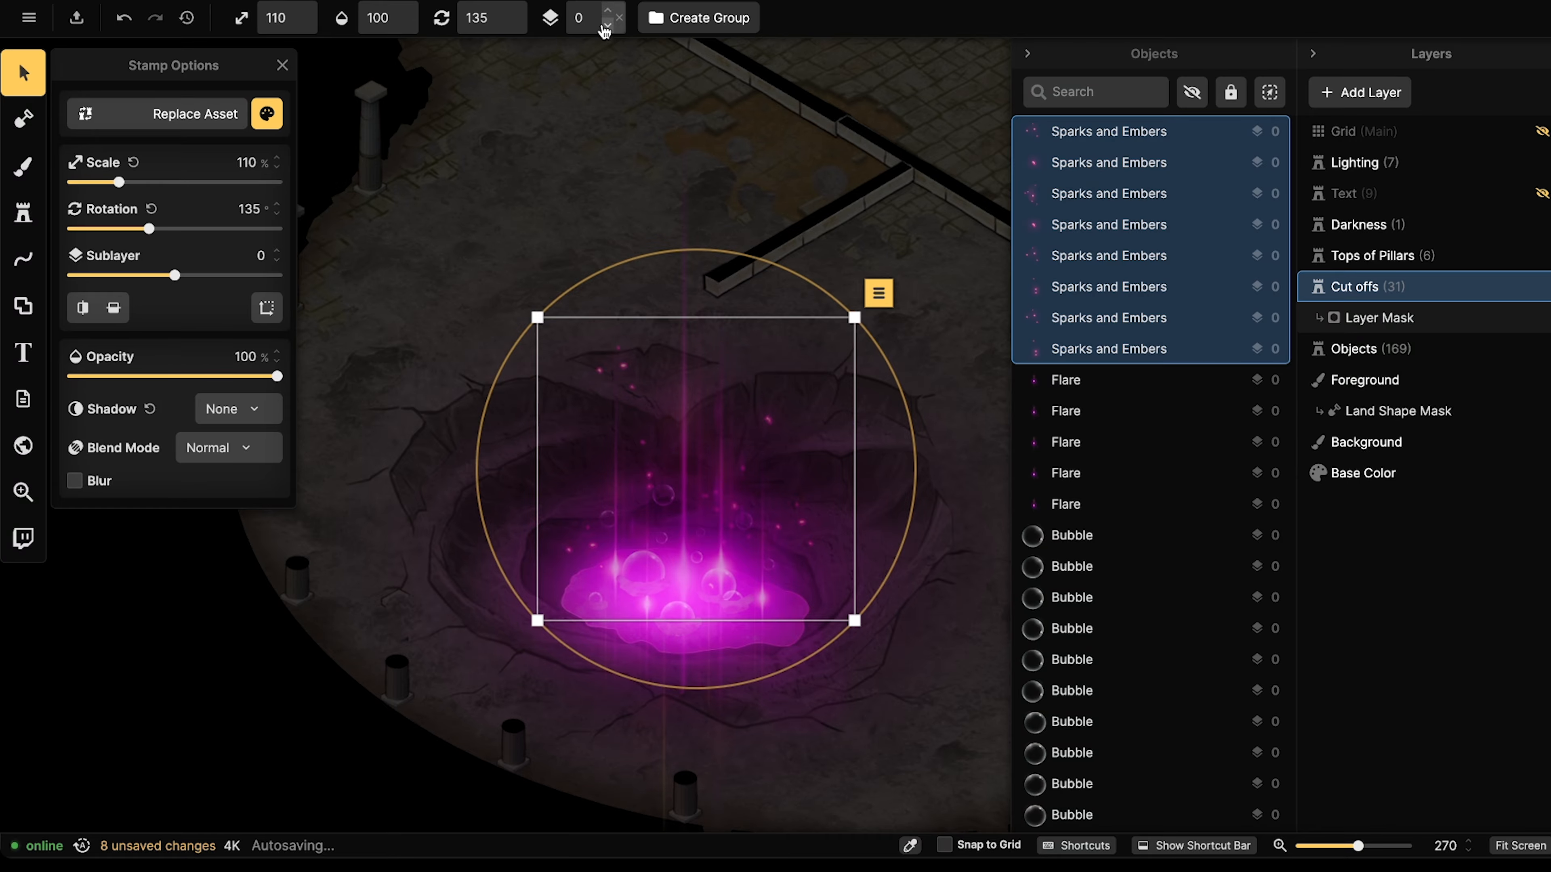
left_click(606, 11)
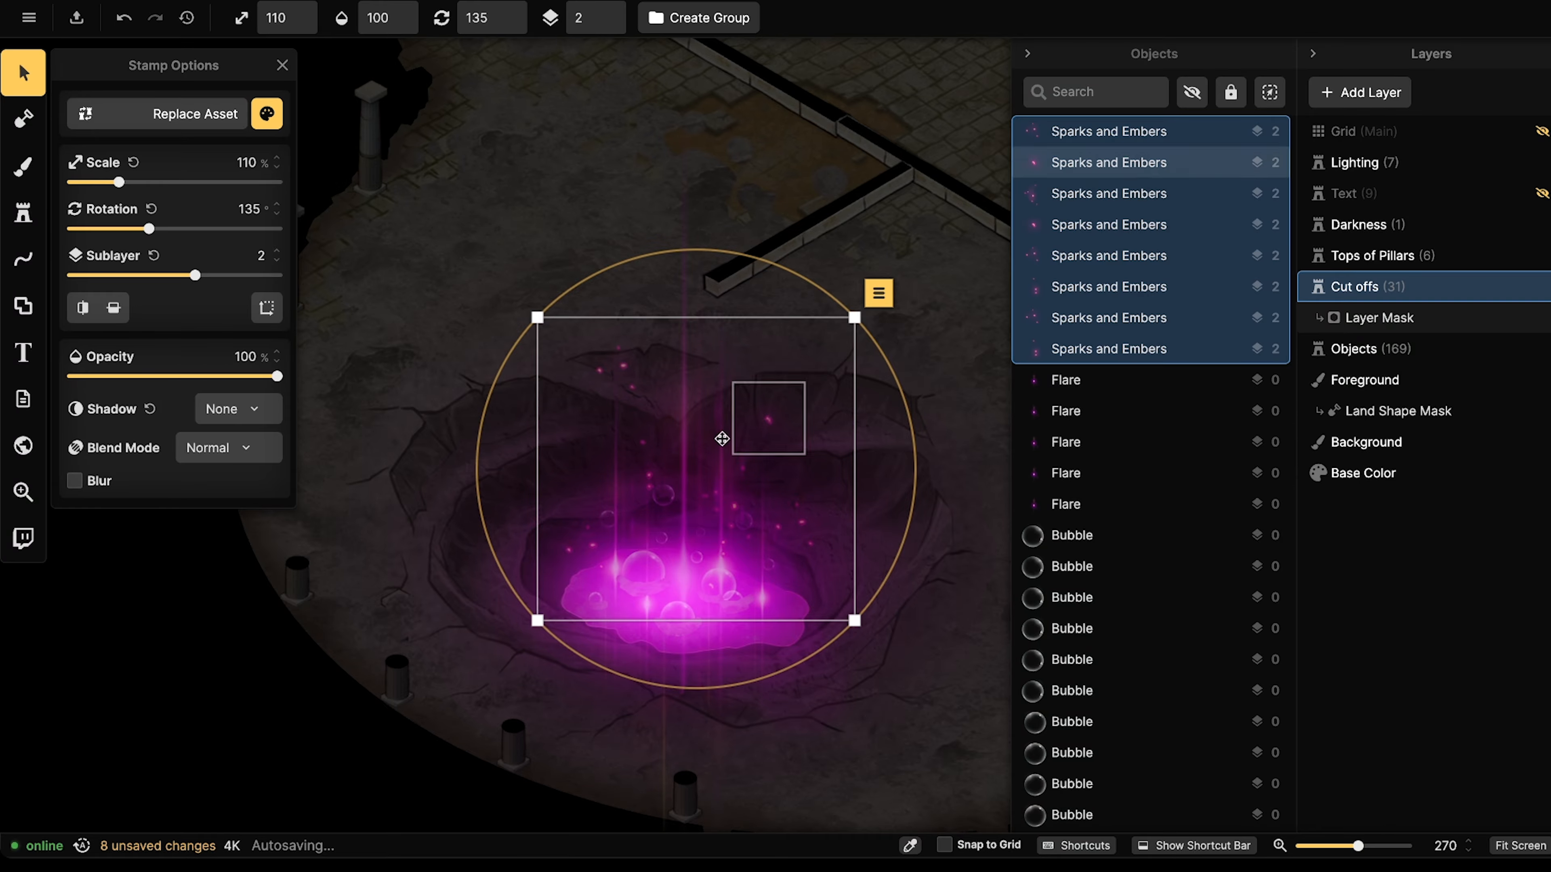
Move the highest spark stamp from the crater's back wall down over the pool and set its rotation to 0°.
left_click(597, 365)
left_click_drag(597, 365, 690, 651)
scroll(699, 392, "down", 4, "alt")
scroll(699, 391, "down", 5, "alt")
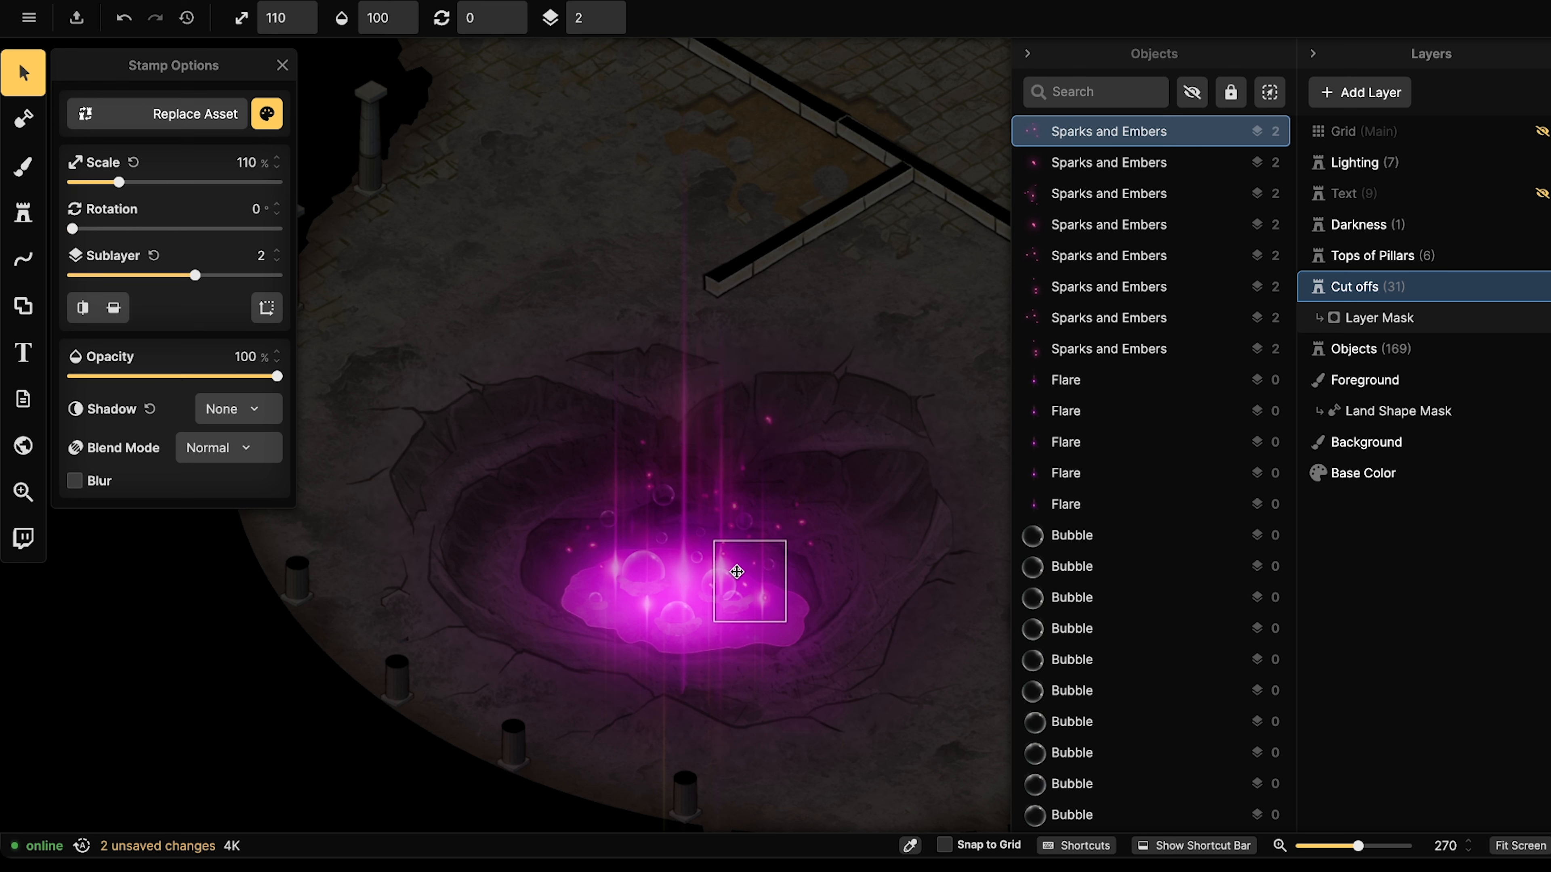
Move a spark stamp from the pool's right side up to the top of the central flare, rotate it slightly and deselect.
left_click(754, 569)
left_click(734, 512)
left_click_drag(733, 513, 681, 355)
scroll(693, 439, "up", 1, "alt")
left_click(765, 425)
key("Escape")
Open the stamp catalog and search the Effects pack for "canon".
scroll(557, 309, "down", 3)
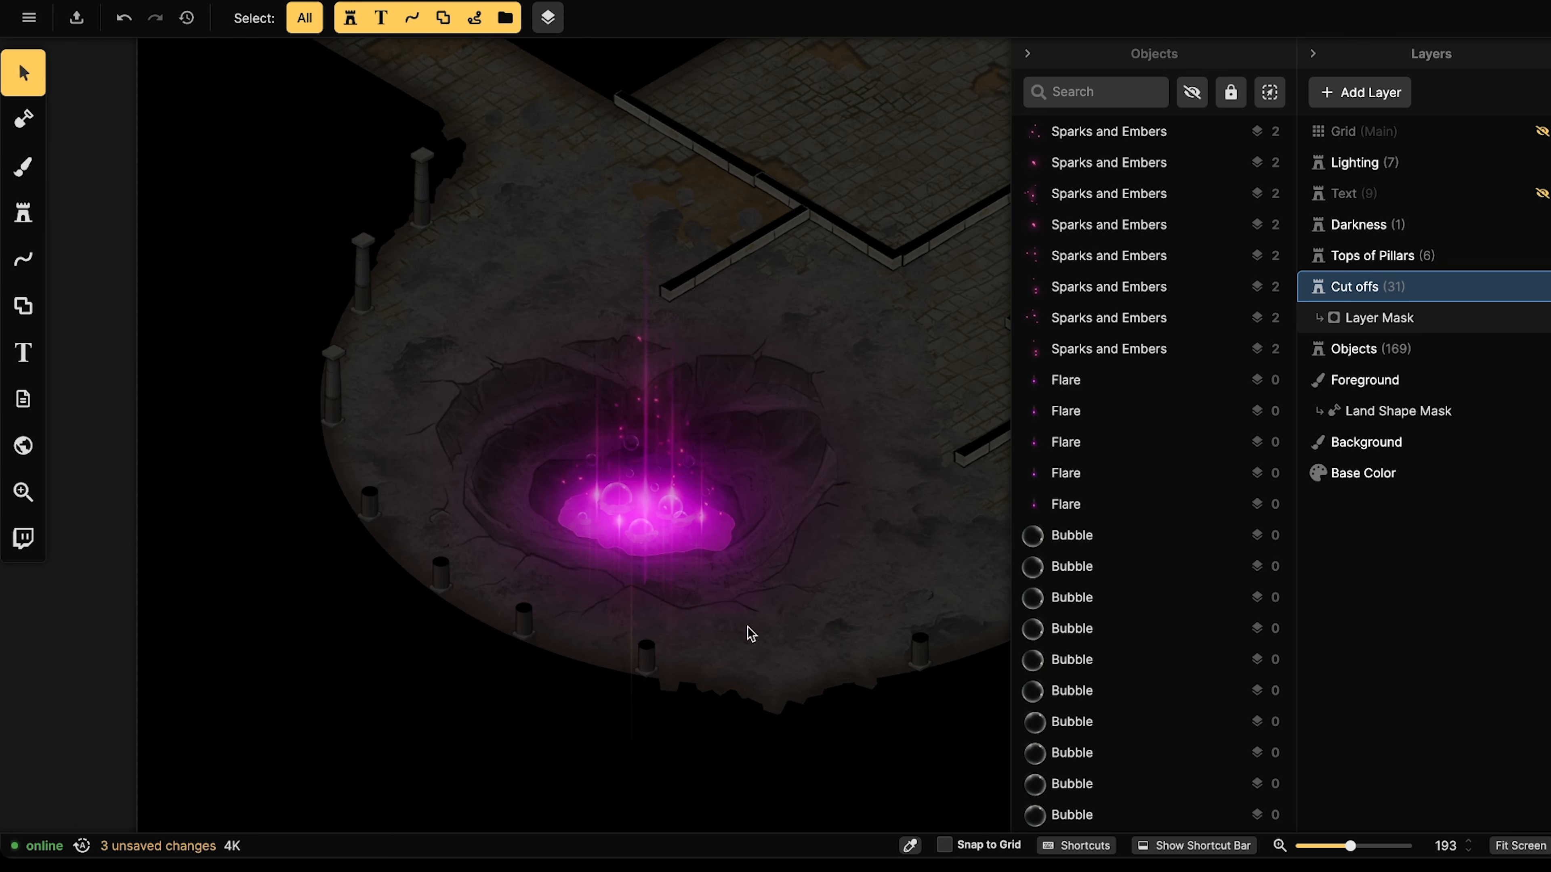
scroll(446, 485, "down", 4)
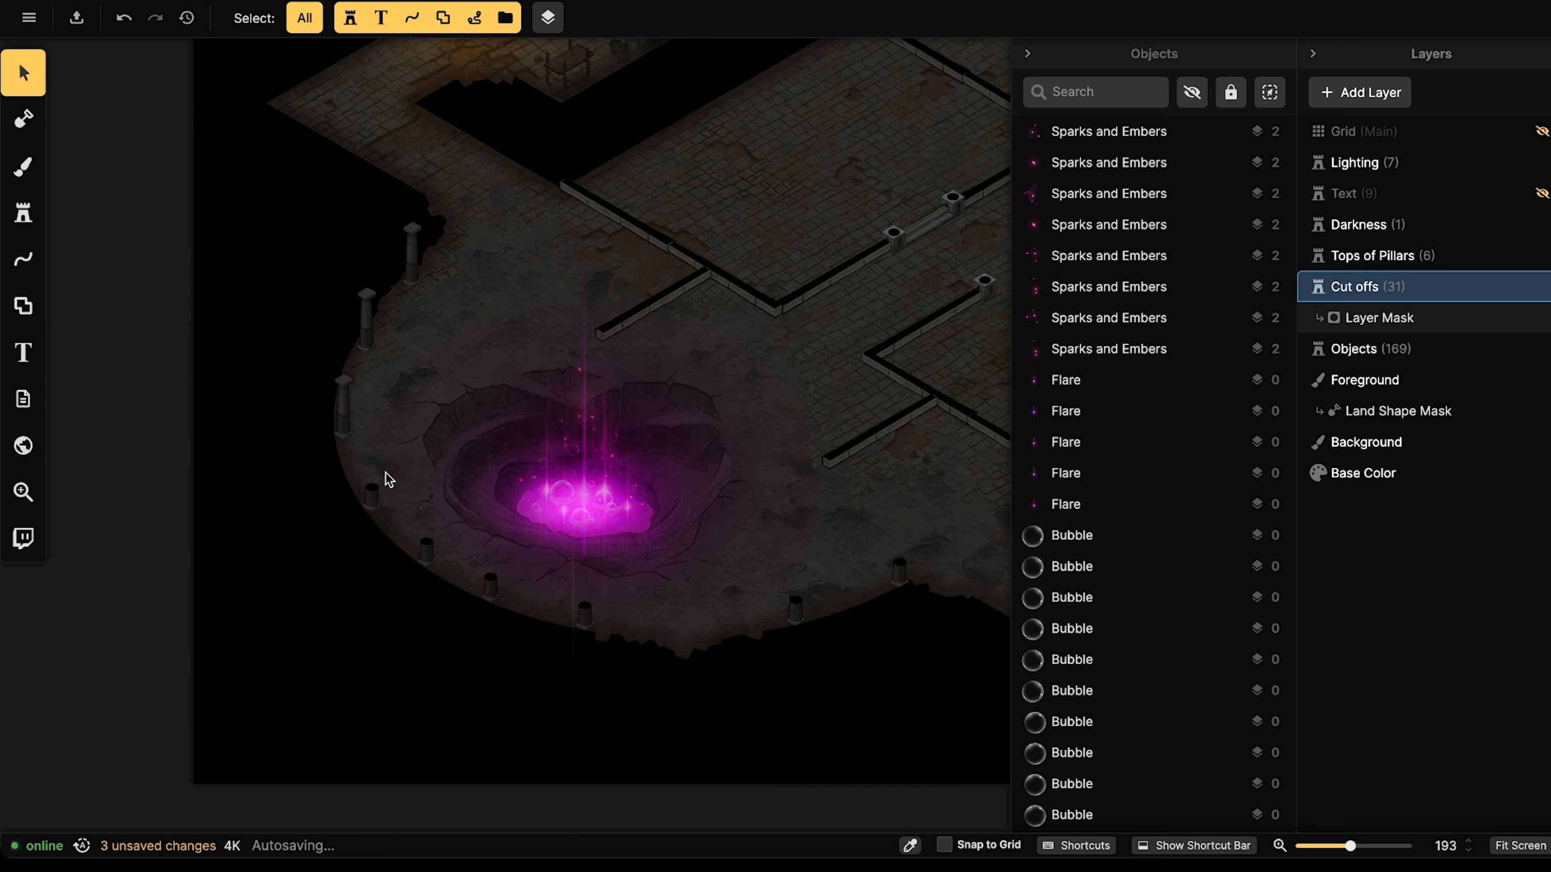
scroll(484, 367, "down", 2)
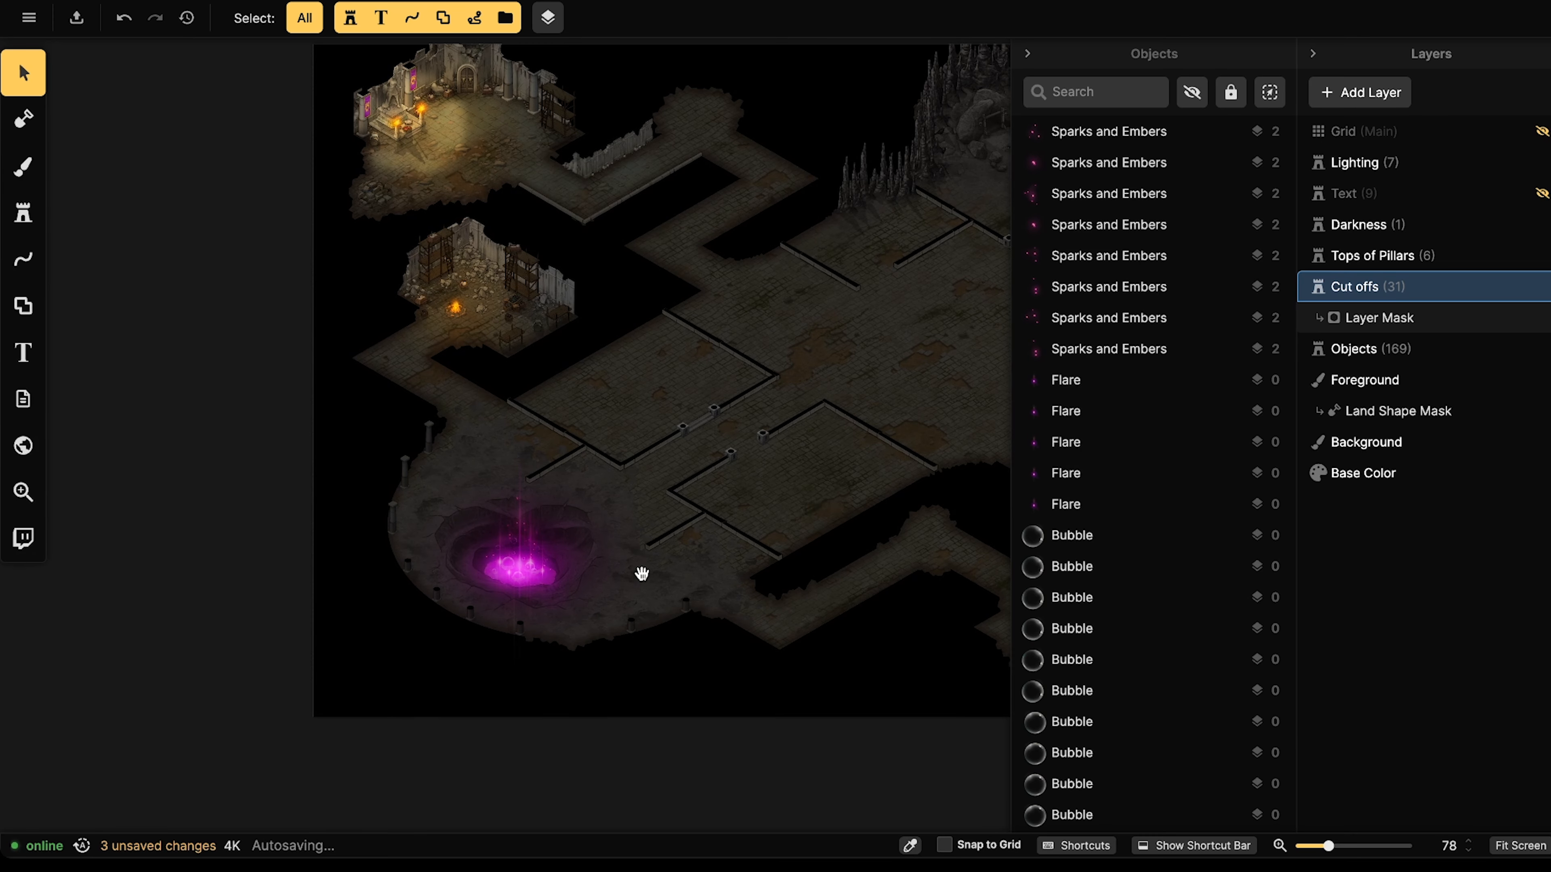
scroll(595, 513, "up", 3)
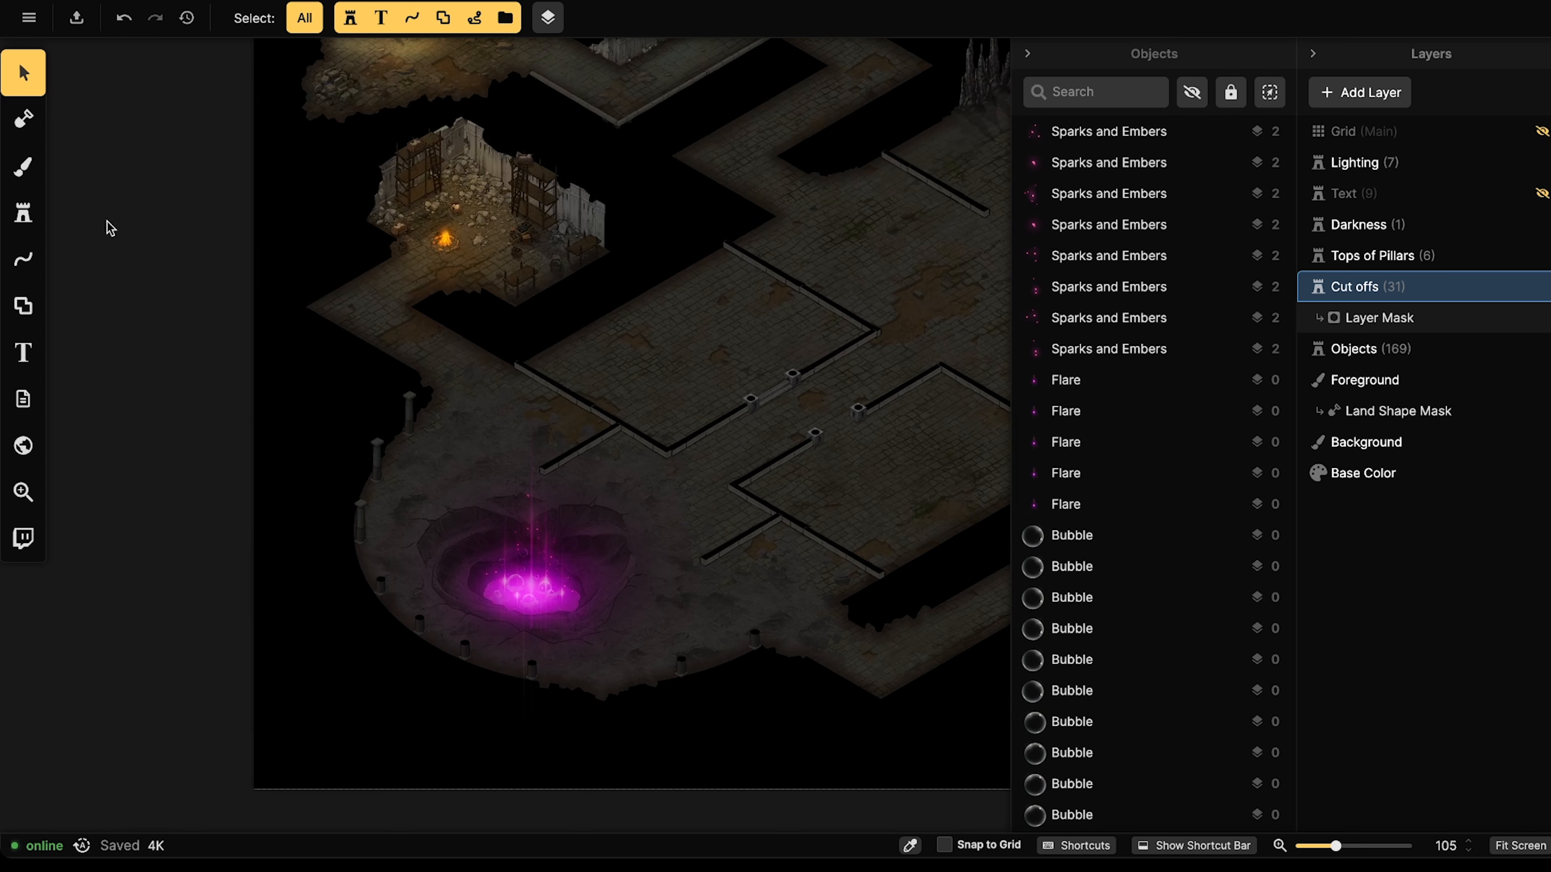
left_click(22, 217)
left_click(116, 198)
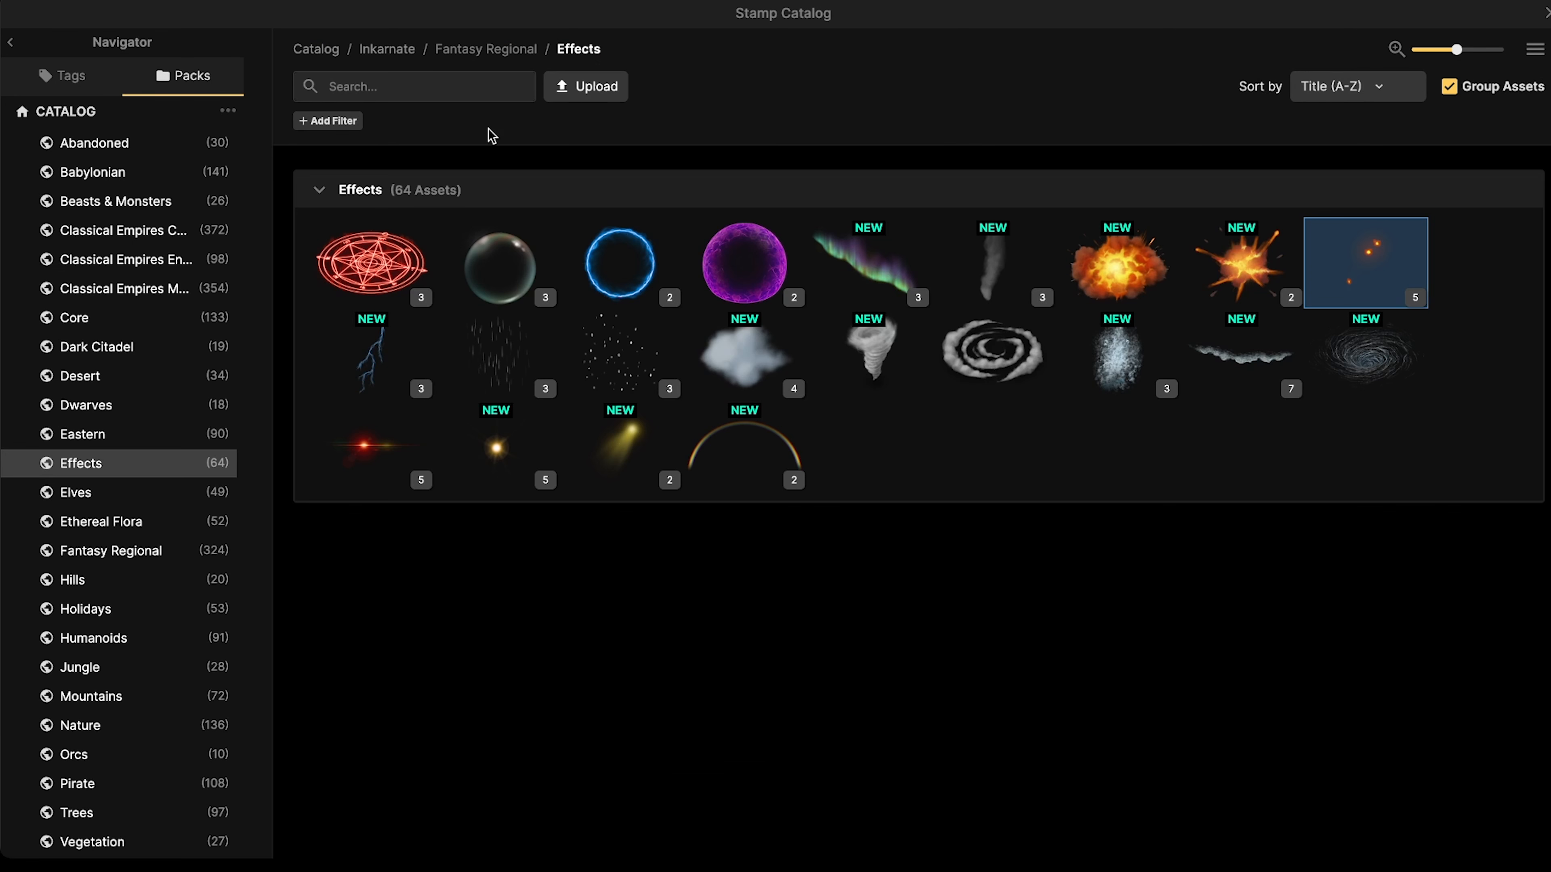
left_click(416, 78)
type("canon")
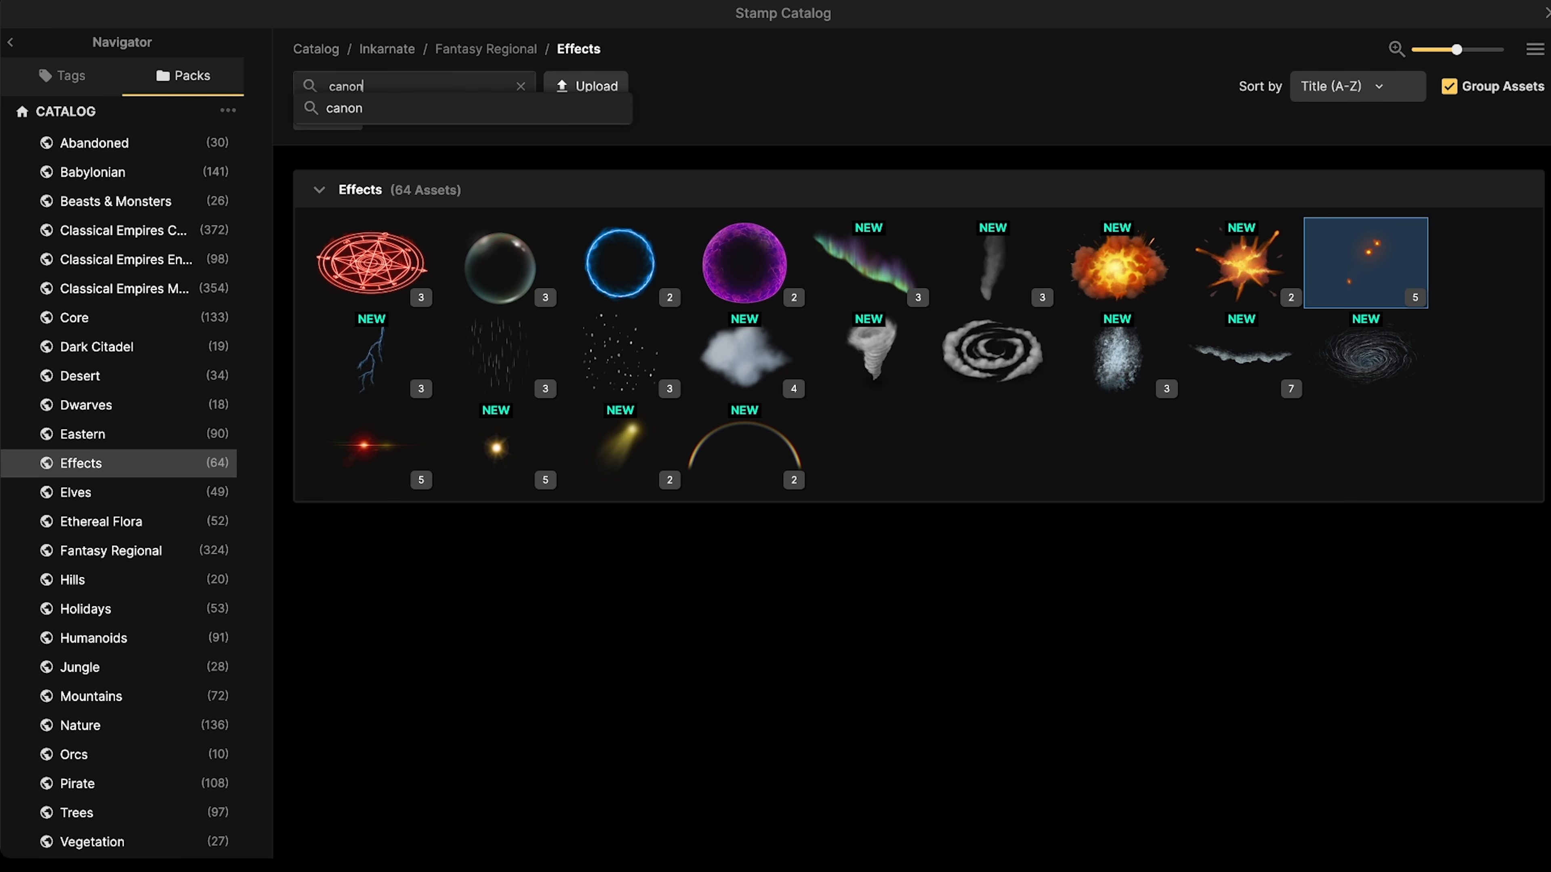
key("Return")
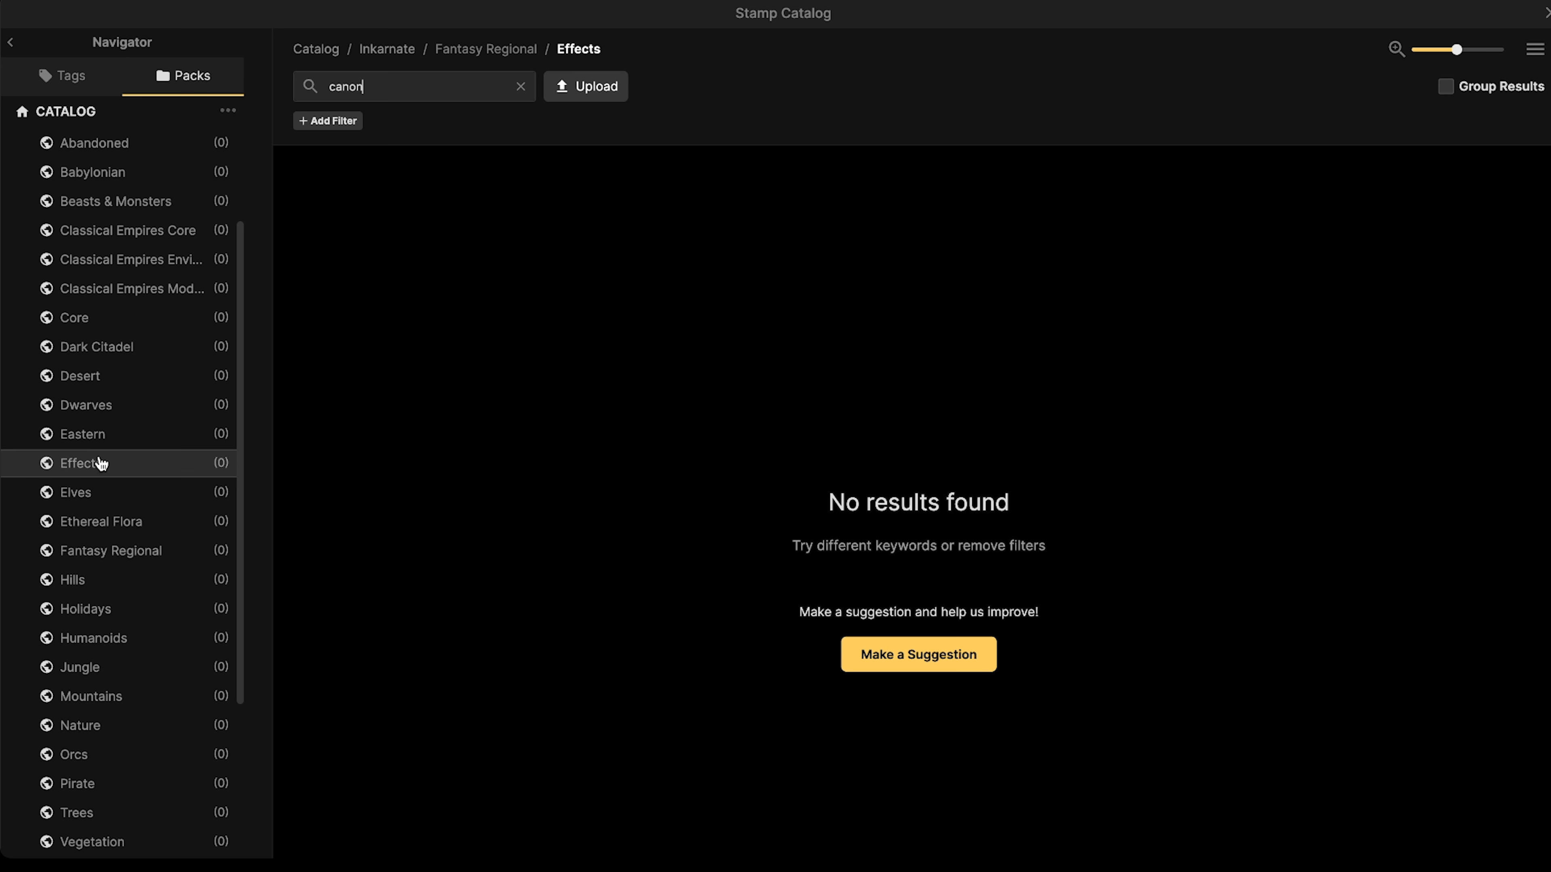
Switch the stamp catalog to Fantasy Battlemaps and search it for "cannon".
scroll(100, 463, "up", 3)
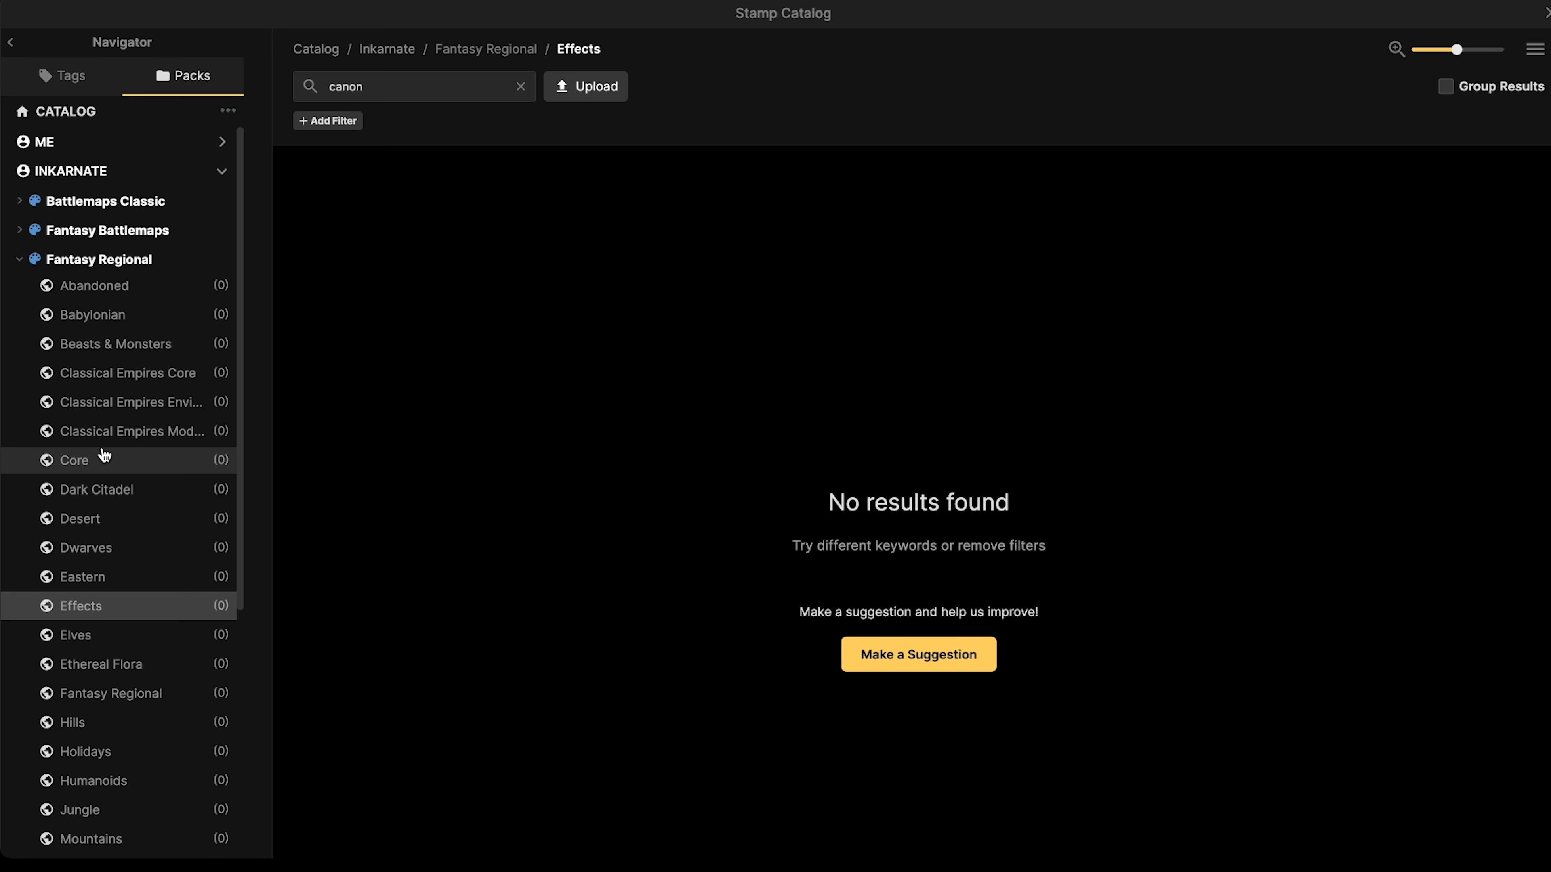
left_click(108, 229)
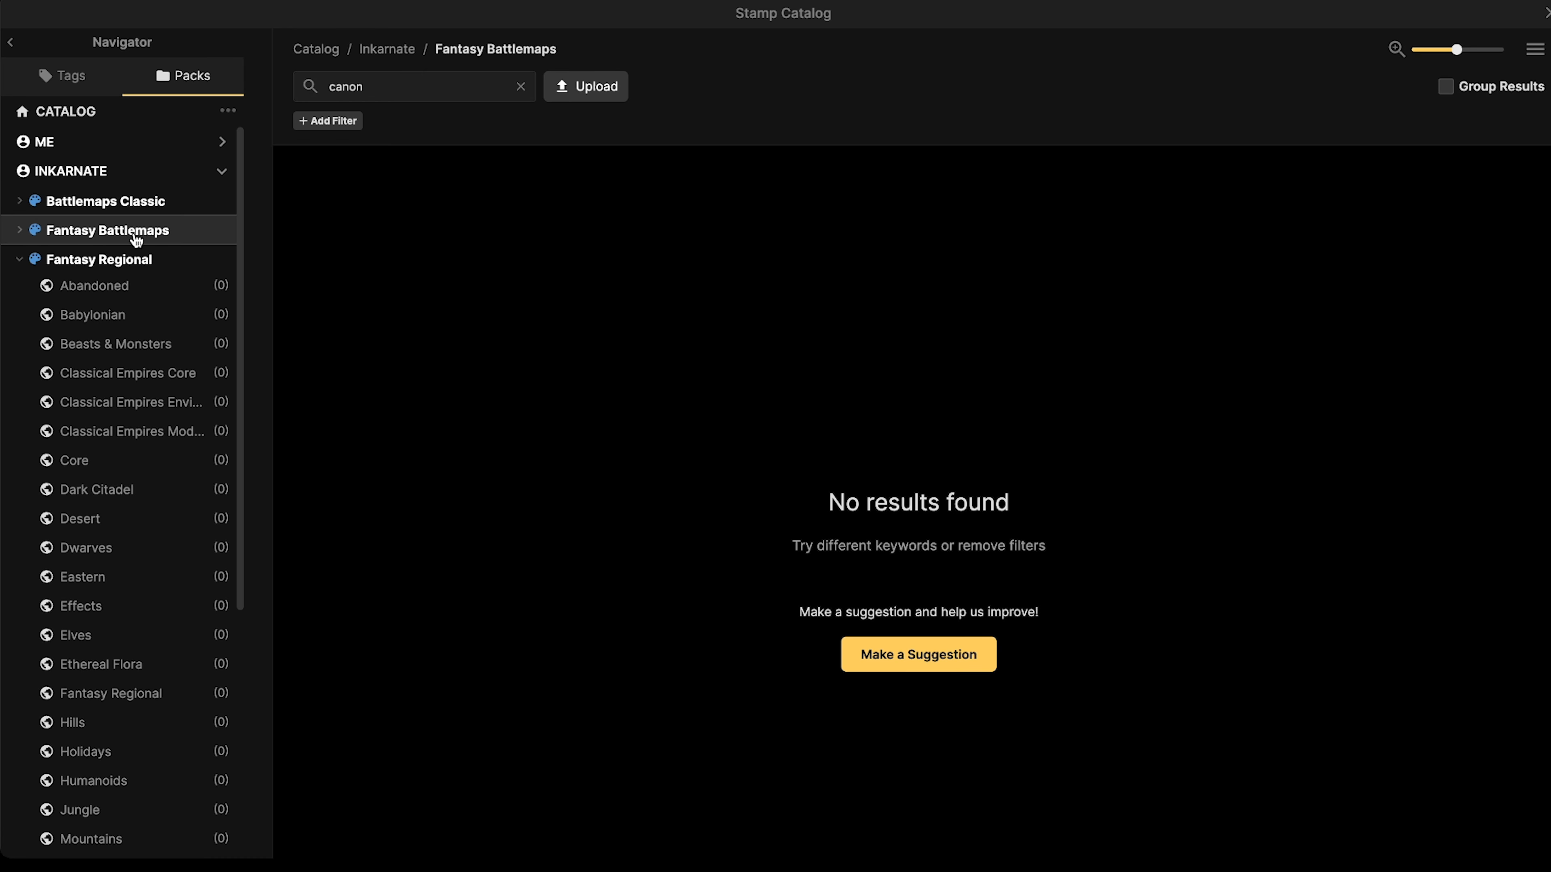
left_click(520, 87)
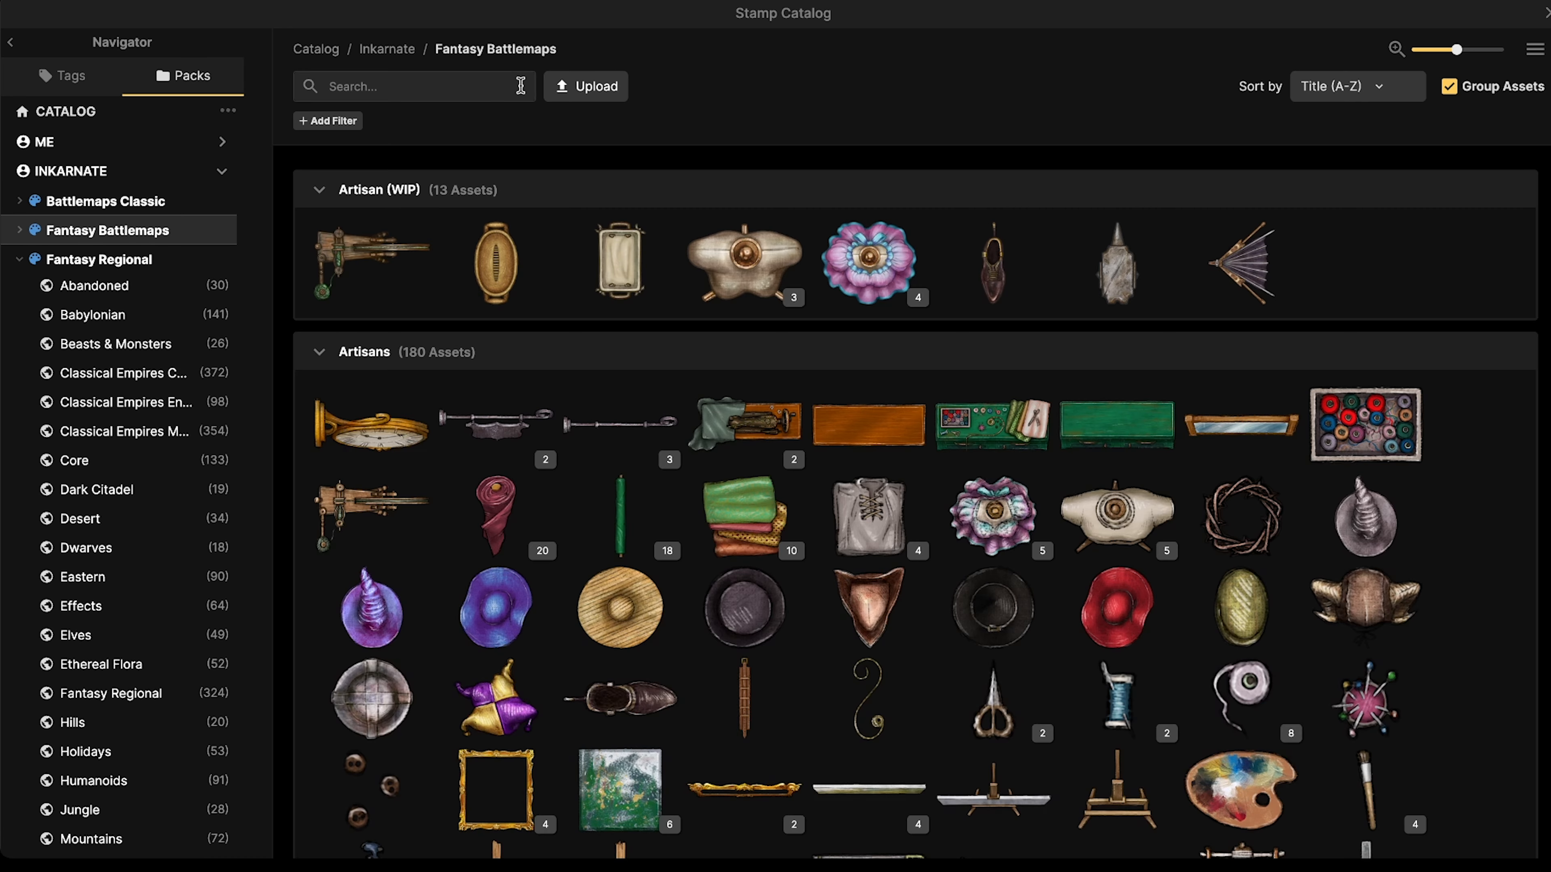
type("cannon")
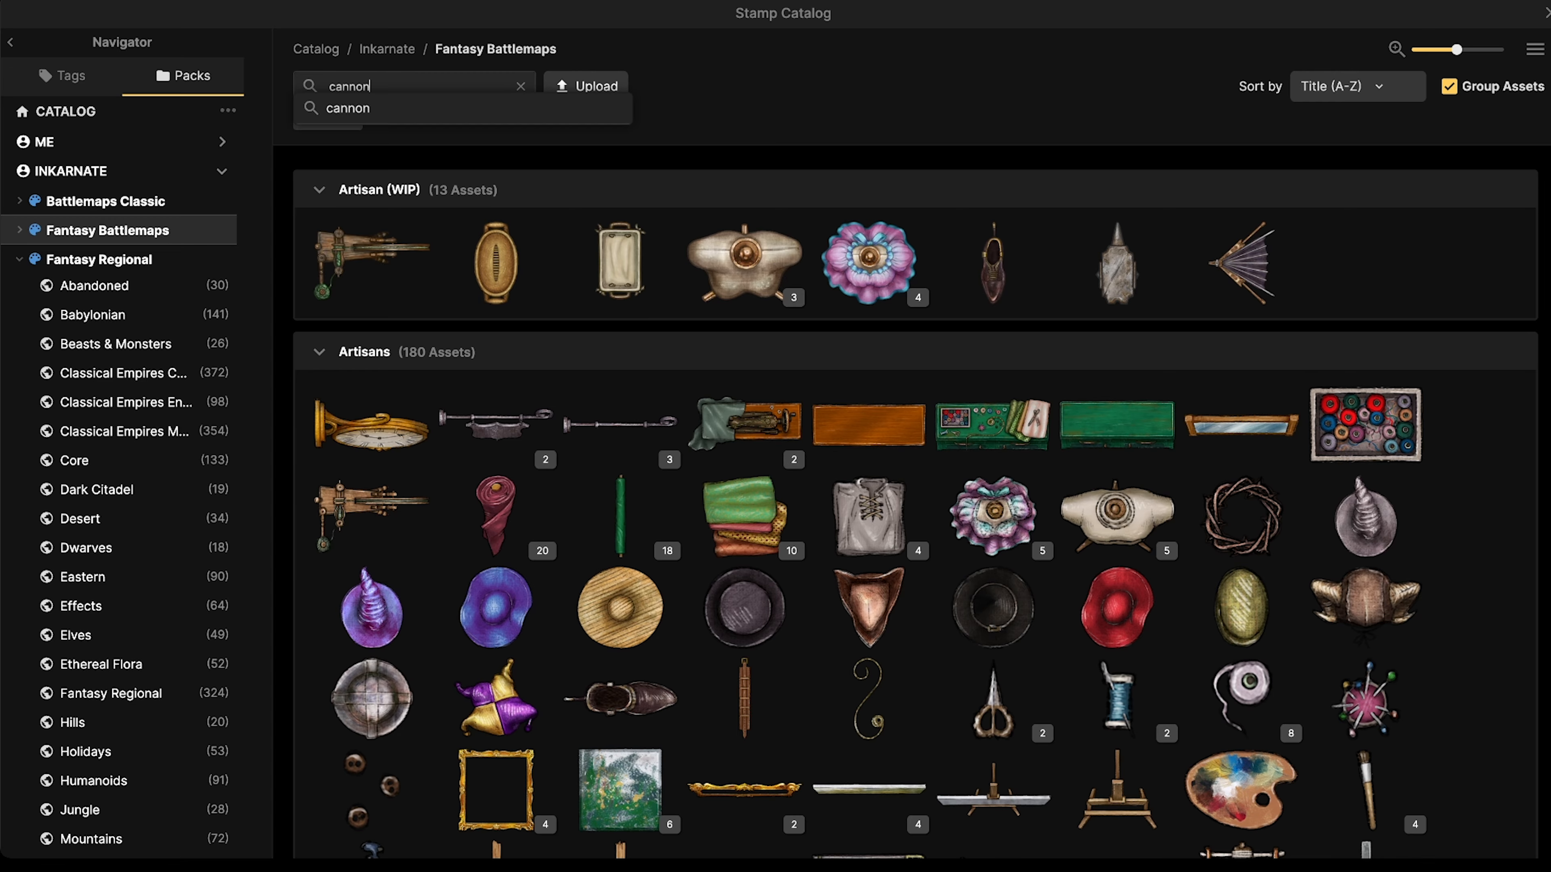
key("Return")
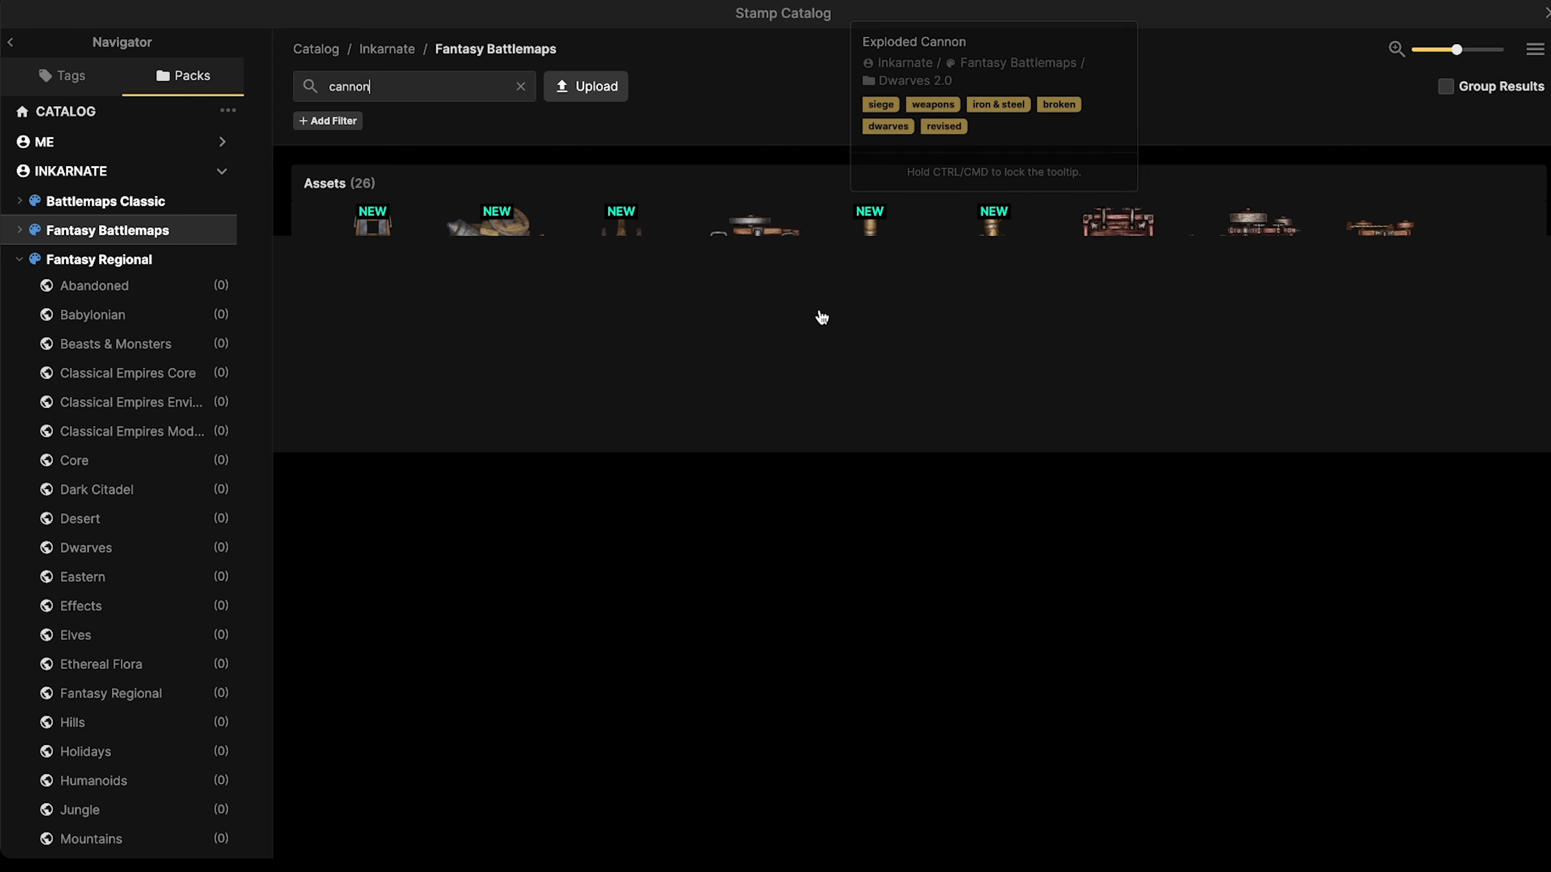
Expand all asset variants in the cannon results and choose the Cannon Broken stamp.
left_click(744, 333)
left_click(187, 203)
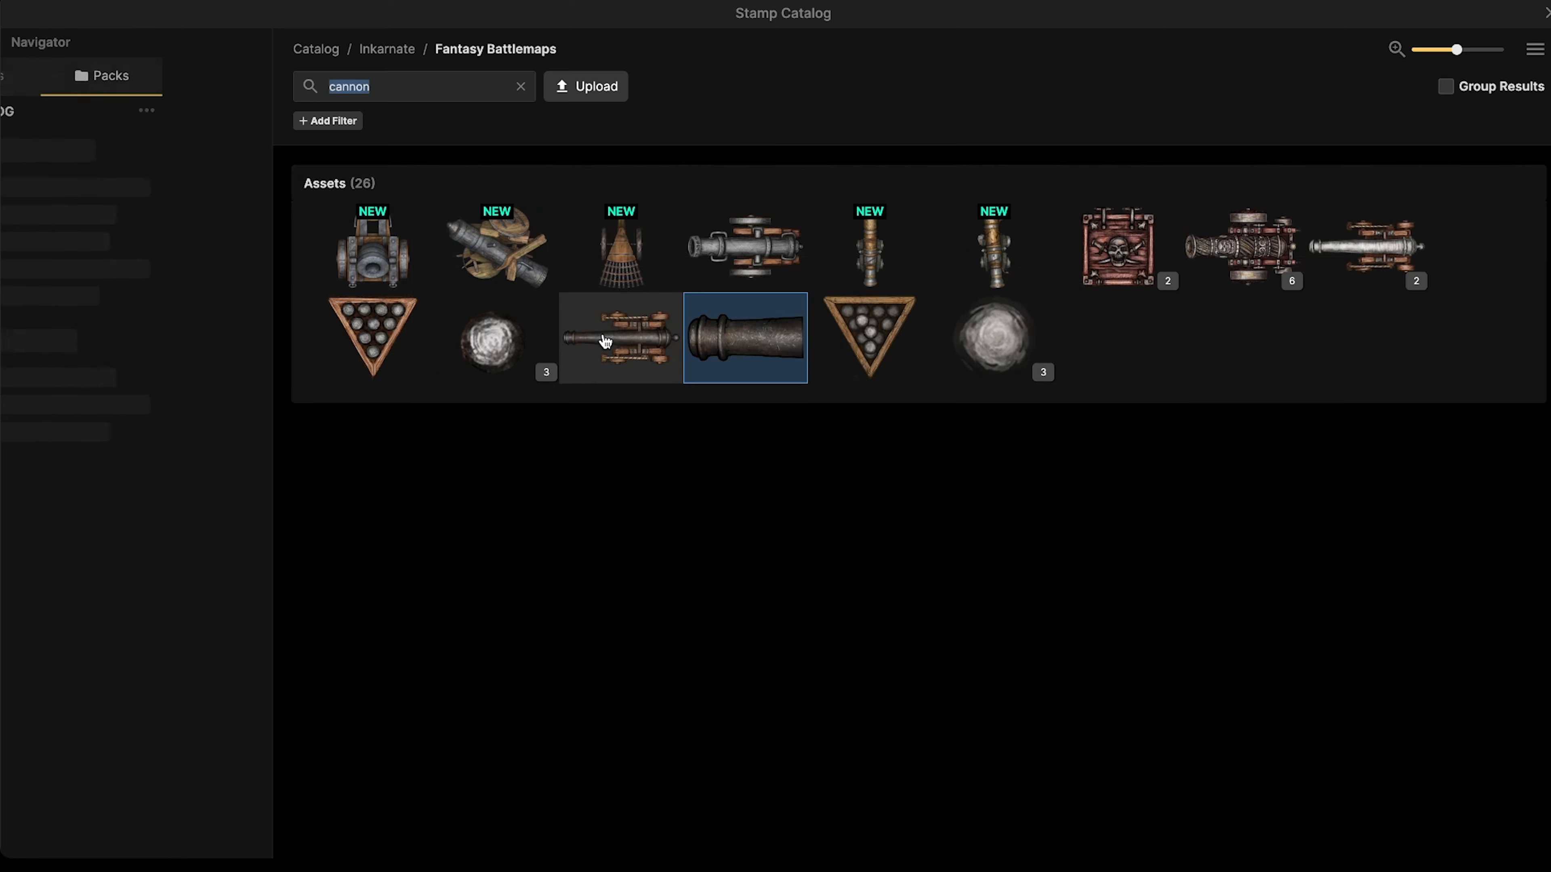
left_click(1535, 49)
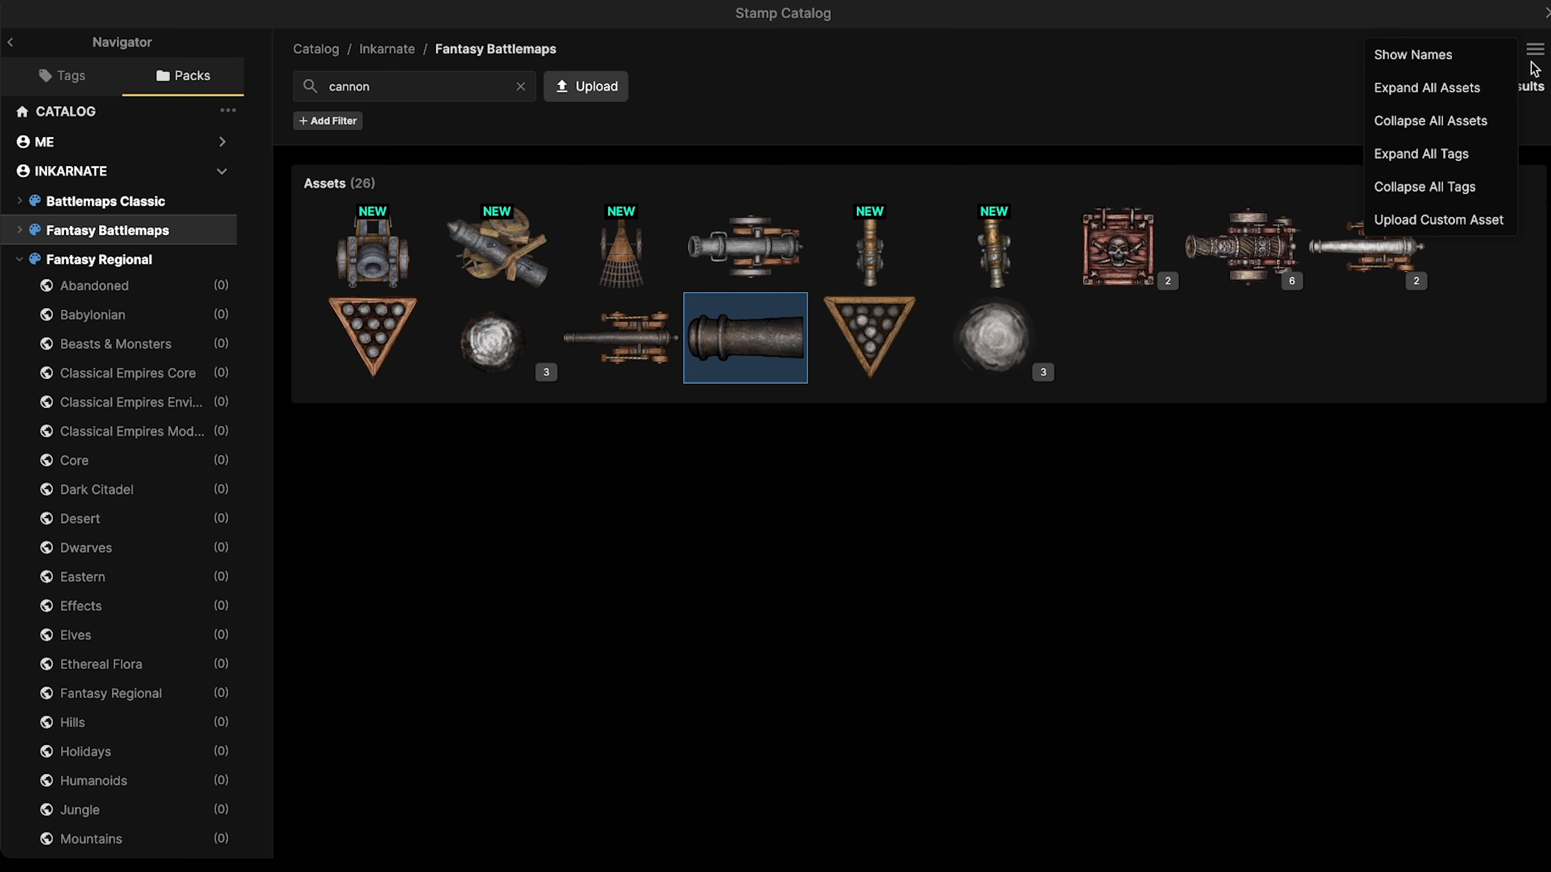
left_click(1478, 87)
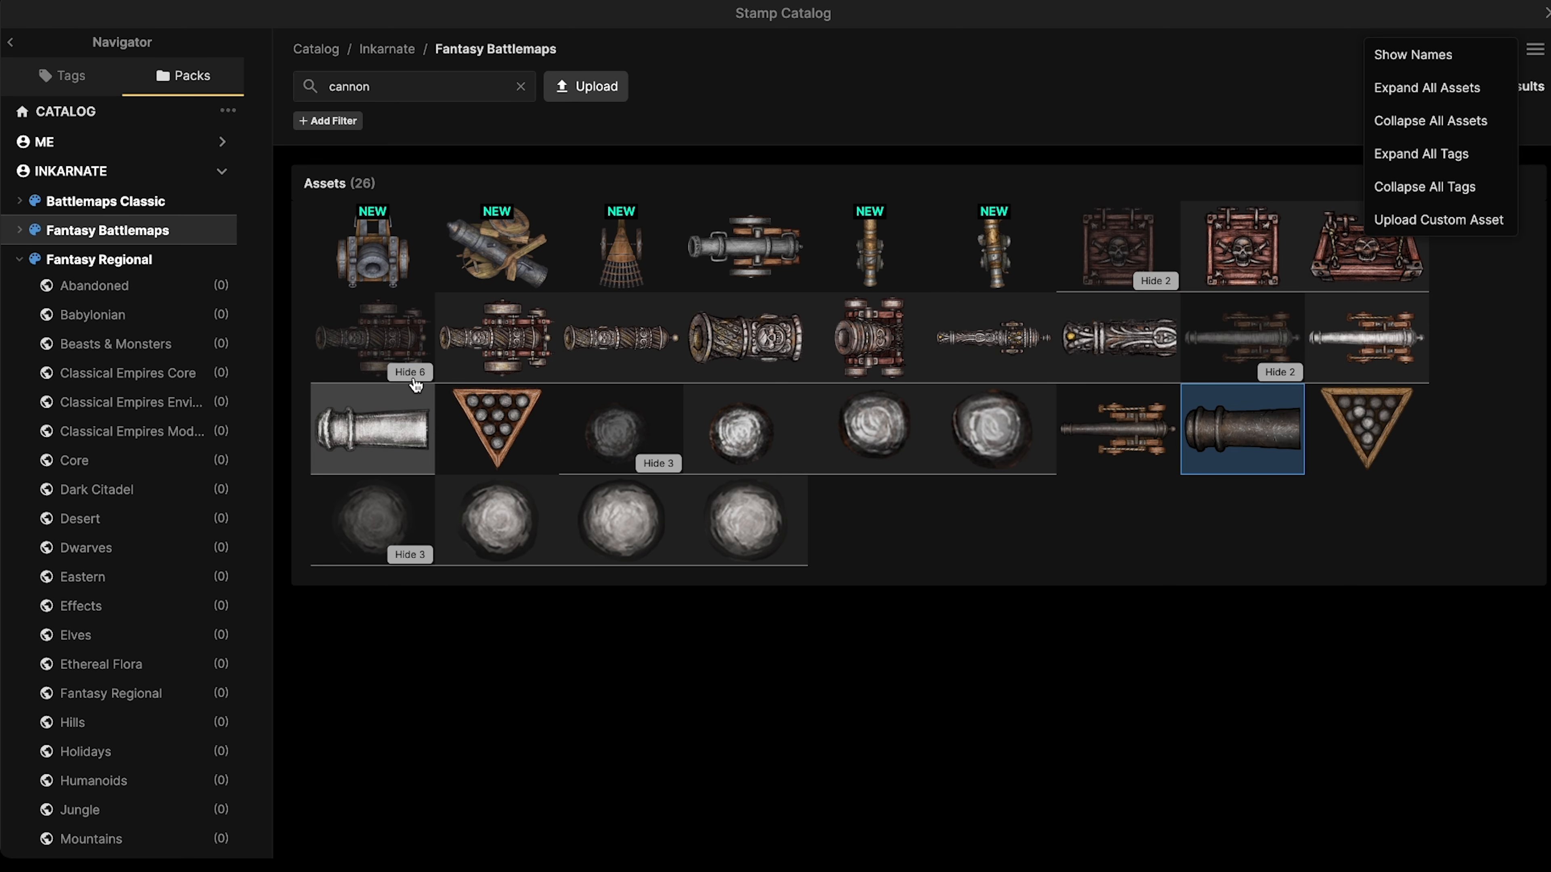
mouse_move(518, 264)
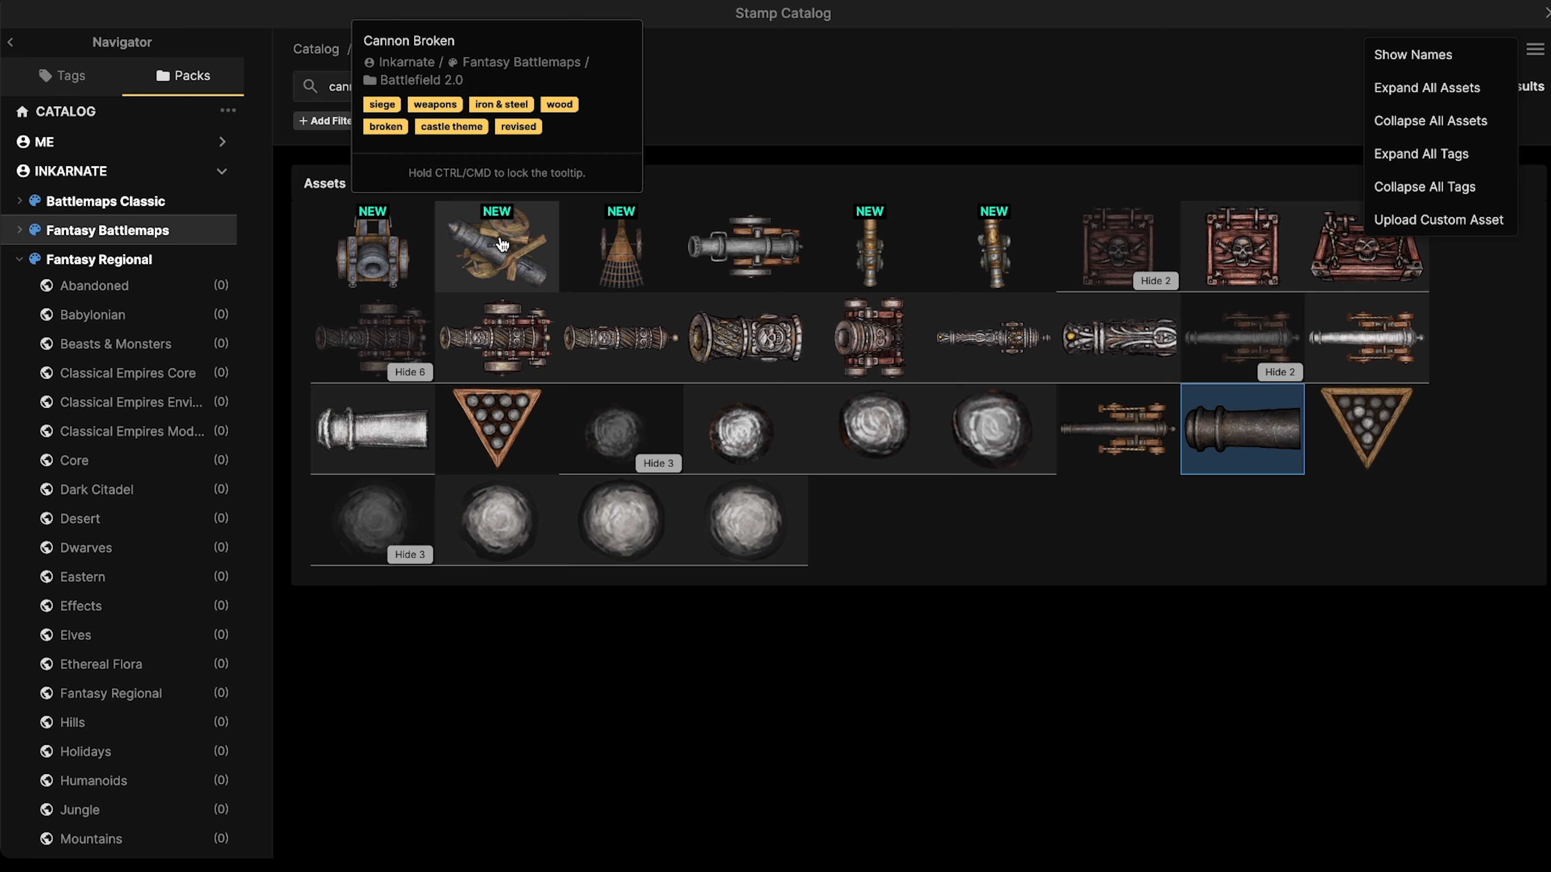
left_click(502, 246)
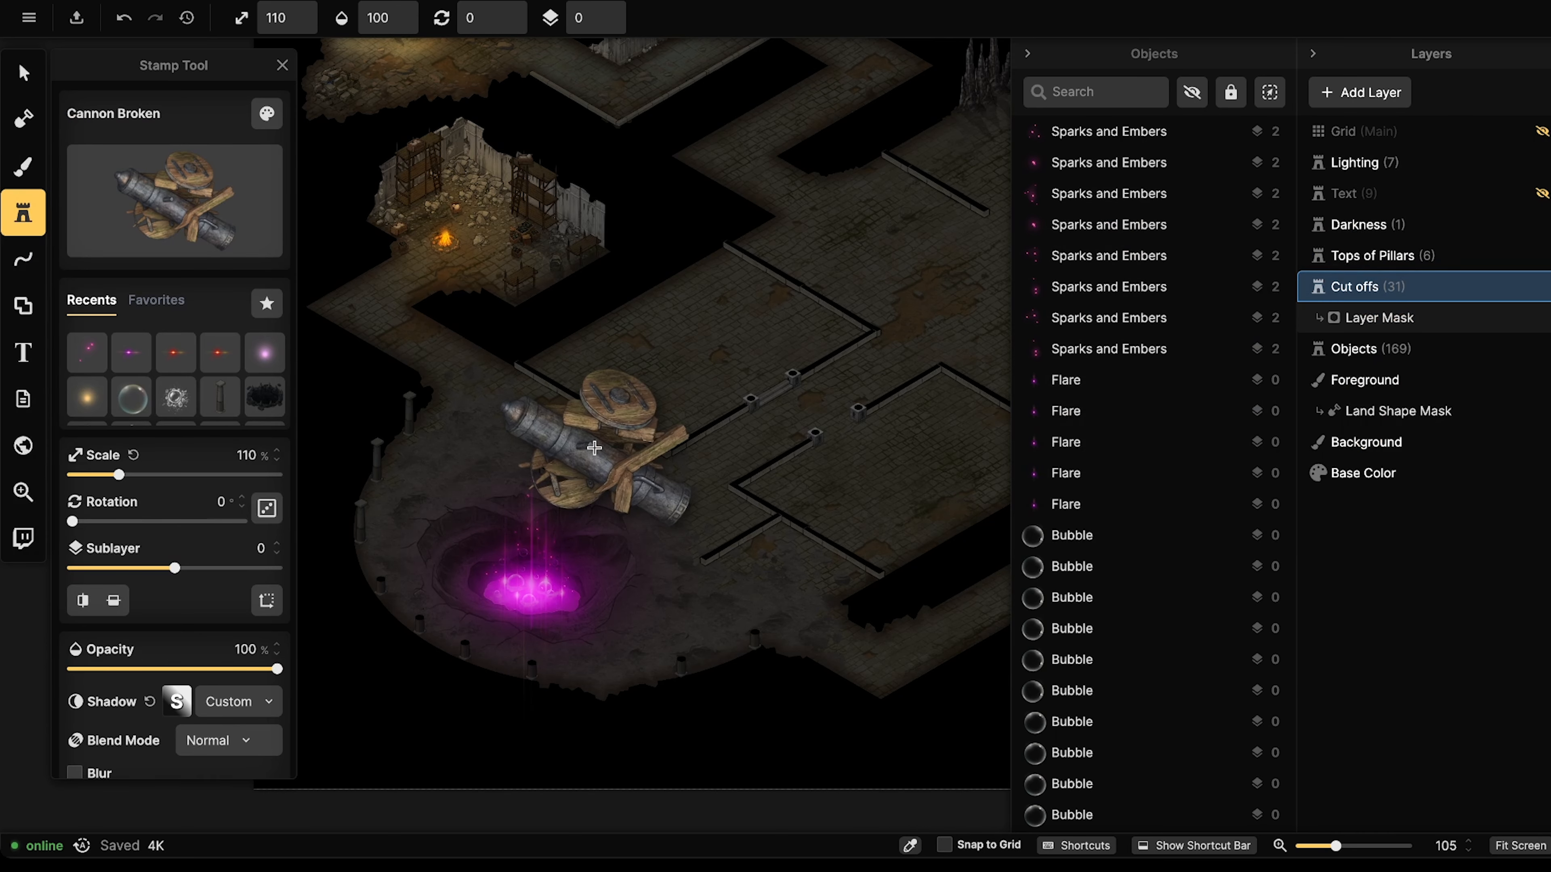
Set the Cannon Broken stamp's scale to 30%.
scroll(605, 421, "up", 2)
key("bracketleft")
key("bracketleft")
key("bracketleft")
key("bracketleft")
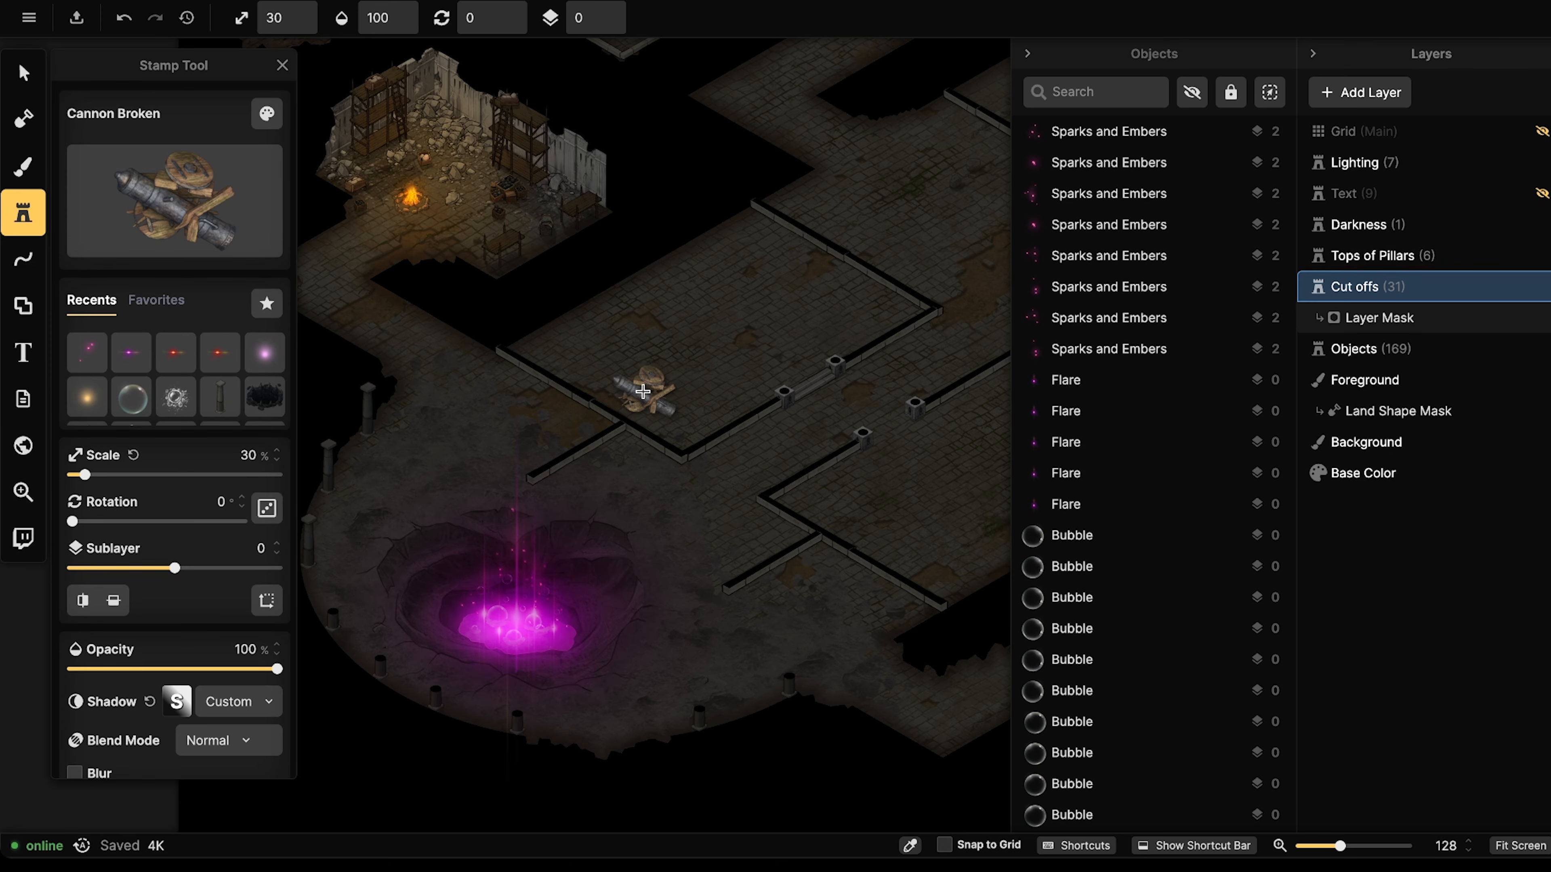
Place the broken cannon in the wall corner east of the pool on the Cut offs layer, and delete it.
middle_click_drag(719, 385, 750, 358)
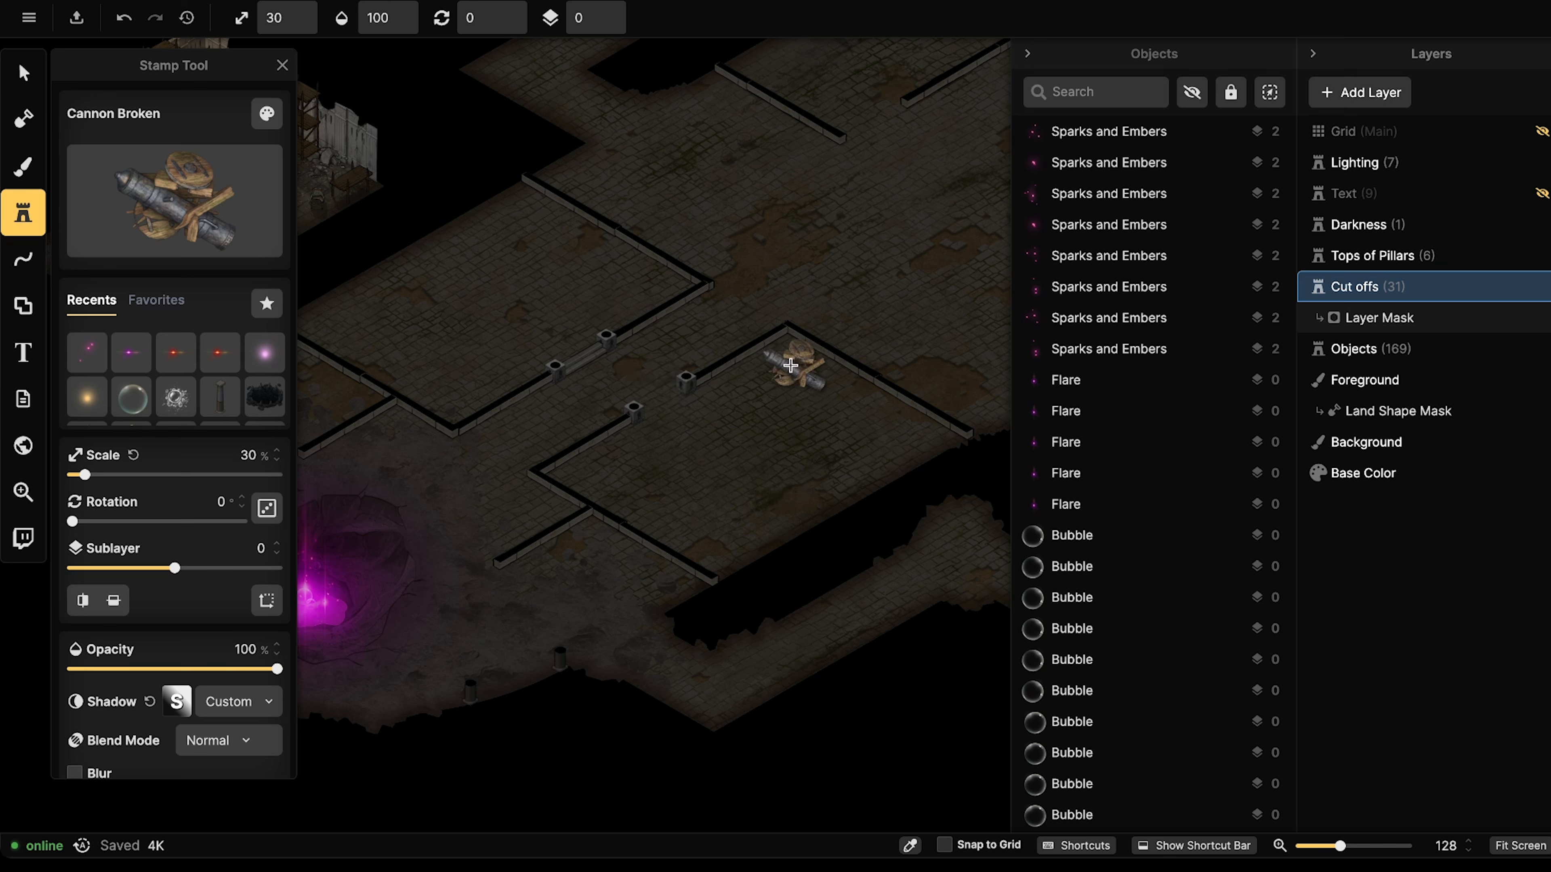
left_click(783, 365)
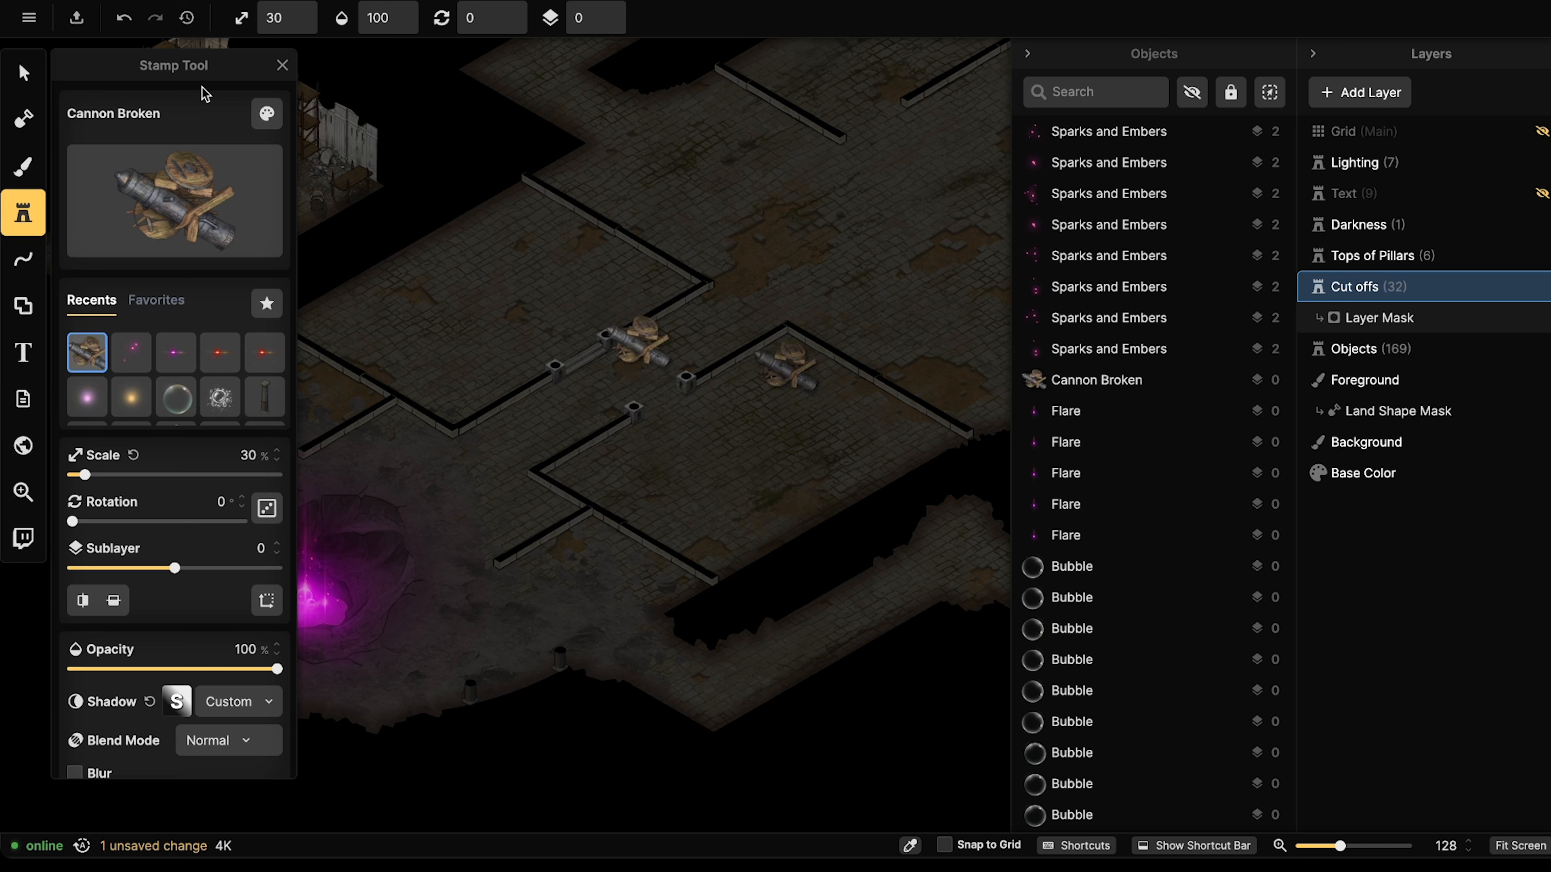
left_click(23, 74)
left_click(1096, 380)
key("Delete")
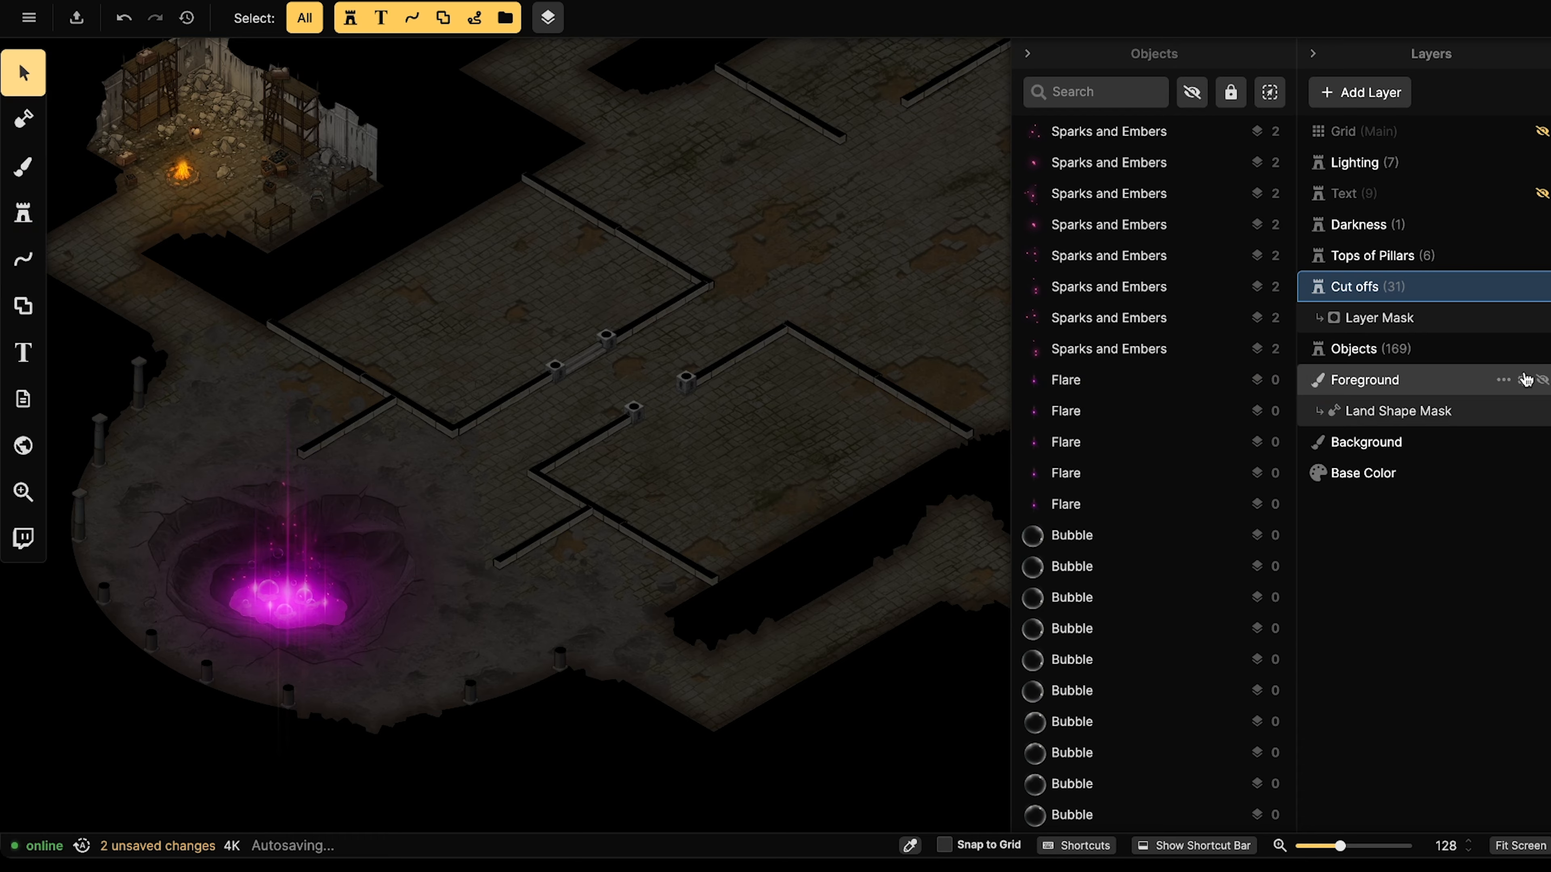
Place the 30% Cannon Broken stamp in the wall corner on the Objects layer.
left_click(1447, 346)
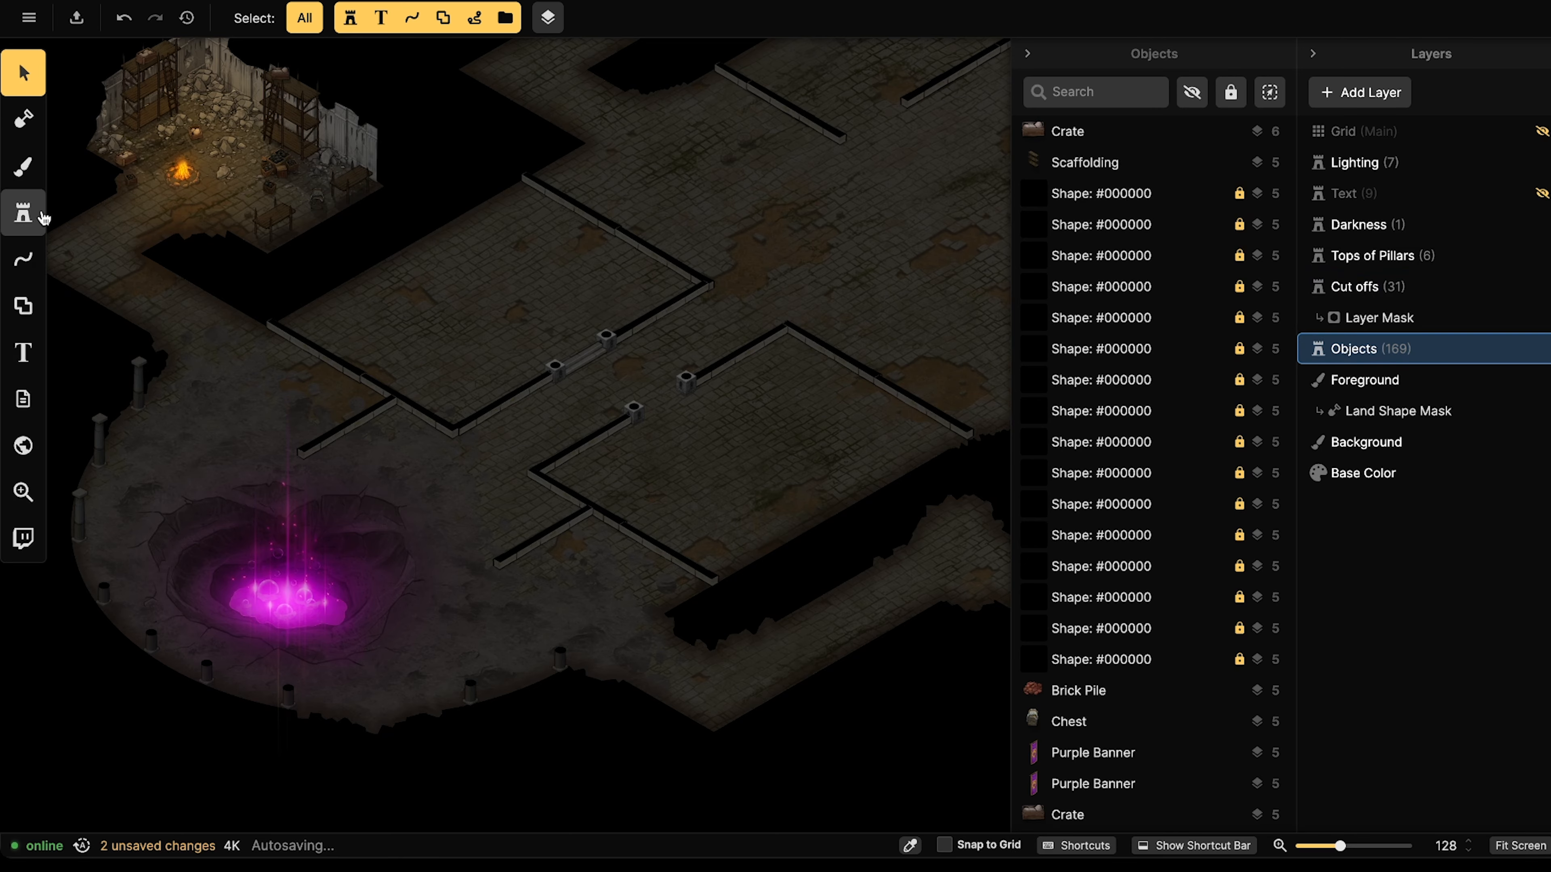
left_click(24, 214)
left_click(787, 364)
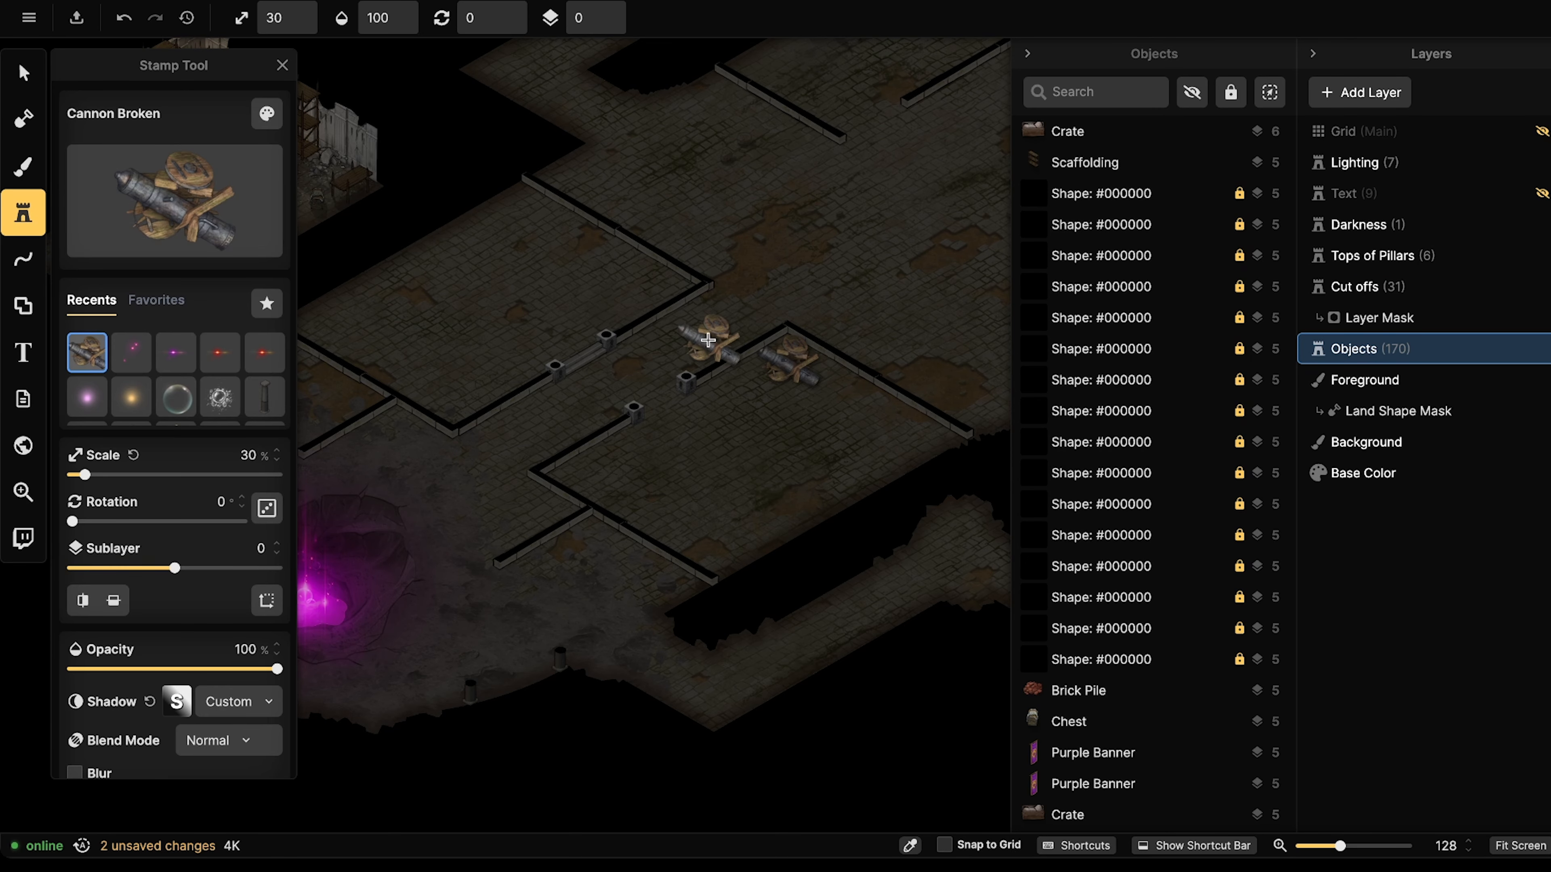
left_click(9, 67)
Compare the broken cannon in the wall corner with the glowing pool across the map, and examine the pool close up.
scroll(602, 342, "down", 2)
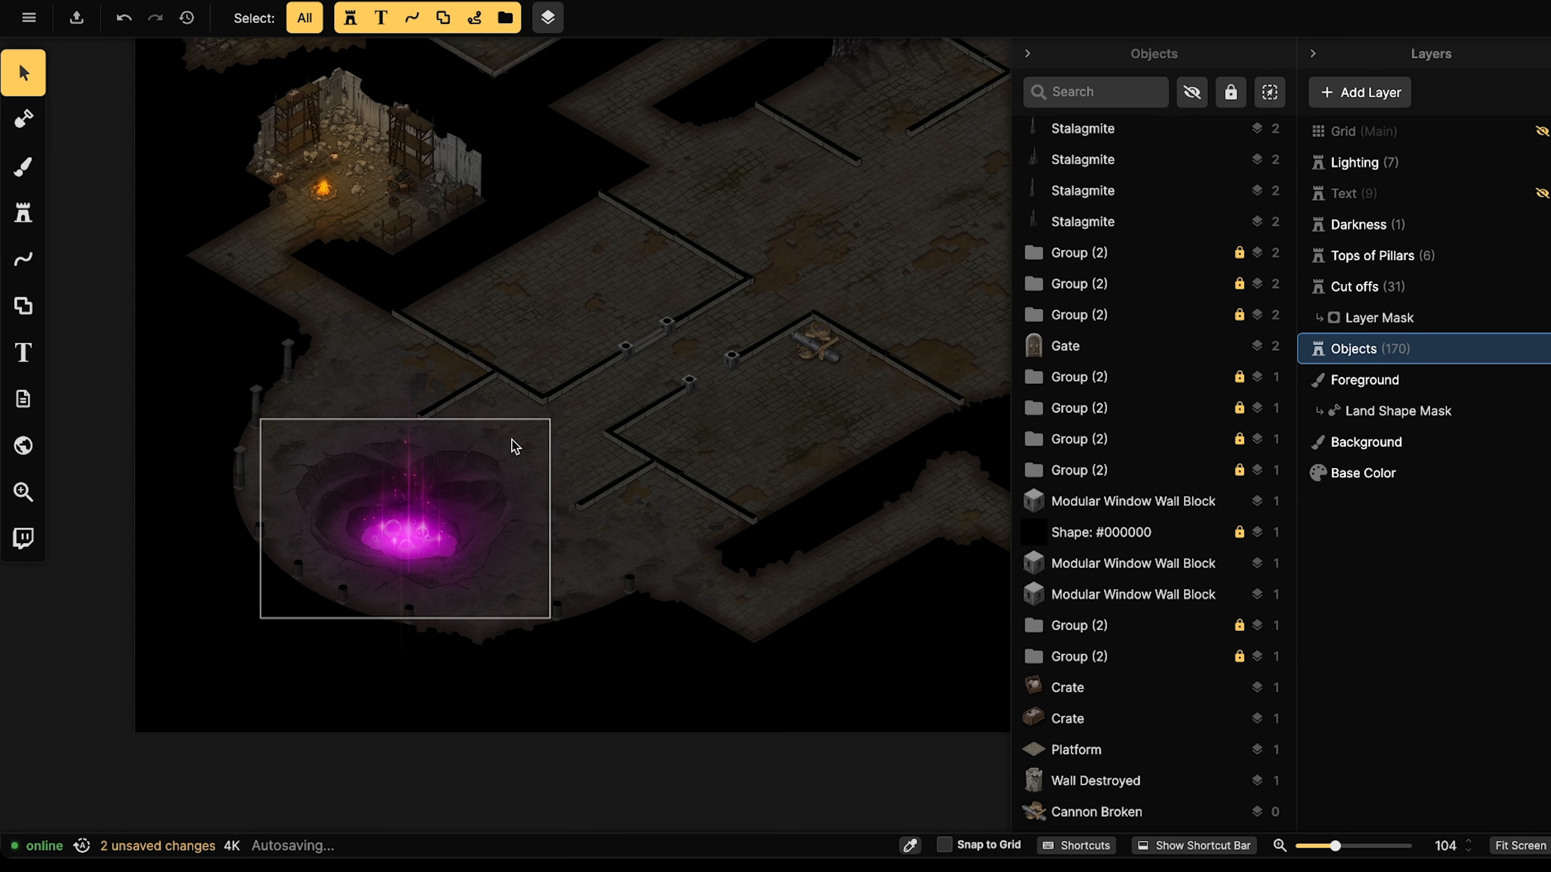
mouse_move(449, 476)
left_mouse_down()
mouse_move(352, 482)
mouse_move(453, 477)
left_mouse_up()
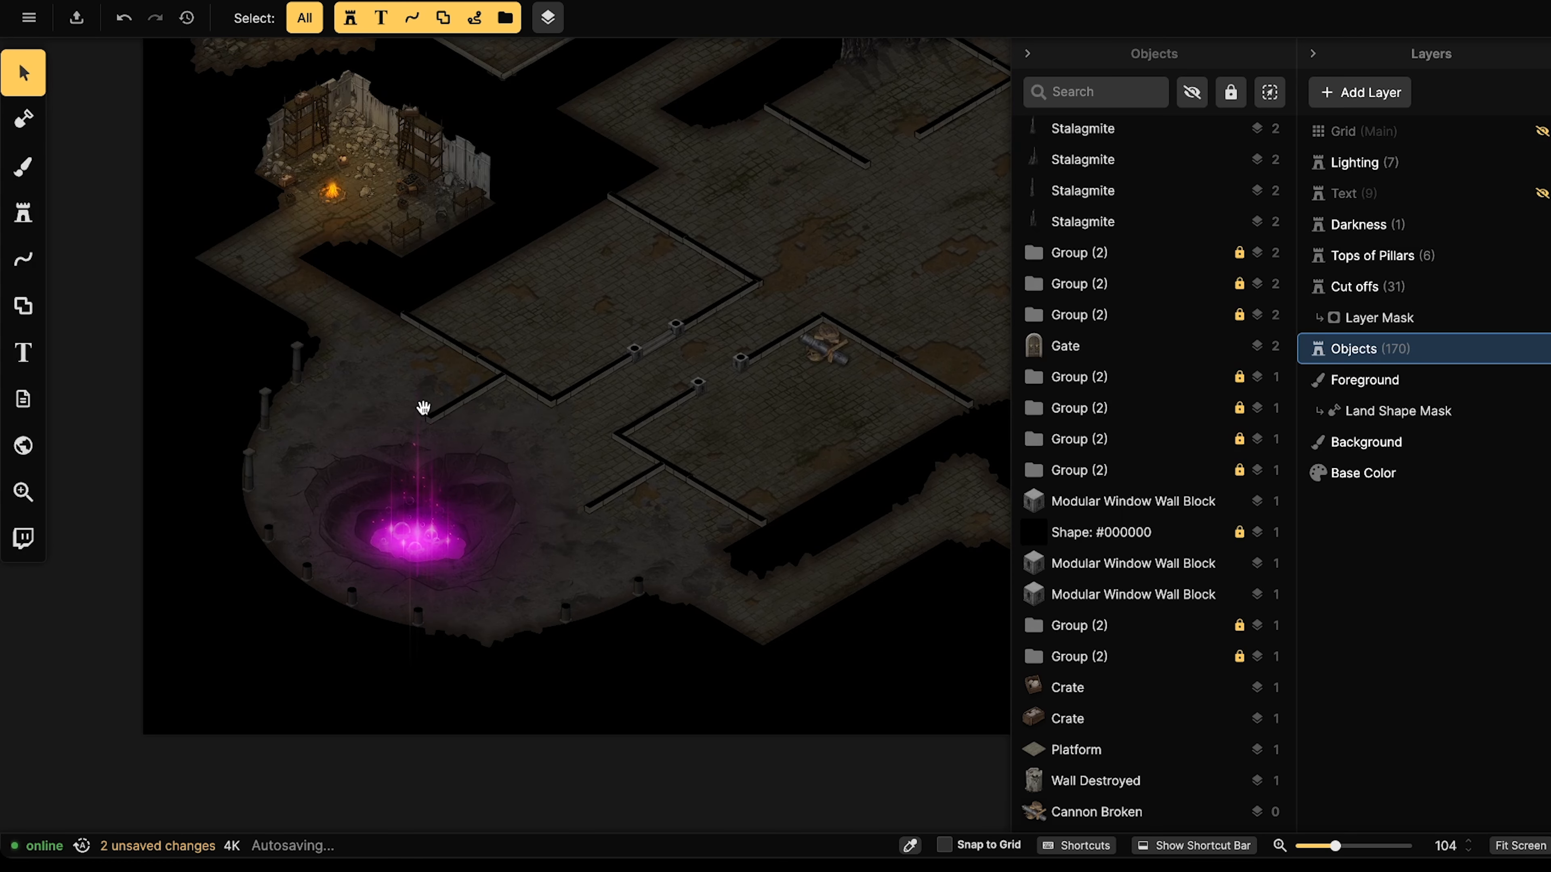
mouse_move(424, 408)
left_mouse_down()
mouse_move(563, 433)
mouse_move(409, 421)
left_mouse_up()
left_click(826, 354)
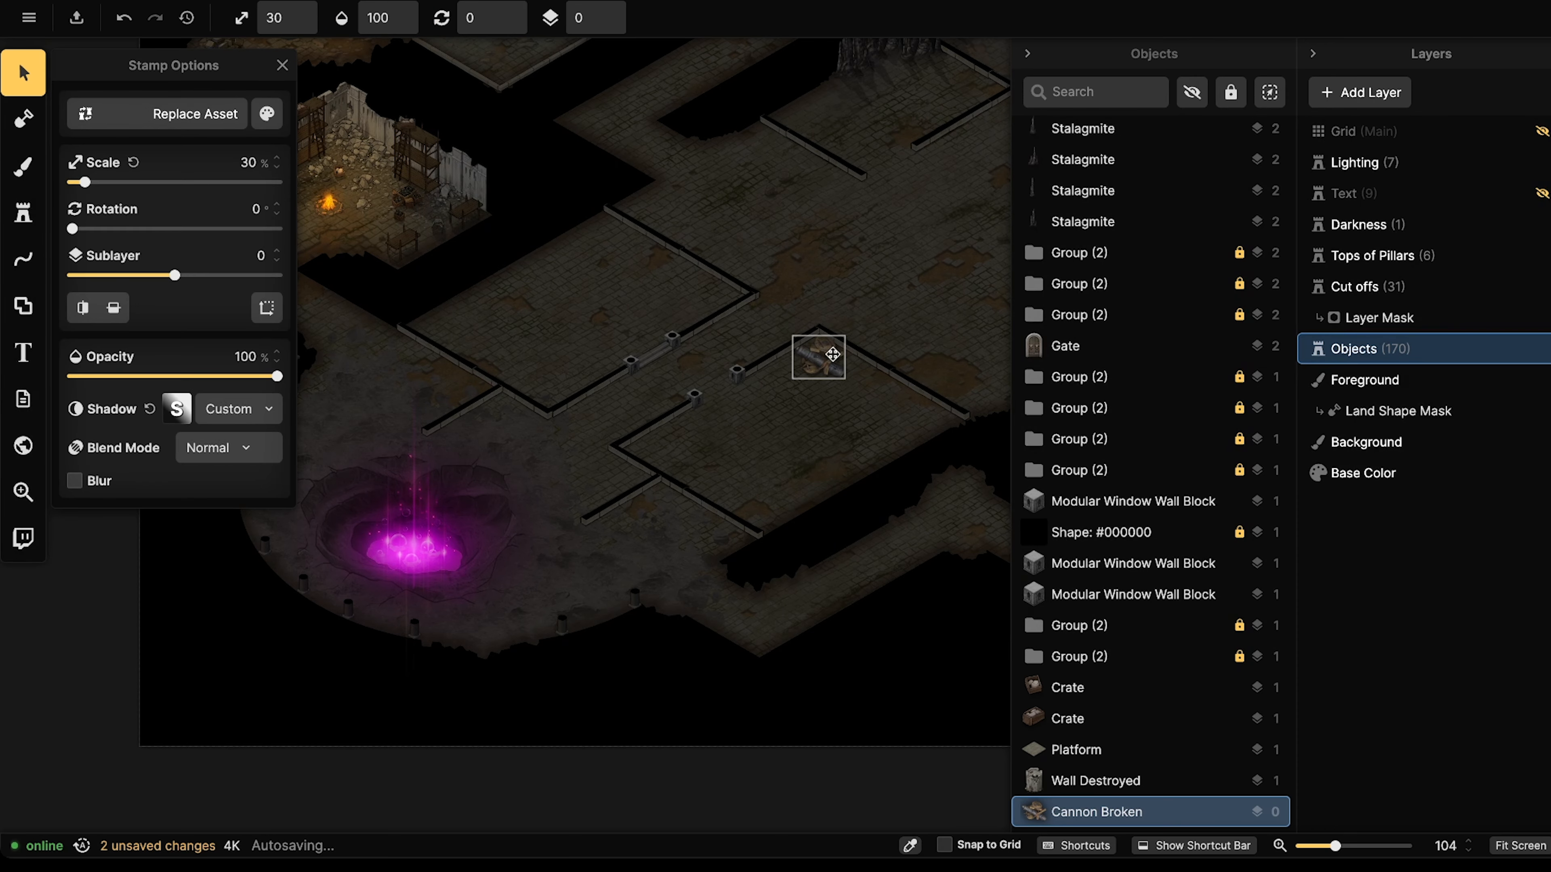
left_click_drag(879, 361, 841, 375)
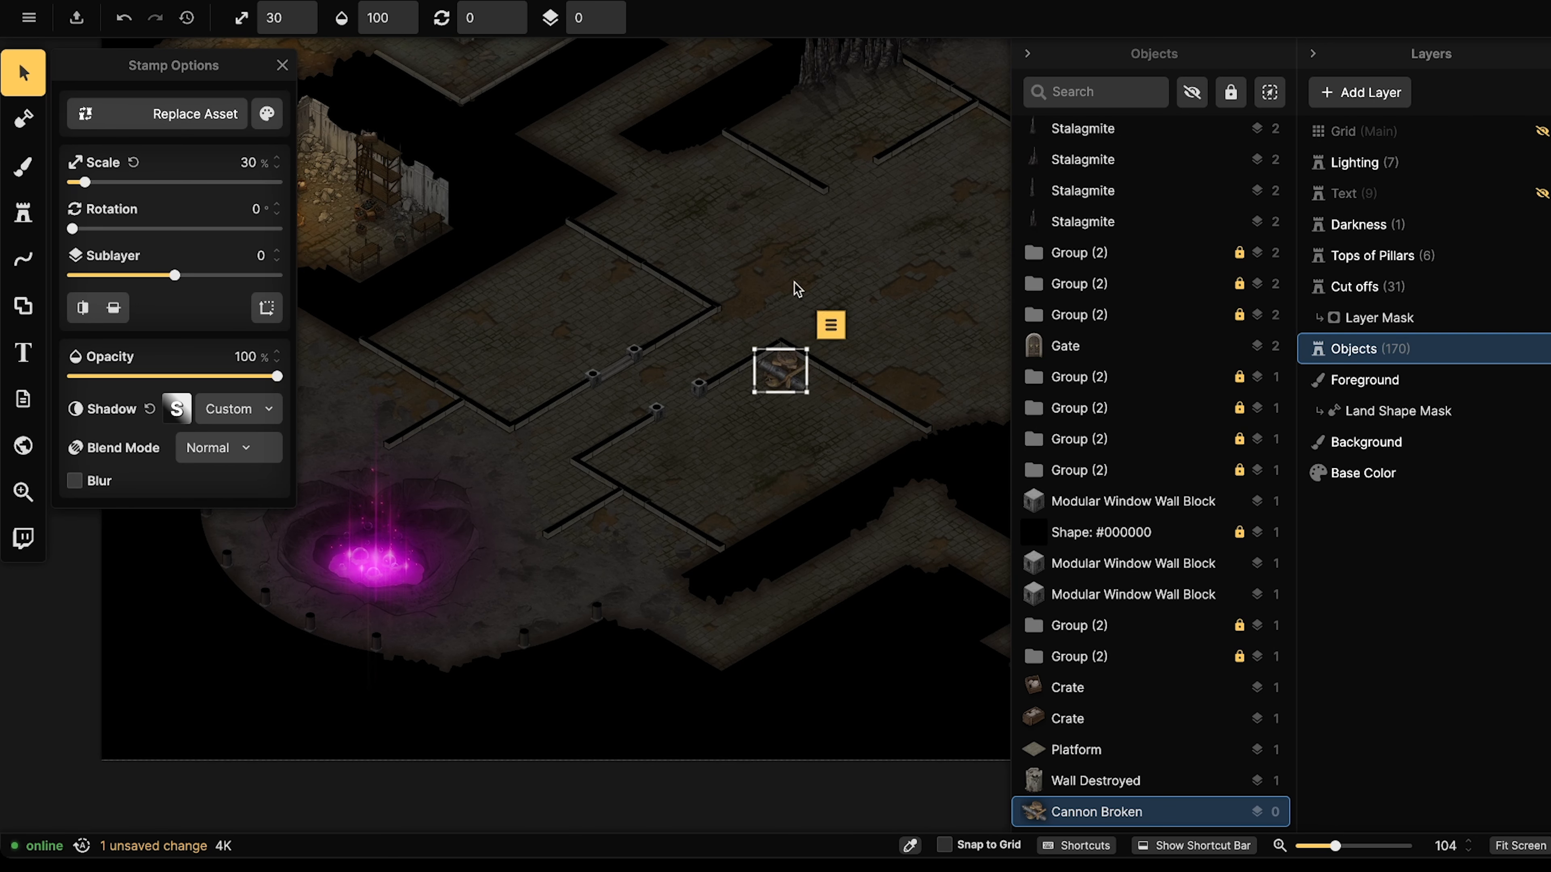
left_click(789, 284)
left_click_drag(551, 300, 658, 299)
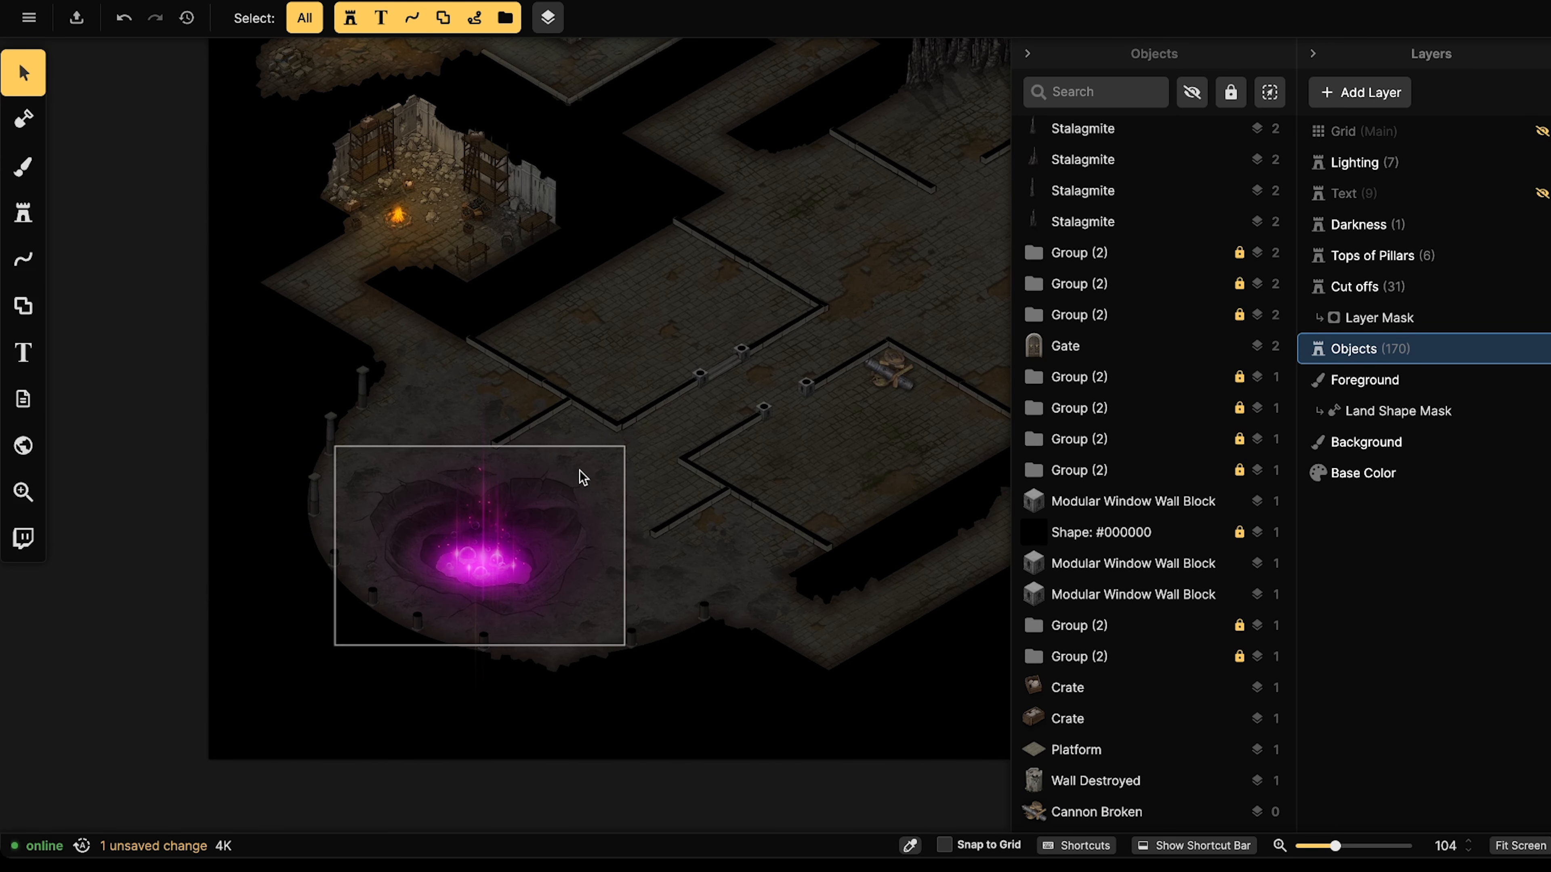
left_click(886, 369)
left_click(521, 447)
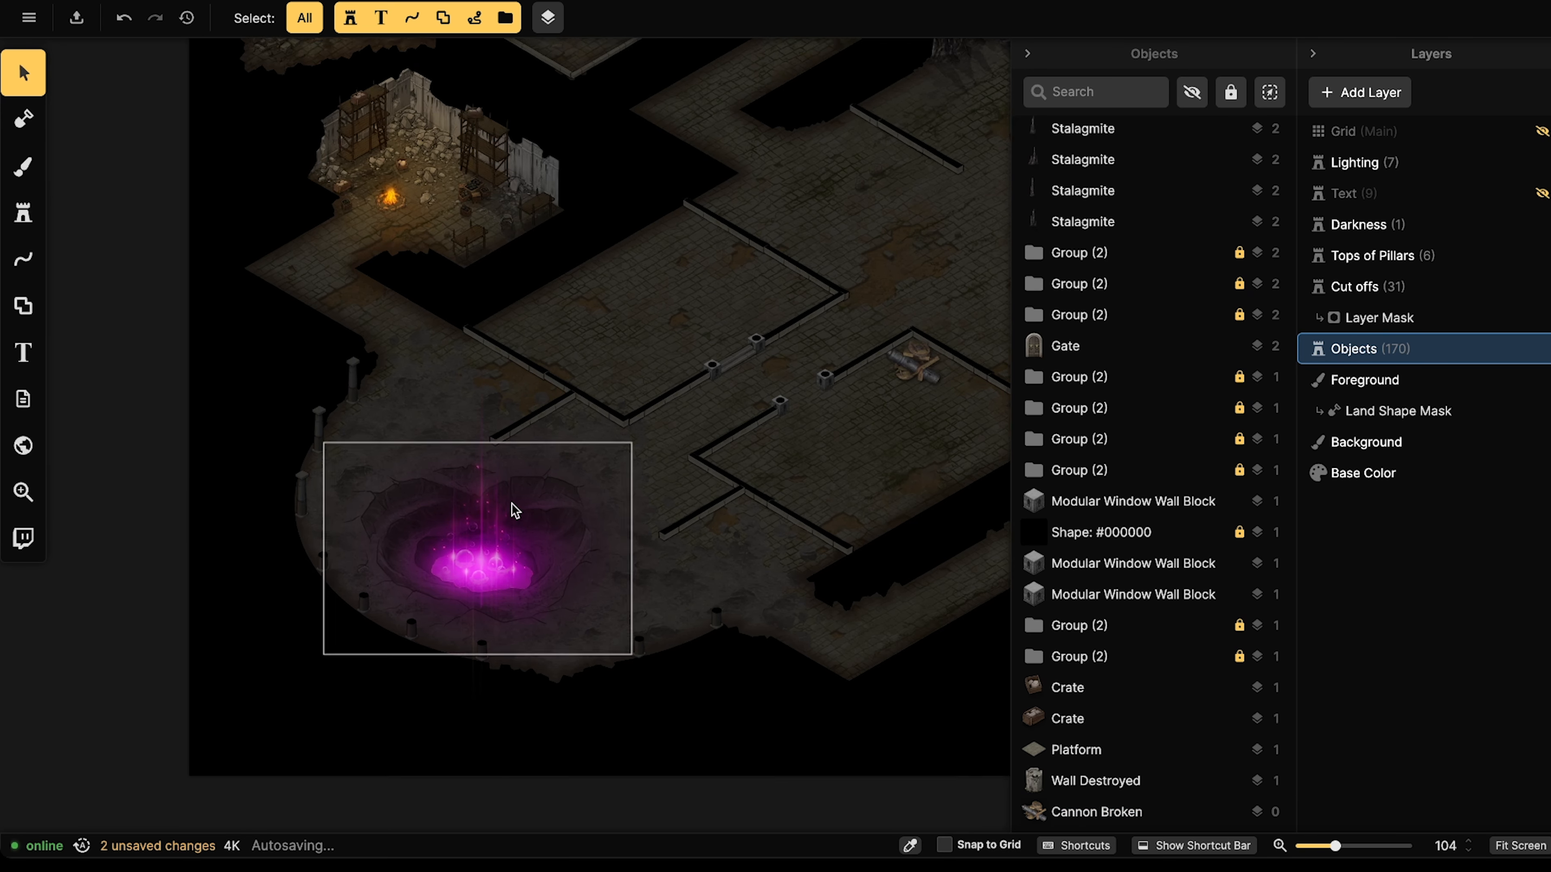
scroll(512, 503, "up", 5)
scroll(560, 435, "up", 4)
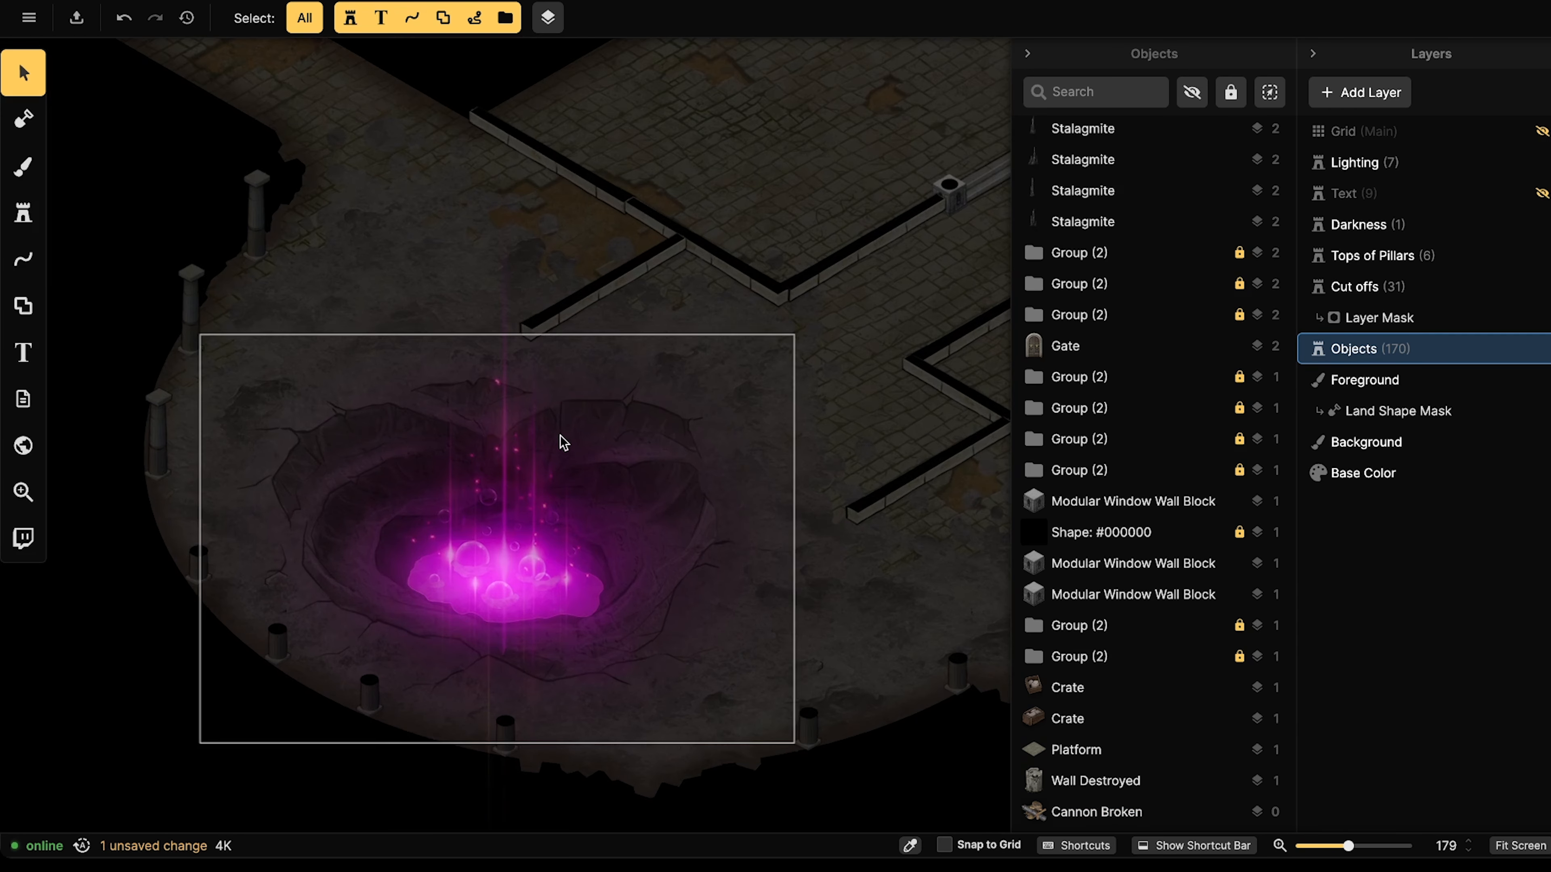
Select the broken cannon in the wall corner and set its sublayer to 3.
middle_click_drag(598, 407, 405, 466)
middle_click_drag(489, 442, 532, 427)
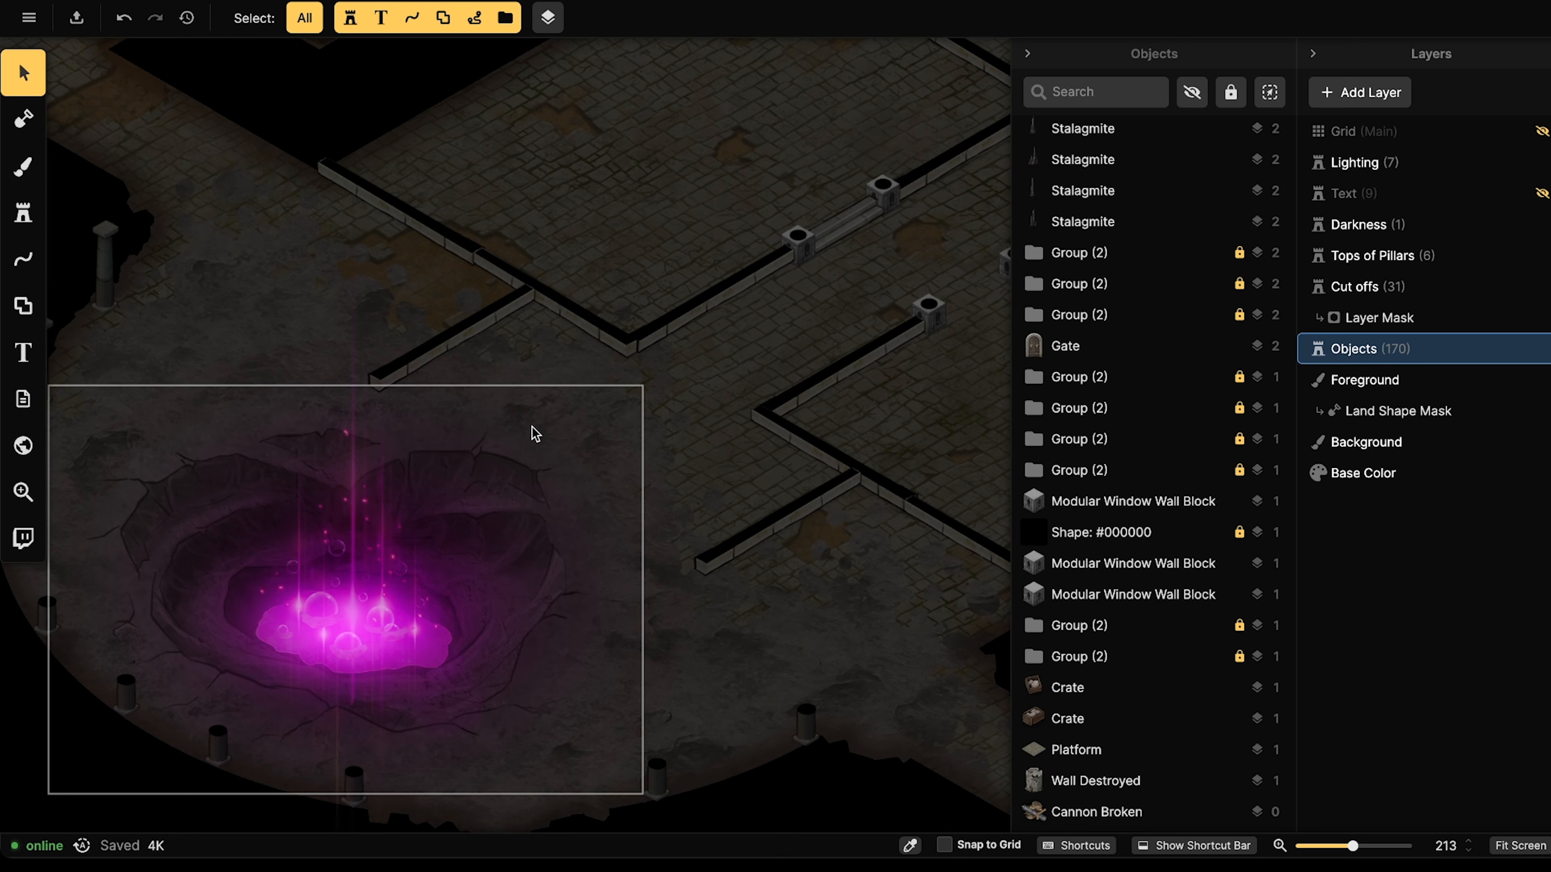
scroll(518, 213, "down", 1)
middle_click_drag(523, 218, 230, 276)
left_click(777, 293)
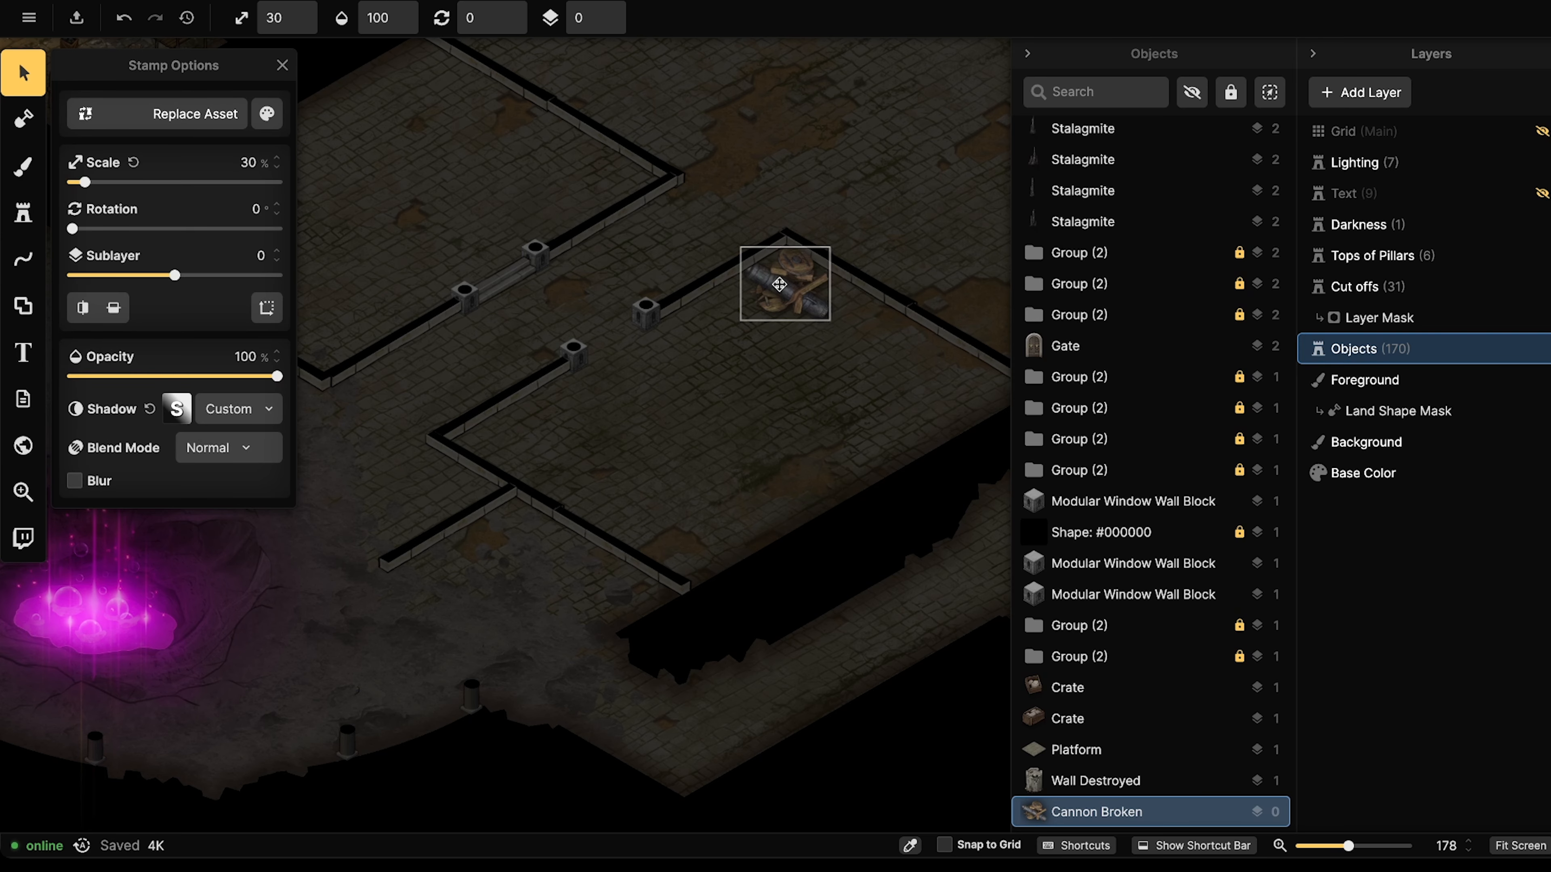
left_click(614, 9)
left_click(614, 10)
left_click(613, 10)
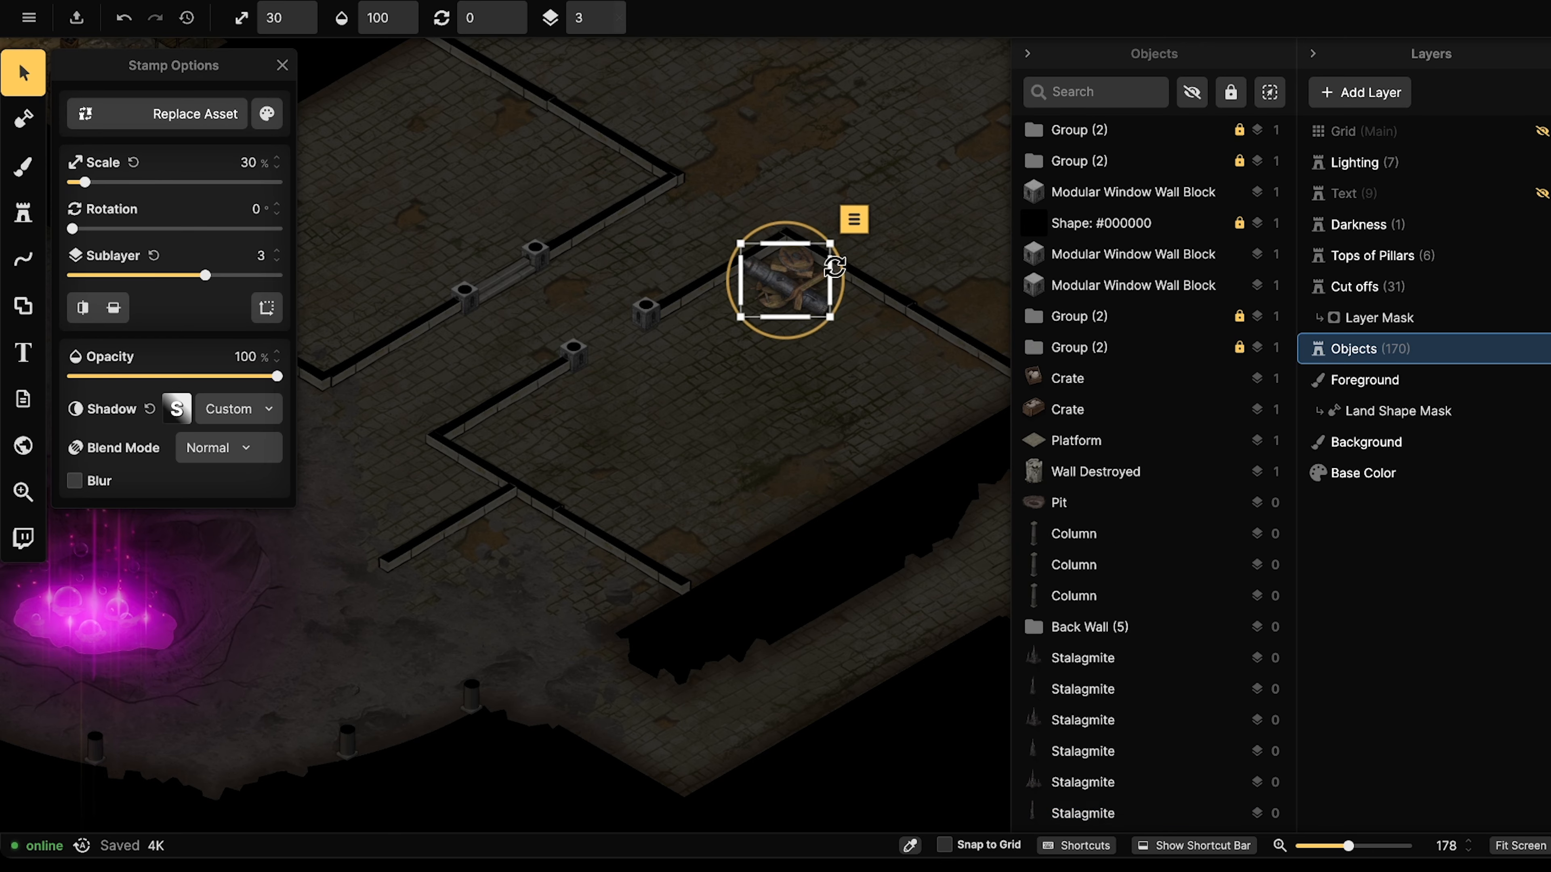
Scale the broken cannon down to 29%, open its color tweaks, and deselect it.
mouse_move(811, 279)
left_mouse_down()
mouse_move(828, 322)
mouse_move(807, 292)
left_mouse_up()
left_click(266, 115)
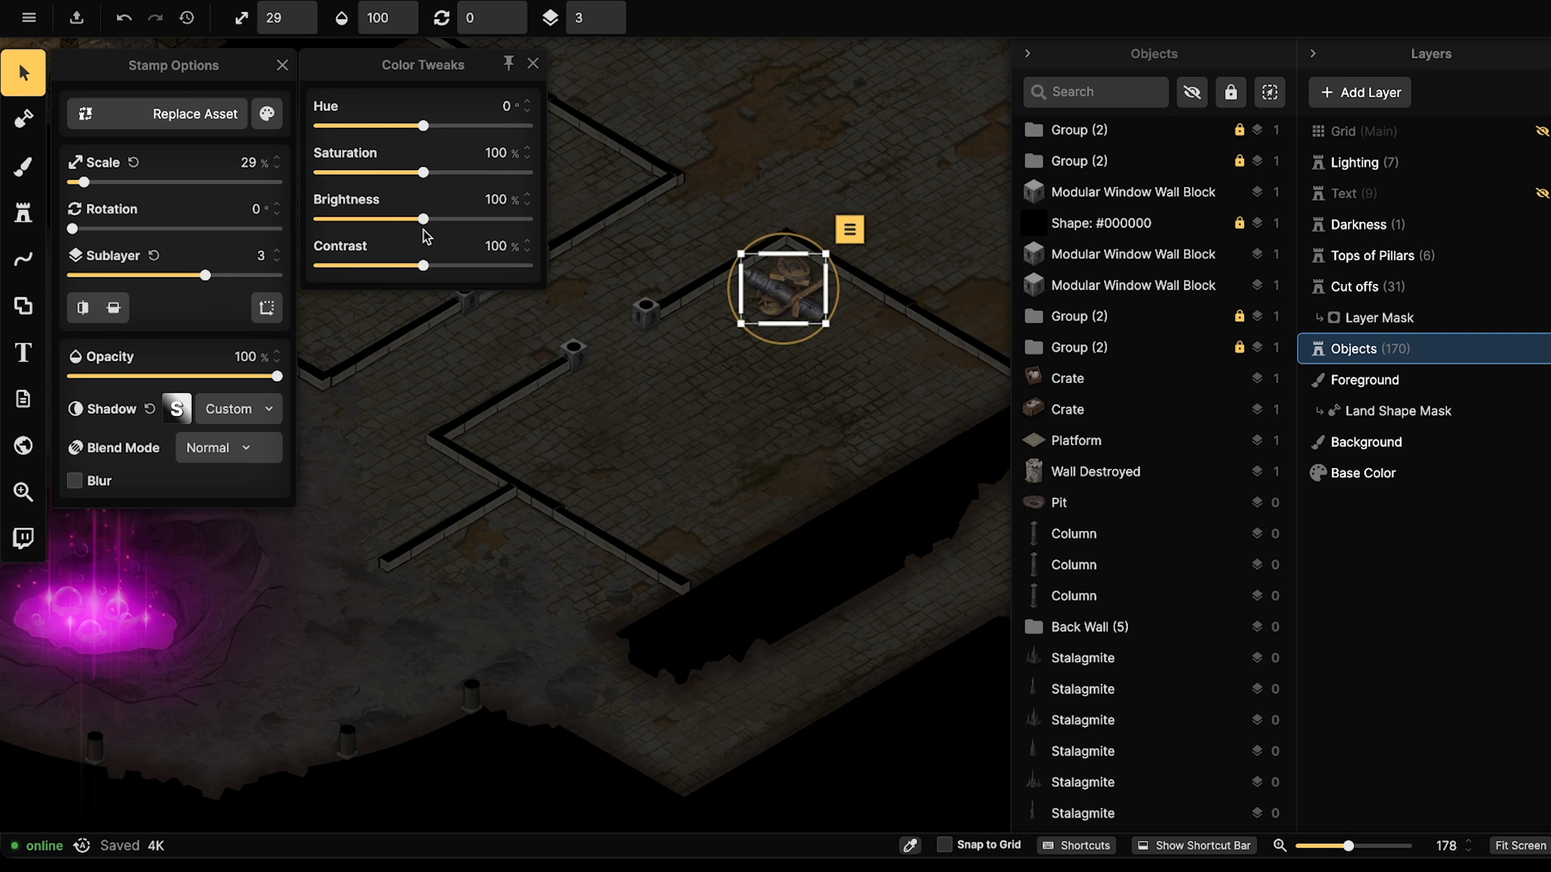
right_click_drag(347, 401, 384, 382)
left_click(384, 381)
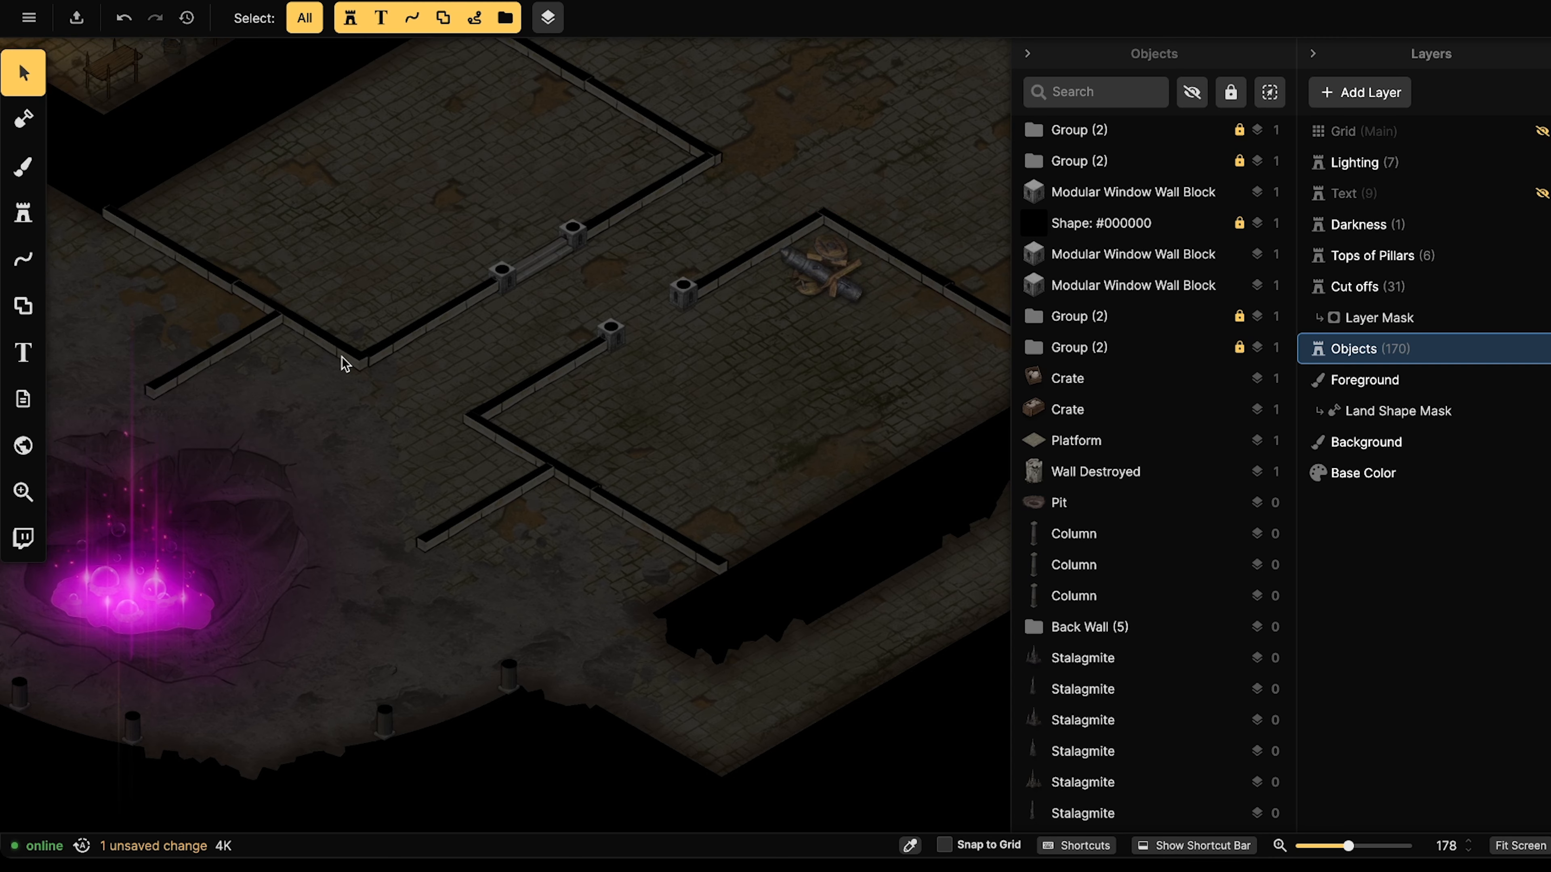
Rotate the middle column on the pool area's outer edge to 120° and lay it on the floor as a fallen column.
right_click_drag(141, 354, 602, 312)
scroll(411, 356, "up", 2)
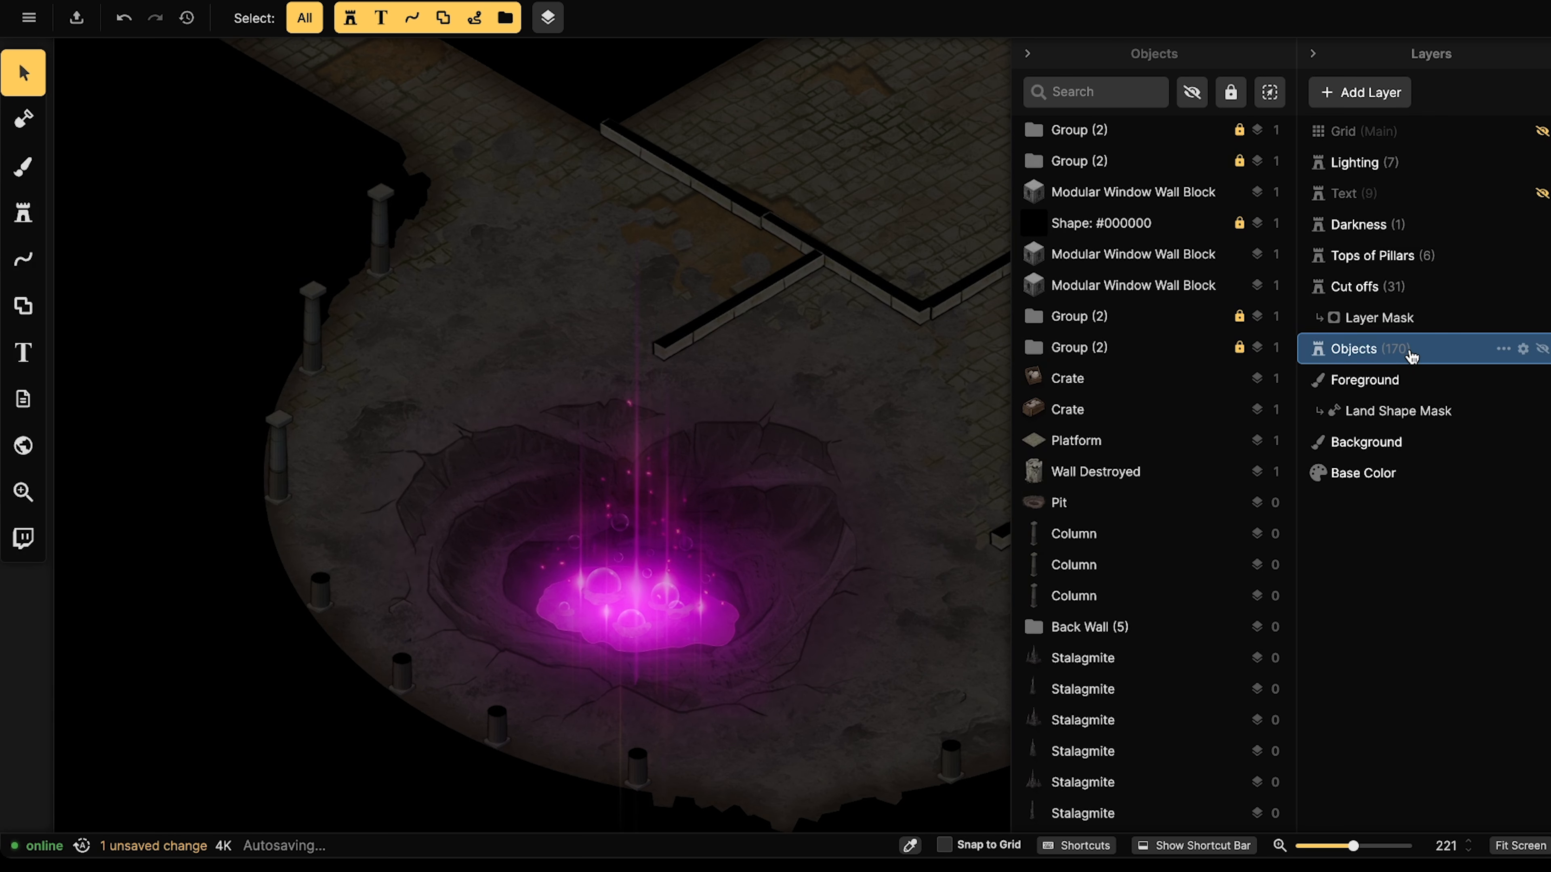
left_click(313, 318)
scroll(314, 317, "up", 1, "ctrl")
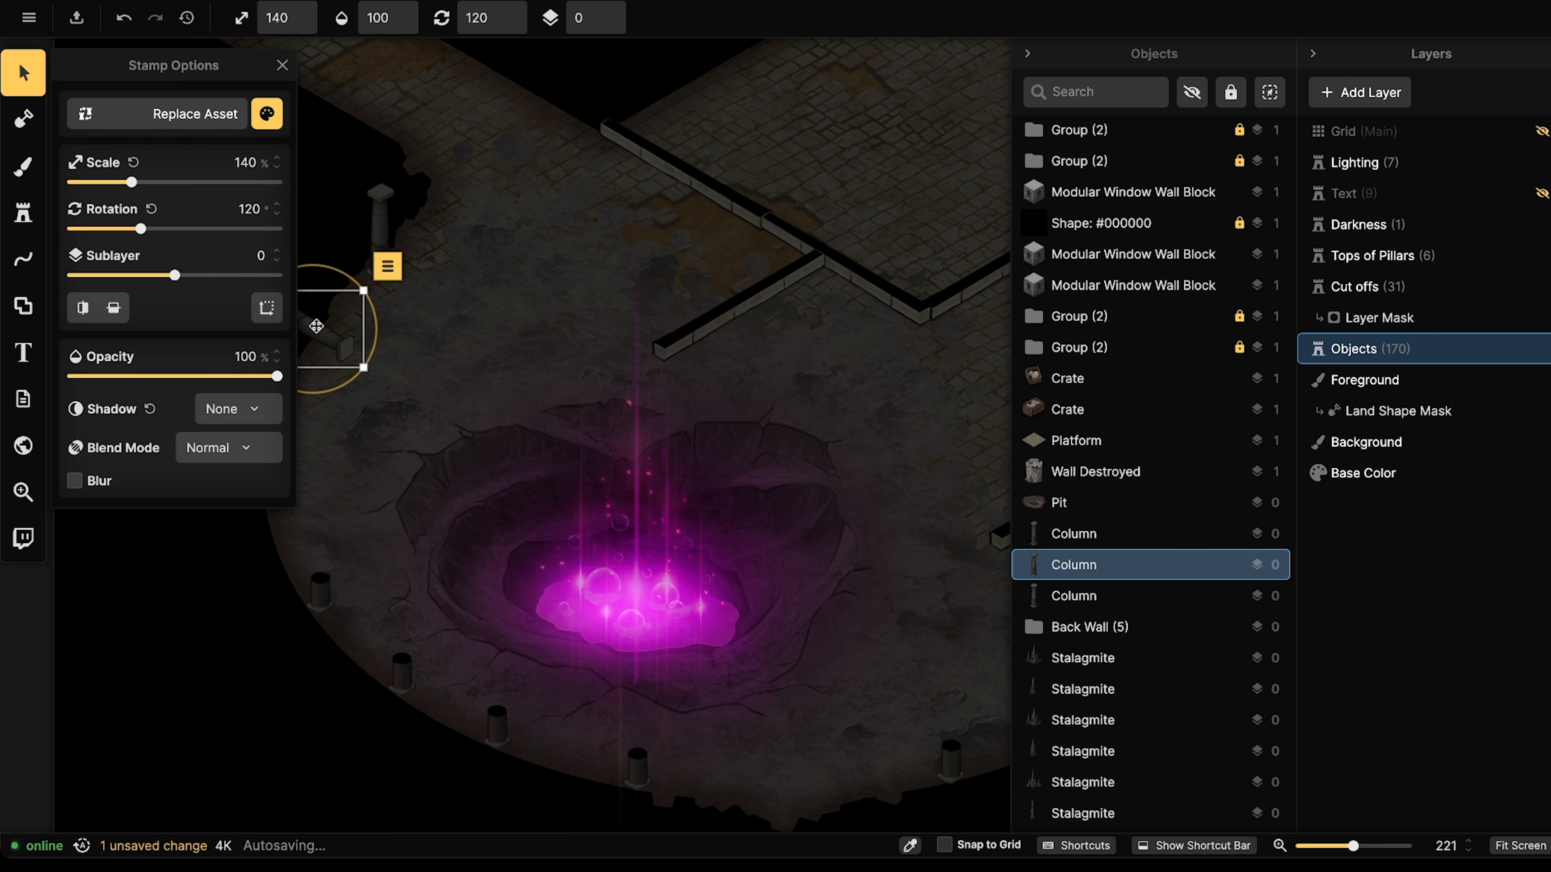
right_click_drag(315, 325, 460, 366)
left_click_drag(460, 366, 498, 420)
right_click(502, 423)
right_click_drag(531, 420, 416, 264)
right_click_drag(778, 290, 695, 346)
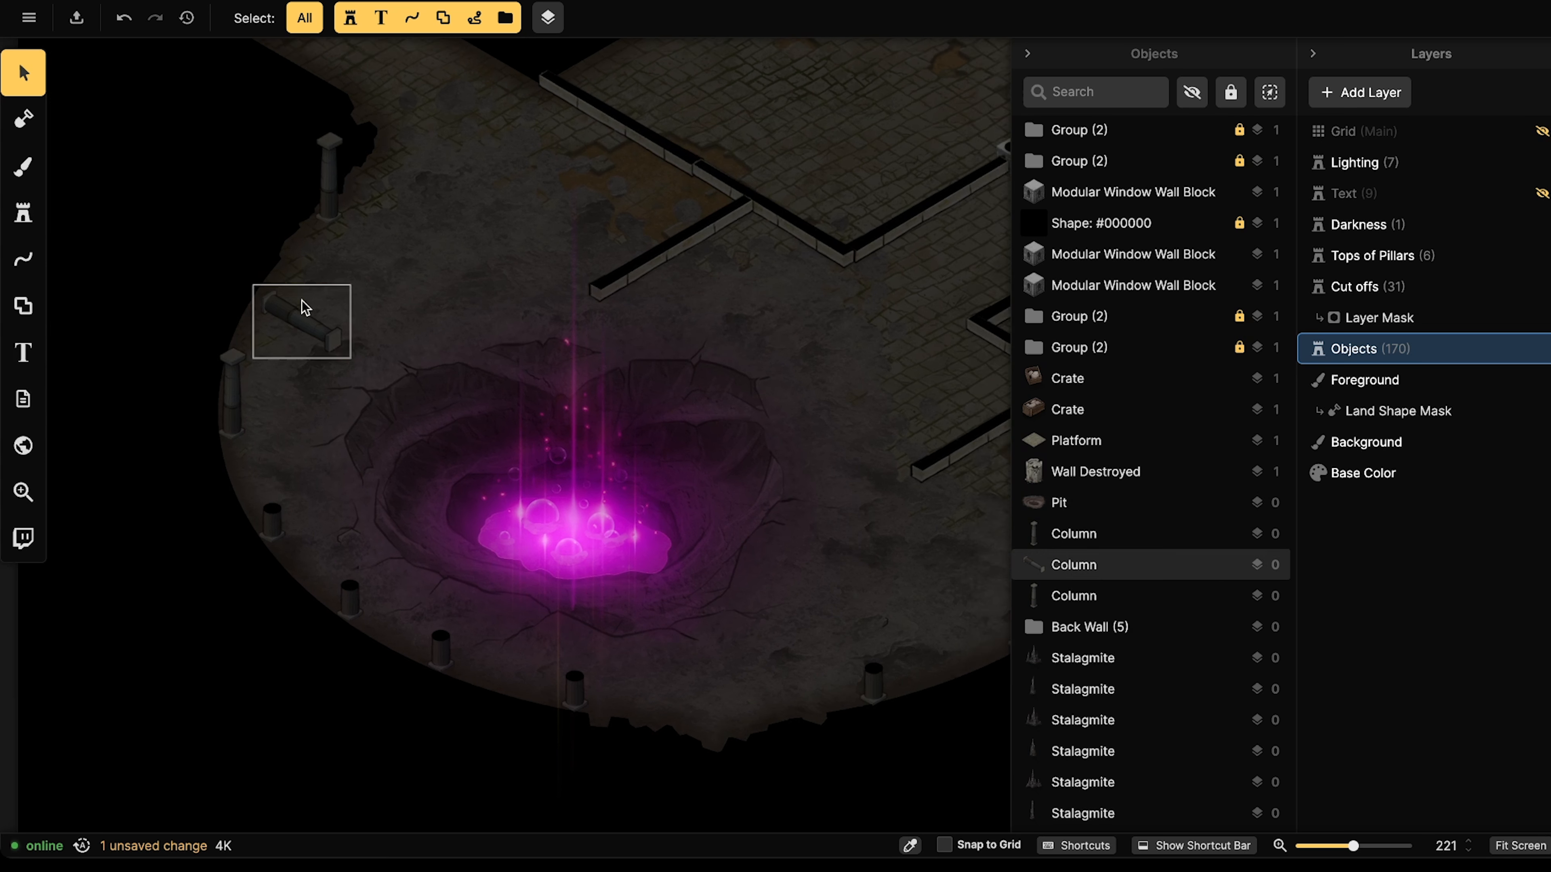
scroll(304, 308, "down", 3, "ctrl")
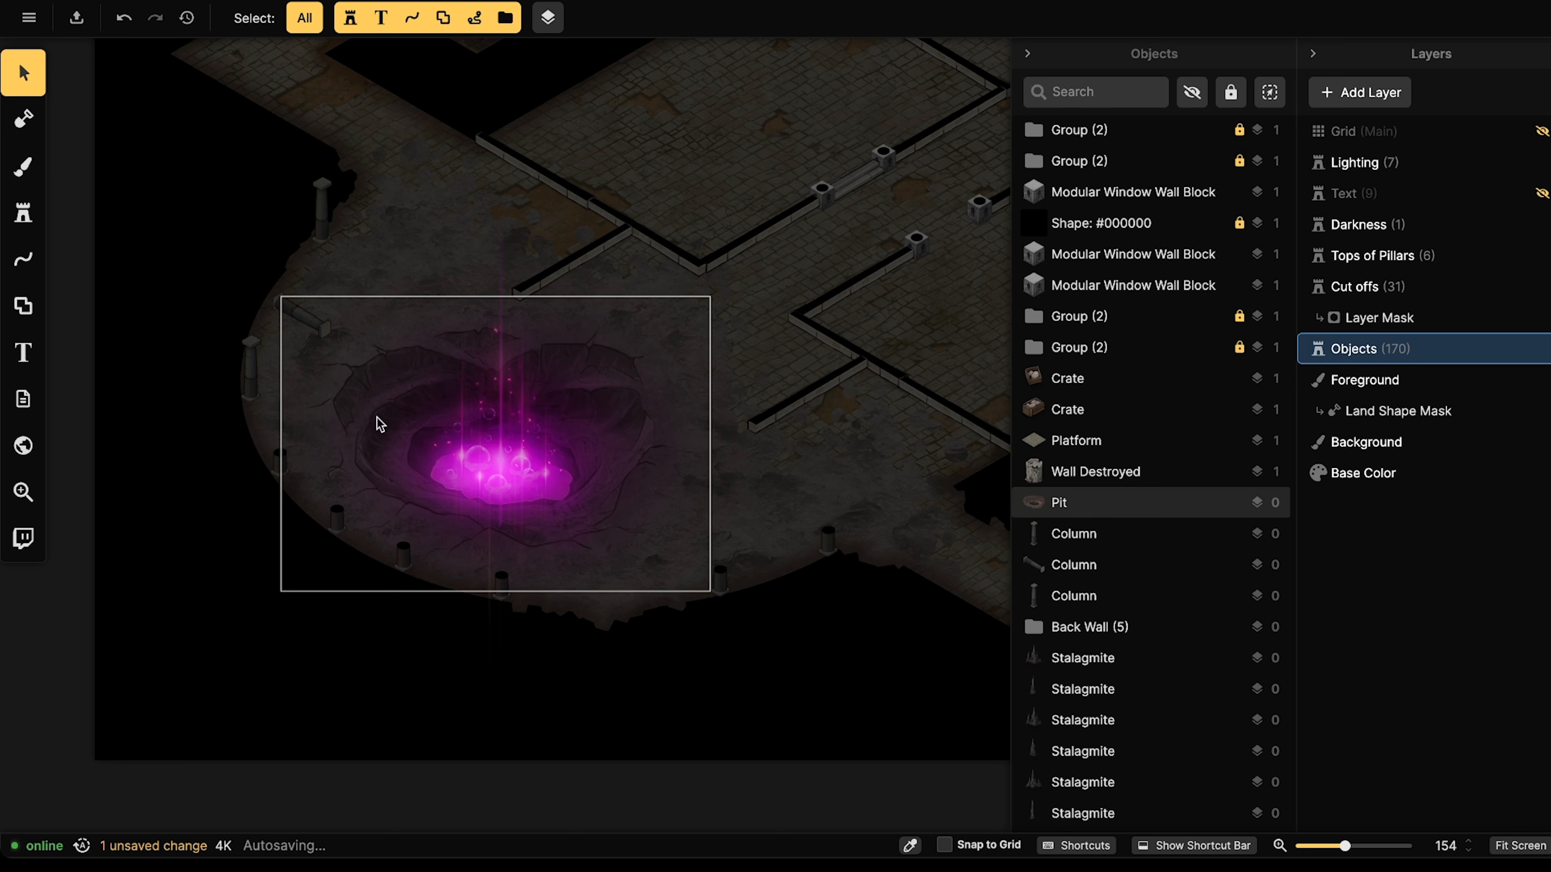
left_click(317, 333)
key("Escape")
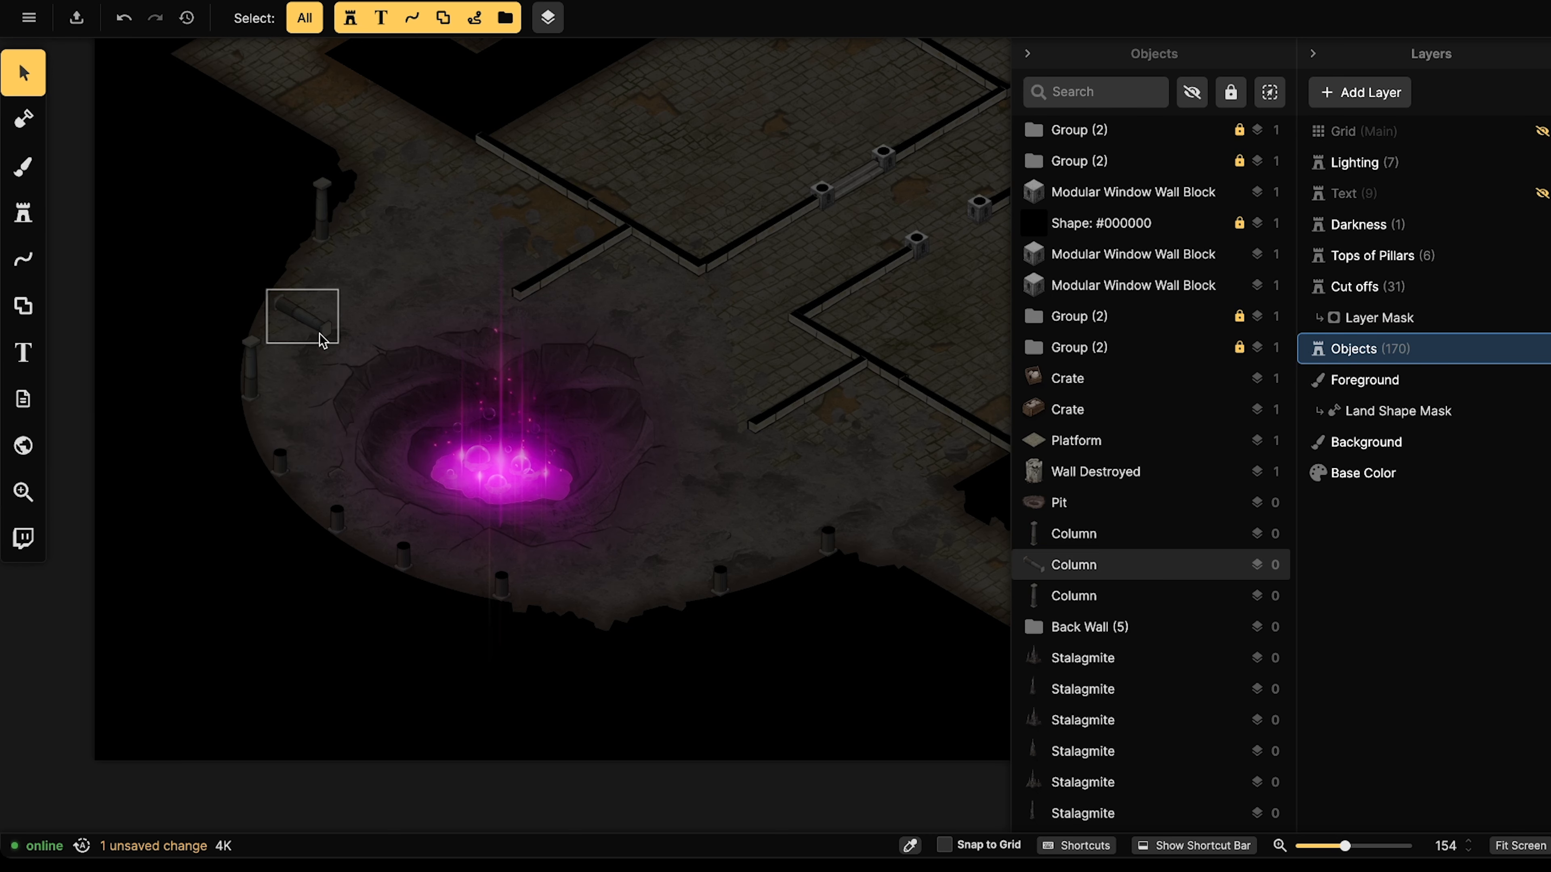
Pick up the Rubble stamp from the rubble heap in the campfire room for use with the Stamp tool.
scroll(327, 333, "down", 1)
middle_click_drag(340, 300, 536, 310)
scroll(589, 350, "up", 2)
left_click(19, 222)
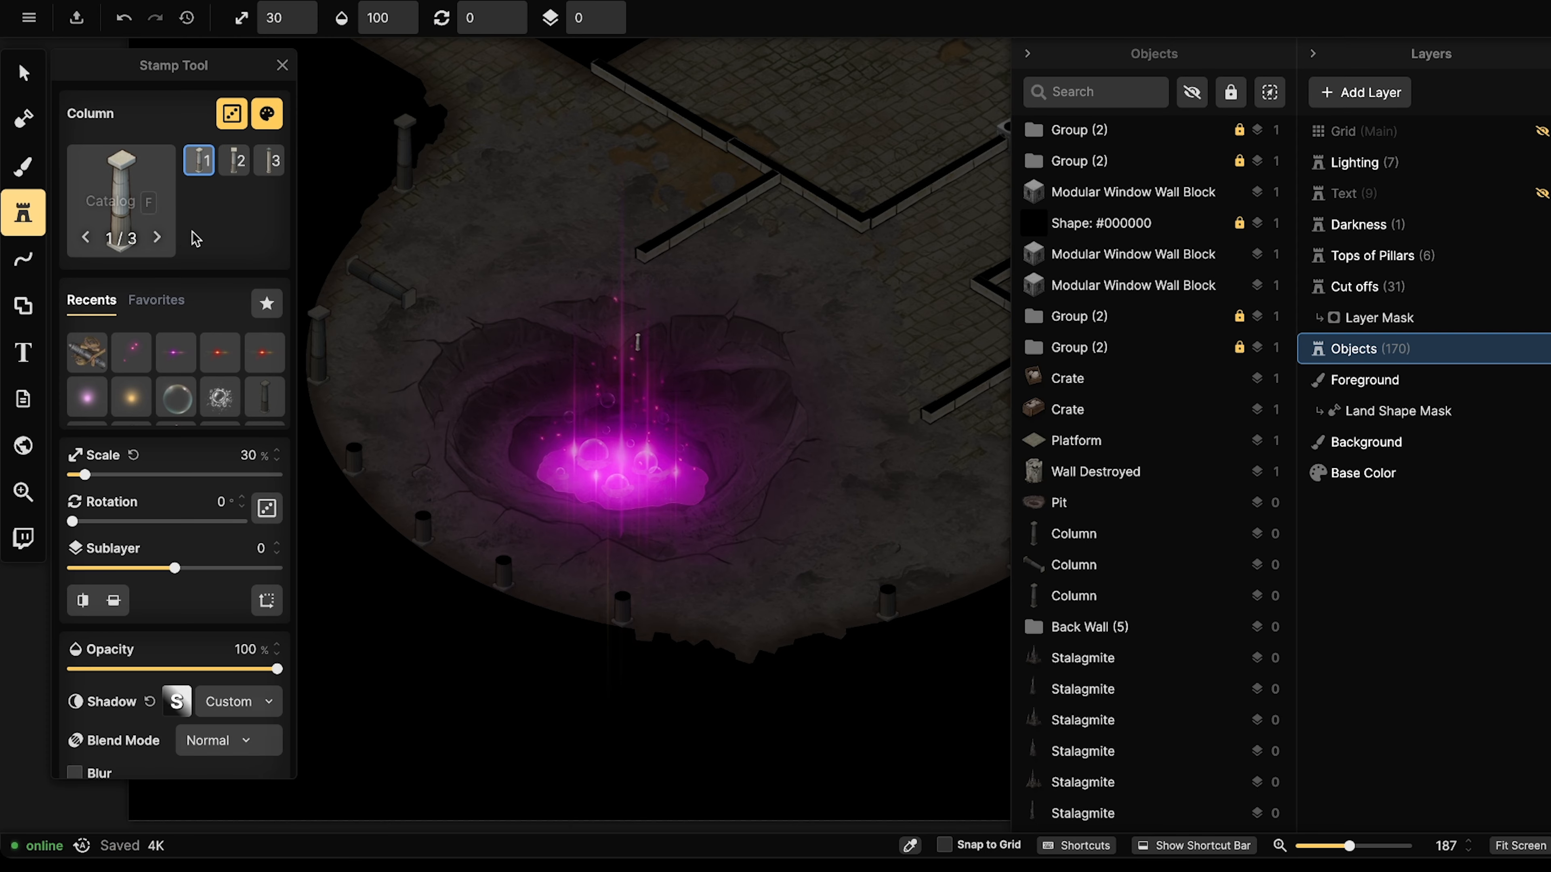
scroll(135, 367, "down", 3)
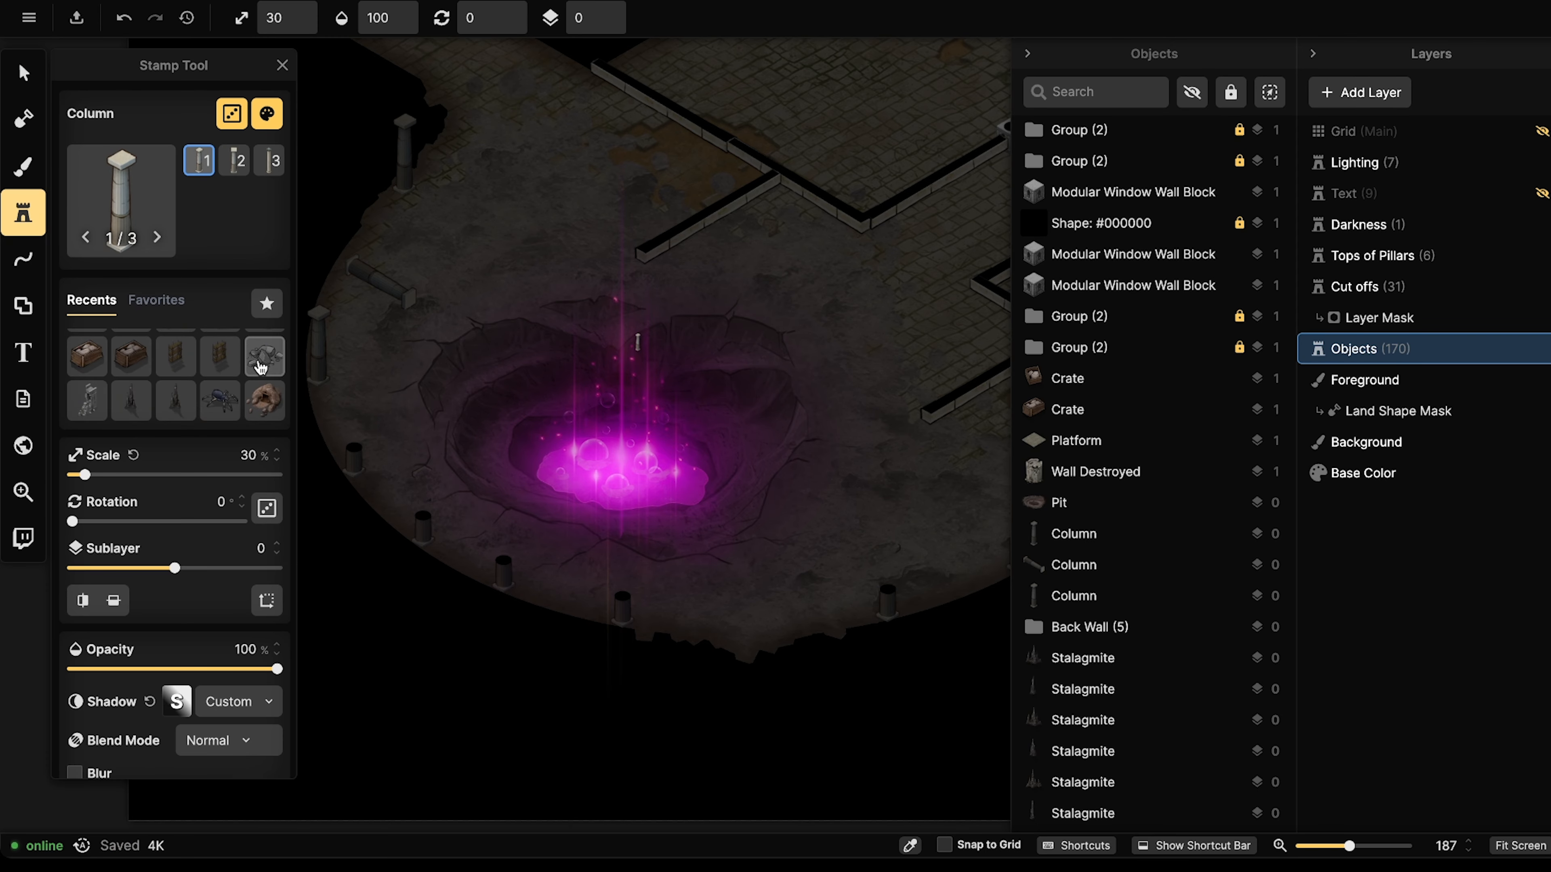
middle_click_drag(606, 179, 244, 537)
middle_click_drag(466, 247, 109, 445)
left_click(24, 74)
middle_click_drag(959, 169, 315, 533)
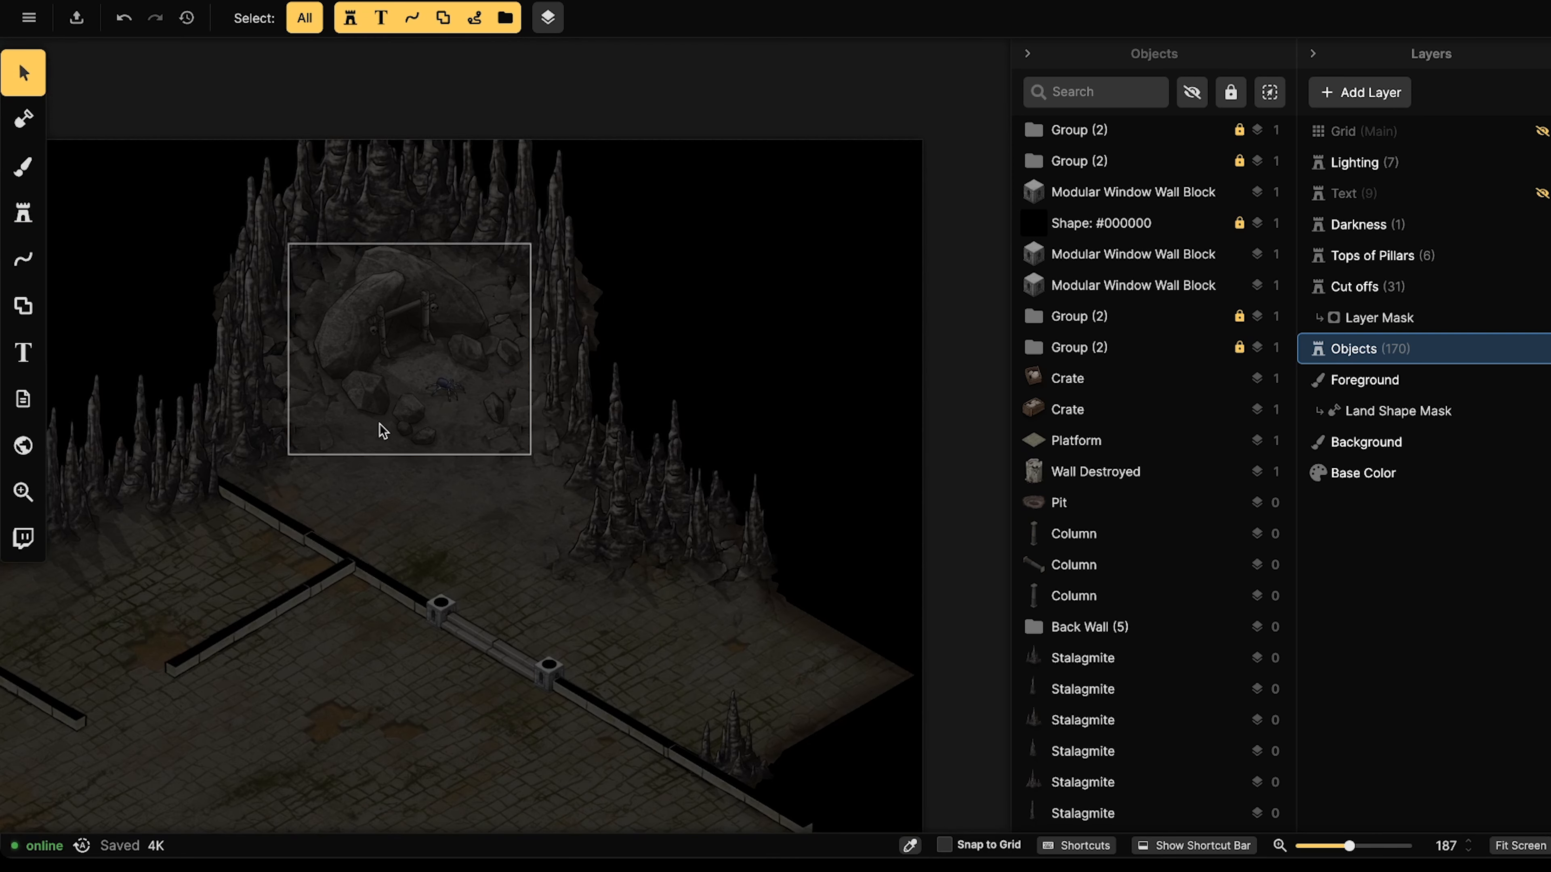
middle_click_drag(306, 342, 633, 400)
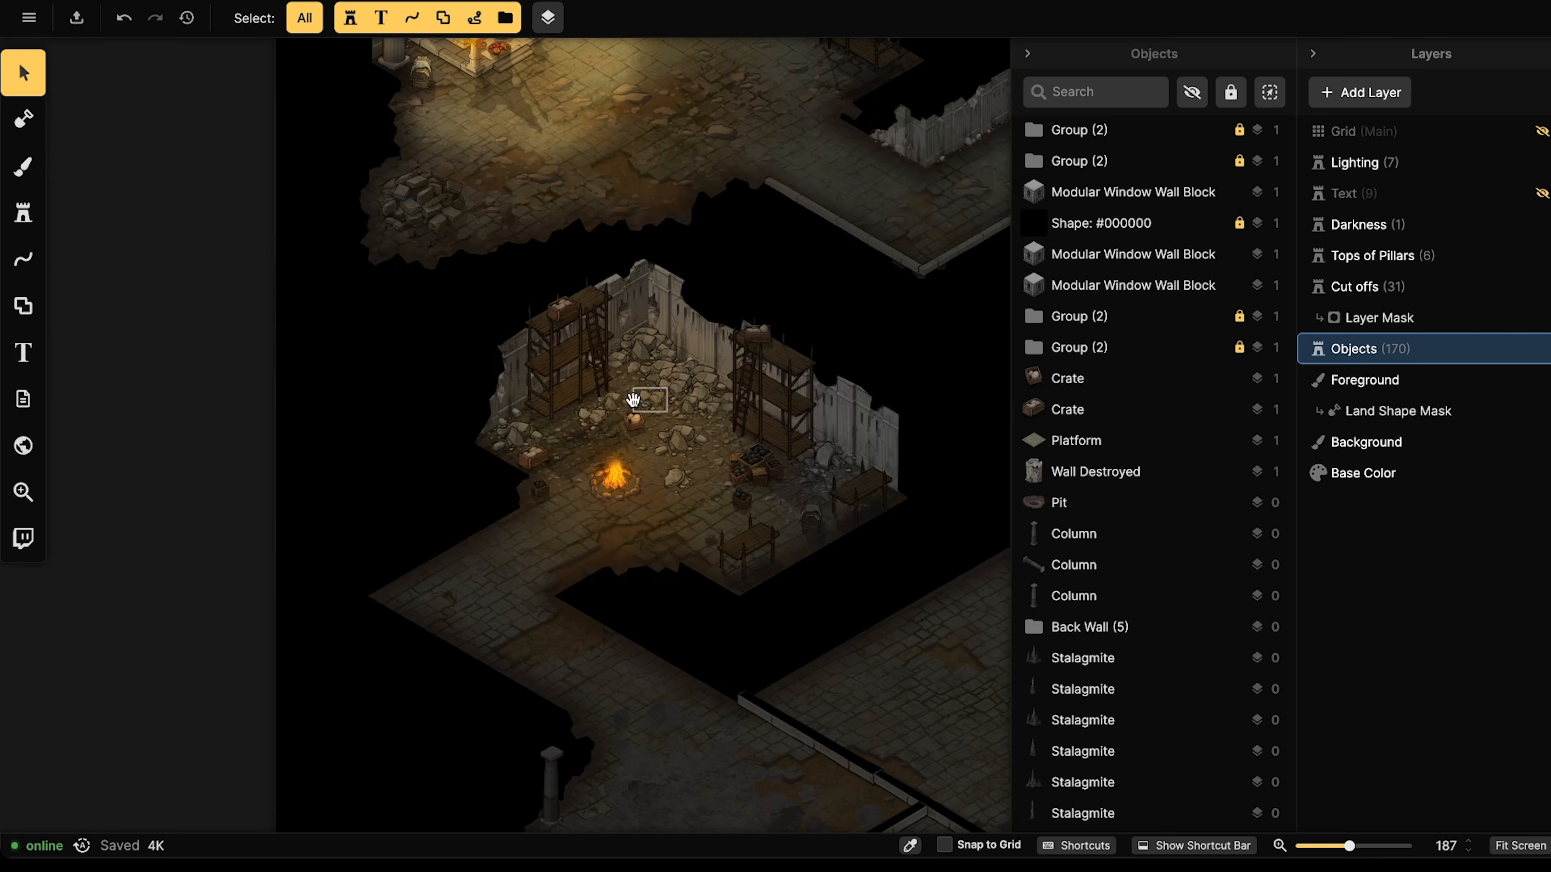
left_click(695, 391)
left_click(24, 233)
Return to the pool and set the Rubble stamp's scale to 110% and sublayer to 2.
middle_click_drag(622, 612, 468, 201)
middle_click_drag(680, 455, 648, 477)
middle_click_drag(843, 491, 582, 359)
scroll(582, 359, "up", 3)
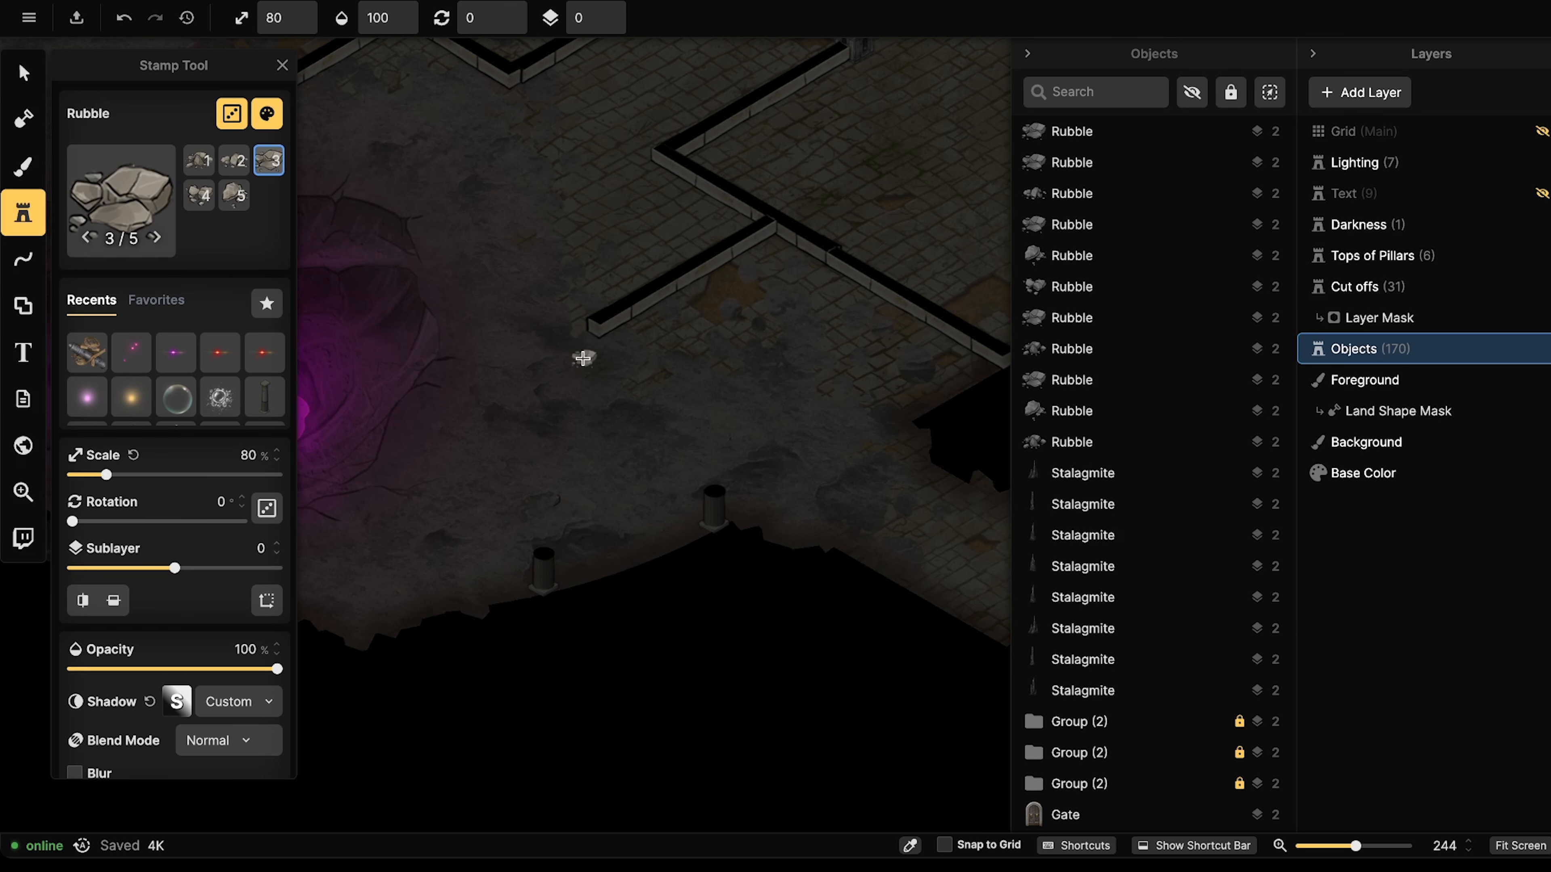
middle_click_drag(438, 393, 661, 267)
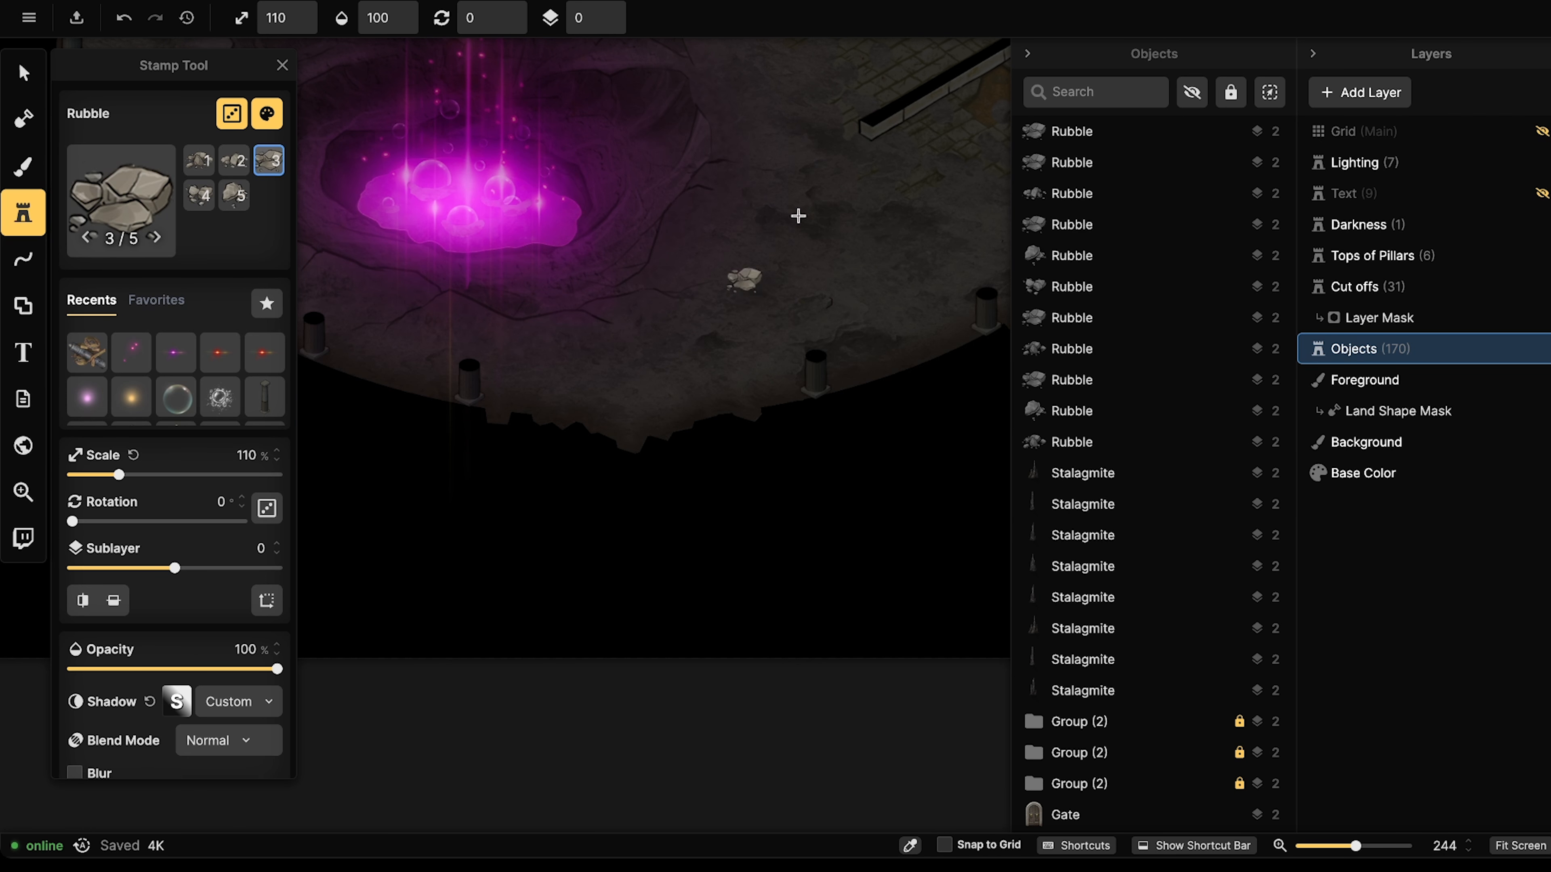
double_click(612, 13)
scroll(607, 323, "up", 6)
scroll(607, 323, "left", 4)
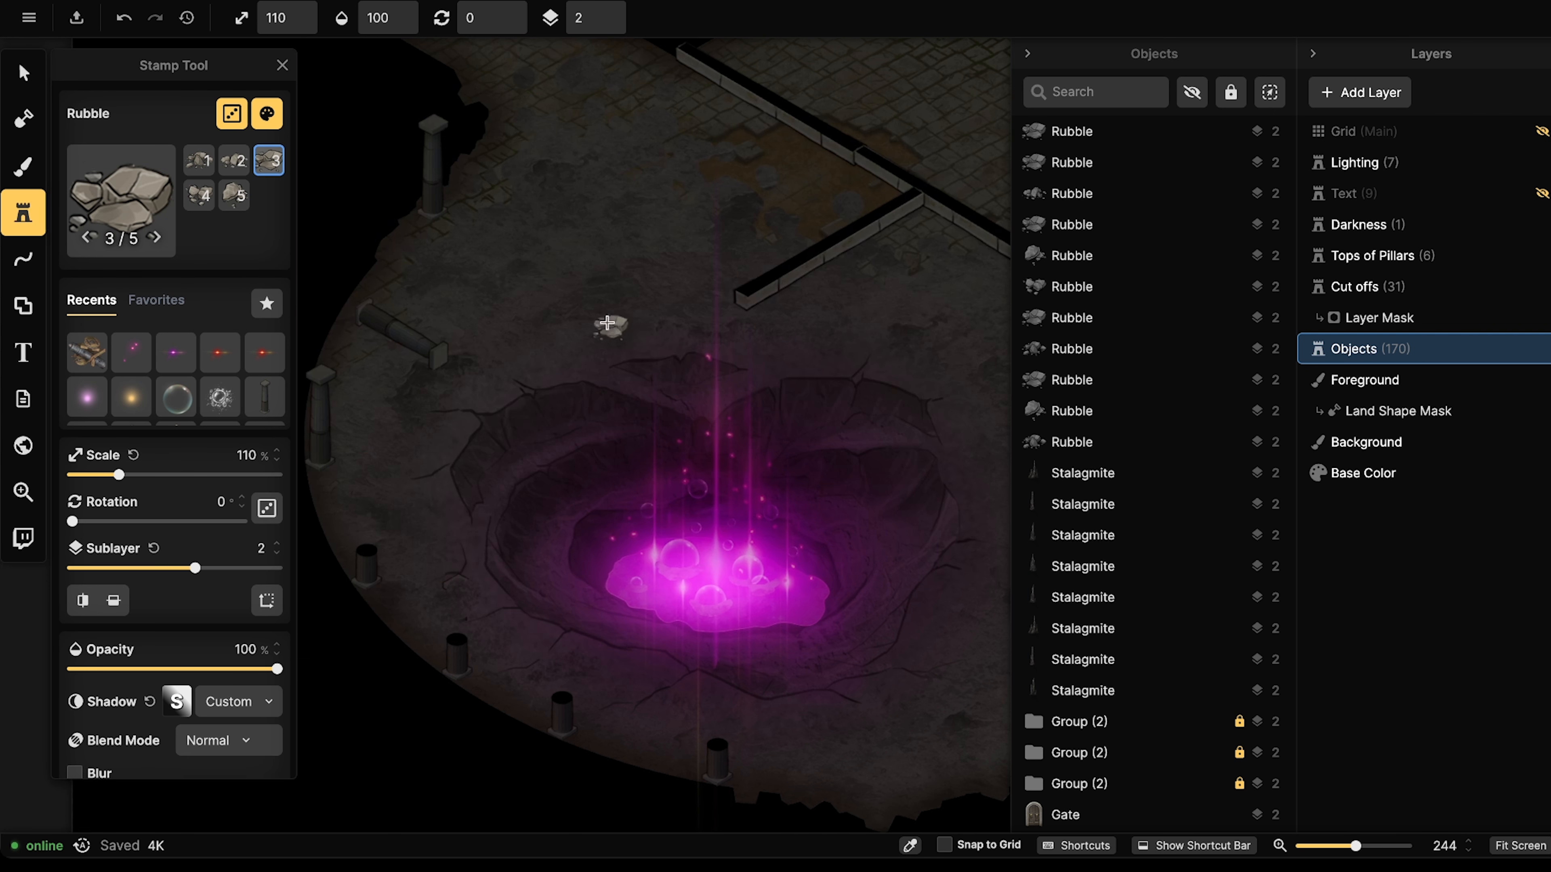
Lower the Rubble stamp's brightness to match the dark floor, and set its scale to 140%.
left_click(256, 113)
left_click_drag(423, 219, 372, 223)
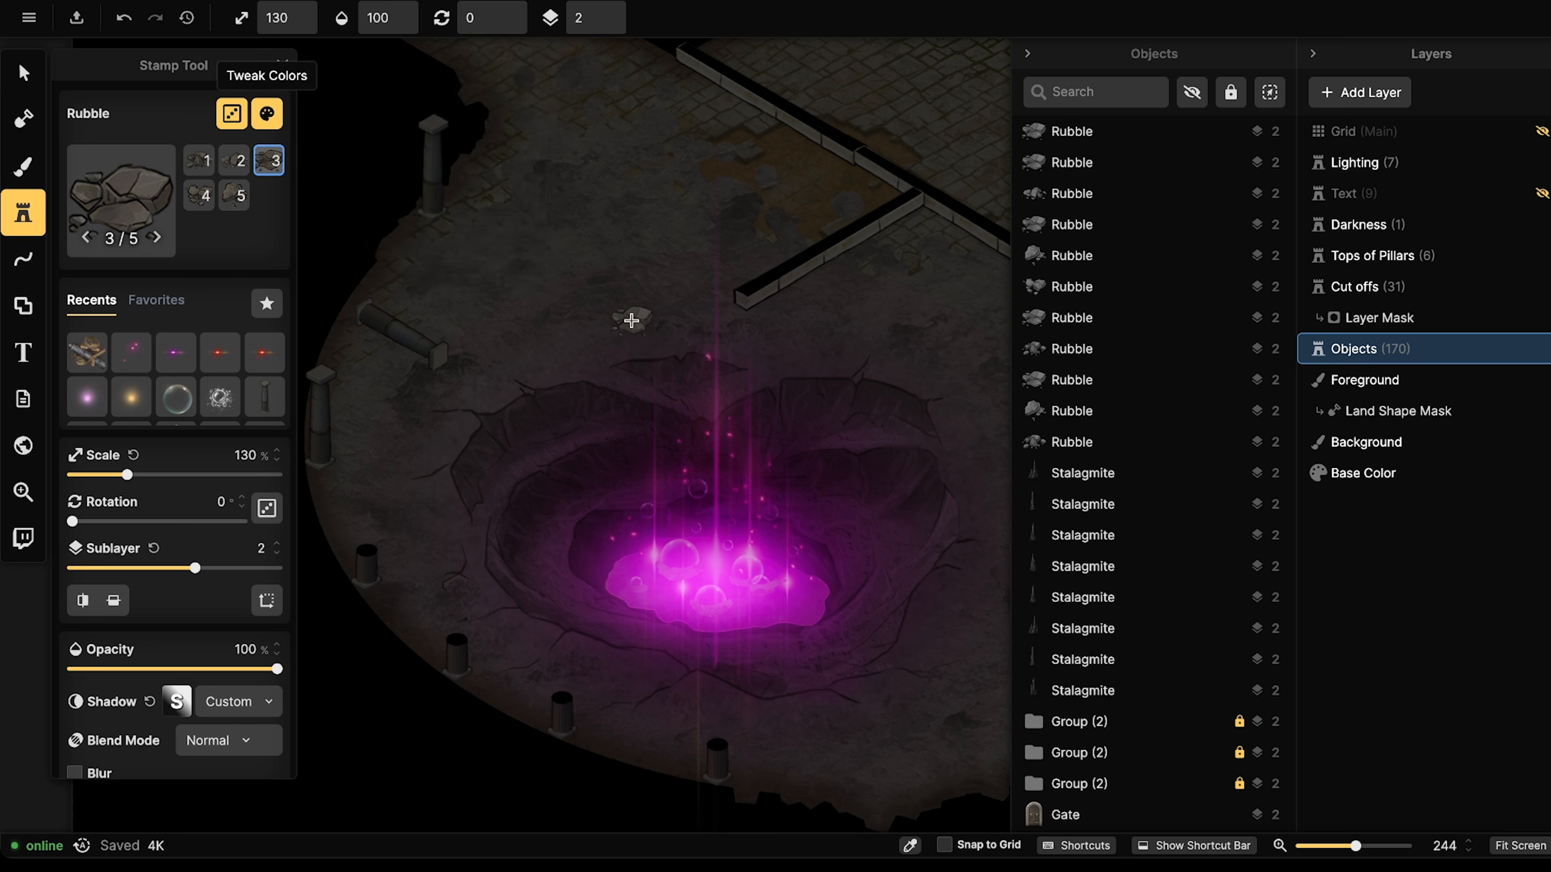
left_click(277, 119)
left_click_drag(364, 222, 362, 221)
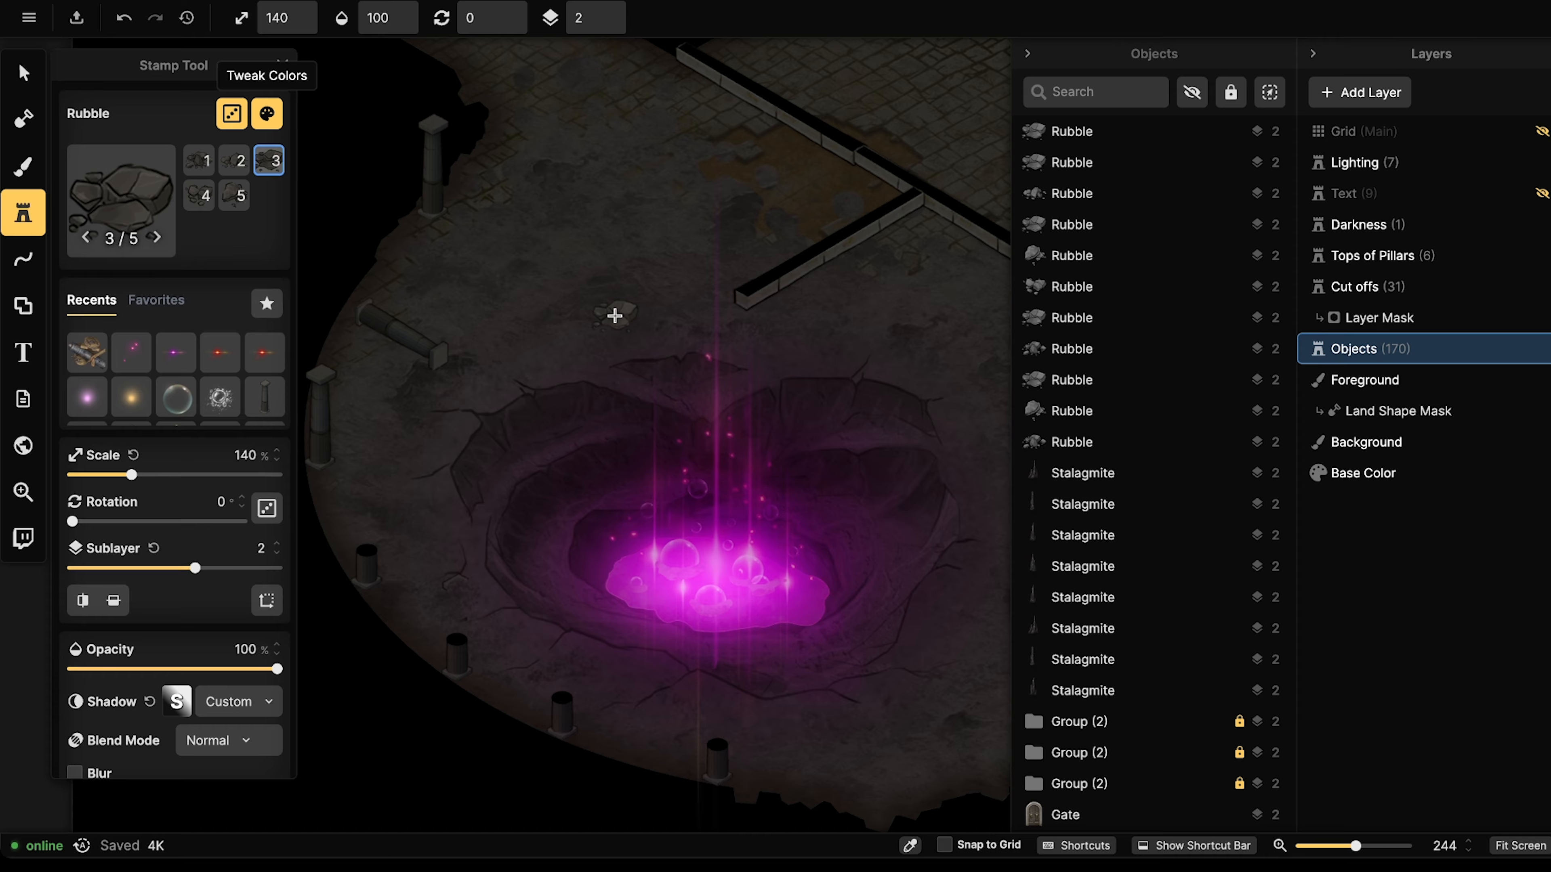
Try placing rubble with a custom shadow on the floor behind the pool, and undo it.
left_click(610, 296)
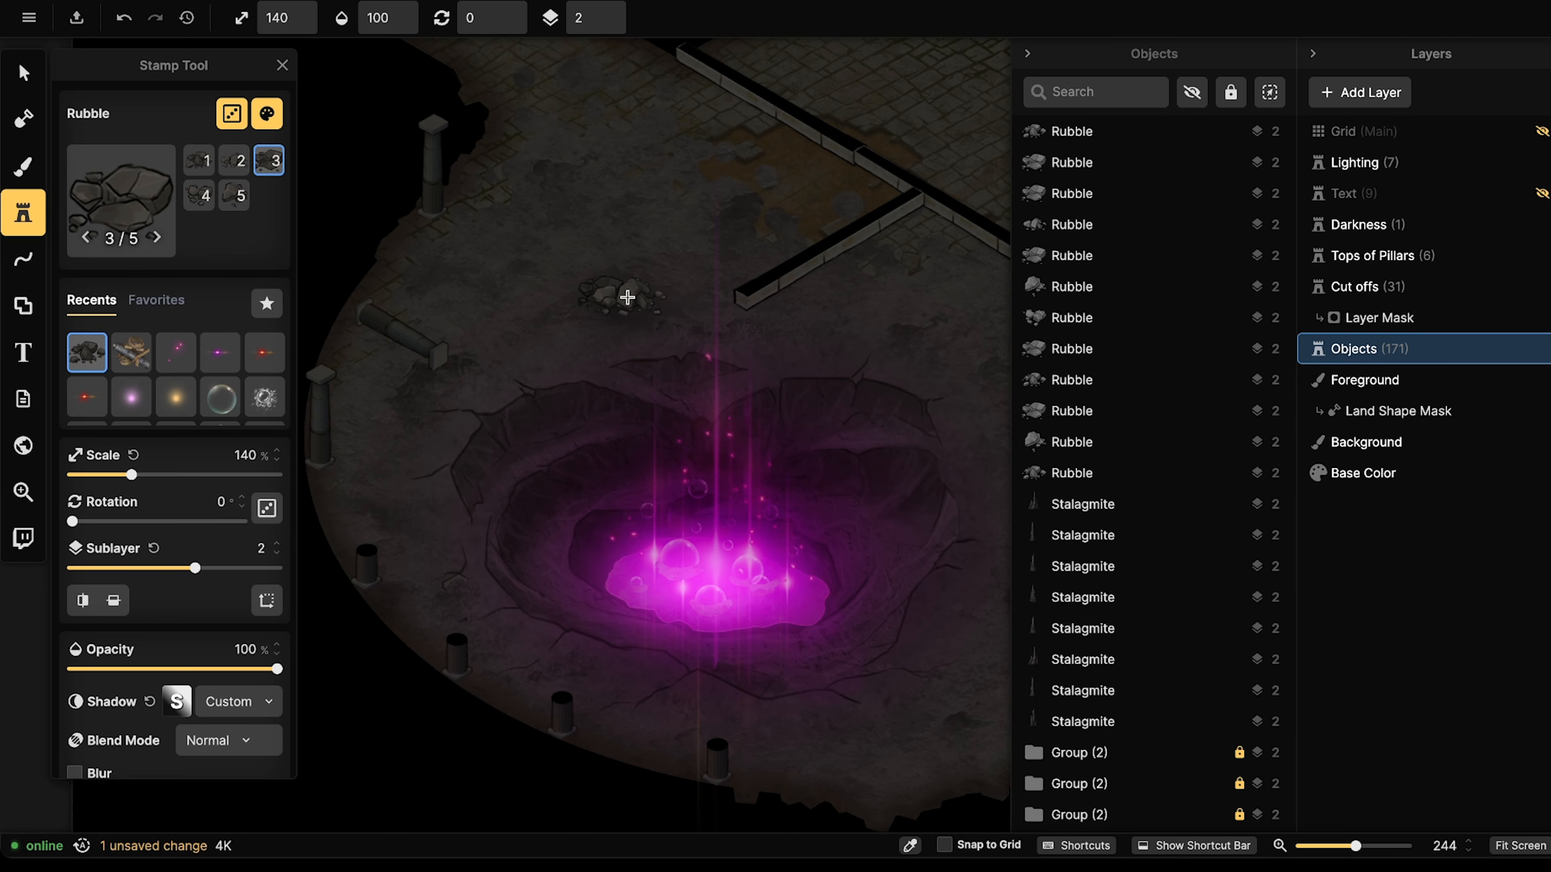
left_click(633, 305)
key("ctrl+z")
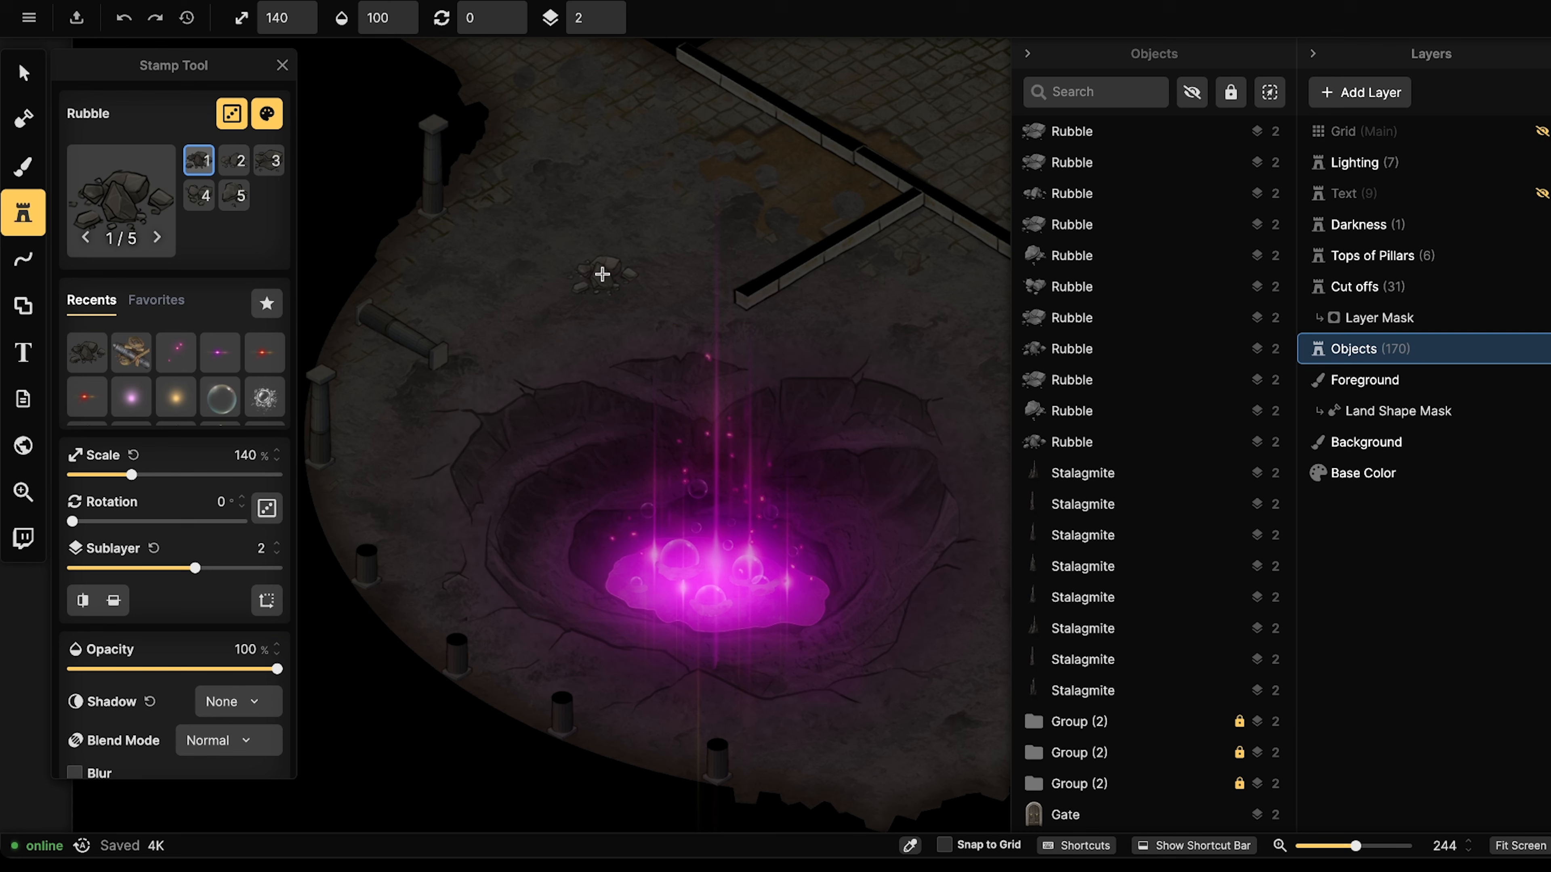
Scatter 140% Rubble stamps with shadow set to None across the floor behind the pool, between the wall end and the fallen column.
left_click(607, 275)
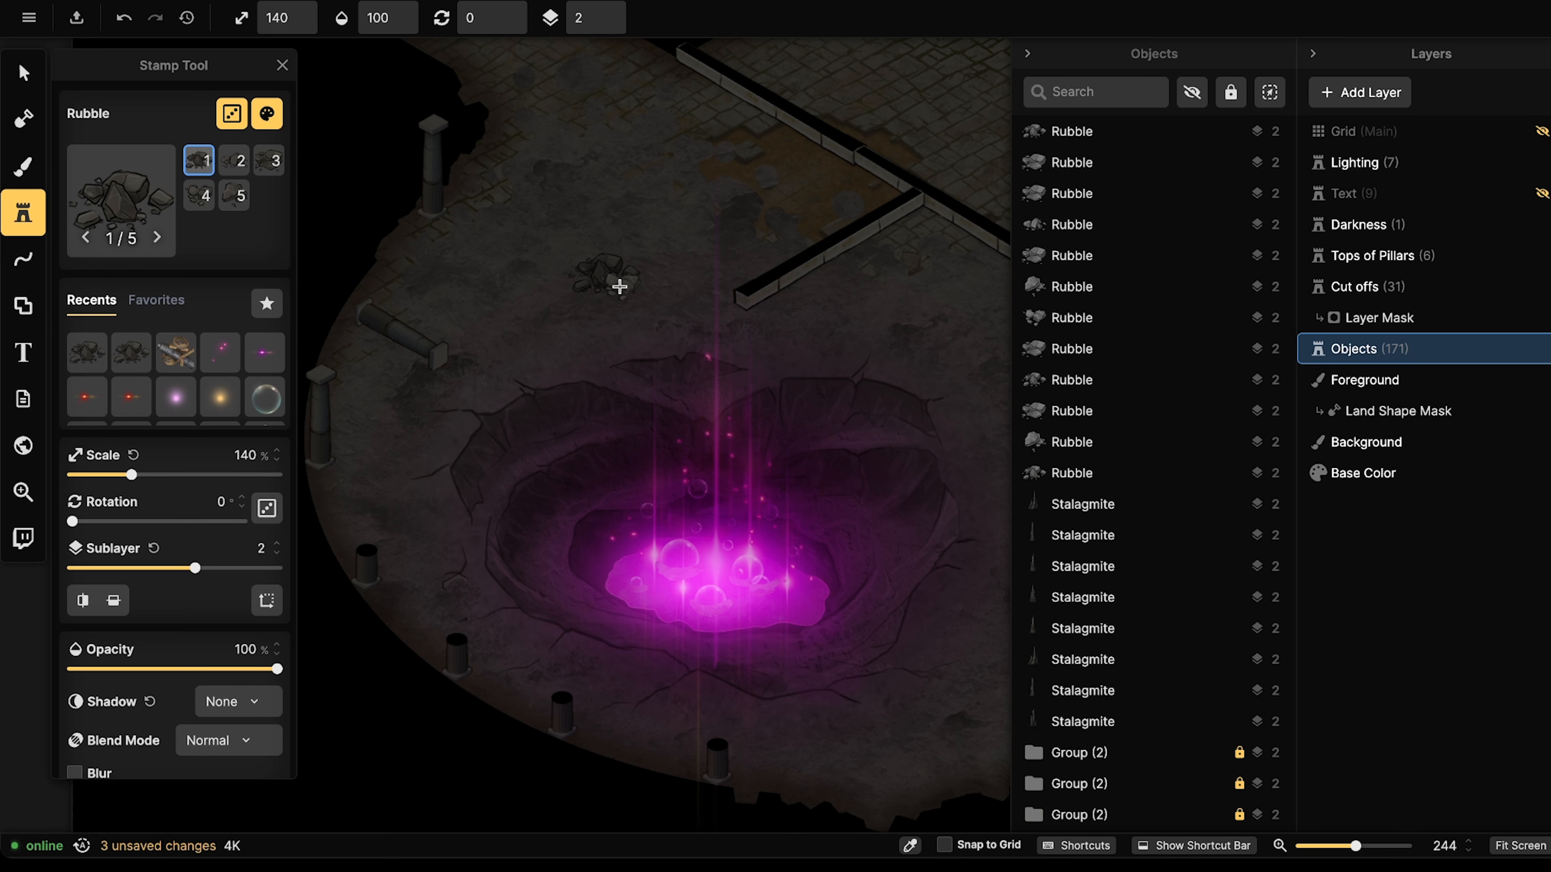
left_click(618, 283)
left_click(586, 297)
left_click(564, 301)
left_click(540, 300)
left_click(567, 317)
left_click(574, 319)
left_click(601, 314)
left_click(551, 333)
left_click(537, 336)
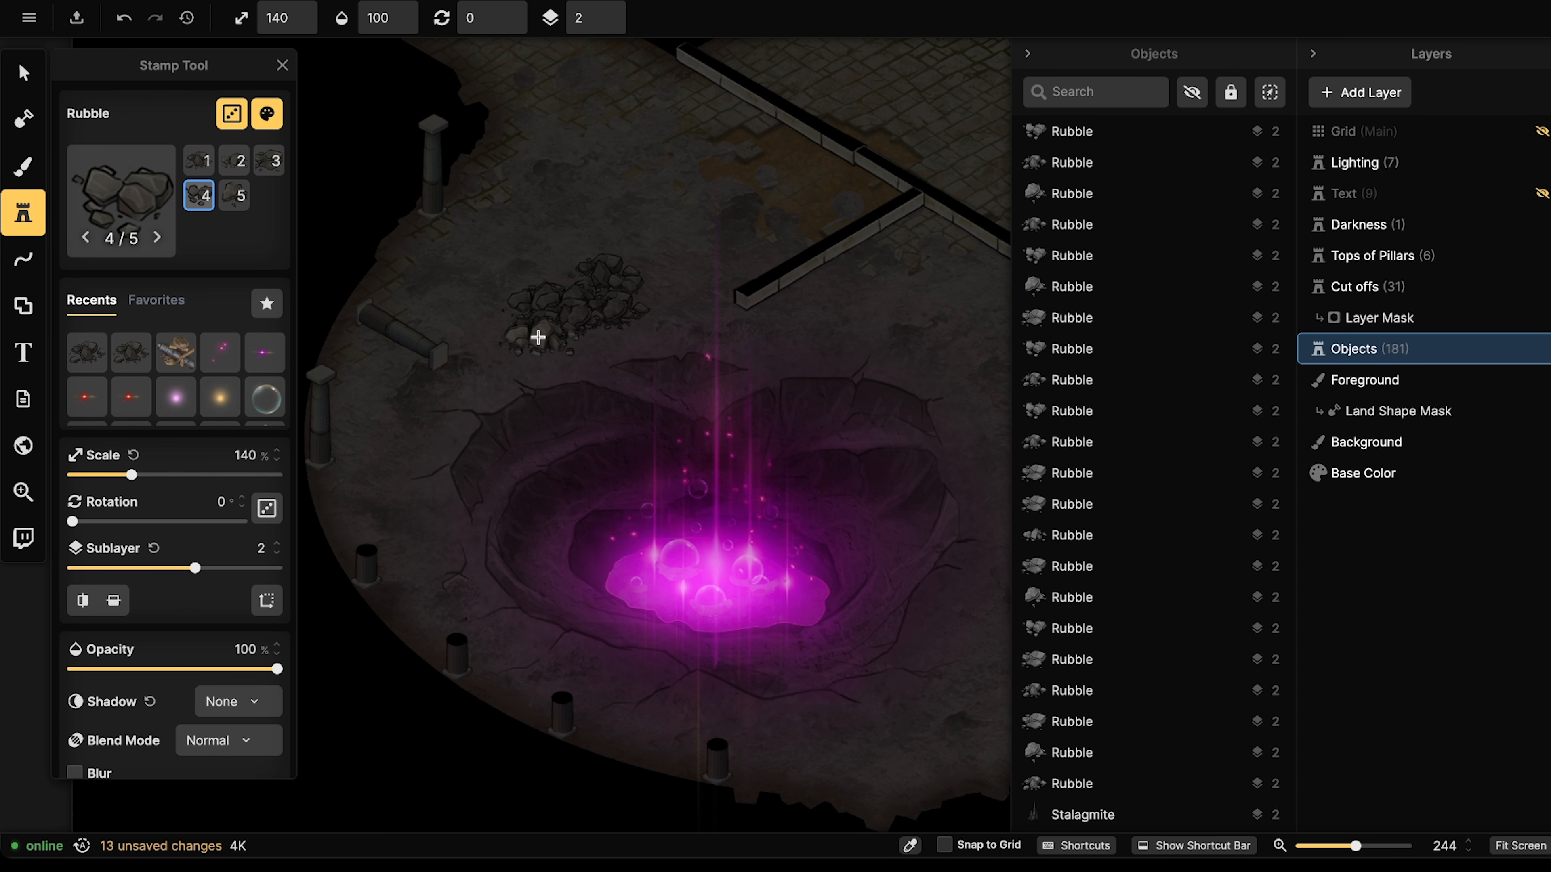
left_click(526, 335)
left_click(638, 307)
left_click(647, 300)
left_click(658, 294)
left_click(556, 254)
left_click(523, 283)
left_click(497, 284)
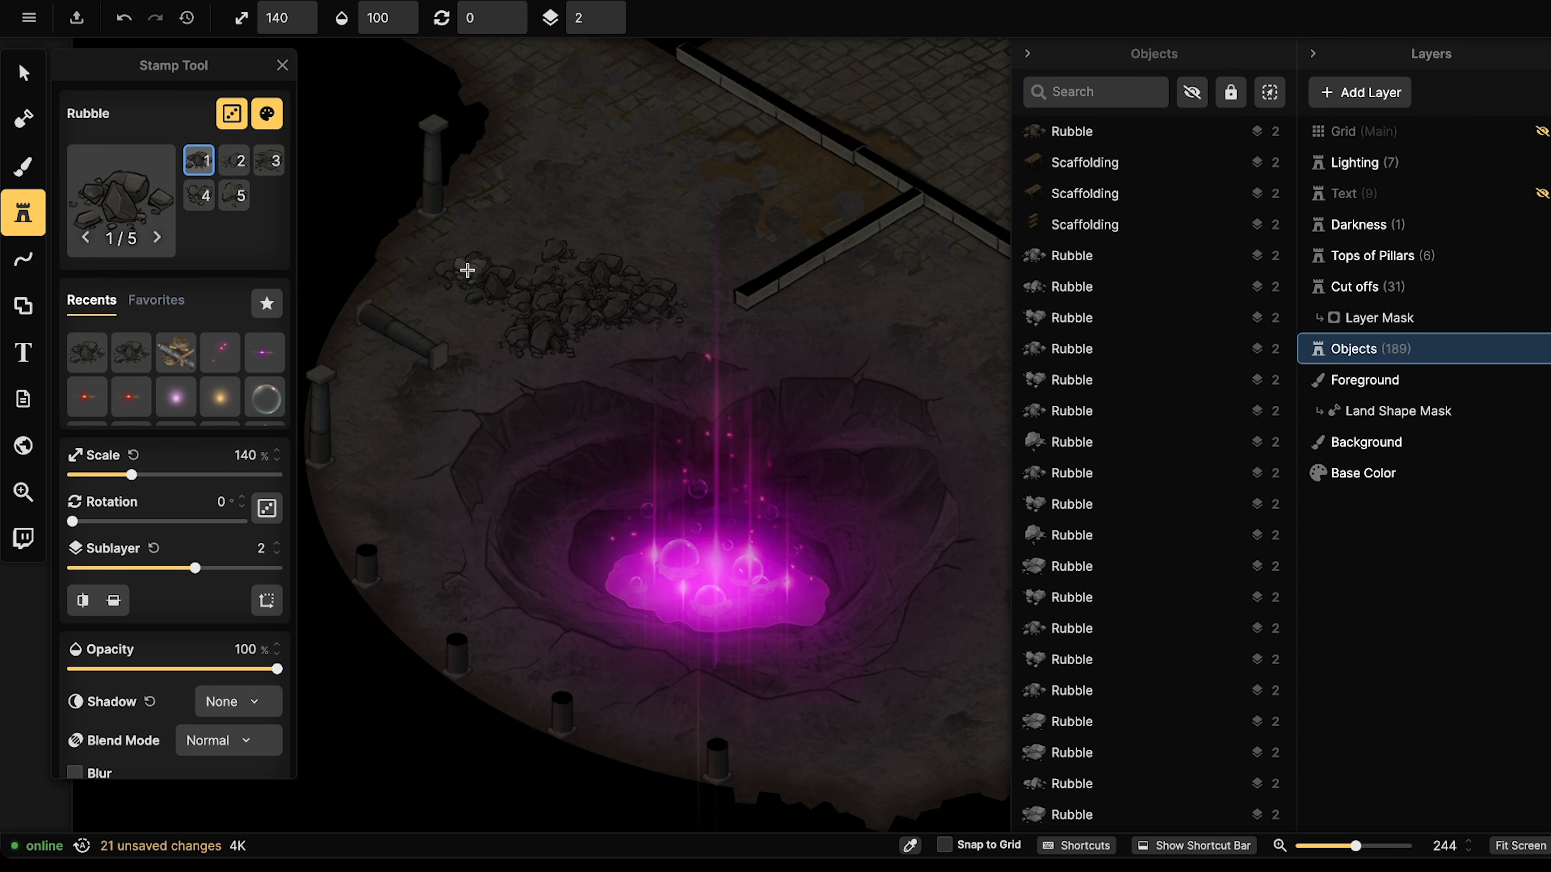
left_click(456, 269)
left_click(481, 264)
Build a rubble pile in front of the pool, between two of the short pillars on the rim.
middle_click_drag(613, 691, 581, 528)
left_click(583, 532)
left_click(636, 534)
left_click(642, 536)
left_click(632, 540)
left_click(625, 543)
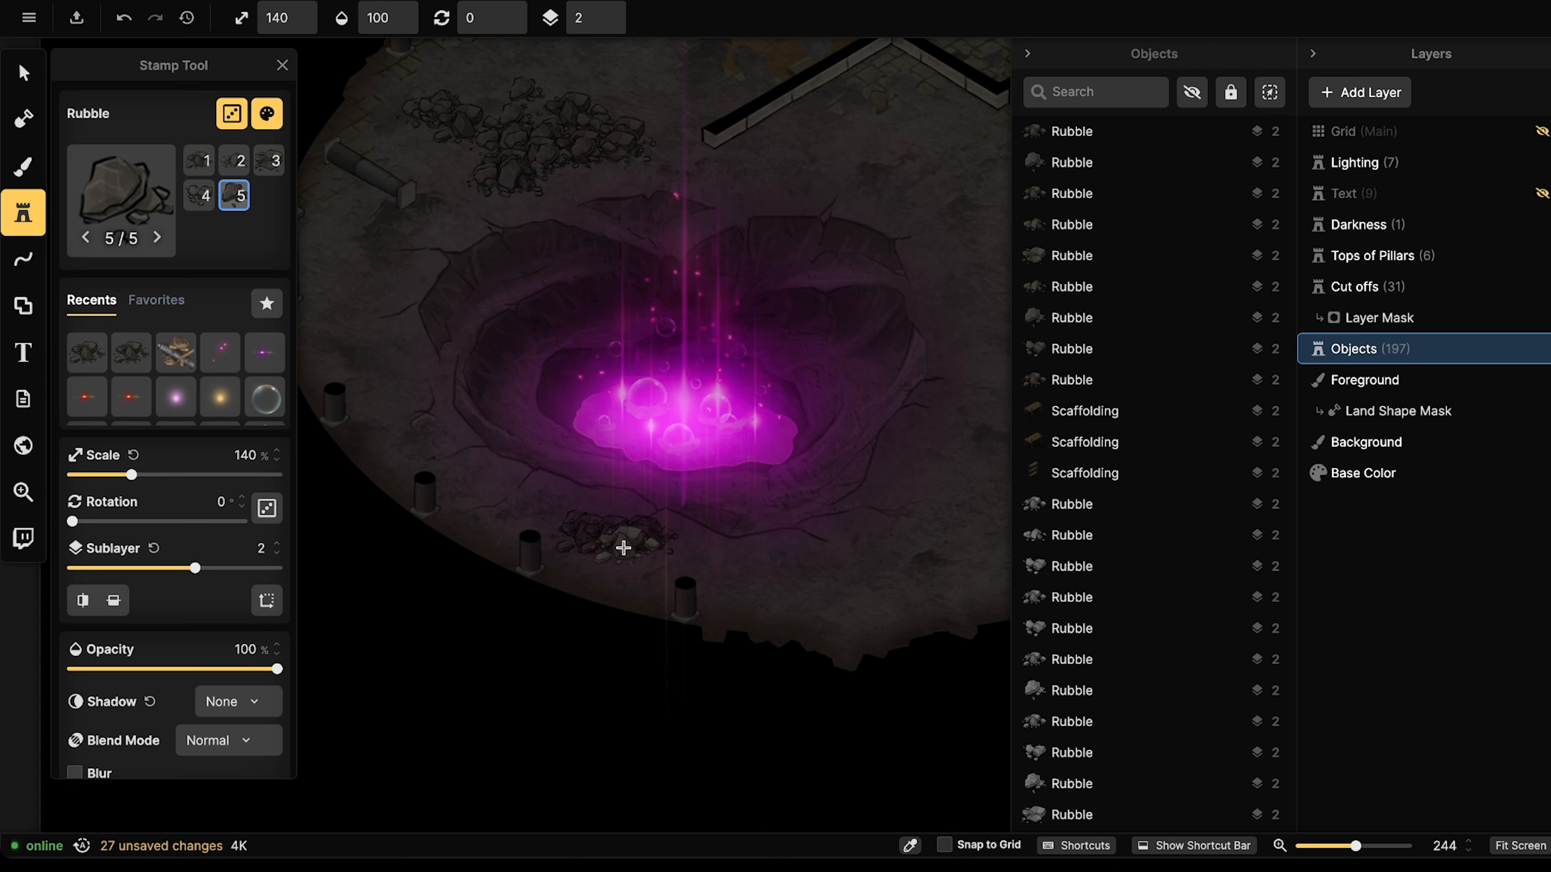
left_click(621, 551)
left_click(620, 559)
left_click(616, 539)
left_click(613, 511)
Add a second rubble pile further east along the floor in front of the pool.
left_click(763, 550)
left_click(825, 552)
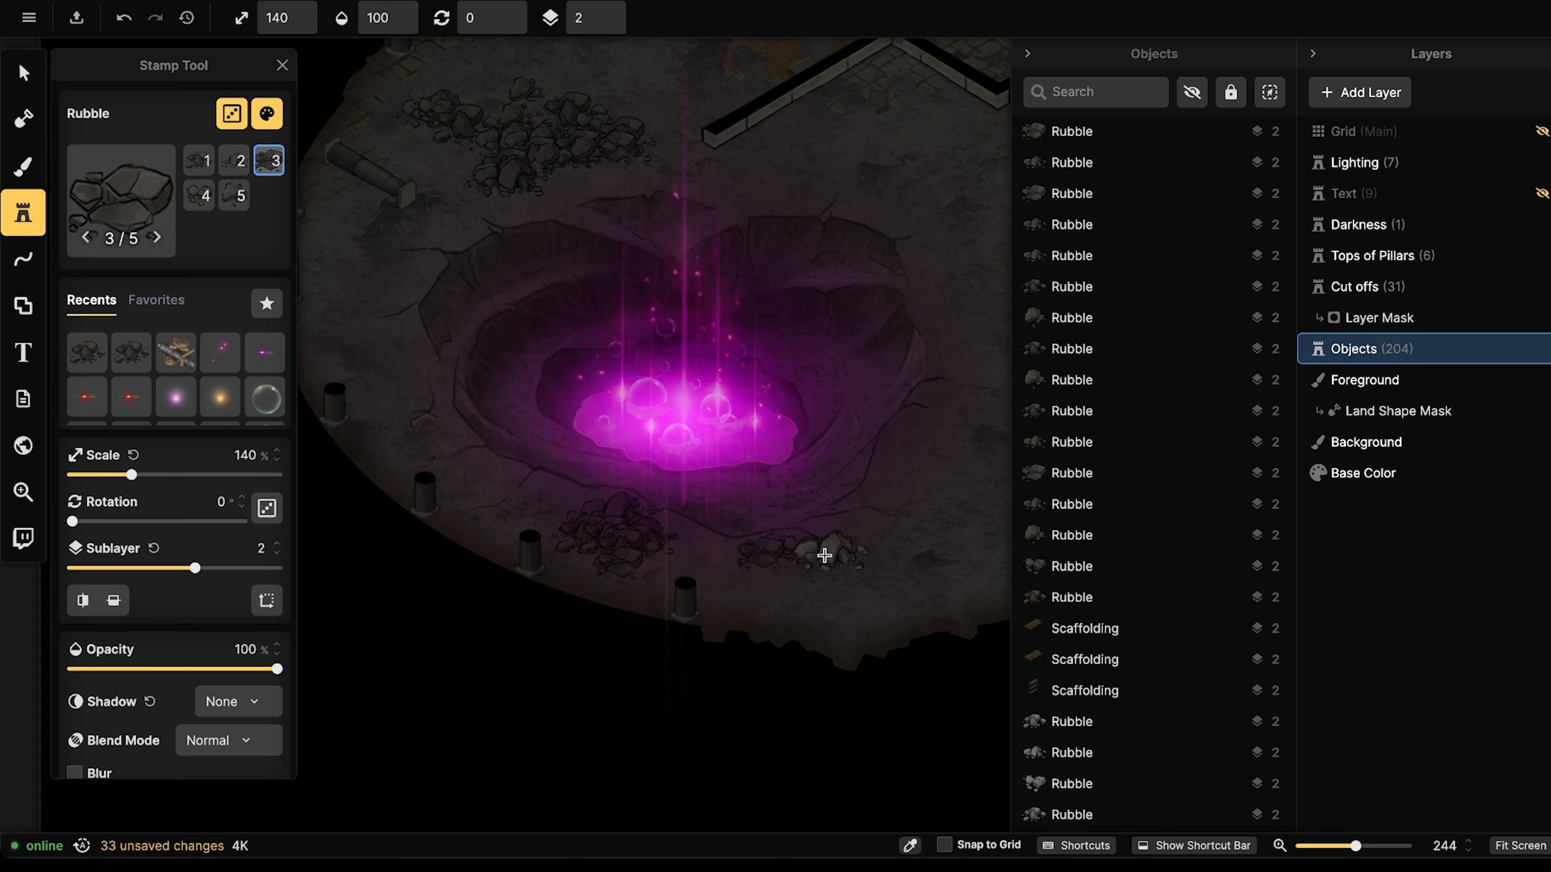
left_click(796, 564)
left_click(767, 576)
left_click(793, 593)
left_click(826, 593)
Build a large rubble pile on the floor east of the pool, close to the crater's edge.
middle_click_drag(871, 447, 555, 467)
left_click(691, 386)
left_click(668, 395)
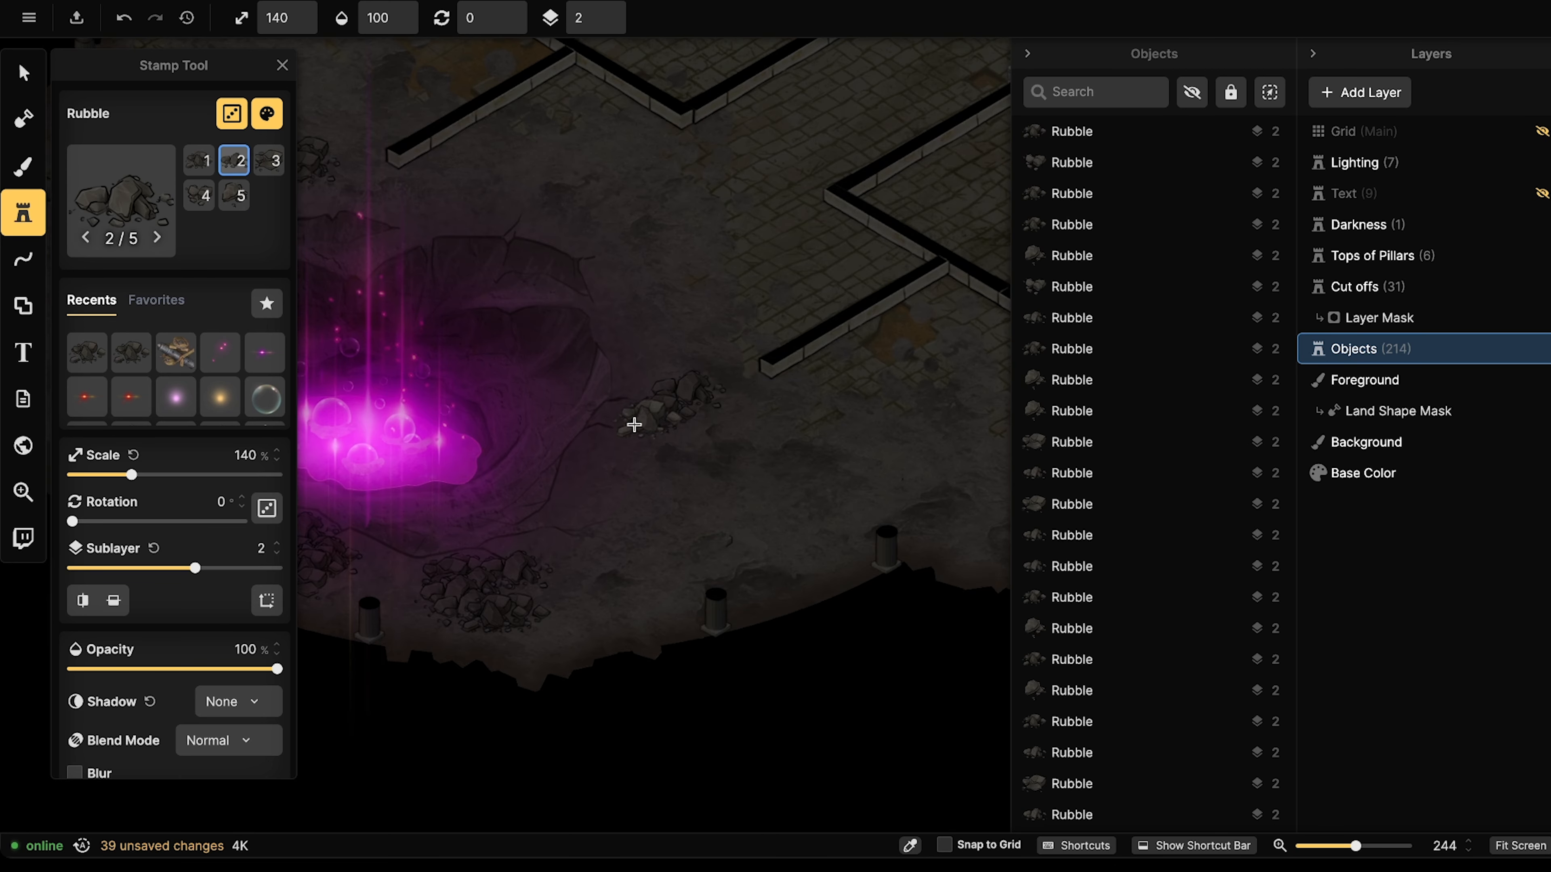
left_click(635, 418)
left_click(629, 427)
left_click(623, 433)
left_click(621, 424)
left_click(633, 397)
left_click(634, 377)
left_click(640, 377)
left_click(667, 376)
left_click(676, 370)
left_click(676, 405)
left_click(699, 417)
left_click(742, 416)
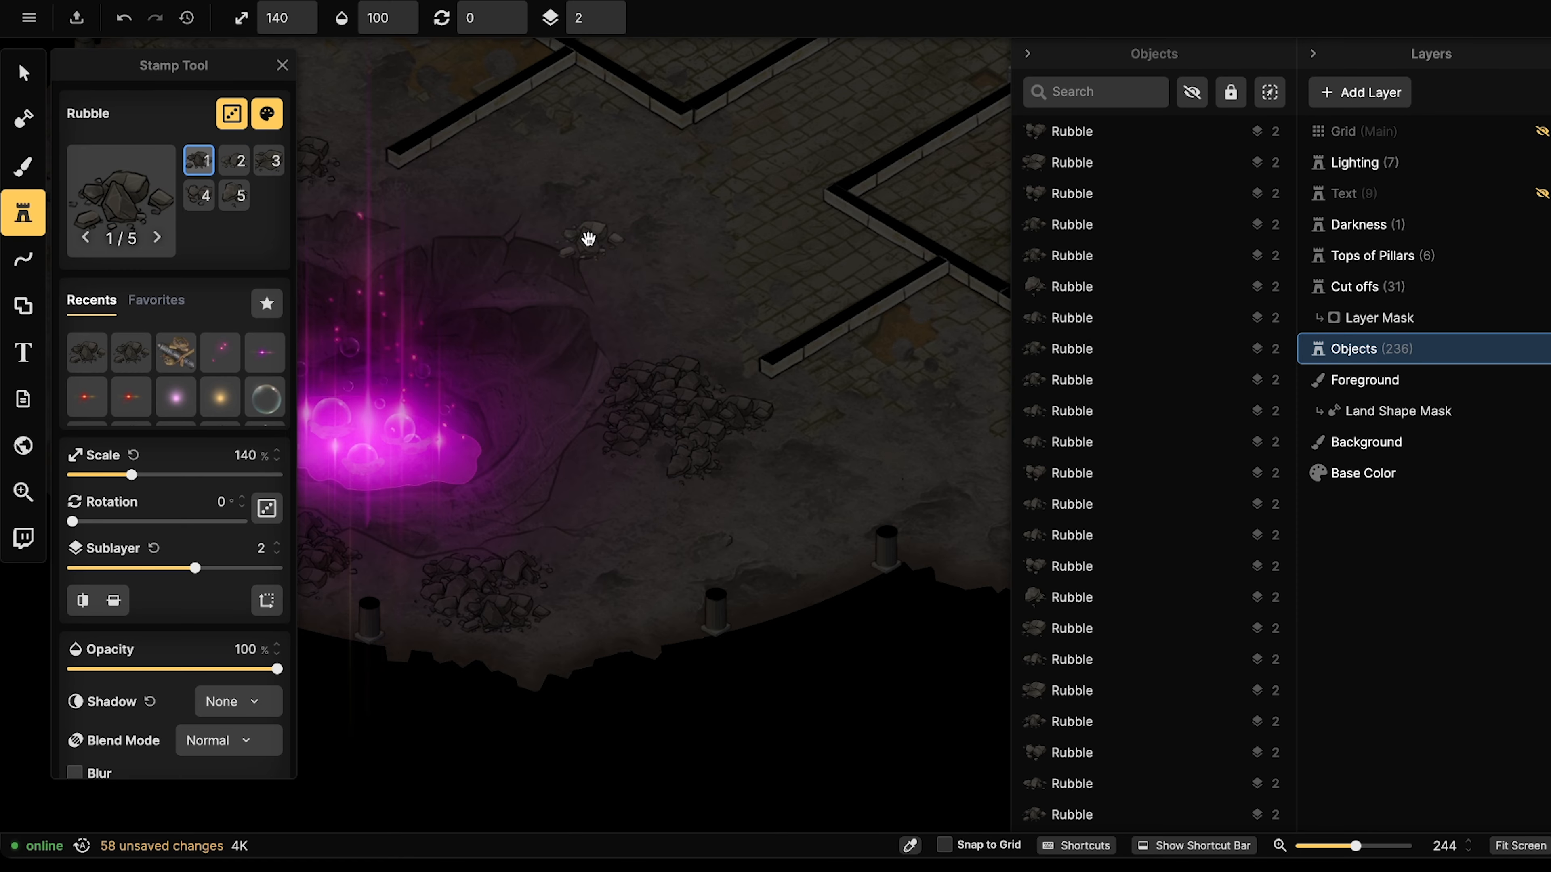
Place a rubble pile on the tiled floor near the wall opening, with single rubble pieces in the opening and by the wall end.
middle_click_drag(588, 235, 633, 374)
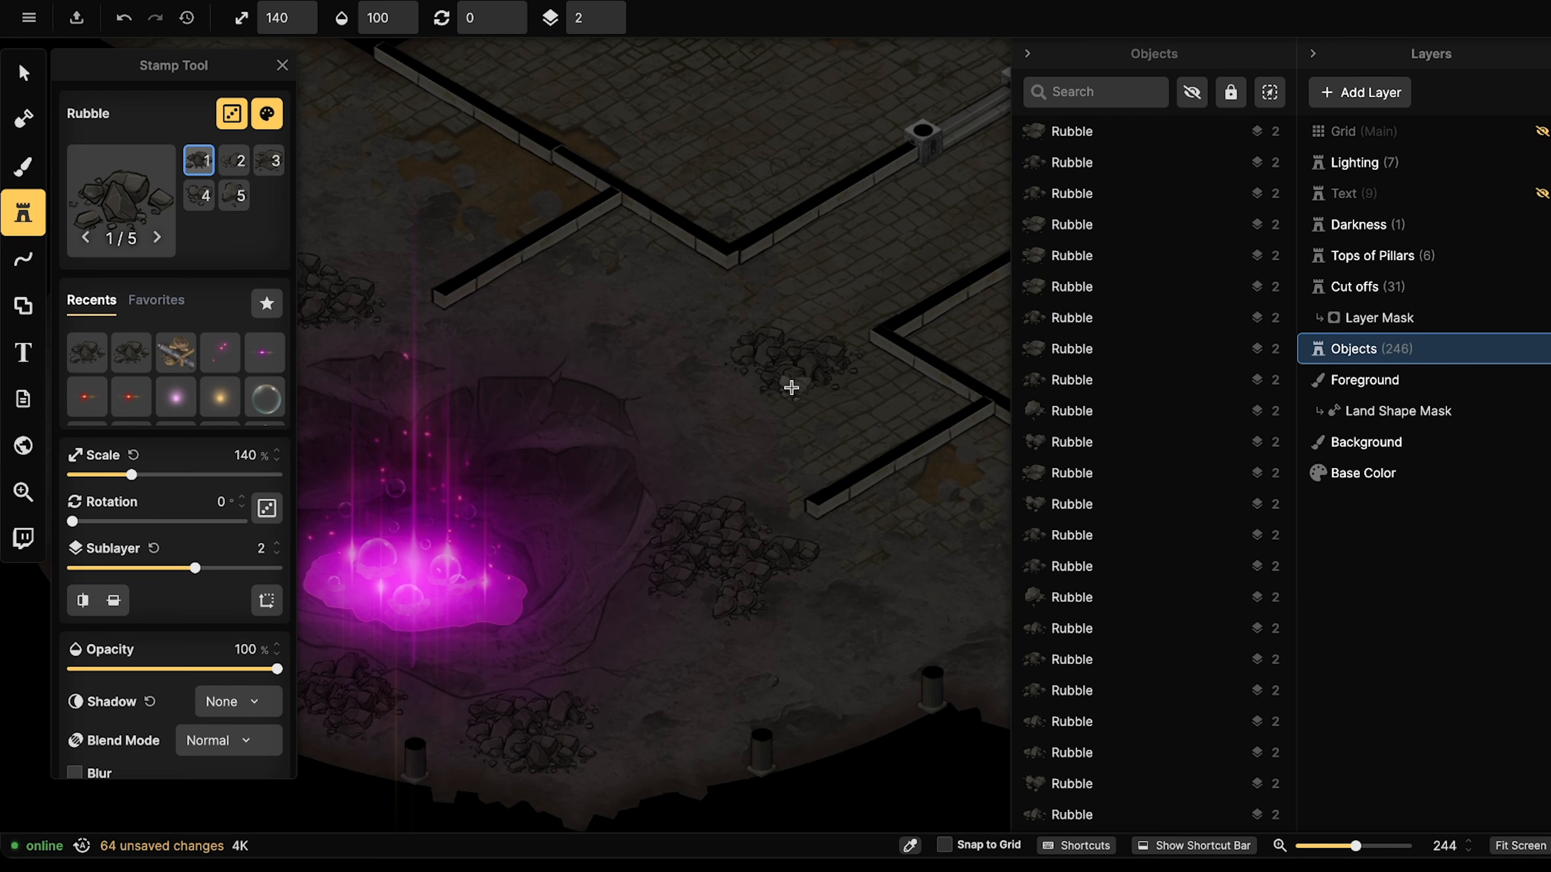
left_click(891, 274)
middle_click_drag(890, 236, 797, 266)
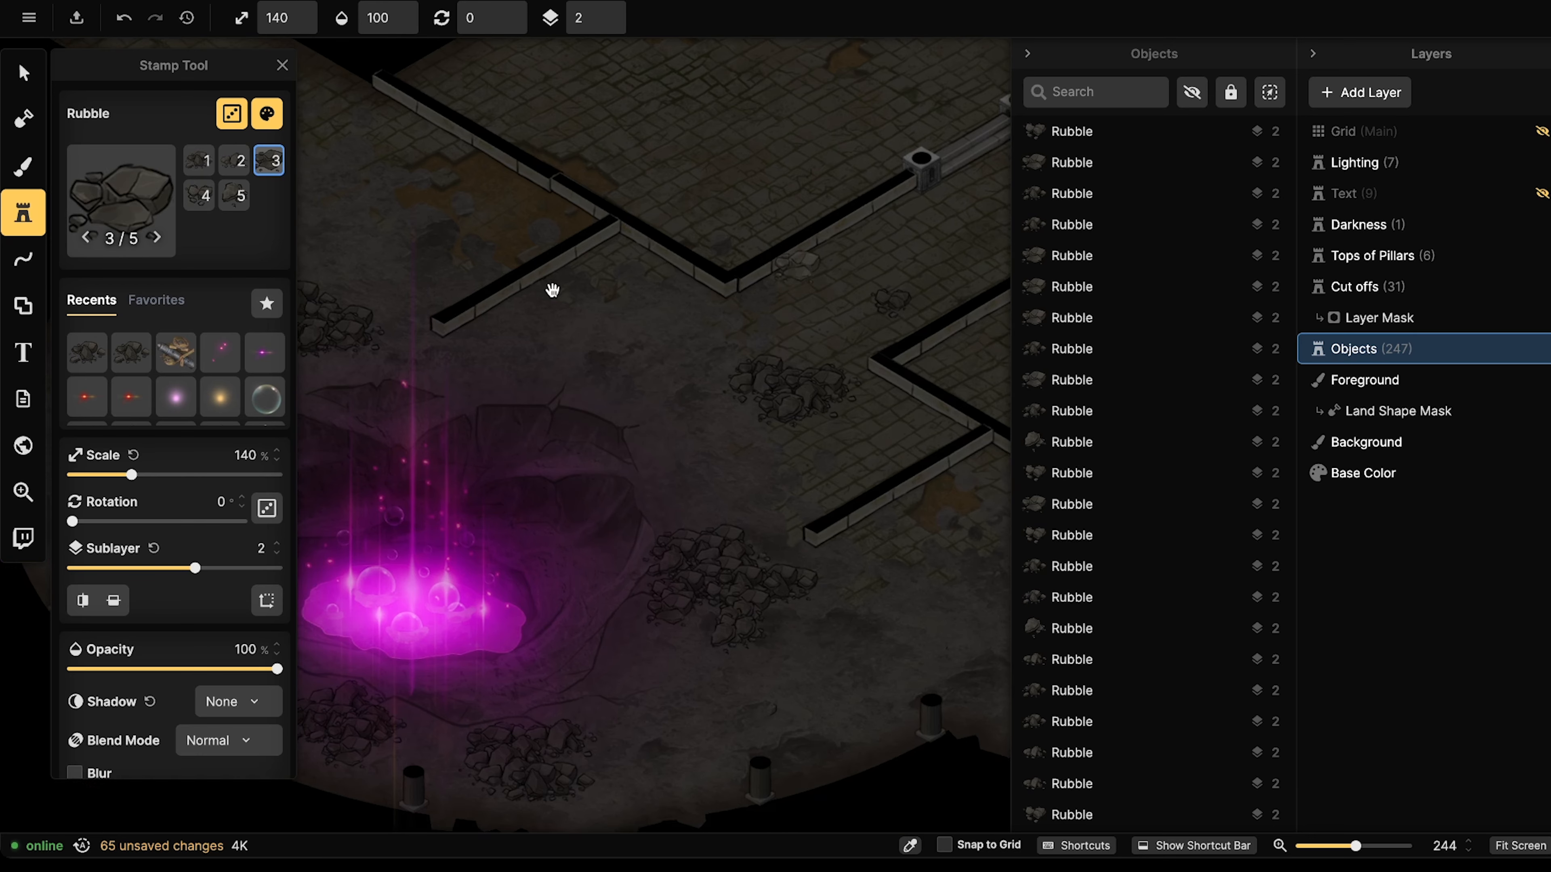
middle_click_drag(552, 290, 731, 297)
scroll(495, 298, "down", 4)
middle_click_drag(485, 298, 534, 293)
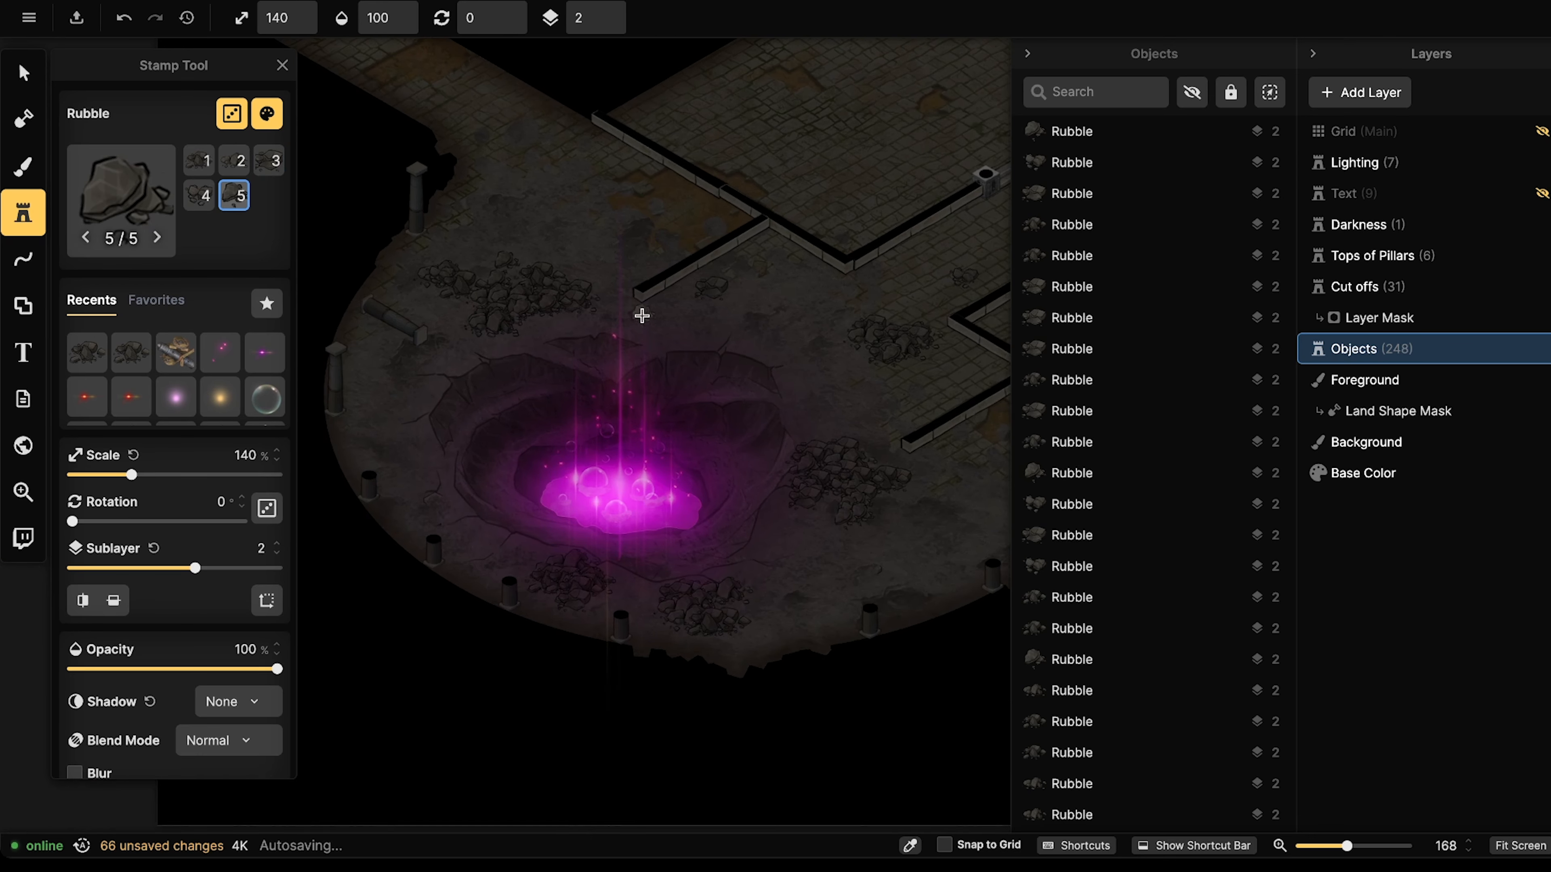
Build a rubble pile beside the standing column west of the pool, and extend the pile near the fallen column.
scroll(640, 315, "up", 4)
middle_click_drag(467, 360, 711, 231)
mouse_move(512, 329)
left_mouse_down()
mouse_move(530, 270)
mouse_move(505, 263)
mouse_move(504, 320)
mouse_move(534, 370)
left_mouse_up()
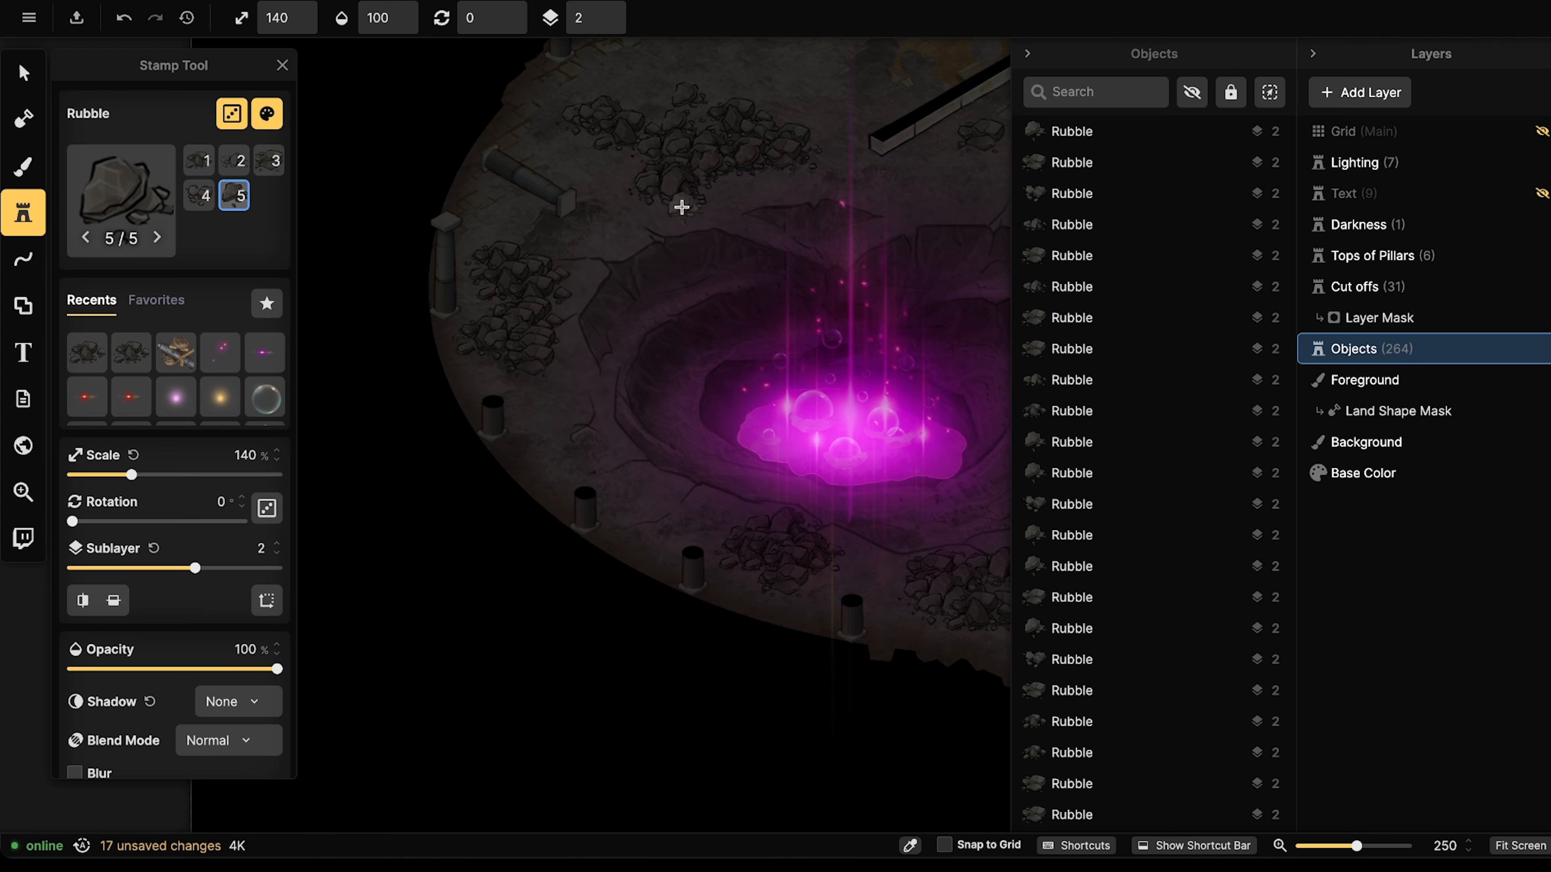
left_click(608, 168)
left_click(626, 201)
left_click(625, 204)
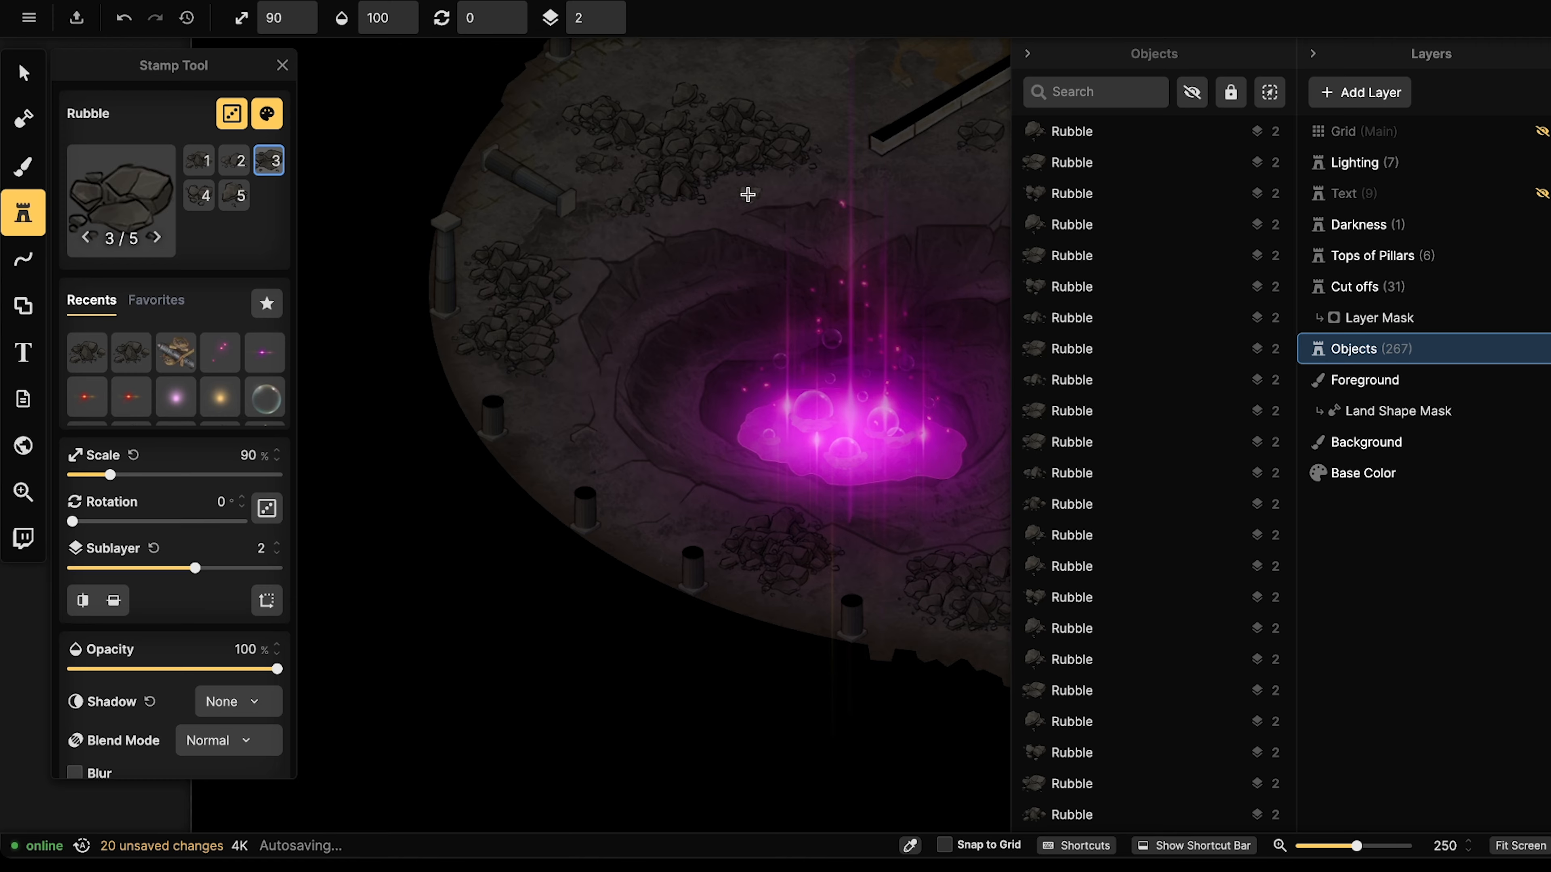
Scatter smaller 90% Rubble stamps around the pile by the standing column, along the western rim, and around the front pile.
left_click(586, 266)
left_click(585, 250)
left_click(584, 283)
left_click(551, 404)
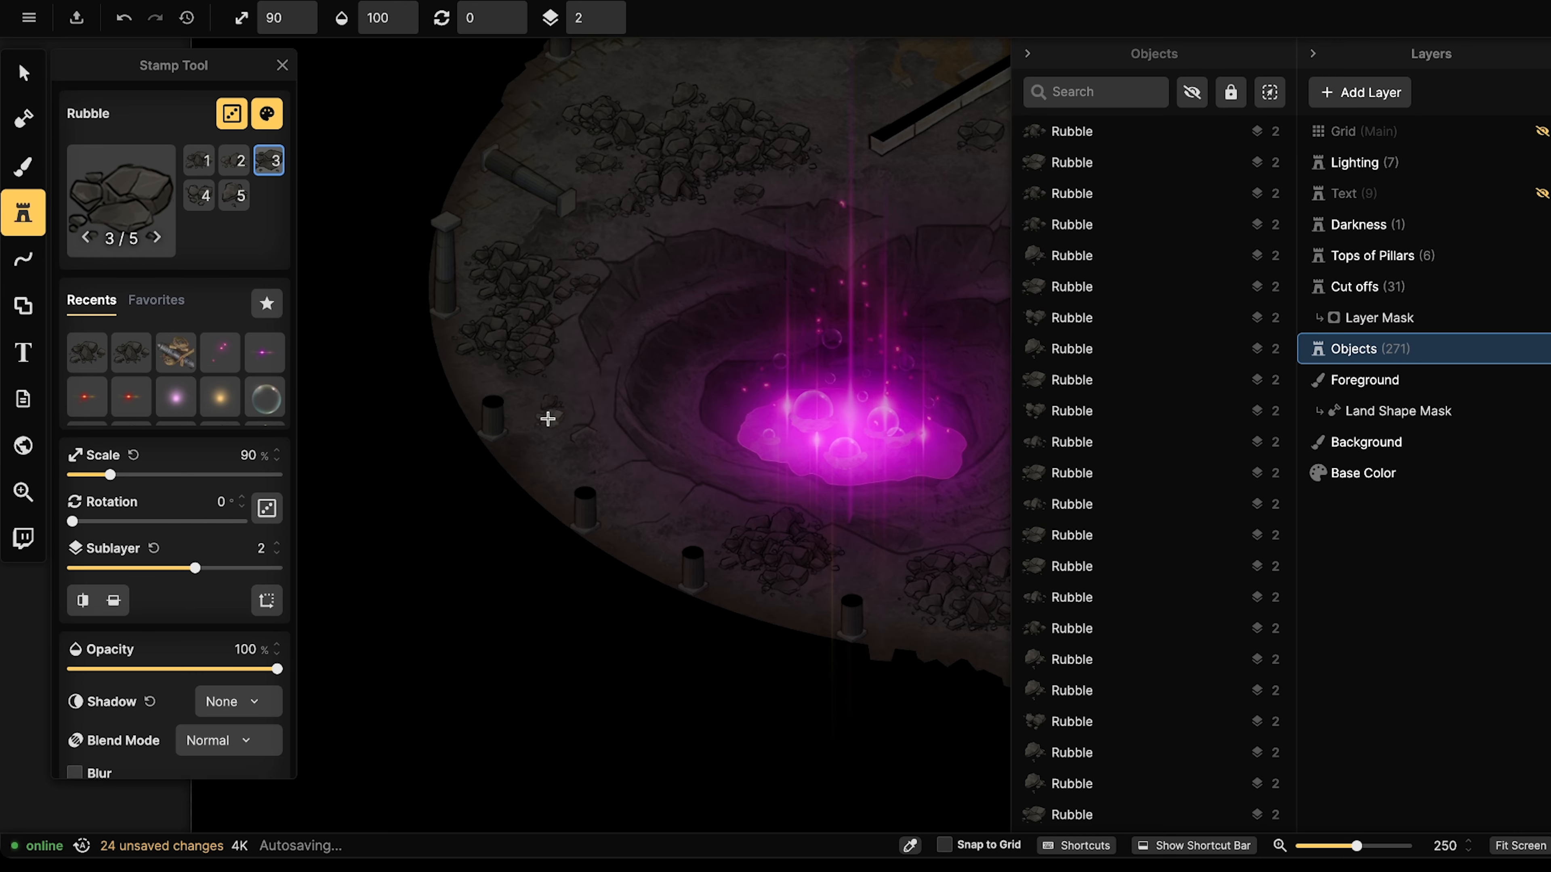
left_click(541, 423)
left_click(752, 539)
left_click(712, 529)
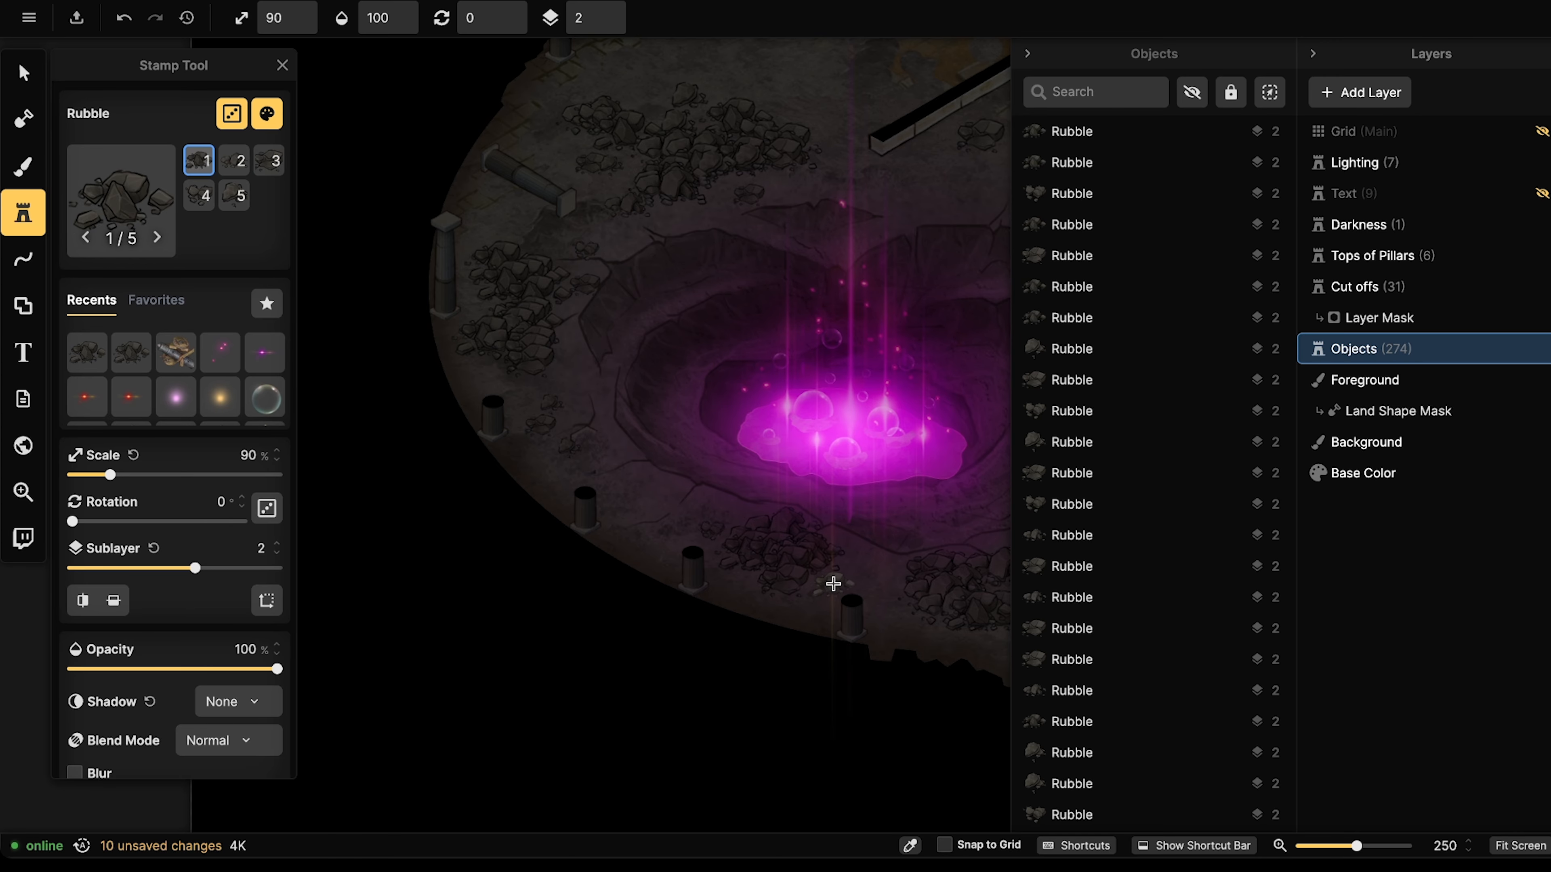
Scatter small 90% Rubble stamps around the two front piles south of the pool, out toward the map's broken edge.
left_click(832, 583)
left_click(790, 607)
right_click_drag(812, 538, 481, 299)
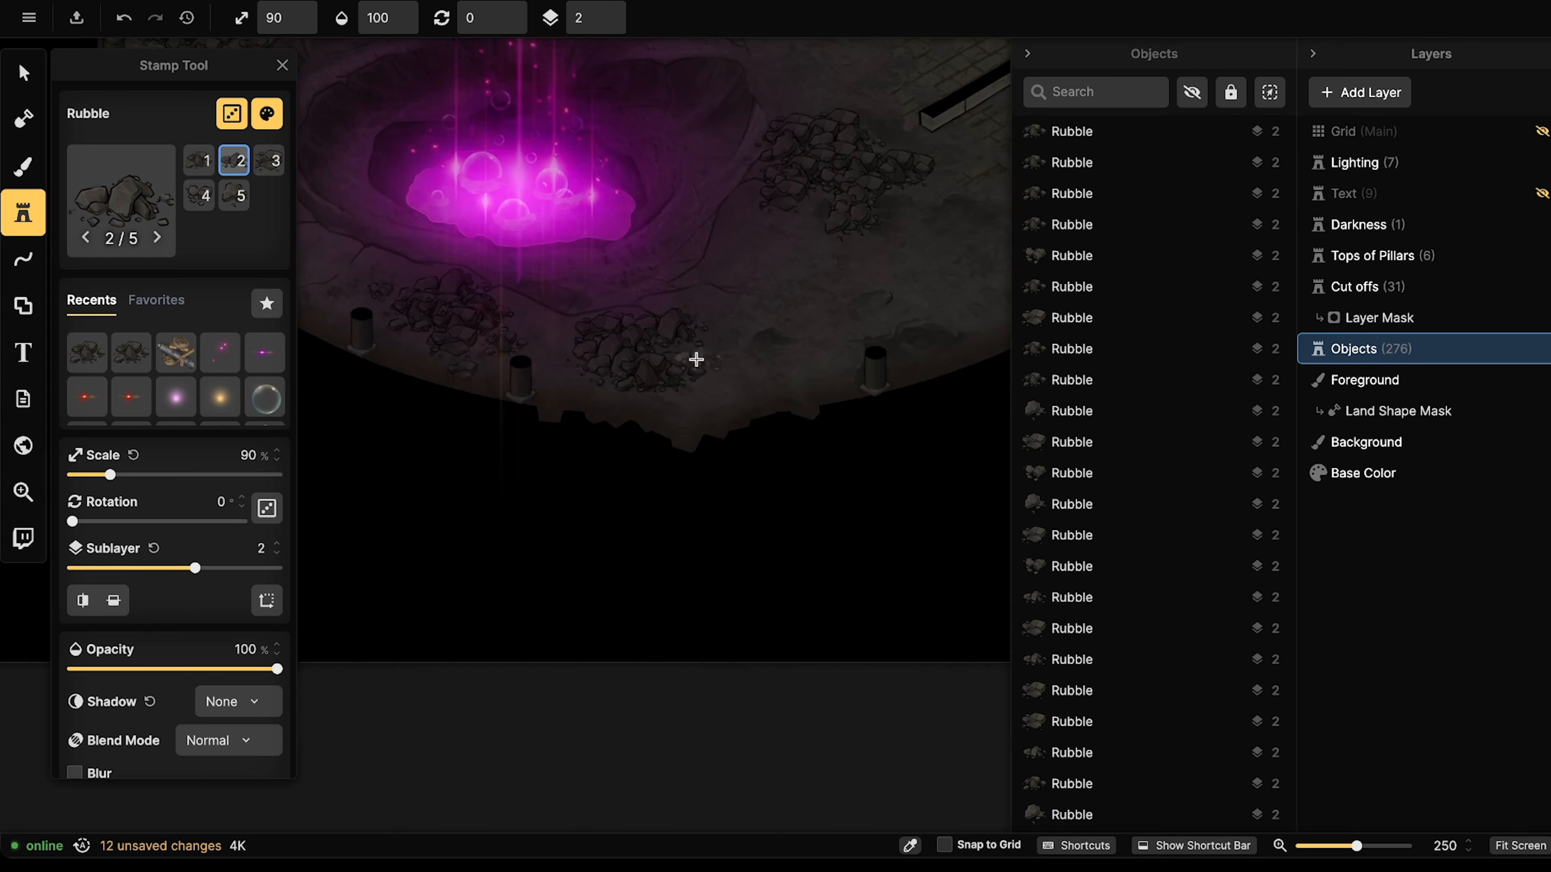
left_click(724, 386)
left_click(706, 411)
Scatter 90% Rubble stamps around the large pile east of the pool and on the floor just north of it.
left_click(760, 274)
left_click(789, 236)
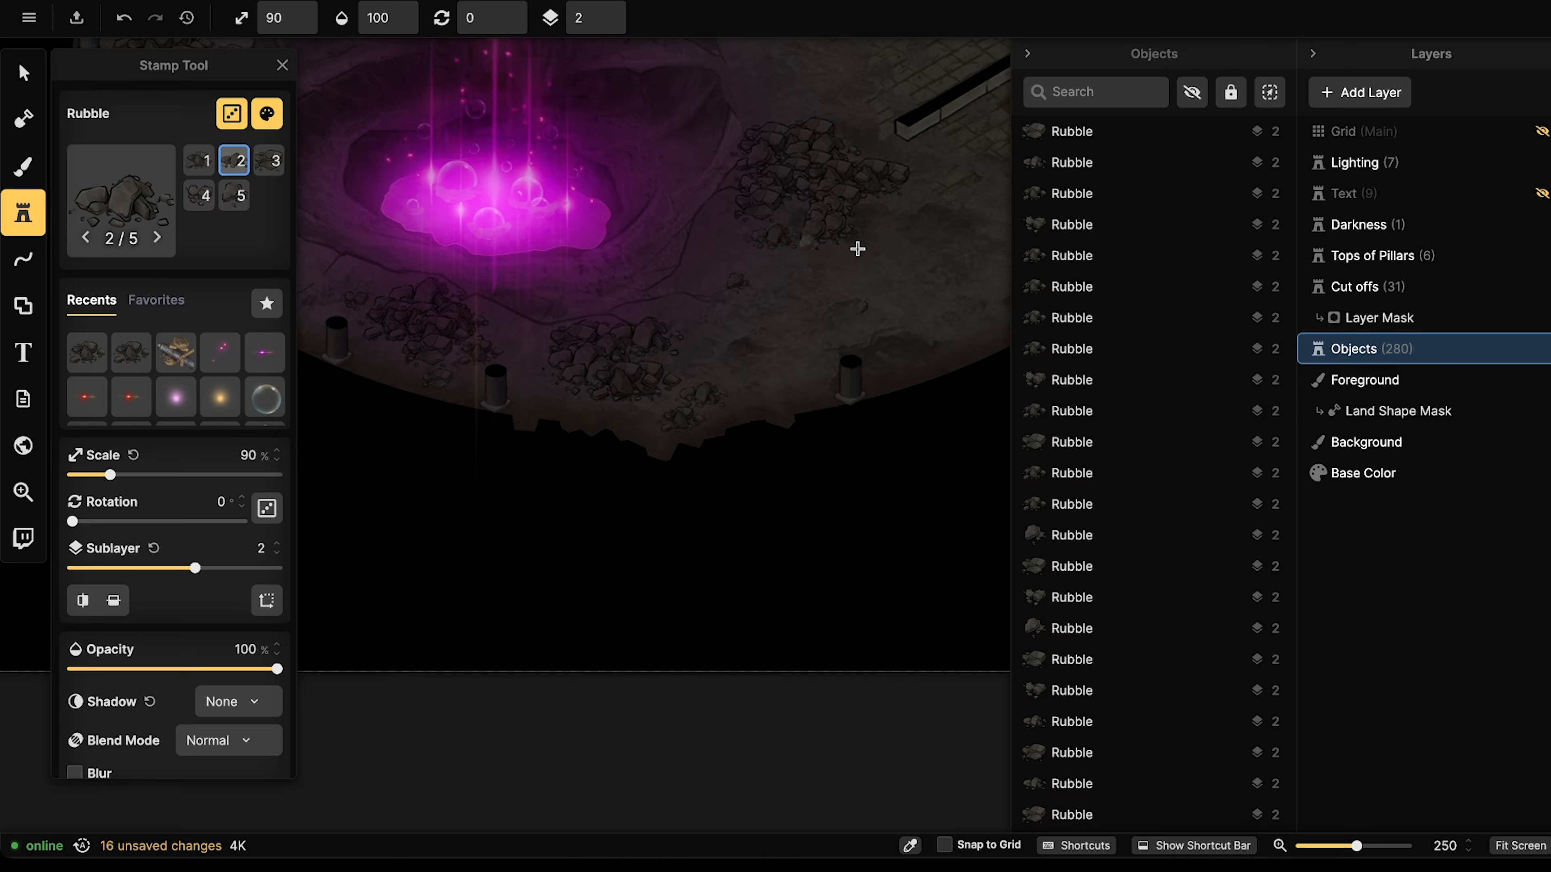
left_click(883, 248)
right_click_drag(868, 125, 851, 290)
left_click(834, 263)
left_click(789, 226)
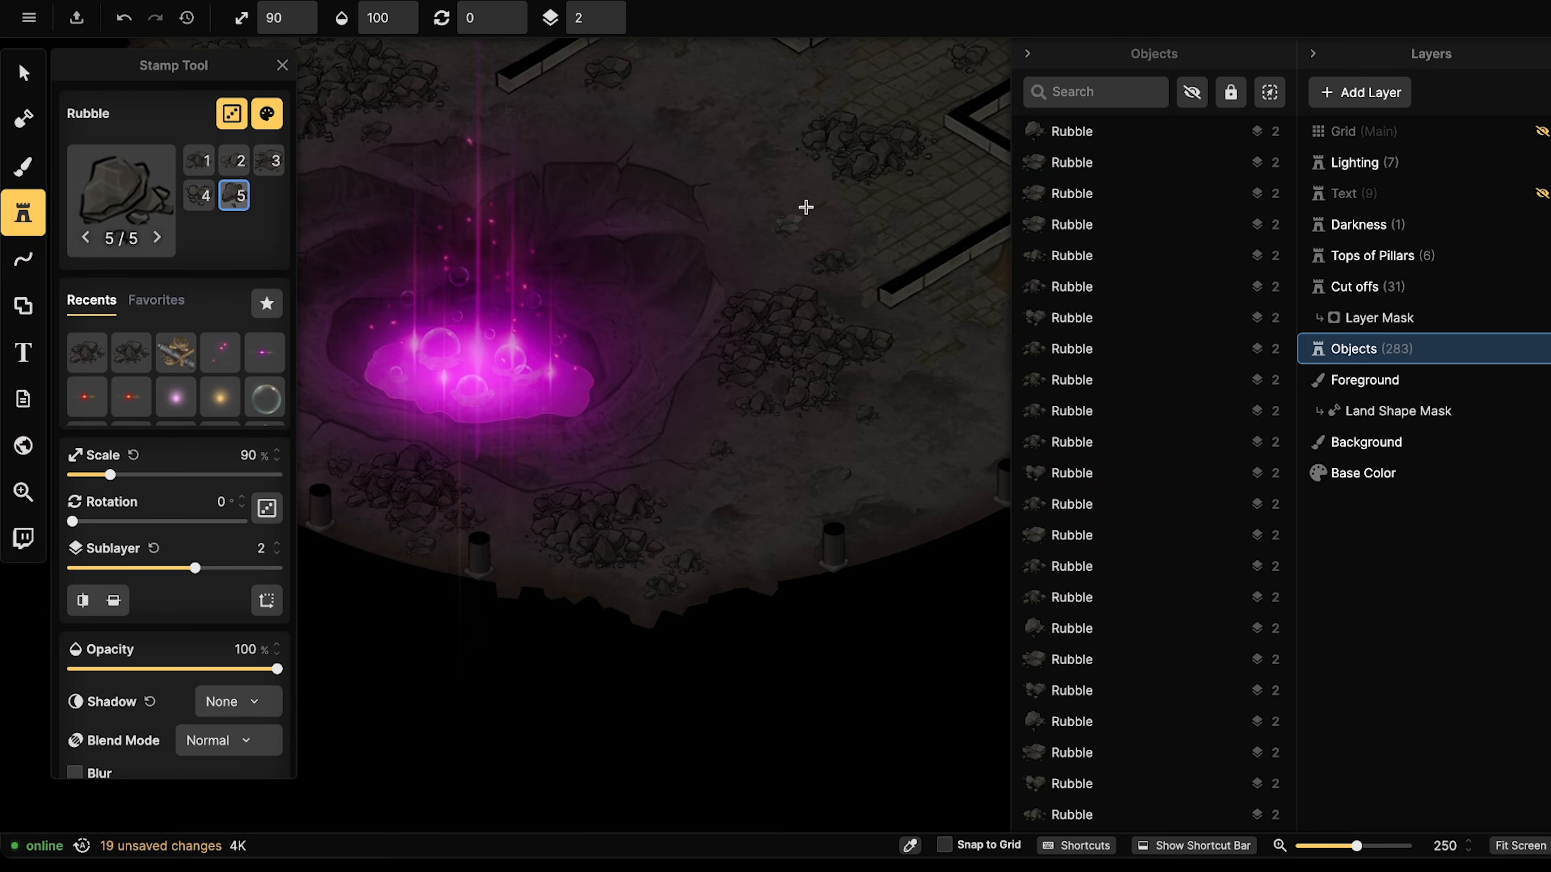
Place small 90% Rubble stamps beside the pile at the wall opening and on the floor below the wall stub.
left_click(818, 191)
left_click(848, 158)
right_click_drag(848, 157, 781, 338)
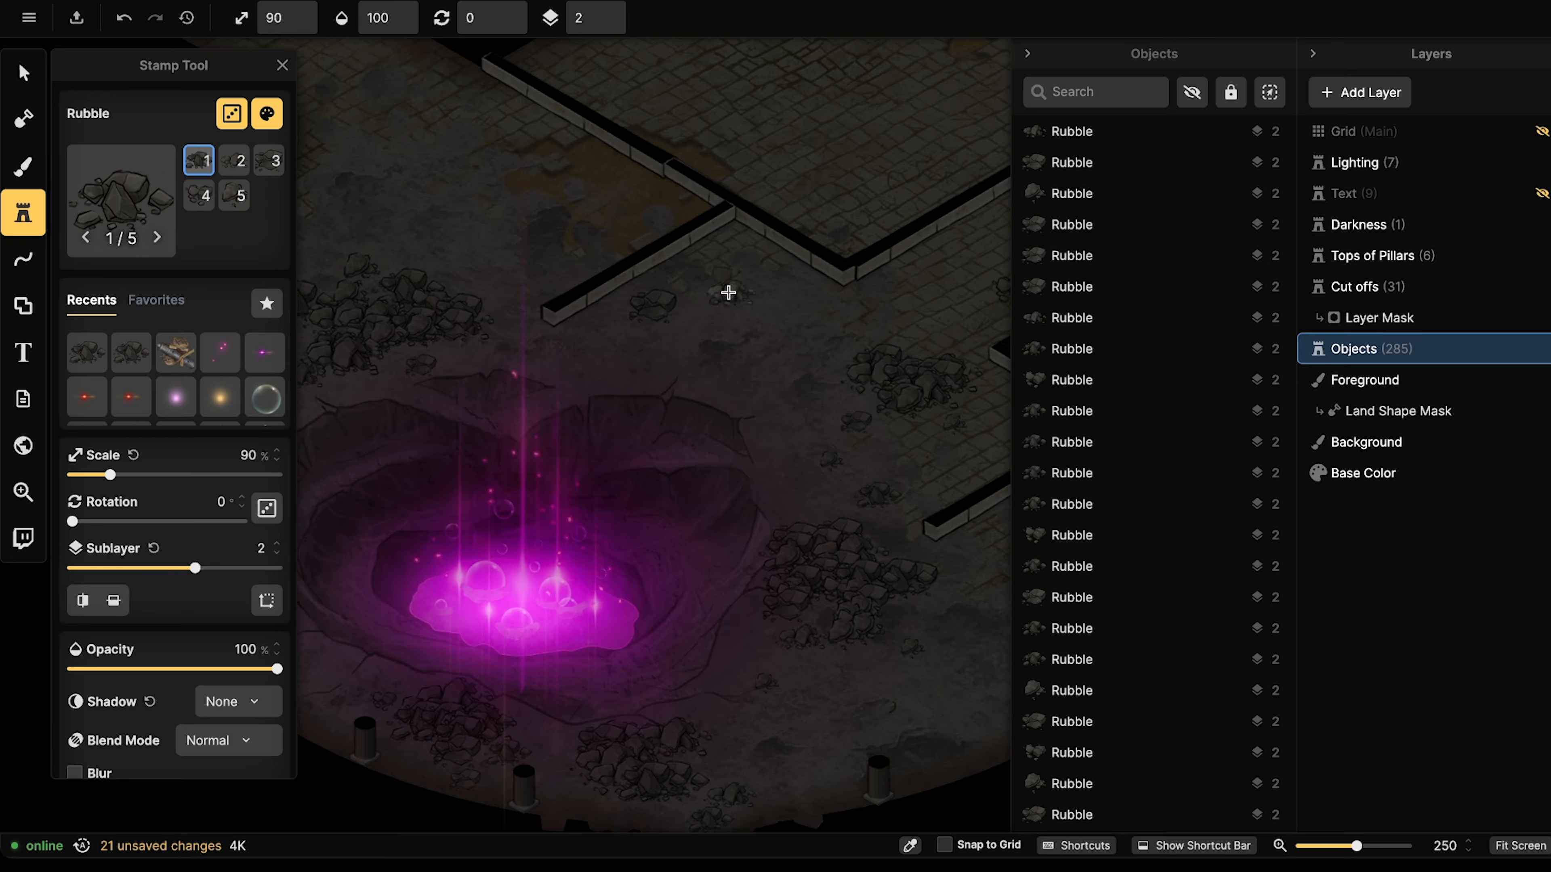
left_click(728, 293)
left_click(725, 338)
Scatter 90% Rubble stamps north of the pool, around the pile by the fallen column and on the open floor above it.
right_click_drag(475, 252, 621, 332)
left_click(615, 333)
left_click(553, 310)
left_click(609, 293)
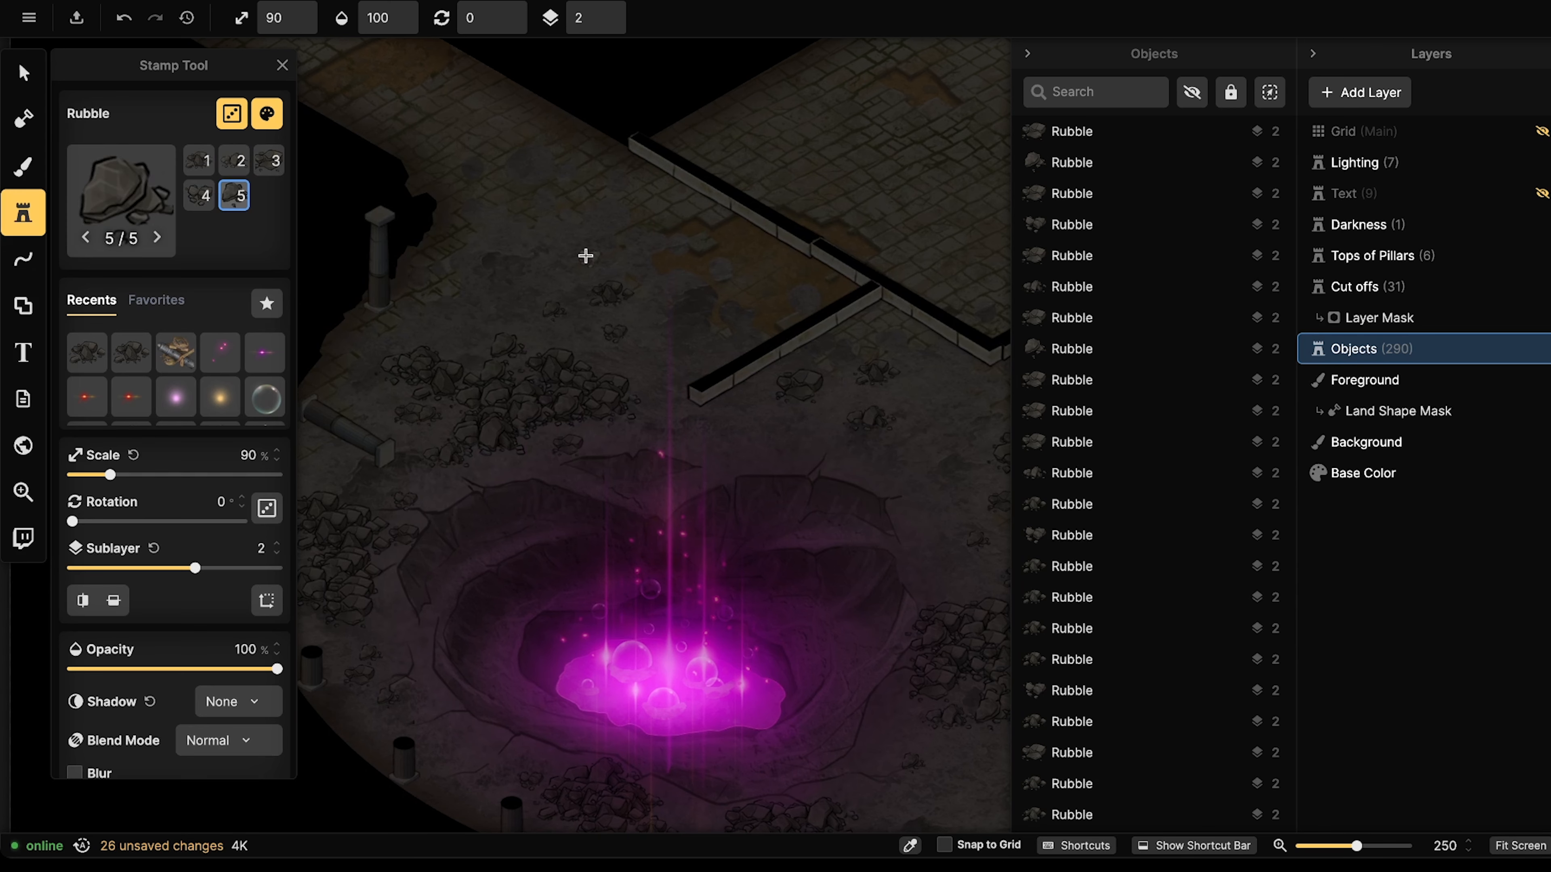
left_click(585, 256)
scroll(428, 233, "down", 4)
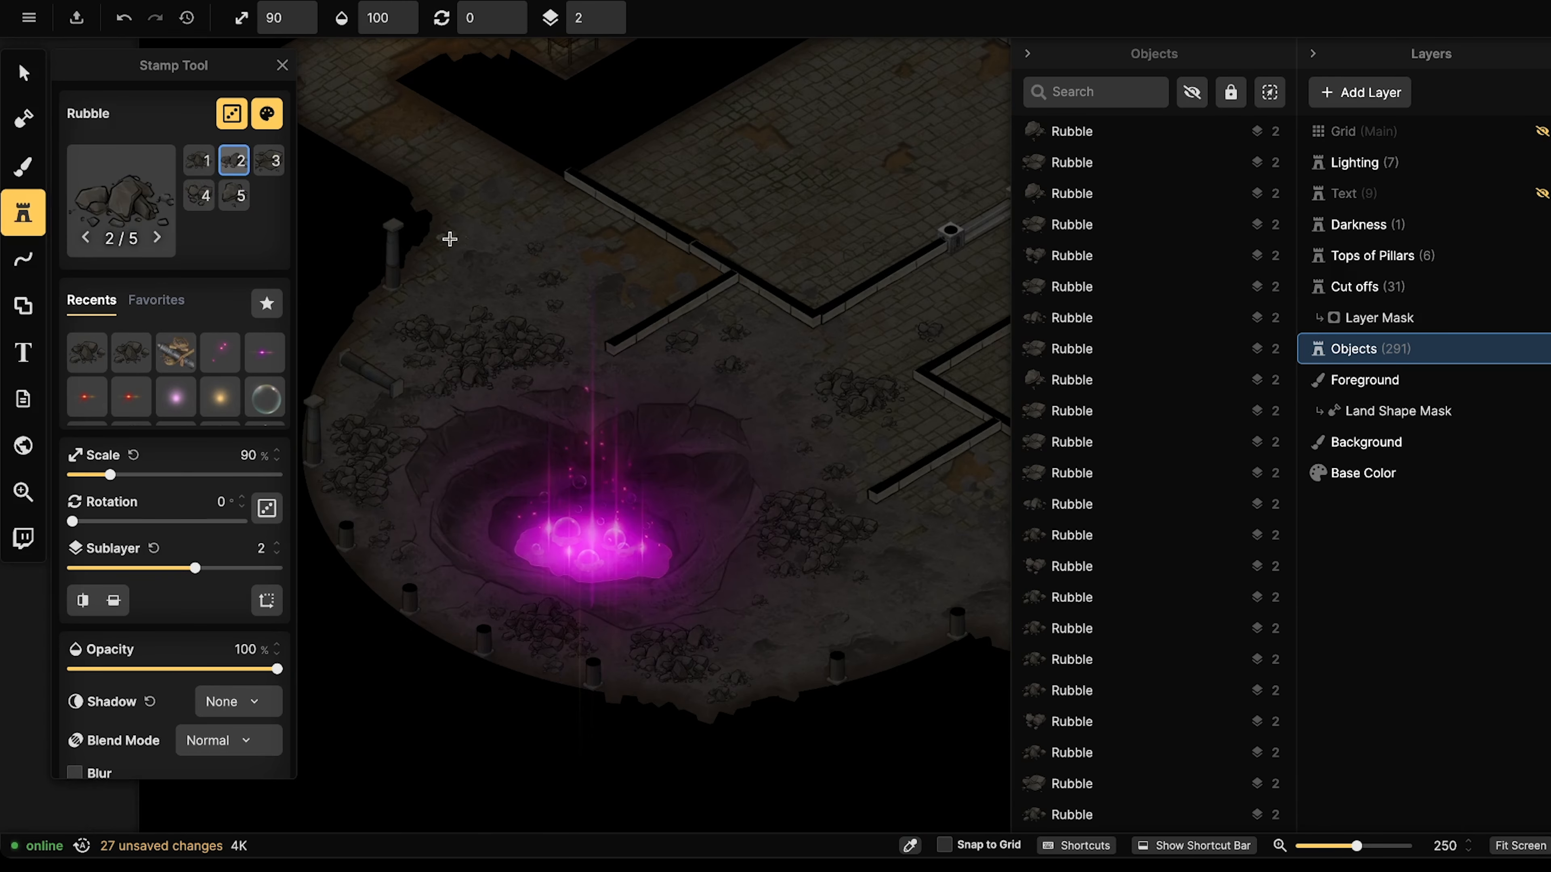
Set up the brush on the Foreground layer with the Small Rocks texture at brush size 45.
left_click(31, 175)
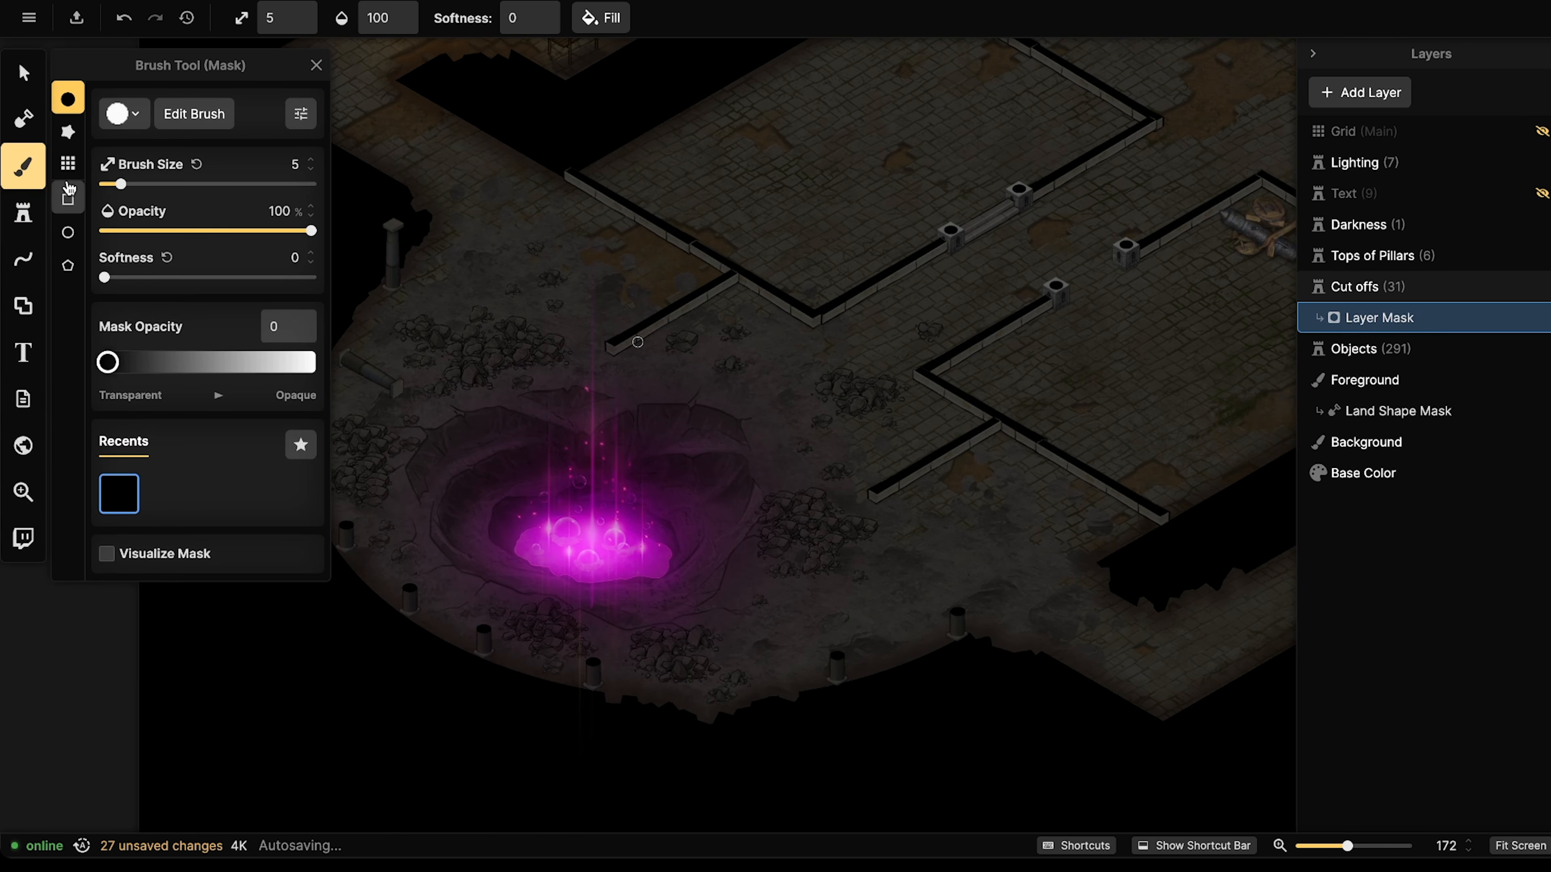
left_click(25, 179)
left_click(26, 178)
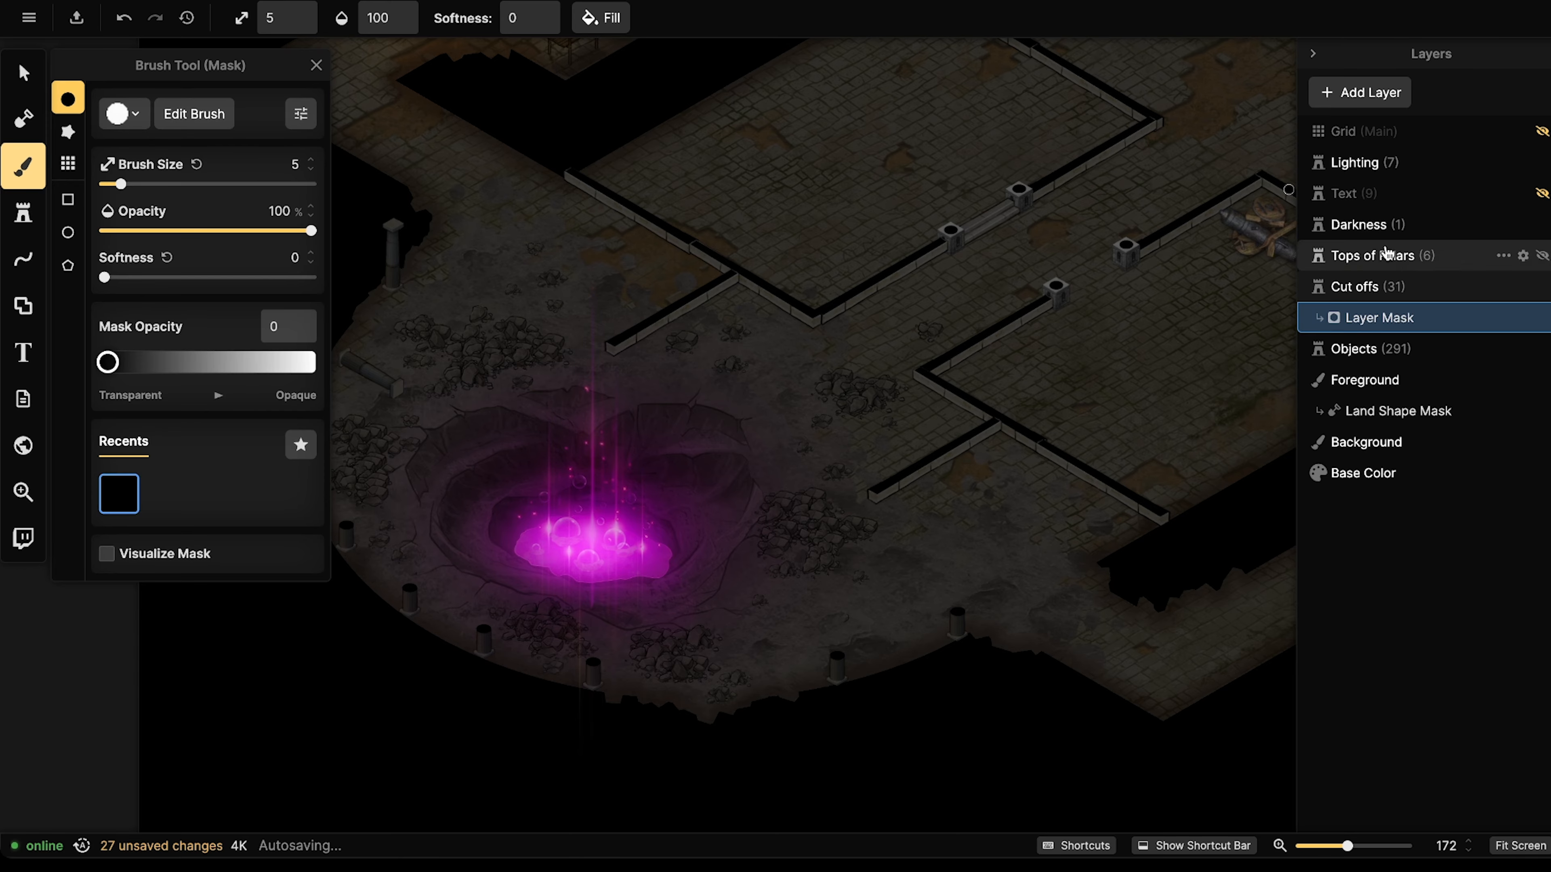
left_click(1367, 380)
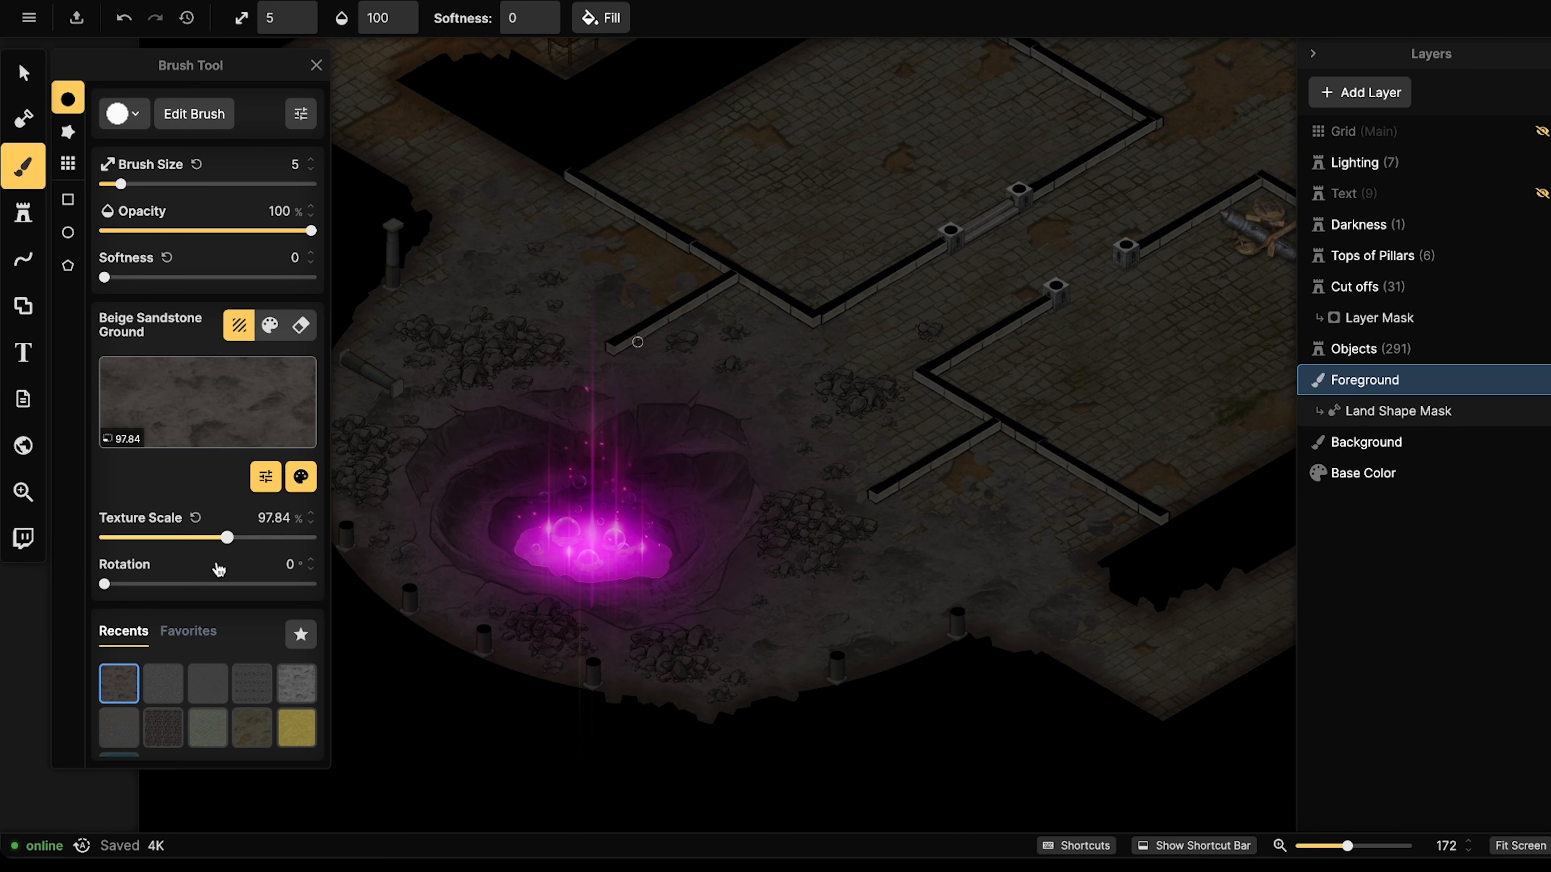
left_click(163, 682)
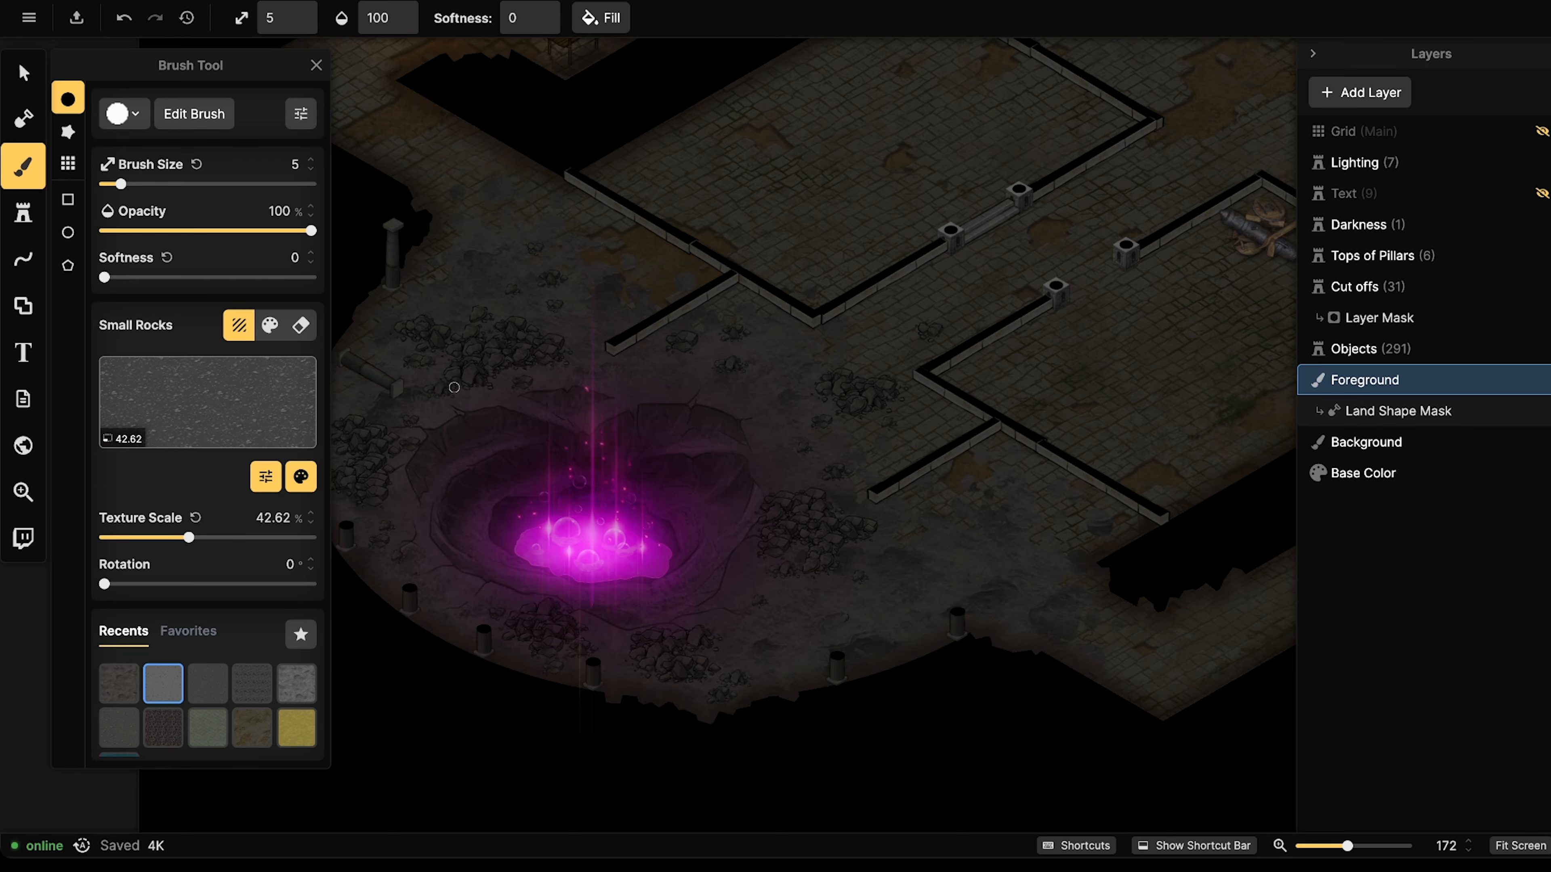
middle_click_drag(458, 384, 581, 378)
scroll(591, 365, "up", 5)
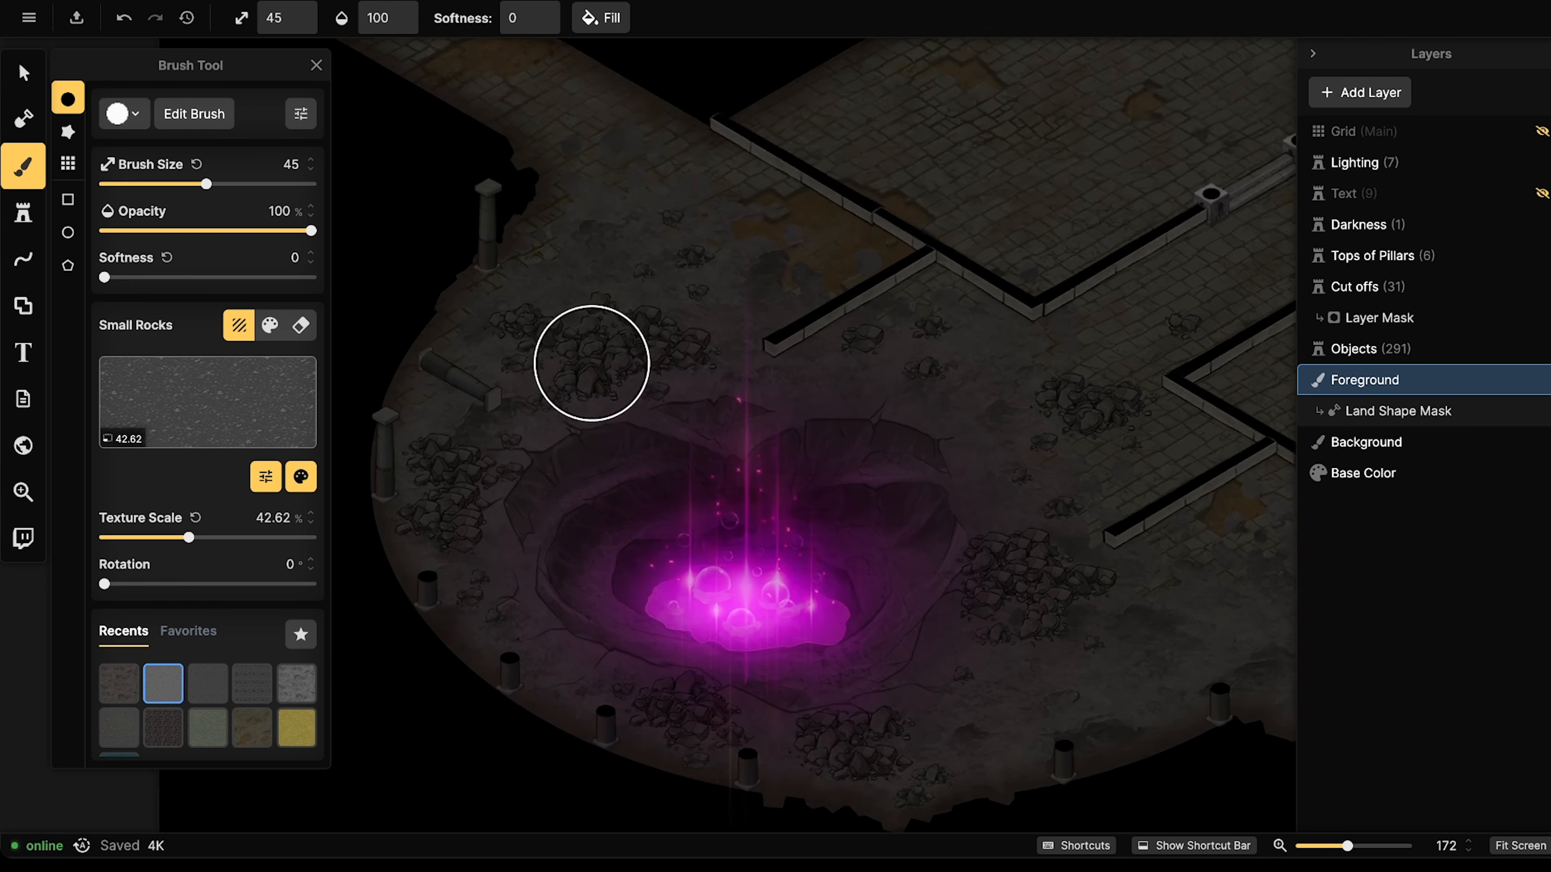
Paint Small Rocks texture around the northern rubble pile and along the western pile beside the standing column.
left_click(573, 340)
left_click(568, 318)
left_click(562, 287)
left_click(545, 305)
left_click(501, 342)
left_click(667, 321)
left_click(694, 323)
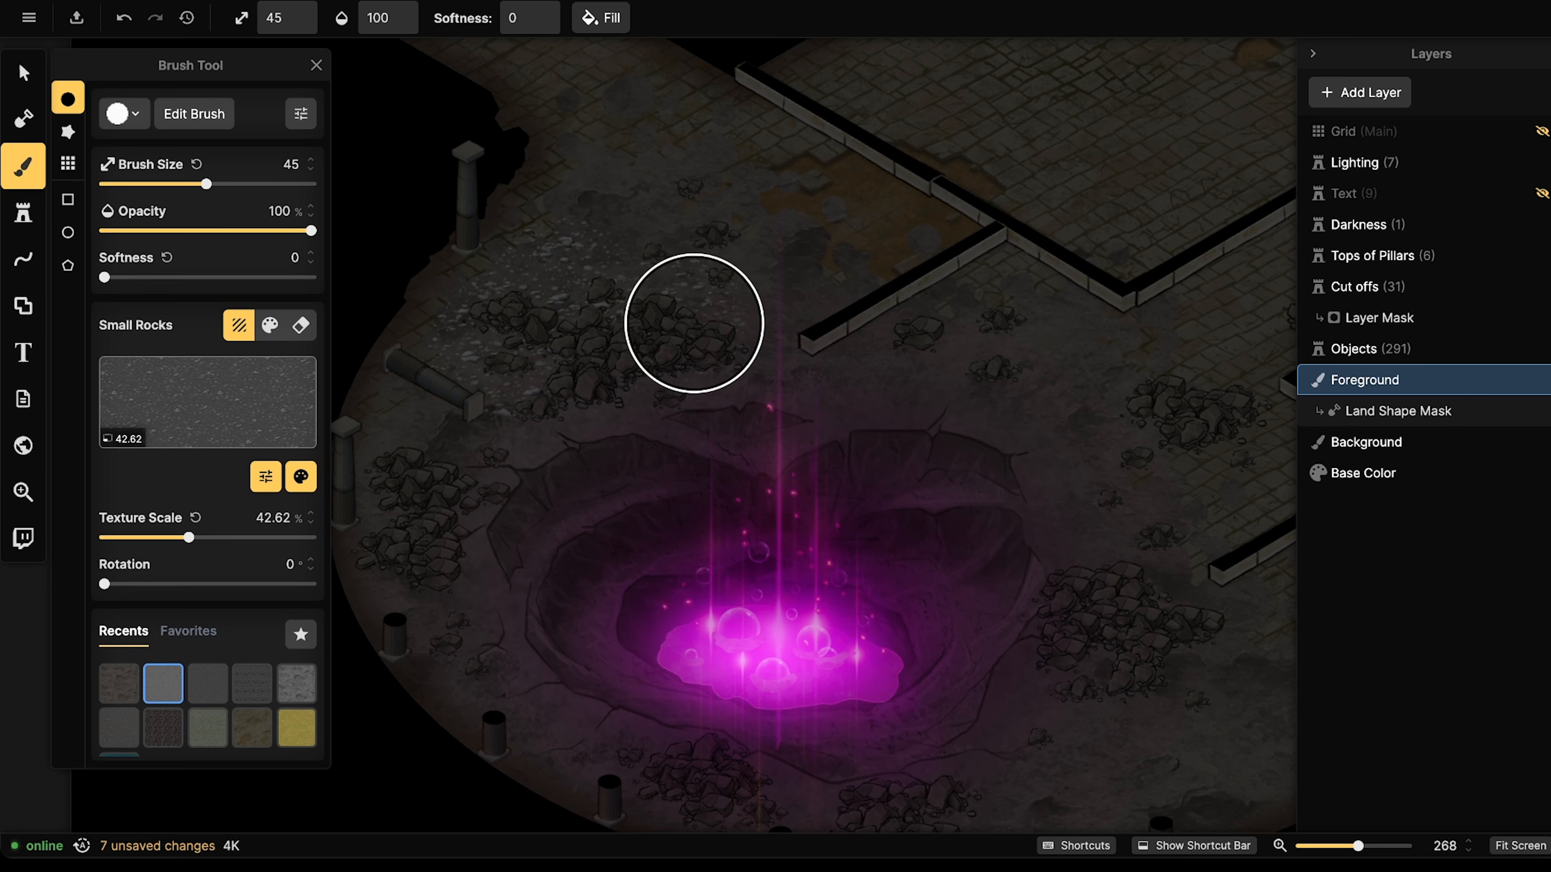
left_click(718, 298)
left_click(725, 309)
left_click(544, 388)
left_click(503, 398)
left_click(444, 489)
left_click(427, 505)
left_click(405, 517)
left_click(415, 573)
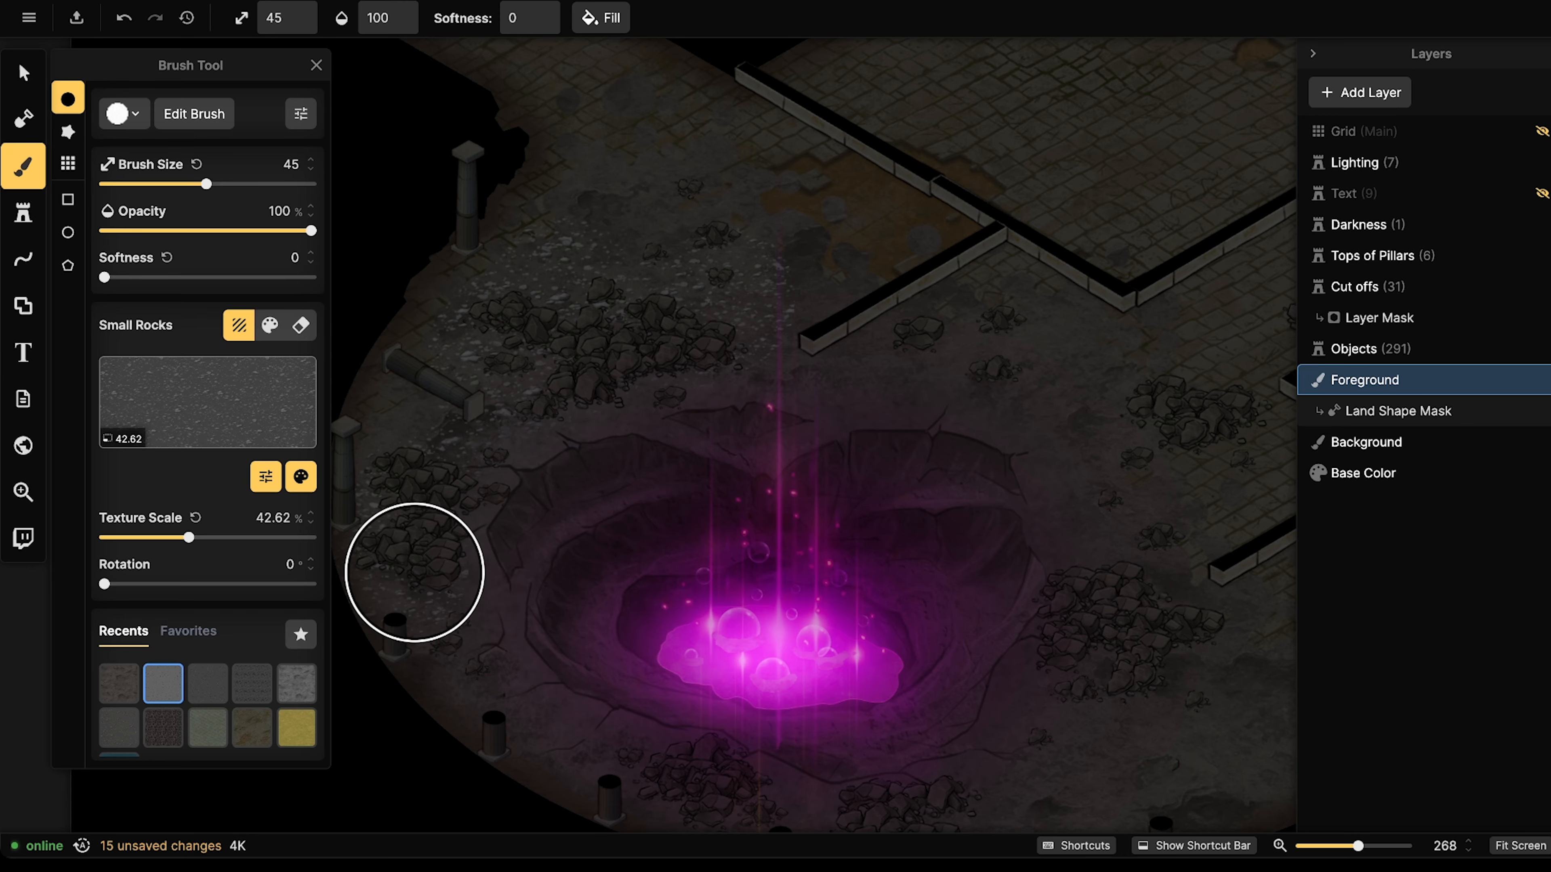
left_click(465, 617)
left_click(468, 633)
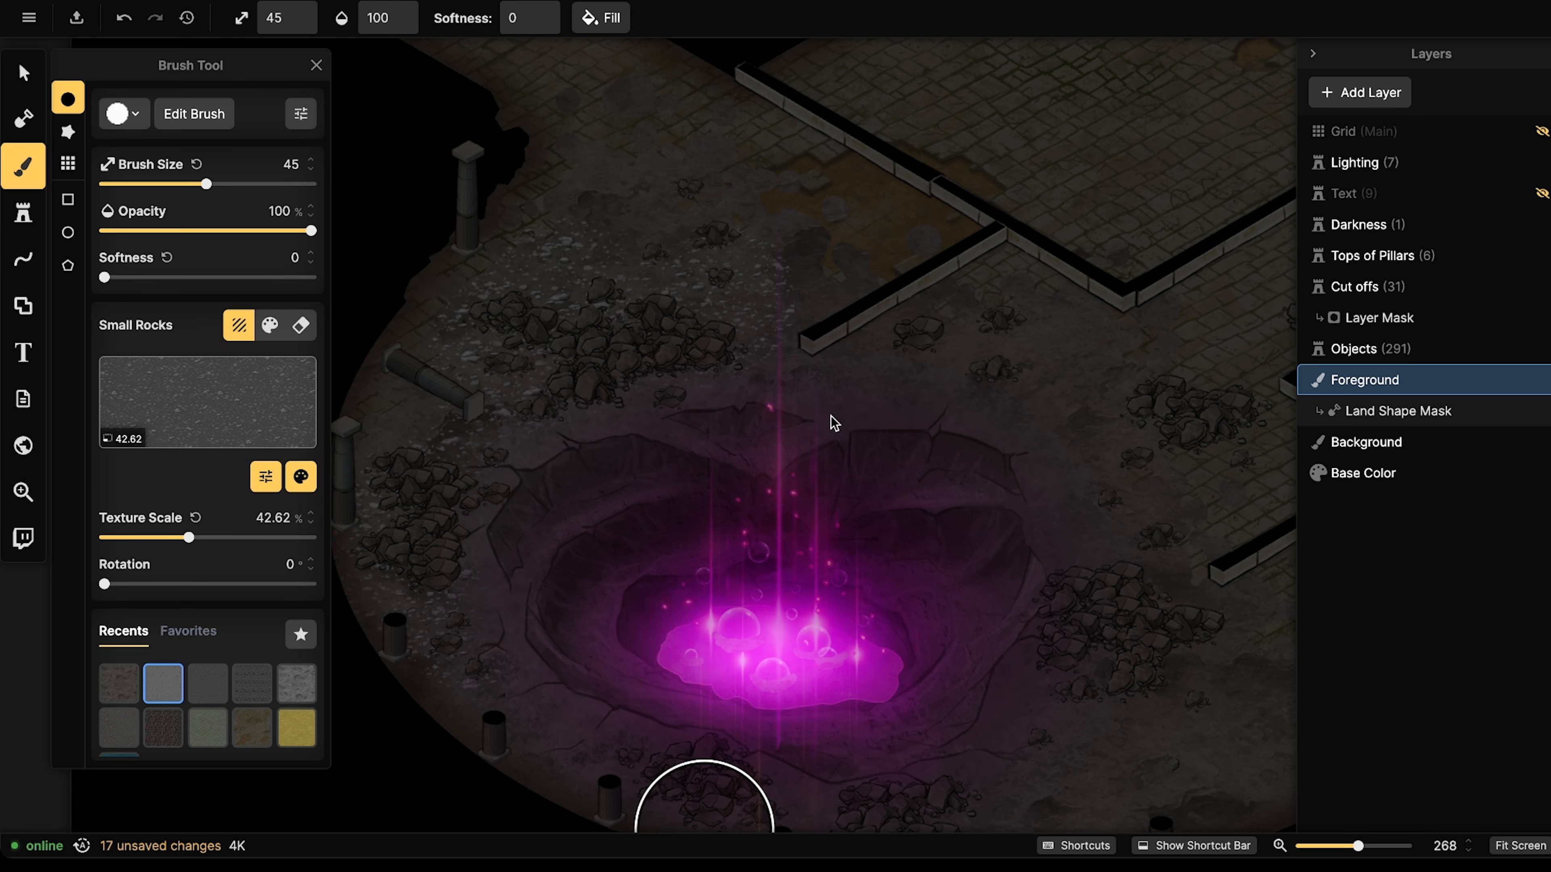
scroll(732, 367, "down", 2)
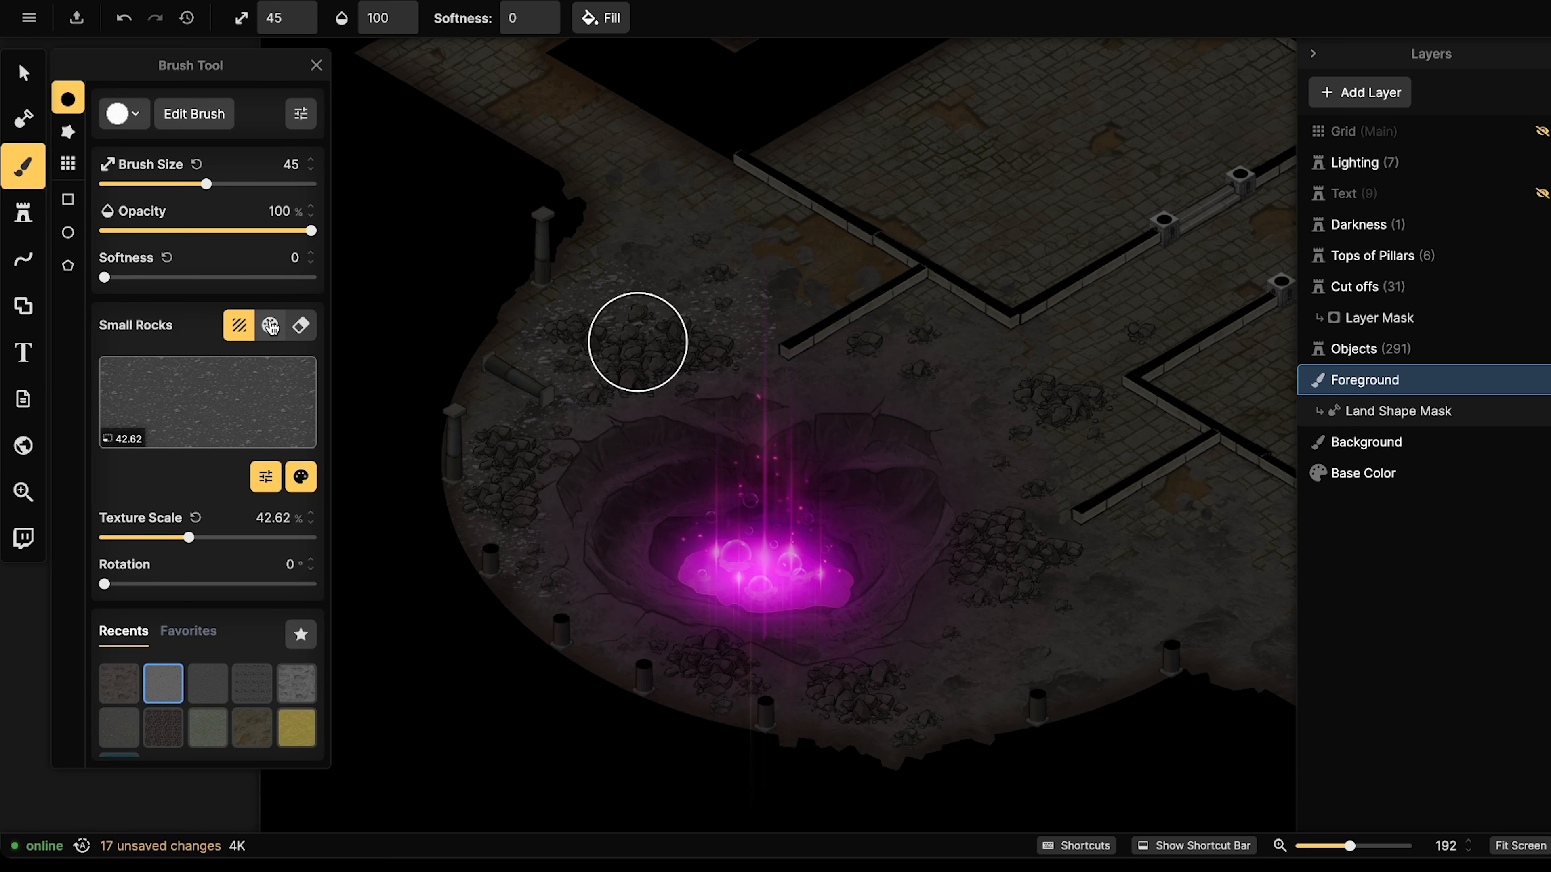
left_click(270, 325)
left_click(315, 65)
left_click(22, 74)
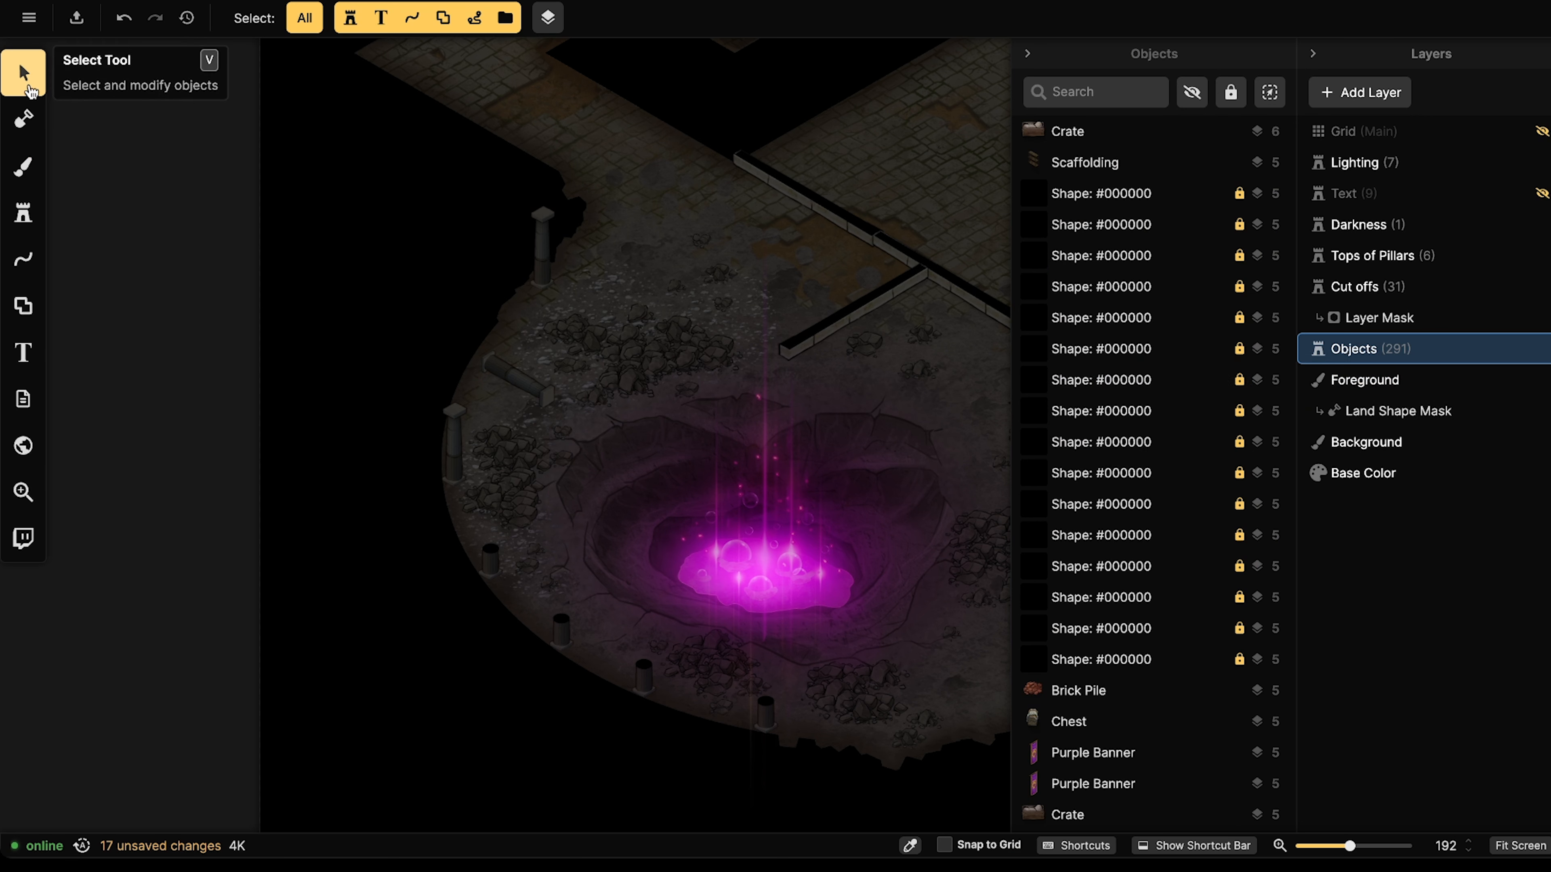
left_click_drag(595, 338, 661, 393)
scroll(680, 367, "up", 2)
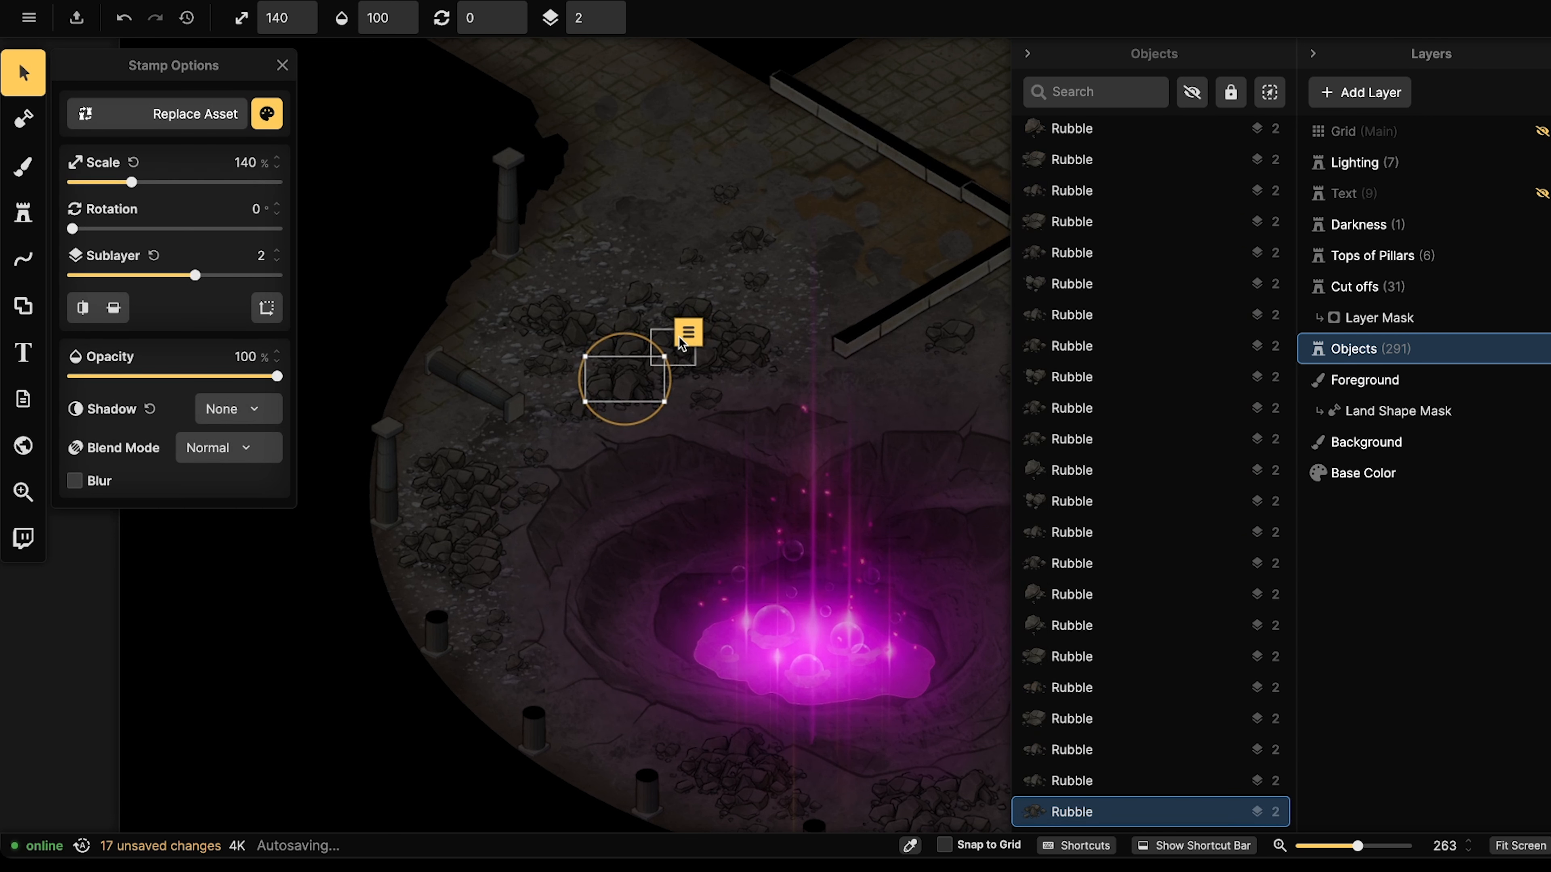
left_click(682, 341)
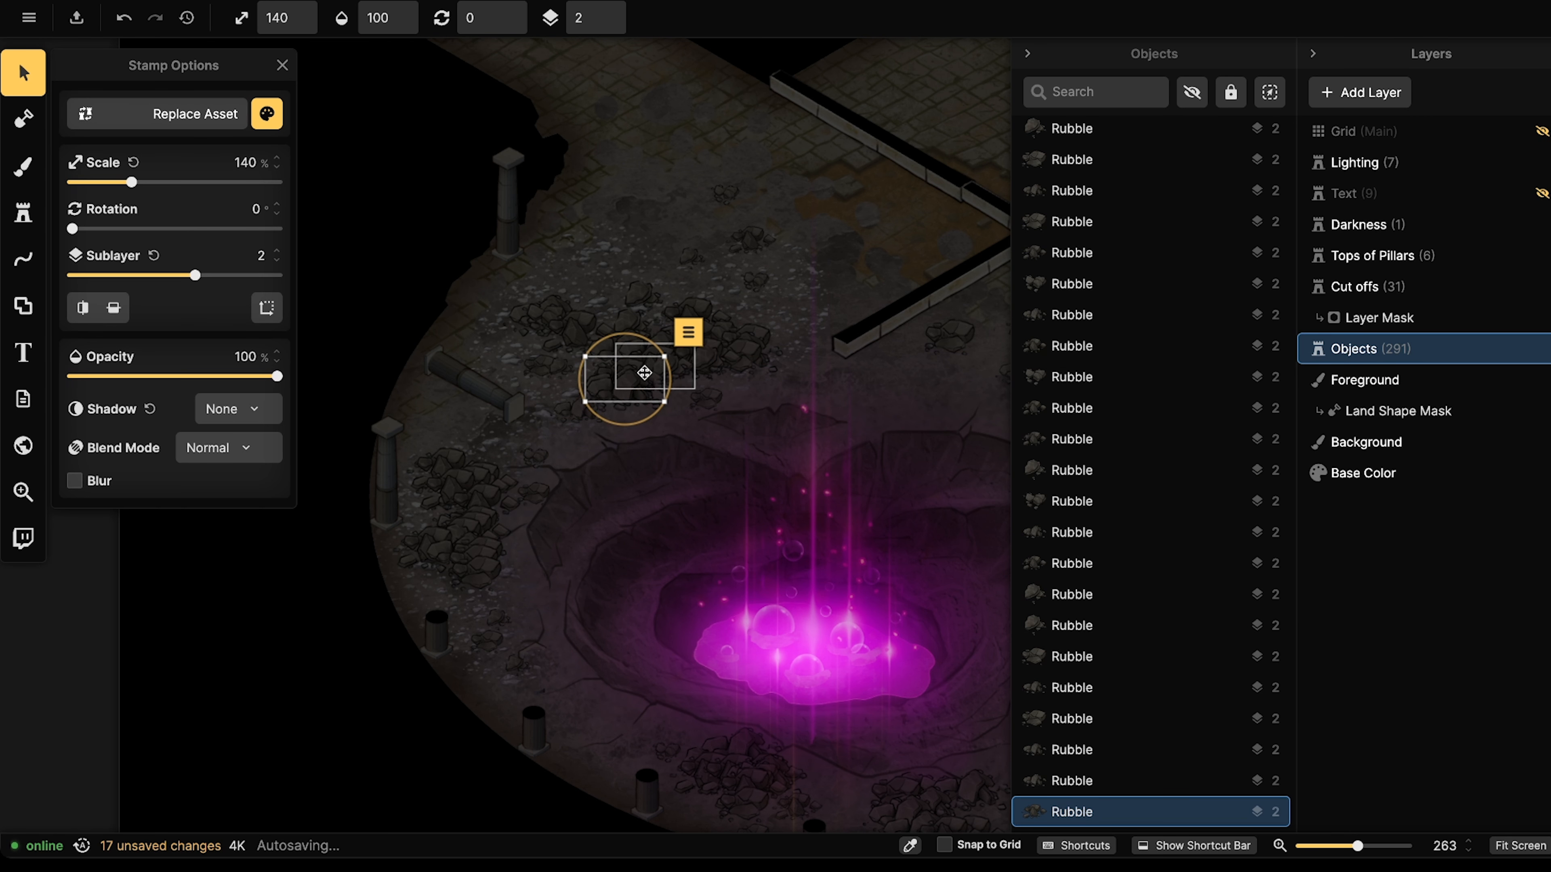
left_click(23, 166)
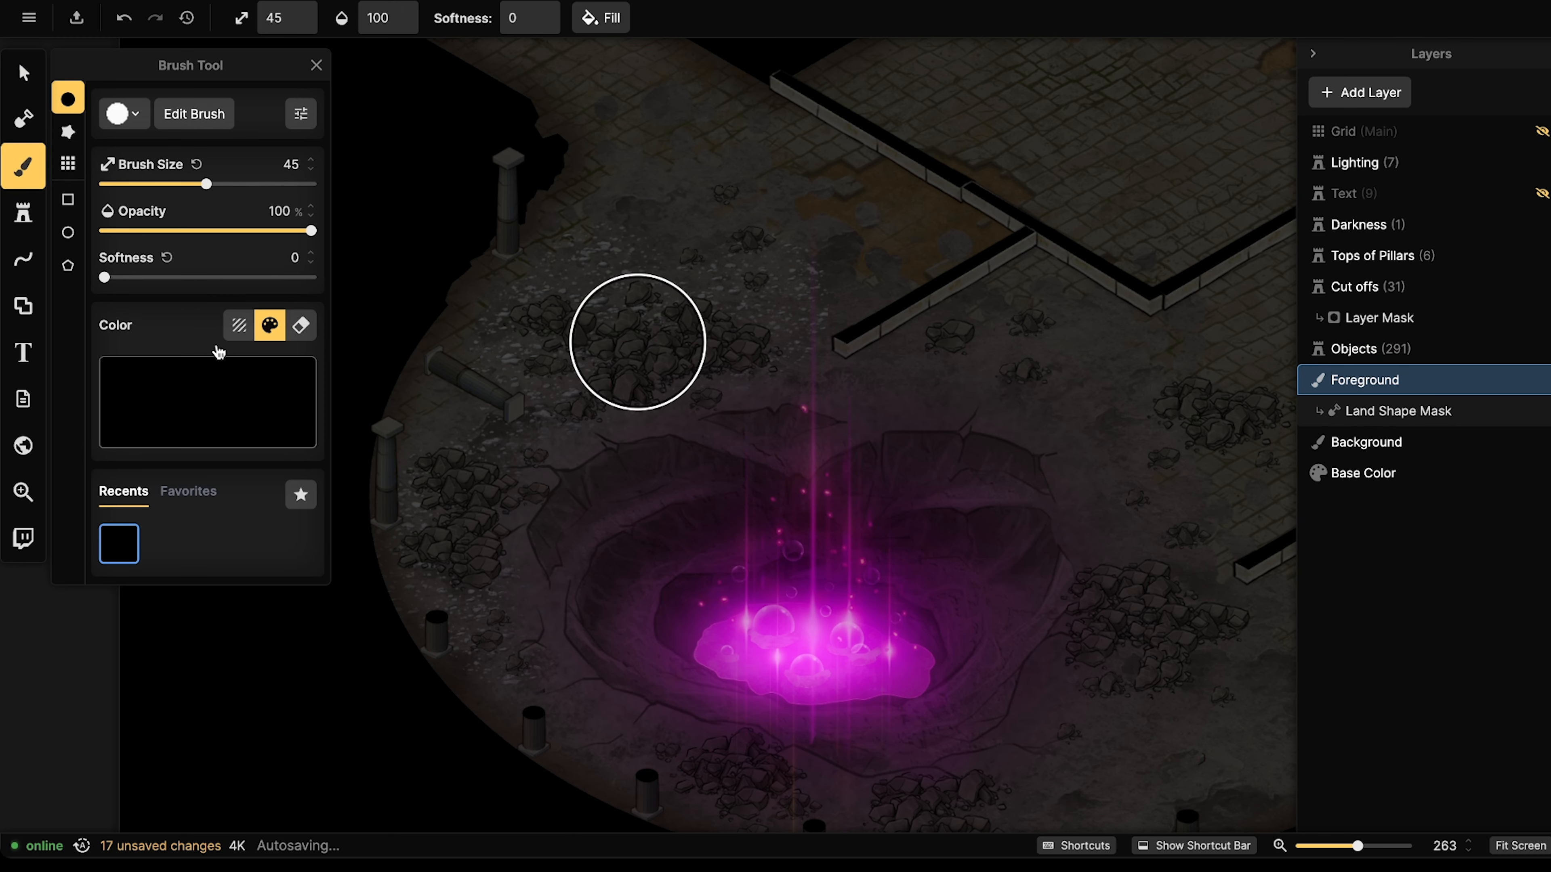
left_click(238, 325)
left_click(207, 391)
key("Escape")
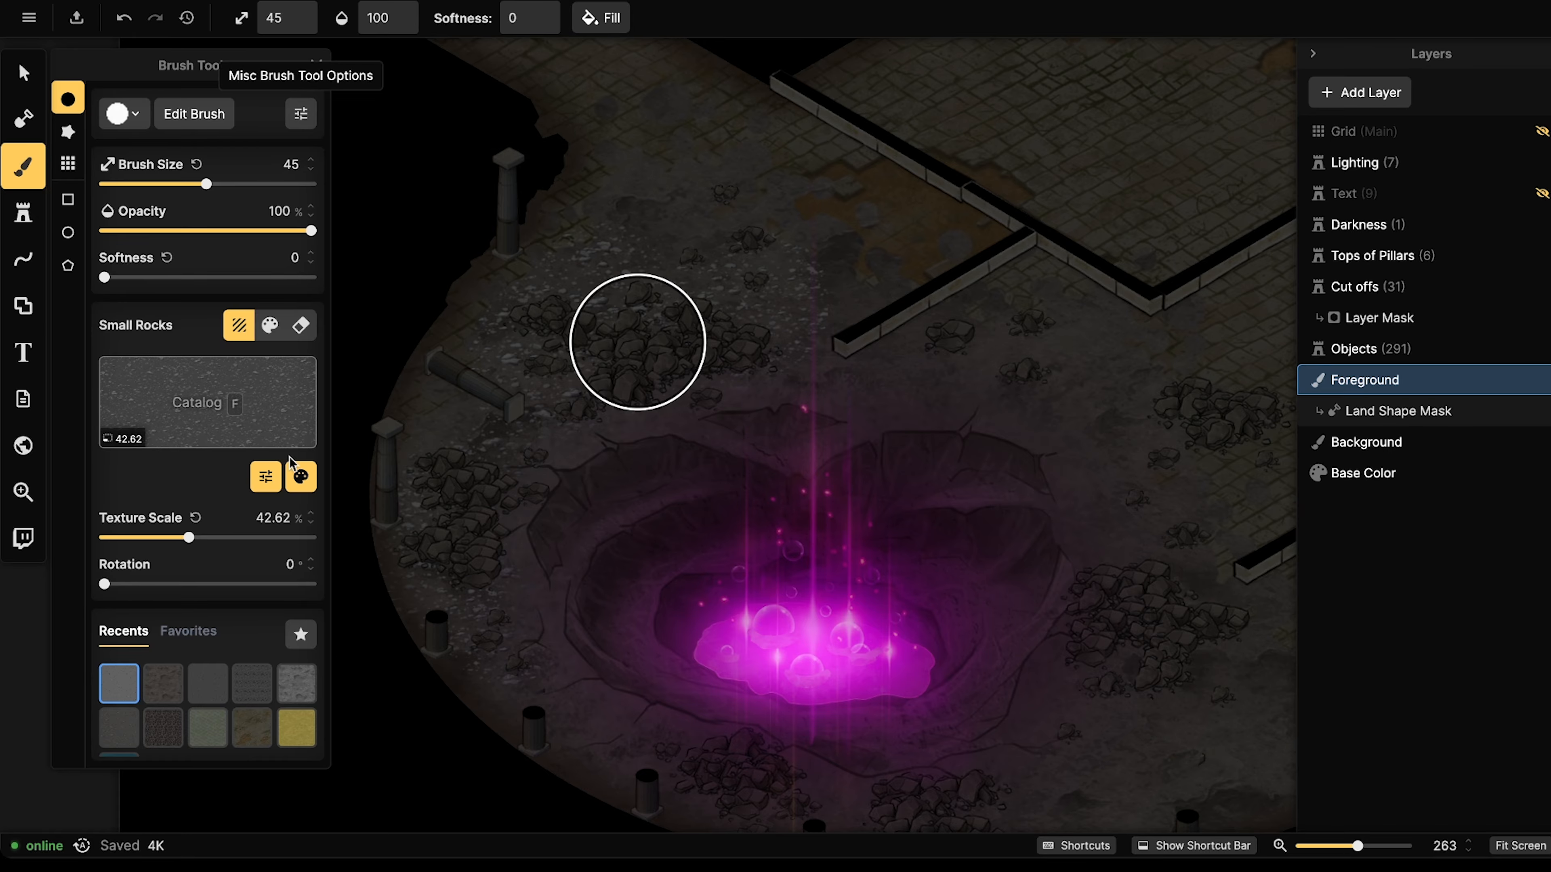
Set the Small Rocks texture's brightness to 38 and repaint it around the northern rubble pile and the upper western pile.
left_click(301, 477)
left_click_drag(394, 527, 392, 527)
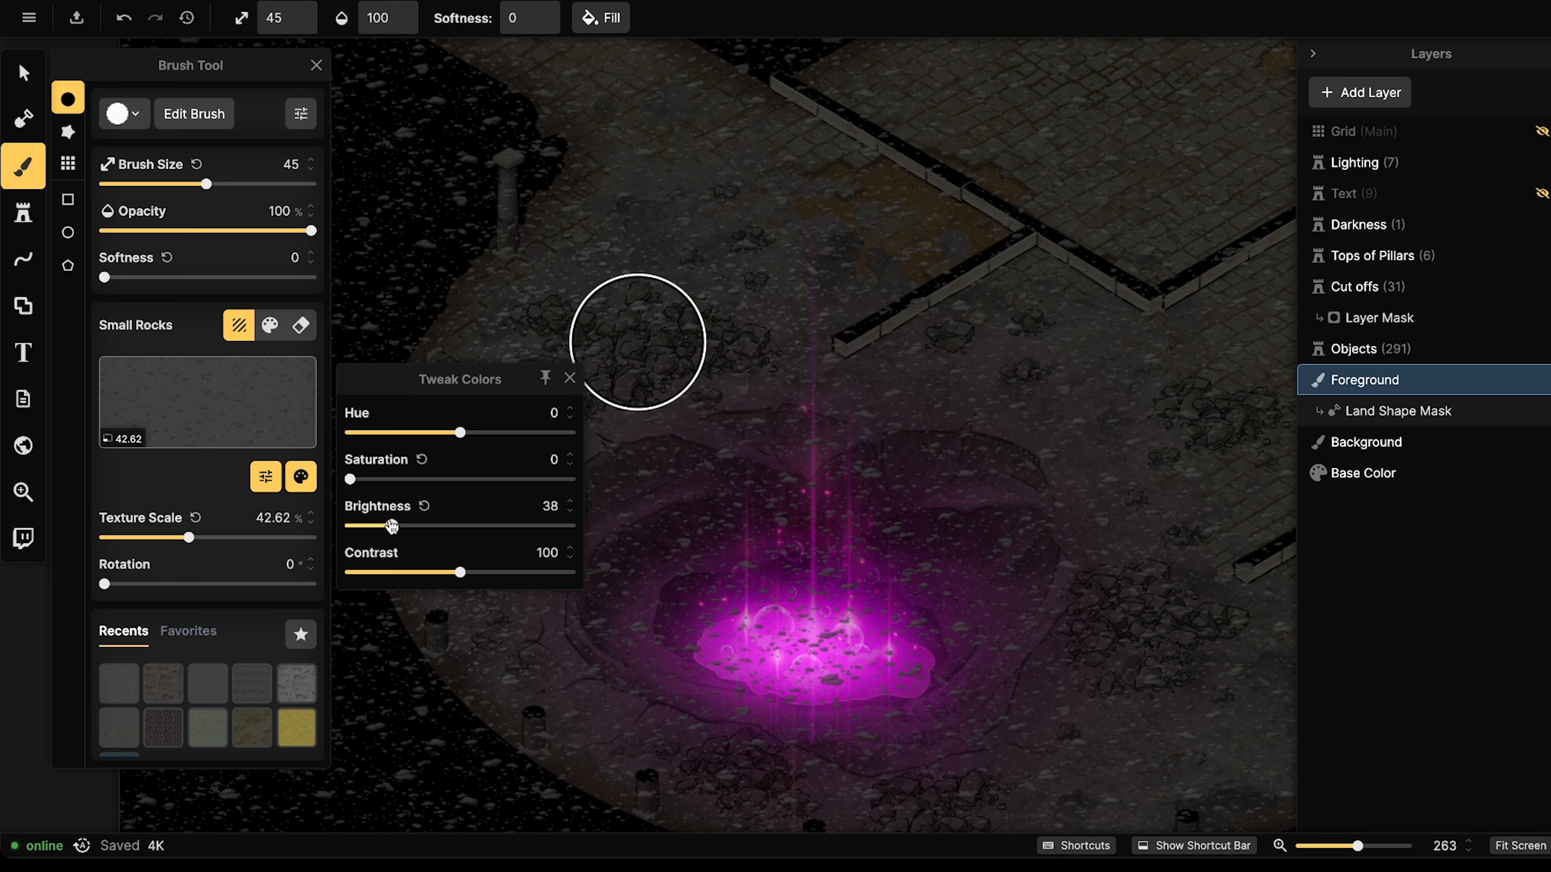
left_click(732, 296)
left_click(765, 313)
left_click(791, 312)
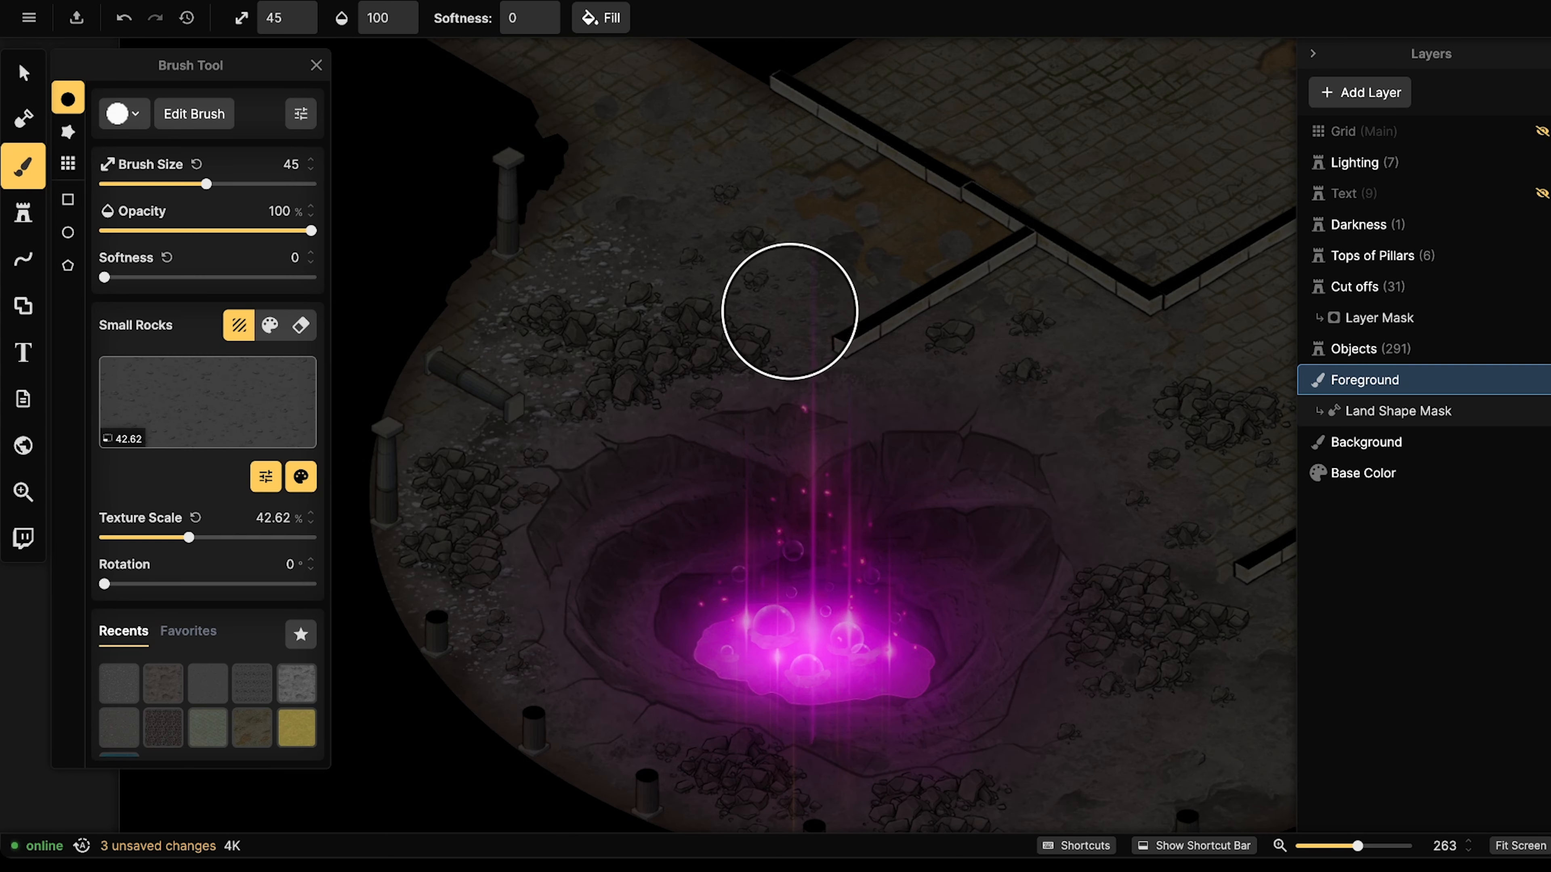
left_click(788, 307)
left_click(765, 275)
left_click(611, 267)
left_click(594, 279)
left_click(538, 329)
left_click(527, 346)
left_click(592, 361)
left_click(506, 487)
left_click(484, 491)
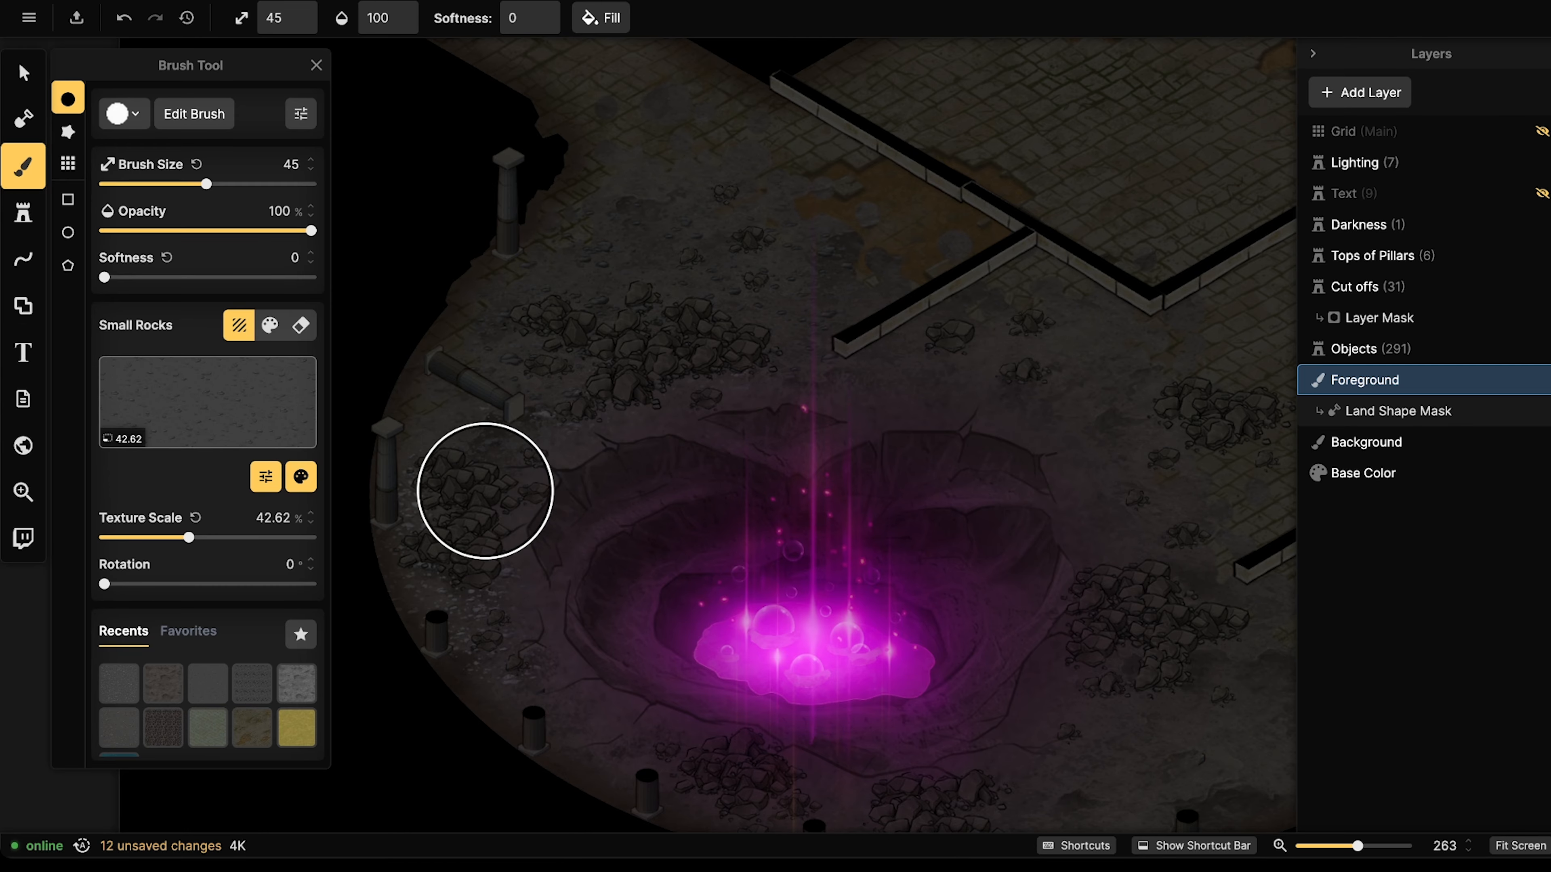
Paint the darkened Small Rocks texture along the map's southwestern rim and around the two front rubble piles.
left_click(445, 546)
left_click(463, 594)
left_click(496, 613)
left_click(543, 684)
left_click(630, 694)
mouse_move(766, 679)
middle_mouse_down()
mouse_move(533, 508)
mouse_move(464, 435)
middle_mouse_up()
left_click(491, 526)
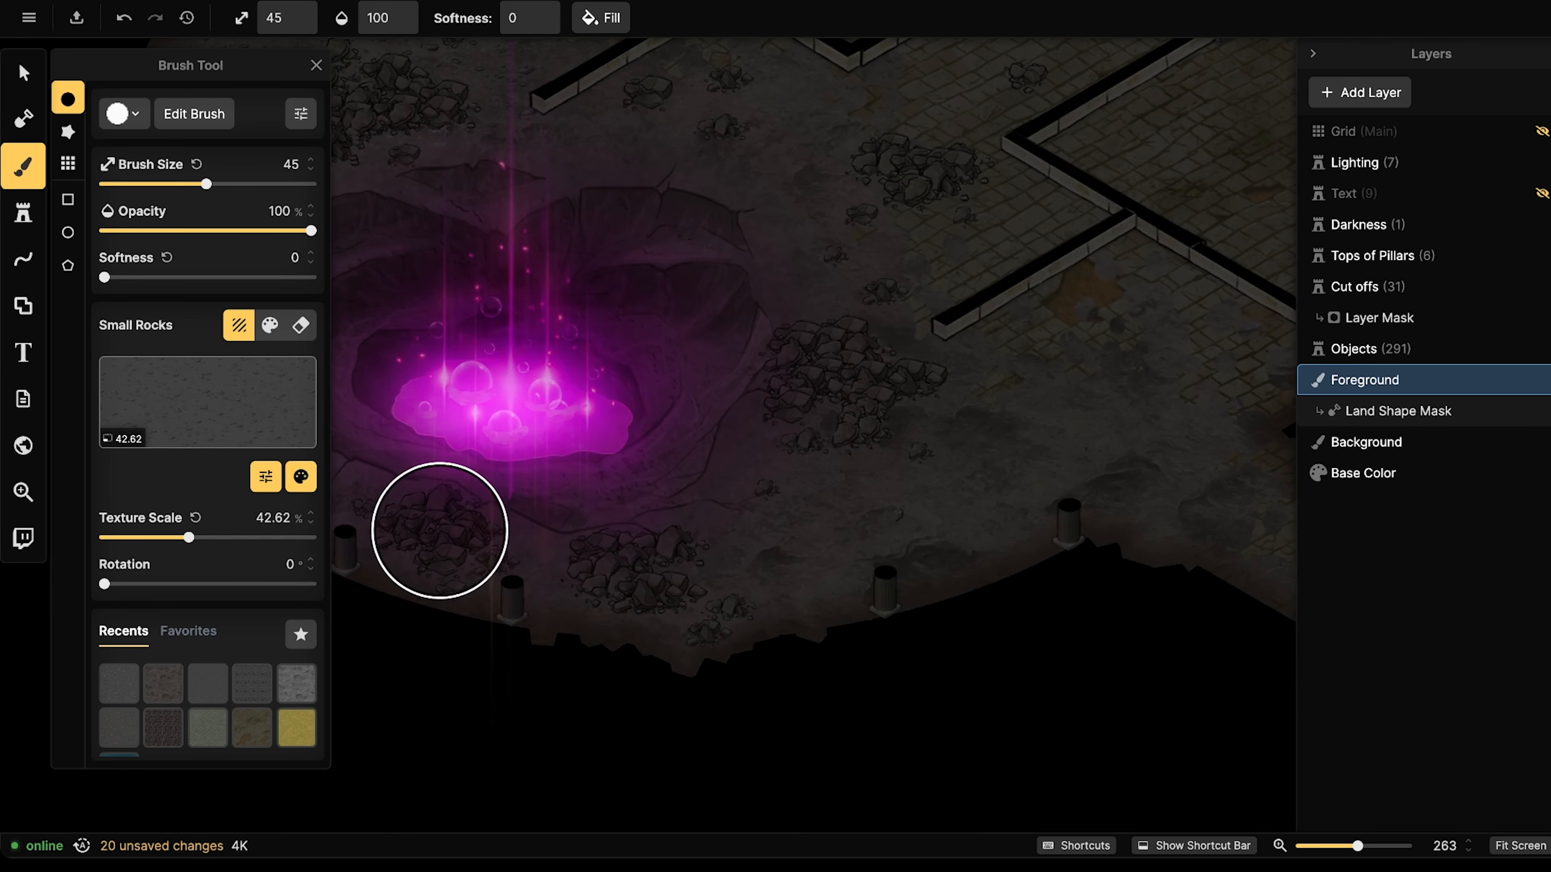
left_click(425, 541)
left_click(601, 572)
left_click(678, 579)
Paint the darkened Small Rocks texture around the large rubble pile east of the pool.
left_click(824, 494)
left_click(837, 437)
left_click(784, 444)
left_click(940, 457)
left_click(924, 430)
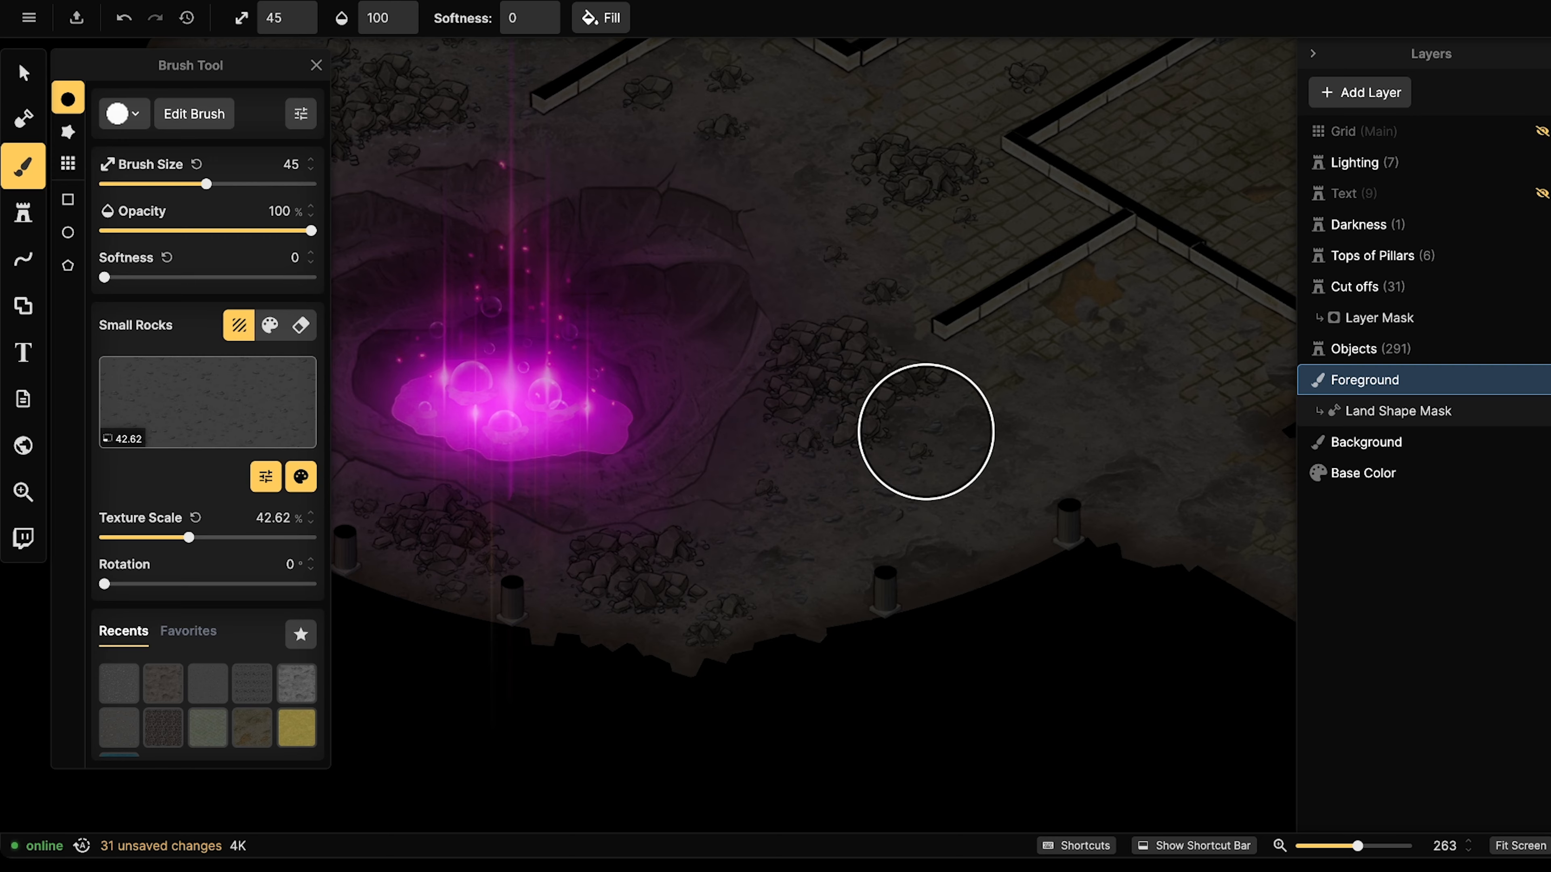
left_click(929, 372)
left_click(950, 402)
Paint the darkened Small Rocks texture around the rubble pile near the wall opening northeast of the pool.
left_click(891, 225)
left_click(917, 195)
left_click(894, 166)
left_click(890, 105)
left_click(935, 105)
left_click(948, 104)
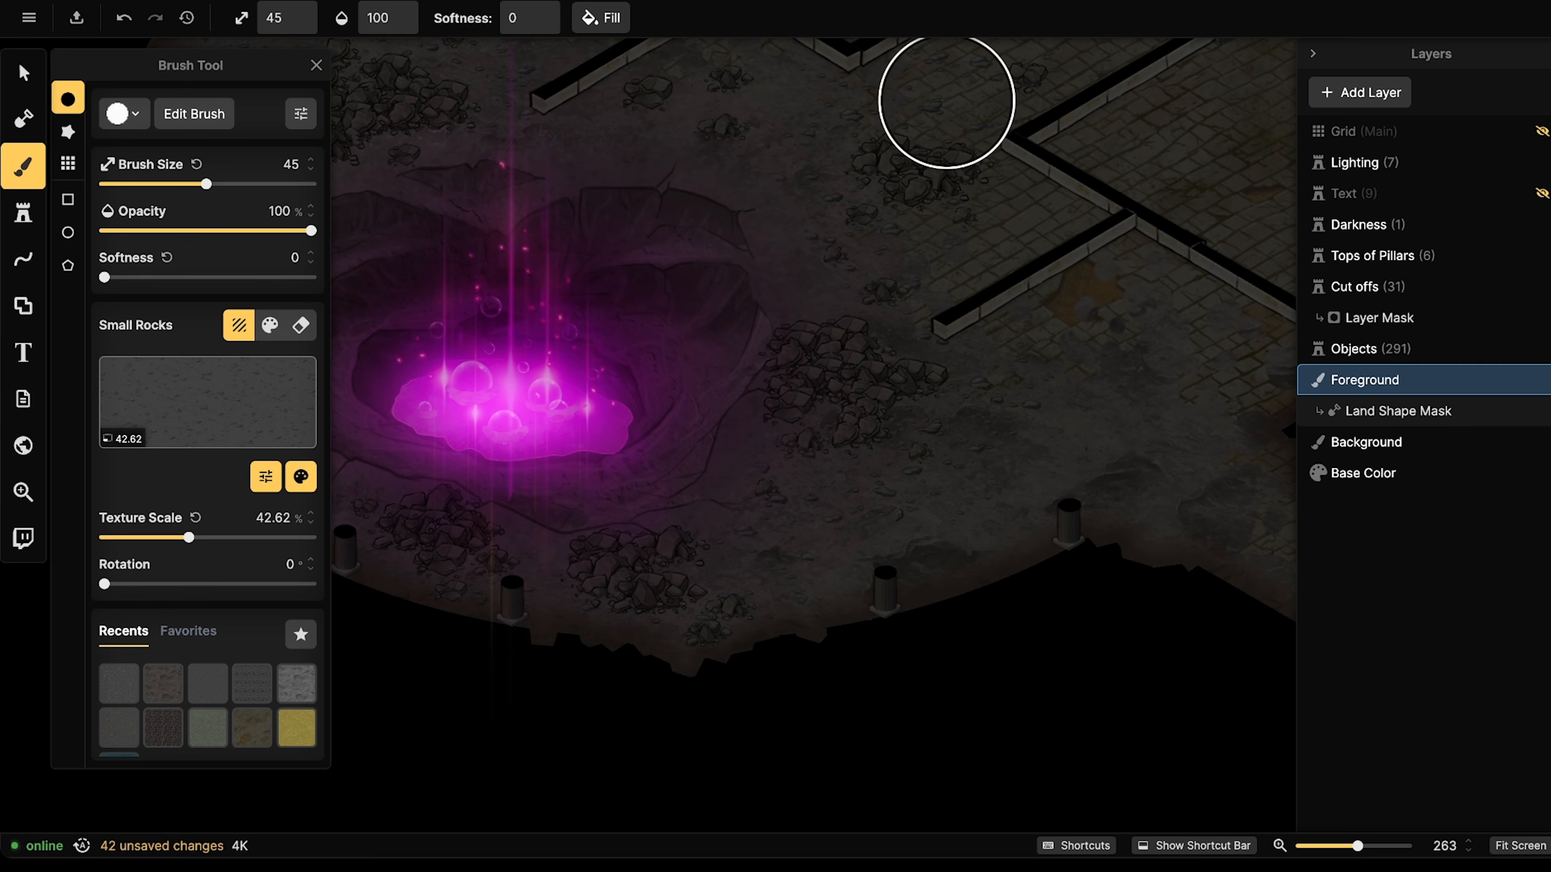
Paint darkened Small Rocks around the end of the wall stub, over the northern pile, and across the floor above it.
left_click(718, 148)
left_click(623, 94)
left_click(644, 121)
left_click(730, 114)
middle_click_drag(729, 114, 950, 343)
left_click(658, 304)
left_click(613, 272)
left_click(600, 211)
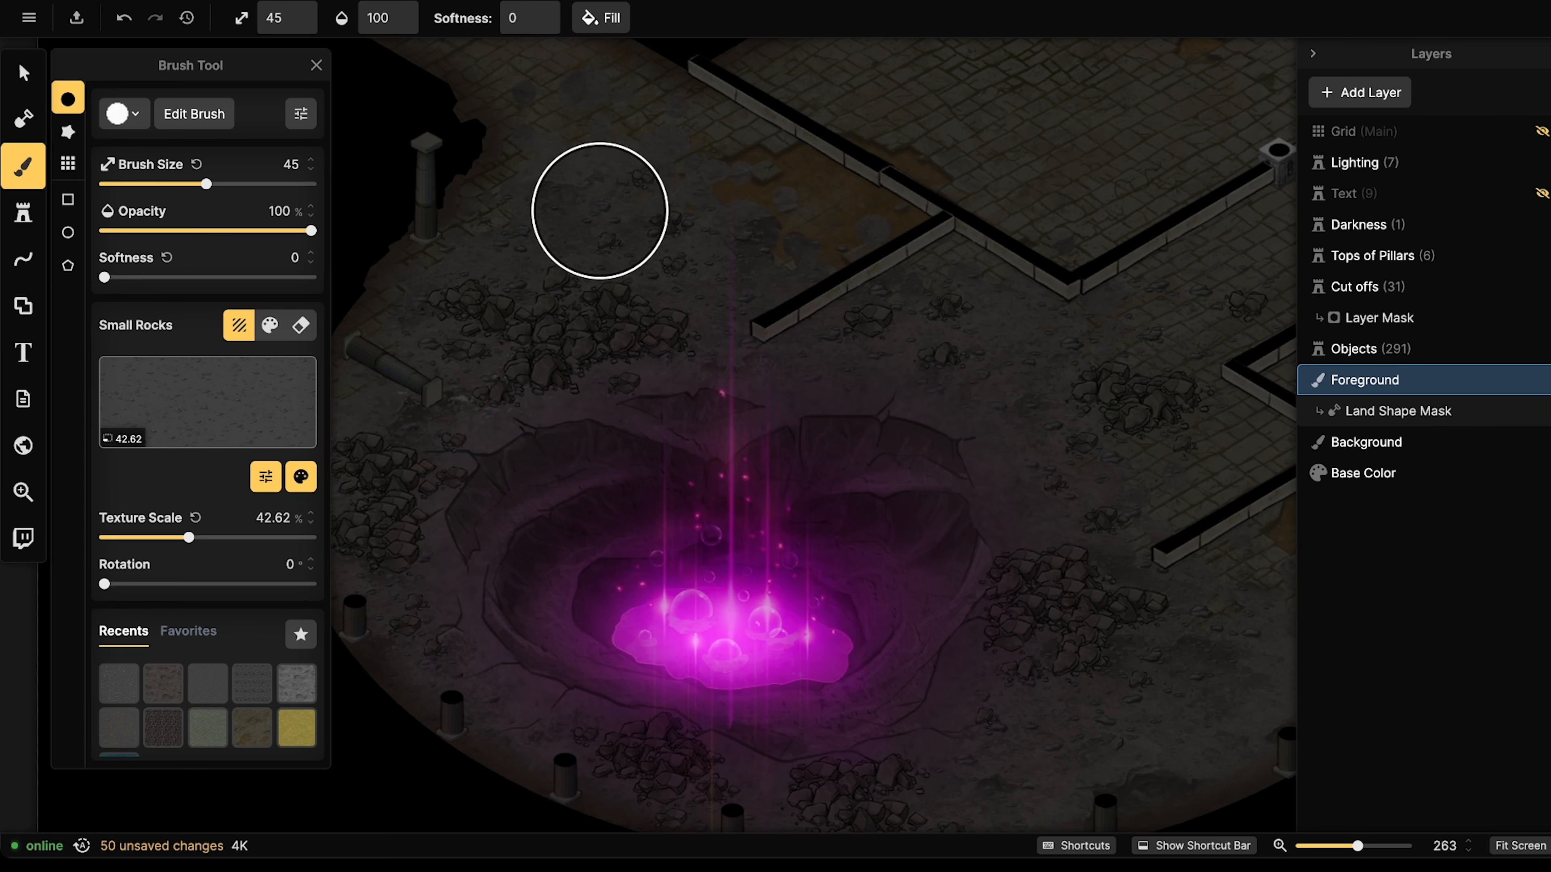
left_click(581, 167)
Paint darkened Small Rocks on both sides of the wall stub and across the loose rubble toward the wall opening pile.
left_click(759, 244)
left_click(763, 255)
left_click(942, 316)
left_click(977, 324)
left_click(1012, 336)
left_click(1071, 377)
left_click(1127, 416)
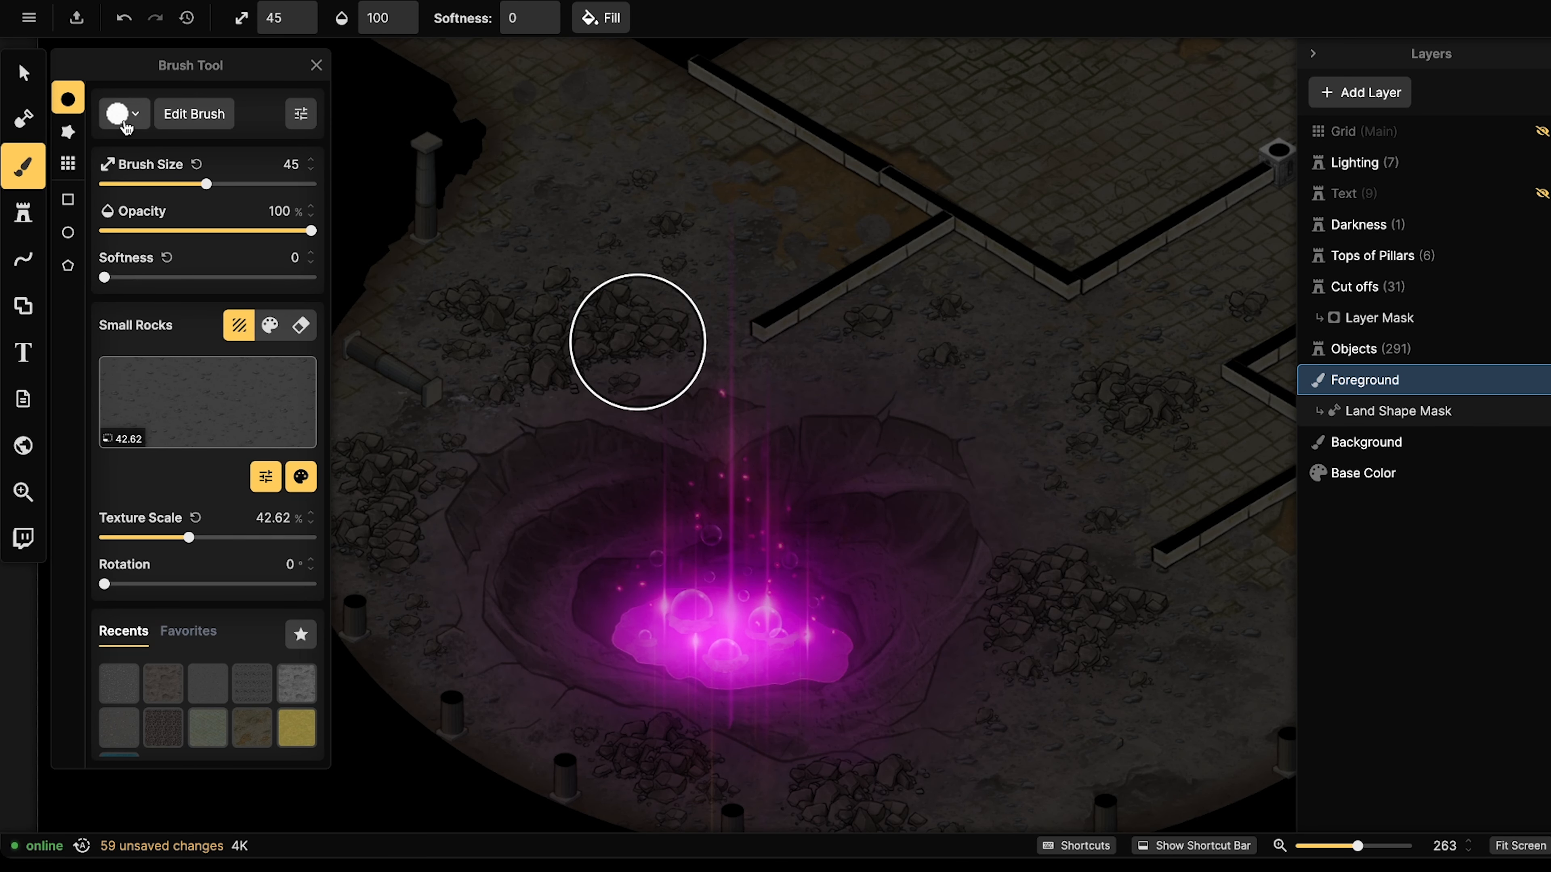
Examine the rubble piles and painted small rocks around the crater, both close up and as a whole.
left_click(23, 75)
scroll(574, 277, "down", 5)
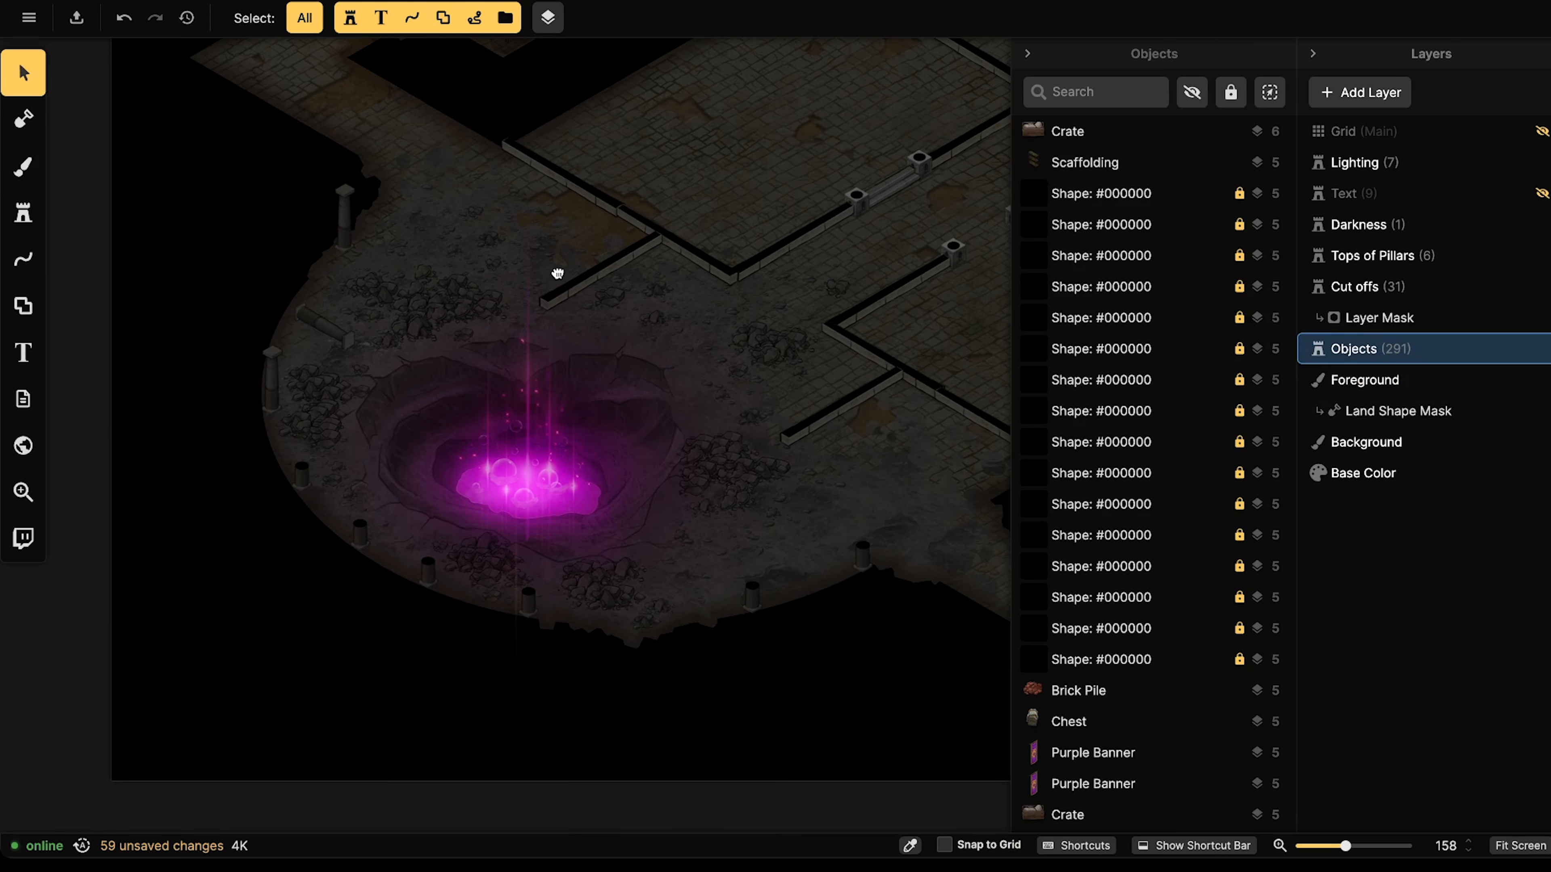
scroll(606, 554, "up", 13)
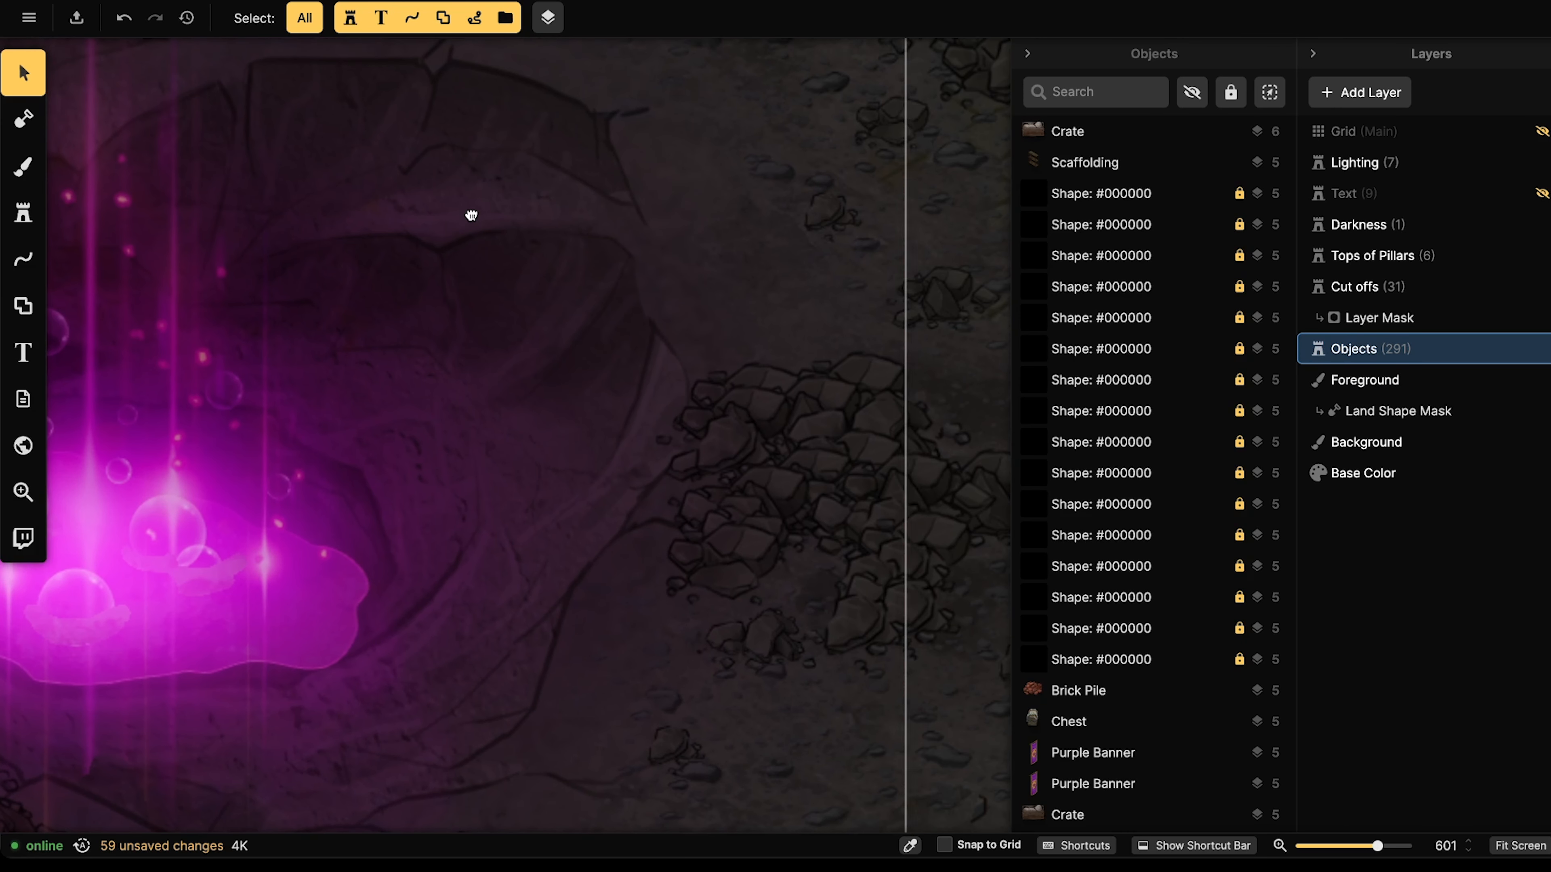
scroll(470, 211, "down", 3)
middle_click_drag(470, 217, 469, 277)
scroll(465, 226, "down", 4)
left_click_drag(469, 277, 462, 420)
left_click_drag(568, 280, 541, 320)
scroll(541, 319, "up", 2)
left_click_drag(363, 373, 284, 260)
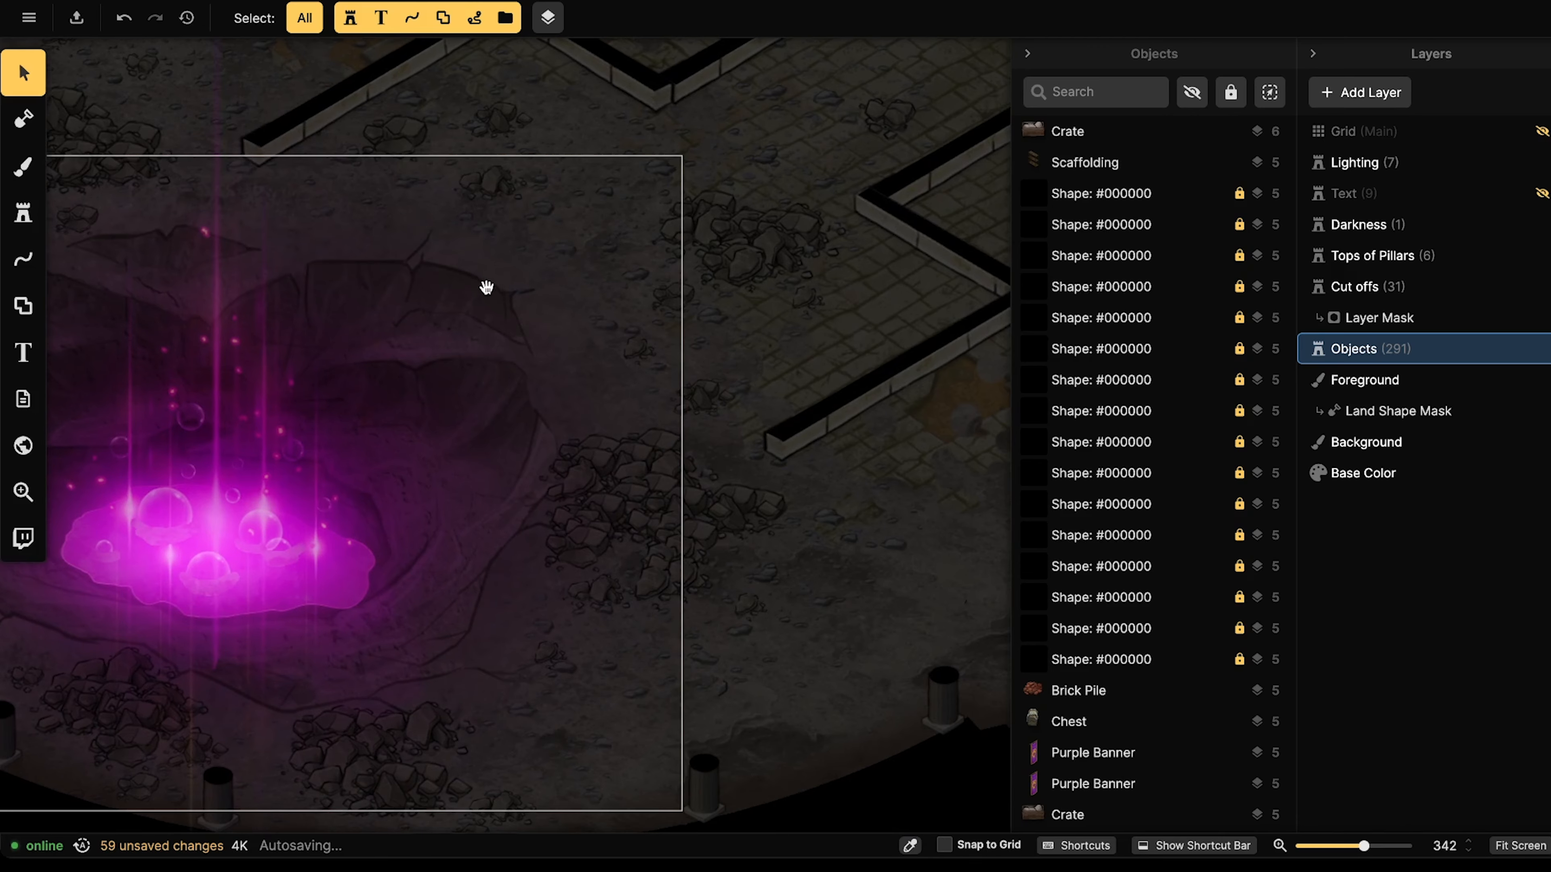
left_click_drag(506, 290, 506, 145)
left_click_drag(776, 311, 458, 150)
left_click_drag(507, 279, 732, 376)
left_click_drag(540, 361, 879, 425)
left_click_drag(643, 269, 665, 430)
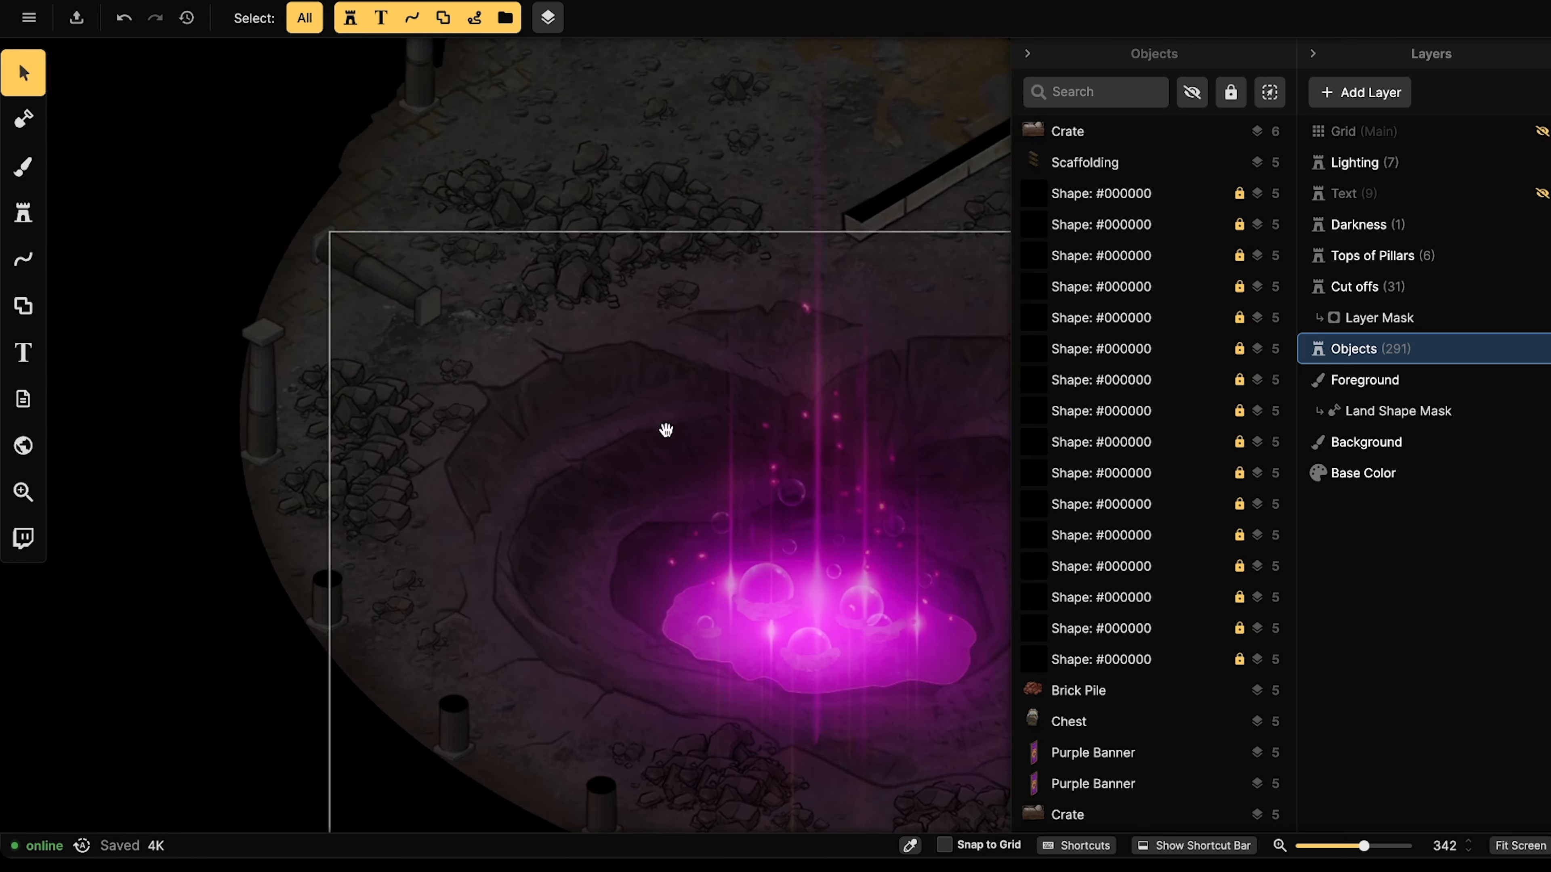
left_click_drag(695, 221, 661, 364)
left_click_drag(902, 361, 537, 368)
left_click_drag(779, 478, 732, 395)
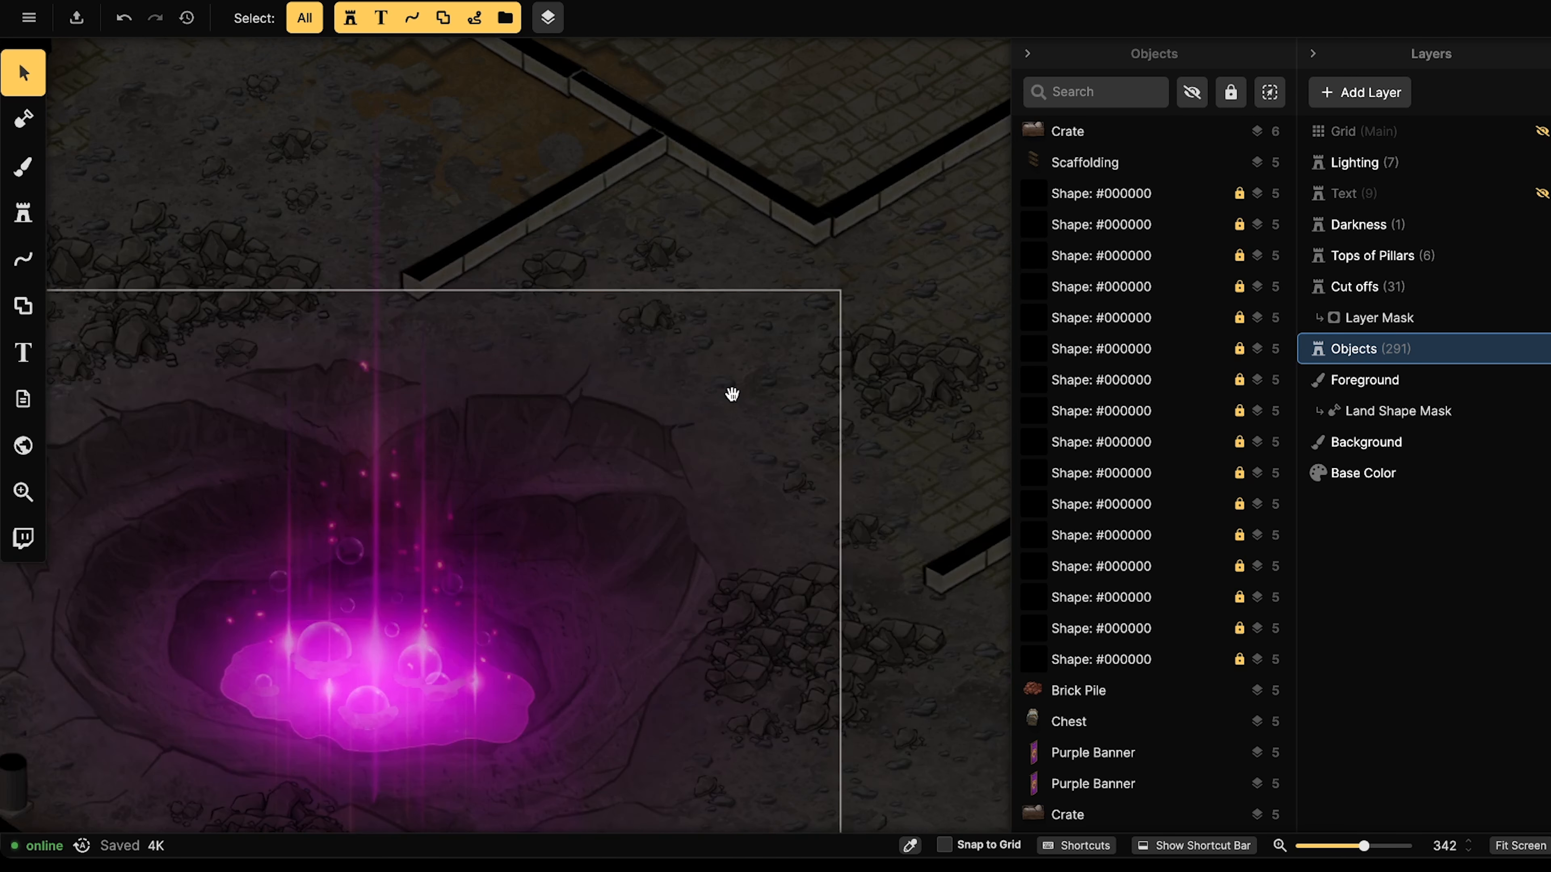
scroll(567, 382, "down", 5)
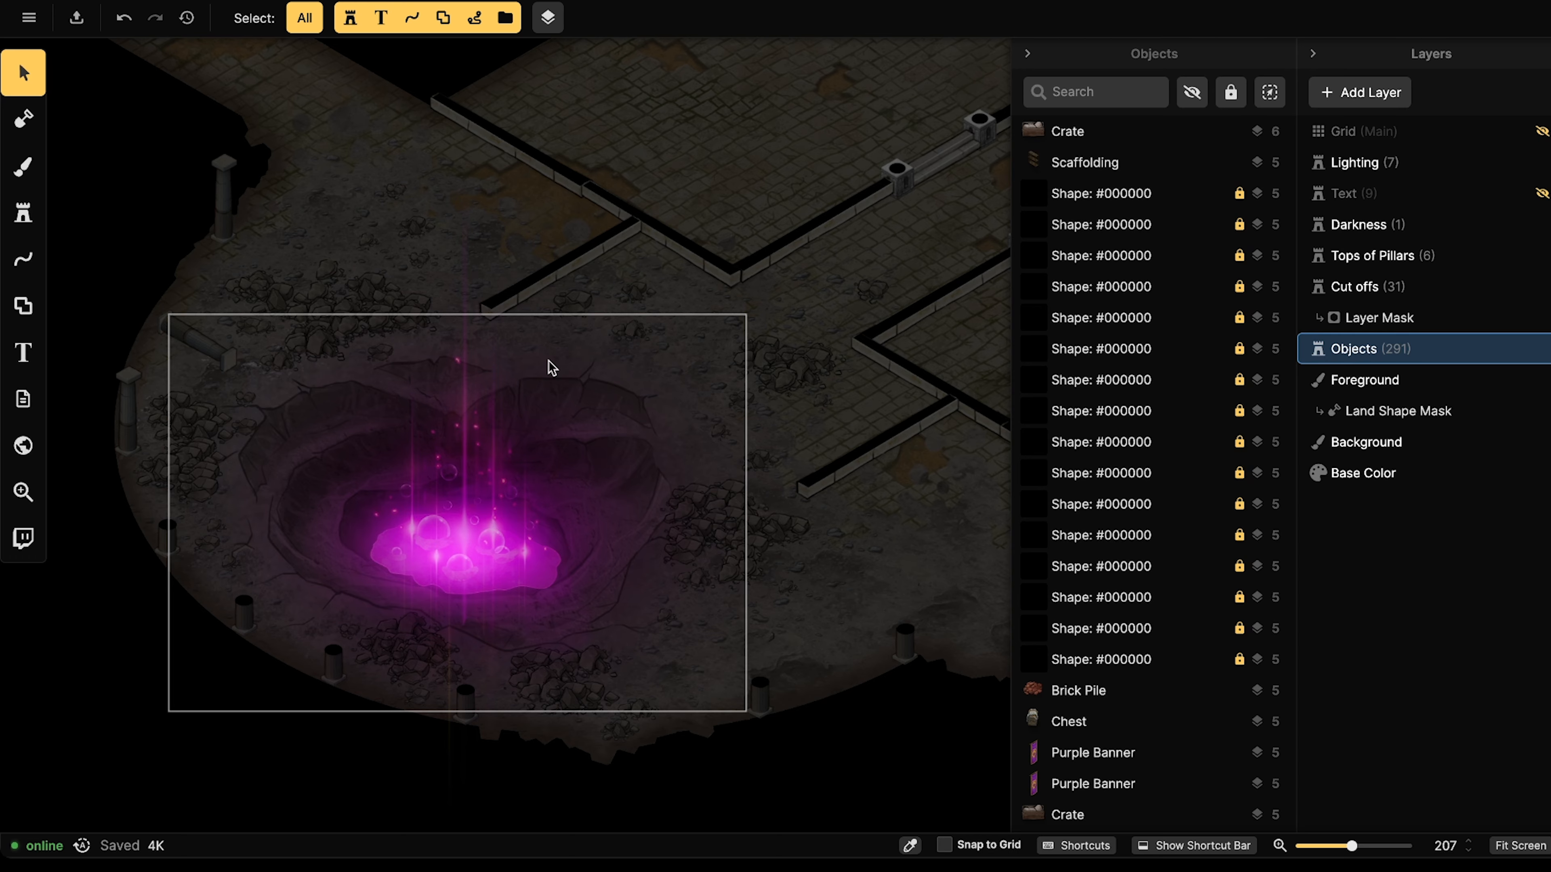
Open the stamp catalog, widen it to all Inkarnate packs, and clear the previous search.
left_click(31, 213)
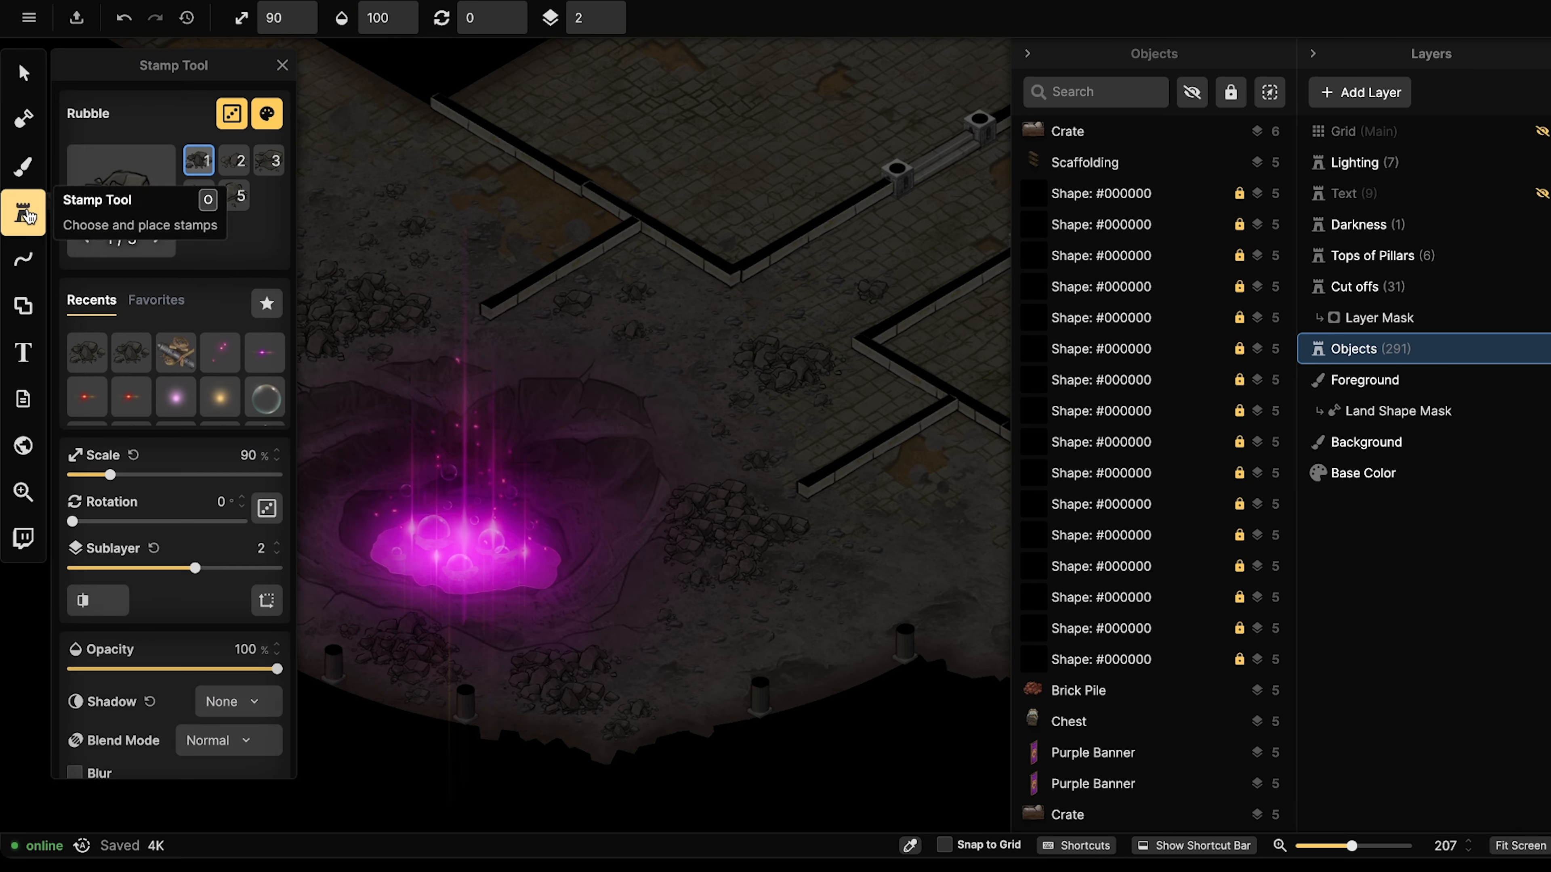
left_click(101, 175)
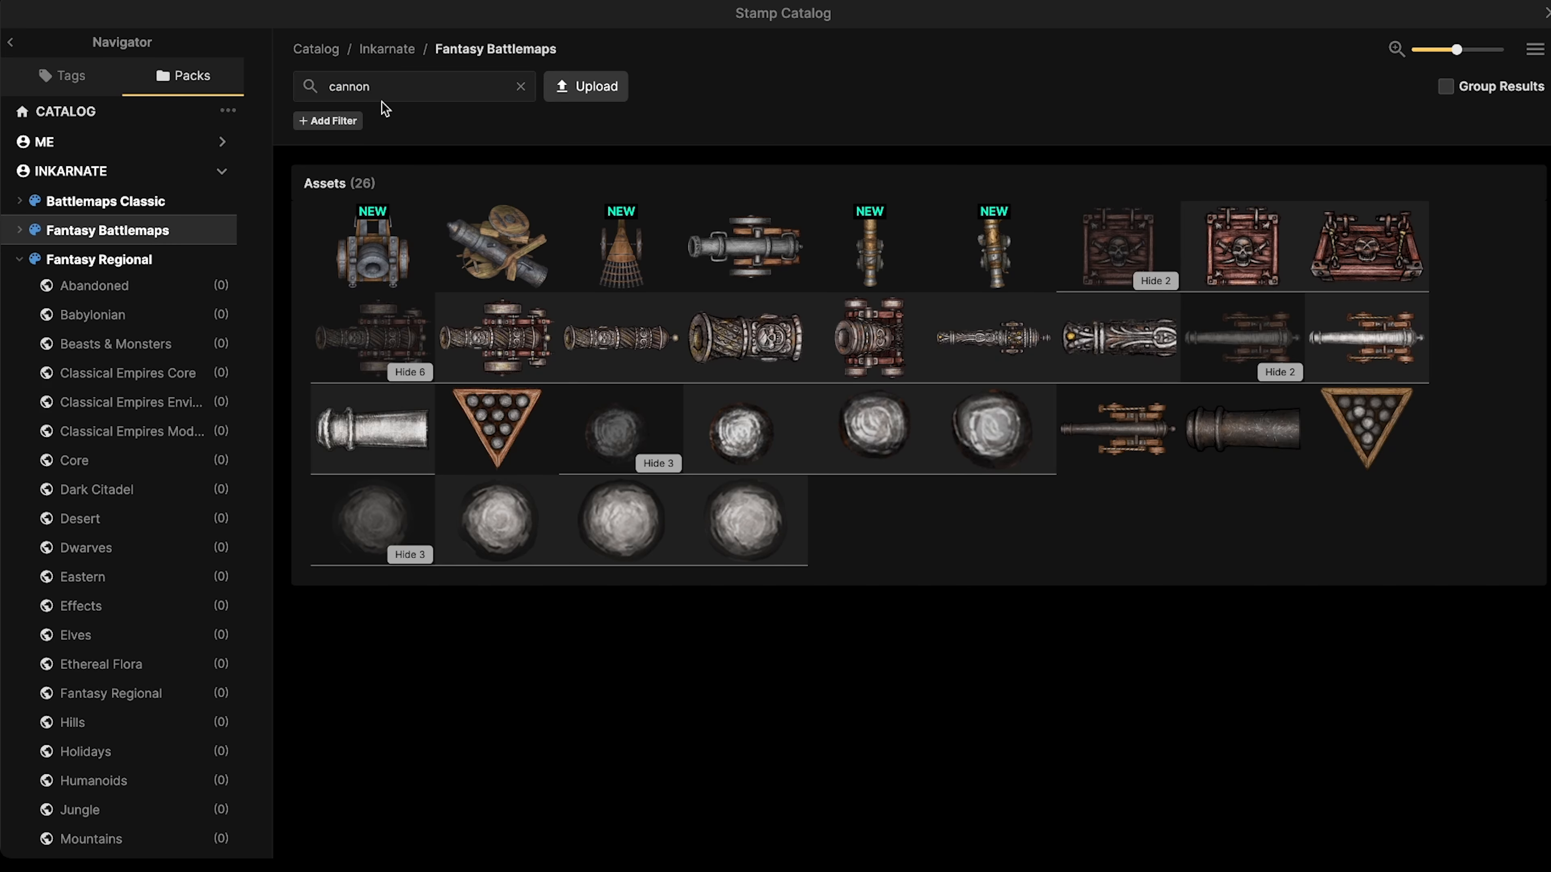
left_click(390, 54)
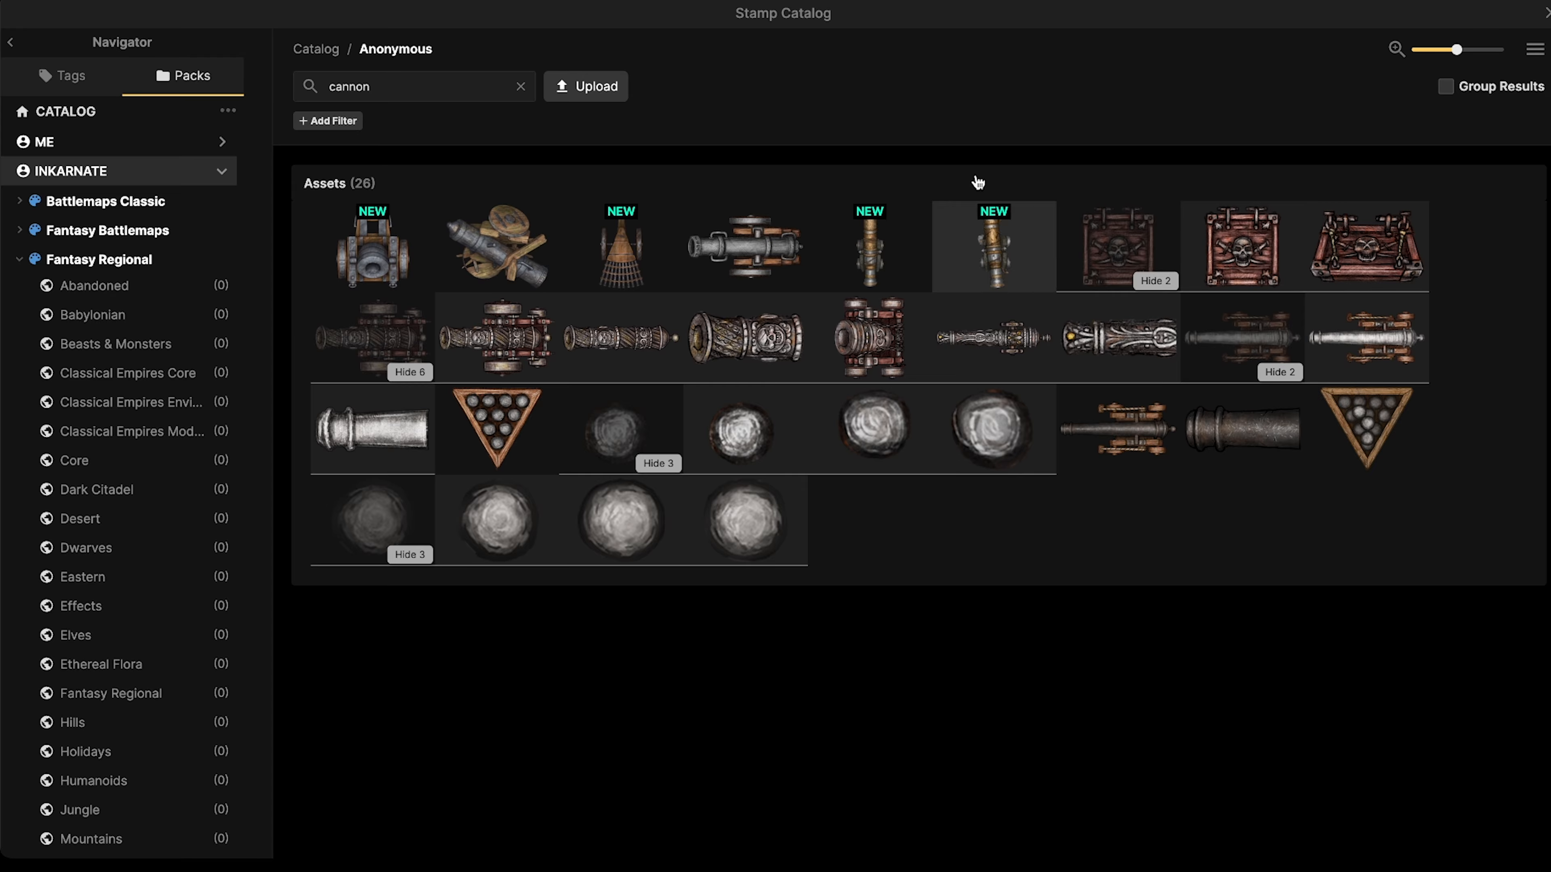
left_click(522, 87)
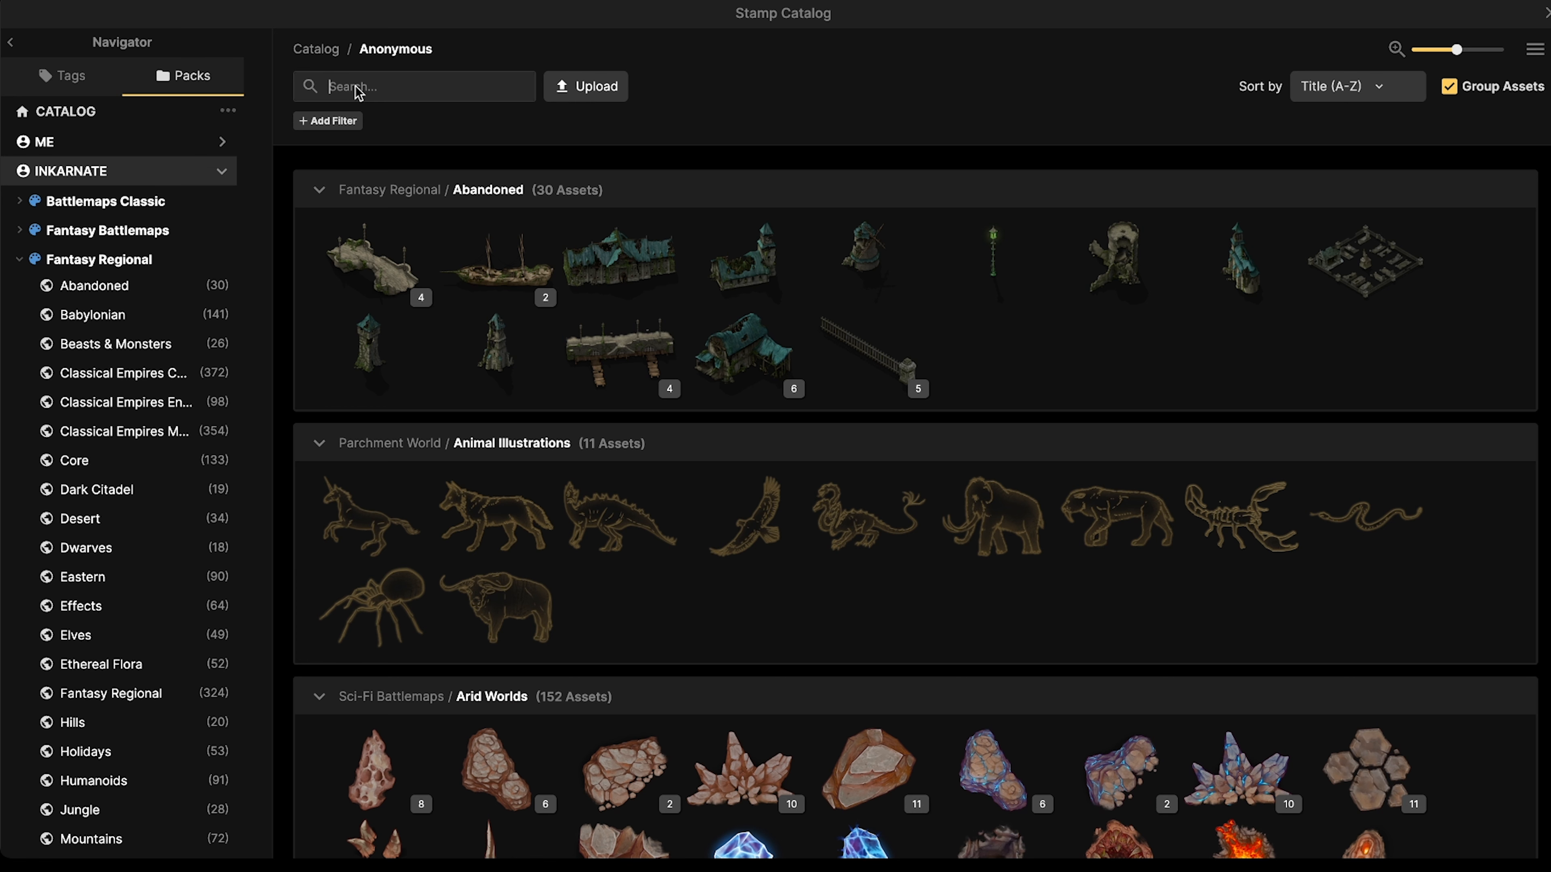
Search the stamp catalog for blood and choose the nine-variant Blood splatter stamp.
type("boo")
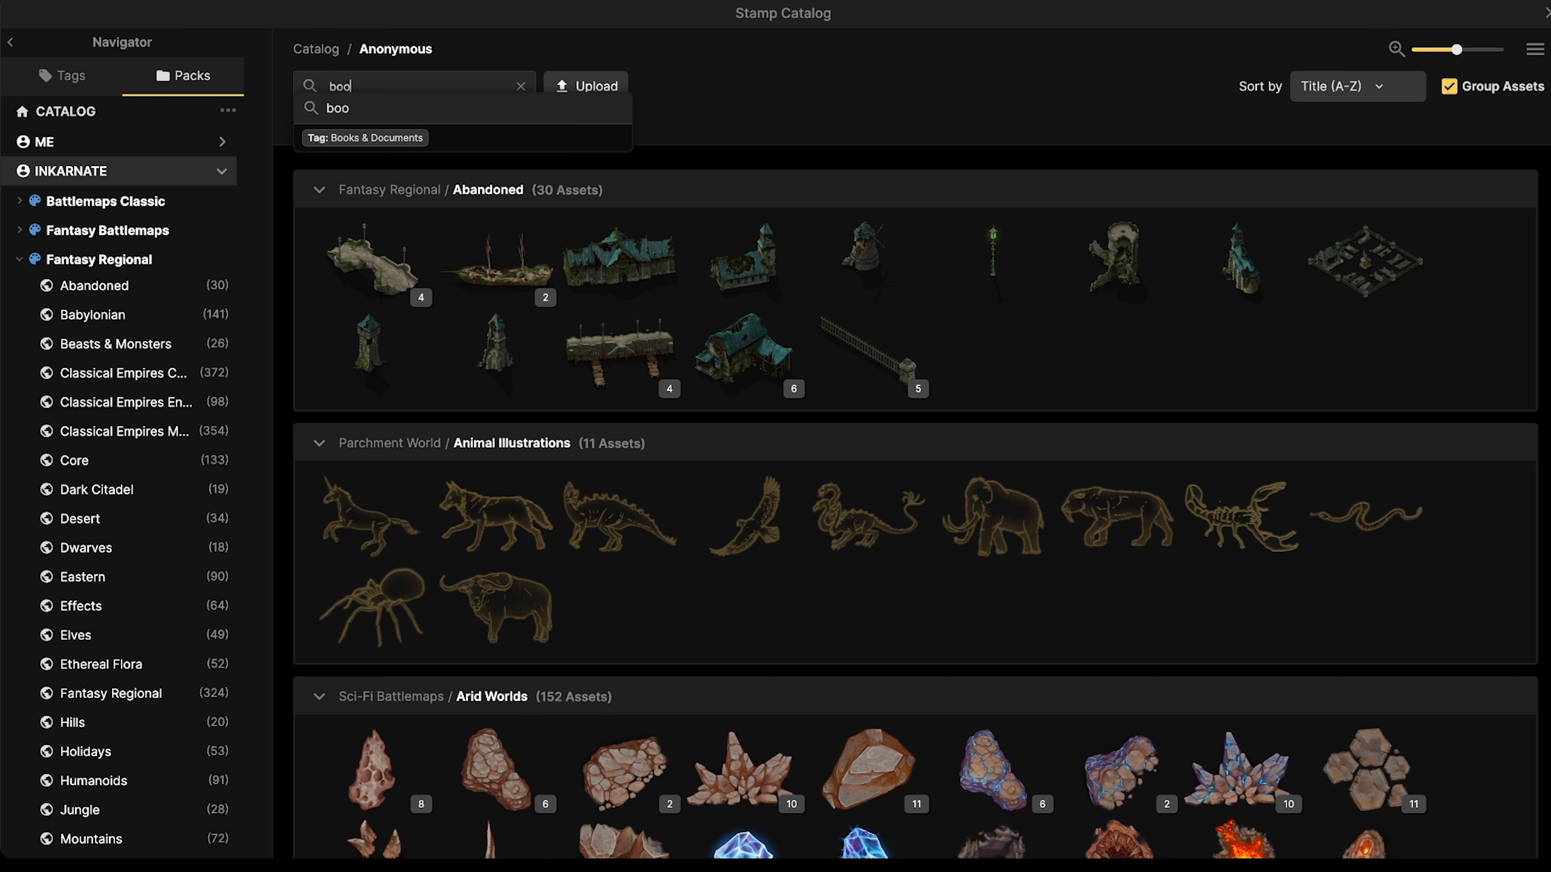
type("k")
key("Return")
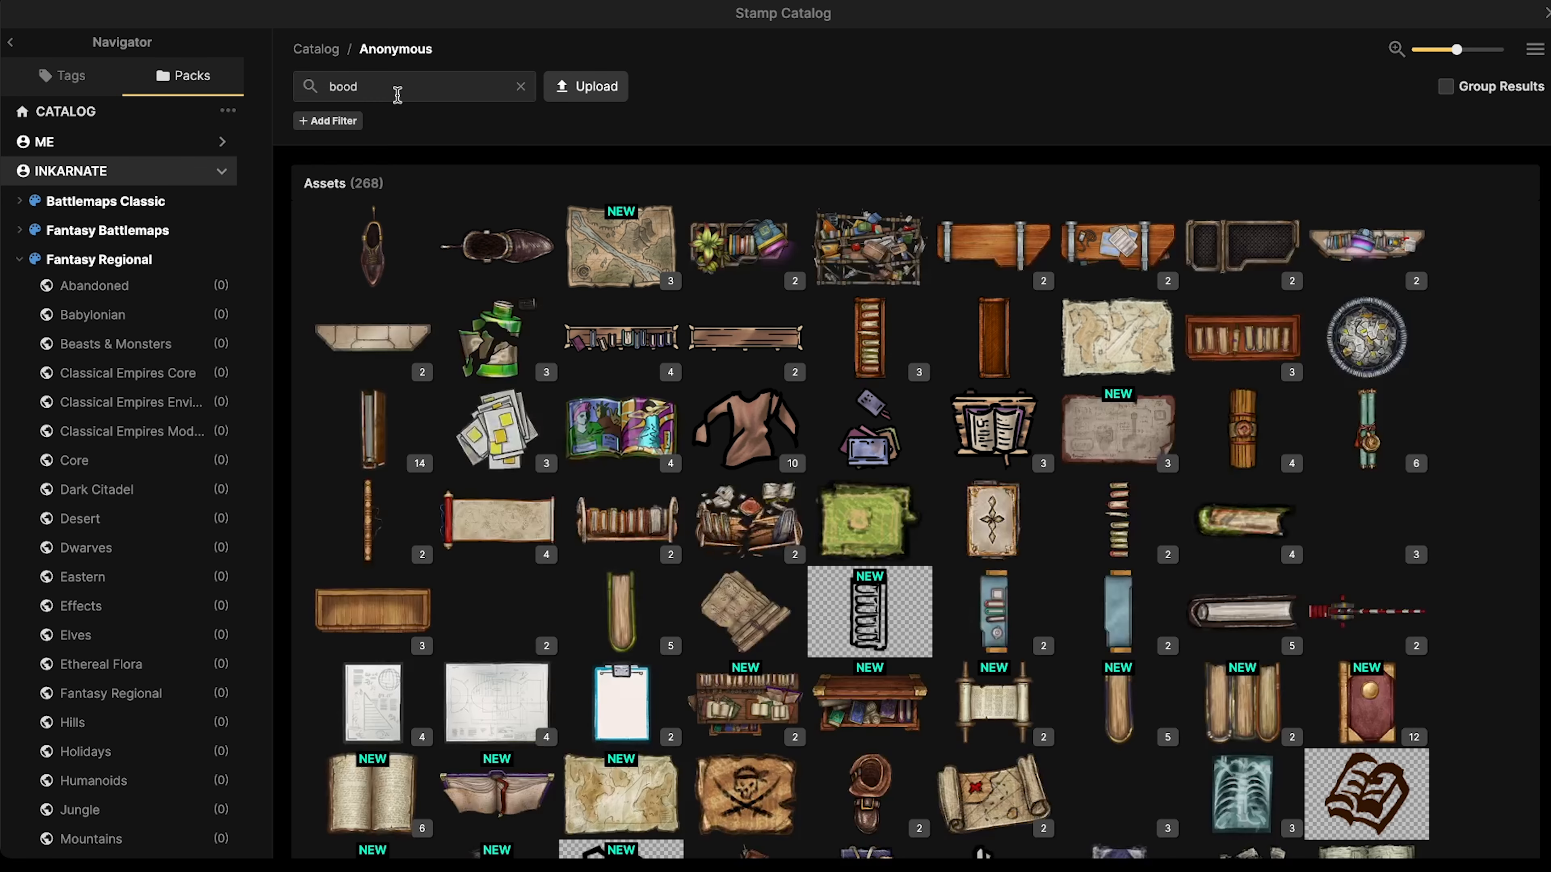
key("BackSpace")
key("BackSpace")
key("BackSpace")
type("lood")
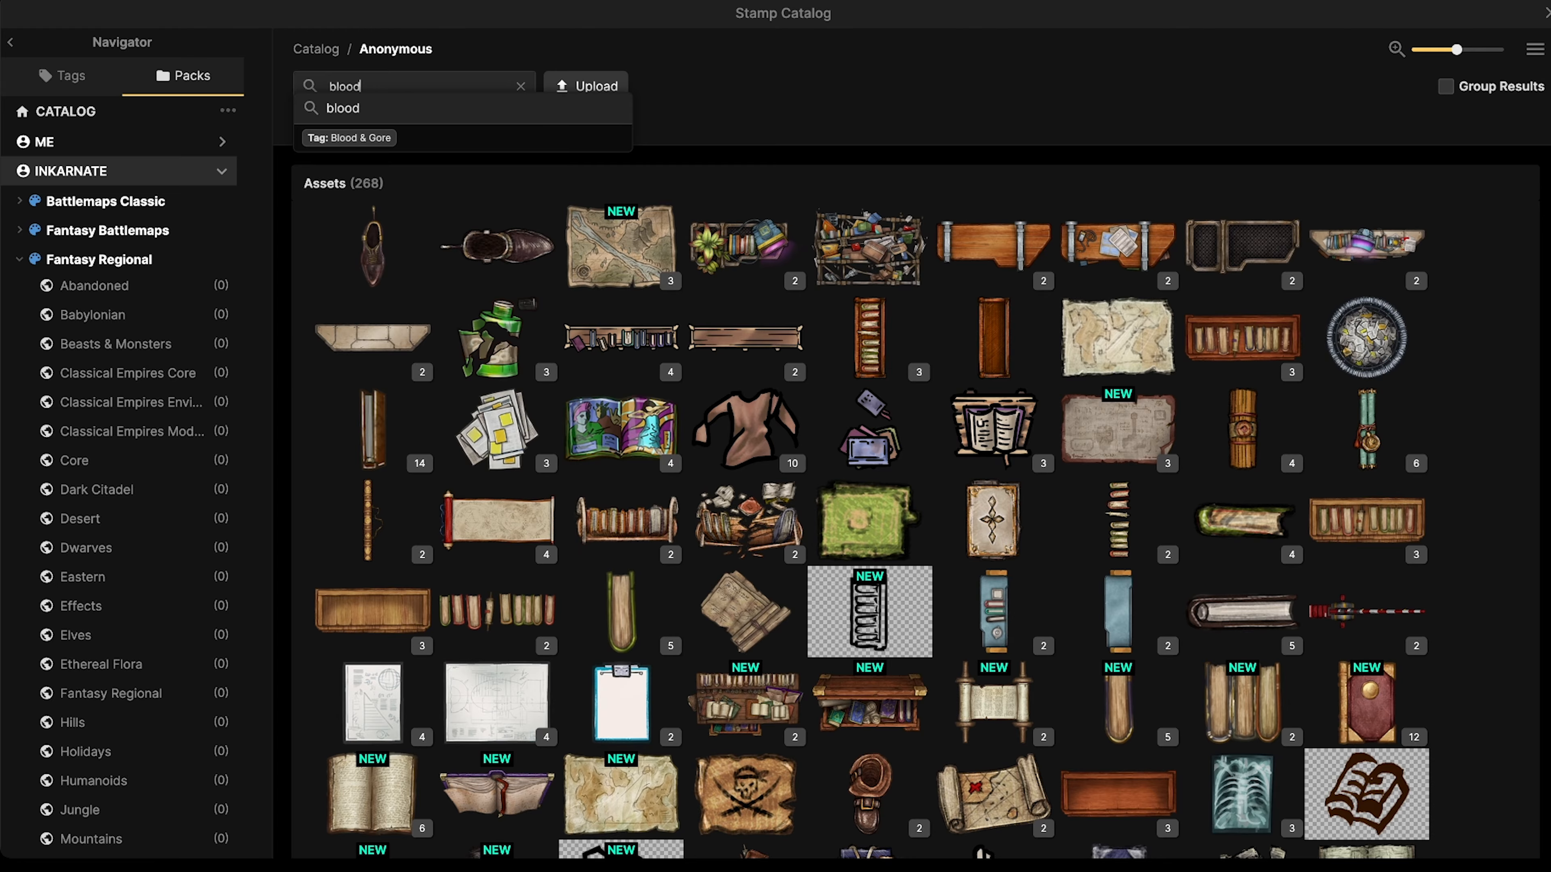
key("Return")
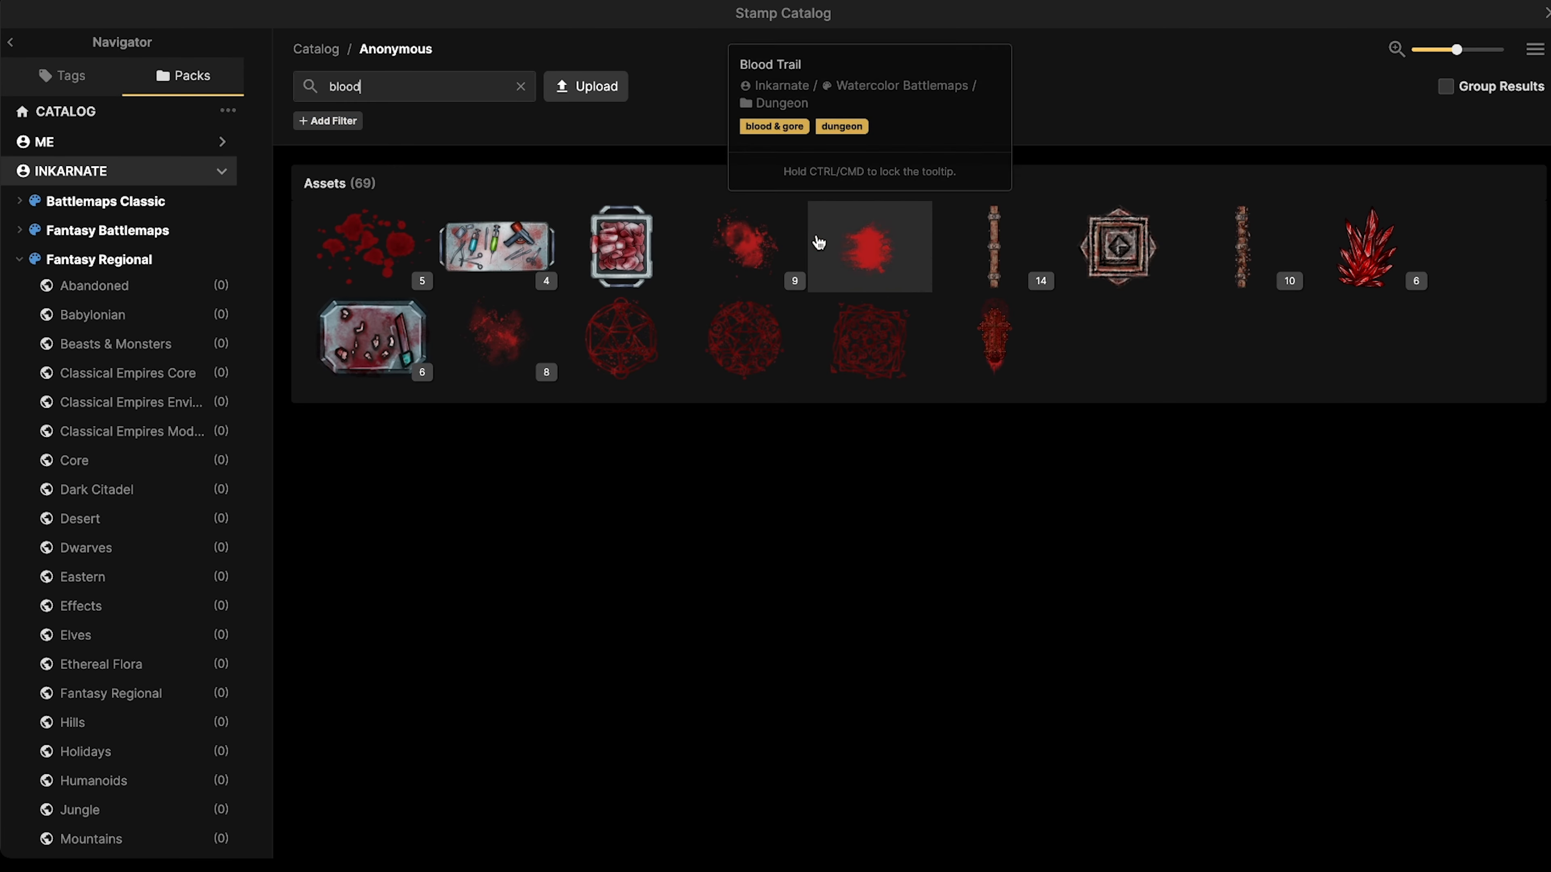
left_click(739, 246)
Place Blood variant 8 at 70% scale, rotated 150°, off the crater's northeast rim, and variant 3 rotated 180° on its eastern slope.
scroll(540, 277, "down", 5)
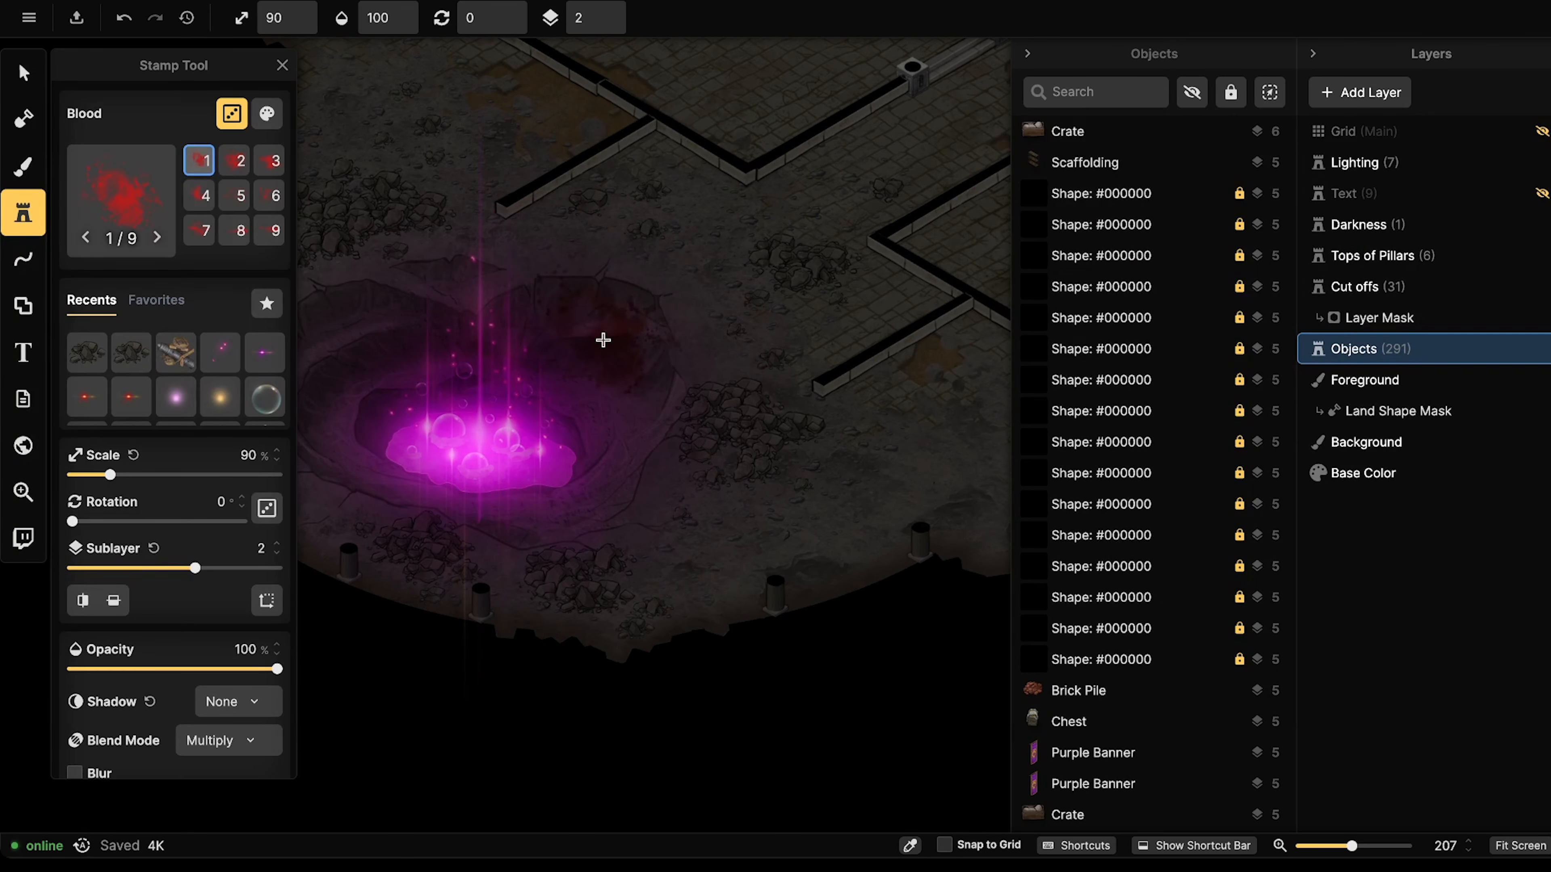
key("Left")
key("Left")
scroll(688, 294, "up", 9, "shift")
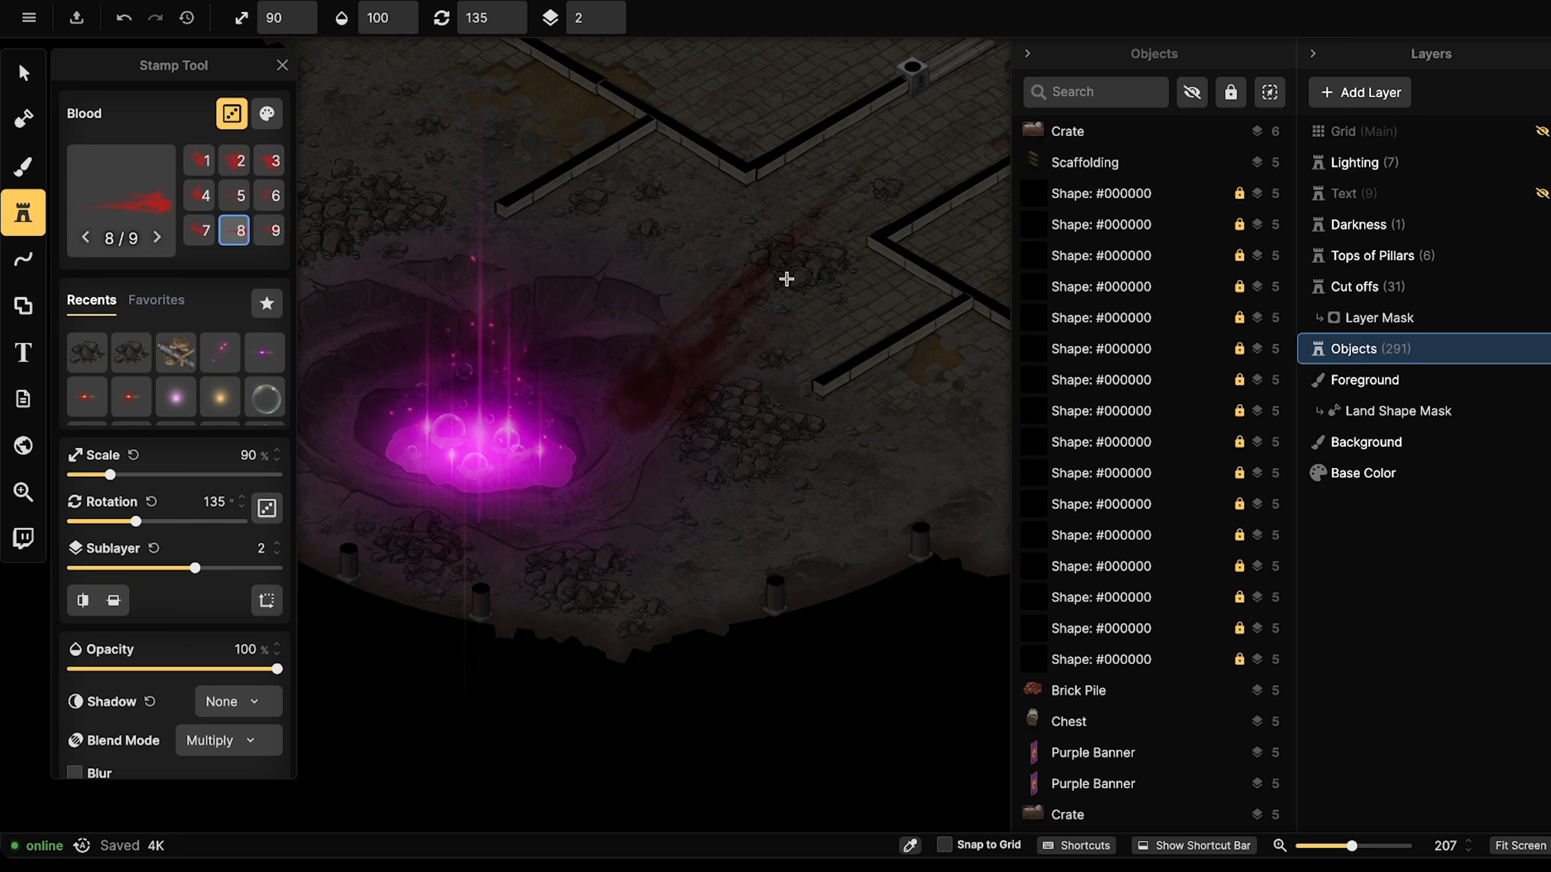
scroll(786, 279, "up", 1, "shift")
scroll(768, 269, "down", 2, "ctrl")
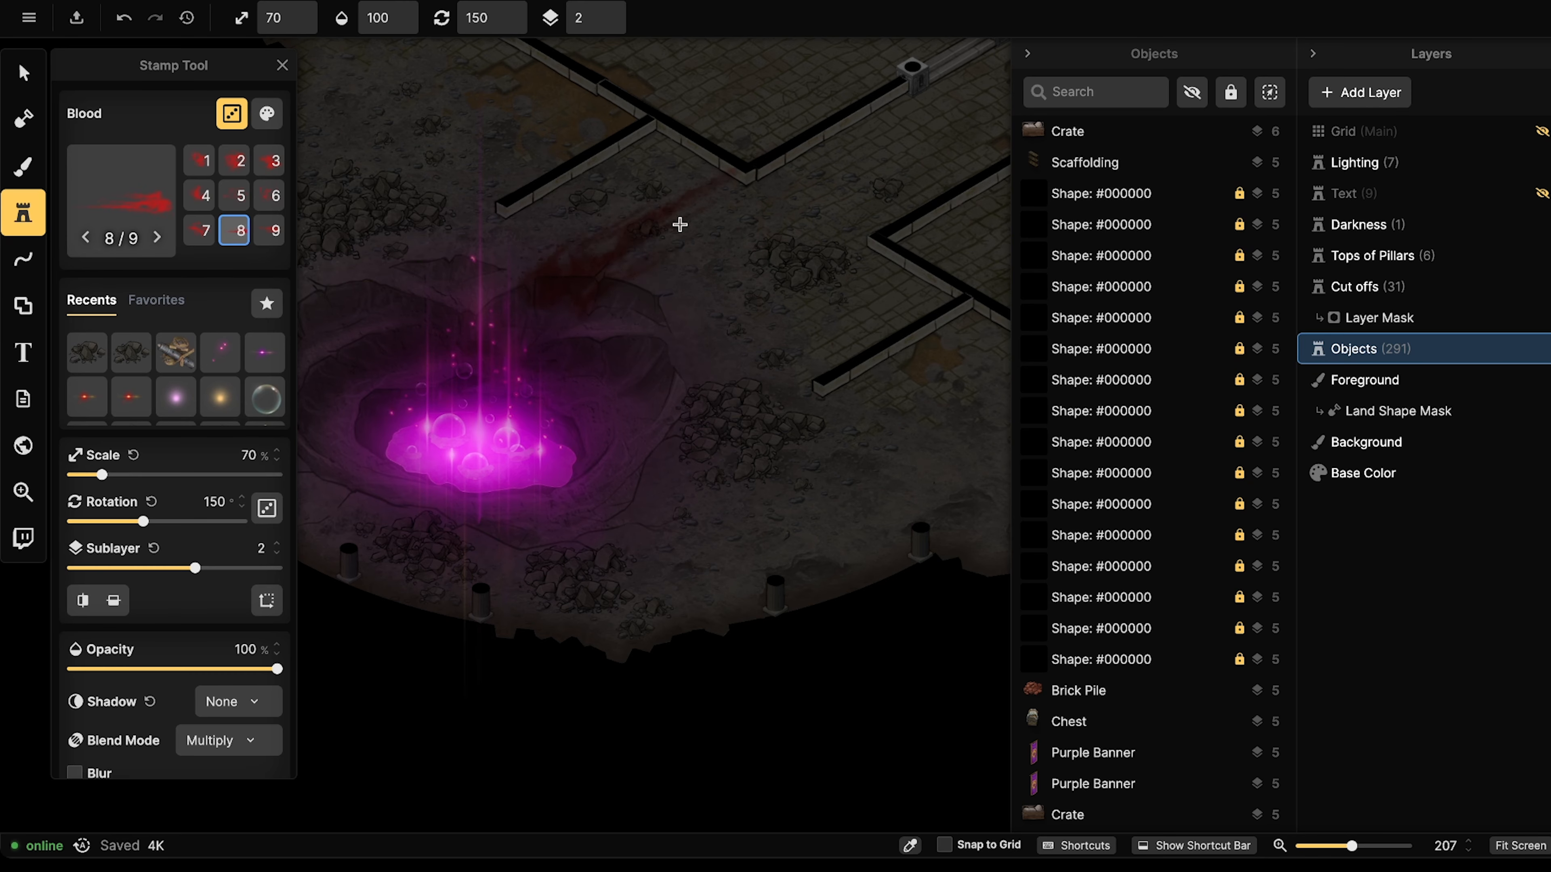
middle_click_drag(537, 293, 380, 303)
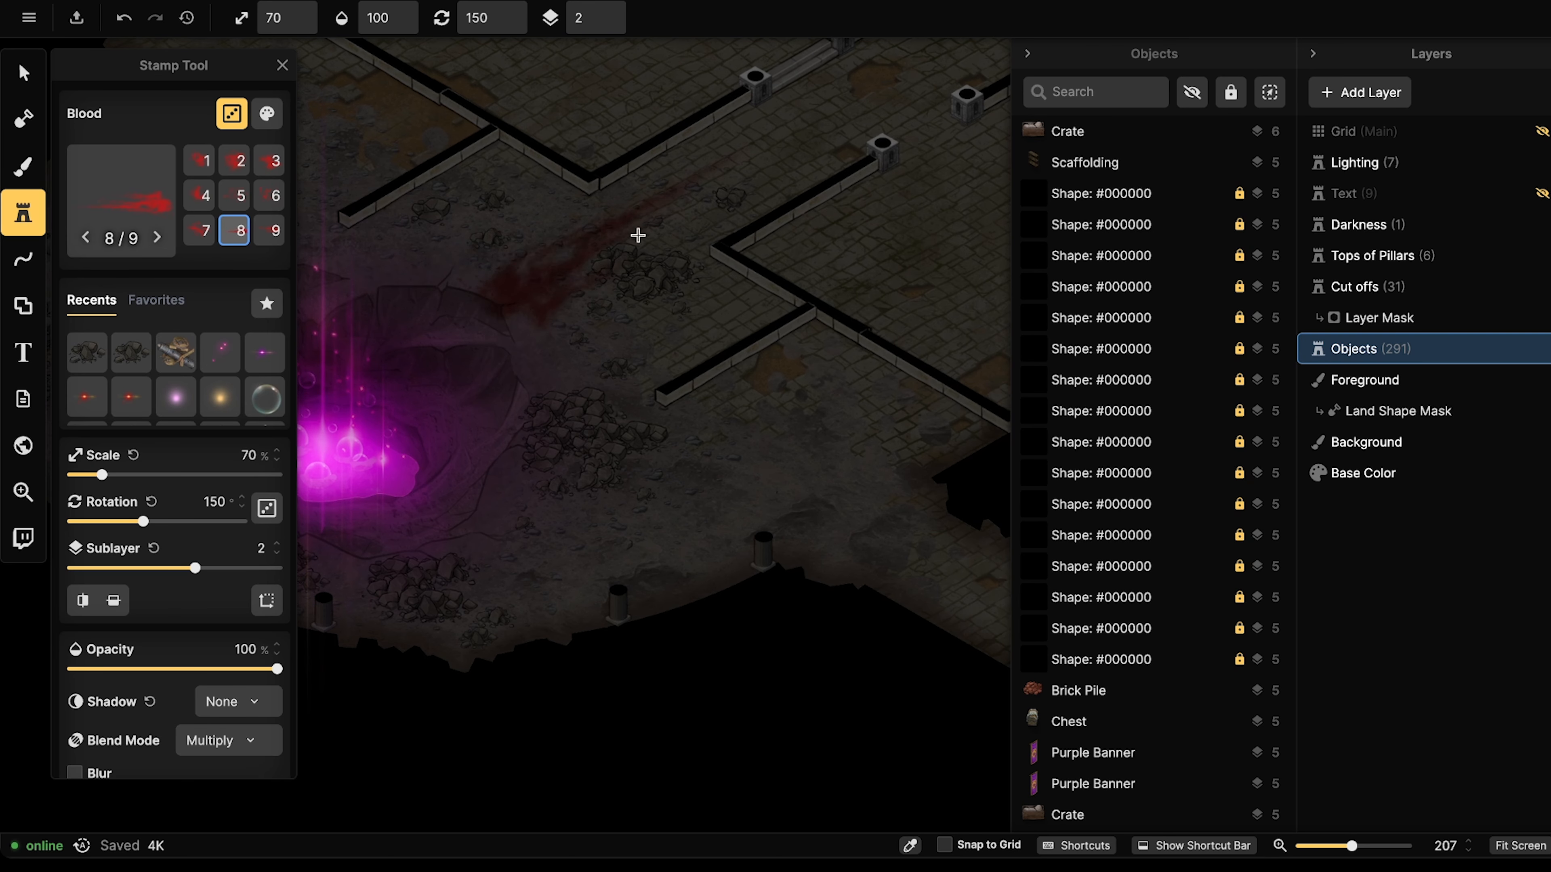
left_click(601, 266)
middle_click_drag(516, 260, 615, 250)
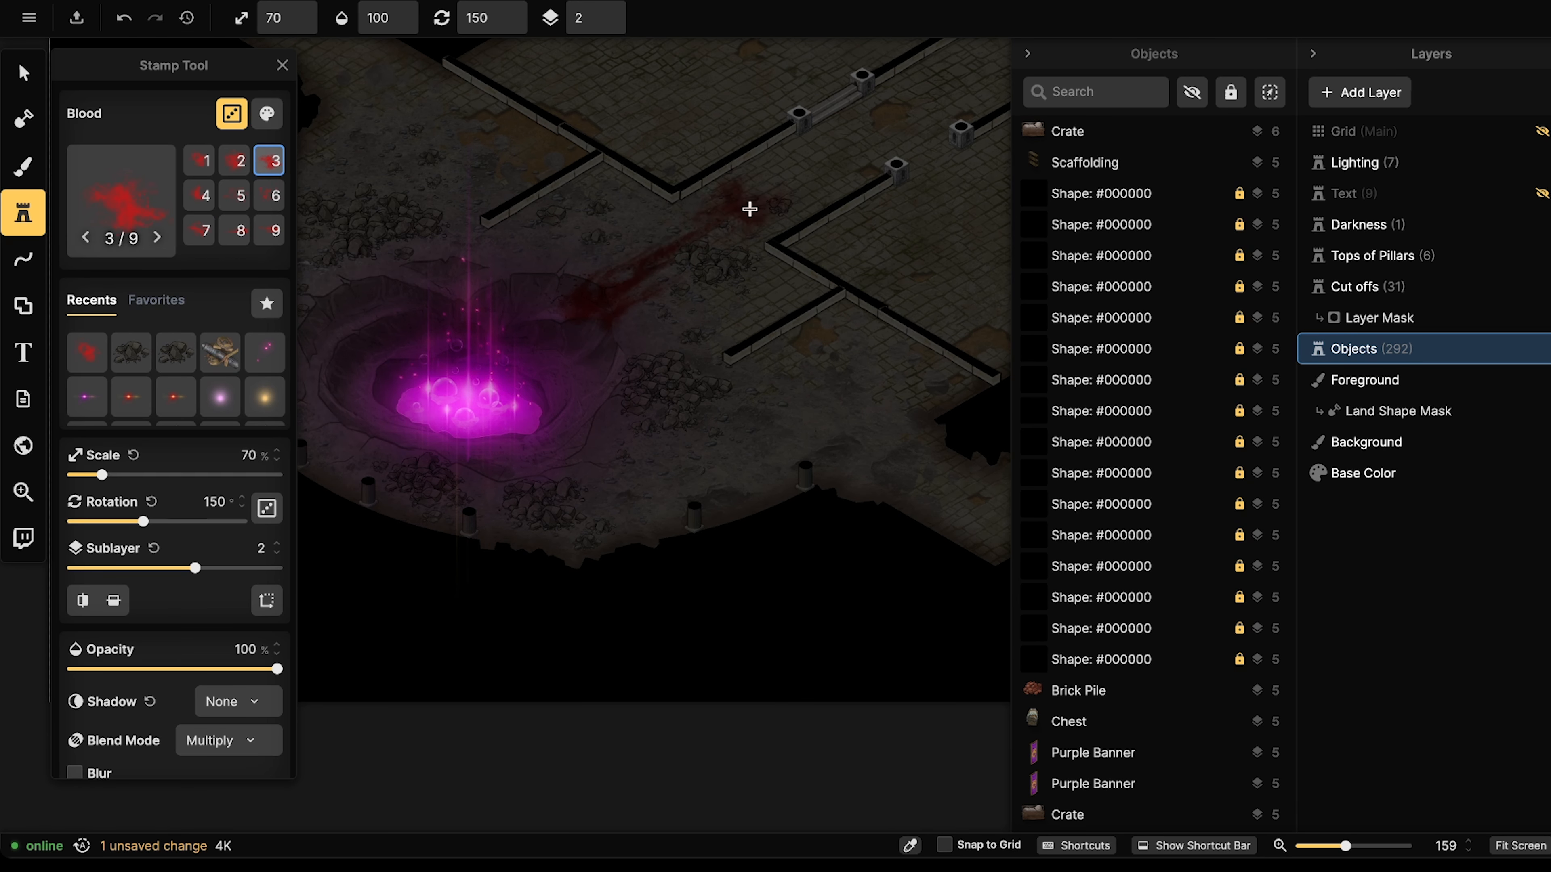
left_click(559, 359)
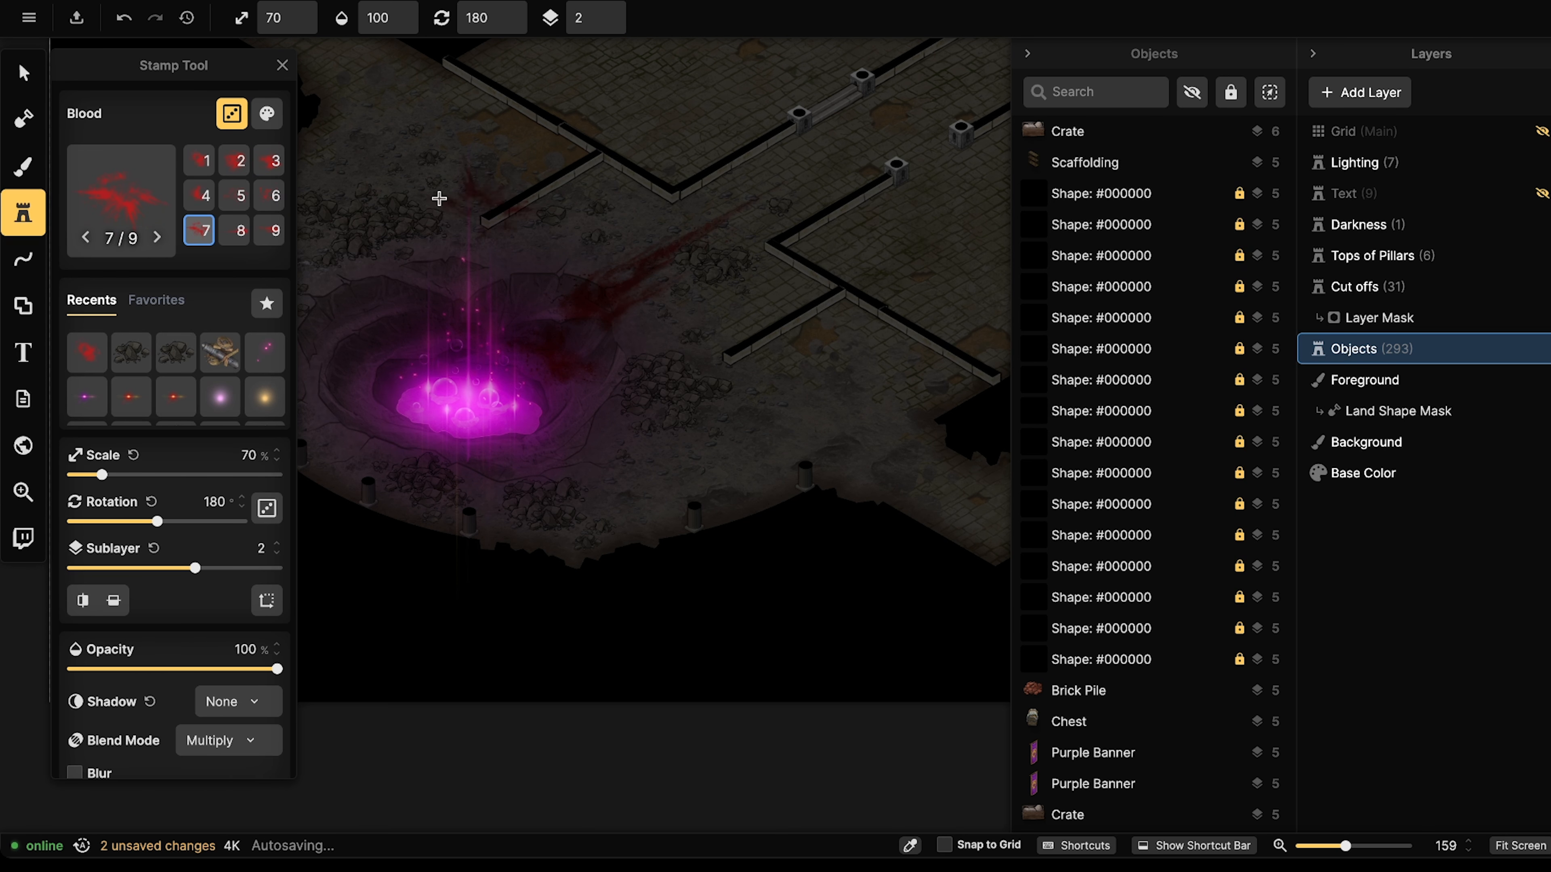
Recolor both Blood stamps green with hue 89°, saturation 155% and brightness 164%.
key("v")
scroll(567, 360, "up", 2)
left_click(650, 287, "shift")
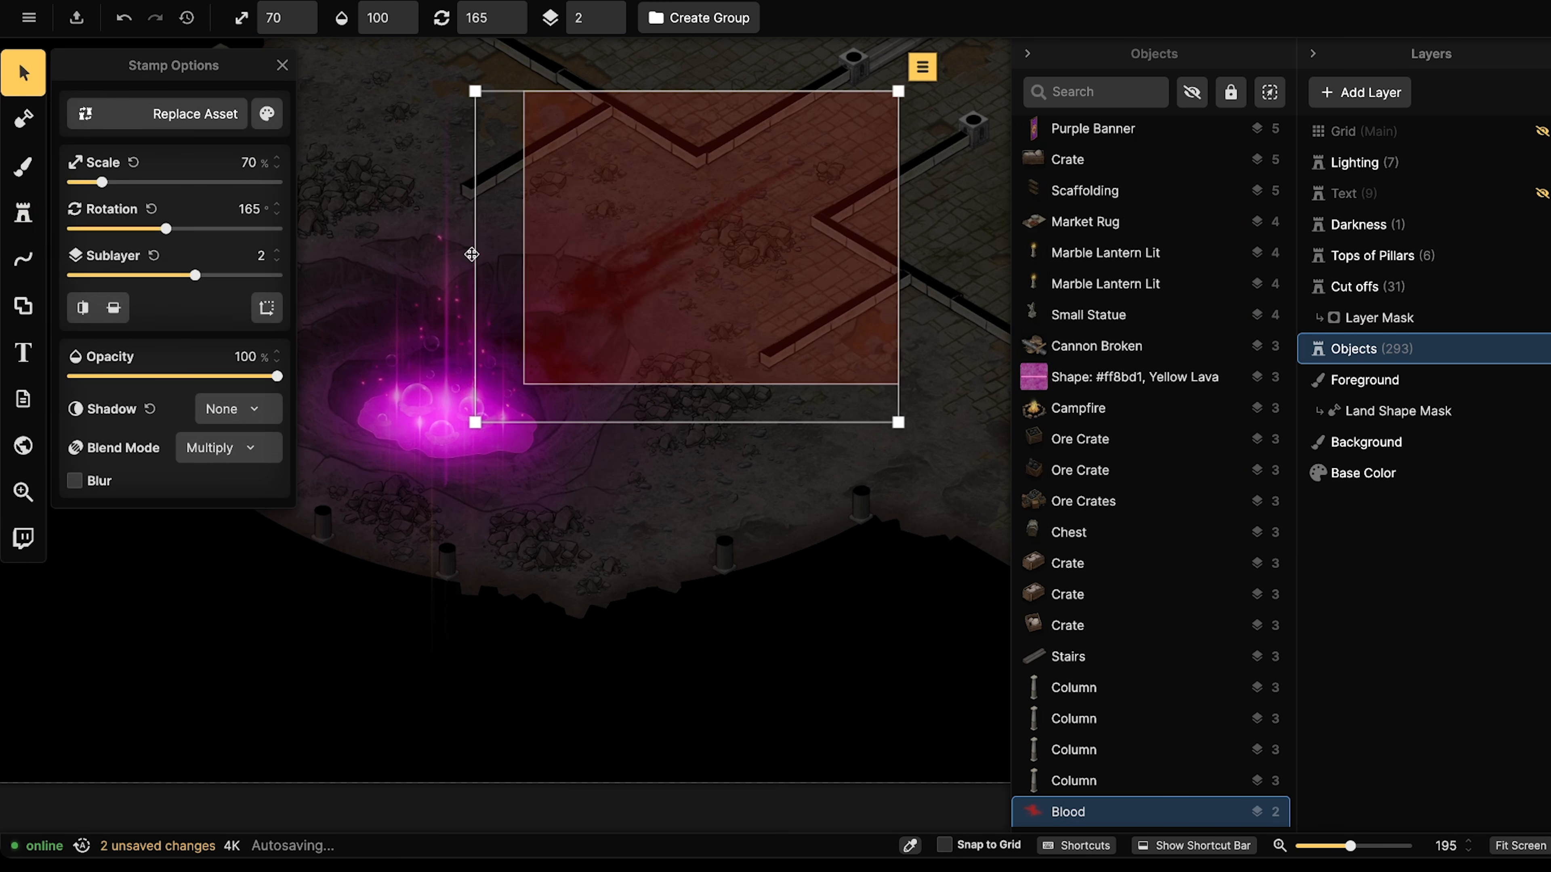
left_click(267, 113)
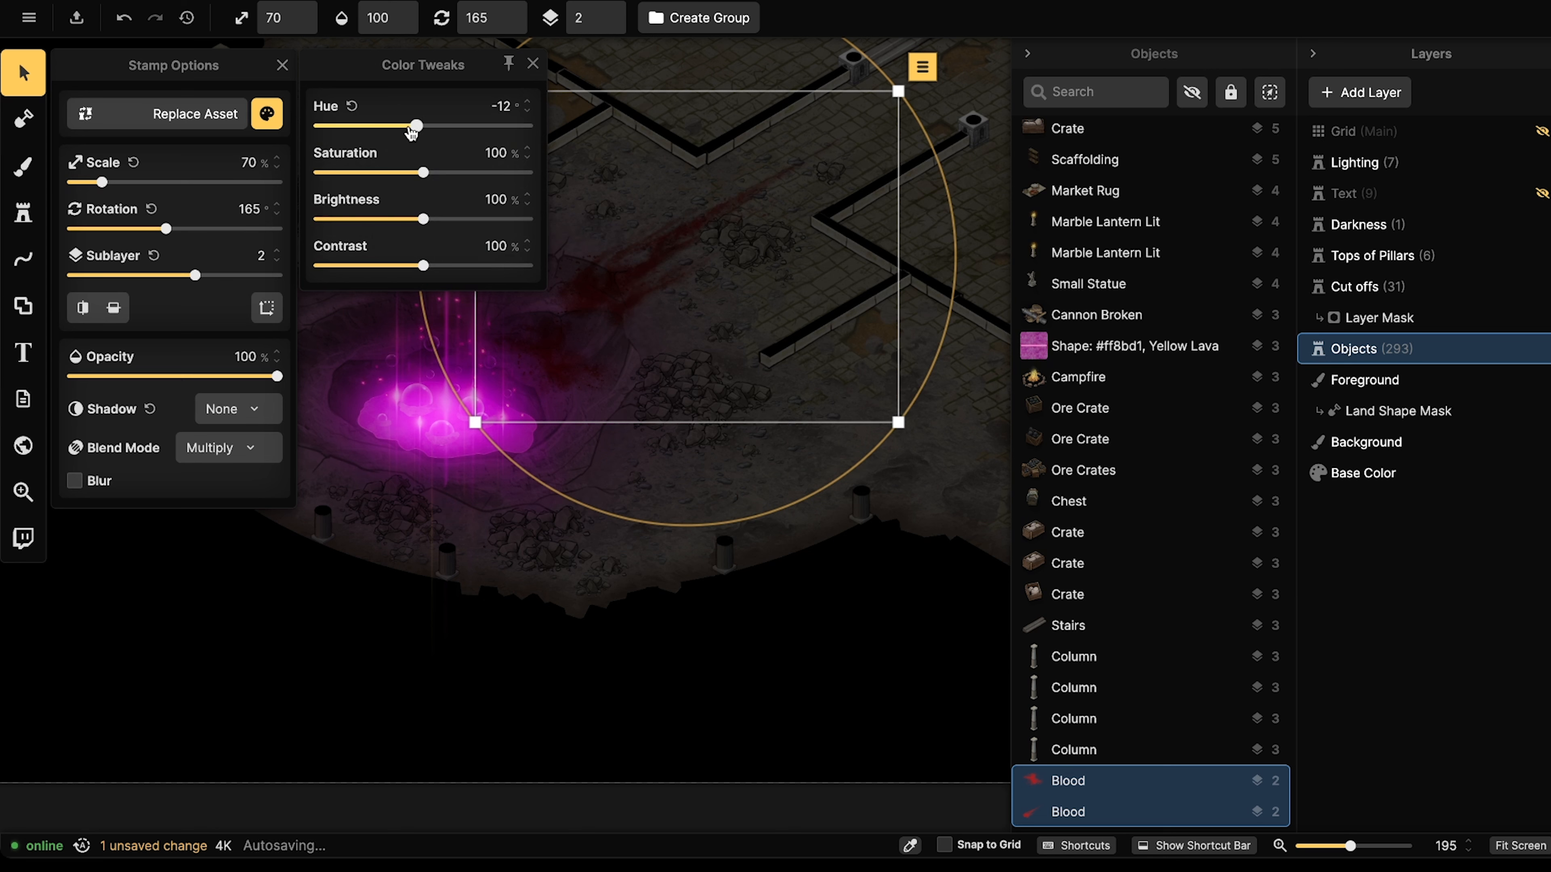
left_click_drag(343, 130, 441, 220)
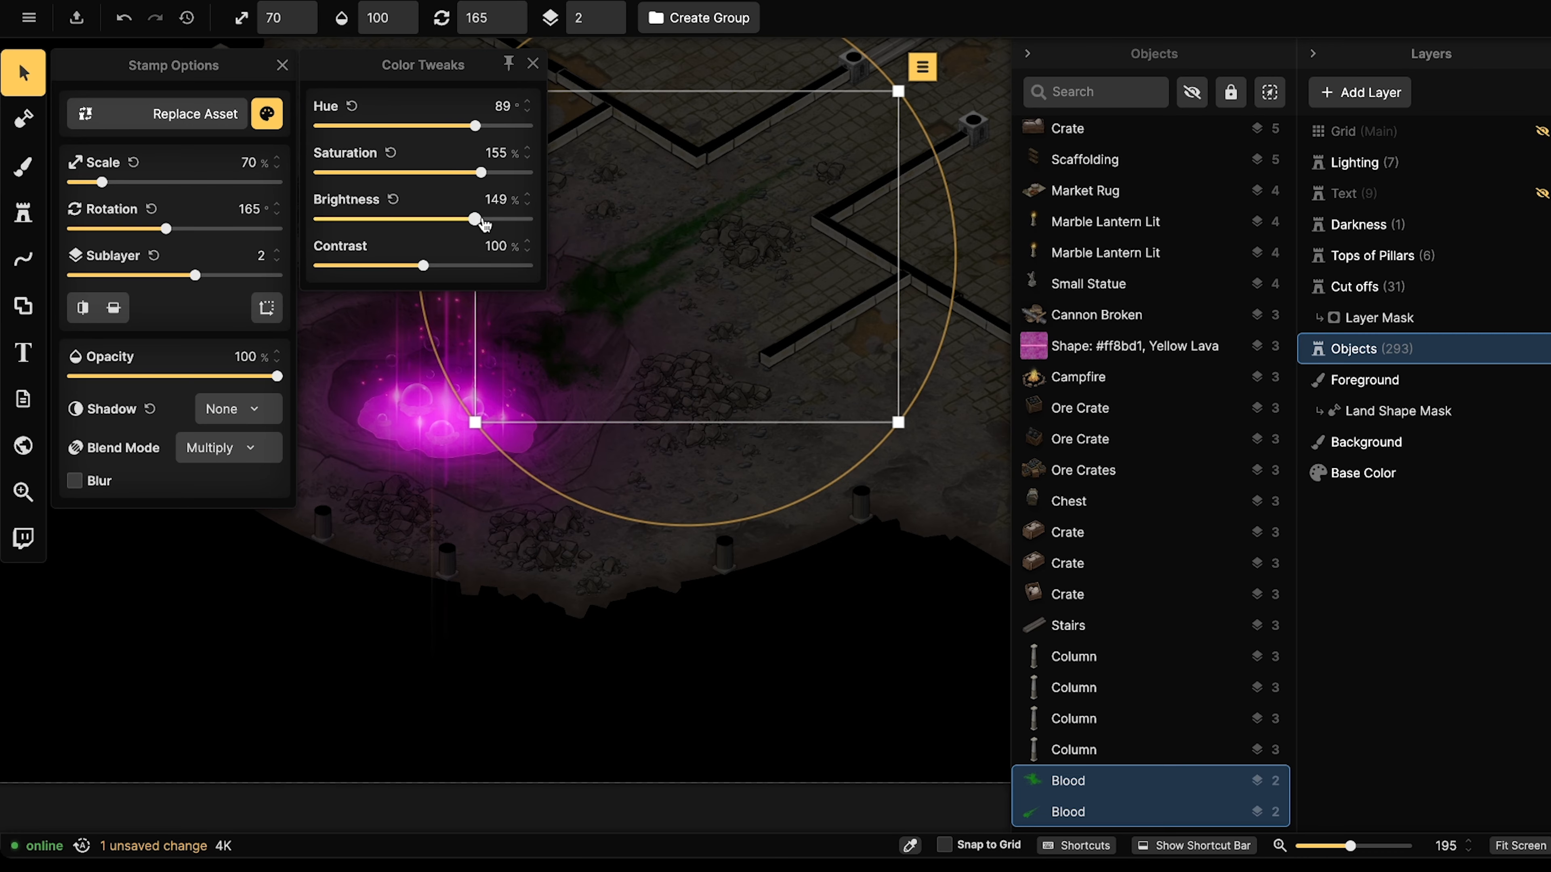
left_click_drag(491, 221, 493, 220)
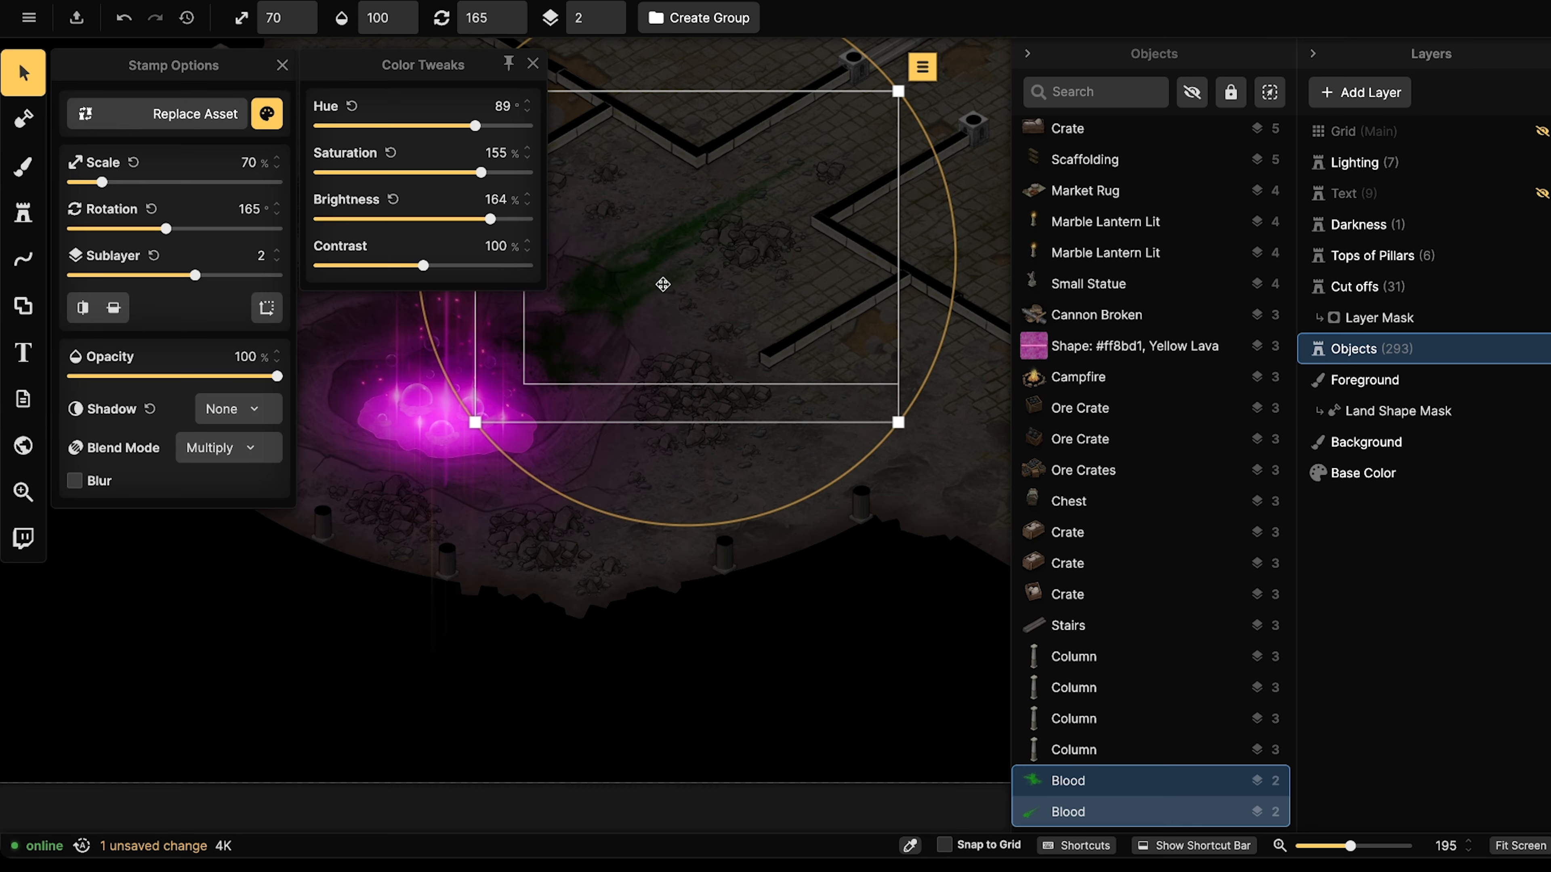
scroll(560, 230, "down", 5)
key("Escape")
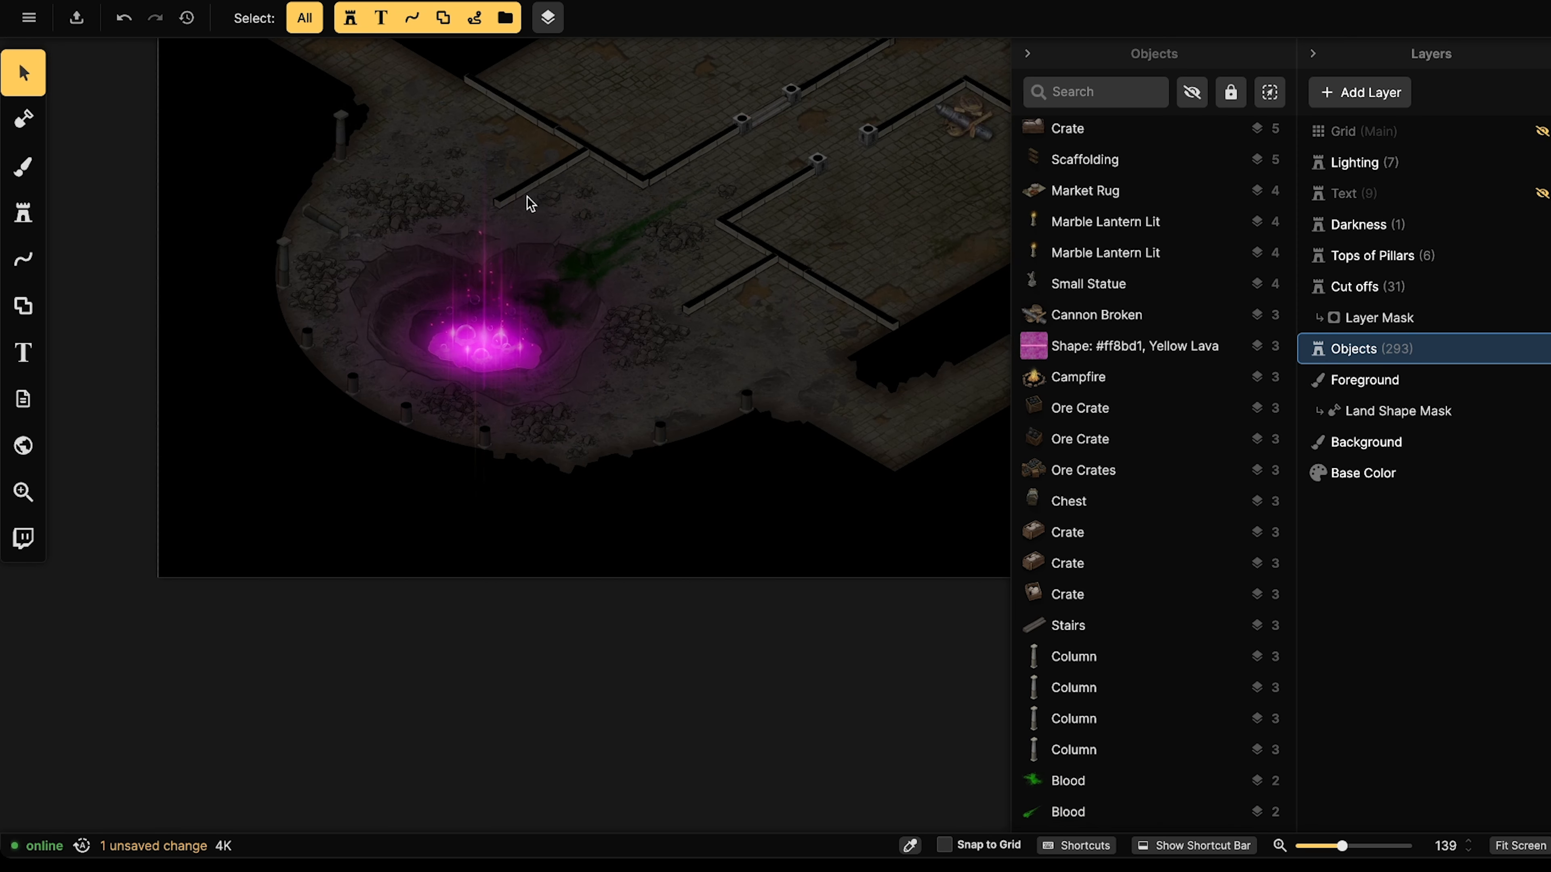
Select the green splatter on the crater's eastern slope and reuse its settings for placing more Blood stamps.
right_click_drag(529, 201, 572, 258)
left_click(607, 359)
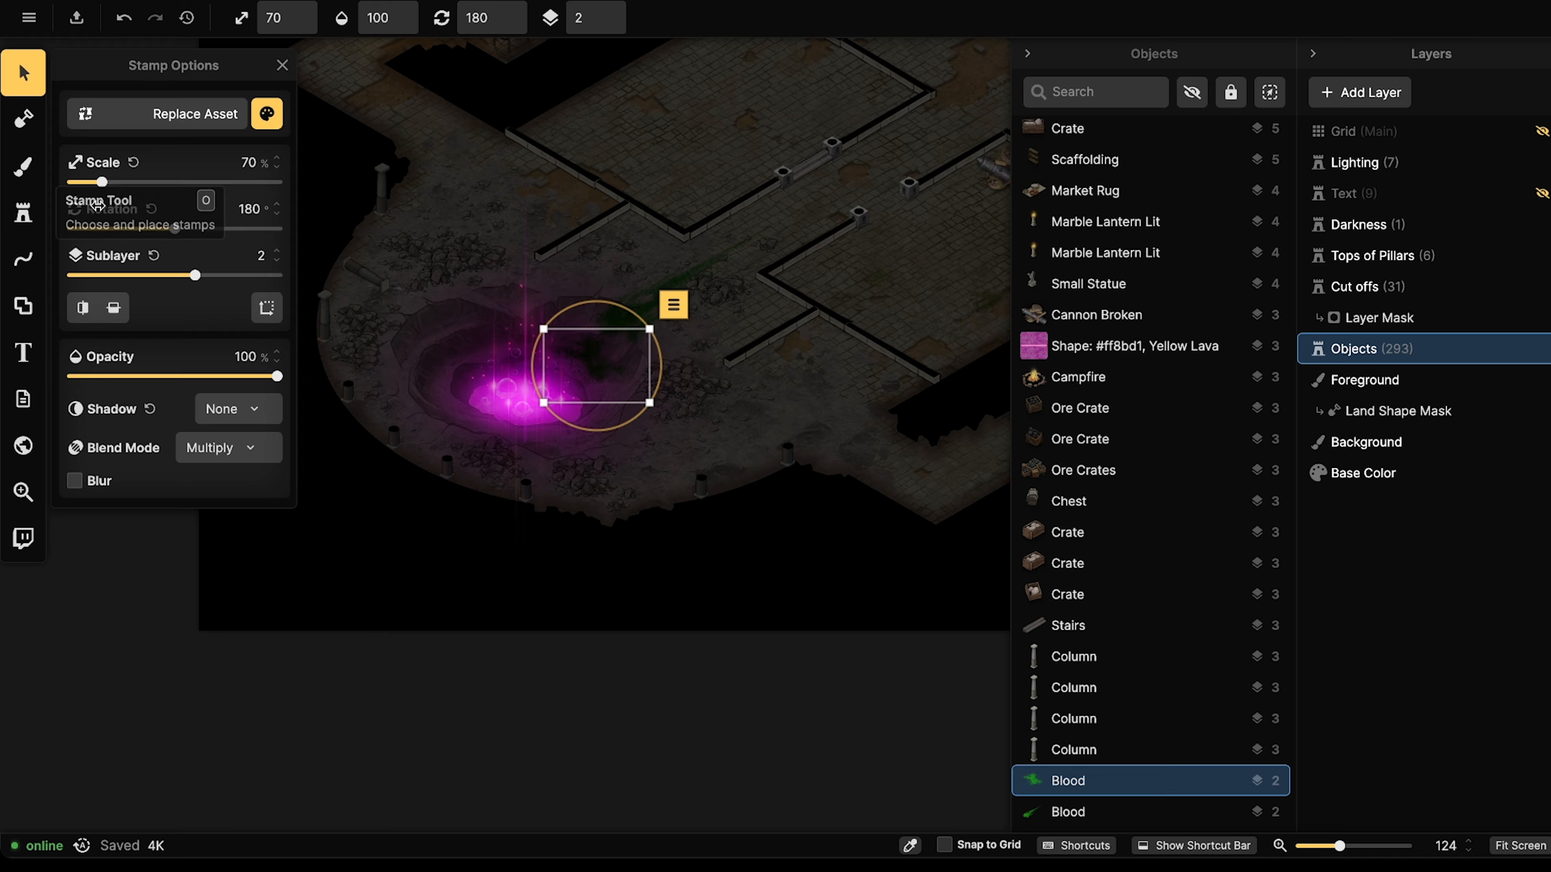
scroll(622, 344, "up", 5)
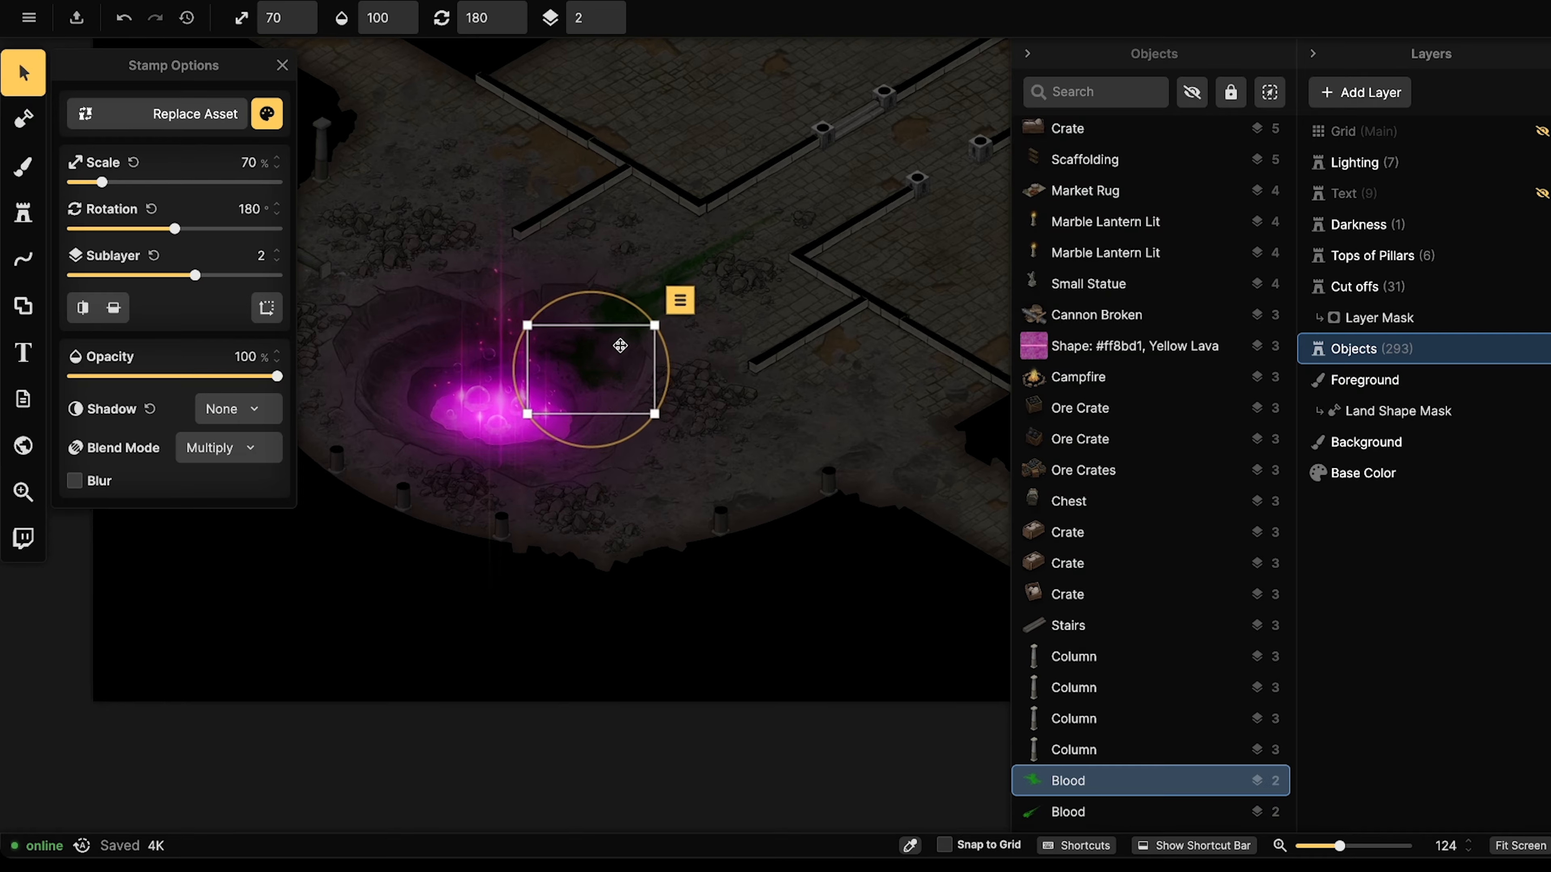
left_click(652, 279)
left_click_drag(652, 281, 664, 370)
scroll(651, 367, "up", 2)
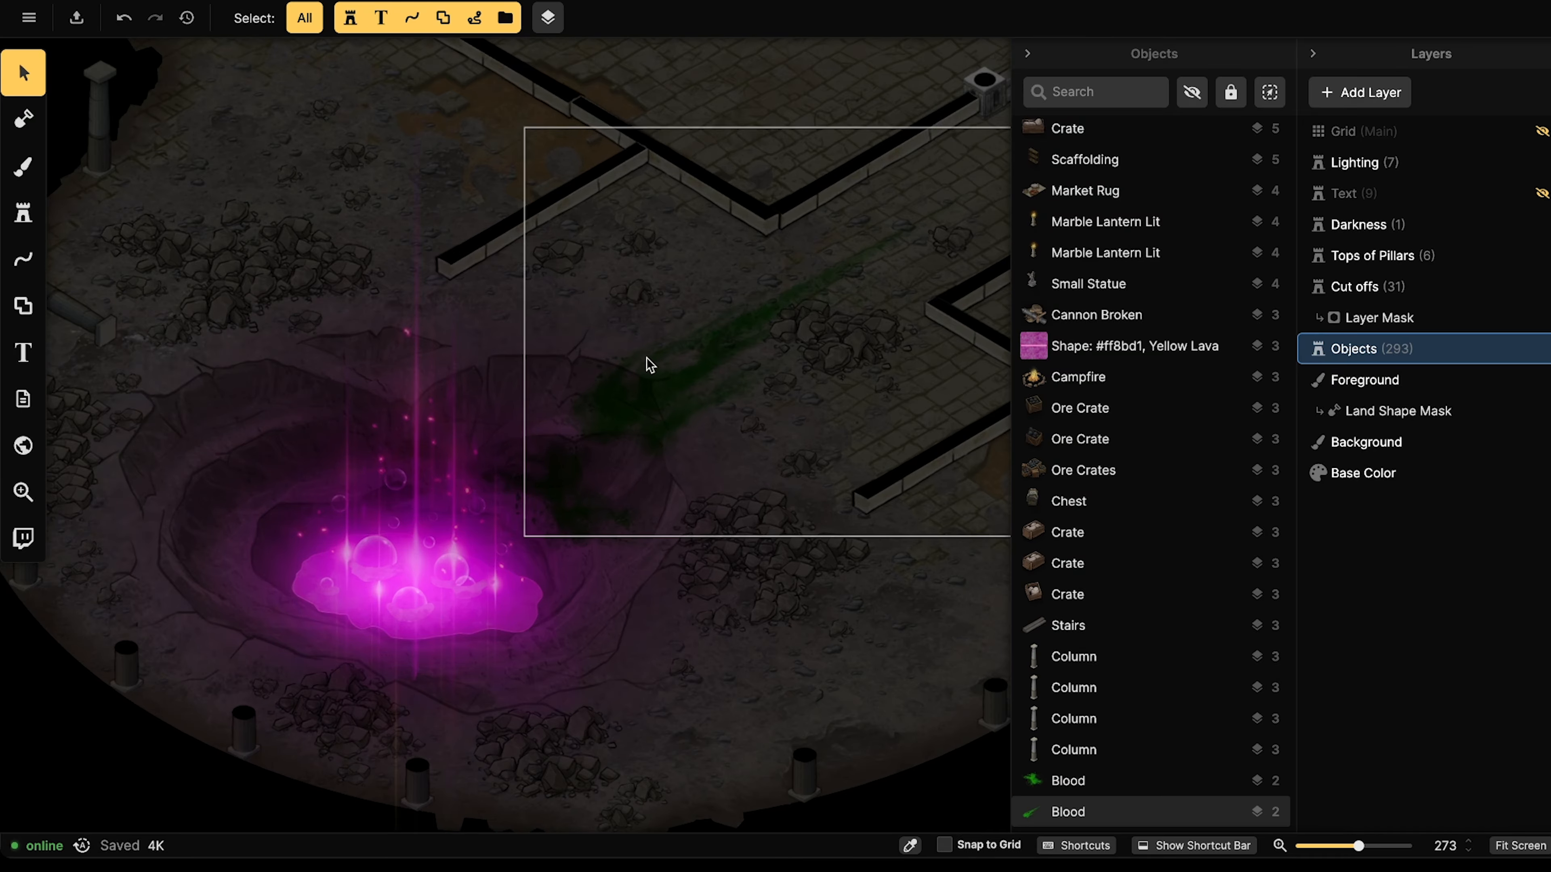
left_click(23, 213)
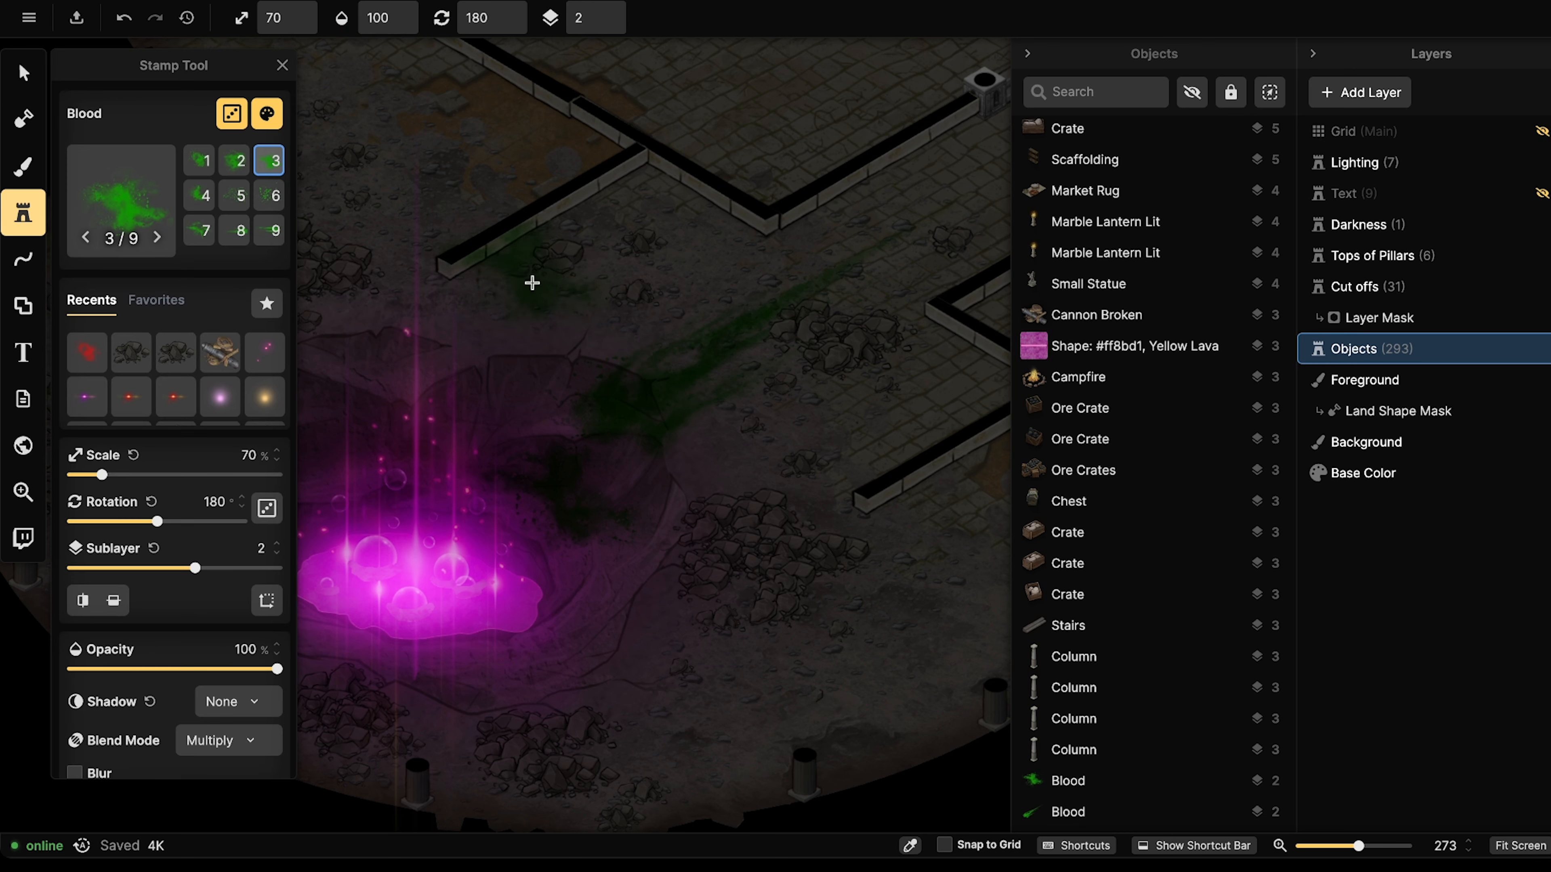
Place green Blood variant 2 at 40% scale, rotated 165°, in the gap between the two pillars northeast of the crater.
key("Left")
key("bracketleft")
key("bracketleft")
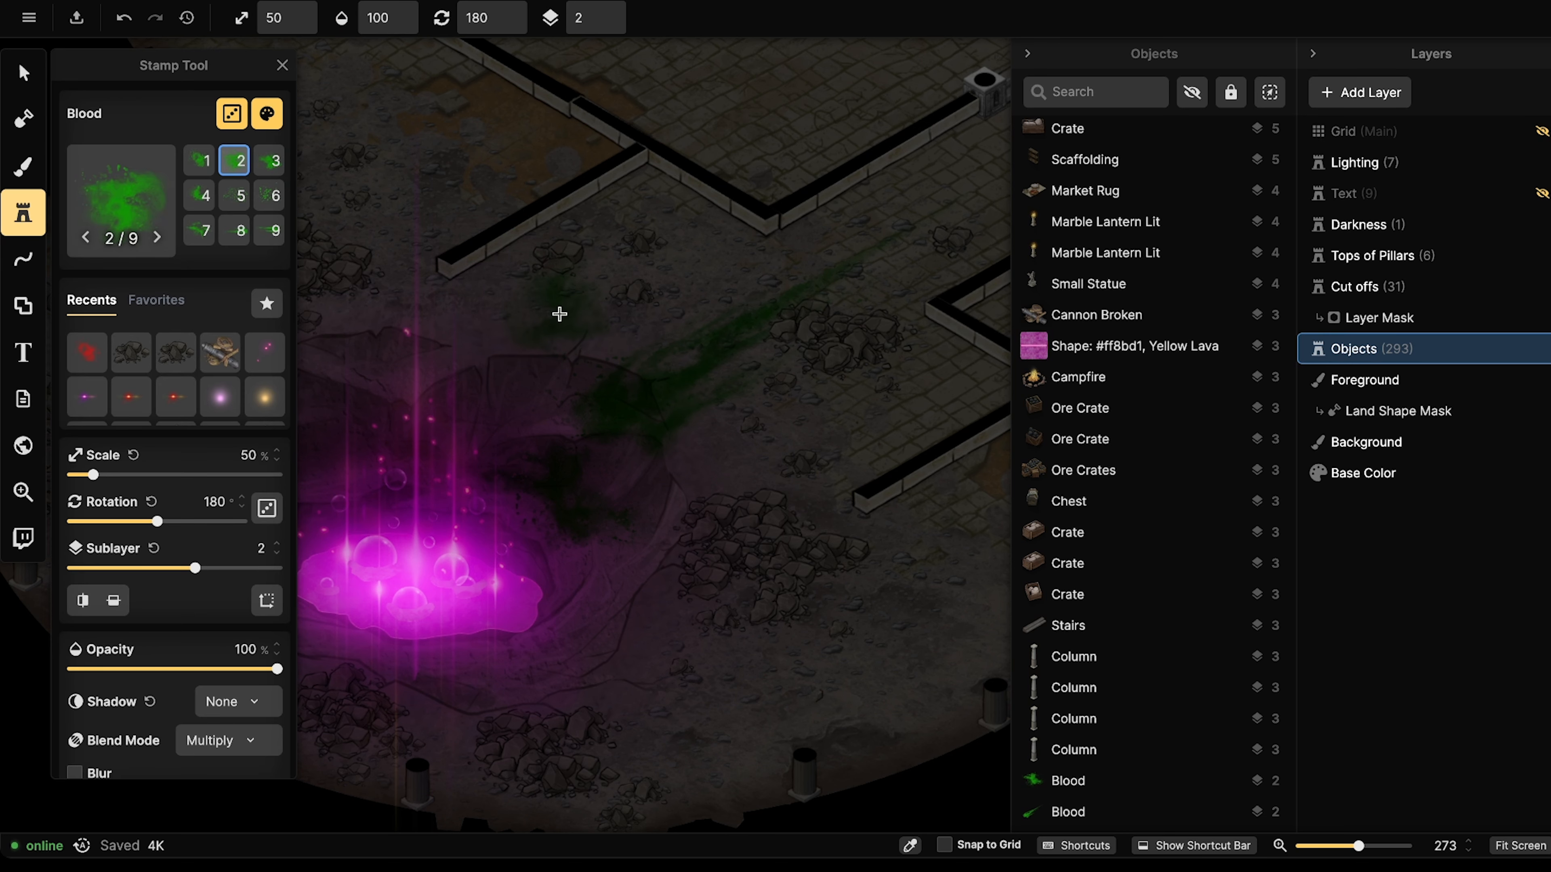
left_click_drag(539, 377, 750, 348)
scroll(721, 294, "down", 4)
right_click_drag(964, 305, 629, 301)
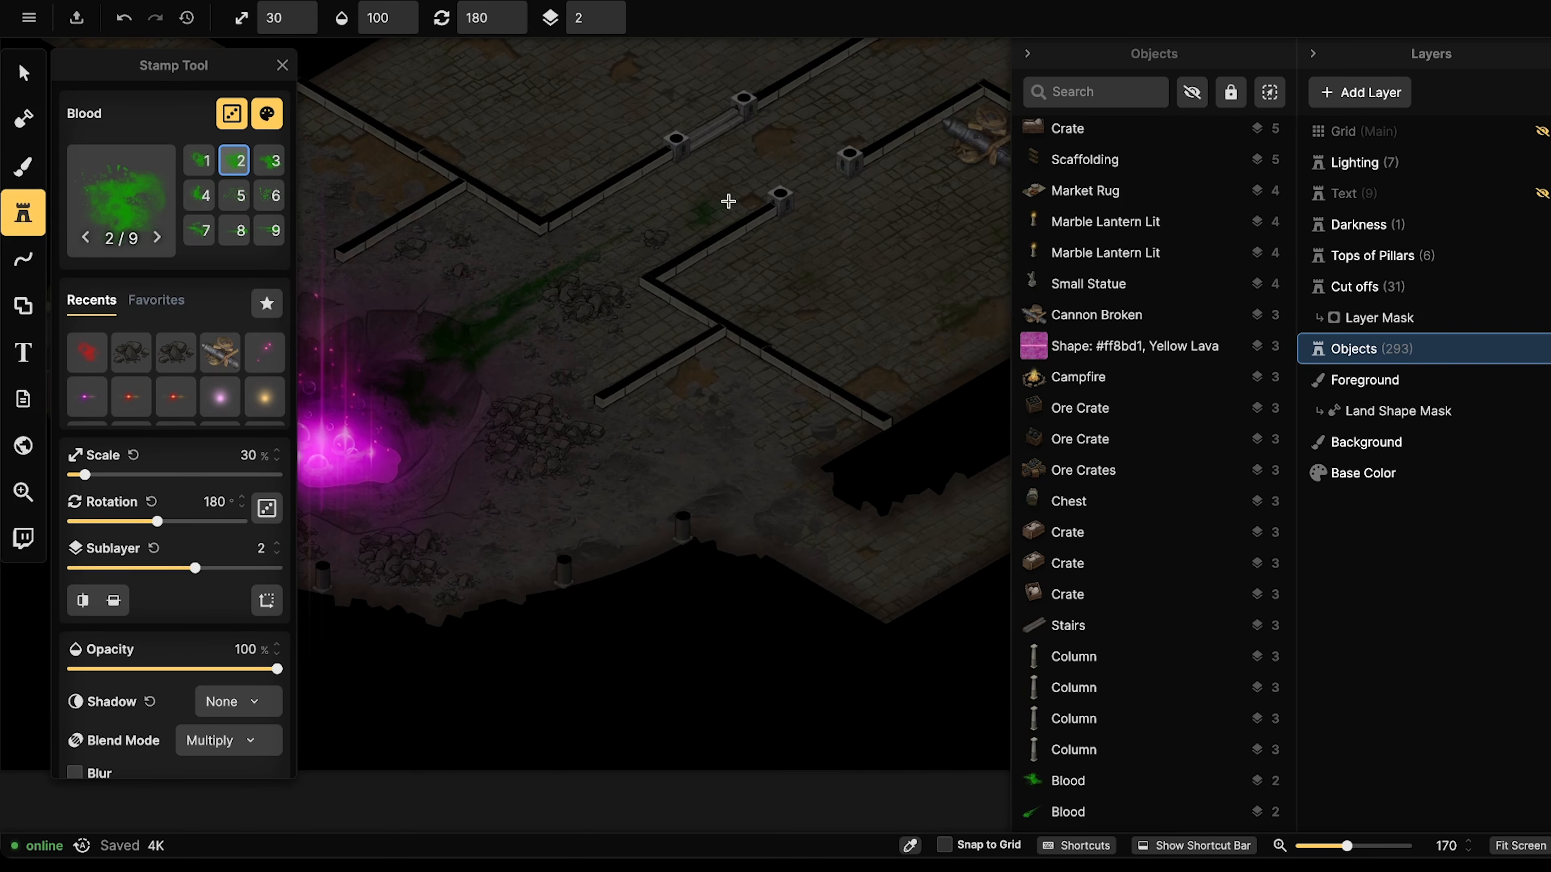
key("bracketright")
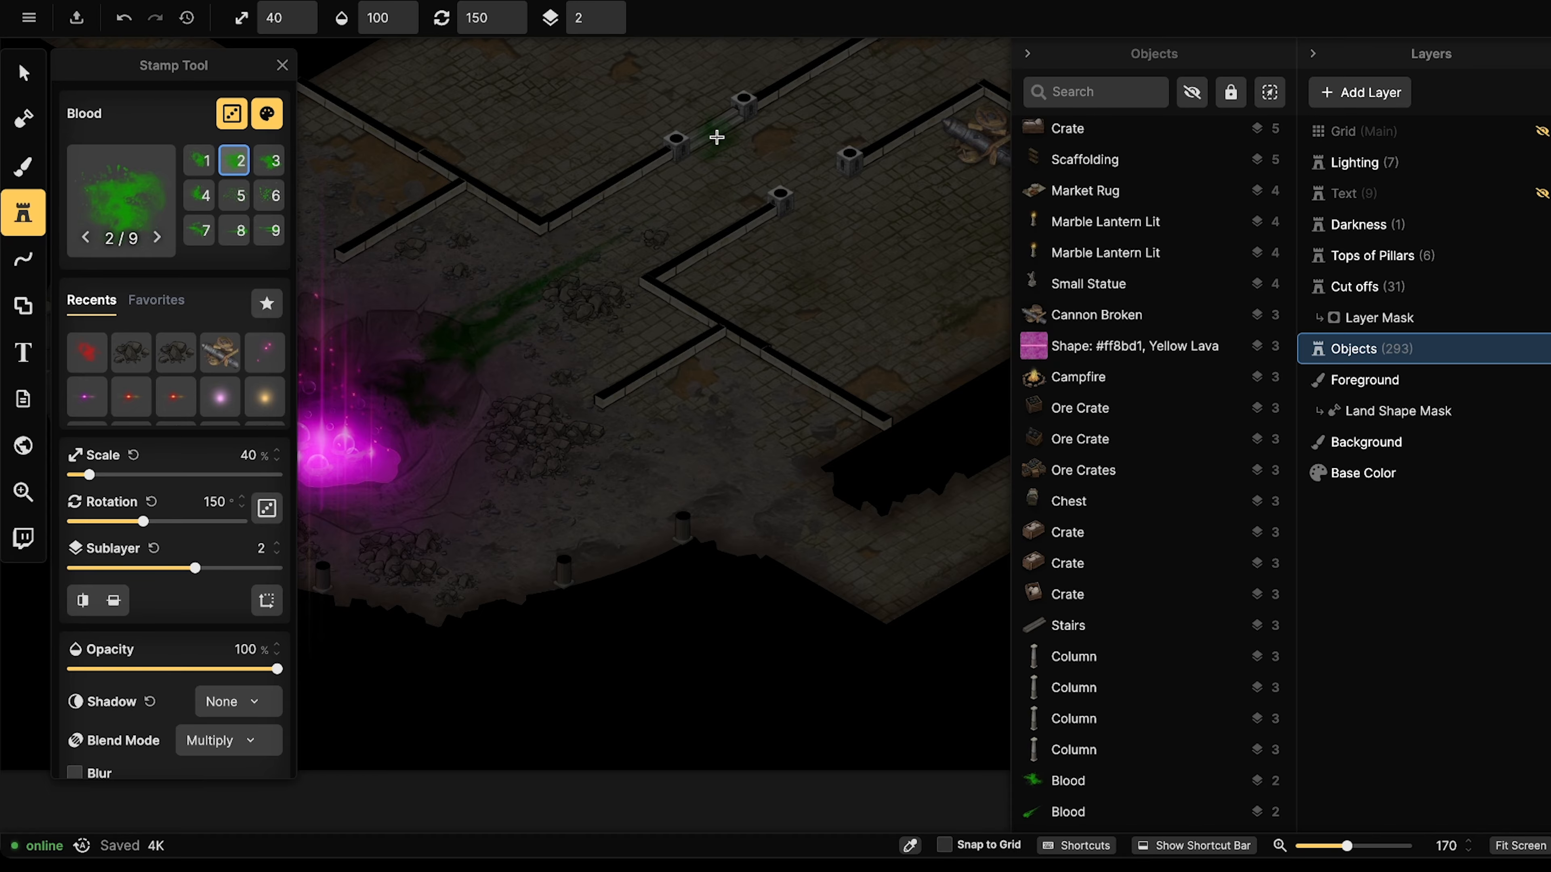
right_click_drag(717, 134, 717, 190)
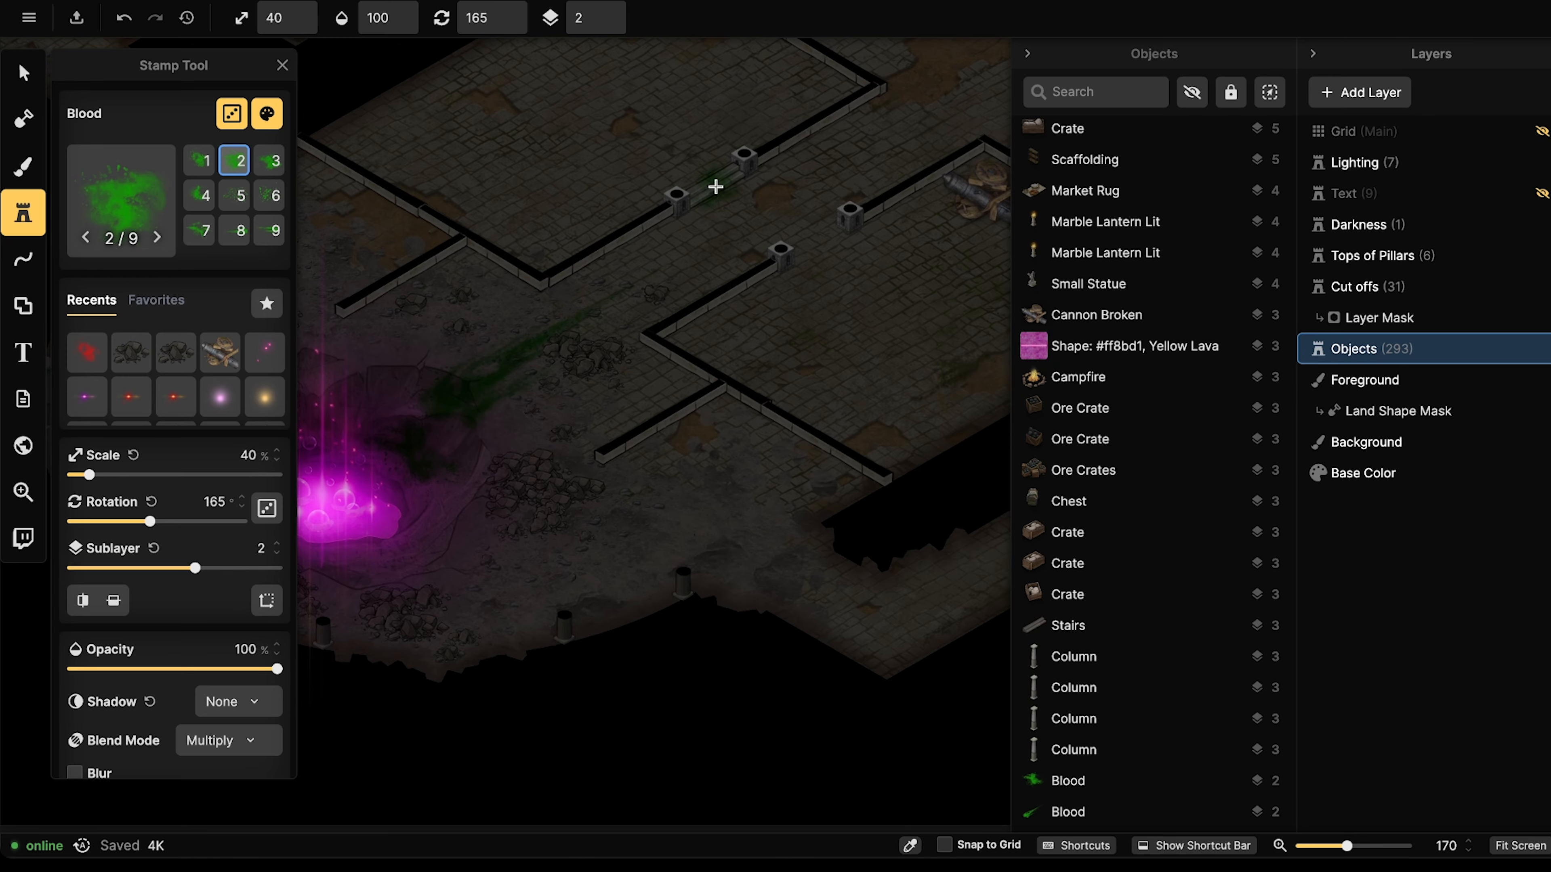
left_click(716, 186)
Place green Blood variant 7 at 40% scale, rotated 150°, on the tiled floor between the long streak and the pillar gap.
right_click_drag(609, 204, 738, 178)
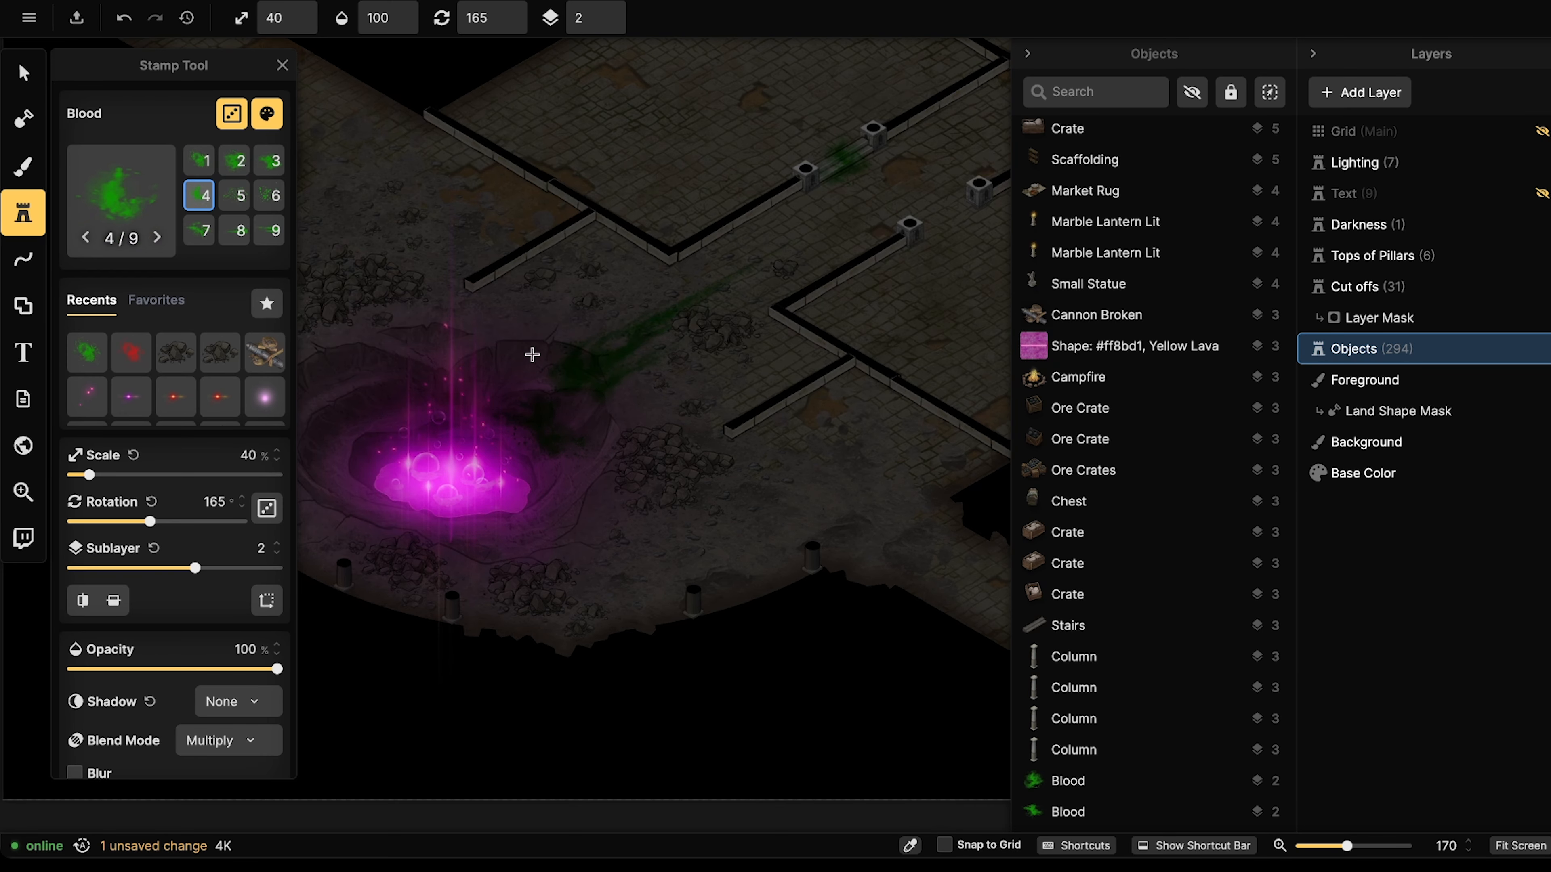
left_click(821, 243)
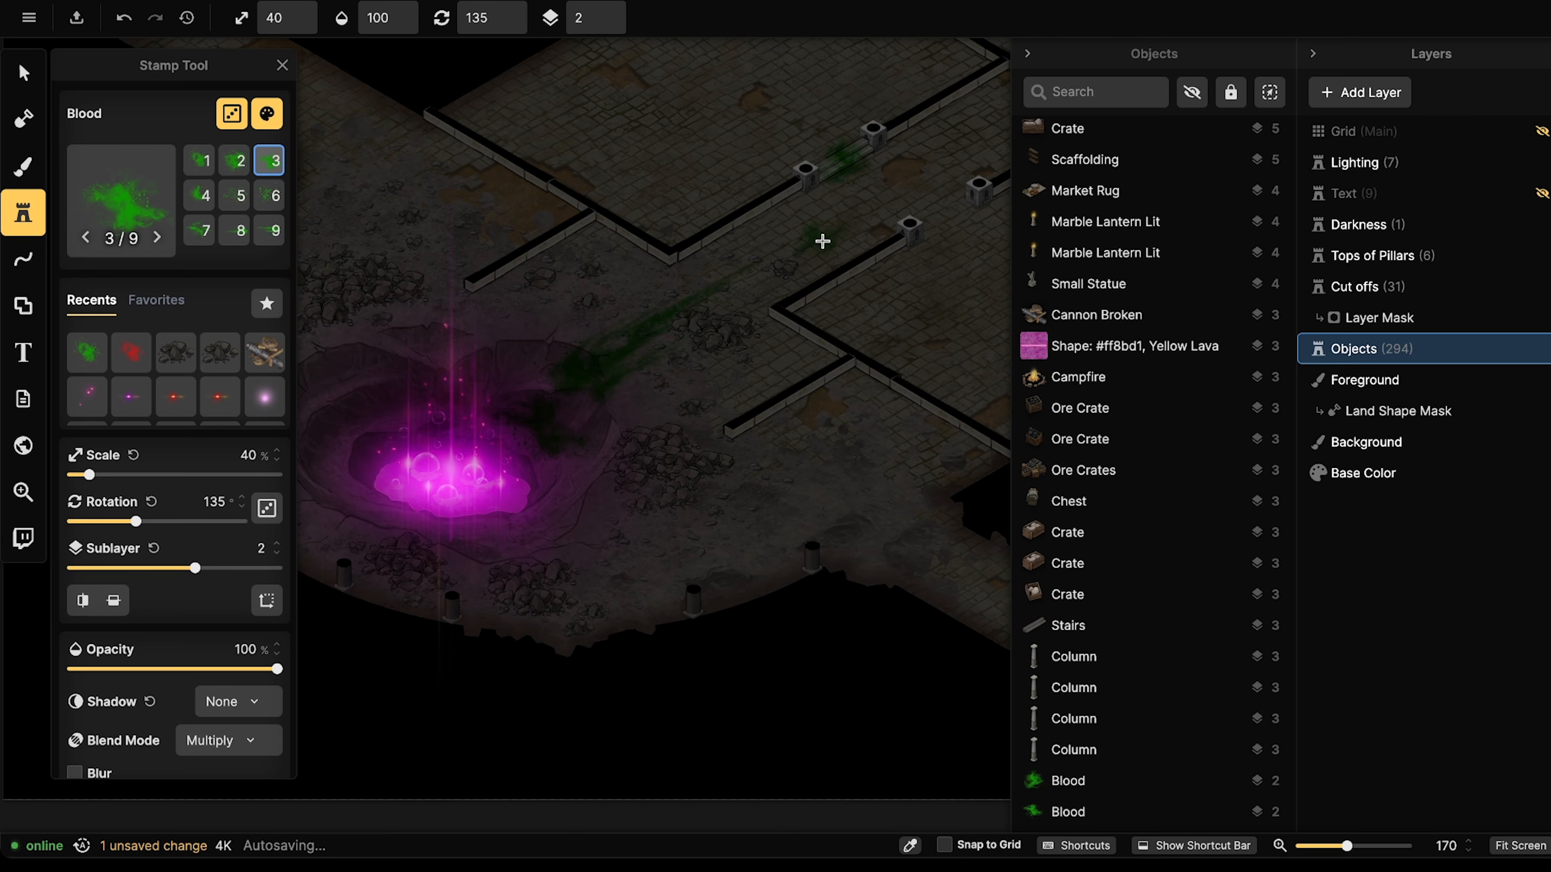
left_click(823, 241)
key("Left")
scroll(823, 240, "up", 7)
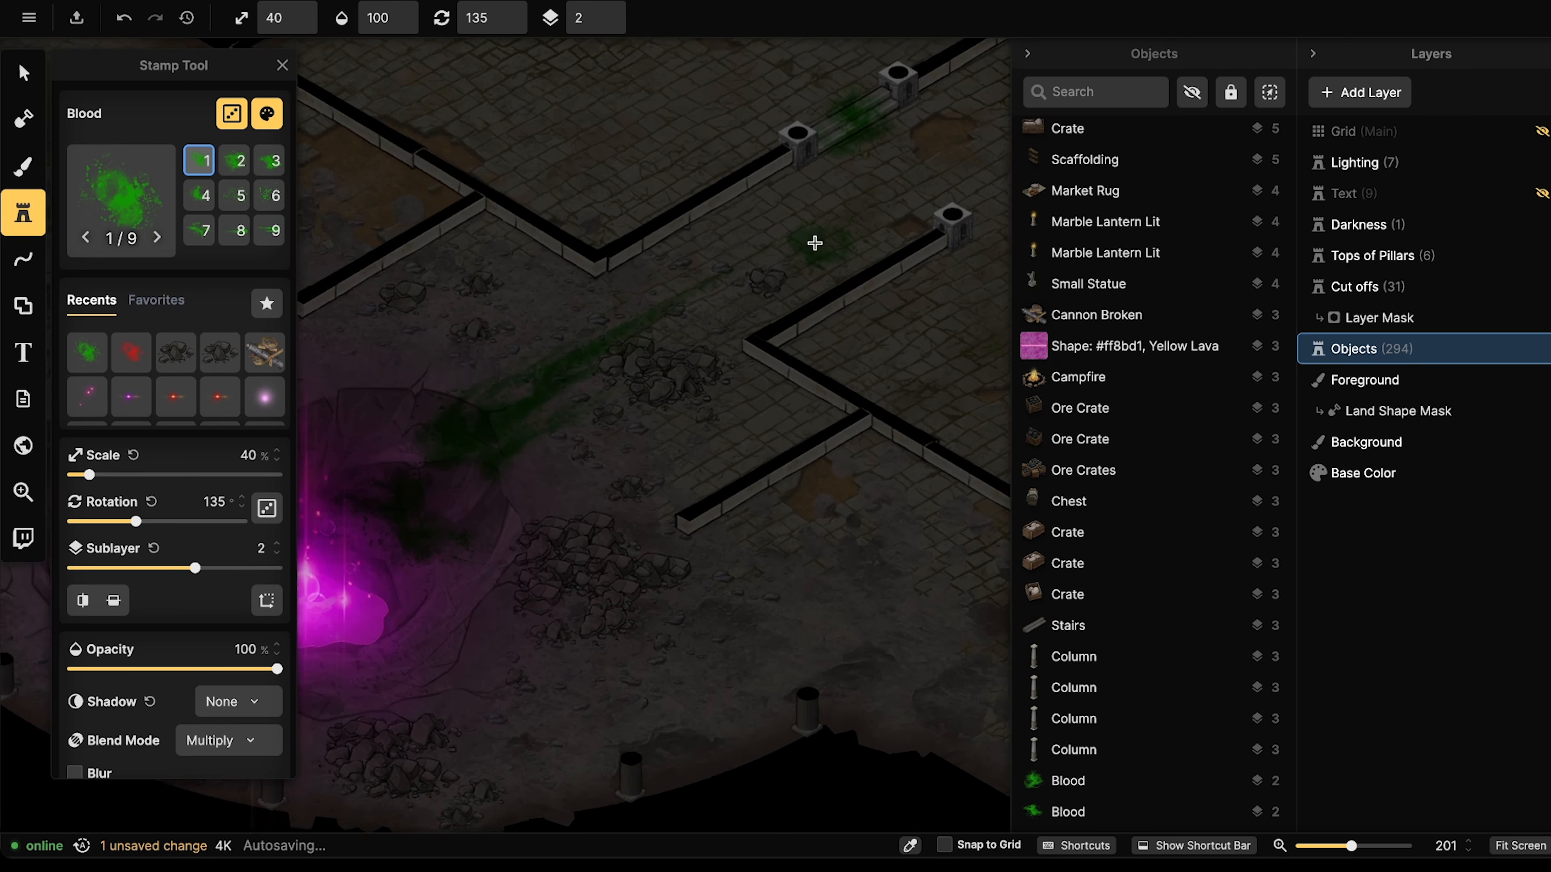
key("Left")
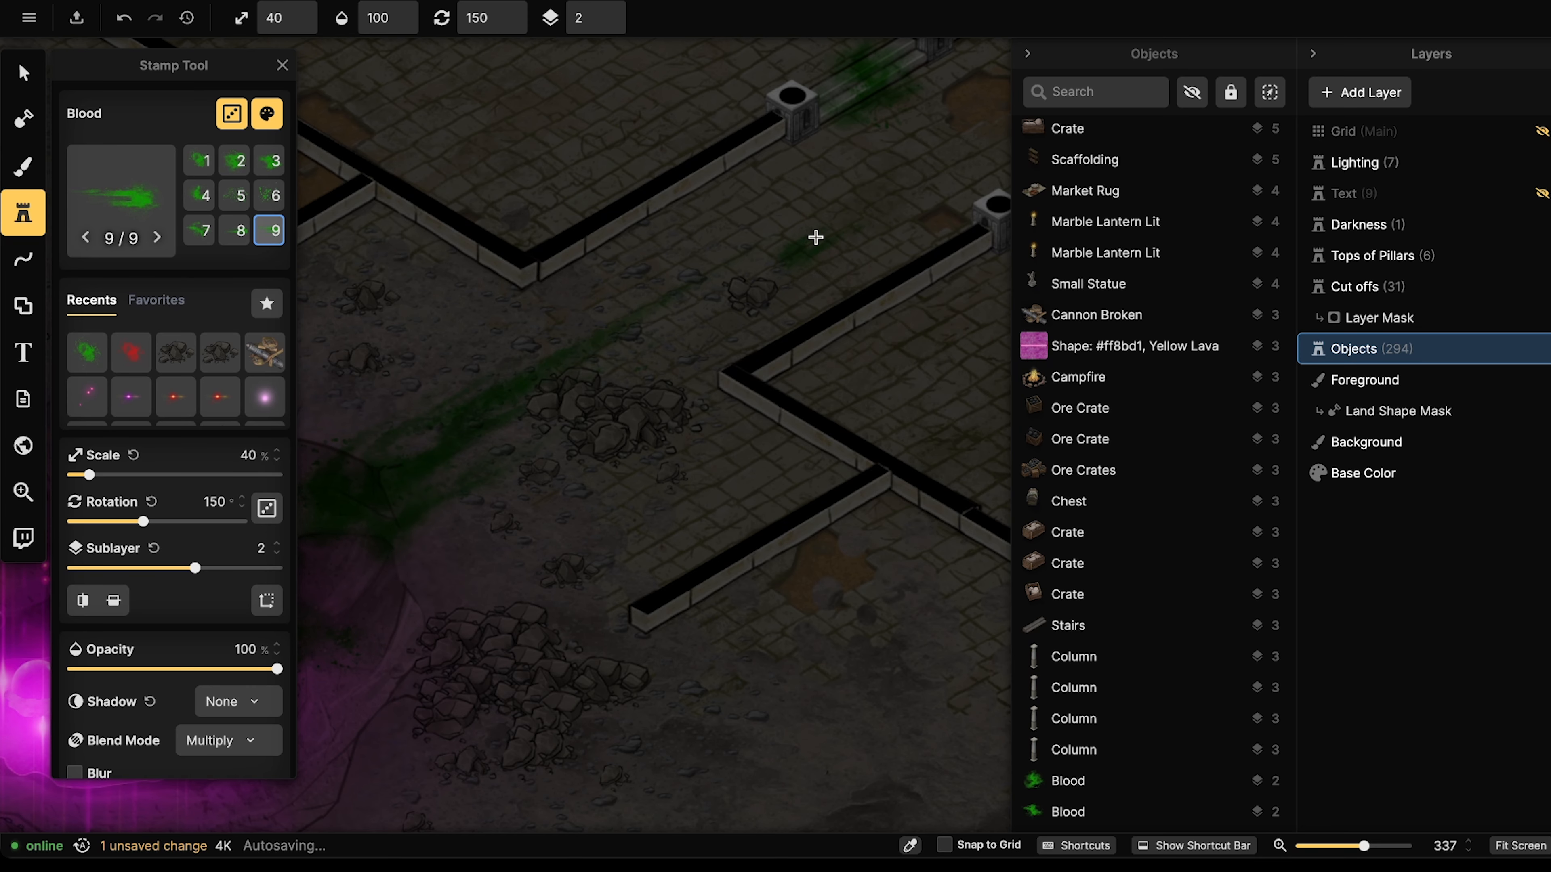
left_click(815, 236)
left_click(818, 236)
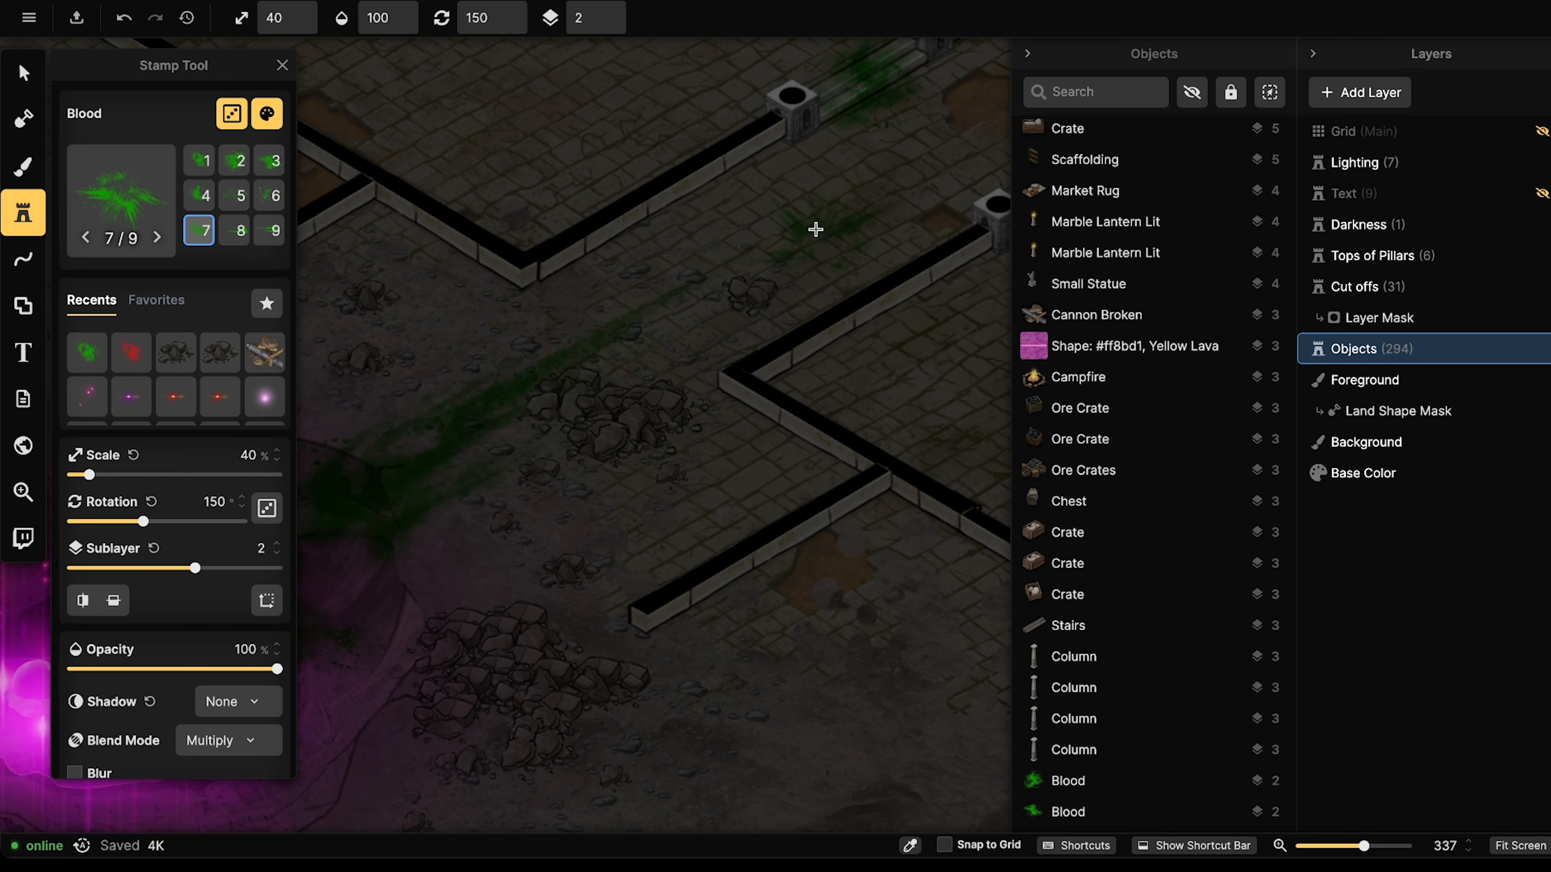
left_click(815, 230)
Place green Blood variant 6 at 70% scale, rotated 285°, on the crater's inner slope northeast of the glowing pool.
scroll(815, 230, "down", 5)
right_click_drag(659, 275, 897, 43)
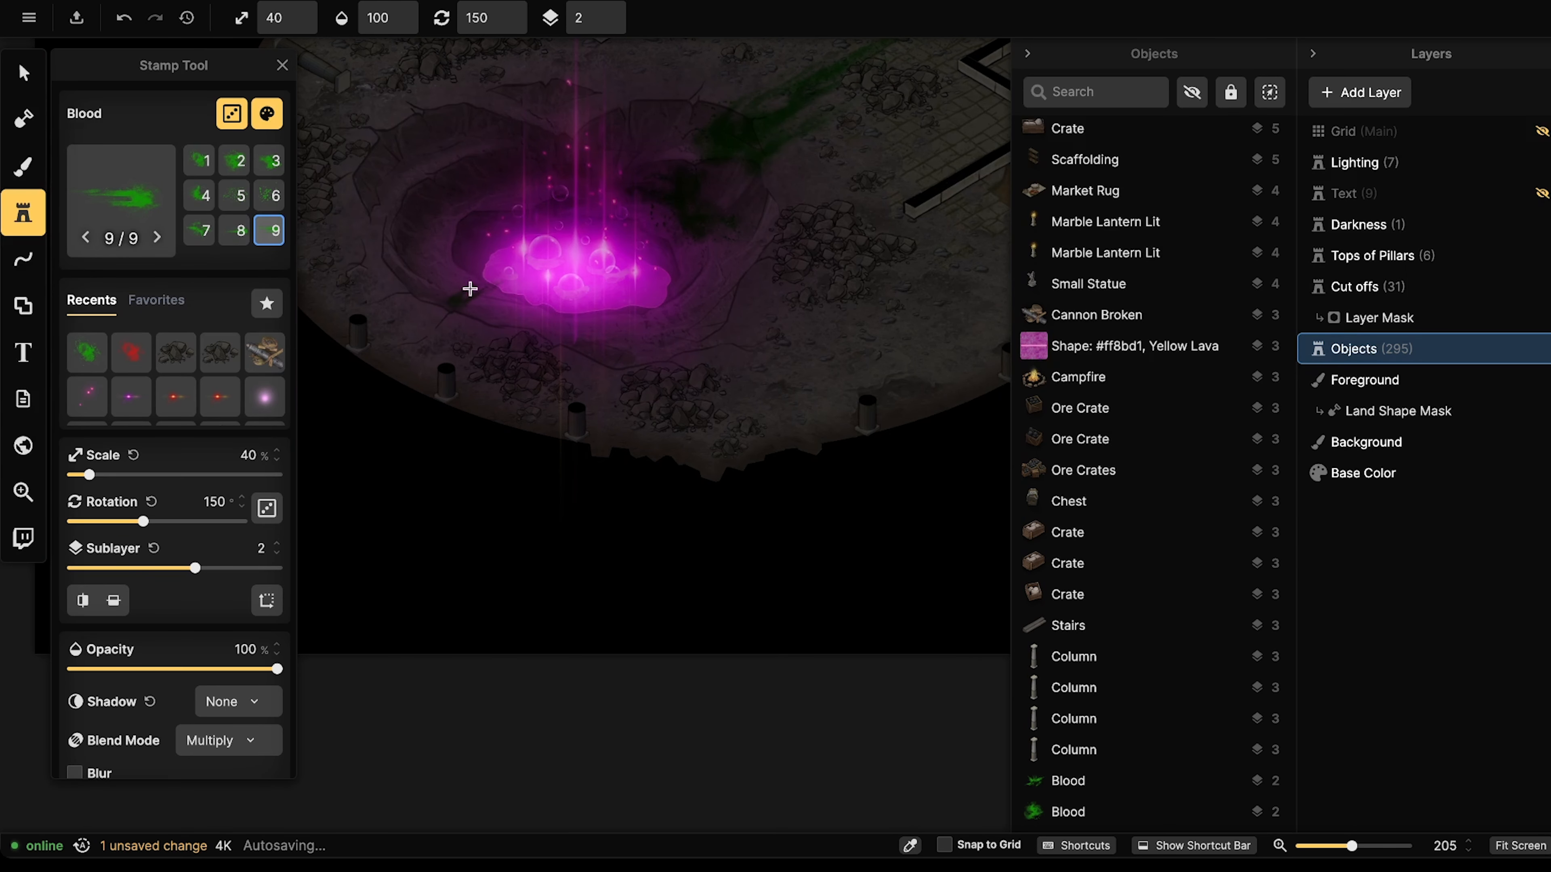
right_click_drag(641, 190, 643, 207)
scroll(688, 135, "down", 4)
scroll(677, 144, "up", 4)
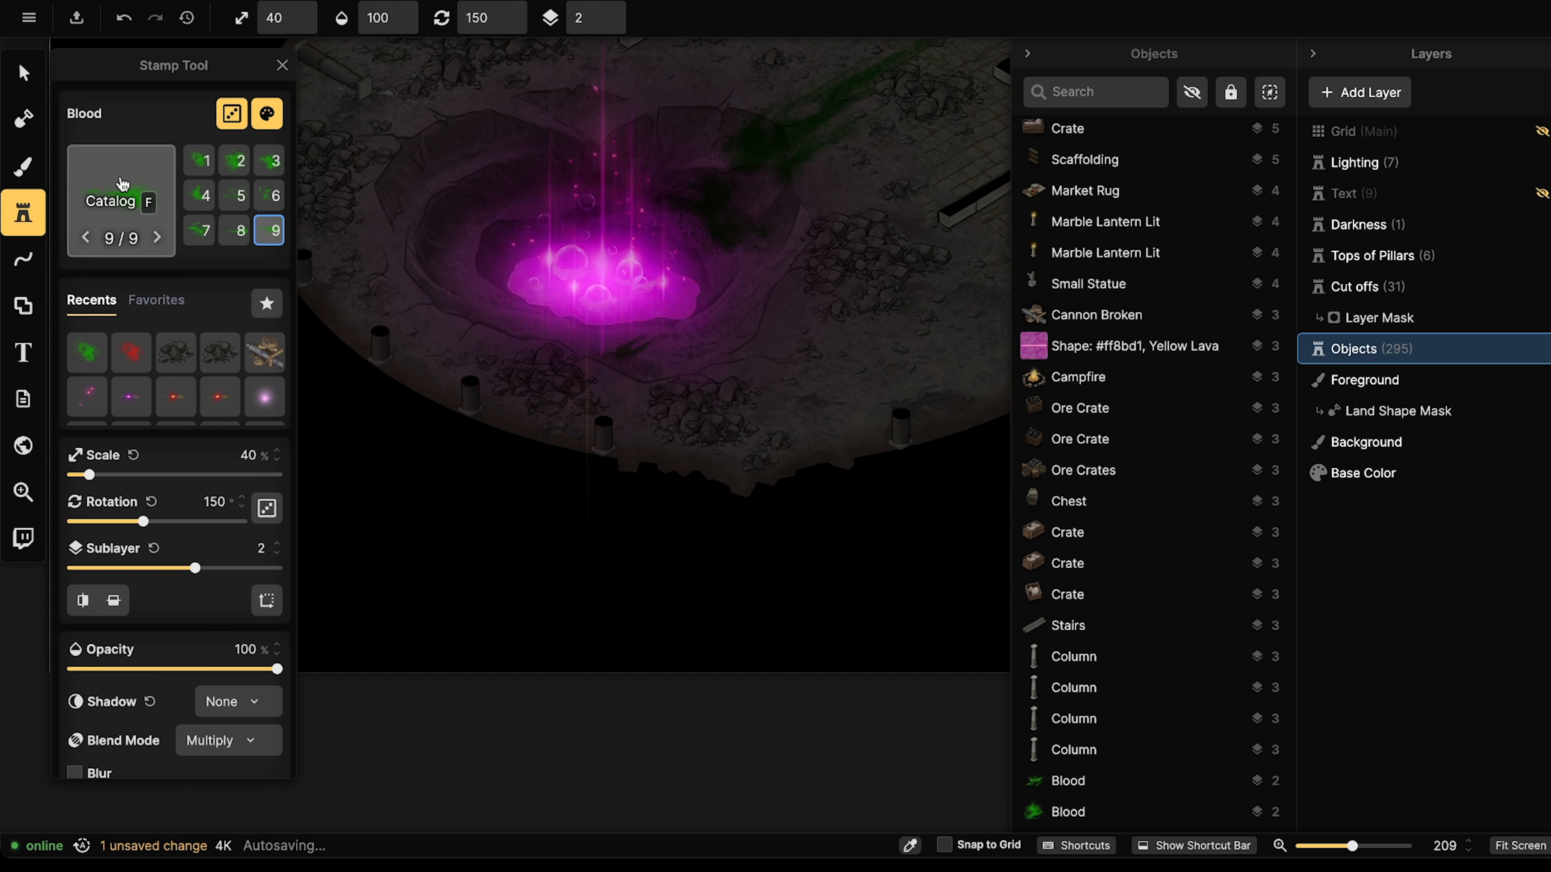
left_click(275, 197)
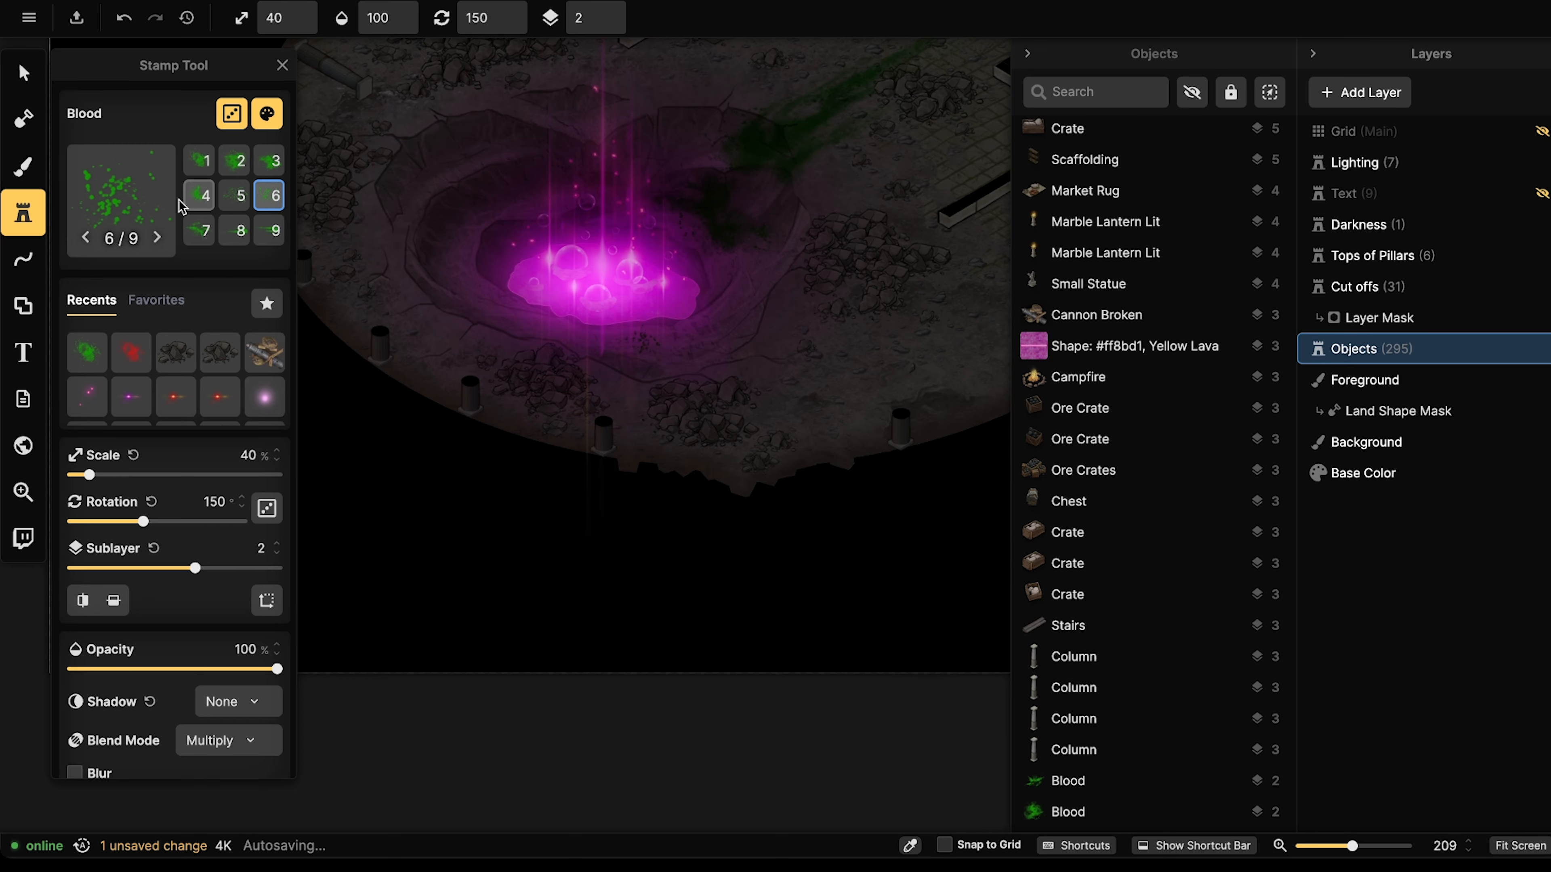
scroll(671, 187, "up", 3)
right_click_drag(688, 145, 618, 366)
scroll(622, 348, "up", 4)
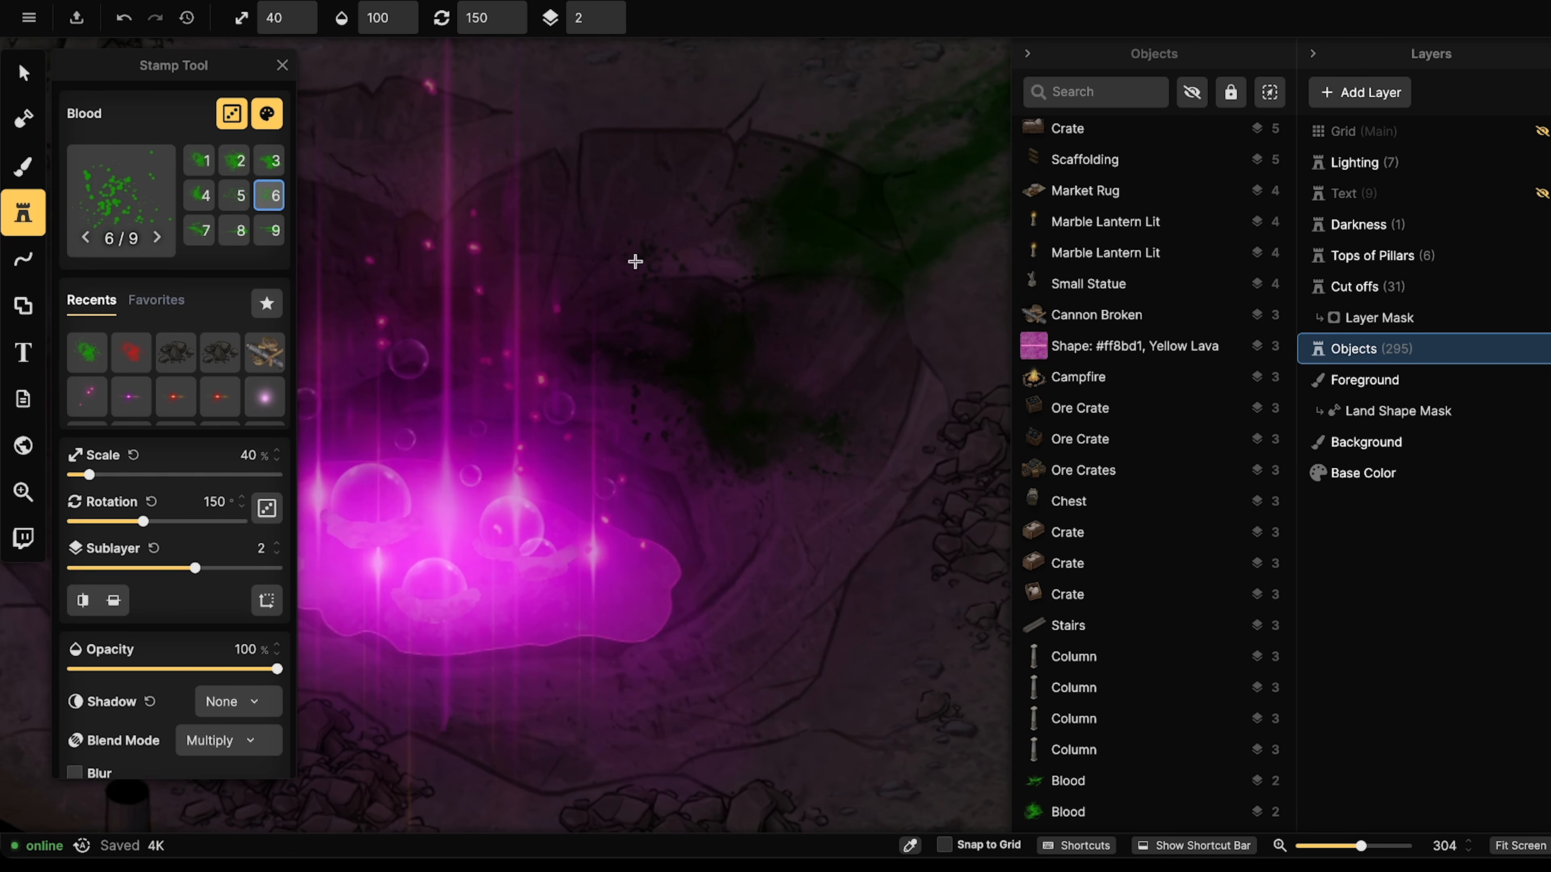
scroll(633, 258, "up", 3, "ctrl")
scroll(657, 240, "down", 13, "shift")
scroll(659, 242, "down", 2, "shift")
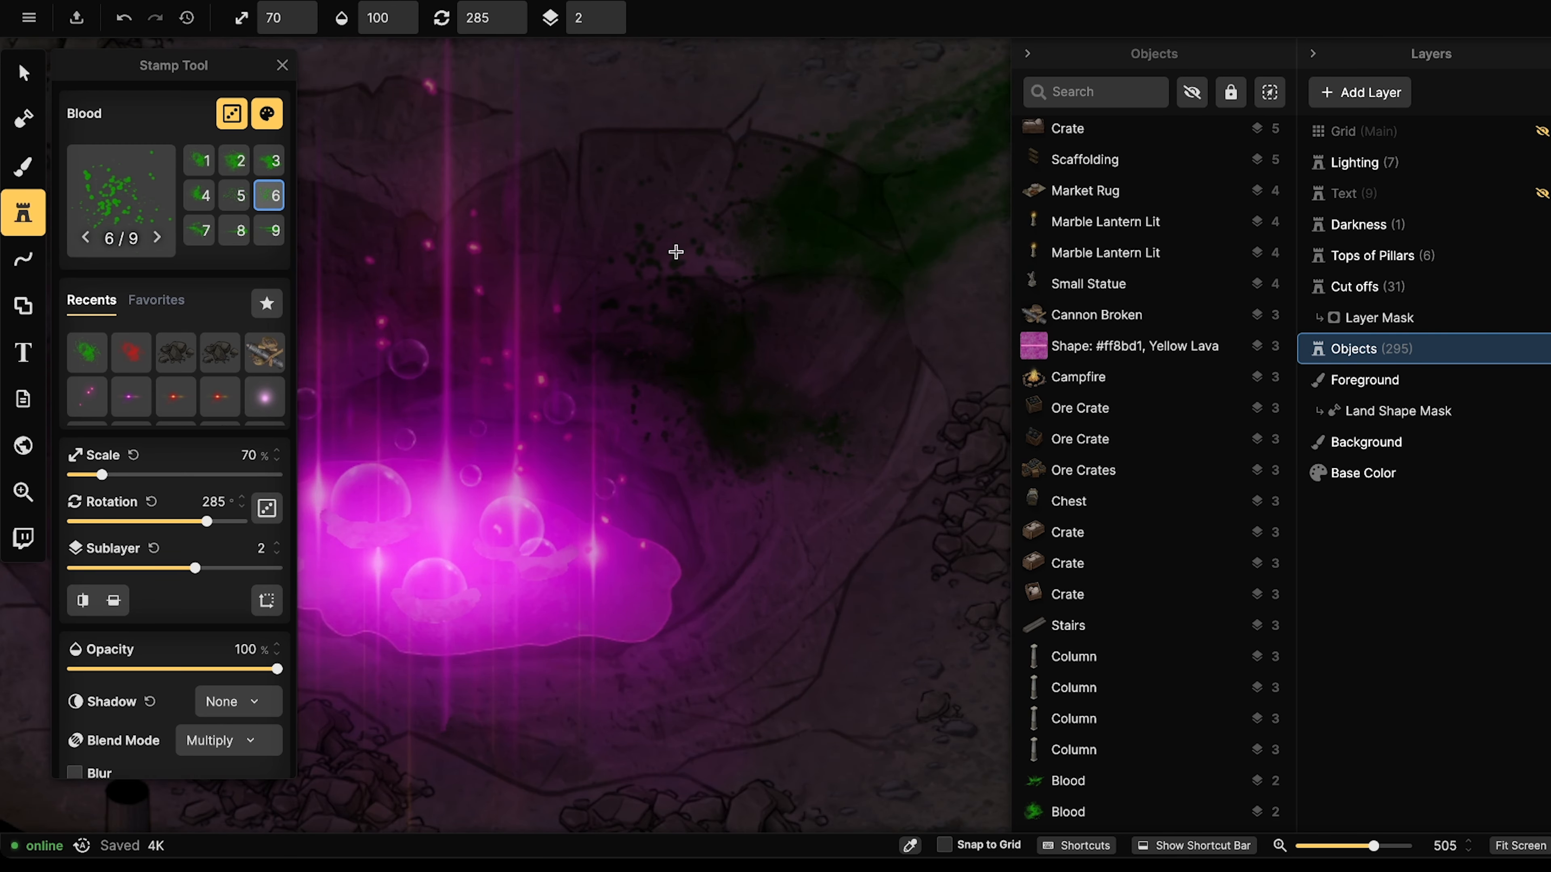
left_click(674, 250)
Keep Blood variant 6, turn off random stamp variants and turn on random rotation.
left_click(264, 197)
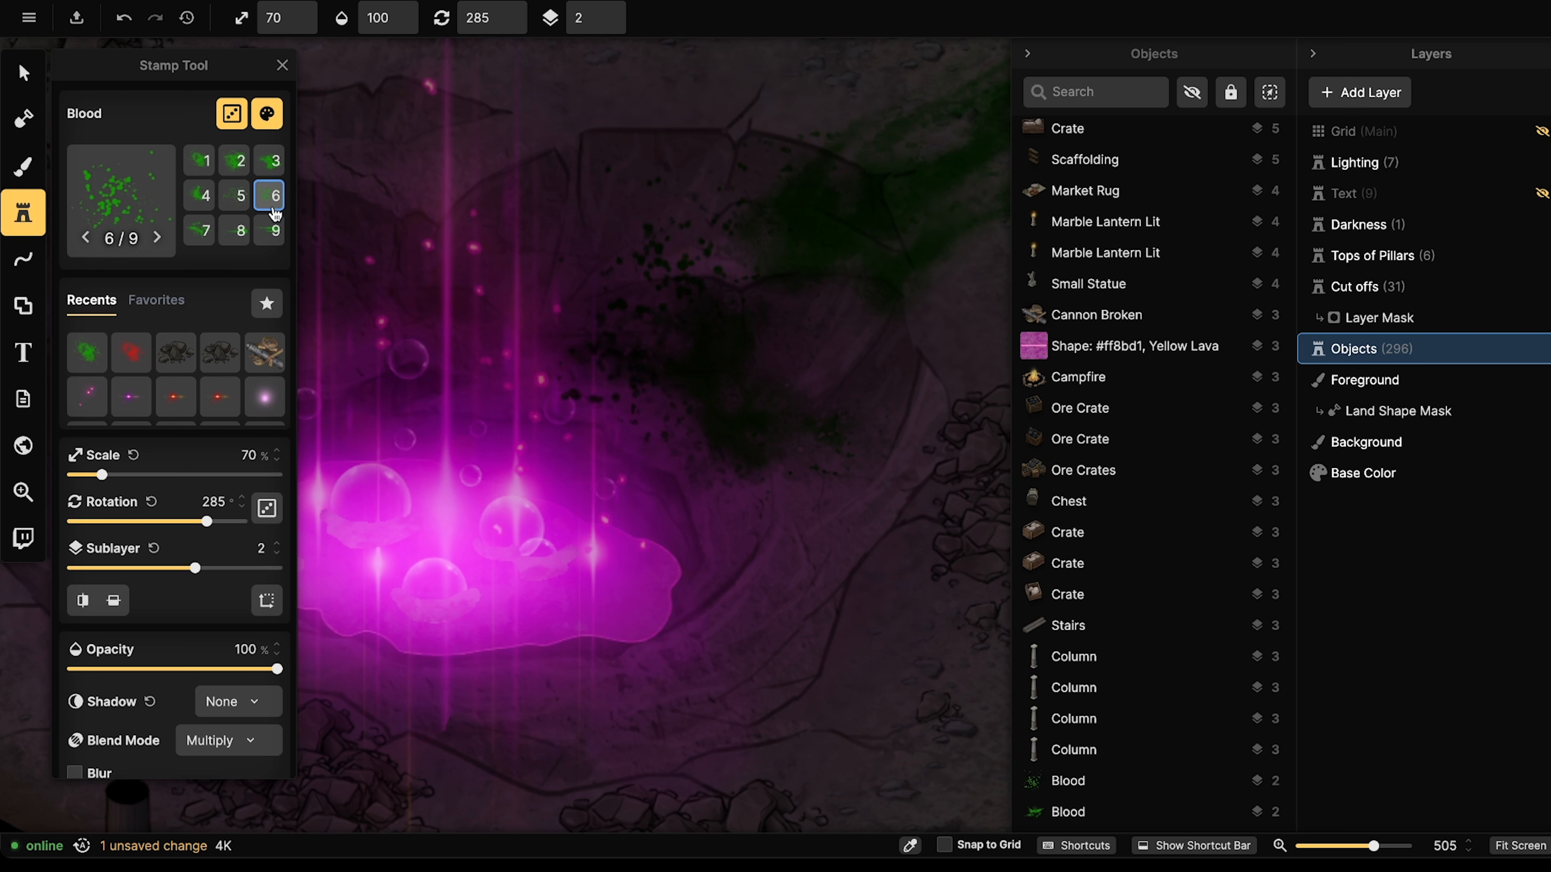
left_click(232, 114)
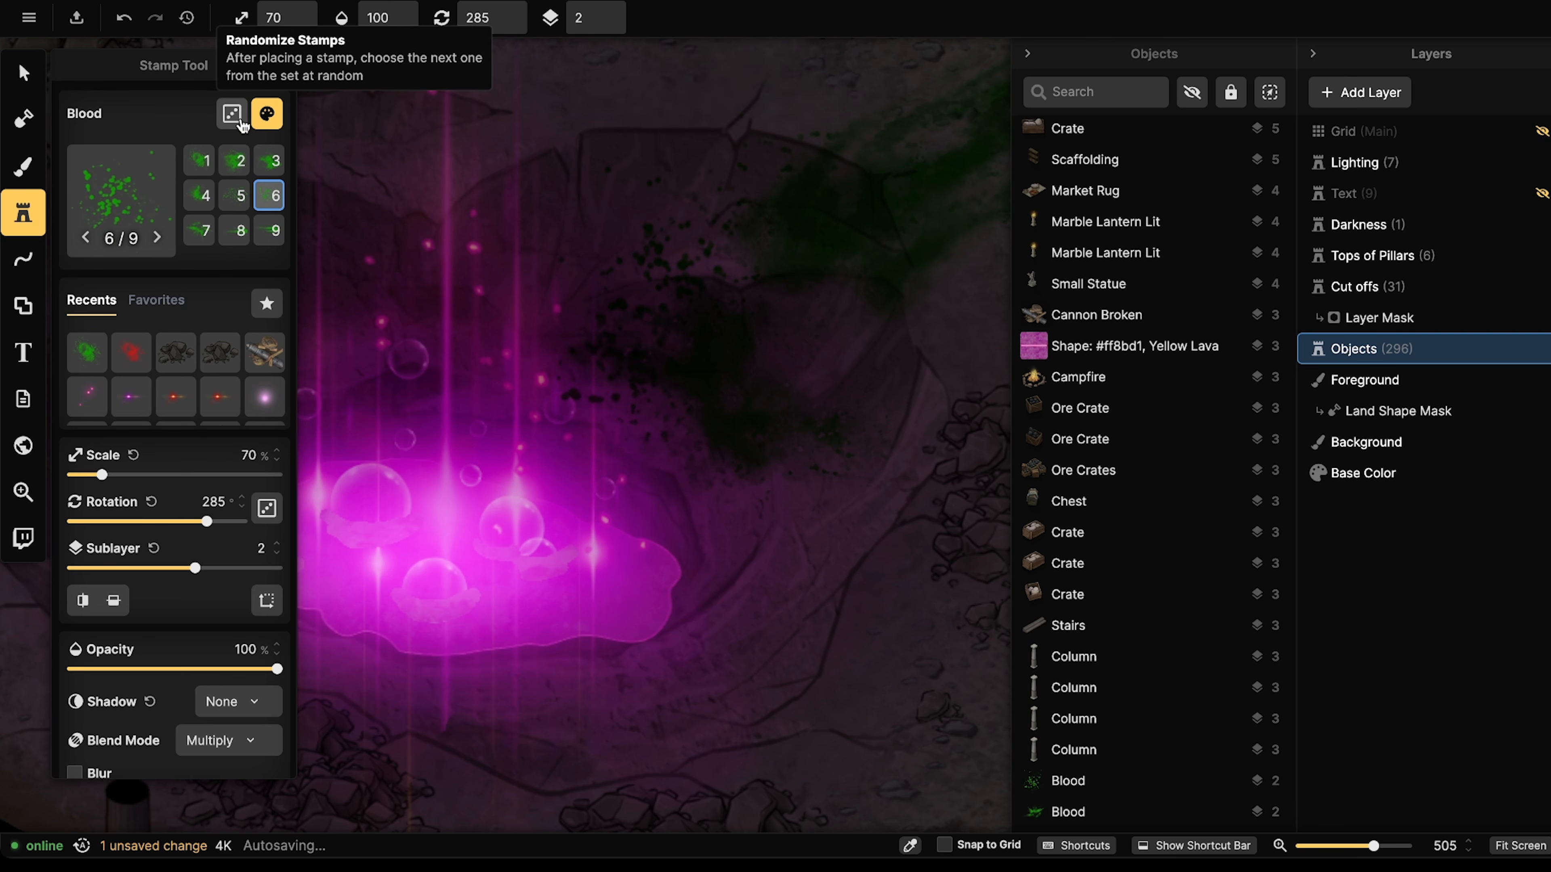
left_click(268, 515)
Scatter four randomly rotated Blood variant 6 stamps at 70% scale around the crater's eastern slope and northern edge.
right_click_drag(684, 372, 495, 422)
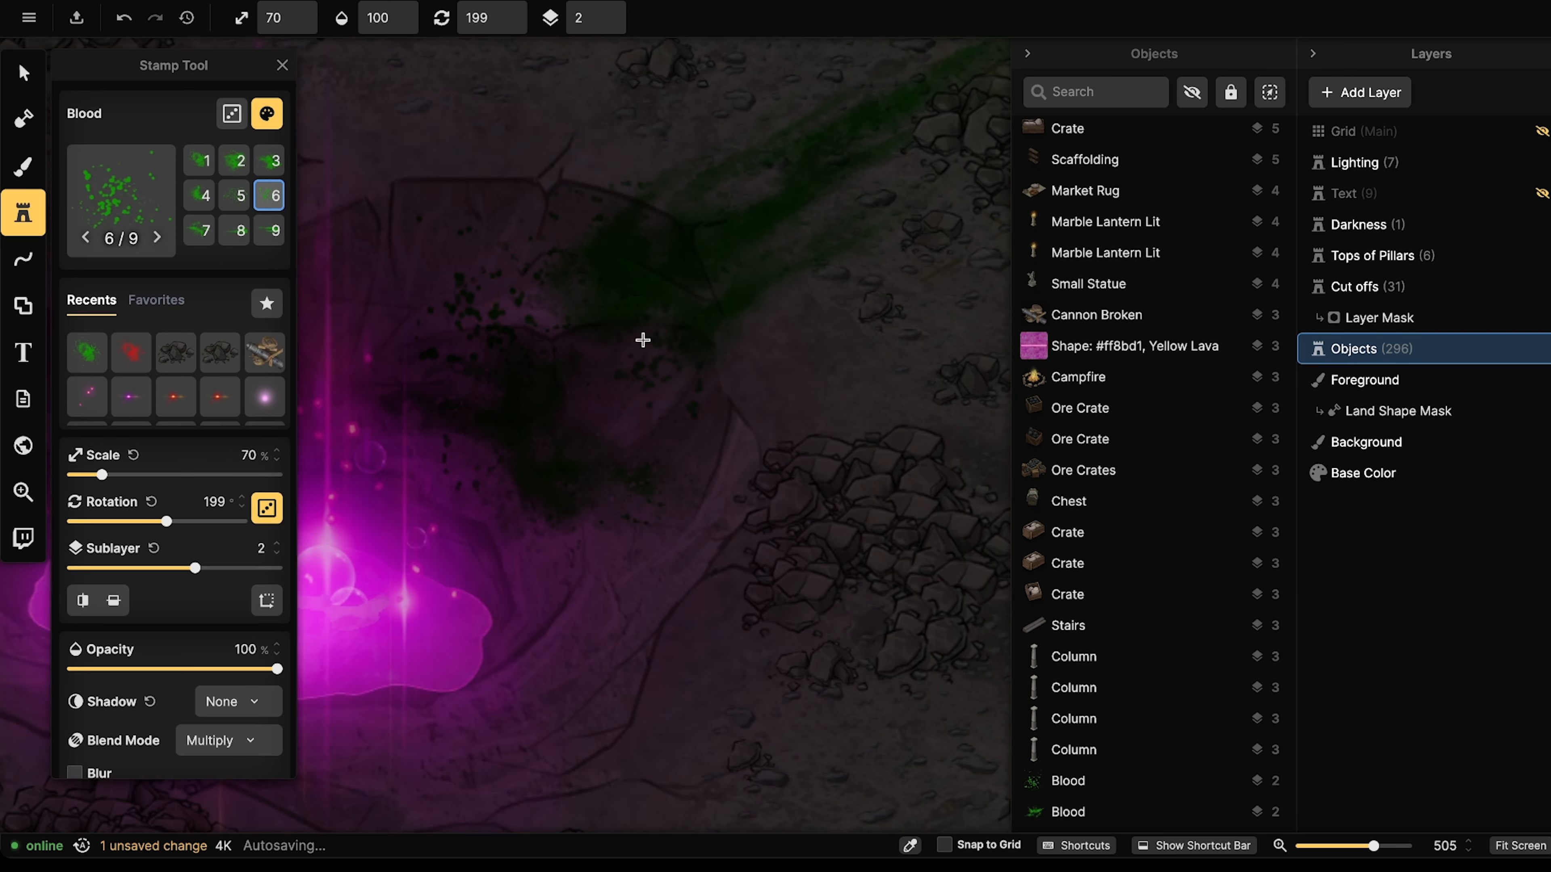
left_click(682, 425)
left_click(635, 559)
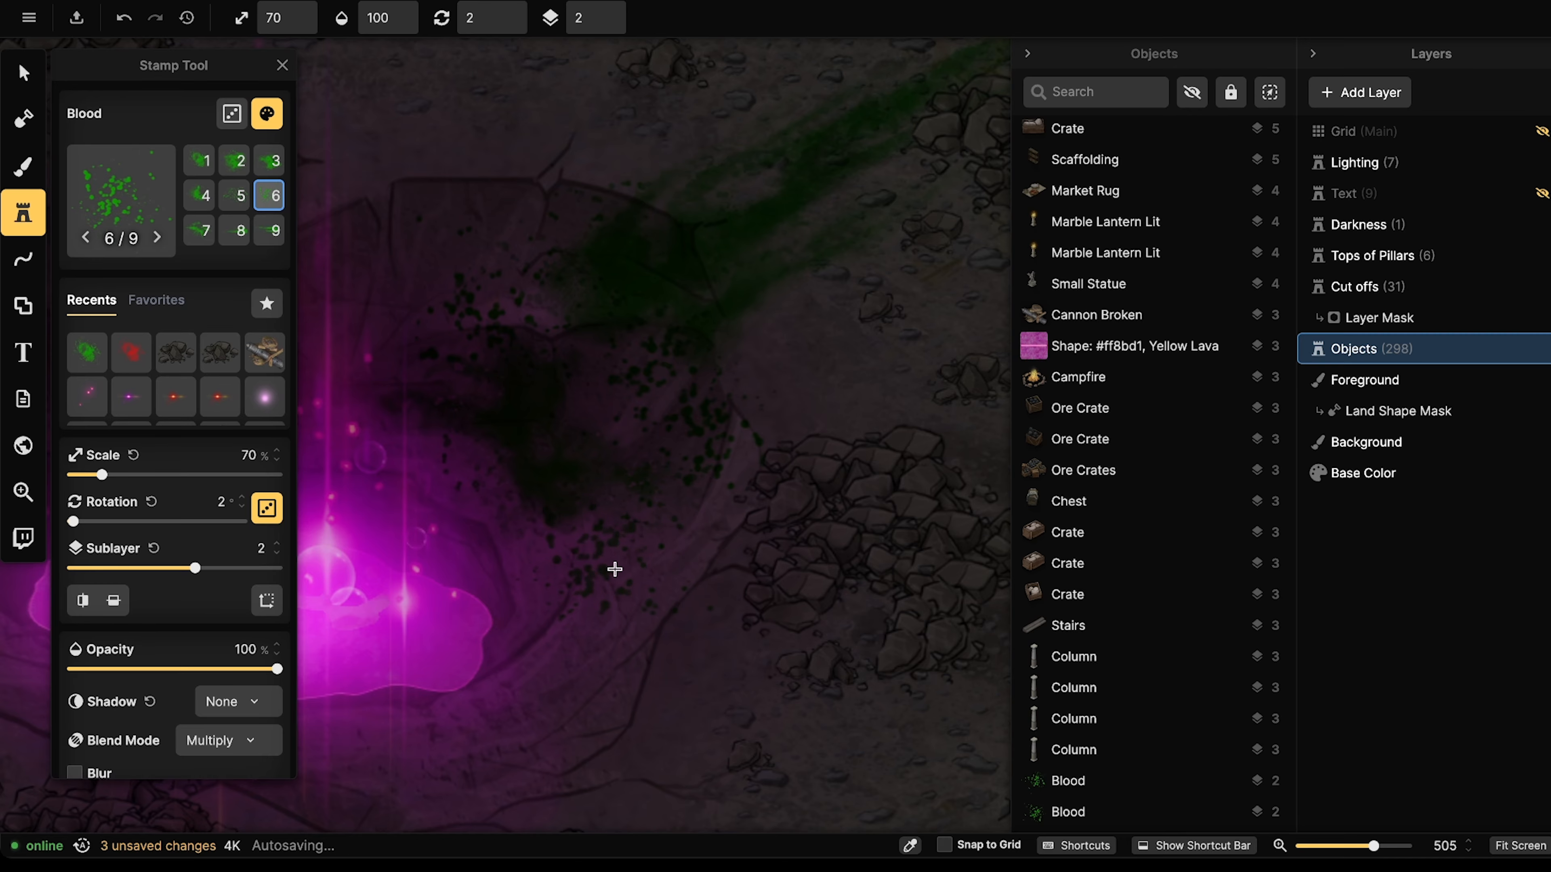
left_click(512, 324)
left_click(377, 298)
Place two Blood variant 6 stamps at 70% scale along the long green streak leading away from the crater.
right_click_drag(635, 295, 494, 407)
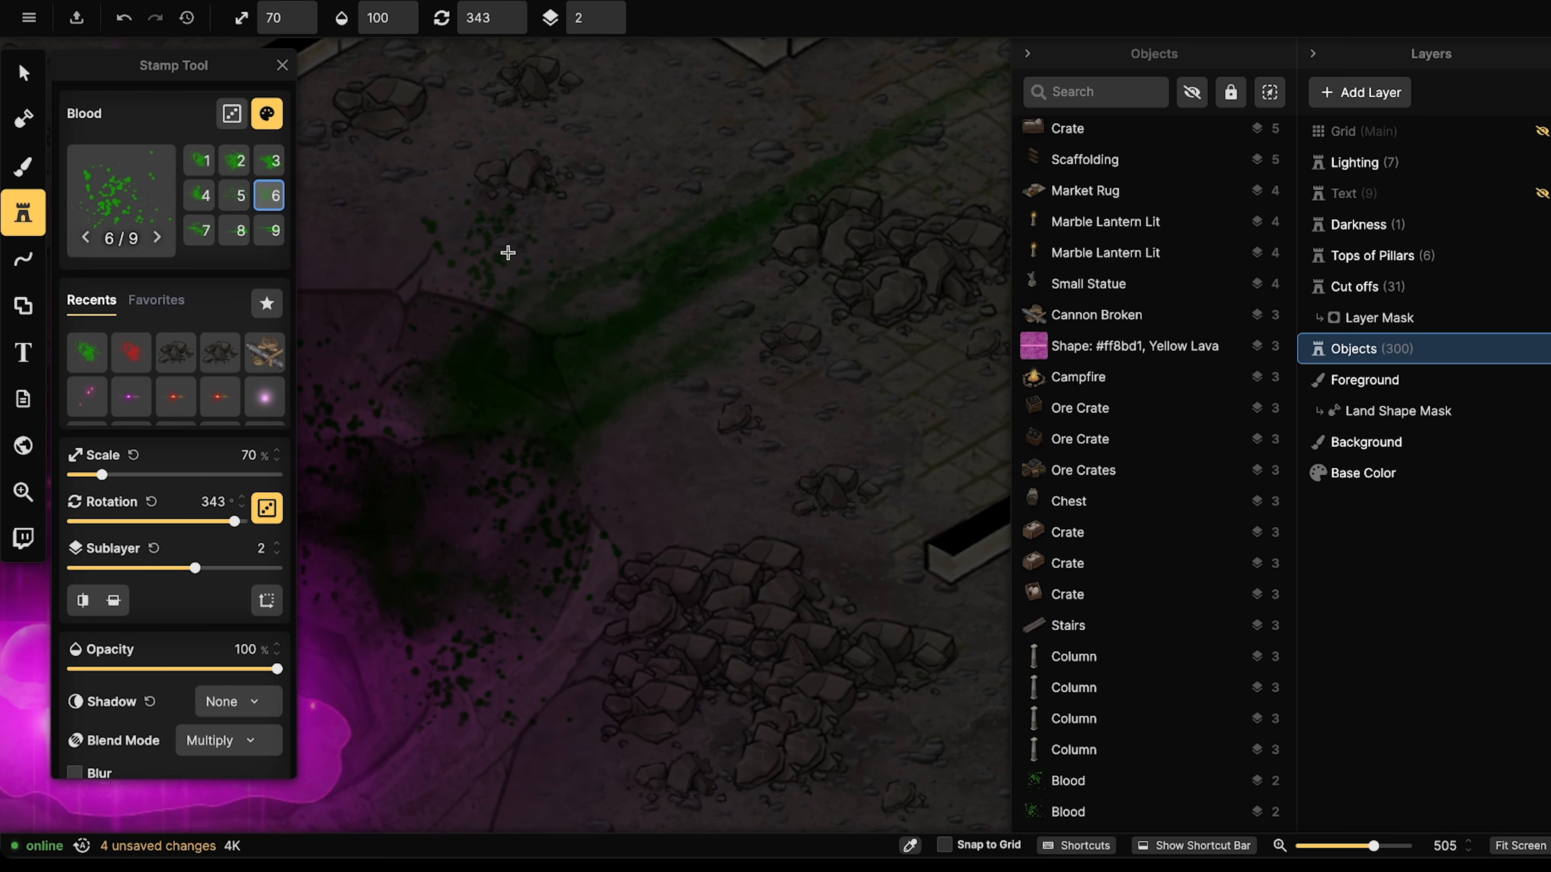
left_click(675, 398)
left_click(792, 236)
Scatter four Blood variant 6 stamps at 70% scale on the tiled floor around the gap between the two pillars.
right_click_drag(793, 236, 548, 478)
right_click_drag(942, 278, 738, 365)
left_click(727, 279)
left_click(845, 269)
left_click(872, 182)
right_click_drag(812, 115, 814, 184)
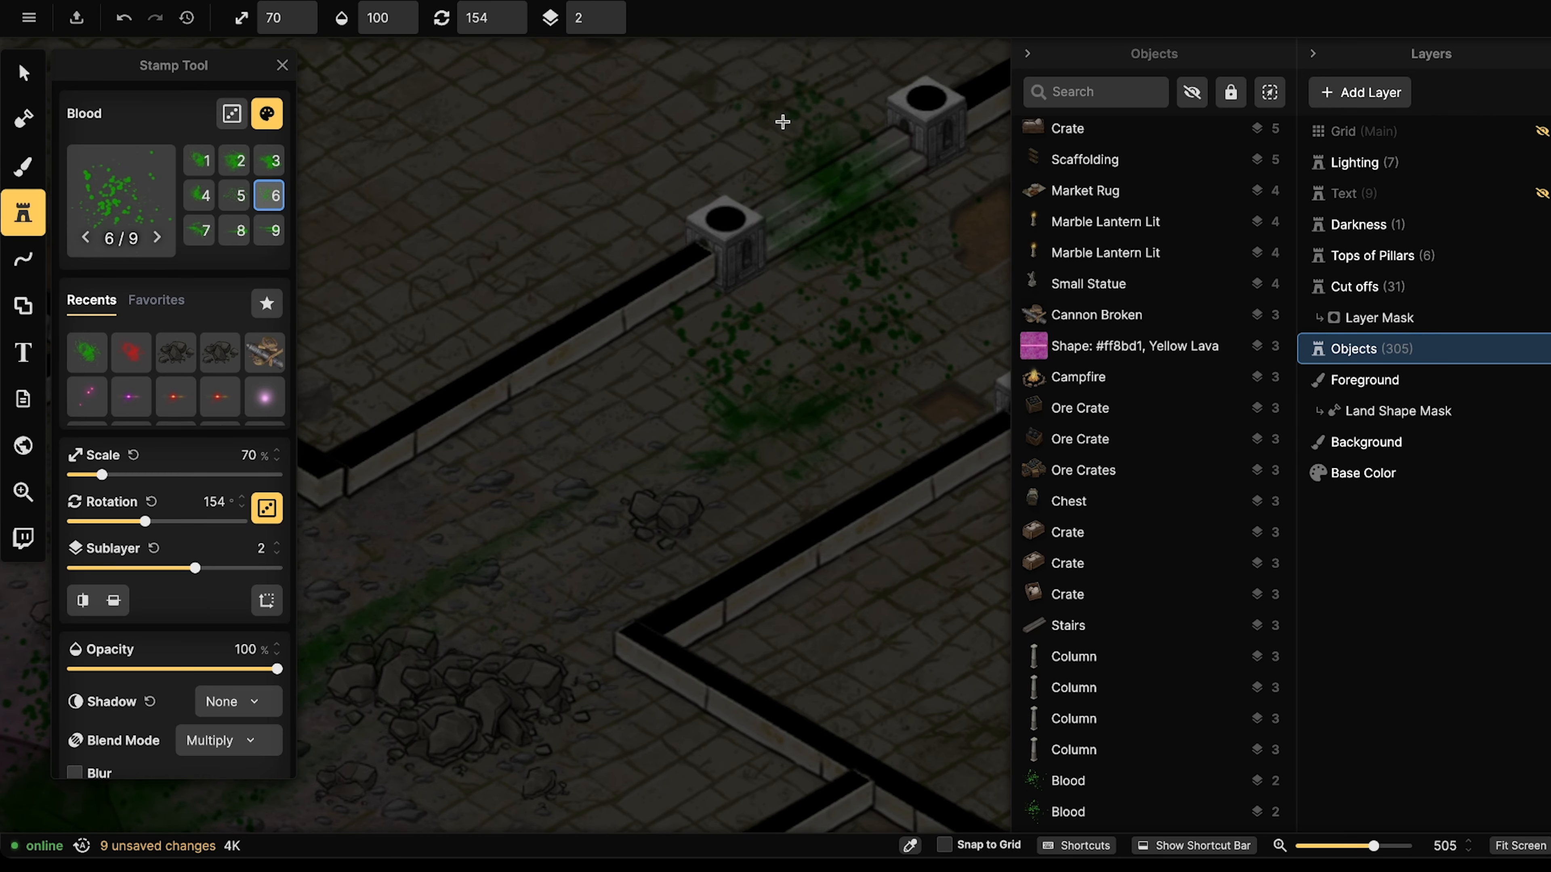
left_click(657, 124)
scroll(643, 145, "down", 5)
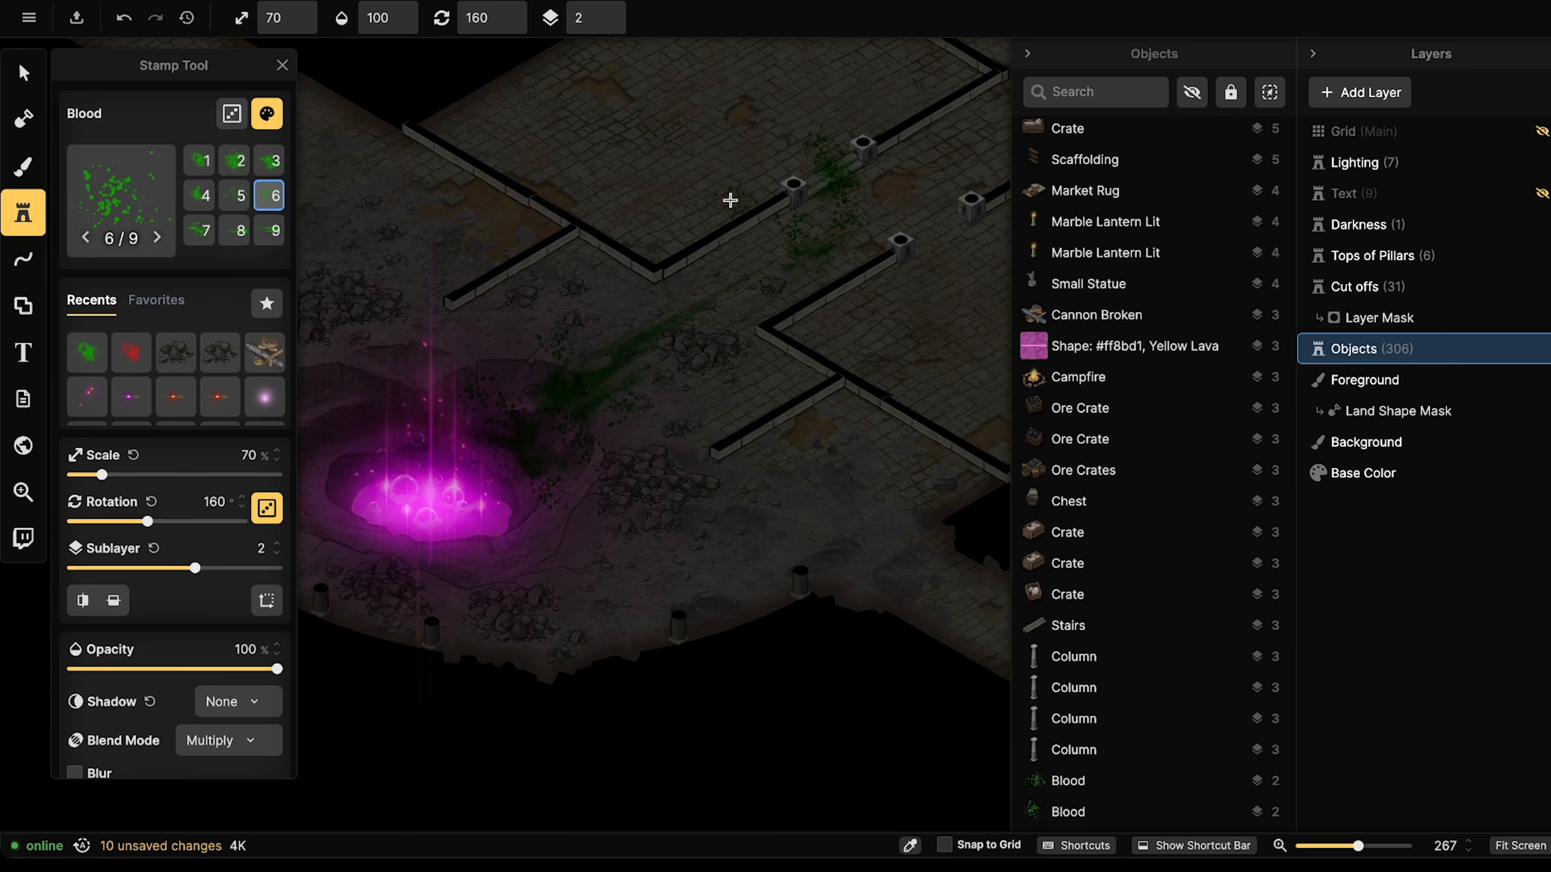
scroll(678, 224, "down", 3)
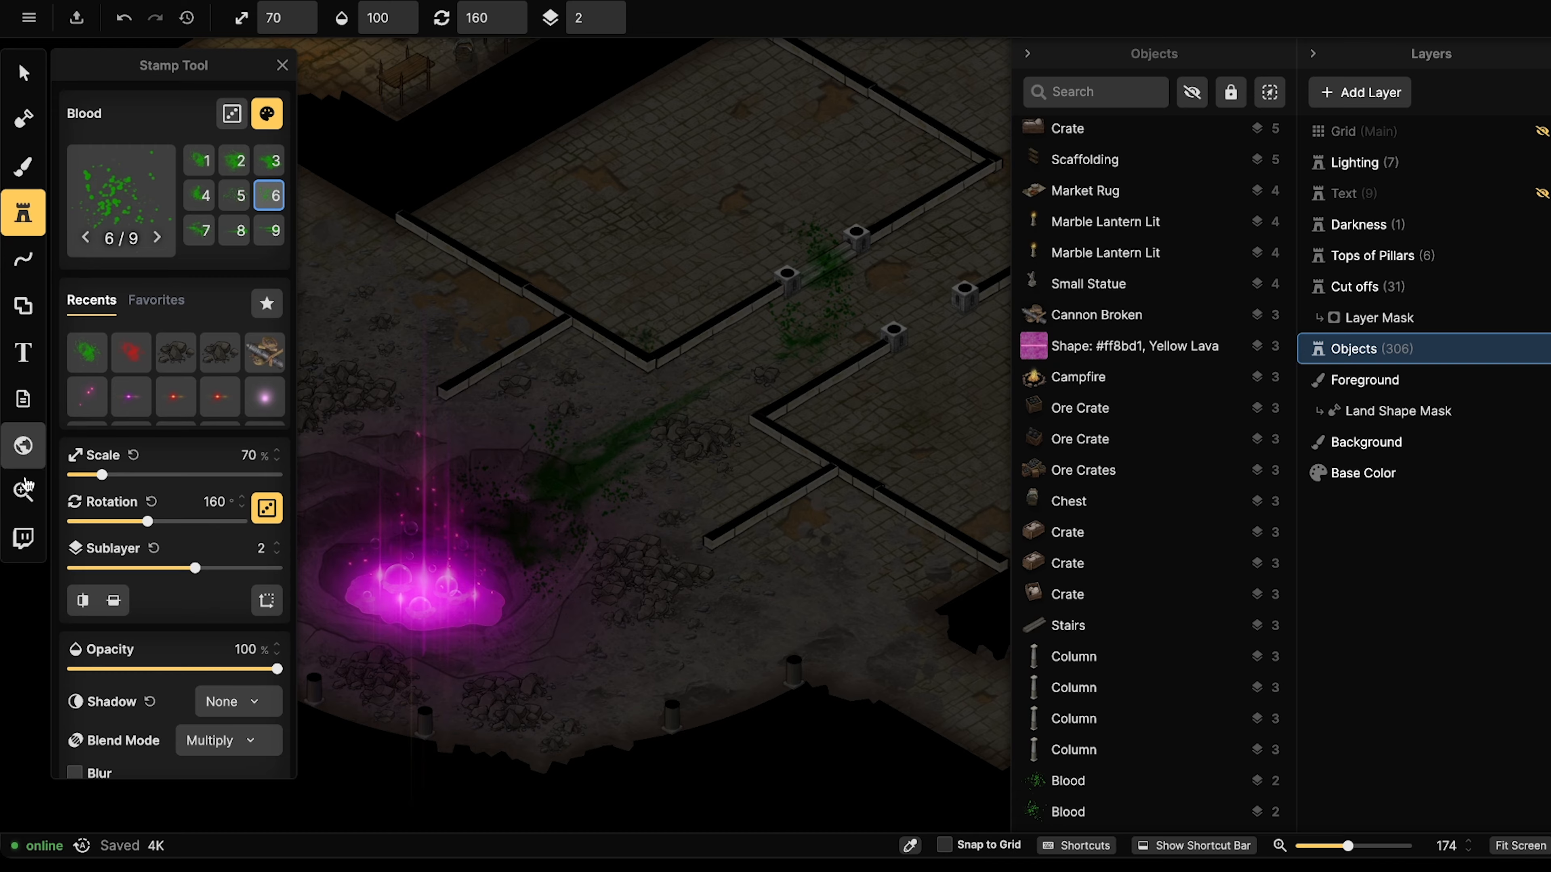
left_click(1359, 92)
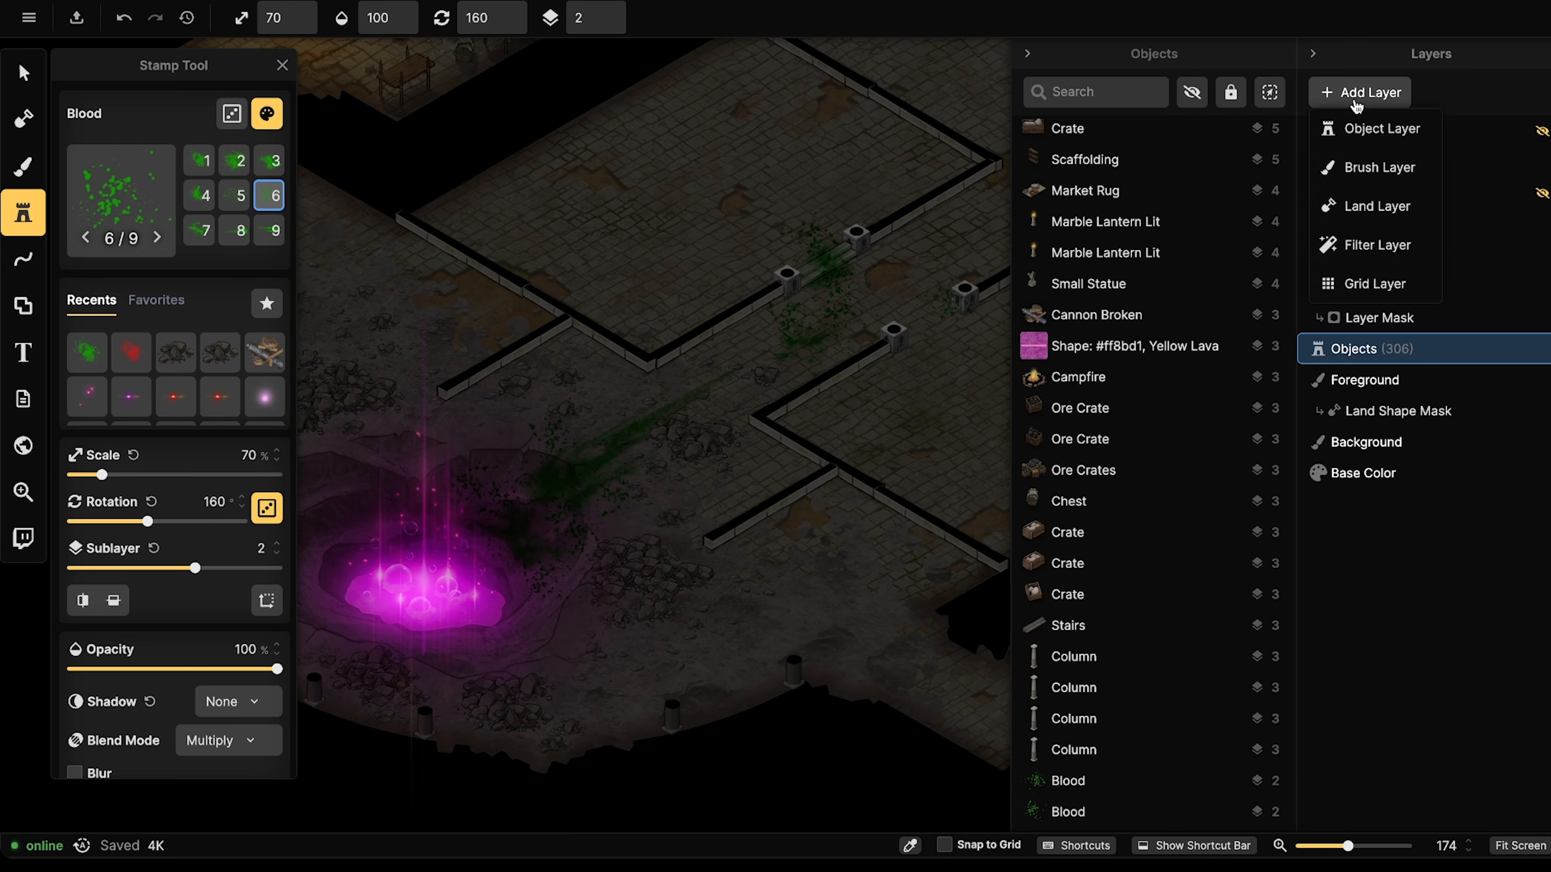
left_click(1375, 247)
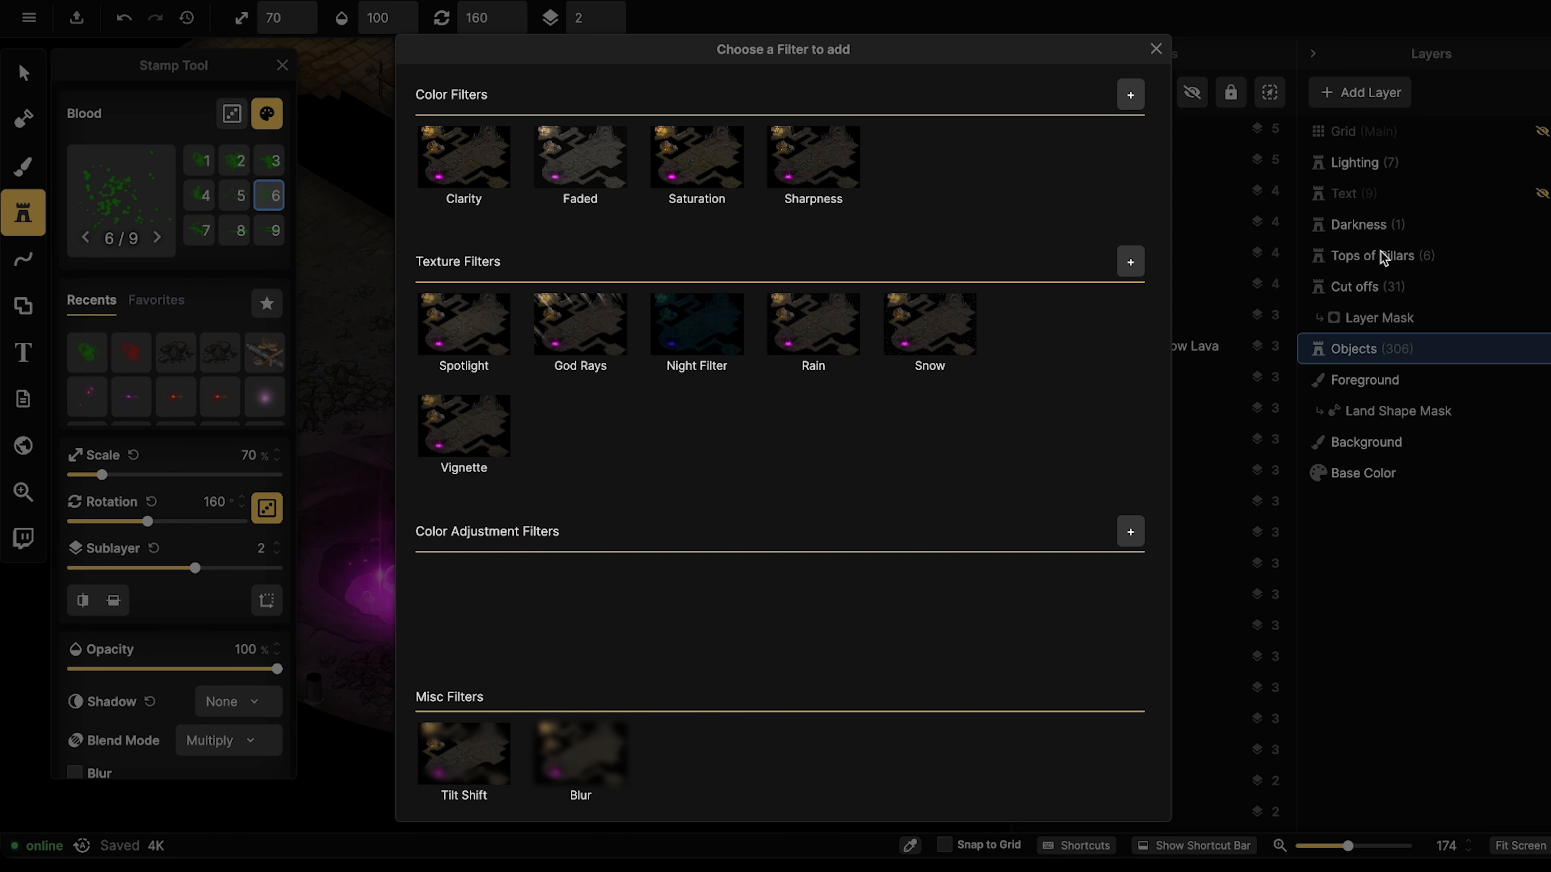
left_click(1156, 49)
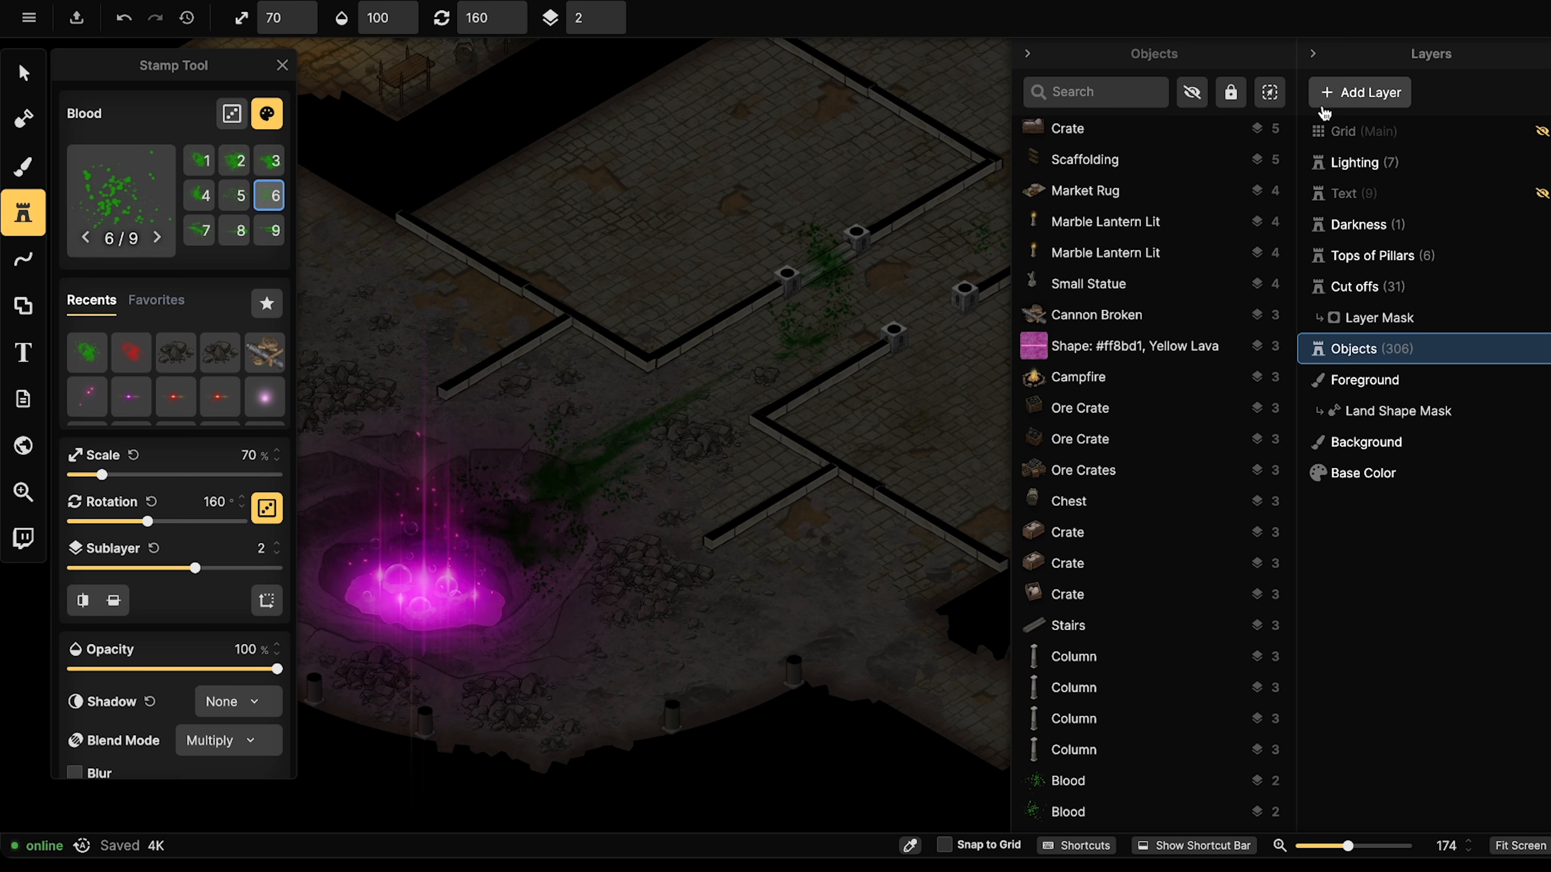
Add a filter layer with the Clarity filter and move it above the Lighting layer.
left_click(1378, 110)
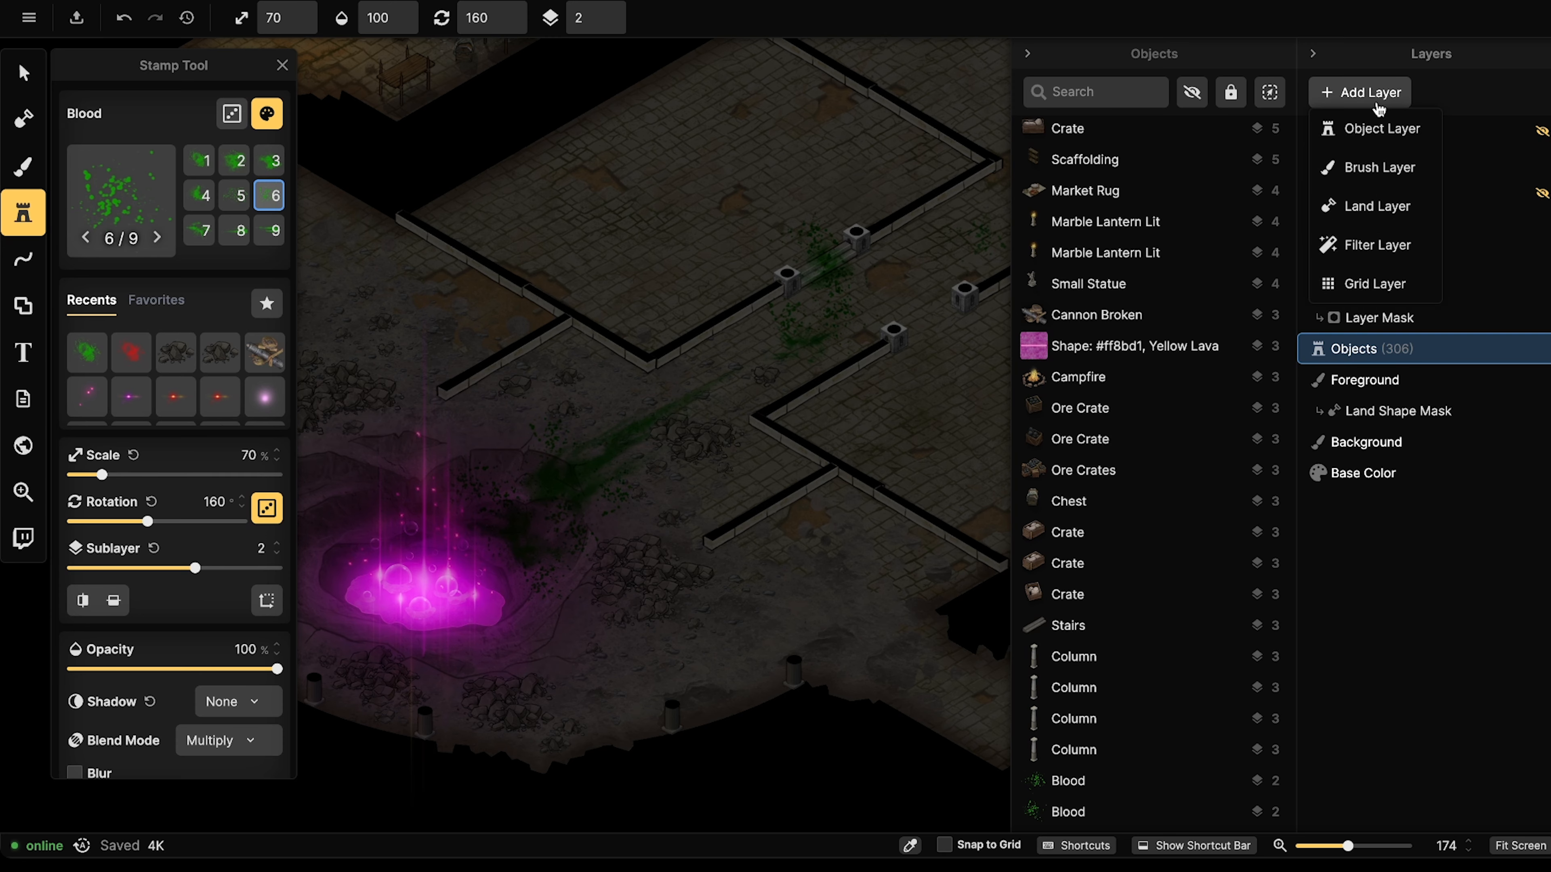
left_click(1365, 247)
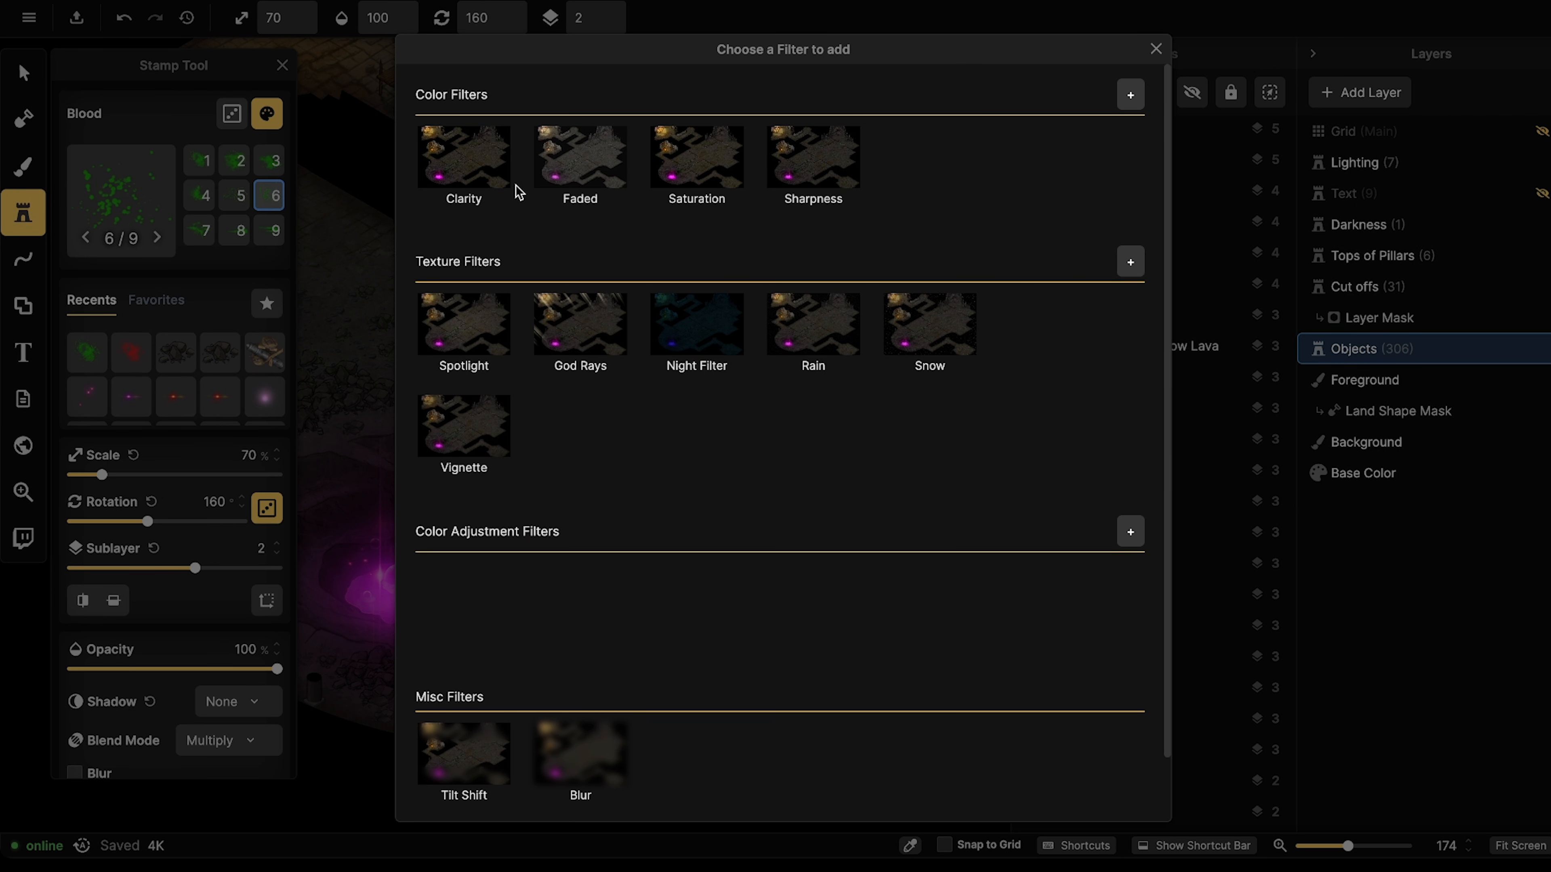
left_click(467, 173)
double_click(1361, 349)
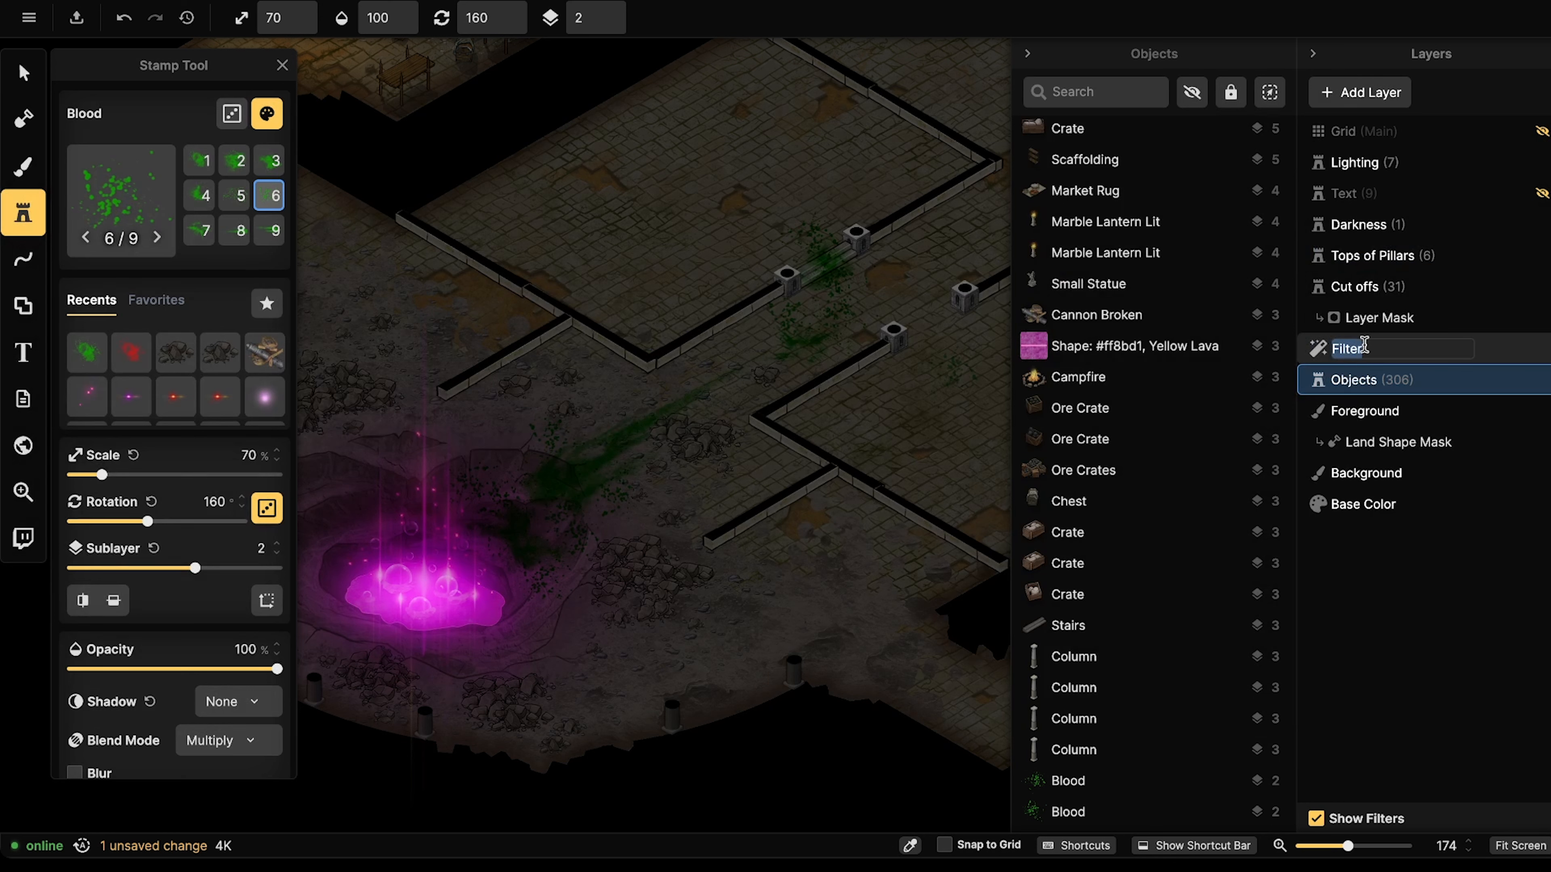
left_click(1321, 351)
left_click_drag(1319, 348, 1318, 157)
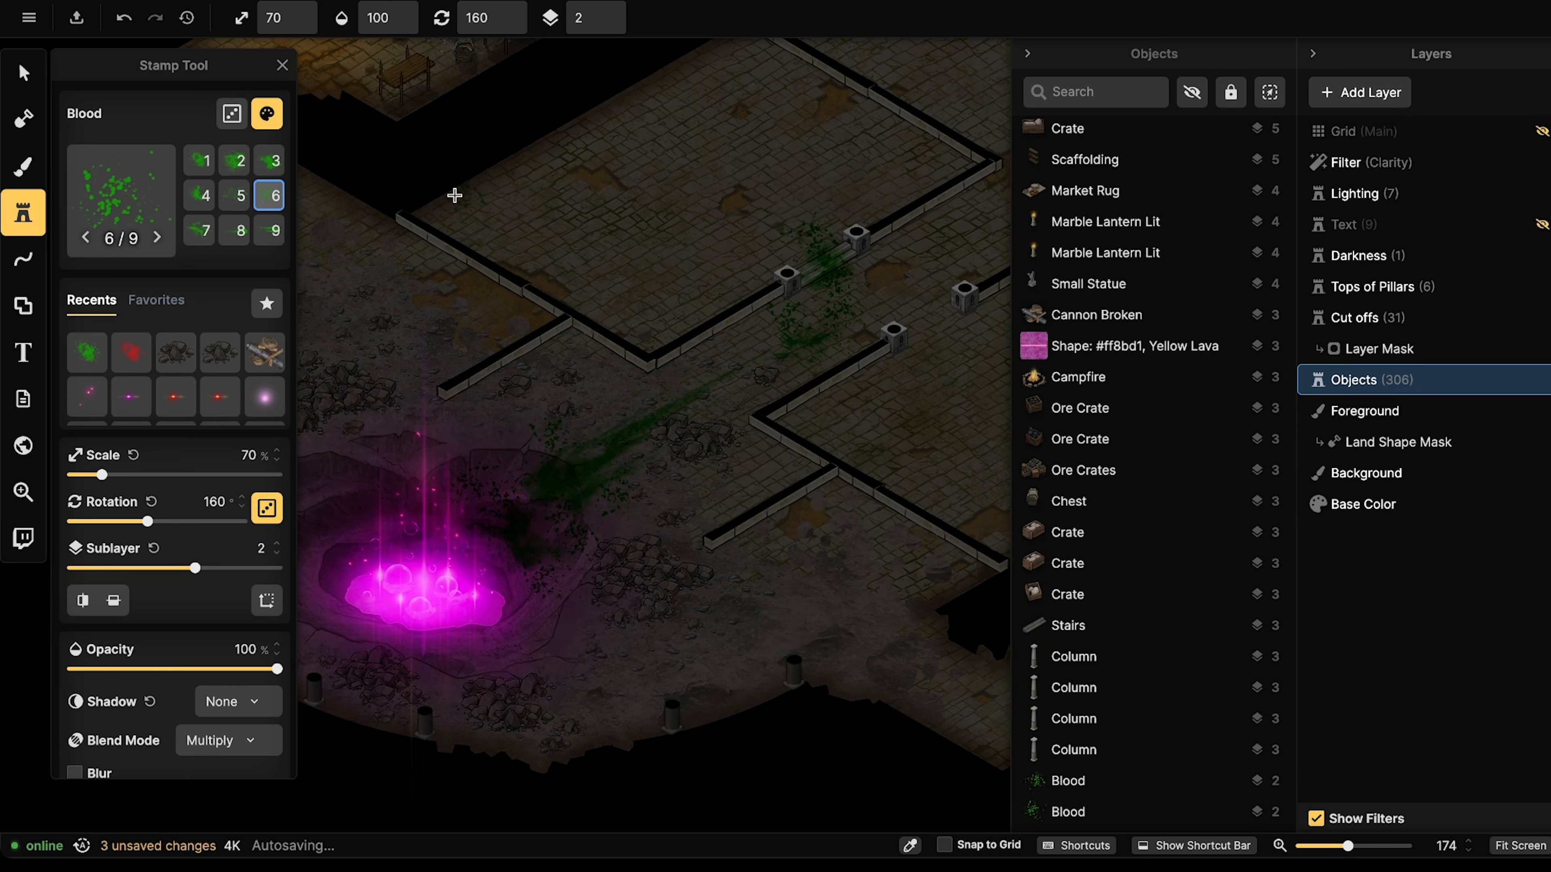
Look through the Clarity filter layer's options, including its opacity setting and the available presets.
right_click(1367, 164)
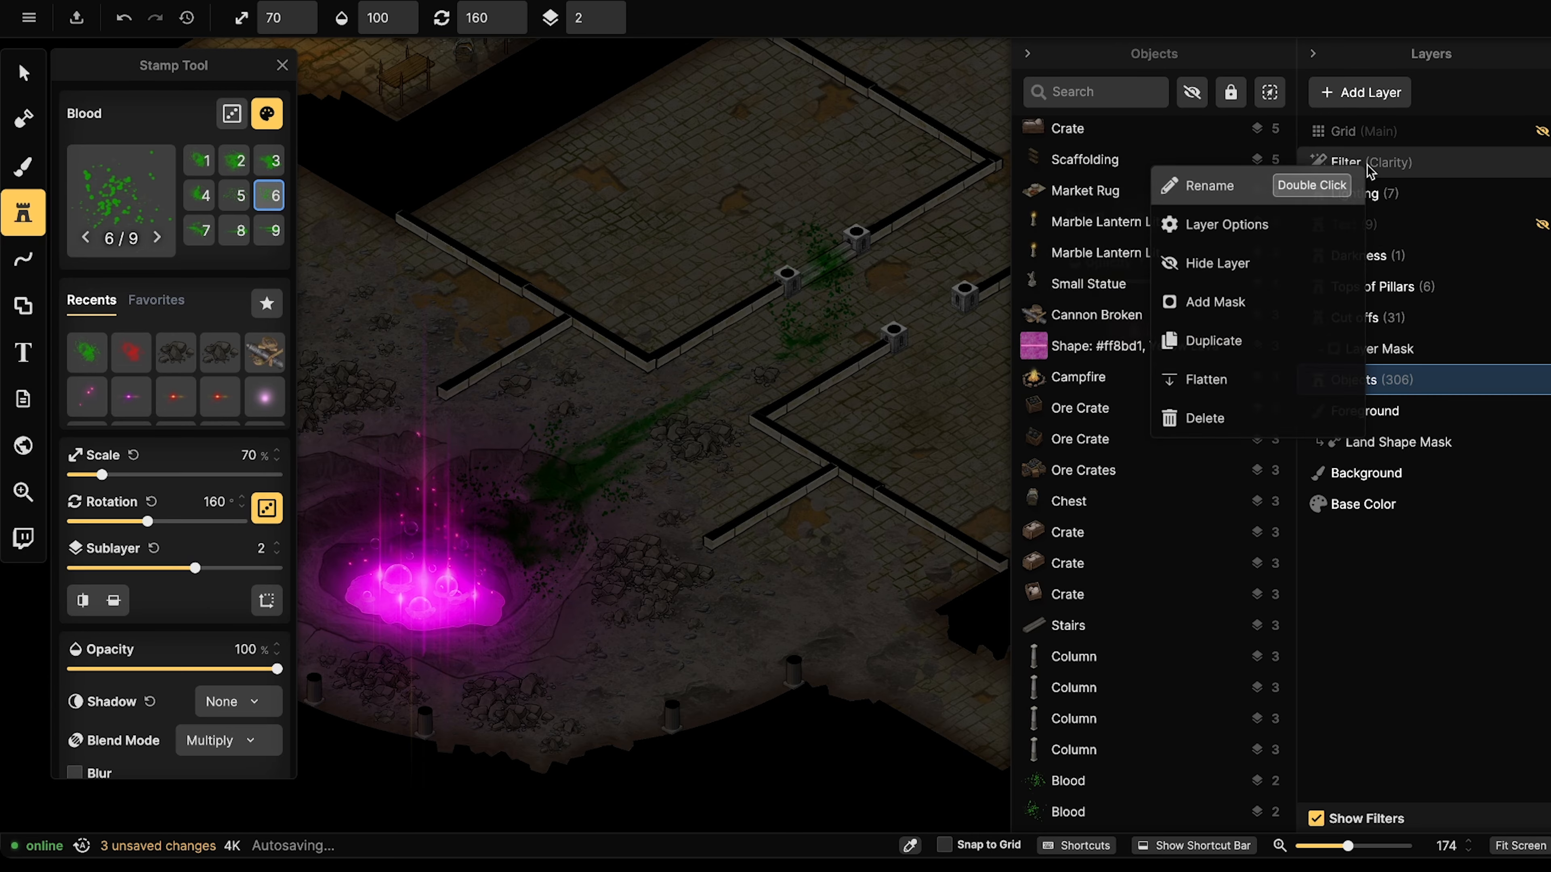
left_click(1435, 168)
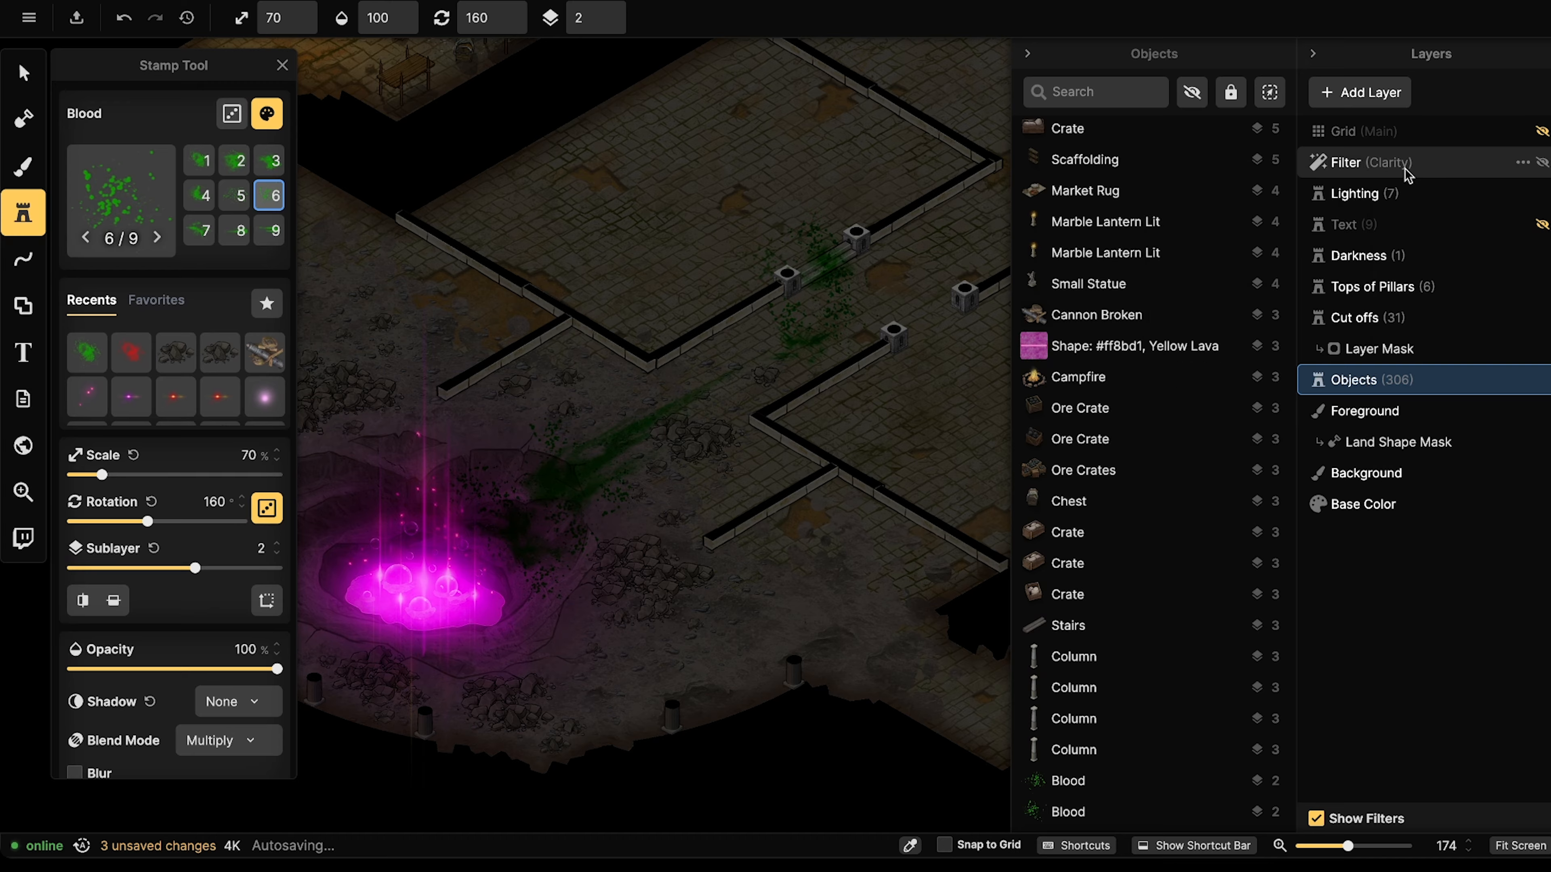
left_click(1399, 163)
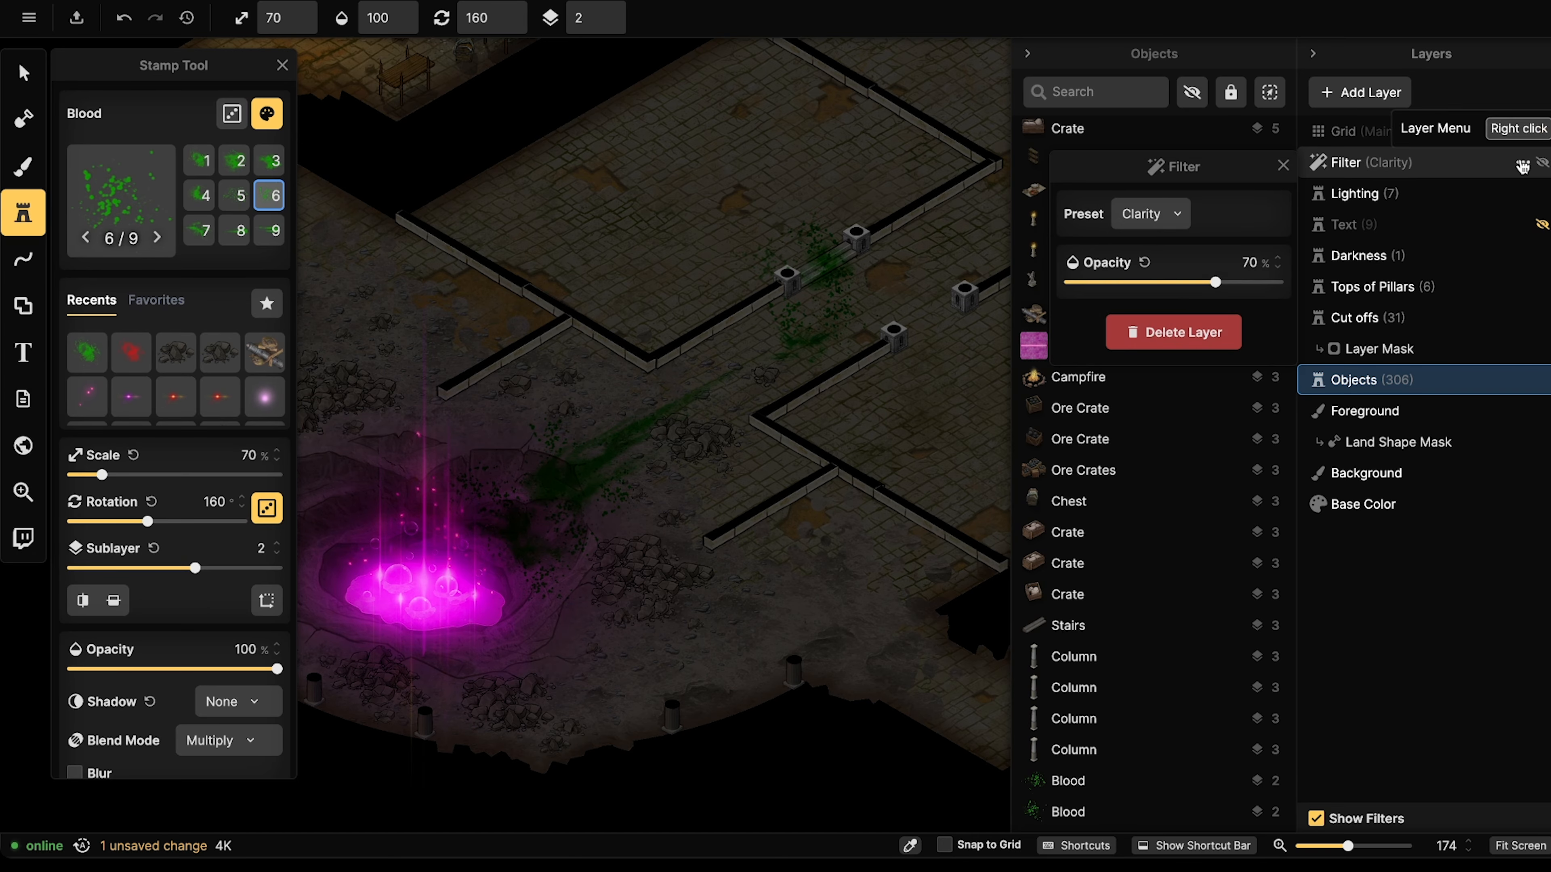
left_click(1385, 166)
double_click(1386, 163)
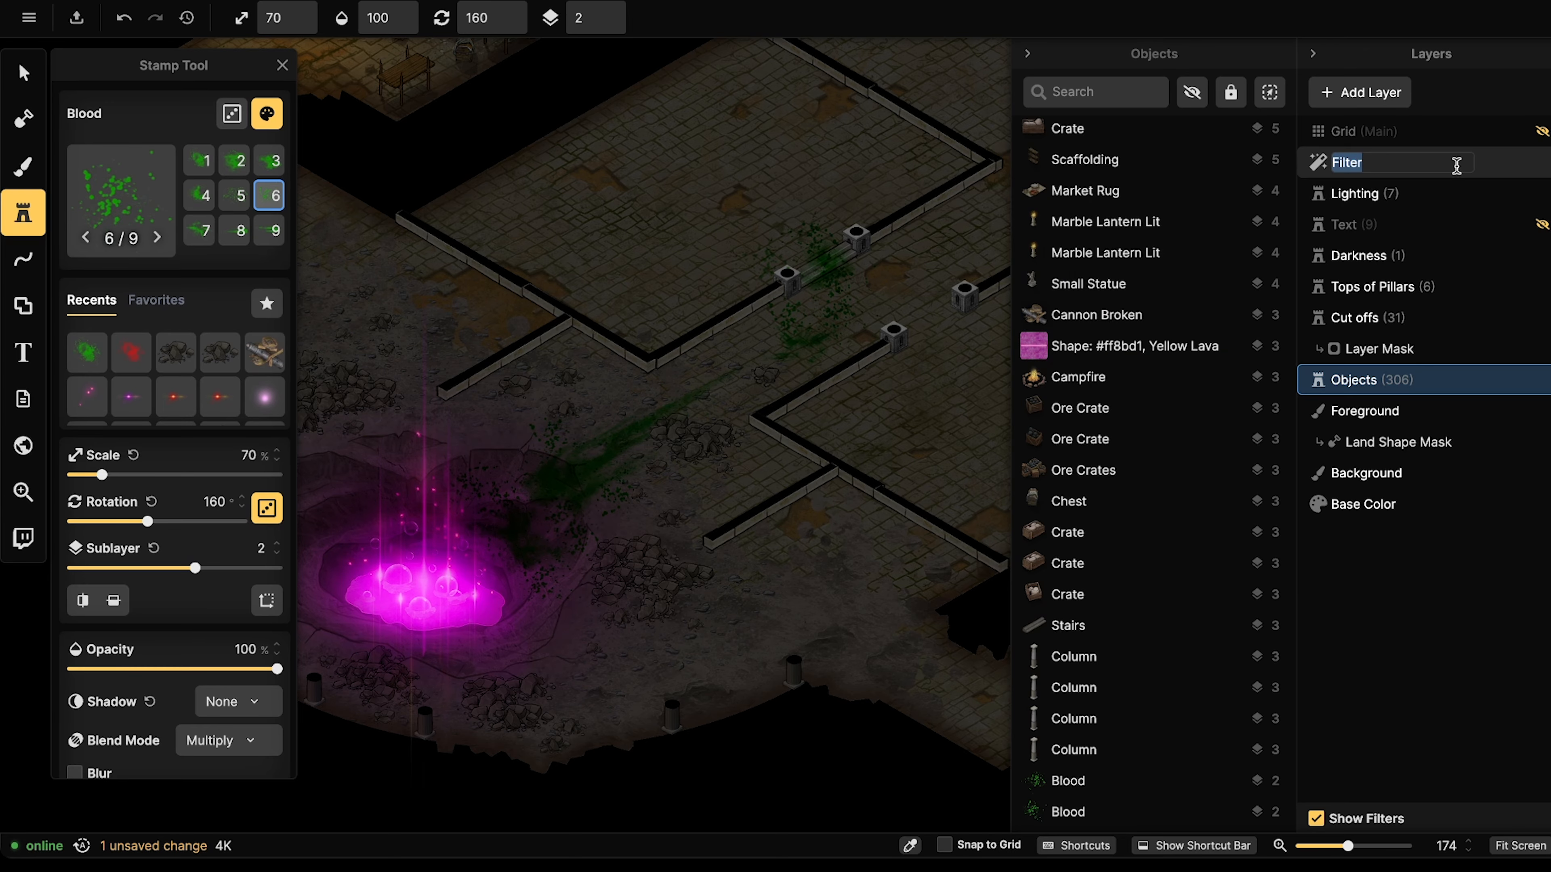
left_click(1492, 166)
left_click(1149, 214)
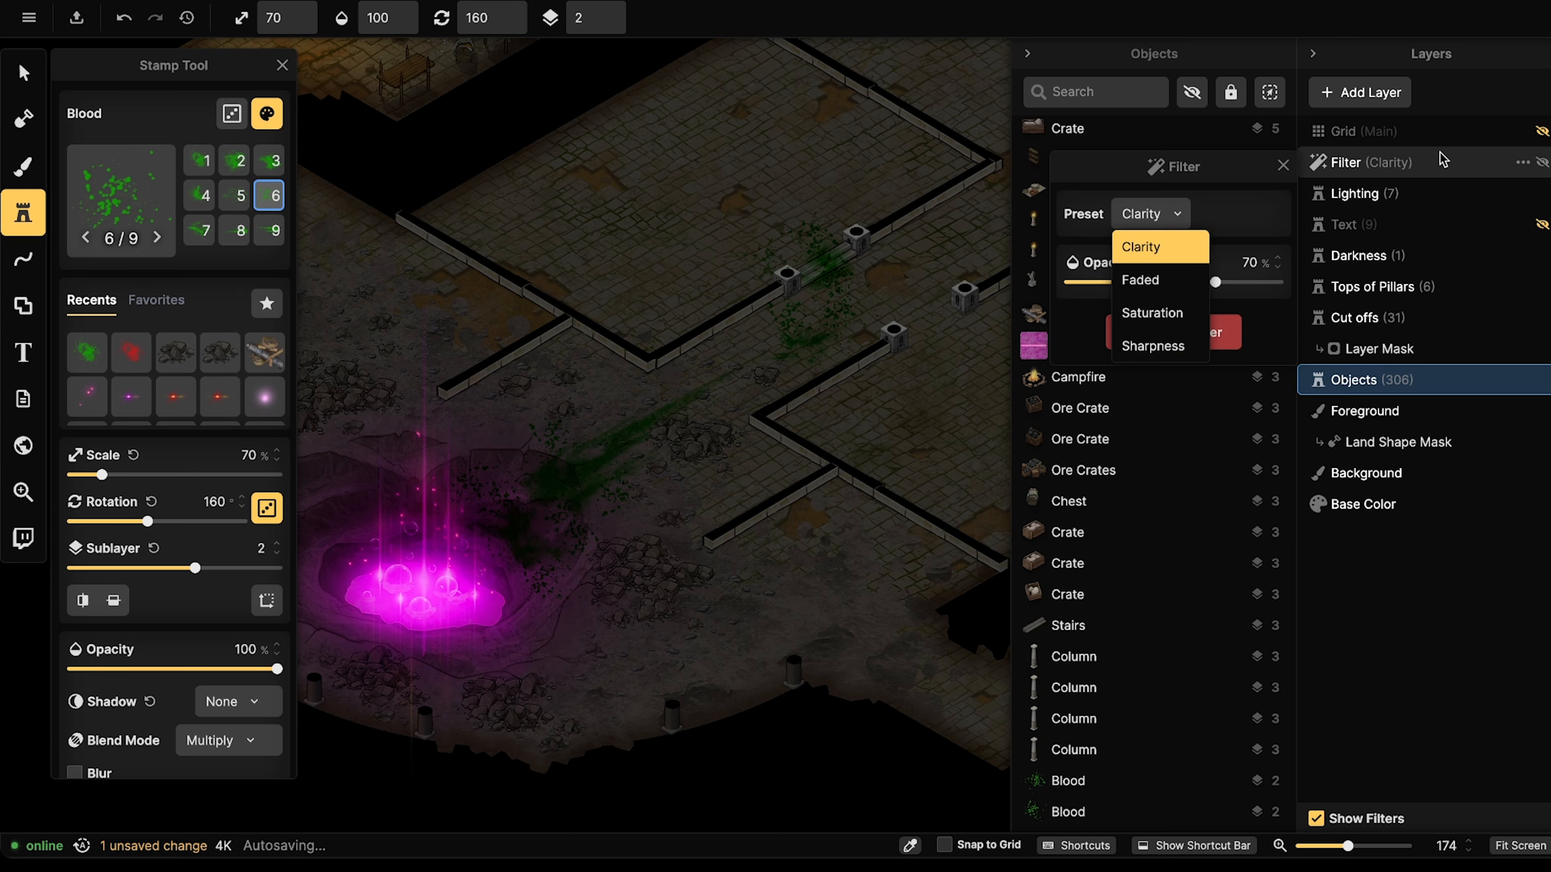
left_click(1436, 163)
Delete the Clarity filter layer.
left_click(1522, 162)
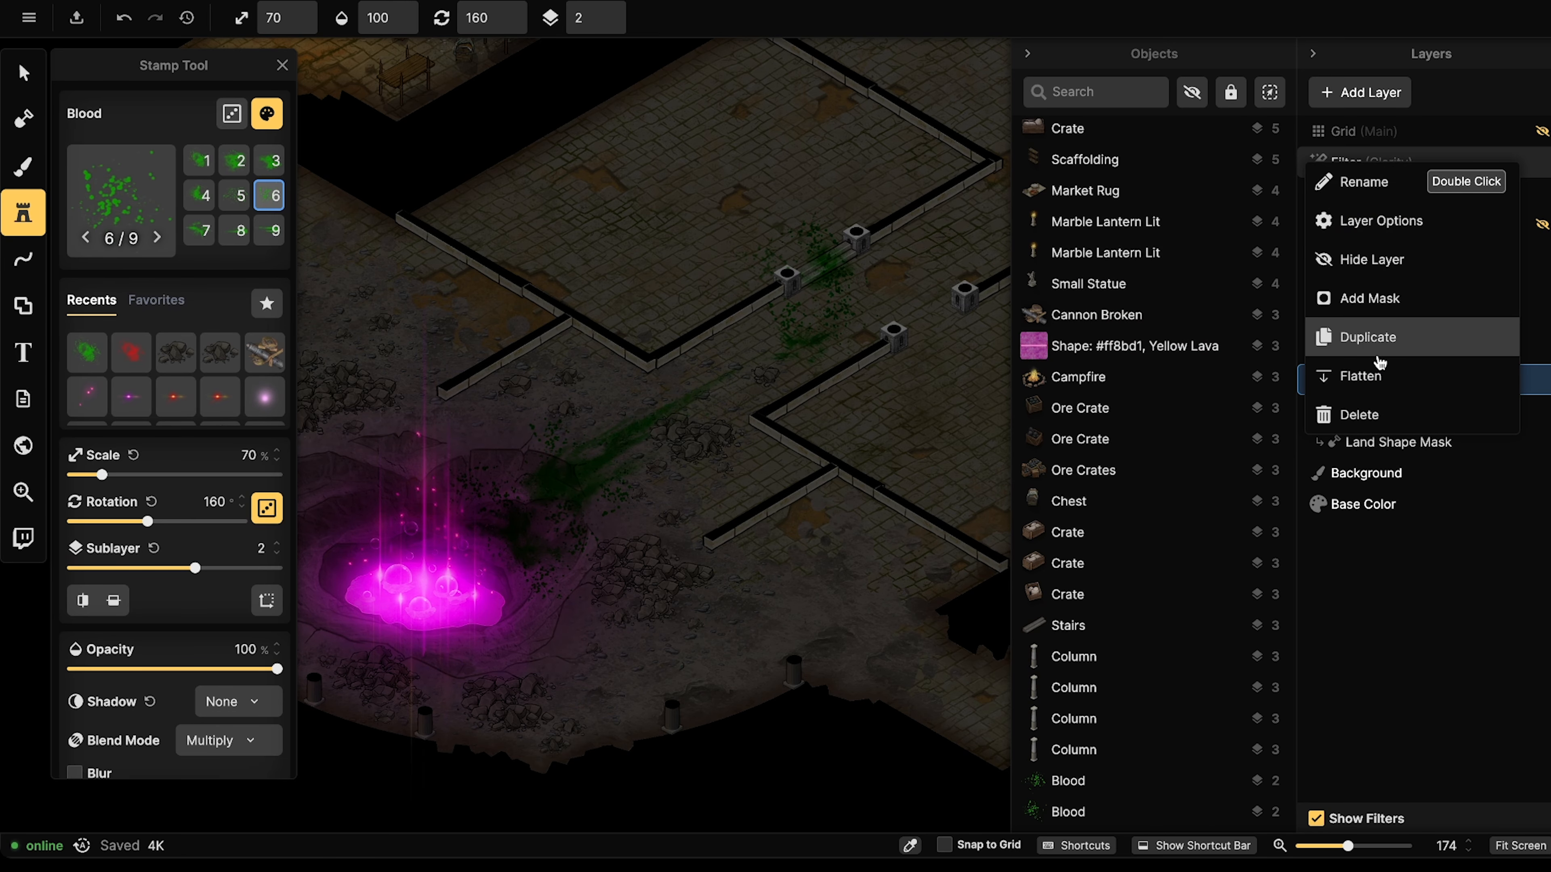
left_click(1367, 414)
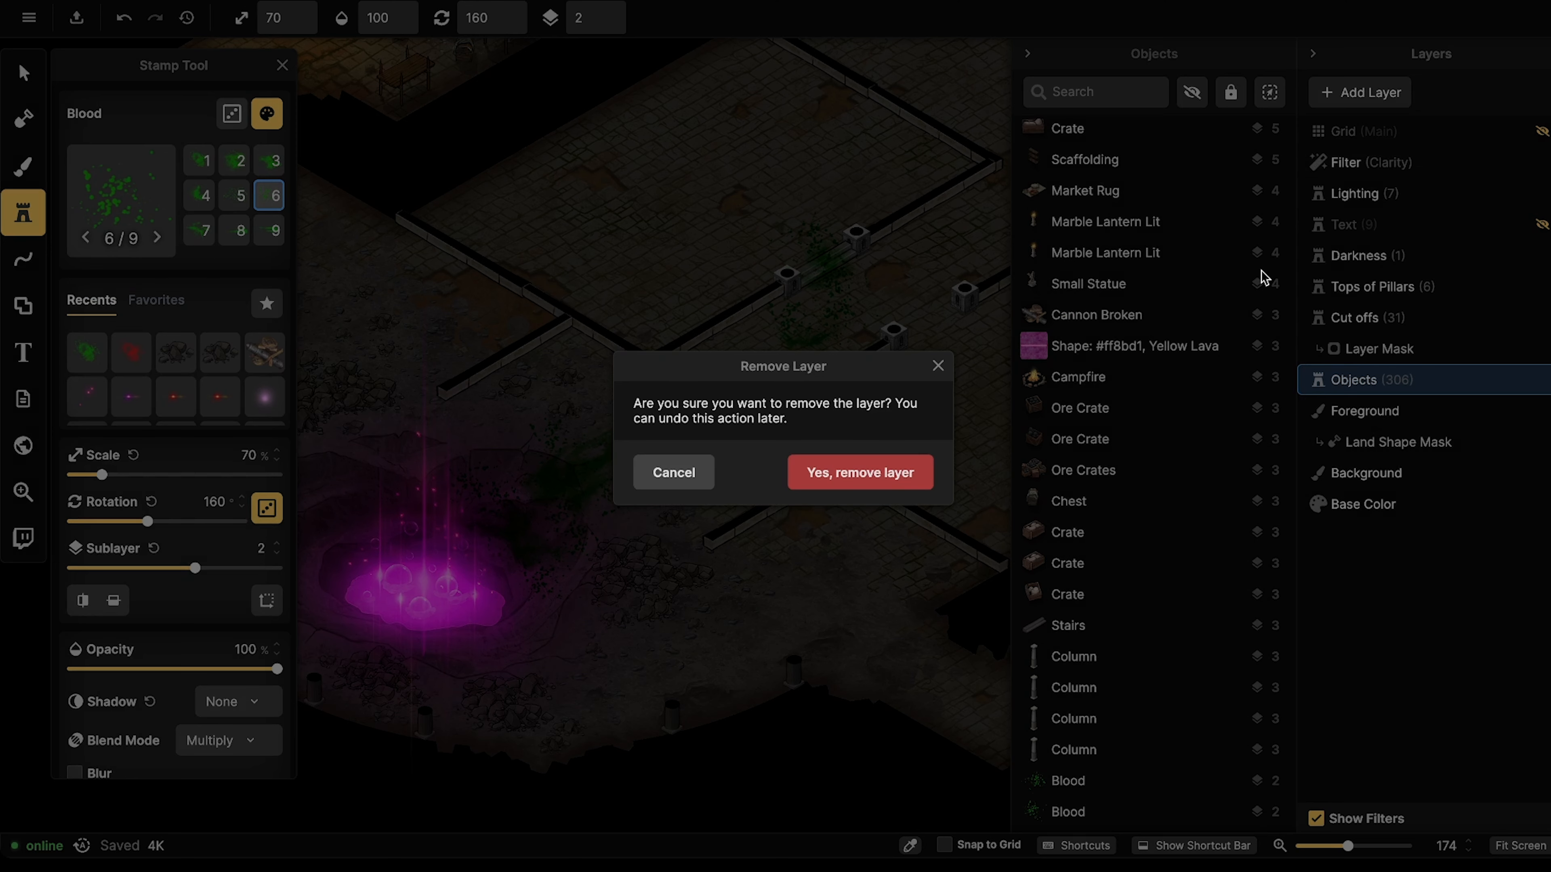
left_click(872, 474)
Examine the finished crater area, the green blood trail through the pillars and the broken cannon in the neighboring room.
scroll(310, 307, "down", 2)
scroll(610, 296, "down", 4)
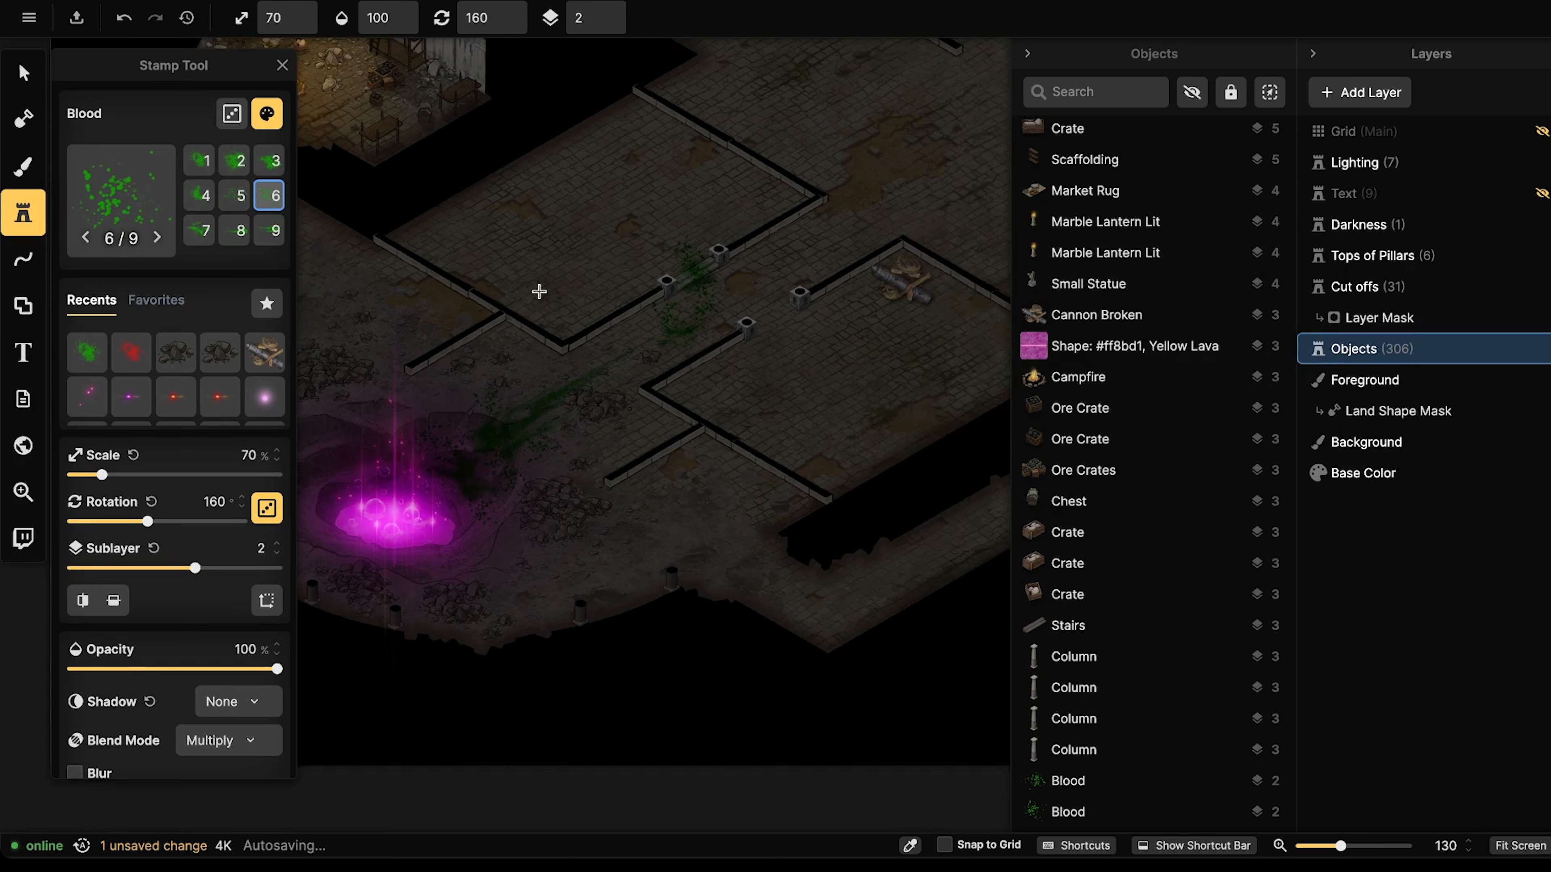
scroll(491, 381, "down", 2)
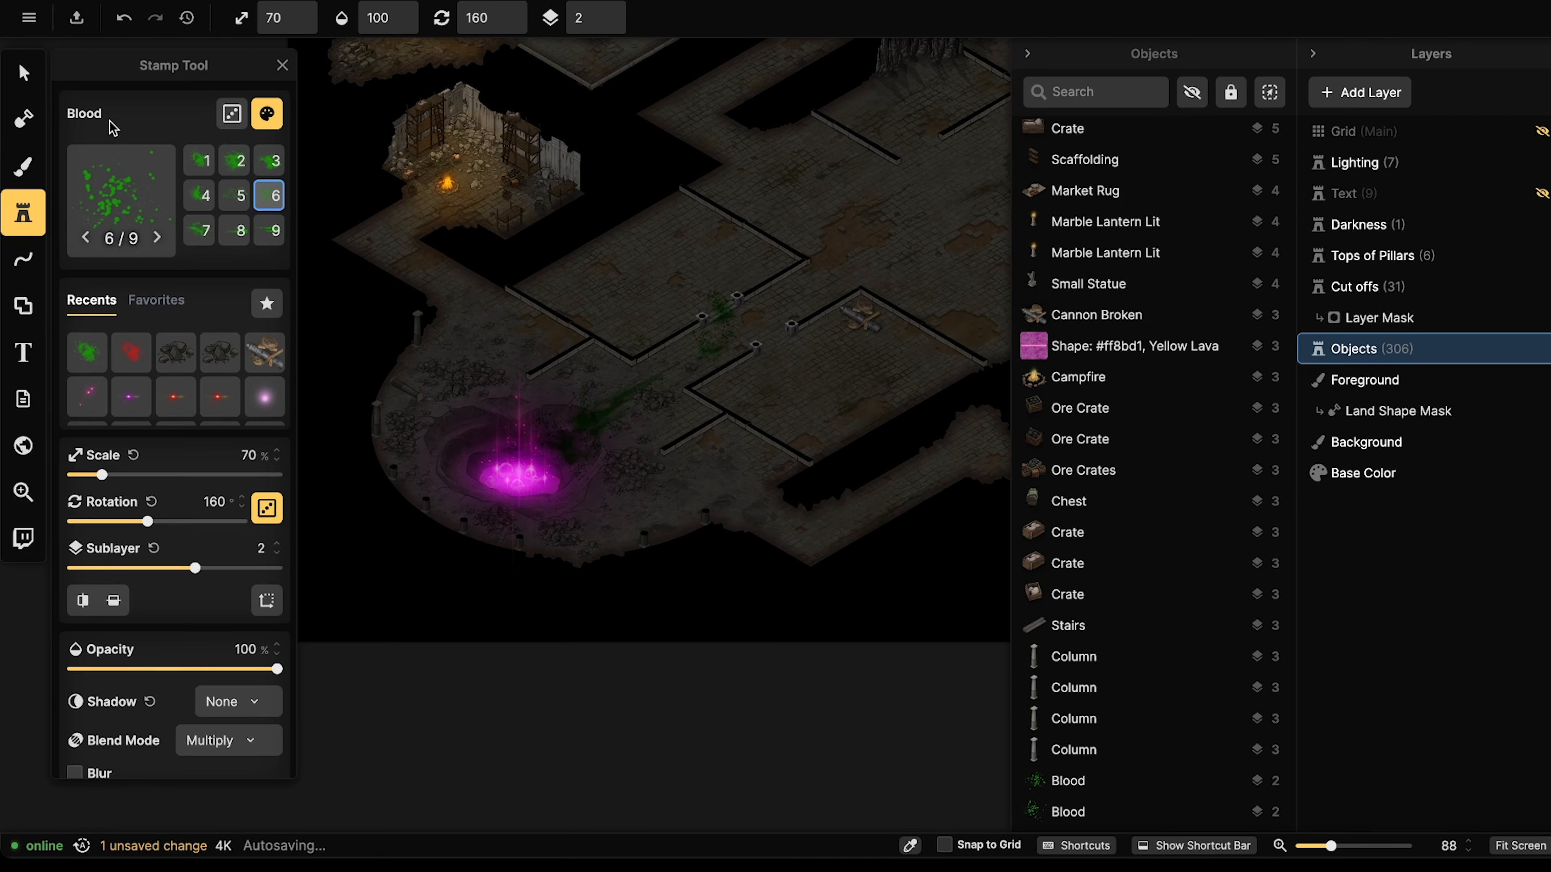
left_click(23, 73)
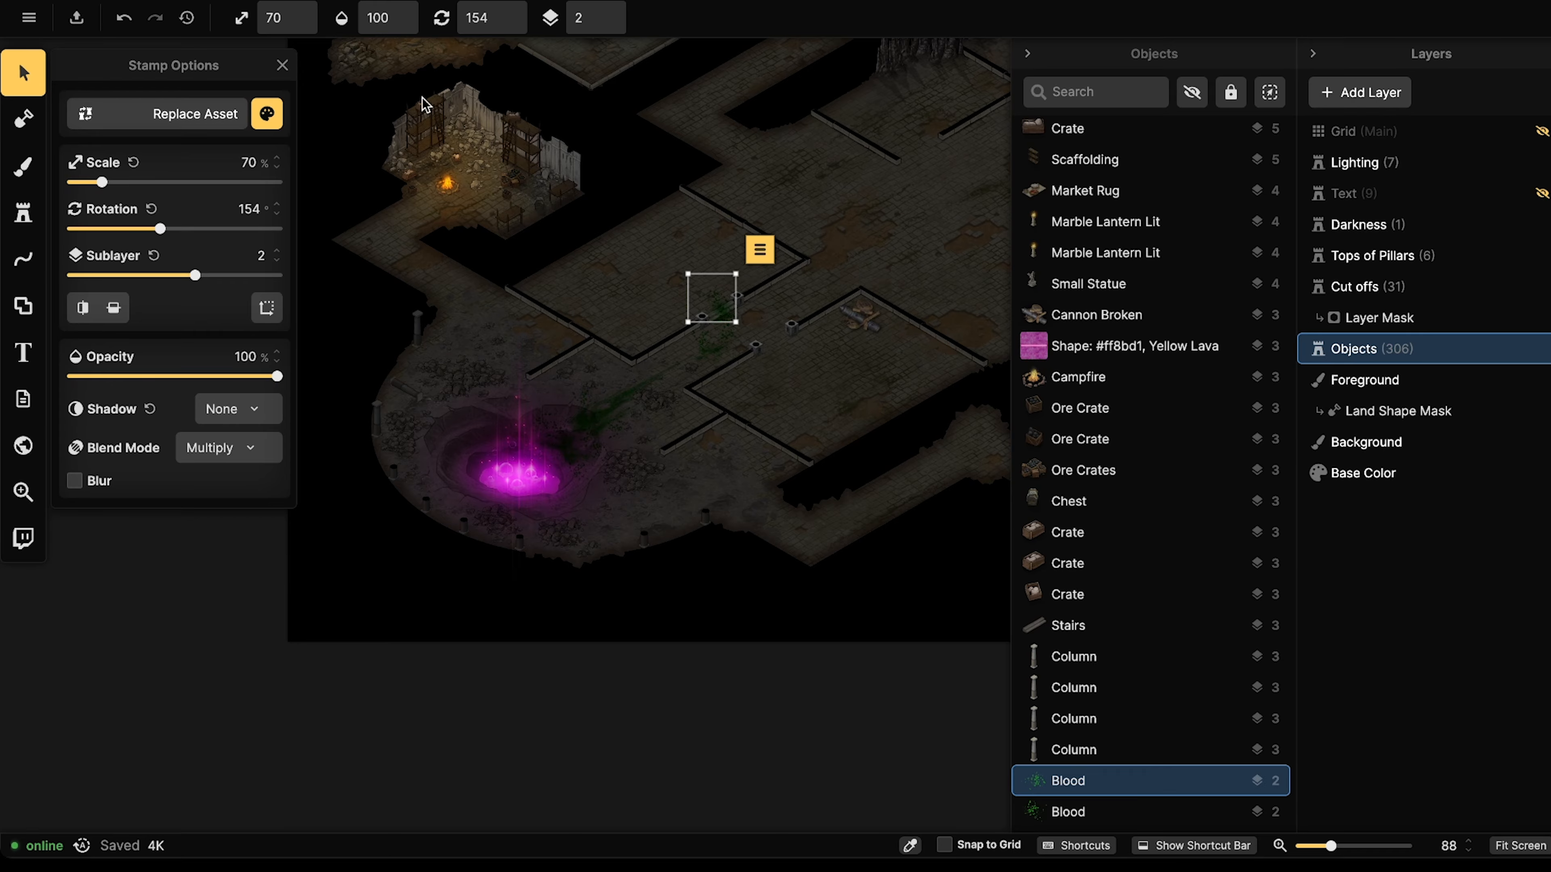
right_click_drag(713, 338, 571, 395)
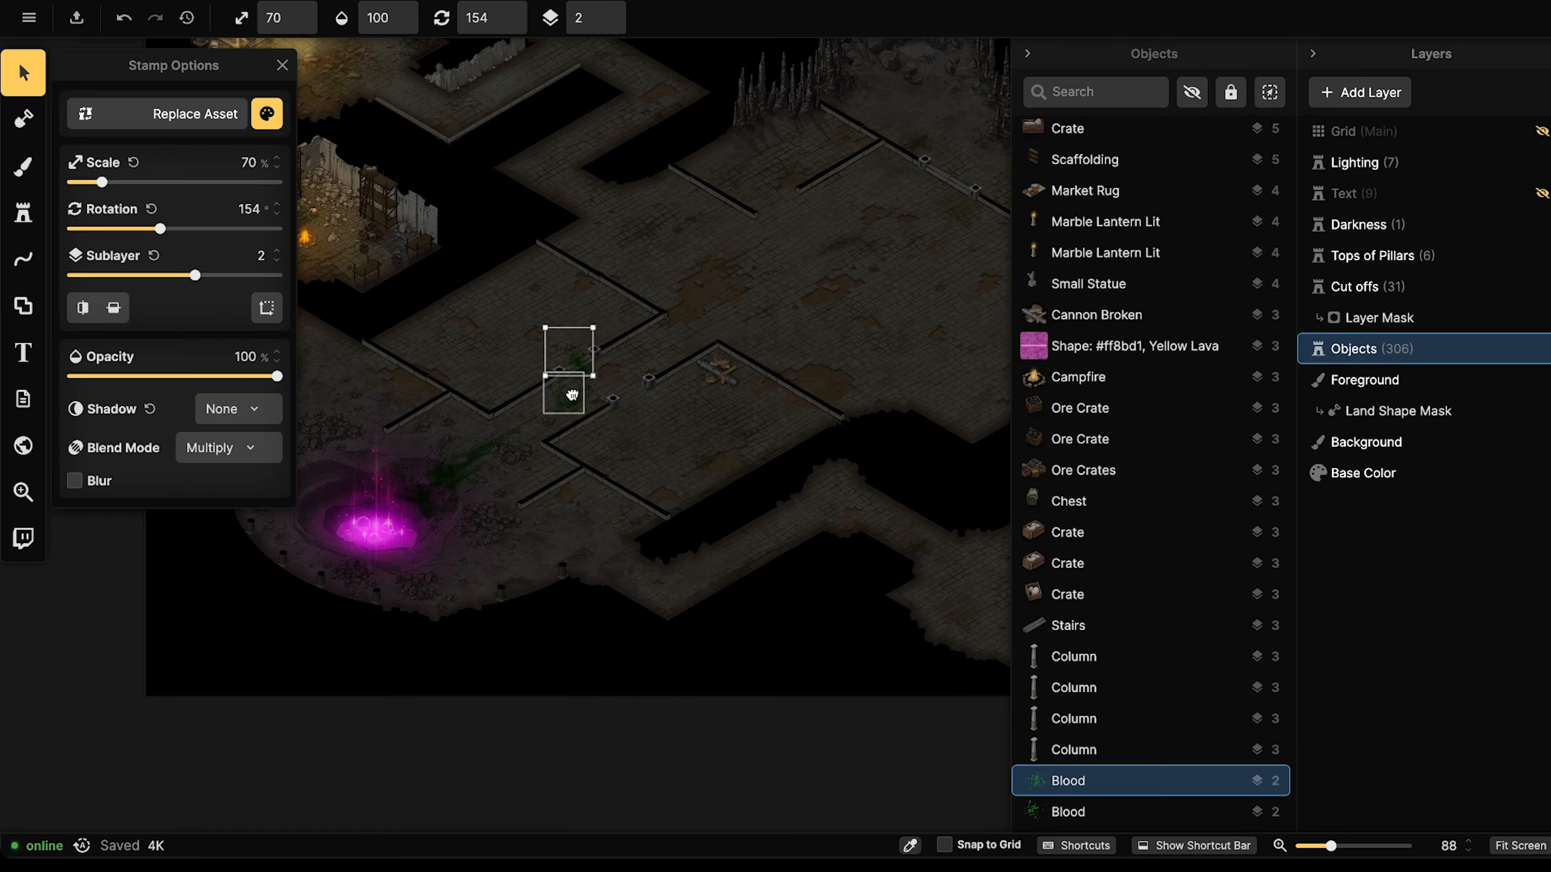
left_click(534, 330)
scroll(533, 333, "down", 3)
right_click_drag(563, 327, 601, 320)
scroll(601, 319, "up", 2)
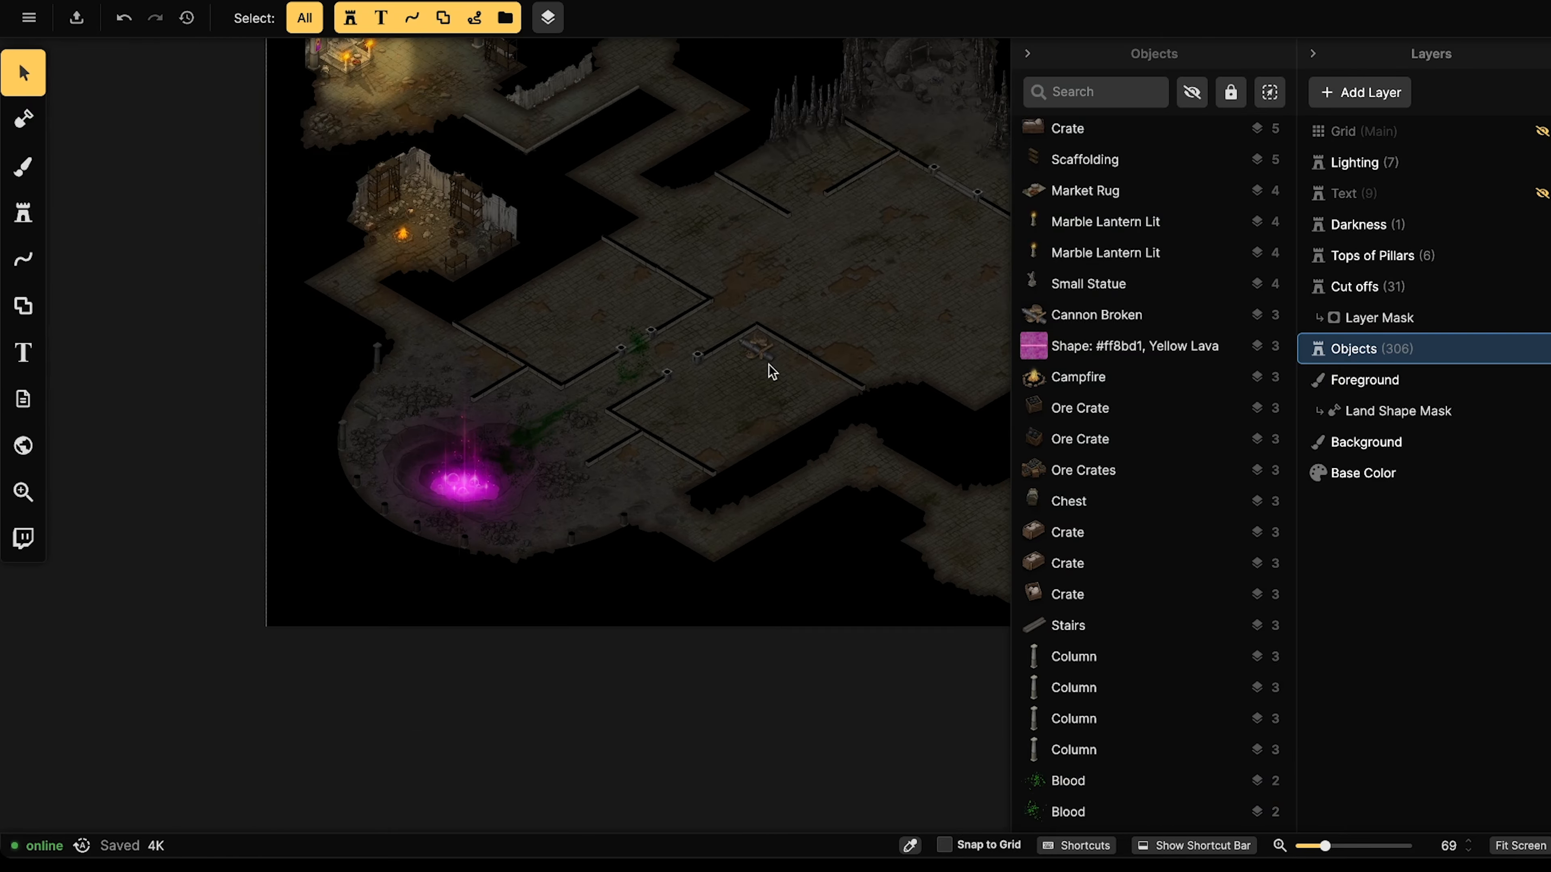
left_click(763, 353)
scroll(630, 353, "up", 2)
scroll(630, 351, "up", 2)
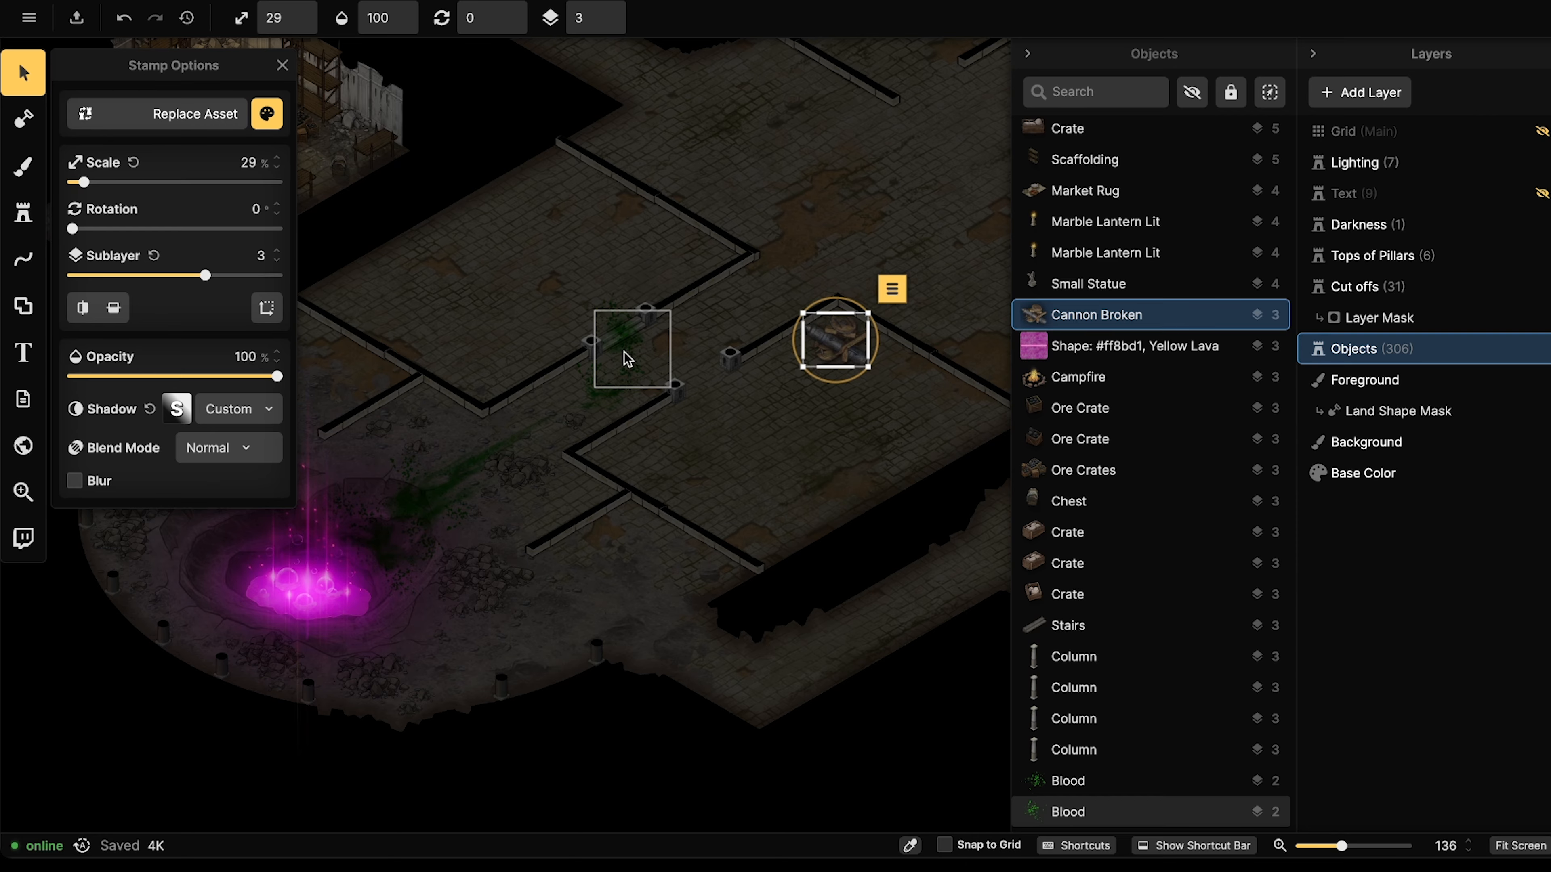
left_click(355, 375)
scroll(357, 375, "down", 2)
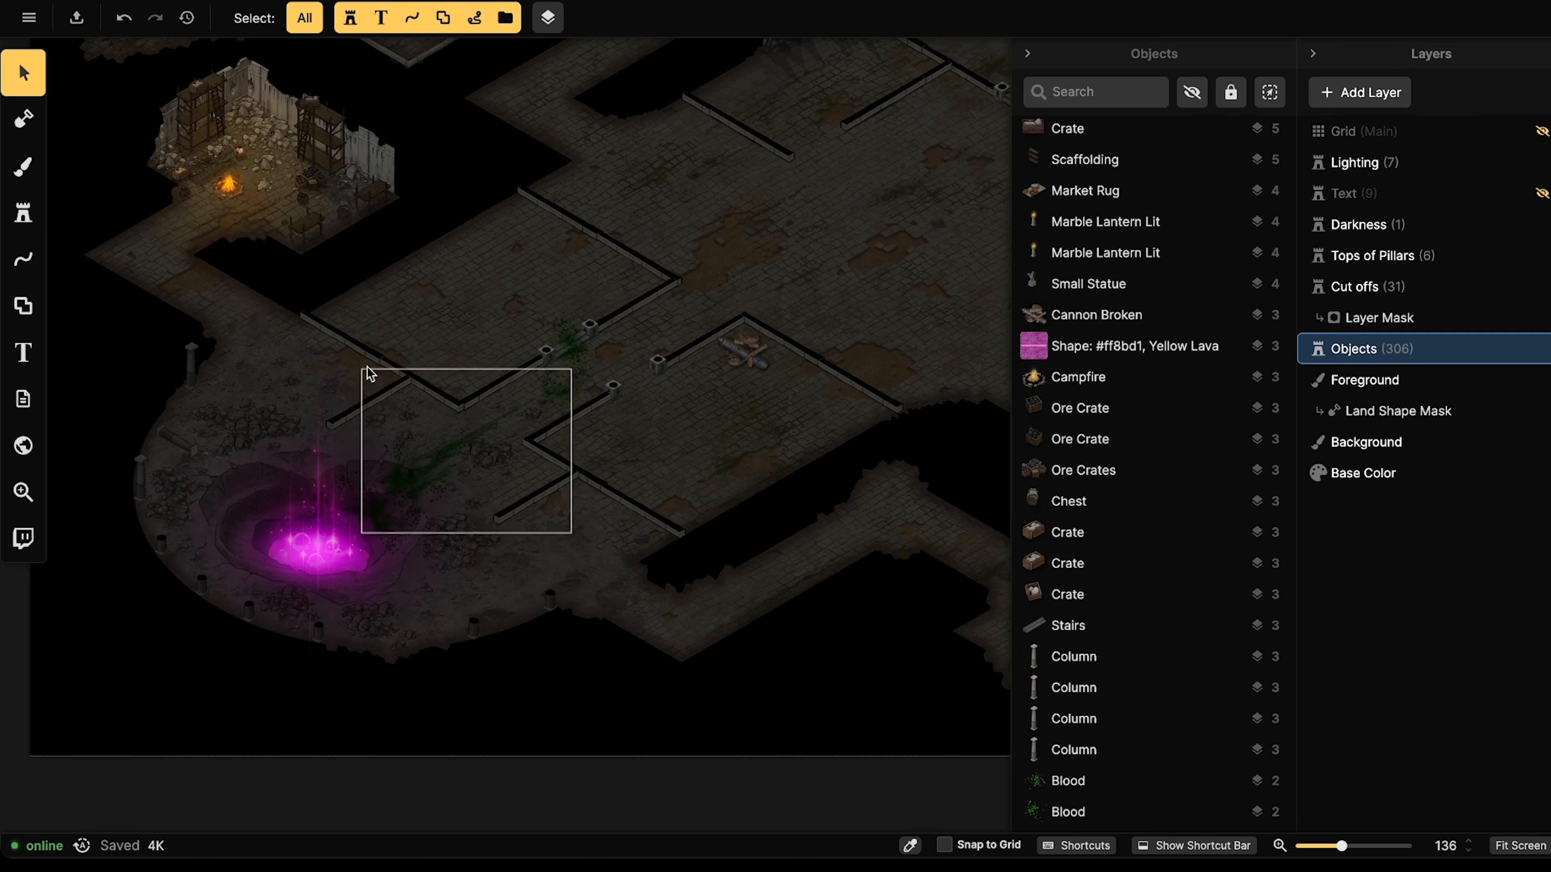
middle_click_drag(367, 297, 560, 329)
scroll(550, 299, "down", 2)
scroll(561, 423, "up", 5)
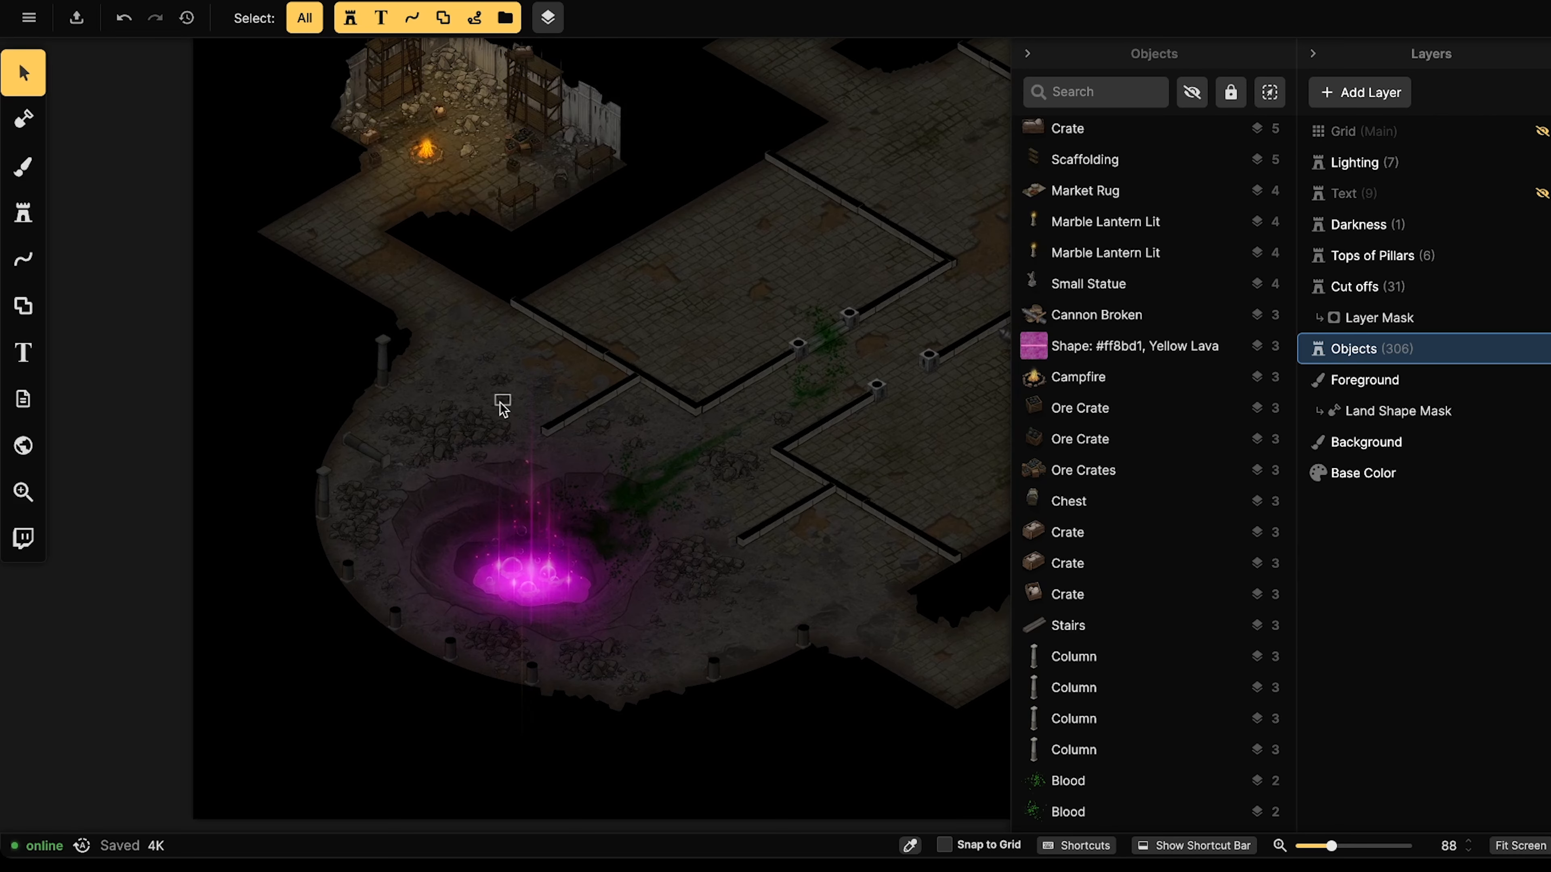
Limit the stamp catalog to the Fantasy Regional pack and return to the map.
scroll(497, 407, "up", 4)
middle_click_drag(491, 423, 586, 464)
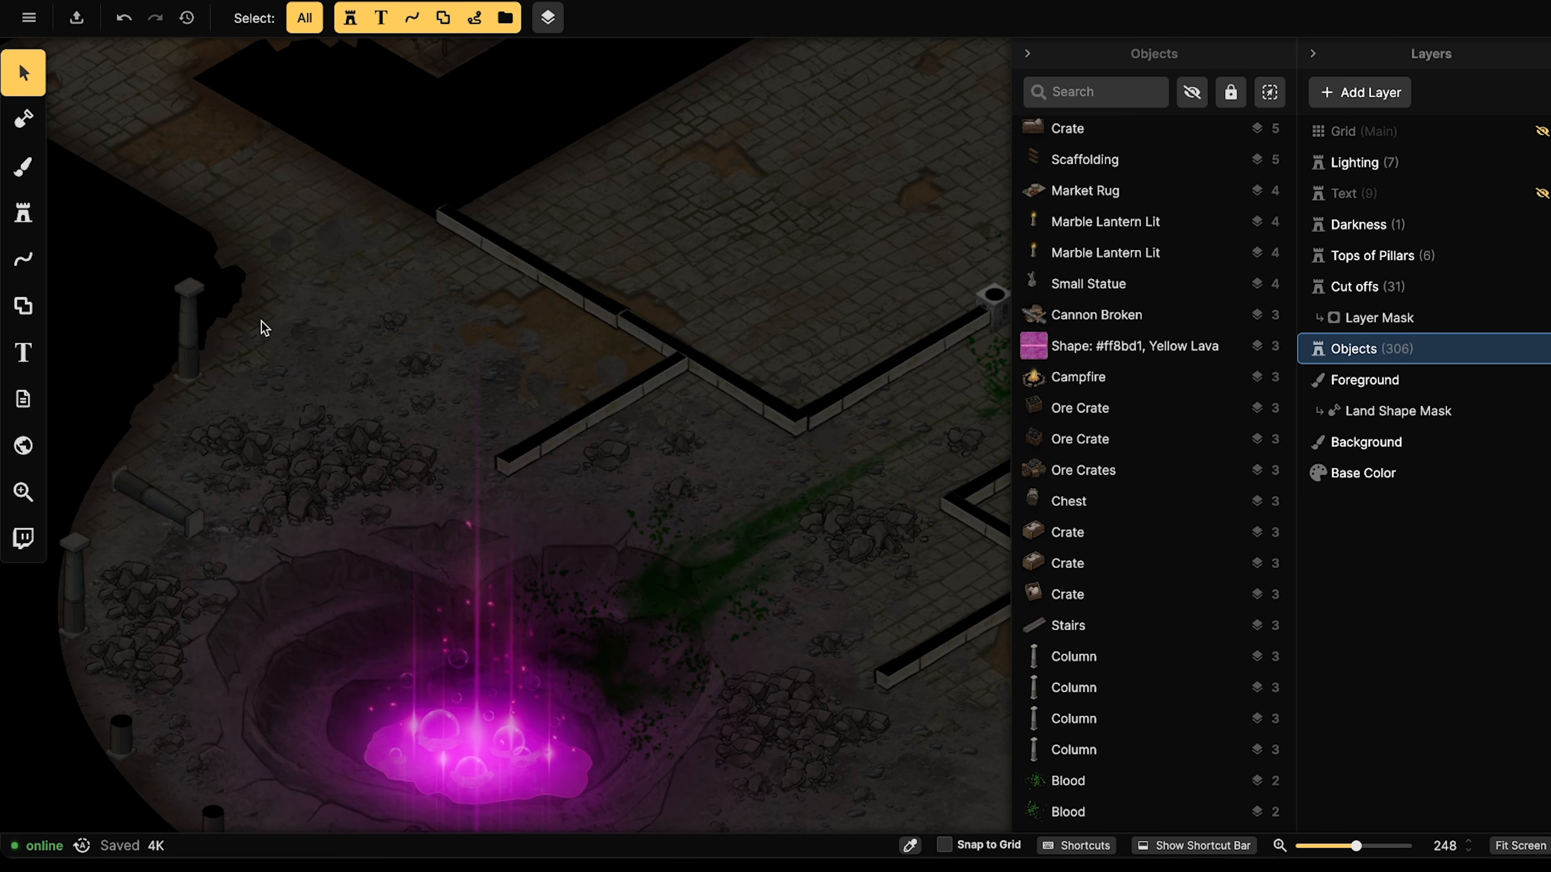
left_click(38, 224)
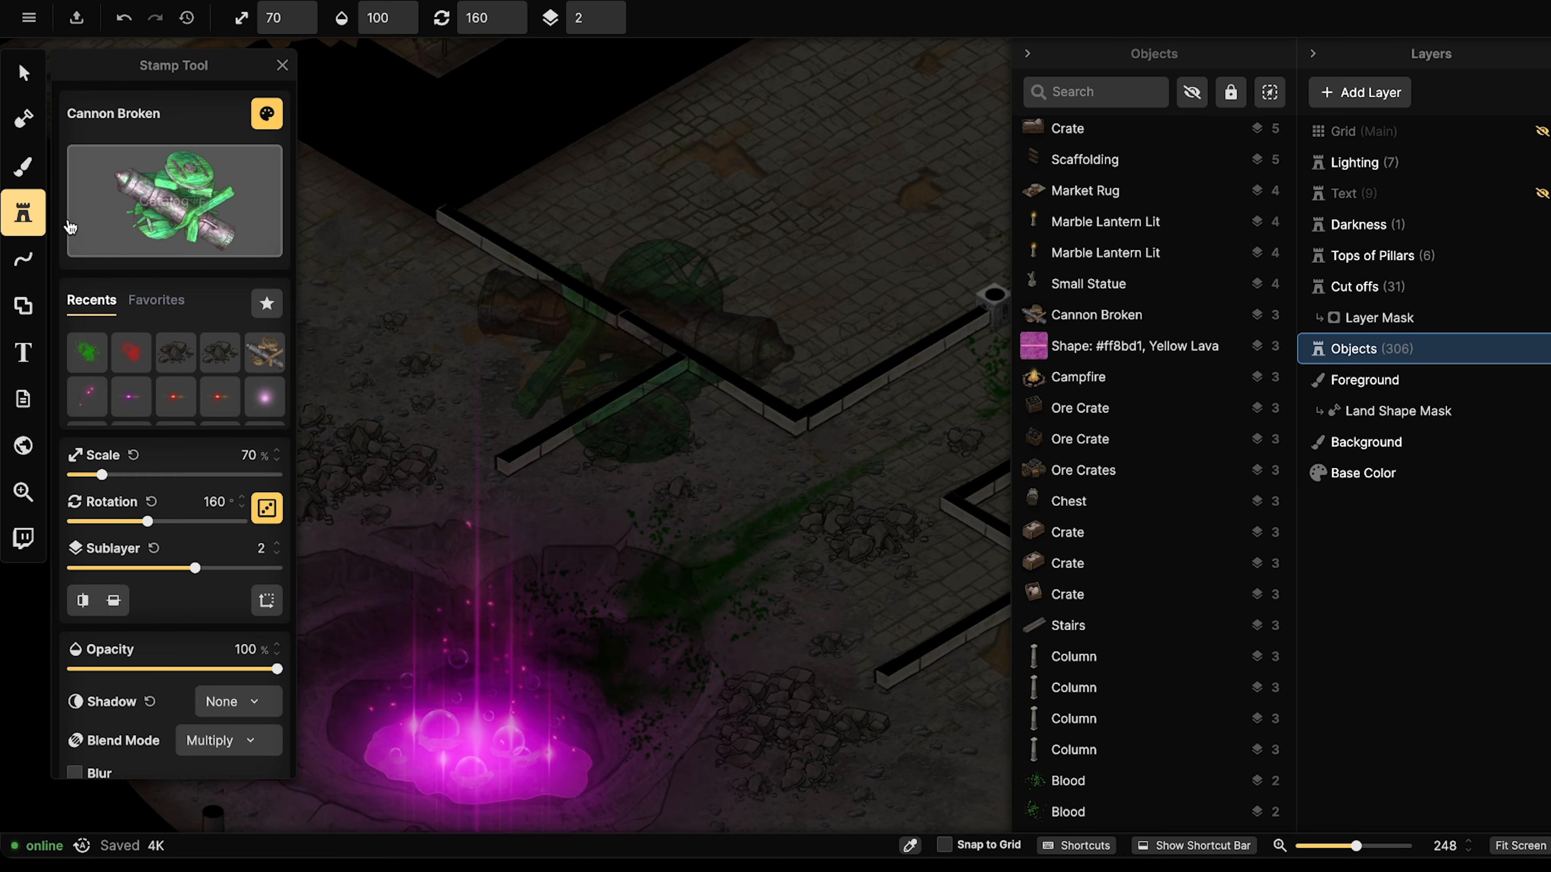
left_click(180, 156)
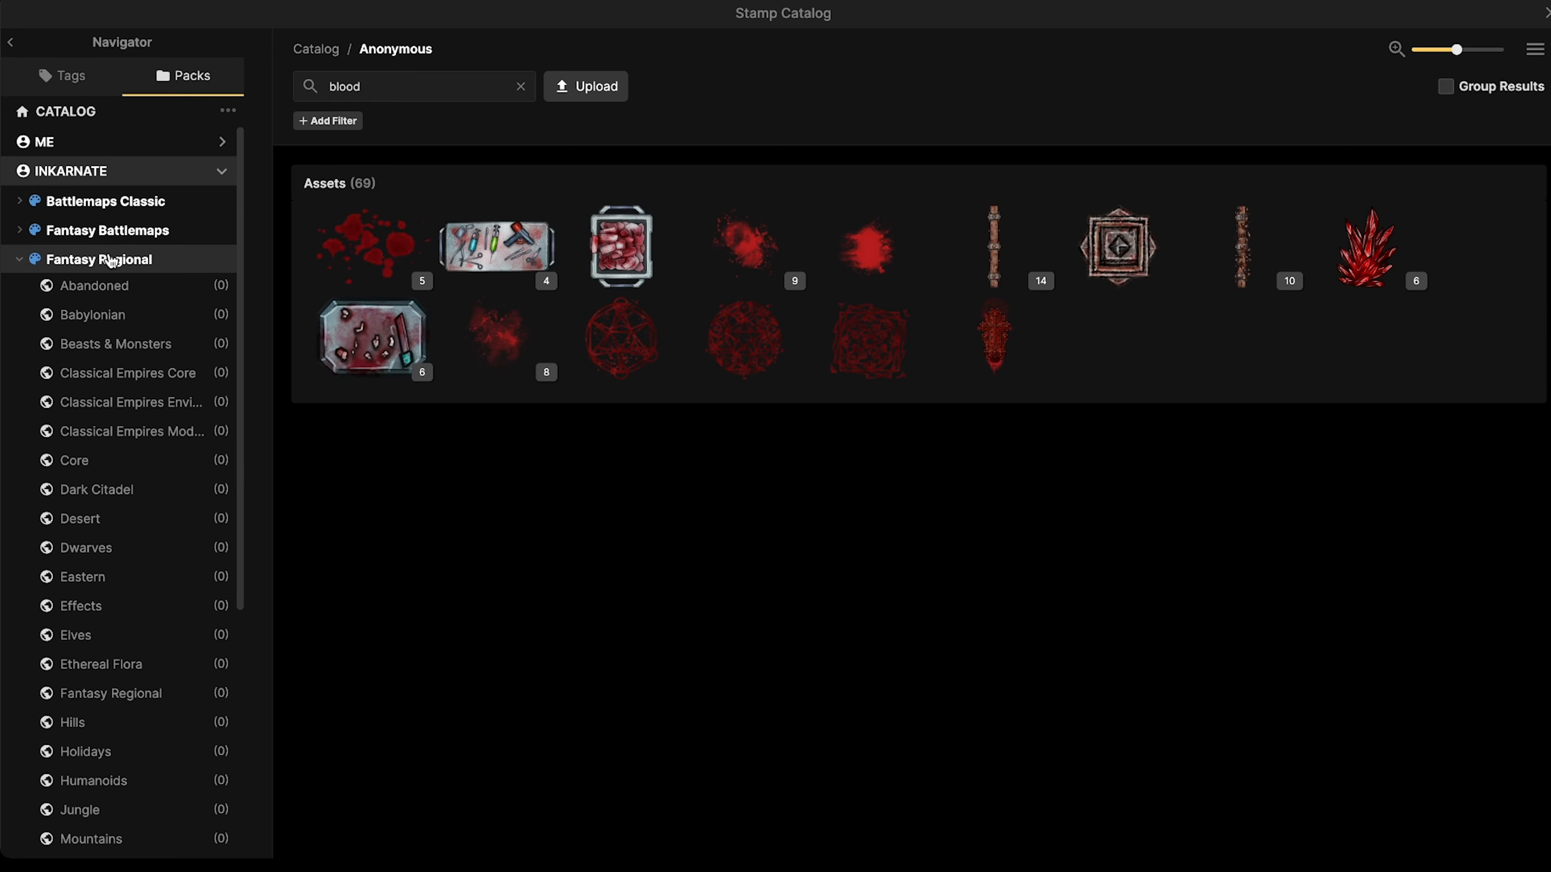
left_click(99, 258)
left_click(370, 231)
scroll(202, 306, "down", 3)
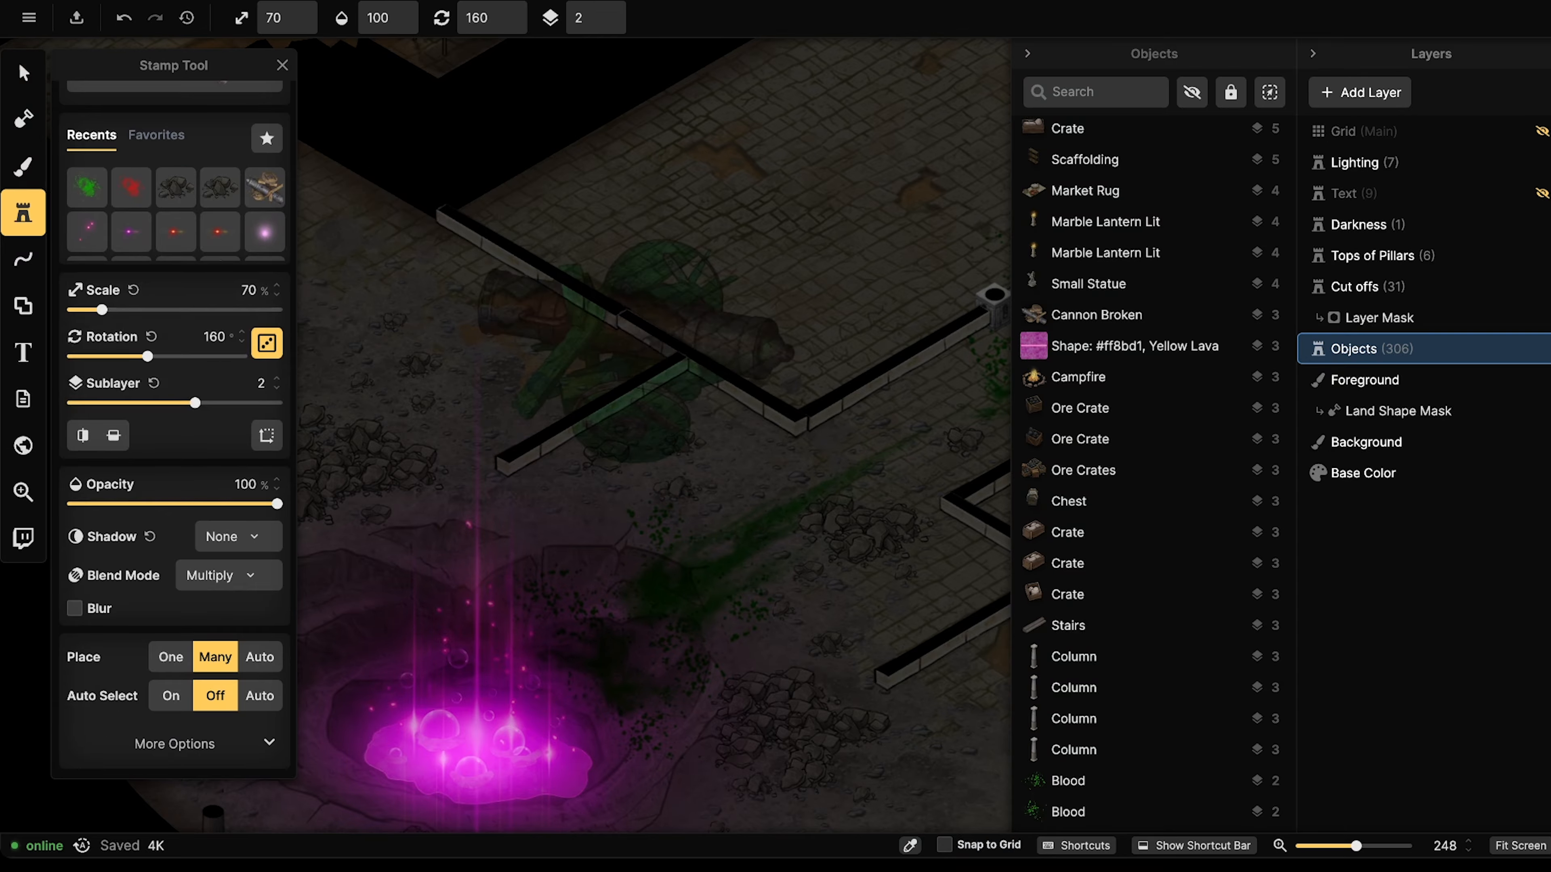
Pick the group of ore crates beside the campfire as the active stamp.
left_click(24, 75)
scroll(766, 150, "down", 3)
right_click_drag(784, 145, 338, 466)
right_click_drag(643, 216, 468, 516)
right_click_drag(479, 61, 567, 257)
scroll(552, 391, "up", 5)
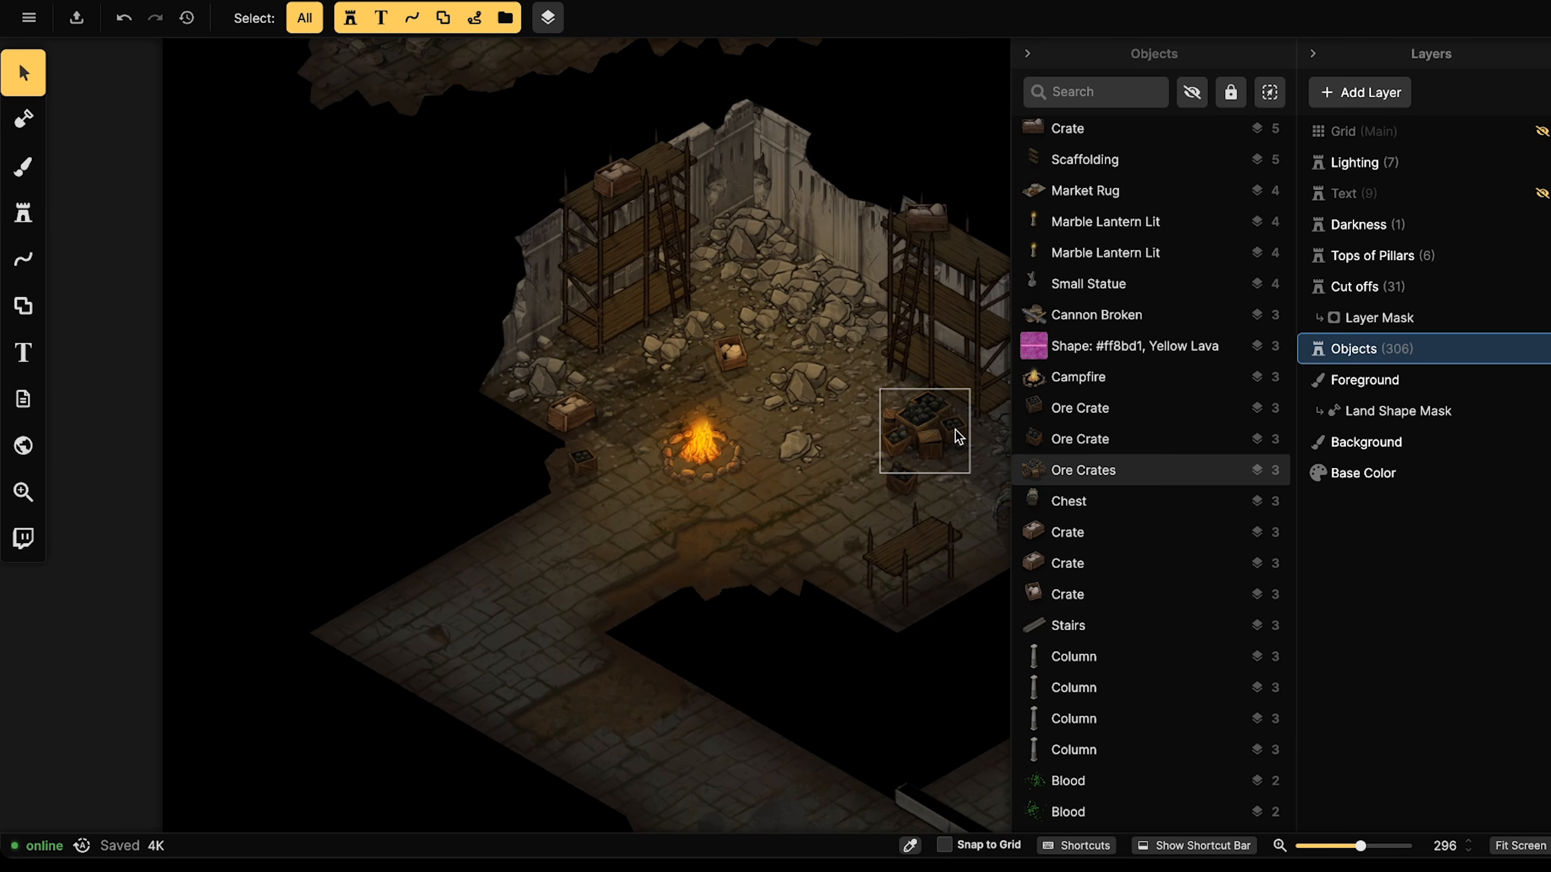
right_click_drag(955, 433, 667, 335)
left_click(669, 336)
left_click(23, 212)
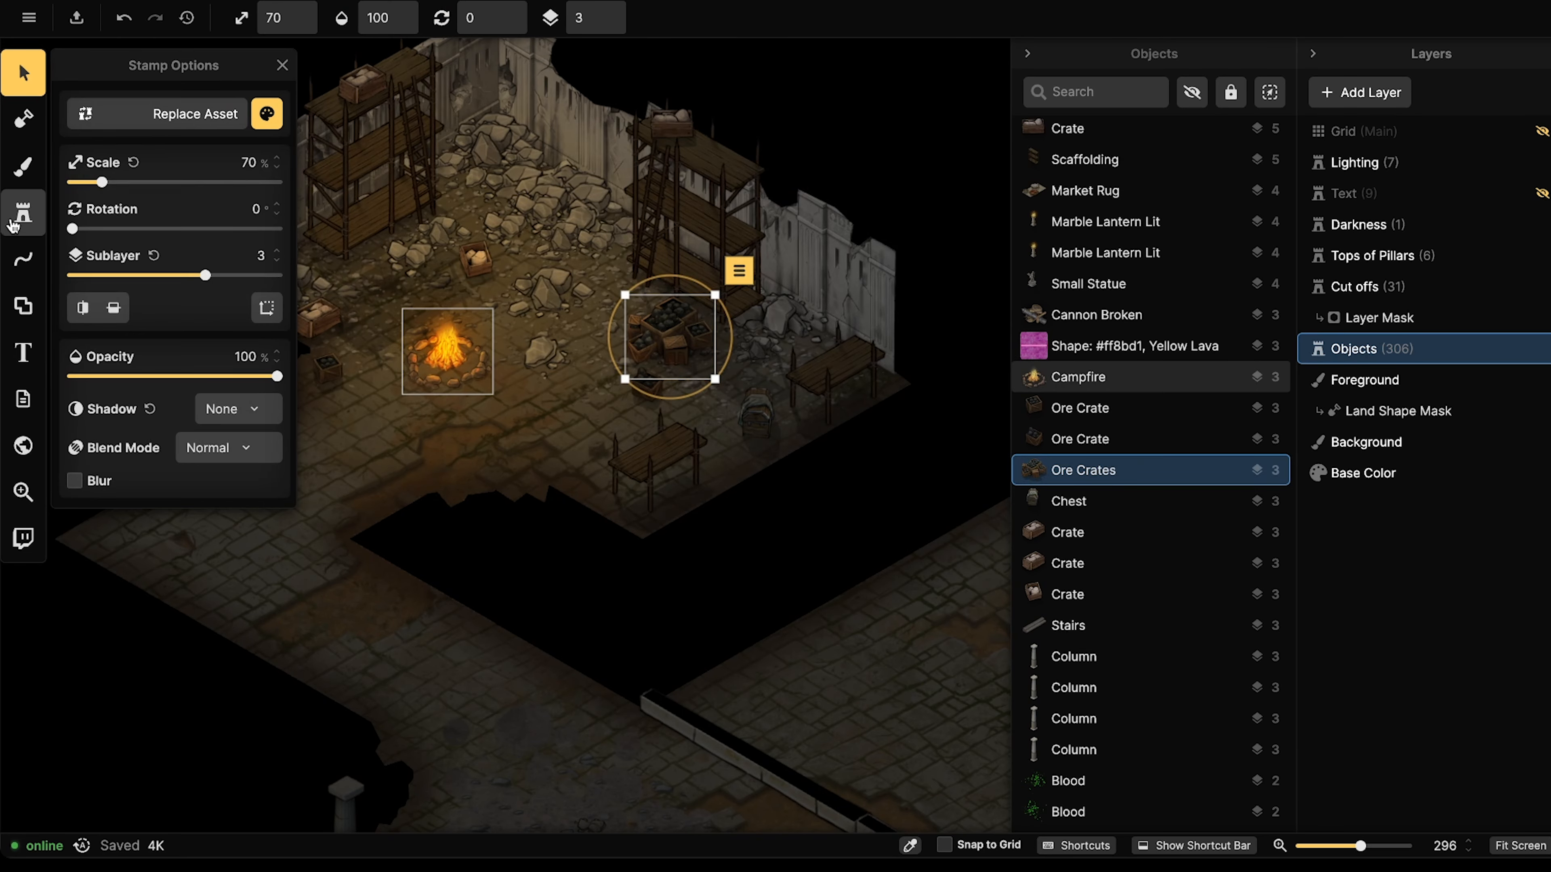
Reset the hue, saturation and brightness tweaks of the Ore Crates stamp to their defaults.
right_click_drag(530, 440, 549, 320)
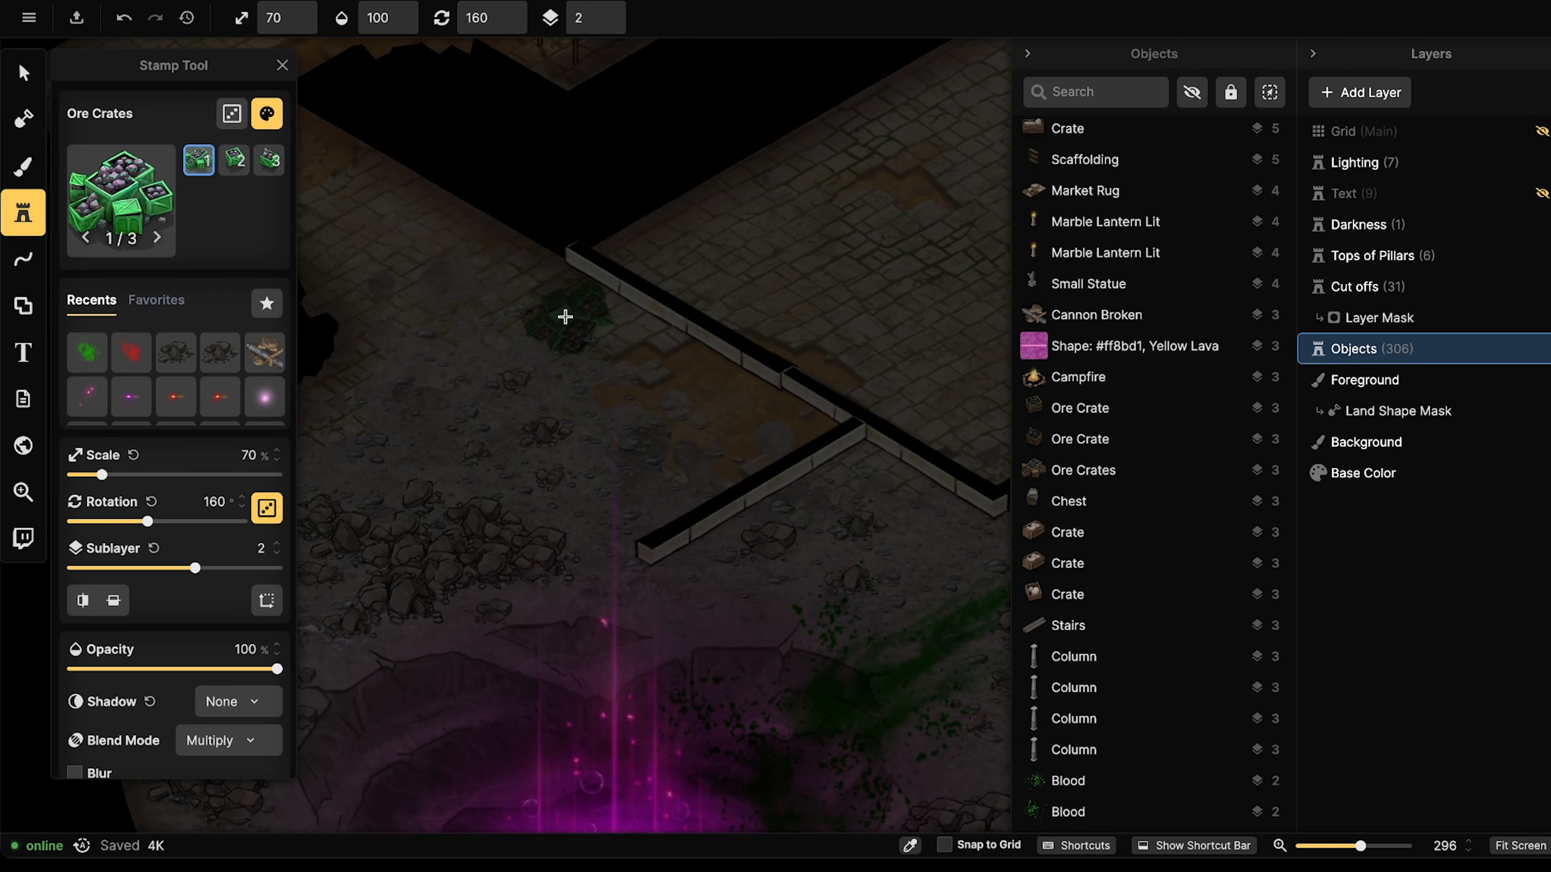
scroll(571, 315, "down", 20, "alt")
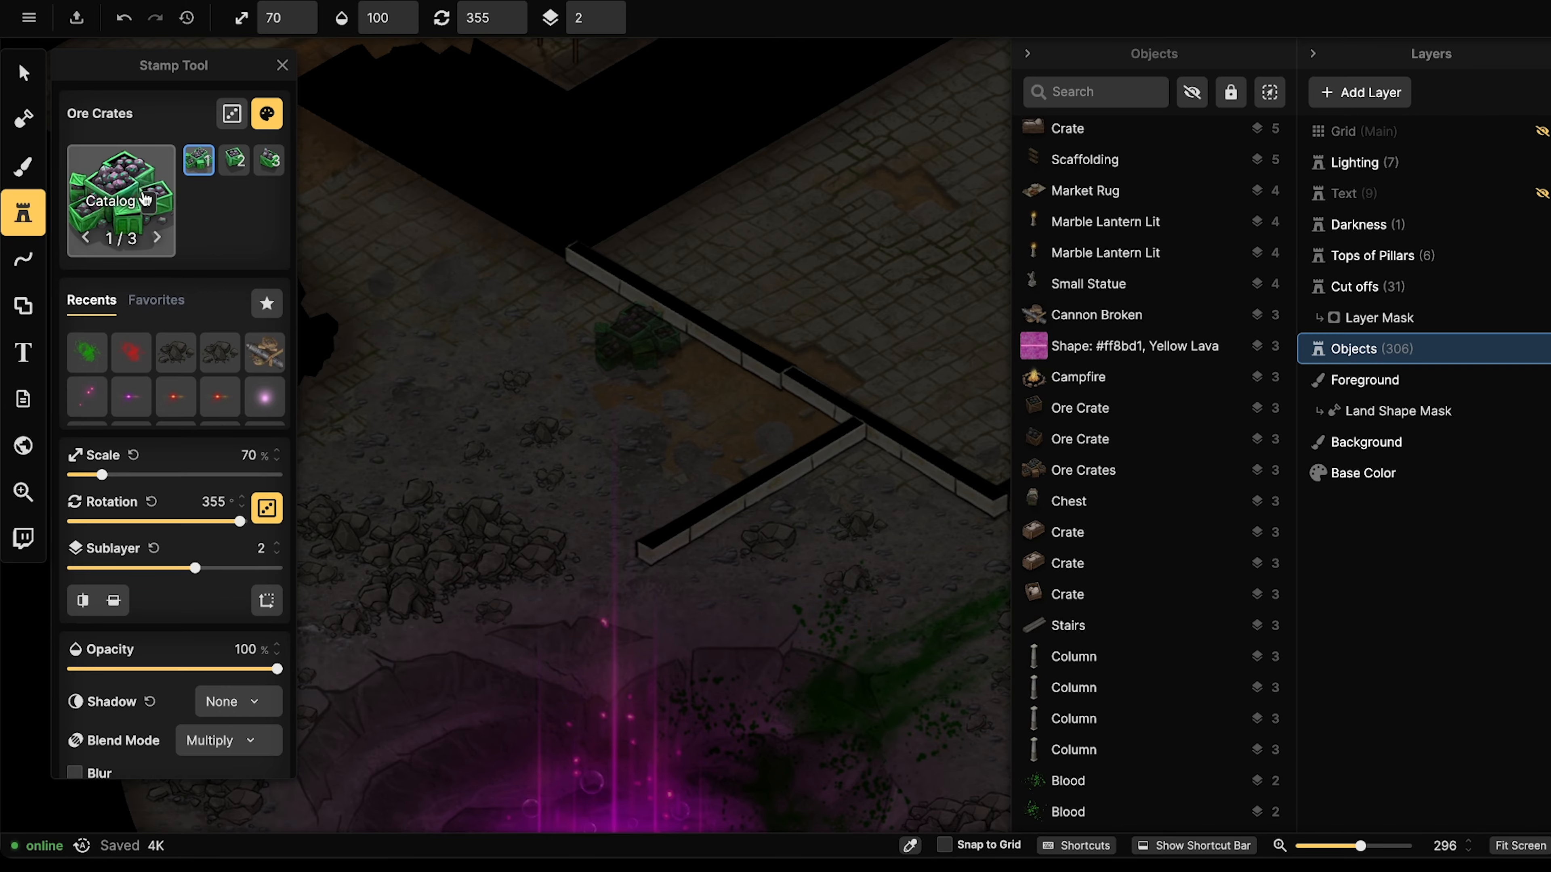
left_click(263, 120)
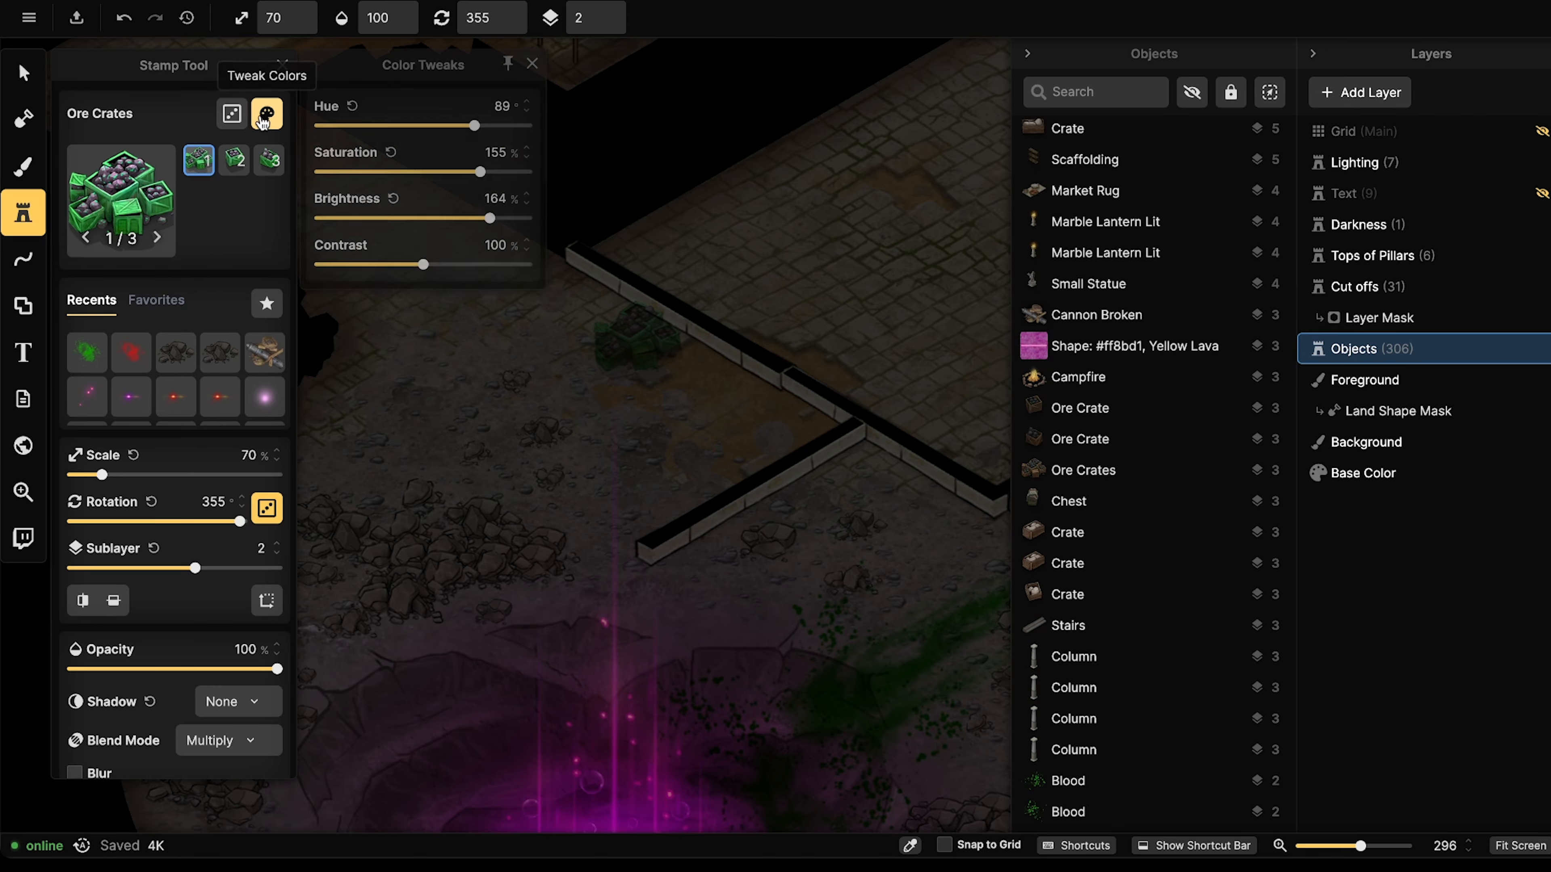
left_click(354, 106)
left_click(390, 152)
left_click(393, 200)
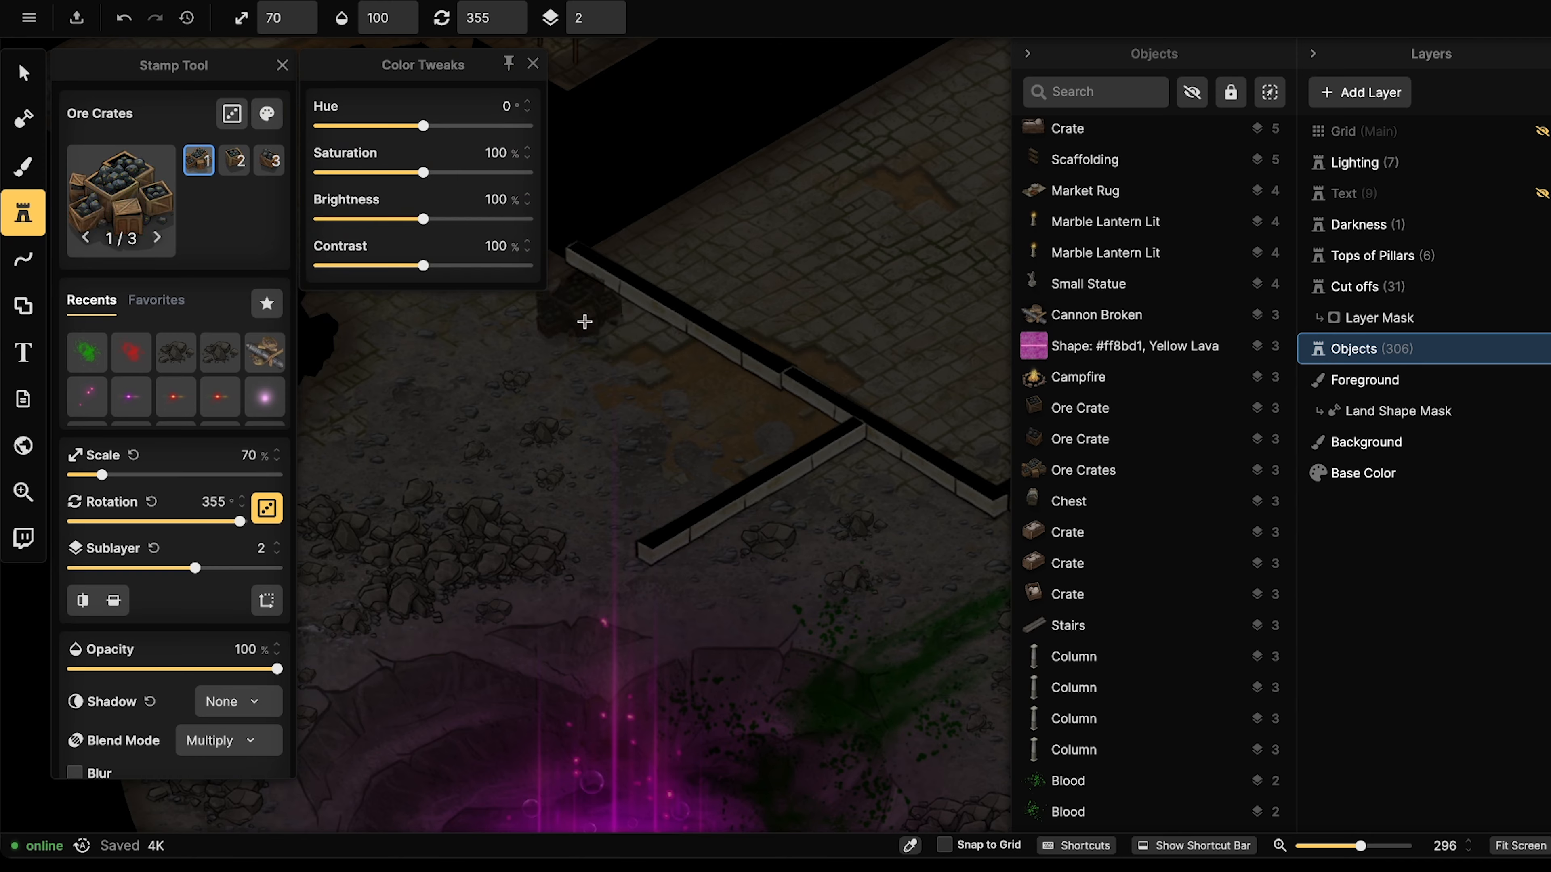
Try an Ore Crates stamp with 141% brightness beside the wall above the crater, then undo the placement.
left_click(585, 322)
left_click(274, 118)
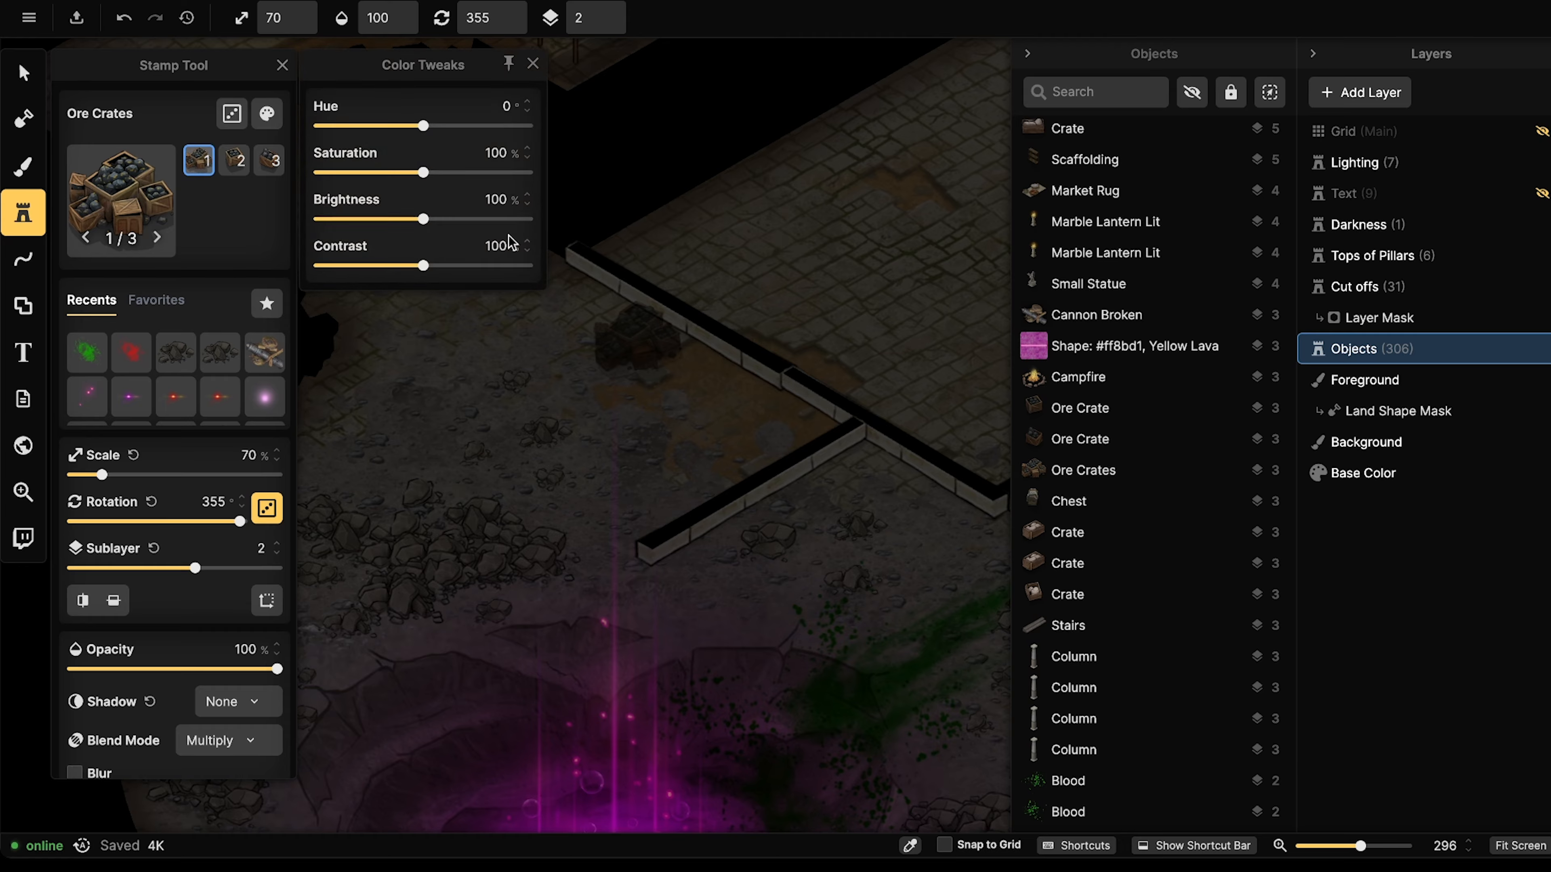
left_click_drag(423, 219, 455, 219)
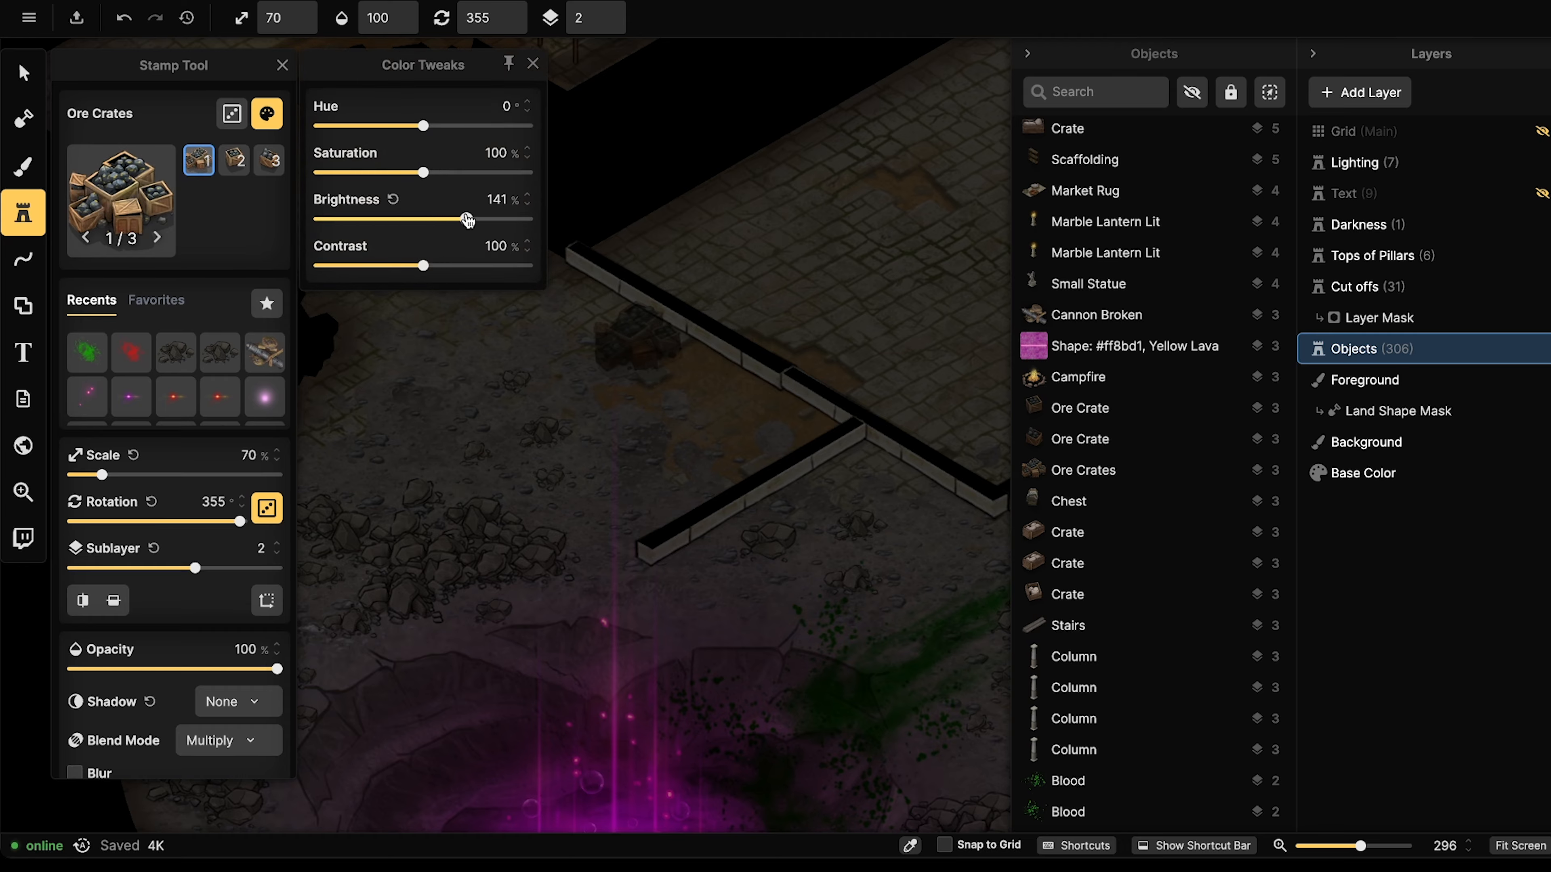
left_click(553, 310)
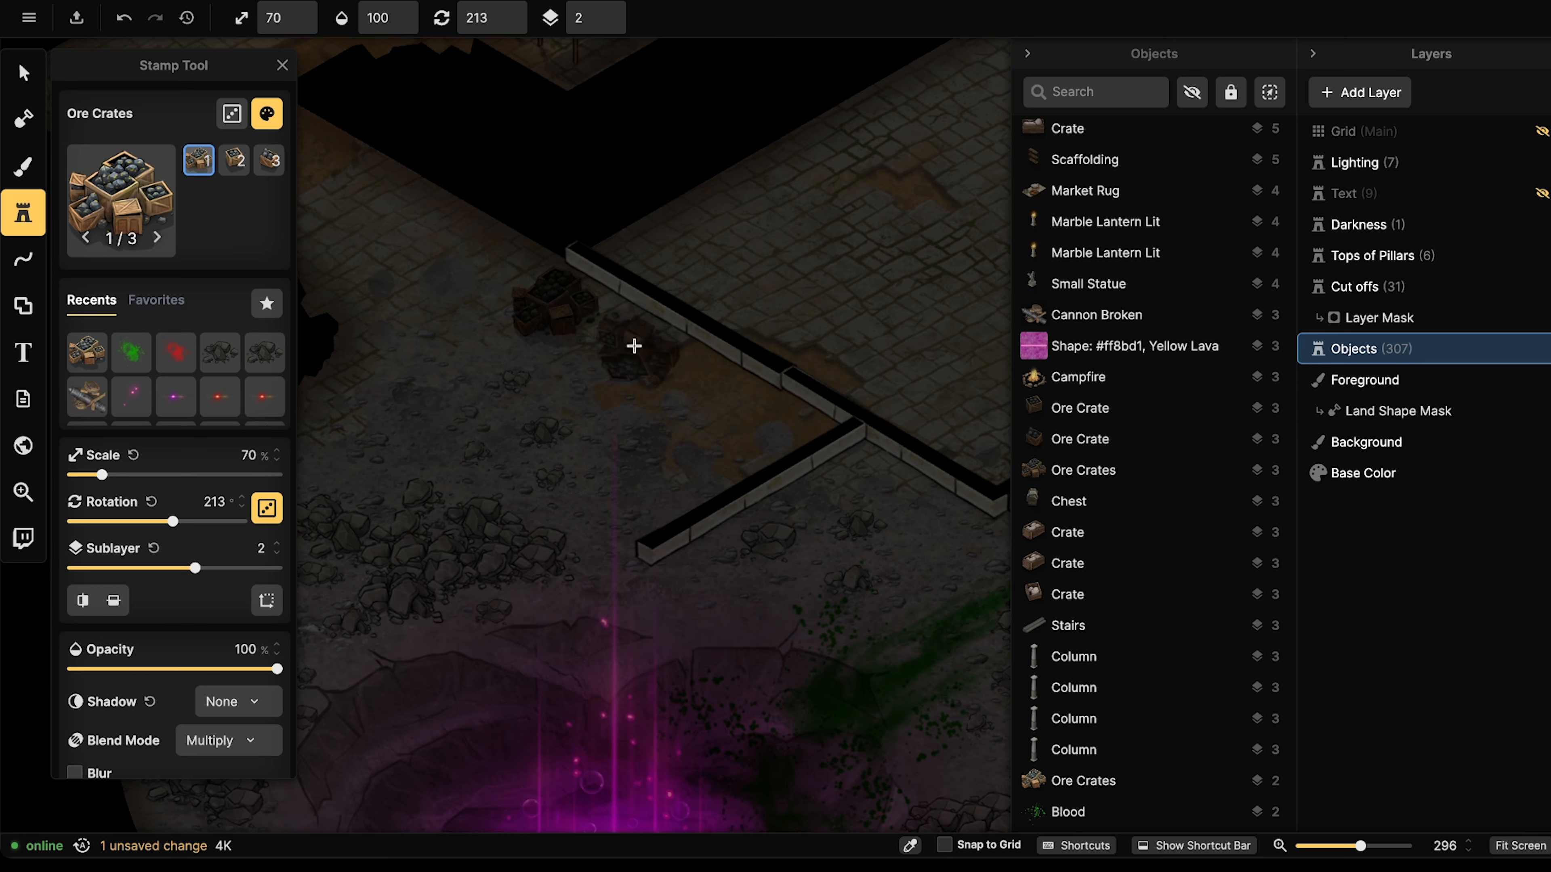
key("ctrl+z")
Try the Ore Crates stamp beside the wall with Normal blend mode and rotation 0, then undo the placement.
scroll(213, 611, "down", 3)
left_click(229, 611)
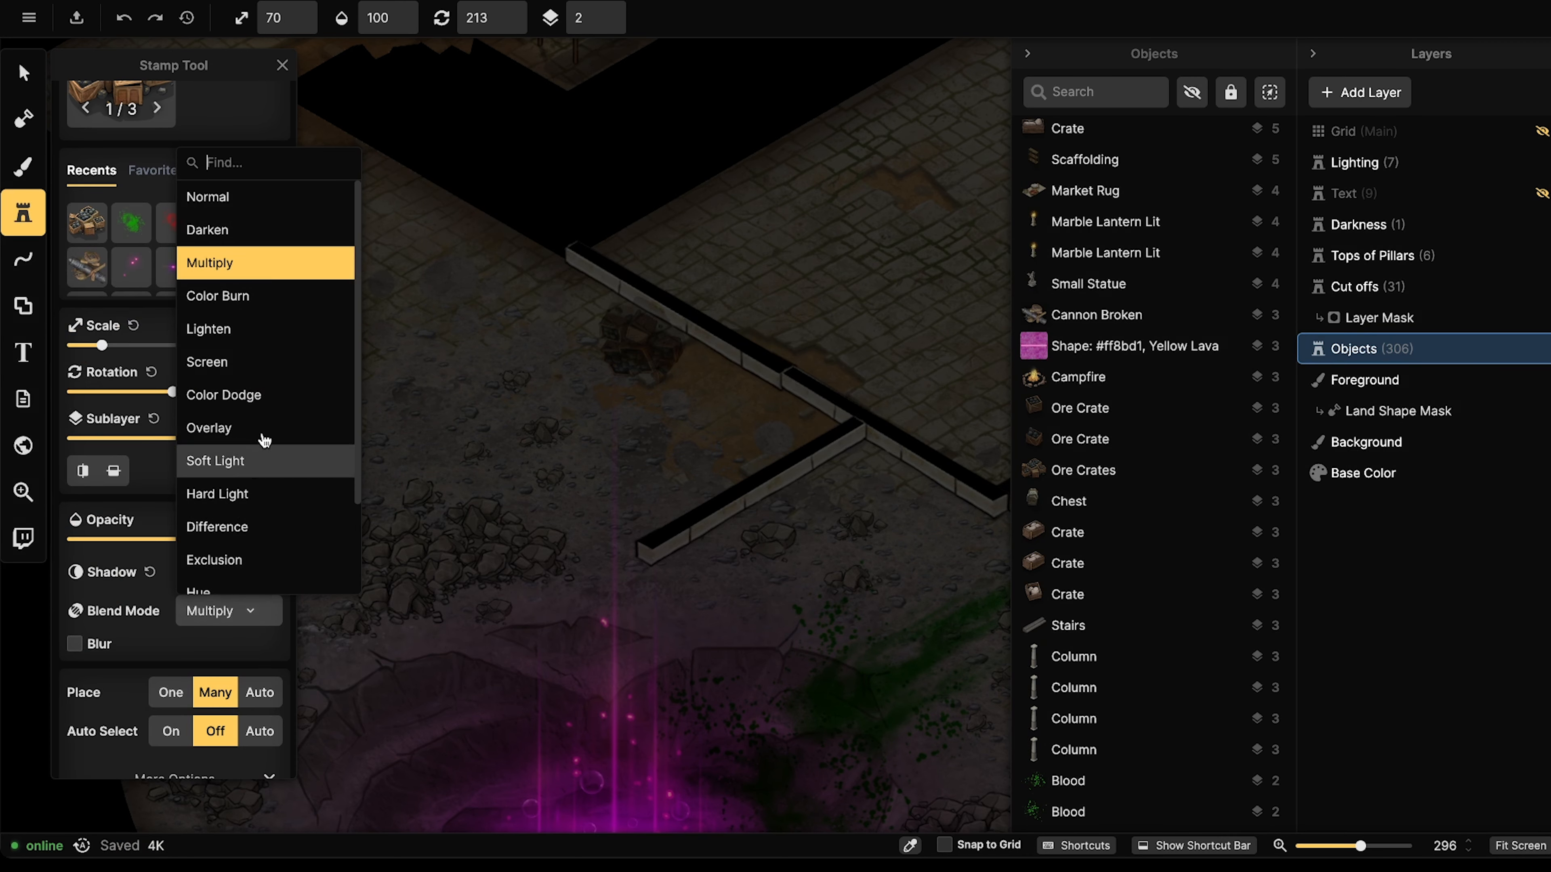
left_click(246, 201)
middle_click_drag(515, 298, 541, 354)
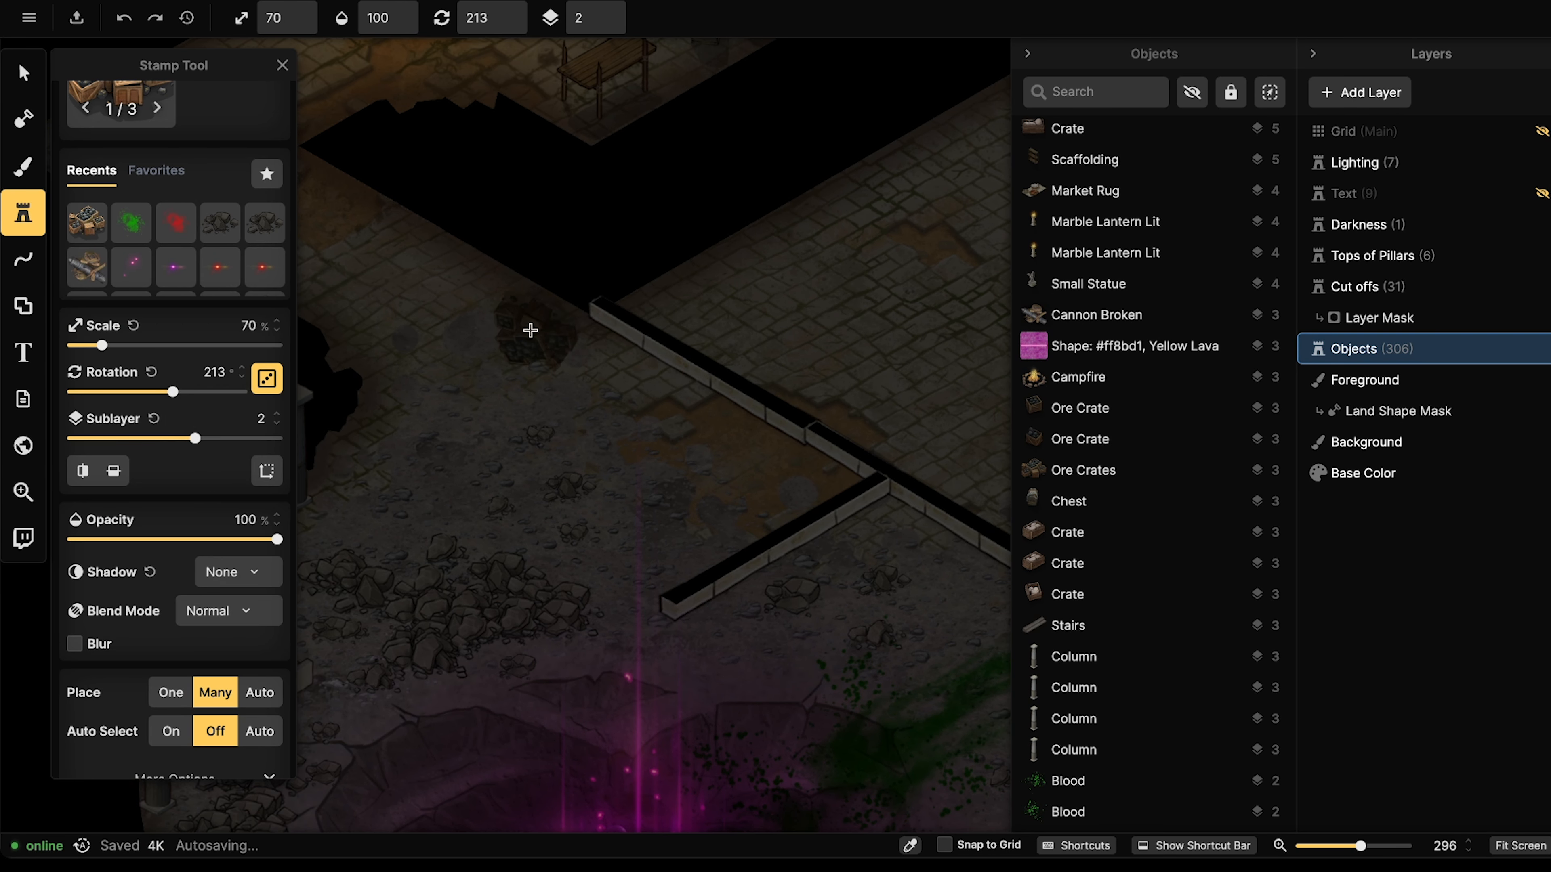
left_click(513, 18)
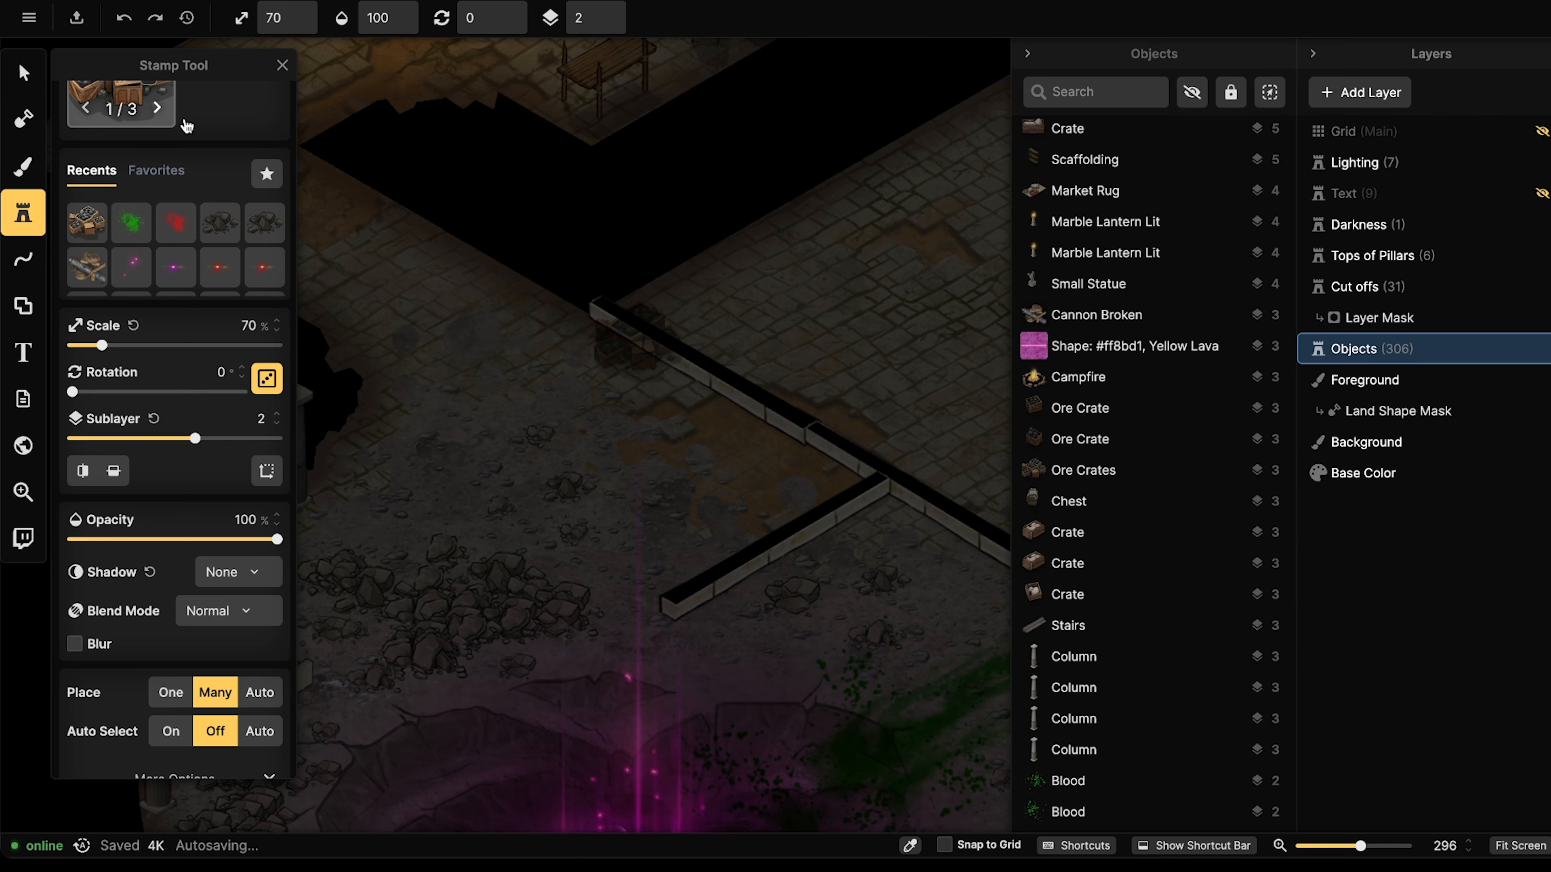
left_click(528, 337)
key("ctrl+z")
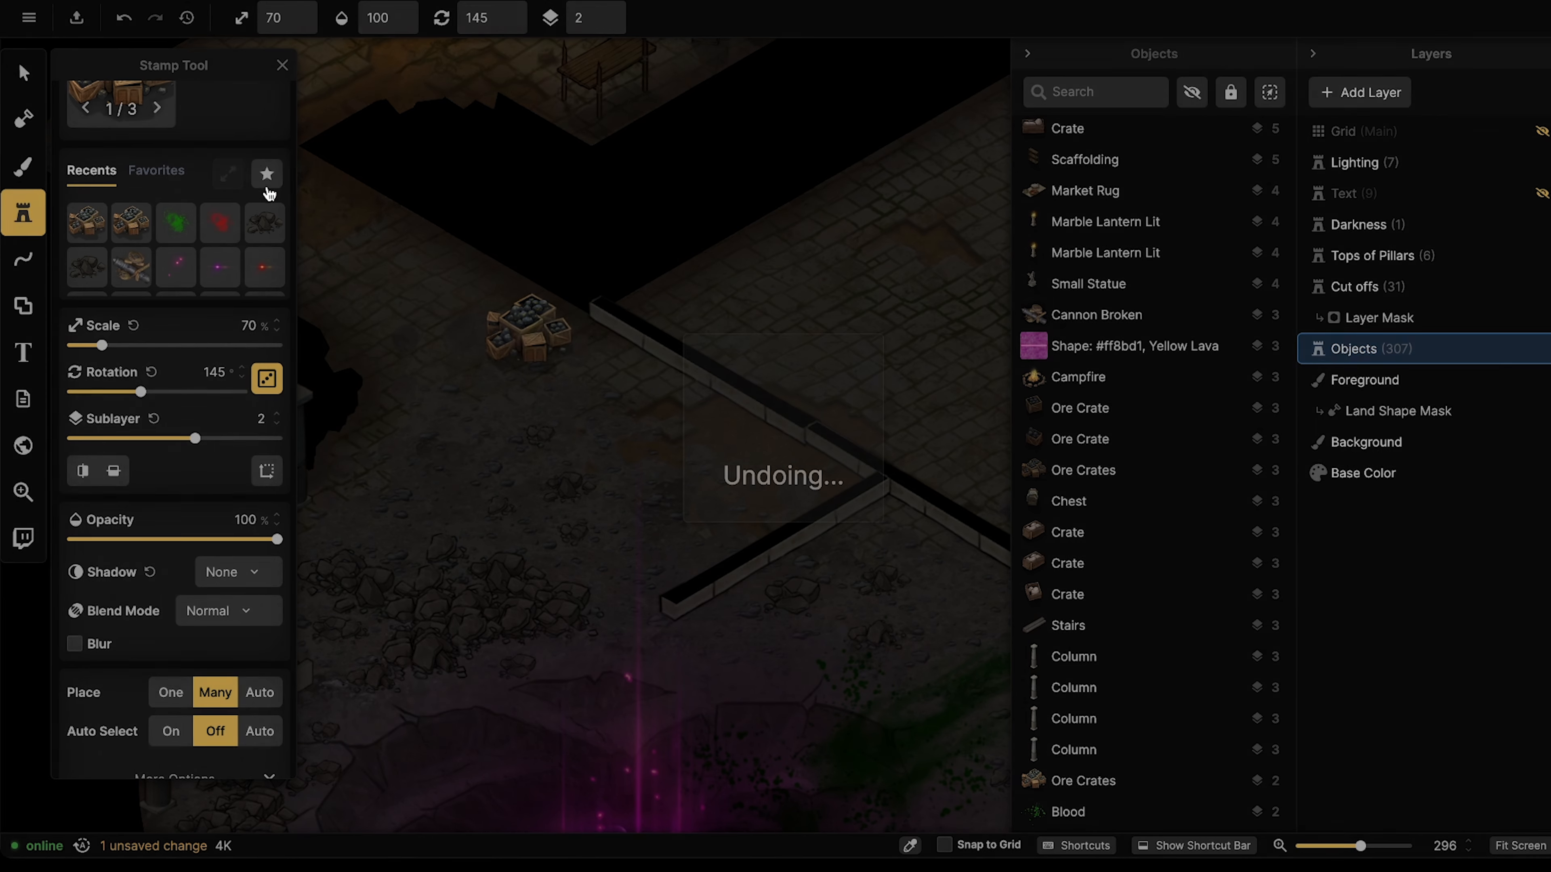
Copy the group of ore crates near the campfire into the wall corner above the crater.
middle_click_drag(377, 173, 496, 331)
left_click(27, 77)
middle_click_drag(436, 108, 432, 308)
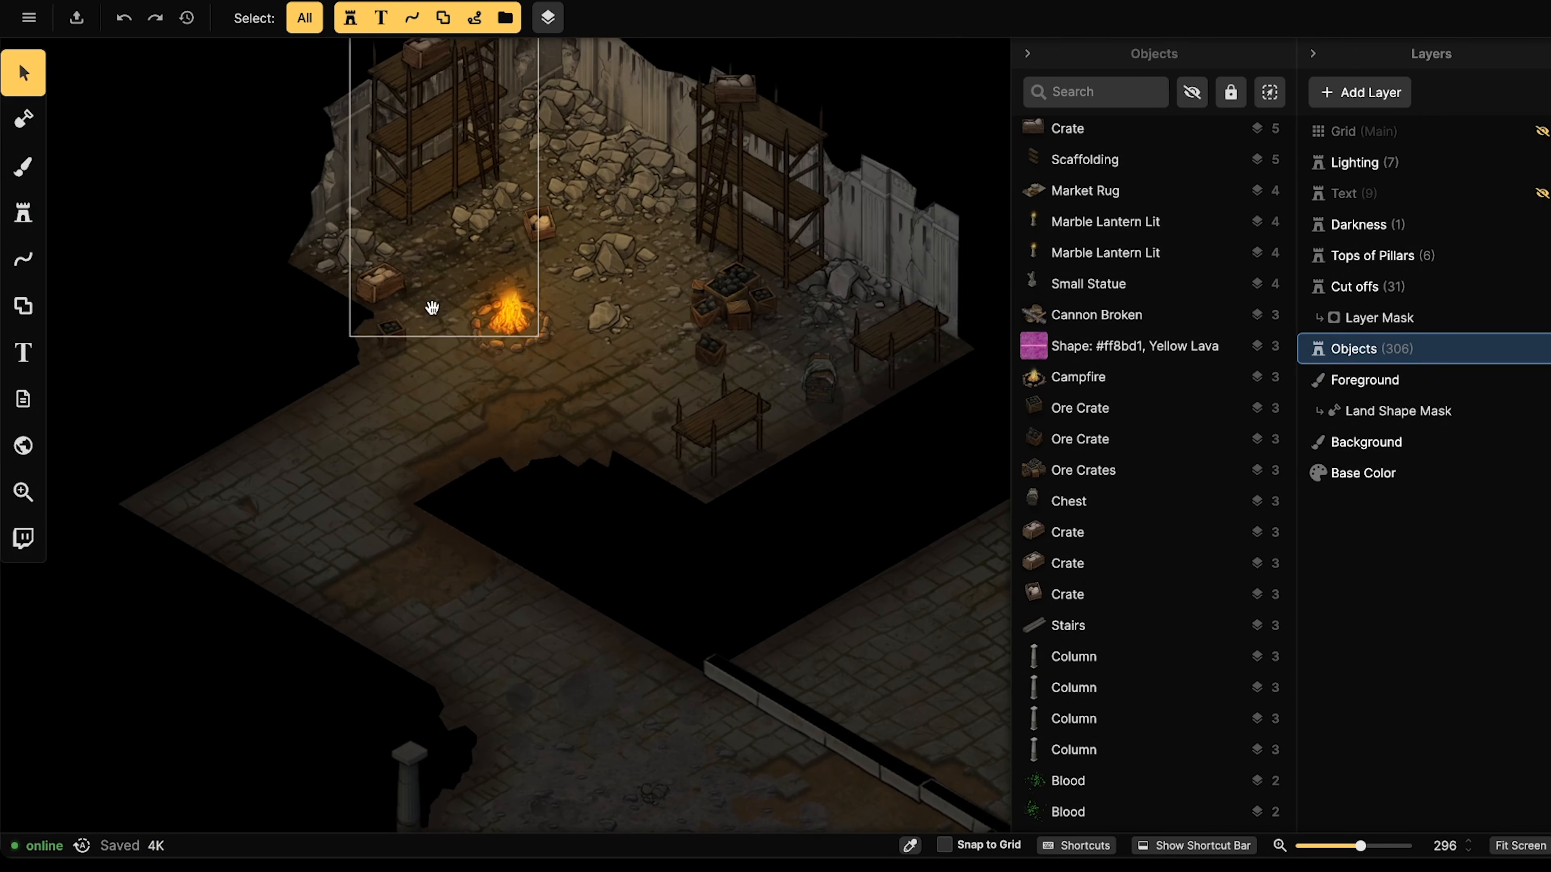
left_click(728, 299)
scroll(693, 489, "down", 3)
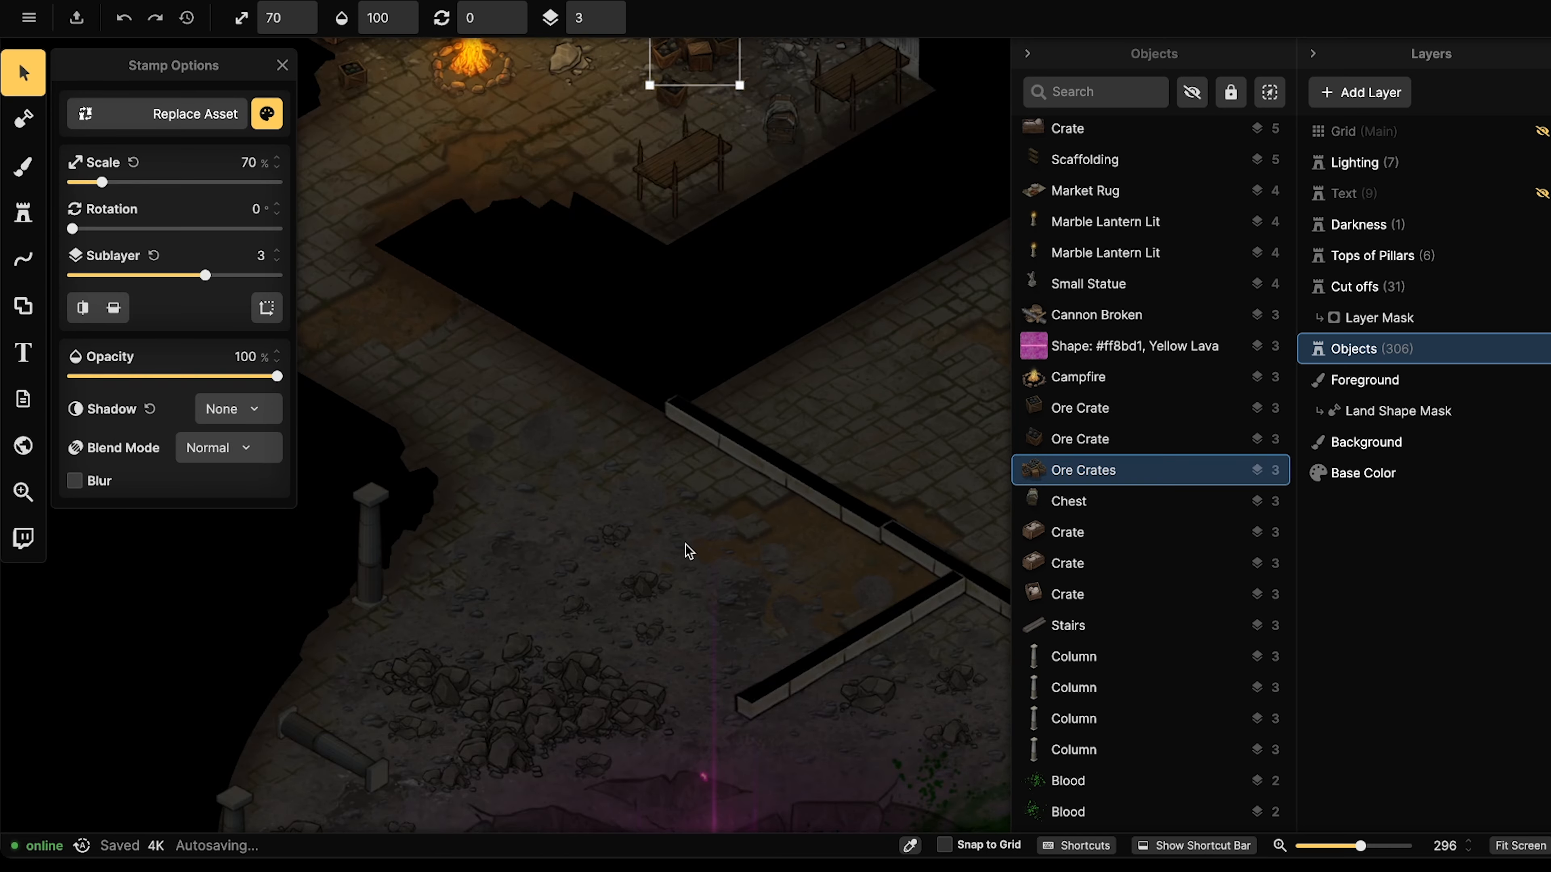
key("ctrl+v")
left_click_drag(690, 542, 836, 544)
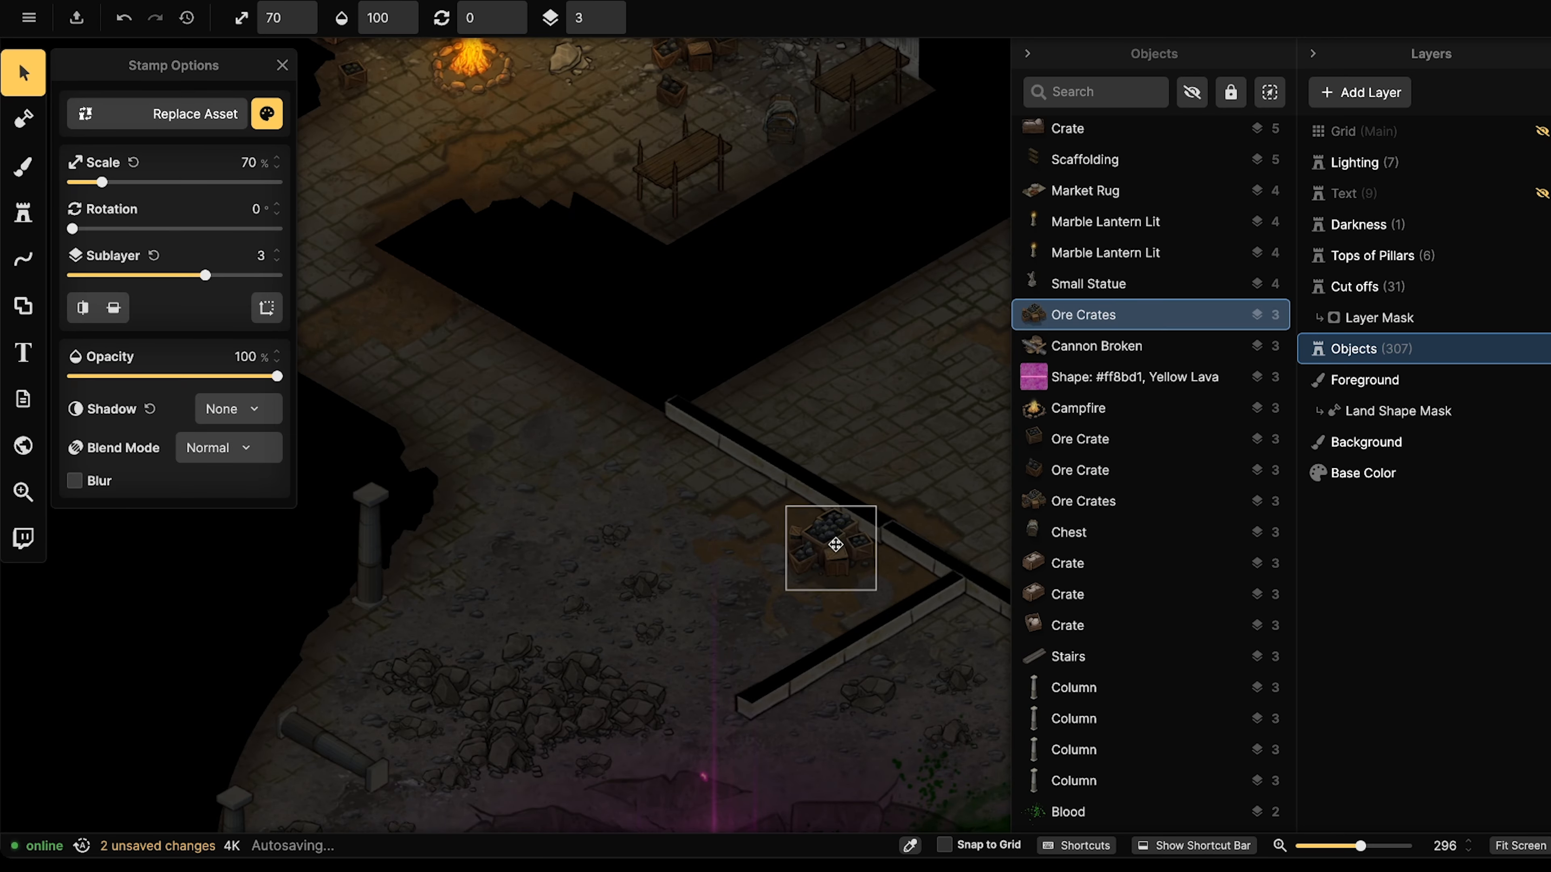
Copy the single ore crate beside the campfire to the wall, just up from the new crate group.
scroll(836, 544, "up", 3)
left_click(359, 280)
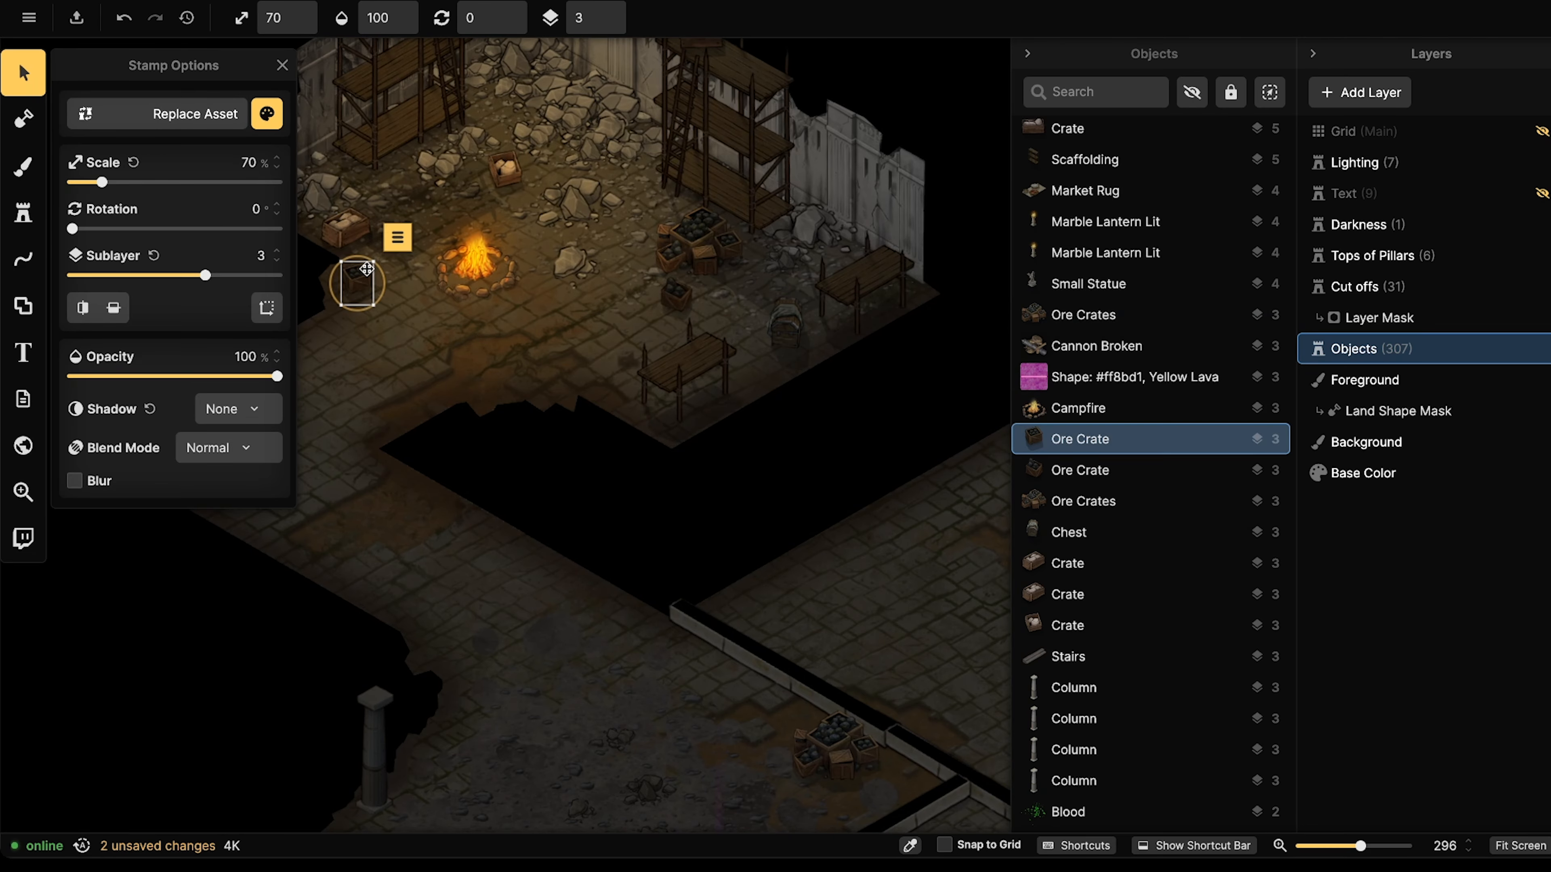
scroll(737, 616, "down", 3)
key("ctrl+v")
left_click_drag(737, 454, 721, 406)
scroll(724, 412, "up", 3)
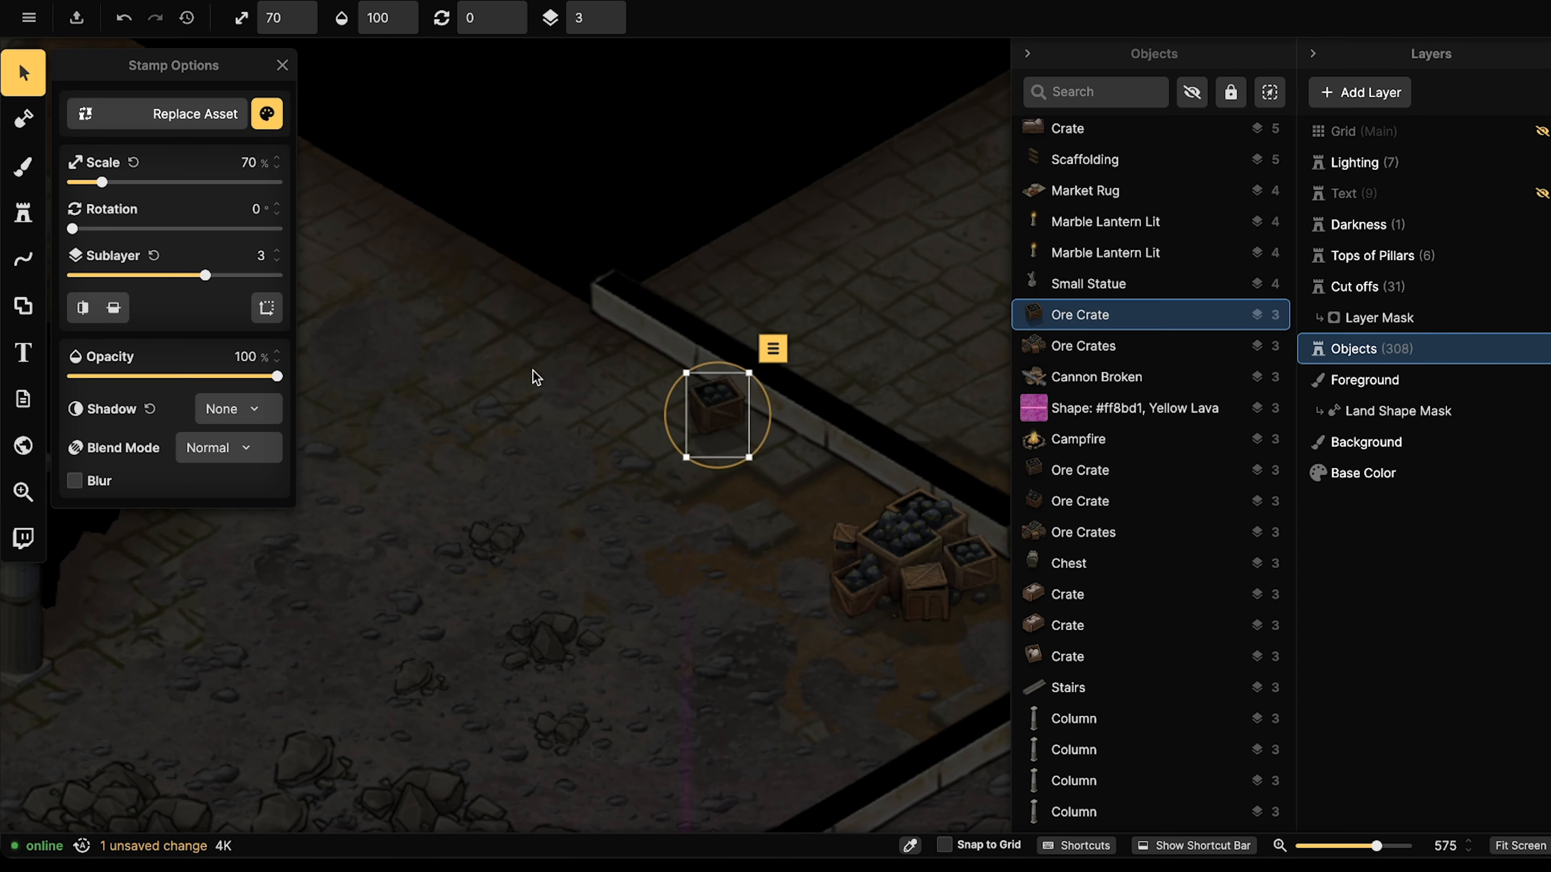
Search the stamp catalog for "crate" and choose the closed reddish Crate stamp.
scroll(536, 374, "down", 4)
middle_click_drag(510, 292, 561, 362)
left_click(22, 213)
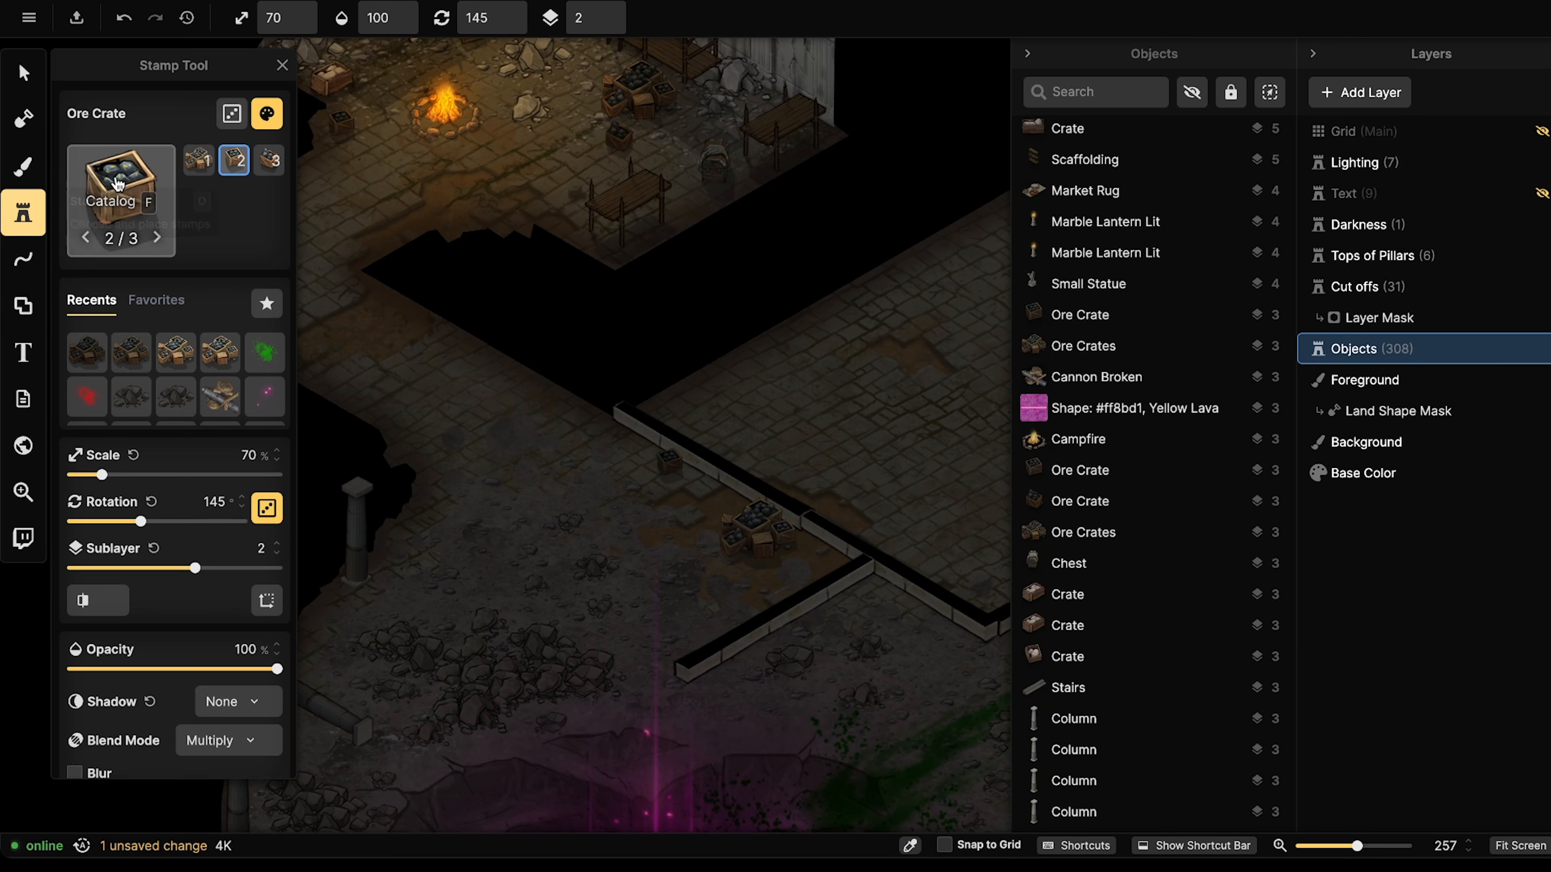
left_click(118, 184)
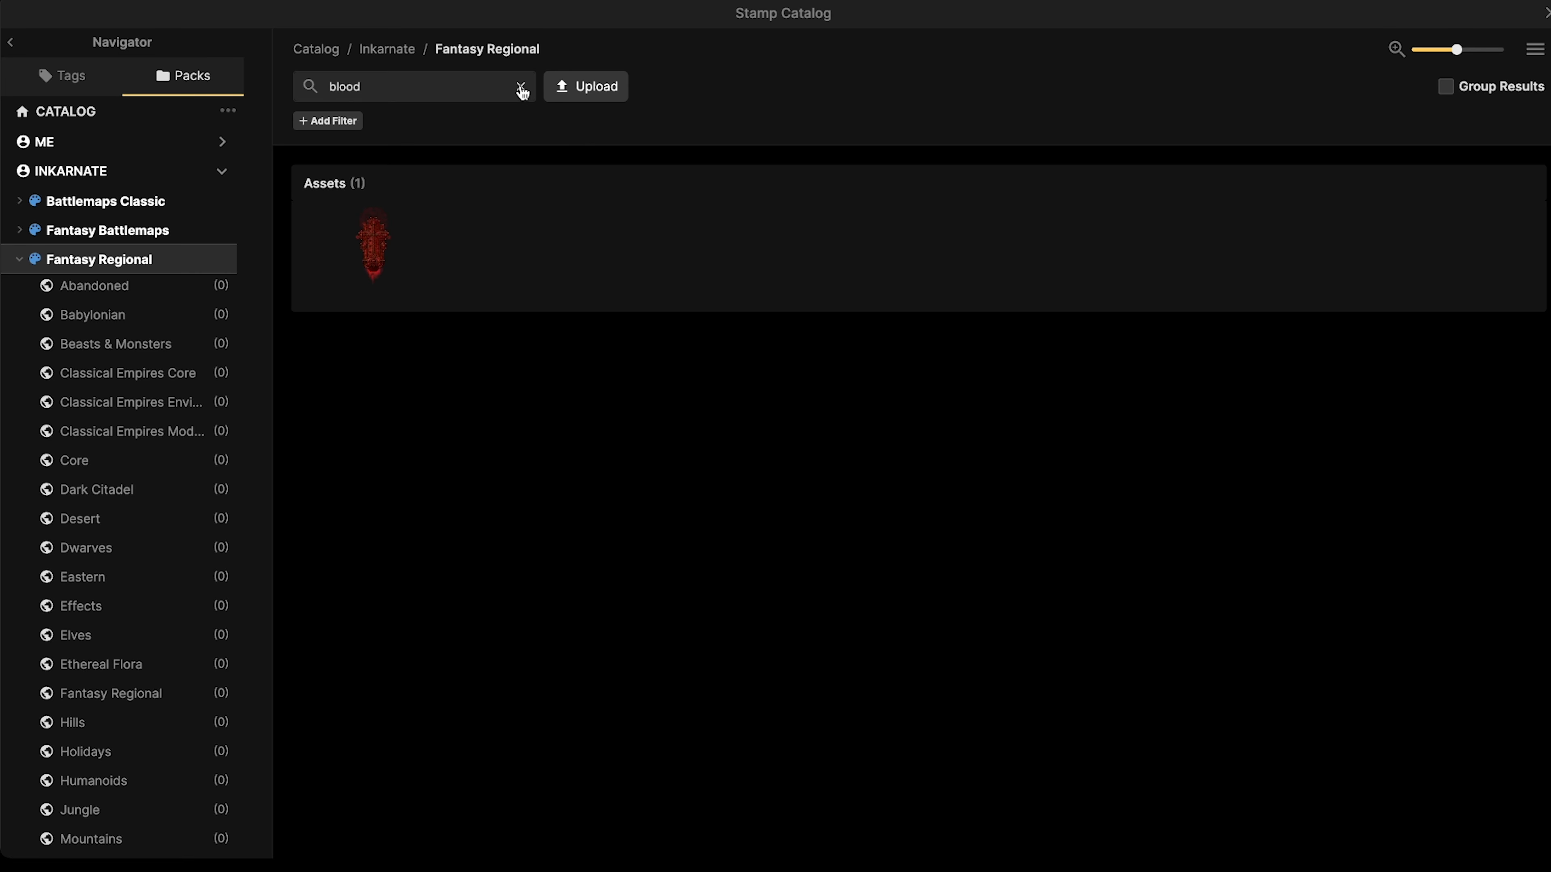
left_click(521, 87)
scroll(622, 485, "down", 5)
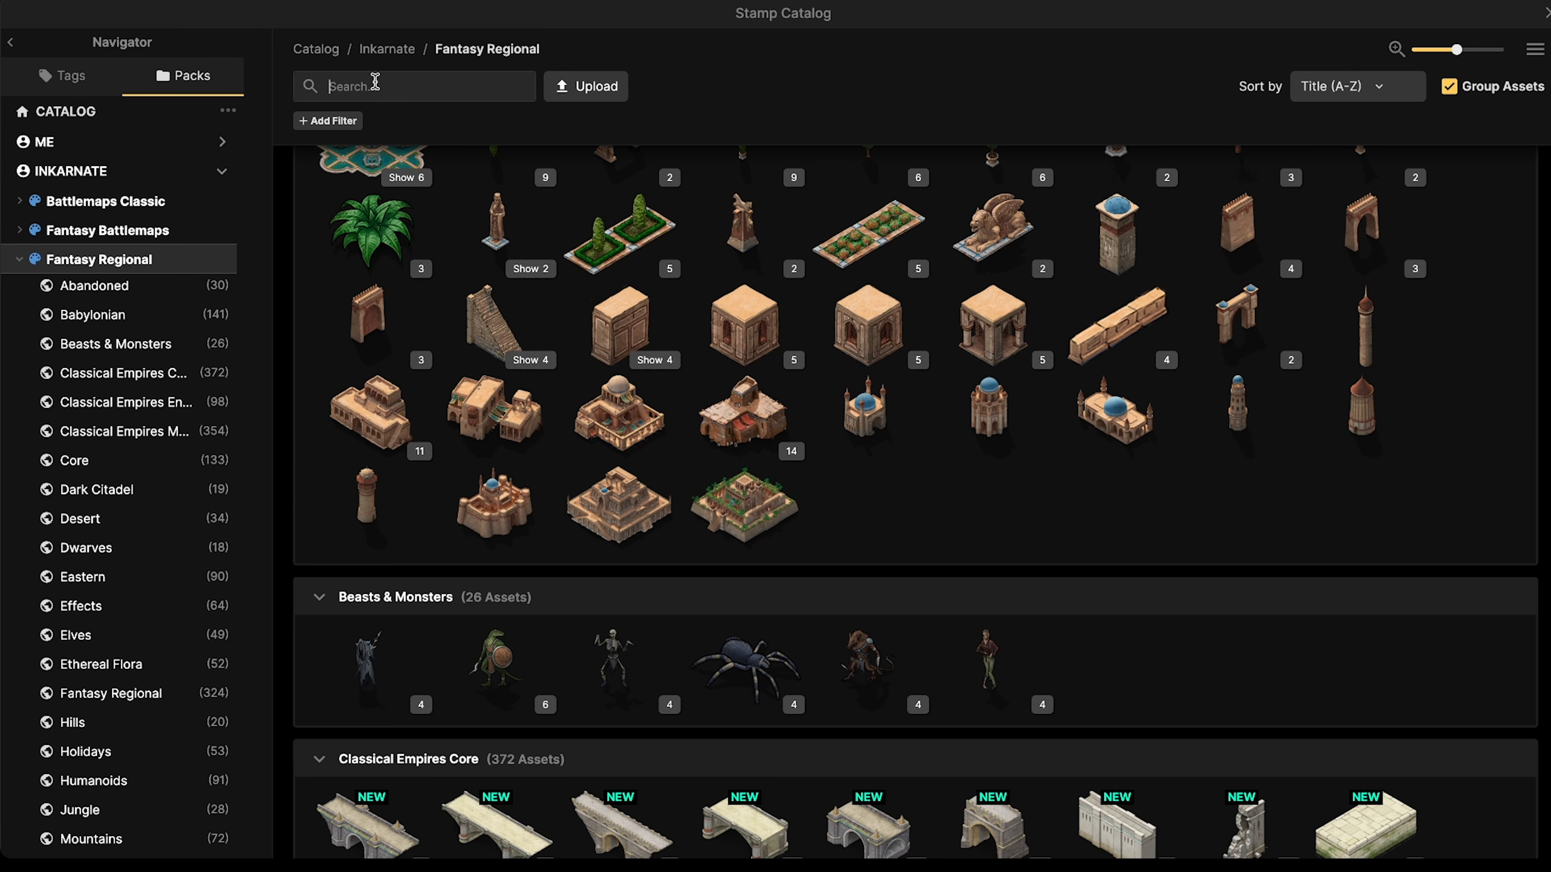
type("crate")
key("Return")
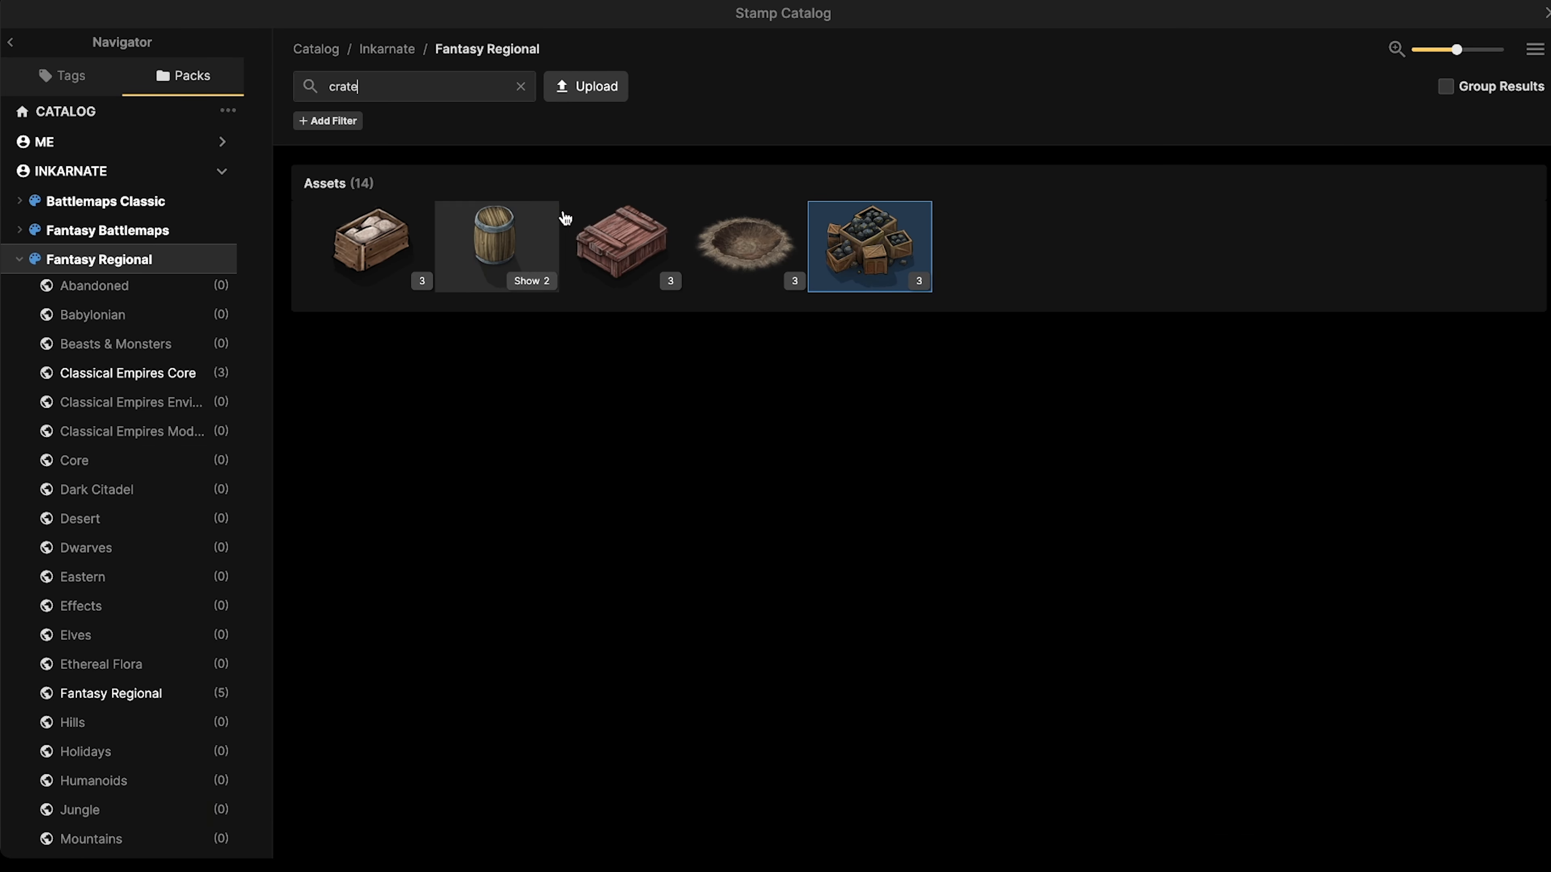
left_click(619, 245)
Set the Crate stamp's rotation to 0 and turn off random rotation.
middle_click_drag(611, 338, 735, 214)
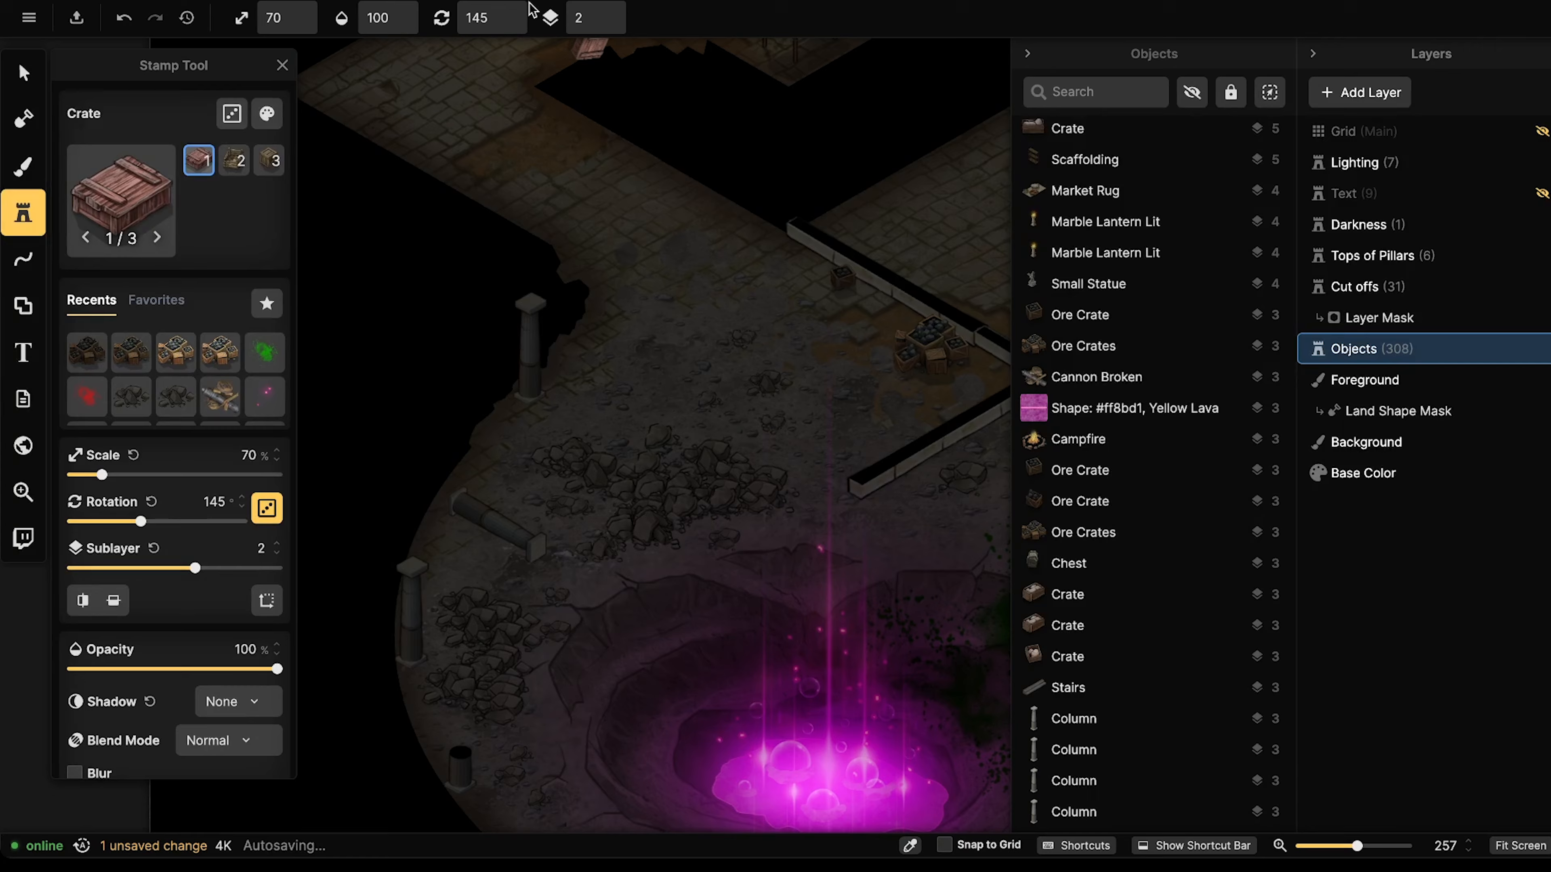
left_click(515, 18)
left_click(261, 521)
middle_click_drag(387, 111, 392, 155)
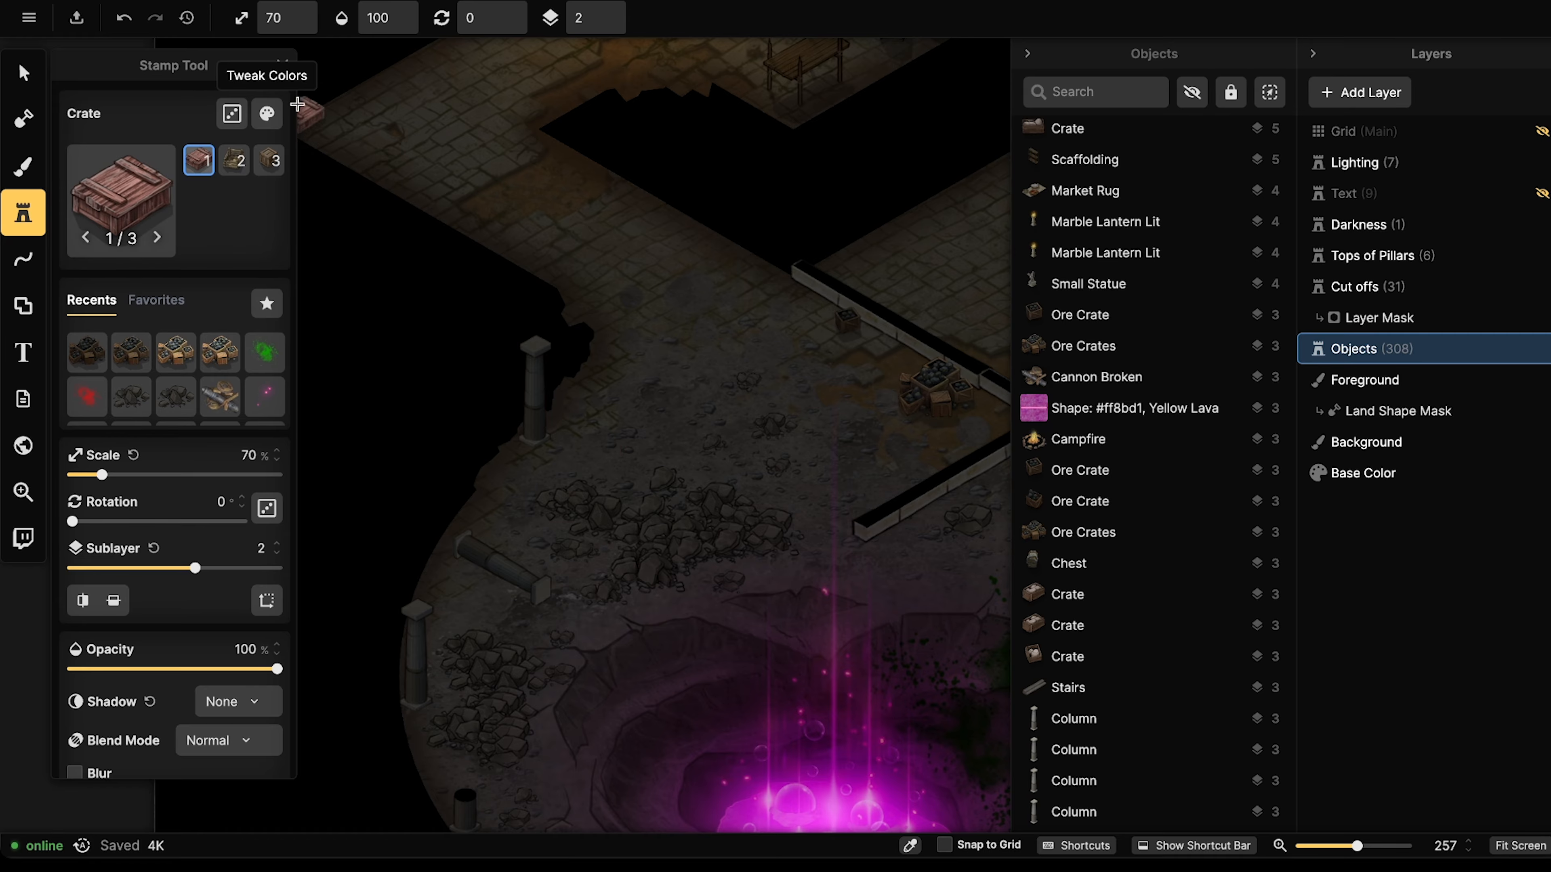
Lower the Crate stamp's brightness and place one crate beside the standing column at the crater area's upper-left edge.
left_click(280, 114)
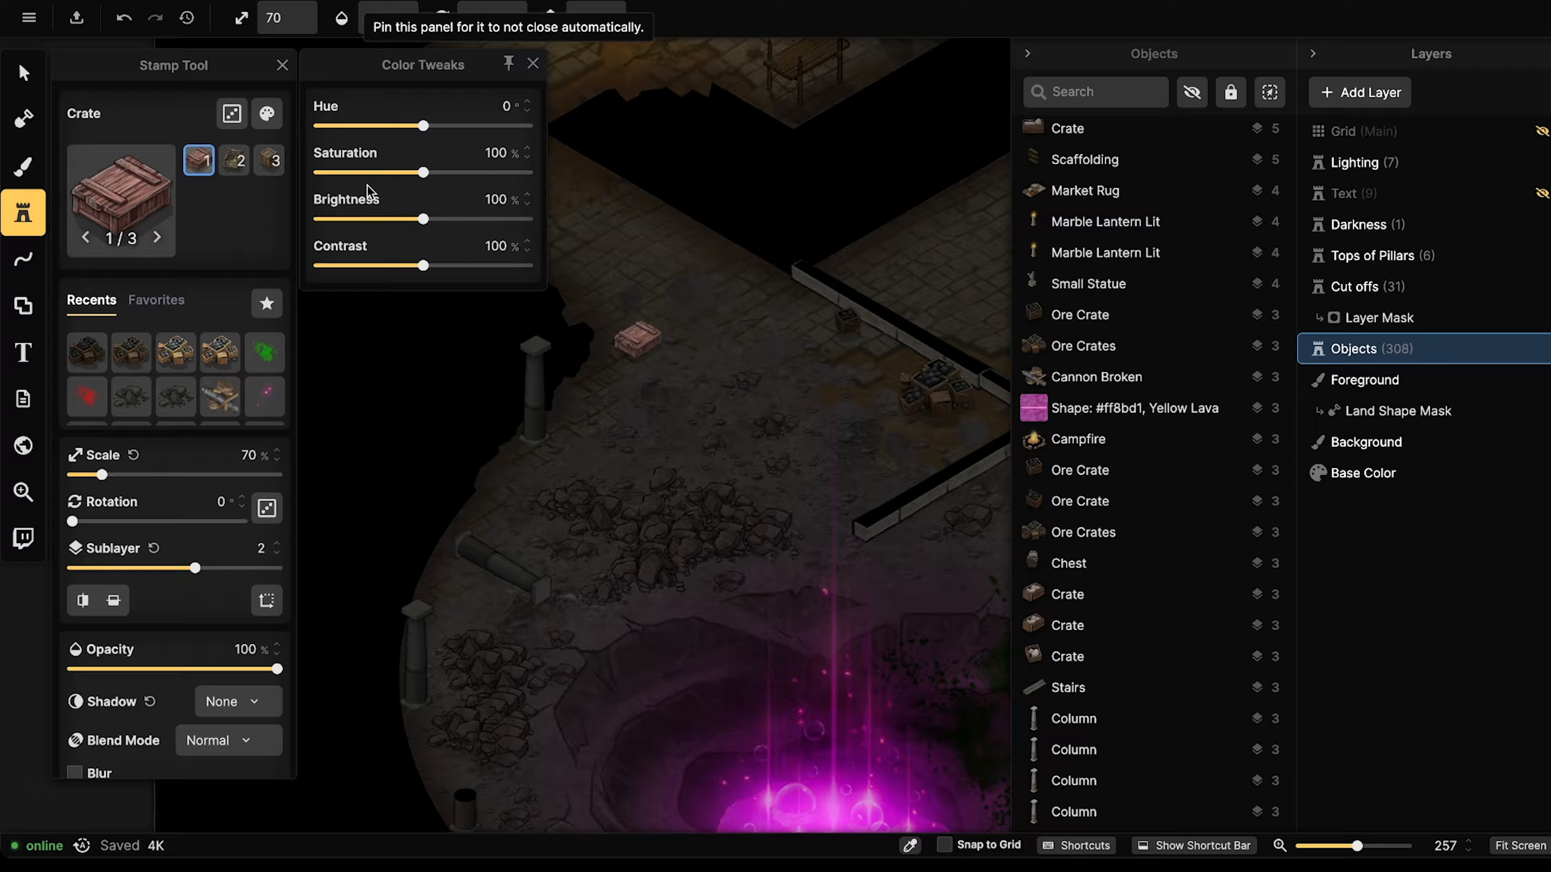
left_click(405, 221)
middle_click_drag(570, 506, 587, 207)
left_click(531, 162)
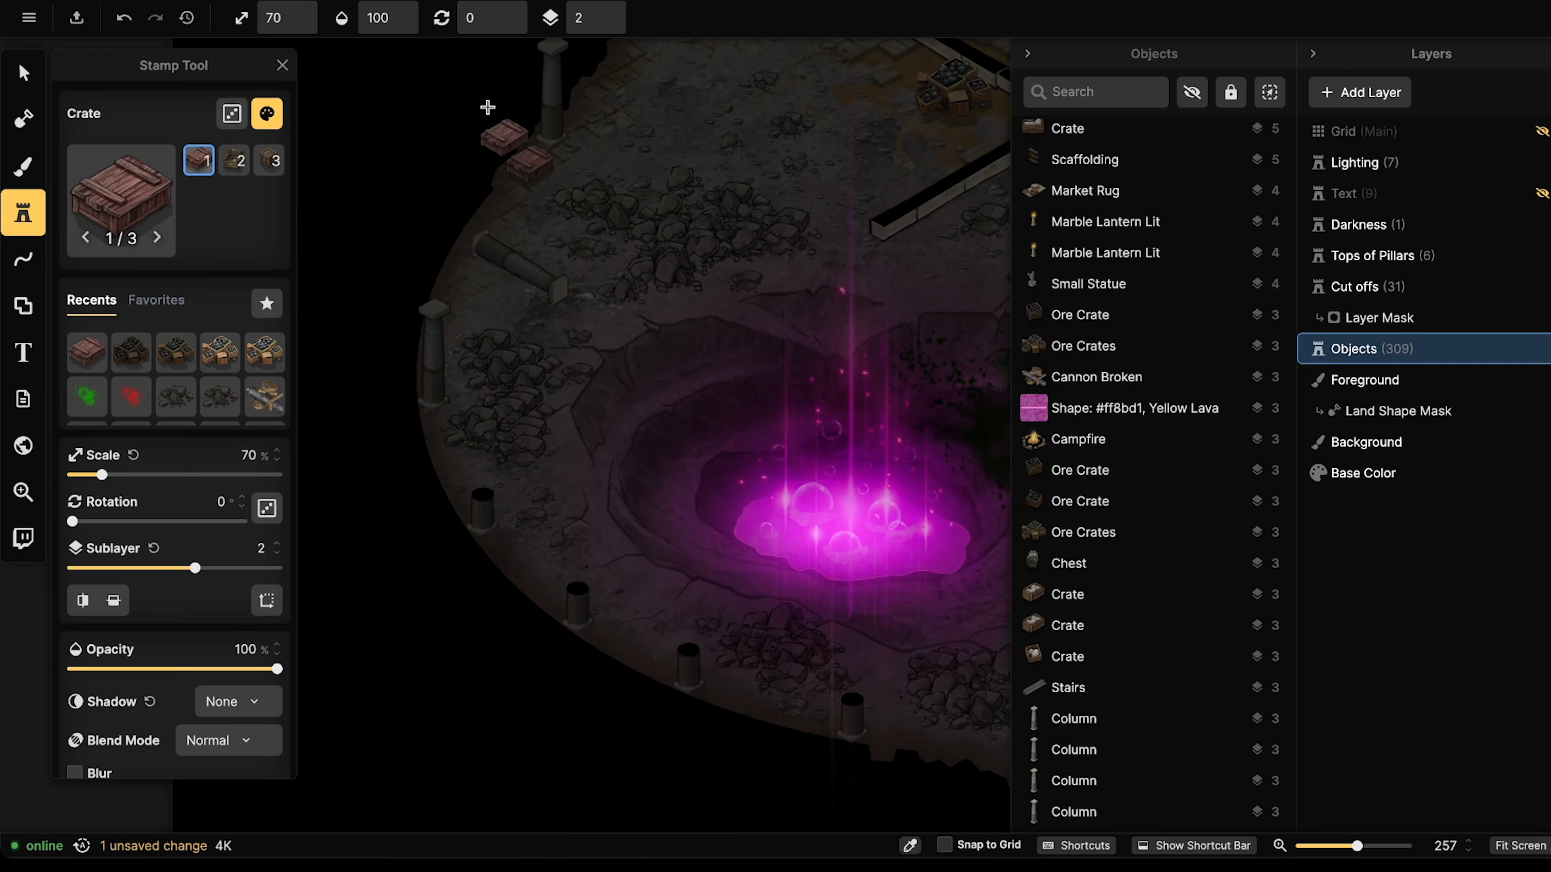
Switch to Crate variation 3 and place a cluster of three closed crates on the ground right of the crater.
middle_click_drag(703, 310, 470, 42)
key("Left")
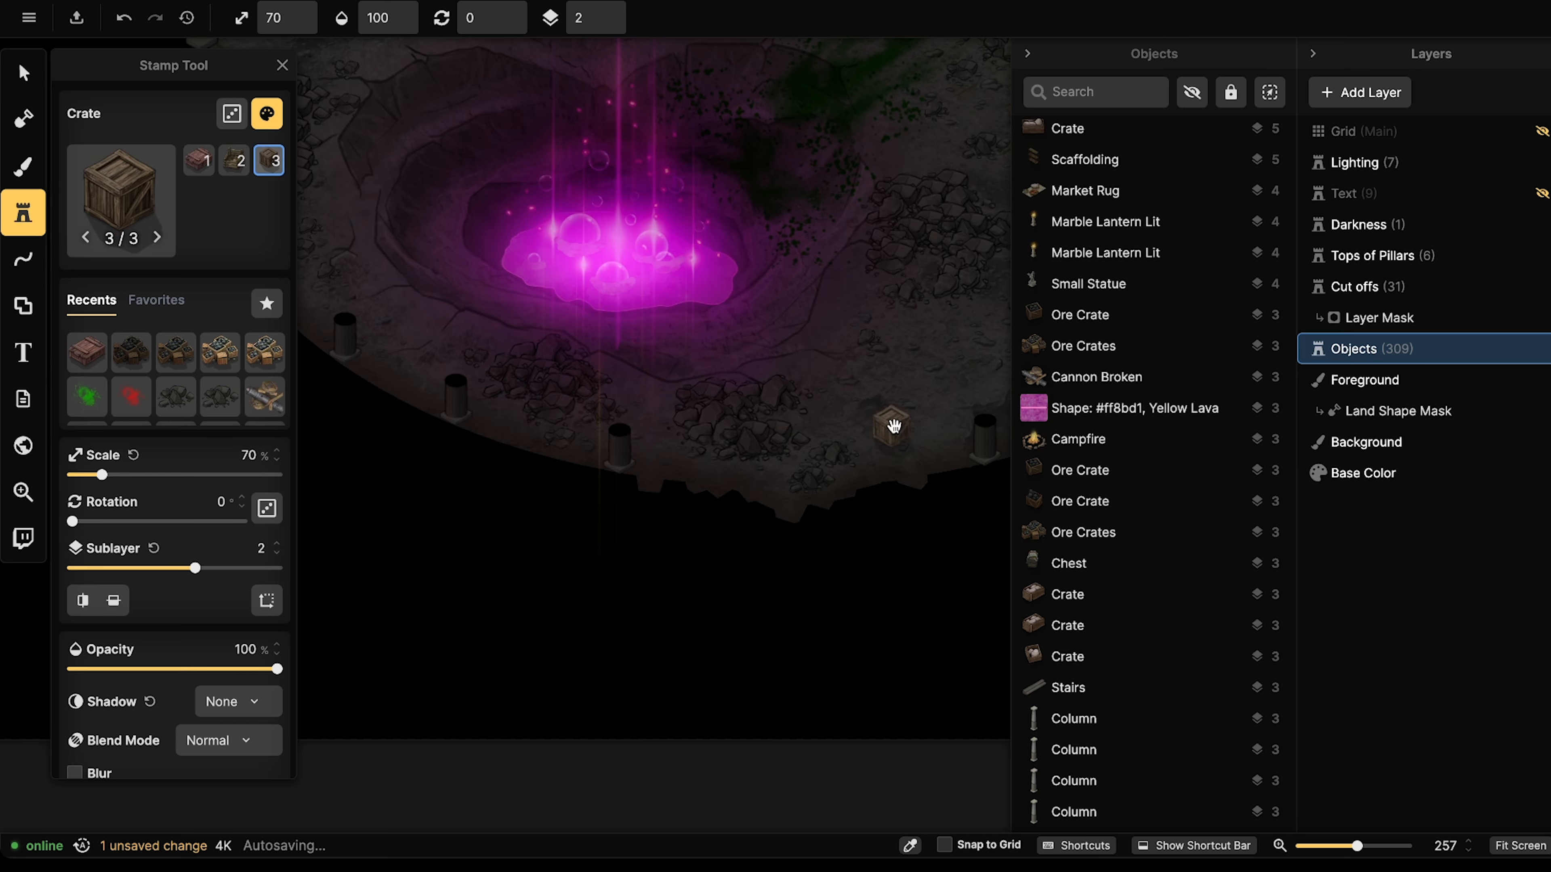
middle_click_drag(891, 430, 663, 430)
left_click(795, 345)
left_click(825, 331)
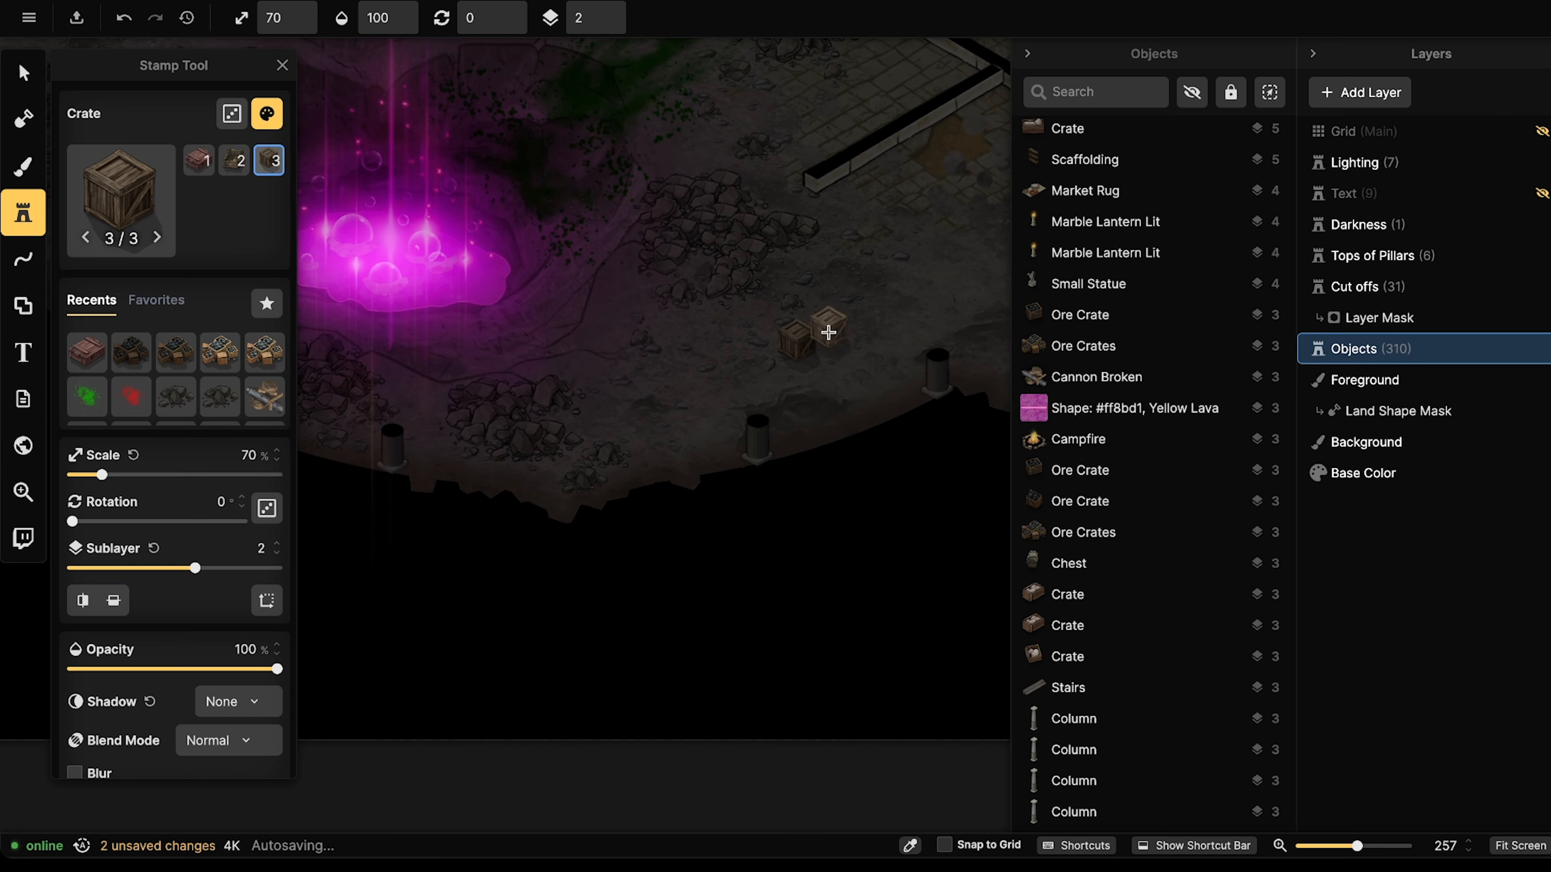
left_click(829, 360)
Switch to Crate variation 2 and place one open crate just left of the three-crate cluster.
middle_click_drag(571, 273, 678, 343)
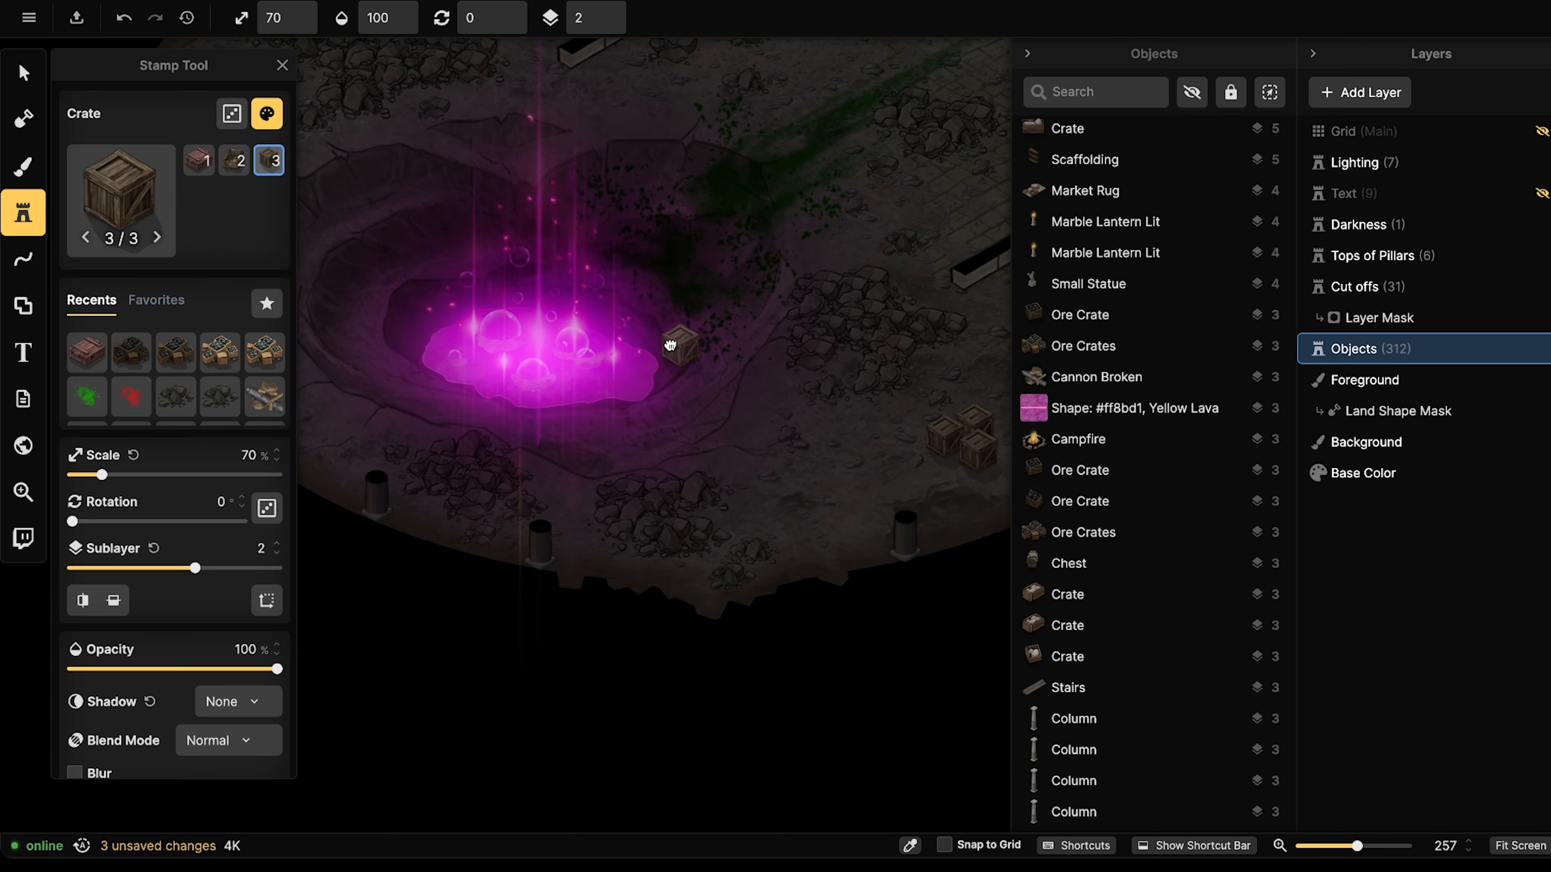
key("Left")
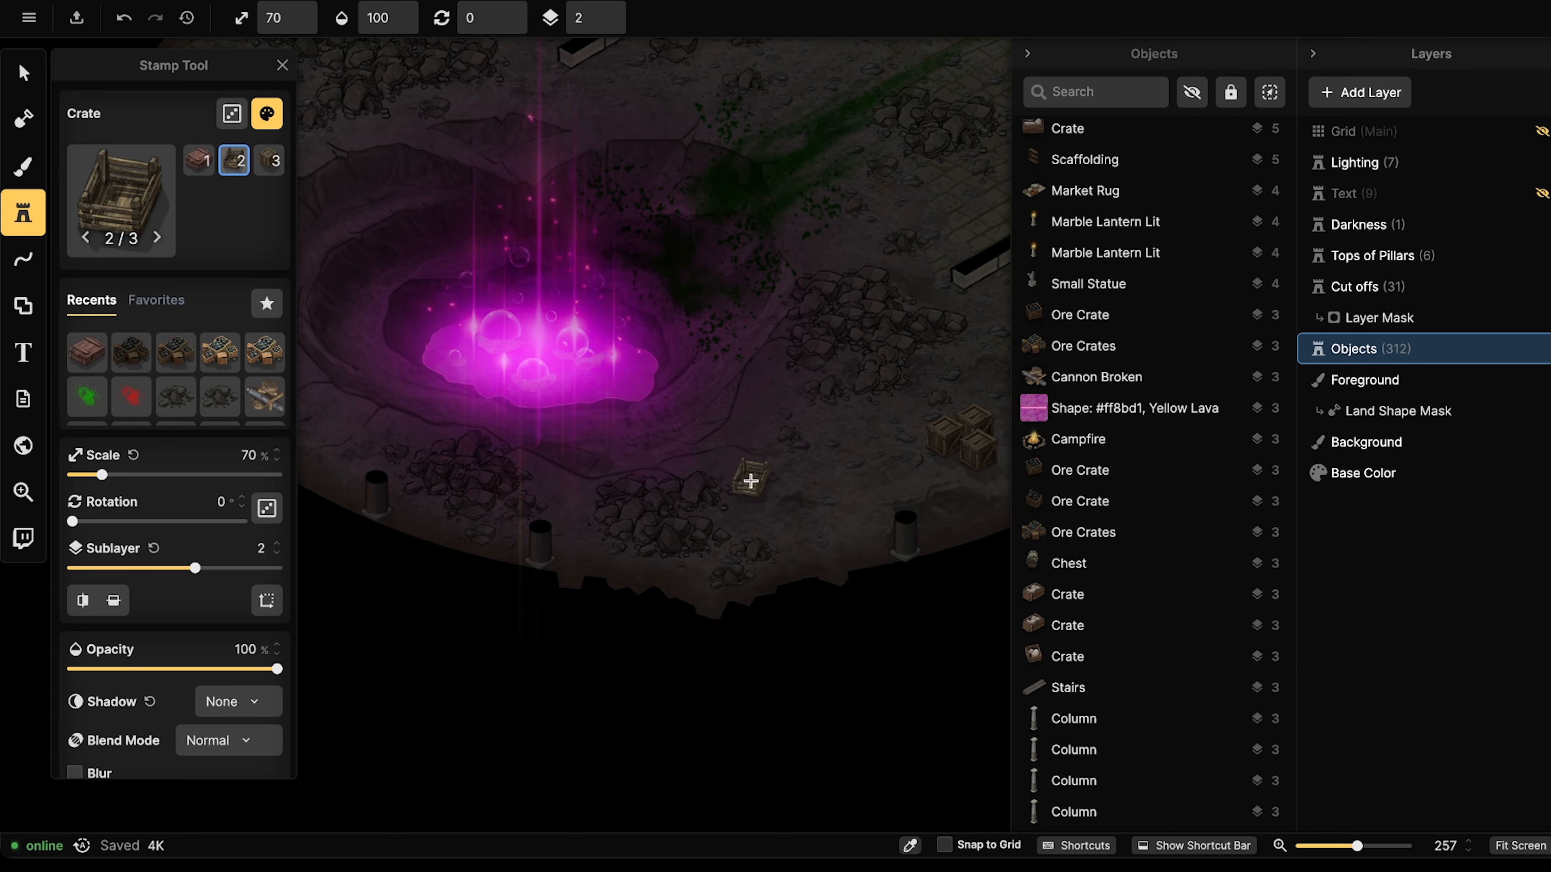
left_click(842, 456)
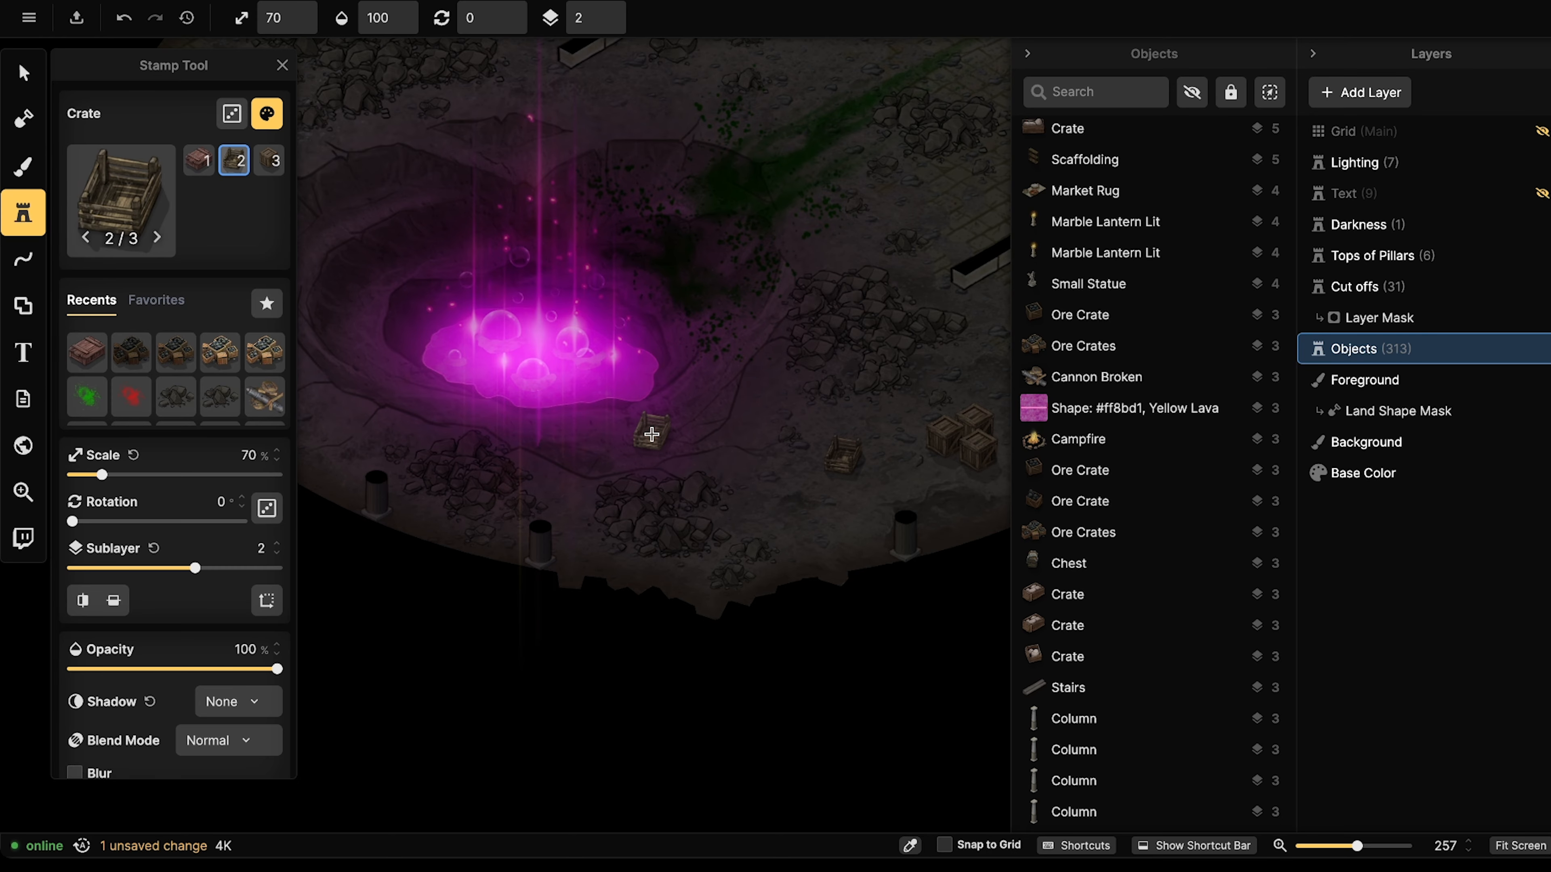
Look over the crater area, the placed crates and the neighbouring tiled rooms to judge where more detail is needed.
left_click(22, 68)
scroll(668, 346, "down", 1)
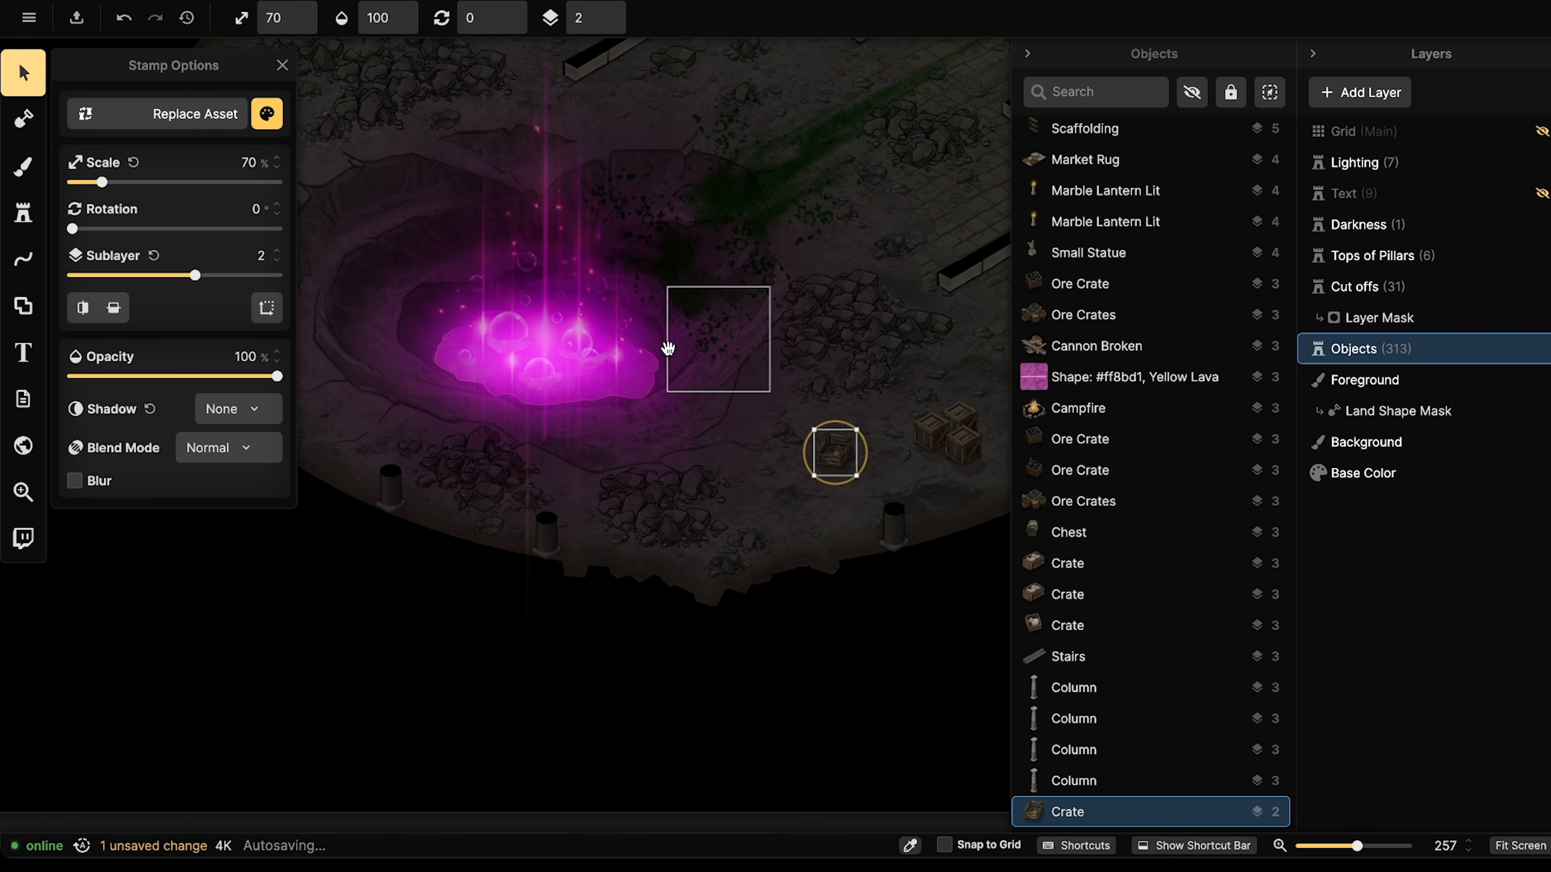
right_click_drag(666, 330, 592, 400)
left_click(547, 382)
scroll(546, 381, "down", 4)
scroll(561, 372, "down", 3)
scroll(549, 345, "up", 8)
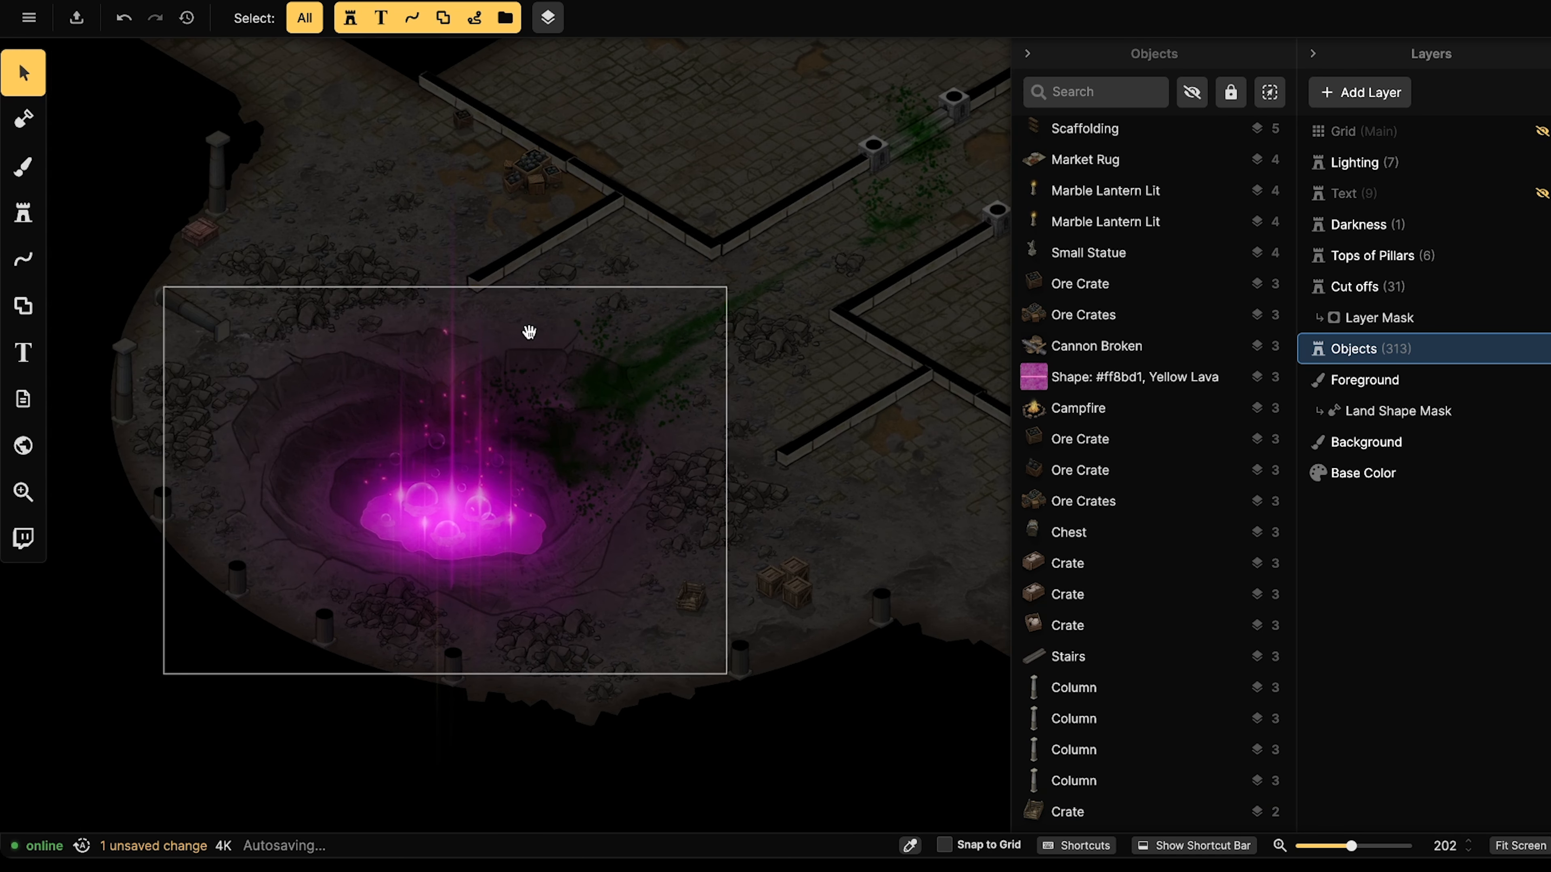
right_click_drag(529, 332, 613, 428)
left_click_drag(523, 434, 581, 391)
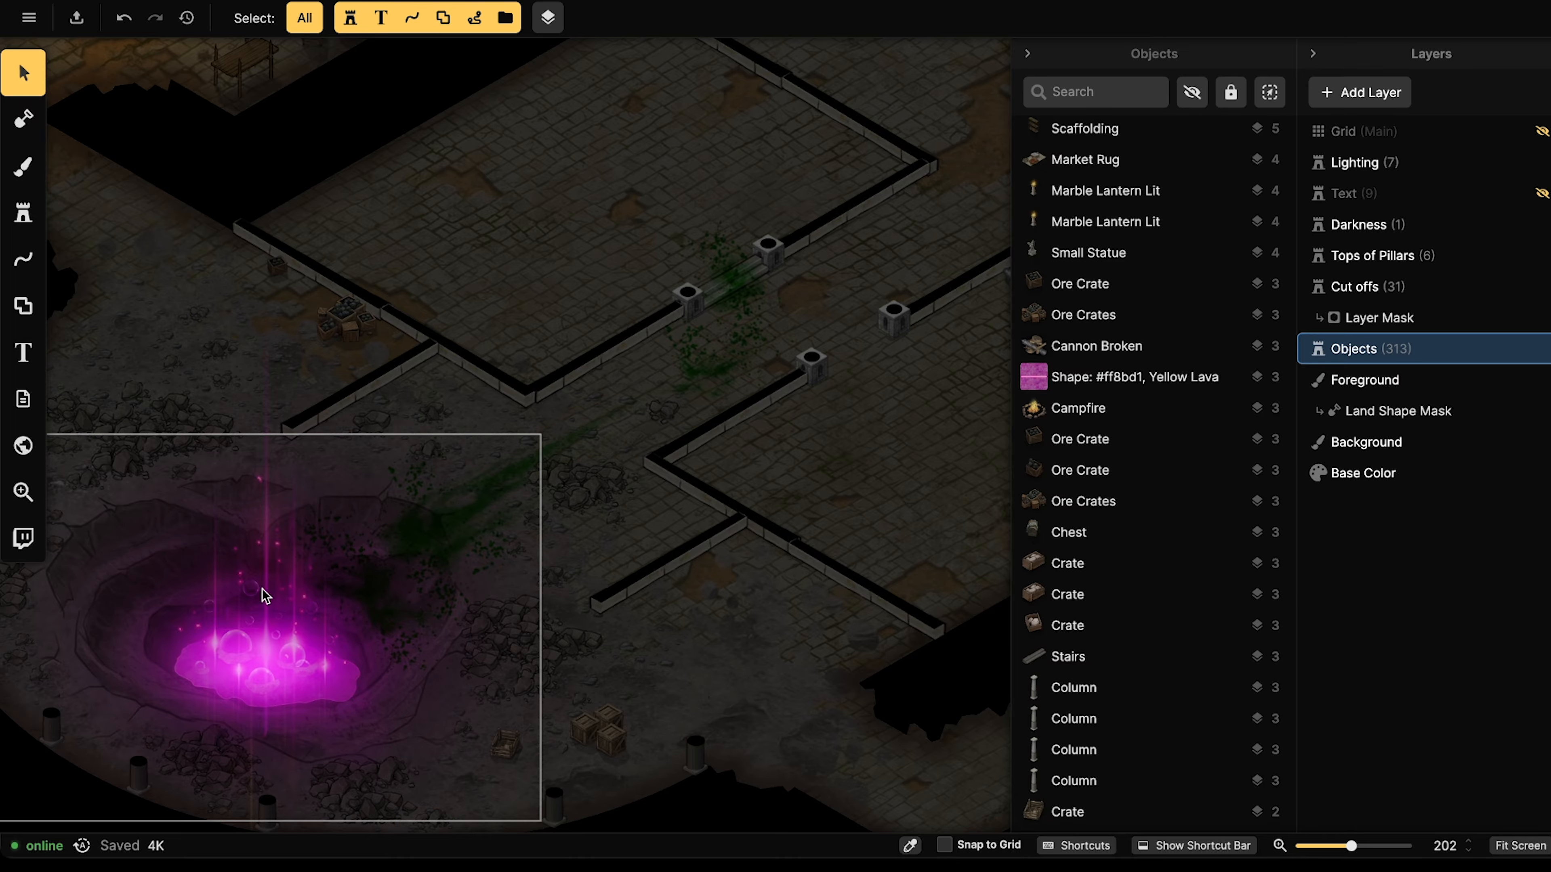
left_click_drag(687, 384, 519, 454)
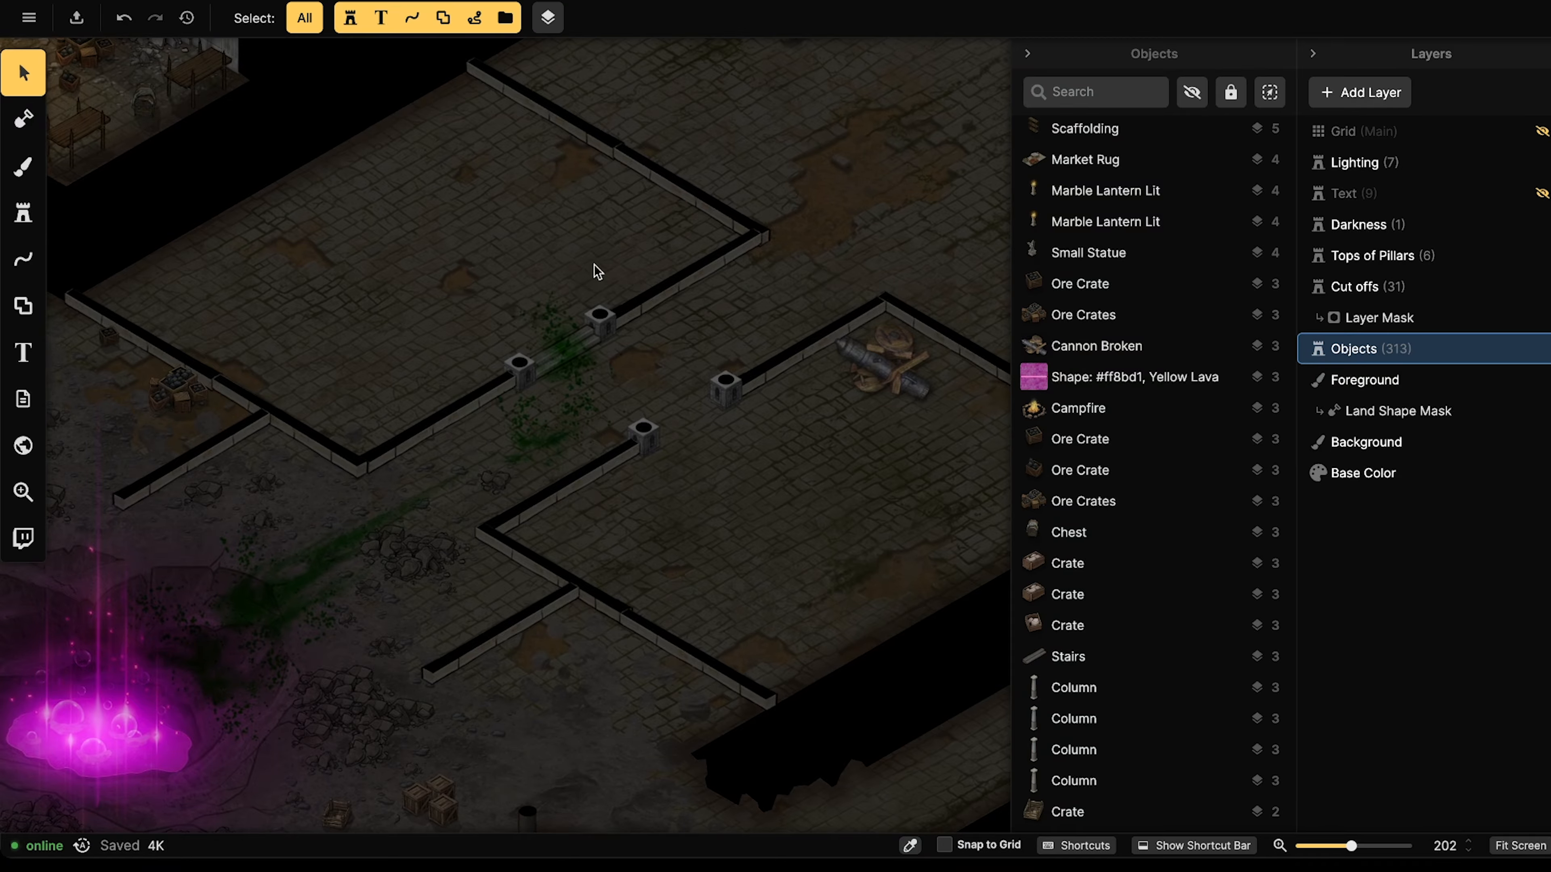
left_click_drag(656, 321, 758, 280)
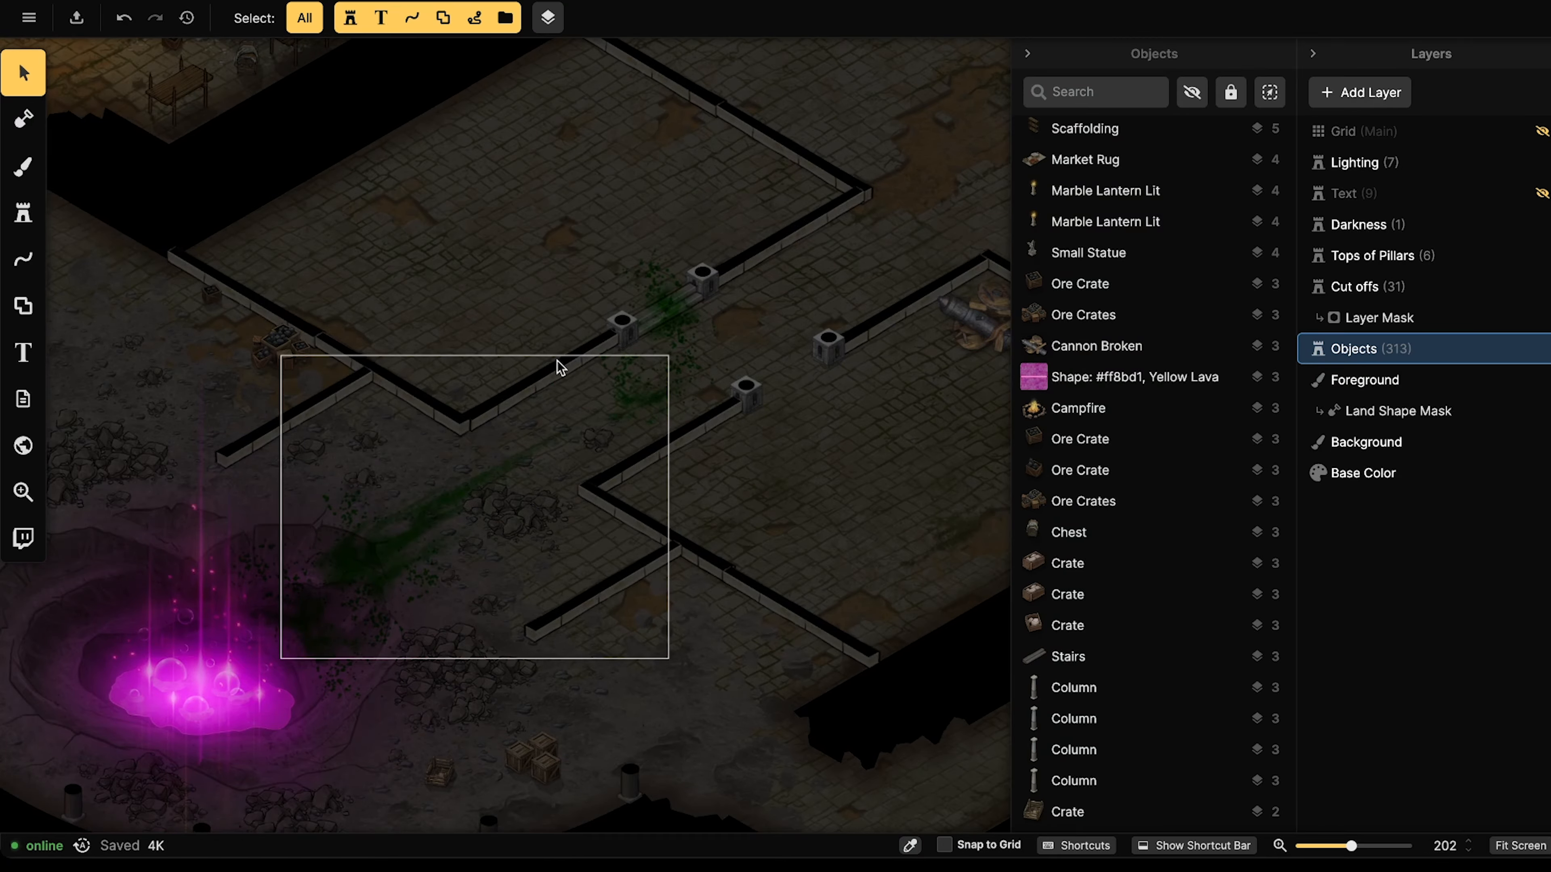
left_click_drag(548, 363, 634, 421)
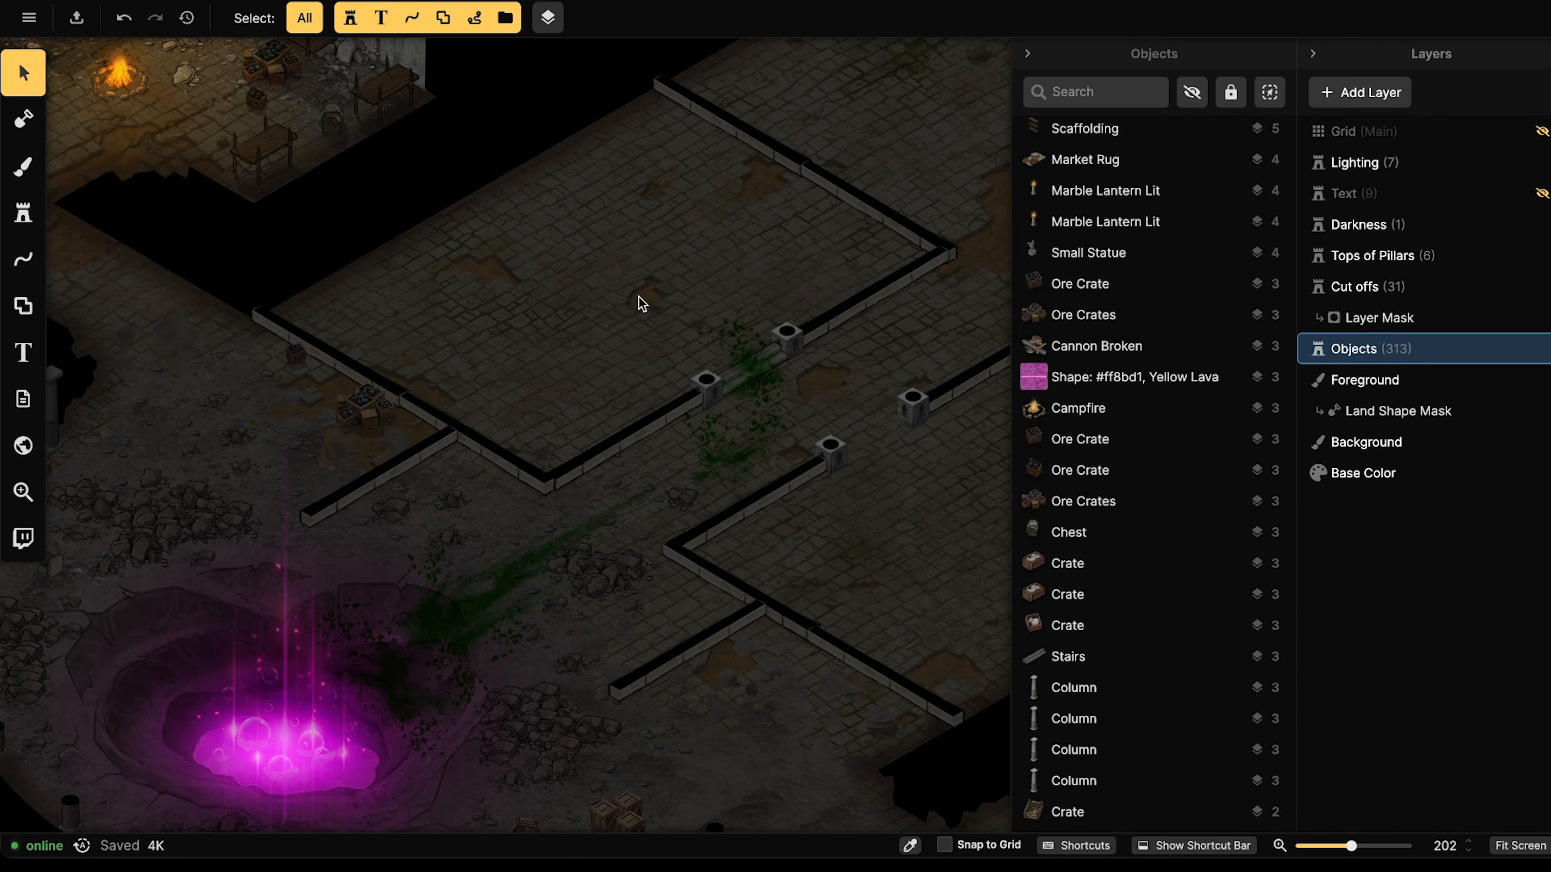
scroll(634, 315, "down", 2)
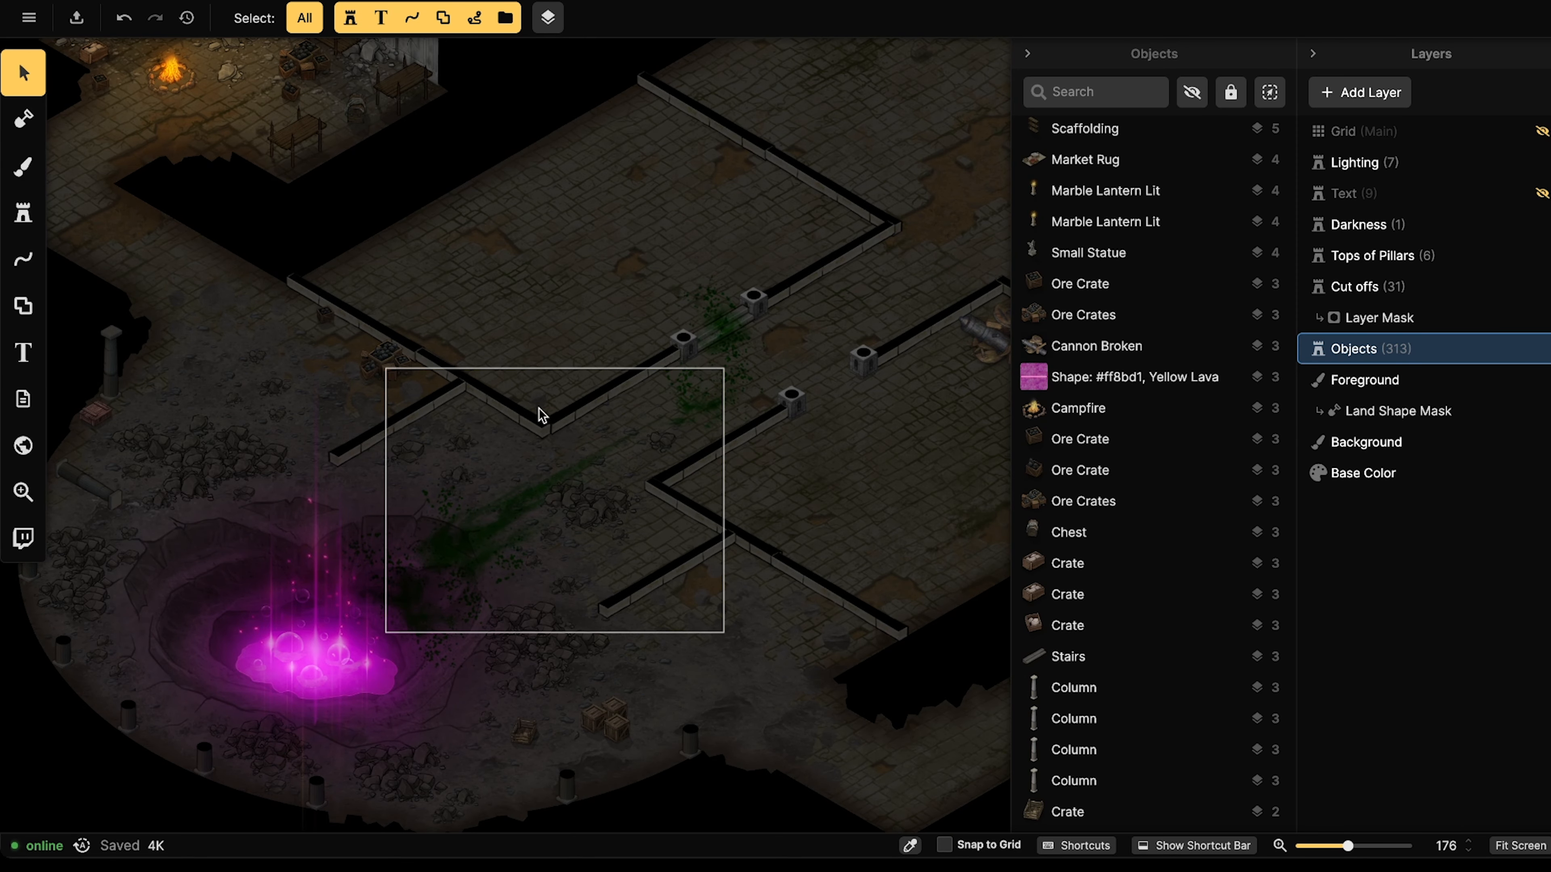
scroll(540, 408, "down", 2)
scroll(626, 610, "up", 3)
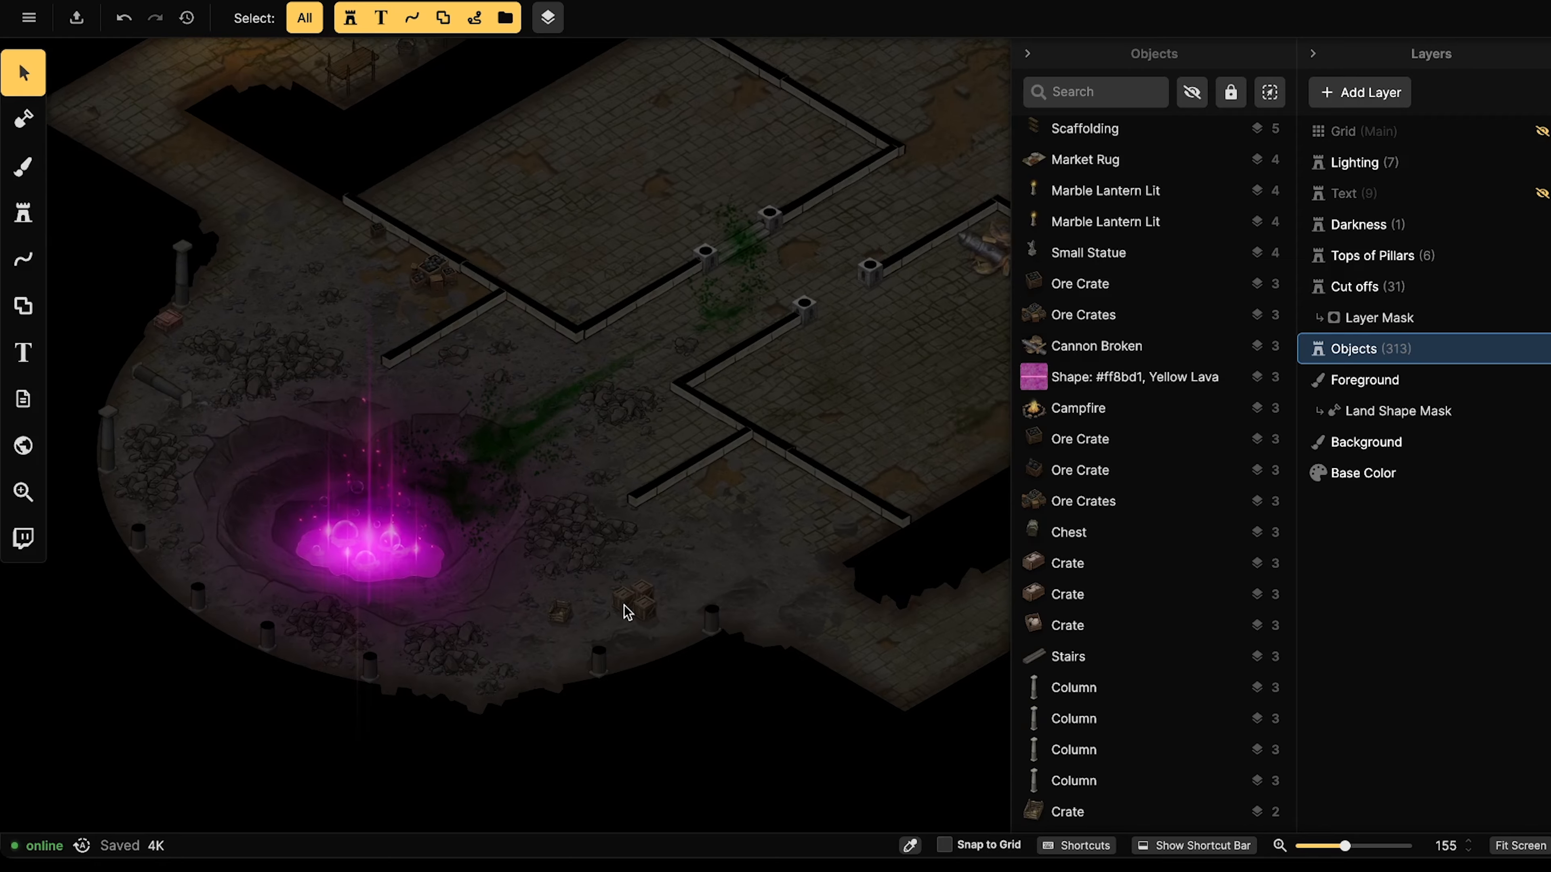
left_click(549, 610)
left_click(543, 529)
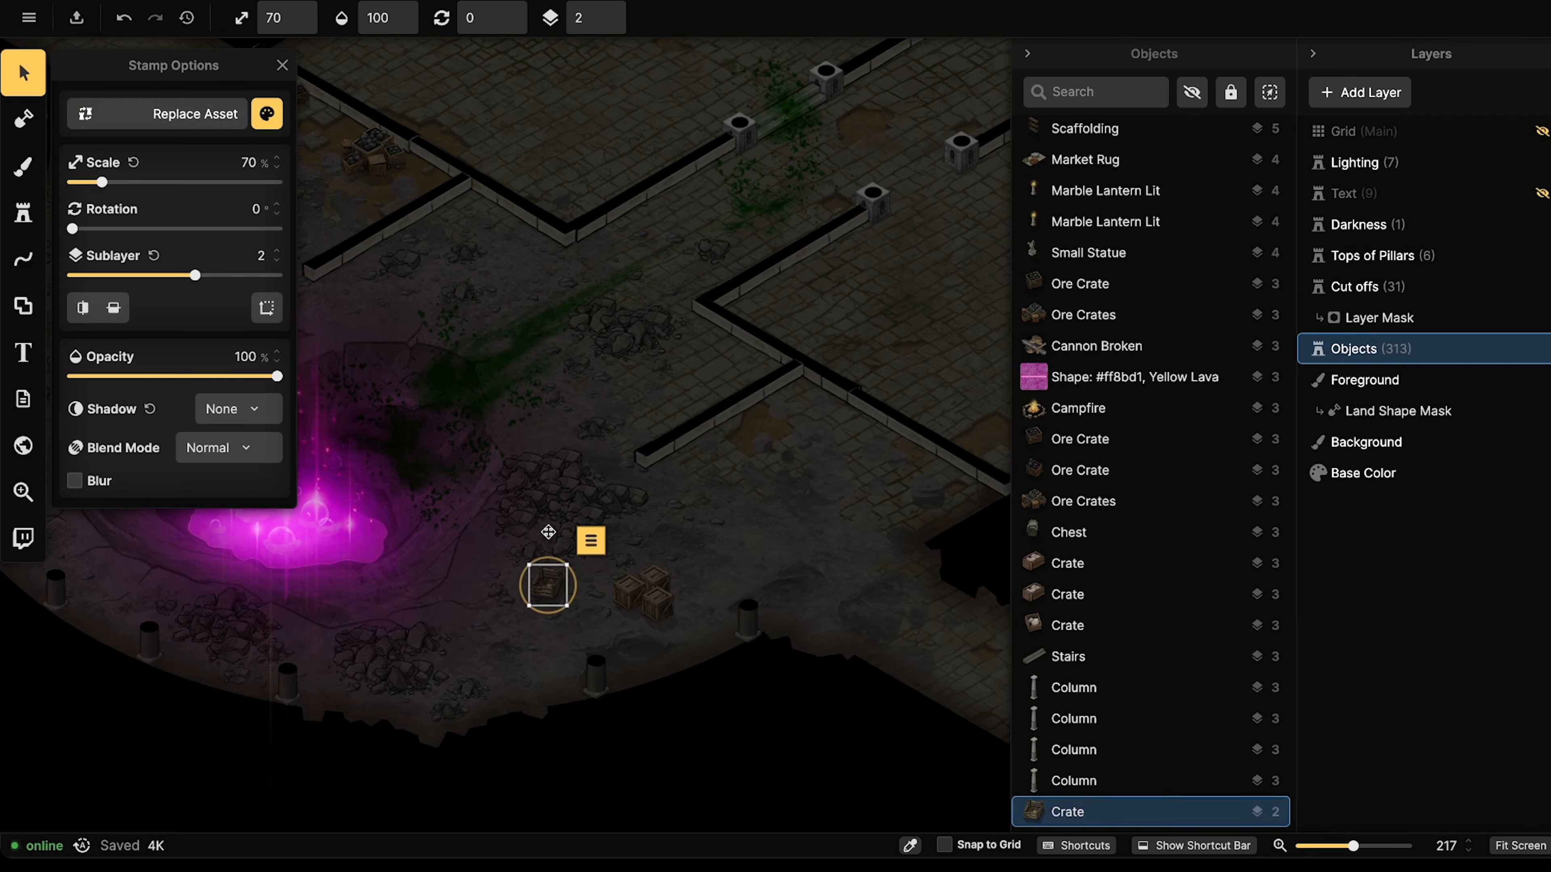
scroll(503, 333, "down", 3)
middle_click_drag(637, 194, 601, 271)
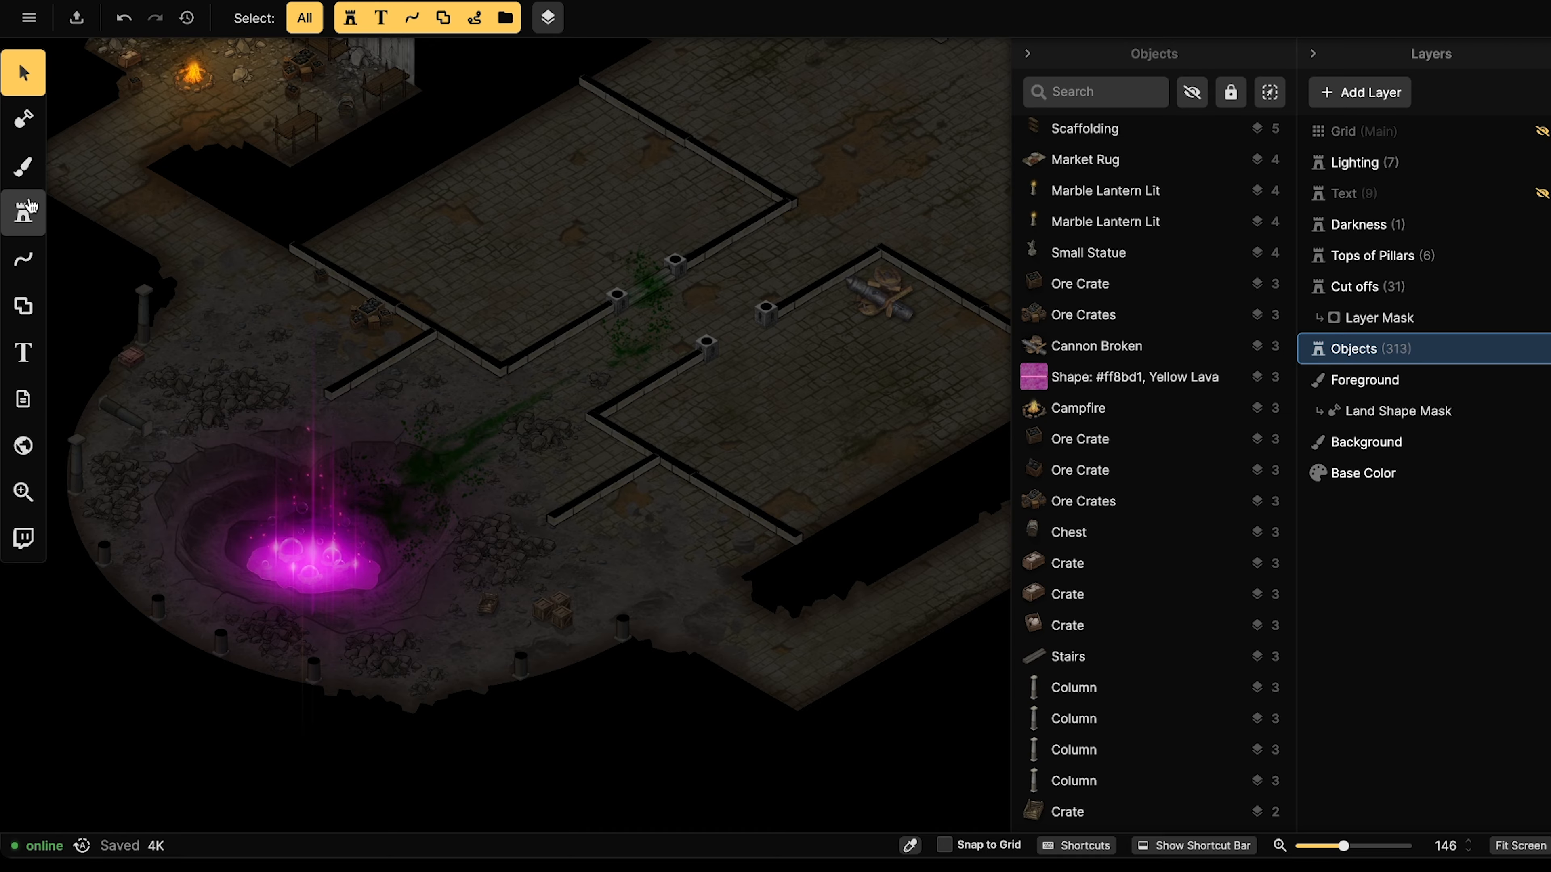
Search the stamp catalog for "chasm" and pick the Chasm stamp.
left_click(23, 212)
left_click(98, 169)
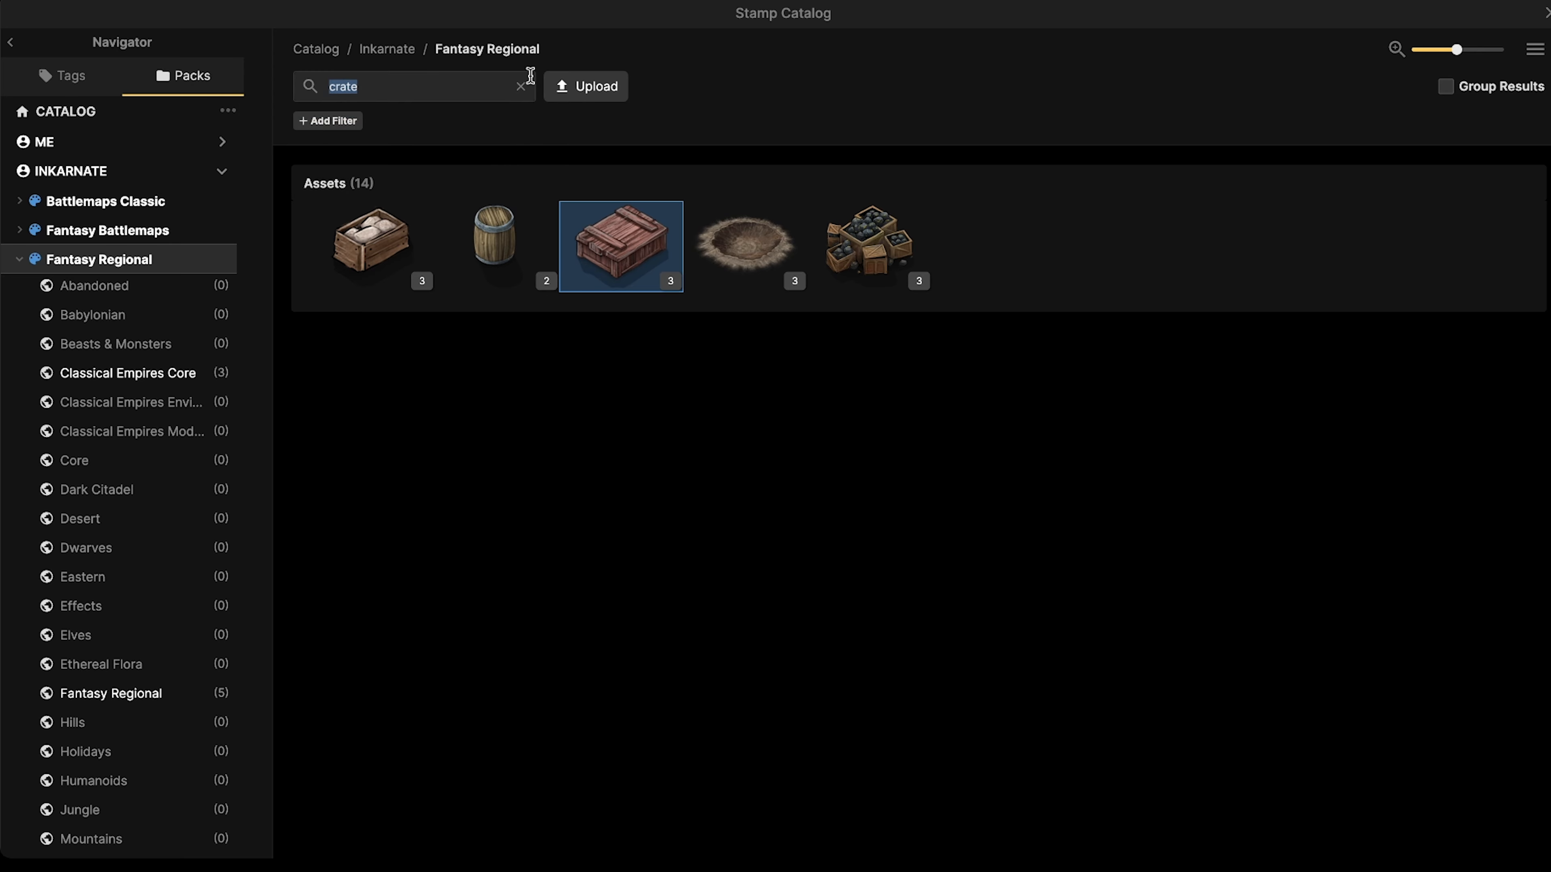
left_click(521, 86)
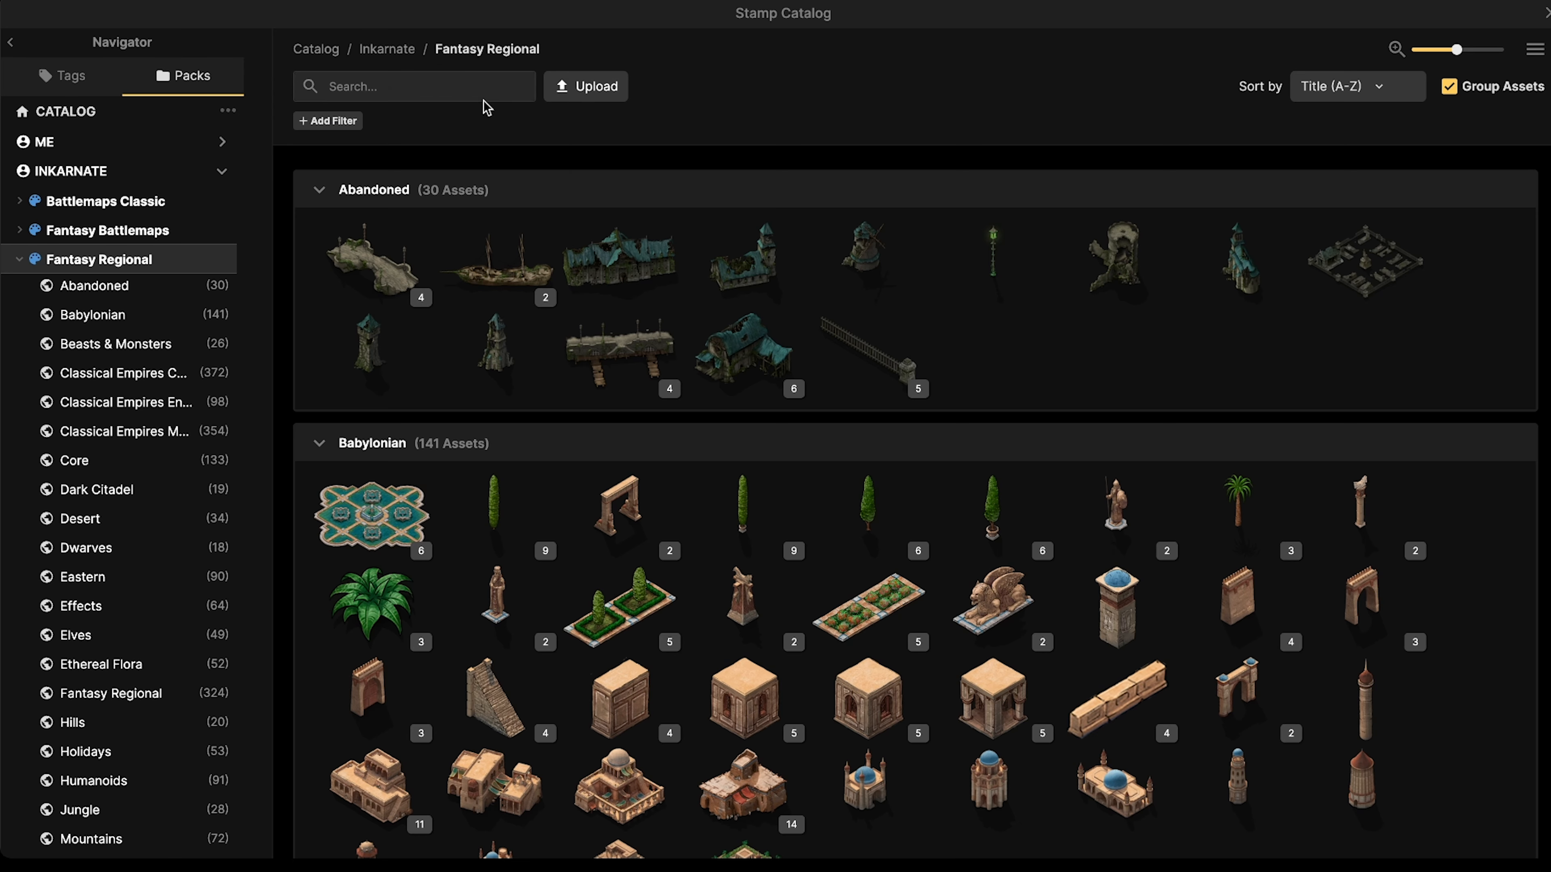
type("chas")
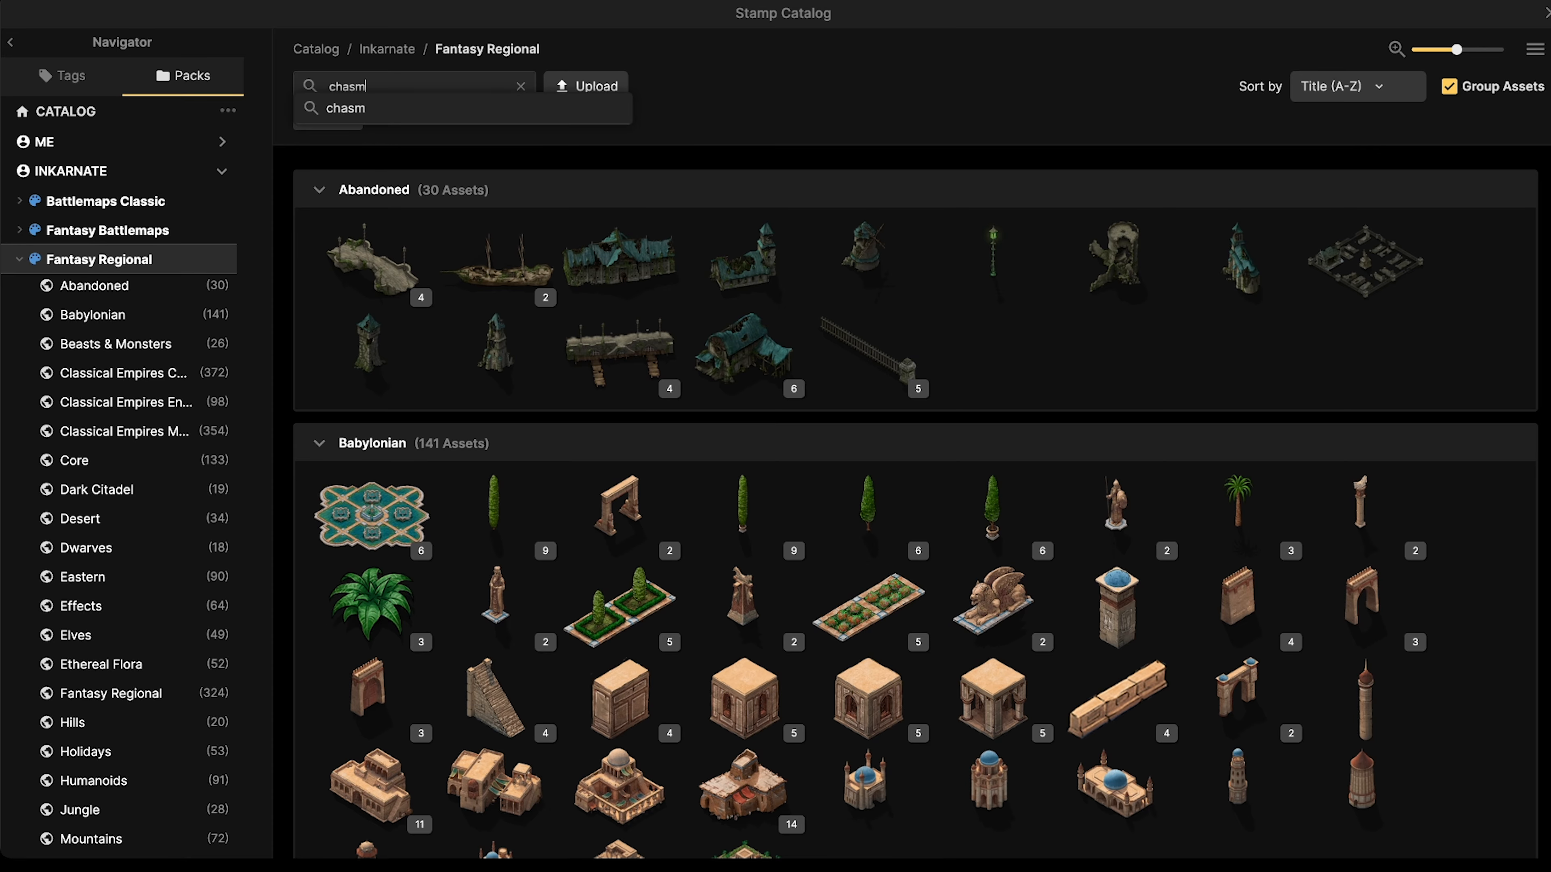
type("m")
key("Return")
left_click(426, 243)
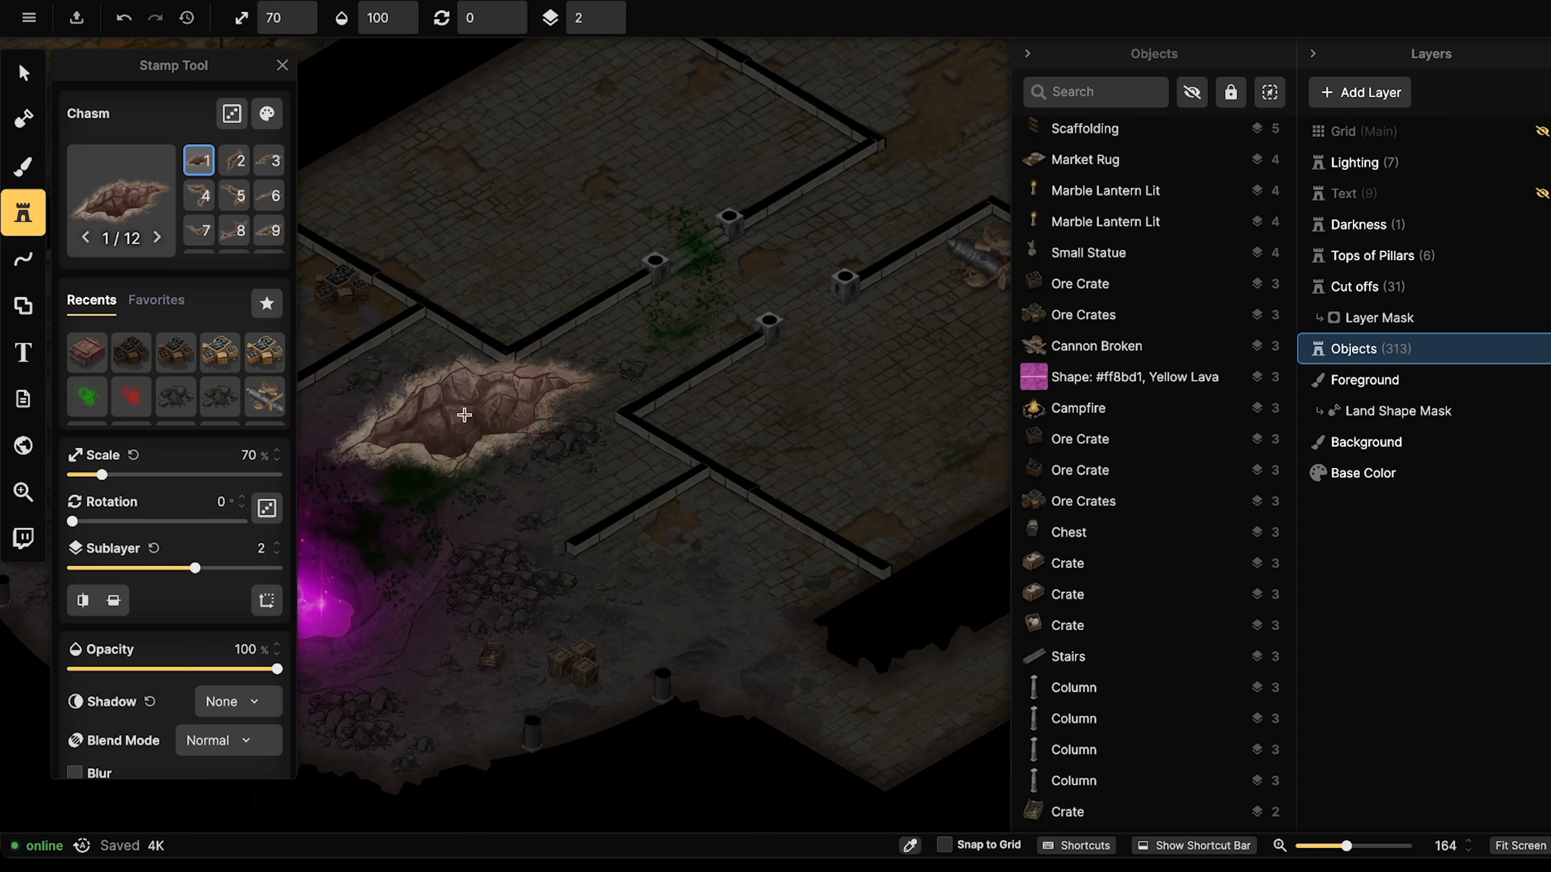
Scale the Chasm stamp to 30% and place variation 1 on the ground between the open crate and the rim column.
scroll(732, 379, "up", 5)
scroll(625, 256, "up", 2)
scroll(626, 272, "down", 3)
scroll(635, 284, "down", 5, "ctrl")
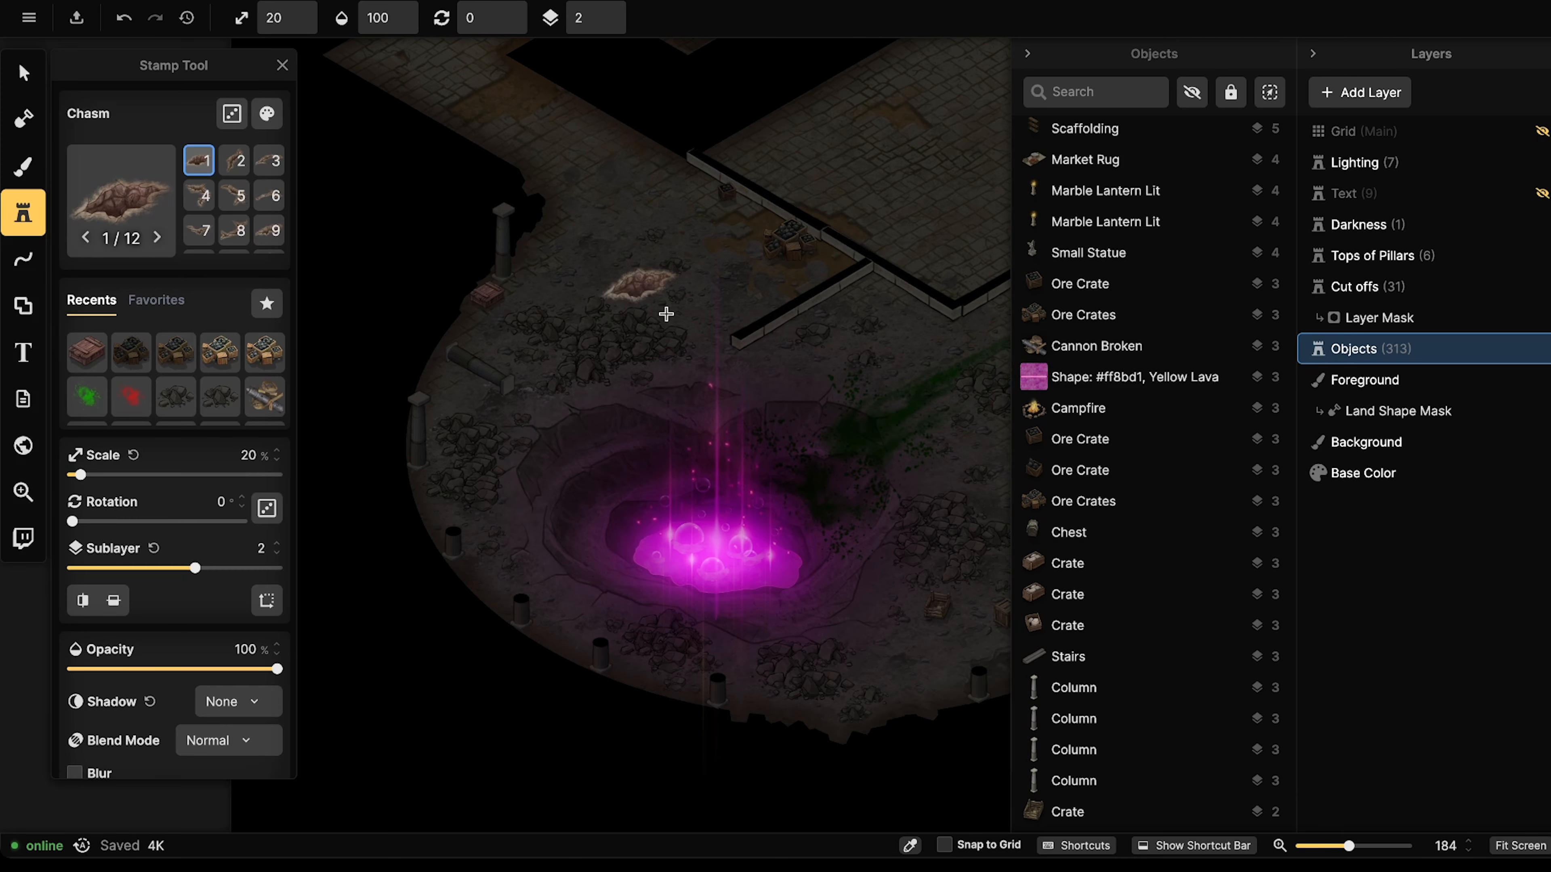
middle_click_drag(934, 632, 624, 471)
scroll(639, 498, "up", 3)
scroll(642, 500, "up", 2)
scroll(664, 493, "up", 1, "ctrl")
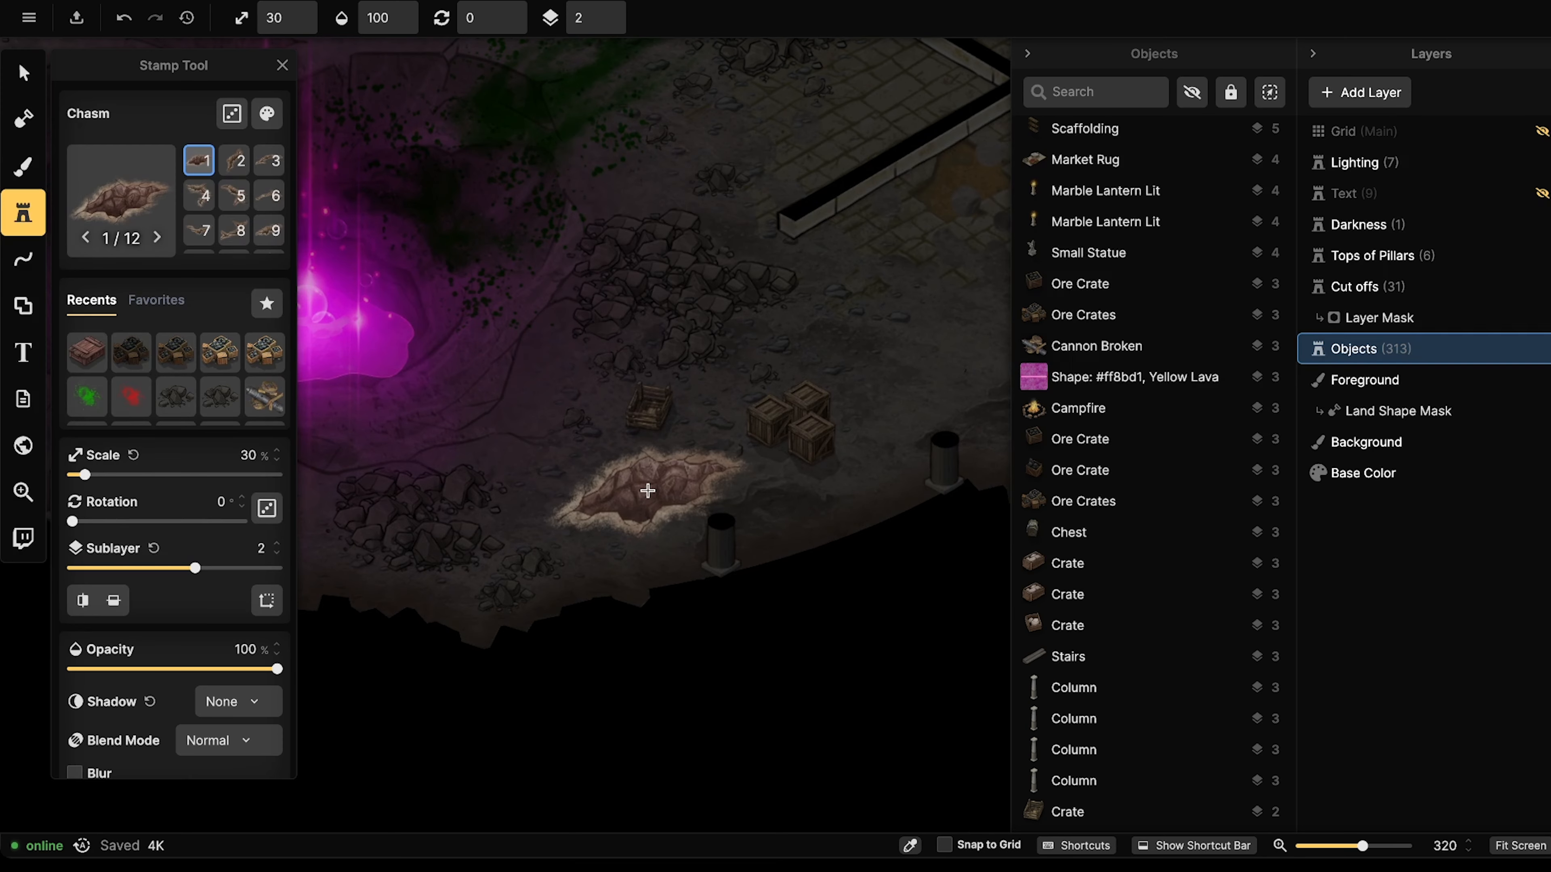
left_click(632, 492)
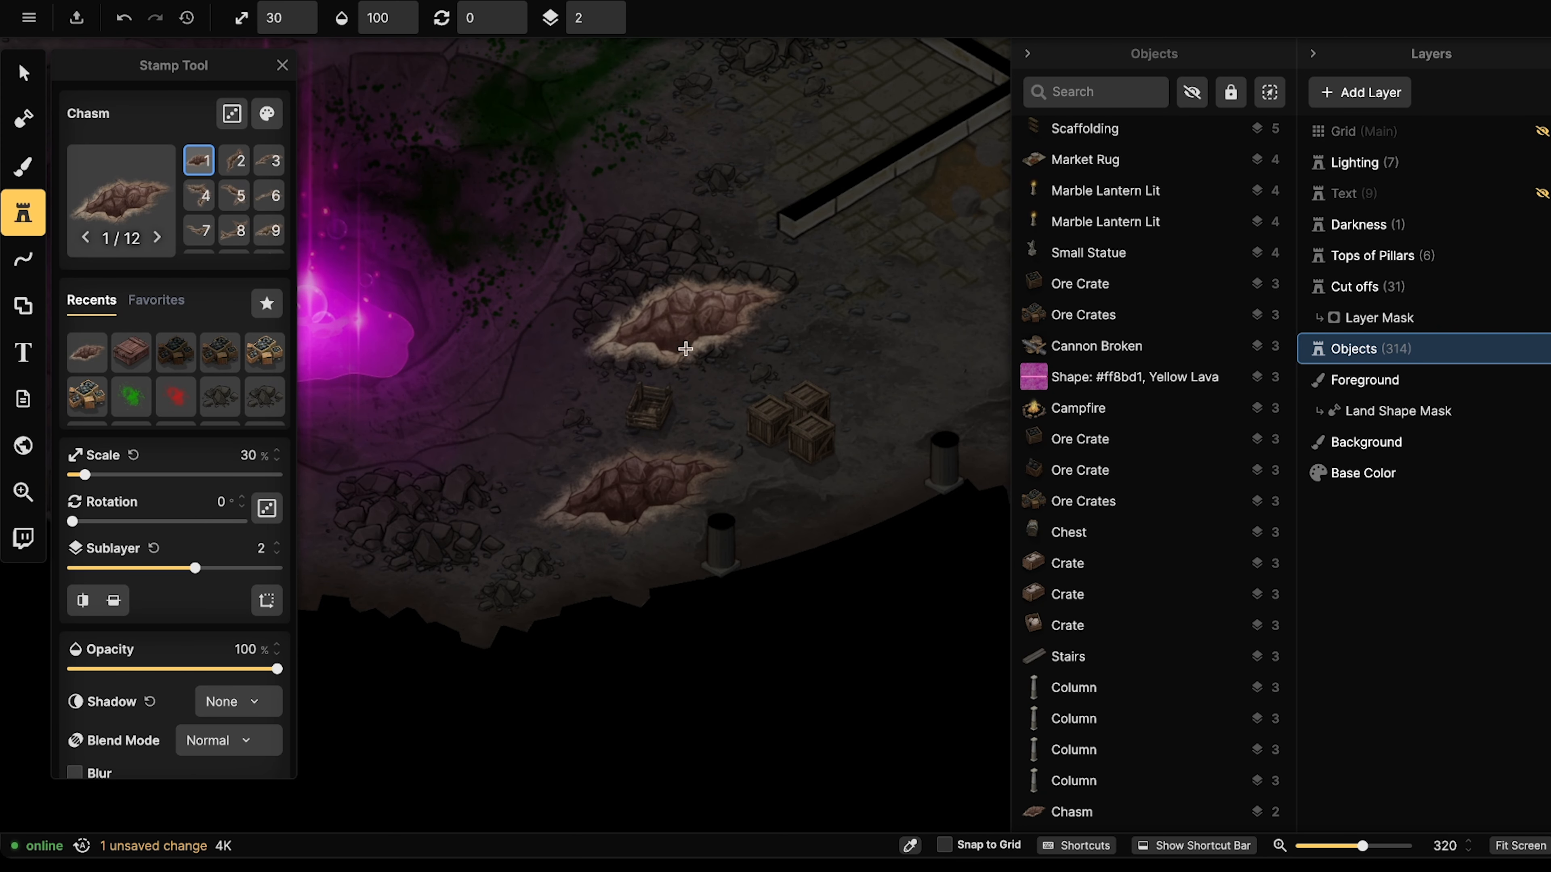
Switch to Chasm variation 11 and place it beside the standing column at the crater area's upper-left edge.
middle_click_drag(681, 358, 882, 370)
key("Left")
middle_click_drag(646, 345, 975, 671)
key("Left")
middle_click_drag(584, 293, 547, 474)
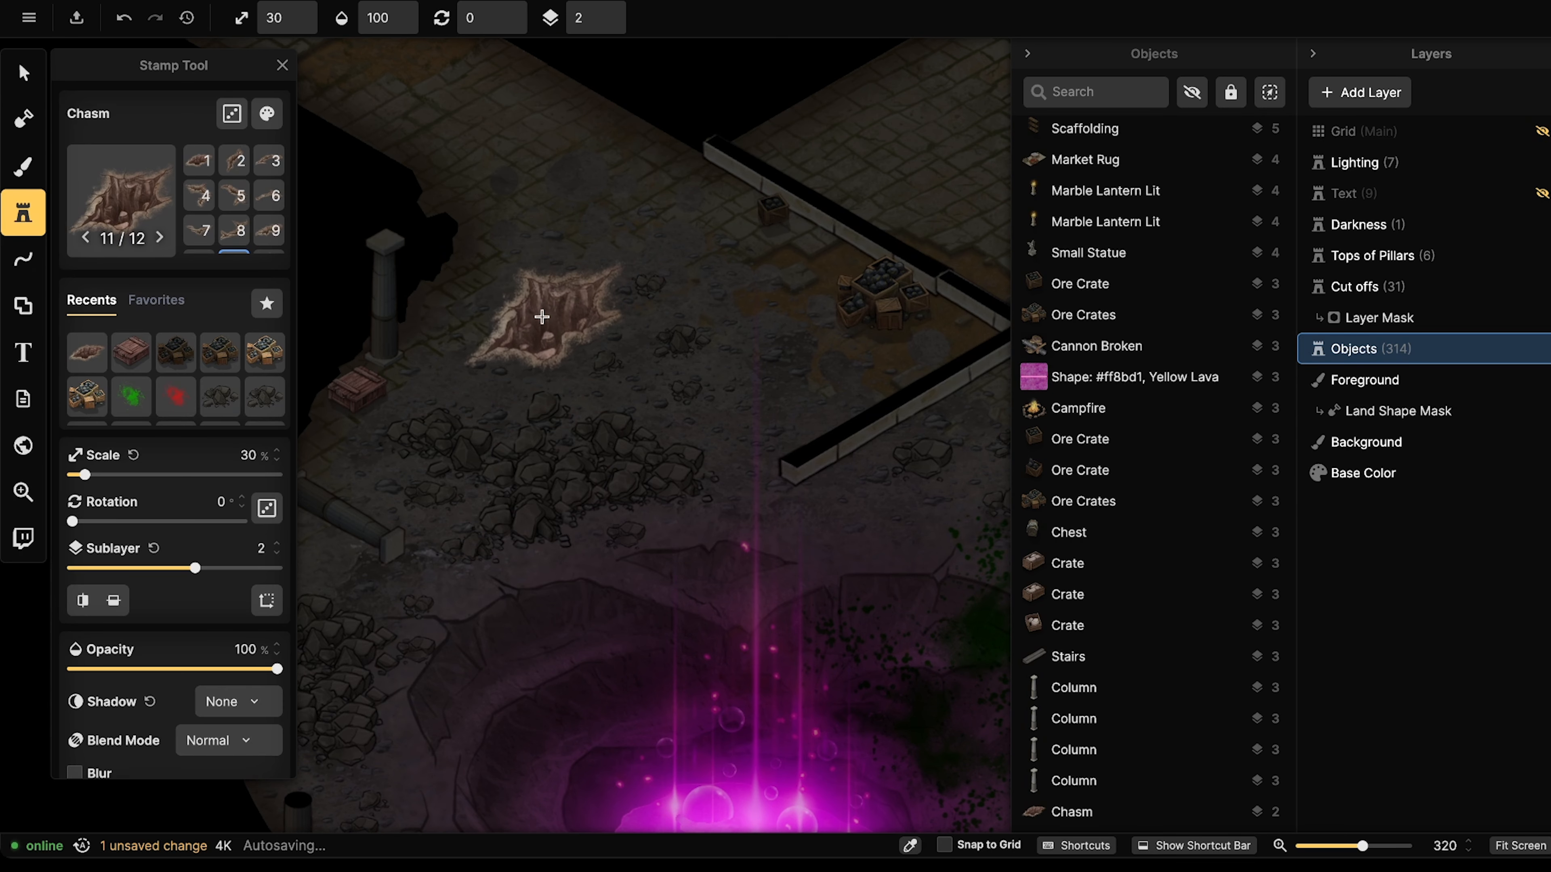
left_click(526, 309)
Select both placed chasms and set their blend mode to Luminosity.
left_click(20, 83)
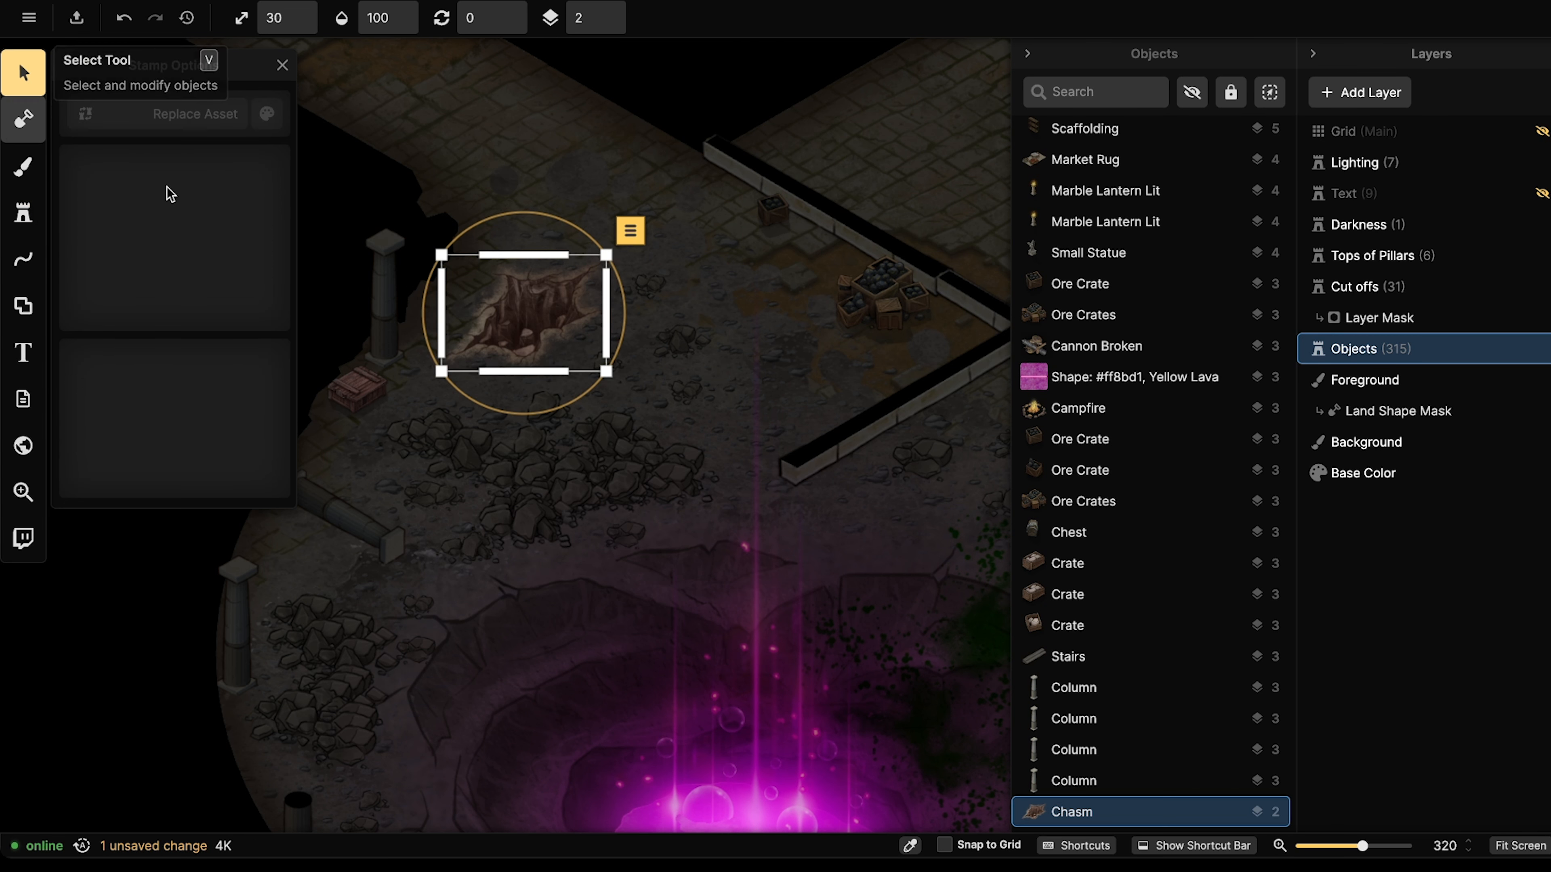
scroll(663, 467, "down", 2)
middle_click_drag(758, 568, 475, 299)
left_click(756, 643, "shift")
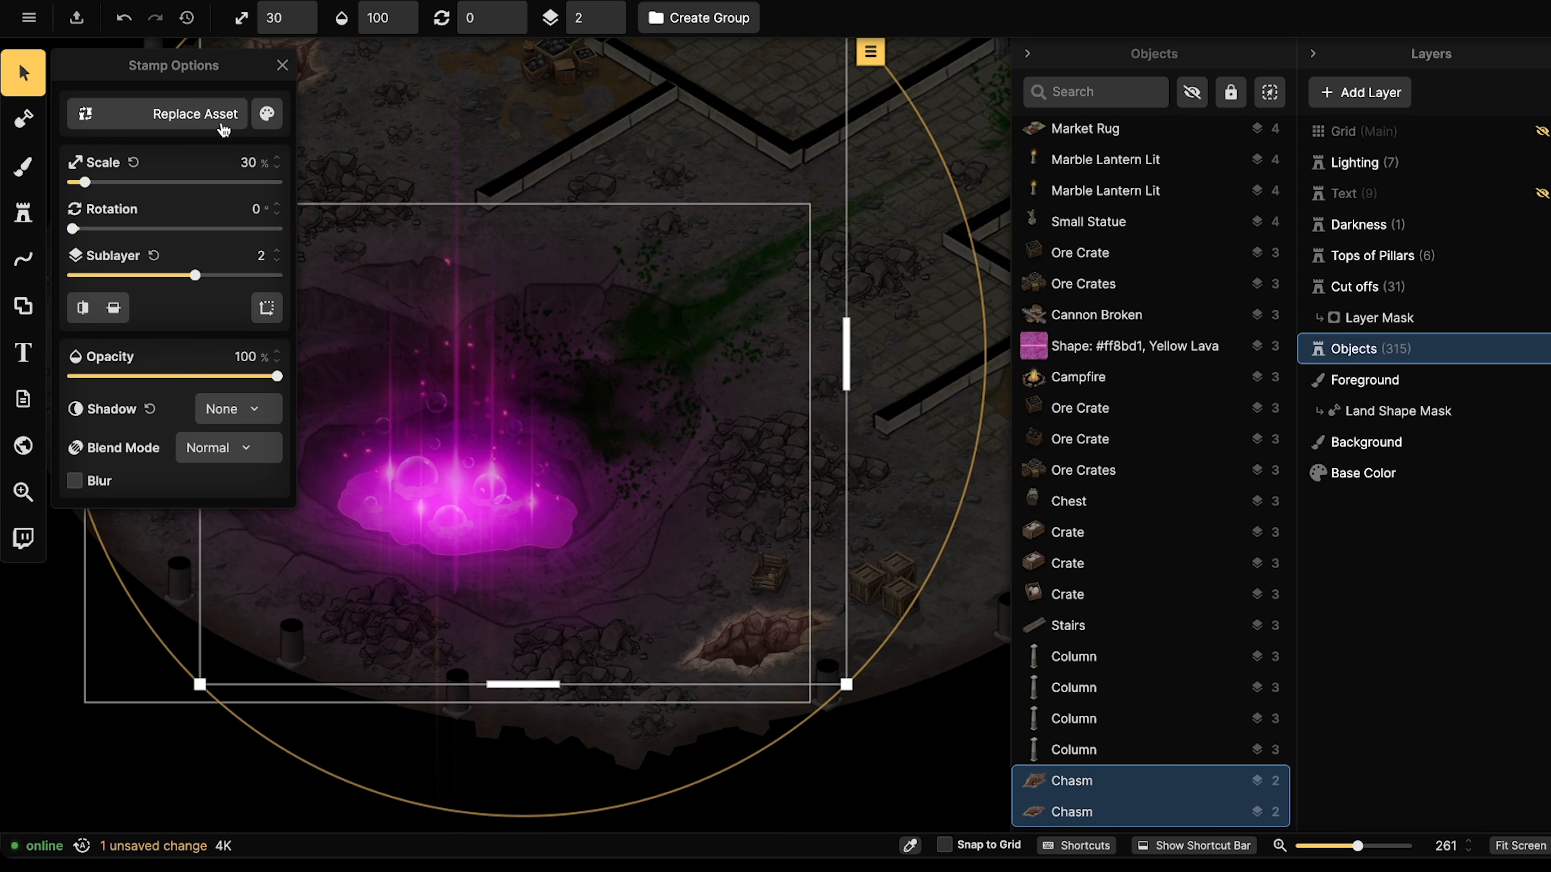
left_click(215, 446)
scroll(400, 794, "down", 3)
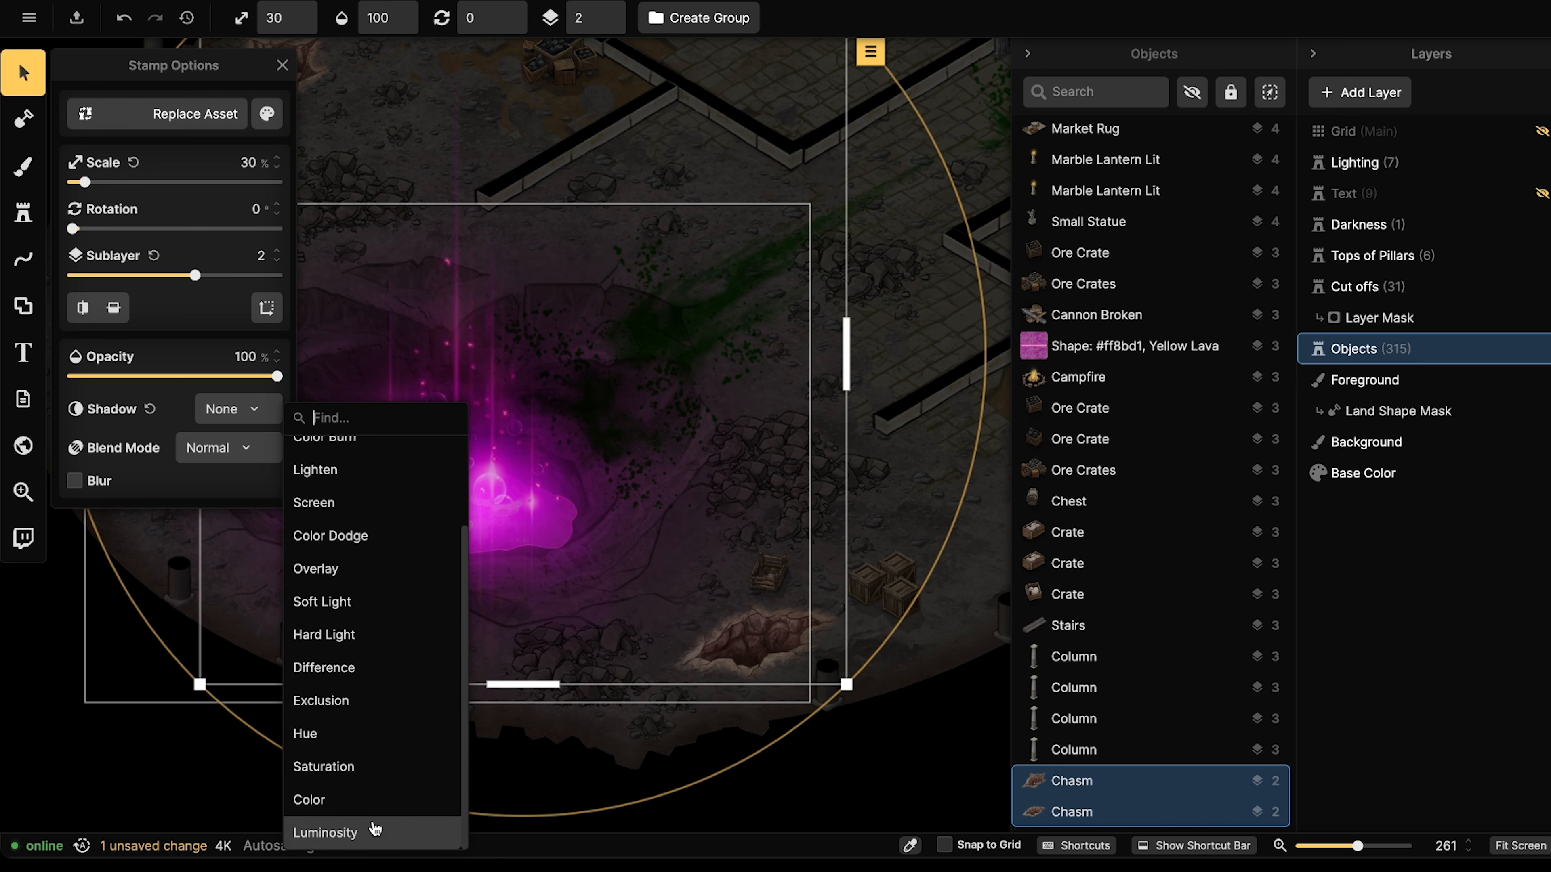
left_click(405, 831)
Lower the brightness of both chasms to 51% and their contrast to 83%.
left_click(267, 113)
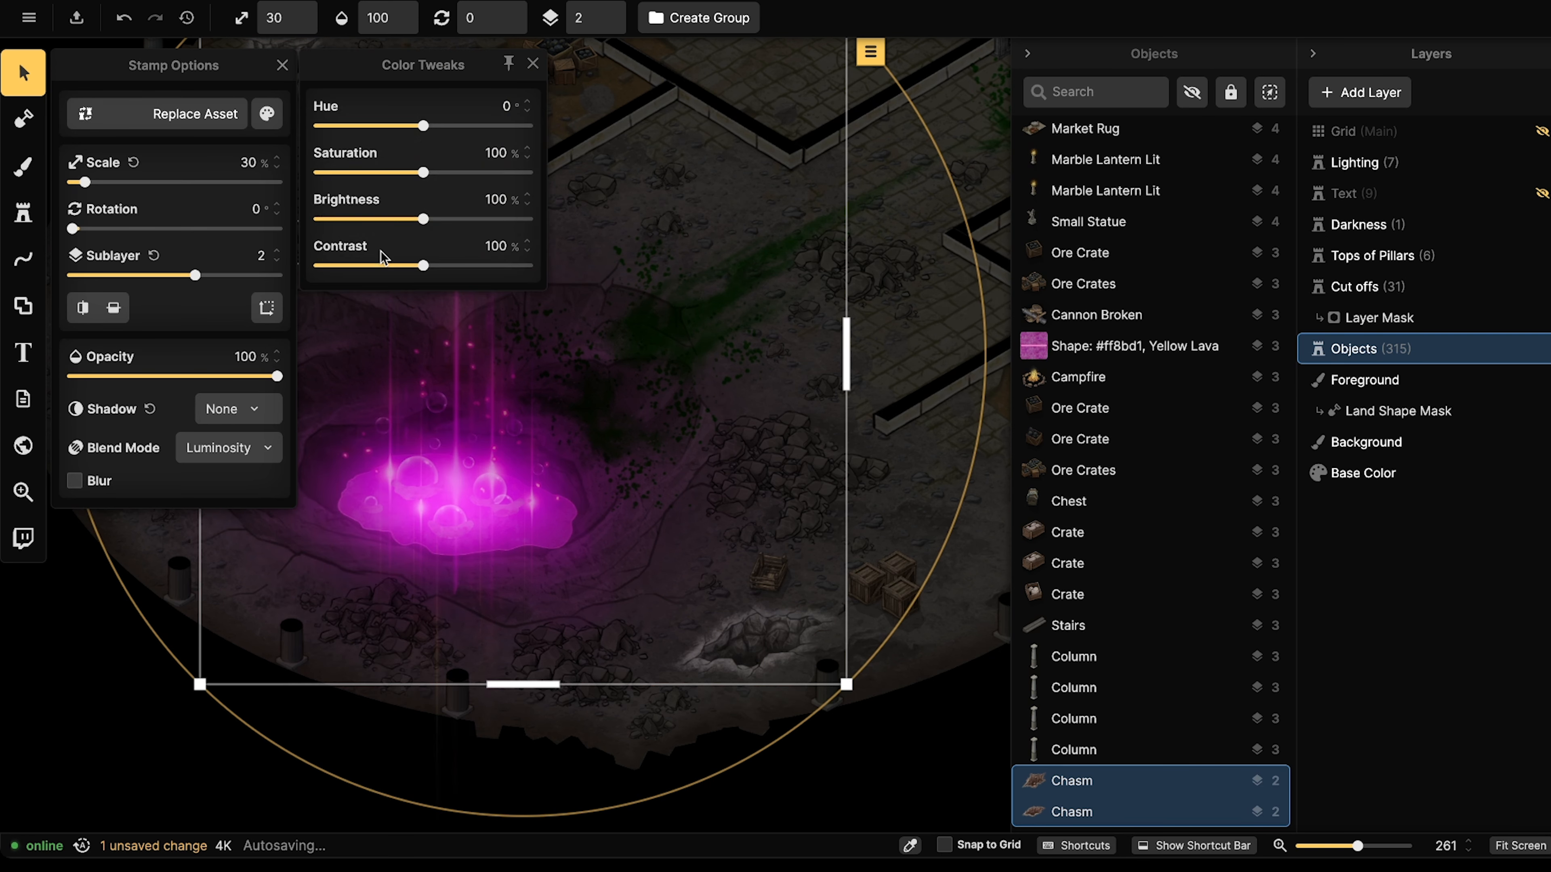
left_click(383, 266)
left_click(384, 219)
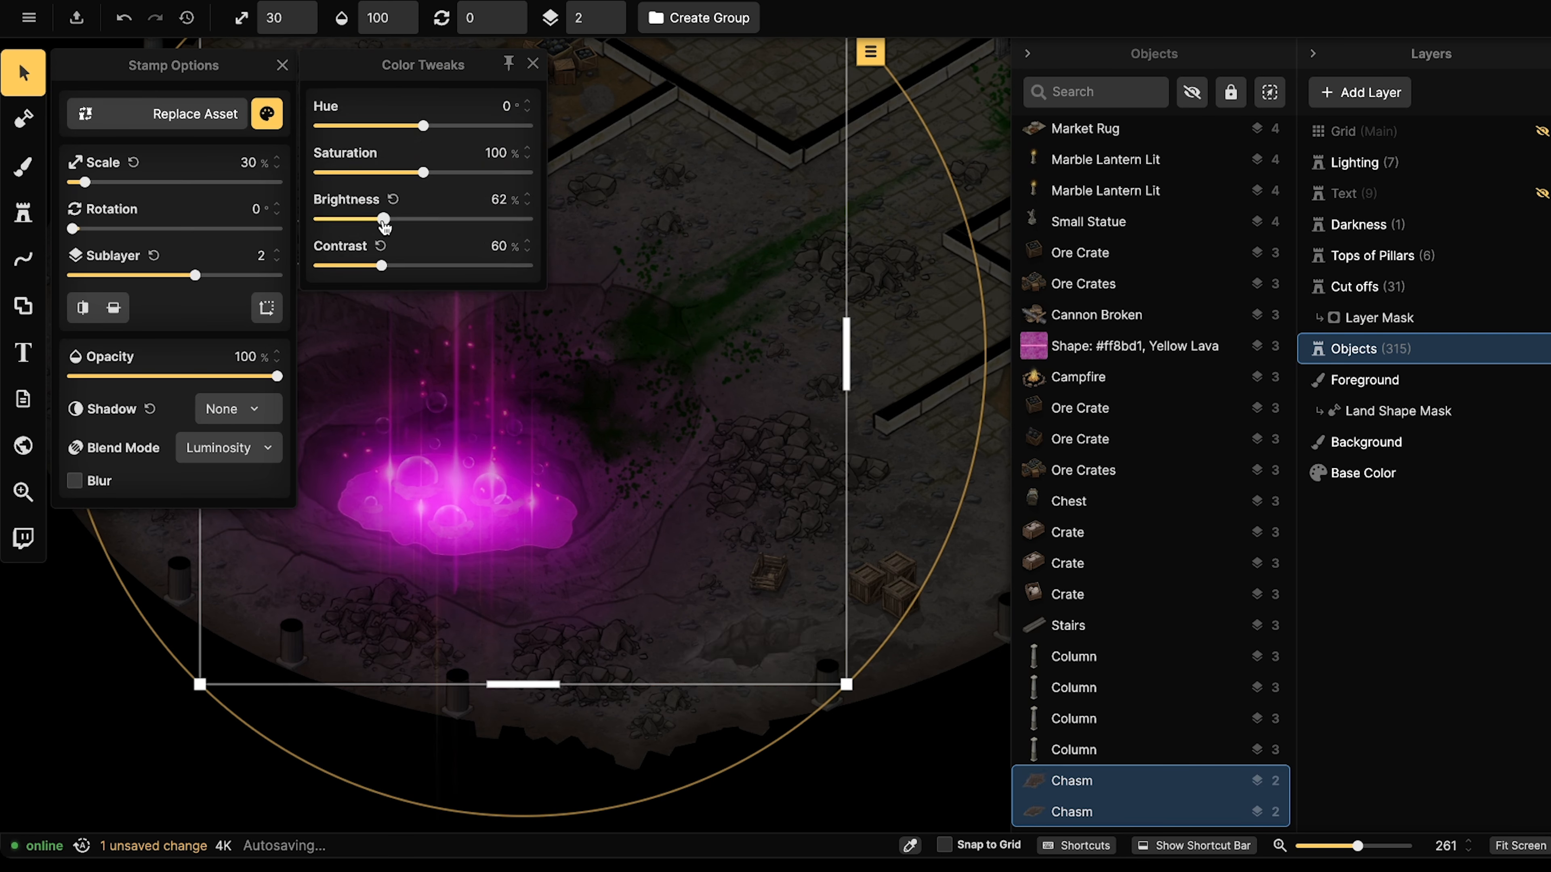
left_click_drag(383, 220, 378, 219)
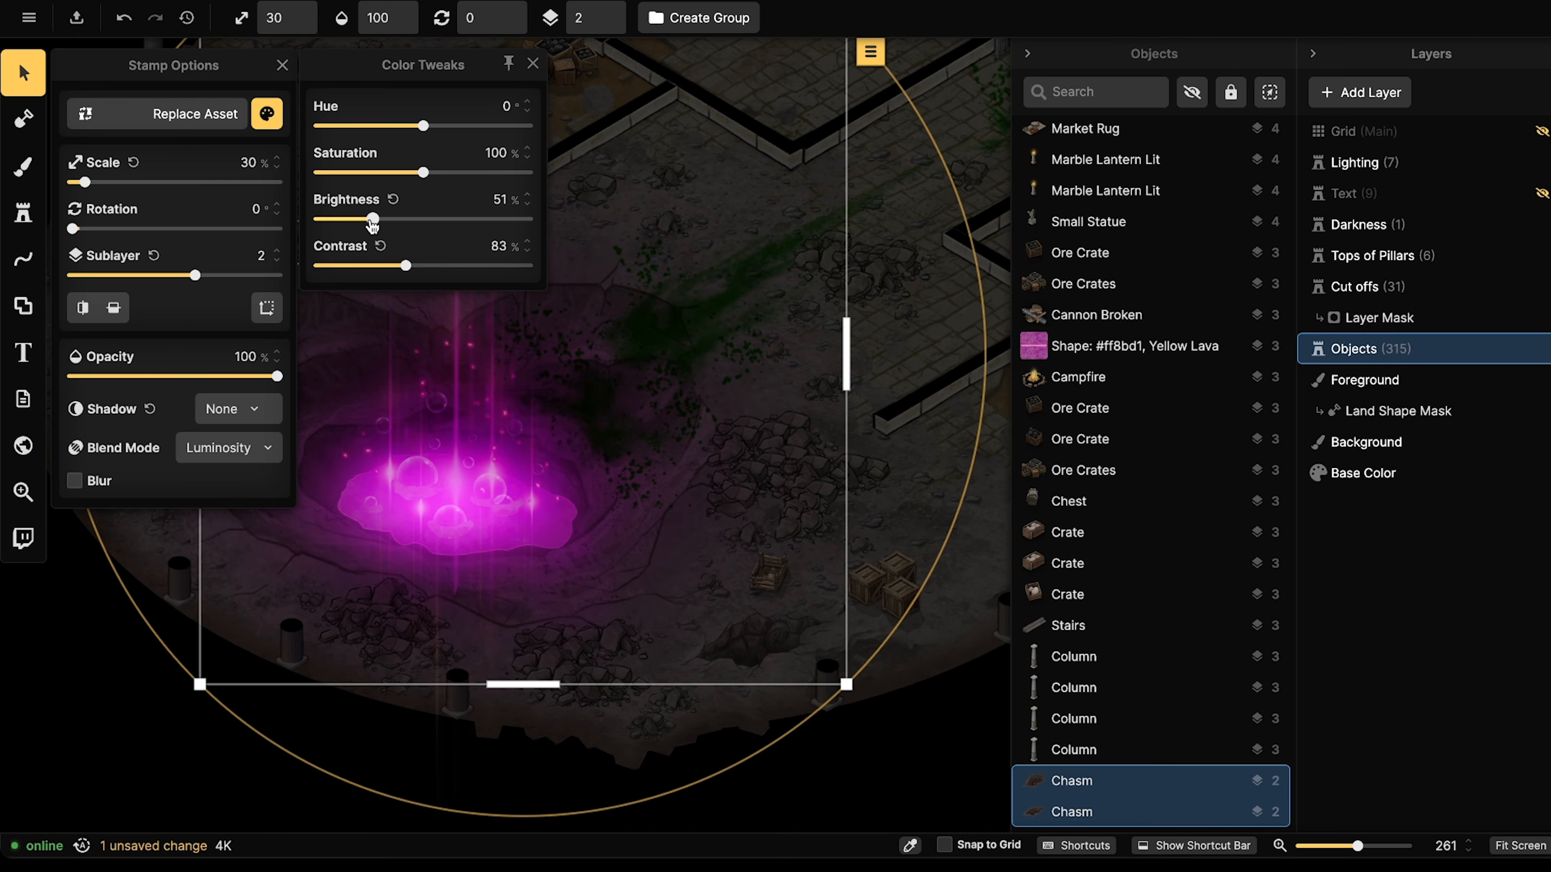
key("Escape")
Nudge the chasm beside the standing column slightly and deselect it.
scroll(601, 392, "down", 1)
middle_click_drag(579, 367, 713, 556)
scroll(537, 370, "up", 2)
left_click(481, 328)
left_click_drag(481, 328, 482, 331)
key("Escape")
middle_click_drag(485, 338, 450, 208)
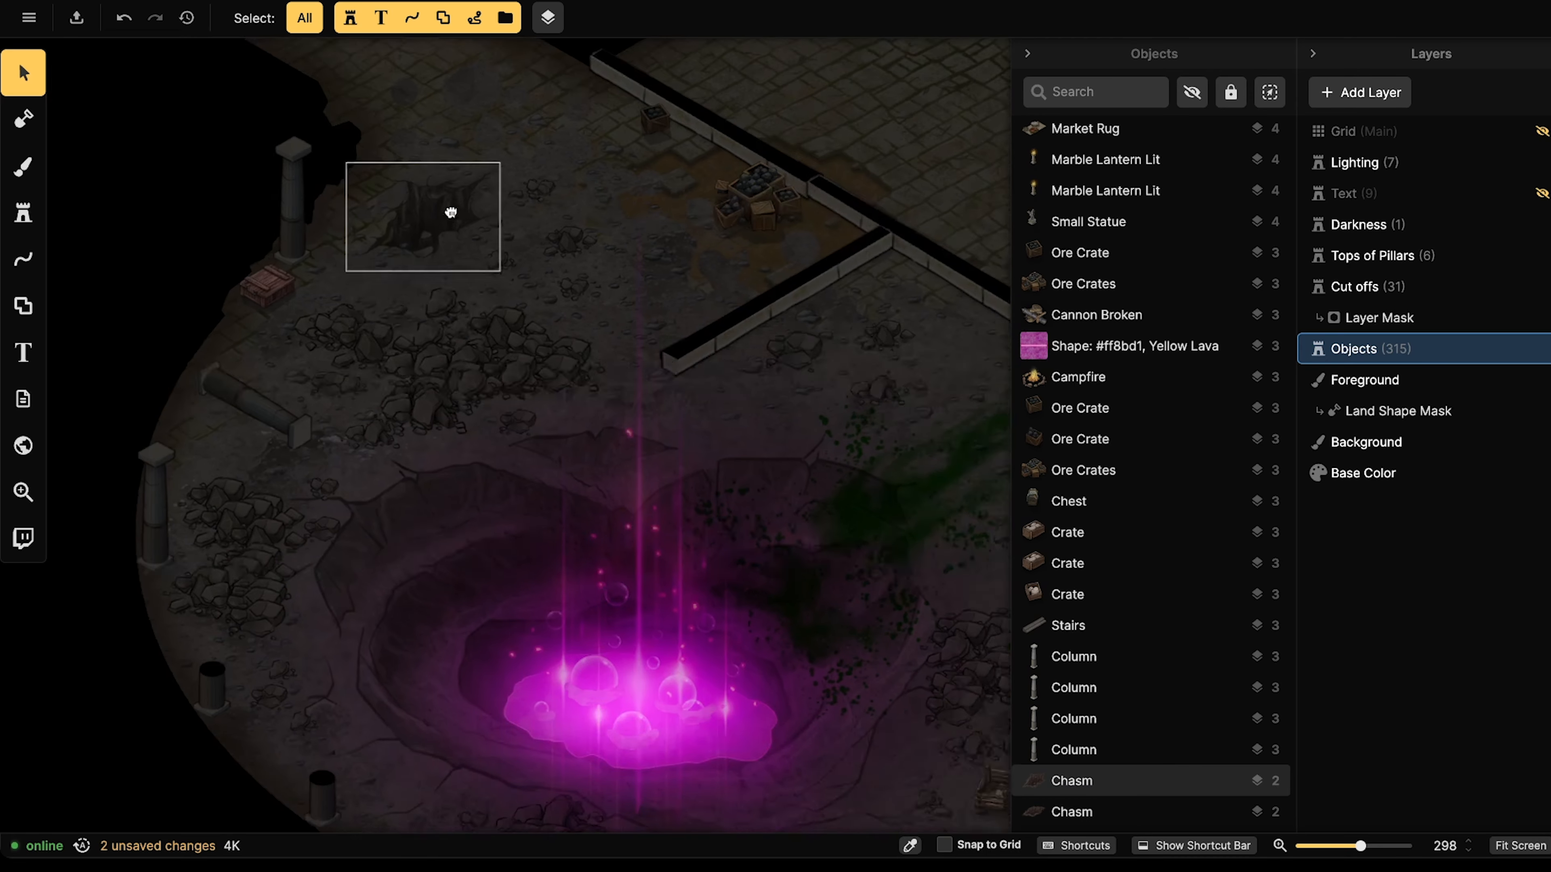
scroll(643, 610, "down", 2)
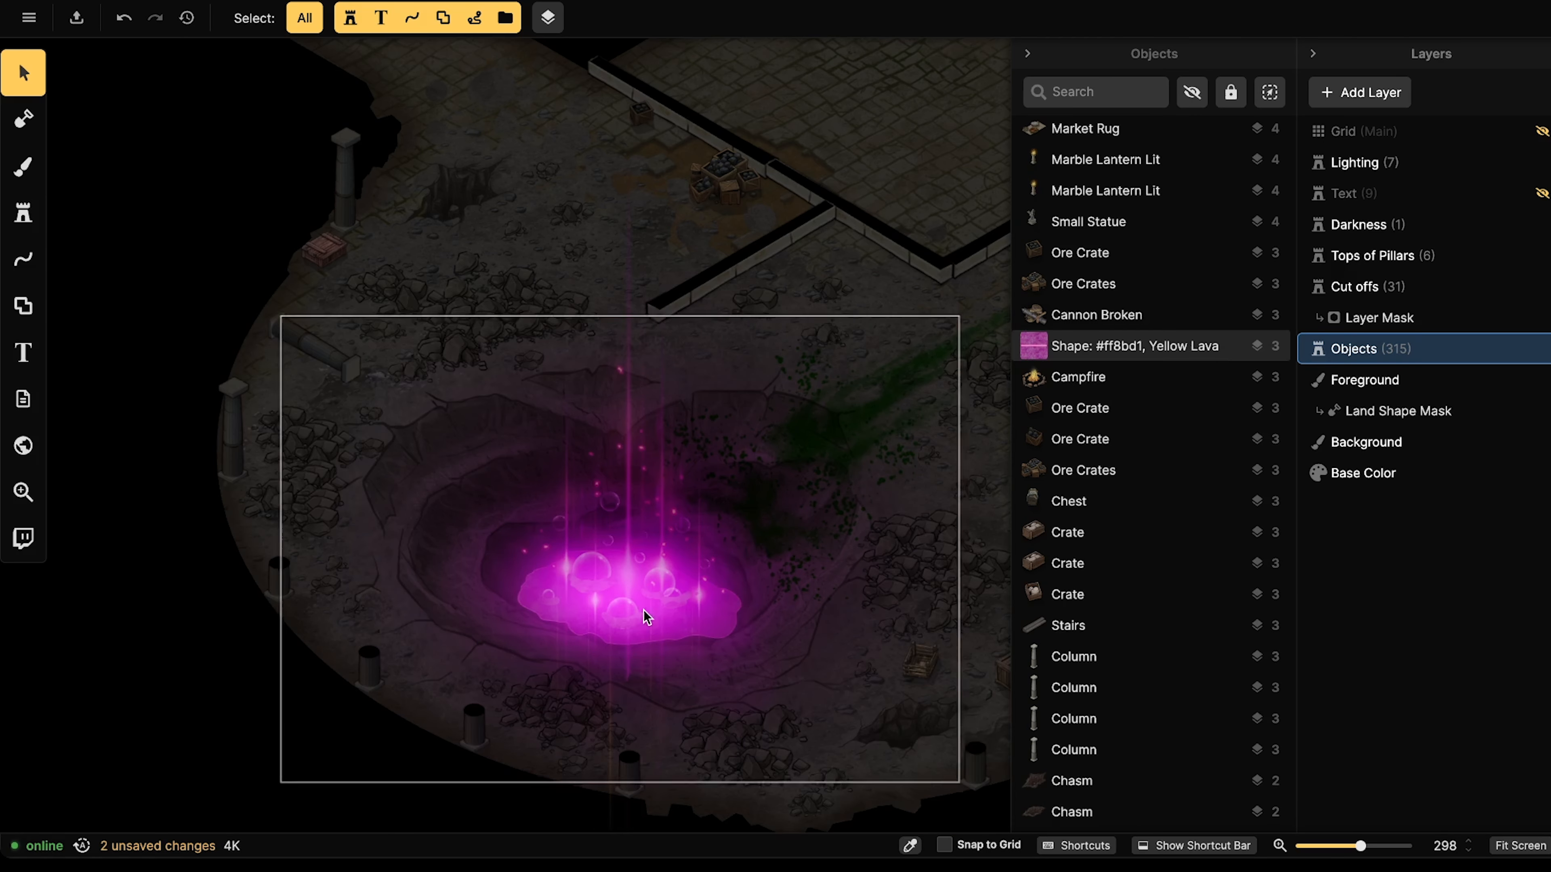
Make the Lighting layer active and select the crater's pink Round Light on sublayer 0.
left_click(1355, 162)
left_click(1084, 287)
scroll(702, 363, "down", 1)
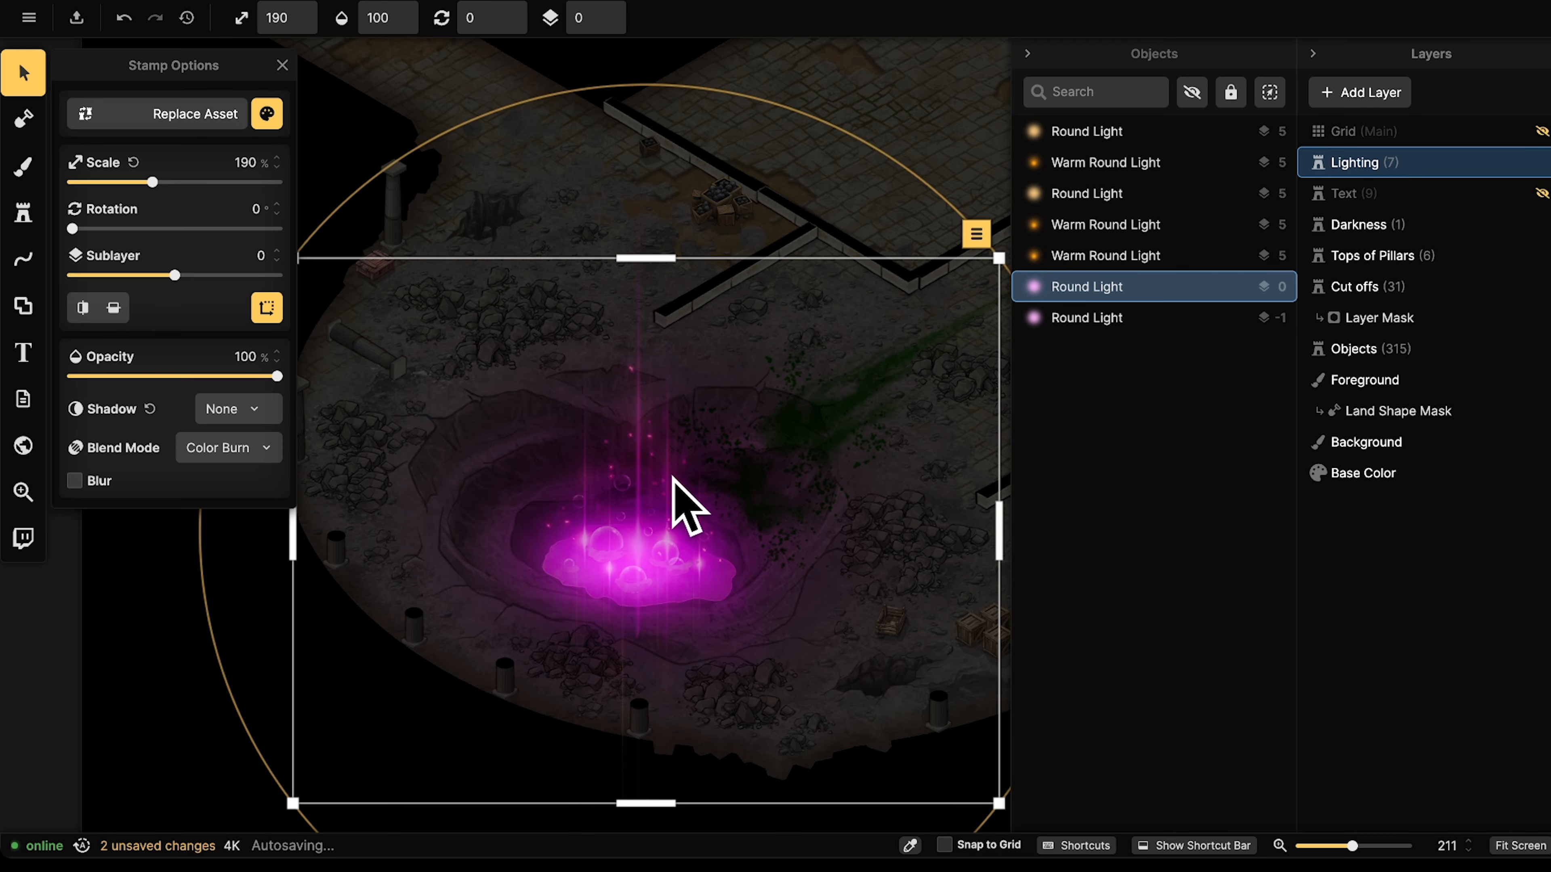
Try a copy of the Color Burn Round Light scaled to 150% over the chasm beside the standing column, and delete it.
key("super+c")
key("super+v")
scroll(511, 224, "up", 2)
scroll(512, 222, "up", 1)
scroll(509, 219, "down", 15, "shift")
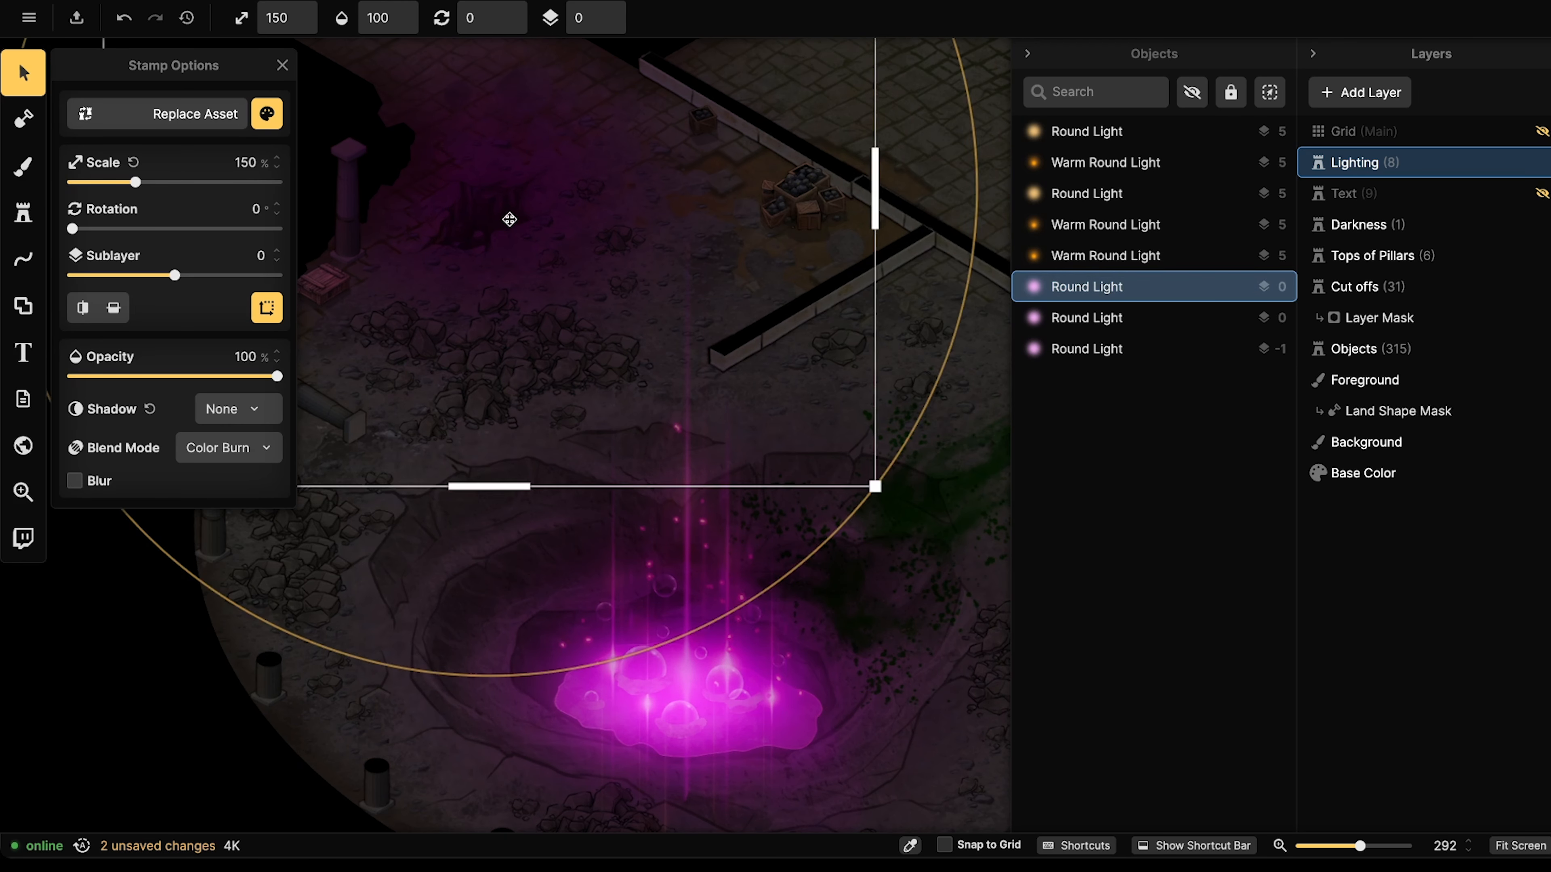
key("Delete")
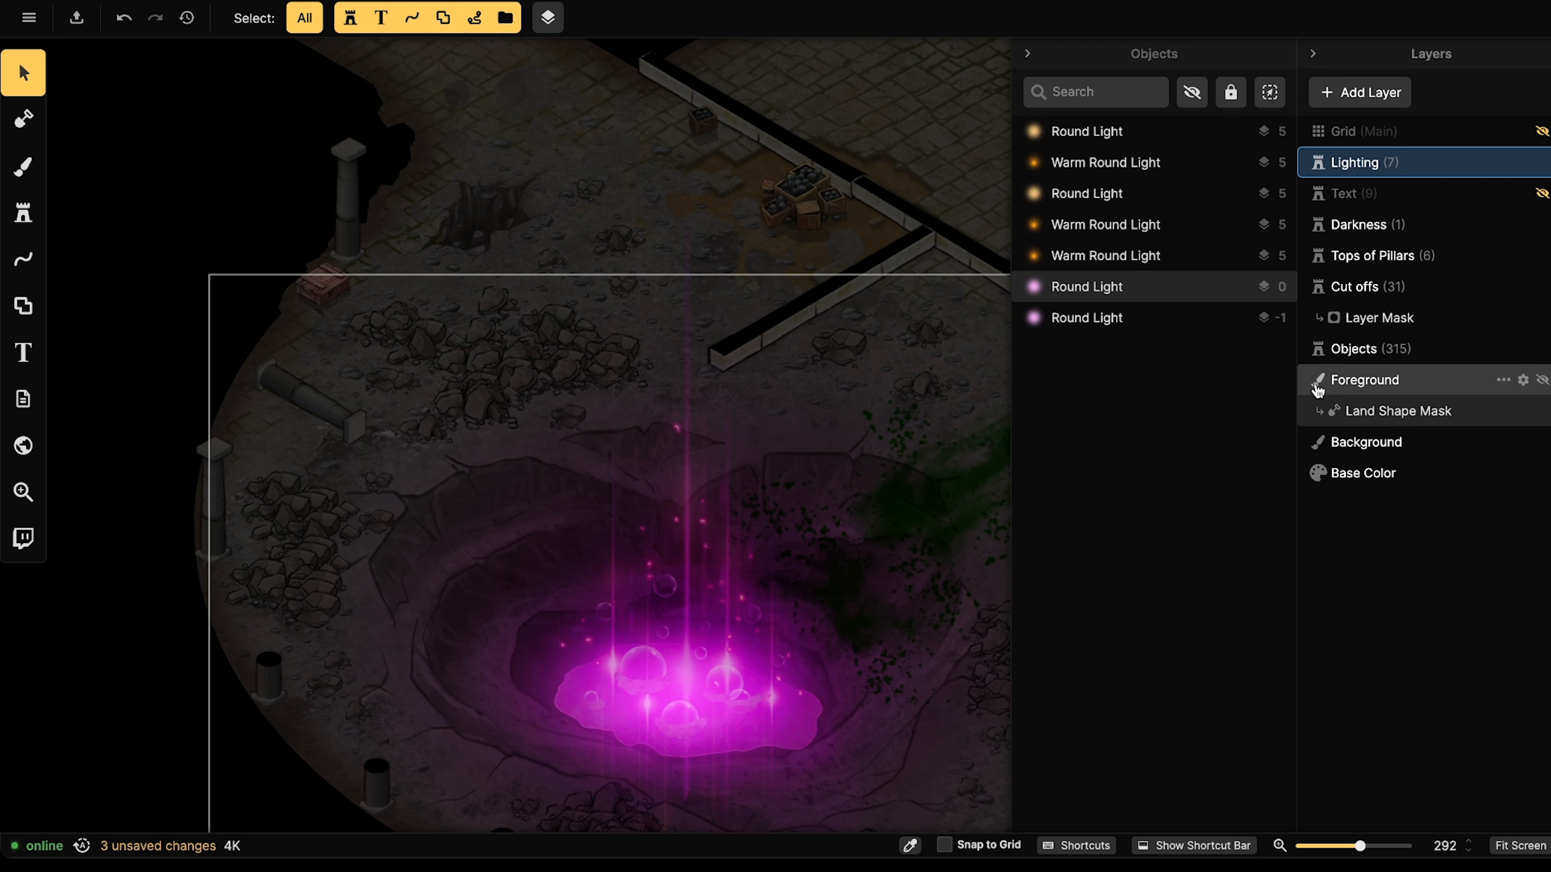
Try a copy of the Hard Light Round Light at 20% scale and 333° rotation over the same chasm, and delete it.
left_click(1087, 317)
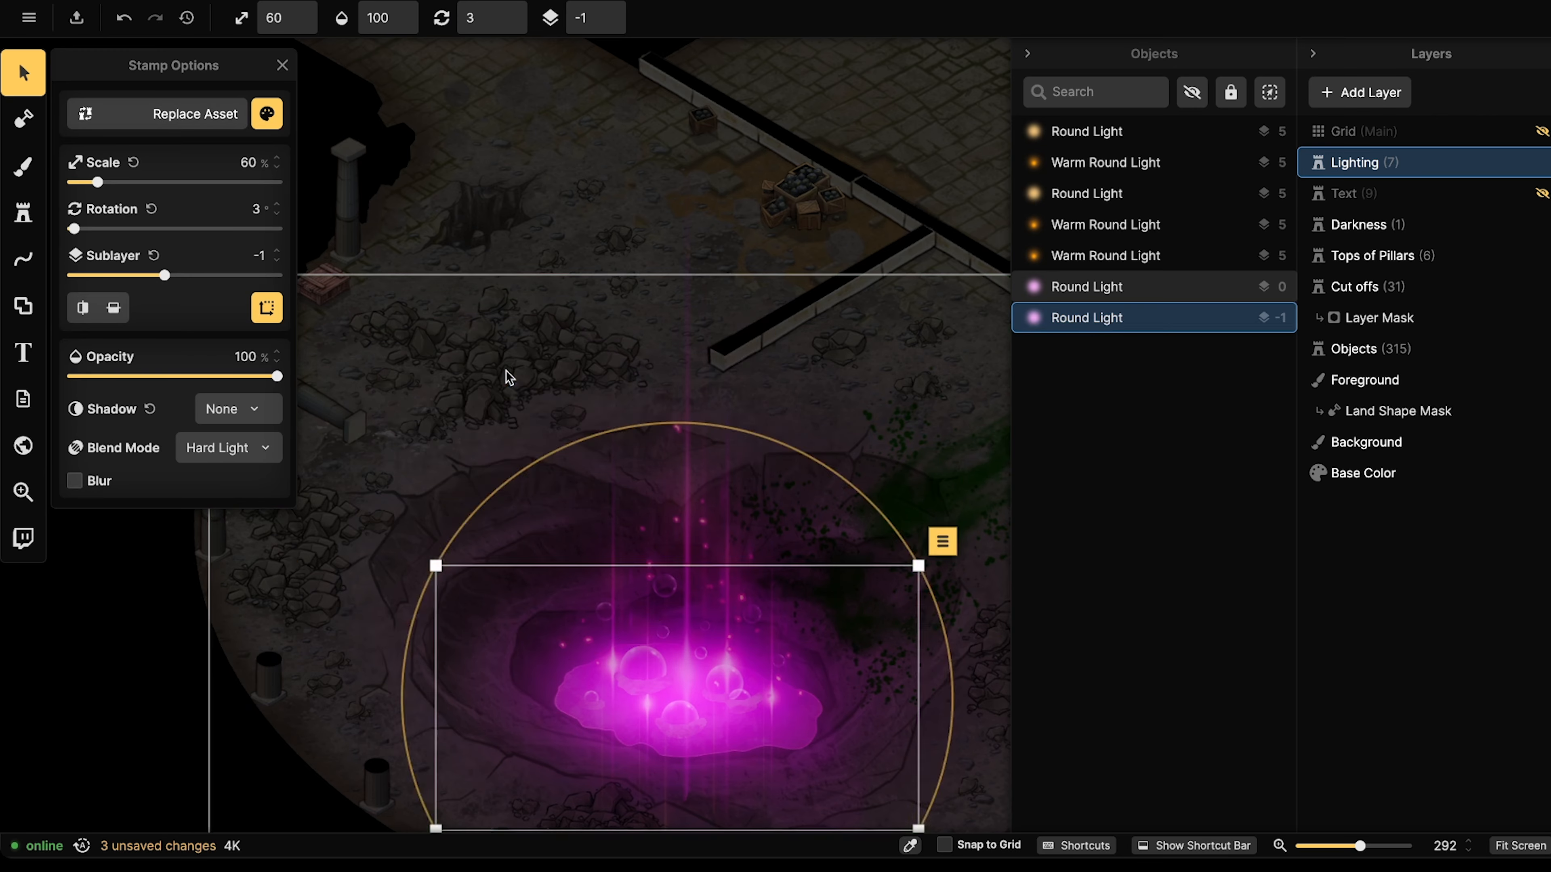
key("super+c")
key("super+v")
scroll(512, 374, "down", 4, "shift")
scroll(512, 398, "down", 3, "alt")
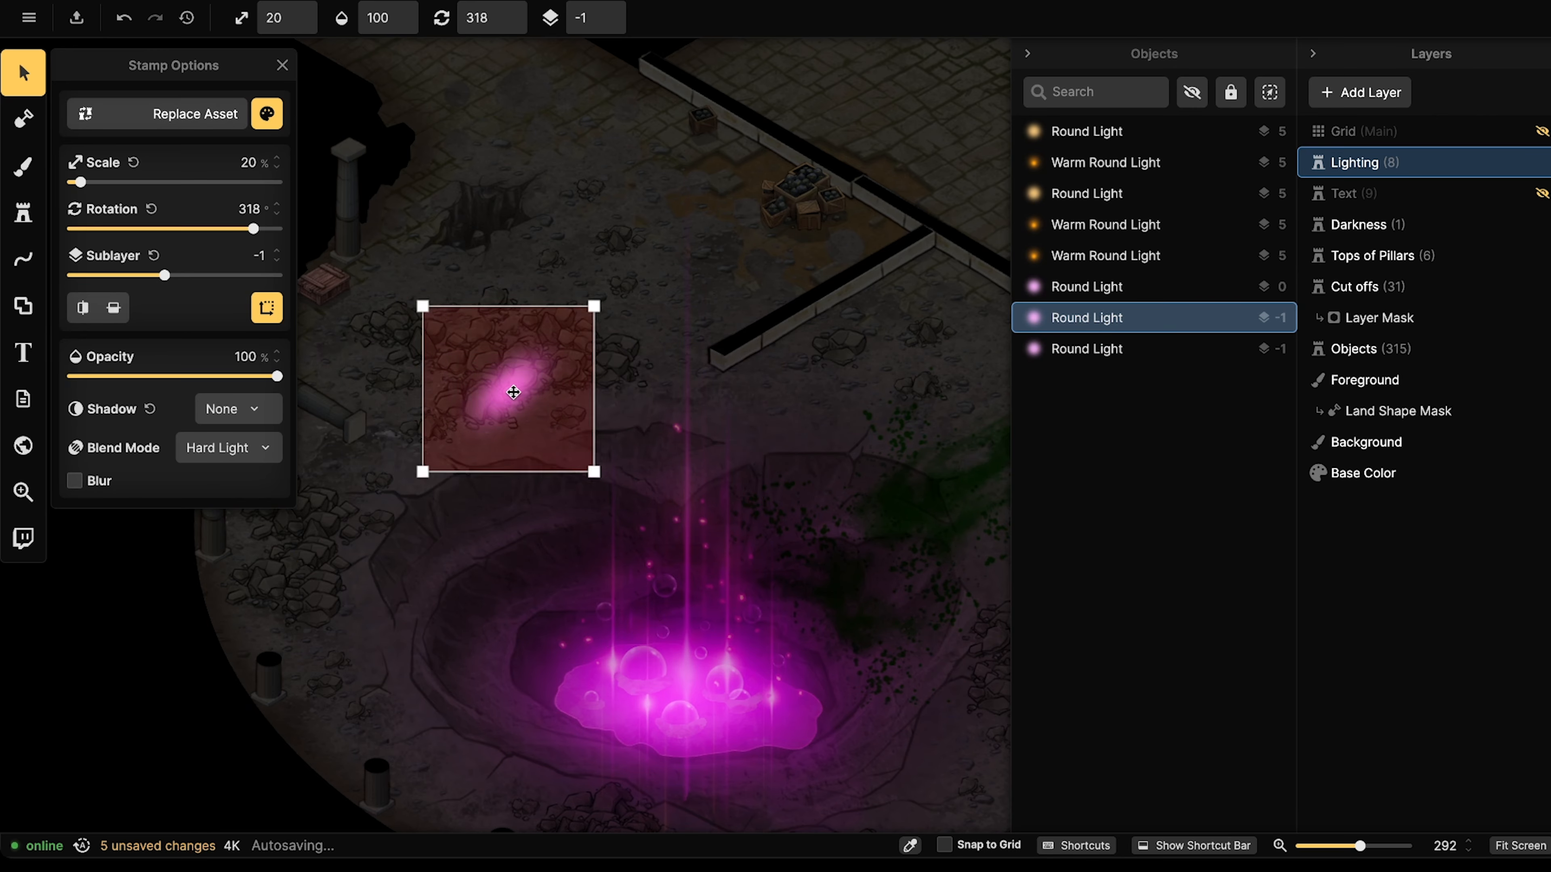
left_click_drag(512, 399, 488, 225)
scroll(487, 225, "up", 1, "alt")
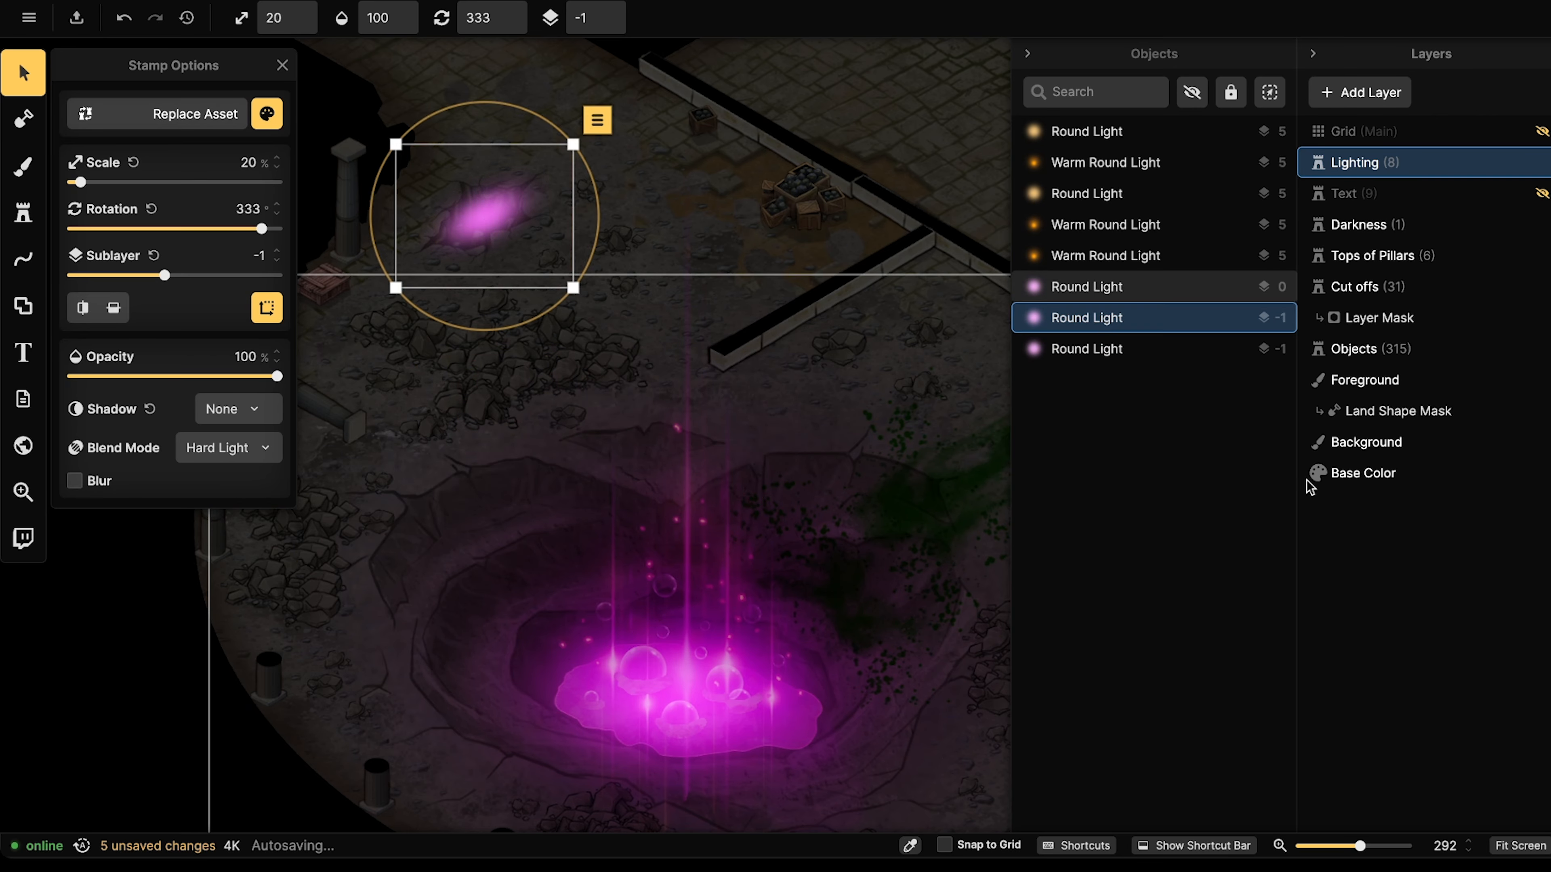
key("Delete")
Duplicate the Color Burn Round Light, scale the copy to 40%, and center it over the chasm beside the standing column.
left_click(1096, 299)
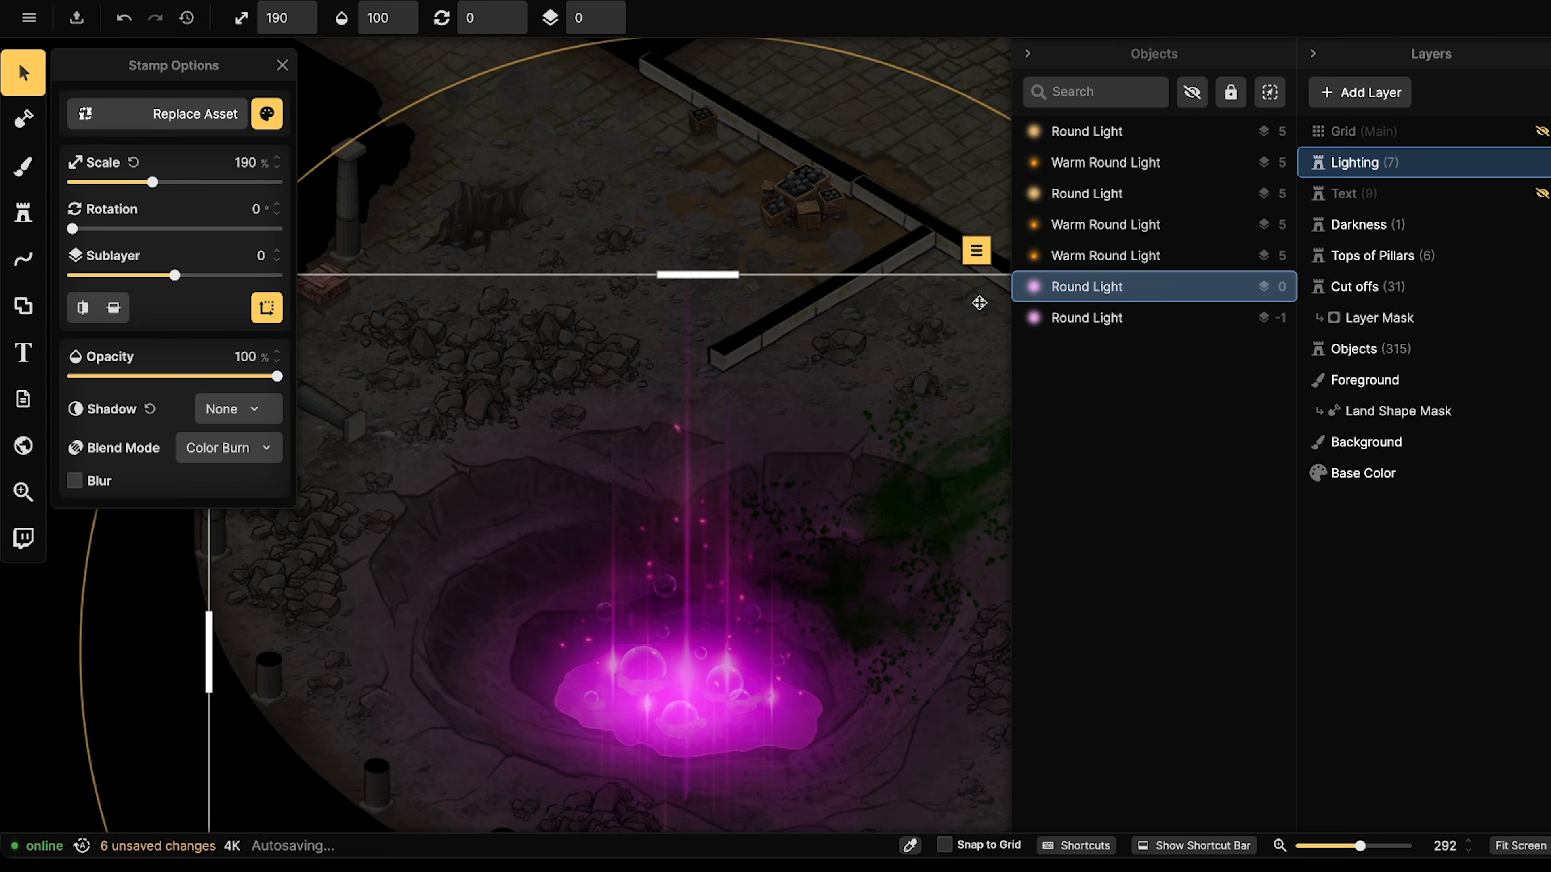
key("super+c")
key("super+v")
scroll(674, 288, "down", 5, "shift")
scroll(674, 289, "down", 8, "shift")
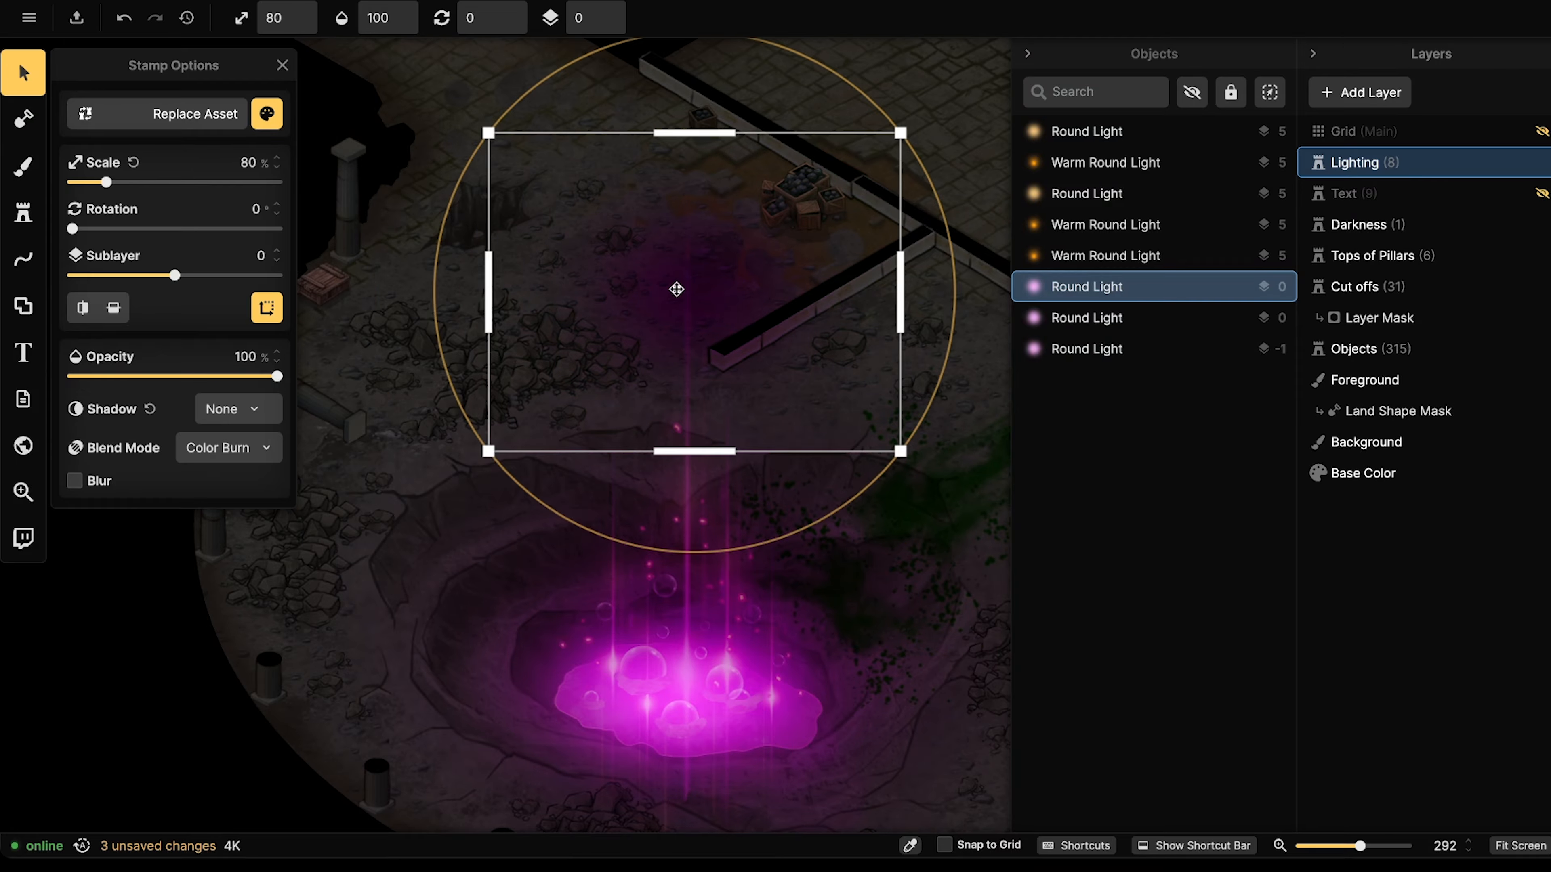
left_click_drag(674, 289, 489, 218)
scroll(489, 218, "down", 4, "shift")
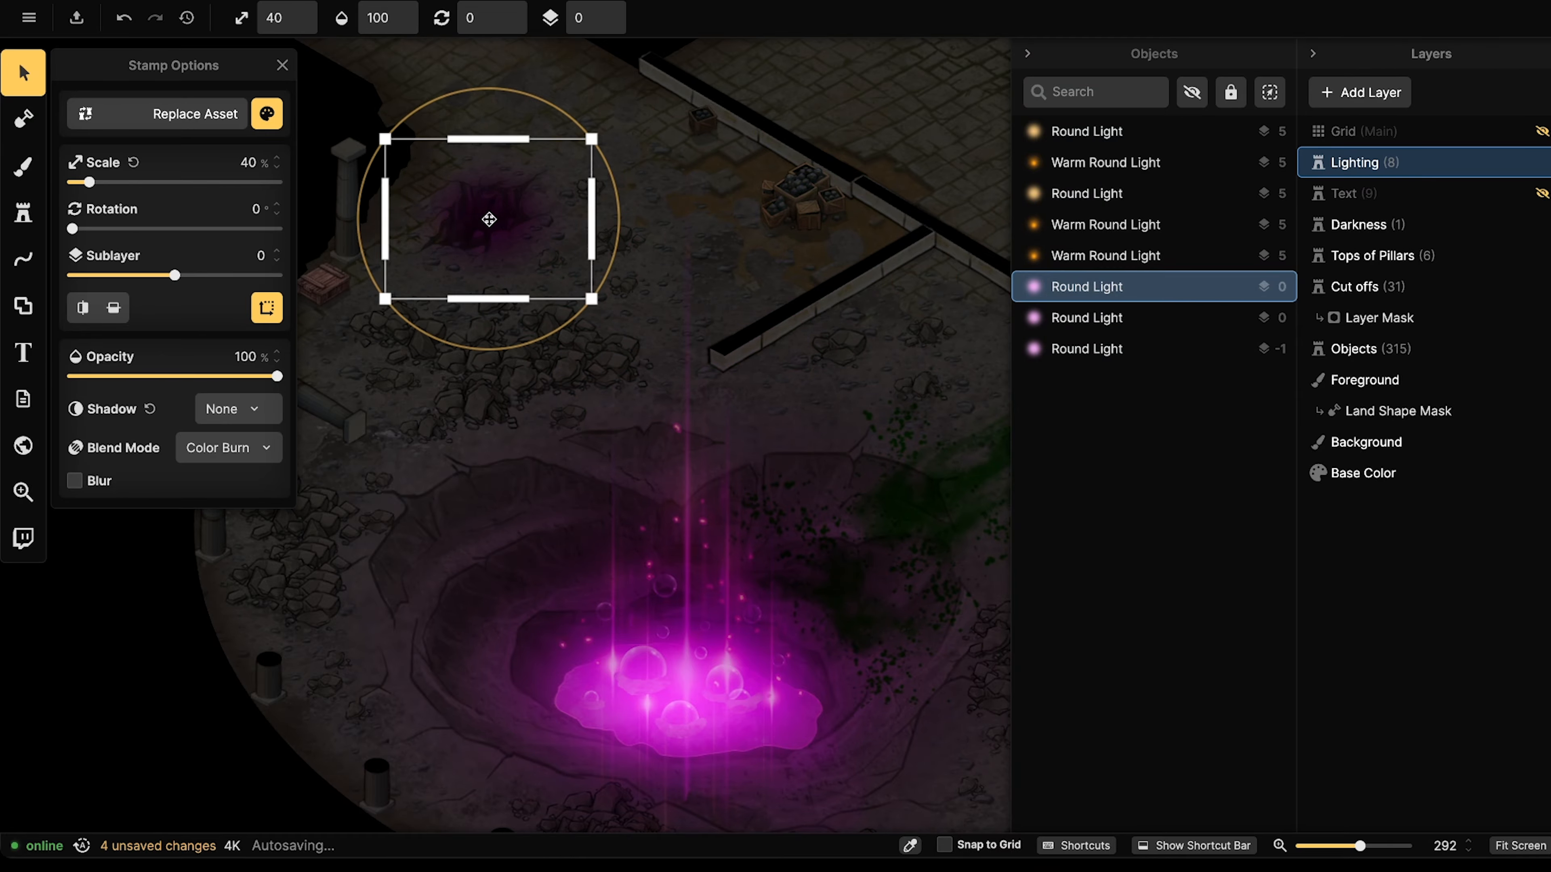
Reduce the scale of the Round Light over the chasm beside the standing column to 30%.
scroll(488, 214, "up", 4)
scroll(485, 206, "up", 2, "shift")
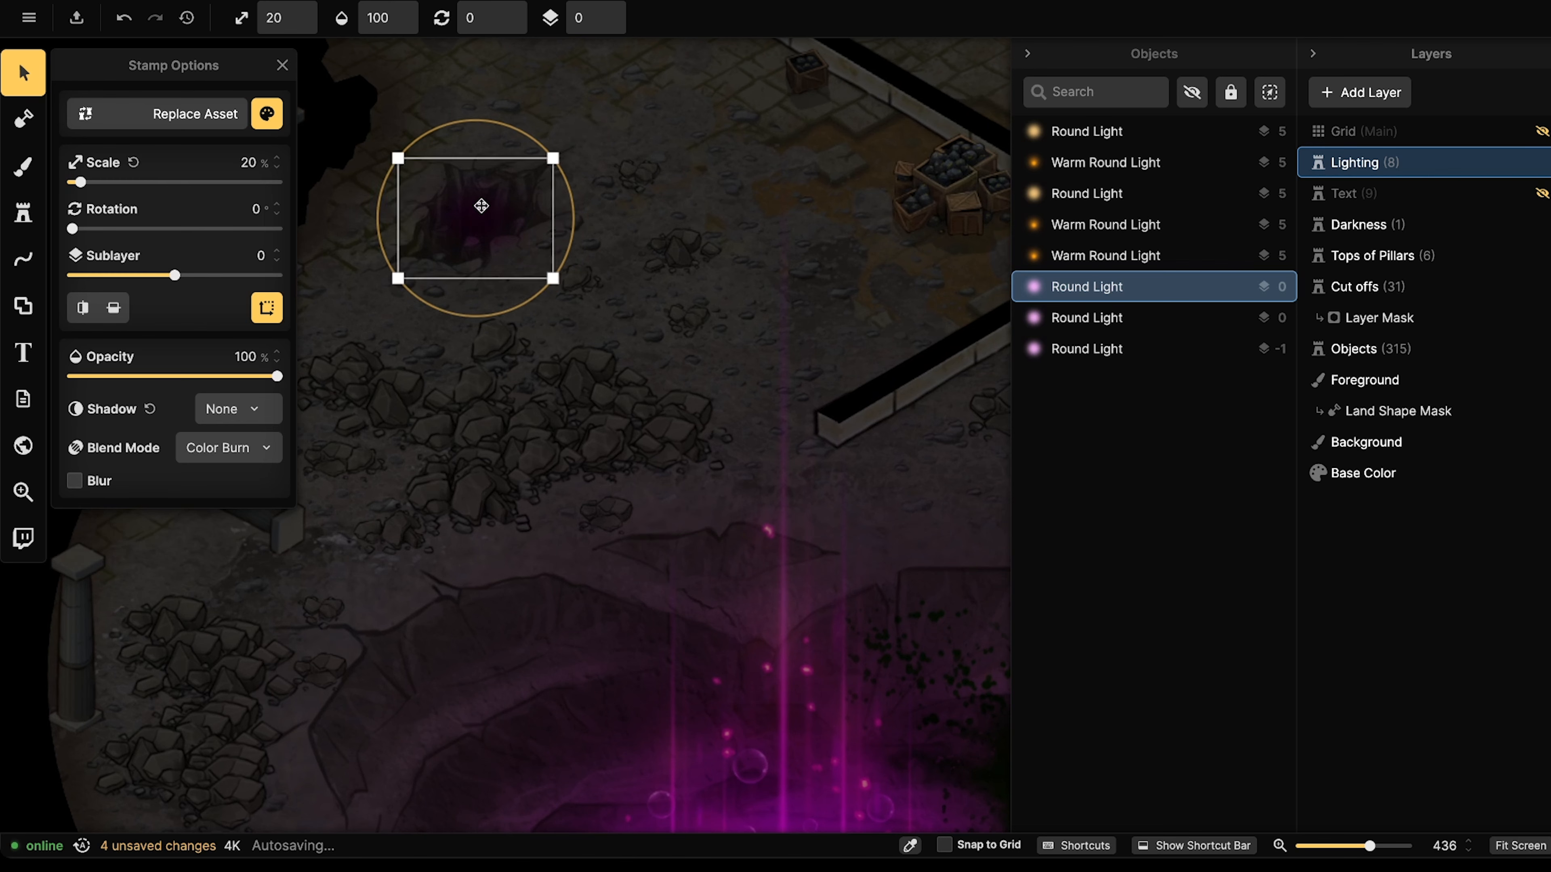
scroll(483, 244, "down", 4)
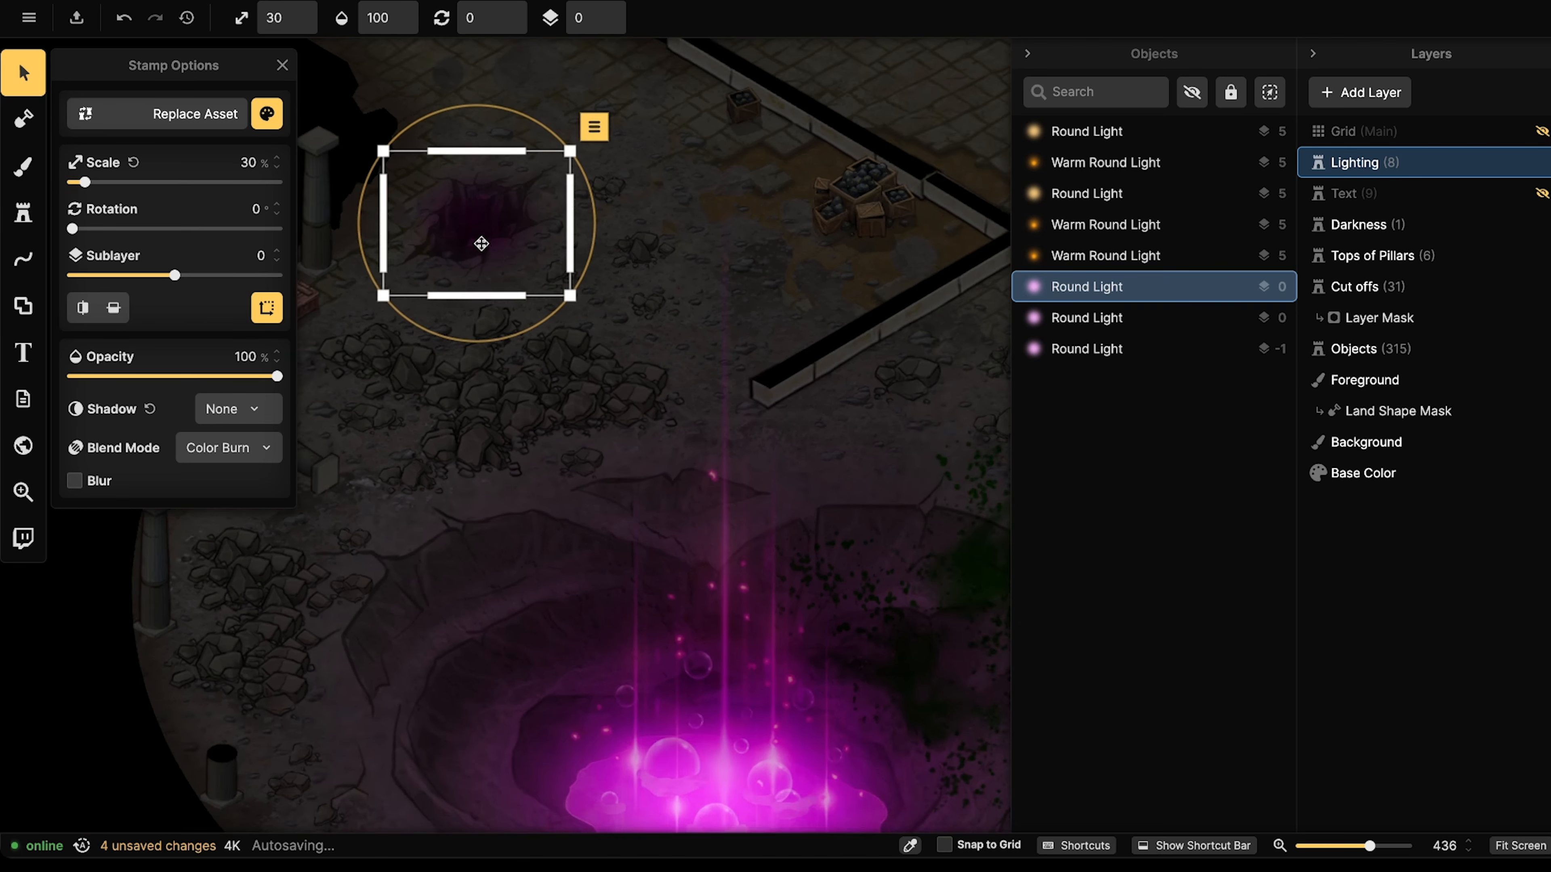
Paste a 30% copy of the Color Burn Round Light and center it over the chasm near the crates southeast of the crater.
middle_click_drag(682, 360, 529, 209)
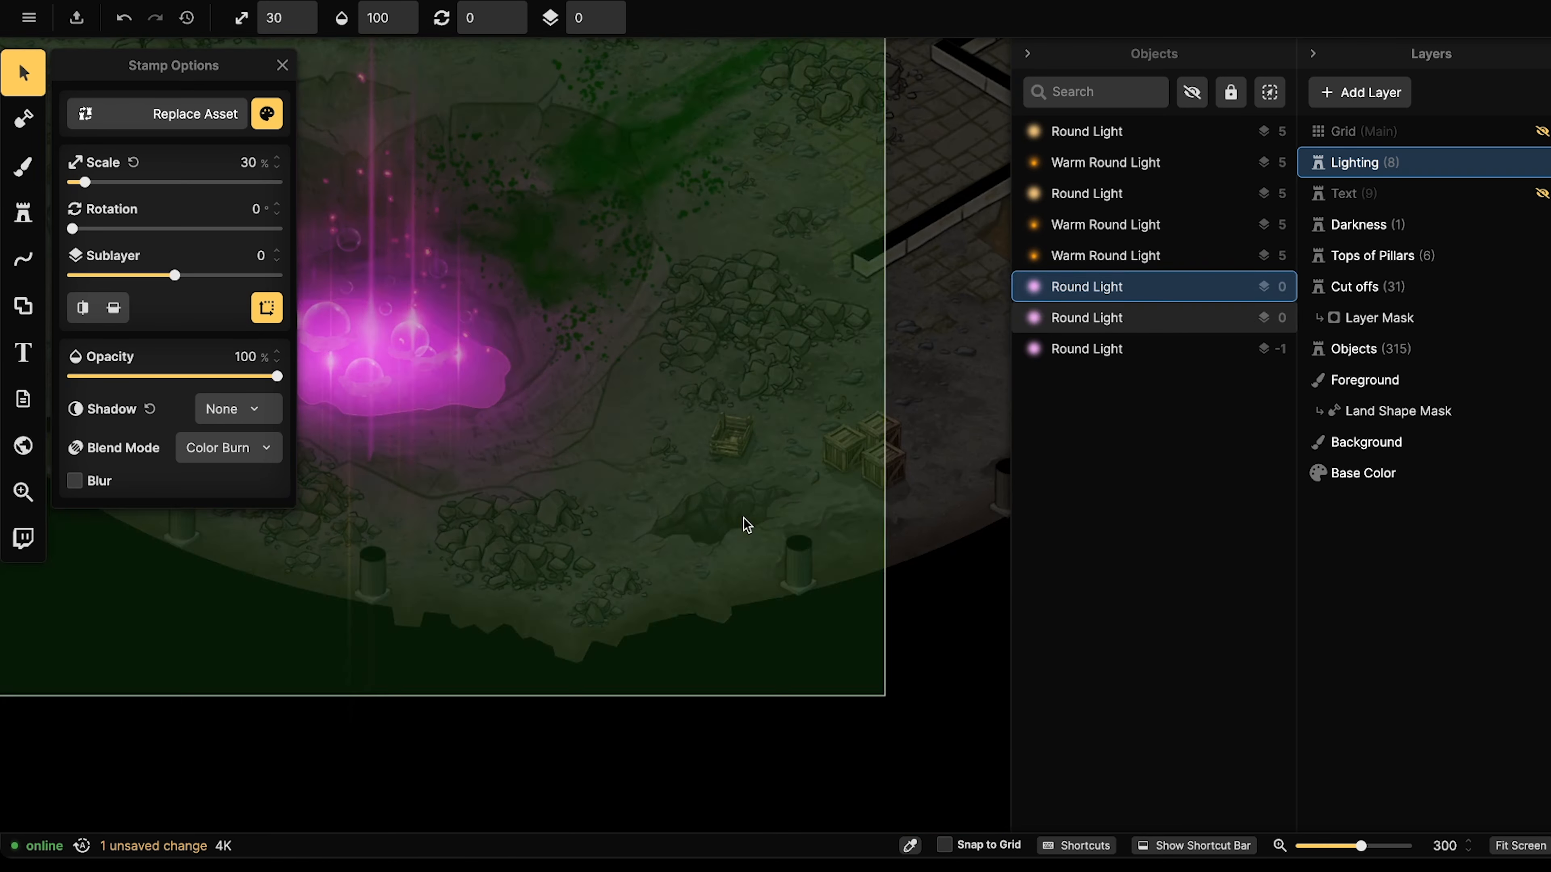
key("super+v")
left_click_drag(742, 520, 717, 517)
left_click(815, 422)
scroll(469, 409, "down", 1)
scroll(468, 409, "down", 4)
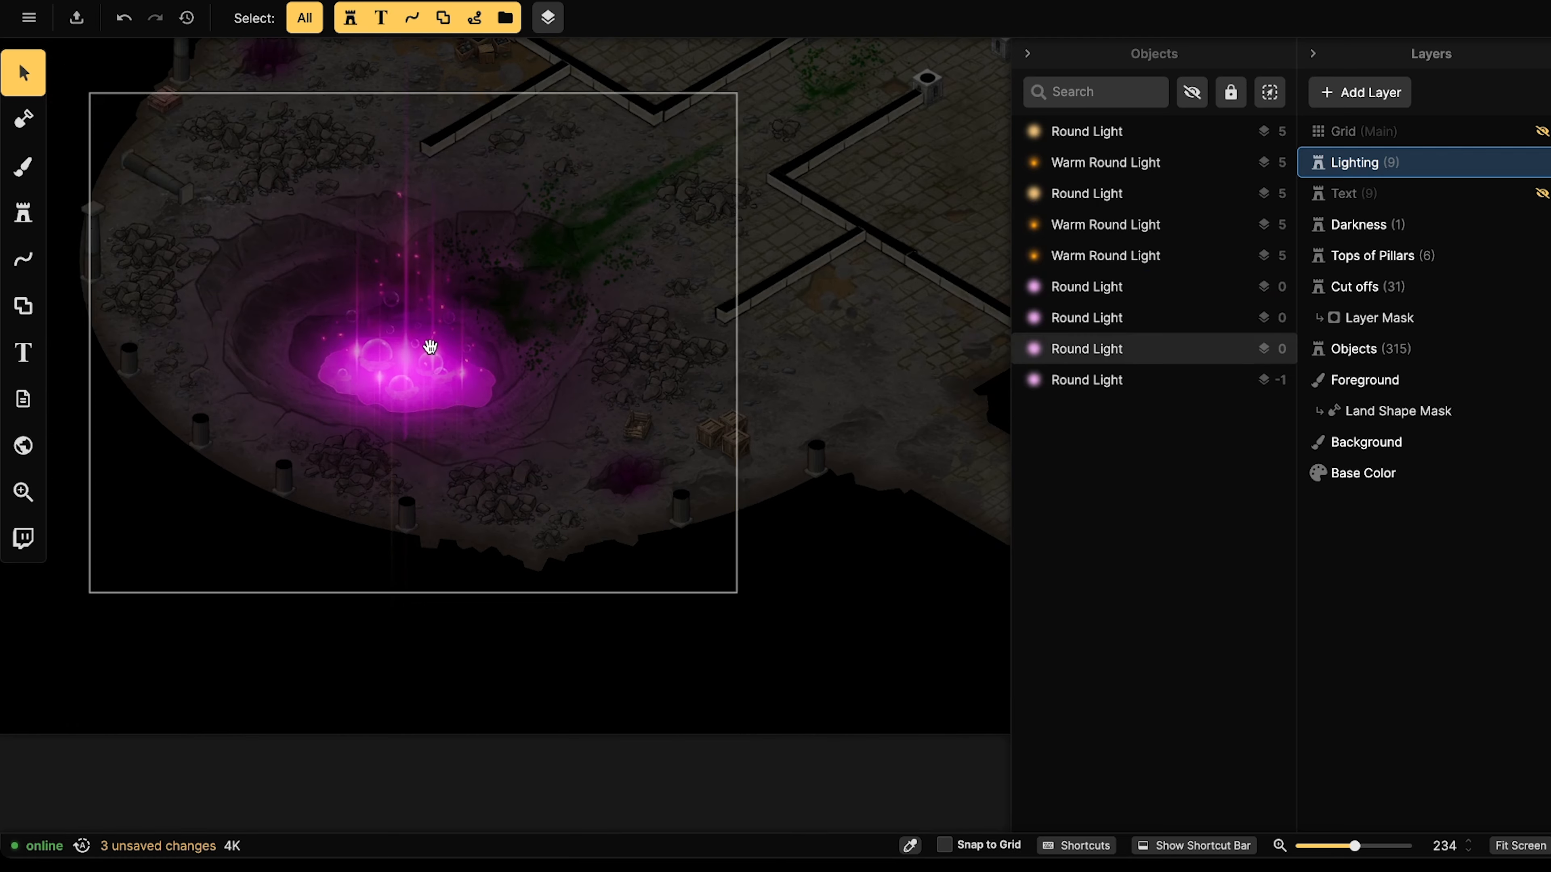
Scale the Round Light over the chasm beside the standing column to 20% and rotate it to 347.5°.
middle_click_drag(430, 346, 419, 415)
middle_click_drag(745, 438, 561, 502)
middle_click_drag(494, 419, 598, 495)
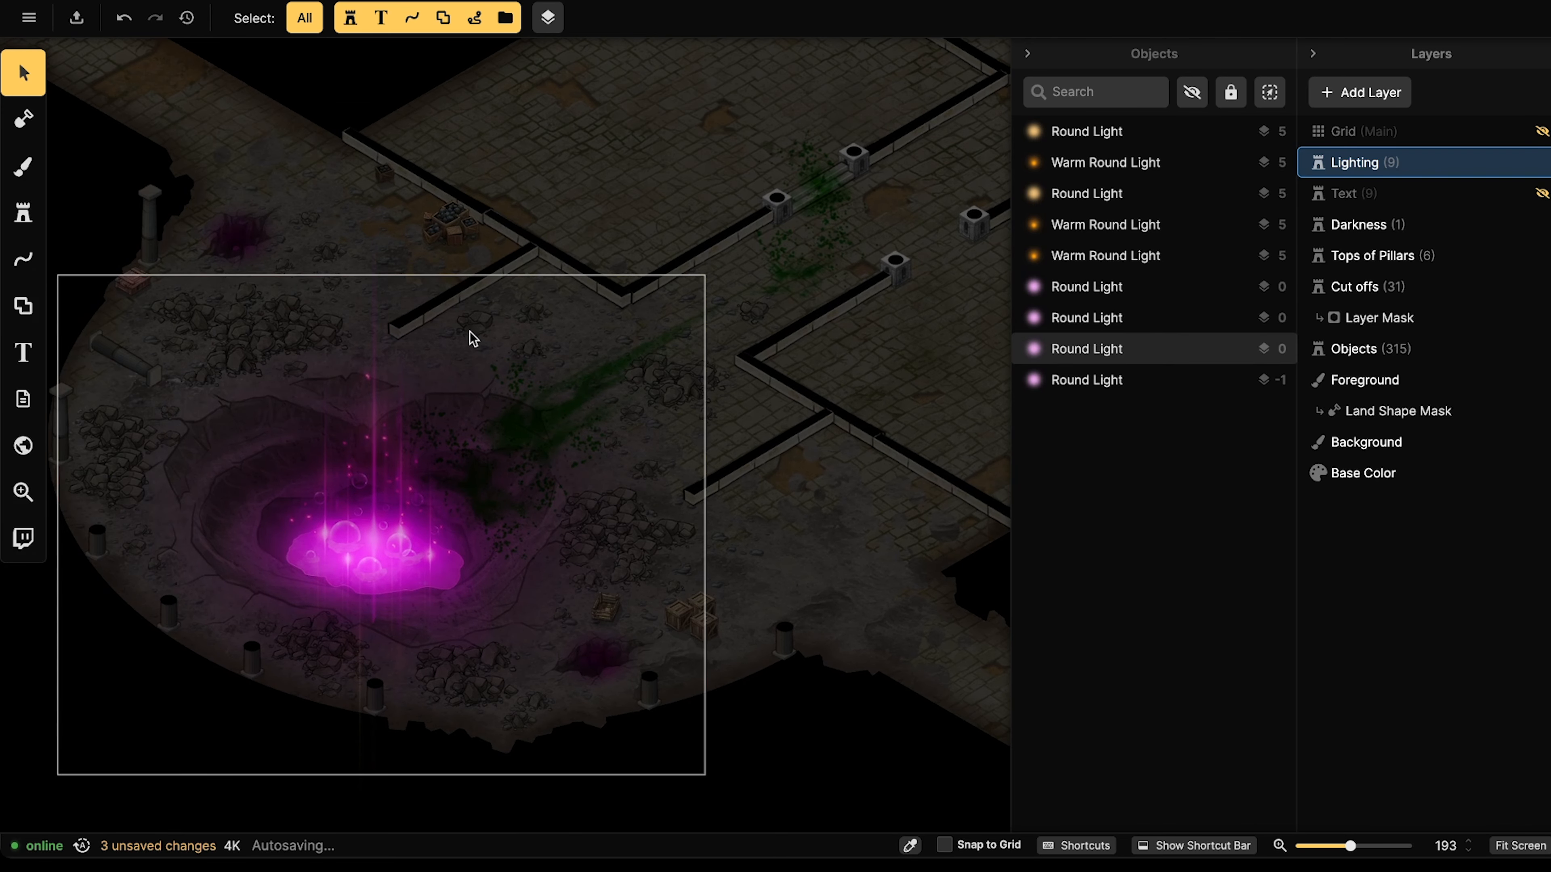
middle_click_drag(471, 325, 485, 335)
middle_click_drag(573, 275, 585, 241)
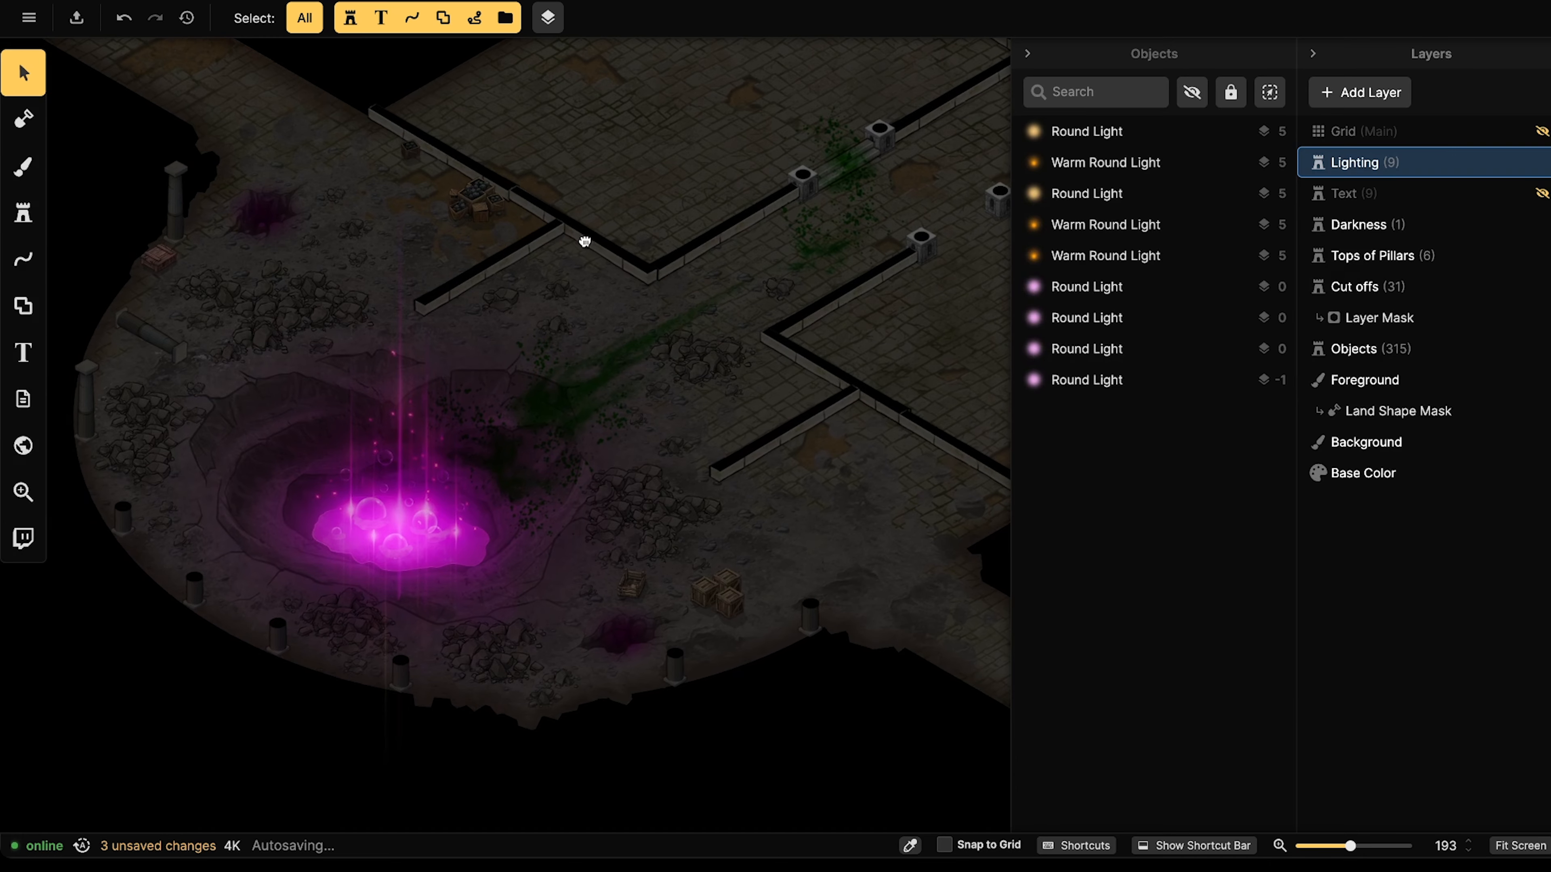
scroll(433, 235, "down", 2)
left_click(242, 260)
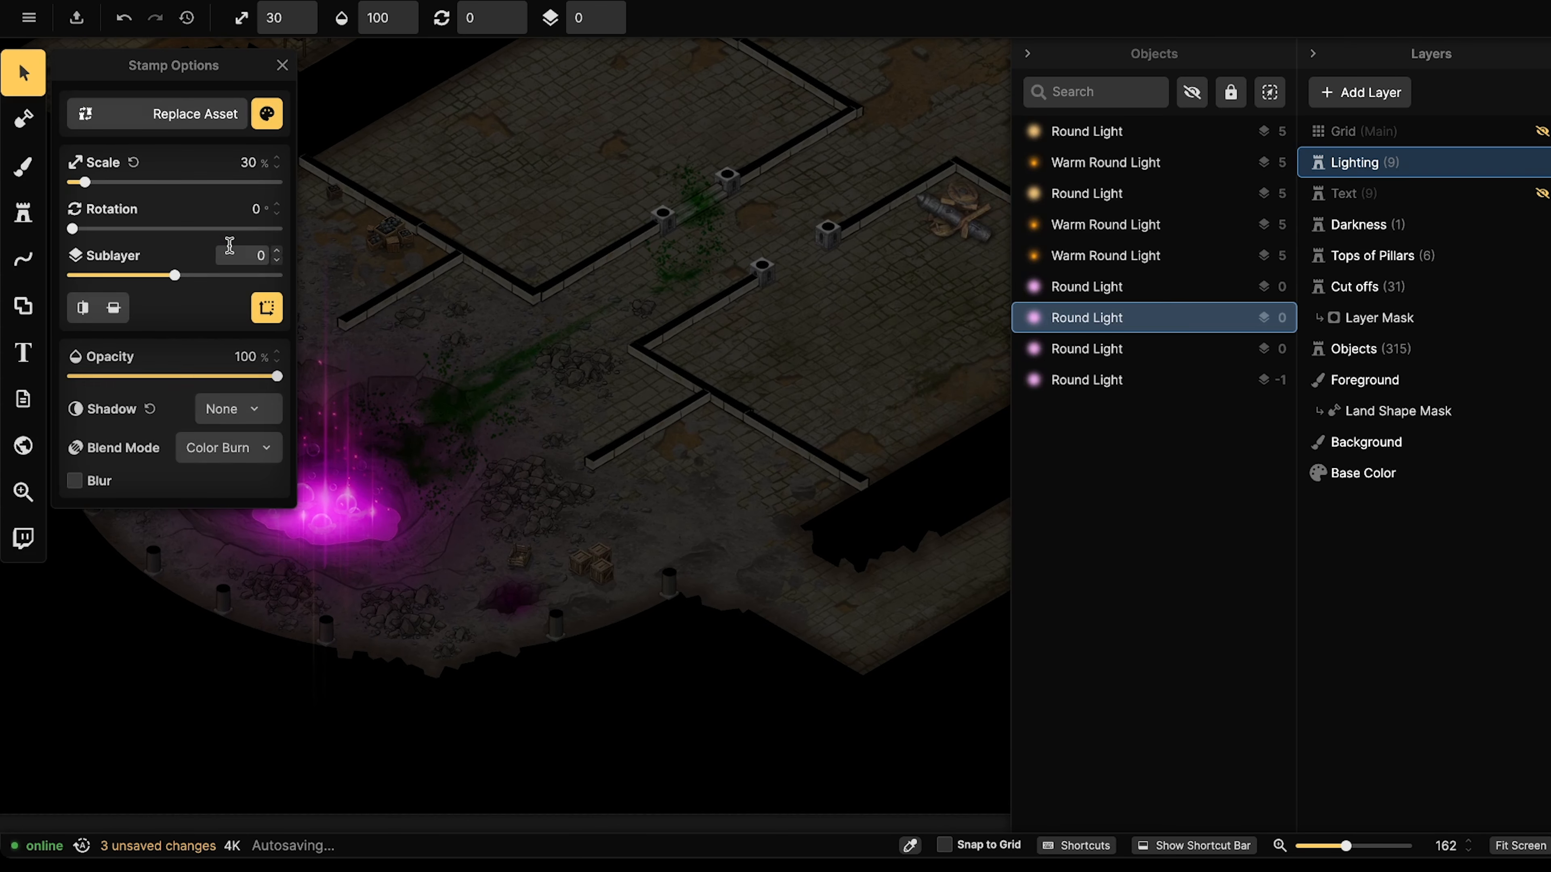
key("Escape")
scroll(586, 360, "up", 5)
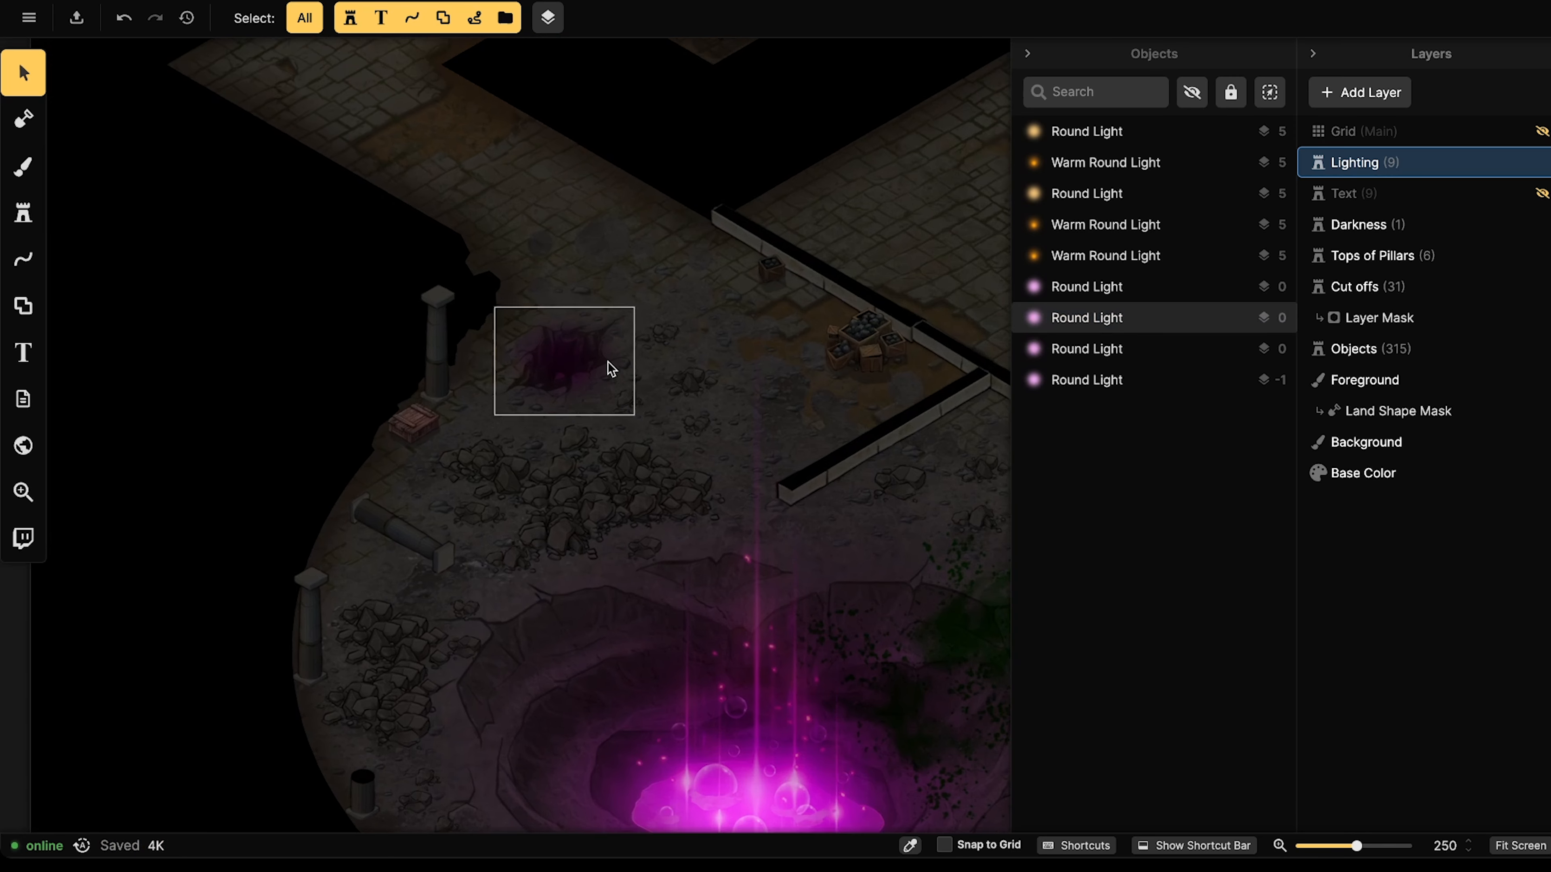
left_click(608, 363)
scroll(579, 367, "up", 3)
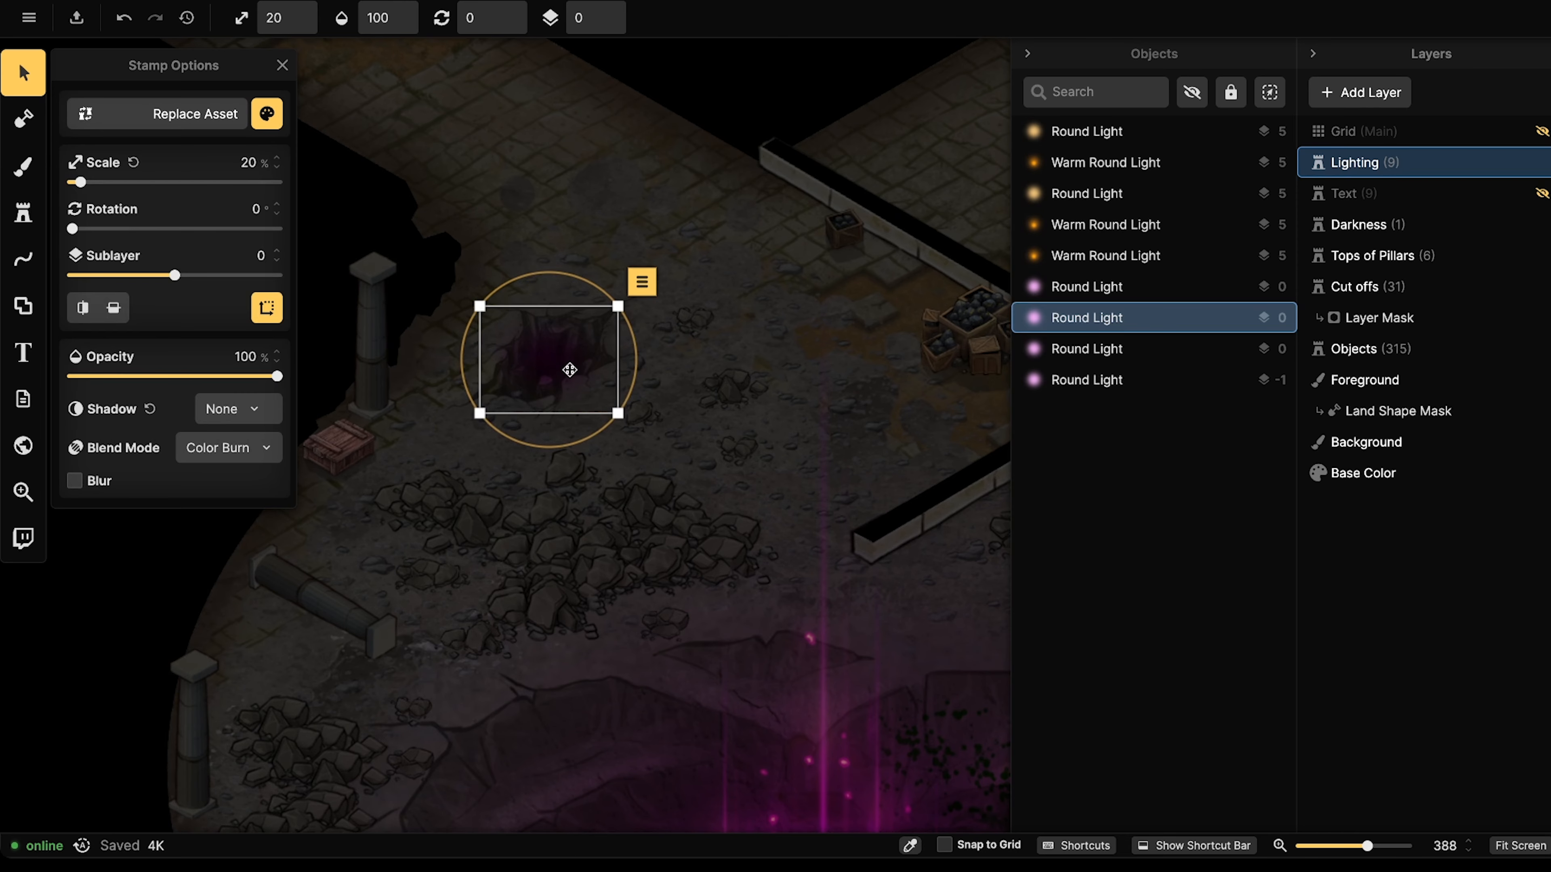
left_click_drag(565, 439, 577, 434)
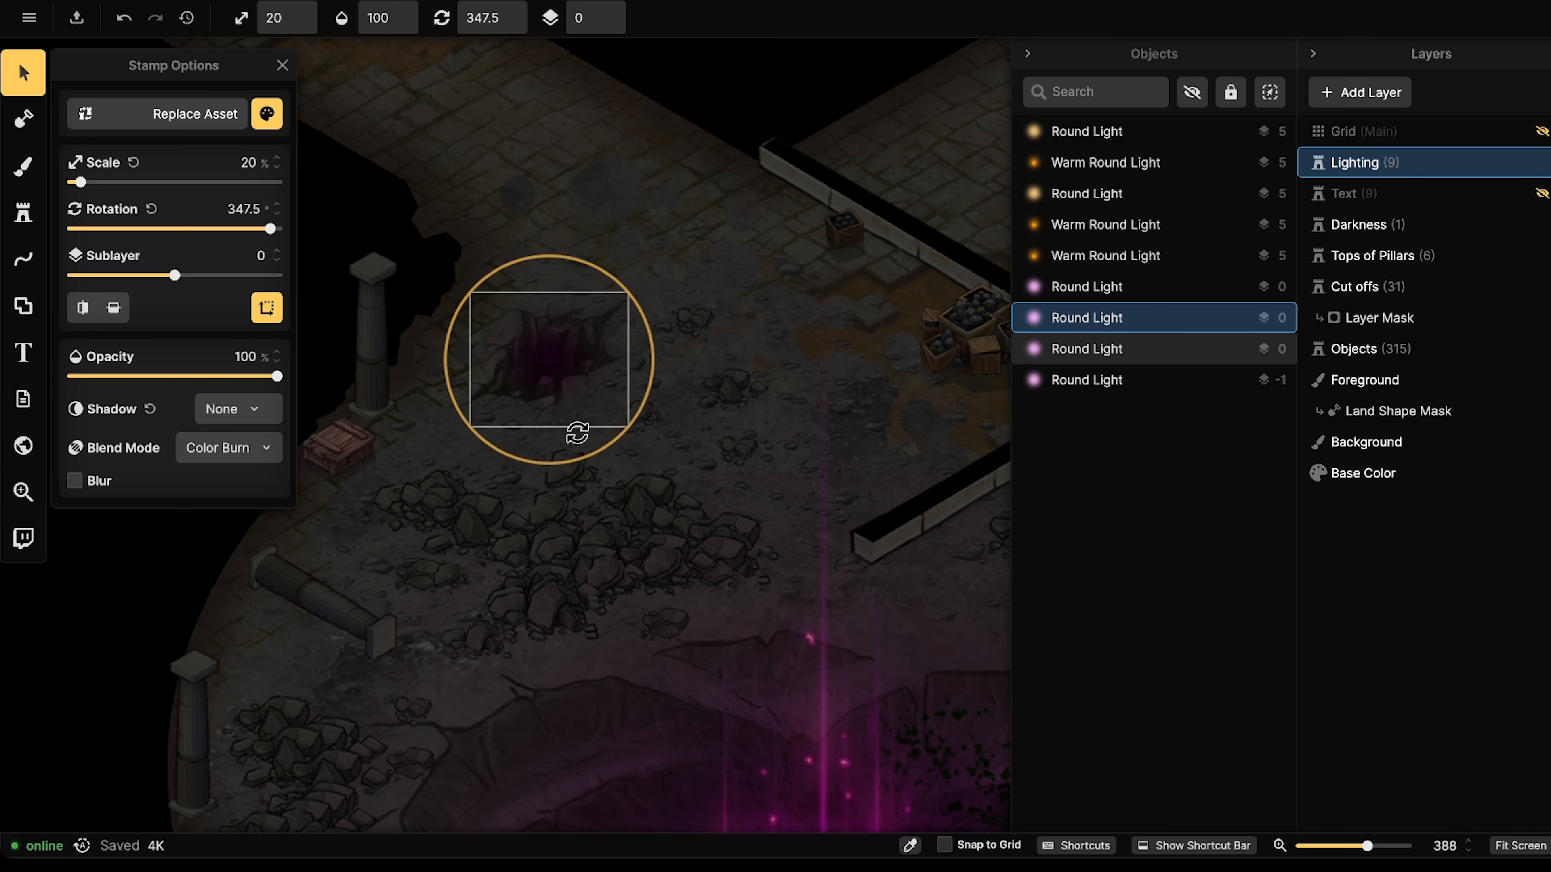
key("Escape")
Scale the Round Light over the chasm near the crates to 20% and rotate it to 351.5°.
scroll(542, 344, "down", 1)
middle_click_drag(990, 629, 593, 129)
left_click(777, 595)
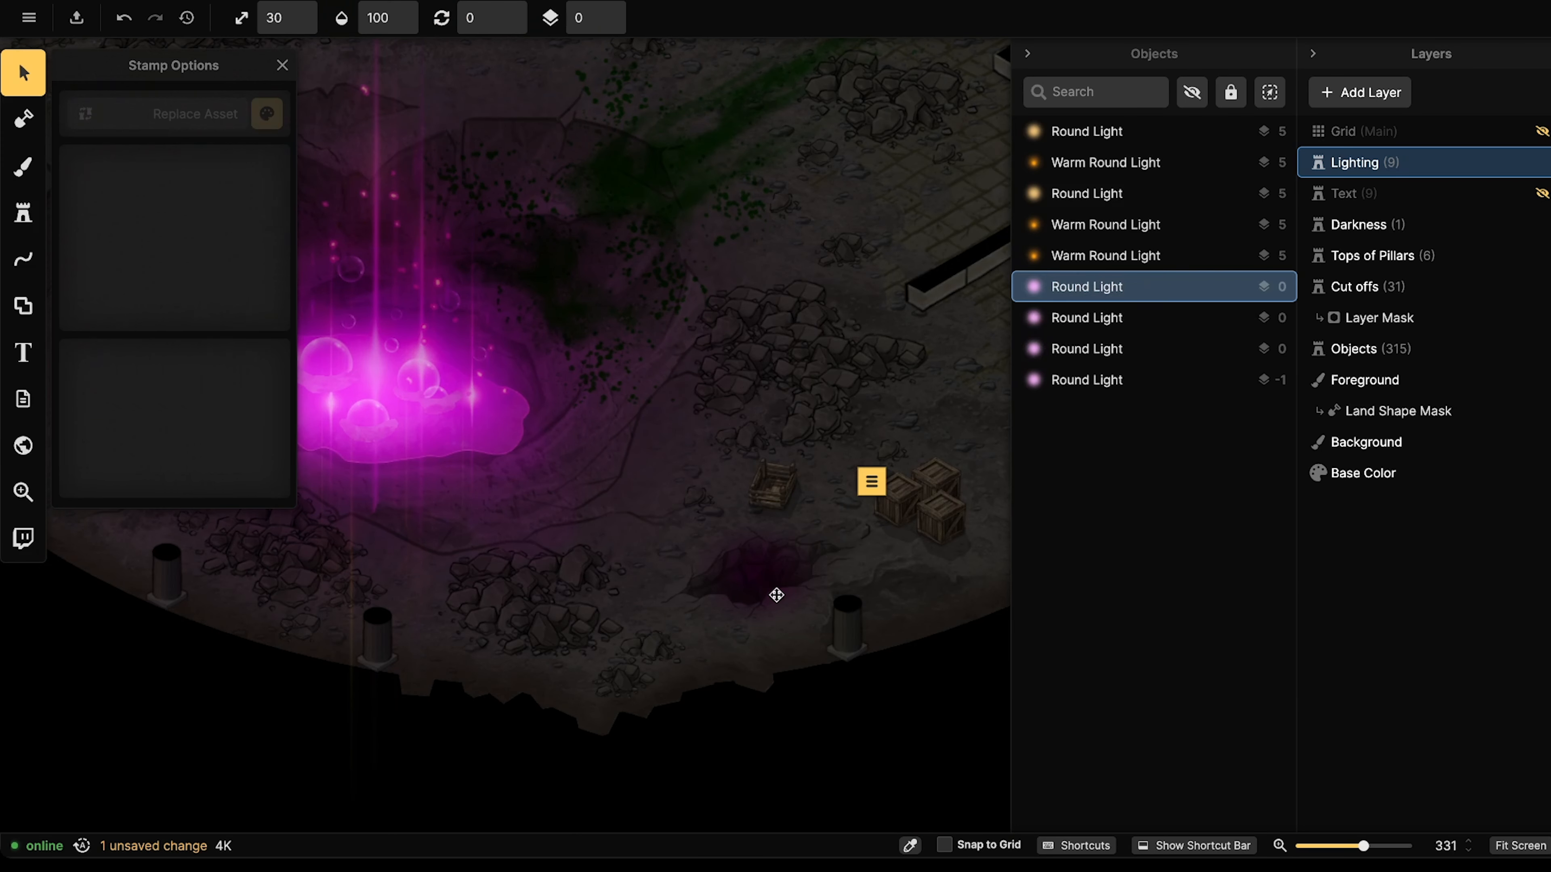
scroll(768, 585, "up", 3)
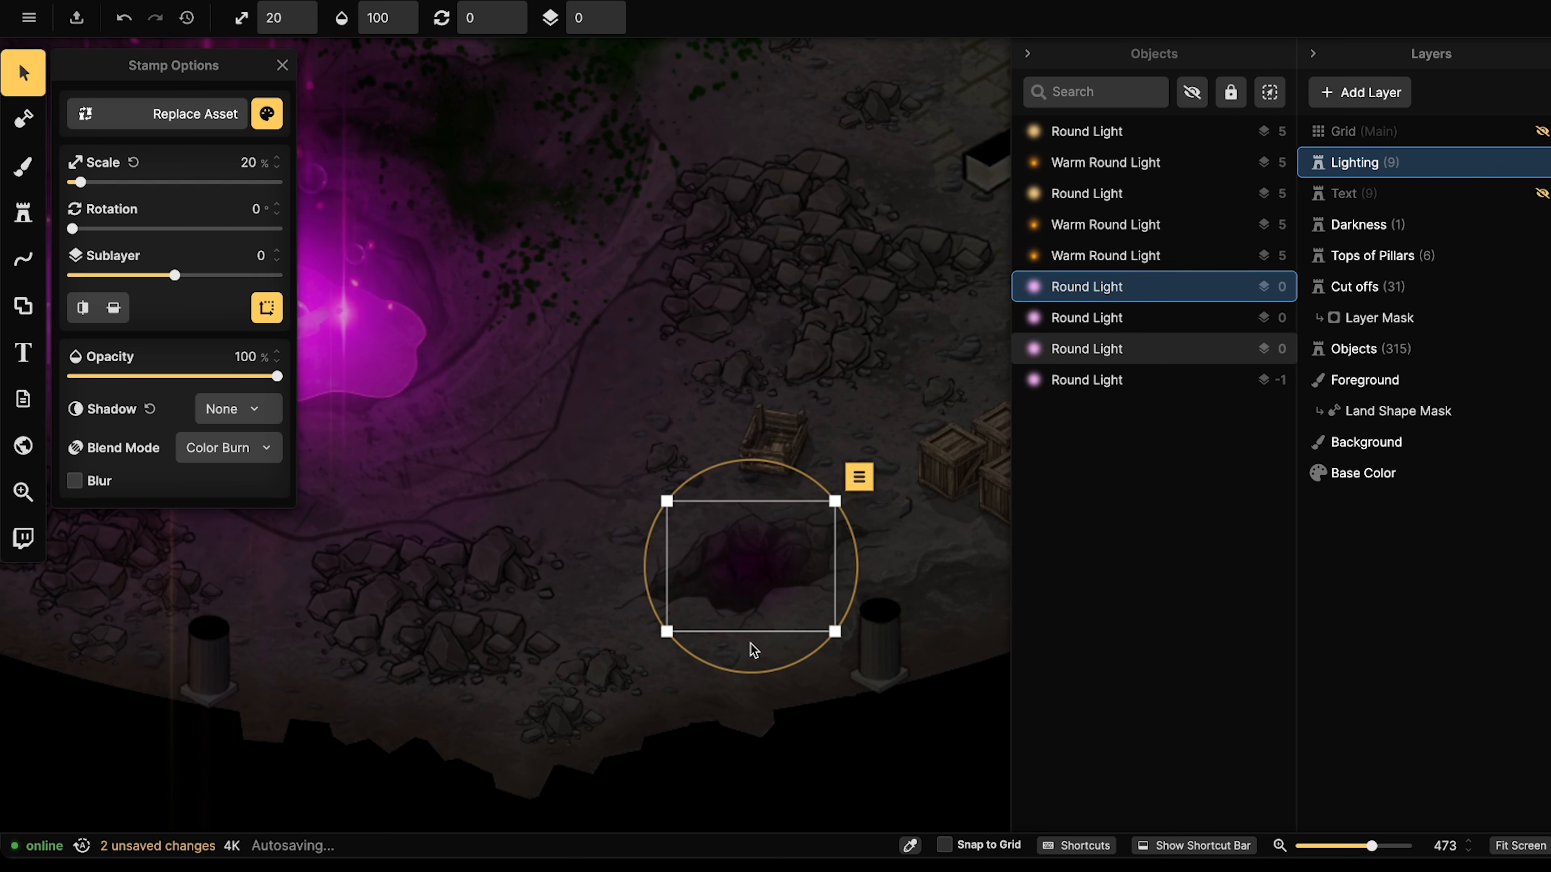
left_click_drag(754, 650, 755, 658)
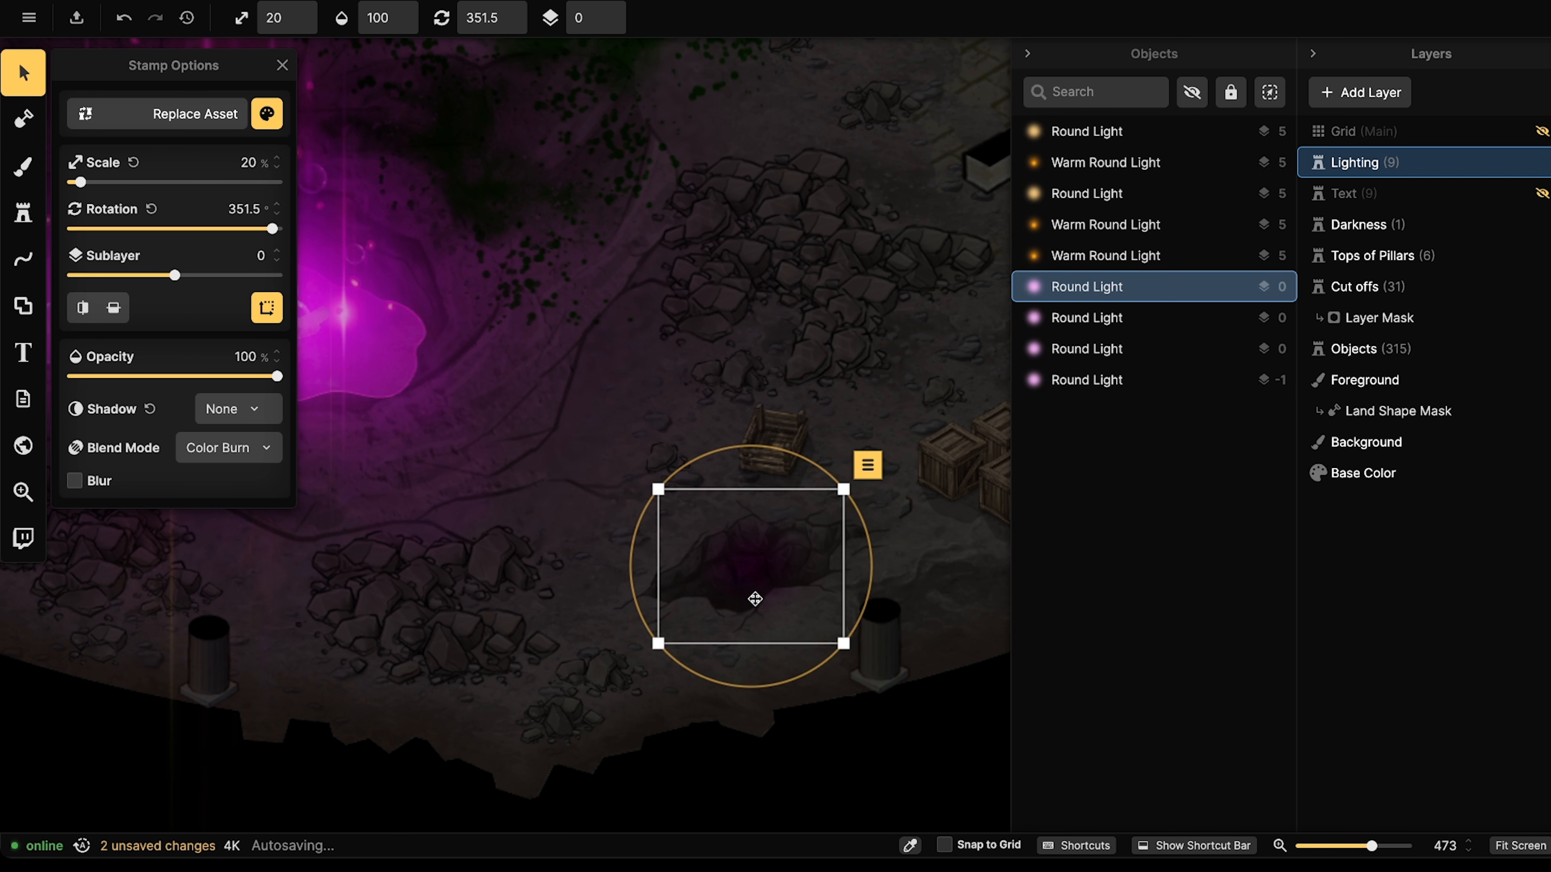
key("Escape")
Make the Cut offs layer active to work on the crater's flares and sparks.
scroll(581, 429, "down", 4)
scroll(593, 504, "down", 4)
middle_click_drag(522, 394, 606, 469)
left_click(547, 450)
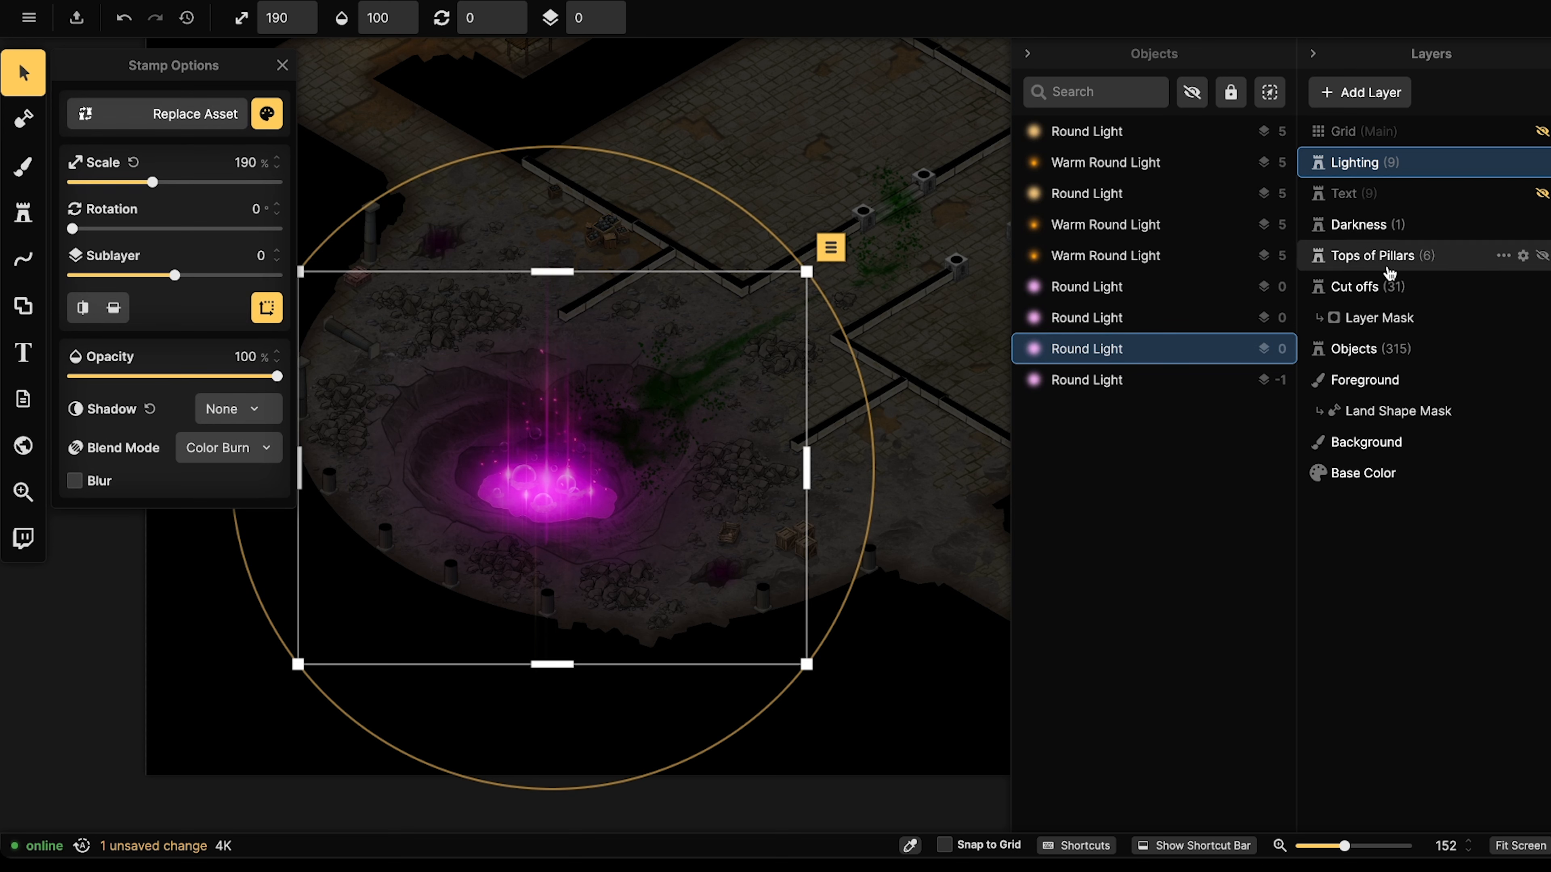
left_click(1383, 255)
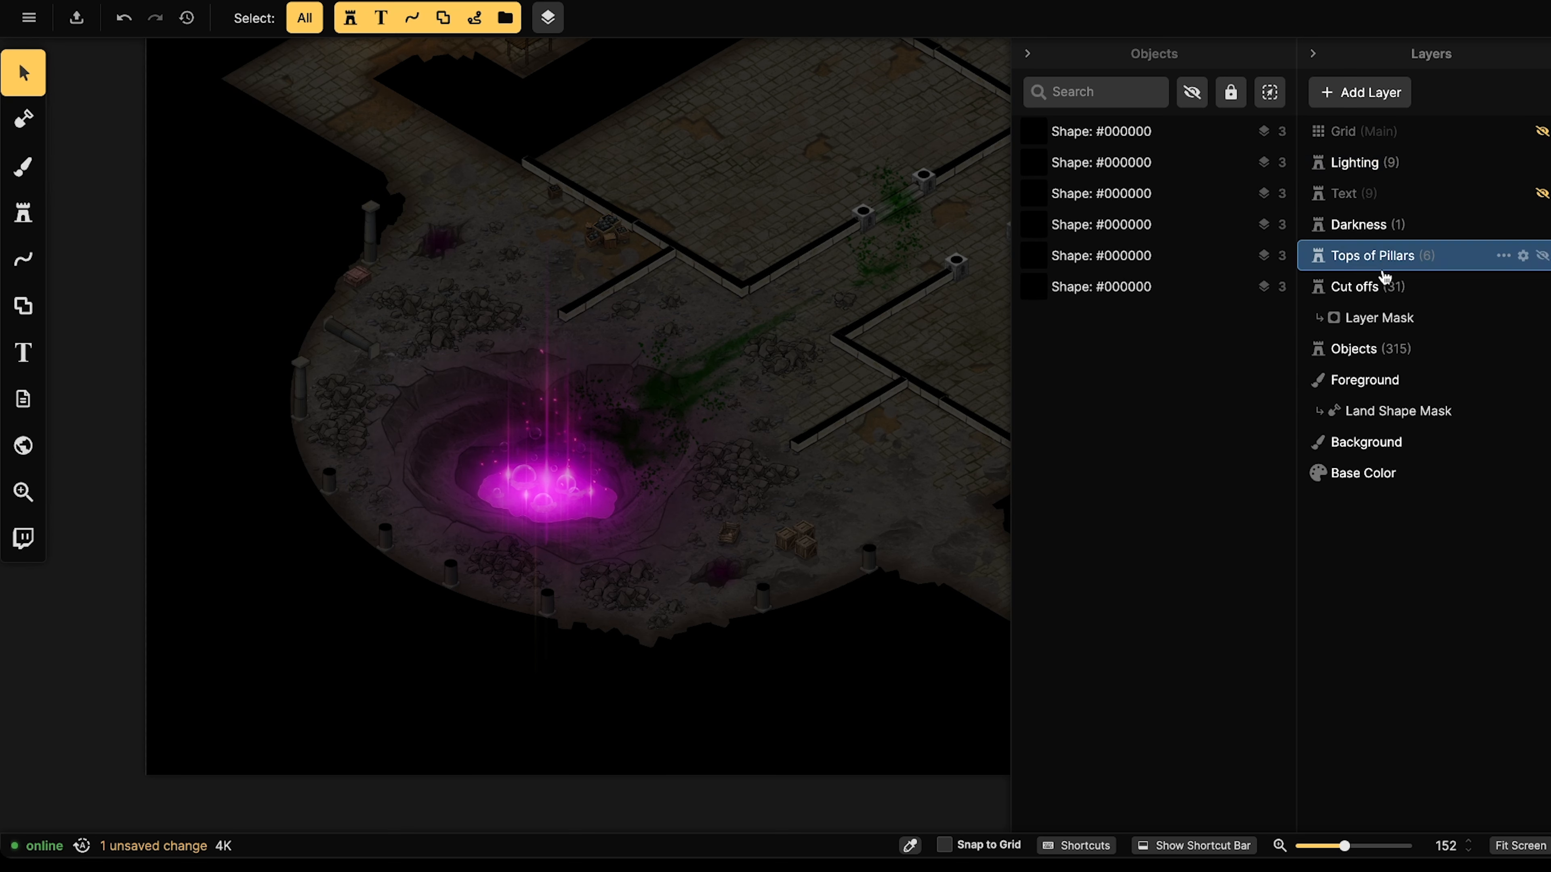
left_click(1365, 287)
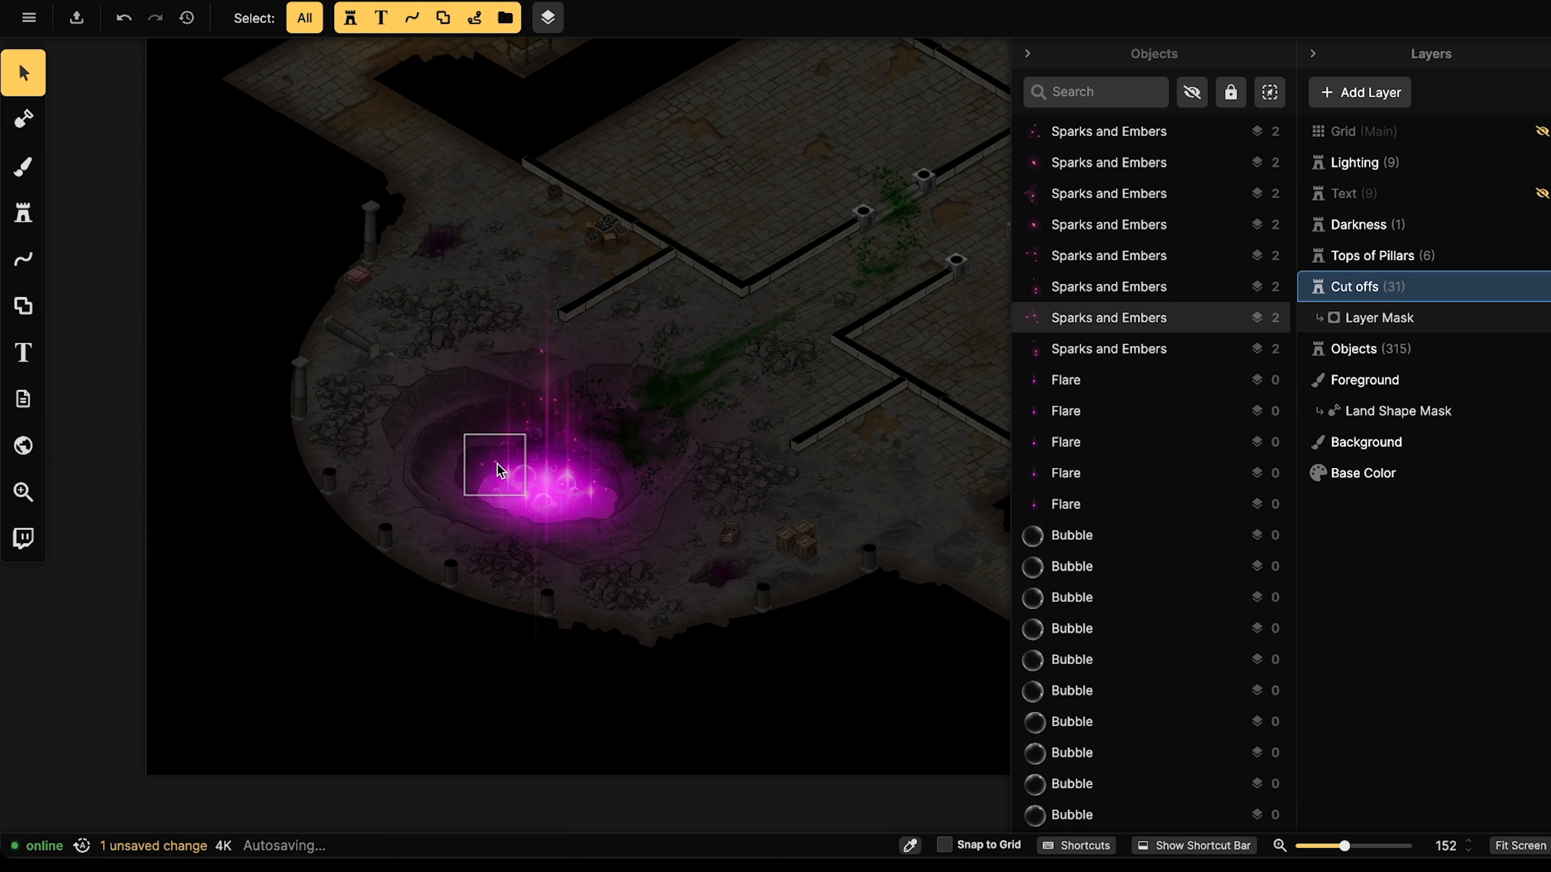
left_click(503, 448)
key("ctrl+c")
key("ctrl+v")
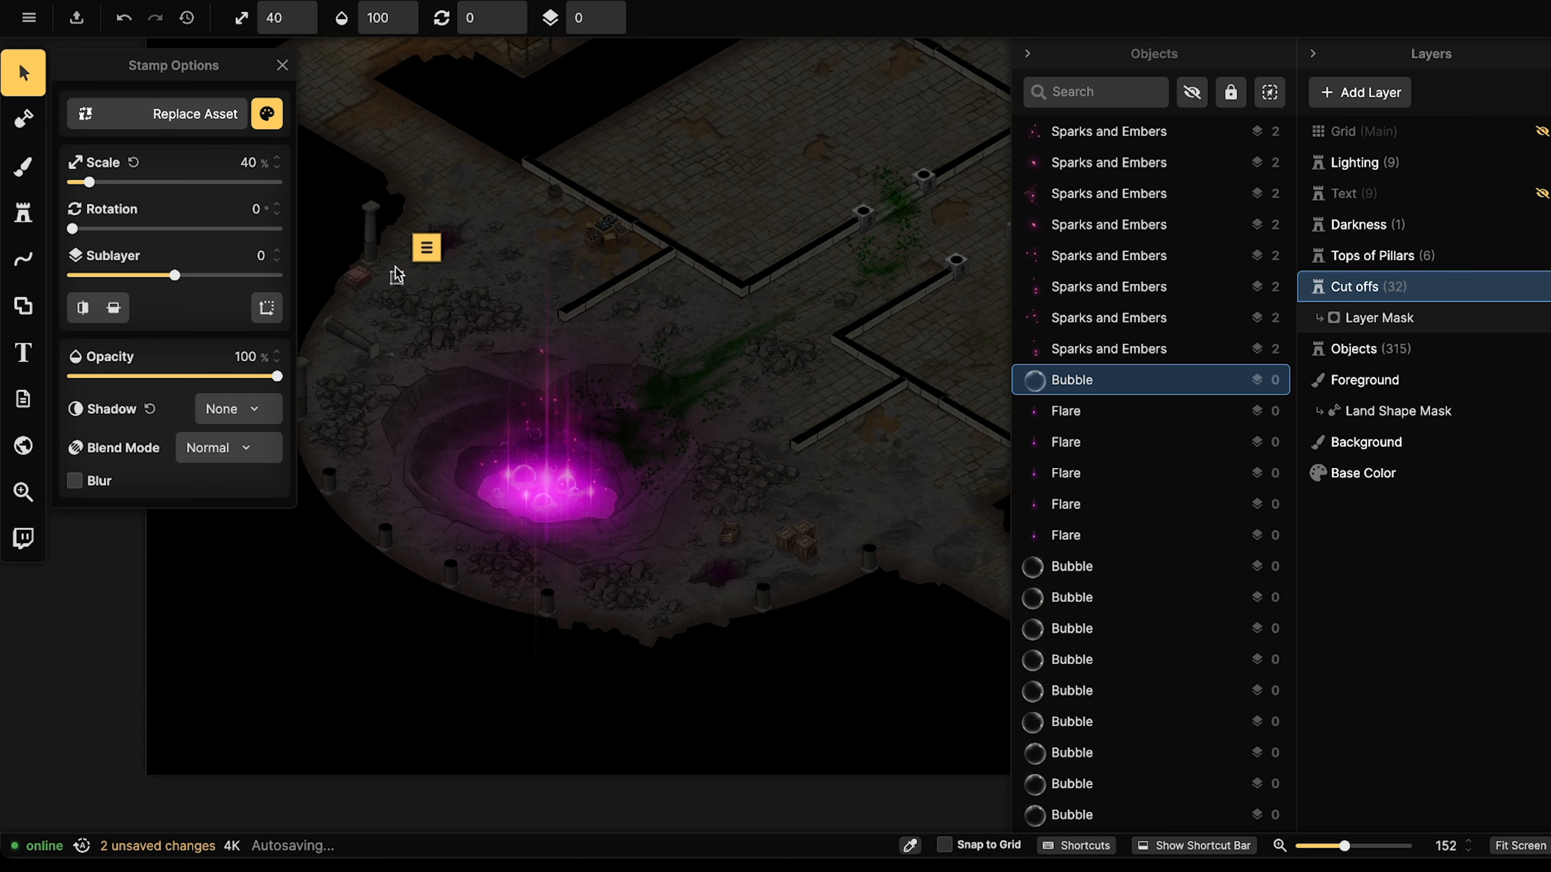
scroll(446, 354, "up", 3)
key("Delete")
Duplicate one of the crater's 40% Flares rotated 270° and place the copy on the chasm beside the standing column.
left_click(535, 479)
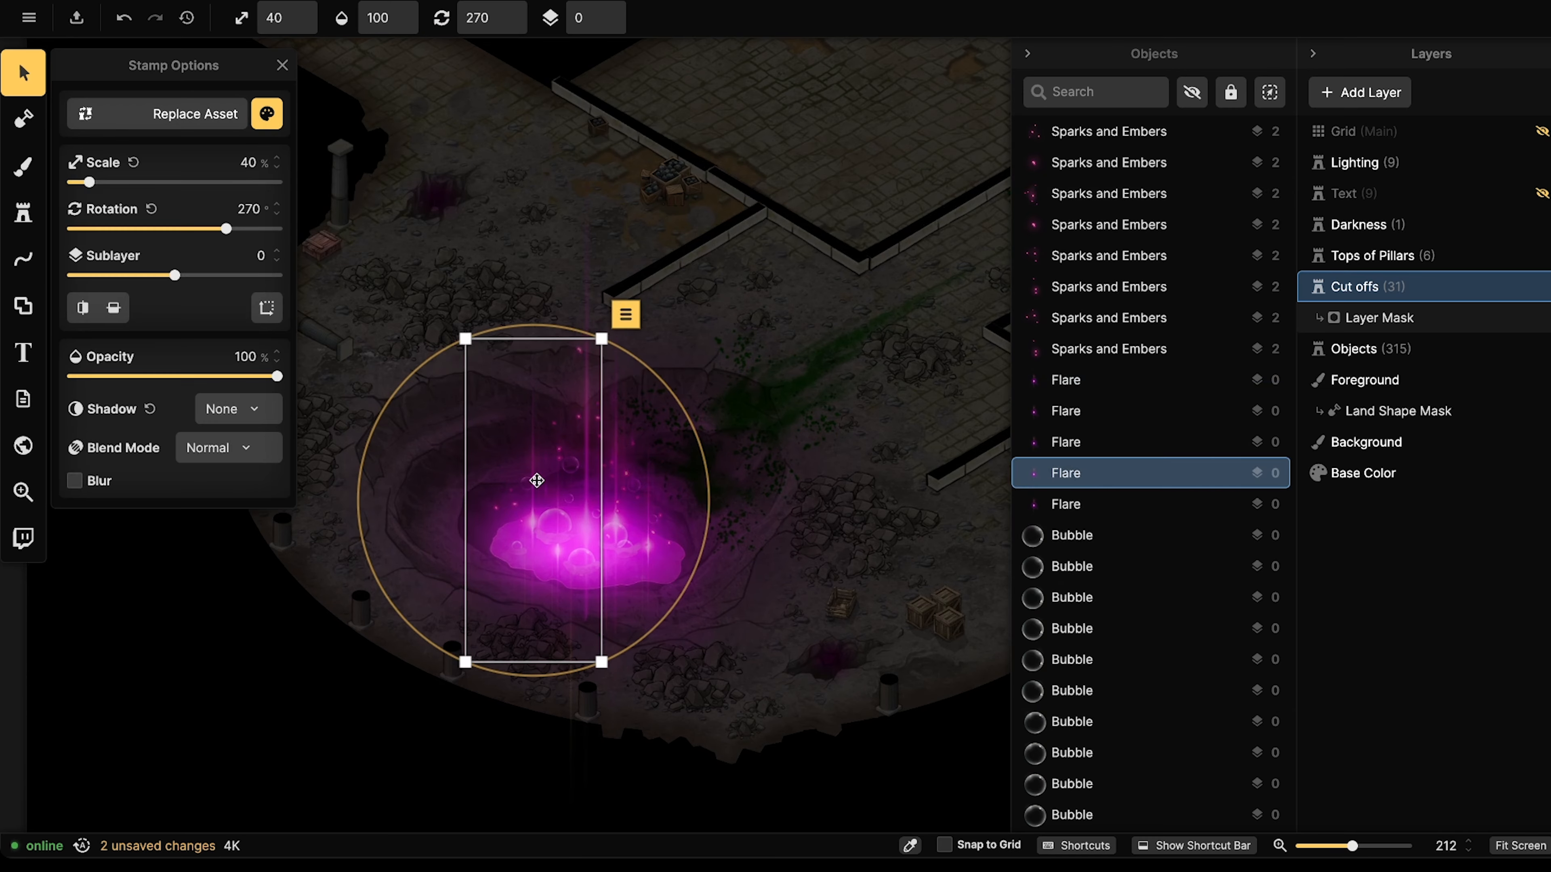
key("ctrl+c")
key("ctrl+v")
left_click_drag(506, 181, 440, 179)
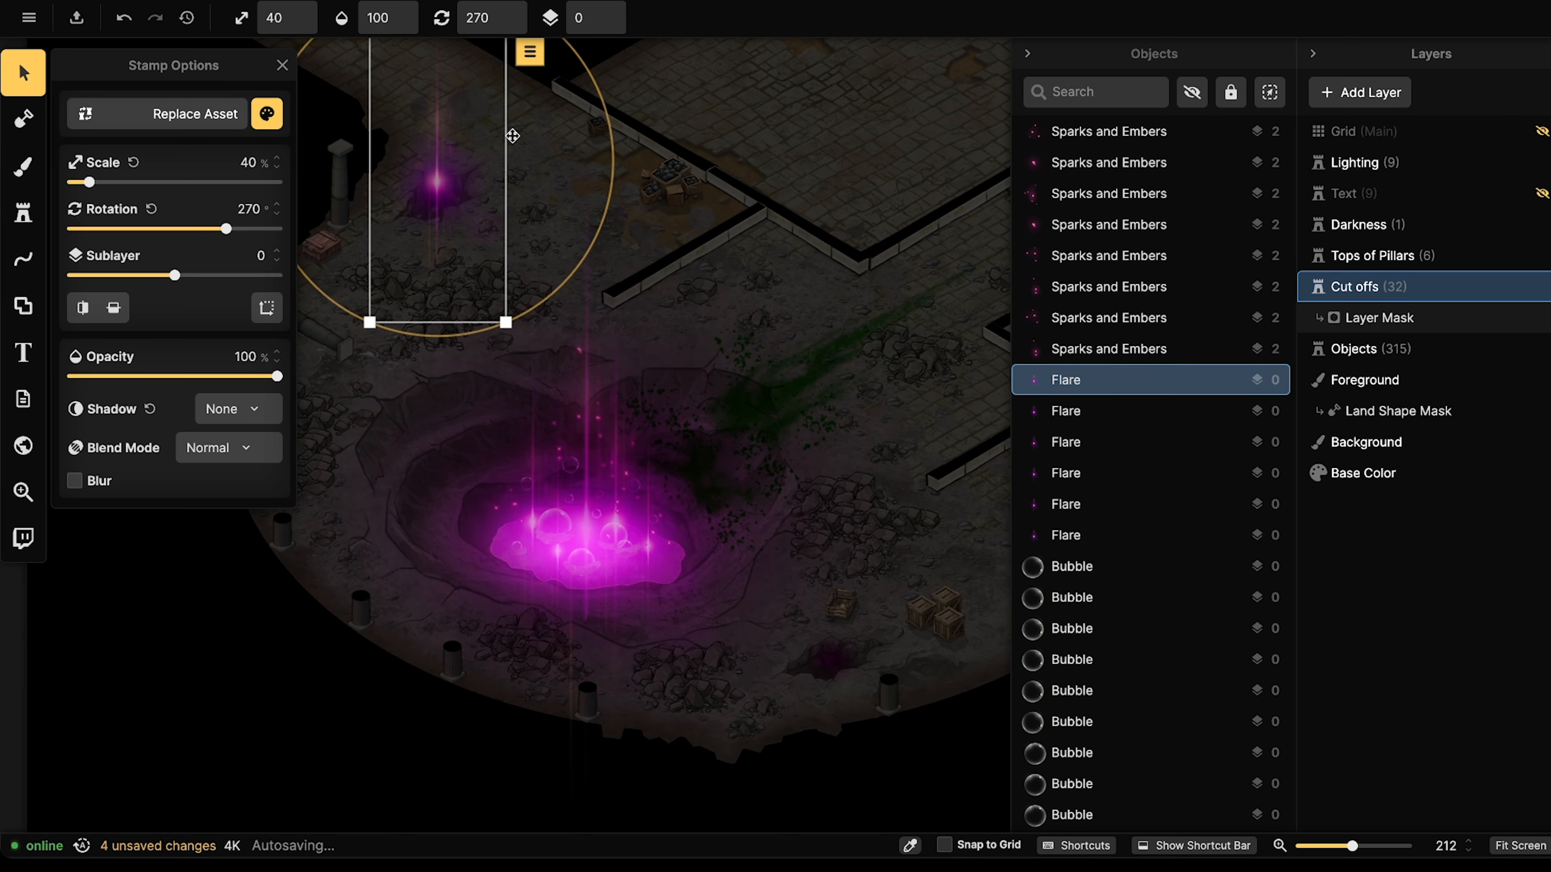
Paste another copy of the Flare, place it on the chasm near the crates, and deselect it.
key("ctrl+v")
left_click_drag(730, 506, 827, 648)
scroll(600, 398, "down", 4)
key("Escape")
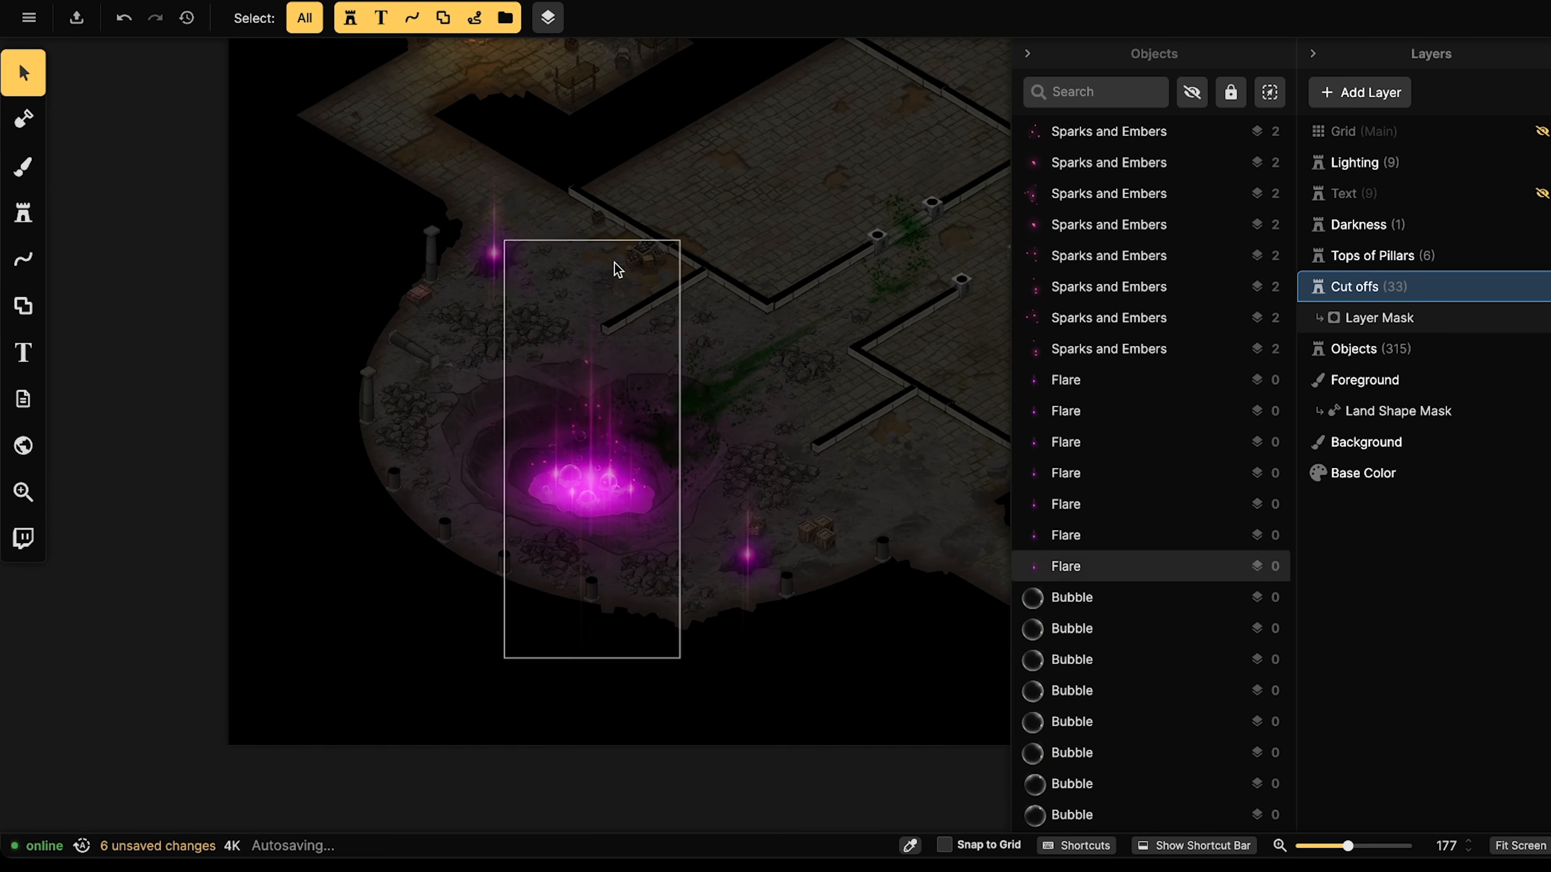
Look over the whole map, checking the lit rooms, the glowing crater area and the parts still undecorated.
left_click_drag(701, 241, 506, 240)
left_click_drag(549, 293, 678, 406)
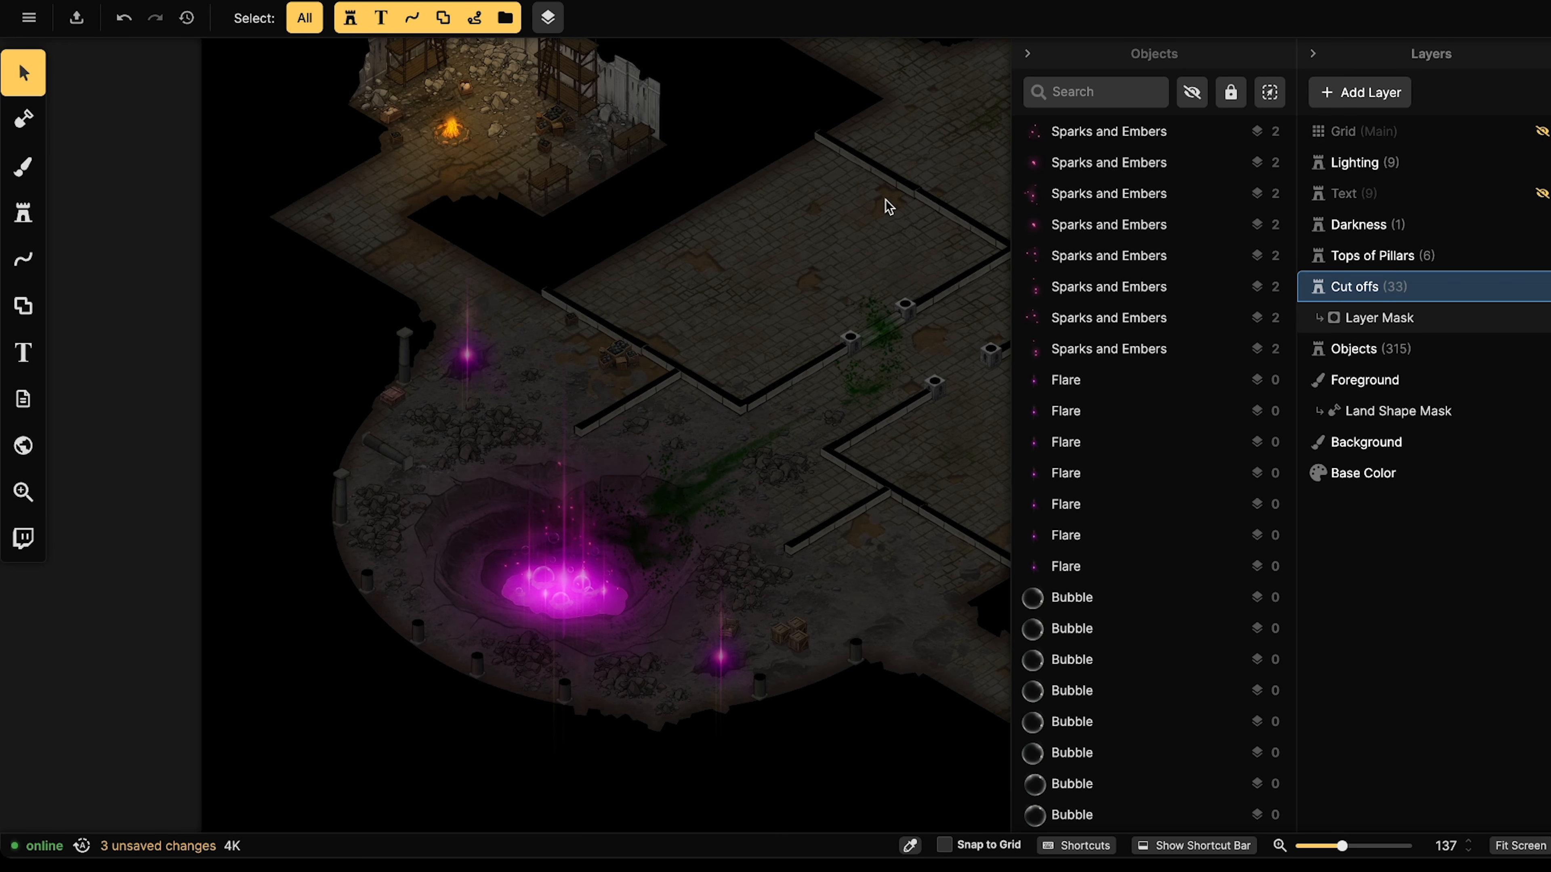
scroll(575, 296, "down", 4)
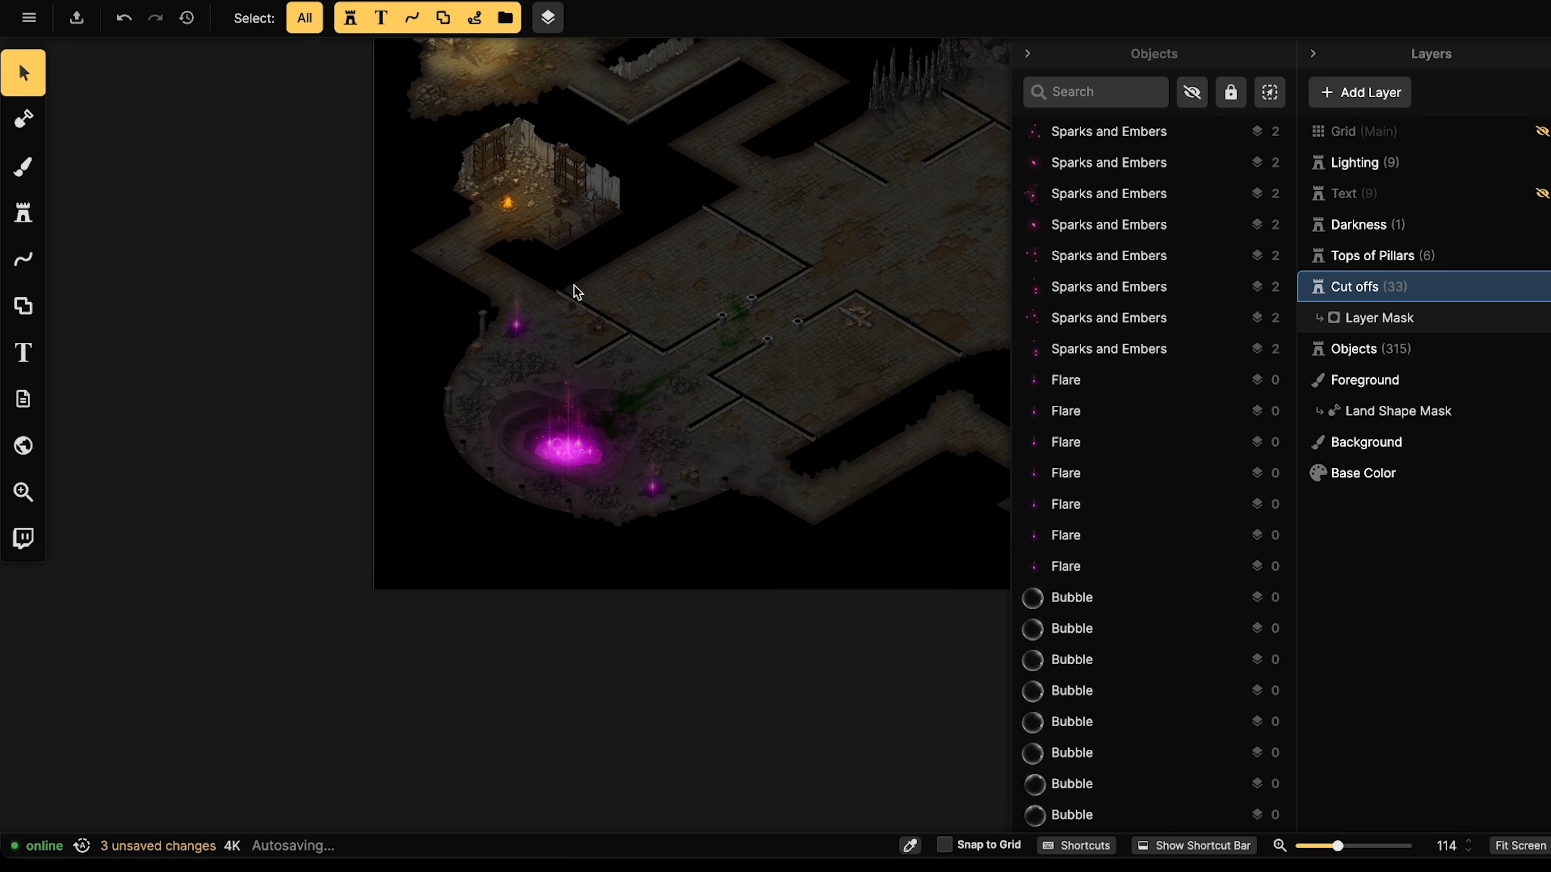
scroll(573, 284, "down", 10)
left_click_drag(512, 413, 546, 426)
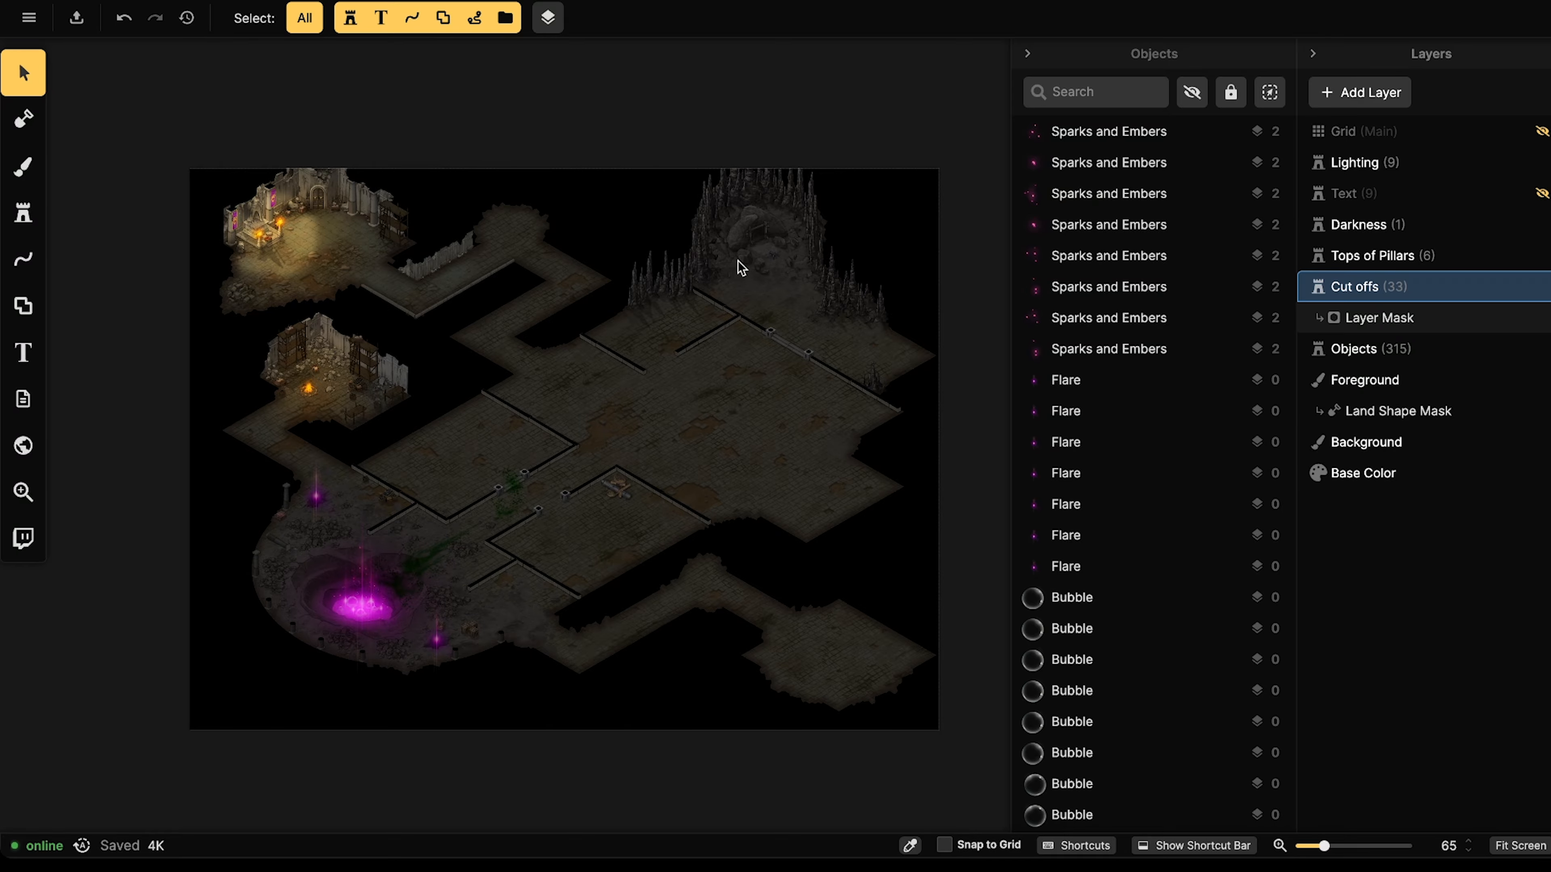
scroll(312, 370, "up", 4)
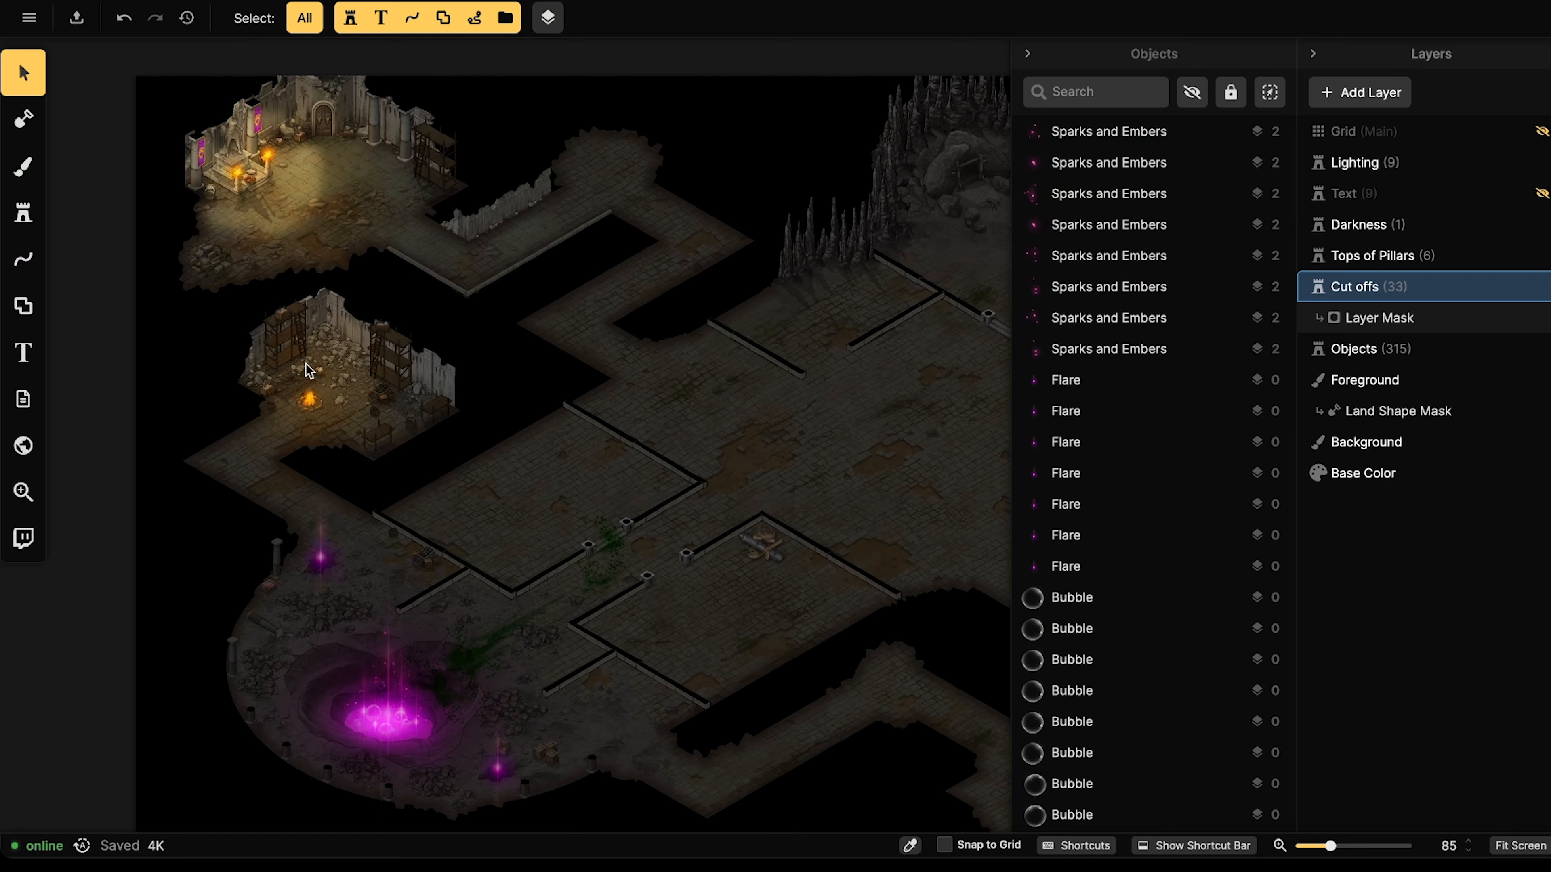
scroll(310, 361, "up", 3)
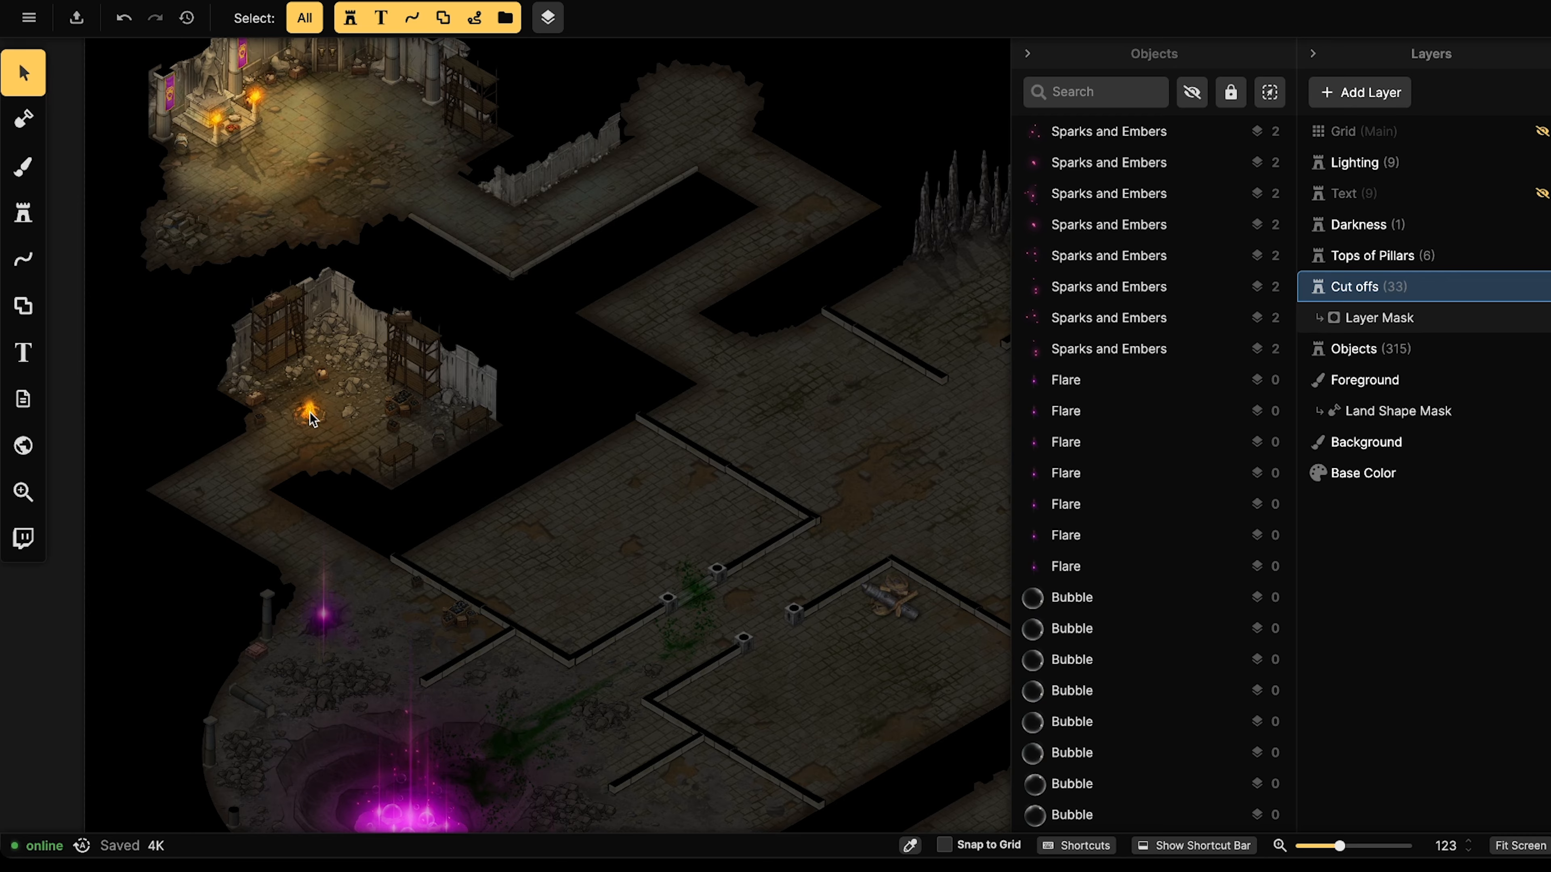
scroll(311, 420, "down", 2)
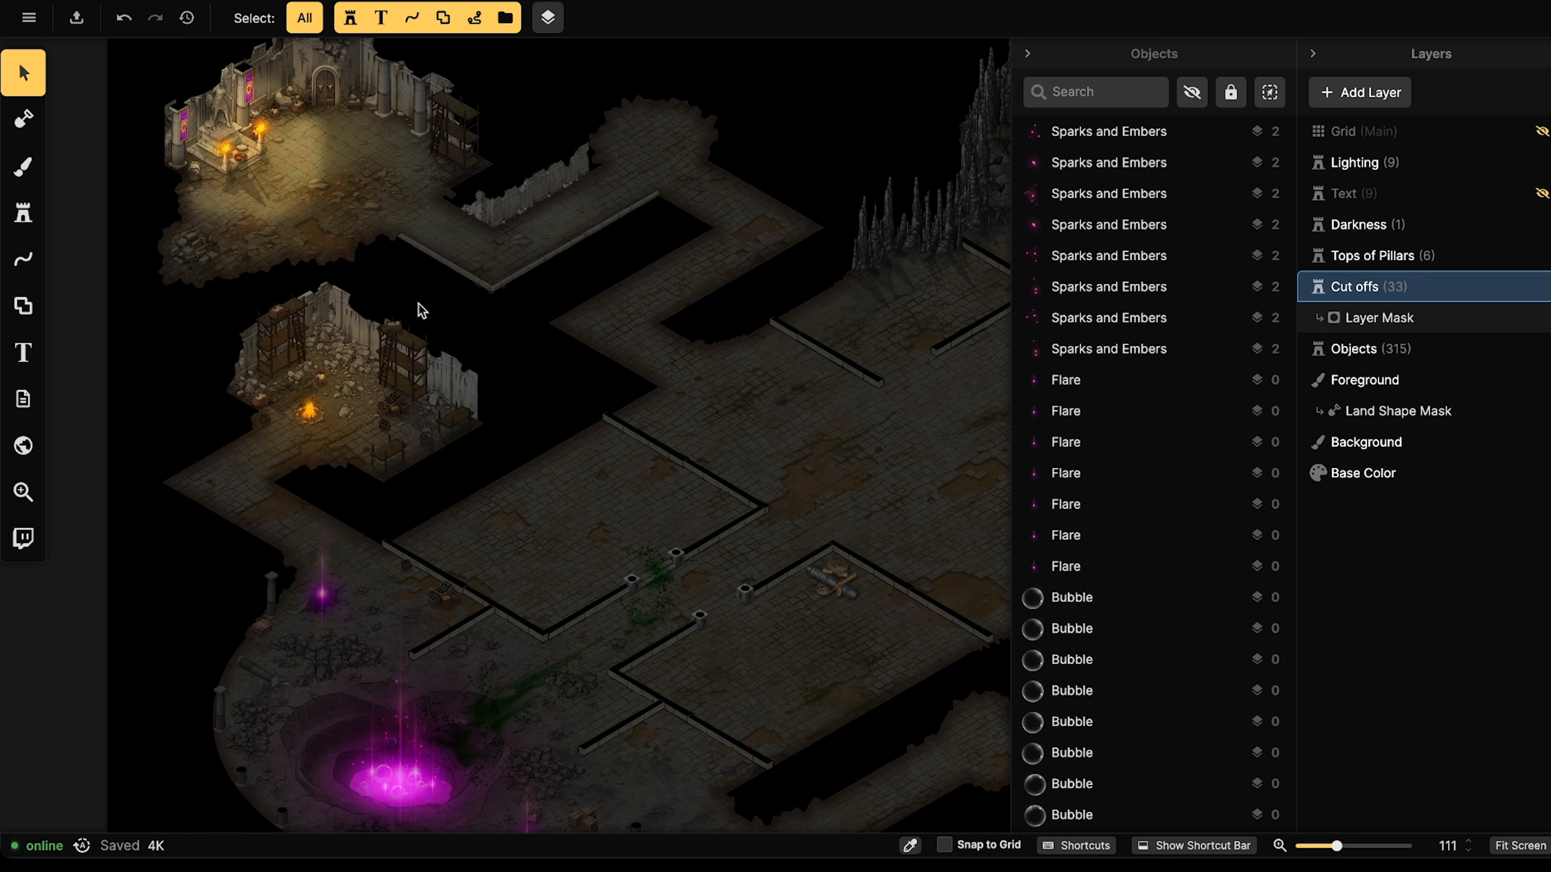
scroll(598, 392, "up", 3)
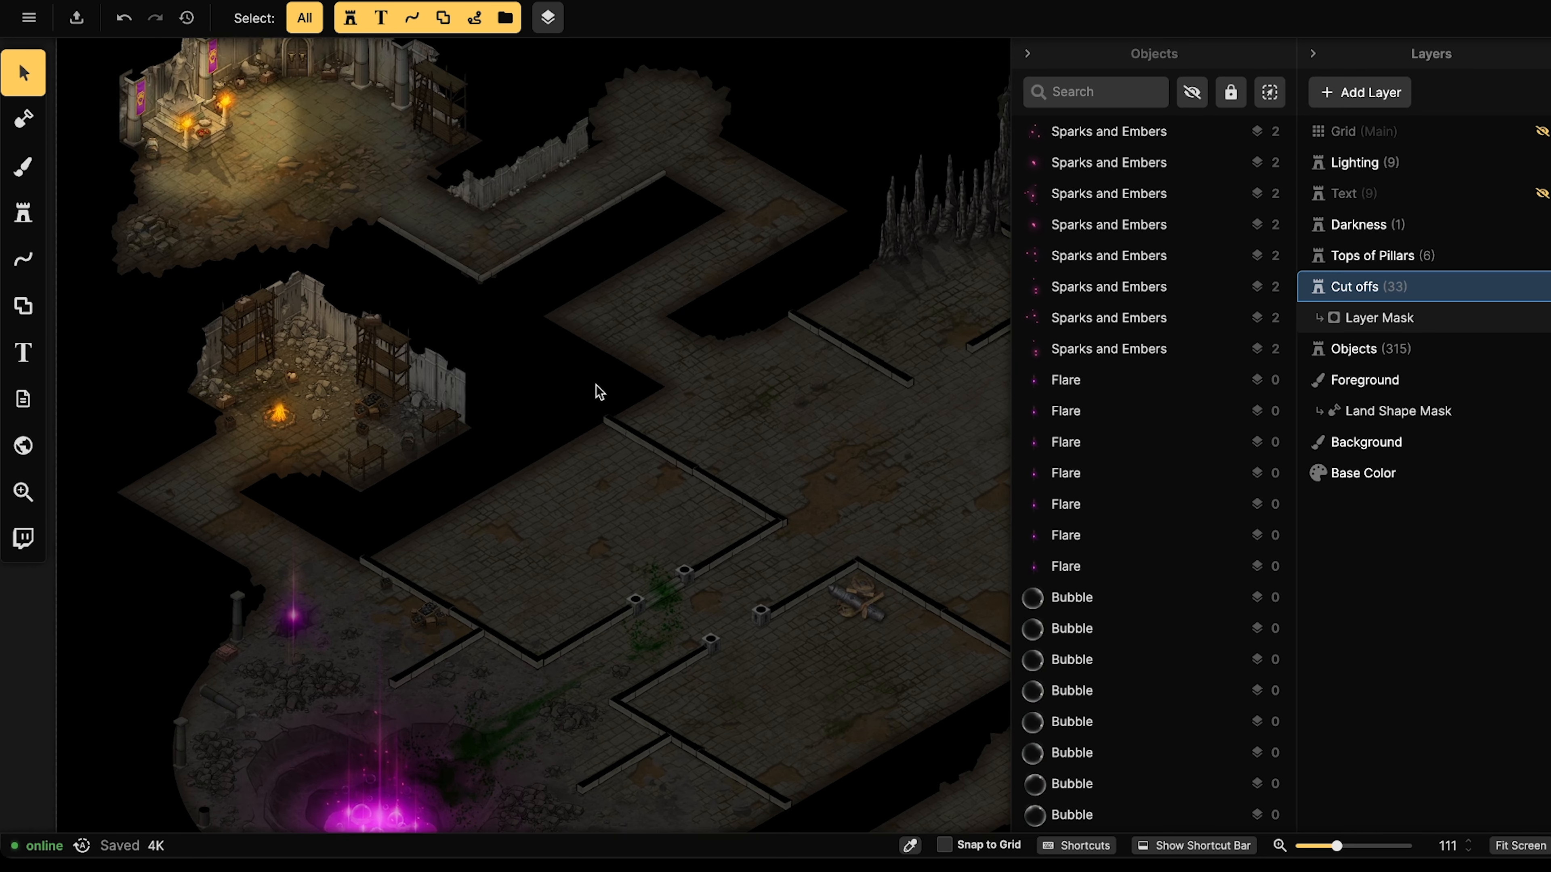
left_click_drag(623, 594, 475, 285)
left_click_drag(768, 304, 576, 300)
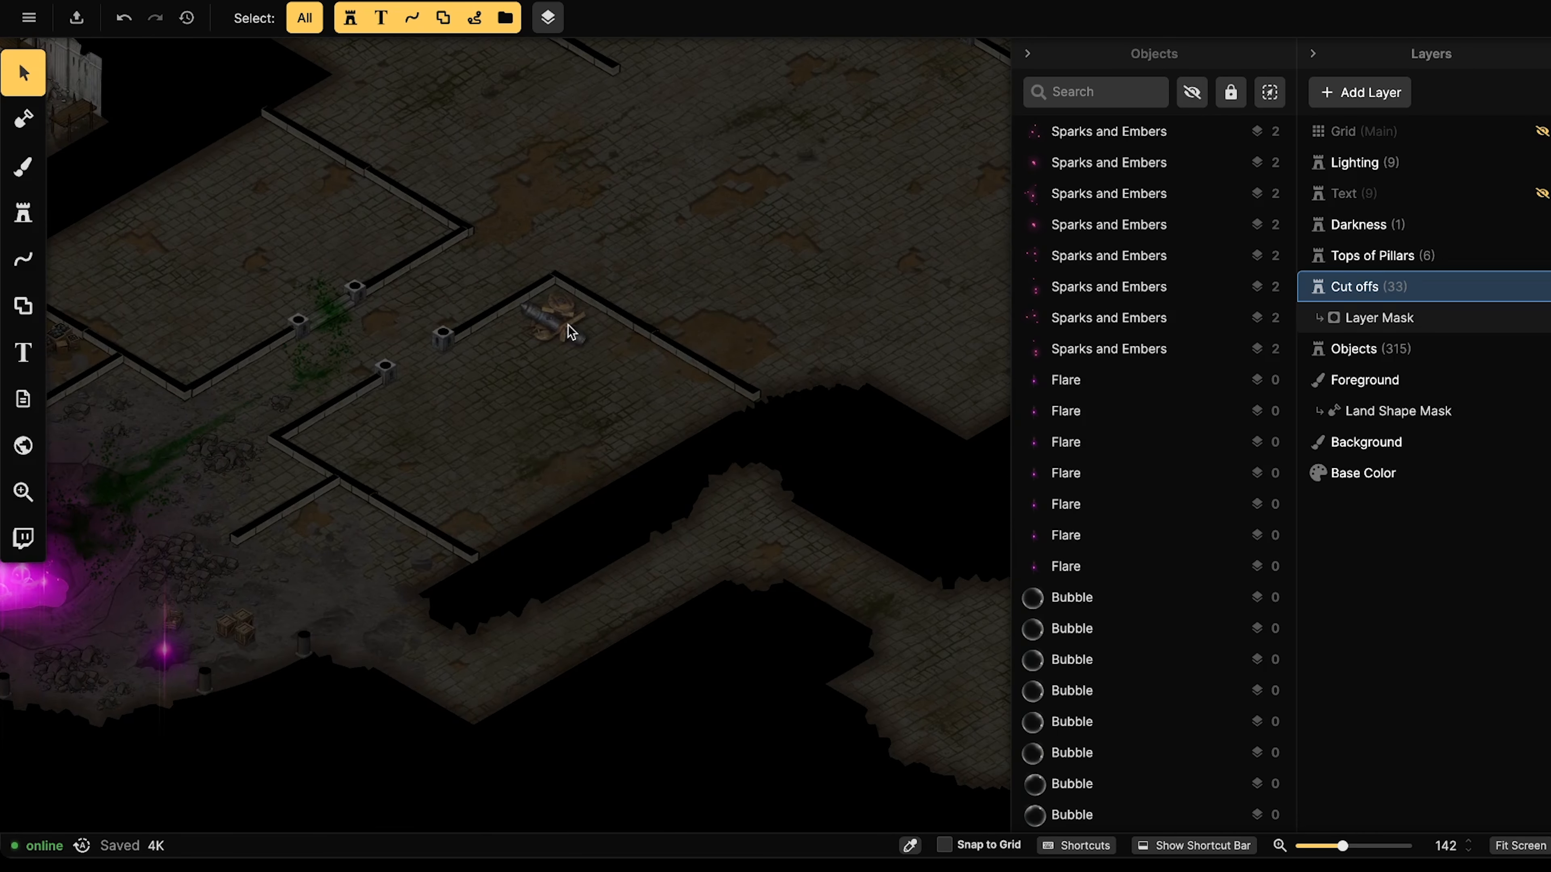
scroll(558, 307, "down", 6)
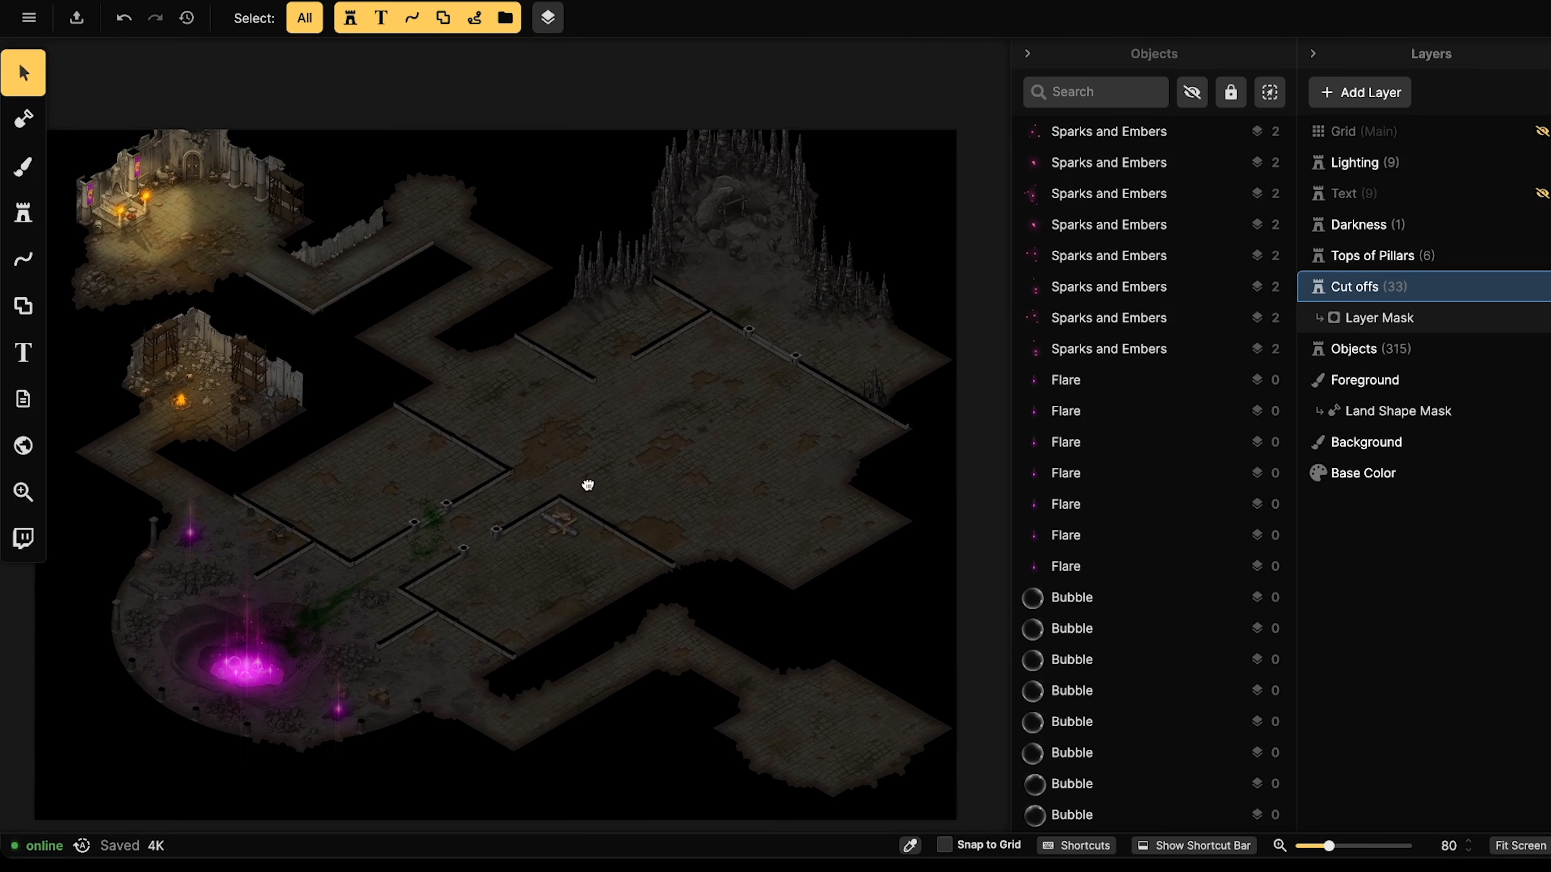
left_click_drag(276, 474, 470, 287)
scroll(463, 482, "up", 2)
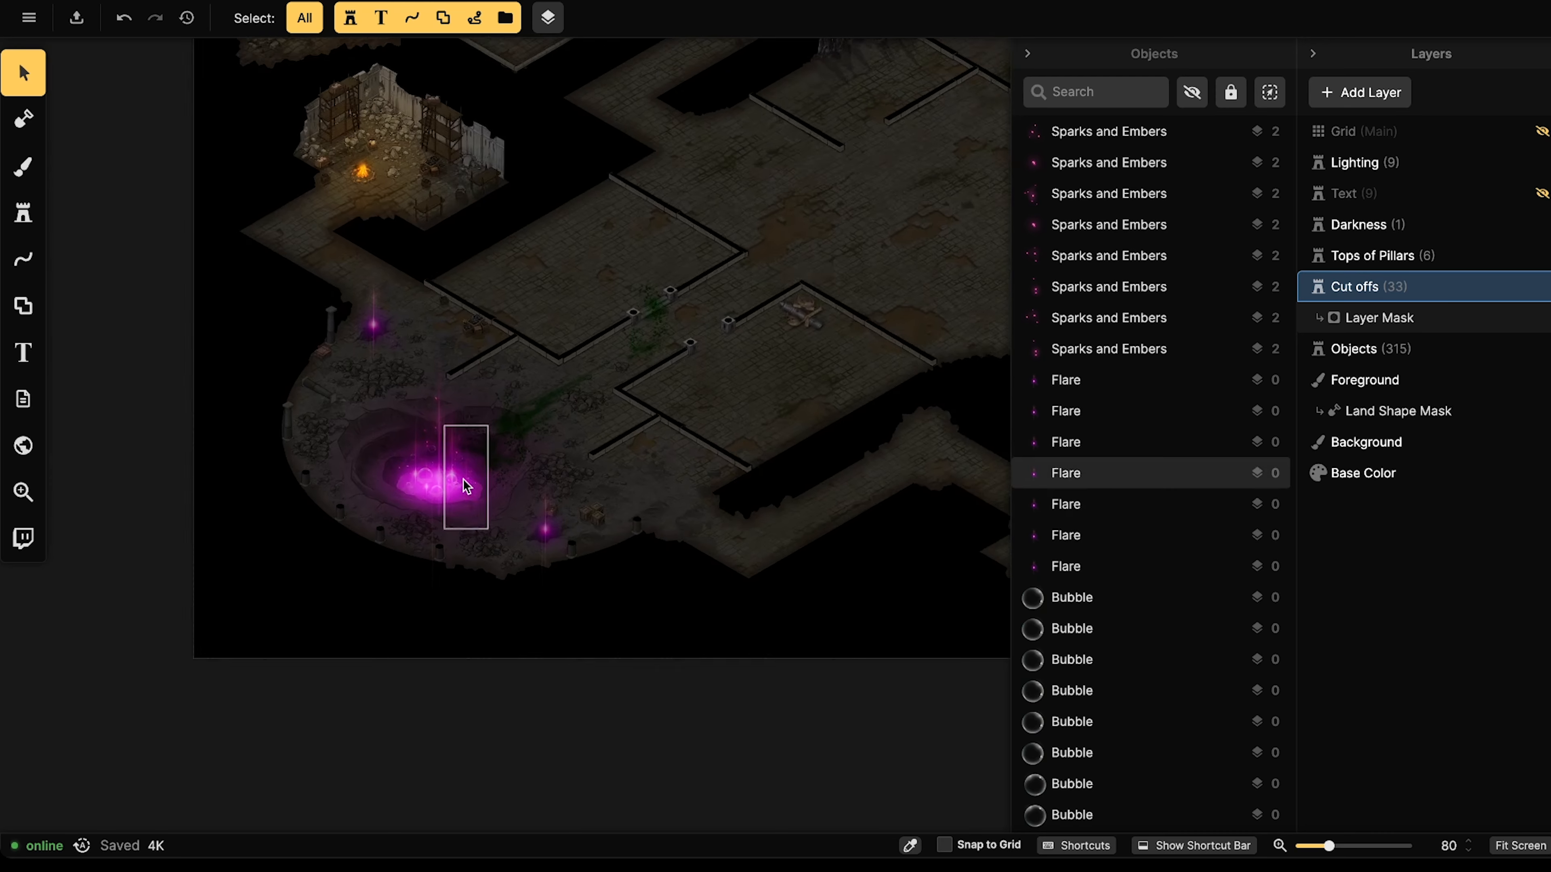
scroll(457, 478, "up", 3)
scroll(360, 343, "down", 4)
left_click_drag(567, 300, 373, 450)
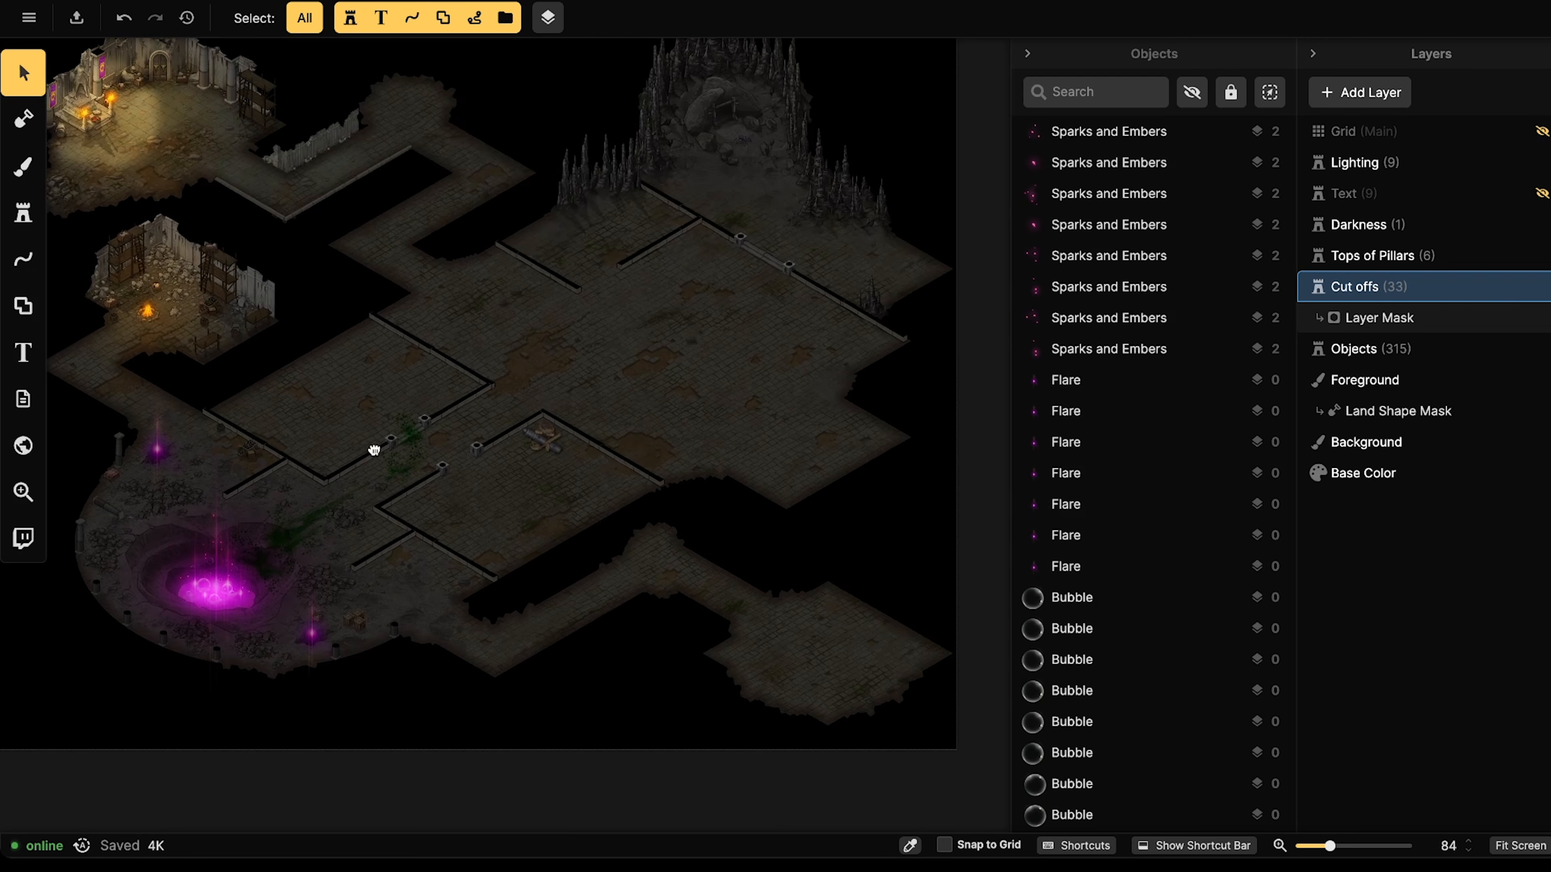
Show the Text layer so that the room labels are displayed over the whole map.
scroll(432, 388, "down", 2)
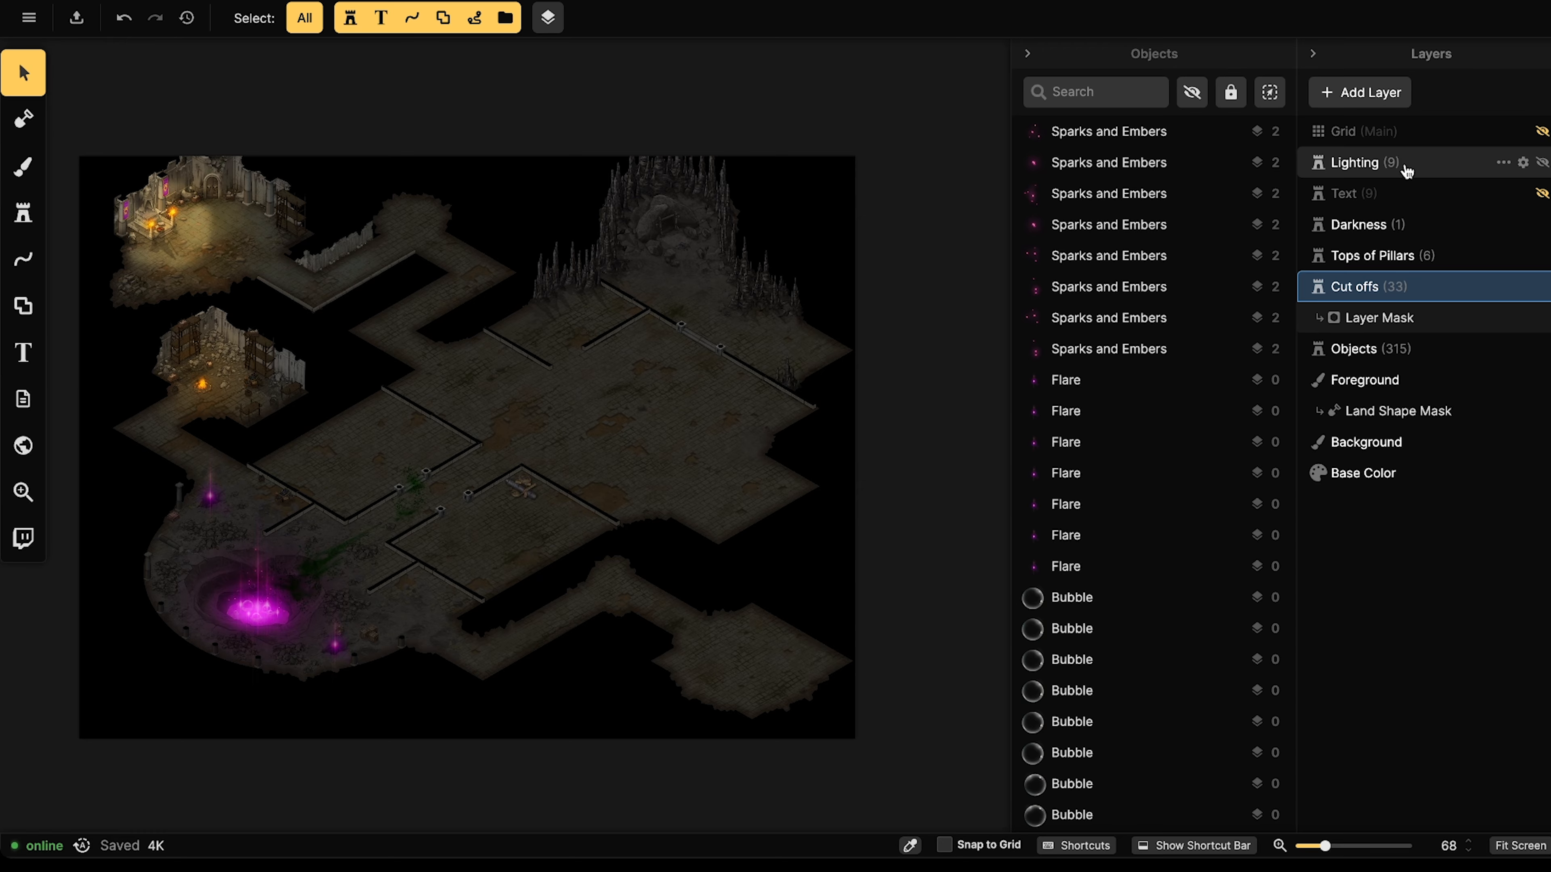
left_click(1541, 193)
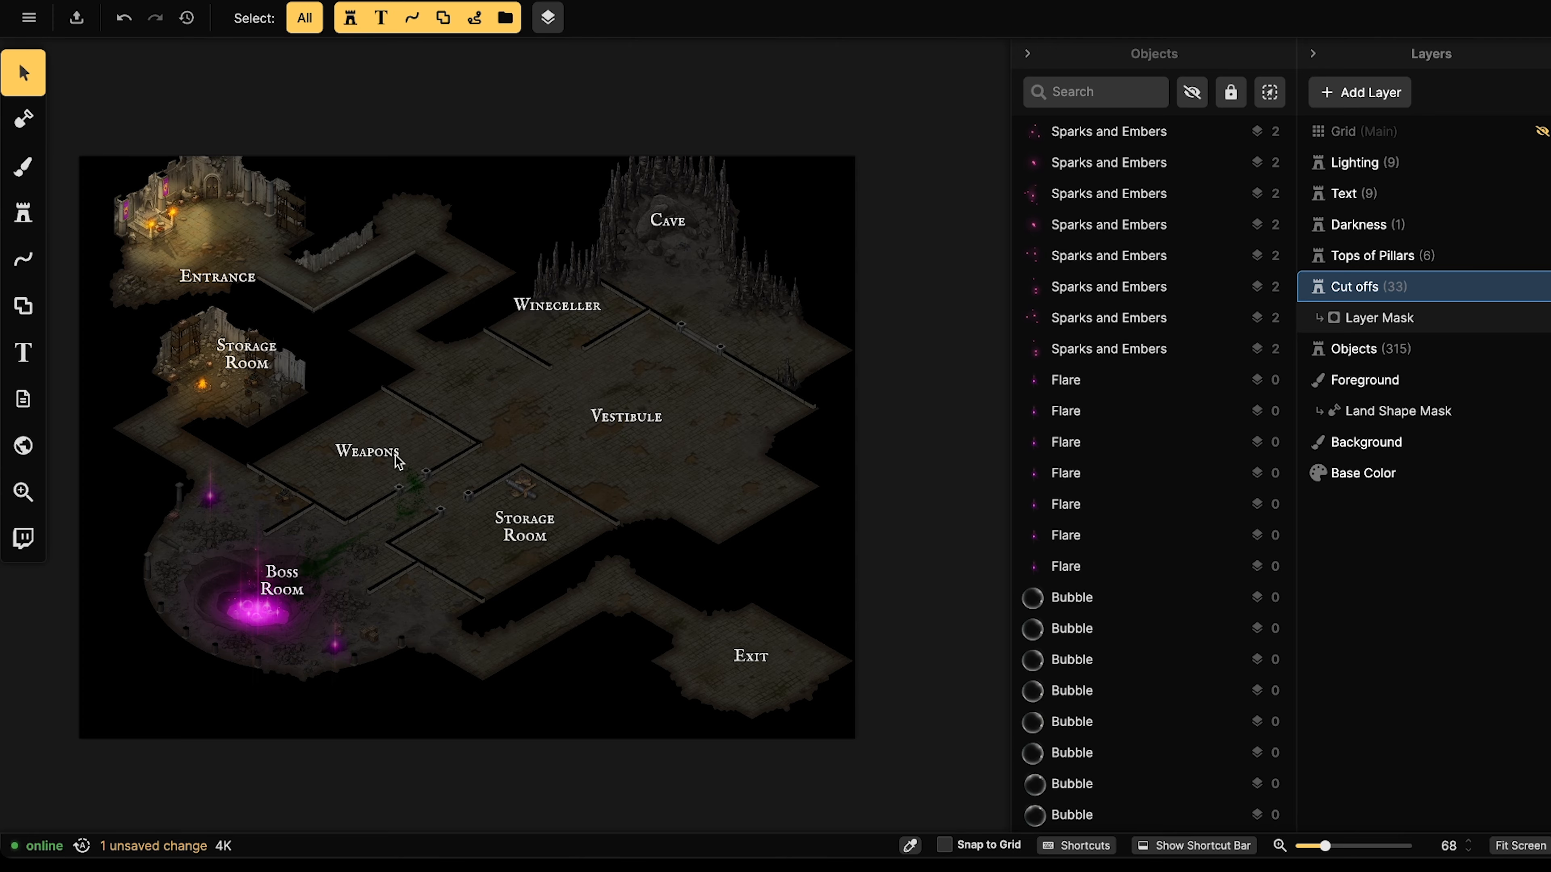